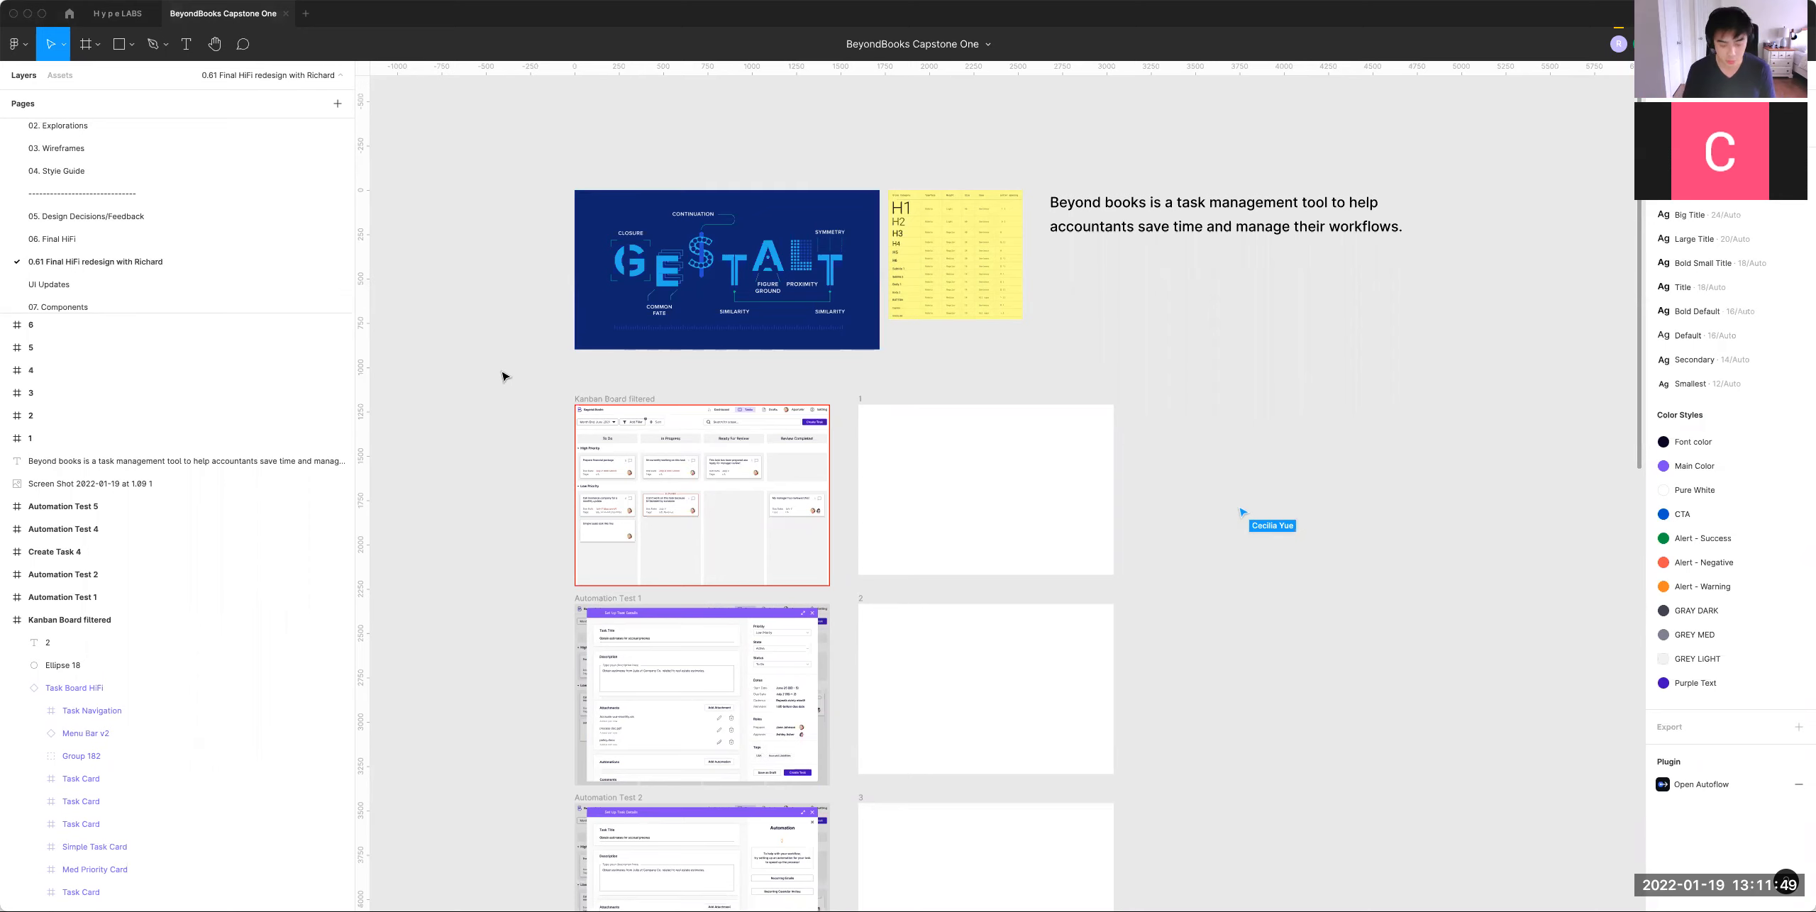
Step: Review the screens from Kanban Board filtered through Automation Test 5, plus the Gestalt graphic and type scale above them
key(super+equal)
drag(1104, 479, 1191, 496)
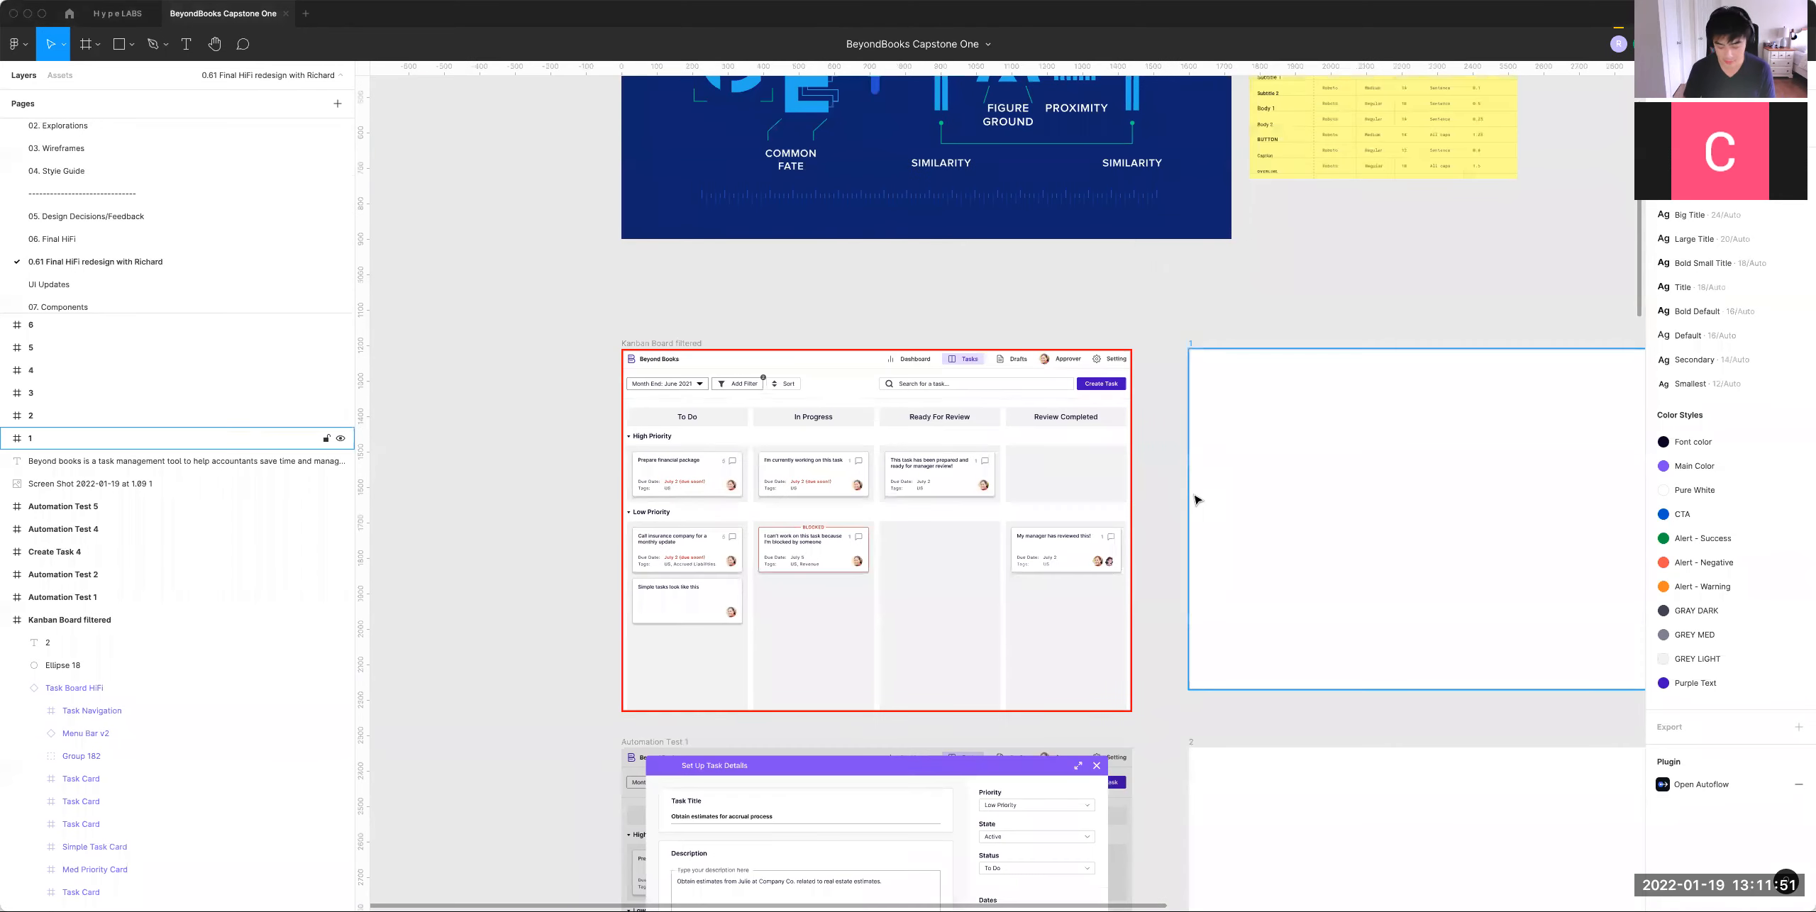
key(super+equal)
key(super+minus)
scroll(1192, 499, down, 3)
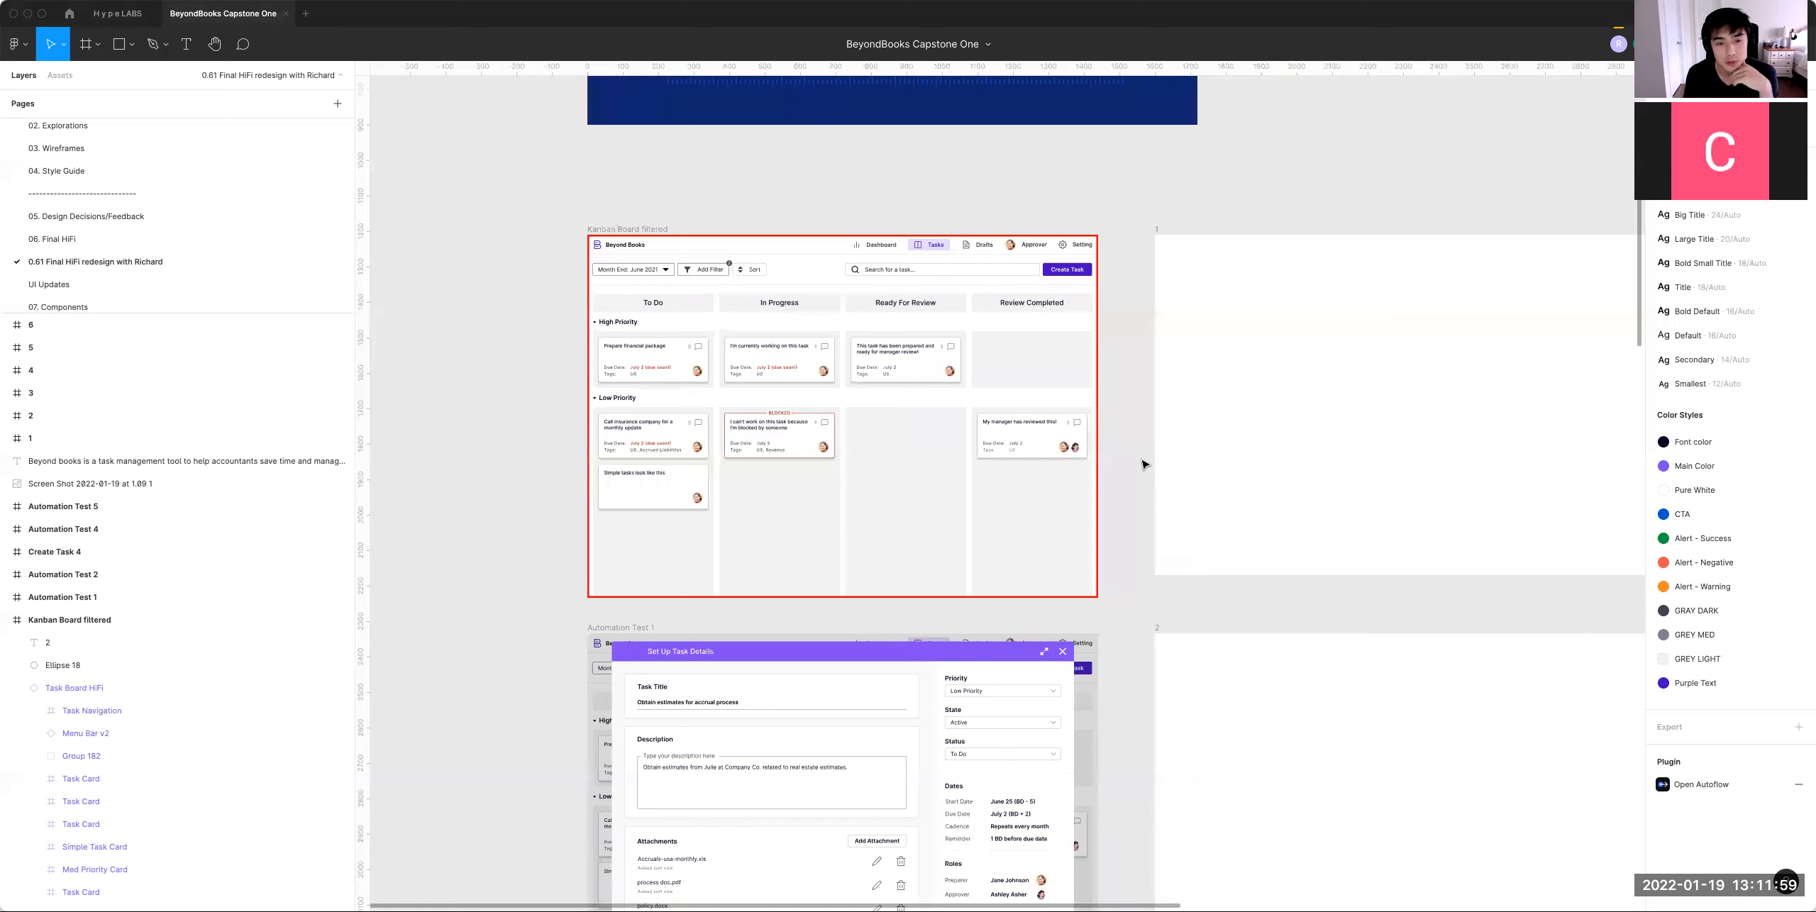
scroll(1064, 518, down, 5)
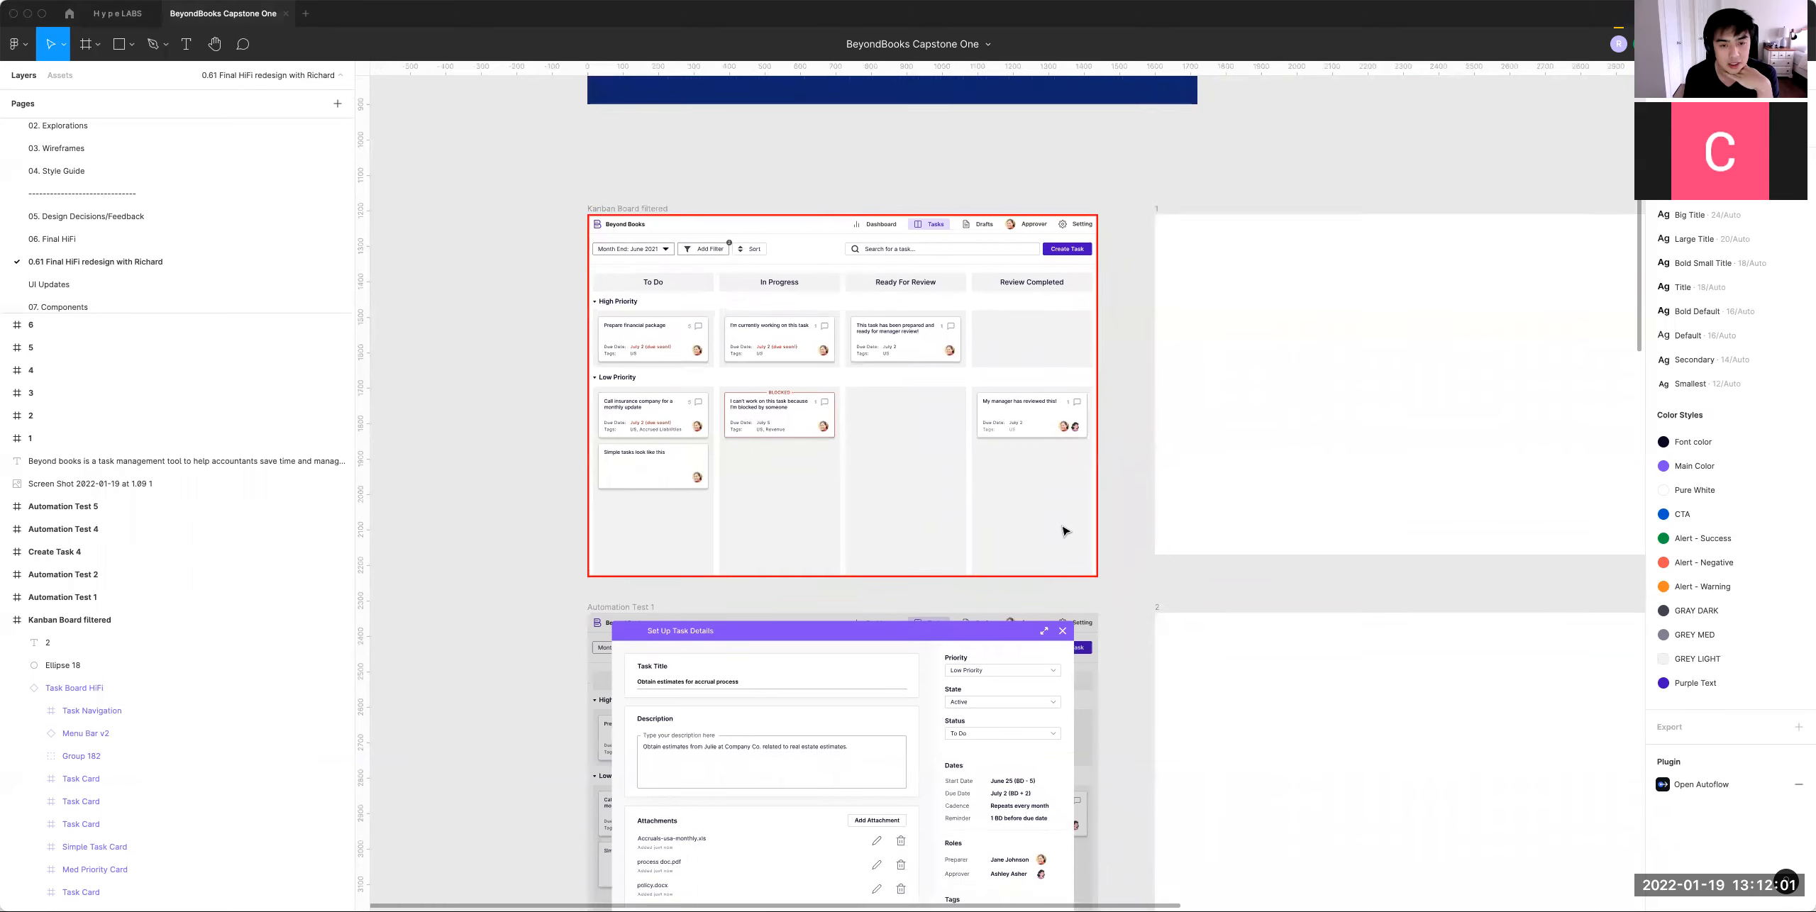
scroll(1066, 533, down, 15)
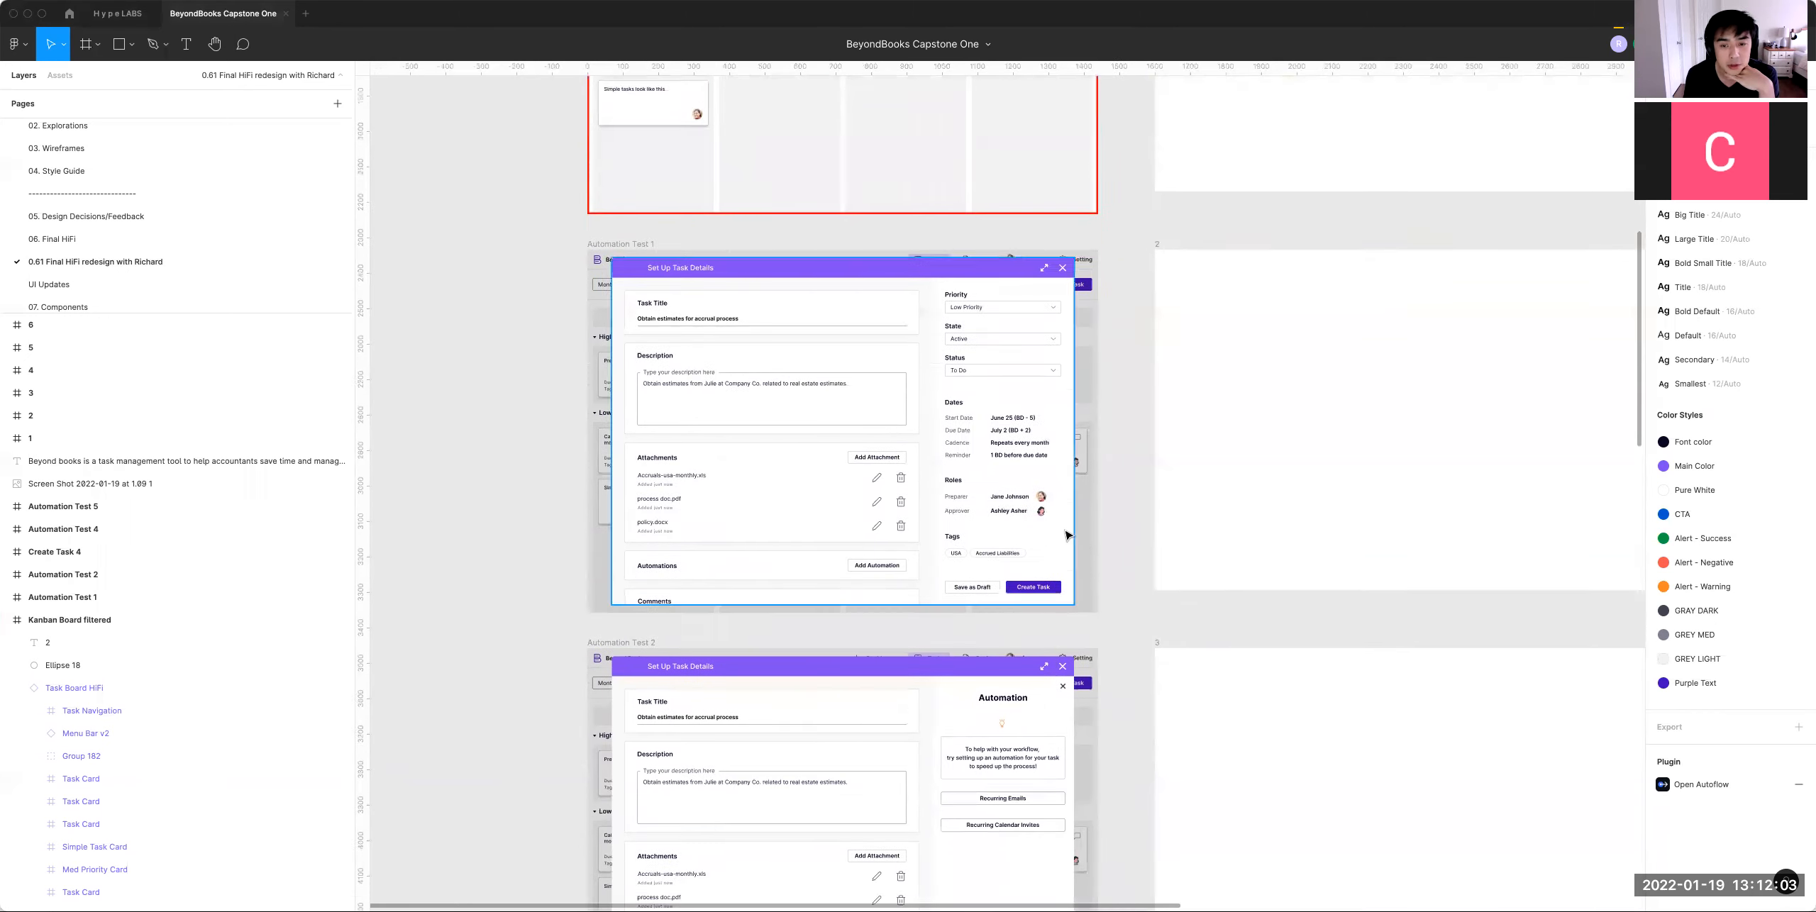
scroll(1068, 534, down, 18)
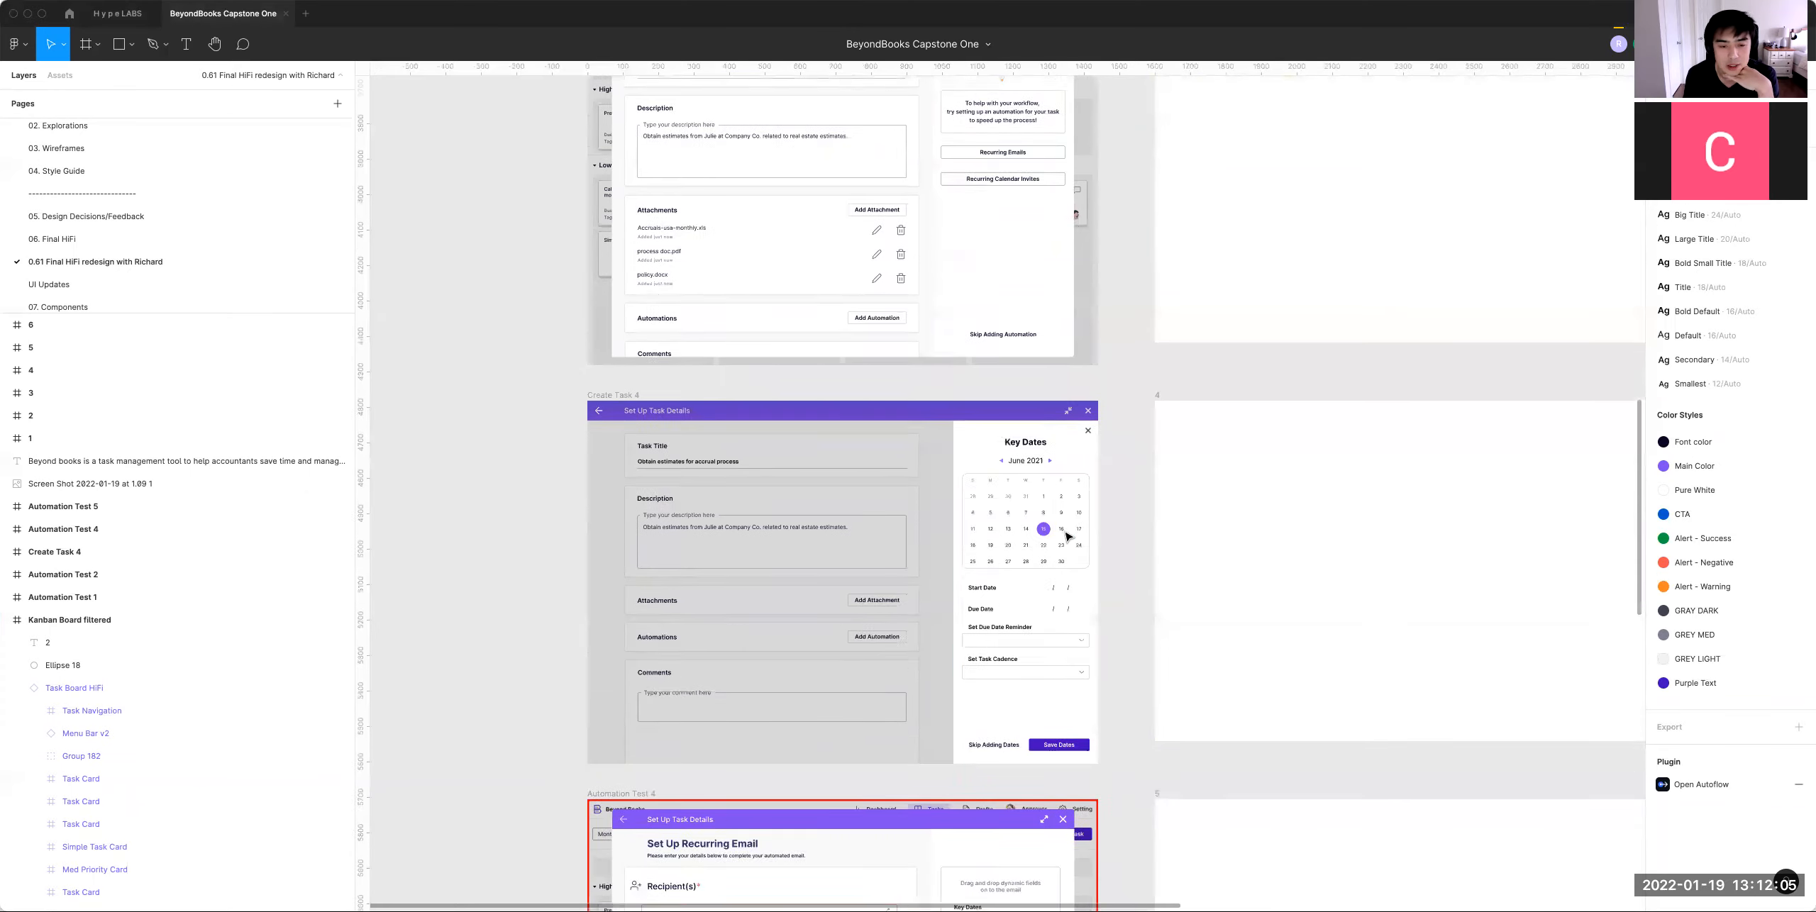
scroll(1068, 537, down, 7)
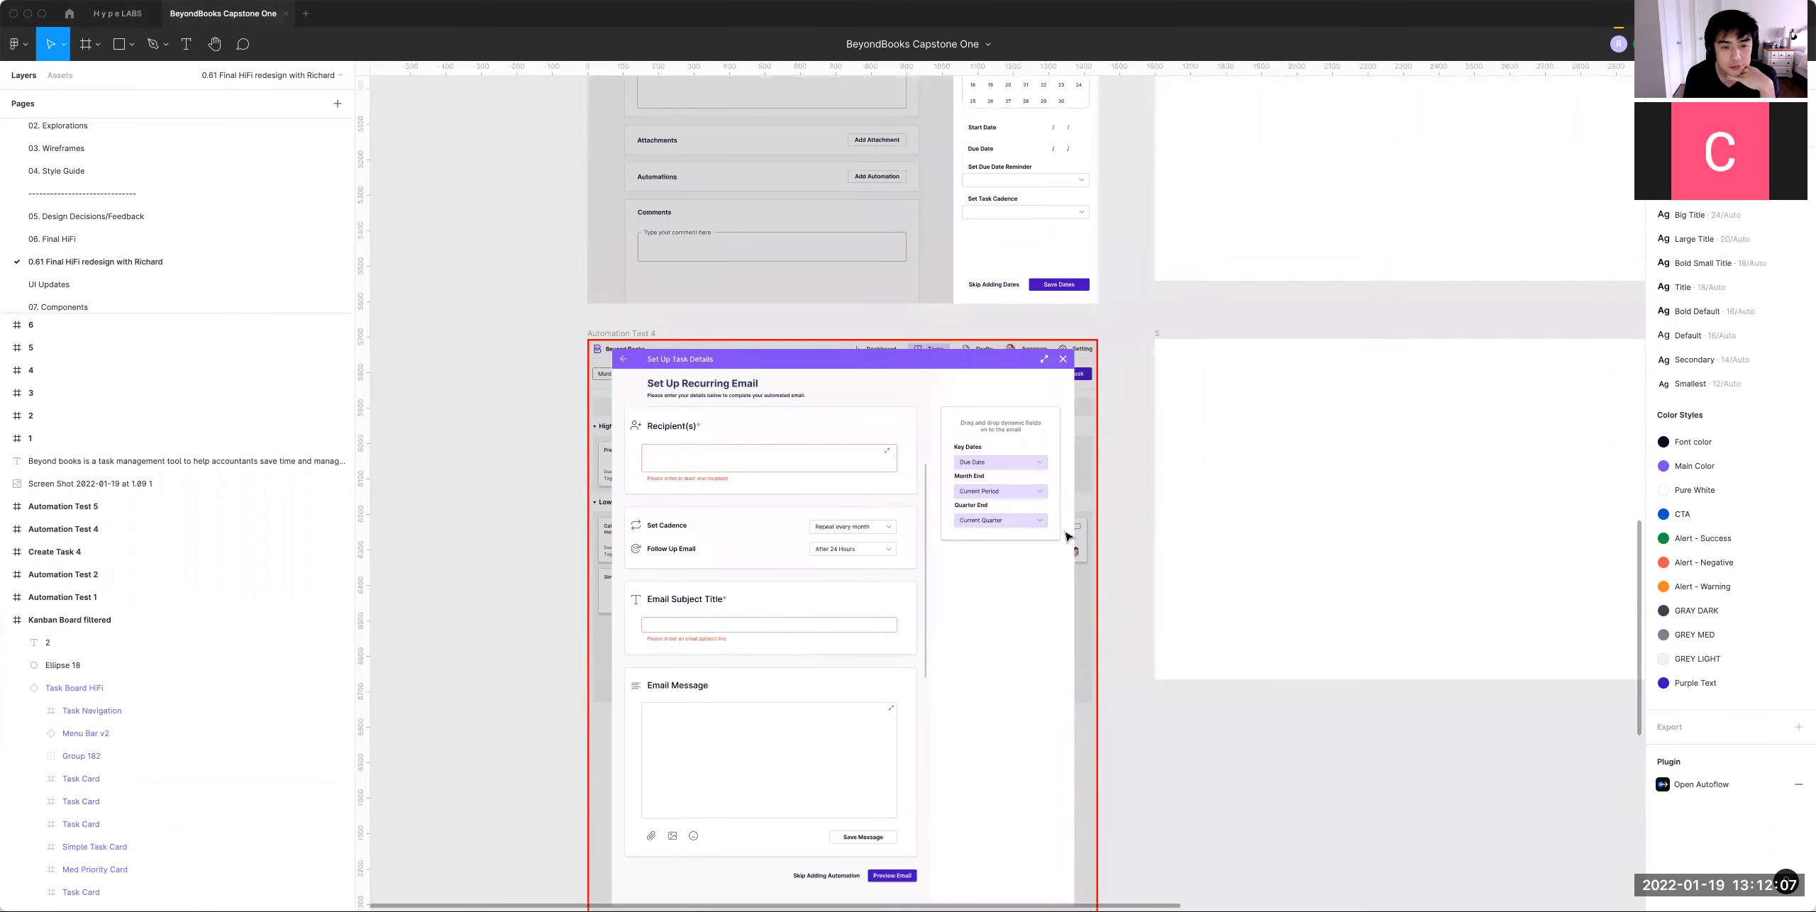
scroll(1068, 537, down, 16)
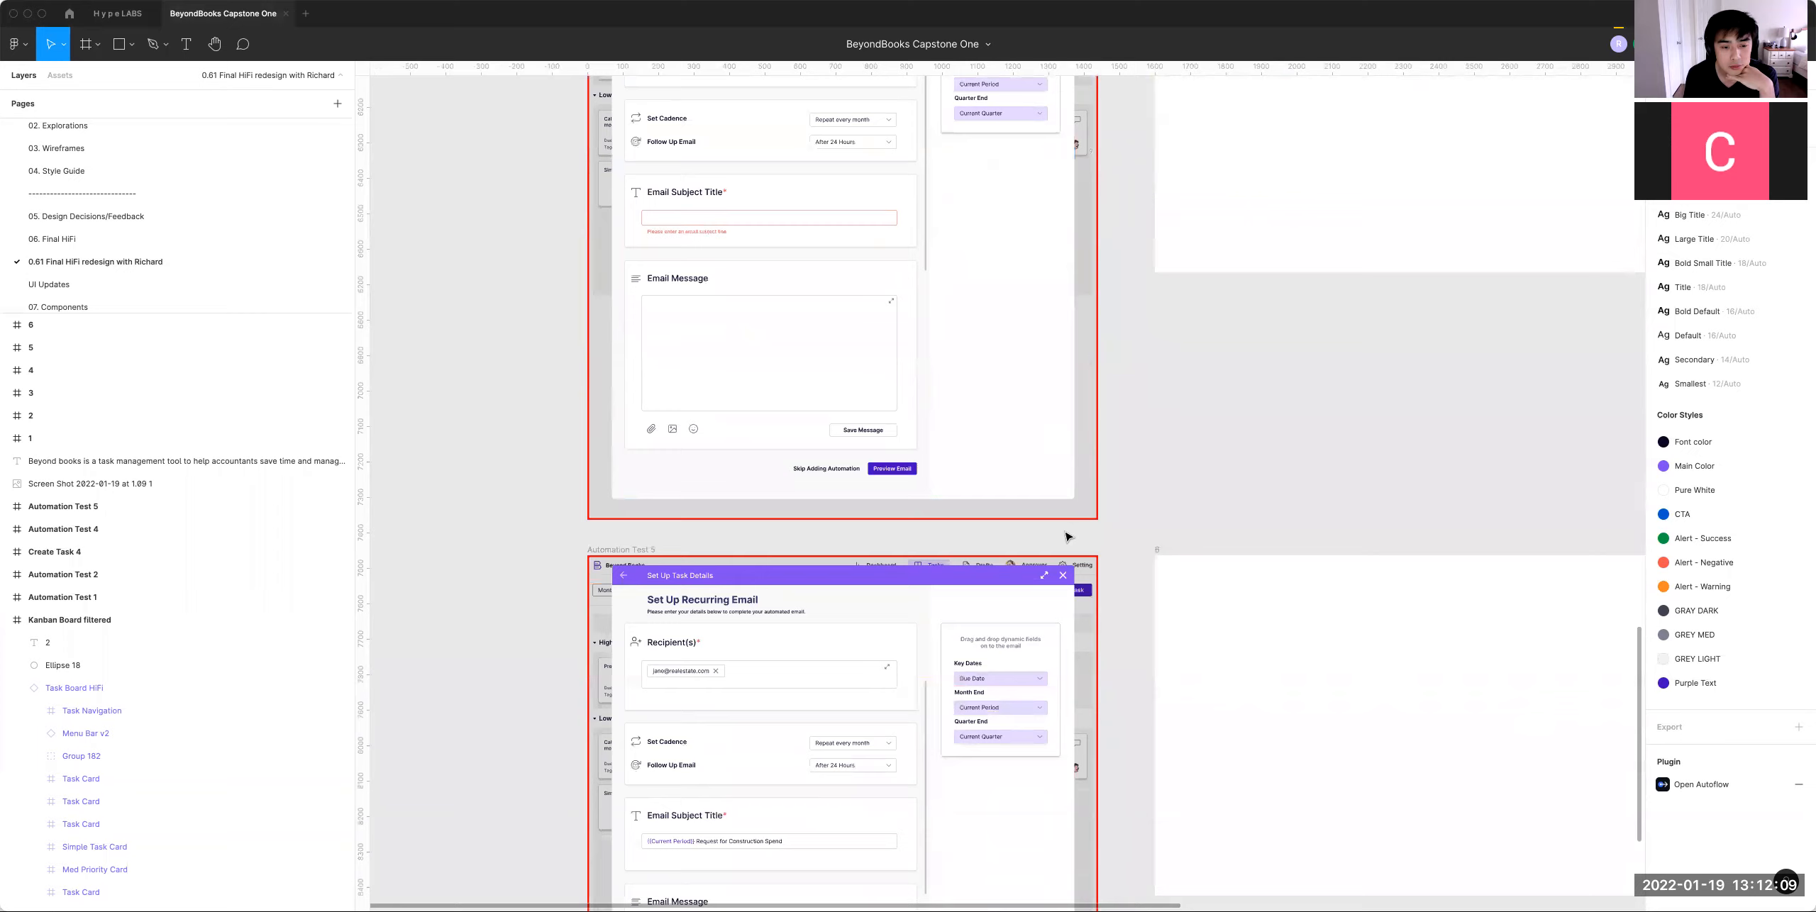
scroll(1164, 553, up, 20)
scroll(1164, 557, up, 20)
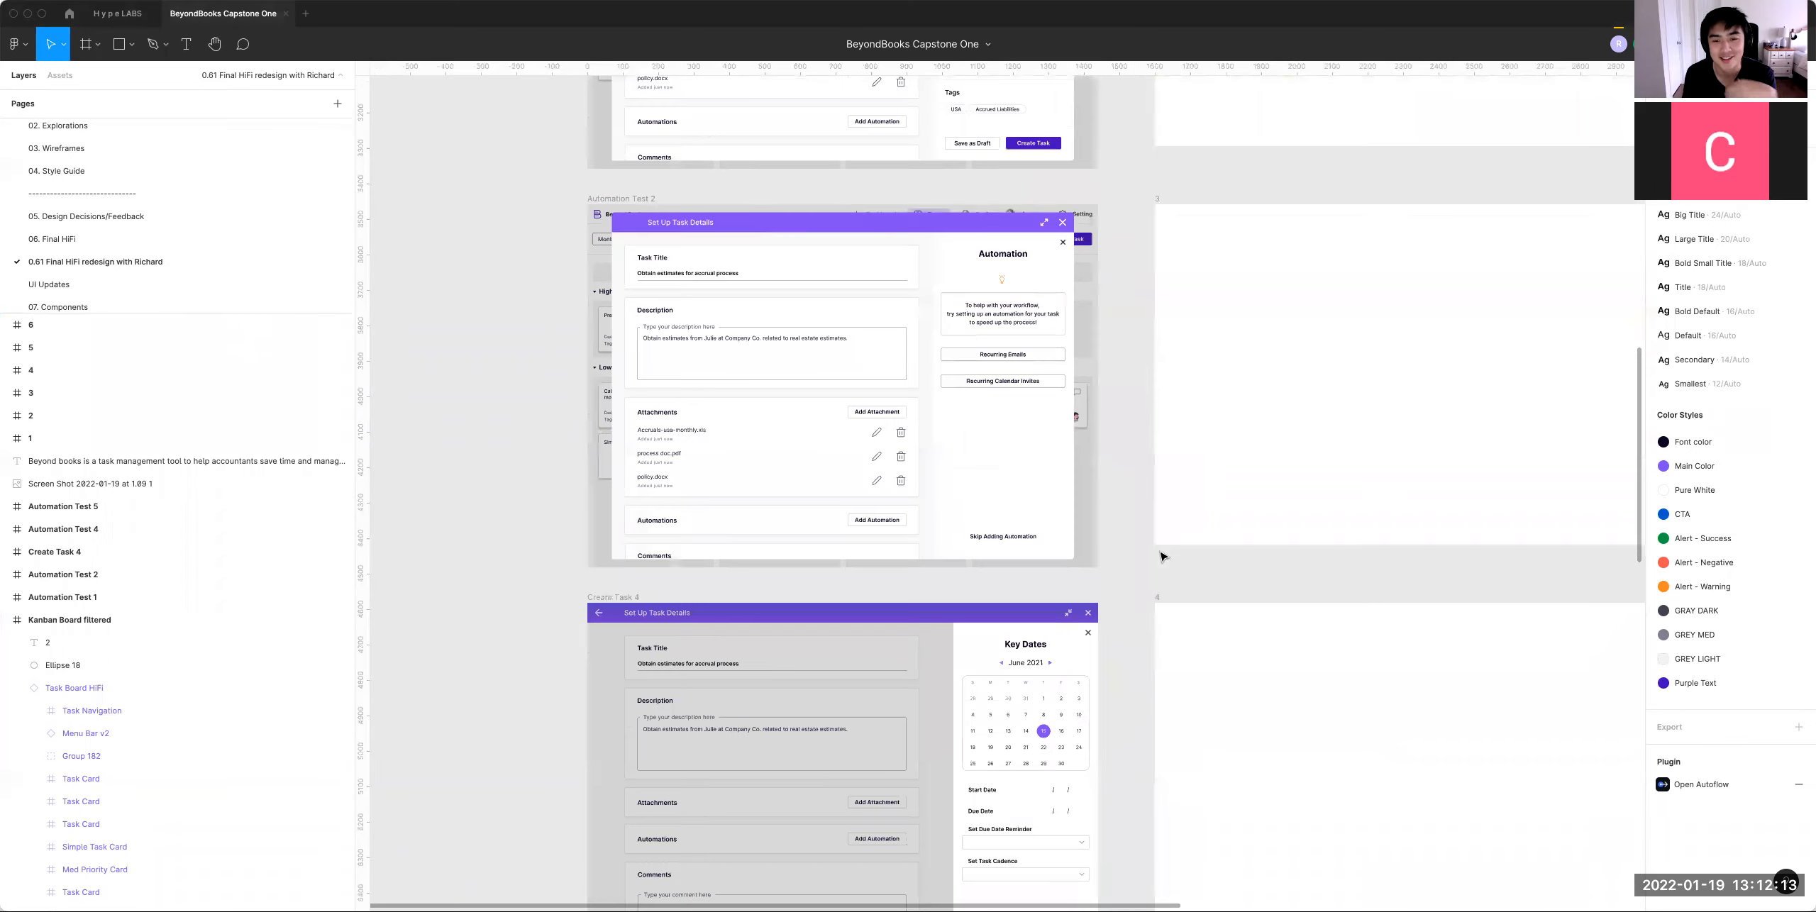
scroll(1135, 395, up, 6)
scroll(1134, 395, right, 4)
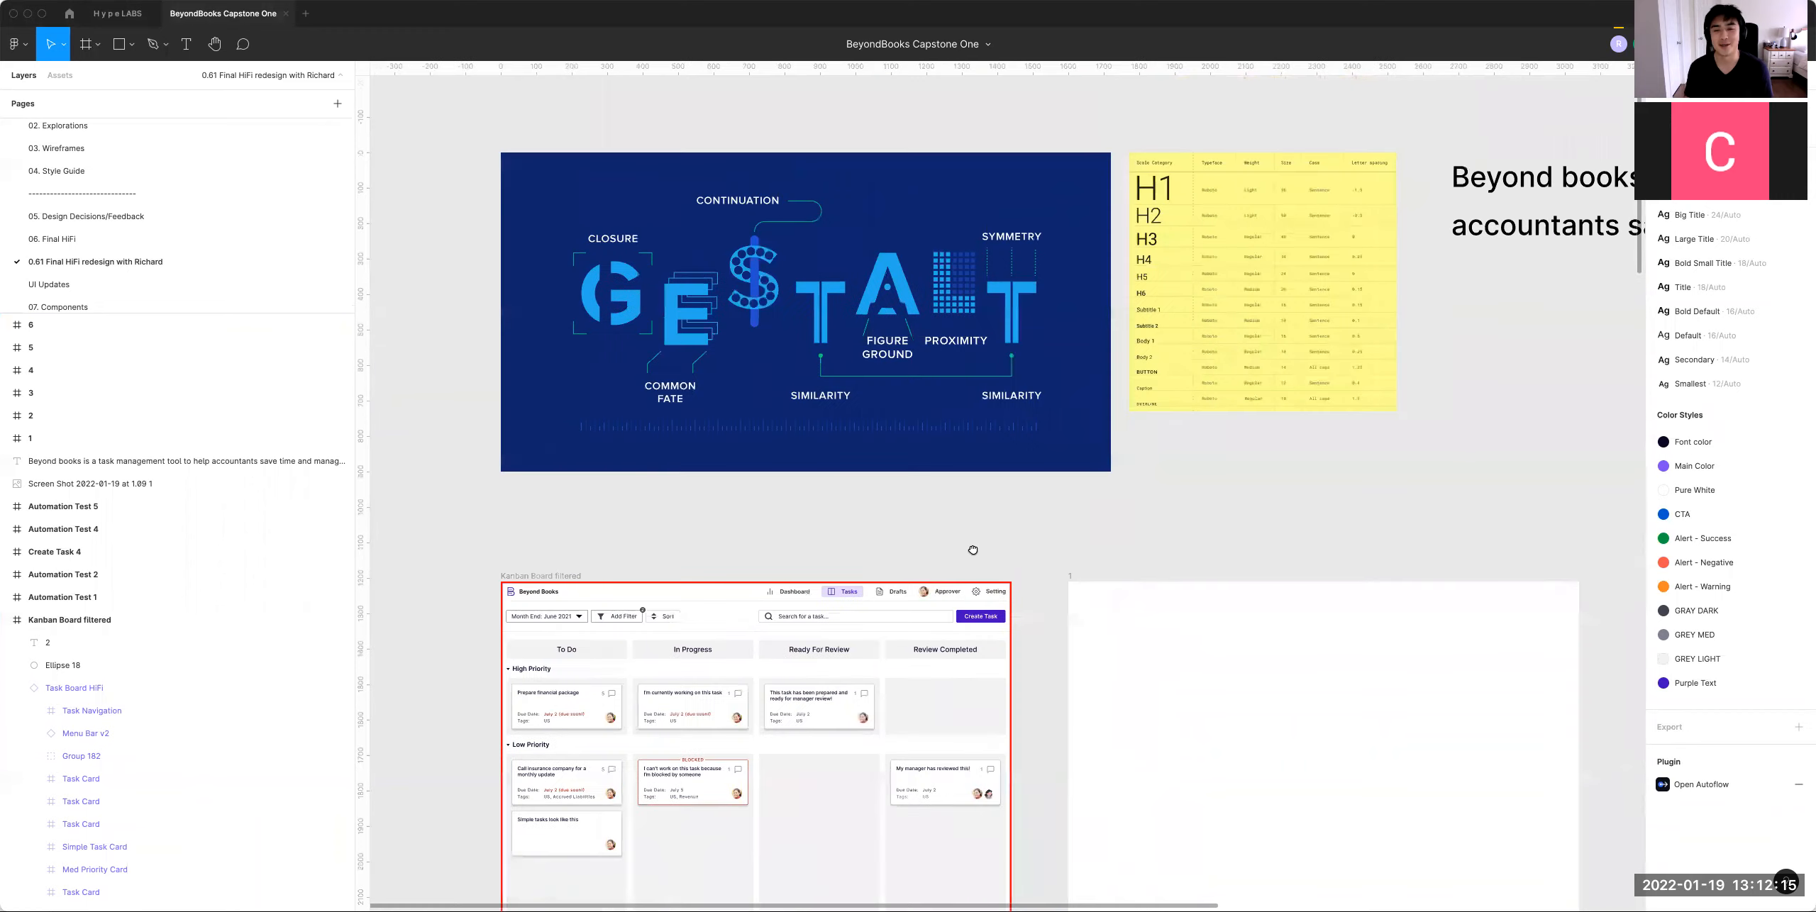
scroll(1051, 552, left, 2)
scroll(1051, 552, down, 1)
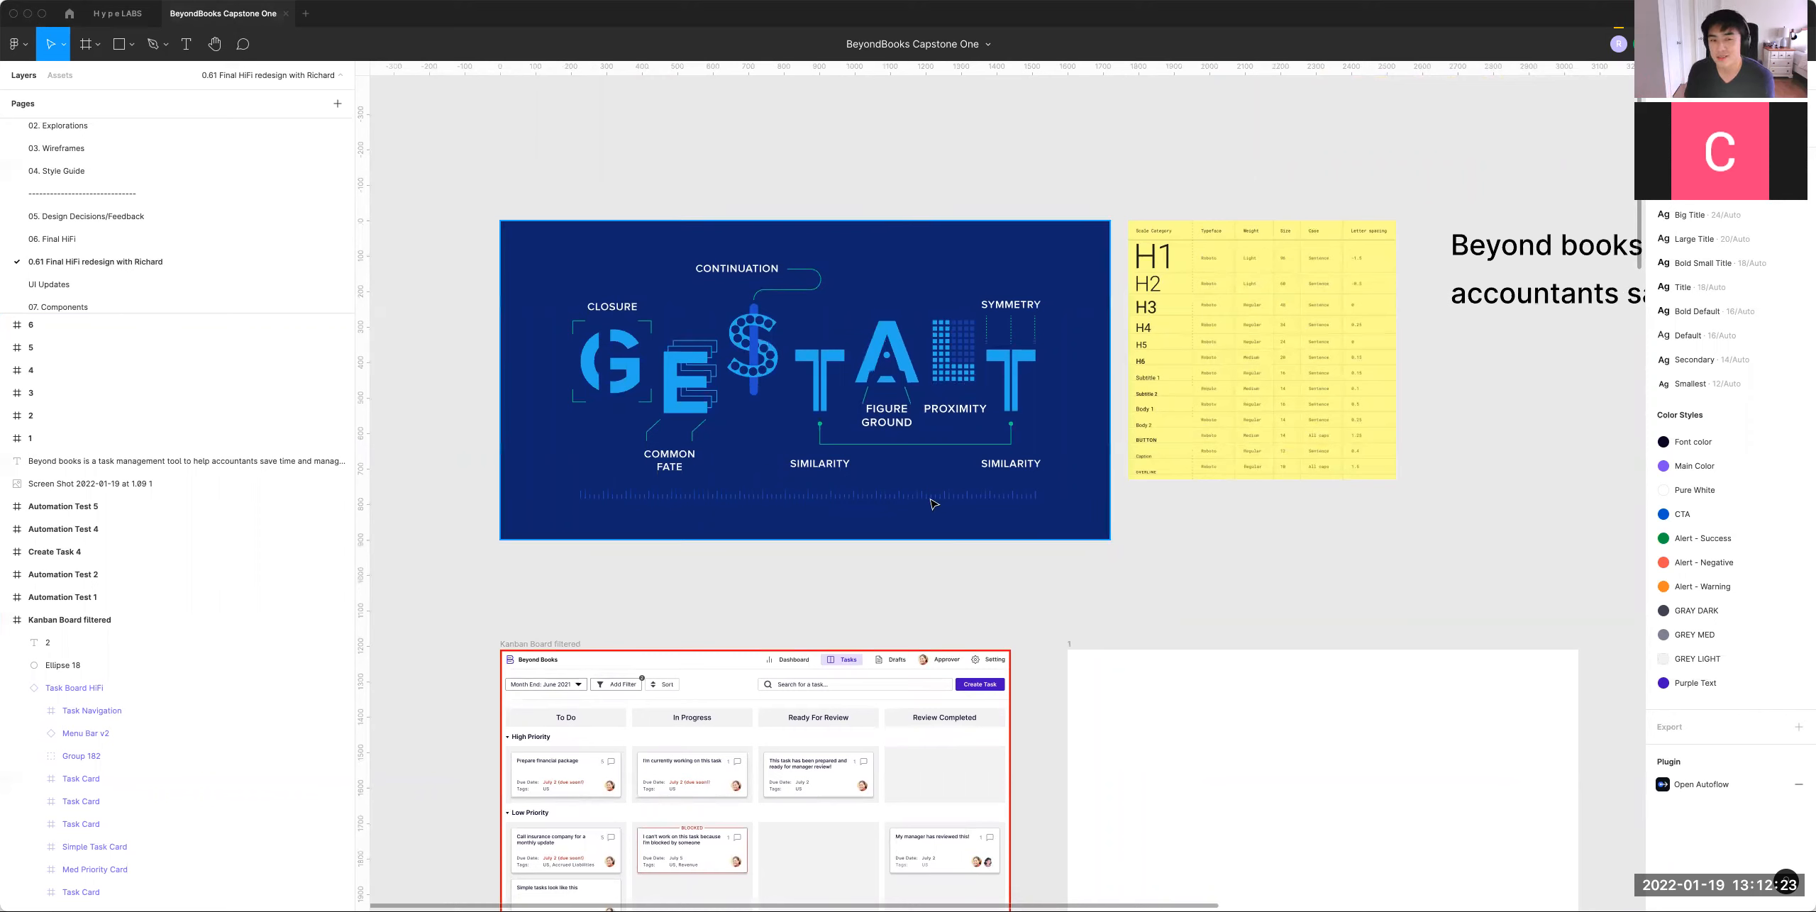
Step: Draw grey ellipses at 60% opacity over the first T and the L of the Gestalt graphic
key(o)
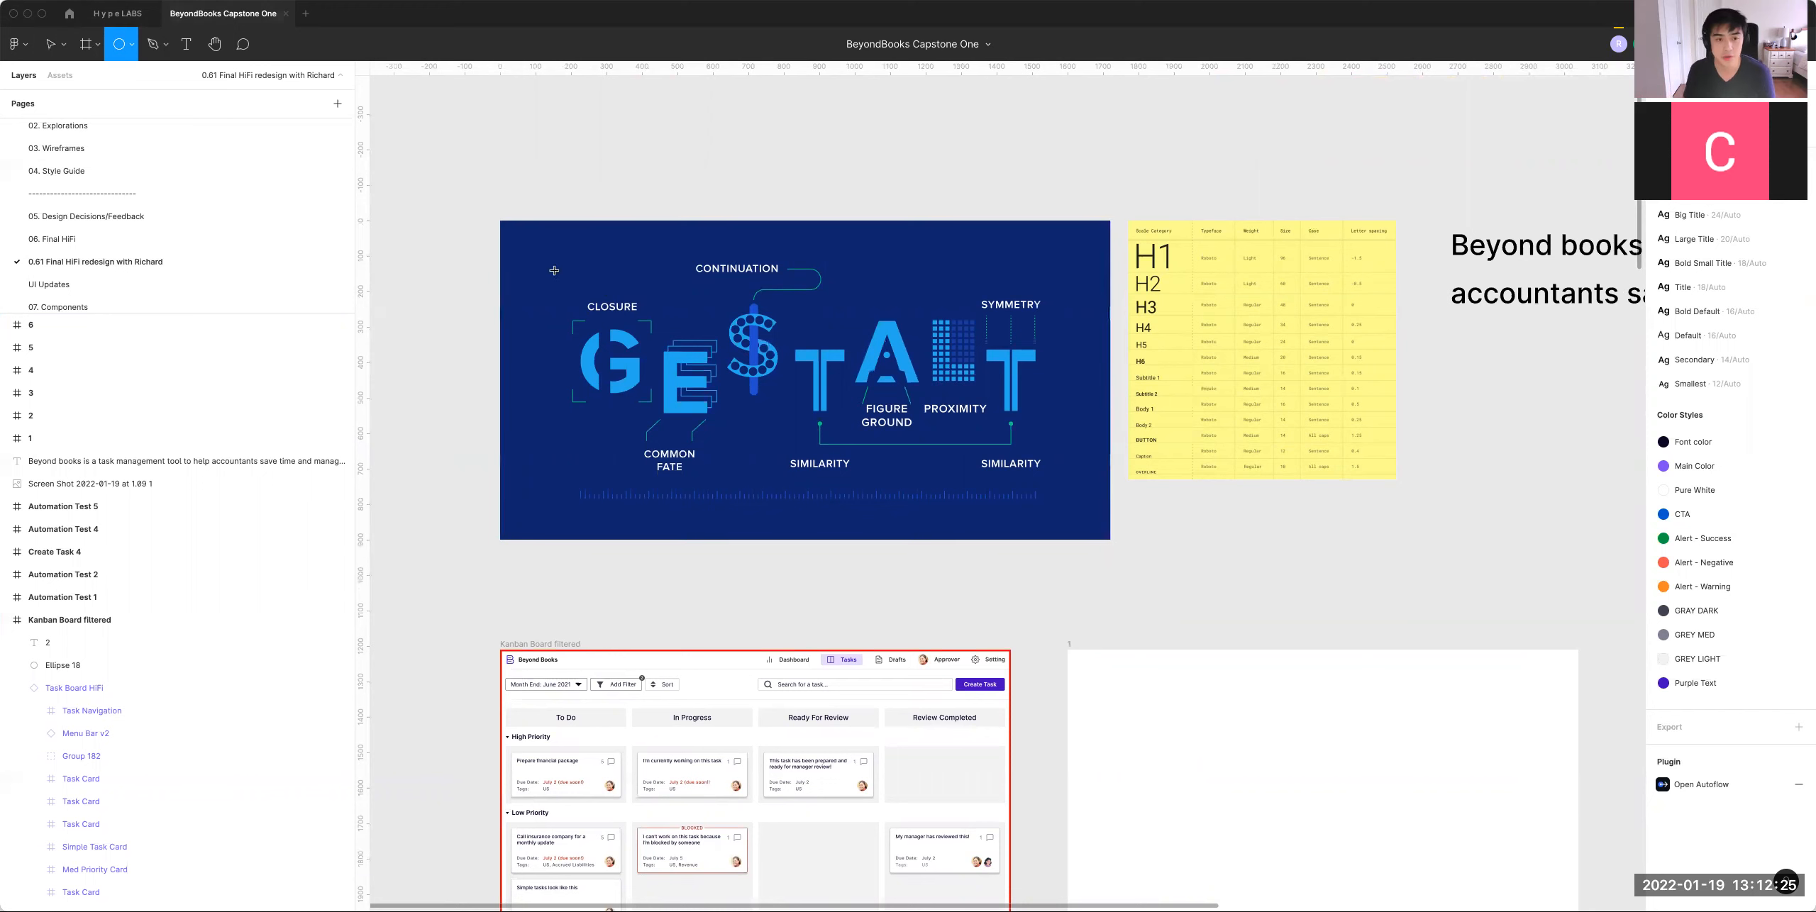
mouse_move(649, 281)
mouse_down()
mouse_move(794, 397)
mouse_move(775, 409)
mouse_up()
mouse_move(709, 336)
mouse_down()
mouse_move(815, 393)
mouse_move(811, 371)
mouse_move(955, 381)
mouse_move(897, 353)
mouse_move(994, 351)
mouse_up()
key(6)
click(1081, 515)
click(948, 372)
click(809, 399)
drag(778, 398, 782, 388)
click(1178, 525)
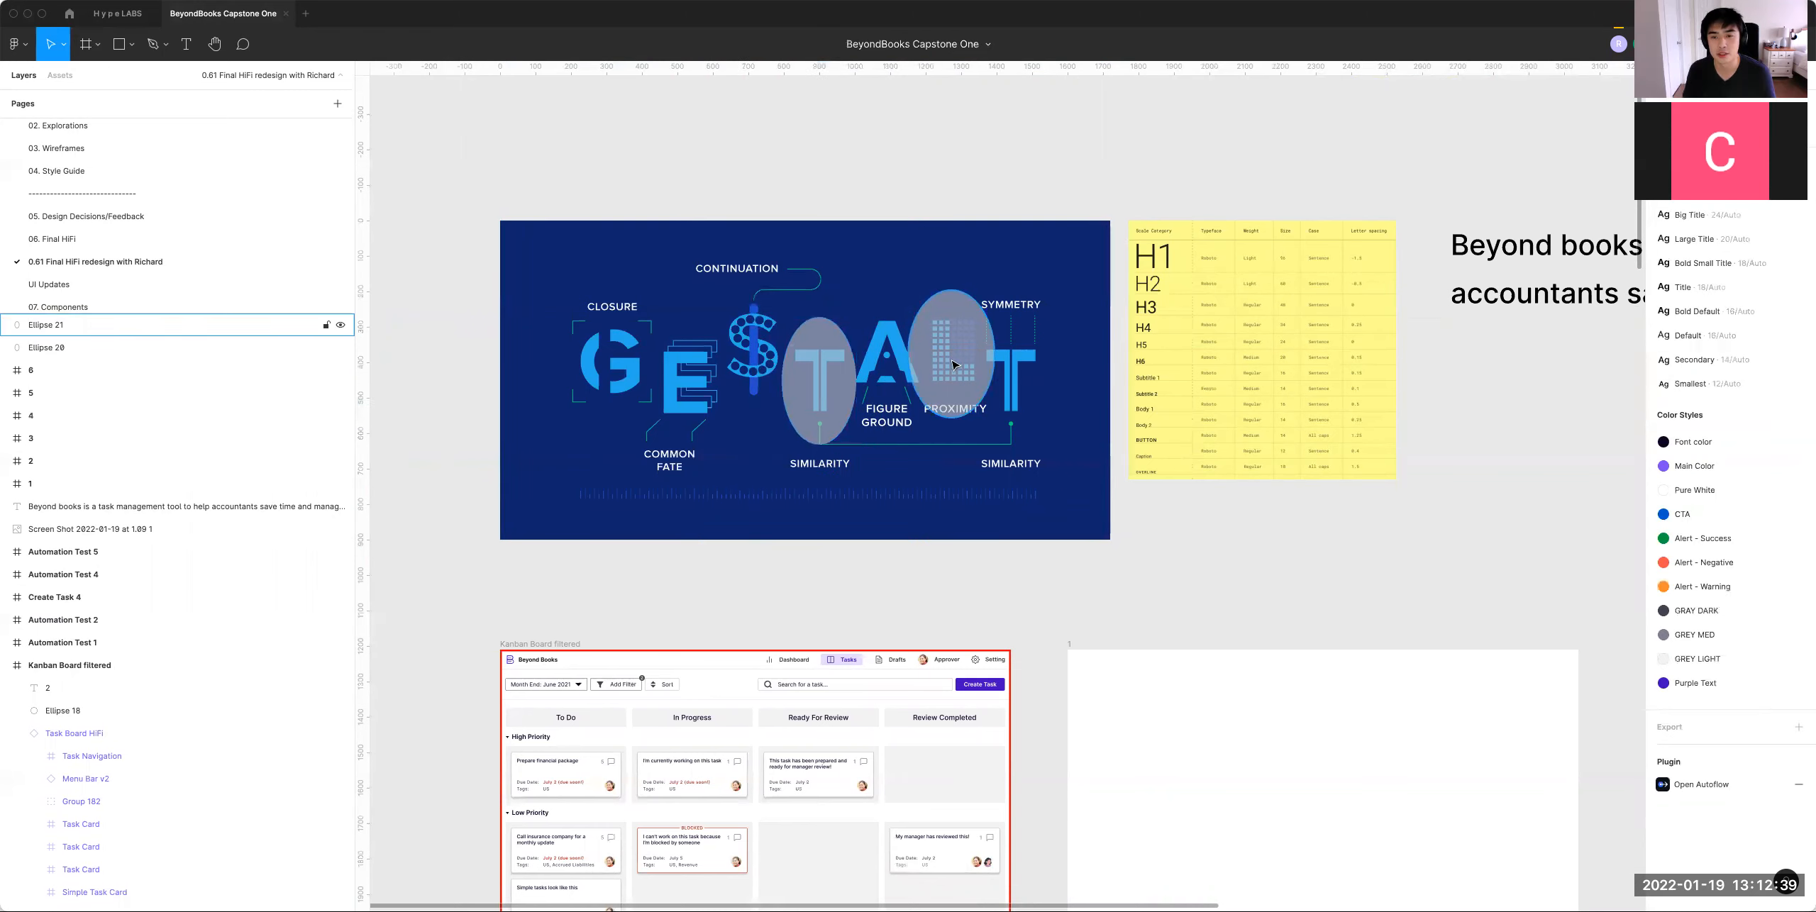
Step: Examine the similarity and proximity examples in the Gestalt graphic alongside the type scale and the Kanban board
drag(1397, 518, 1260, 514)
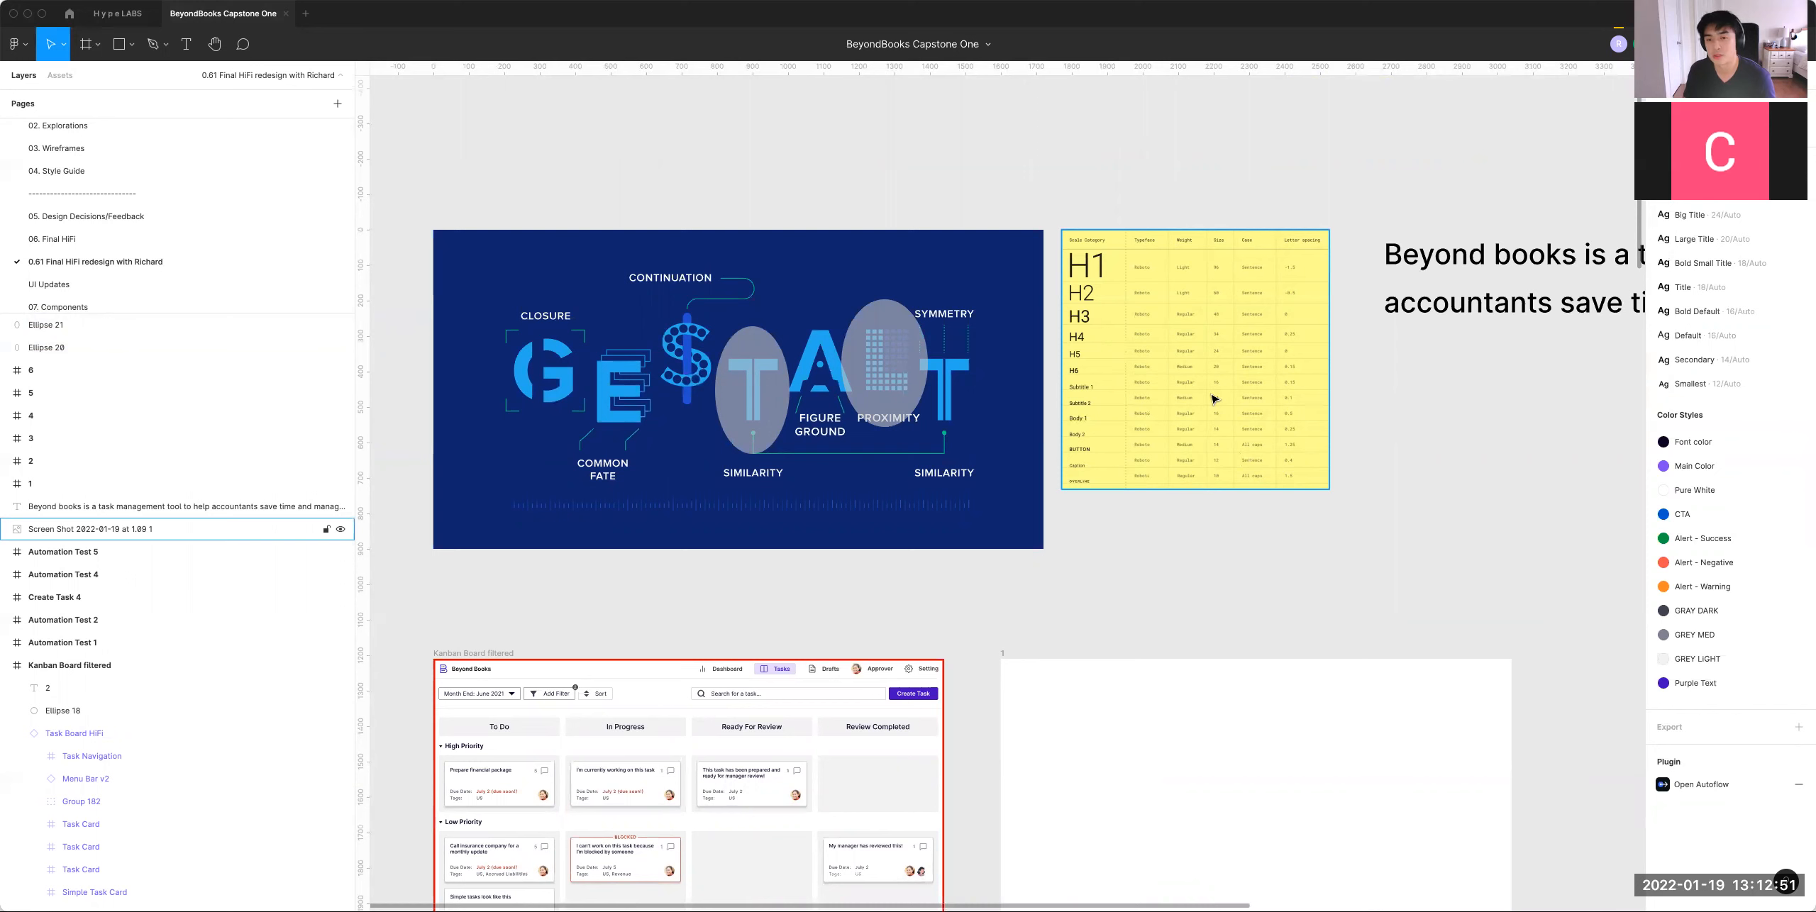
scroll(1313, 539, left, 5)
scroll(1313, 540, down, 3)
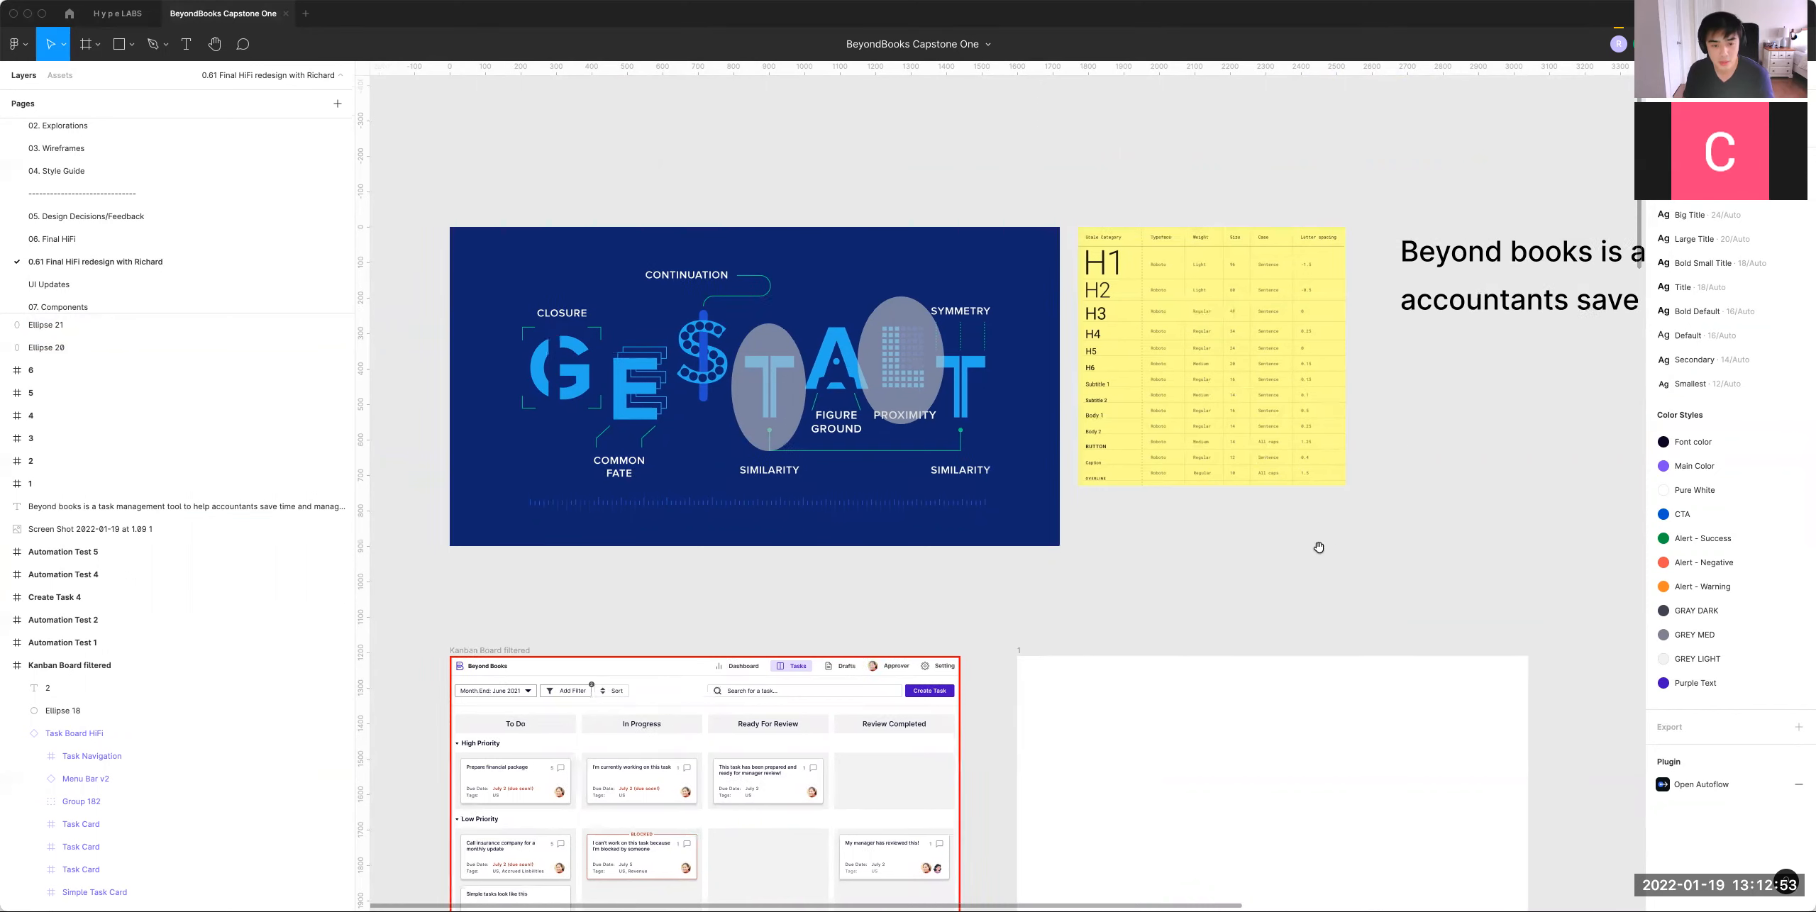
scroll(1211, 362, up, 4)
scroll(1211, 362, right, 1)
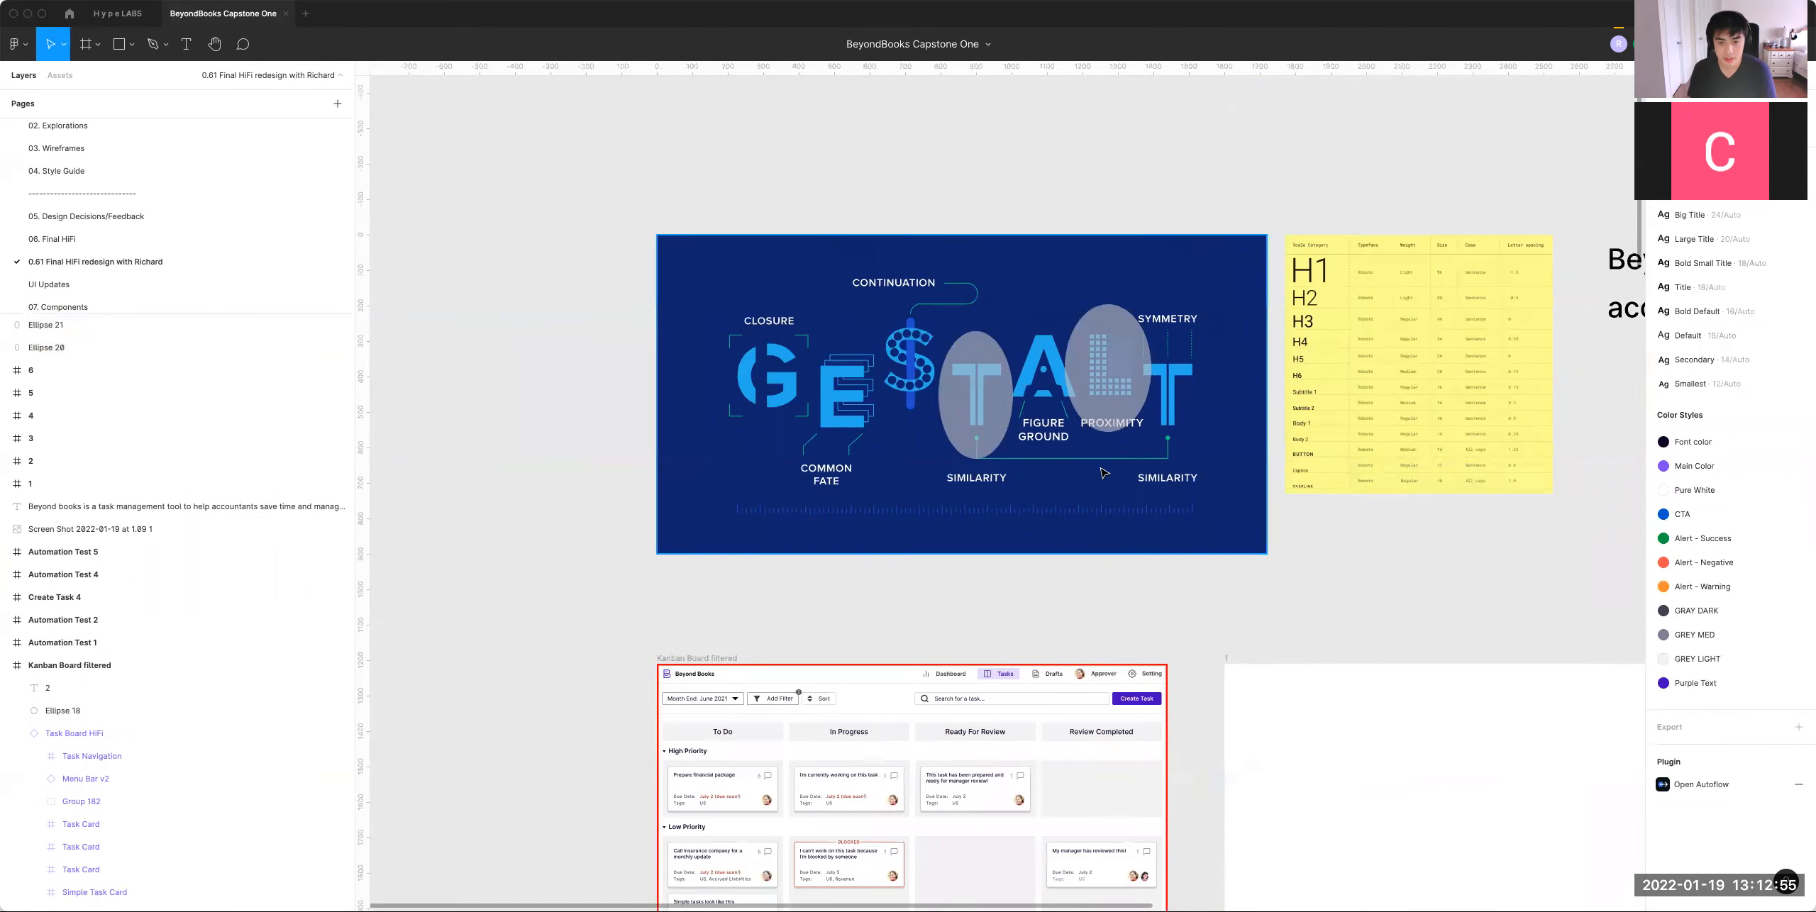
scroll(894, 465, right, 3)
scroll(894, 465, down, 2)
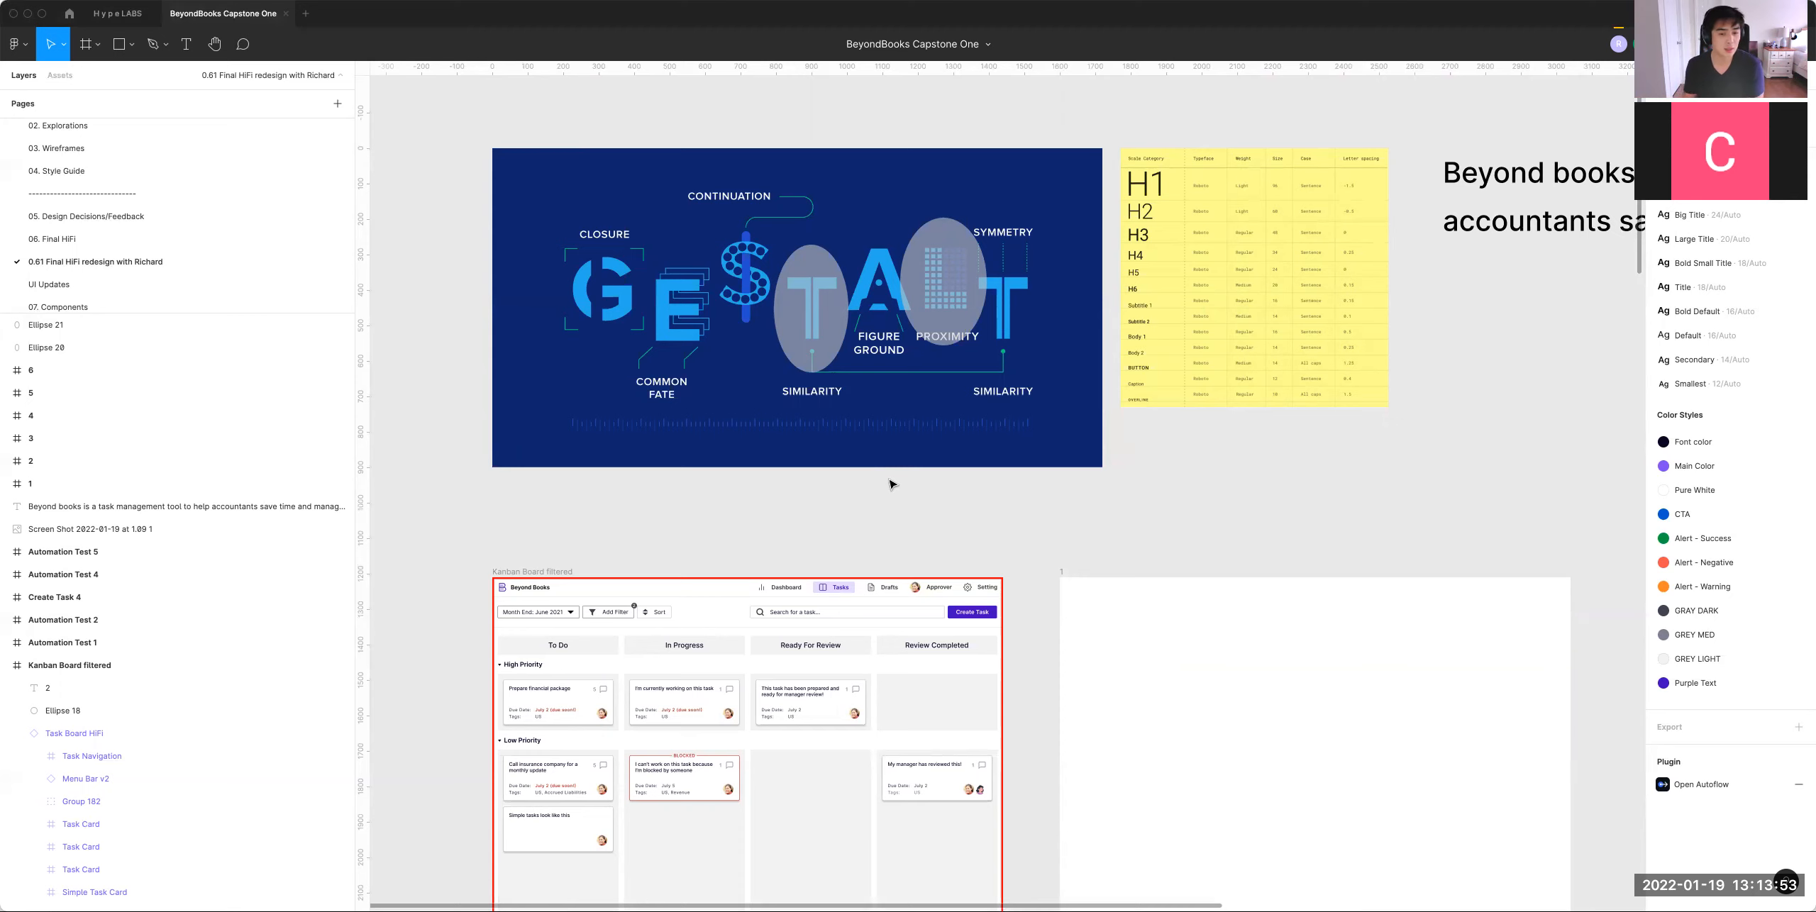
scroll(787, 496, down, 1)
click(945, 305)
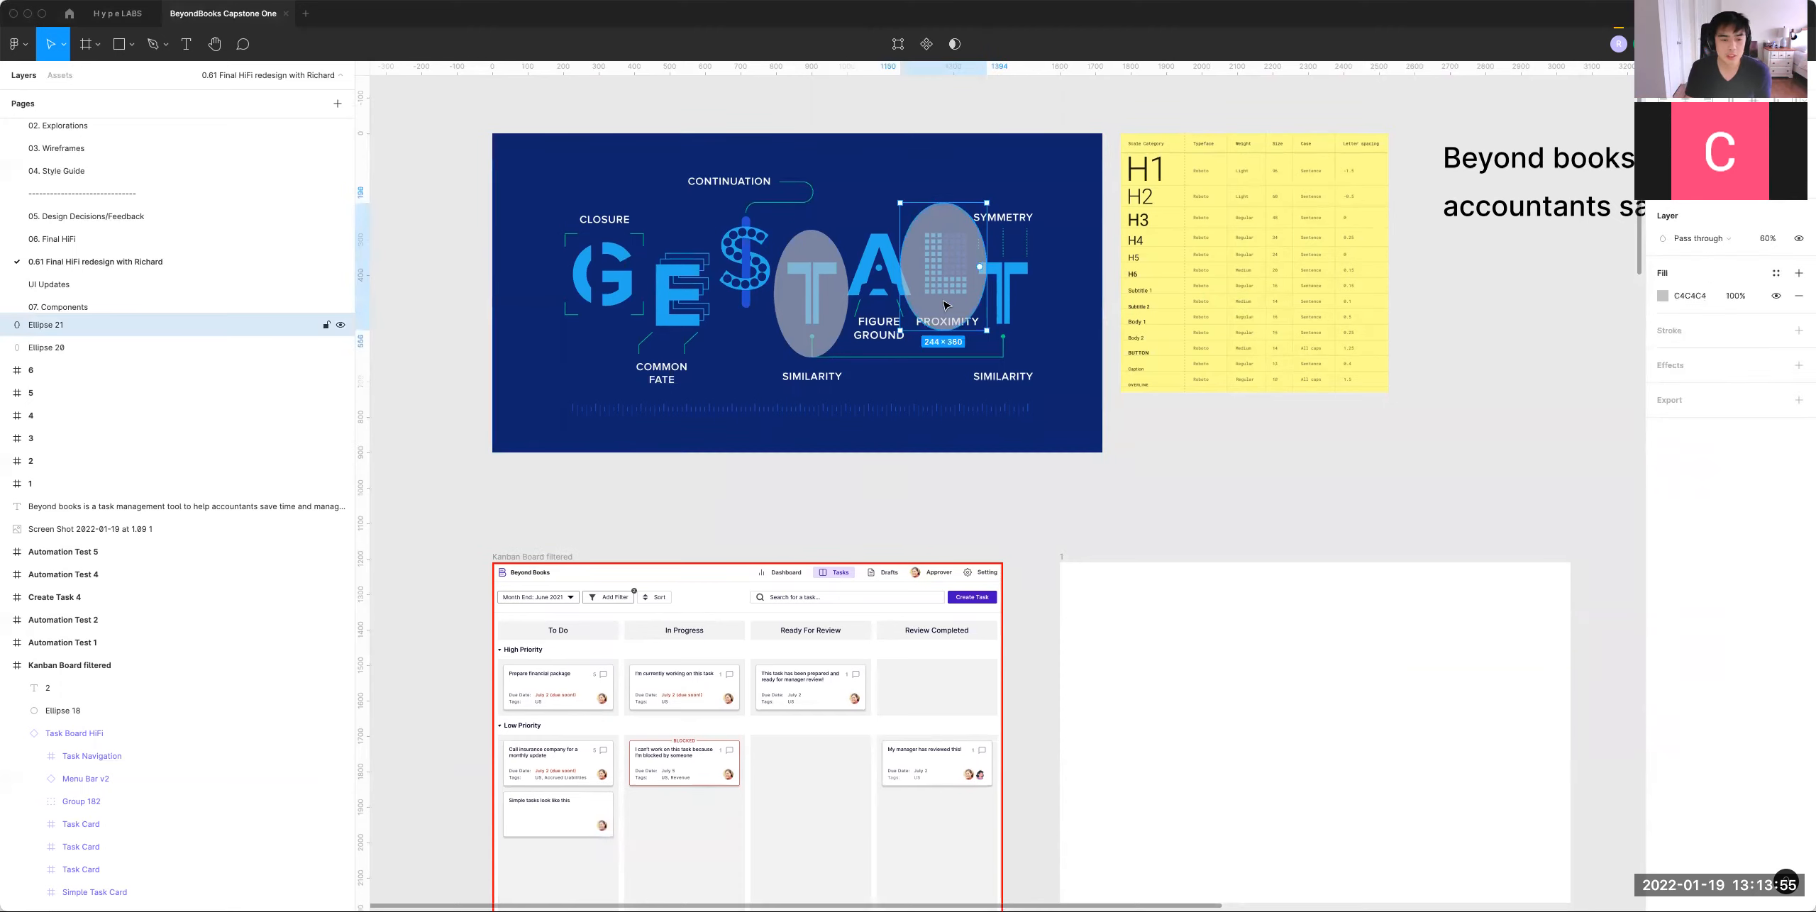
click(996, 485)
click(944, 271)
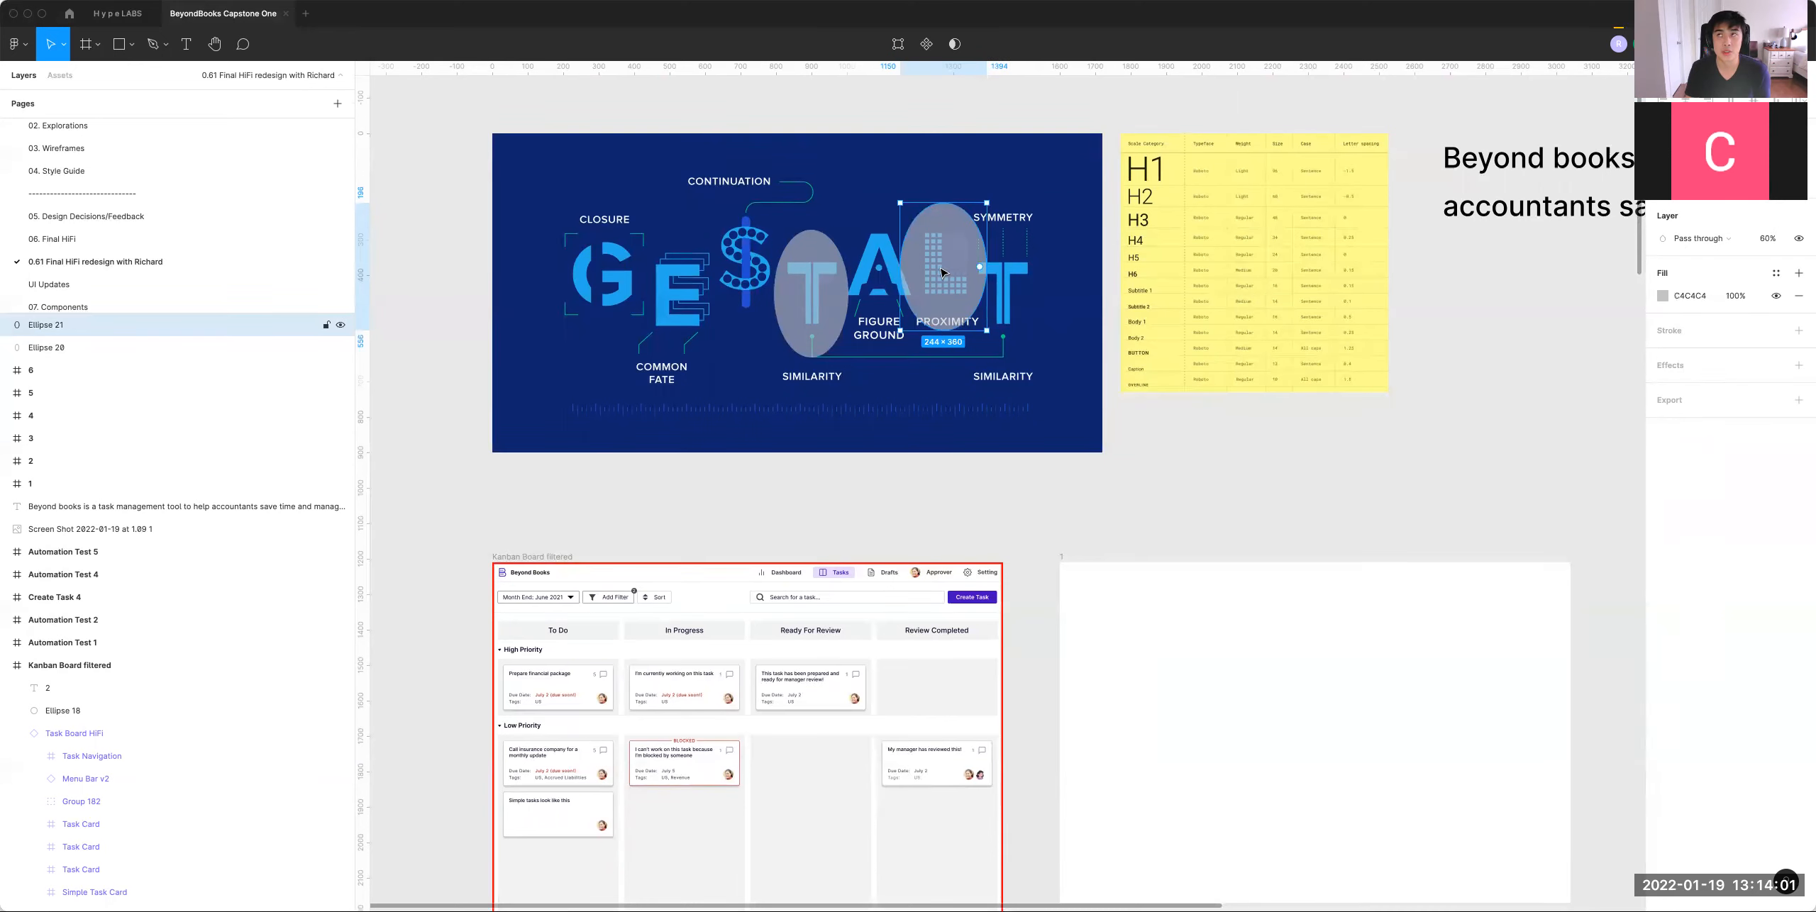
scroll(938, 277, up, 5)
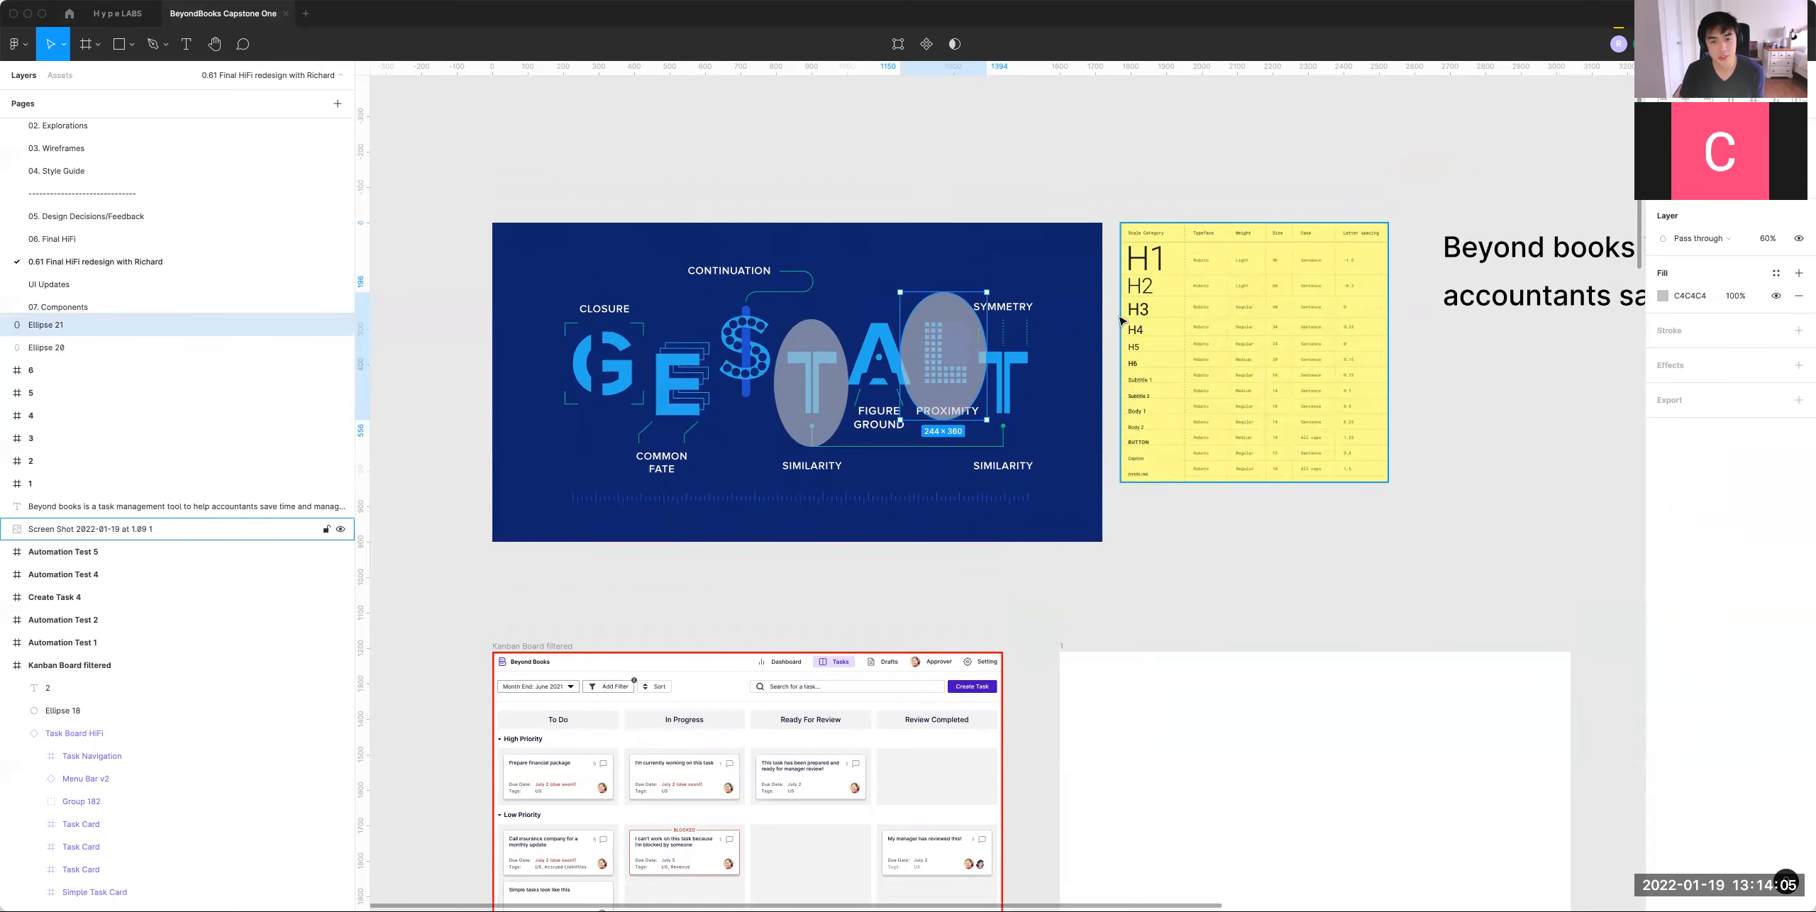
click(1107, 192)
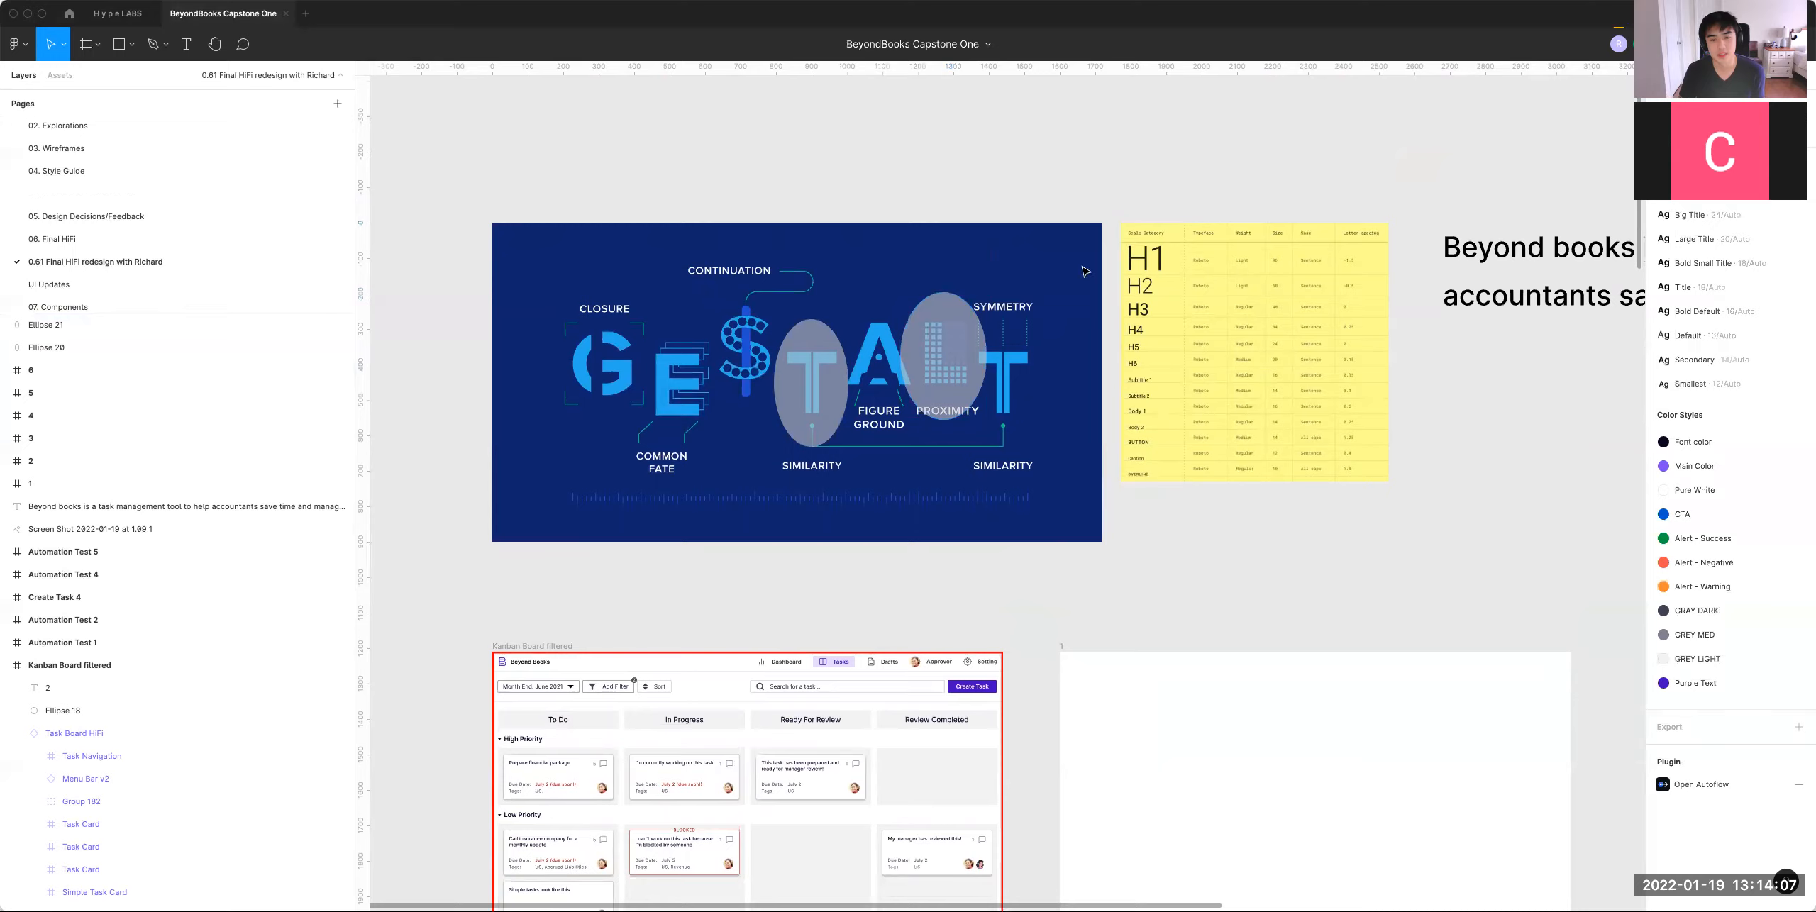
scroll(944, 626, down, 10)
click(945, 603)
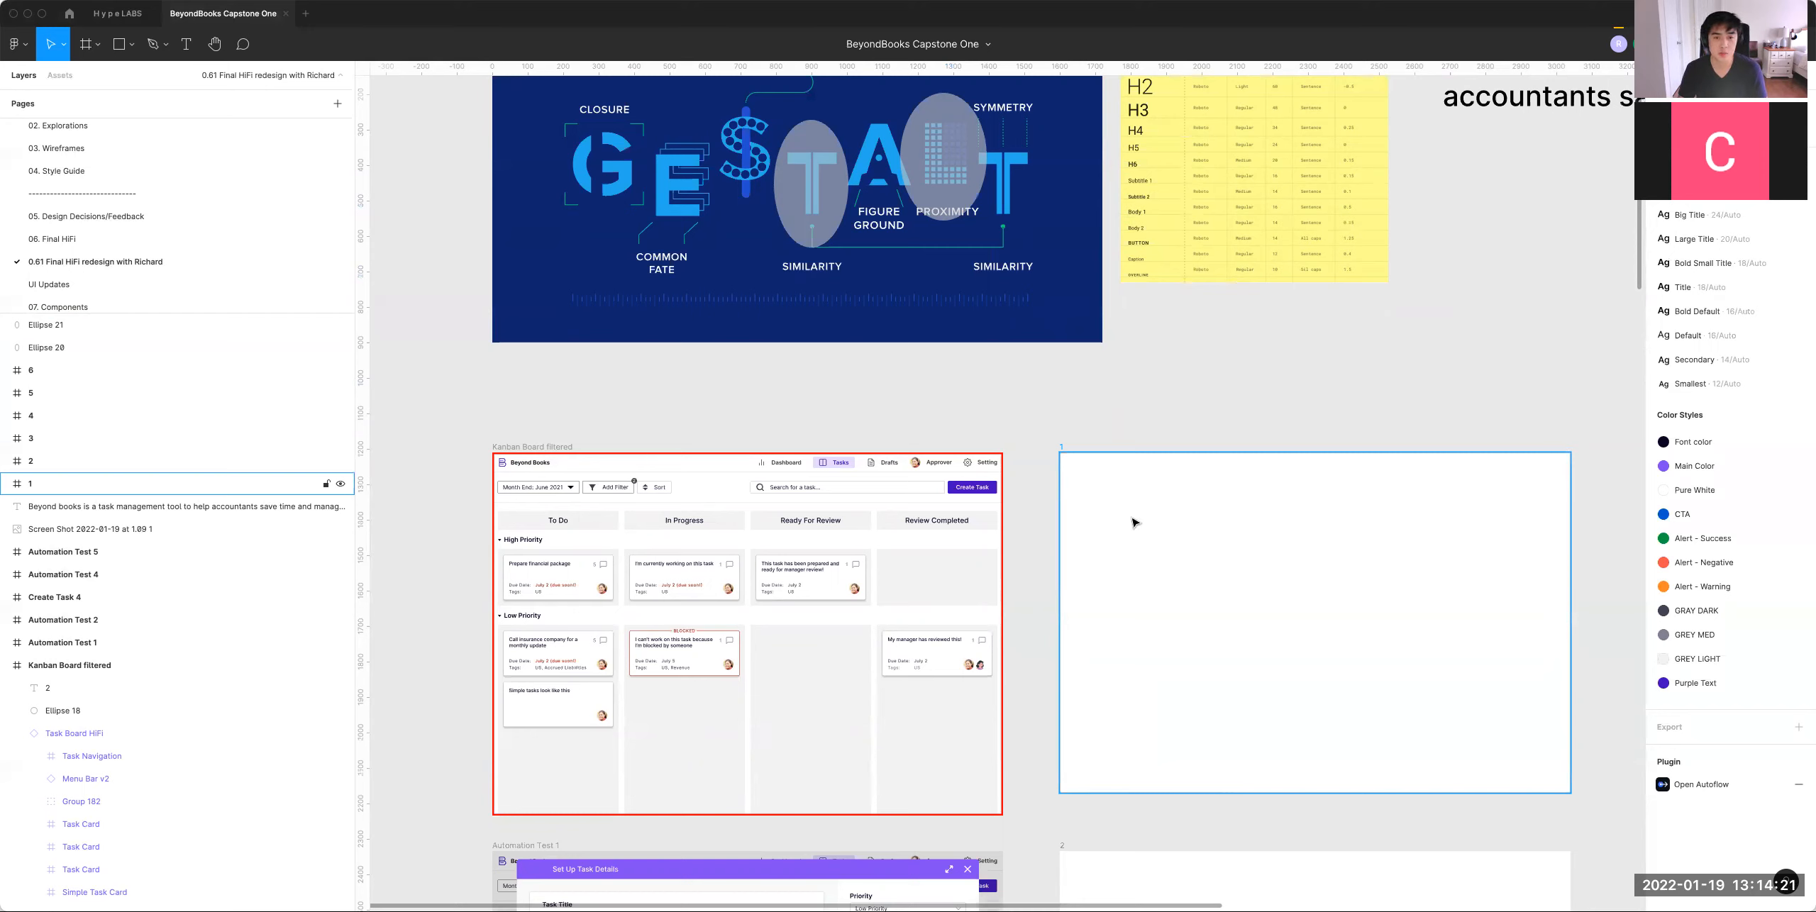
Step: Add the text "button" in the empty space above blank frame 1 and set its font size to 16
drag(1164, 385, 1156, 438)
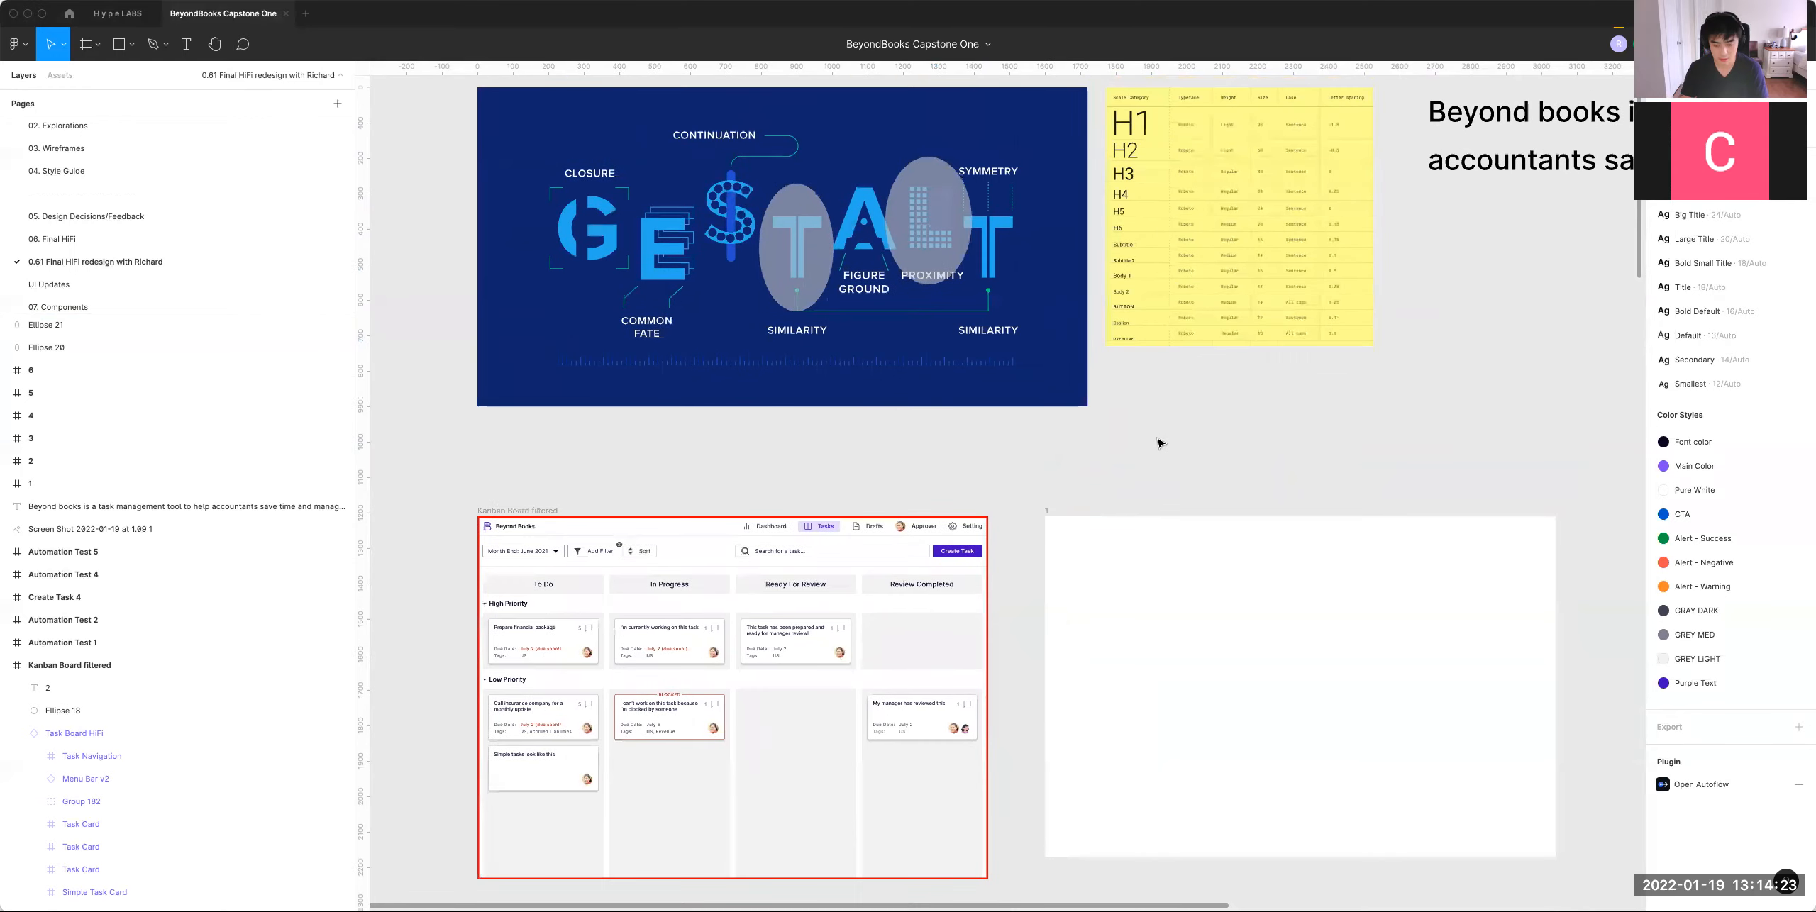
scroll(1158, 443, up, 5)
key(t)
click(1212, 457)
text(button)
key(Escape)
click(1759, 318)
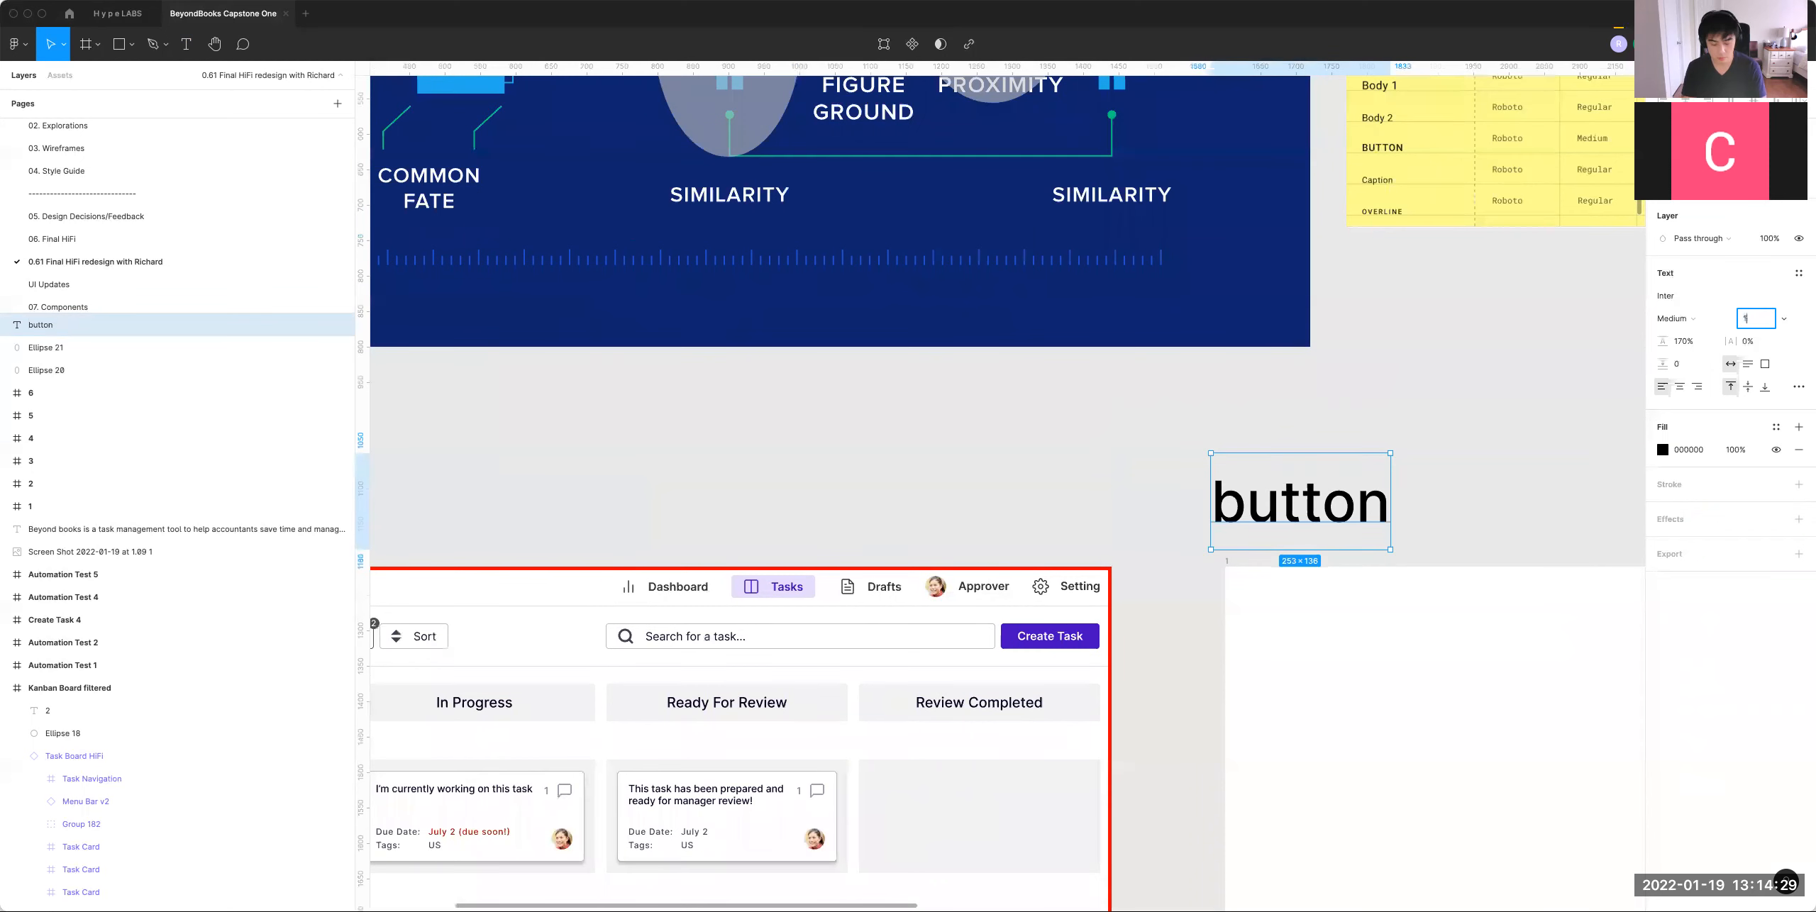
text(16)
key(Return)
Step: Wrap the "button" text in an auto layout frame and give the frame a blue fill
key(shift+a)
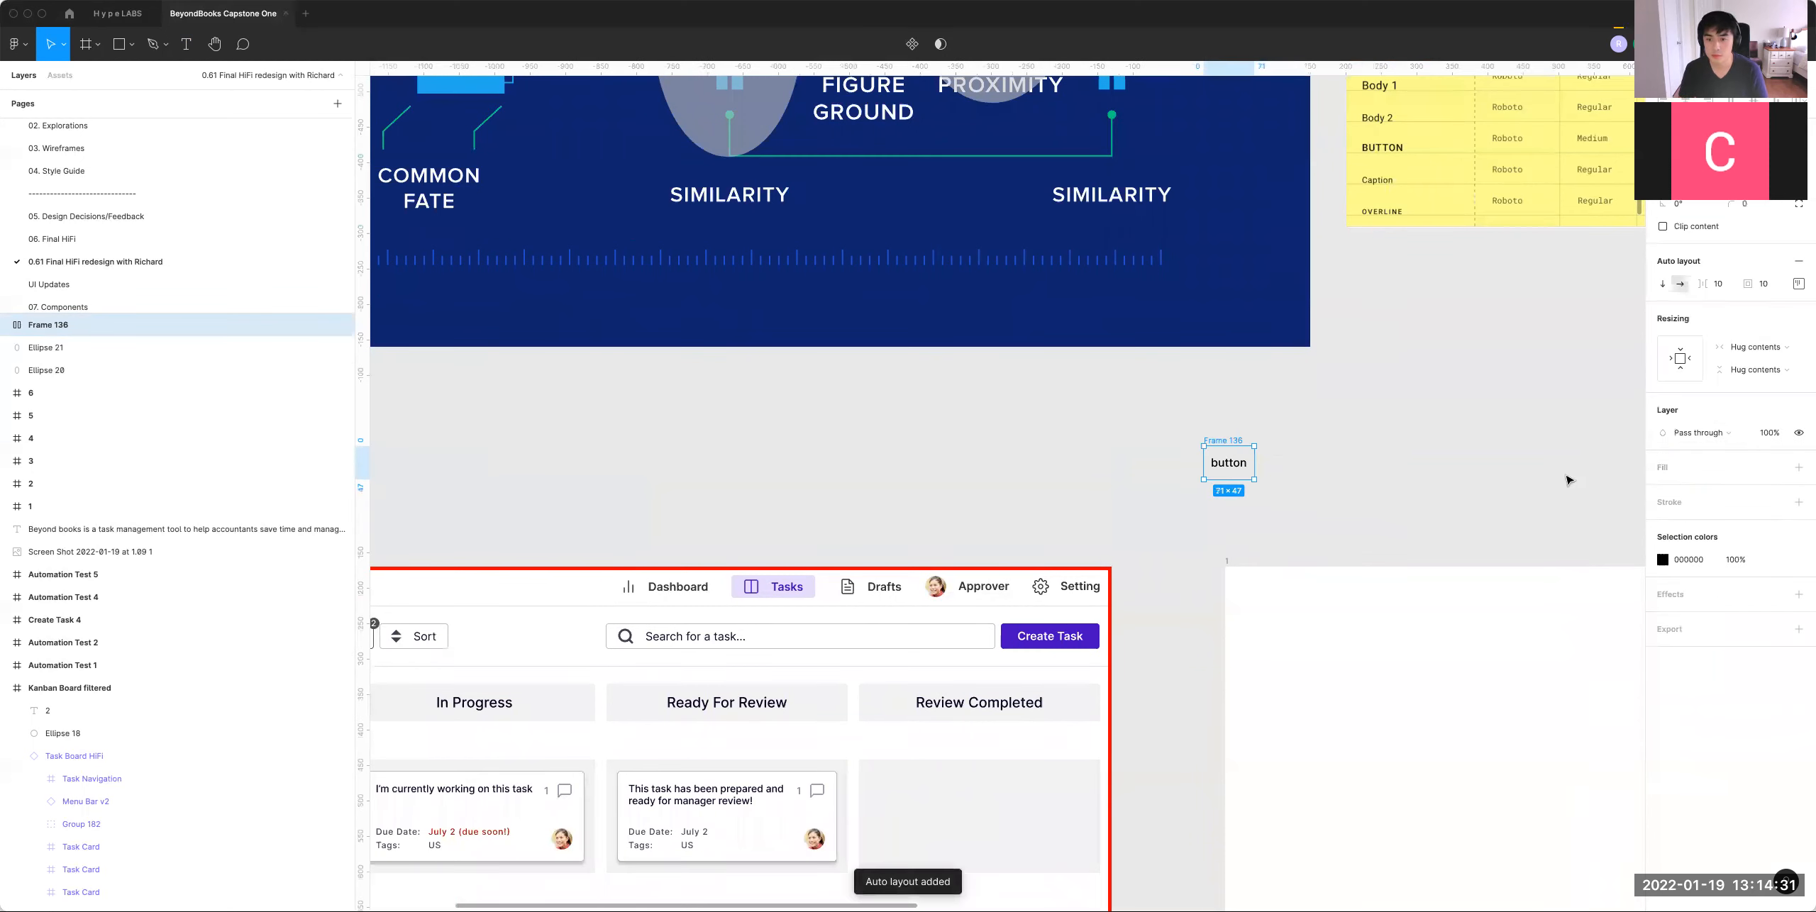
click(1799, 468)
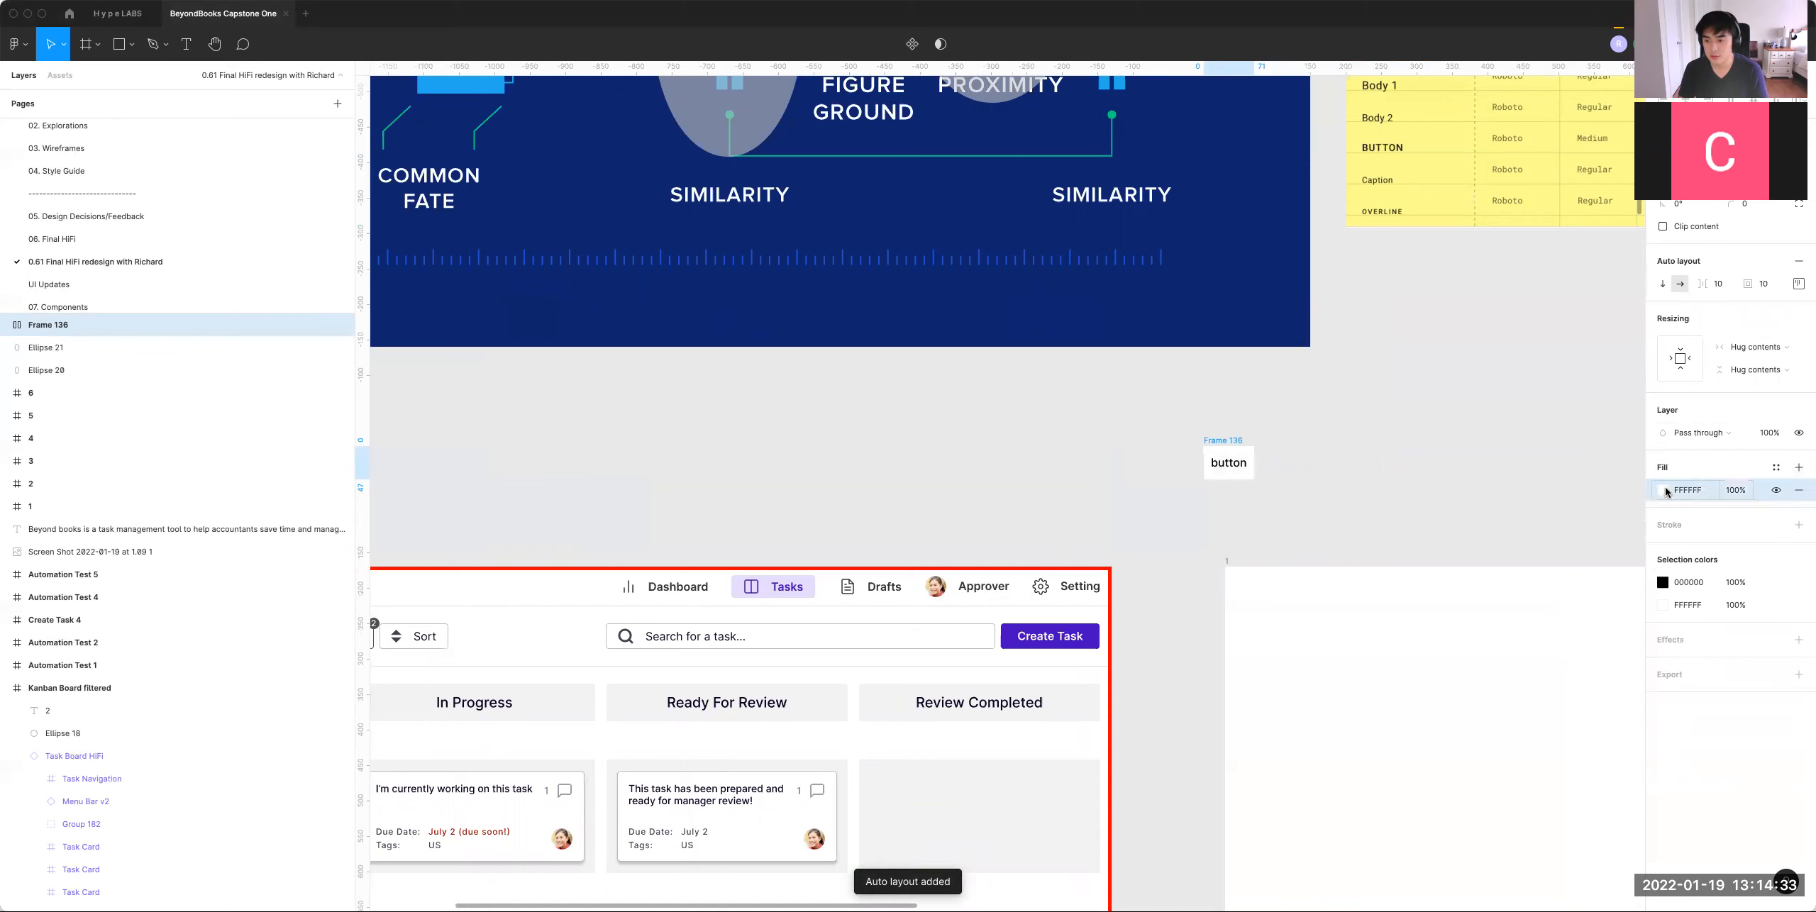
click(1664, 490)
click(1592, 794)
click(1324, 527)
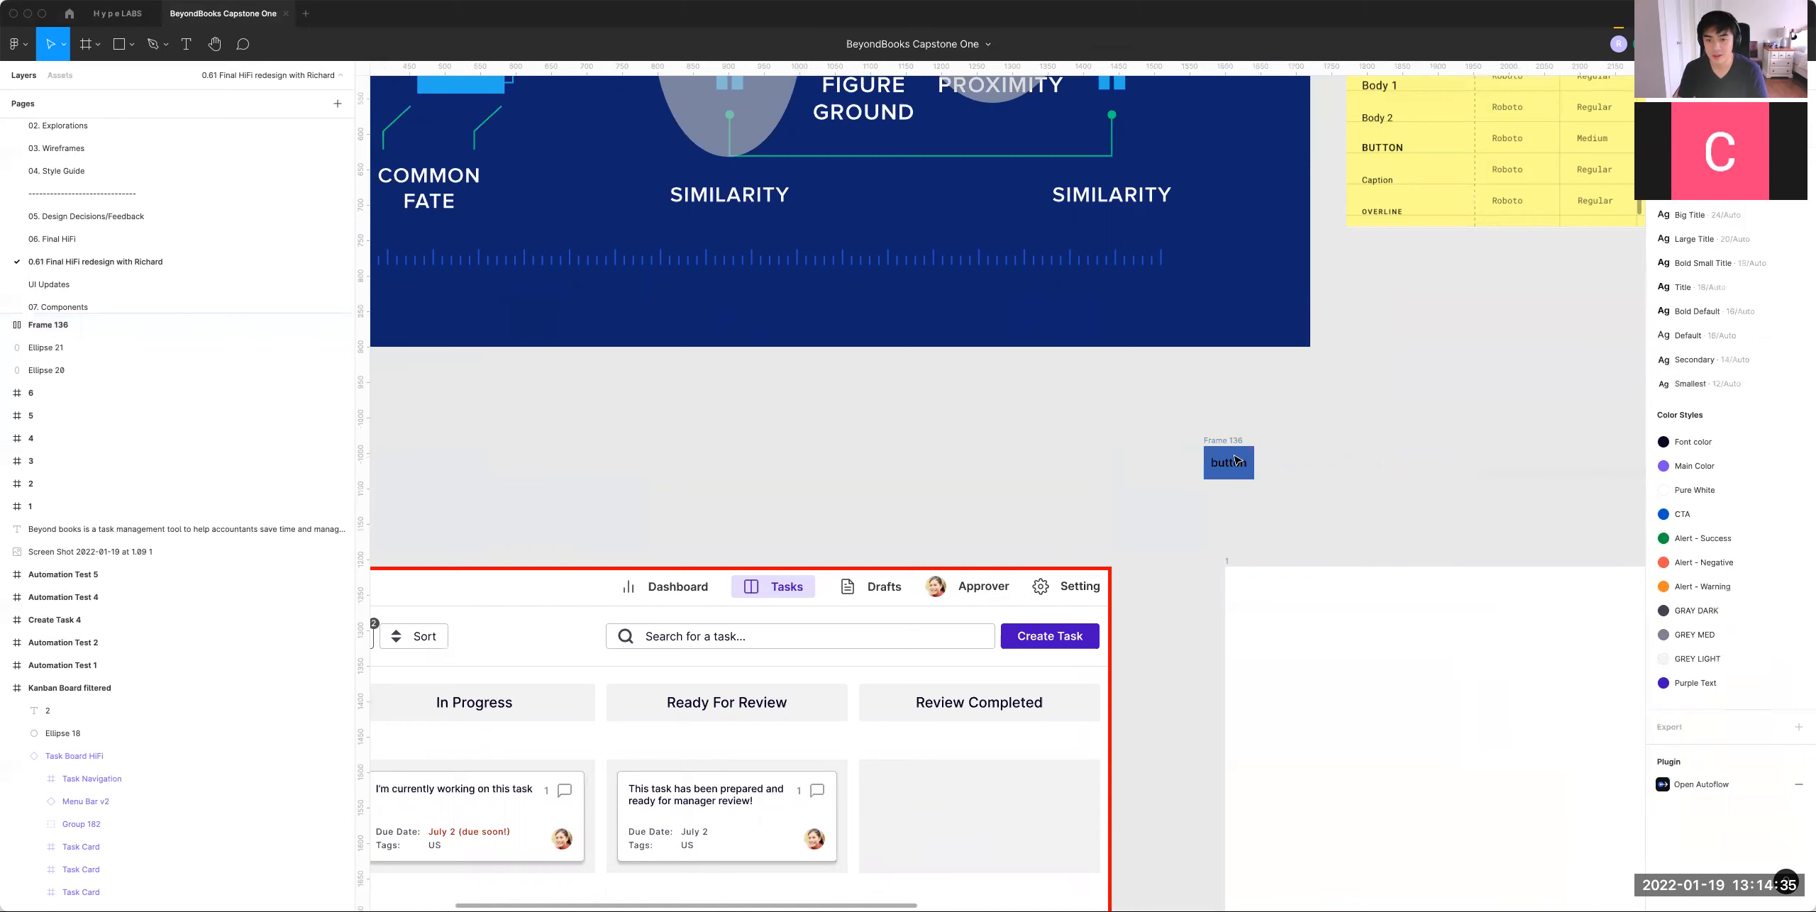
Step: Set the button label's text colour to white (FFFFFF)
click(1228, 463)
click(1661, 511)
drag(1511, 568, 1460, 418)
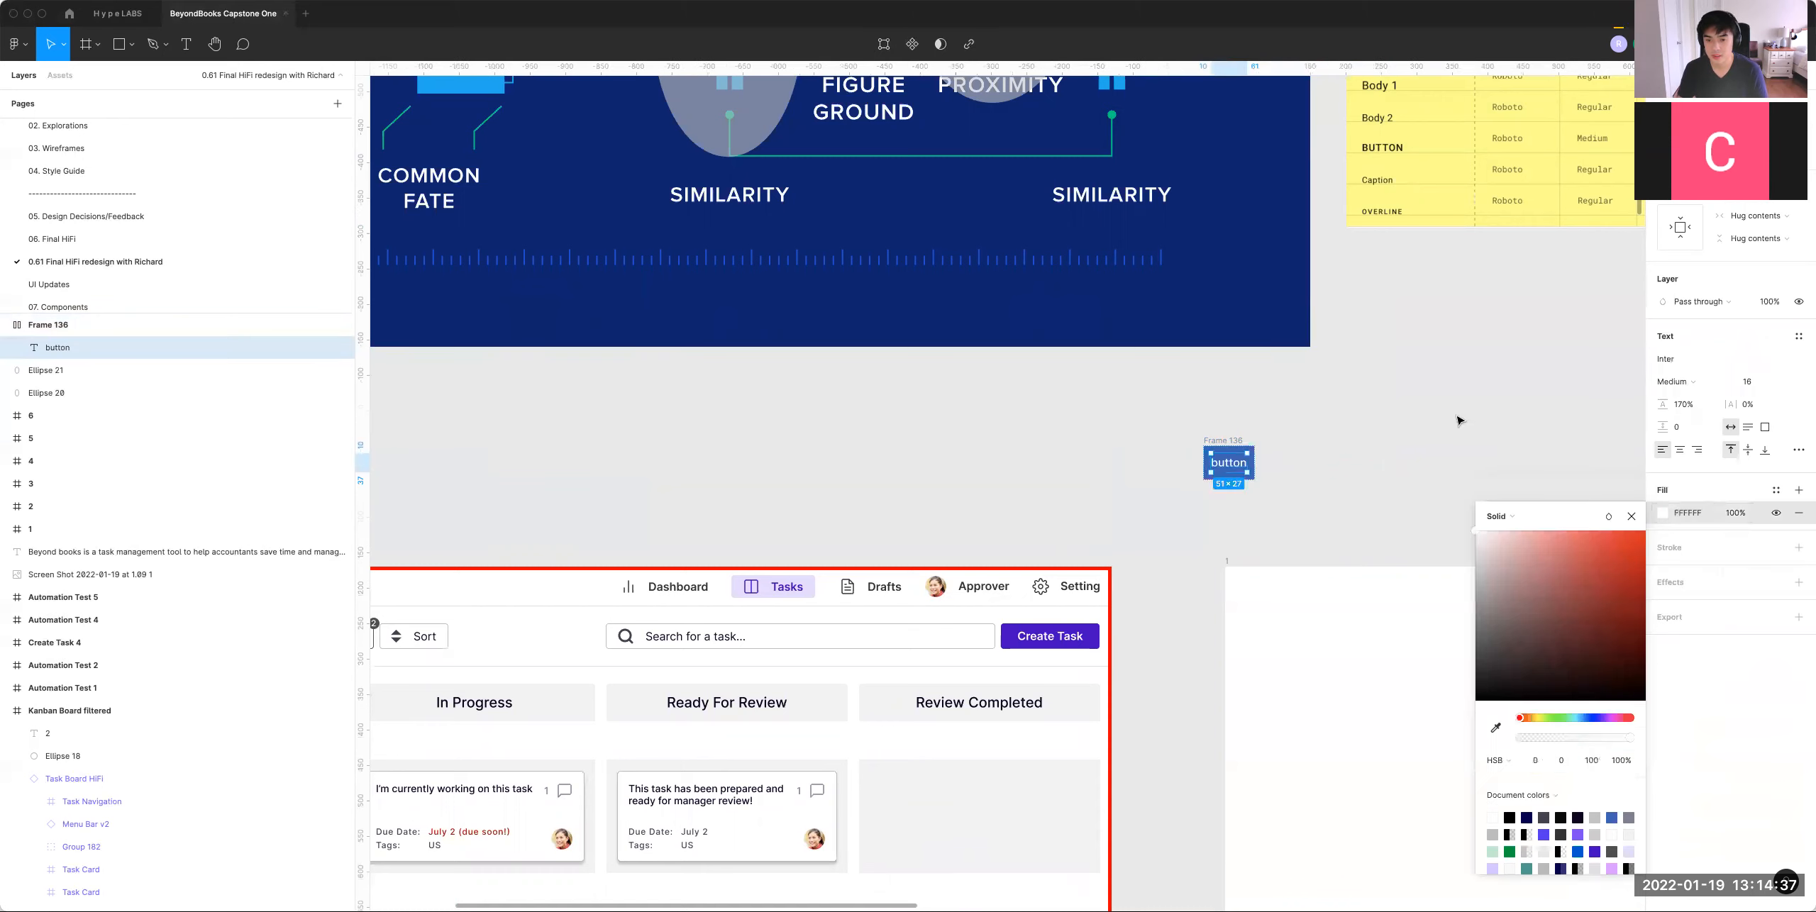
click(1457, 417)
Step: Add the text "Title" above the blue button and set its box to auto width
key(t)
drag(1204, 376, 1208, 390)
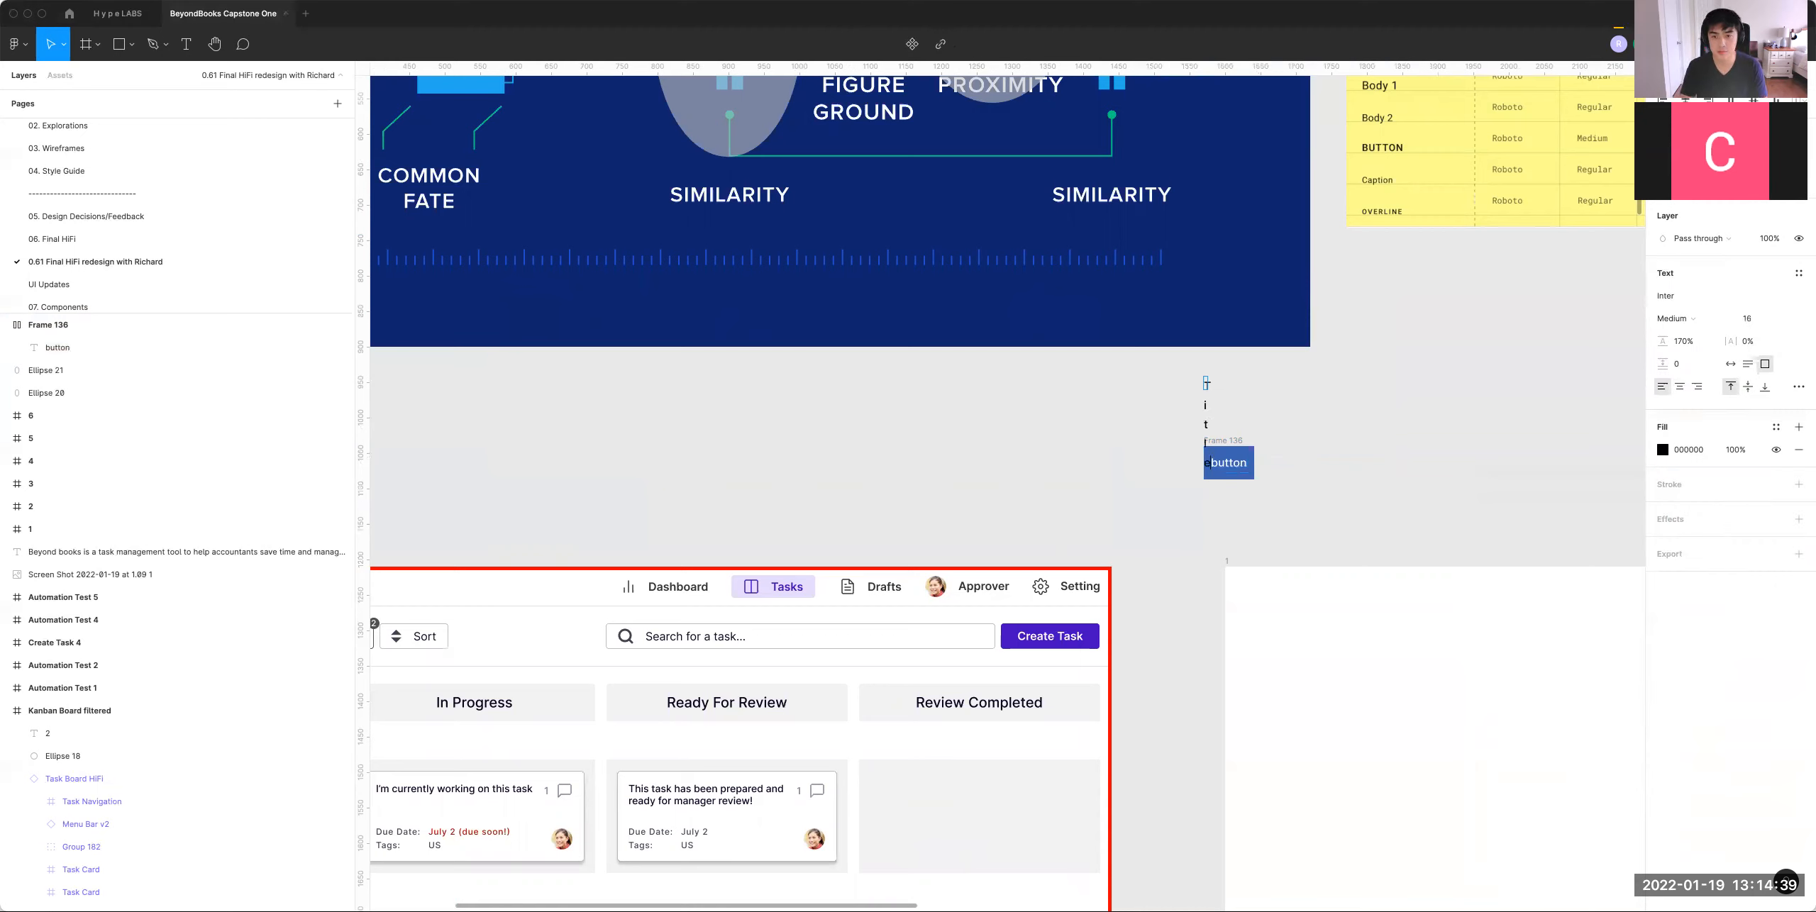
click(1731, 364)
Step: Duplicate the title below itself as "Description lorem ipsum dolar" at font size 14, placed just above the button
drag(1216, 385, 1220, 439)
key(super+z)
double_click(1220, 438)
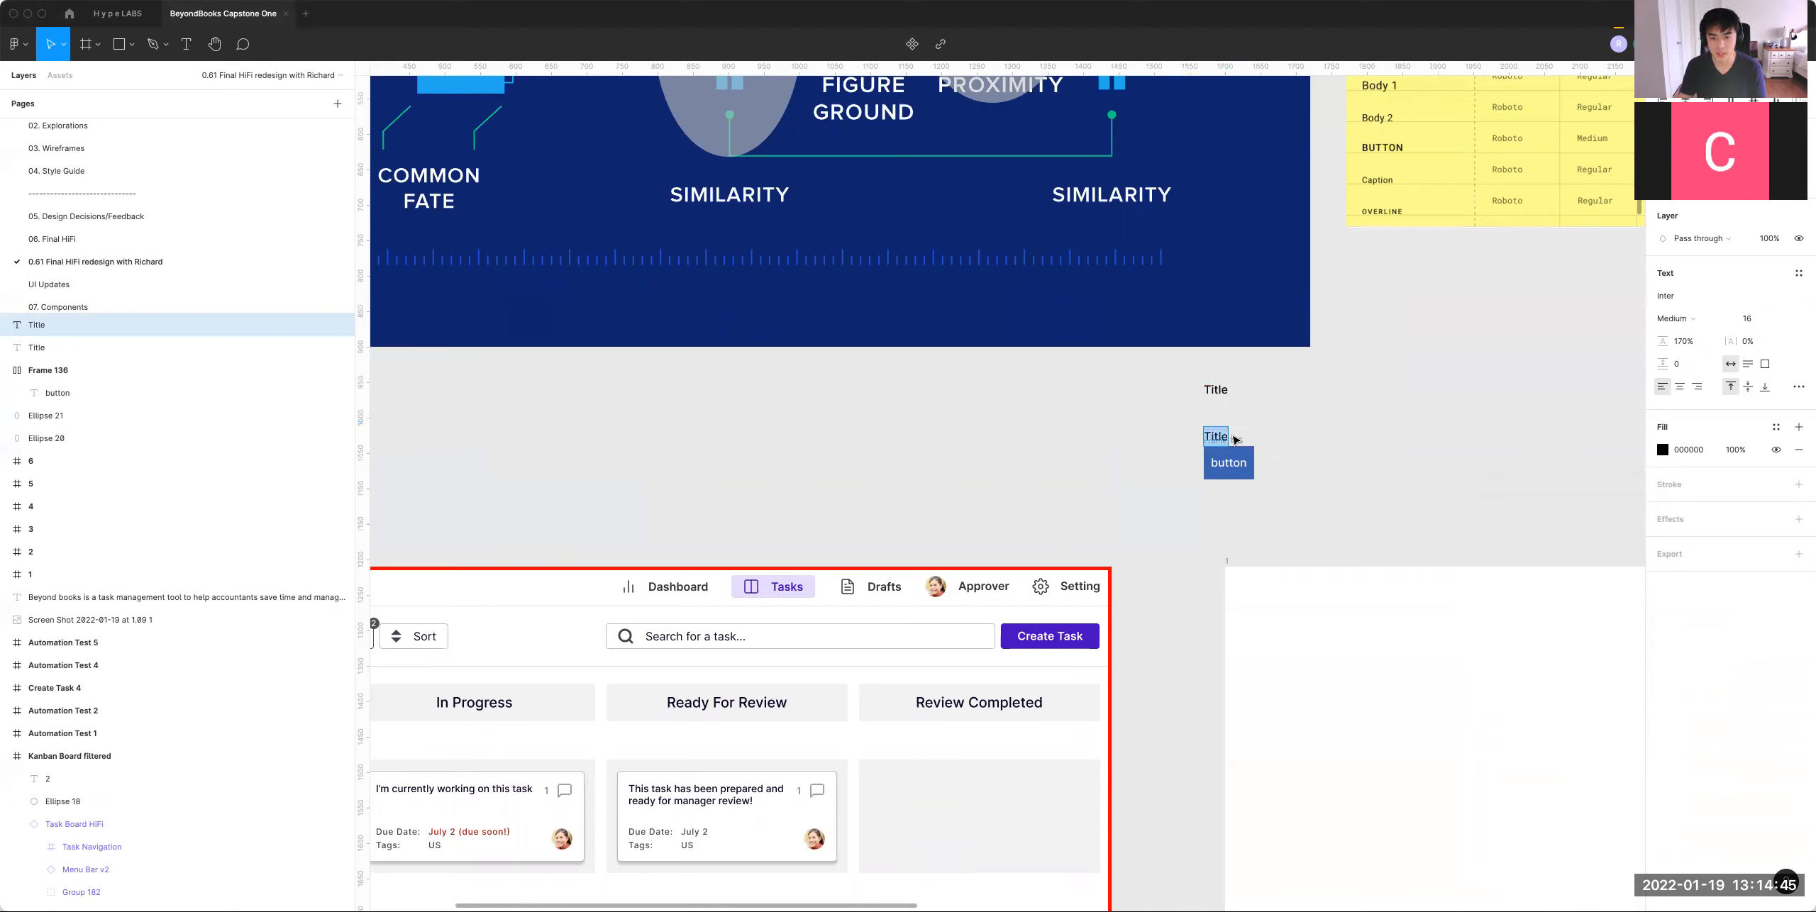
text(Description l)
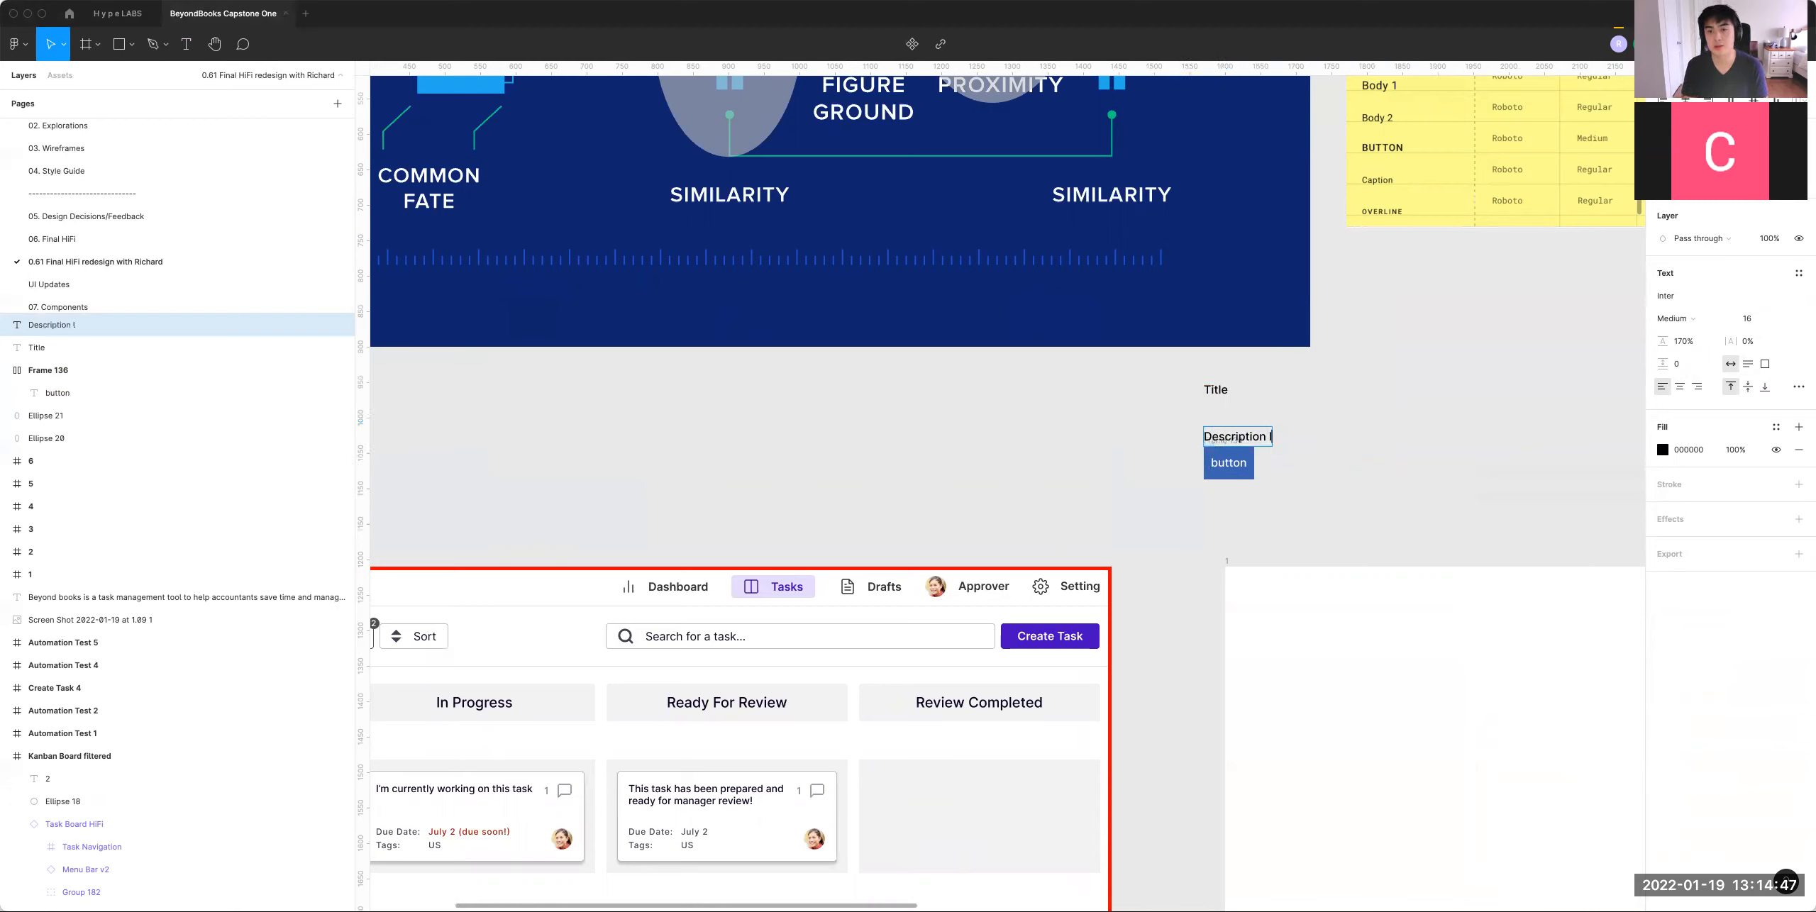
text(orem ipsum dolar)
key(Escape)
key(Return)
click(1362, 437)
drag(1341, 438, 1340, 426)
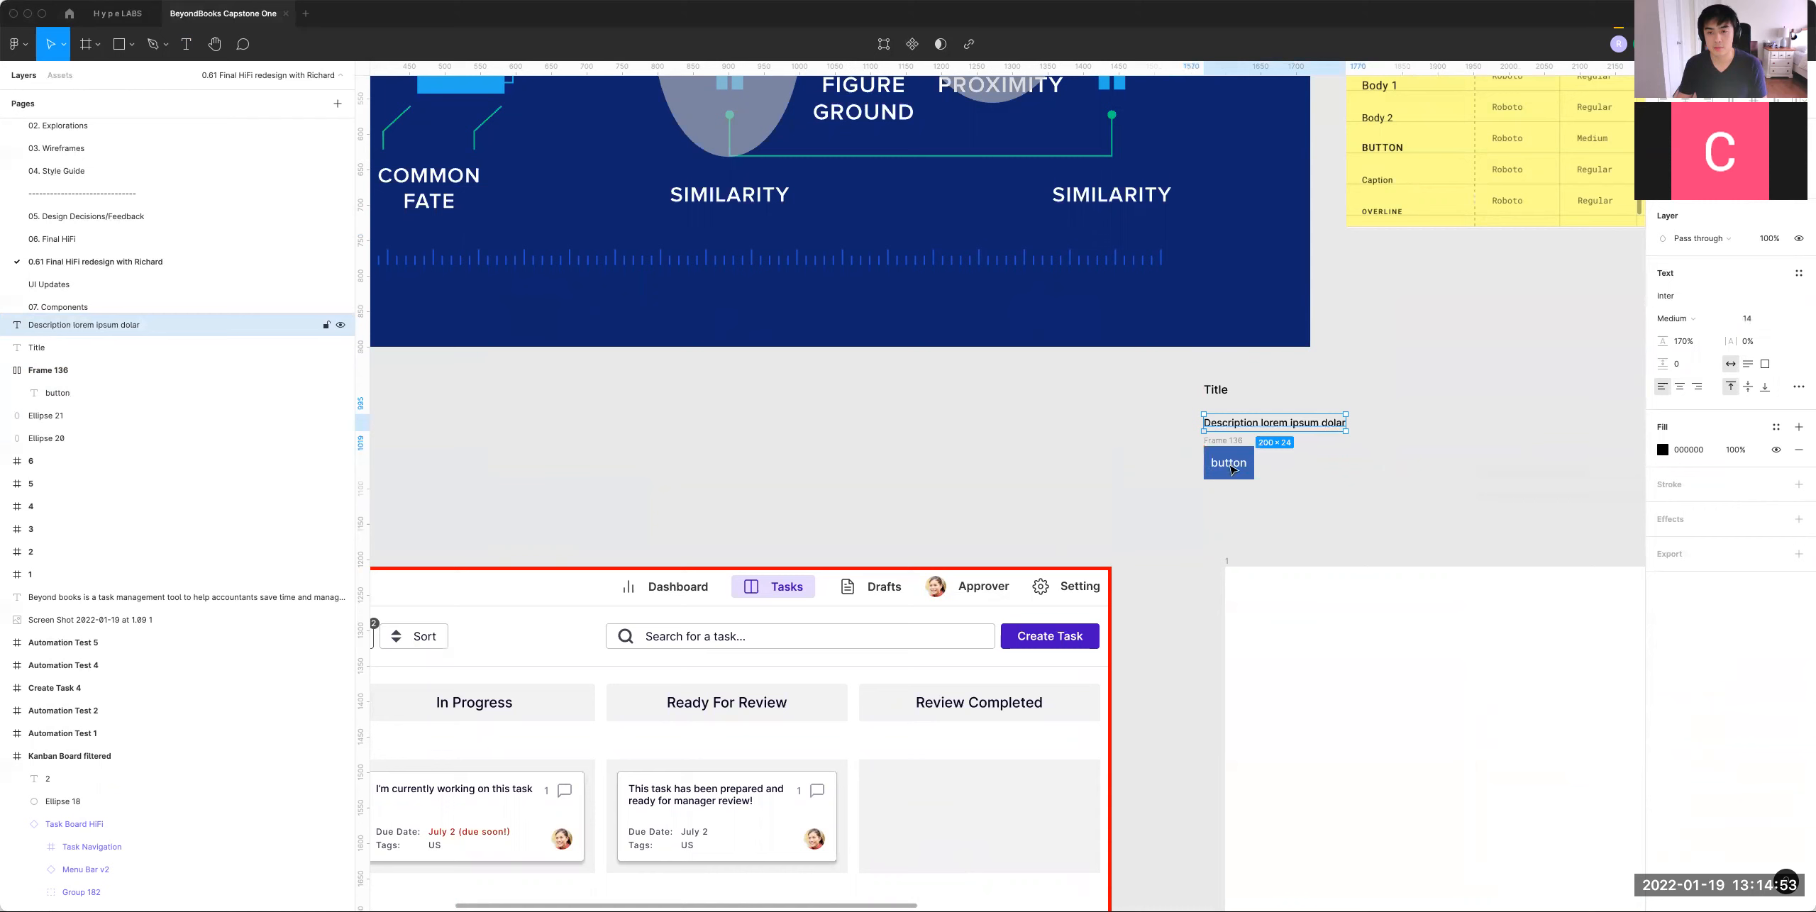
Step: Group the title, description and button into an auto layout frame with 20 spacing between items
click(1227, 451)
drag(1164, 366, 1362, 528)
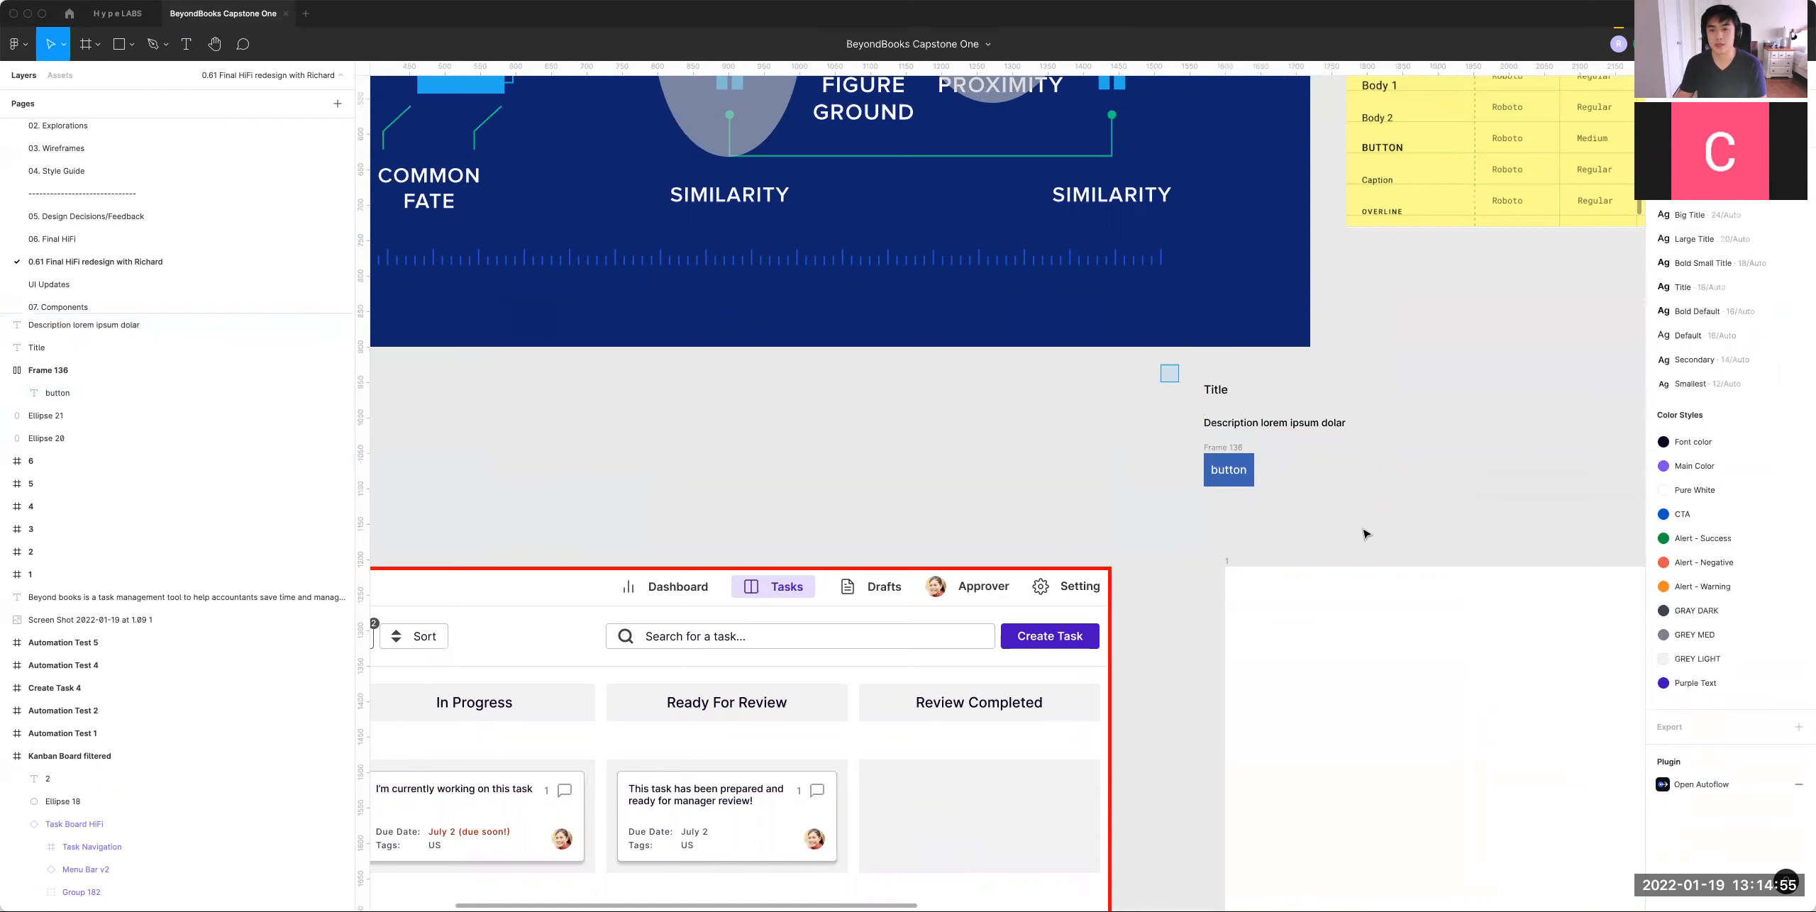
key(shift+a)
click(1718, 283)
text(20)
key(Return)
click(1430, 459)
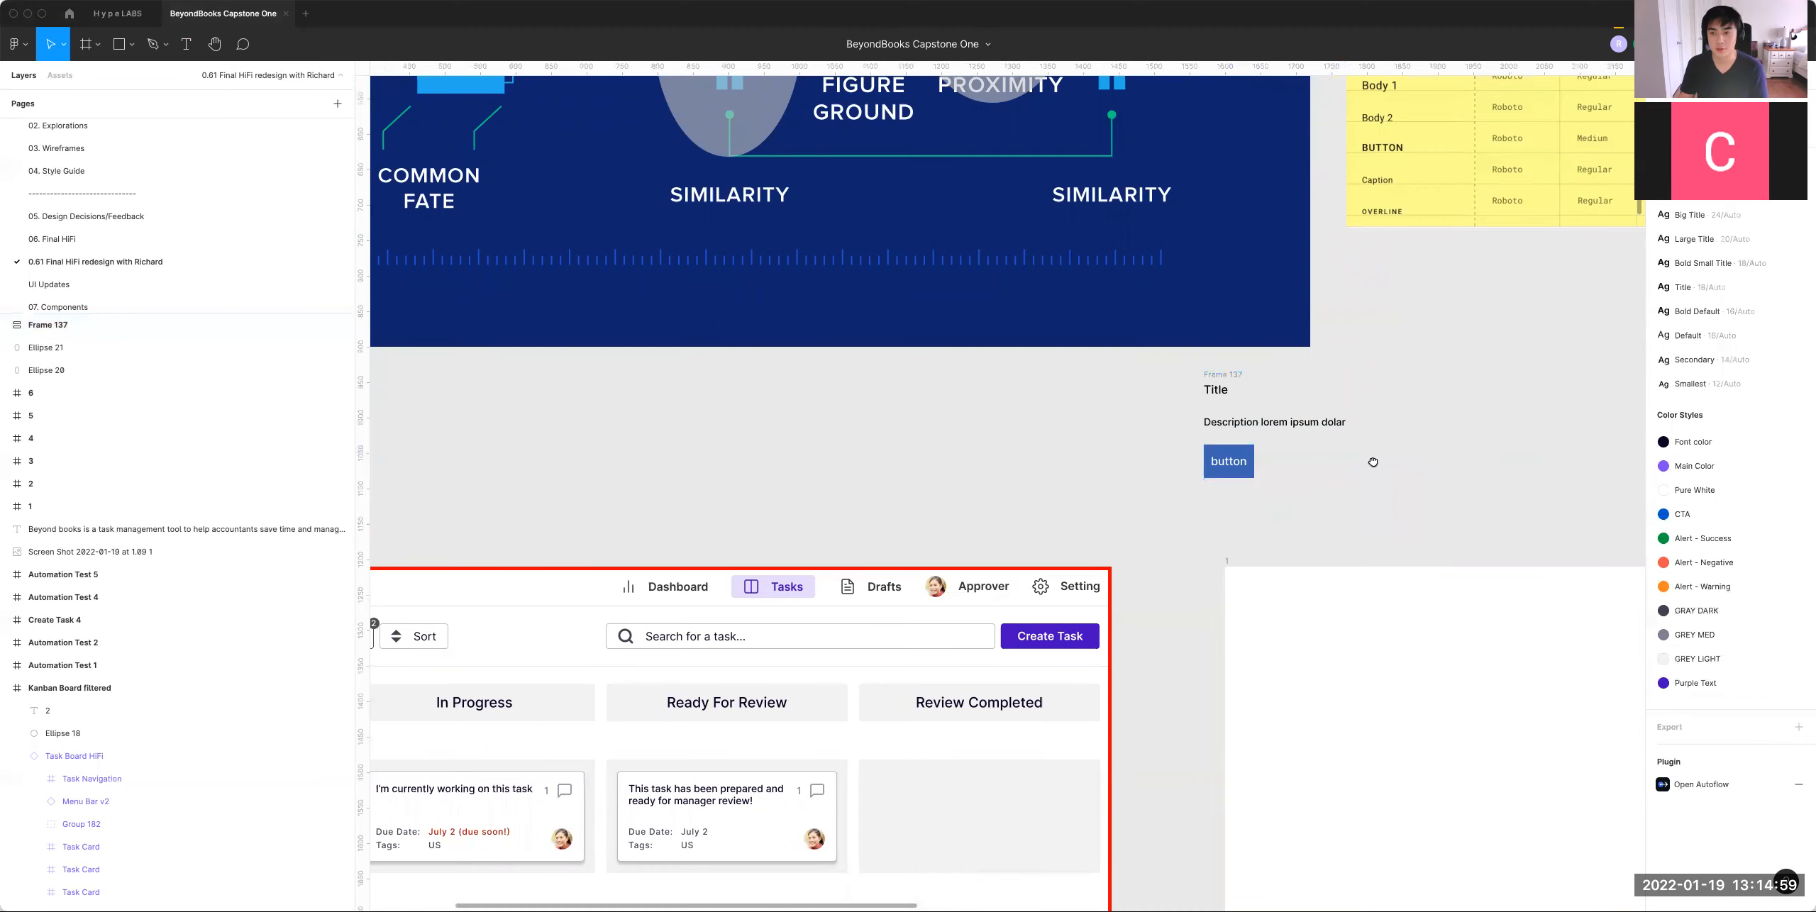
scroll(1430, 454, right, 3)
scroll(1149, 425, right, 2)
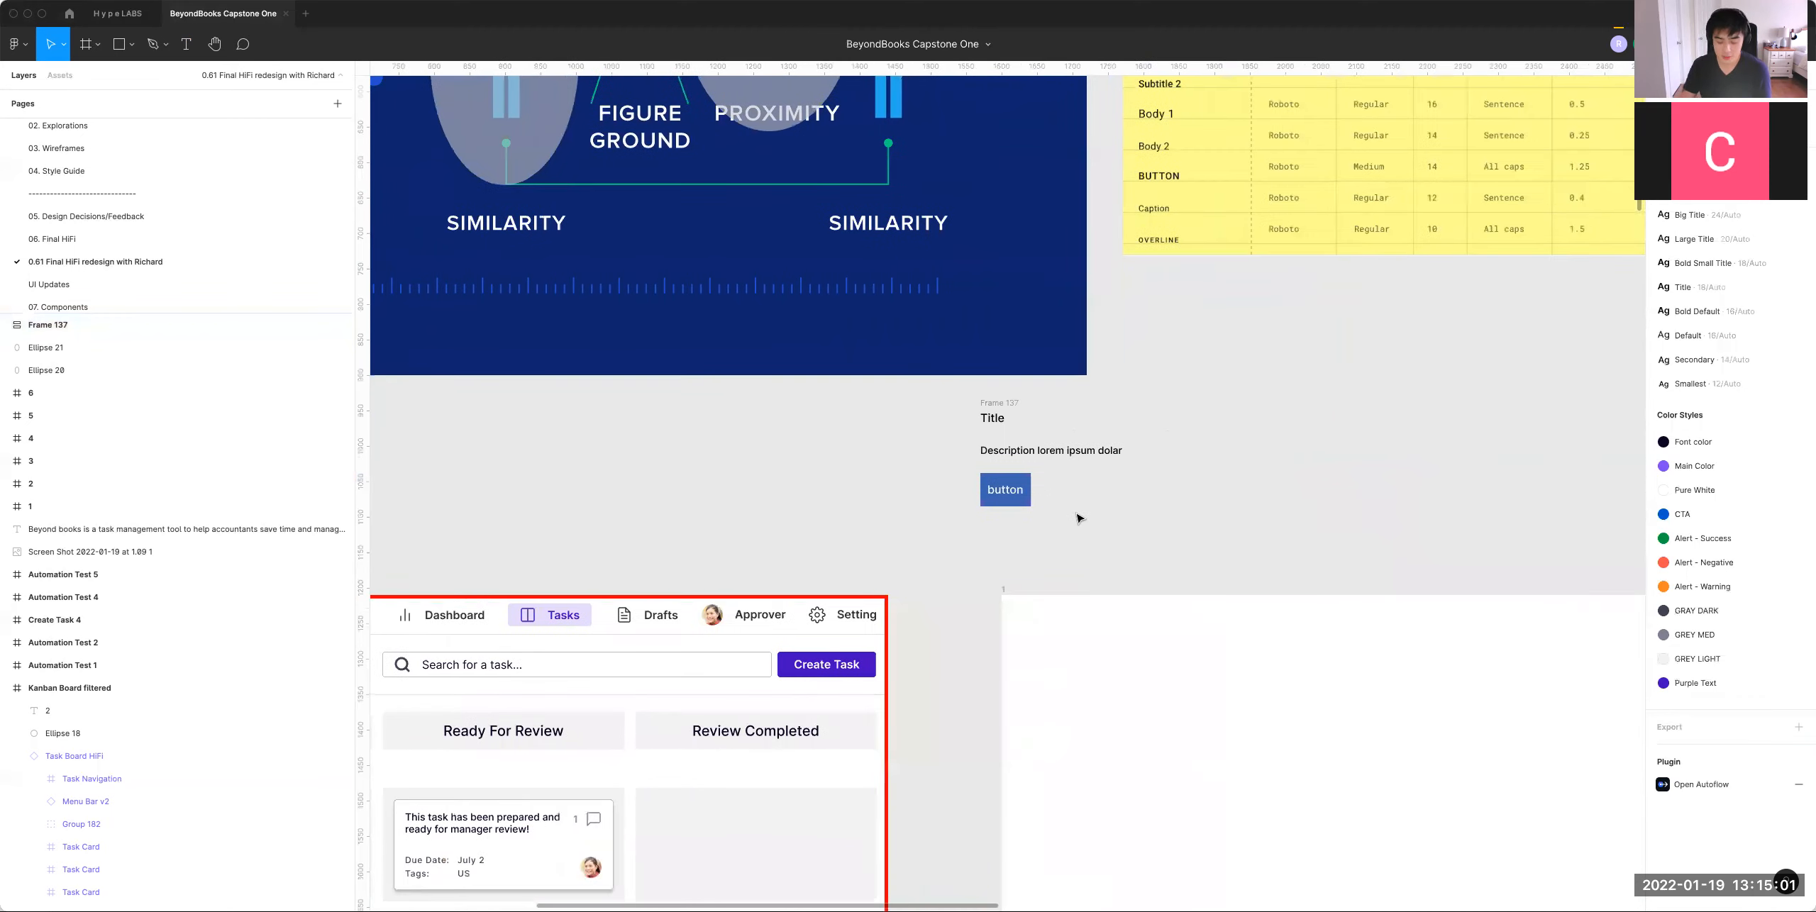
scroll(1001, 486, up, 5)
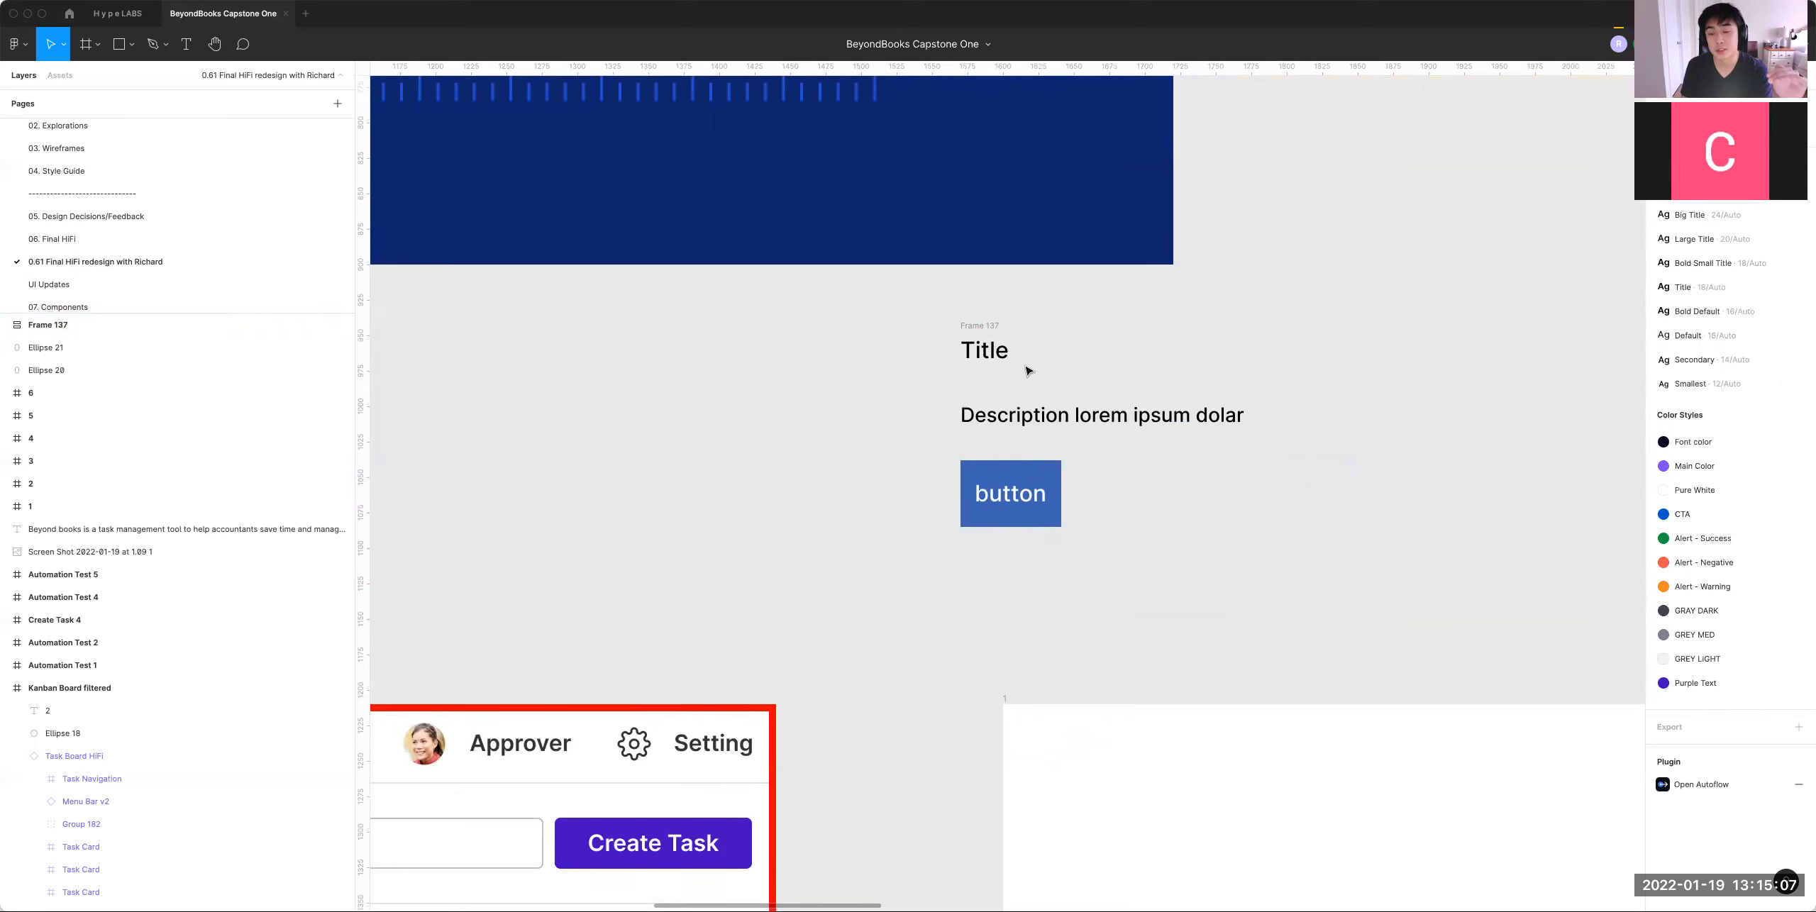
Step: Nest the title and description in their own auto layout frame with 8 spacing between them
click(1071, 415)
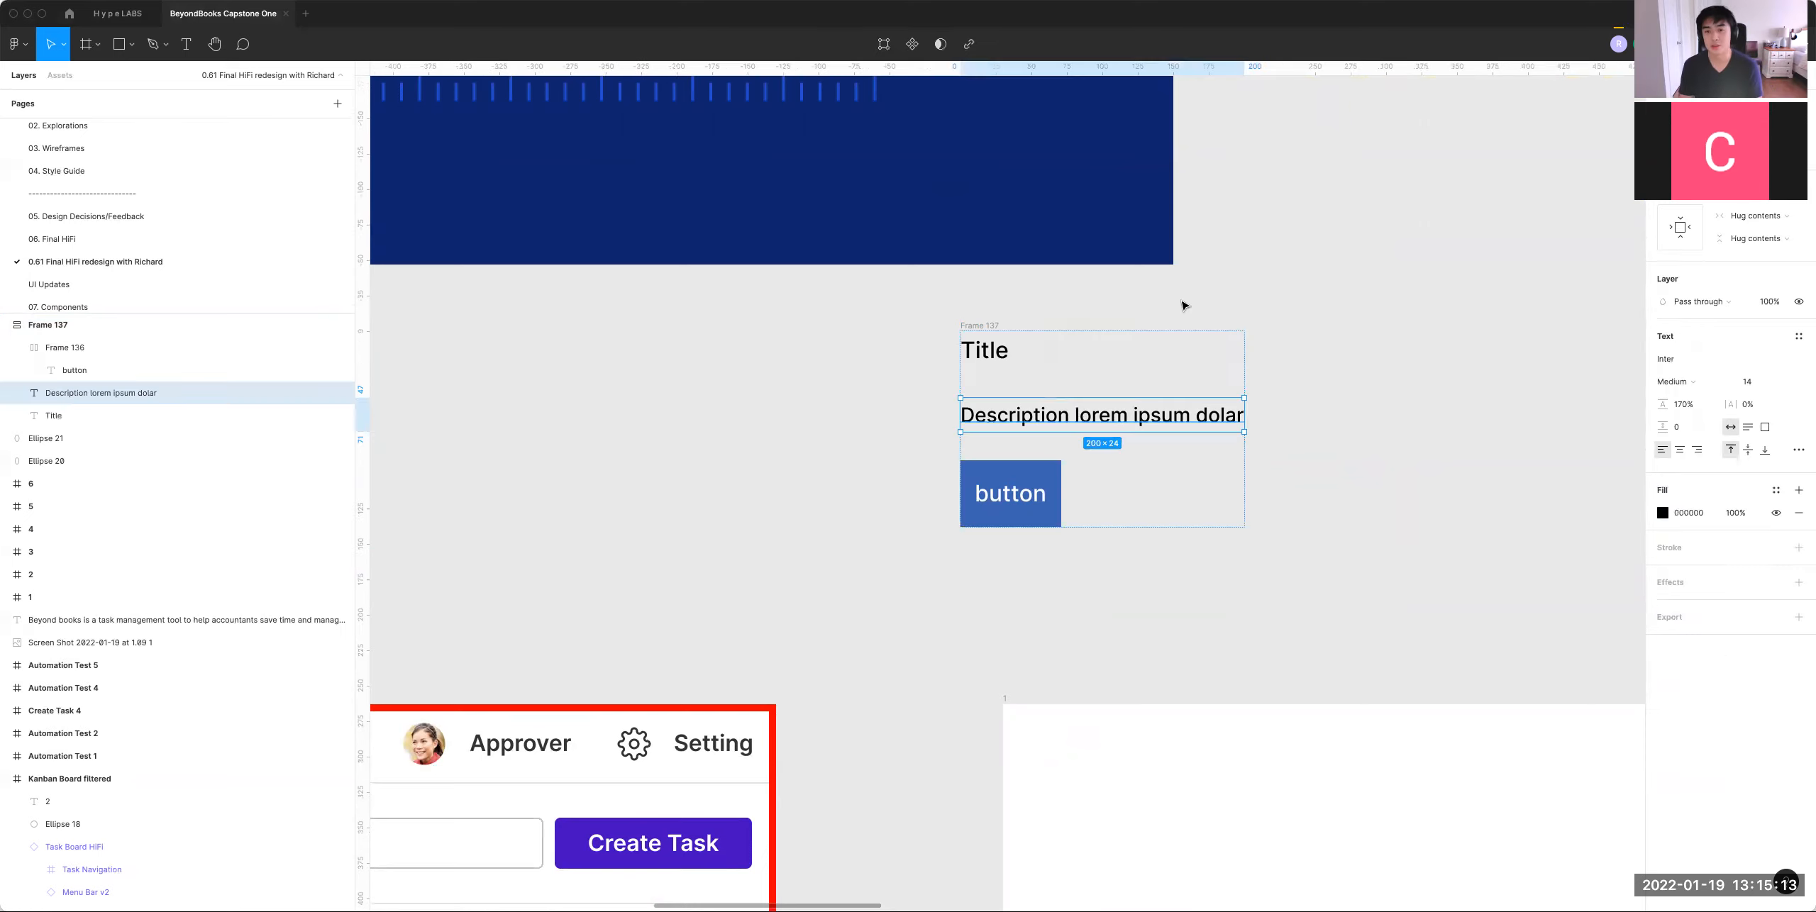
shift+click(1002, 365)
key(shift+a)
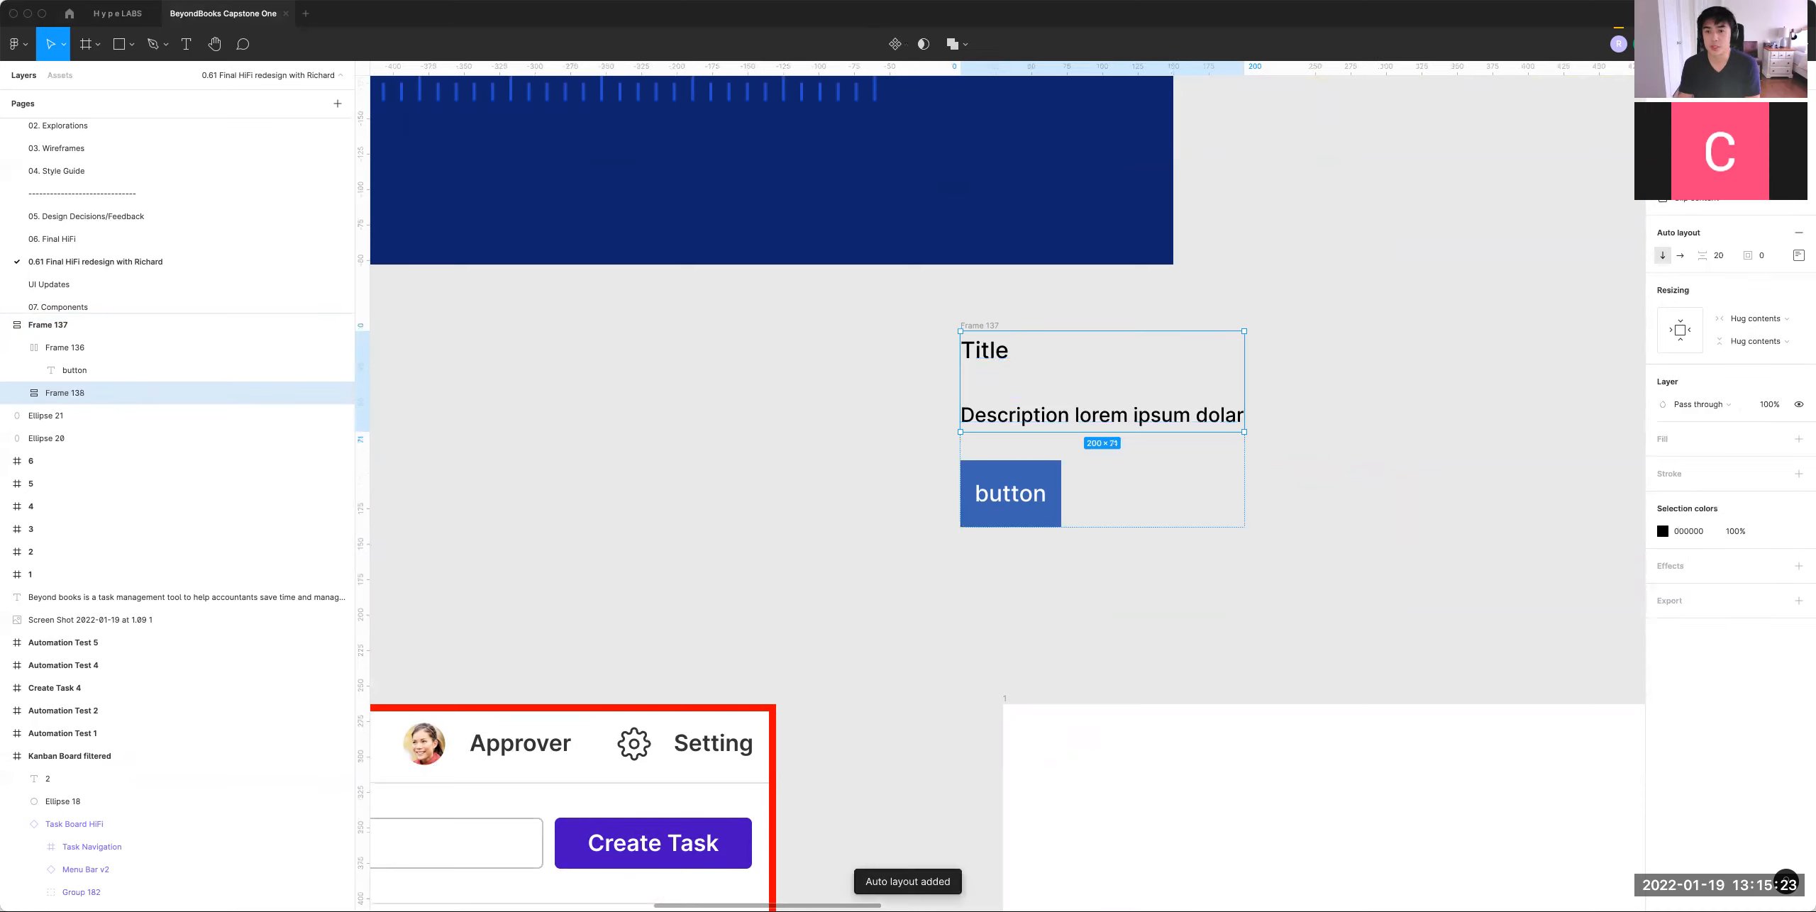
click(1728, 255)
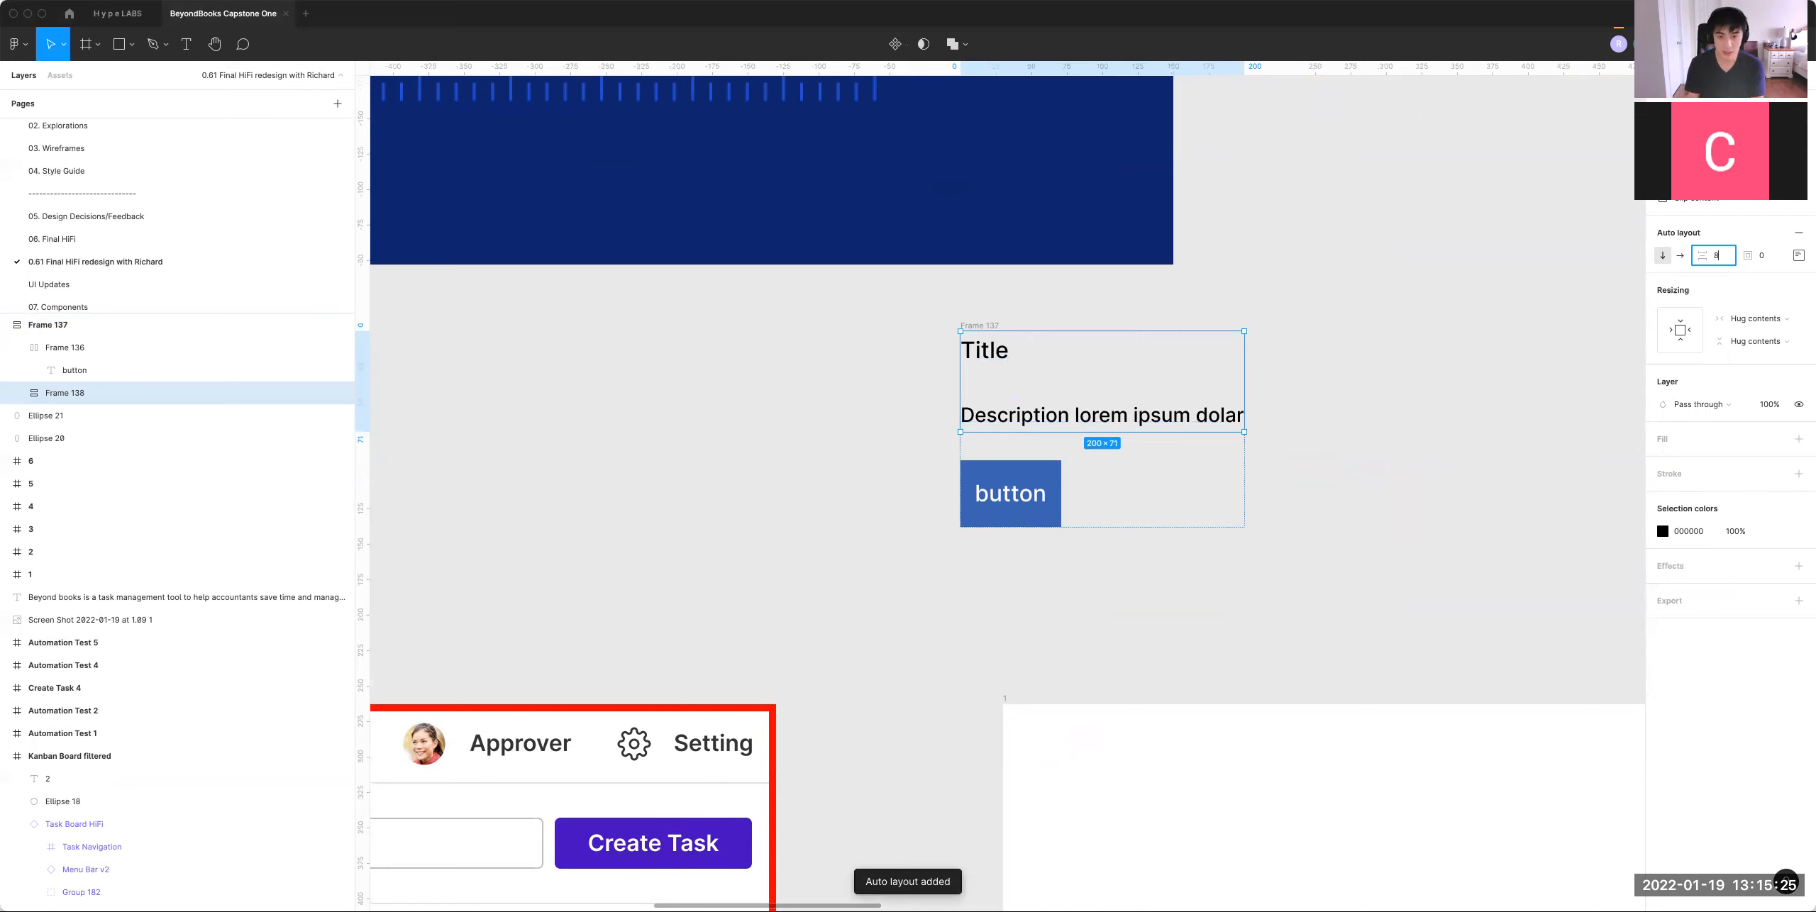
key(Return)
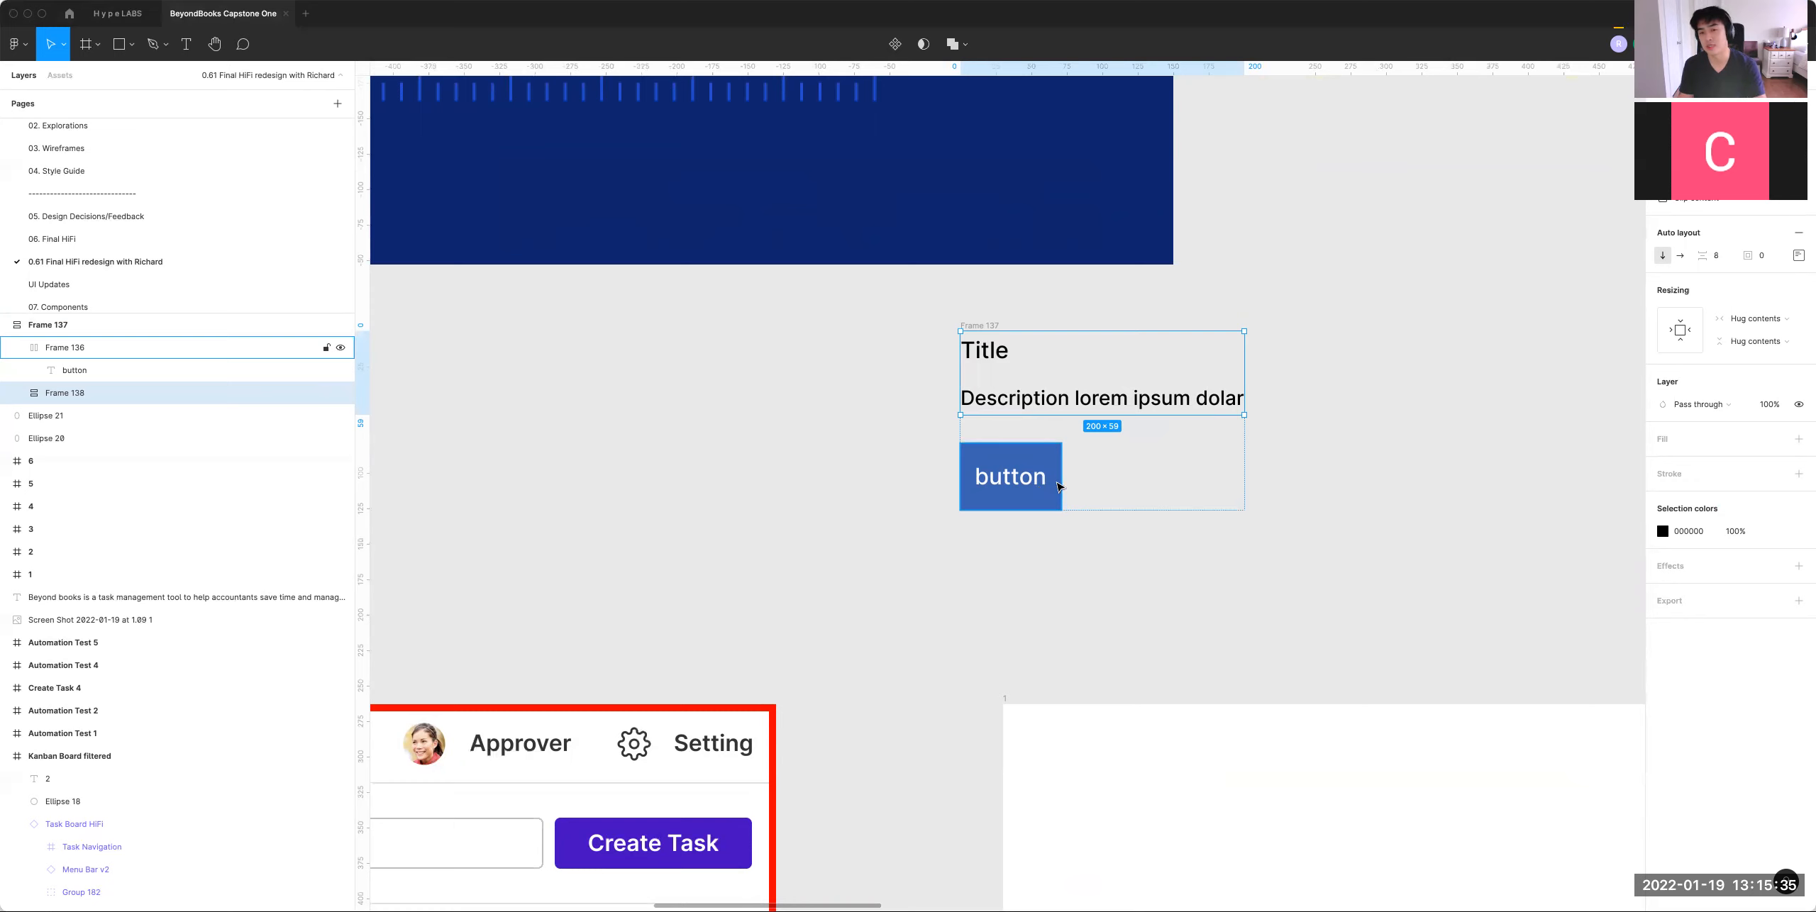
Step: Set the spacing between the text group and the button in the outer frame to 24
key(Escape)
click(1717, 284)
text(24)
key(Return)
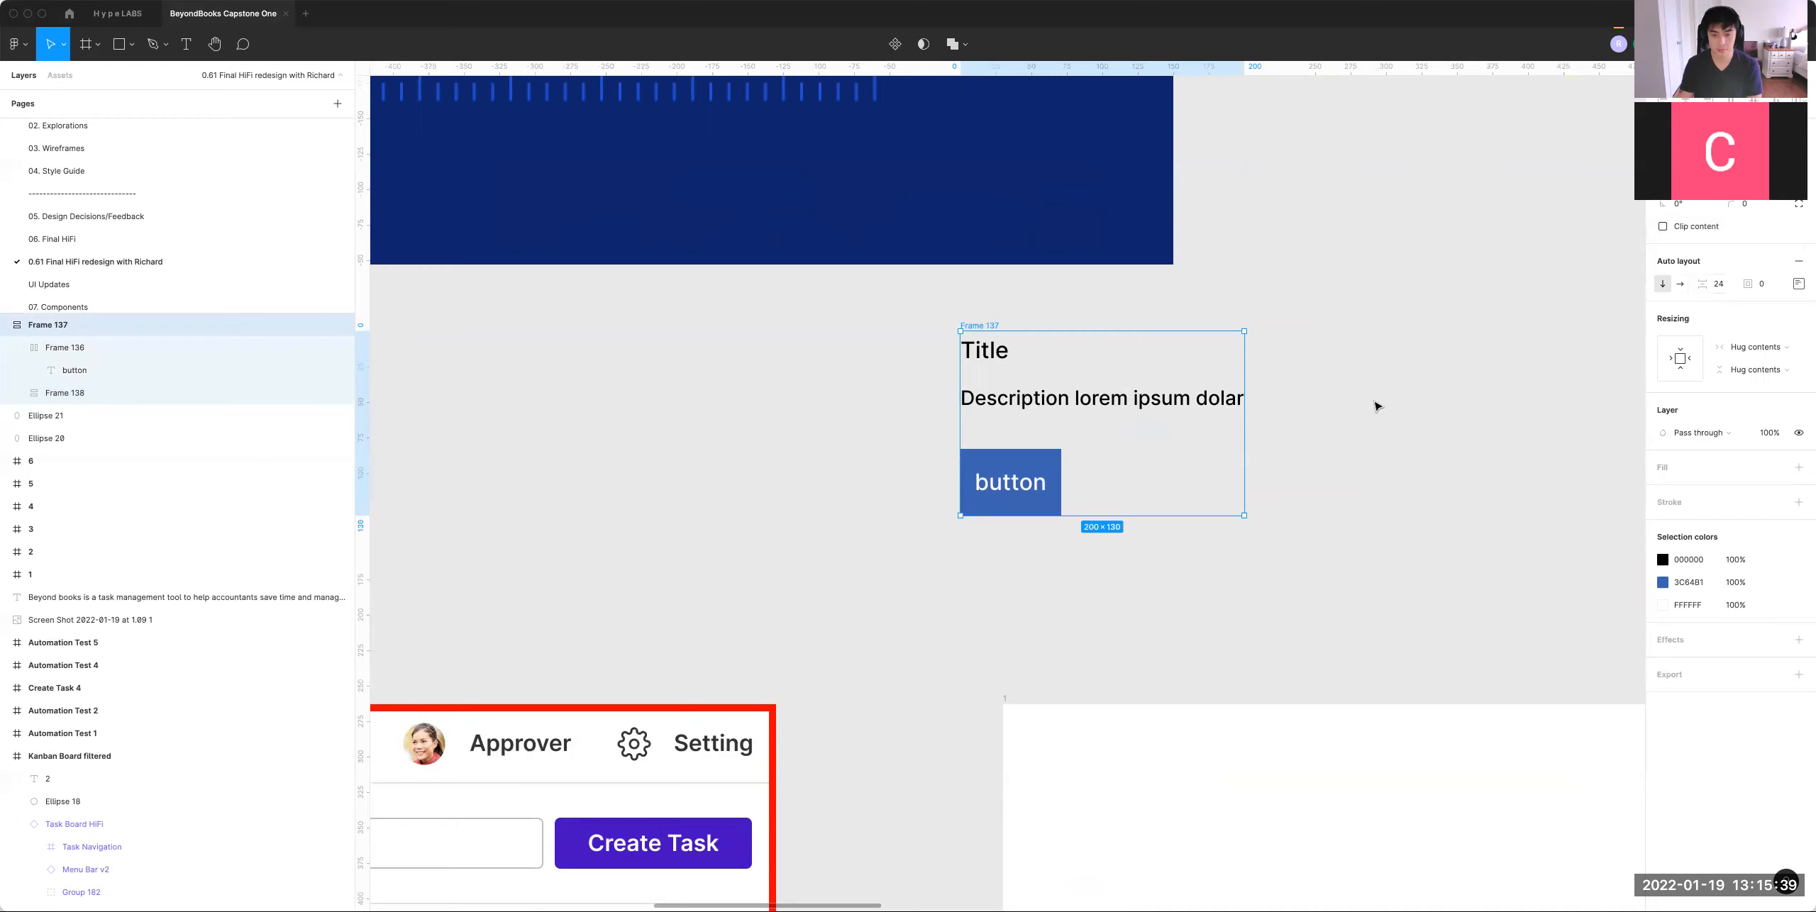
Step: Enlarge the description text to font size 16
key(super+minus)
click(1246, 454)
scroll(1220, 457, left, 2)
drag(1182, 426, 1337, 419)
scroll(1232, 423, right, 2)
scroll(1231, 423, up, 1)
drag(1143, 442, 1131, 441)
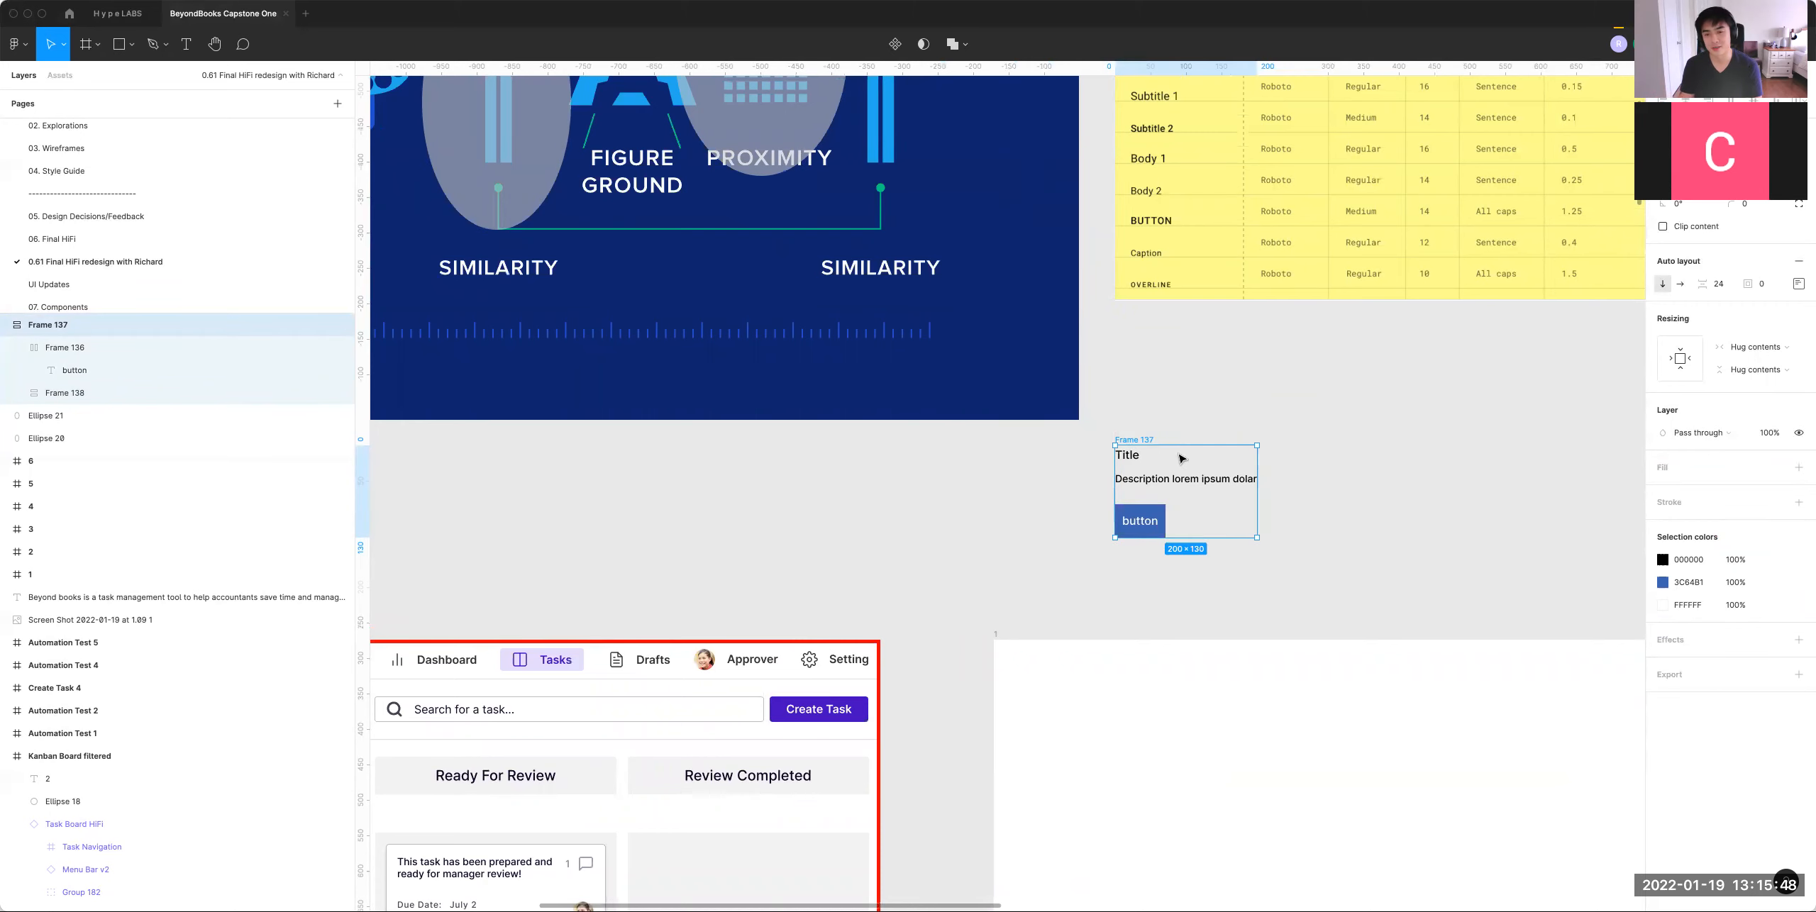
scroll(1238, 465, up, 5)
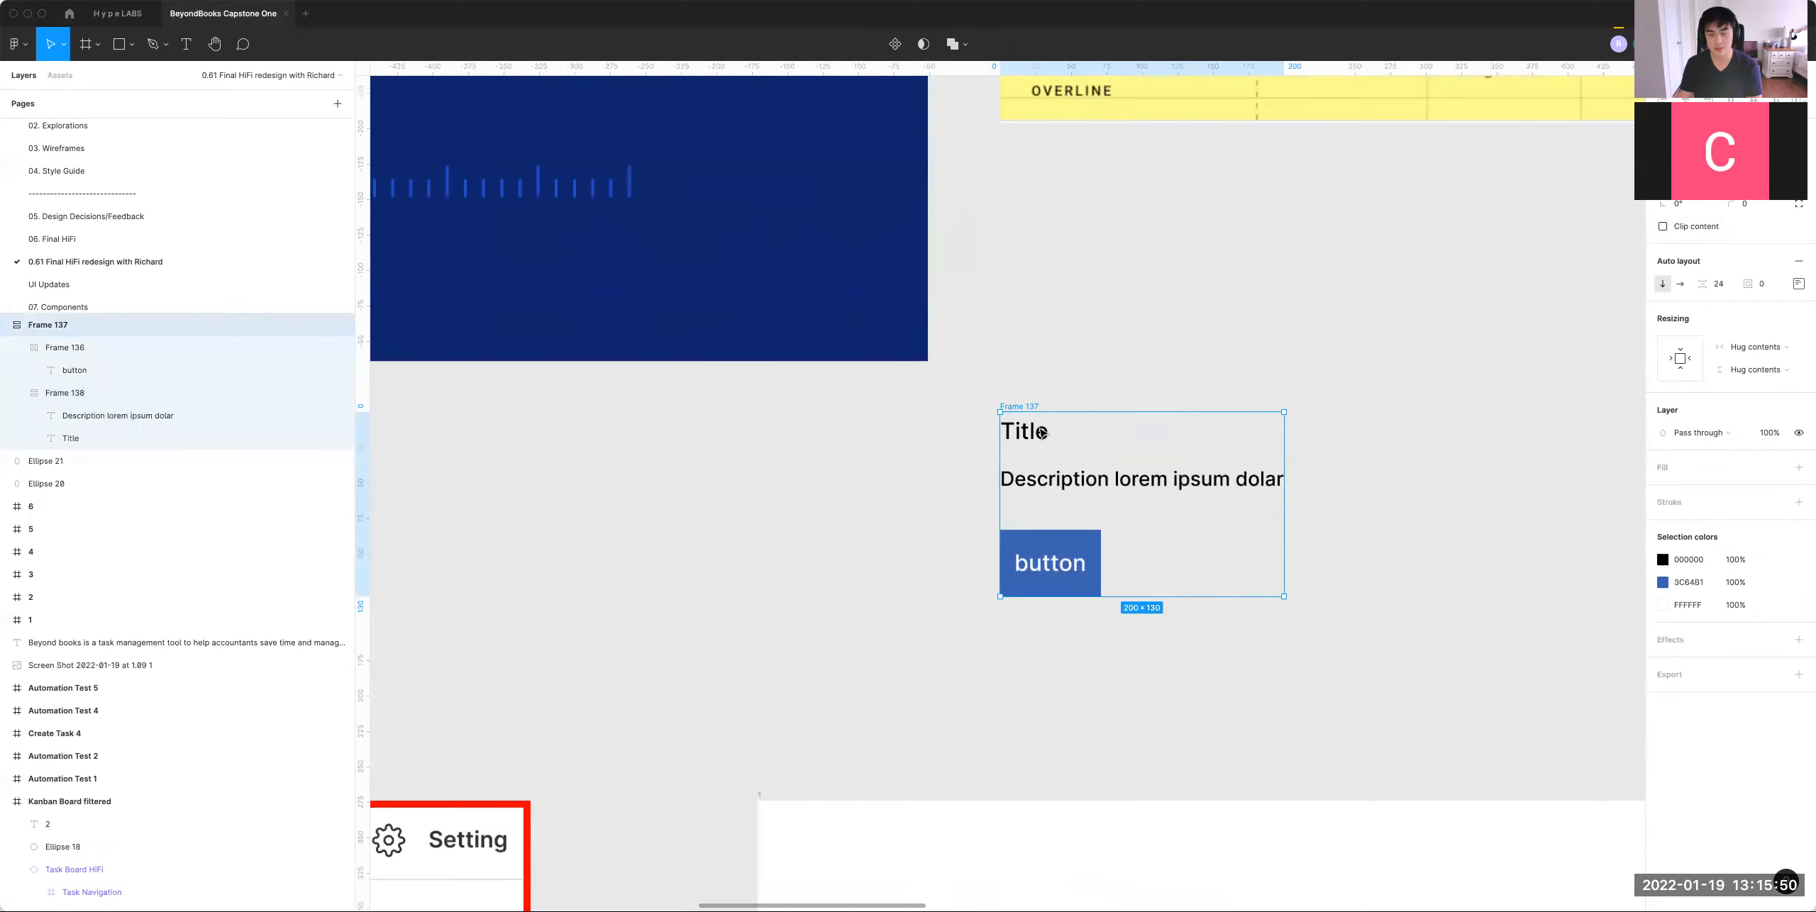
super+click(1030, 434)
click(1150, 480)
key(alt)
key(super+shift+period)
key(super+shift+period)
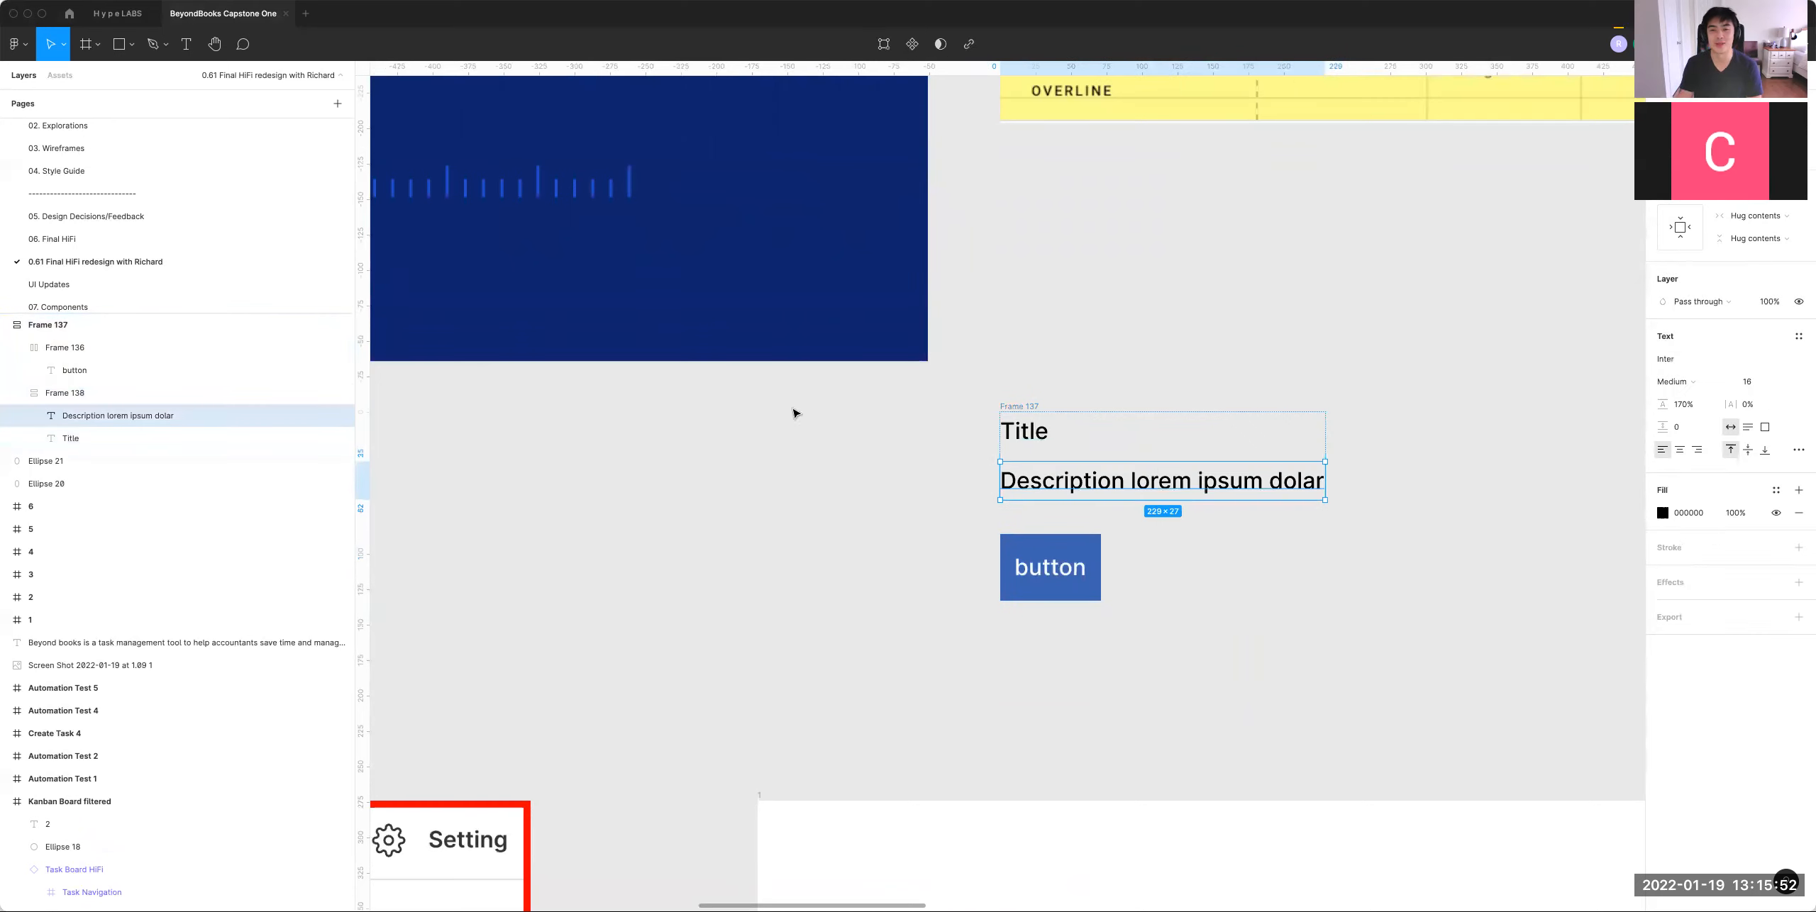
click(1299, 335)
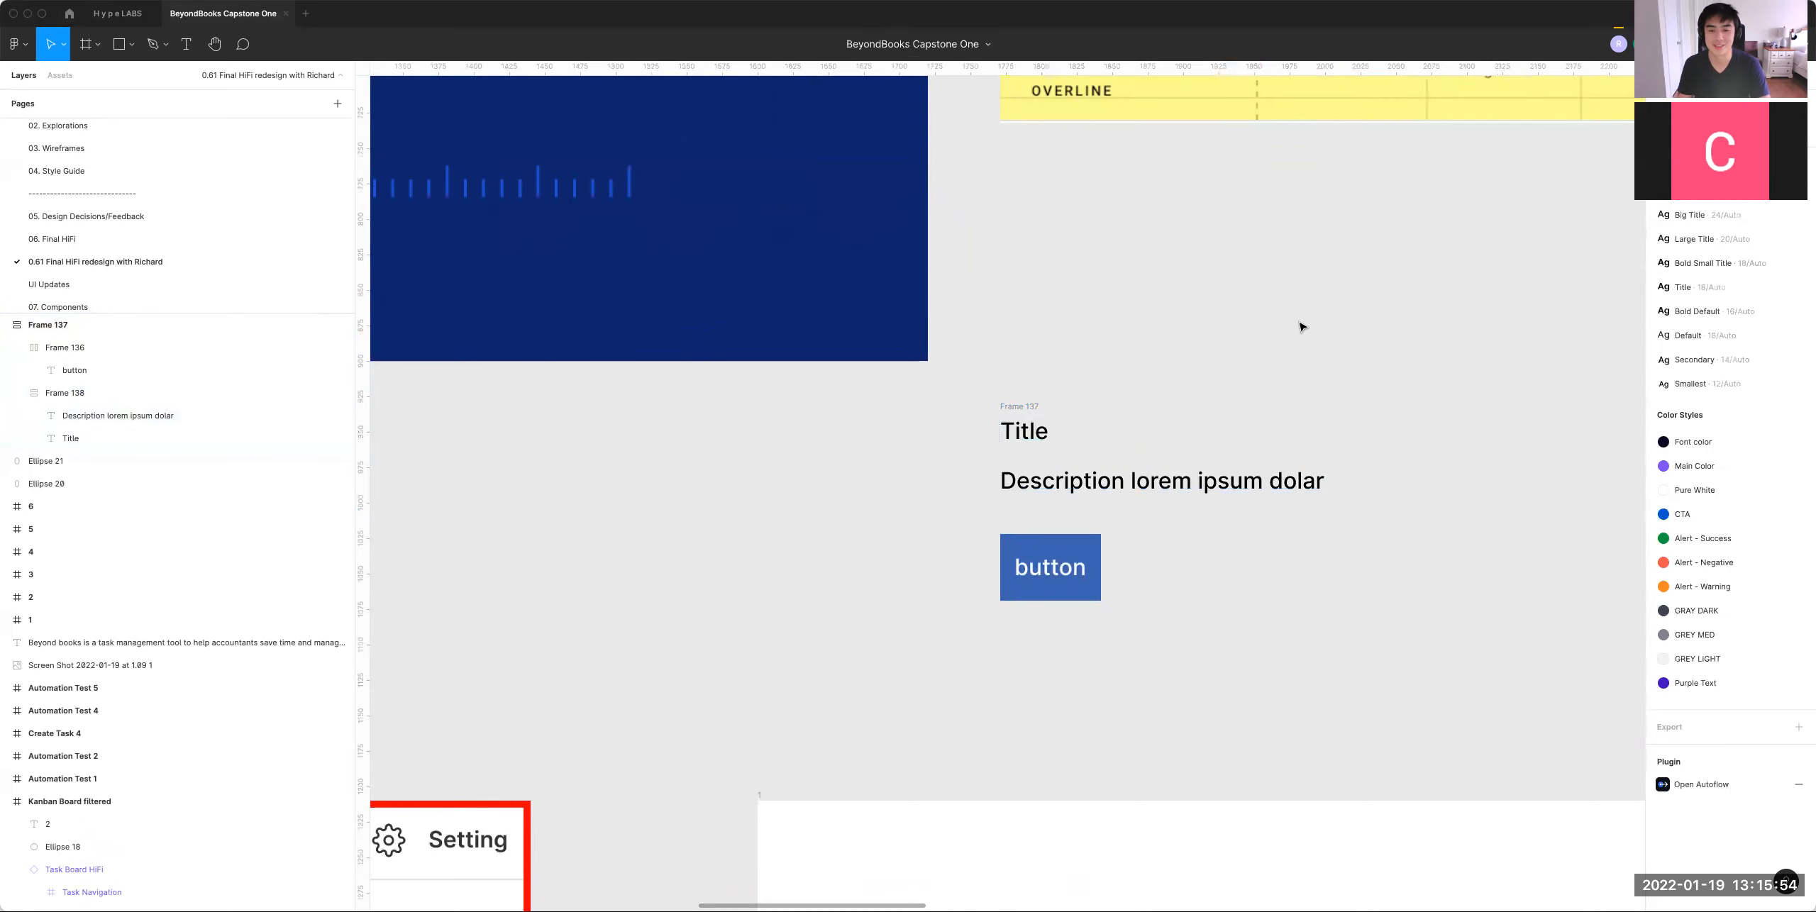
Step: Make the "Title" text bold
double_click(1135, 497)
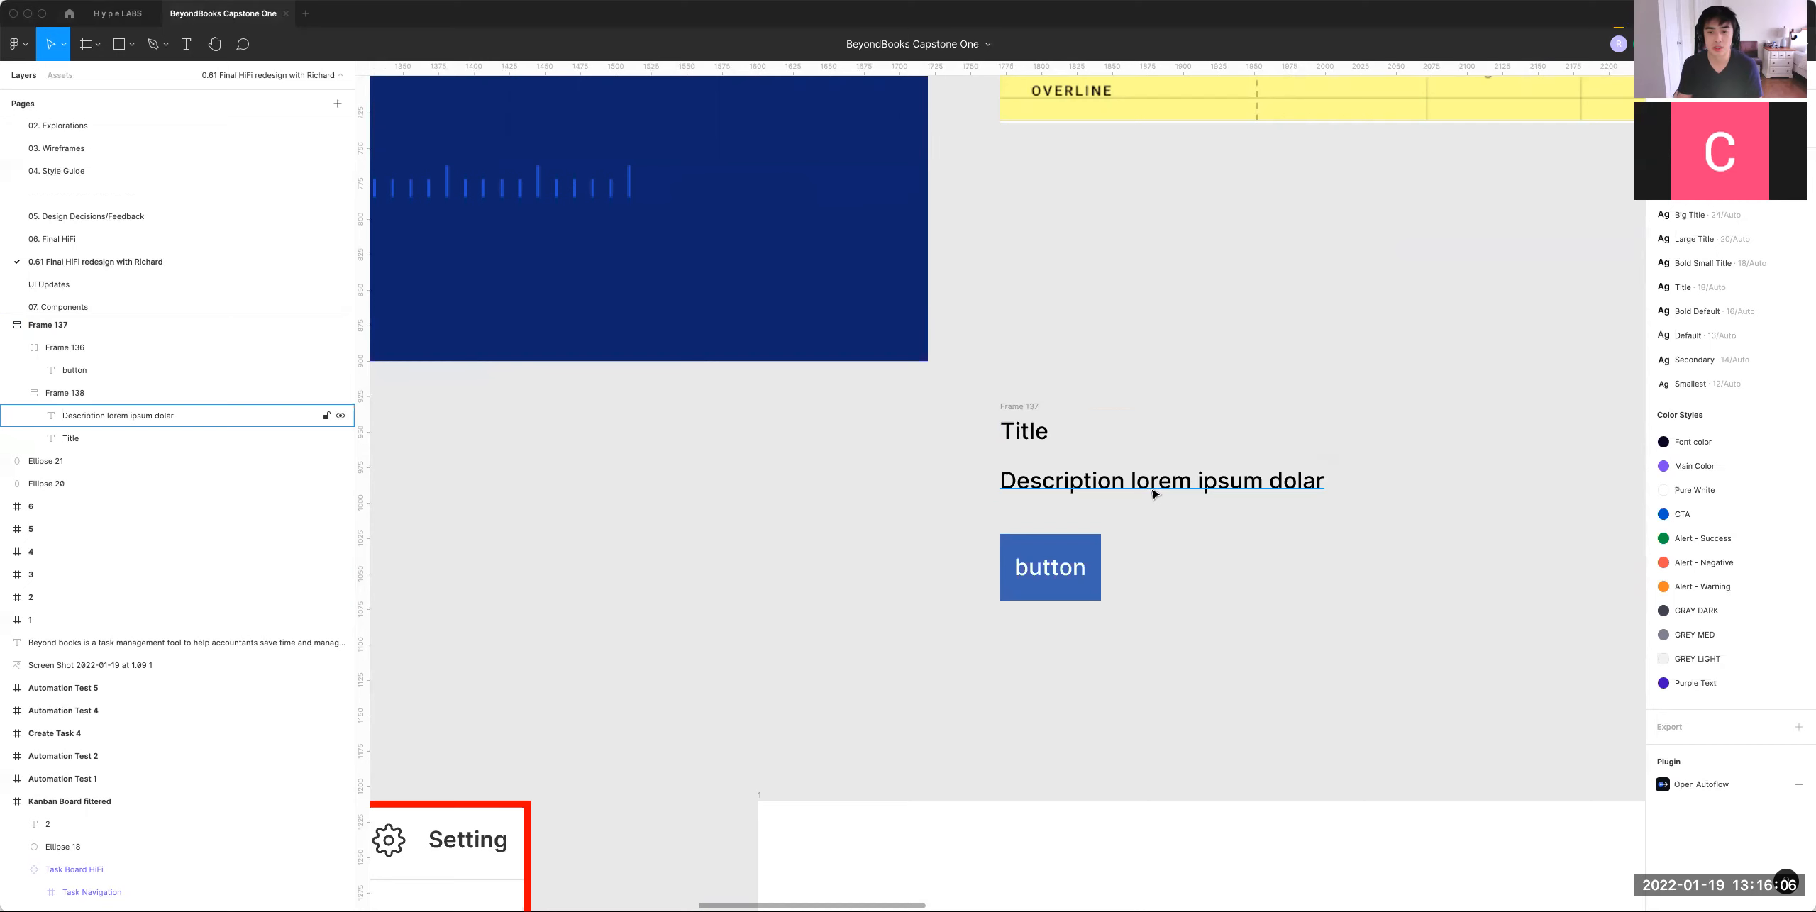
click(1032, 441)
key(super+b)
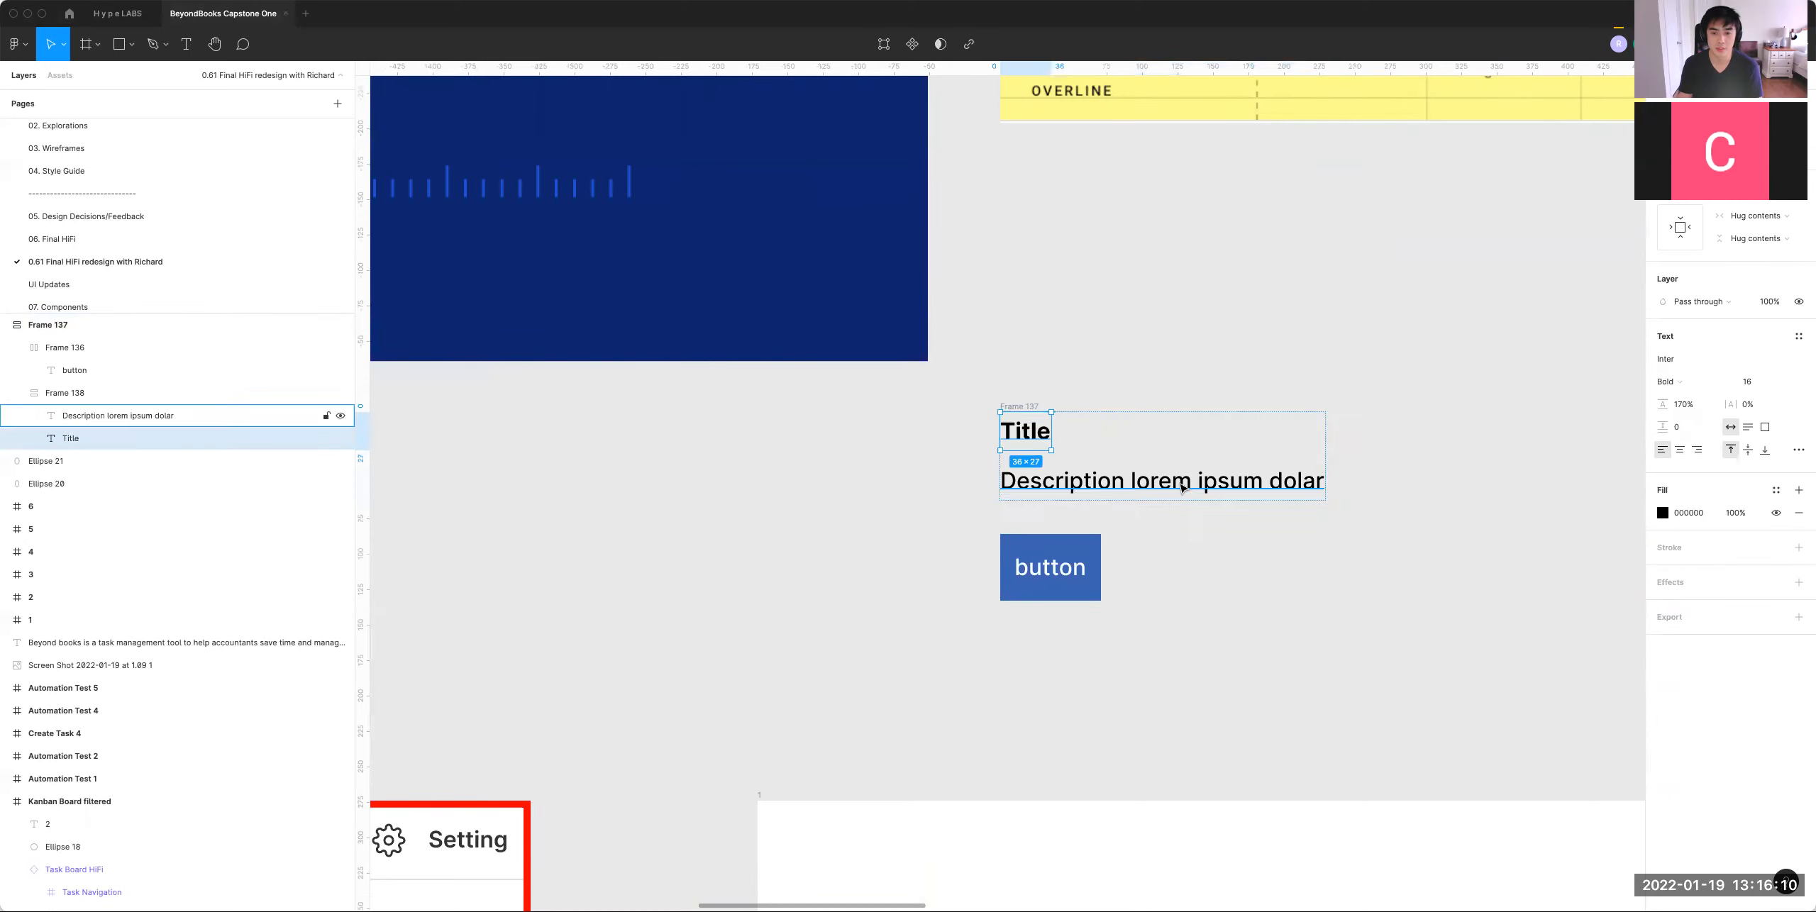
Step: Set the description text to font size 14 and Regular weight, and reduce its opacity to 70%
click(1164, 481)
click(1756, 382)
text(14)
key(Return)
click(1675, 382)
click(1703, 364)
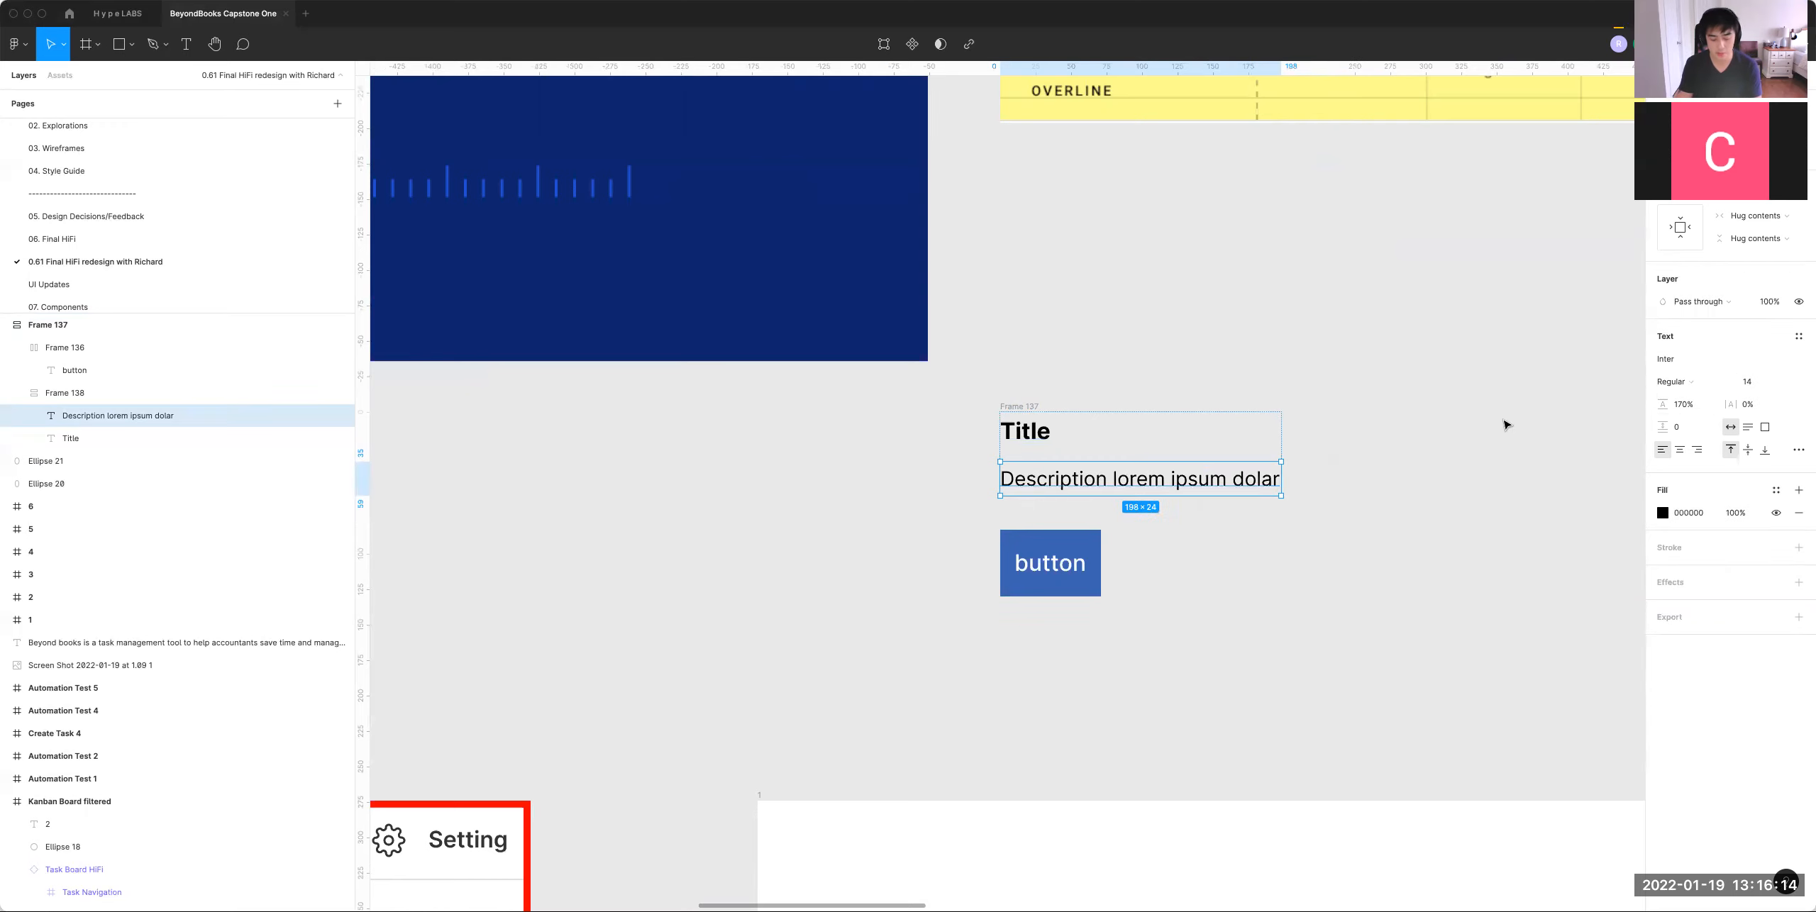
key(7)
click(1375, 492)
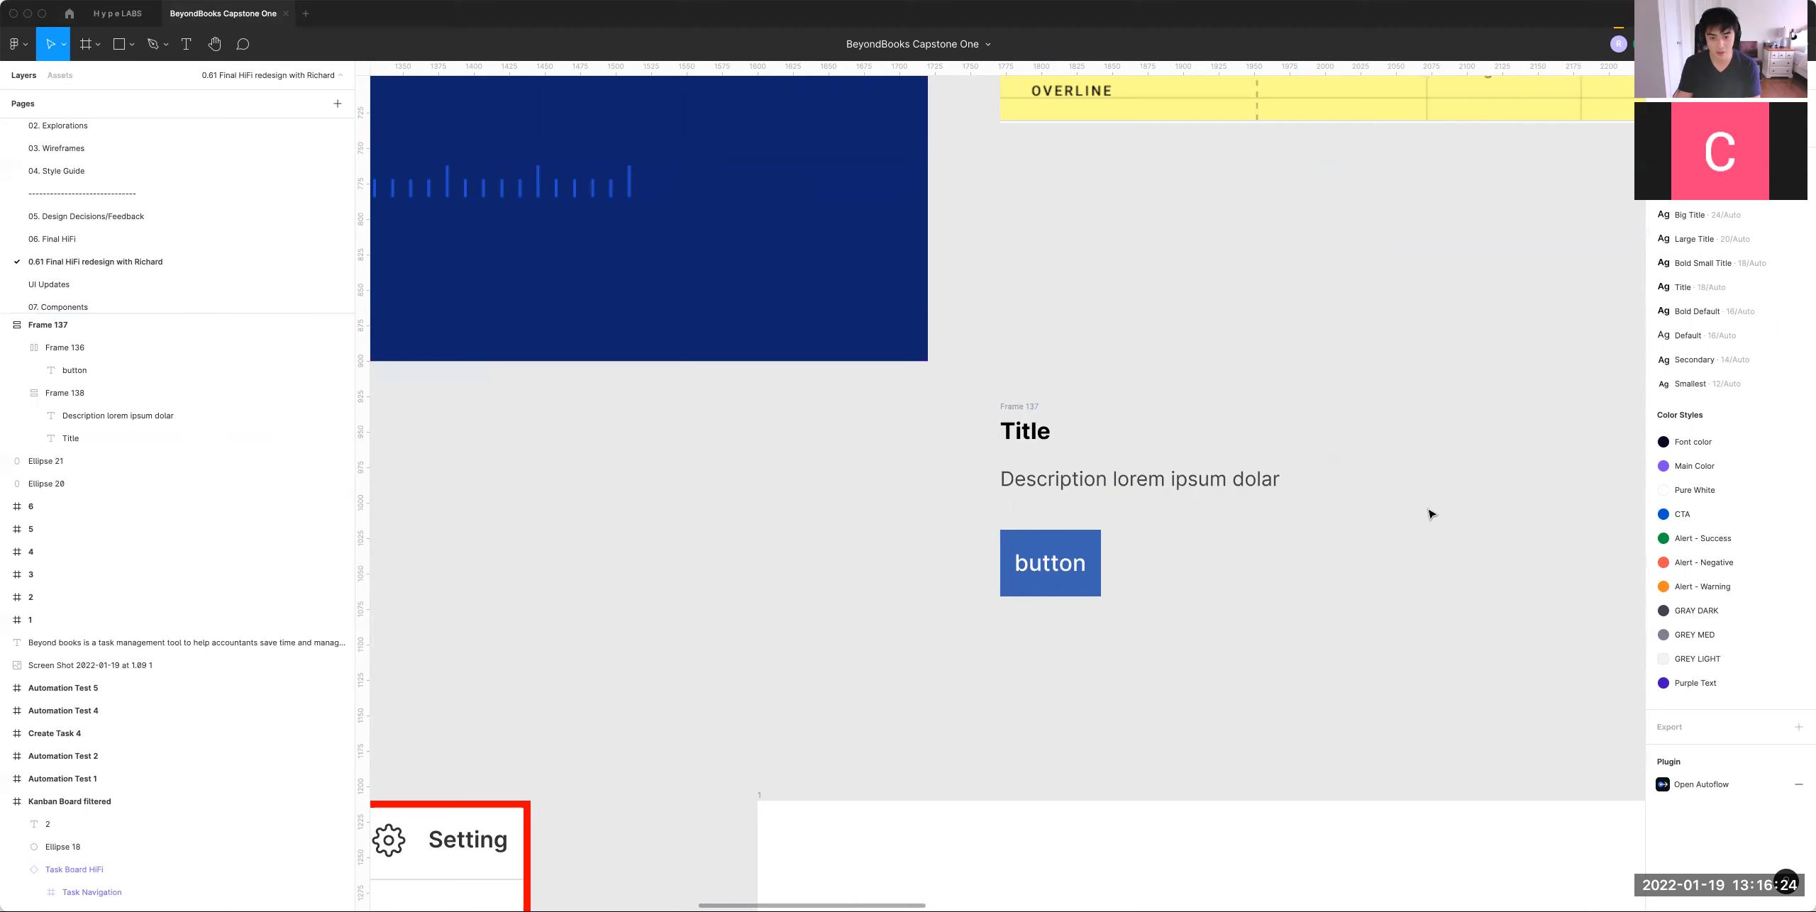
Step: Delete the example frame containing the title, description and button
key(minus)
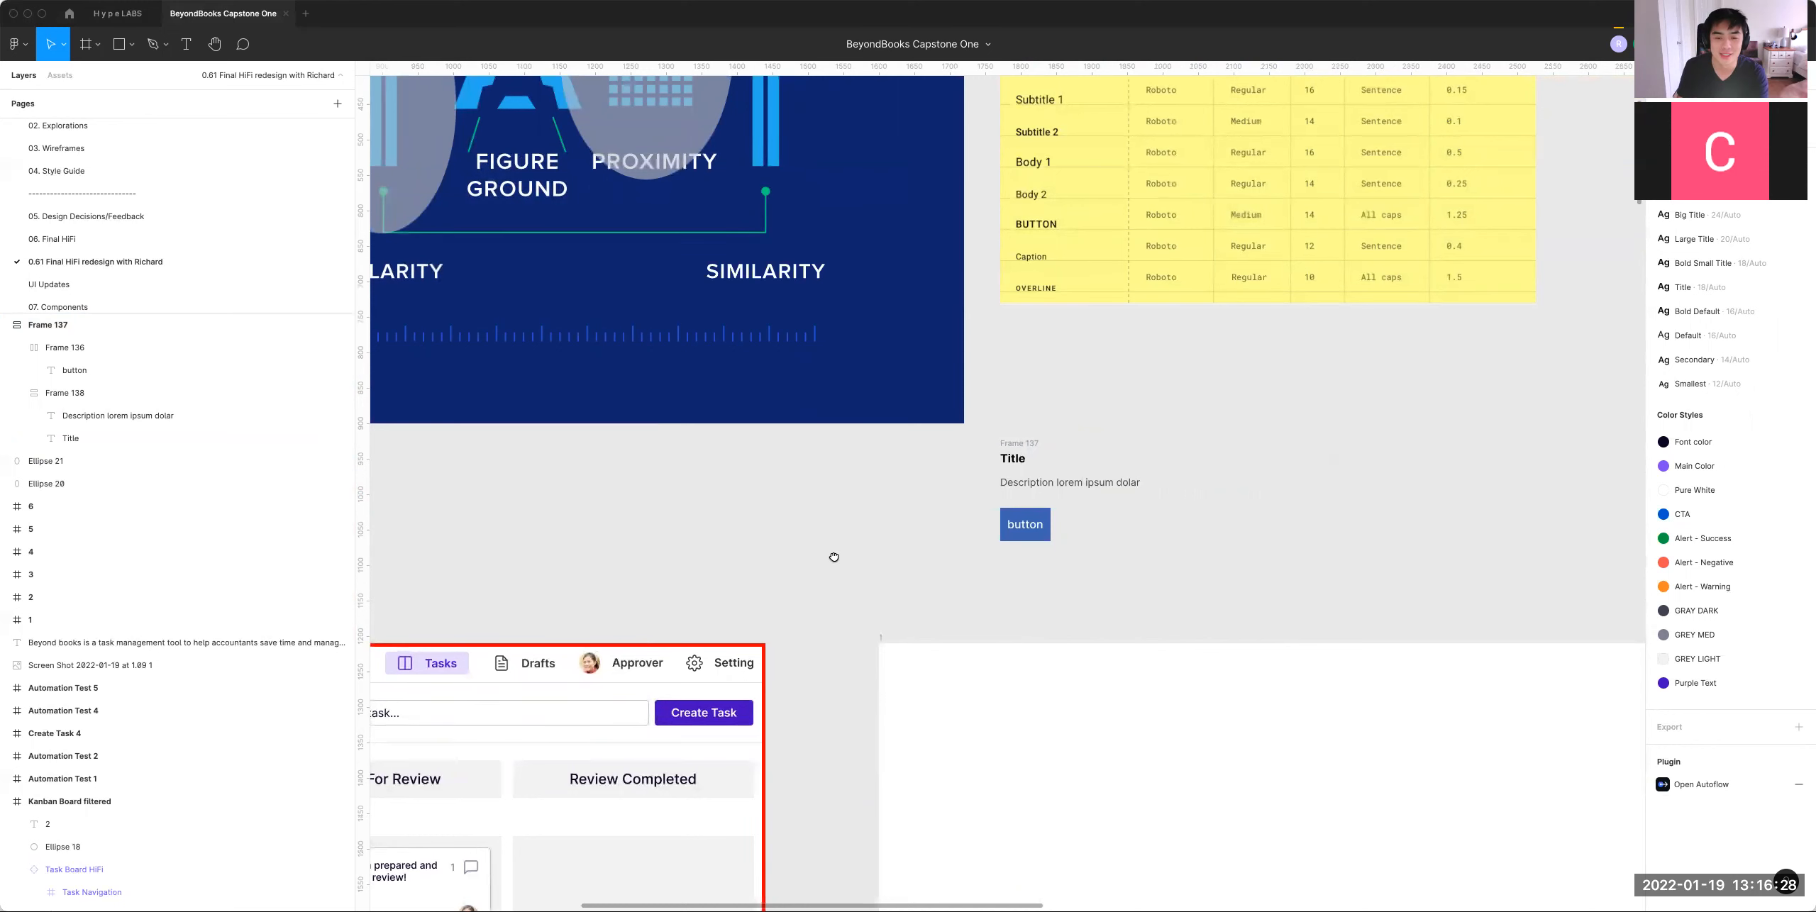
drag(835, 557, 964, 540)
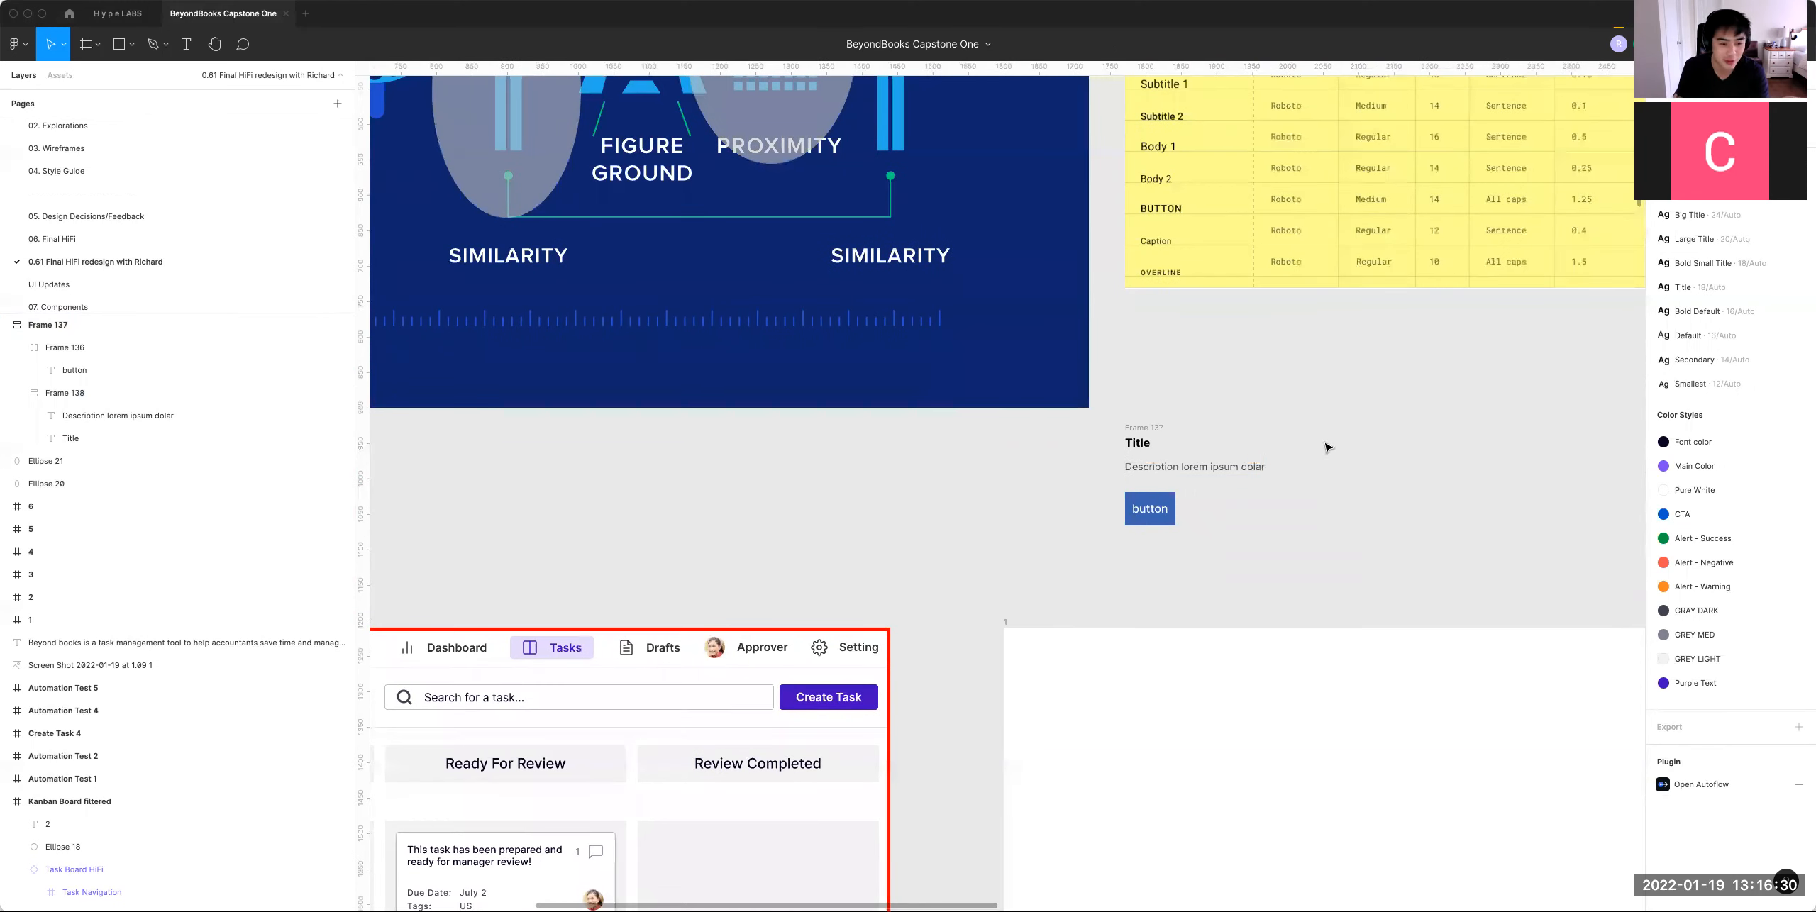
scroll(766, 421, down, 2)
scroll(766, 422, left, 2)
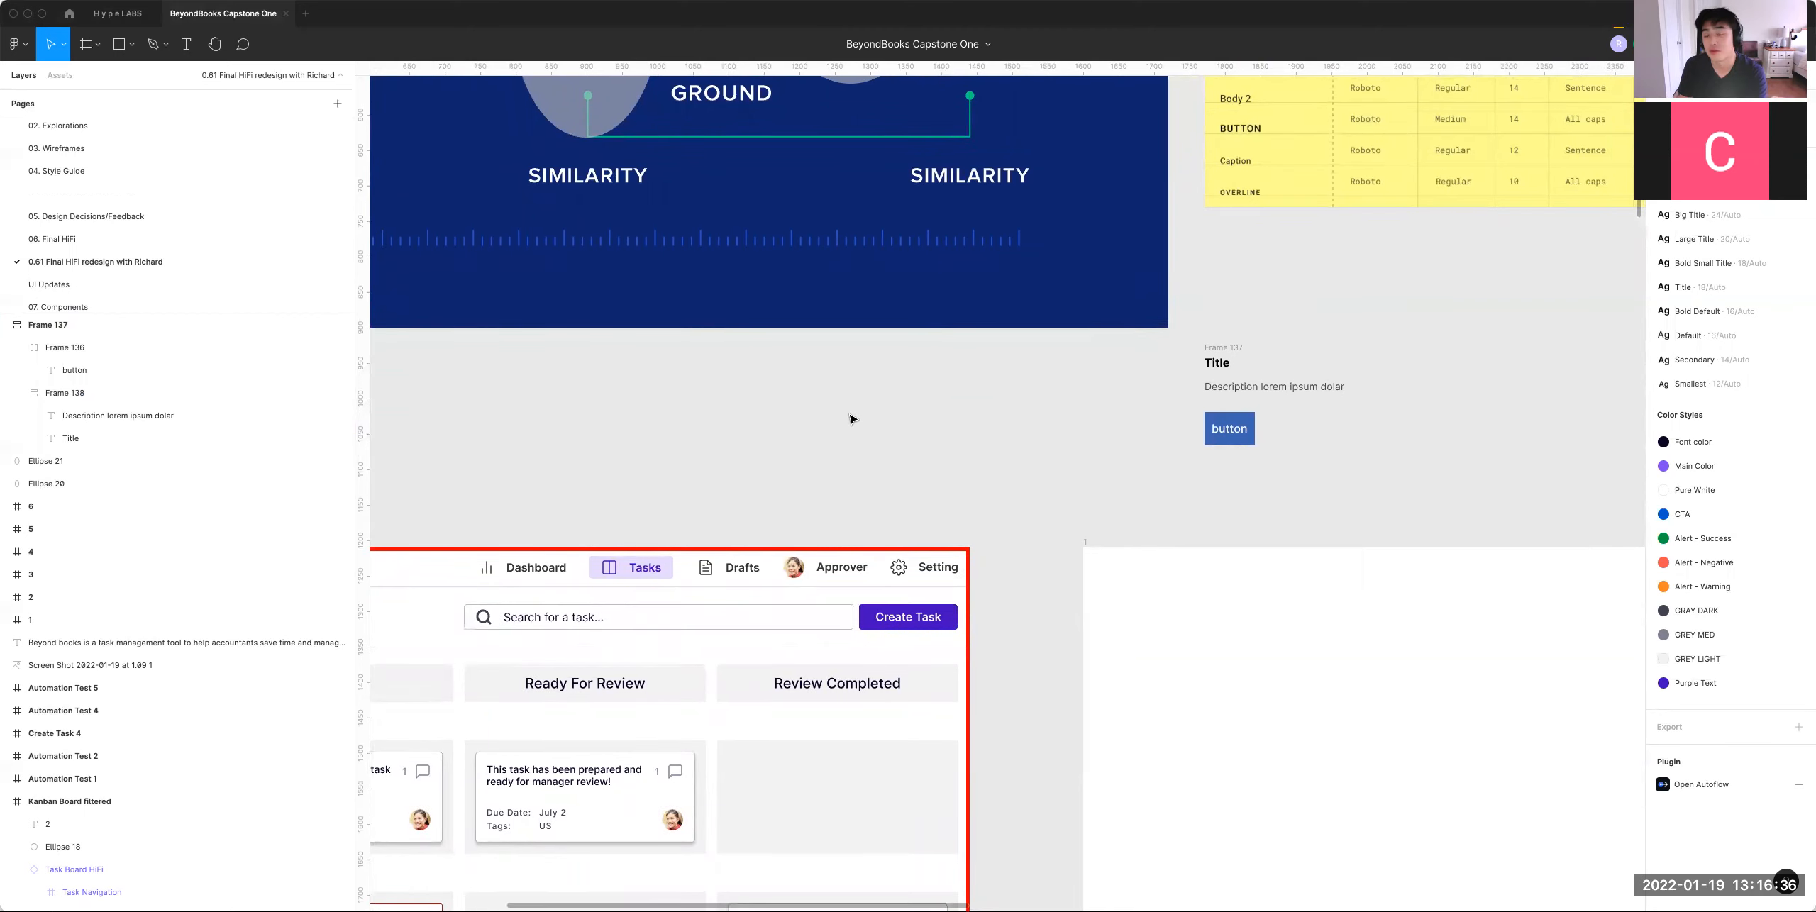
scroll(851, 423, right, 3)
scroll(851, 422, up, 1)
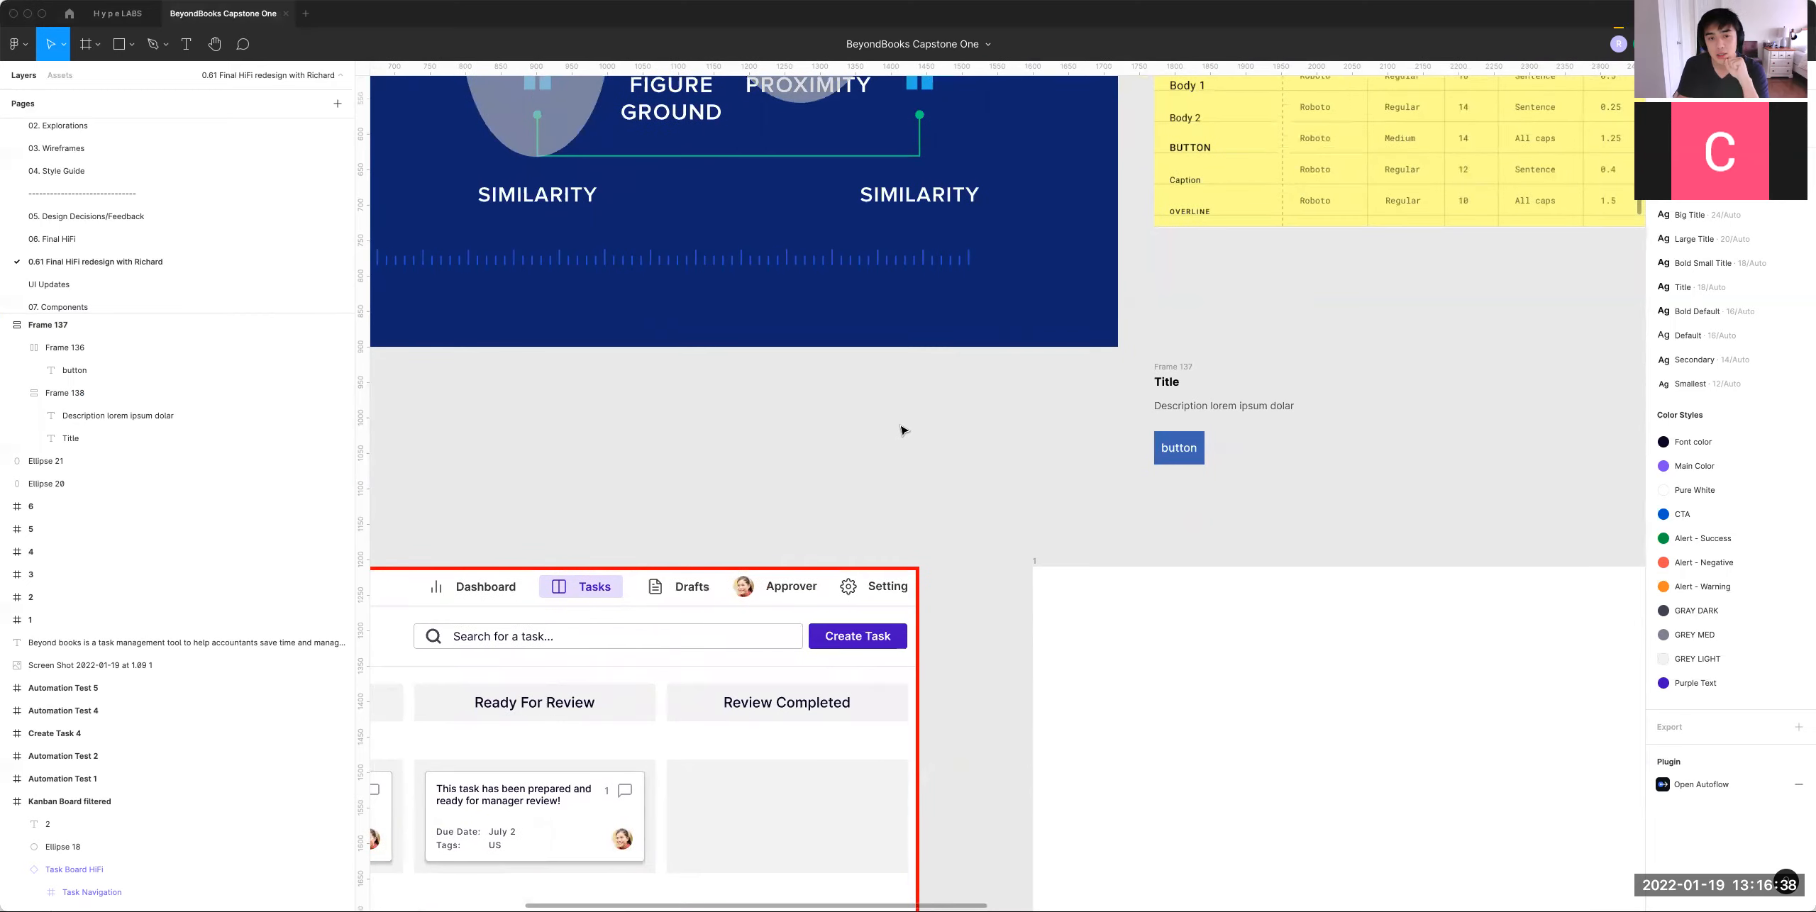
drag(1180, 367, 951, 399)
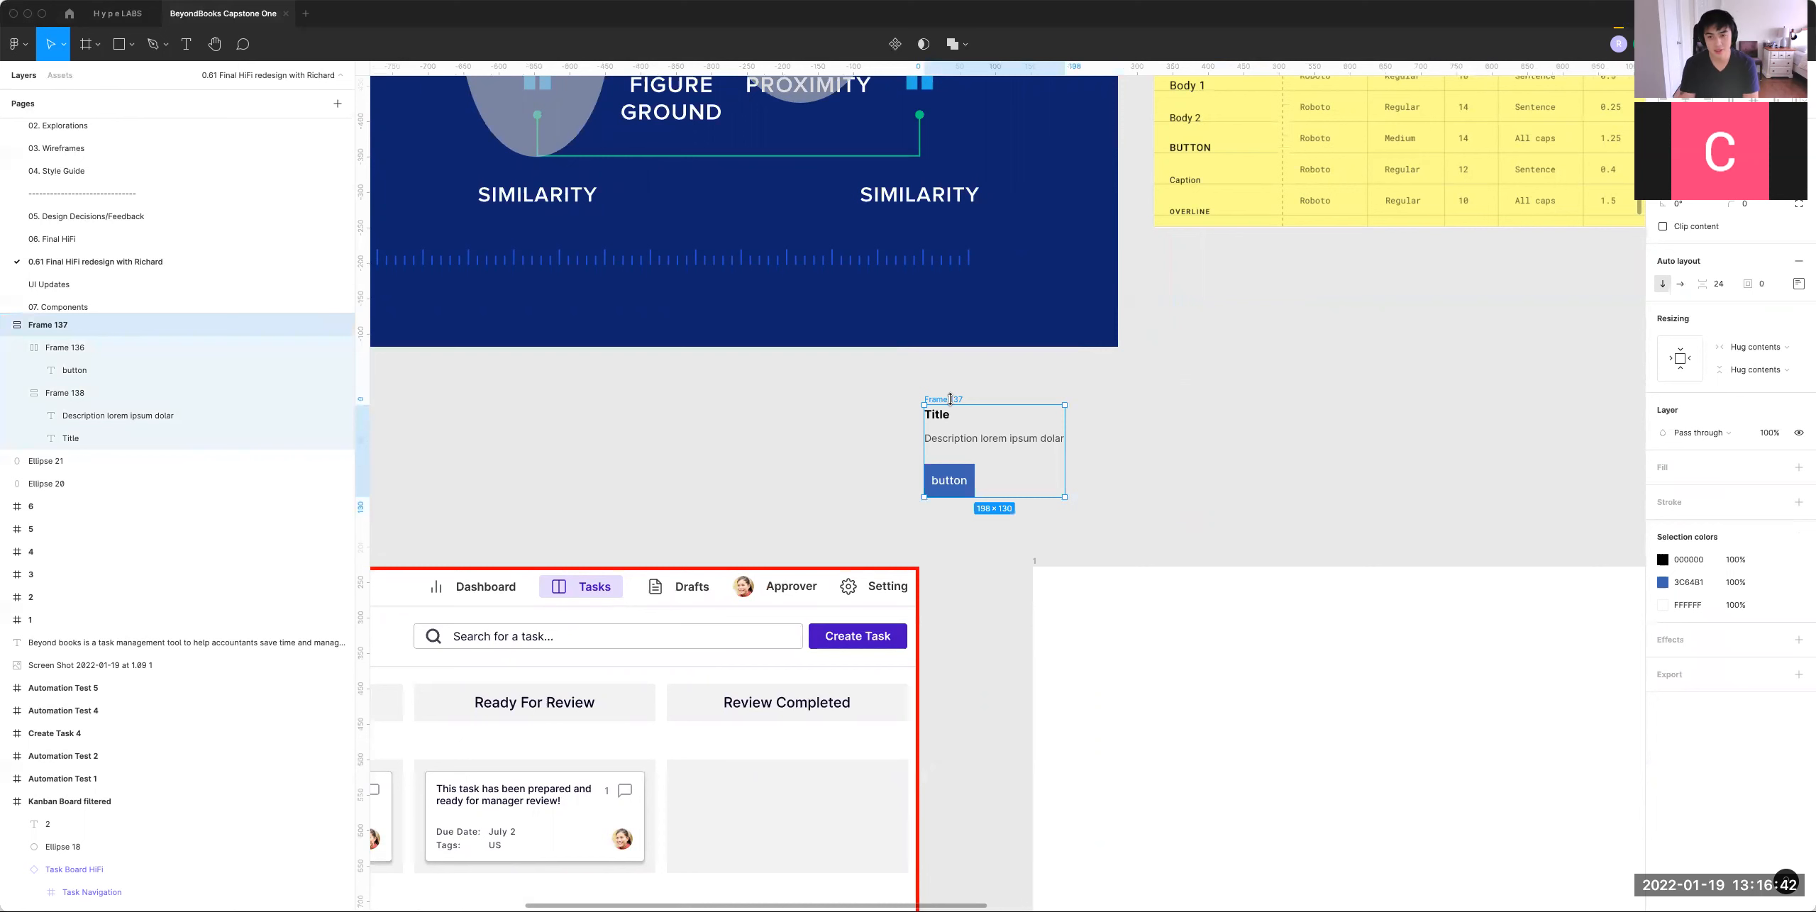
key(Delete)
Step: Examine the filtered Kanban board's menu bar, including its Tasks tab and the Beyond Books logo and name
scroll(1207, 397, left, 8)
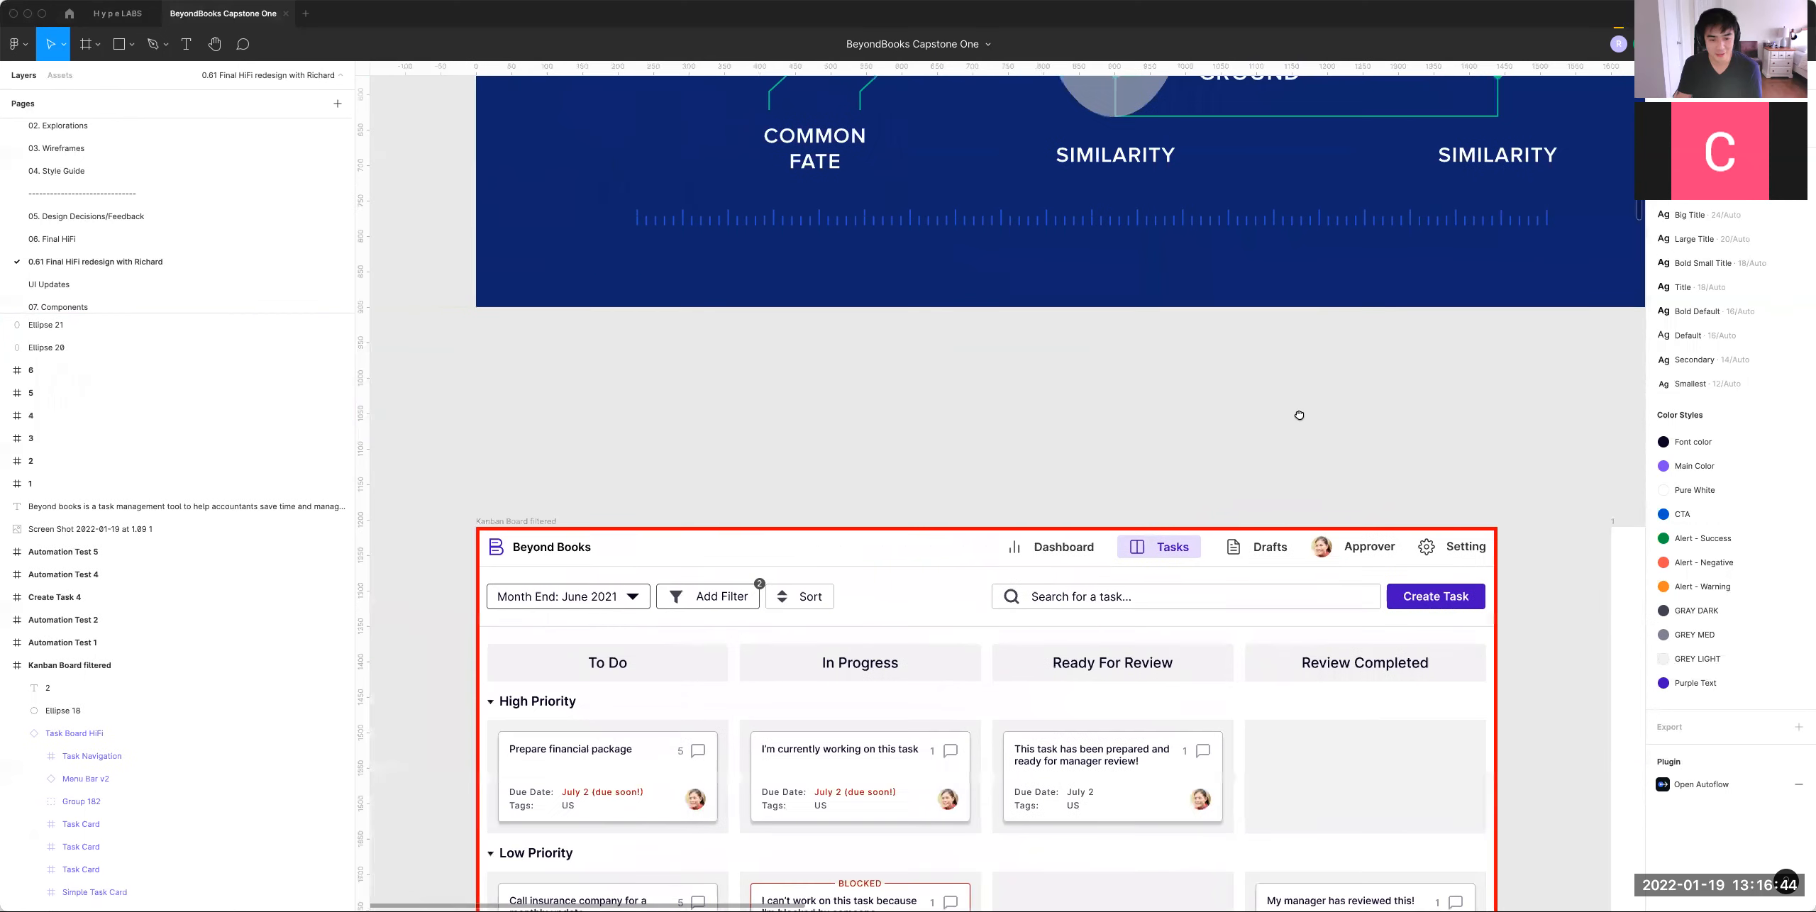
super+click(851, 611)
click(1018, 418)
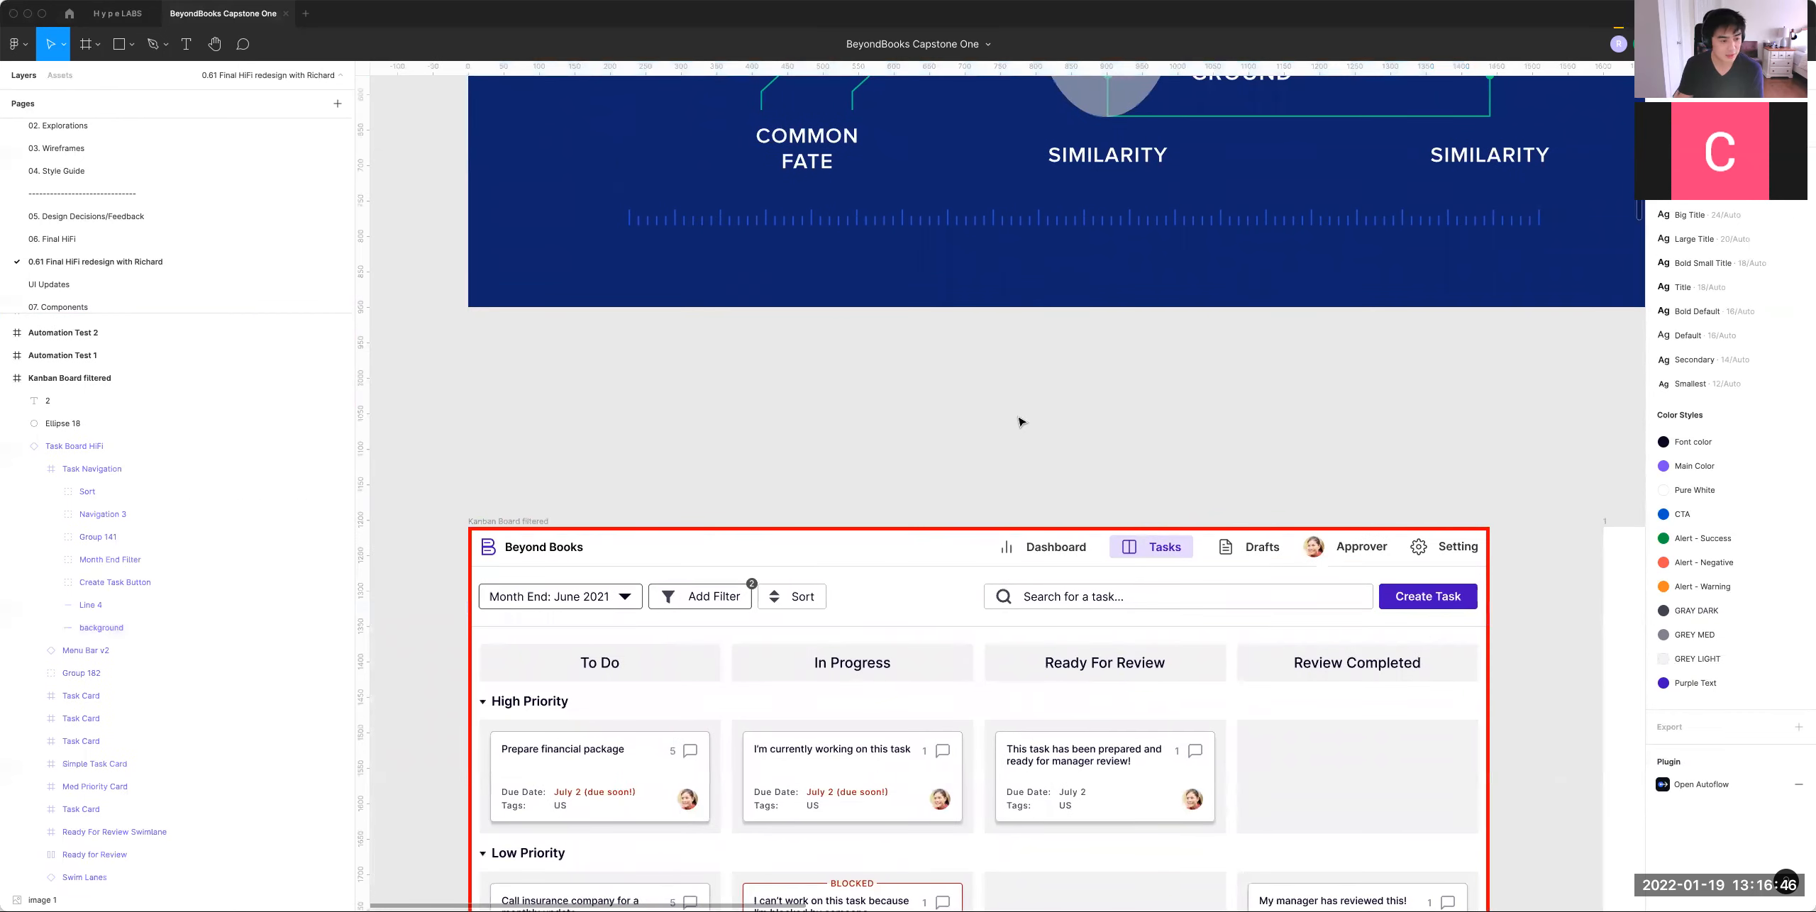
drag(1331, 395, 1279, 393)
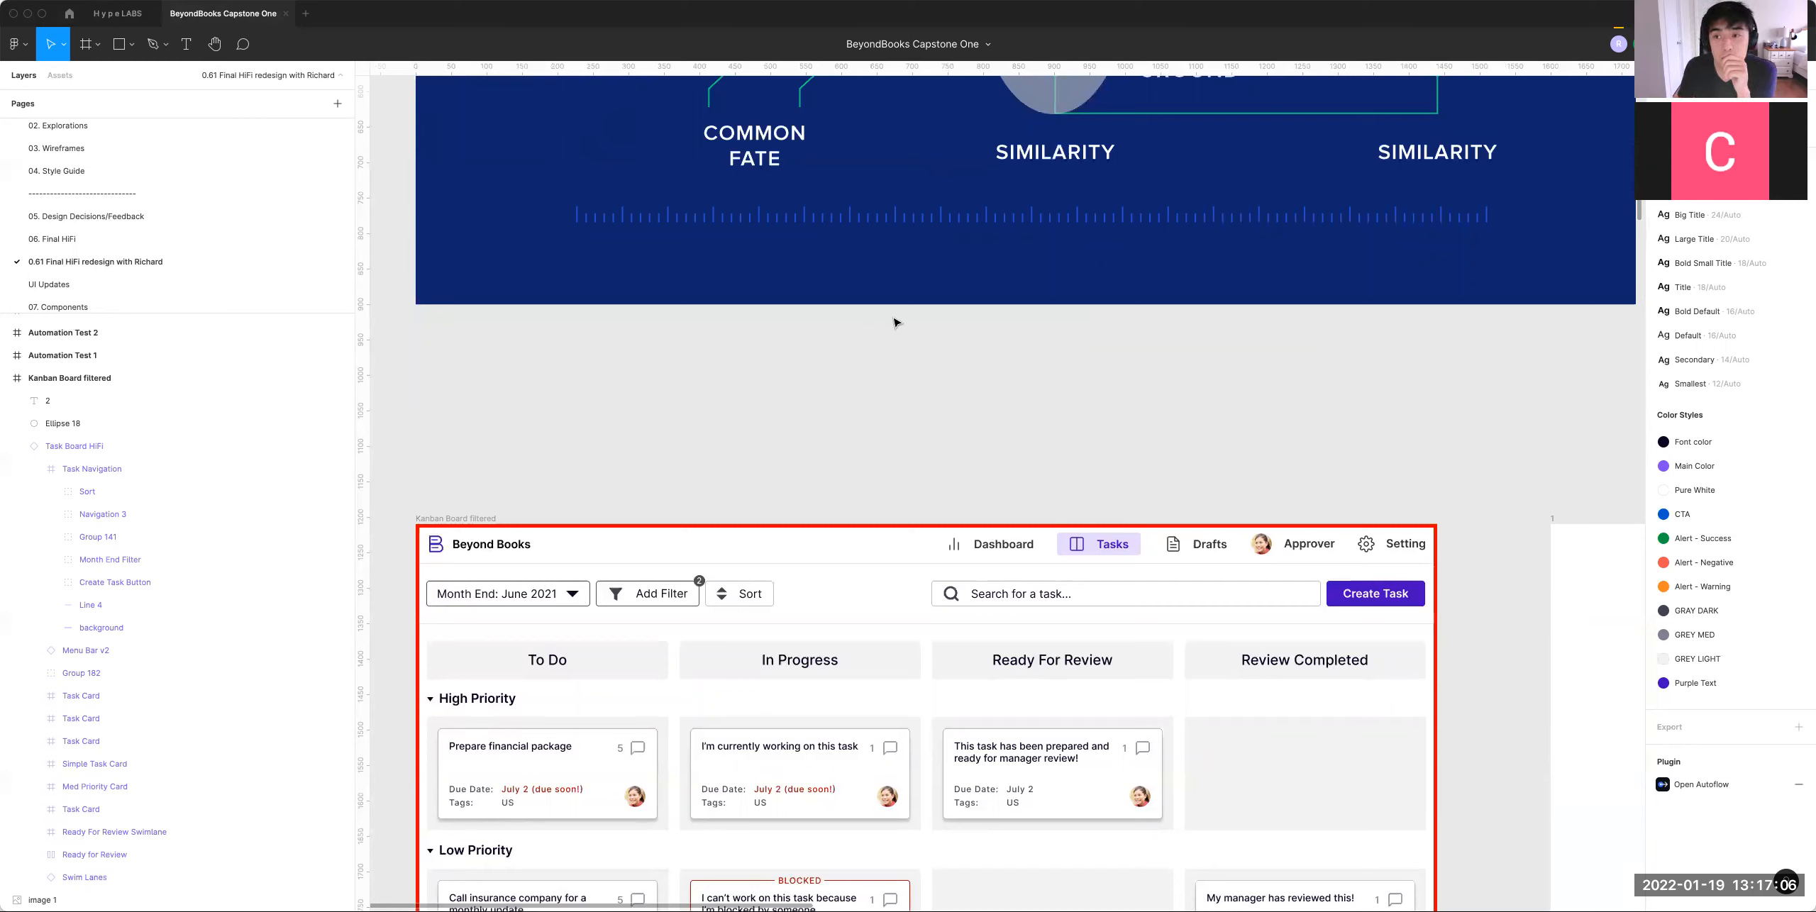
click(1100, 553)
click(1099, 553)
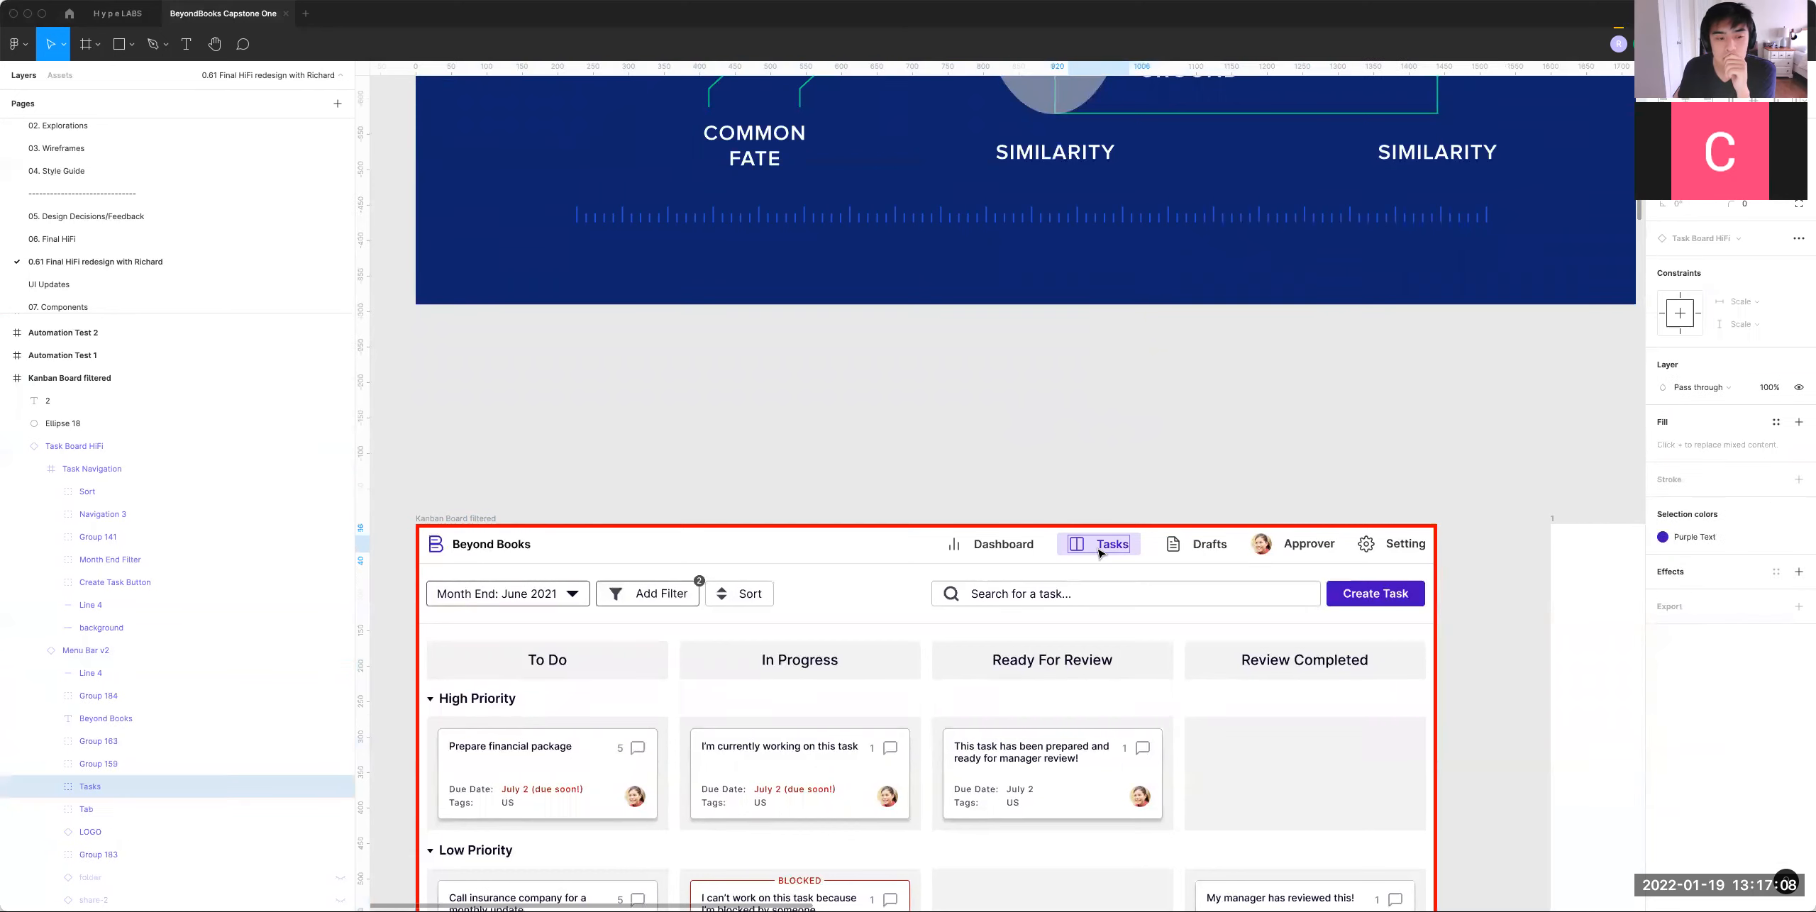
click(489, 549)
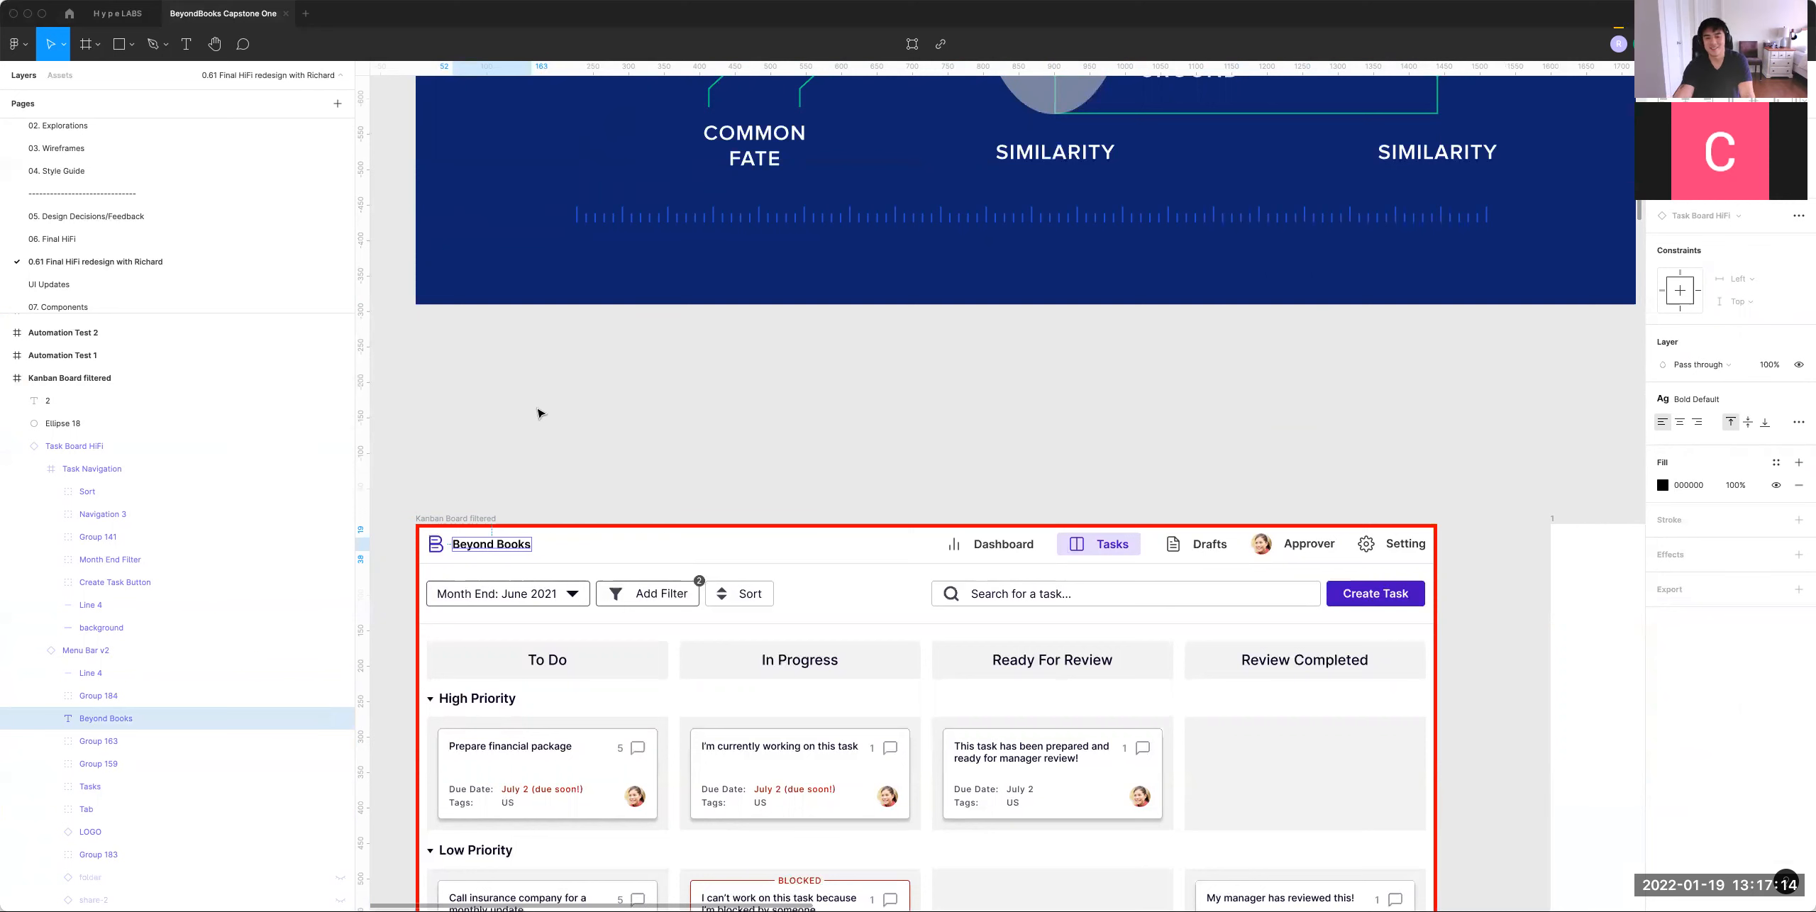
click(725, 429)
mouse_move(878, 531)
mouse_down()
mouse_move(822, 500)
mouse_move(901, 550)
mouse_up()
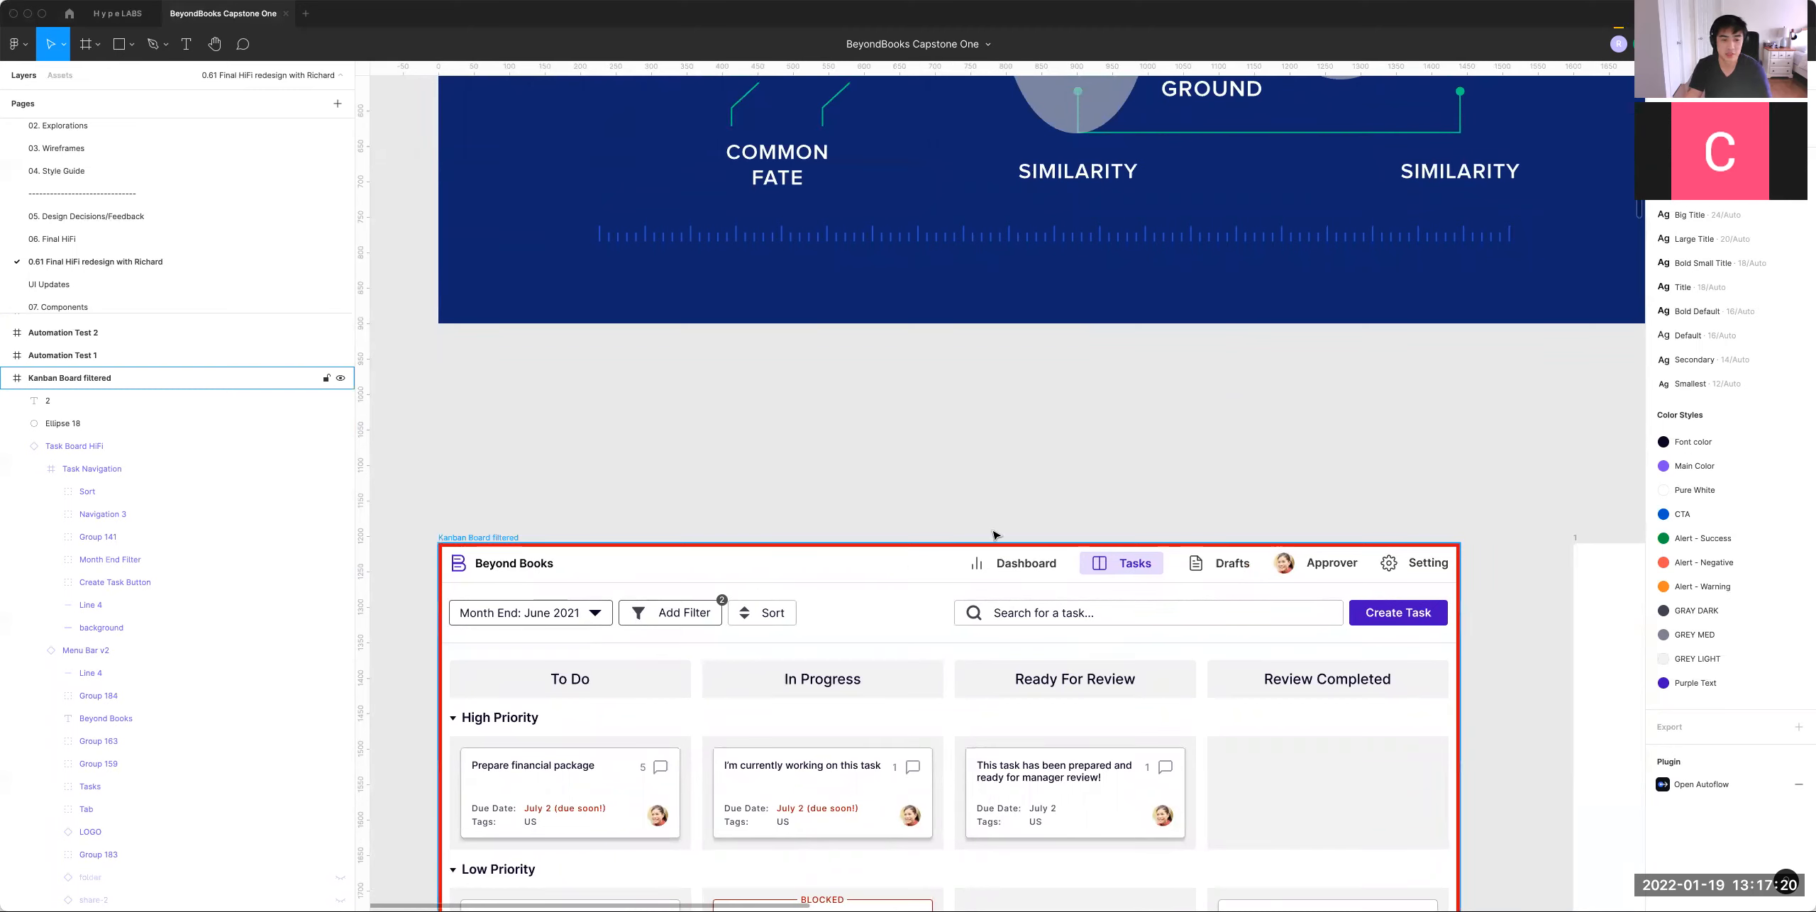
click(486, 571)
double_click(486, 571)
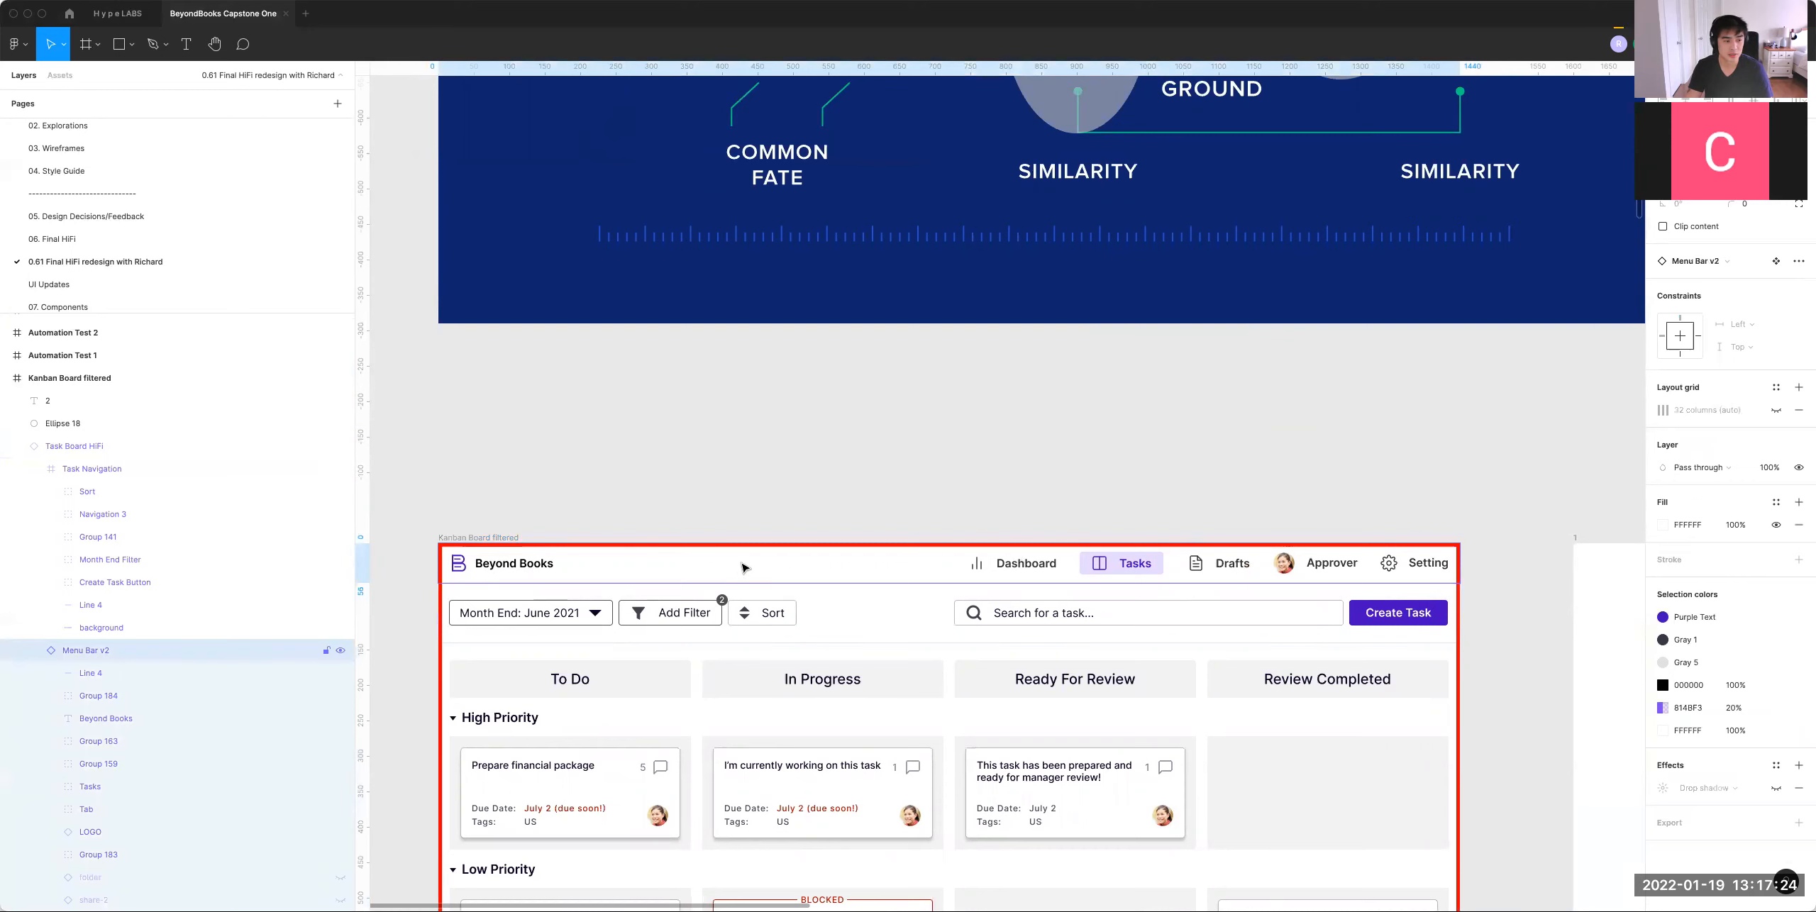
click(742, 480)
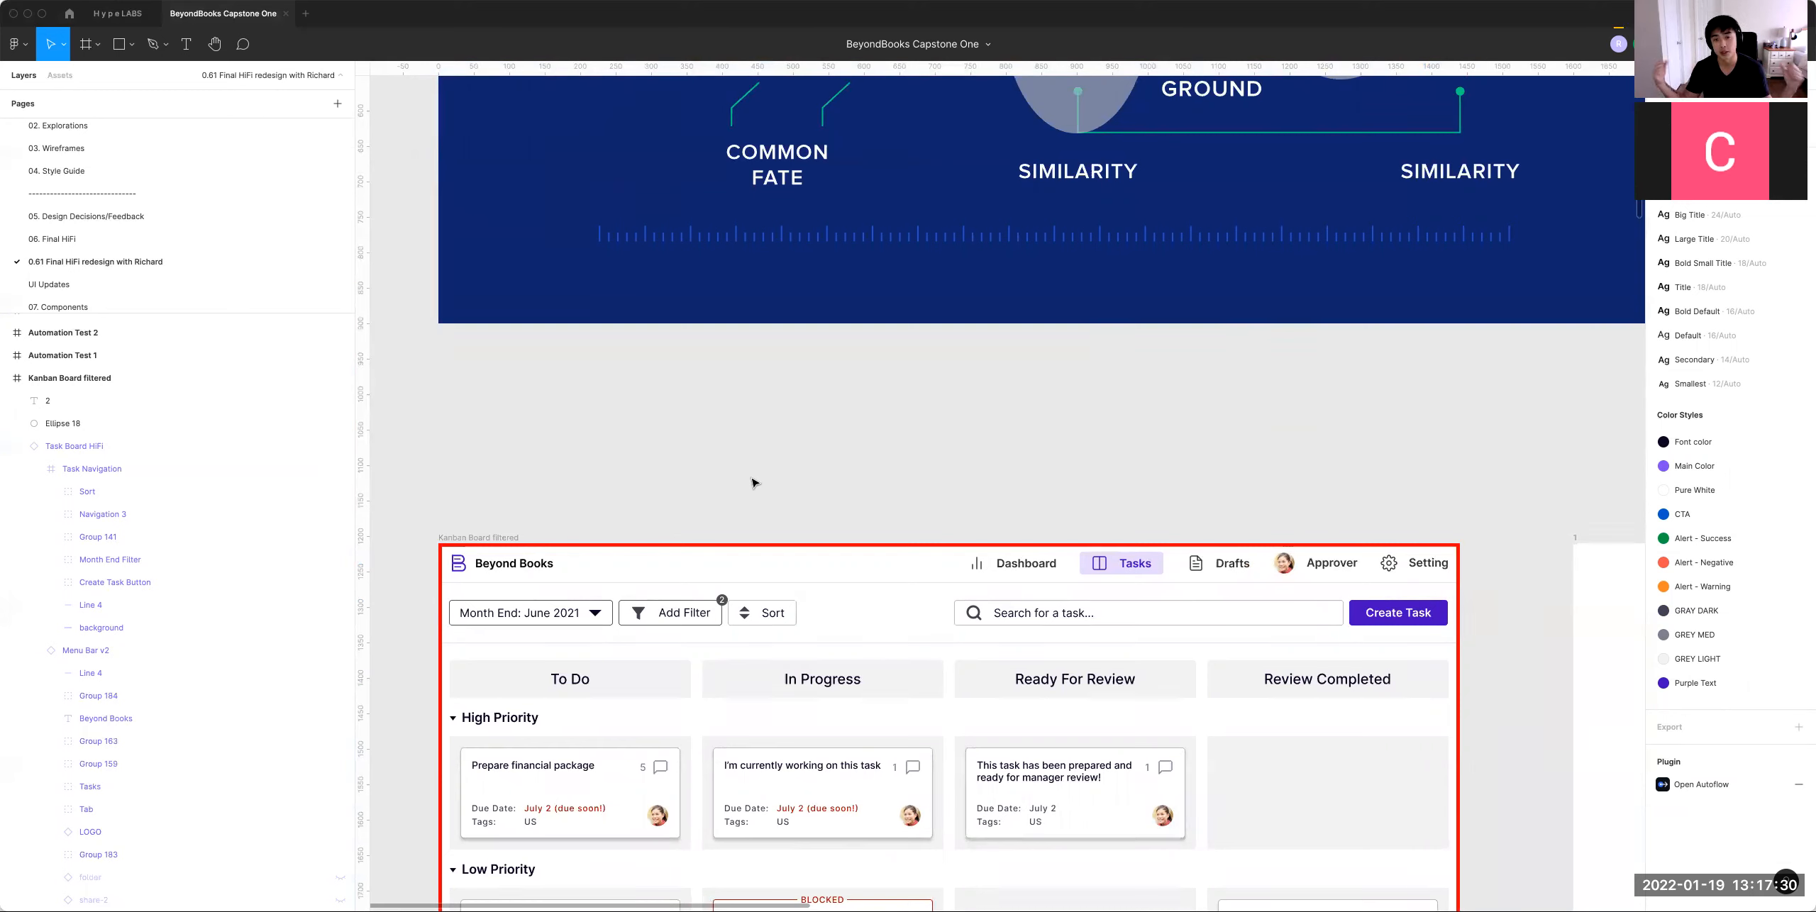
Step: Copy the logo icon and the "Beyond Books" text from the menu bar onto the empty canvas above the board, side by side
double_click(459, 573)
double_click(459, 573)
drag(459, 573, 698, 443)
click(539, 566)
drag(528, 567, 740, 436)
click(806, 446)
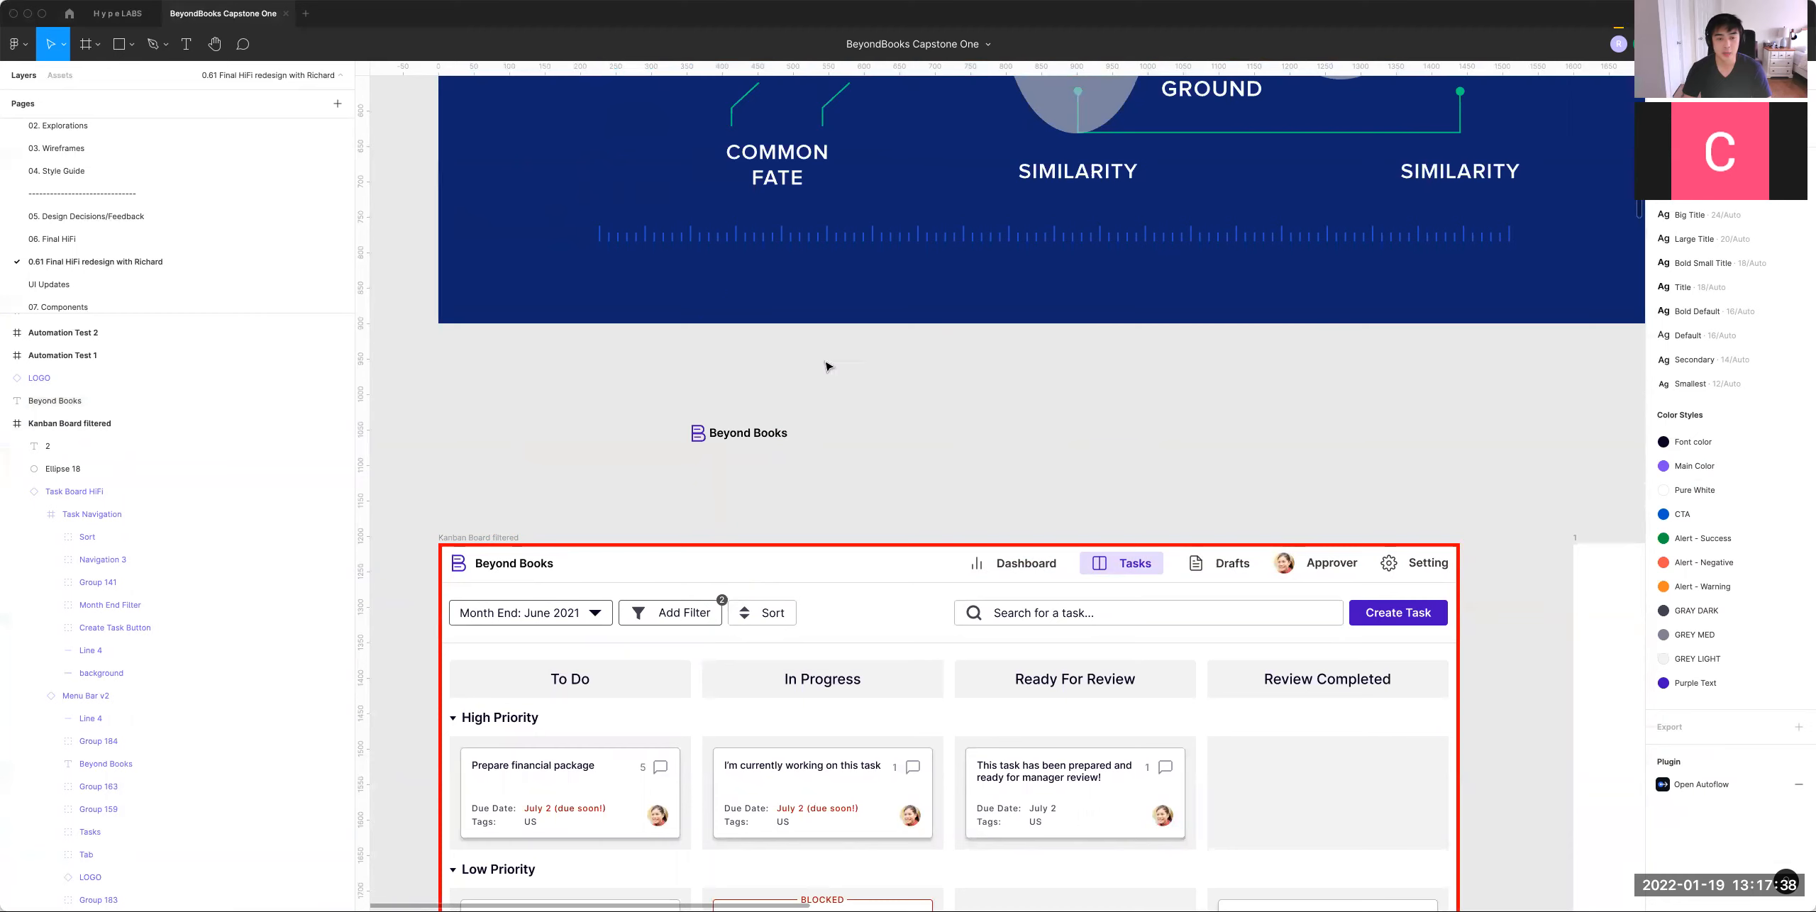
Step: Wrap the copied icon and name in a horizontal auto layout frame, centre them vertically, and set the spacing to 8
drag(642, 398, 916, 490)
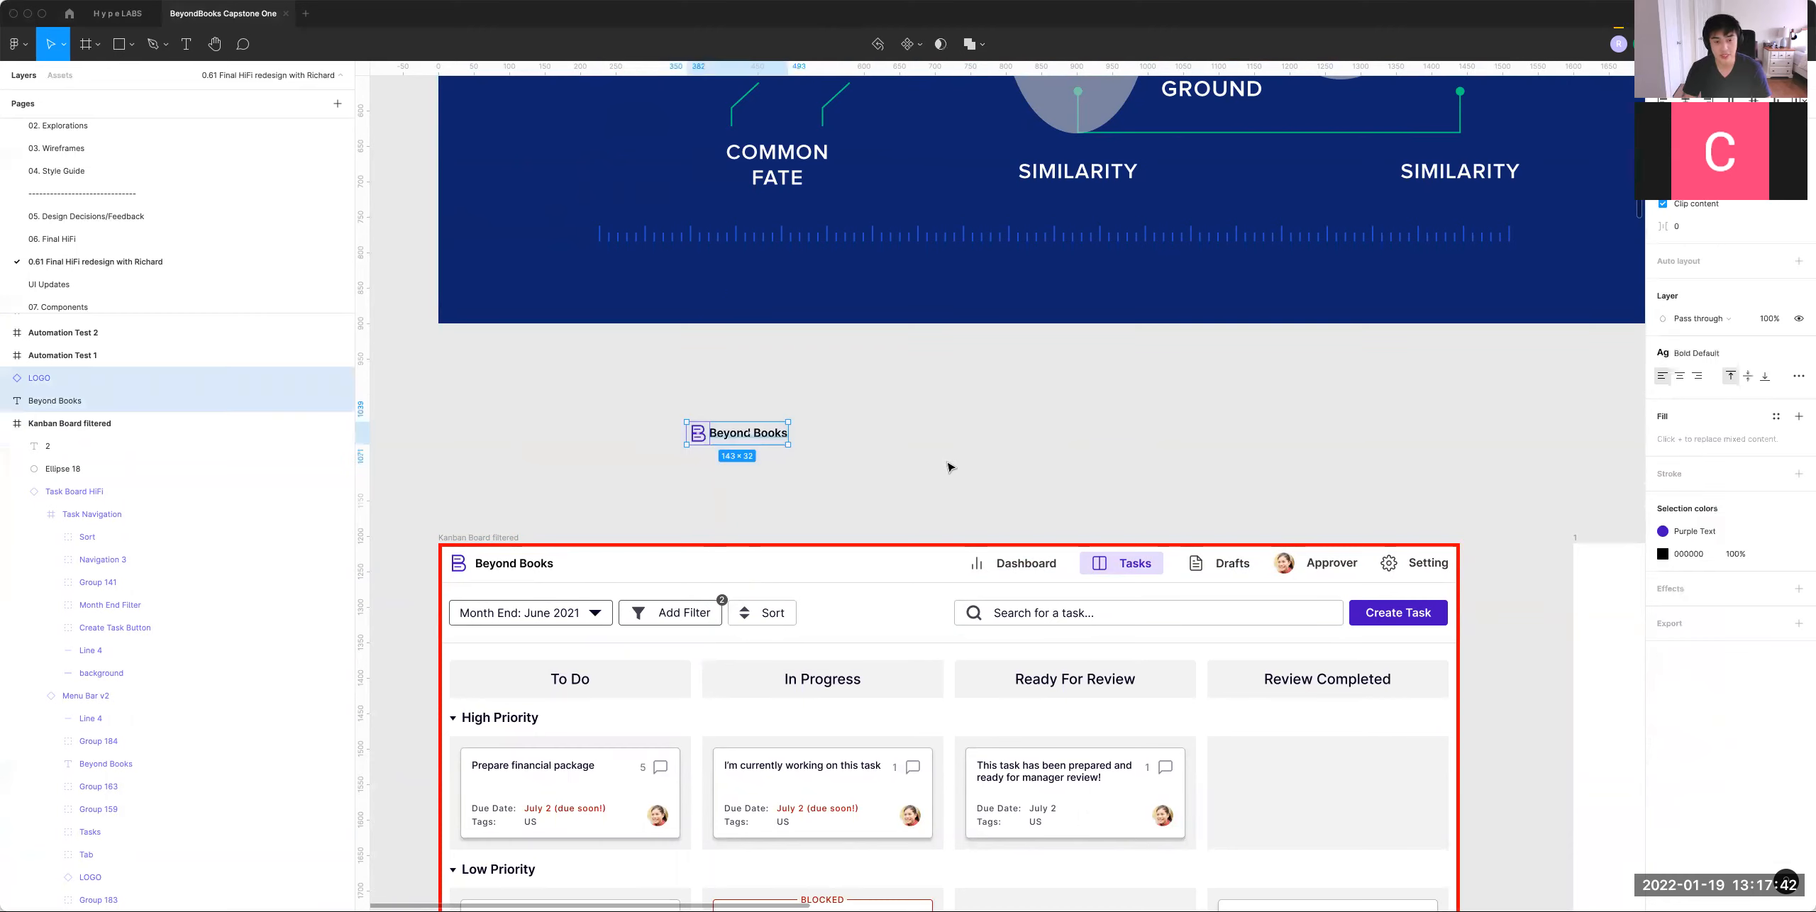
key(shift+a)
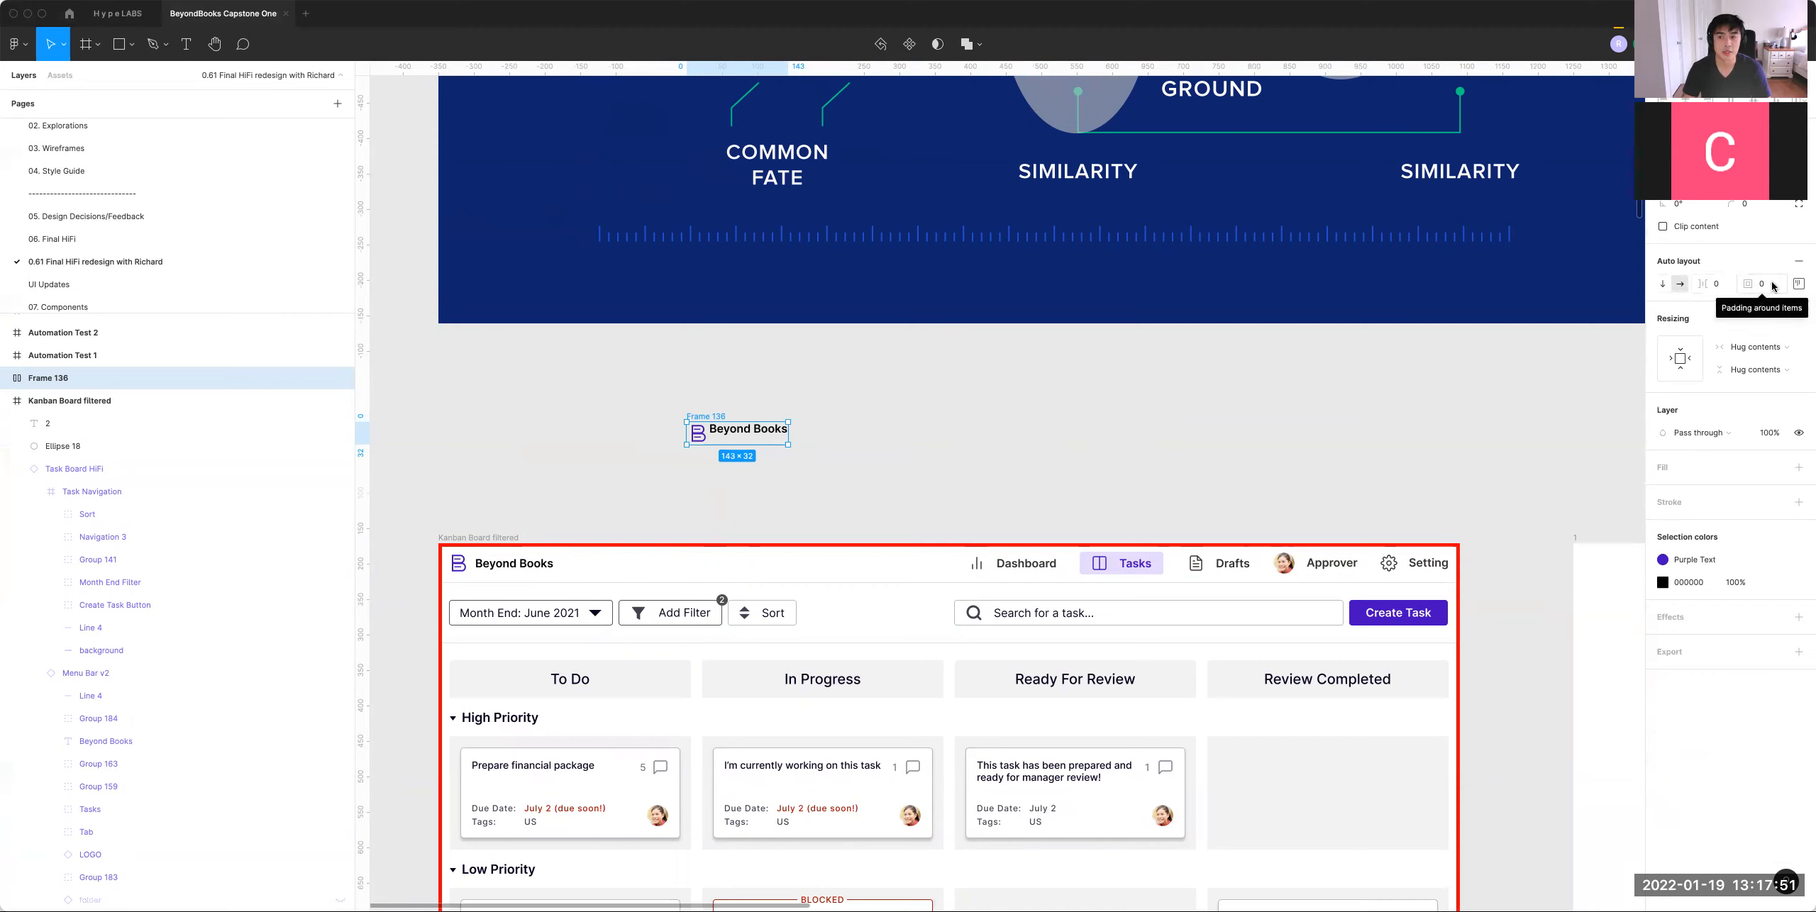
click(1800, 284)
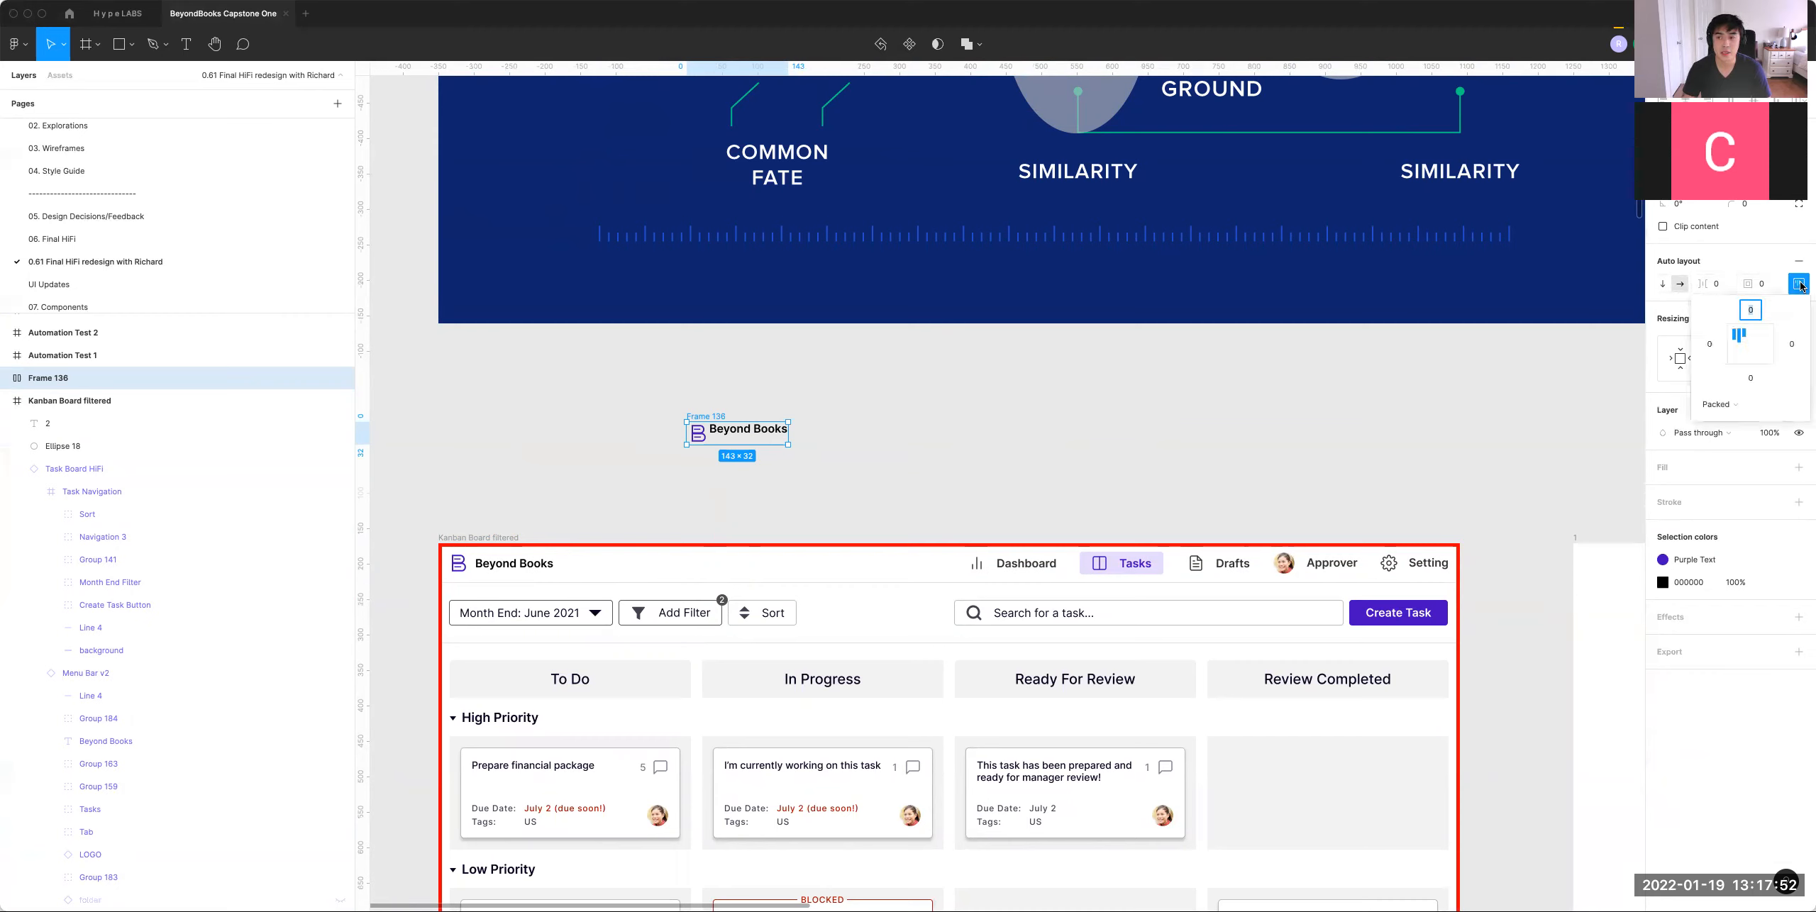
click(1735, 345)
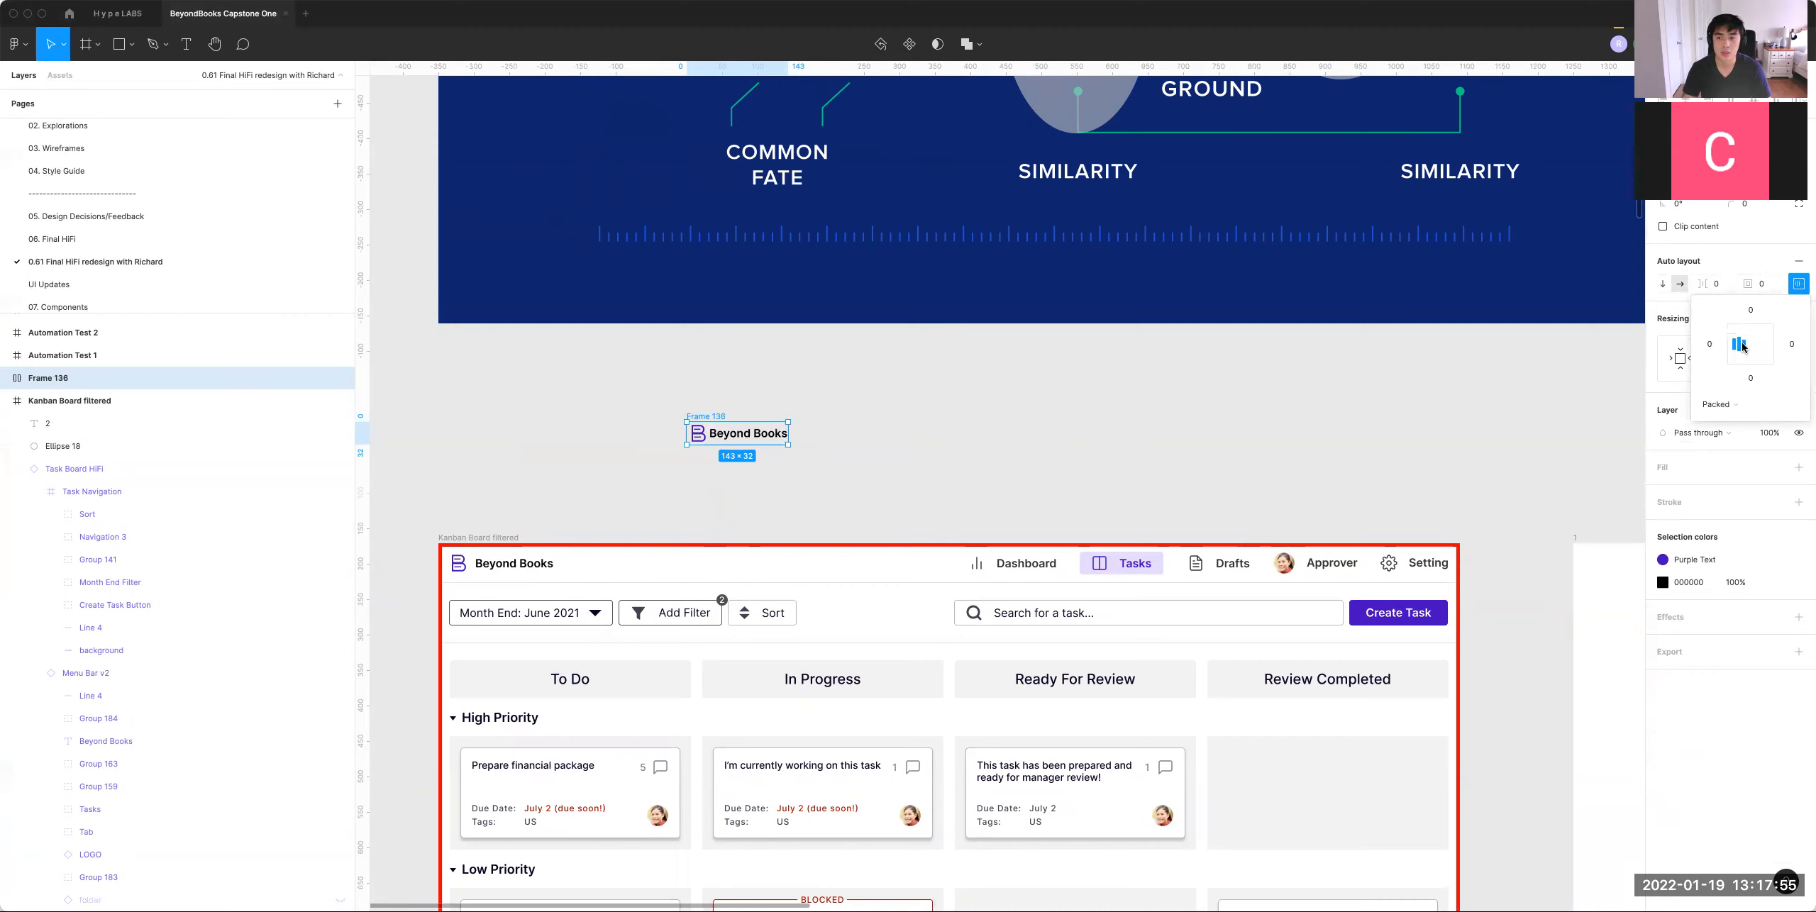
click(1729, 286)
click(1730, 287)
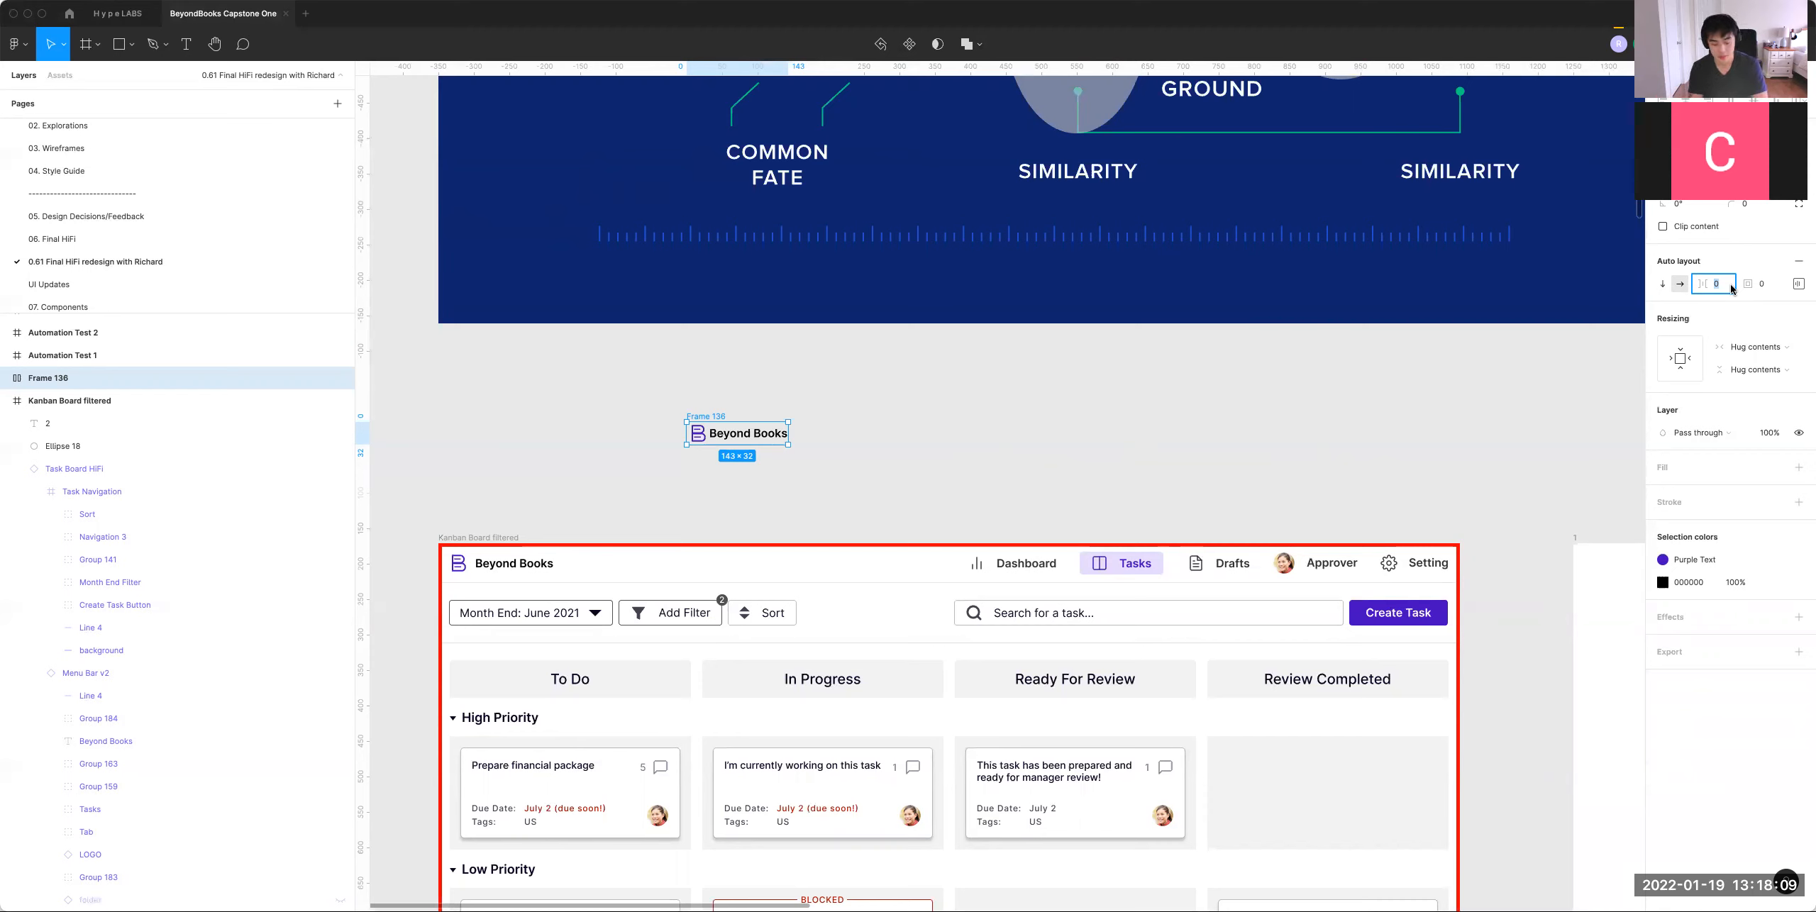
key(Return)
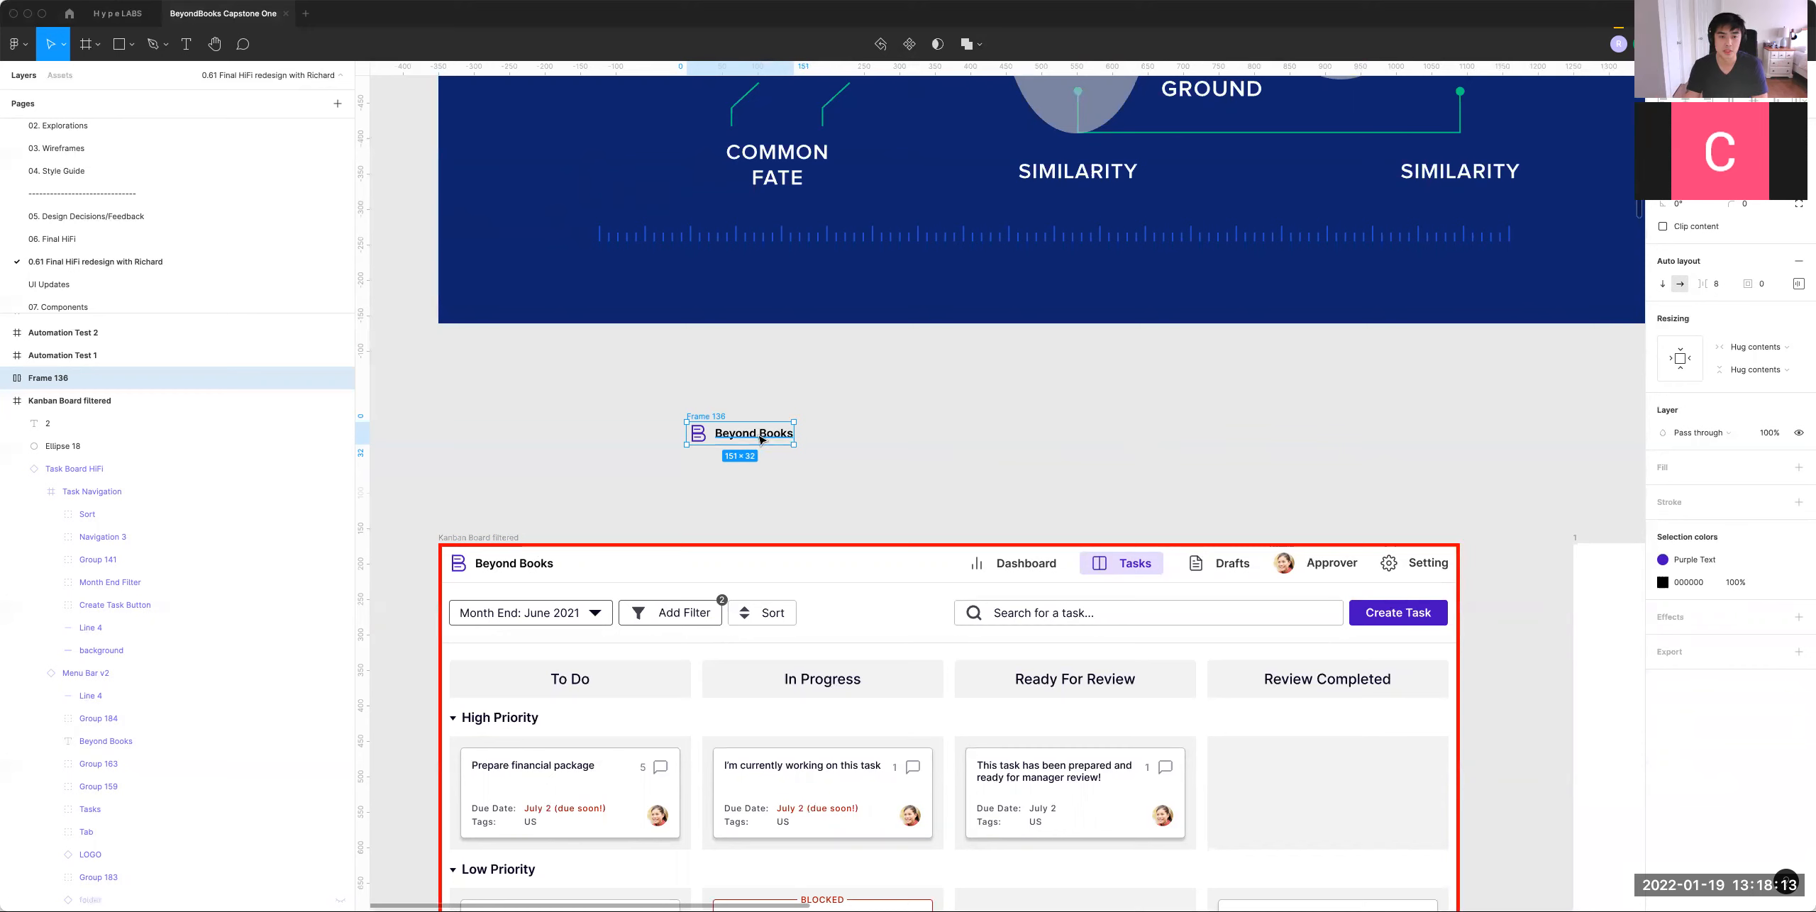
Step: Rename the new auto layout frame as "Logo"
click(726, 440)
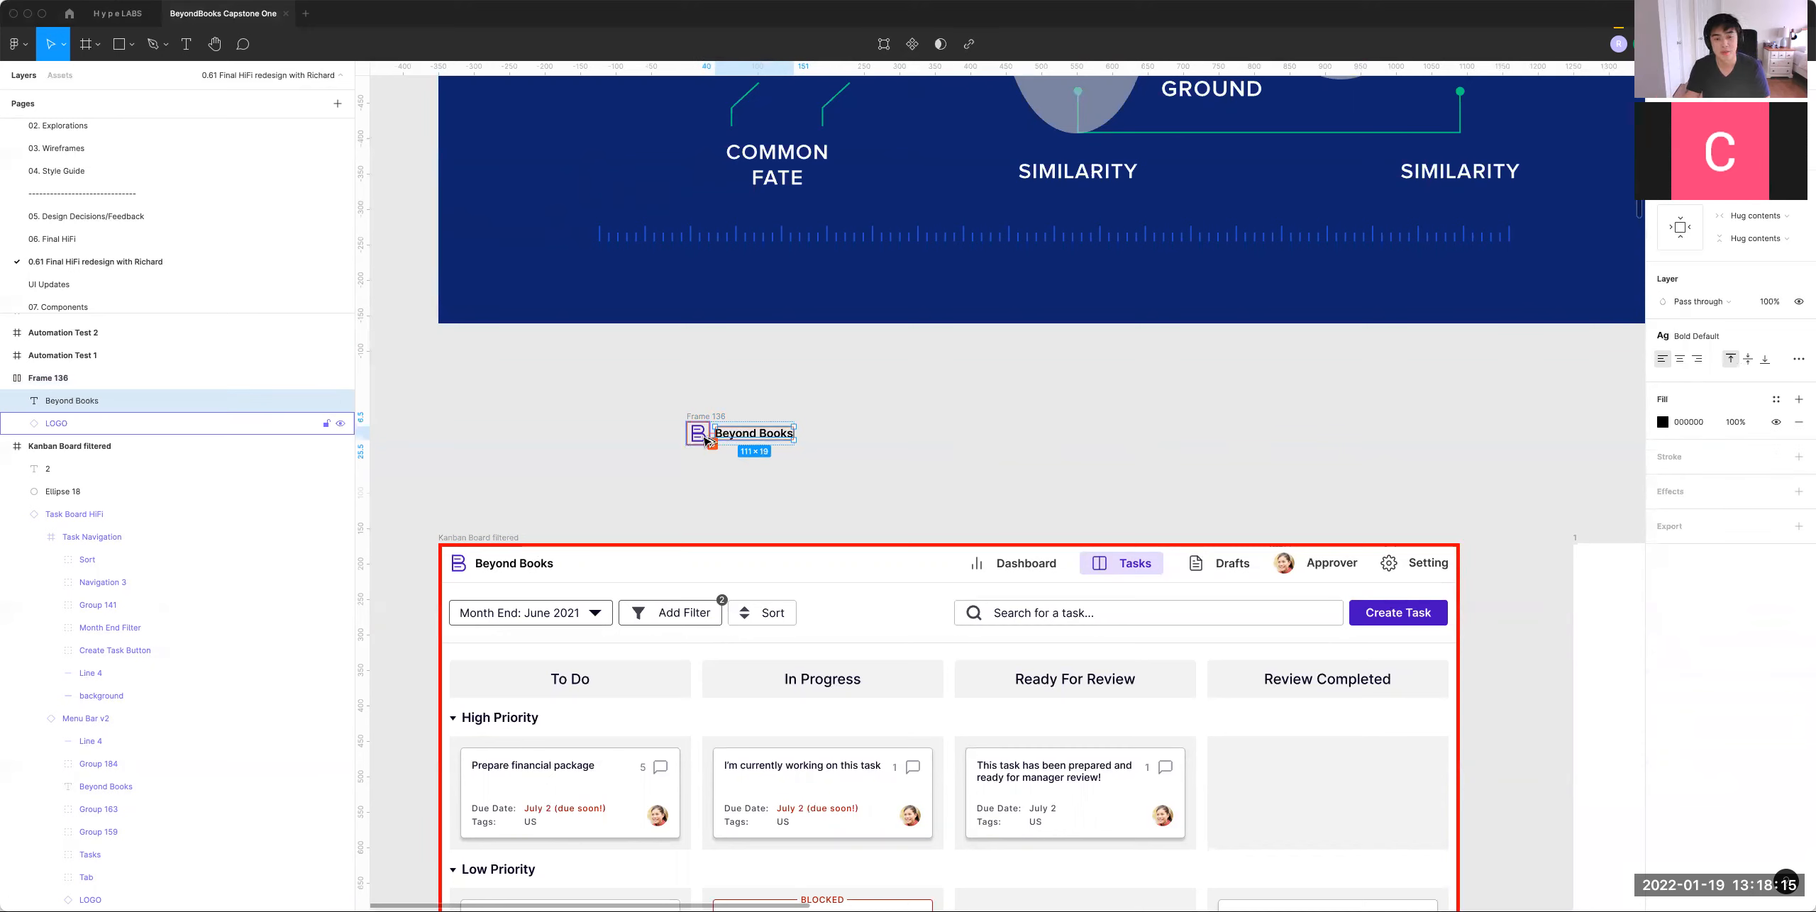
key(Escape)
key(super+r)
text(Logo)
key(Return)
key(Escape)
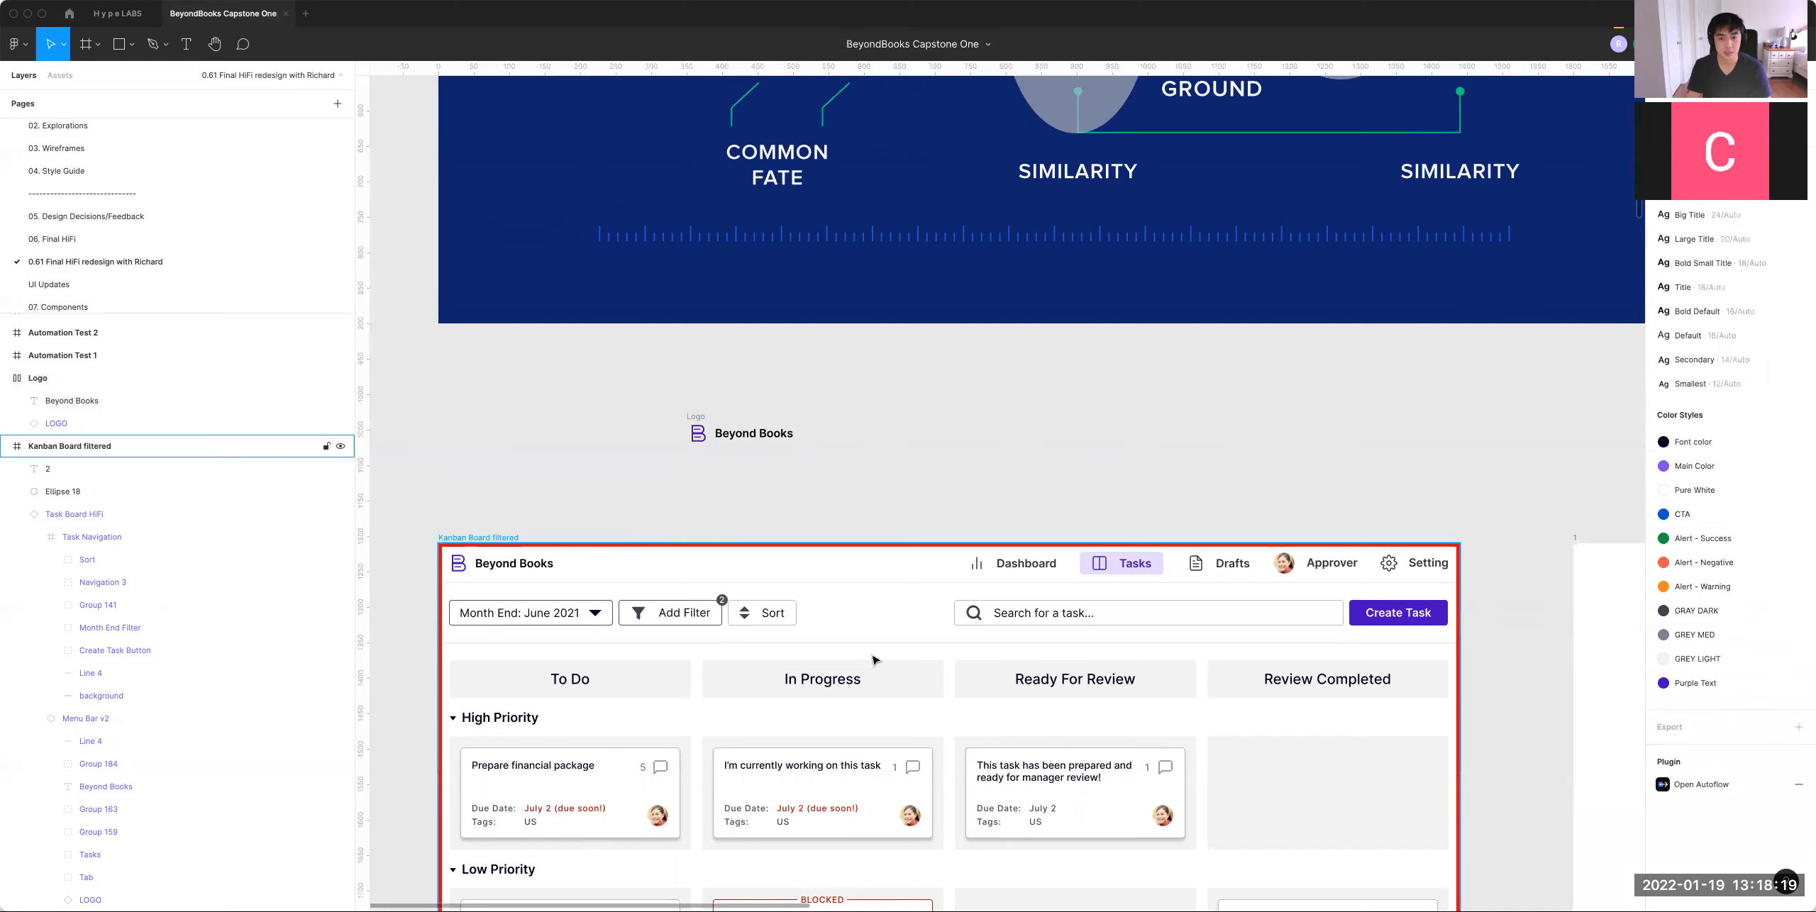
Step: Duplicate the Logo frame and place the copy beside the original on the canvas above the board
double_click(1020, 576)
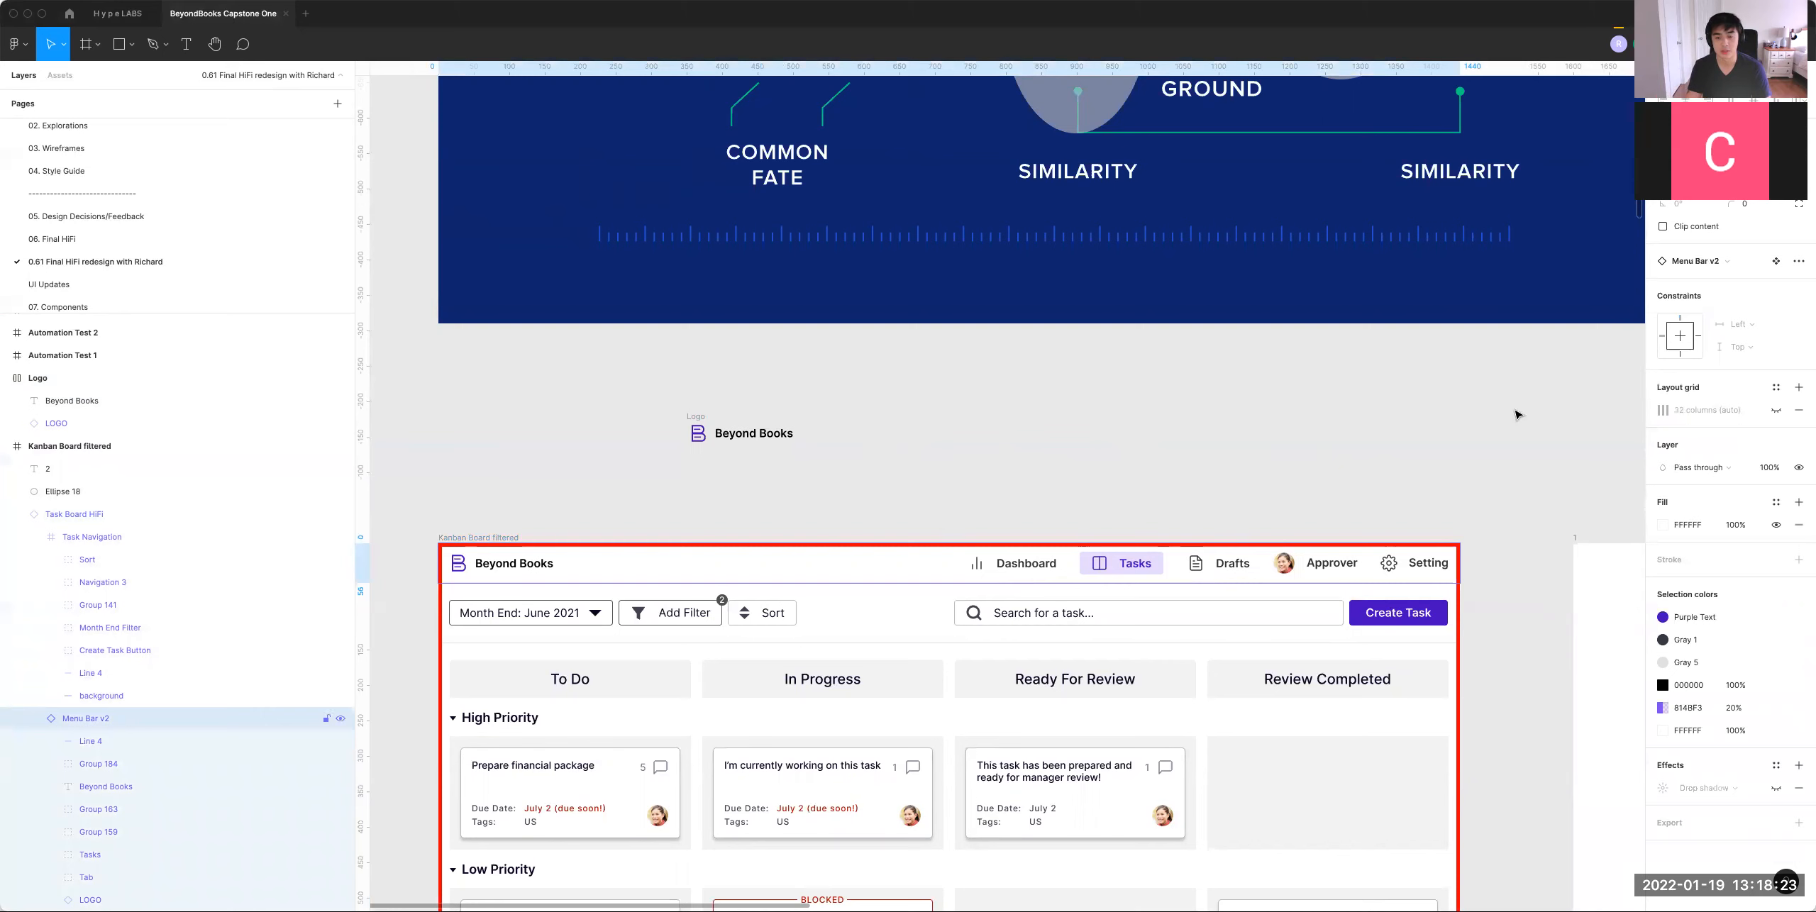
click(674, 394)
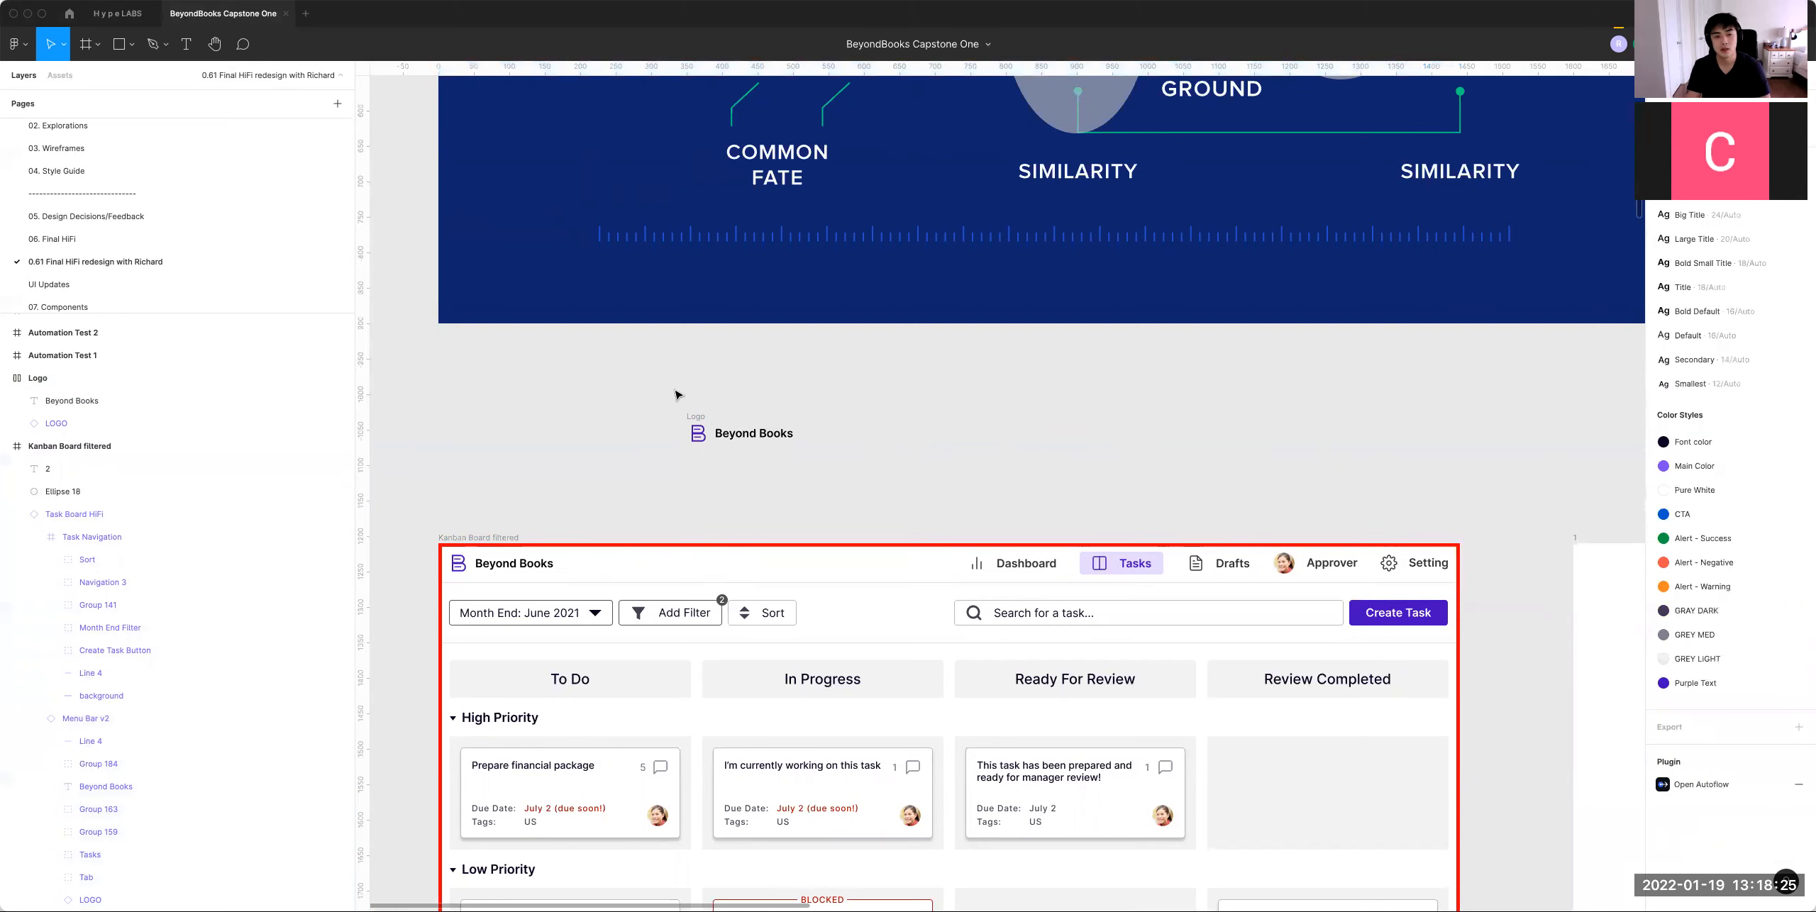
click(695, 416)
alt+drag(695, 416, 868, 416)
Step: Detach the logo icon inside the duplicated Logo frame from its component
double_click(972, 576)
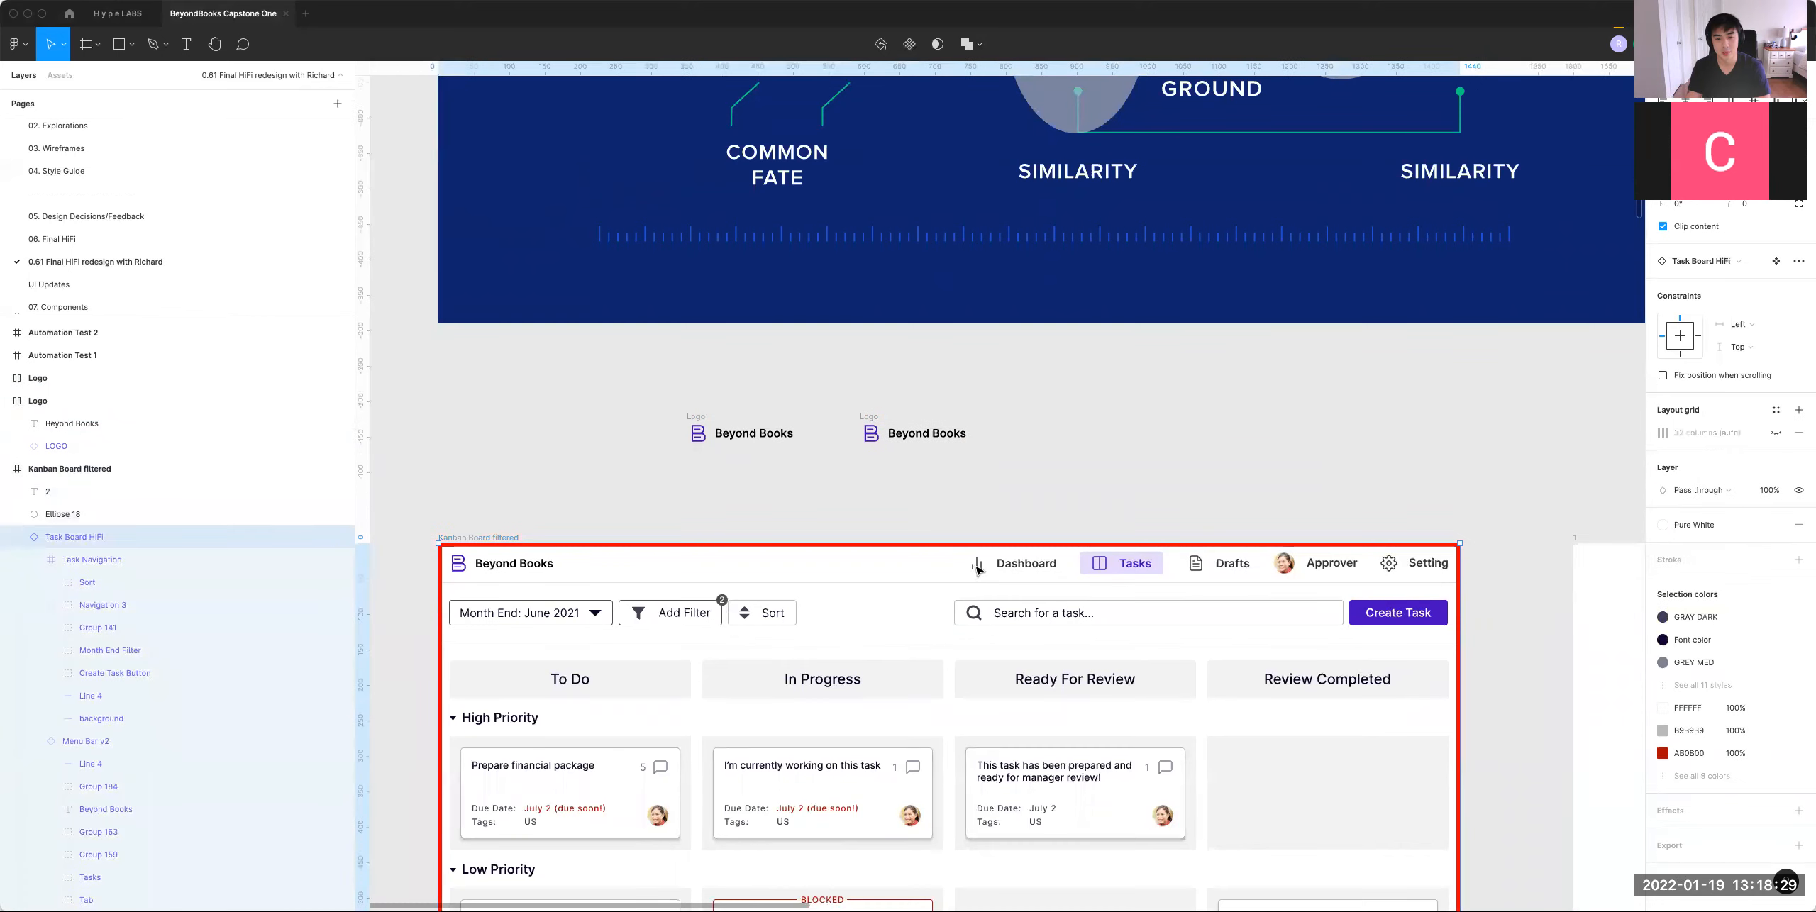
double_click(971, 576)
double_click(971, 577)
double_click(969, 578)
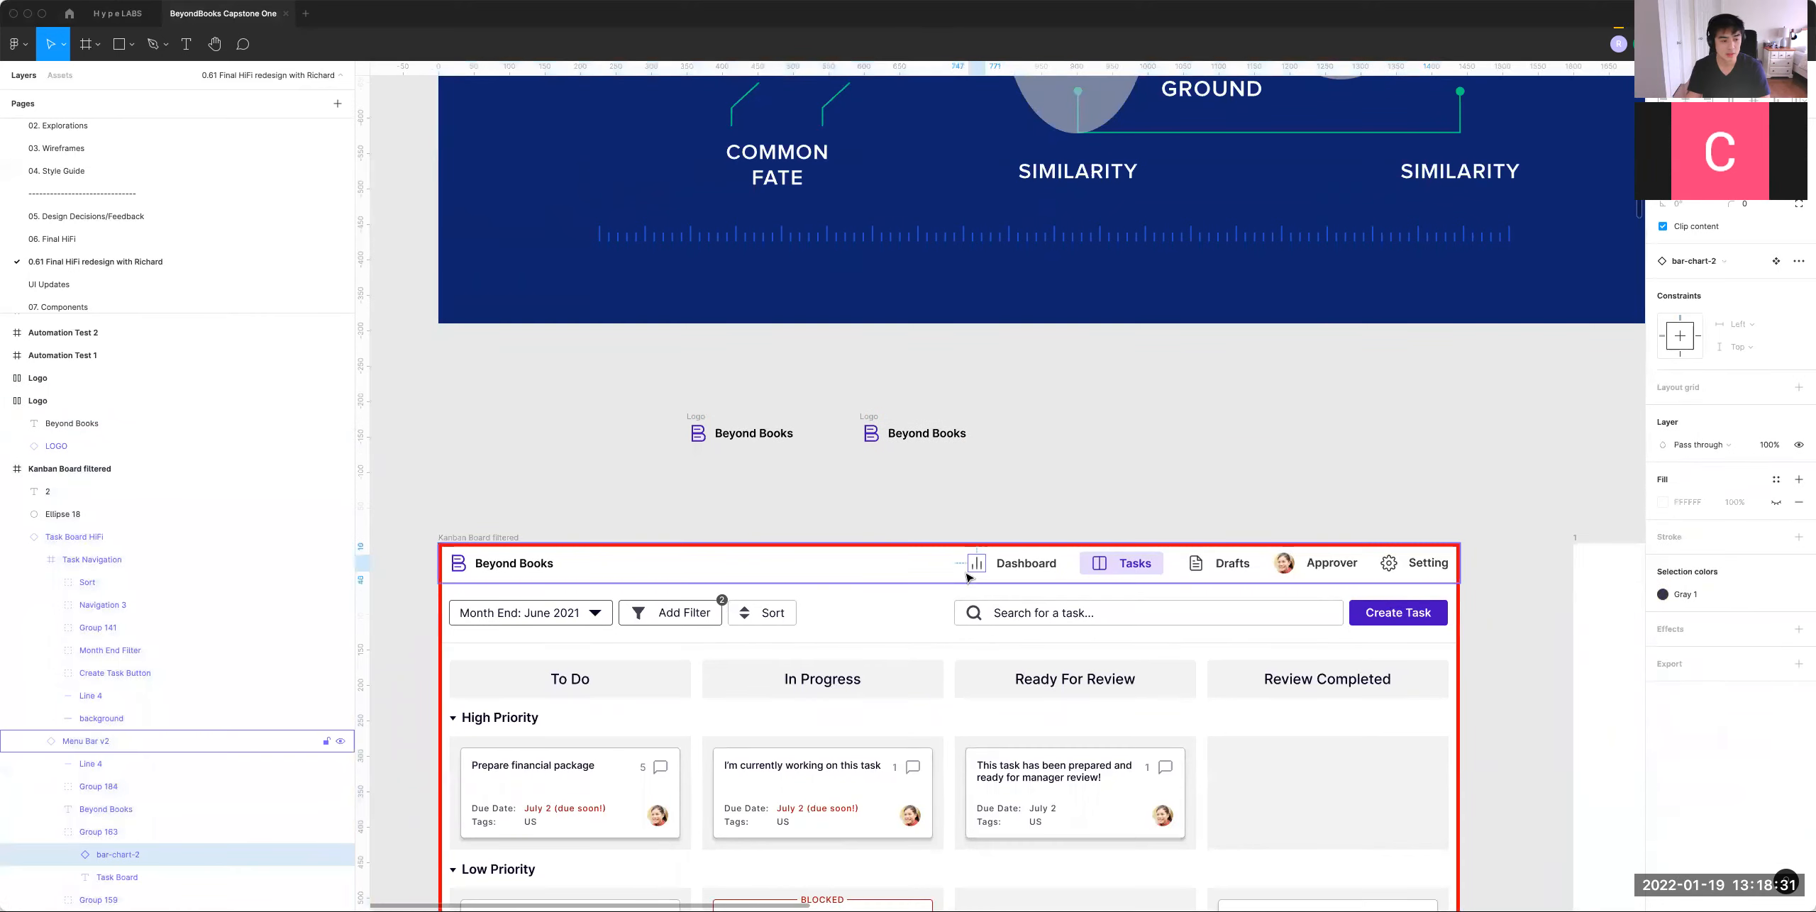
click(1030, 404)
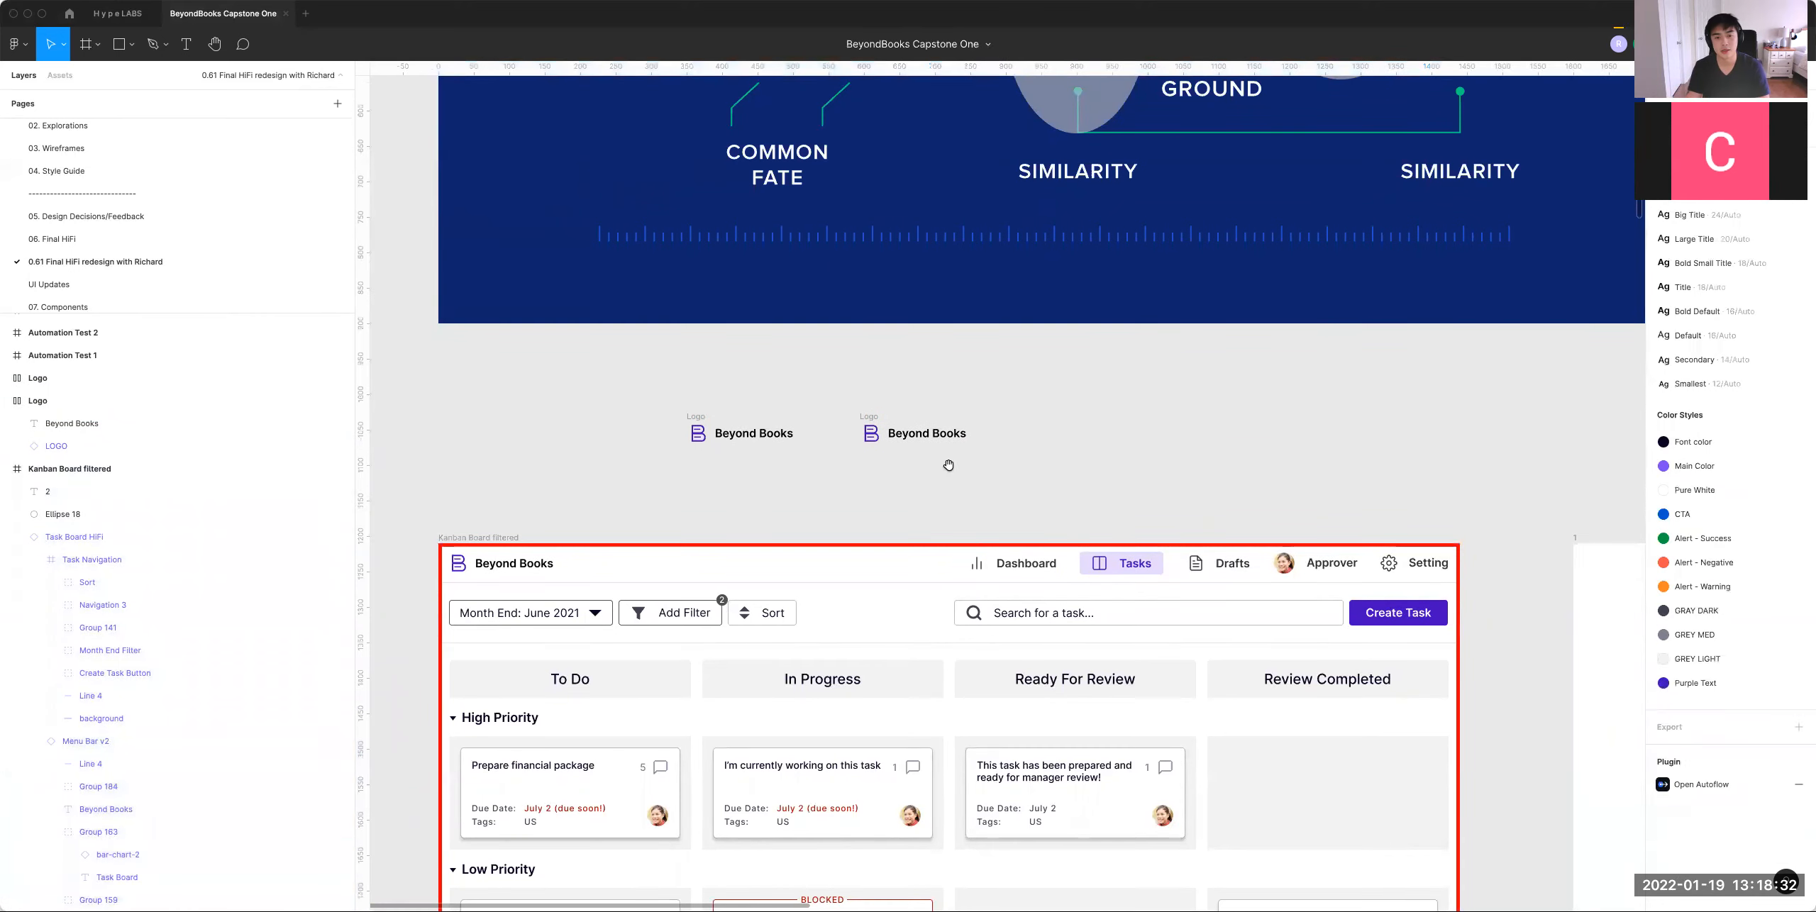
click(867, 430)
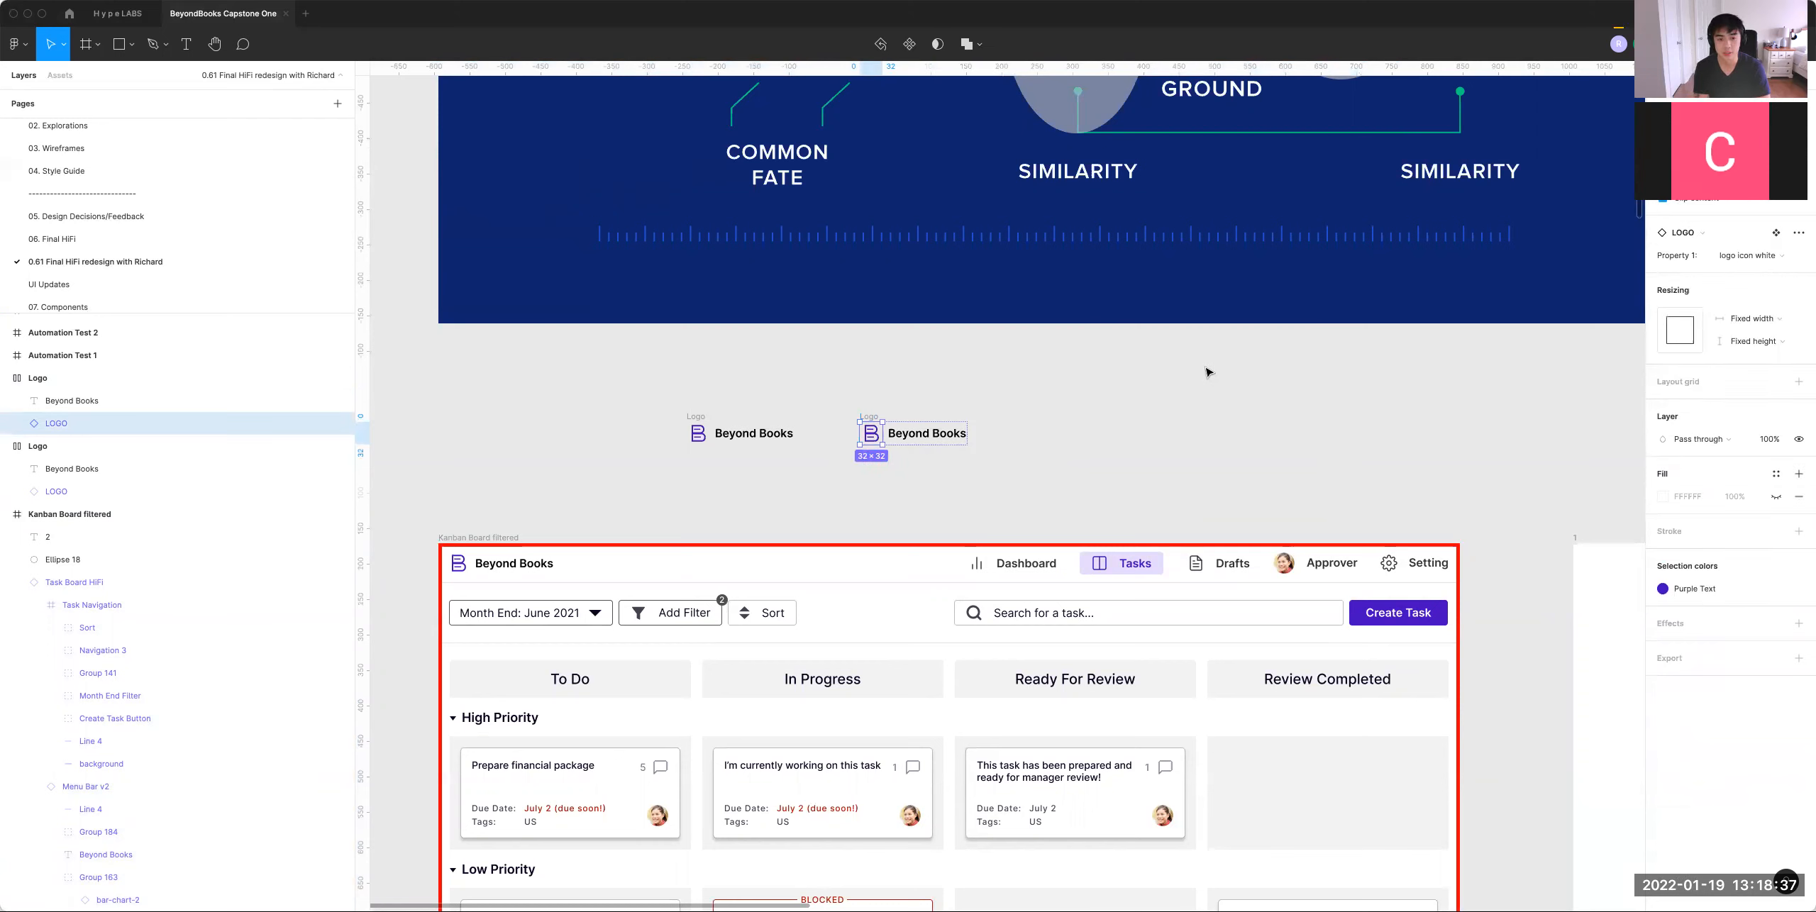
right_click(877, 434)
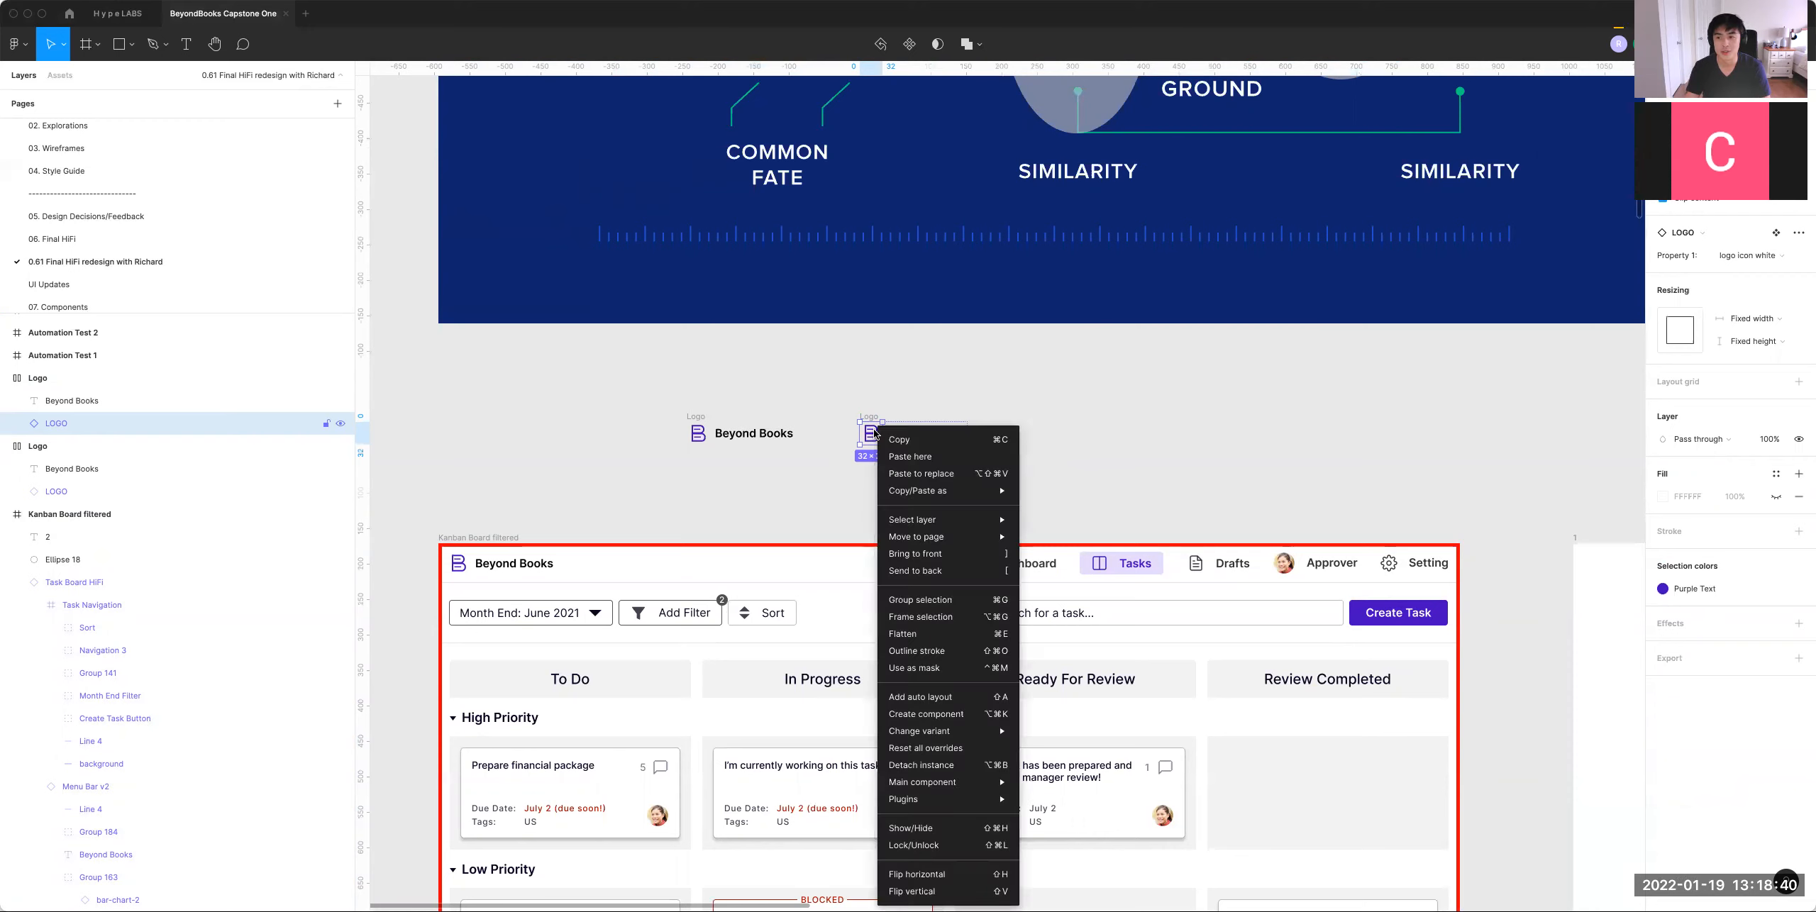
click(980, 766)
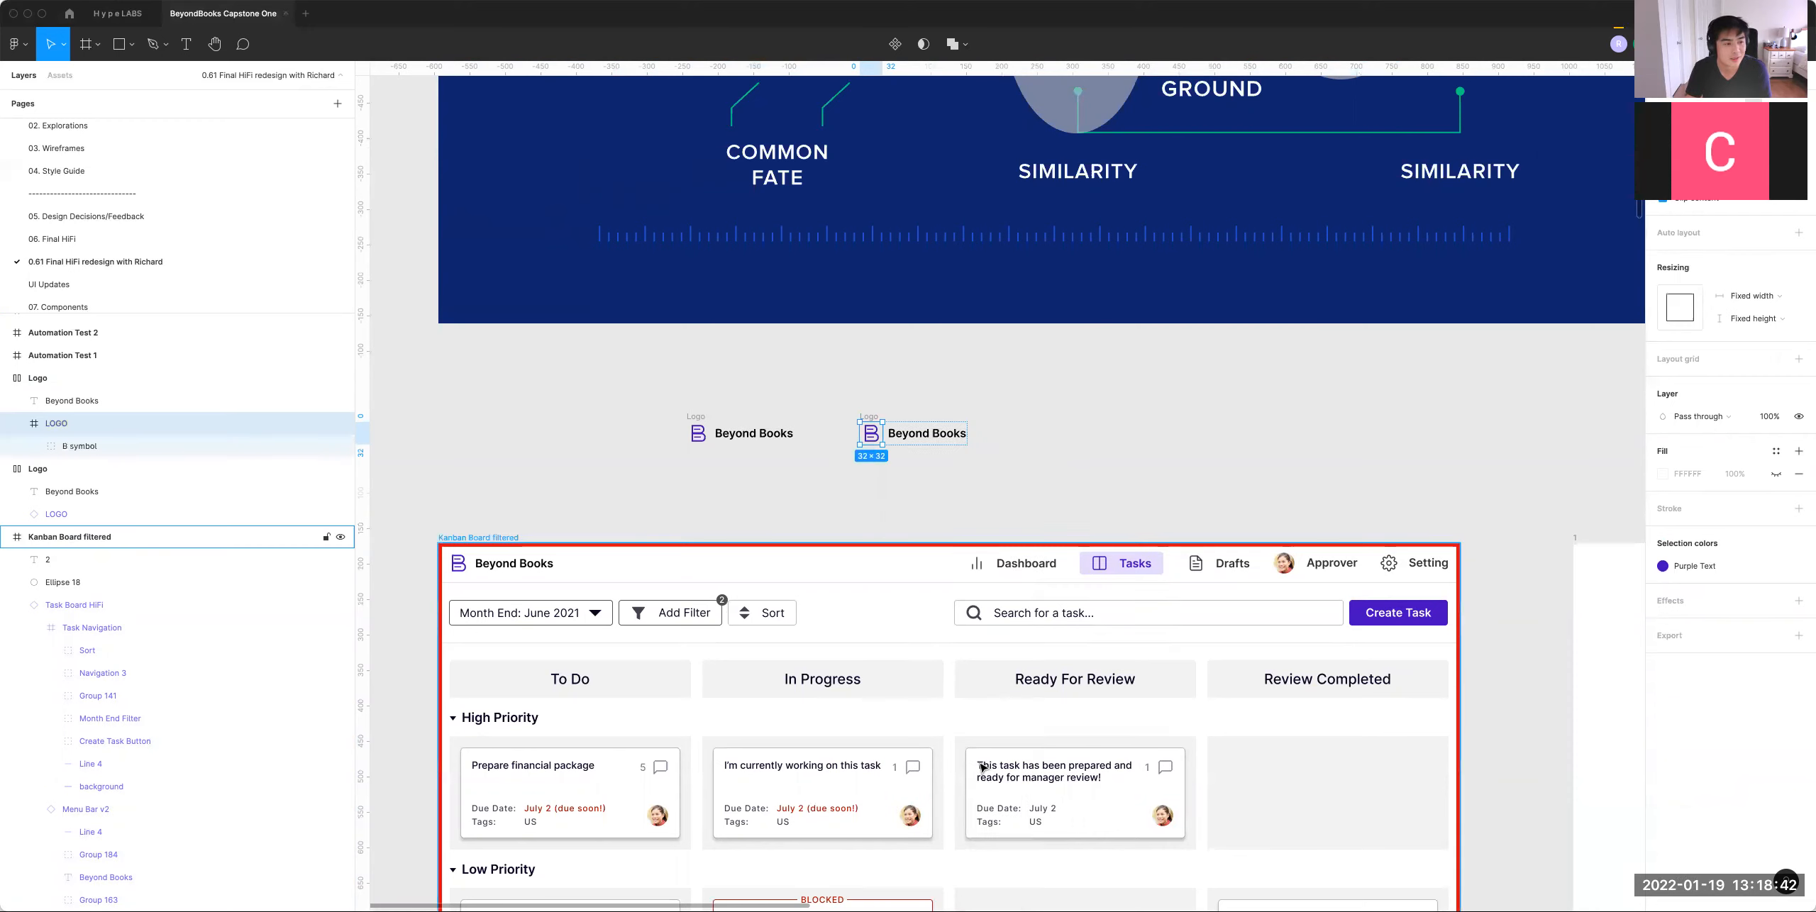
Step: Replace the duplicated frame's logo icon with a detached copy of the bar-chart icon from the menu bar's Dashboard item
click(977, 569)
double_click(977, 570)
drag(975, 568, 1045, 453)
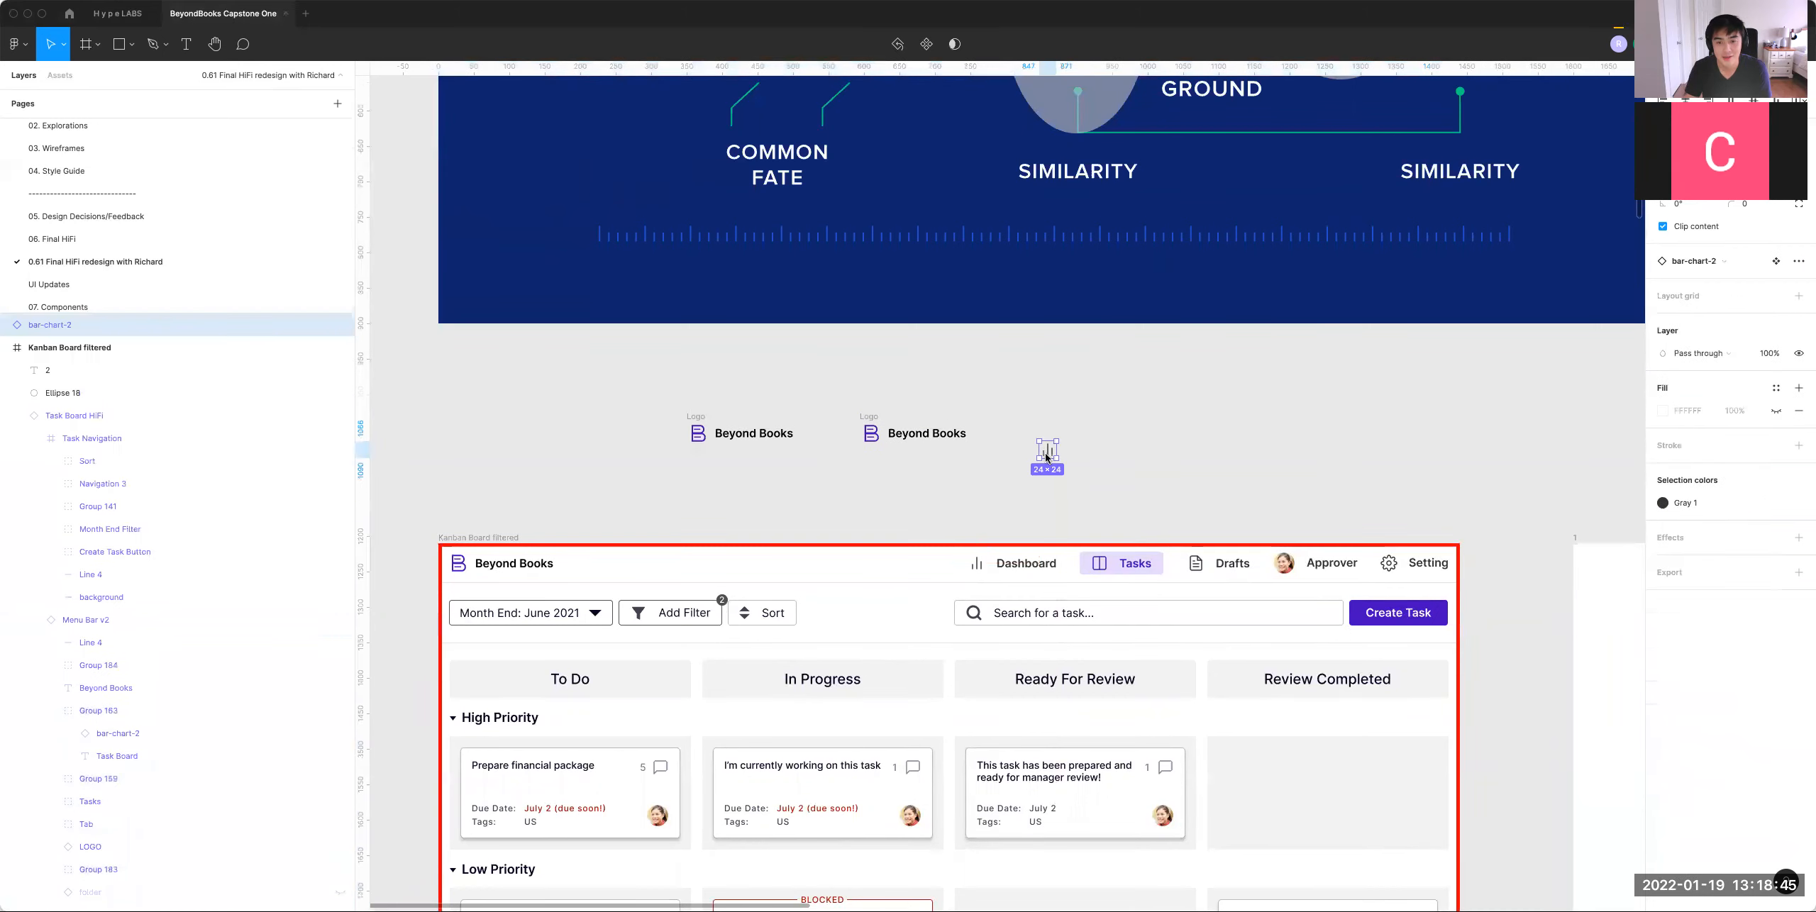
right_click(1045, 452)
click(1092, 761)
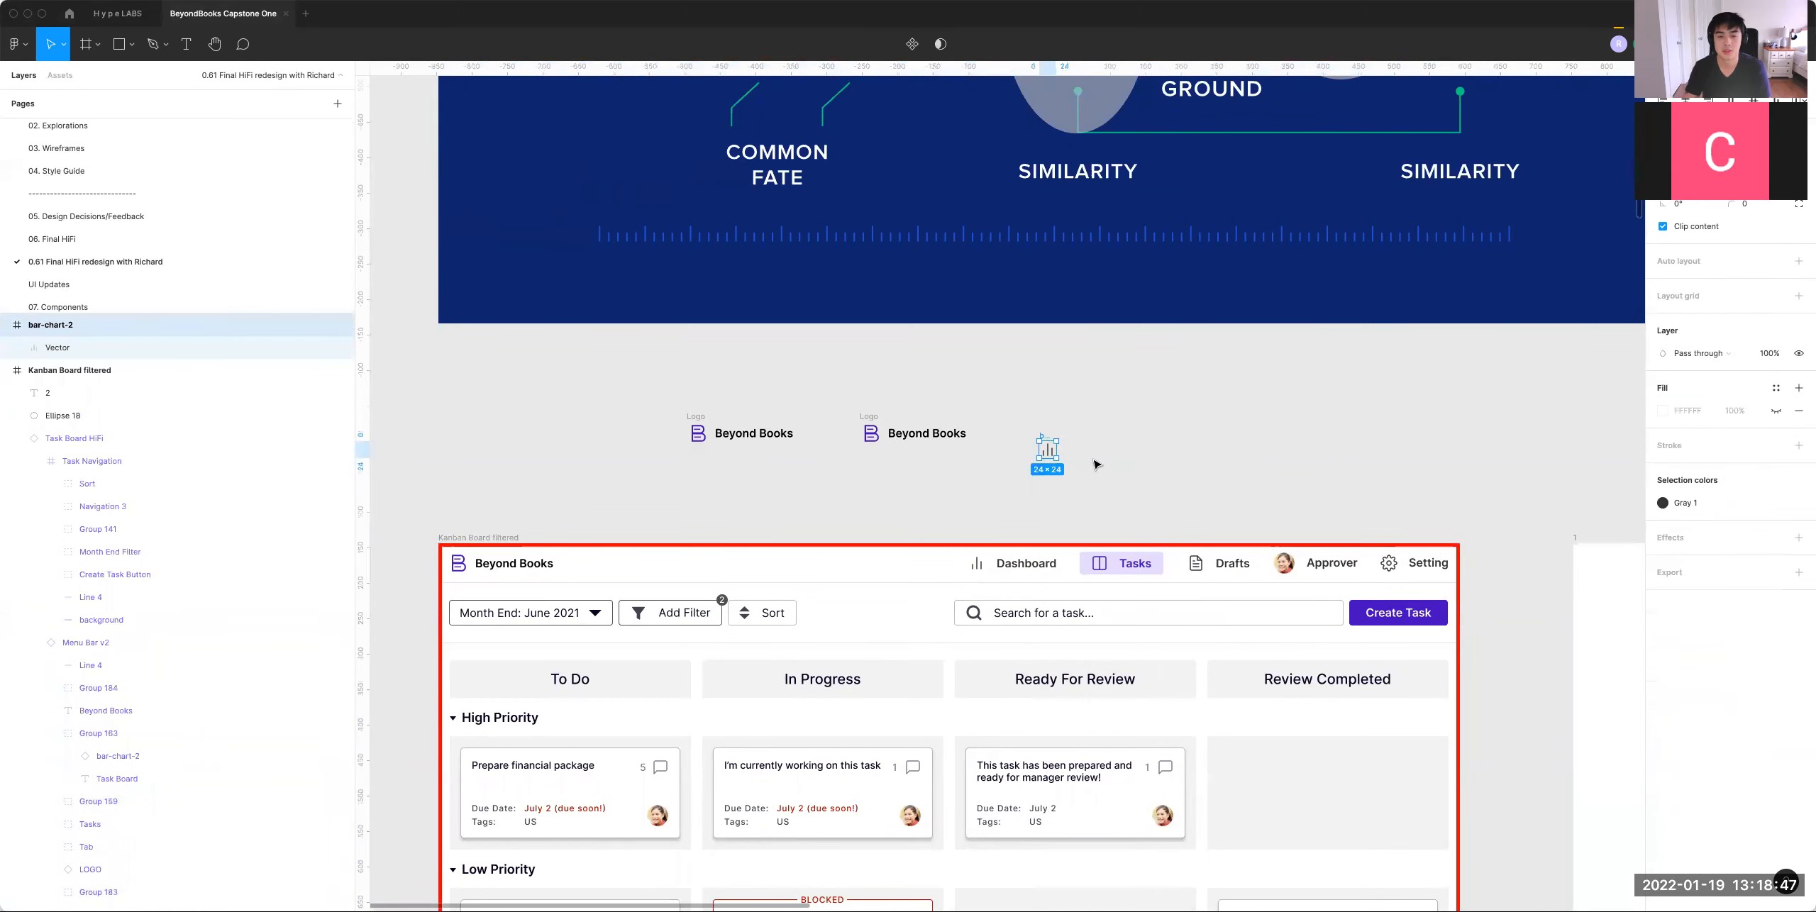
key(Delete)
click(869, 434)
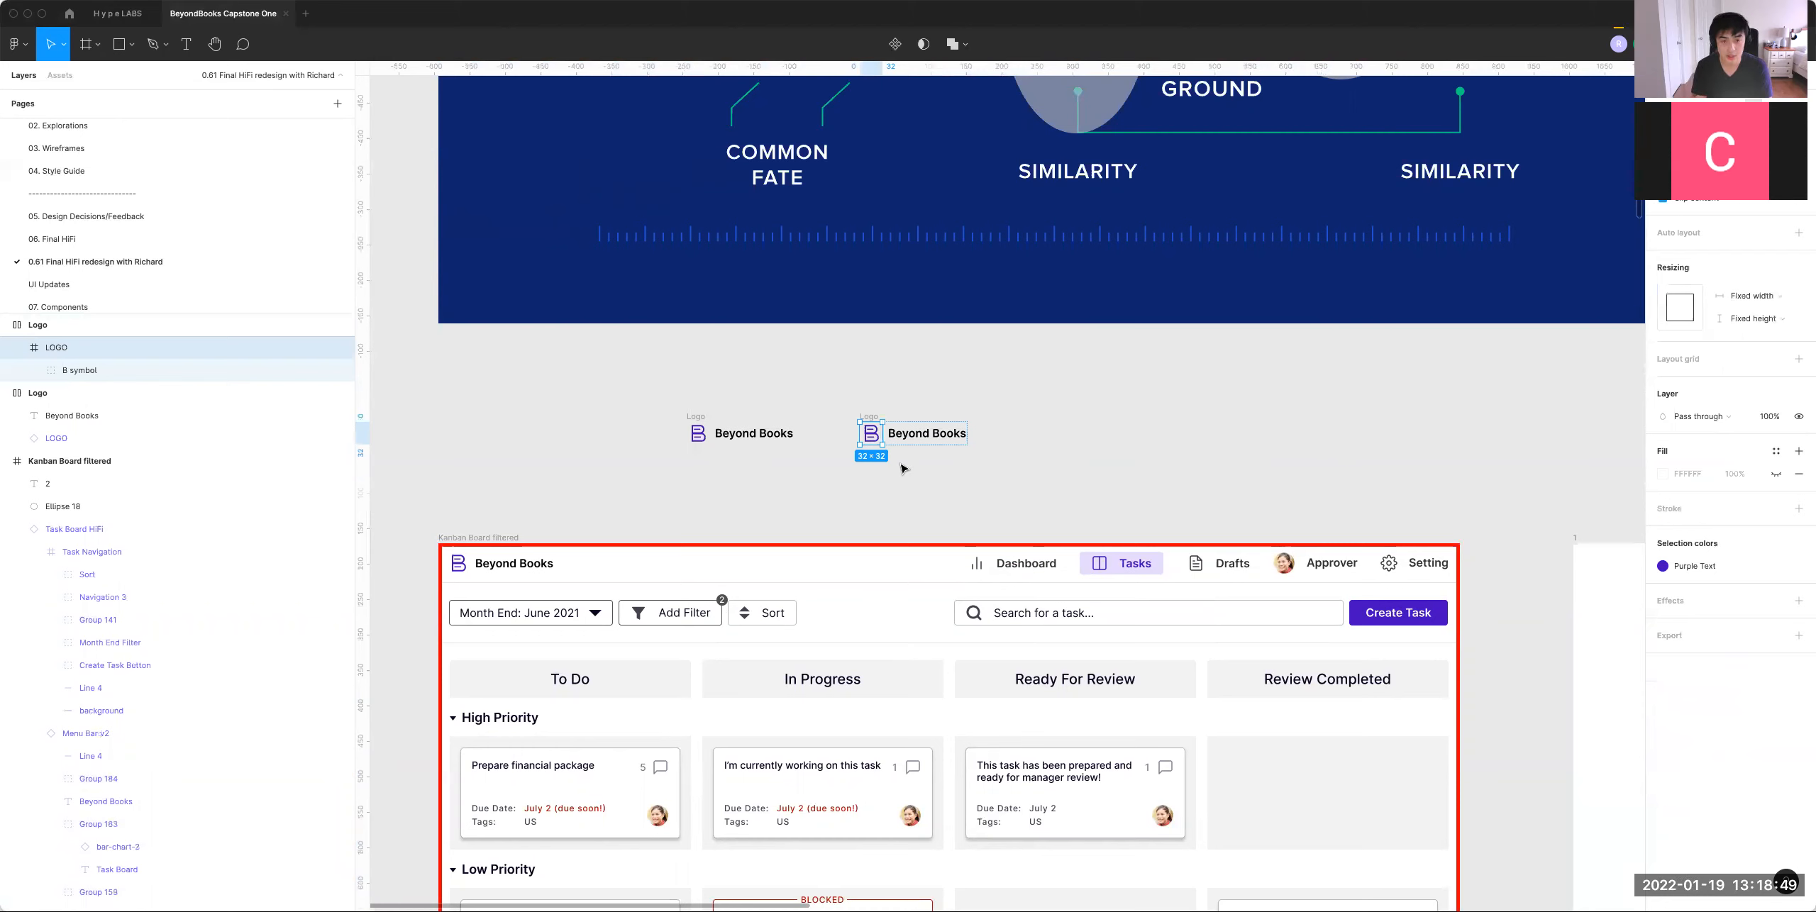
key(super+shift+r)
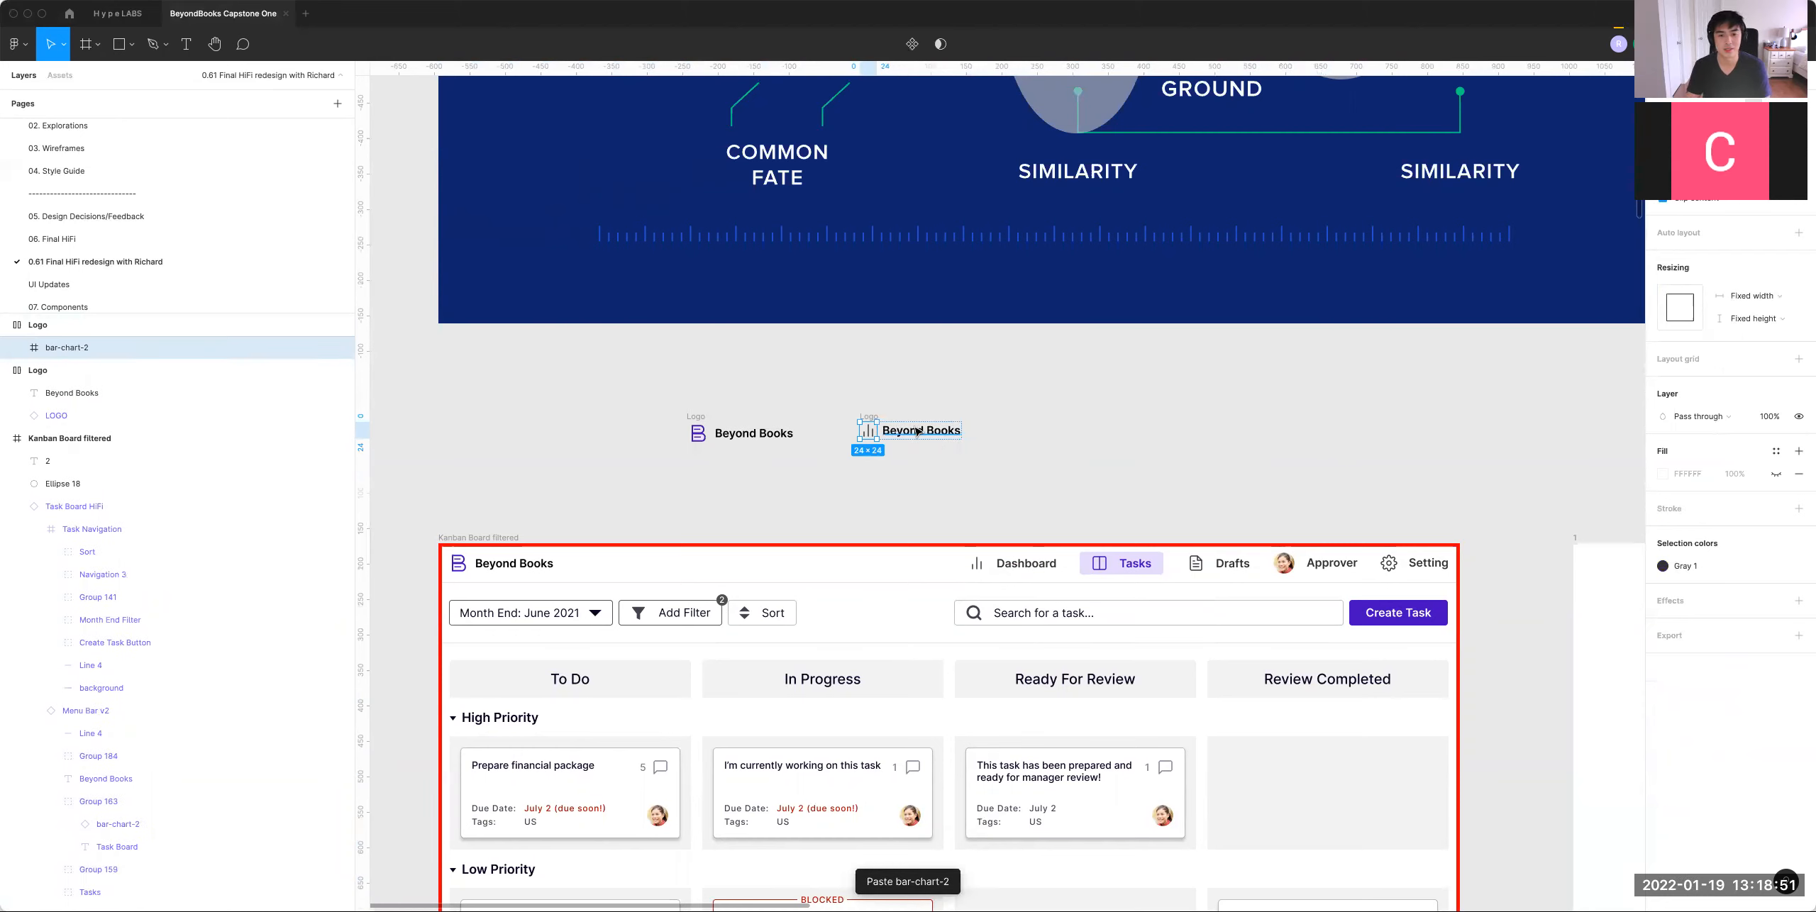
Step: Change the duplicated frame's text to "Dashboard" and move the frame slightly further from the logo
double_click(917, 431)
text(Dashboard)
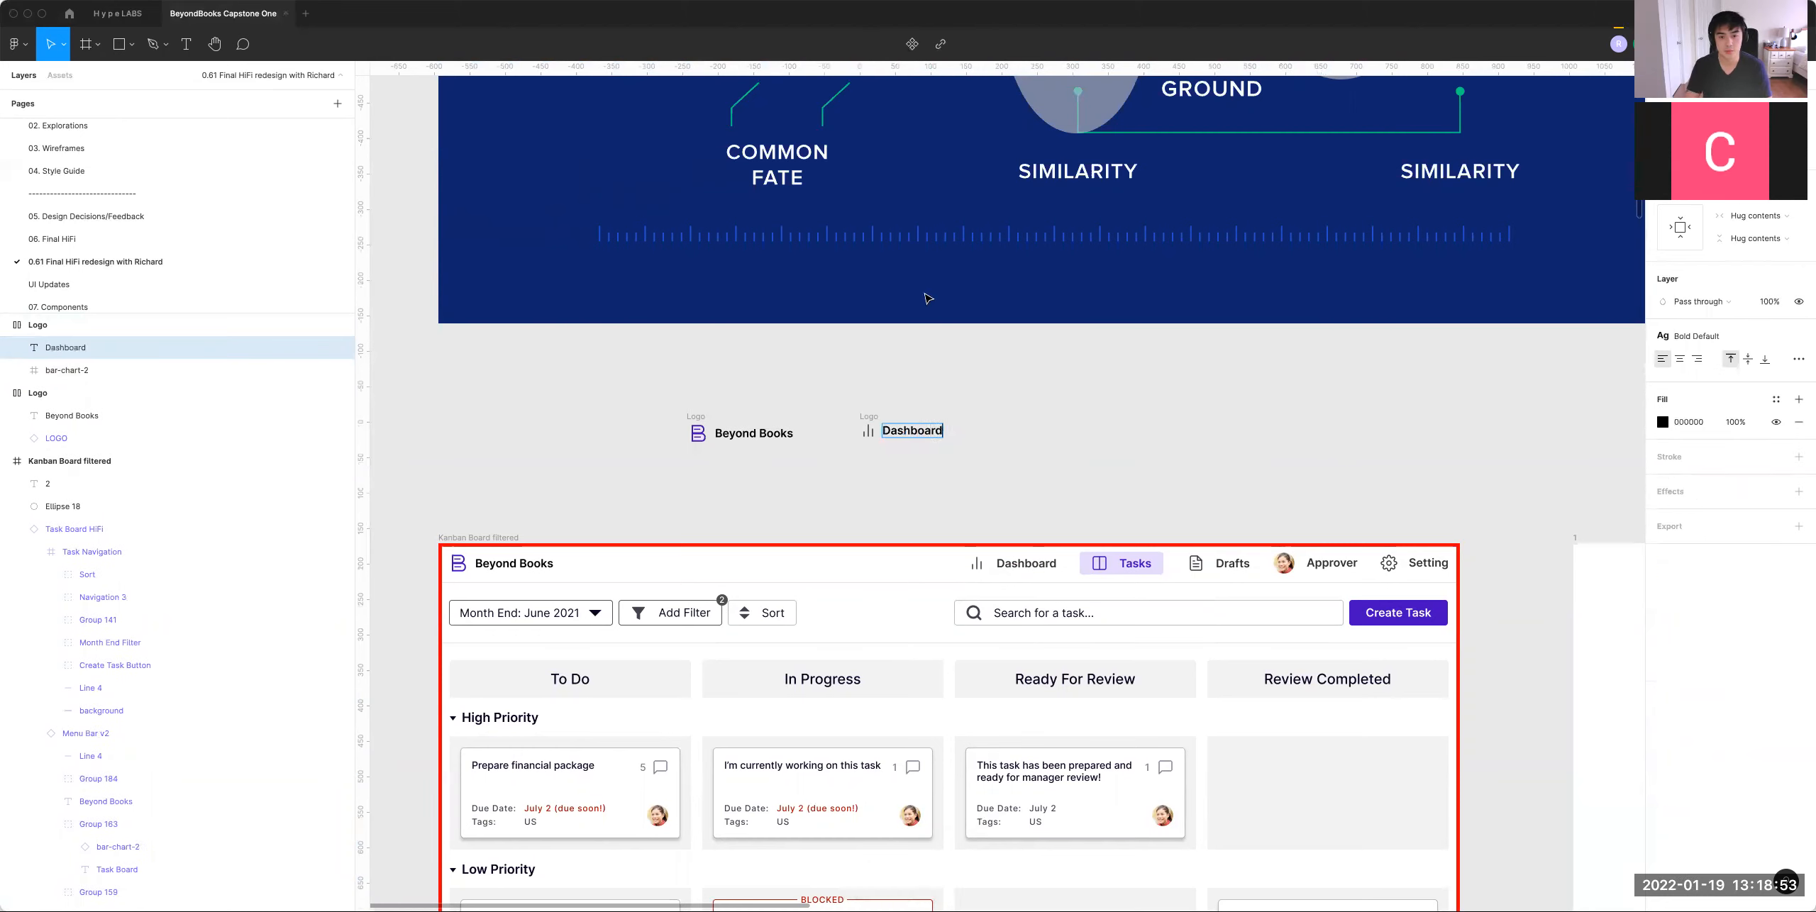
key(Escape)
key(Escape)
drag(870, 420, 884, 422)
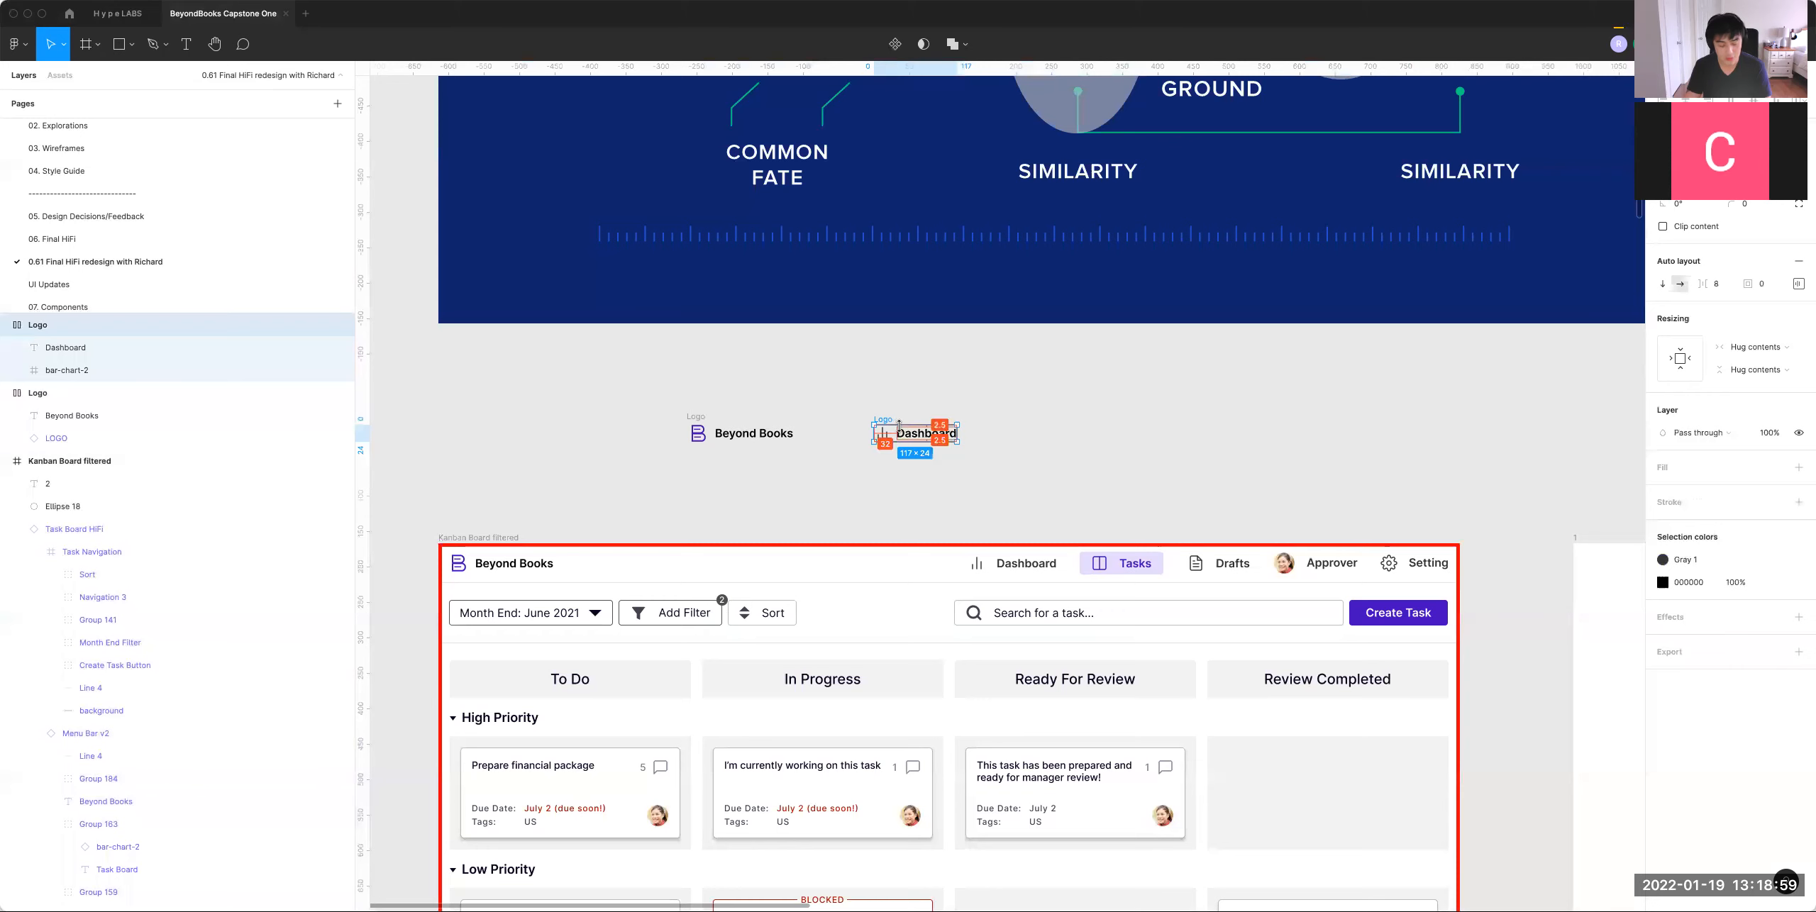
Step: Duplicate the new Dashboard item four times in an evenly spaced row
alt+drag(897, 424, 1014, 424)
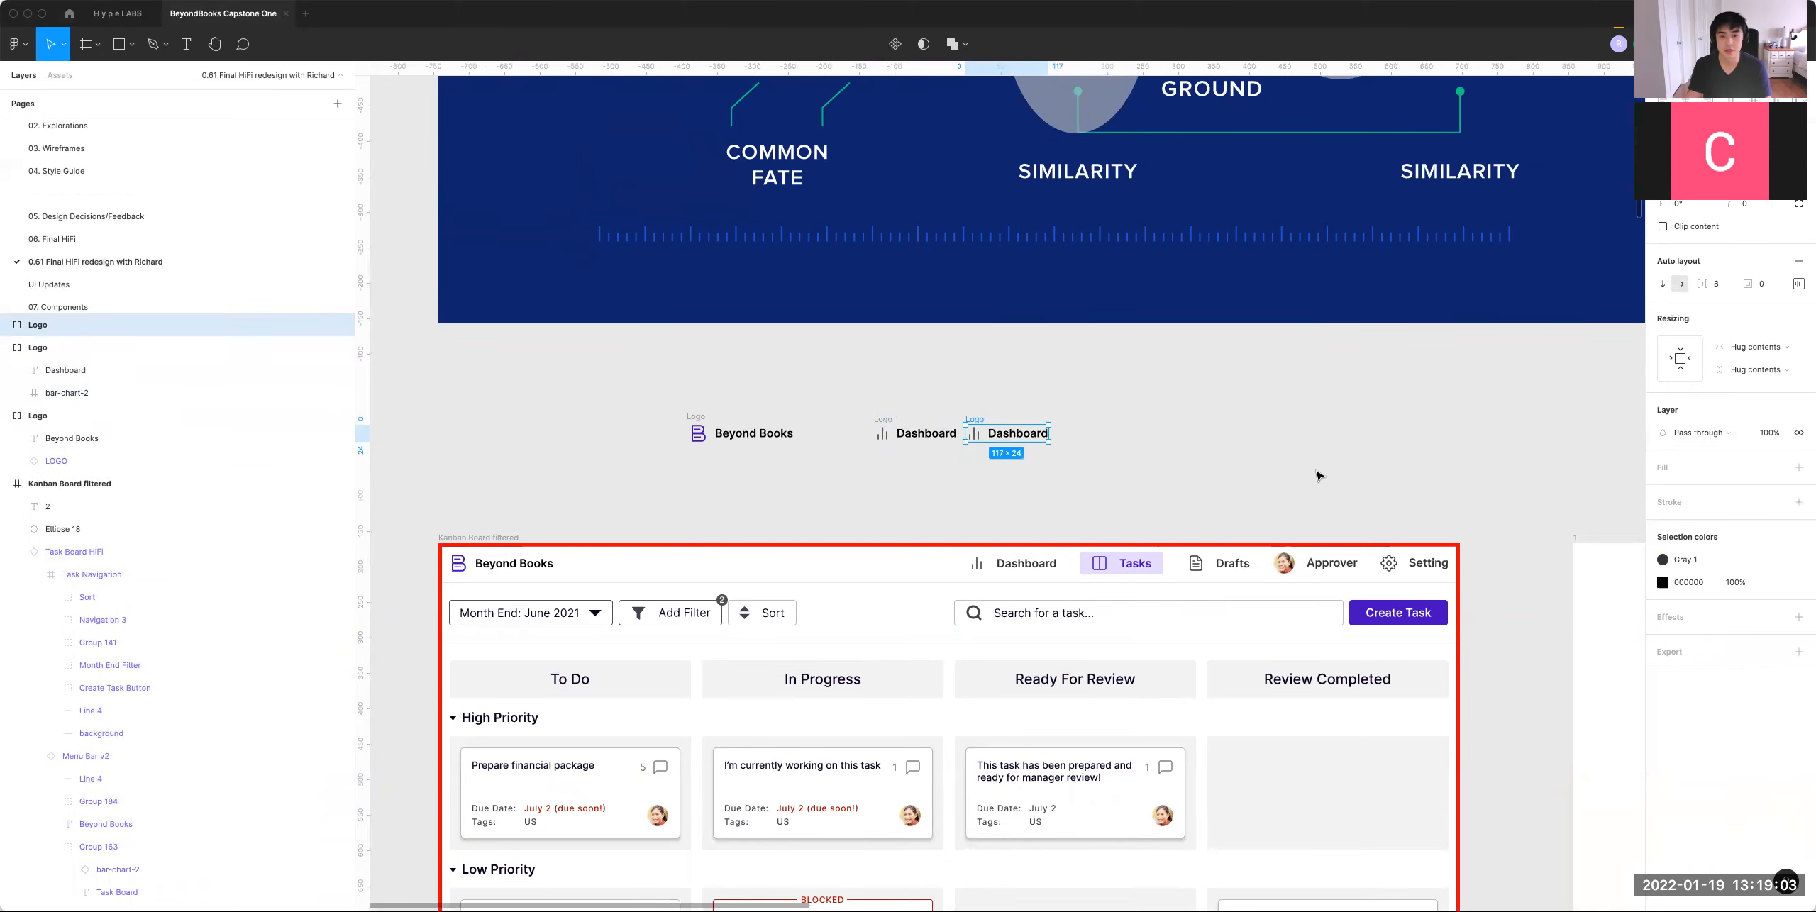
key(super+d)
key(super+d)
key(super+d)
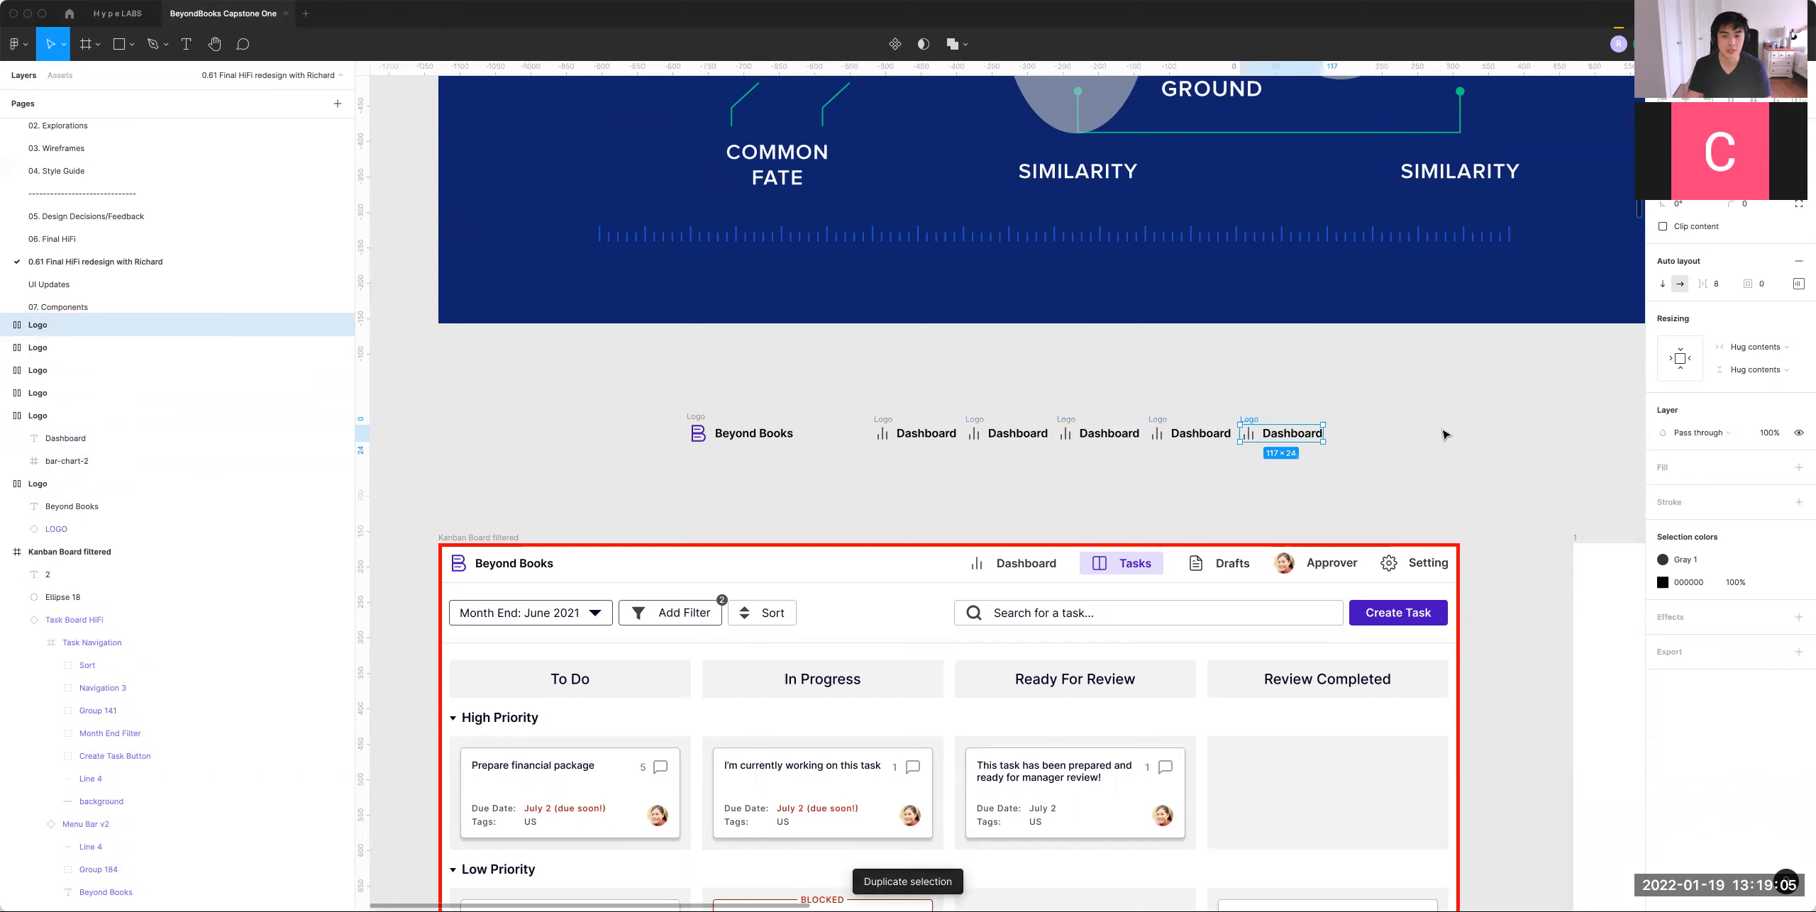
click(1447, 437)
drag(1131, 520, 1190, 521)
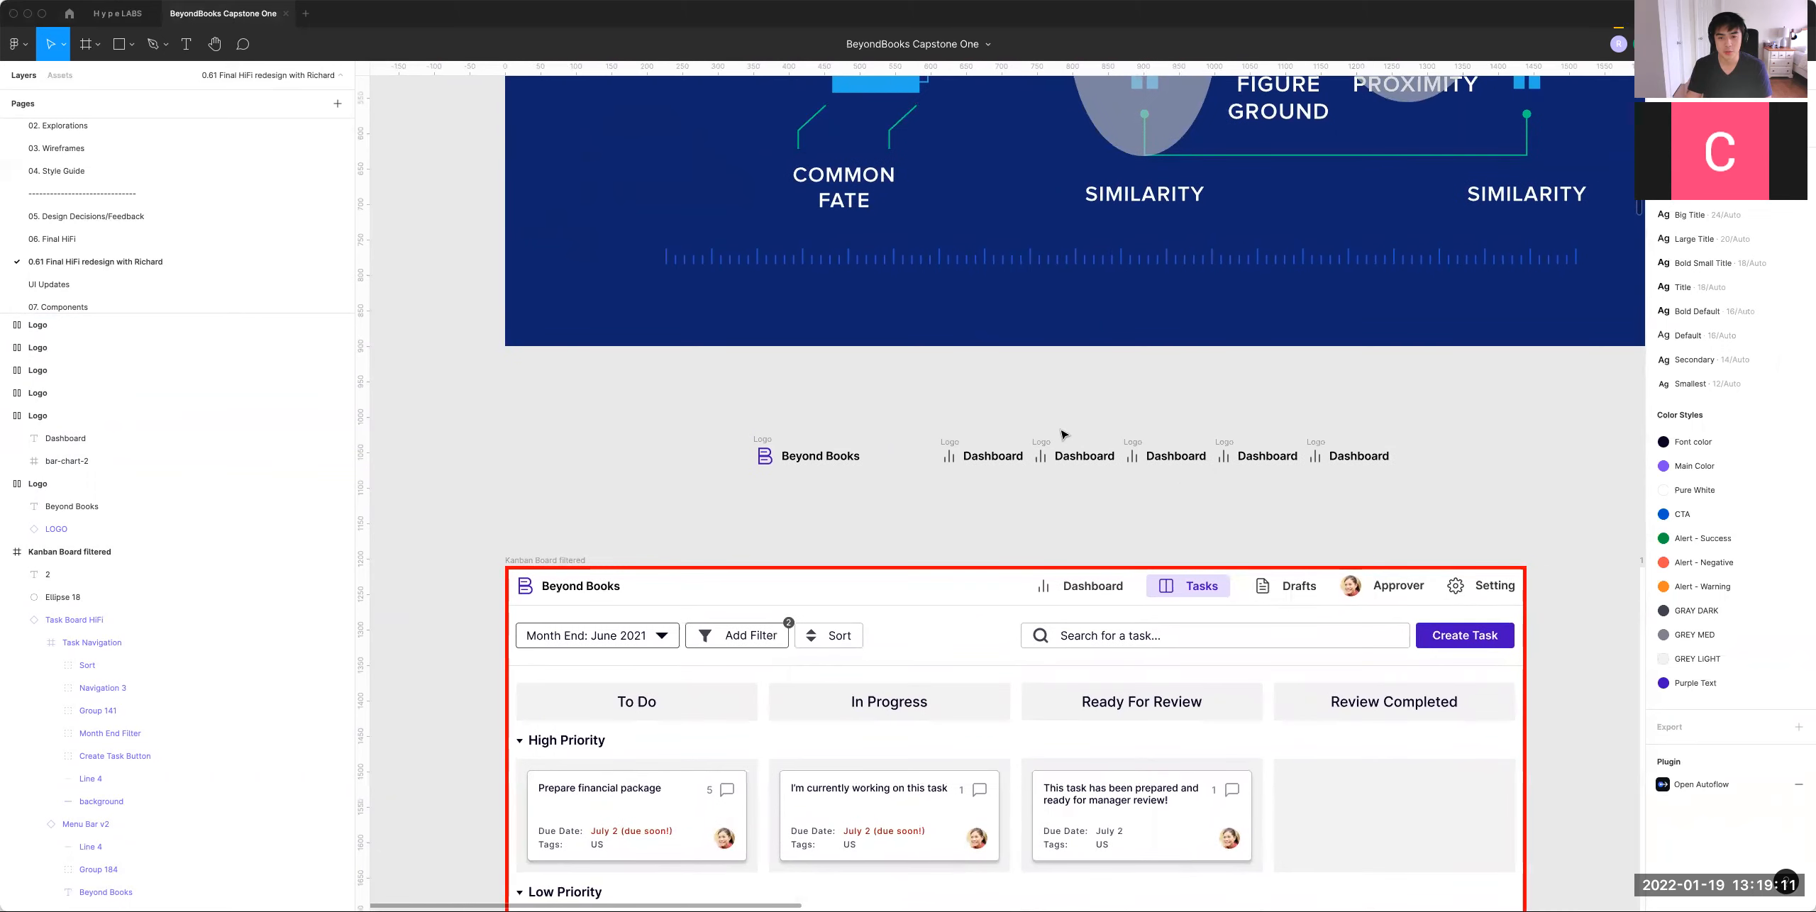
Step: Delete the four duplicated Dashboard items, keeping only the original one
click(1040, 444)
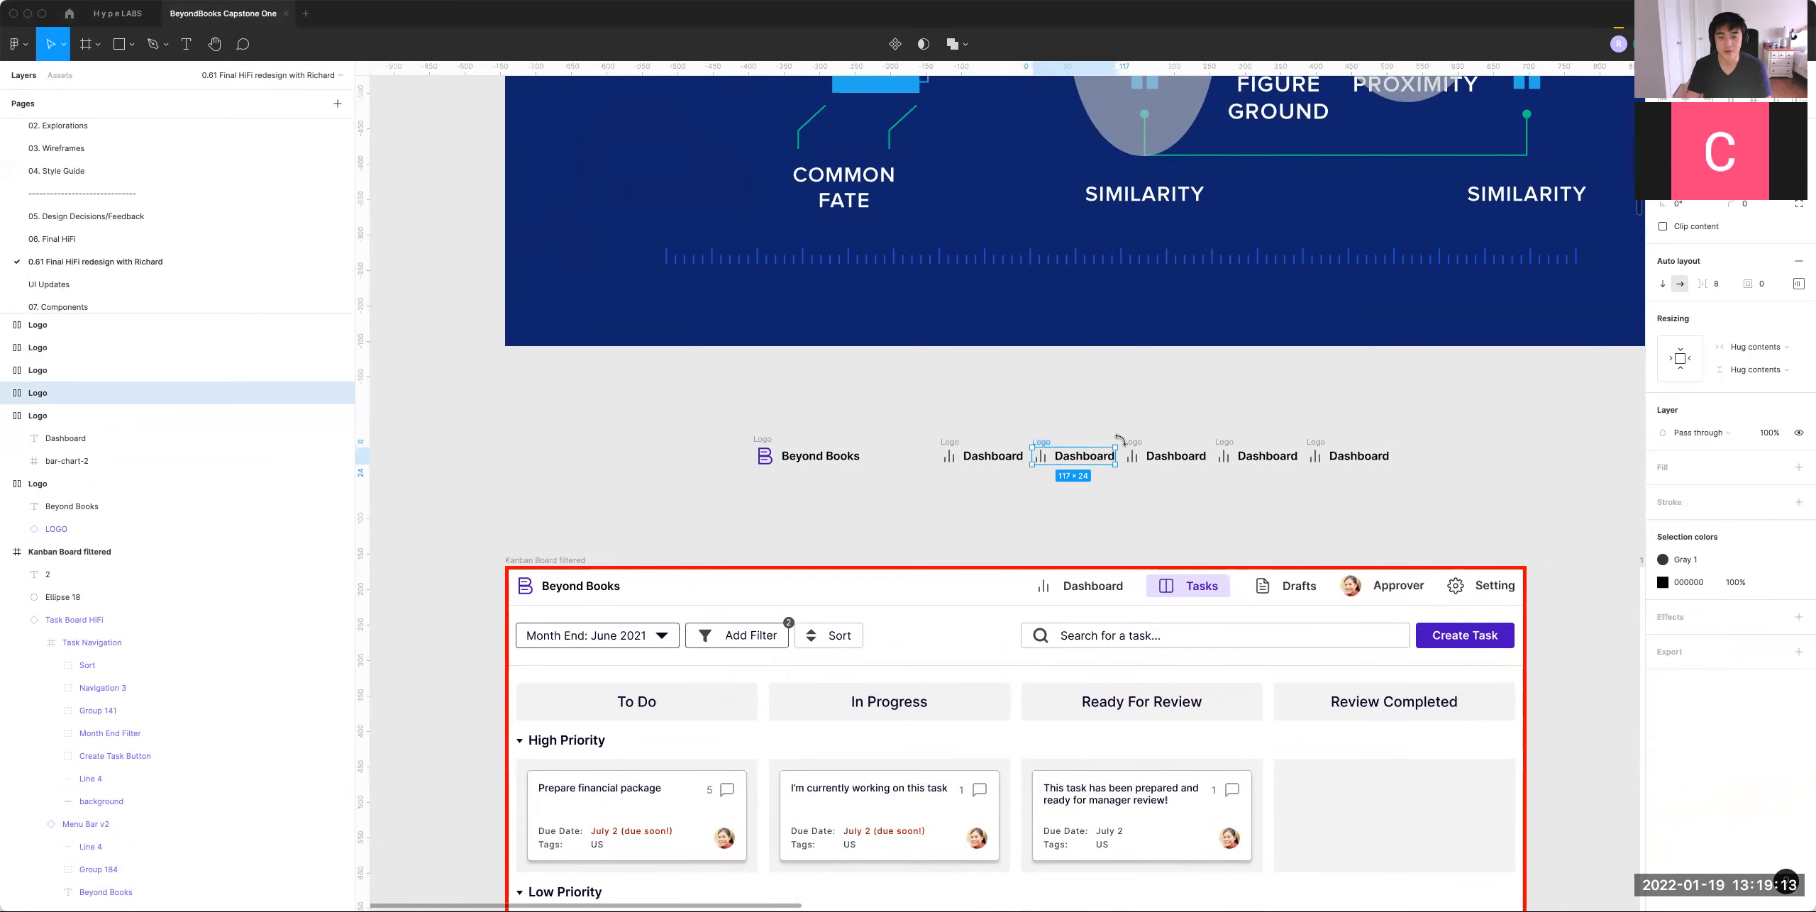
shift+click(1133, 442)
shift+click(1224, 442)
shift+click(1316, 442)
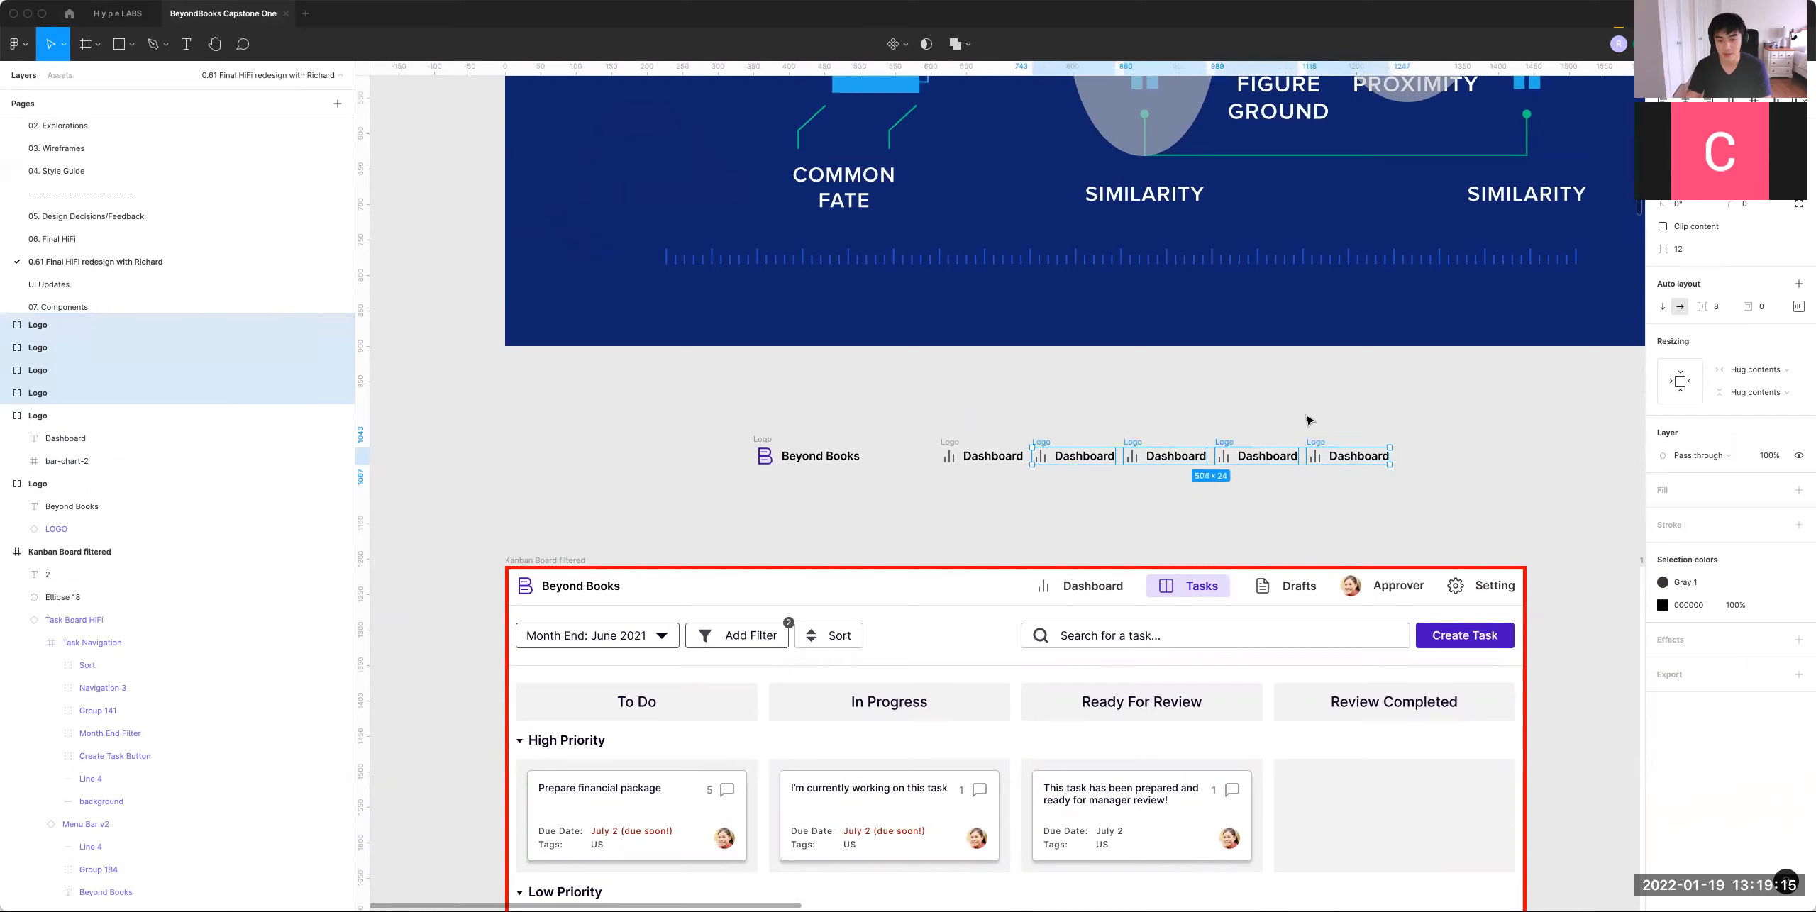
key(Delete)
super+click(1109, 592)
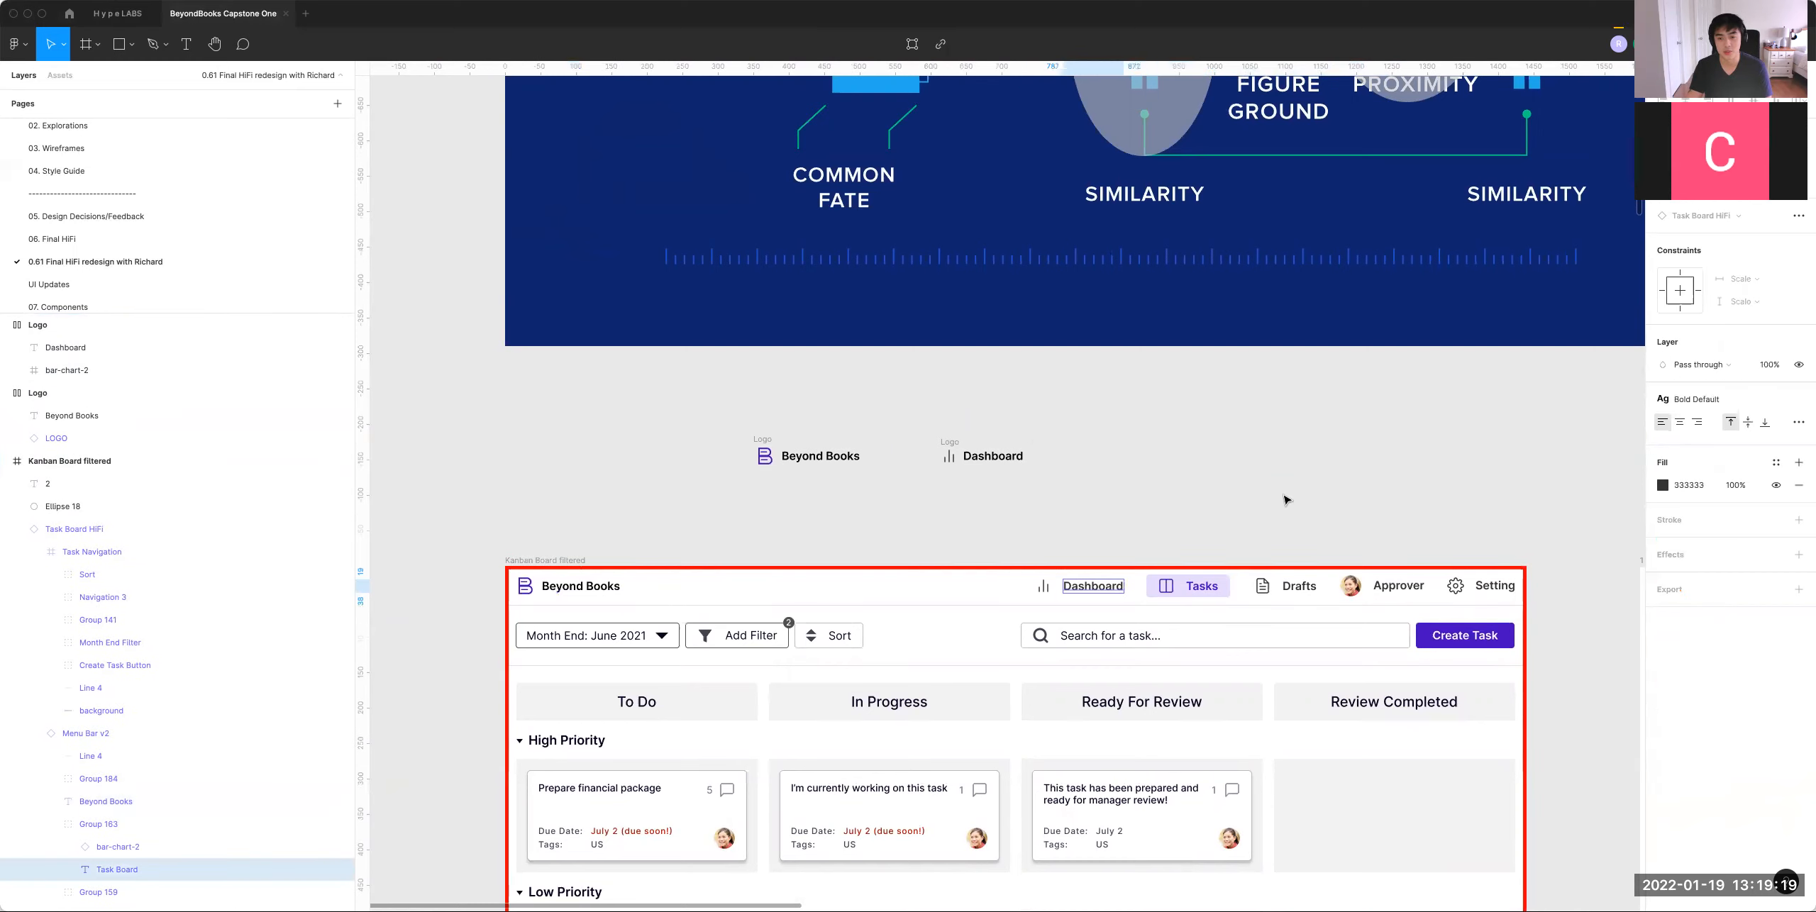
scroll(1238, 474, up, 5)
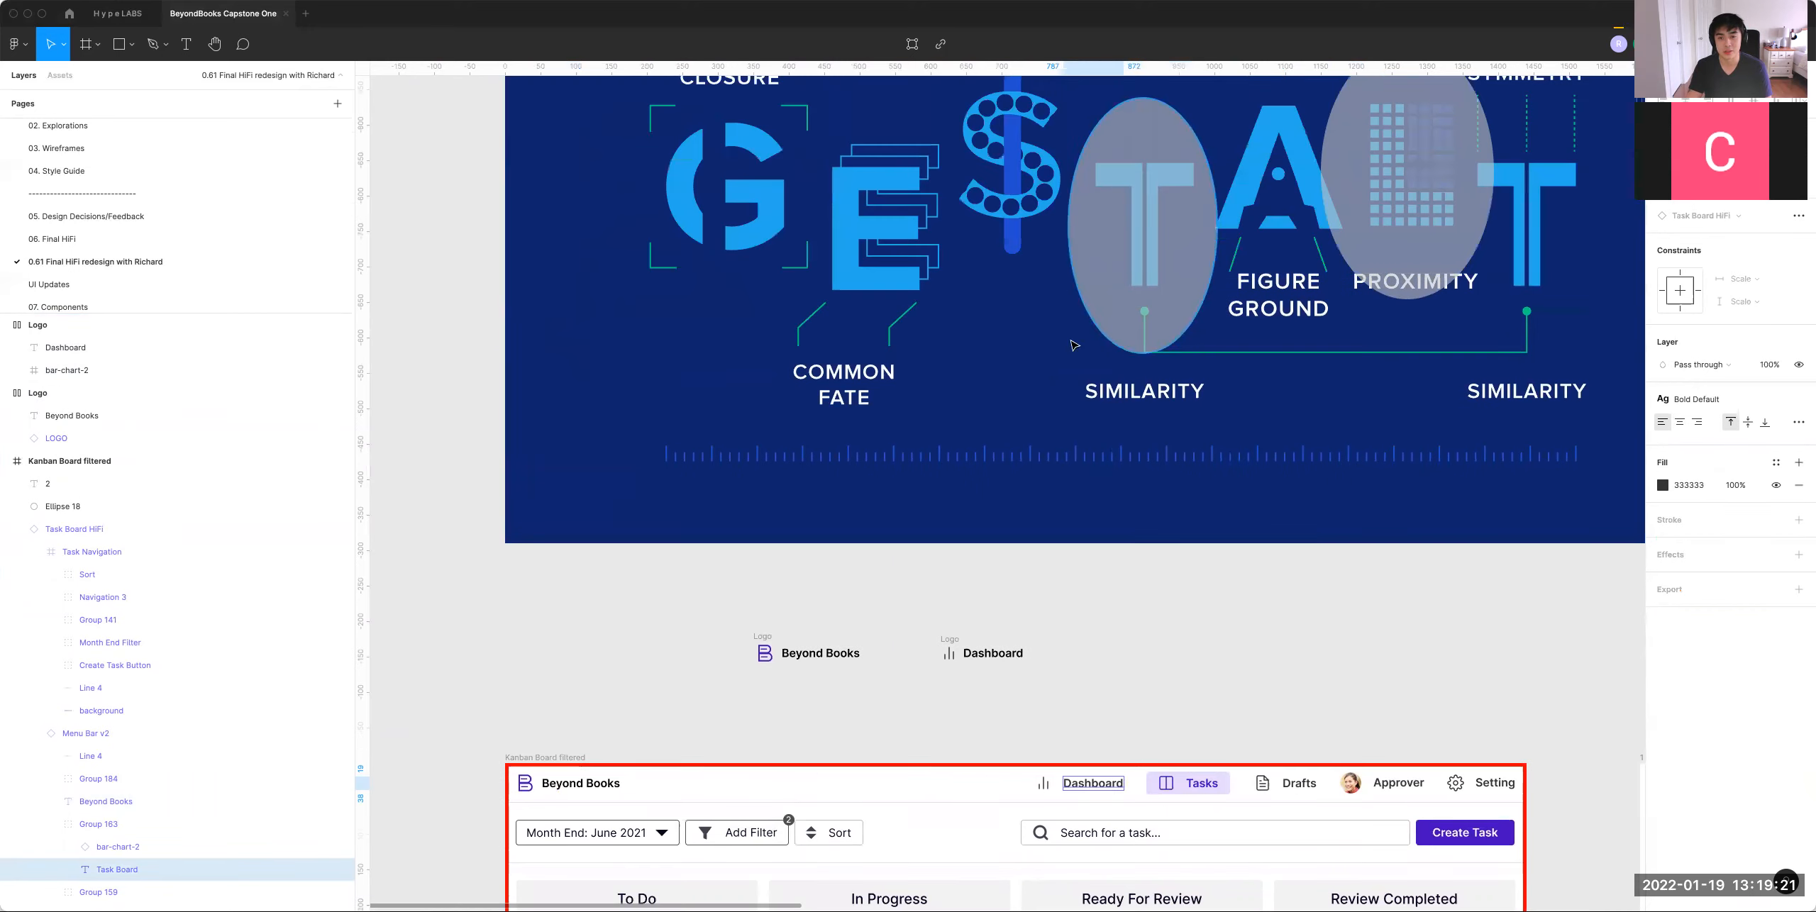
scroll(1114, 440, down, 1)
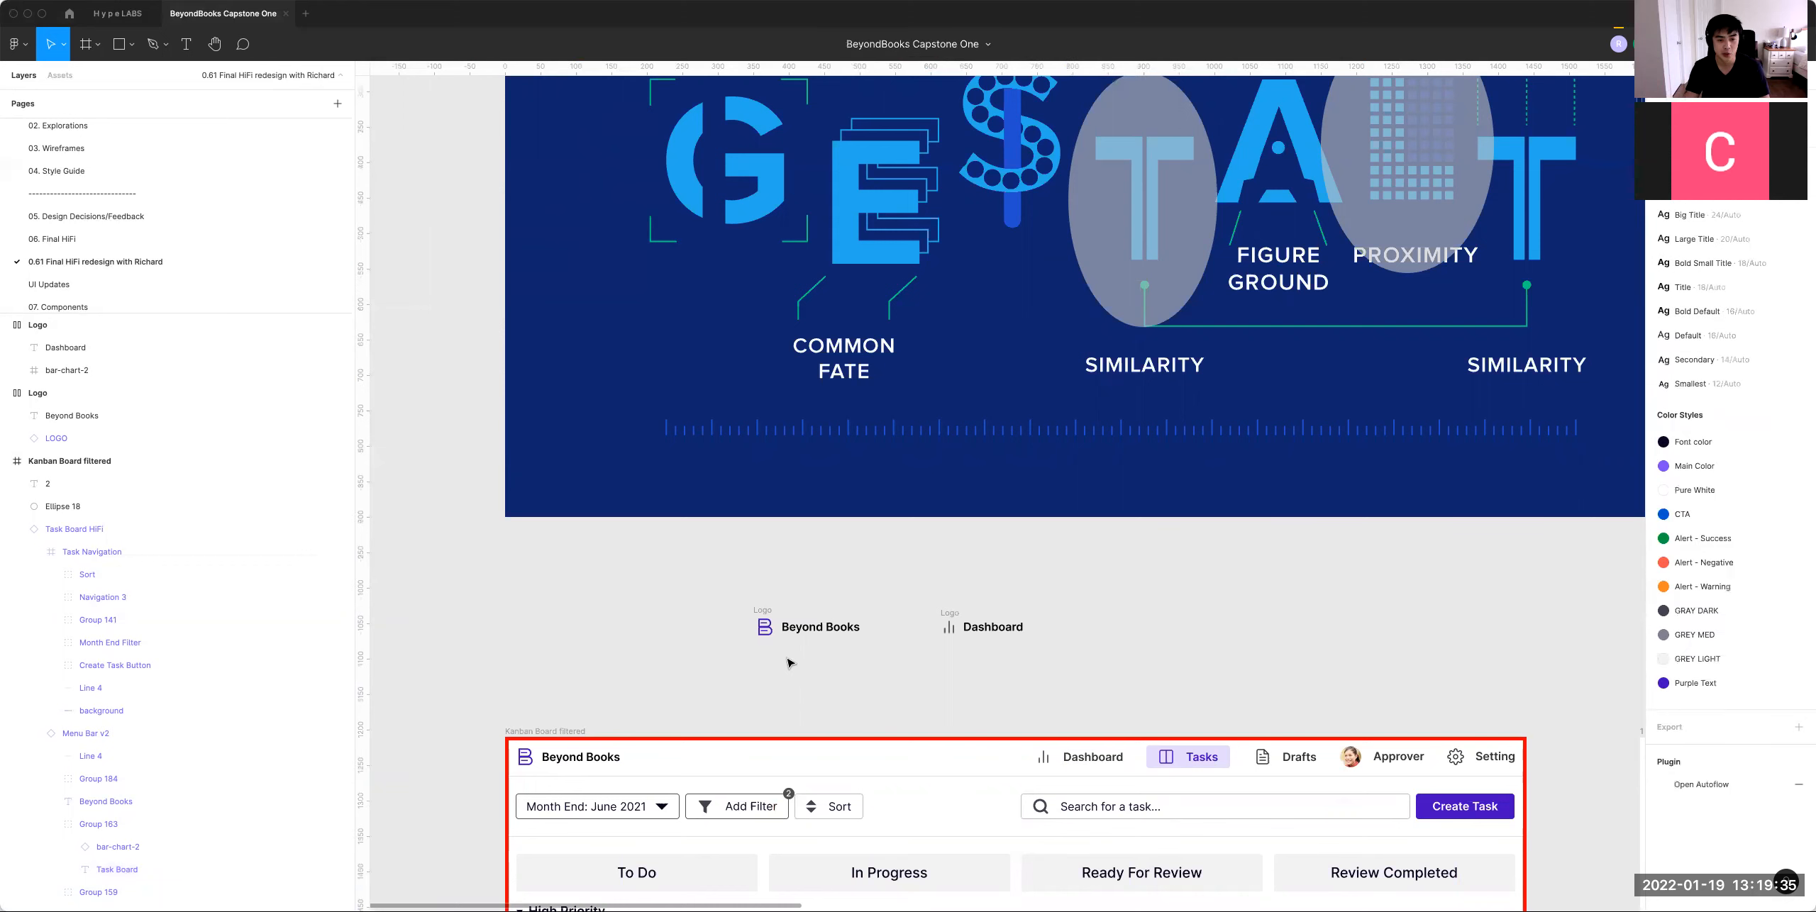
Step: Detach the text style from the logo's "Beyond Books" name and set its font to Archivo Black
scroll(793, 666, down, 1)
click(856, 600)
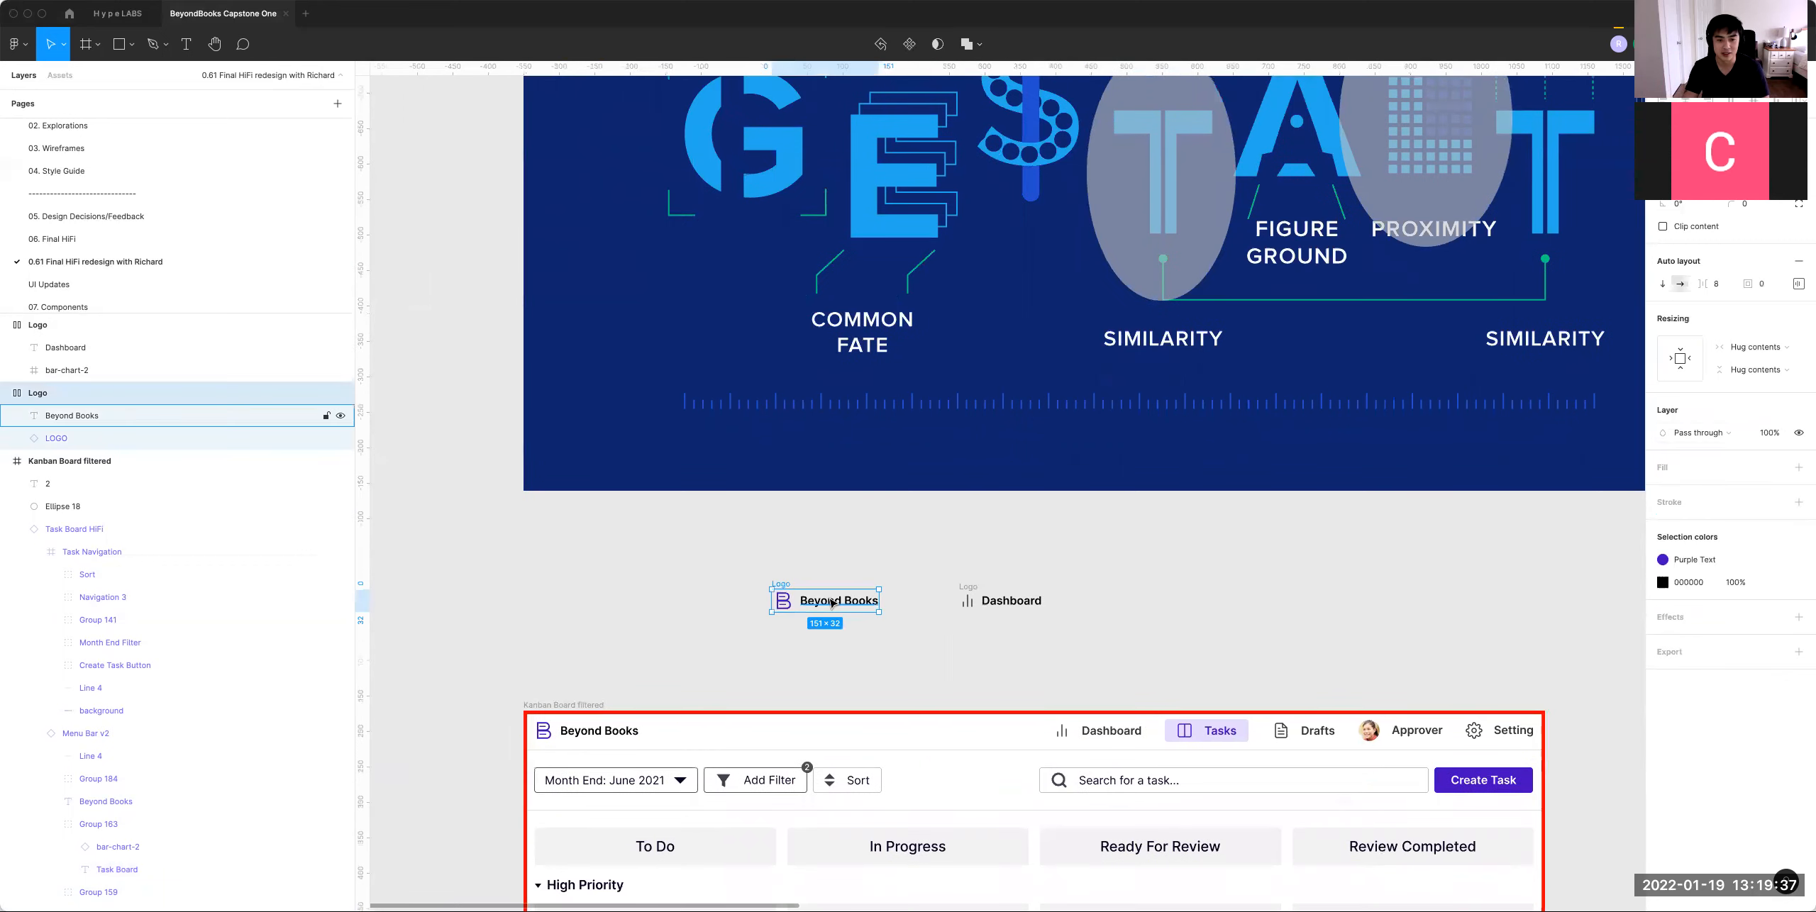
double_click(852, 603)
click(1760, 355)
text(Archivo Black)
key(Return)
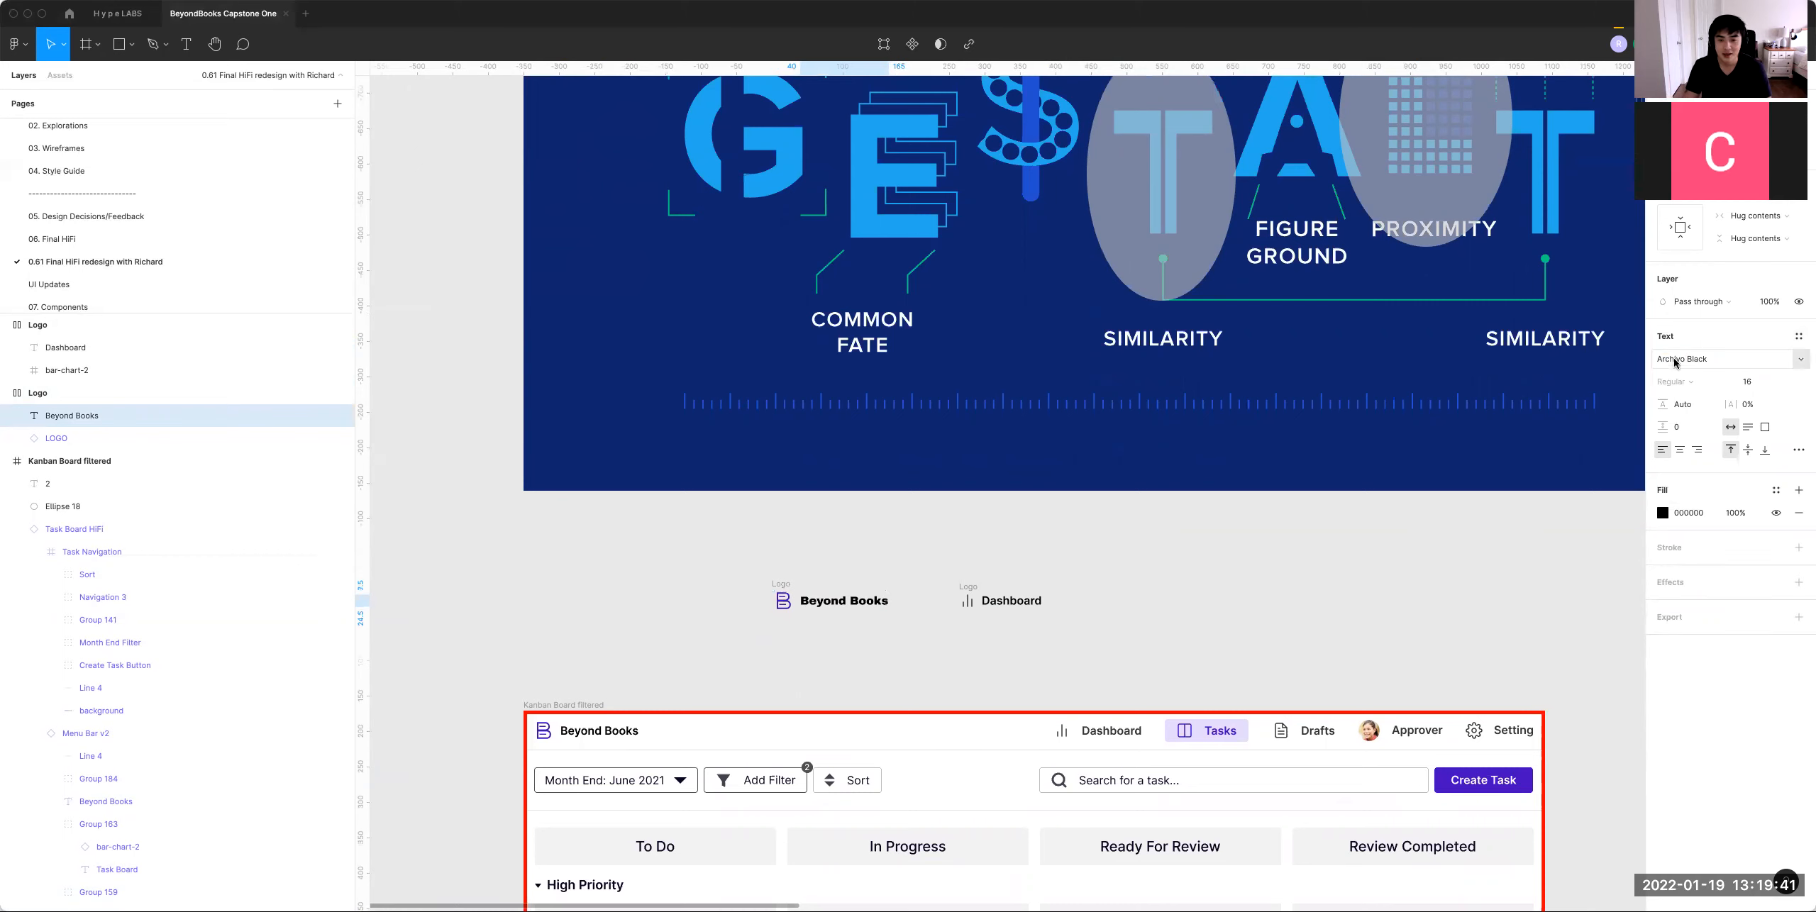
Step: Set the logo's name to uppercase and fill it with the purple sampled from the Create Task button
click(1799, 450)
click(1574, 728)
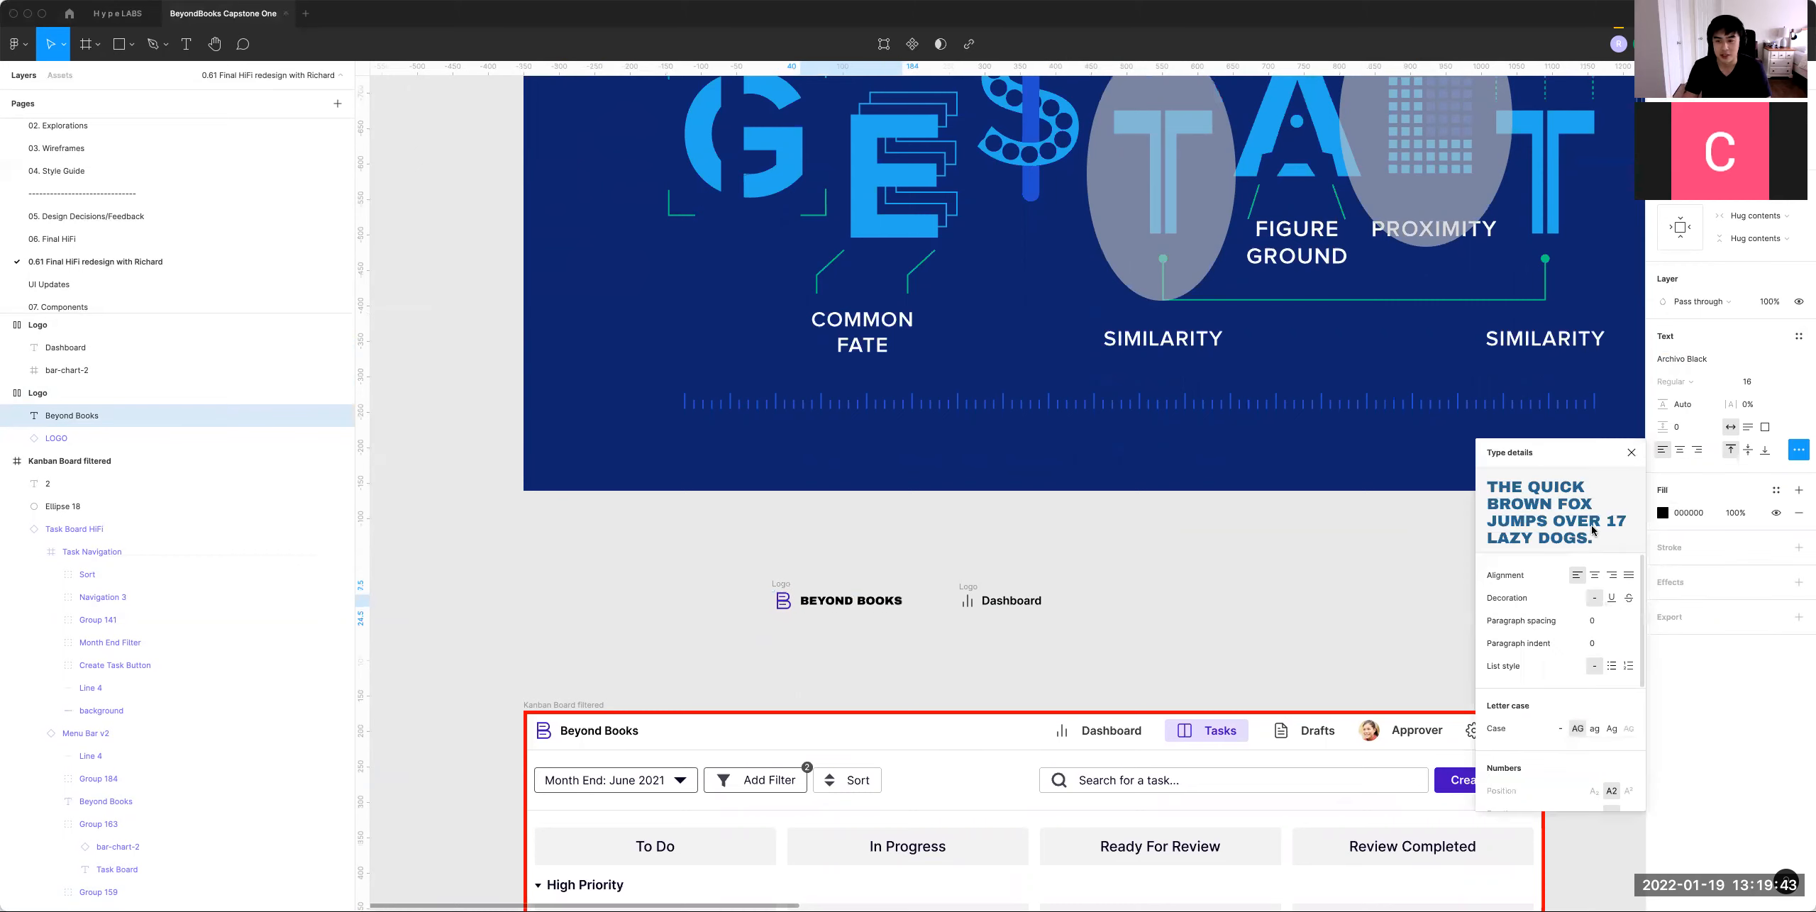
click(1663, 634)
click(1663, 513)
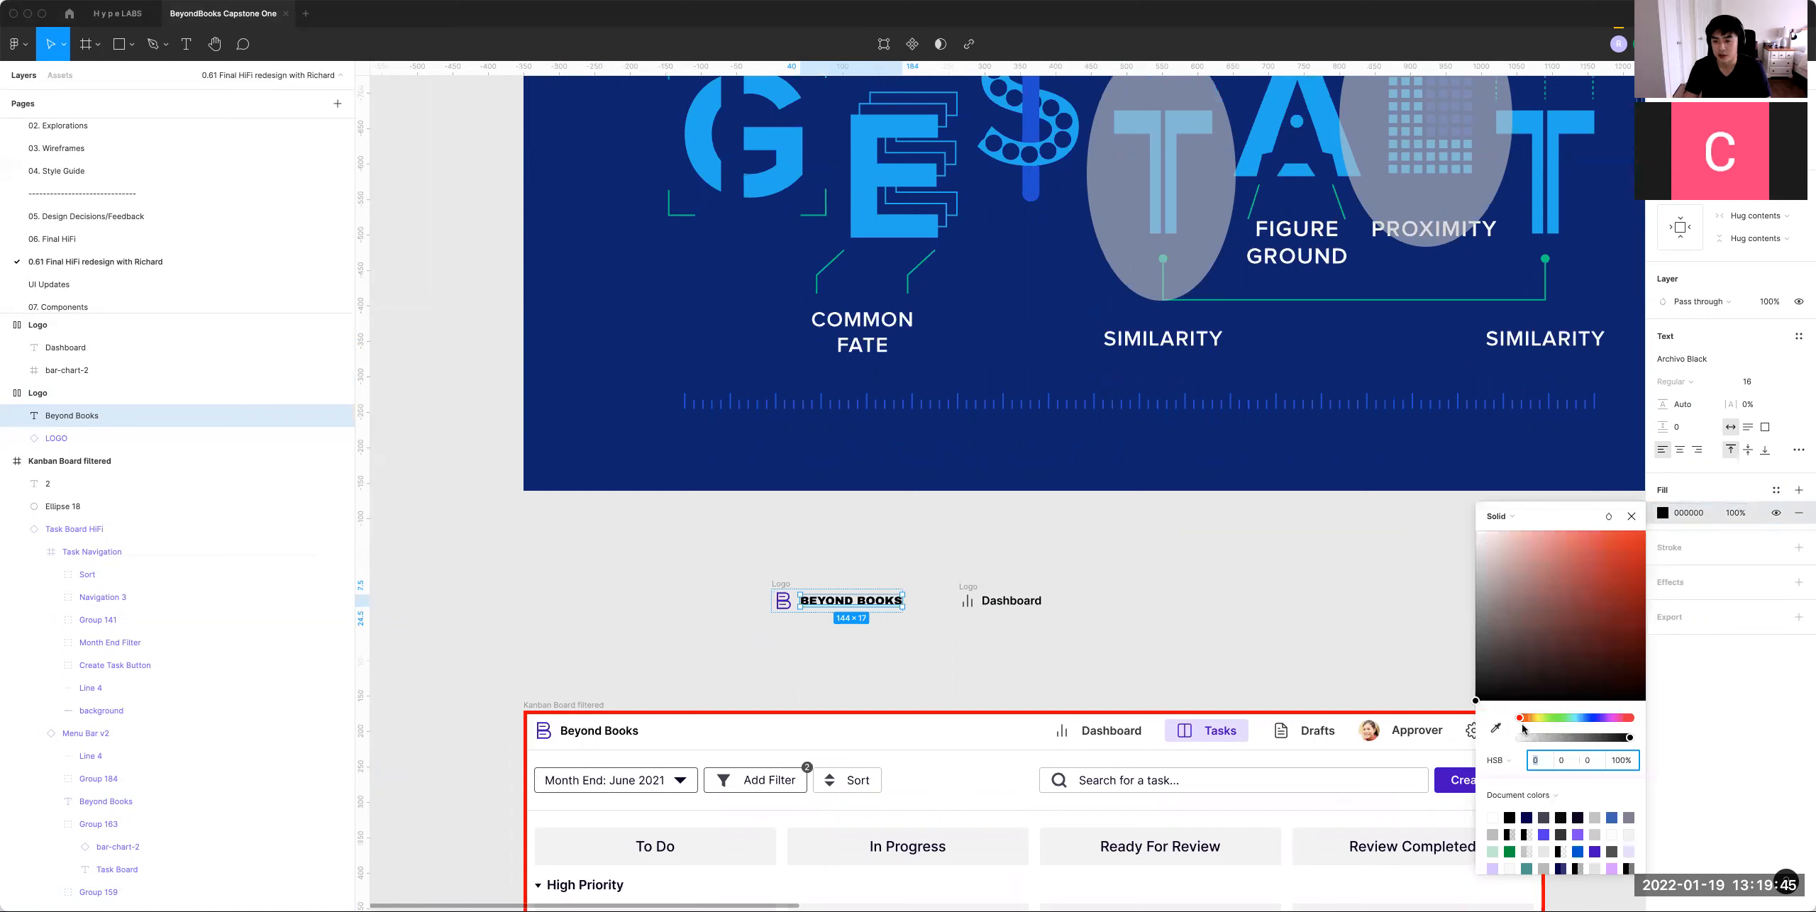
click(1496, 729)
click(1446, 775)
click(872, 558)
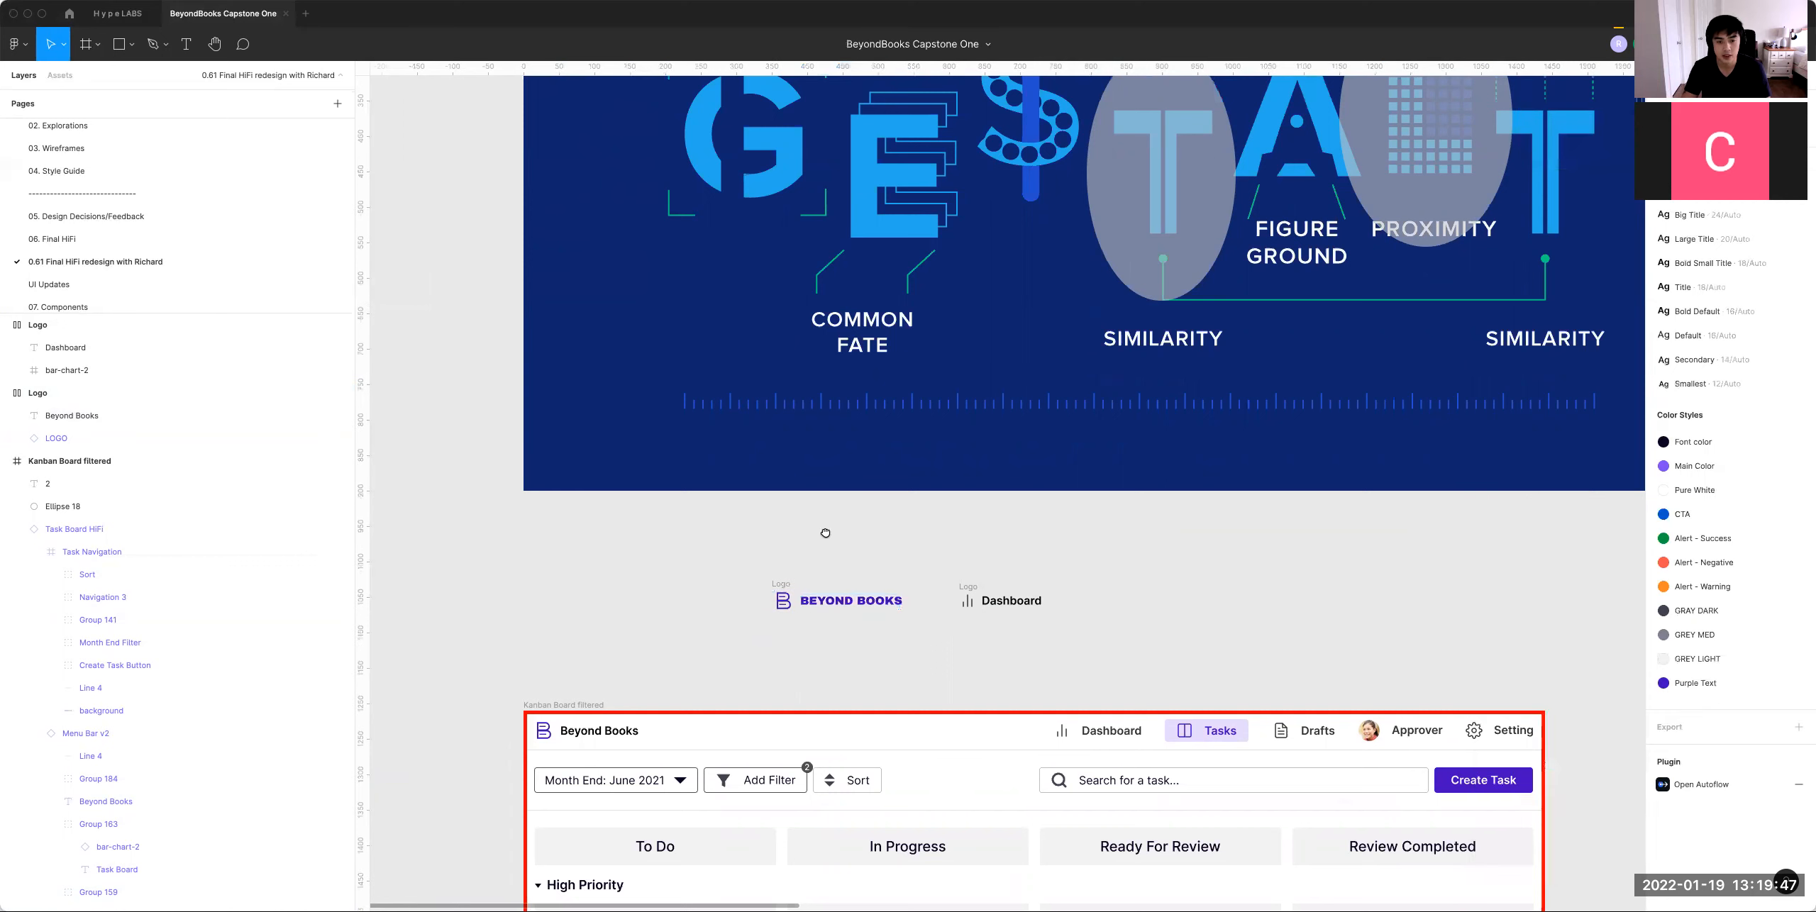
Step: Detach the text style from the new Dashboard item's label and set its font size to 14
scroll(780, 567, right, 2)
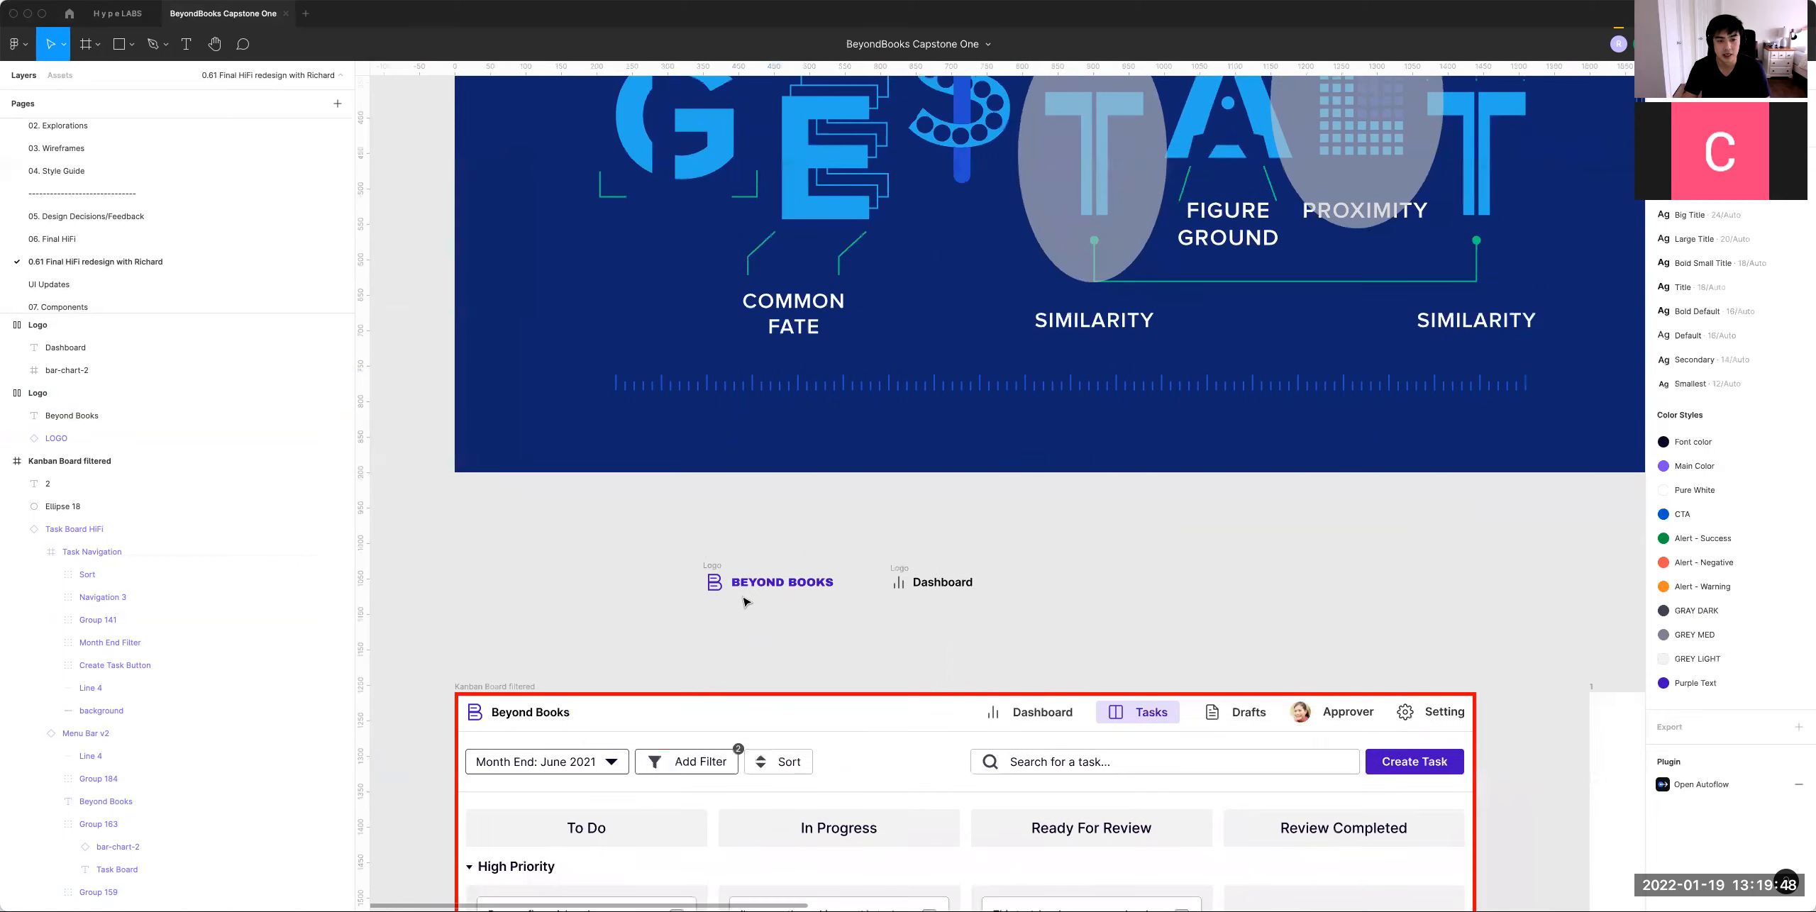
click(933, 582)
click(1799, 337)
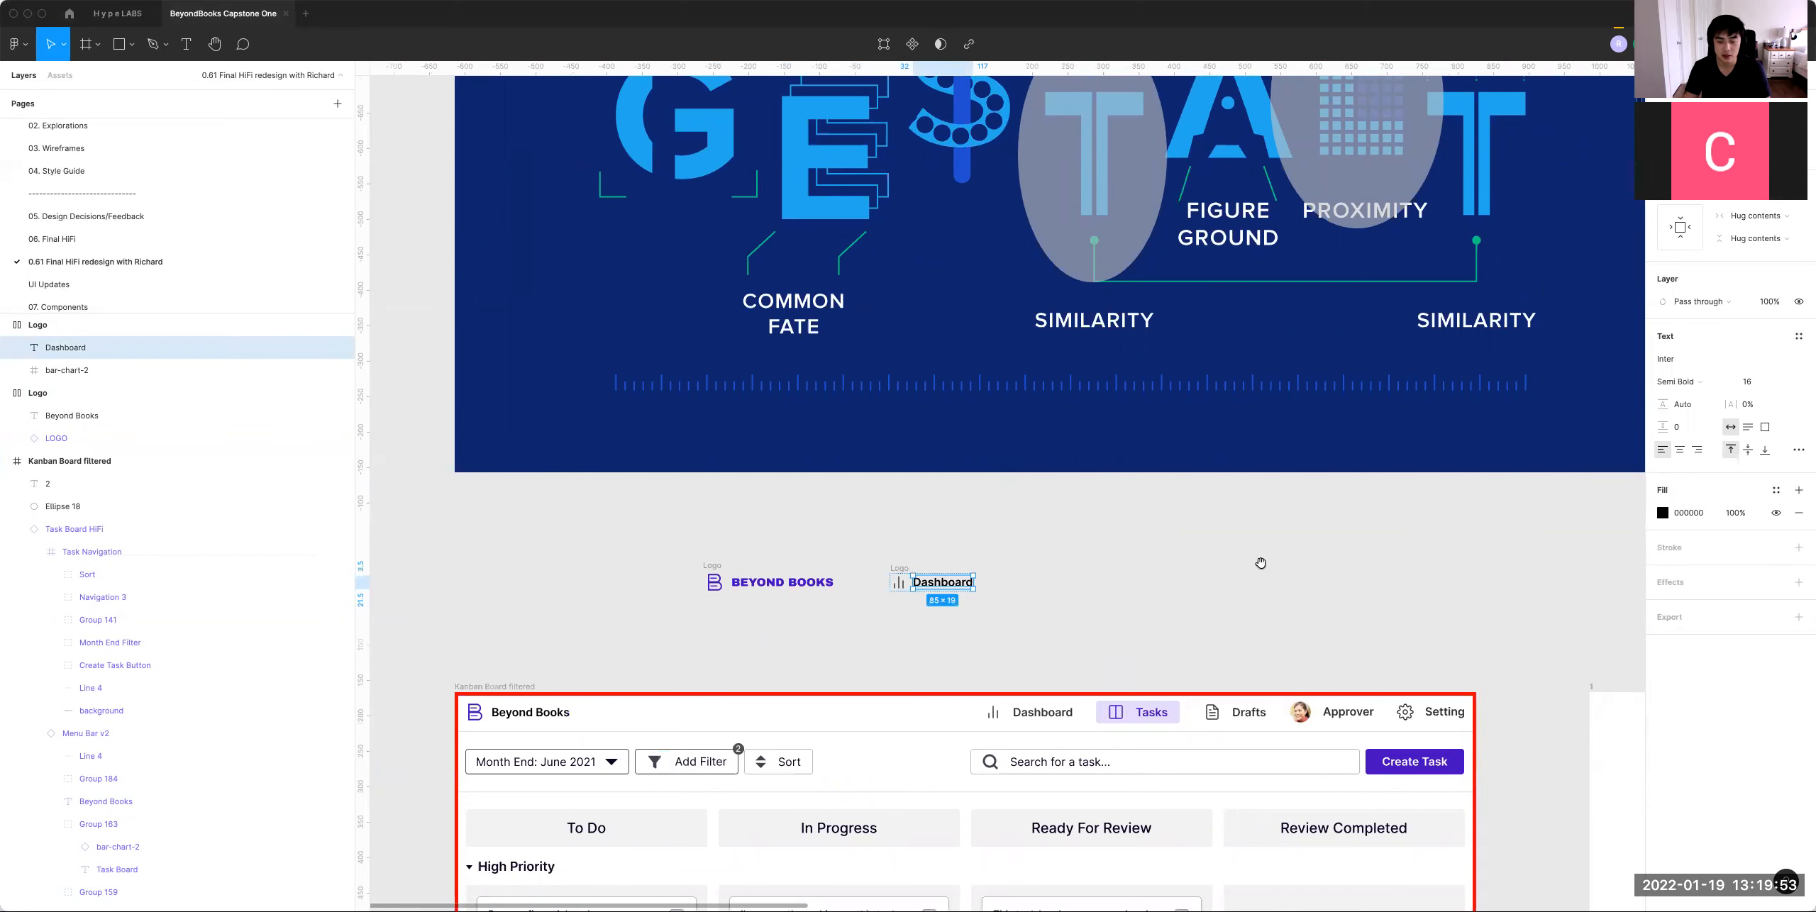
scroll(1313, 563, down, 4)
scroll(1391, 277, down, 4)
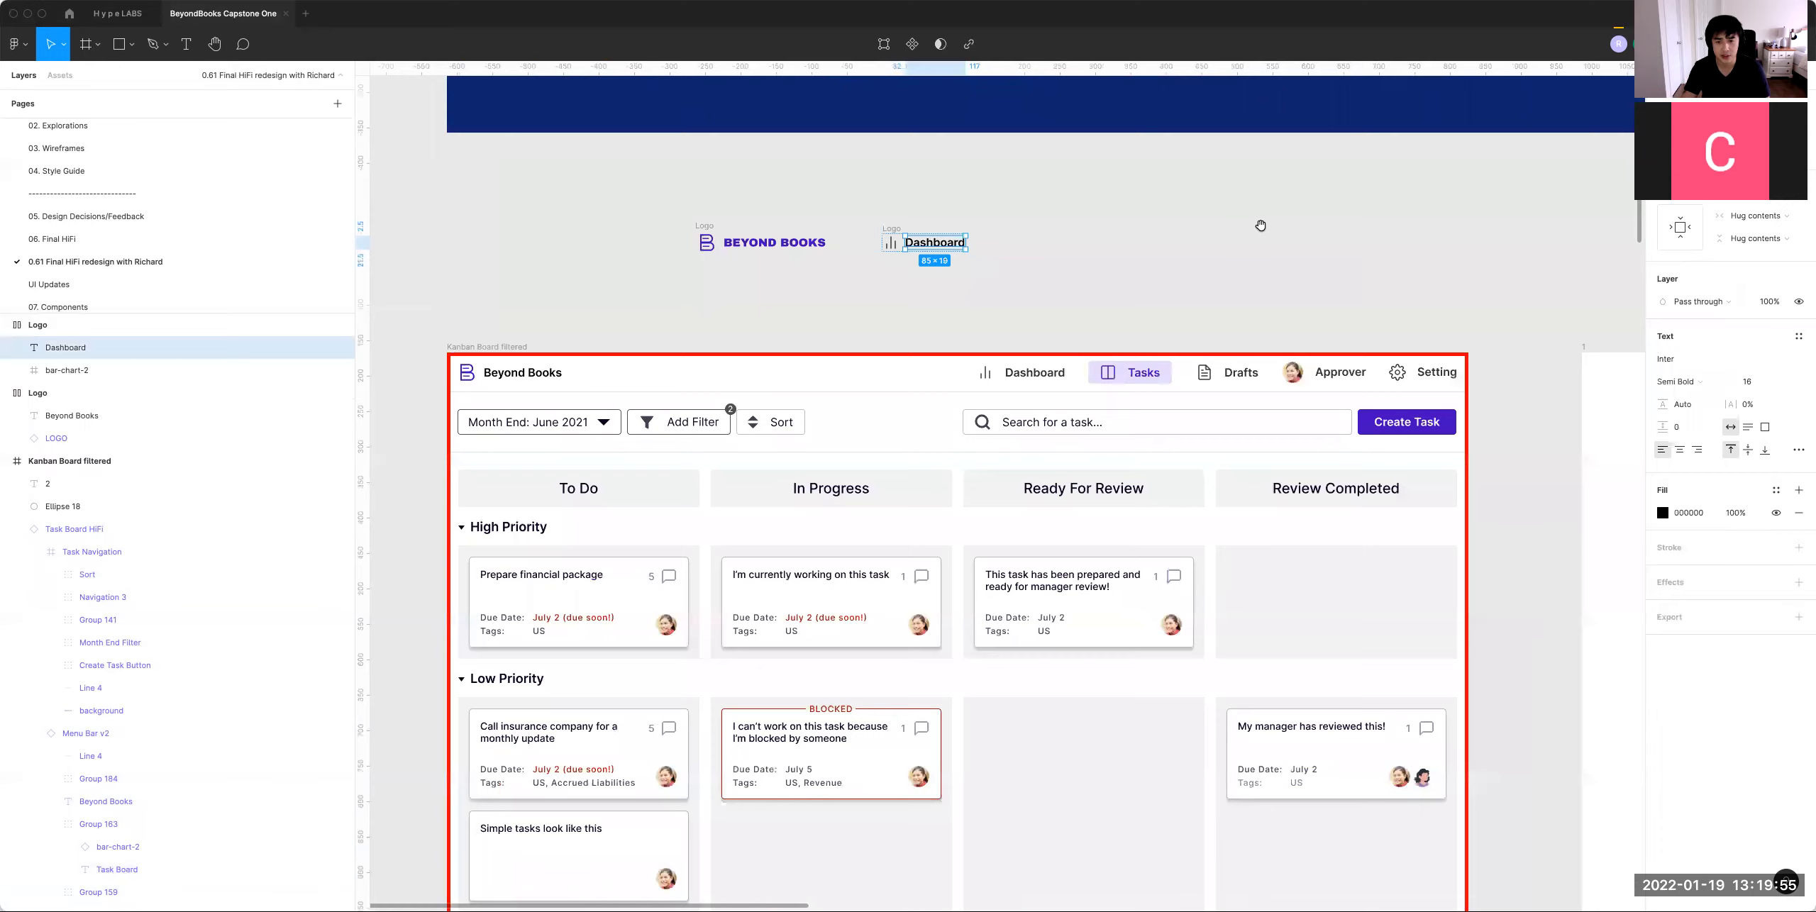
scroll(1259, 226, up, 4)
scroll(1372, 213, down, 4)
scroll(1412, 408, up, 6)
scroll(1412, 409, left, 3)
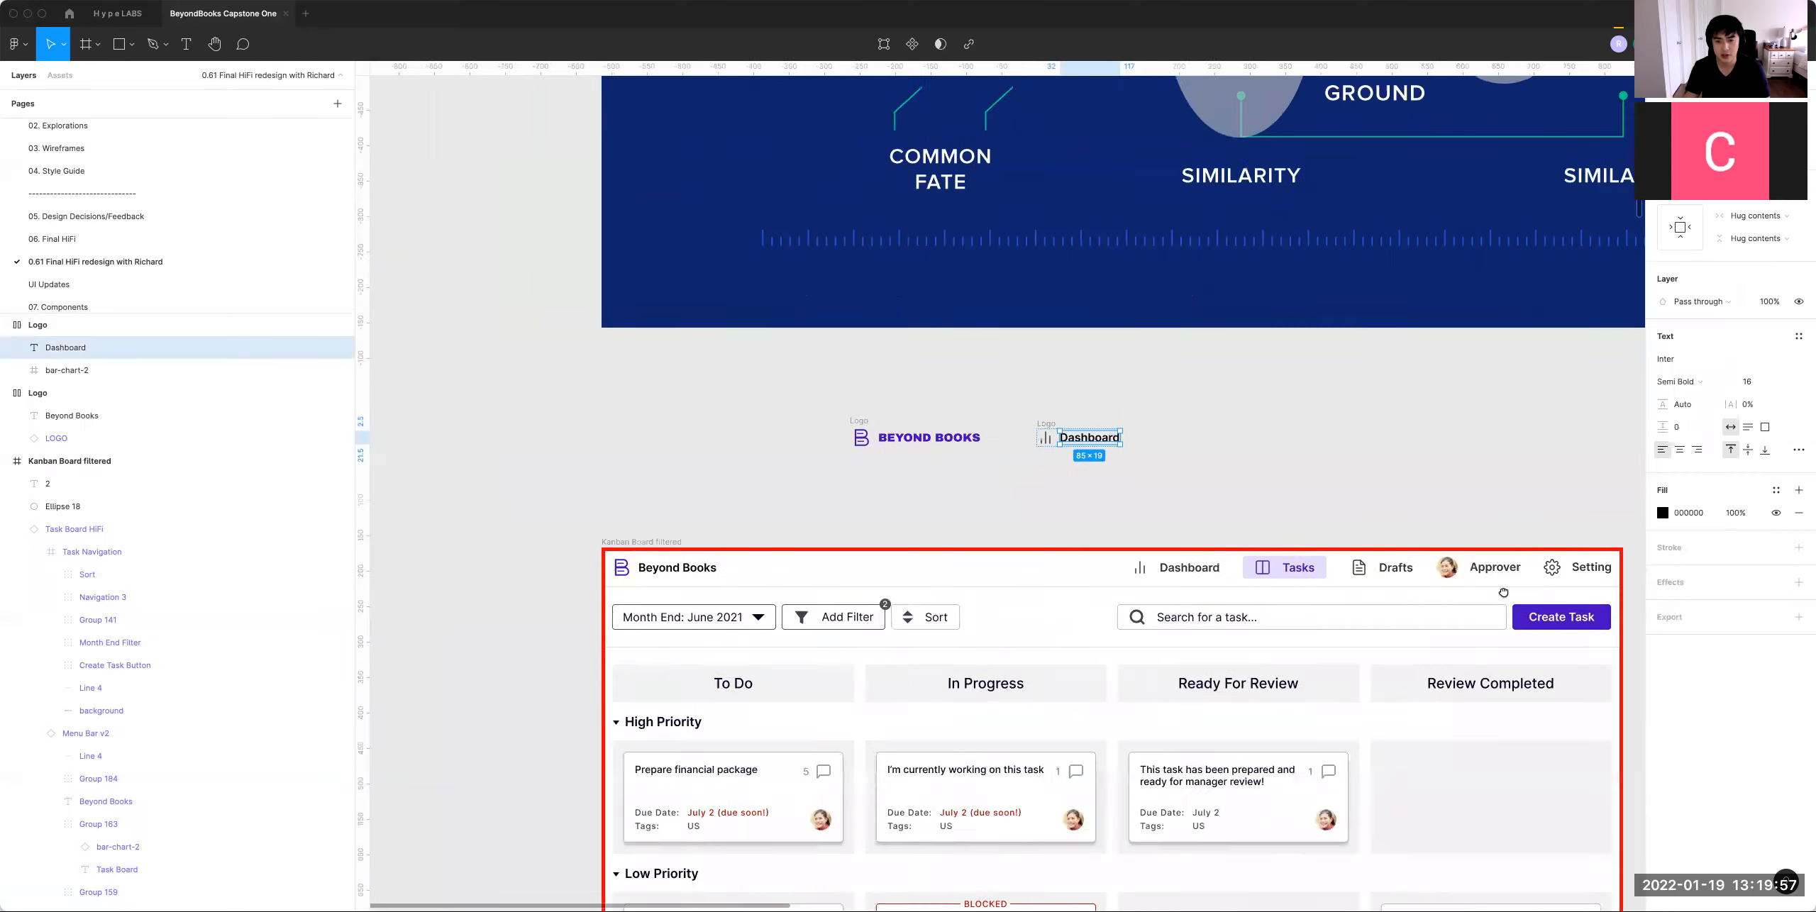
click(1751, 383)
text(14)
key(Return)
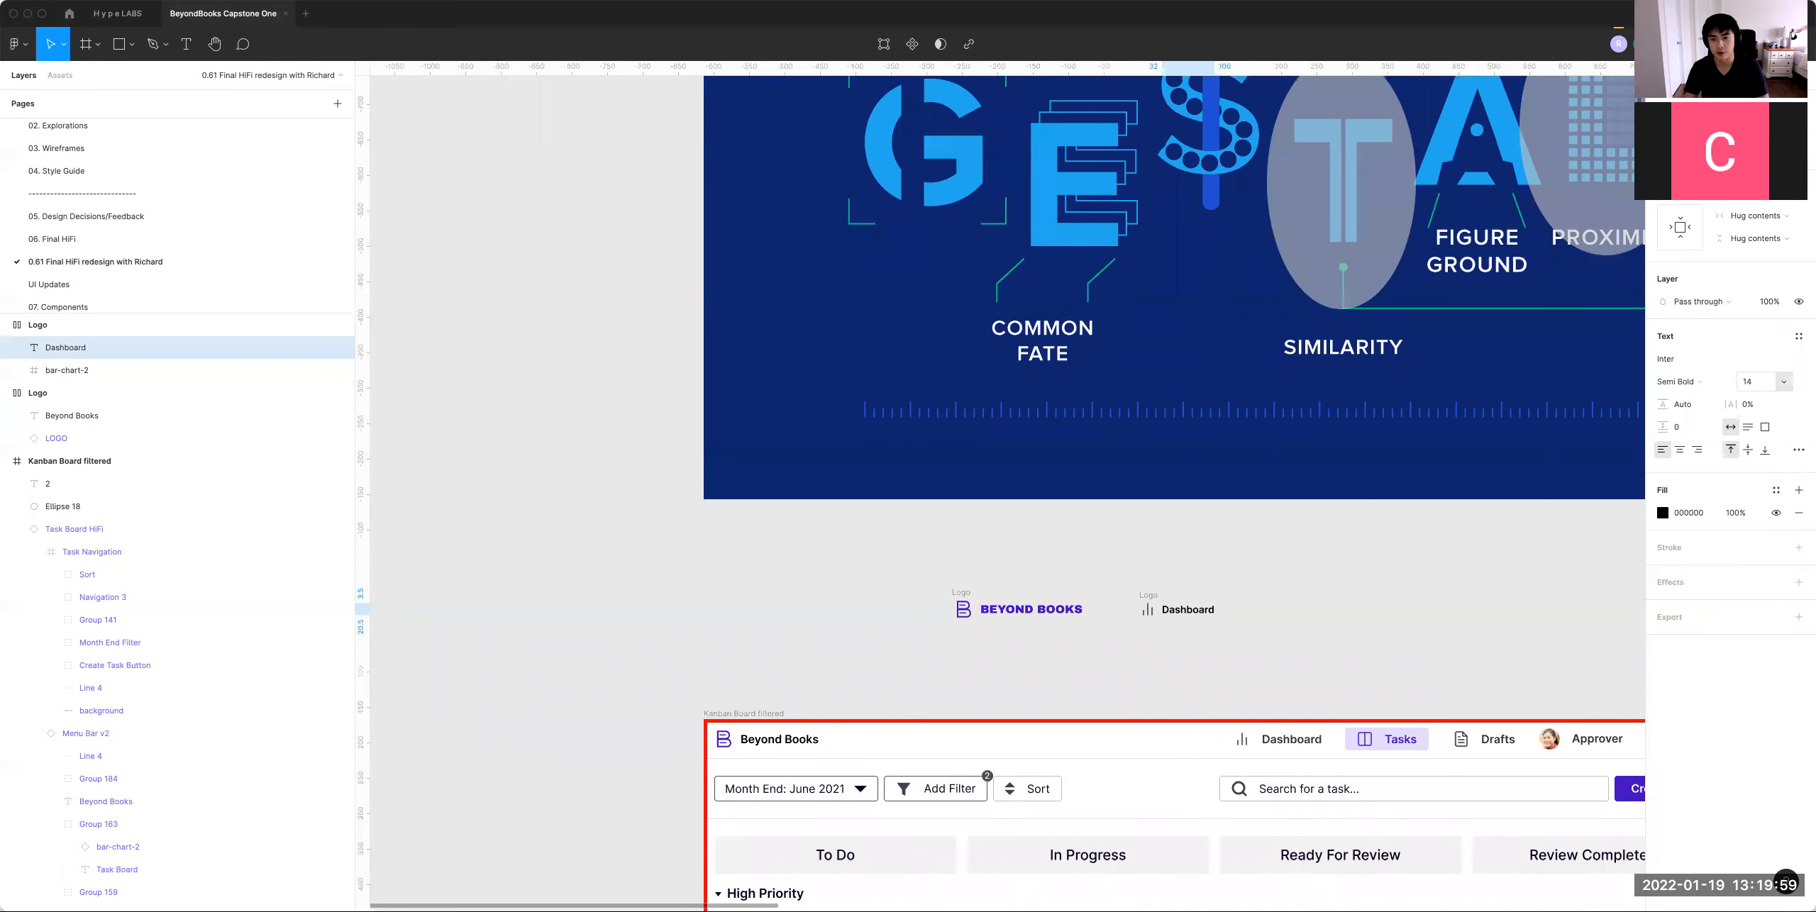
click(1690, 383)
click(1310, 587)
Step: Add a white FFFFFF fill to the new Dashboard item's auto layout frame
drag(1388, 529, 1112, 563)
click(898, 621)
click(874, 629)
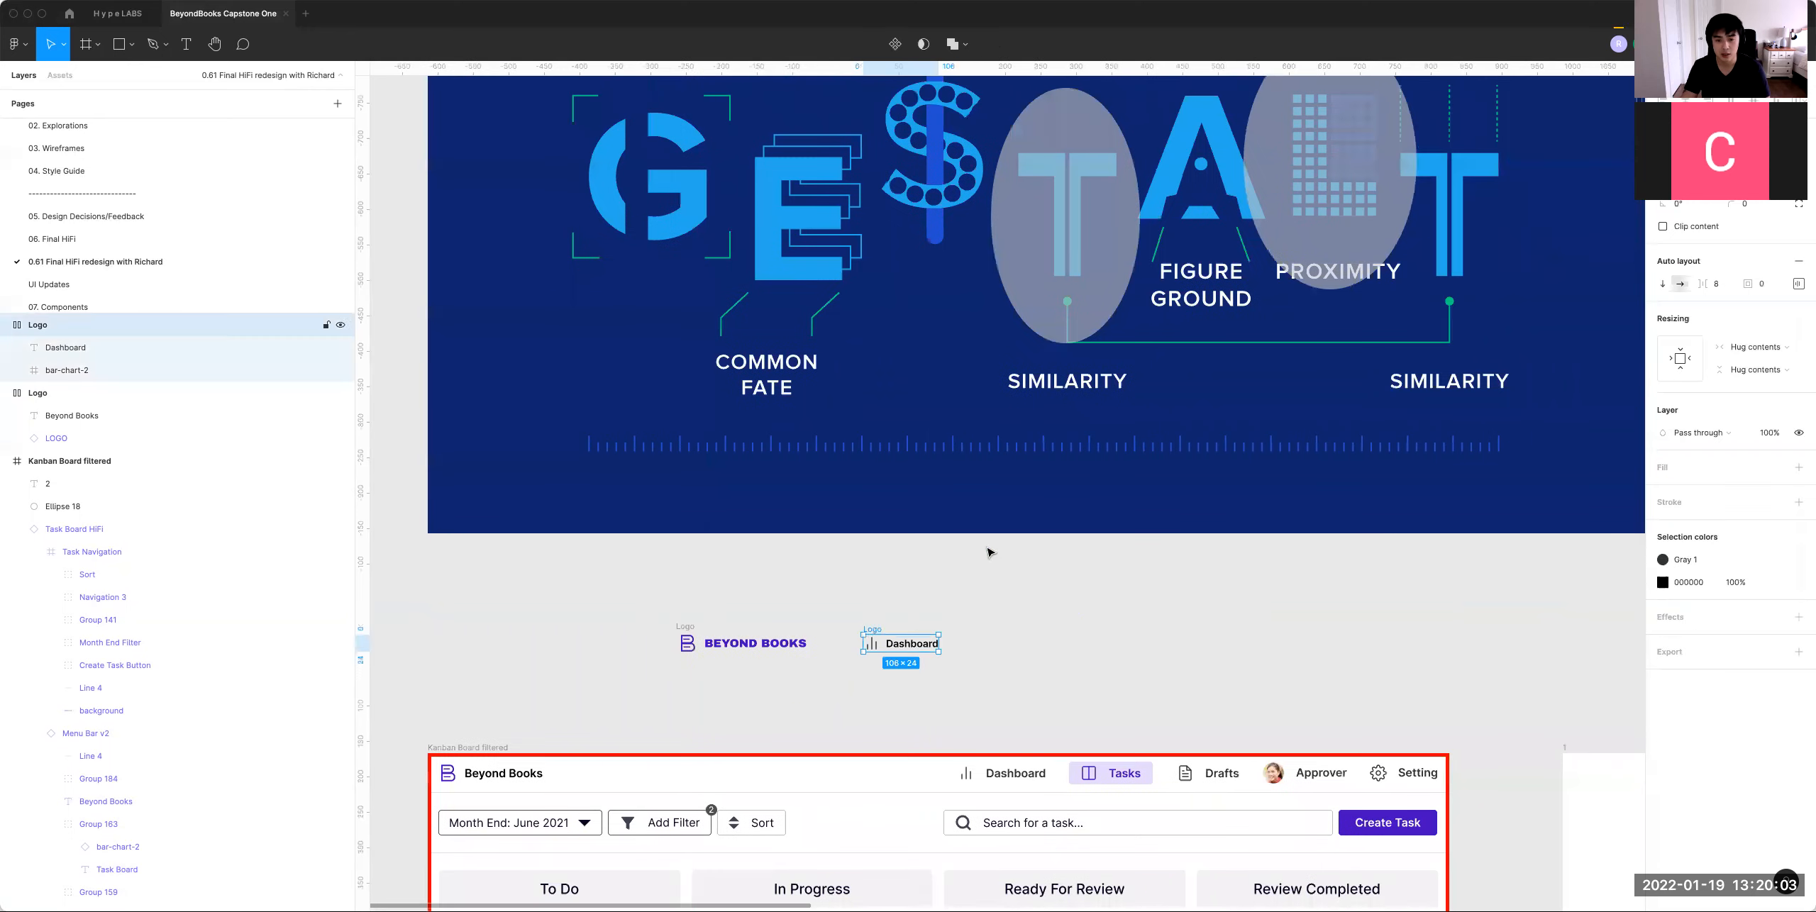
scroll(1031, 522, down, 2)
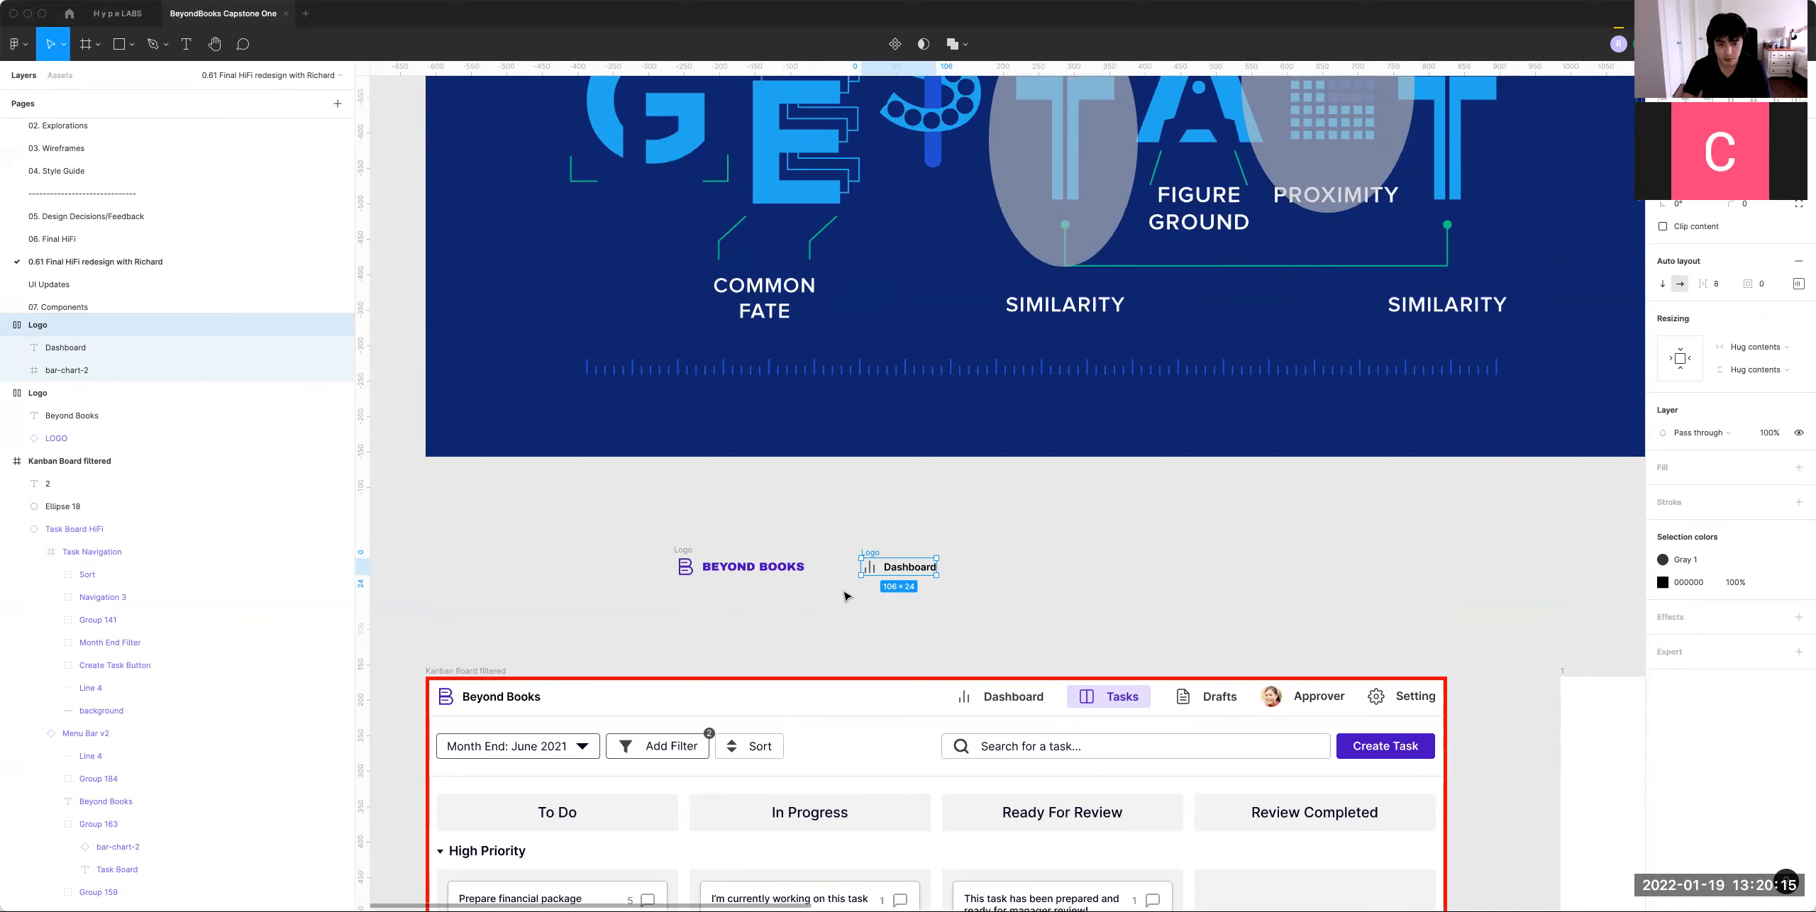
scroll(891, 592, up, 5)
click(1799, 468)
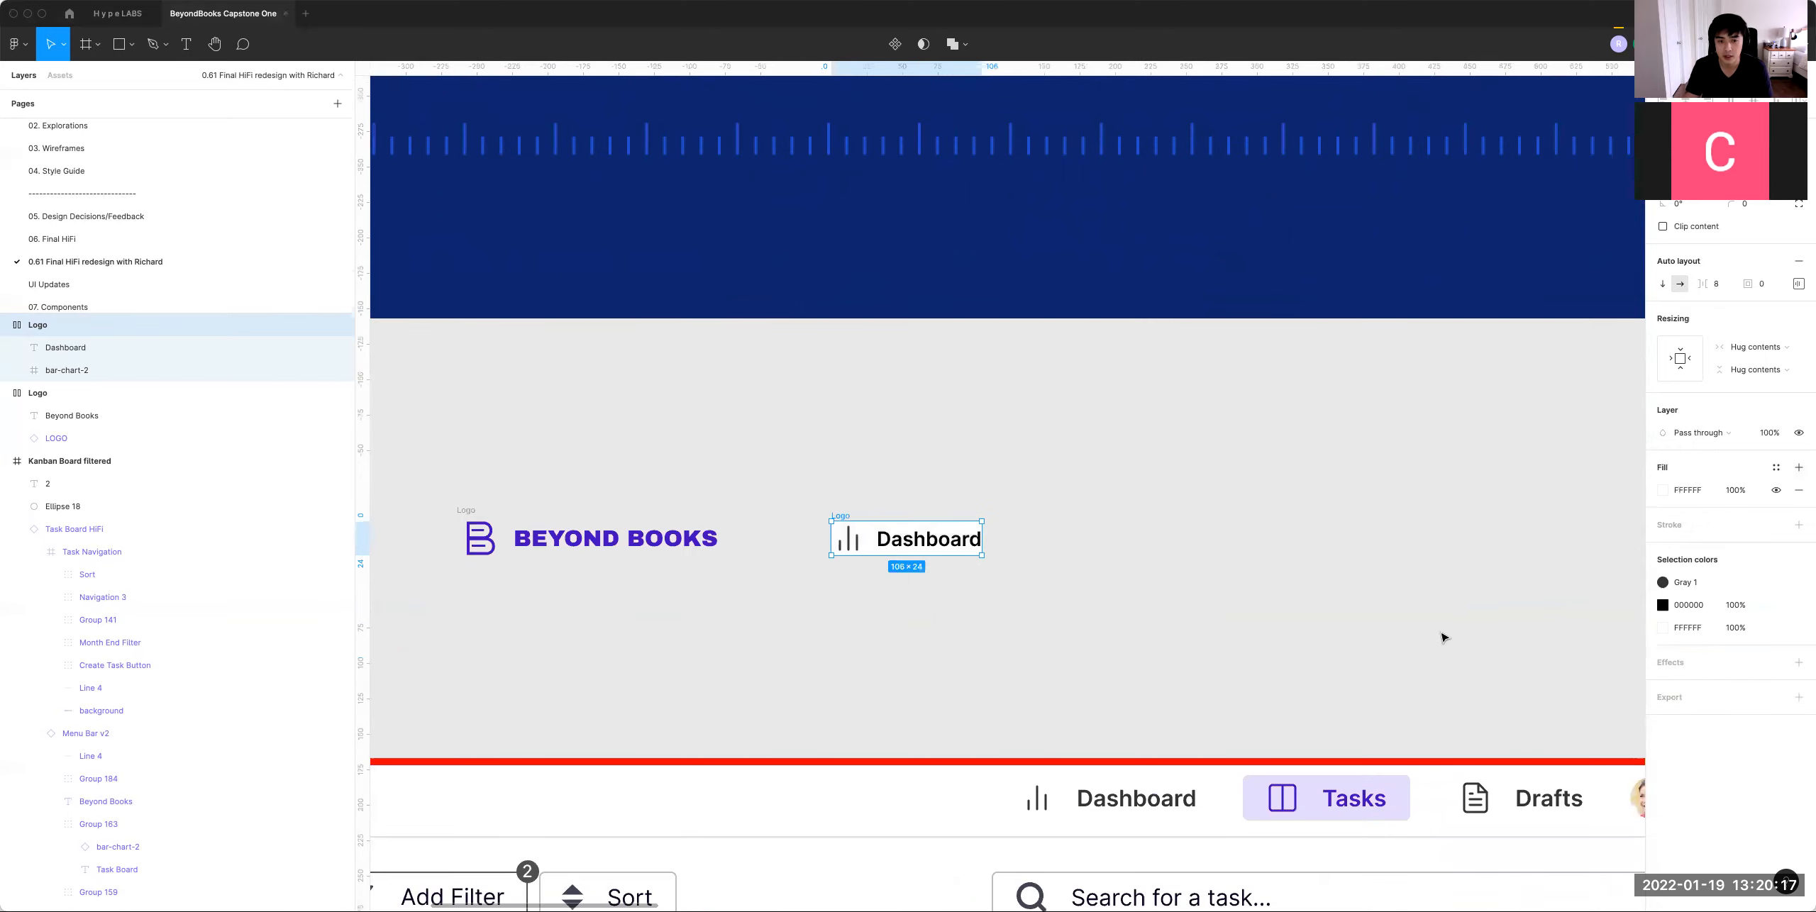
Step: Set the padding of the new Dashboard item's auto layout frame to 8
click(790, 512)
click(856, 515)
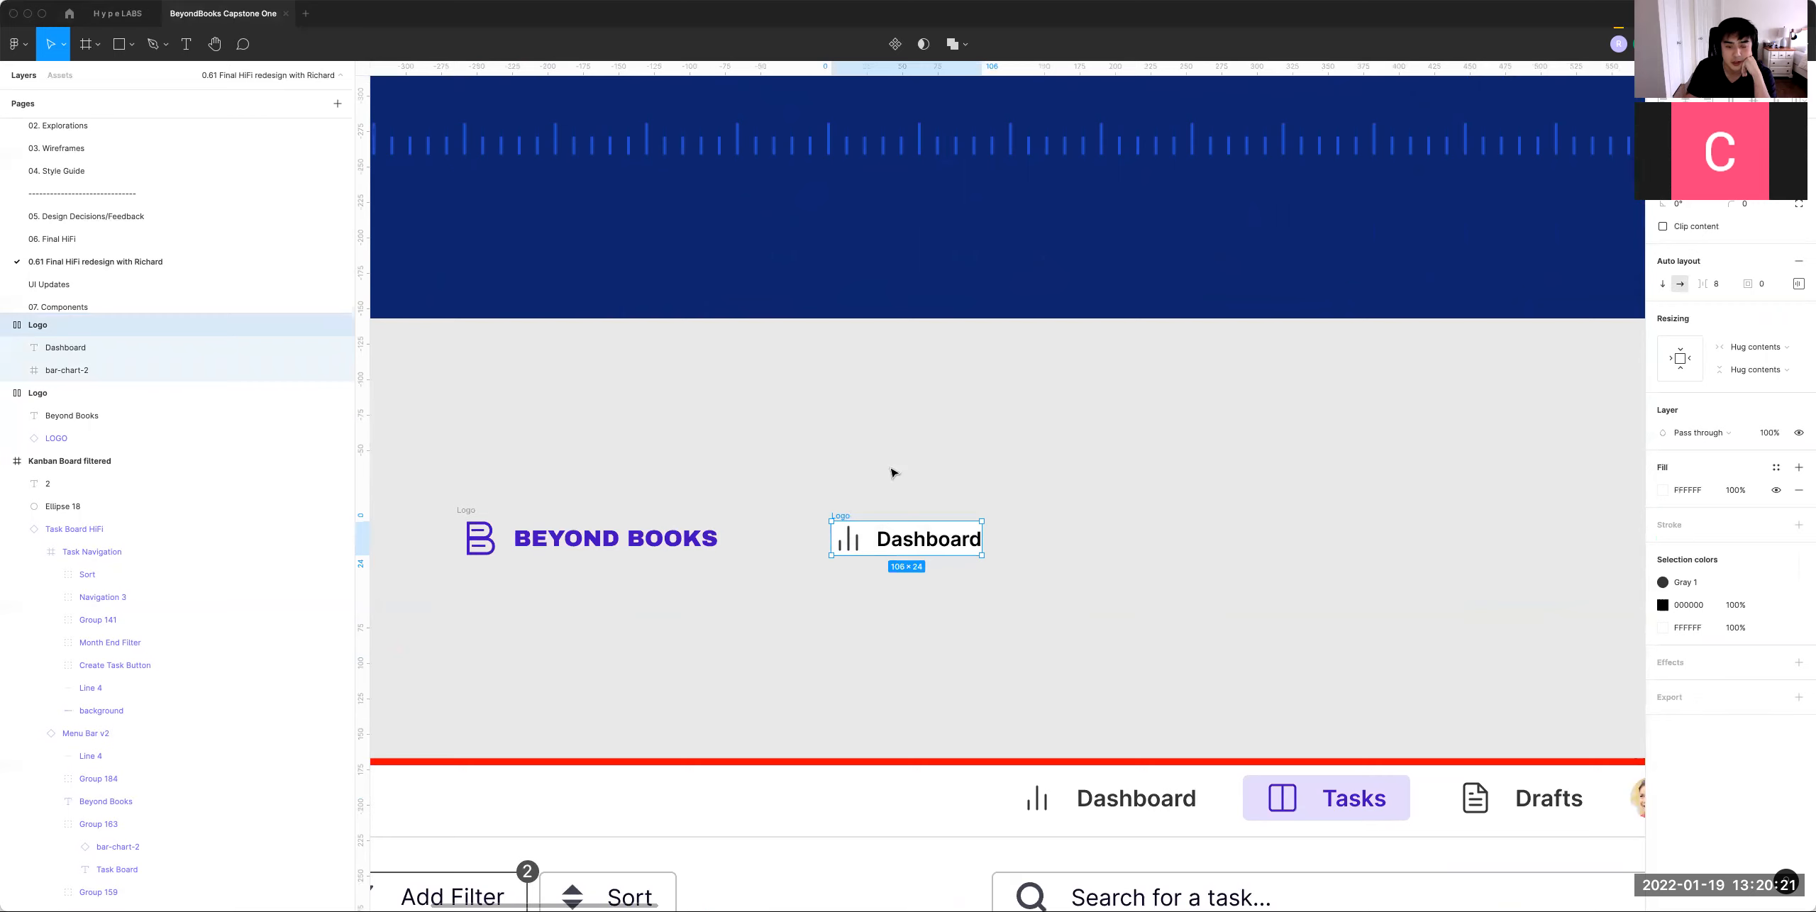
click(1765, 285)
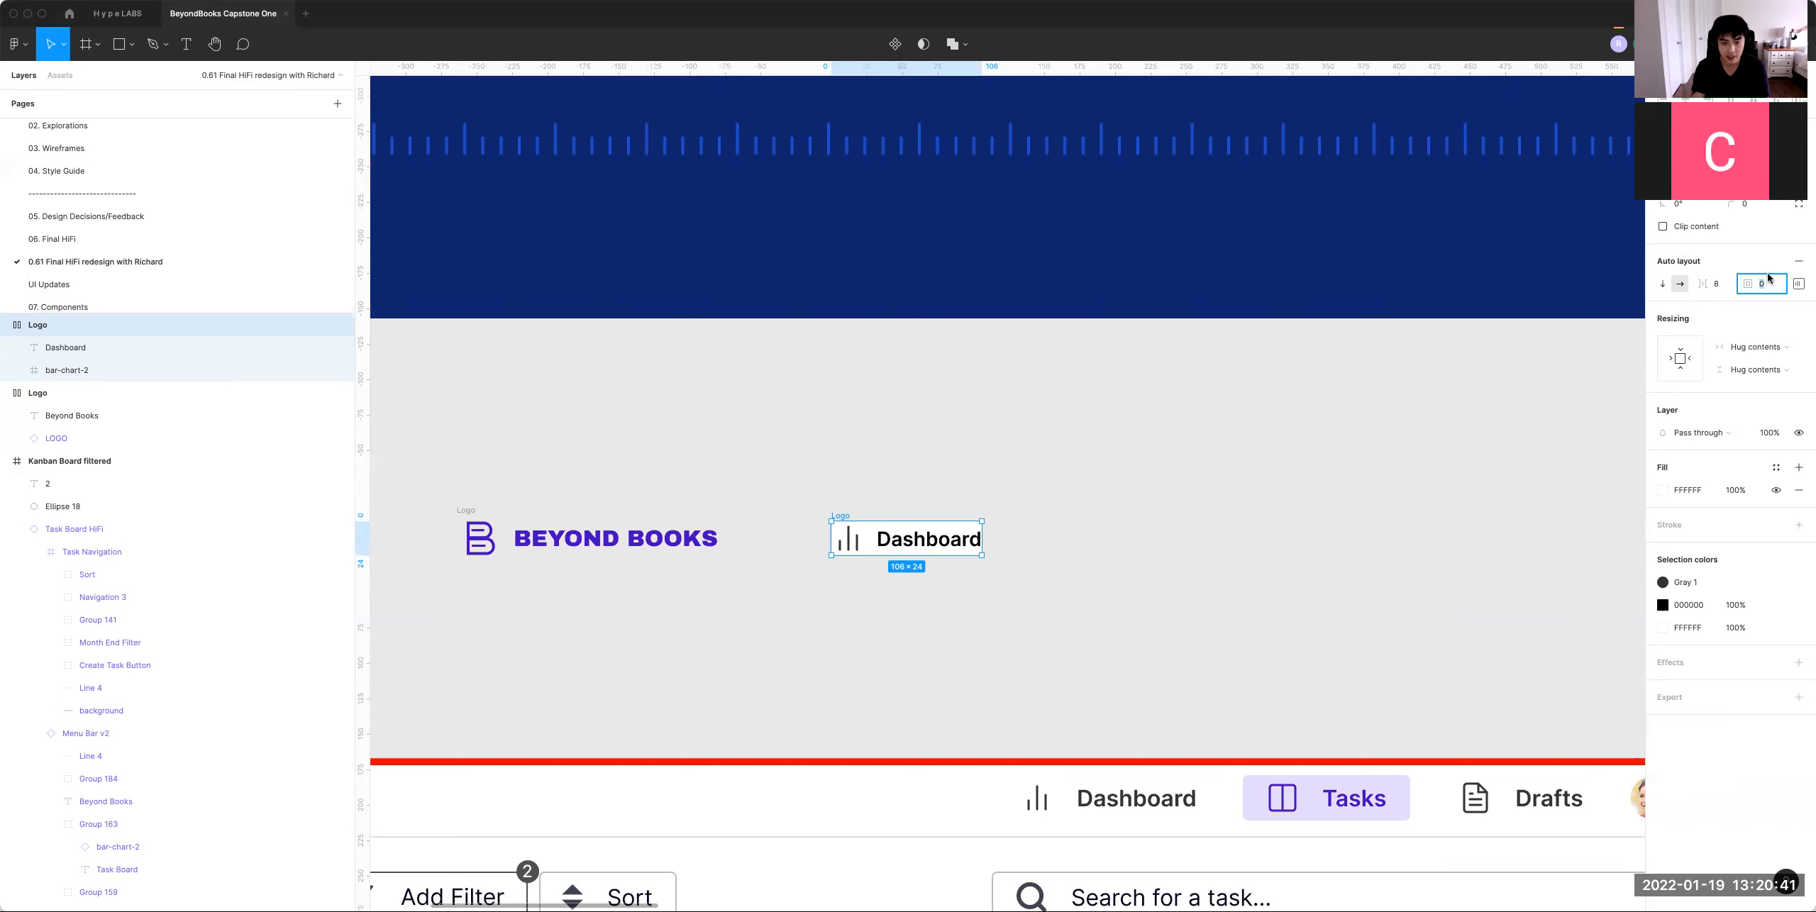
text(8)
key(Return)
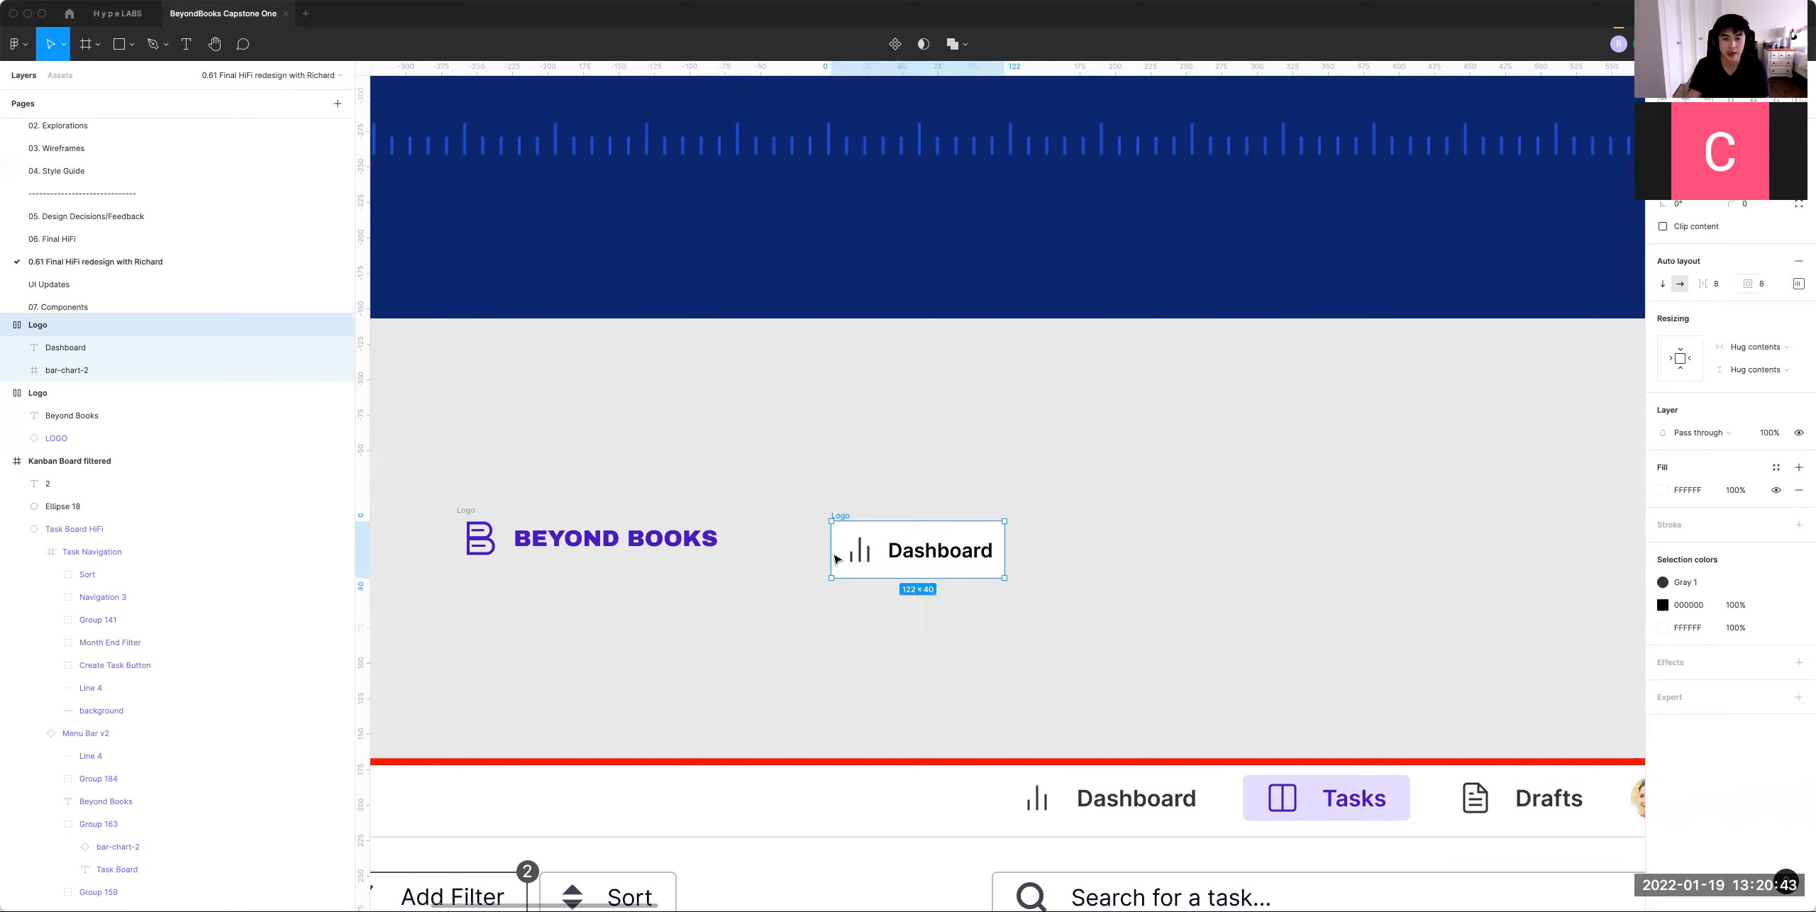
Step: Shift the white Dashboard item's frame slightly up and left and set its corner radius to 8
click(915, 559)
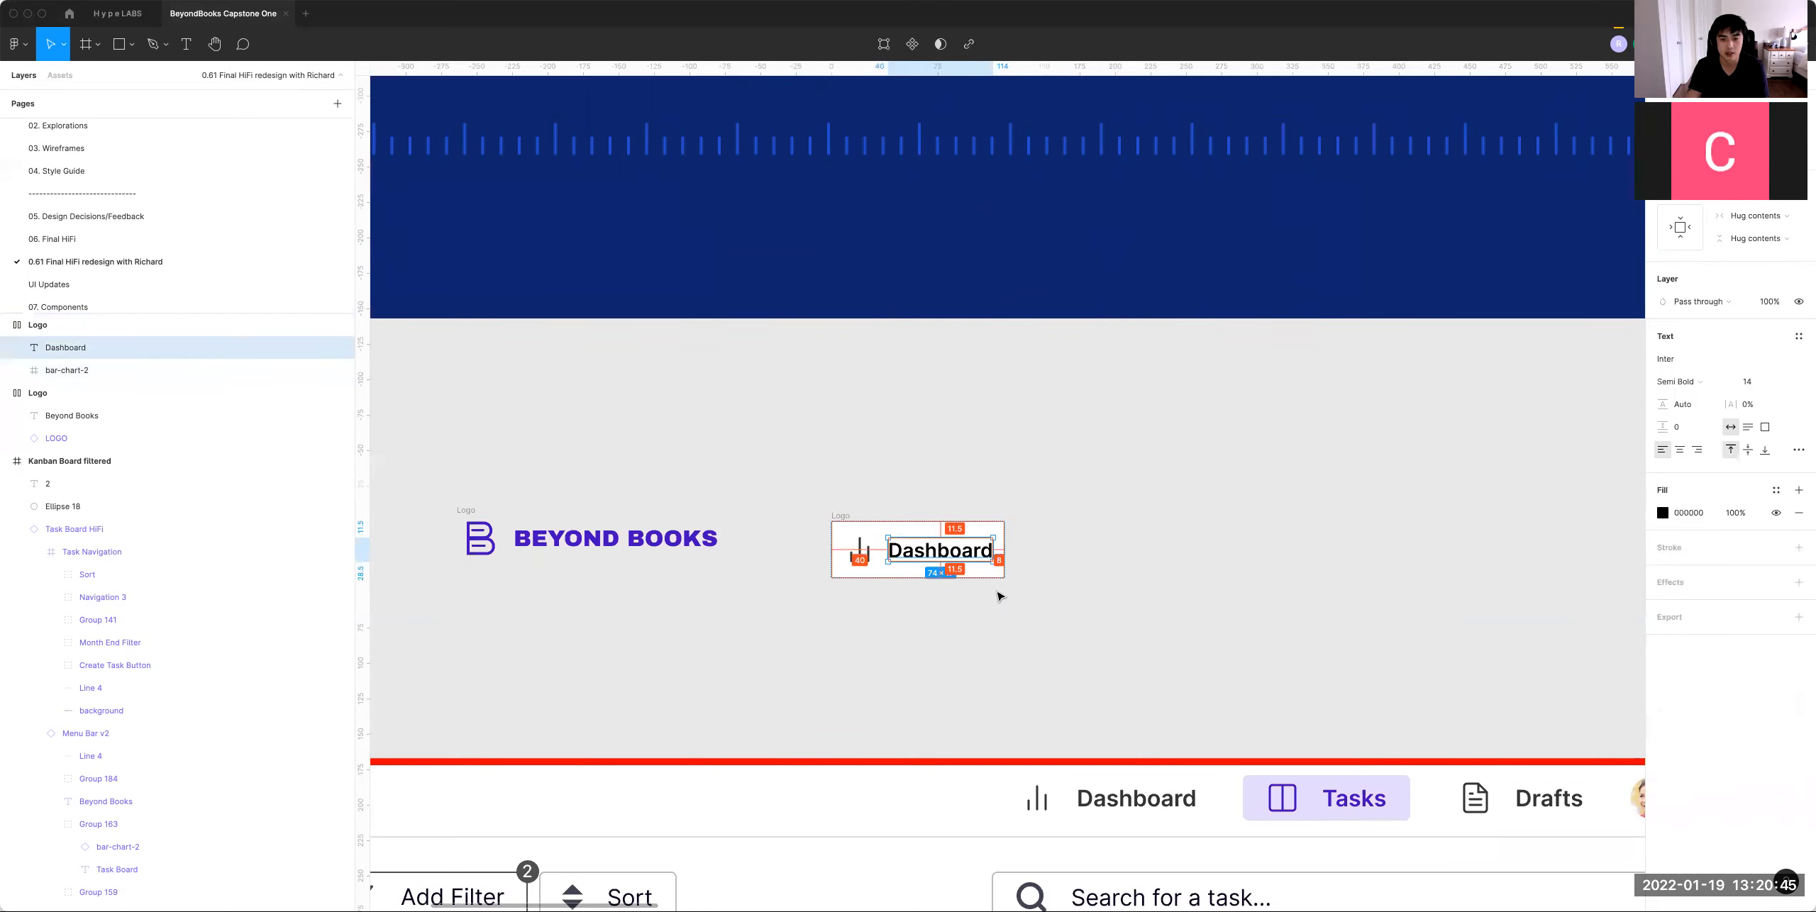
shift+click(862, 548)
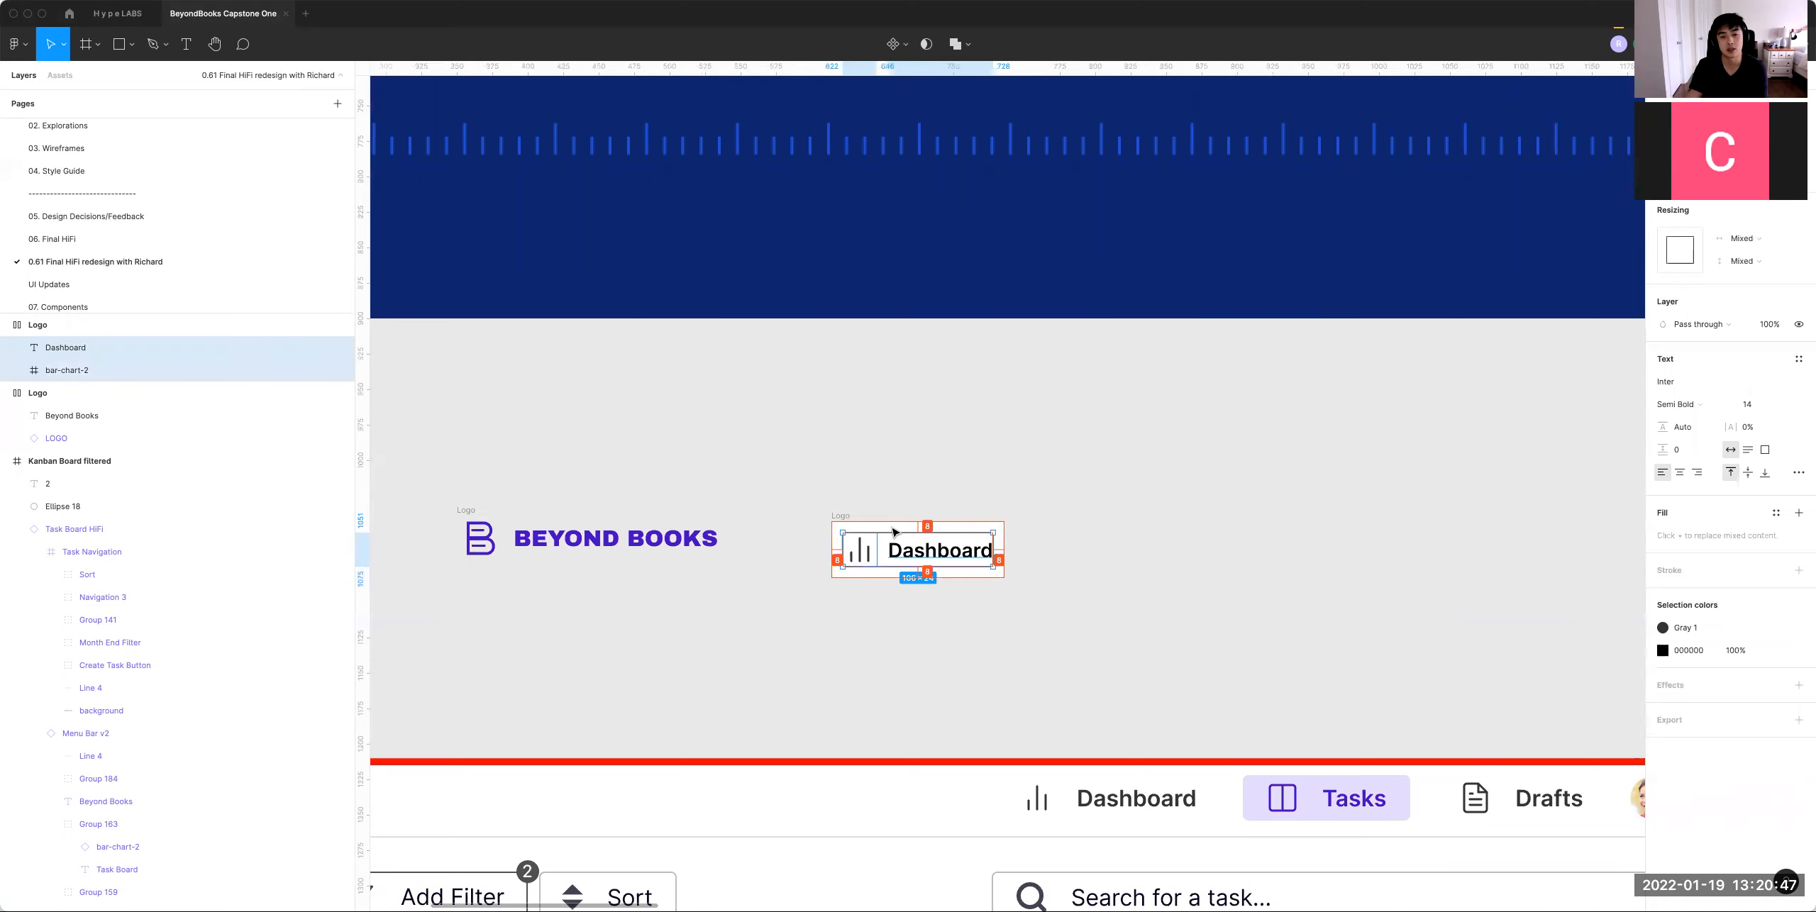
click(843, 516)
drag(843, 517, 837, 507)
click(1769, 207)
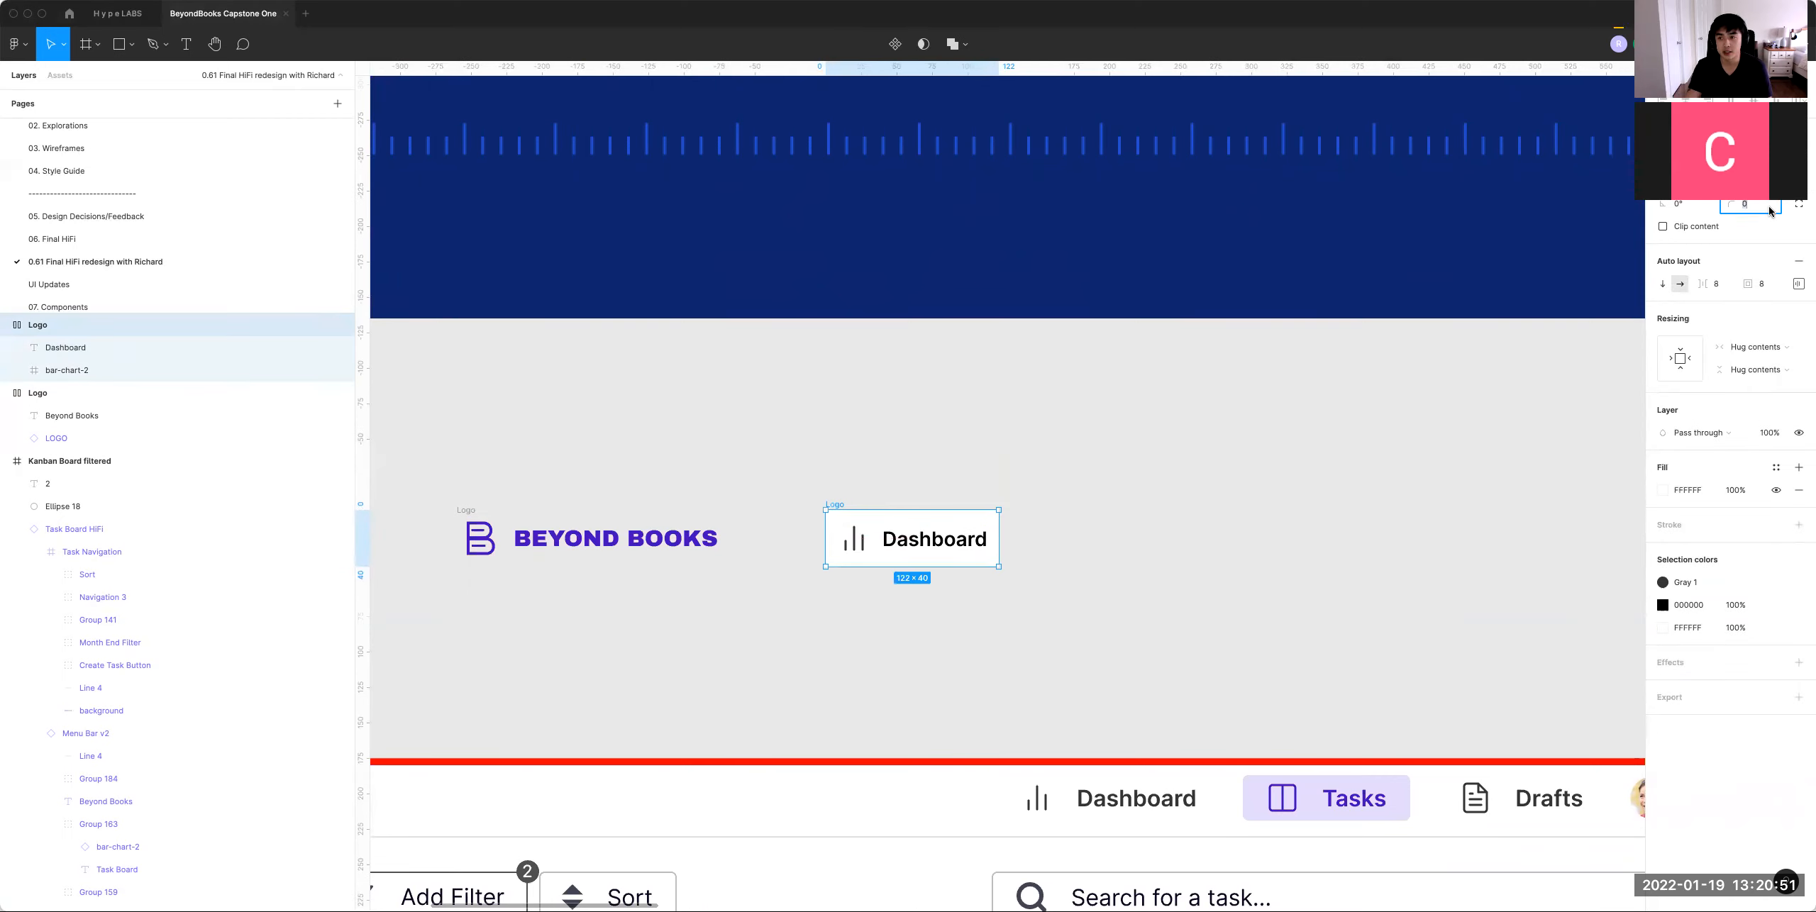
text(8)
key(Return)
click(974, 471)
scroll(1069, 427, left, 1)
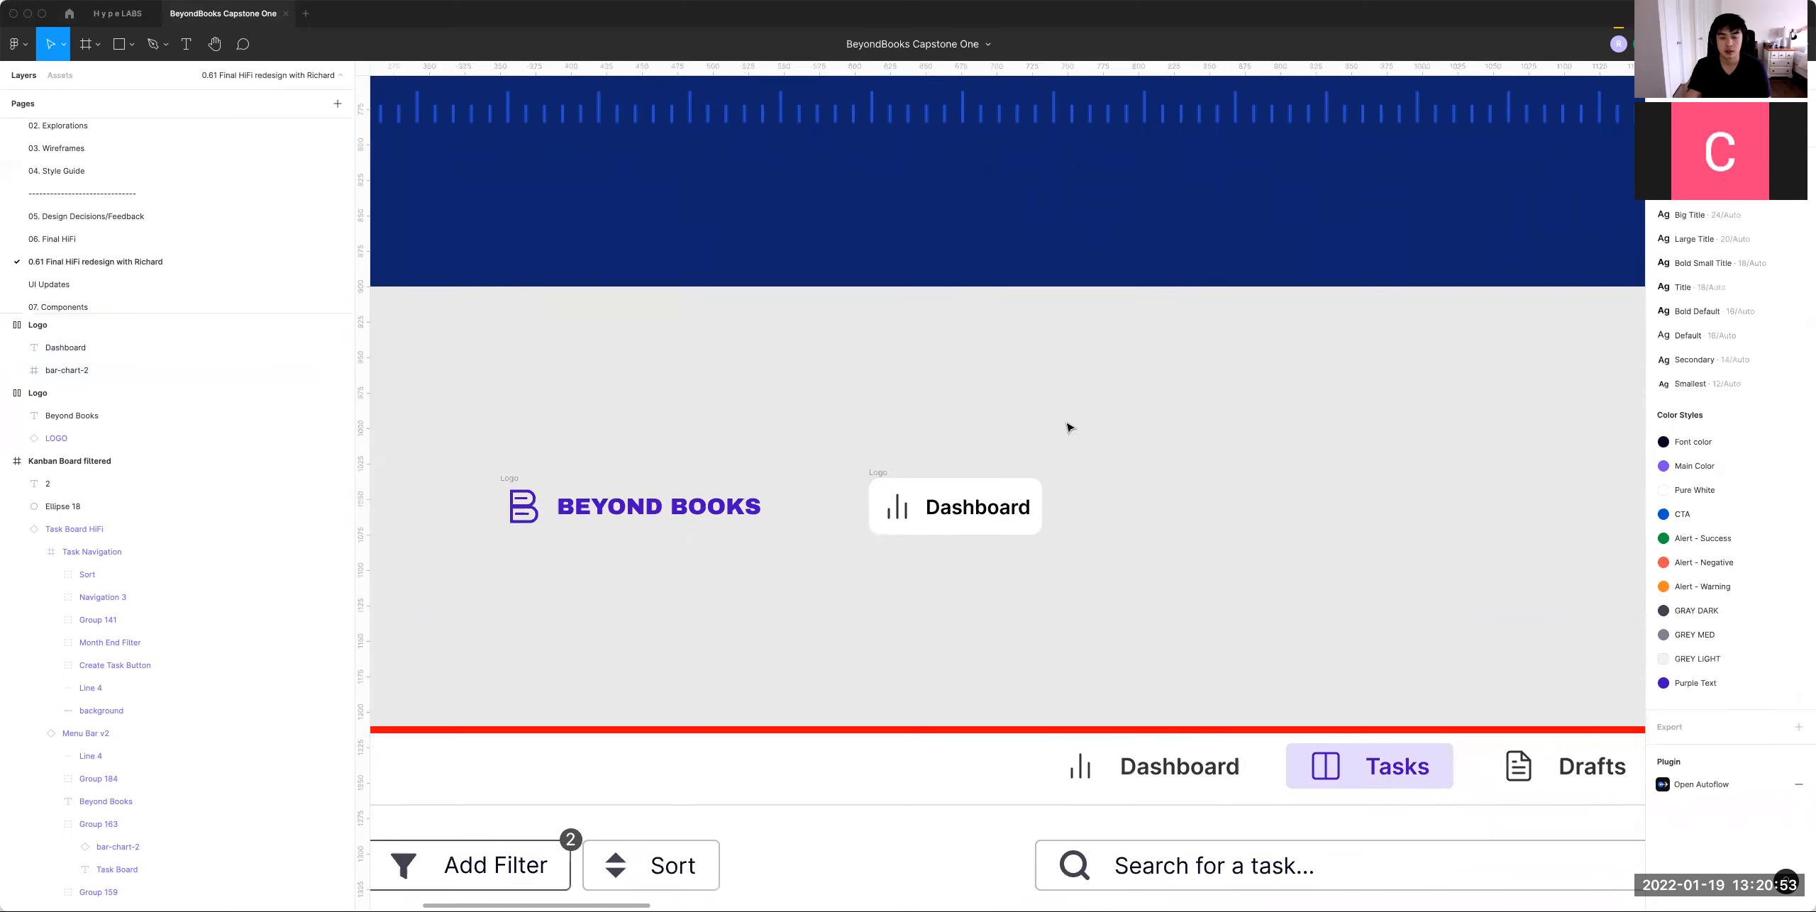
Step: Try a top and bottom padding of 4 on the white Dashboard item
click(899, 471)
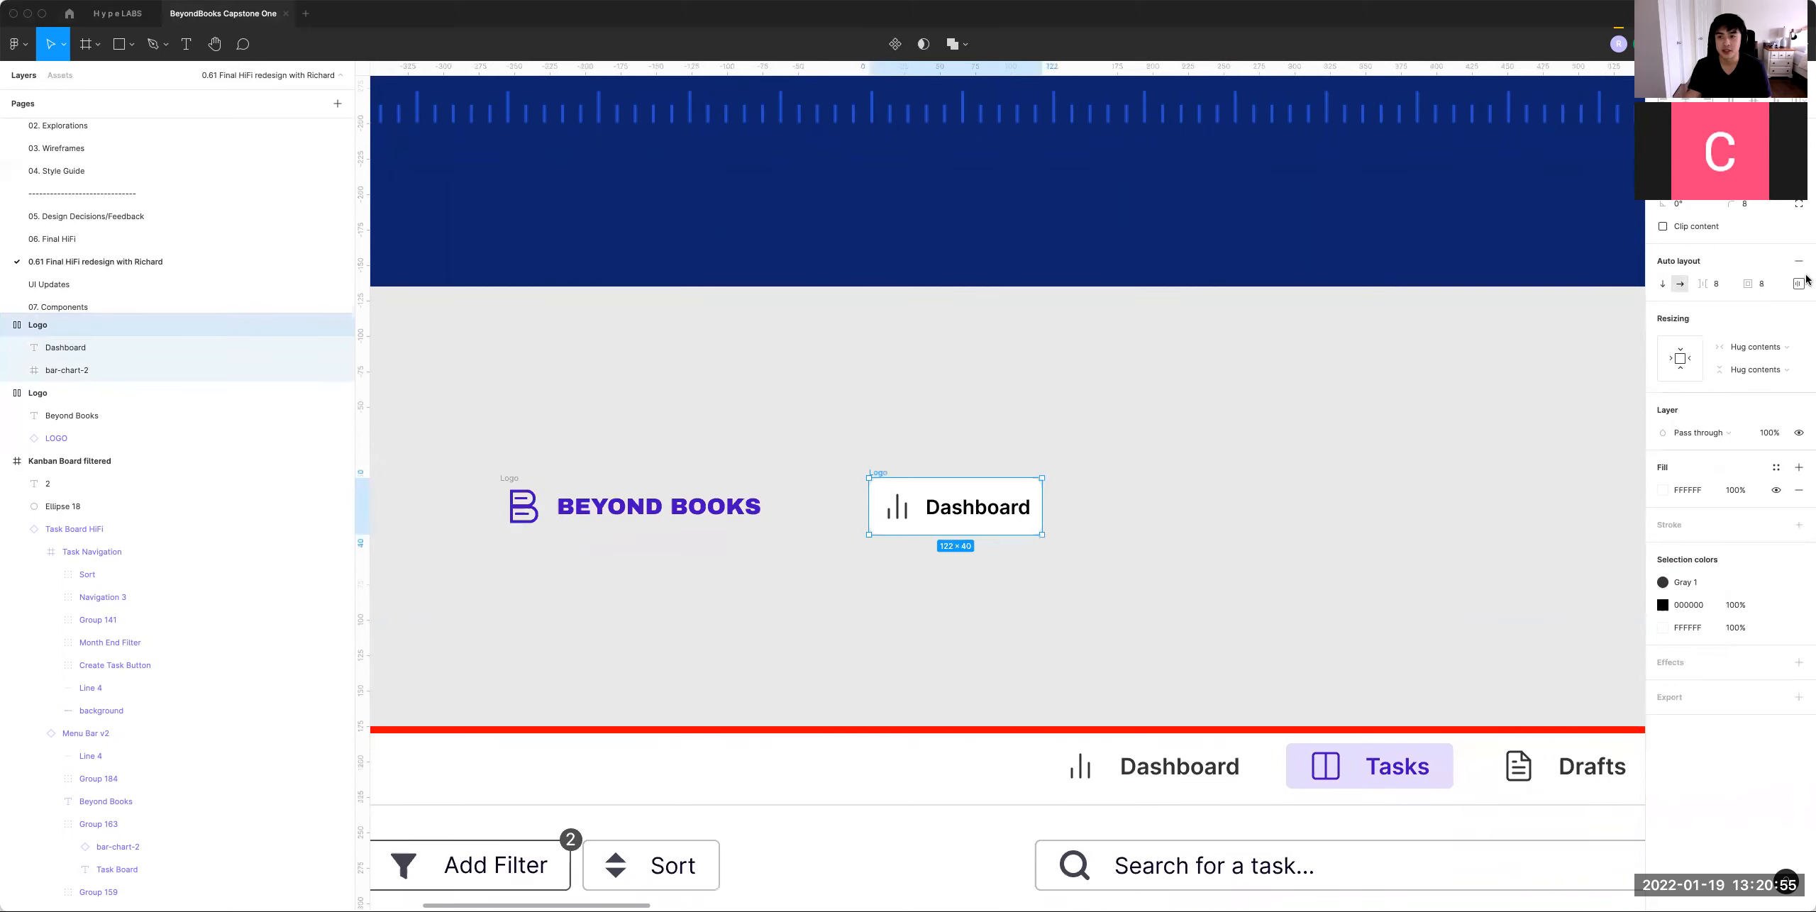
click(1798, 284)
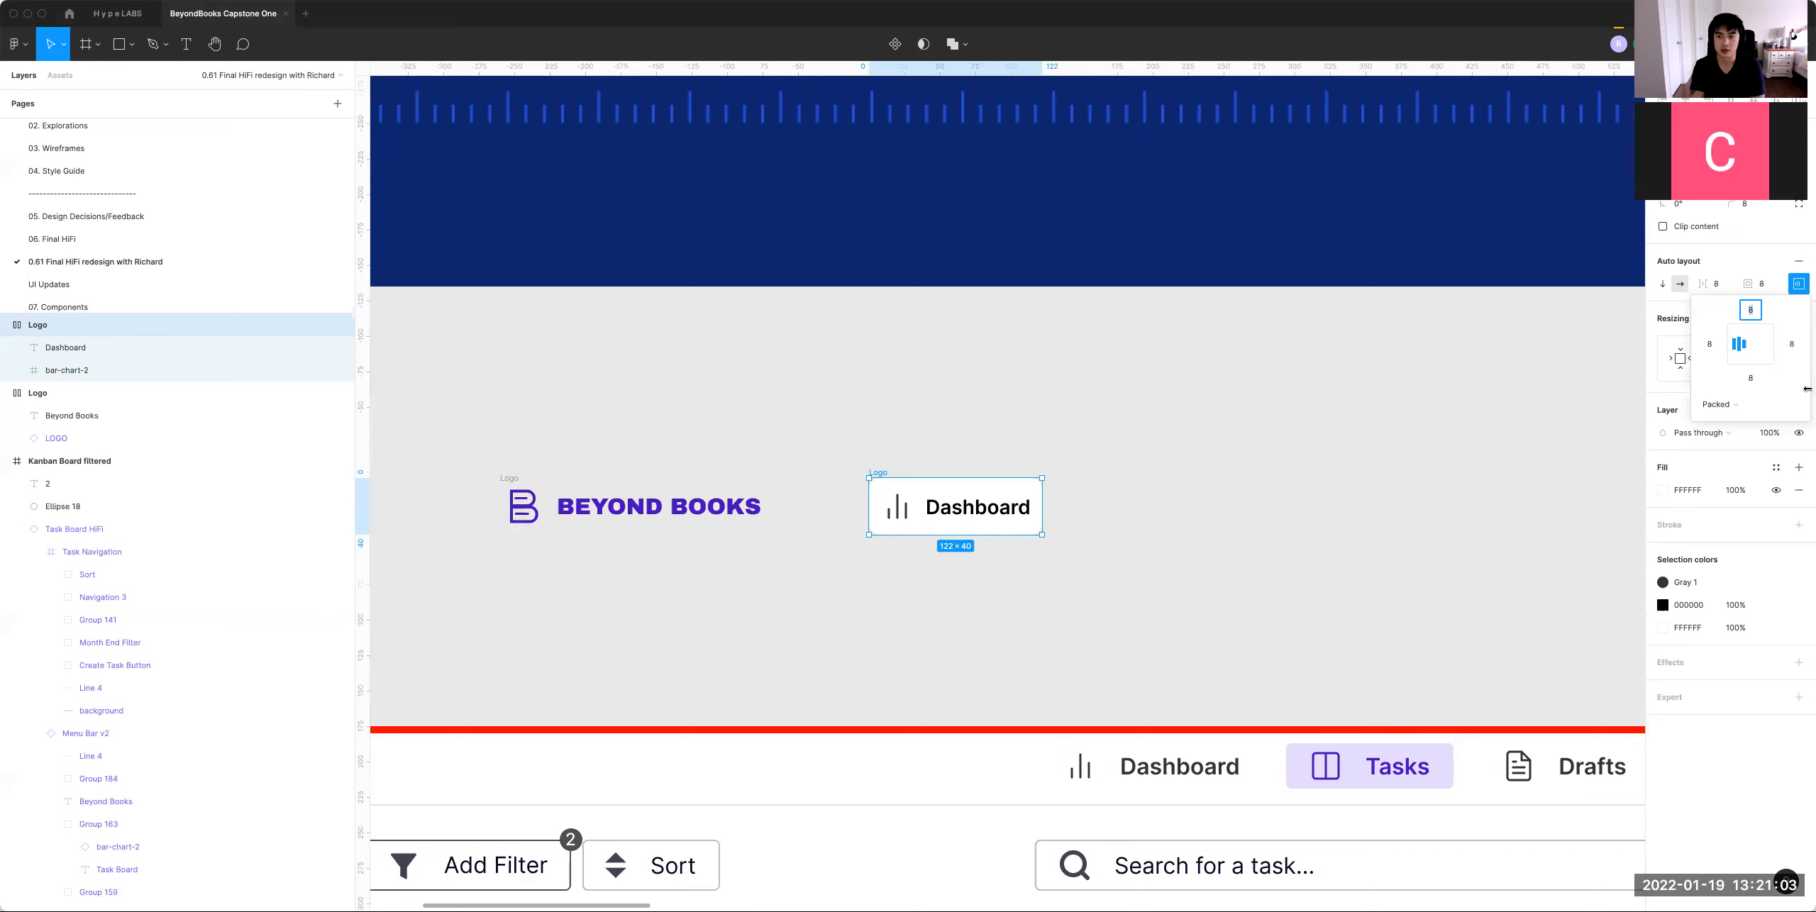
text(4)
key(Tab)
key(Tab)
text(4)
key(Return)
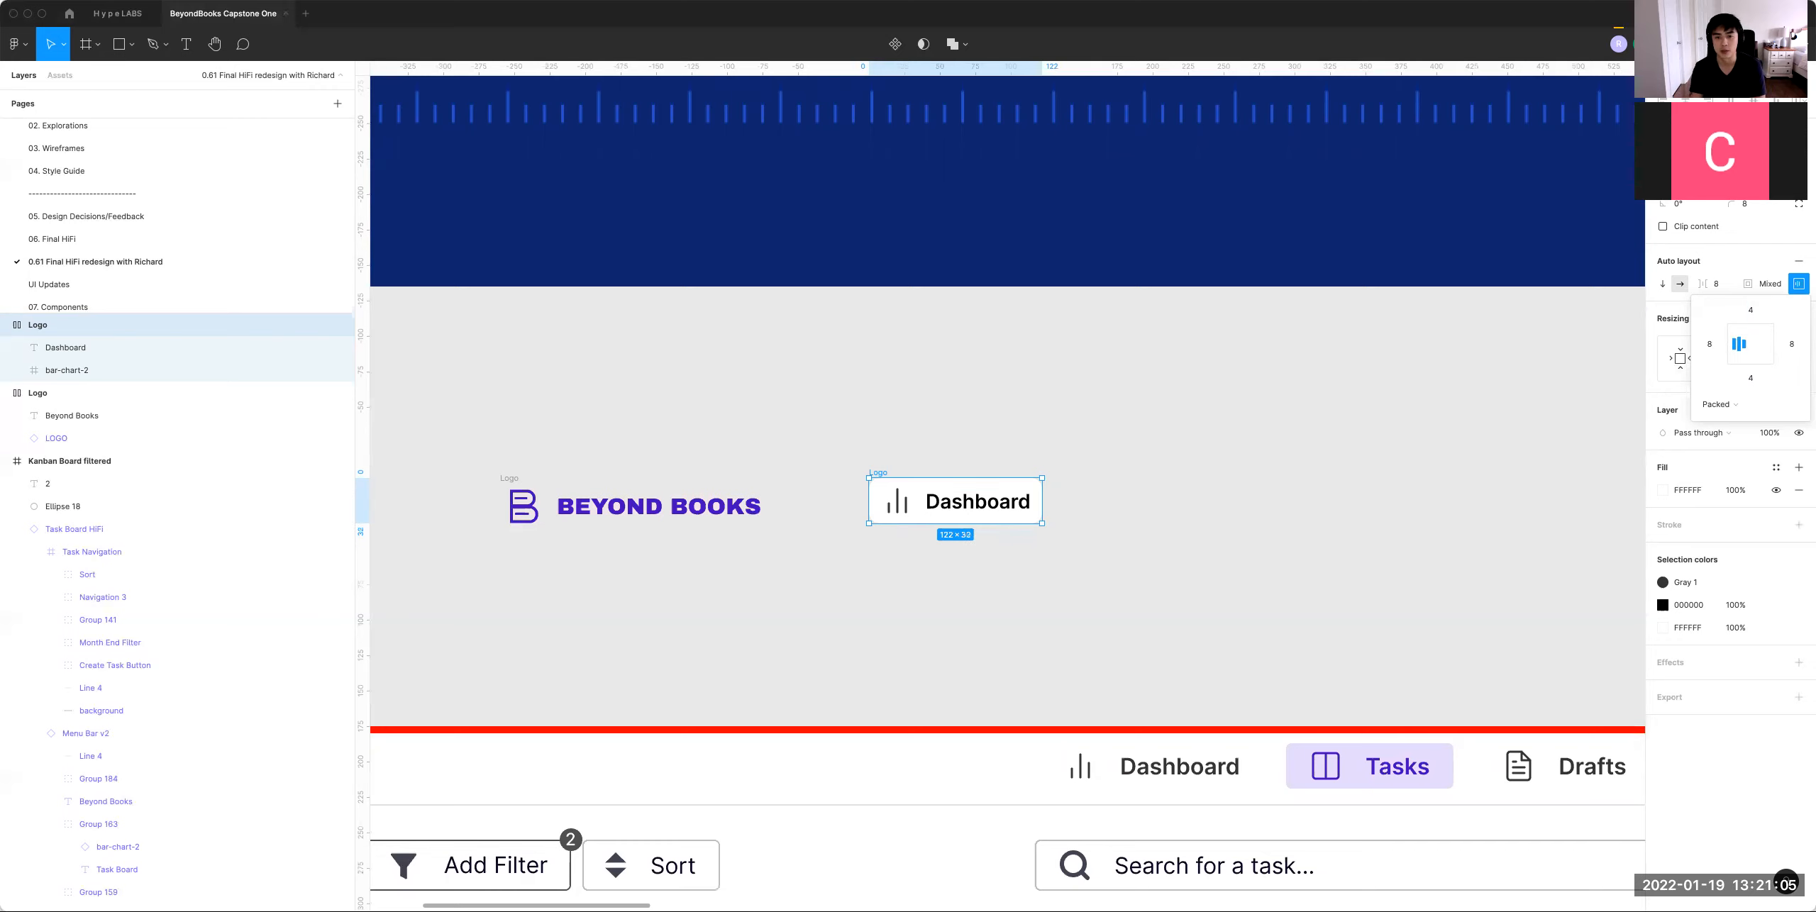
Step: Undo the top and bottom padding changes on the Dashboard item
click(1257, 465)
scroll(1257, 465, left, 1)
key(super+z)
key(super+z)
key(super+z)
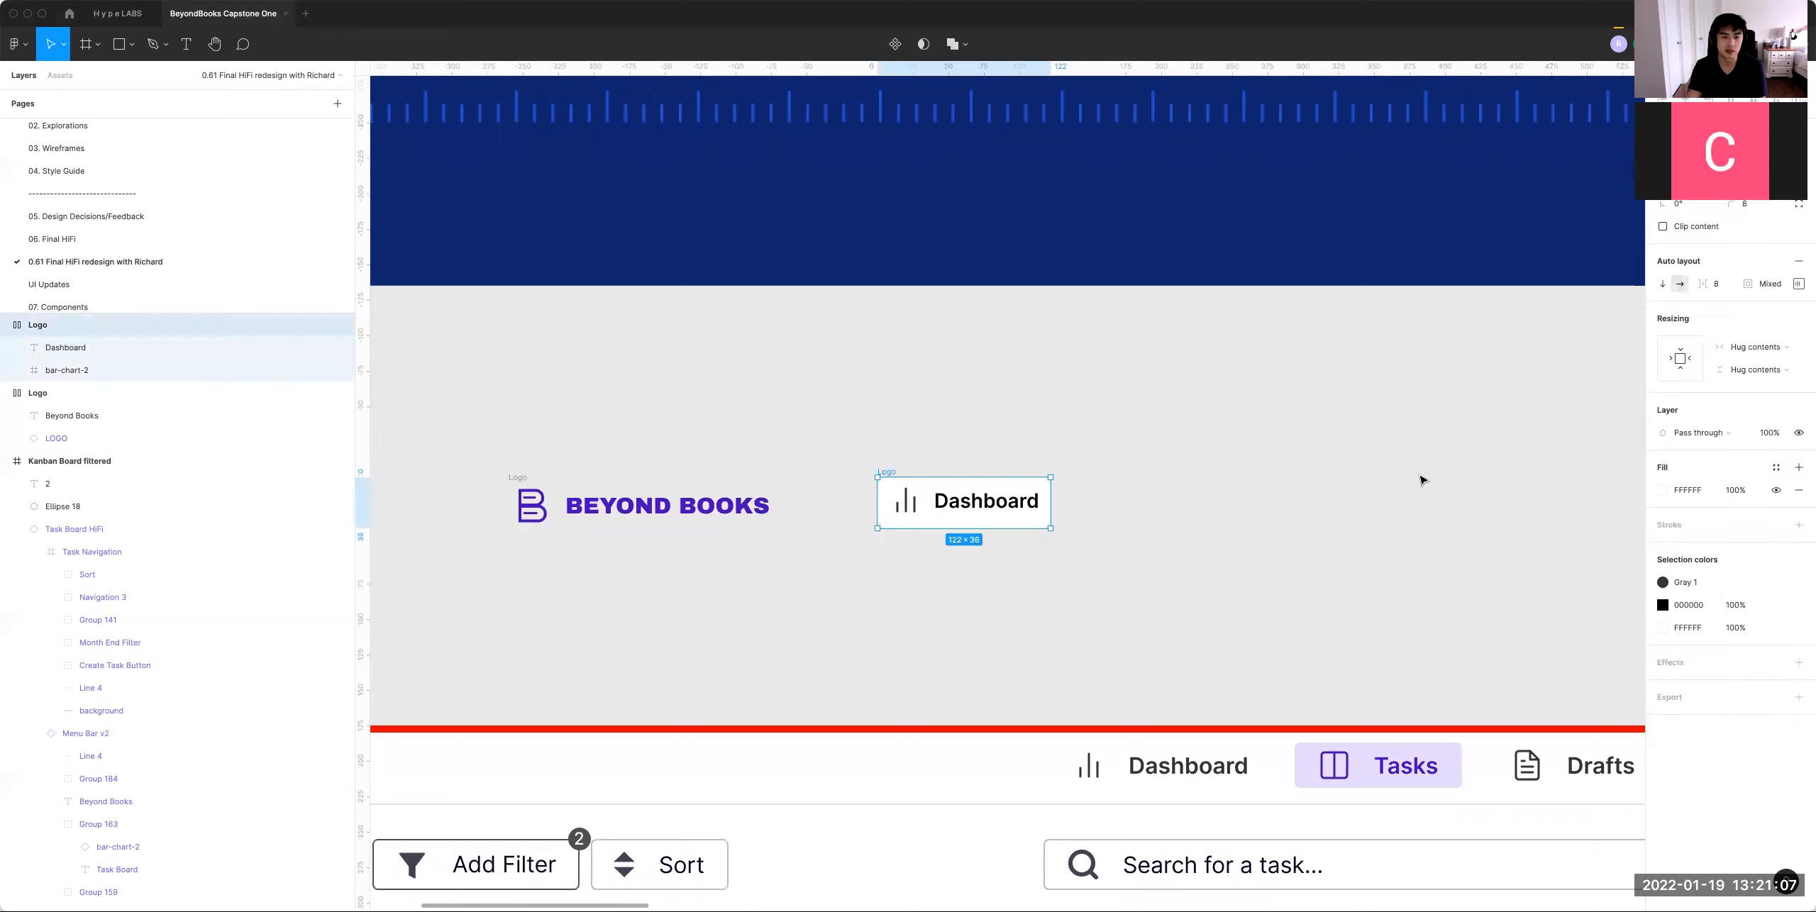
Step: Duplicate the Dashboard item to its right and fill the copy with the light purple sampled from the Tasks tab
click(920, 448)
click(893, 472)
drag(892, 471, 1082, 472)
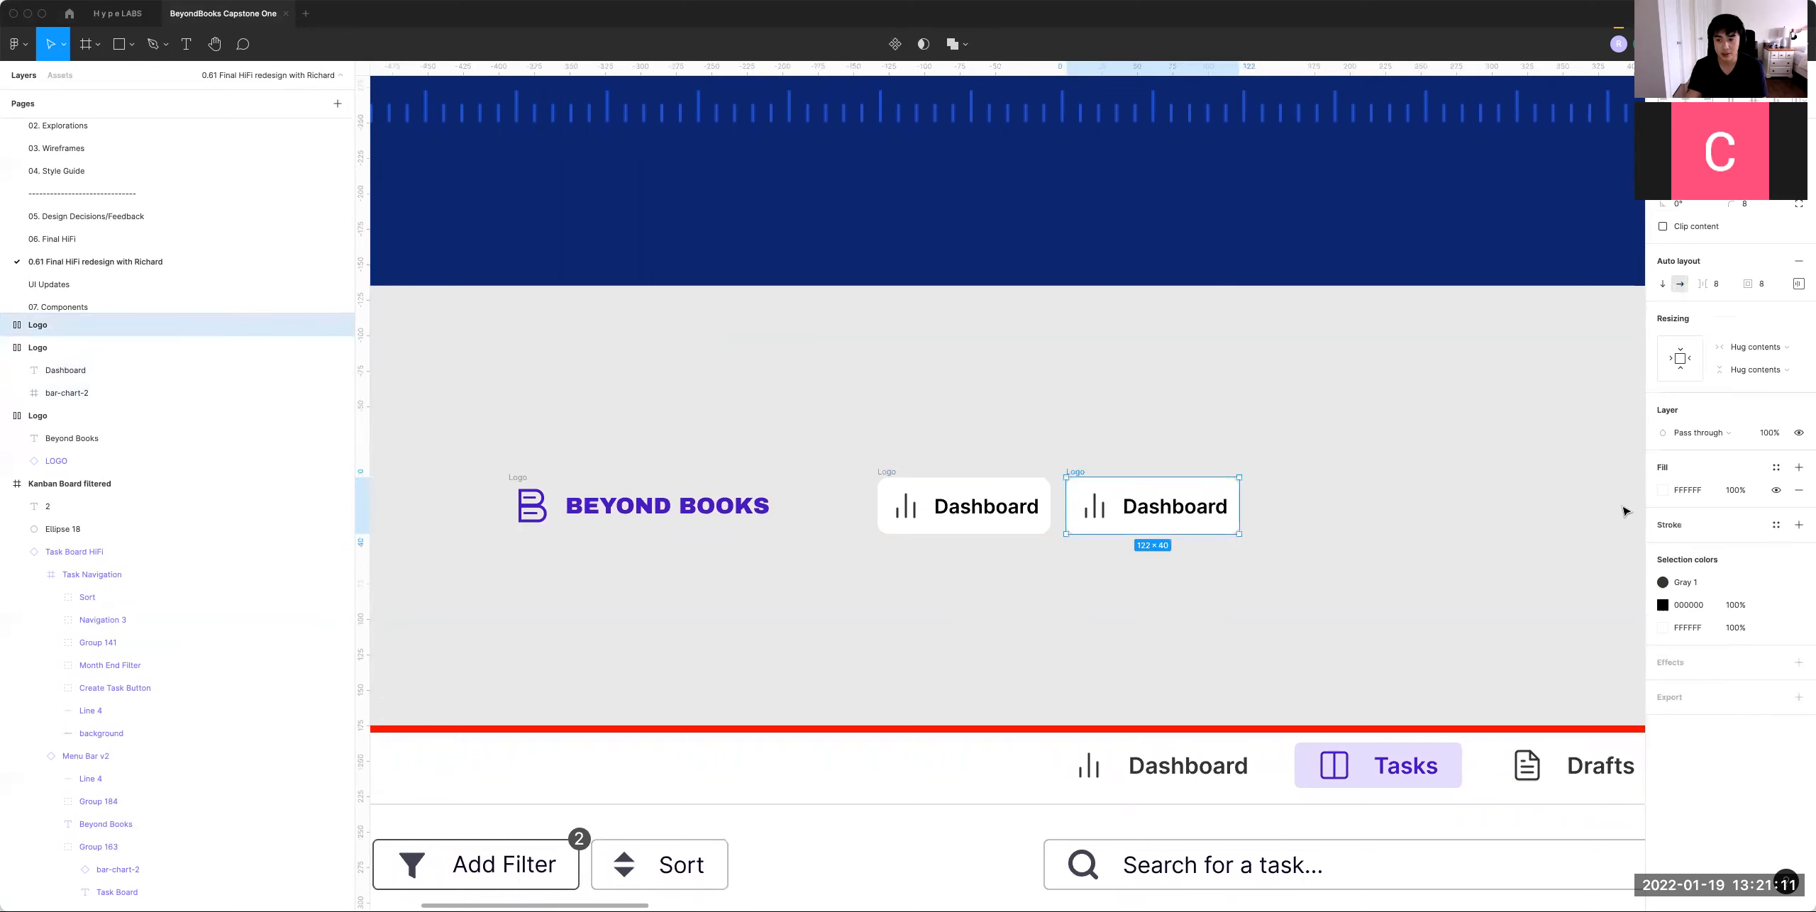
click(1663, 490)
click(1498, 703)
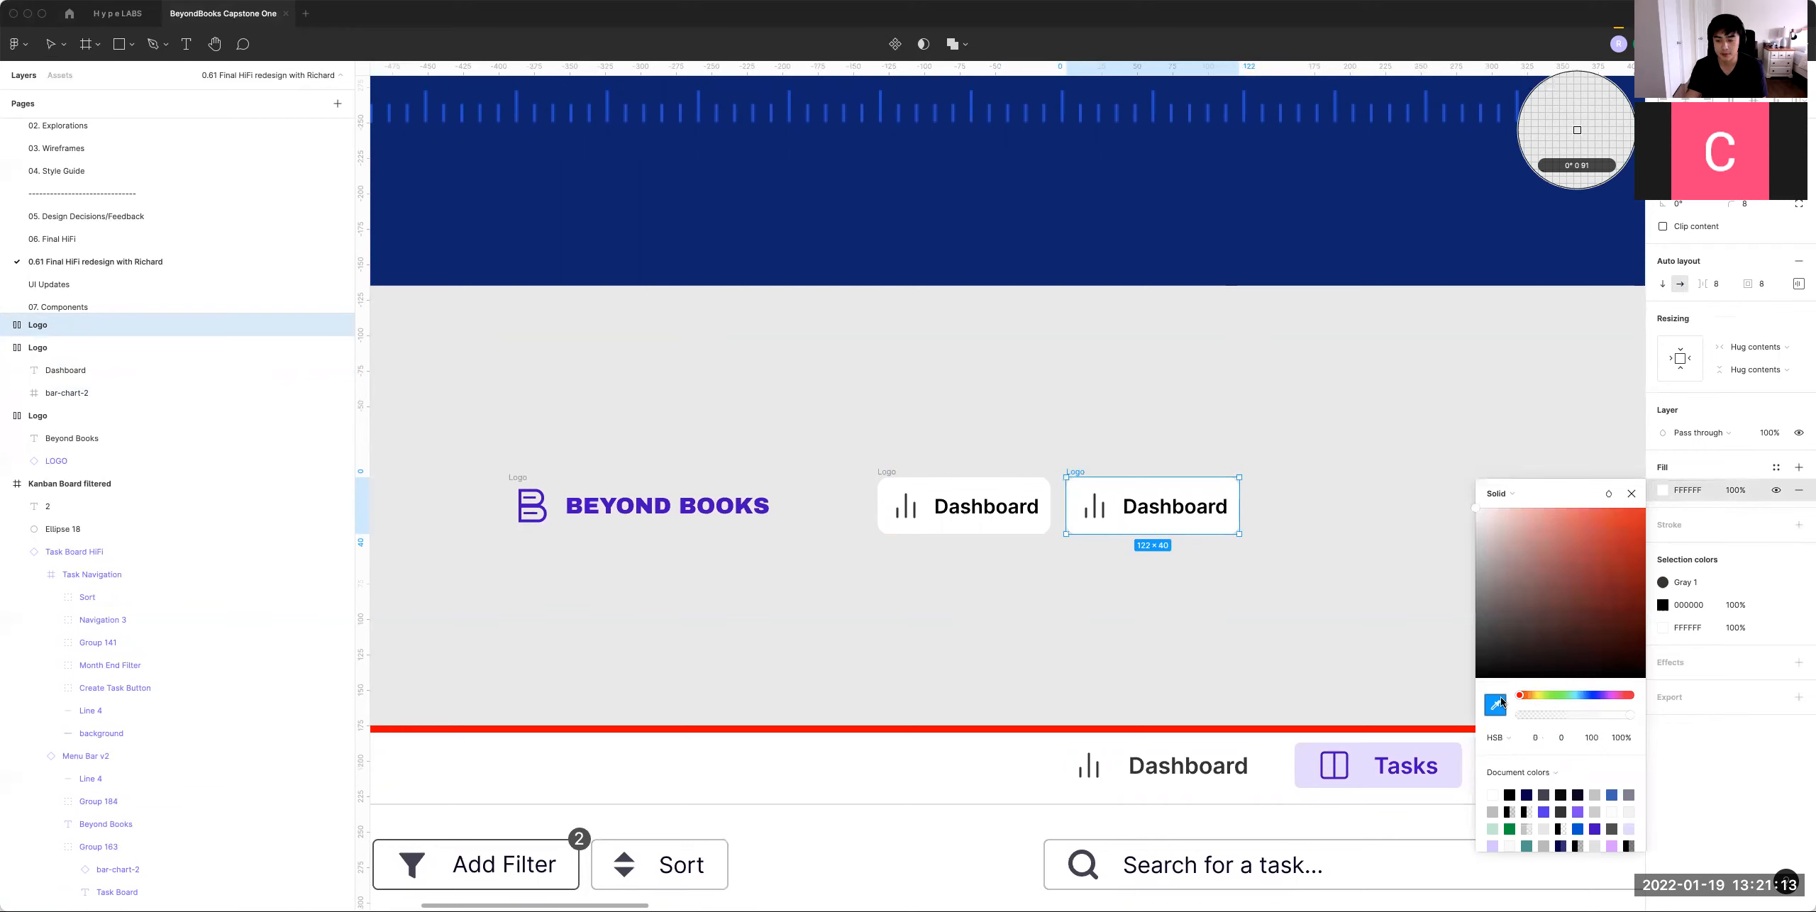
click(1422, 742)
Step: Detach the Gray 1 color style in the copied item and recolor its label with the purple sampled from the logo's name
key(Return)
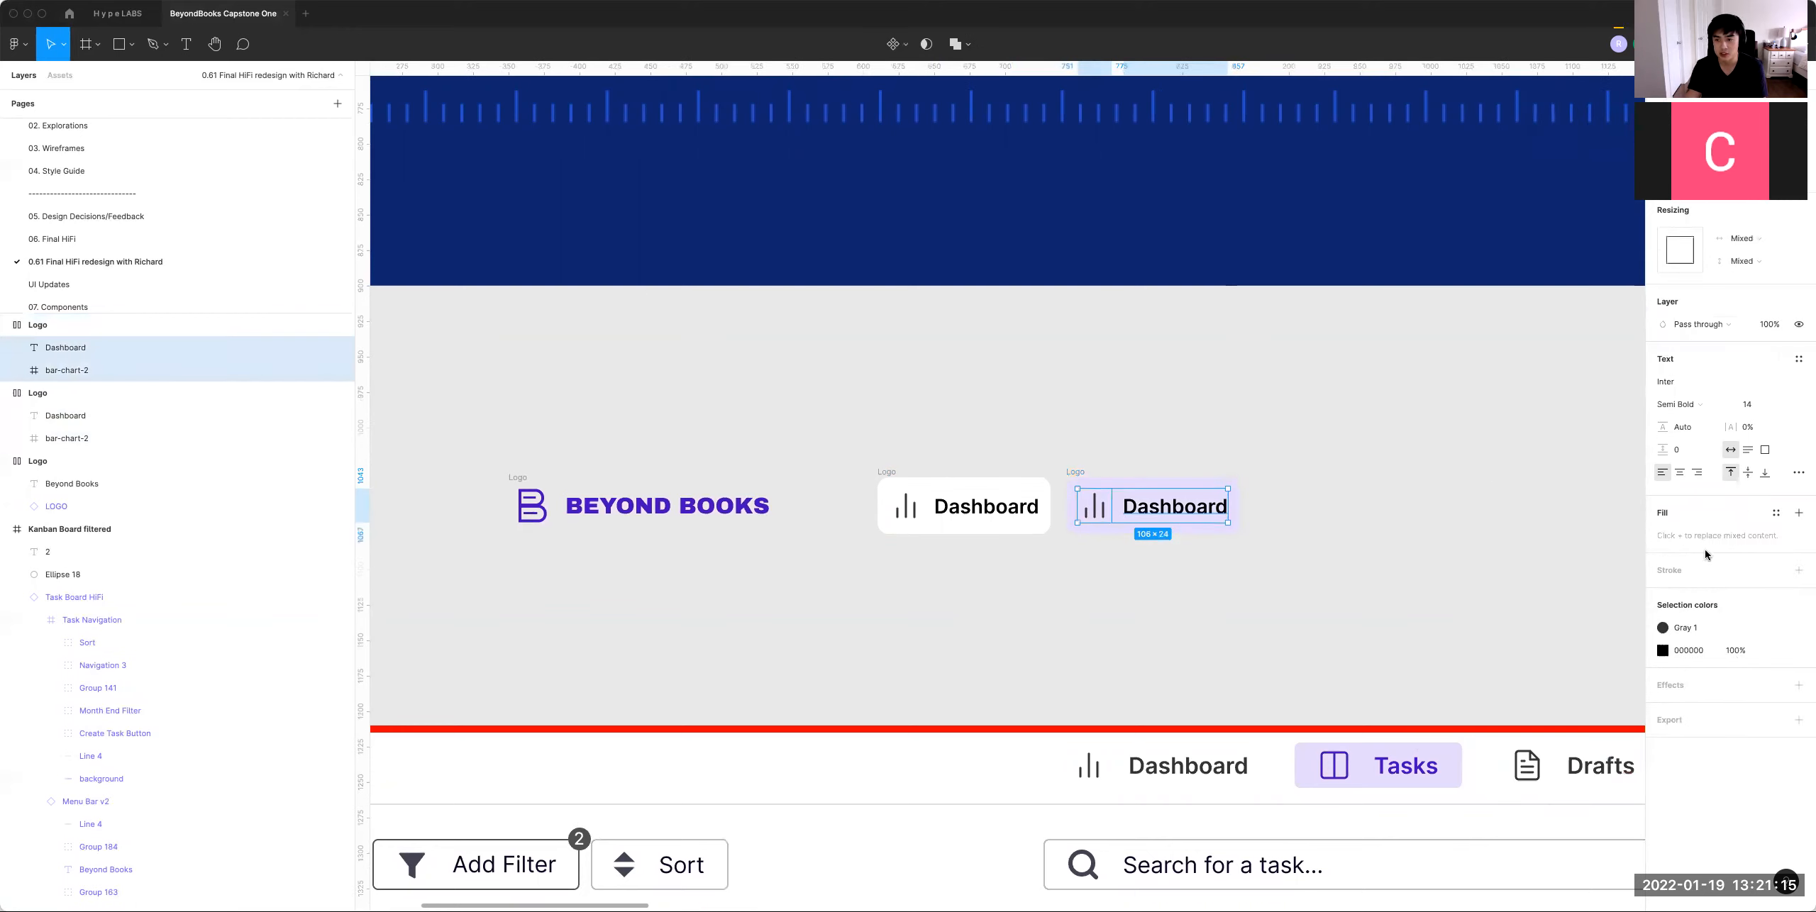
click(1776, 628)
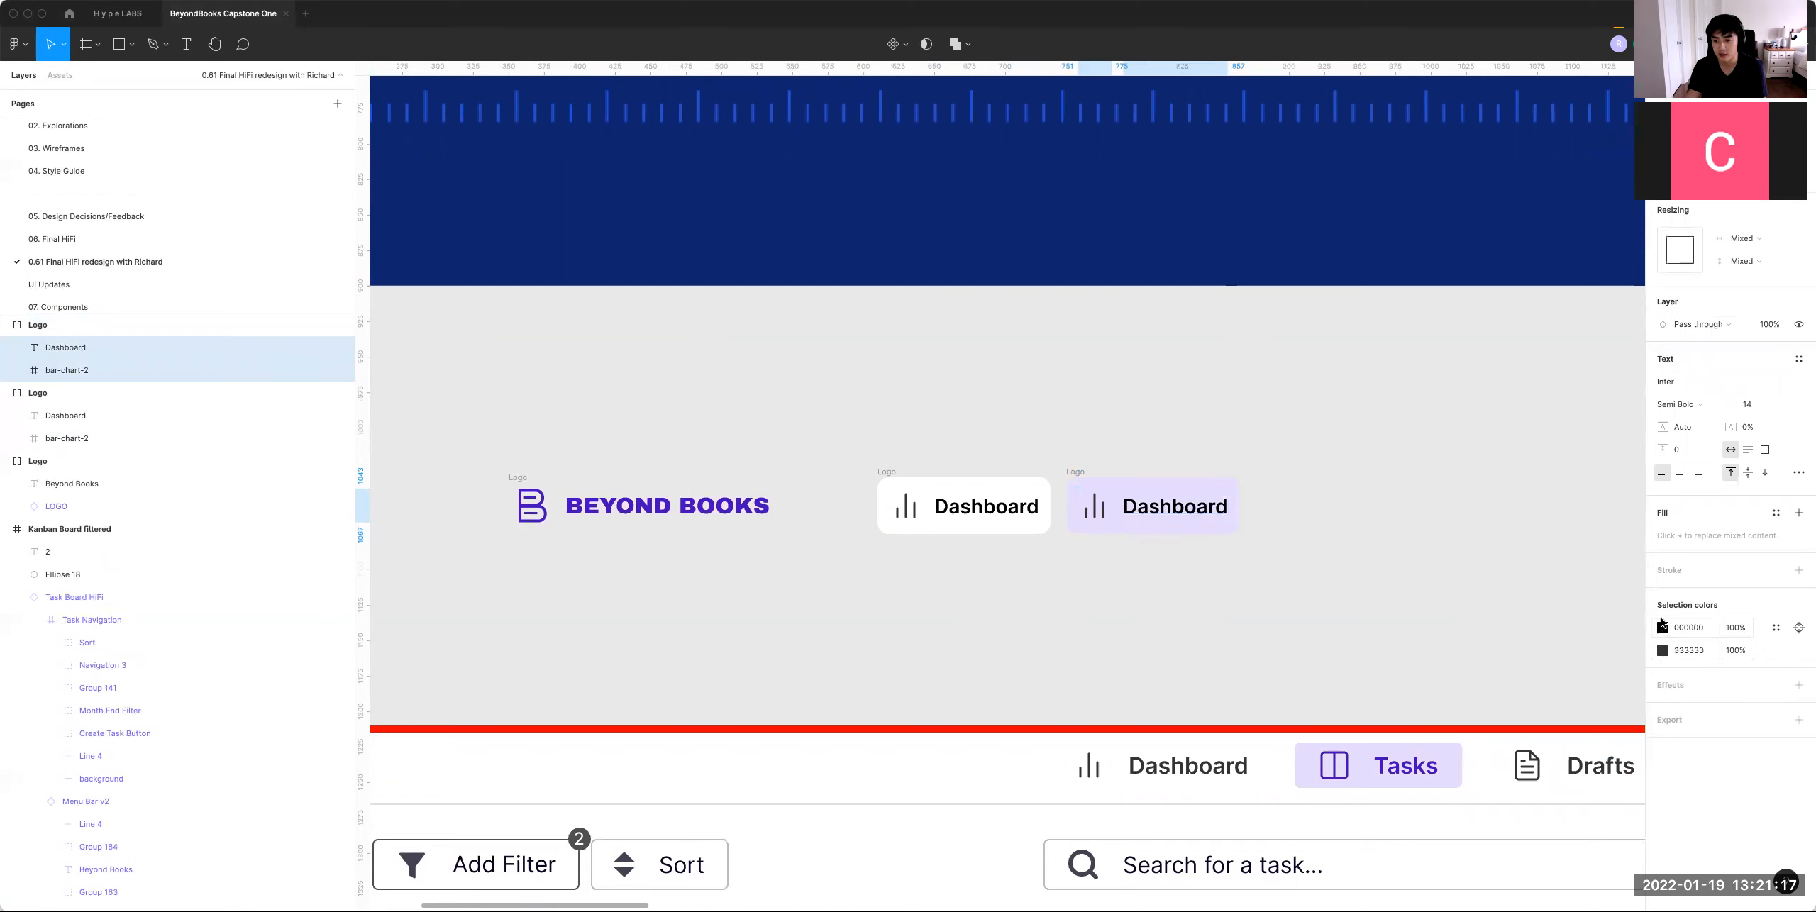
click(1663, 628)
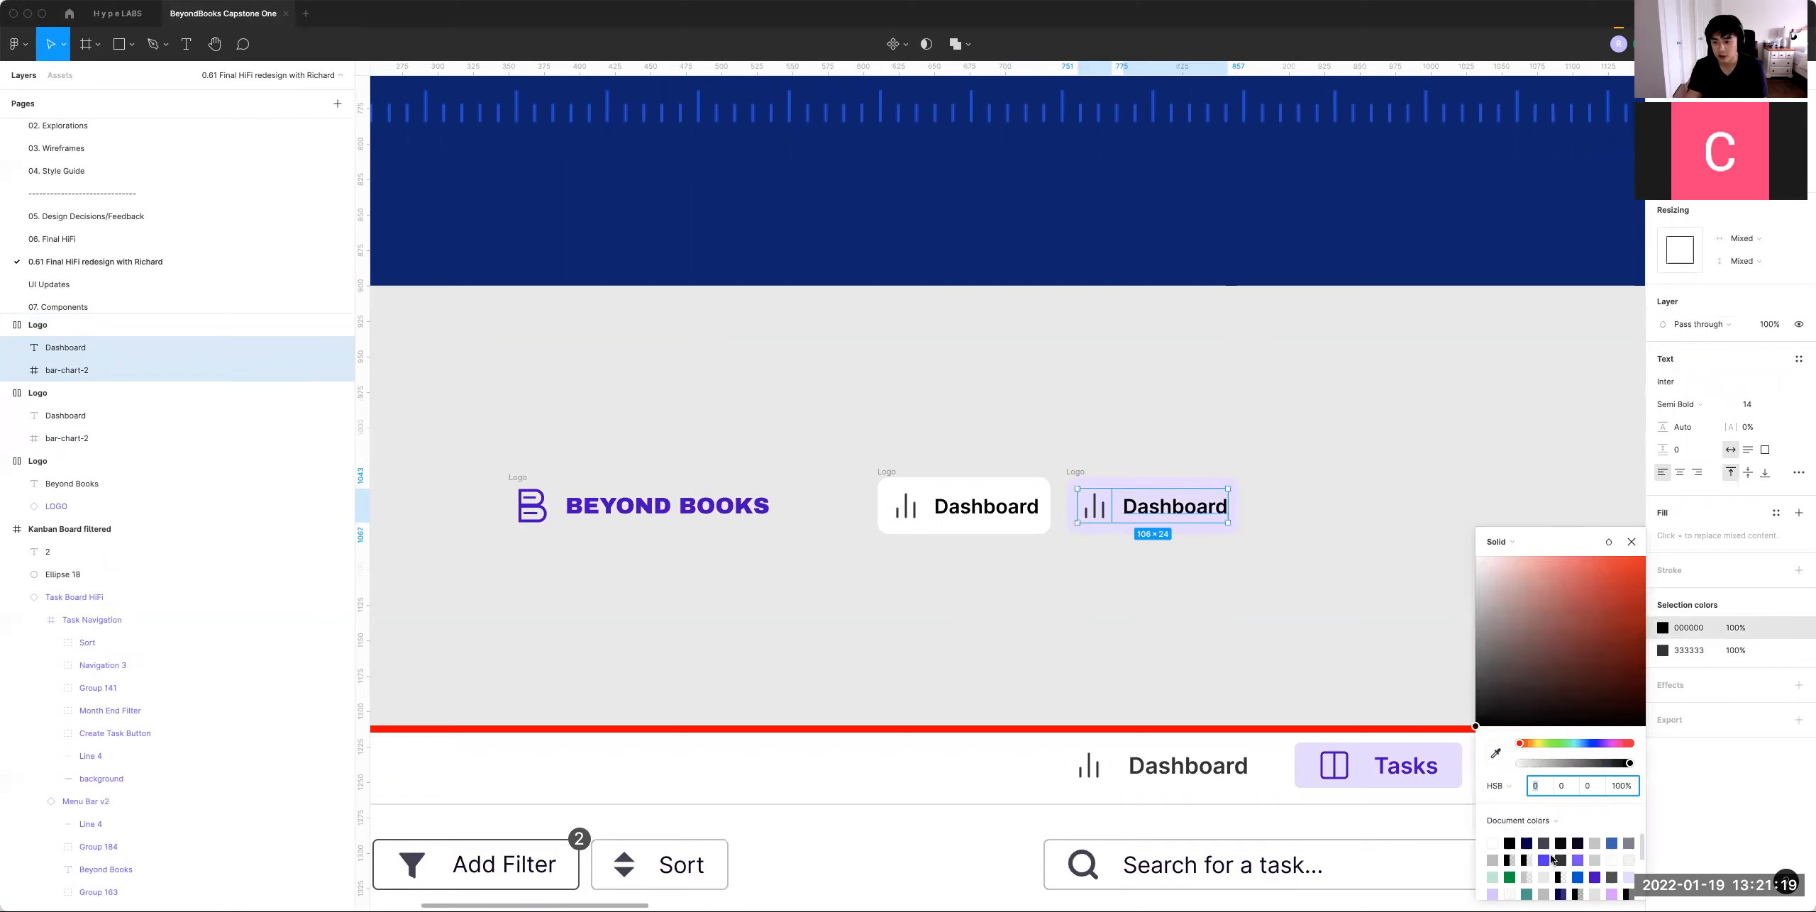
click(1496, 754)
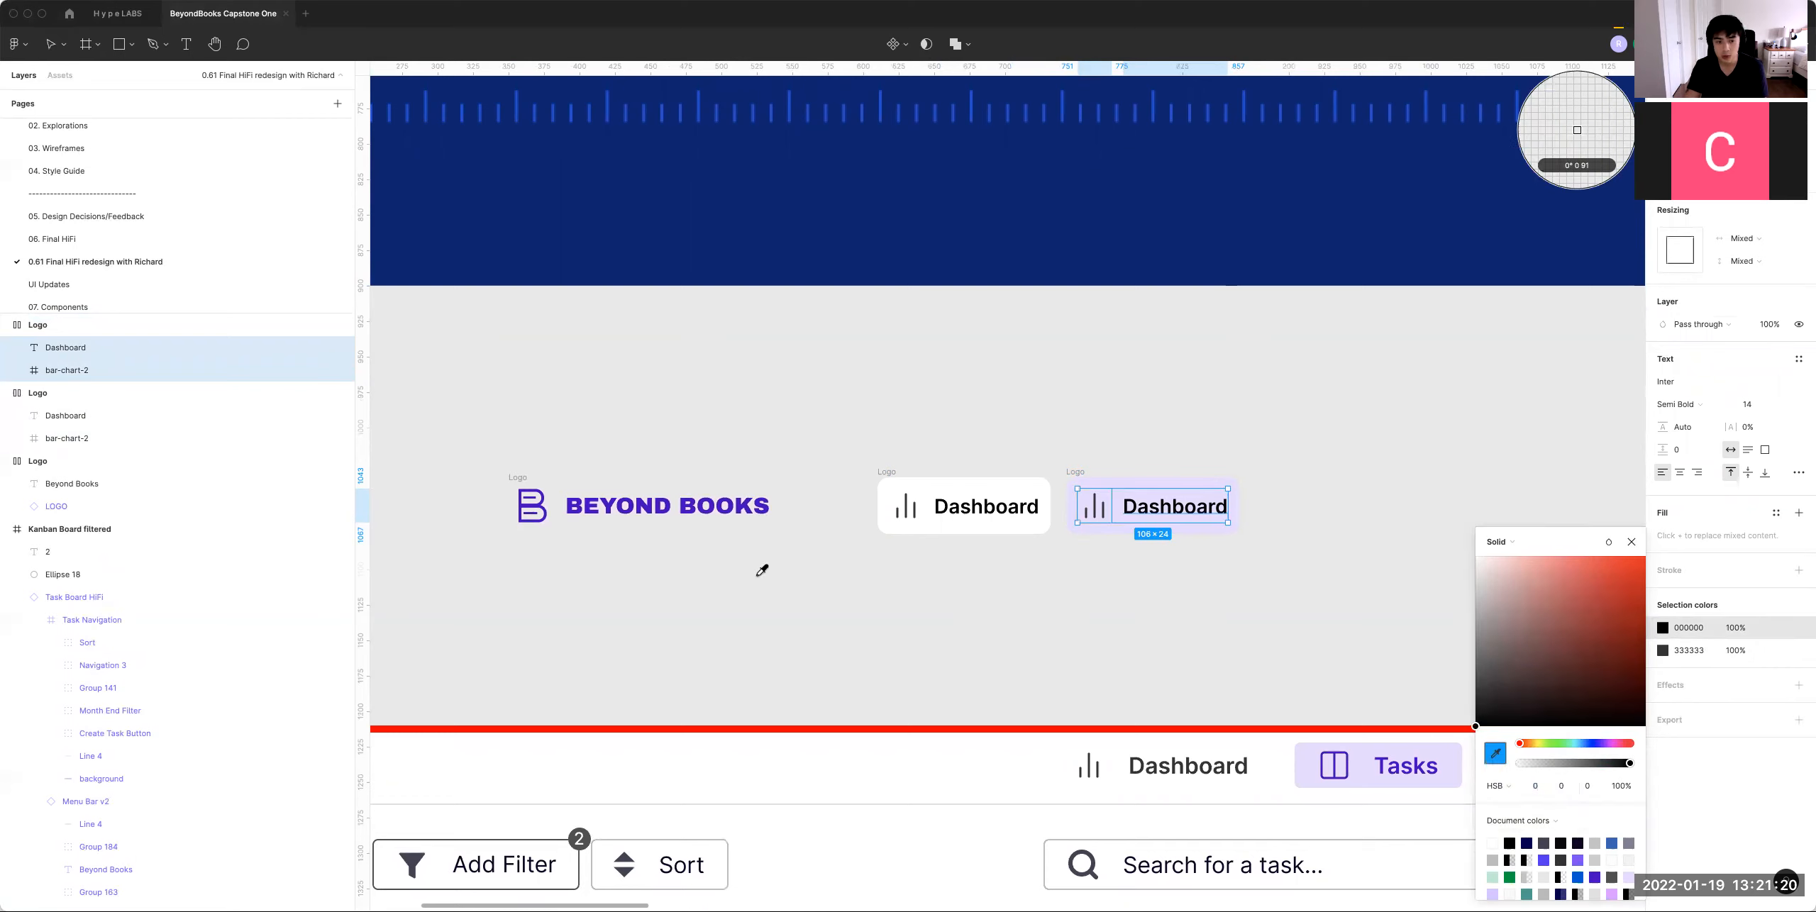
click(614, 505)
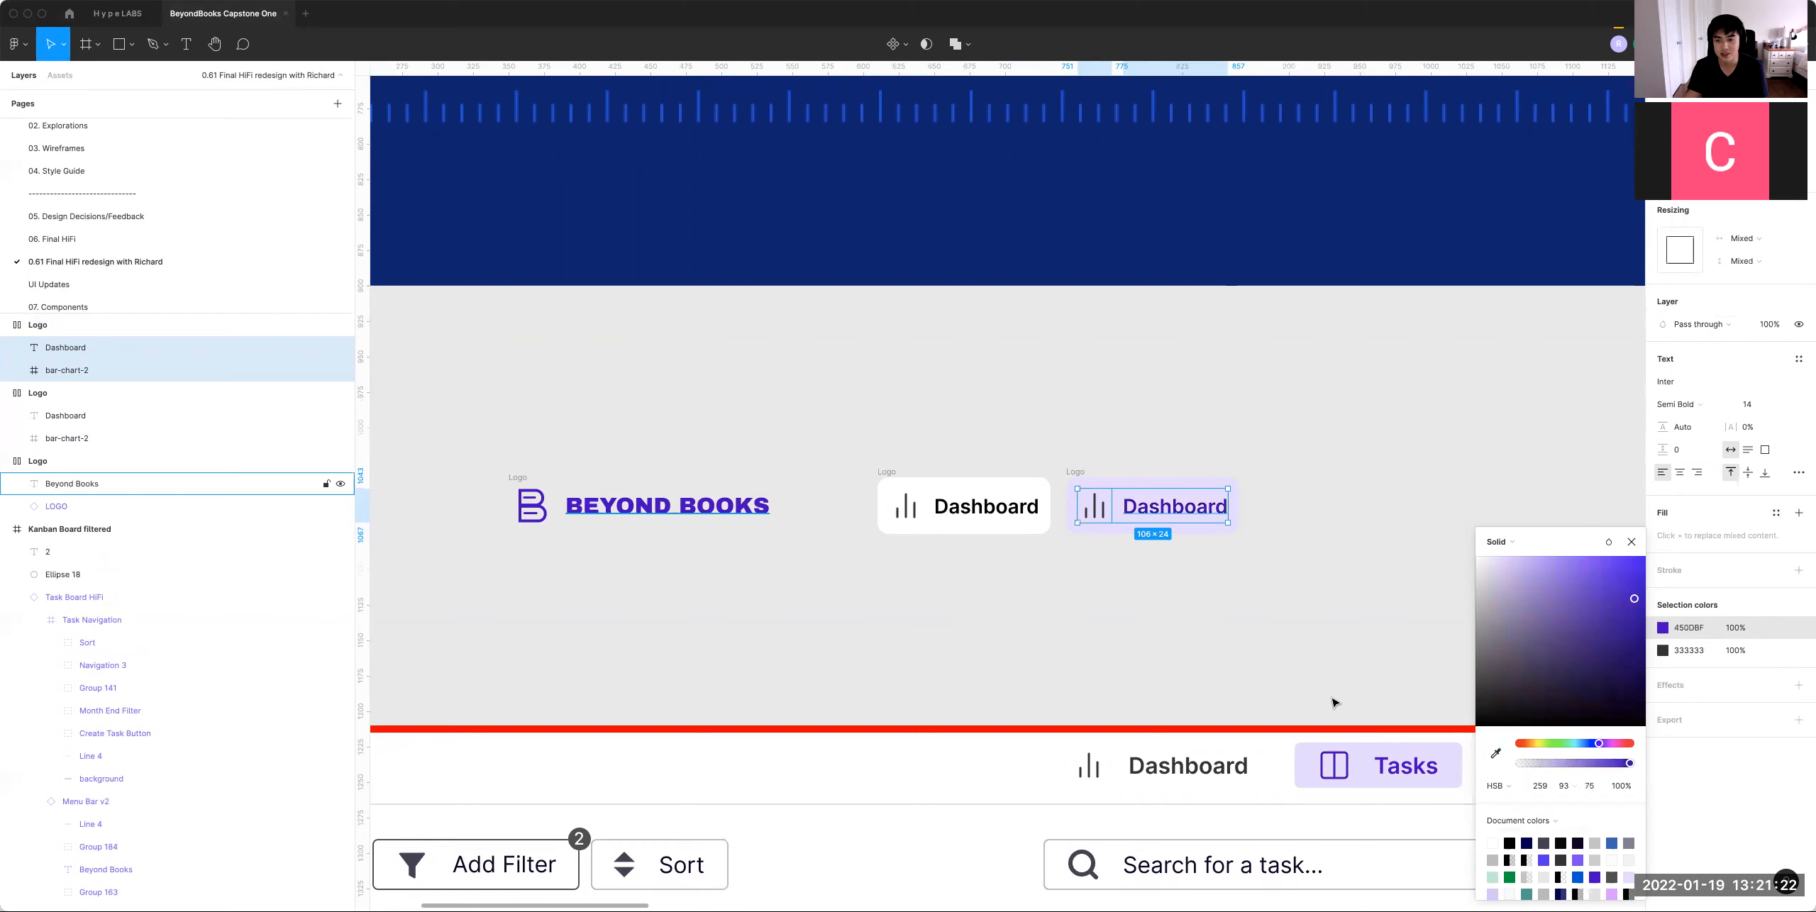
Step: Recolor the copied item's bar chart icon with the purple sampled from the logo's name
click(1096, 512)
click(1687, 567)
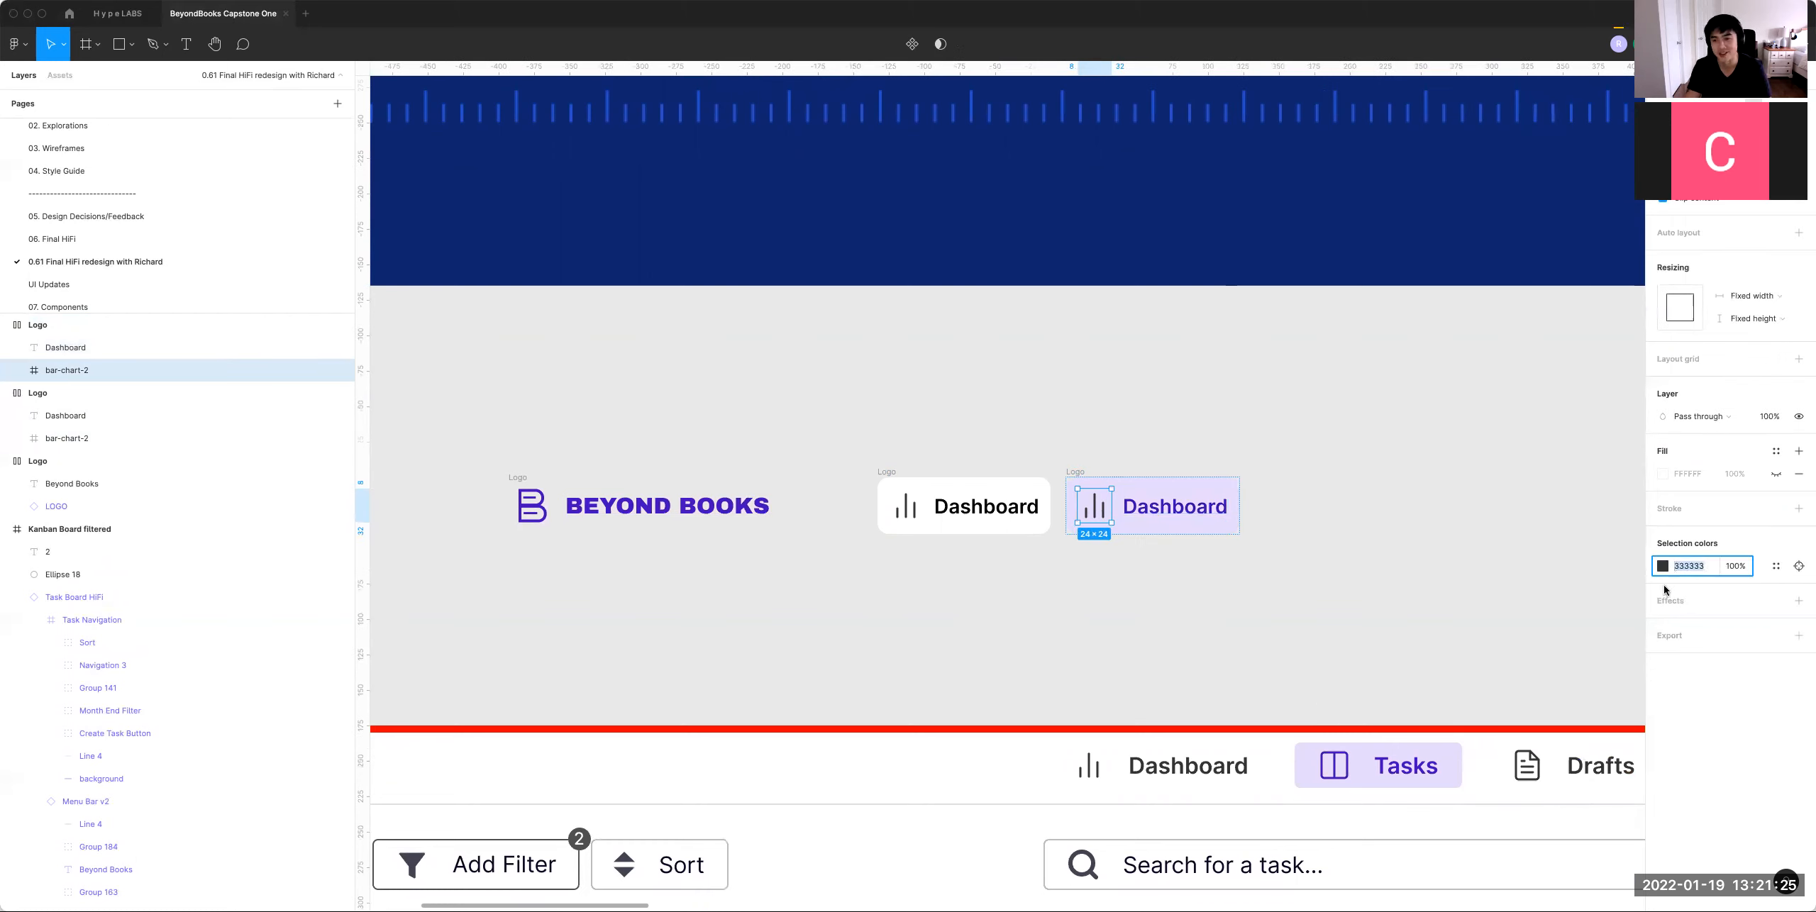
click(1663, 566)
click(1495, 753)
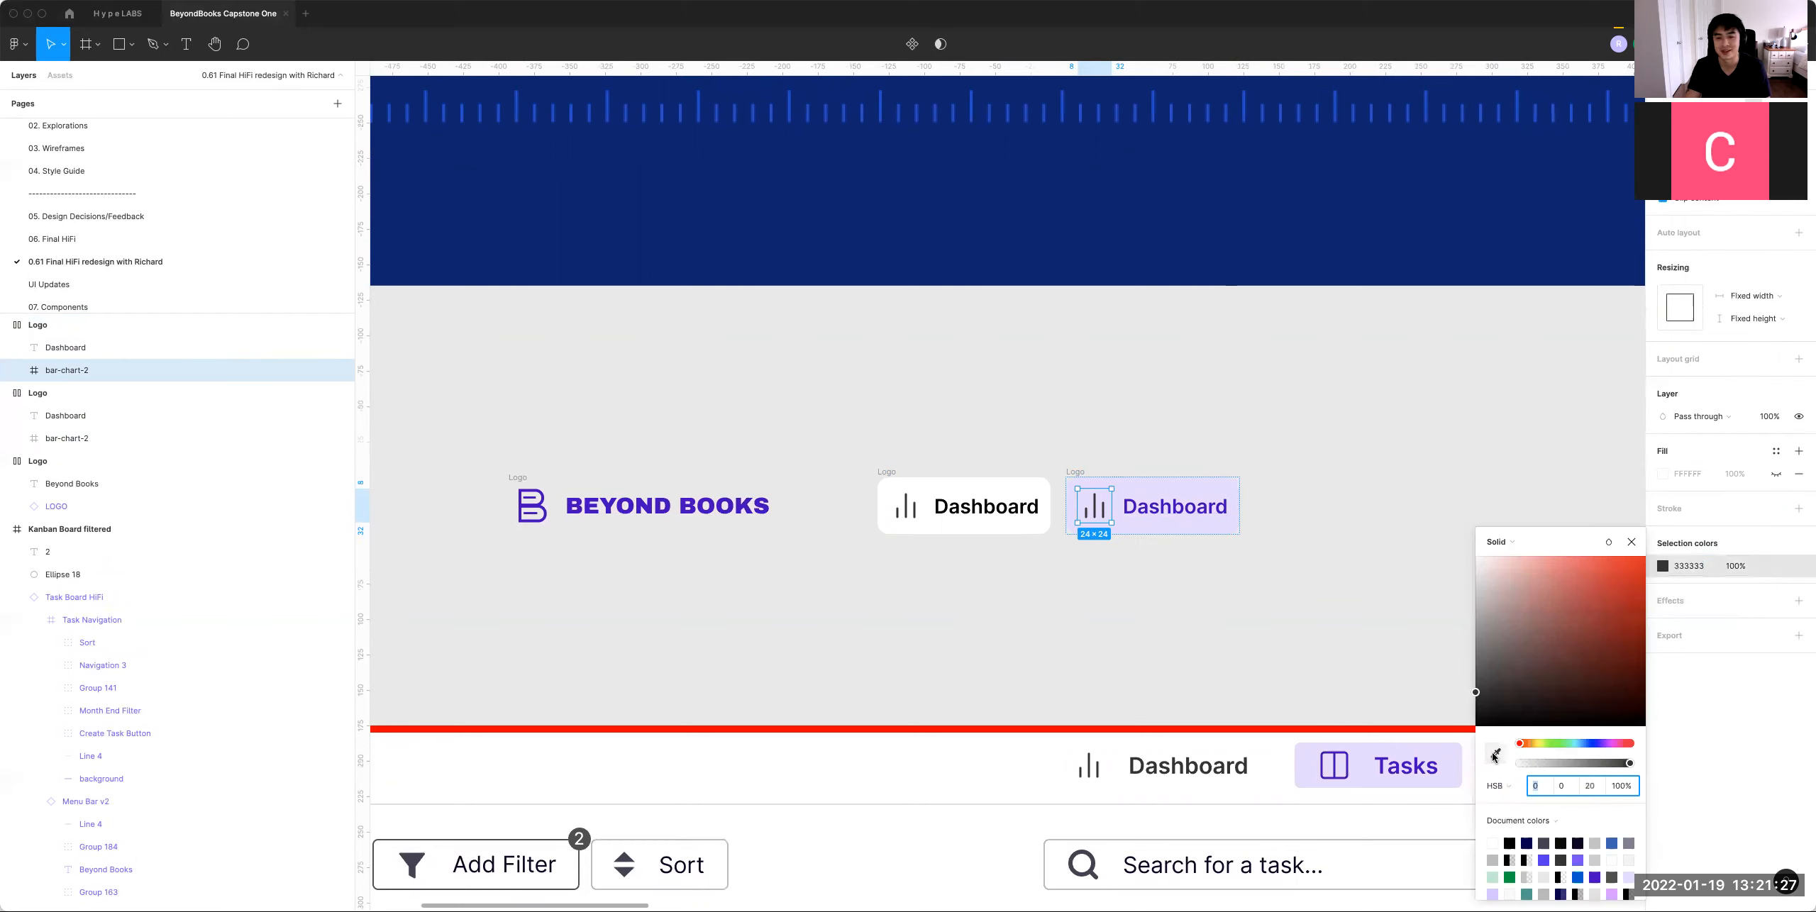
click(737, 508)
click(1155, 389)
scroll(1083, 433, right, 5)
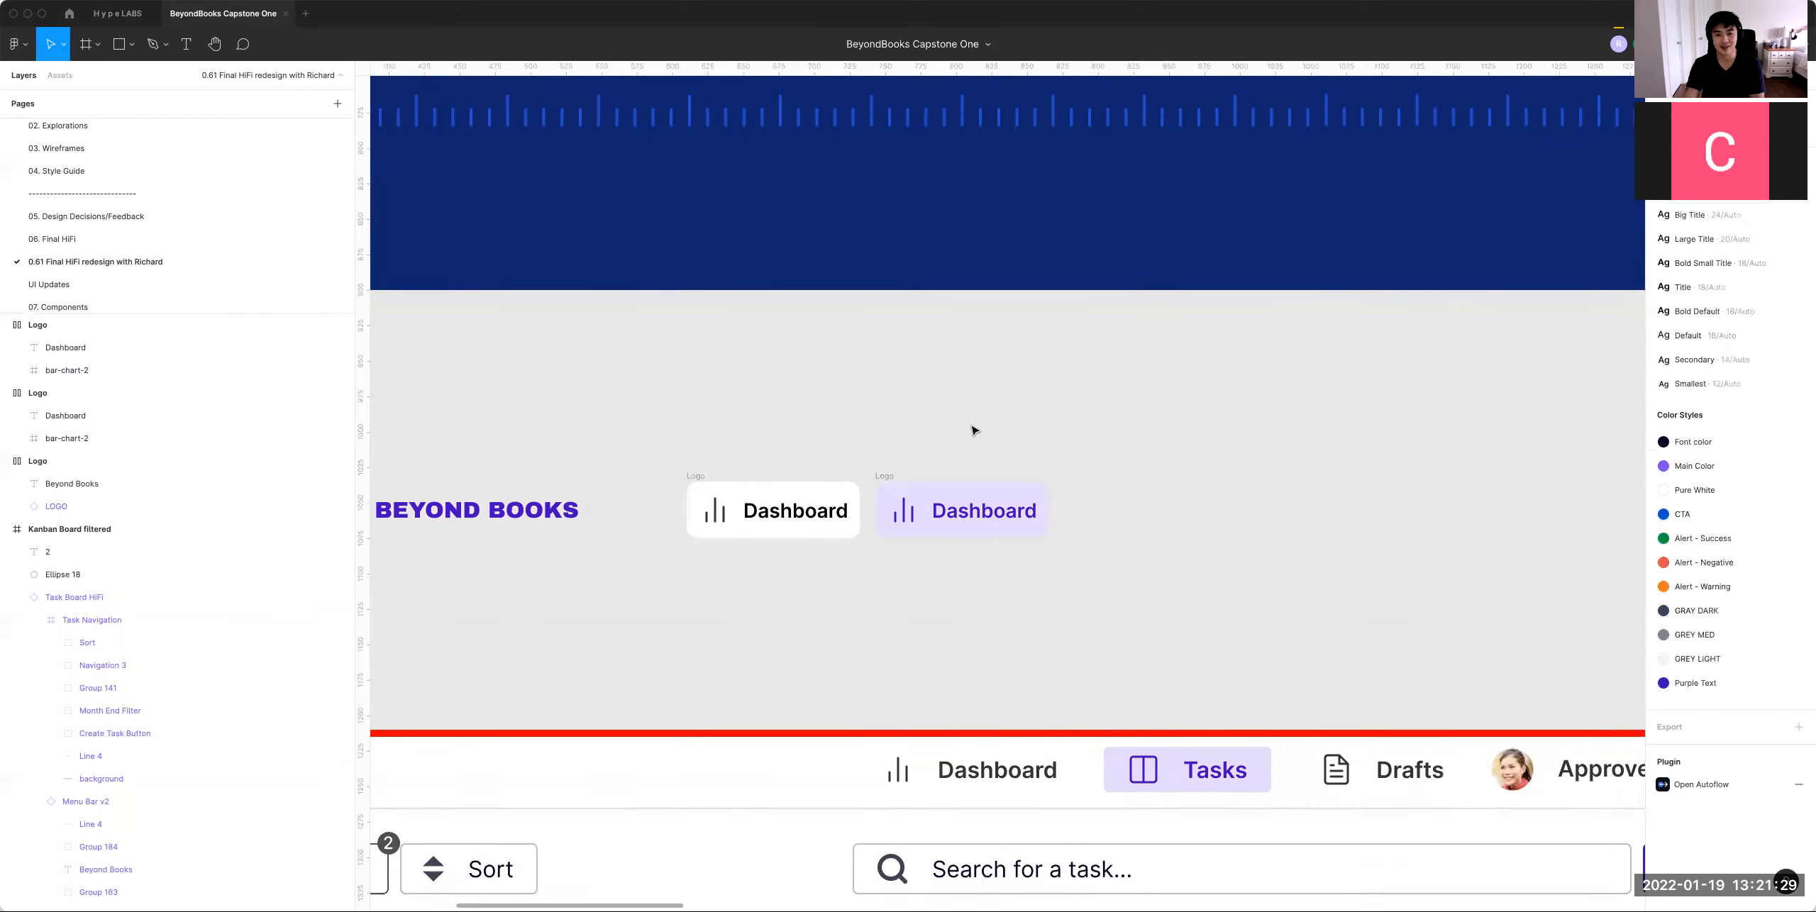
Step: Remove the white fill from the first Dashboard item
scroll(974, 430, right, 1)
click(689, 505)
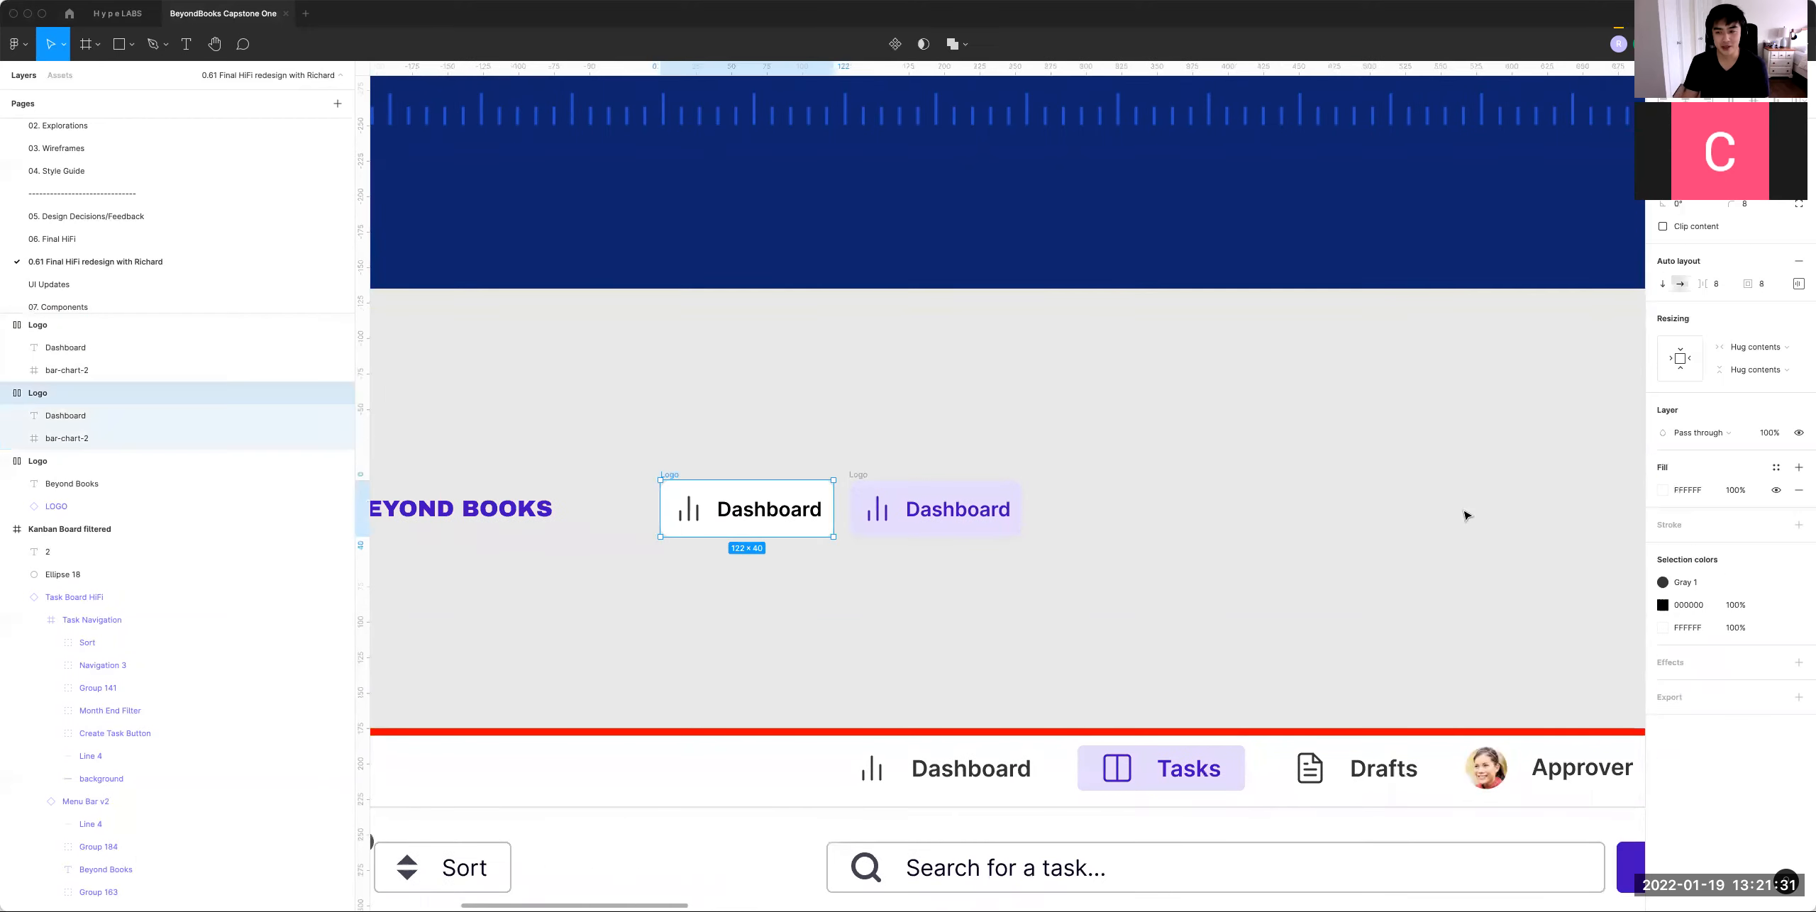
click(1799, 491)
click(1231, 429)
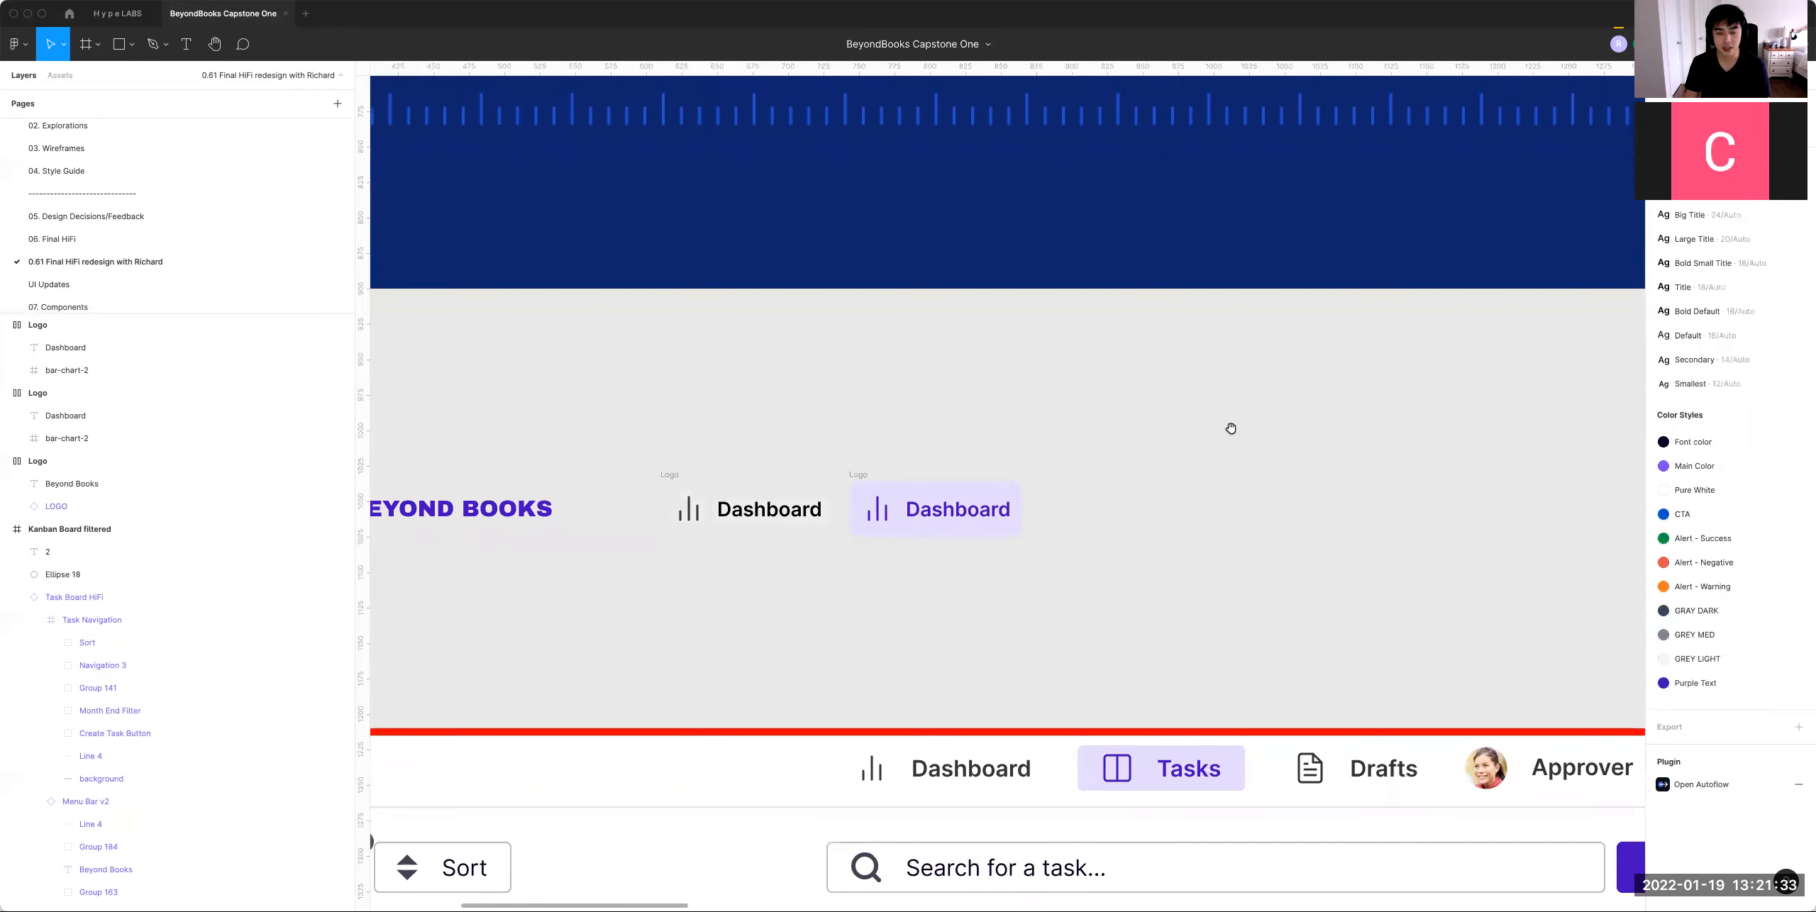
Step: Duplicate the unfilled Dashboard item to the right of the purple one and repeat the duplication twice
key(minus)
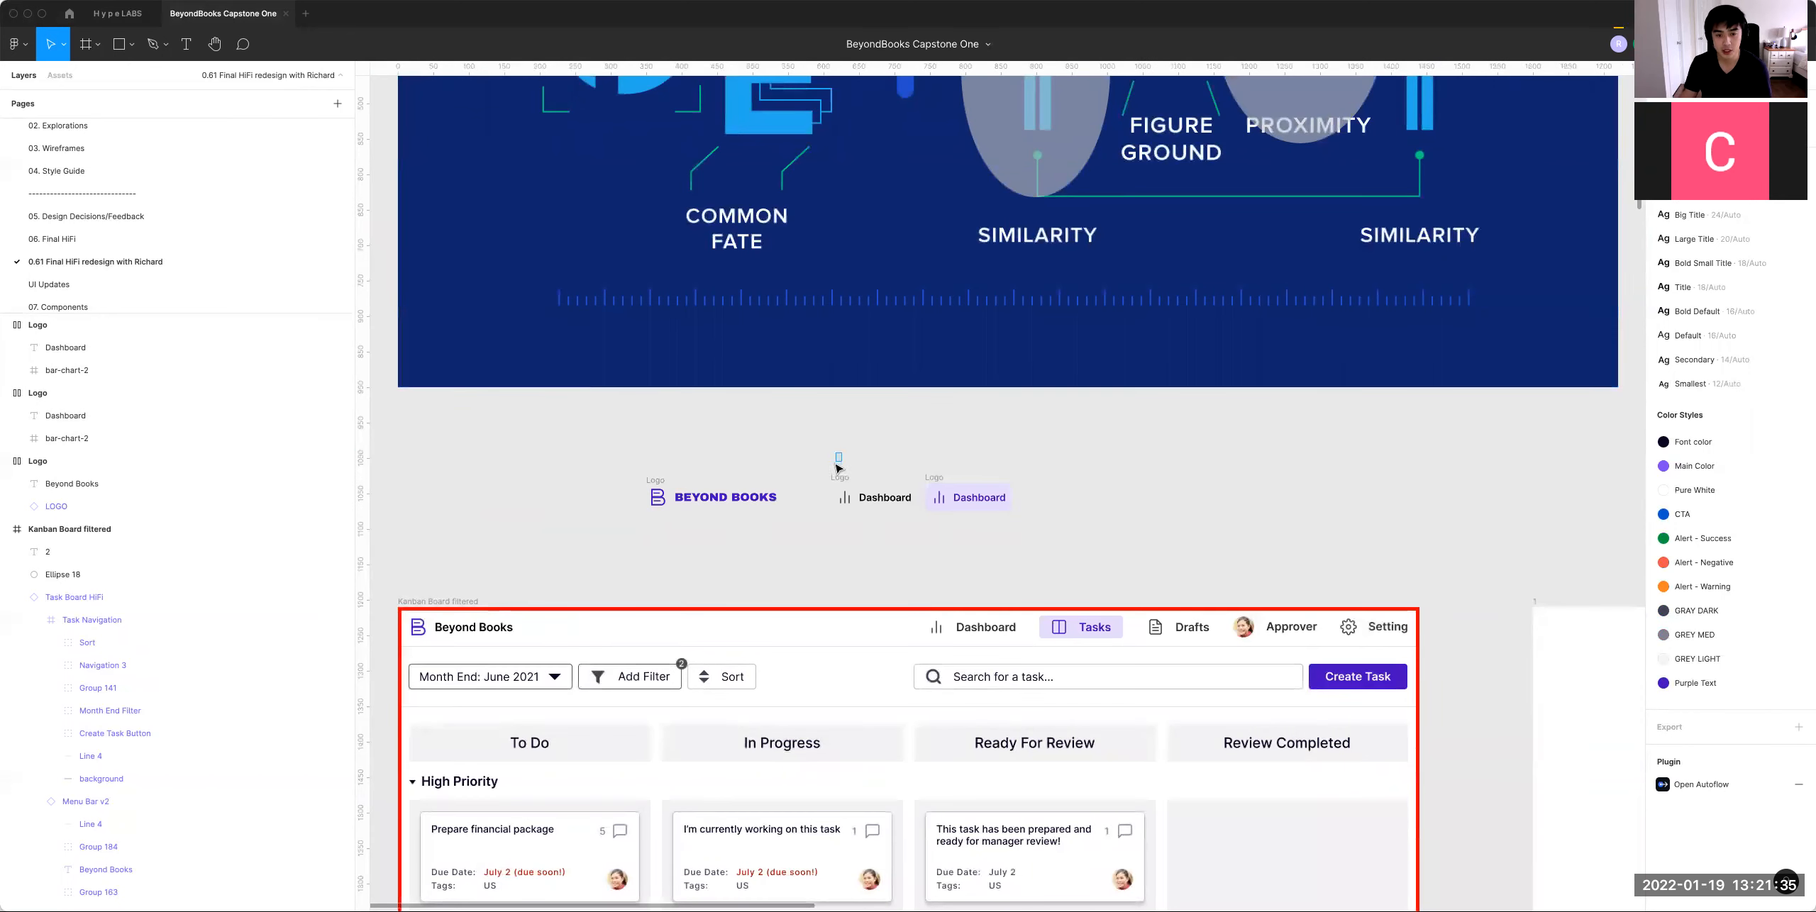
drag(838, 479, 1039, 479)
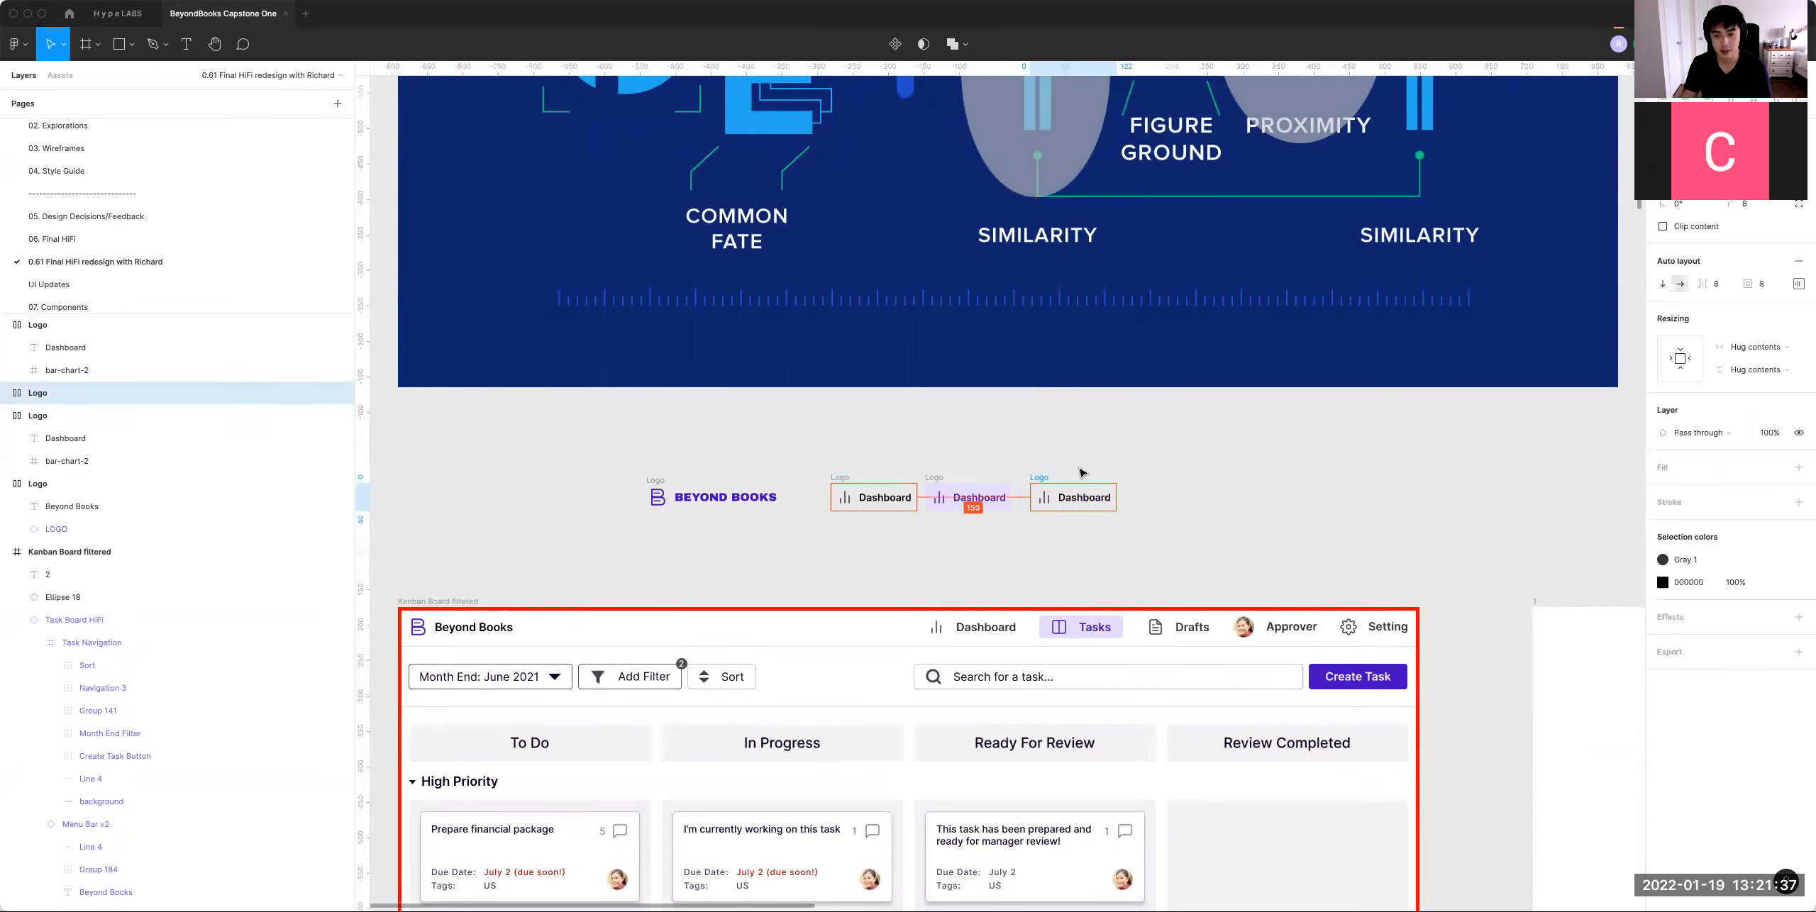
key(super+d)
key(super+d)
Step: Combine the five Dashboard items in a horizontal auto layout frame with 16 spacing between them
drag(812, 439, 1567, 556)
key(shift+a)
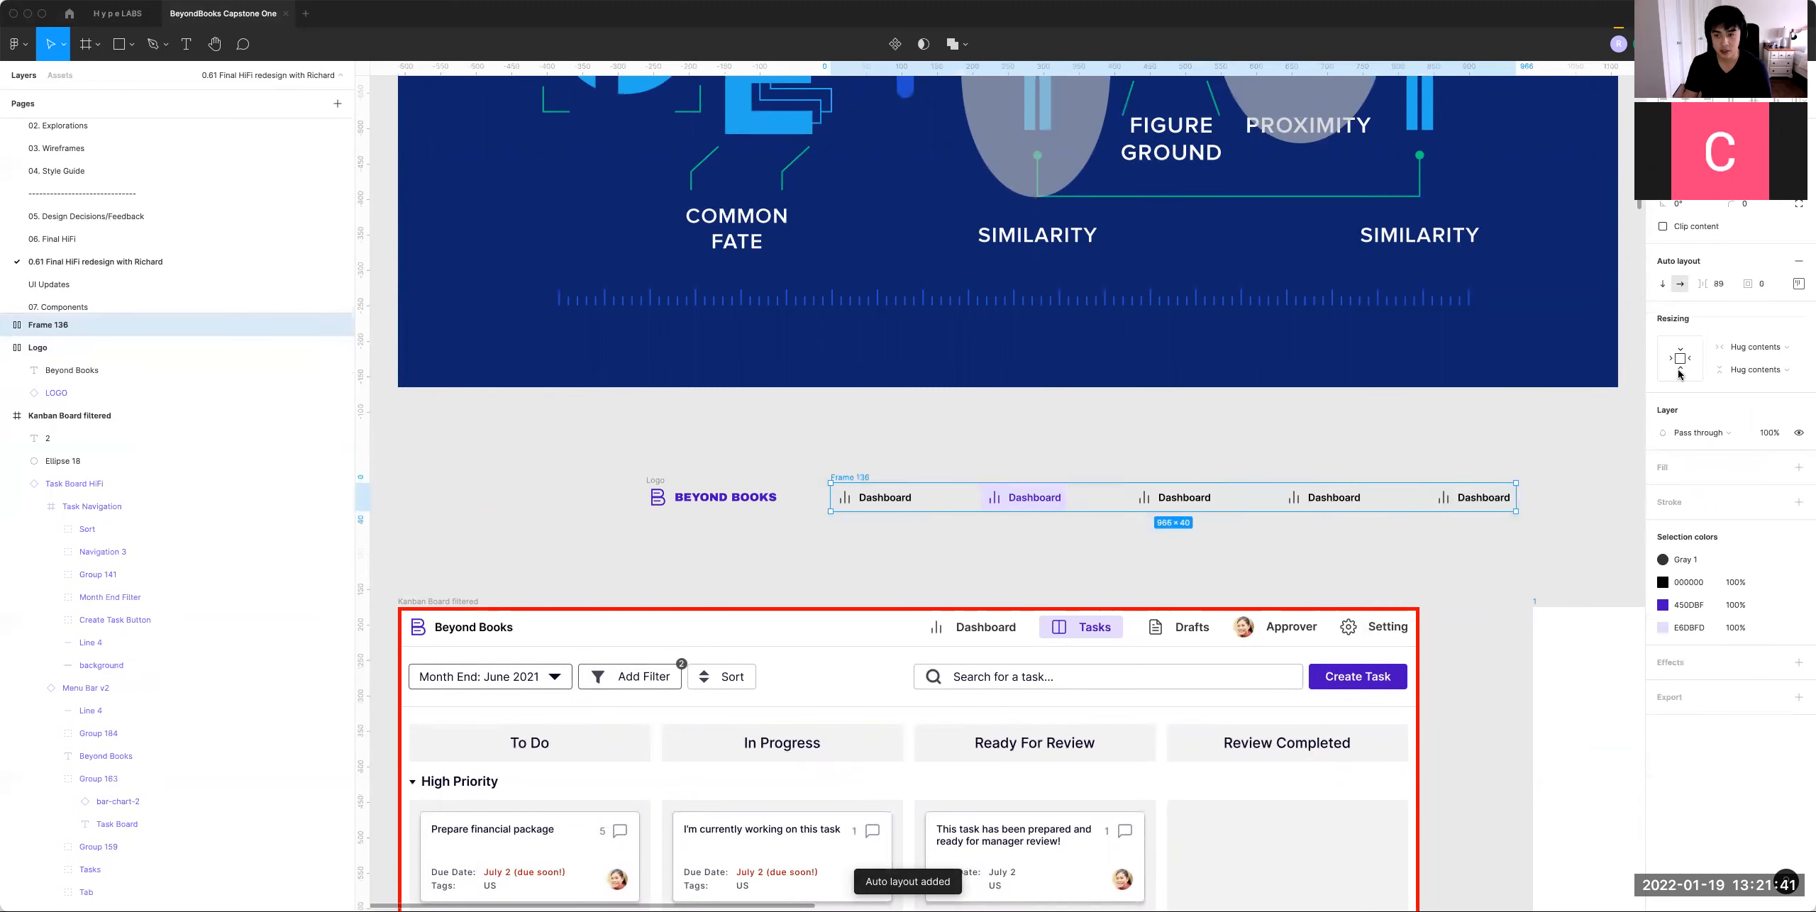
click(1732, 288)
text(156)
key(Return)
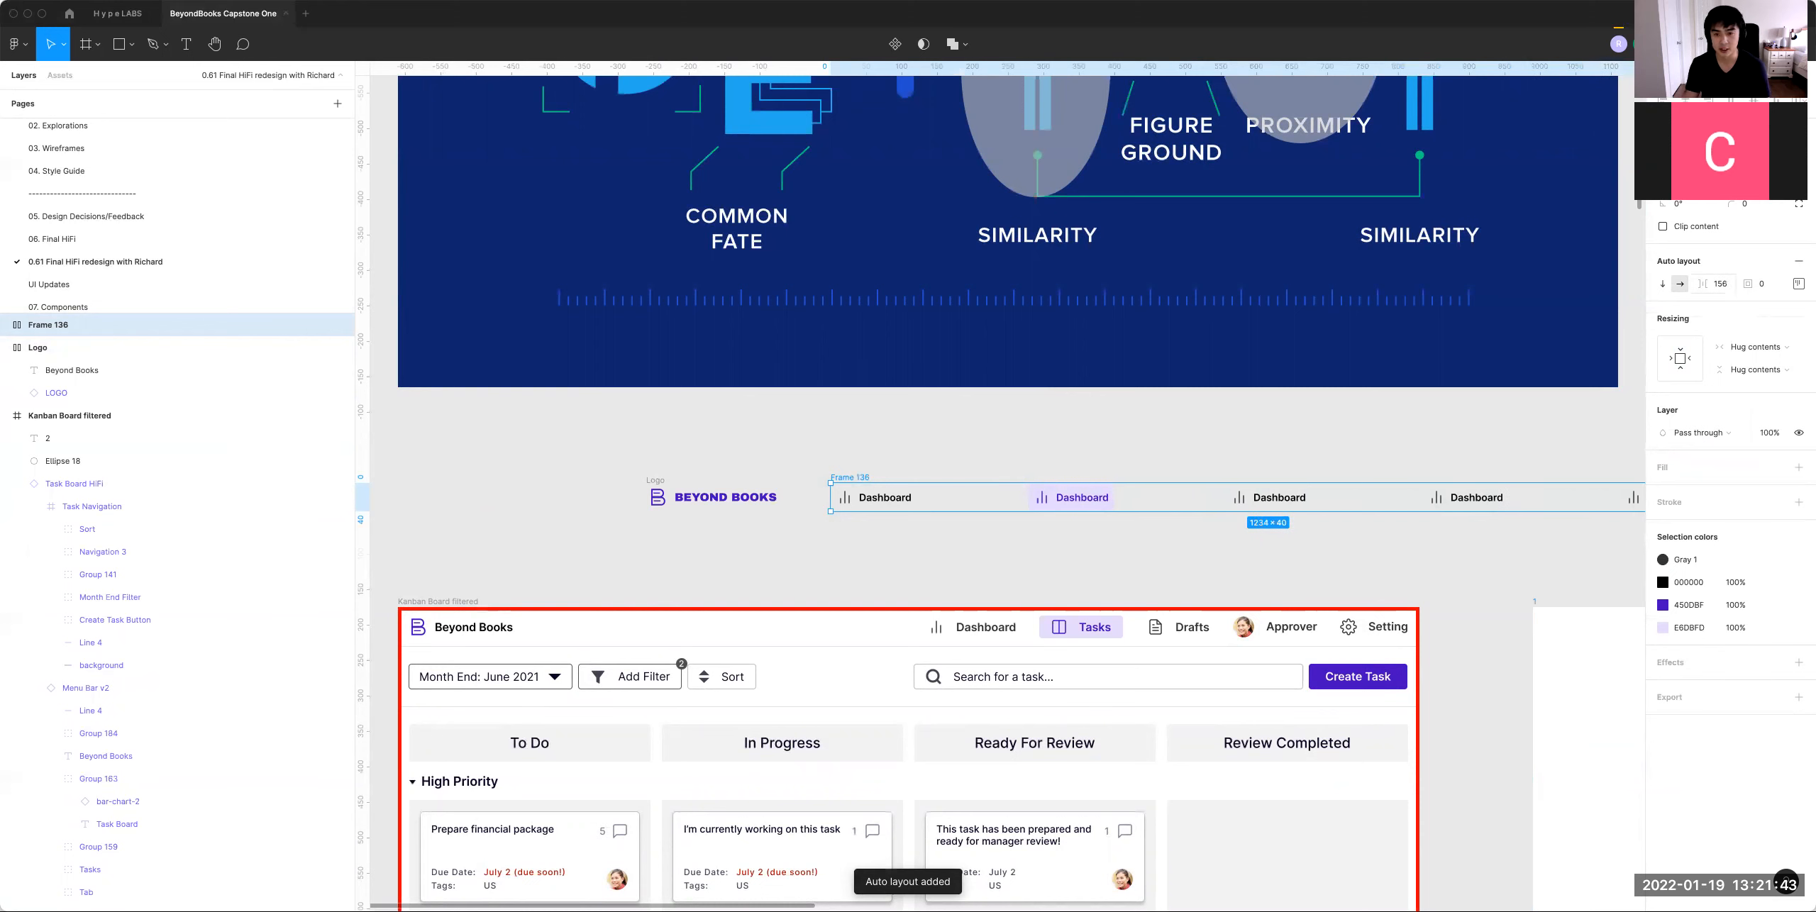
click(1732, 287)
text(16)
key(Return)
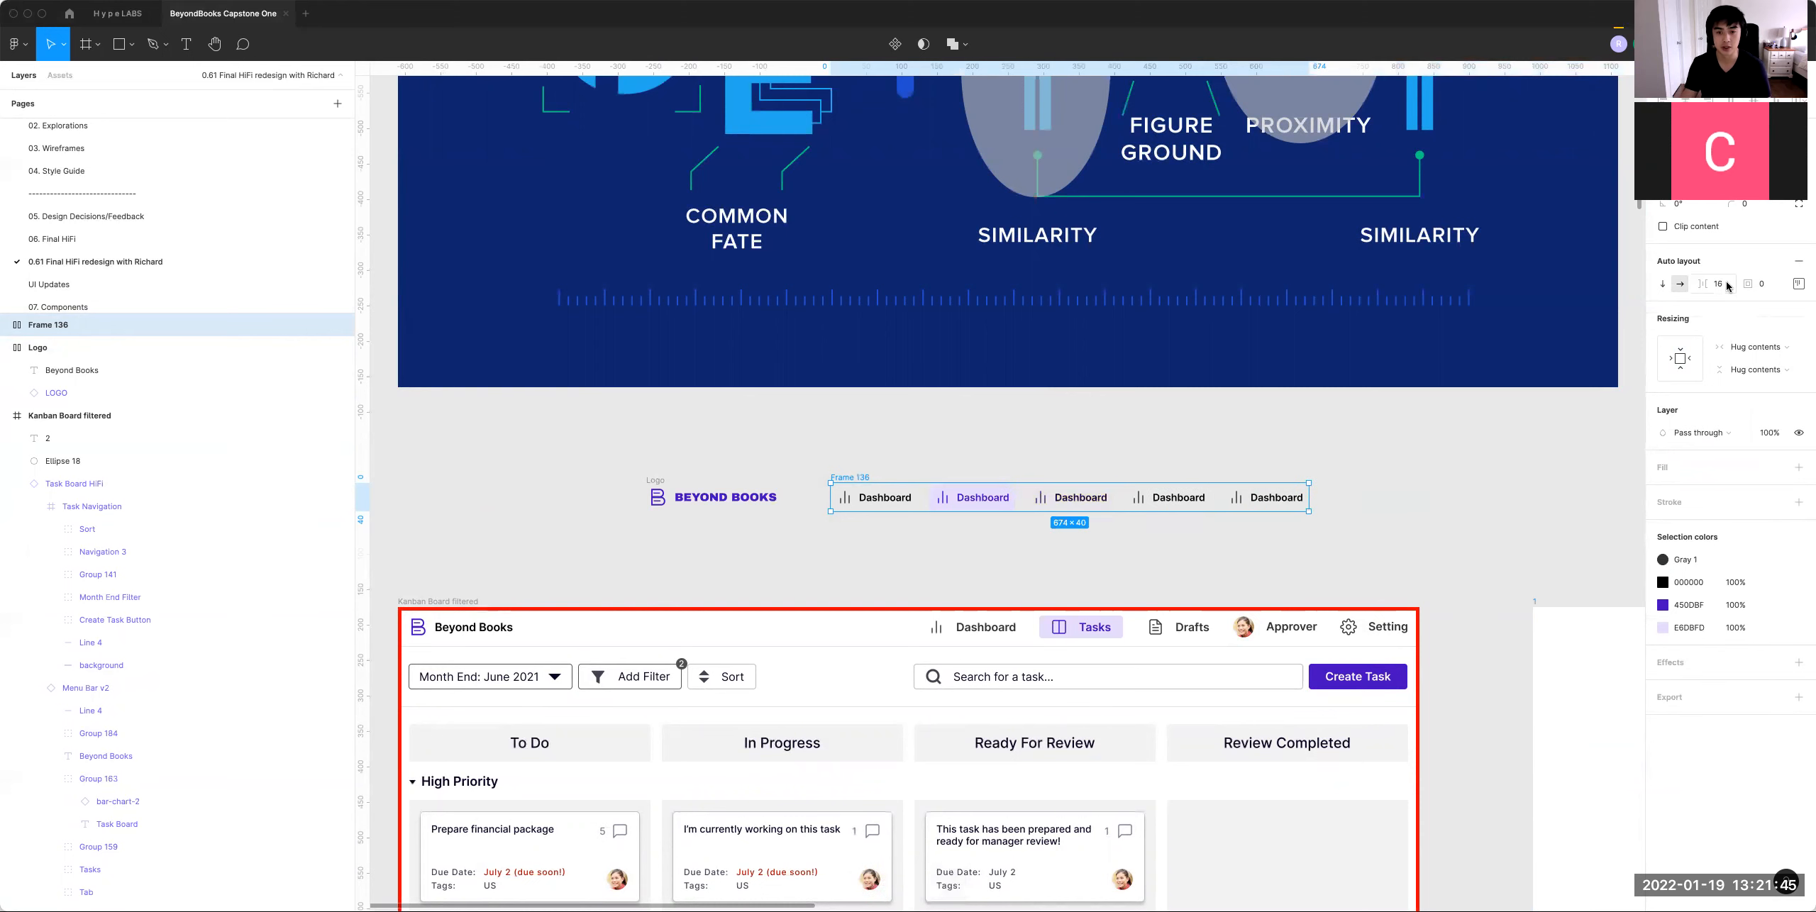
click(1114, 440)
Step: Copy the columns icon out of the board's Tasks tab onto the empty canvas below the new navigation row
scroll(1106, 483, down, 2)
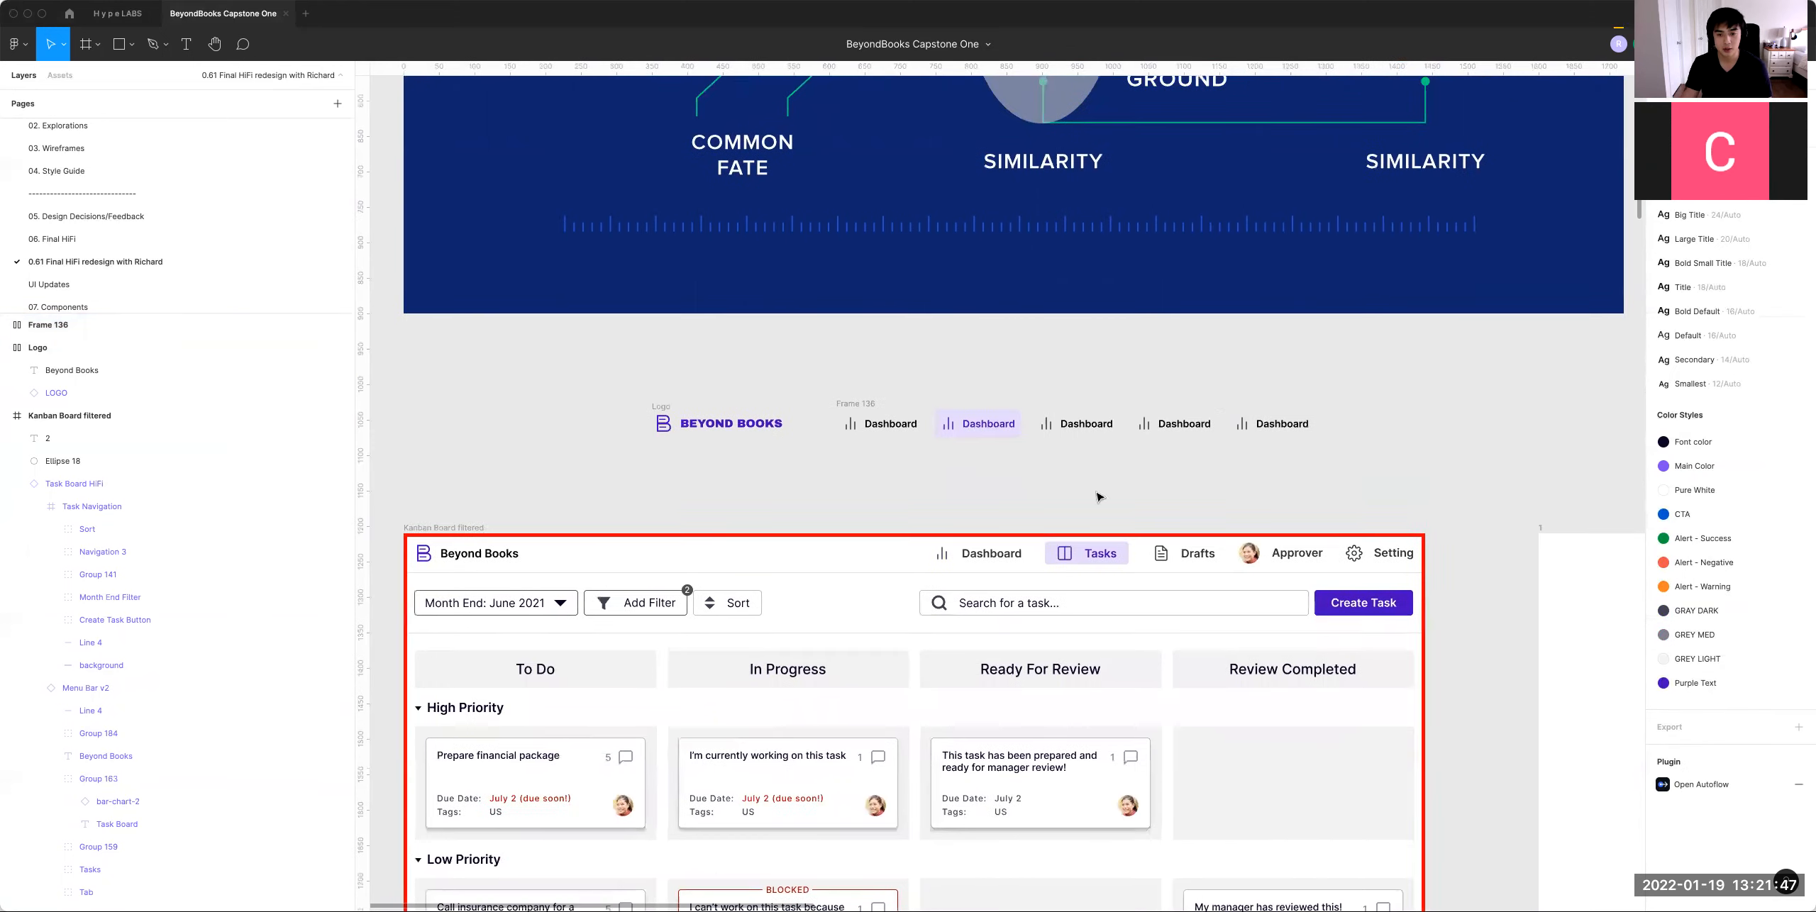
click(1062, 560)
double_click(1062, 561)
drag(1062, 561, 981, 486)
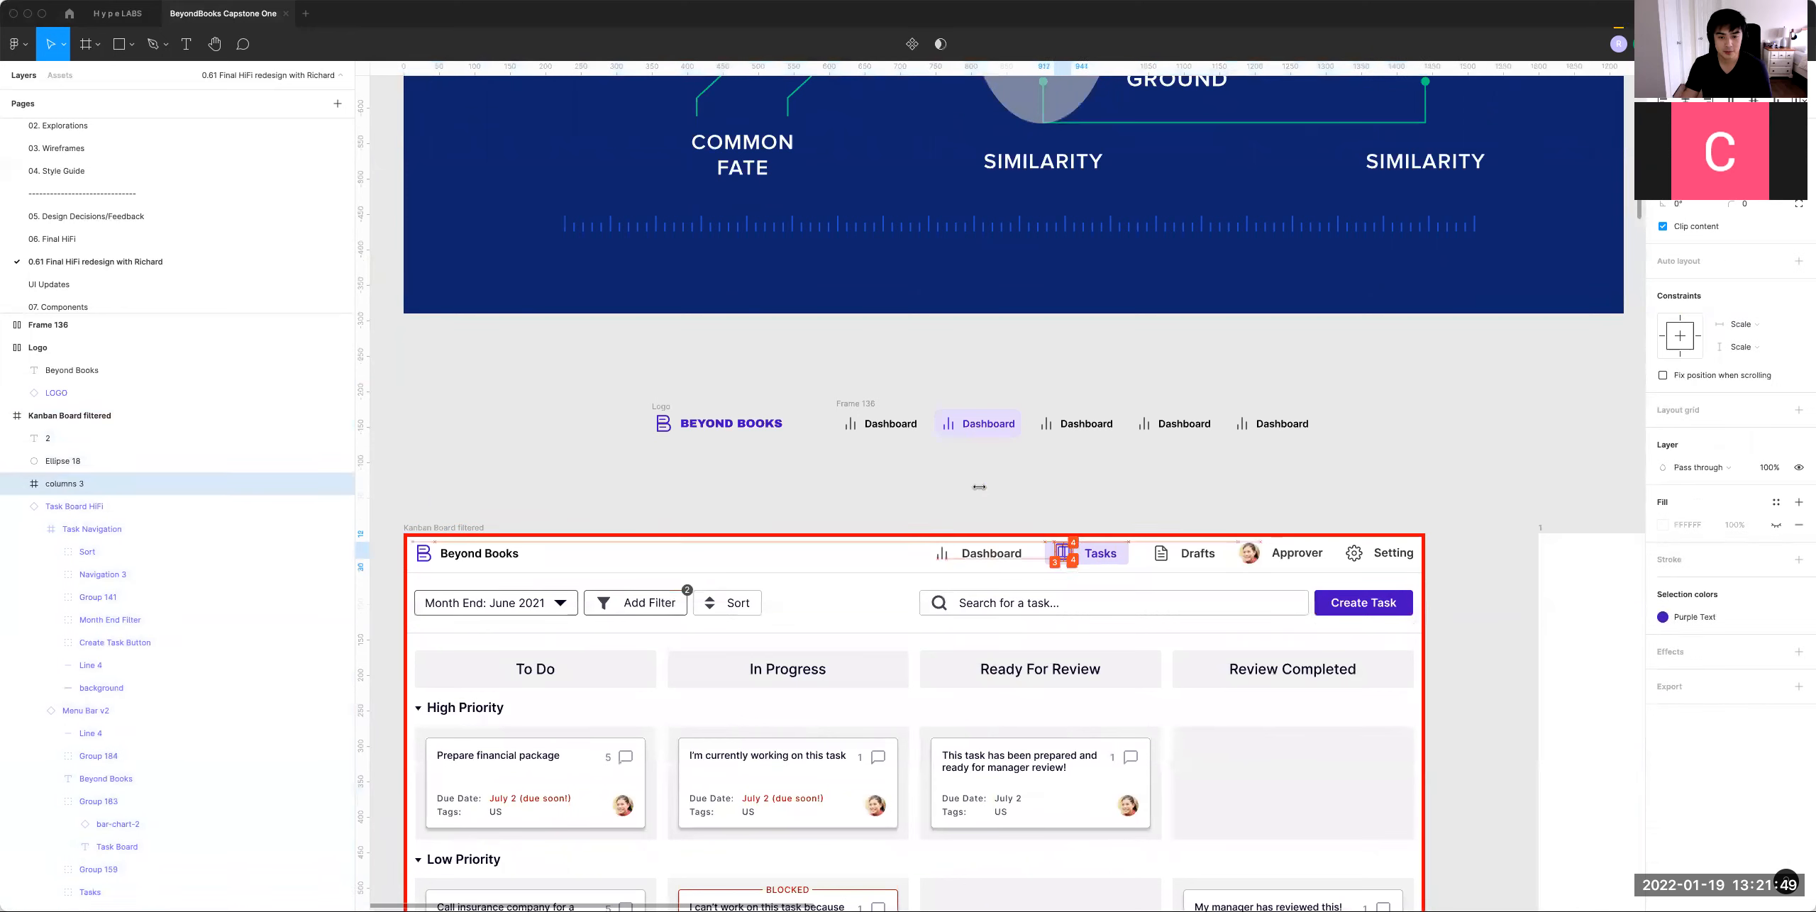
right_click(985, 487)
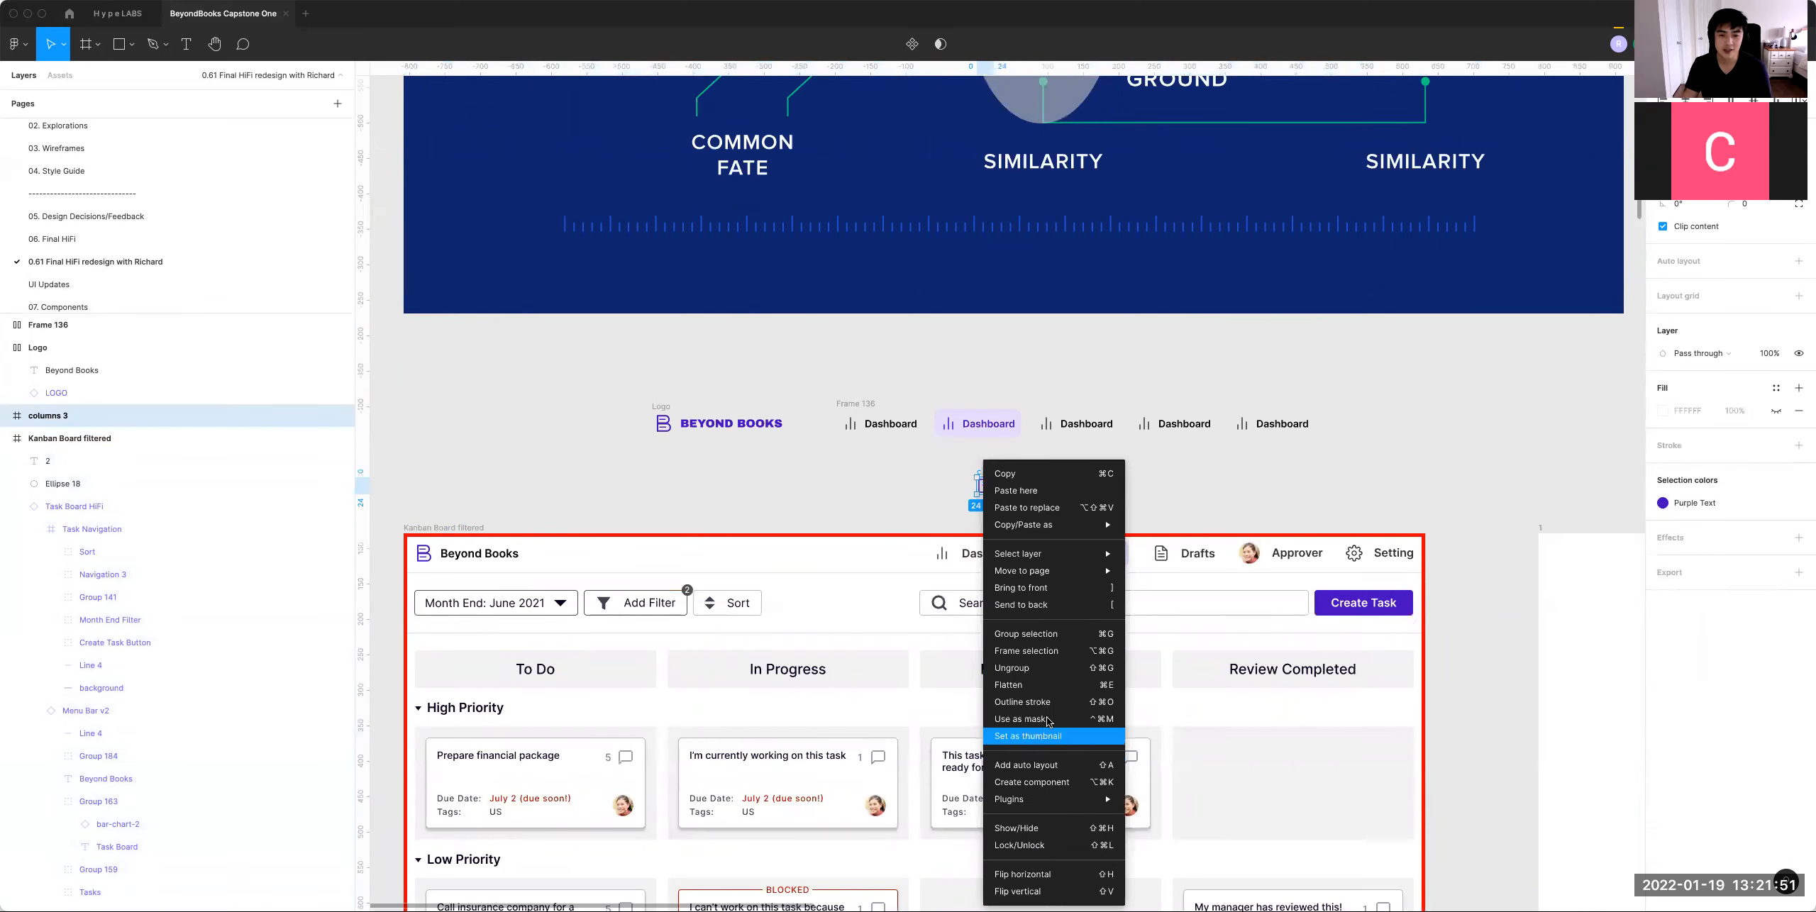
click(888, 491)
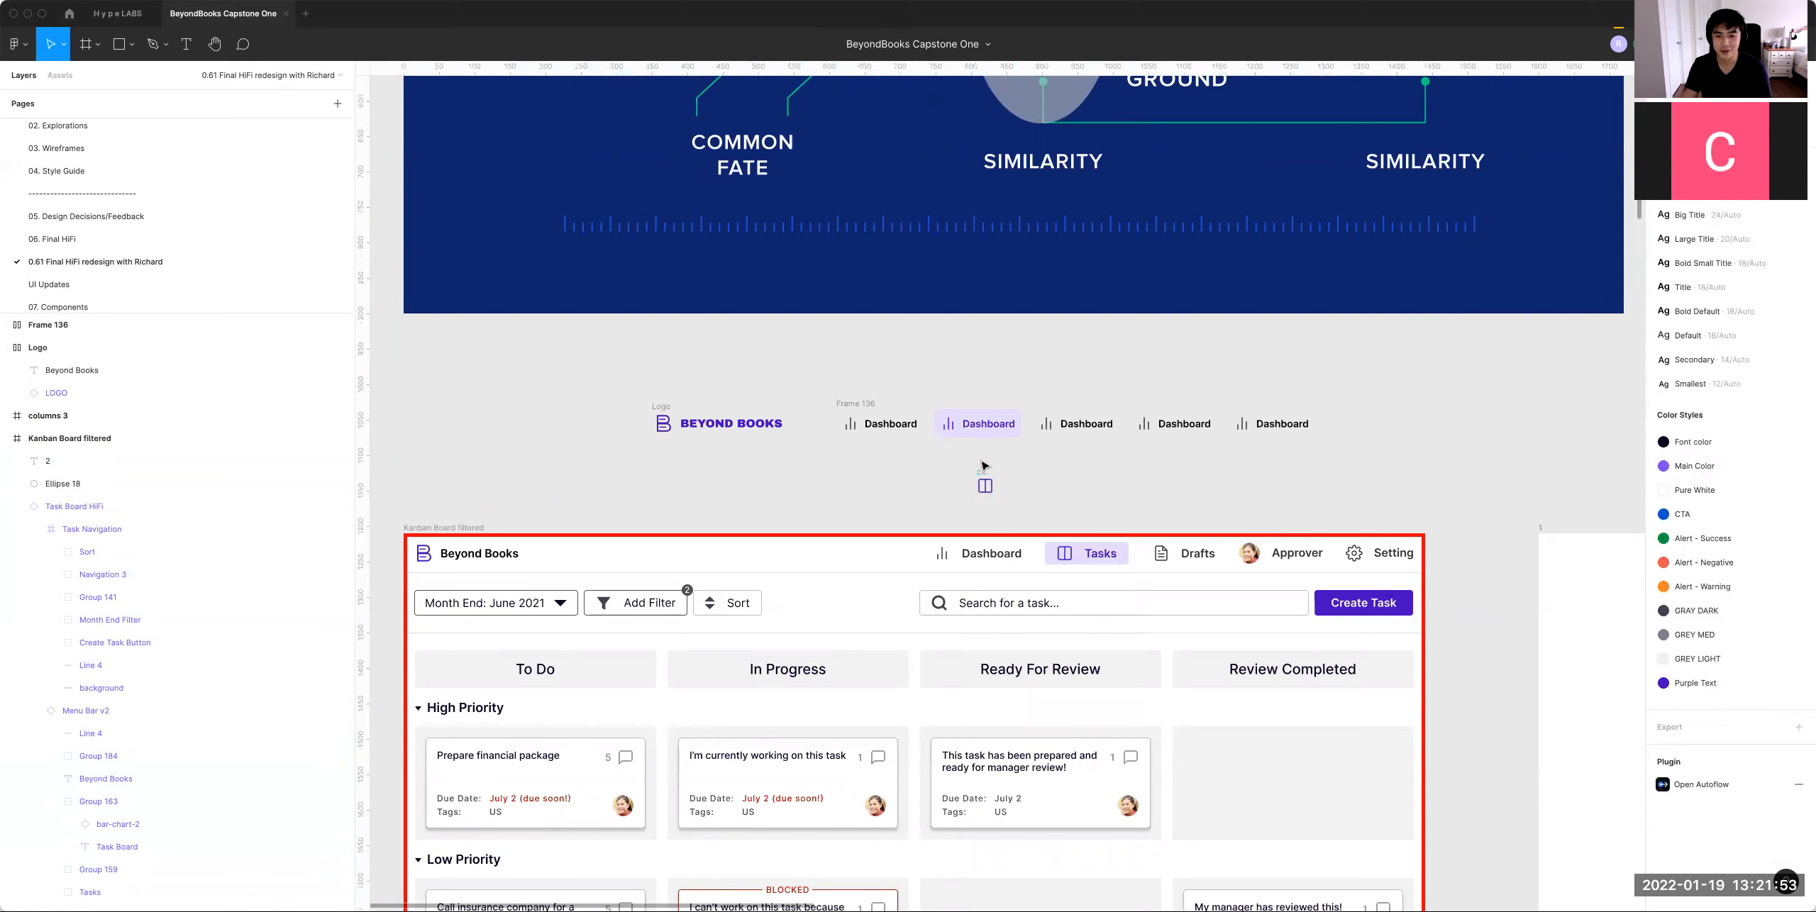
right_click(979, 468)
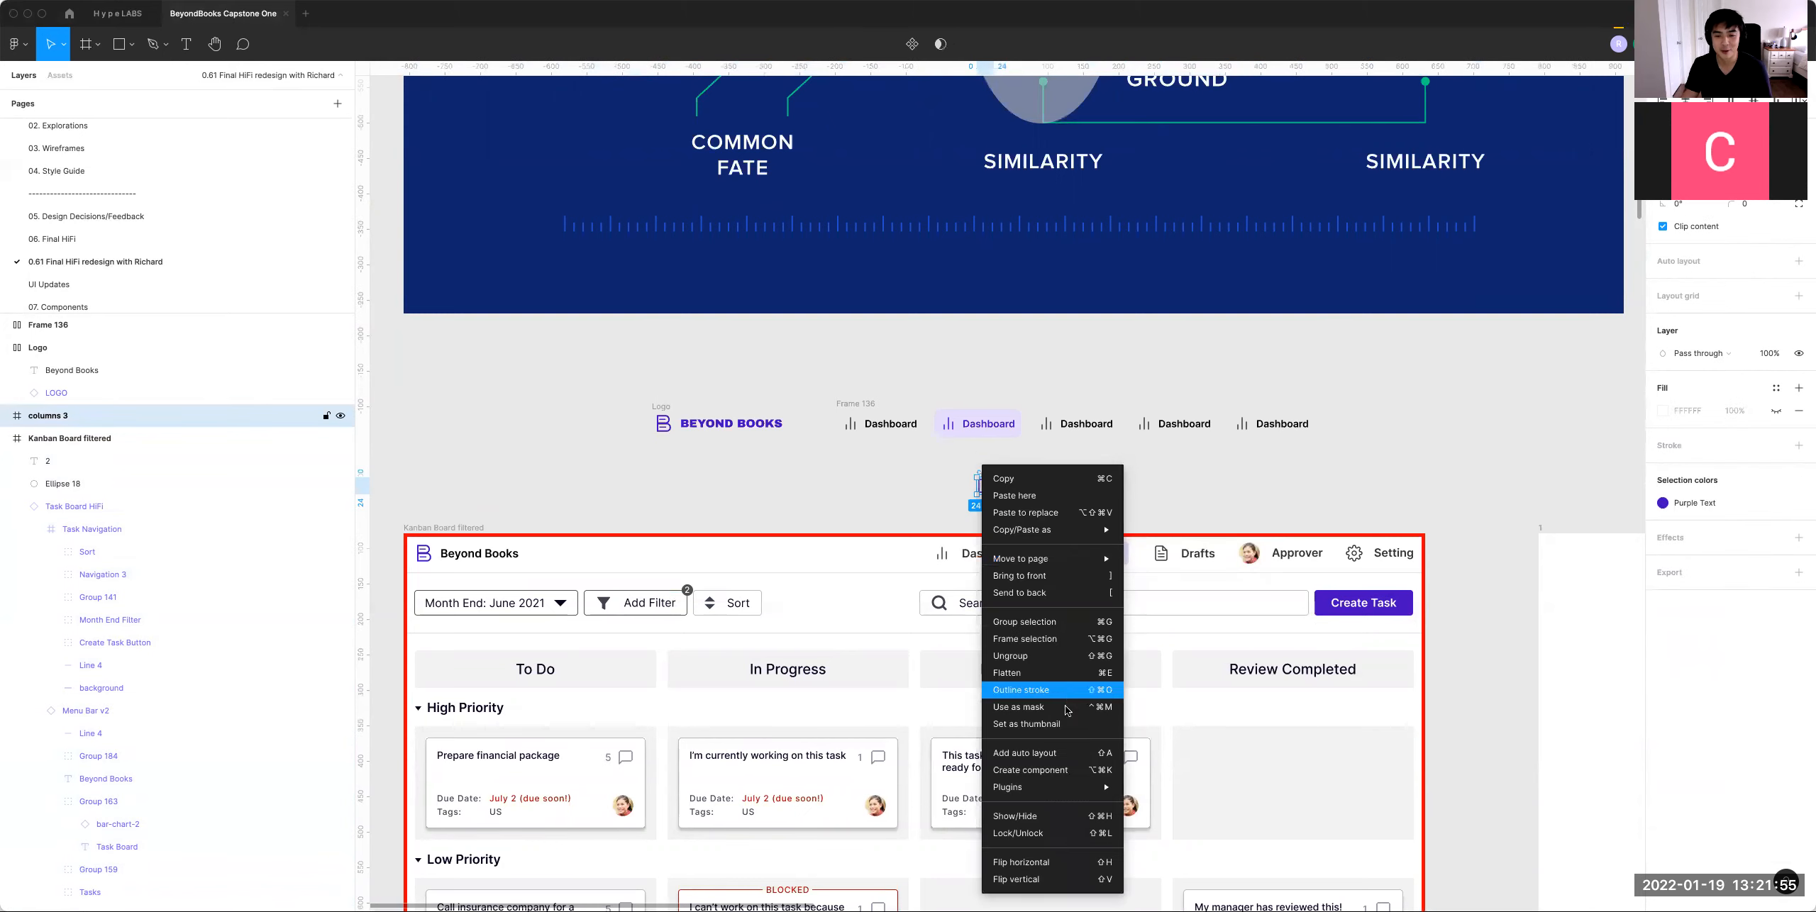
click(877, 479)
key(super+plus)
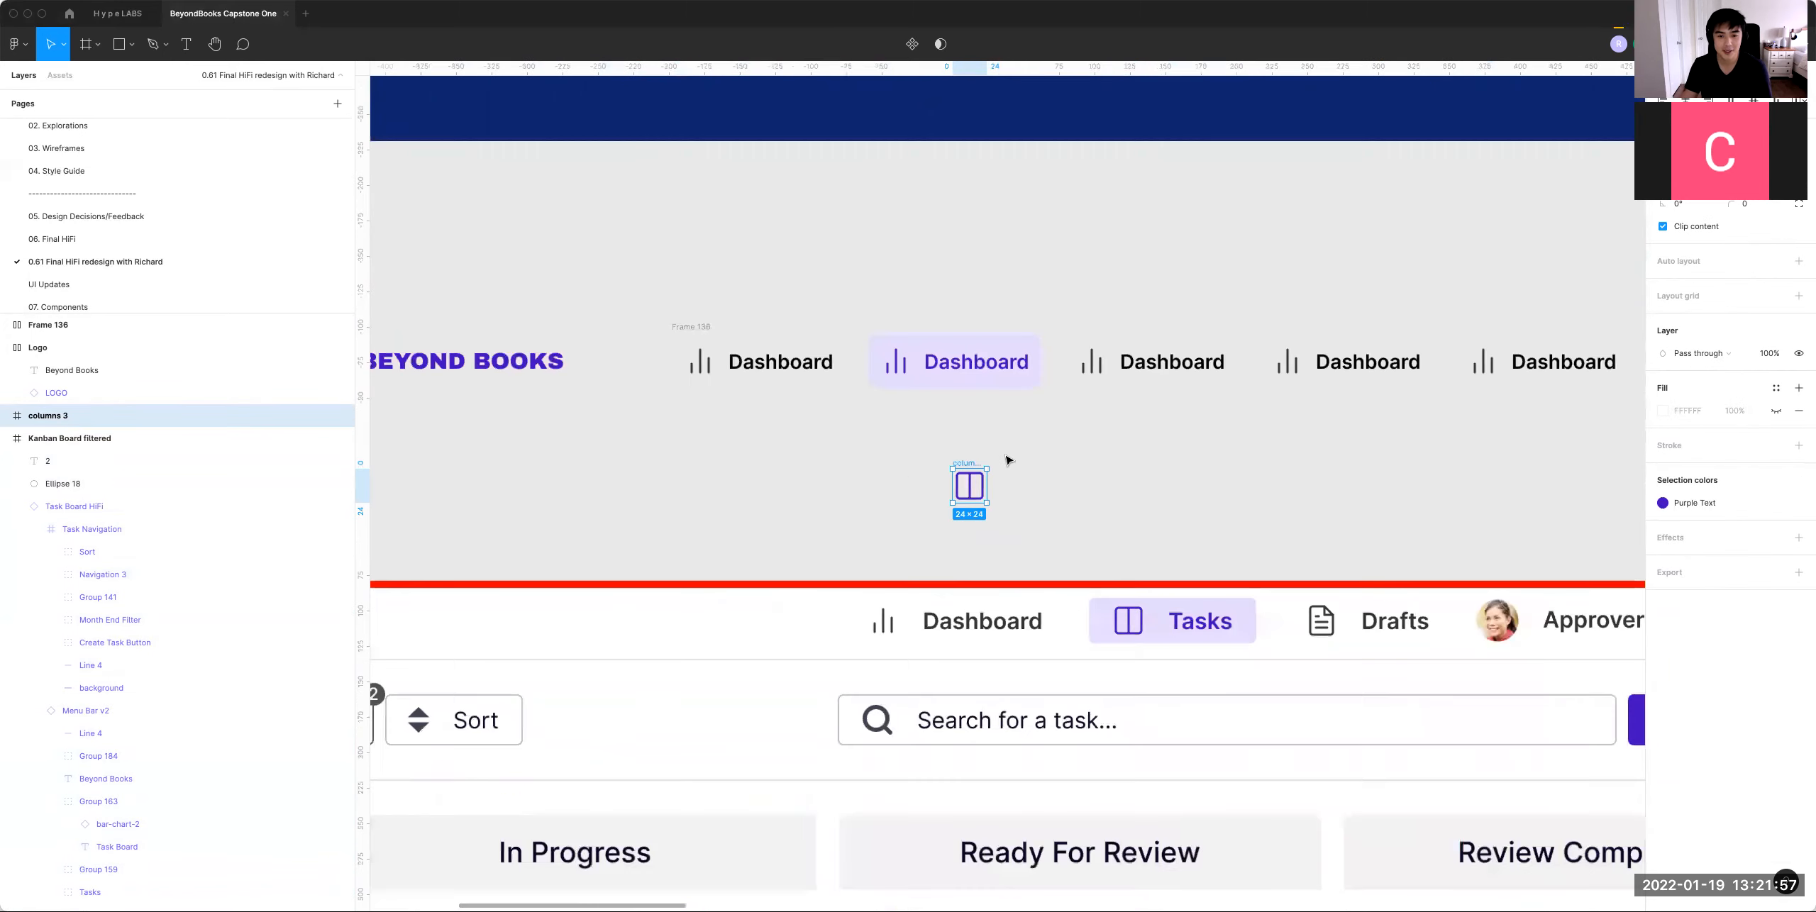
right_click(972, 462)
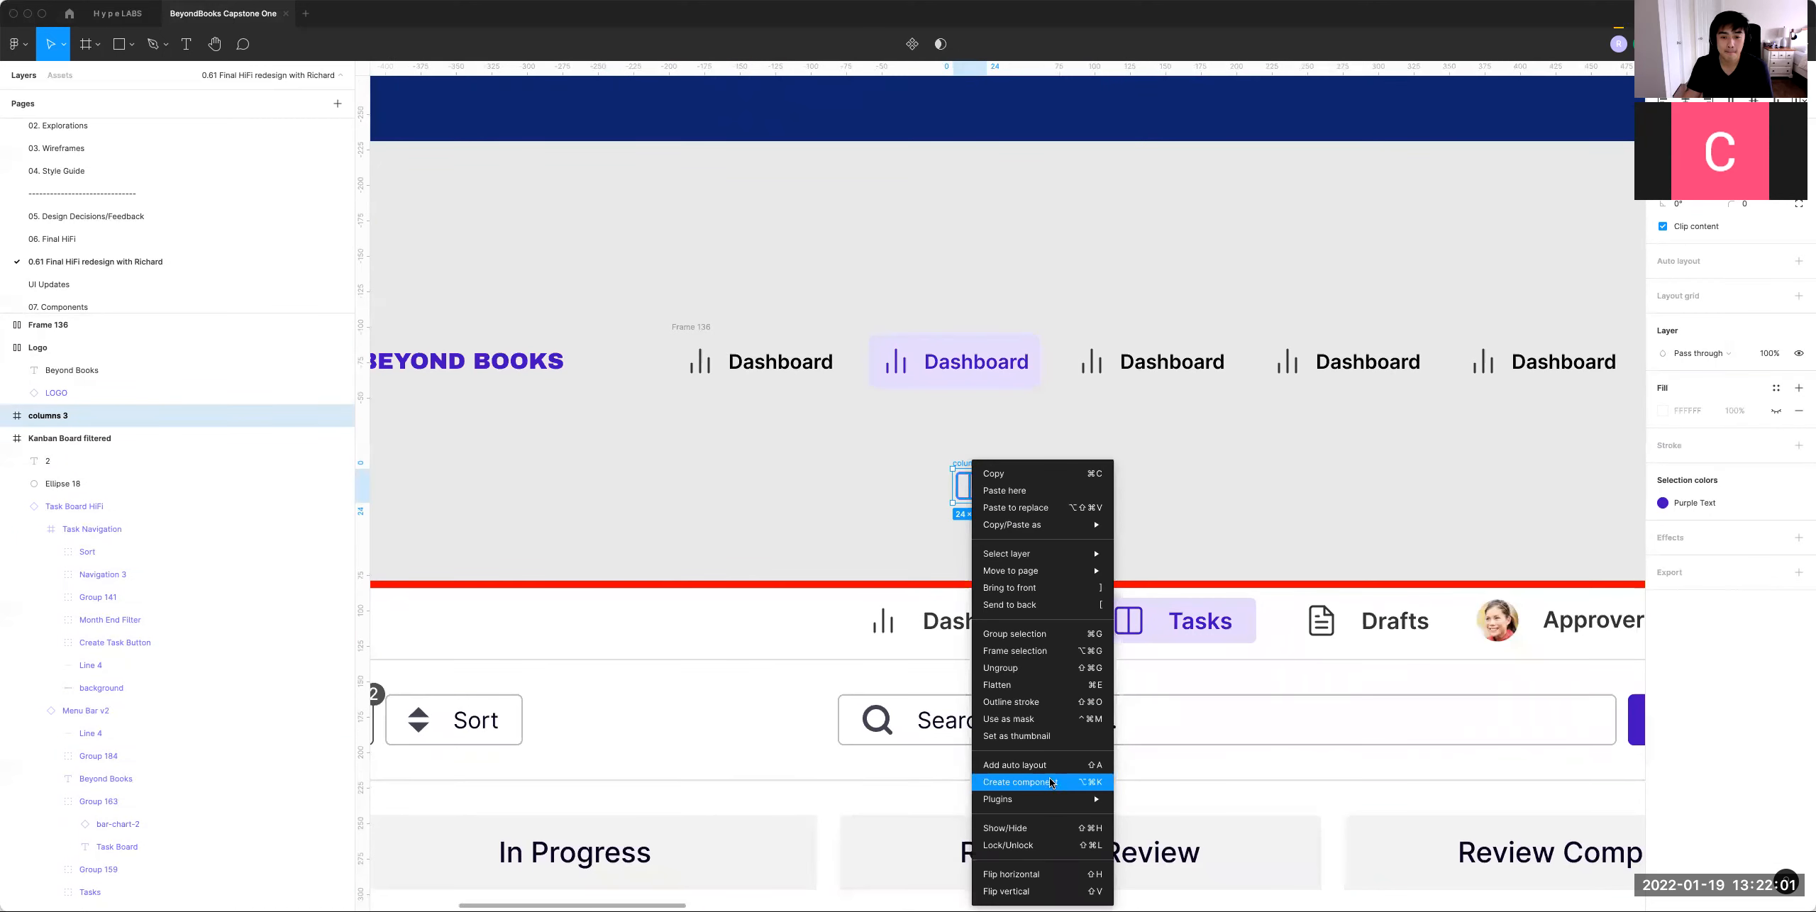
click(884, 487)
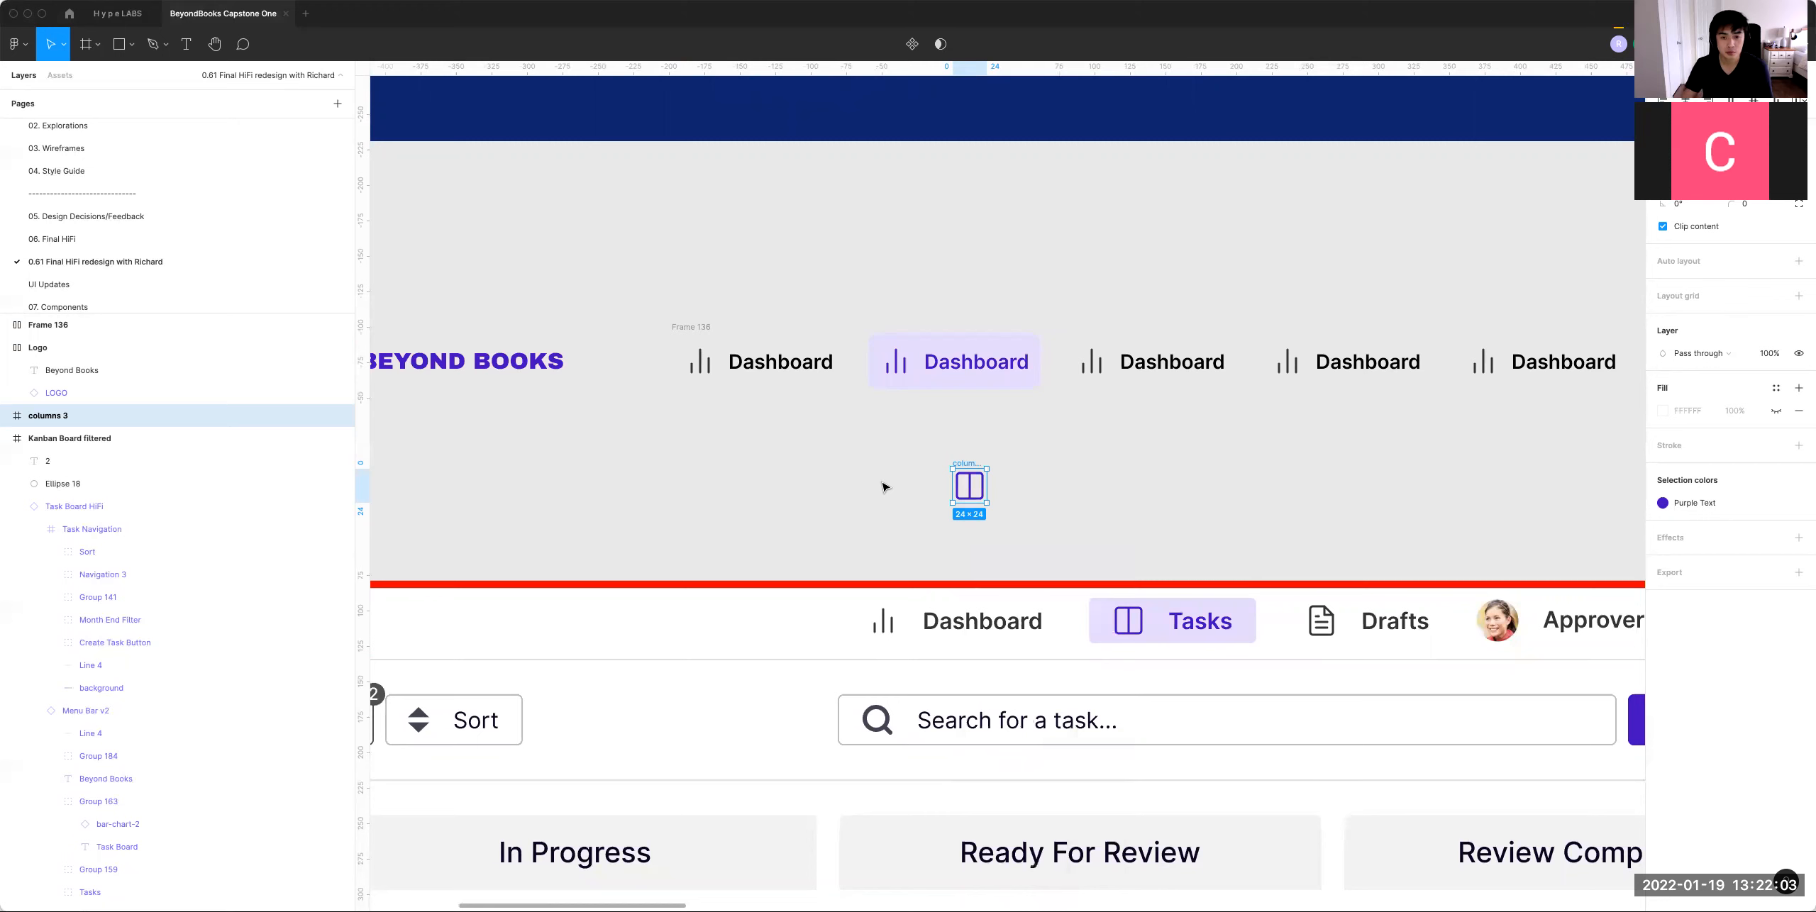
Step: Replace the bar chart icon in the purple Dashboard item with the loose columns icon from the canvas
key(Delete)
double_click(899, 367)
double_click(899, 369)
click(929, 365)
click(892, 364)
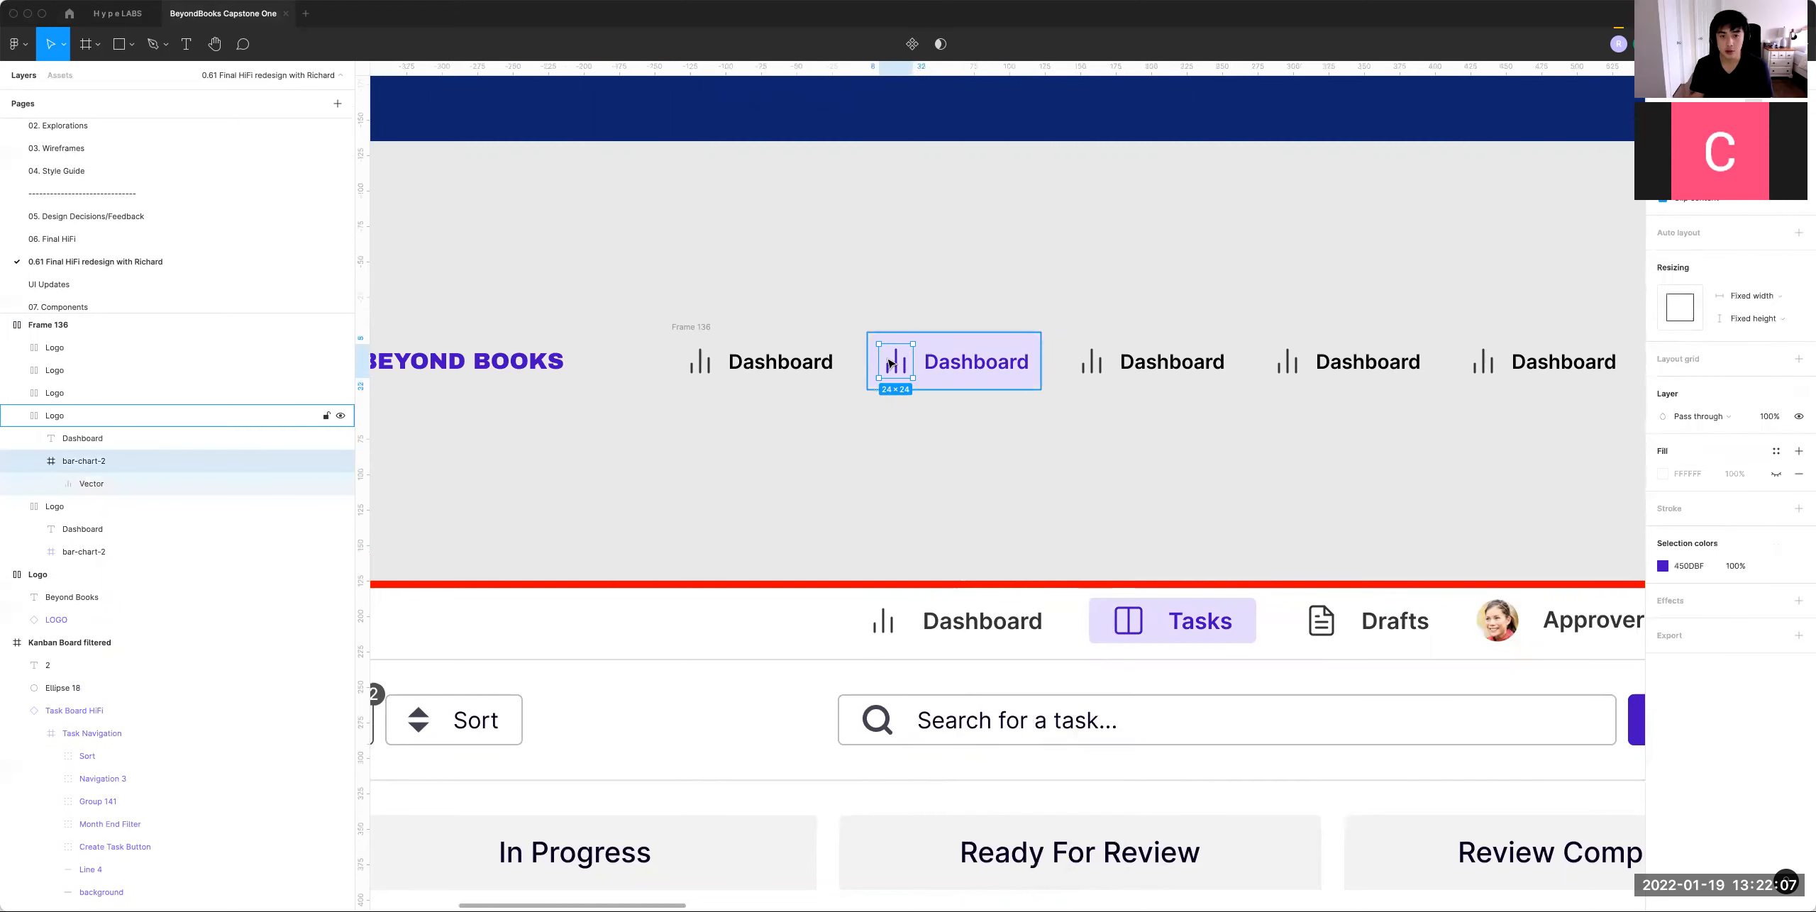
key(super+v)
click(892, 364)
key(Delete)
click(997, 315)
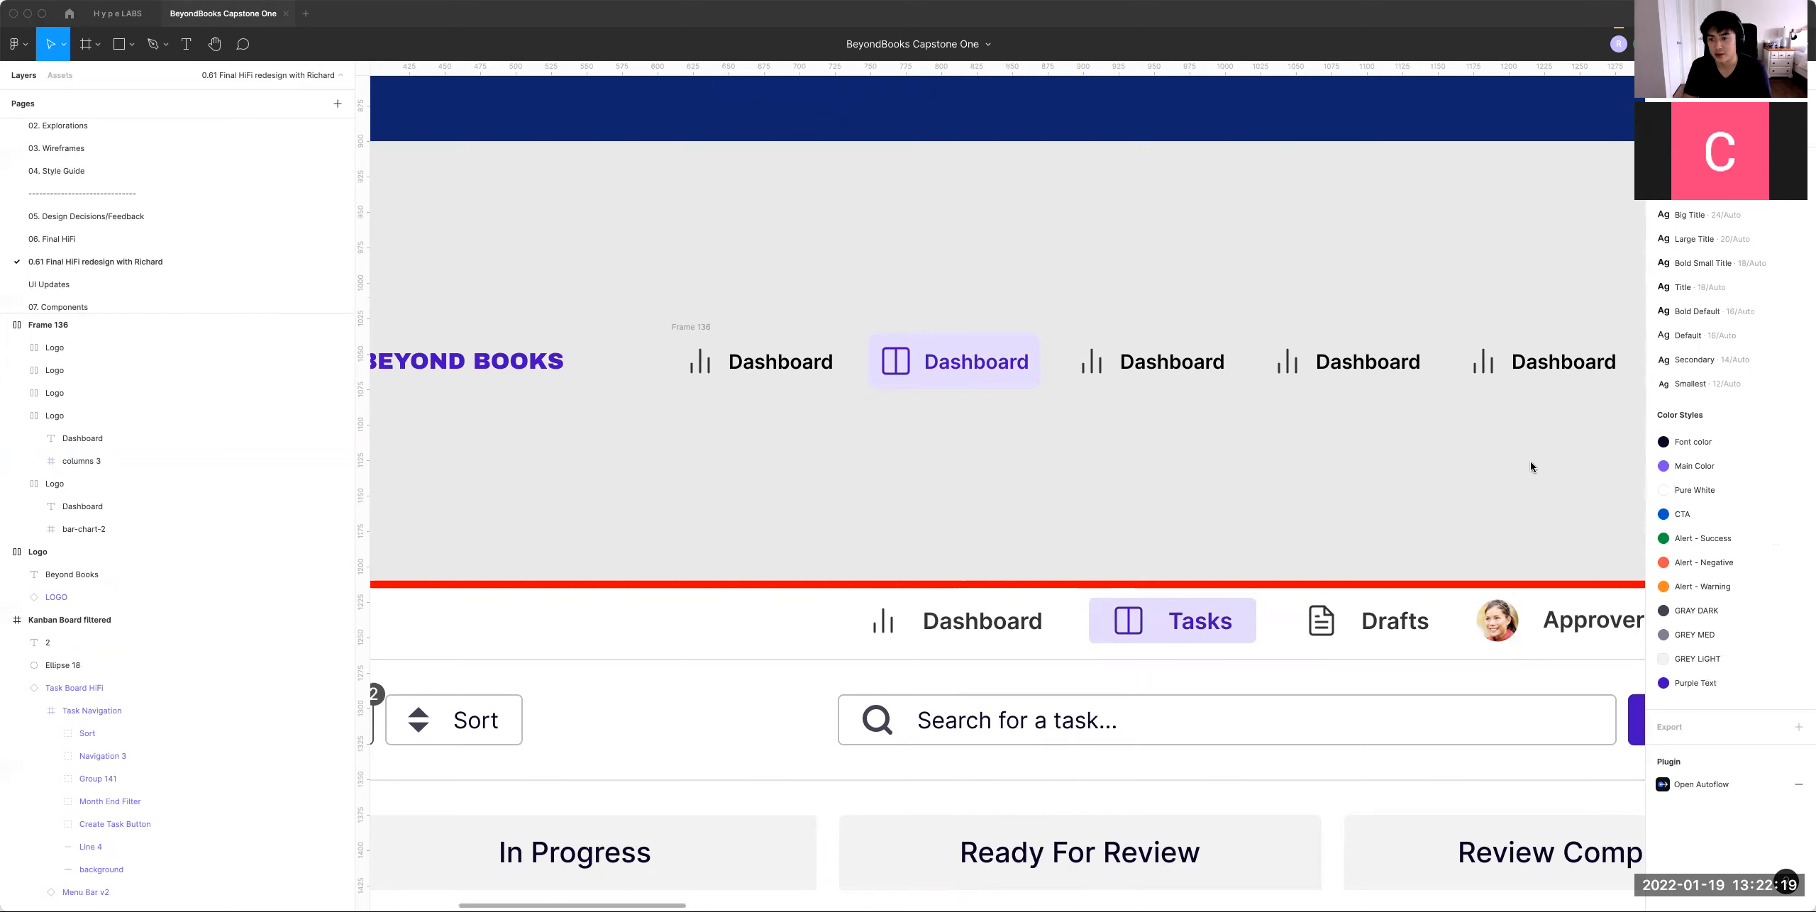
Step: Paste the margin, border and padding box-model image and place it over the left edge of the blue Gestalt graphic
scroll(1168, 697, up, 10)
scroll(1167, 698, left, 10)
key(super+v)
drag(1034, 609, 954, 659)
click(777, 749)
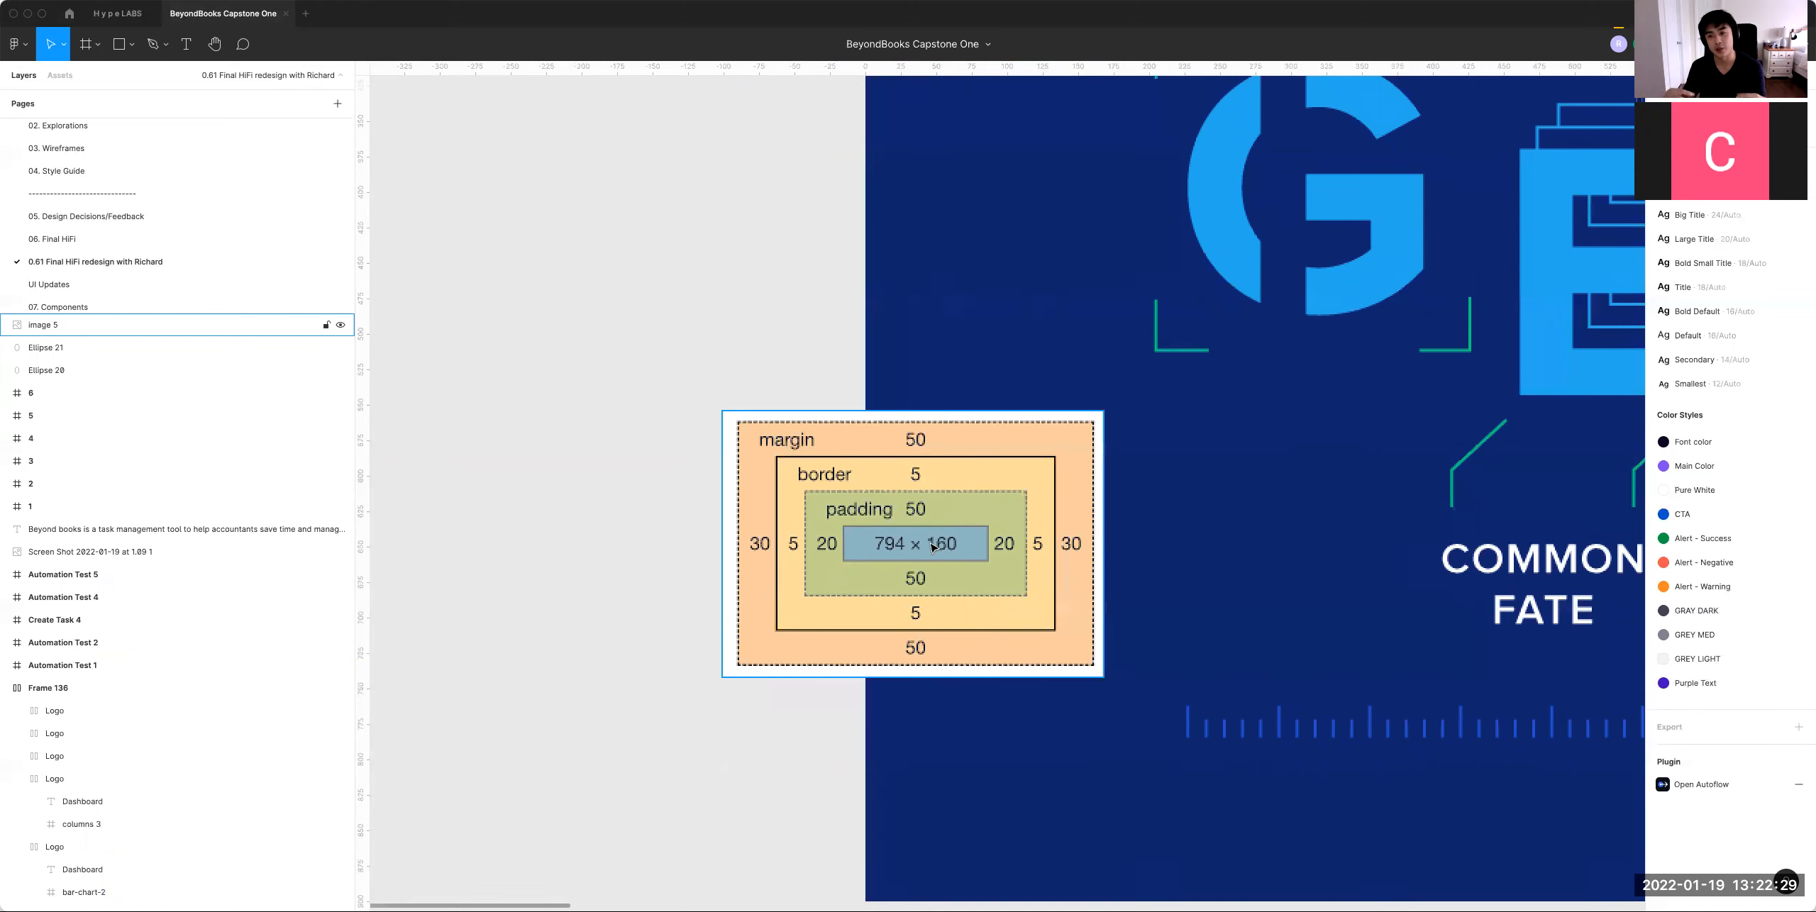
Step: Compare the box-model diagram with the padding and spacing of the first two Dashboard items
scroll(1238, 796, down, 8)
scroll(1238, 796, right, 8)
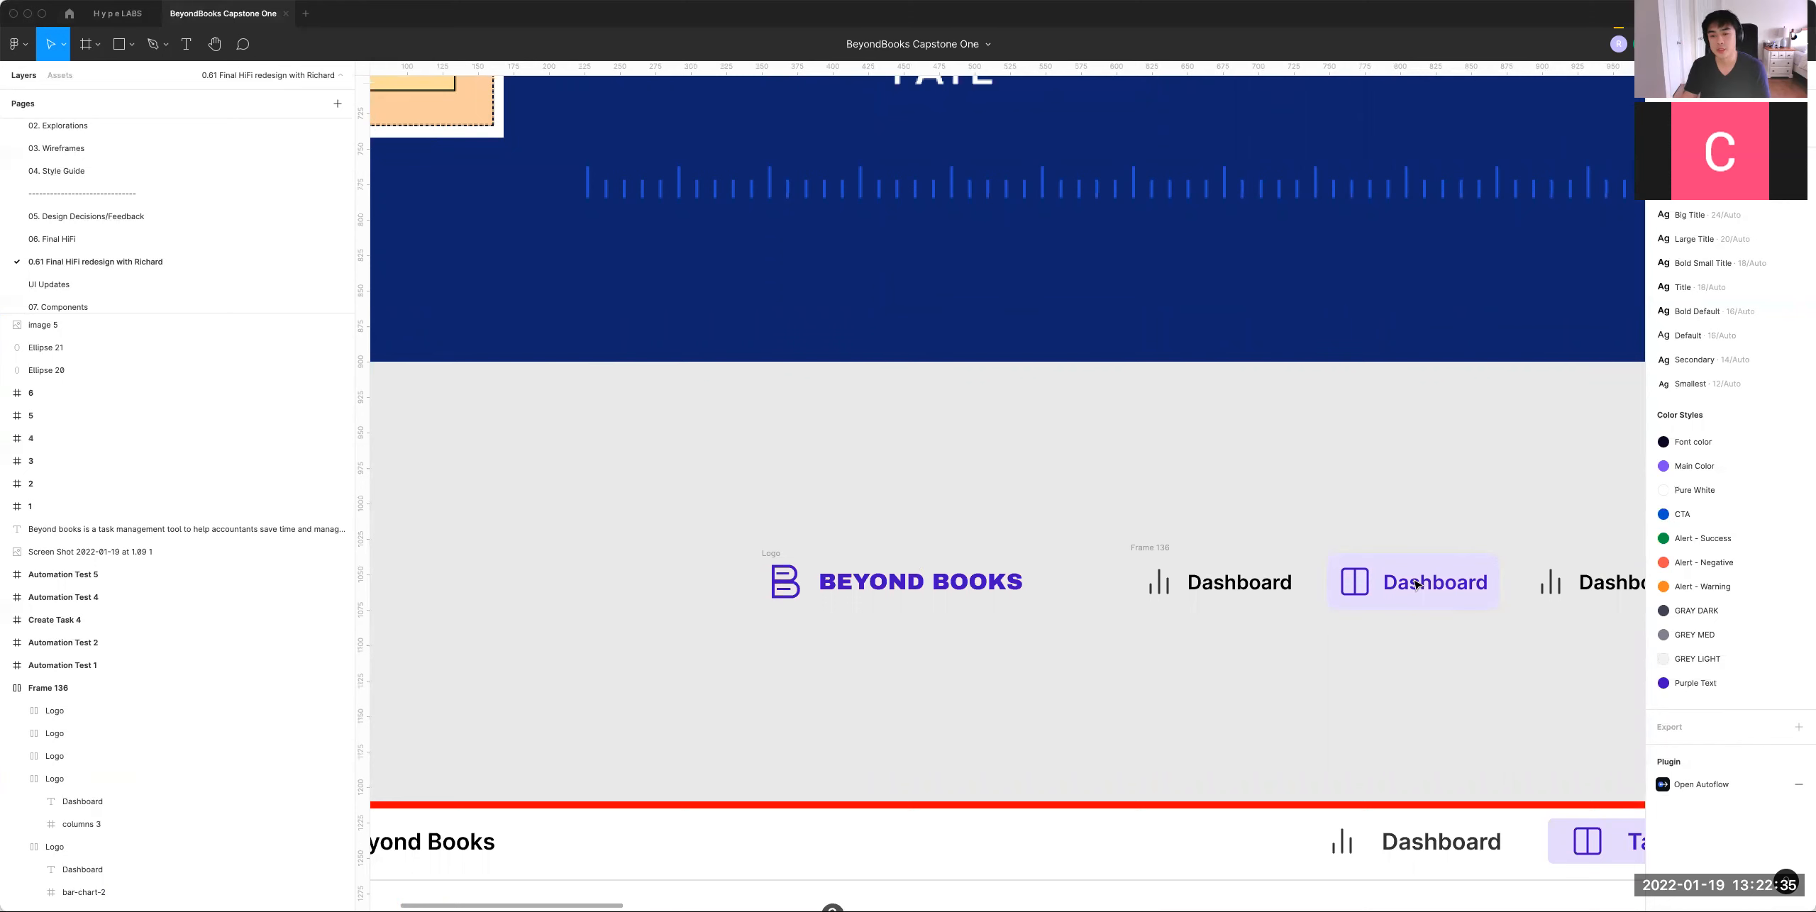
scroll(1416, 584, up, 5)
scroll(1415, 584, left, 7)
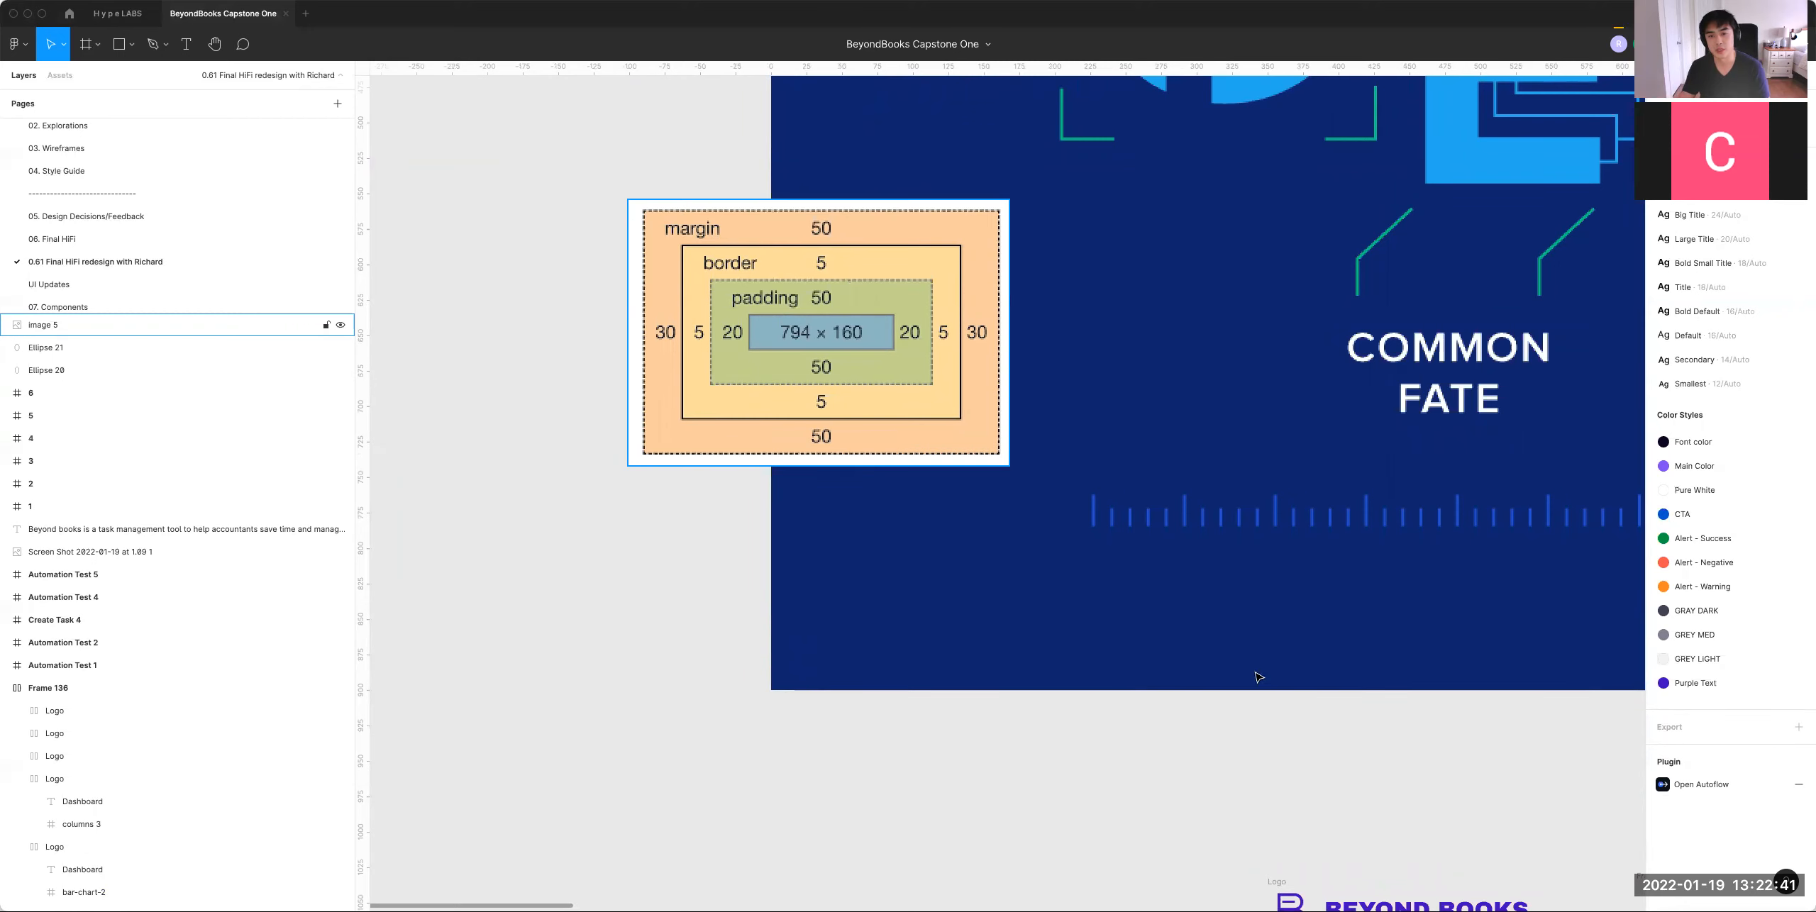
scroll(863, 218, down, 6)
scroll(863, 219, right, 12)
click(904, 509)
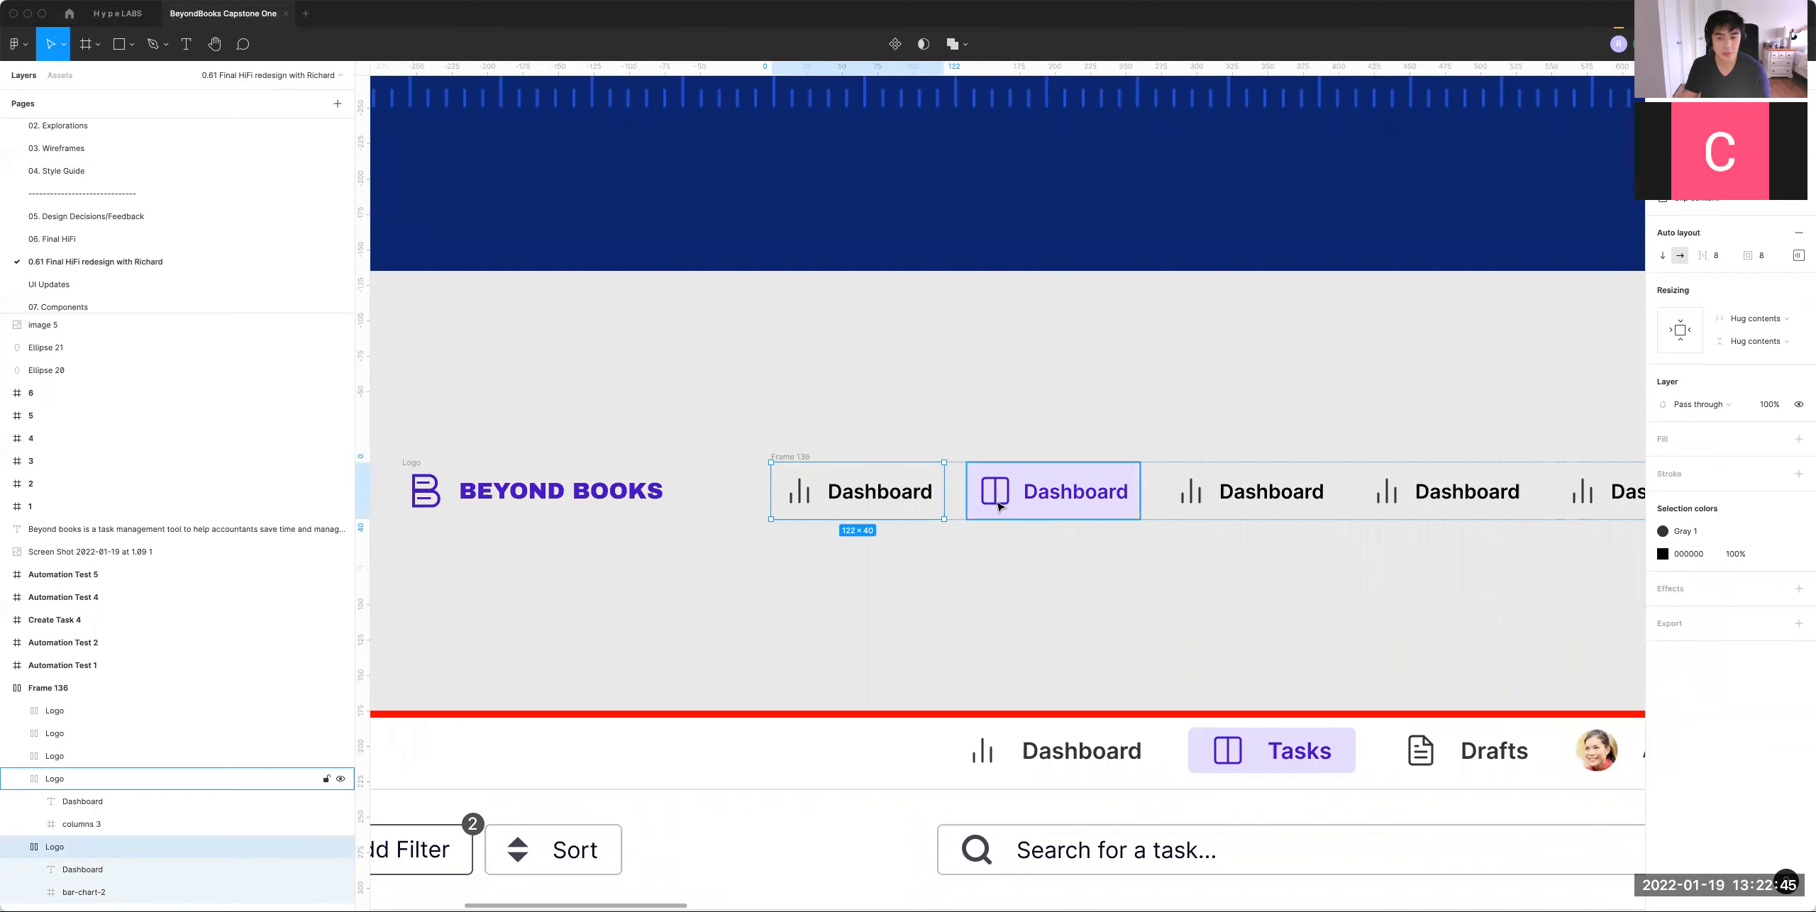
click(1110, 479)
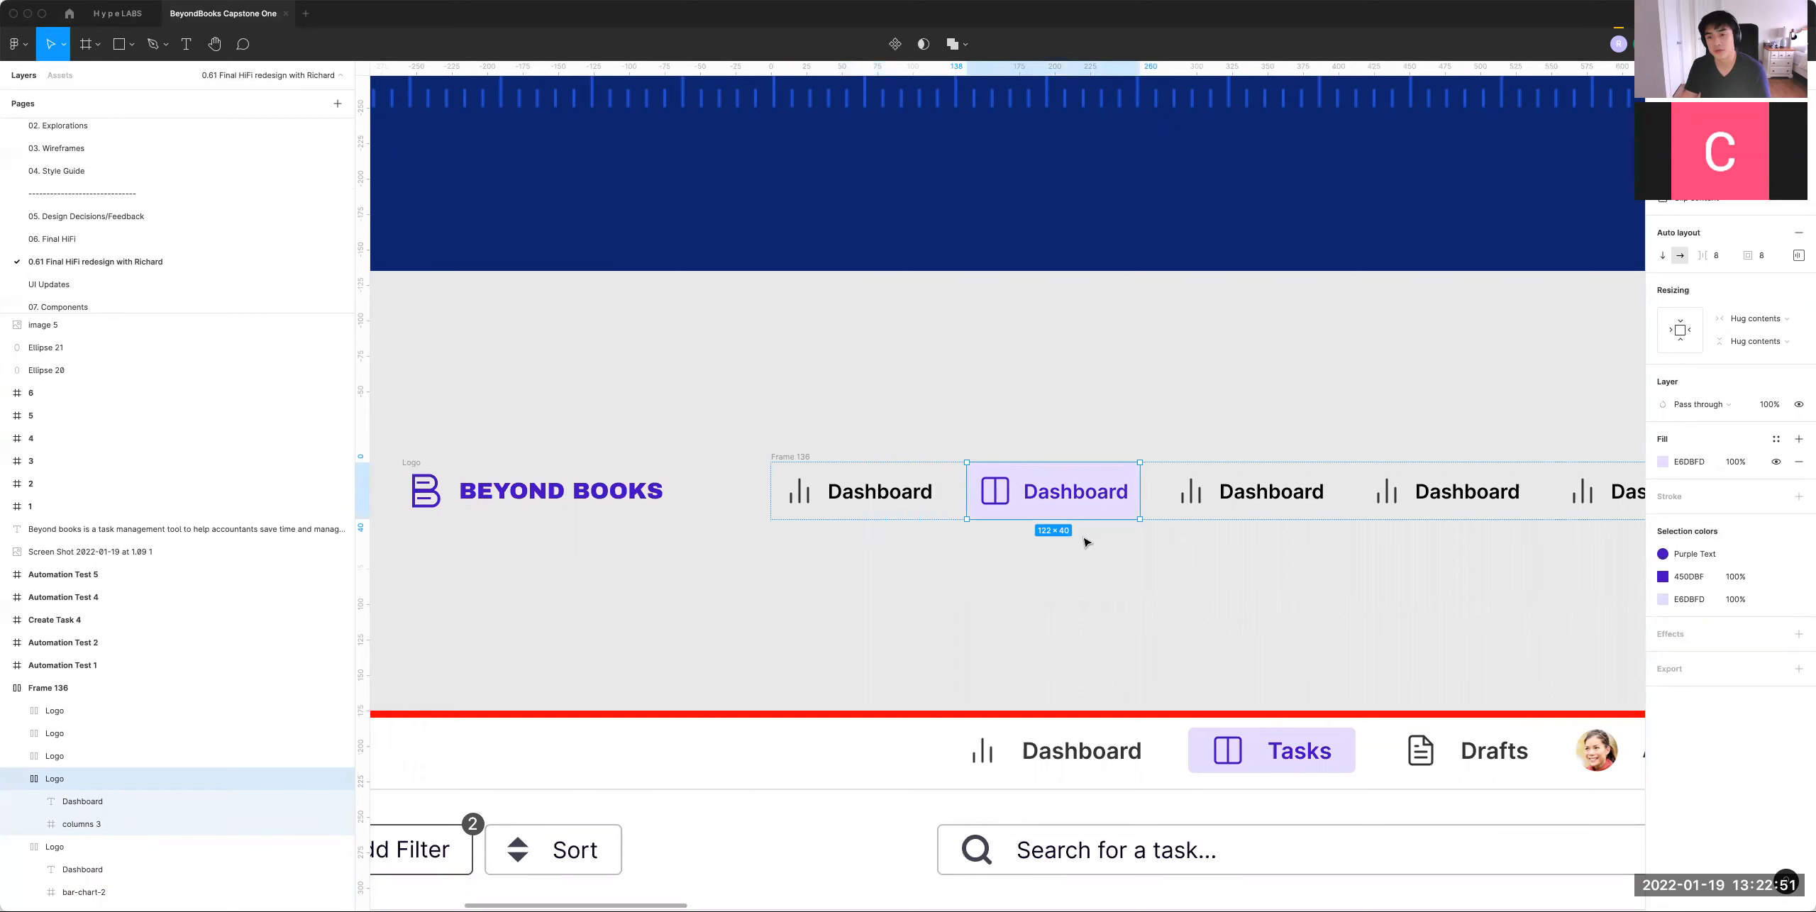
click(1121, 447)
scroll(1135, 433, right, 2)
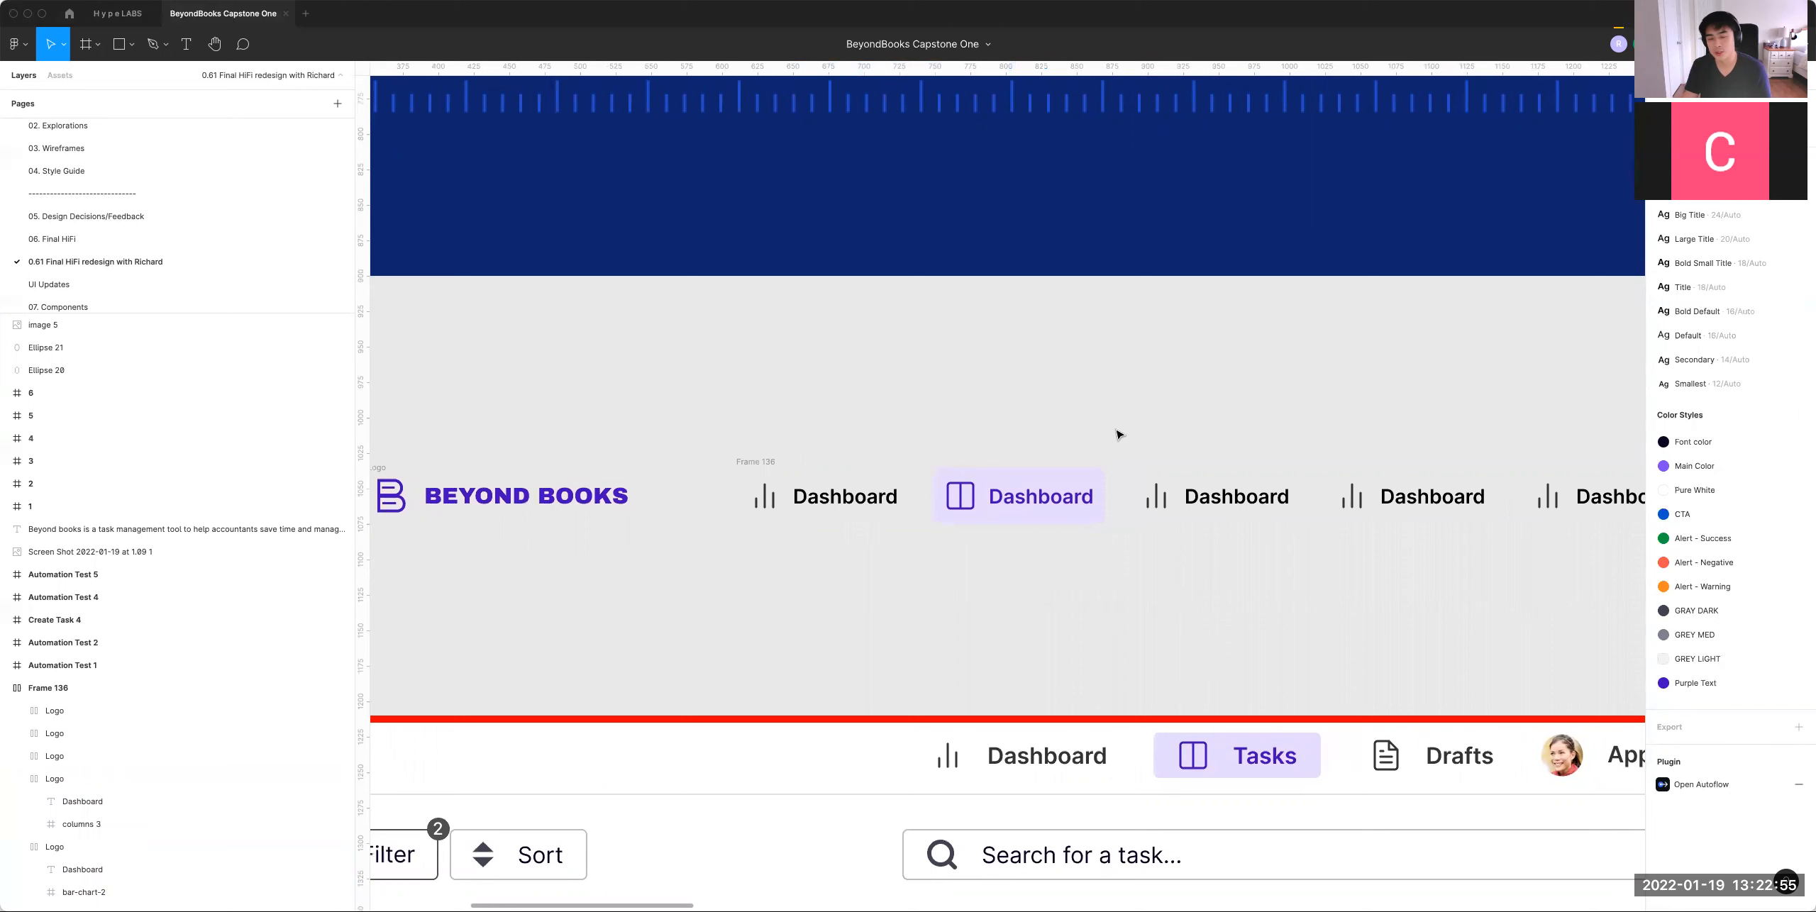
Step: Replace the bar chart icon in the third navigation item with the file-text icon from the board's Drafts tab
key(super+minus)
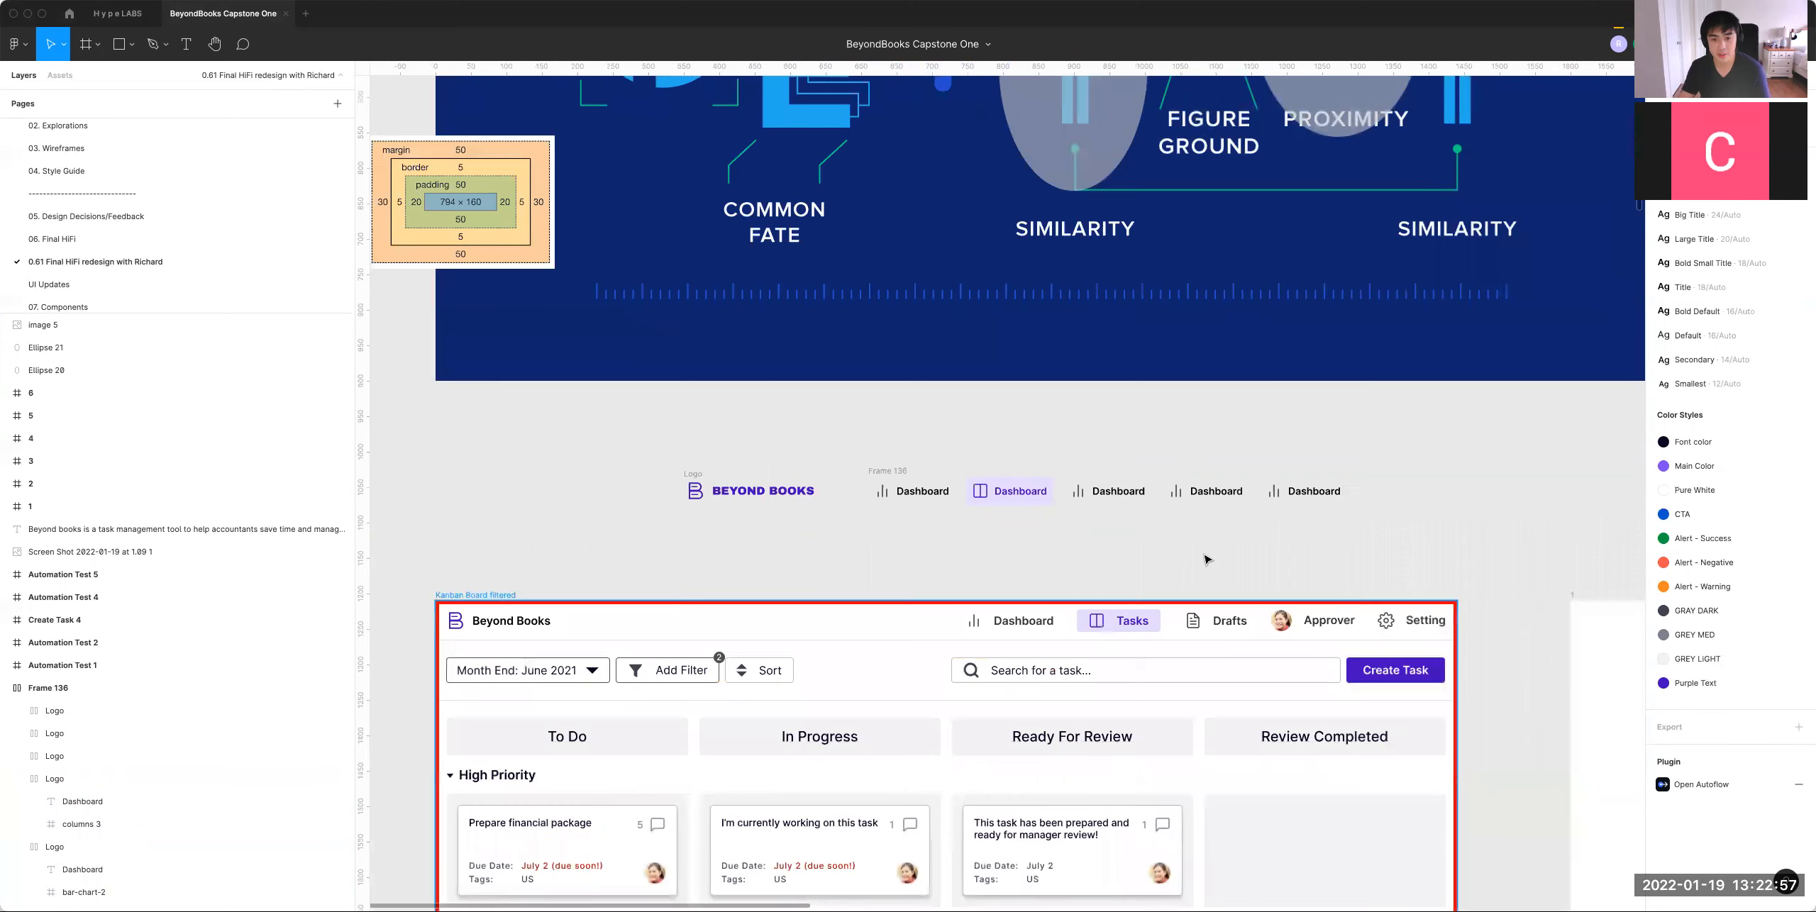
click(1195, 630)
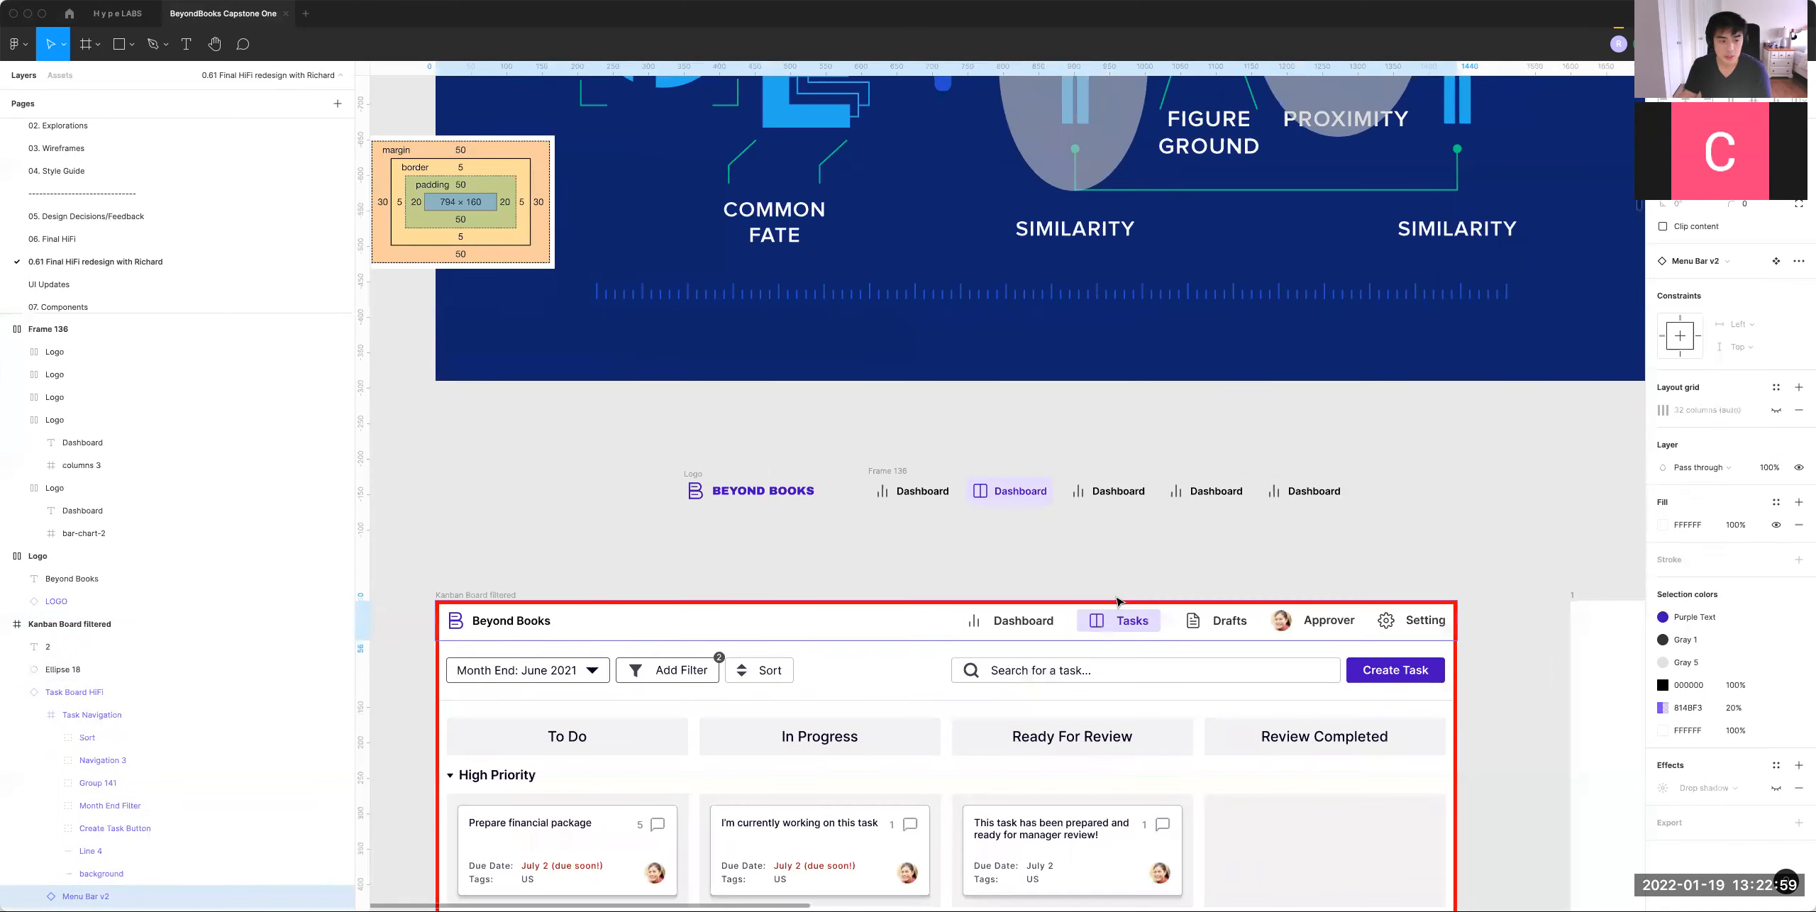
super+click(1196, 626)
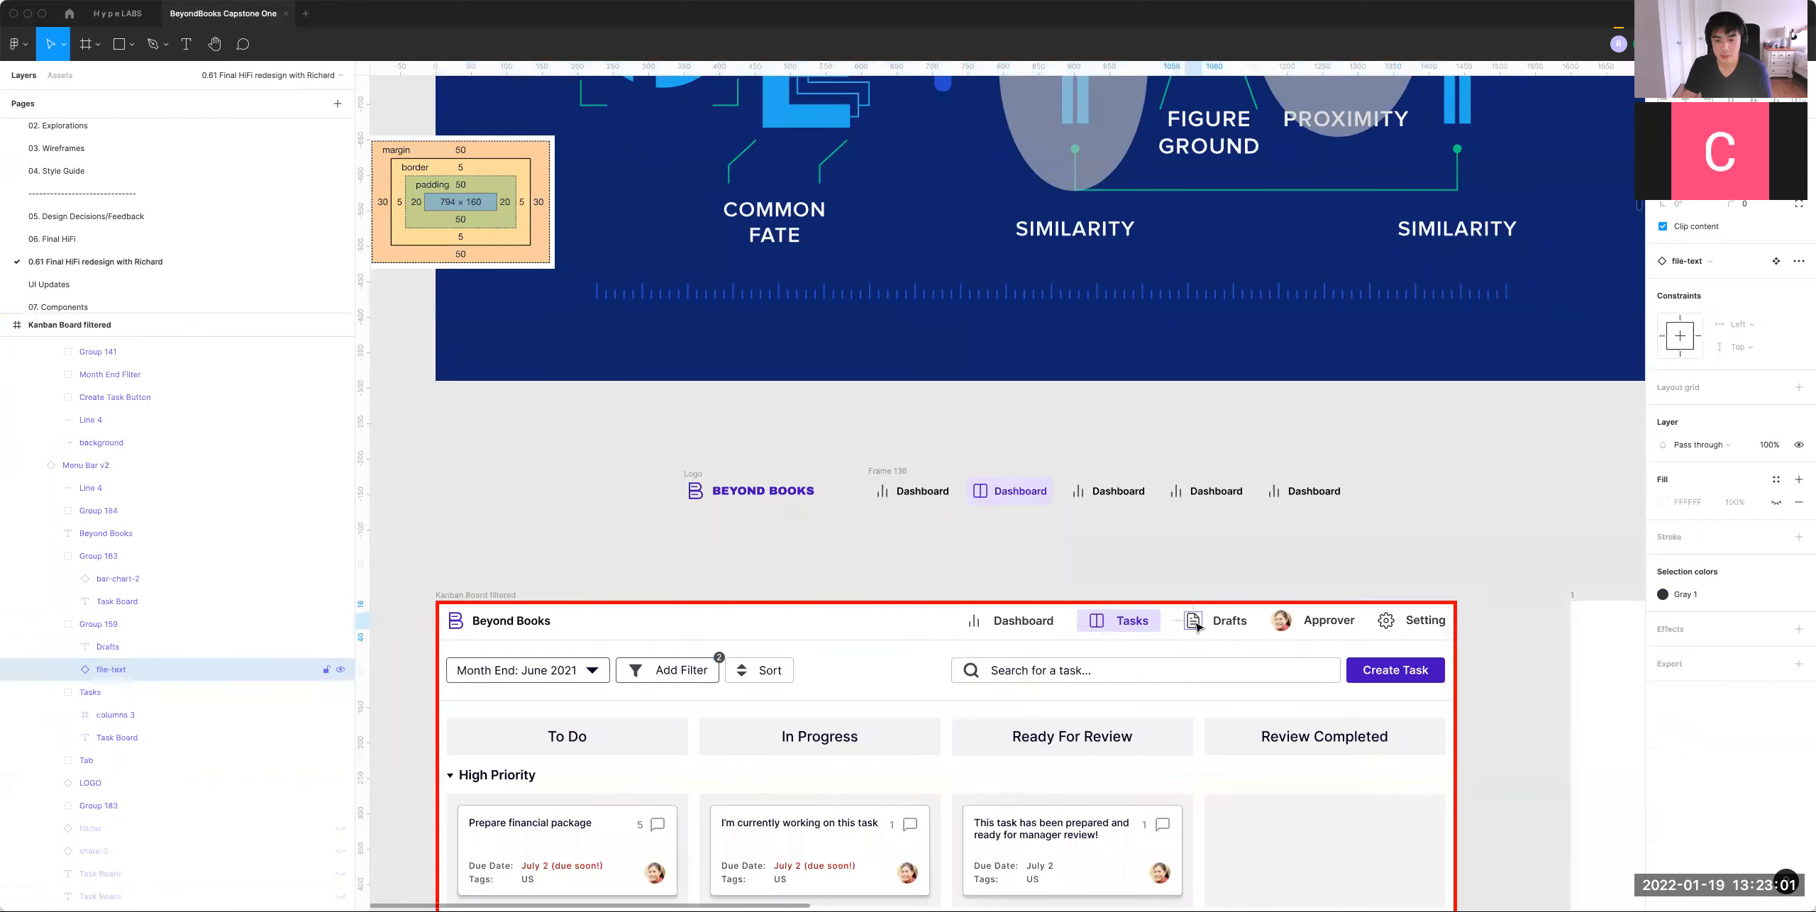
key(super+c)
super+click(1078, 491)
key(super+v)
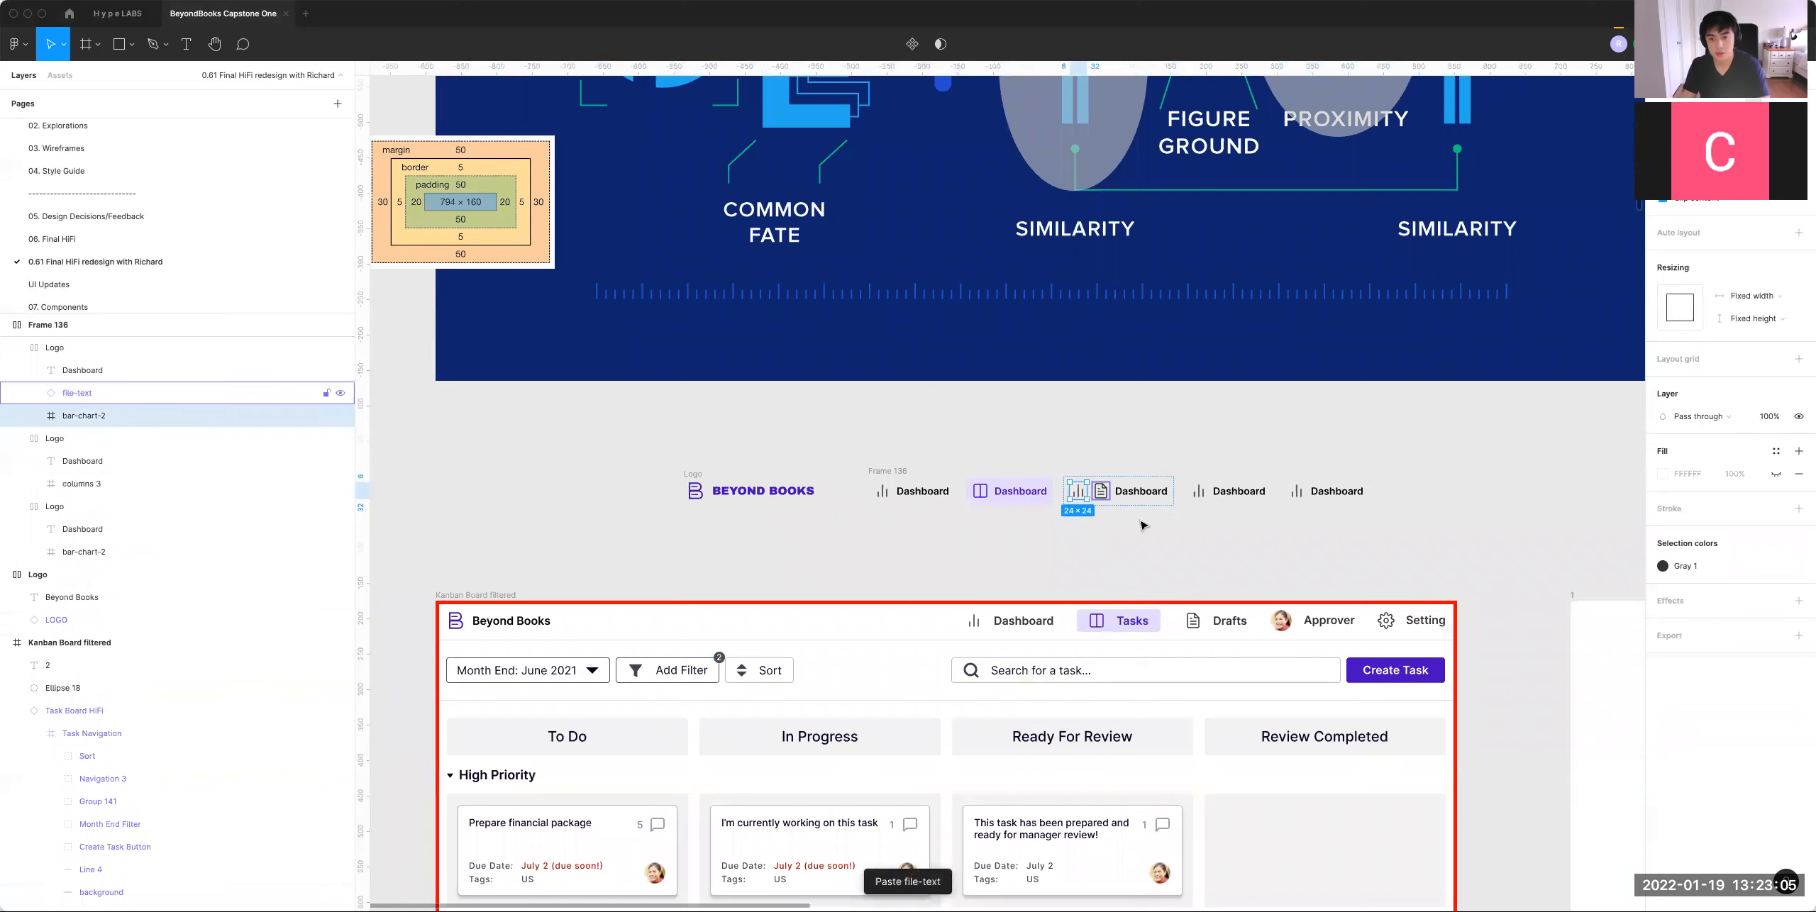
key(Delete)
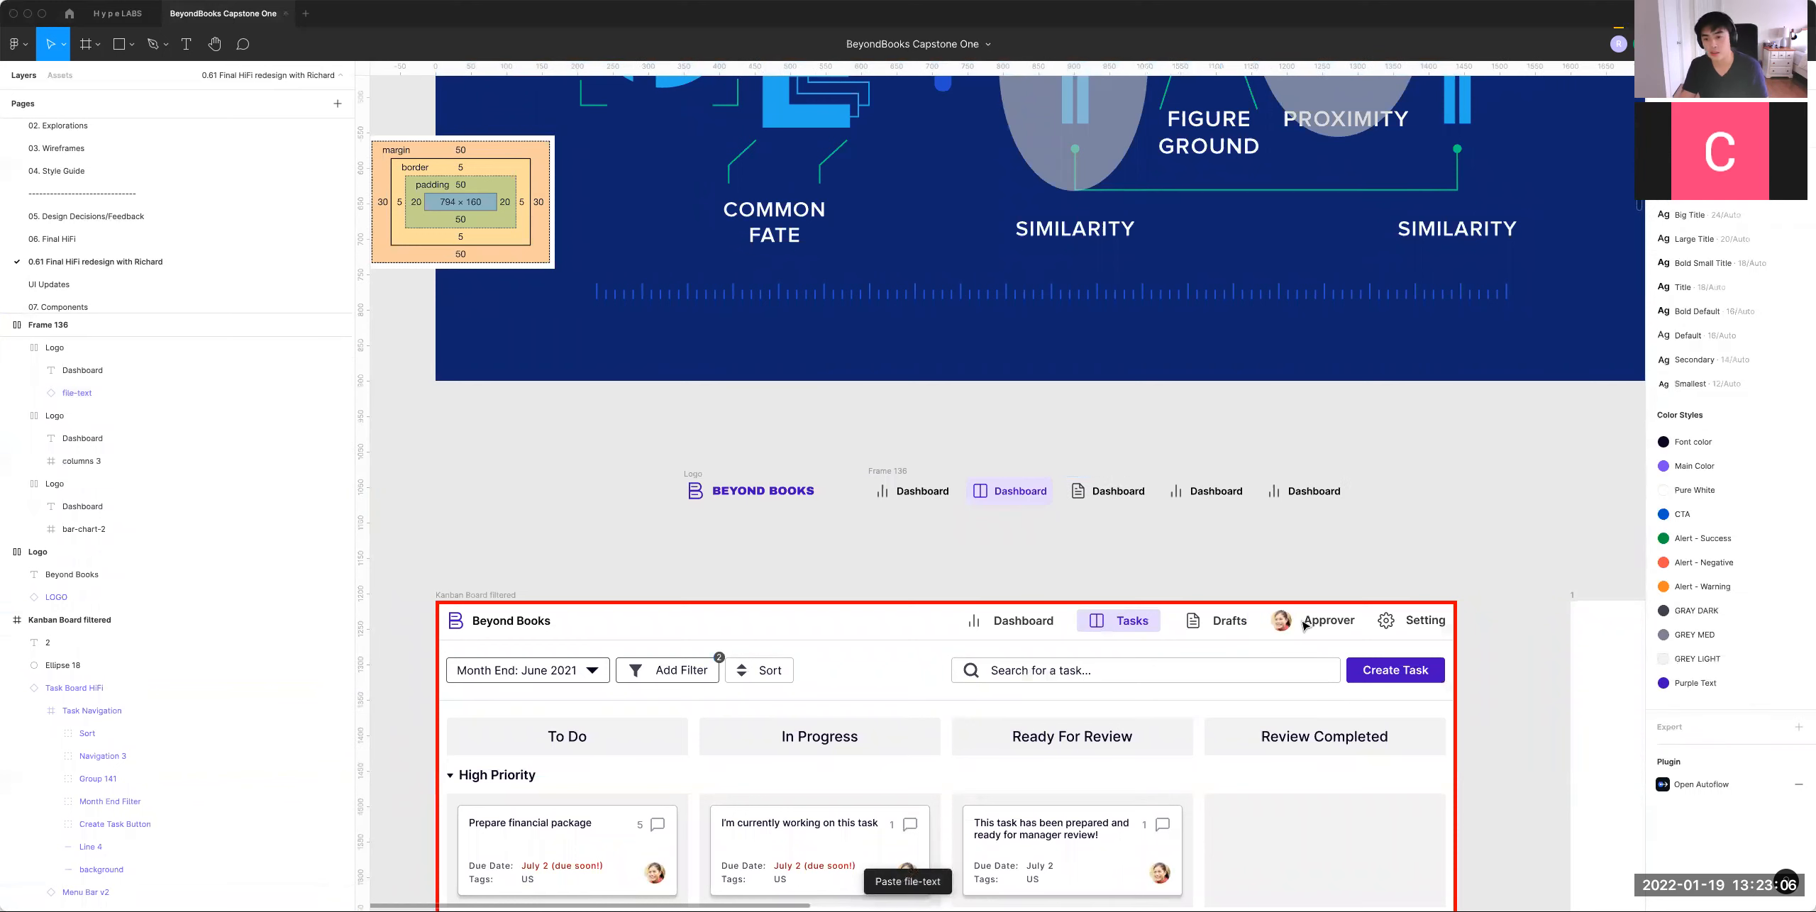
Step: Replace the bar chart icon in the fifth navigation item with the settings gear icon from the board's menu bar
super+click(1387, 624)
key(super+c)
super+click(1274, 491)
key(super+v)
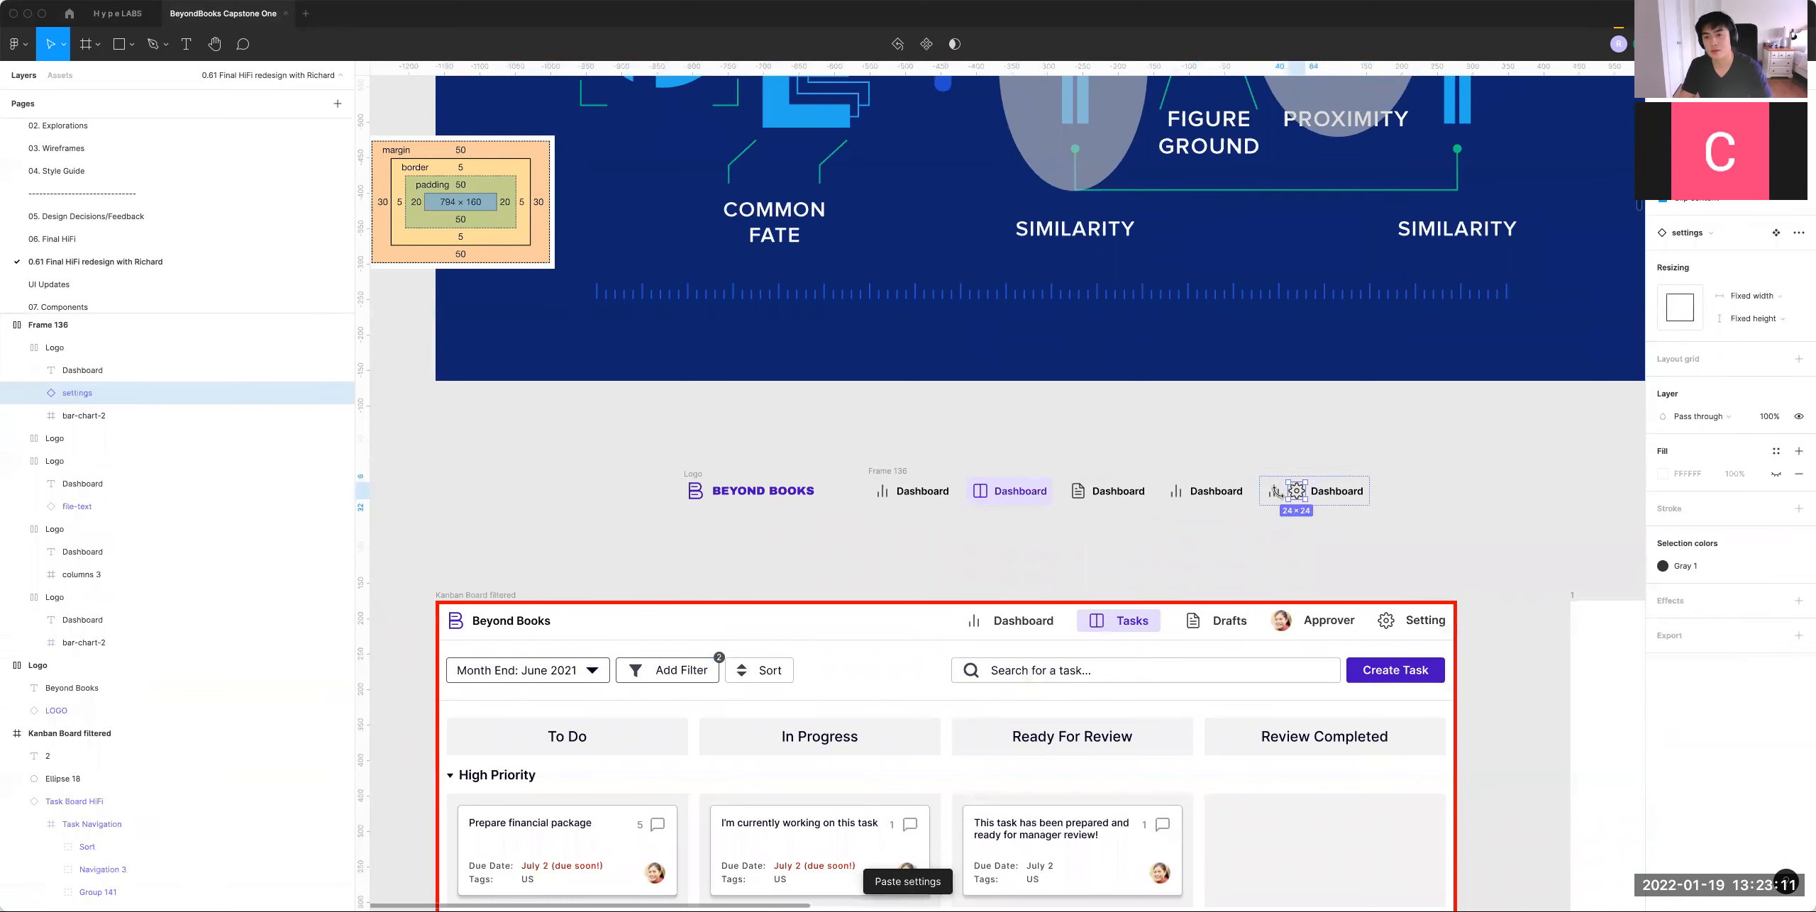
super+click(1275, 491)
key(Delete)
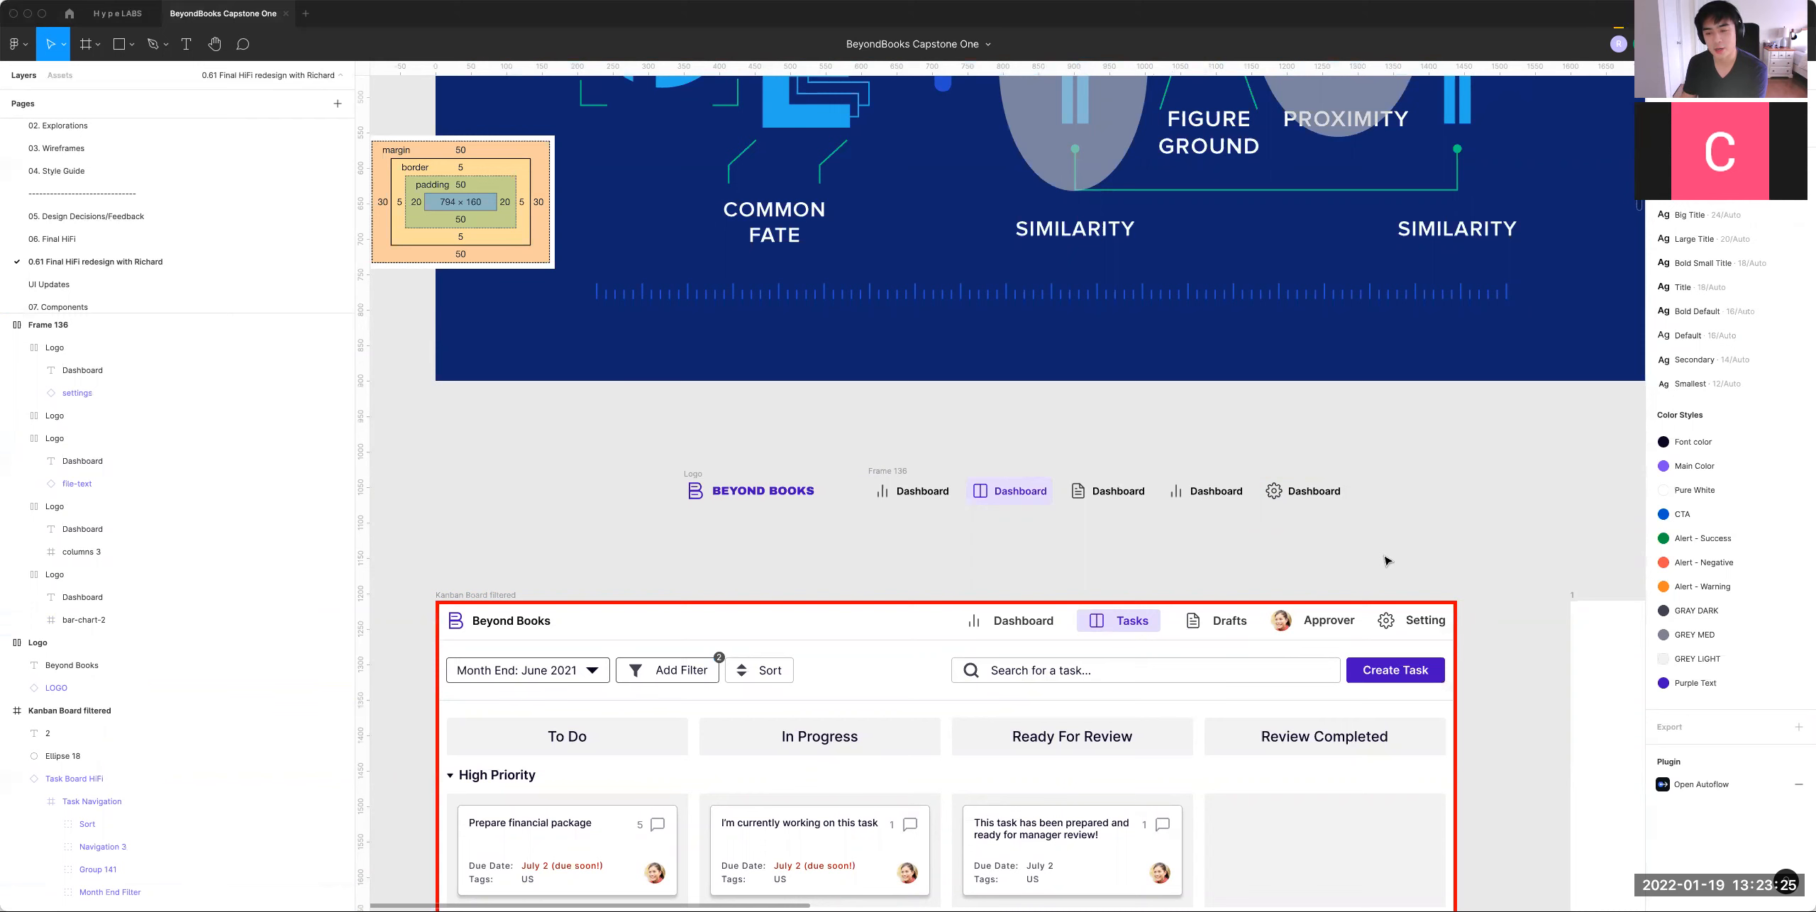
Step: Draw a grey 24 × 24 circle by the navigation row as a placeholder for the Approver avatar
super+click(1281, 626)
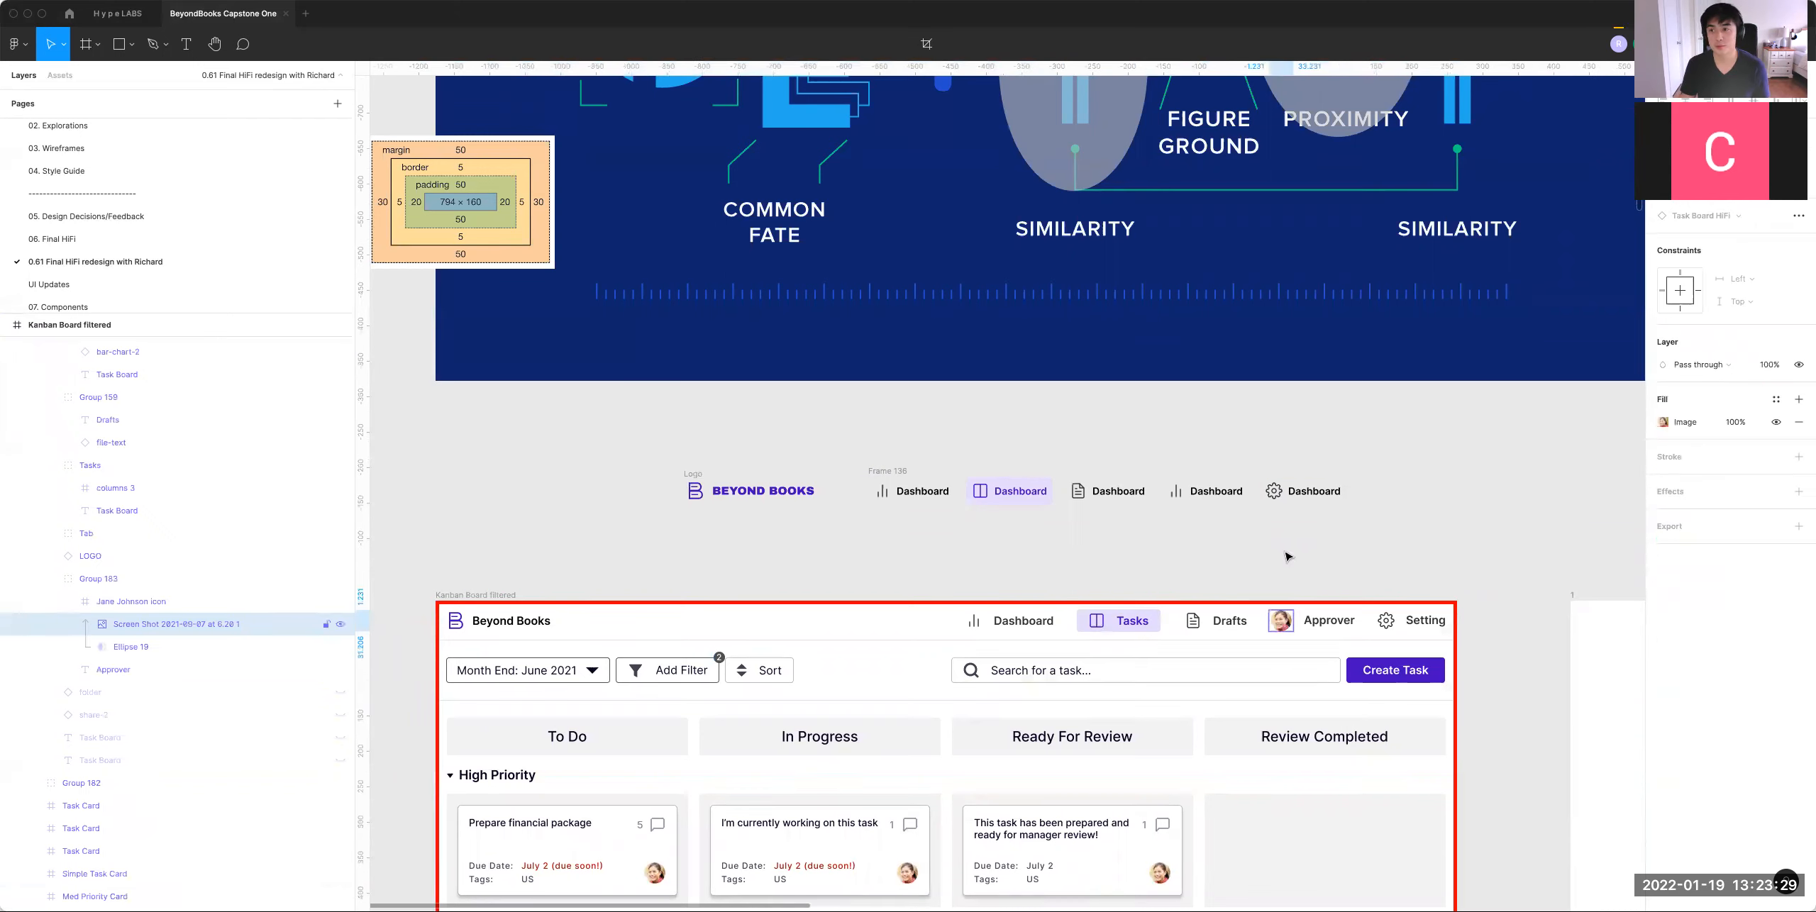
click(1287, 547)
key(o)
drag(1259, 501, 1289, 538)
click(1681, 131)
text(24)
key(Tab)
text(24)
key(Return)
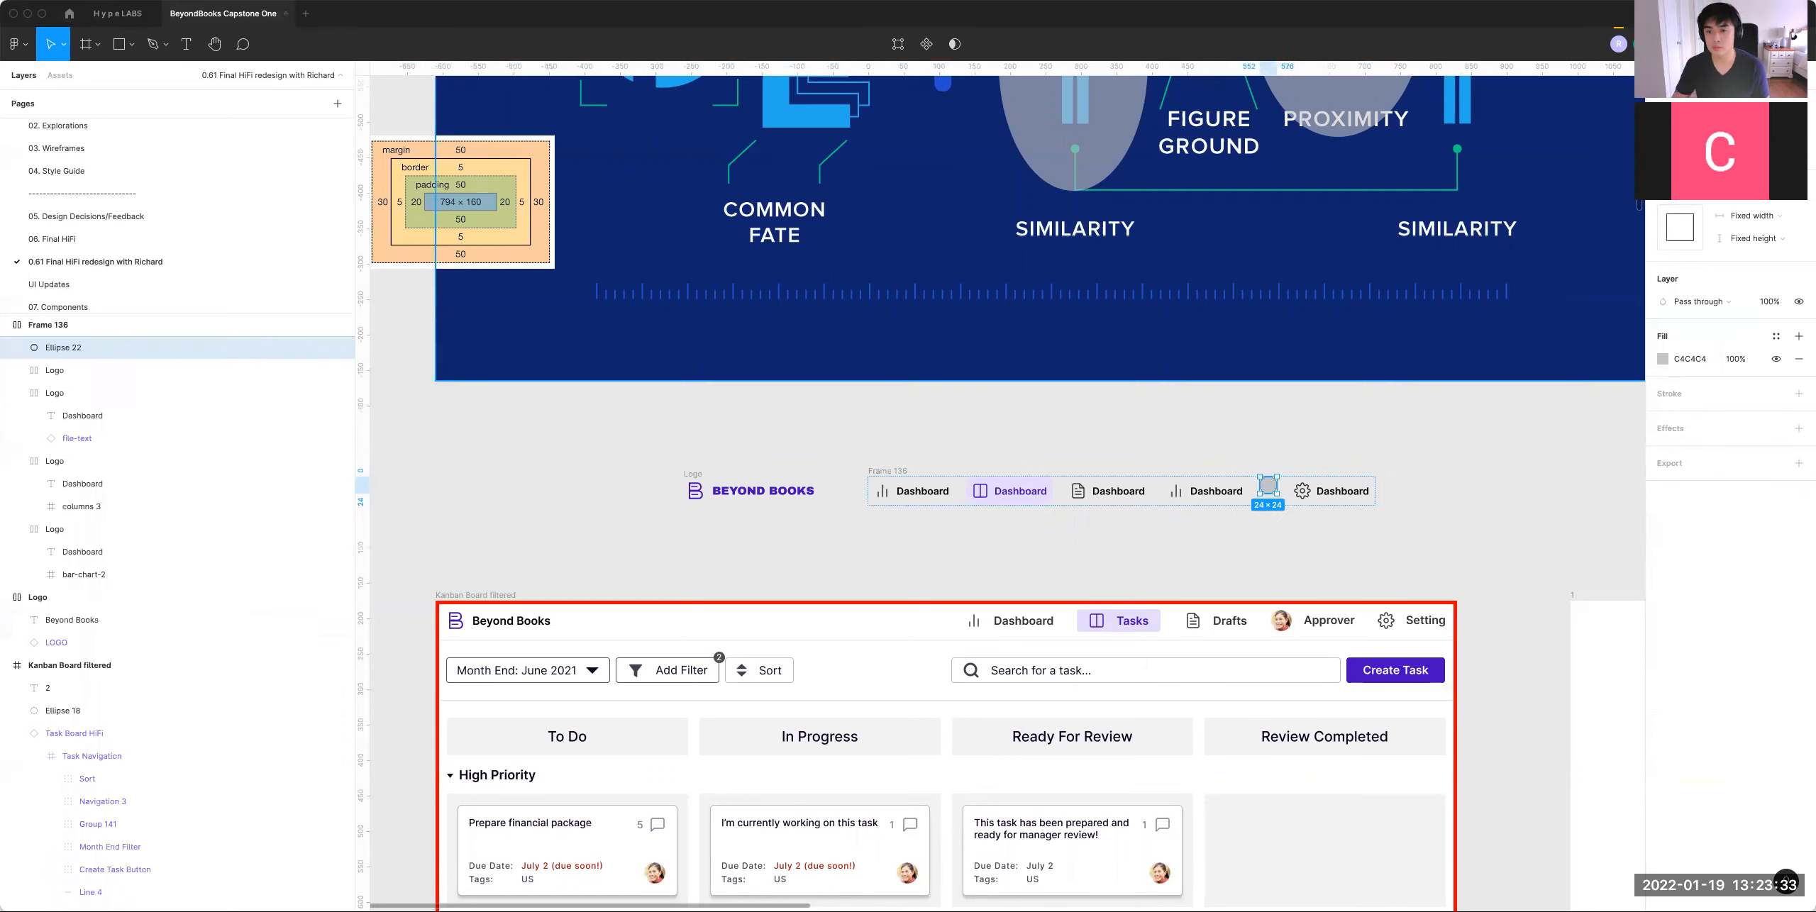
Step: Move the grey circle into the fourth navigation item in place of its bar chart icon
key(Delete)
super+click(1176, 491)
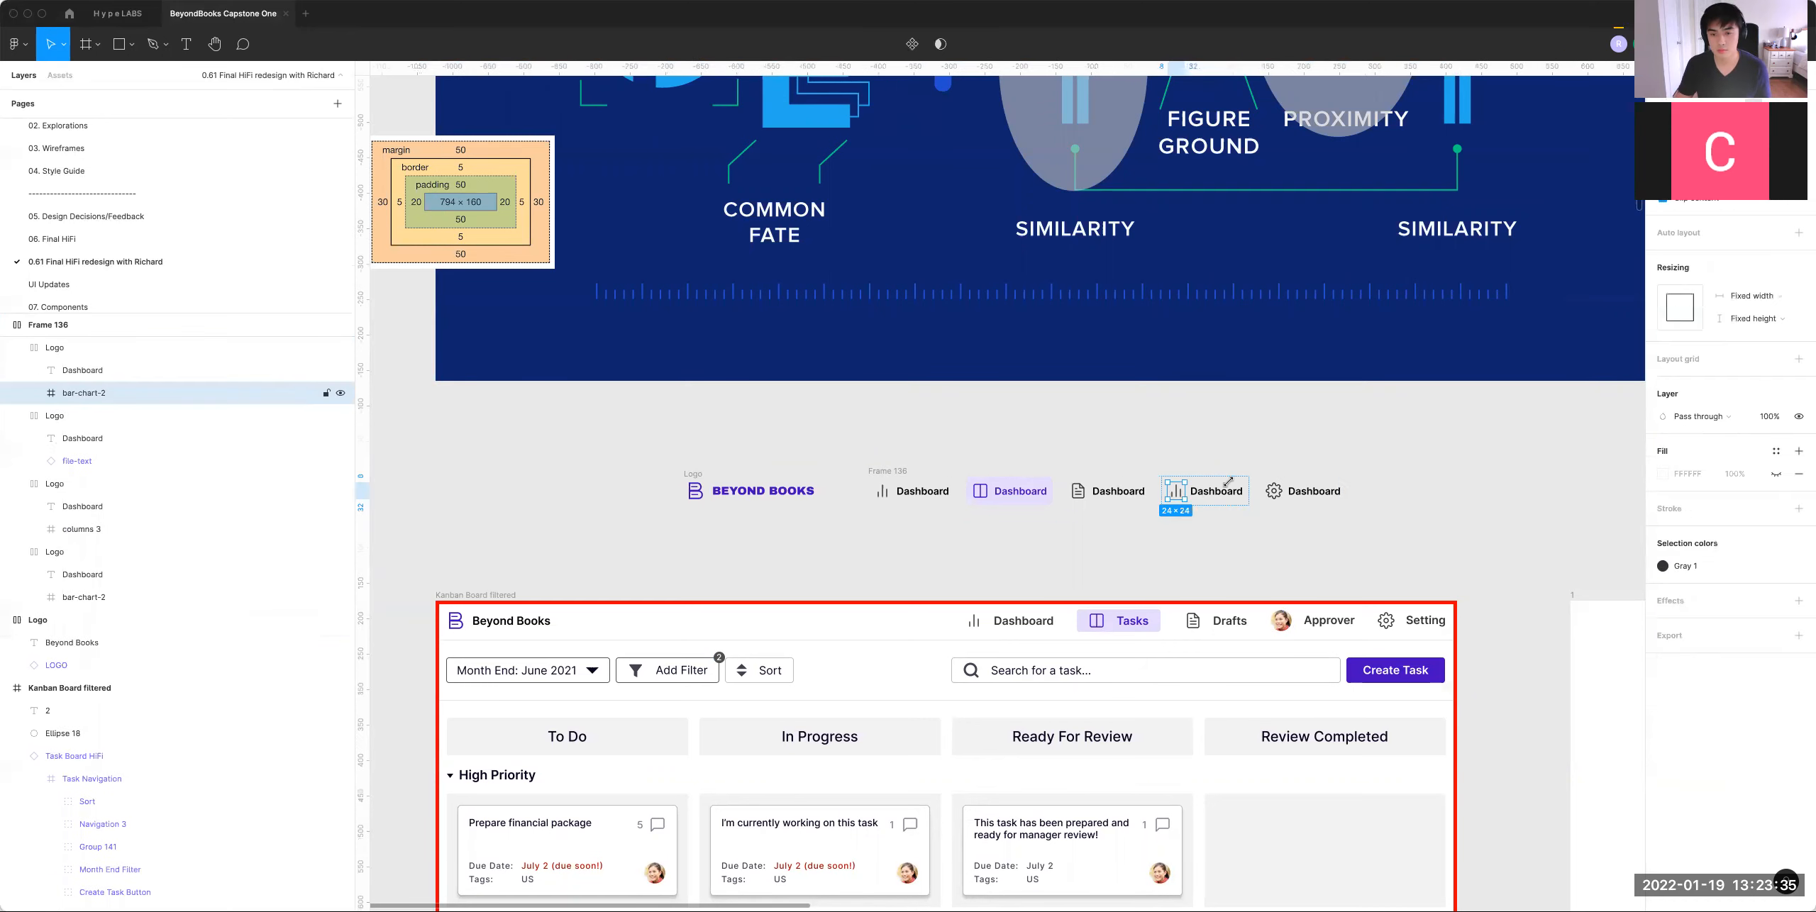
key(super+shift+r)
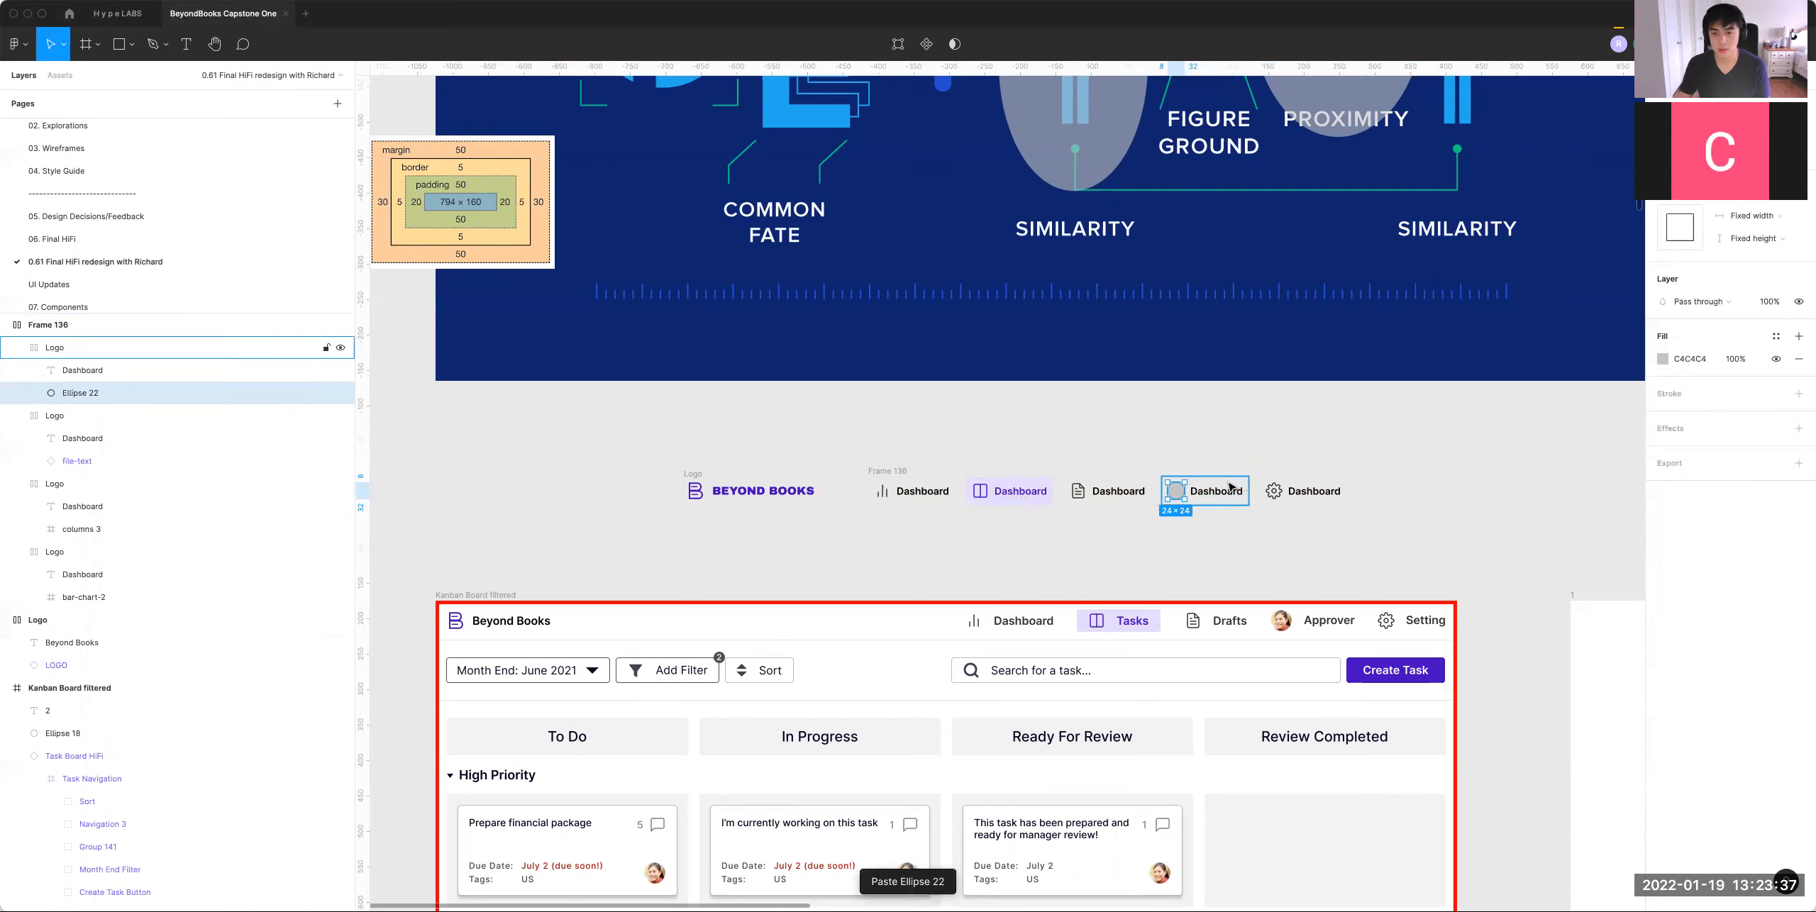
Step: Relabel the second to fifth navigation items as Tasks, Drafts, Approver and Setting
double_click(1229, 490)
text(Approver)
double_click(1307, 491)
text(Setting)
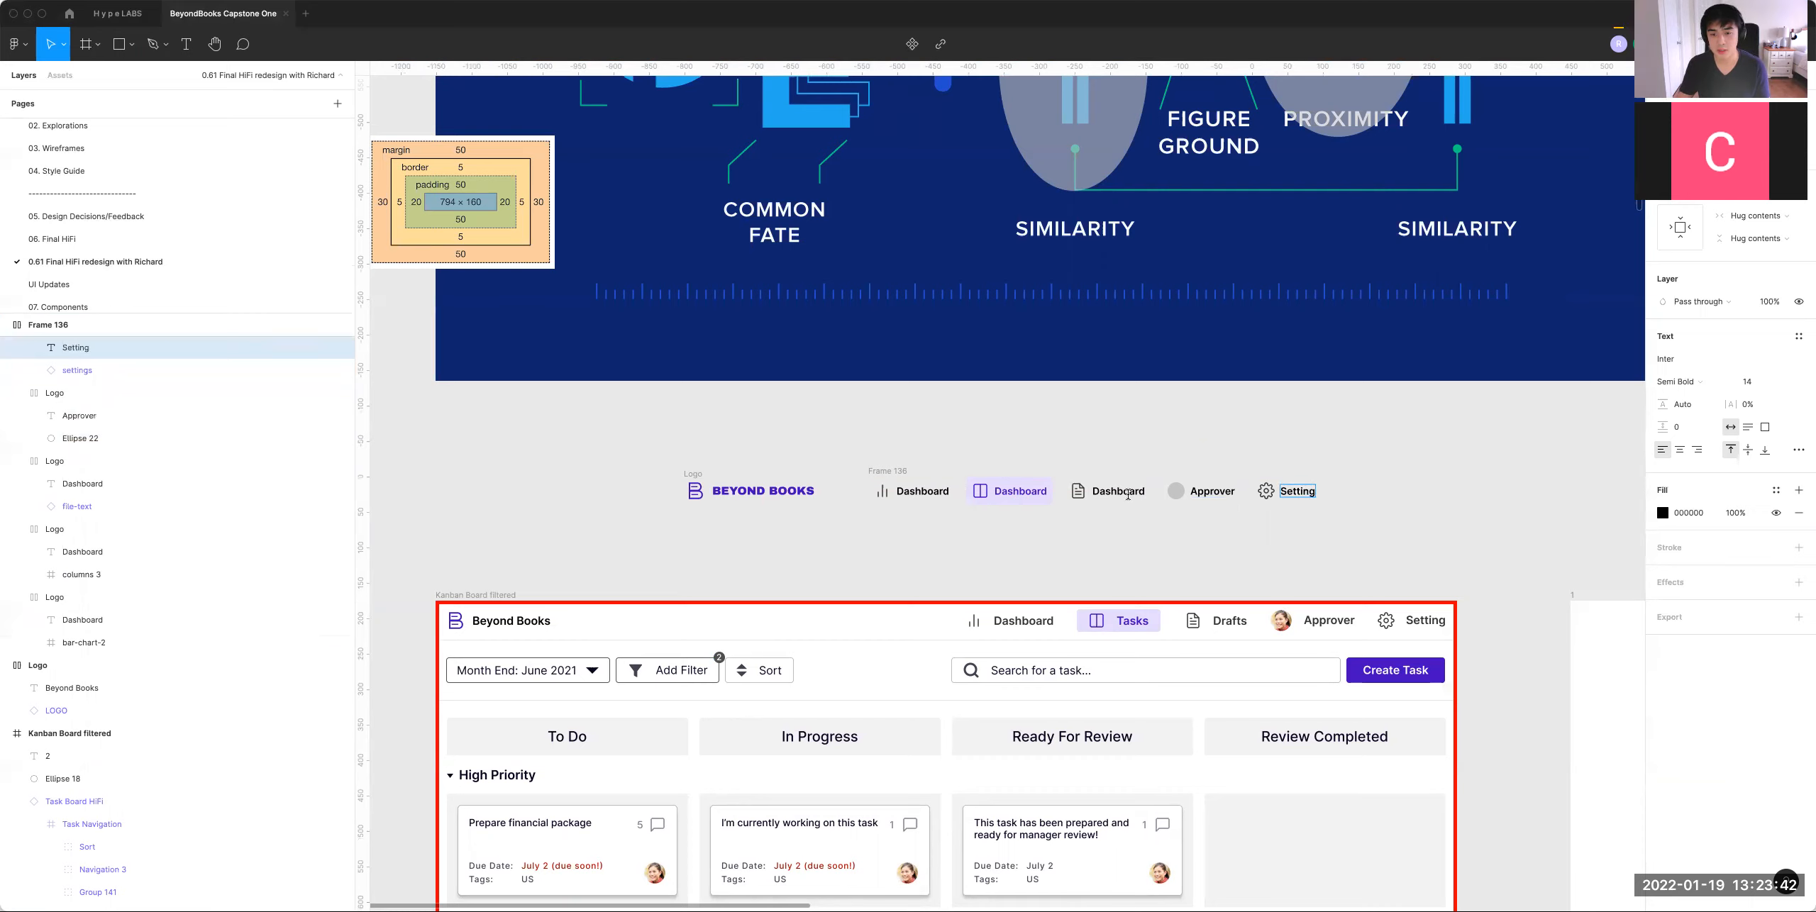
double_click(1128, 493)
text(Drafts)
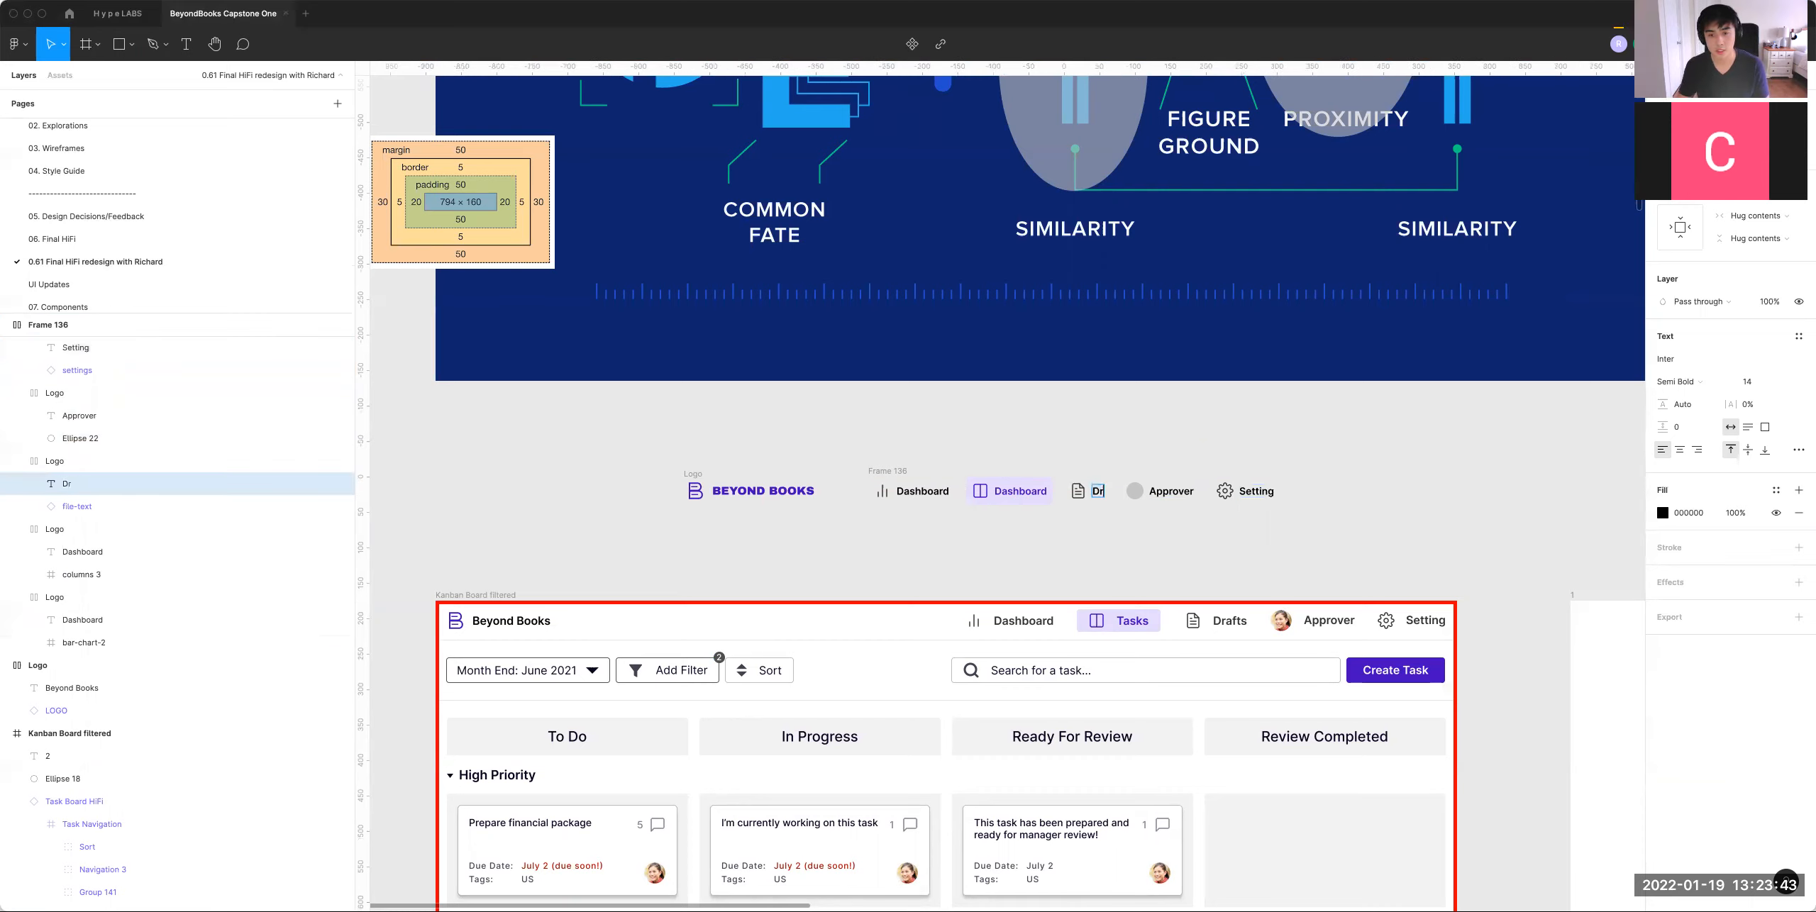
double_click(1011, 492)
text(Tasks)
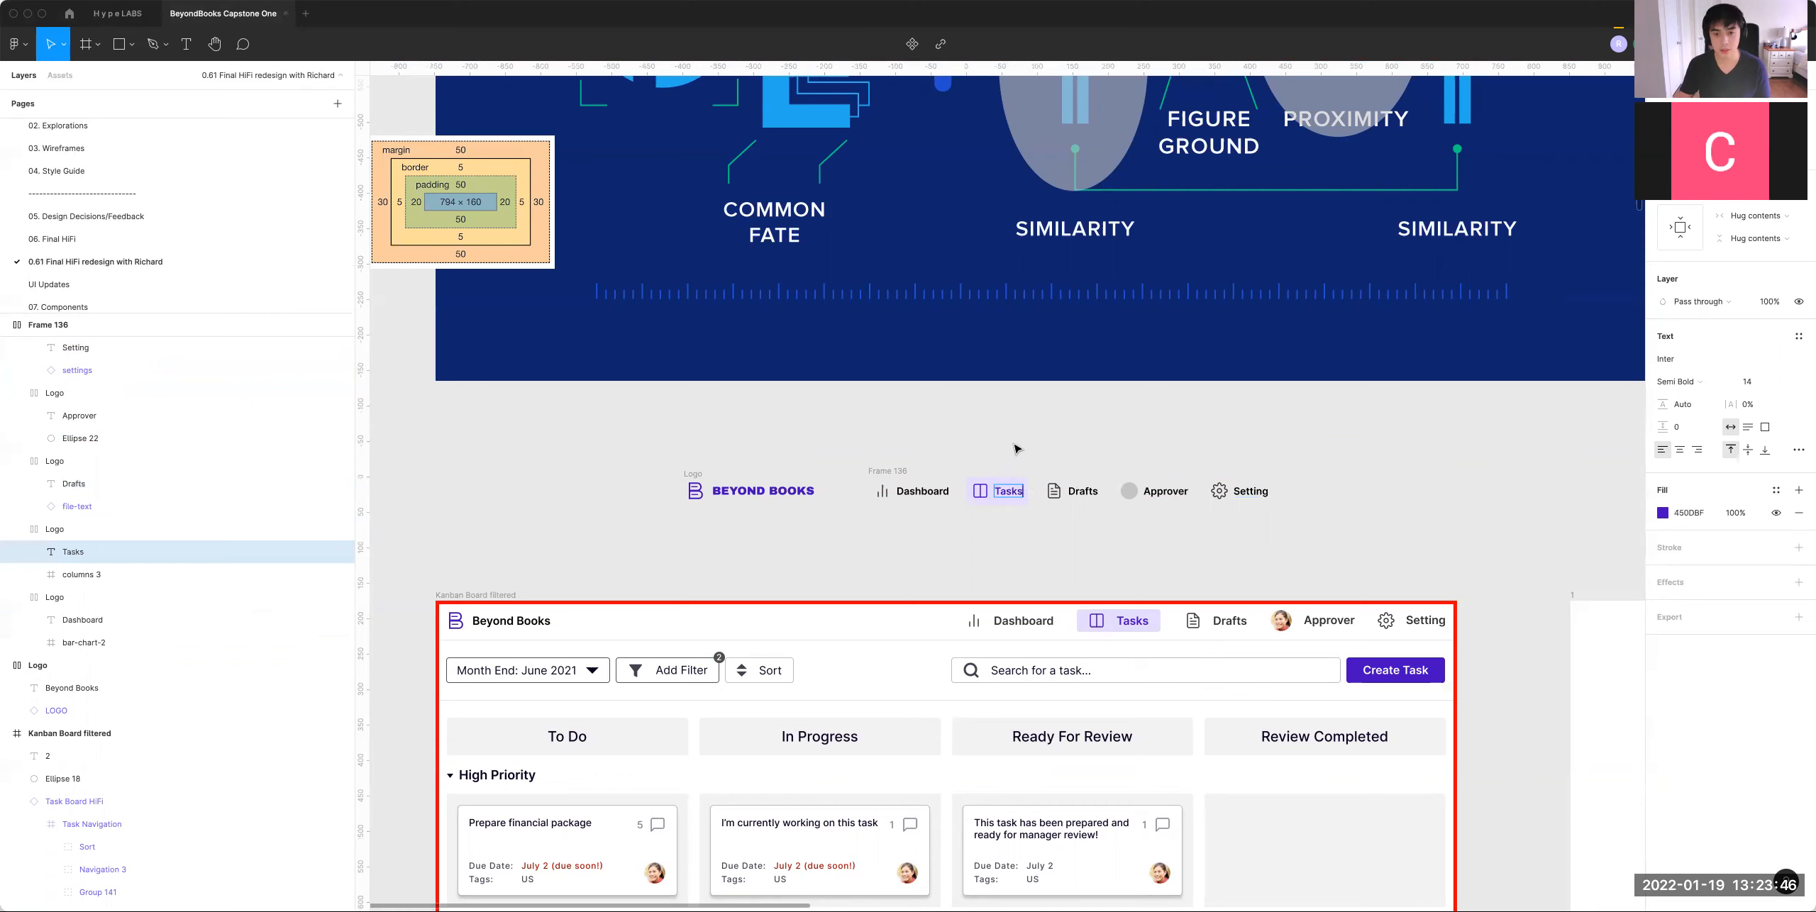
Step: Combine the Beyond Books logo and the navigation row in one horizontal auto layout frame
click(1031, 405)
drag(1031, 405, 1037, 400)
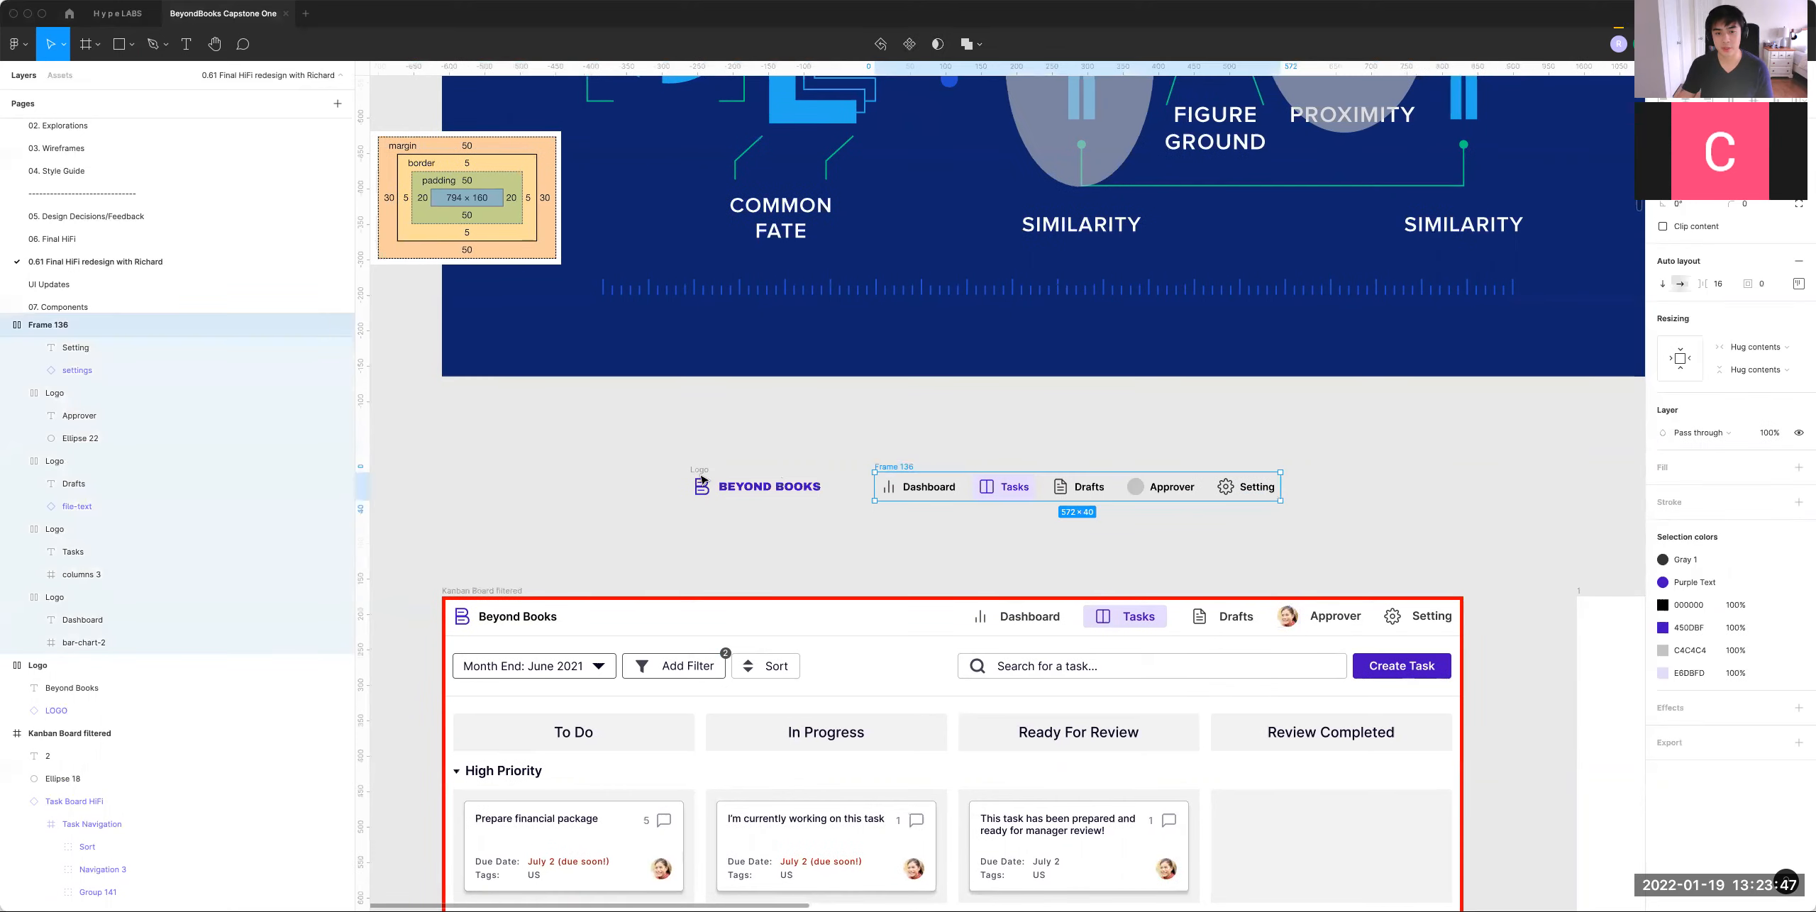
drag(553, 407, 1348, 565)
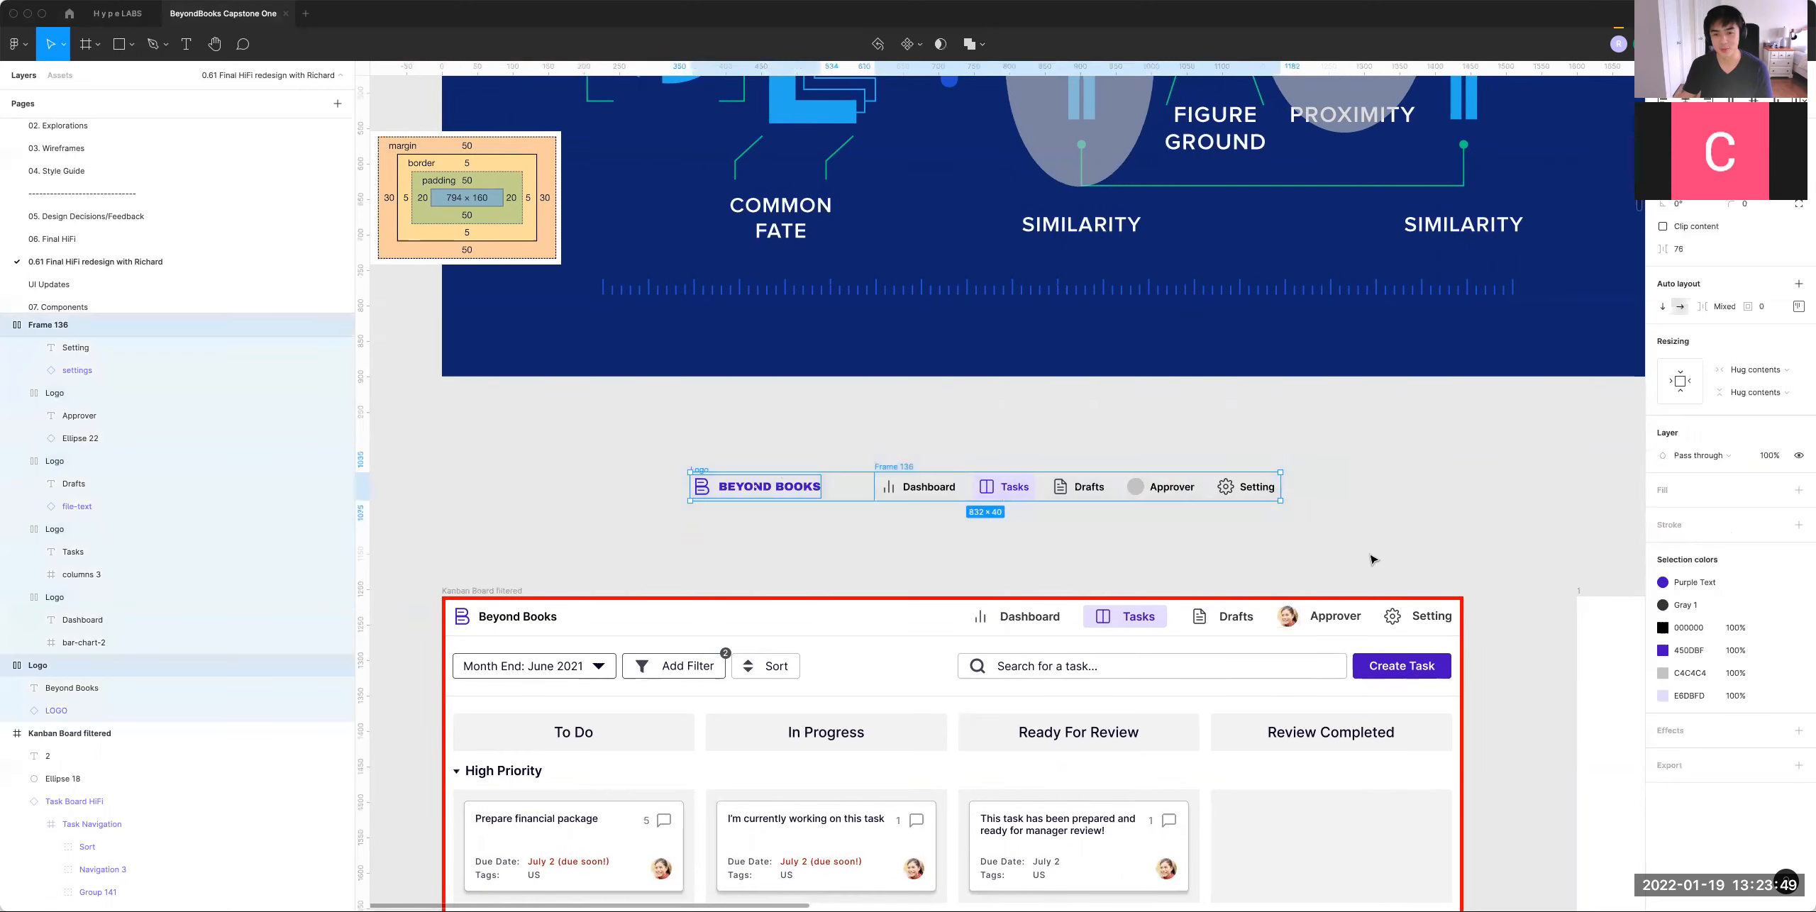
key(shift+a)
Step: Set the combined frame's spacing mode to Space between and widen the frame to 1224
click(1797, 285)
click(1742, 349)
click(1733, 405)
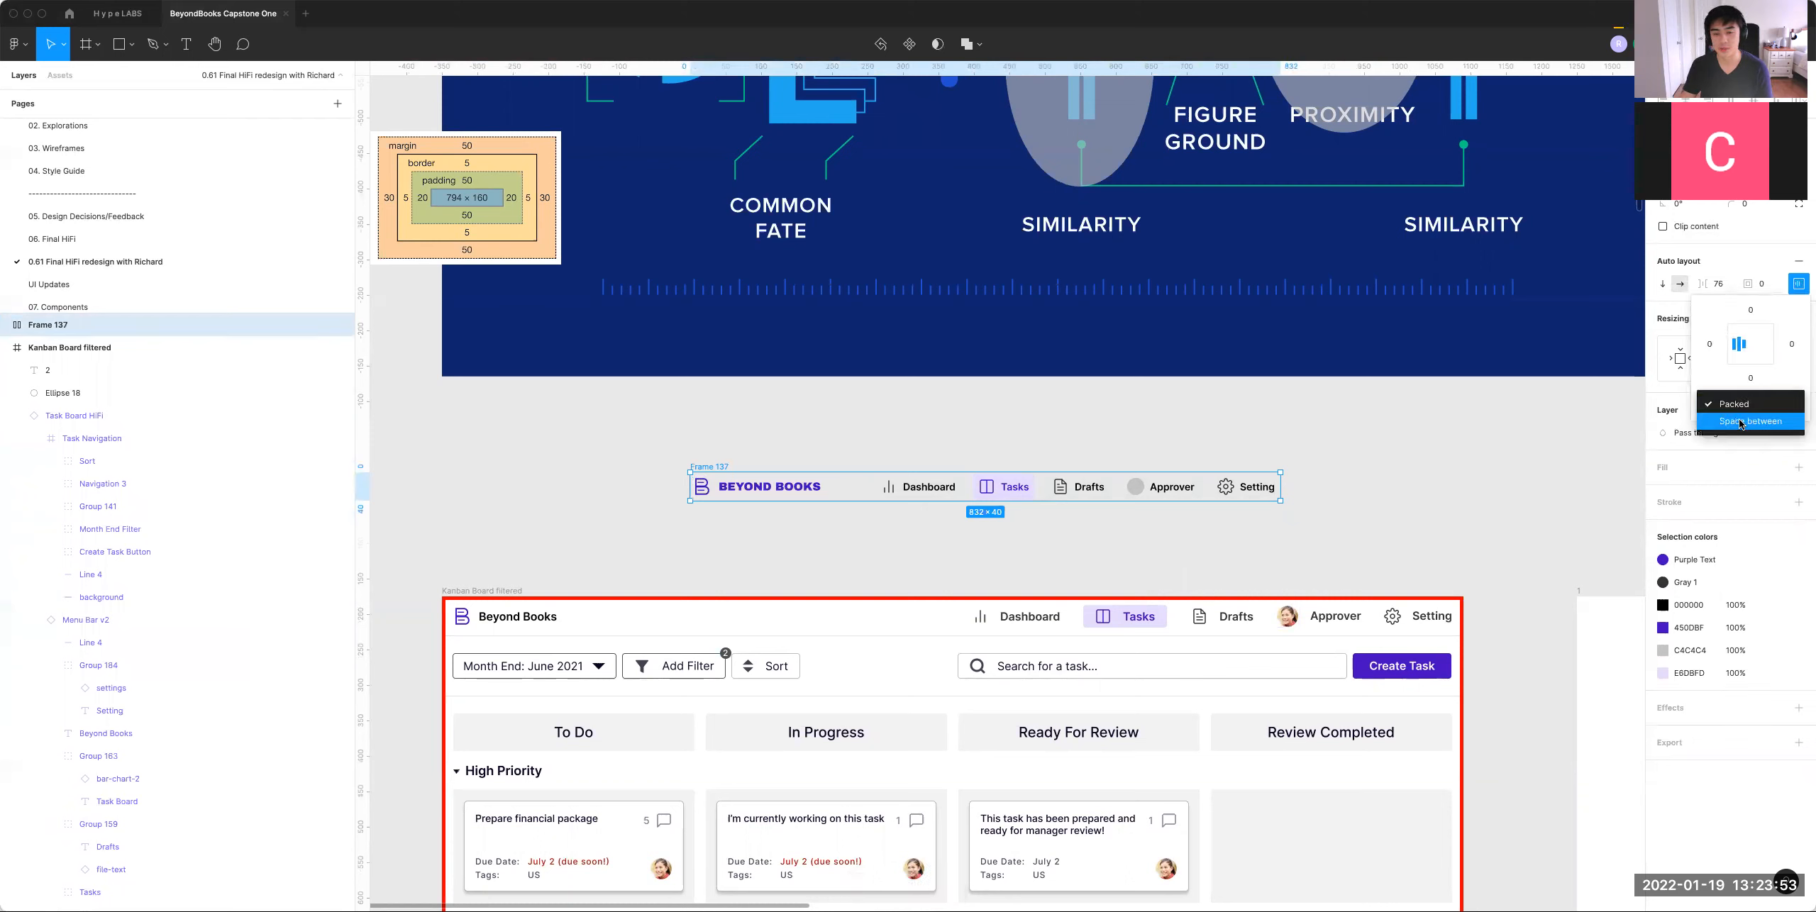
click(1740, 422)
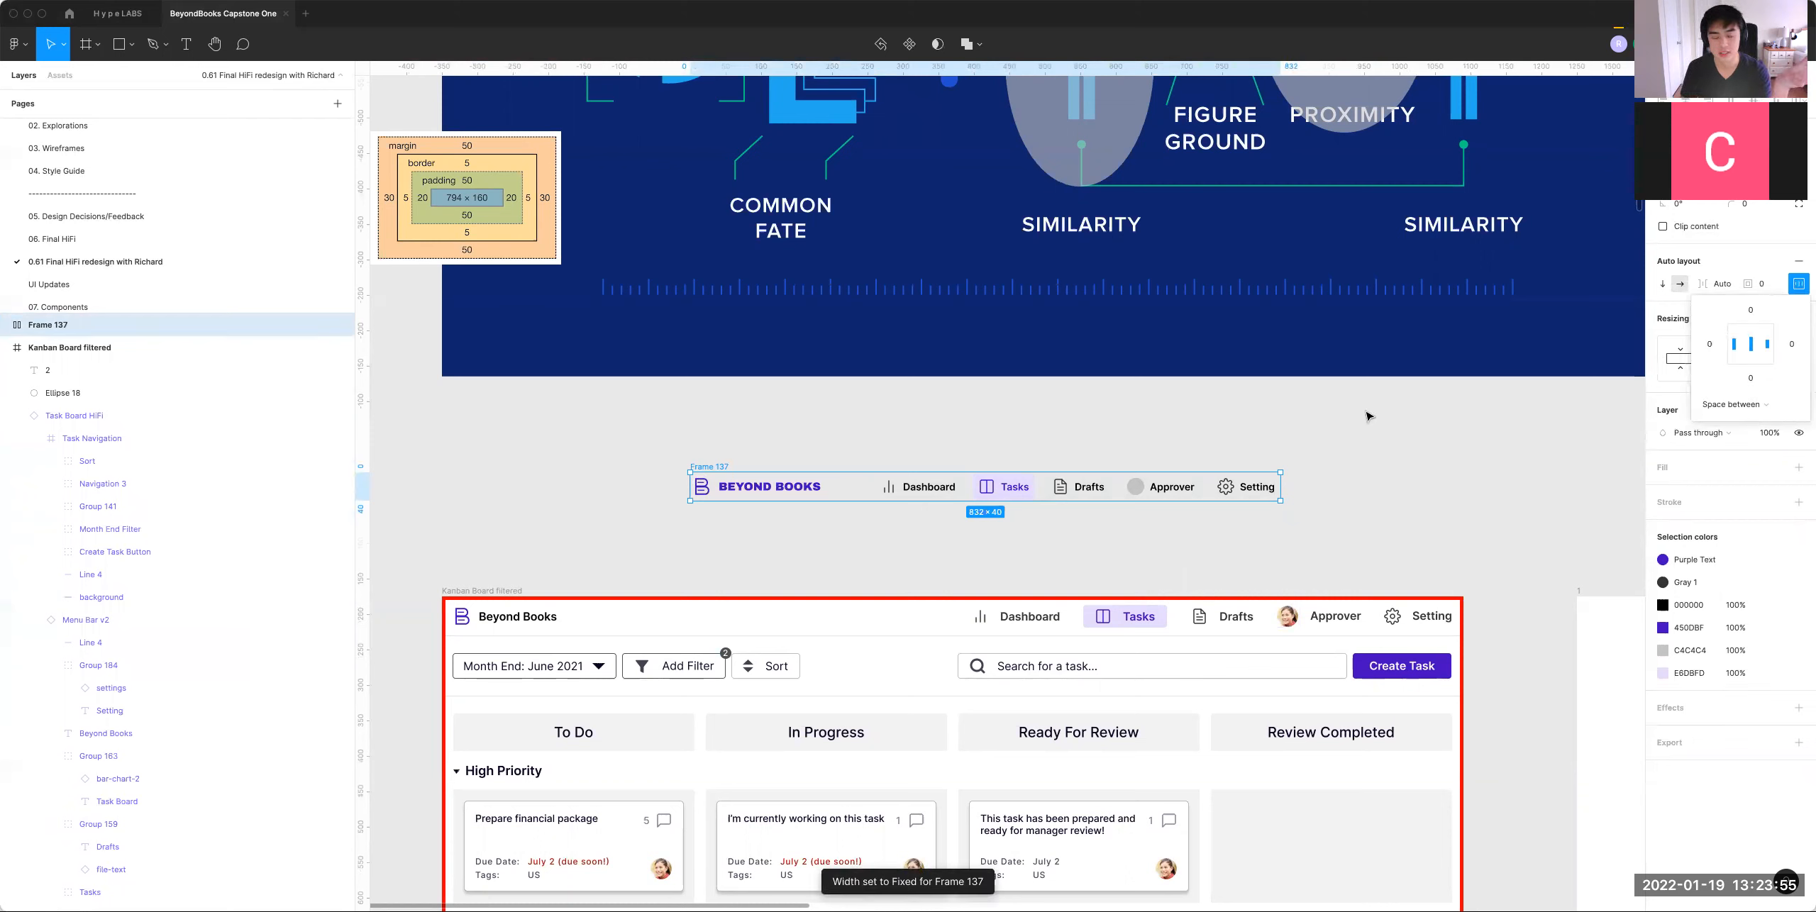
drag(1283, 483, 1436, 470)
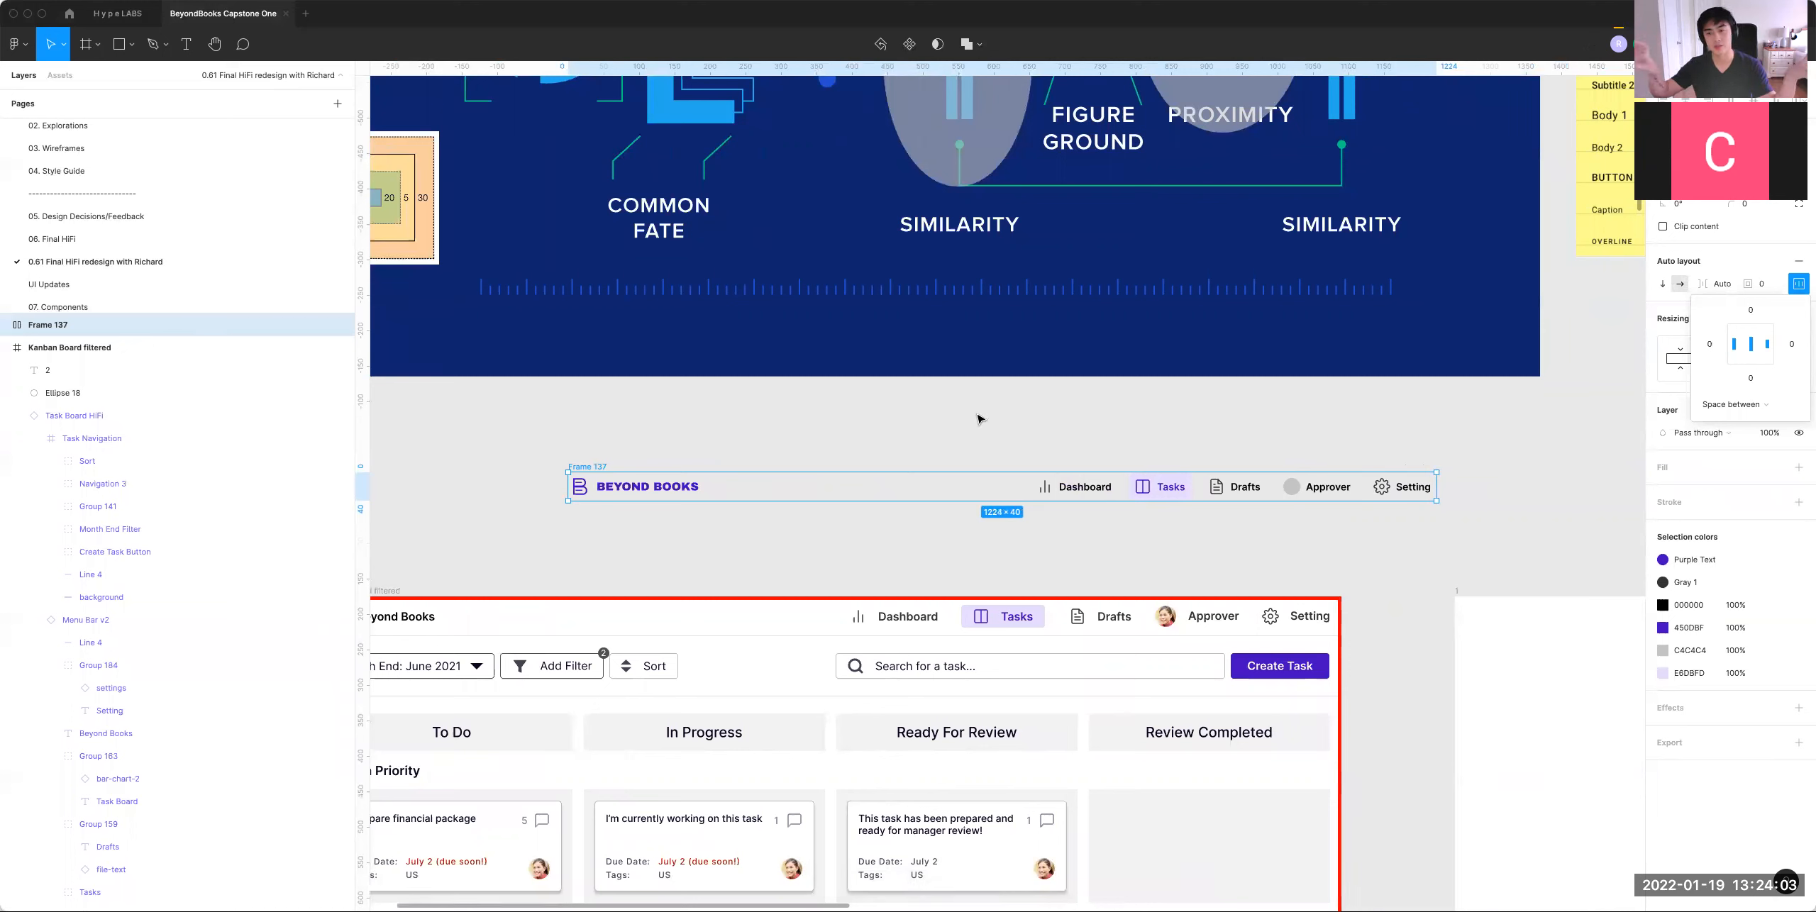
Step: Give the combined menu bar frame a white FFFFFF fill and set its padding to 8
click(1799, 285)
click(1799, 468)
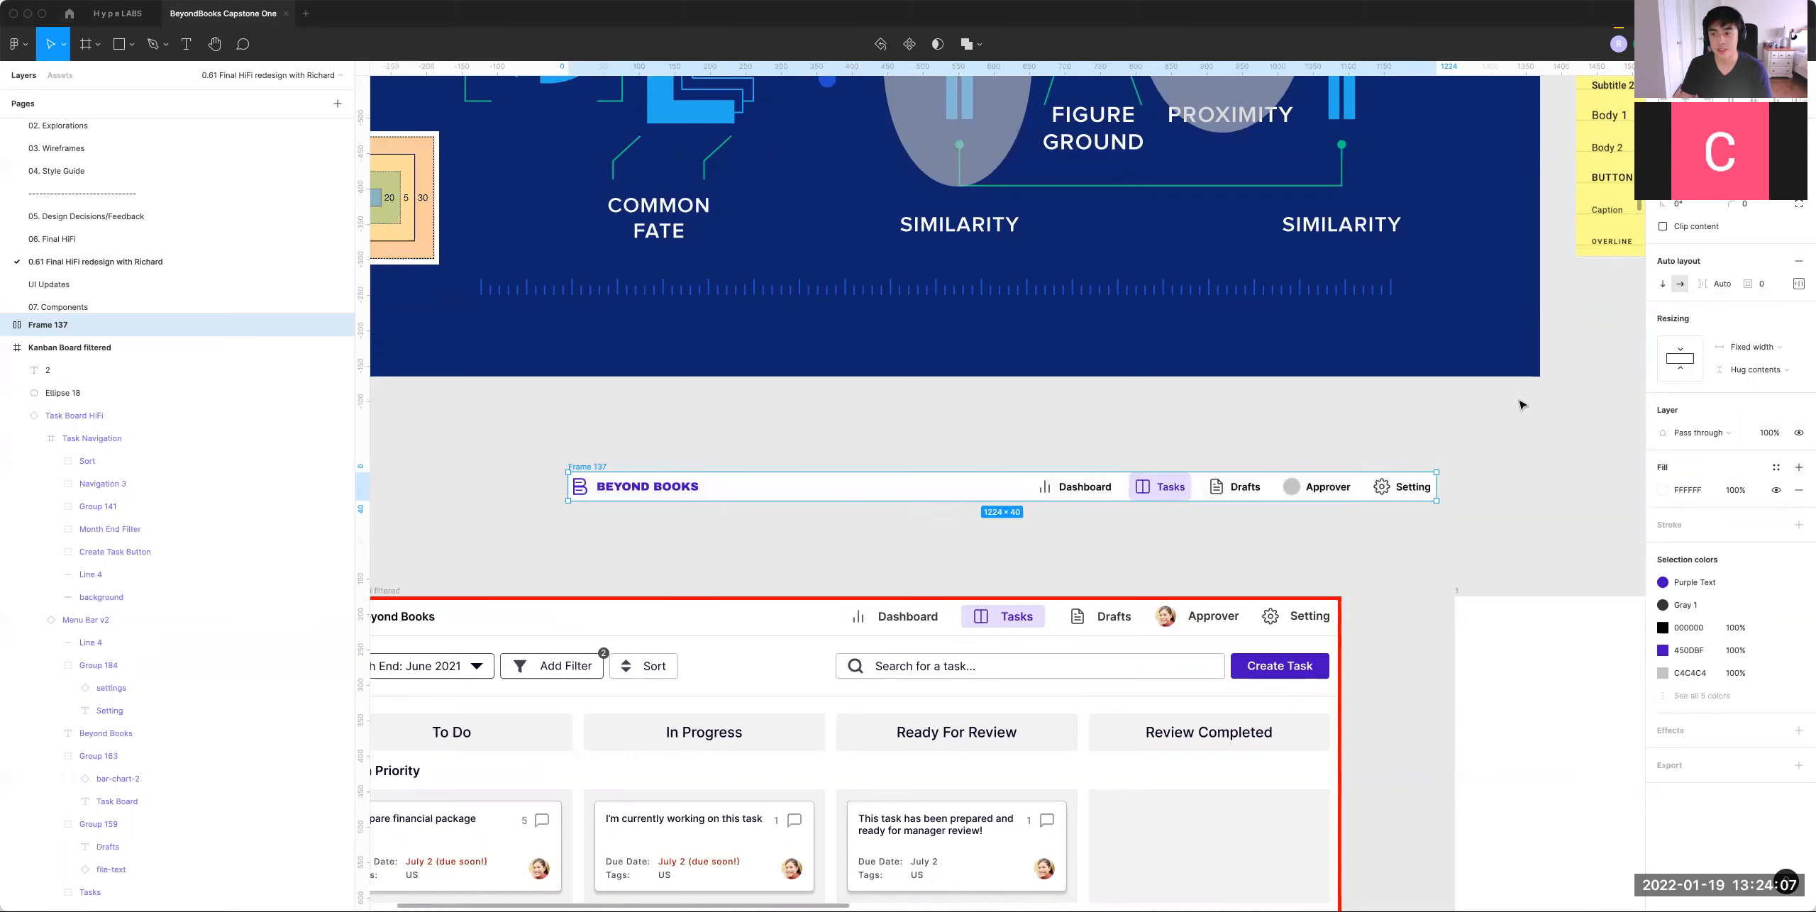
click(1765, 286)
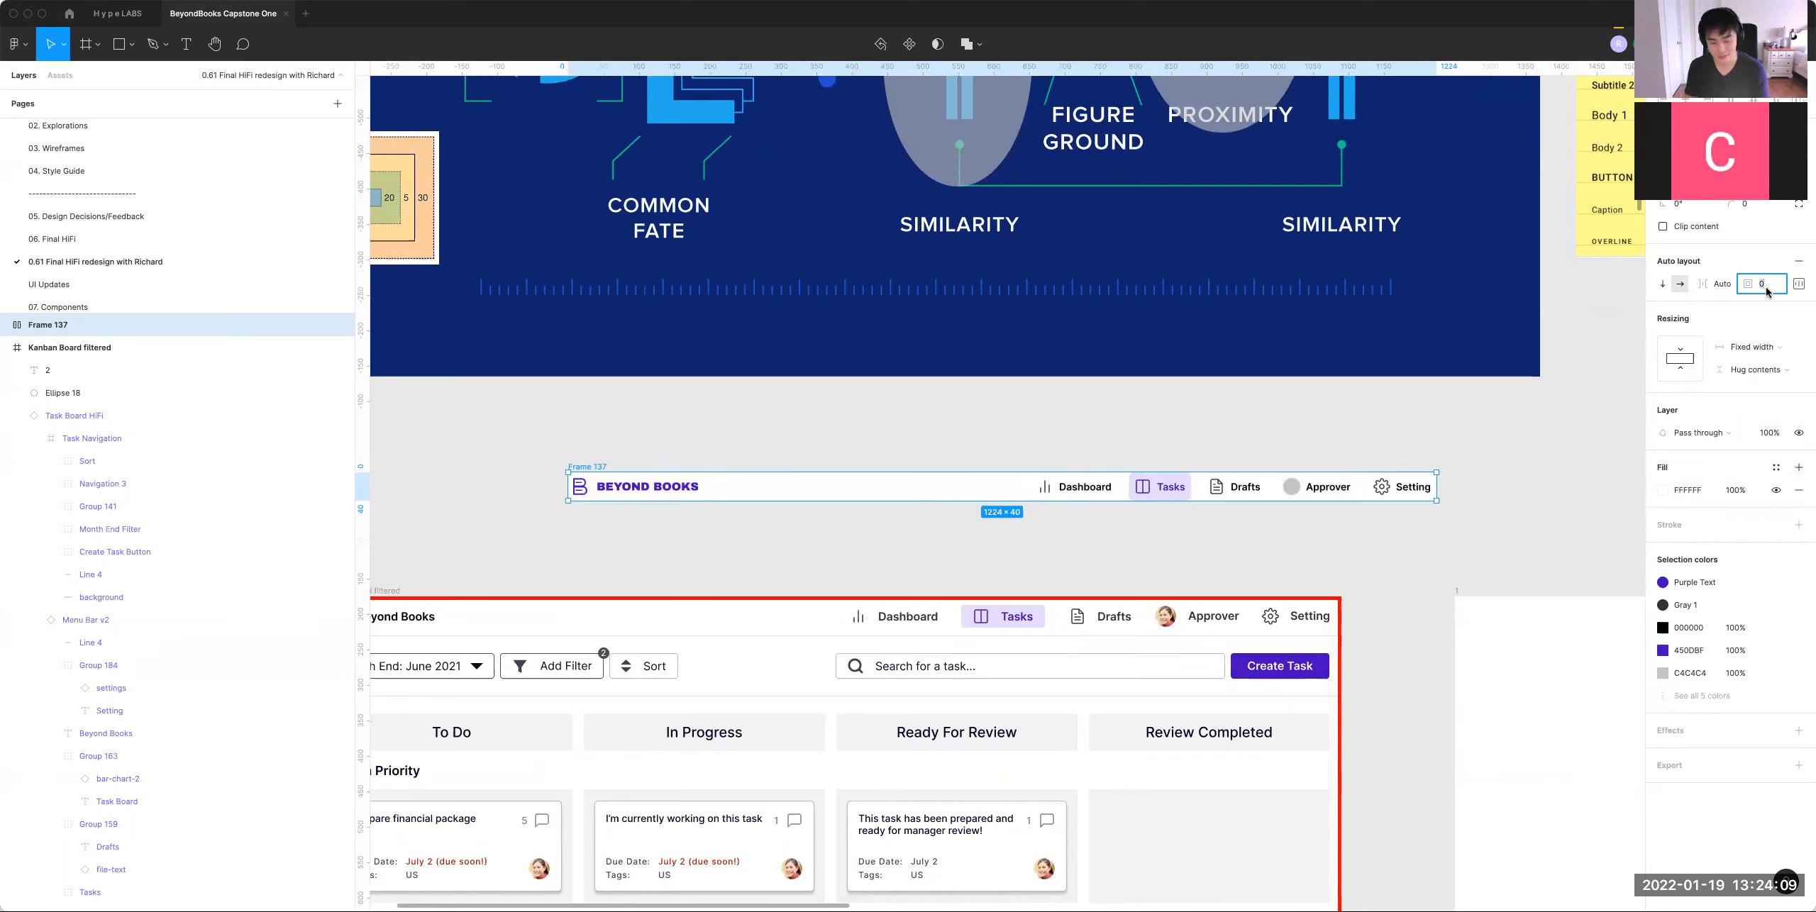
text(8)
key(Return)
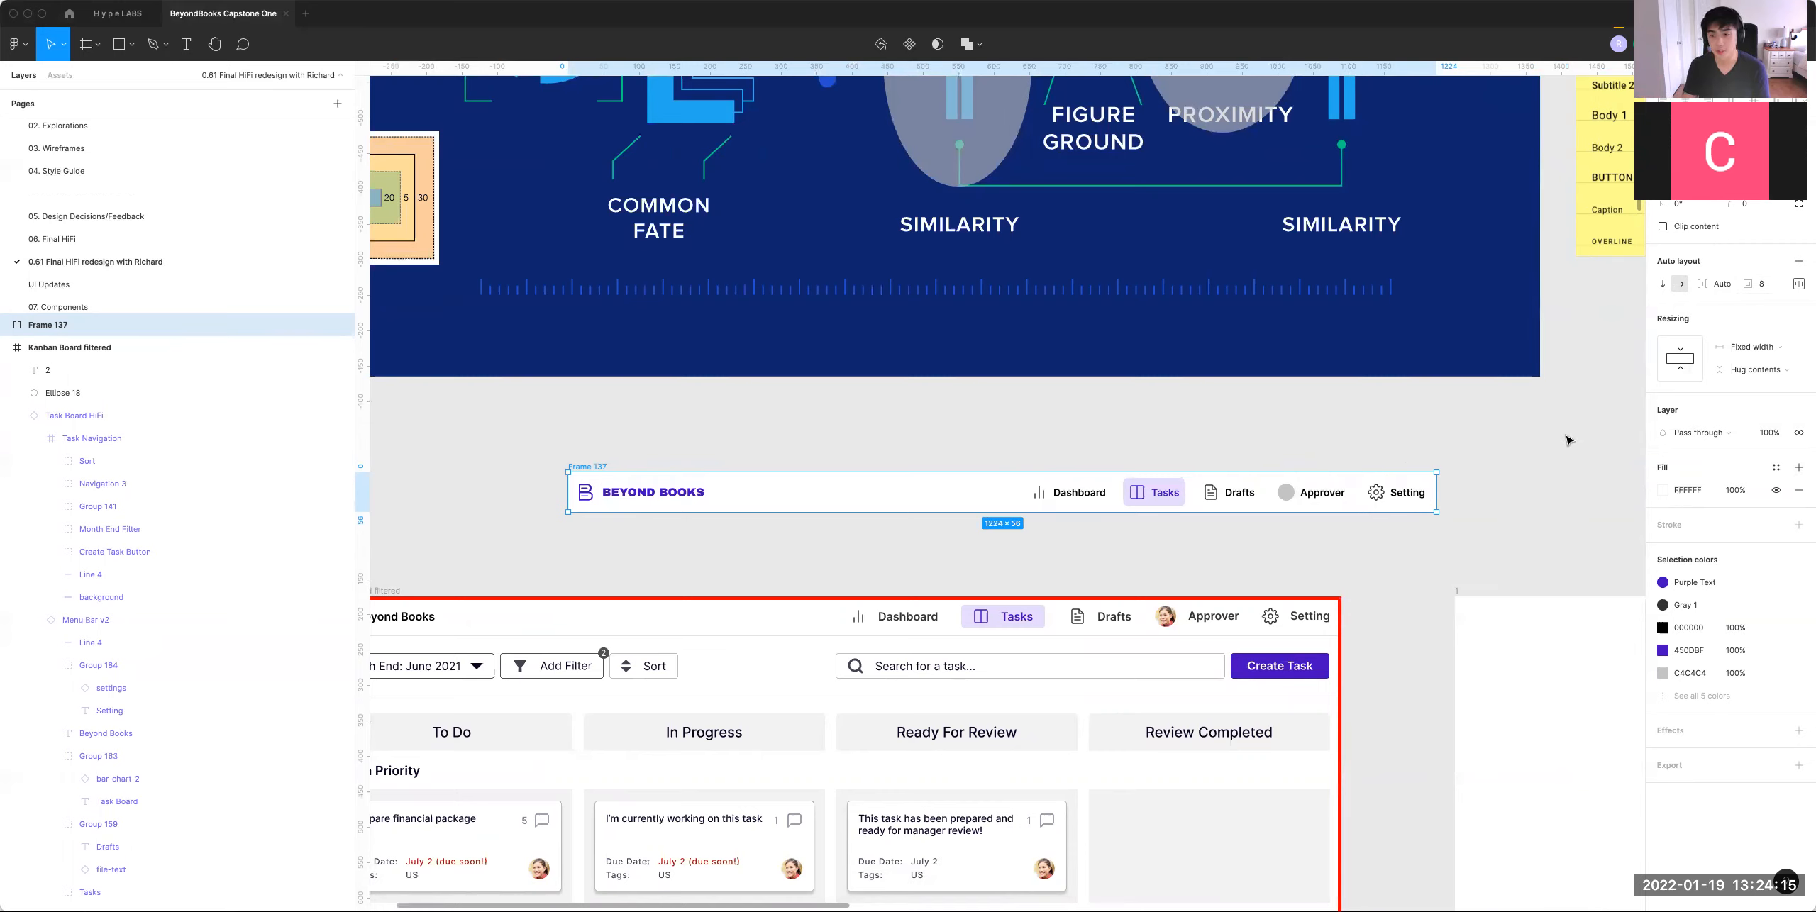
Step: Rename the combined menu bar frame as Nav
drag(1110, 545, 1370, 480)
key(Return)
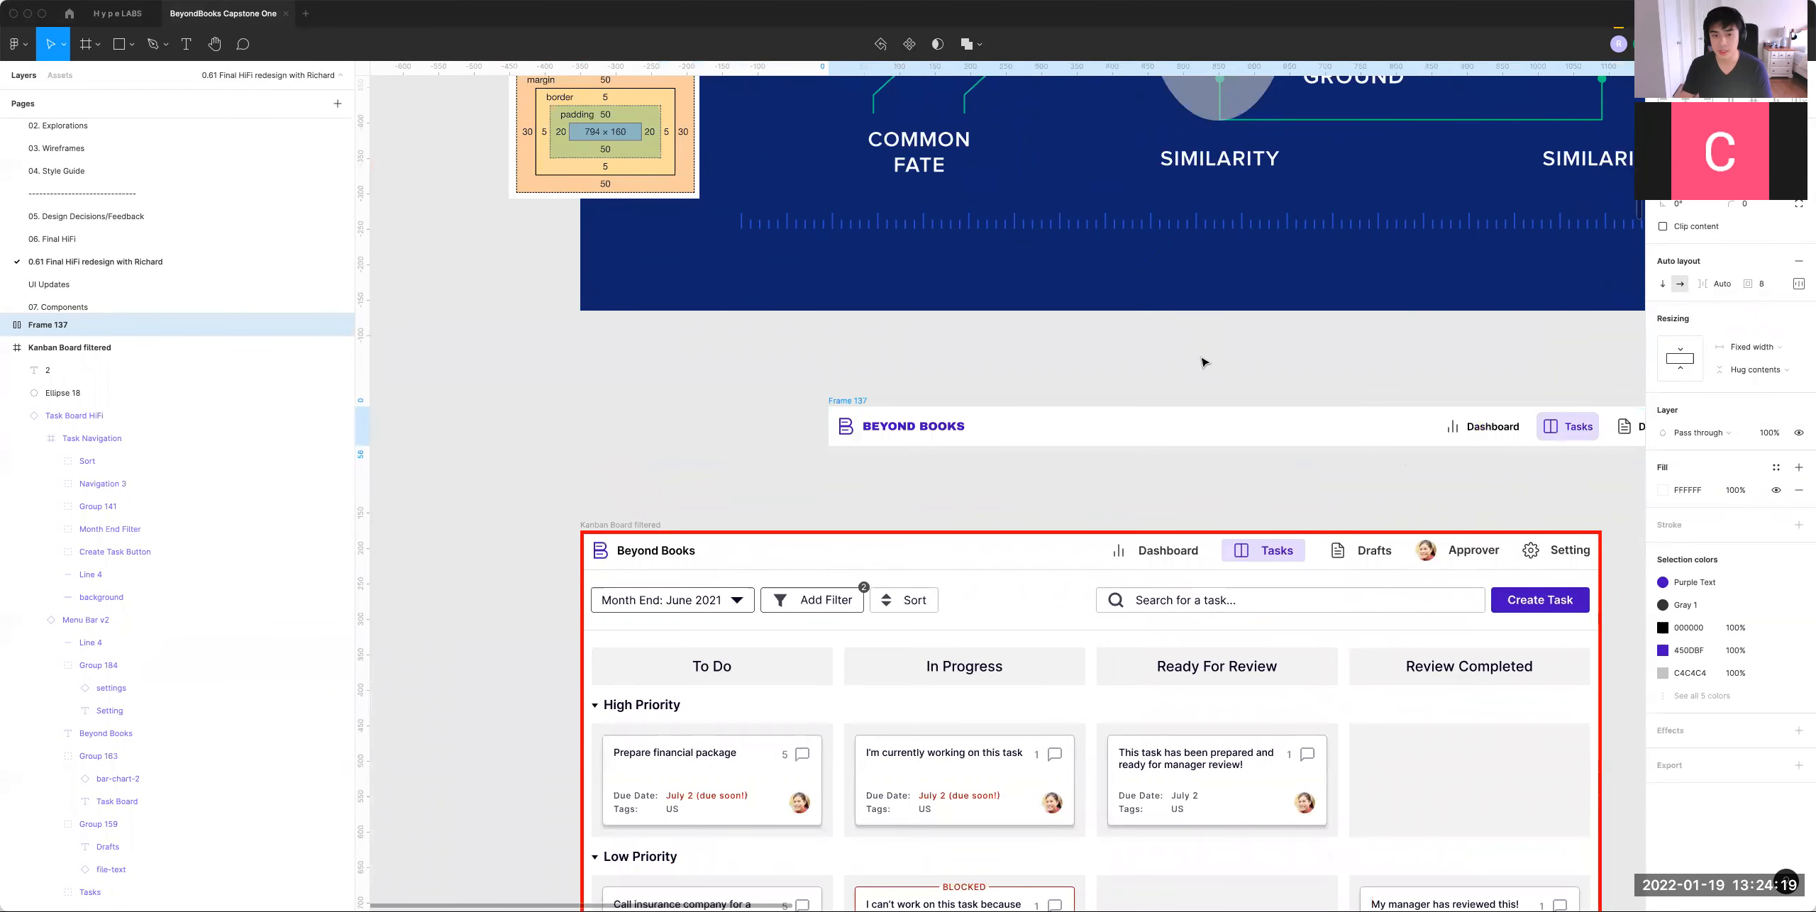
key(super+minus)
click(1487, 450)
drag(1353, 478, 1176, 458)
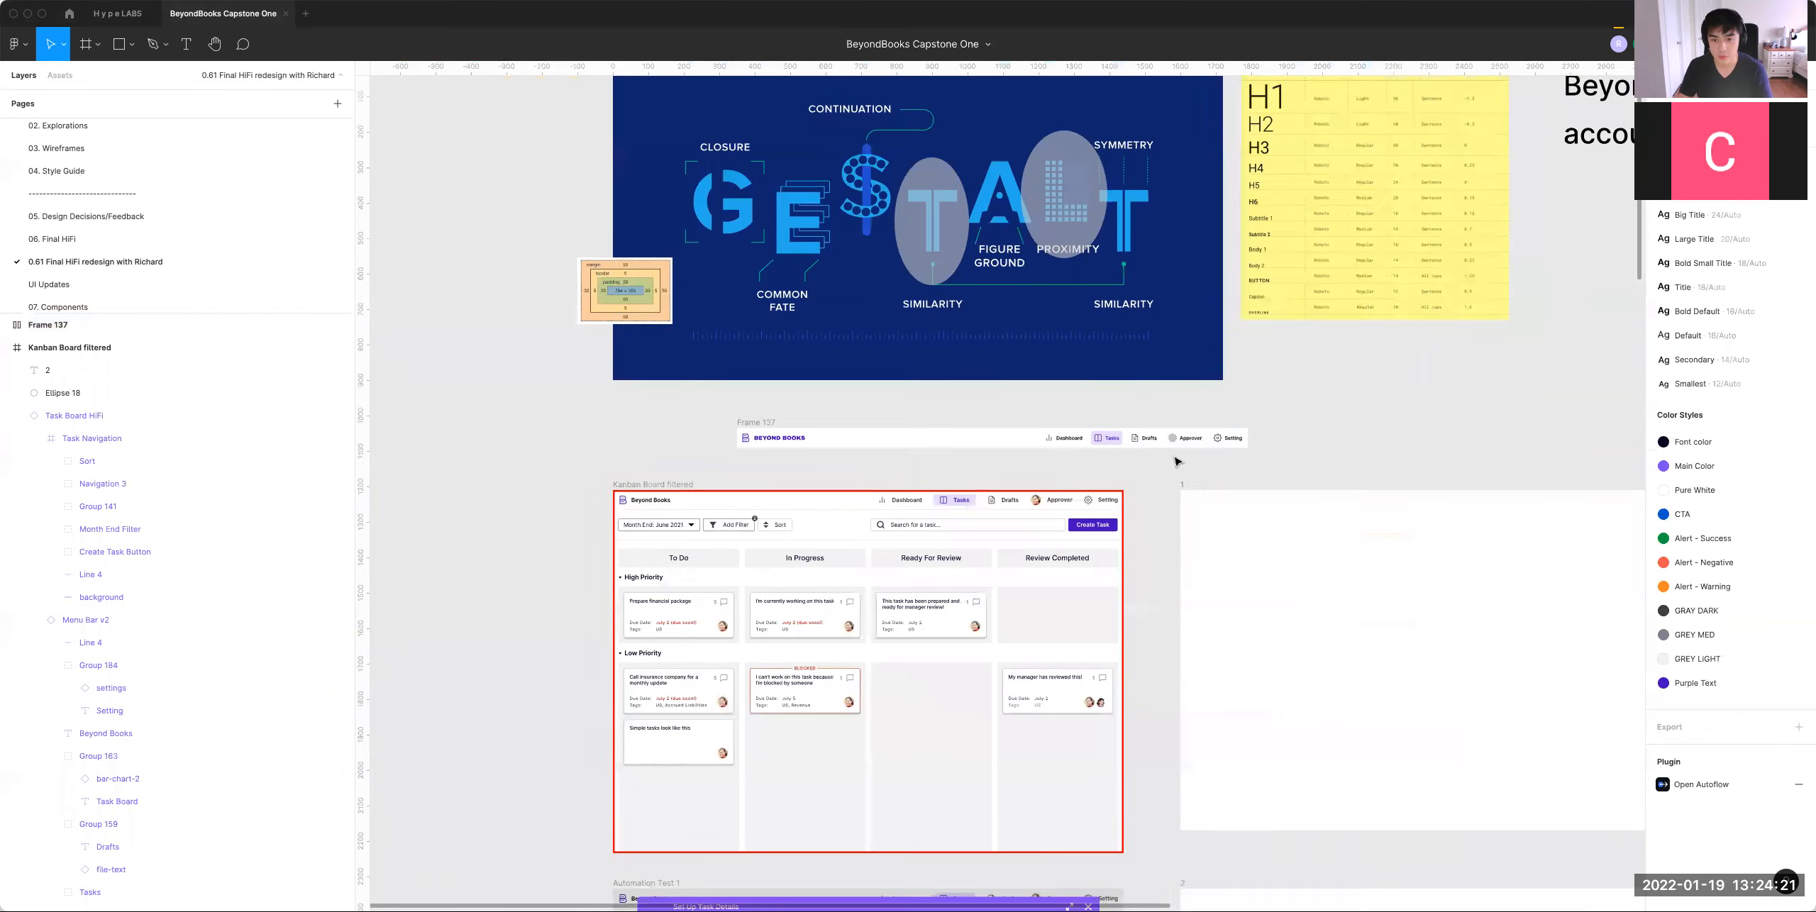
click(772, 422)
key(super+r)
text(Nav)
key(Return)
key(Escape)
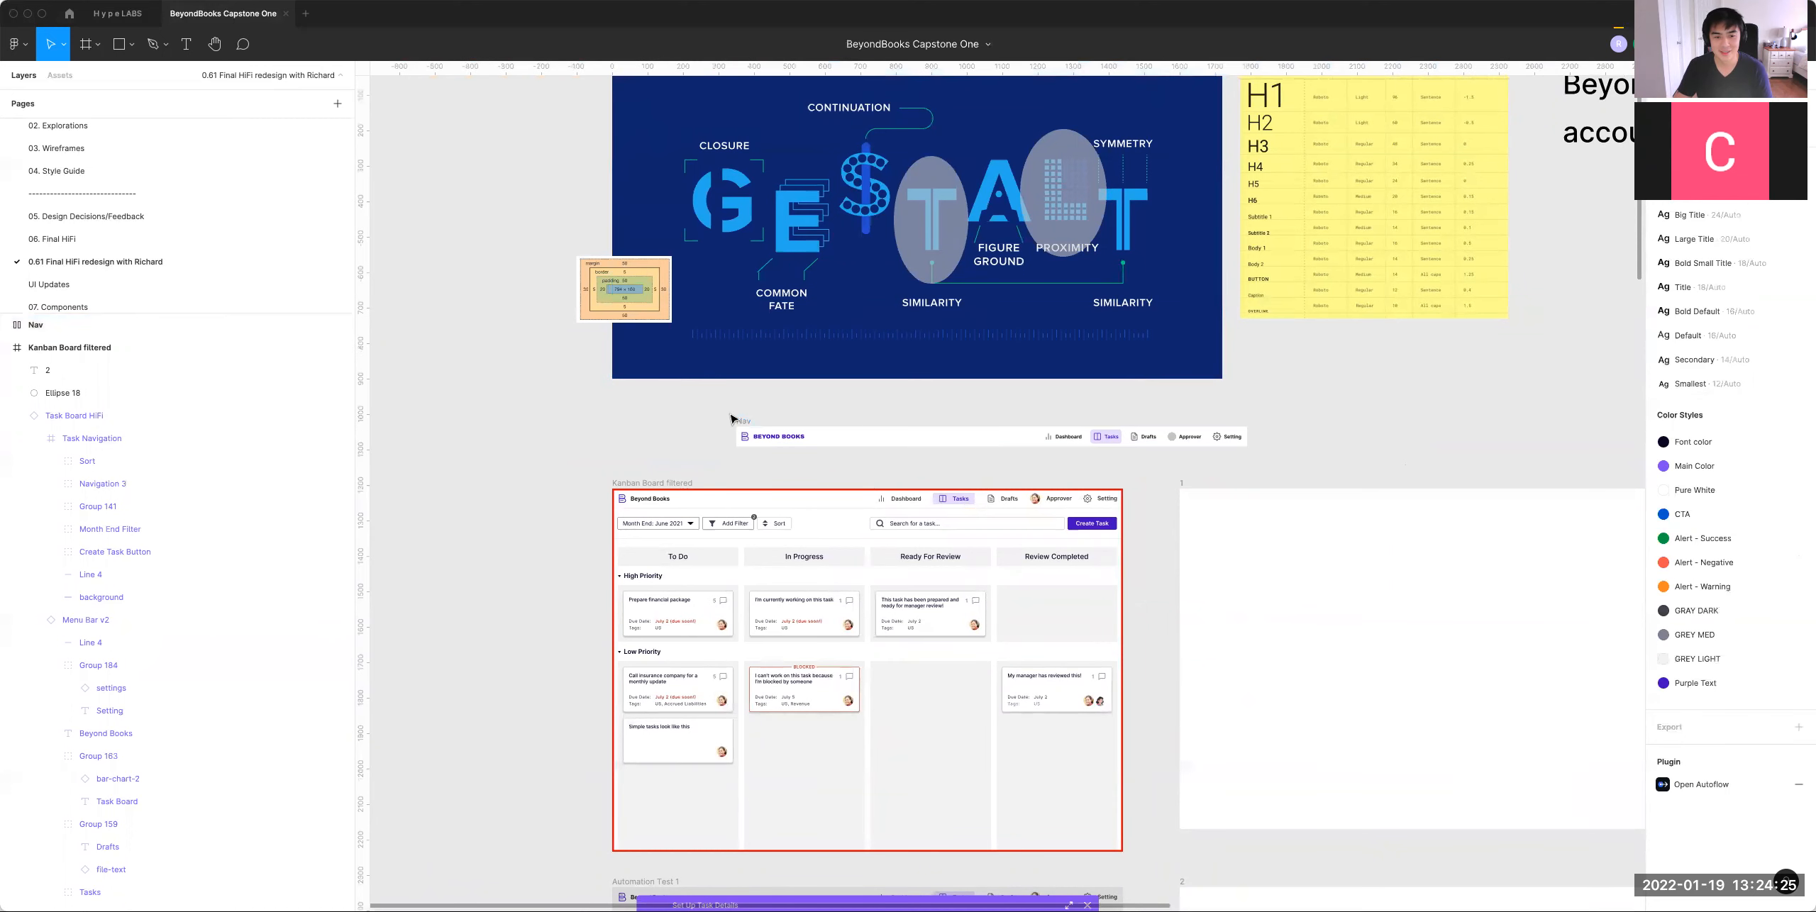
Step: Align the Nav frame with the left edge of the Kanban Board filtered frame below and widen it to 1440
drag(758, 422, 629, 440)
key(super+=)
scroll(1081, 406, left, 4)
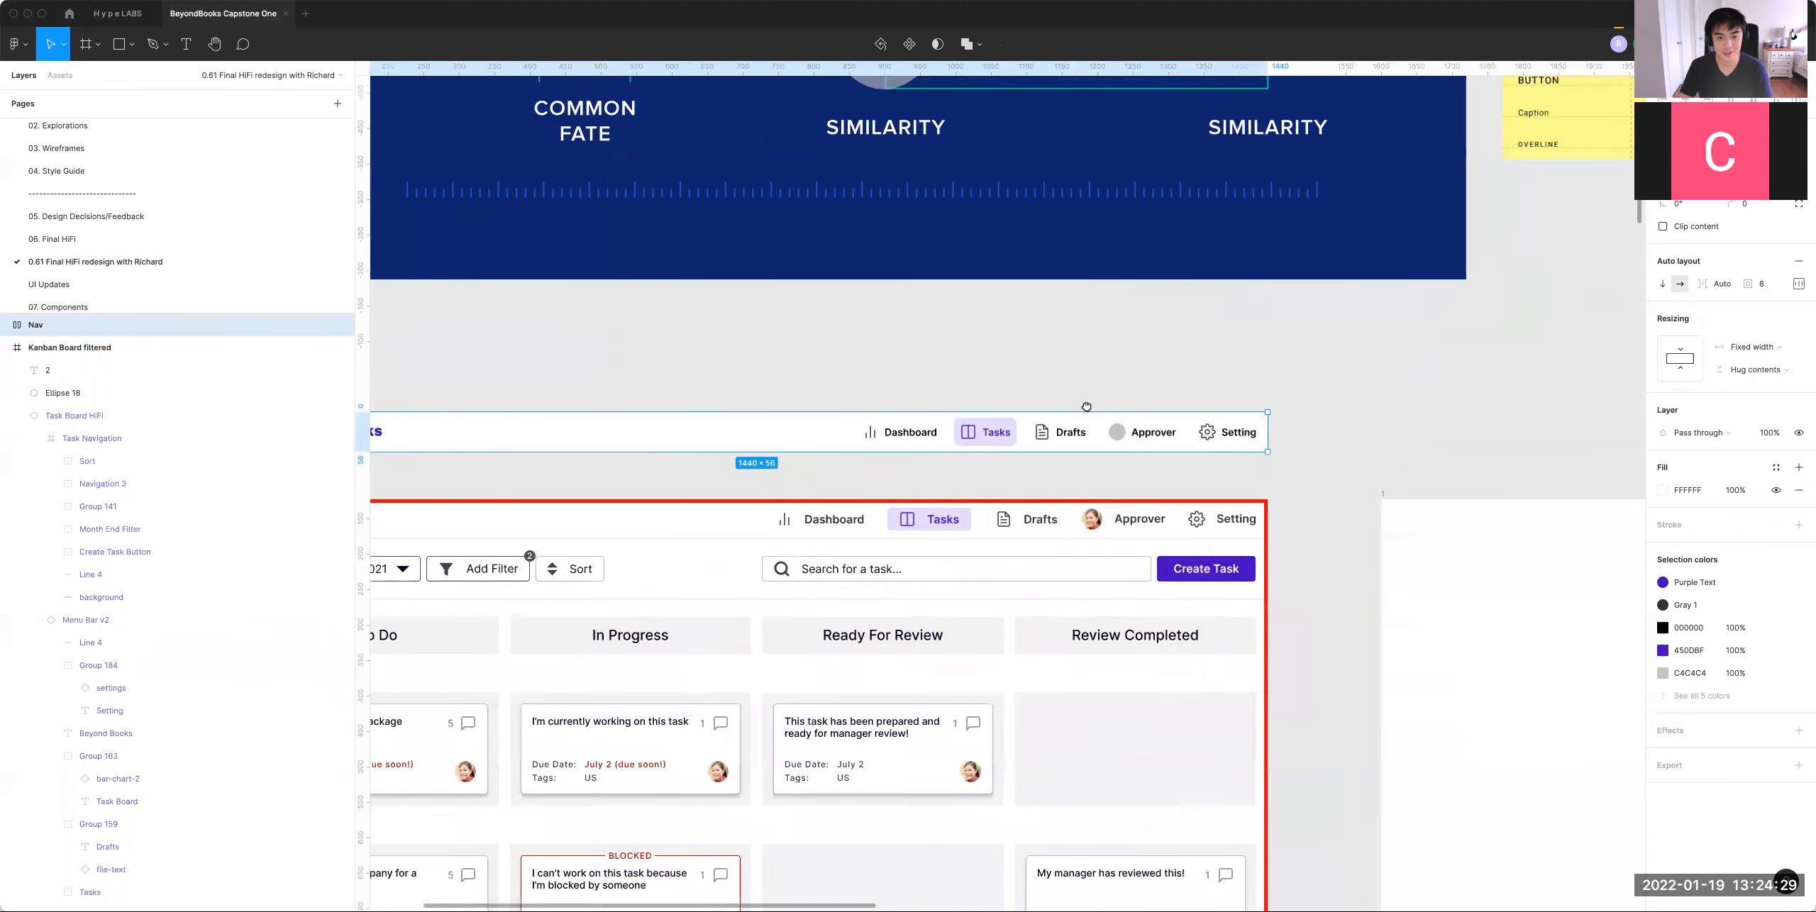
scroll(1078, 434, up, 1)
click(1320, 413)
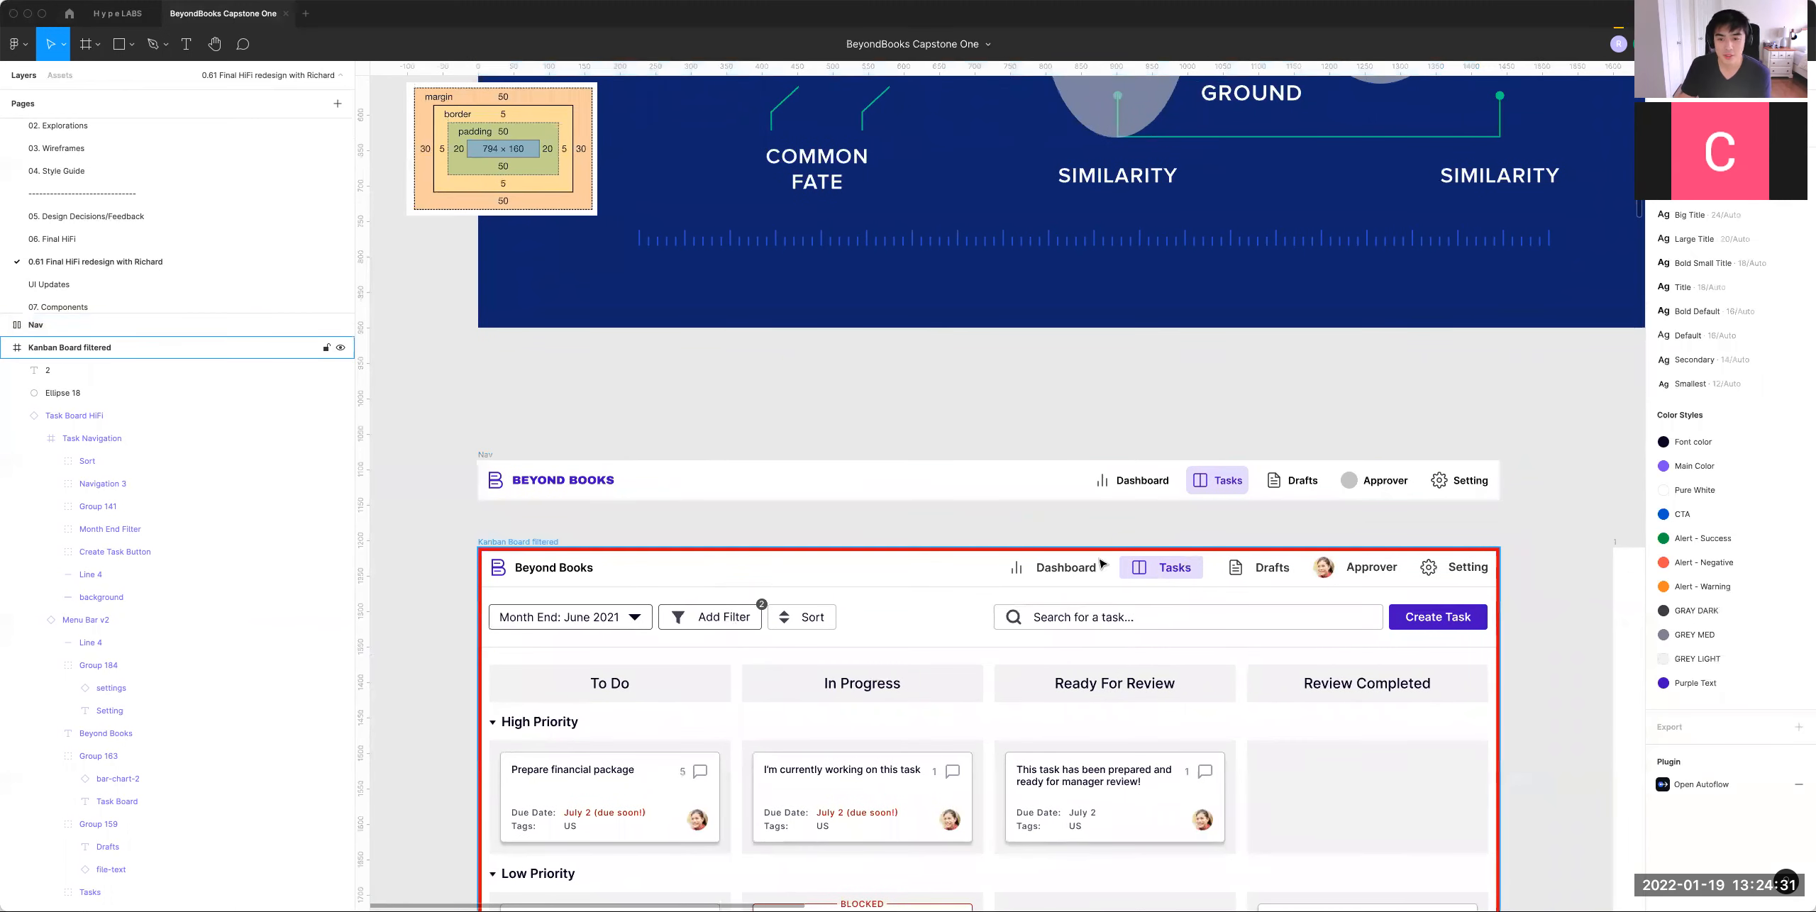
Step: Set the spacing between the navigation items in the Nav frame's item row to 24
double_click(1140, 486)
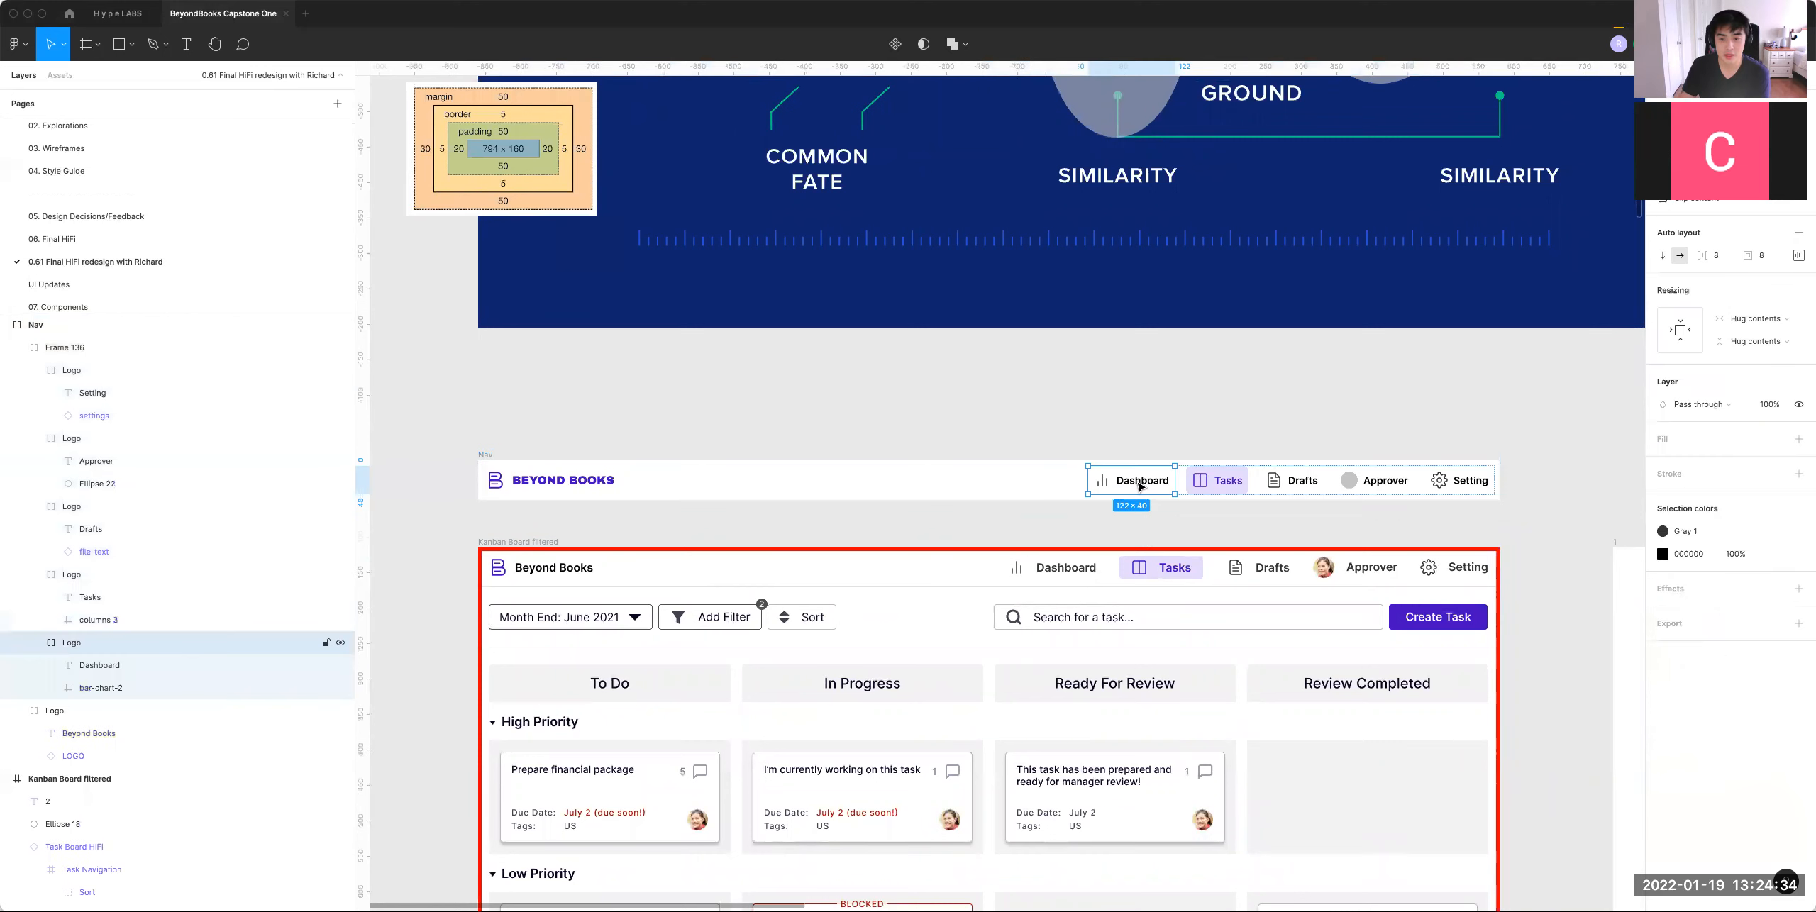
click(1159, 295)
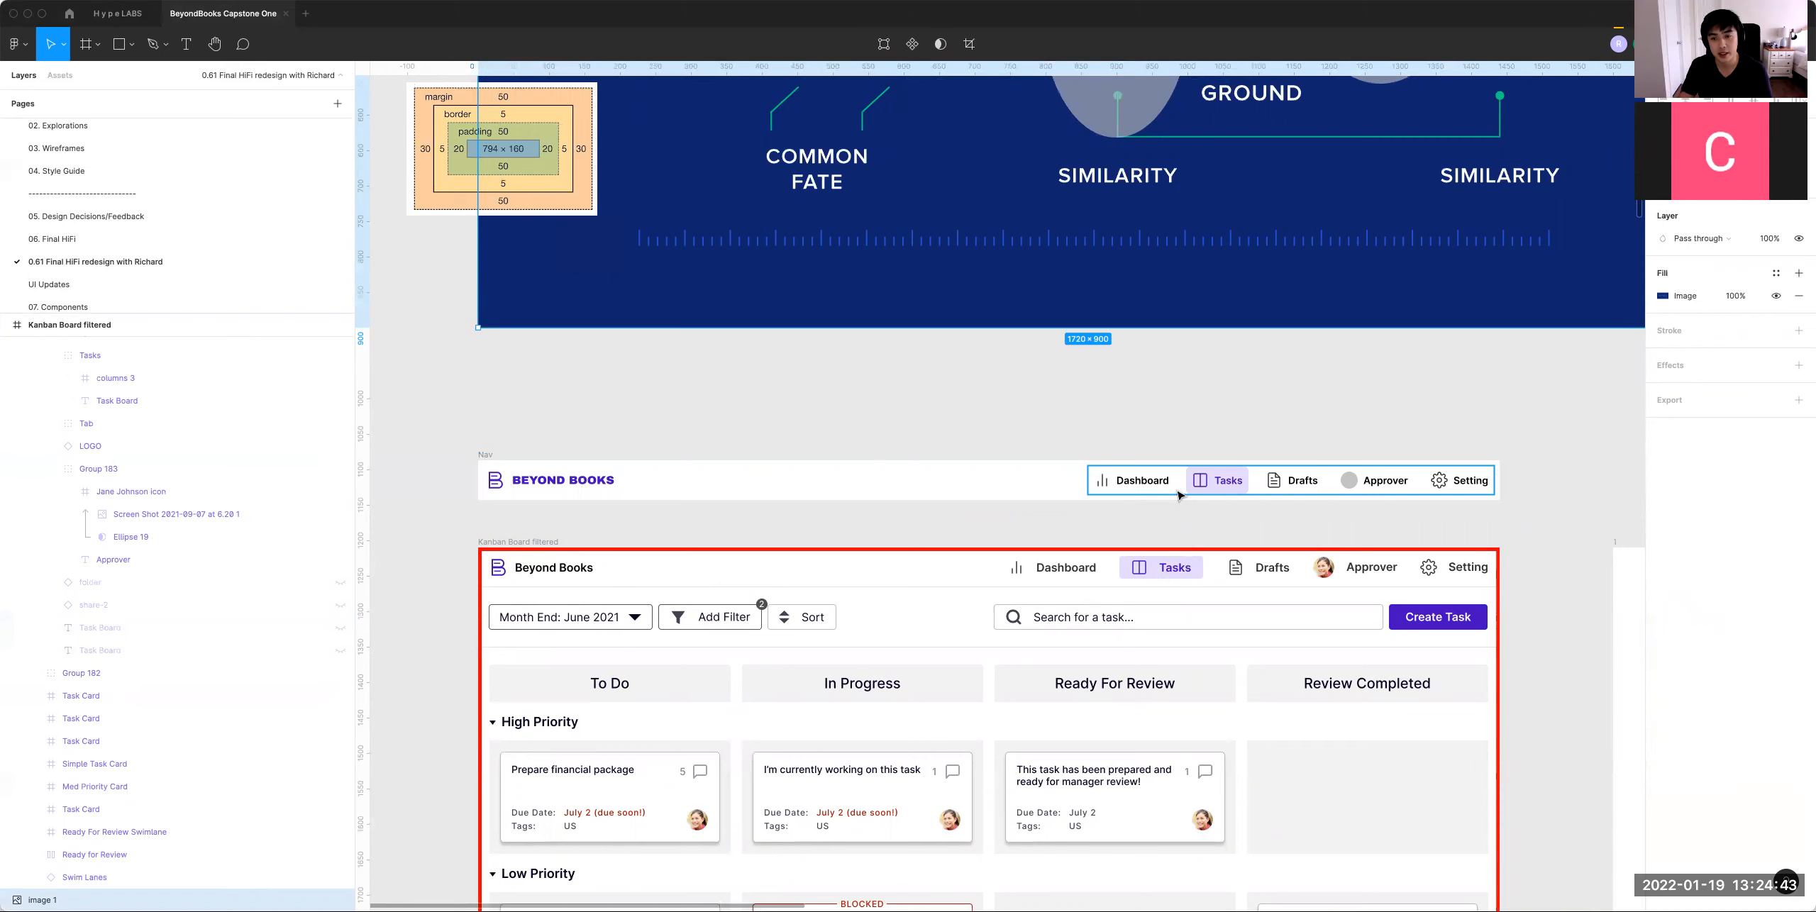
click(1285, 487)
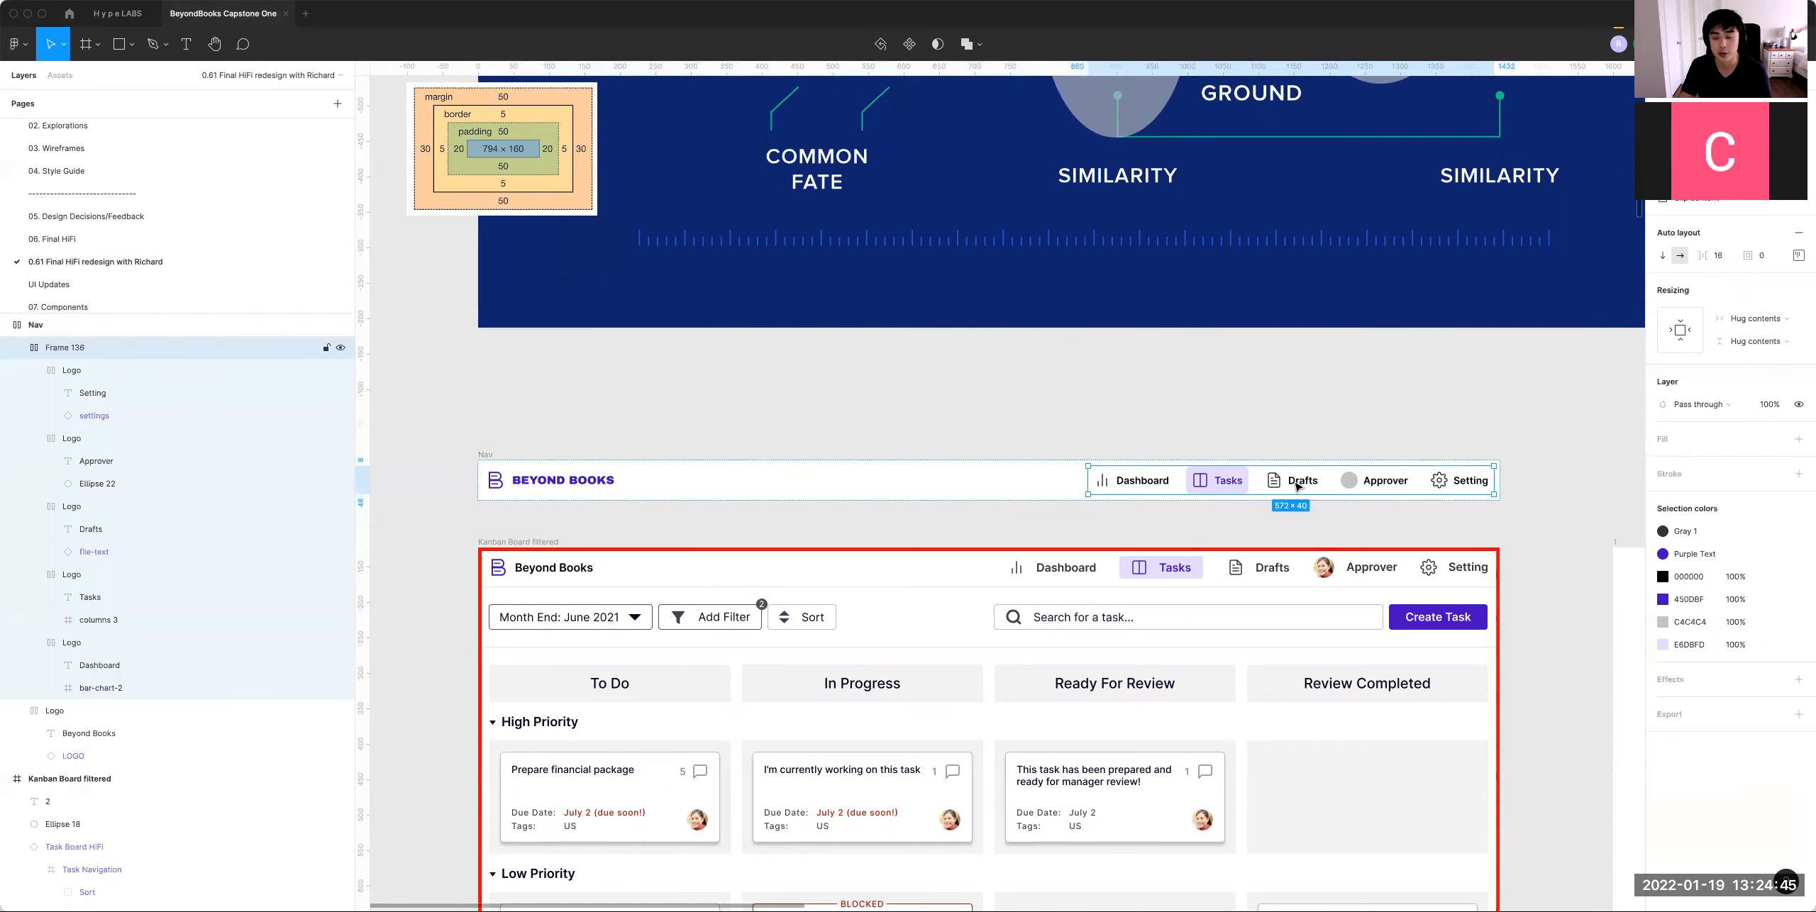
key(super+plus)
scroll(1206, 495, right, 2)
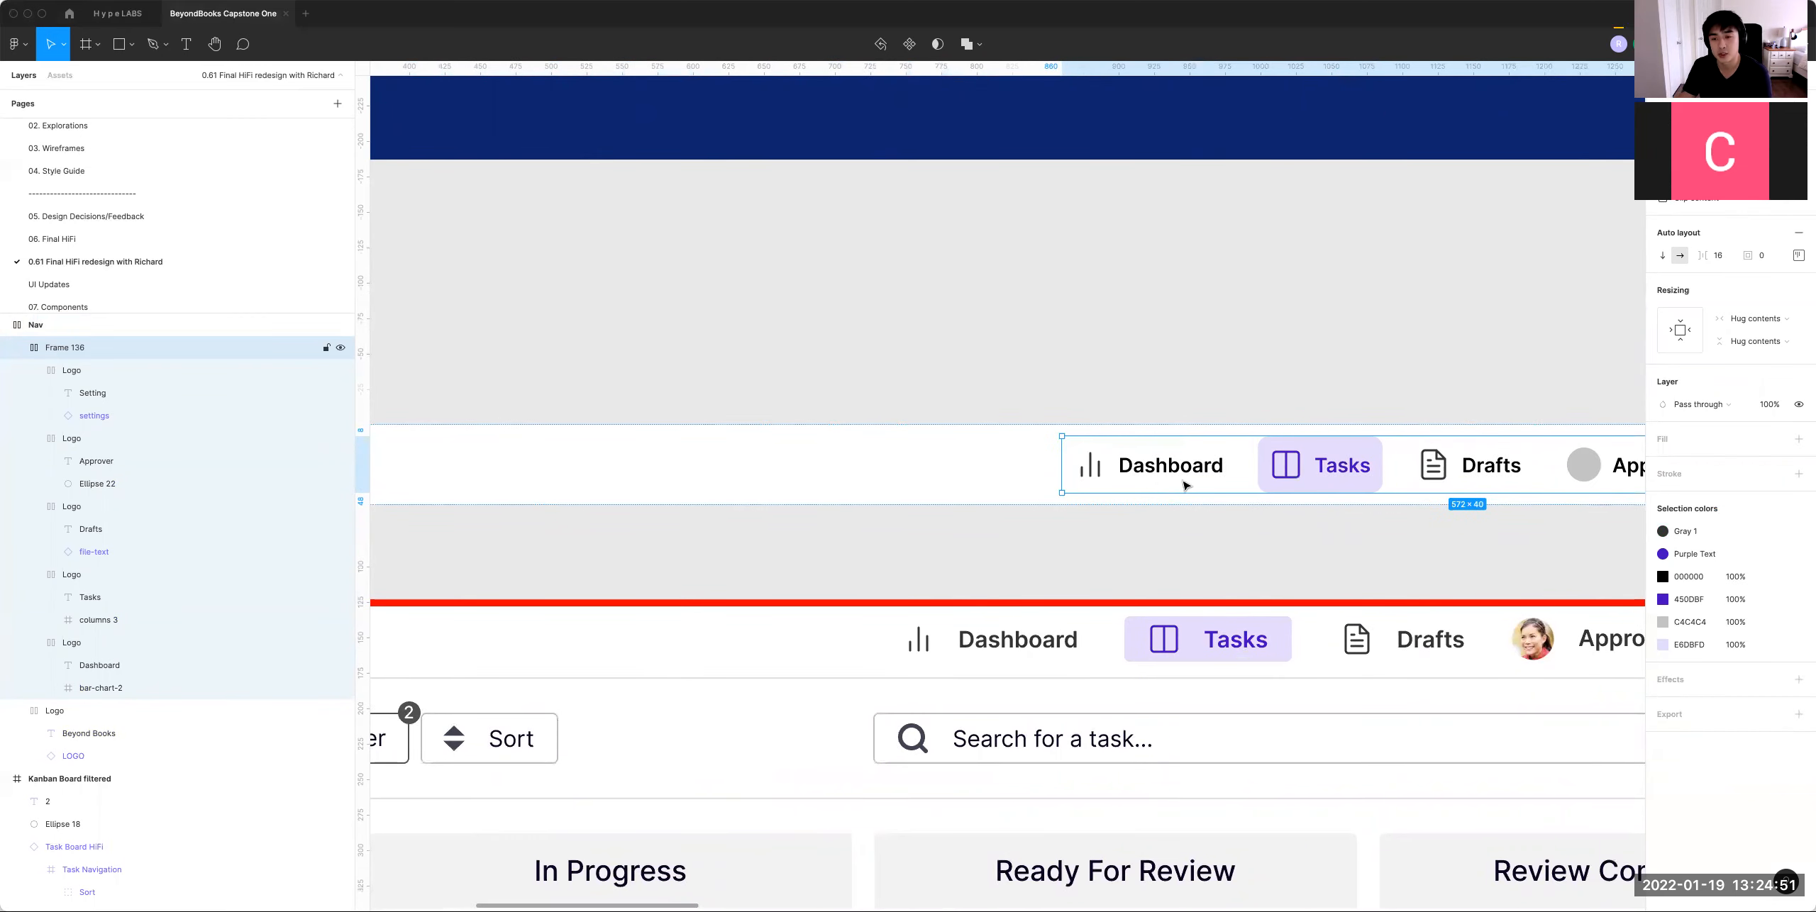
click(1725, 256)
key(Return)
scroll(998, 336, right, 5)
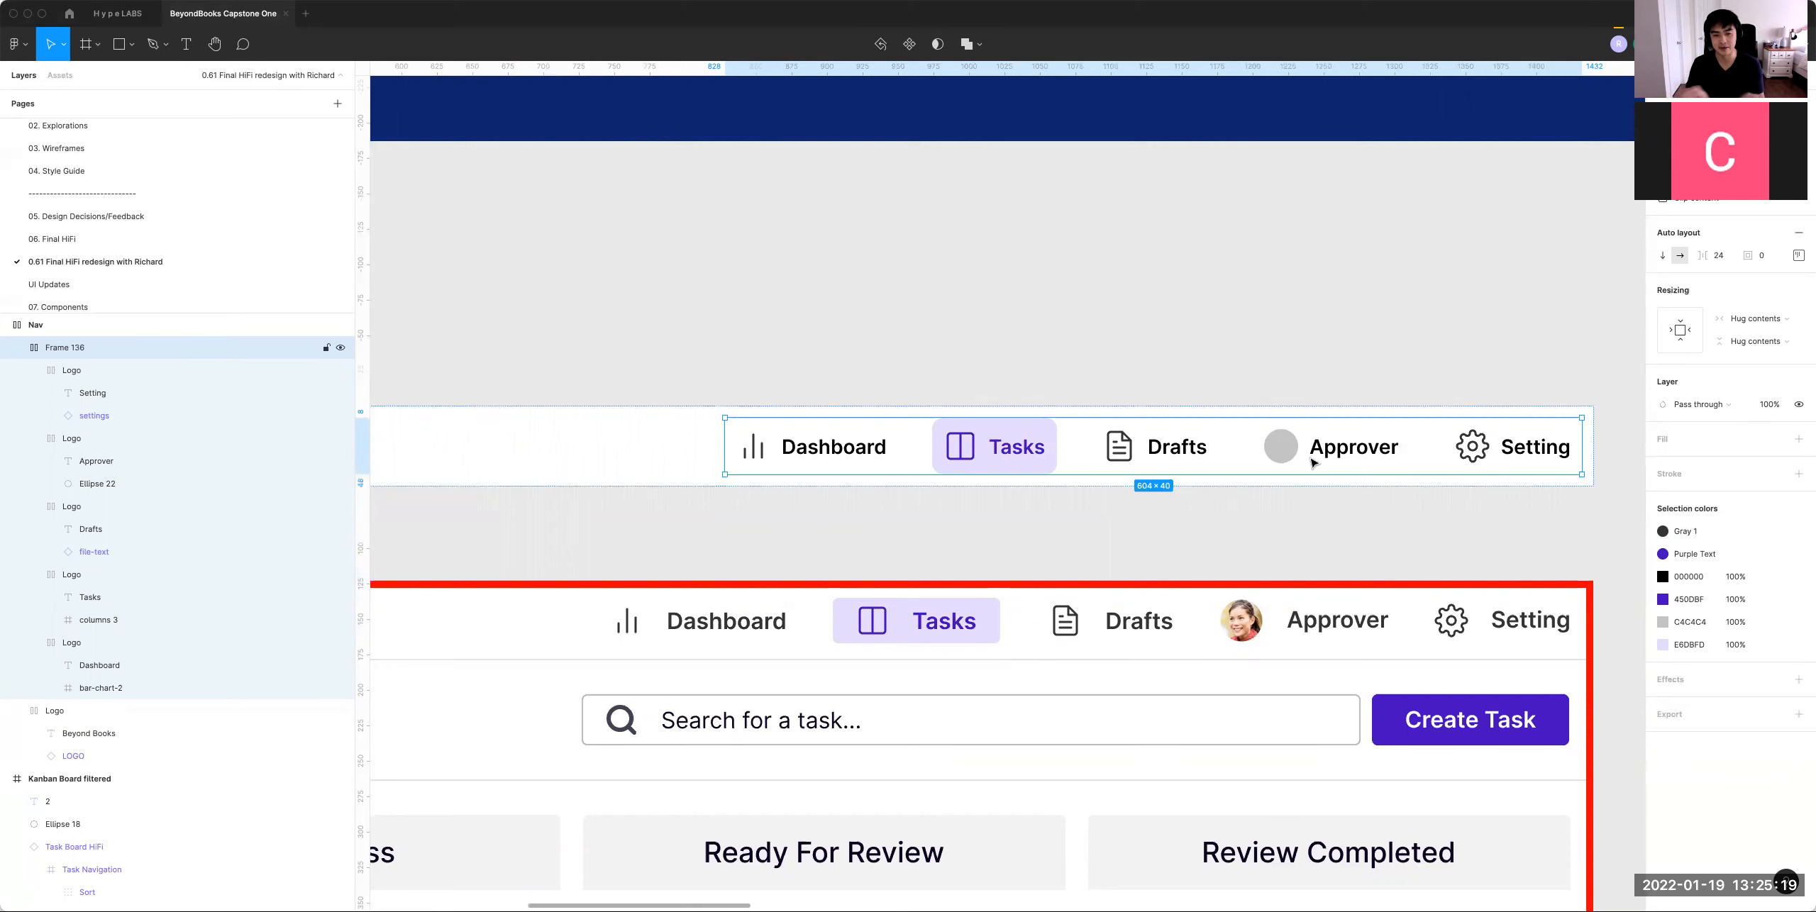
Step: Move the Nav frame into frame 1 so it sits flush with that frame's upper edge
key(super+minus)
key(super+minus)
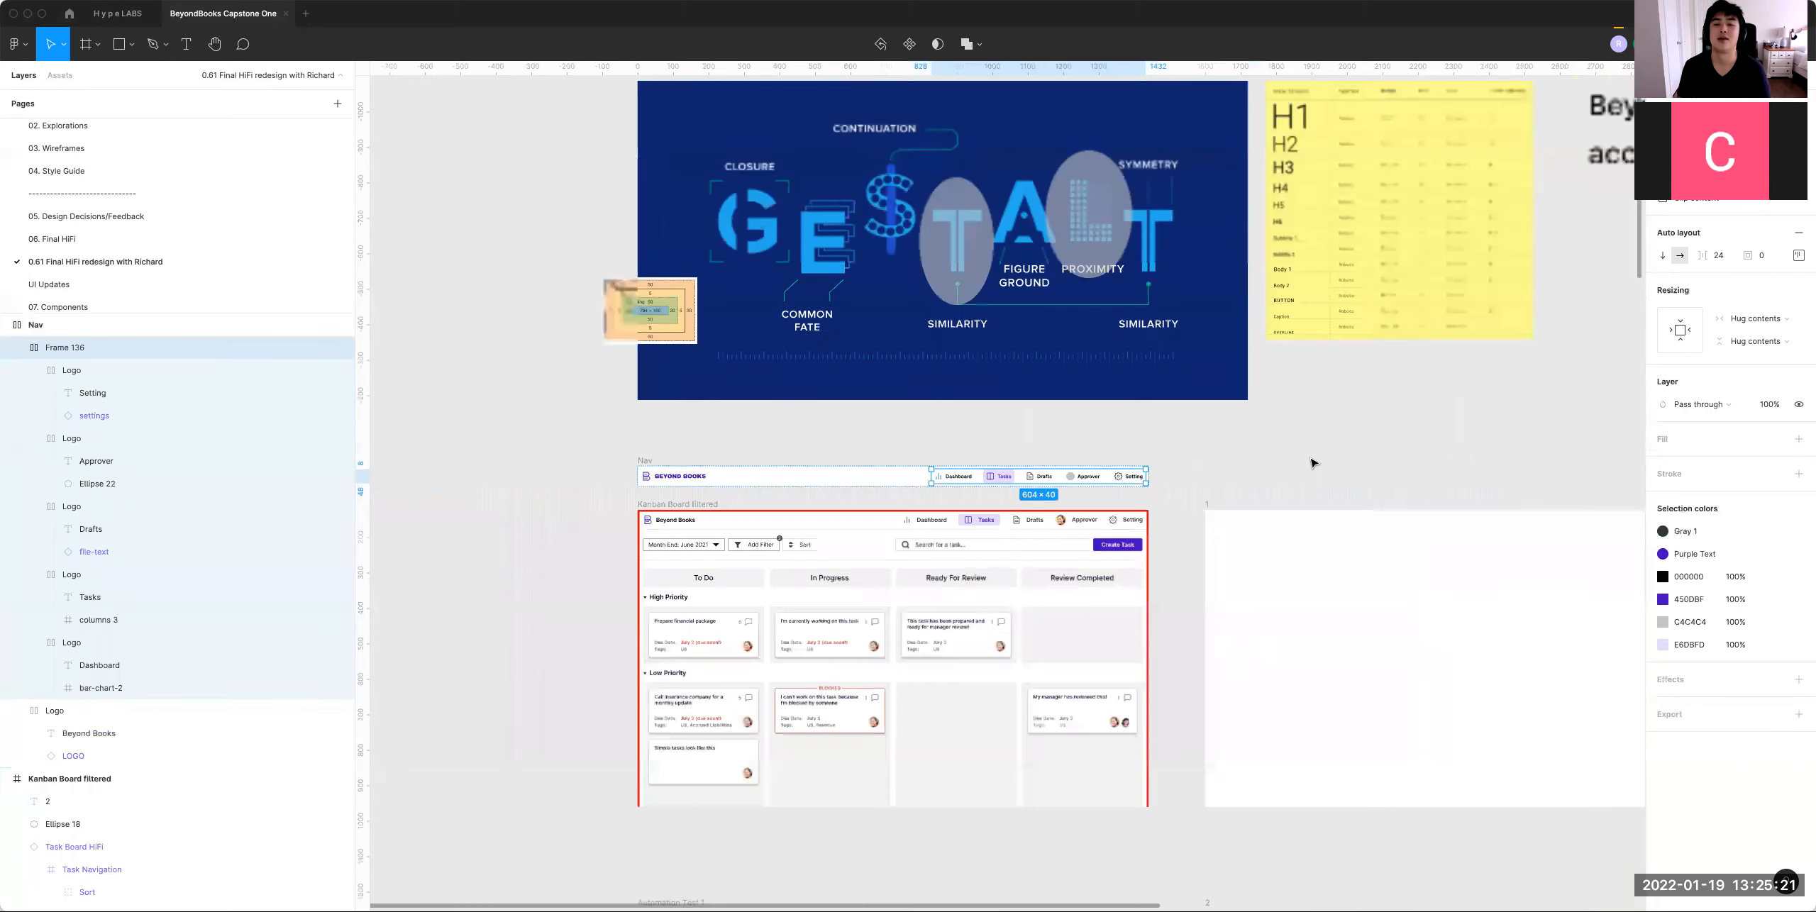
click(1302, 426)
drag(1092, 439, 1039, 440)
drag(644, 451, 630, 456)
click(579, 465)
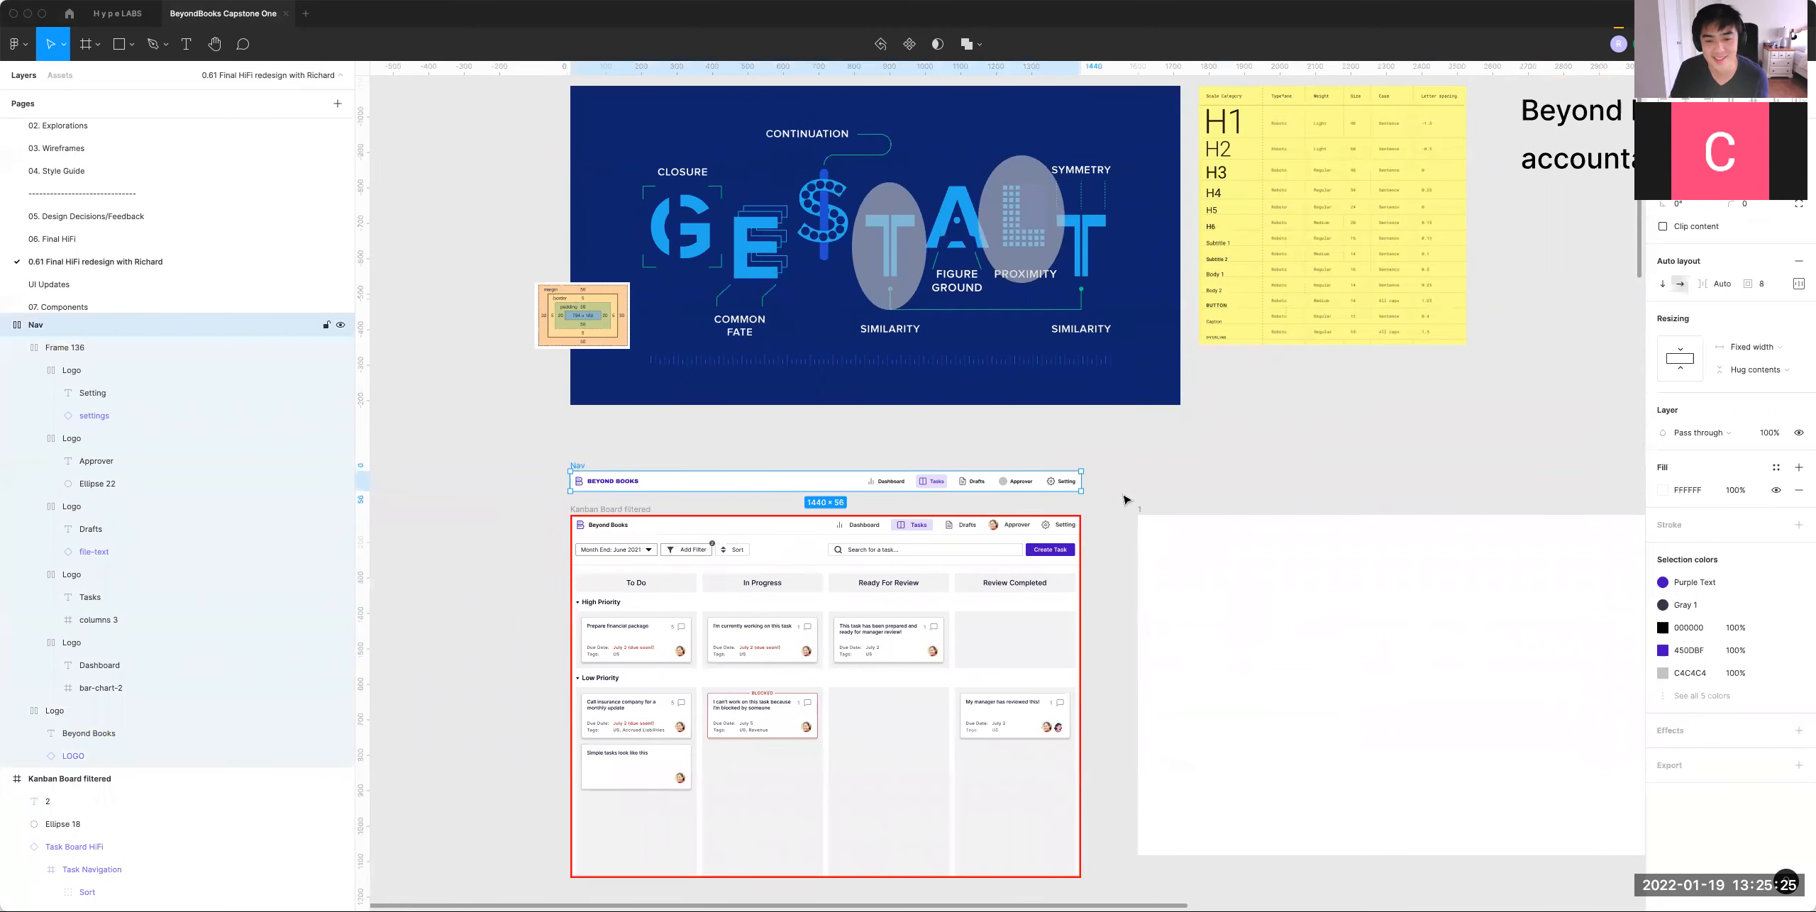
drag(590, 470, 1157, 524)
click(998, 442)
drag(1277, 549, 1235, 550)
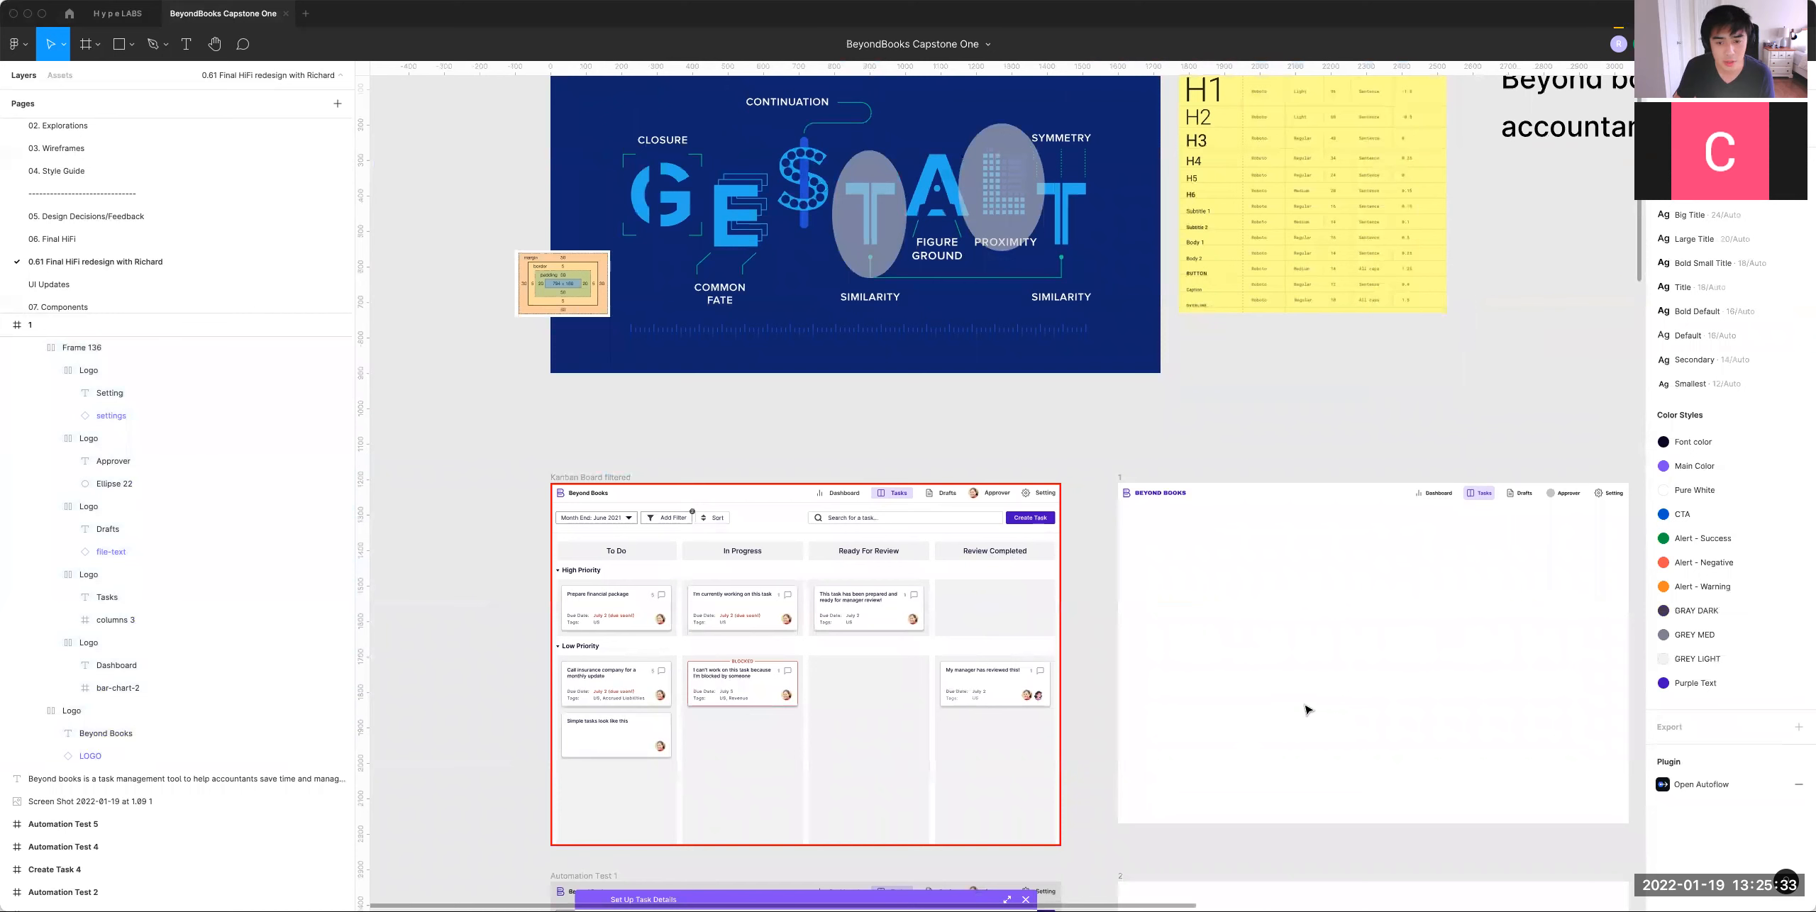
Step: Compare the Kanban Board filtered frame's layout with the Nav bar and empty area of frame 1
scroll(1277, 674, right, 1)
click(1248, 494)
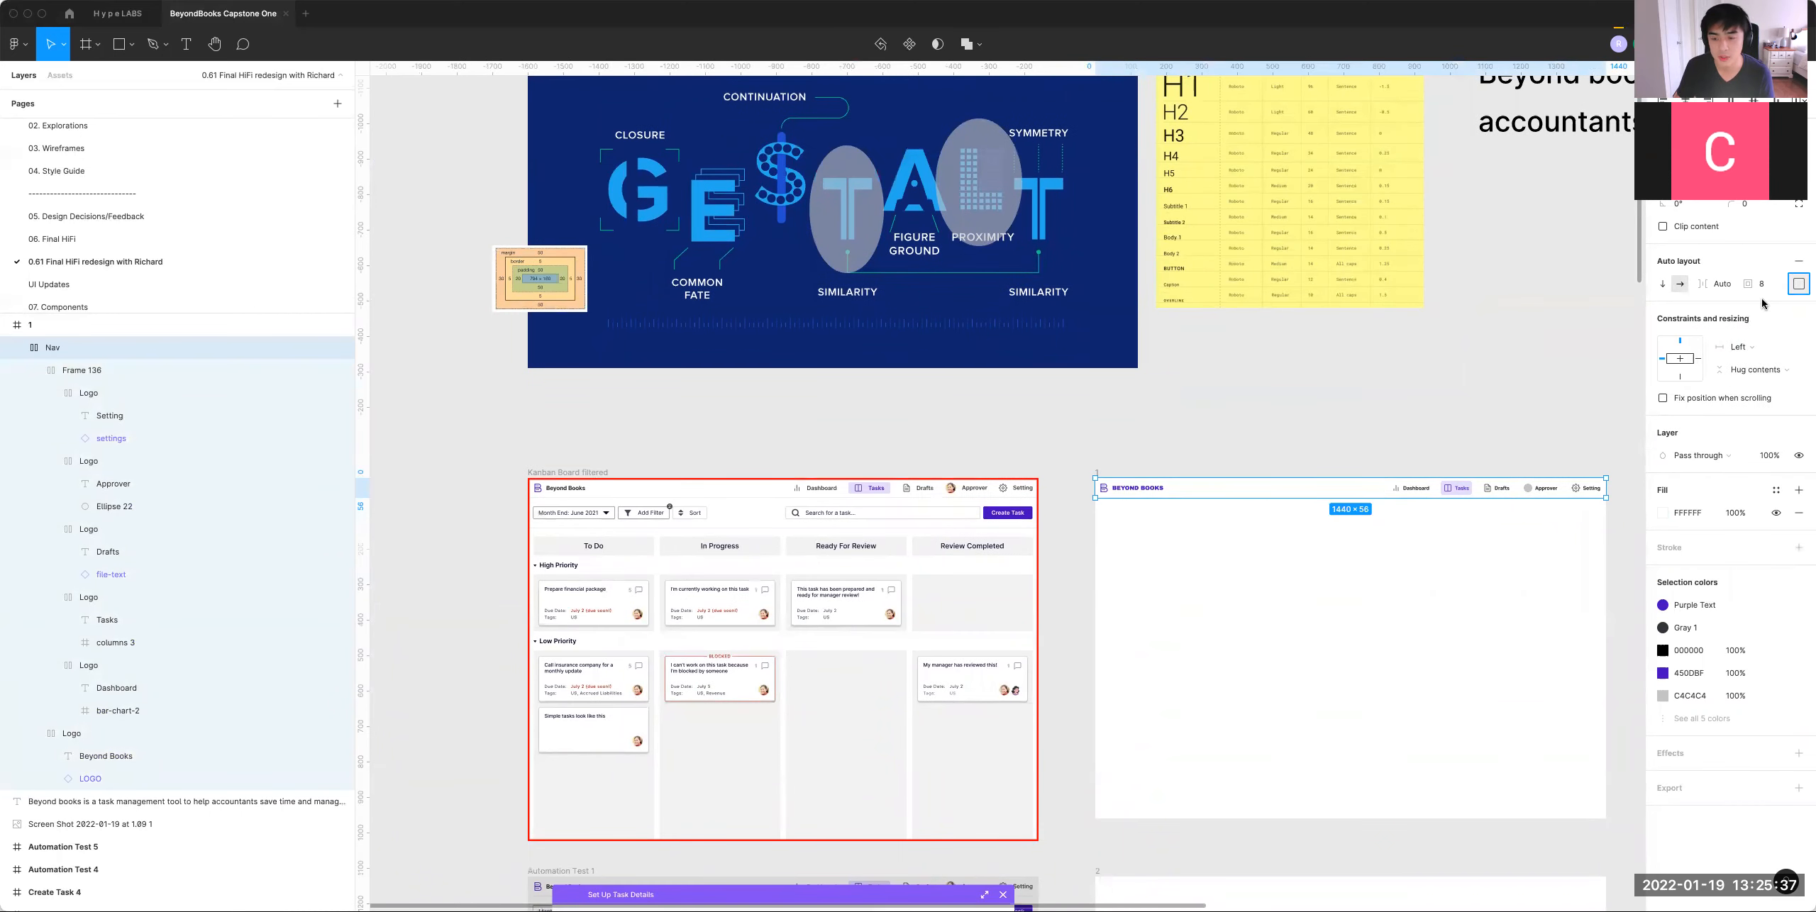
click(1331, 412)
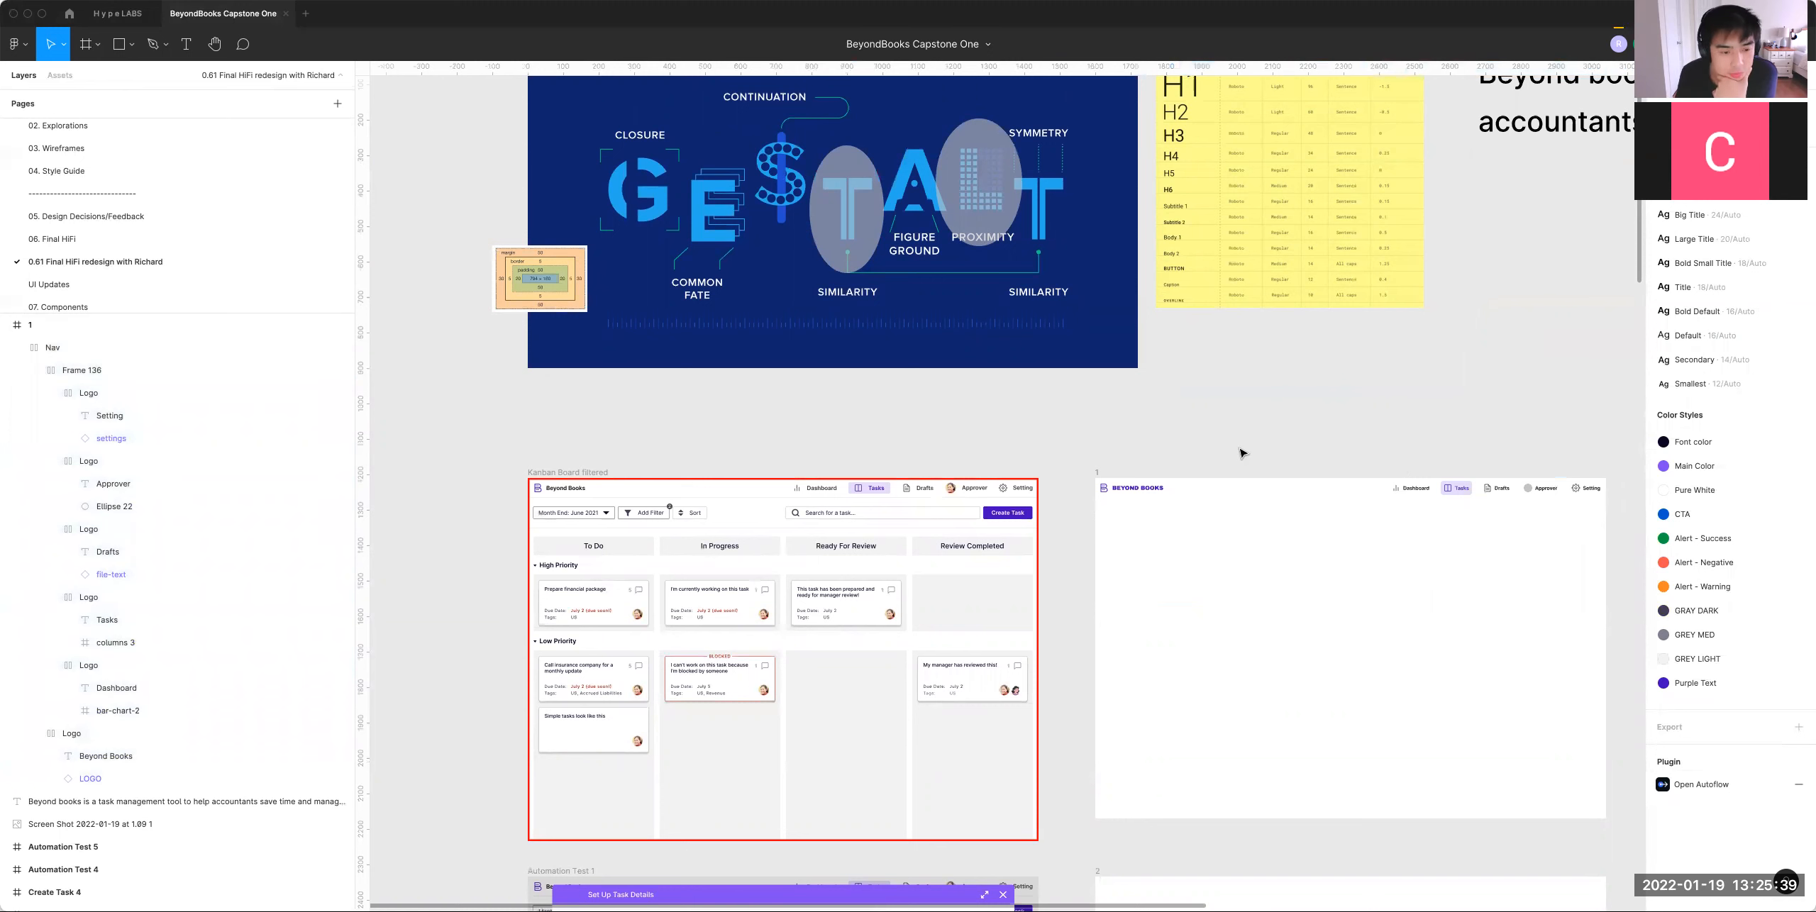
click(1036, 547)
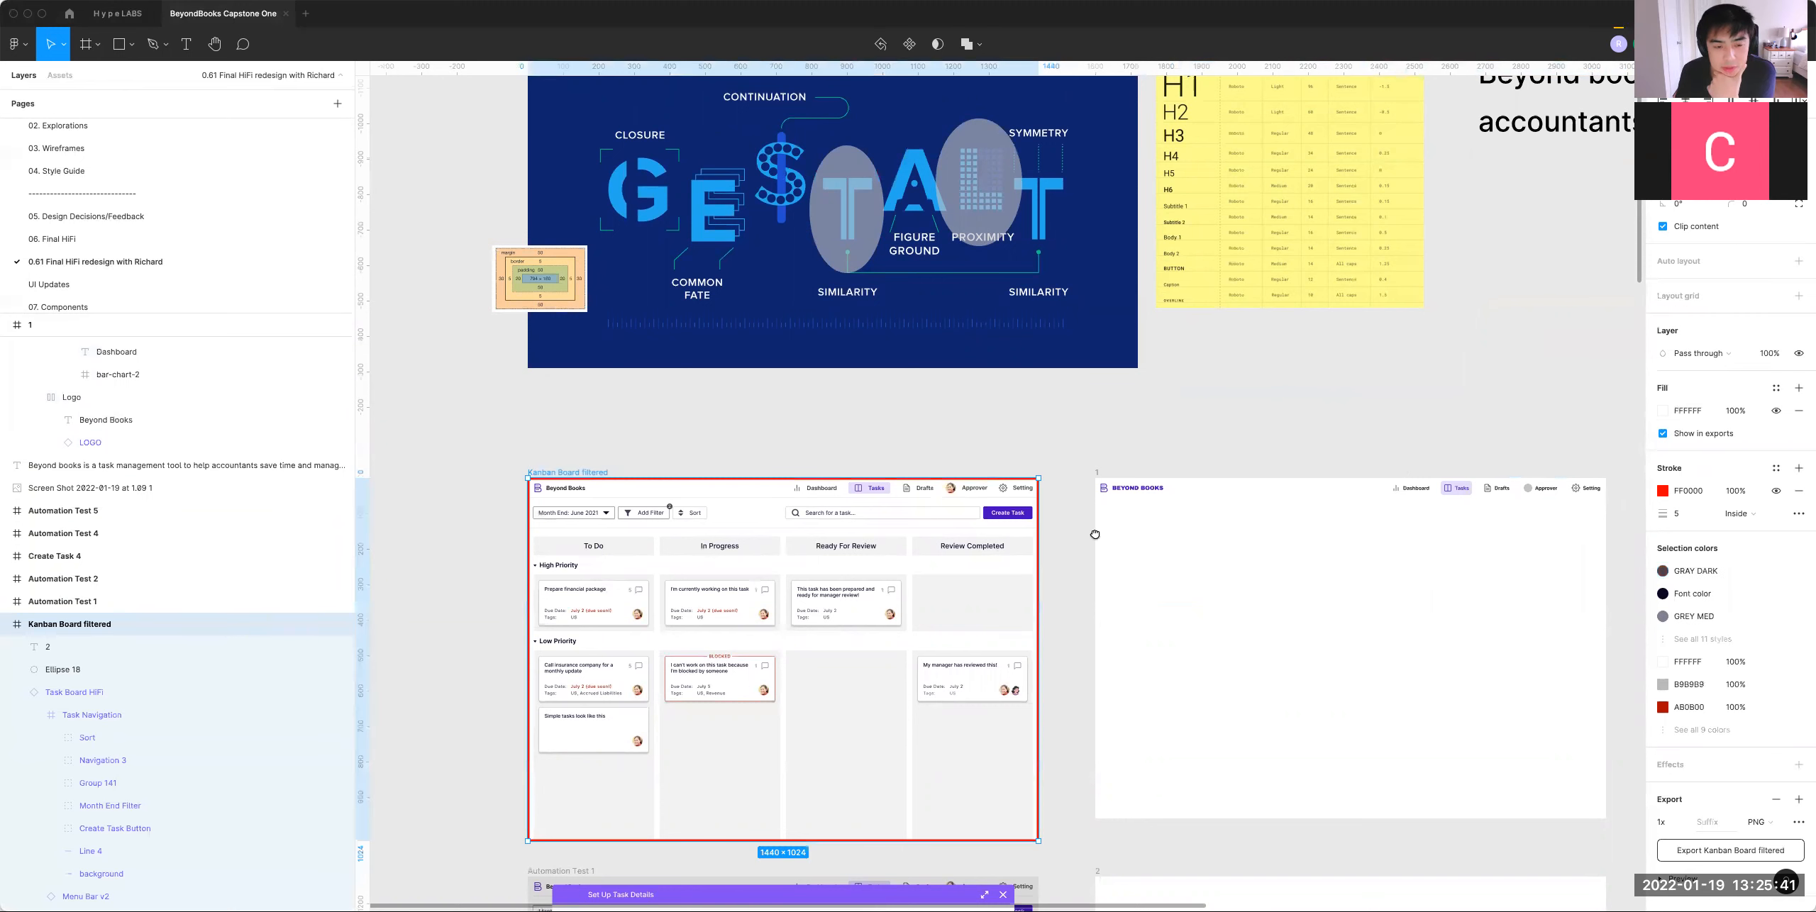
scroll(1095, 535, left, 5)
scroll(1094, 534, down, 2)
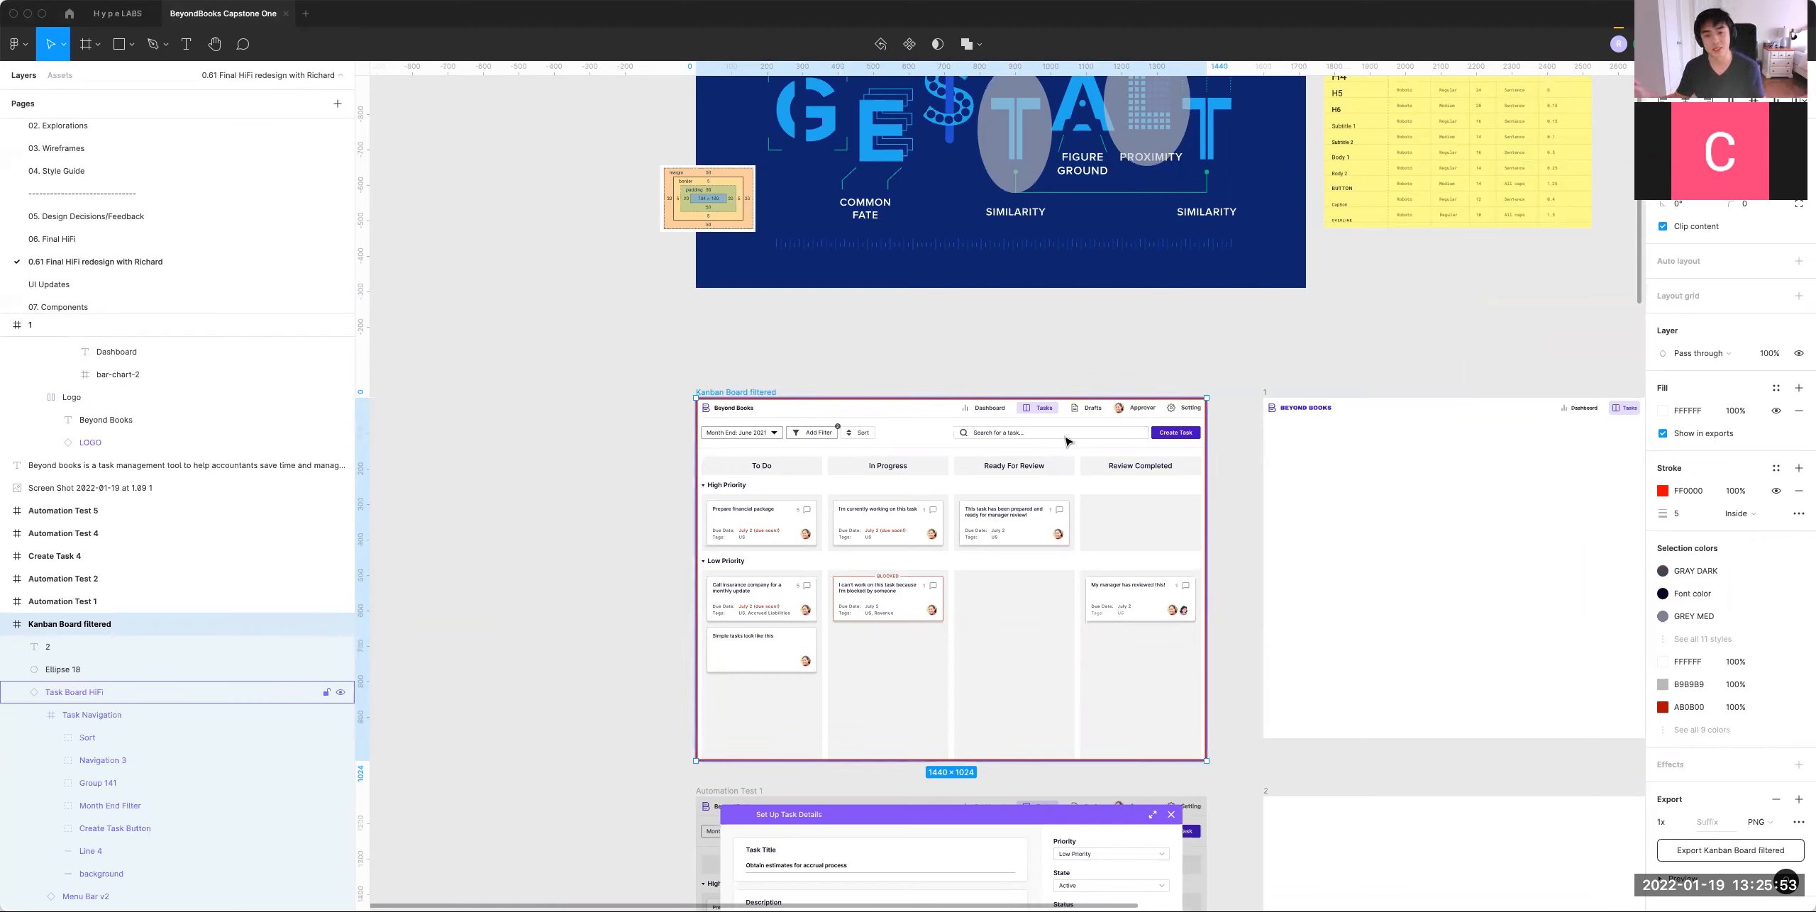
click(1230, 580)
scroll(1206, 568, down, 2)
scroll(1206, 567, right, 2)
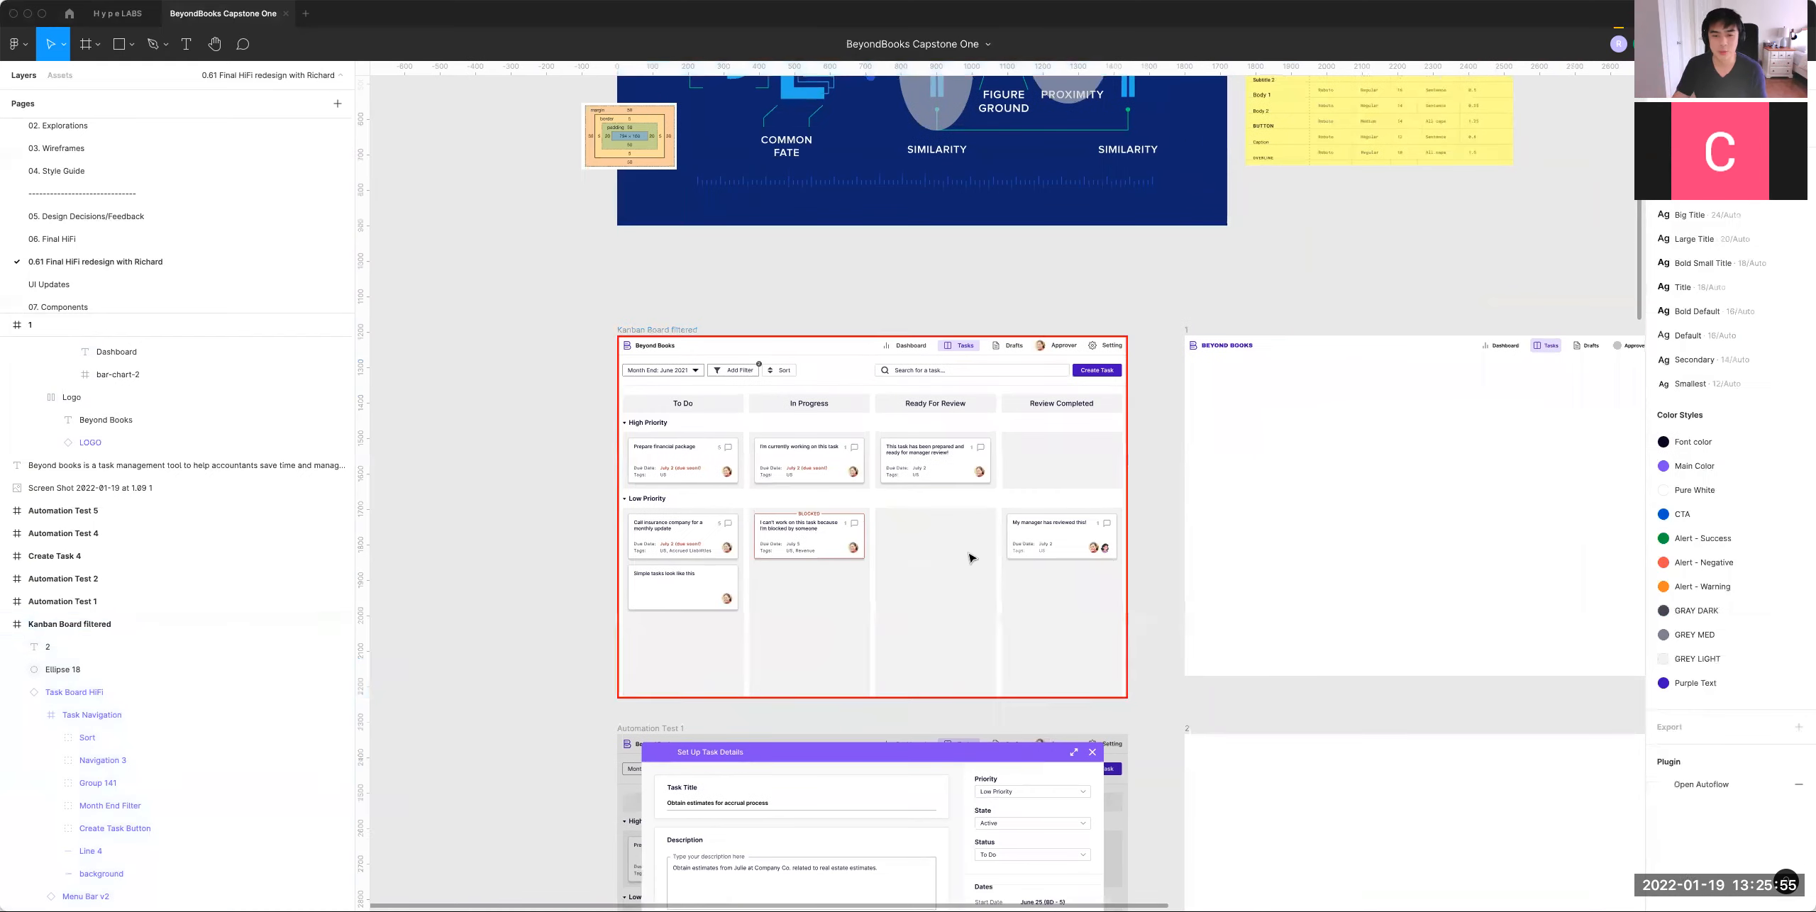
click(1060, 527)
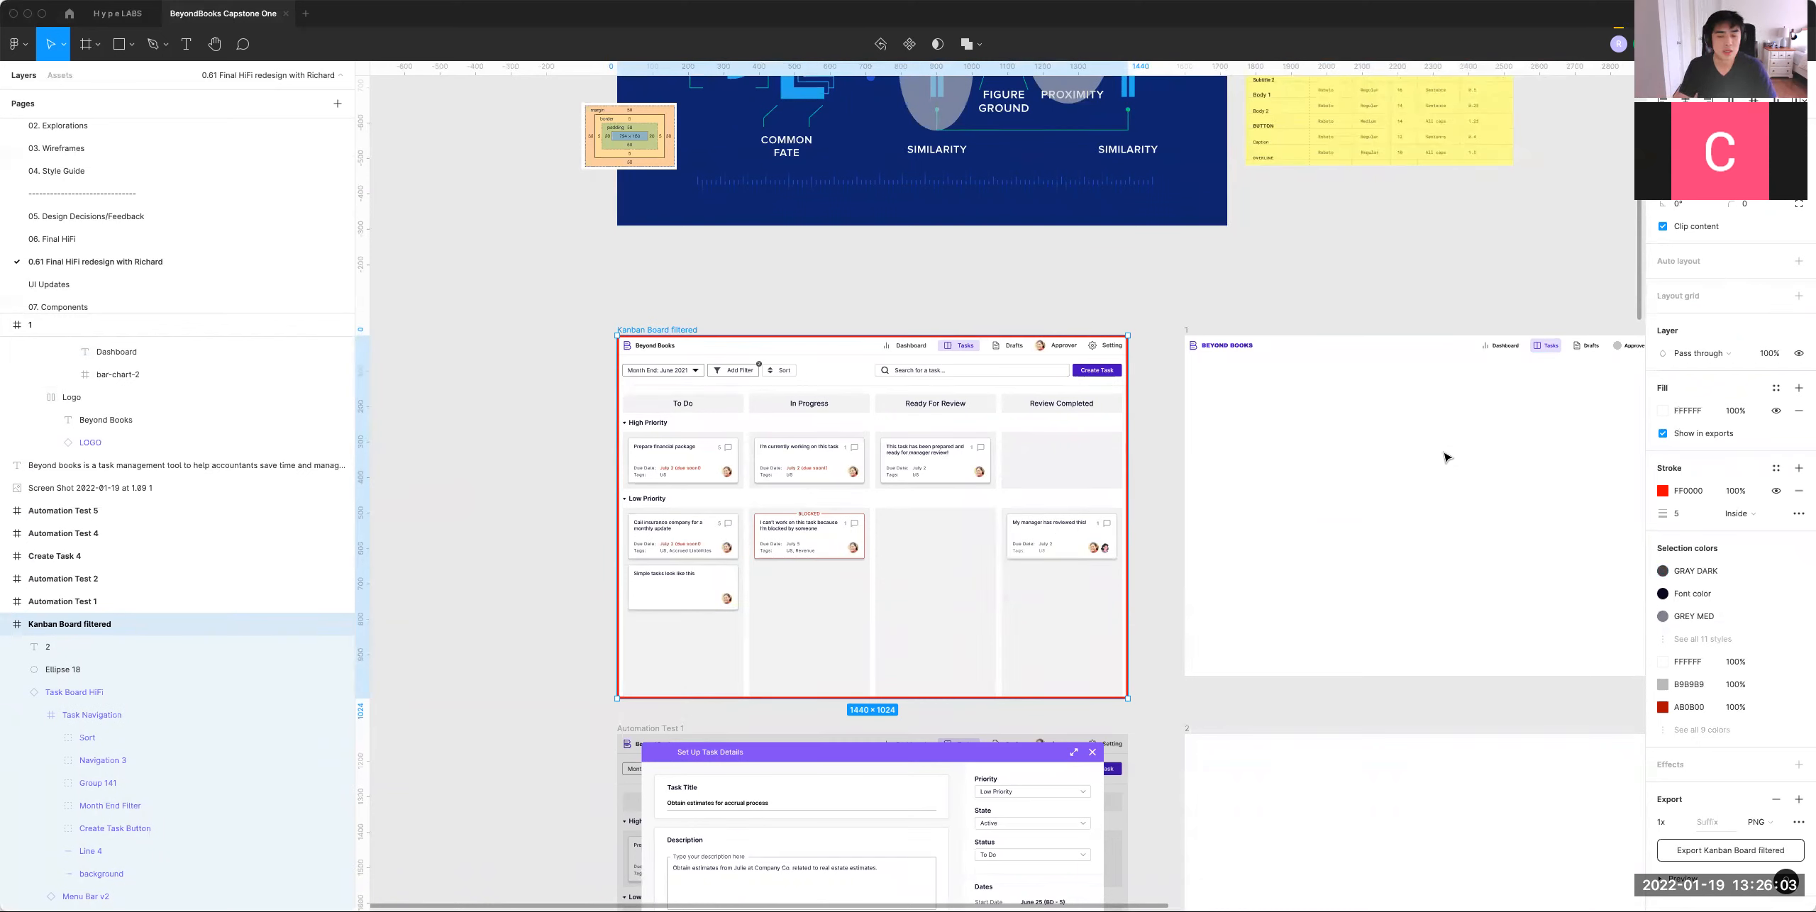
Step: Draw a grey rectangle about 474 tall in frame 1, widened to 960 and centred horizontally
drag(1428, 450, 1210, 522)
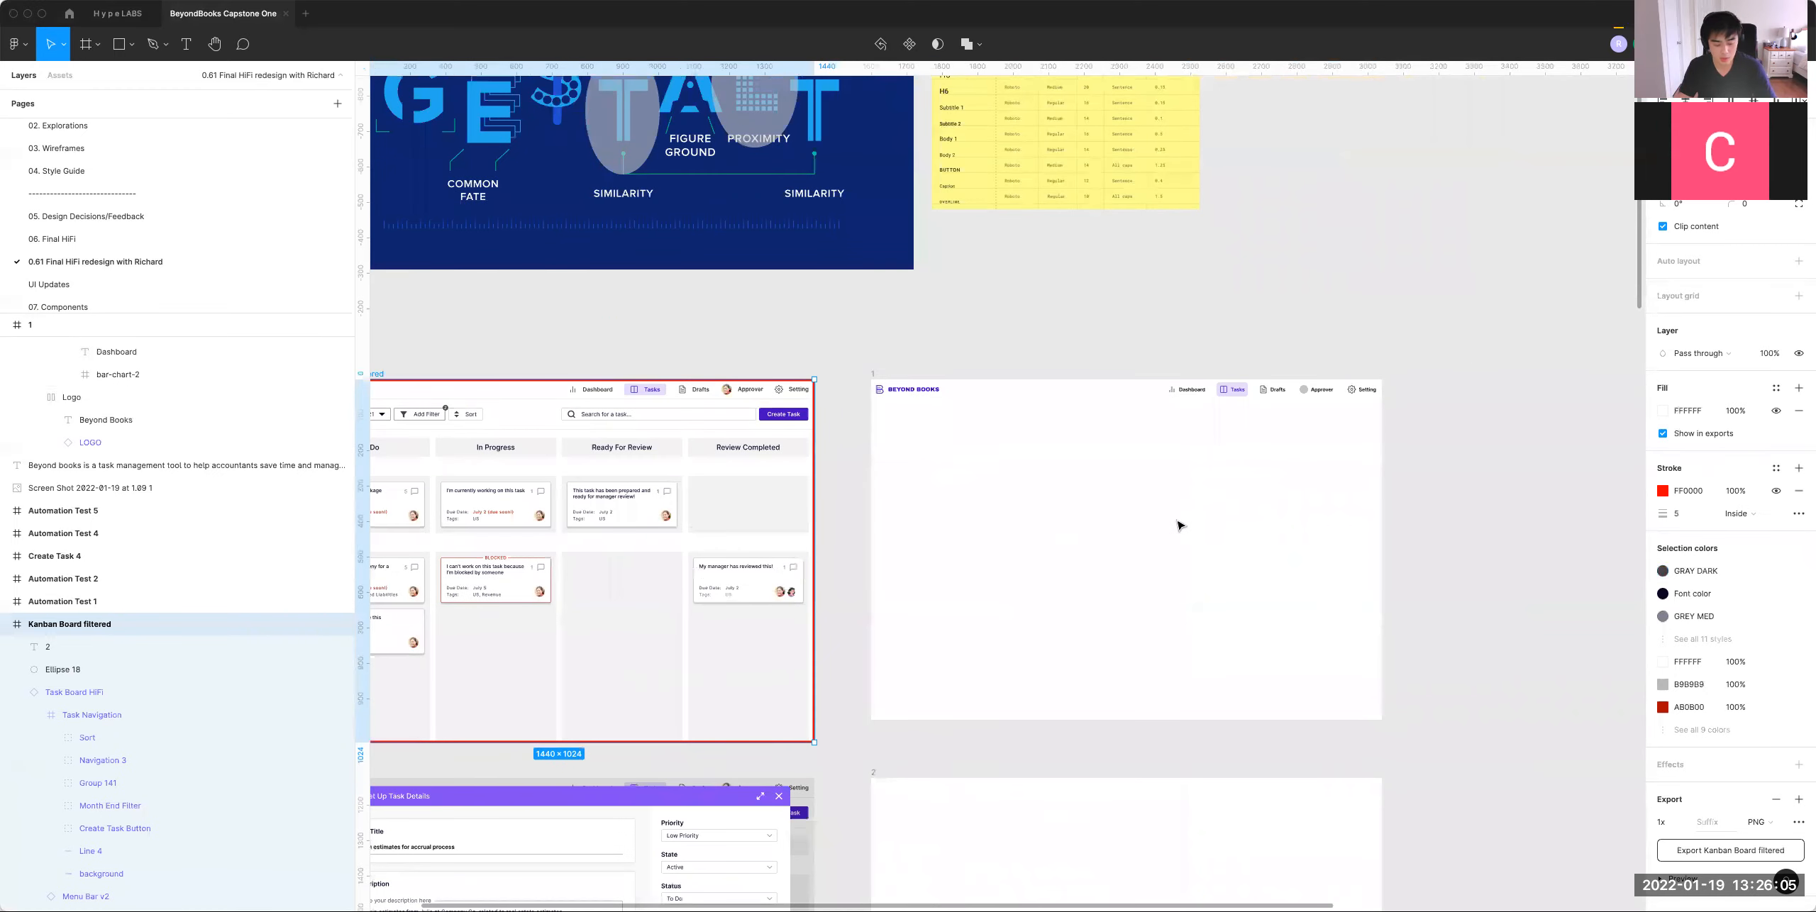
click(1039, 573)
key(r)
drag(1271, 675, 1006, 509)
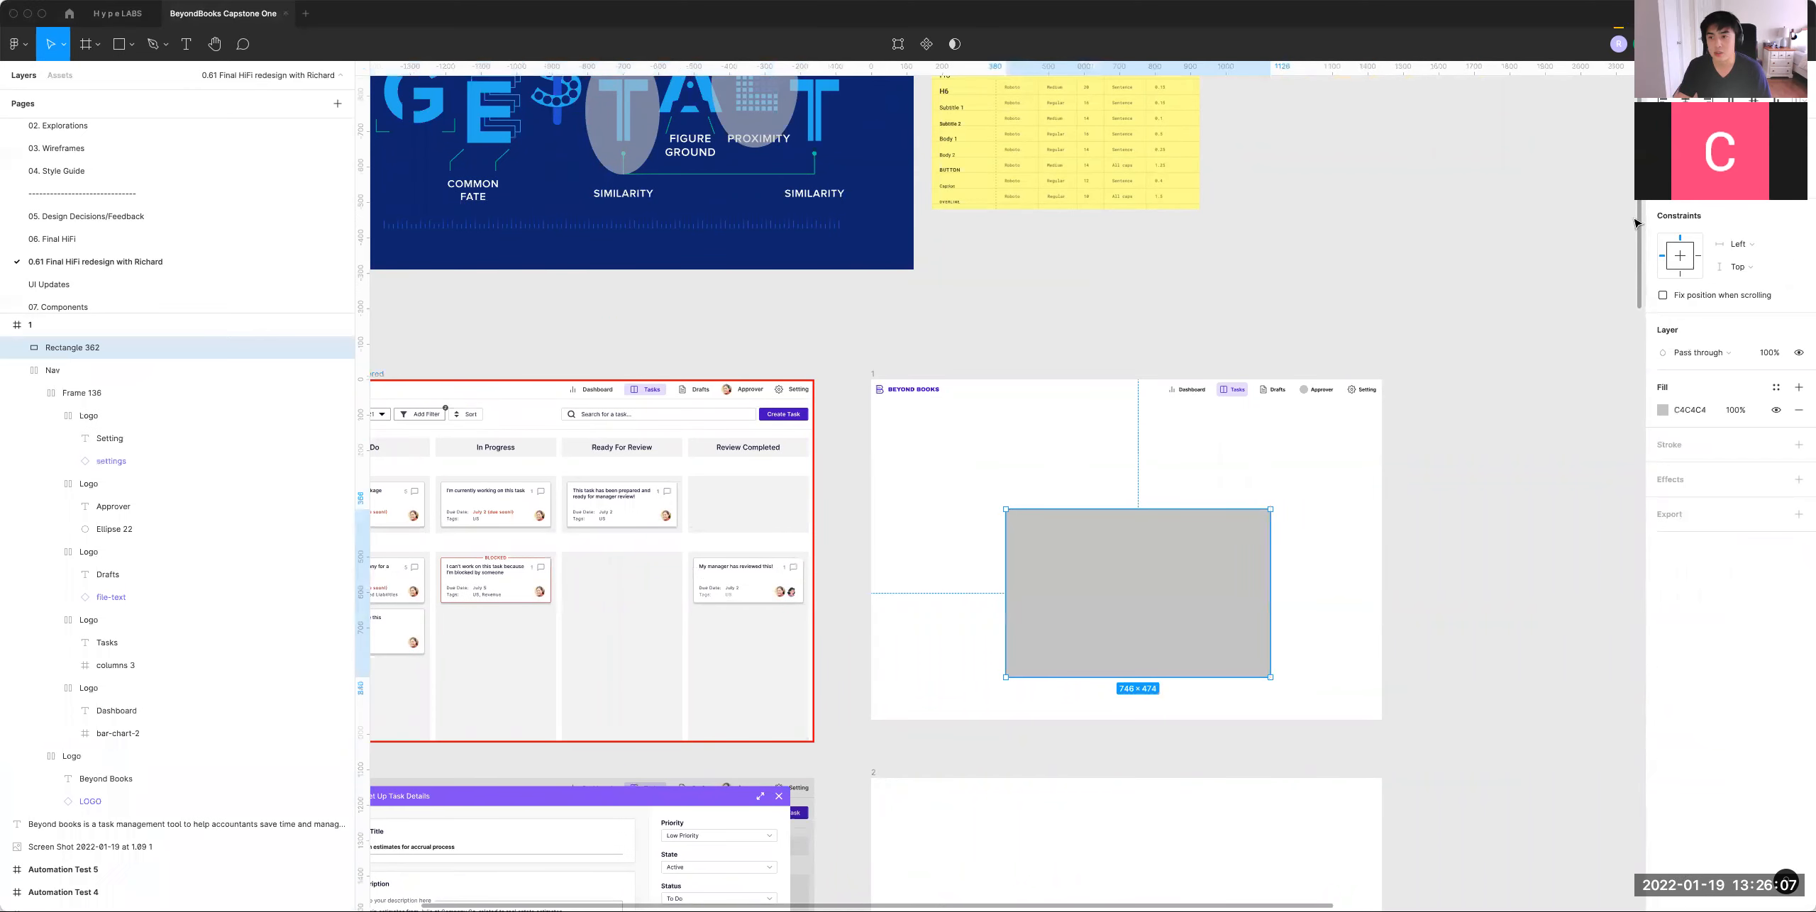
drag(1270, 603, 1347, 604)
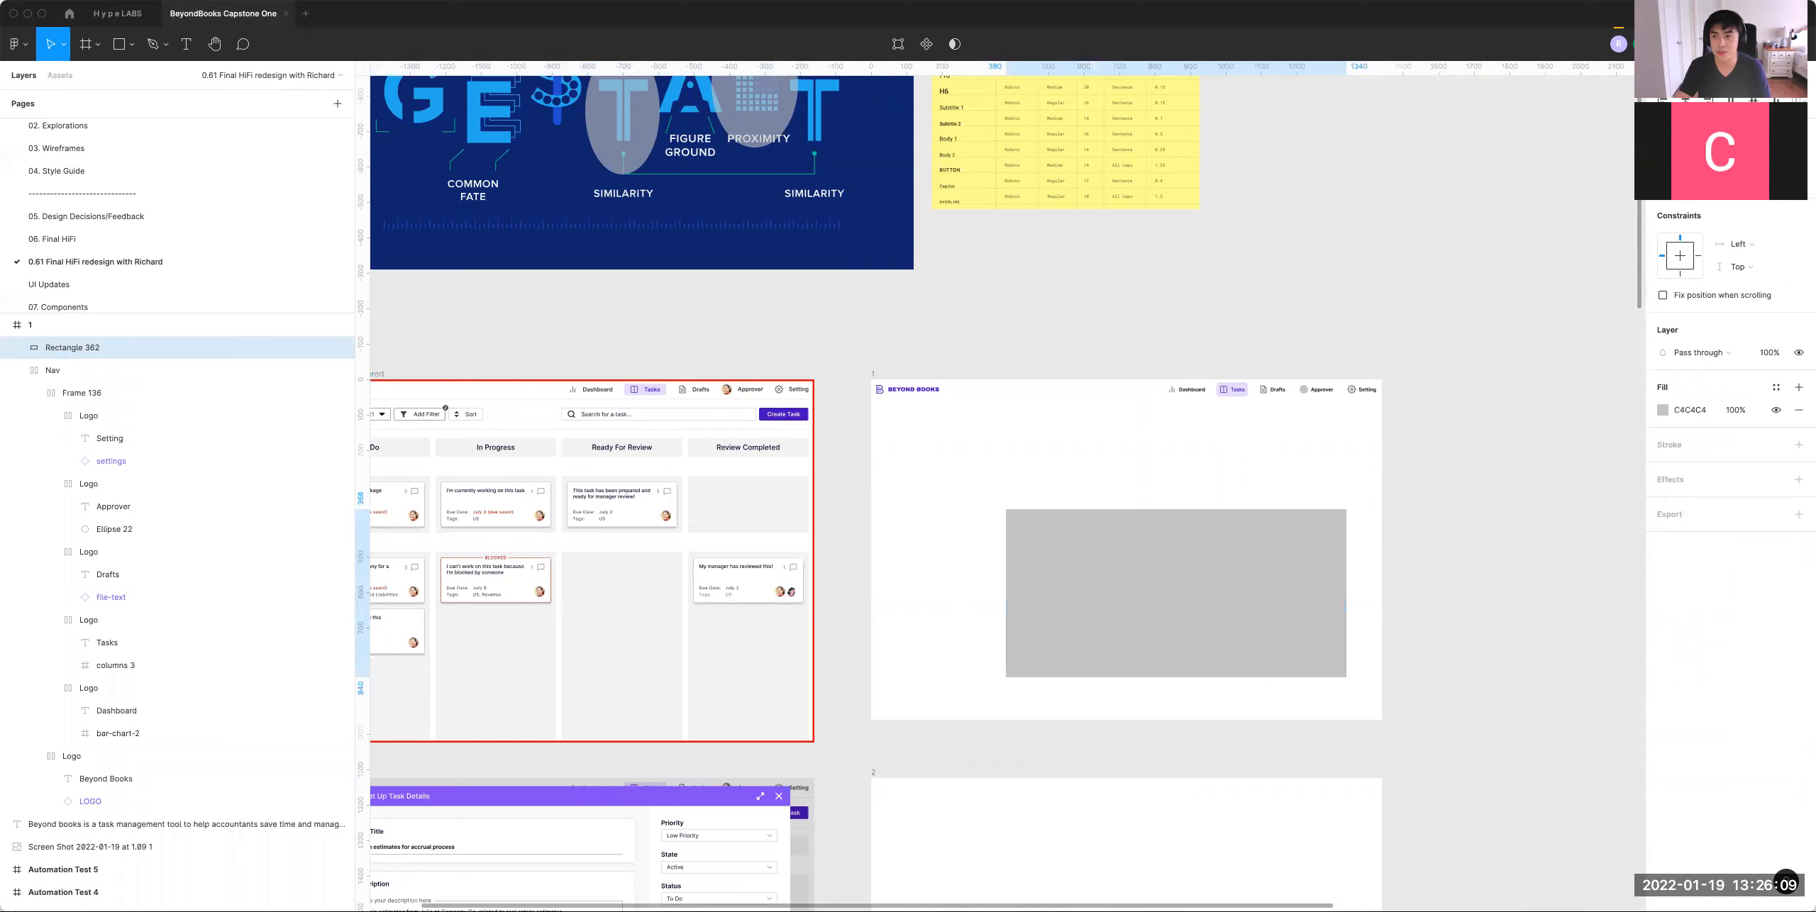
key(alt+h)
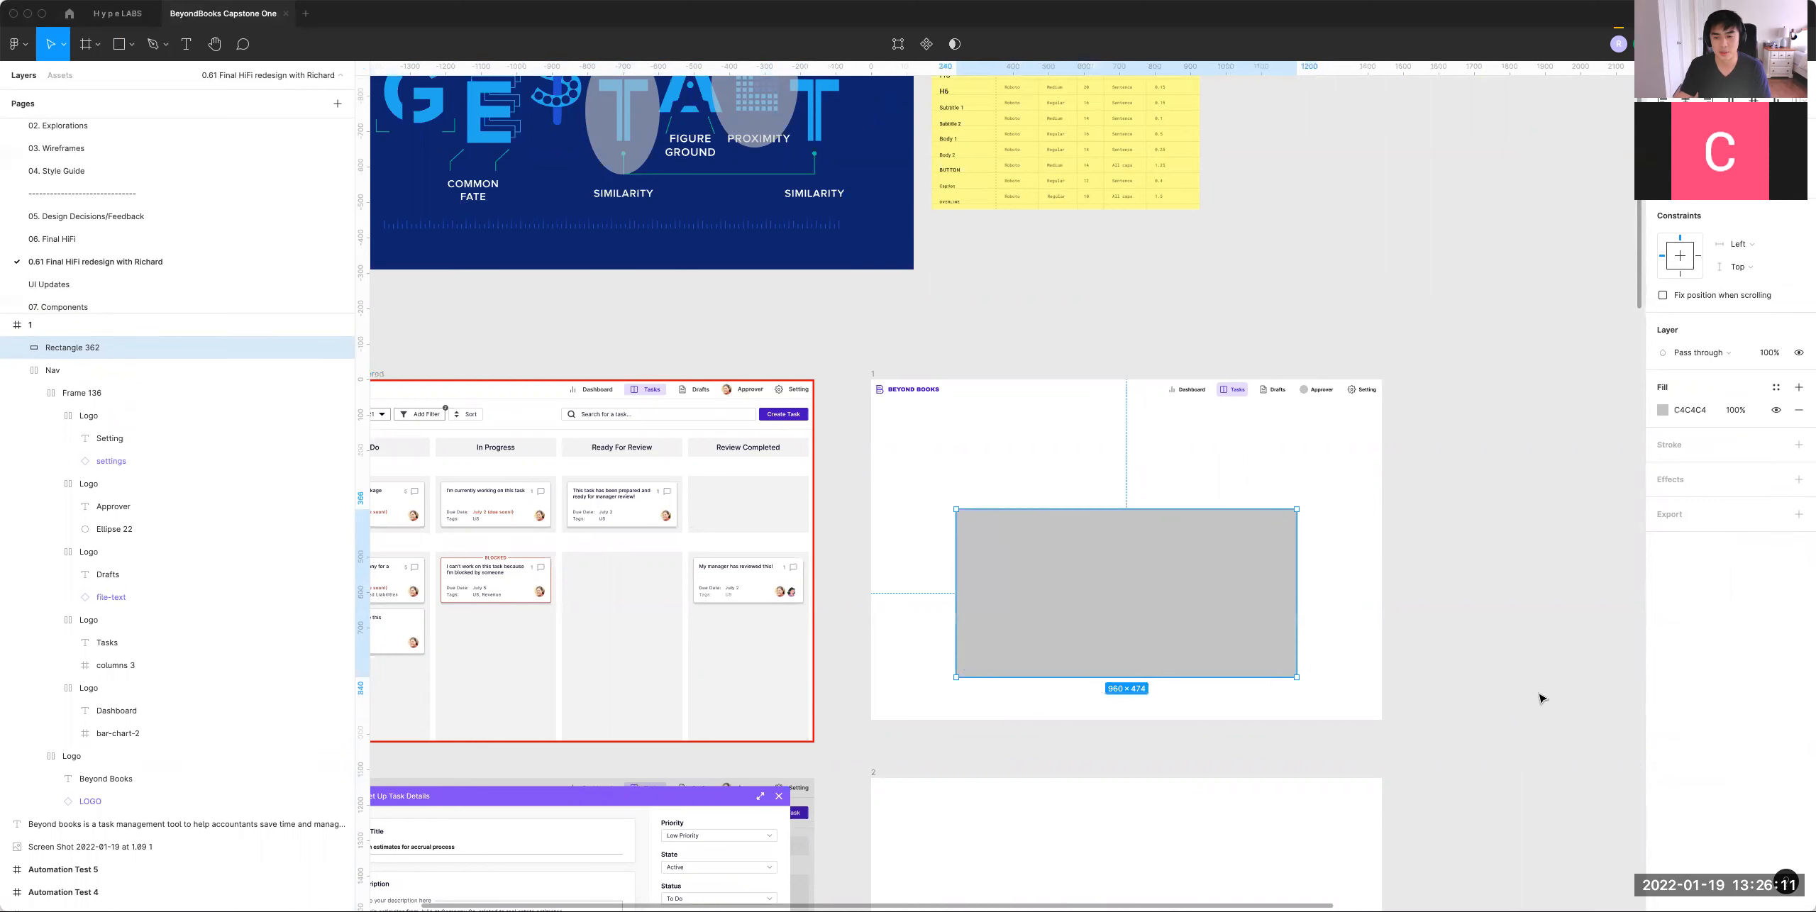
Step: Set the grey rectangle's width to 1280 and centre it horizontally in frame 1 again
scroll(1451, 629, left, 3)
scroll(1451, 629, up, 2)
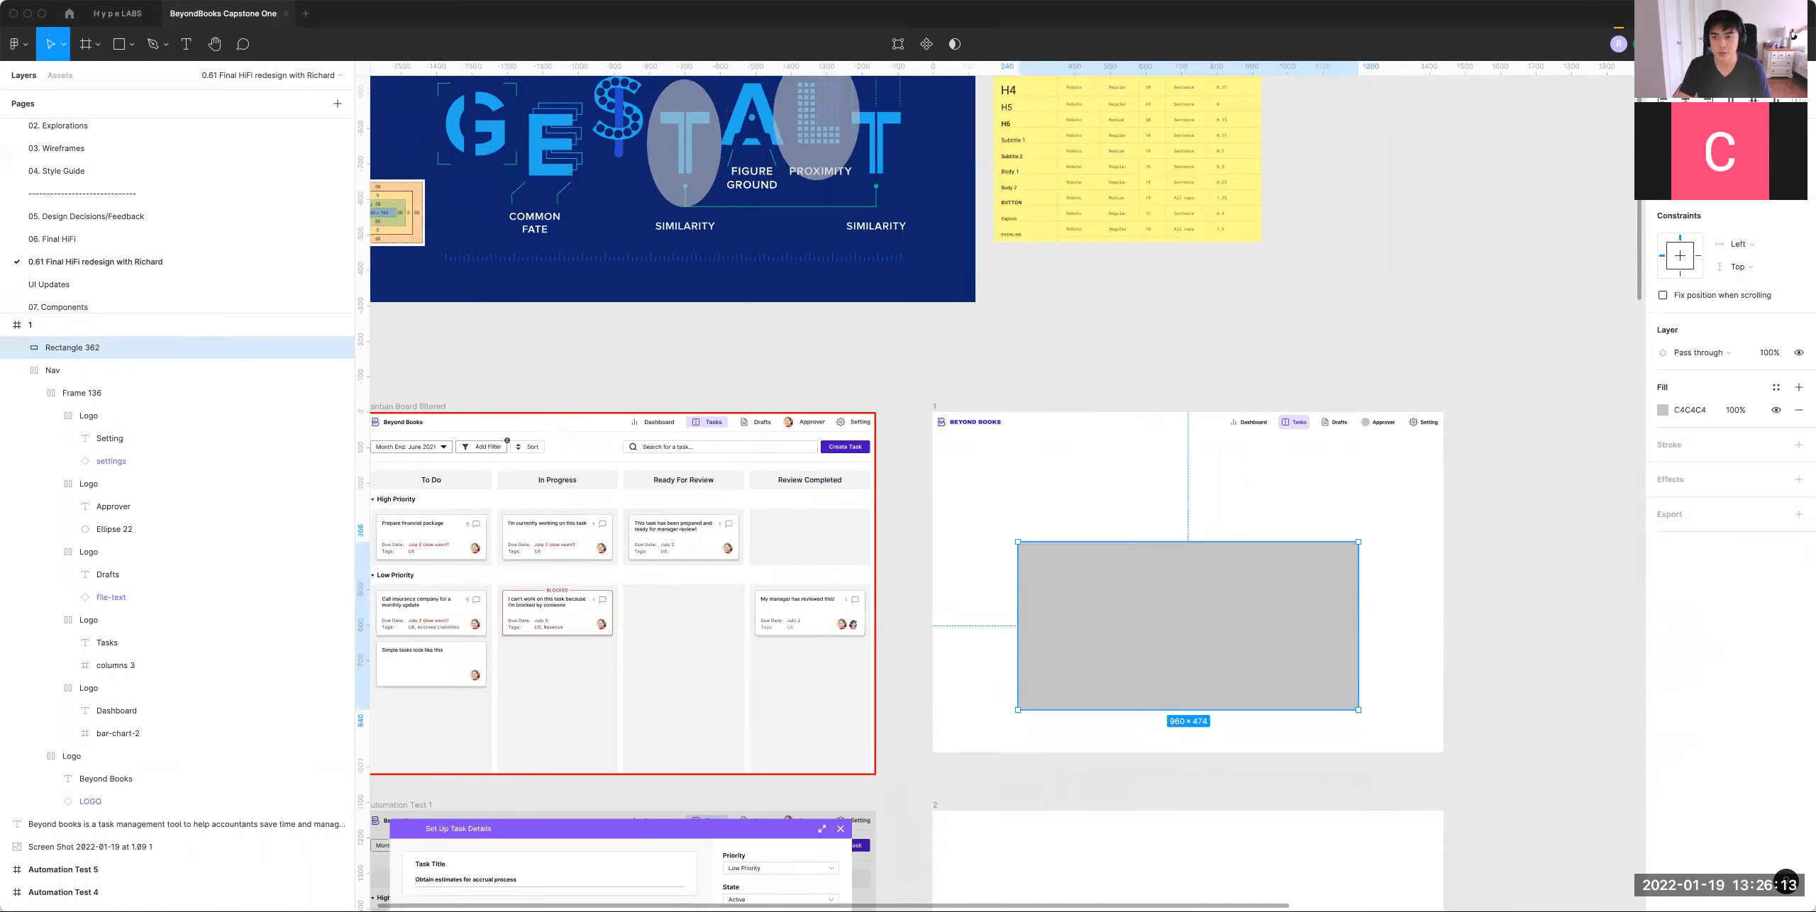
key(Return)
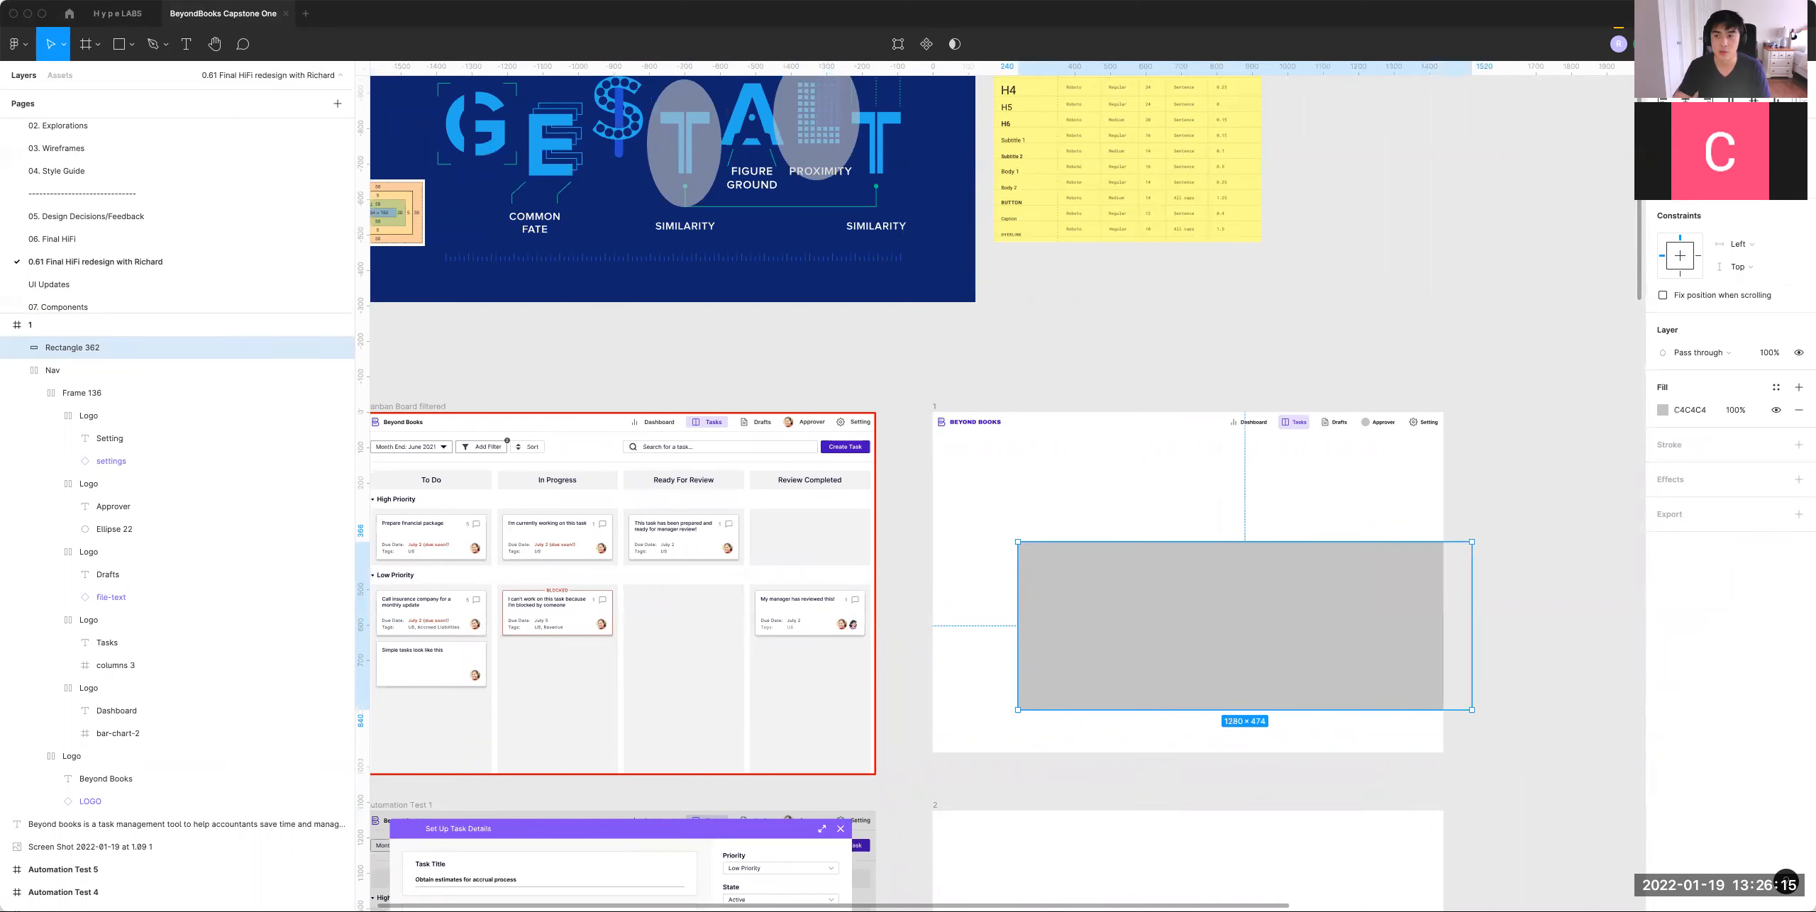
key(alt+h)
scroll(1423, 592, down, 3)
scroll(1423, 592, right, 2)
click(1423, 591)
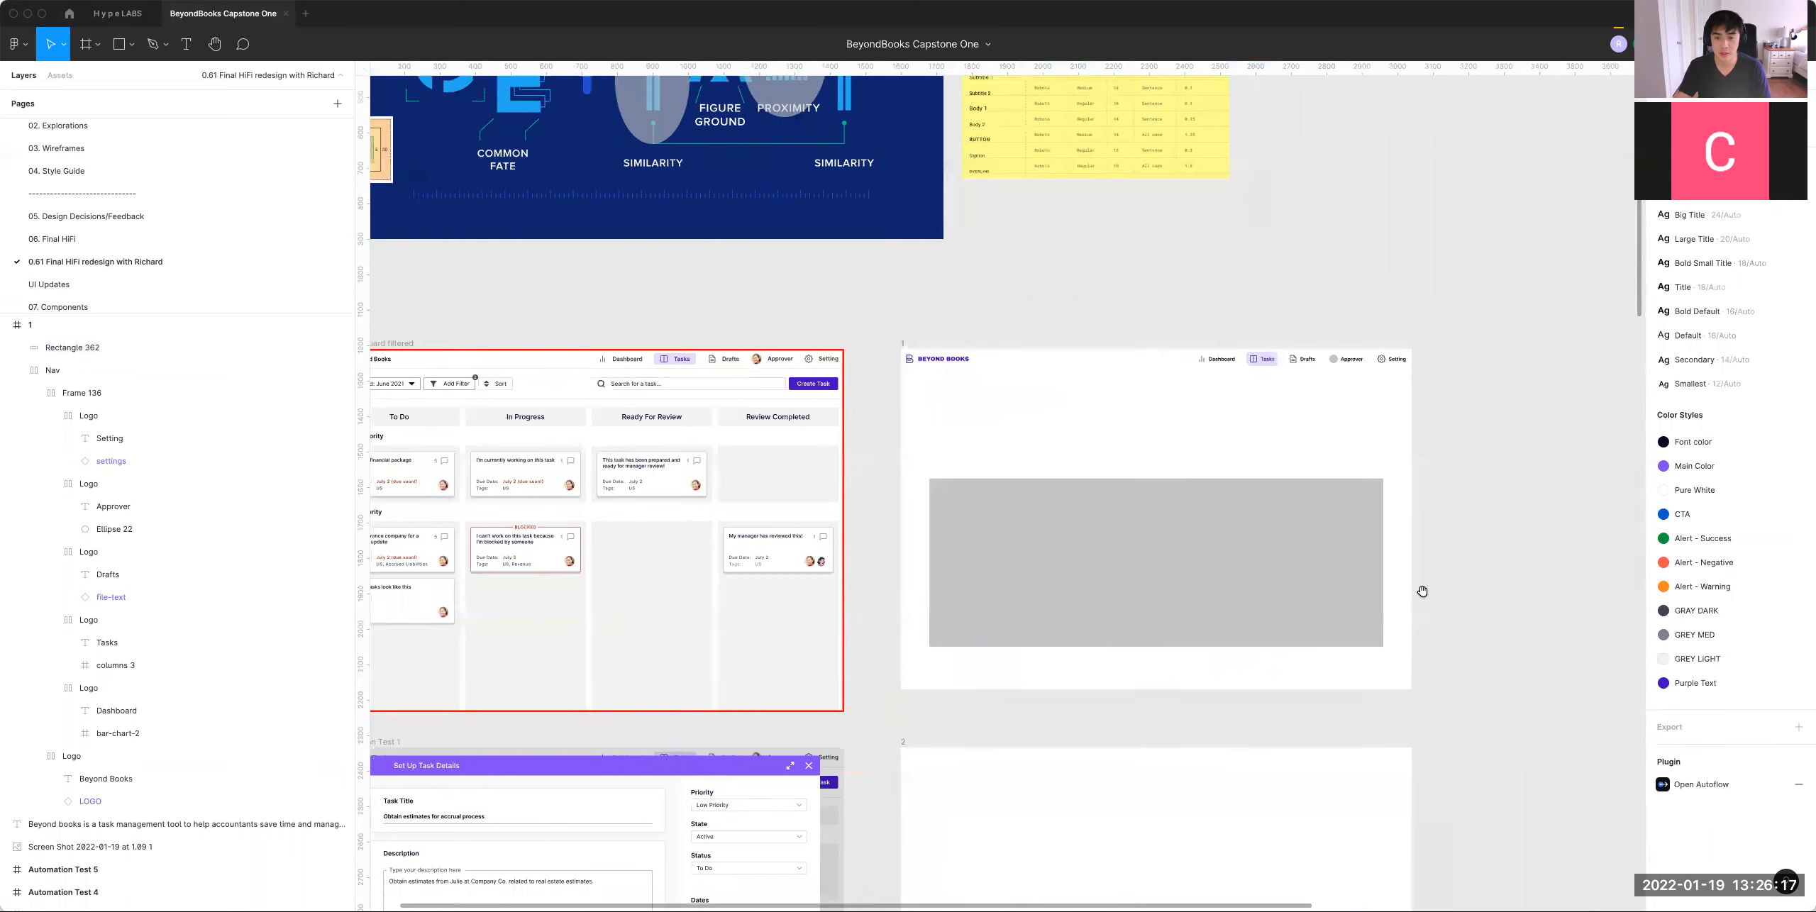
Step: Measure the grey rectangle's margins within frame 1 and set the Nav frame's left and right padding to 80
click(1176, 572)
key(alt)
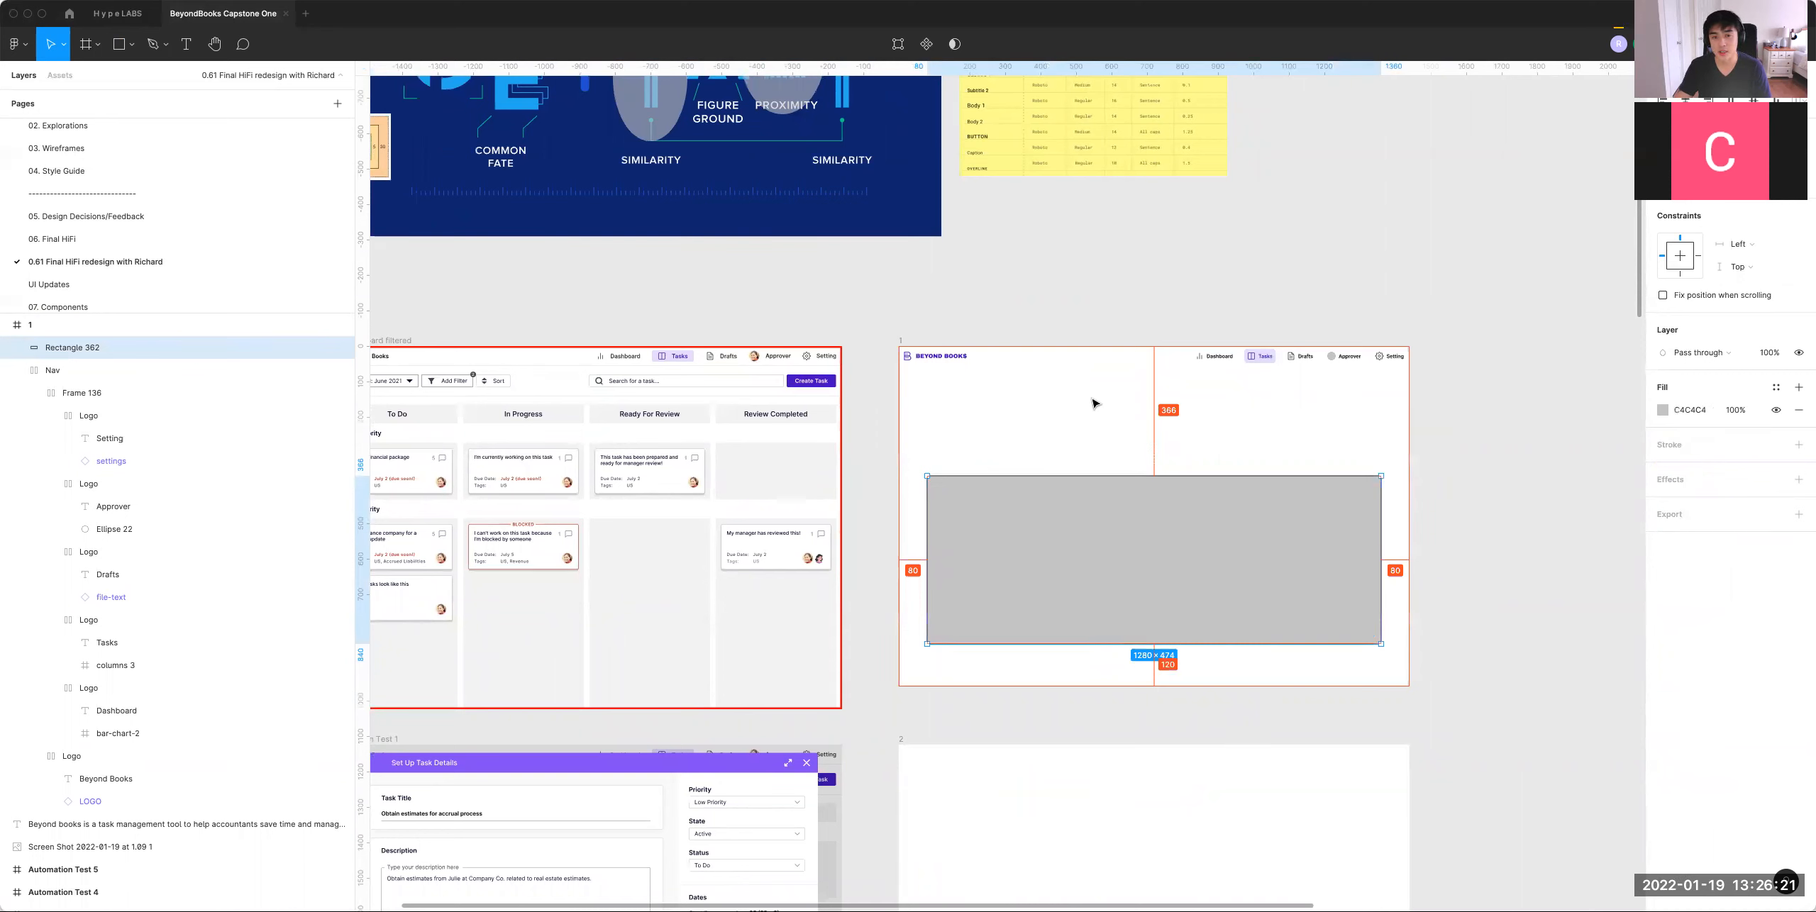
click(953, 360)
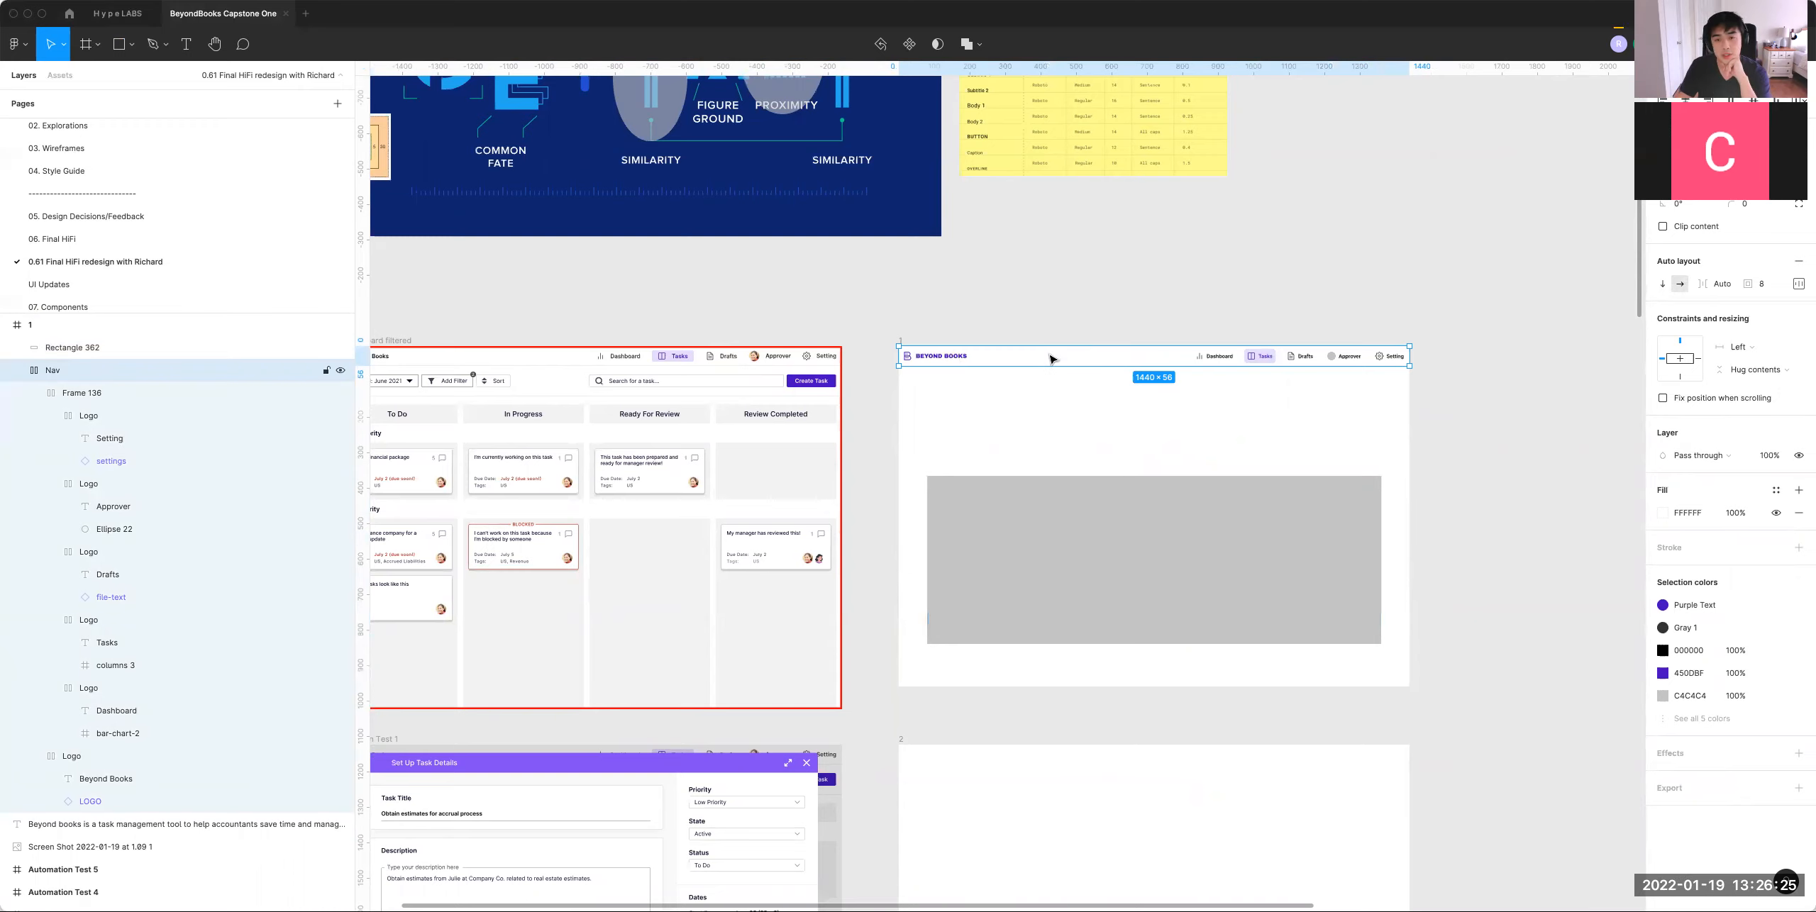
click(1799, 284)
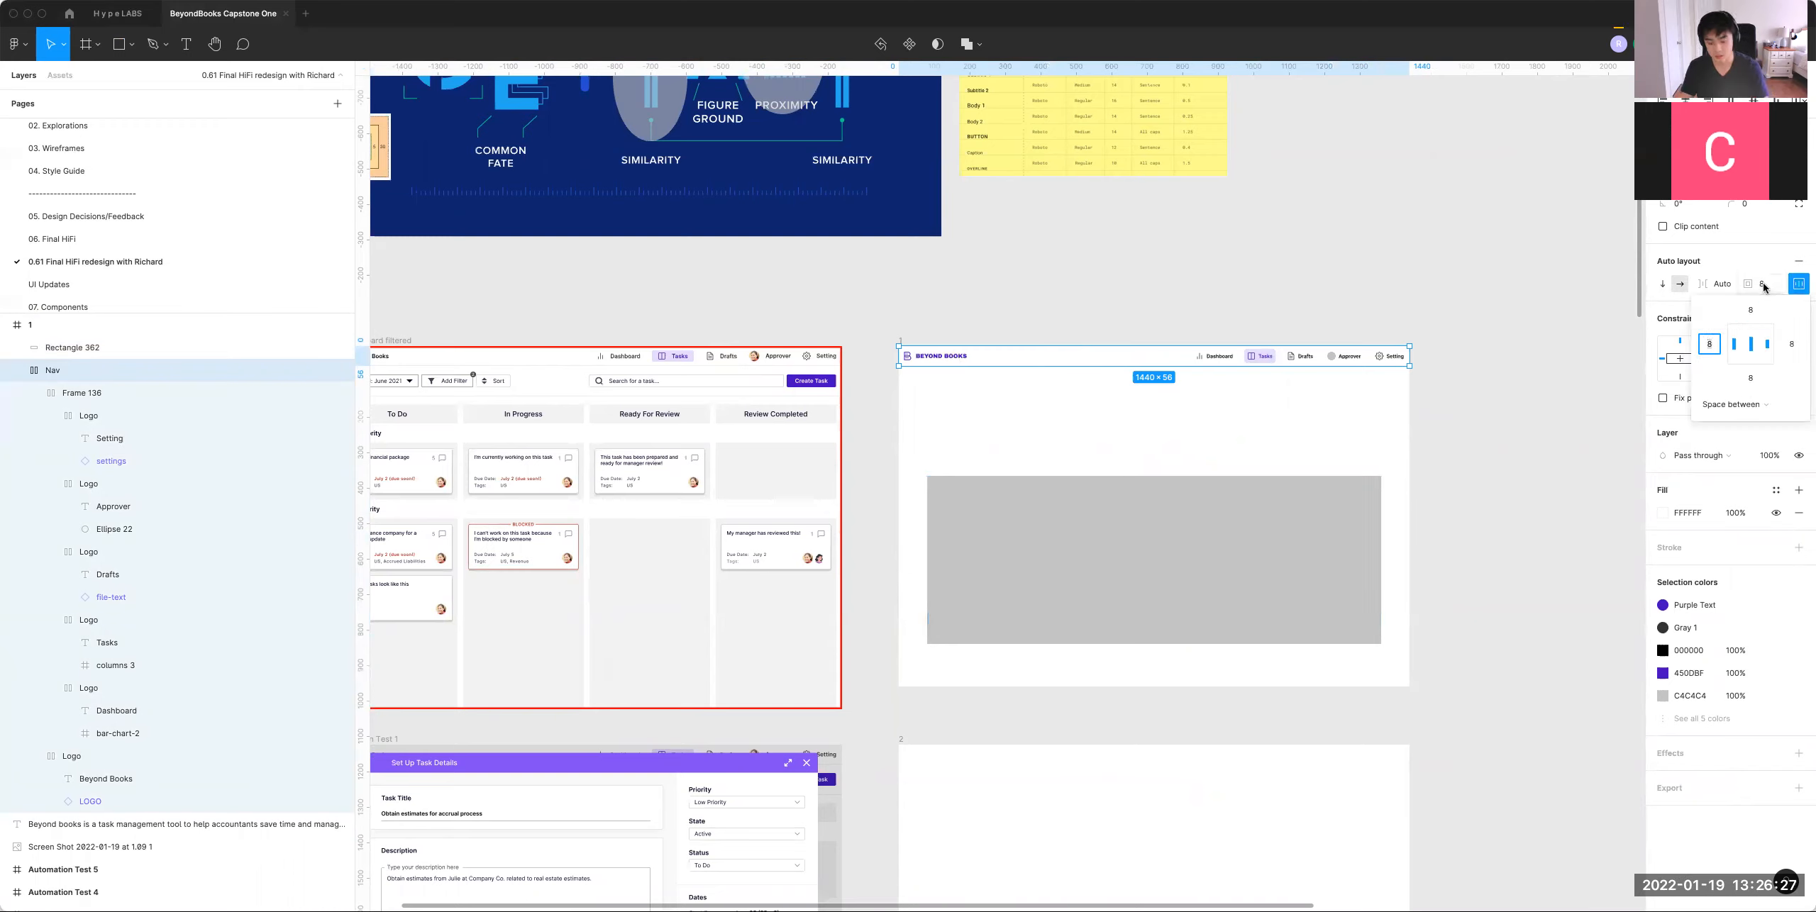
text(80)
key(Tab)
key(Tab)
text(80)
key(Return)
Step: Place two vertical ruler guides in frame 1, one along each side edge of the grey rectangle
drag(363, 535, 926, 531)
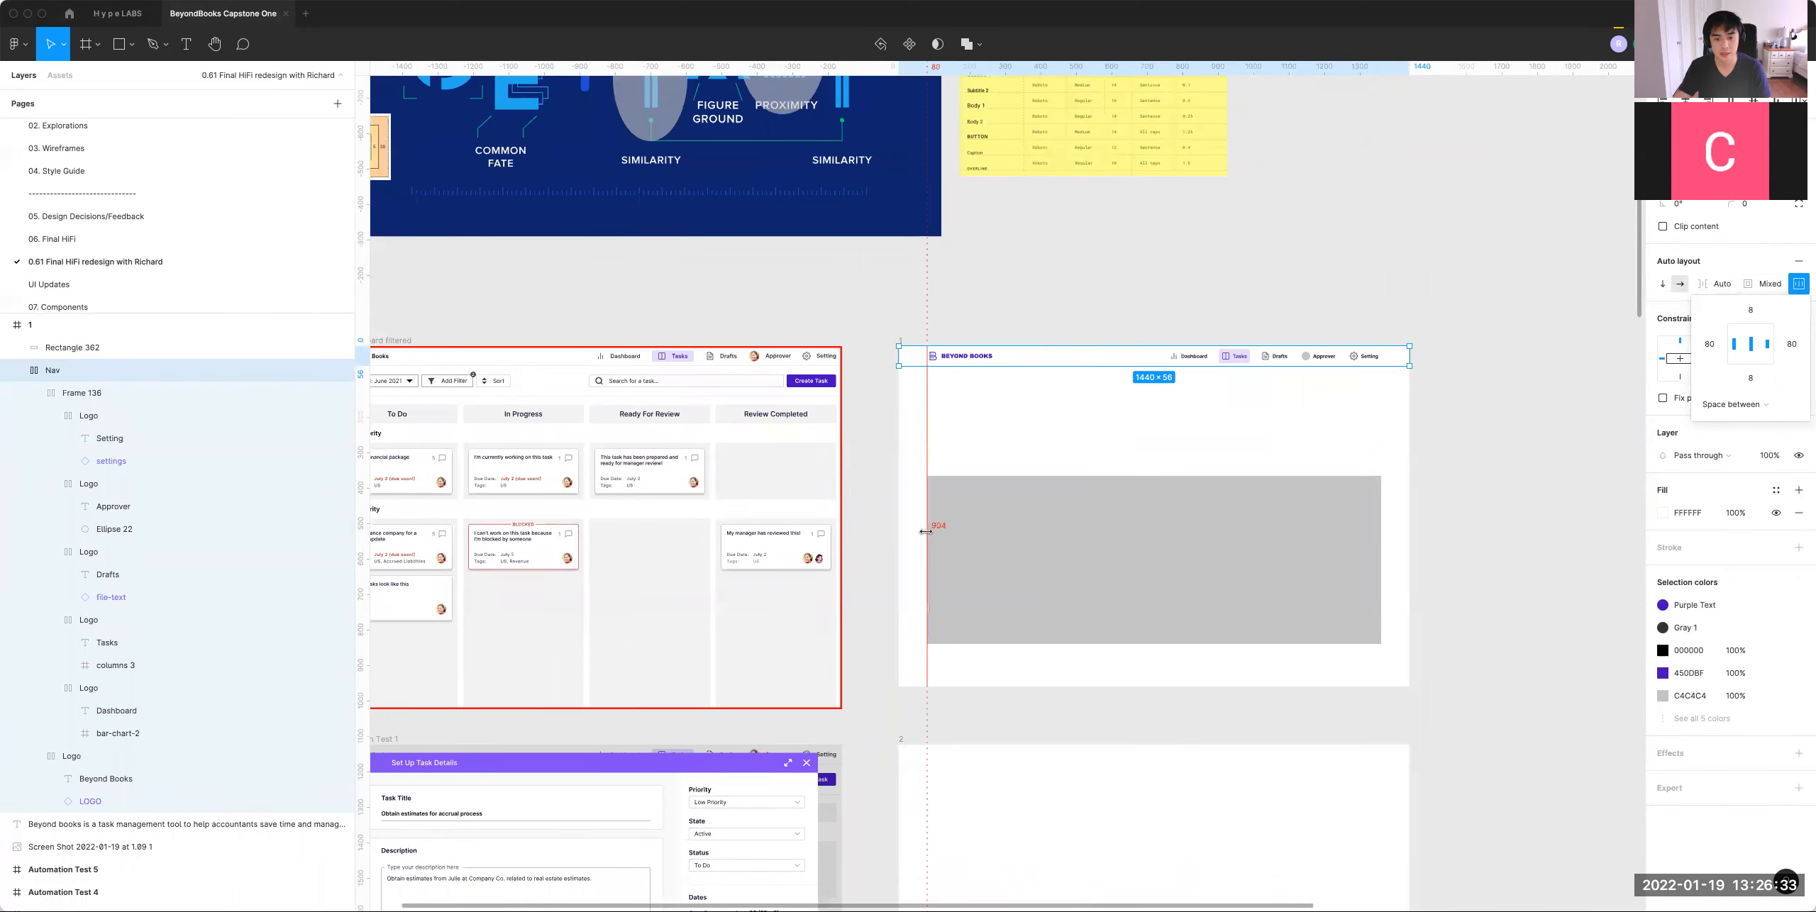
drag(363, 575, 1402, 565)
click(1162, 259)
Step: Draw a second grey rectangle between the Nav bar and the large rectangle and resize it to 1440 × 1
key(r)
drag(1430, 447, 959, 395)
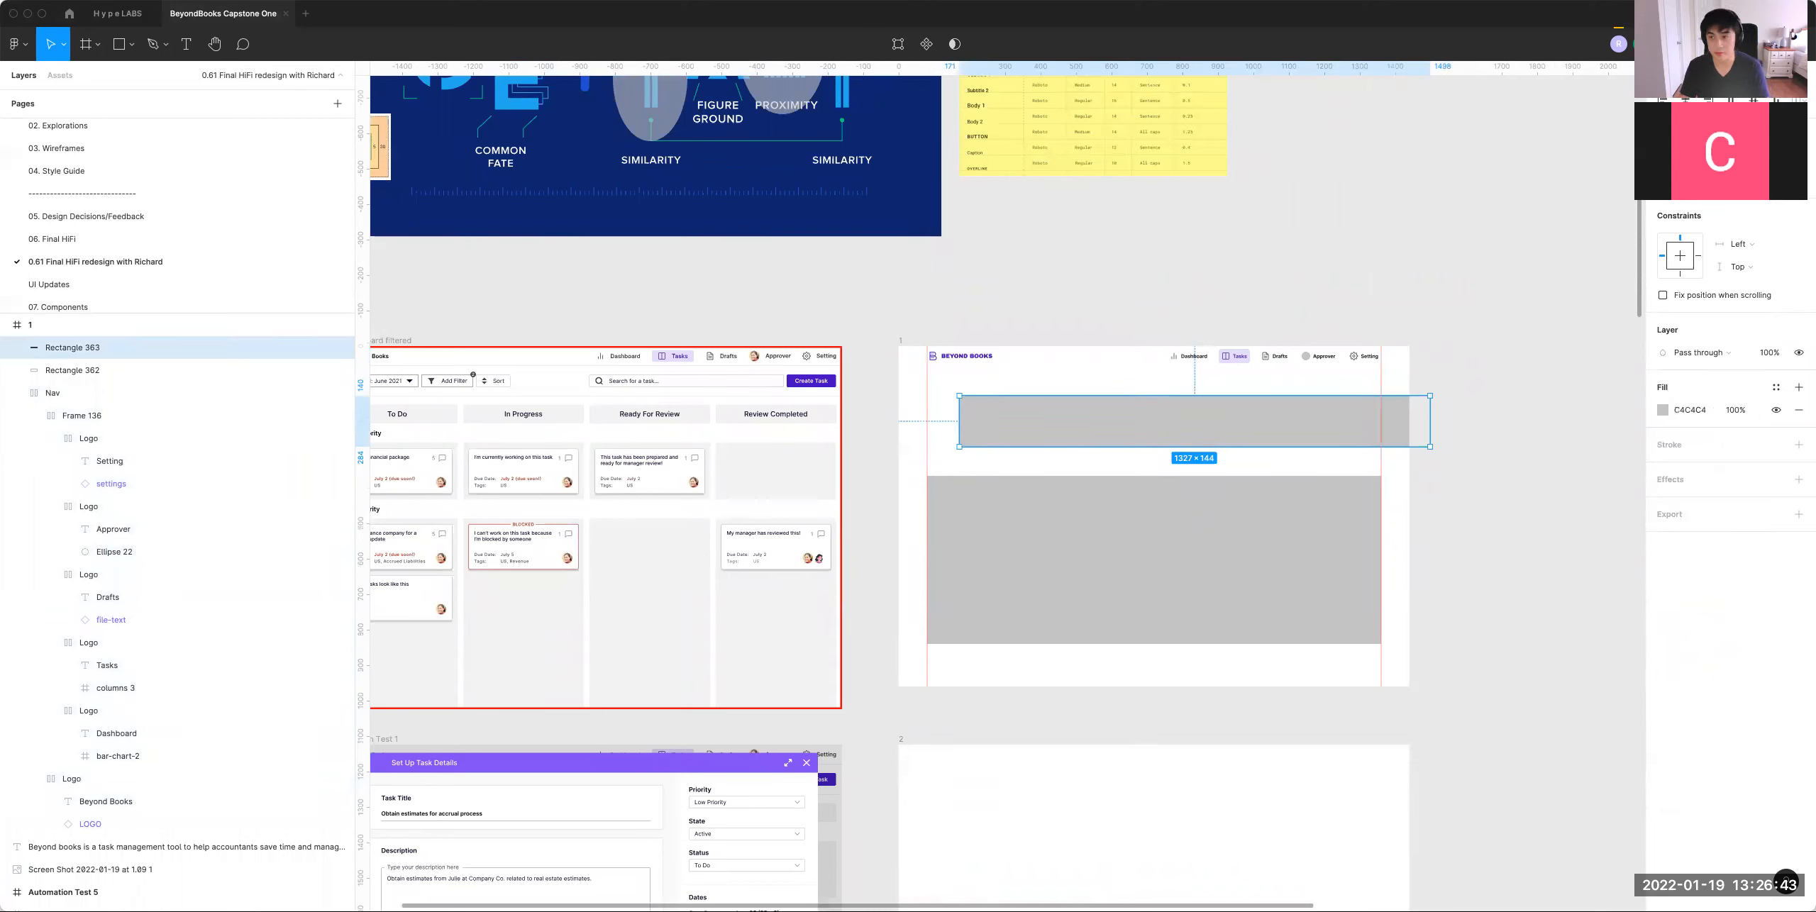
drag(1430, 447, 1470, 395)
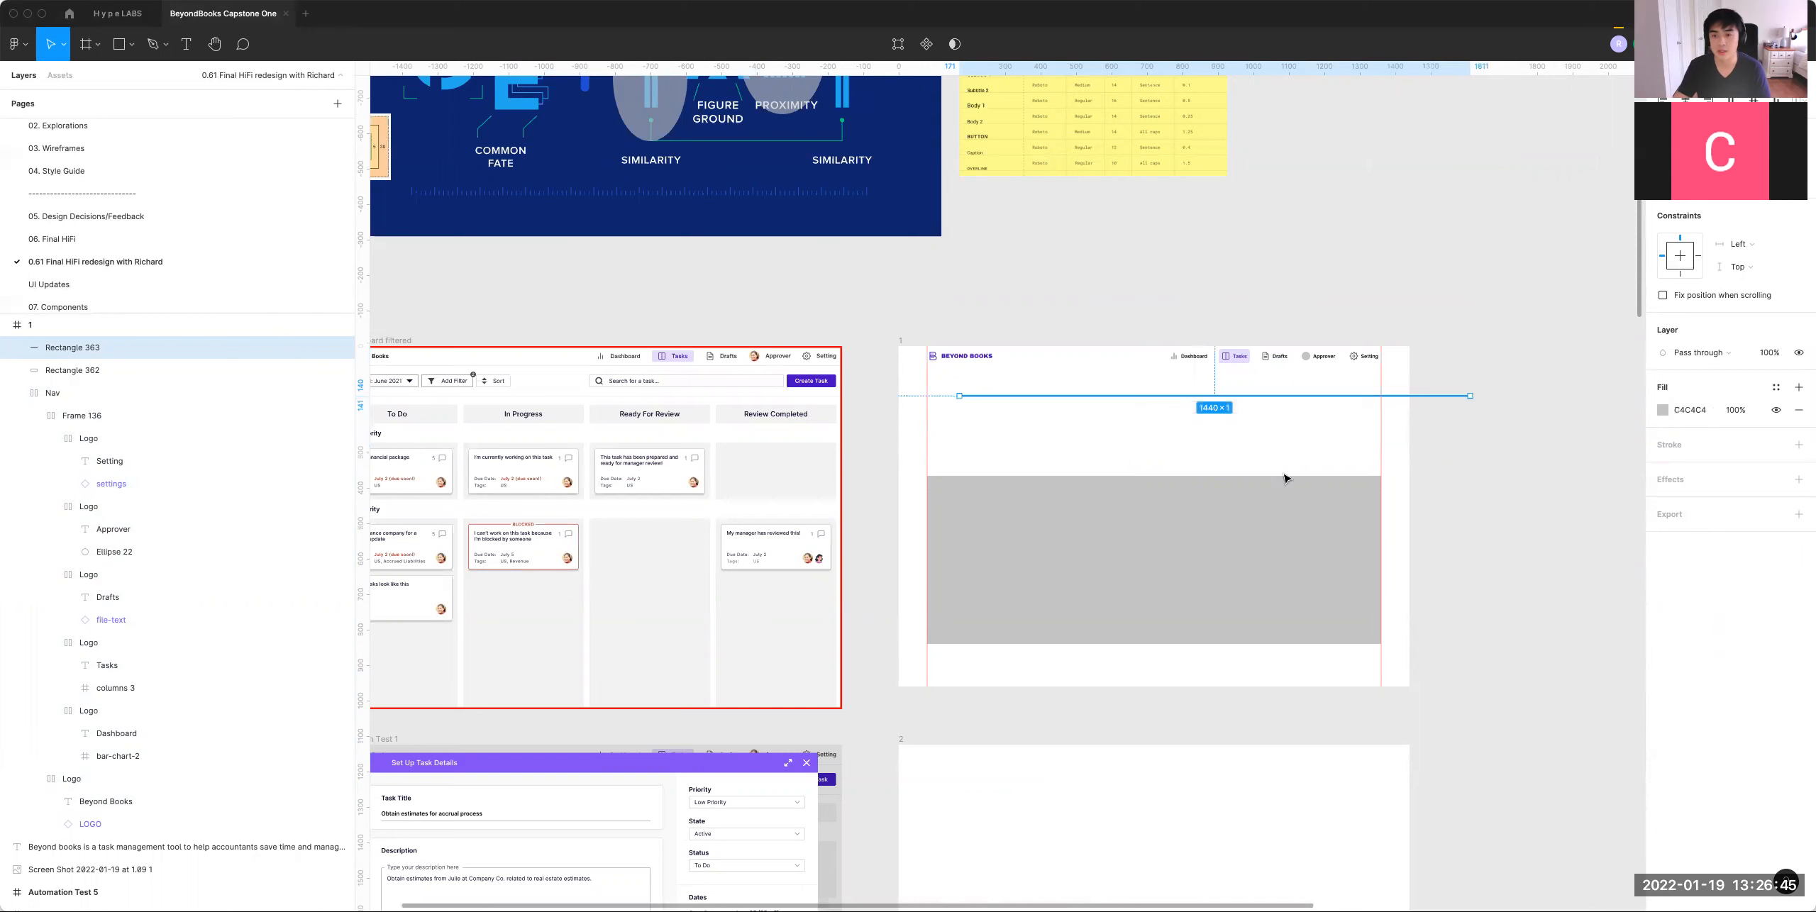
Step: Combine the Nav bar and the 1440 × 1 divider line in a vertical auto layout with a spacing of 0
click(1520, 378)
click(1338, 396)
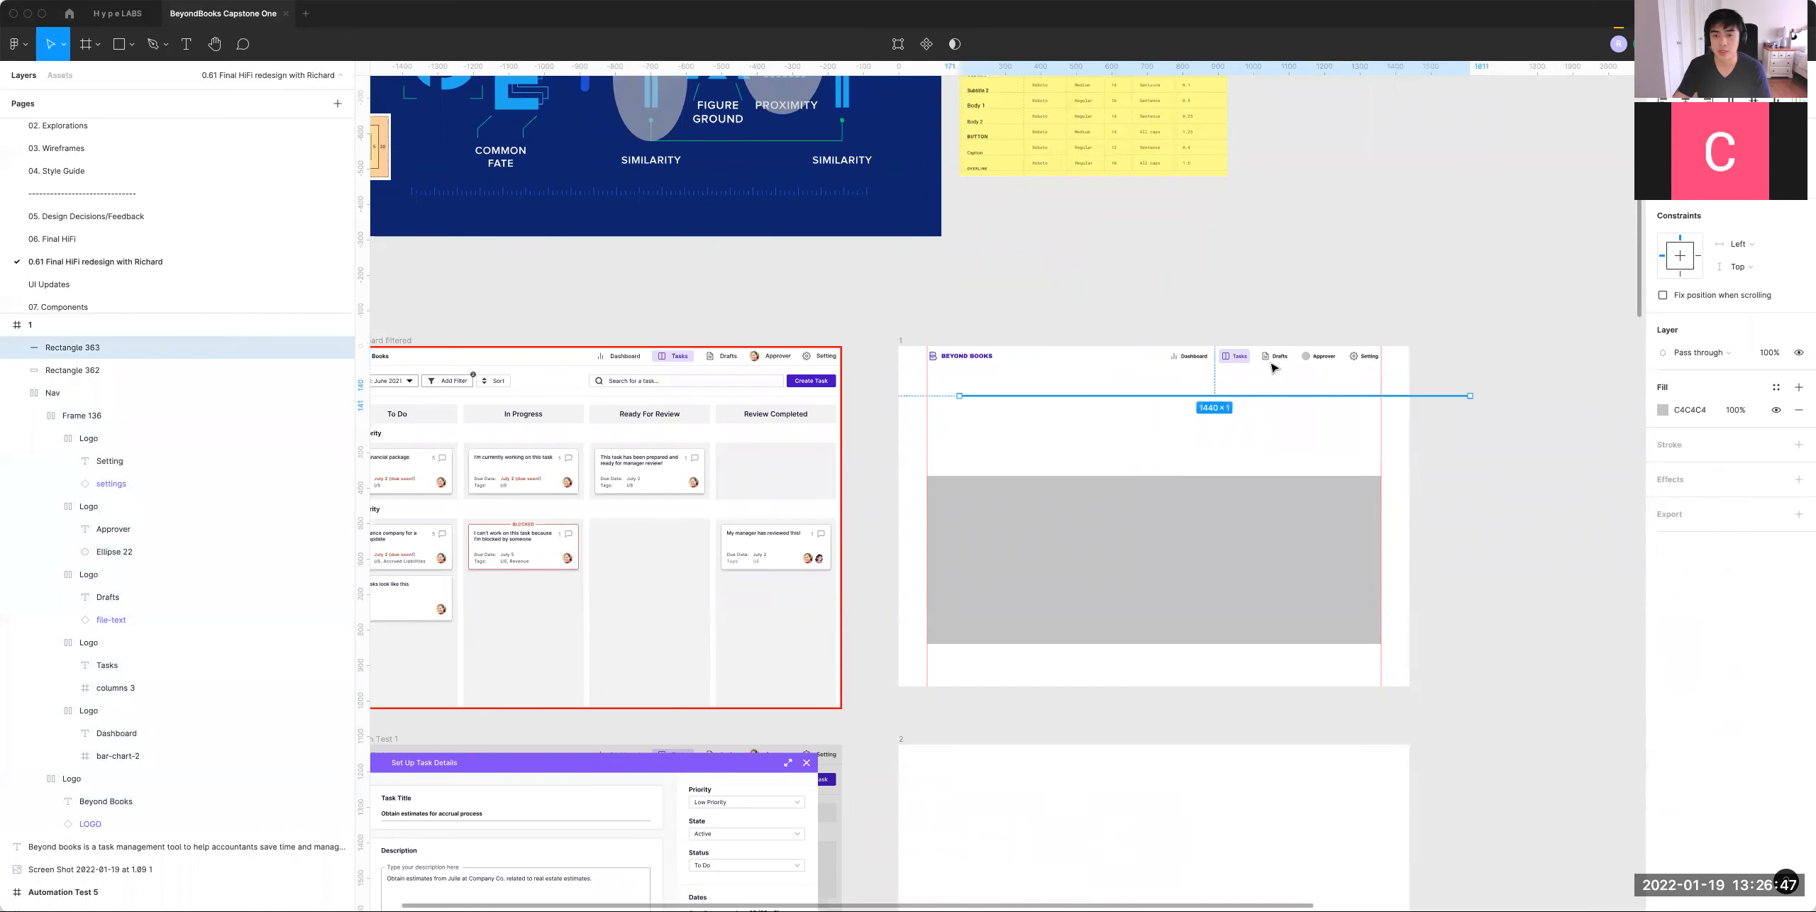
shift+click(1353, 346)
key(shift+a)
click(1717, 284)
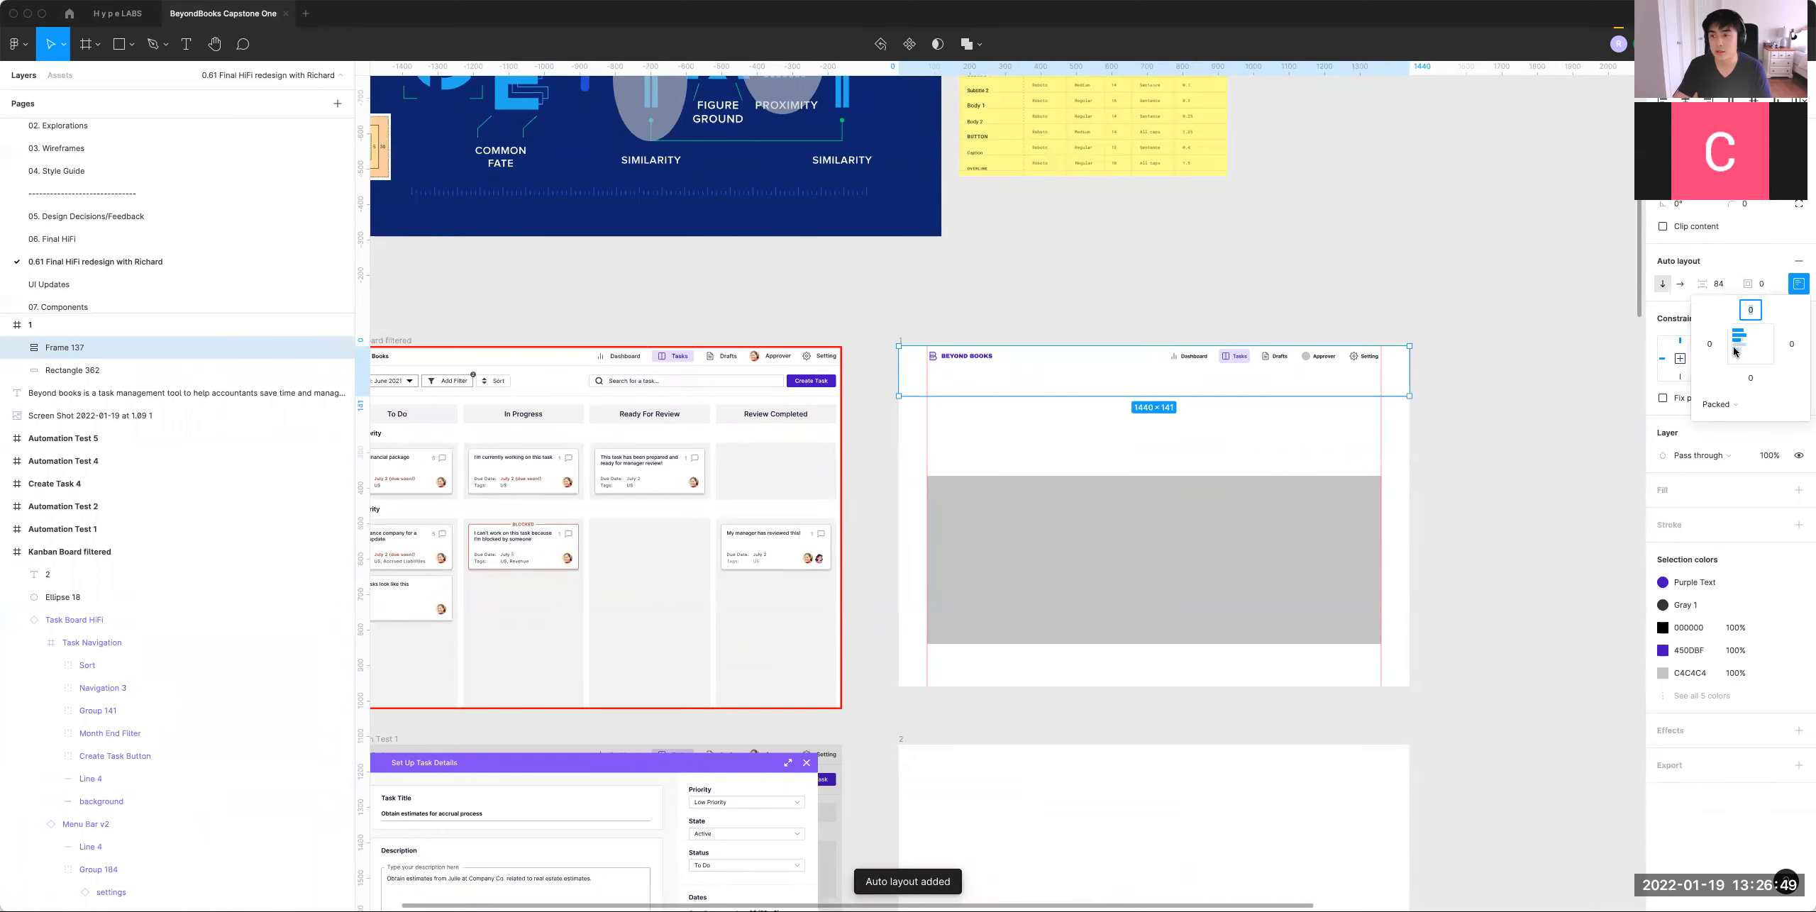
text(0)
key(Return)
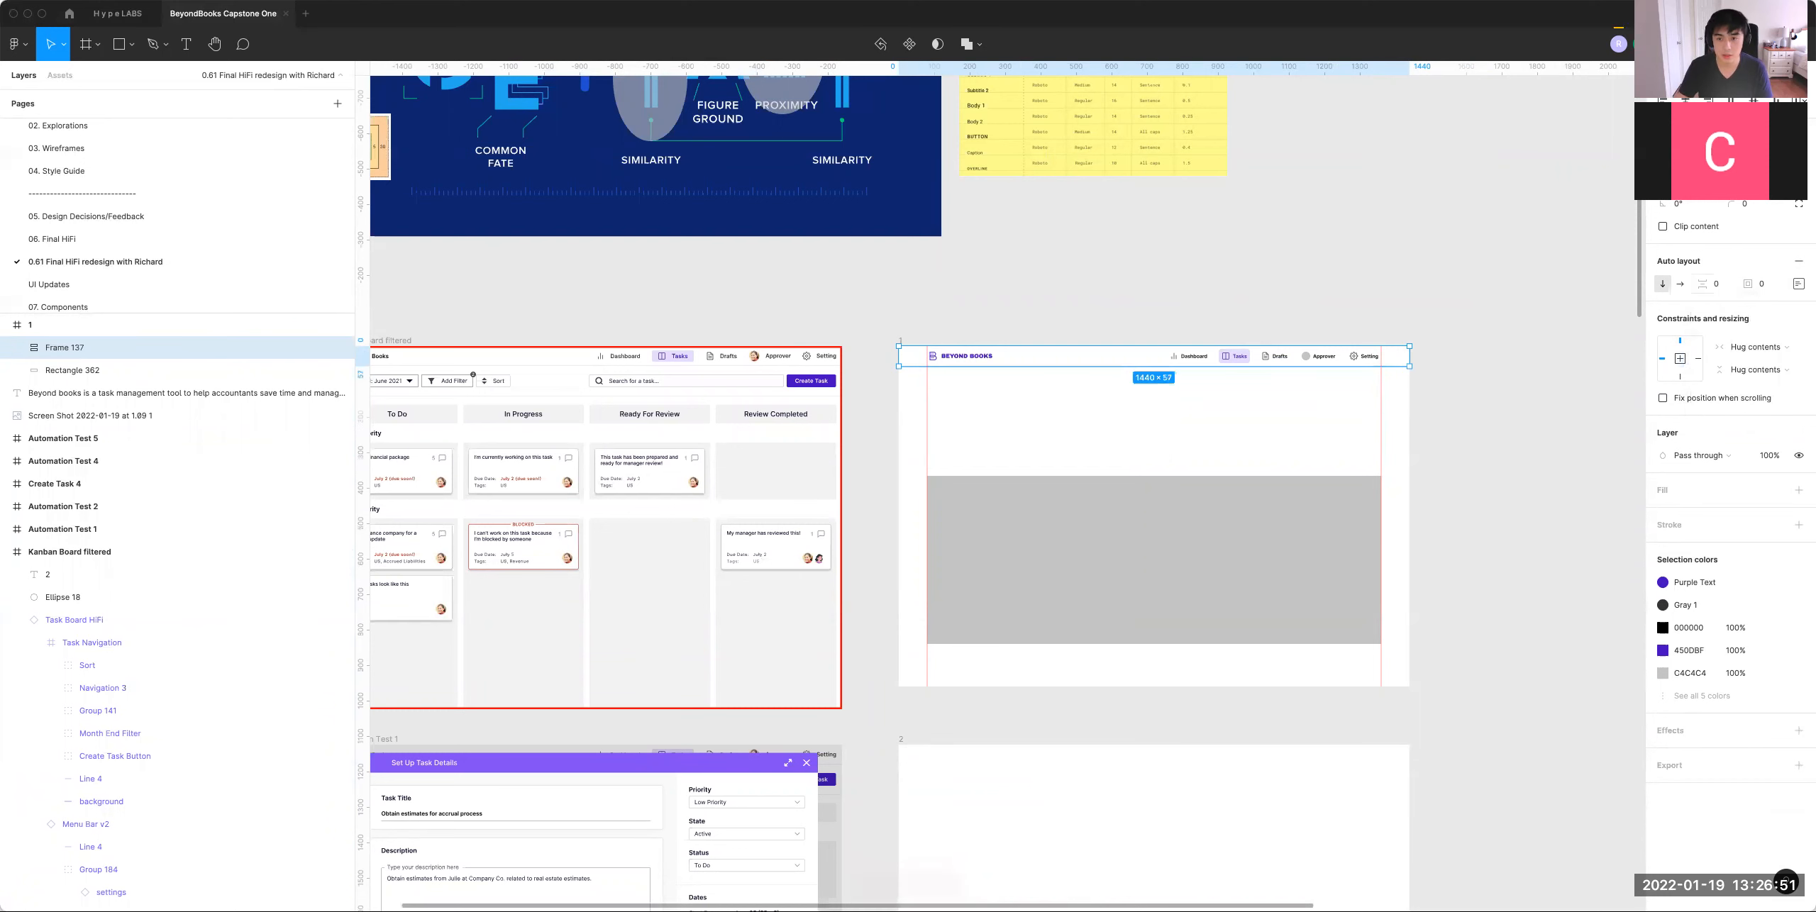
click(1132, 278)
scroll(1205, 333, up, 1)
scroll(1205, 334, left, 1)
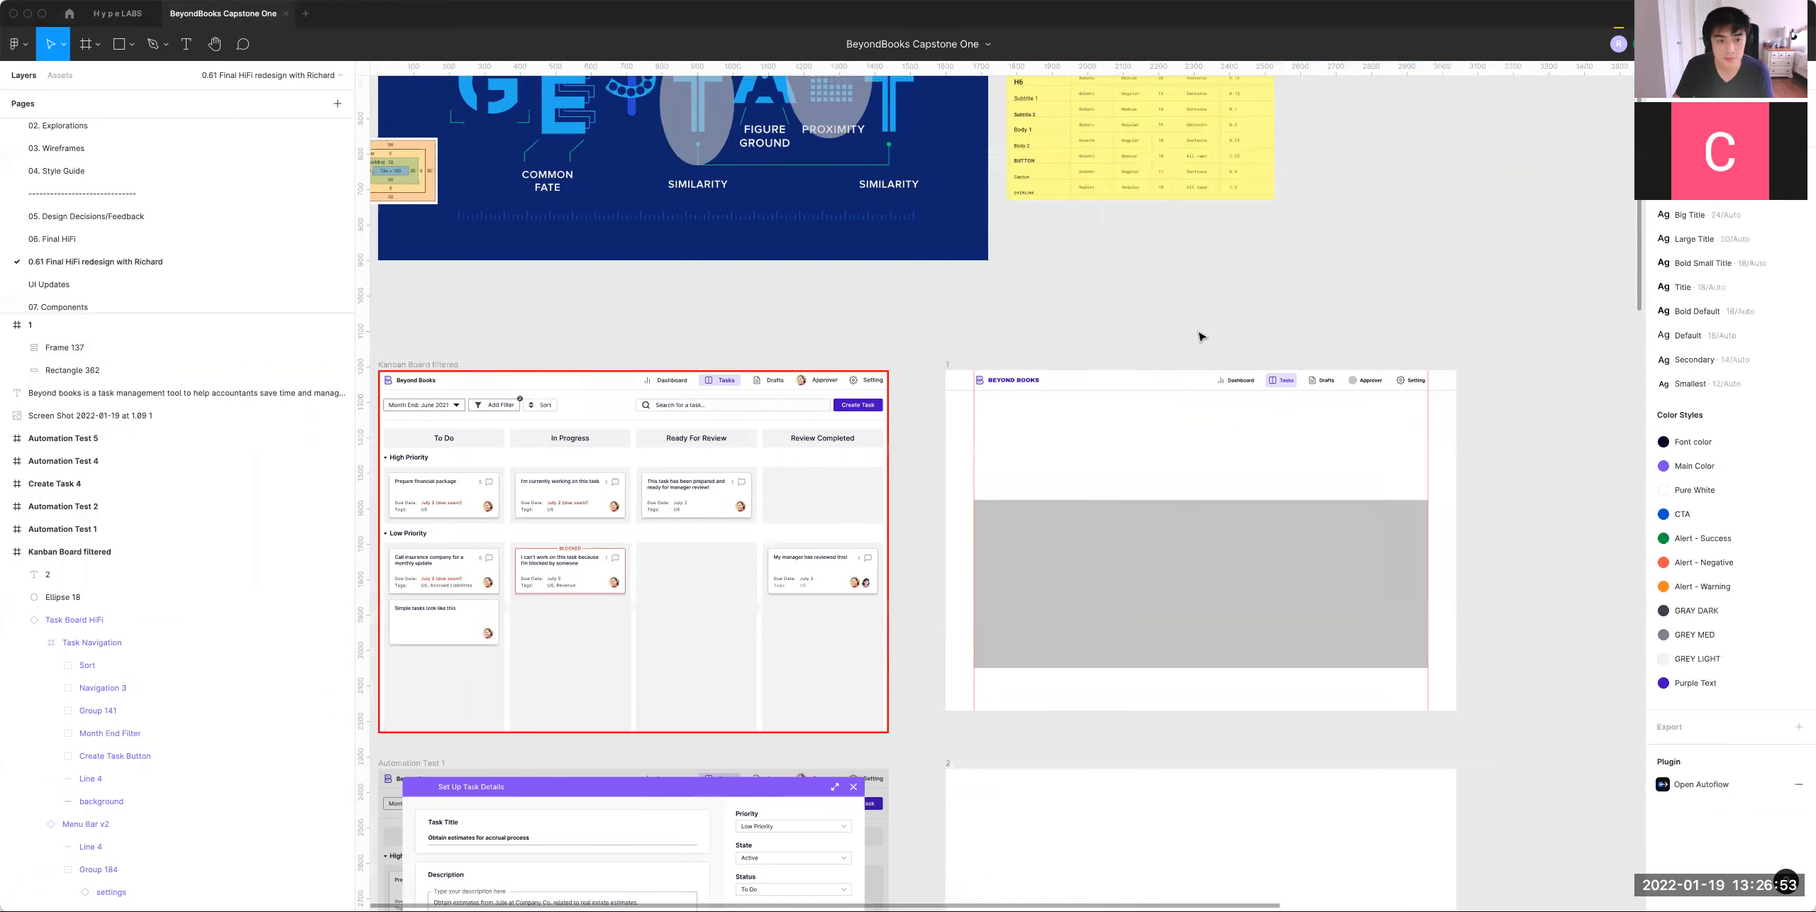
Step: Change the fill colour of the 1440 × 1 divider line beneath the Nav bar
double_click(1169, 390)
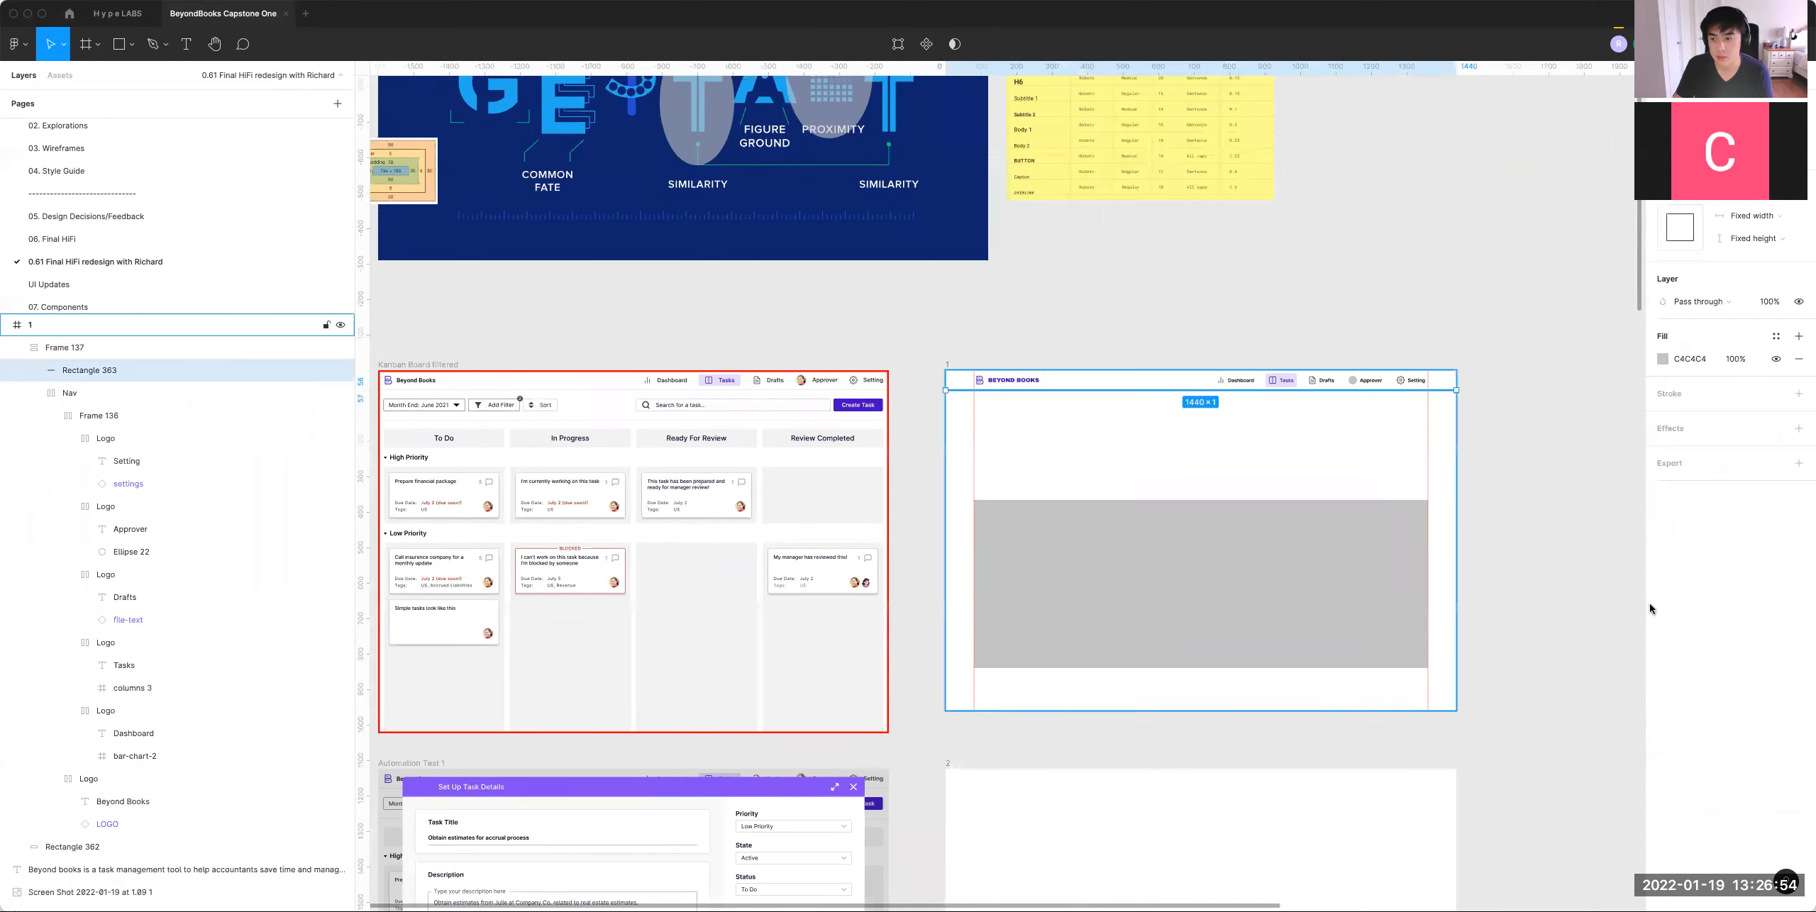
click(1662, 359)
click(1496, 573)
click(815, 495)
click(988, 295)
Step: Duplicate the Dashboard item from frame 1's Nav bar and place the copy on the canvas above the Kanban Board filtered frame
scroll(1041, 487, left, 5)
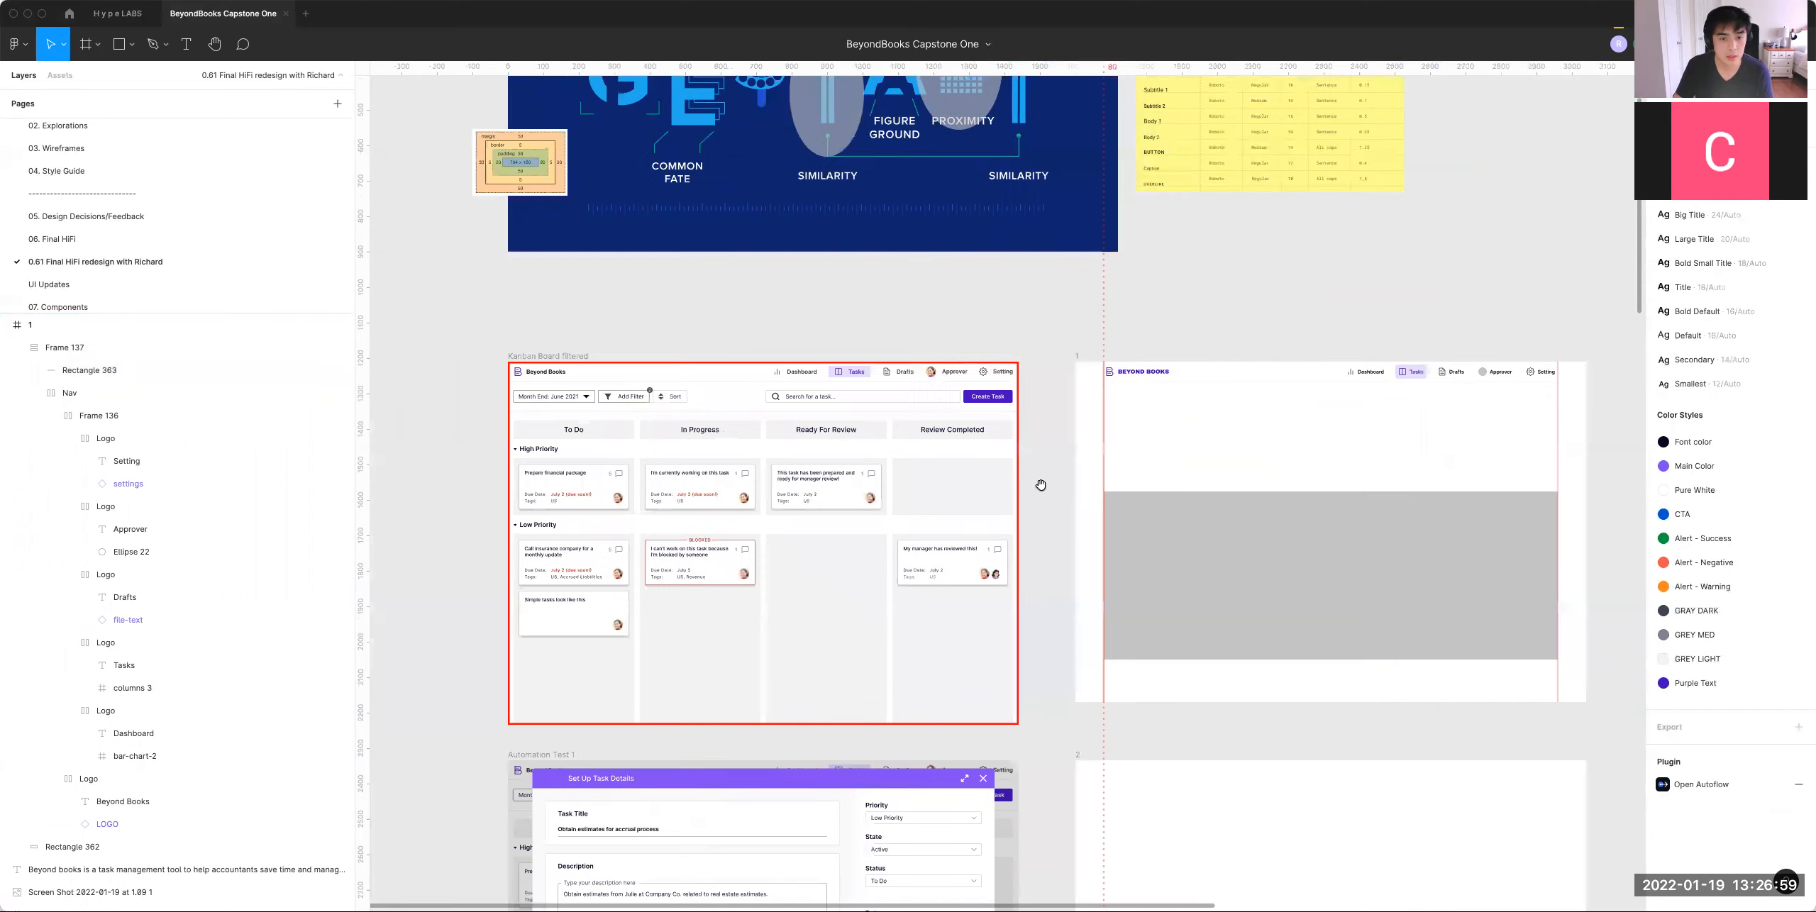
scroll(871, 425, up, 5)
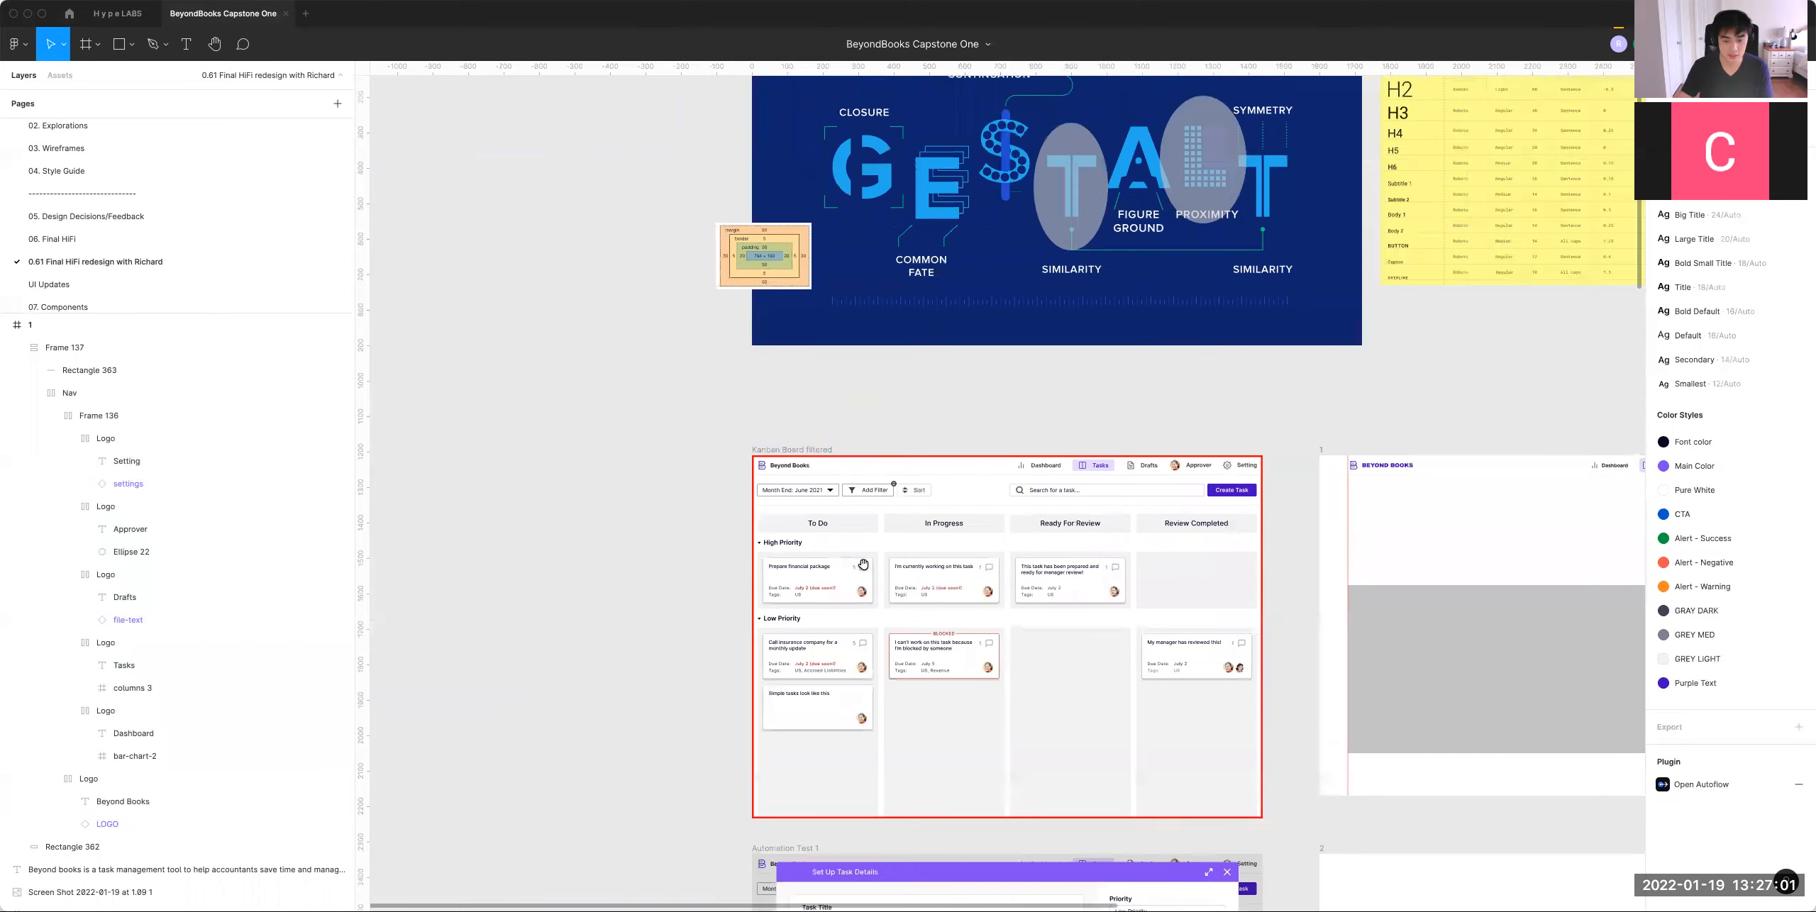
scroll(865, 568, up, 5)
scroll(1176, 636, left, 5)
scroll(1175, 636, up, 3)
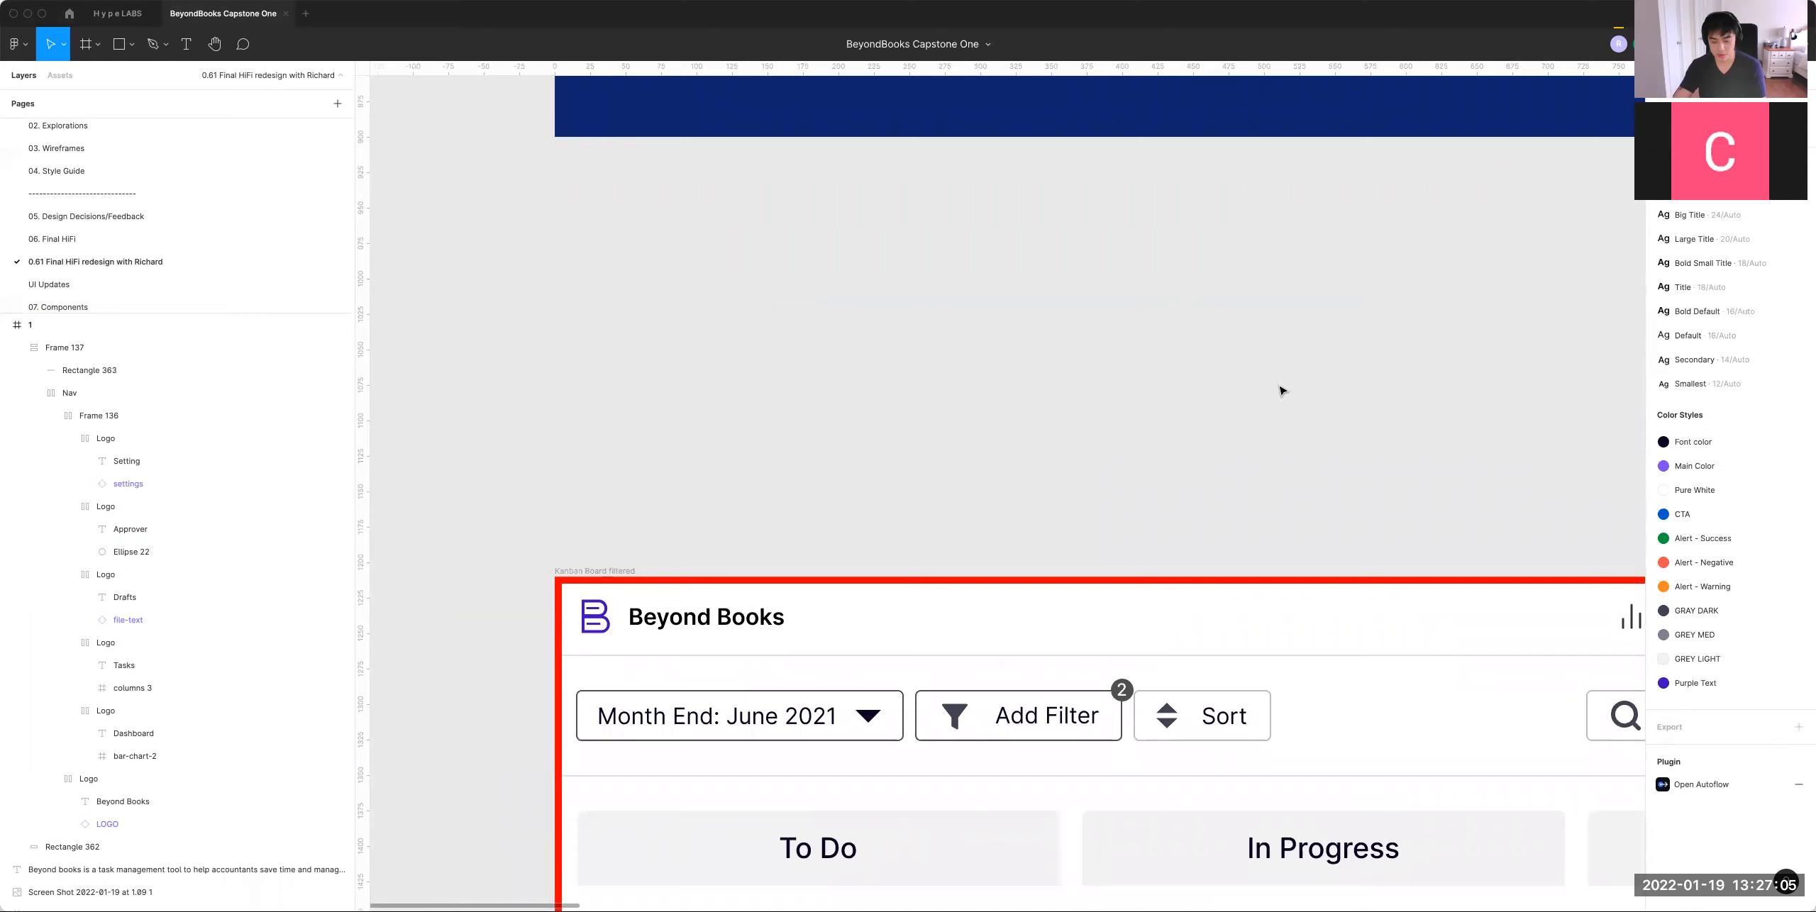
scroll(1216, 369, down, 5)
scroll(1074, 336, right, 10)
click(1450, 438)
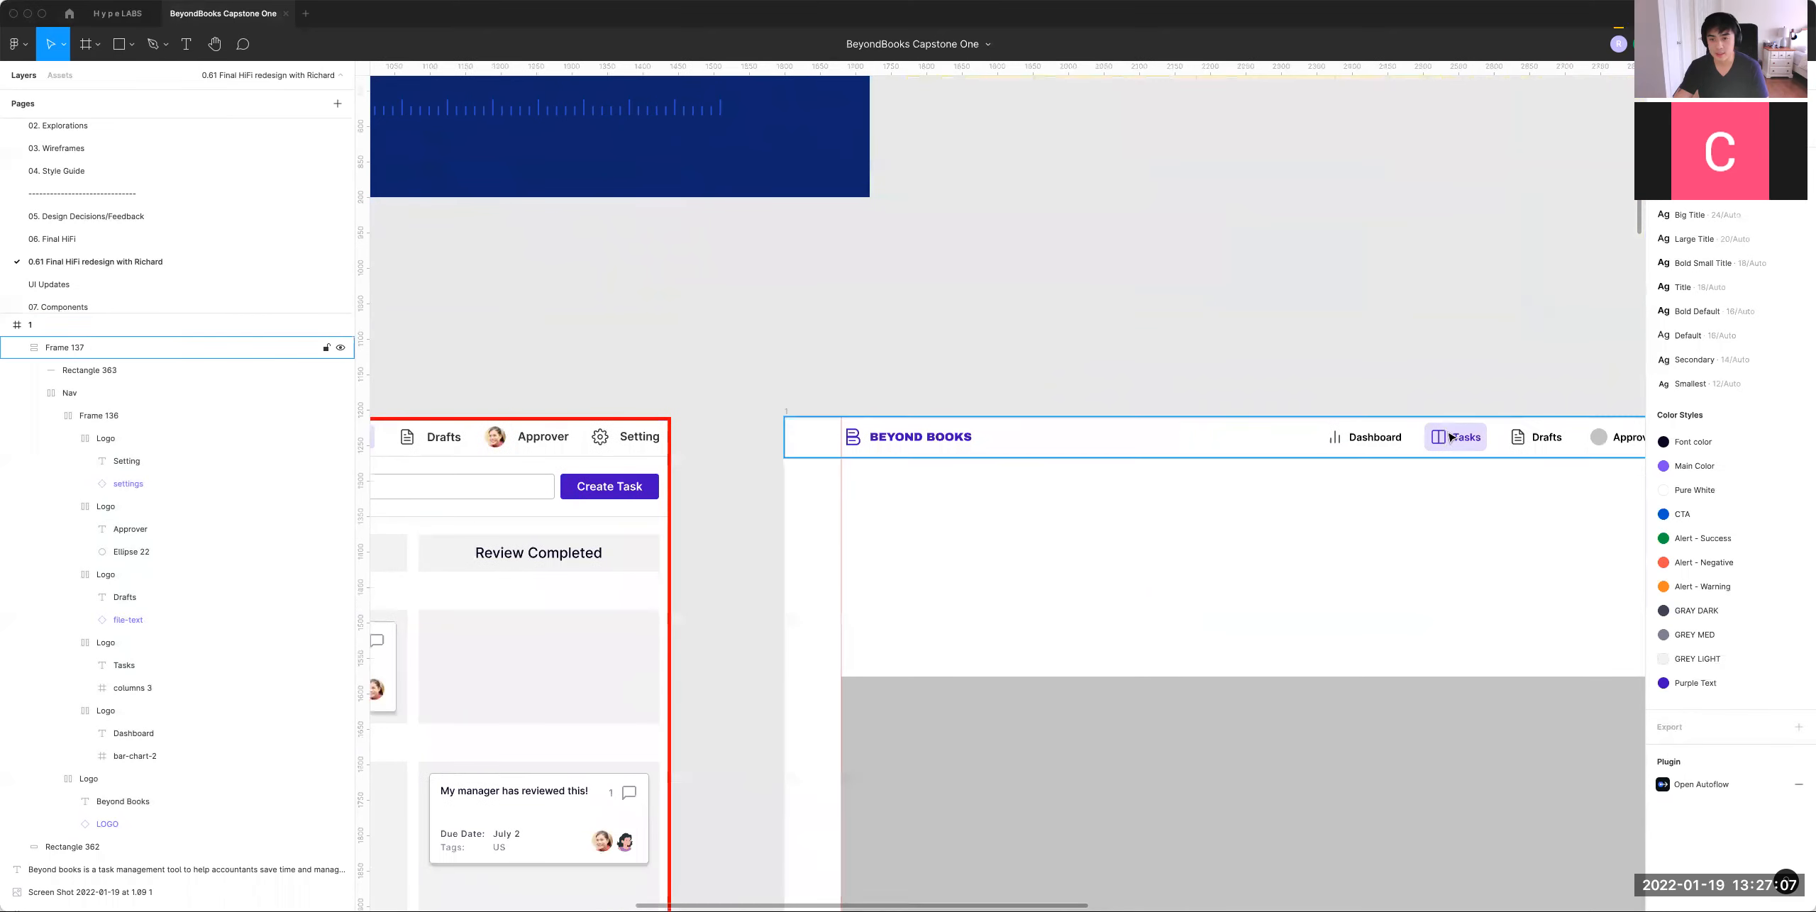
click(1374, 437)
drag(1383, 428, 562, 328)
click(651, 365)
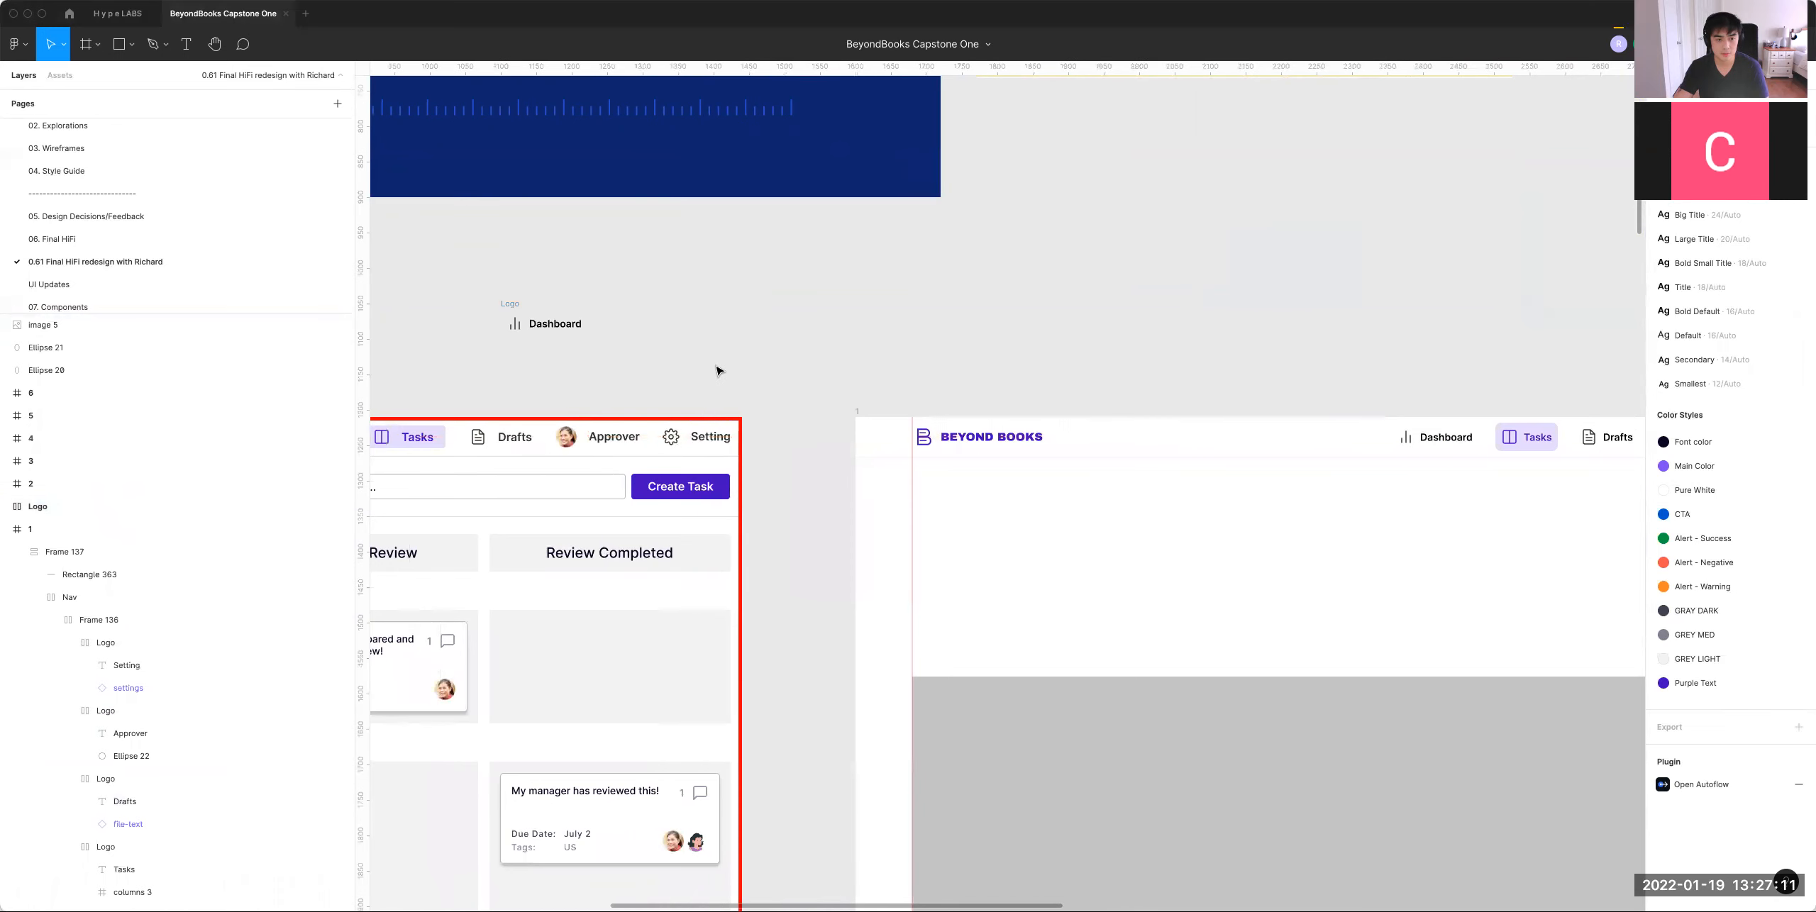
scroll(922, 376, left, 12)
drag(1443, 385, 752, 378)
click(812, 357)
Step: Reorder the copied Dashboard item so that the label comes before the bar chart icon
double_click(772, 373)
key(Left)
key(Right)
key(Left)
key(Right)
key(Left)
key(Right)
key(Left)
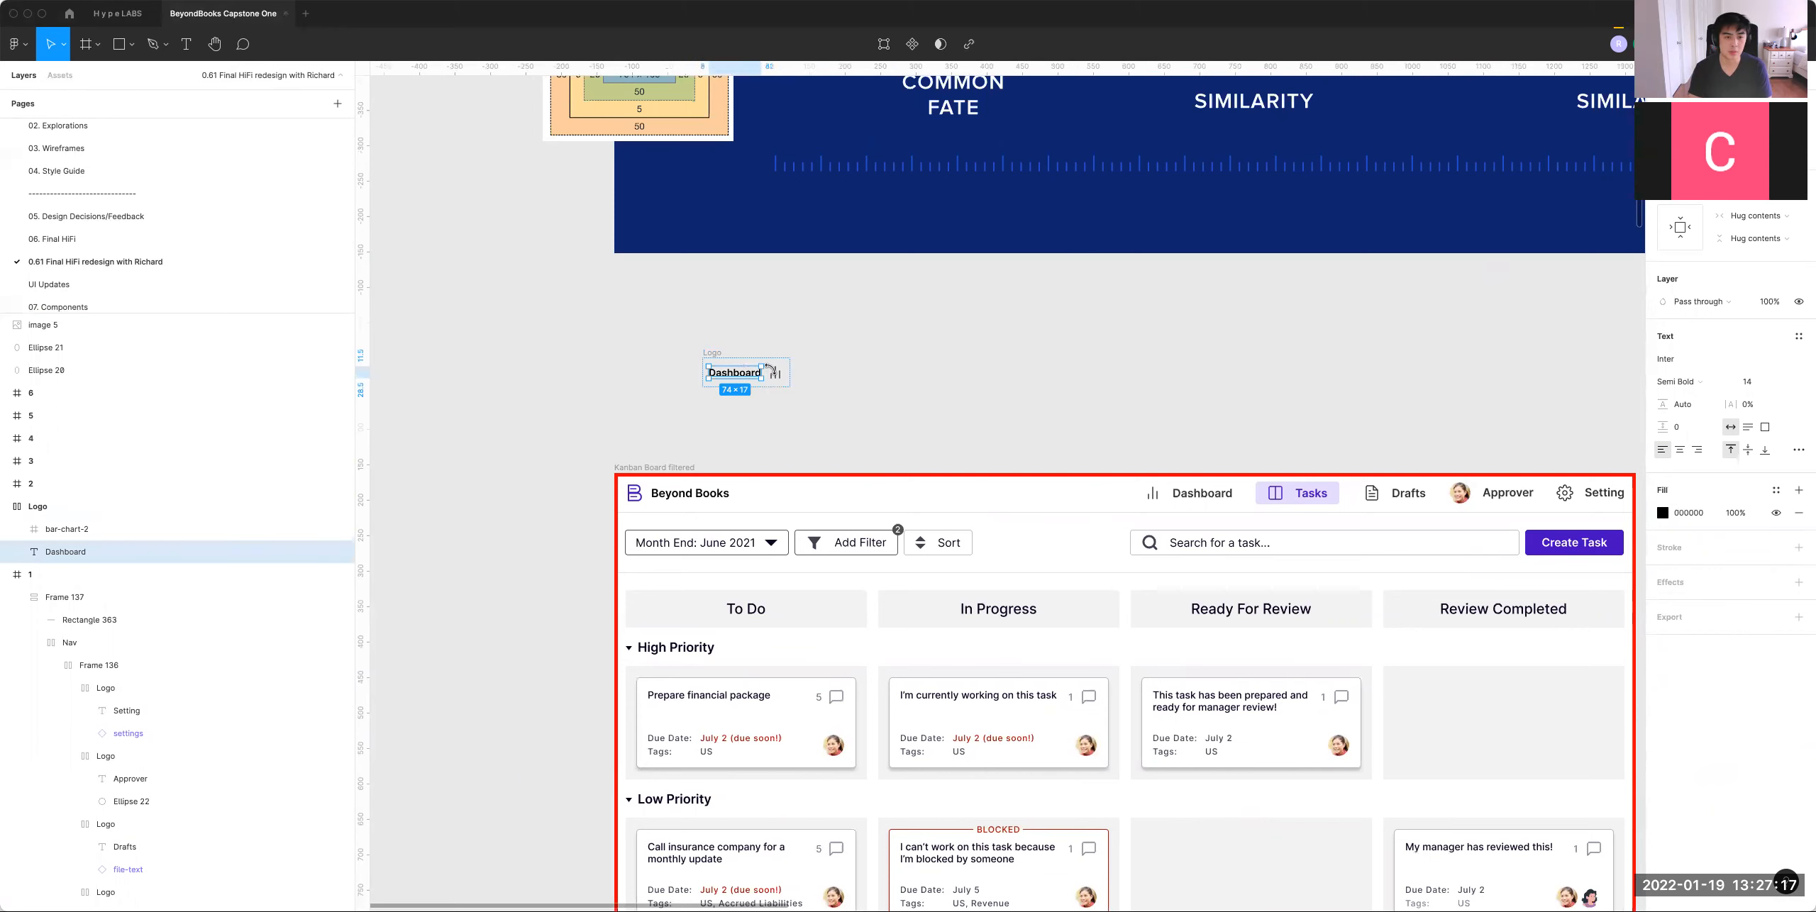
click(759, 292)
Step: Give the copied item a 1 px black inside stroke with corner radius 4 and change its label to "Month End: June 2021"
click(715, 353)
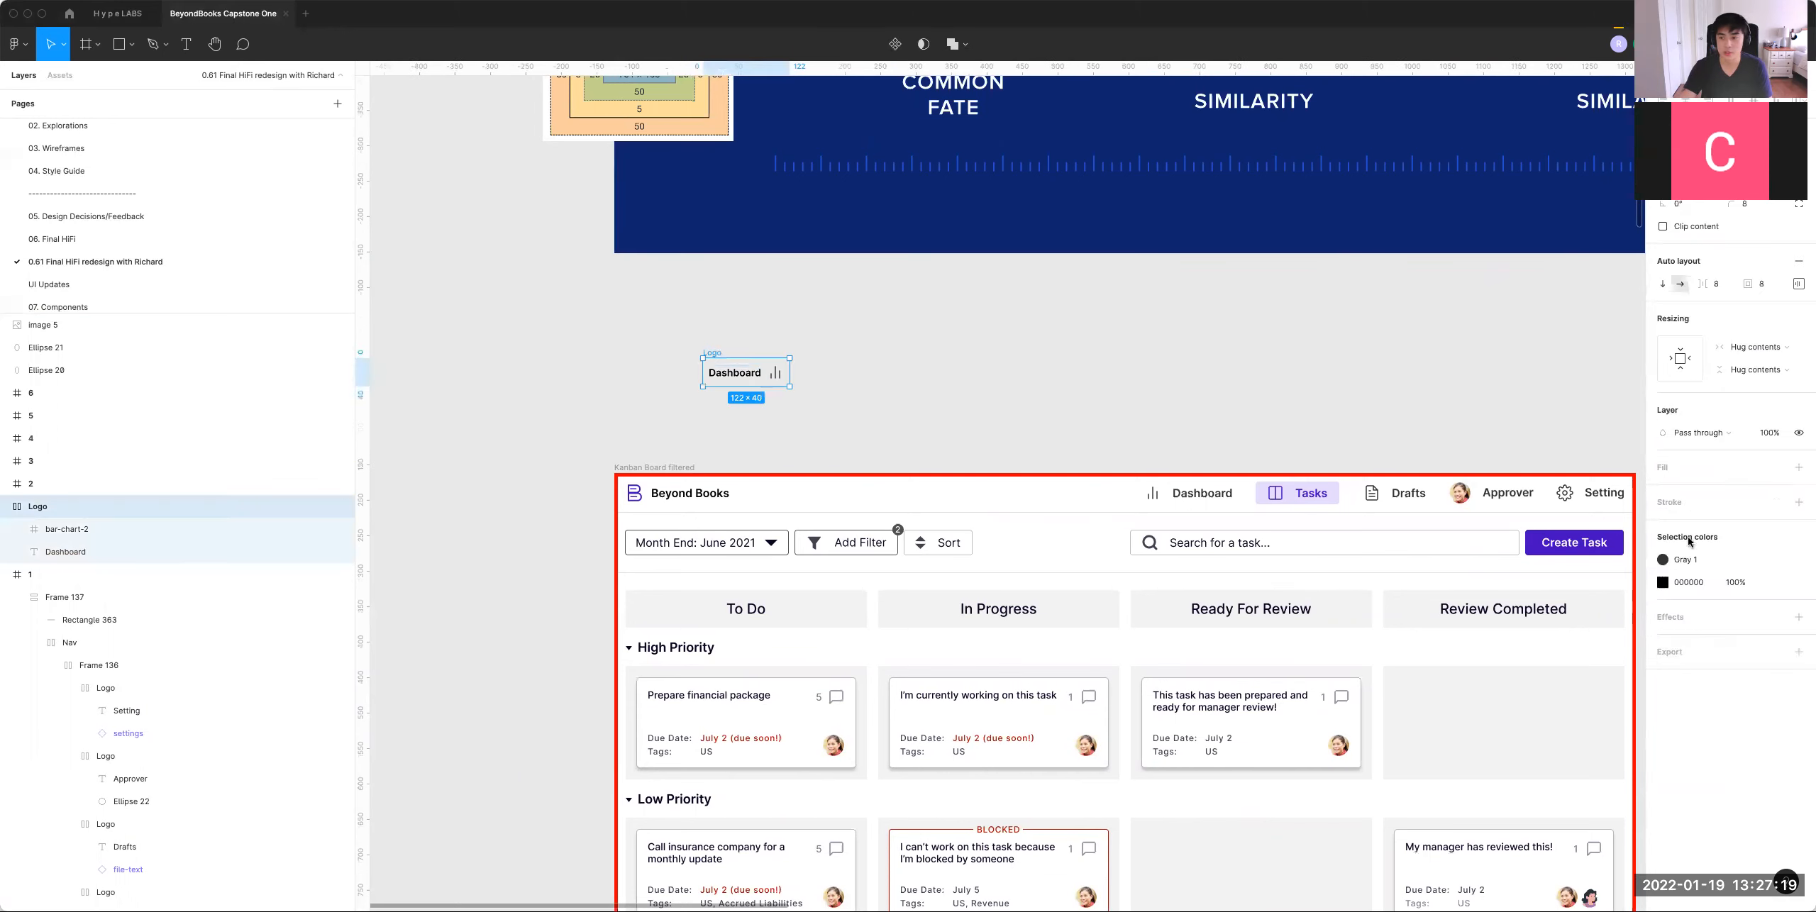
click(1798, 503)
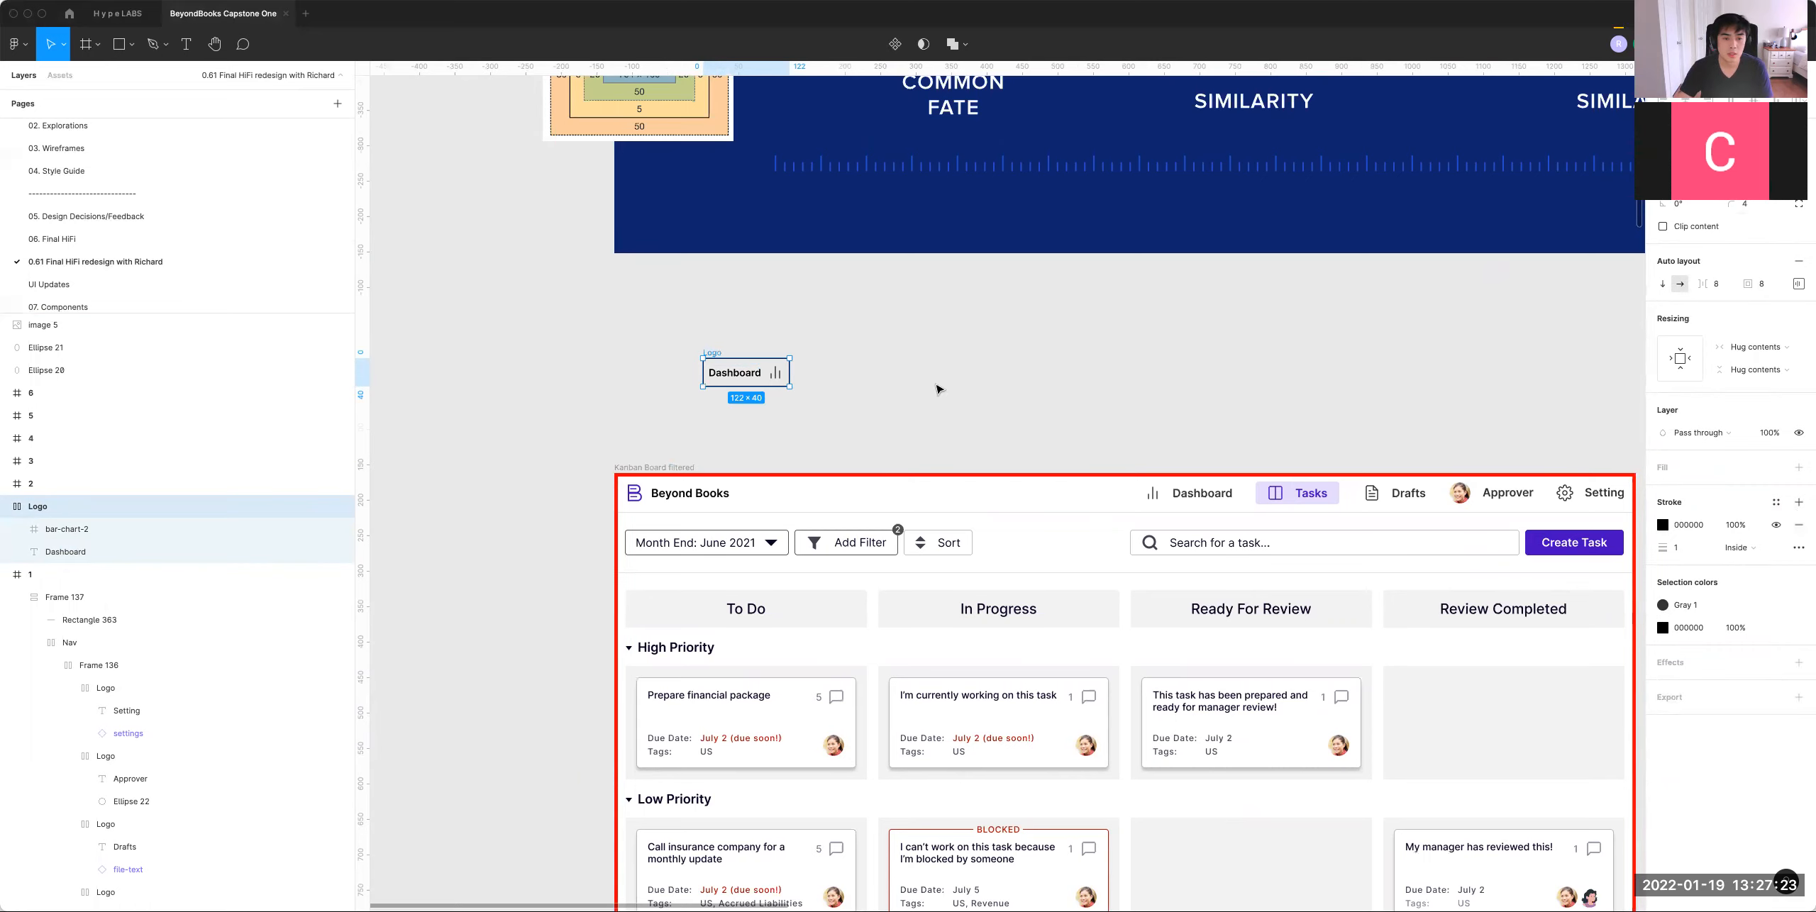
double_click(714, 371)
text(Mon)
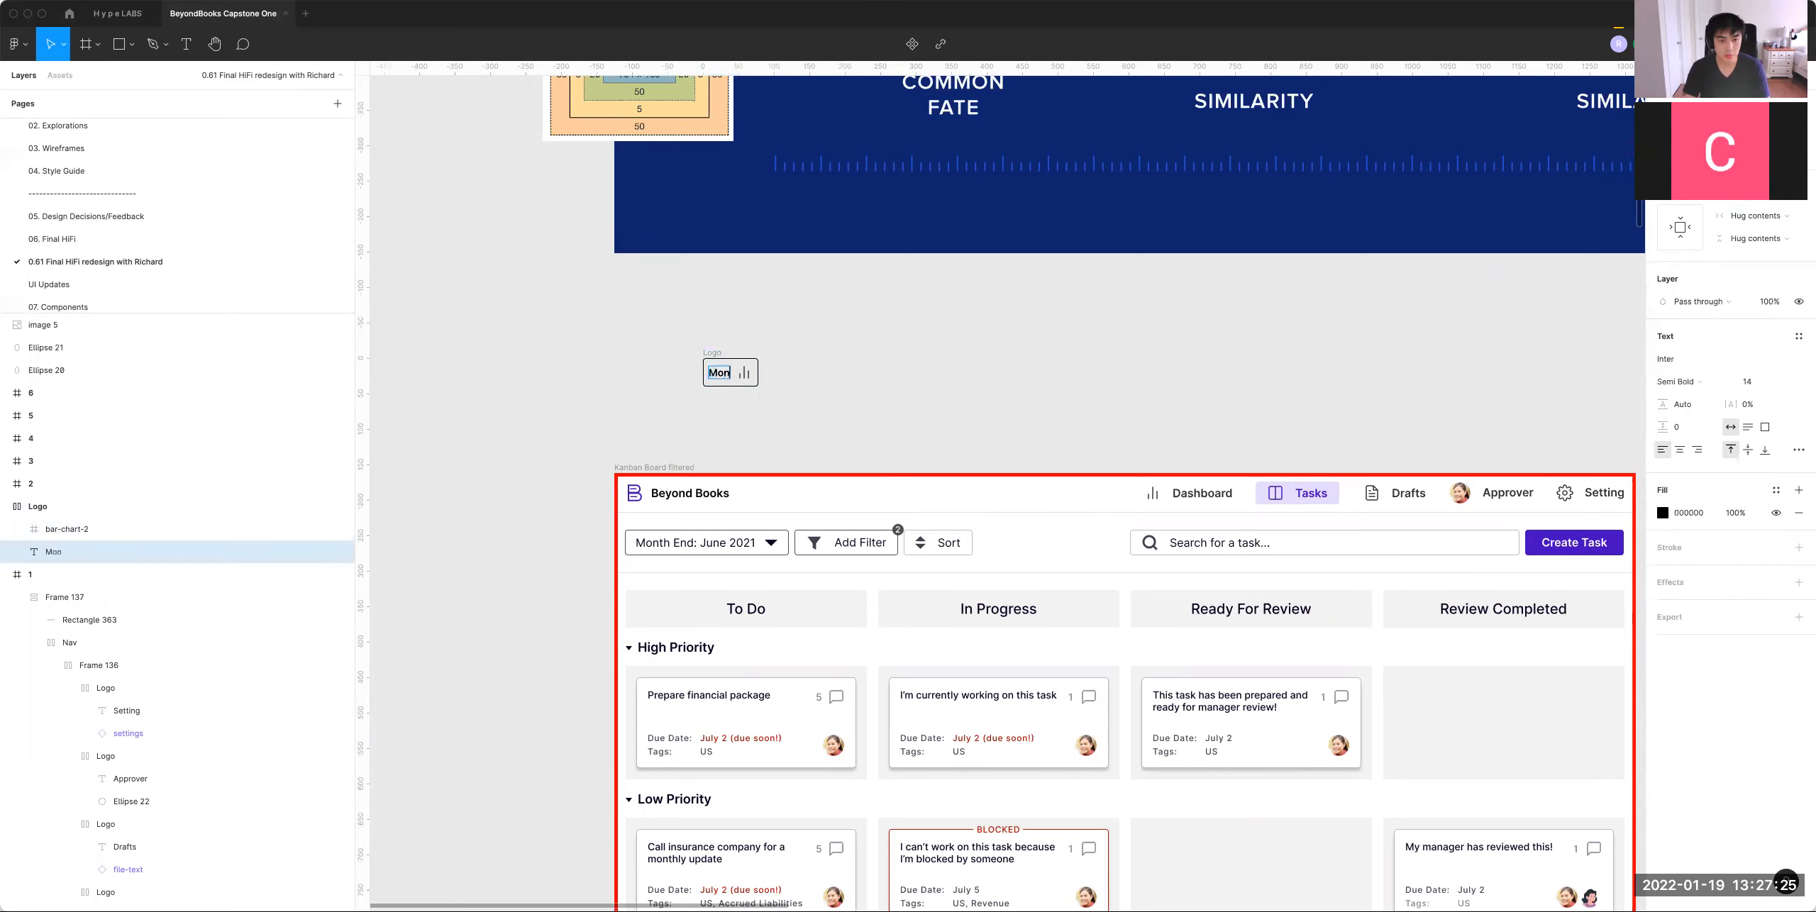
text(th End: June 2021)
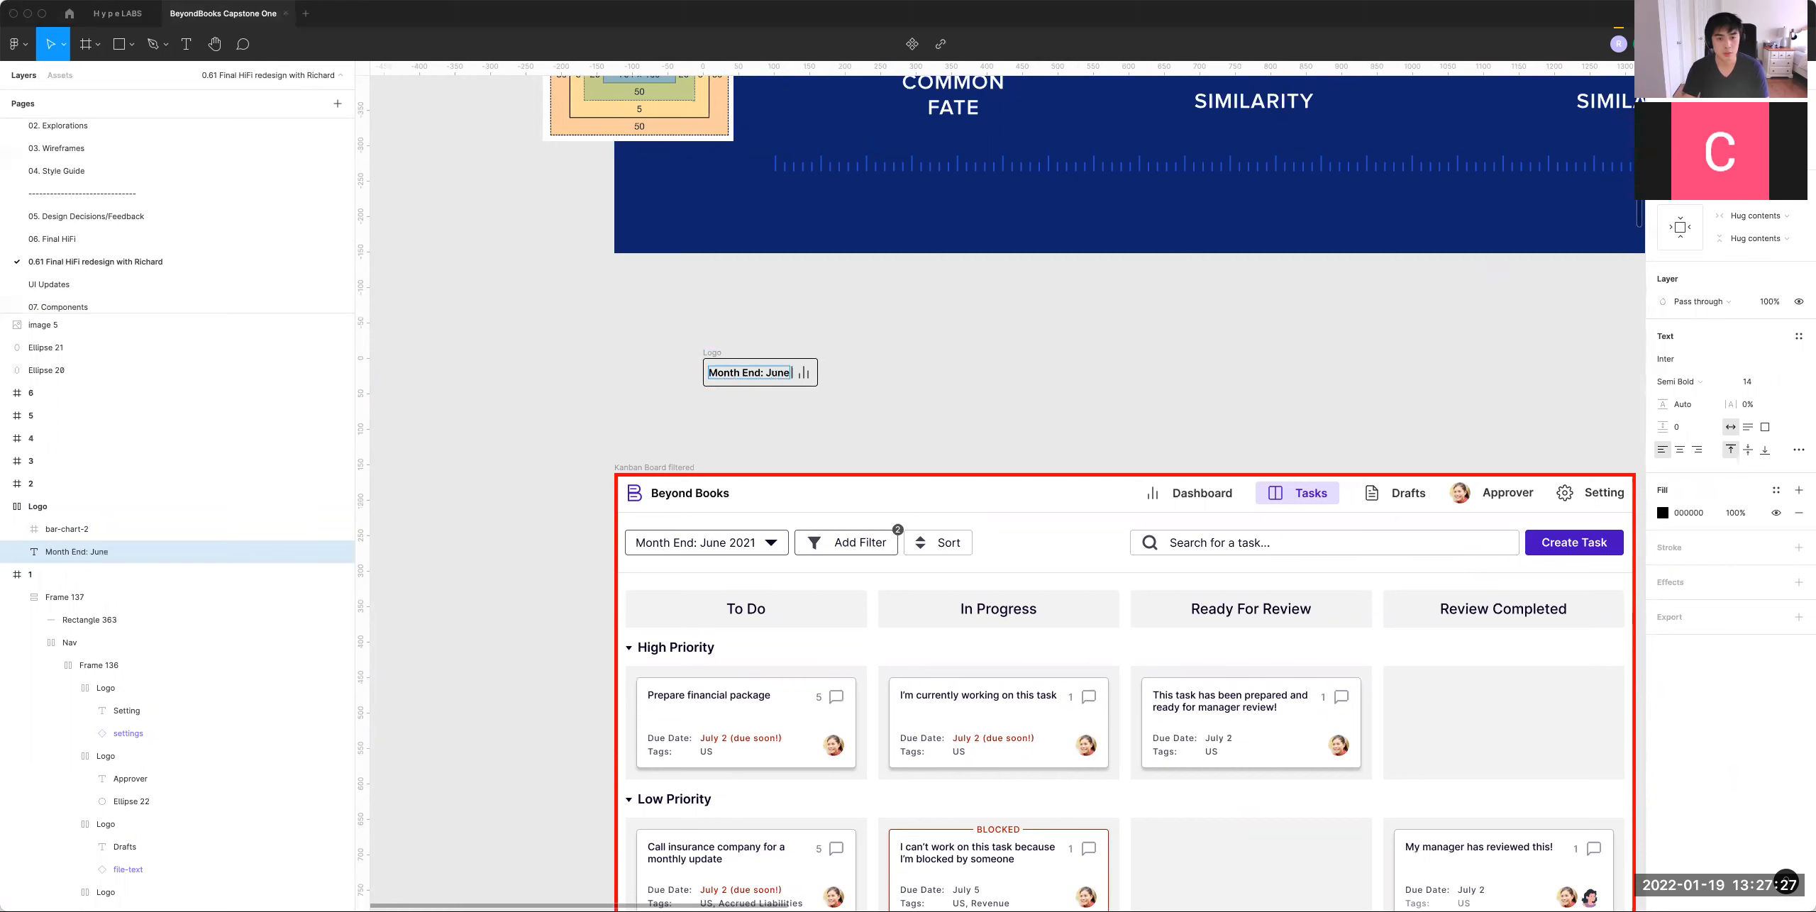
key(Escape)
drag(963, 481, 970, 478)
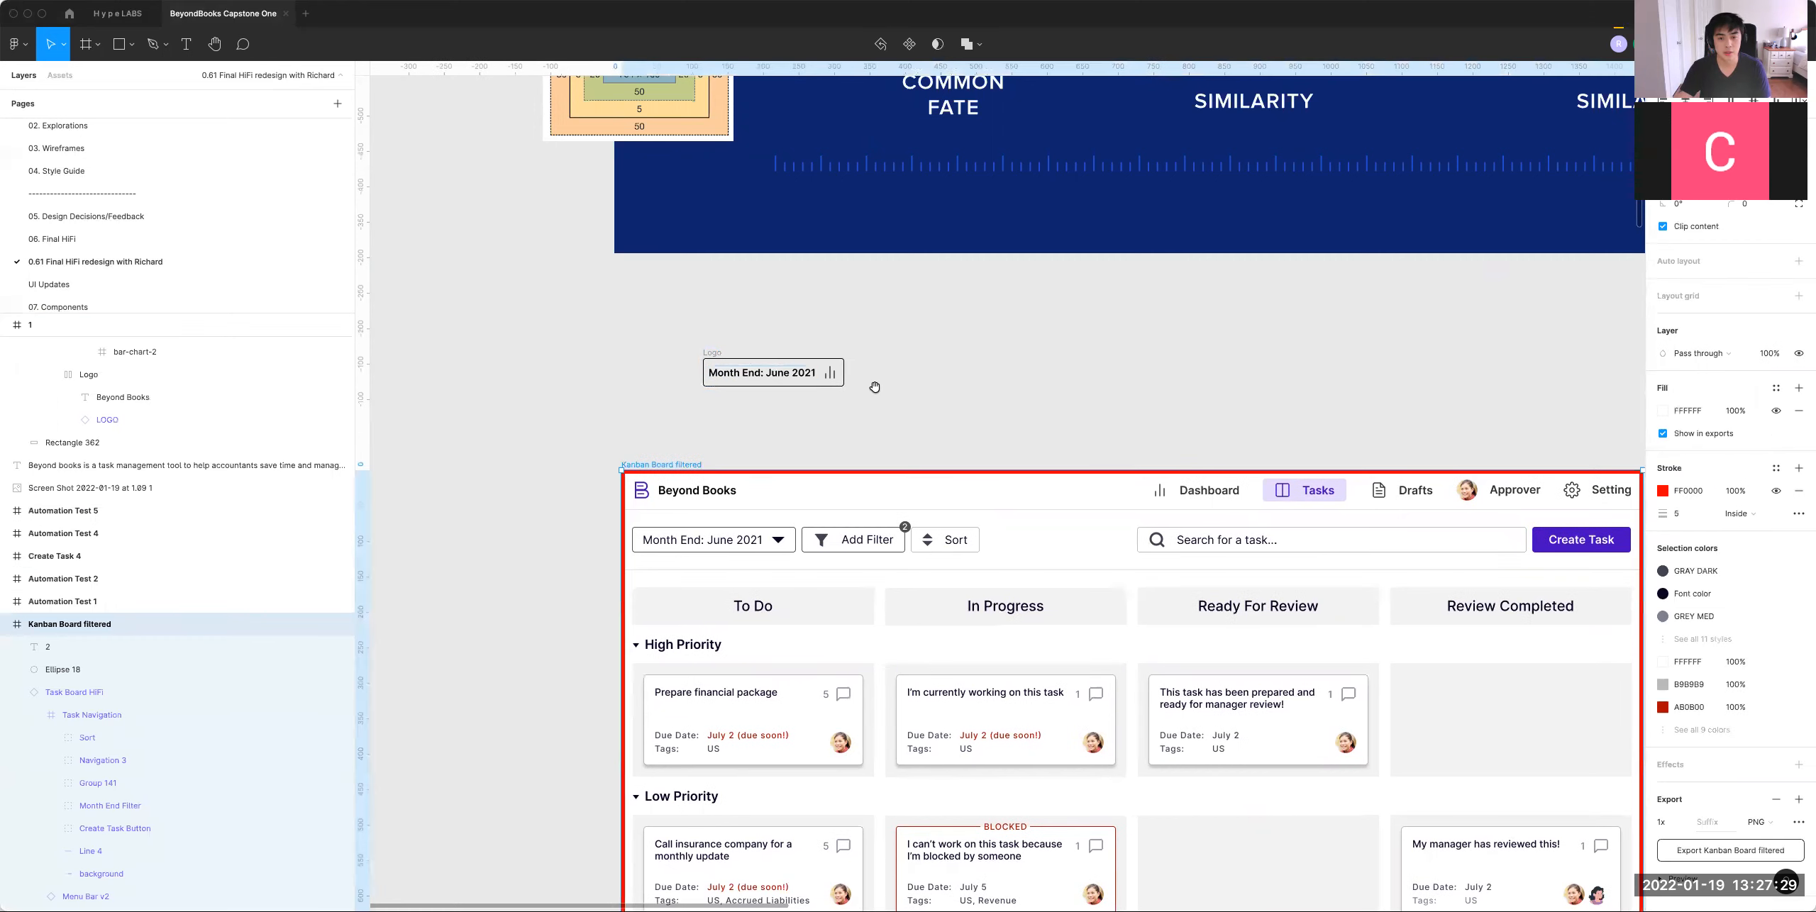
Step: Examine the Month End dropdown and its layers in the Kanban board's filter row
scroll(880, 393, left, 2)
scroll(881, 426, right, 1)
scroll(878, 447, up, 5)
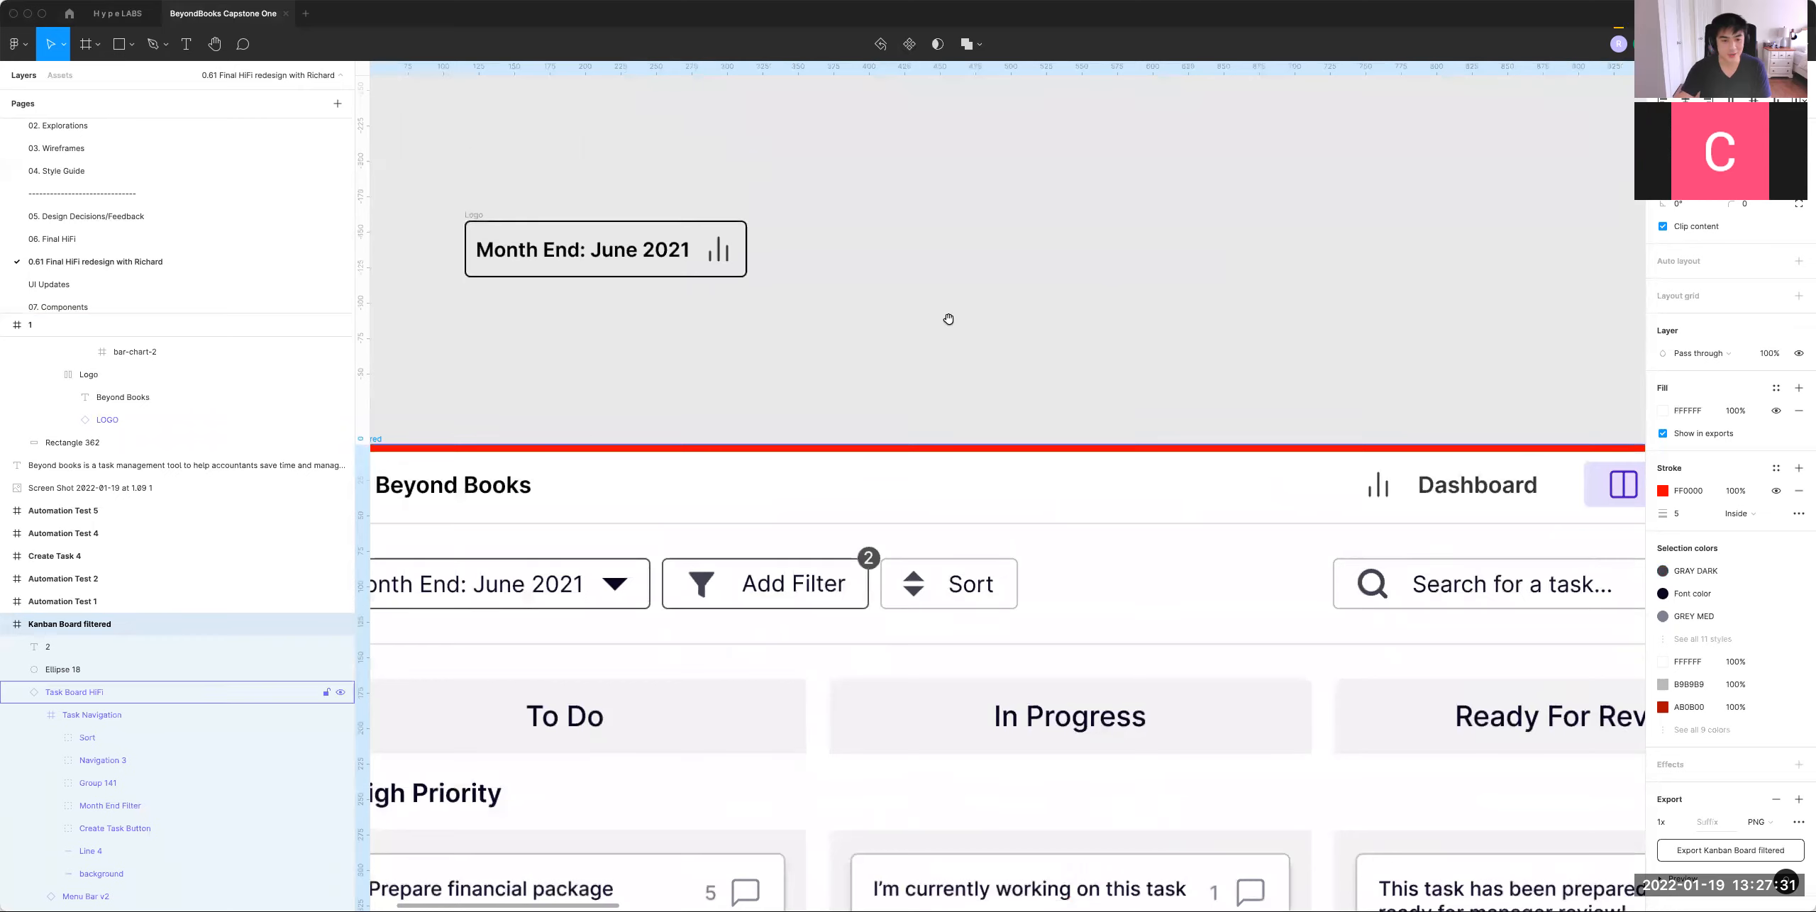
scroll(948, 316, left, 2)
double_click(742, 567)
double_click(742, 566)
click(743, 558)
click(1026, 231)
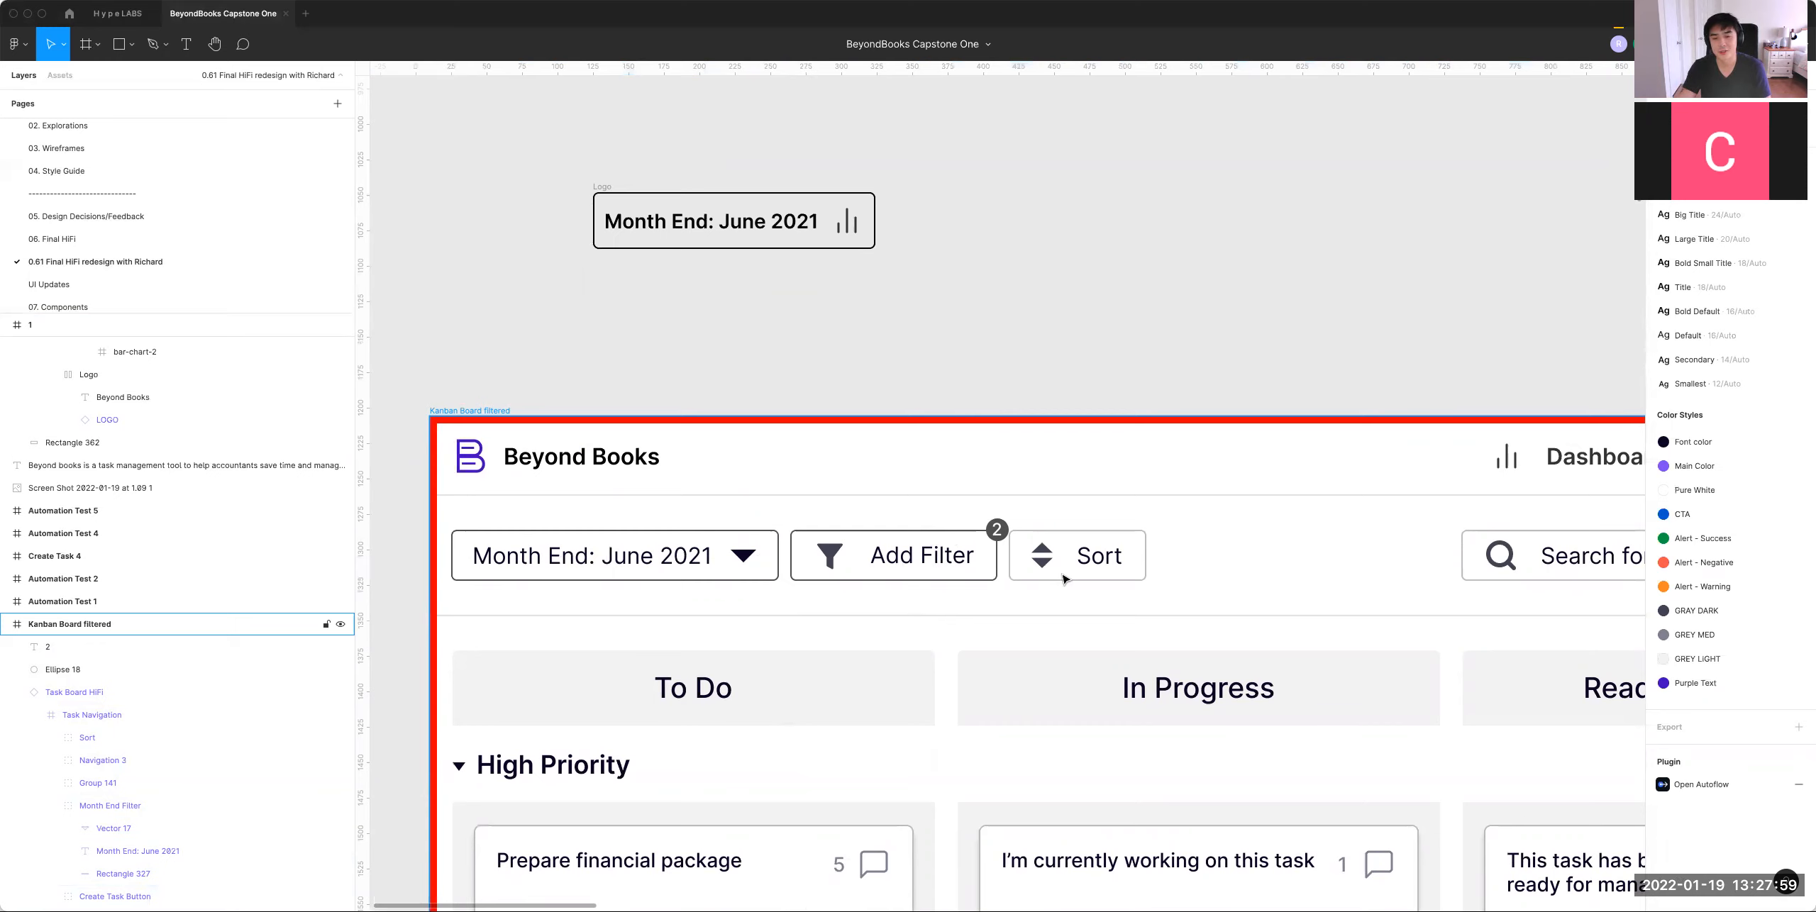
Step: Search the Iconify plugin for "dropdown" and import the solid triangle icon ls:dropdown from Ligature Symbols
click(883, 223)
scroll(887, 426, up, 2)
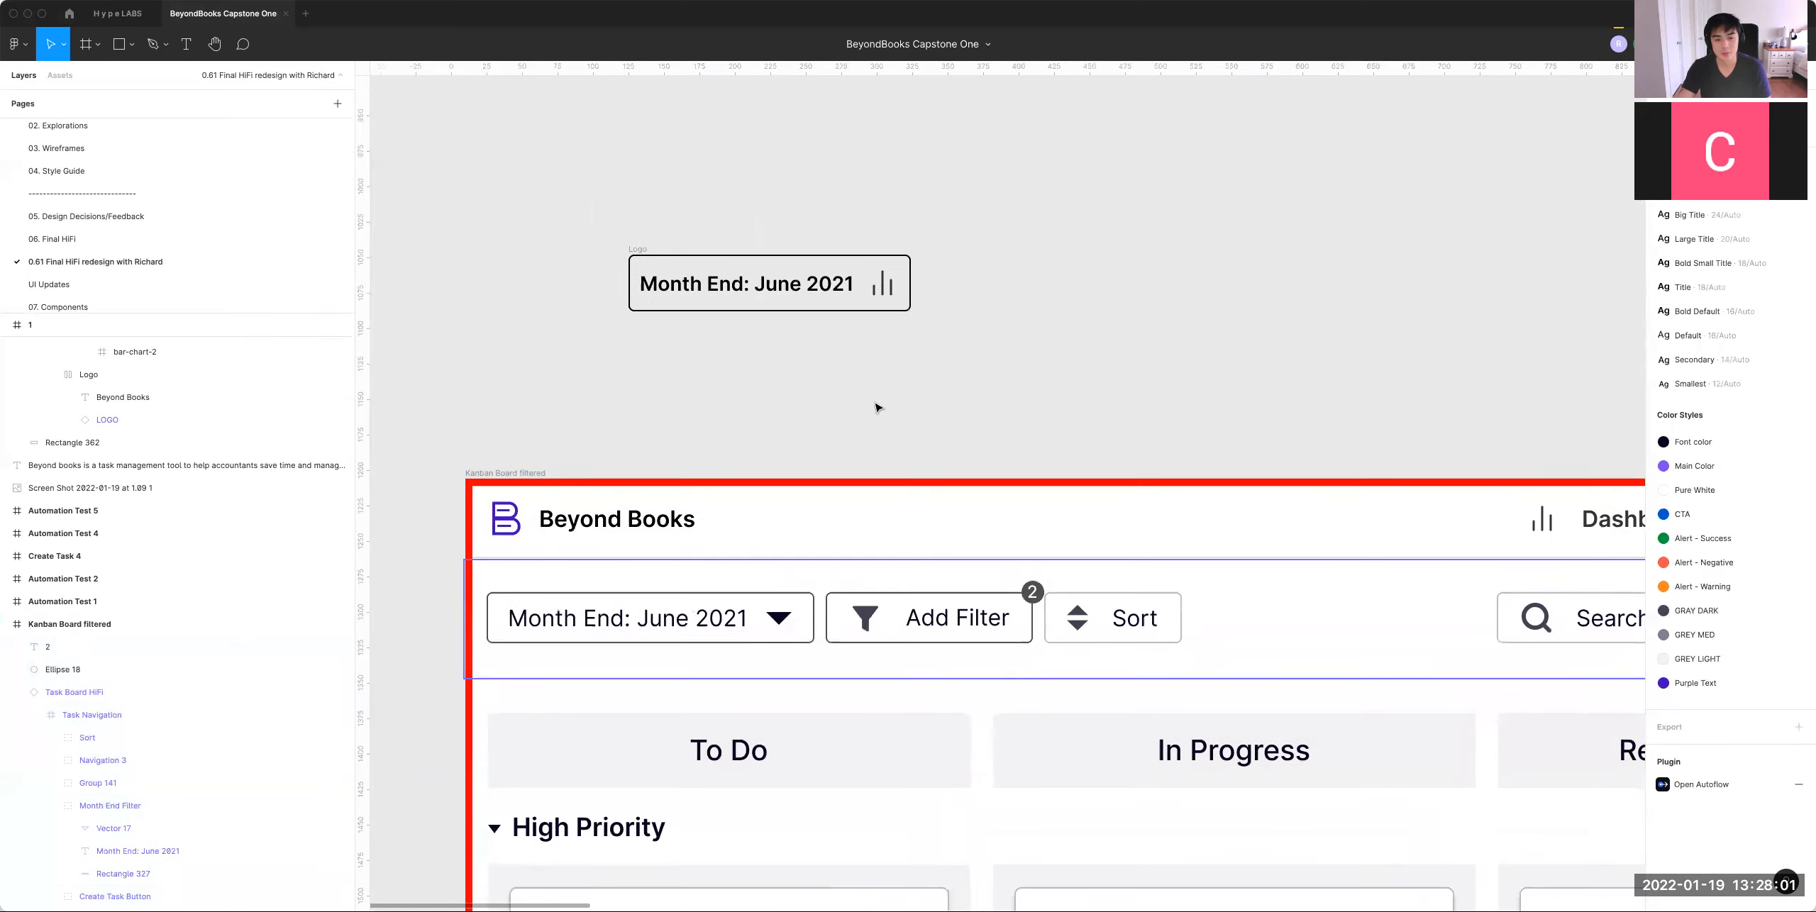
right_click(1171, 265)
mouse_move(1234, 371)
click(1342, 354)
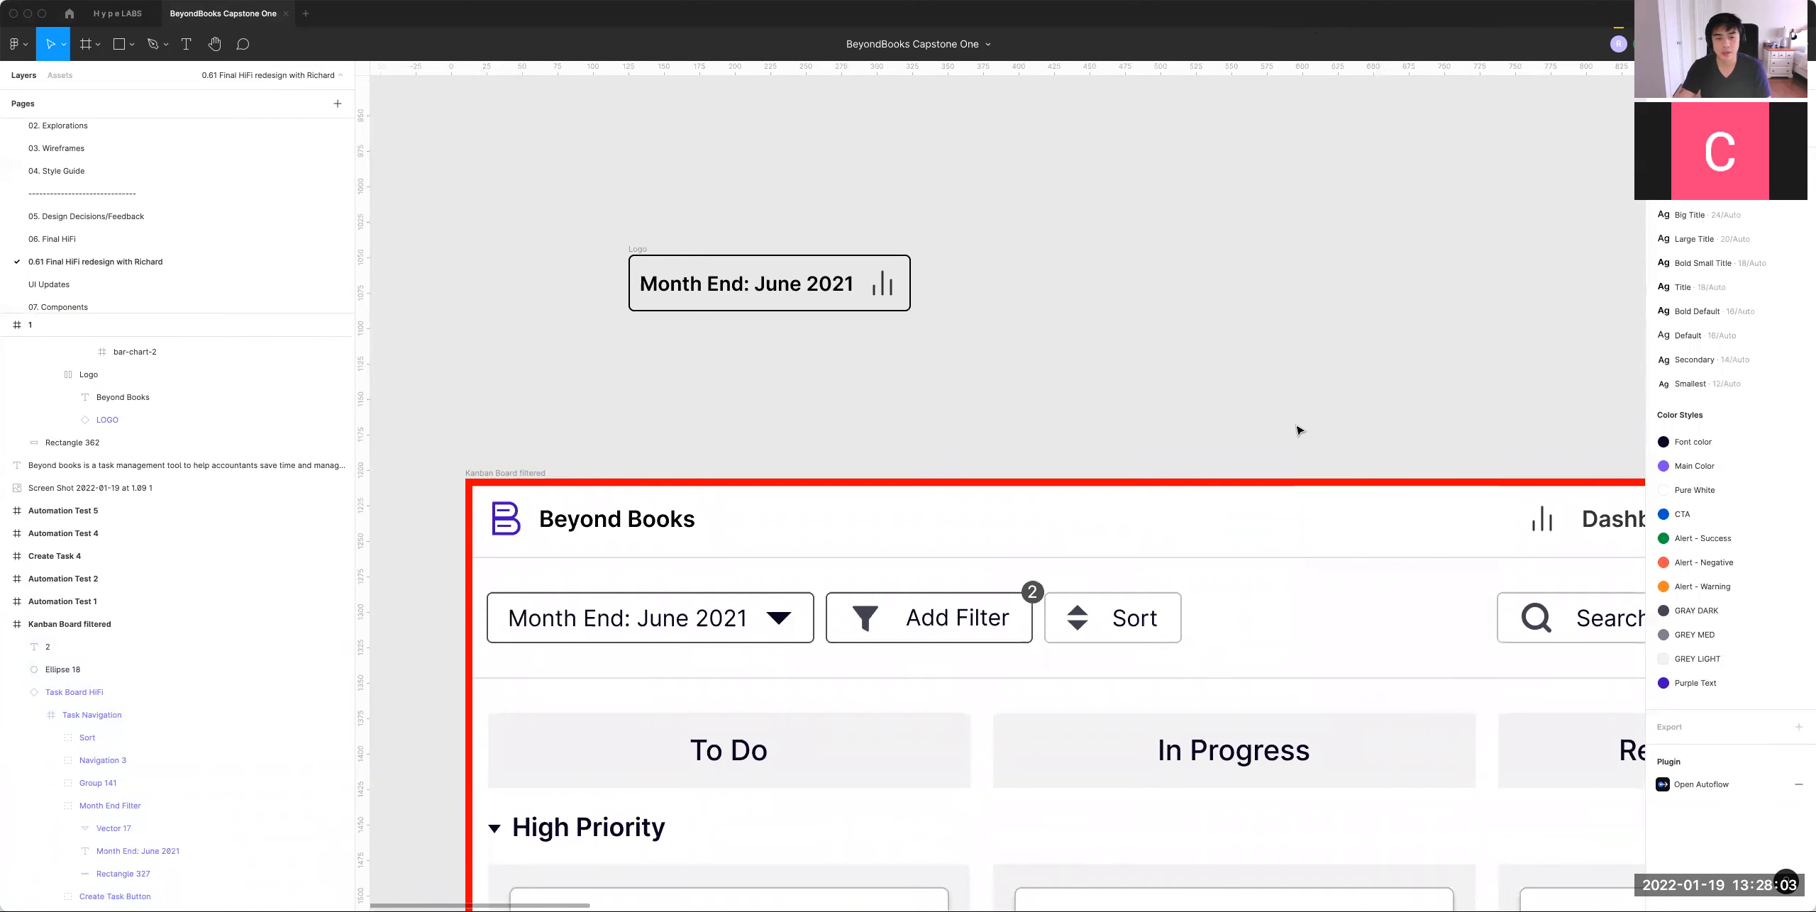
double_click(387, 246)
text(dr)
key(Return)
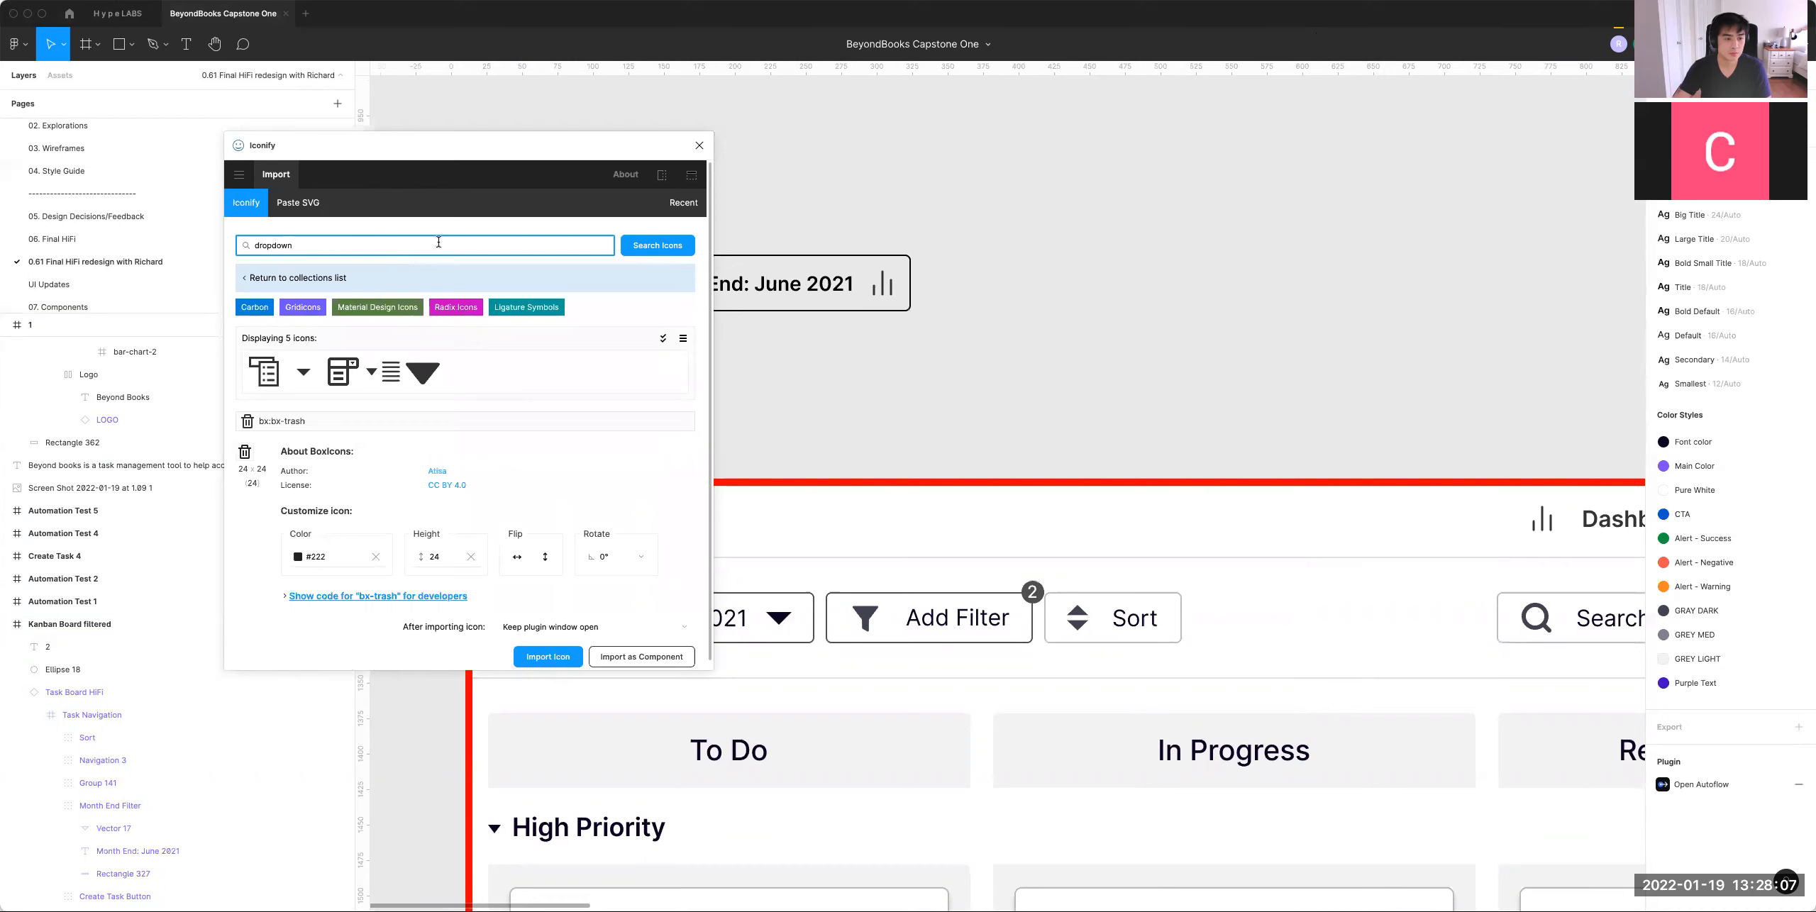
click(425, 389)
click(548, 648)
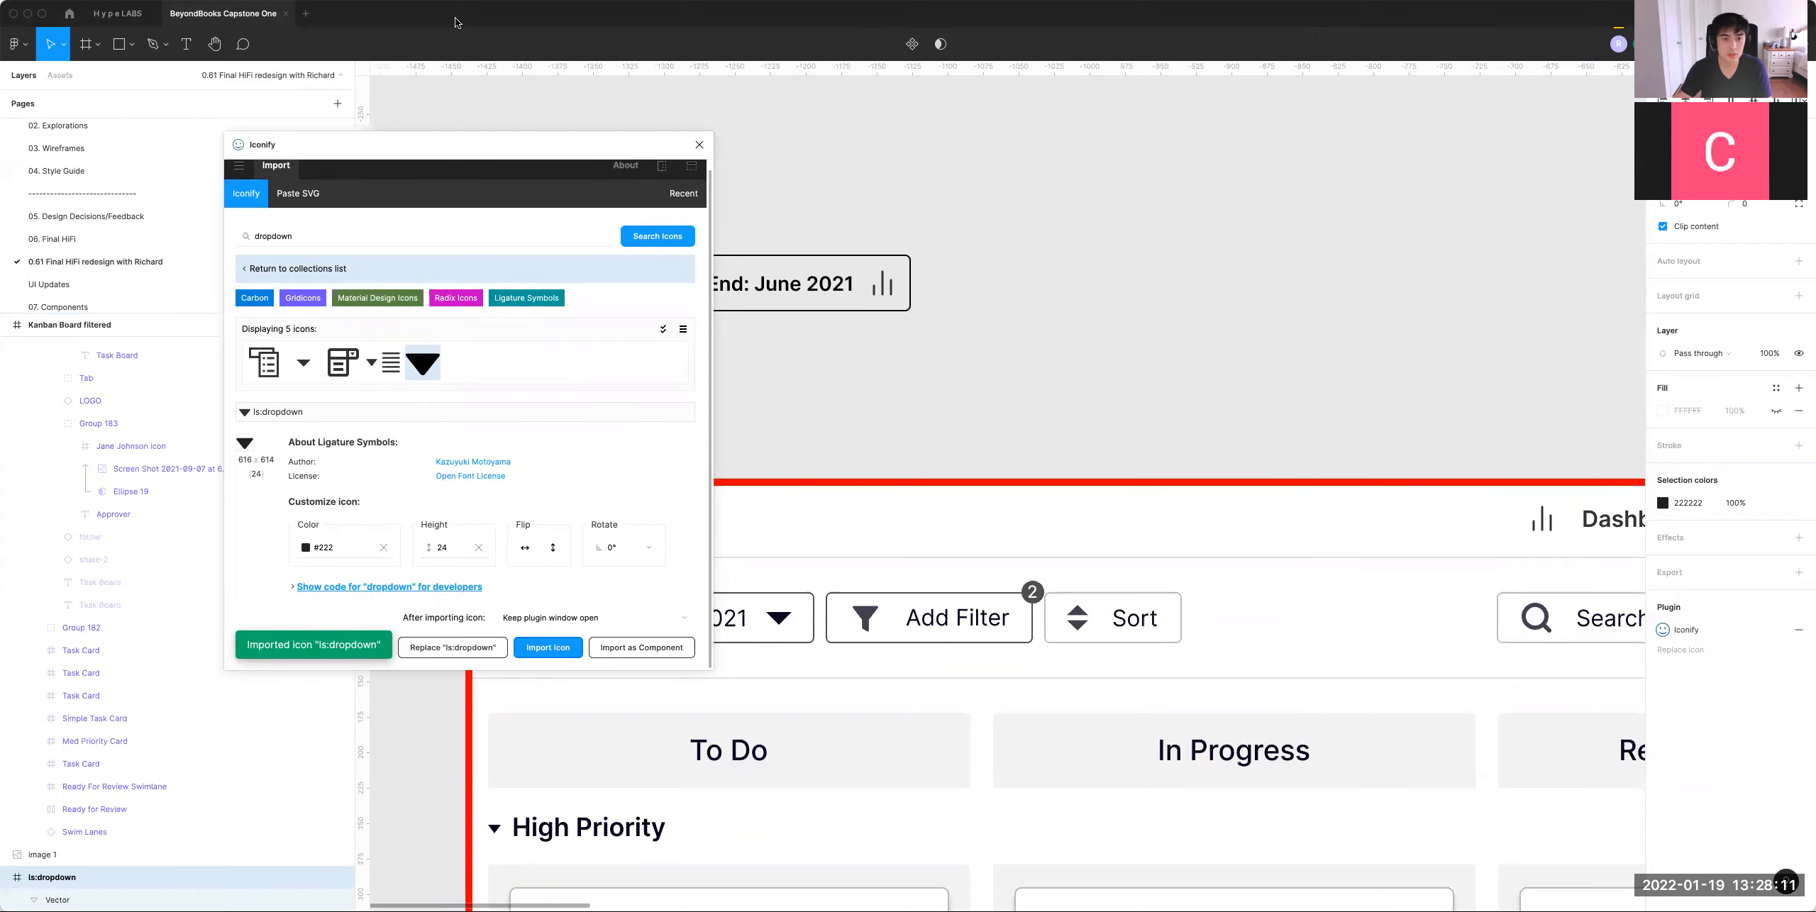
click(700, 145)
Step: Move the imported dropdown icon next to the new Month End button above the Kanban board
scroll(1128, 490, down, 5)
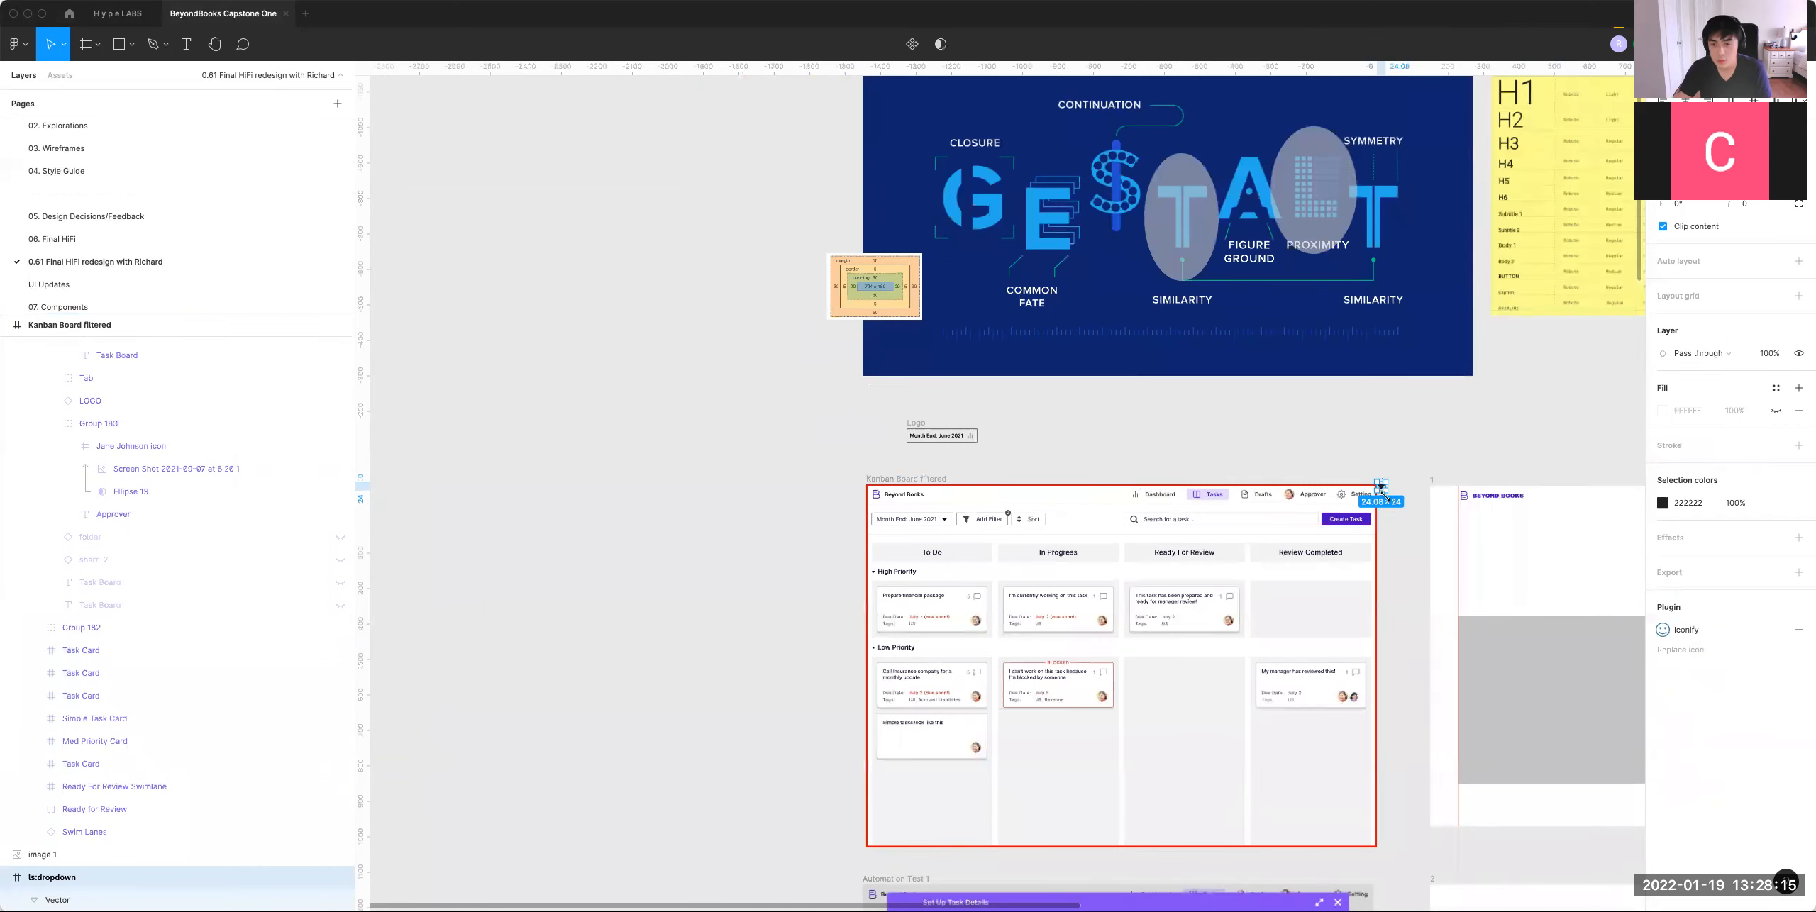
drag(1382, 477, 995, 424)
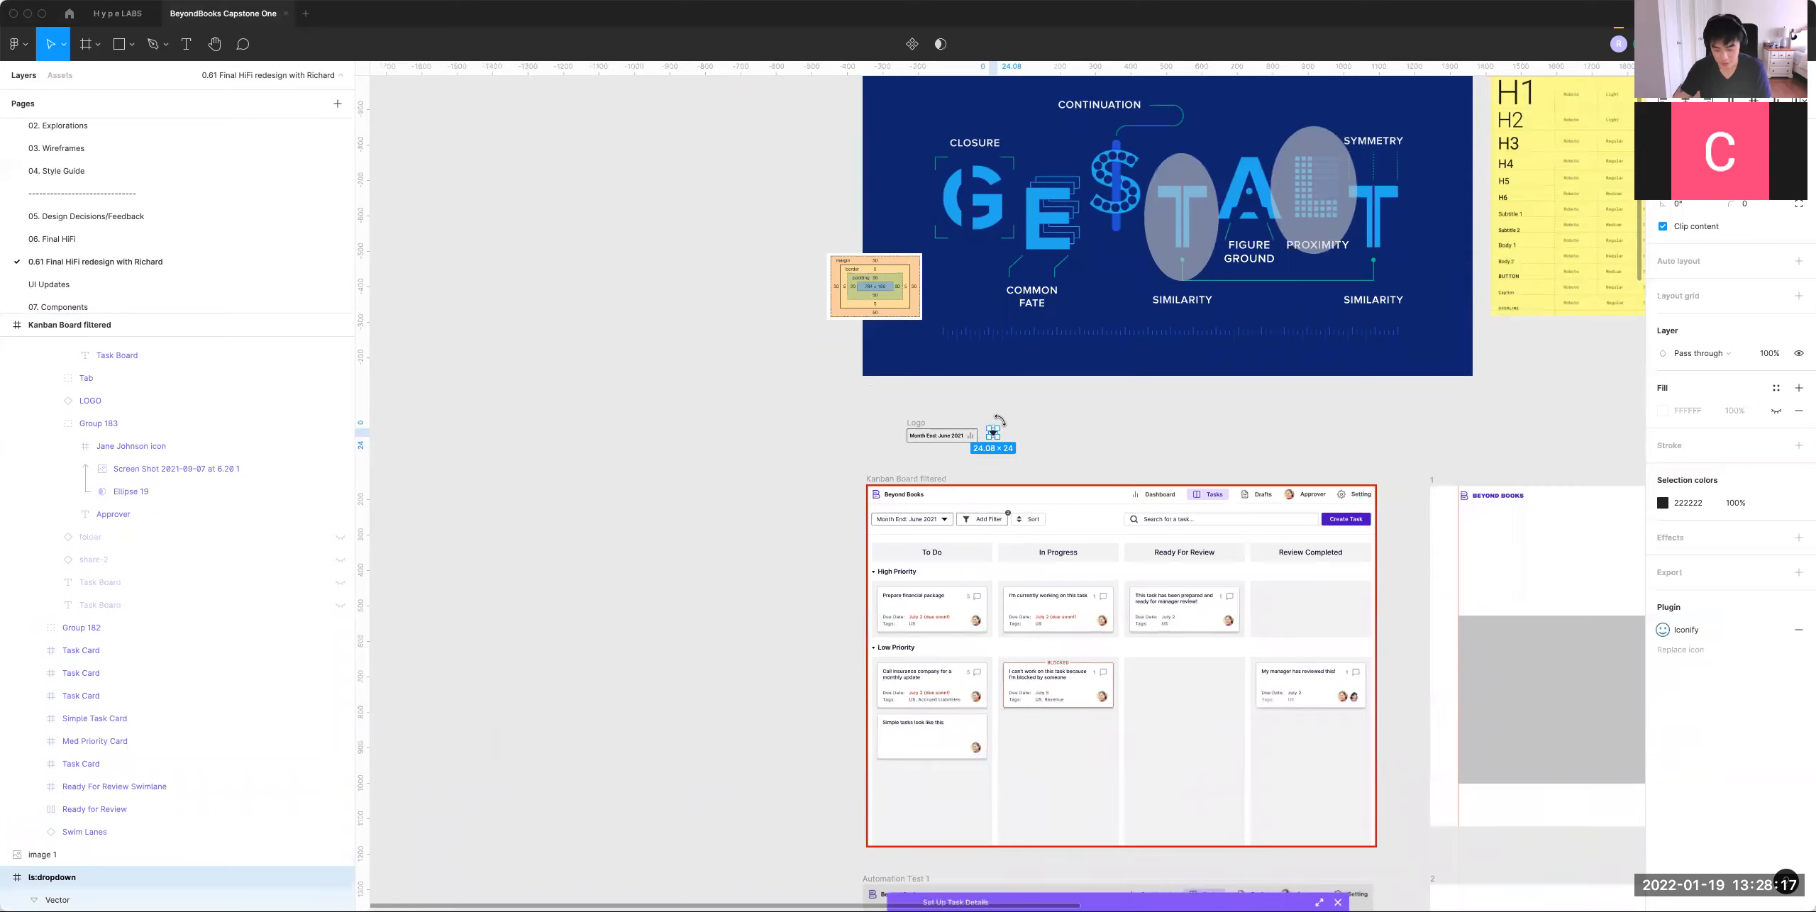
scroll(1001, 456, up, 3)
scroll(1001, 424, up, 3)
scroll(1020, 311, up, 2)
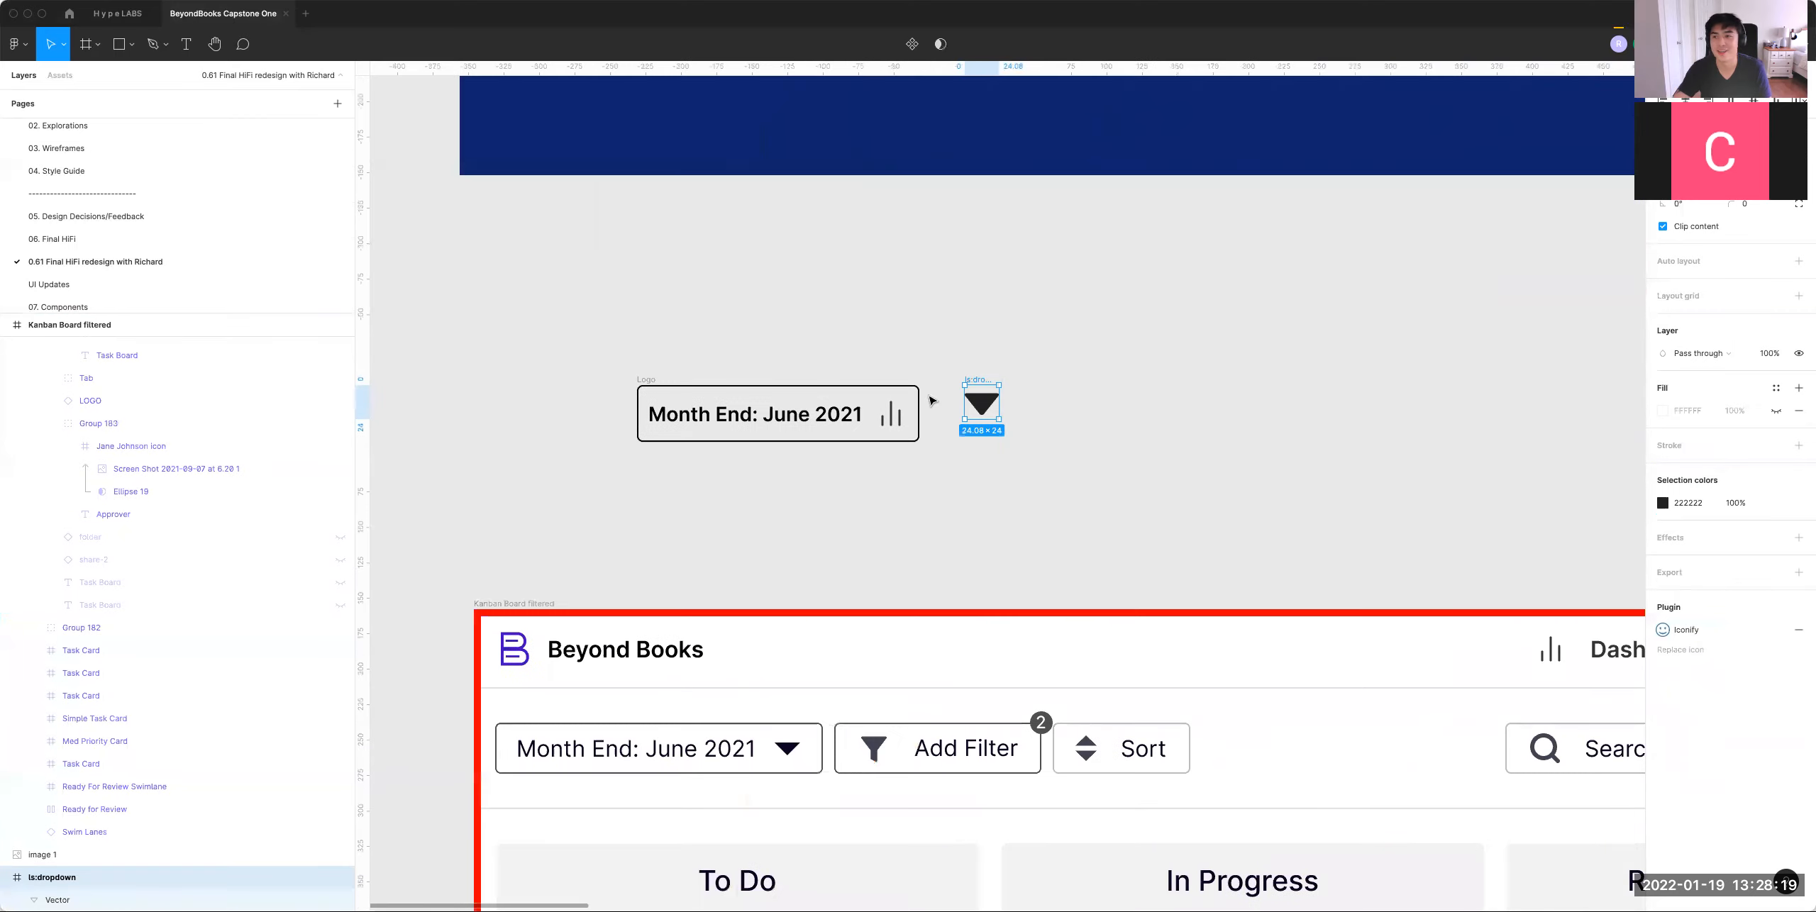
Step: Scale the triangle vector proportionally to a height of 8 and centre it horizontally and vertically in its icon frame
click(981, 403)
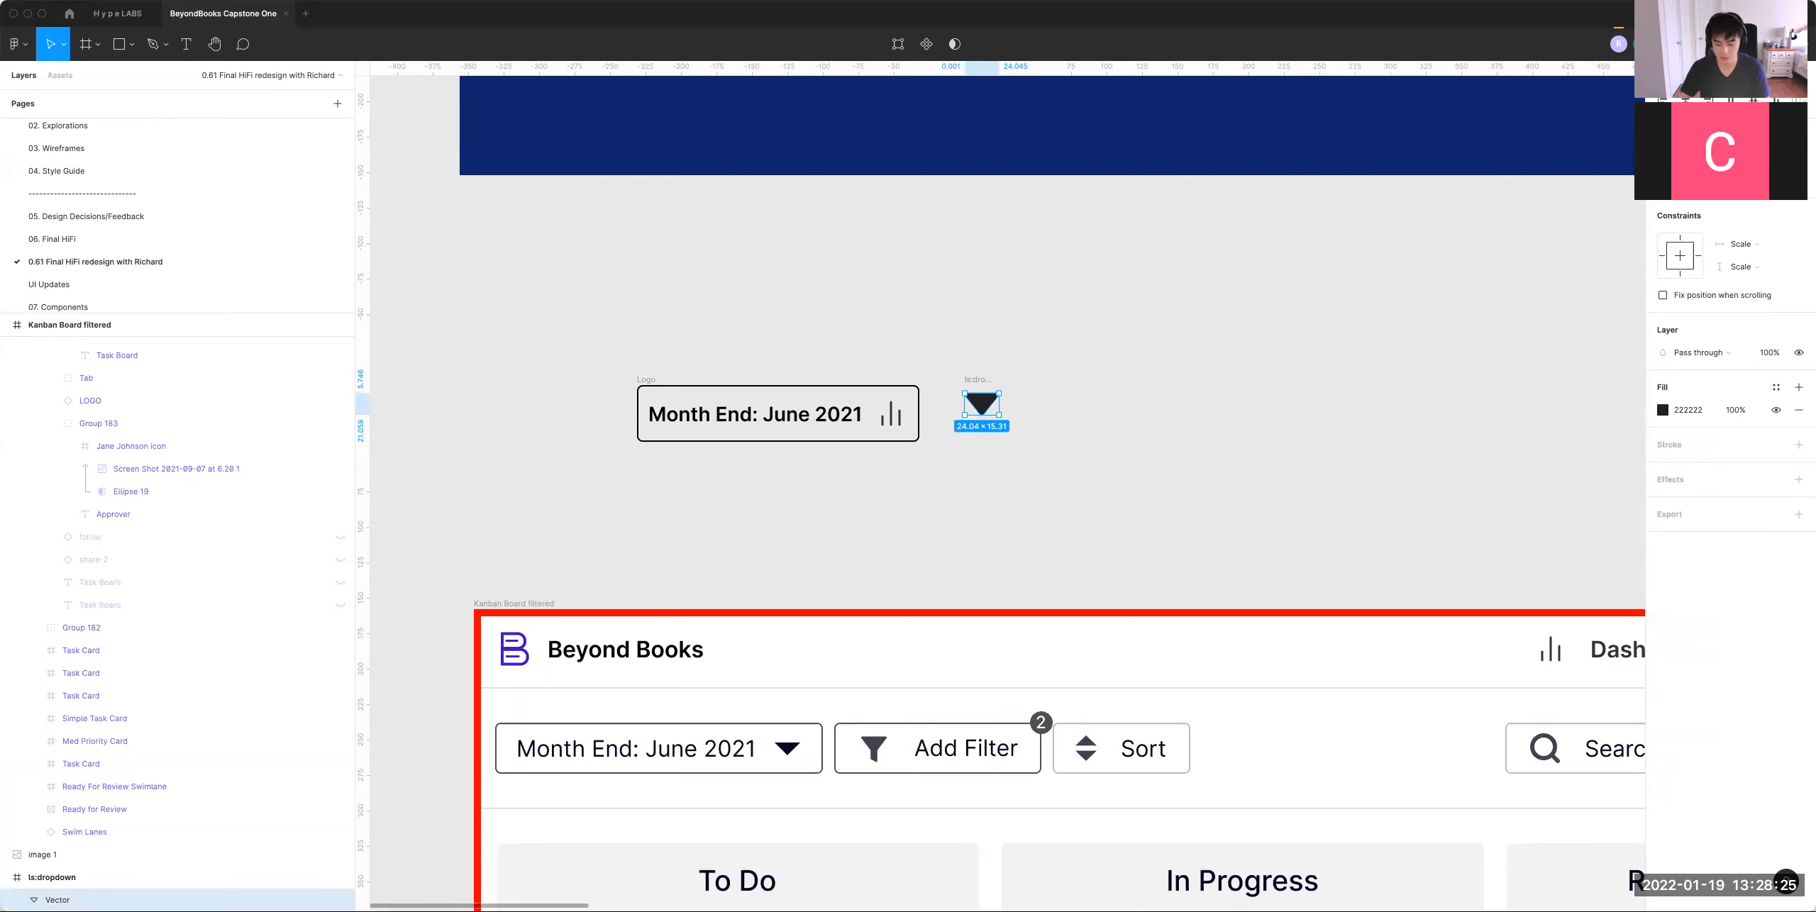
key(Return)
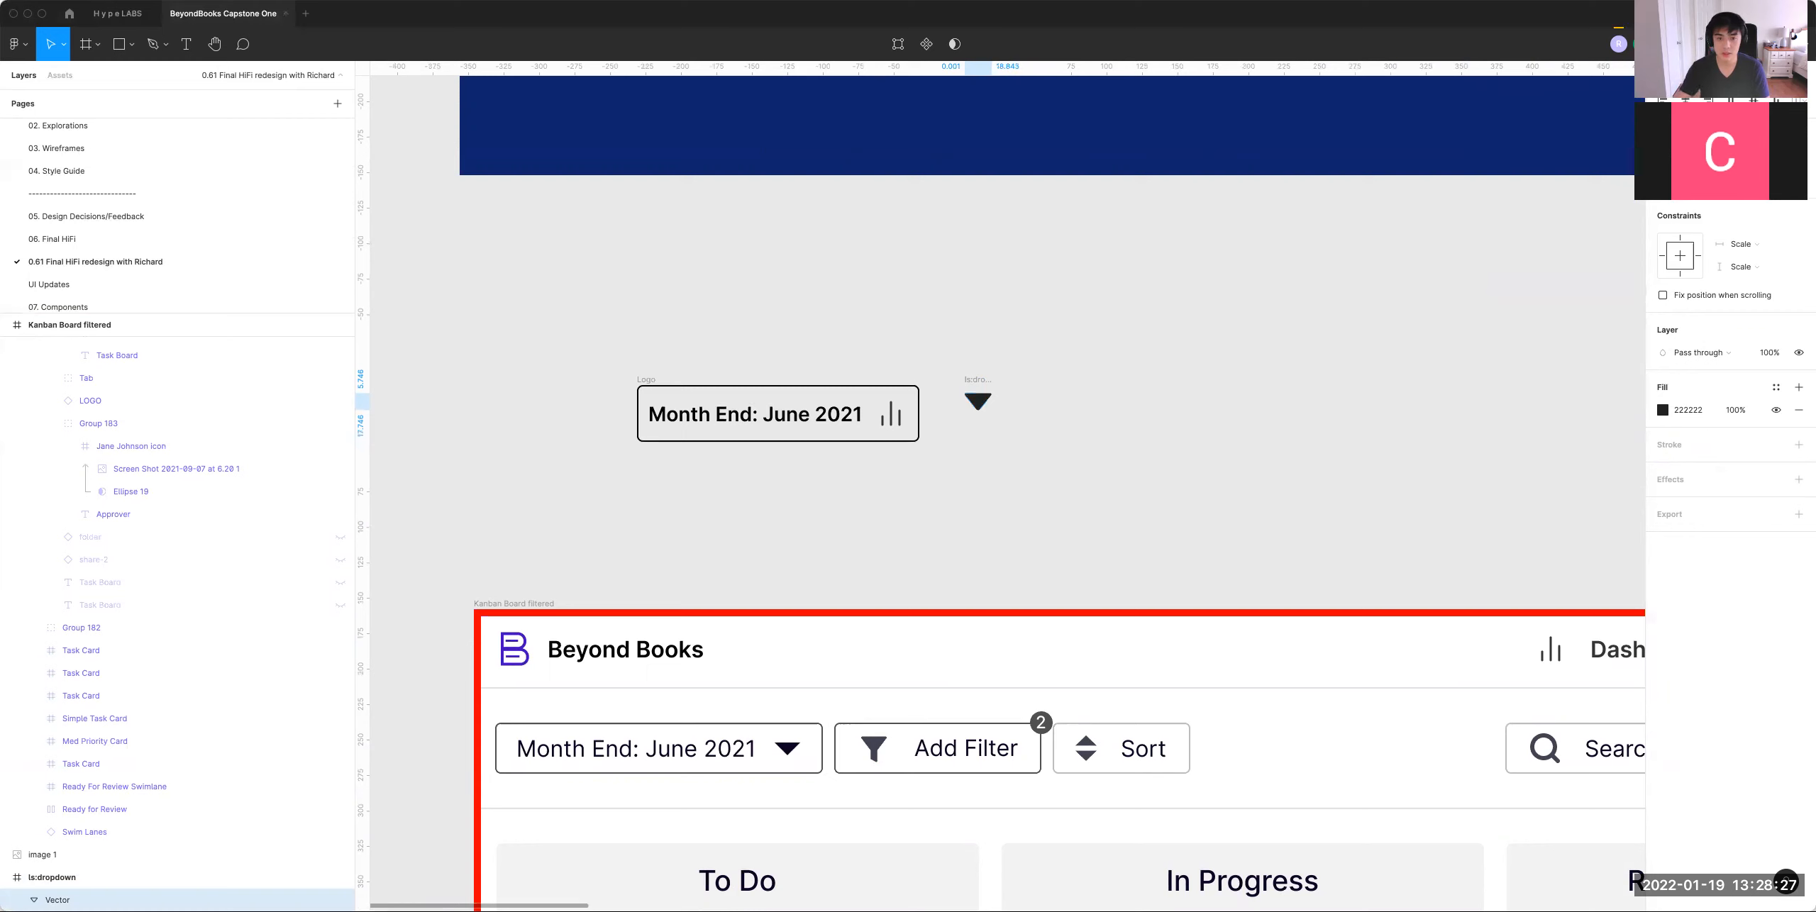
text(8)
key(Return)
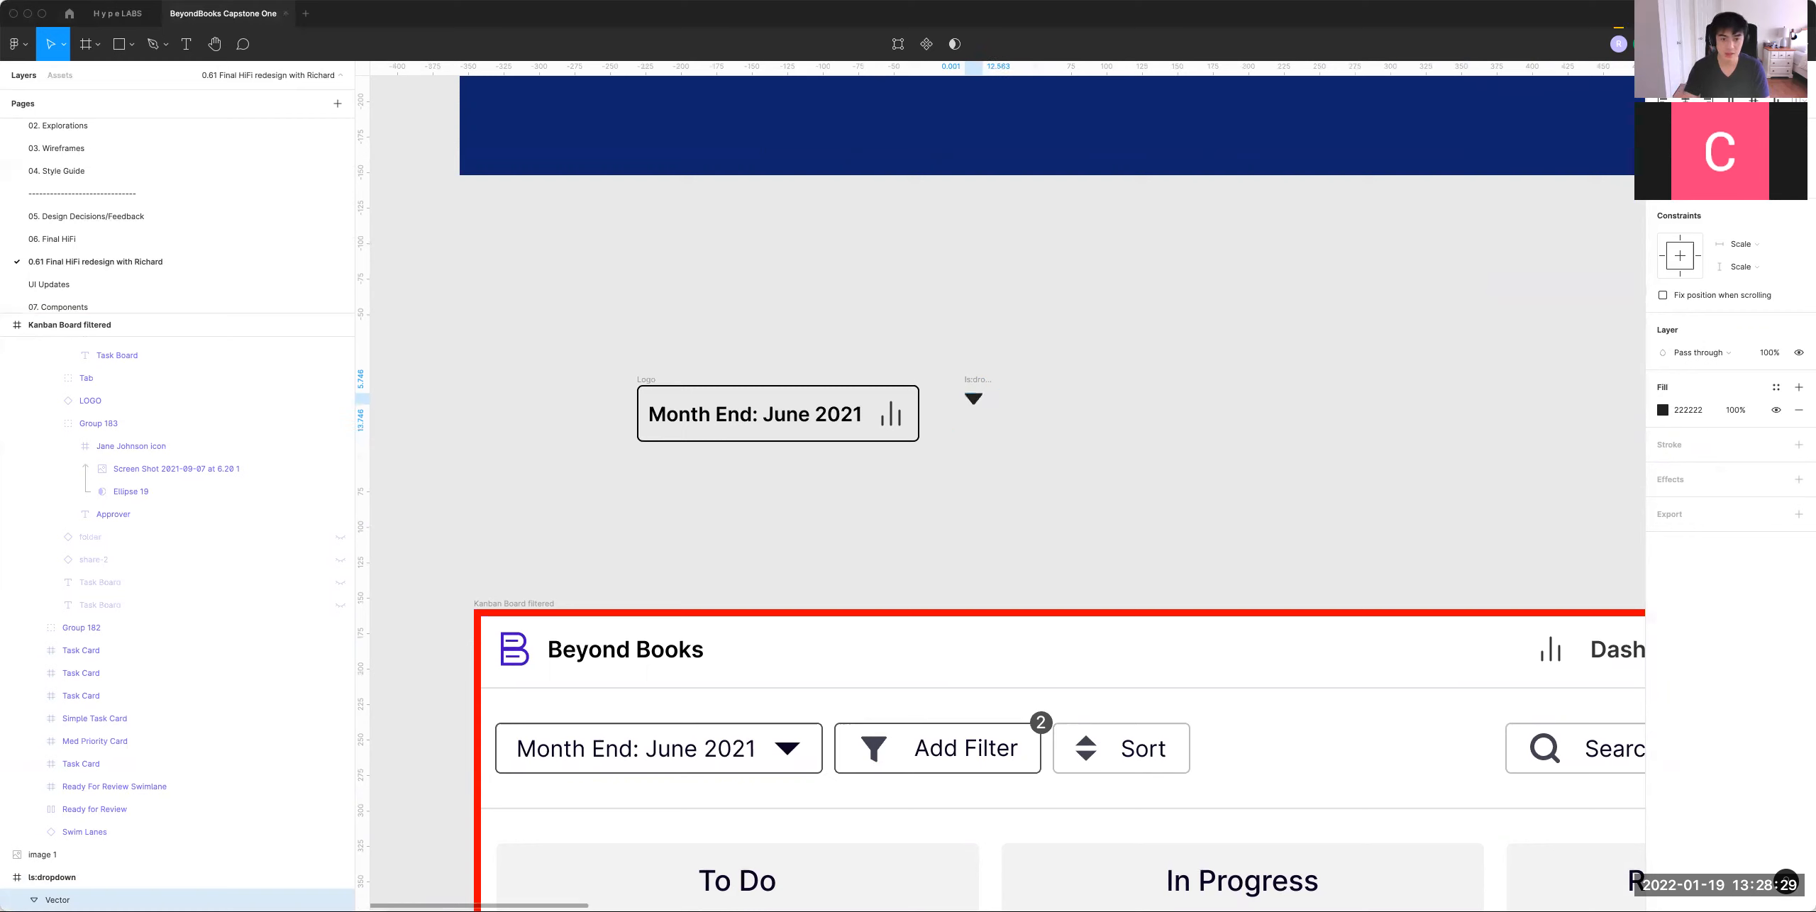
key(alt+h)
key(alt+v)
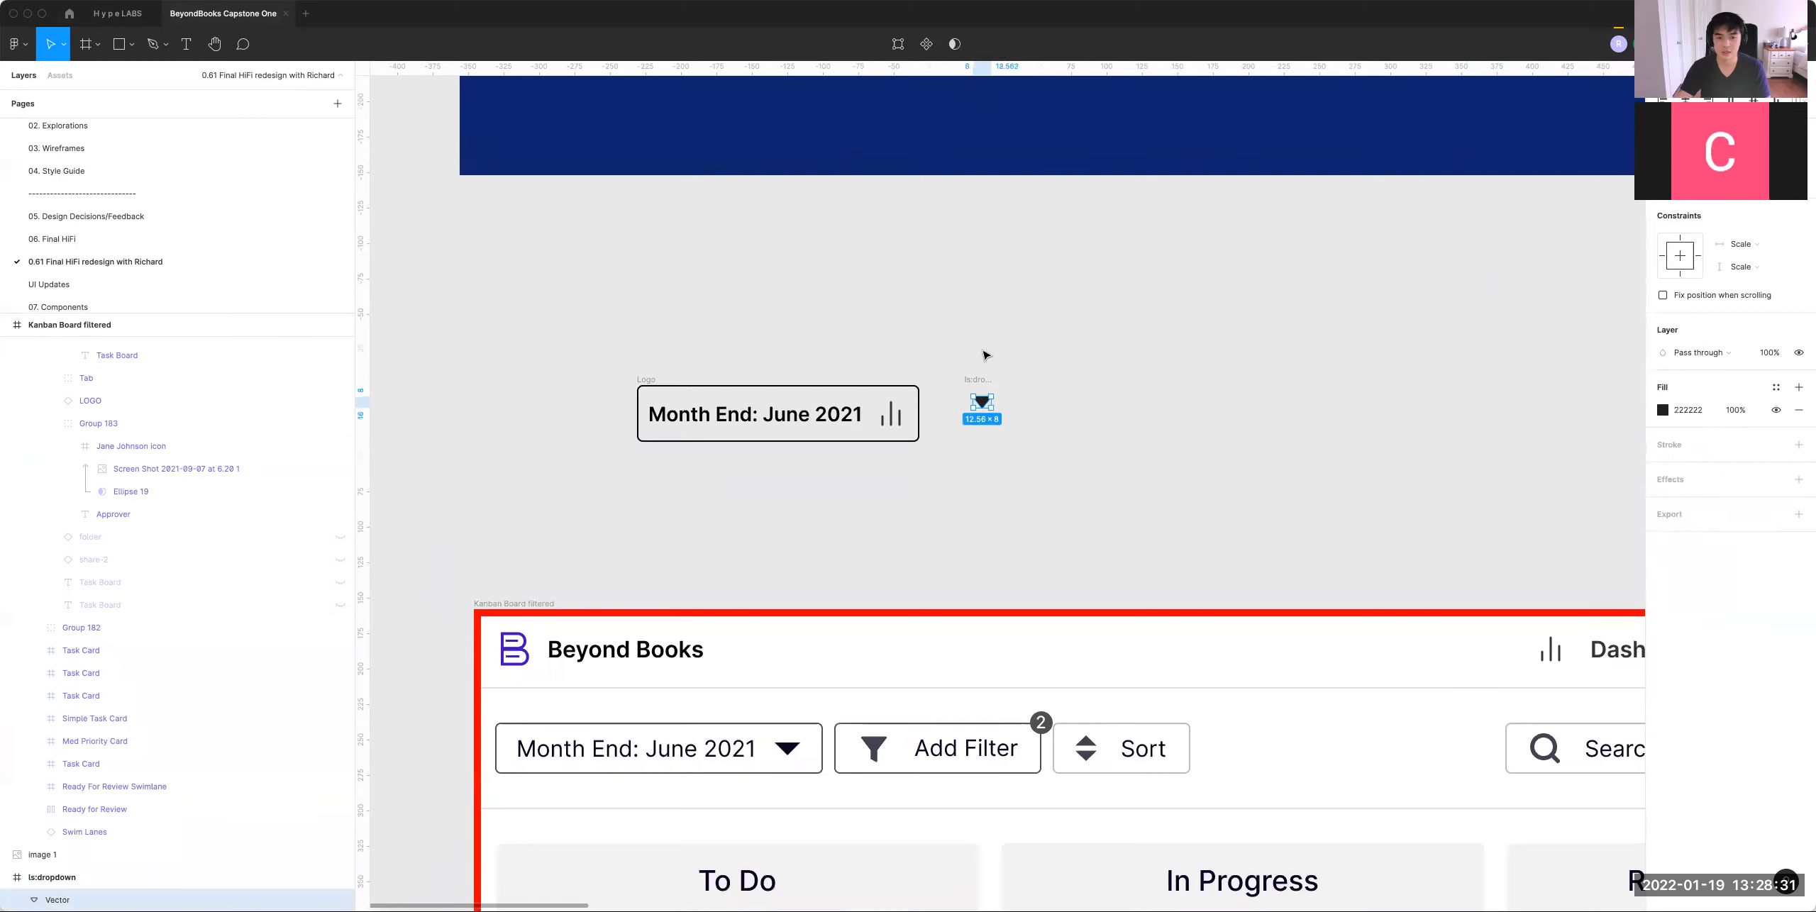
key(Escape)
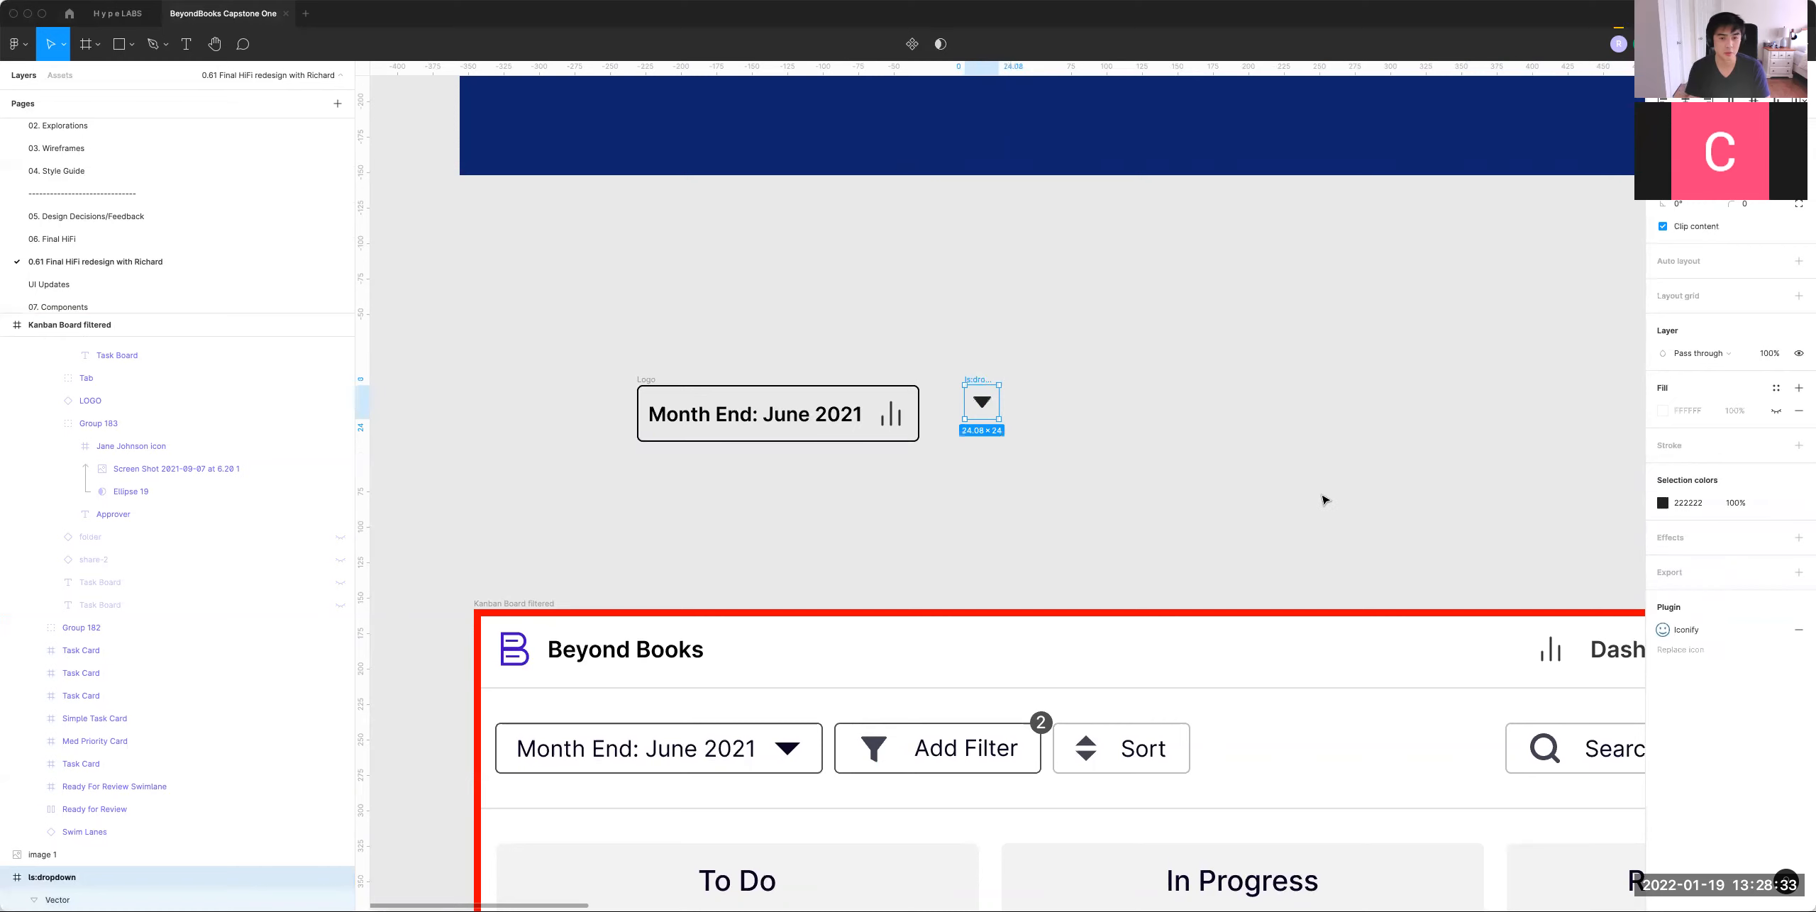
Step: Cut the dropdown icon and paste it in place of the bar chart icon in the Month End button
key(Delete)
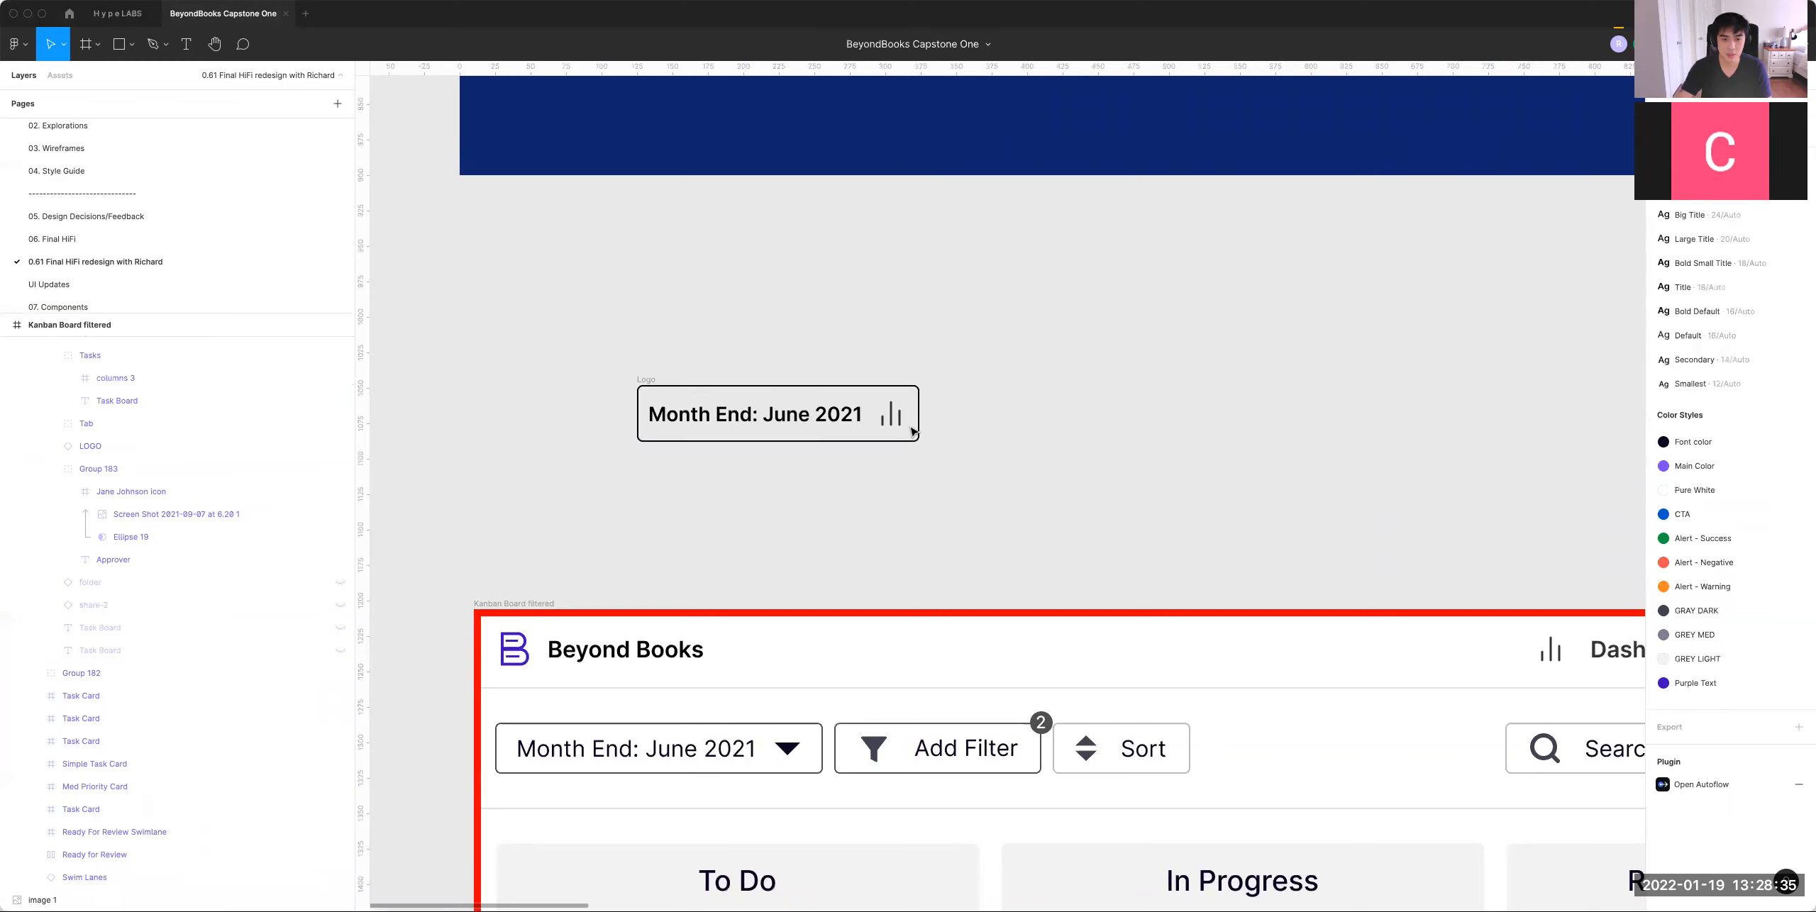
click(907, 413)
key(super+shift+r)
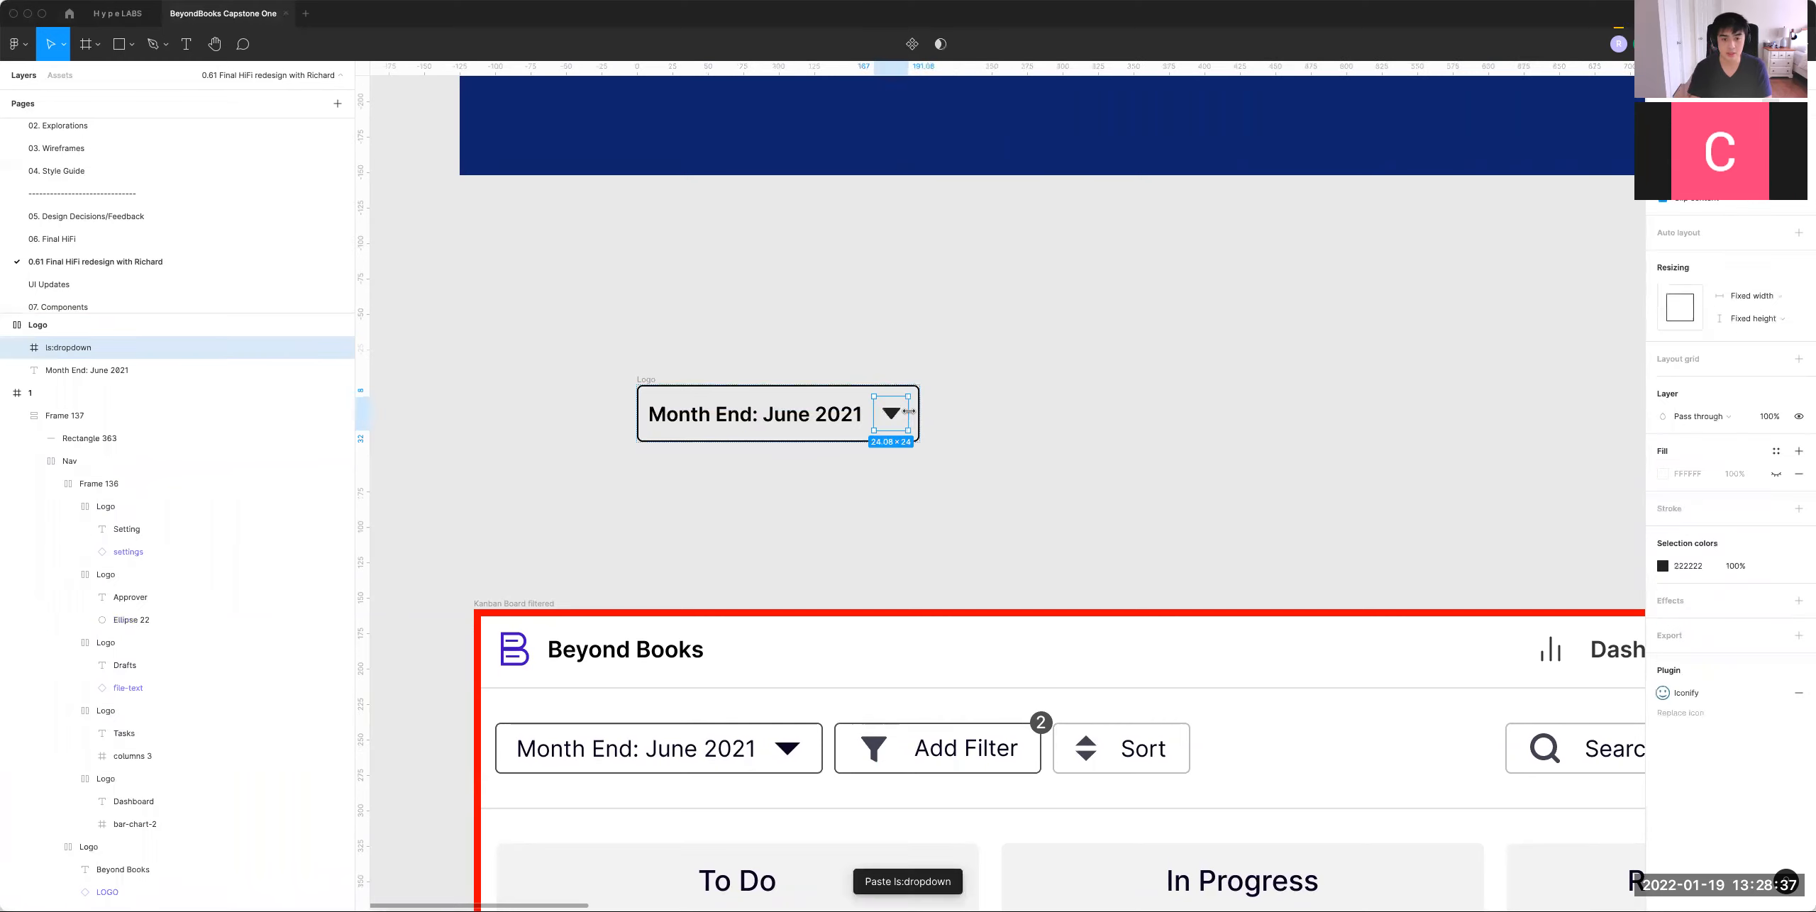
click(1078, 411)
Step: Try a different auto layout spacing mode on the Month End button, stretch the button wider, and undo these changes
scroll(894, 401, left, 2)
click(709, 396)
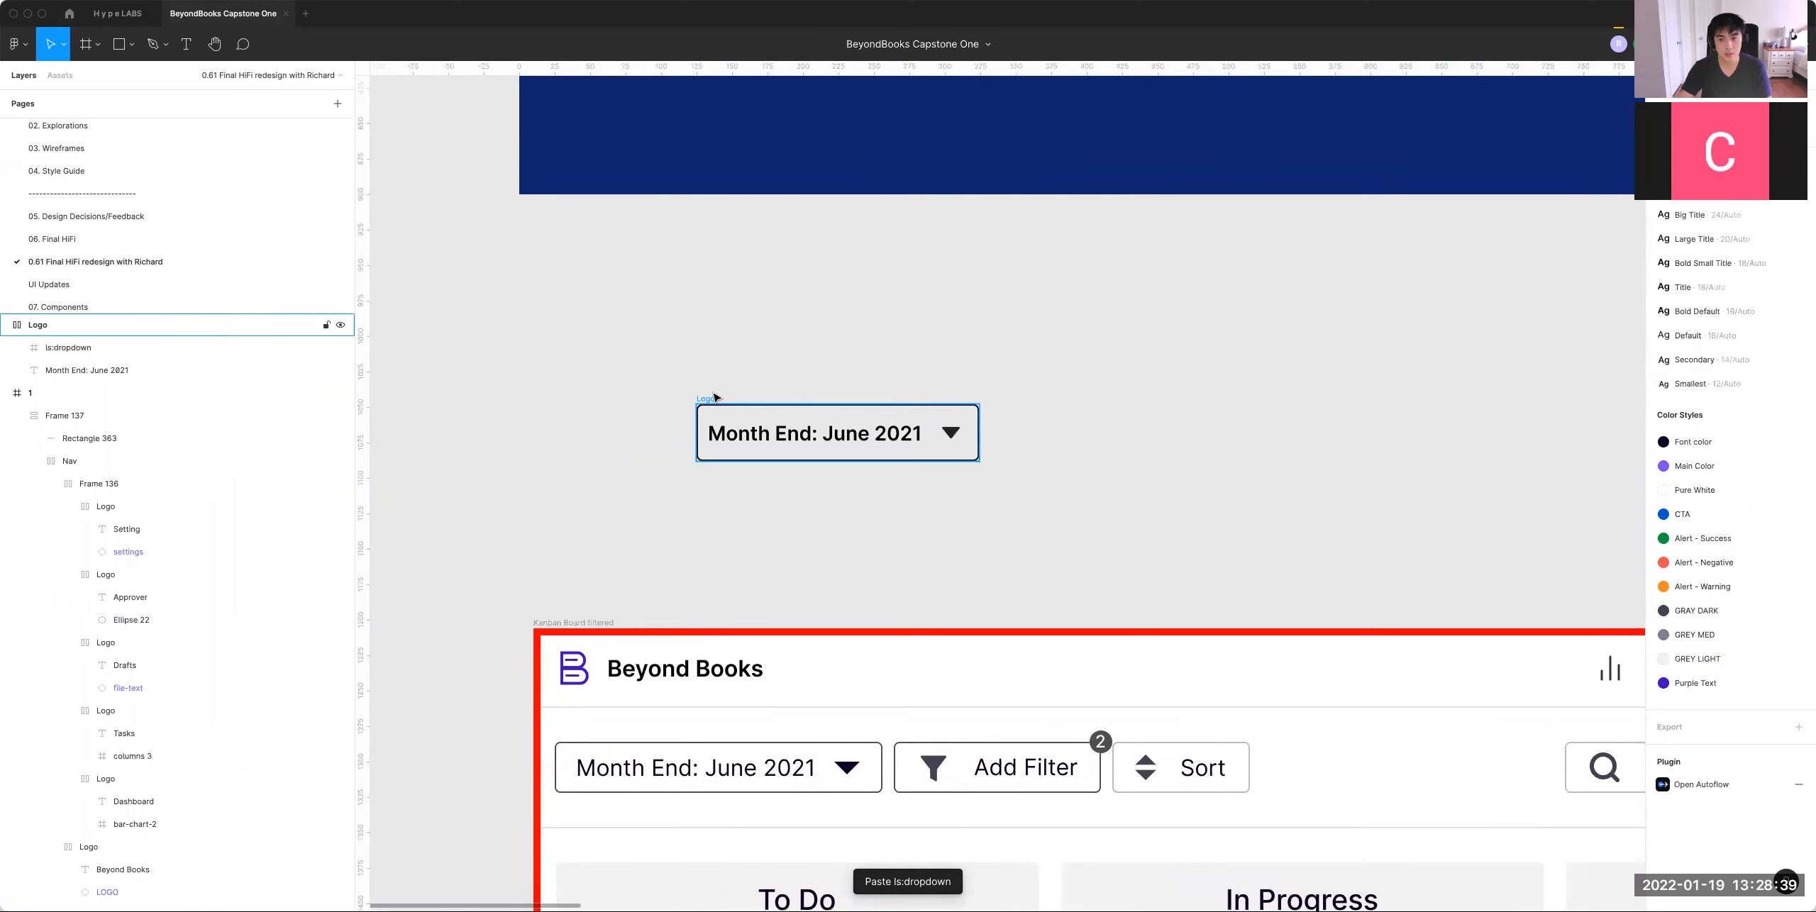
click(1800, 285)
click(1738, 407)
click(1749, 421)
click(928, 328)
click(706, 401)
drag(991, 439, 1131, 451)
key(super+z)
key(super+z)
scroll(1191, 445, right, 1)
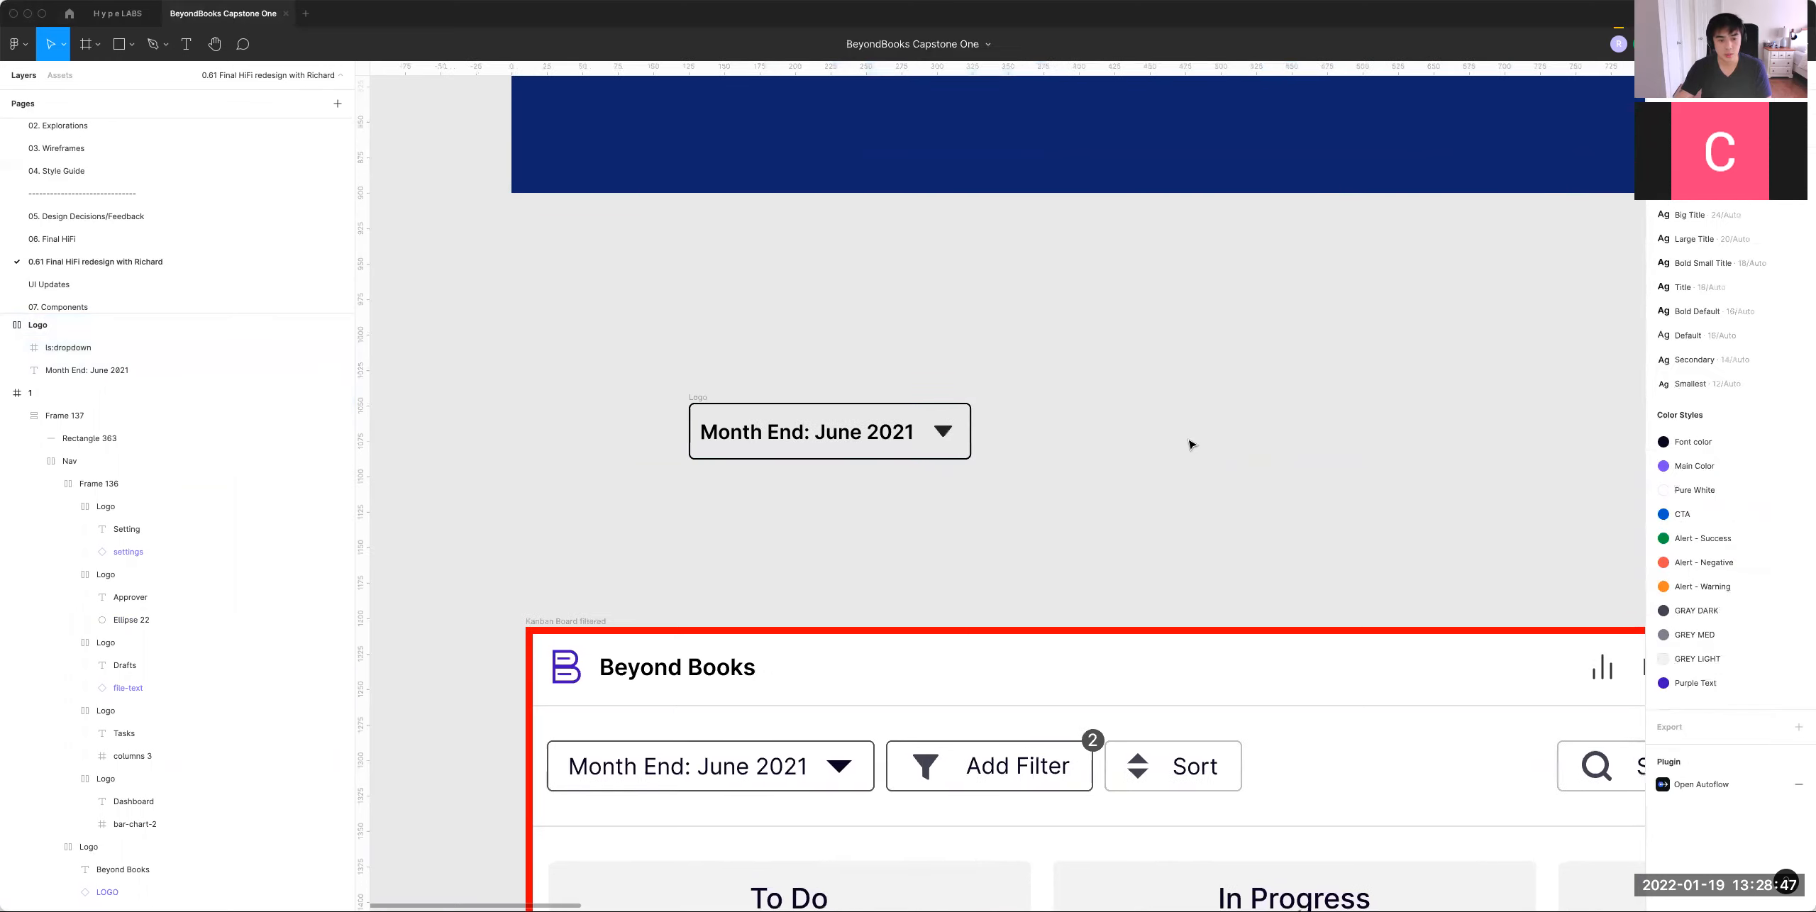
Step: Change the Month End: June 2021 label's font weight to Regular
click(825, 437)
click(1022, 419)
click(897, 440)
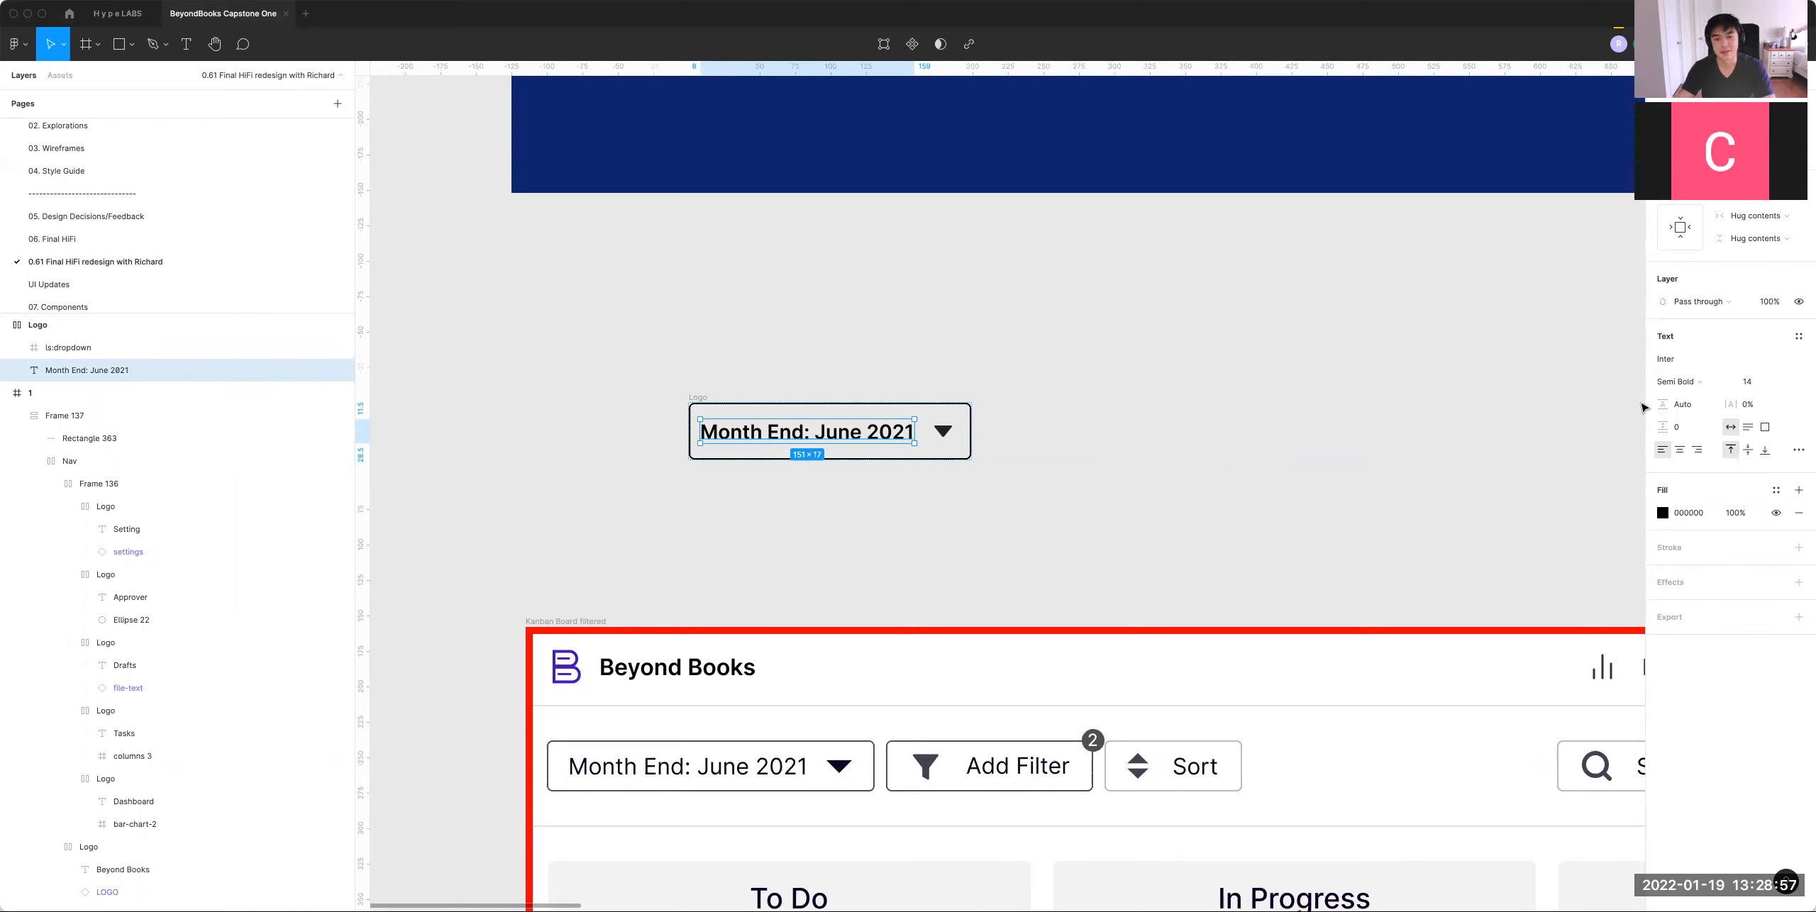
click(1665, 383)
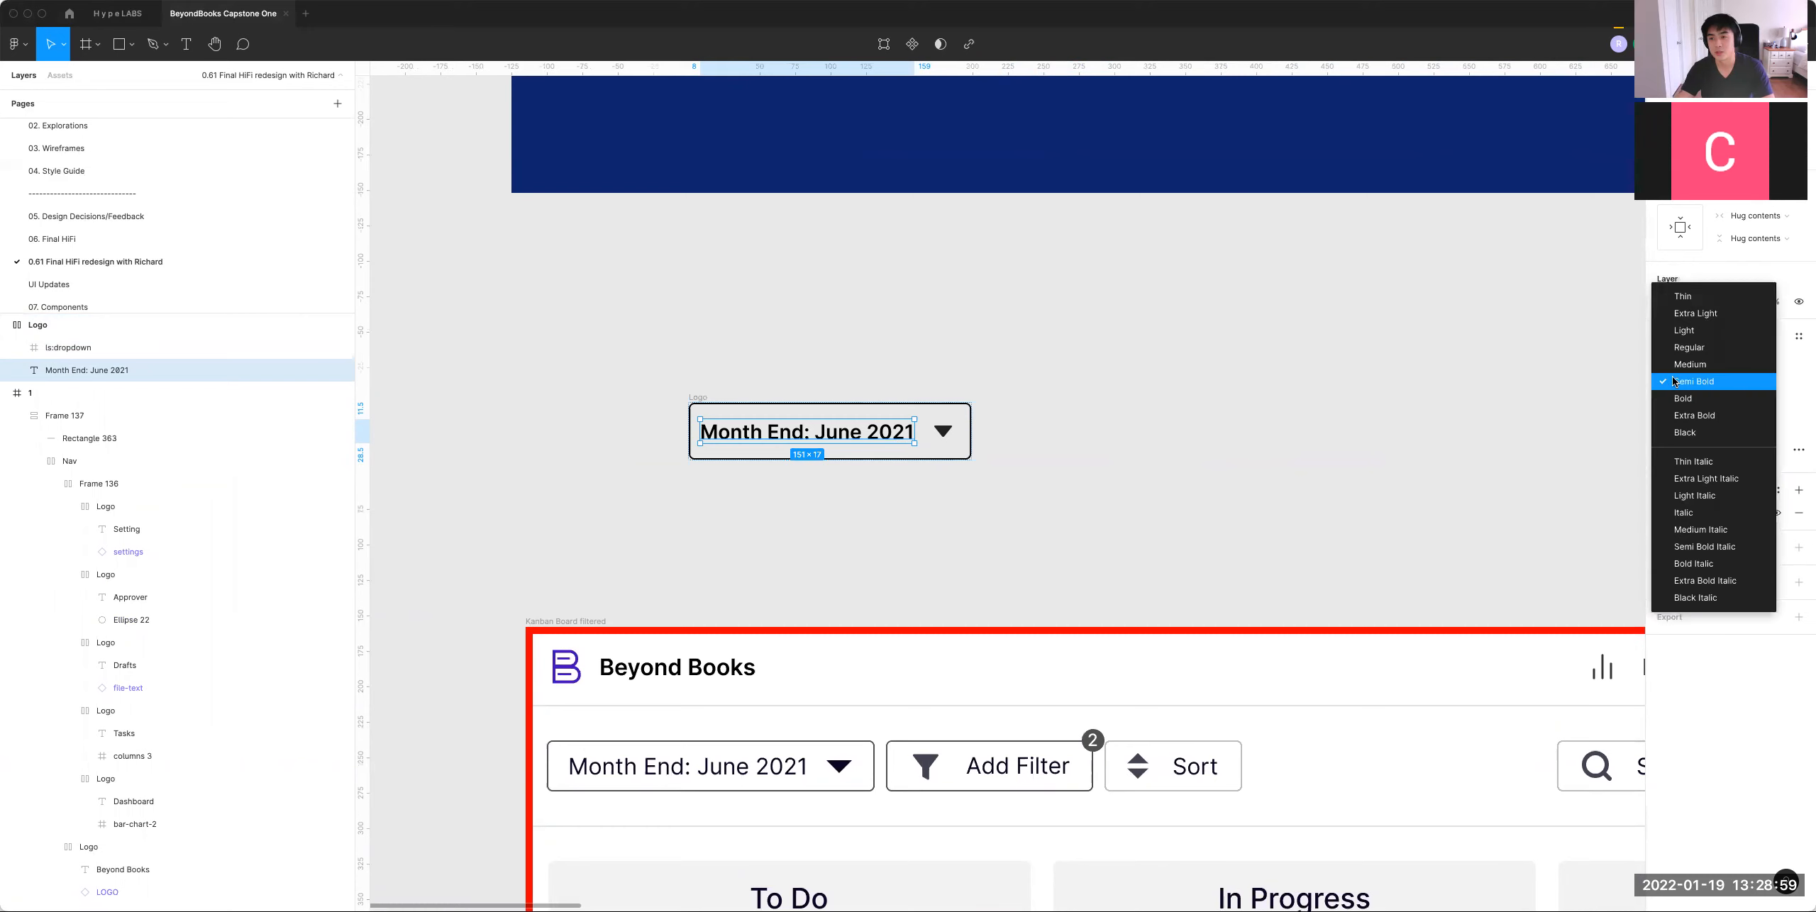
click(1708, 348)
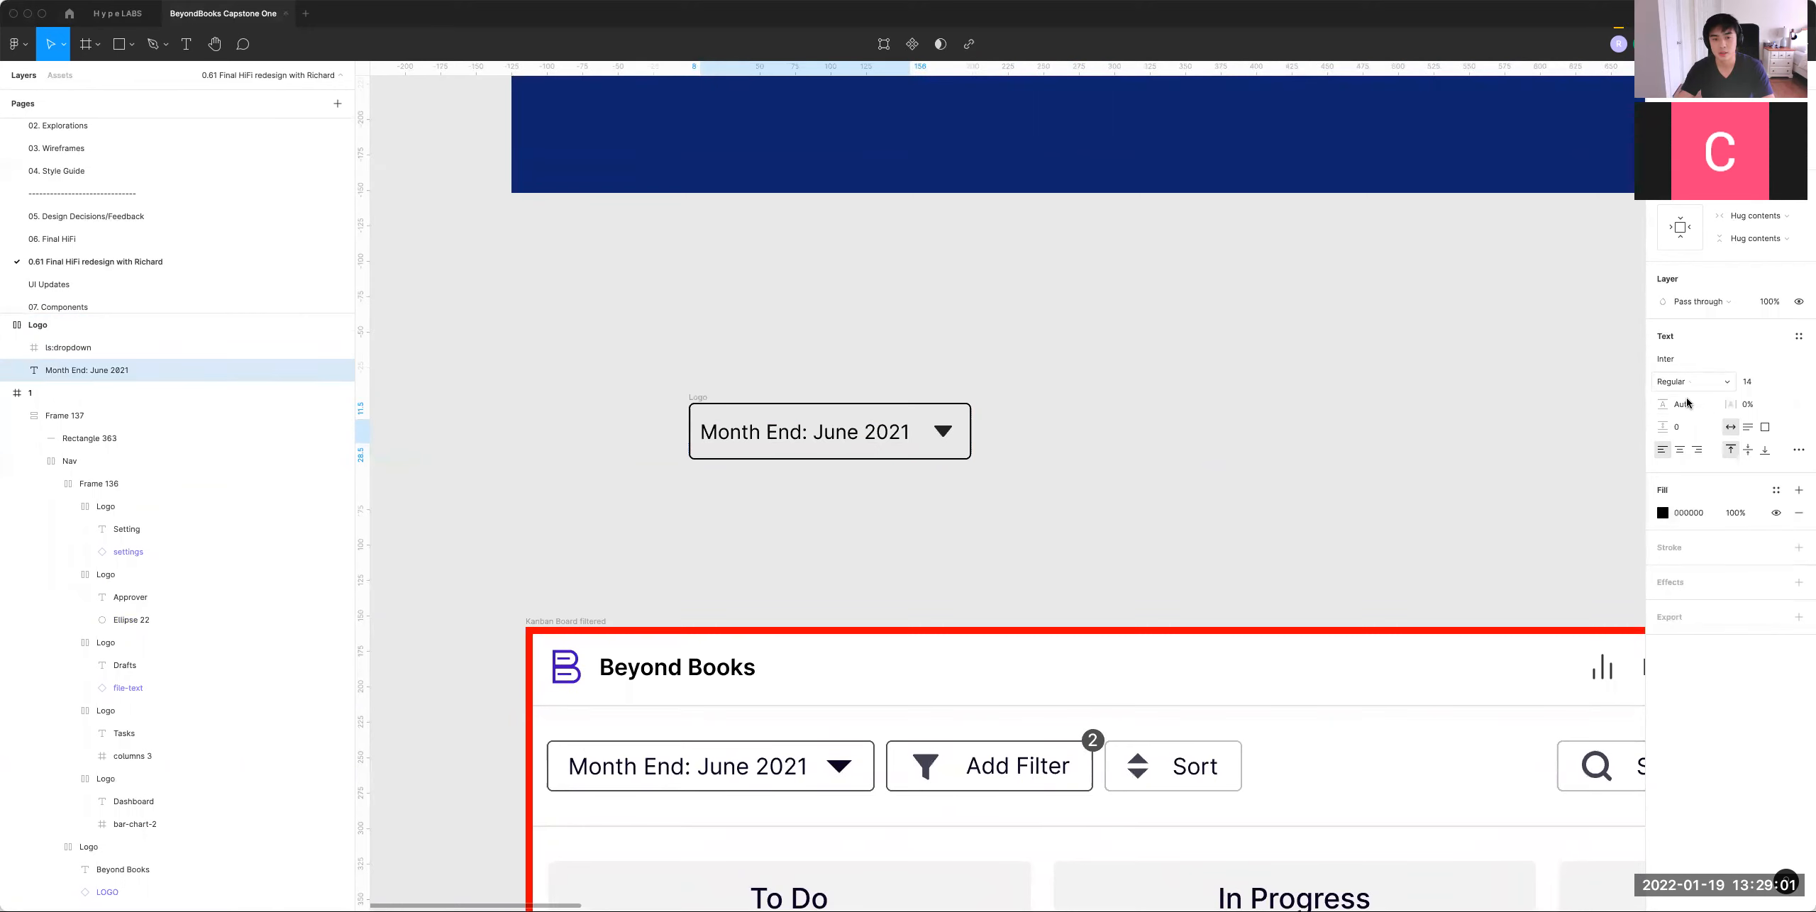
click(1241, 396)
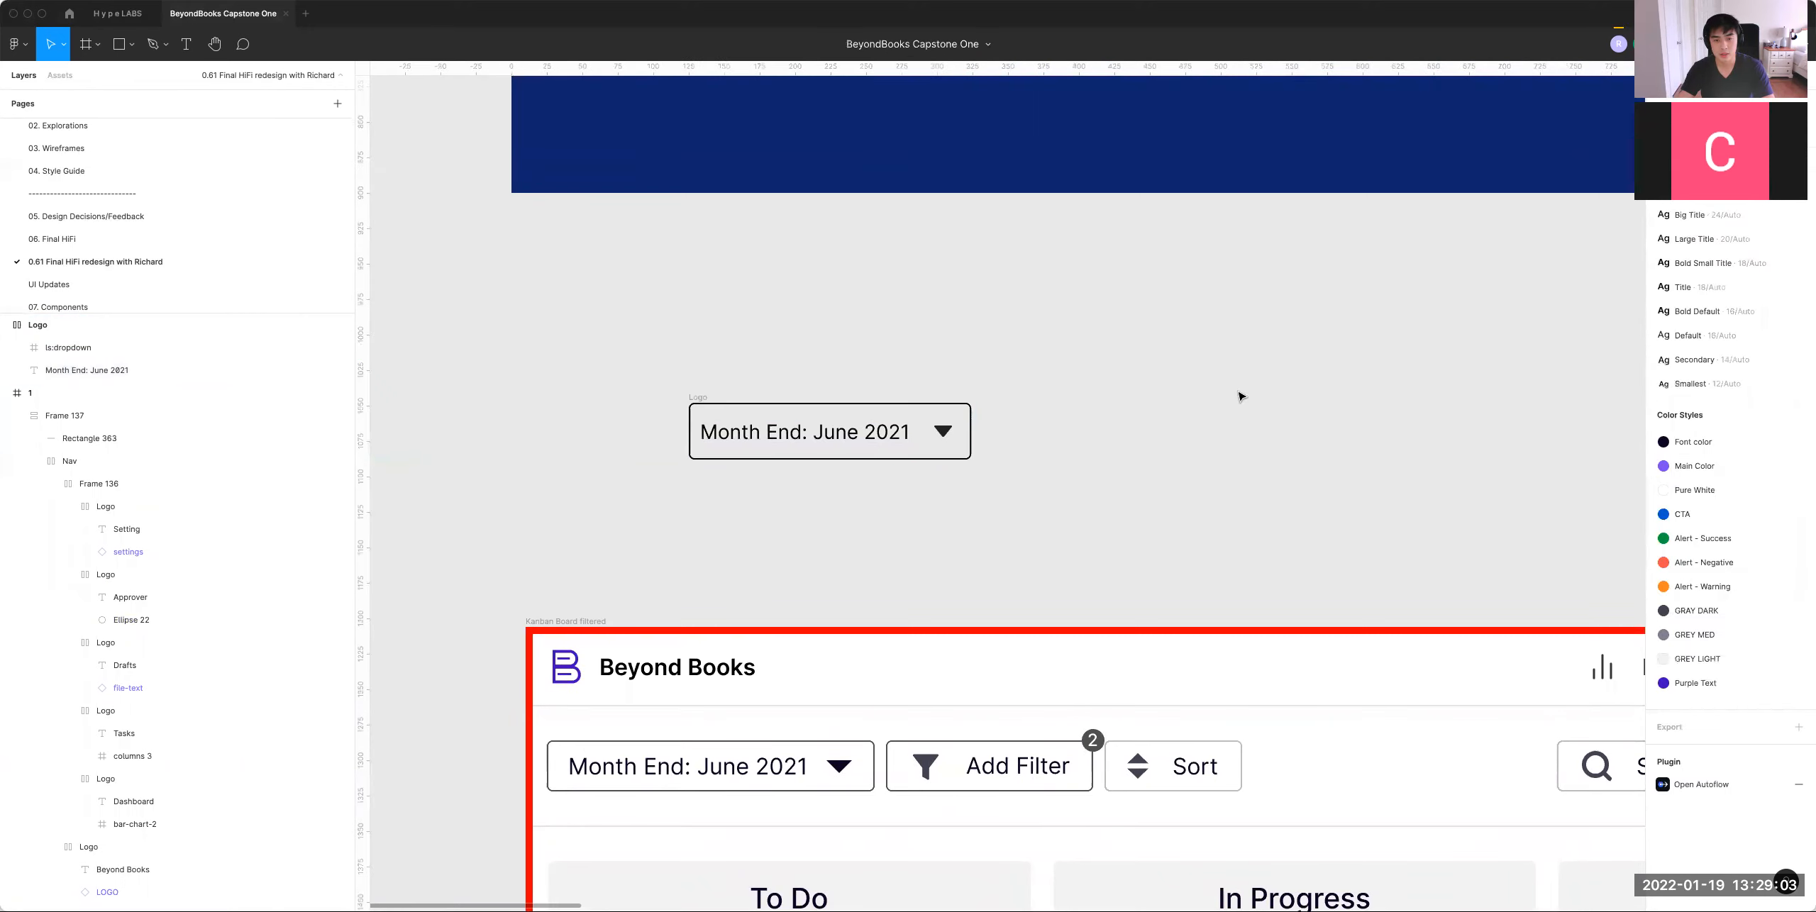
Step: Set the Month End button's layer opacity to 80% and its stroke opacity to 50%
click(711, 396)
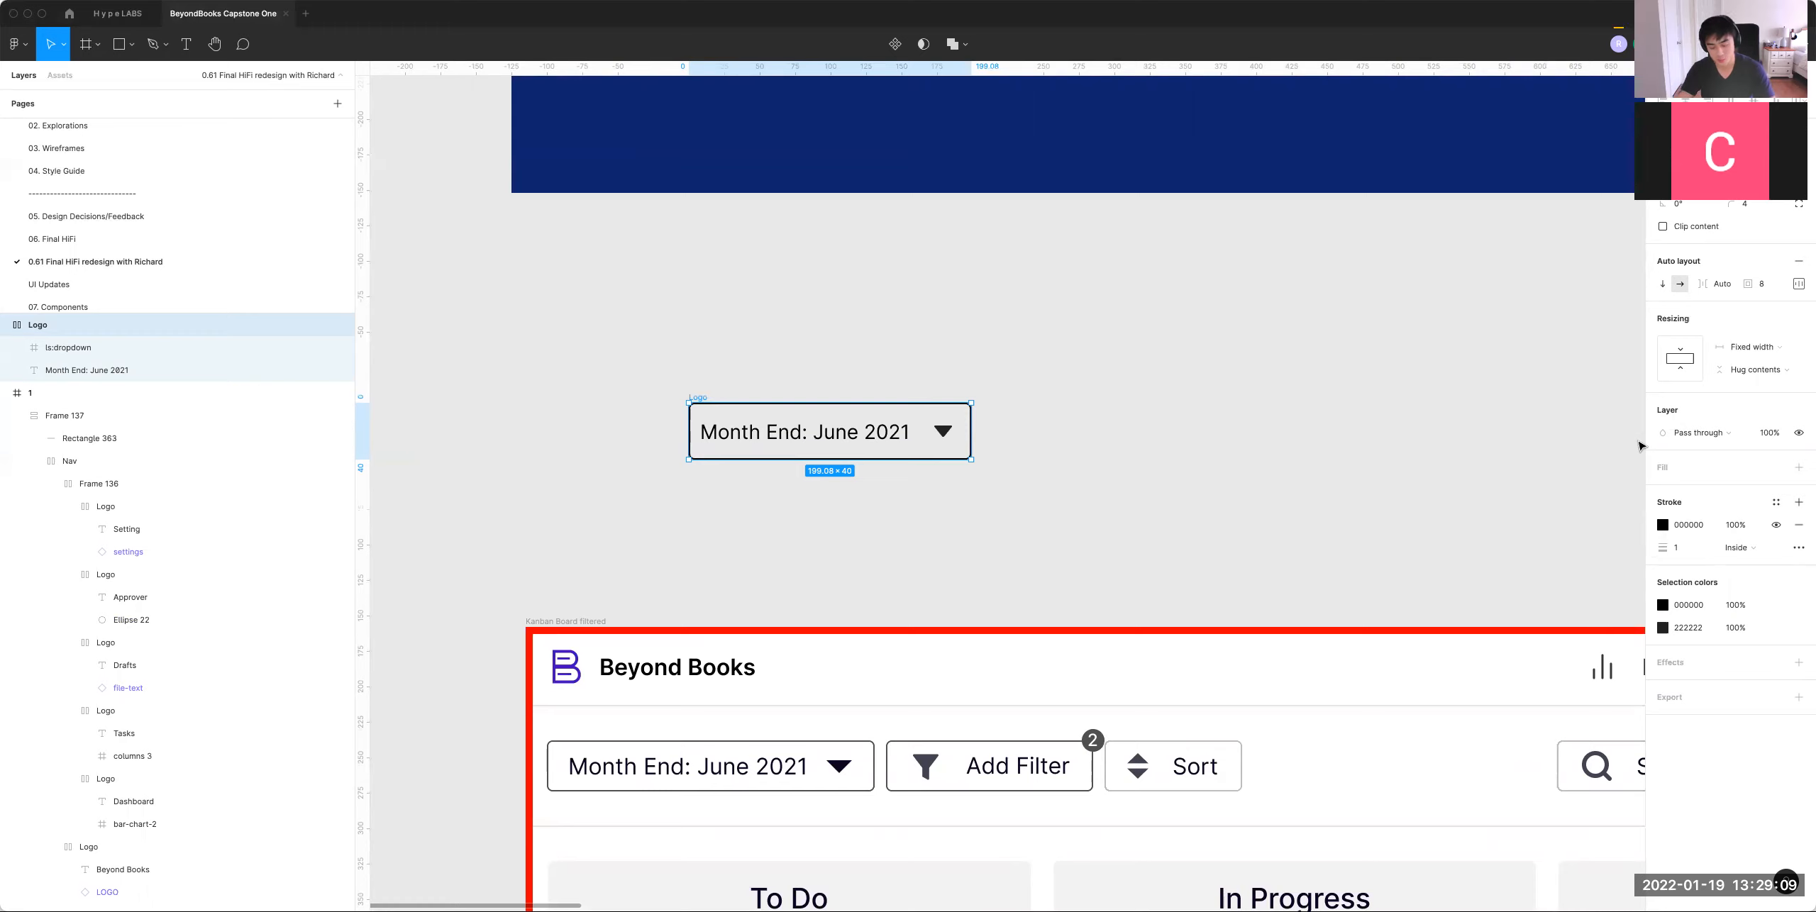
key(8)
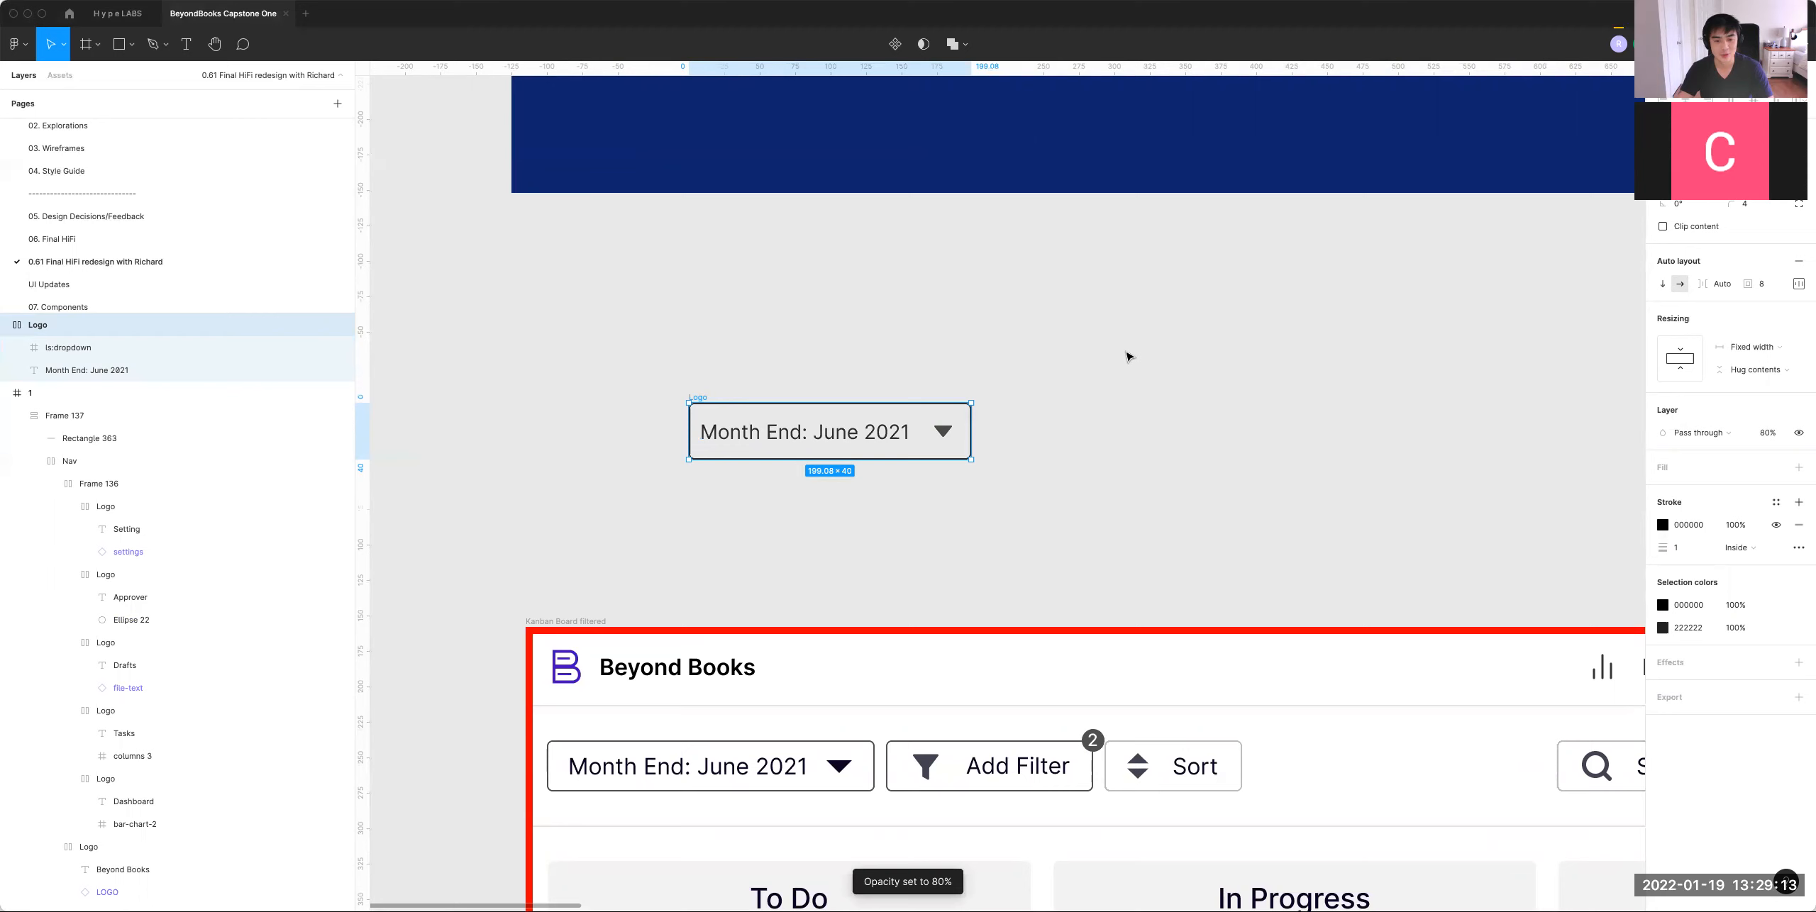
click(1130, 352)
click(703, 424)
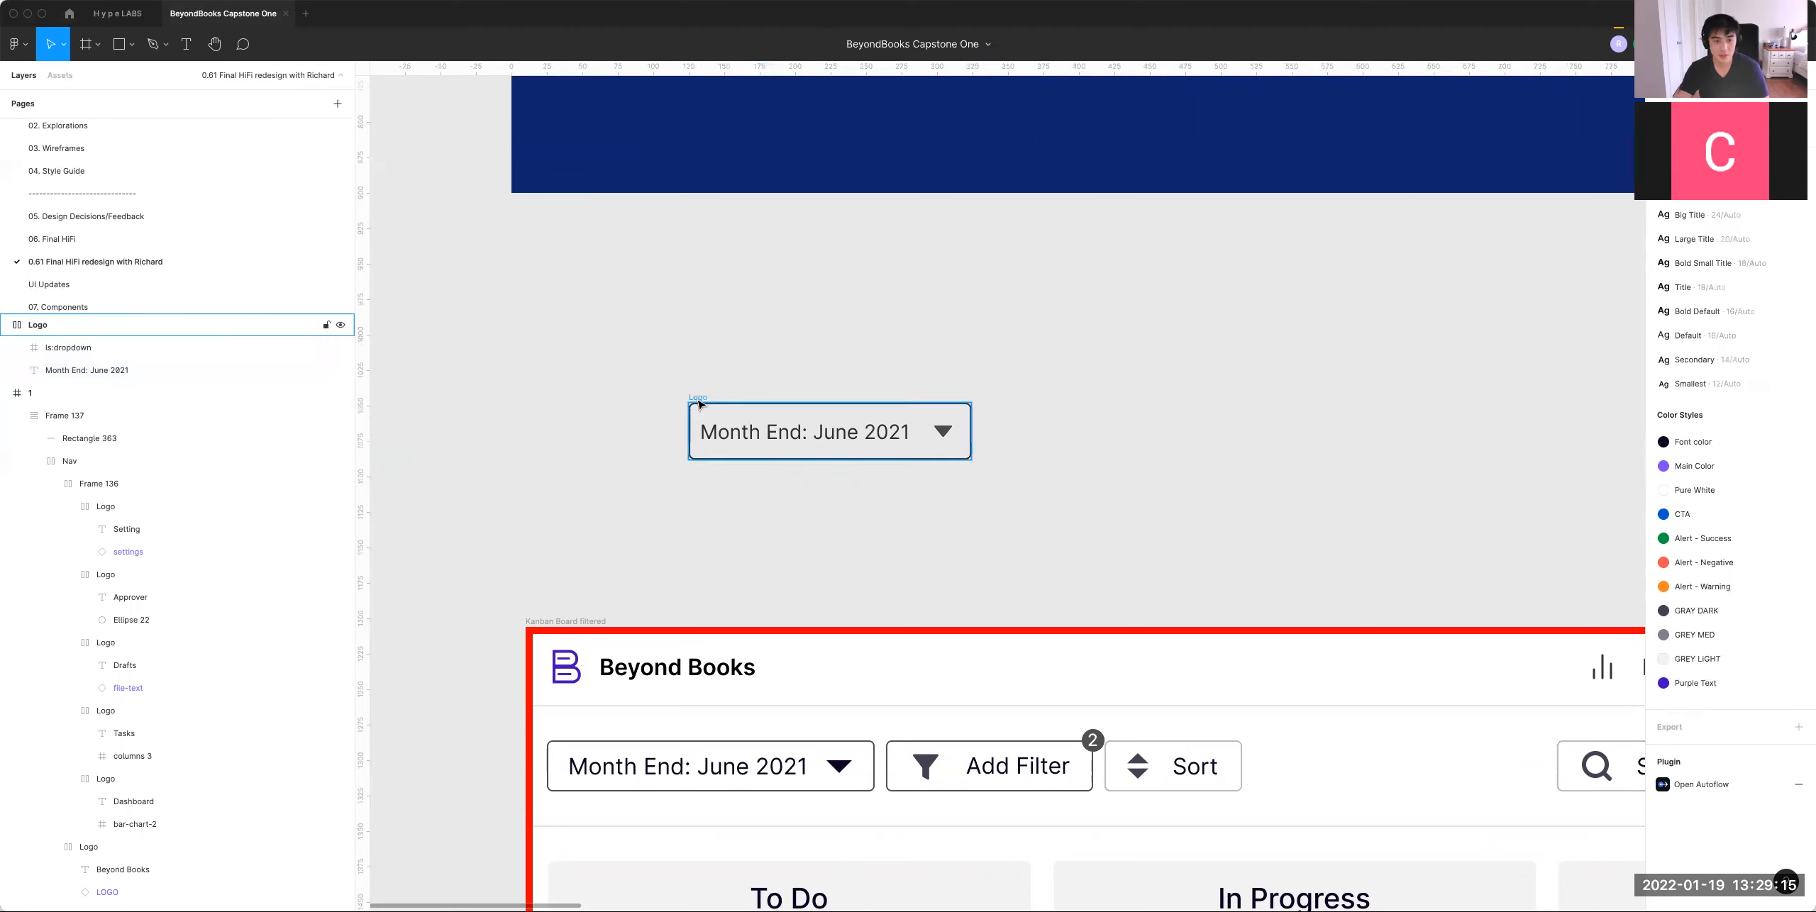
click(1745, 525)
text(50)
key(Return)
Step: Align the Month End button with the Kanban board's left edge and rename its frame as Dropdown
click(830, 530)
mouse_move(968, 552)
mouse_down()
mouse_move(944, 447)
mouse_move(958, 471)
mouse_up()
drag(681, 308, 519, 335)
key(super+r)
text(Dropdown)
key(Return)
click(693, 269)
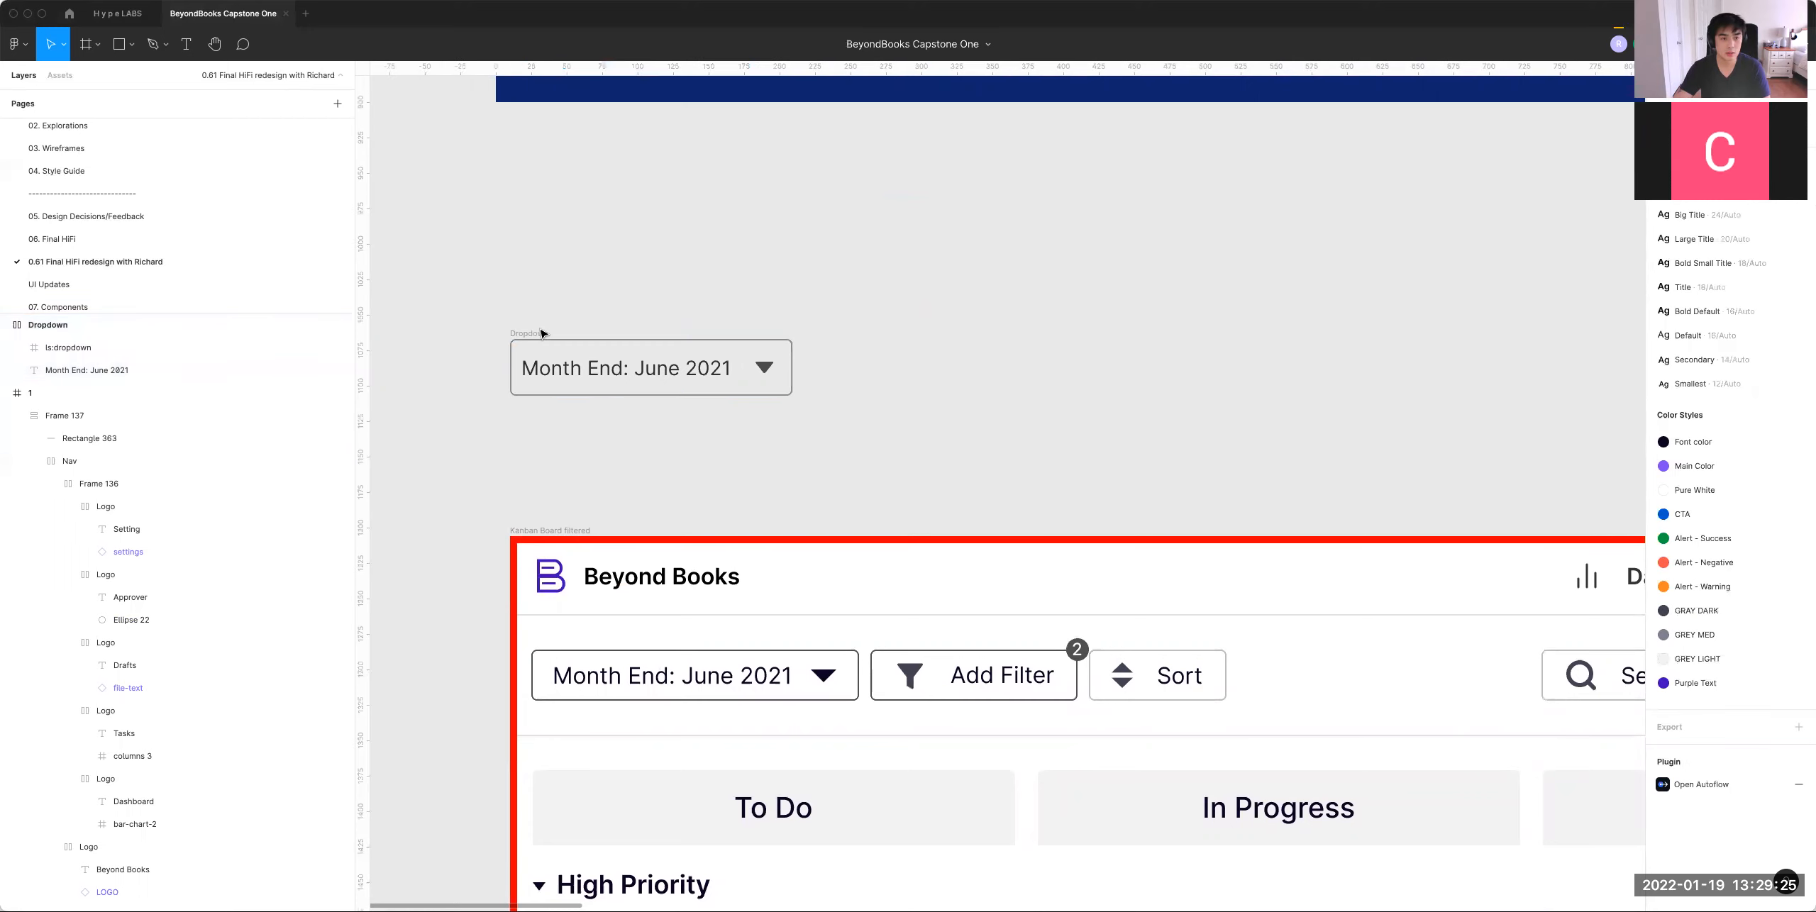
Step: Duplicate the Month End dropdown and place the copy to the right of the original
drag(539, 340, 878, 332)
click(1066, 283)
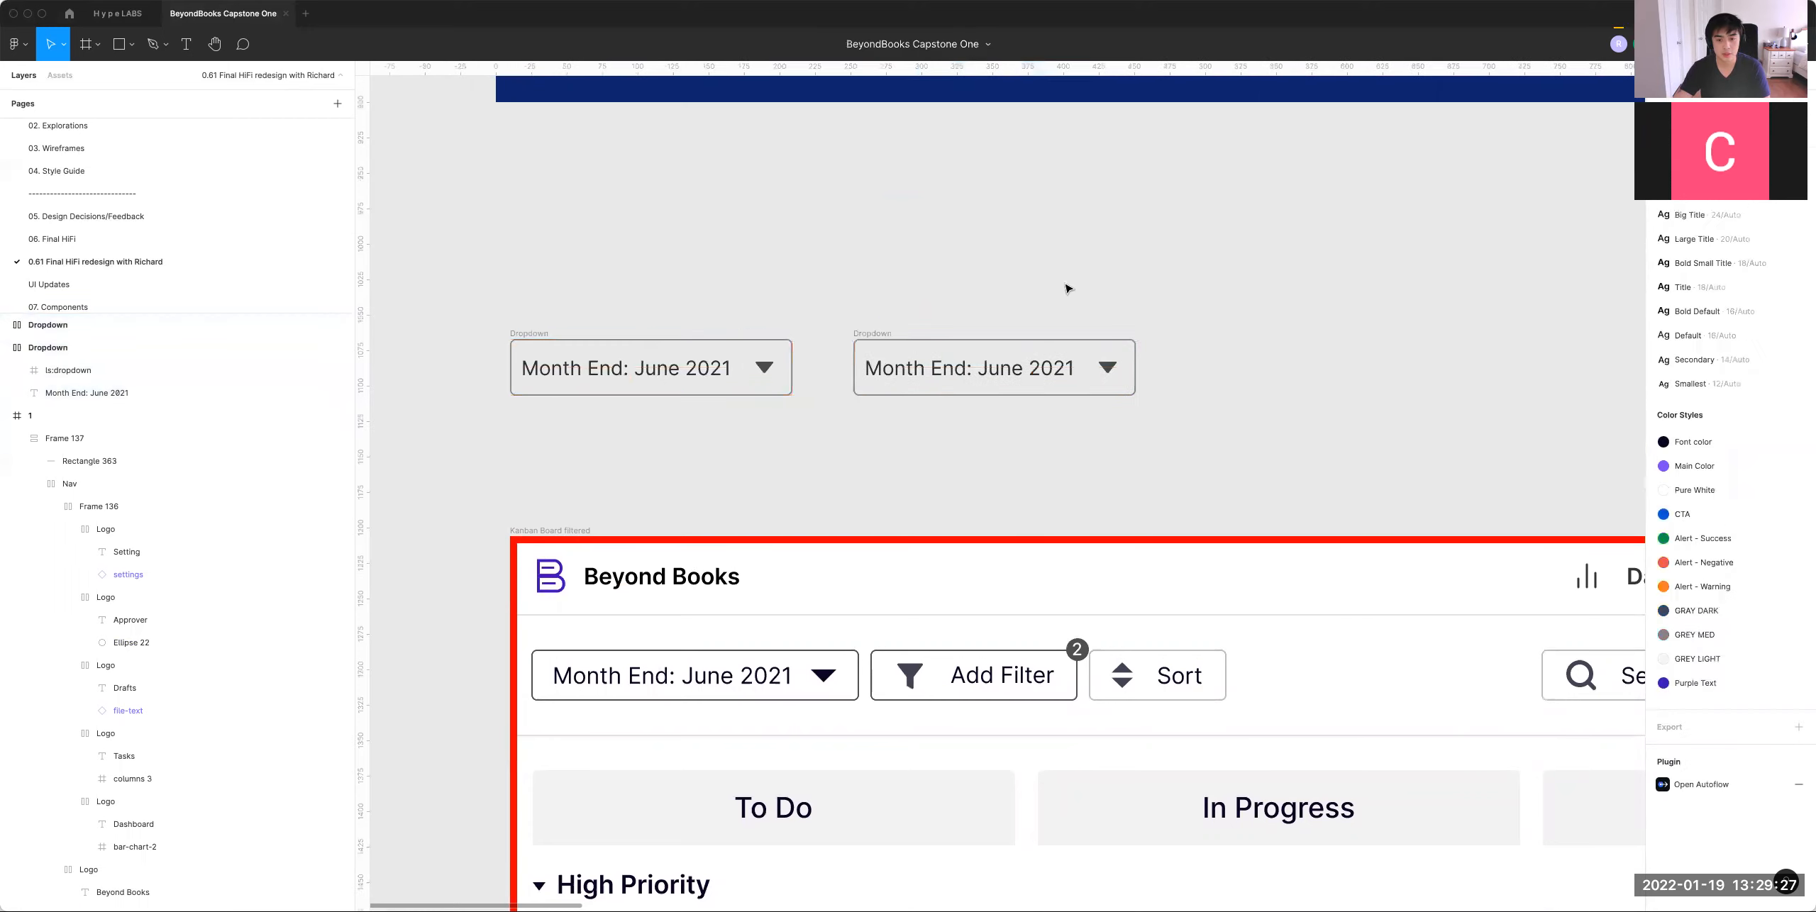
scroll(1066, 284, up, 1)
Step: Change the copied dropdown's label to Add Filter and reorder it to sit after the icon
double_click(969, 368)
text(Add Filter)
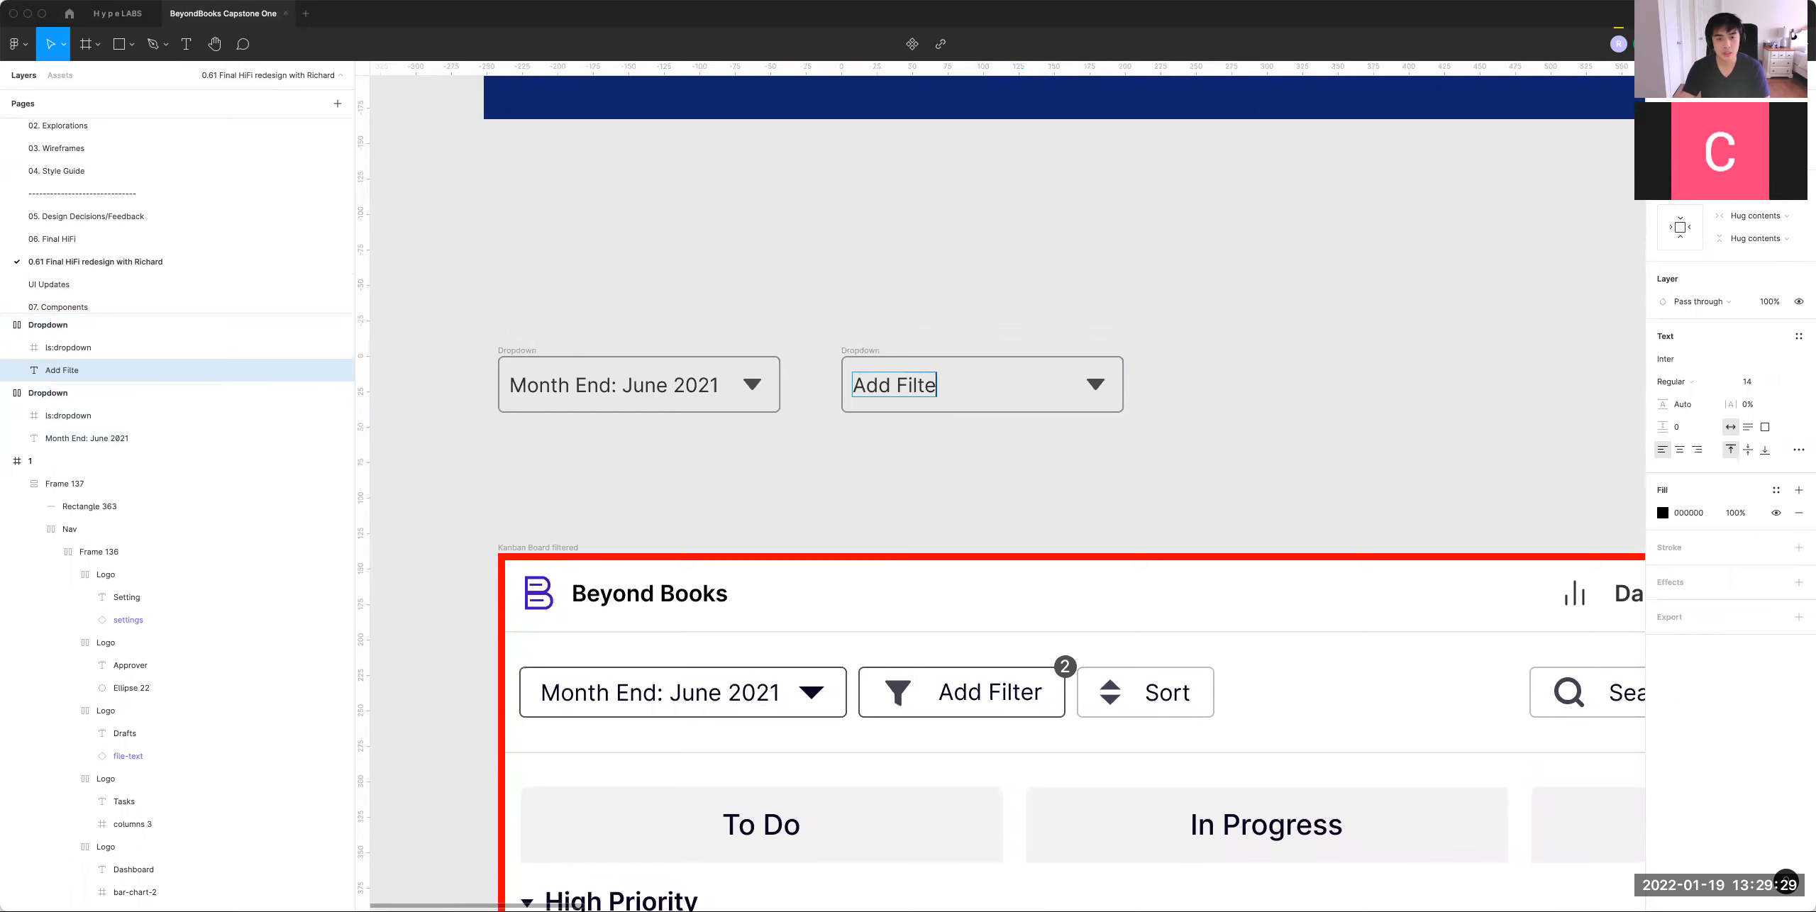
key(Escape)
key(Right)
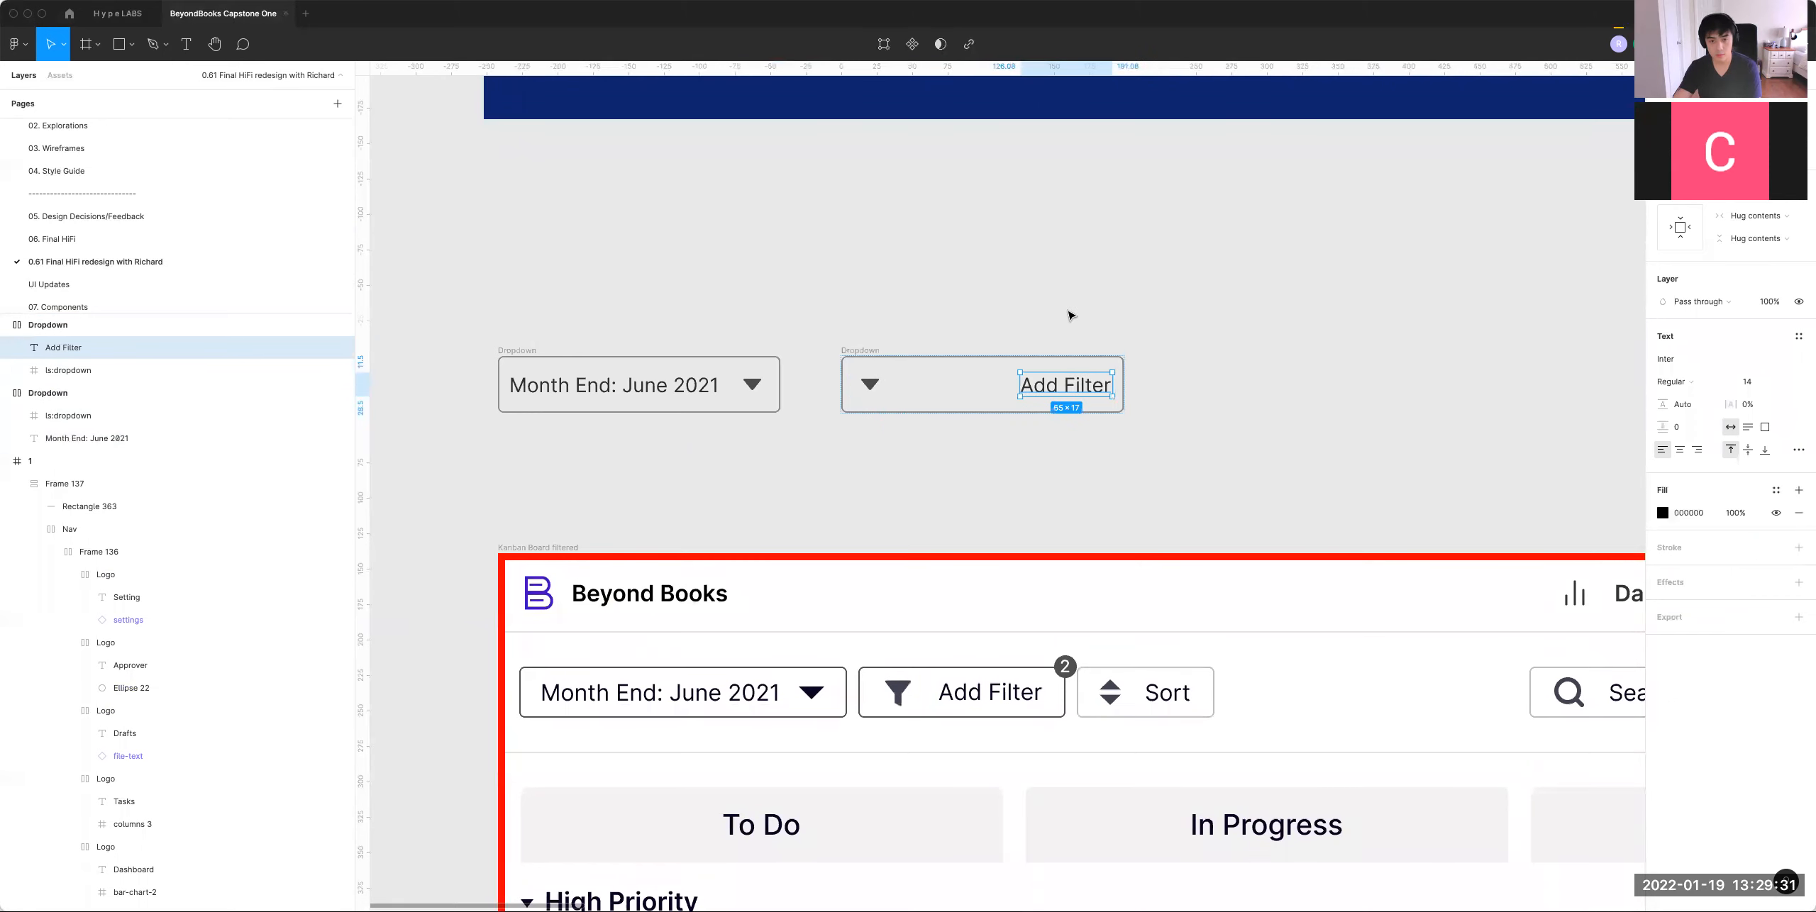
Step: Make the Month End dropdown's width hug its contents, with packed auto layout spacing of 16
click(596, 272)
scroll(623, 274, left, 1)
click(579, 363)
click(1773, 349)
click(1769, 368)
click(1725, 288)
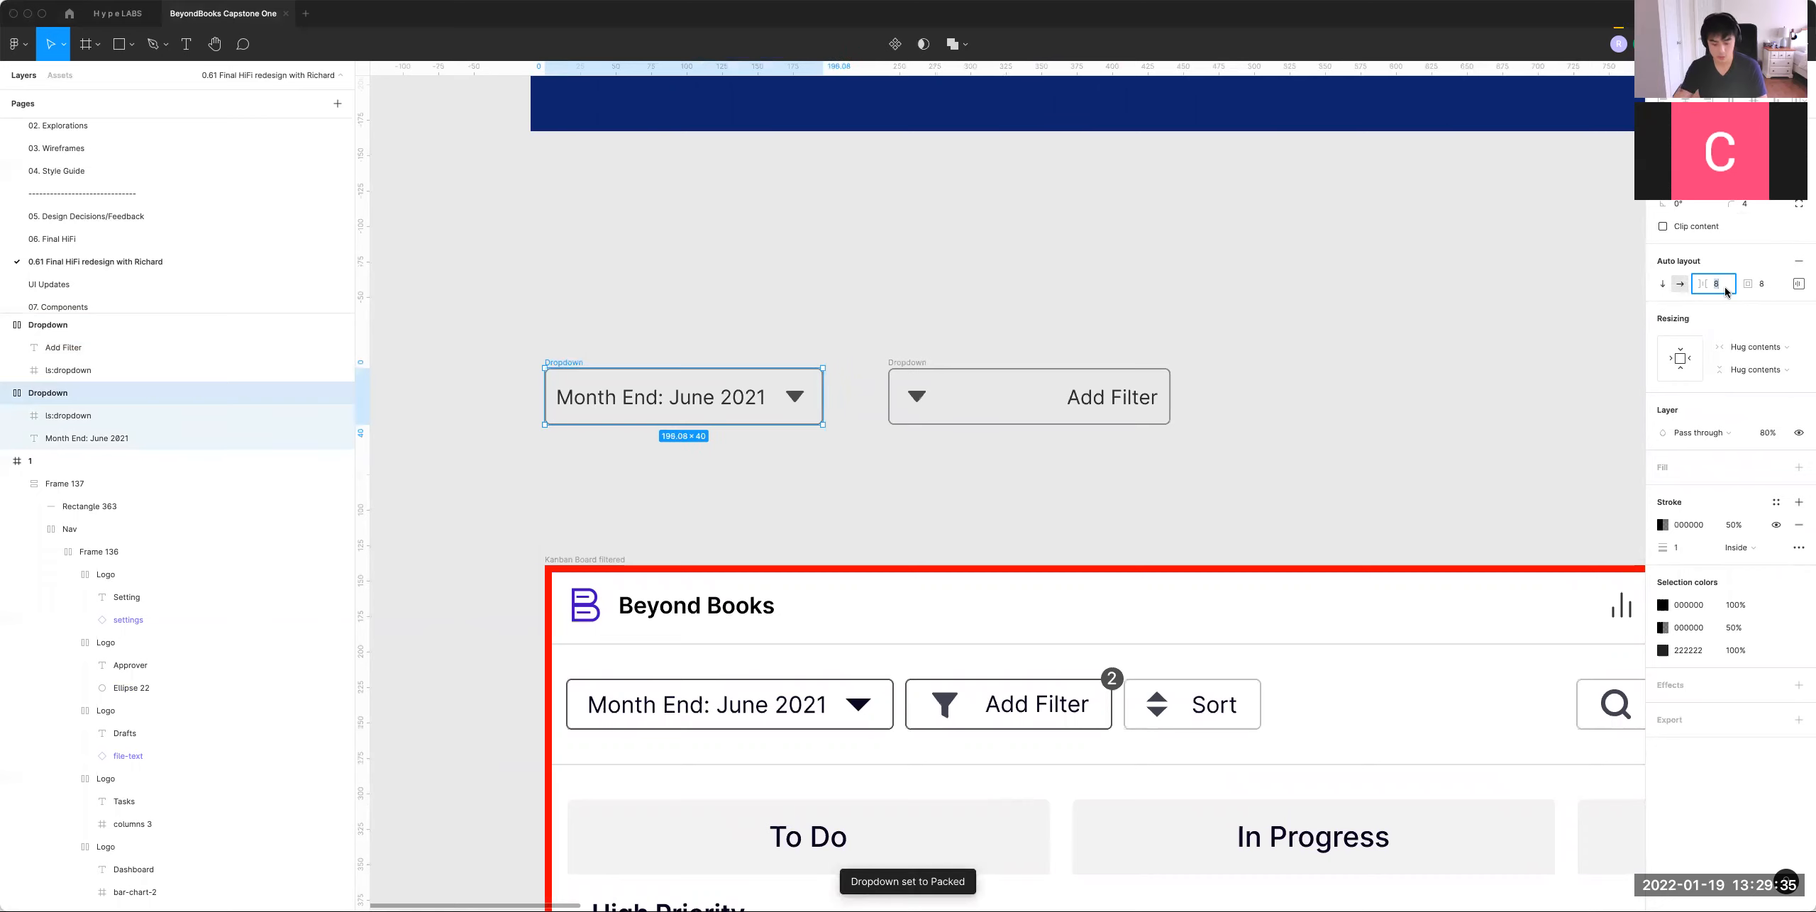
text(16)
key(Return)
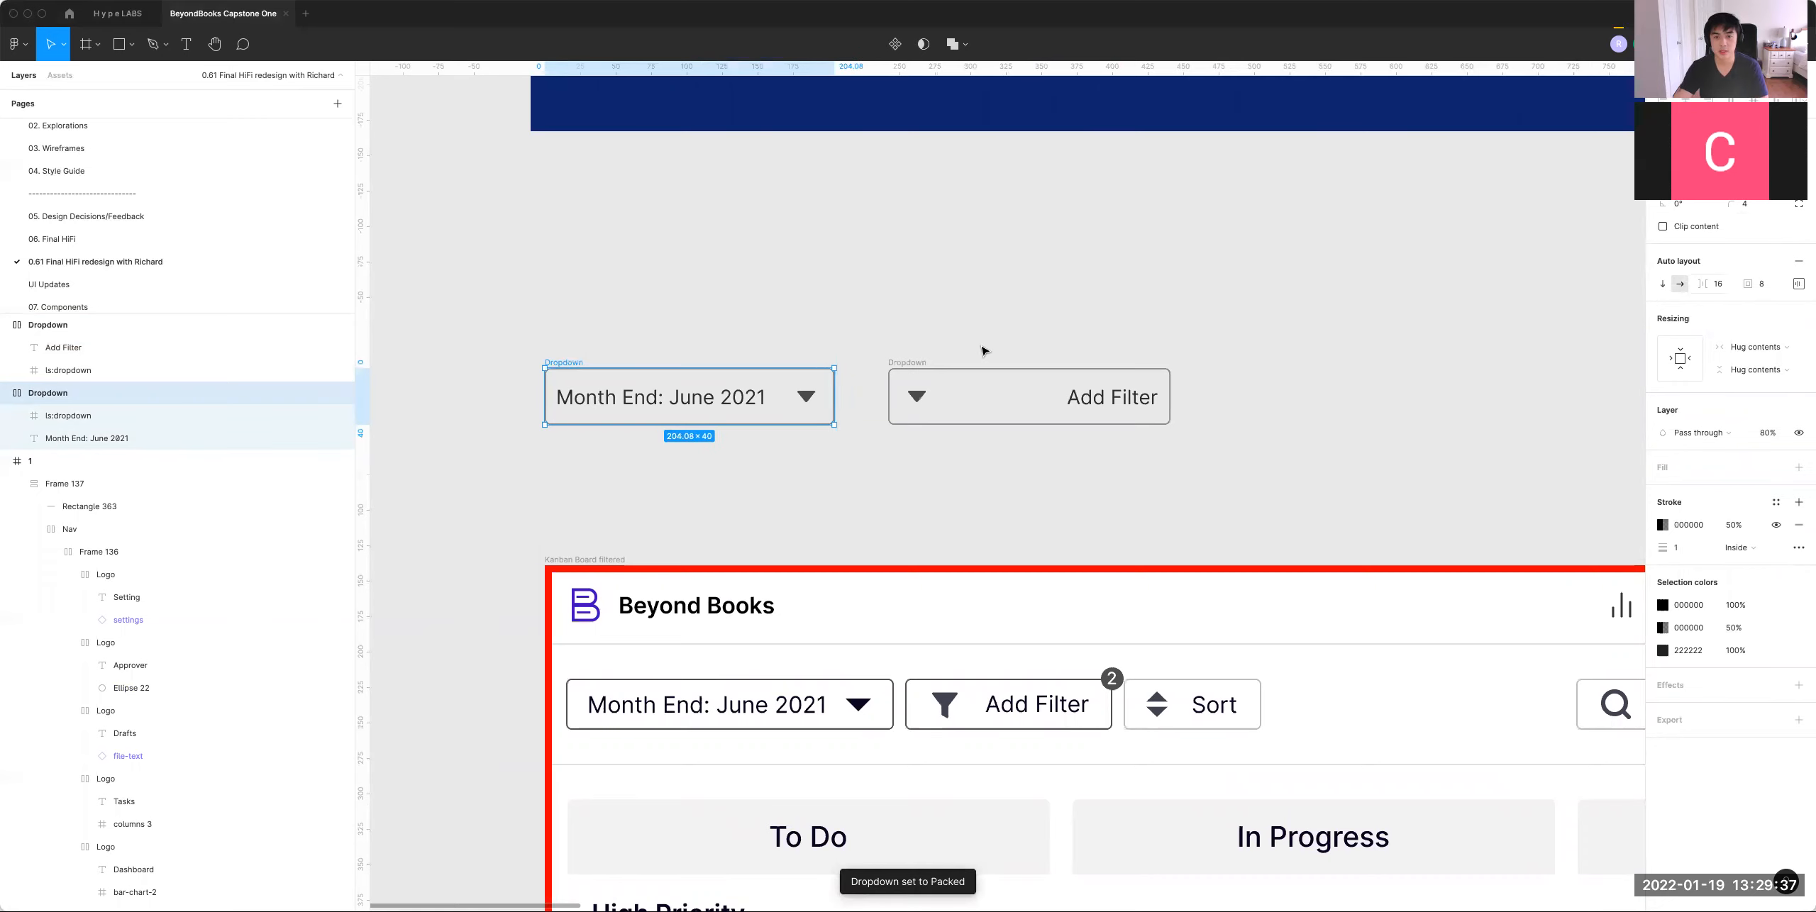
Step: Set the Add Filter button's width to hug contents and its auto layout item spacing to 16
click(925, 363)
click(1734, 349)
click(1733, 366)
click(1717, 285)
key(Up)
text(16)
key(Return)
Step: Select the Add Filter button's triangle icon and search the Iconify plugin for filter
click(1007, 396)
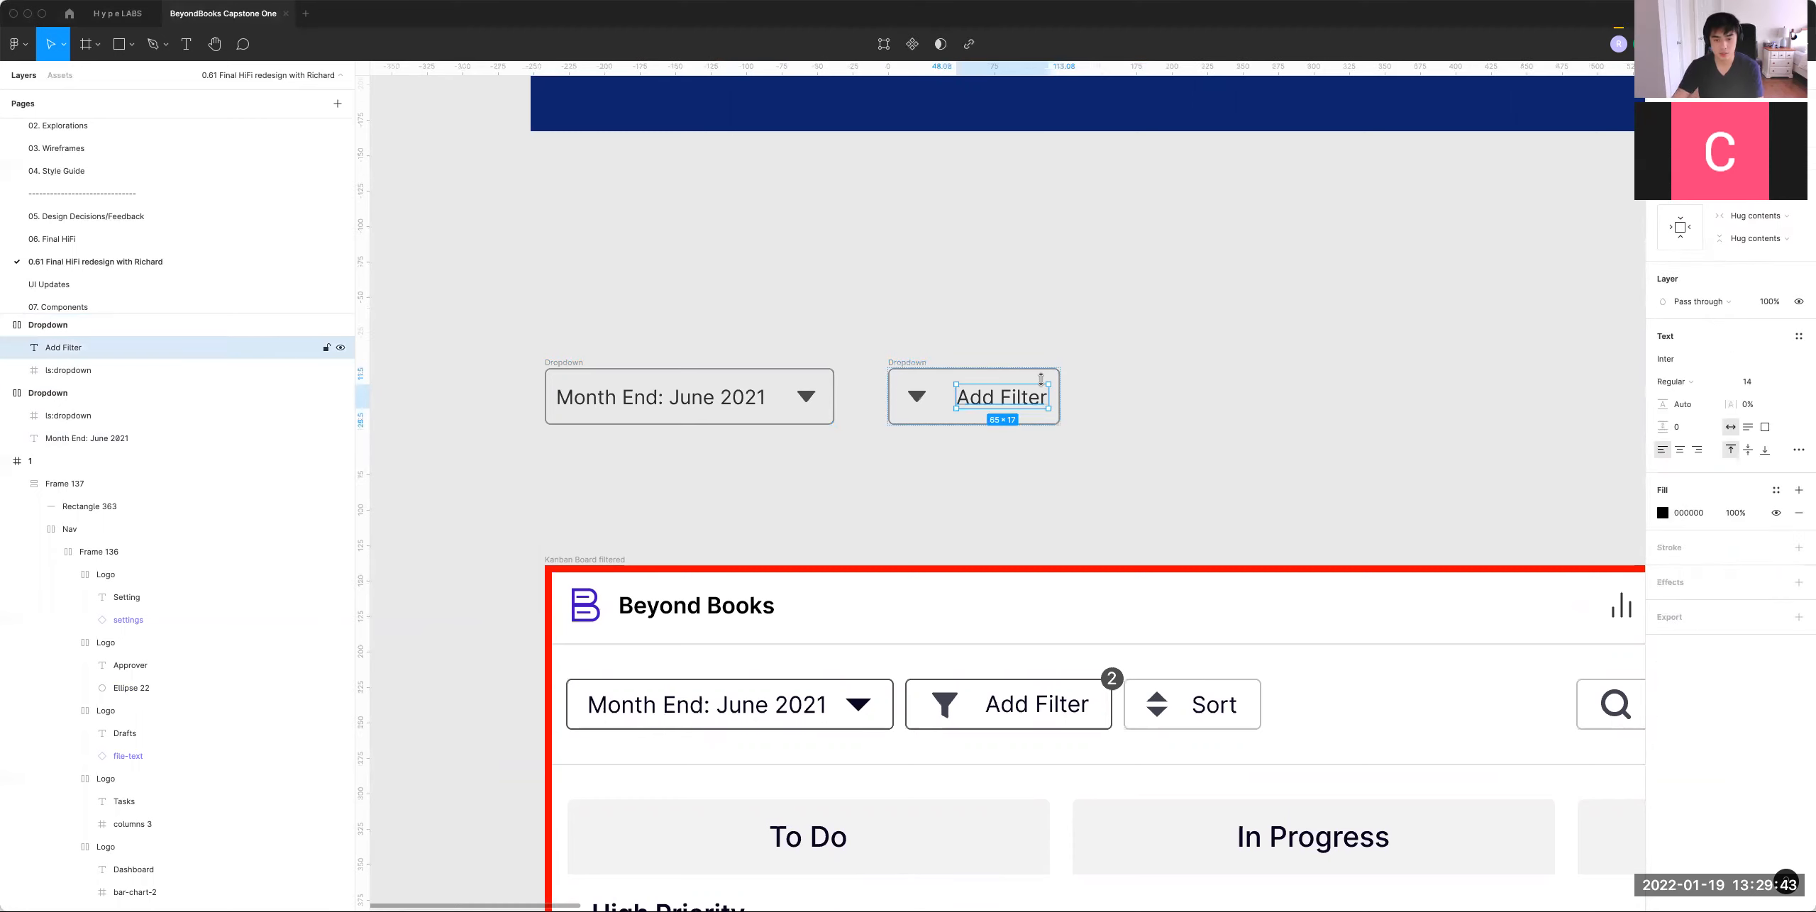
click(919, 398)
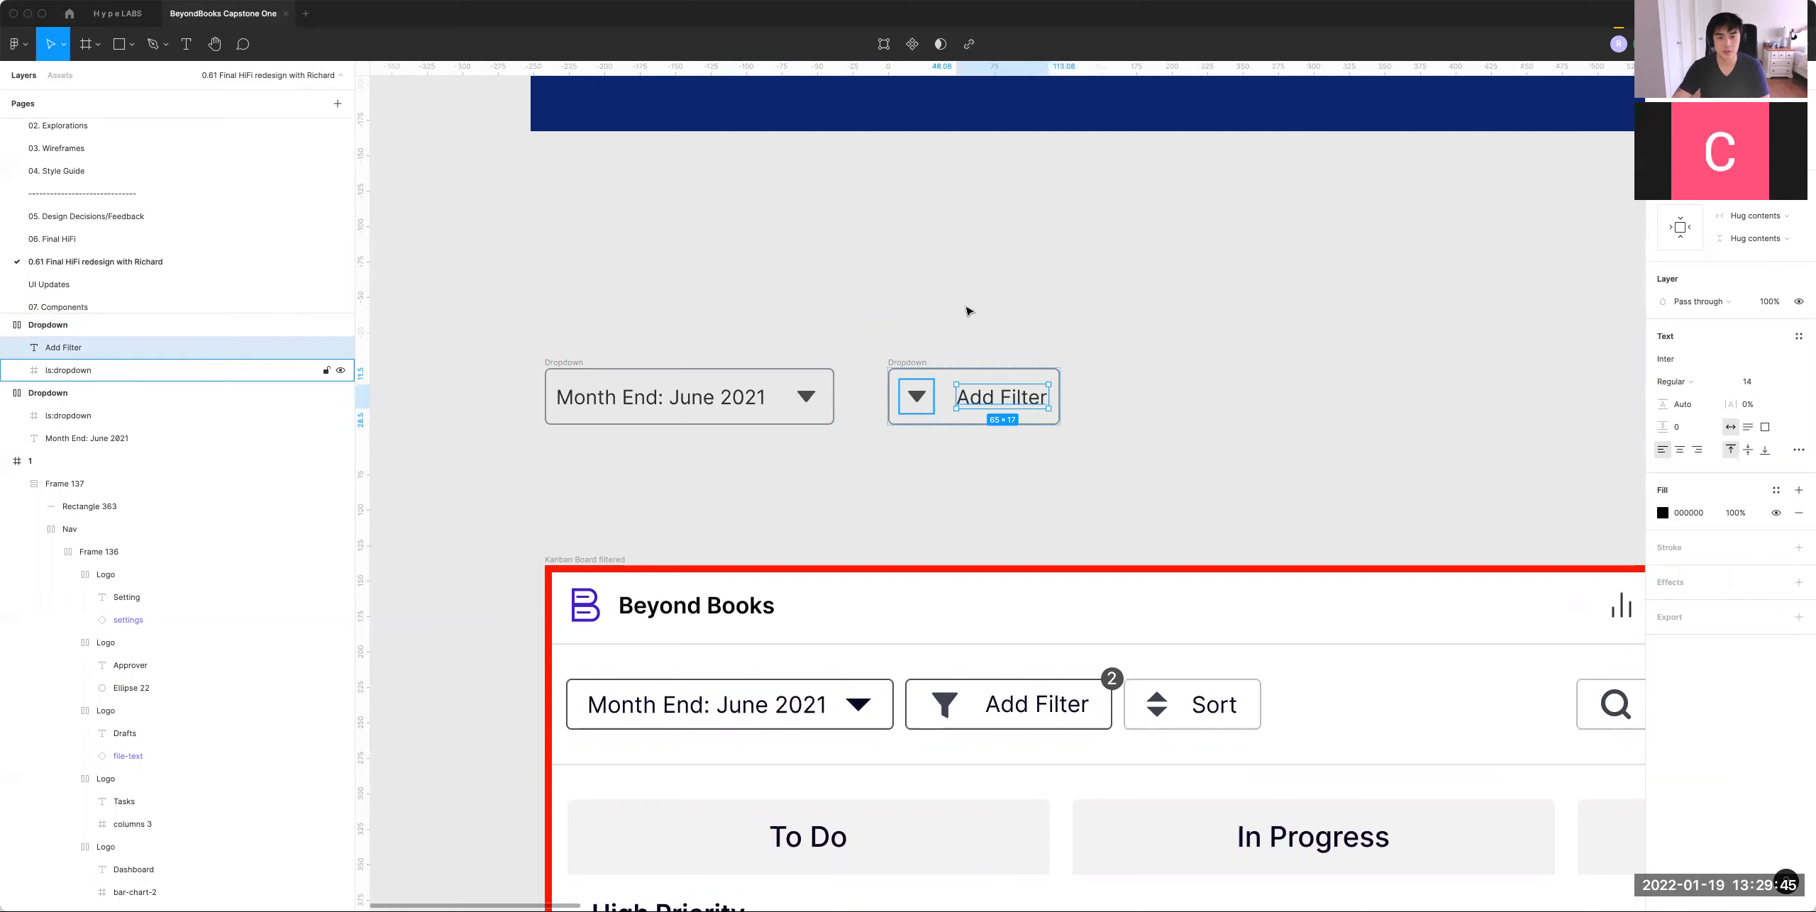
right_click(1009, 261)
mouse_move(1109, 368)
click(1178, 352)
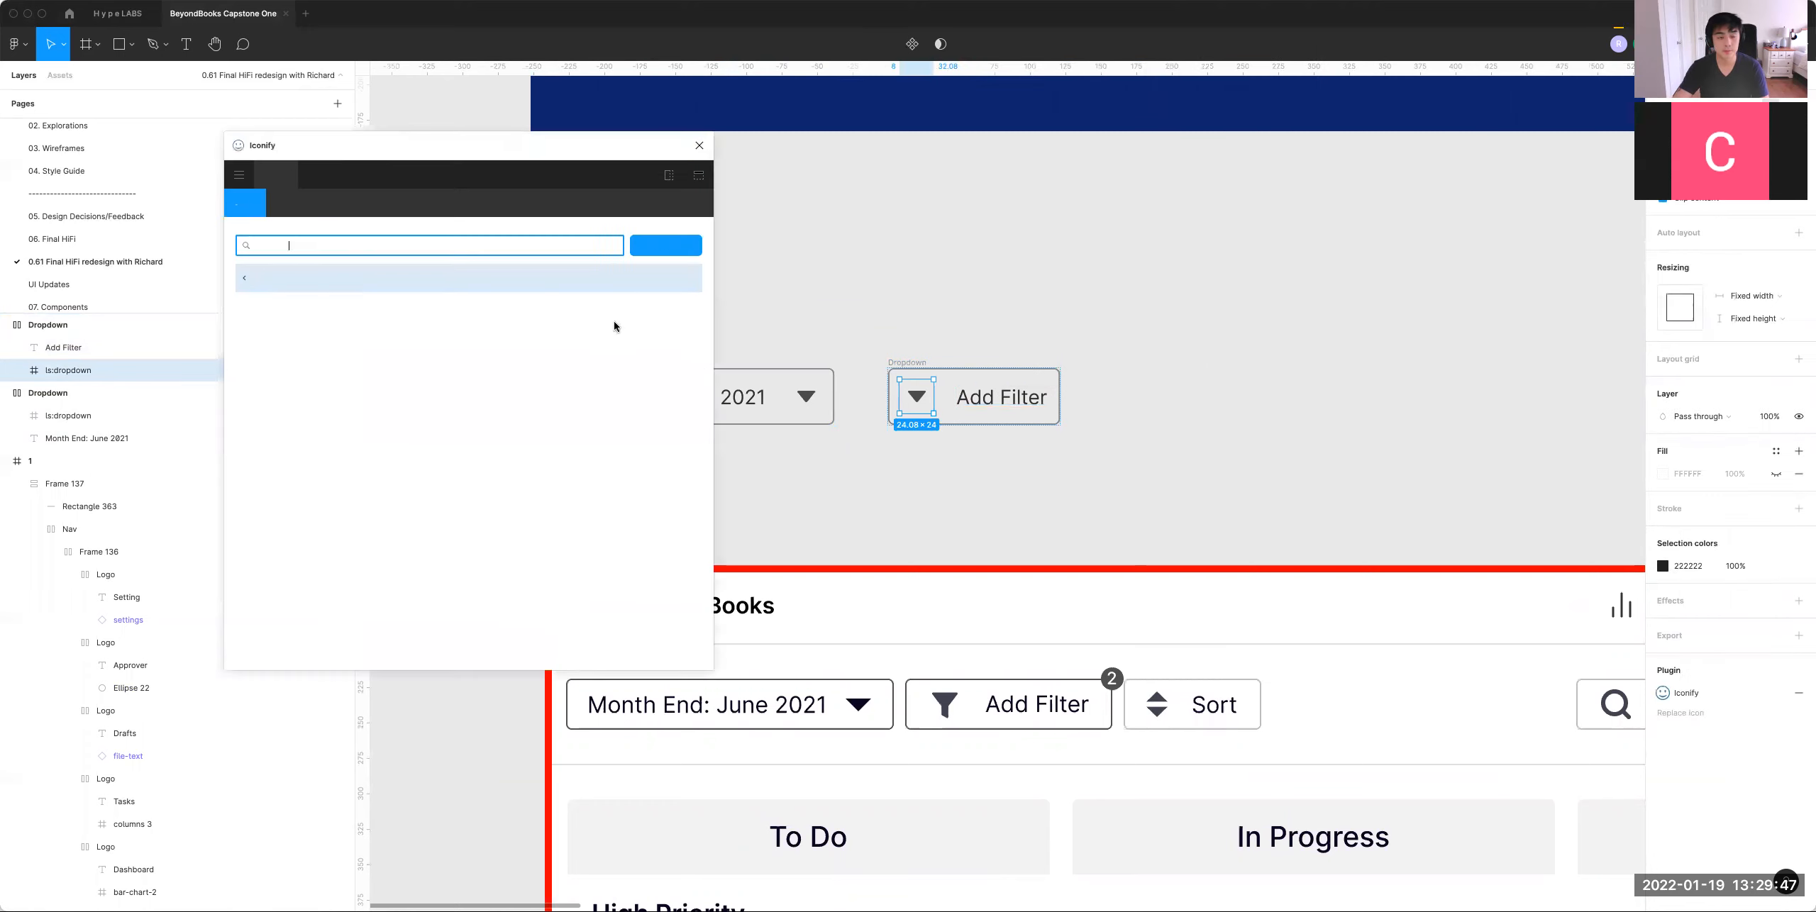
text(f)
key(Return)
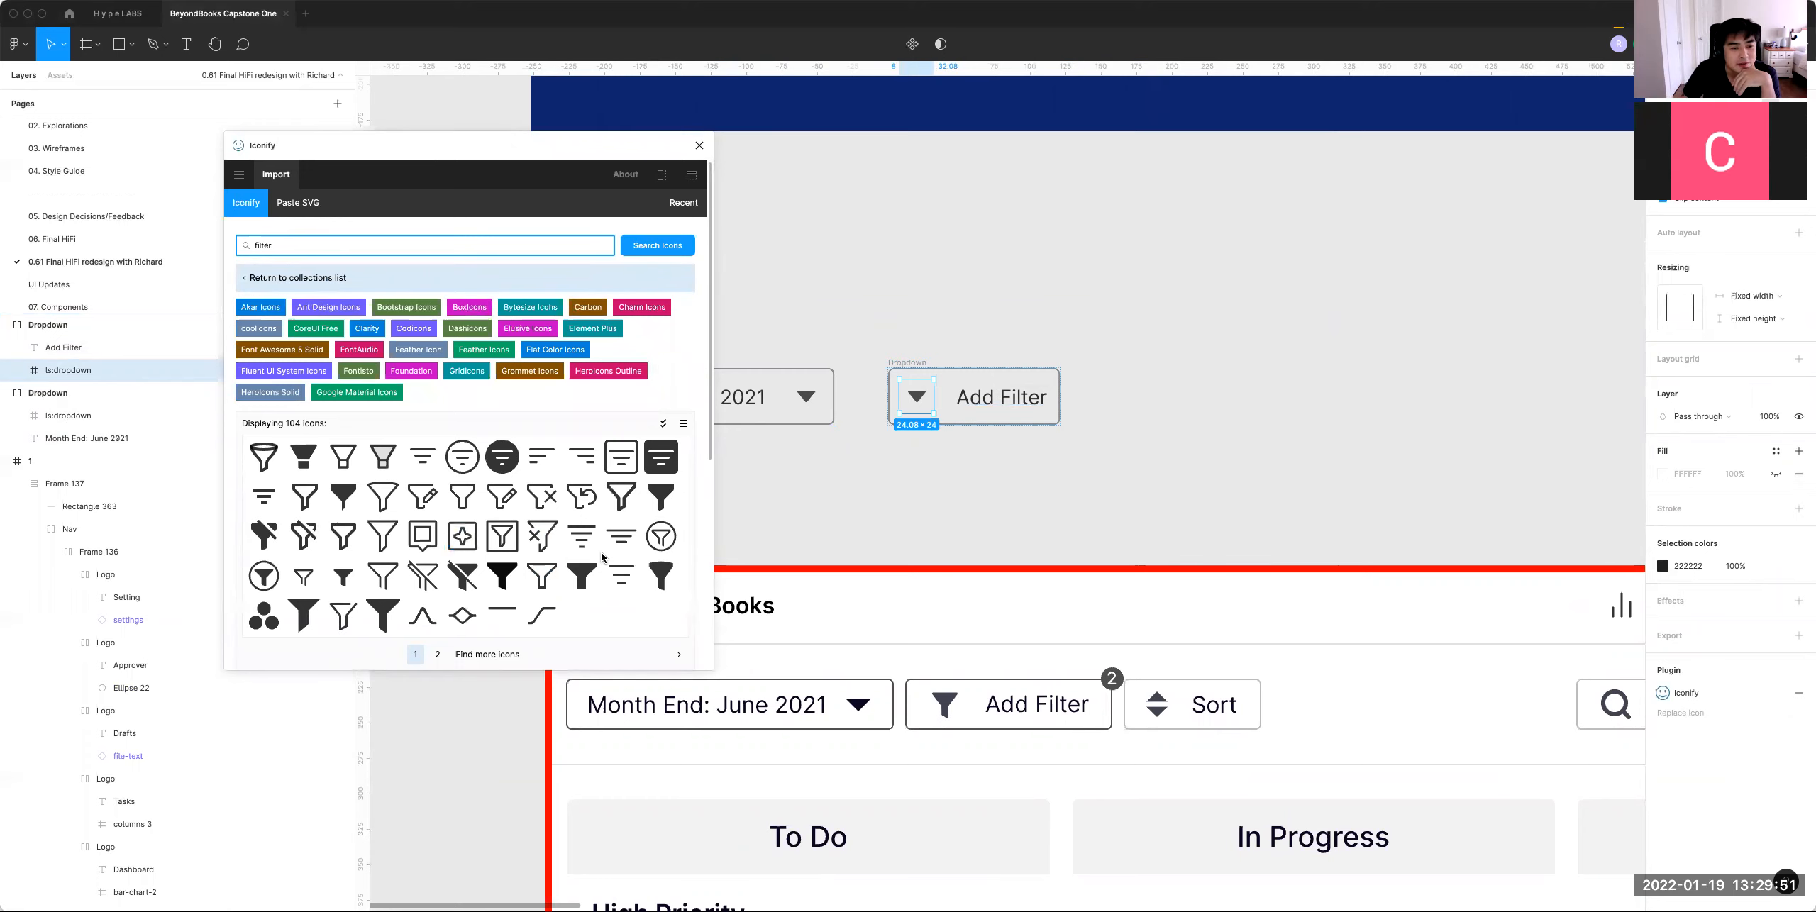
Step: Replace the Add Filter button's triangle icon with fluent:filter-24-filled and close the Iconify plugin
scroll(601, 558, down, 1)
click(438, 629)
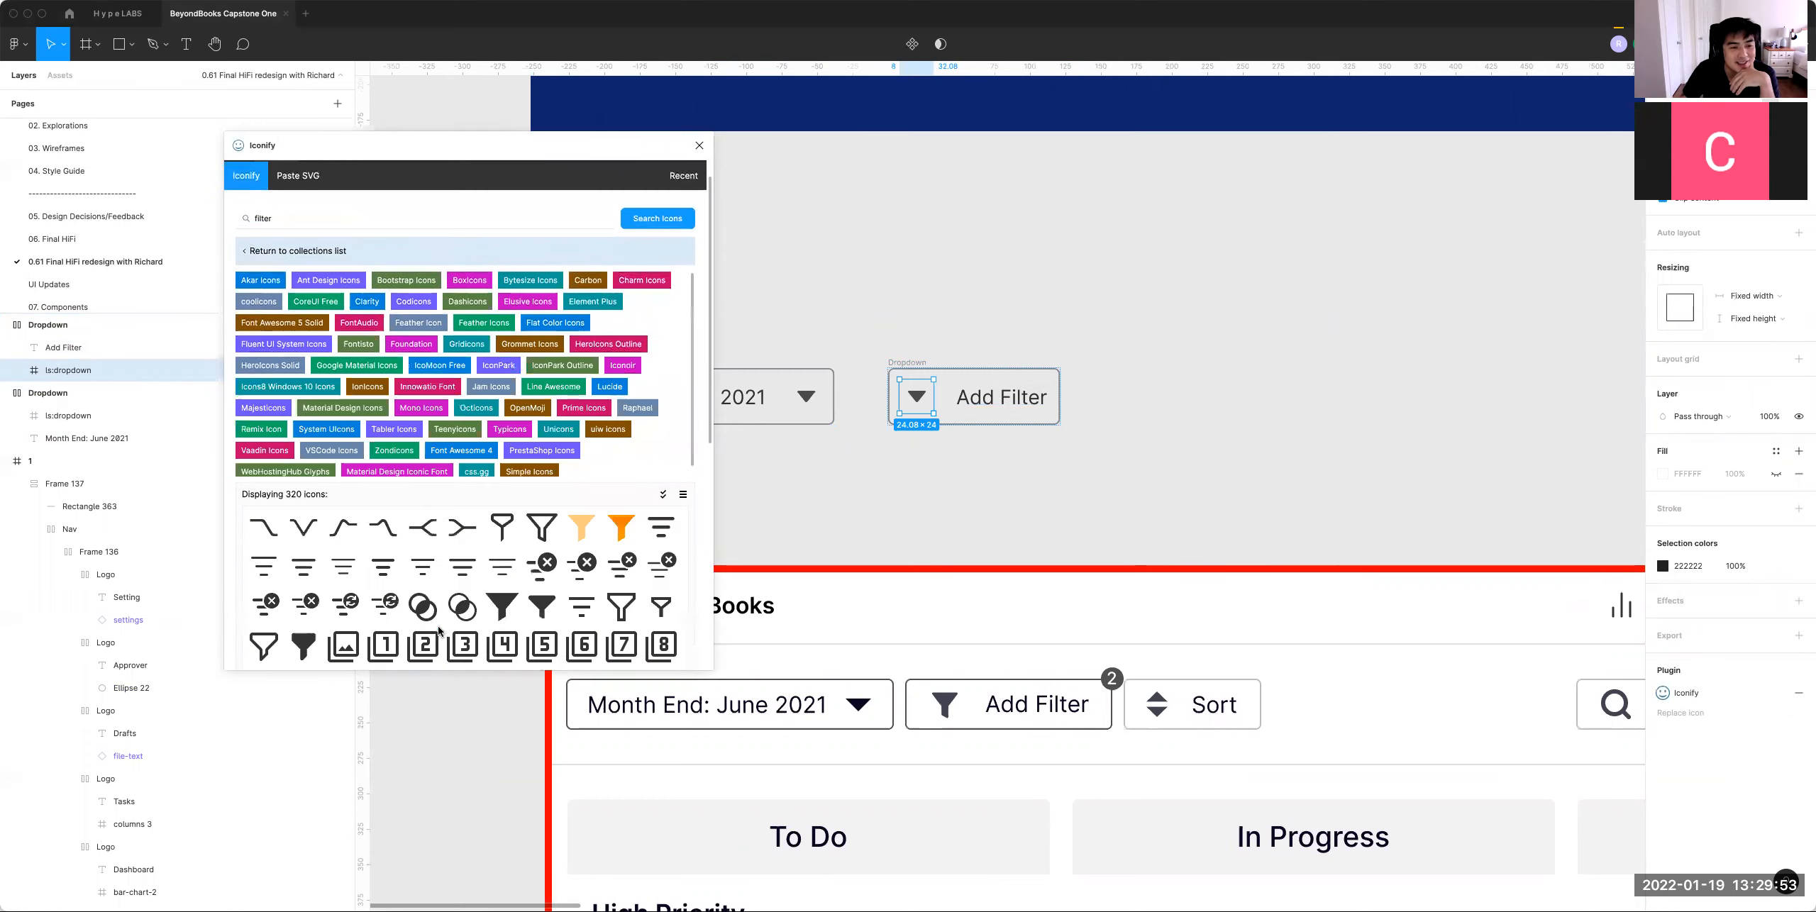
scroll(601, 554, down, 3)
scroll(602, 554, down, 3)
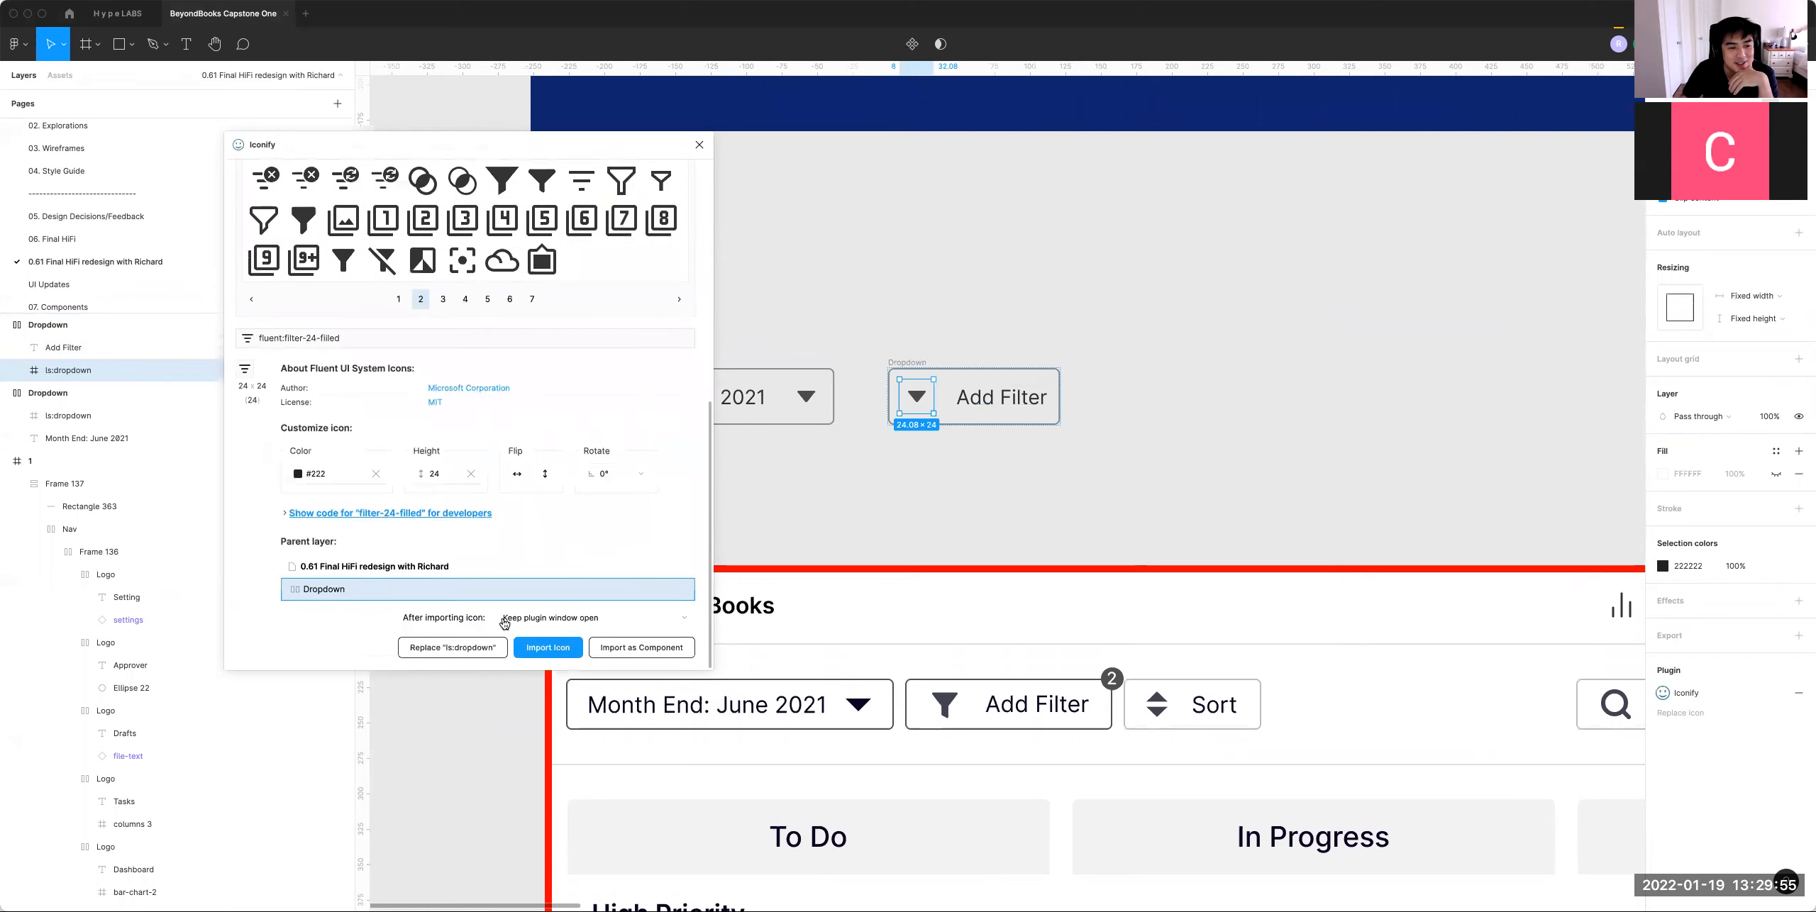
click(474, 647)
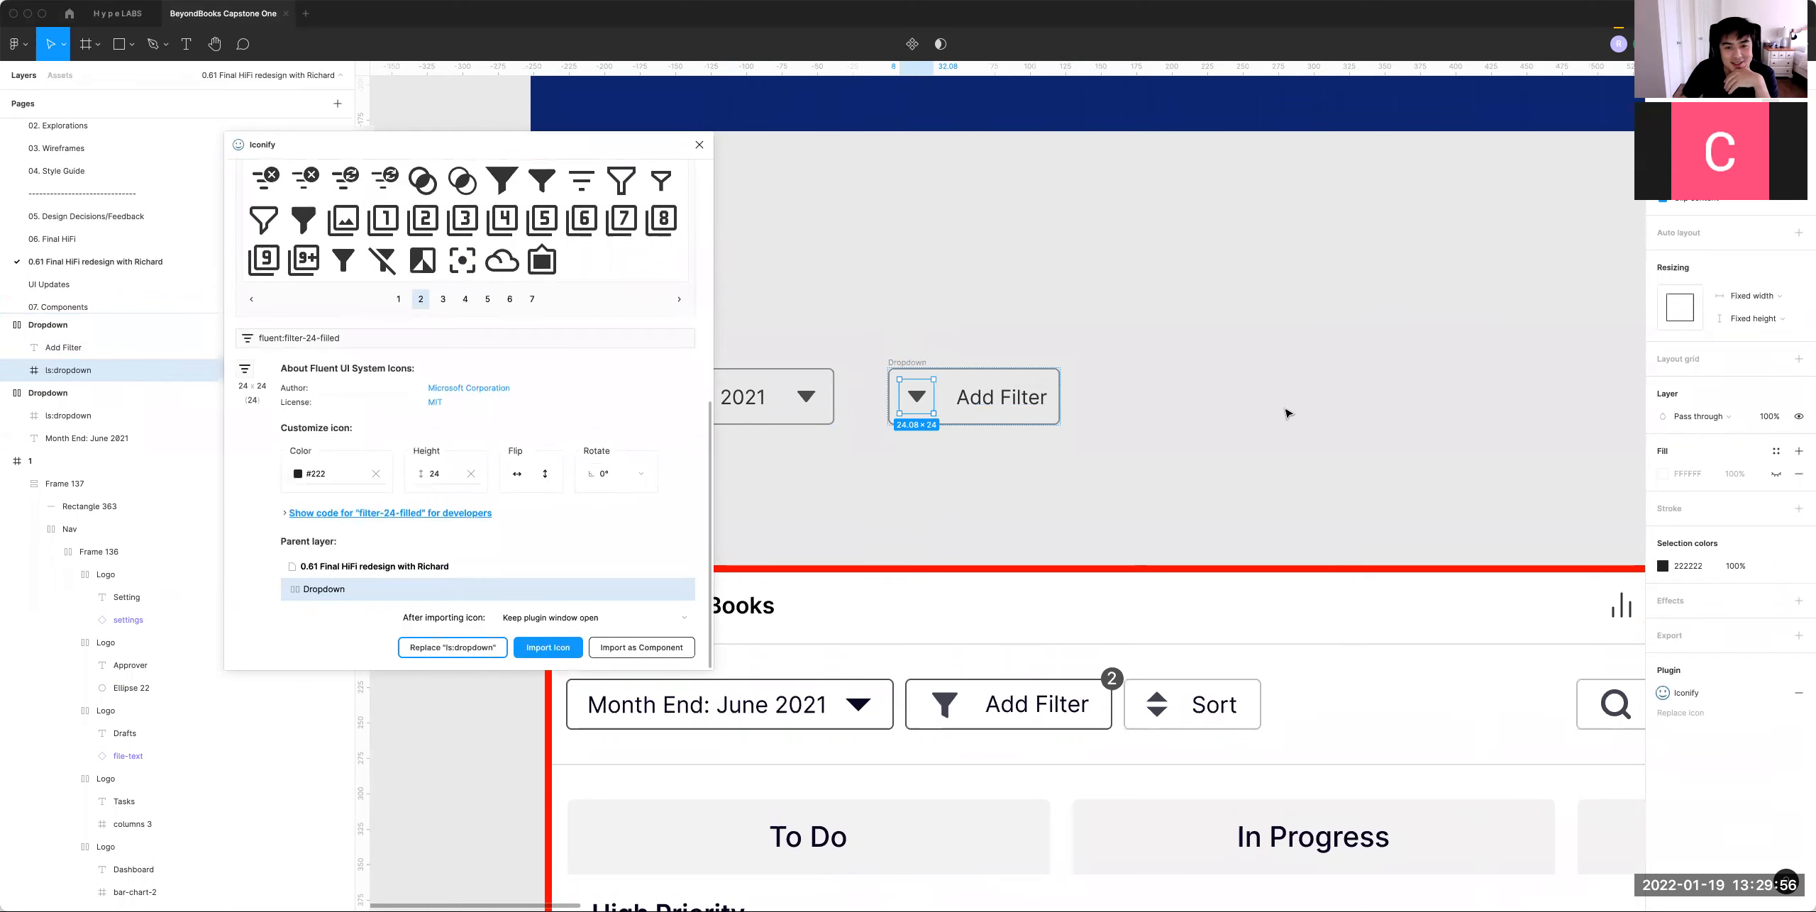
click(1137, 467)
scroll(706, 167, up, 2)
click(699, 144)
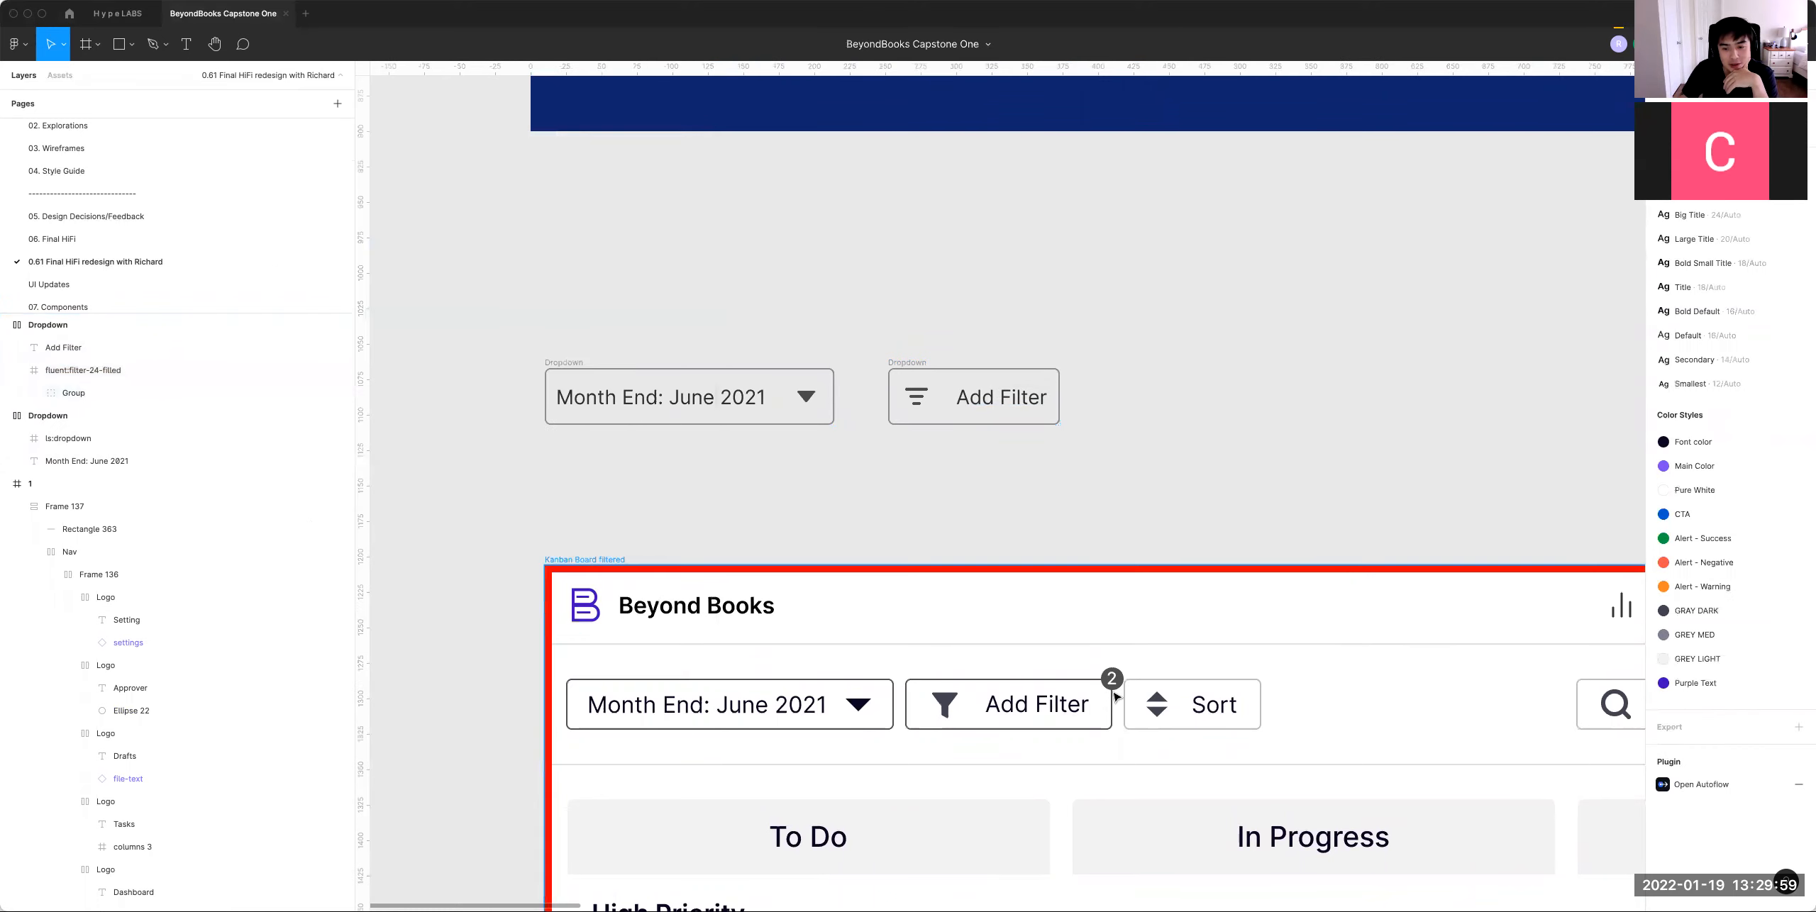
Step: Add a text layer reading 2 above and to the right of the Add Filter button
scroll(1034, 369, up, 1)
scroll(1034, 369, right, 1)
key(t)
click(1116, 376)
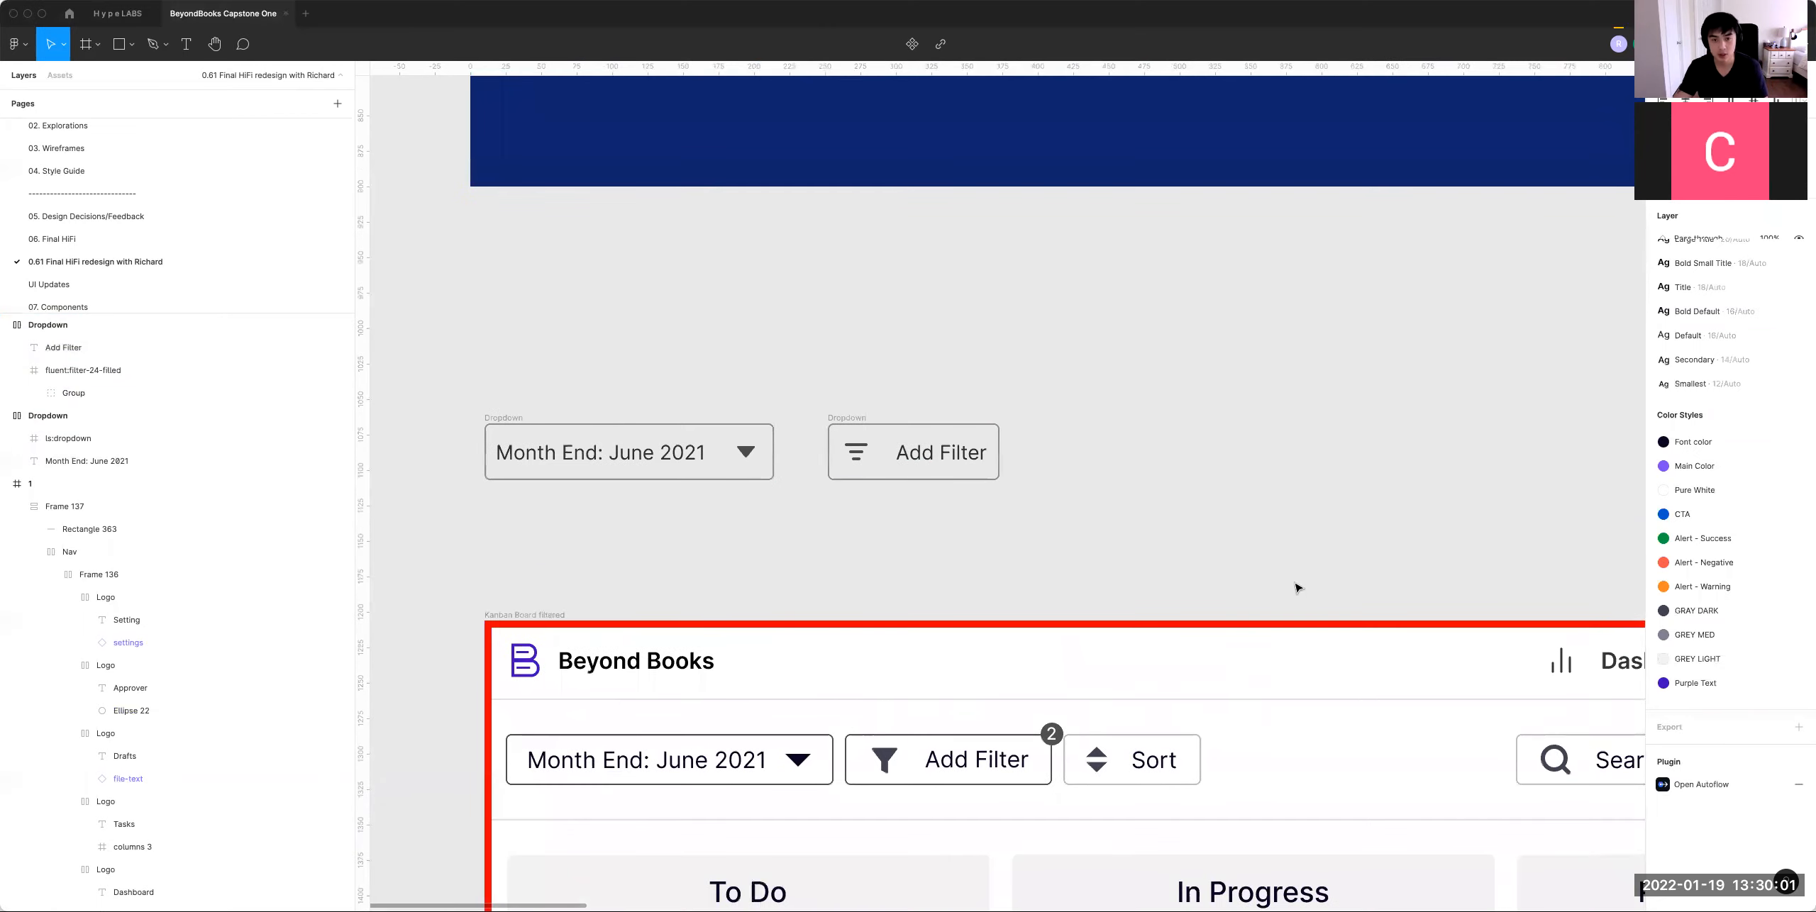
text(2)
click(1098, 273)
key(super+equal)
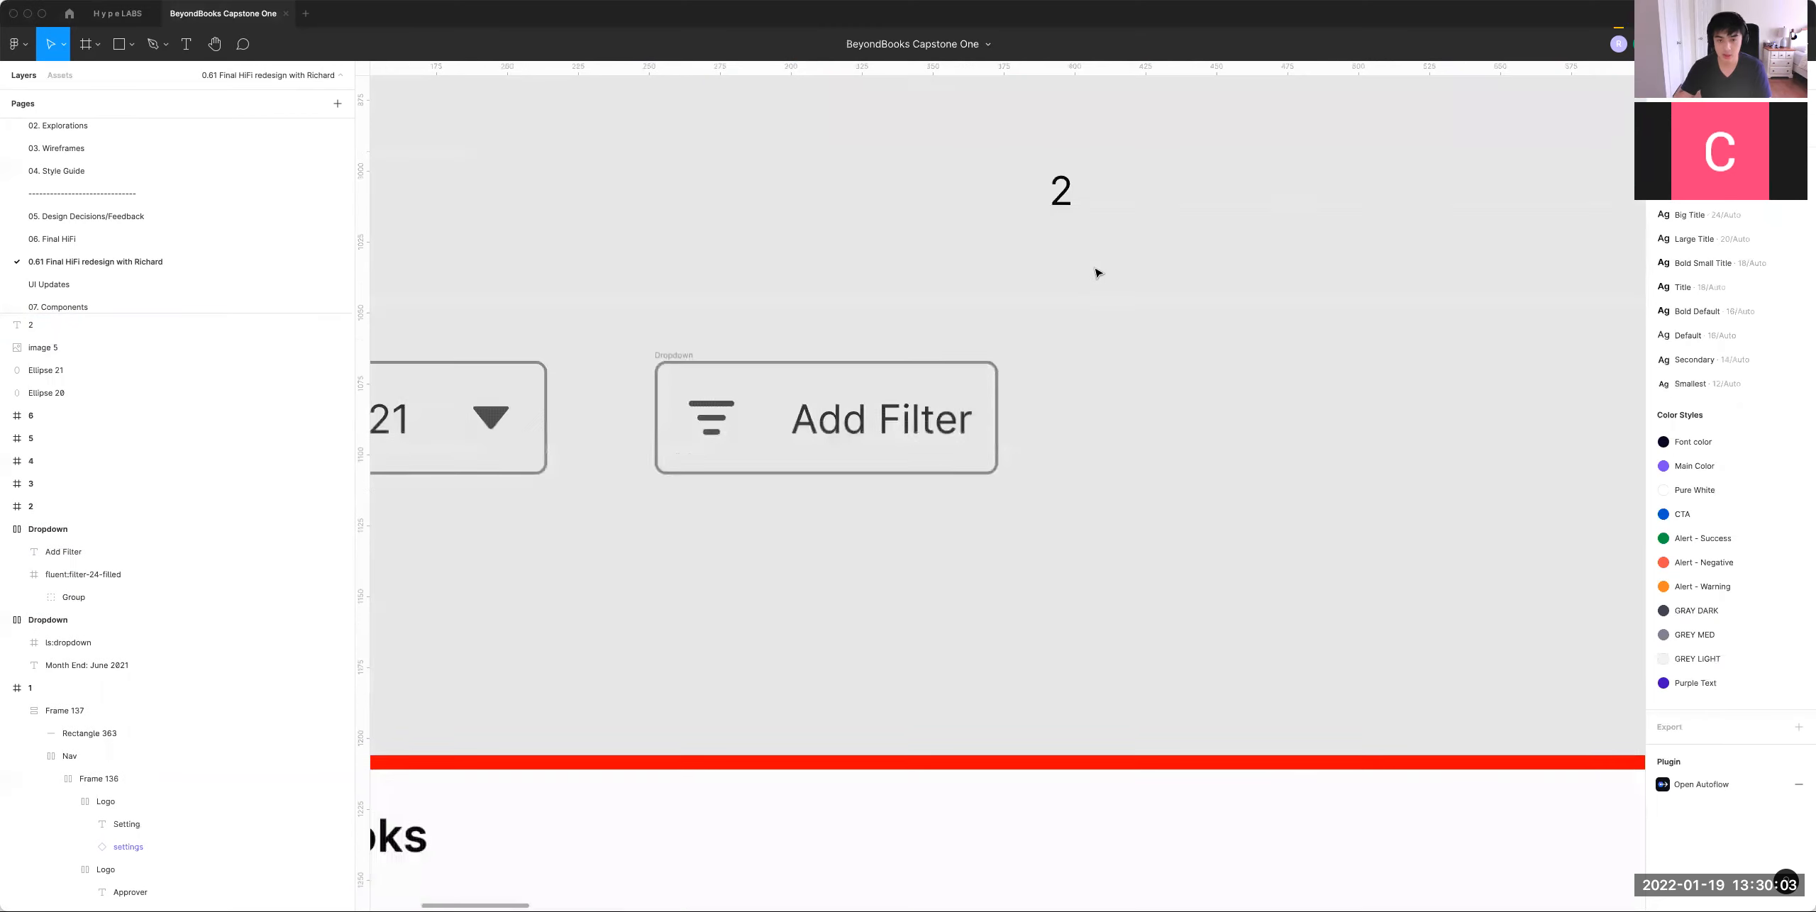
Step: Wrap the number 2 in an auto layout frame with a fixed size of 20 by 20
click(1111, 317)
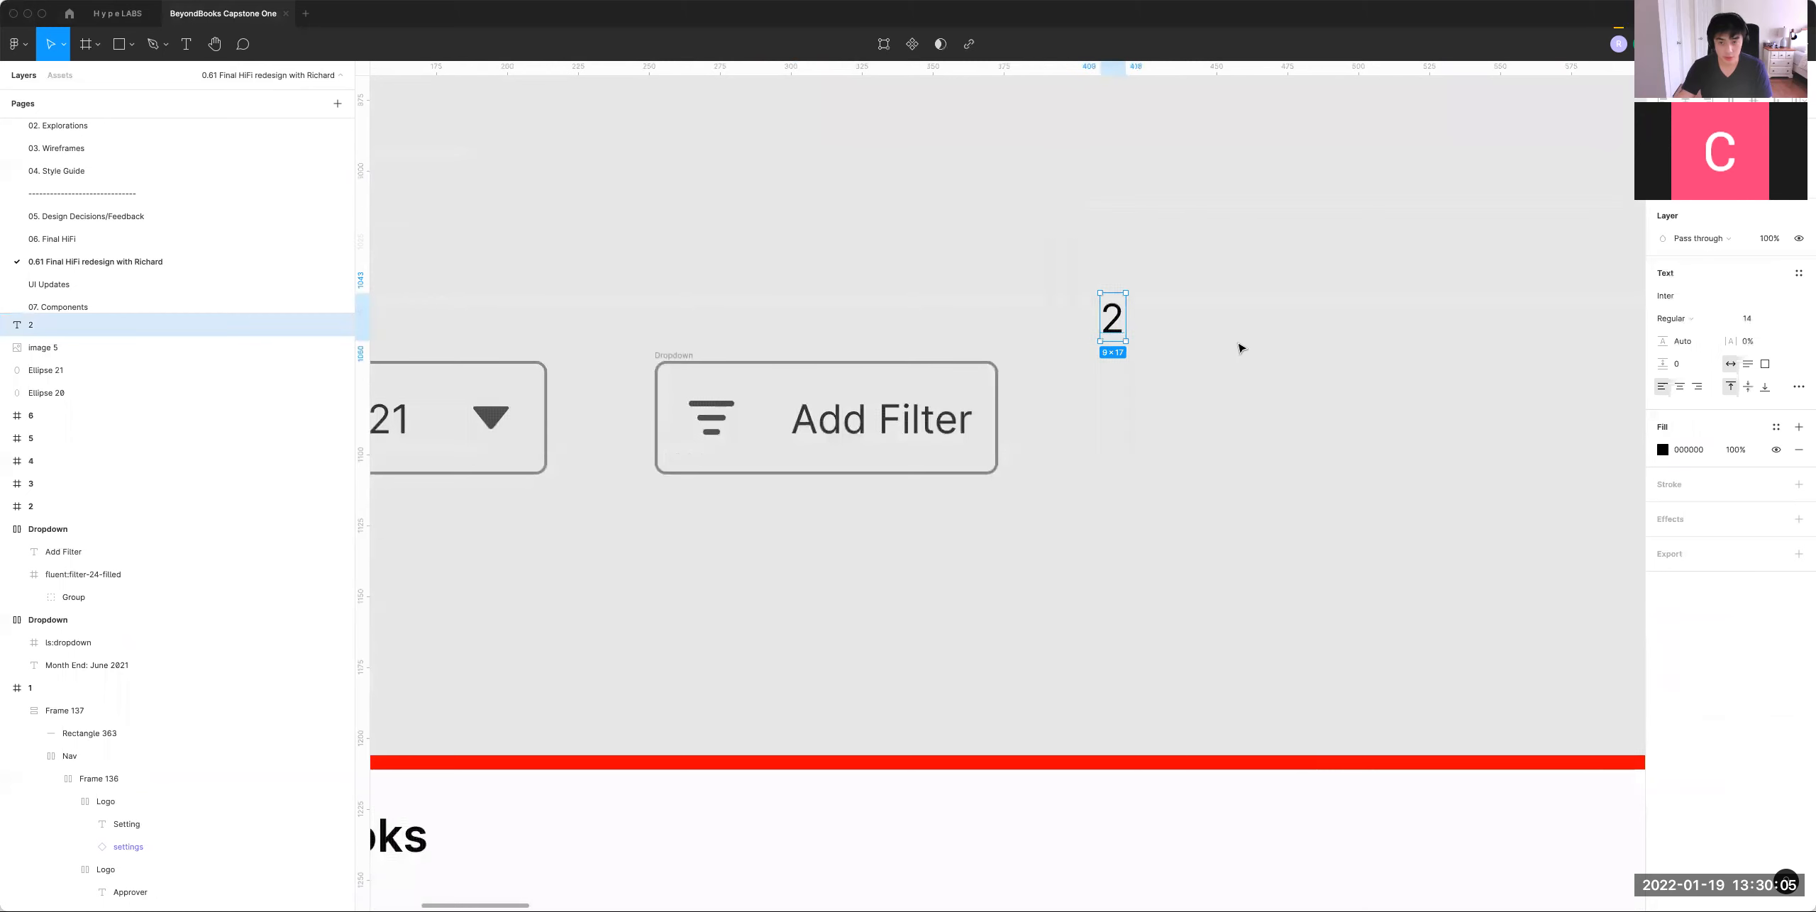
key(shift+a)
click(1751, 347)
click(1753, 330)
click(1755, 370)
click(1754, 353)
click(1680, 181)
text(20)
key(Tab)
text(20)
key(Return)
Step: Centre the number within its auto layout frame and set the frame's corner radius to 100
click(1797, 284)
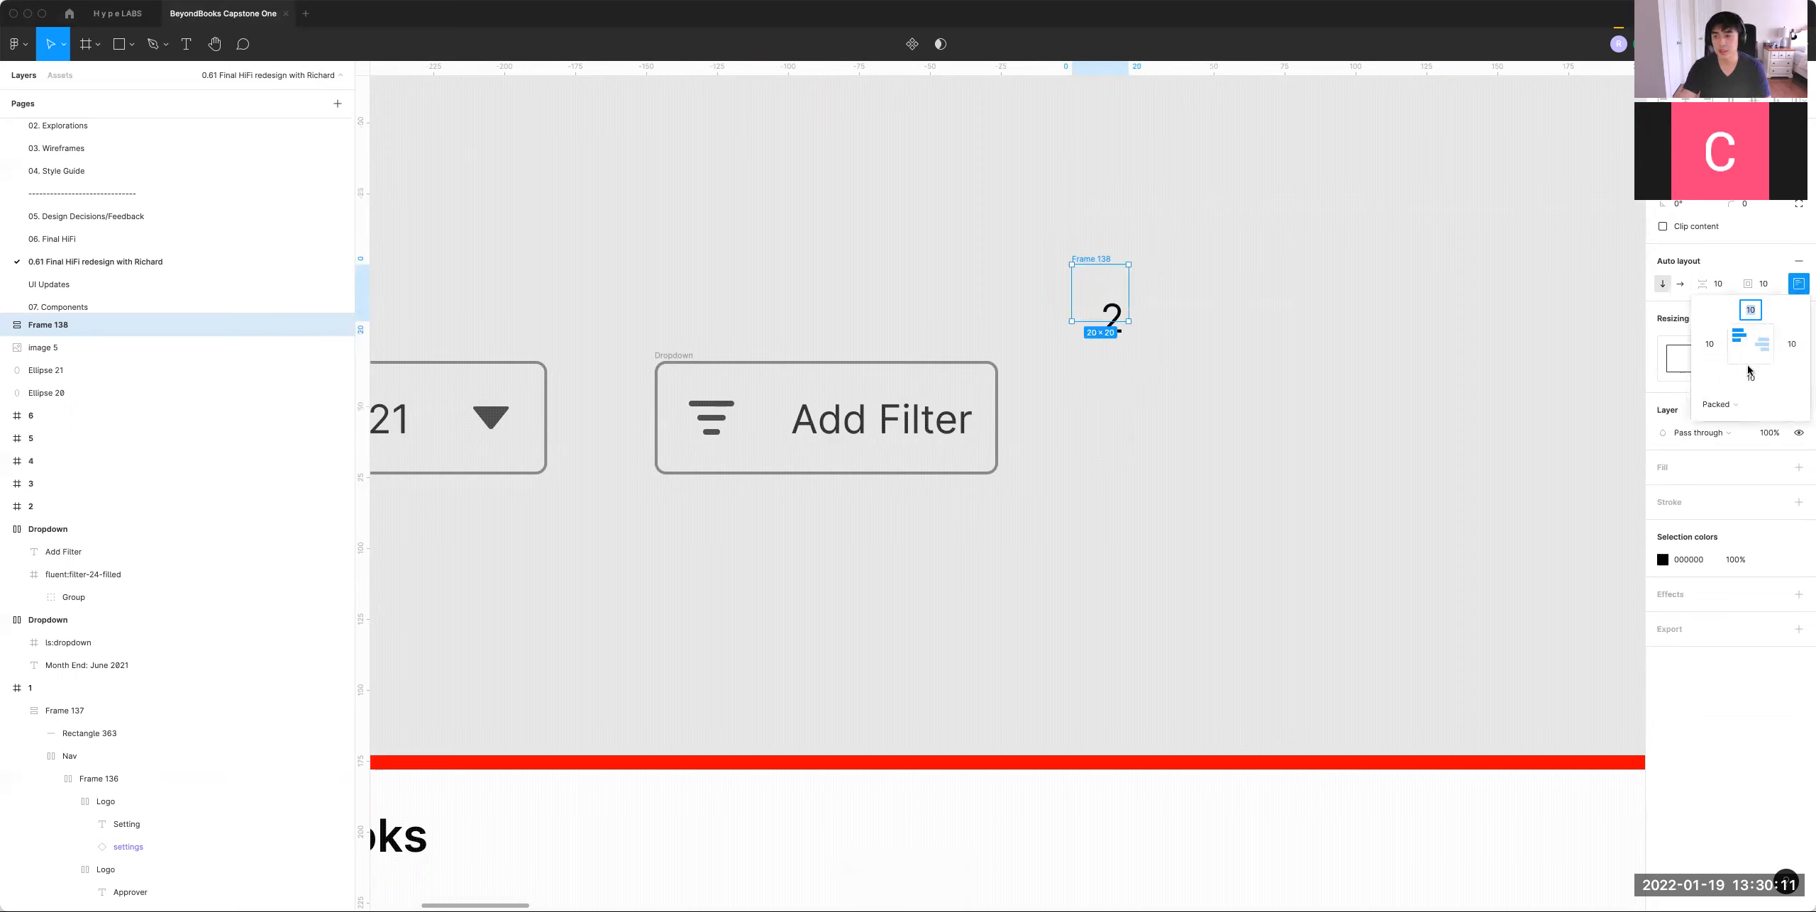
click(1746, 338)
click(1747, 204)
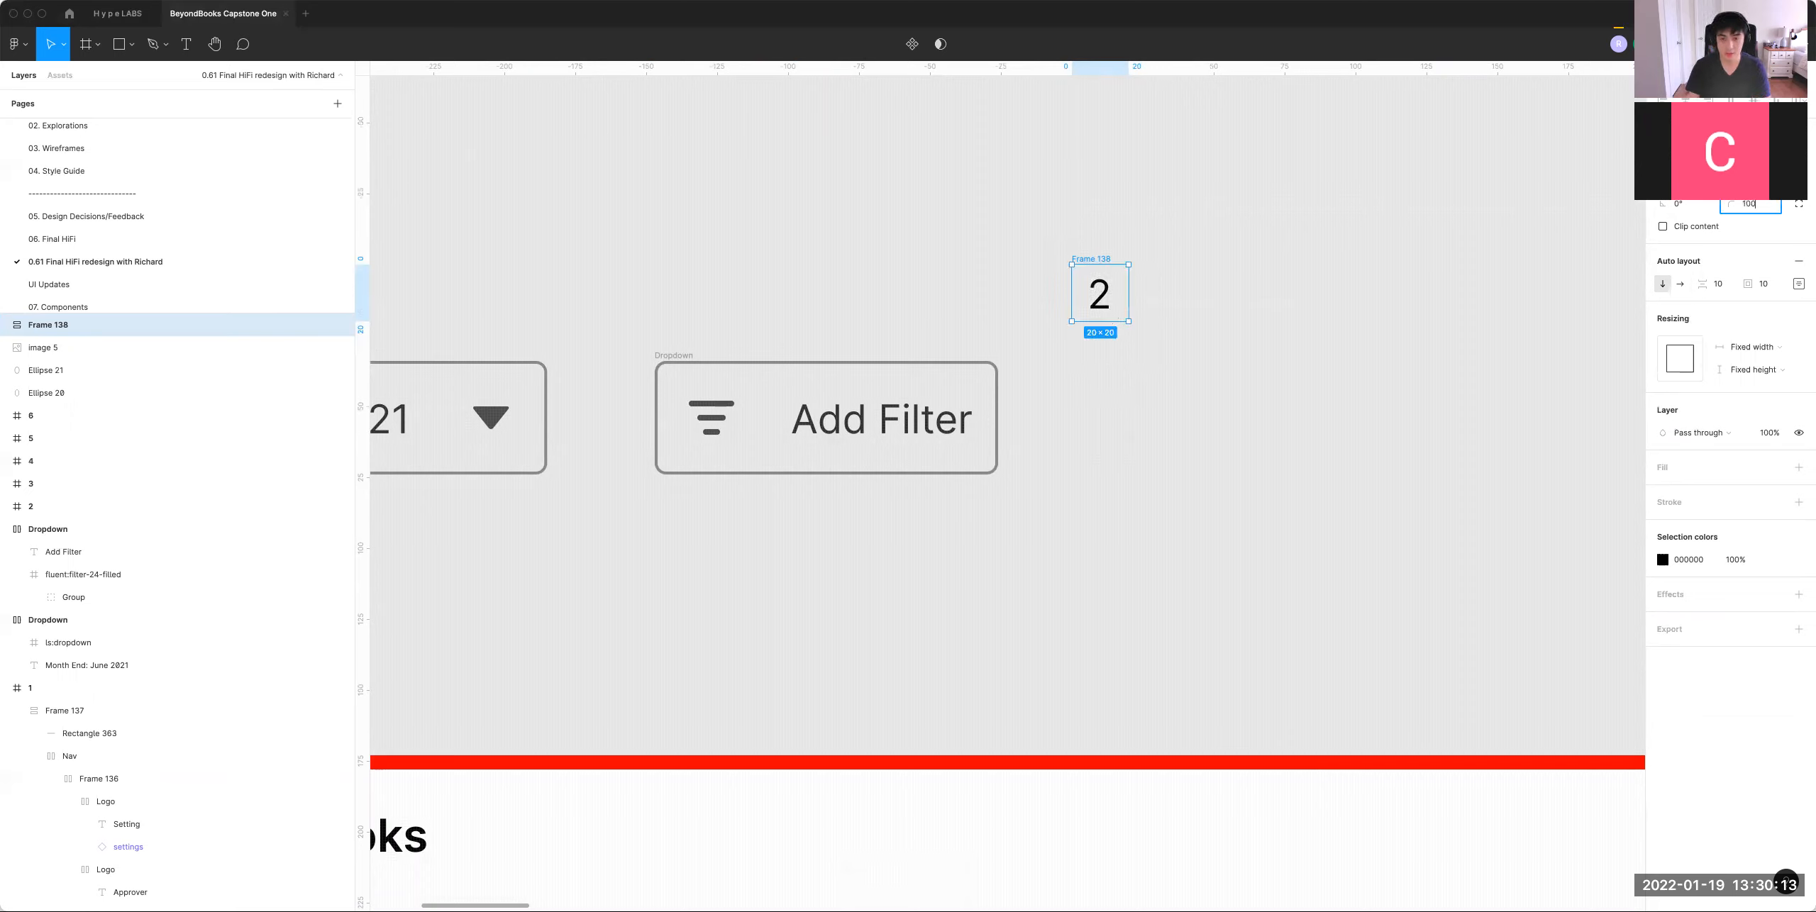
Step: Add a fill to the round badge frame, trying green before choosing the purple document colour 5538EE
click(1799, 467)
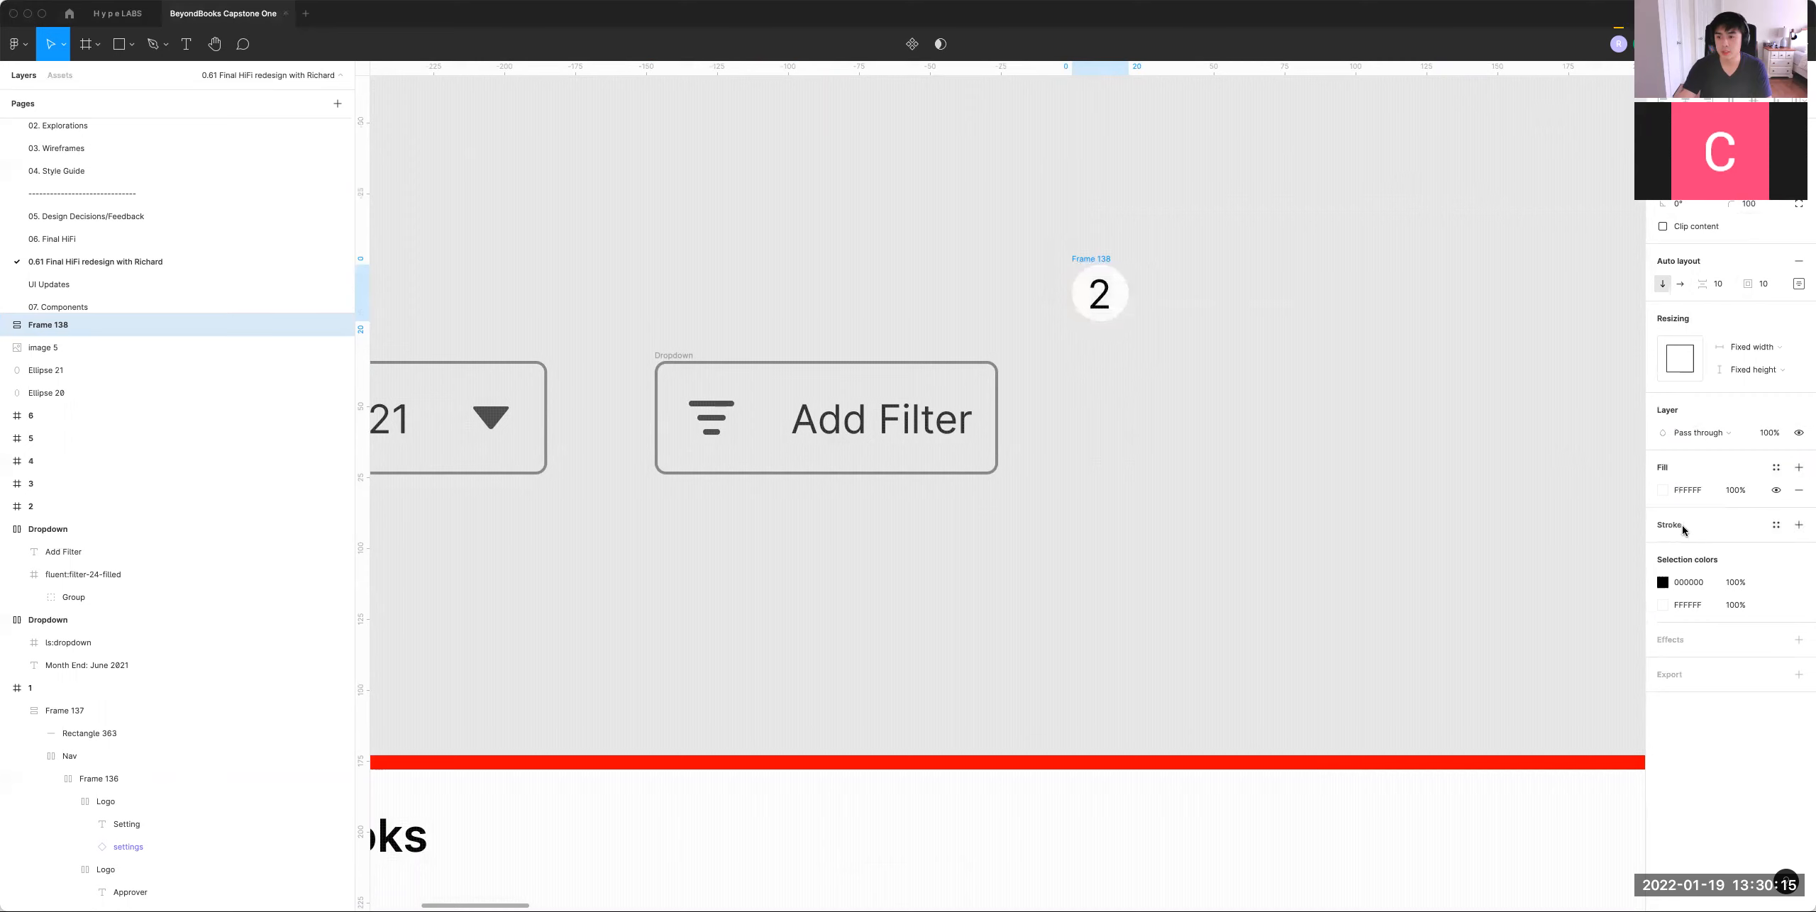
click(1663, 490)
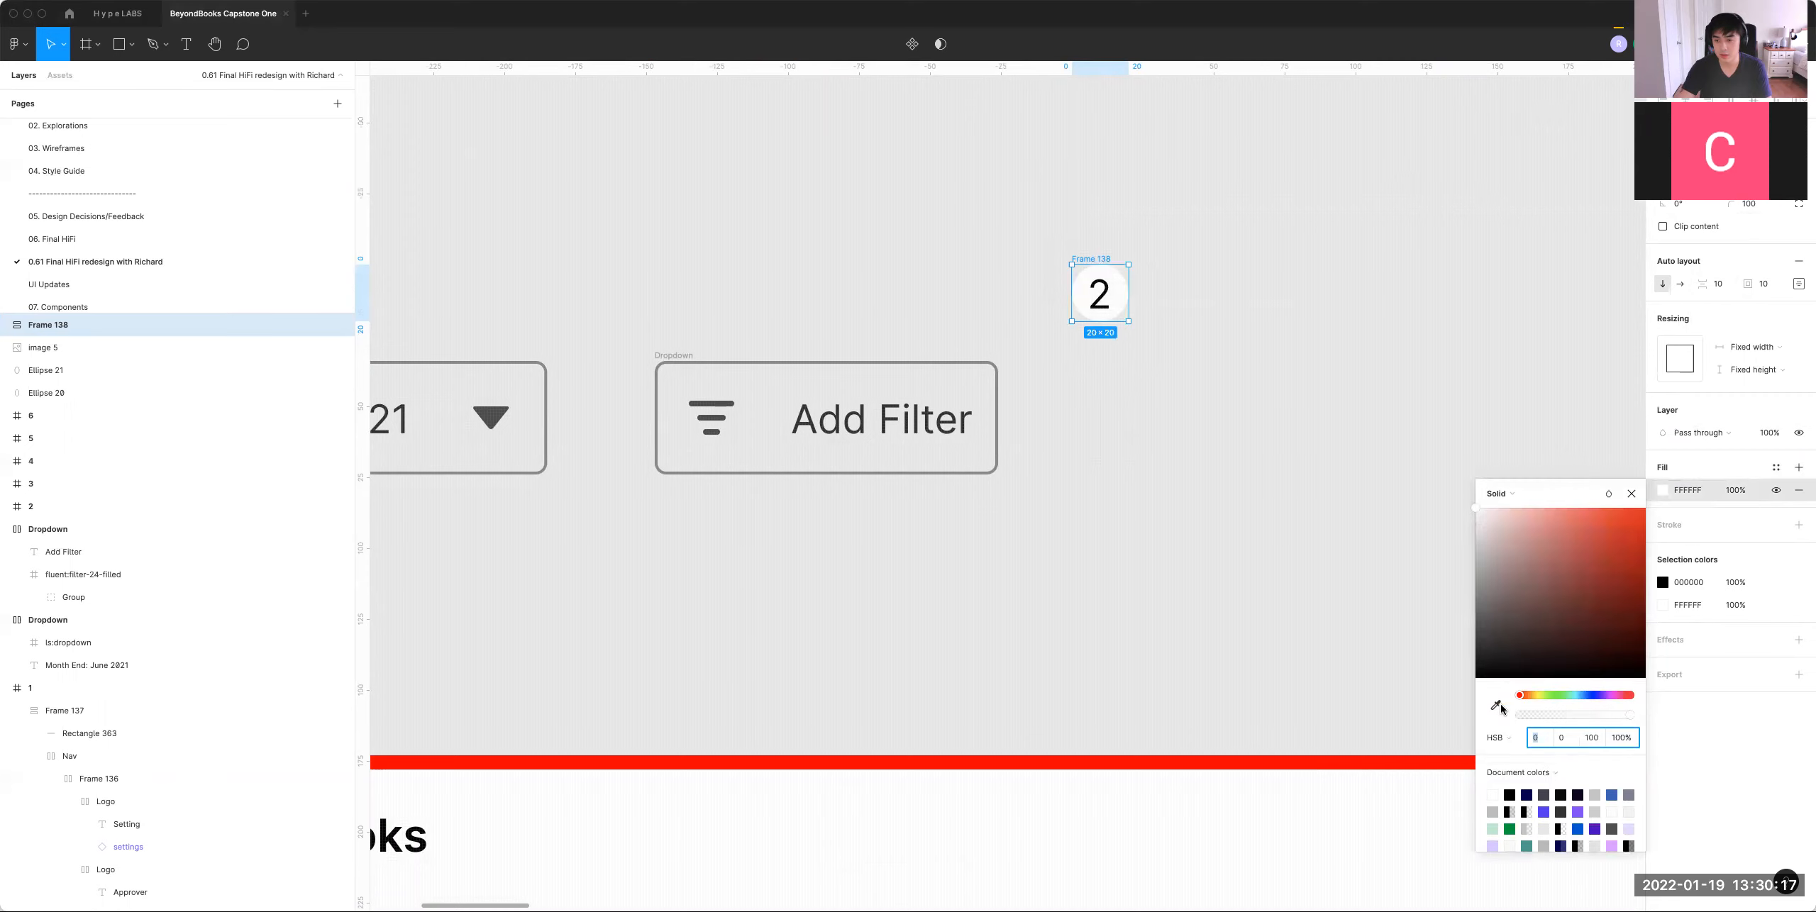
click(1511, 827)
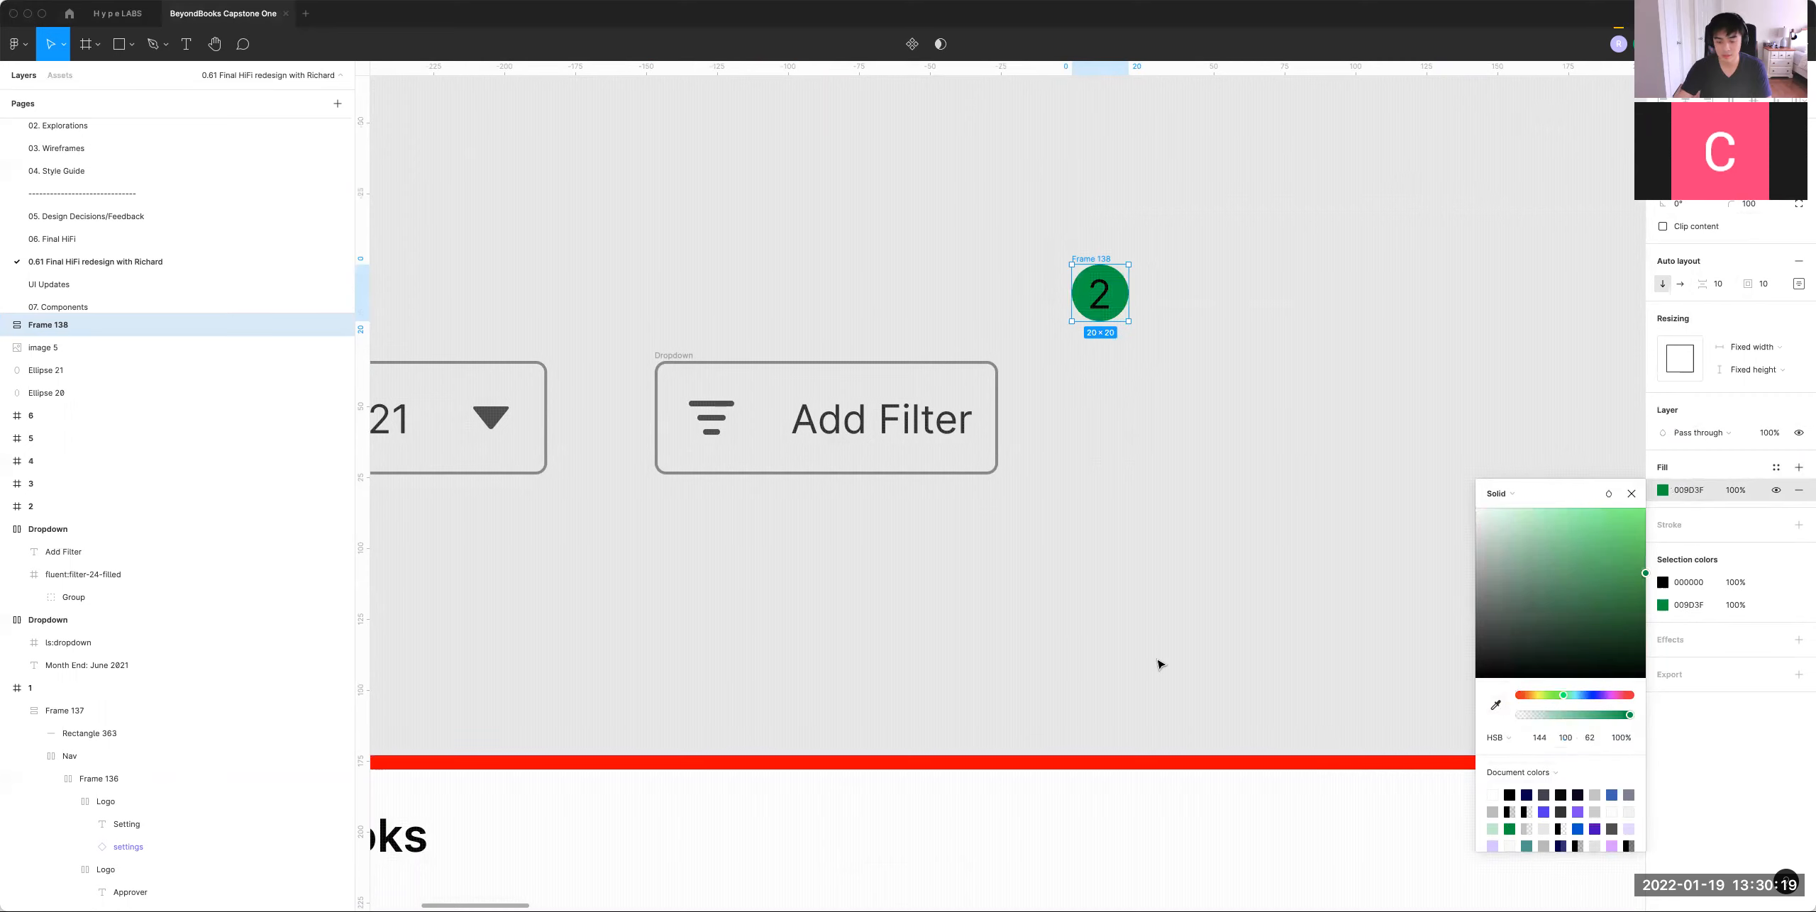
key(minus)
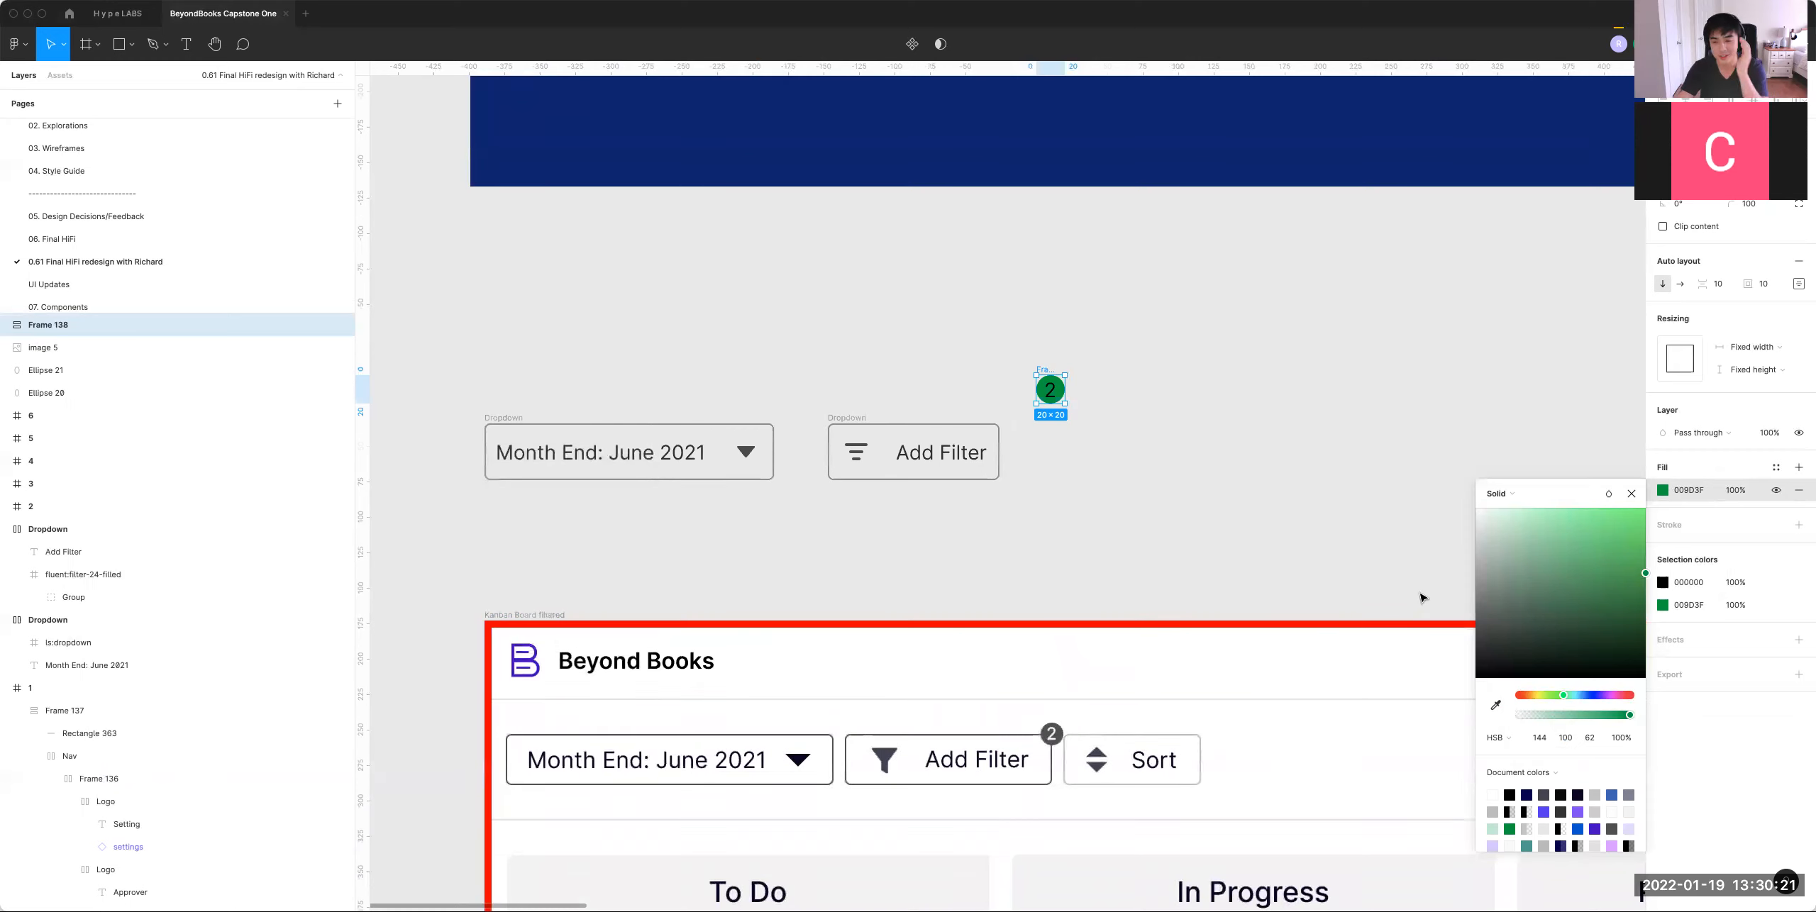
click(1544, 812)
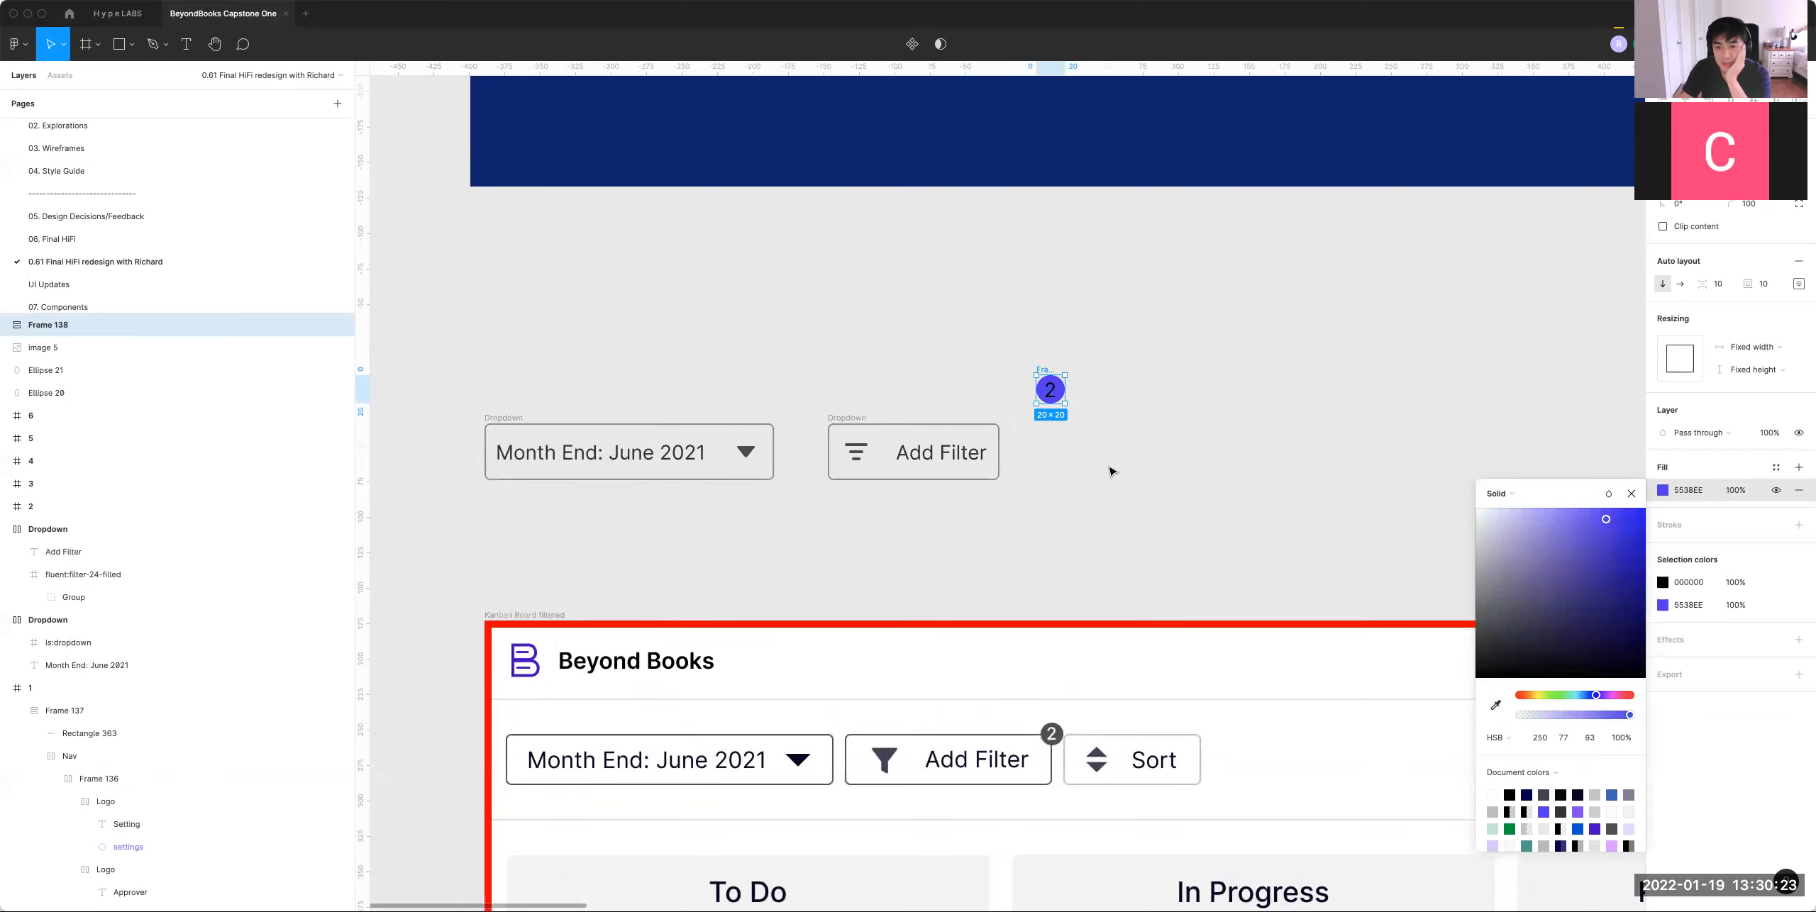
click(1285, 364)
Step: Format the badge's number 2 as size 10, white and Bold
click(1050, 389)
click(1767, 382)
text(10)
key(Return)
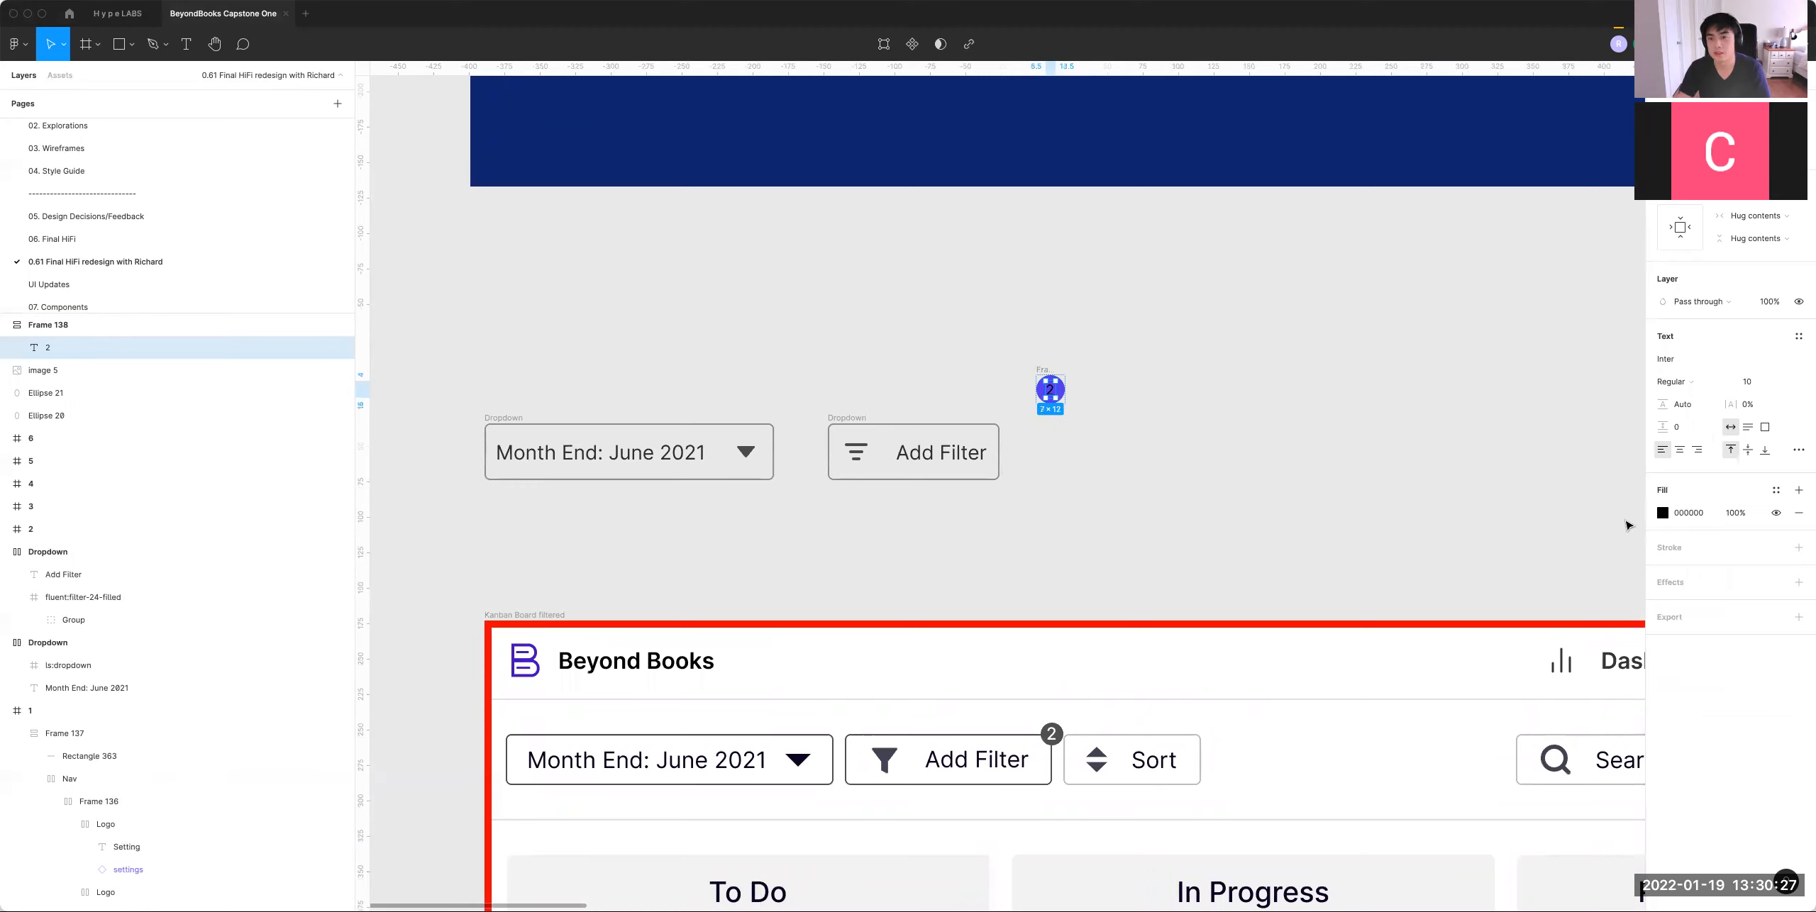
click(1661, 514)
drag(1511, 575, 1474, 528)
click(1681, 382)
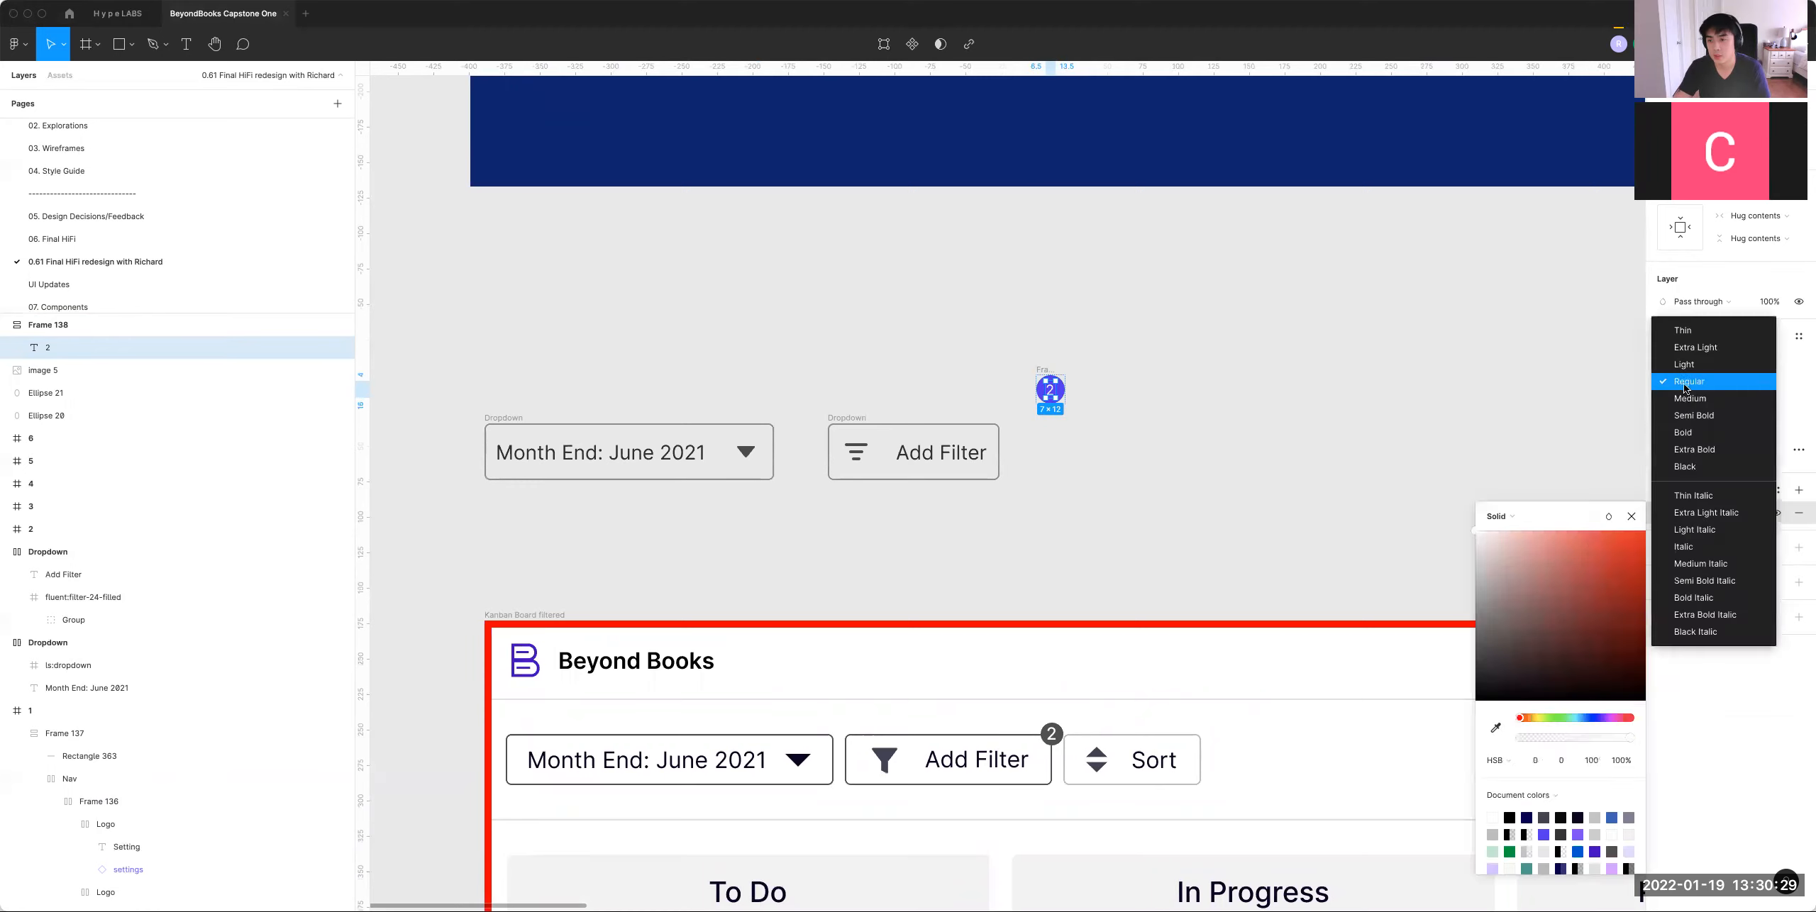
click(1692, 438)
click(1129, 490)
Step: Wrap the Add Filter button in a plain frame without auto layout and show its nested layers
click(1045, 370)
click(849, 416)
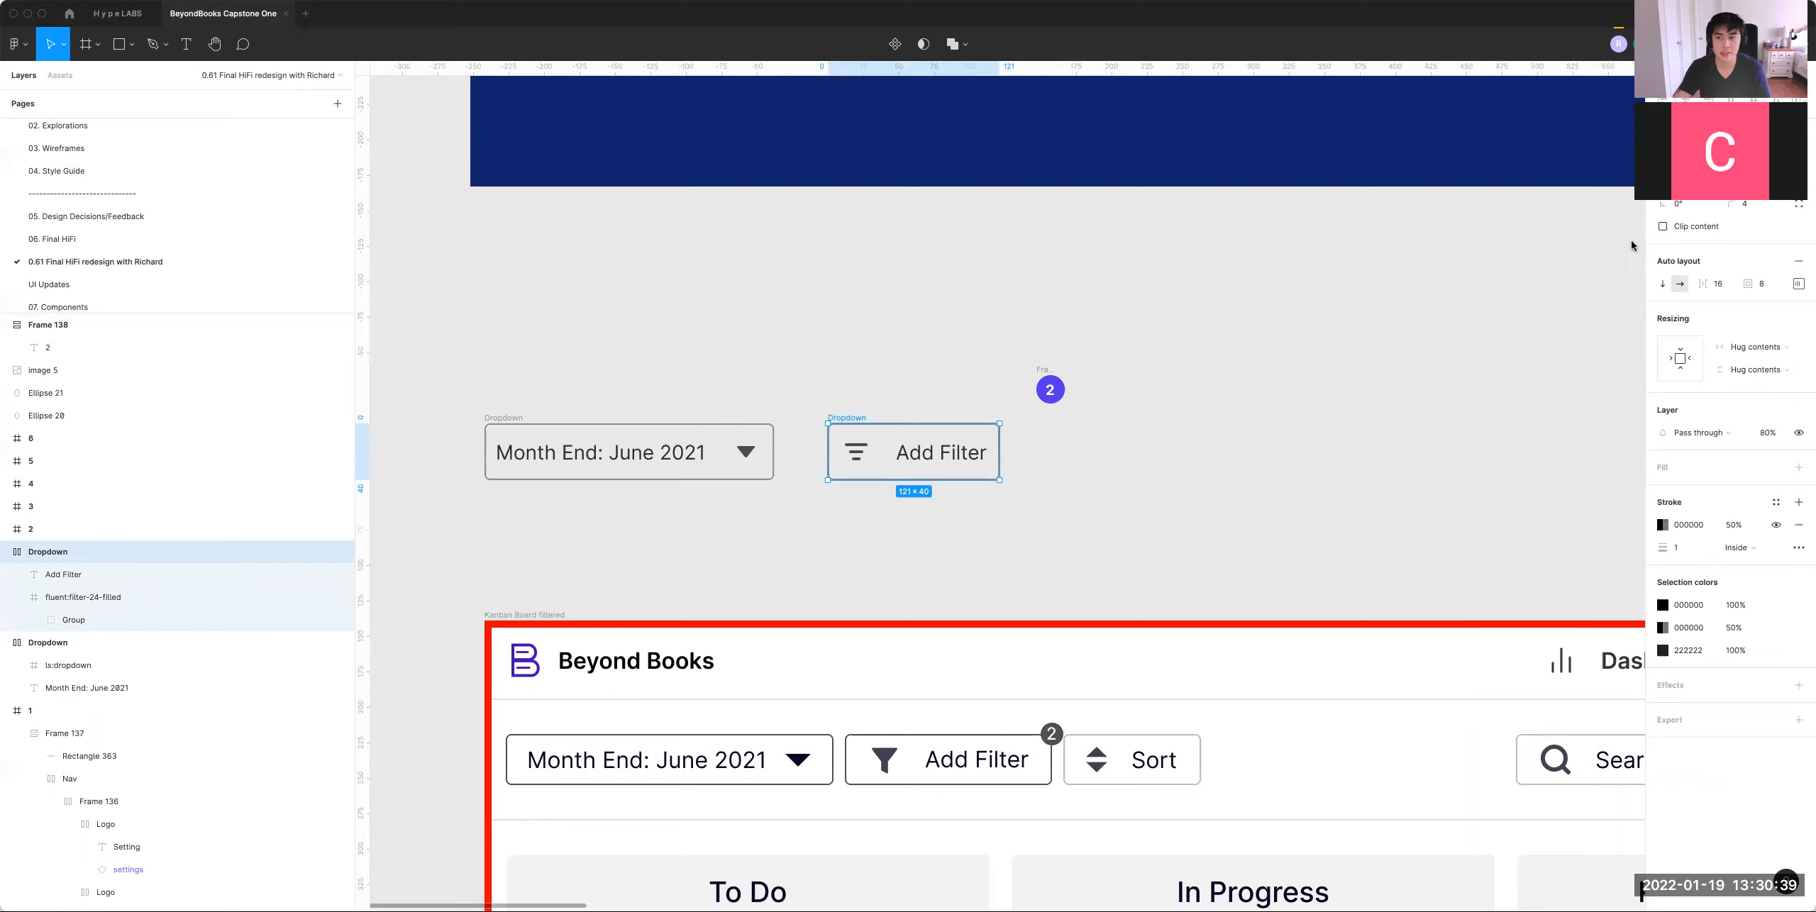
key(ctrl+g)
key(f)
click(1724, 118)
click(6, 552)
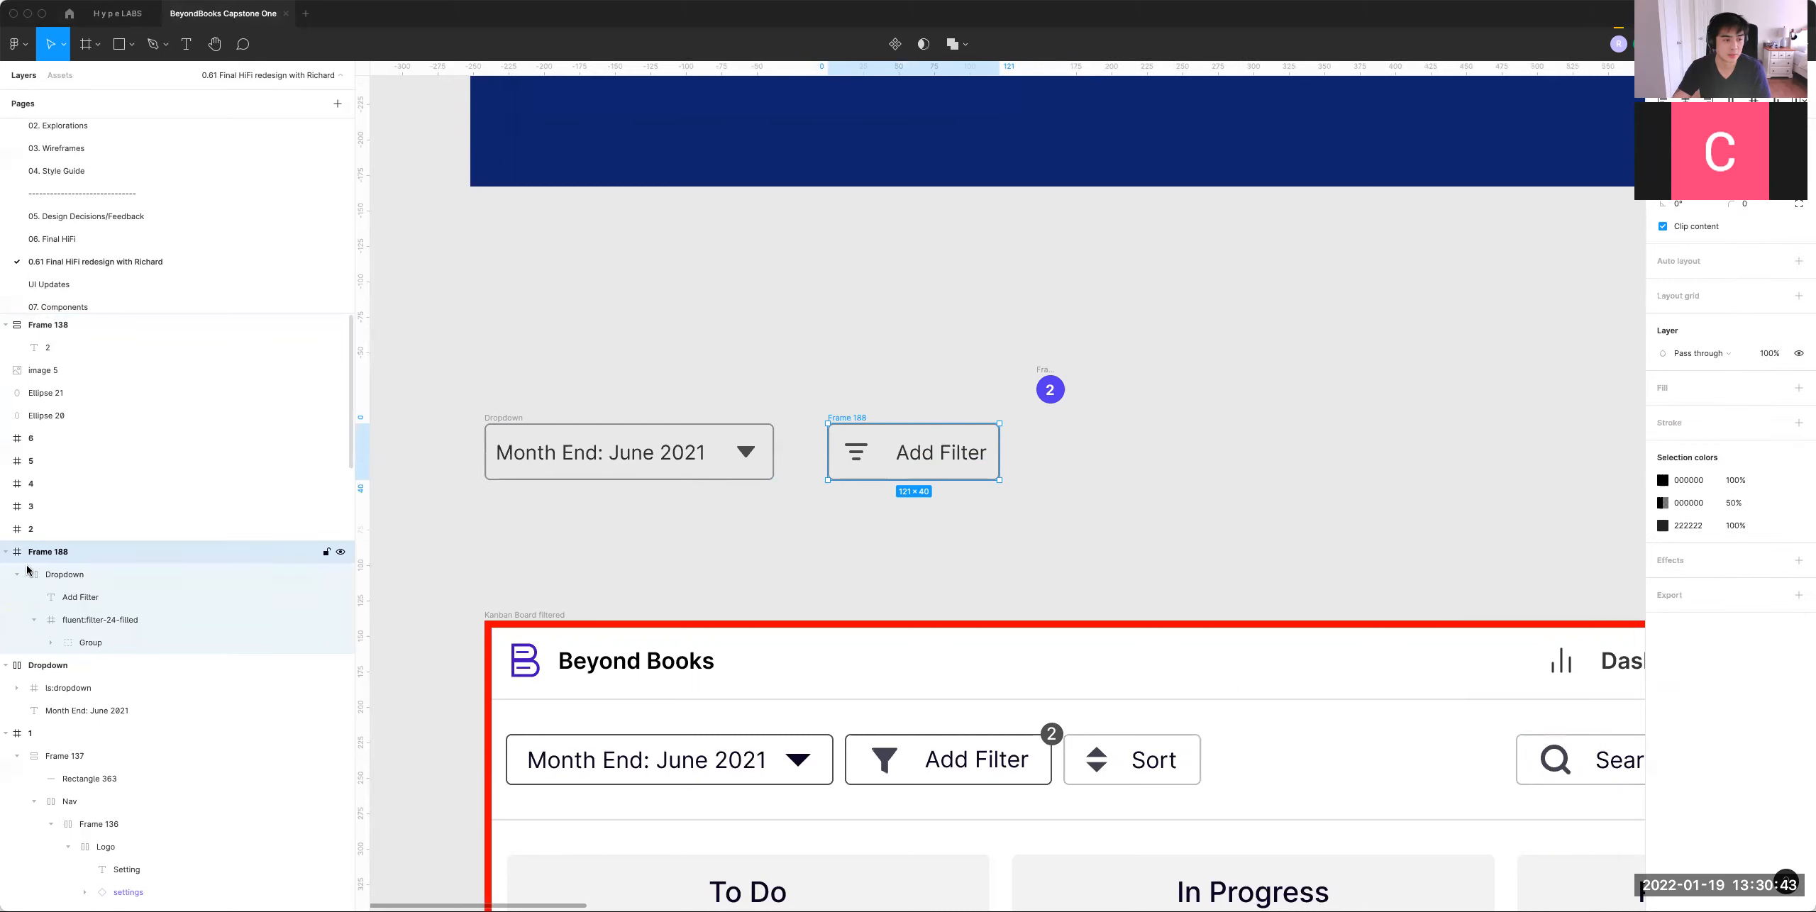
Step: Move the round count badge into the plain frame that wraps the Add Filter button by cutting and pasting it
click(43, 574)
click(1050, 389)
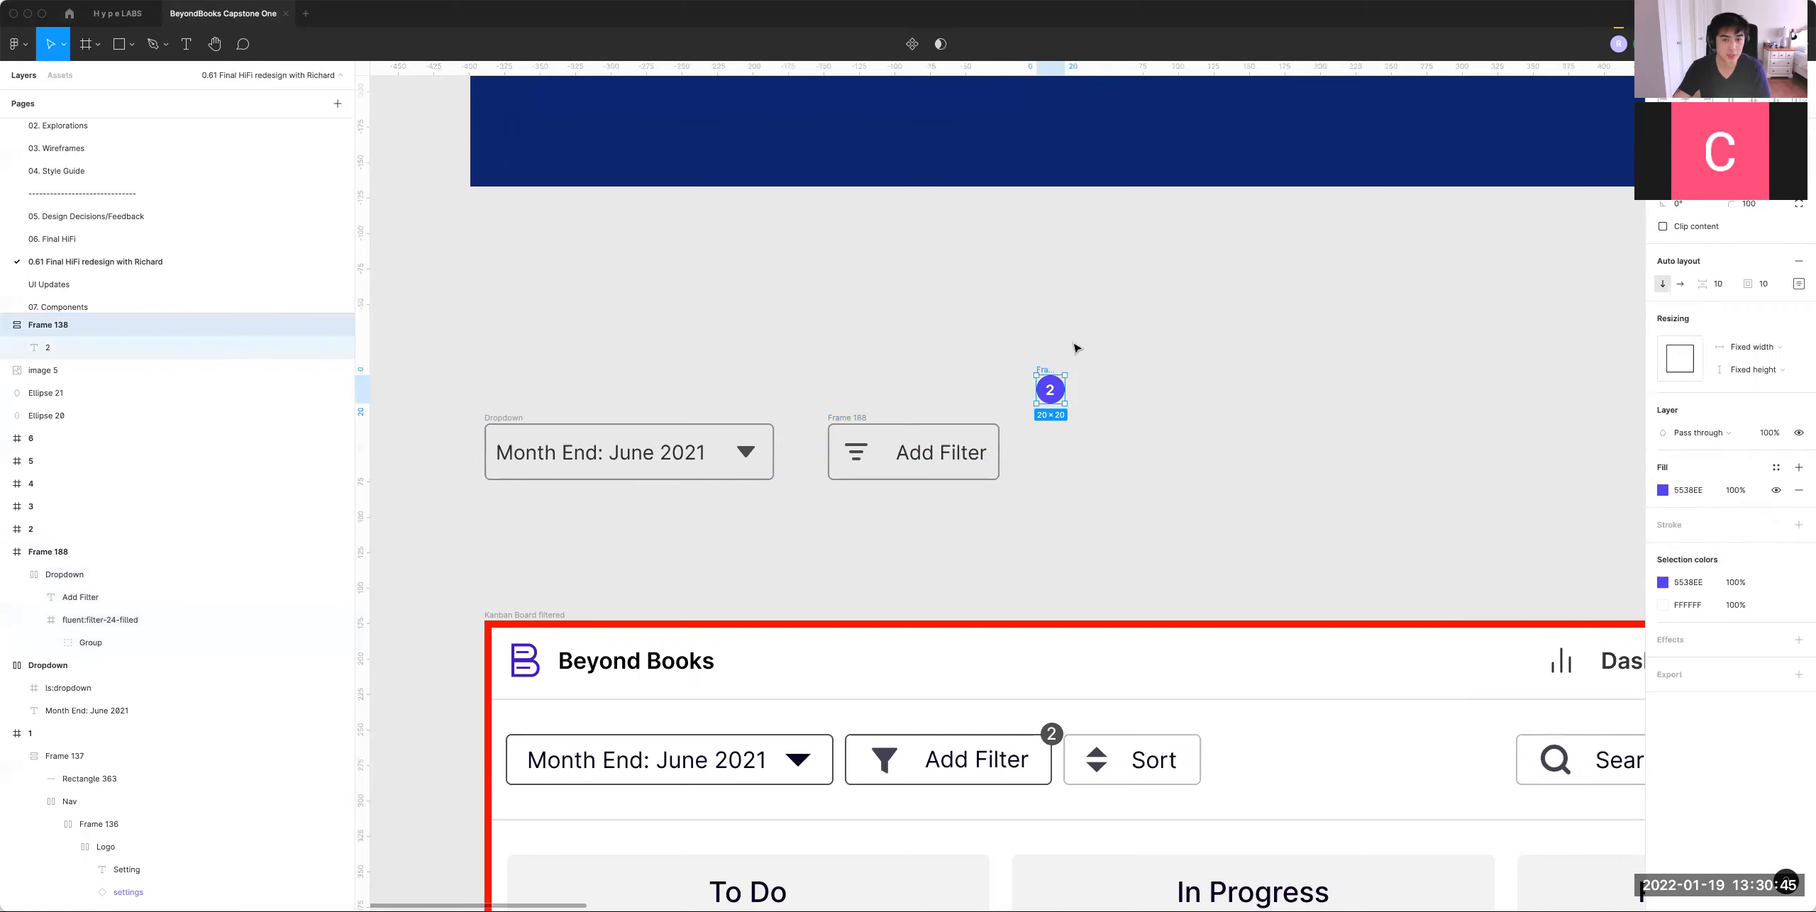
key(Delete)
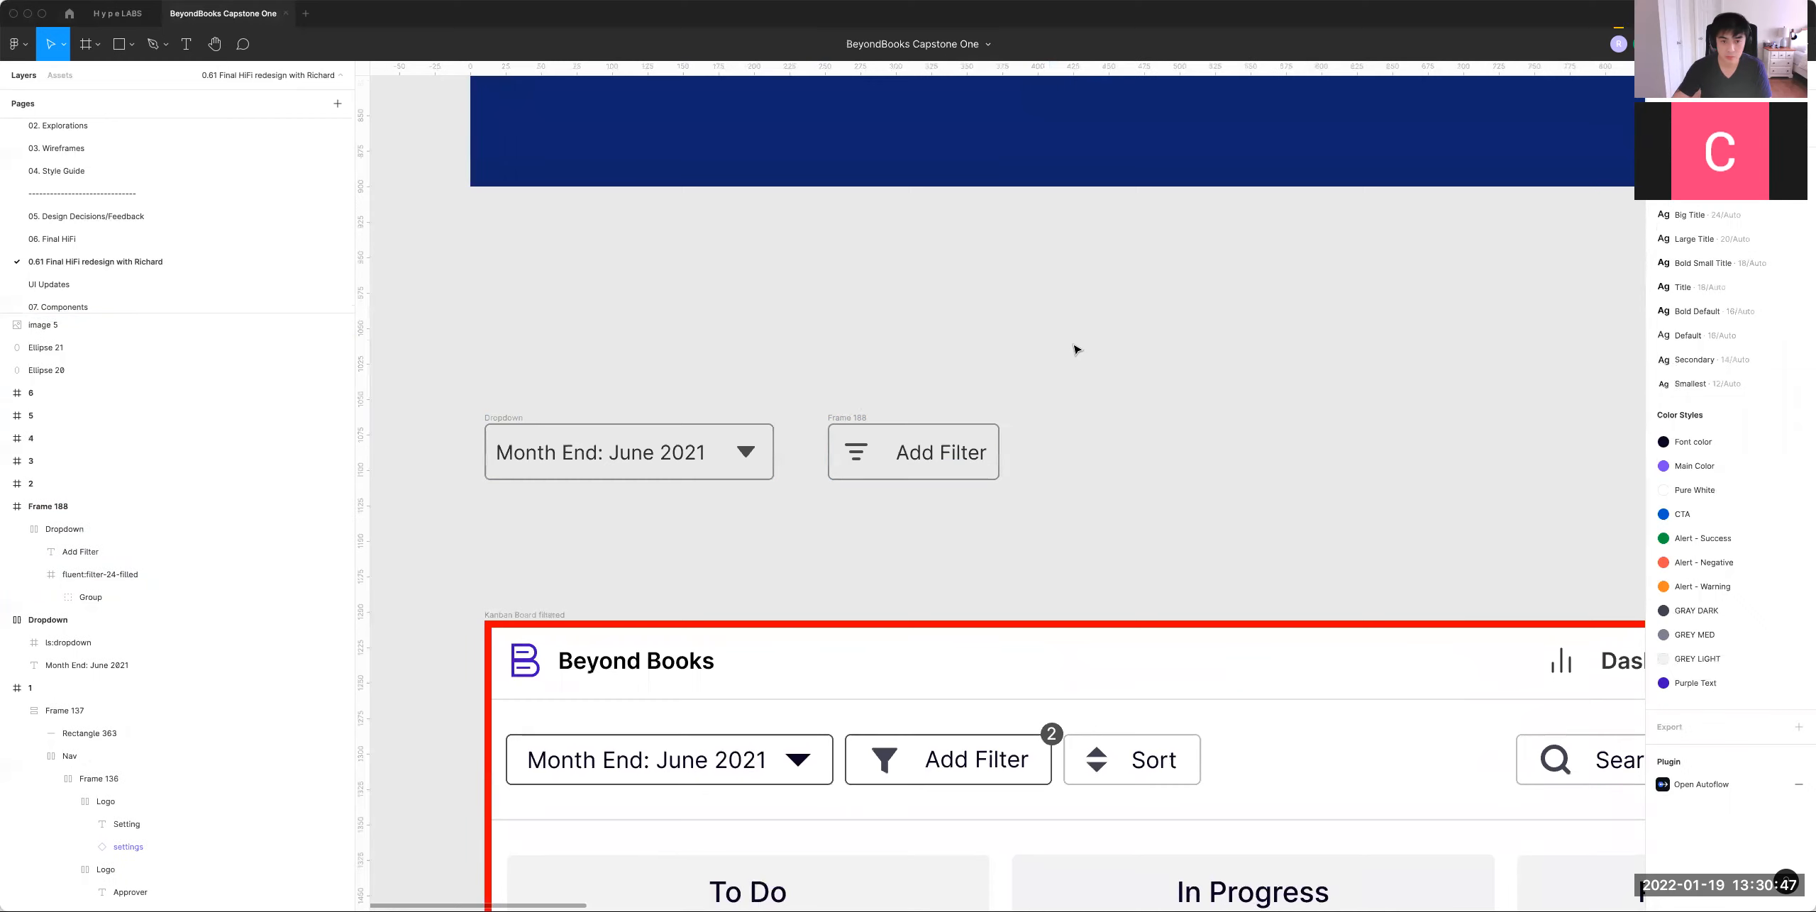
click(850, 417)
key(ctrl+v)
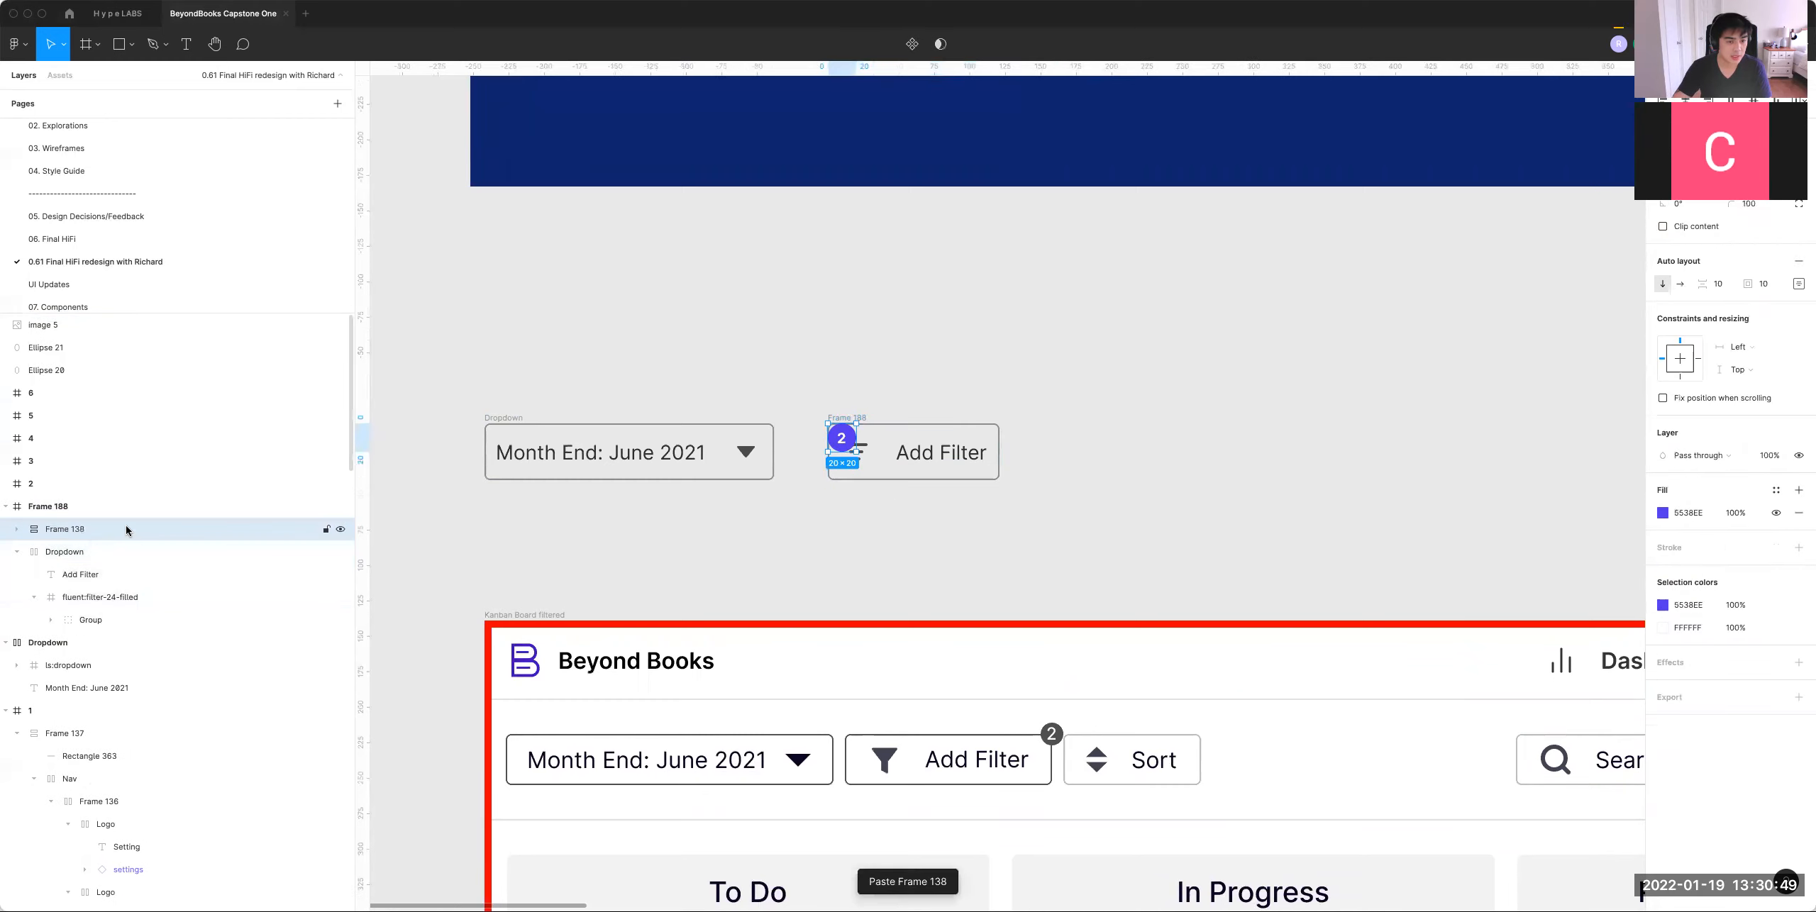
Step: Move the pasted badge 110 px across so it overlaps the top-right corner of the Add Filter button
mouse_move(840, 439)
mouse_down()
mouse_move(962, 439)
mouse_move(857, 447)
mouse_up()
key(Up)
key(Up)
key(shift+Right)
key(shift+Right)
key(shift+Right)
key(shift+Right)
key(shift+Right)
key(shift+Right)
key(shift+Right)
key(shift+Right)
key(shift+Right)
key(shift+Right)
key(shift+Right)
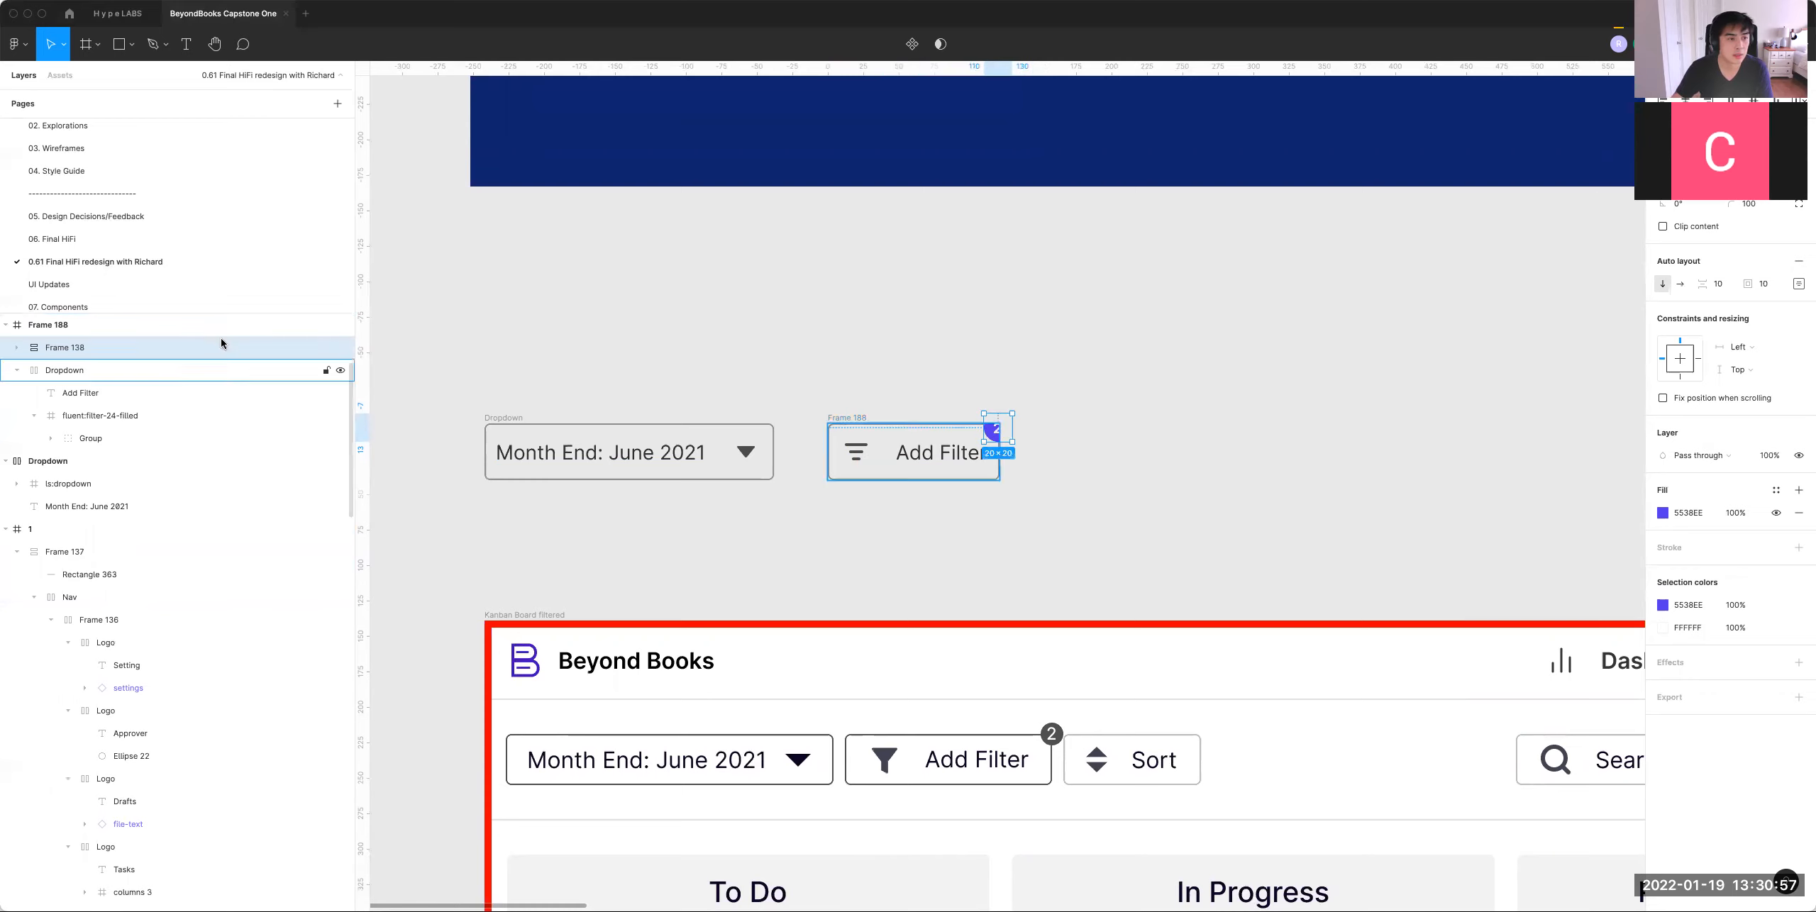
Step: Turn off content clipping on the frame wrapping the Add Filter button and its badge
key(Escape)
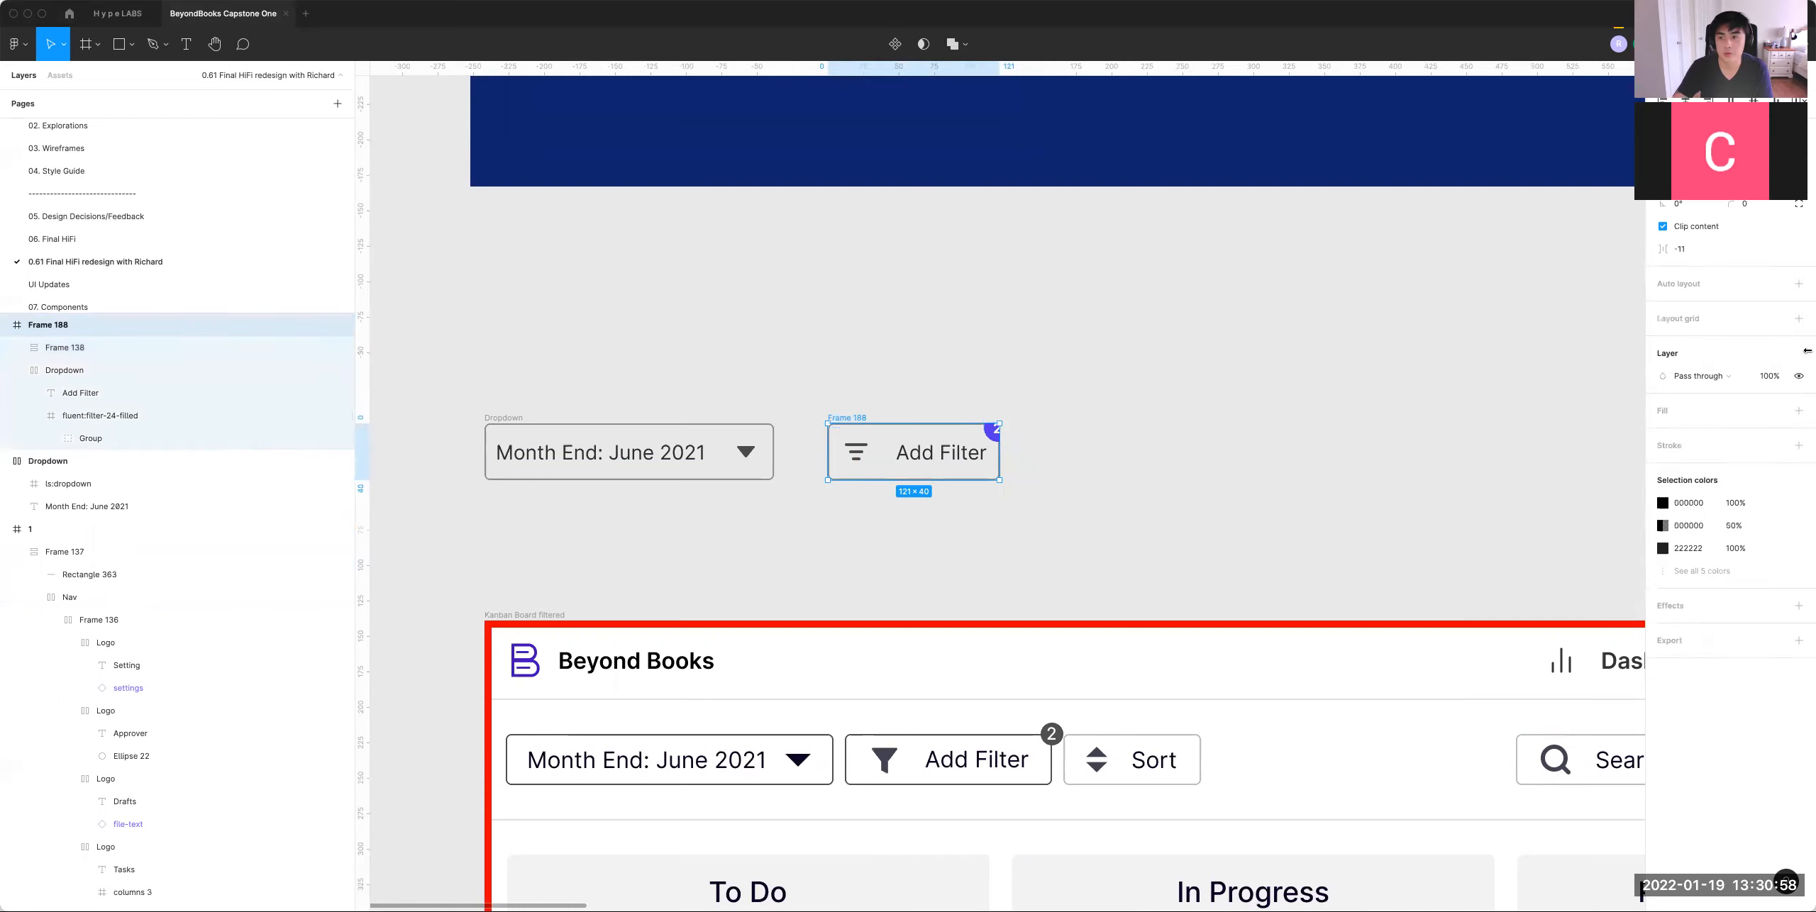
click(1664, 226)
click(1076, 412)
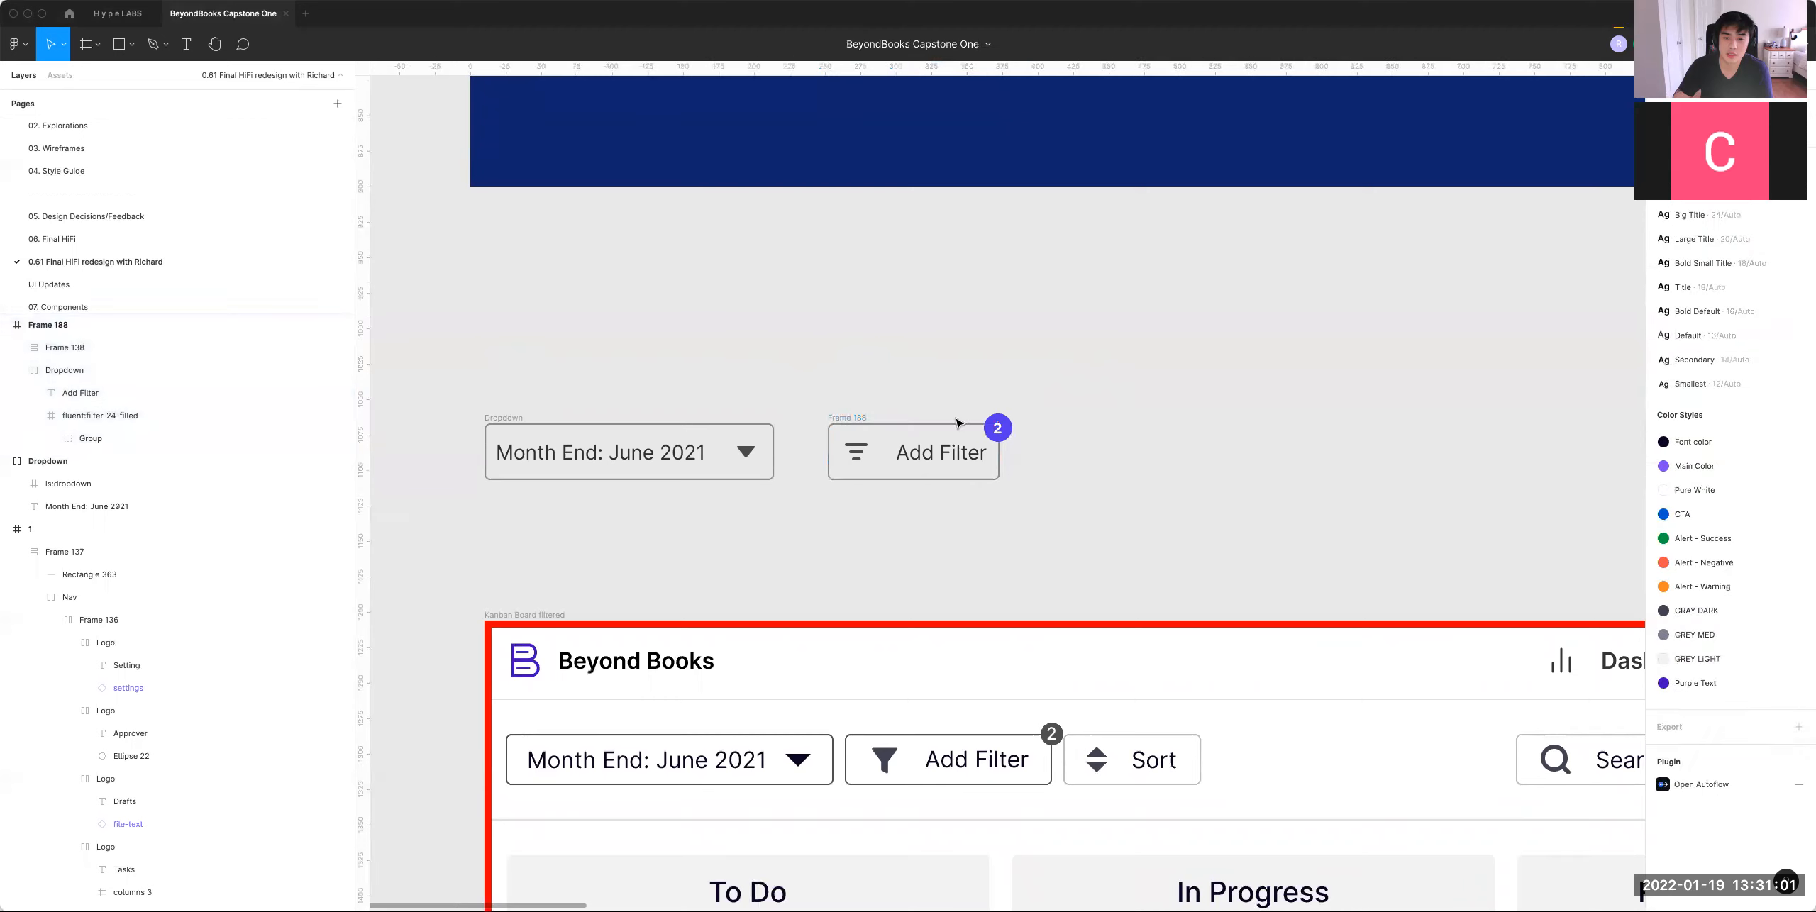
Step: Nudge the badge 1 px up and 1 px left on the corner of the Add Filter button
click(1001, 426)
key(super+equal)
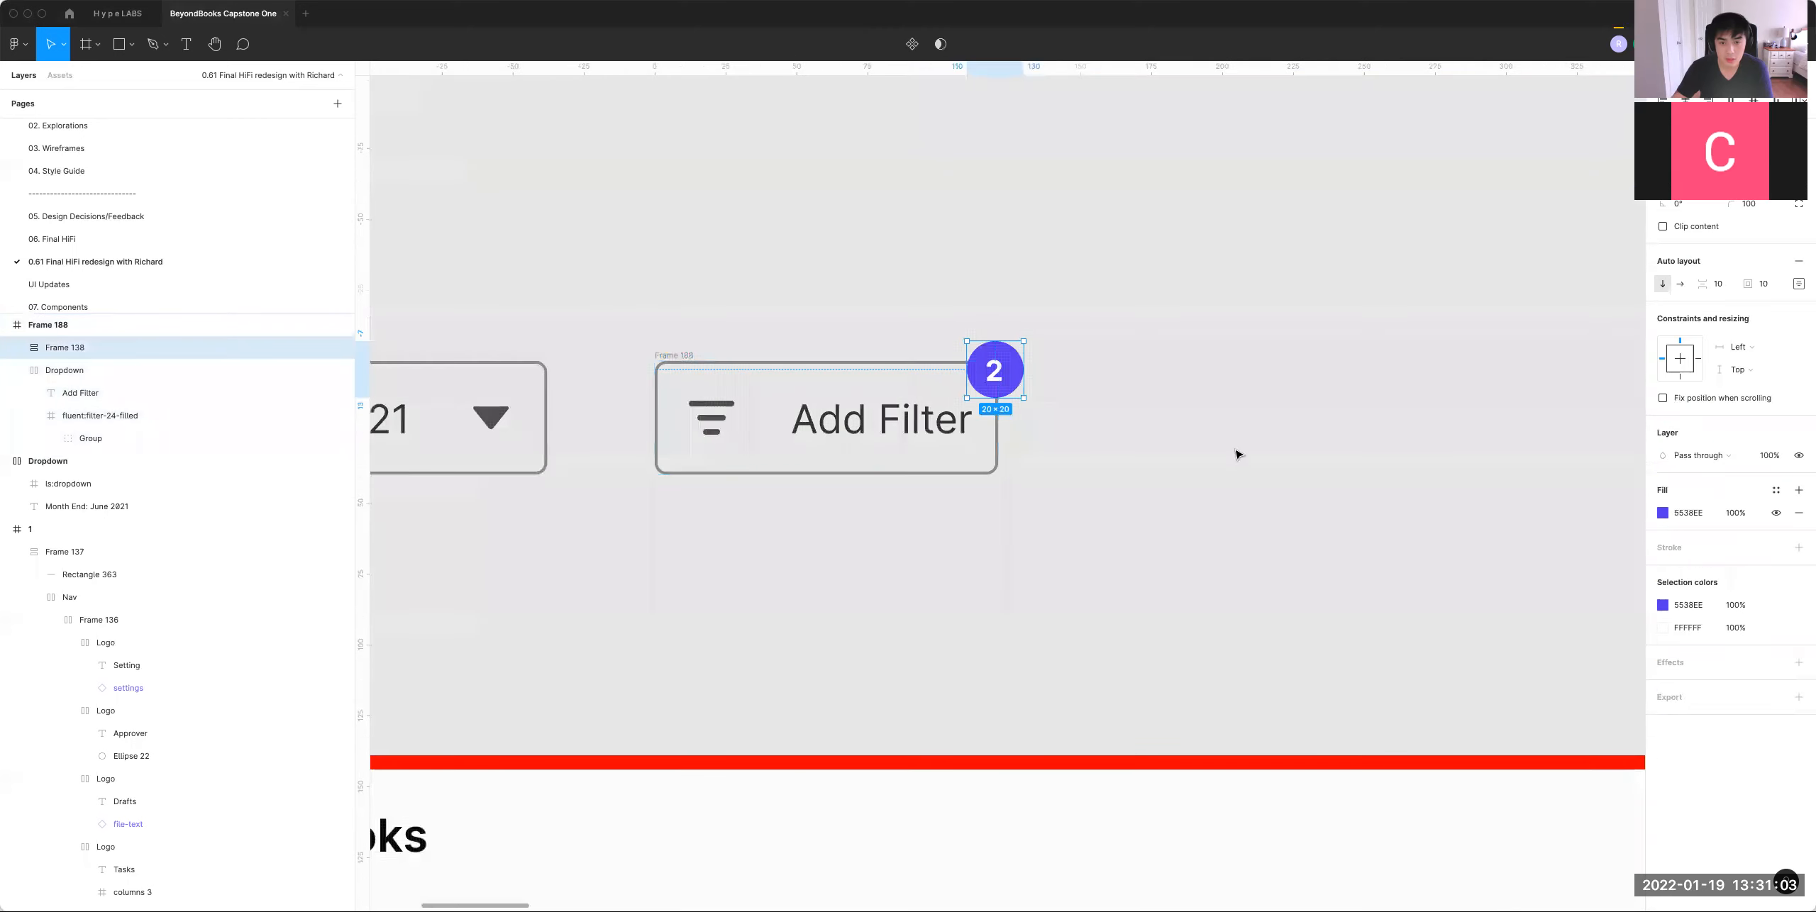
key(Up)
key(Left)
key(super+minus)
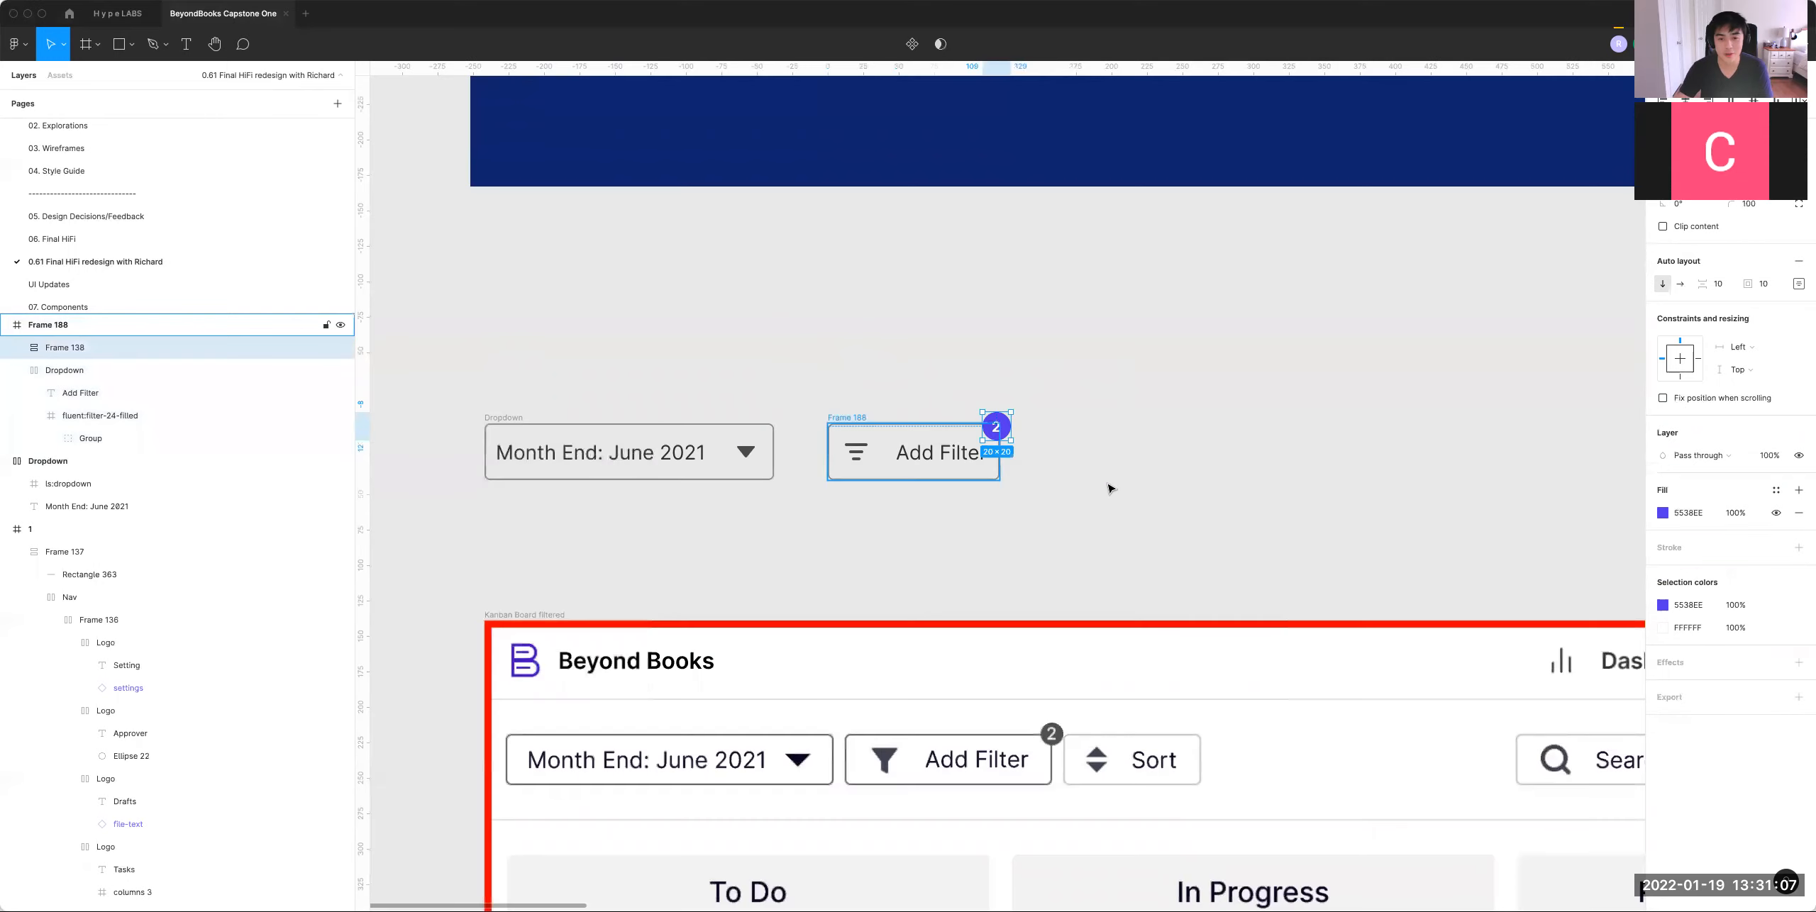
Step: Combine the Month End dropdown and the Add Filter frame into one horizontal auto layout row
click(1409, 541)
scroll(1409, 540, left, 3)
scroll(1409, 541, up, 2)
click(1095, 529)
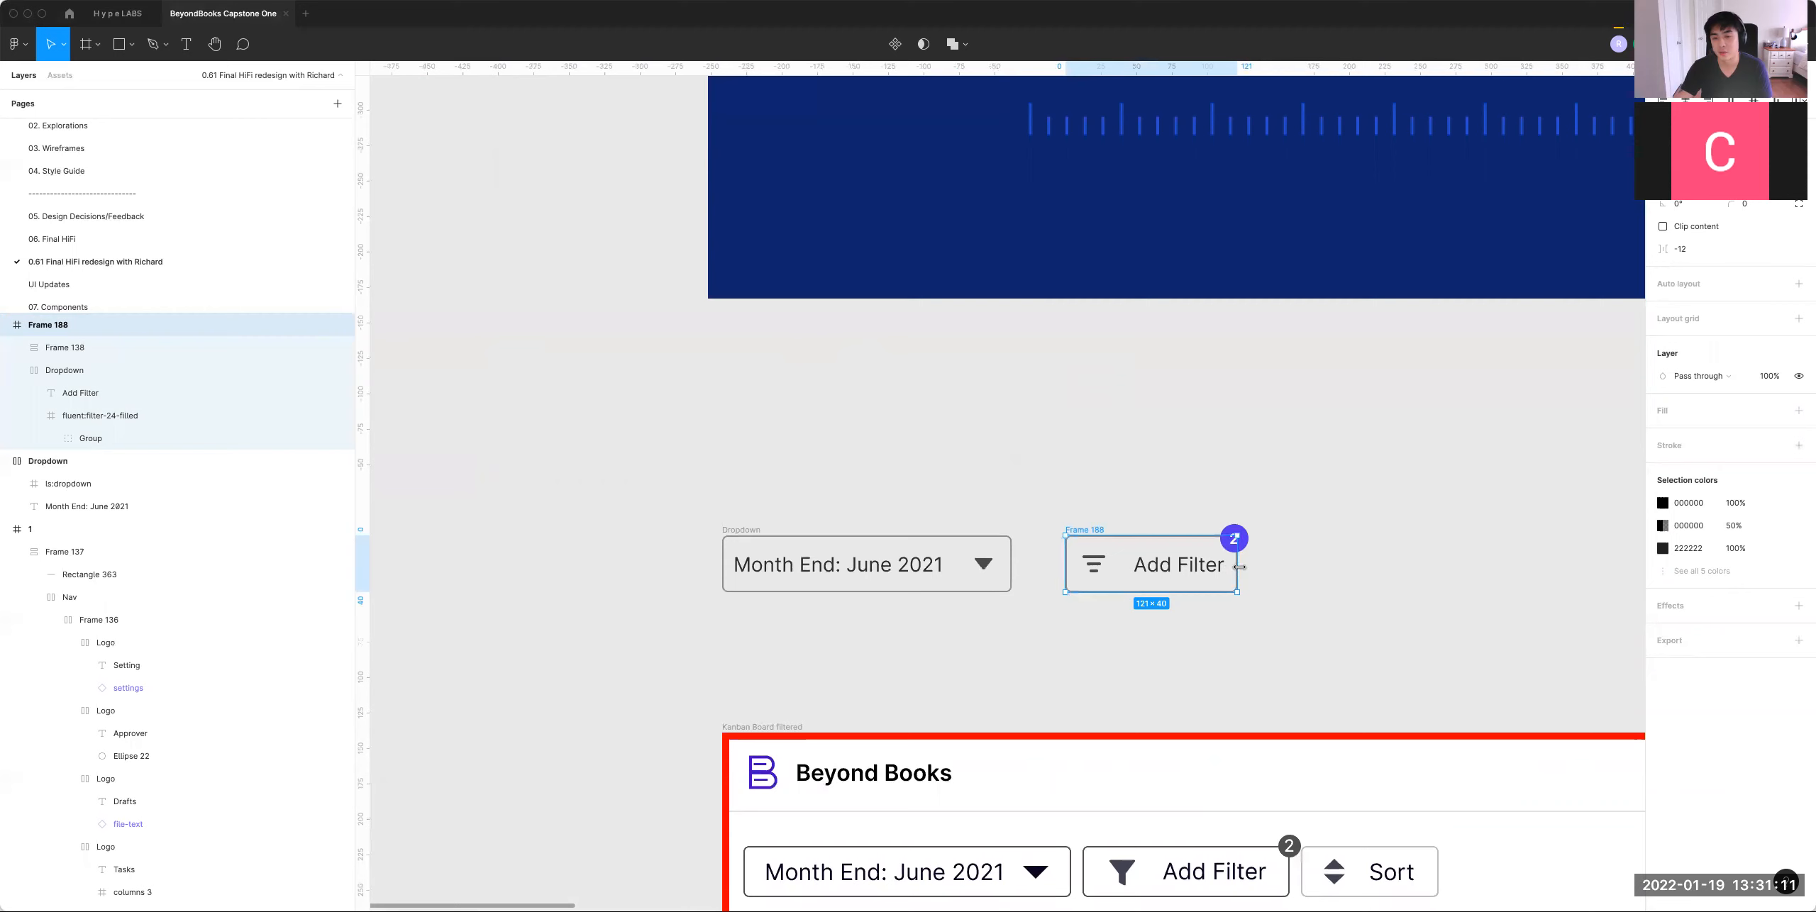
drag(702, 452, 1509, 683)
mouse_move(620, 446)
mouse_down()
mouse_move(1147, 637)
mouse_move(1304, 639)
mouse_move(615, 477)
mouse_up()
click(1304, 639)
key(shift+a)
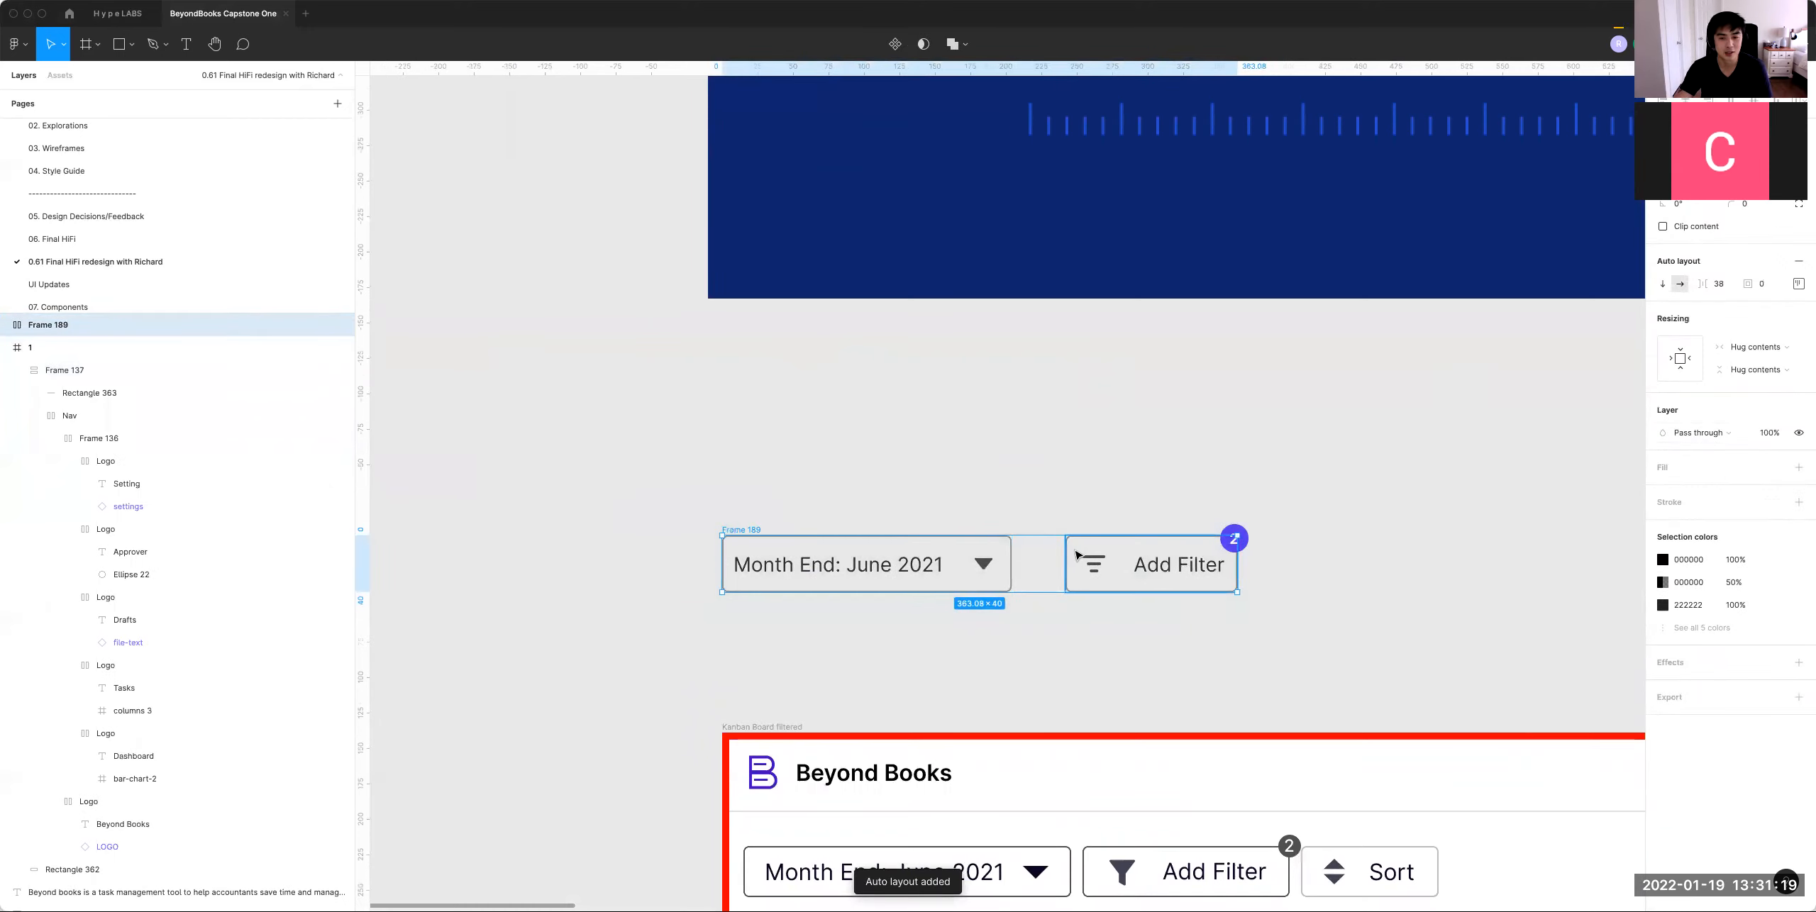
Step: Duplicate the filter row above itself and ungroup the copy's frame around the Add Filter button and badge
drag(1077, 554, 1055, 465)
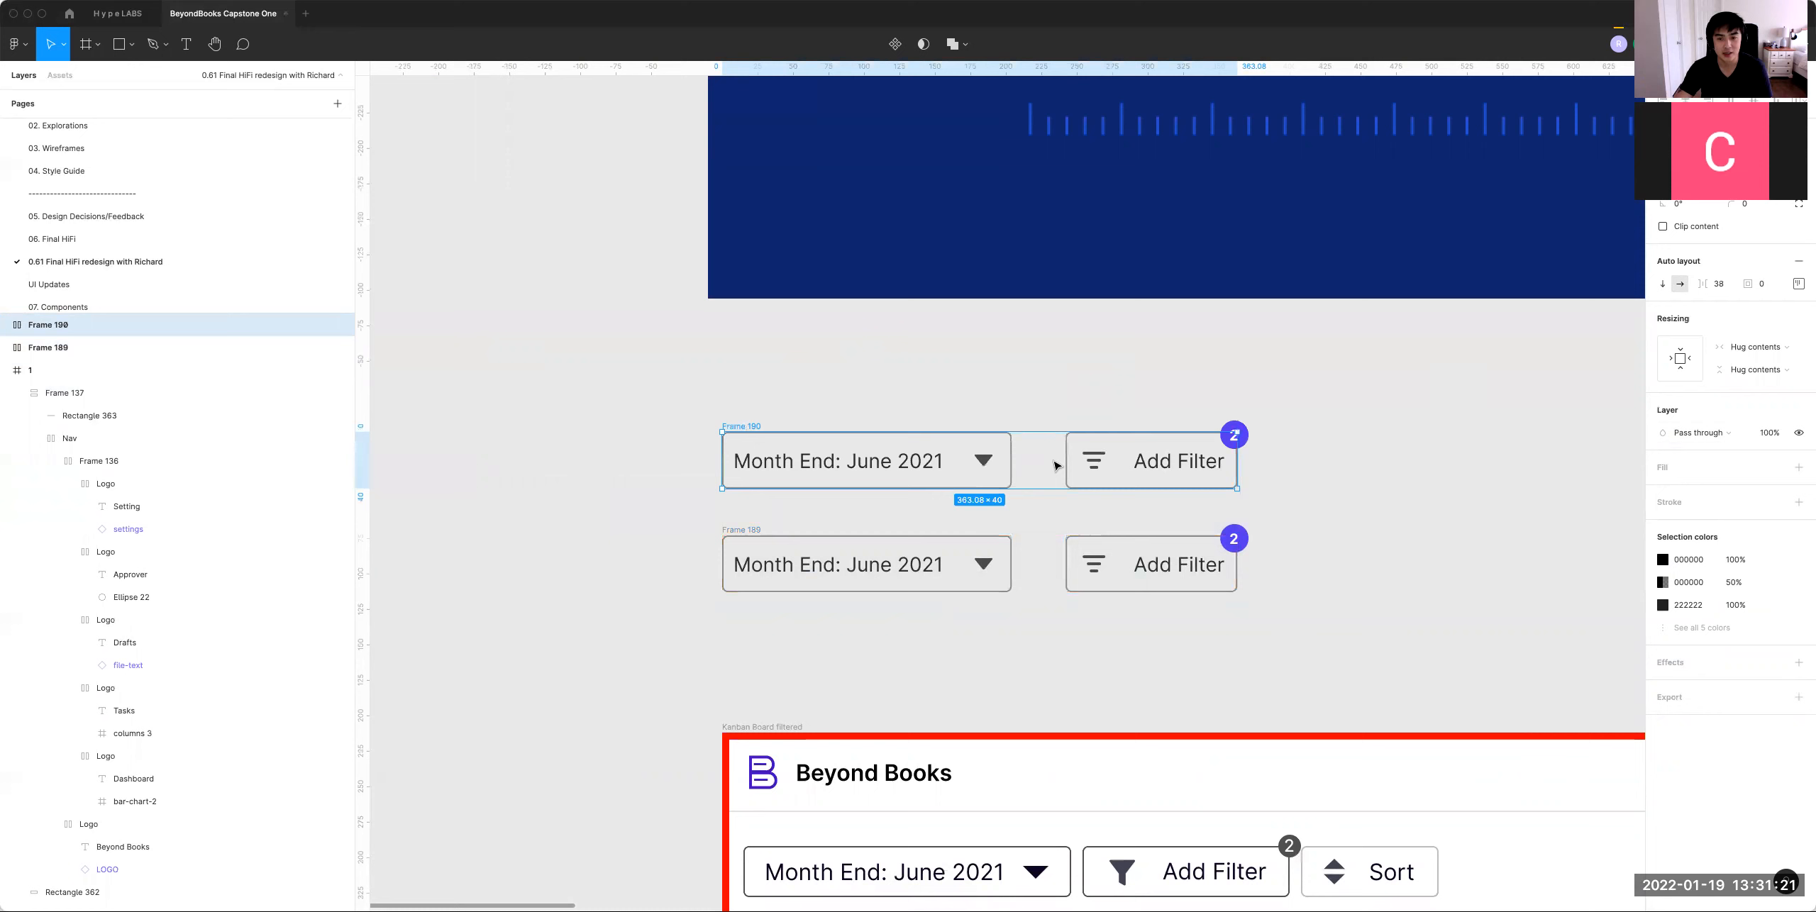
click(1112, 472)
key(super+shift+g)
click(1306, 475)
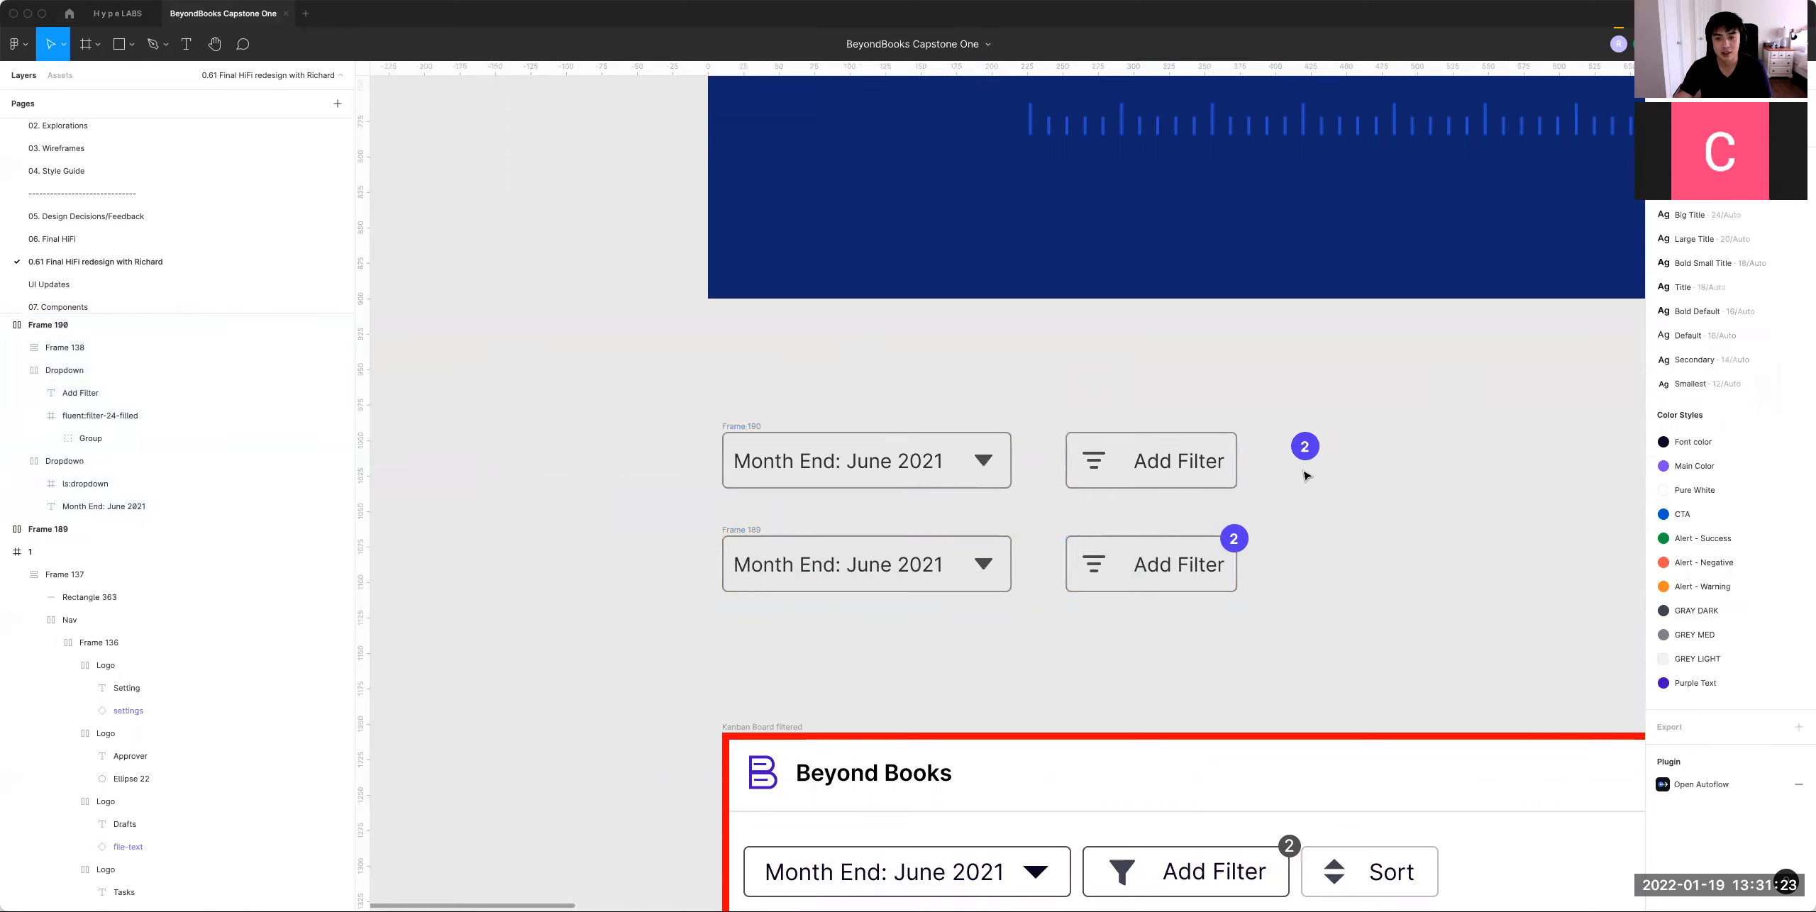
Step: Group the copied row's Add Filter button and try to place the badge over its corner
click(1215, 456)
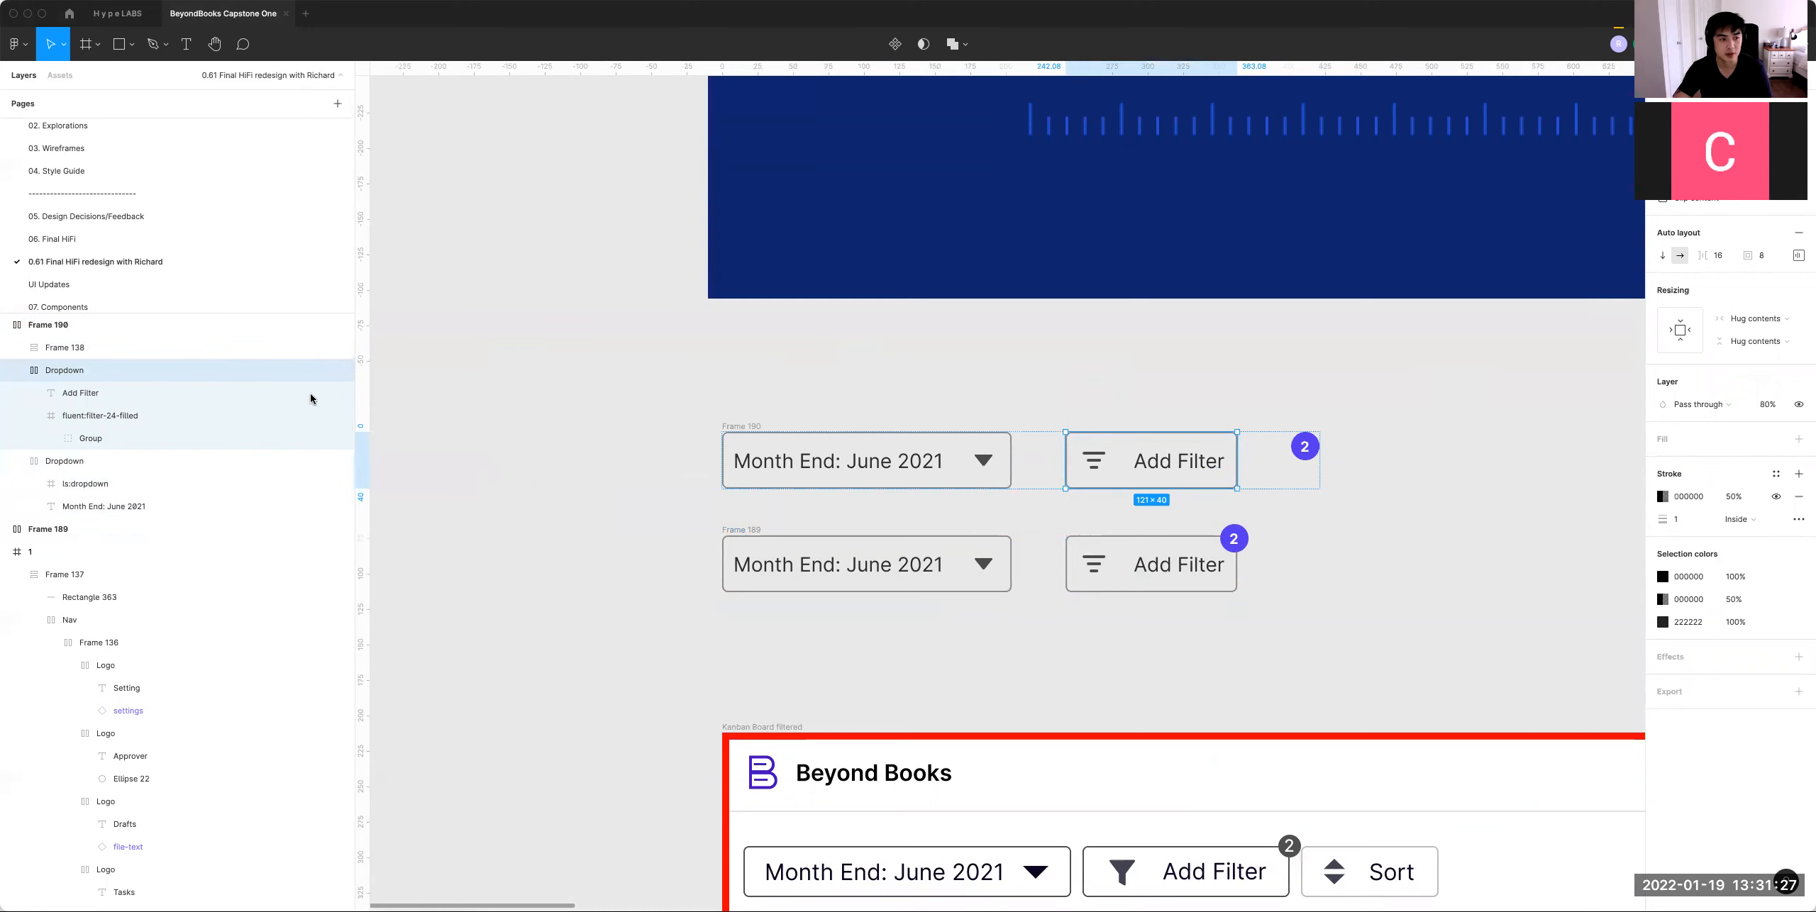
key(super+g)
drag(1300, 448, 1240, 454)
click(16, 529)
click(16, 529)
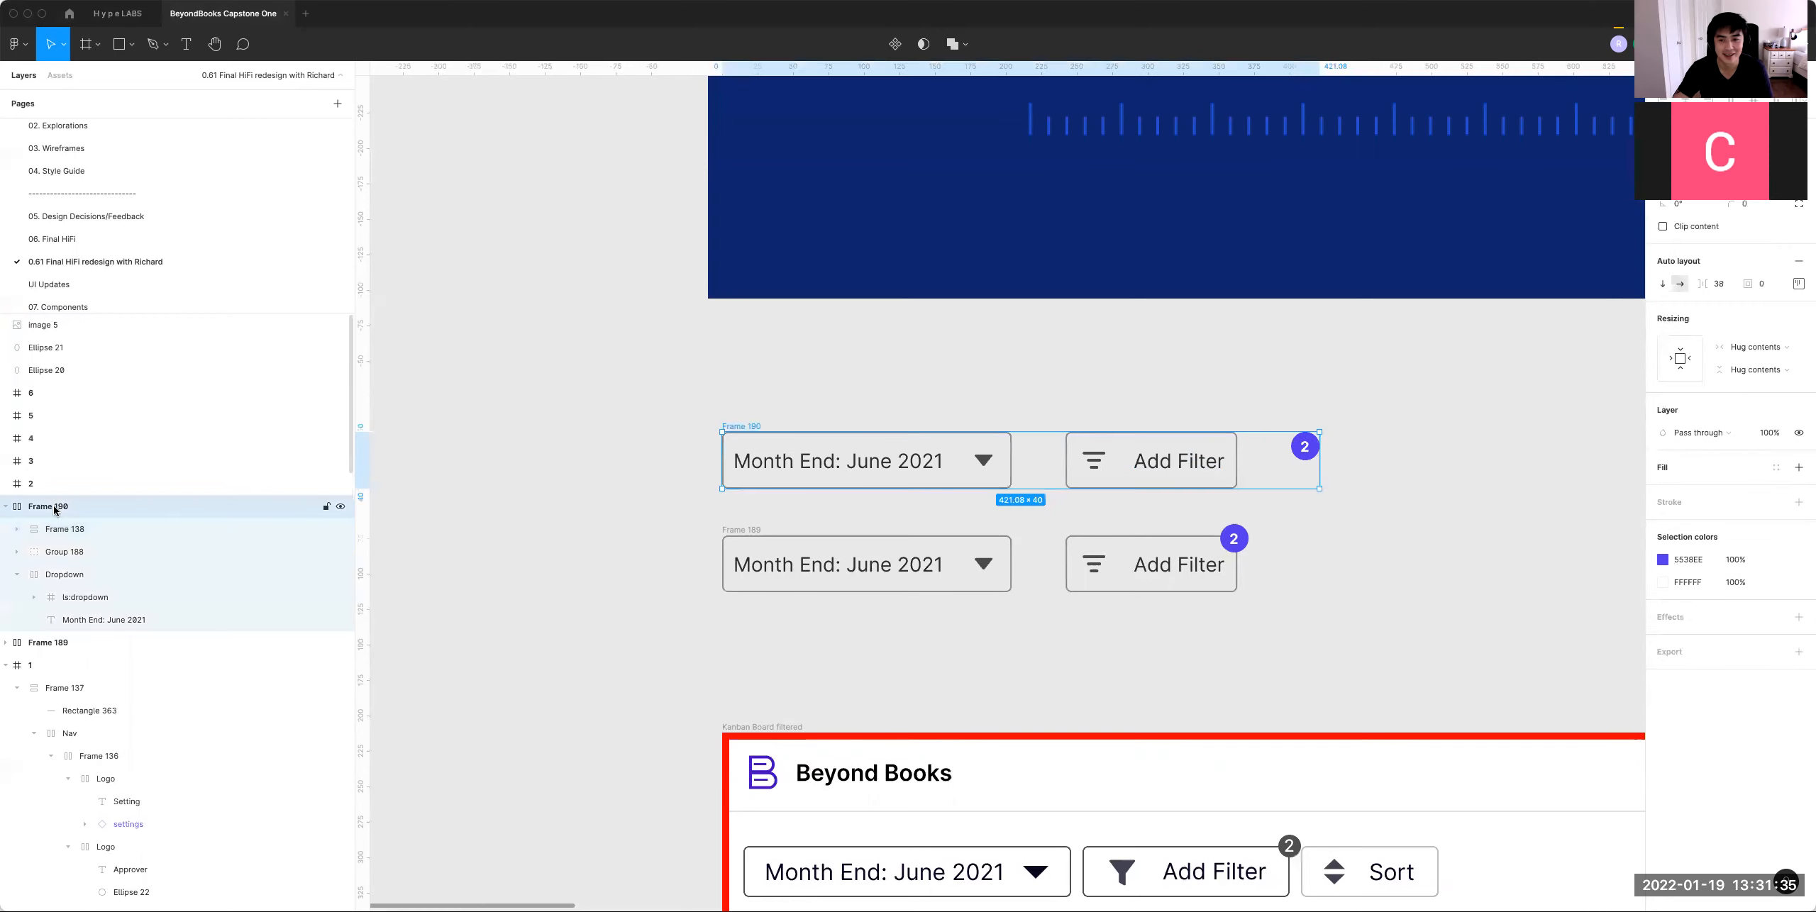
Step: Nest the copied row's badge frame inside the Add Filter group in the layer hierarchy
click(1206, 461)
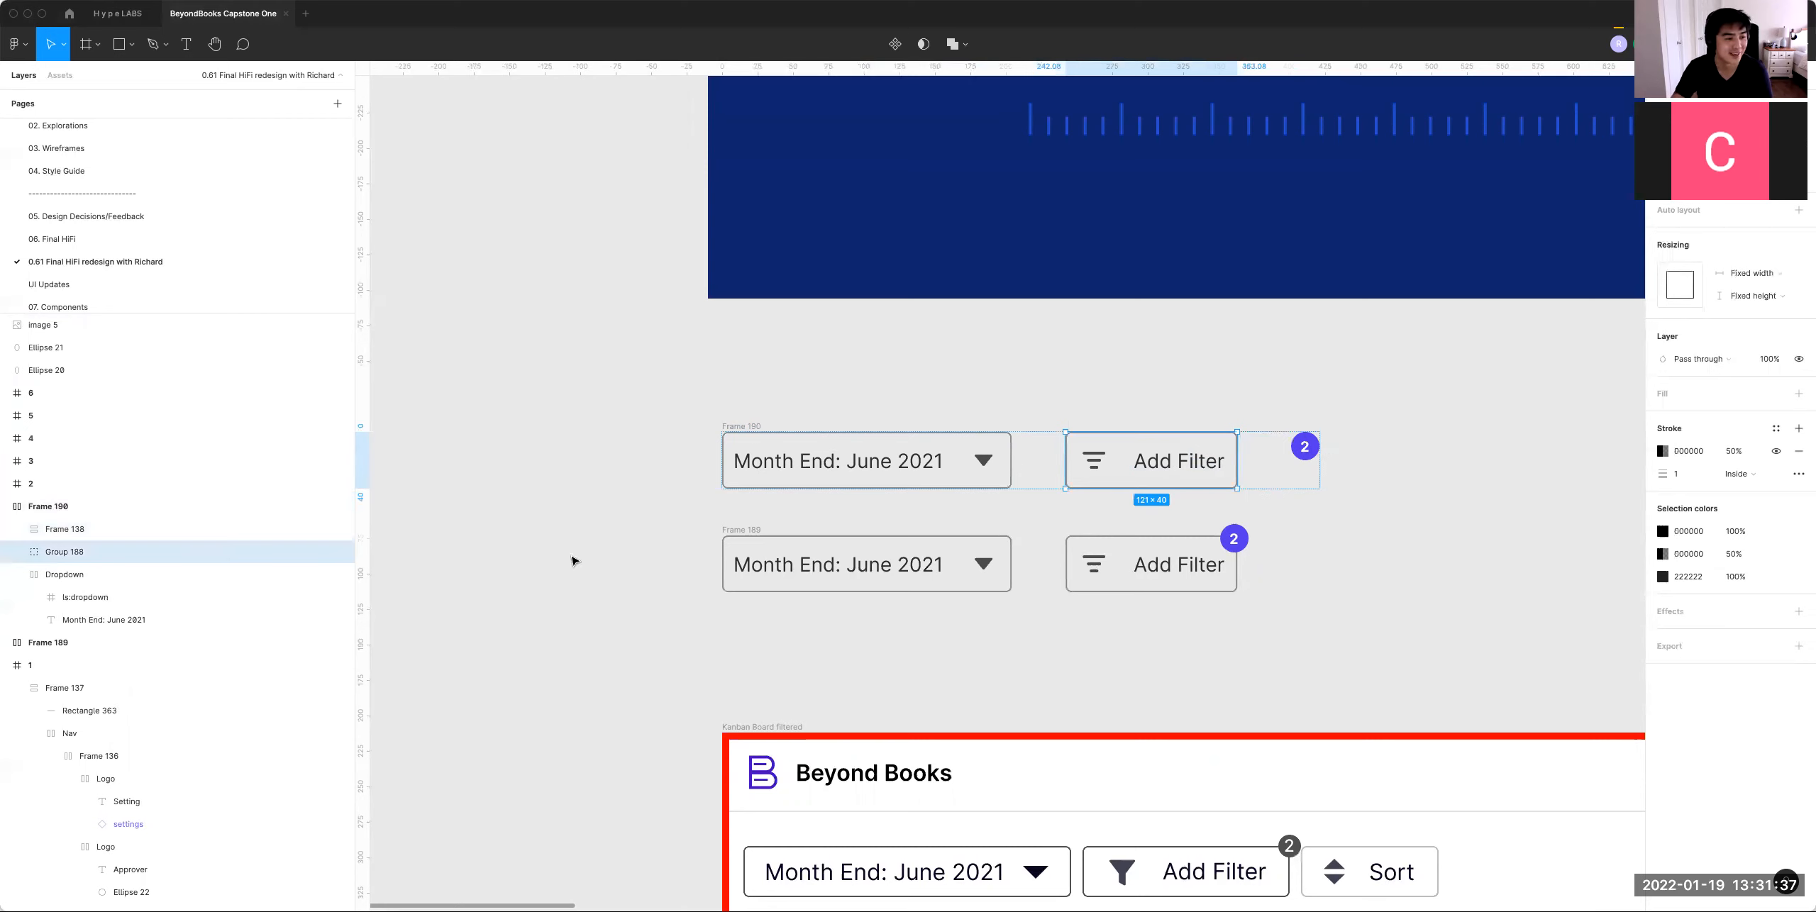
click(80, 534)
click(65, 552)
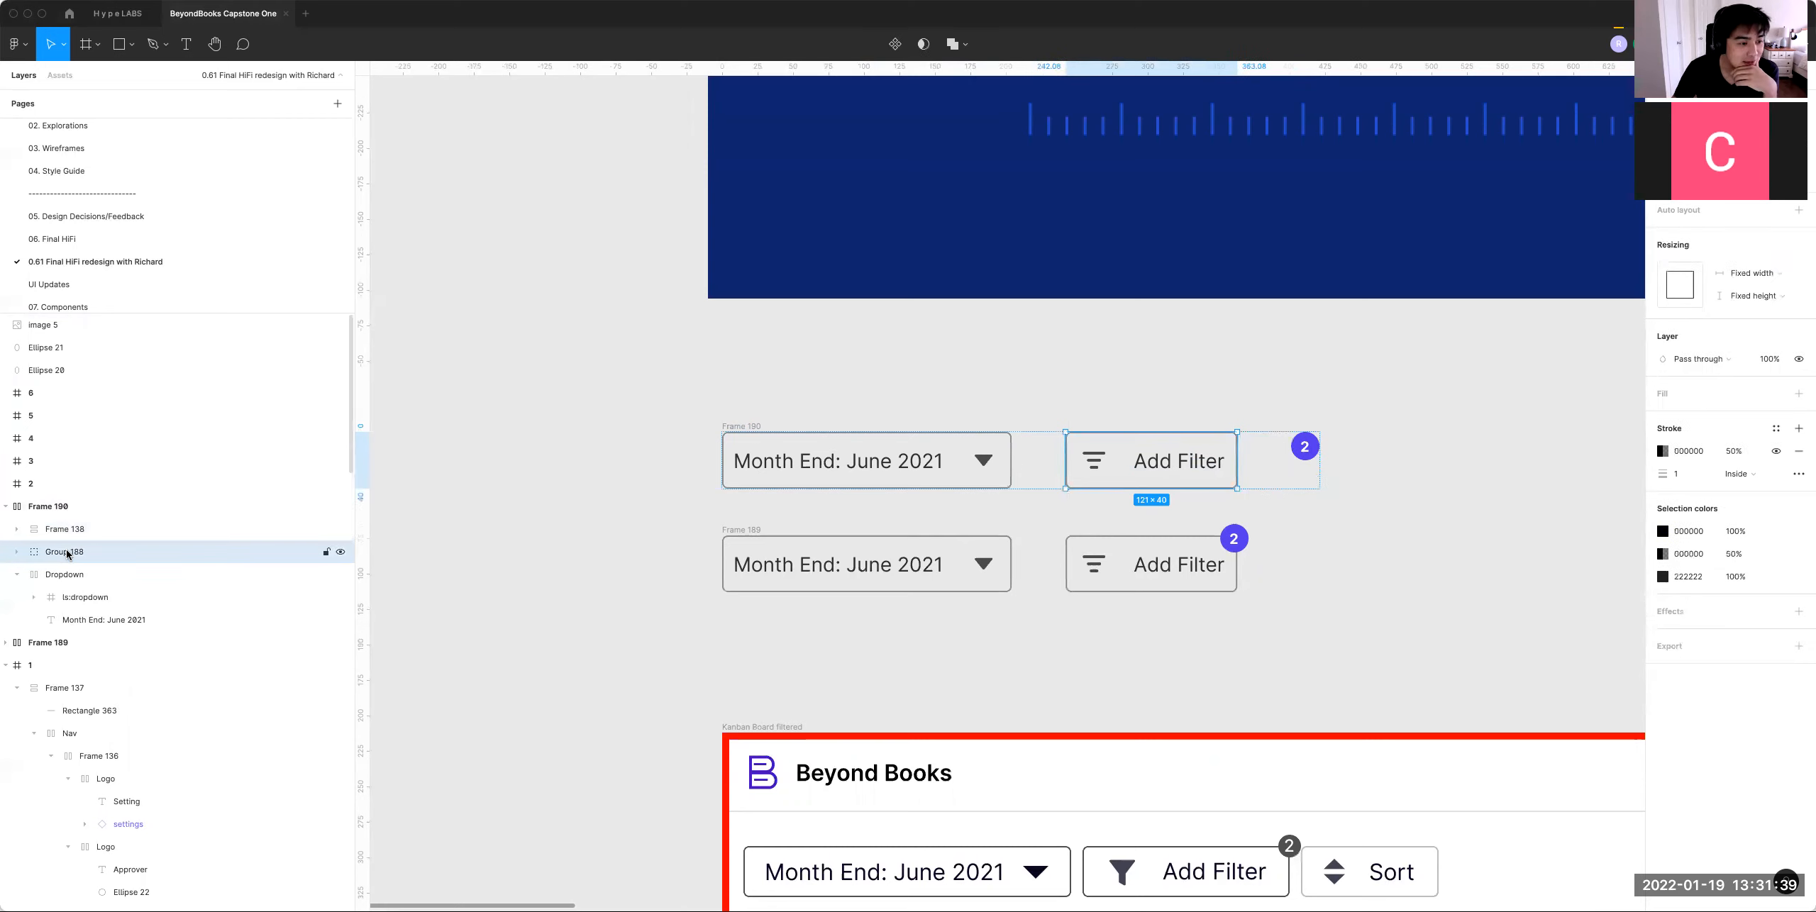
click(16, 552)
drag(79, 539, 216, 522)
Step: Shift the grouped badge above and back over the top-right corner of the copied Add Filter button
key(shift+Up)
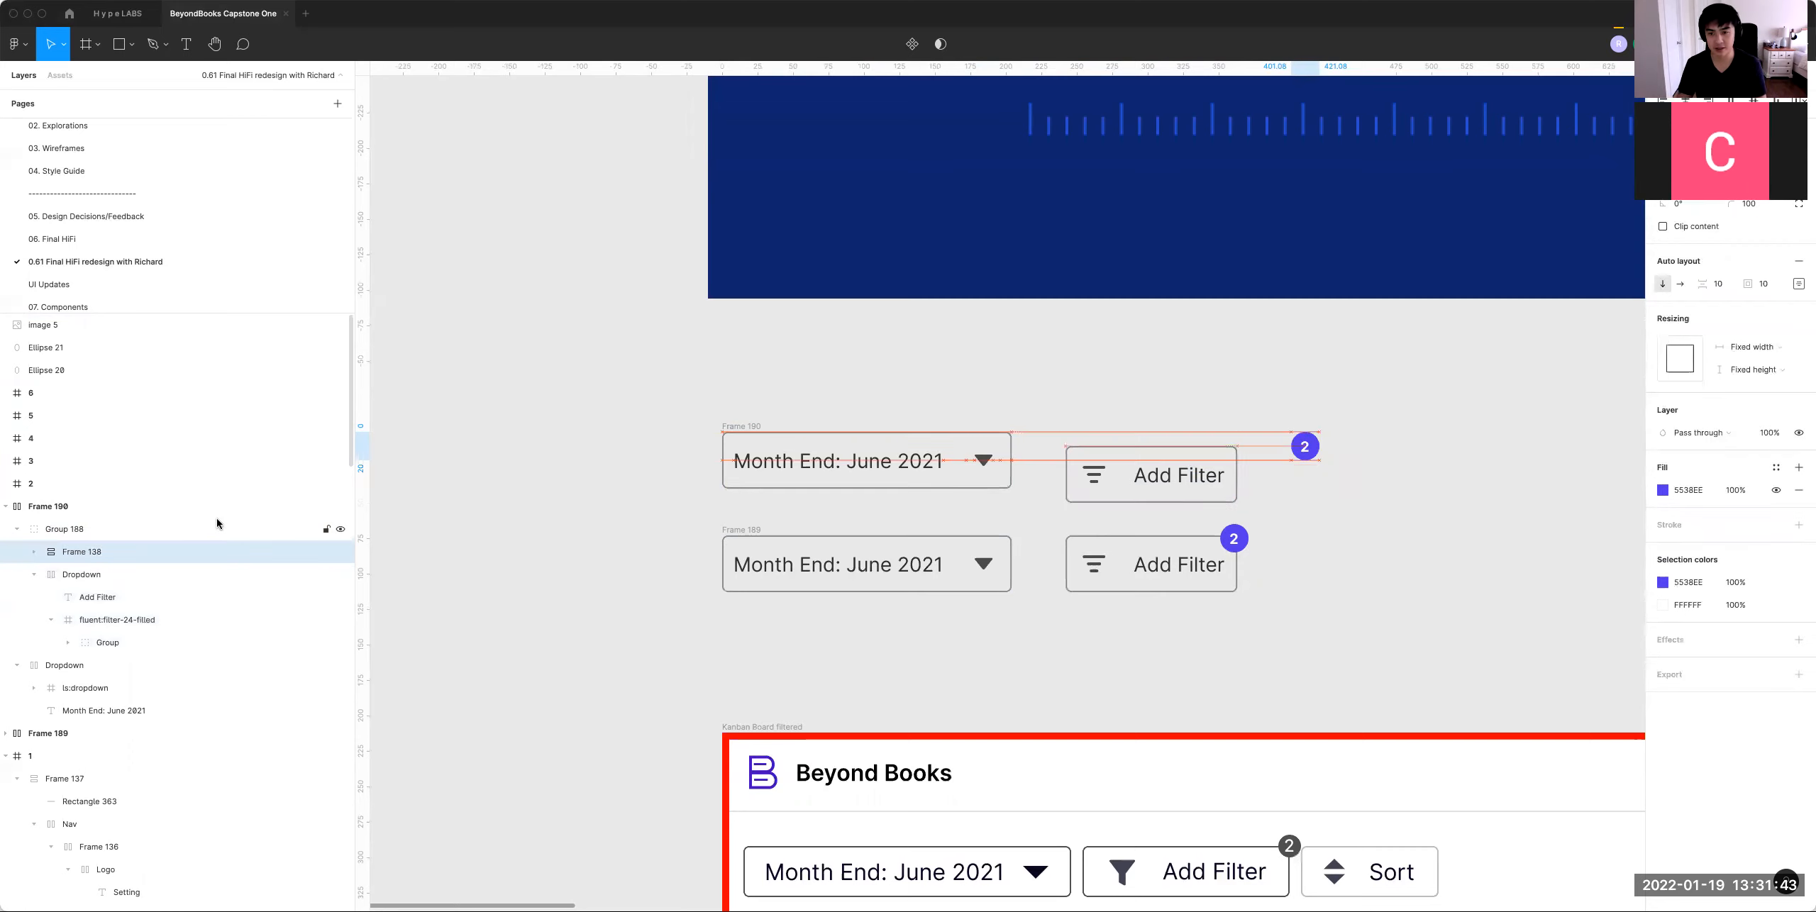
key(shift+Left)
key(shift+Left)
key(shift+Left)
key(shift+Left)
key(shift+Left)
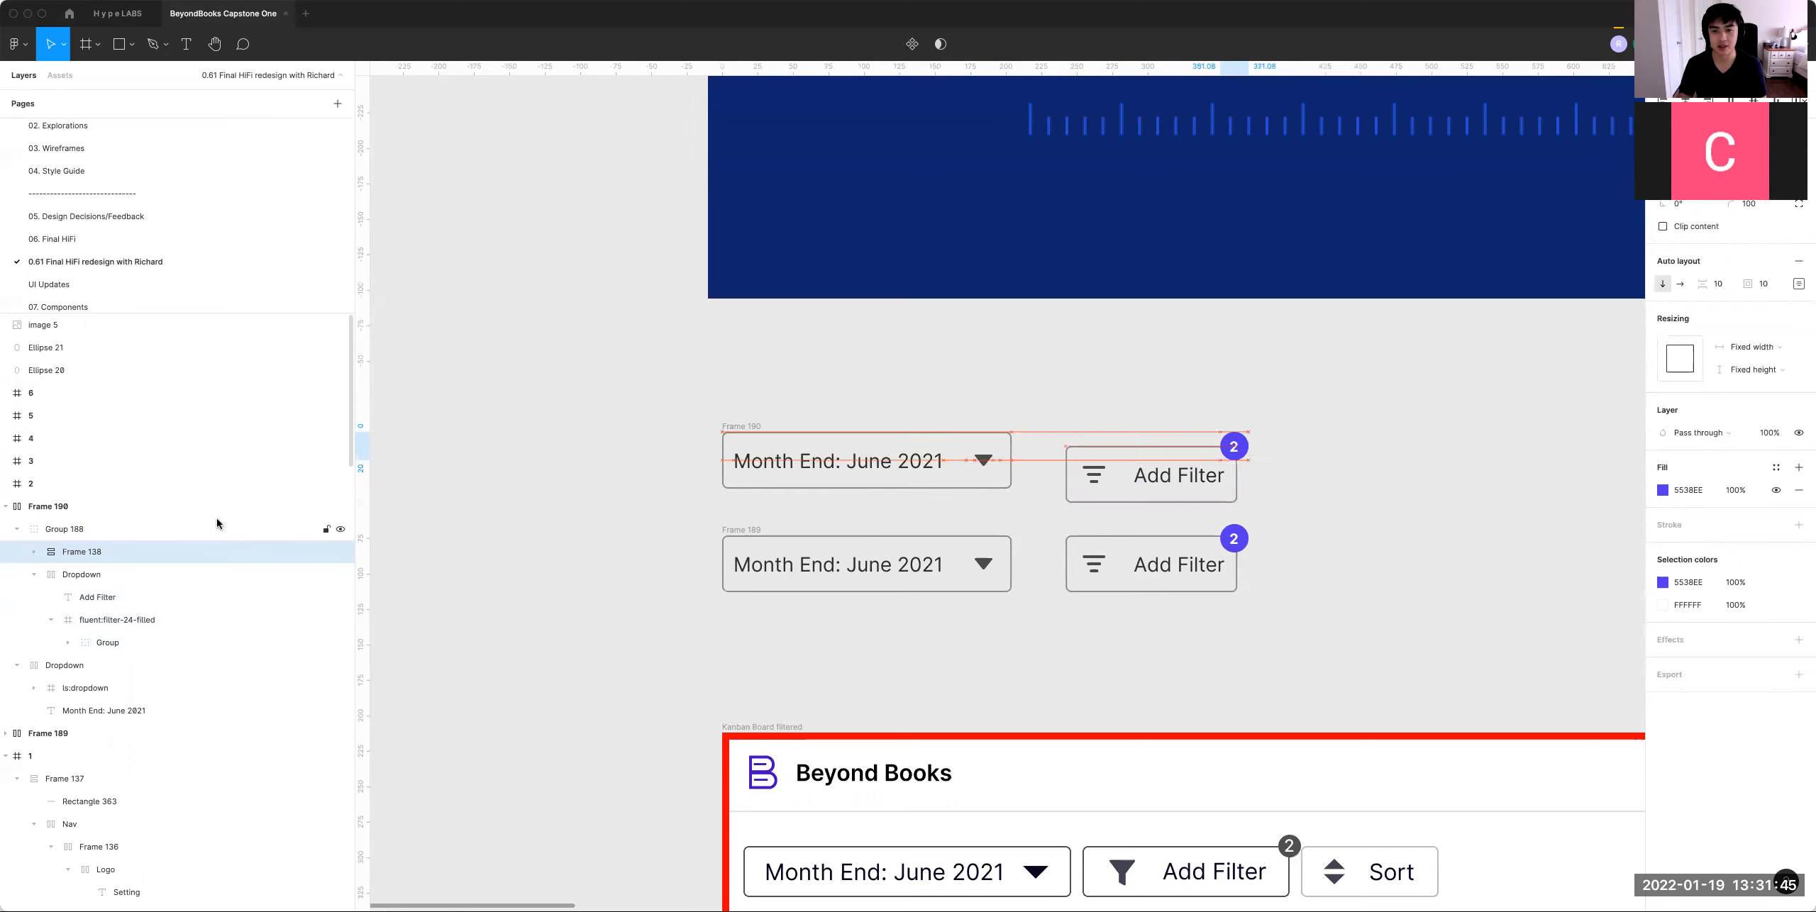
Step: Check the bounds of the copied Add Filter group and delete the whole copied row
click(616, 478)
click(1226, 501)
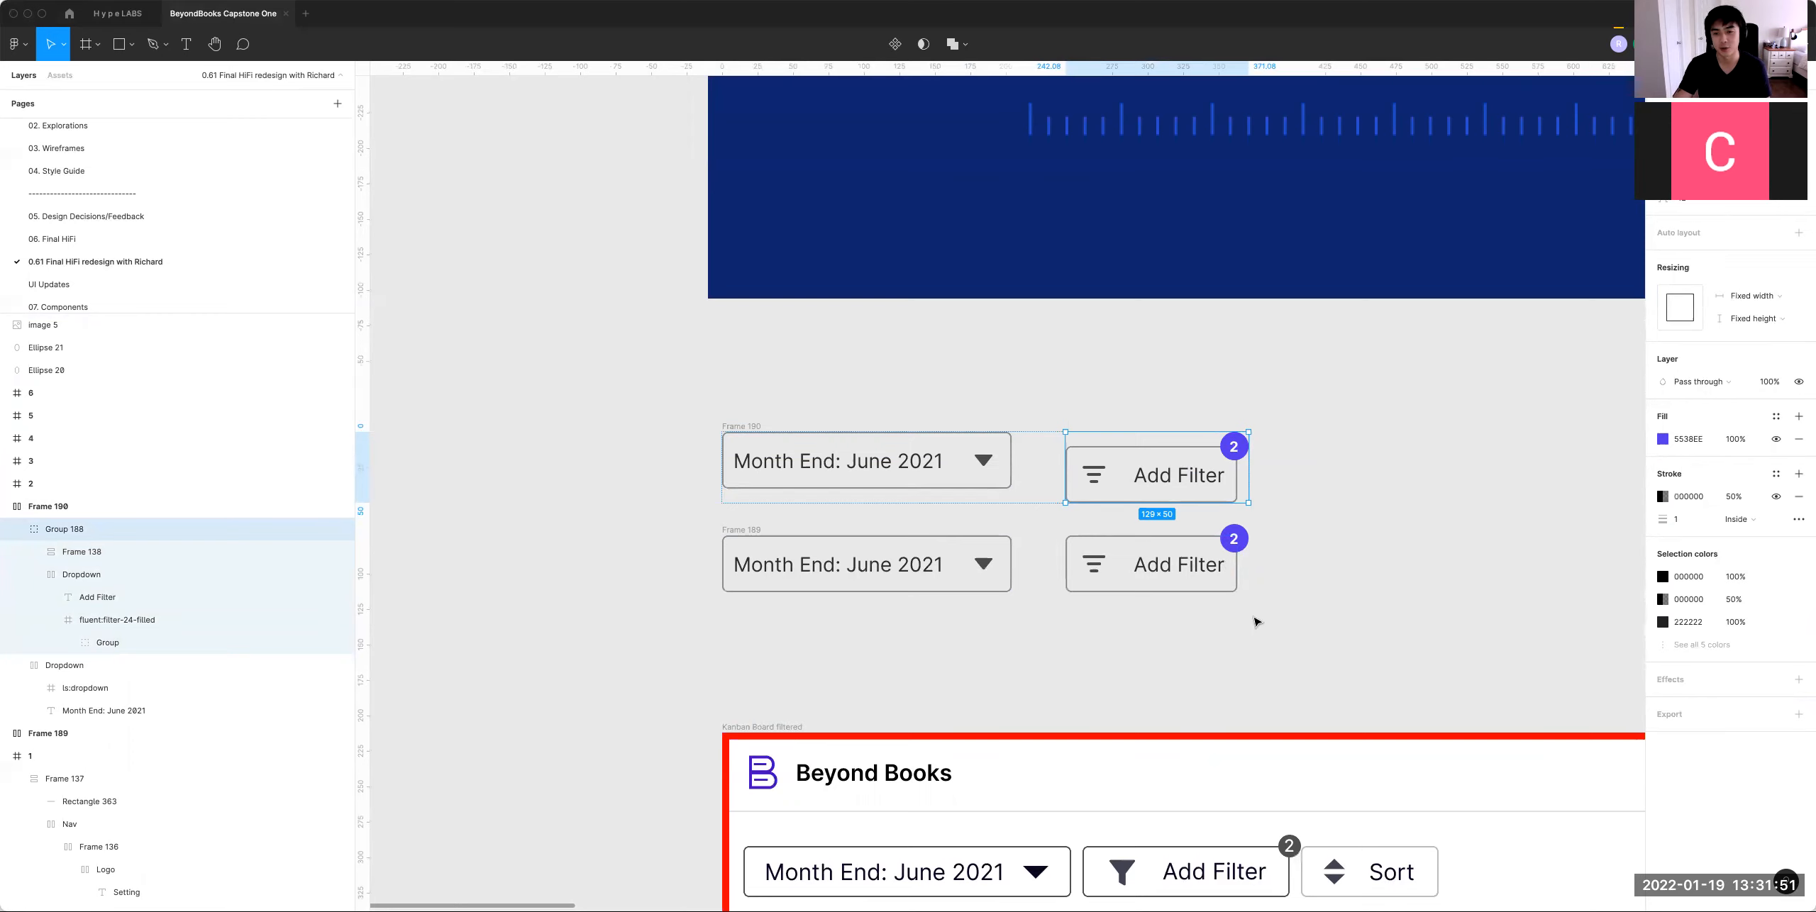
click(738, 440)
click(744, 428)
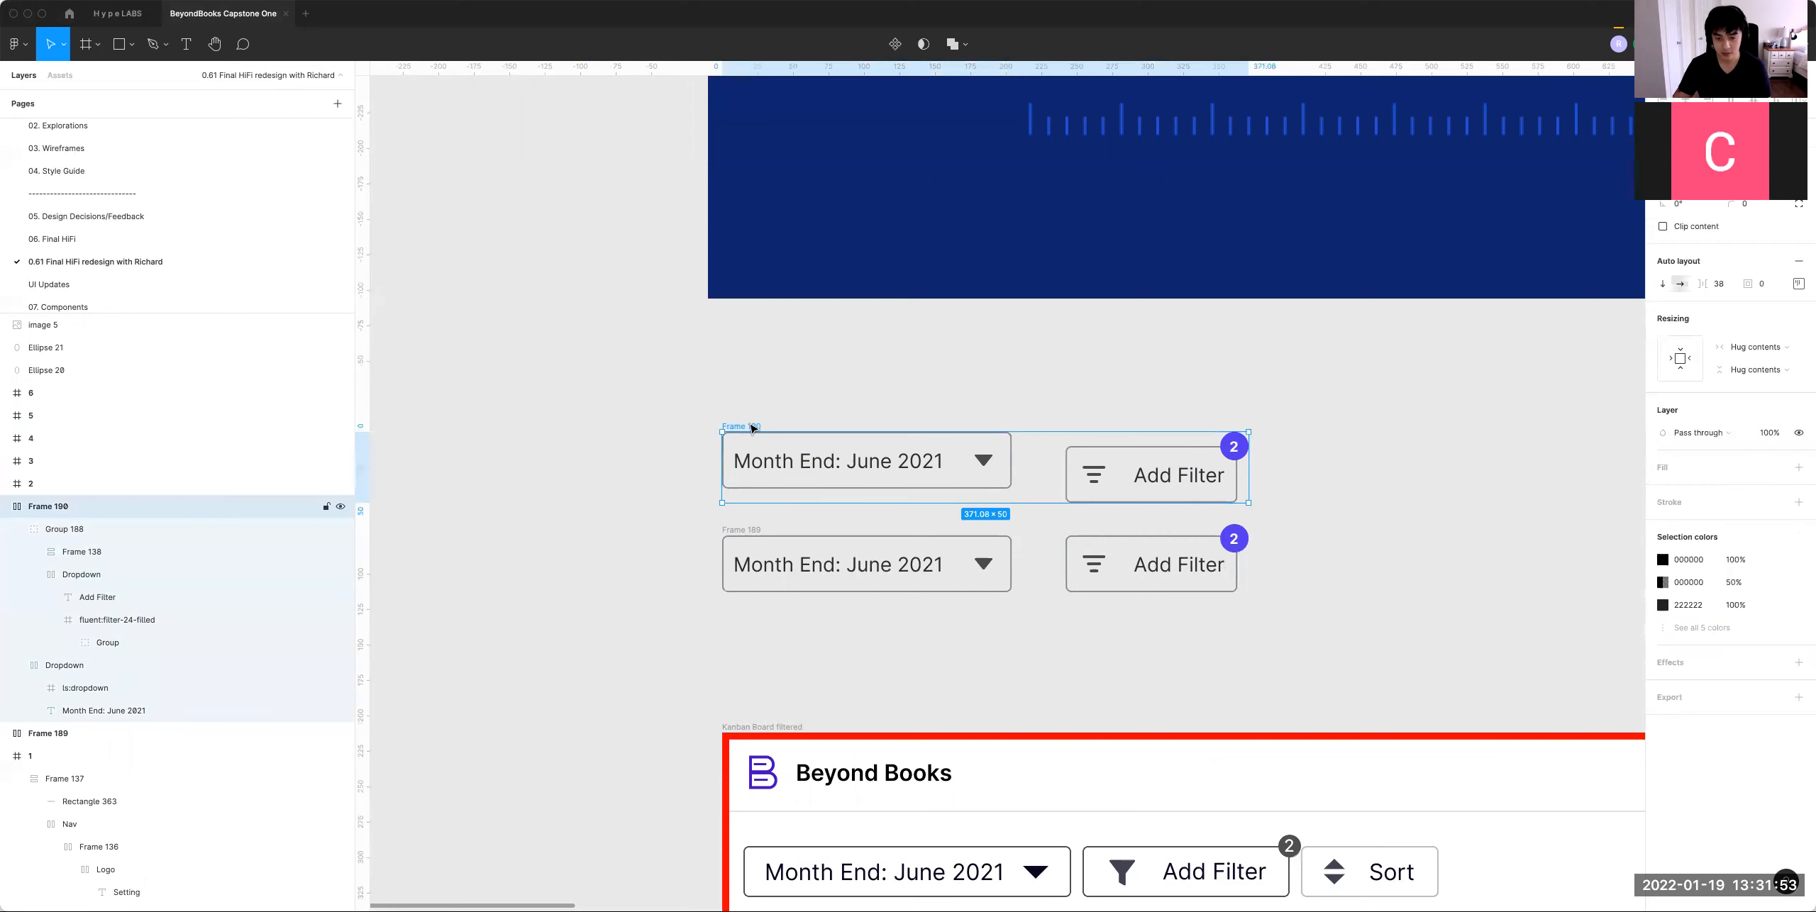
key(Delete)
Step: Duplicate the Month End dropdown to the end of the filter row and change the copy's label to Sort
key(minus)
drag(940, 525, 1181, 532)
key(super+z)
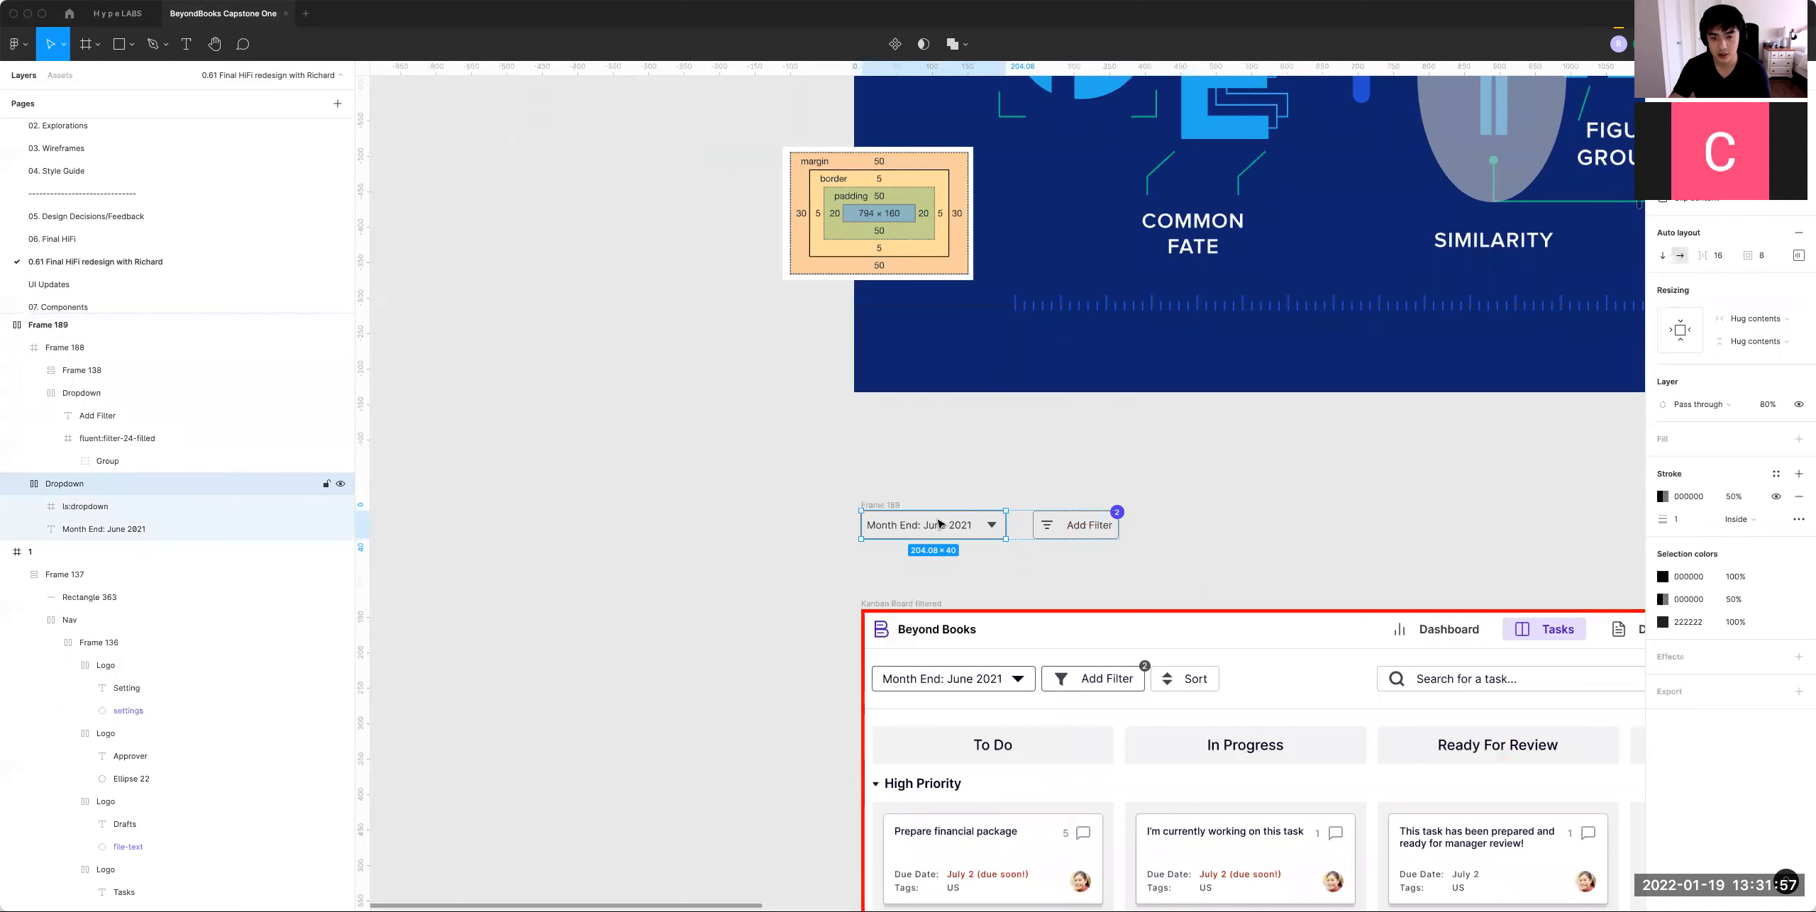
key(super+d)
double_click(1194, 529)
double_click(1194, 529)
text(Sort)
click(1223, 476)
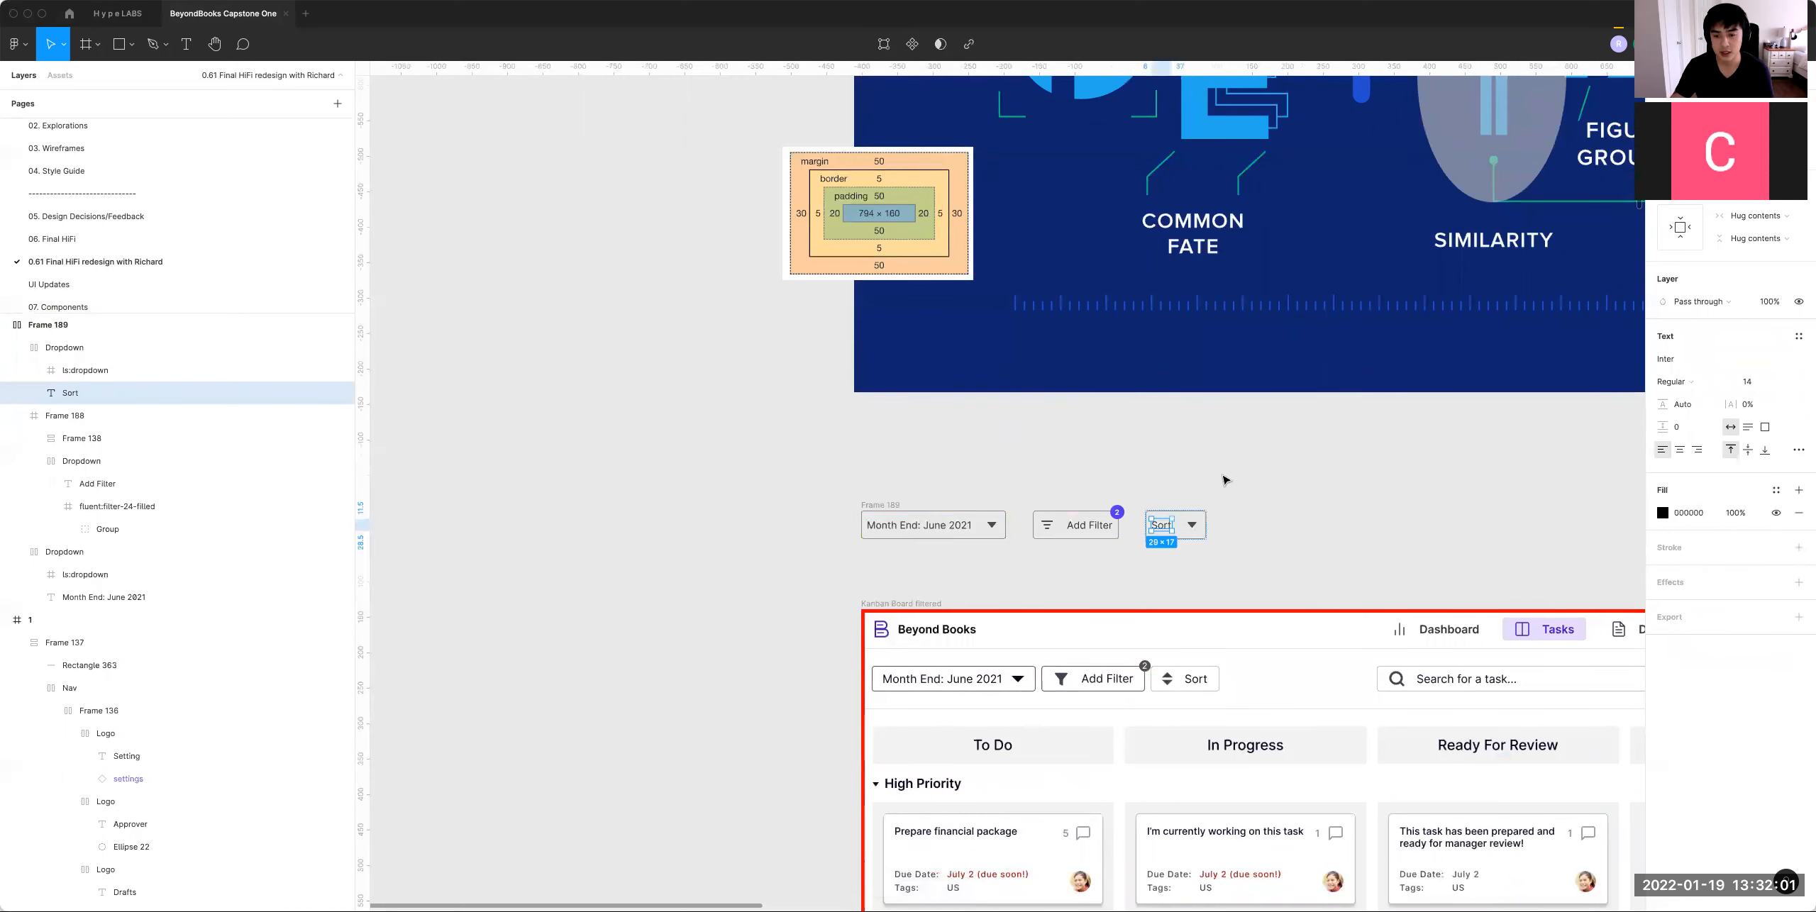
click(1224, 480)
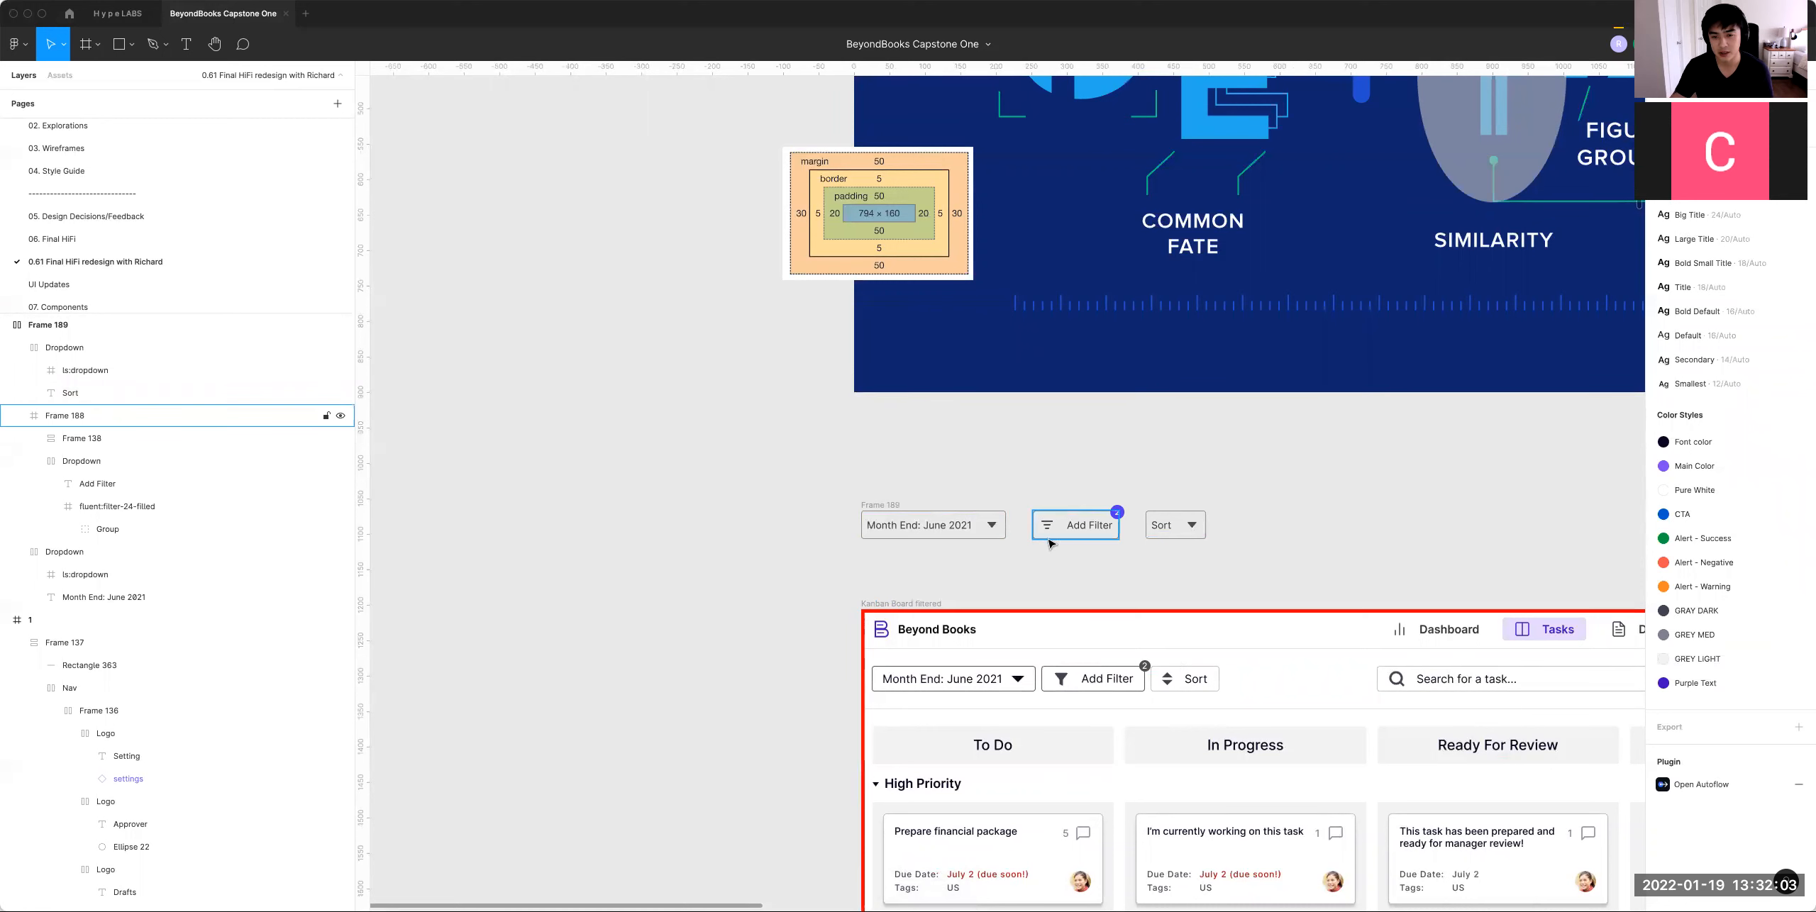
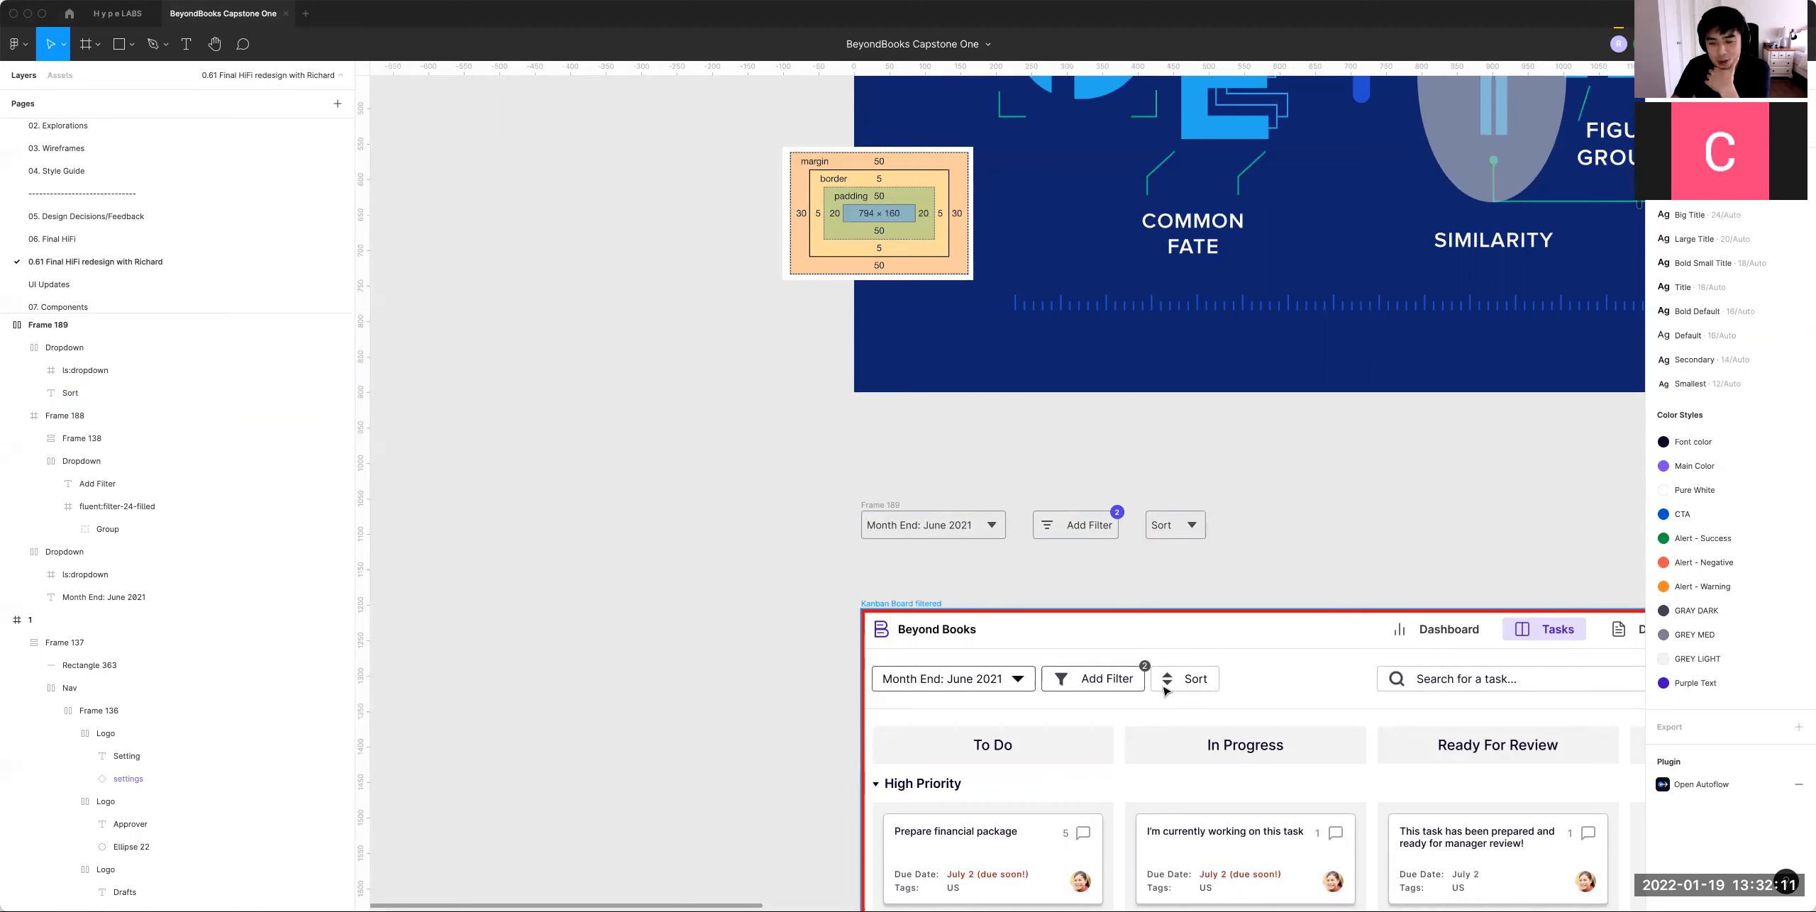
Step: Replace the Sort button's arrow with the bi:sort-up icon, found by searching for sort in the Iconify plugin
double_click(1192, 525)
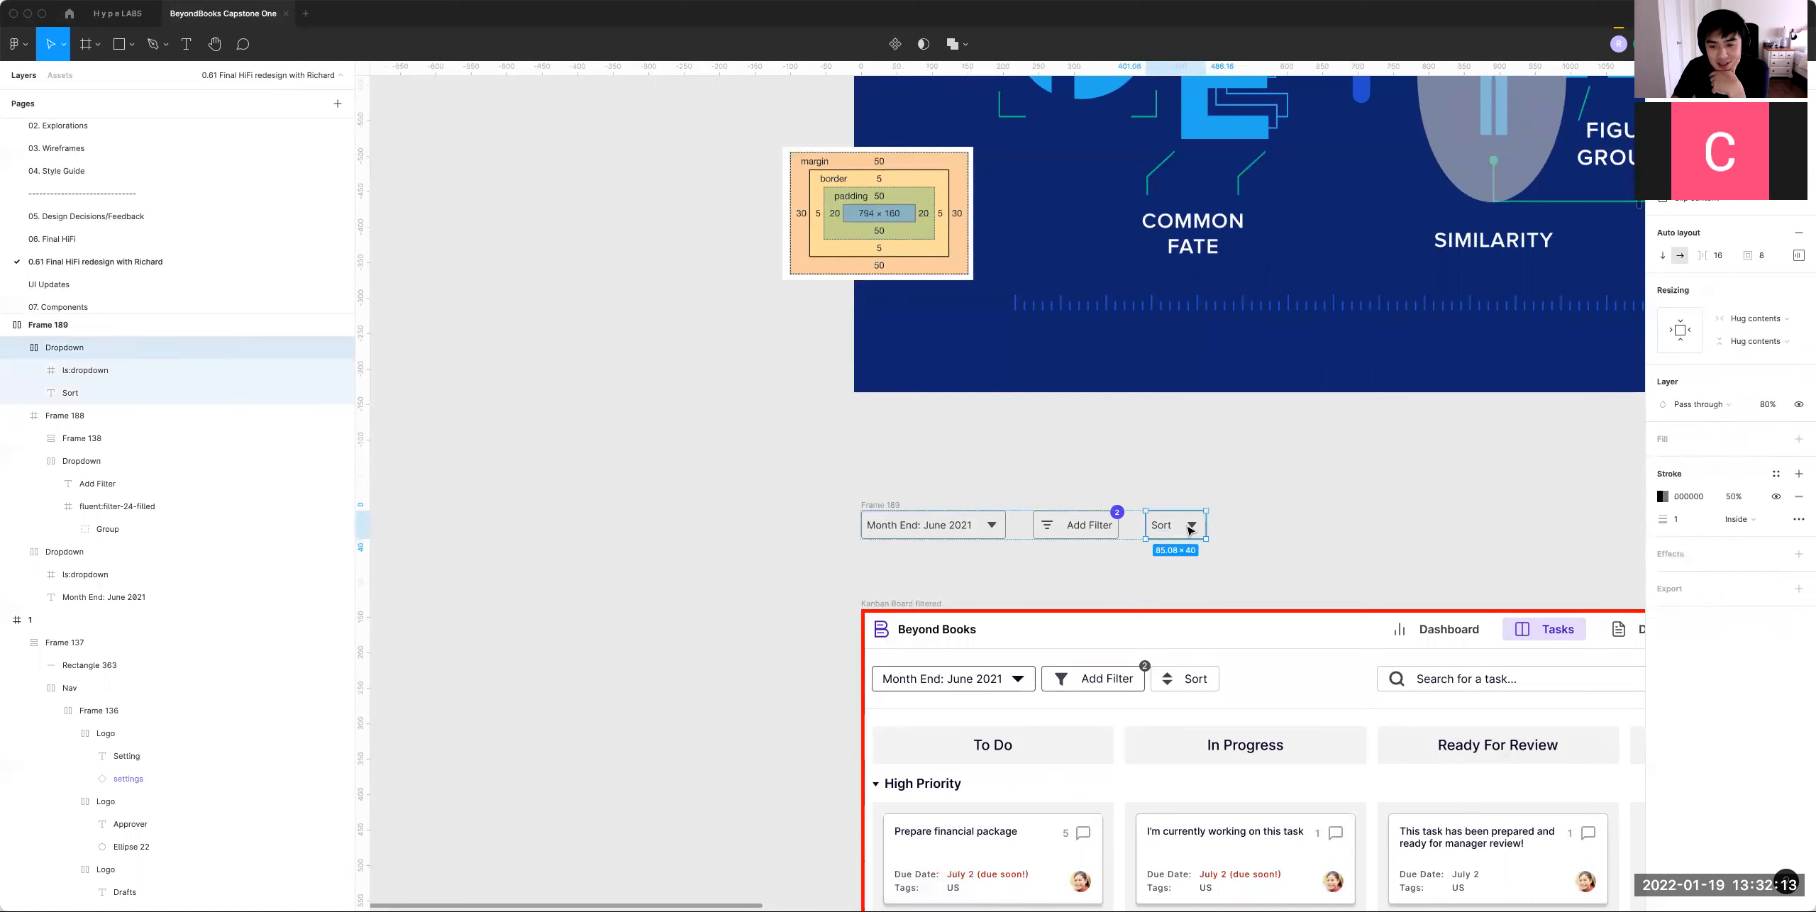
right_click(1250, 469)
mouse_move(1277, 571)
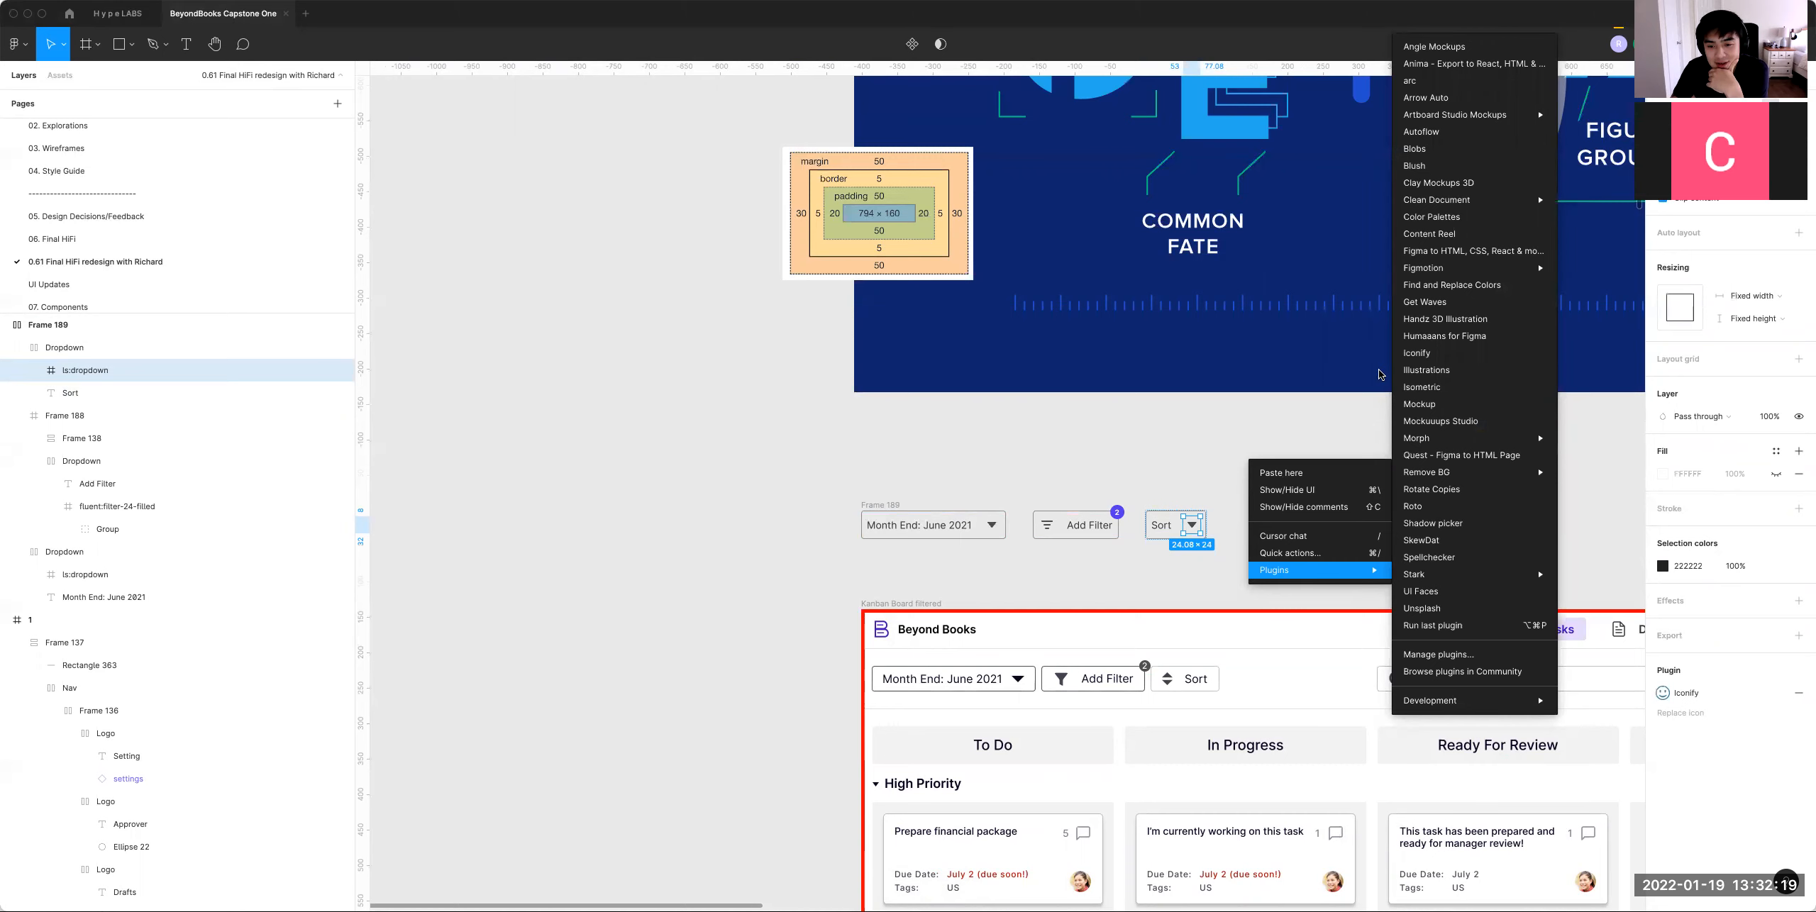
click(1414, 353)
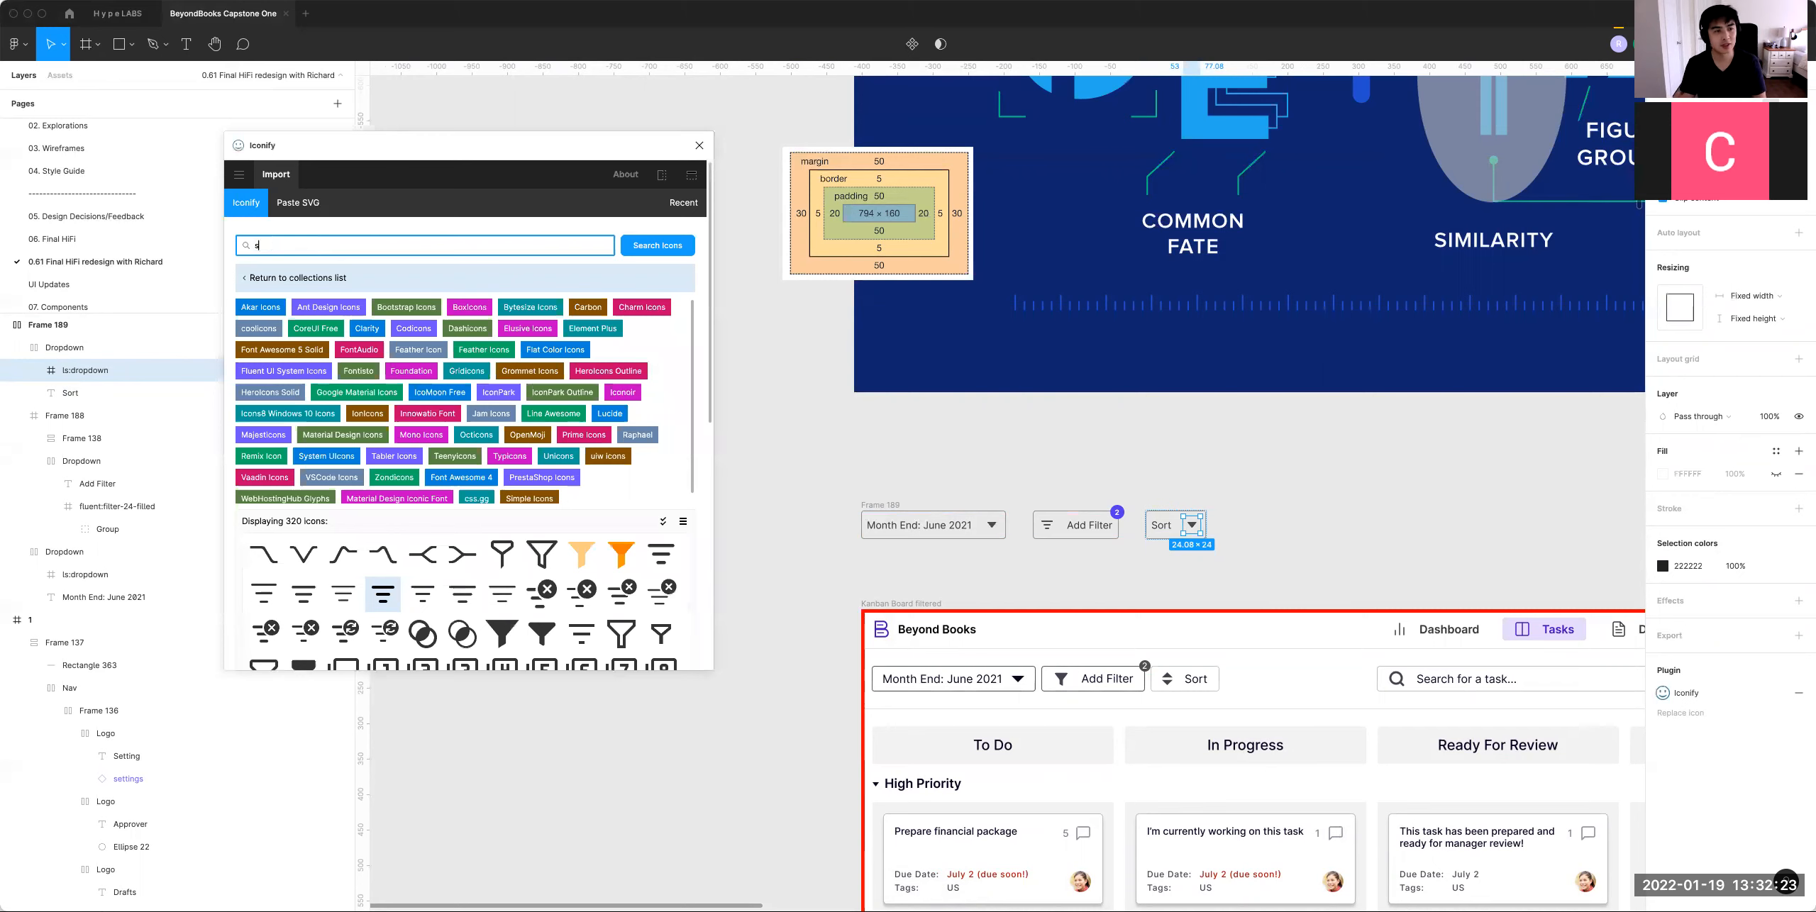
text(sort)
key(Return)
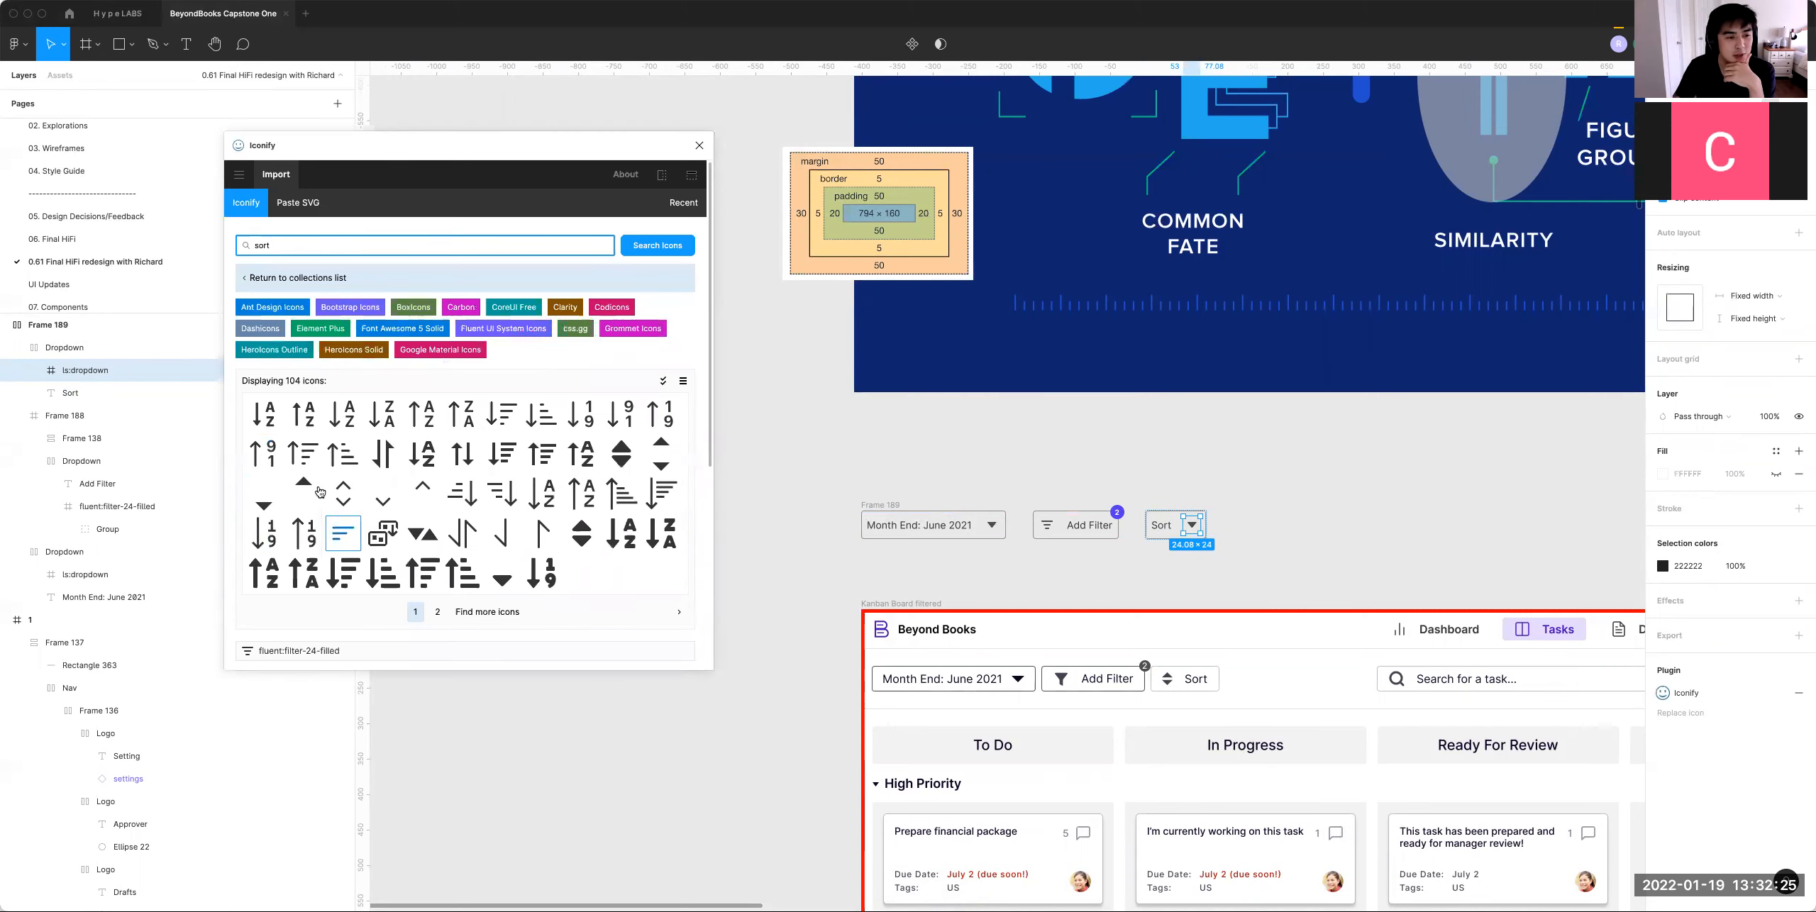
click(305, 454)
click(457, 648)
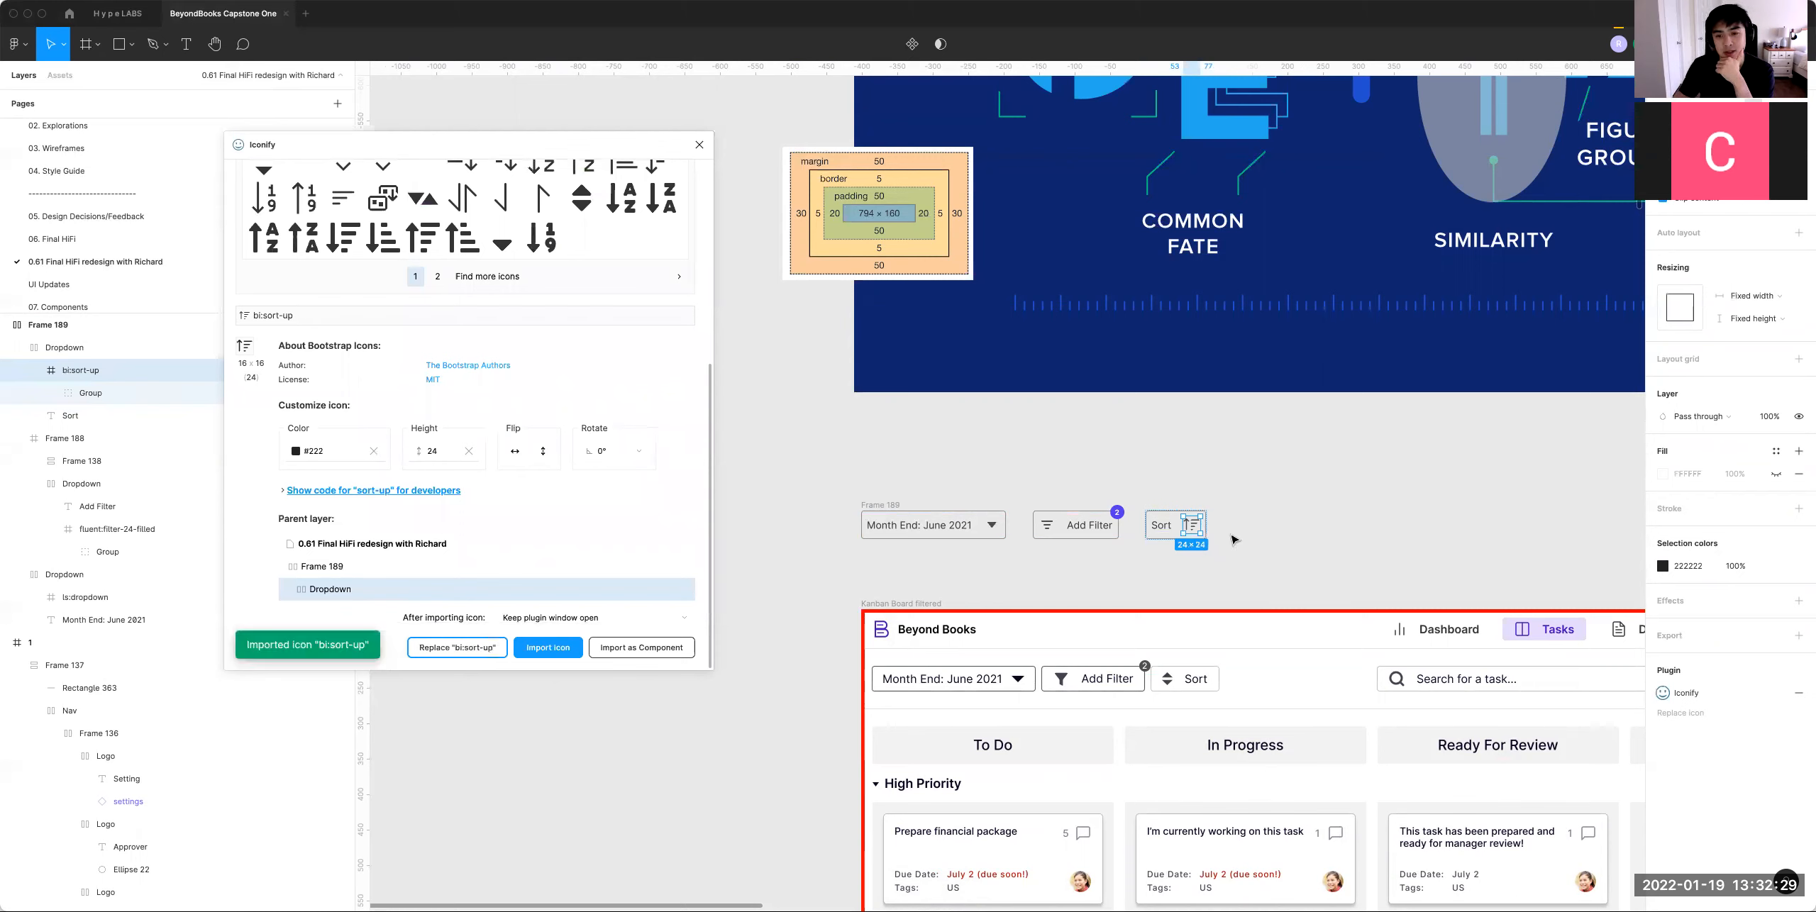
Step: Move the sort icon in front of the Sort label
click(1197, 530)
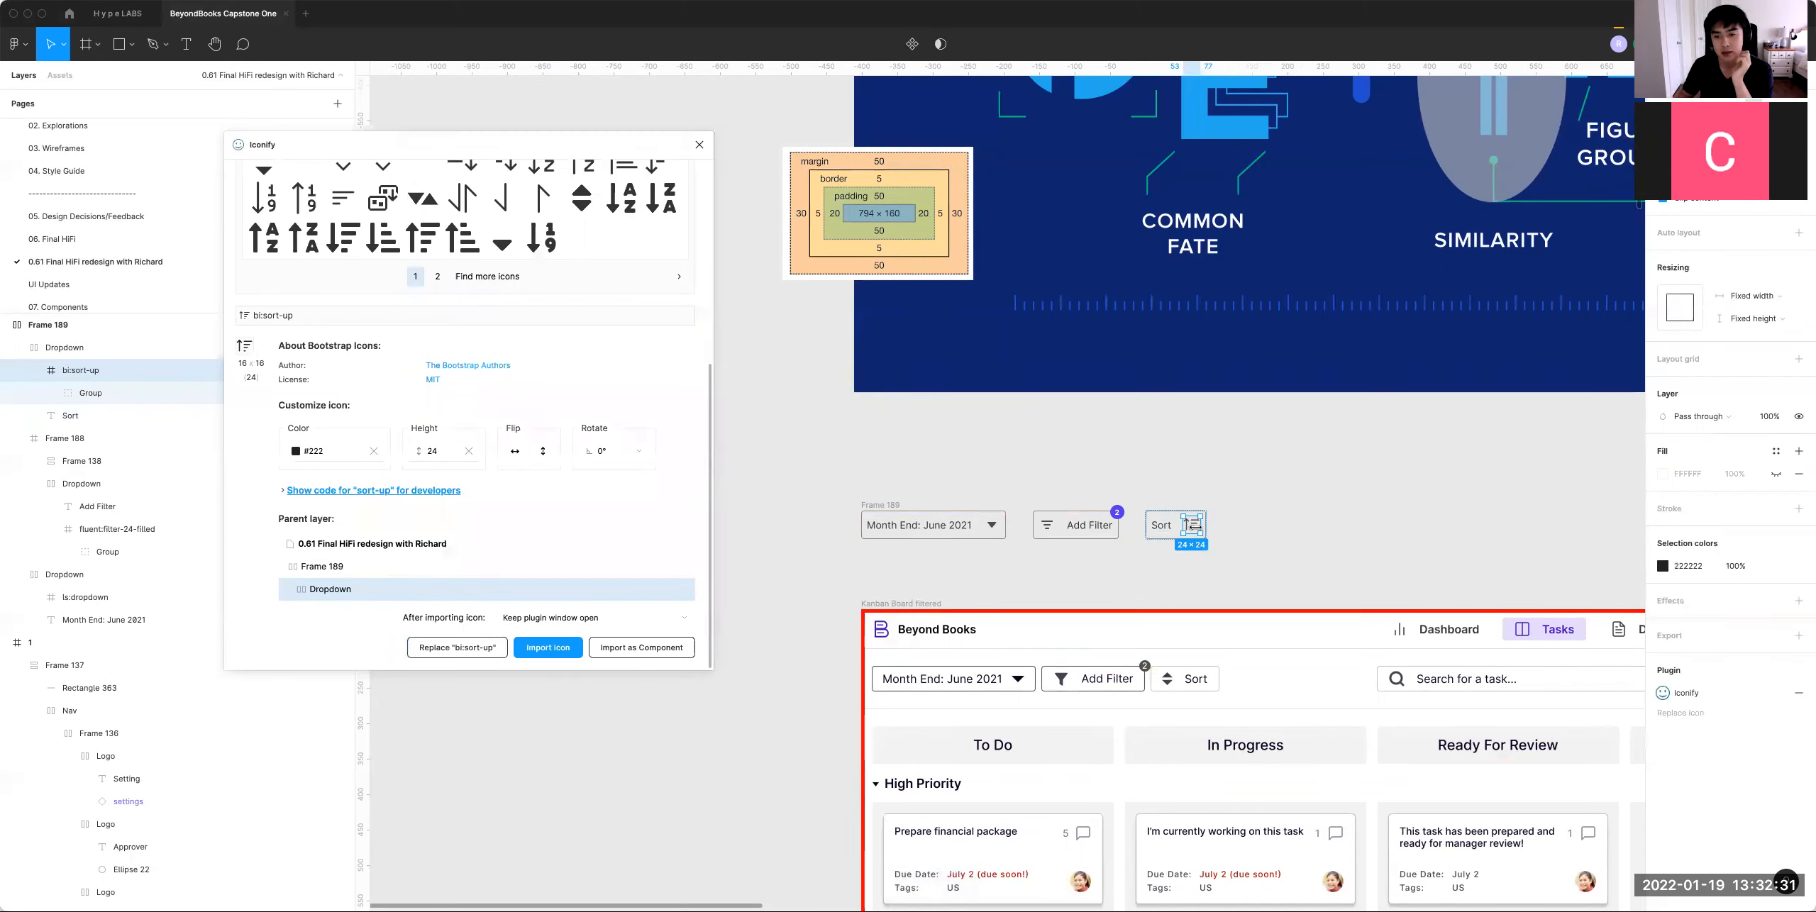
key(Left)
click(1026, 458)
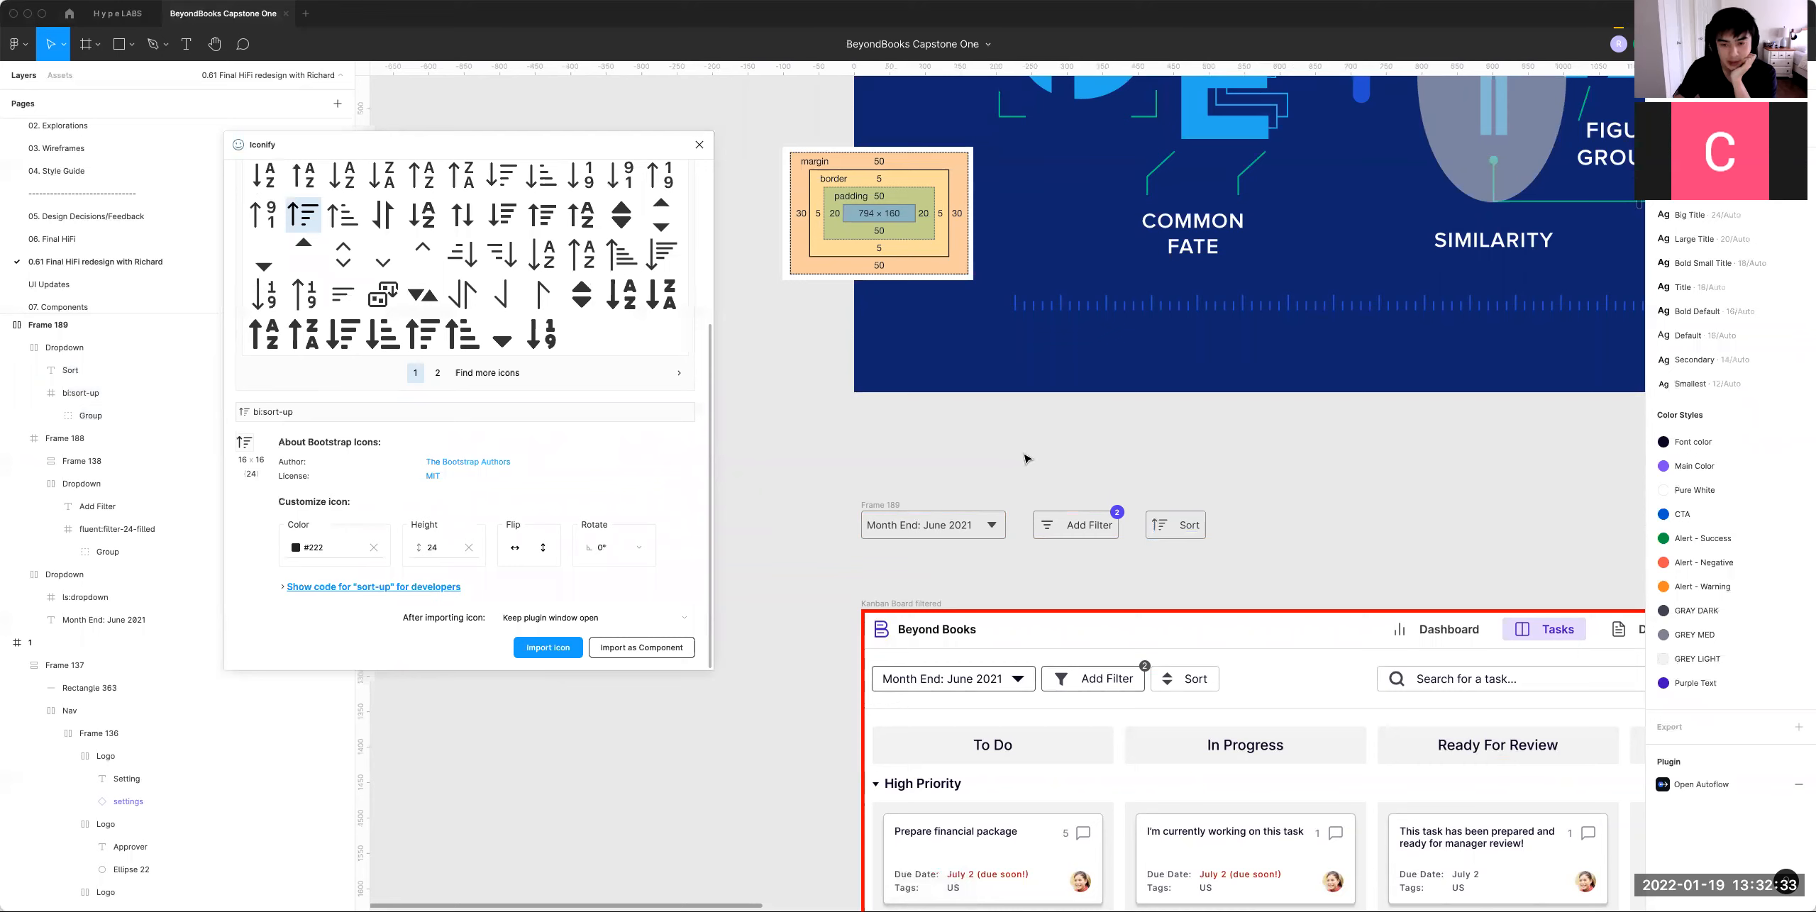
Step: Set the spacing between items in the filter row's auto layout to 16
click(884, 505)
click(1723, 284)
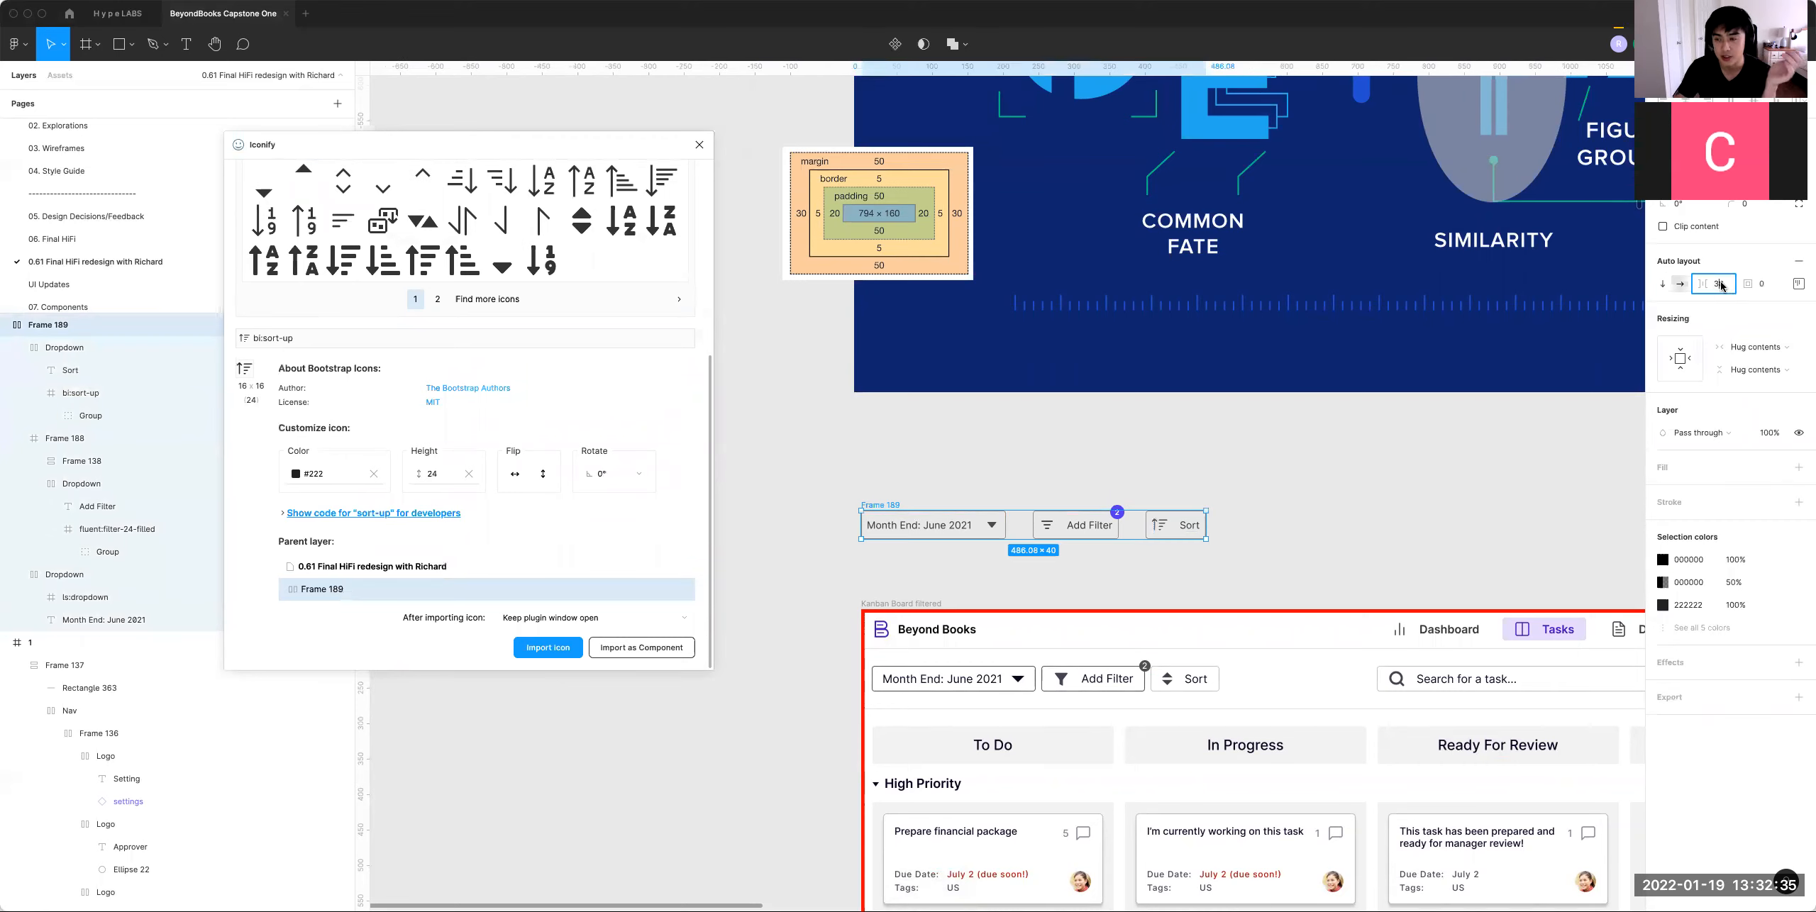
text(16)
key(Return)
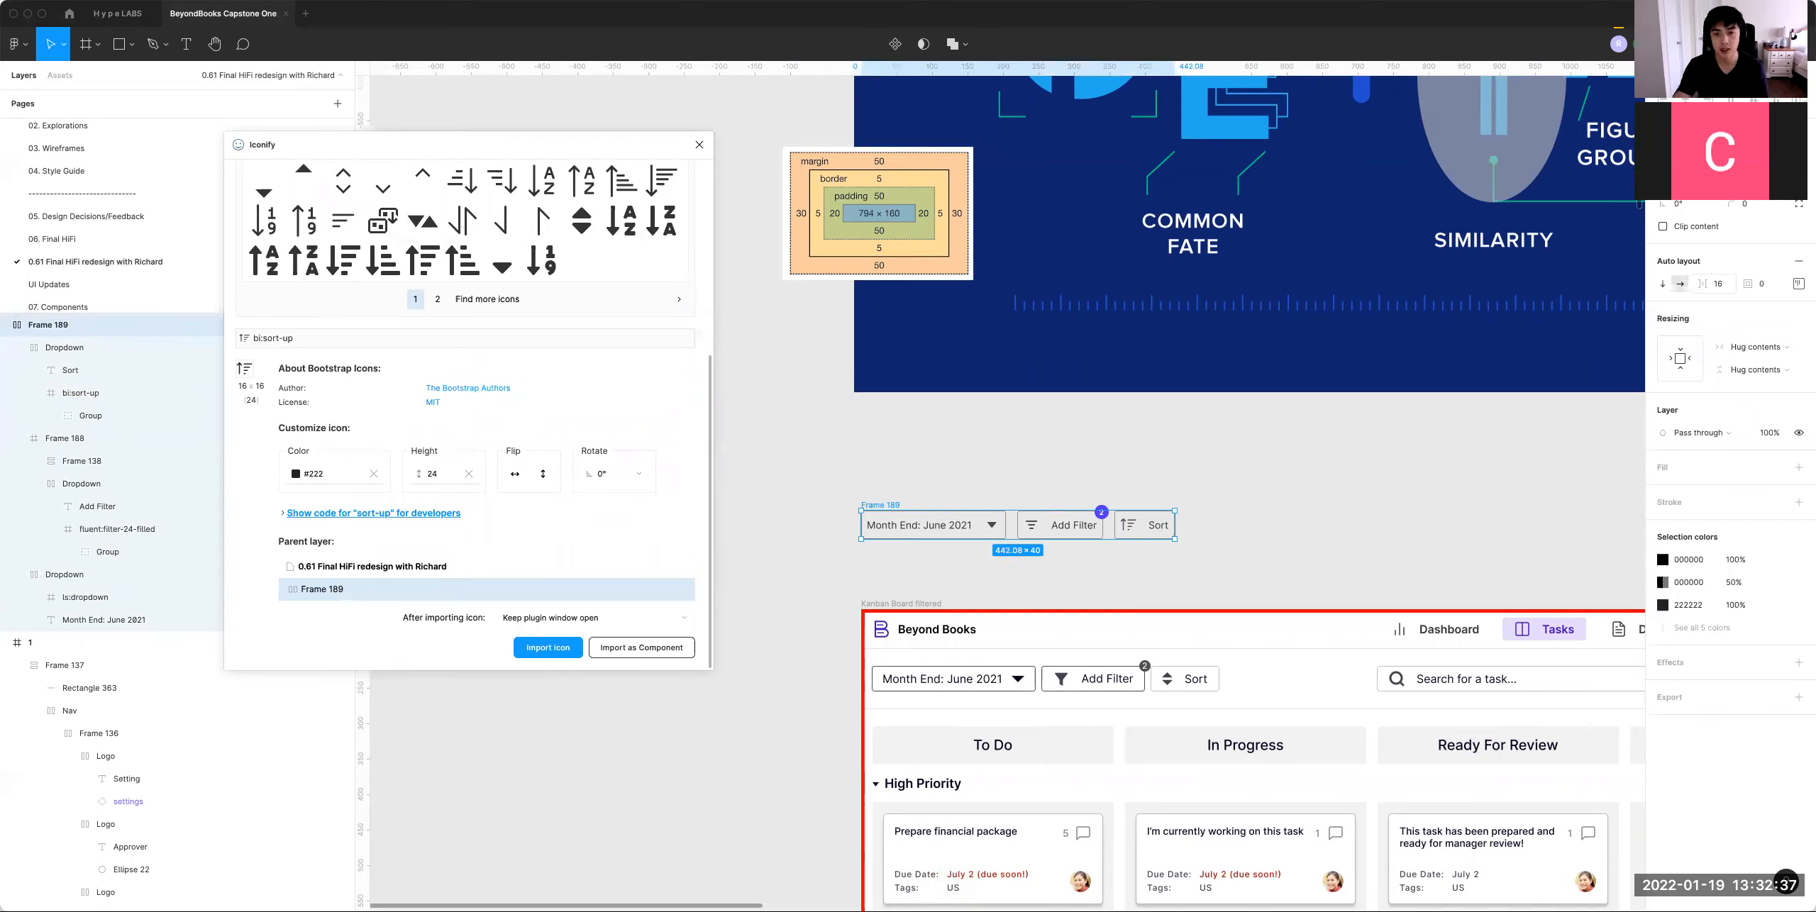
Step: Duplicate the Month End dropdown into the empty canvas beside the filter row and move the copy's arrow before its label
click(1172, 485)
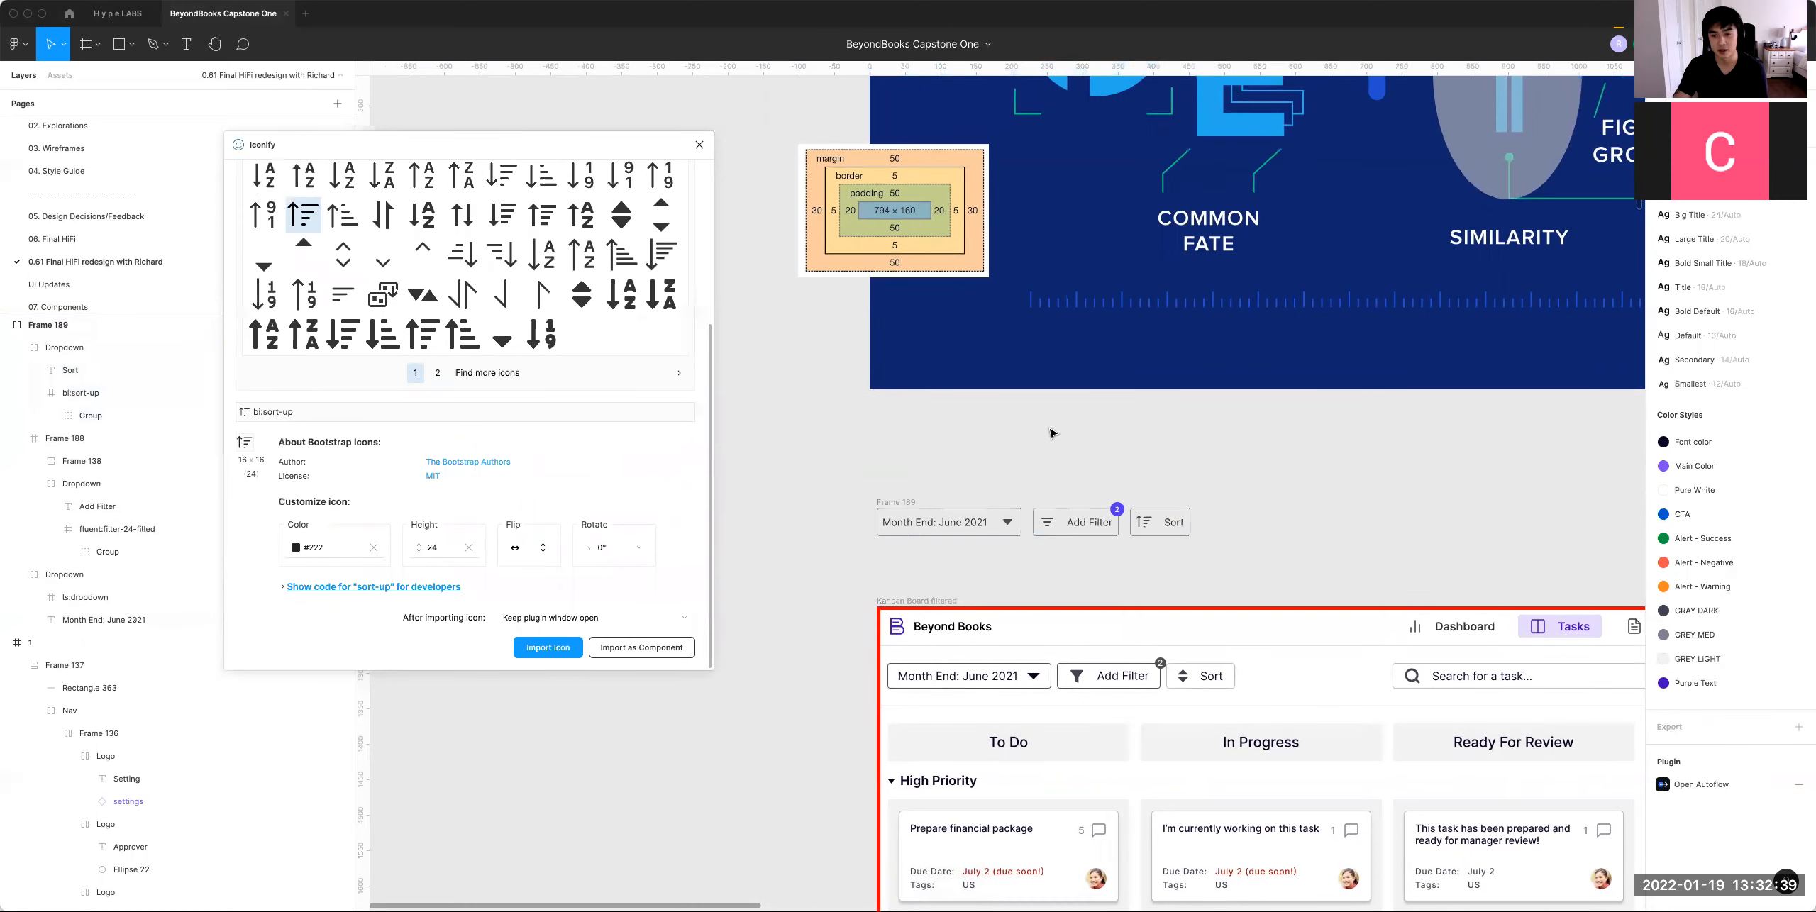
scroll(1124, 435, right, 3)
click(852, 480)
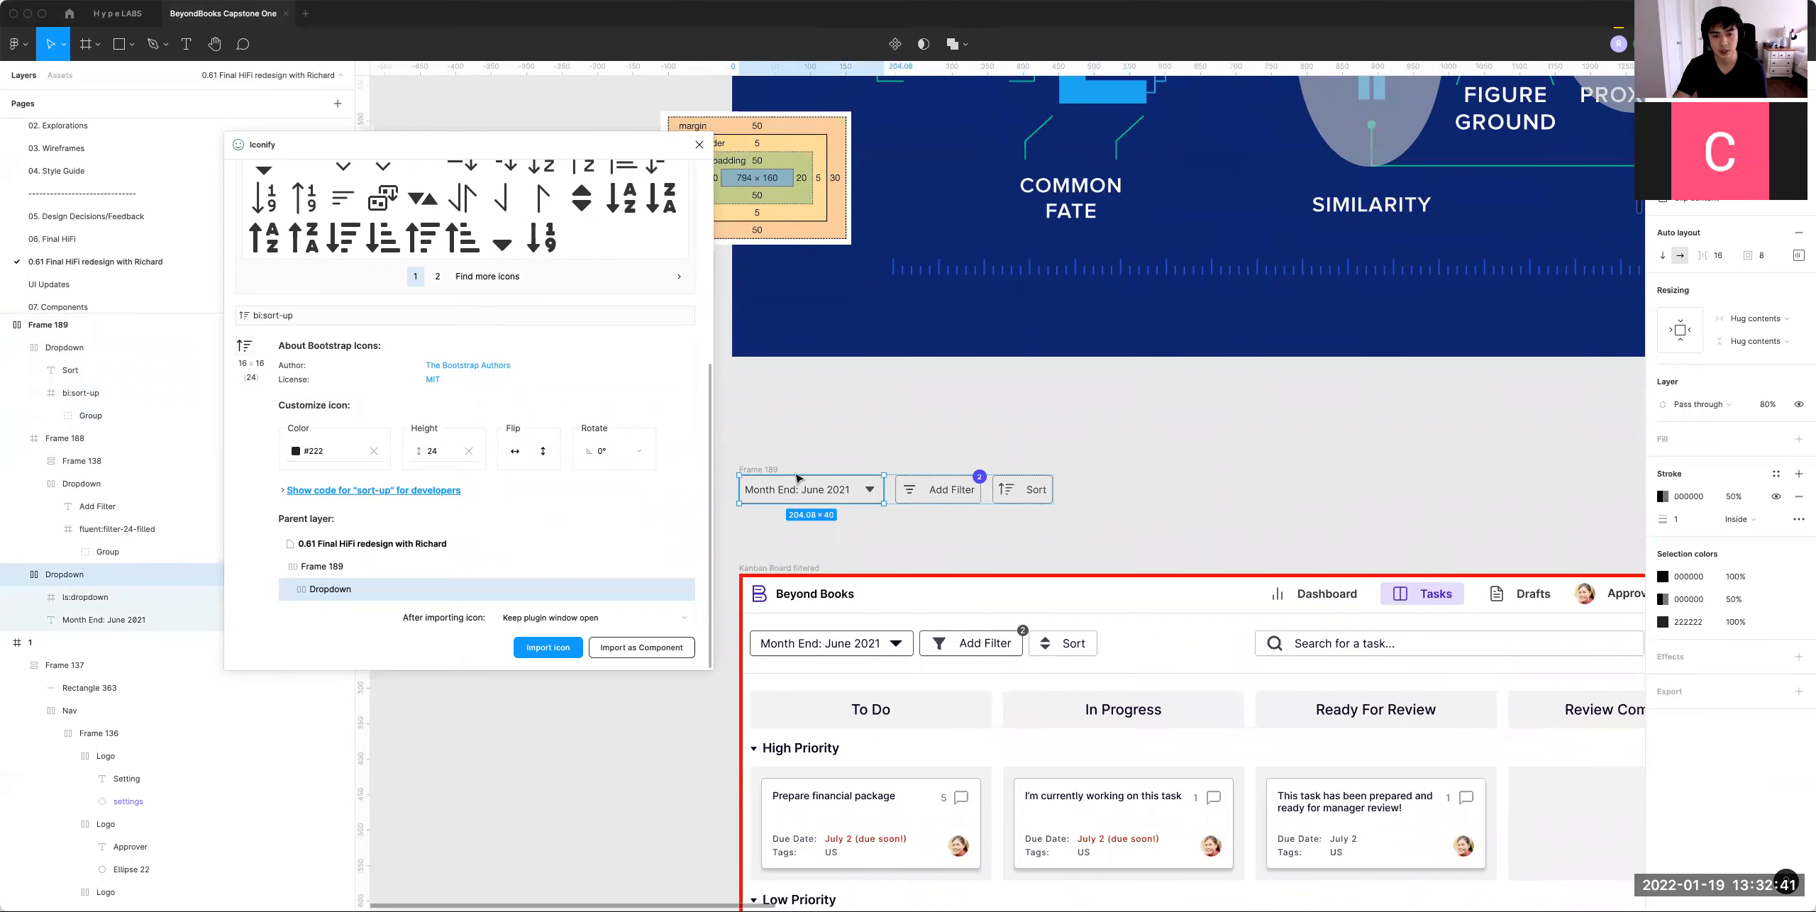
drag(1231, 493, 1443, 493)
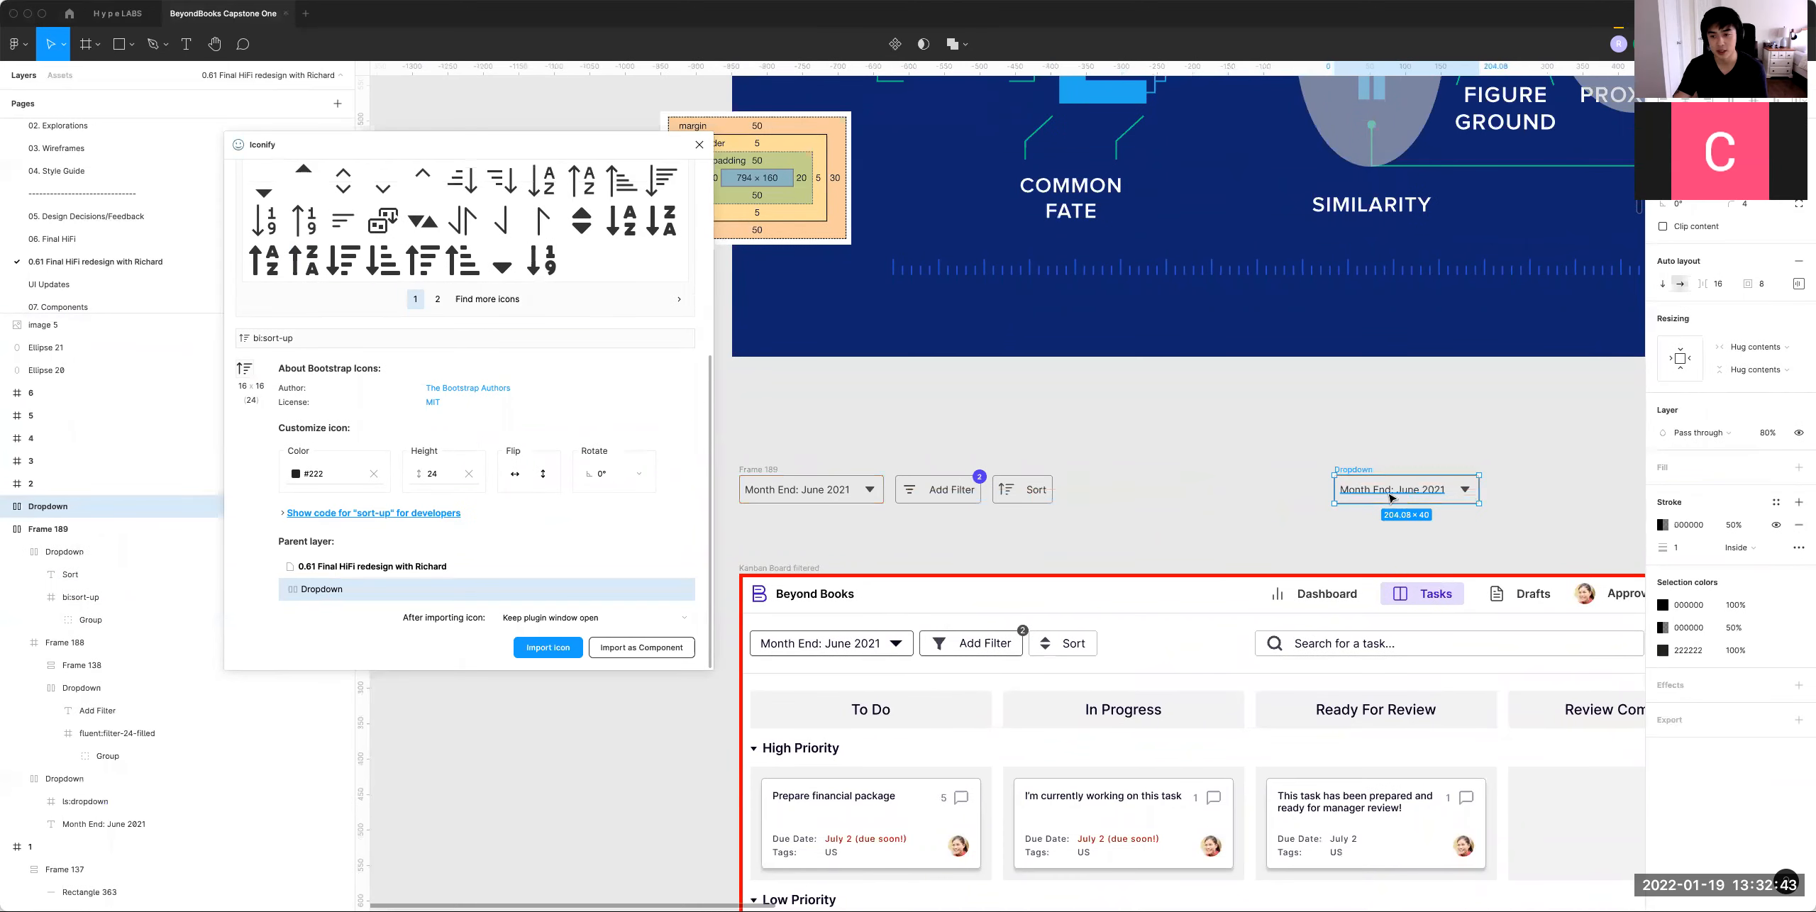
click(1471, 495)
key(Left)
Step: Change the copied dropdown's label to "Search for a task"
double_click(1447, 490)
text(Search for a ta)
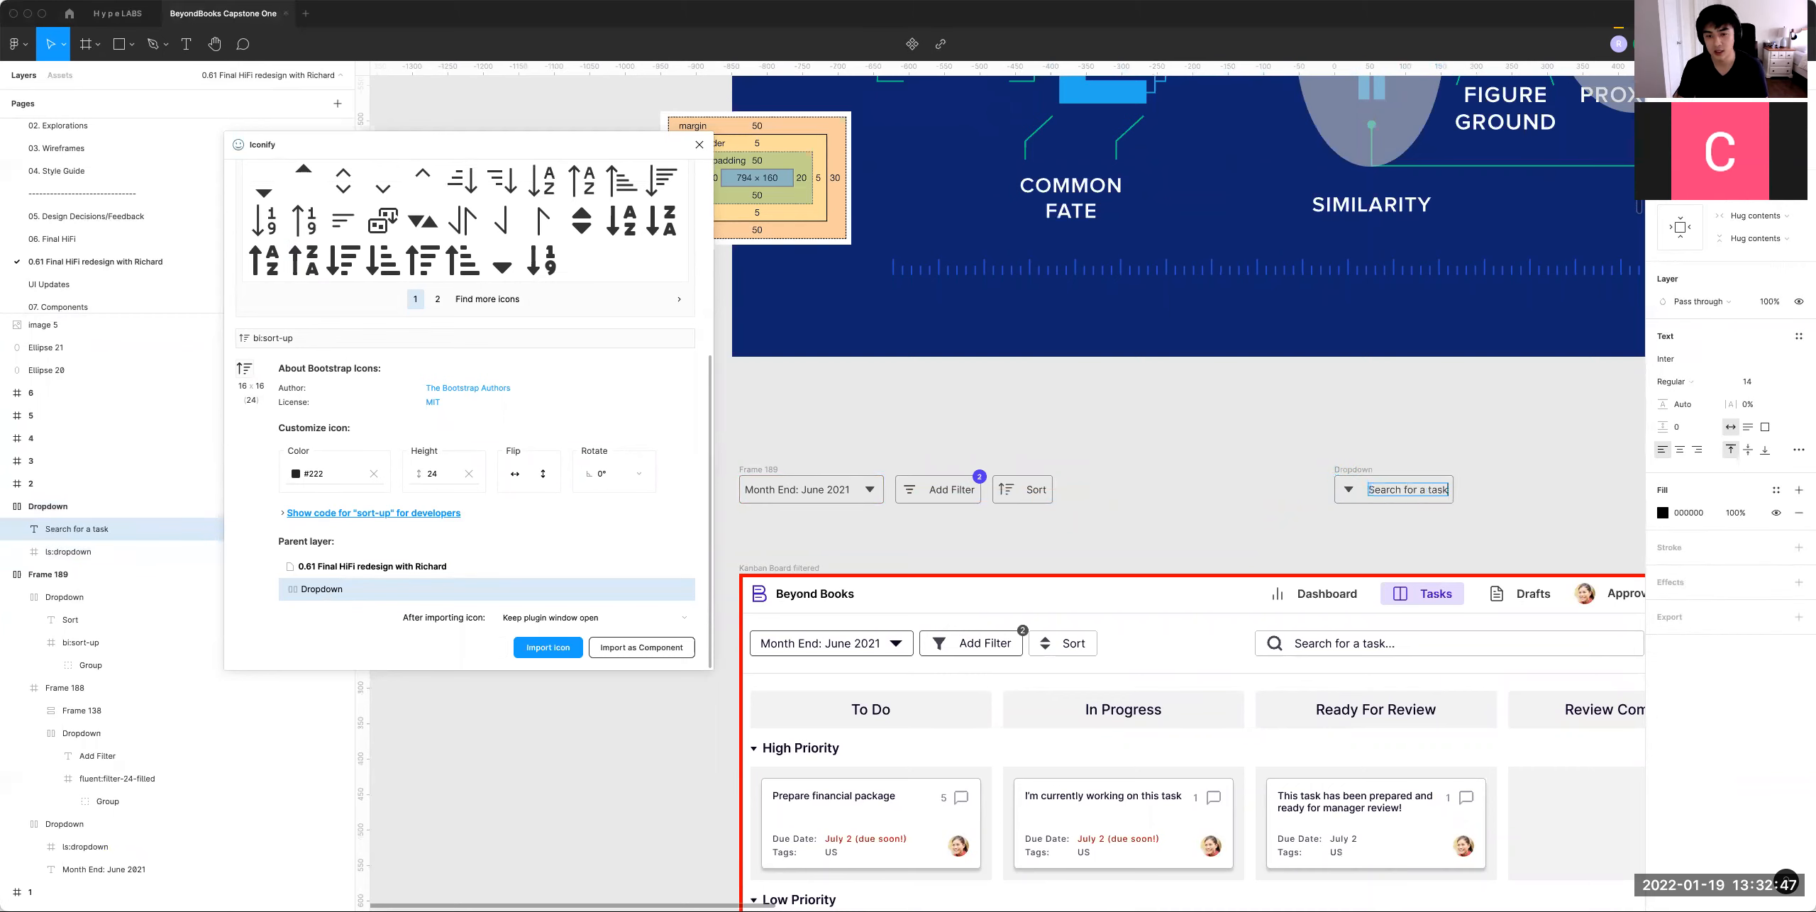
click(1352, 420)
drag(1344, 636, 1160, 608)
Step: Set the search label's opacity to 50% and widen the search box to about 501 px
click(1240, 468)
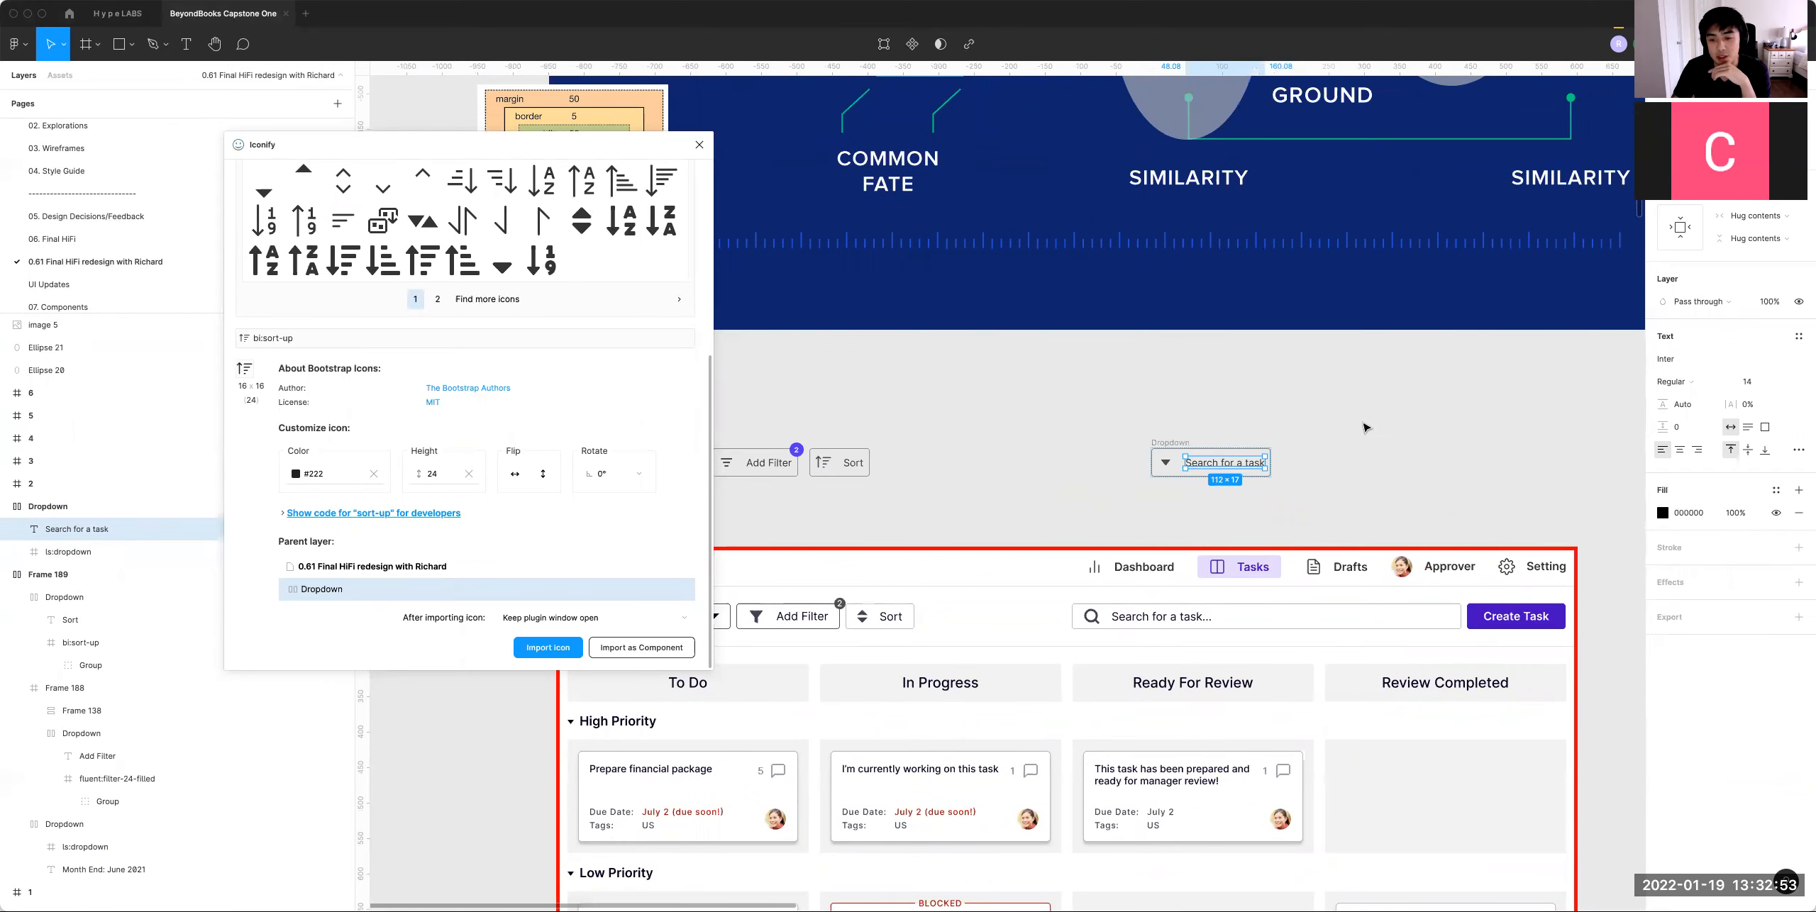
key(5)
key(Escape)
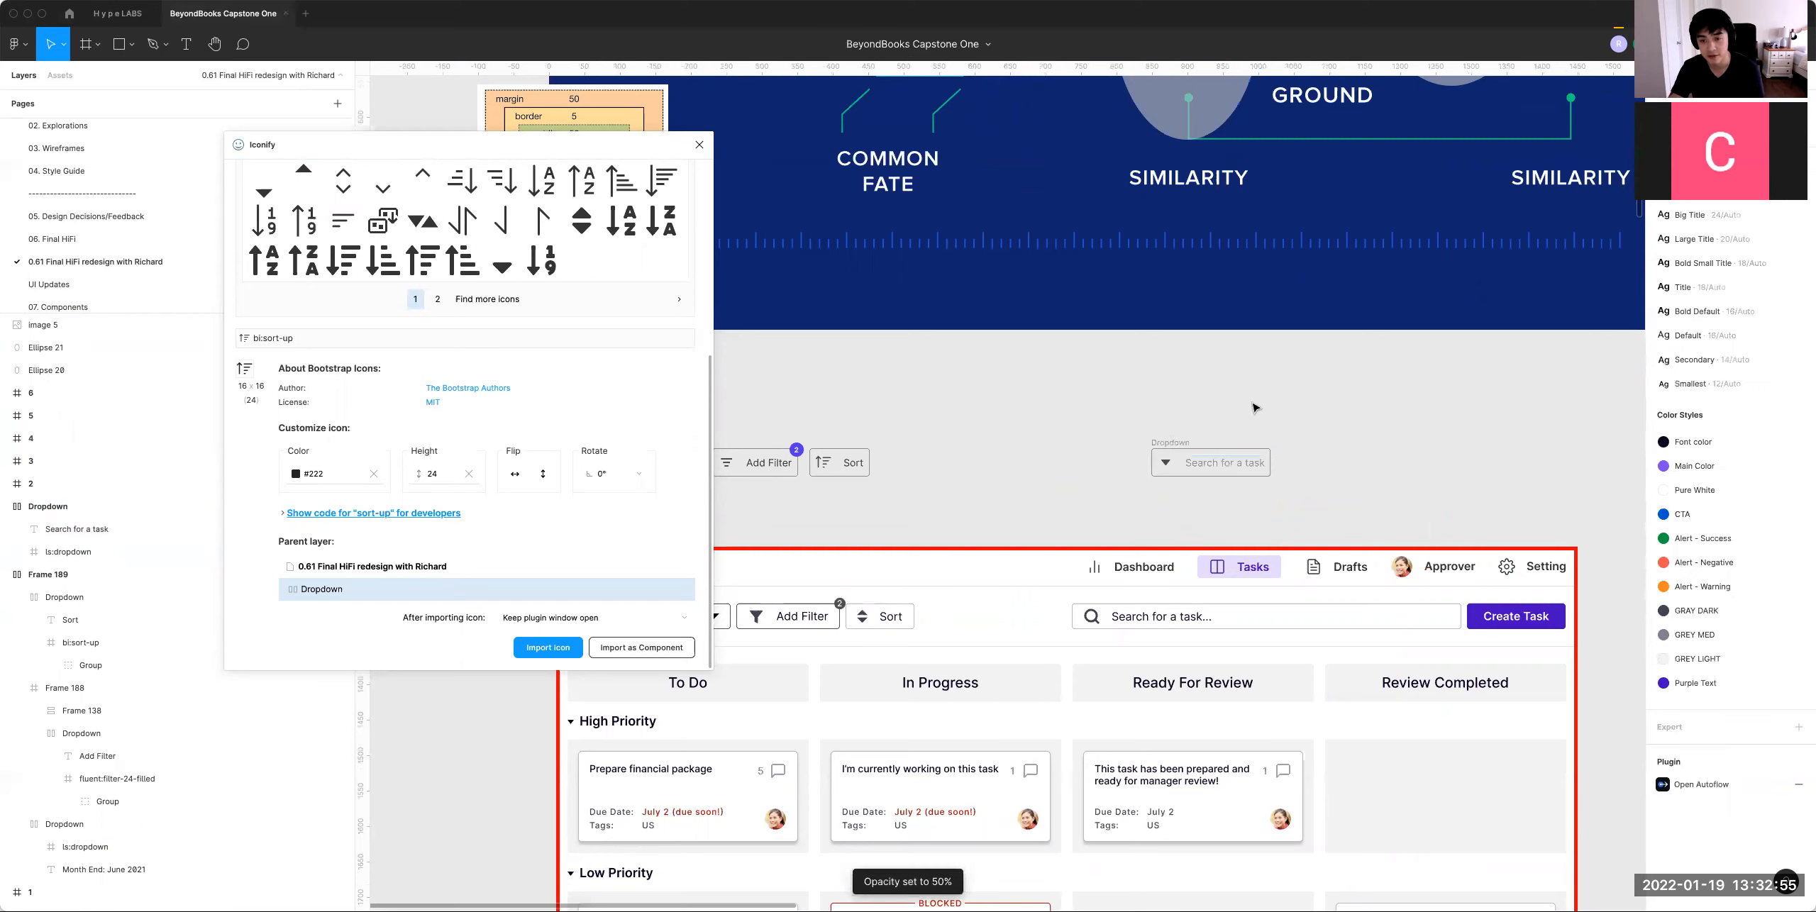
drag(1268, 465, 1506, 465)
key(Escape)
Step: Replace the search box's arrow with the eva:search-fill icon, found by searching for search in the Iconify plugin
click(1167, 463)
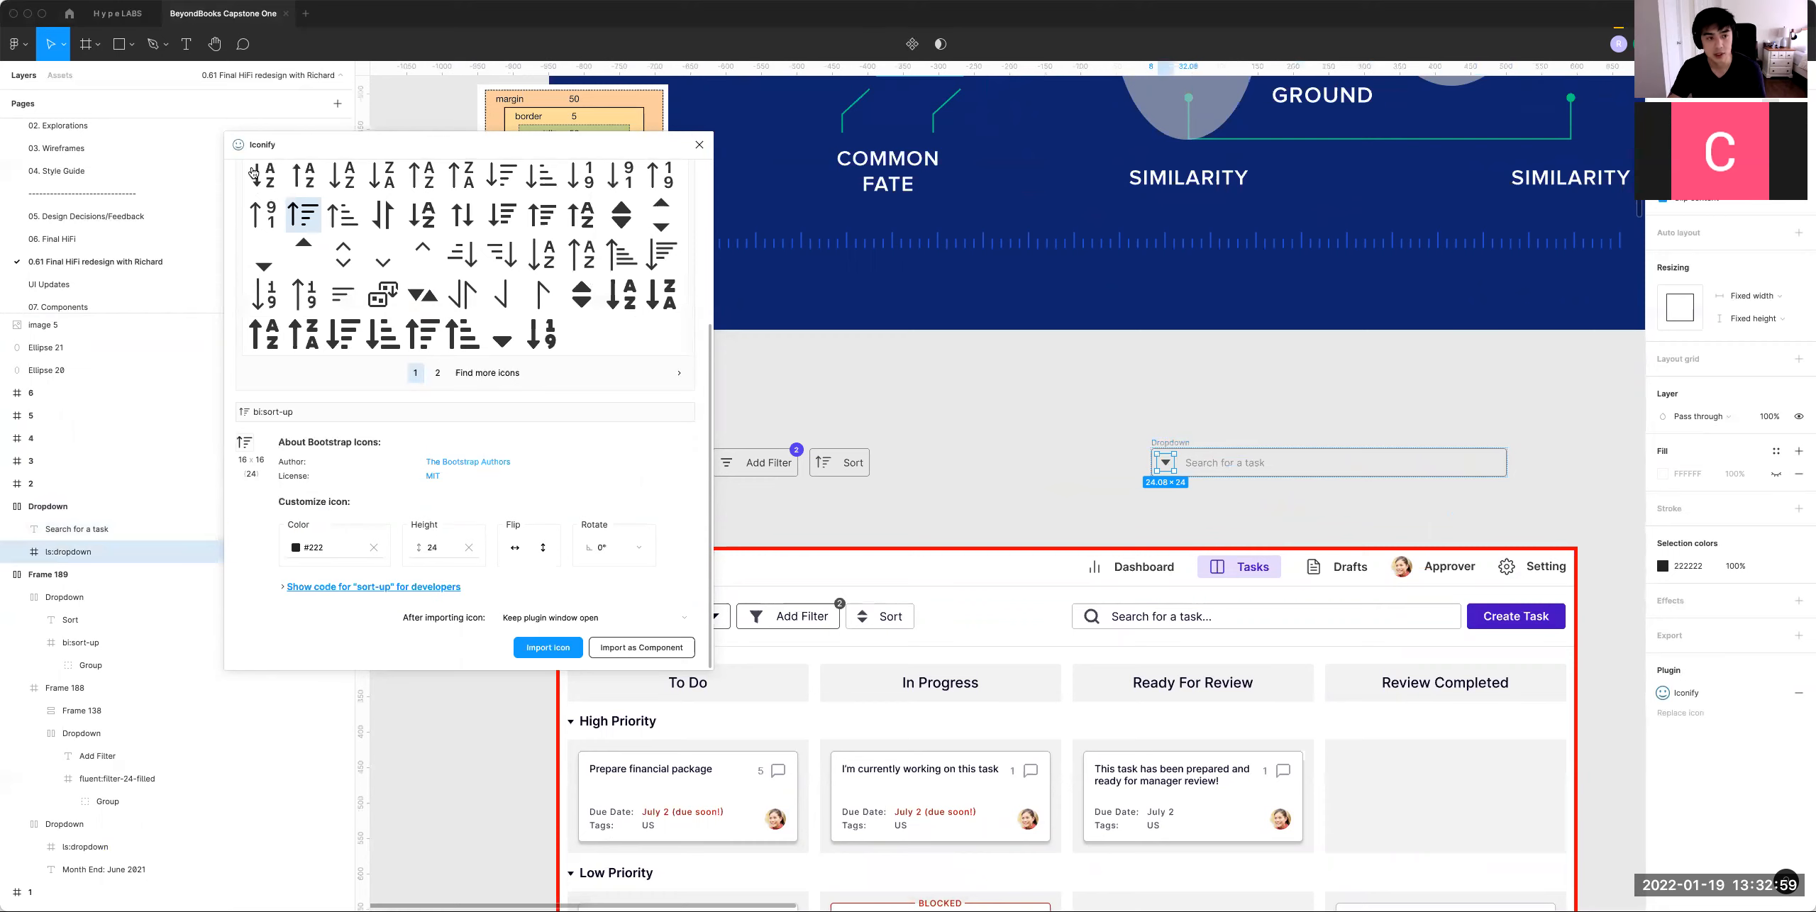
double_click(336, 244)
text(saerc)
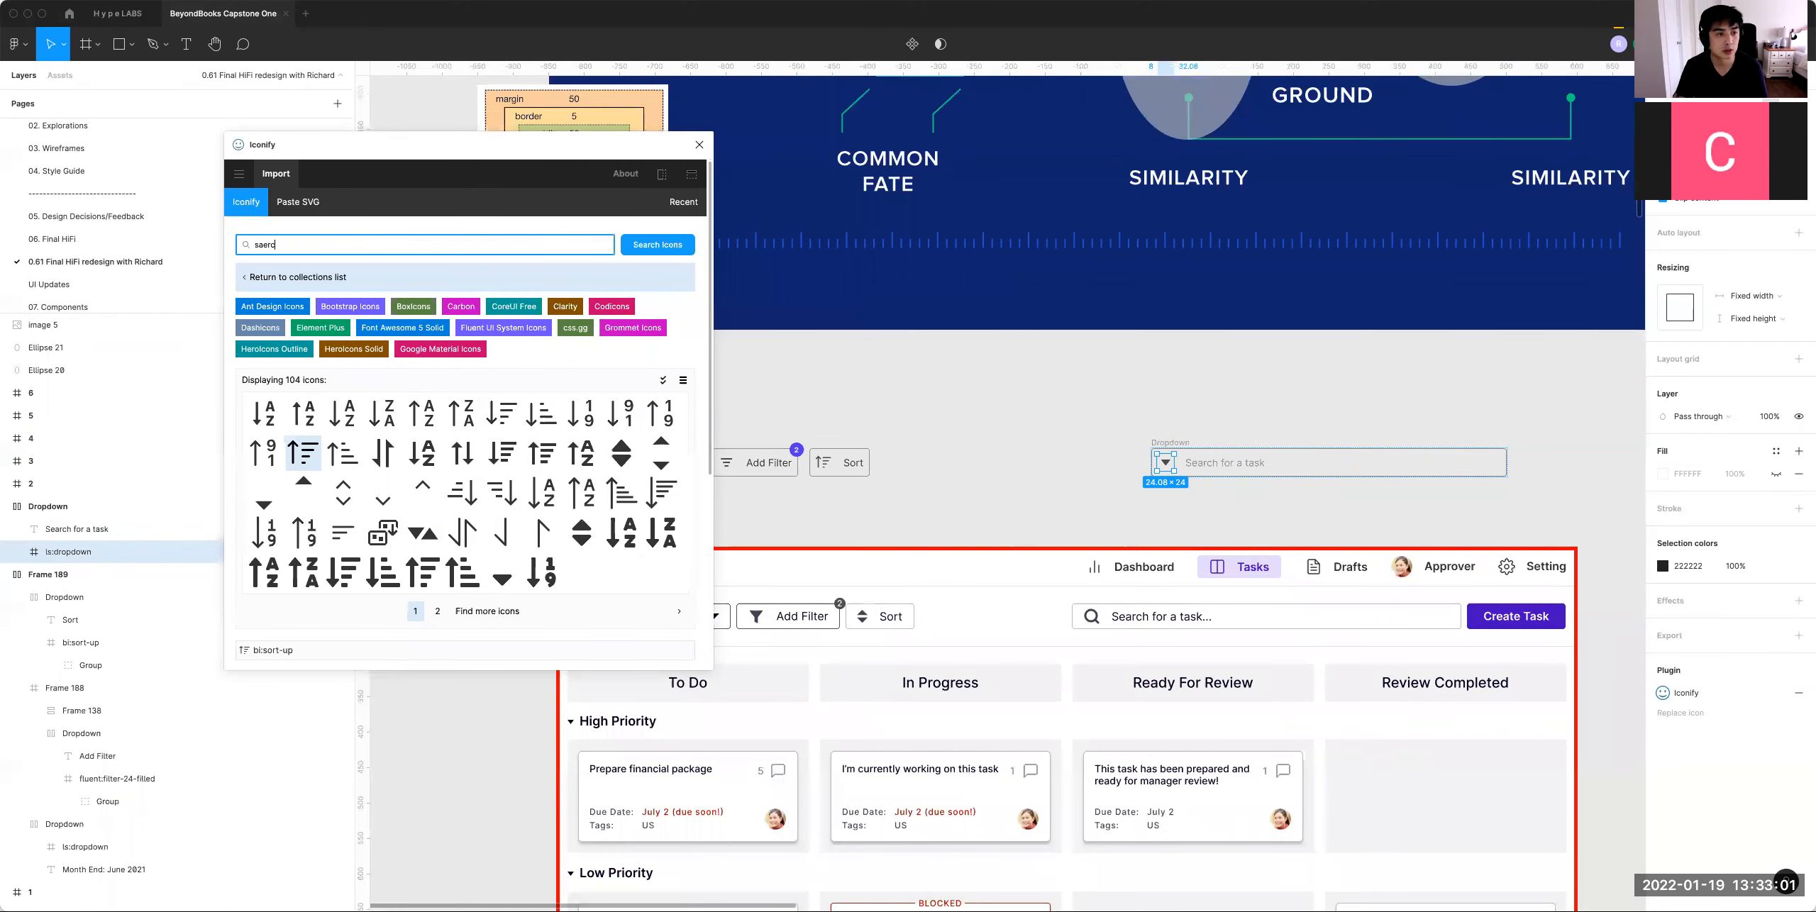
key(Return)
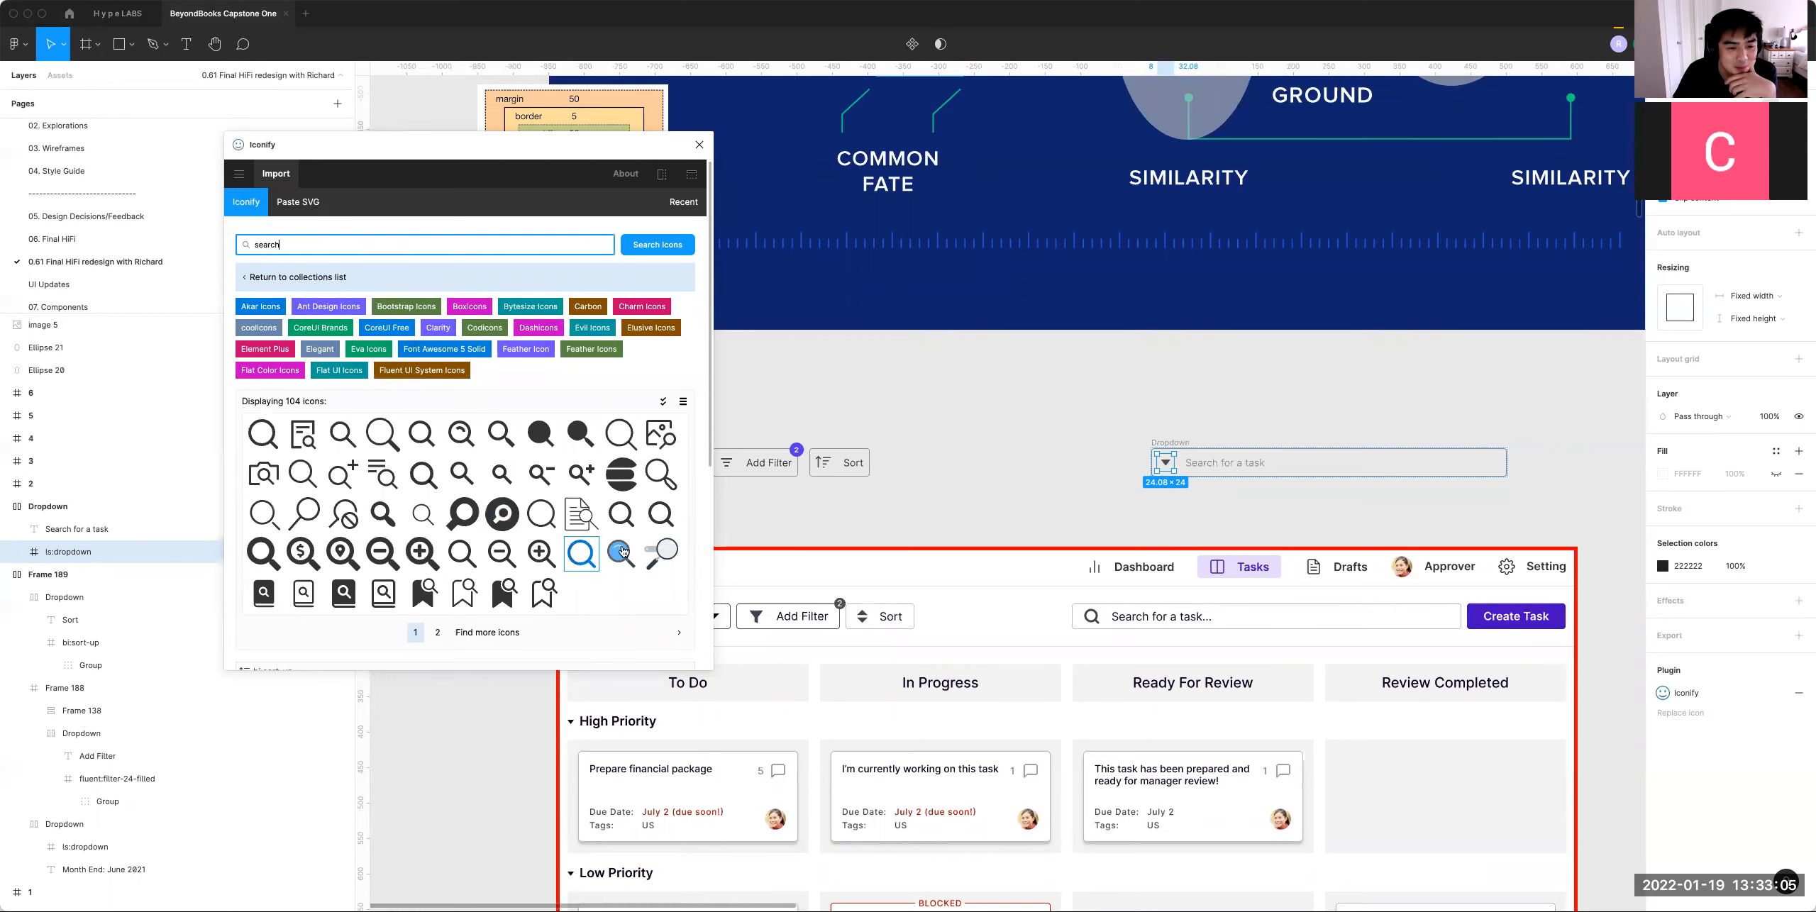
click(621, 515)
click(435, 648)
click(699, 144)
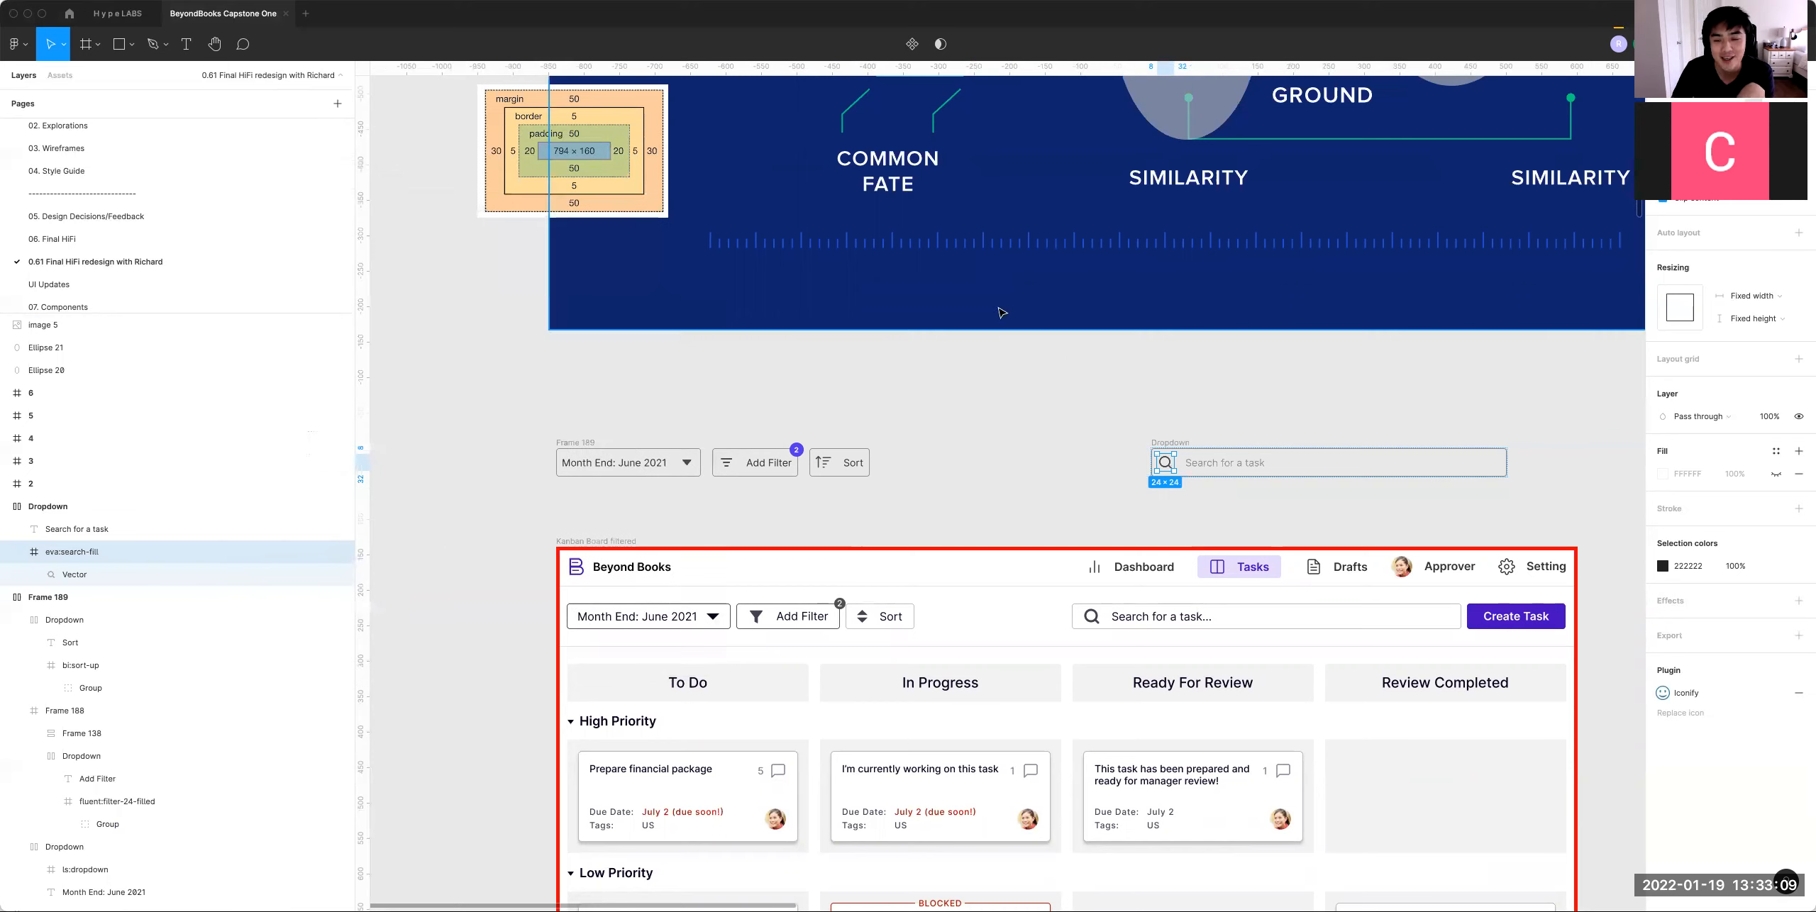
click(1080, 366)
Step: Duplicate the Sort button to just after the search box and delete the copy's icon
scroll(1079, 366, right, 2)
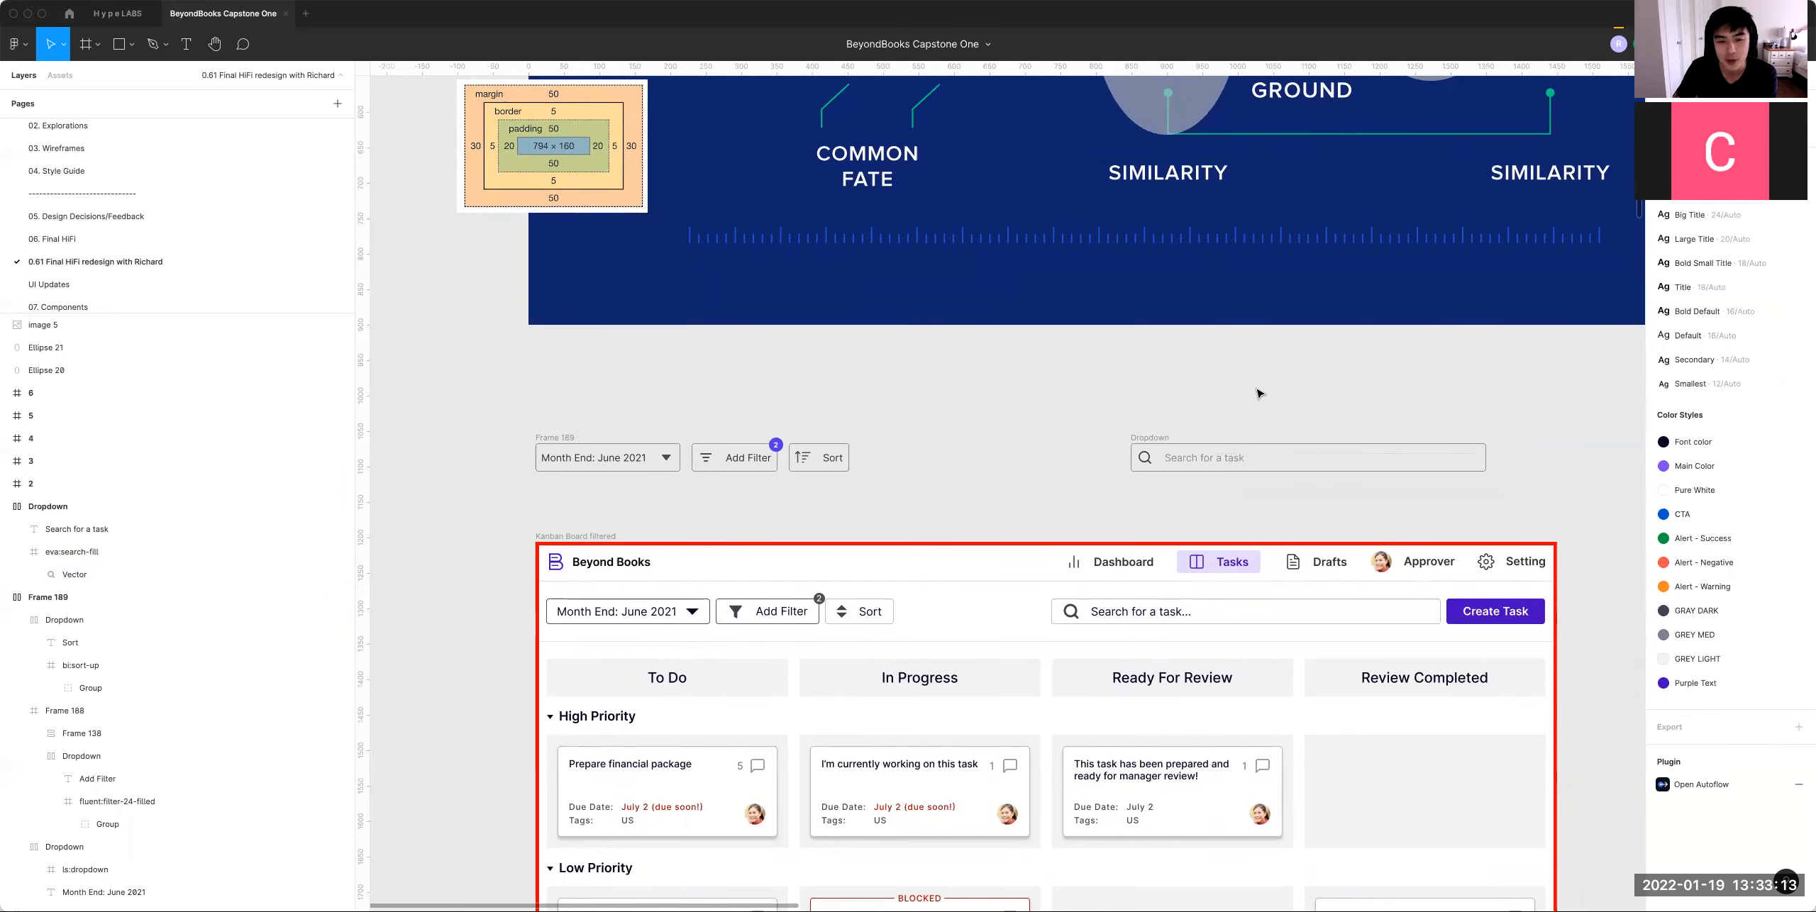
click(827, 458)
drag(827, 458, 1526, 463)
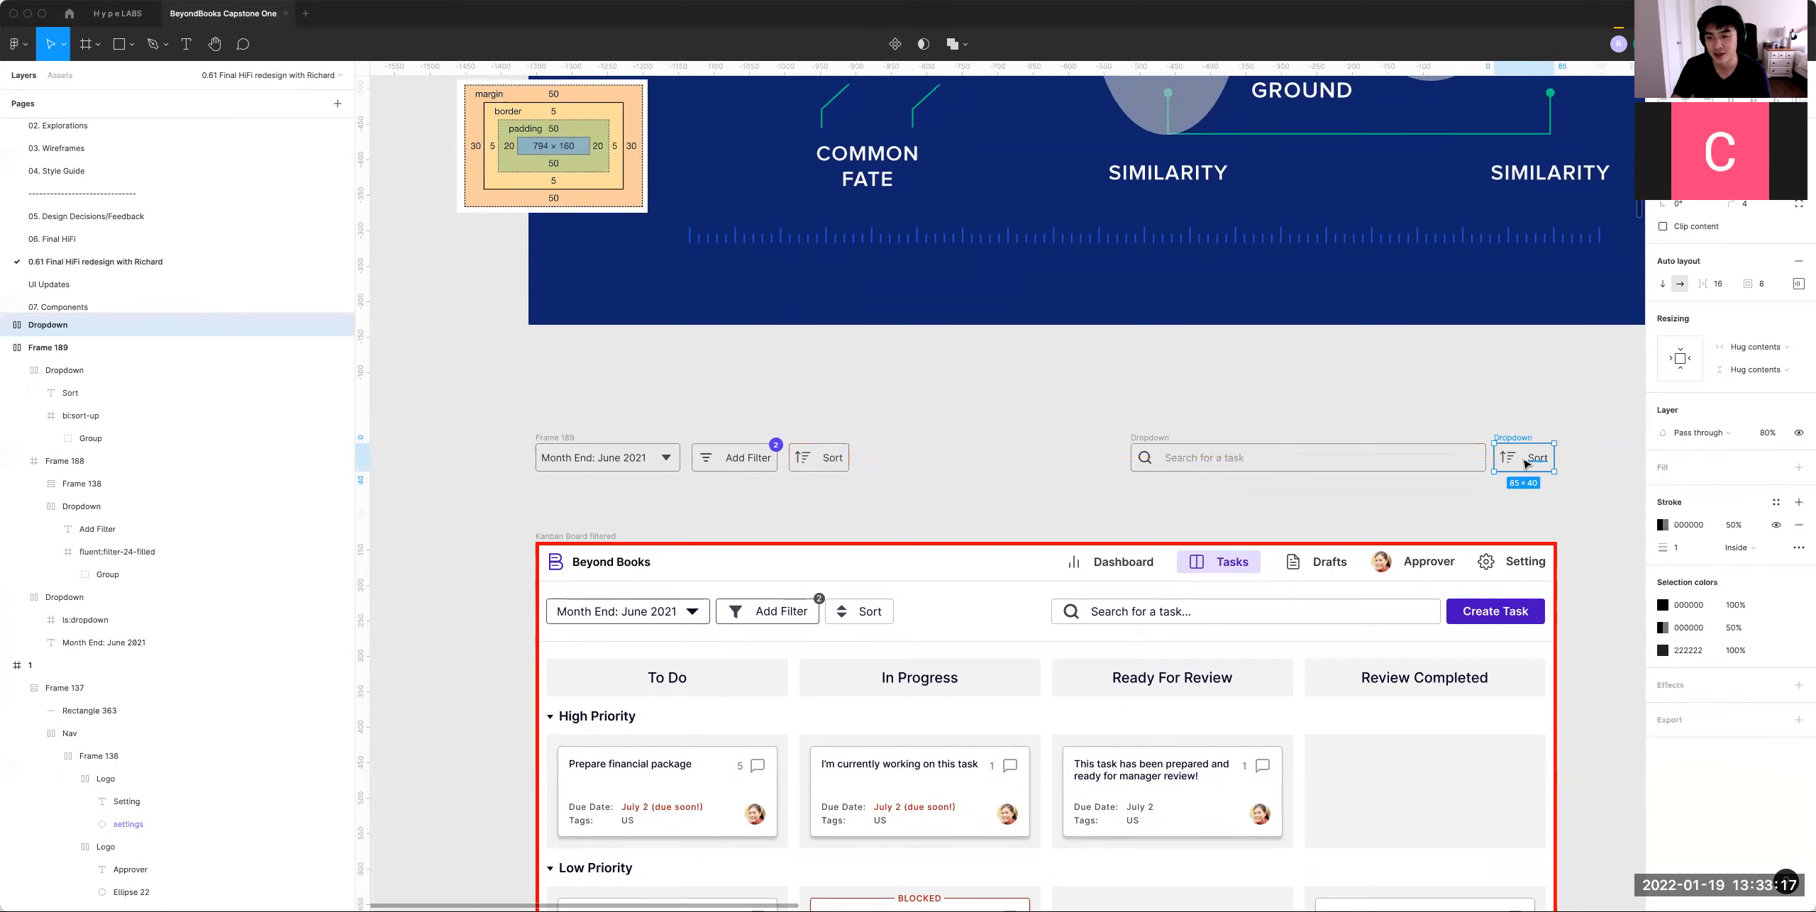
click(1508, 458)
key(Delete)
Step: Change the copied button's label to Create Task
double_click(1510, 459)
text(Create Task)
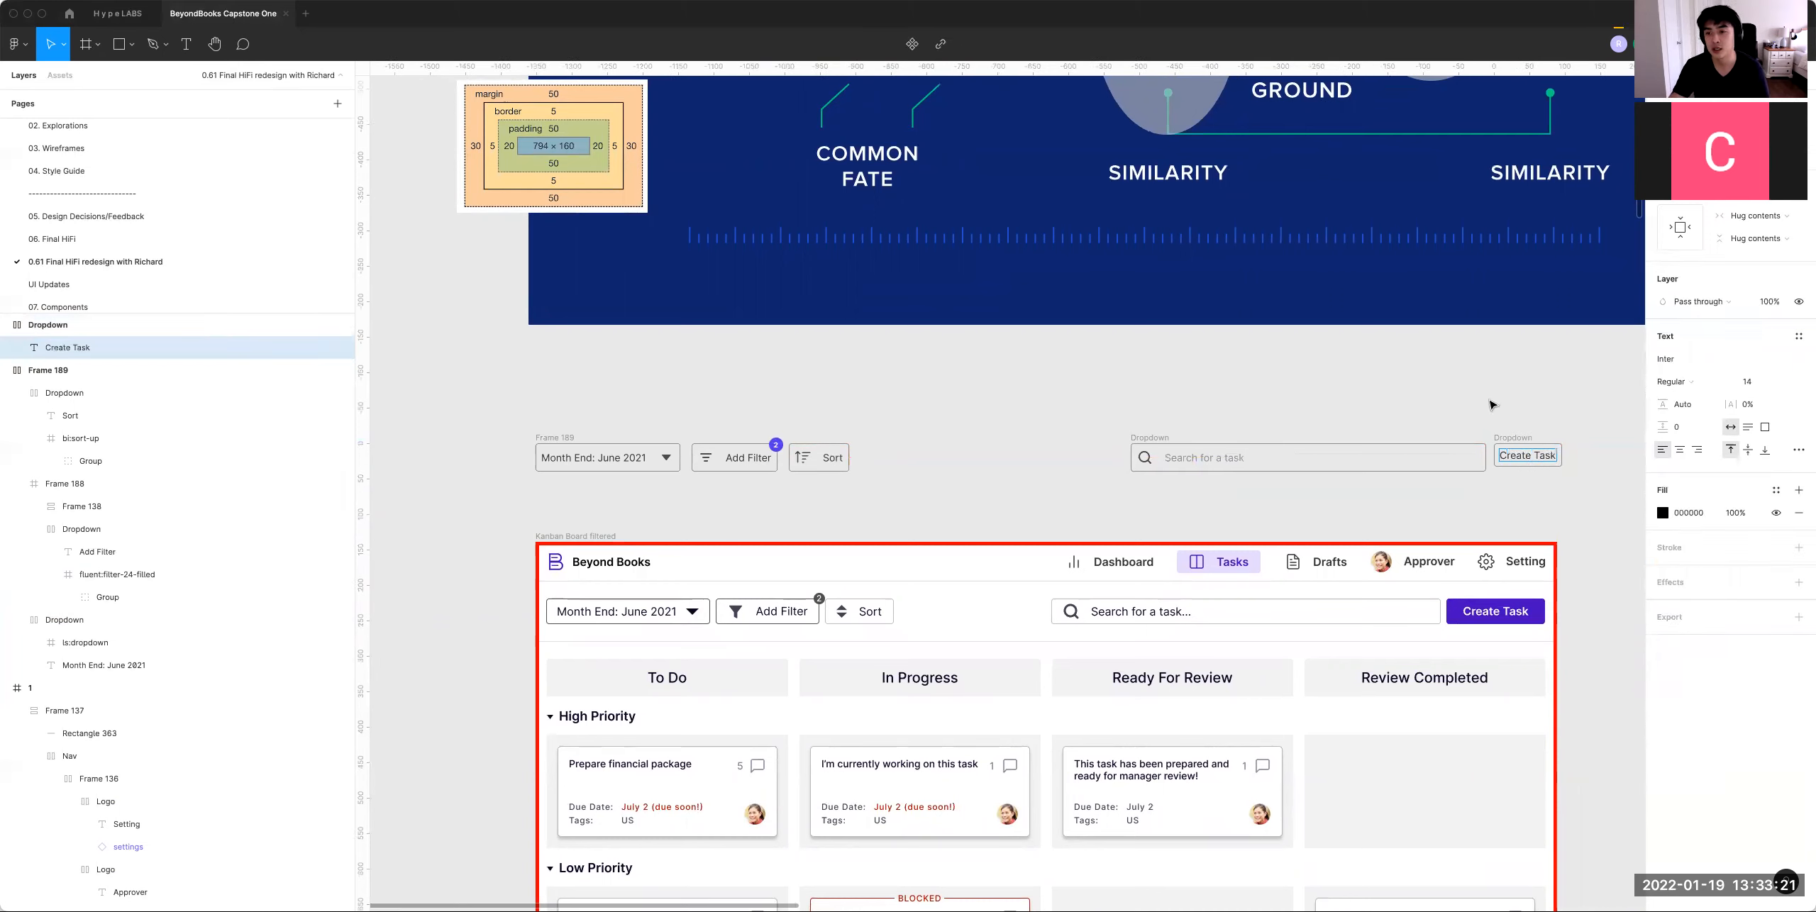
click(1492, 404)
Step: Give the new Create Task button a fixed height of 40 to match the search box
click(1323, 460)
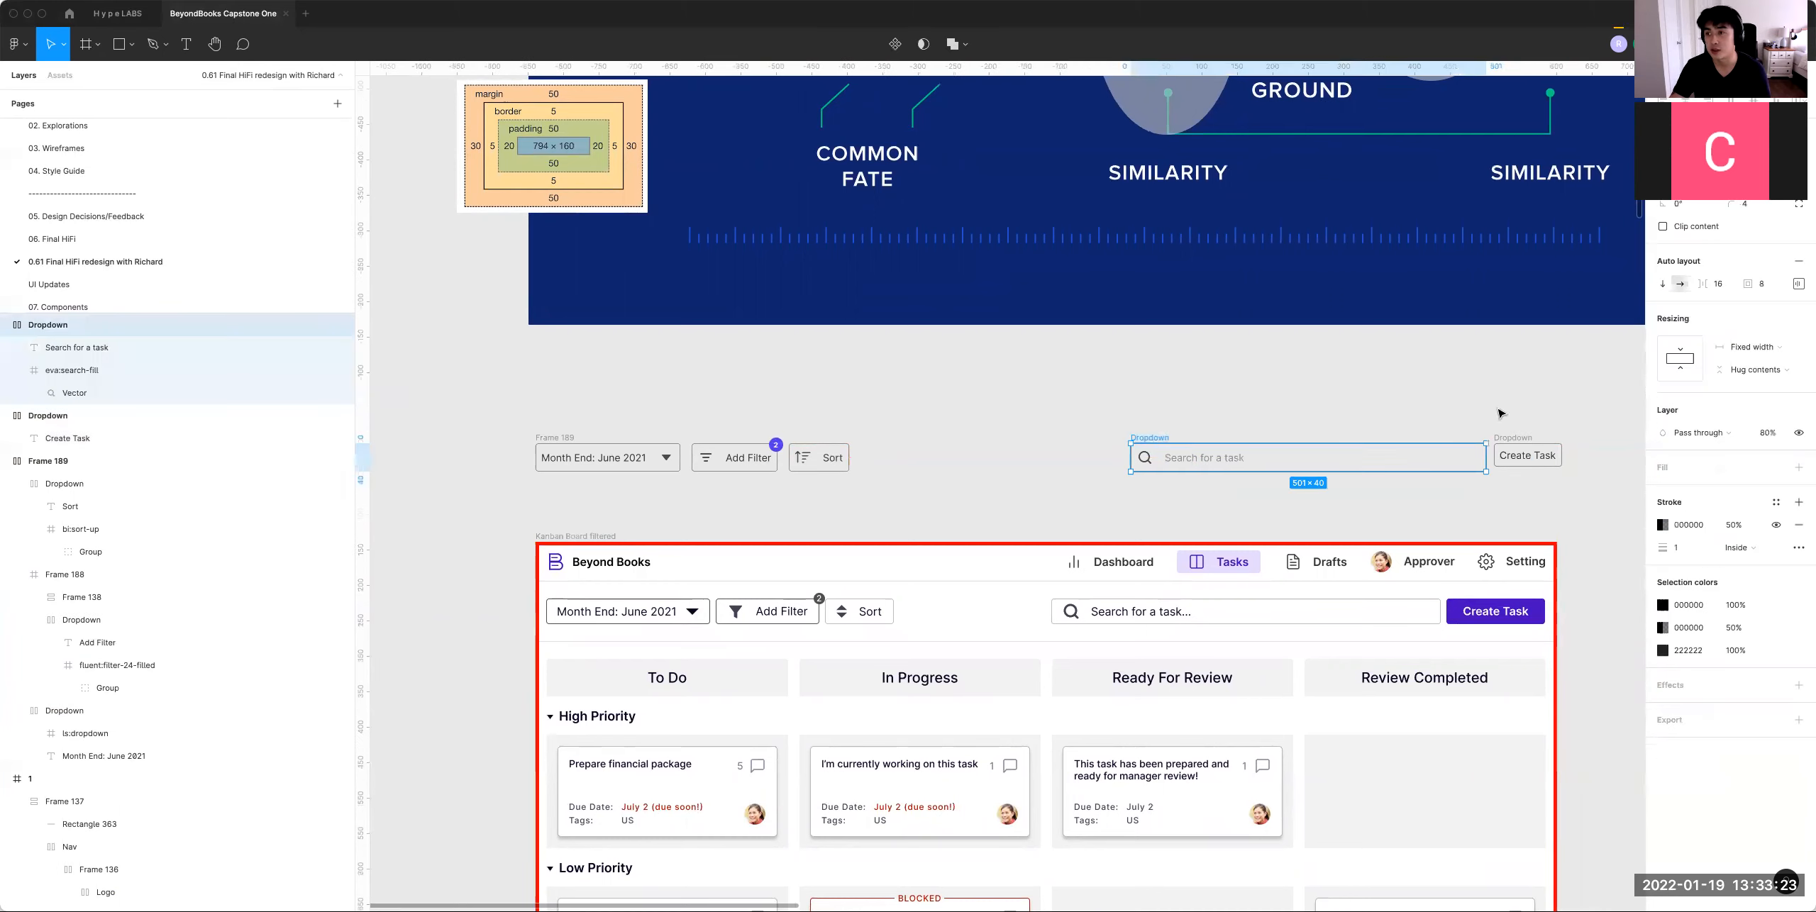
click(1527, 456)
click(1756, 353)
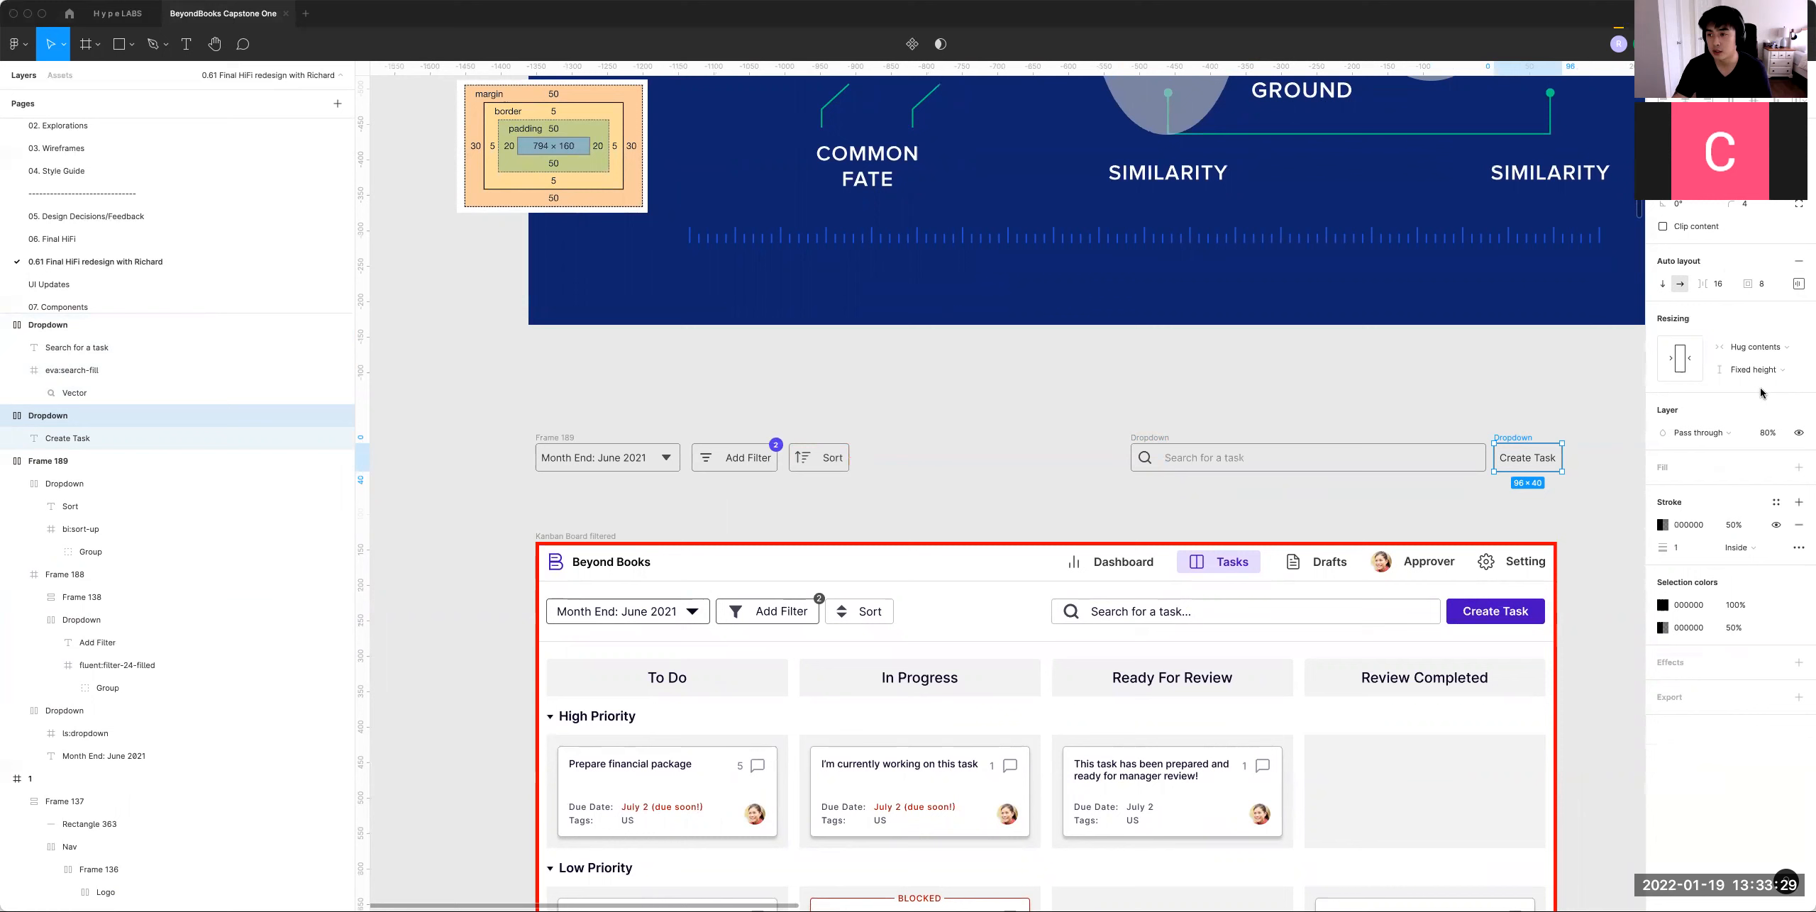
click(1388, 406)
Step: Remove the new Create Task button's stroke and fill it with the original button's purple, 450DBF
click(1524, 437)
super+click(1498, 603)
click(1737, 497)
click(1775, 502)
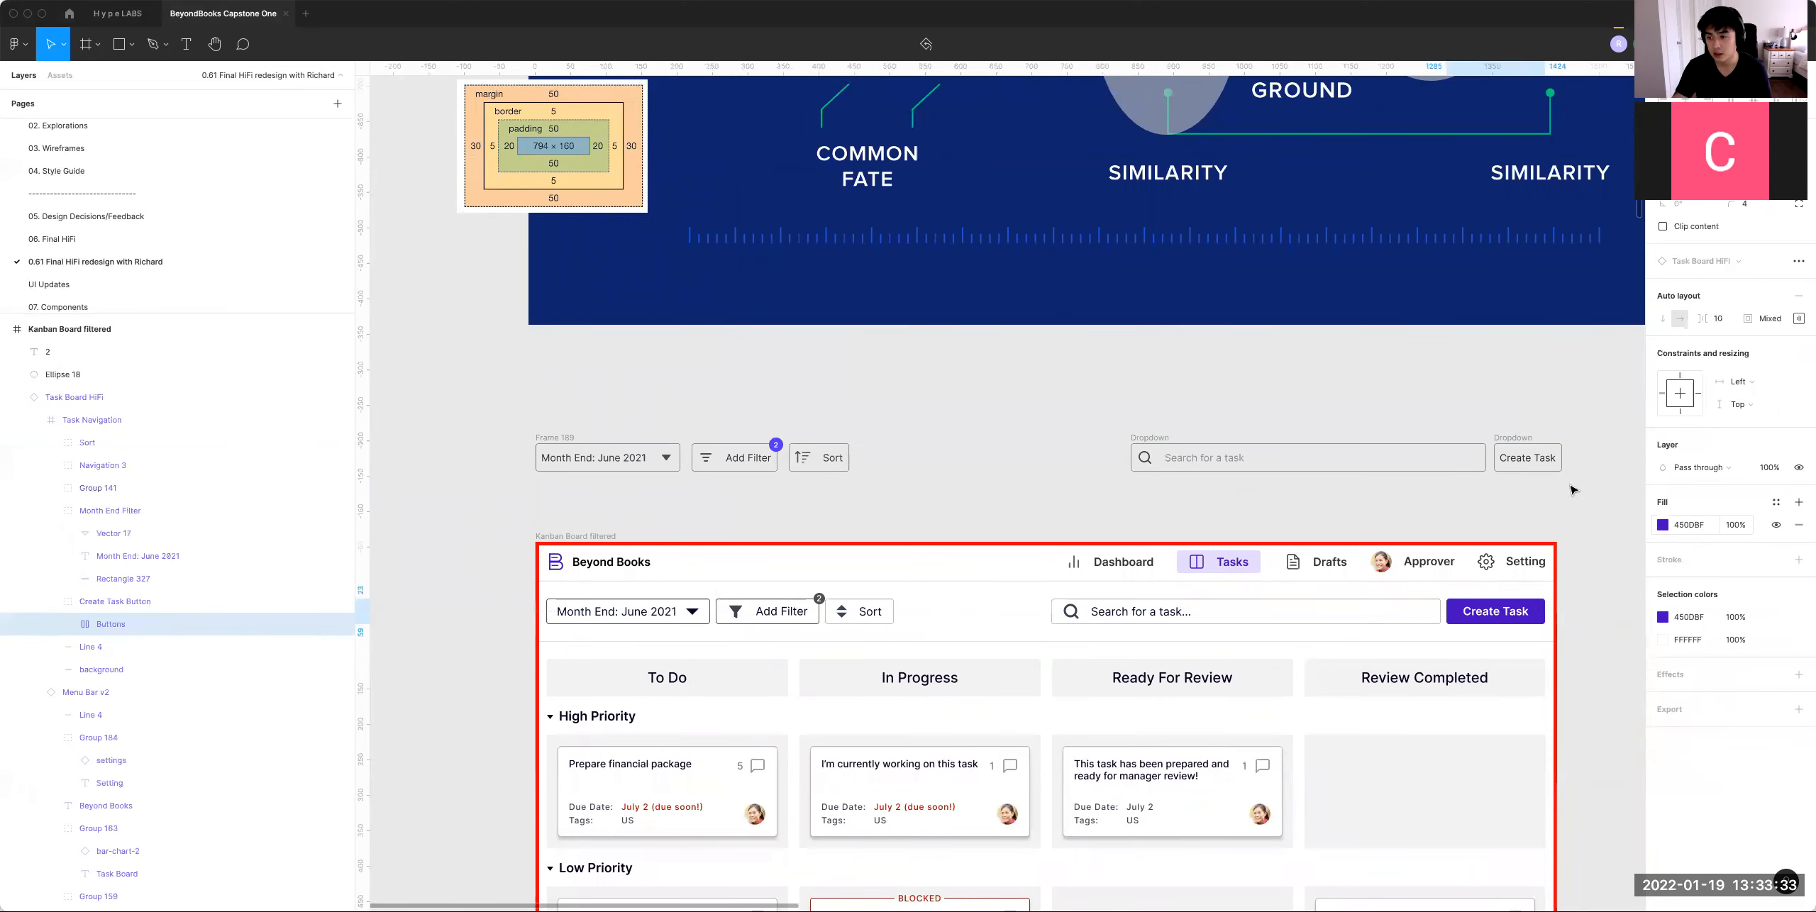
click(1514, 426)
click(1518, 437)
click(1799, 525)
click(1799, 468)
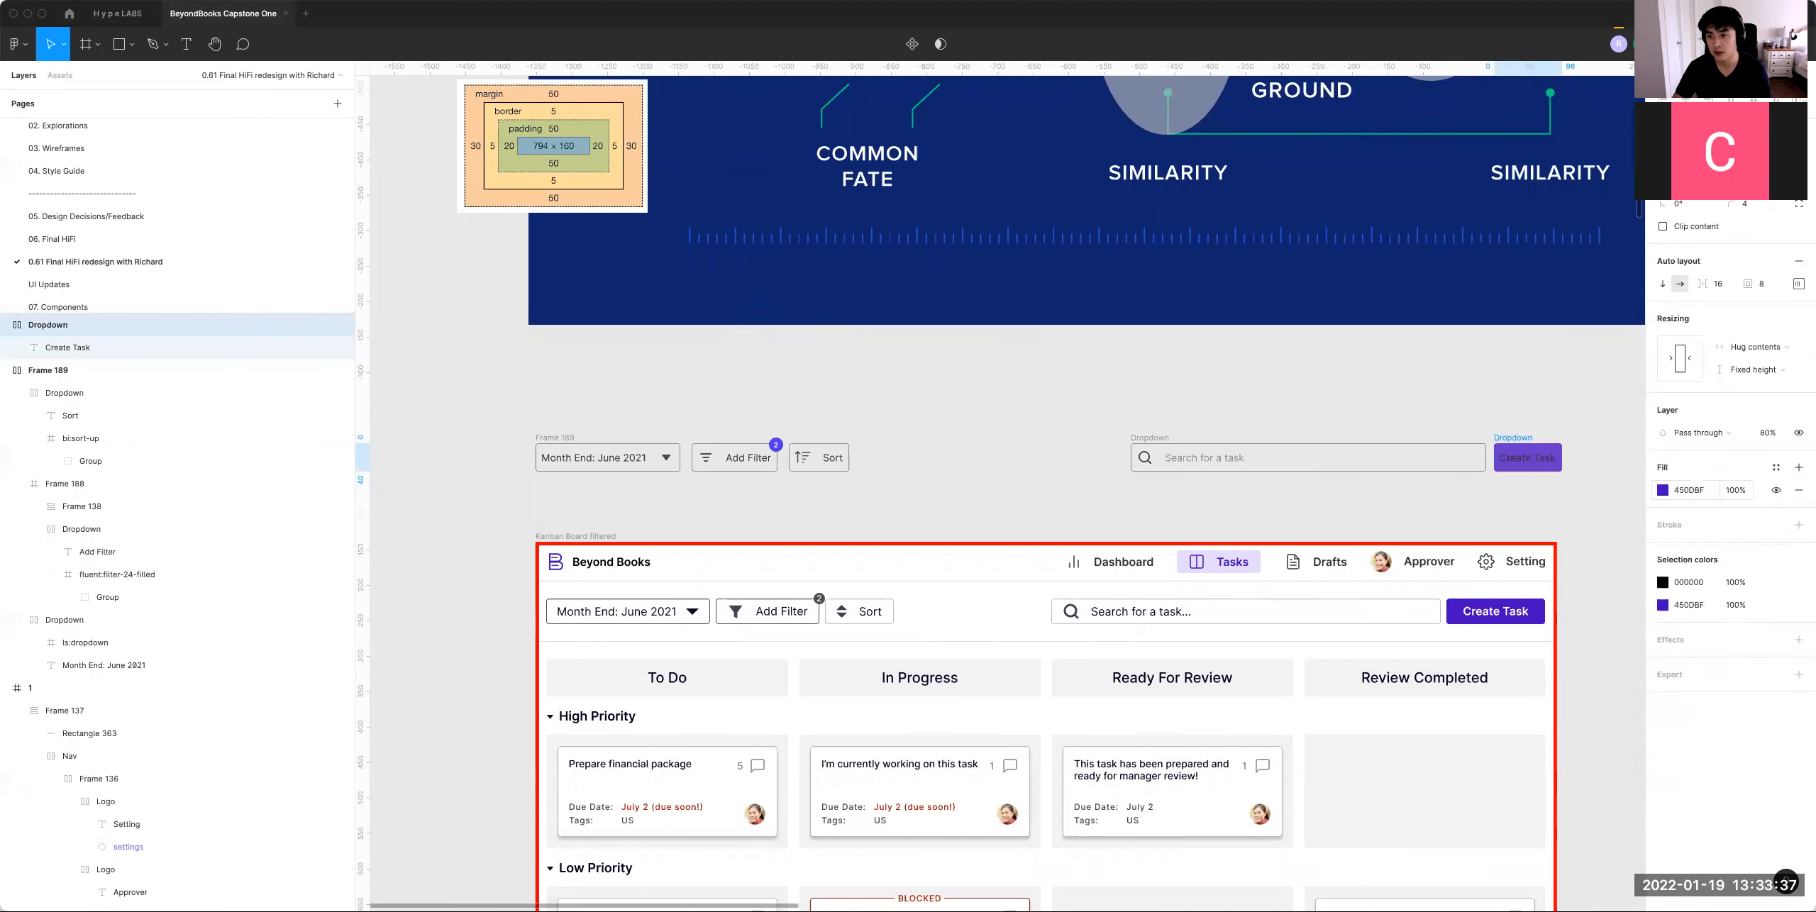
Step: Set the Create Task label's text color to white, FFFFFF
key(Return)
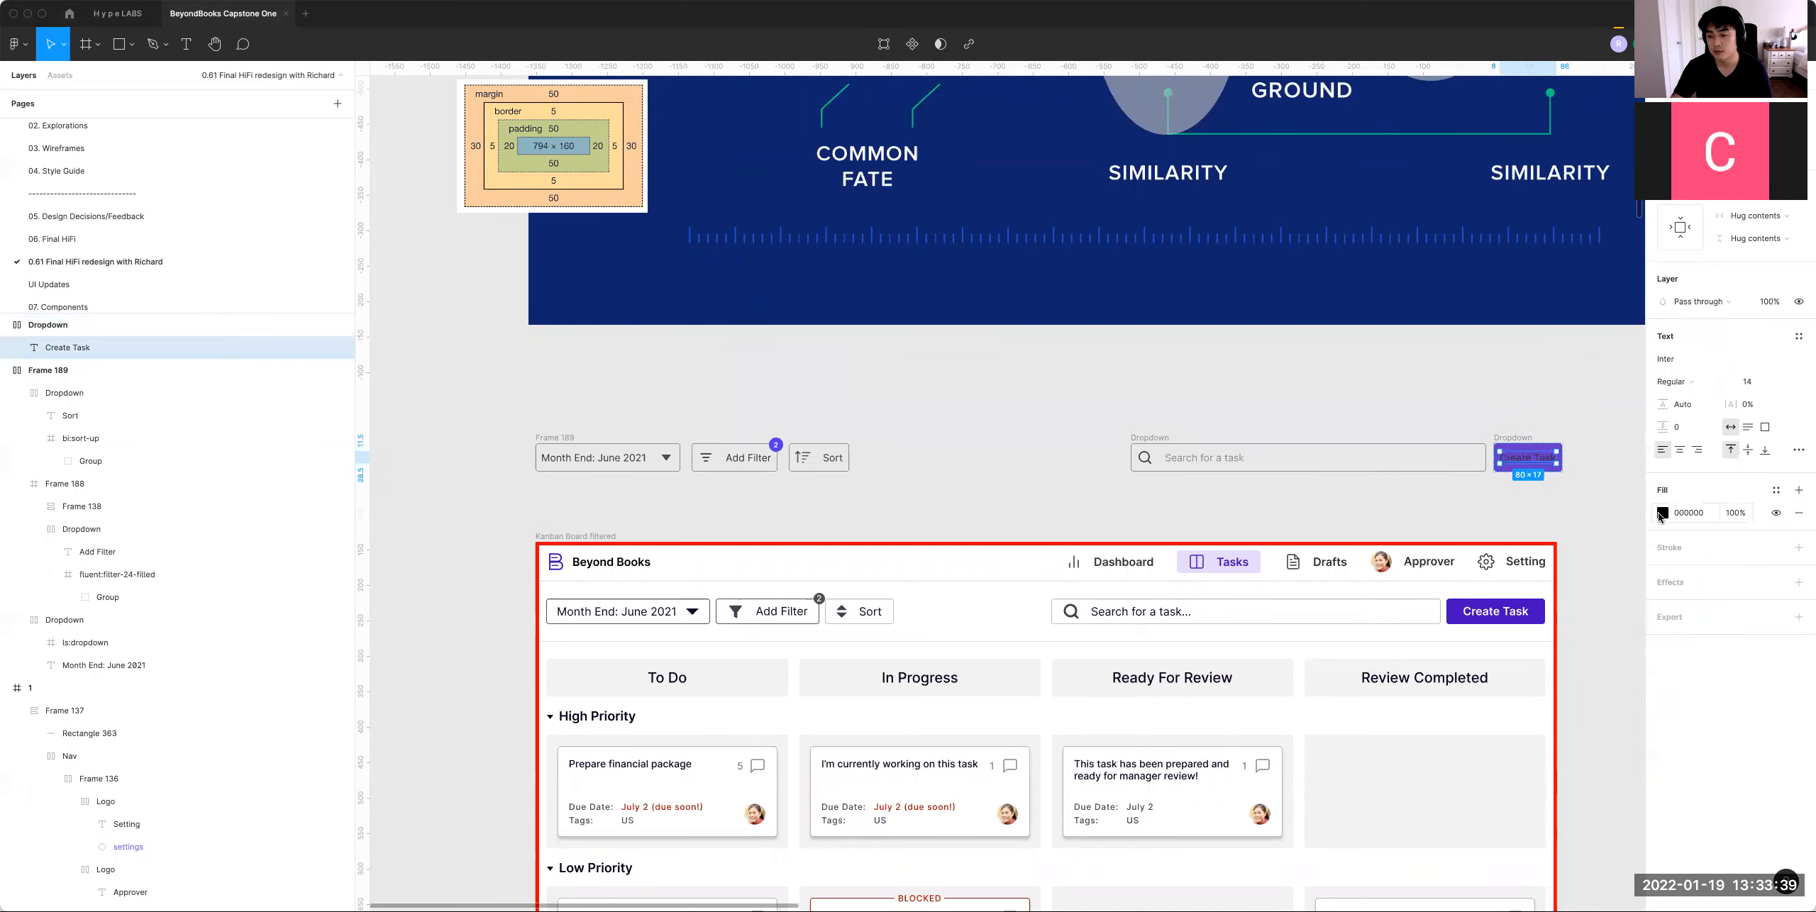
click(1660, 514)
click(1660, 514)
click(1660, 514)
drag(1623, 556, 1468, 382)
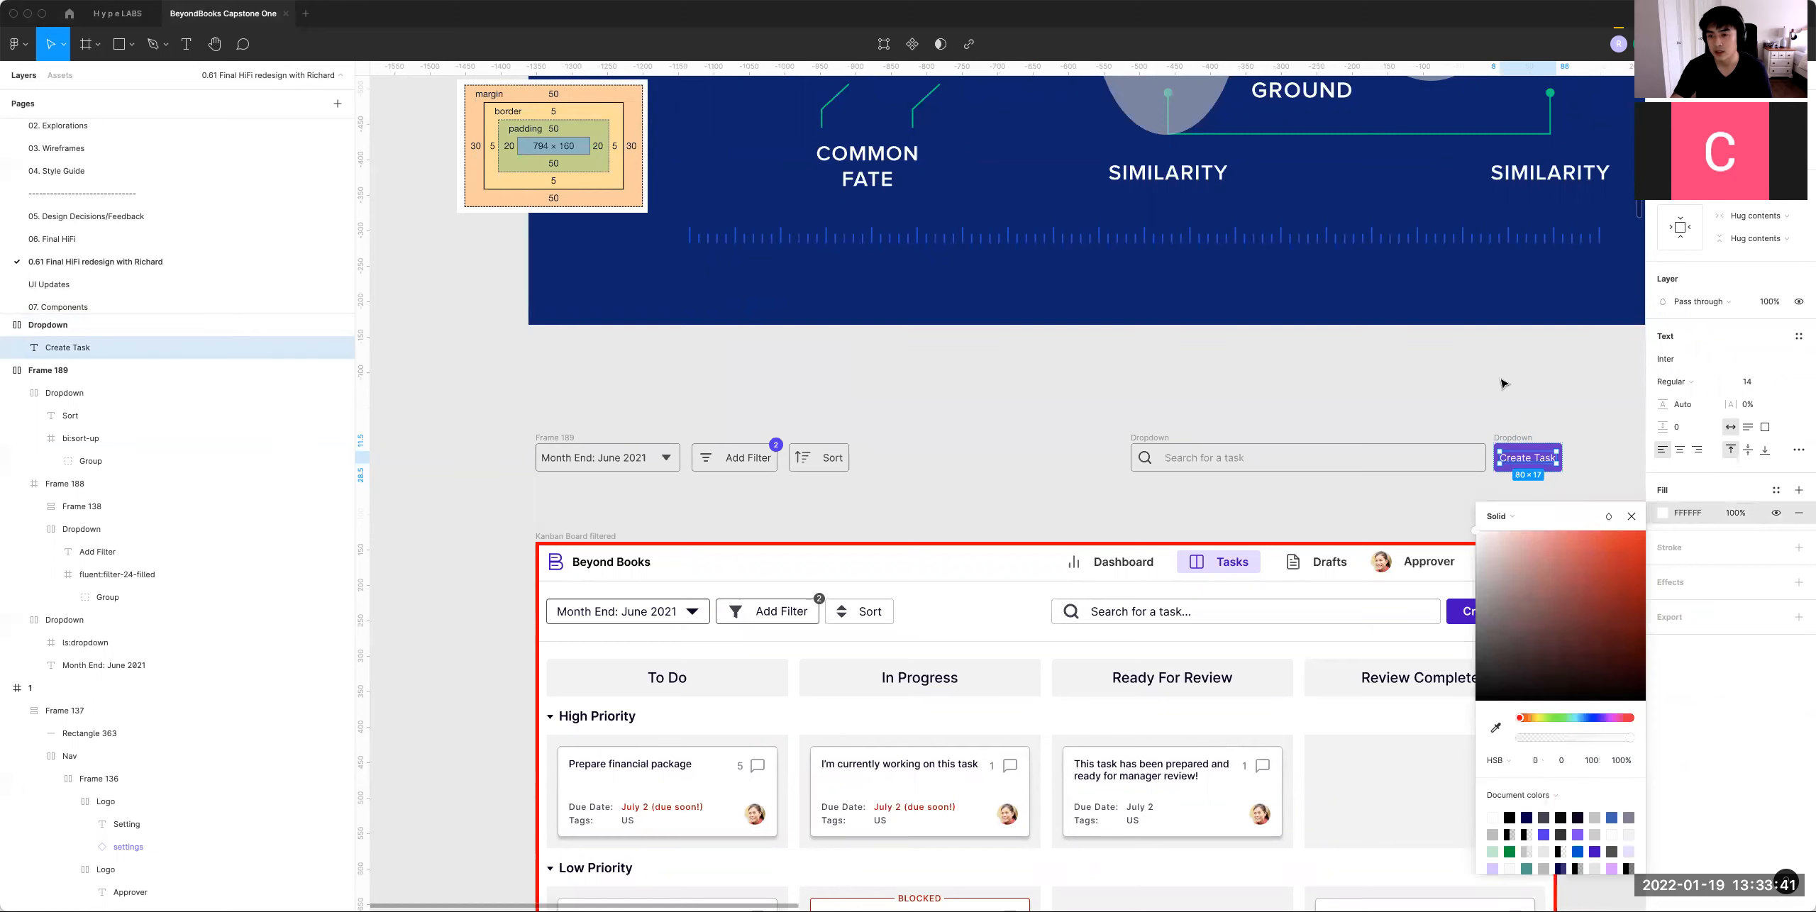
click(1504, 384)
Step: Try Bold weight with uppercase letter case on the Create Task label, and undo both changes
scroll(1504, 384, right, 3)
scroll(1504, 384, down, 1)
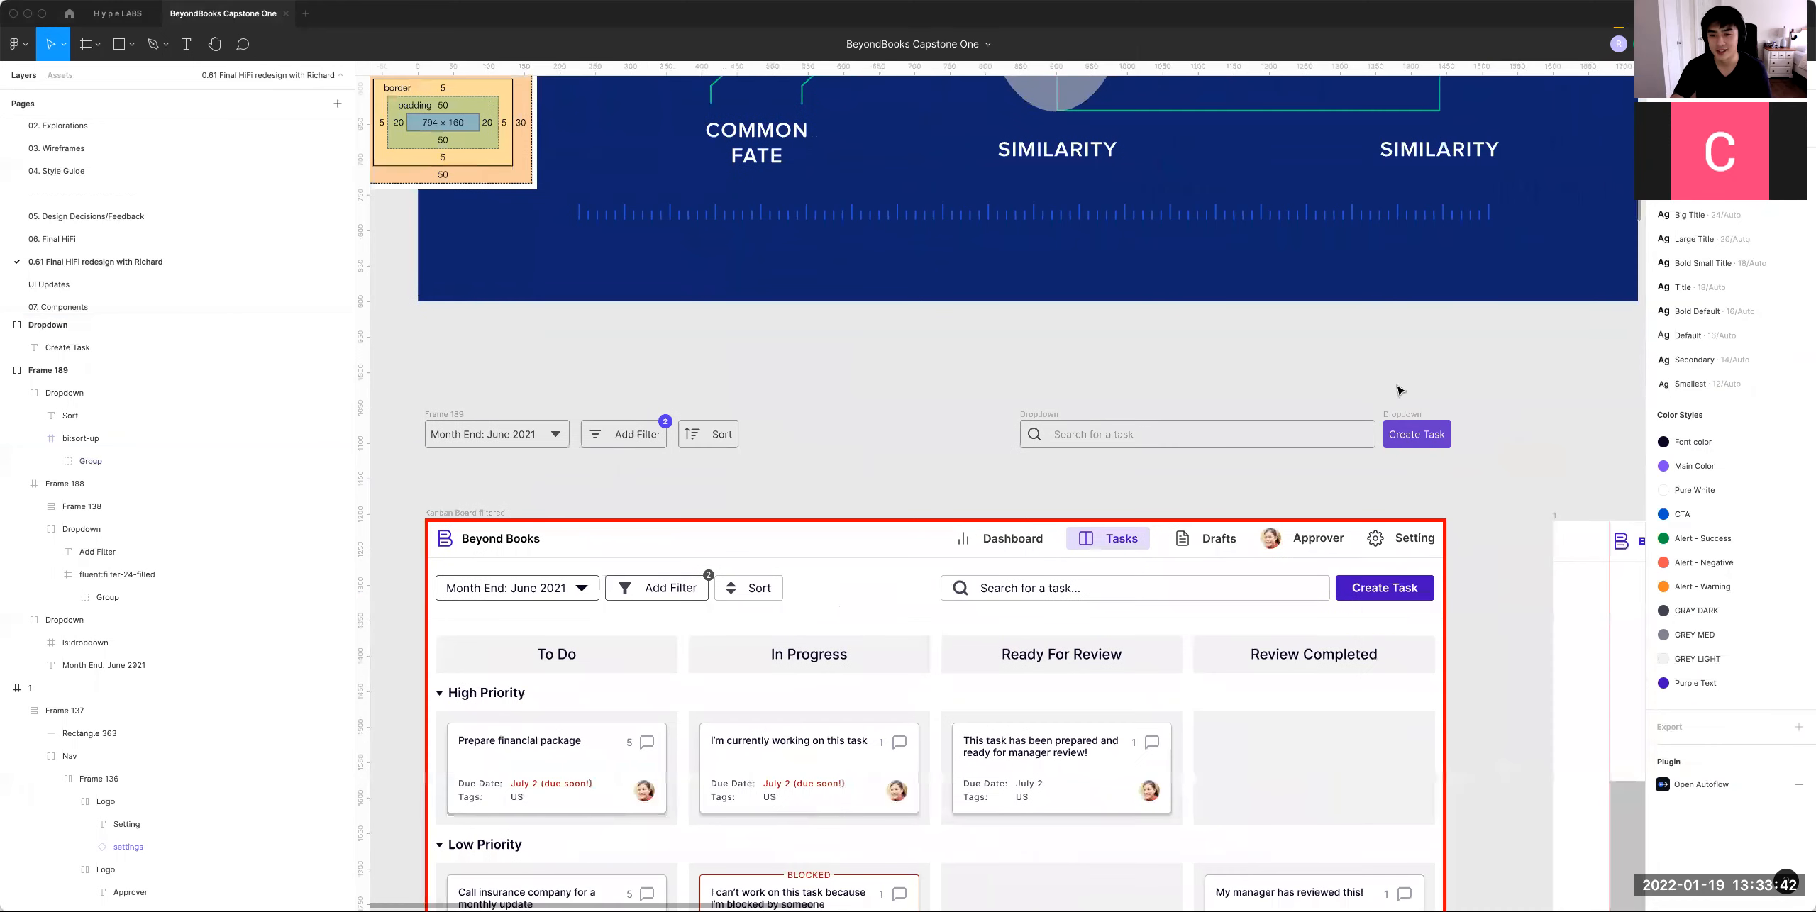
double_click(1421, 440)
click(1700, 386)
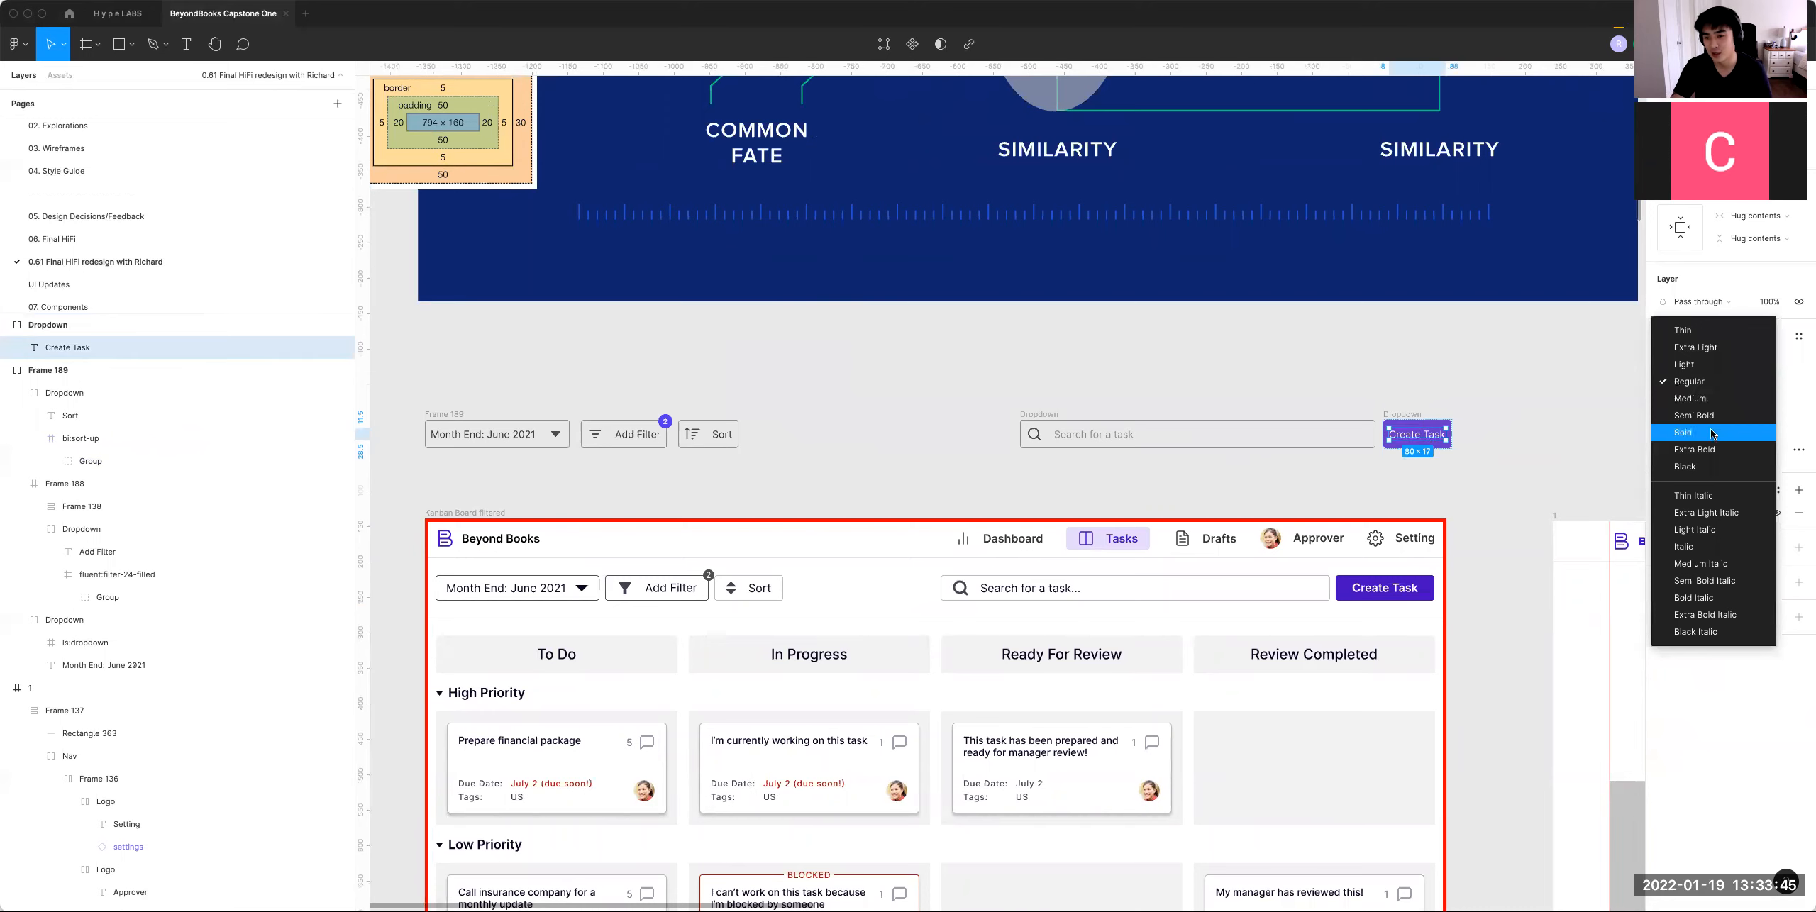
click(1712, 435)
click(1800, 450)
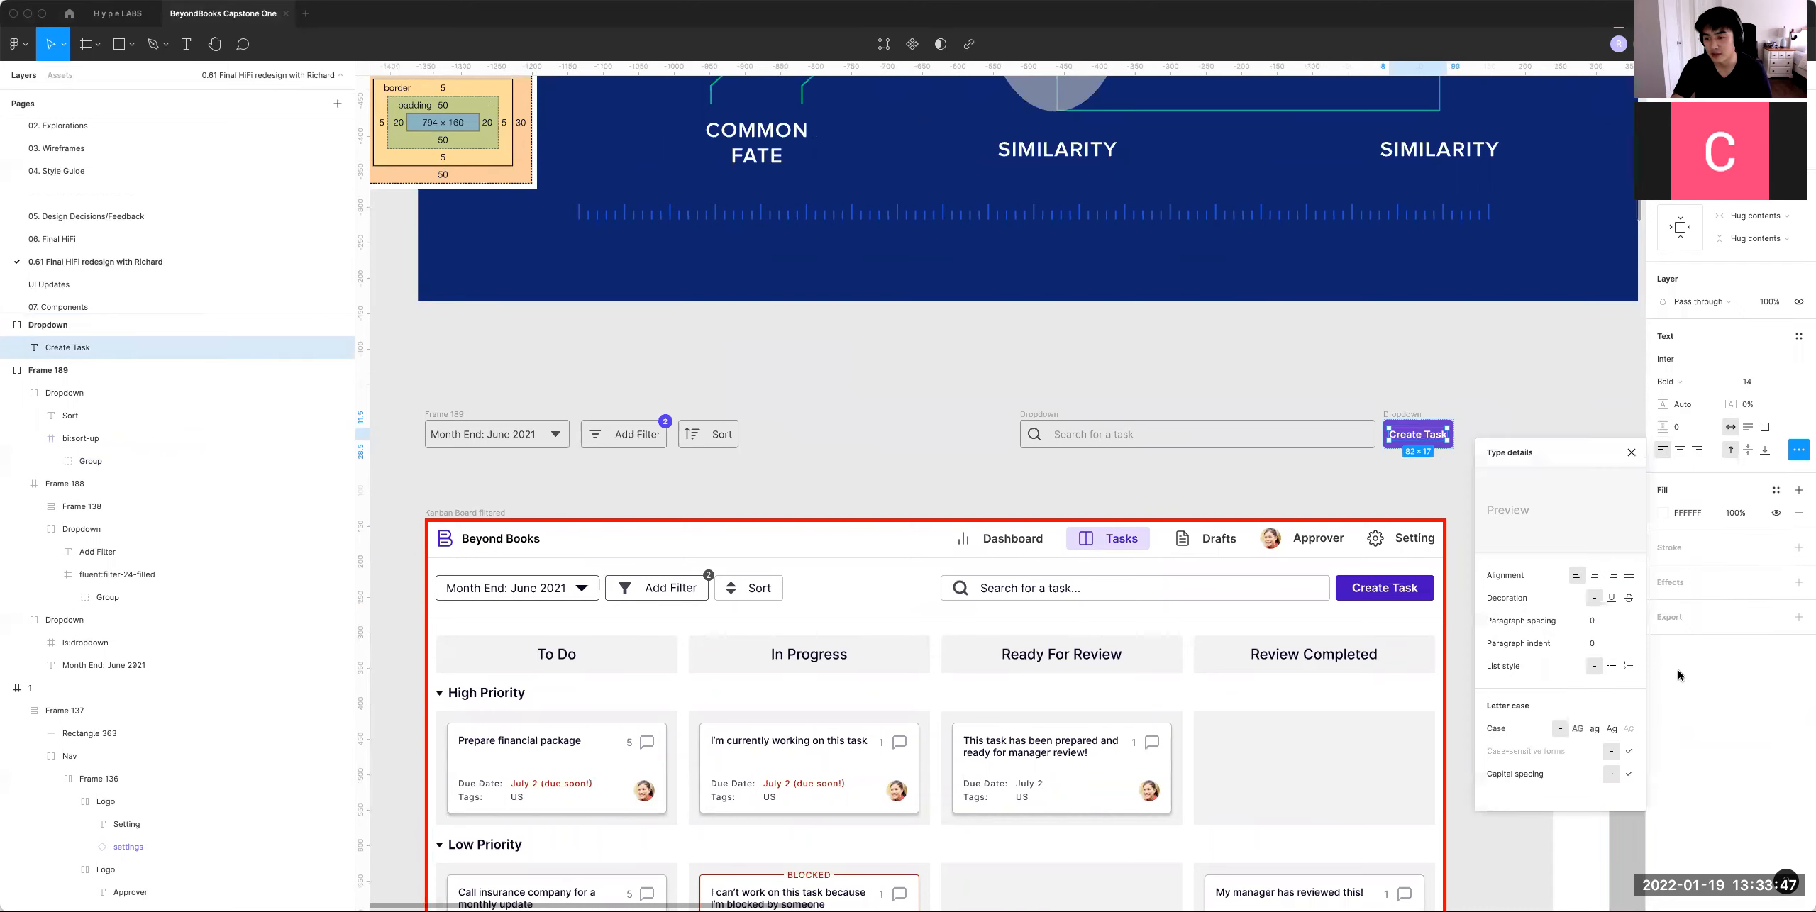
click(1583, 729)
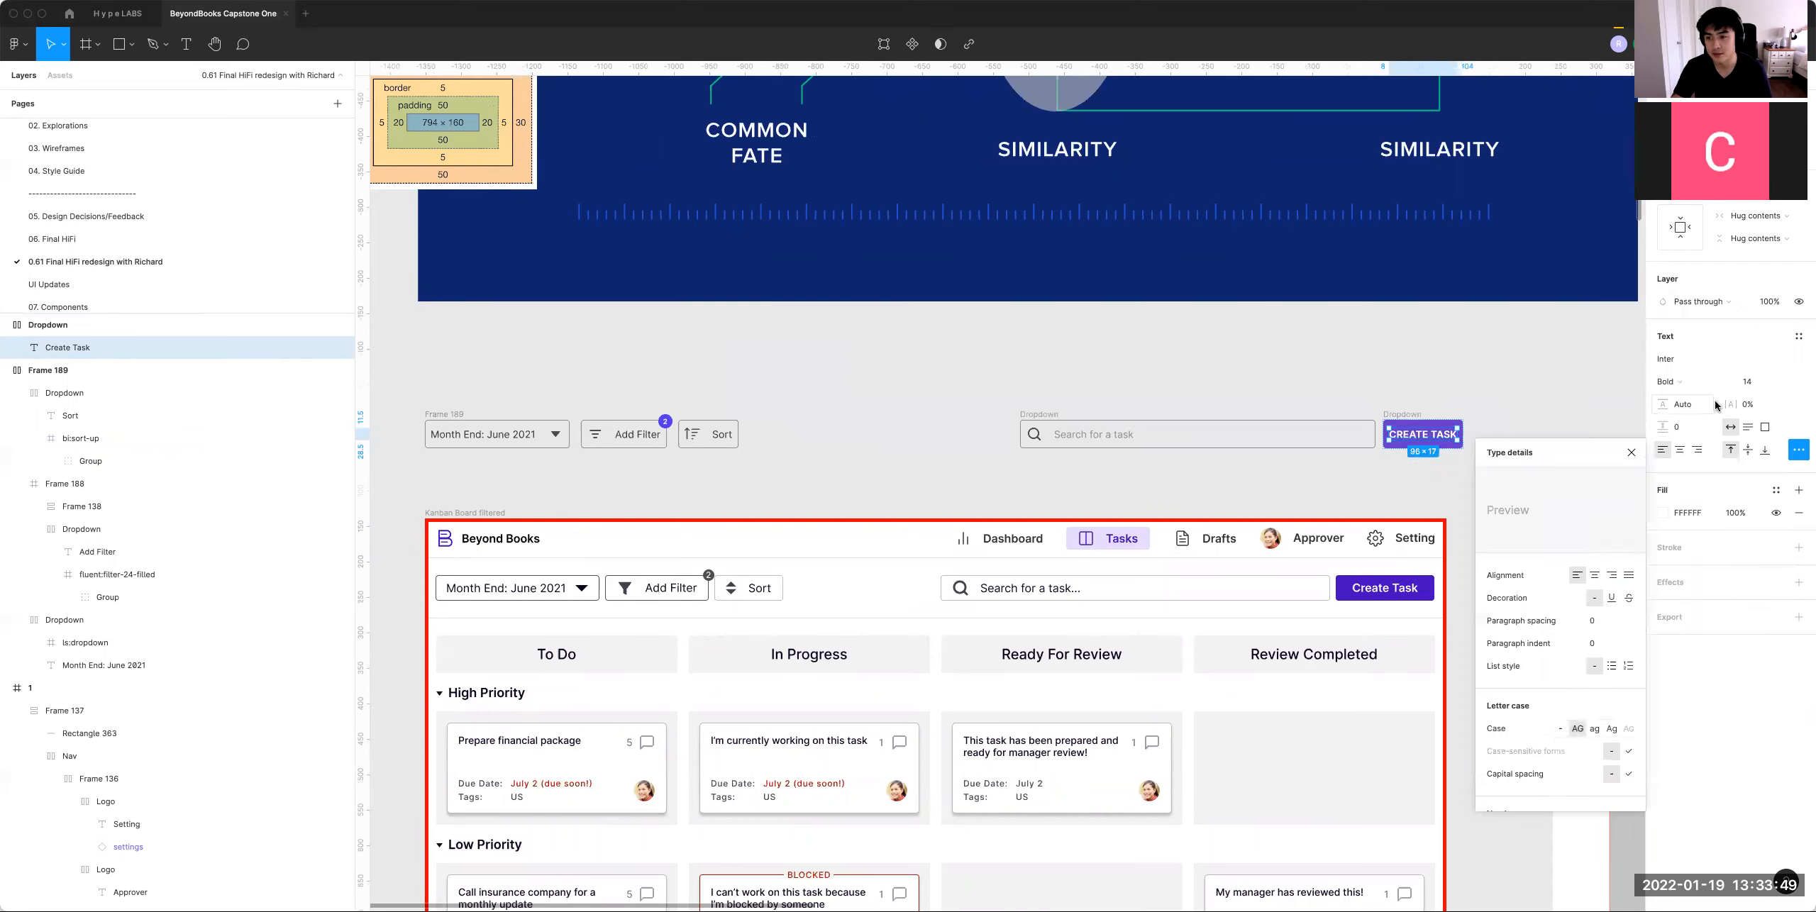
key(super+z)
key(super+z)
Step: Set the Create Task label's font weight to Semi Bold
click(1675, 386)
click(1704, 416)
click(1455, 375)
Step: Set the Create Task button's left and right padding to 12
click(1408, 426)
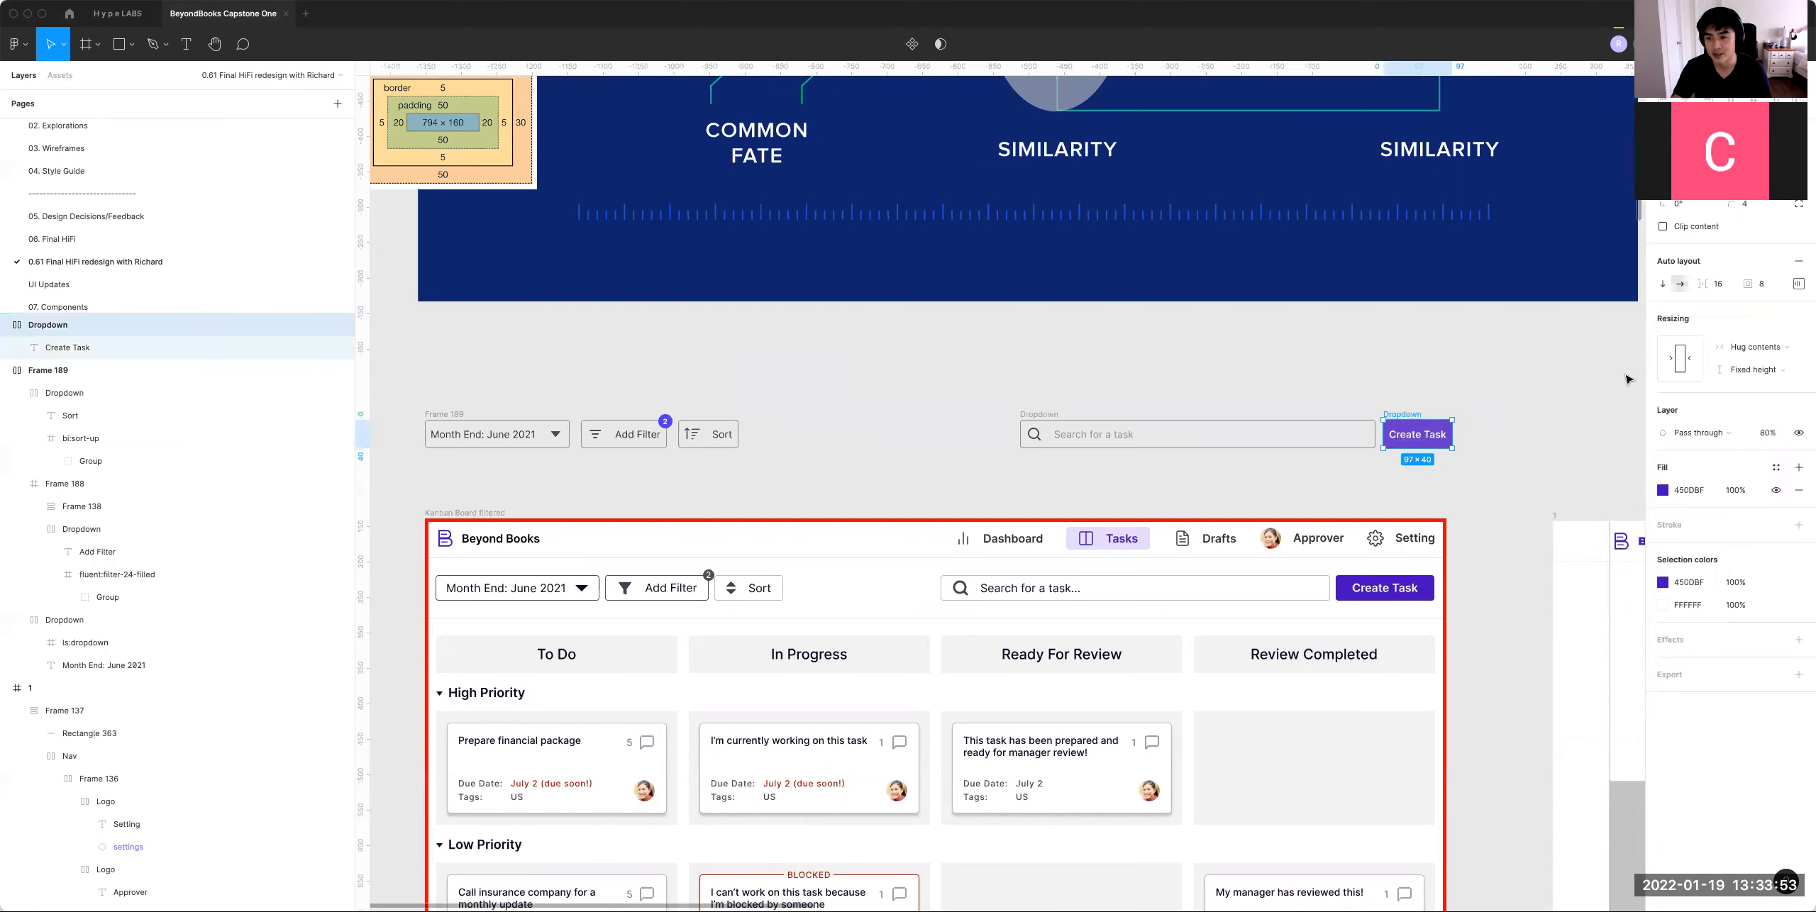
click(1800, 284)
click(1711, 345)
text(12)
key(Tab)
key(Tab)
key(Tab)
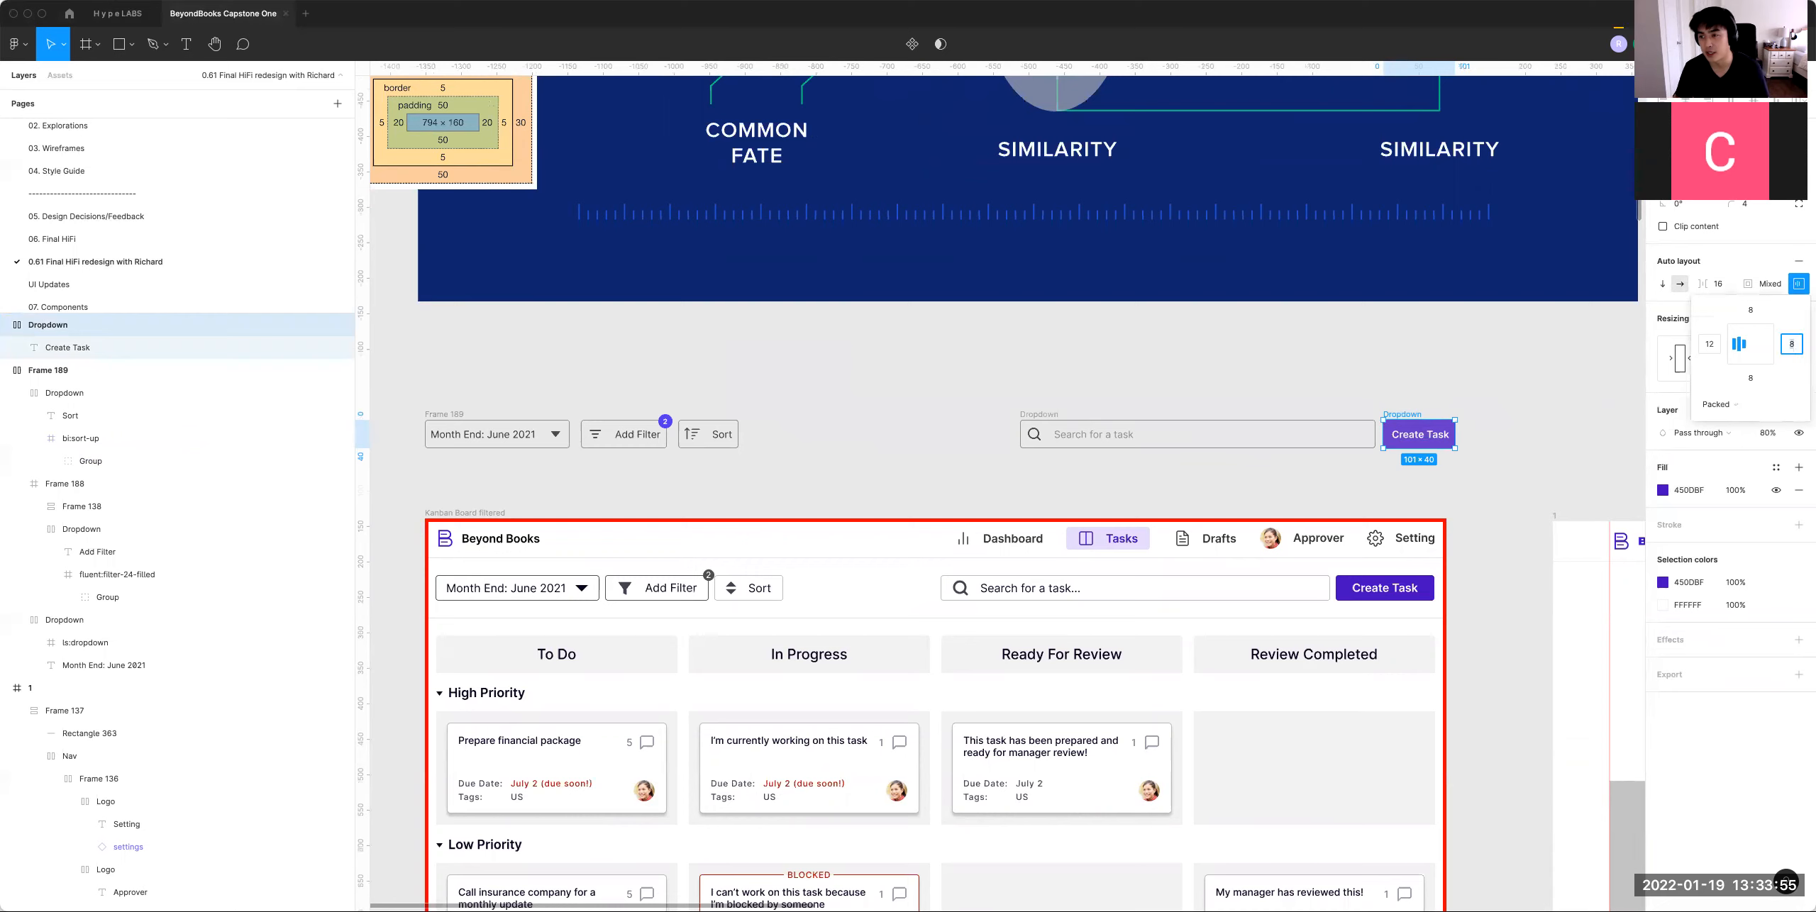
key(Return)
click(1444, 403)
Step: Group the search box and Create Task button in a horizontal auto layout with 8 spacing between items
click(1408, 411)
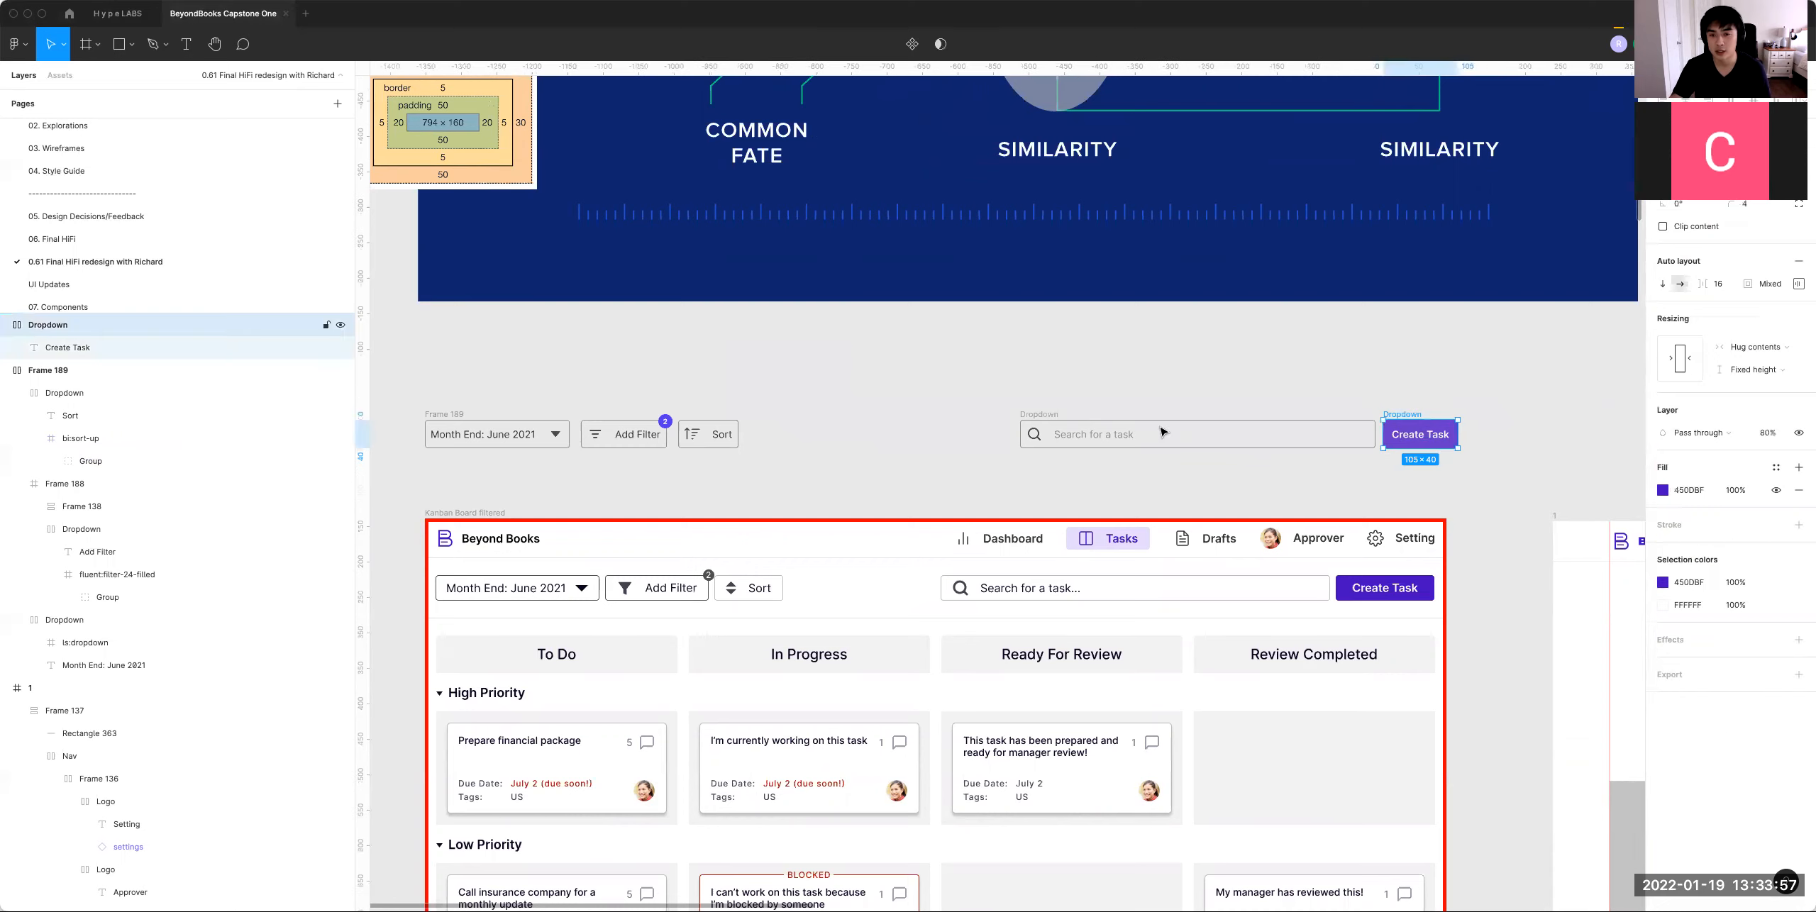
shift+click(1036, 415)
key(shift+a)
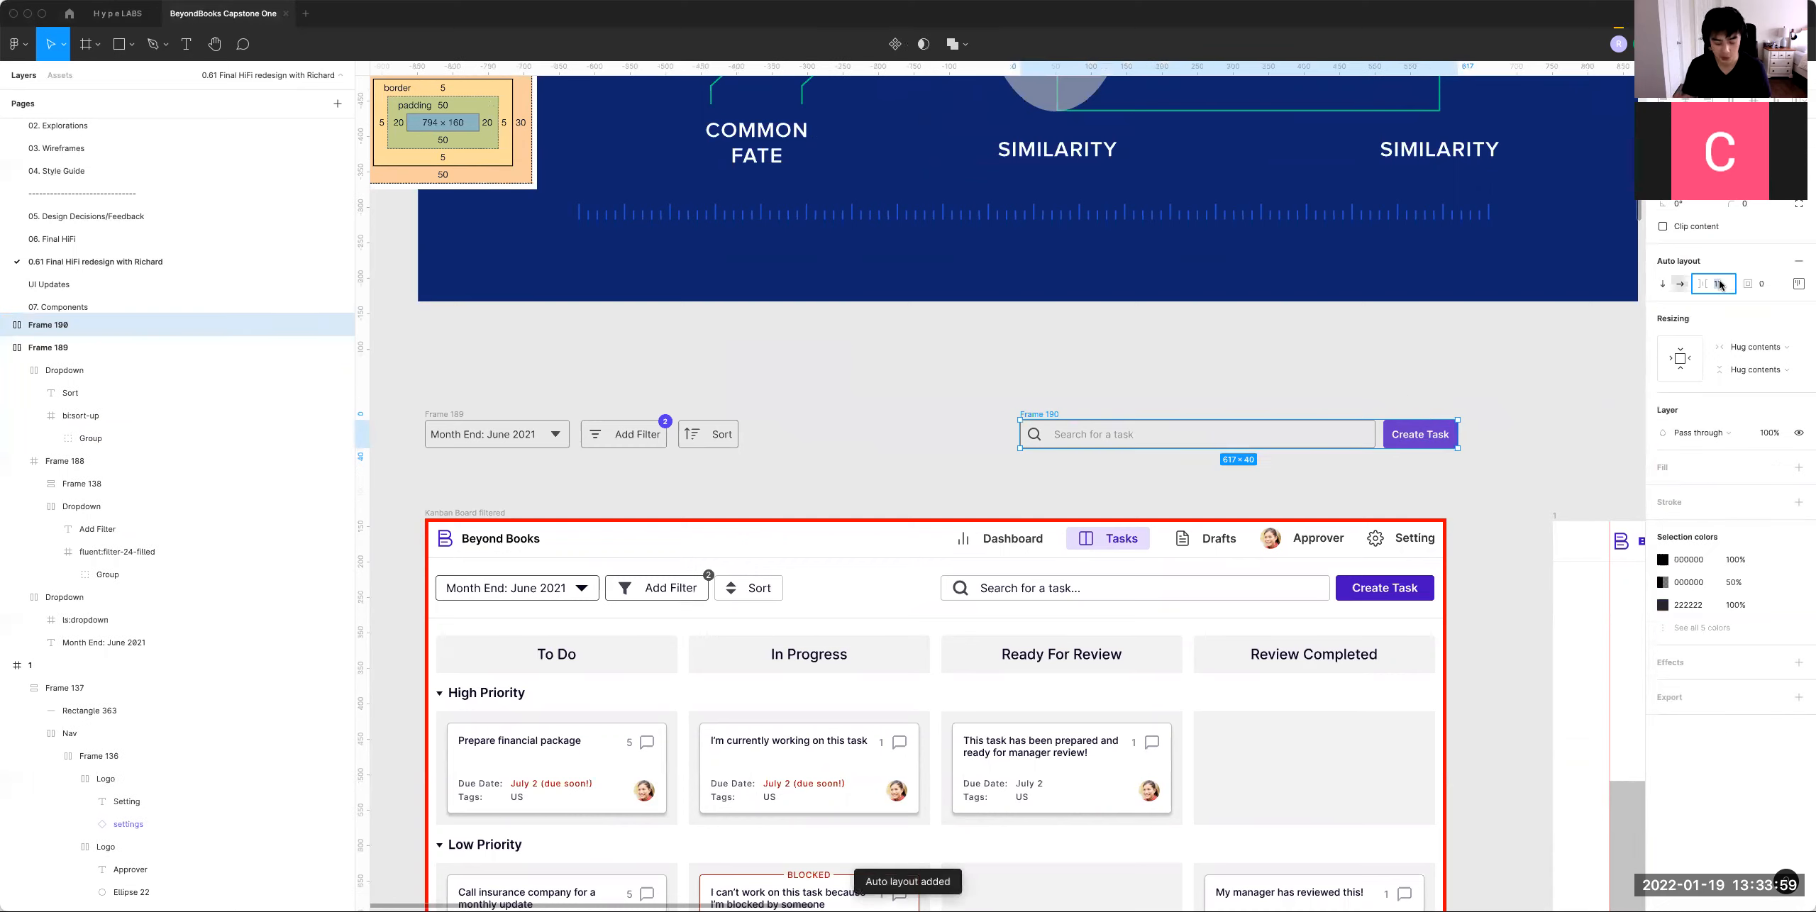
key(Return)
Step: Wrap the filter row and search group together in nested auto layout frames, and give the outer frame a white FFFFFF fill
scroll(932, 355, left, 3)
scroll(932, 355, up, 1)
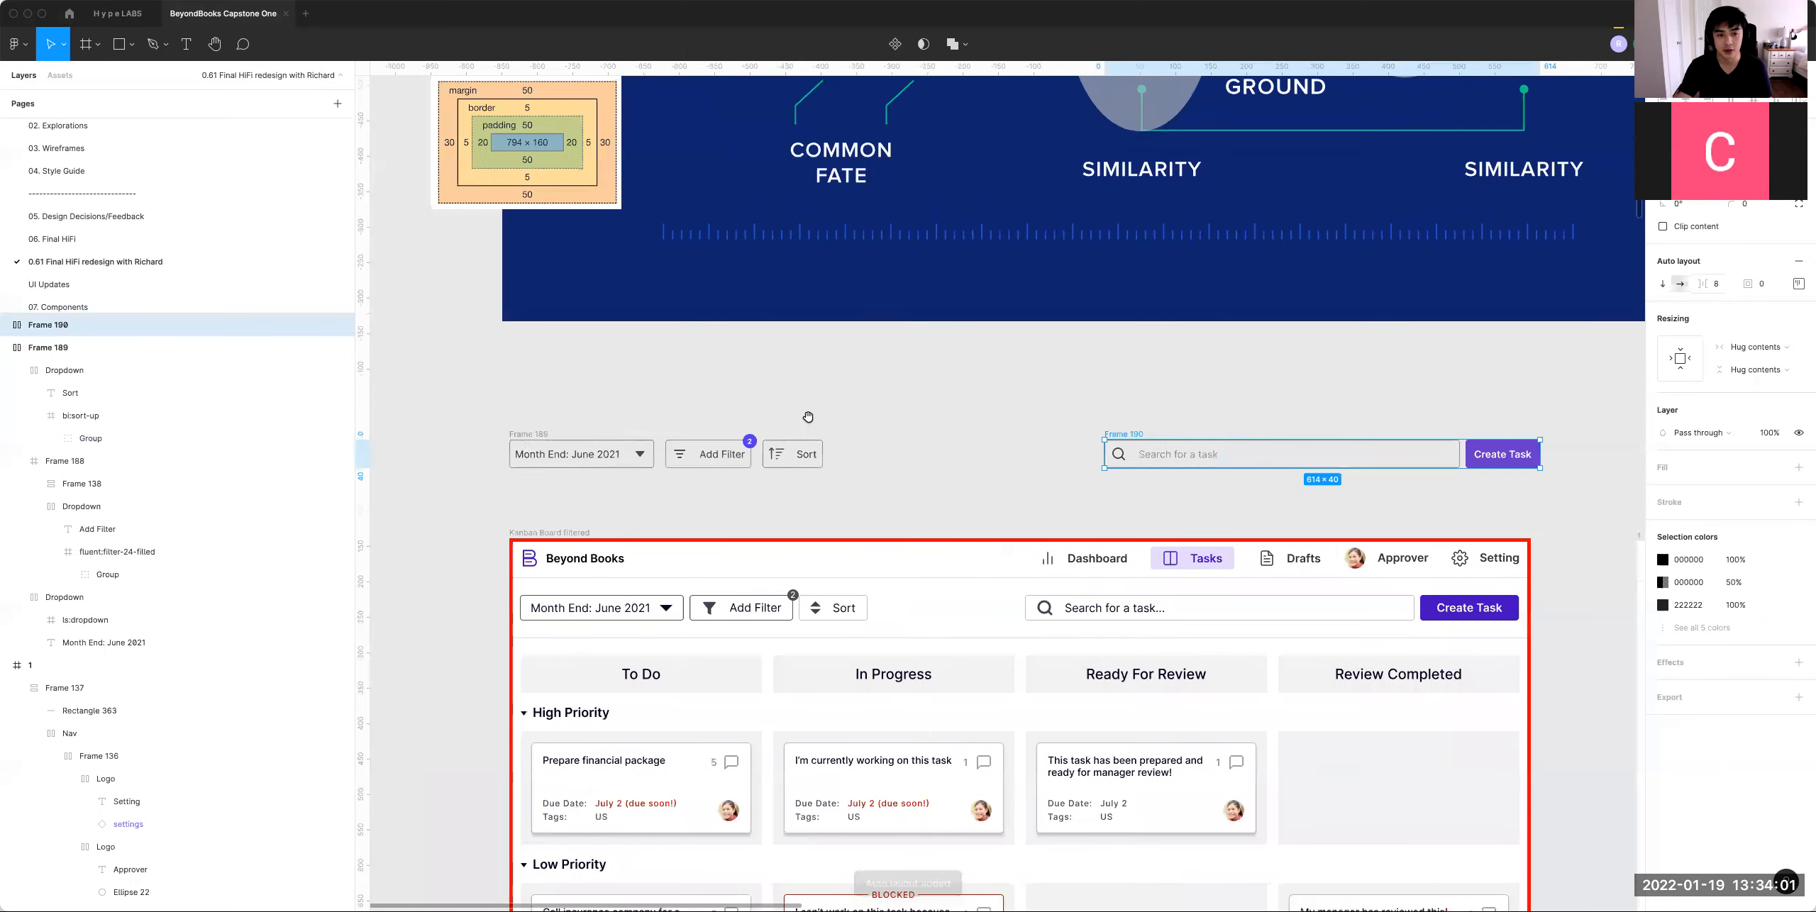
shift+click(522, 431)
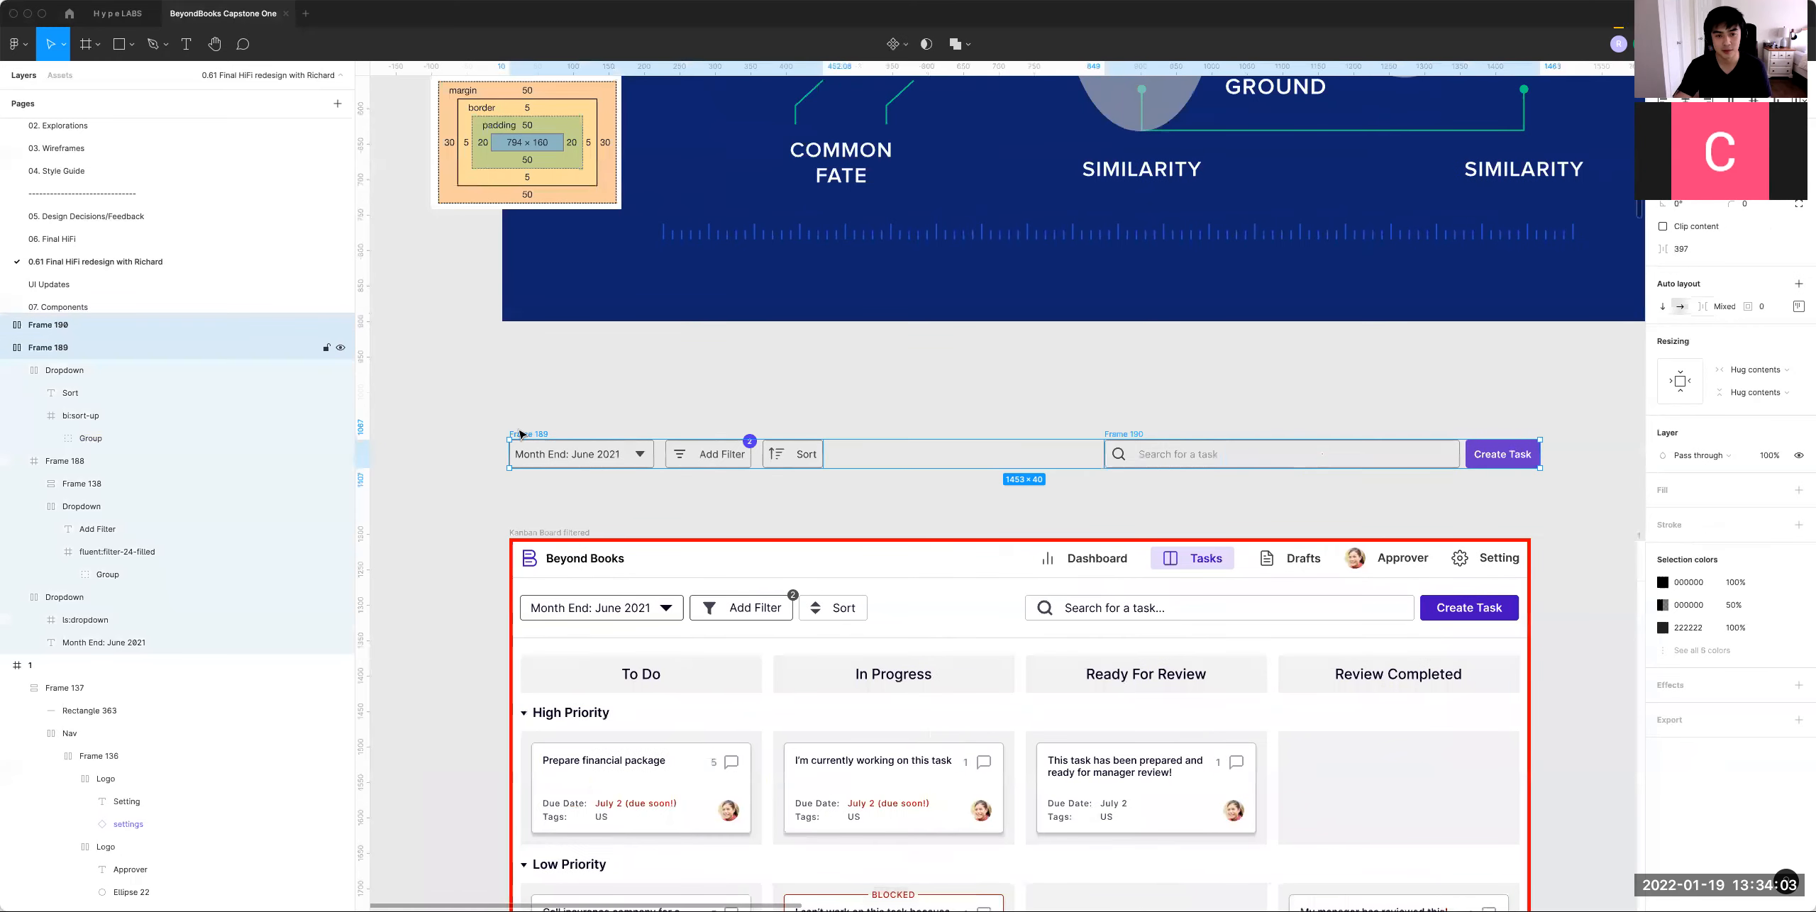
key(shift+a)
key(shift+a)
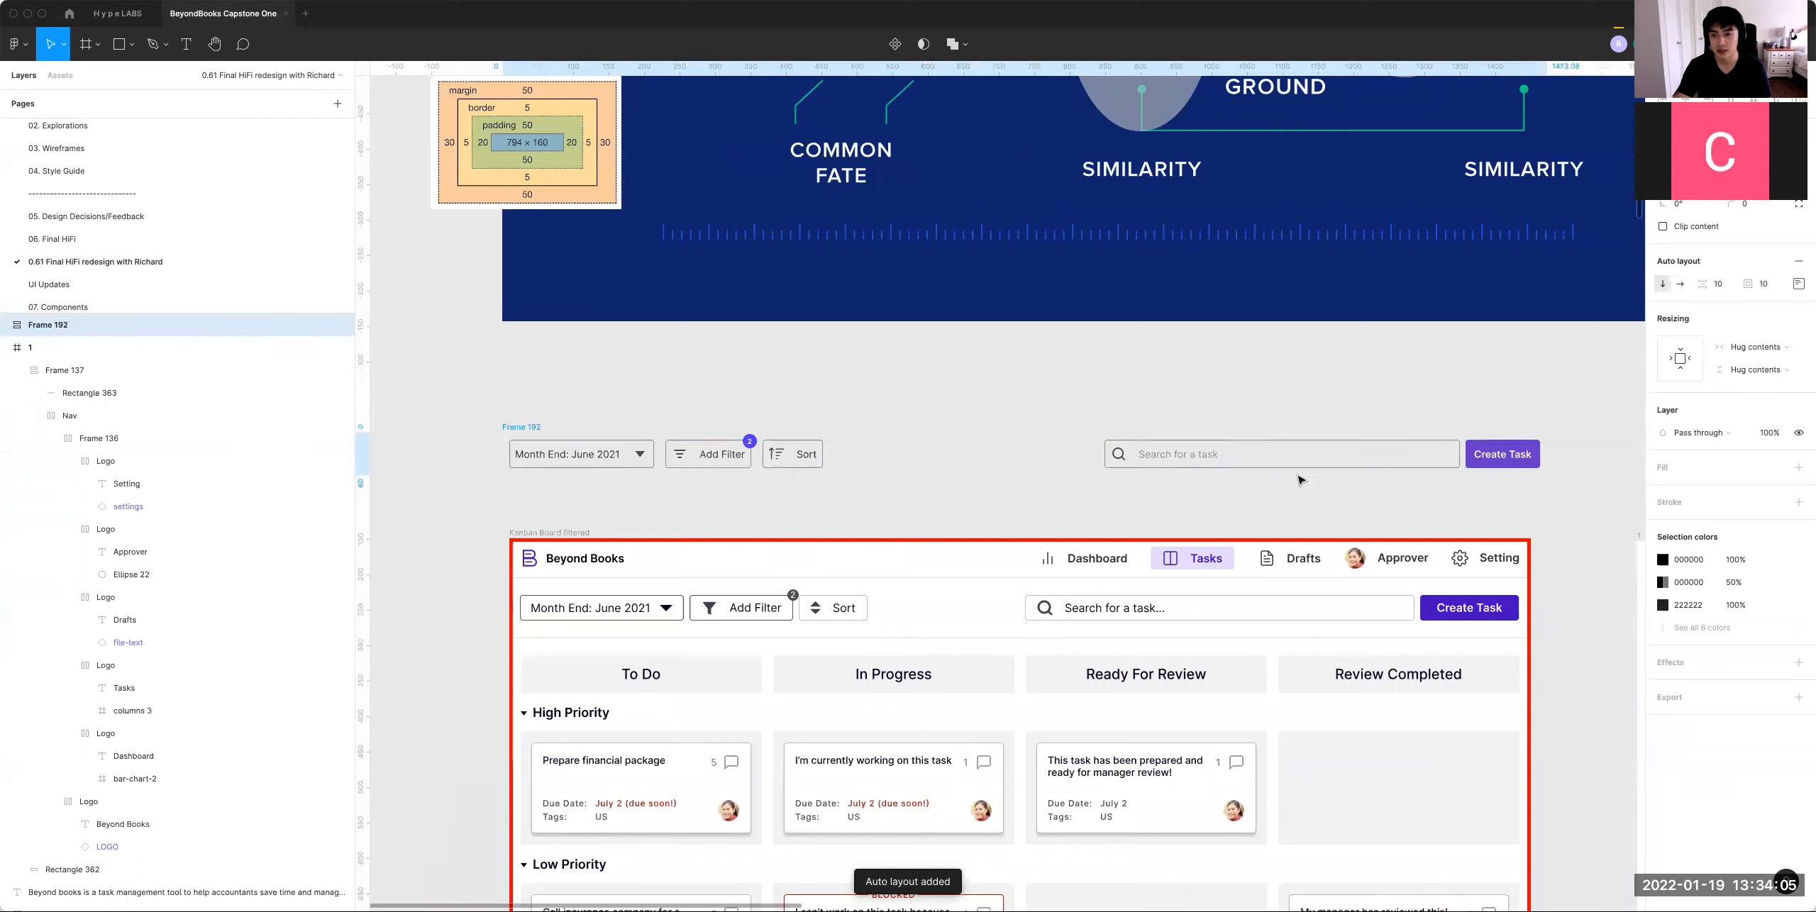
click(1799, 467)
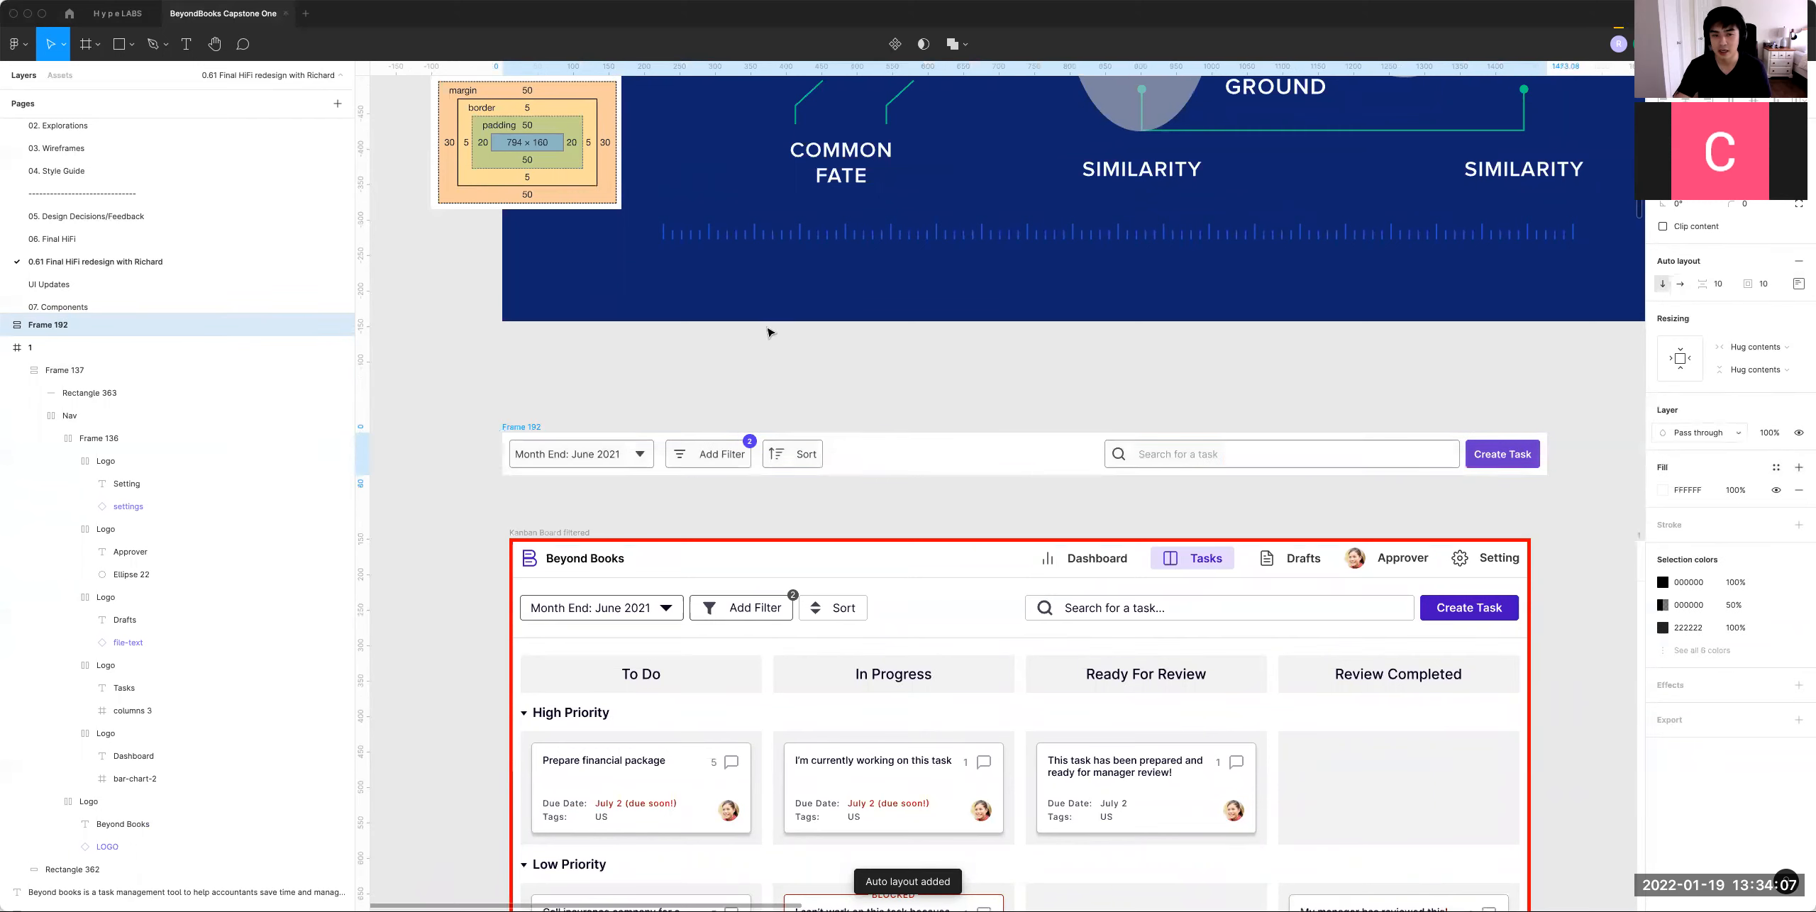
Step: Set the outer frame's padding to 8 above and below and 80 on the left and right
click(1775, 285)
text(8)
key(Return)
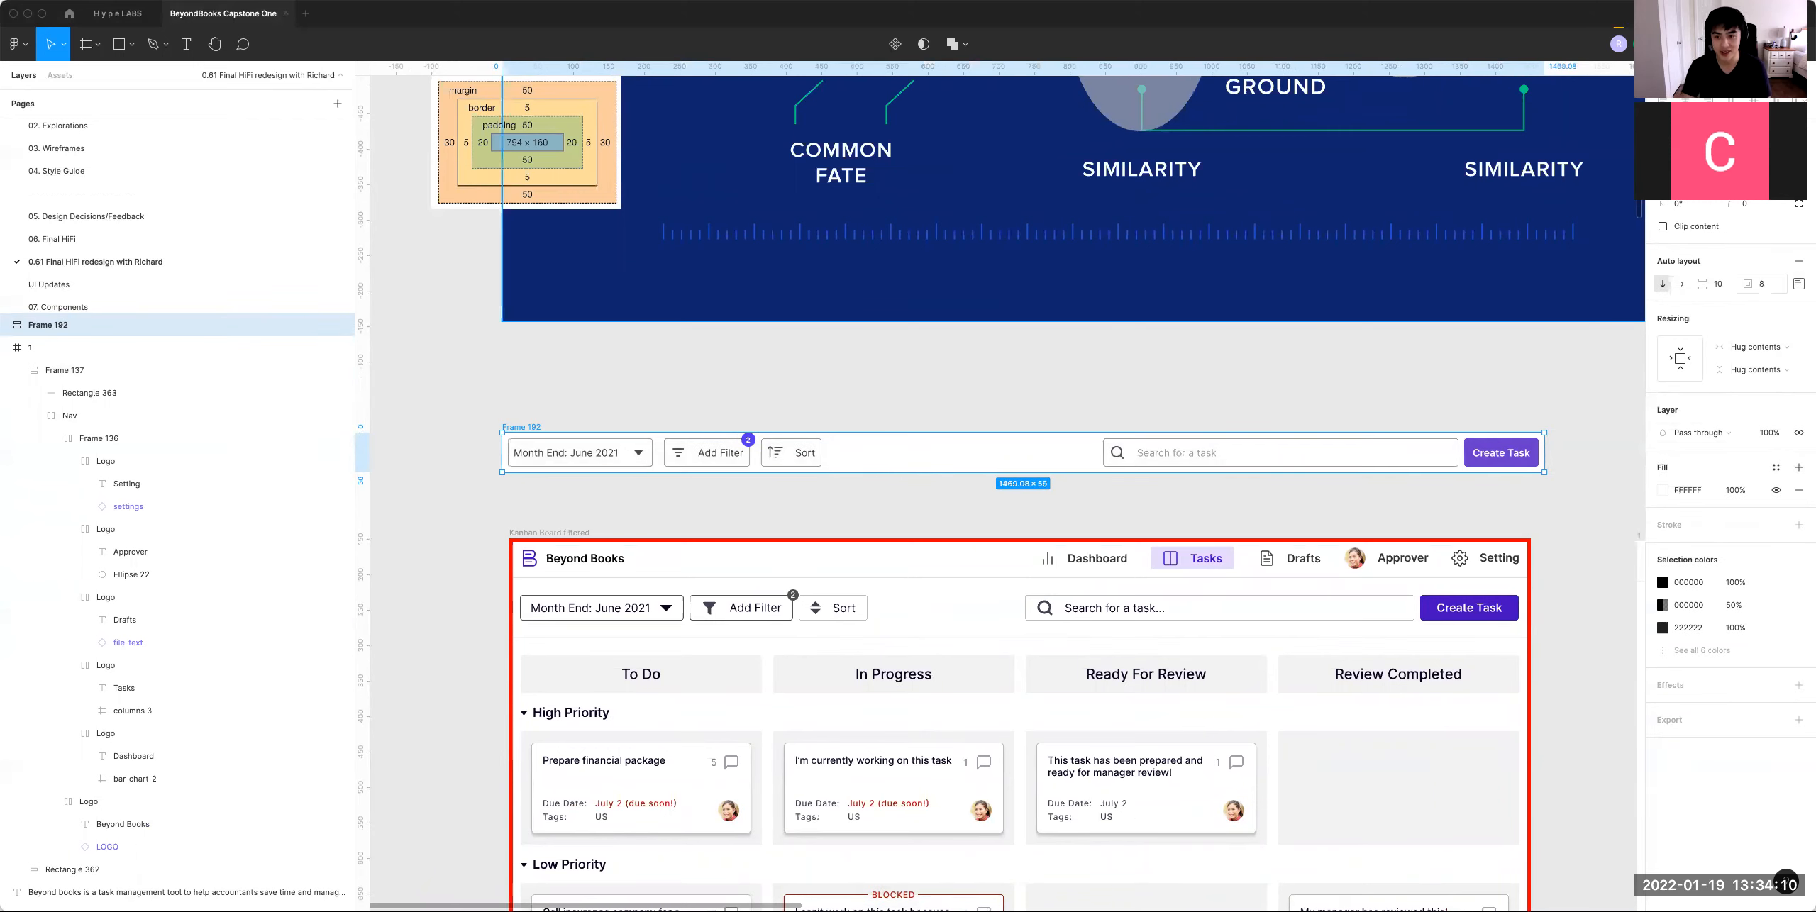
click(1799, 283)
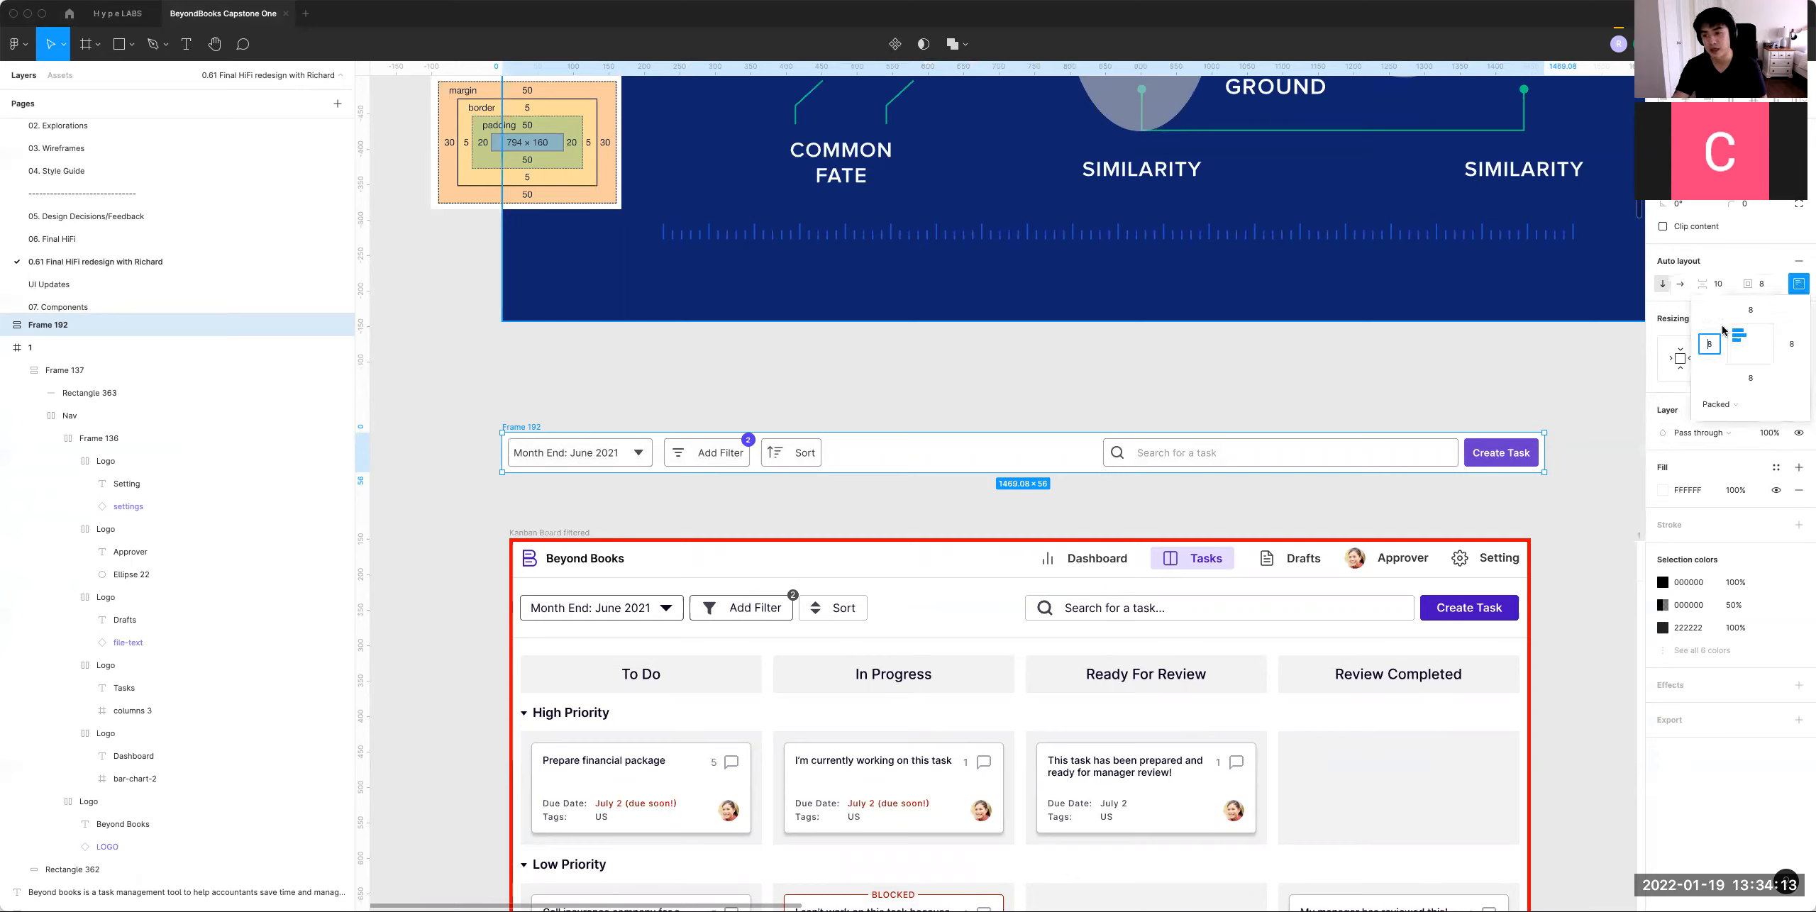
text(80)
key(Tab)
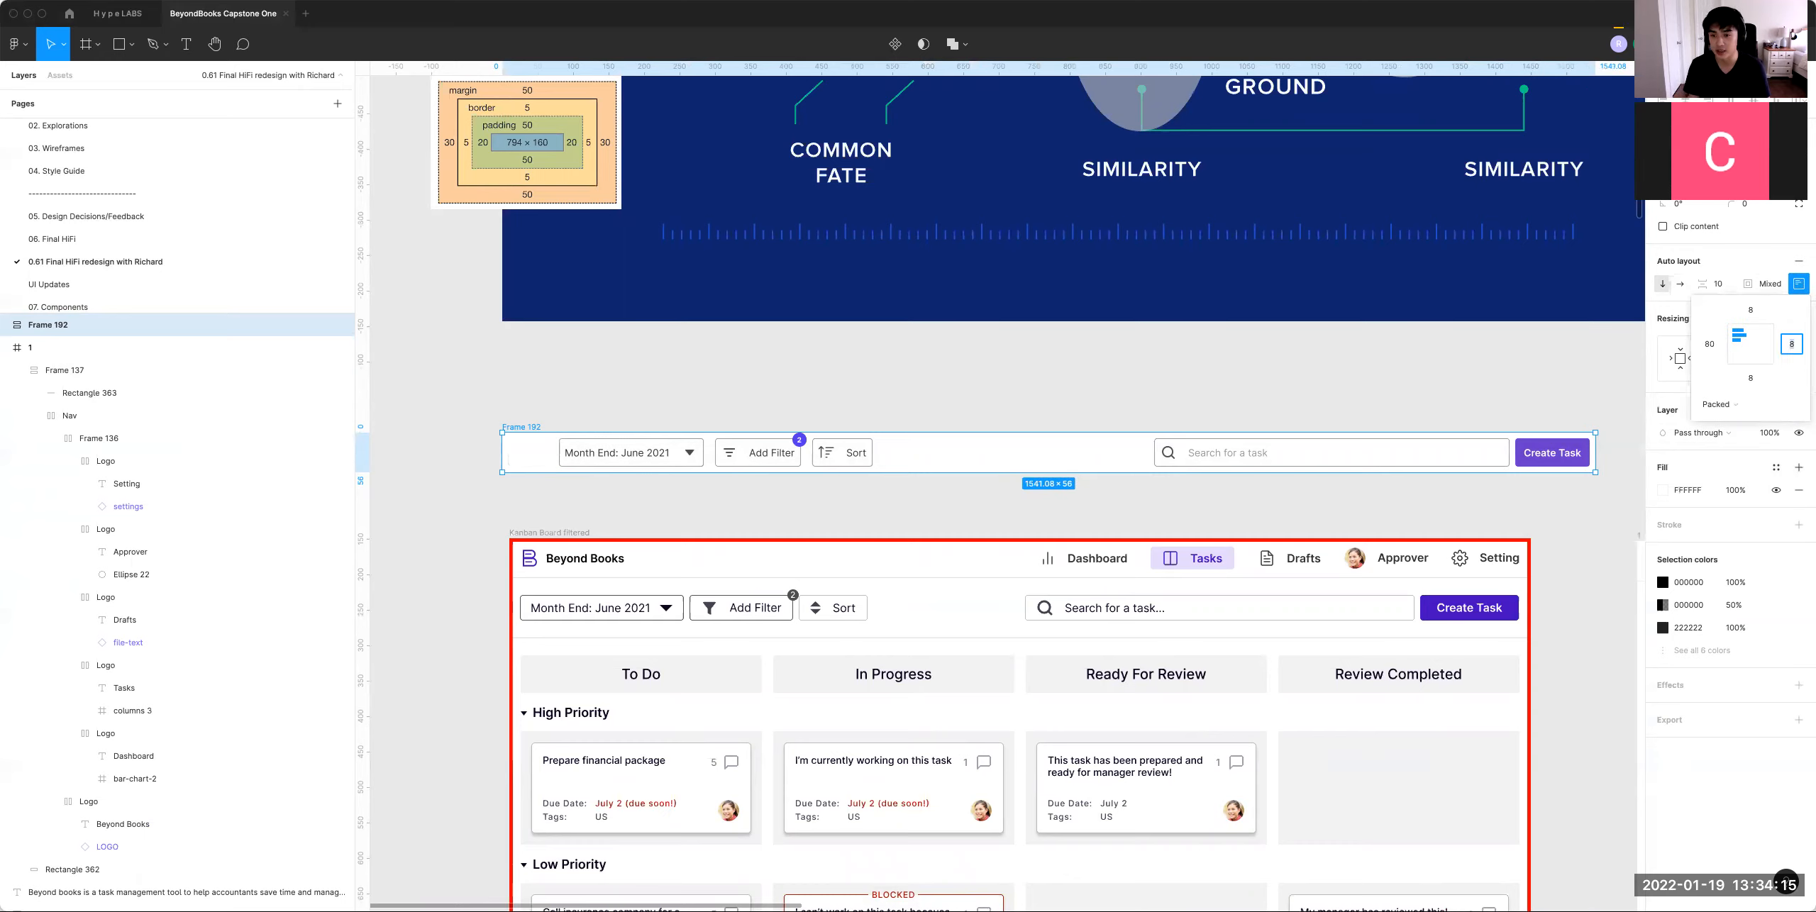
key(Return)
key(minus)
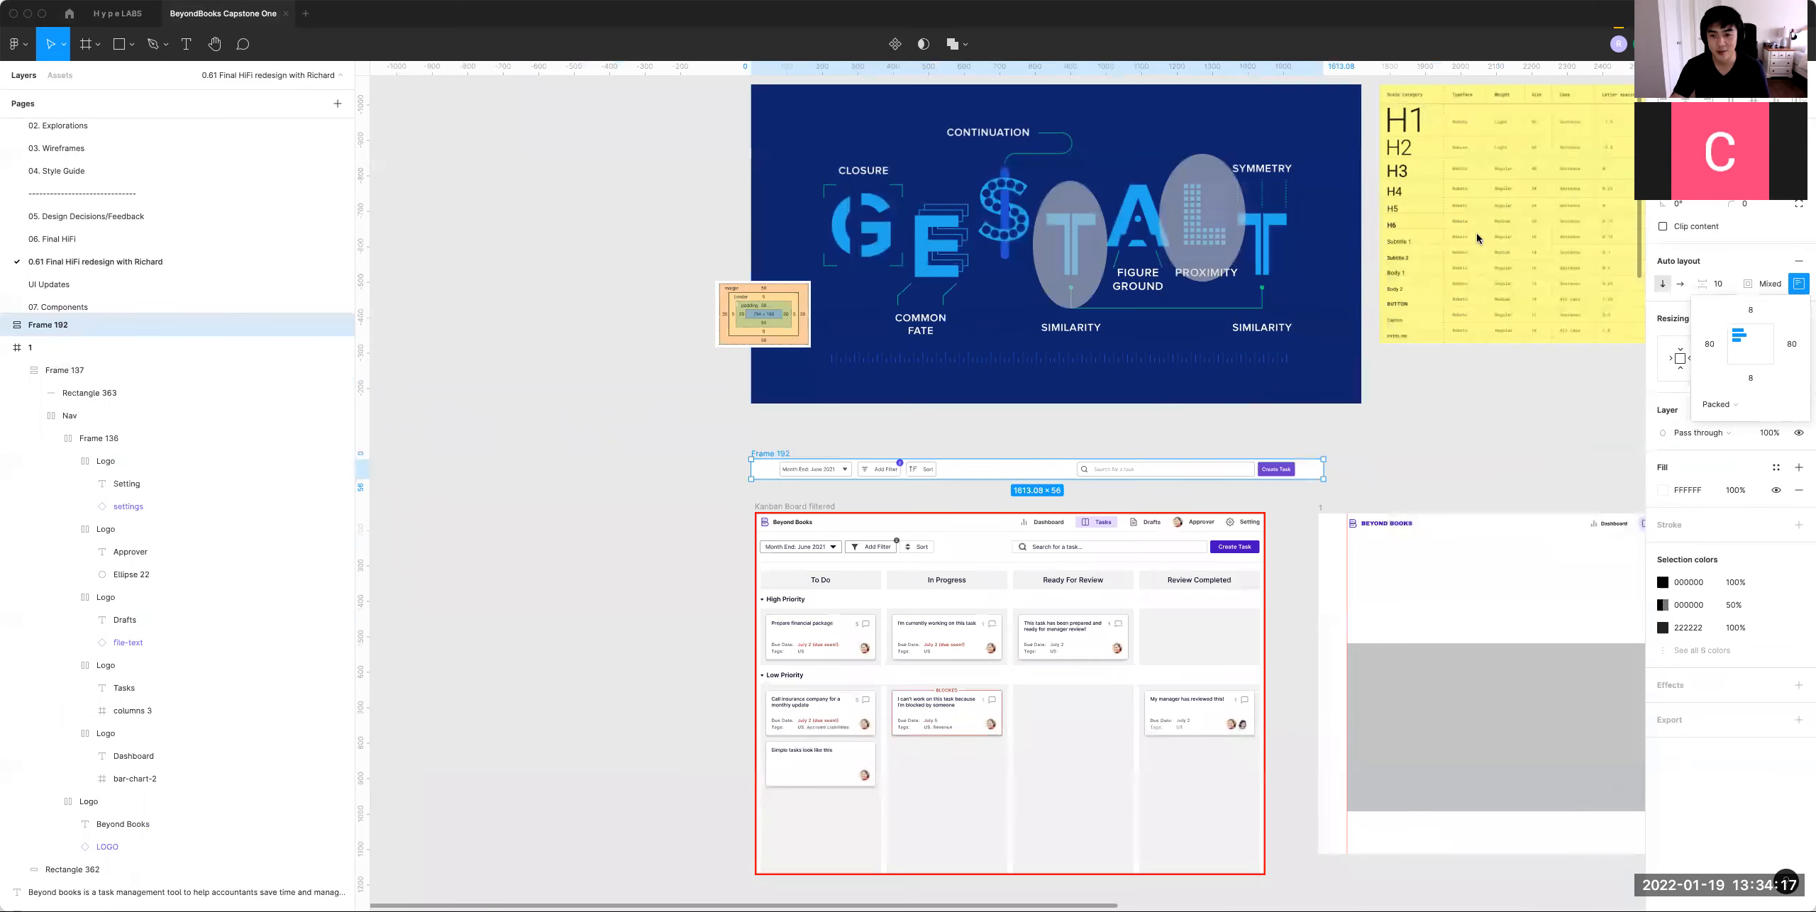
Step: Cut the finished task navigation bar from above the Kanban board
click(1421, 445)
scroll(1421, 444, right, 4)
click(502, 459)
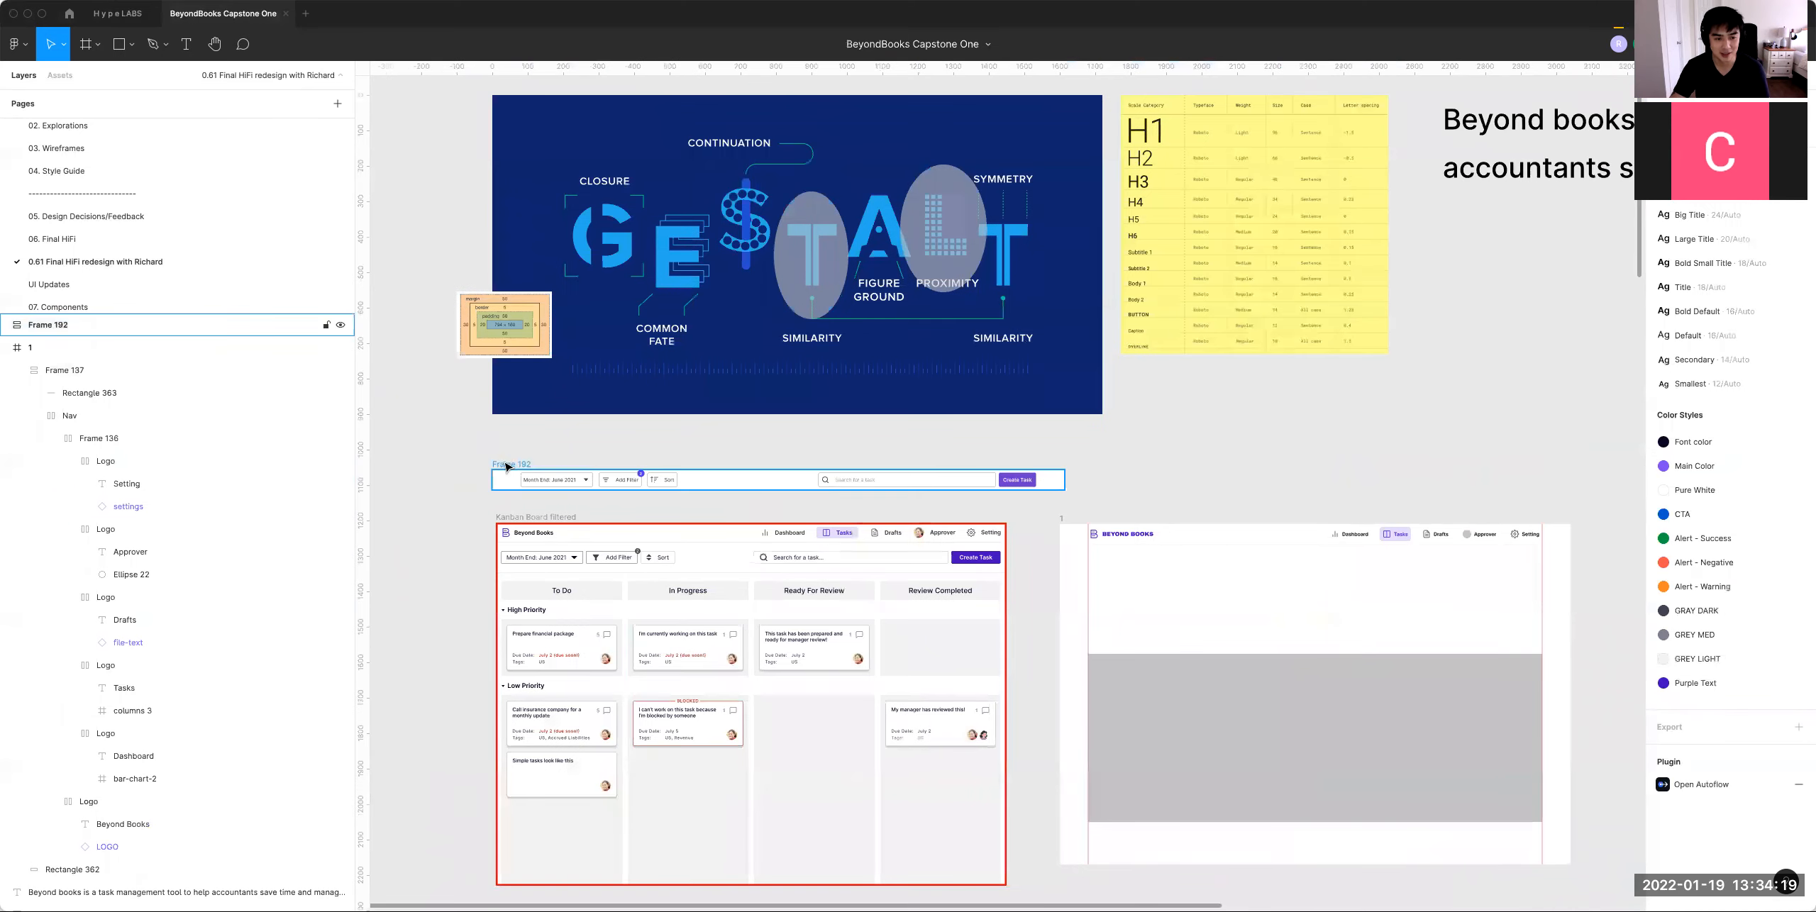
key(Delete)
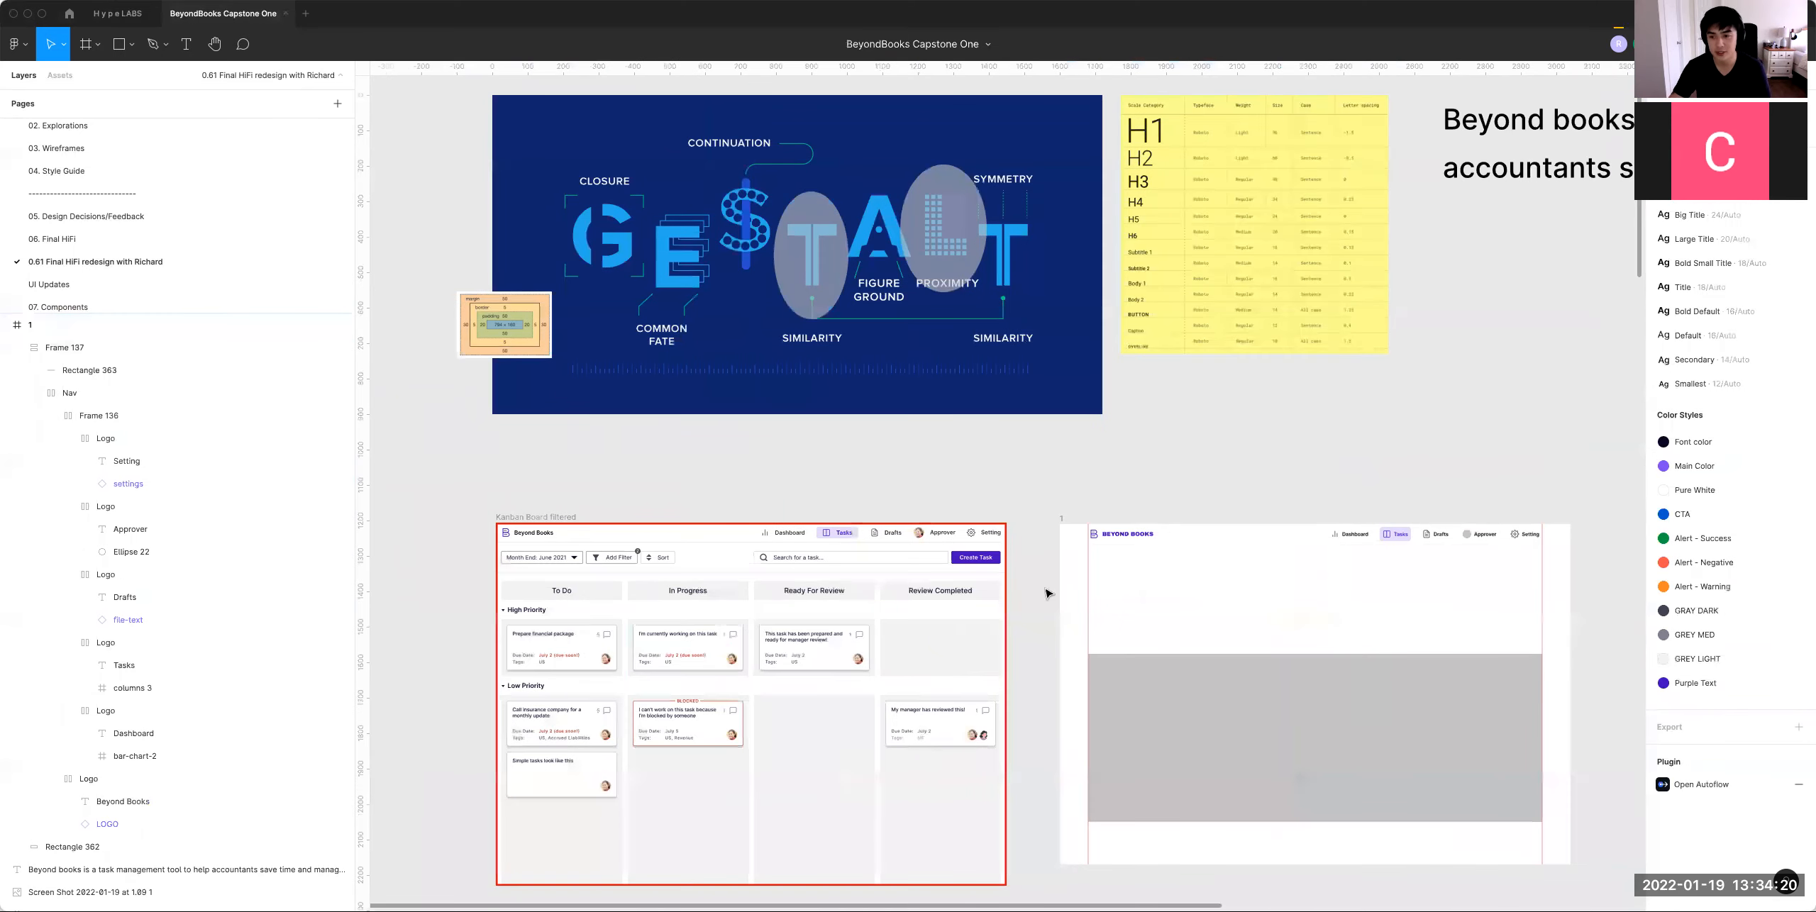
Step: Try to paste the task navigation bar beneath the header divider in frame 1
click(1325, 545)
click(35, 394)
click(31, 393)
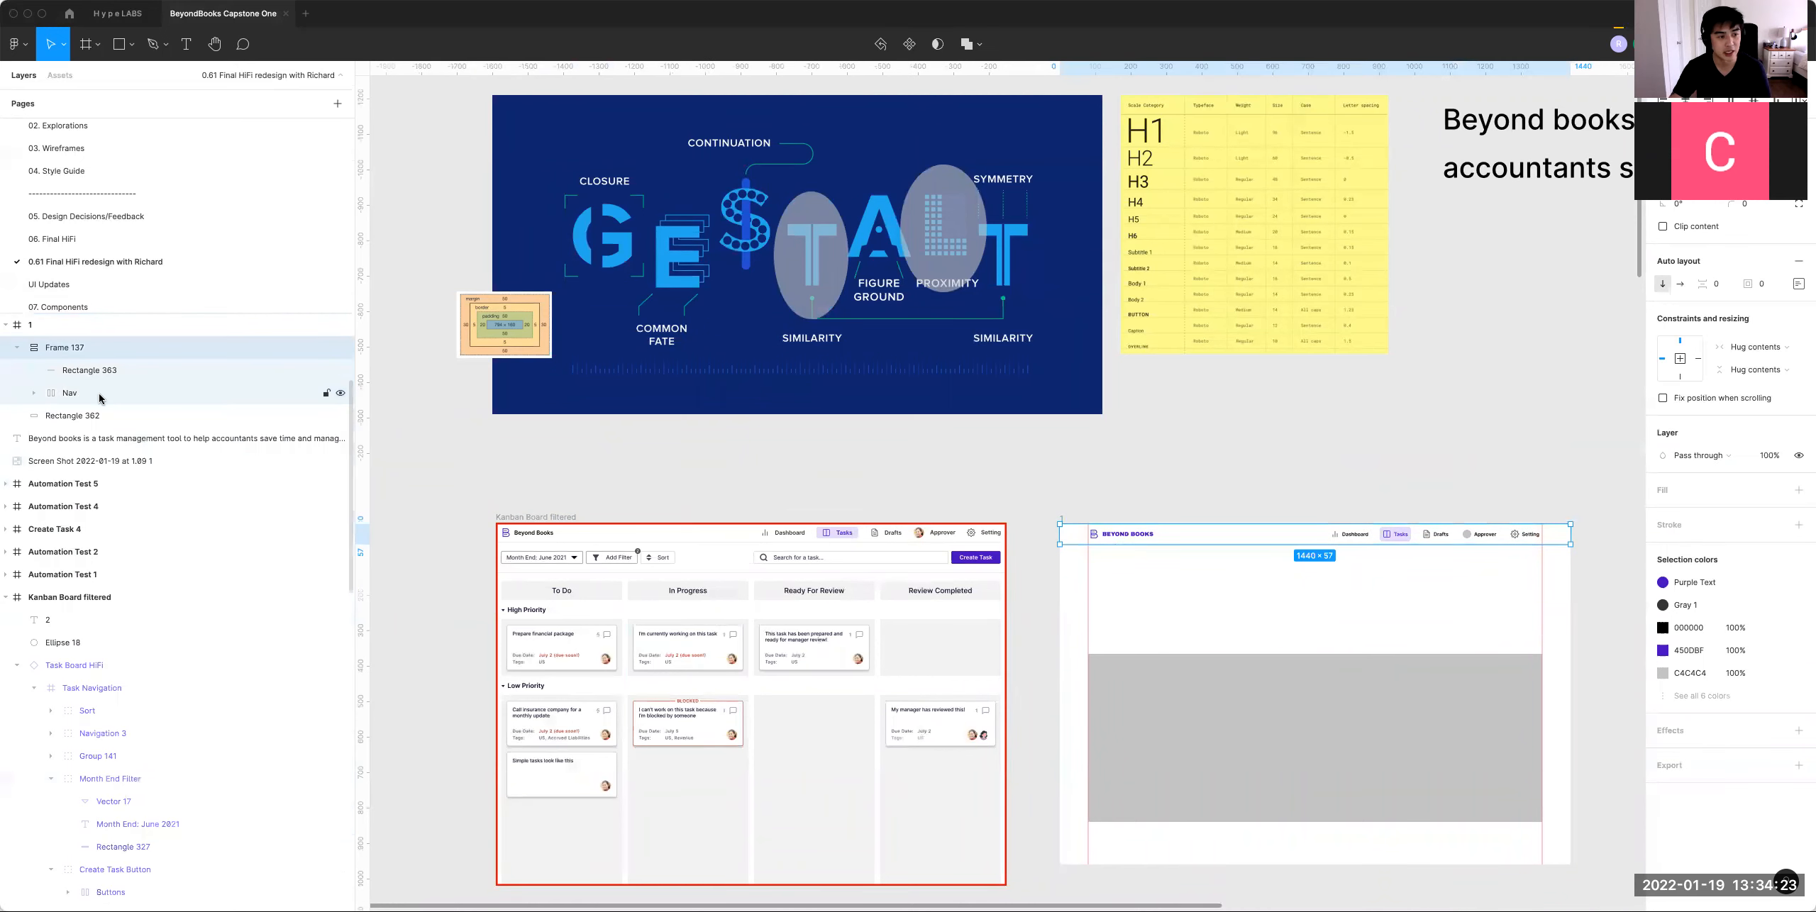
click(102, 373)
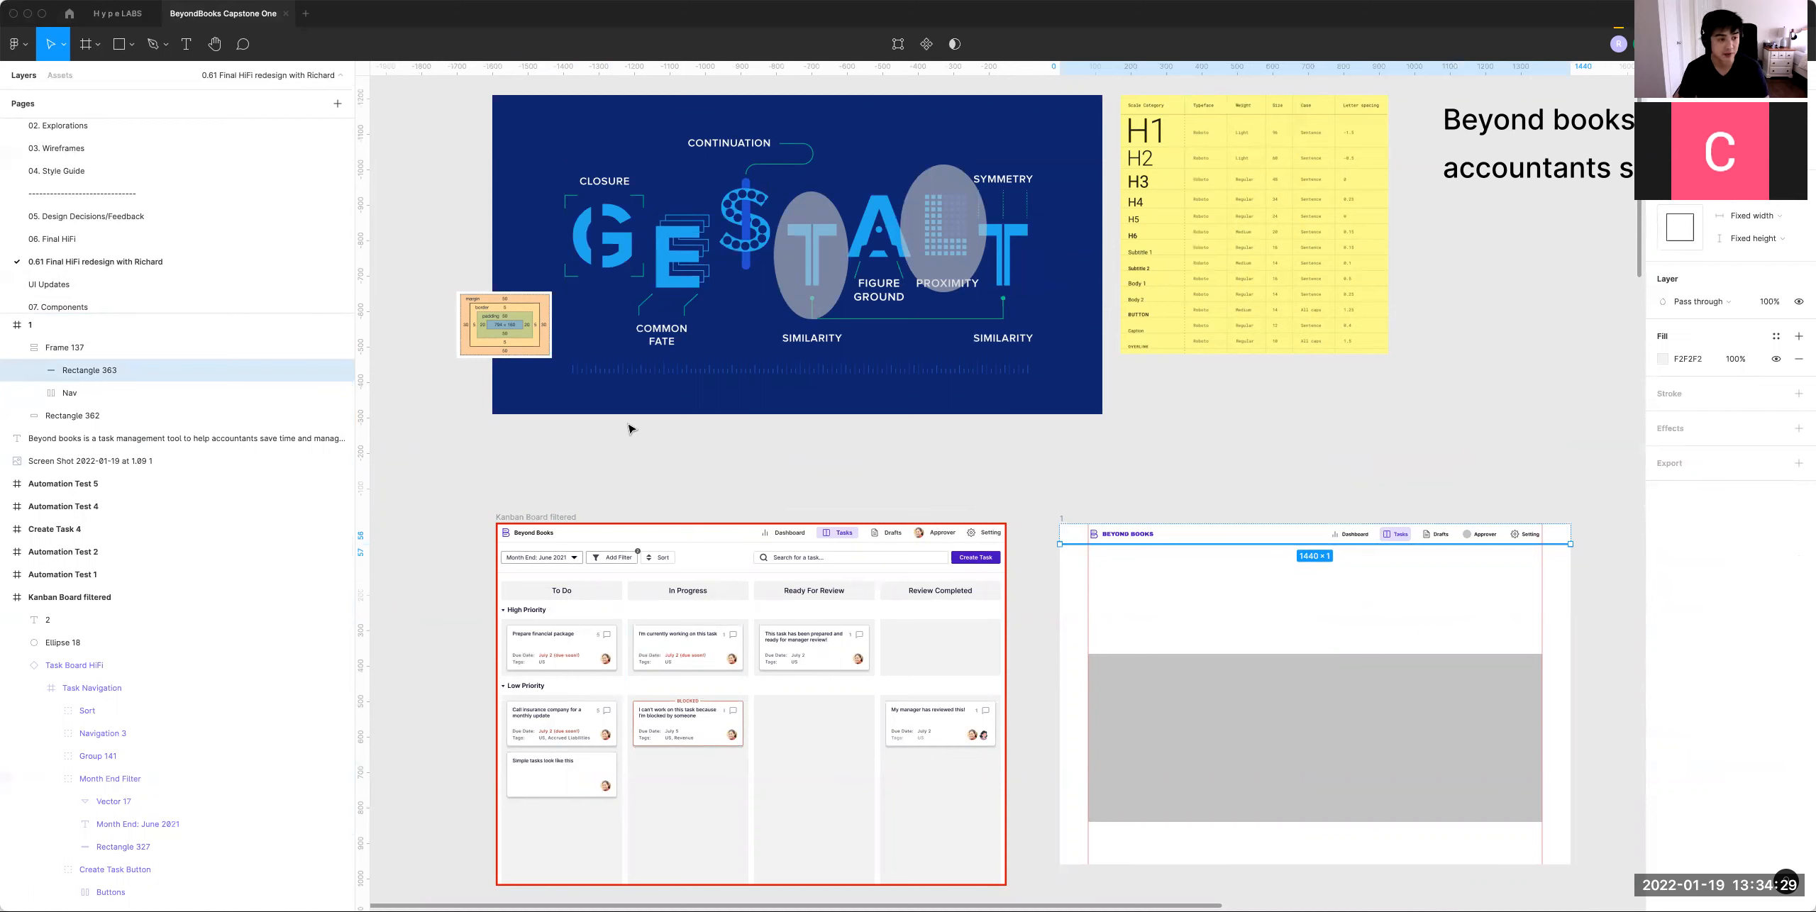
key(ctrl+v)
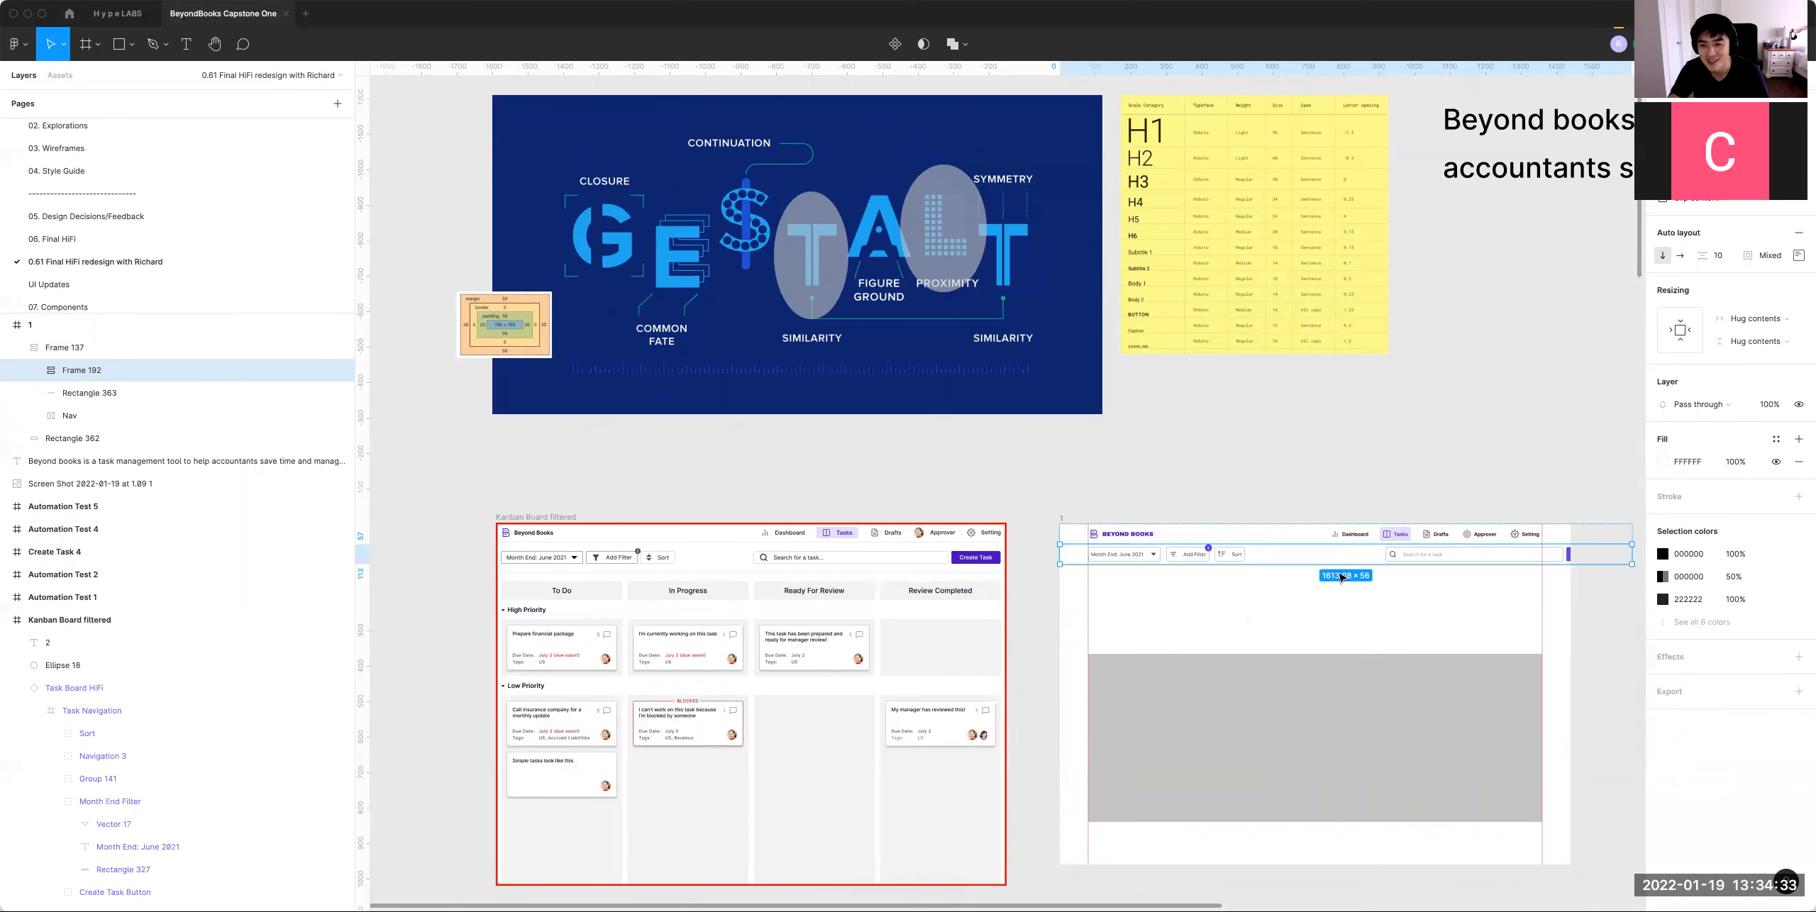
click(1760, 325)
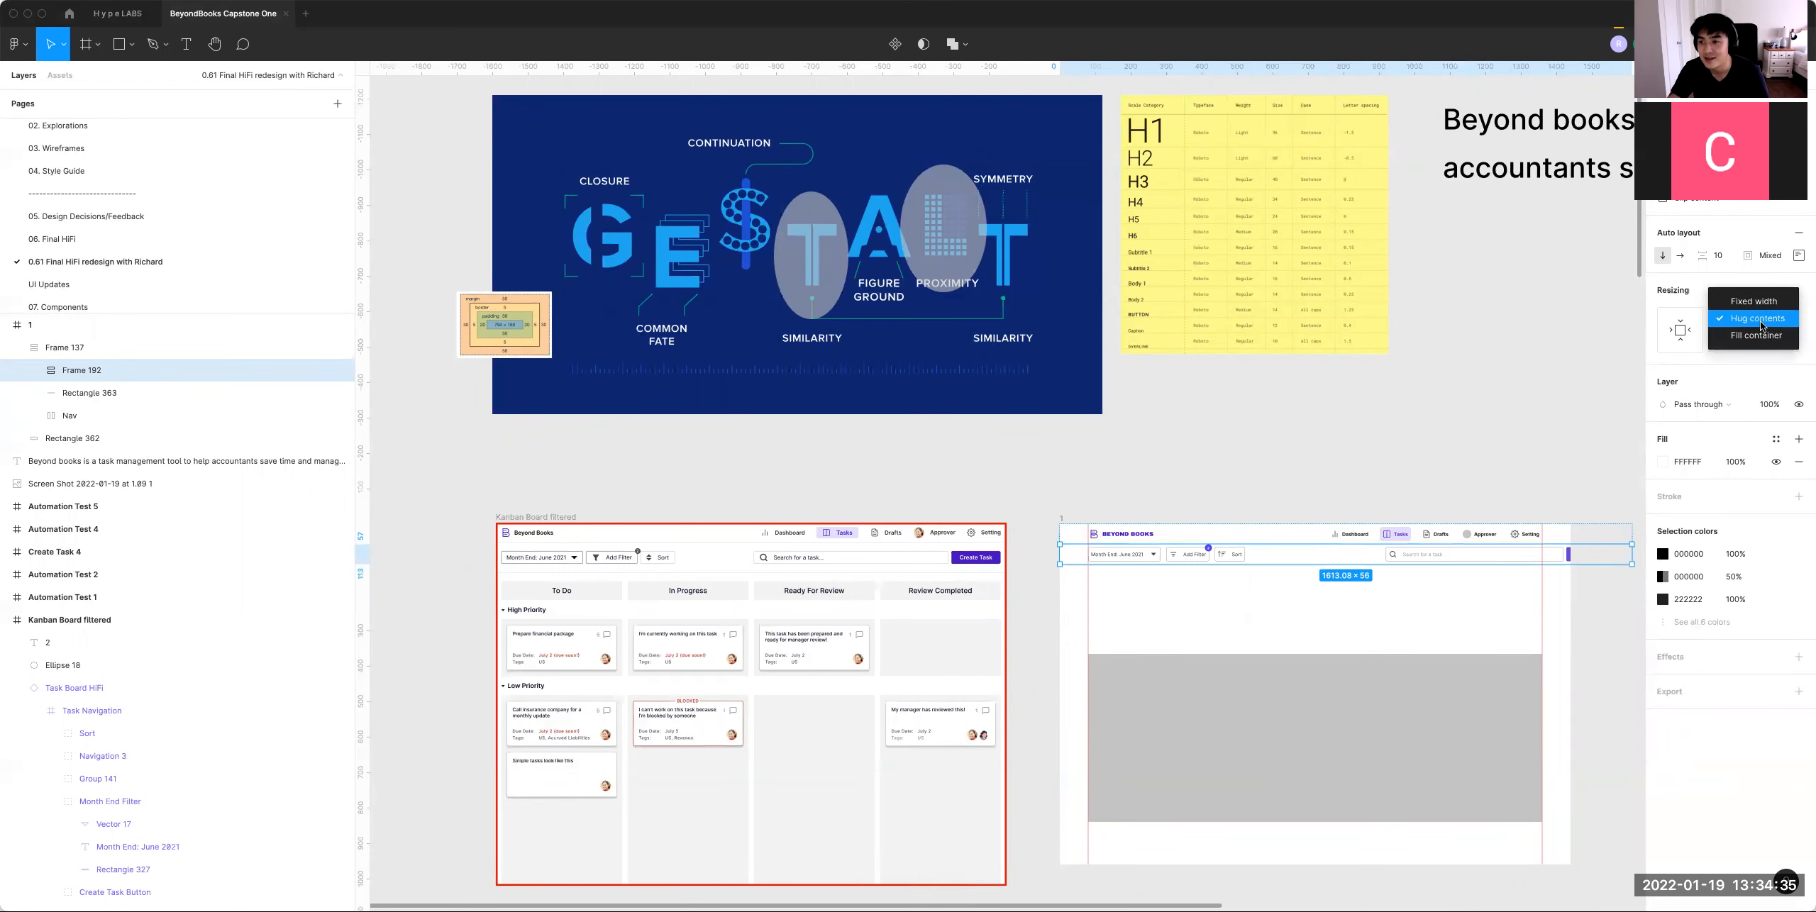
key(super+z)
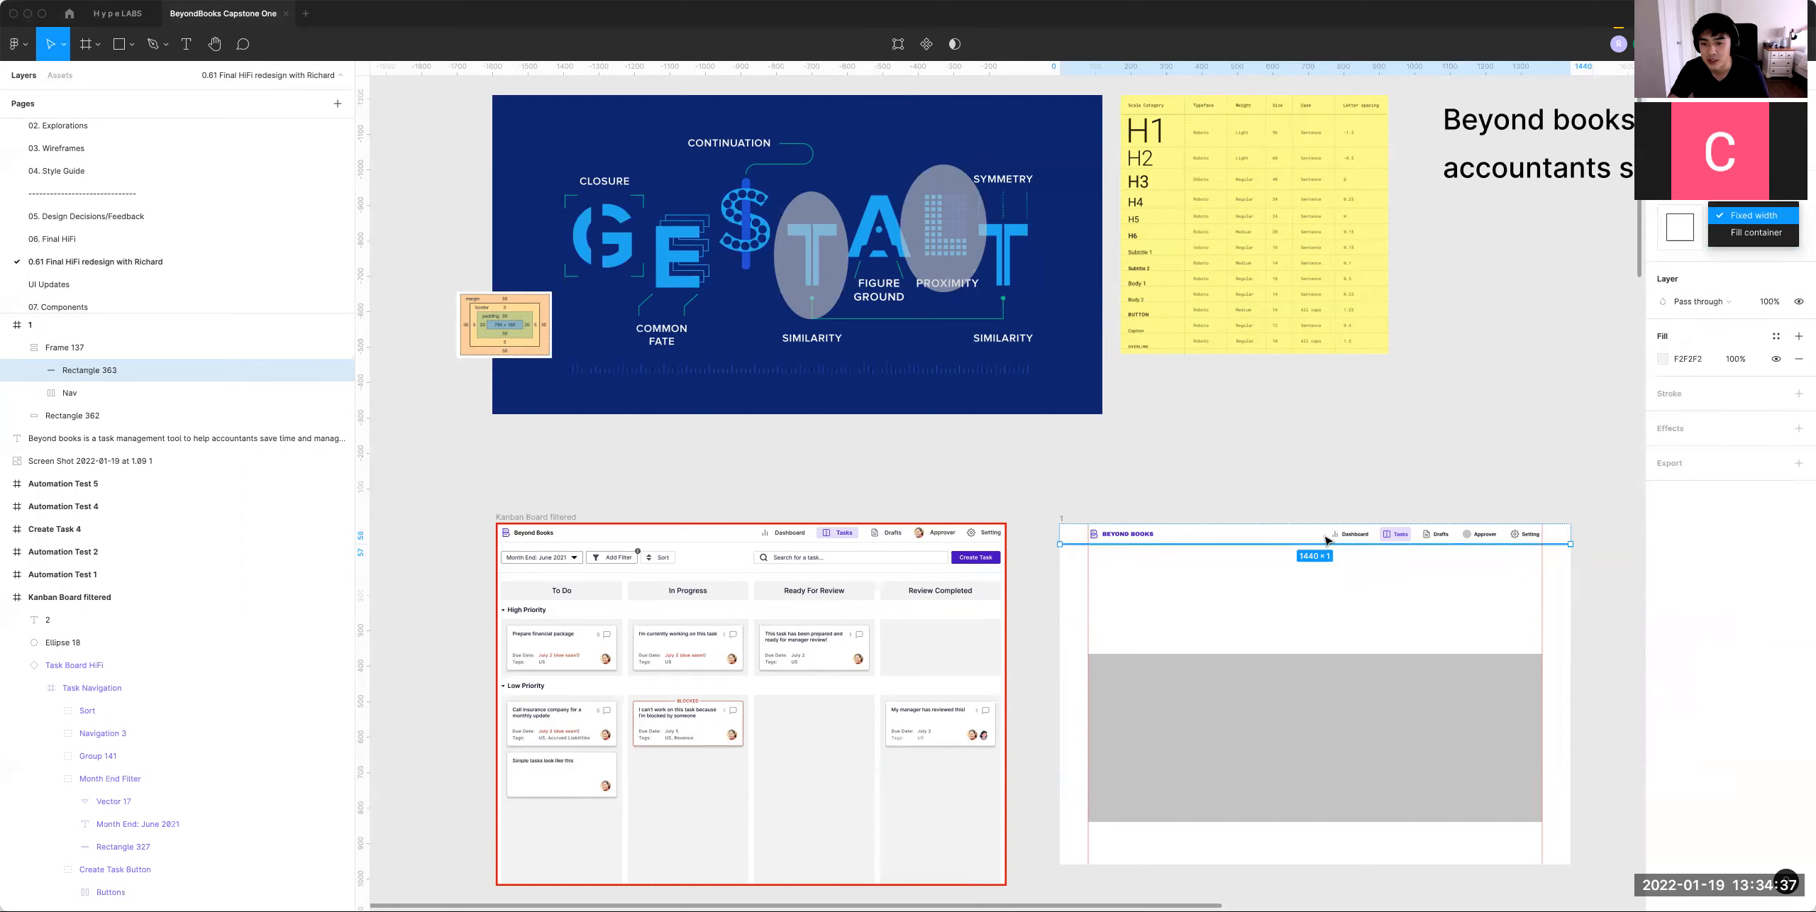
Step: Set the width of the header divider line in frame 1 to fill its container
click(1325, 541)
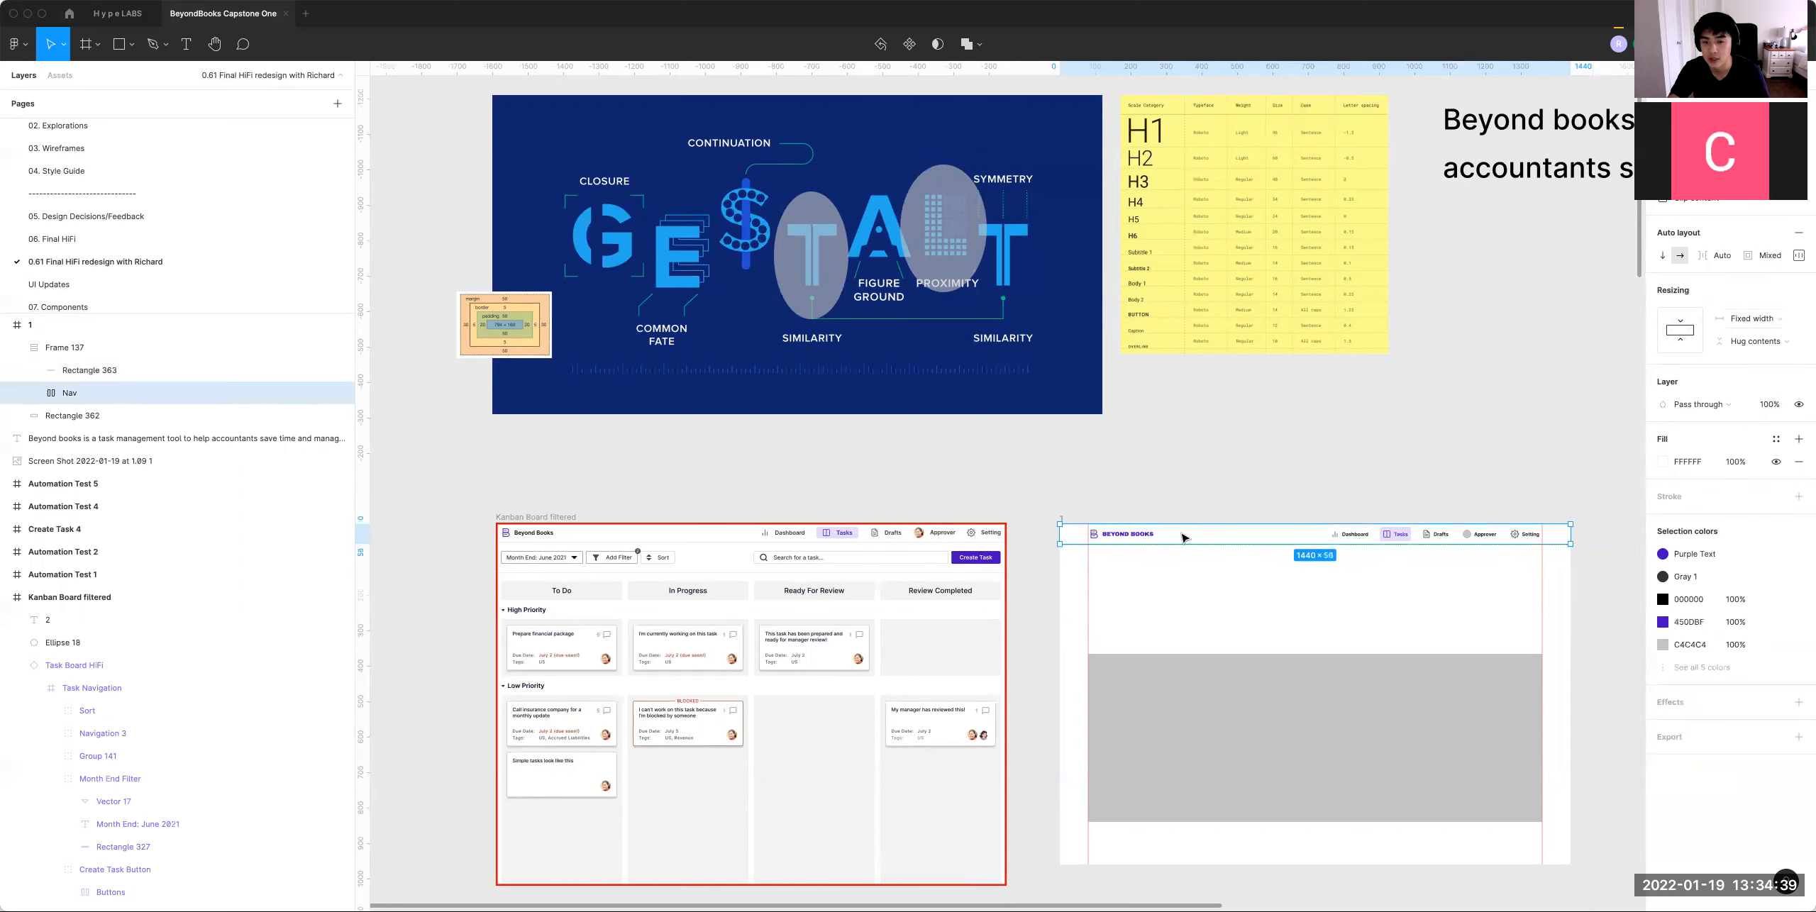
click(213, 370)
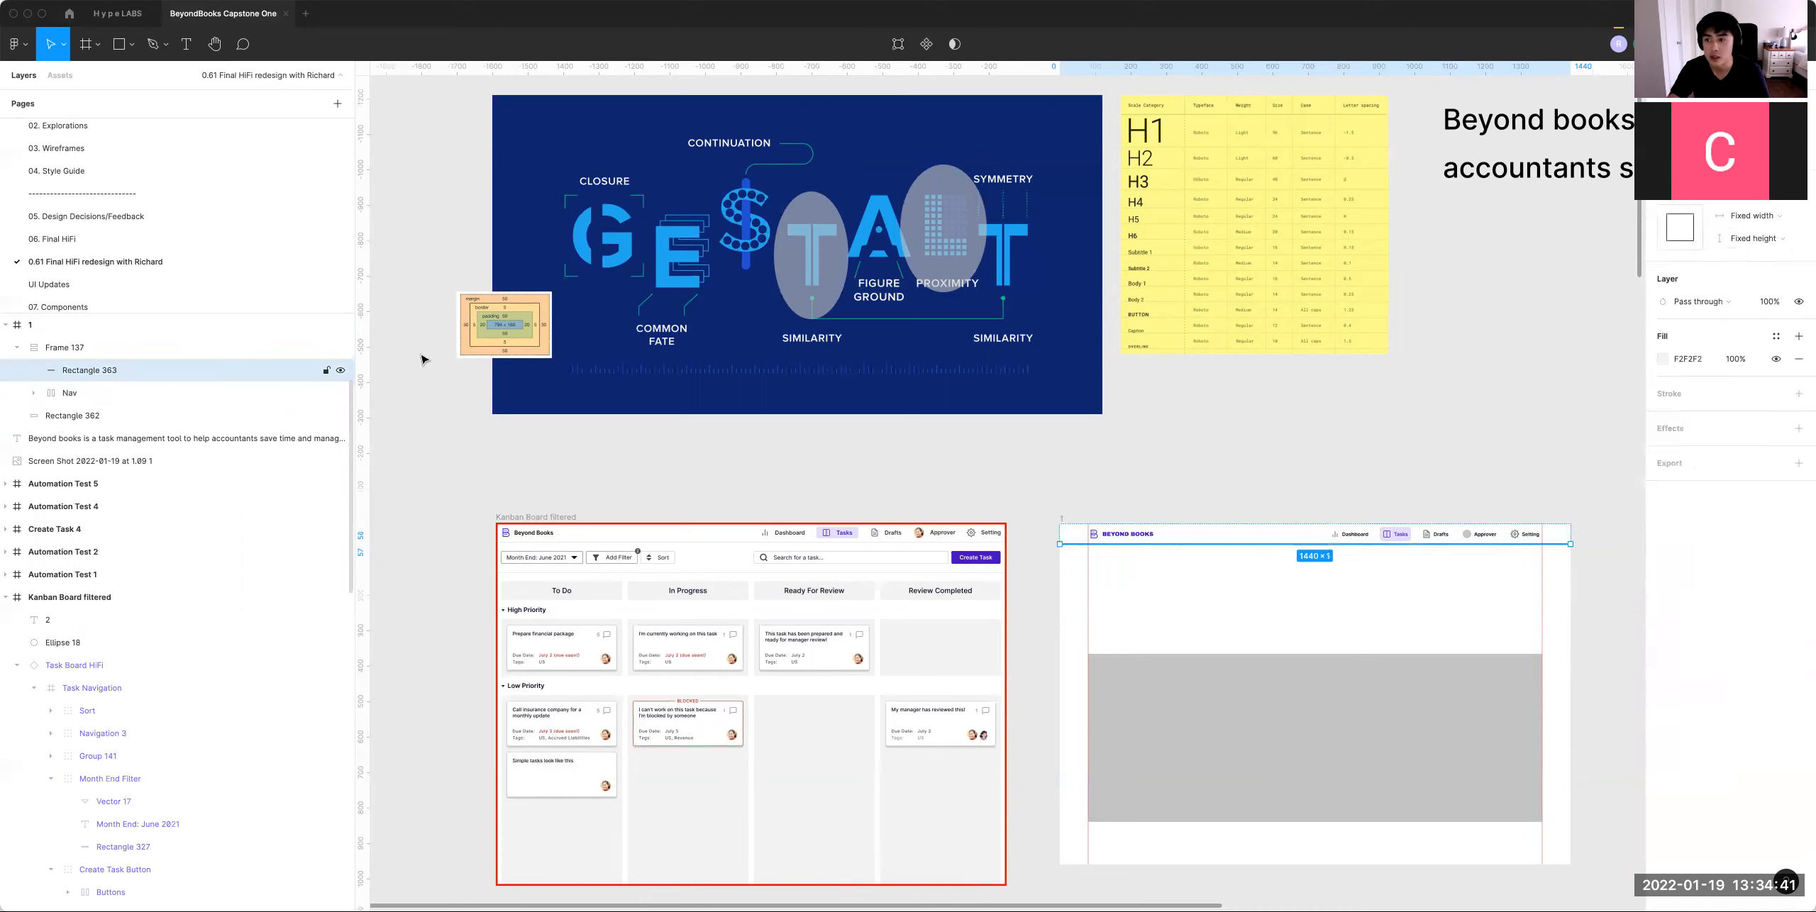
click(1767, 217)
click(1782, 235)
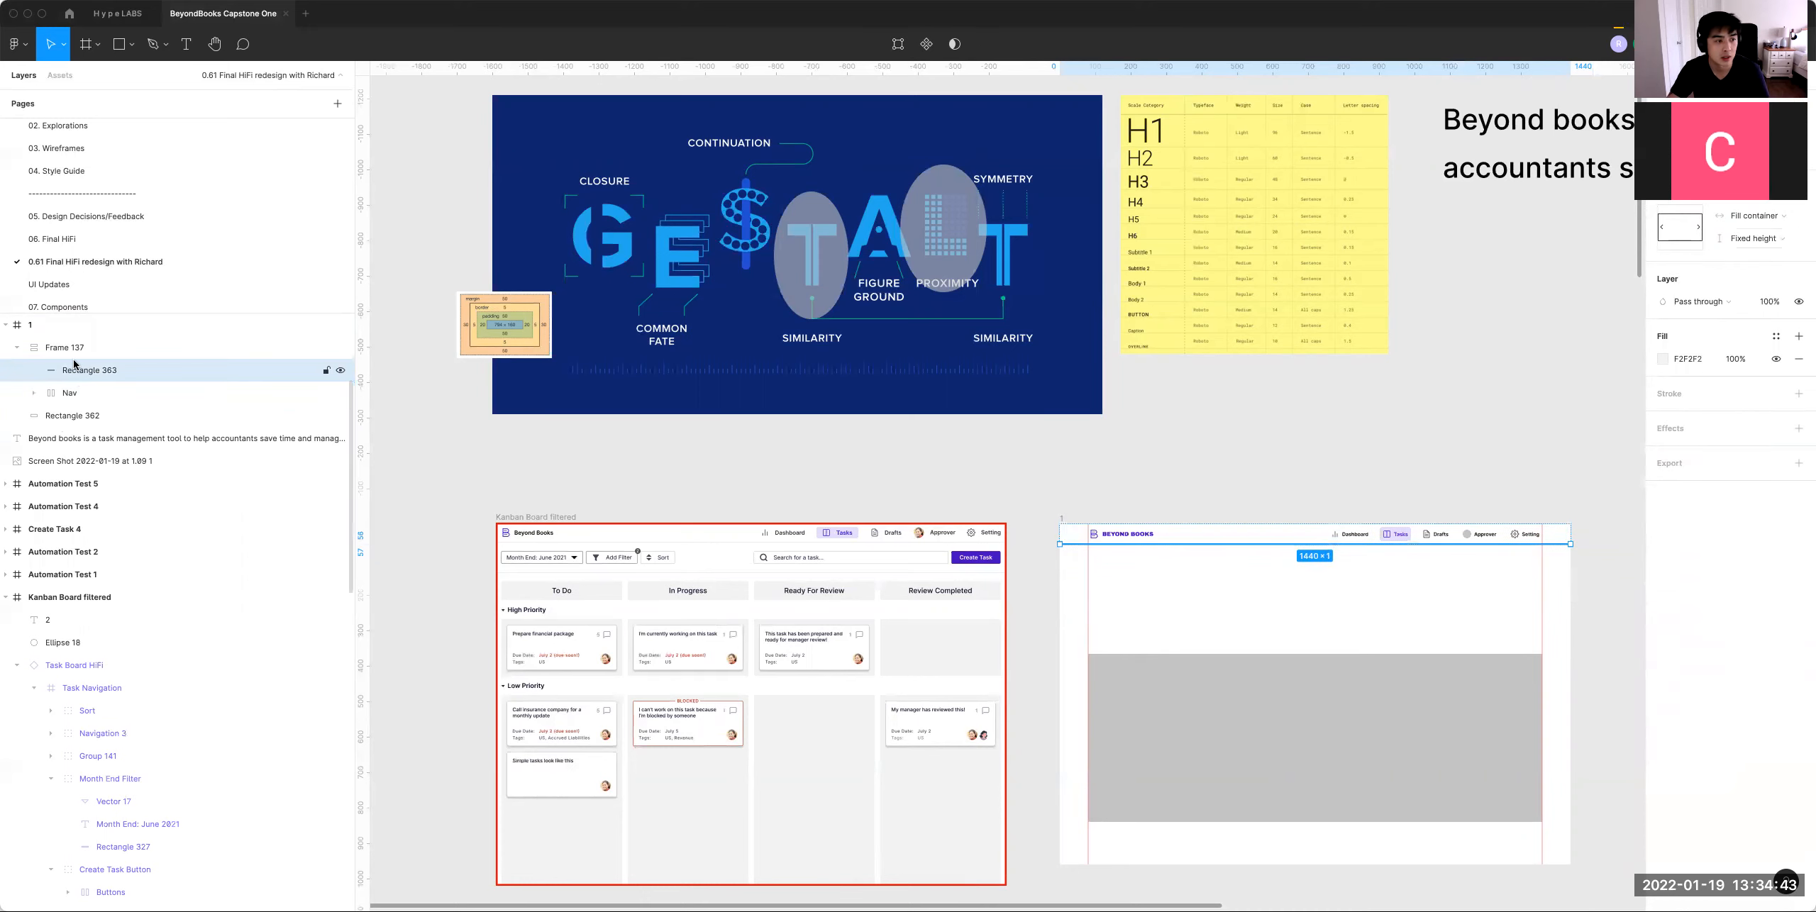
Step: Paste the task navigation bar into frame 1's header stack, directly beneath the divider
key(super+v)
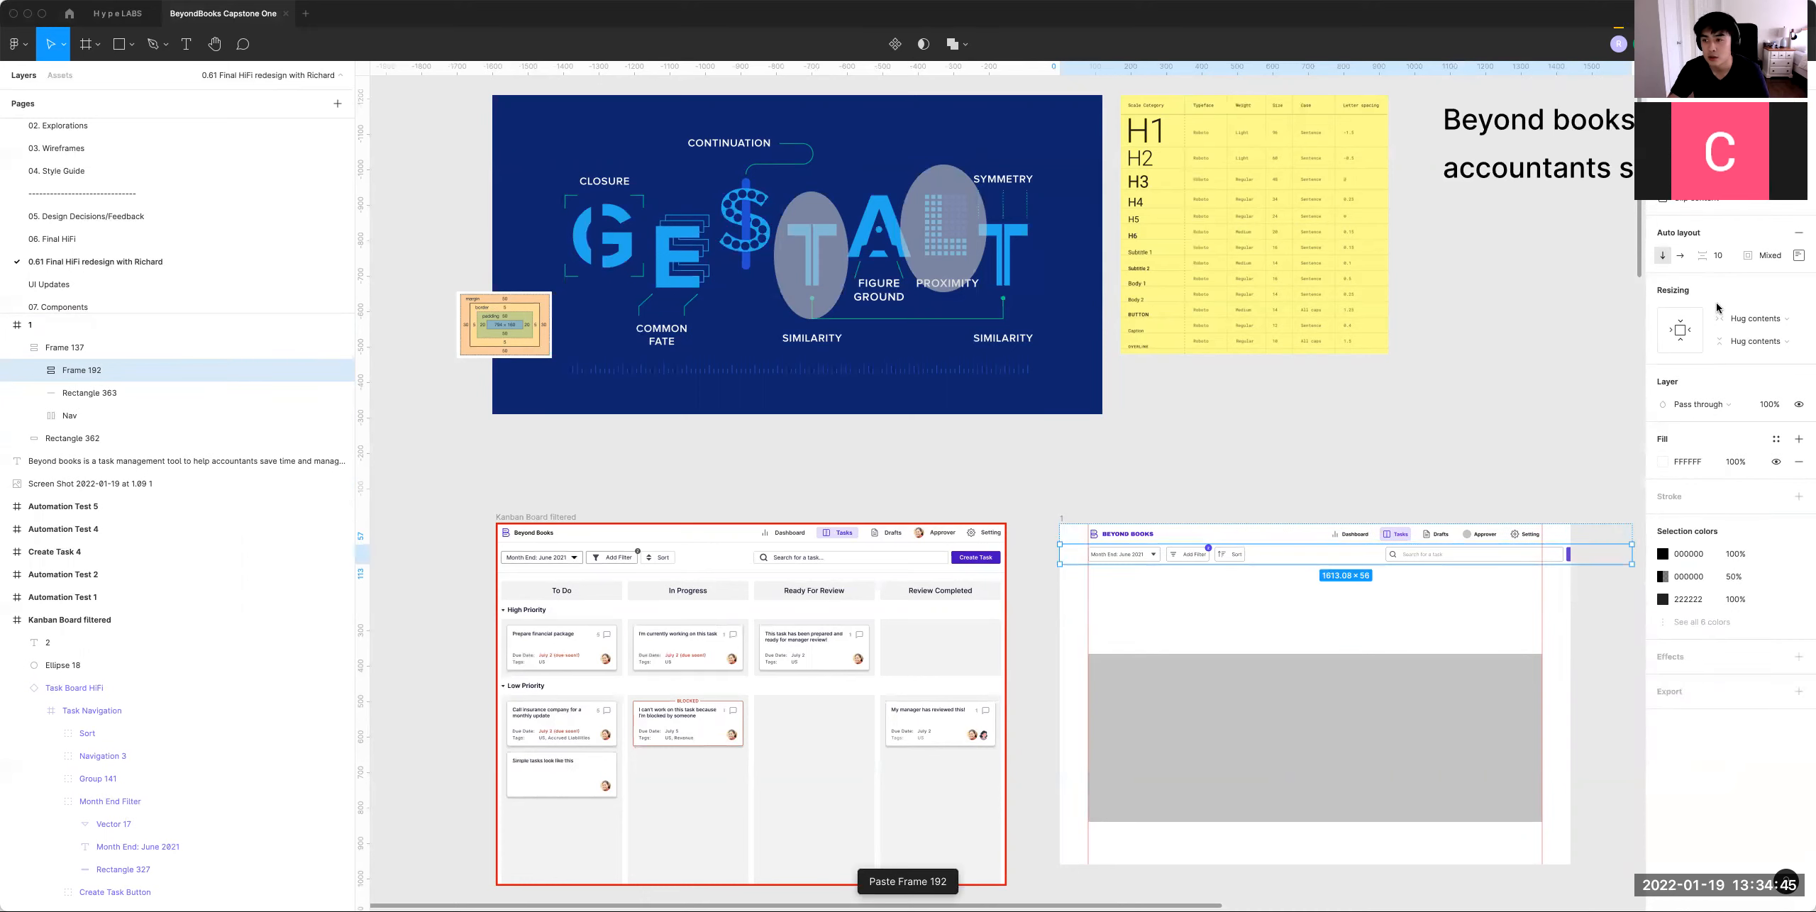
click(1750, 314)
click(1752, 342)
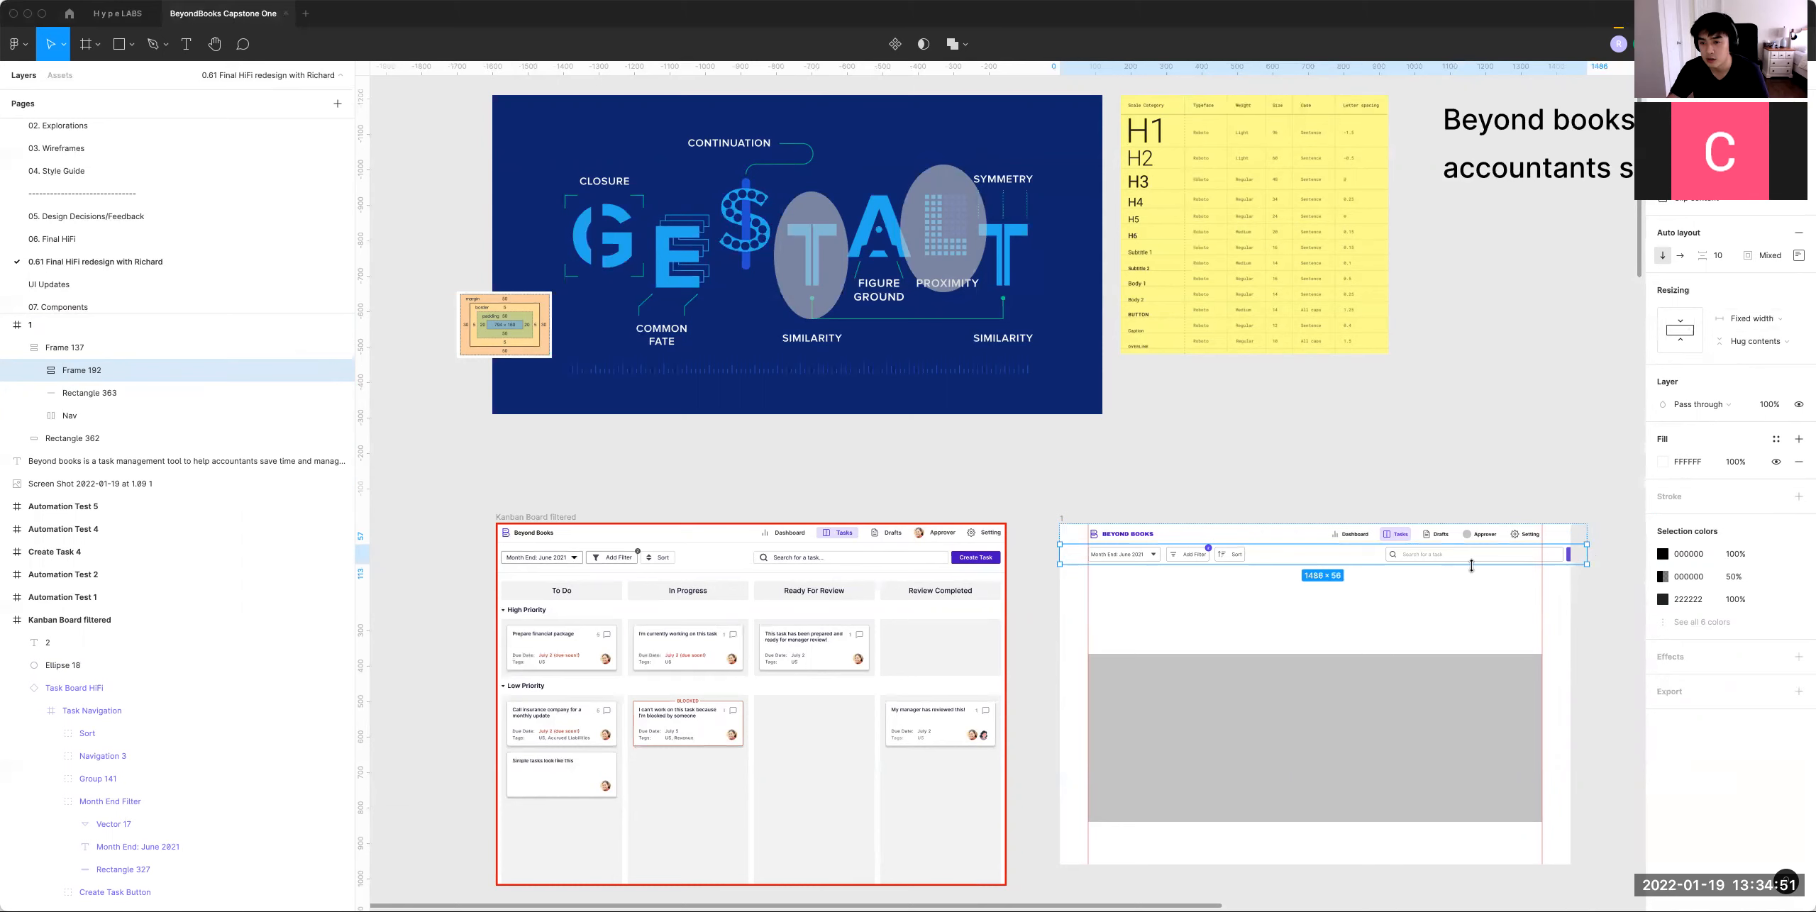
Step: Change the bar's inner row to Space between so the filter and search groups sit at opposite ends
double_click(1297, 559)
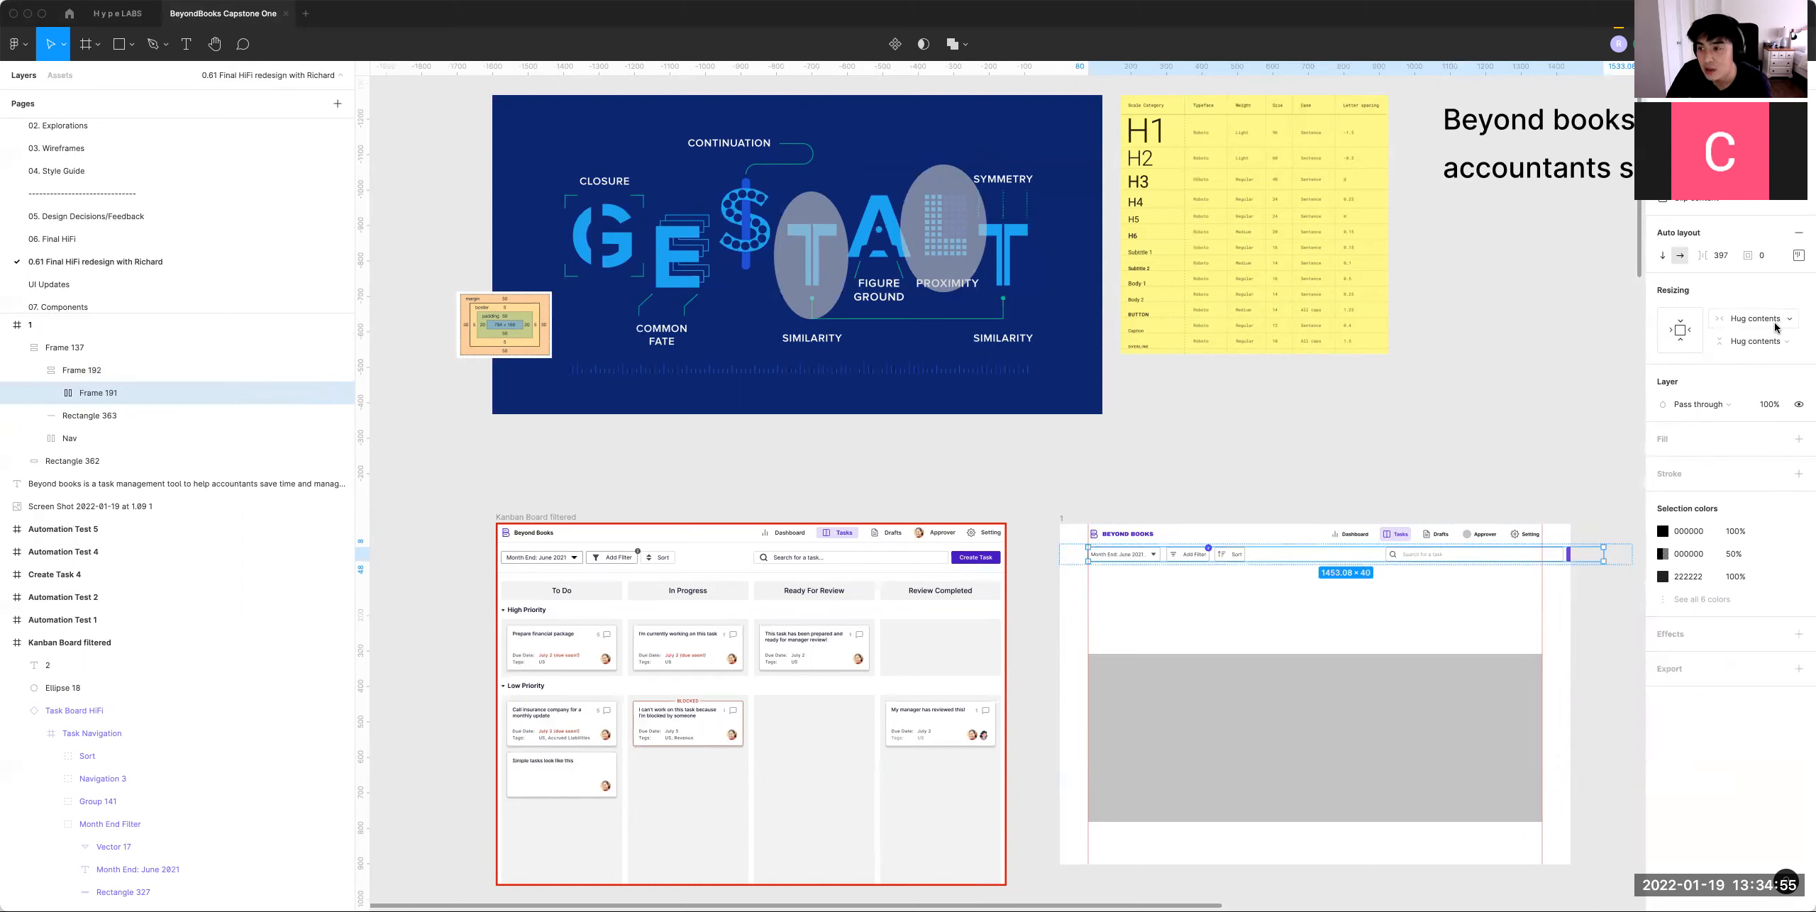
click(1798, 256)
click(1742, 375)
click(1752, 395)
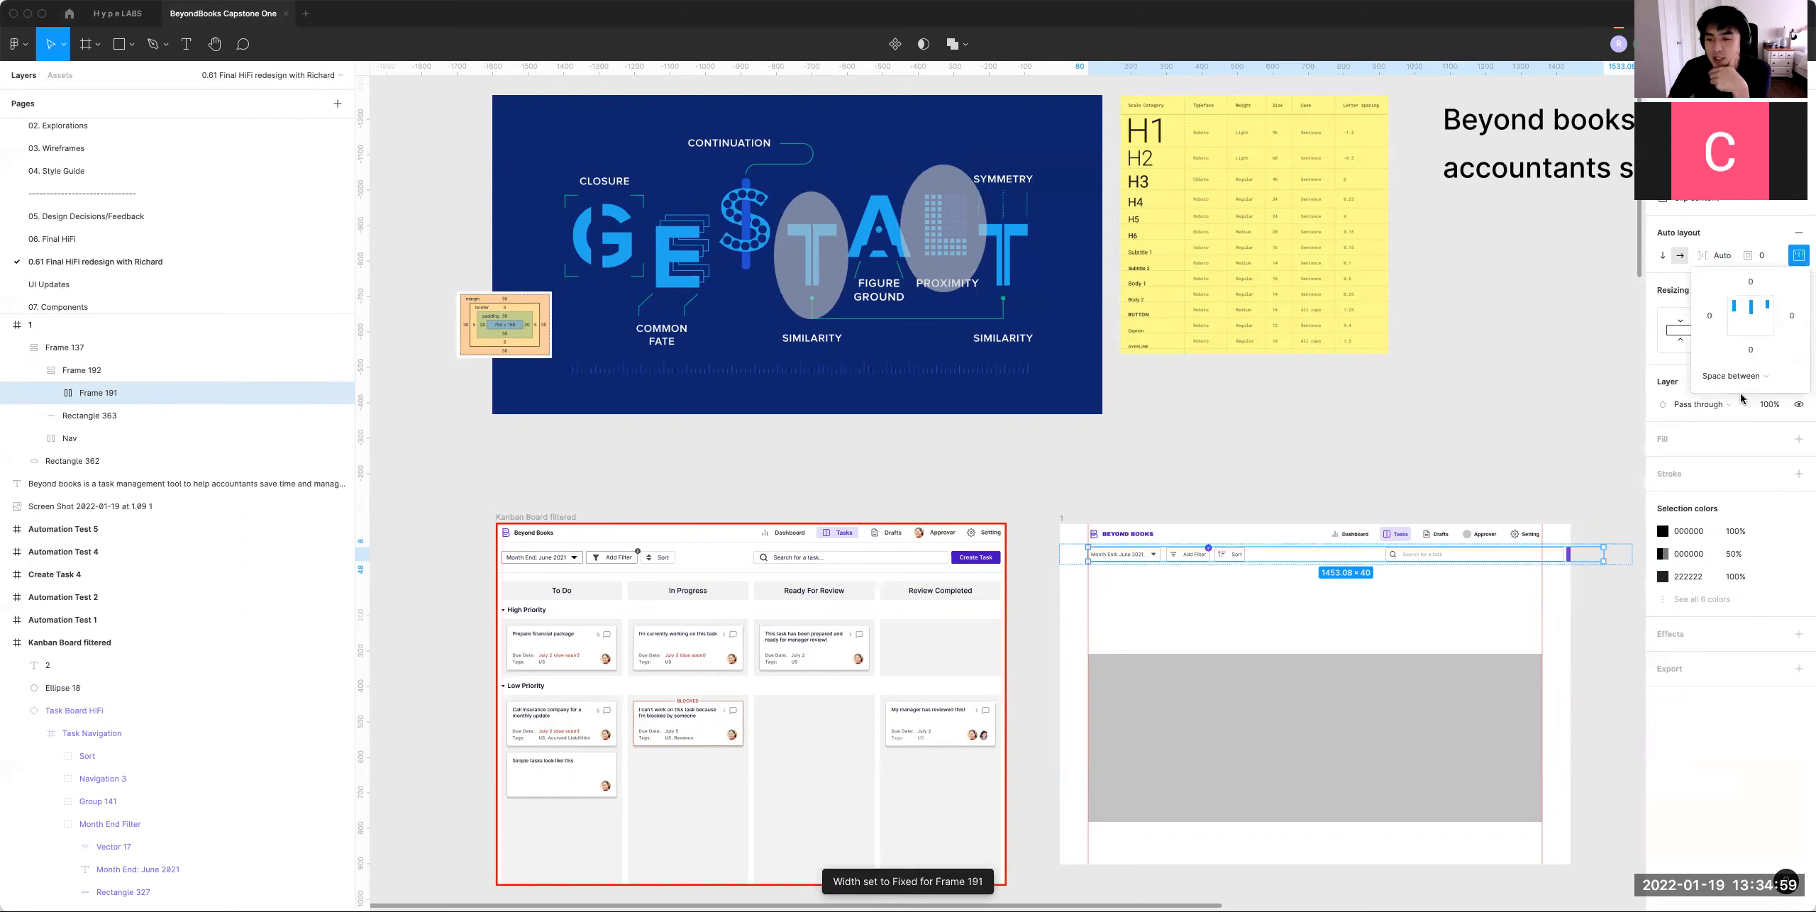
click(1365, 490)
Step: Give the pasted task navigation bar a fixed width of 1440
click(1275, 562)
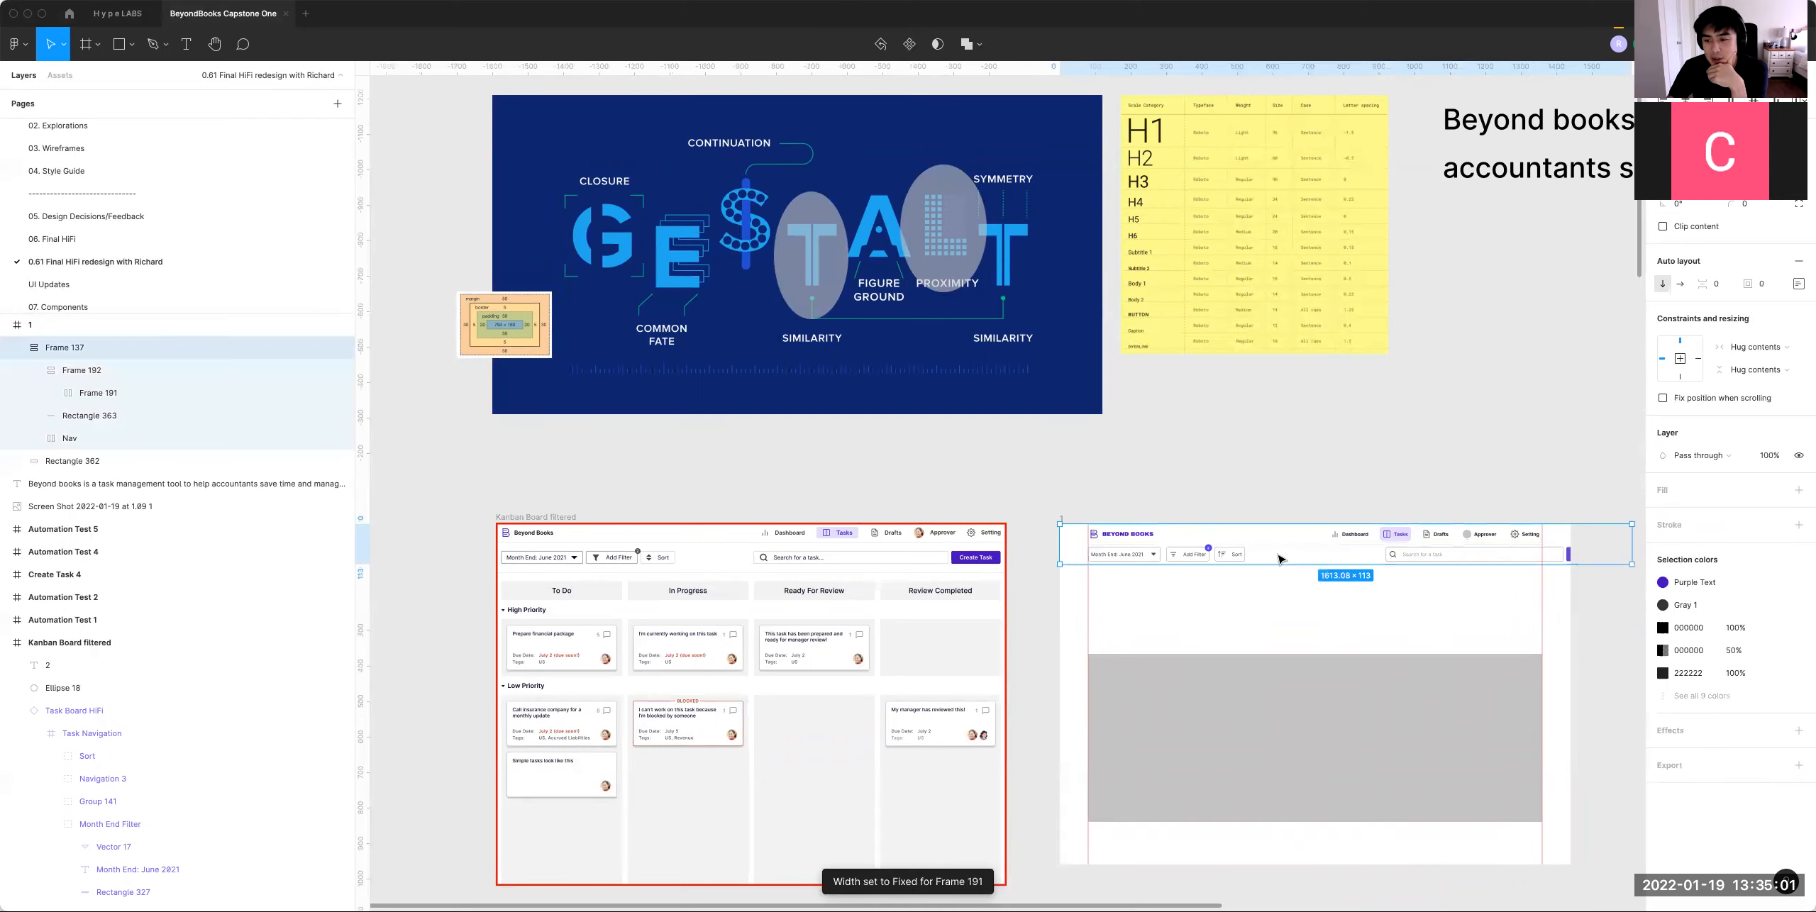
click(1789, 319)
click(1756, 296)
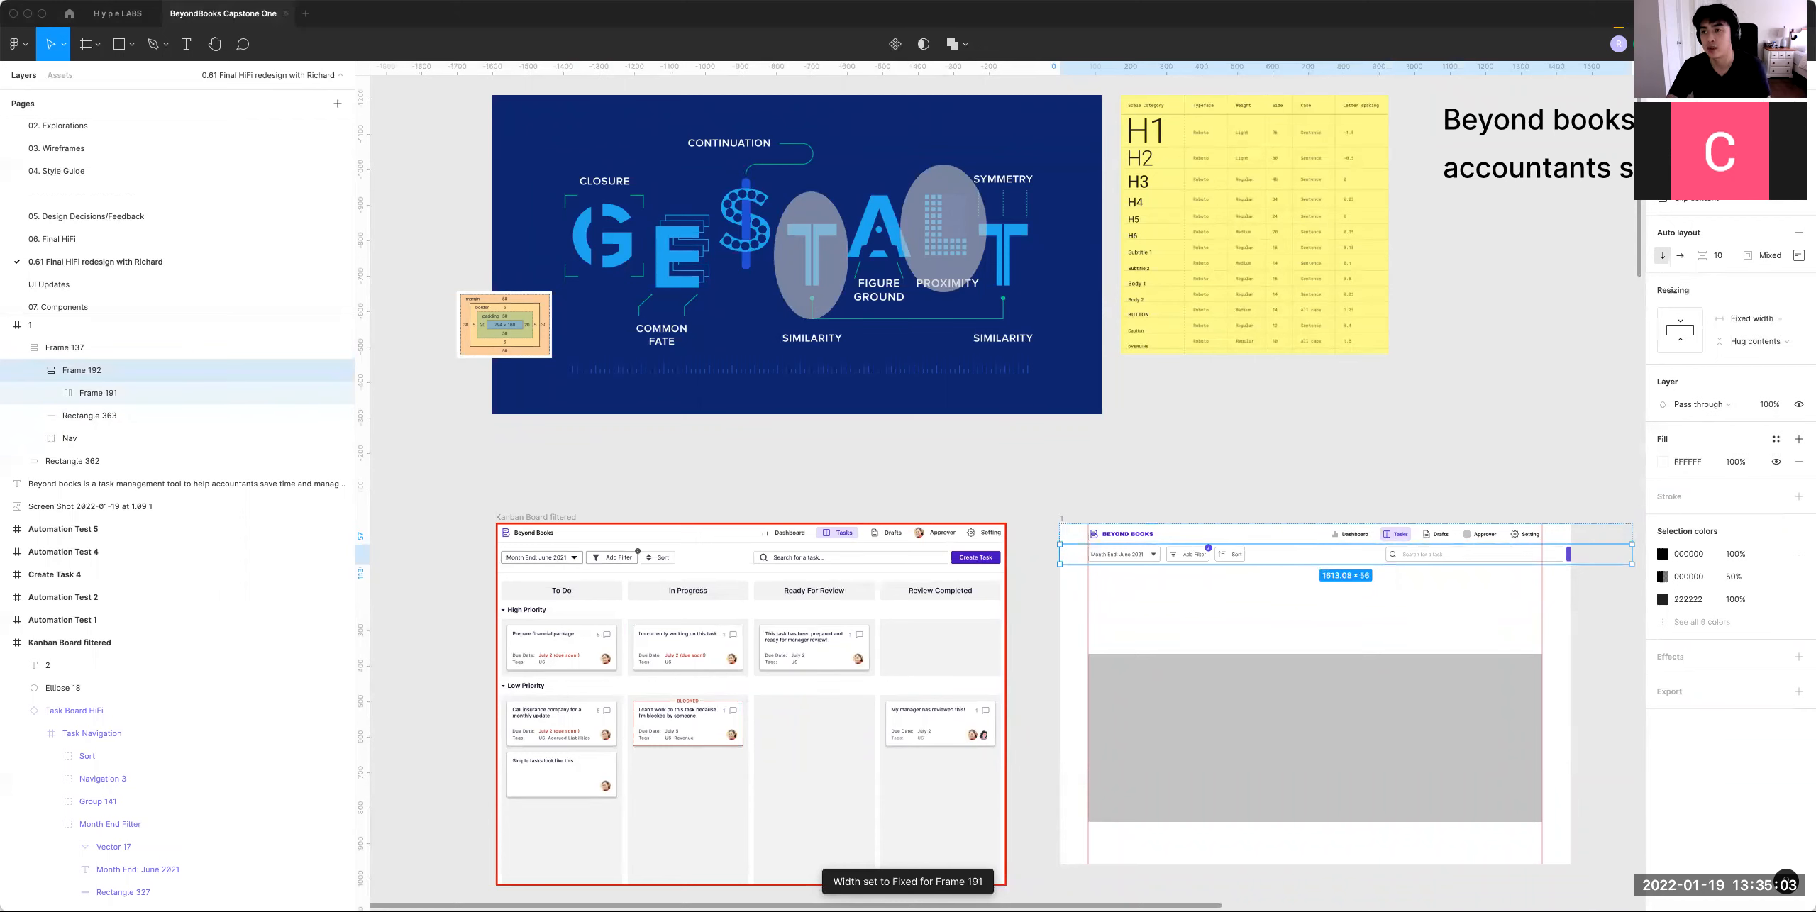
text(1440)
key(Return)
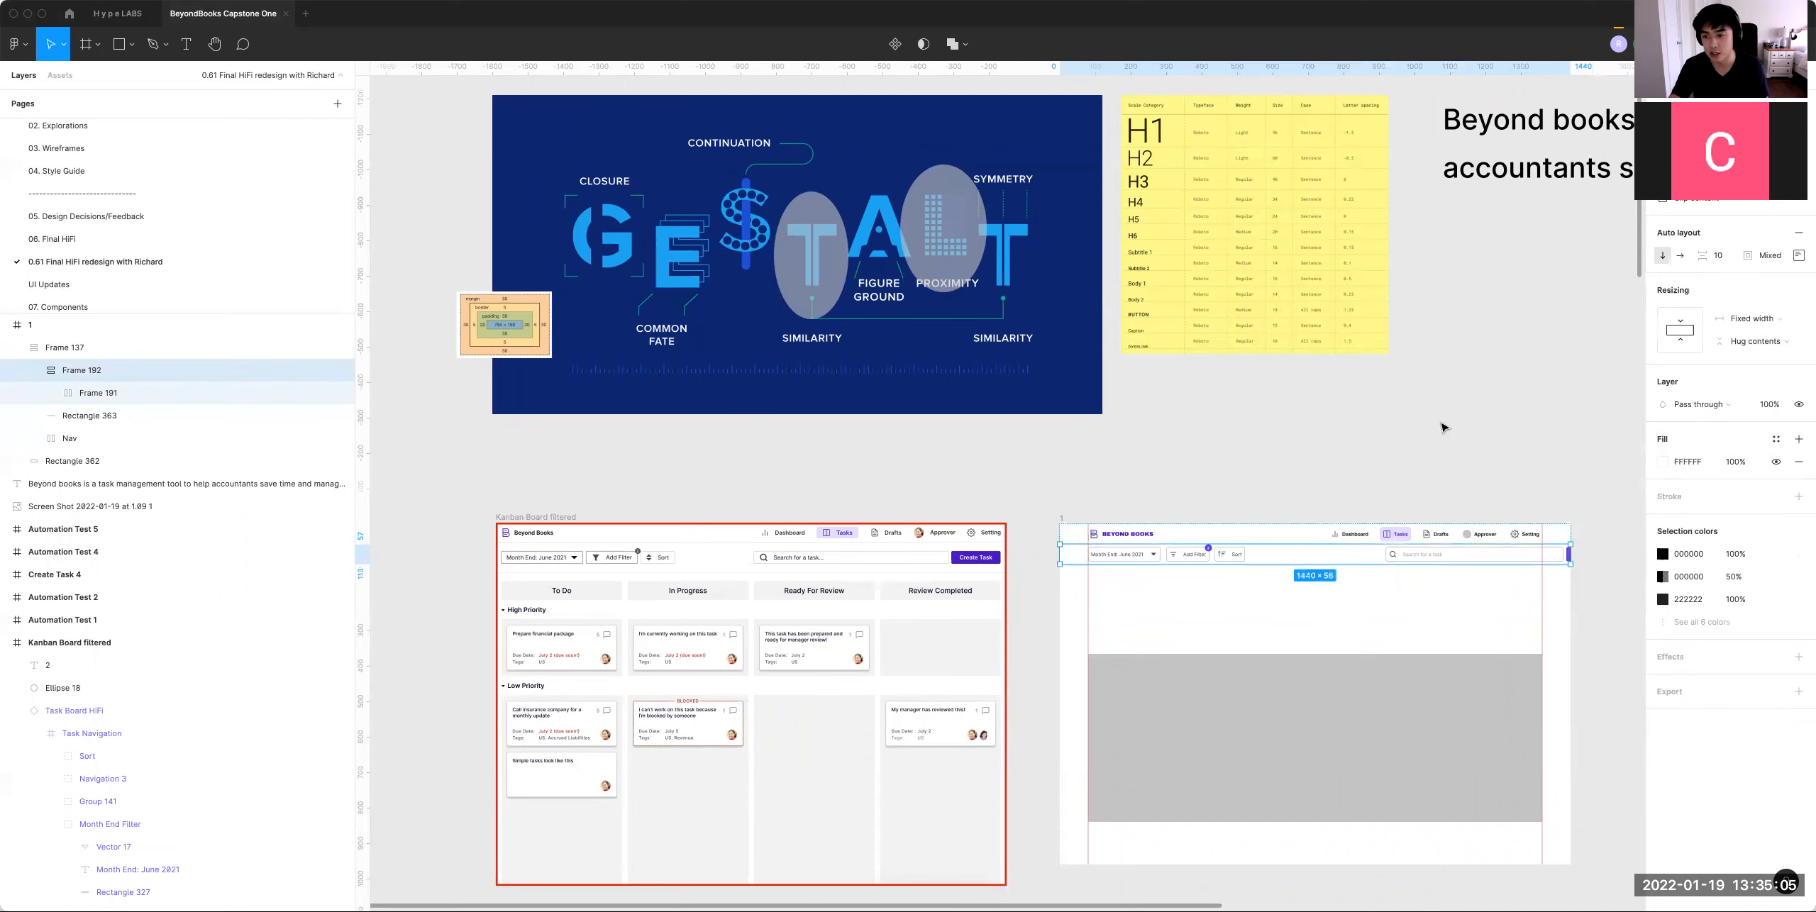
Step: Make the inner row with the filters and search group fill the width of the task navigation bar
click(1340, 561)
click(1755, 319)
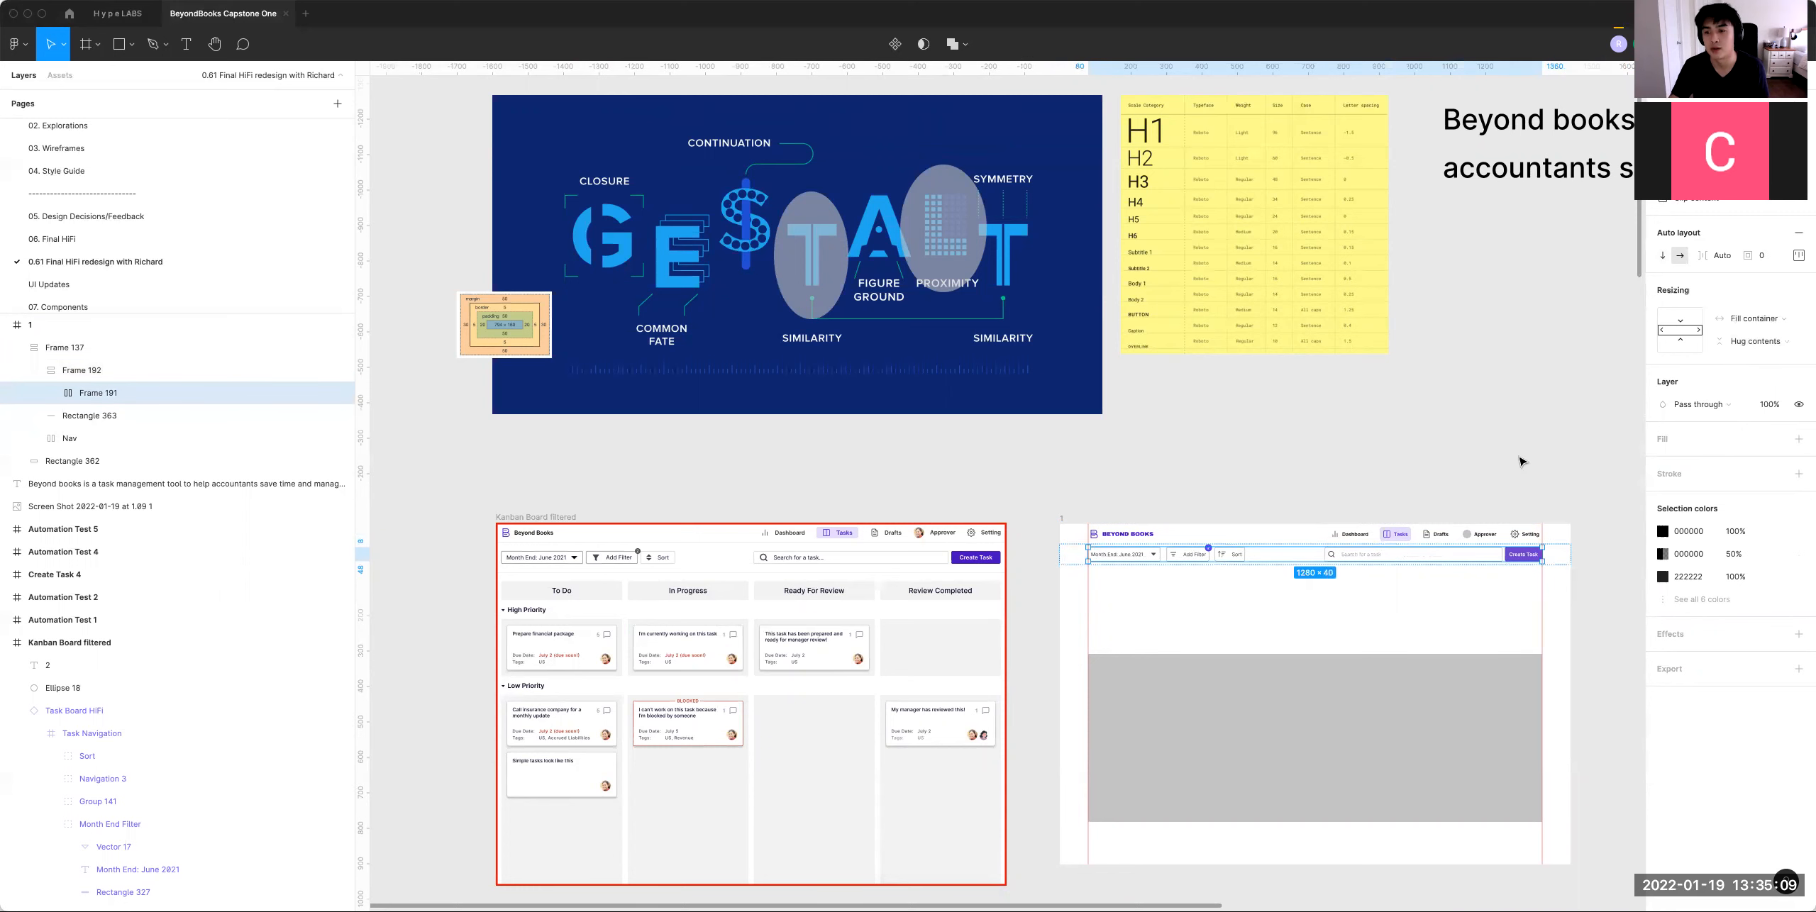
click(1520, 461)
Step: Increase the task navigation bar's top and bottom padding to 24
scroll(1371, 400, right, 2)
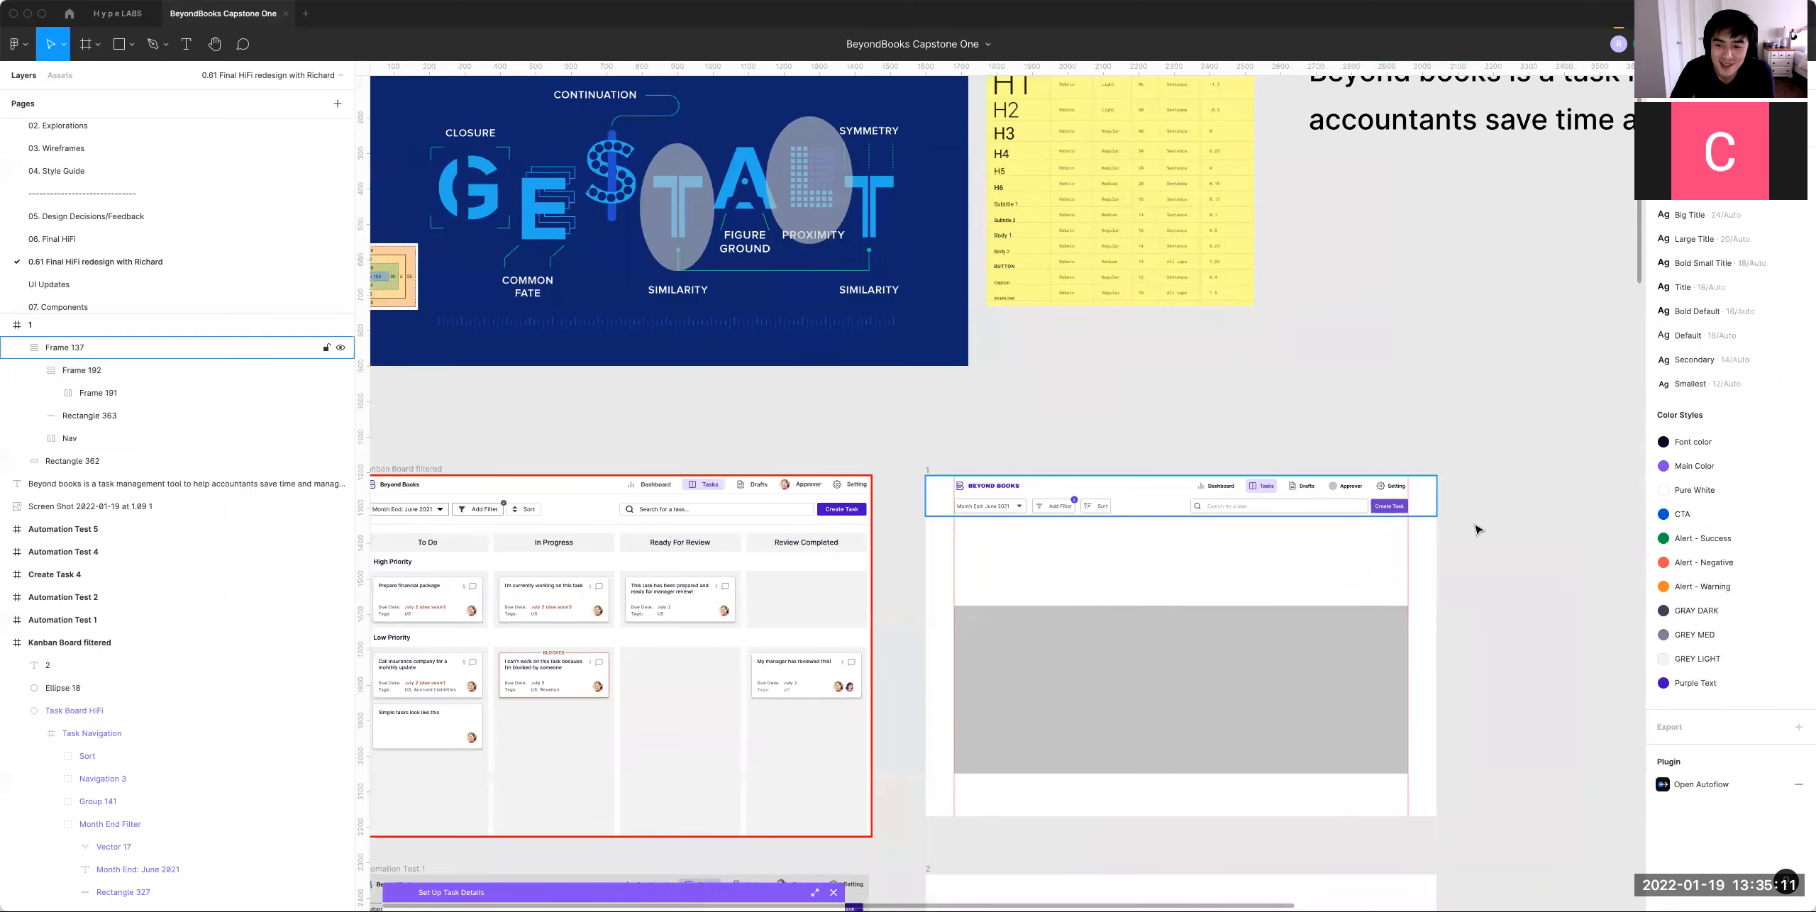
scroll(1547, 575, left, 3)
scroll(1548, 576, down, 1)
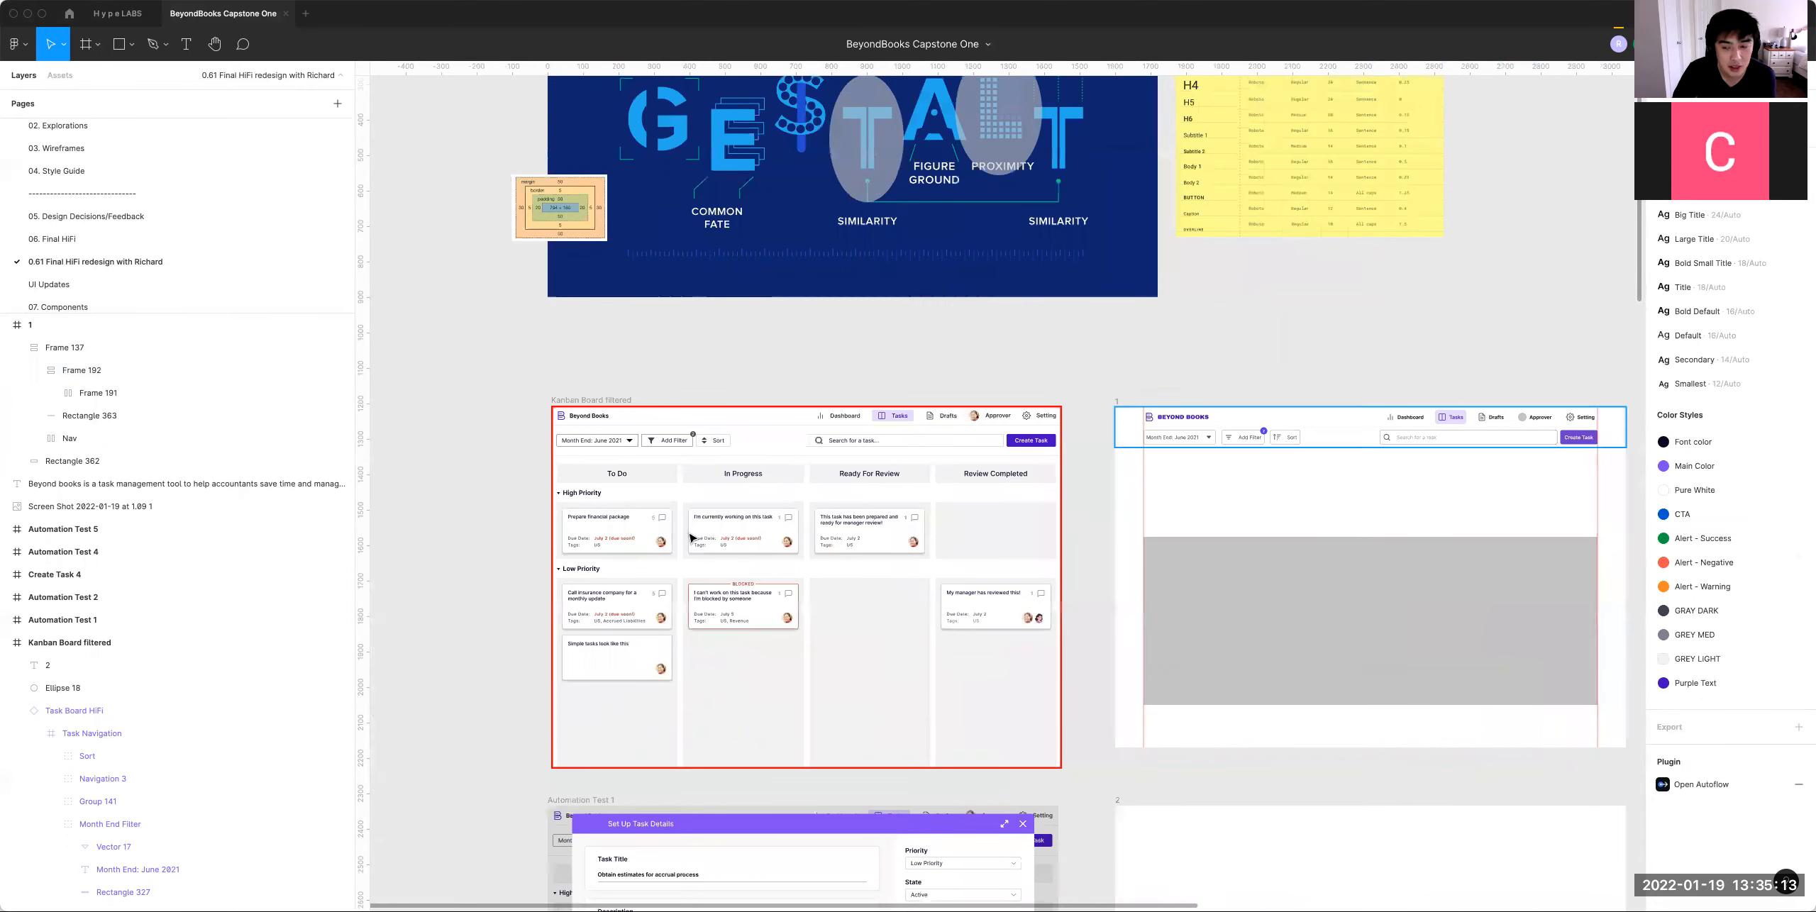
double_click(1333, 441)
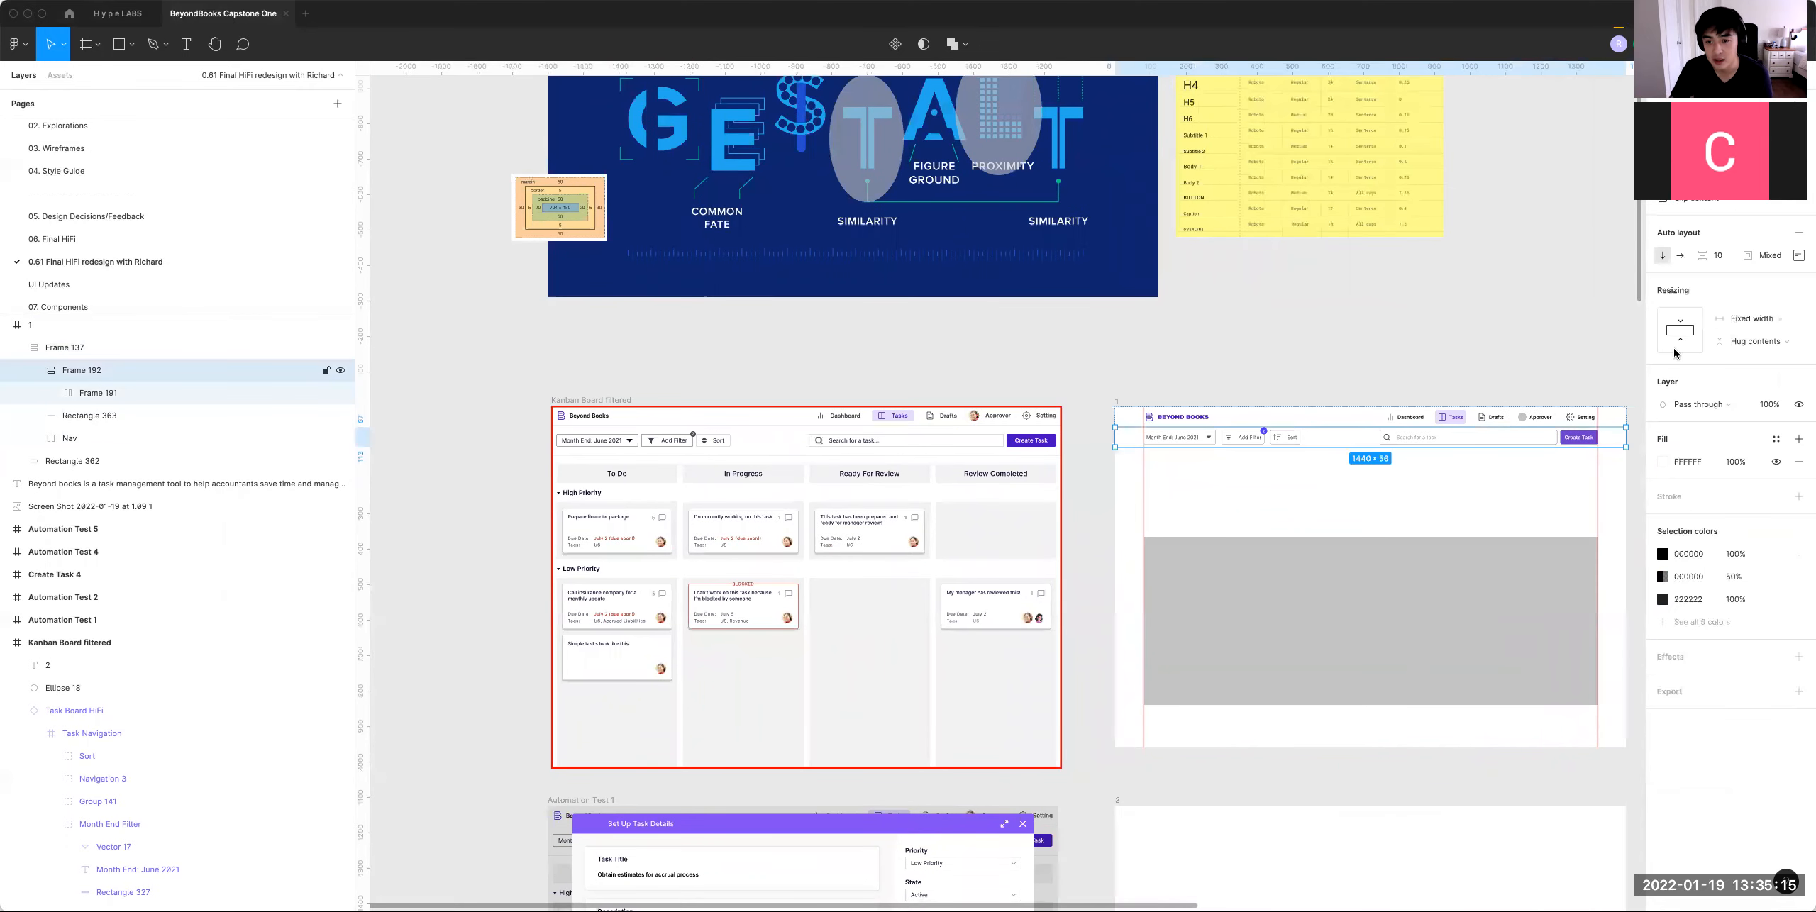
click(1799, 255)
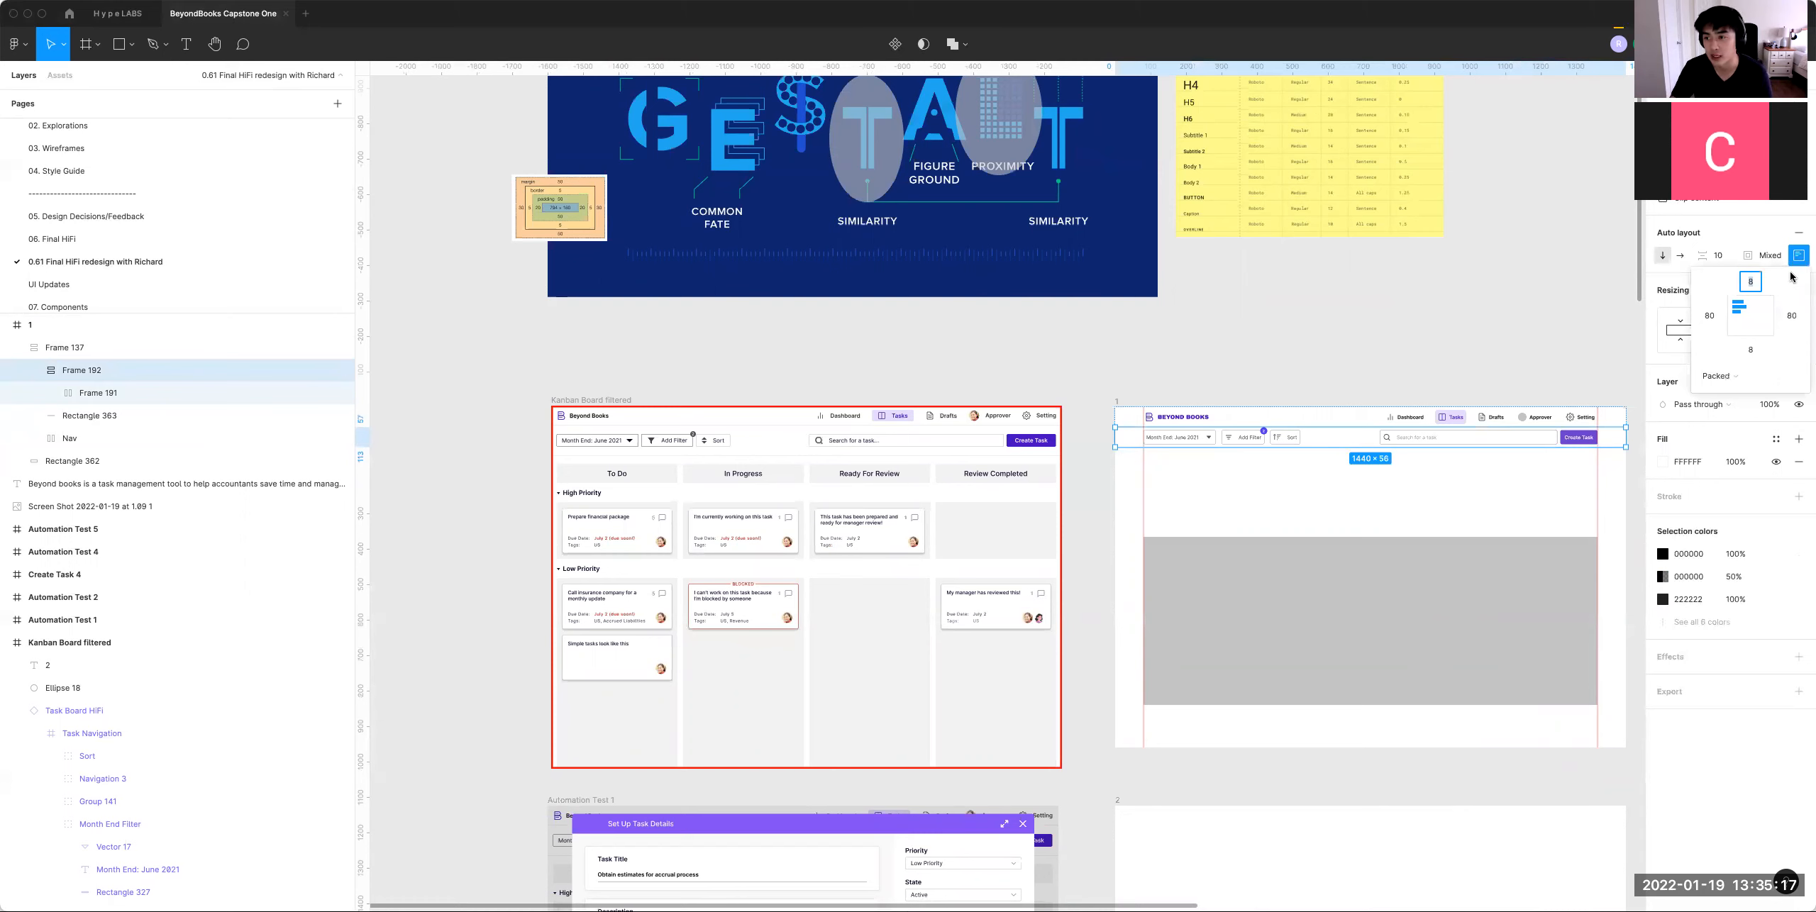
text(24)
key(Tab)
key(Tab)
text(24)
key(Return)
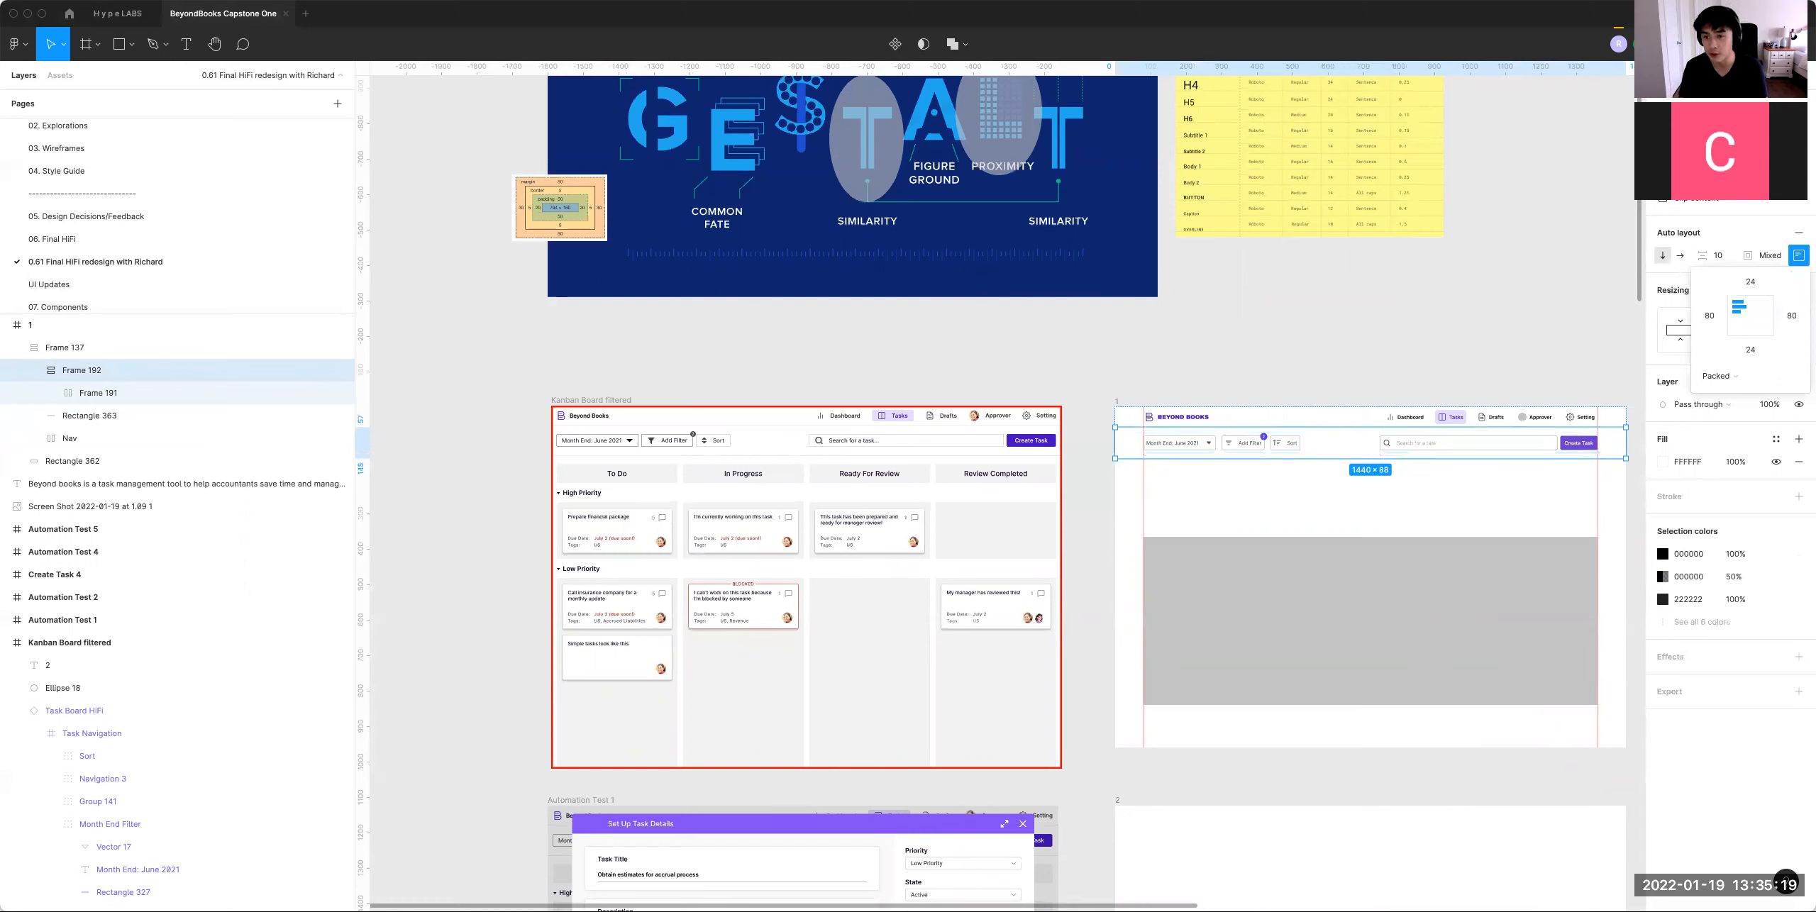
click(1356, 333)
Step: Duplicate the header divider and place the copy beneath the task navigation bar
click(176, 419)
key(super+d)
key(Down)
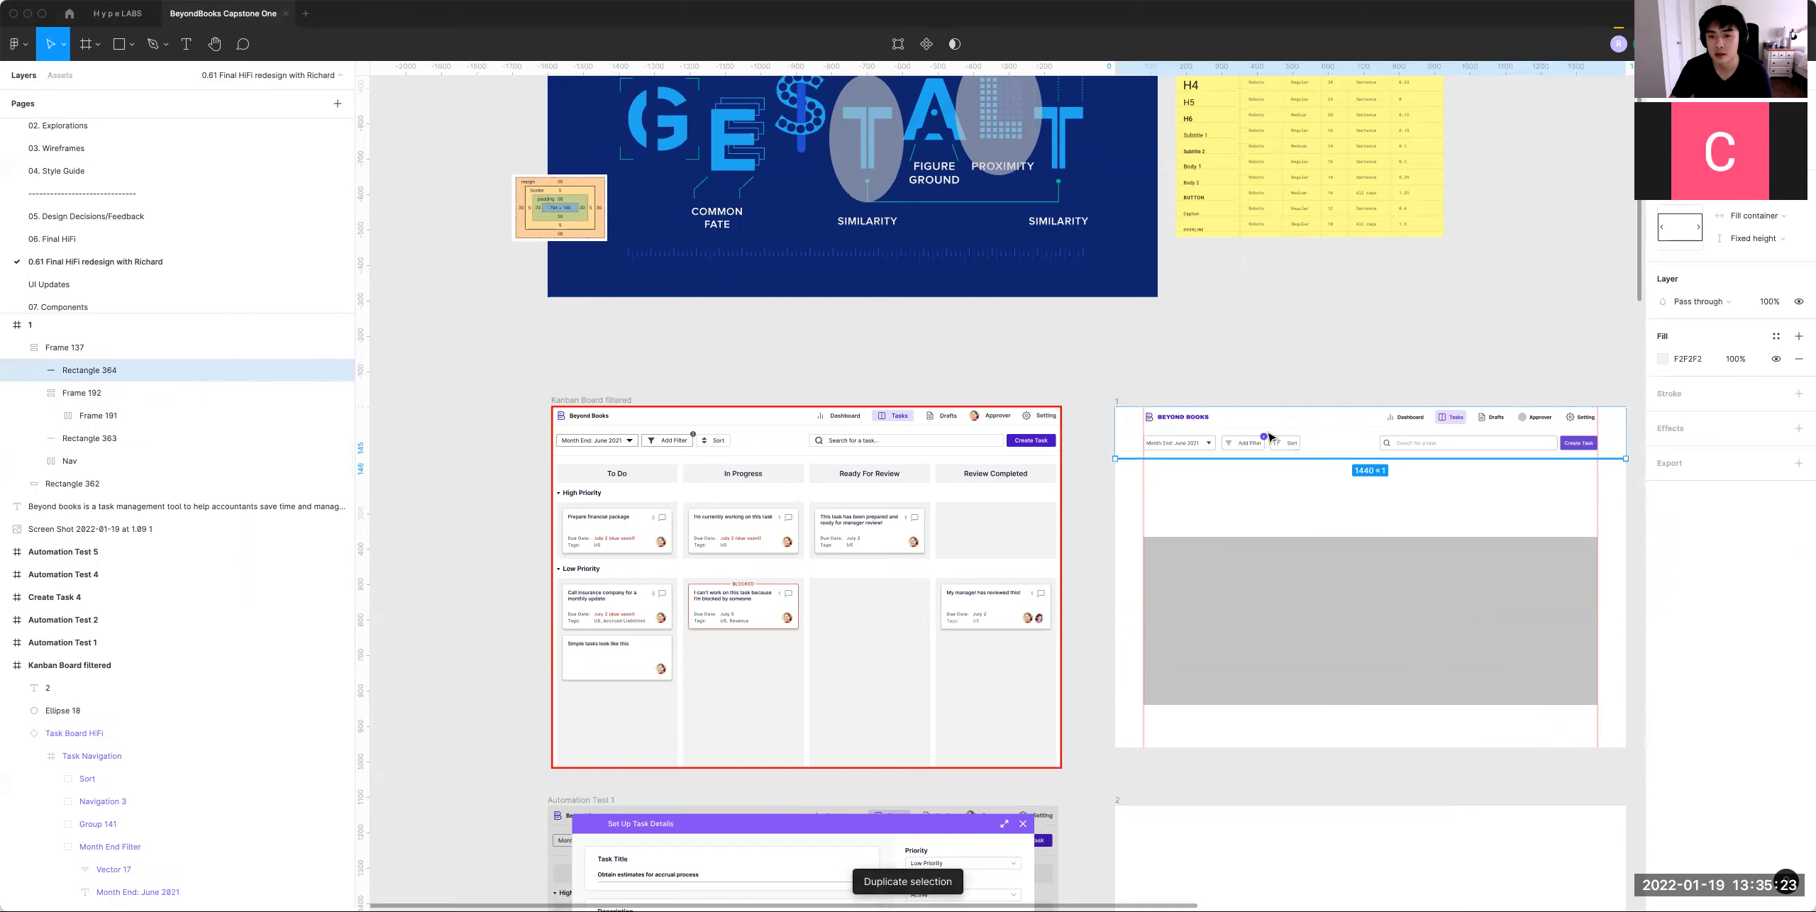
click(1127, 353)
Step: Darken the fill of both divider lines to D9D9D9
scroll(1123, 354, right, 3)
scroll(1089, 359, up, 5)
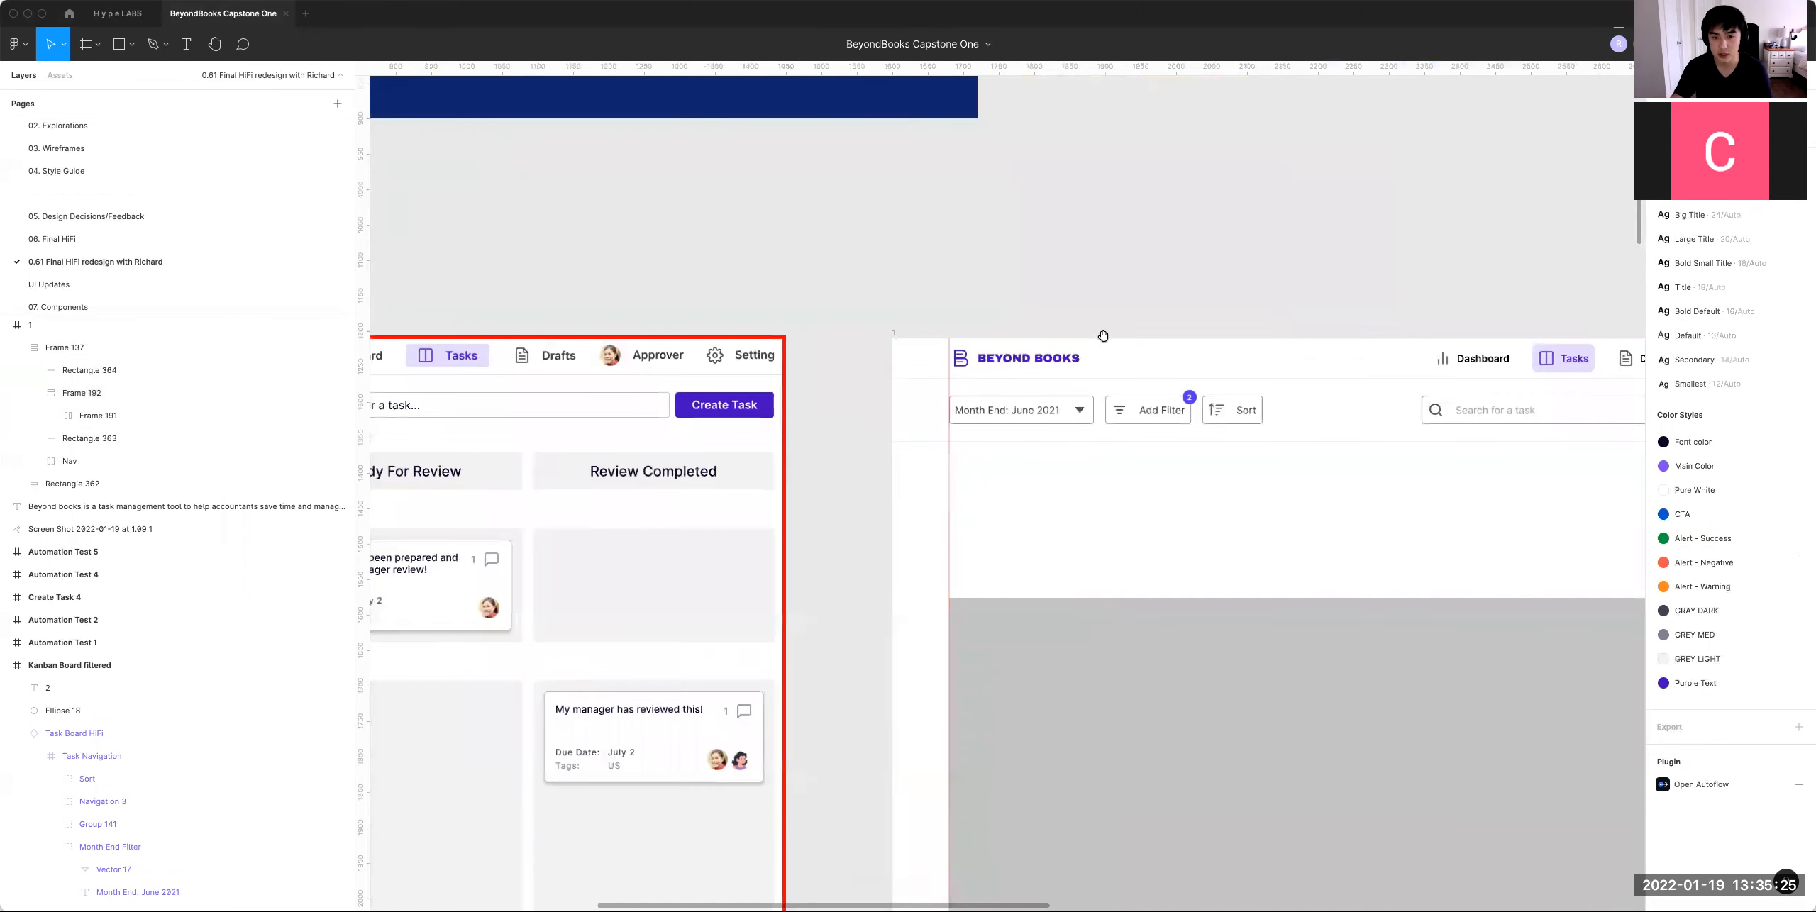
click(926, 442)
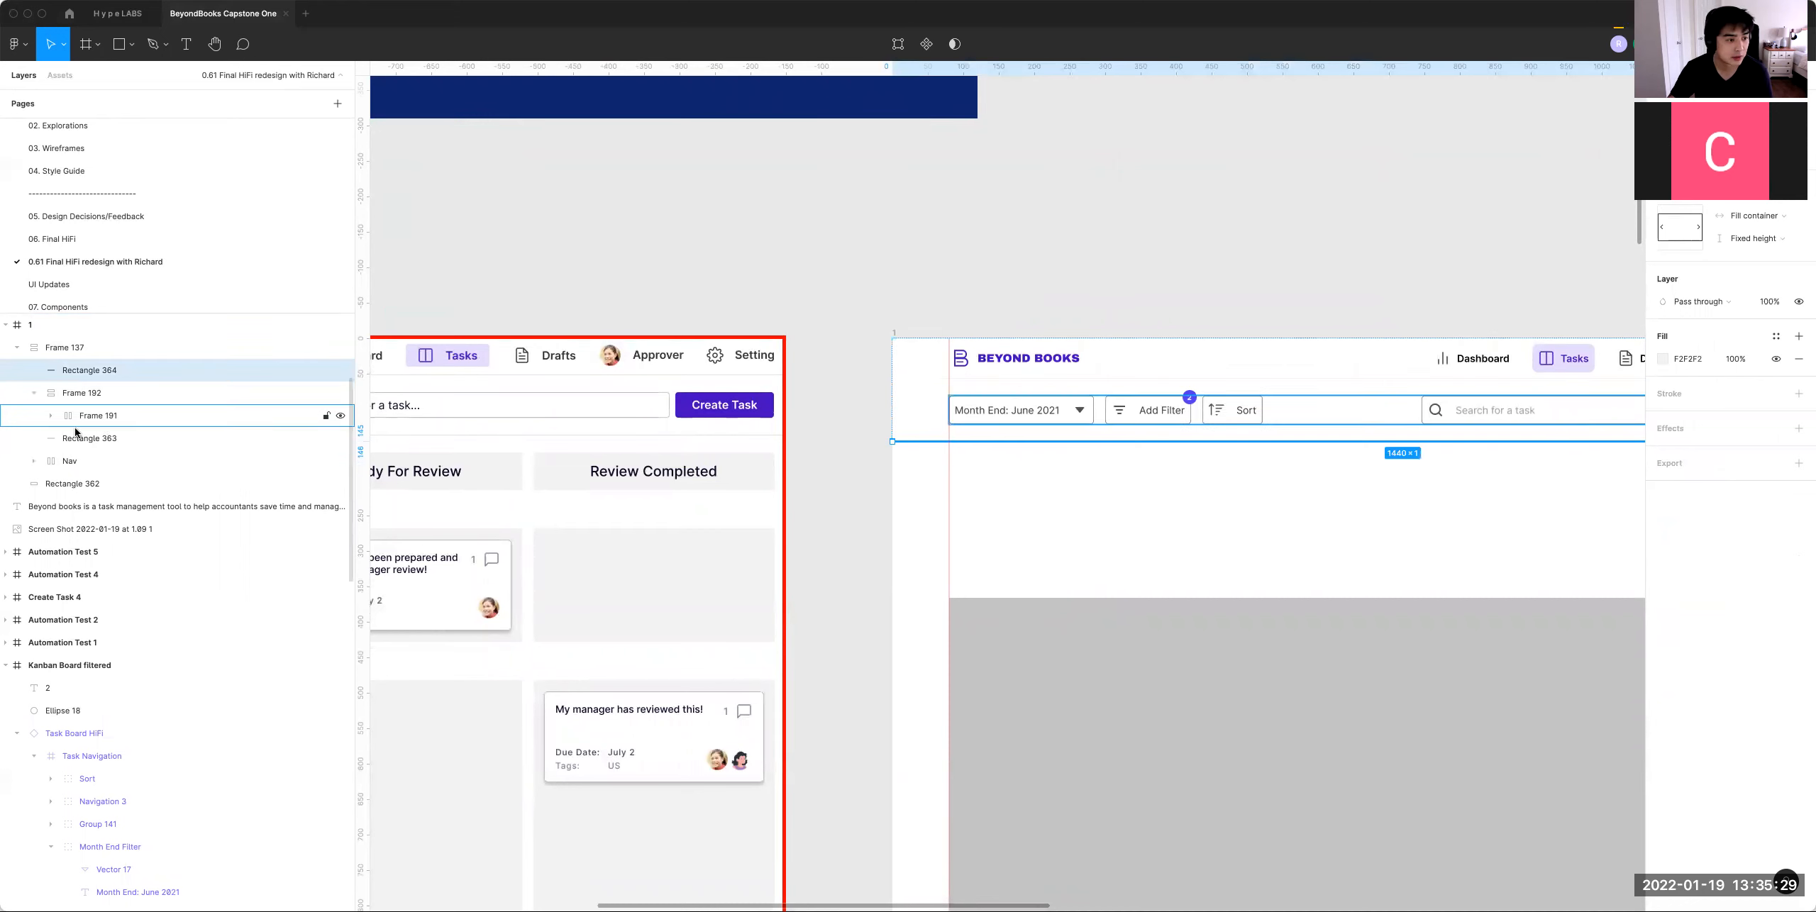
shift+click(263, 438)
click(1663, 358)
drag(1483, 450, 1454, 413)
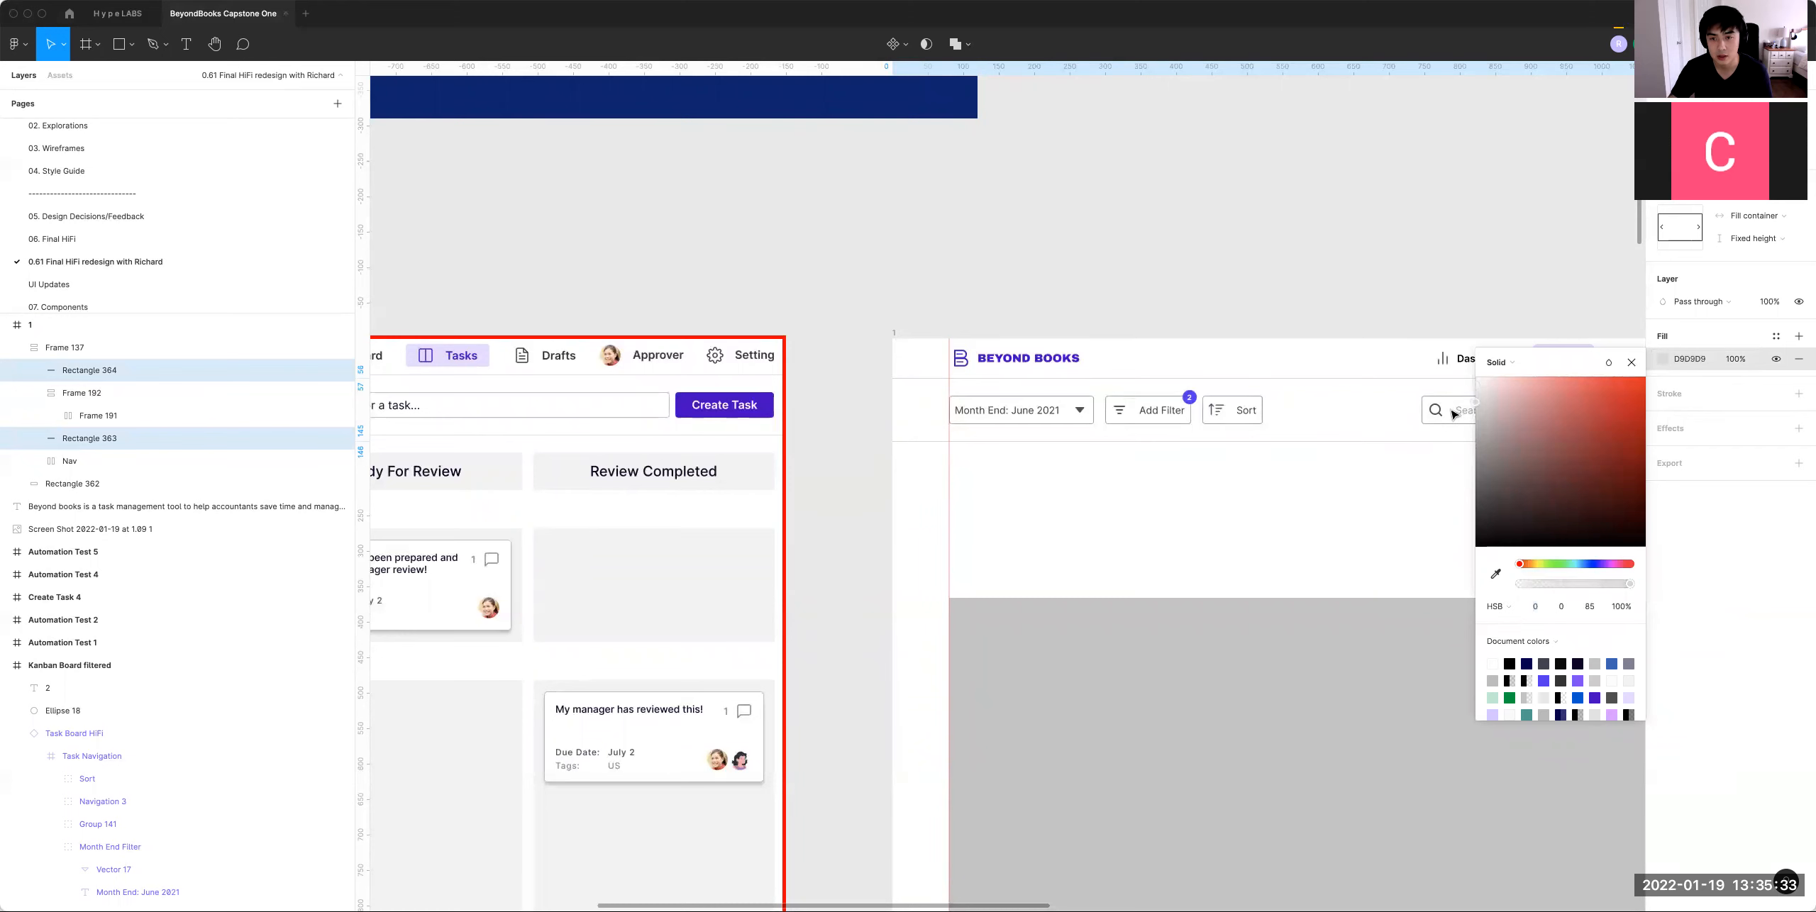
click(1098, 222)
Step: Hide the rulers and the interface, and remove the grey placeholder rectangle from frame 1
scroll(957, 248, right, 4)
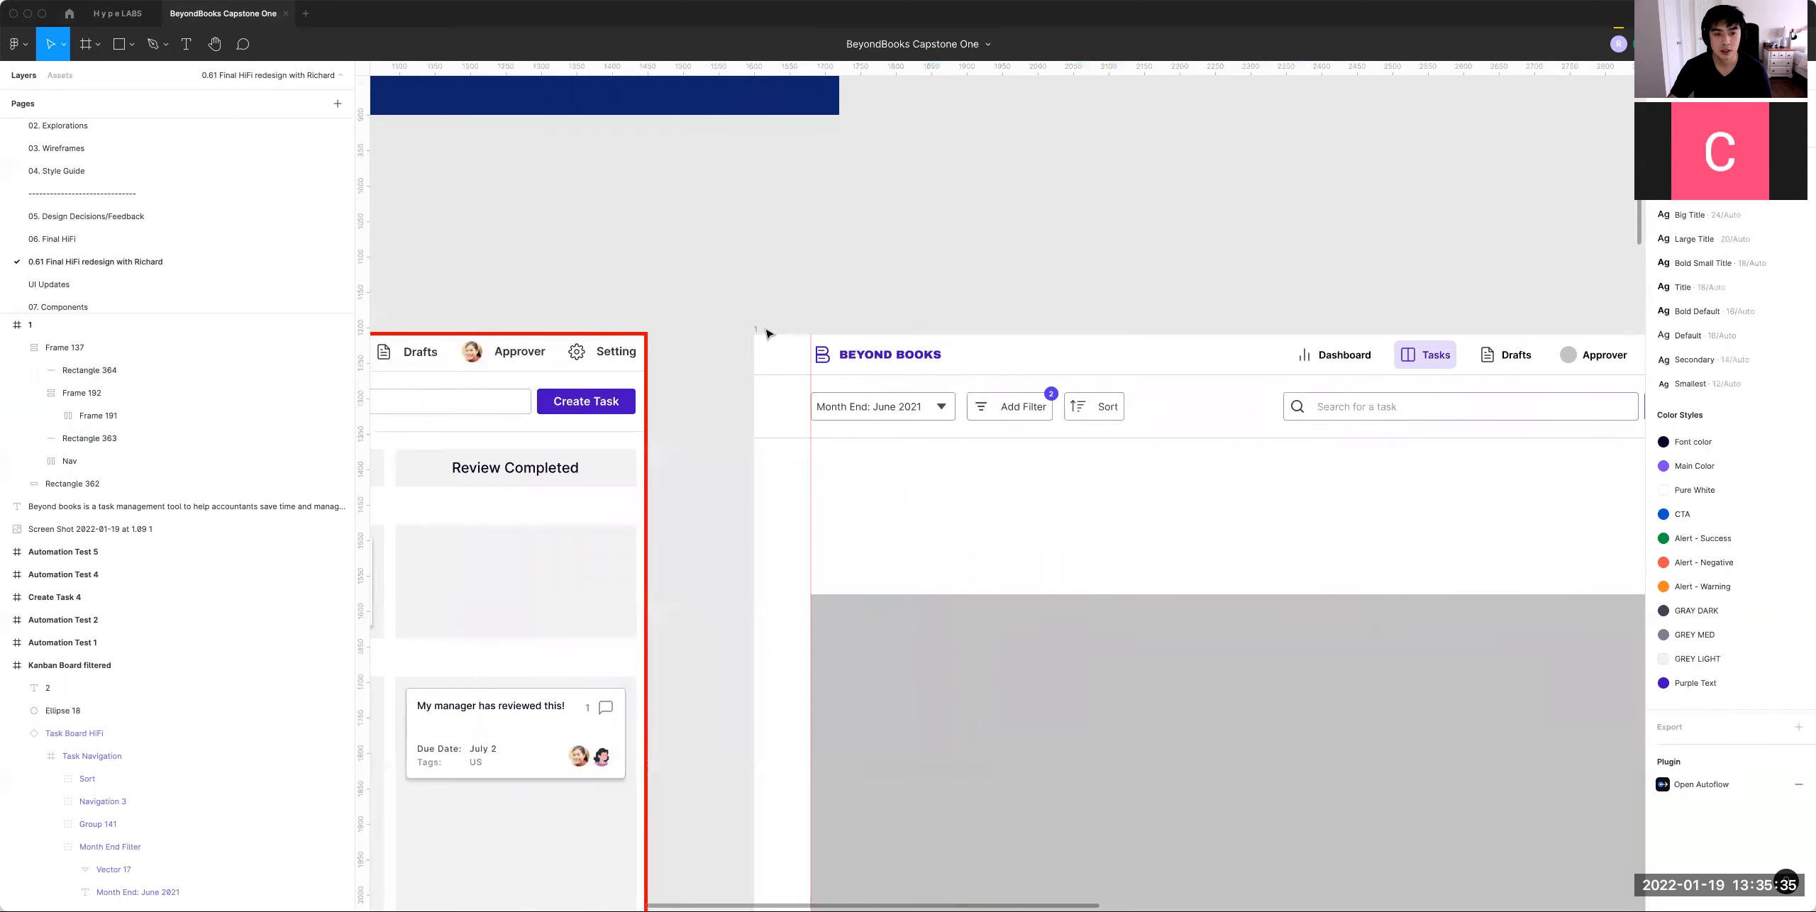
key(shift+r)
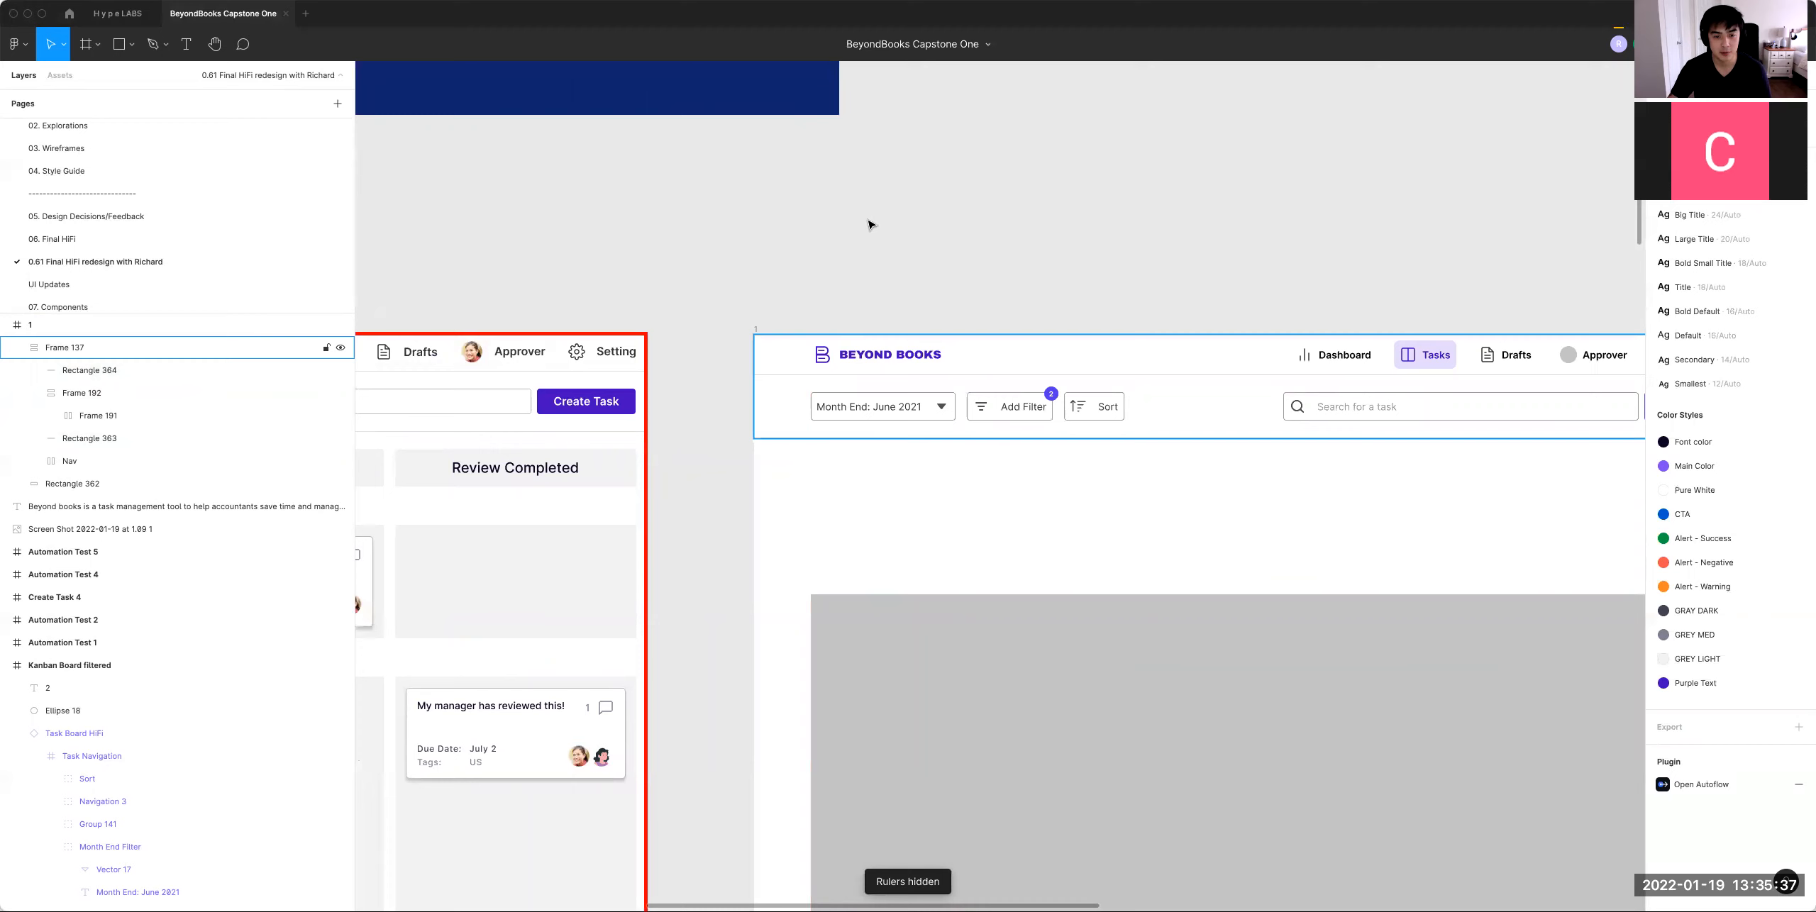
key(super+backslash)
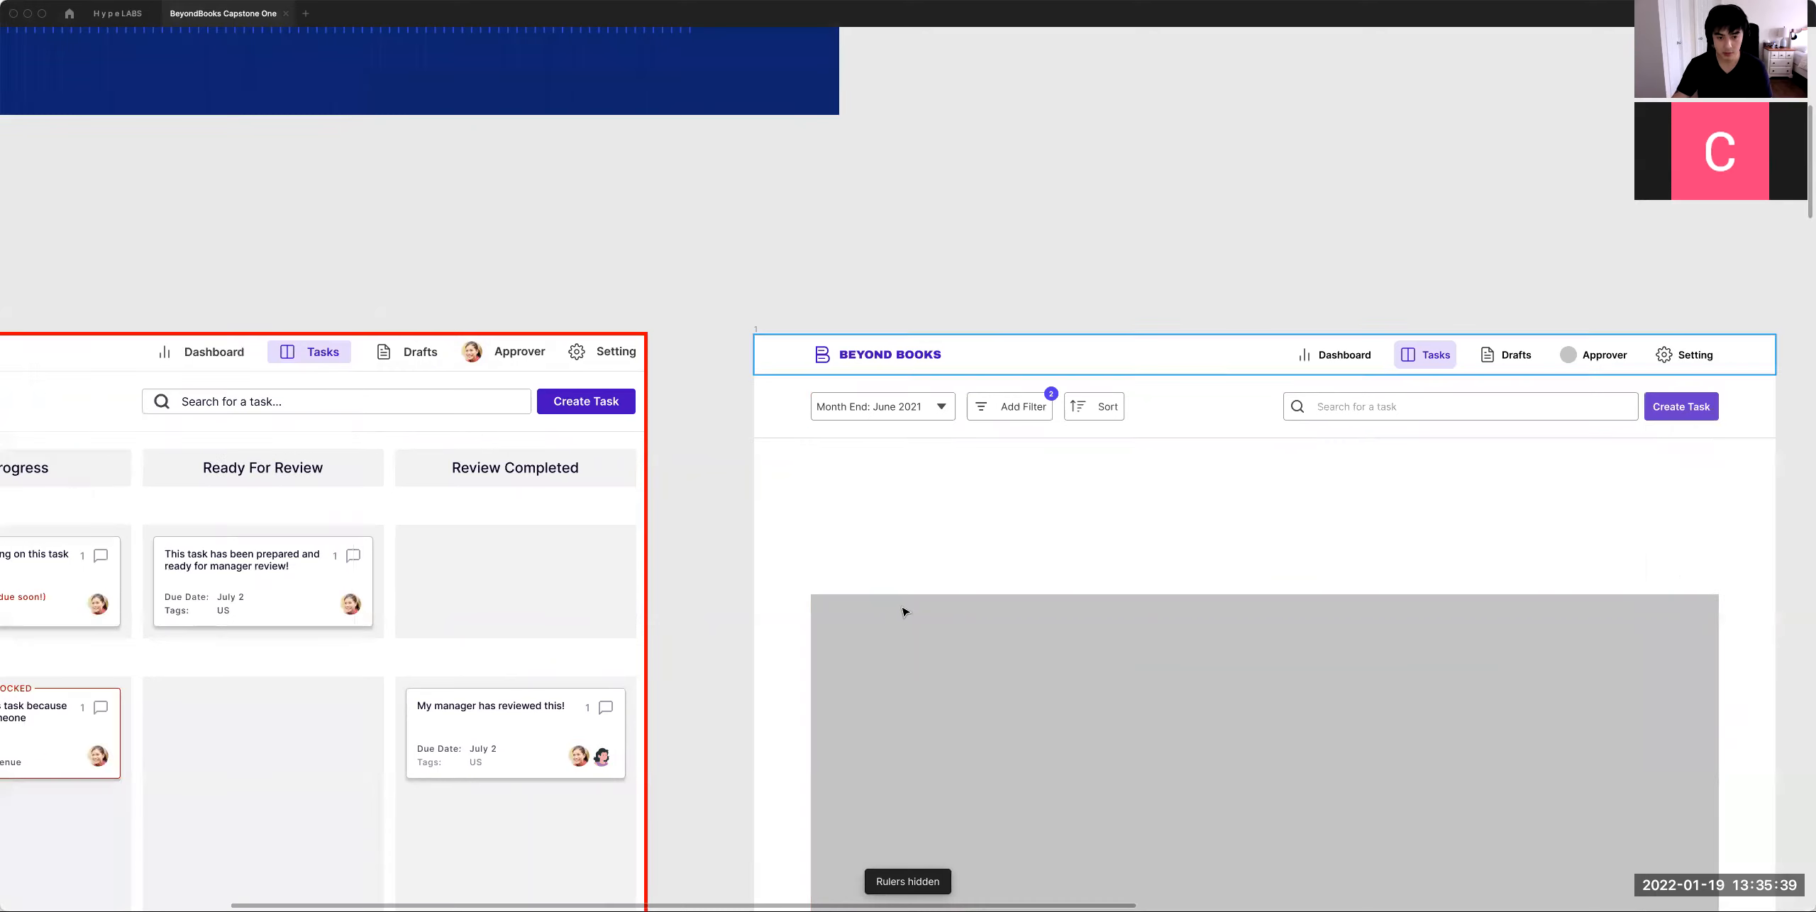
scroll(1070, 628, right, 3)
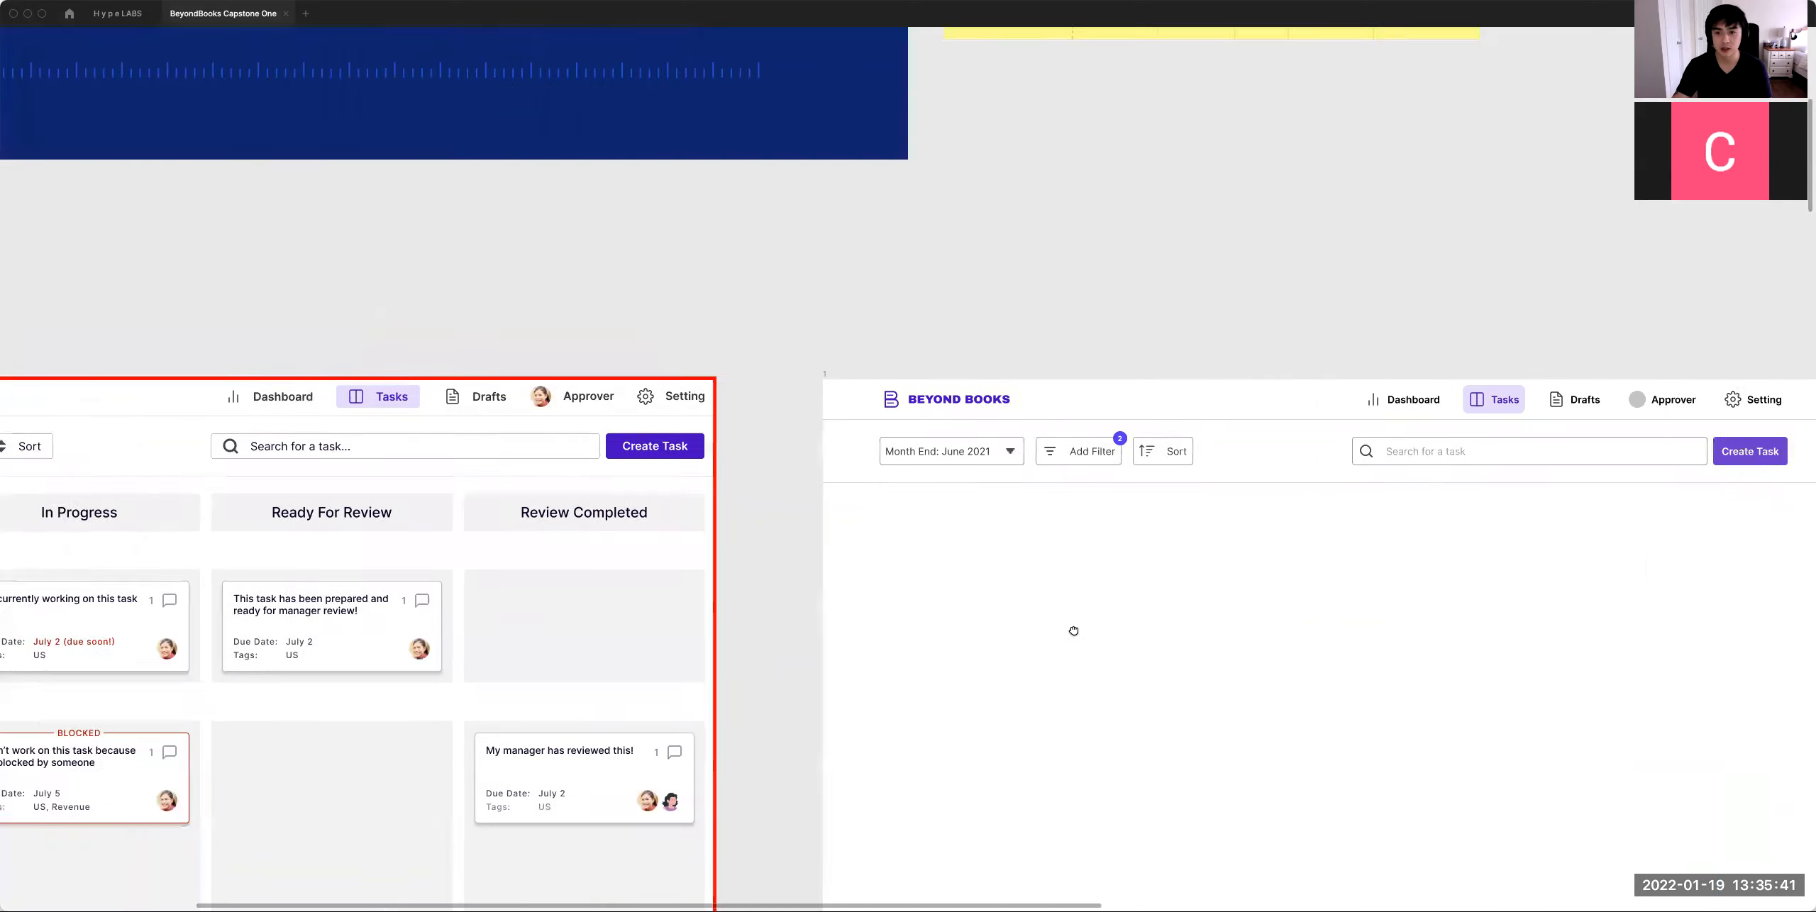
Step: Compare the rebuilt header and task navigation bar in frame 1 with the original Kanban board
scroll(845, 599, left, 6)
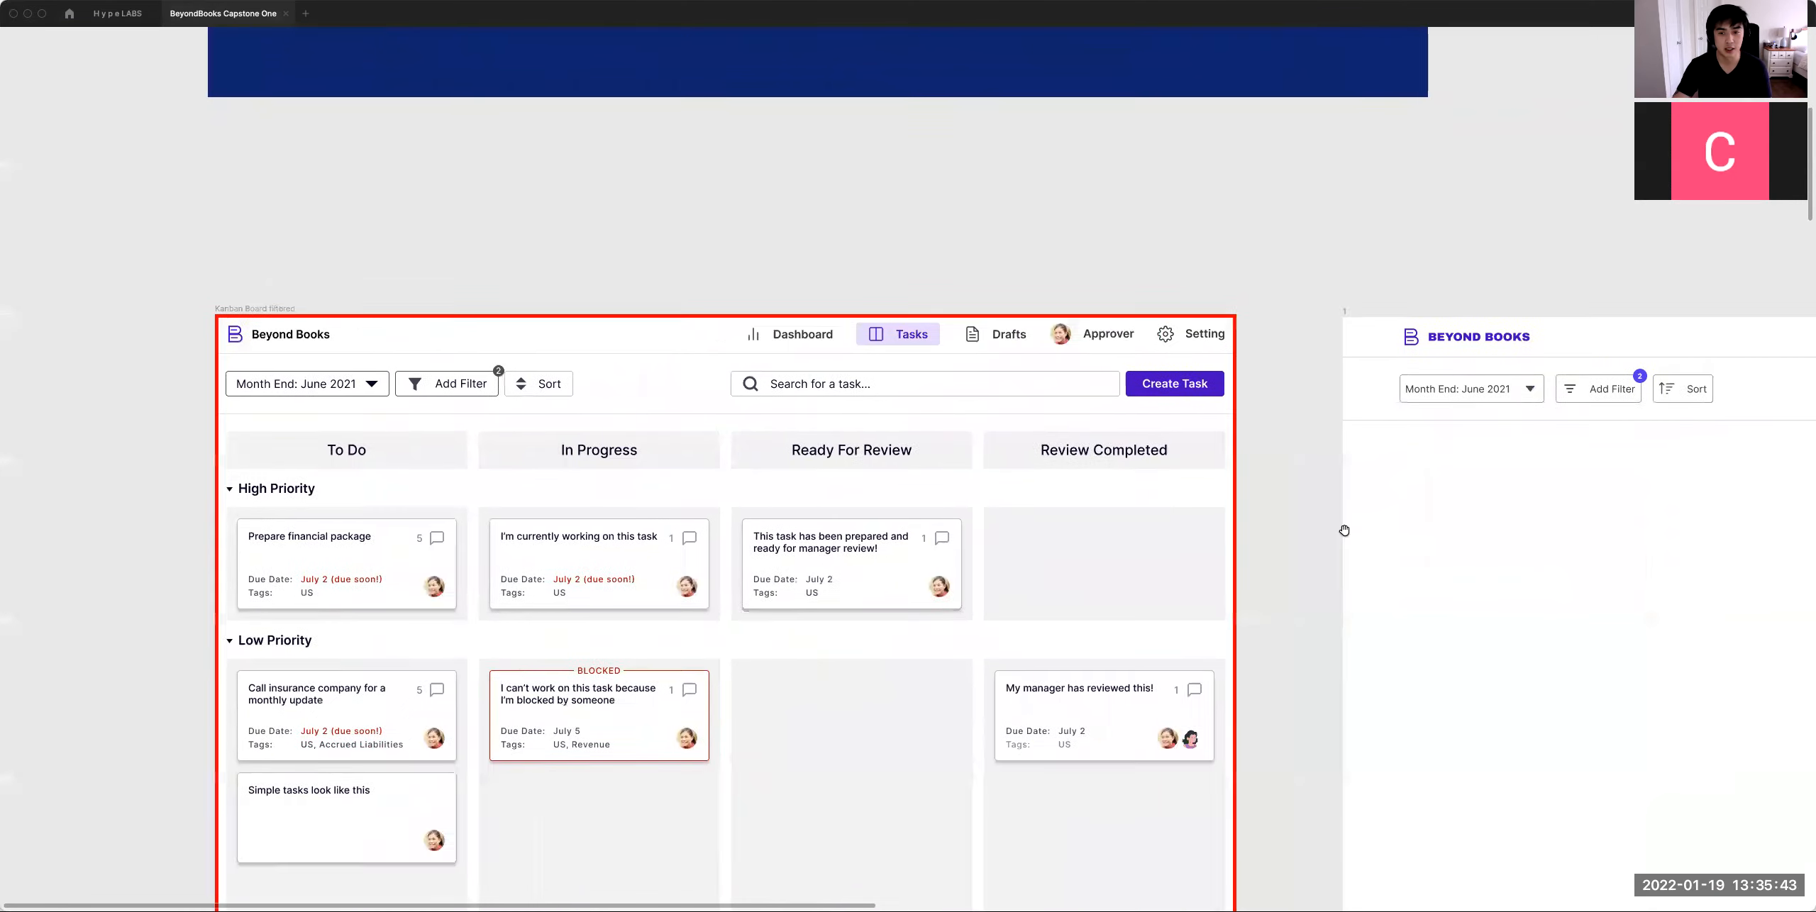
scroll(1169, 562, down, 5)
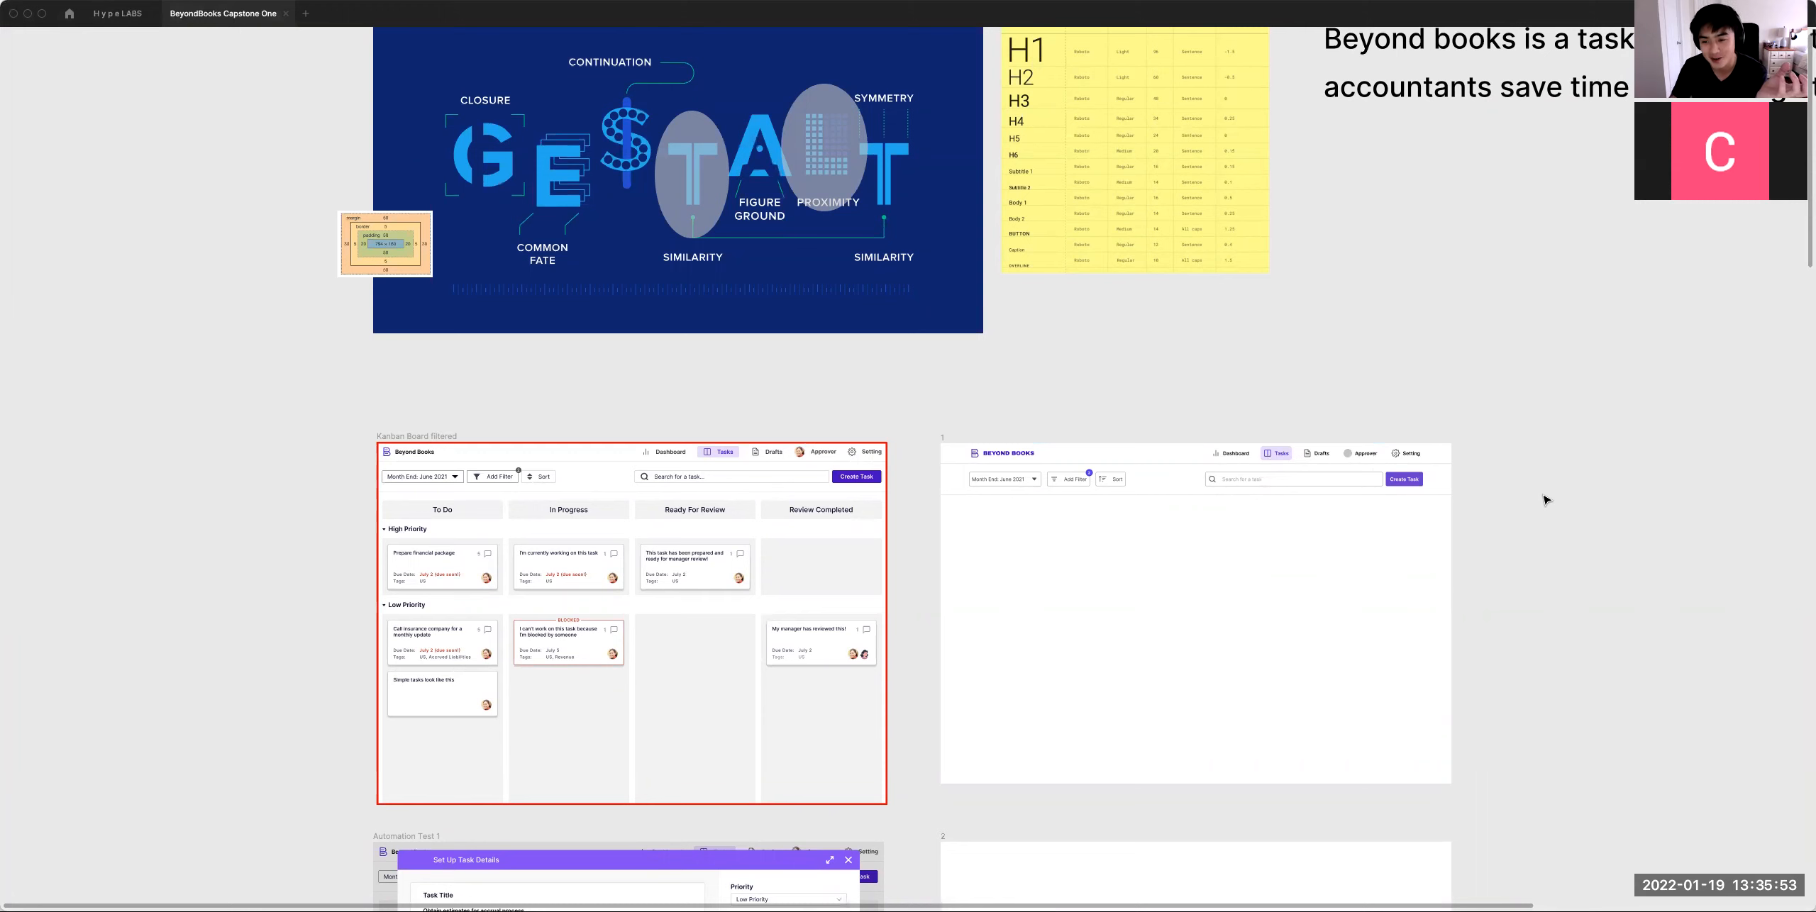
scroll(997, 332, up, 3)
scroll(996, 331, left, 3)
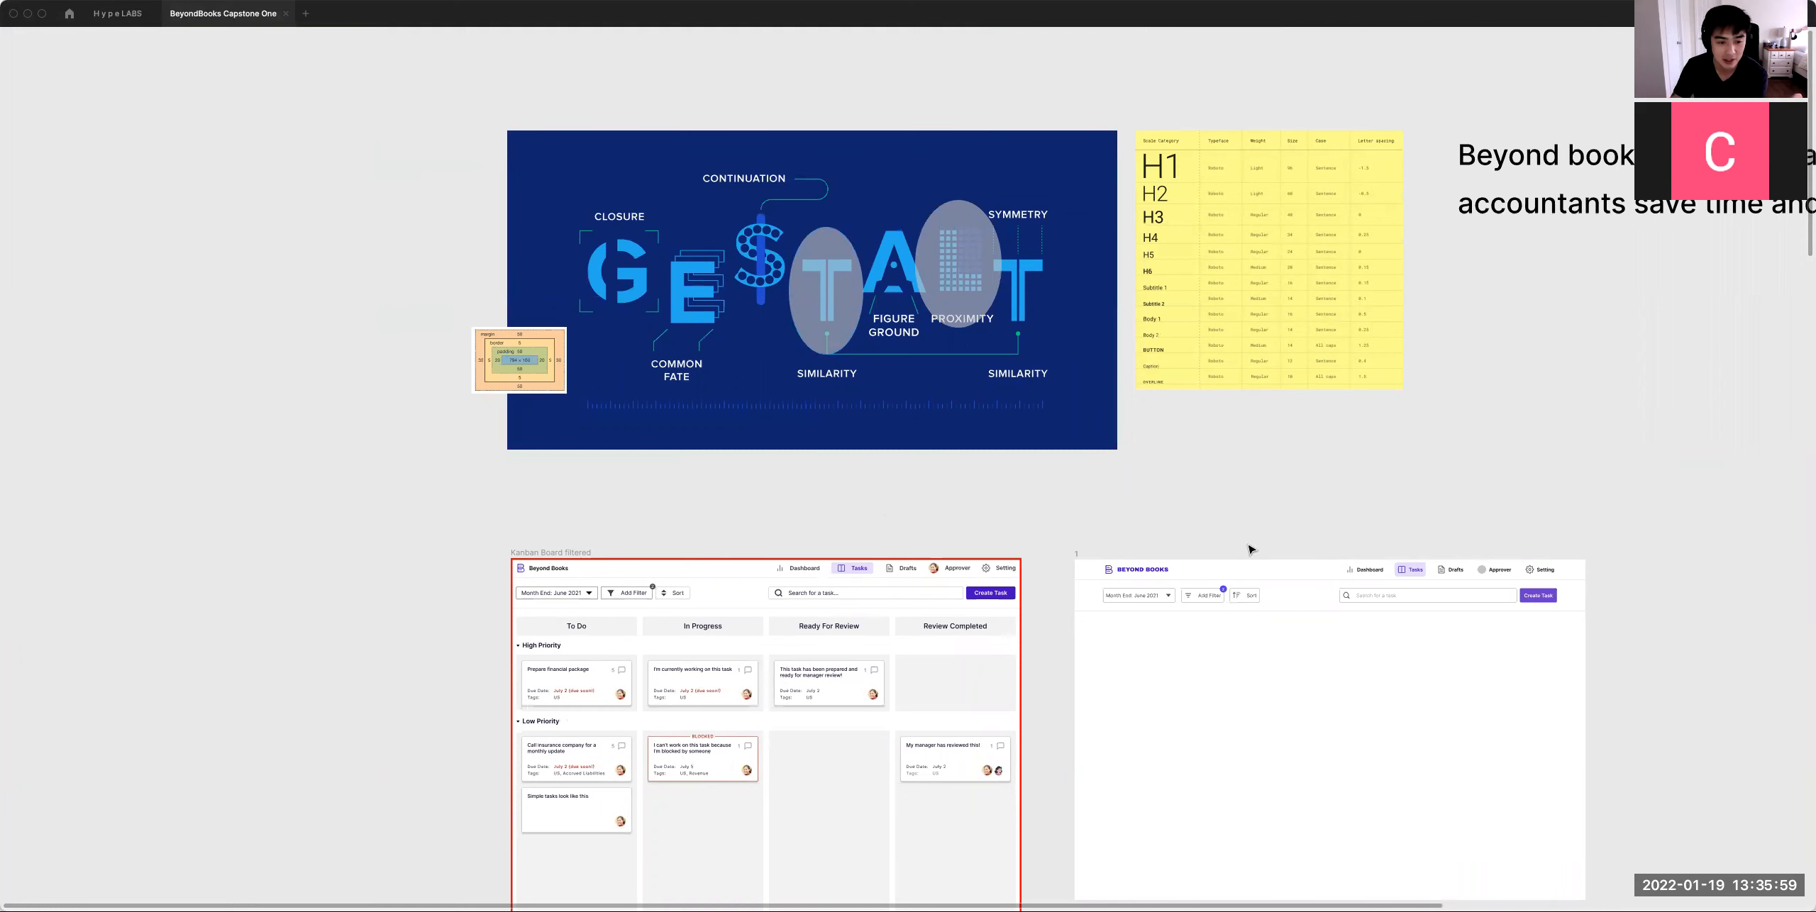
scroll(928, 430, down, 3)
scroll(928, 430, left, 1)
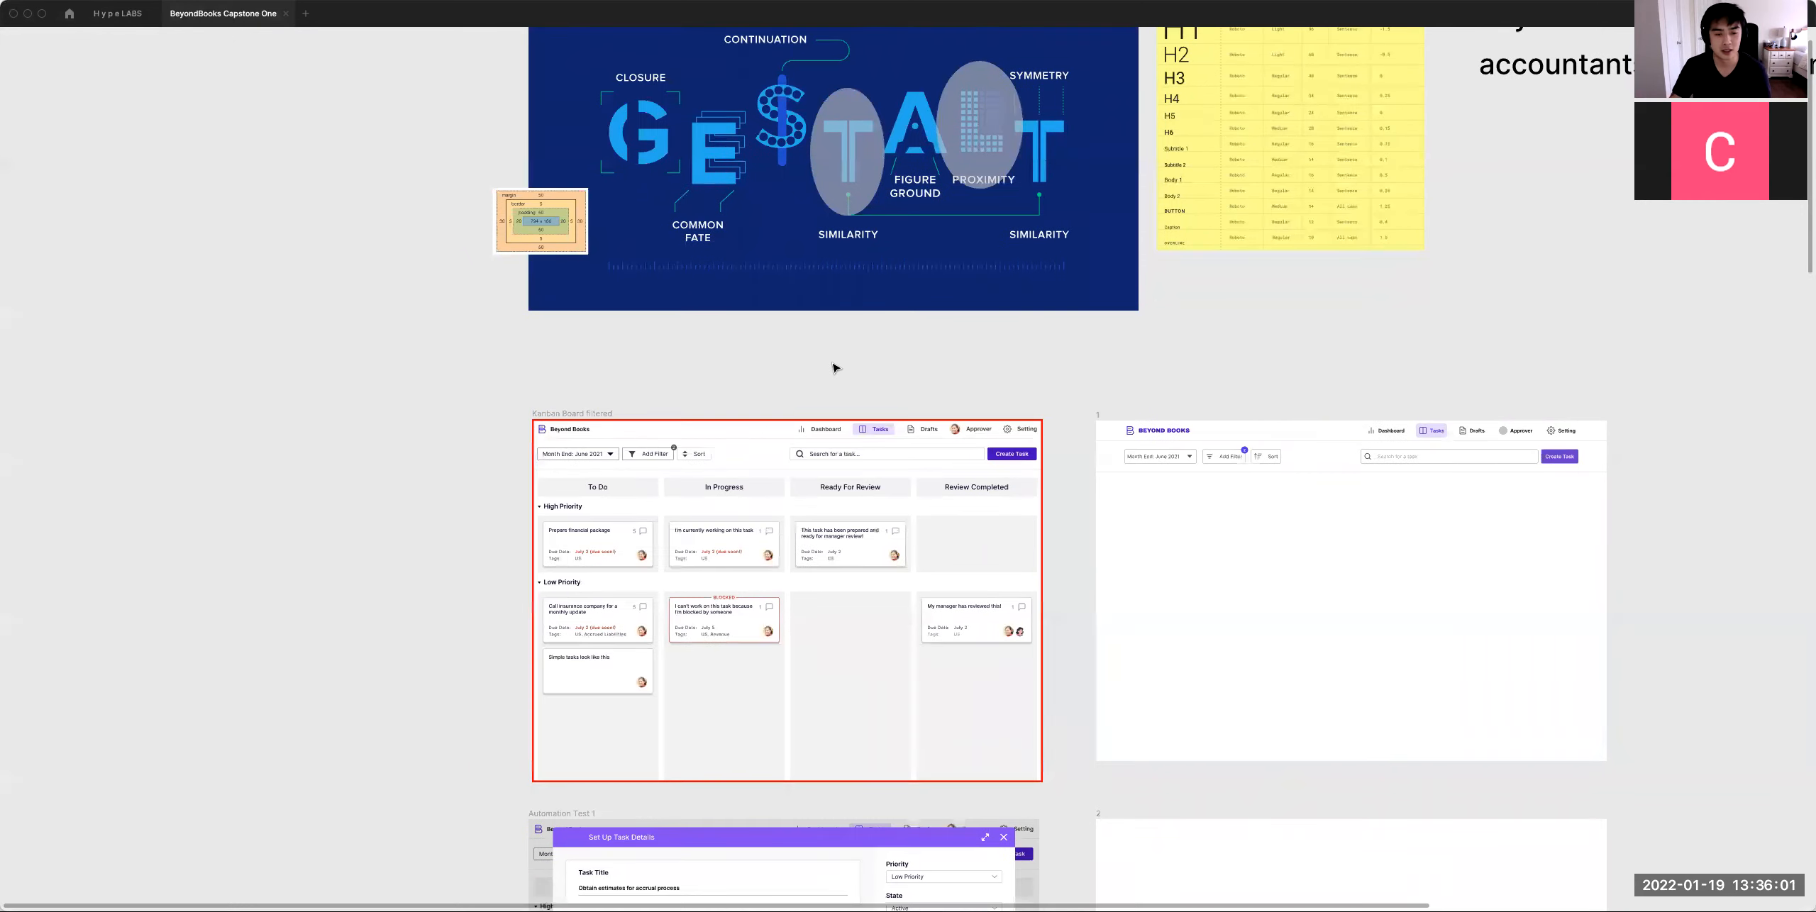
scroll(835, 369, down, 1)
scroll(835, 369, left, 1)
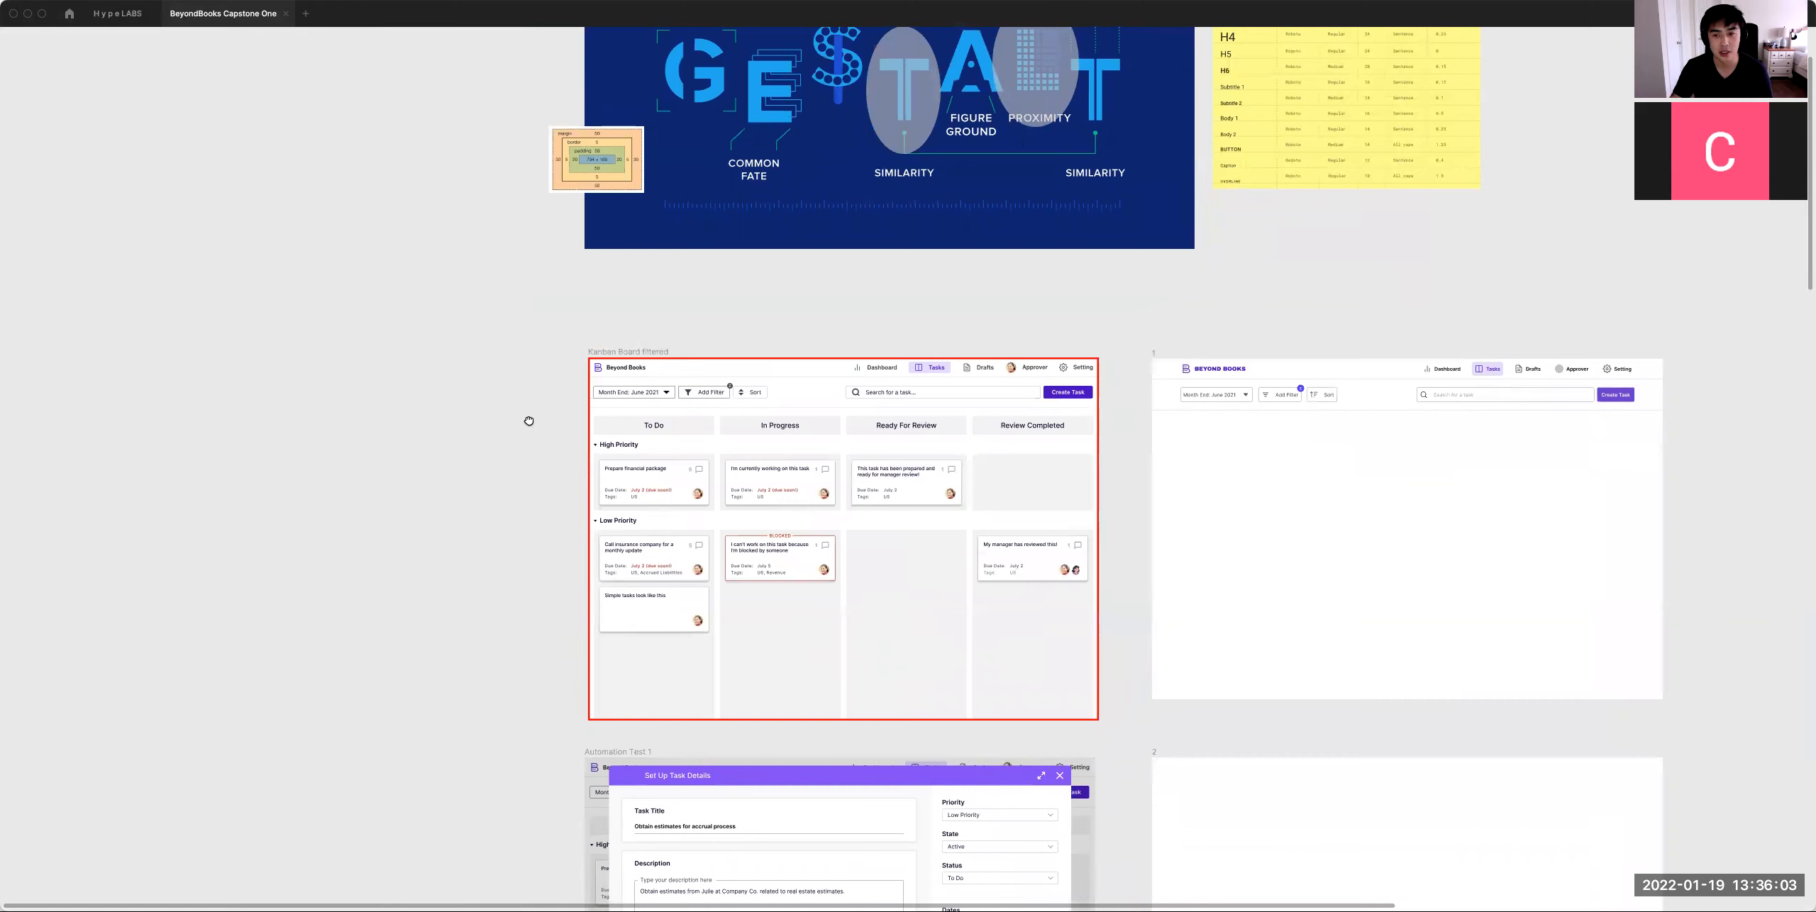
scroll(736, 377, up, 2)
scroll(735, 377, left, 1)
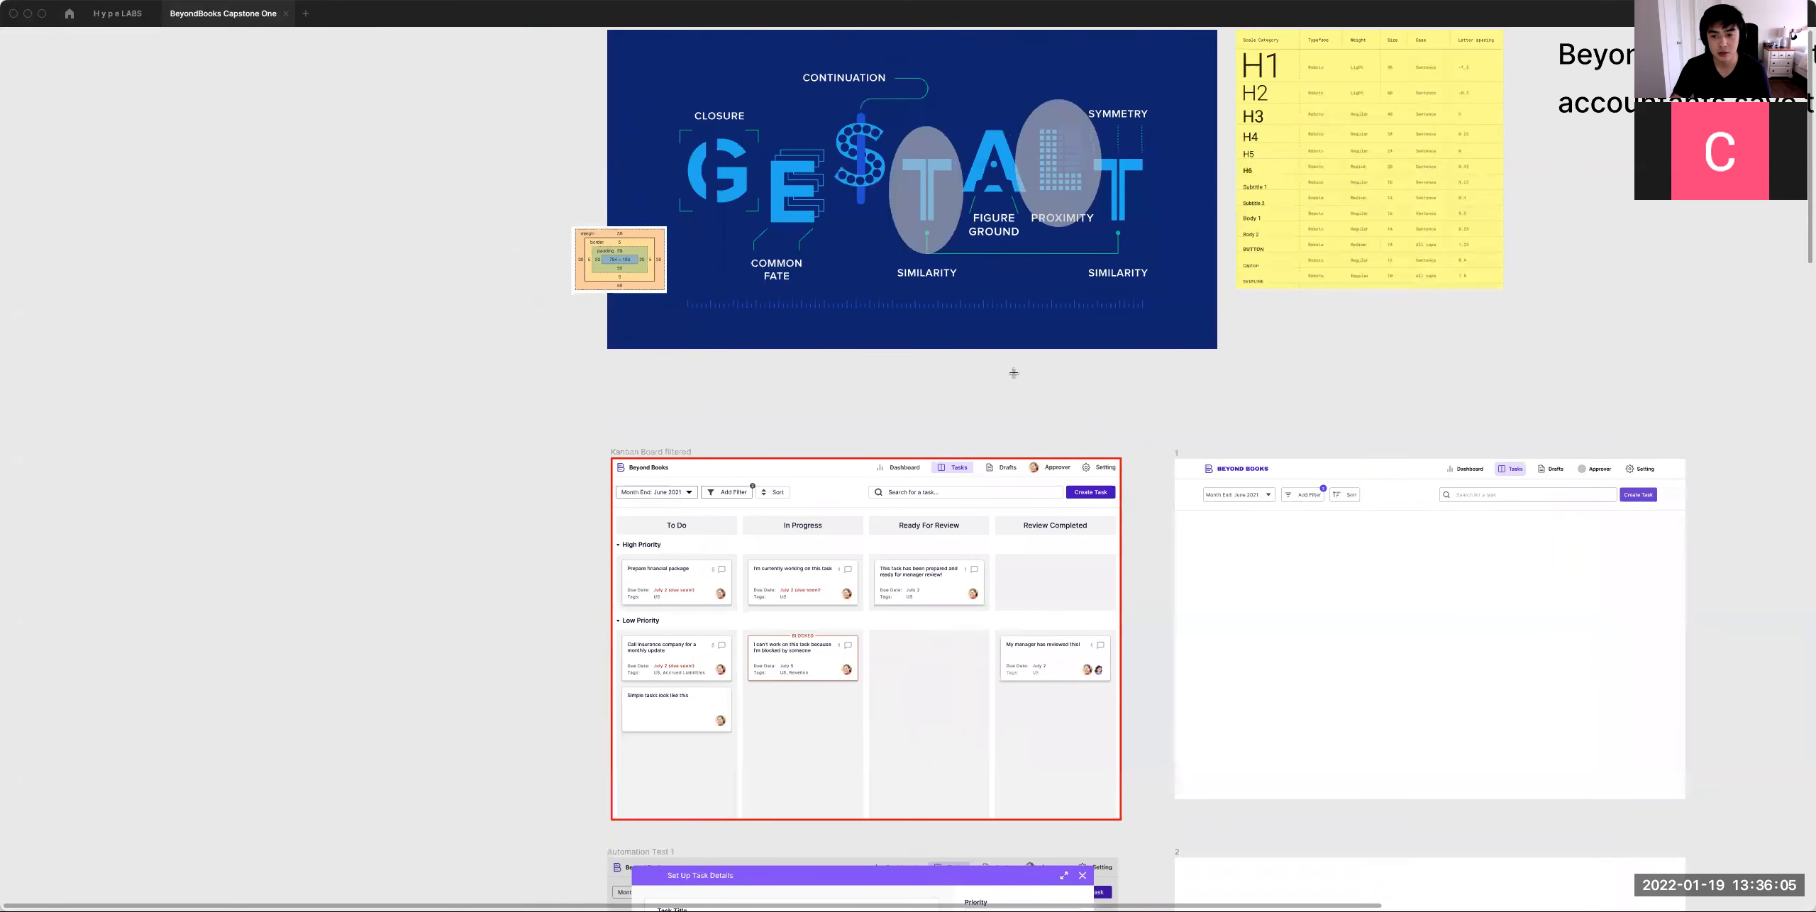
Step: Add a "To Do" text label above the Kanban board and wrap it in an auto layout frame
key(Escape)
scroll(799, 376, up, 5)
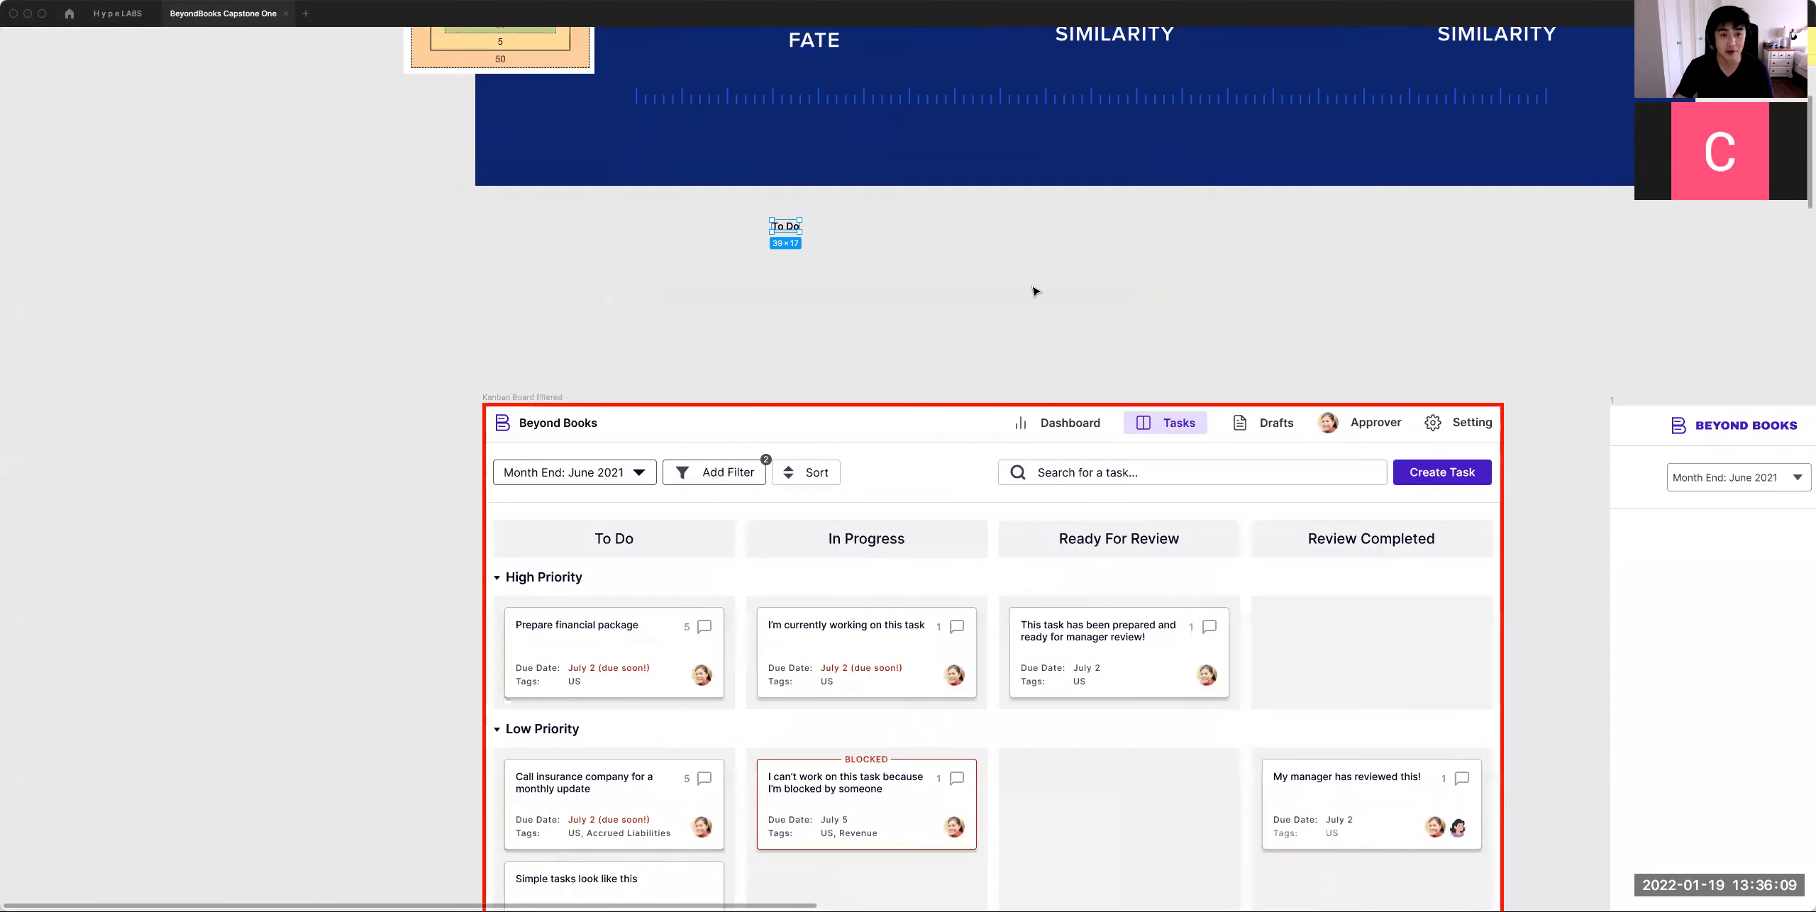
key(shift+a)
drag(795, 226, 554, 286)
click(990, 286)
drag(1100, 284, 955, 271)
drag(991, 331, 993, 187)
drag(1128, 316, 521, 317)
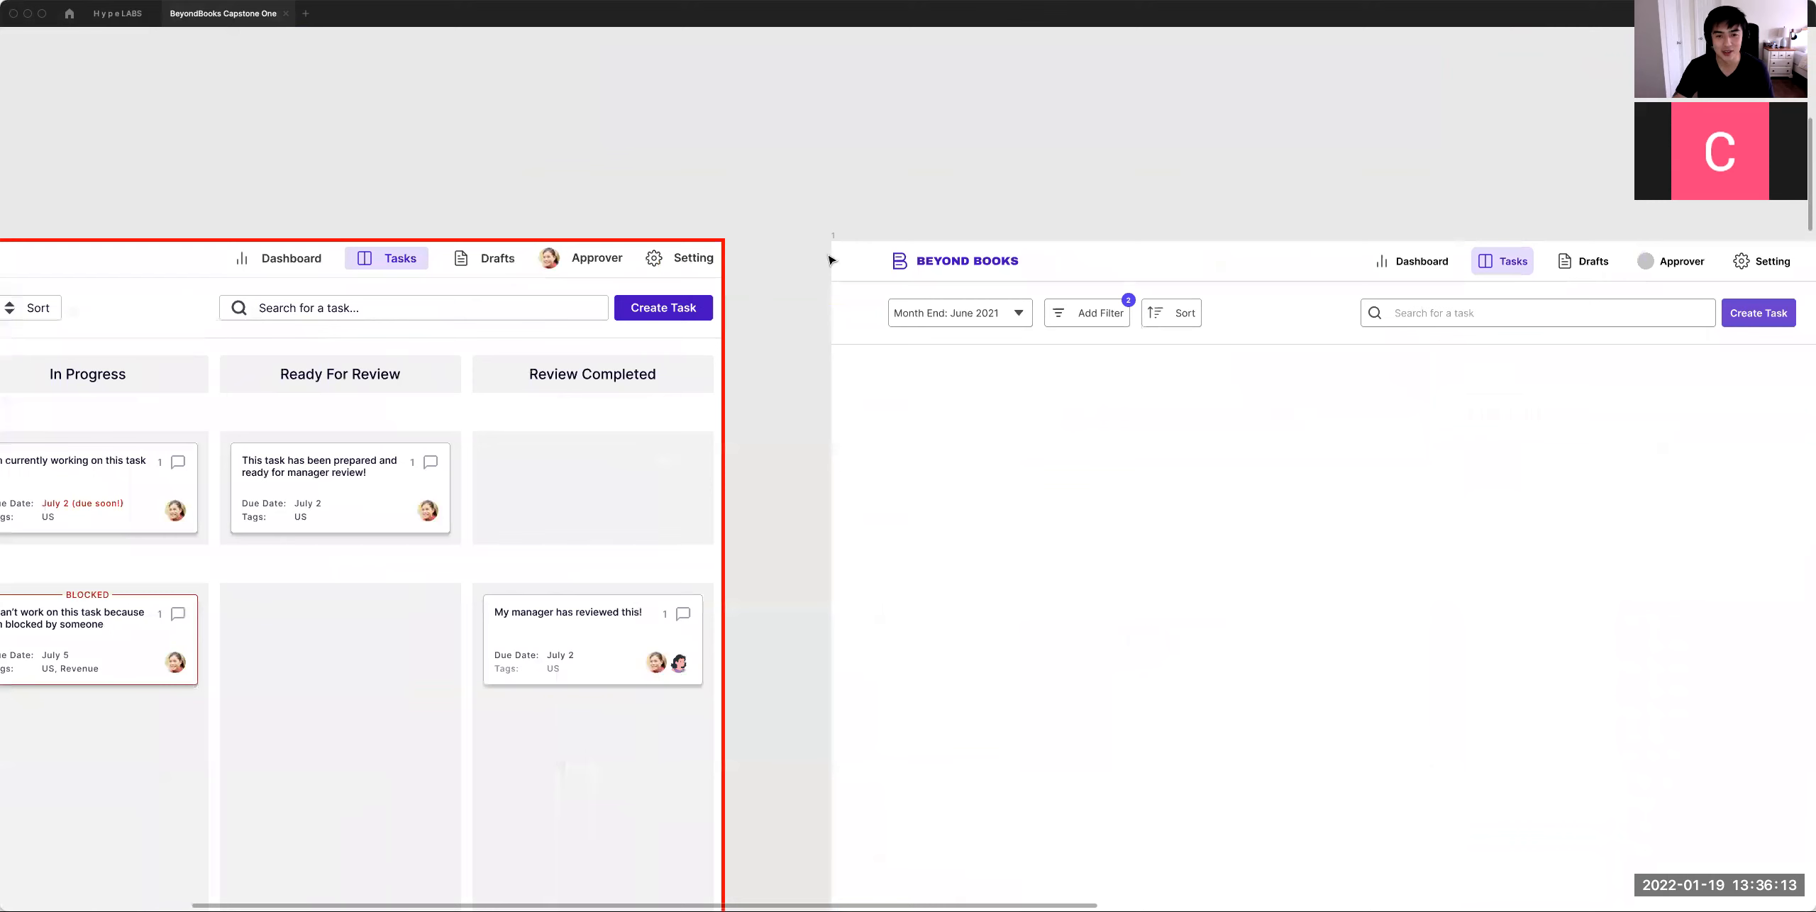
Step: Select frame 1 and show the interface again
click(838, 237)
key(super+backslash)
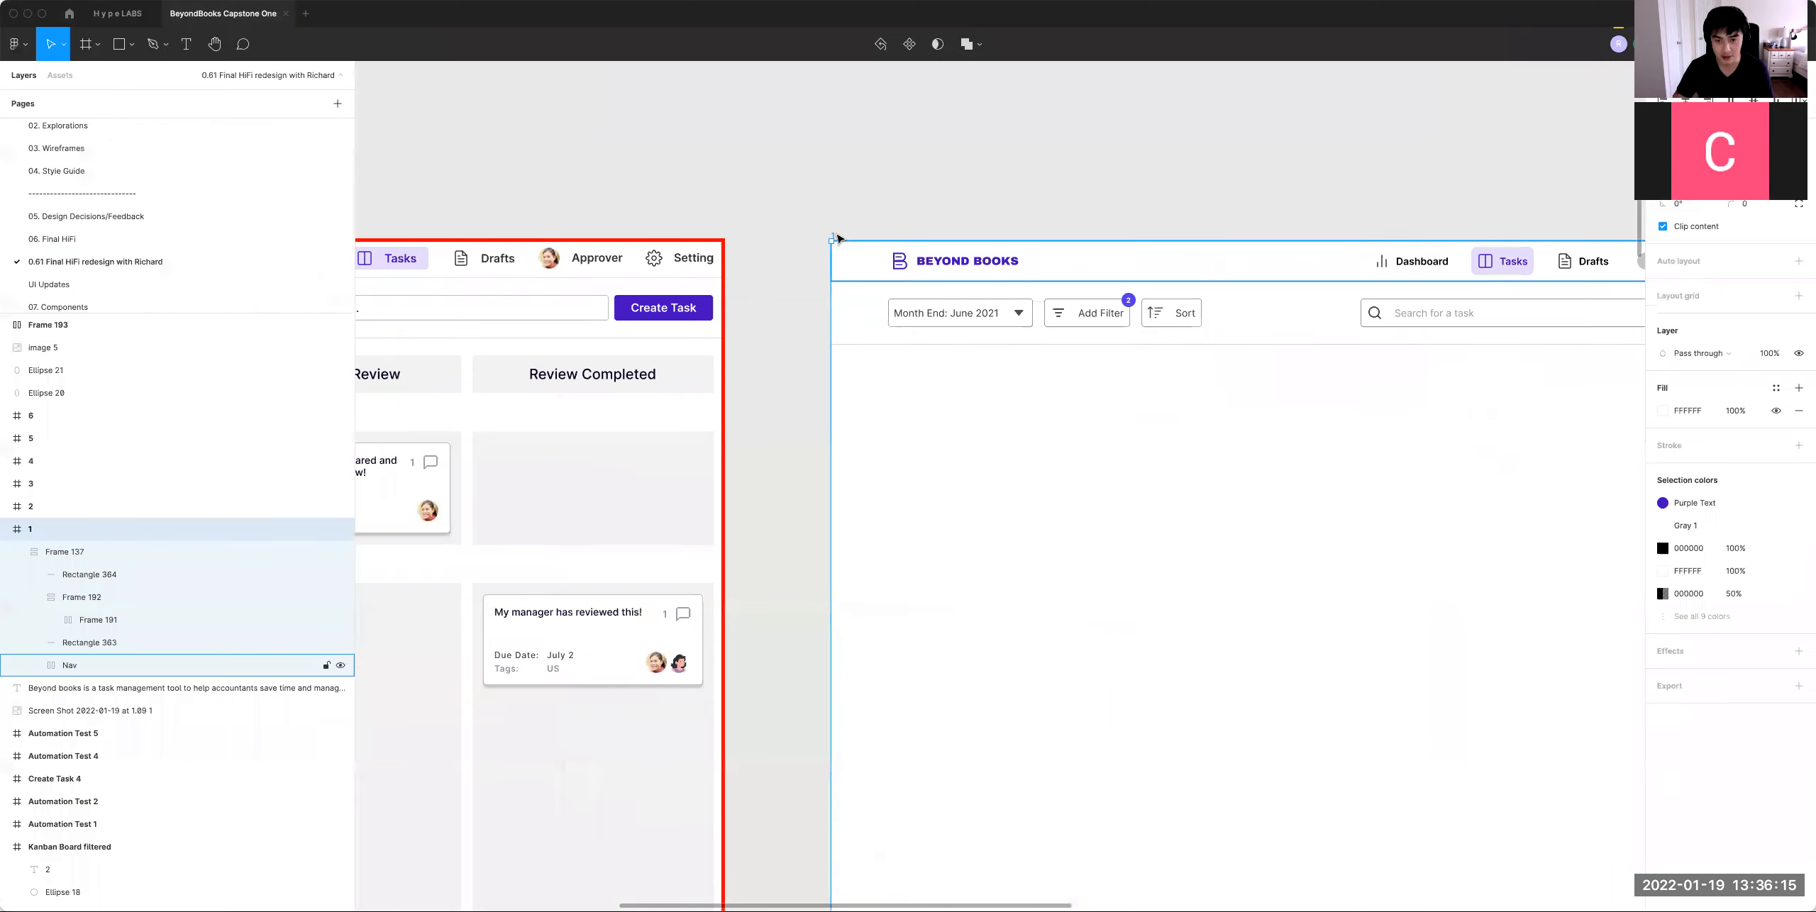
Step: Add a layout grid to frame 1 and change its kind from grid to columns
drag(1126, 217, 935, 265)
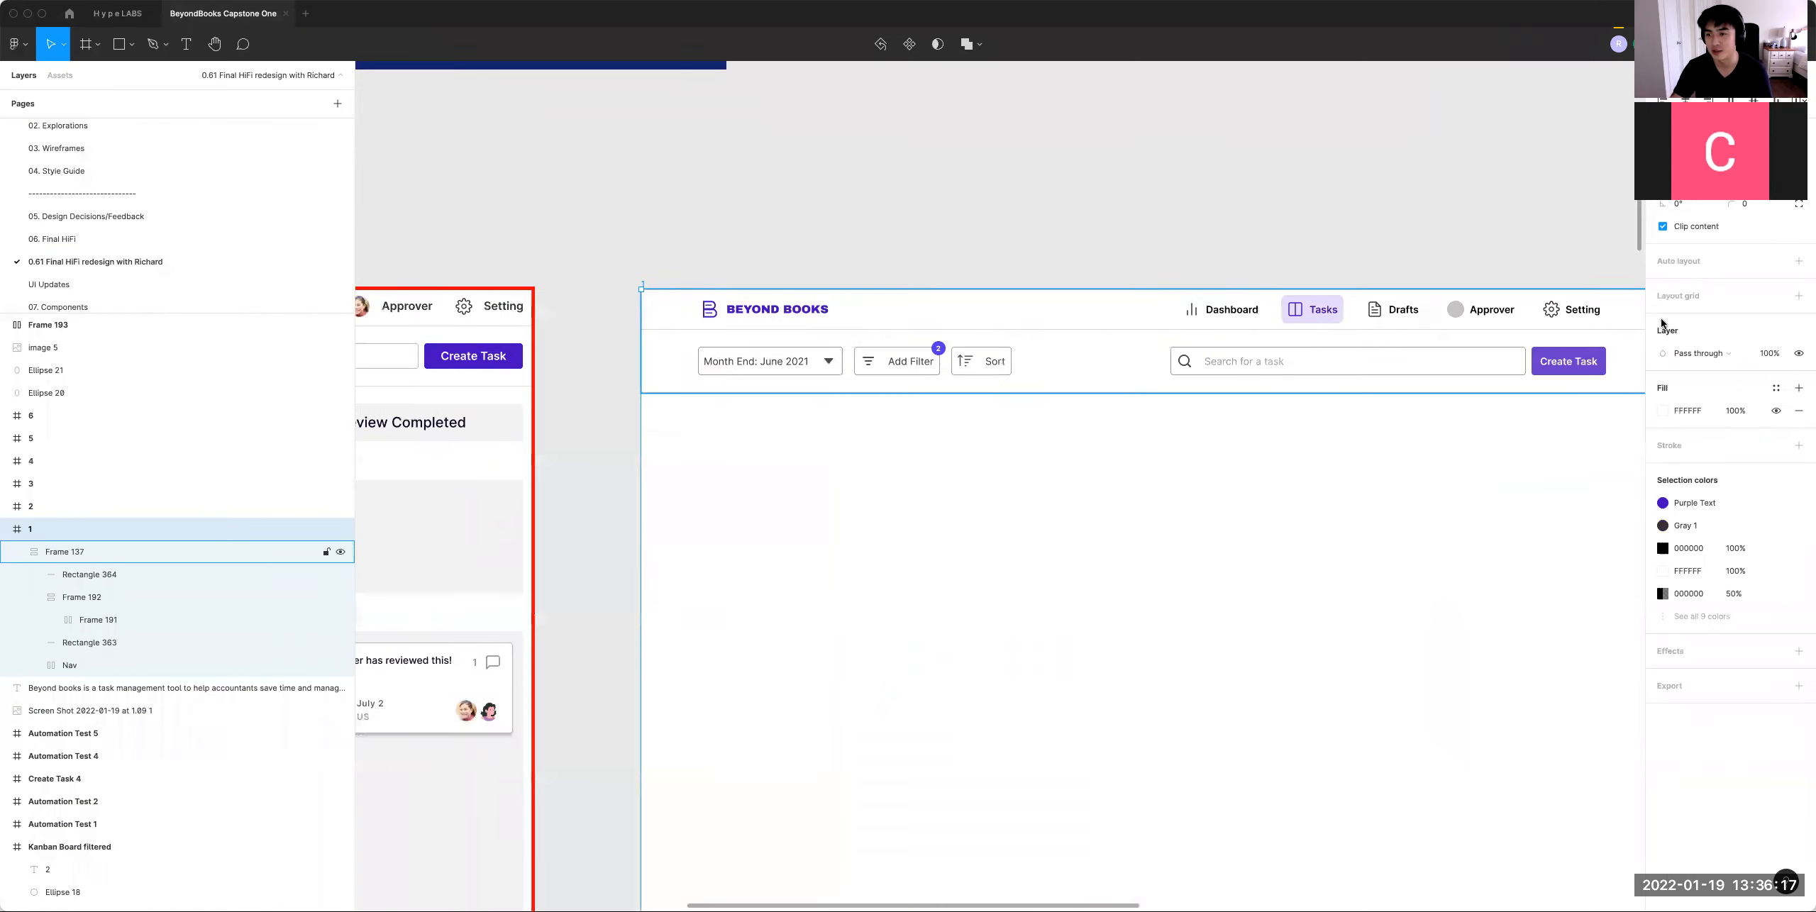
click(1806, 298)
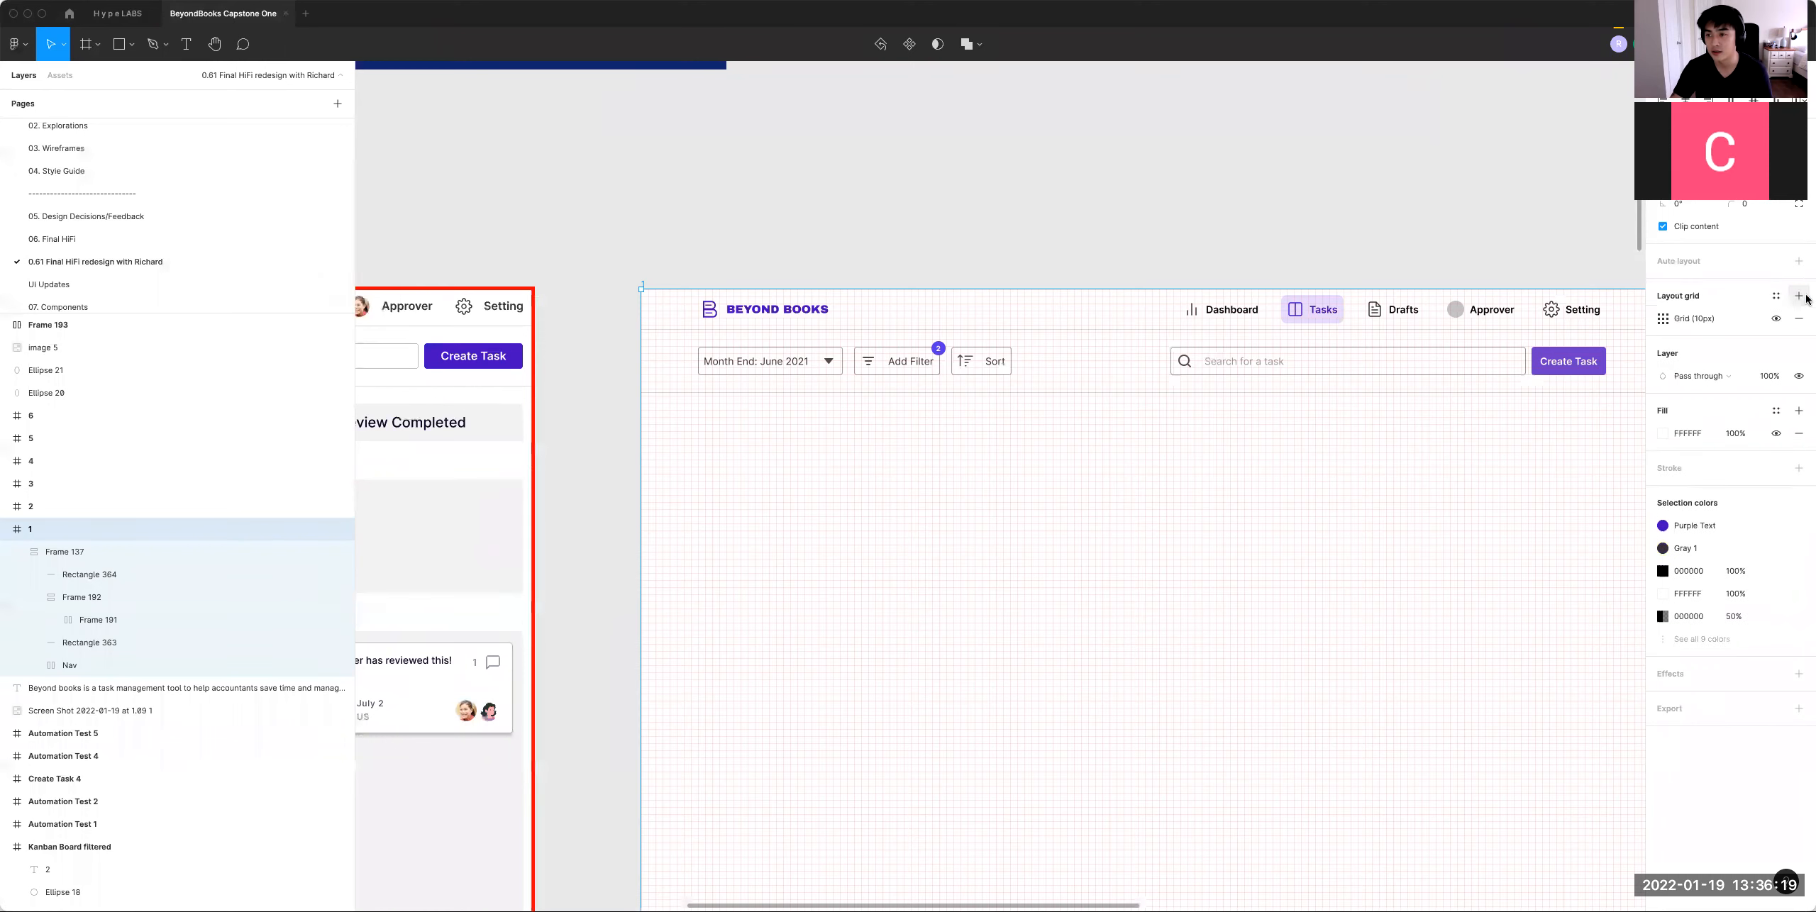
click(1663, 318)
click(1497, 323)
click(1504, 340)
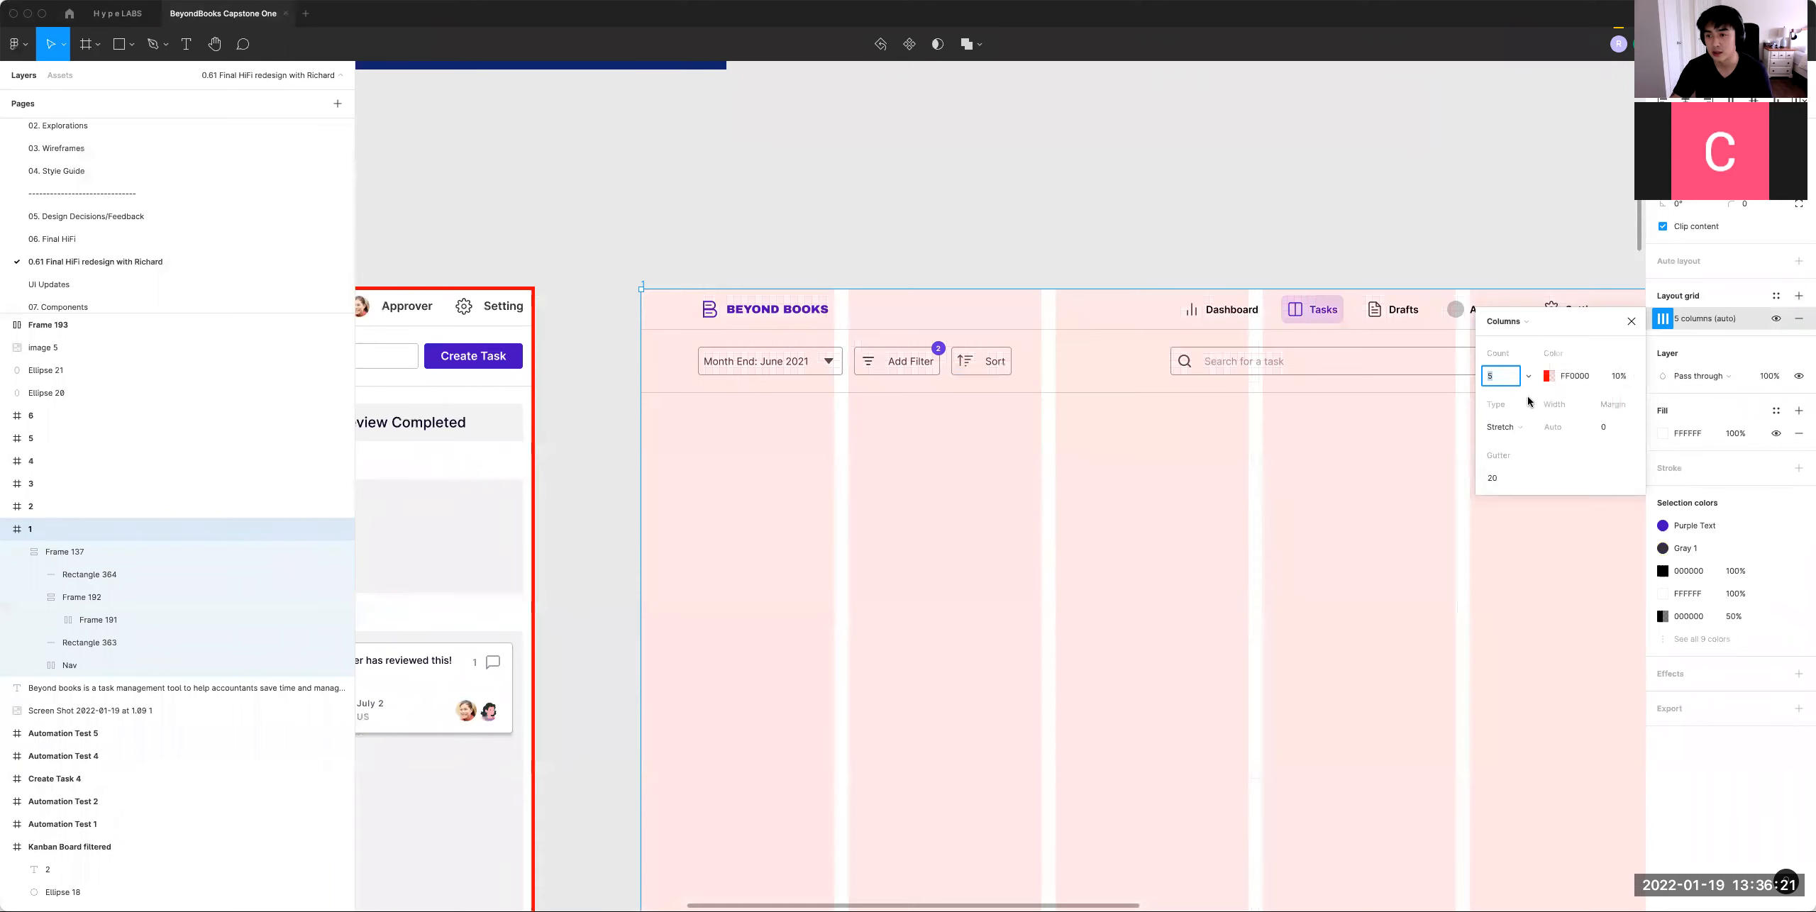
Step: Set the column grid's type to Center, with a column width of 64 and a gutter of 16
click(1508, 429)
click(1503, 413)
click(1509, 477)
click(1564, 428)
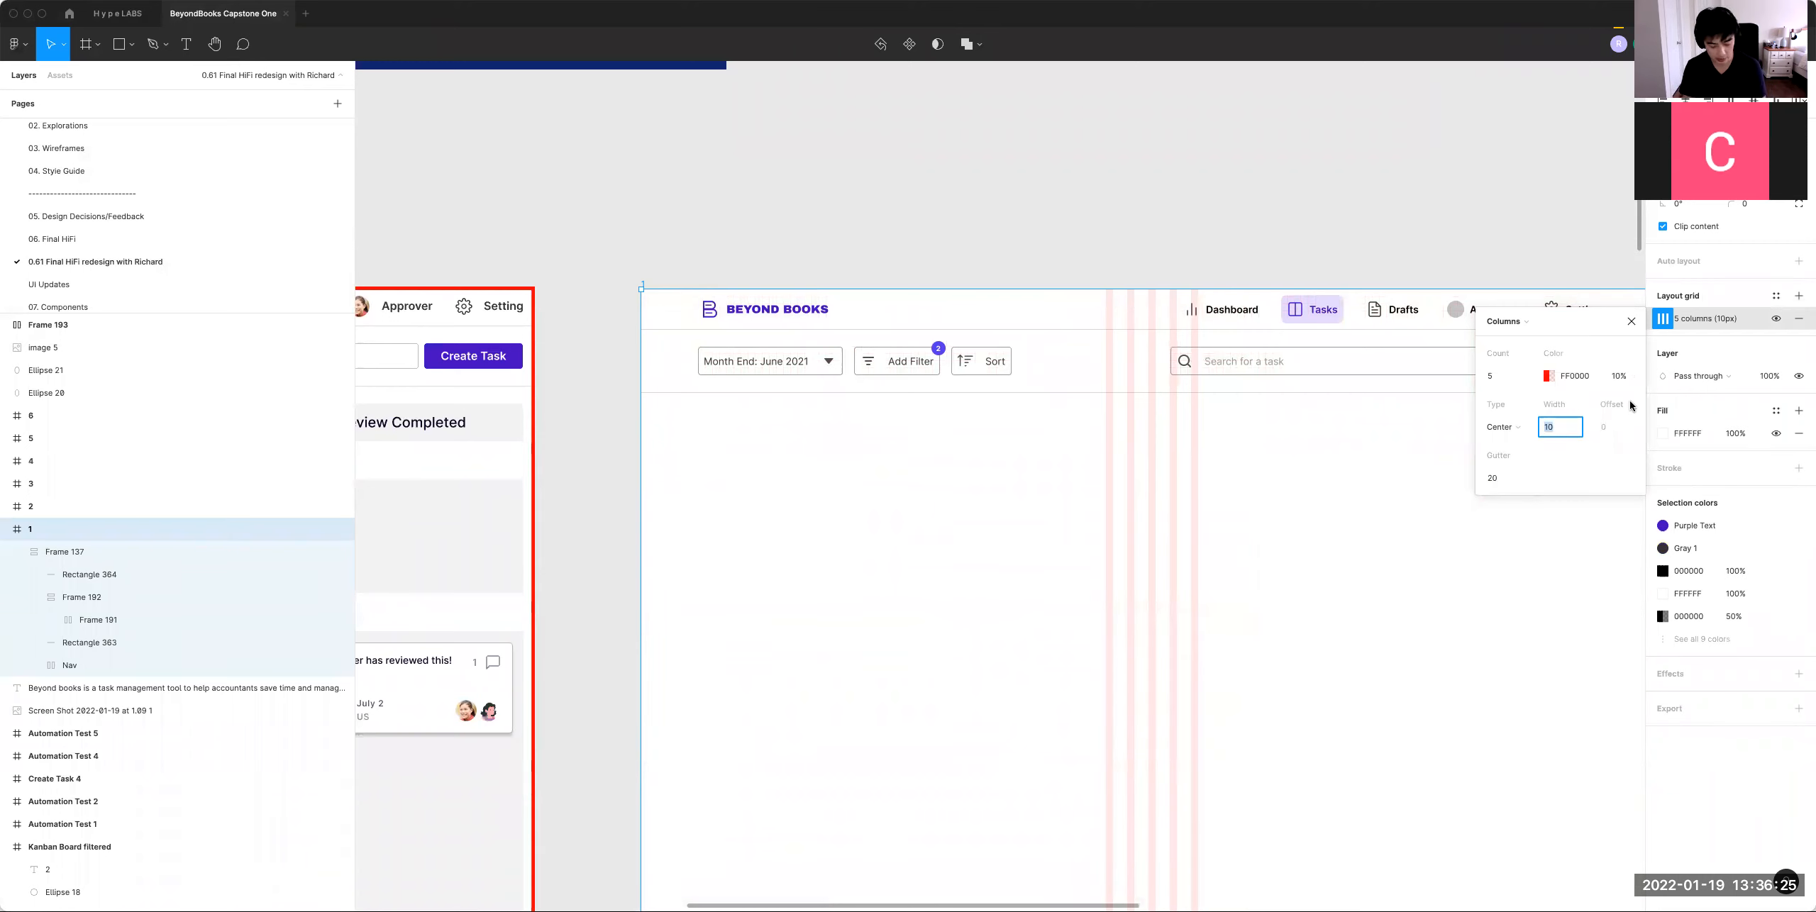
key(Tab)
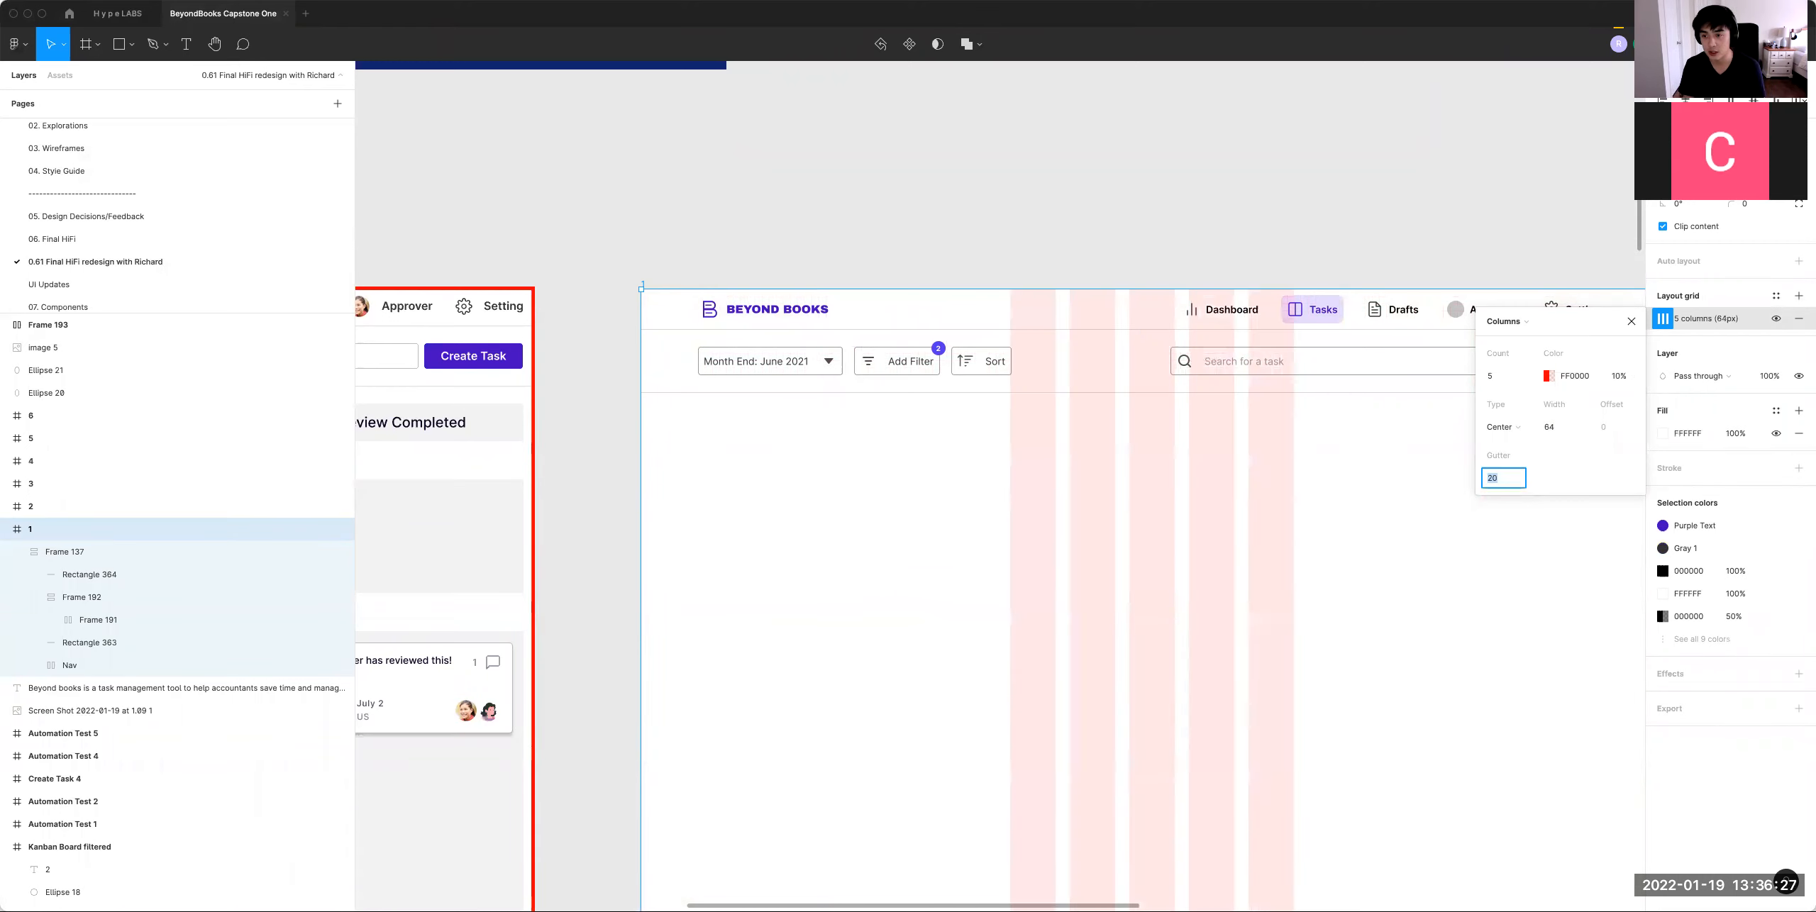
text(16)
key(Return)
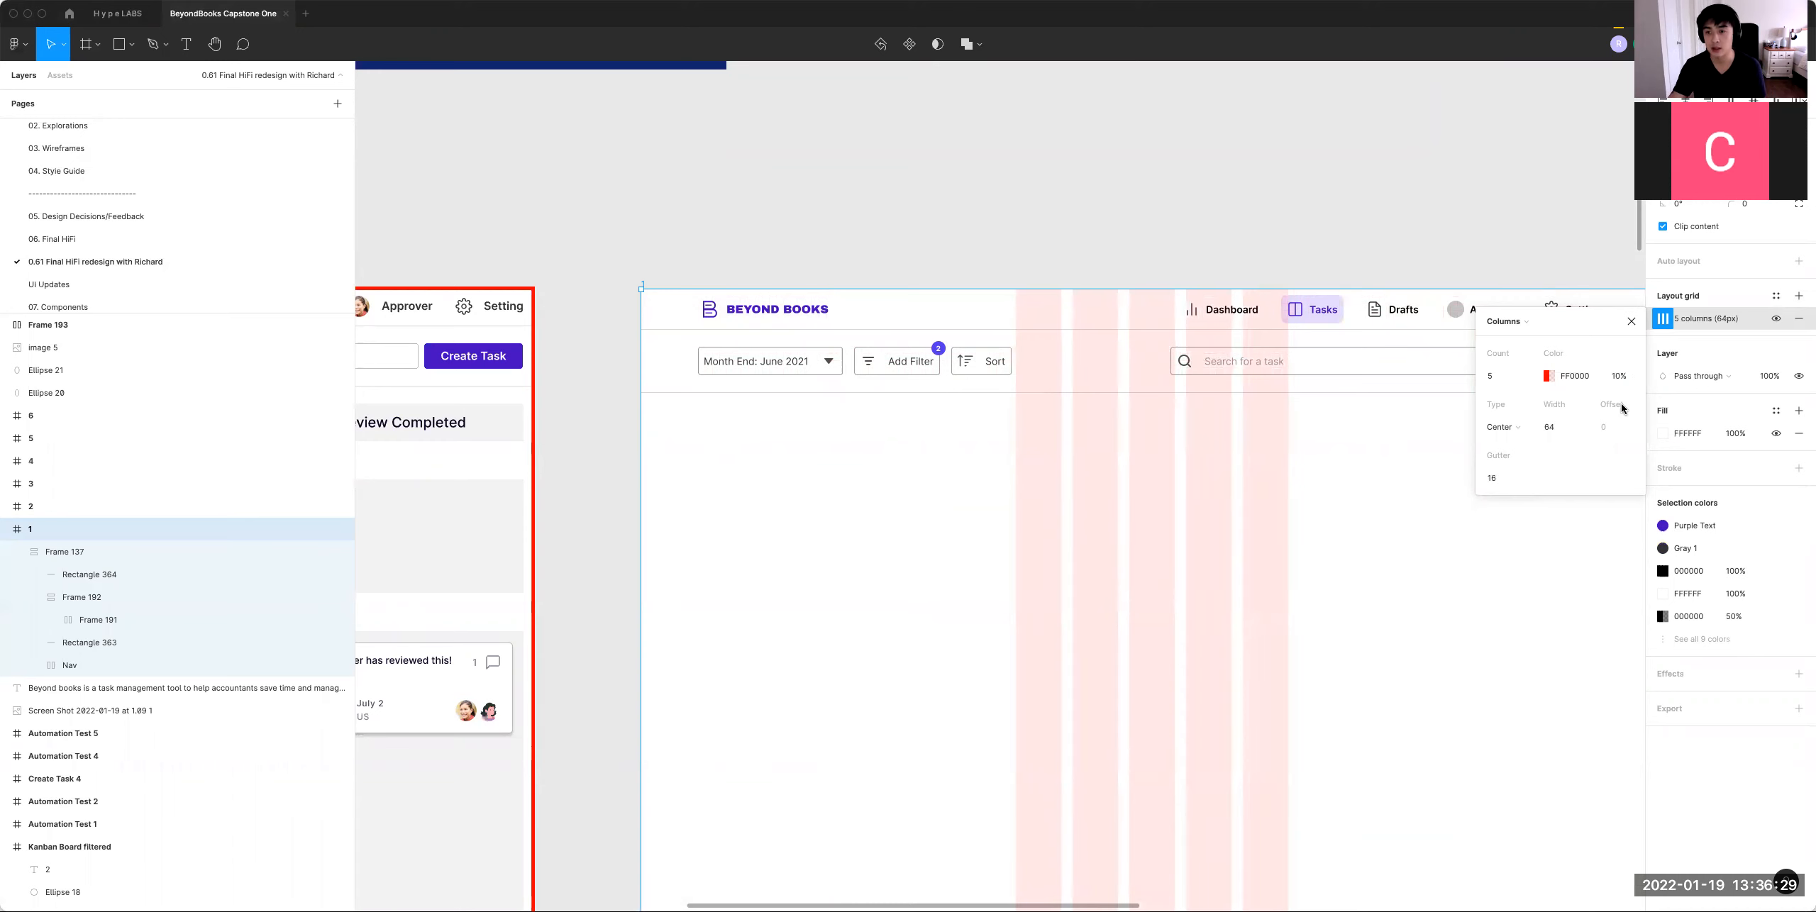
Step: Try 12 columns in frame 1's layout grid, and settle on a count of 16
click(1497, 376)
text(12)
key(Return)
click(1494, 377)
text(16)
key(Return)
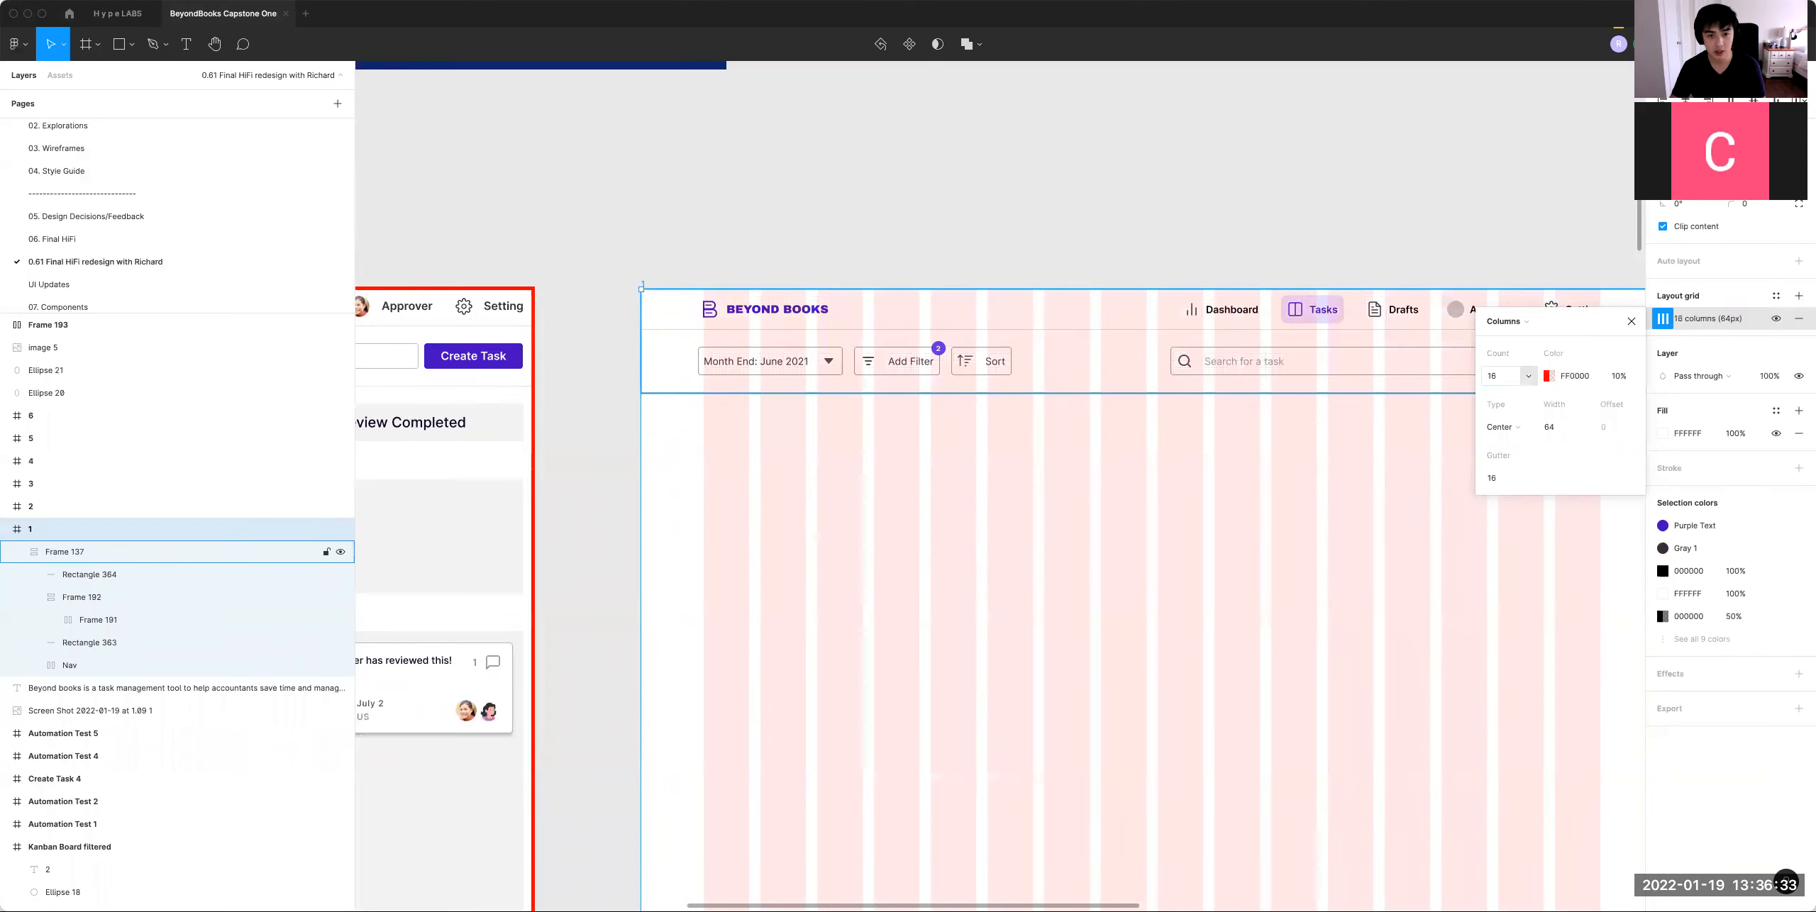
click(1631, 321)
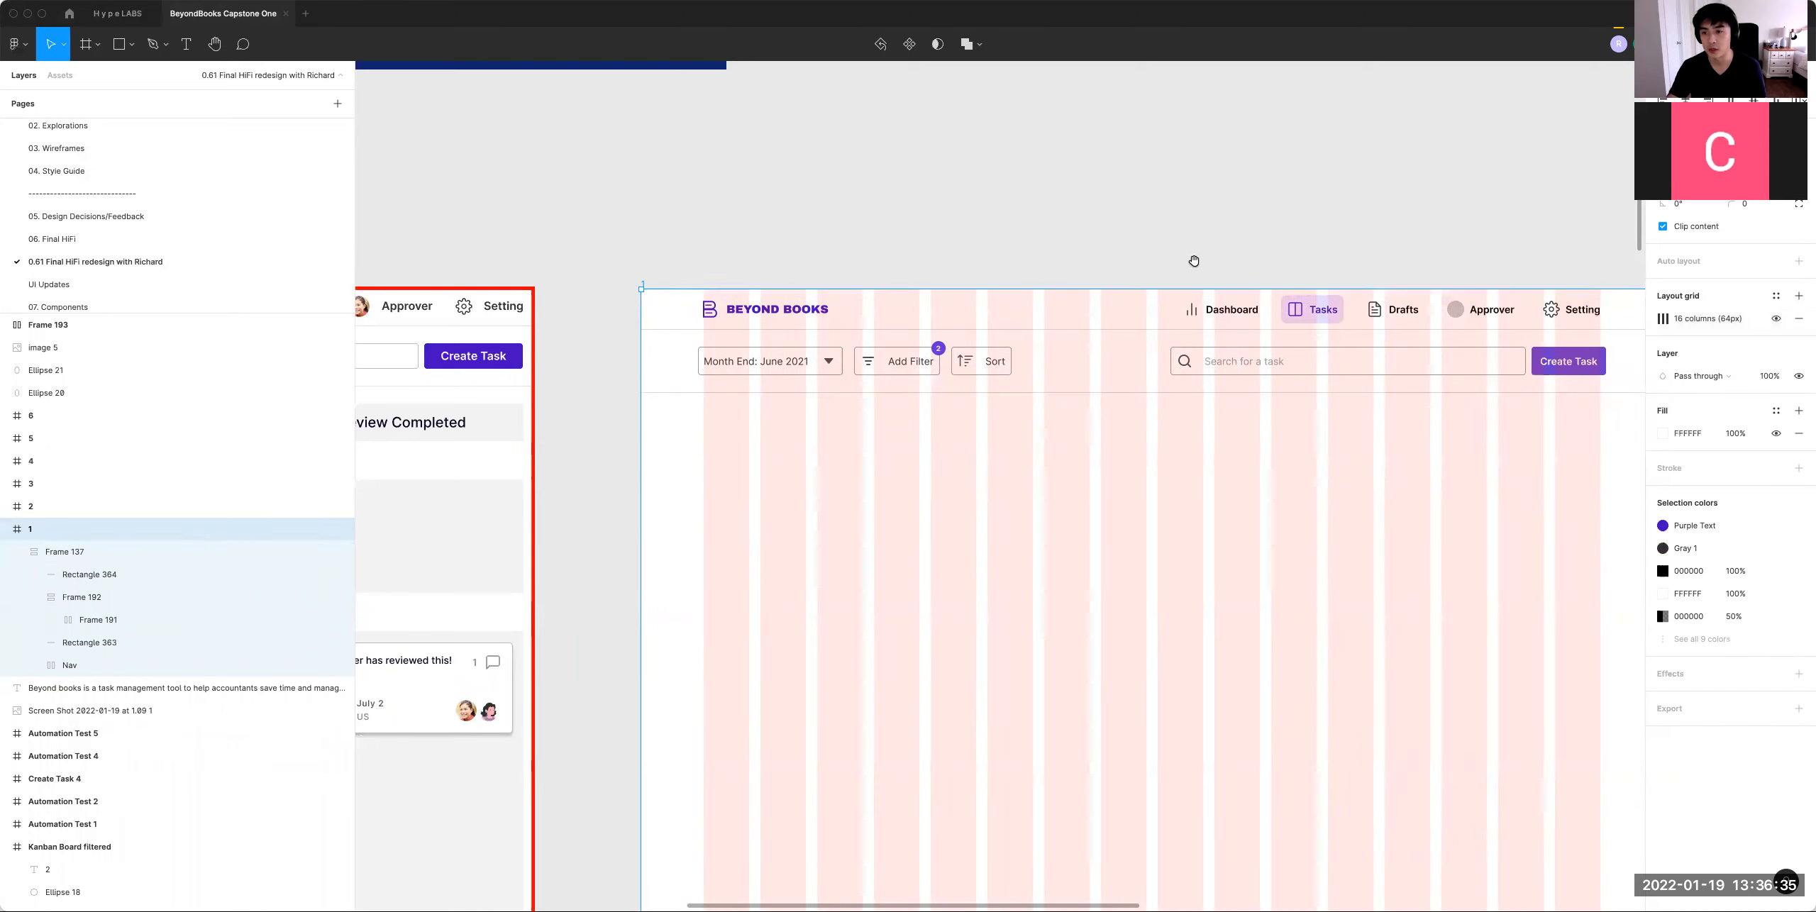
Step: Draw a gray rectangle about 1264 × 230 in frame 1, stretched across all 16 grid columns
click(1194, 264)
scroll(718, 492, down, 2)
key(r)
drag(1240, 599, 722, 436)
drag(965, 539, 946, 534)
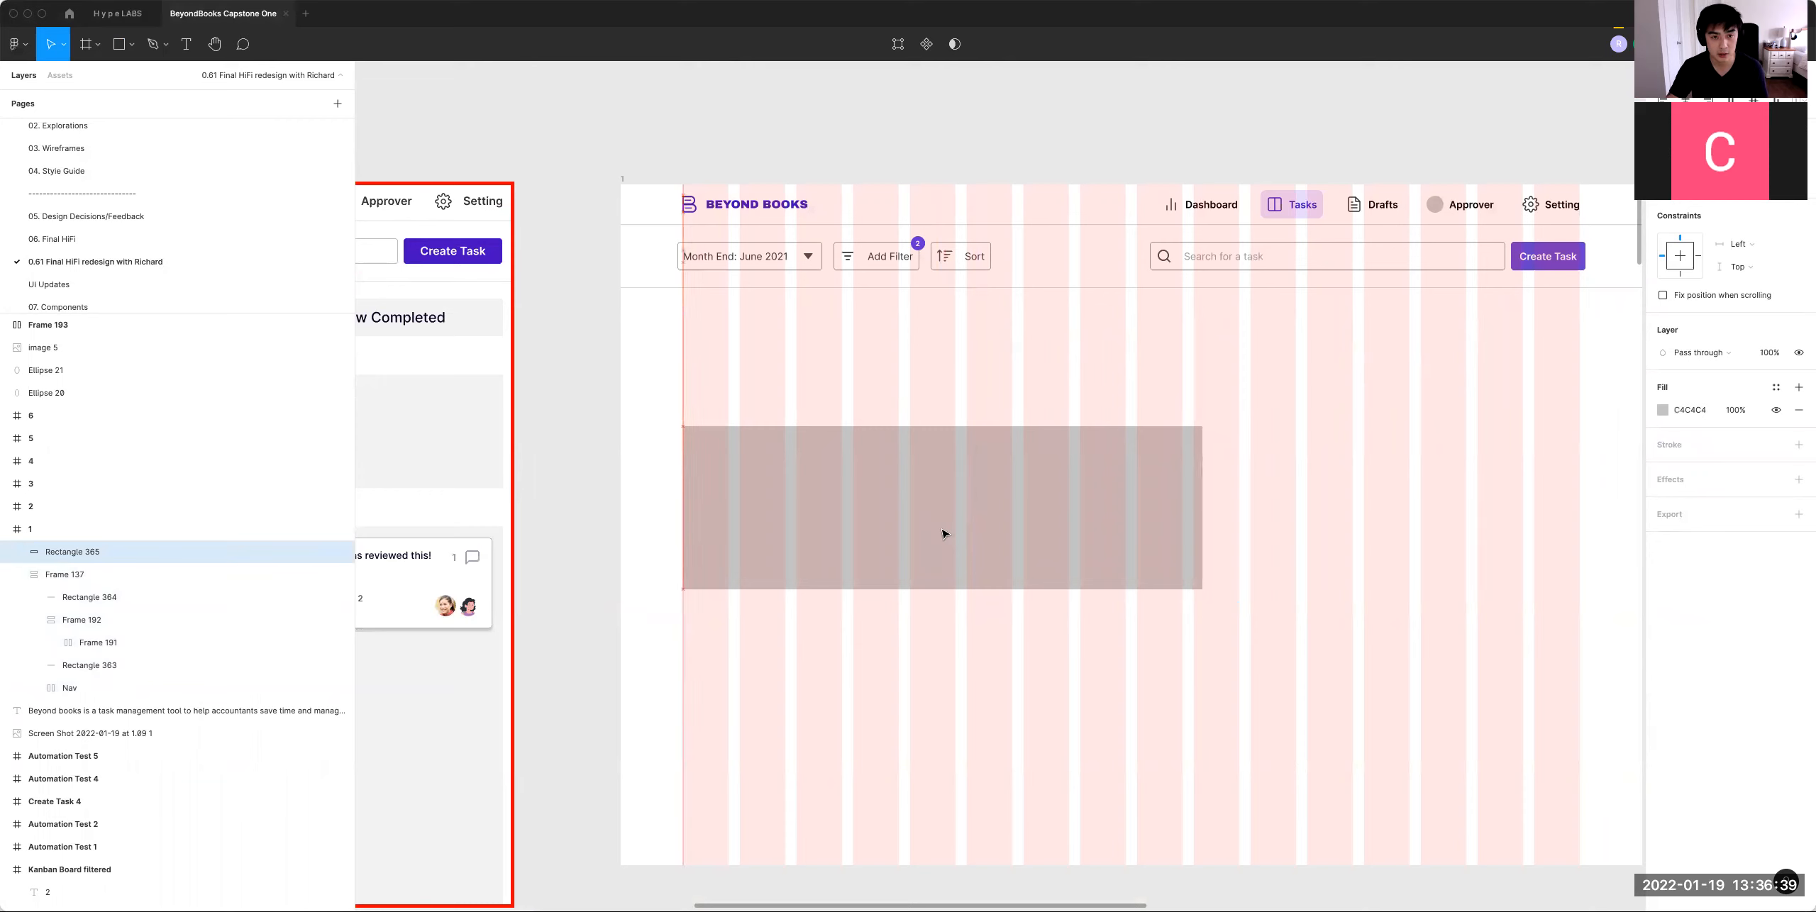
drag(1202, 537, 1602, 604)
scroll(1552, 600, right, 2)
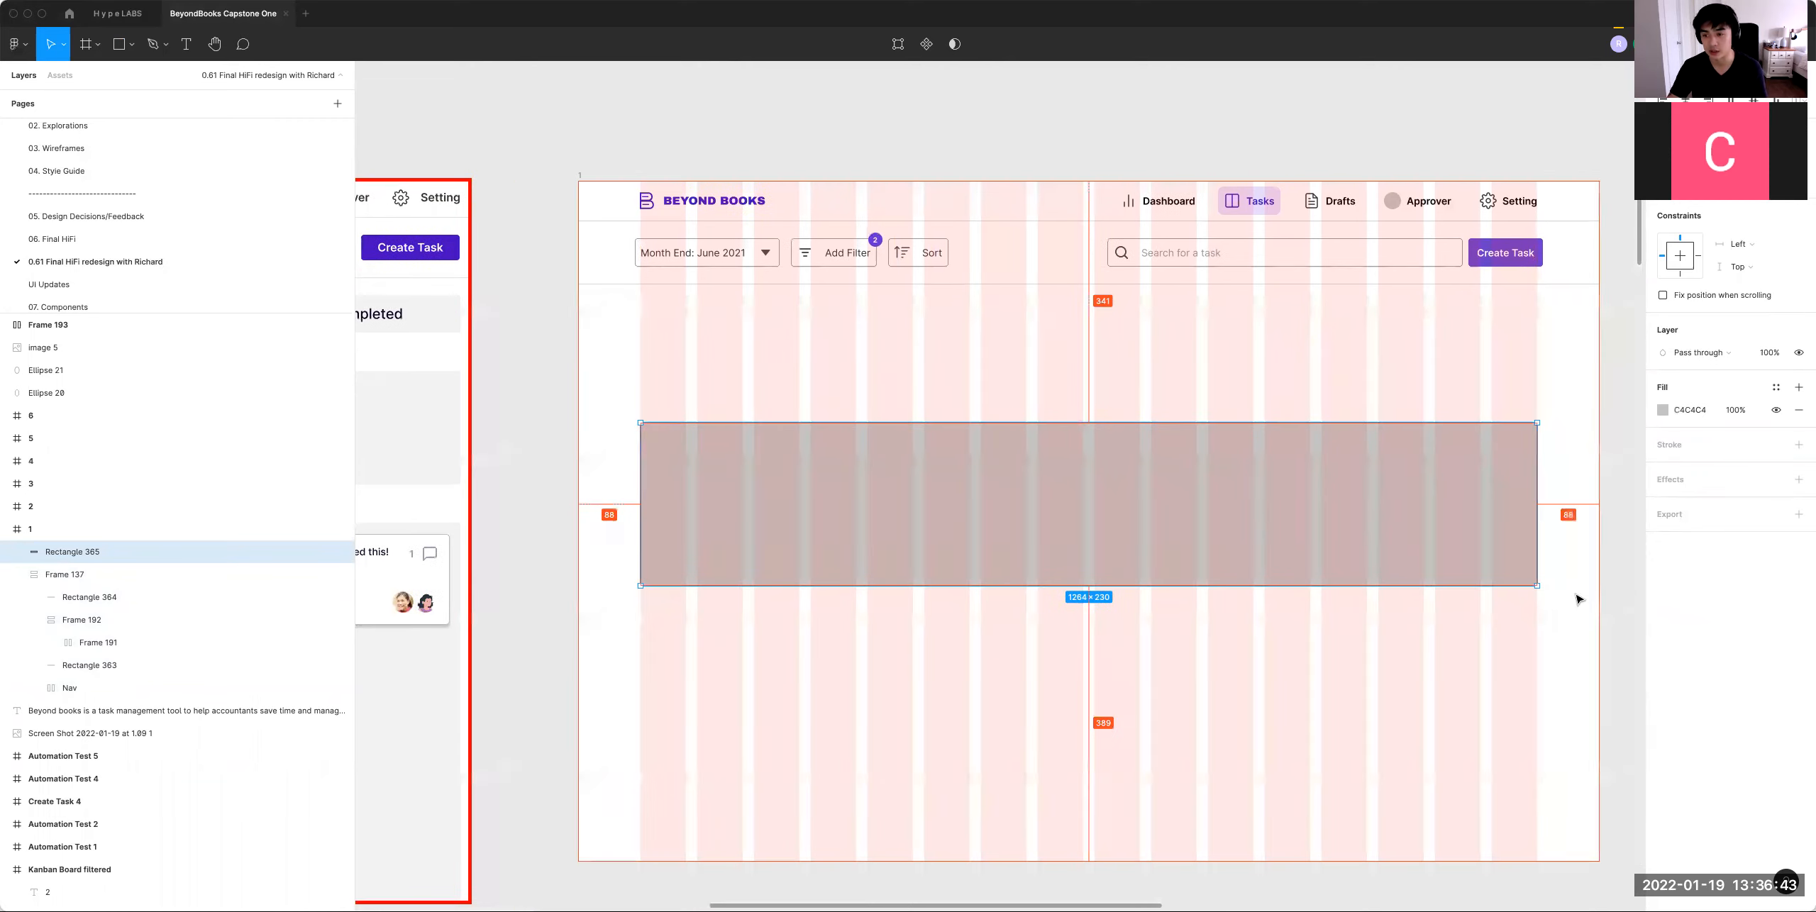
Step: Set the left and right padding of the filter and search bar frame in frame 1 to 88
double_click(659, 253)
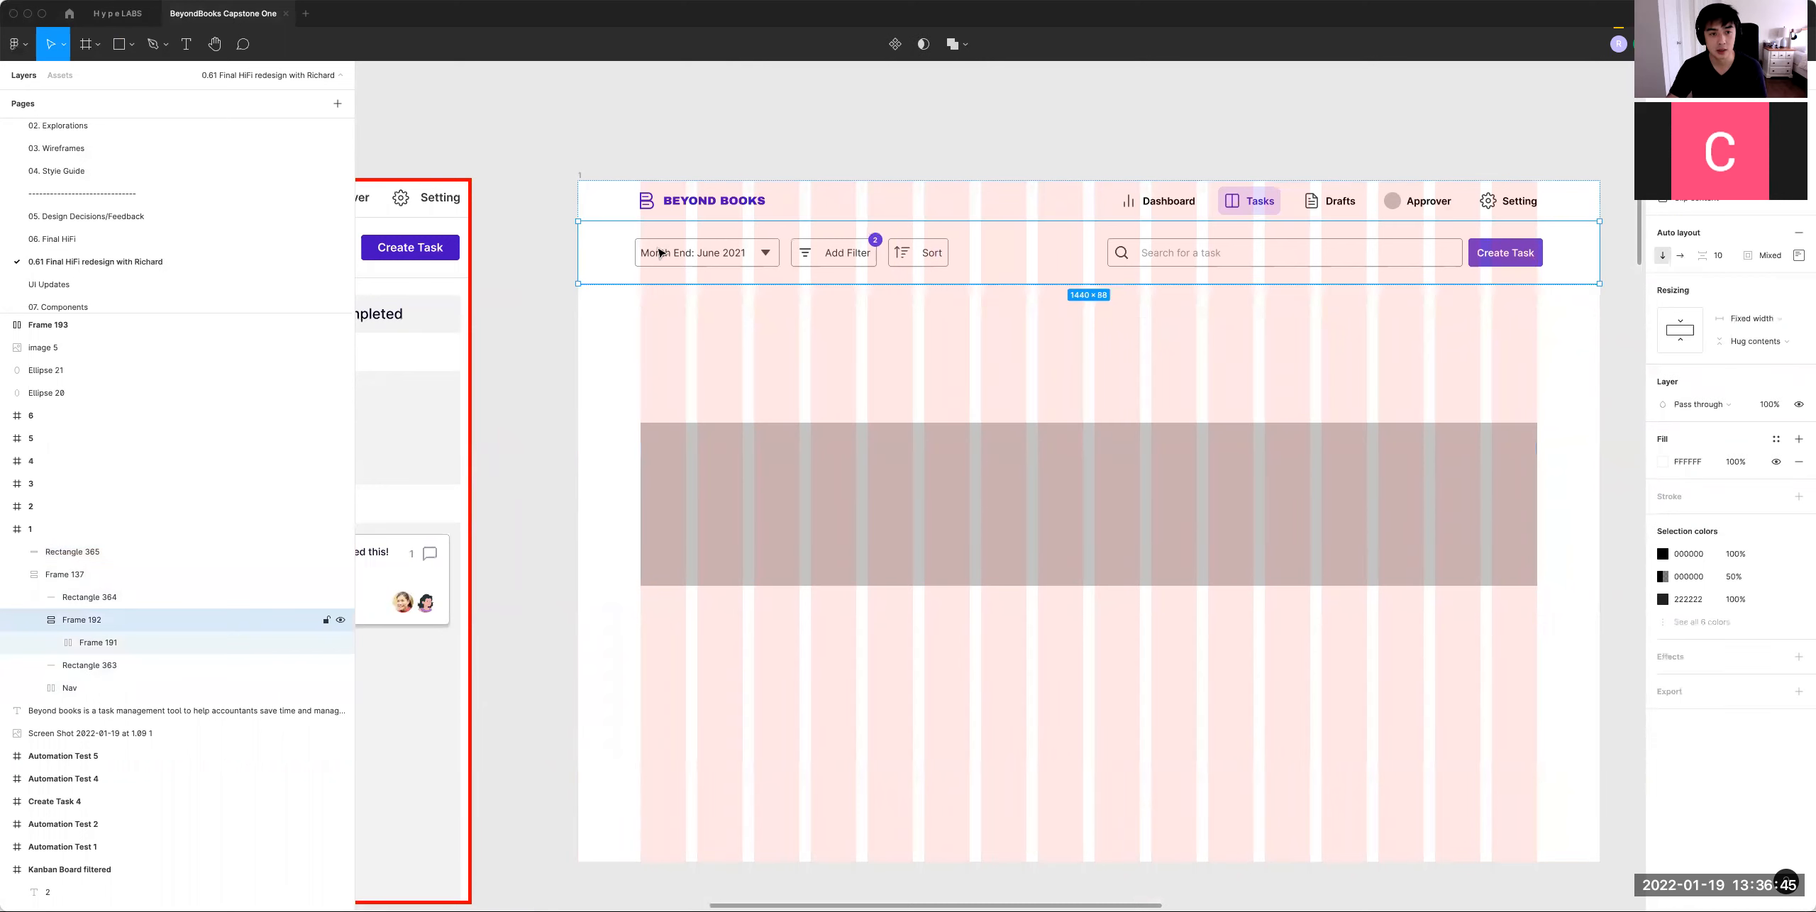
click(603, 253)
click(1799, 256)
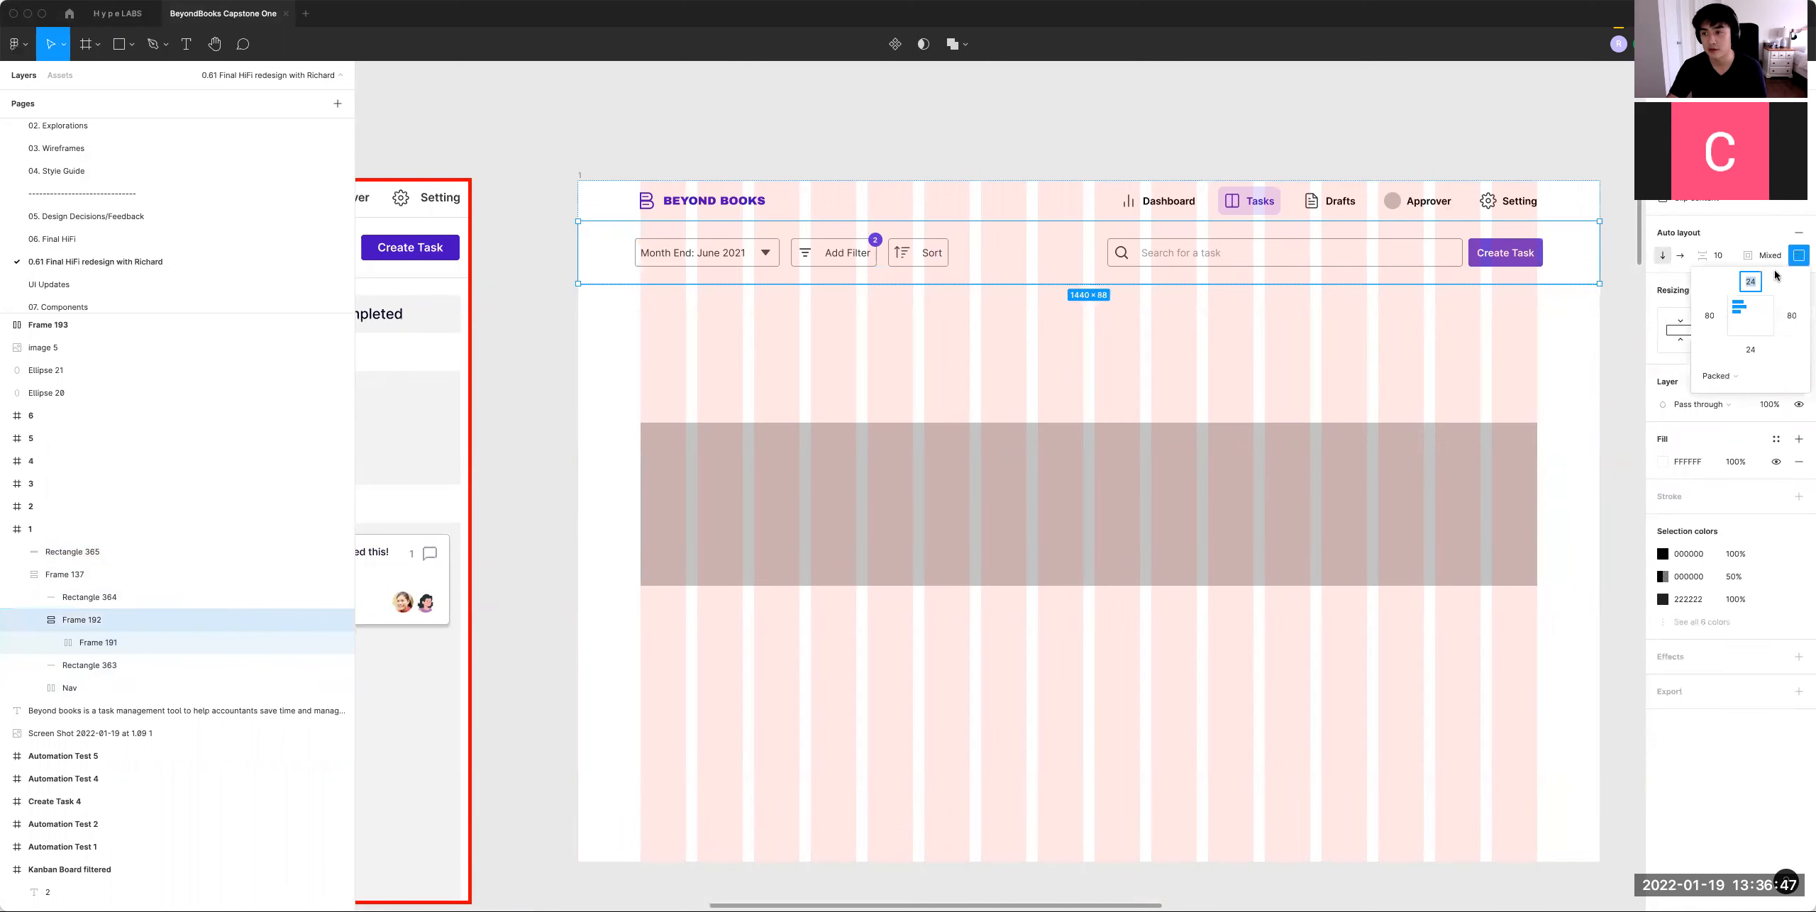
click(1718, 313)
key(Tab)
key(Tab)
key(Tab)
key(Tab)
key(Tab)
key(Tab)
key(Tab)
key(Tab)
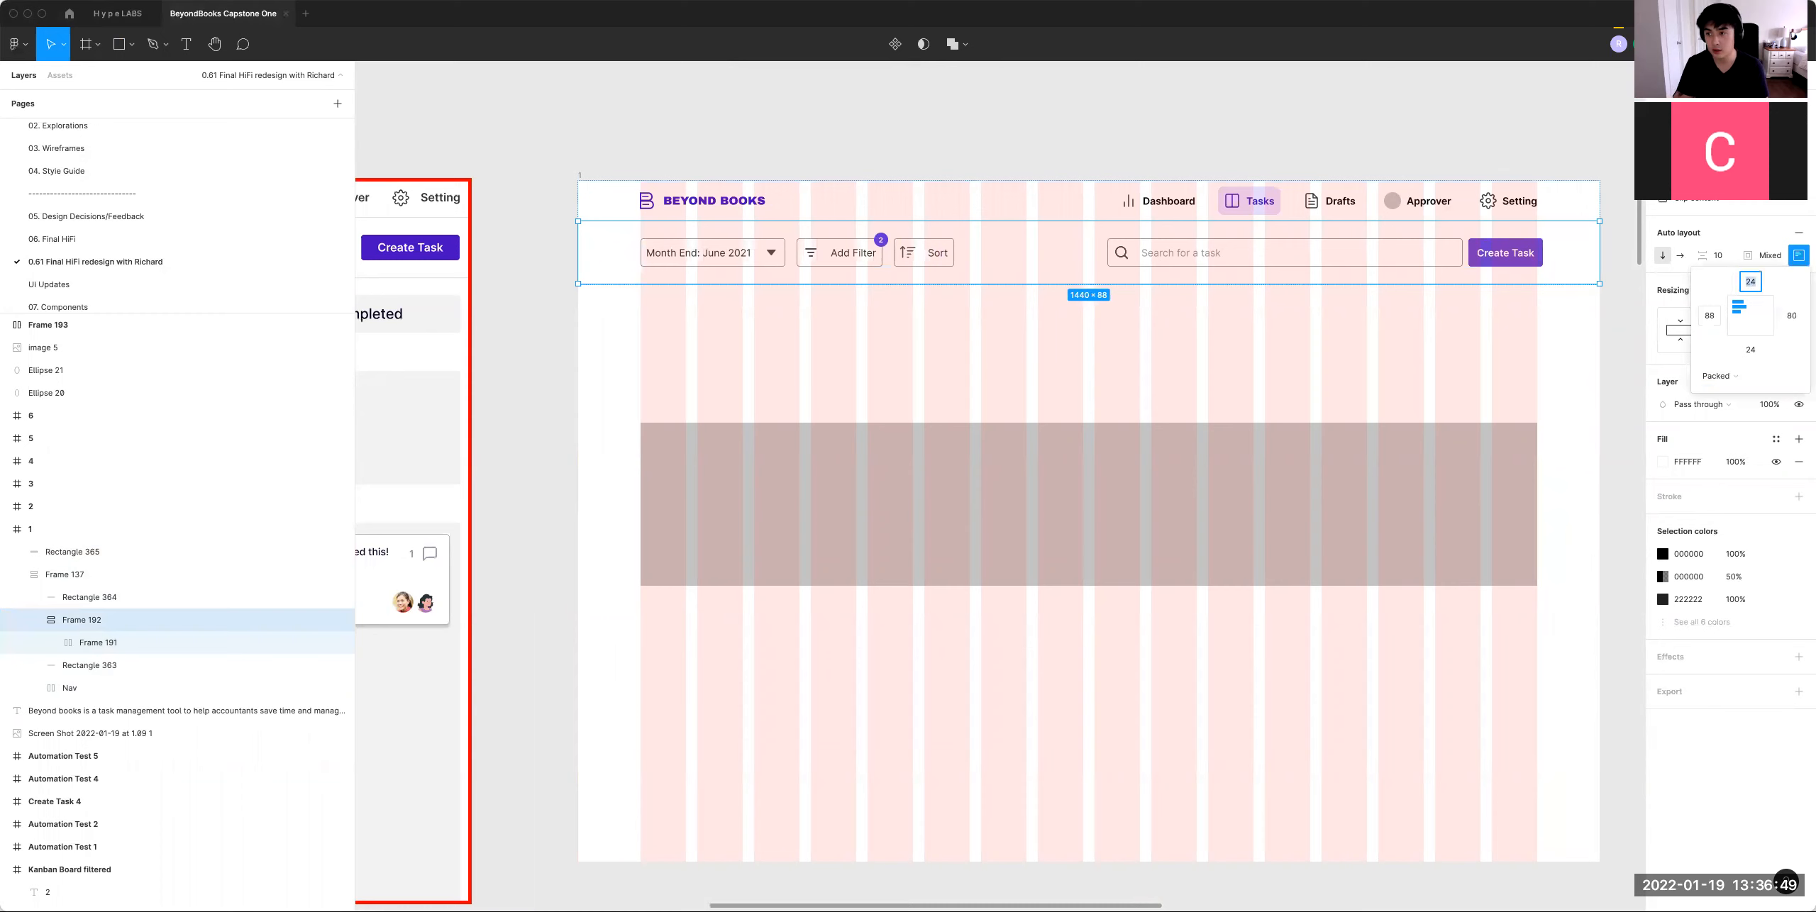
text(88)
key(Return)
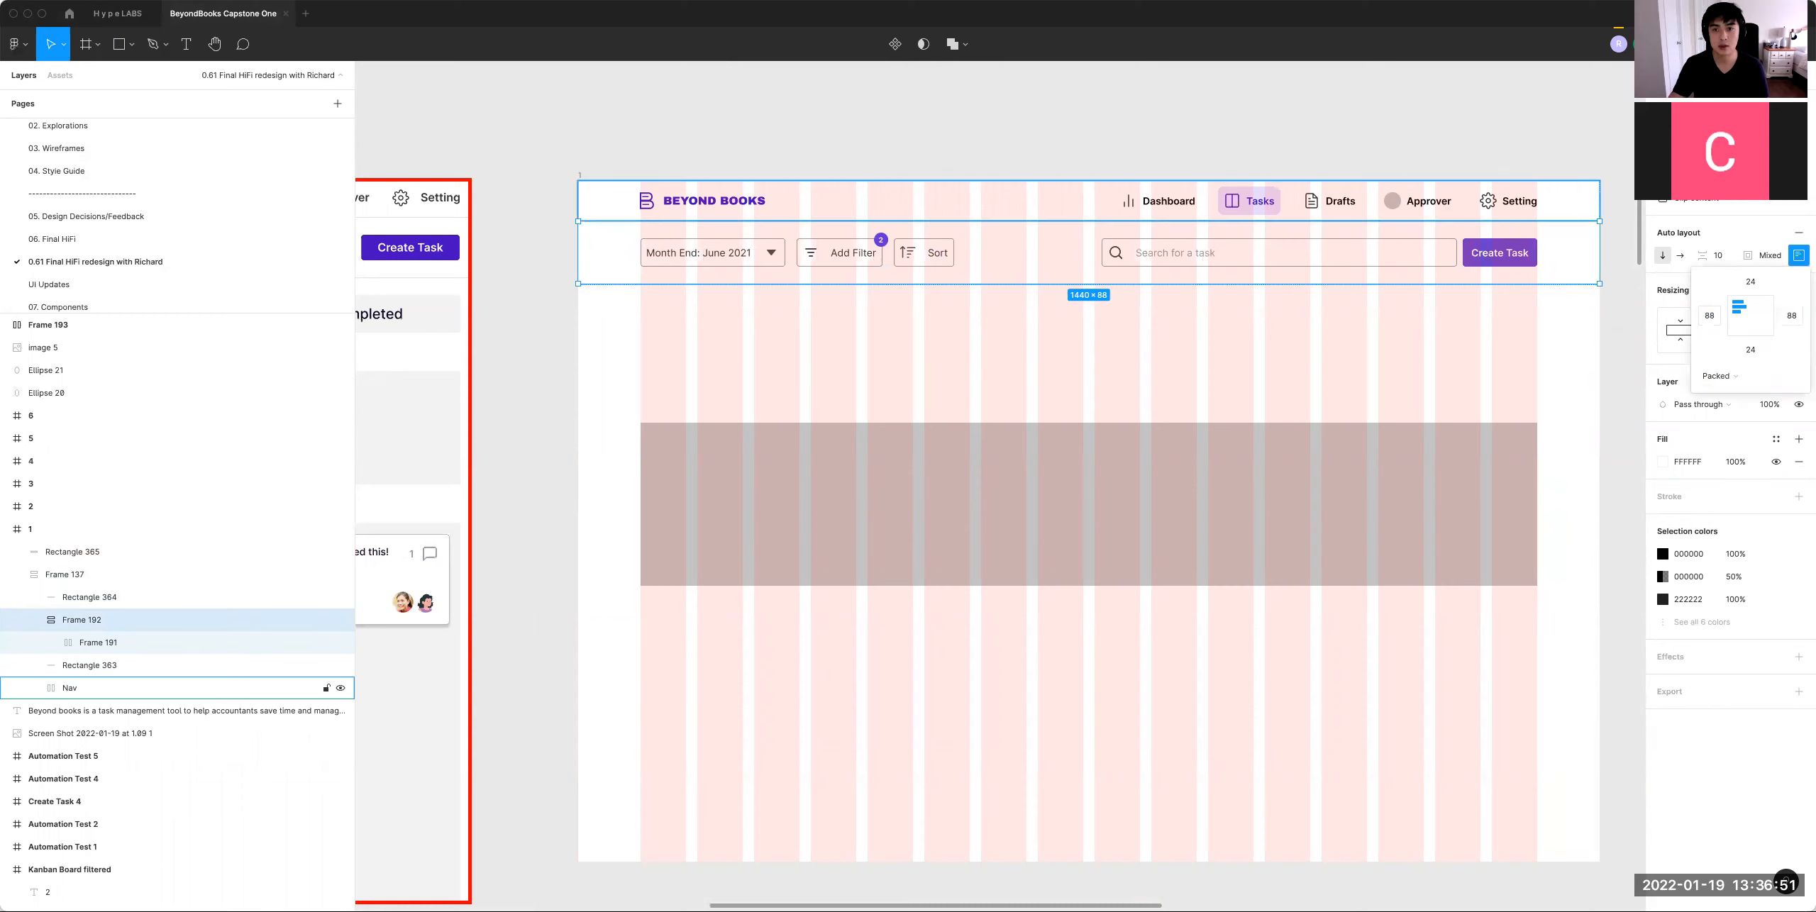
Step: Set the left and right padding of frame 1's Nav bar to 88
click(1040, 217)
click(1801, 255)
click(1714, 316)
key(Tab)
key(Tab)
key(Tab)
text(88)
key(Return)
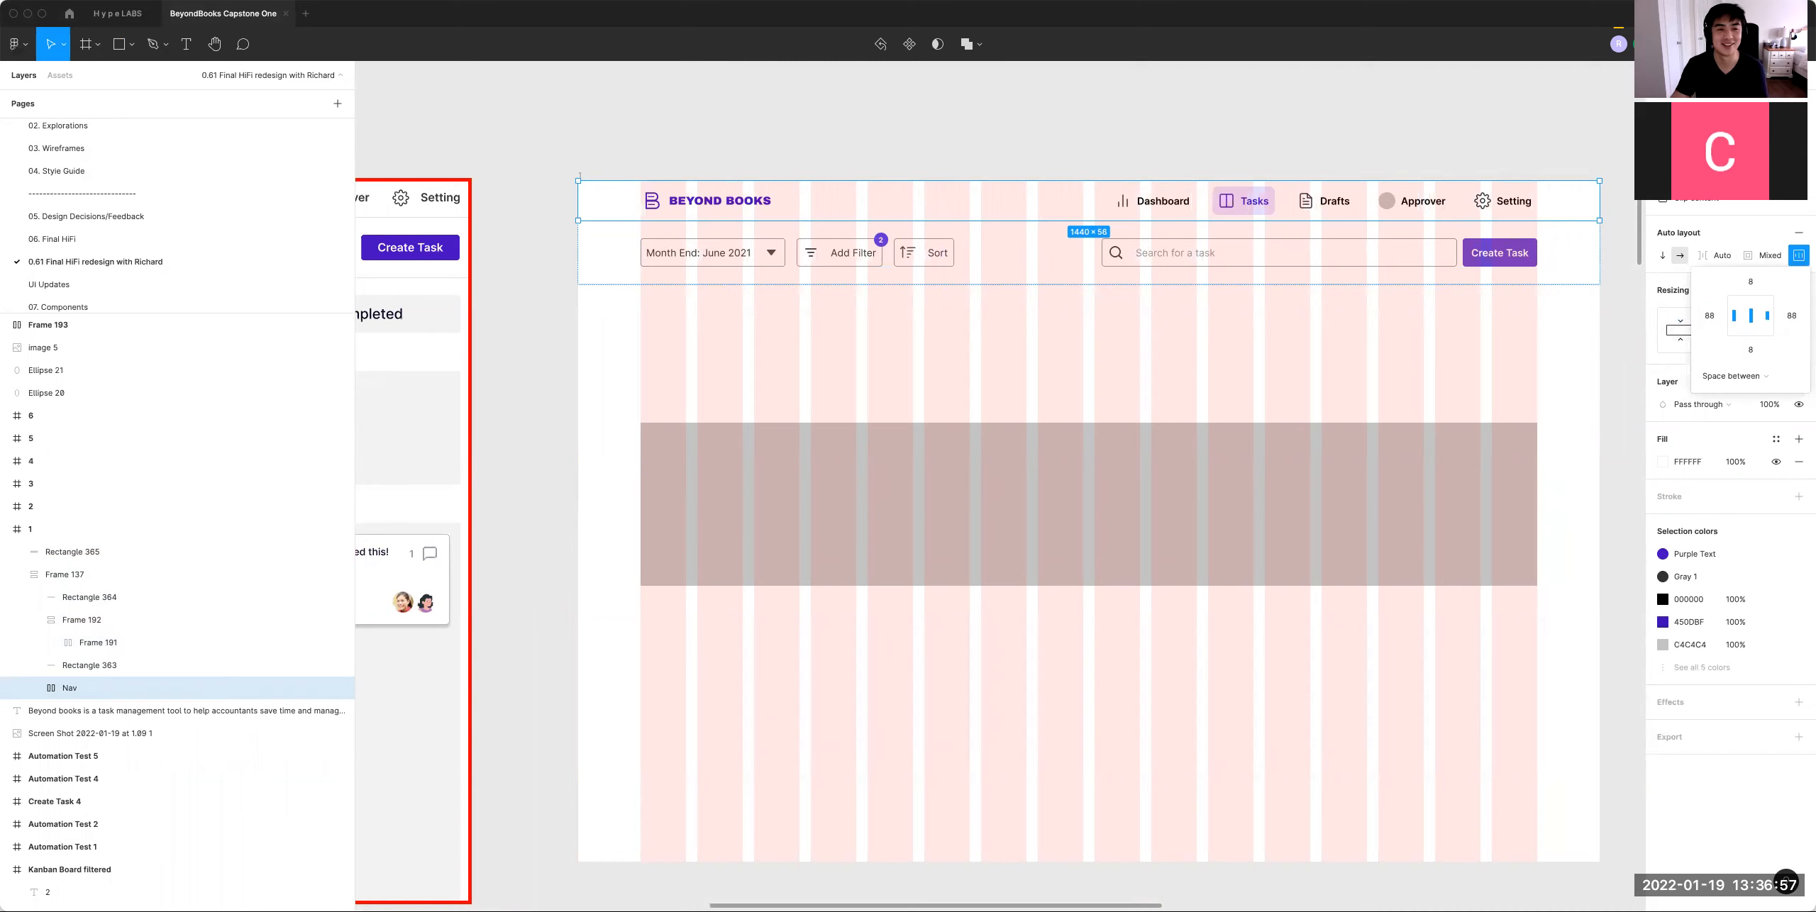
Step: Delete the wide gray rectangle that spans all the grid columns in frame 1
click(1354, 287)
scroll(1353, 213, down, 6)
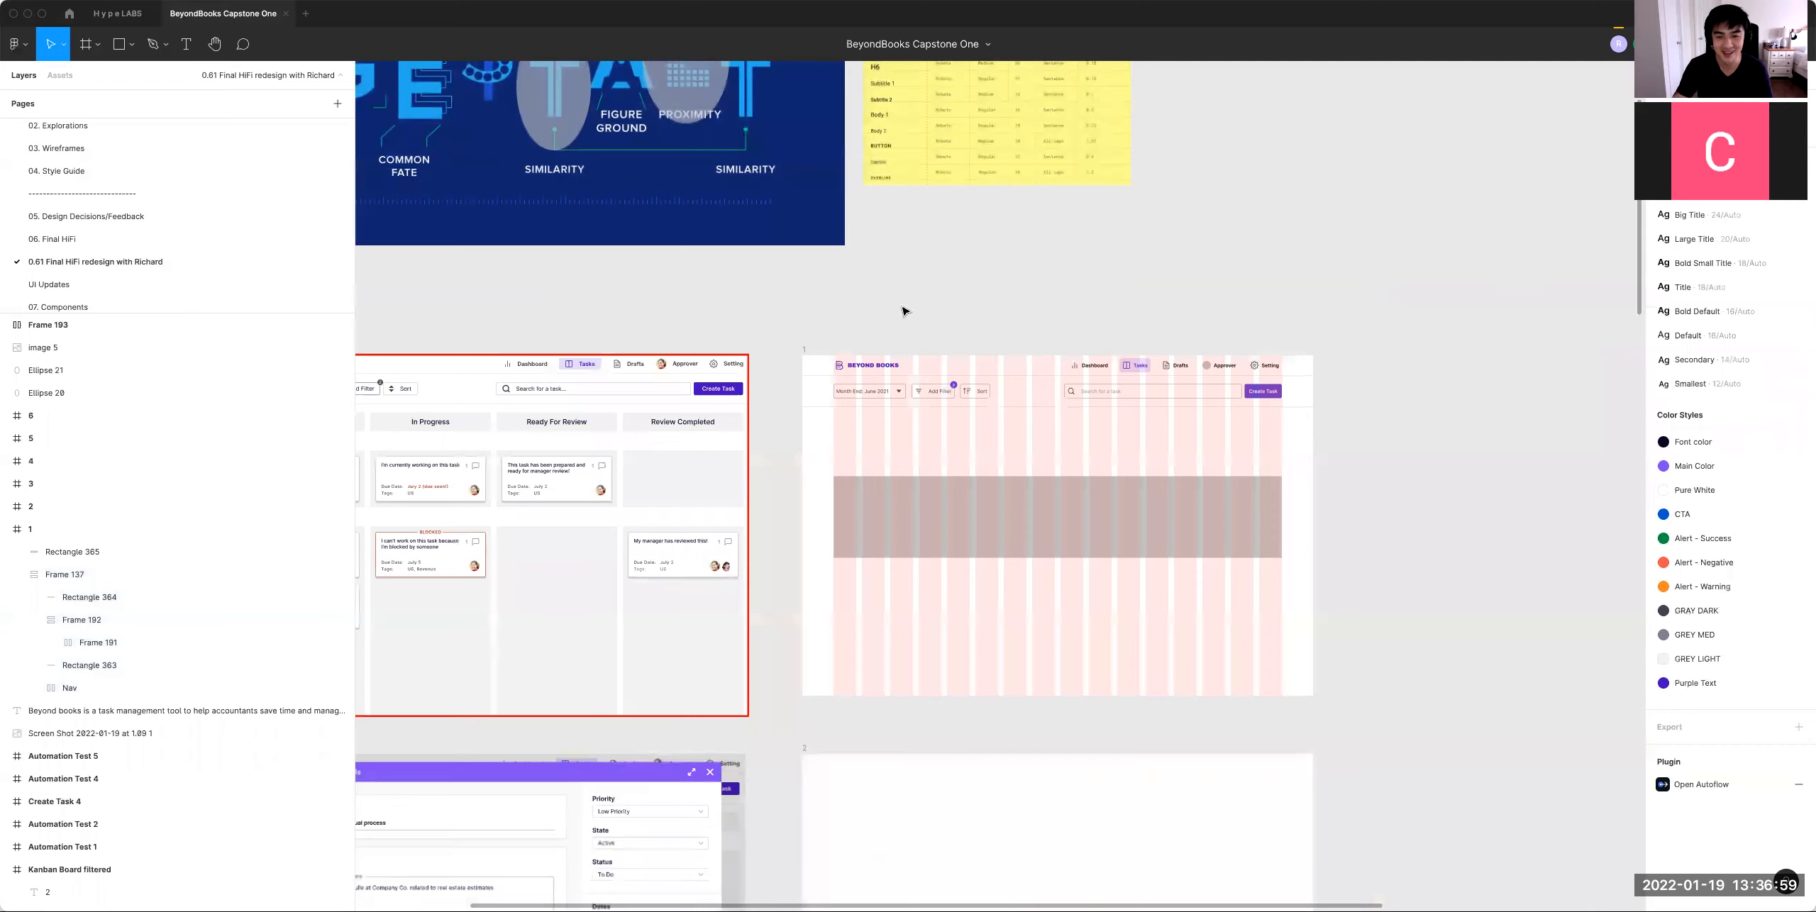
drag(903, 310, 1348, 292)
click(1272, 511)
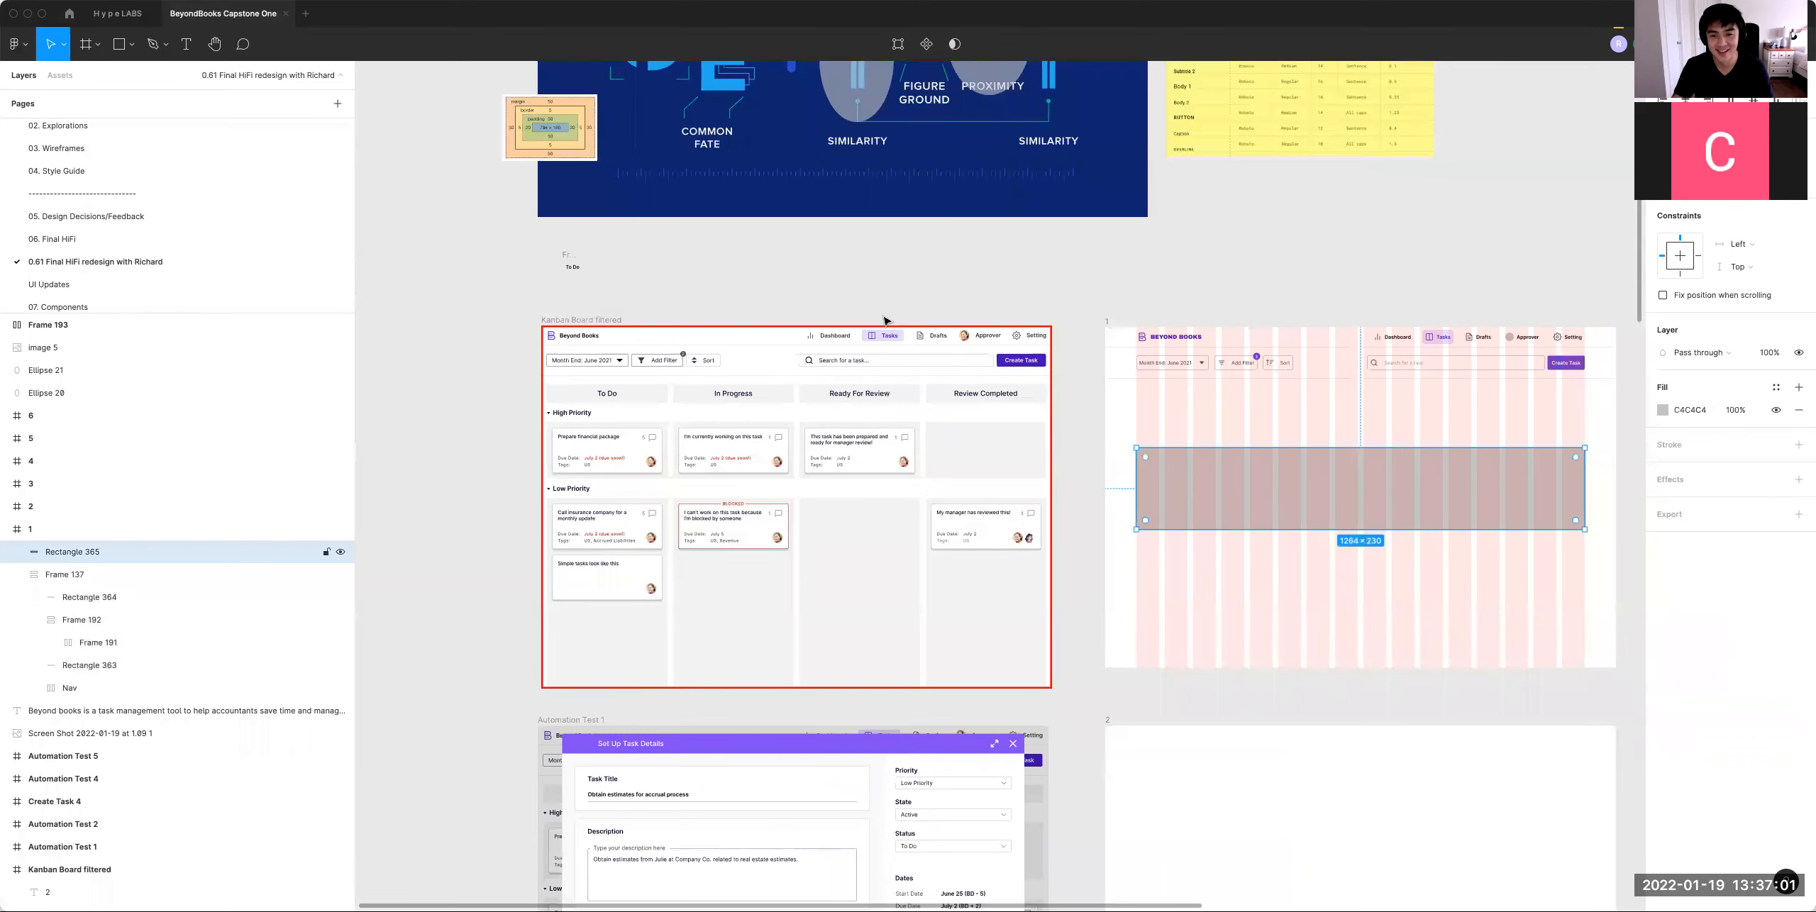
key(Delete)
Step: Give the small To Do label frame above the Kanban board a white FFFFFF fill
click(572, 265)
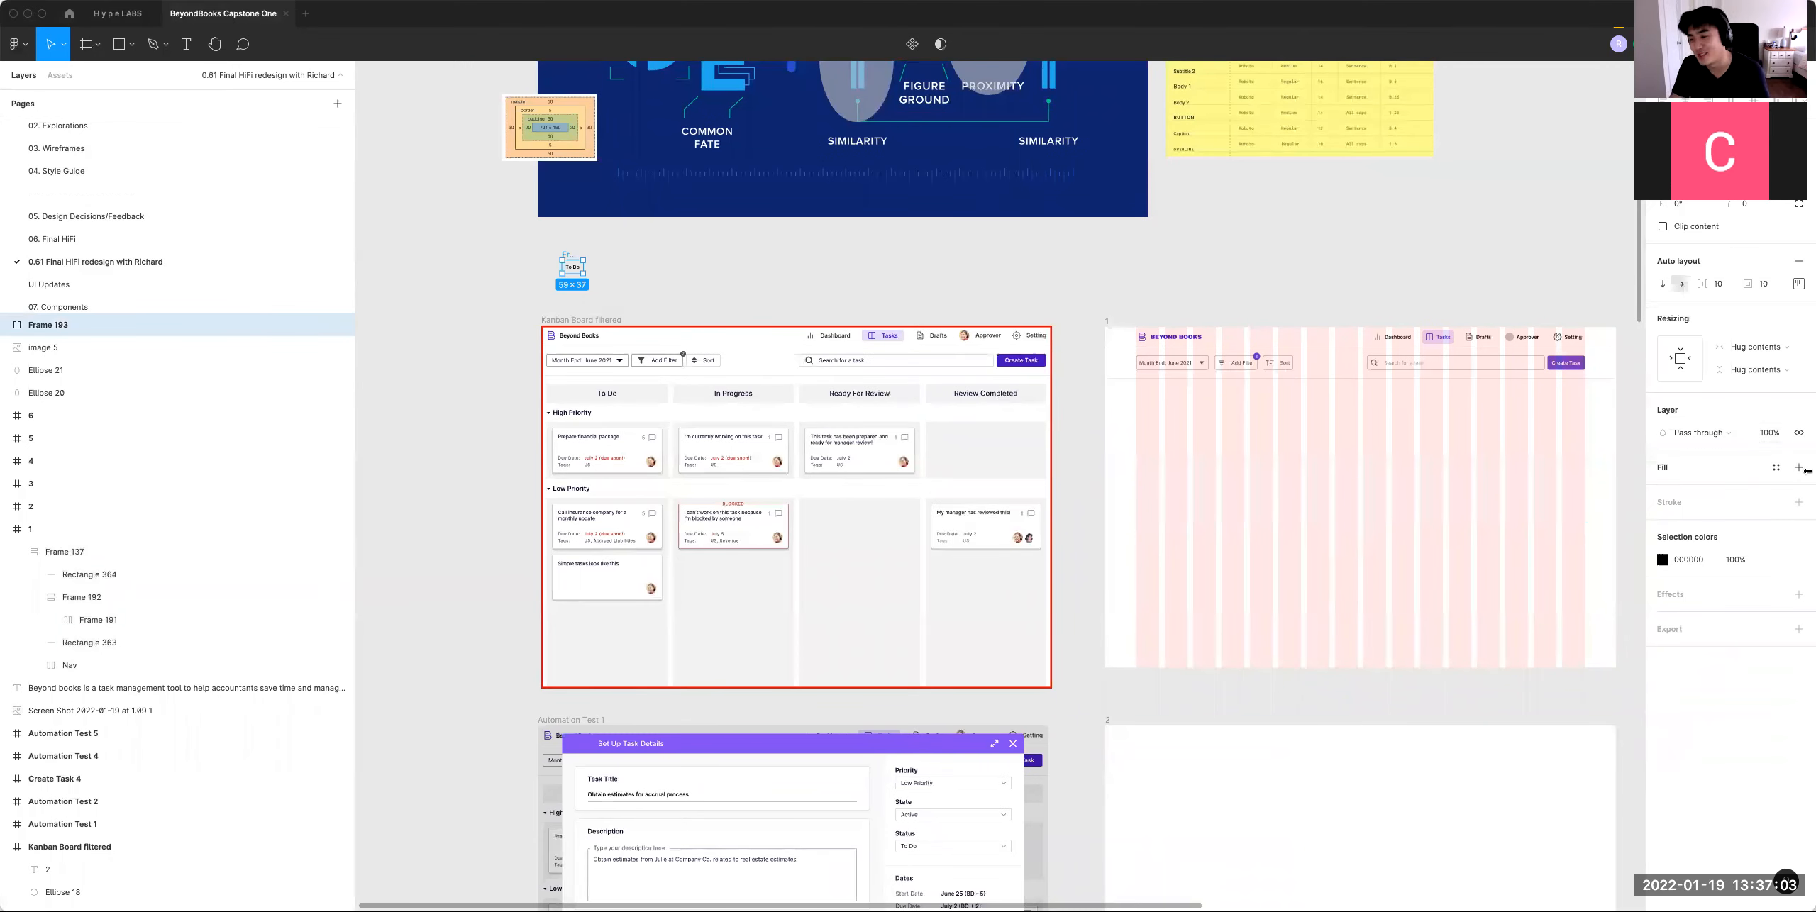
click(1800, 468)
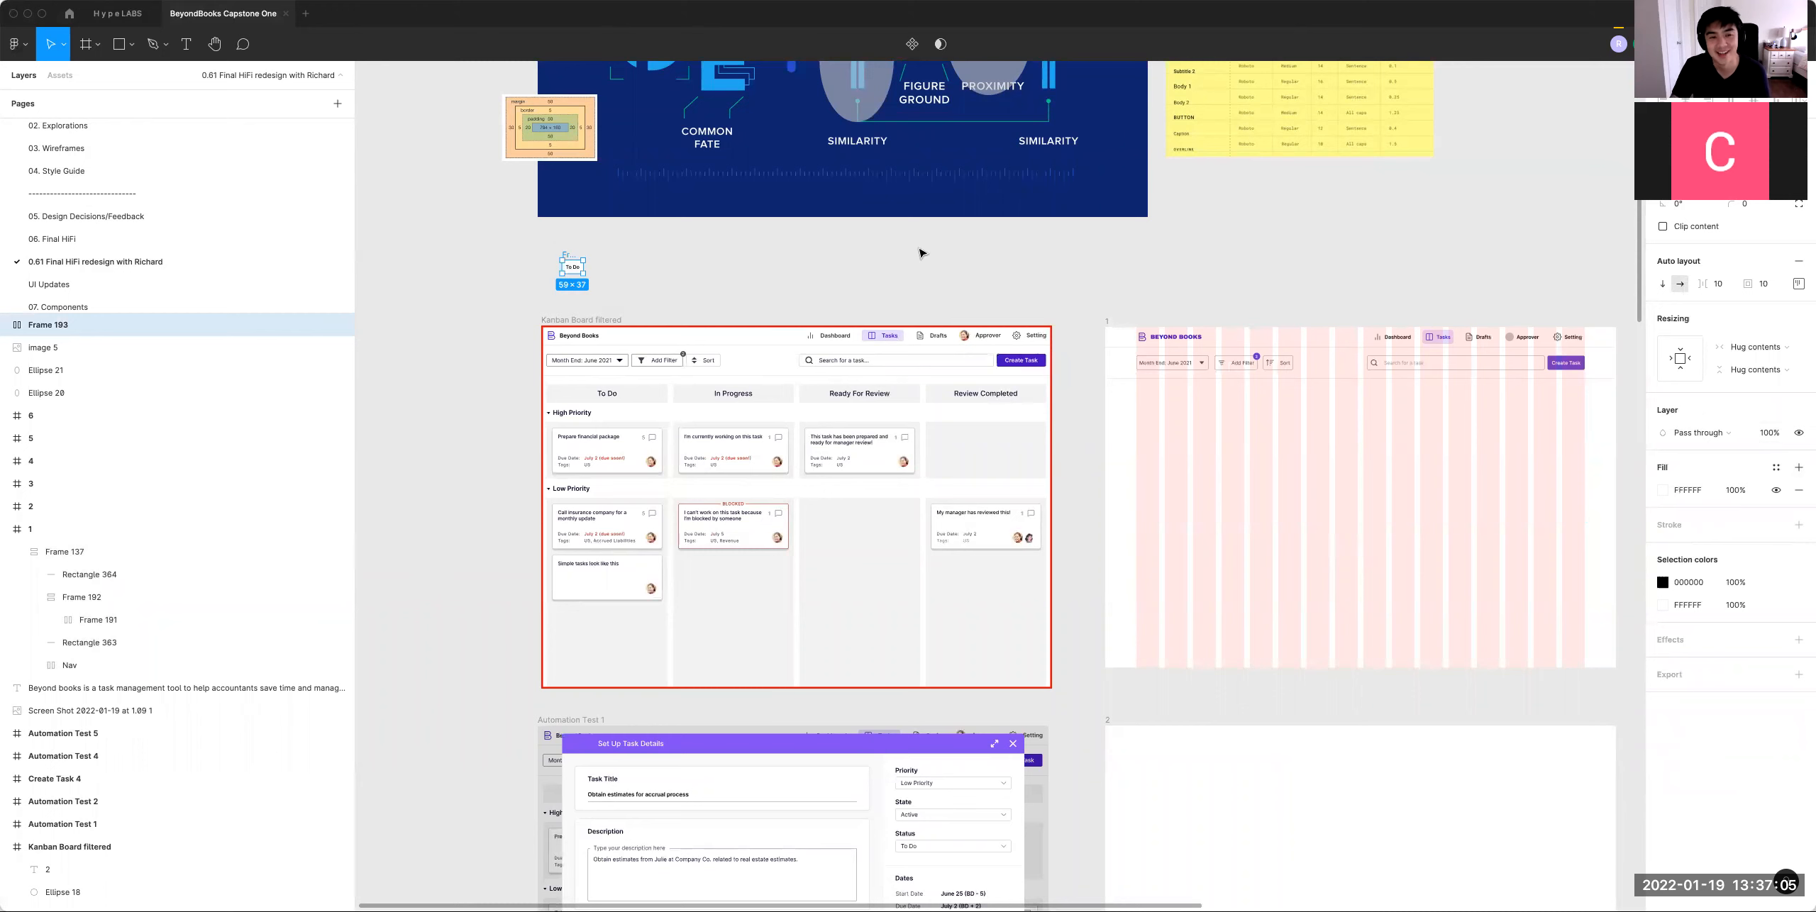
Step: Draw a gray rectangle about 314 × 160 over the first four grid columns and duplicate it into a row of four
key(r)
mouse_move(1237, 485)
mouse_down()
mouse_move(1348, 542)
mouse_move(1200, 611)
mouse_move(1206, 571)
mouse_up()
drag(1340, 561, 1330, 563)
key(super+d)
key(super+d)
scroll(1499, 559, right, 1)
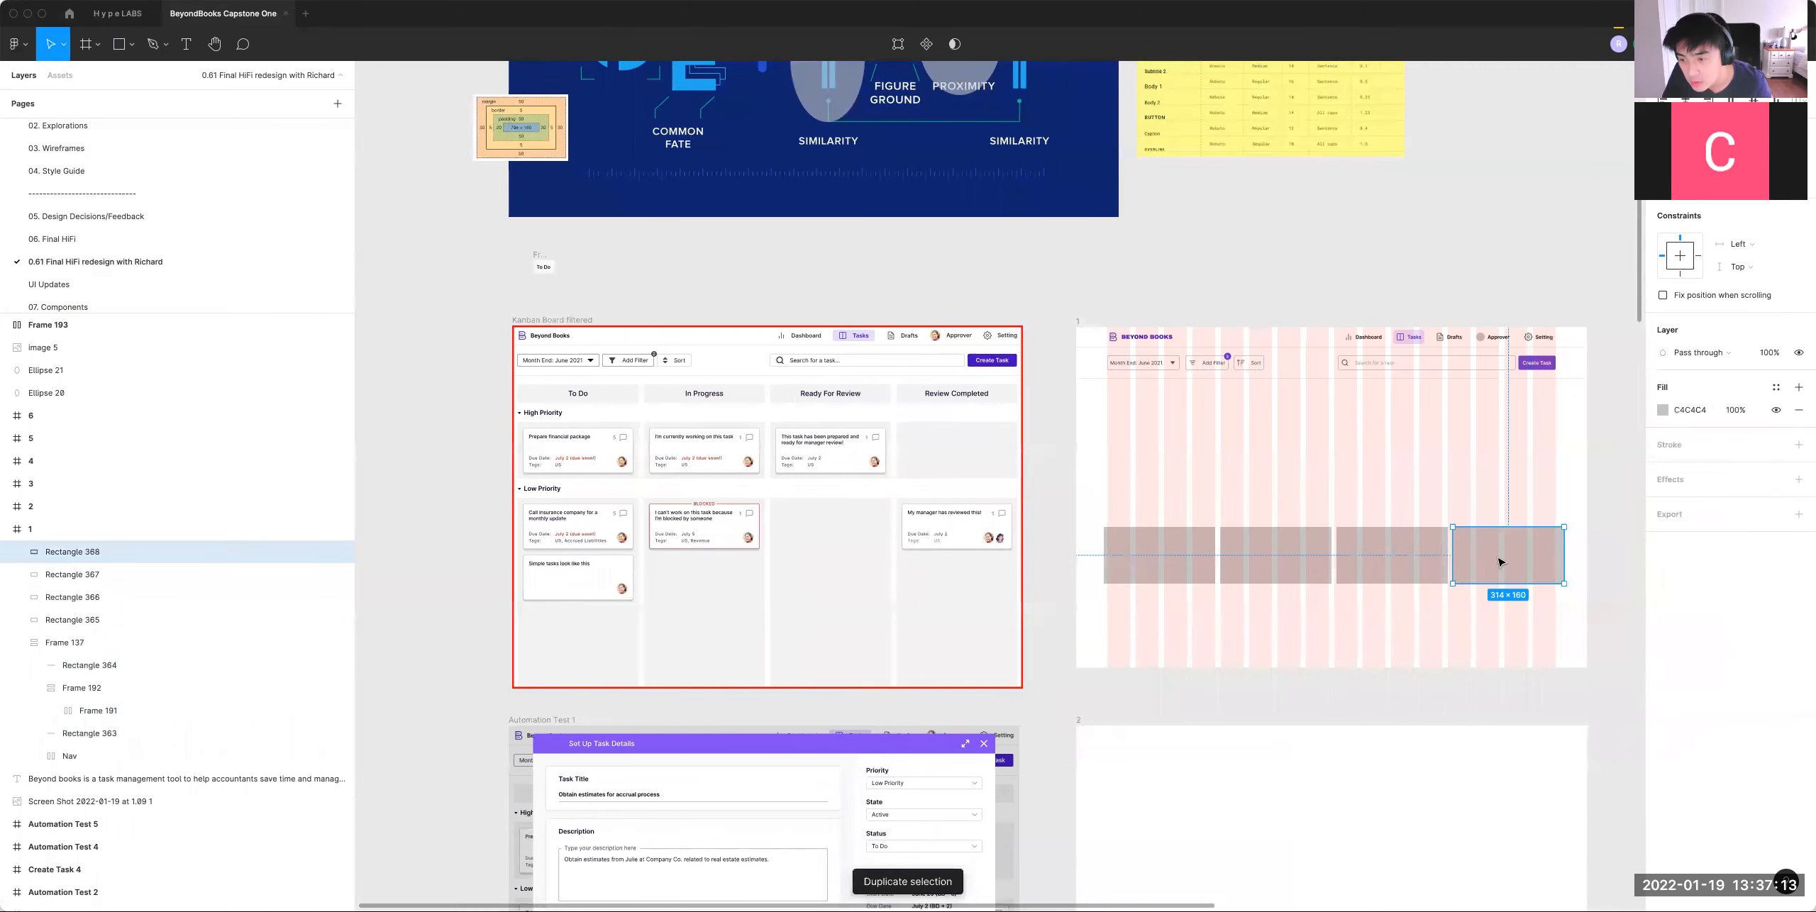
Step: Nudge the third rectangle toward its neighbor, and delete all three duplicates, keeping only the first rectangle
click(1389, 565)
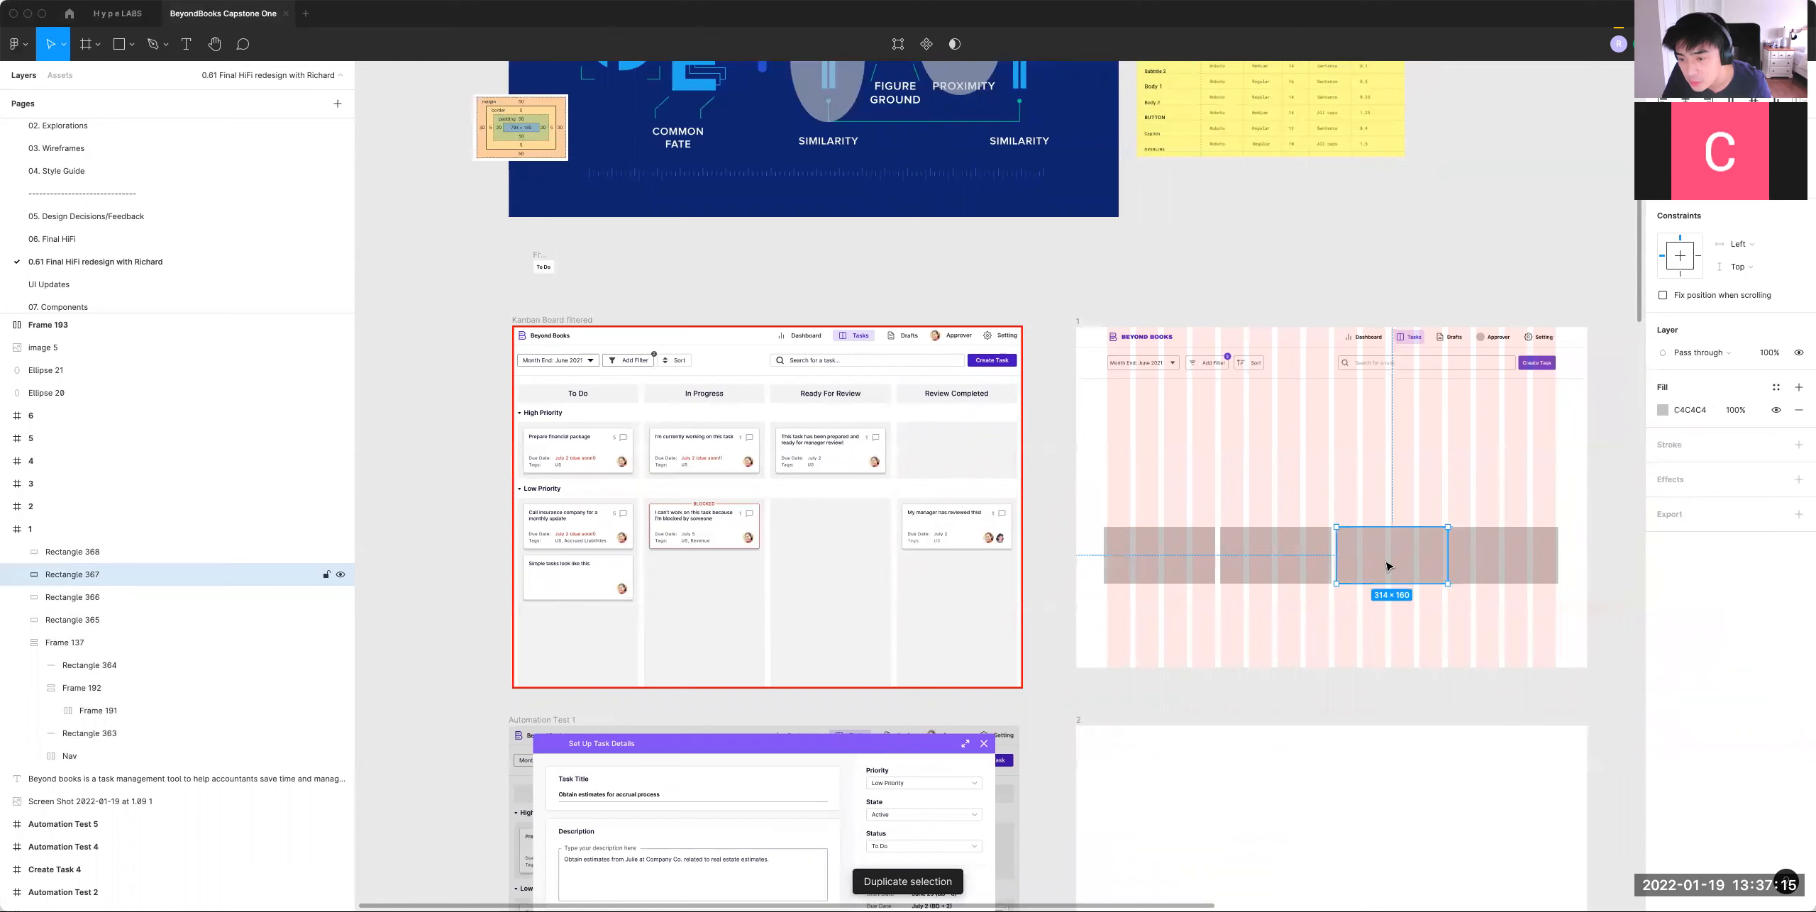
drag(1387, 566, 1382, 565)
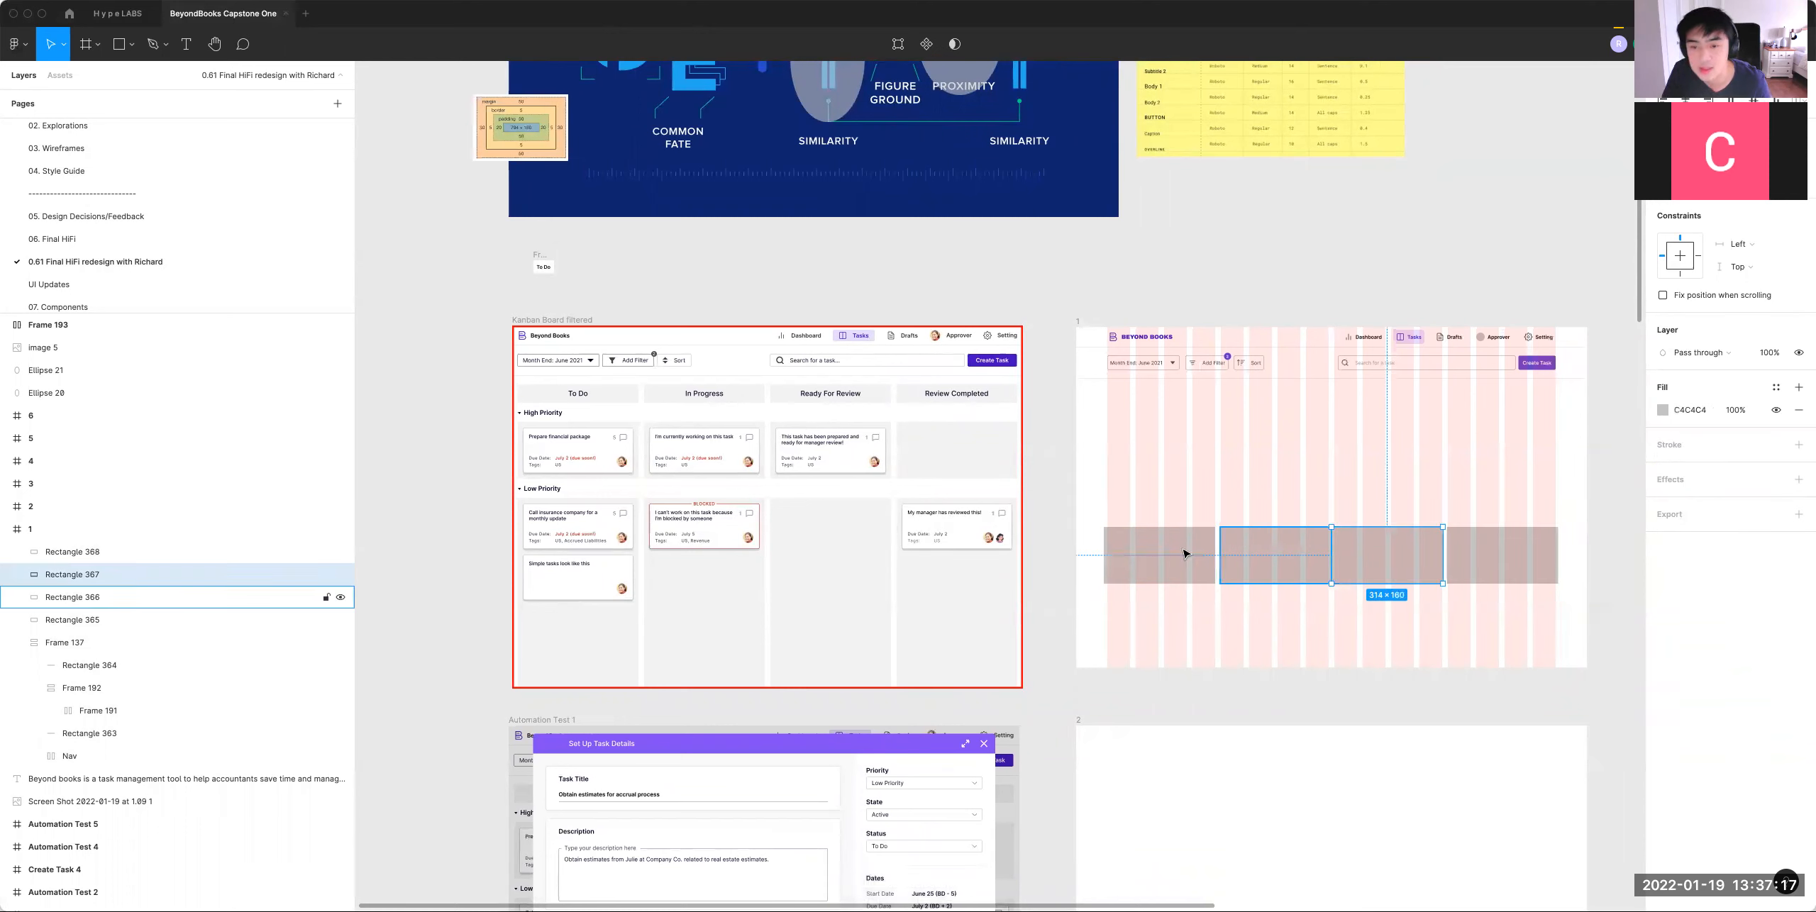
click(1301, 562)
shift+click(1408, 553)
shift+click(1479, 559)
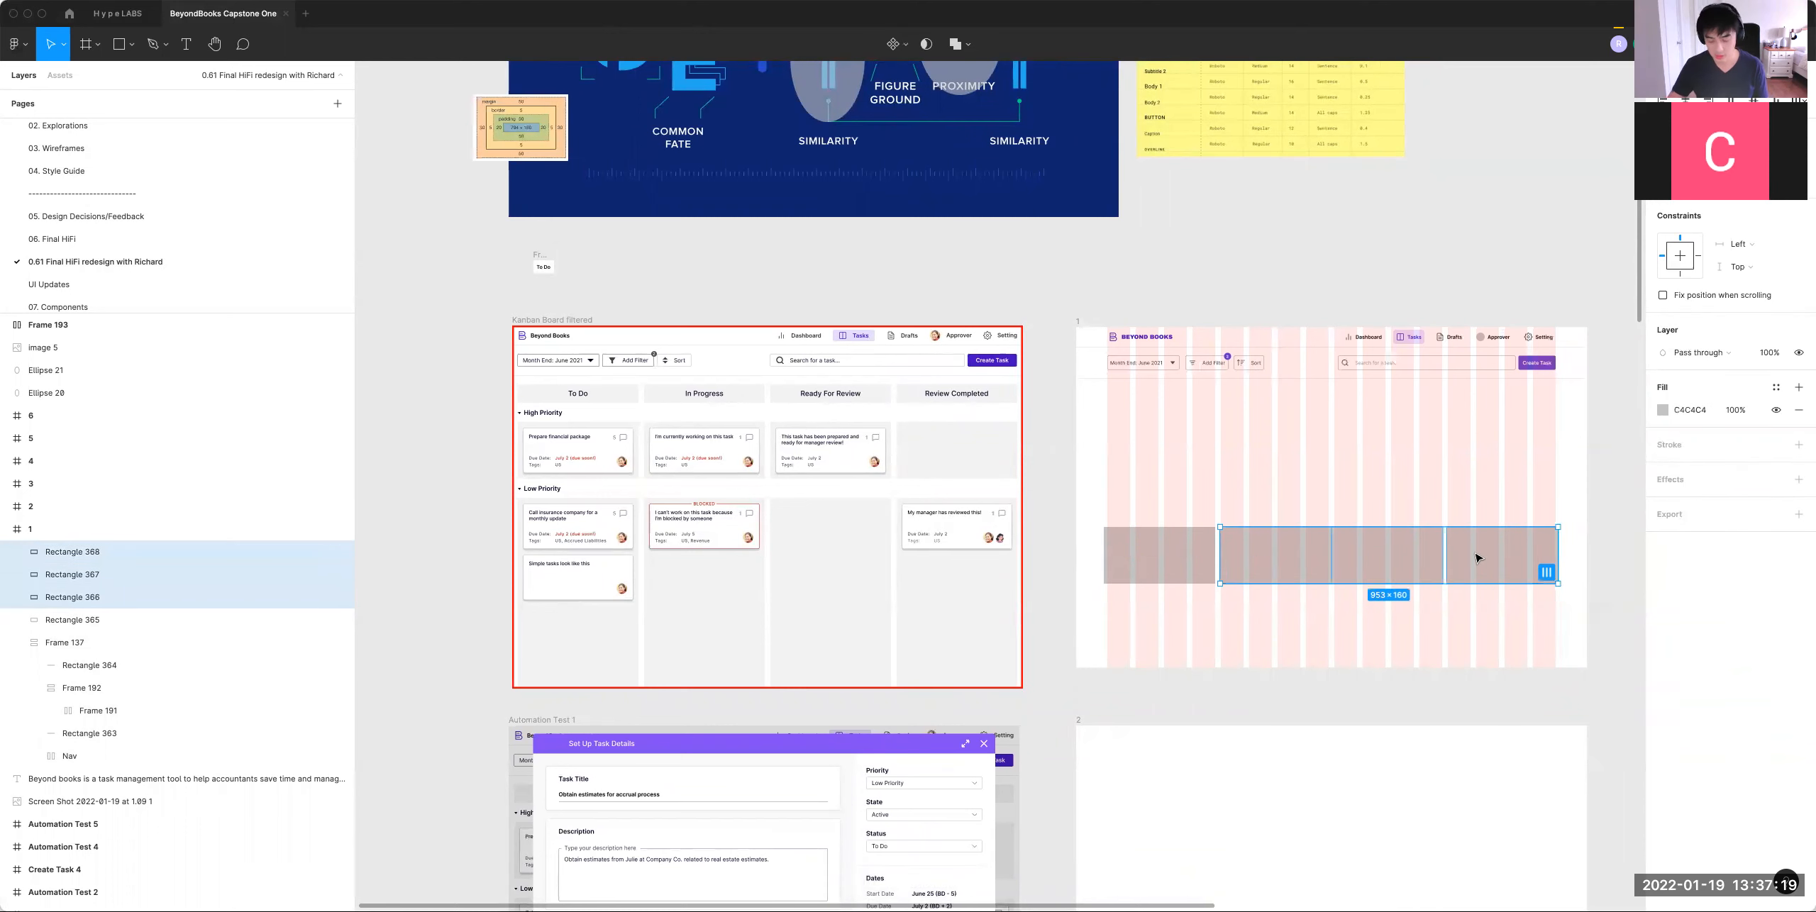
key(Delete)
Step: Resize the remaining gray rectangle so its left edge aligns with the first grid column
key(super+equal)
click(1207, 639)
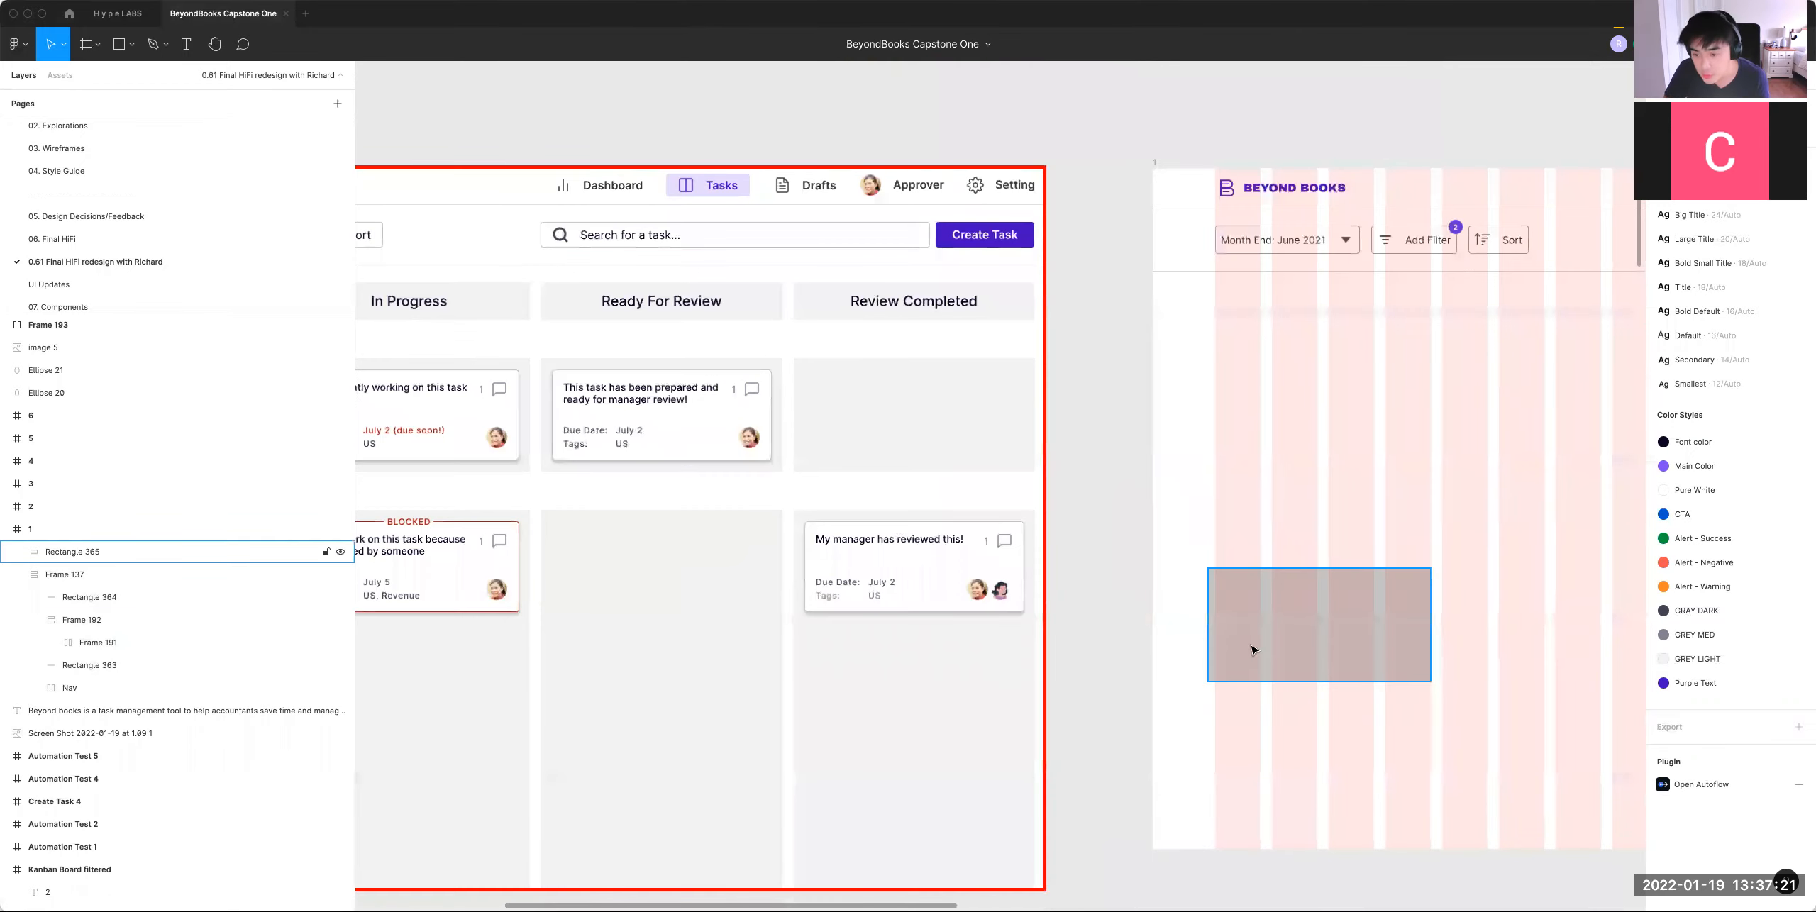
drag(1209, 630, 1216, 630)
key(Escape)
Step: Widen the To Do frame to match the gray rectangle's width and center its label
drag(1217, 465, 1478, 471)
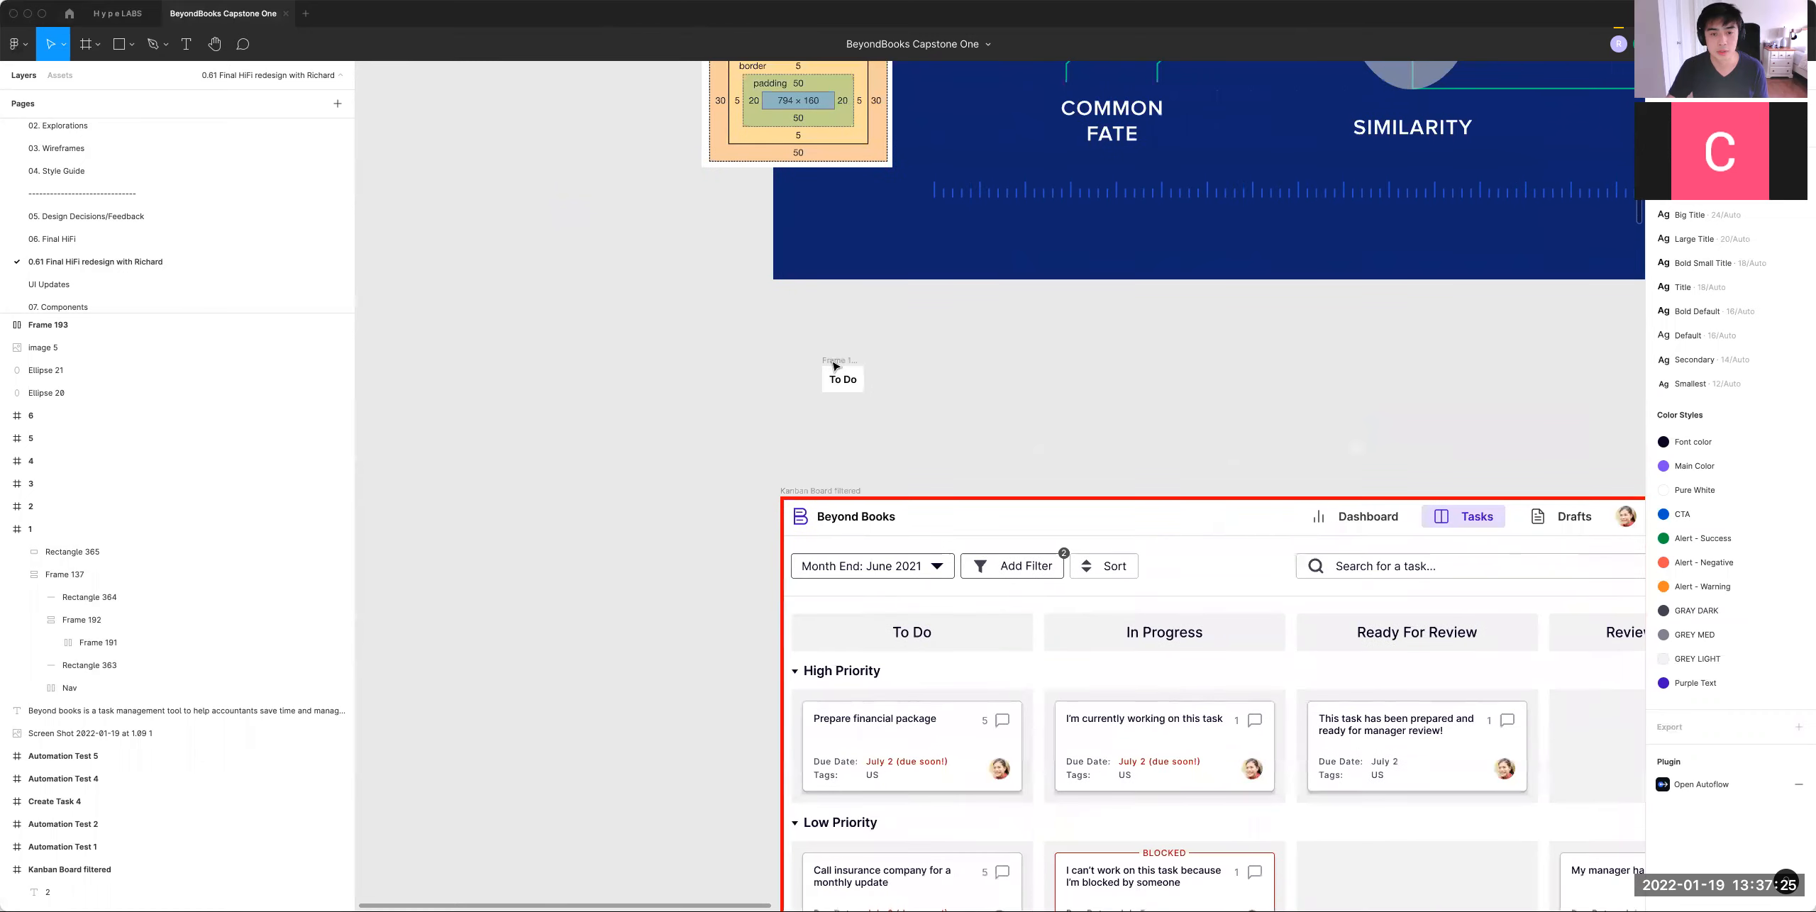
click(835, 370)
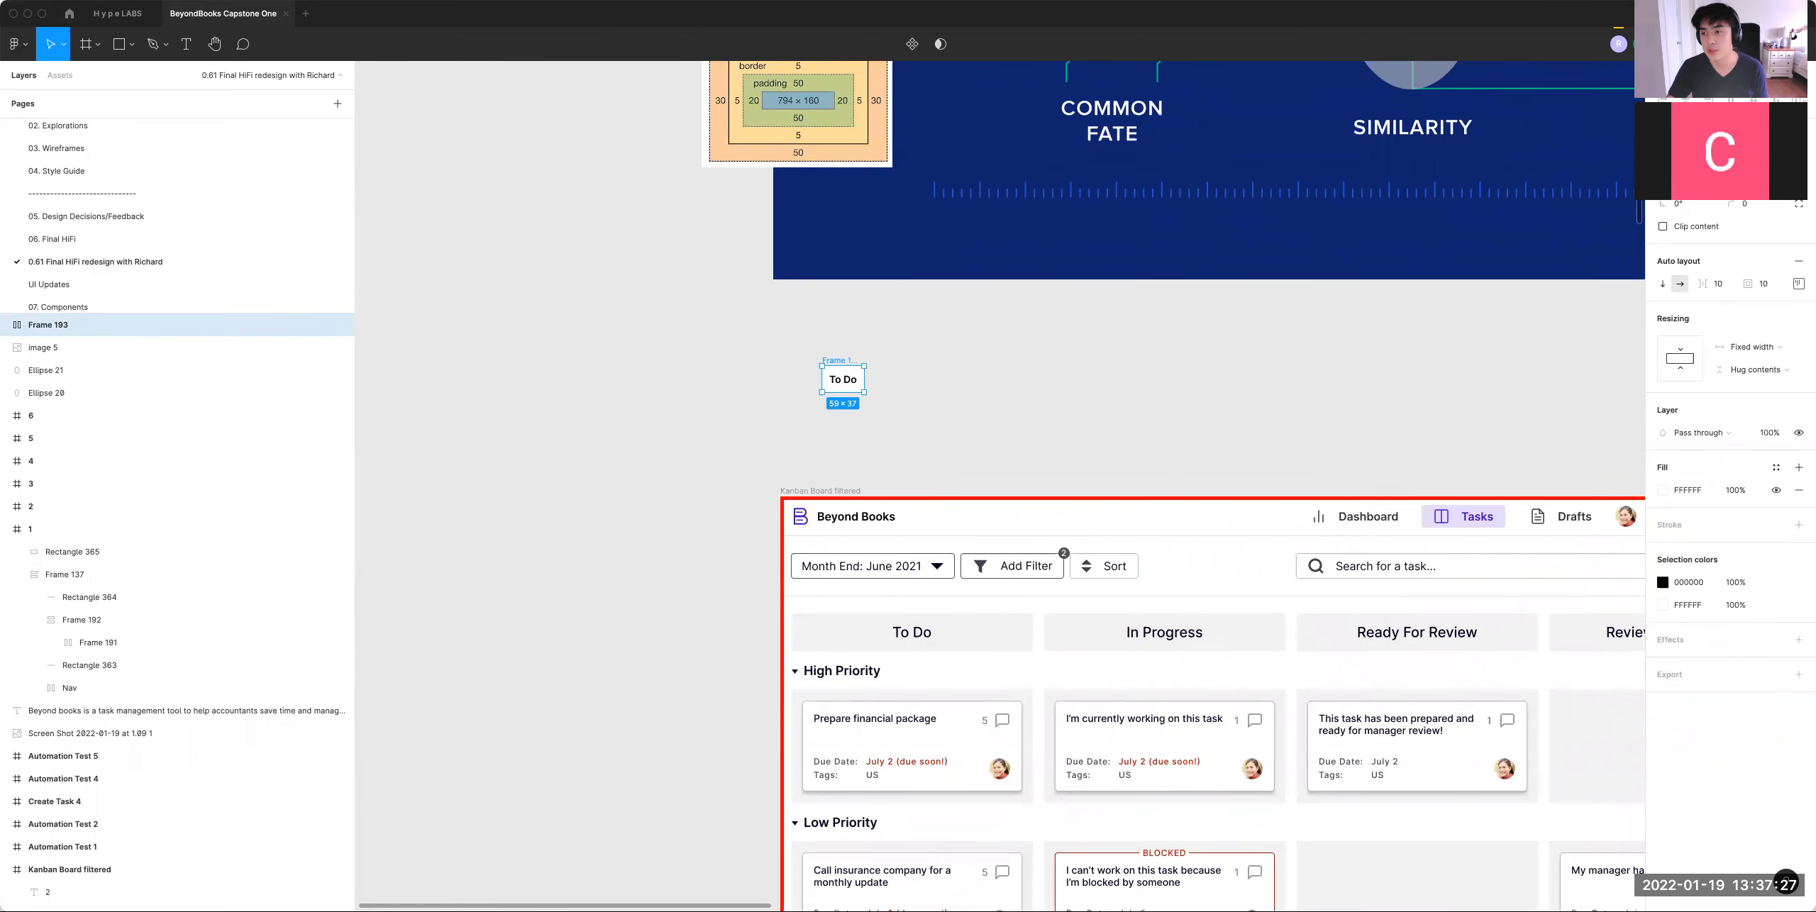
drag(864, 379, 1038, 380)
click(1799, 284)
click(1750, 344)
click(1114, 354)
Step: Copy the "Month End: June 2021" dropdown from frame 1 and place the copy directly below the To Do frame
scroll(1114, 353, down, 1)
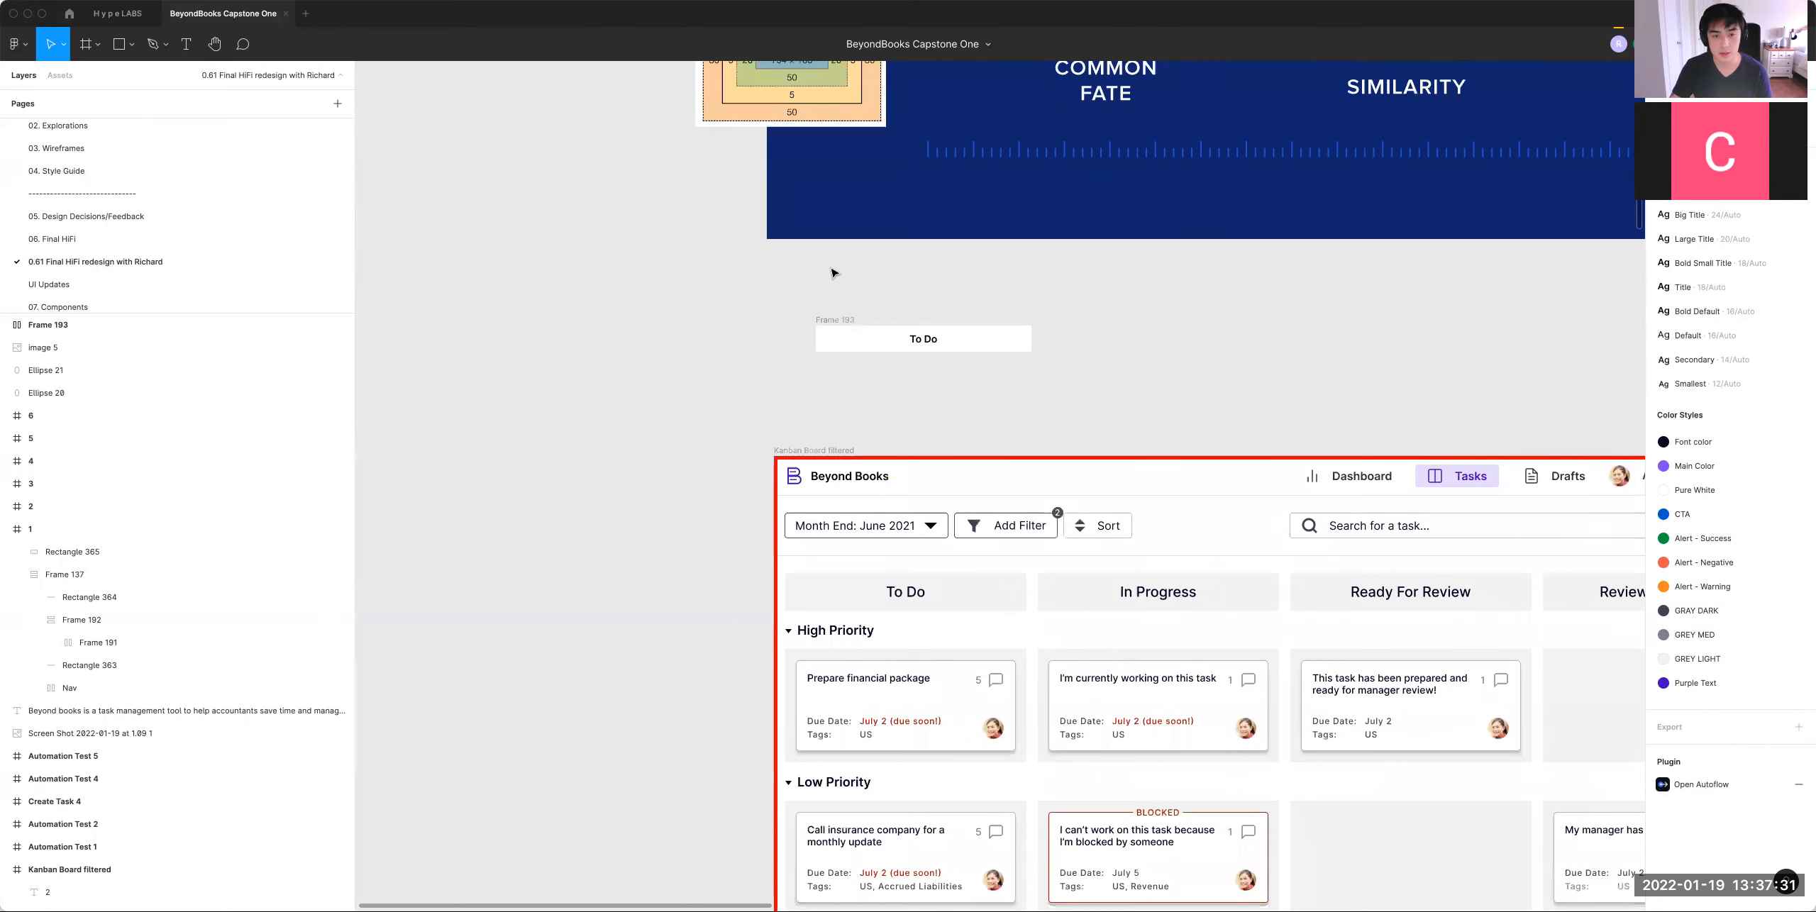
scroll(997, 316, right, 15)
scroll(996, 316, down, 2)
click(1196, 397)
double_click(1196, 398)
double_click(1096, 398)
double_click(1110, 399)
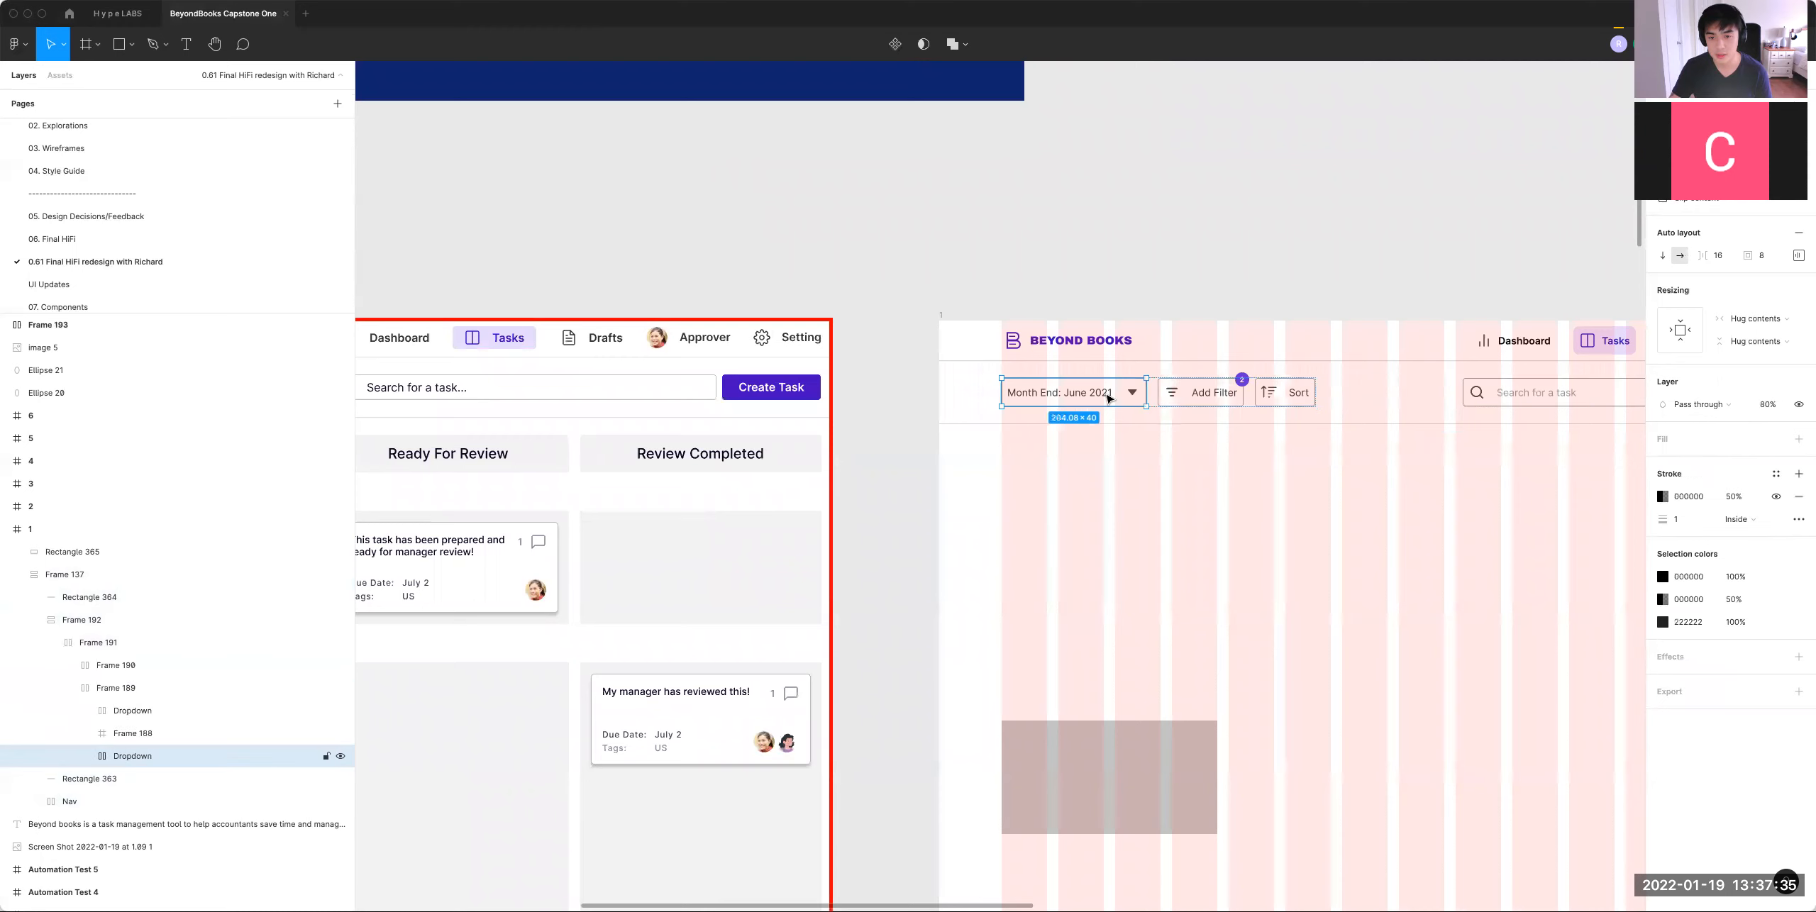
click(929, 263)
scroll(928, 263, left, 13)
scroll(929, 263, up, 3)
scroll(976, 365, down, 1)
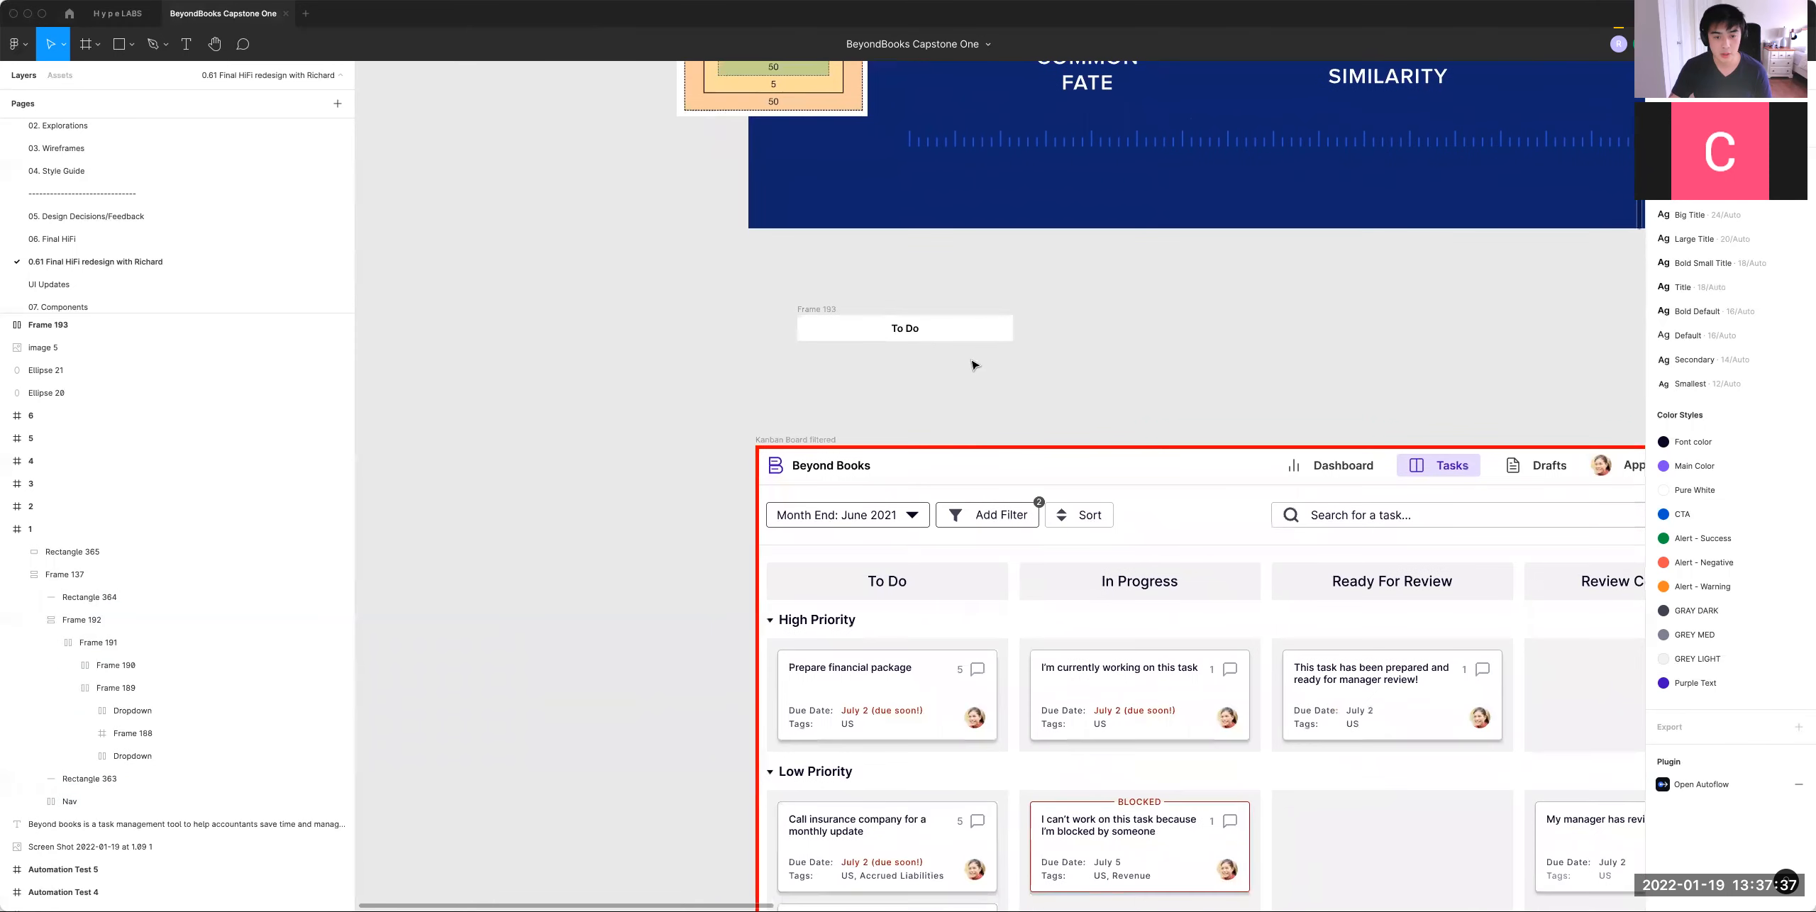
click(844, 313)
key(ctrl+v)
drag(844, 342, 844, 385)
Step: Remove the copied dropdown's stroke and move its arrow icon in front of the text
click(1796, 549)
click(1796, 548)
click(1799, 525)
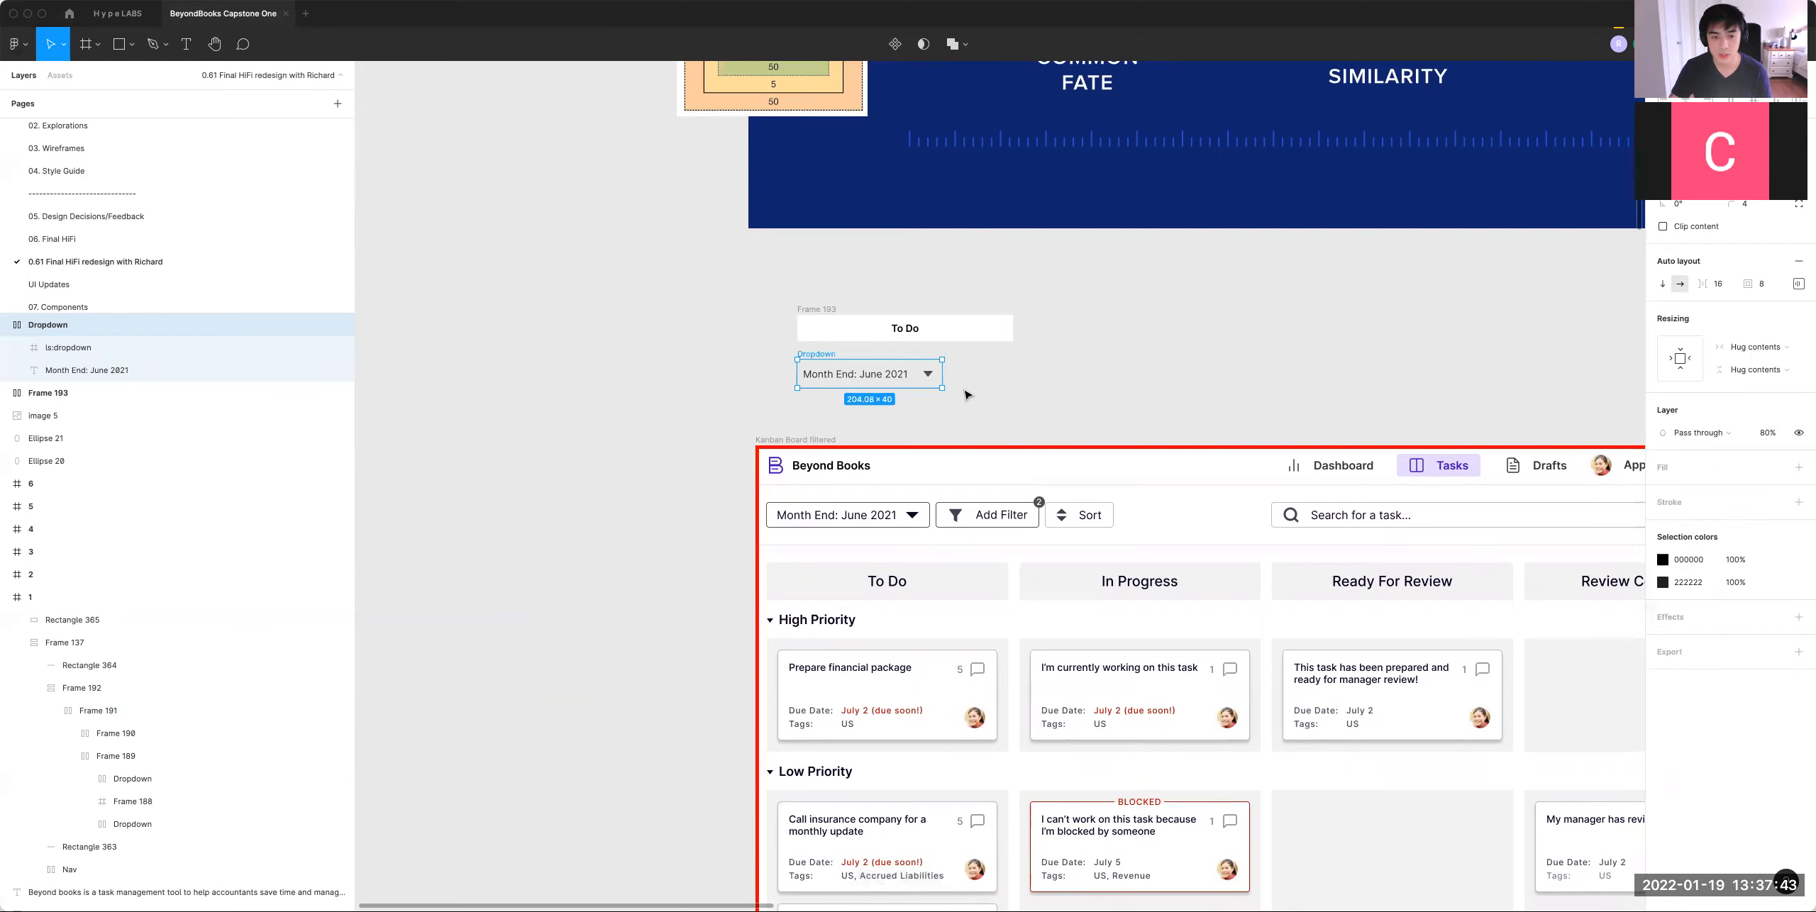
click(1093, 393)
click(927, 376)
key(Left)
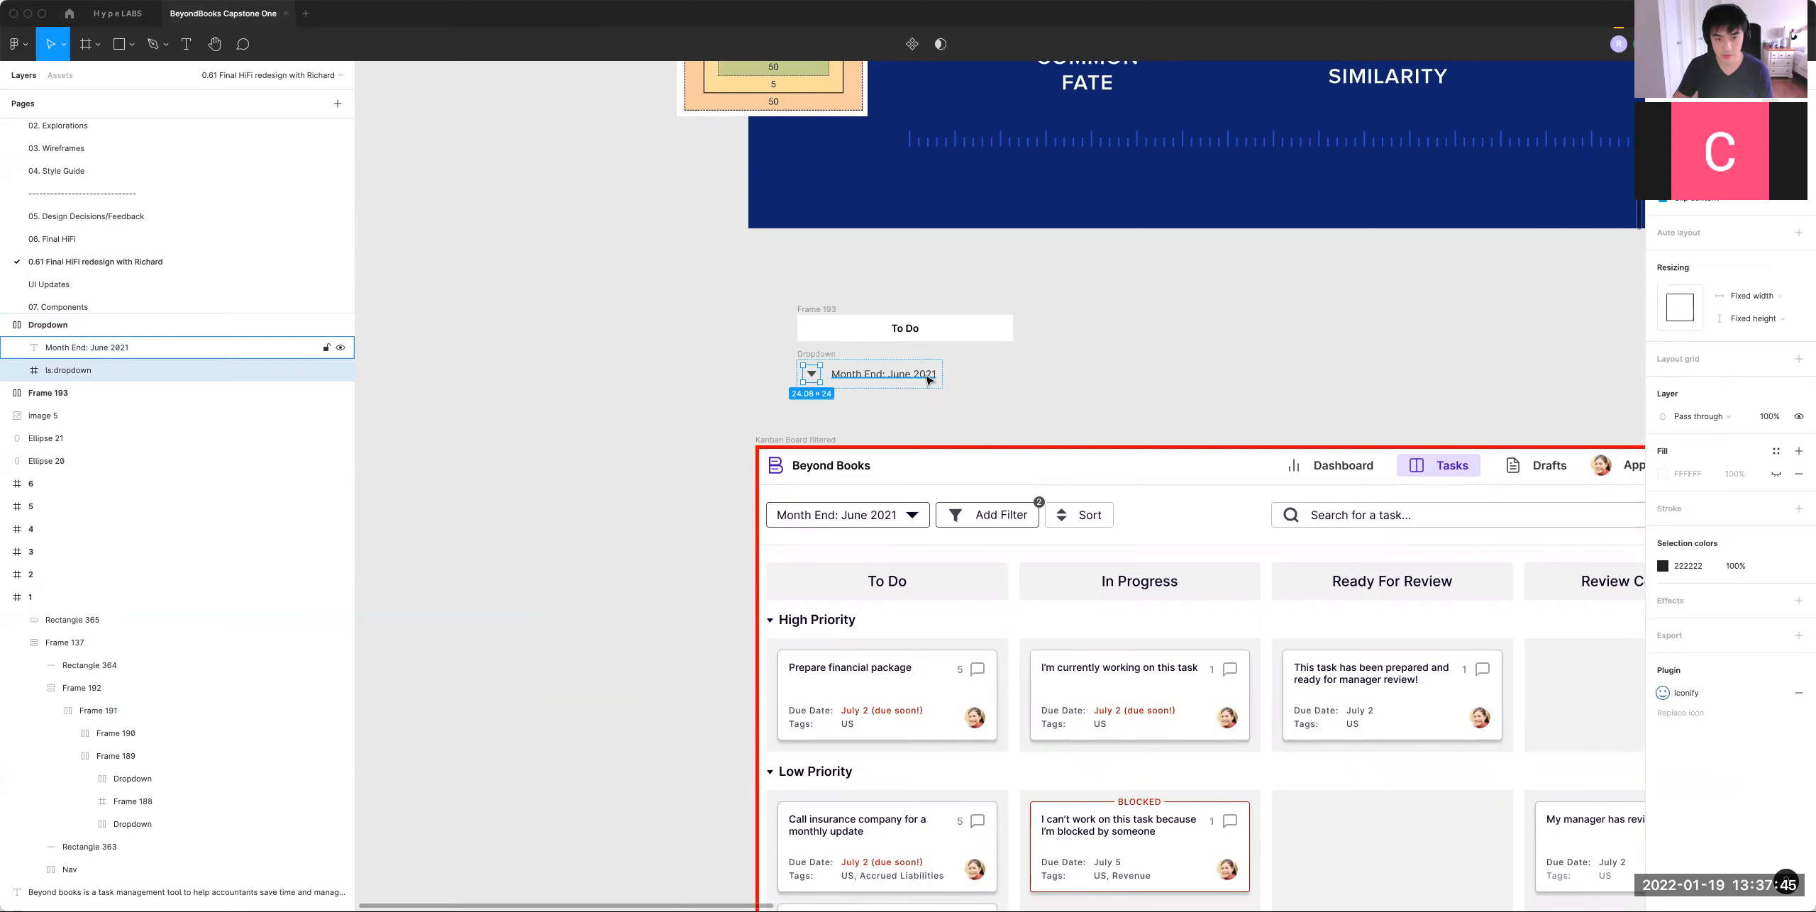
Step: Set the copied dropdown's auto layout item spacing to 8 and its padding to 0
click(814, 355)
click(1718, 286)
text(8)
key(Return)
click(1762, 284)
text(0)
key(Return)
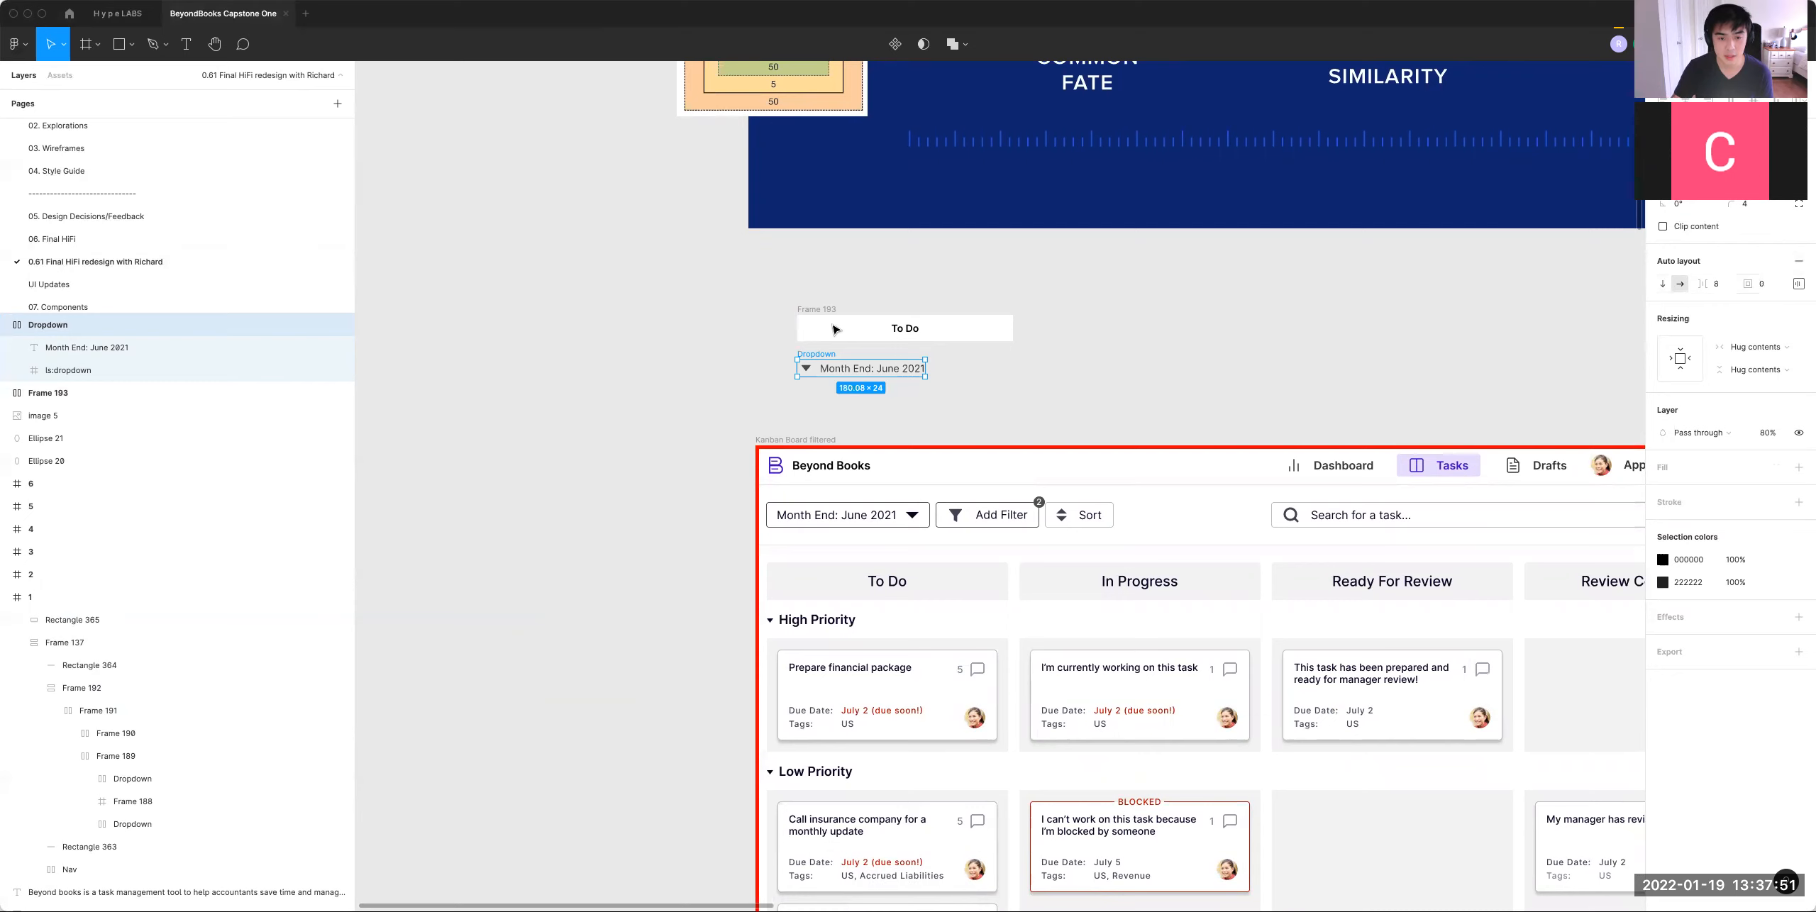
Step: Change the copied dropdown's text to "High Priority"
double_click(862, 371)
text(High Priority)
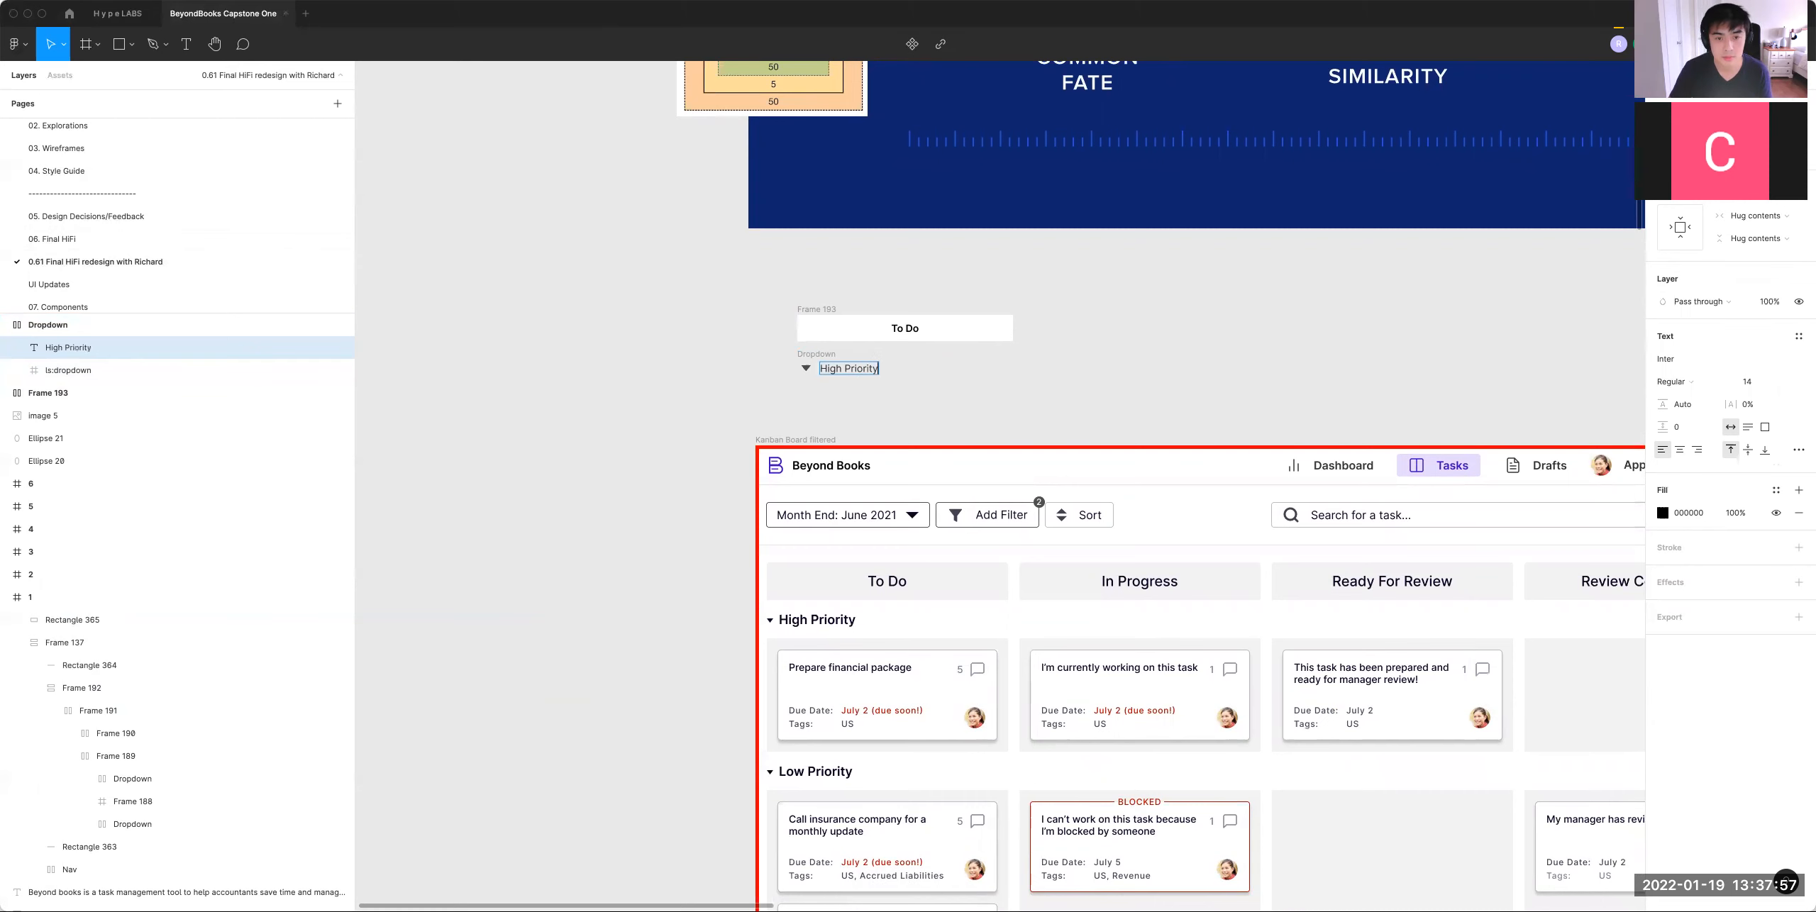
click(1112, 368)
scroll(1135, 341, down, 2)
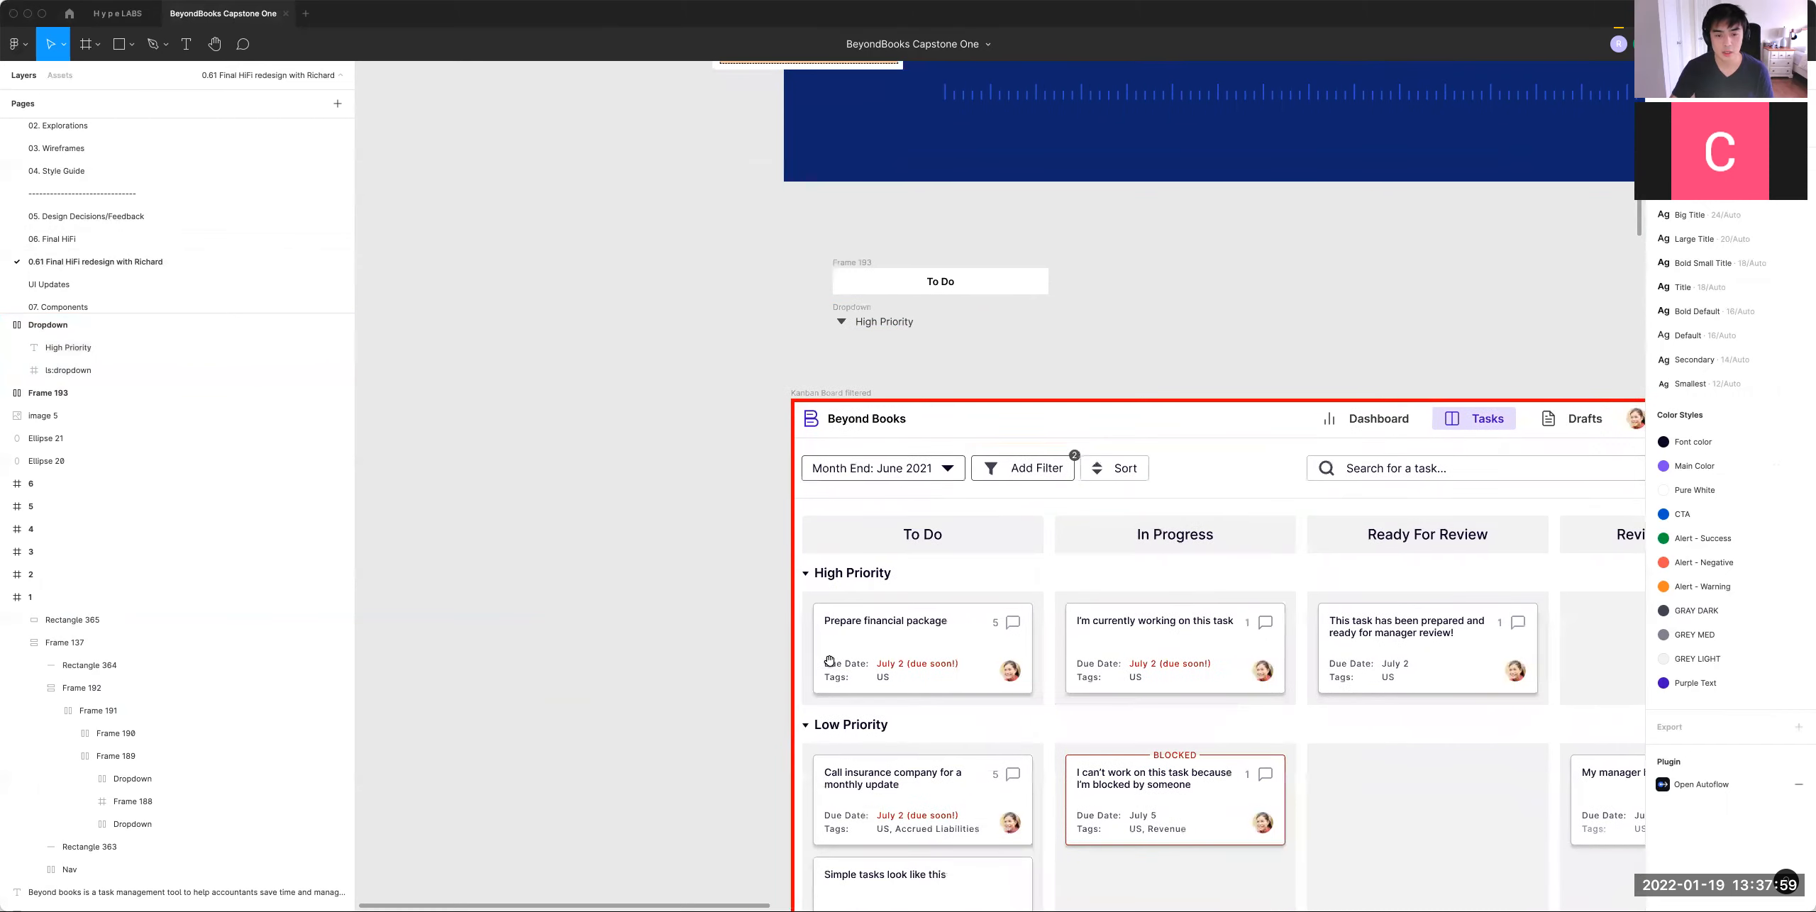
scroll(986, 333, right, 1)
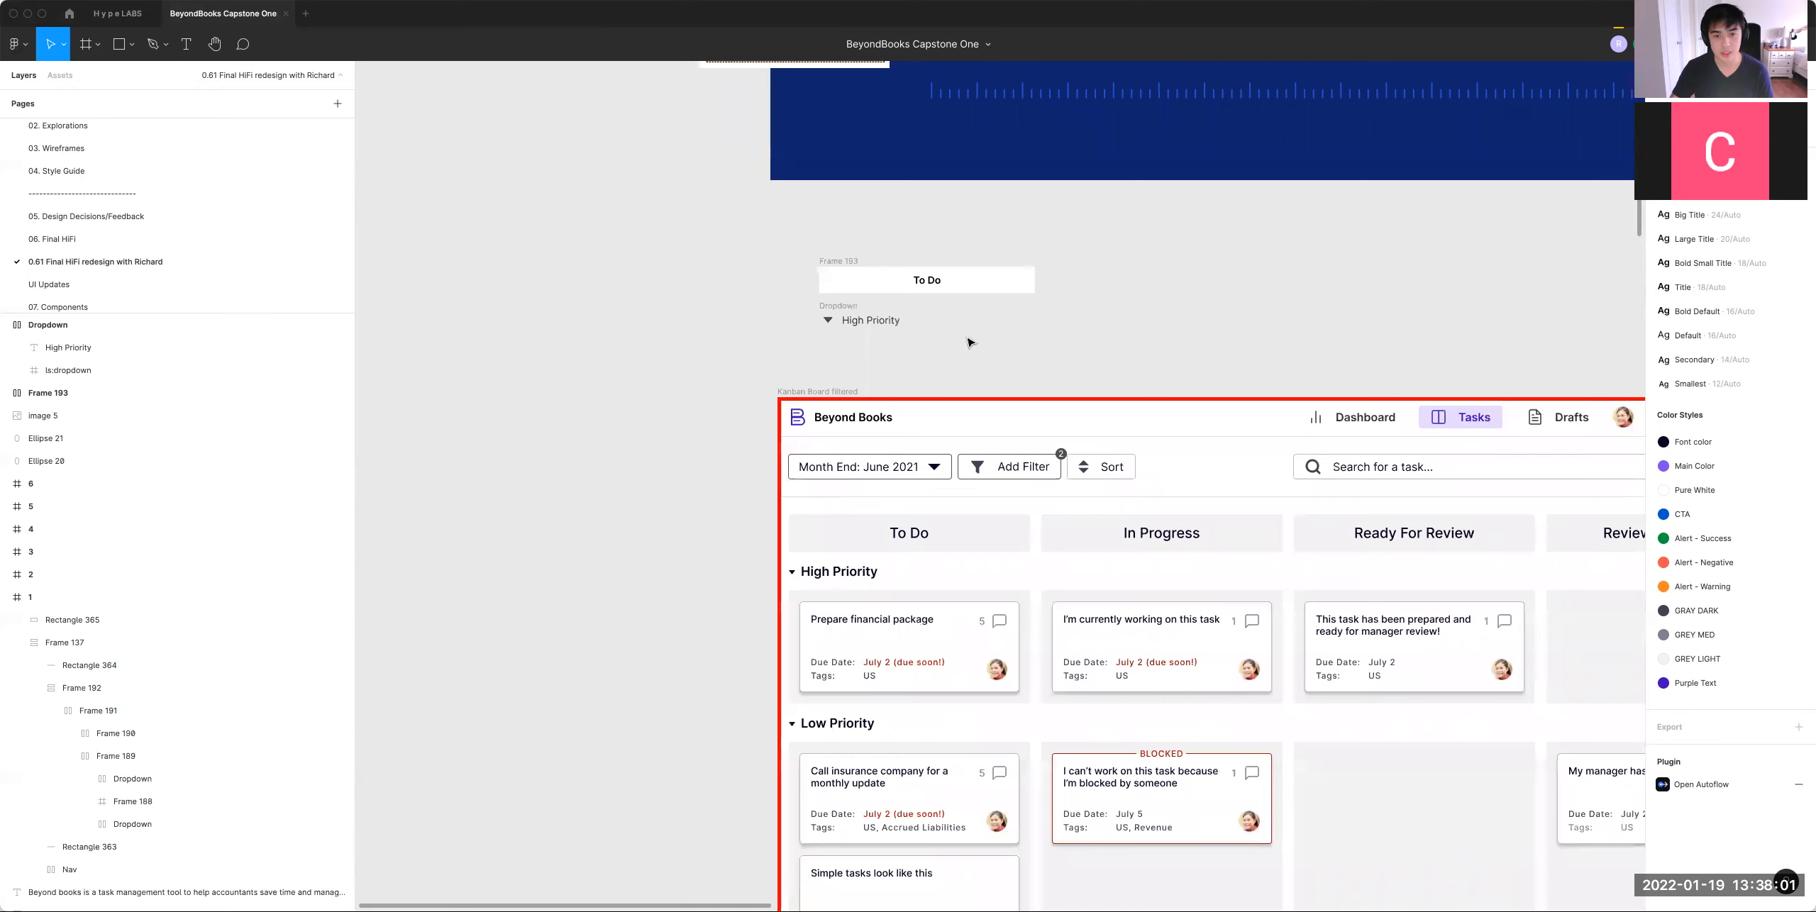
Step: Set the "High Priority" label to uppercase letter case and Semi Bold weight
click(869, 321)
click(1798, 449)
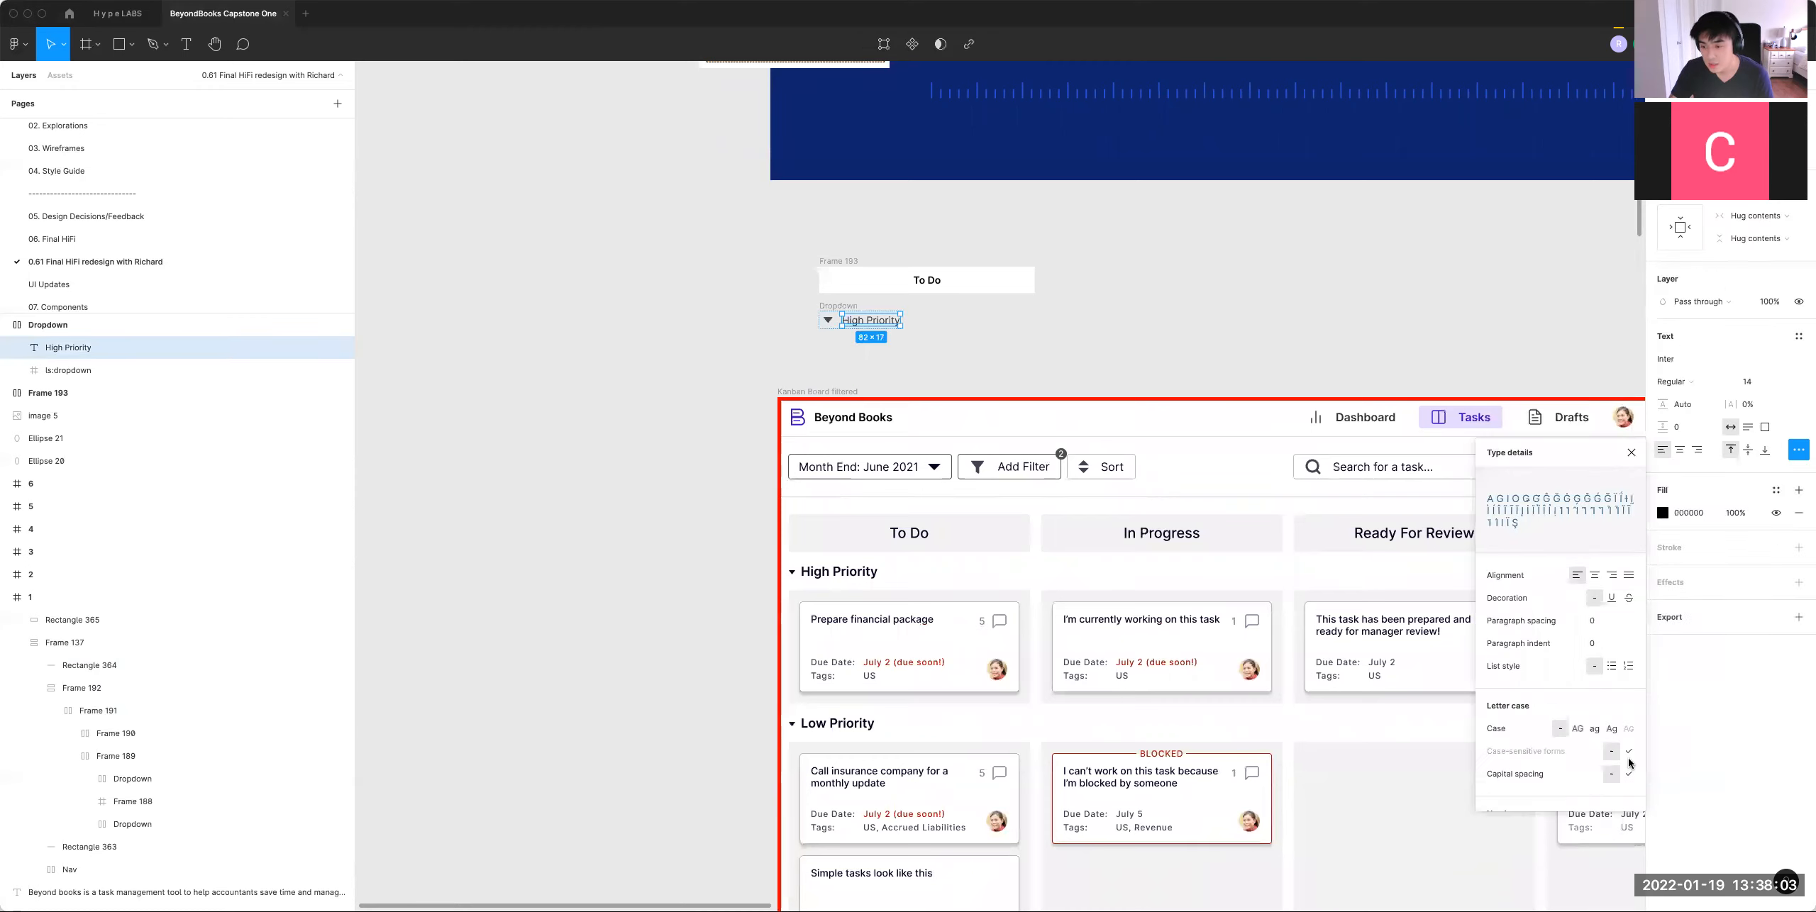
click(1577, 729)
click(1686, 381)
click(1697, 409)
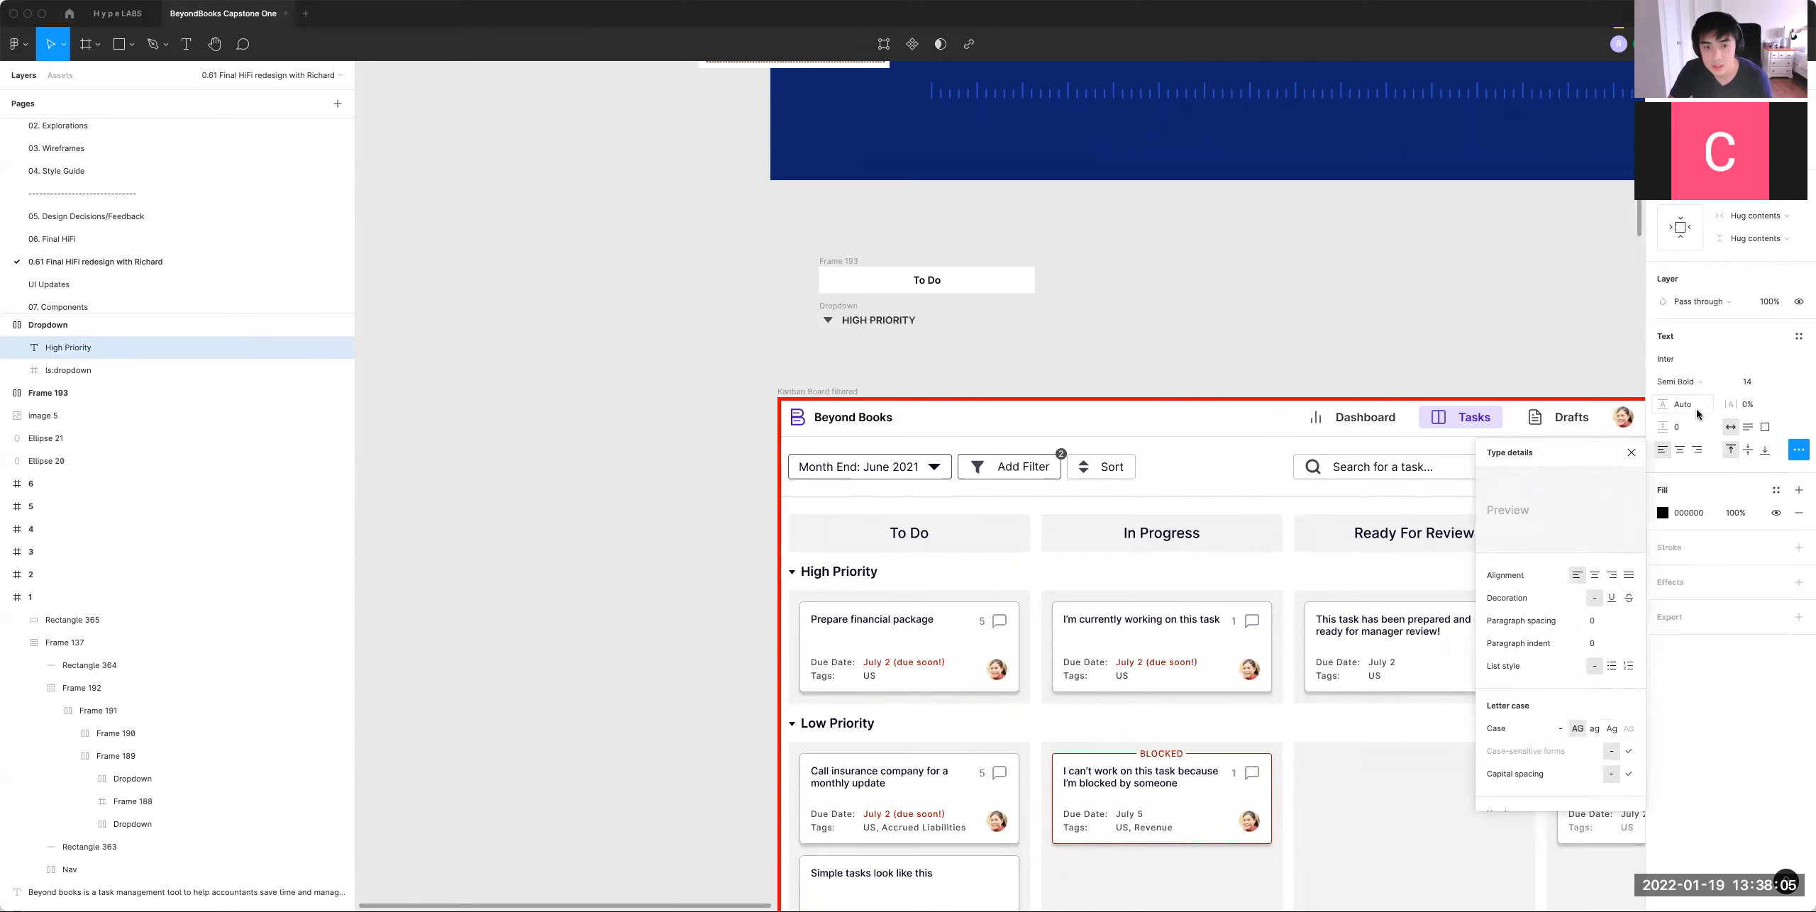
Step: Lower the opacity of the "High Priority" label to 70%
key(5)
key(6)
key(7)
click(870, 355)
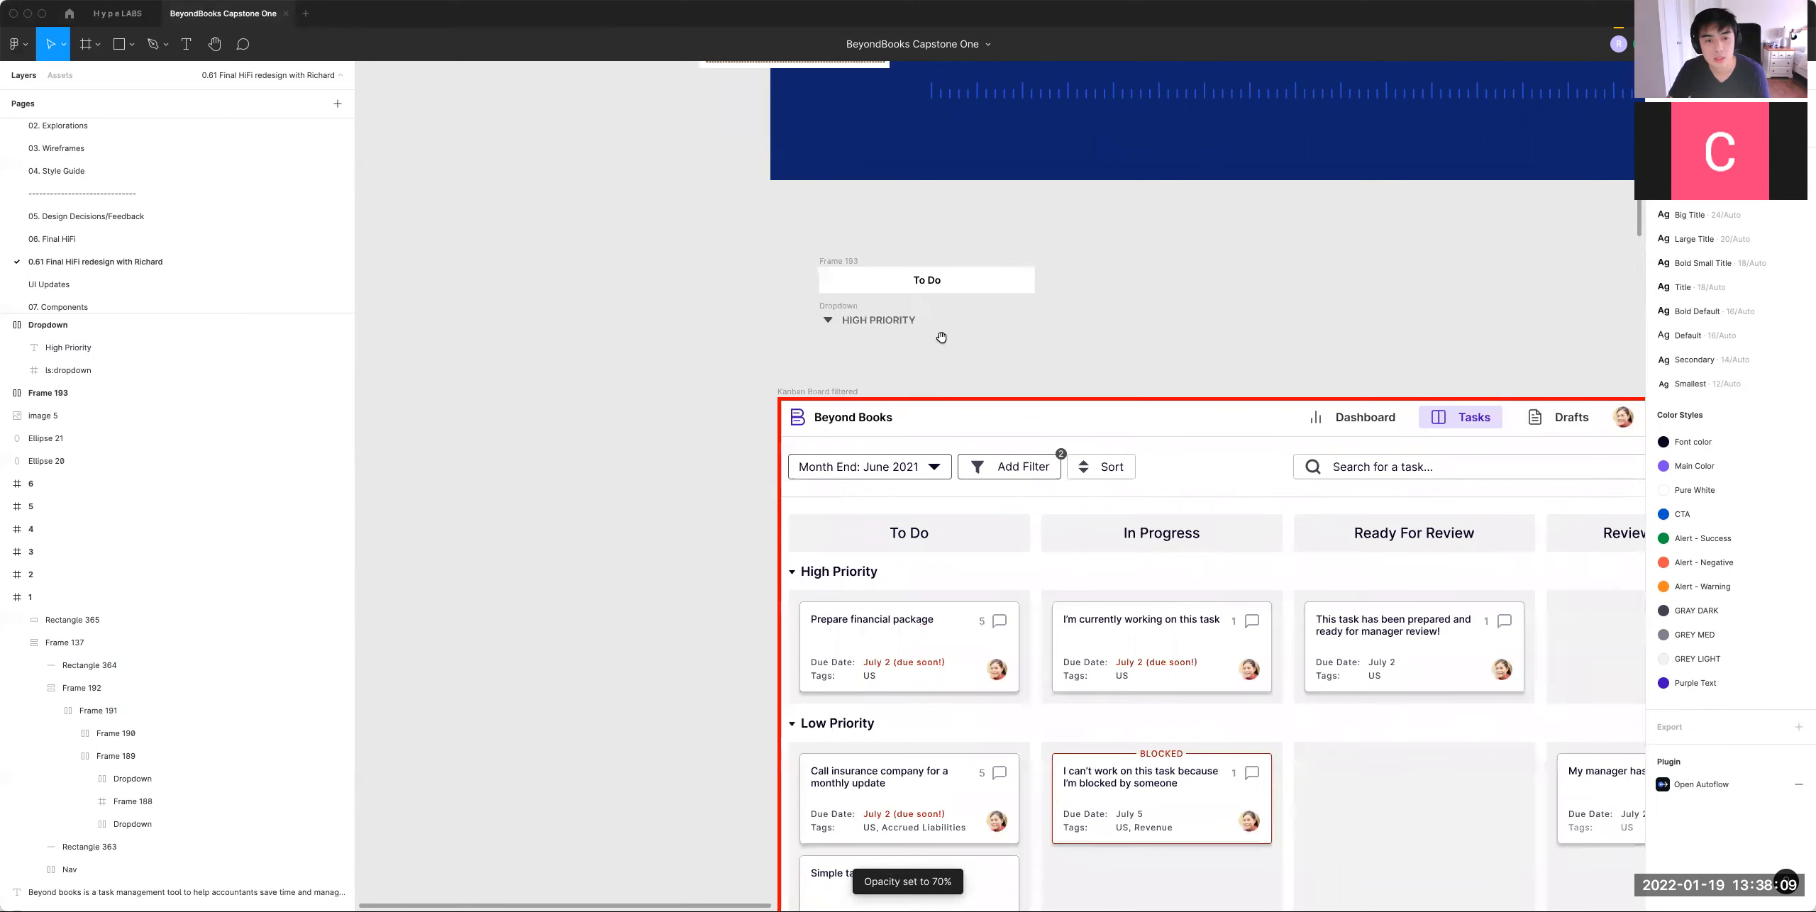
Step: Combine the High Priority dropdown and the To Do header in a vertical auto layout and make the dropdown fill its width
scroll(992, 338, down, 1)
scroll(1171, 337, up, 1)
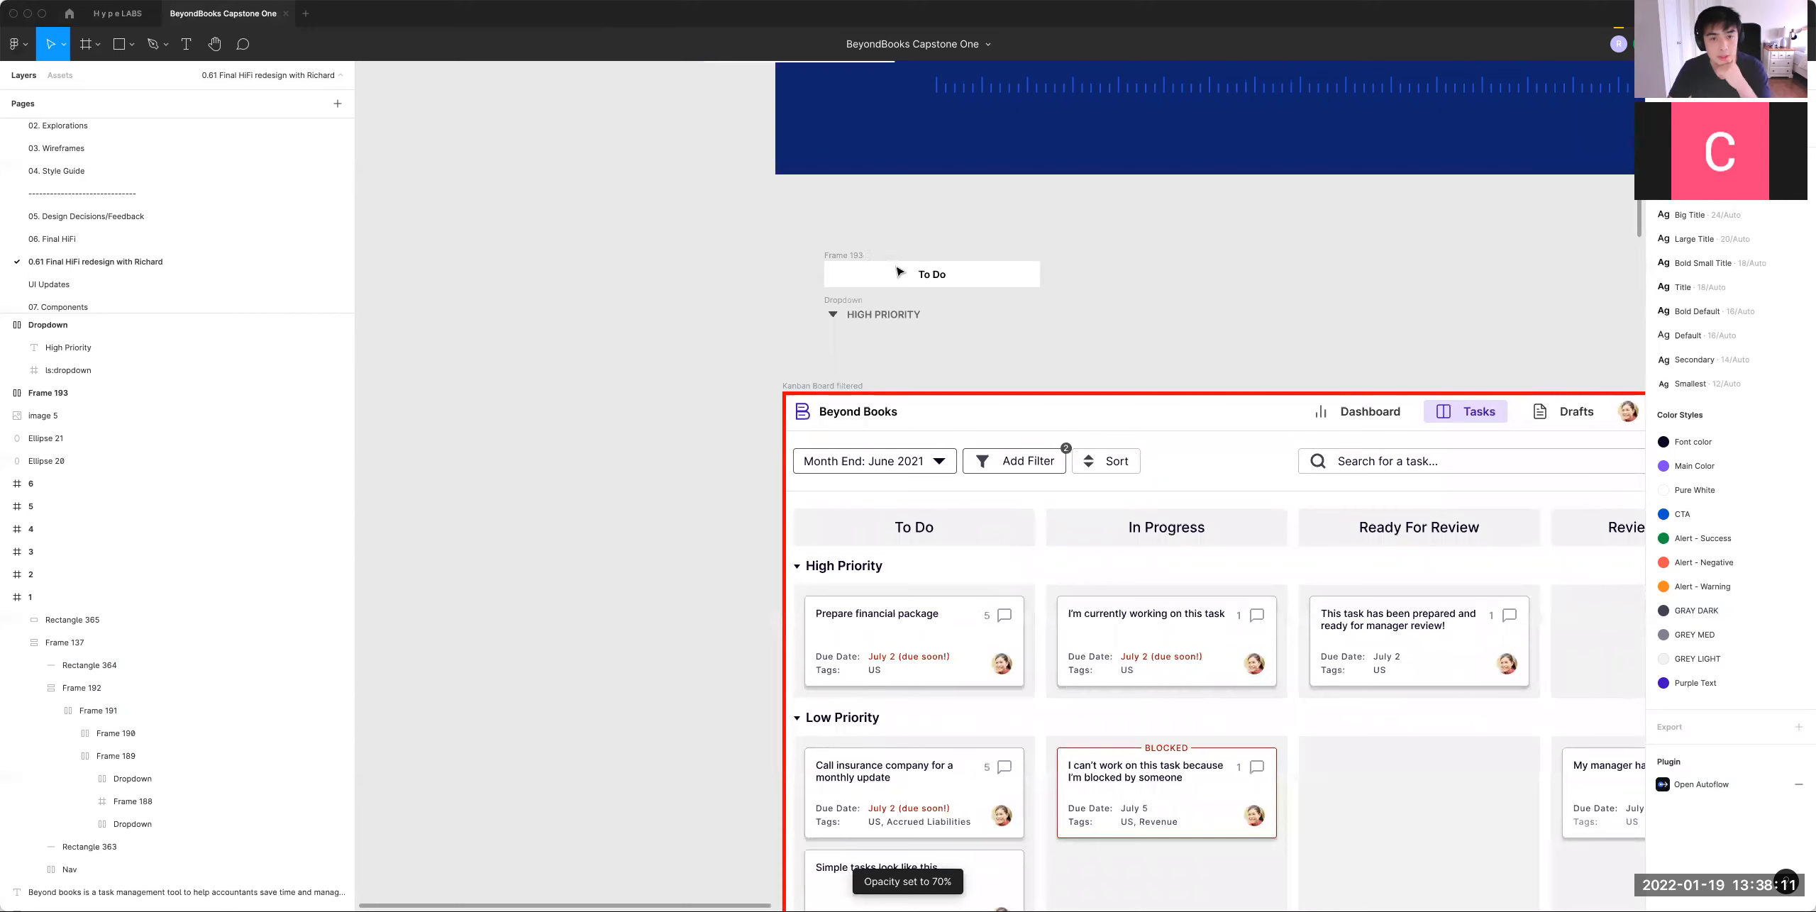
click(858, 297)
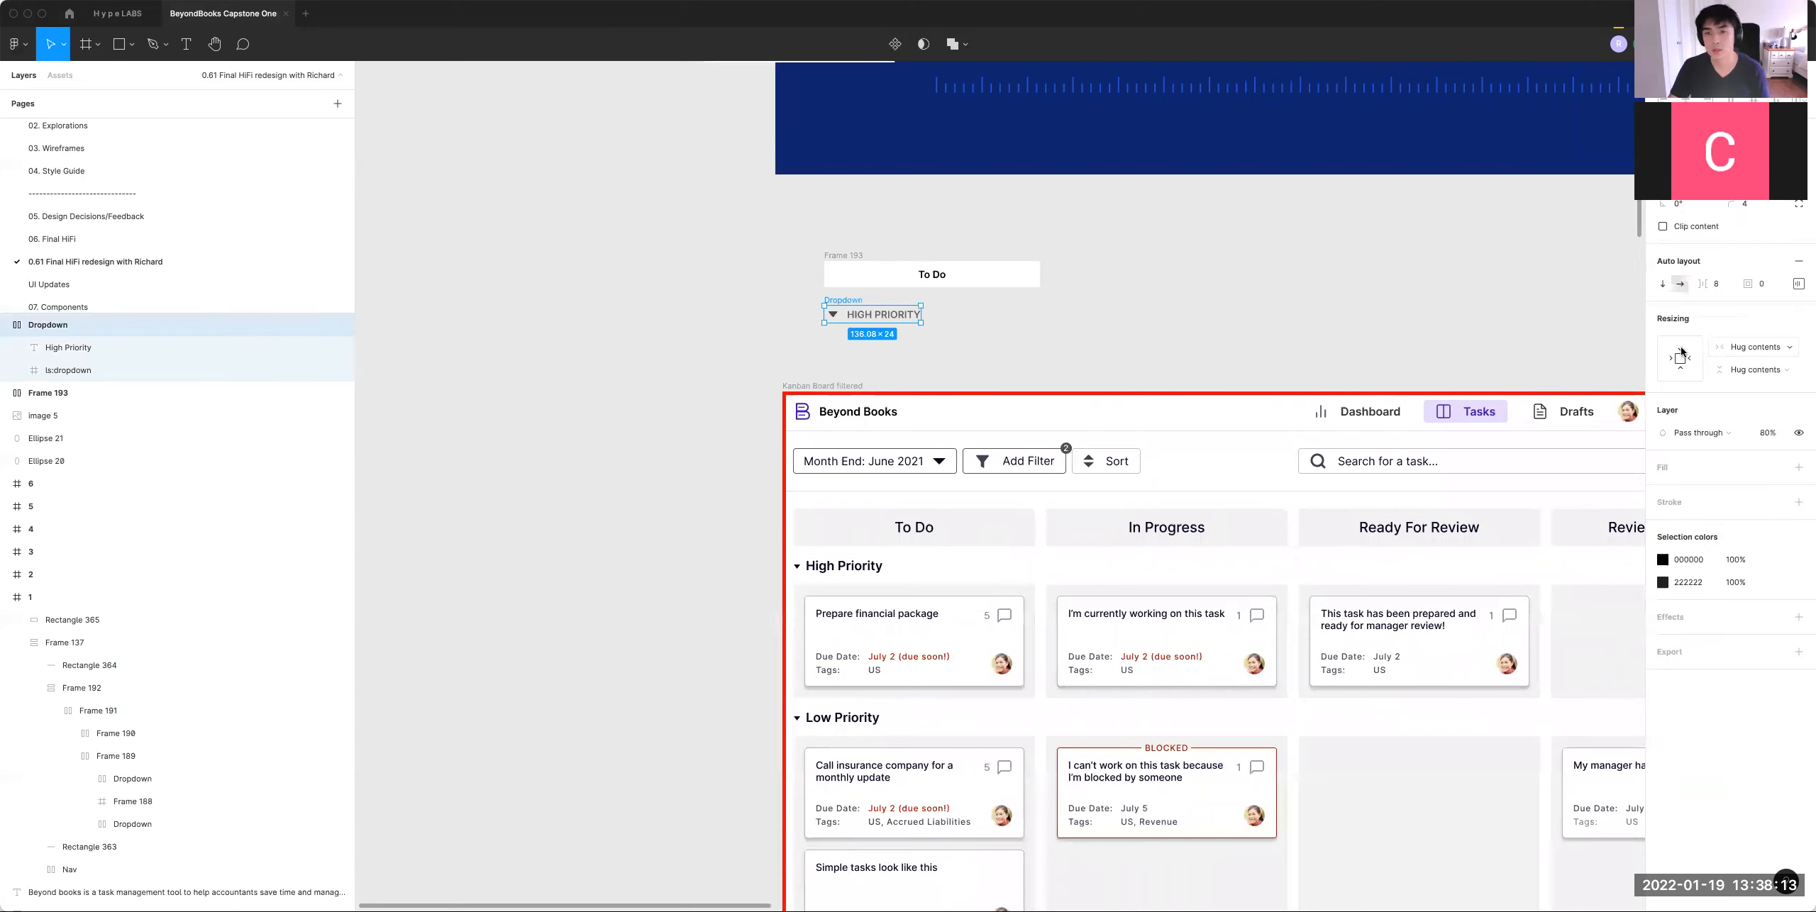
shift+click(931, 244)
key(shift+a)
double_click(872, 318)
click(1755, 320)
click(1755, 342)
click(903, 231)
scroll(904, 231, up, 1)
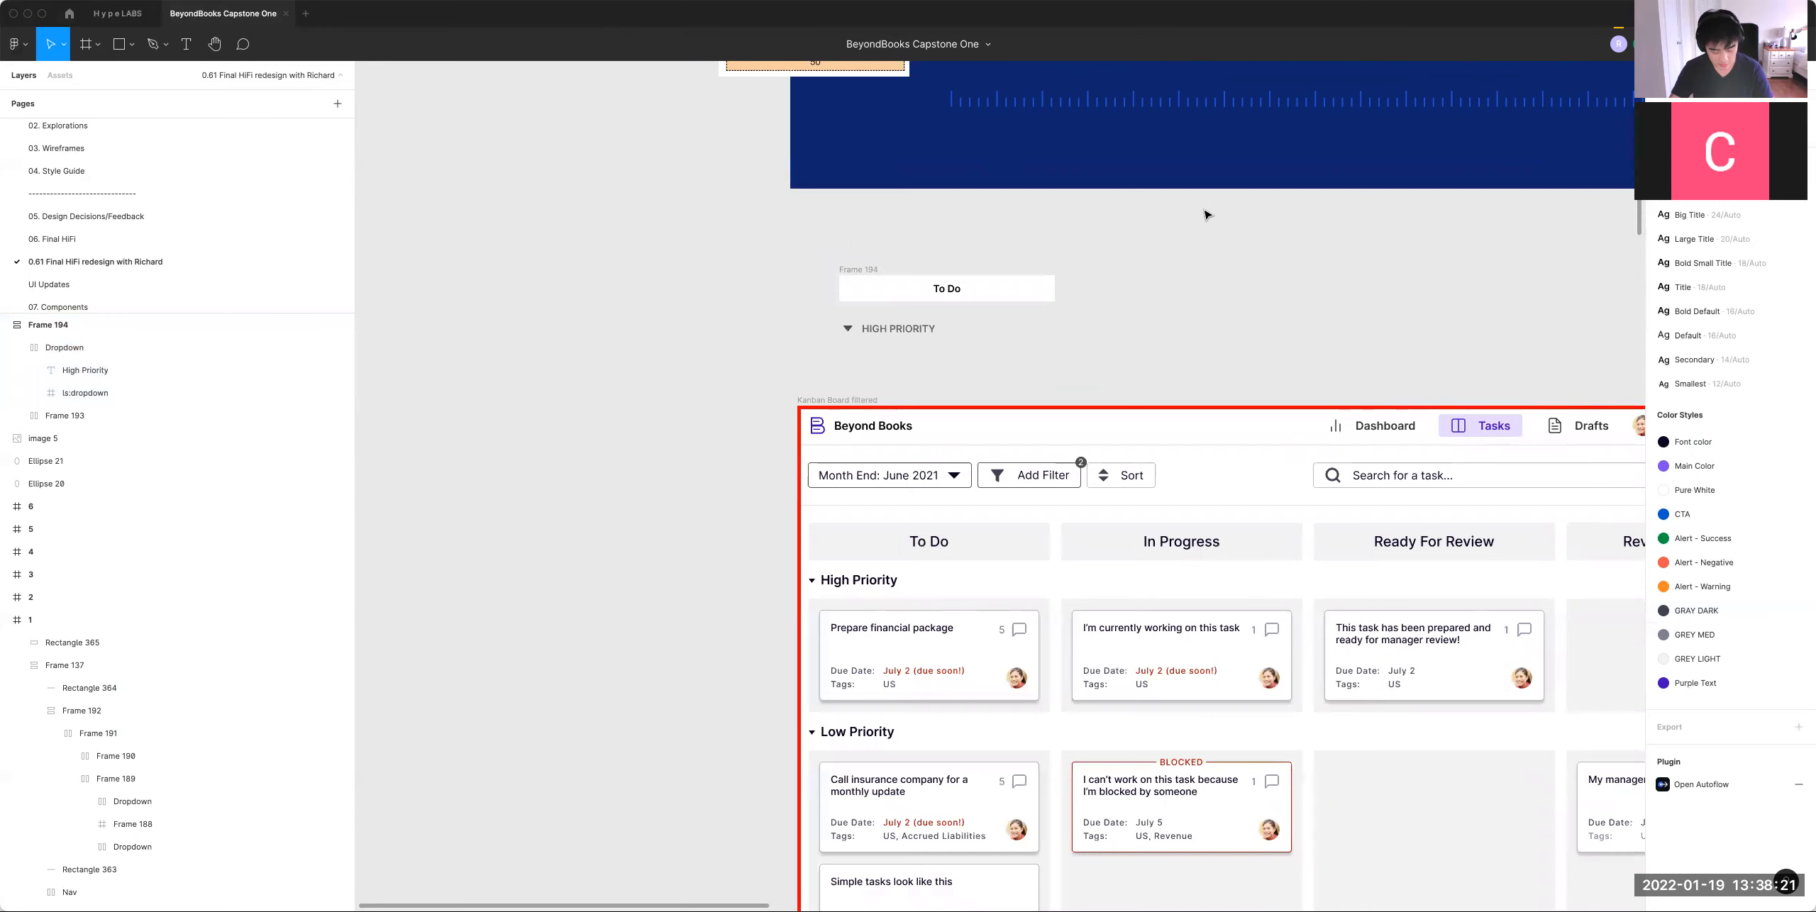
Step: Examine the original Kanban board and the redesigned grid frame in outline view, comparing column and navigation structure
key(super+y)
scroll(1235, 327, right, 3)
scroll(1235, 326, down, 1)
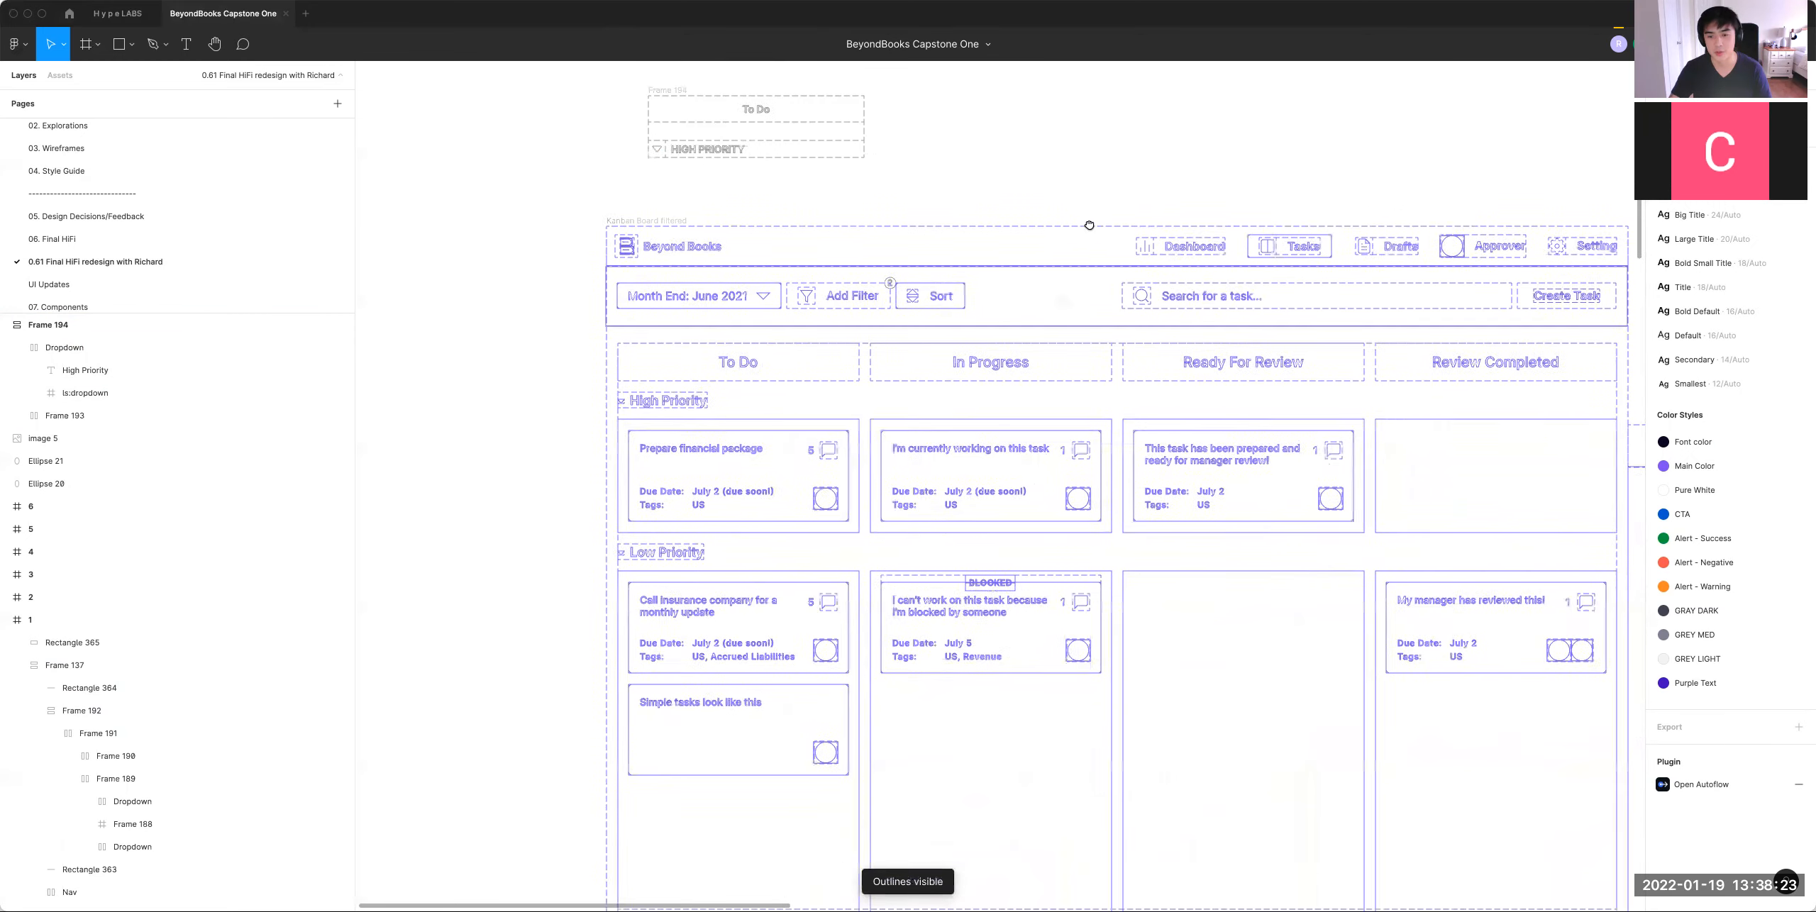
scroll(1255, 686, right, 15)
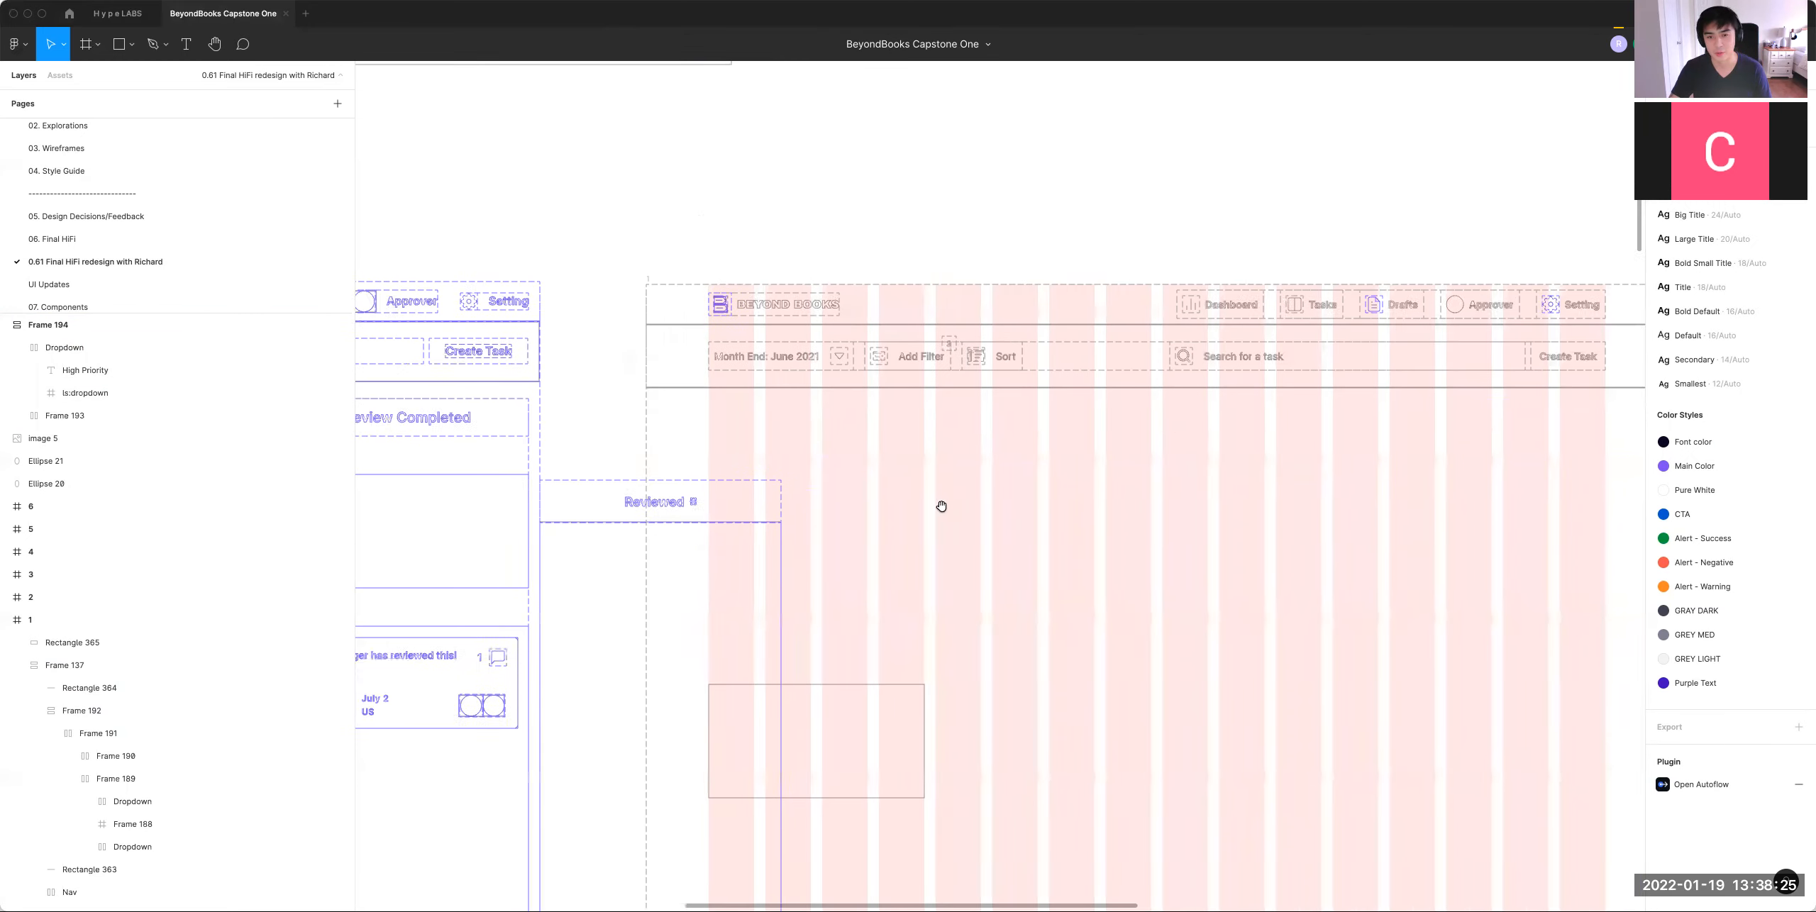
scroll(1136, 488, up, 2)
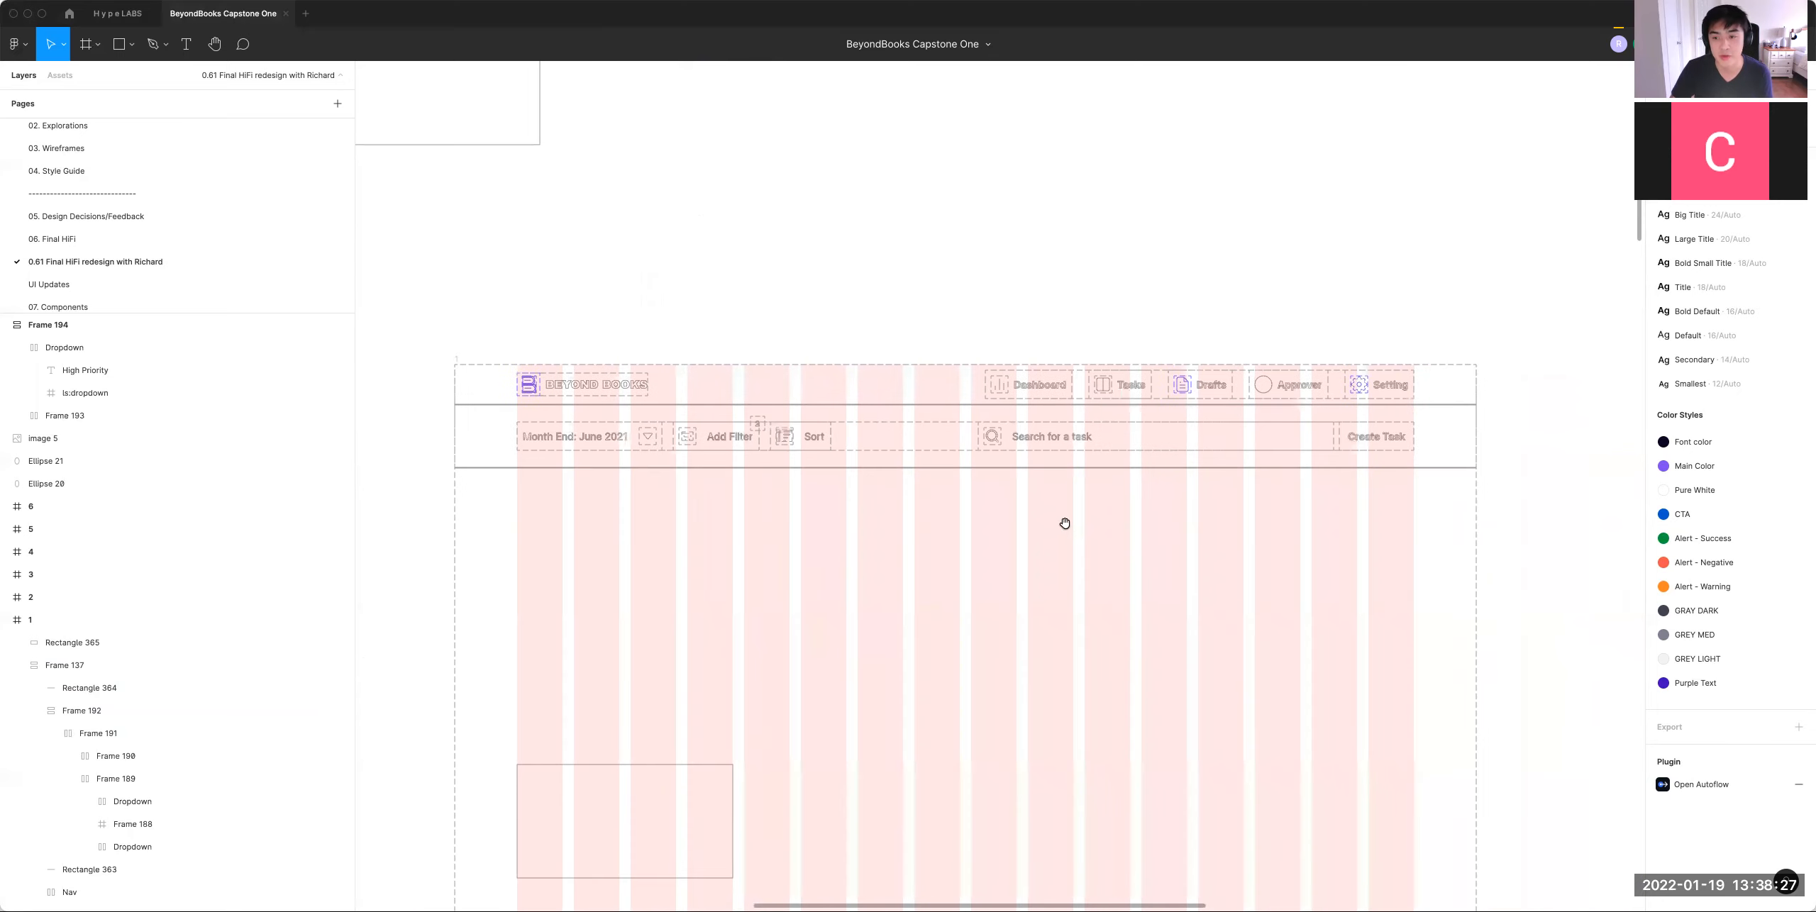
drag(988, 427, 1263, 273)
scroll(1149, 390, up, 1)
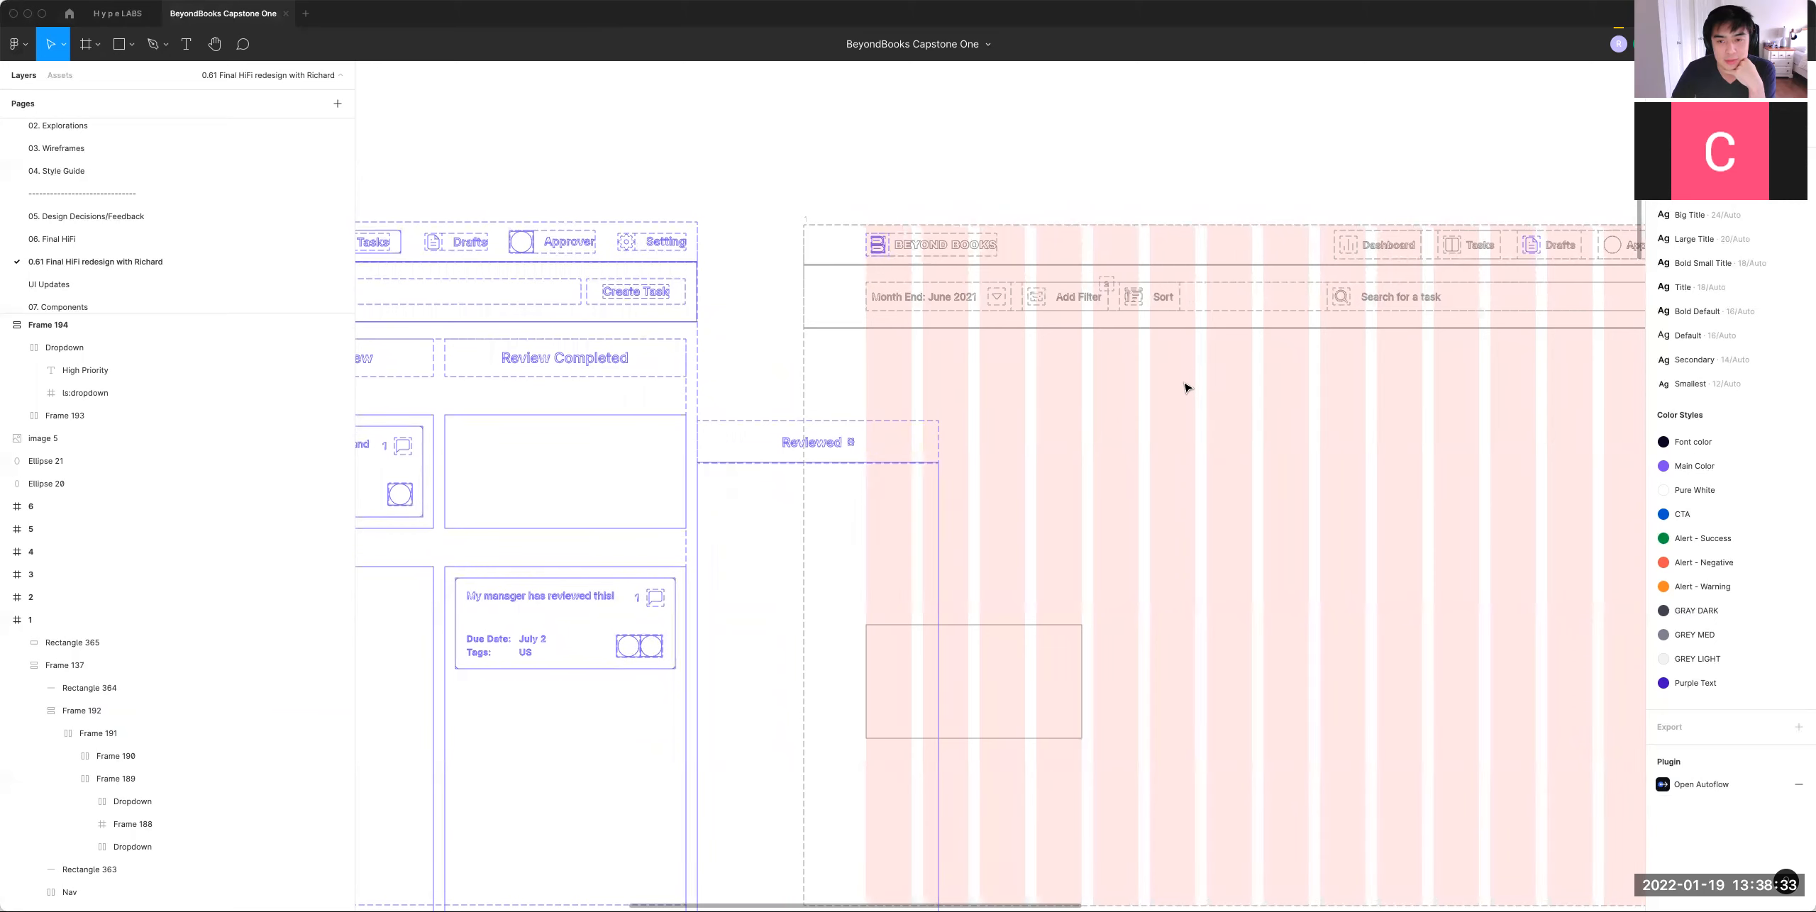
scroll(1183, 390, right, 4)
scroll(1184, 390, up, 1)
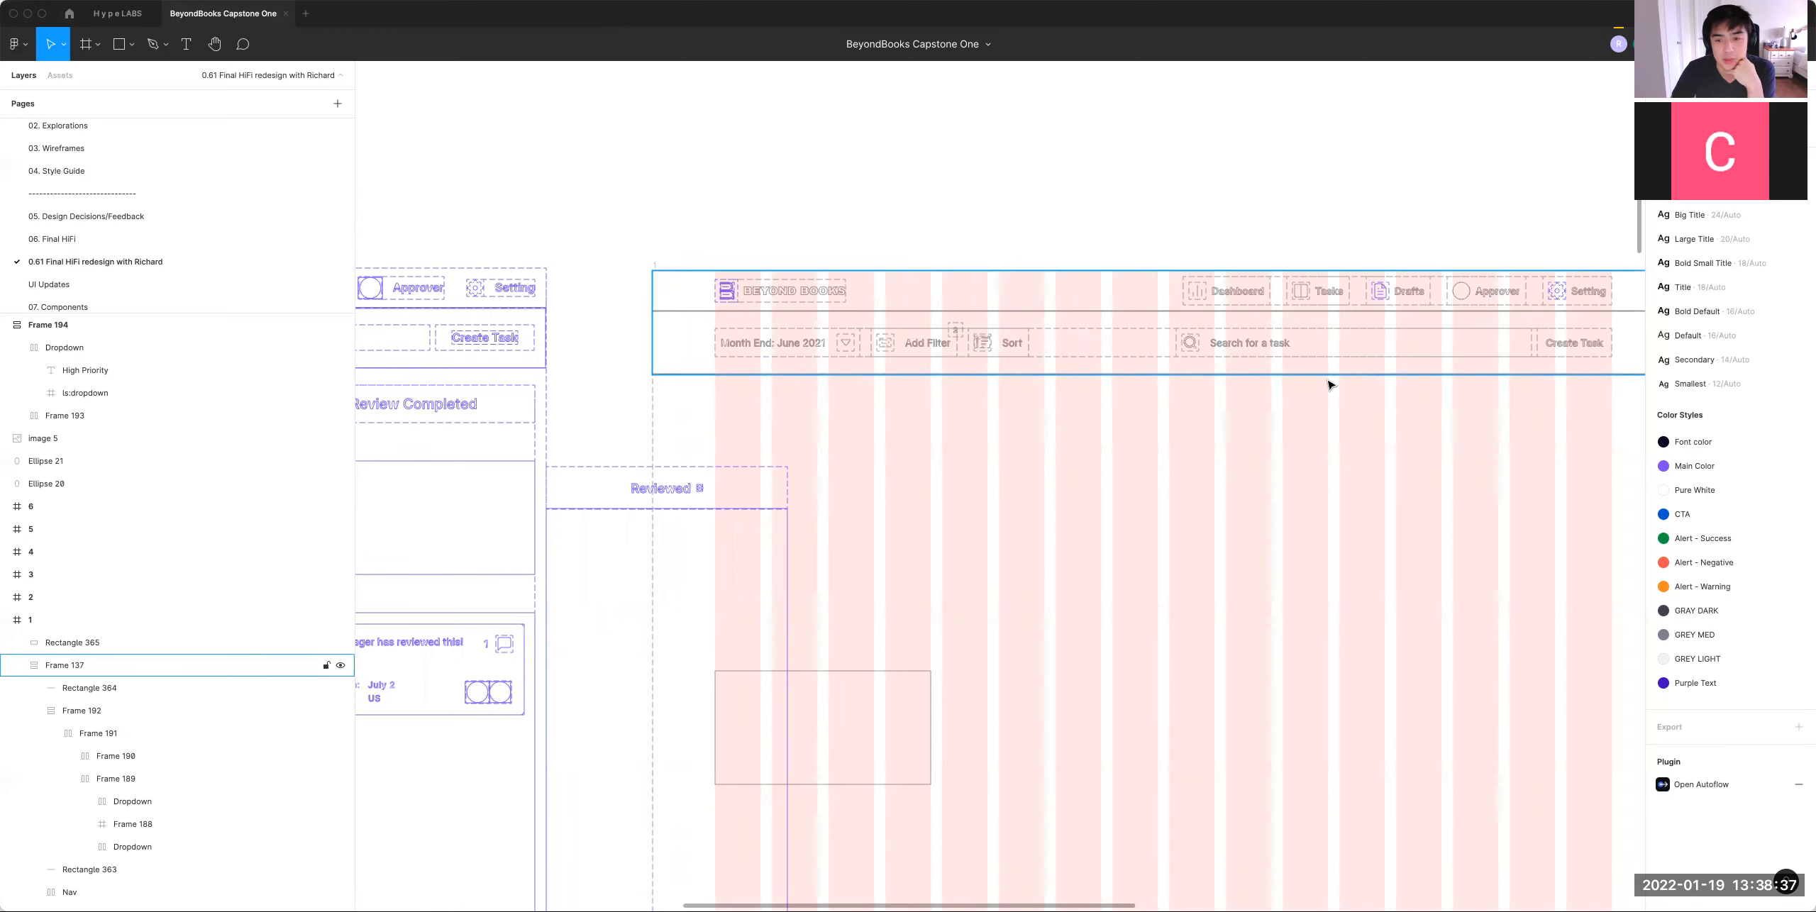
scroll(1334, 383, right, 8)
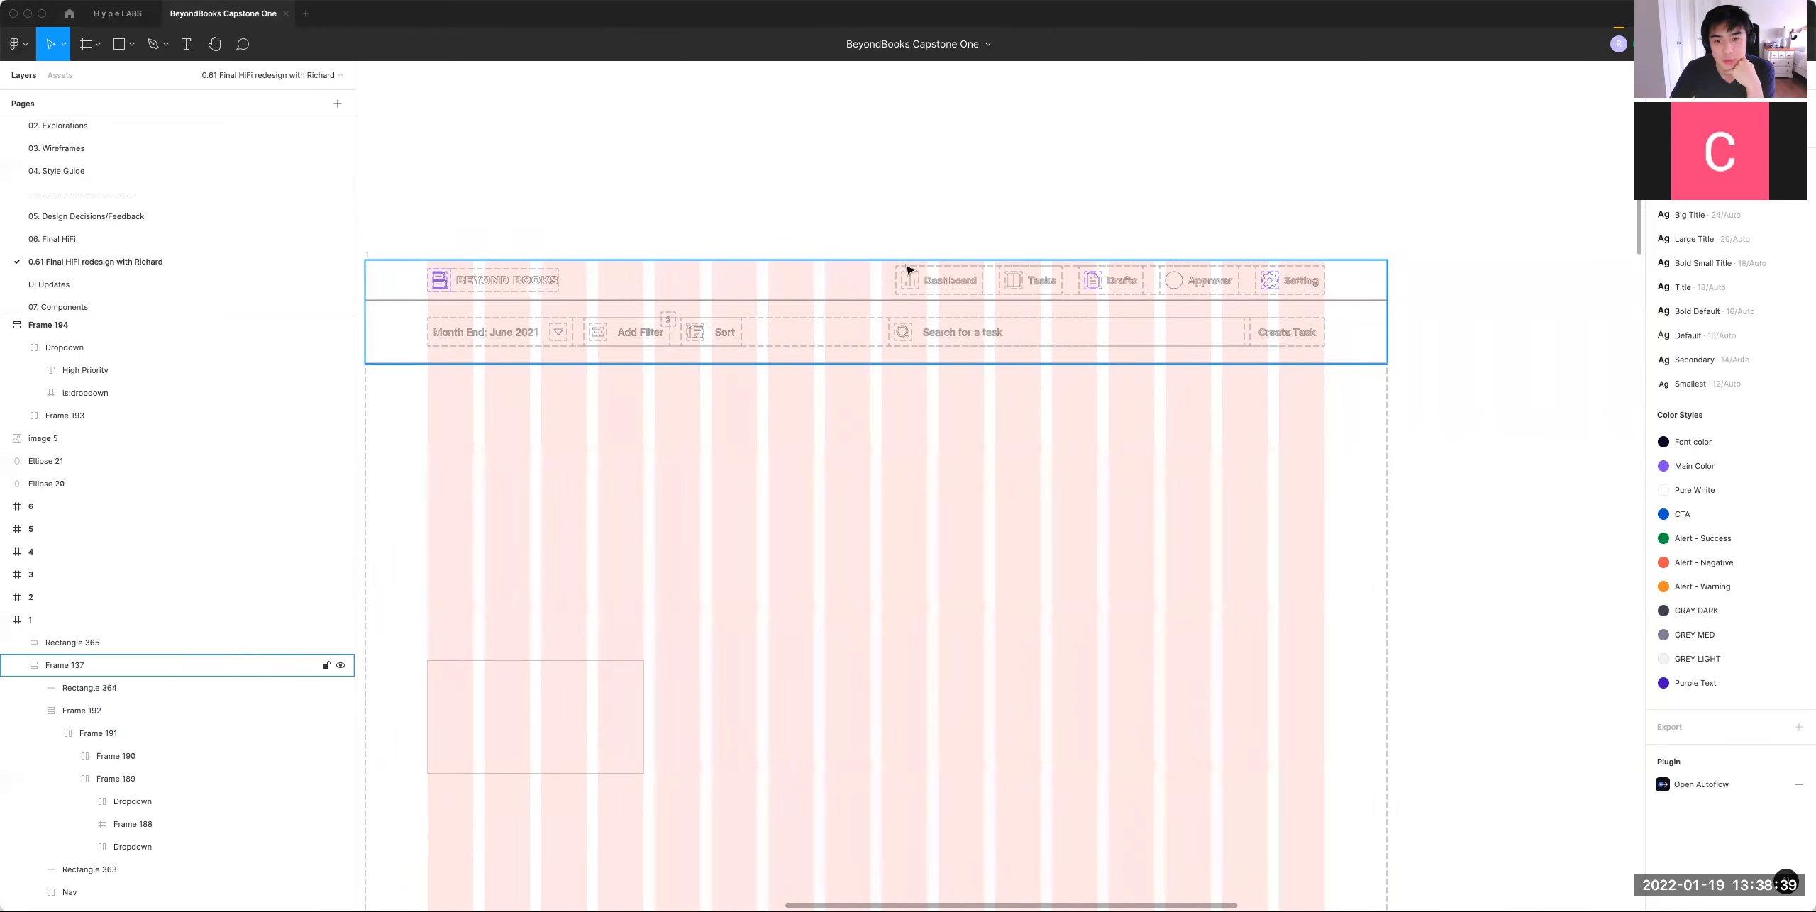
scroll(1196, 514, up, 2)
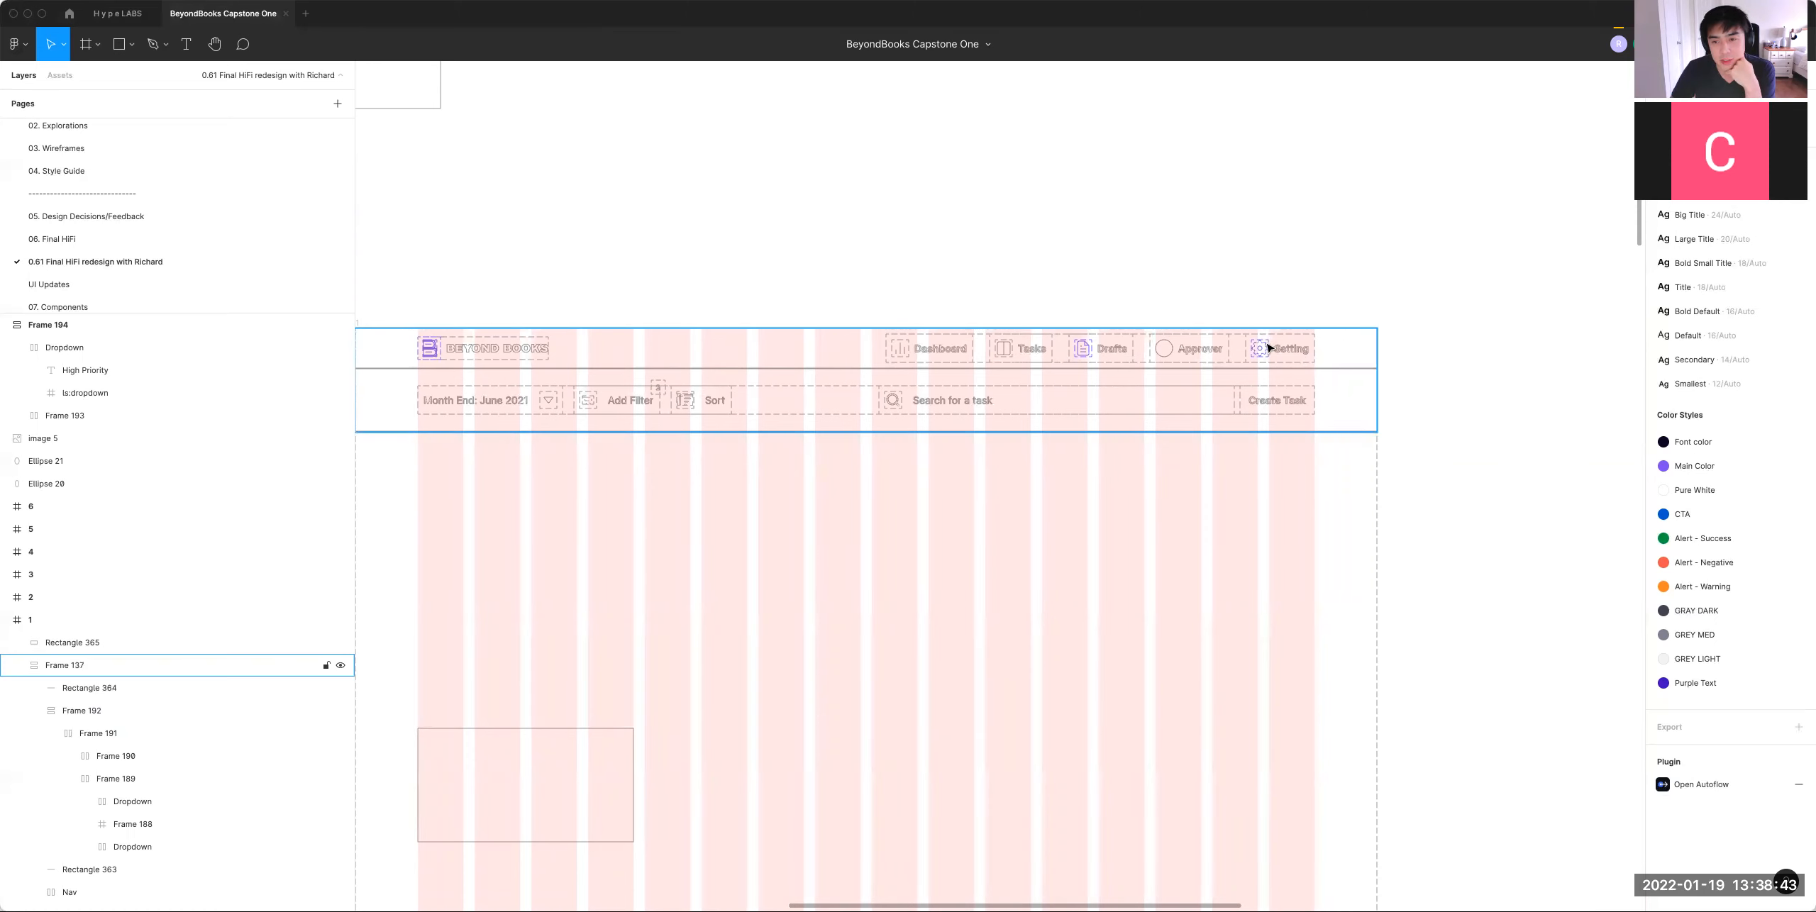
scroll(1017, 355, left, 5)
scroll(1017, 355, down, 2)
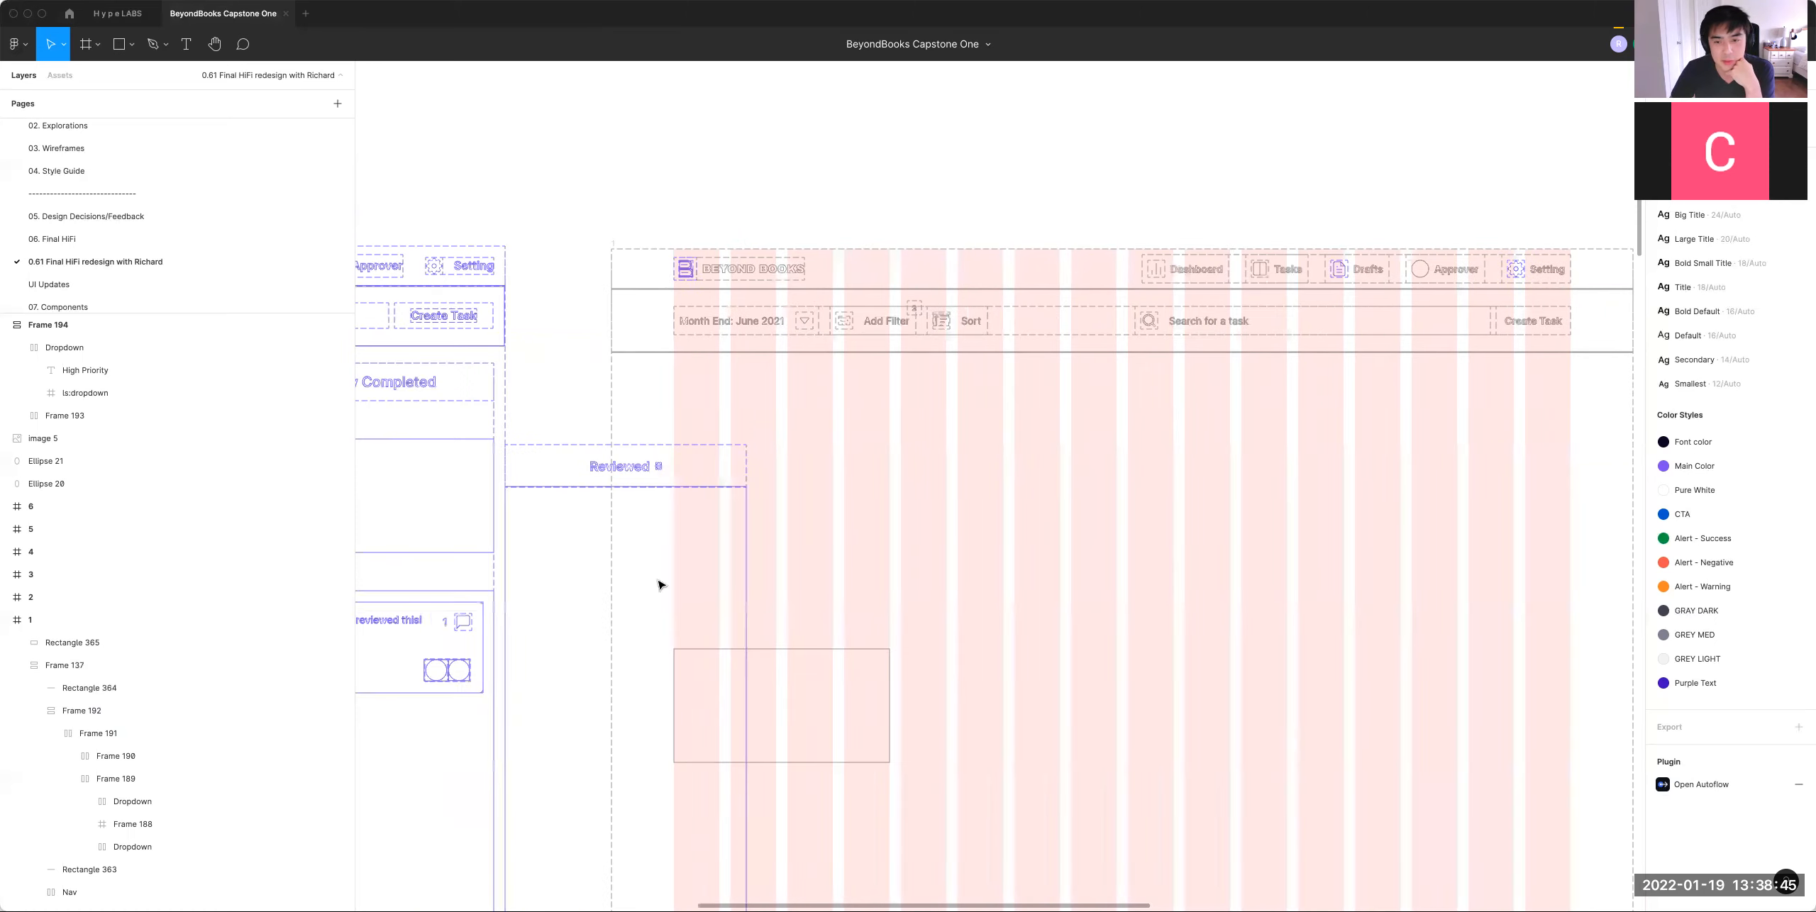
drag(667, 324, 1325, 312)
drag(843, 421, 1055, 354)
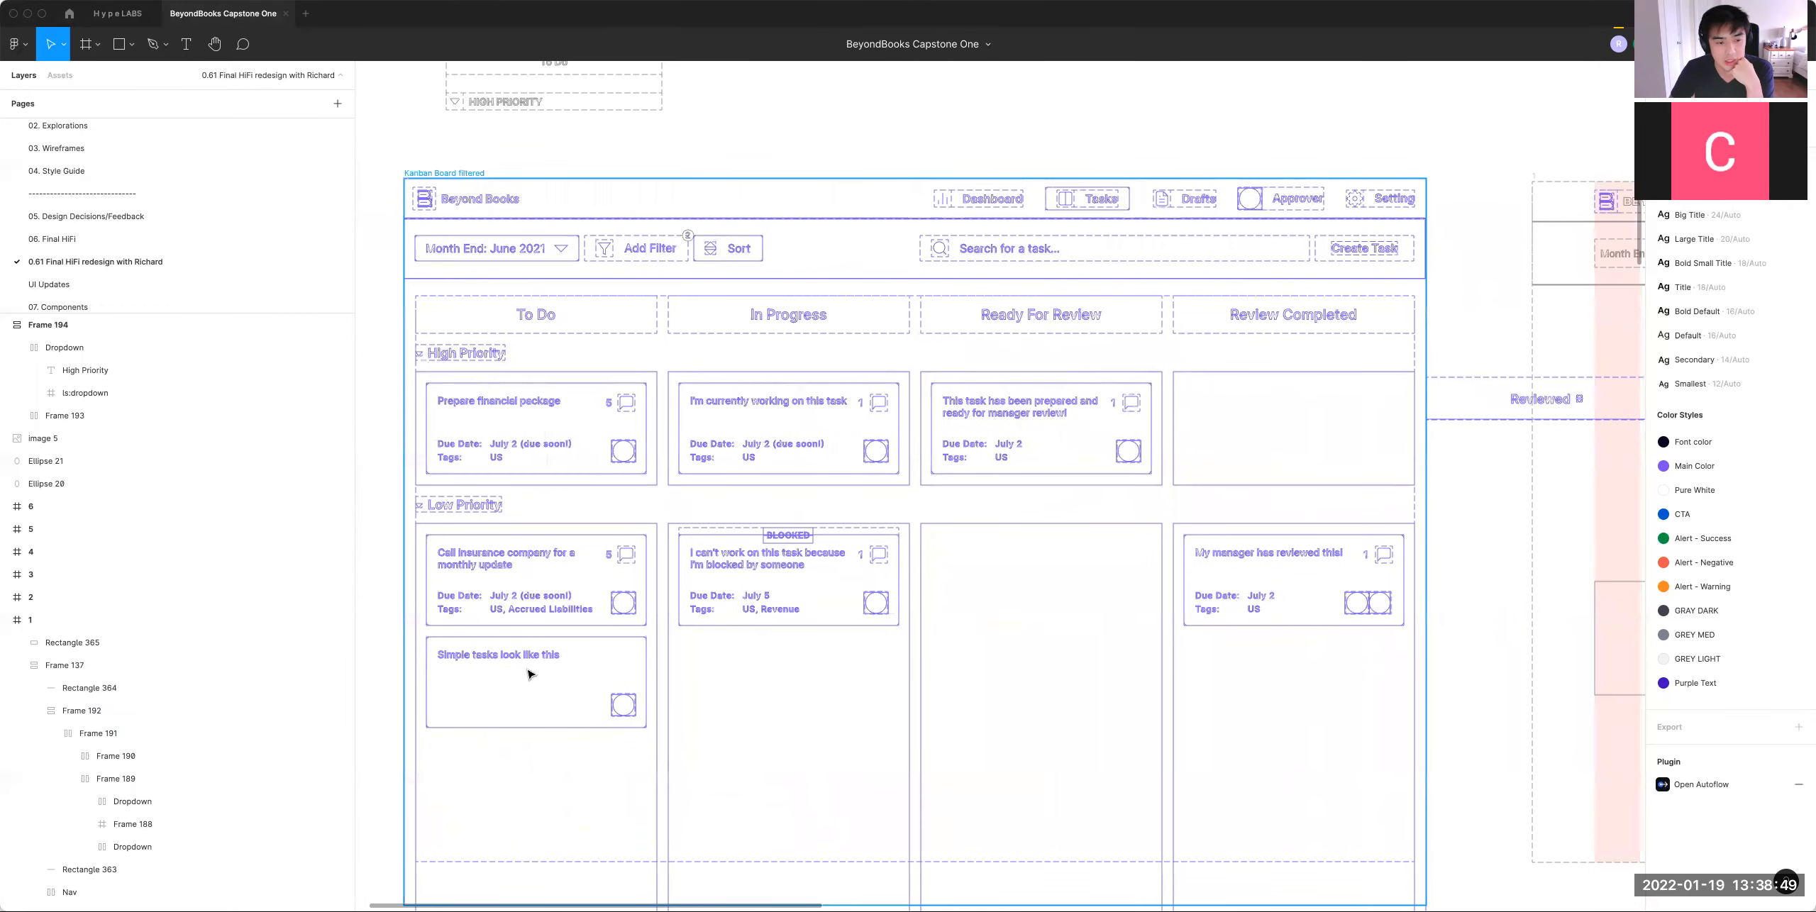
drag(958, 676, 803, 681)
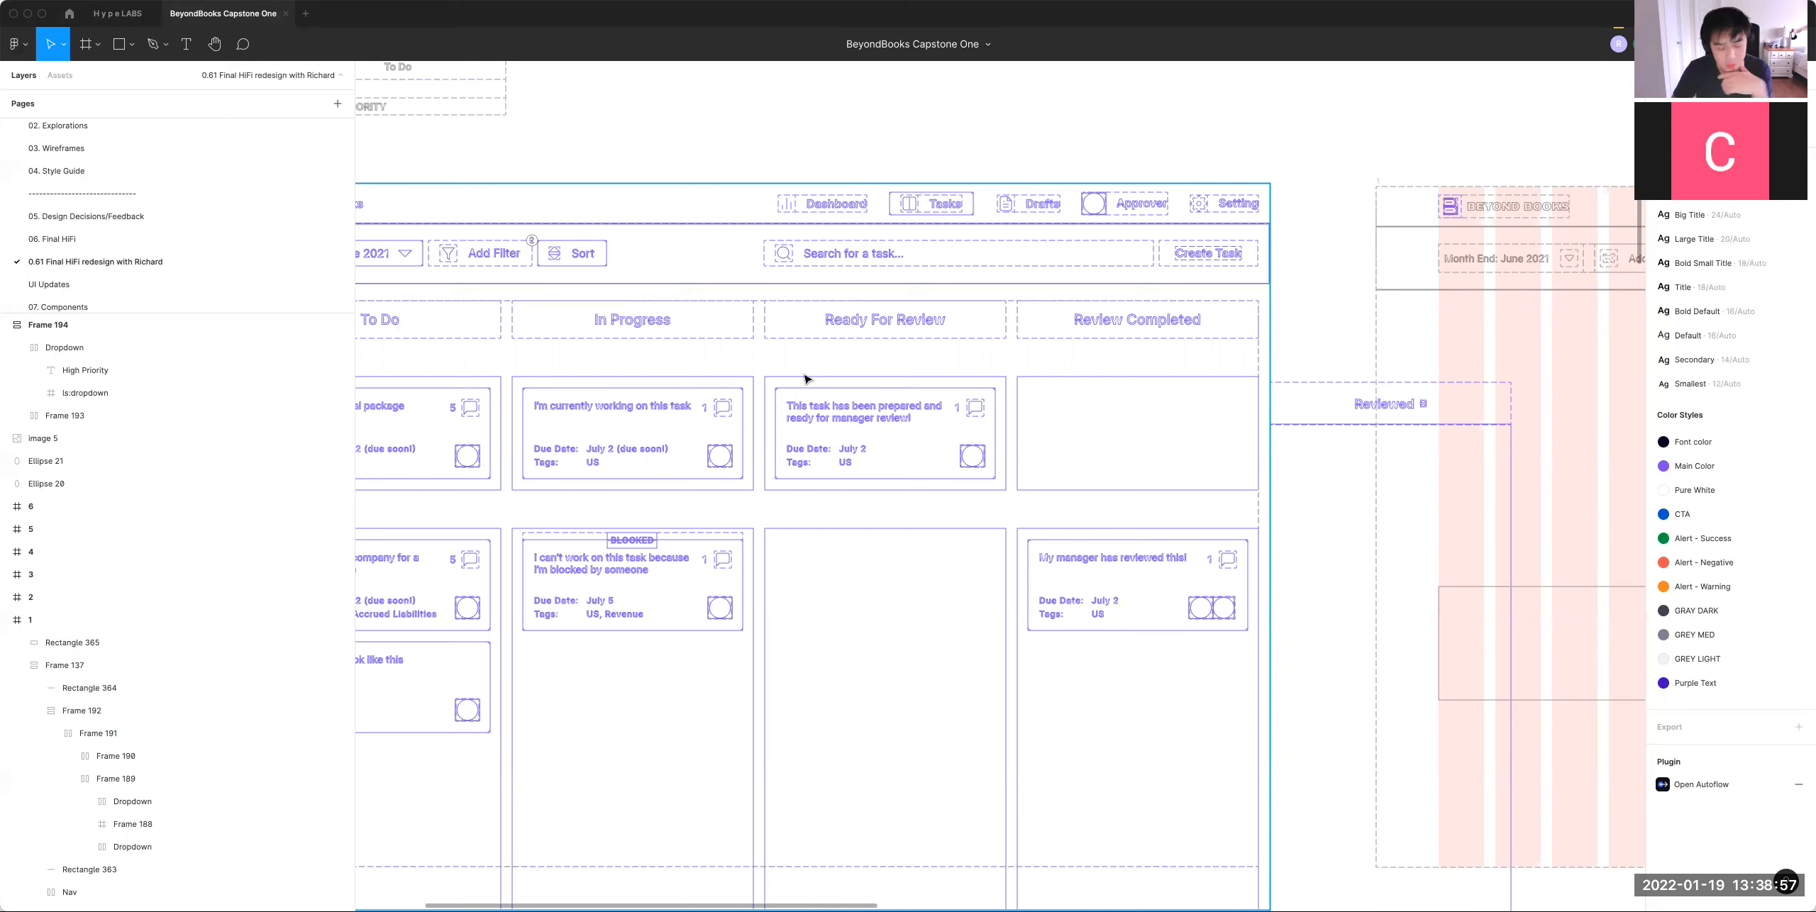
key(super+y)
Step: Move the combined To Do and High Priority frame into the empty canvas area left of the original Kanban board
drag(762, 393, 1205, 752)
drag(660, 466, 610, 425)
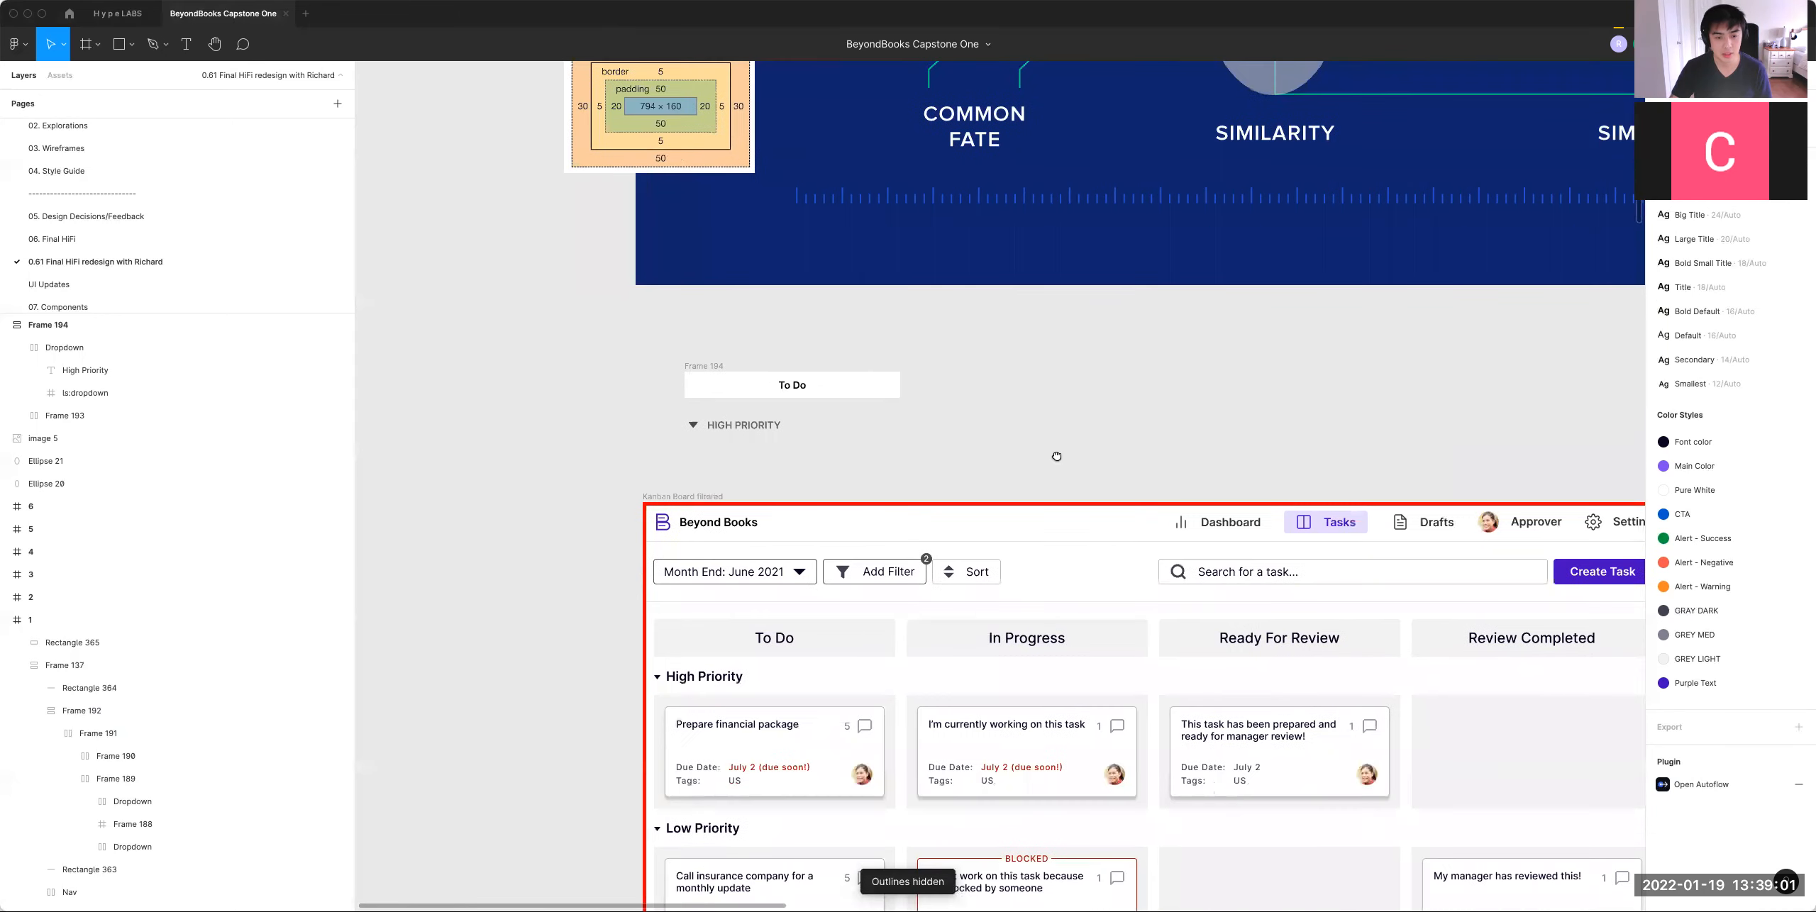
drag(1055, 456, 1328, 373)
drag(833, 268, 1183, 397)
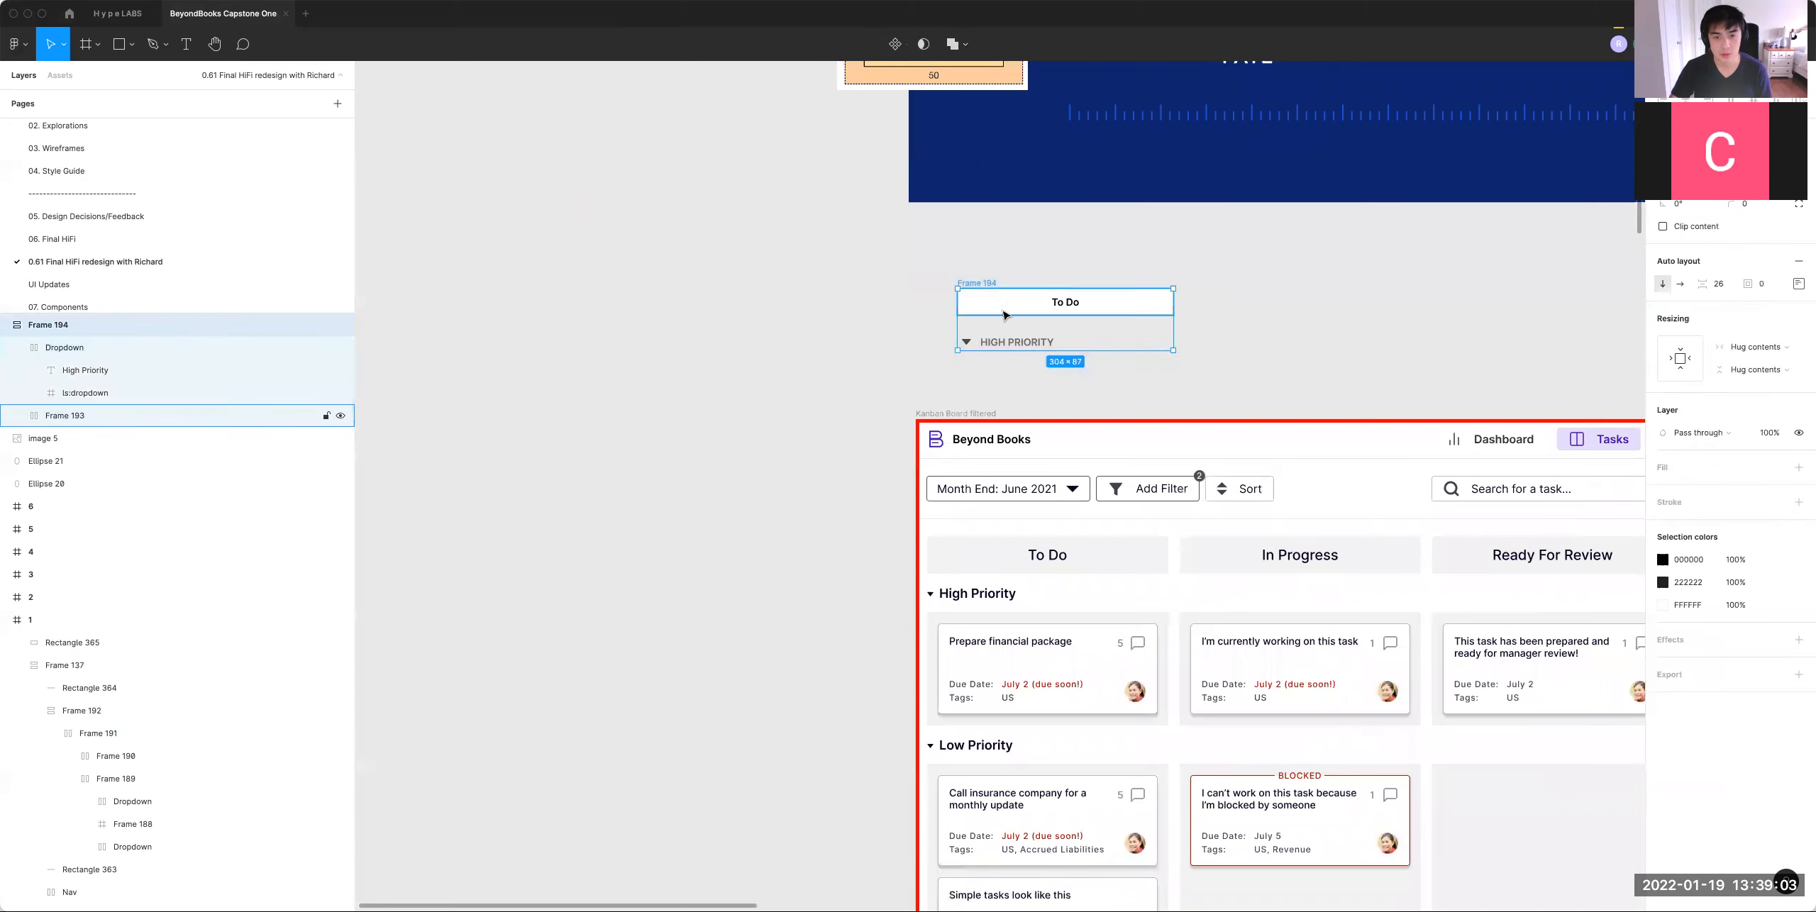
drag(1014, 325, 633, 365)
click(750, 518)
Step: Copy the "To Do" text out below its frame and change the copy to "Prepare Financial Package"
drag(1127, 779, 1115, 555)
drag(1063, 490, 1191, 690)
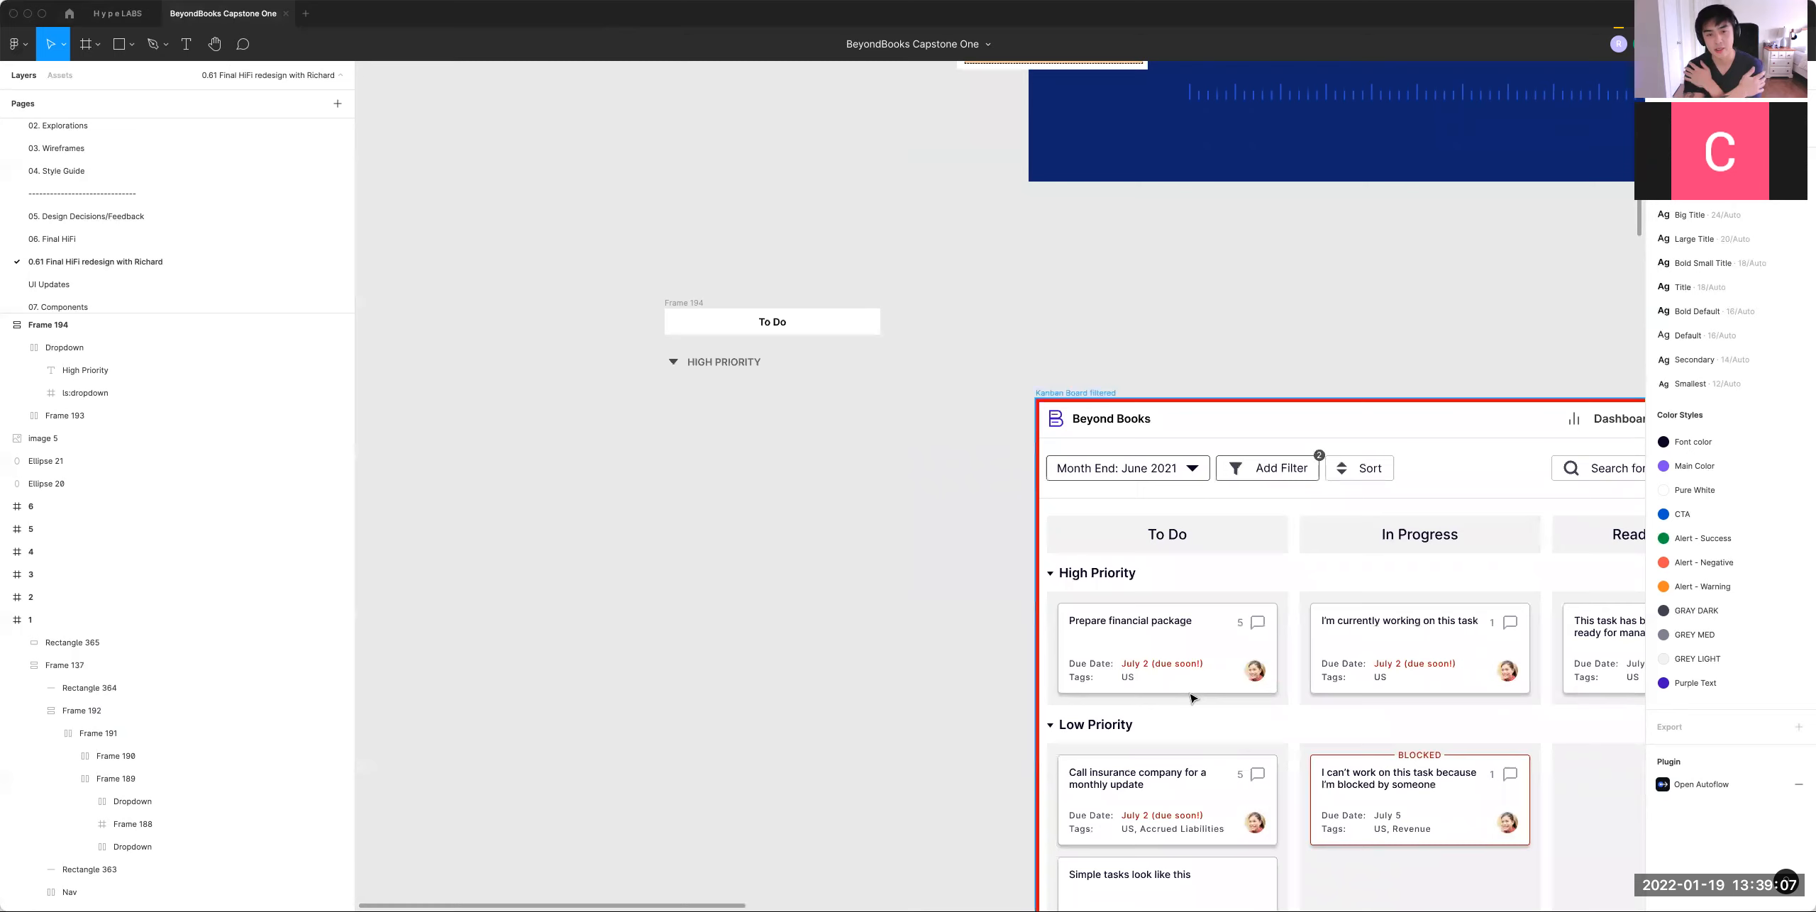
drag(770, 323, 656, 532)
double_click(656, 532)
text(O)
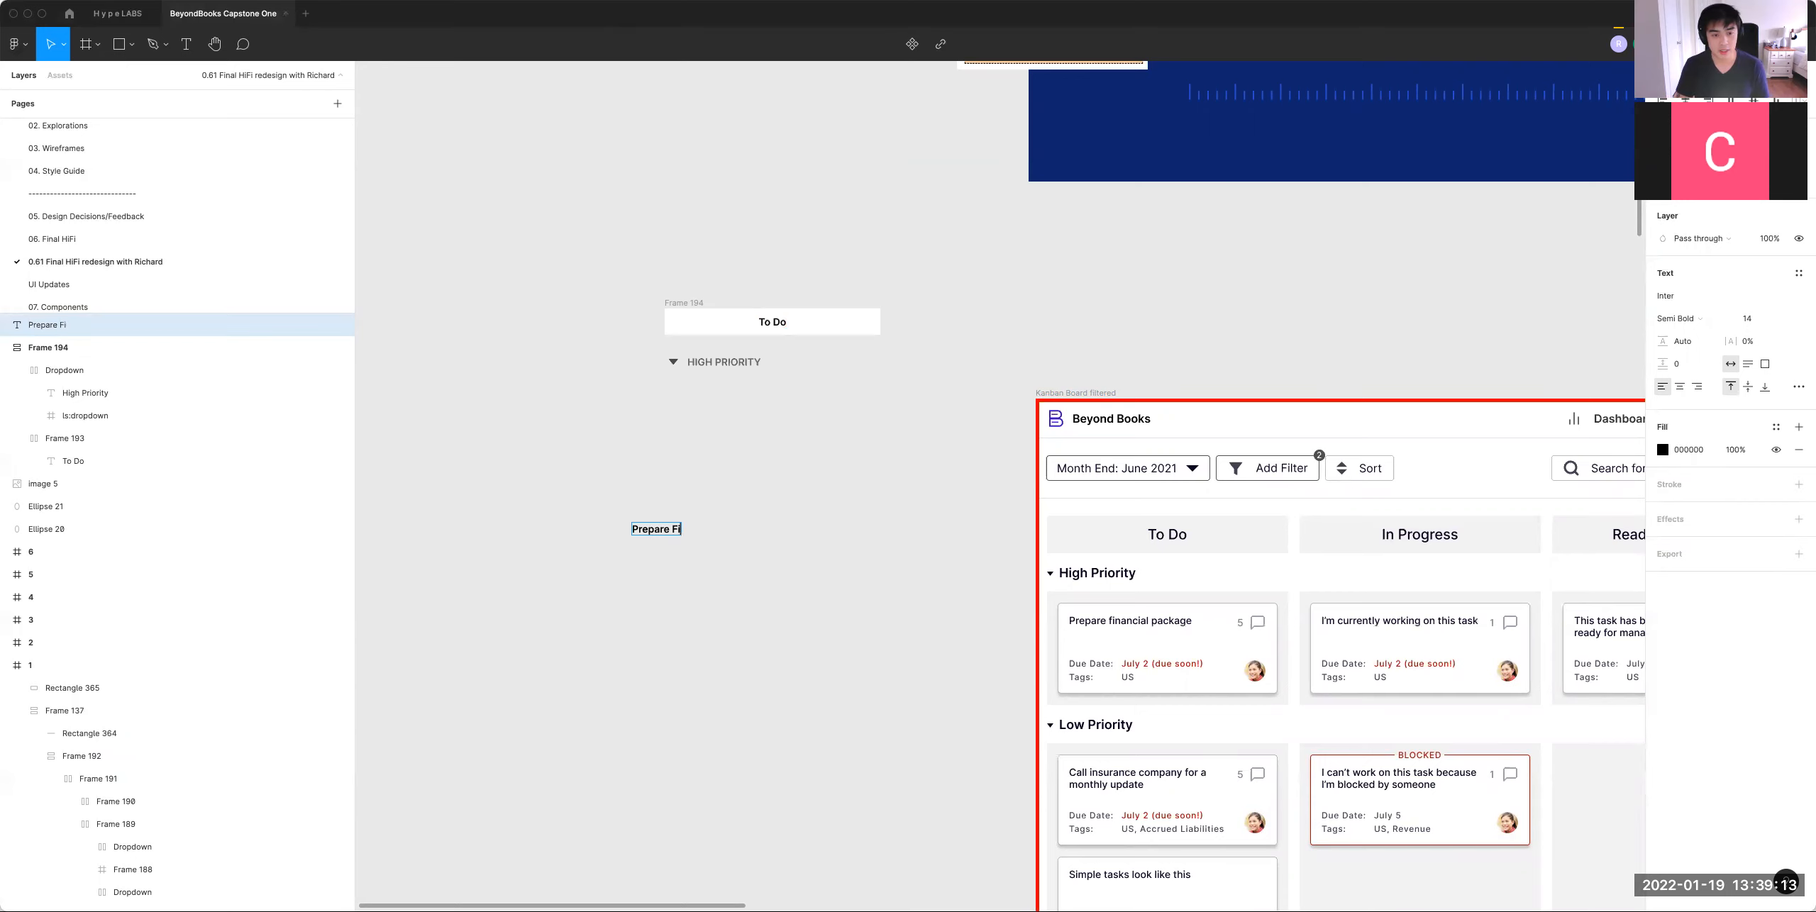
text(kage)
click(718, 499)
Step: Duplicate the "Prepare Financial Package" text to its right and change the copy to "5"
drag(718, 532, 881, 532)
double_click(881, 532)
text(5)
click(918, 466)
Step: Find a chat icon with the Iconify plugin, import bx:bx-chat, and place it directly right of the "5"
click(834, 522)
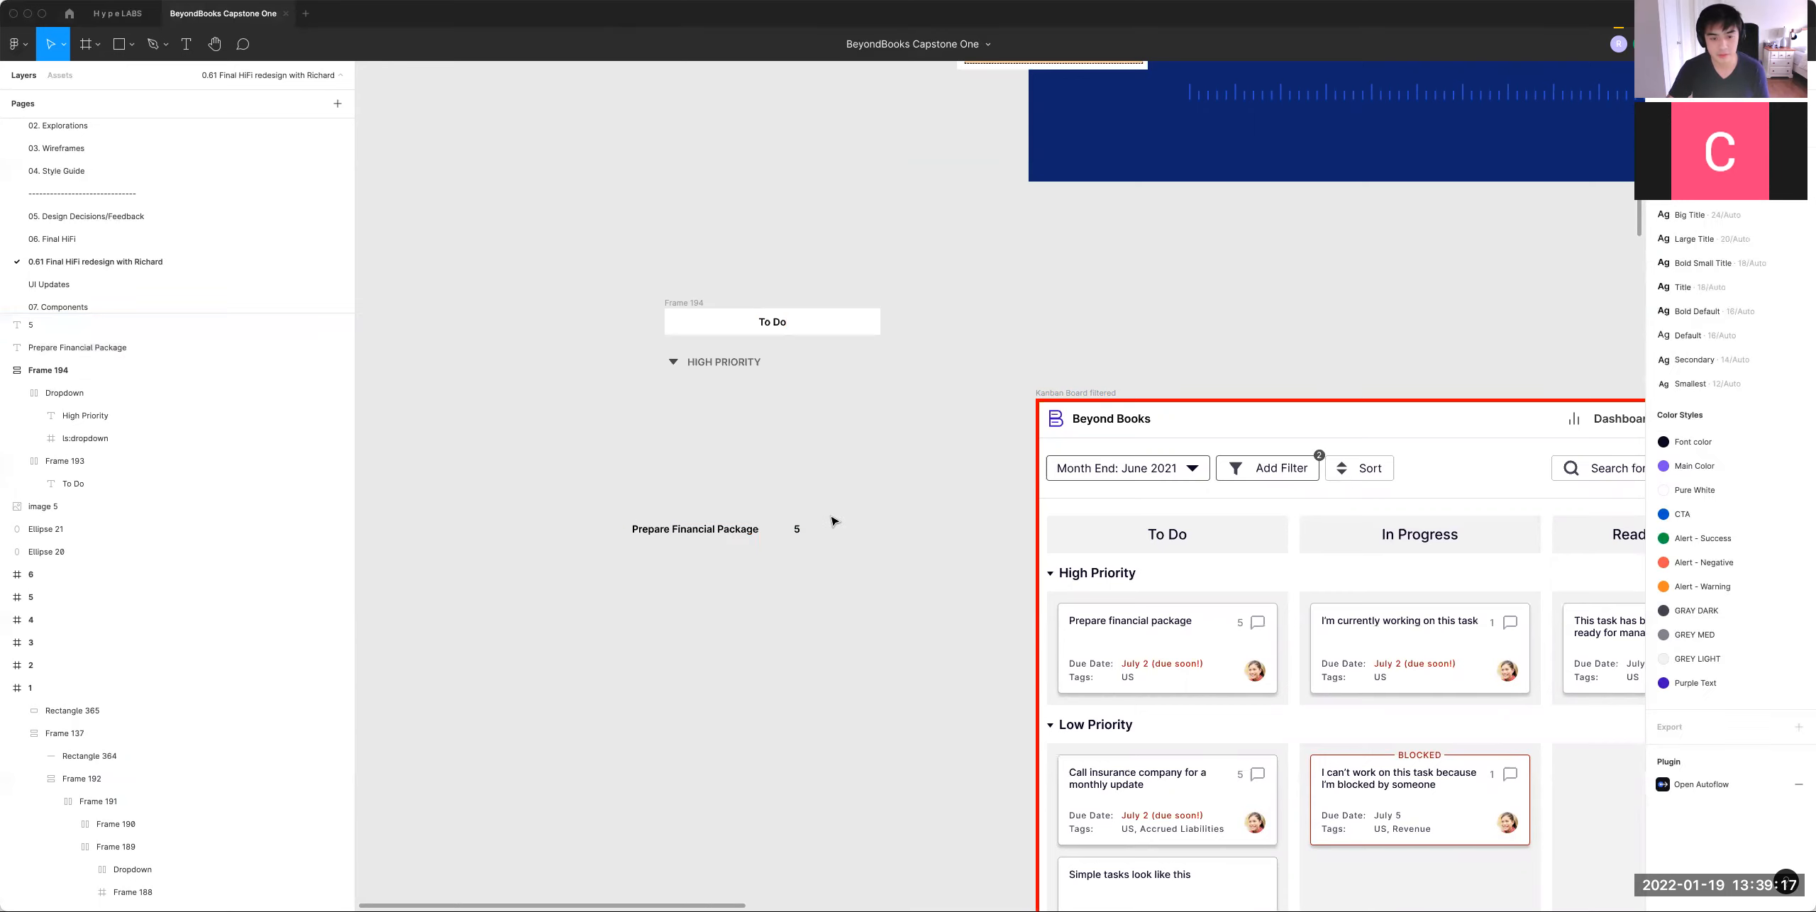
right_click(835, 522)
mouse_move(922, 640)
click(992, 387)
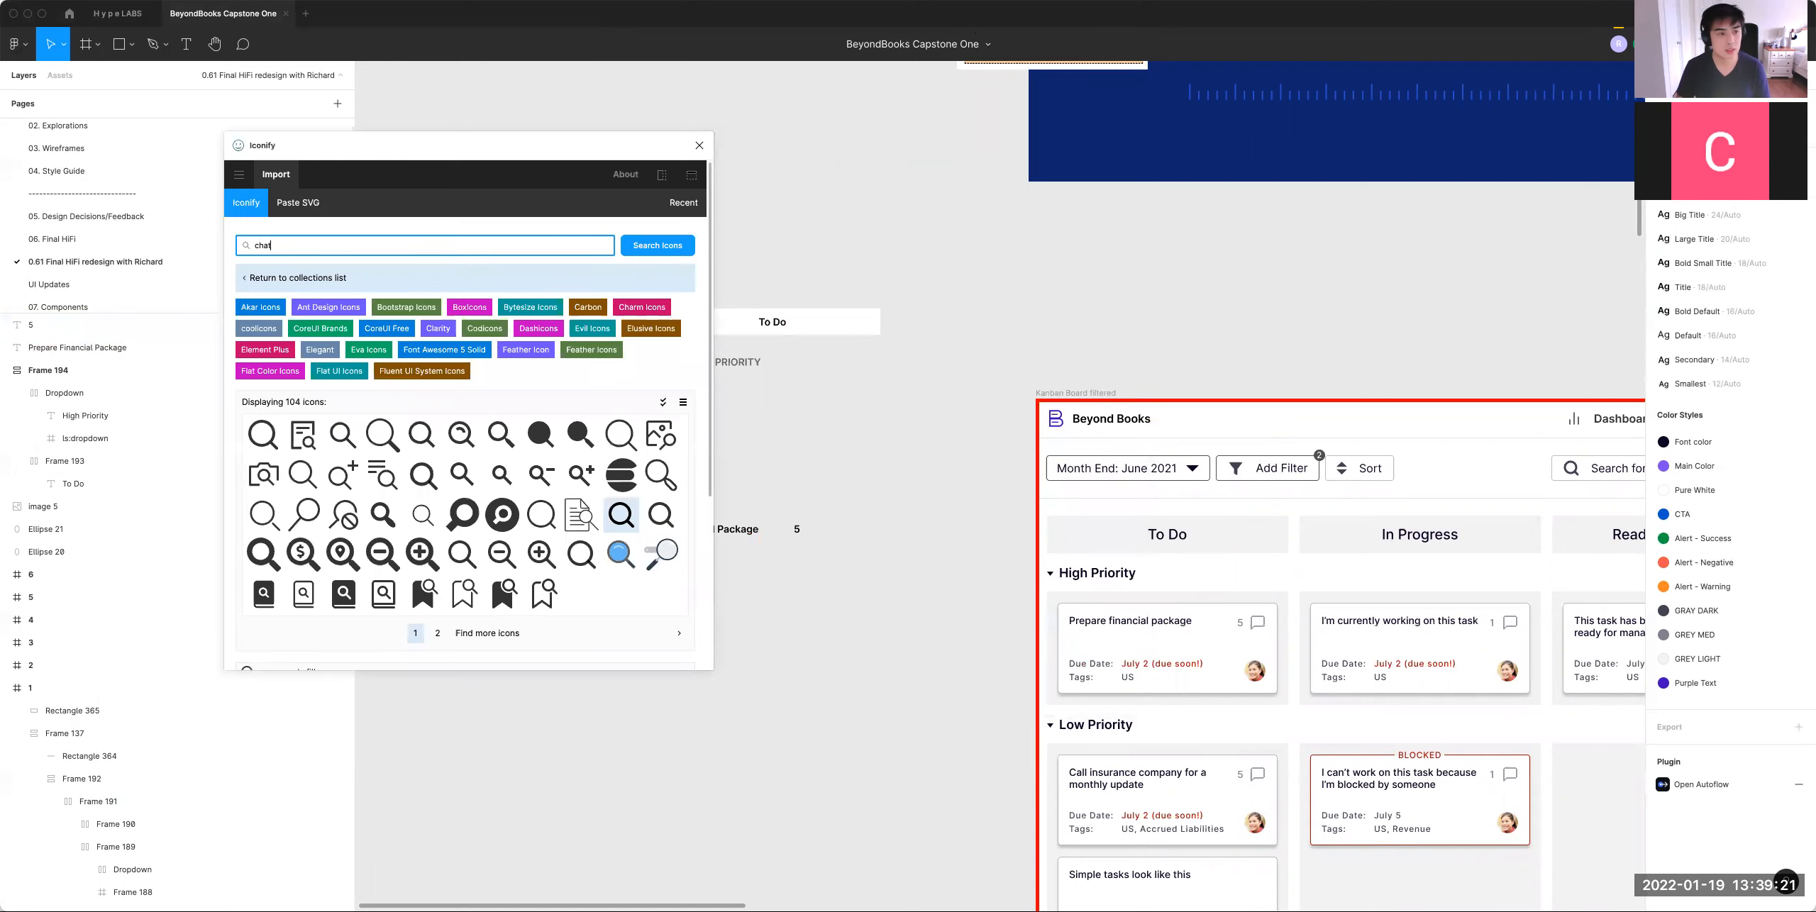
key(Return)
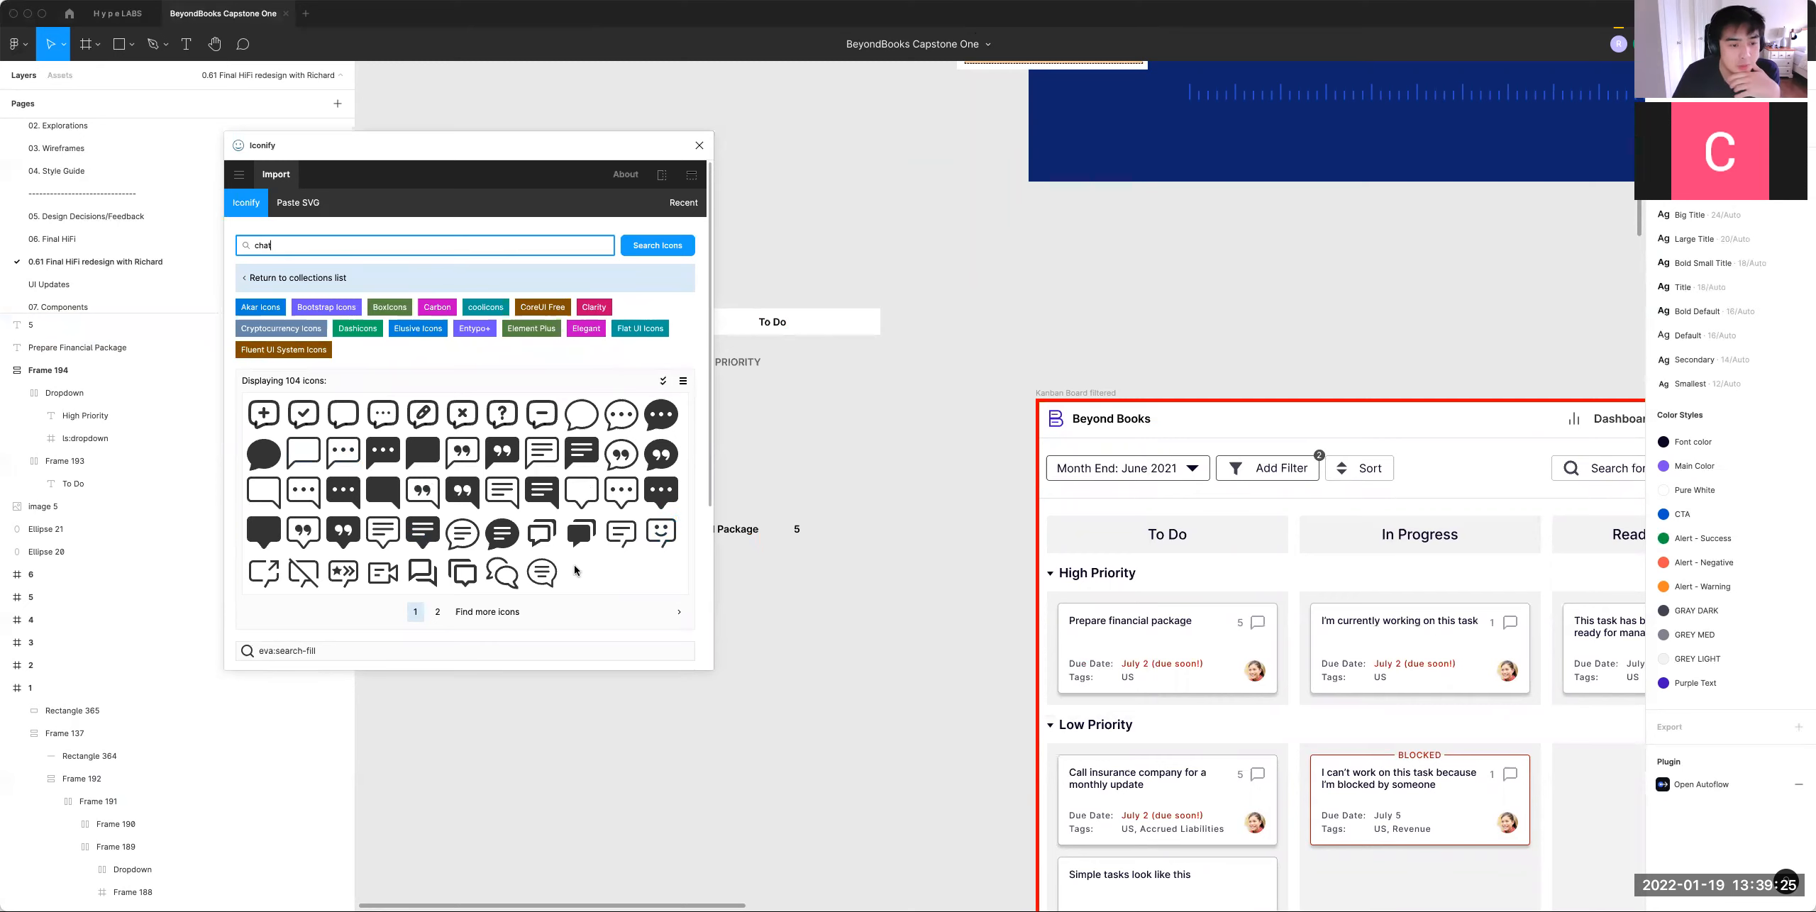
click(542, 532)
scroll(560, 568, down, 4)
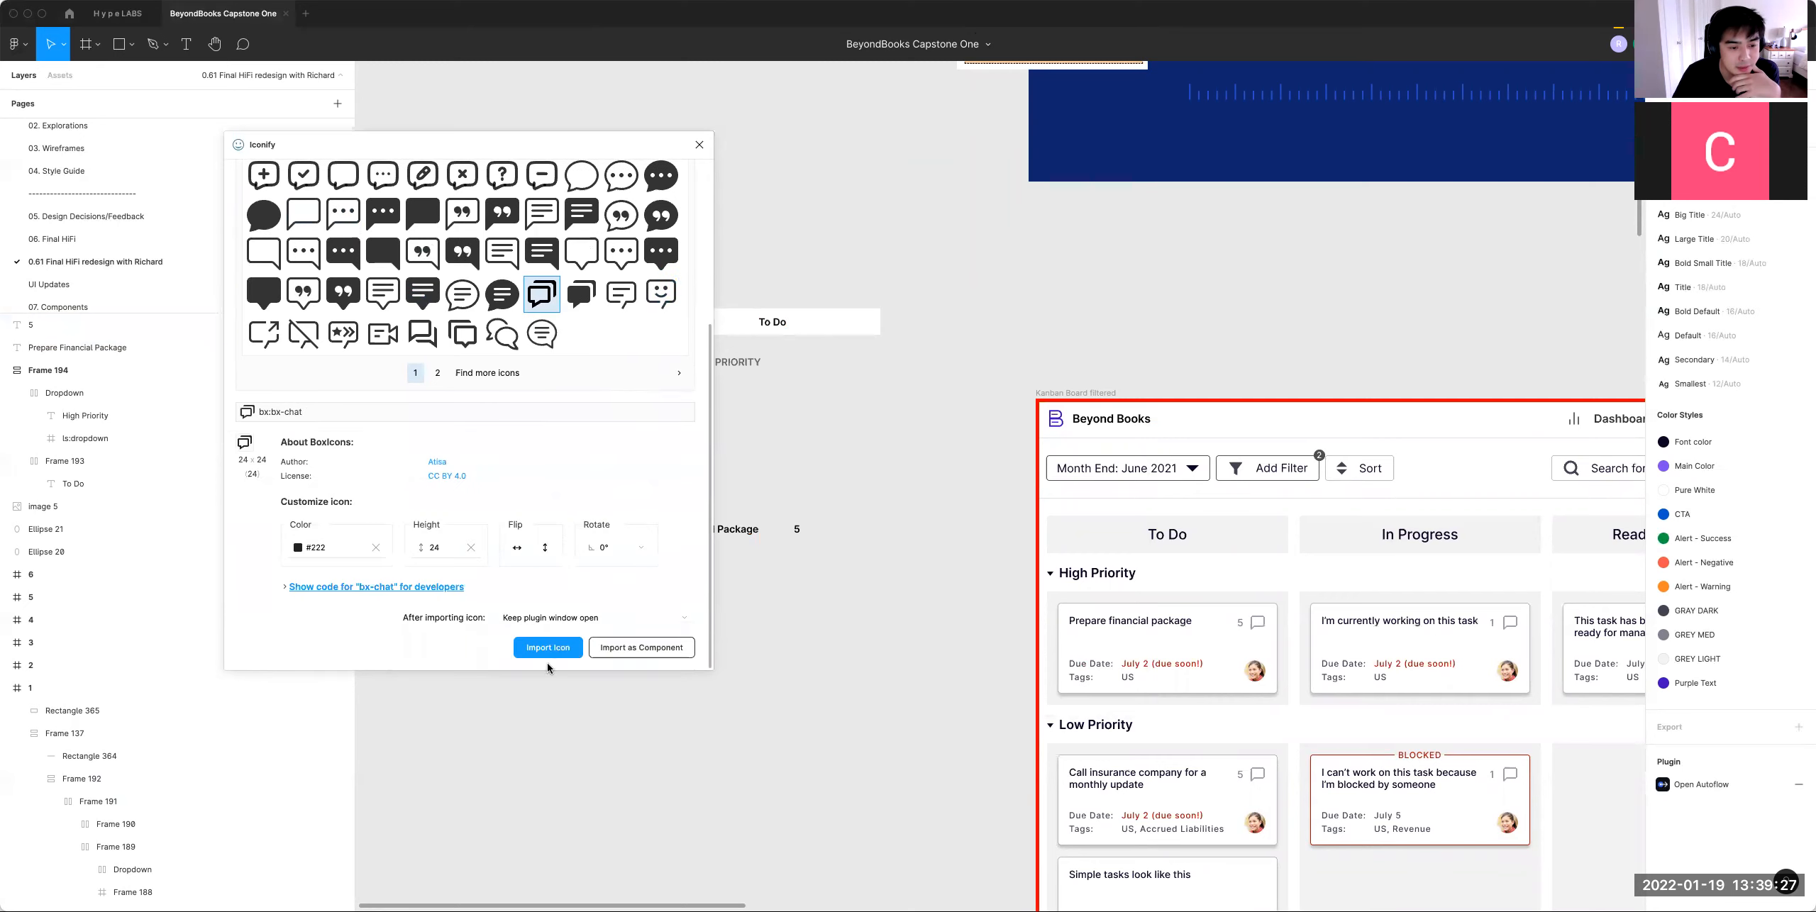
click(548, 648)
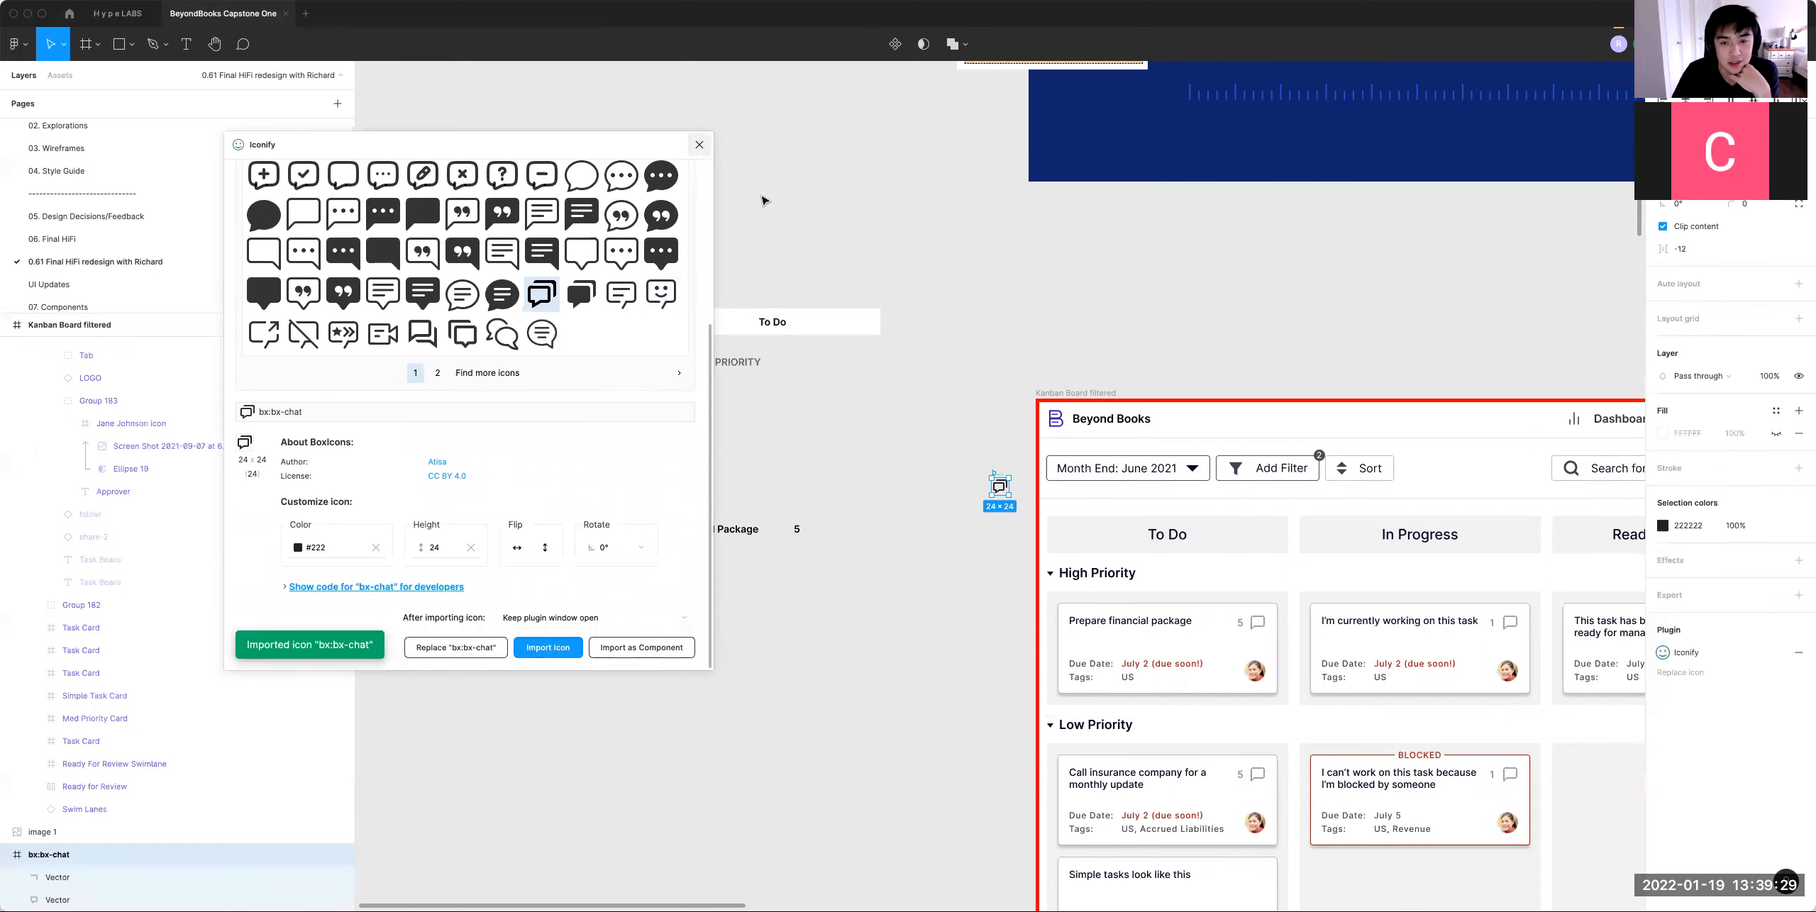
click(699, 145)
drag(1001, 487, 830, 555)
Step: Wrap the "5" and the chat icon in a horizontal auto layout with item spacing 8
click(781, 511)
key(shift+a)
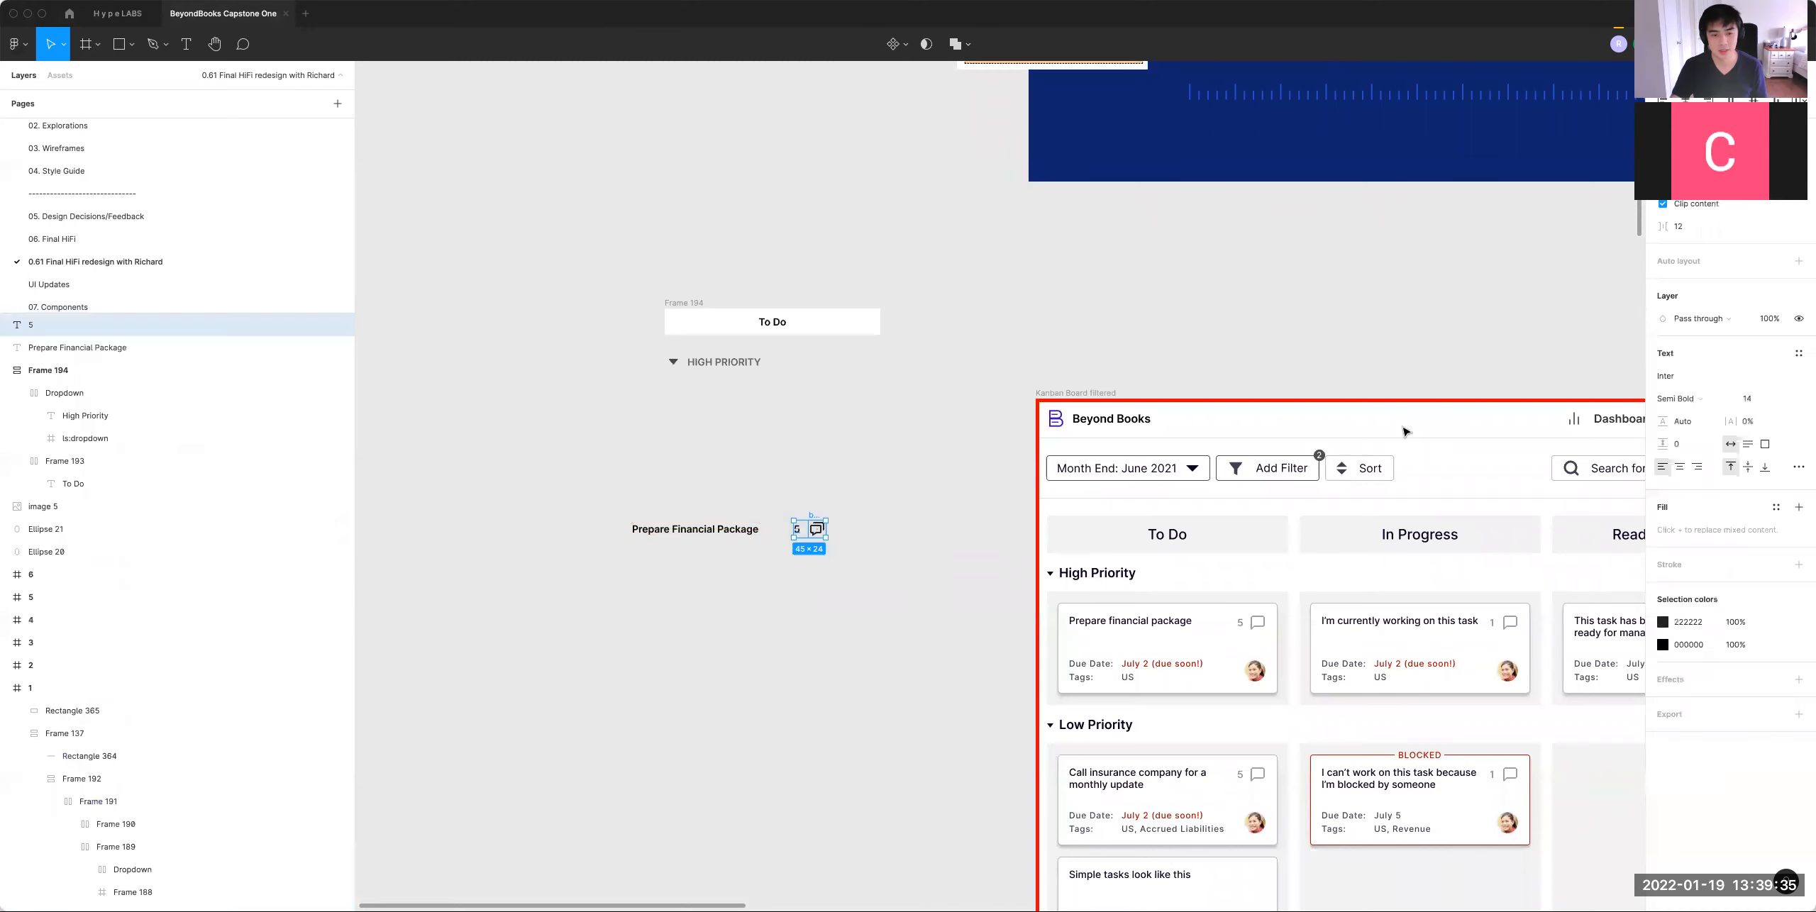
click(1717, 284)
text(8)
key(Return)
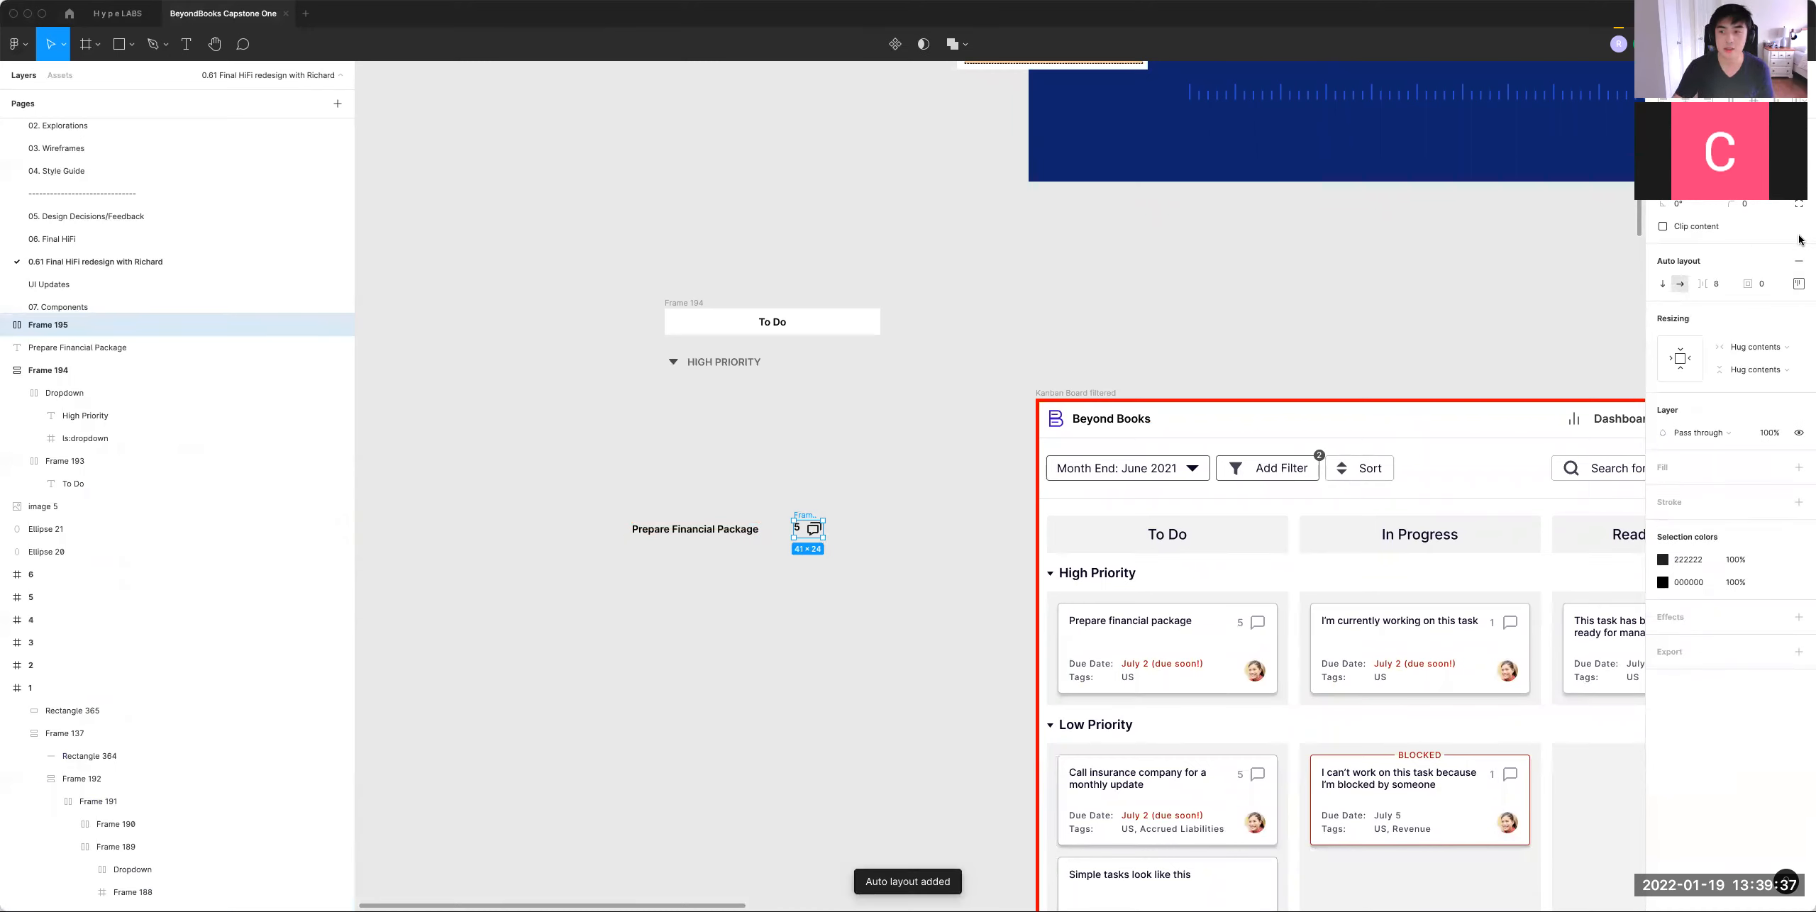
click(1801, 285)
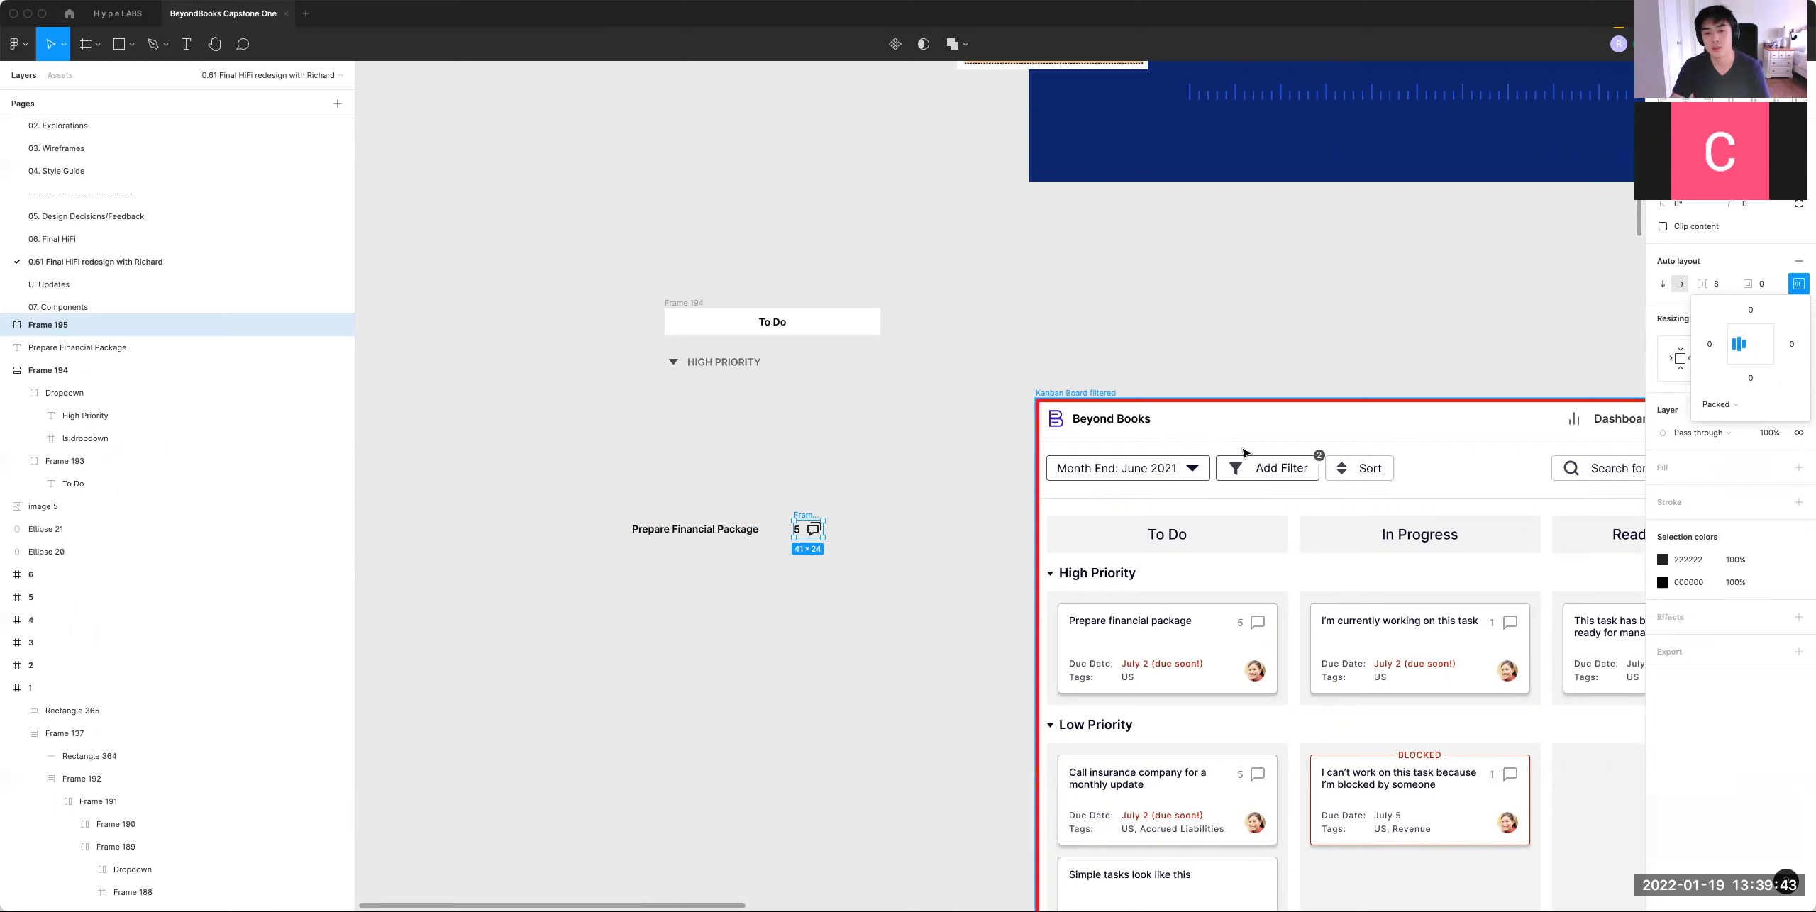
click(806, 482)
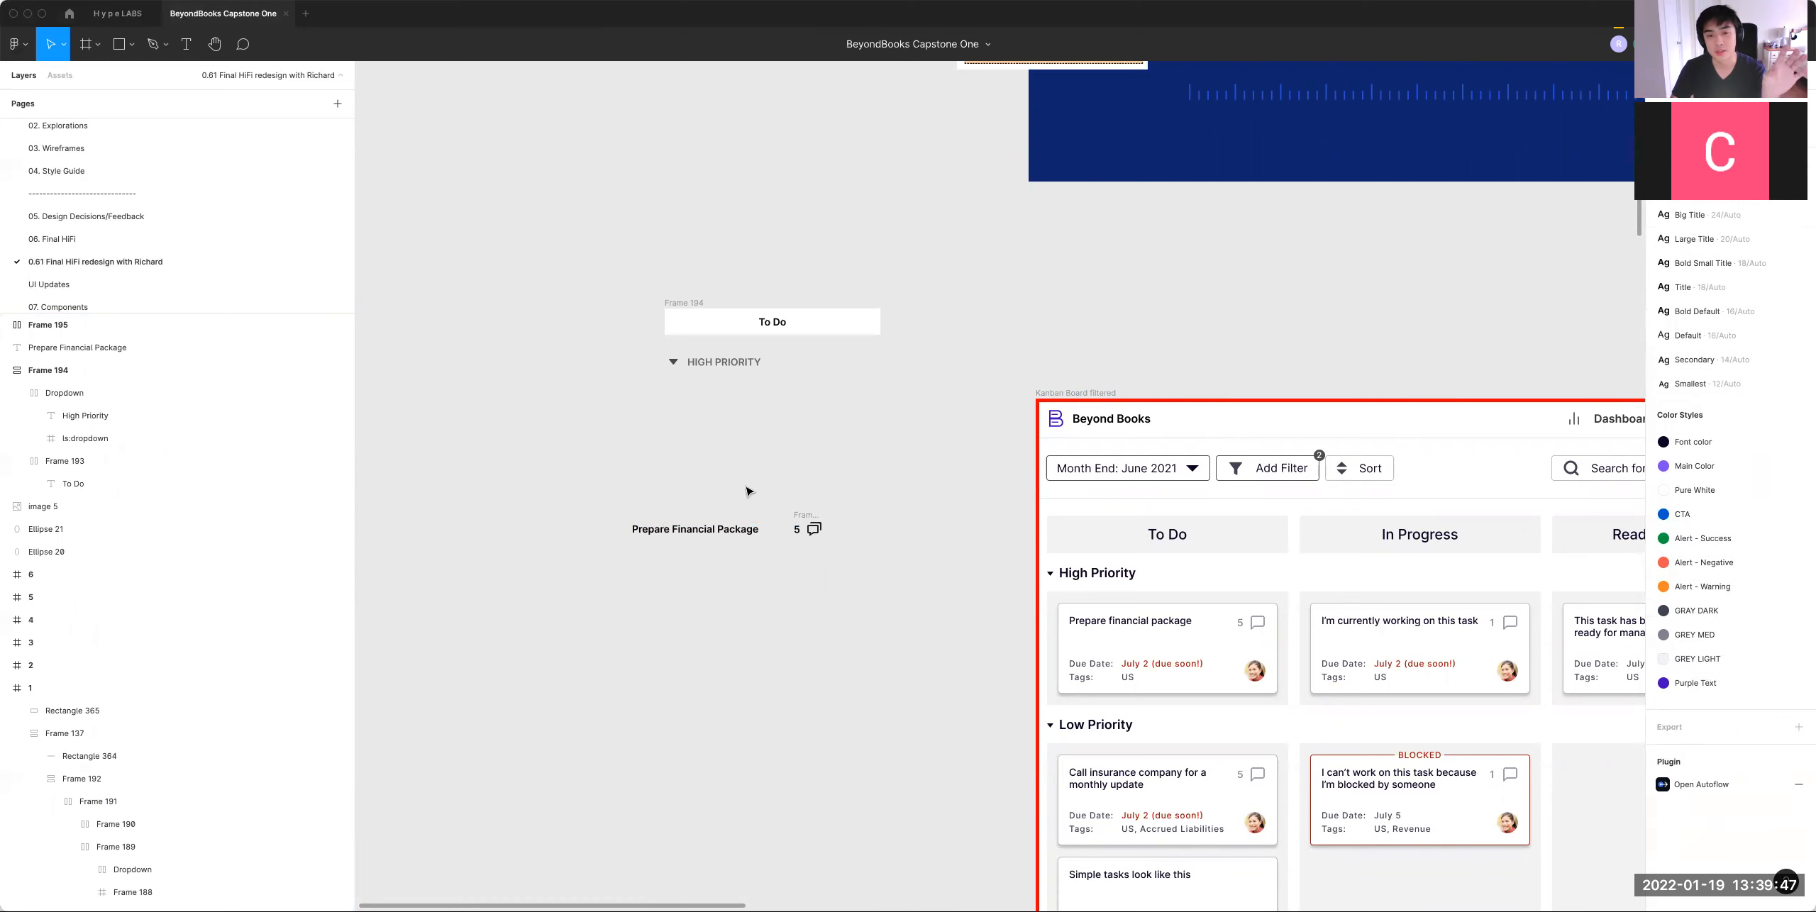
Step: Duplicate the "Prepare Financial Package" text below itself and change the copy to "Due Date"
scroll(868, 391, down, 3)
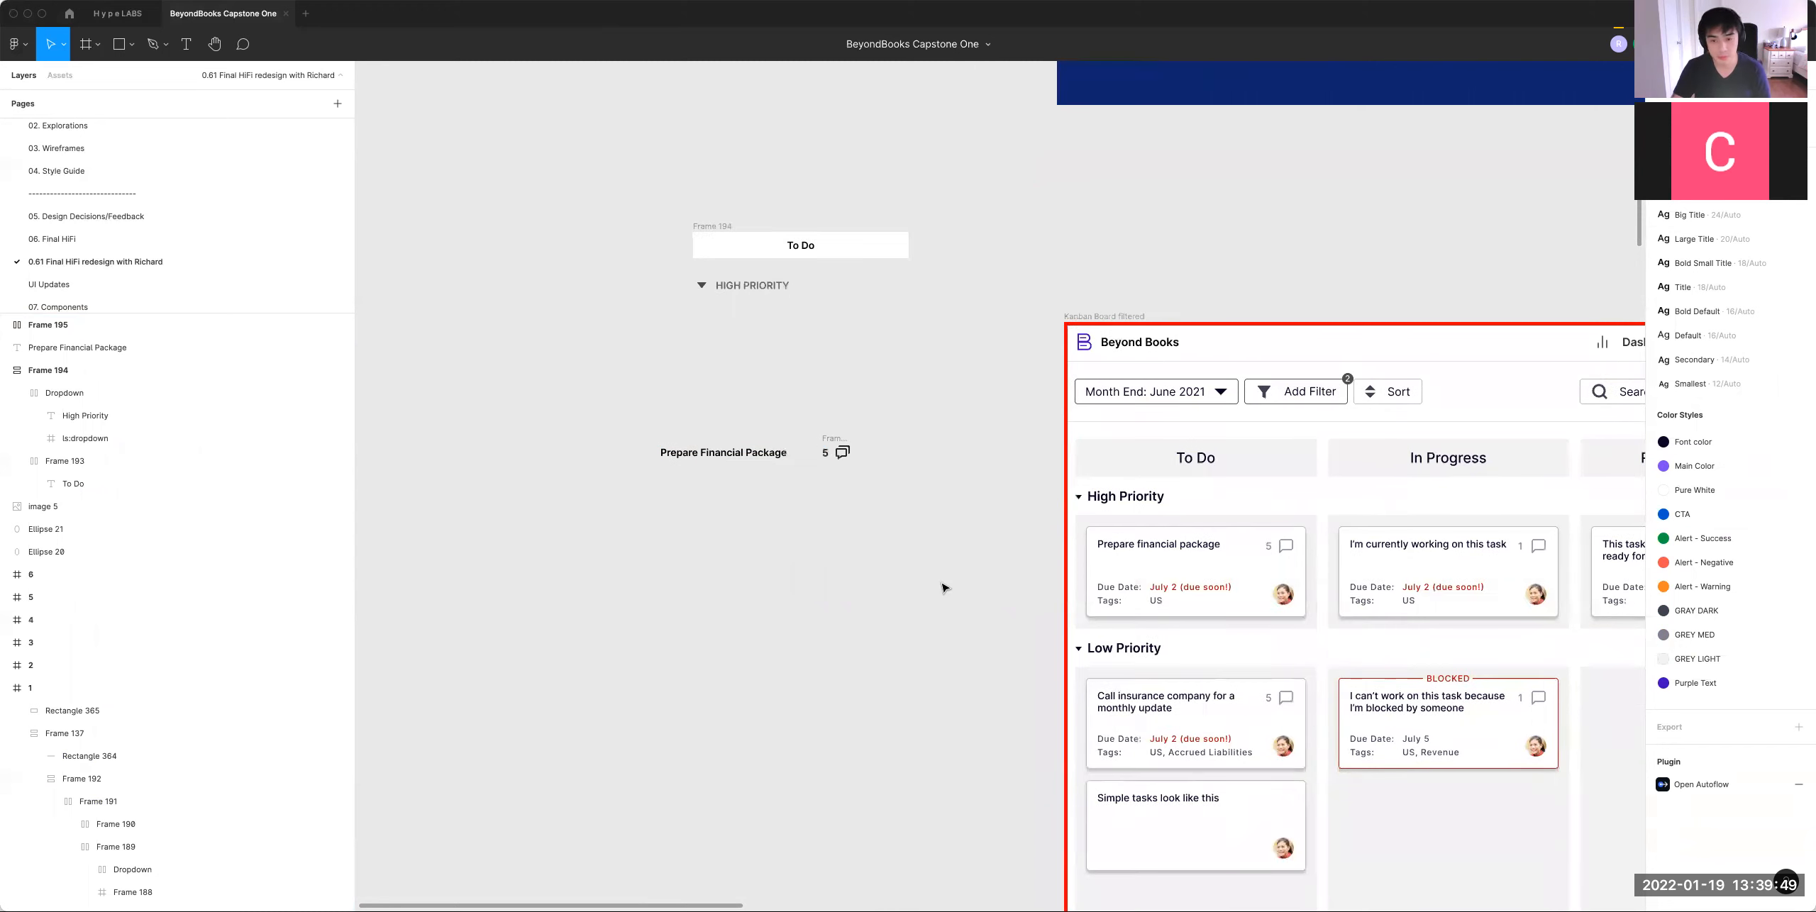
scroll(916, 599, left, 1)
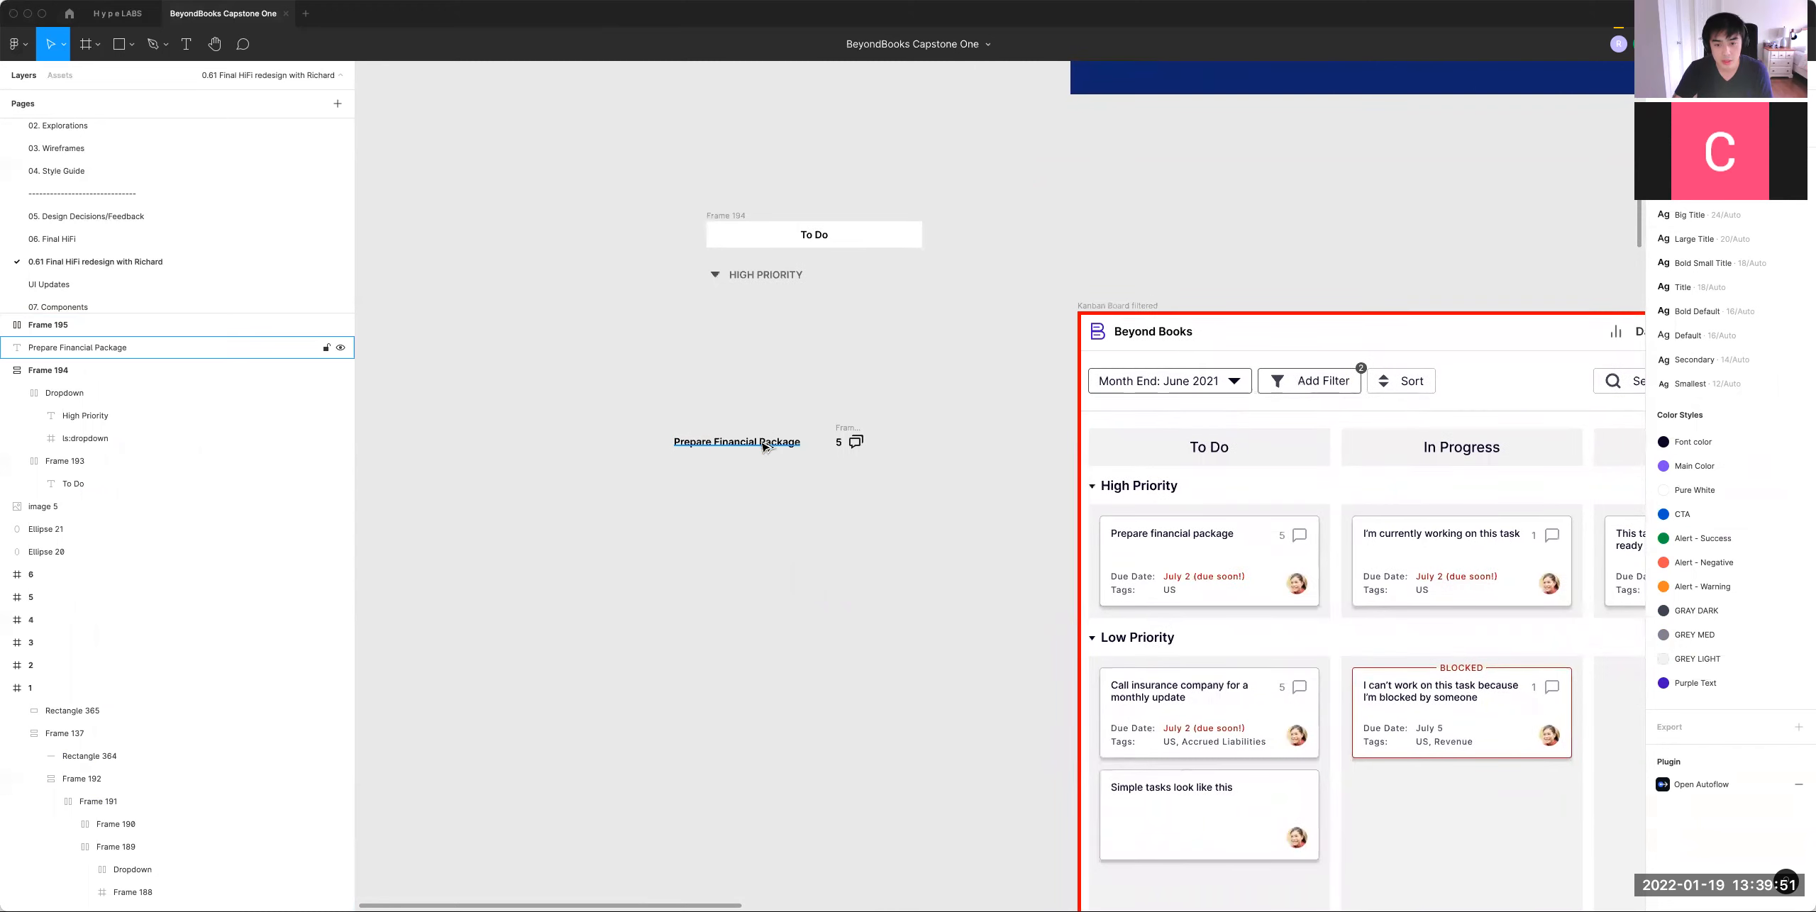
click(761, 441)
drag(761, 441, 757, 489)
double_click(756, 489)
text(Due date)
key(Escape)
Step: Duplicate the "Due Date" text directly below and change the copy to "Tags"
drag(705, 498, 706, 526)
key(Return)
text(Tags)
click(778, 508)
Step: Widen the "Due Date" and "Tags" text boxes together to a width of 72
key(super+equal)
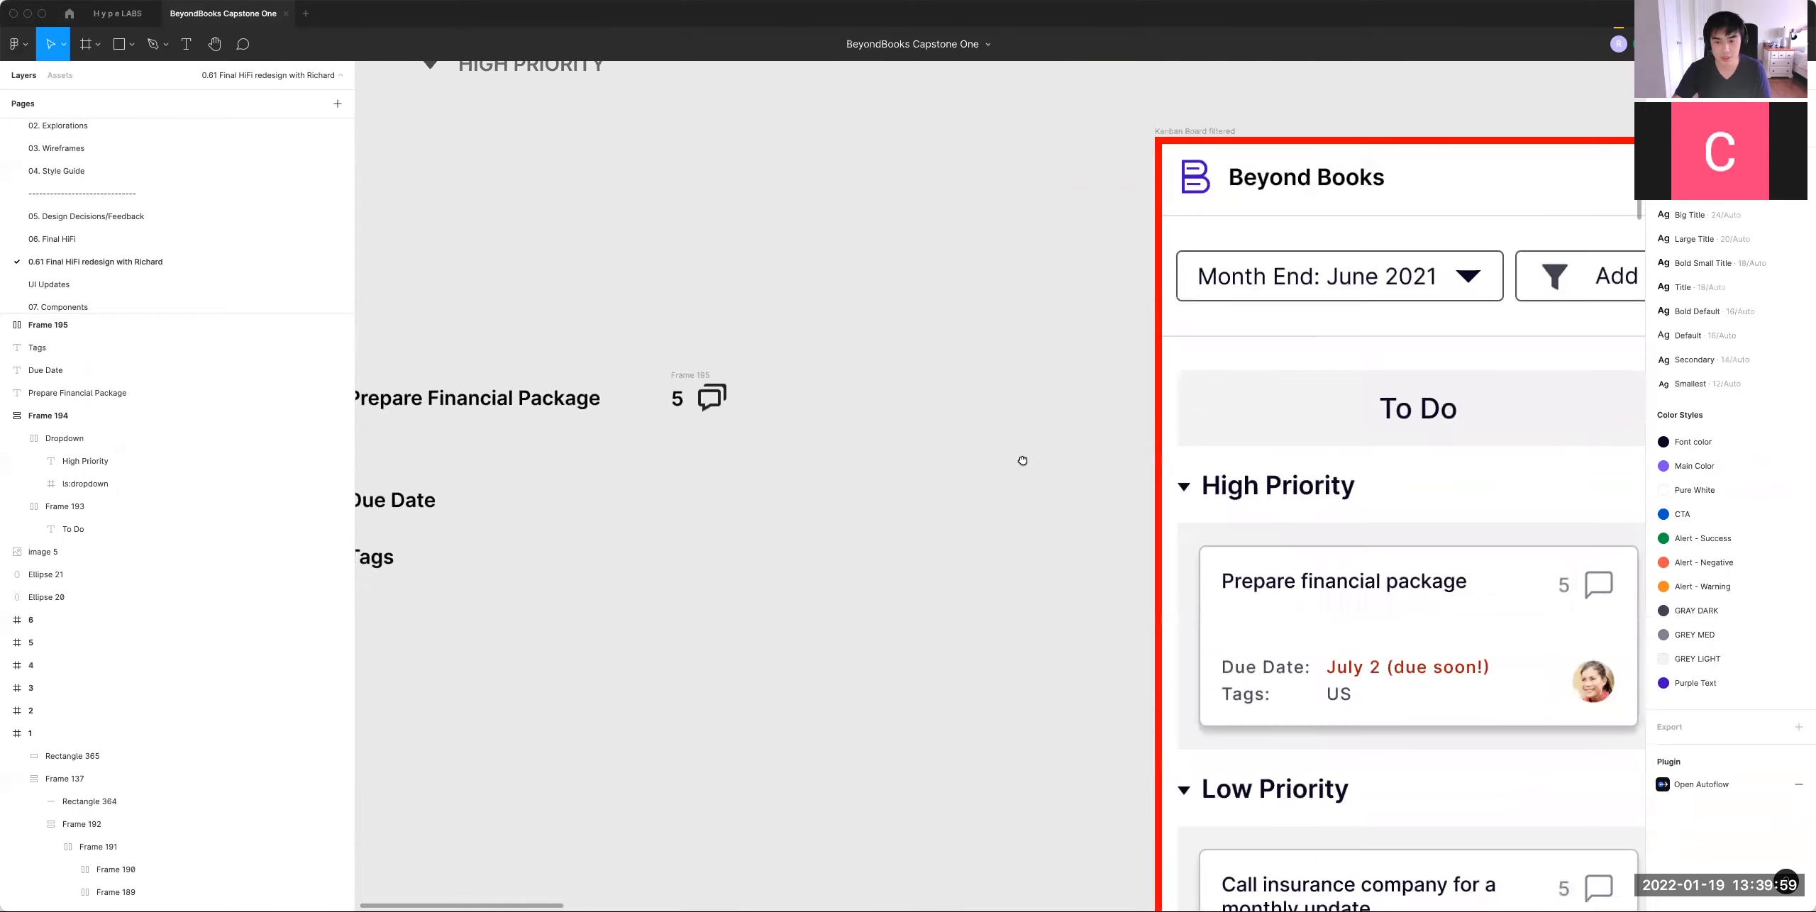
scroll(1022, 461, down, 3)
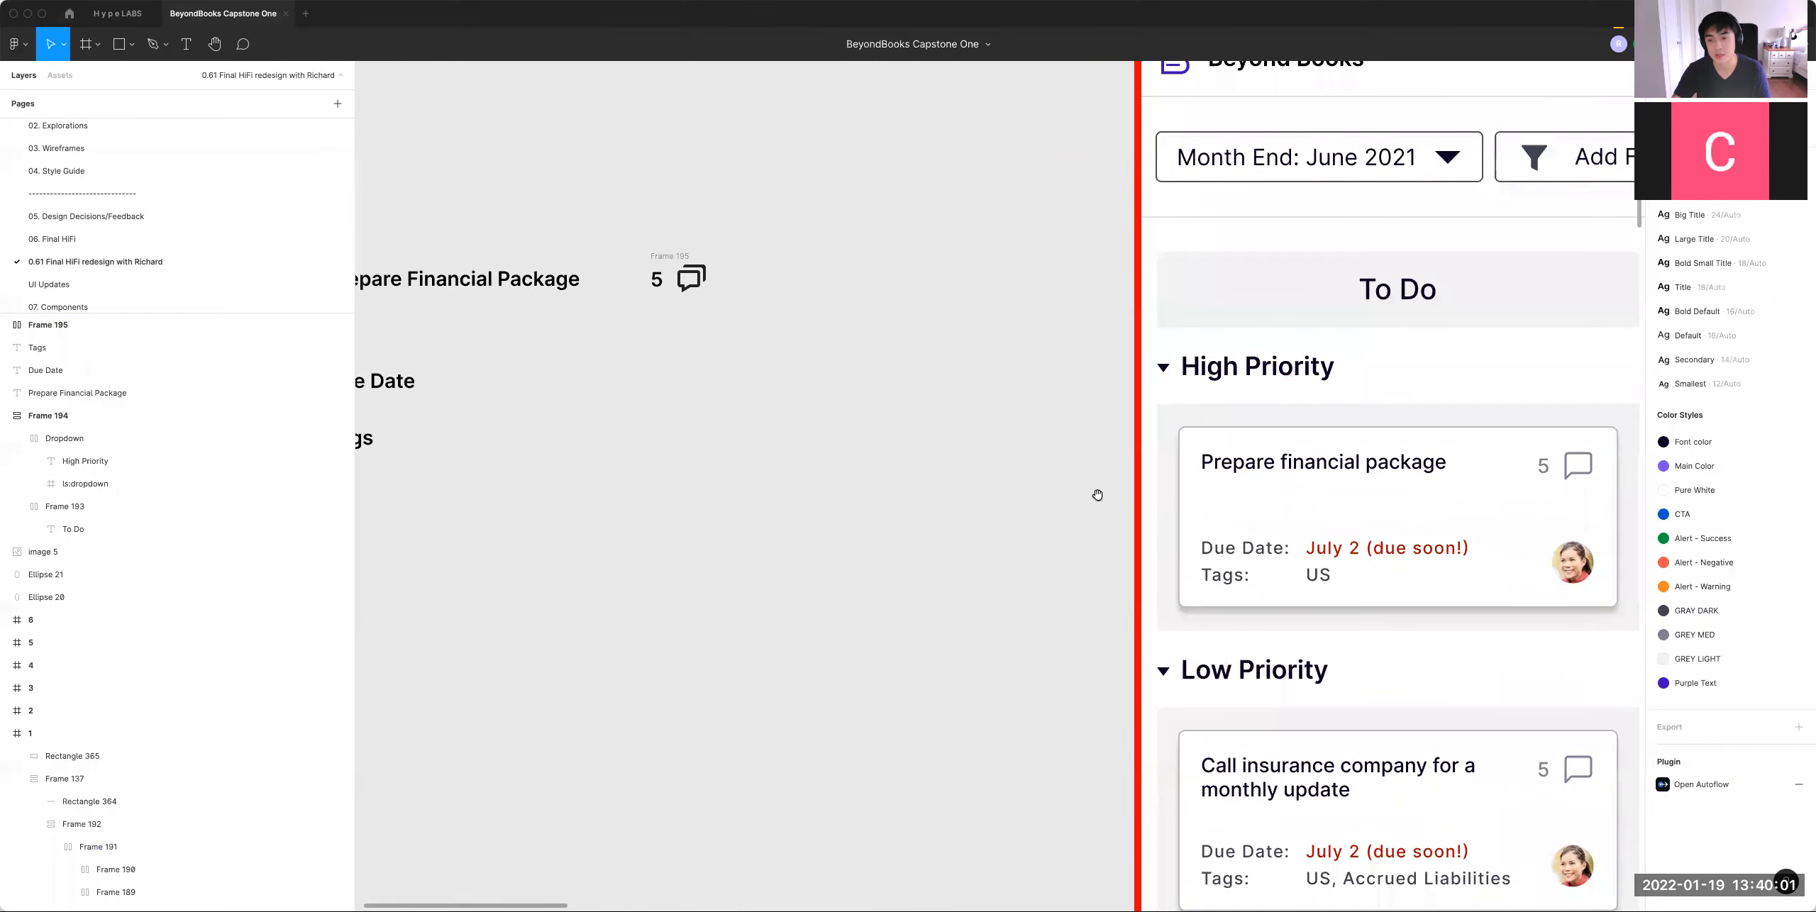
scroll(1097, 494, left, 5)
click(743, 407)
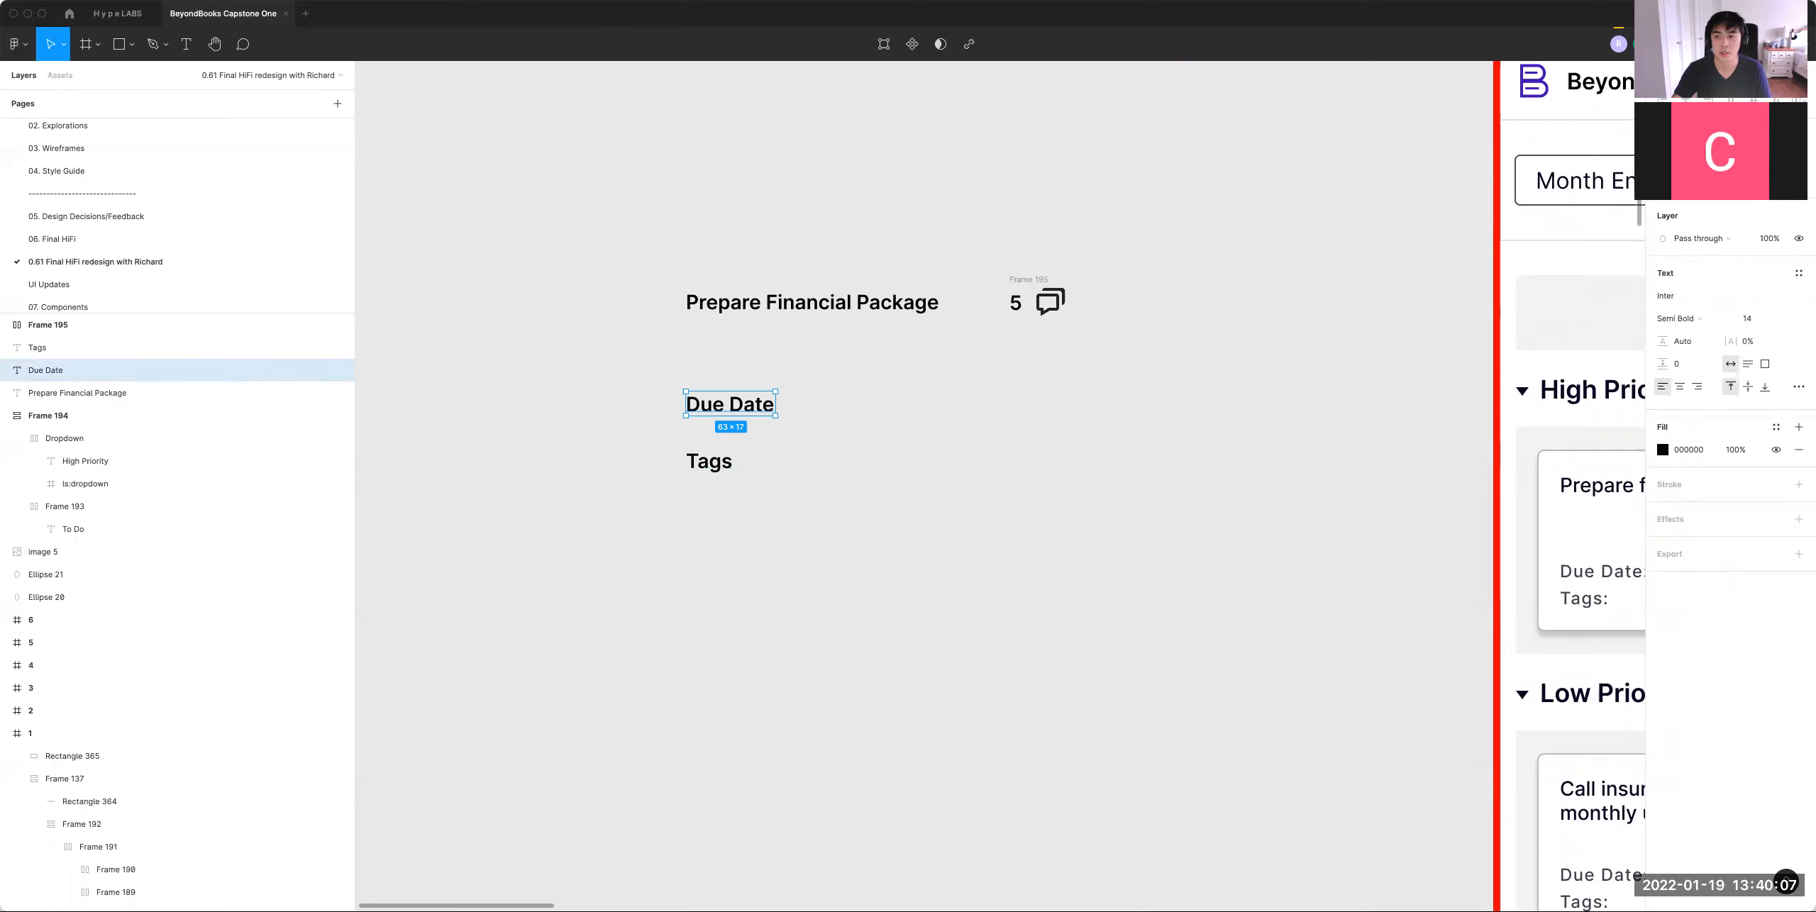
shift+click(718, 468)
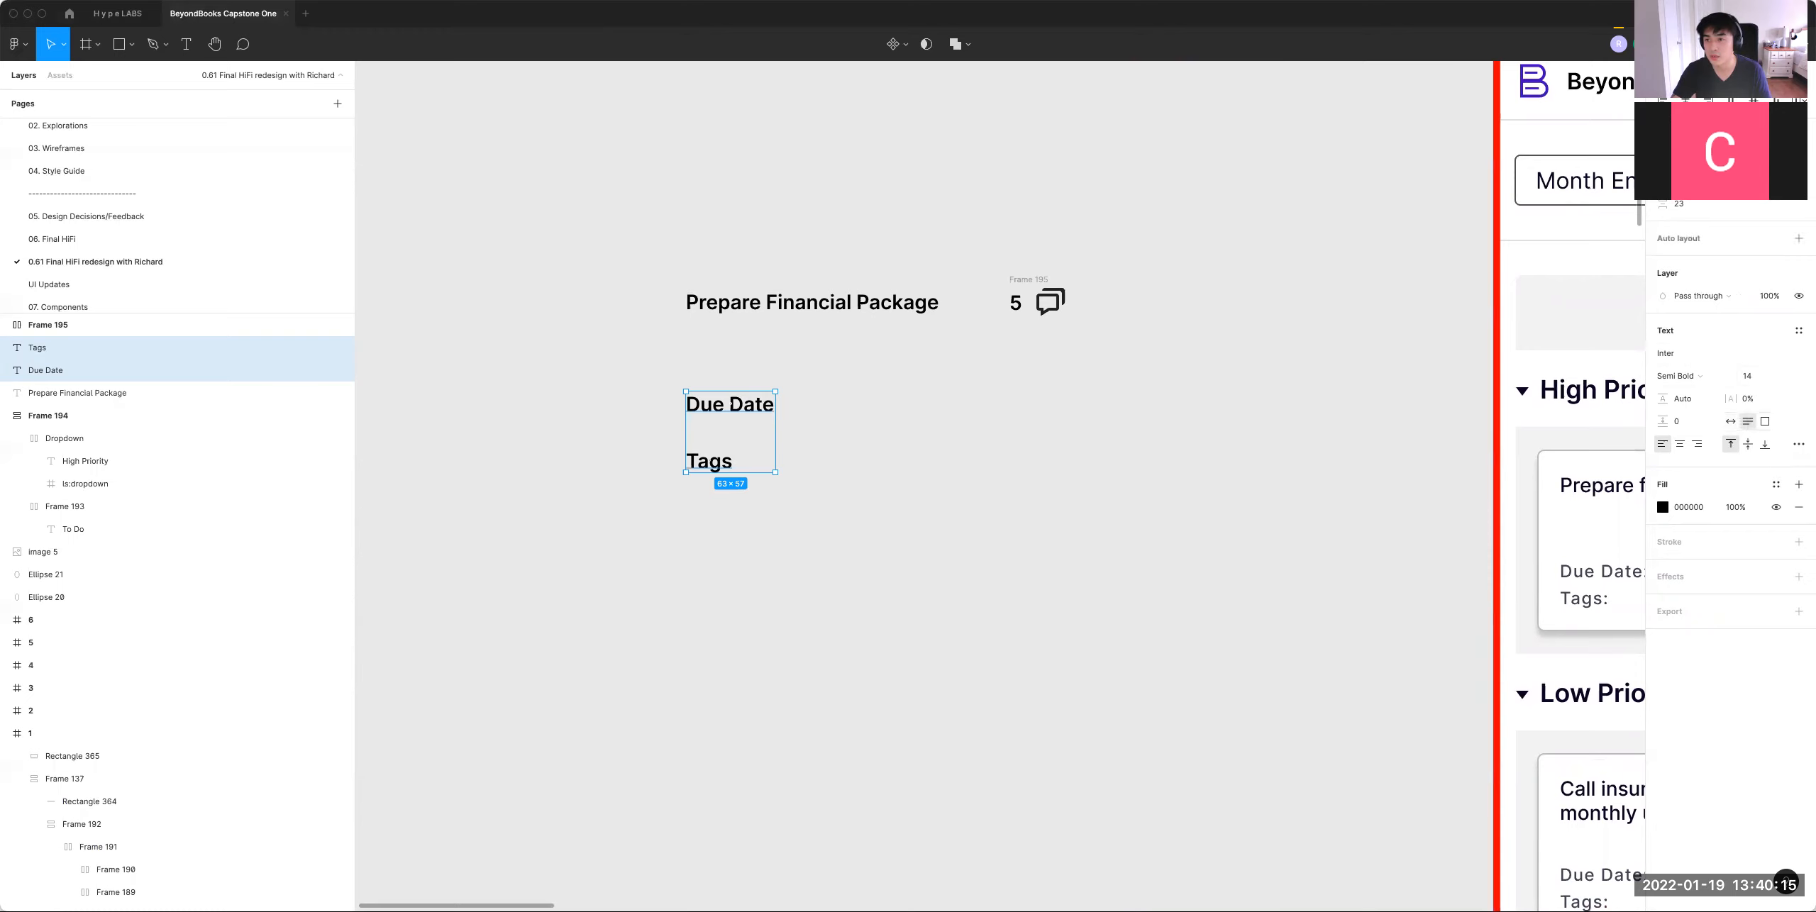
drag(776, 432, 788, 432)
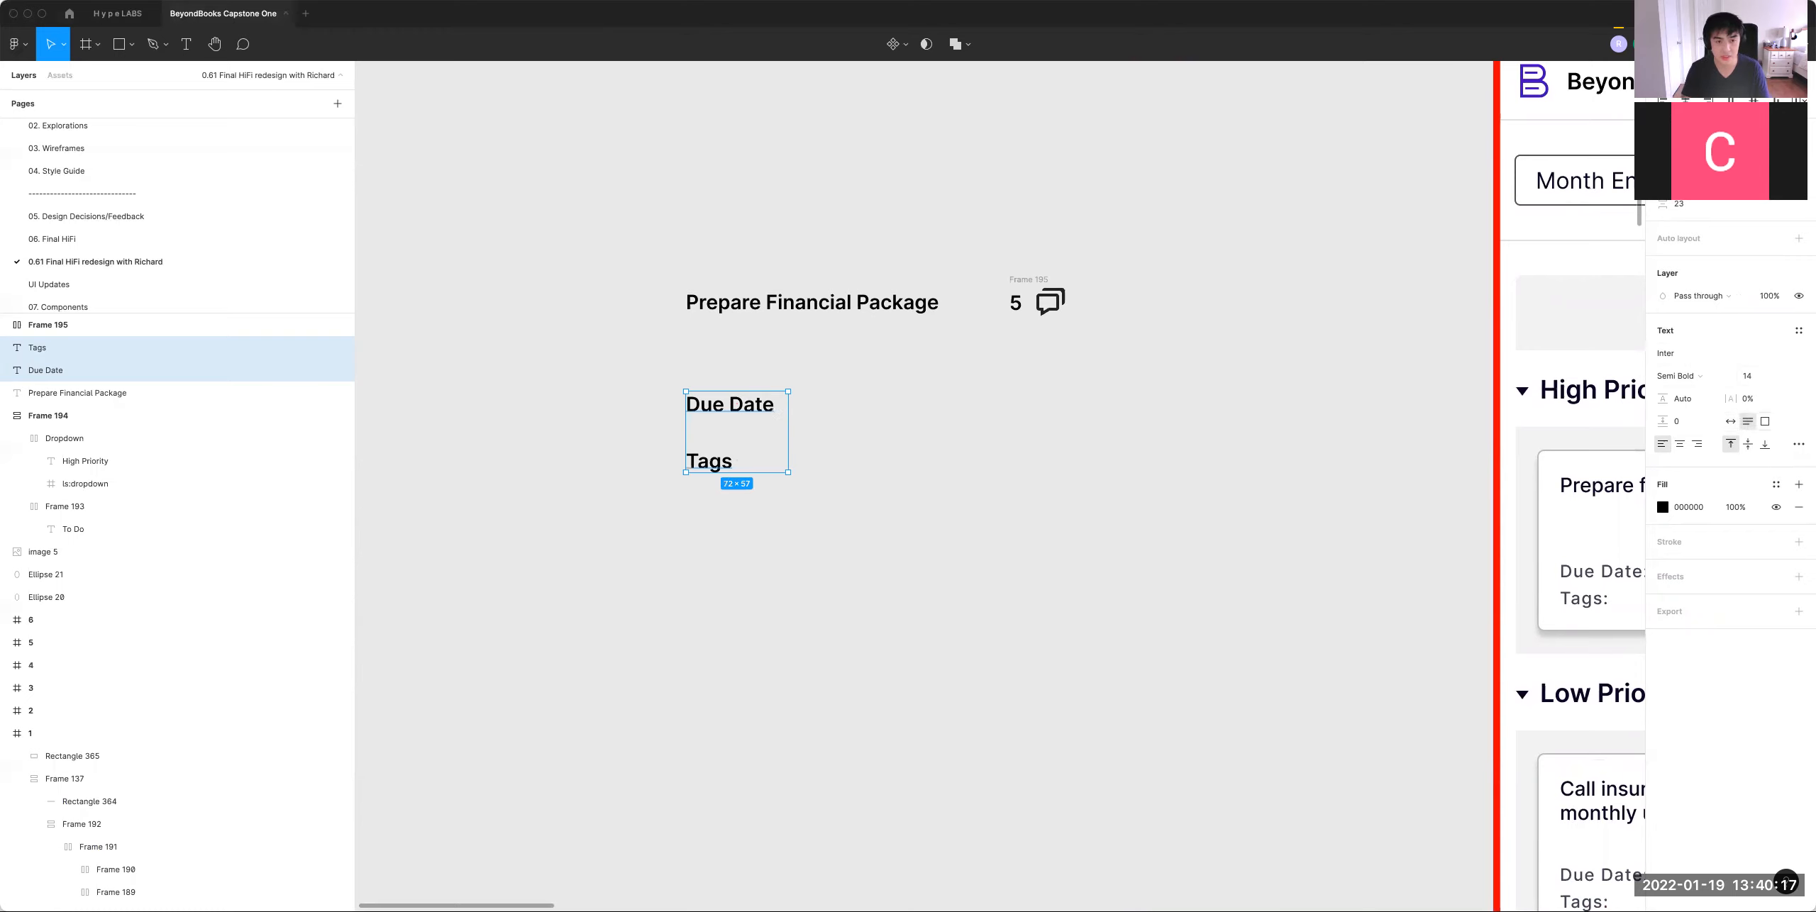
click(1245, 445)
Step: Duplicate the "Due Date" text directly to its right and change the copy to "June 2"
key(super+minus)
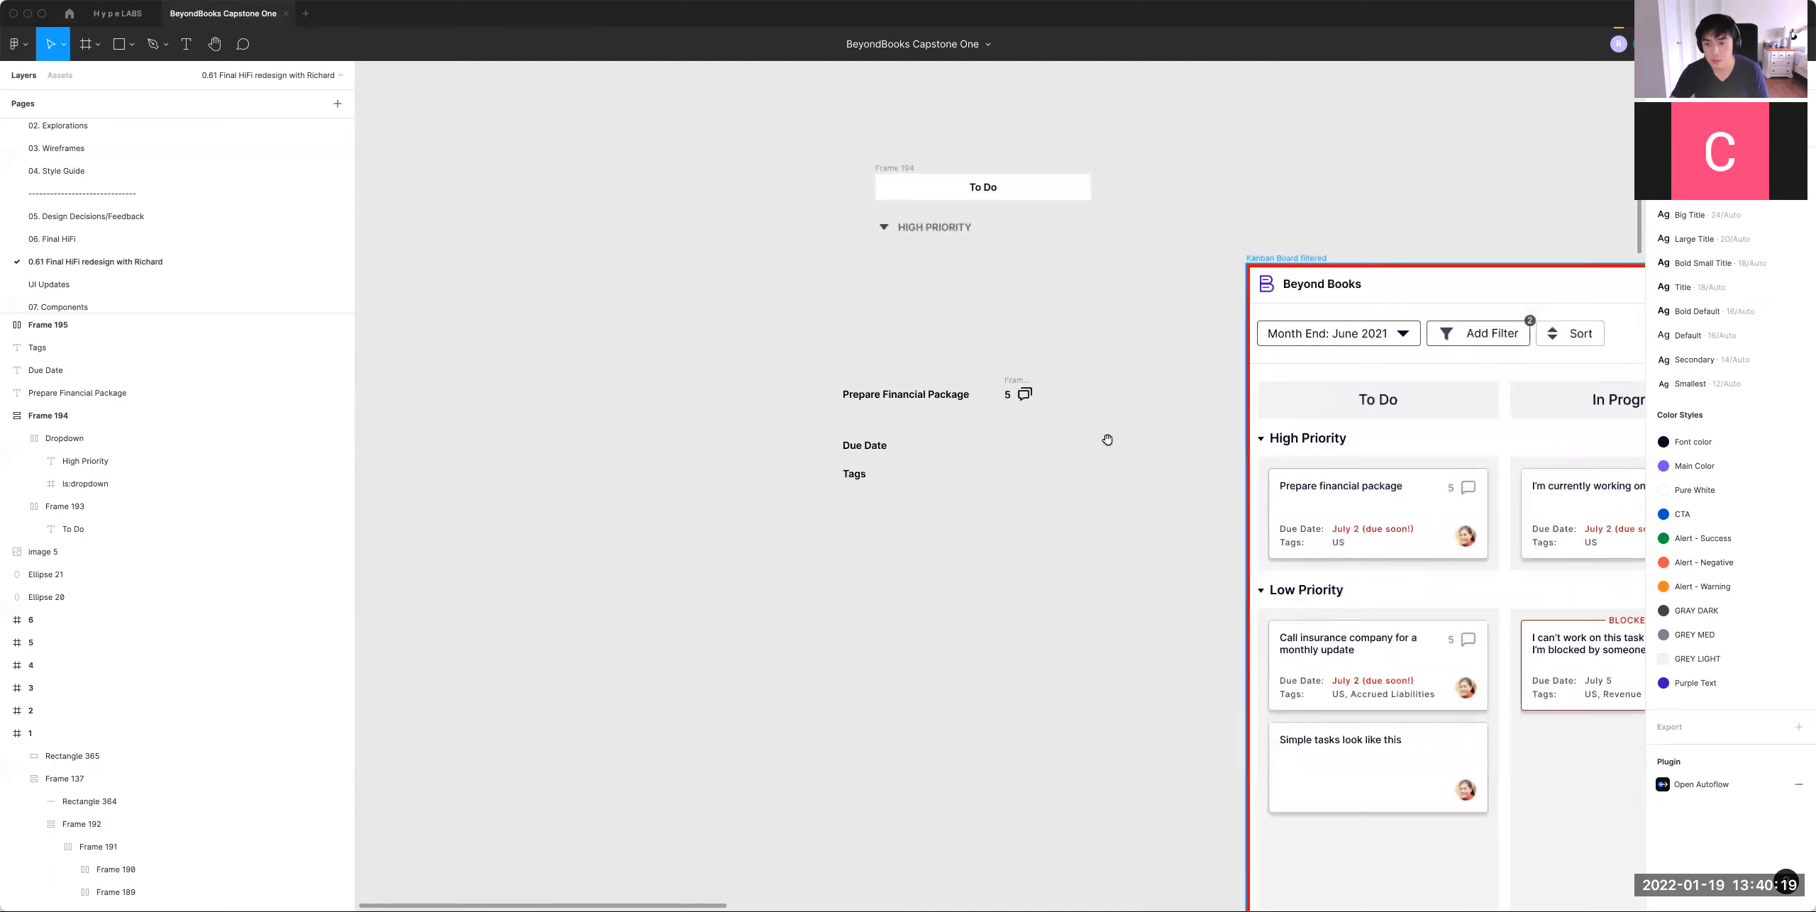
drag(1108, 441, 1049, 508)
drag(812, 511, 875, 511)
text(June 2)
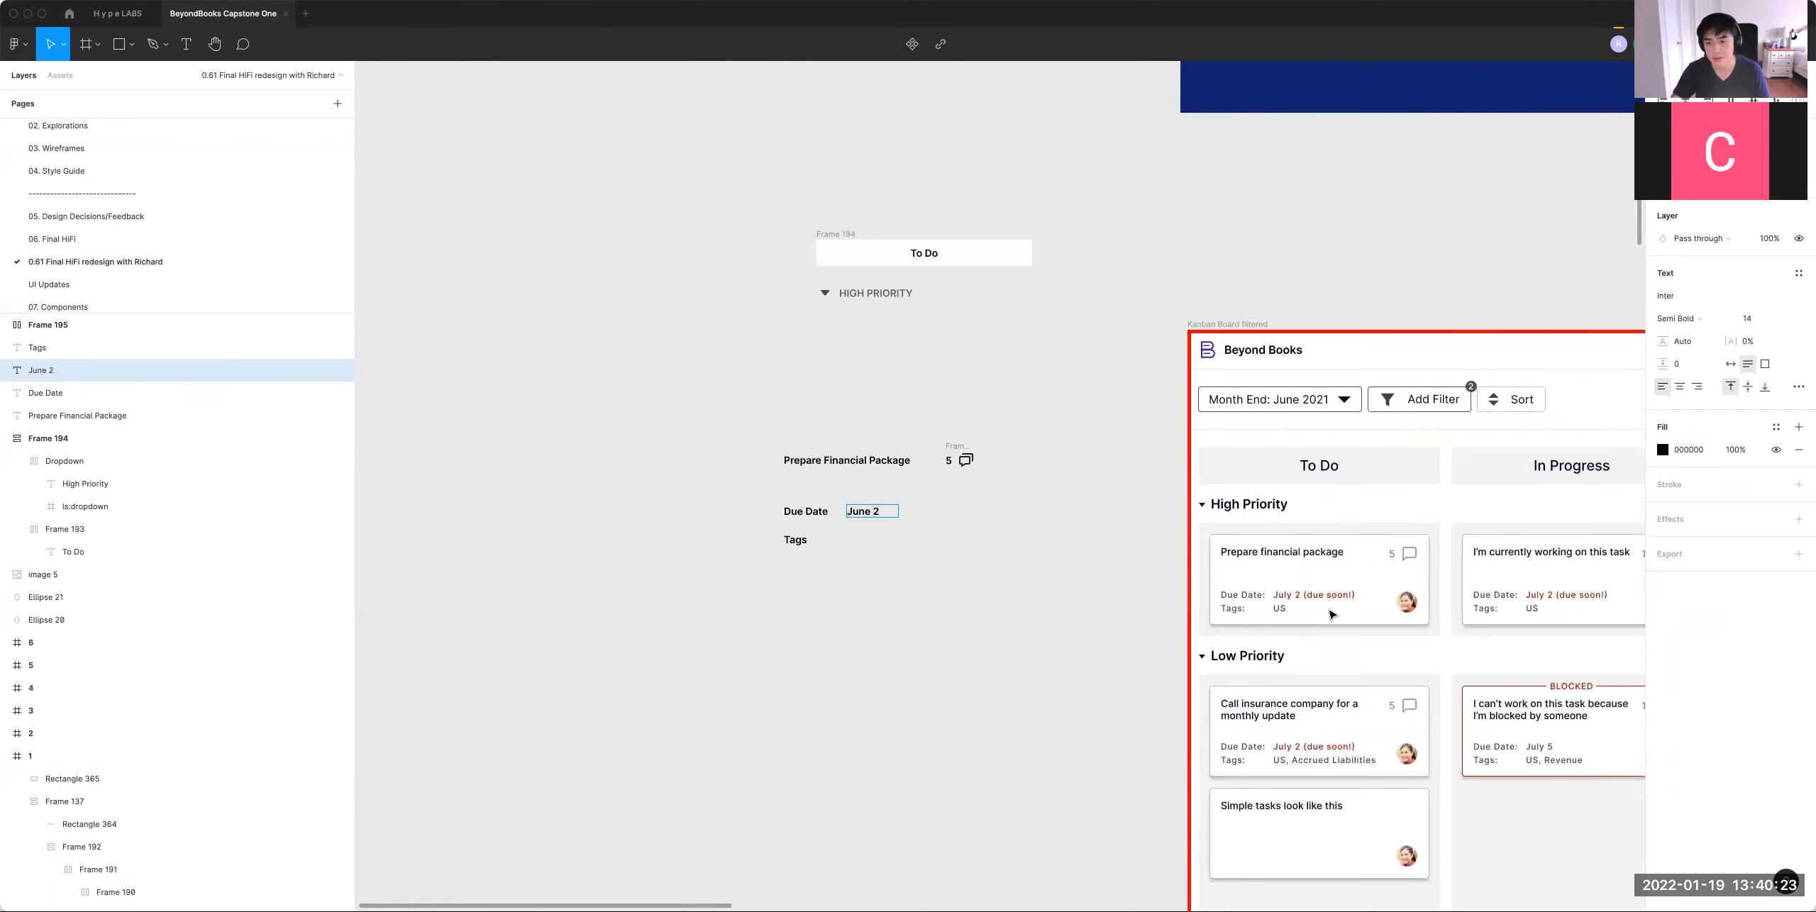
key(Escape)
Step: Duplicate the "June 2" text below, beside "Tags", and change the copy to "US"
drag(868, 517, 869, 546)
key(Return)
text(US)
key(Escape)
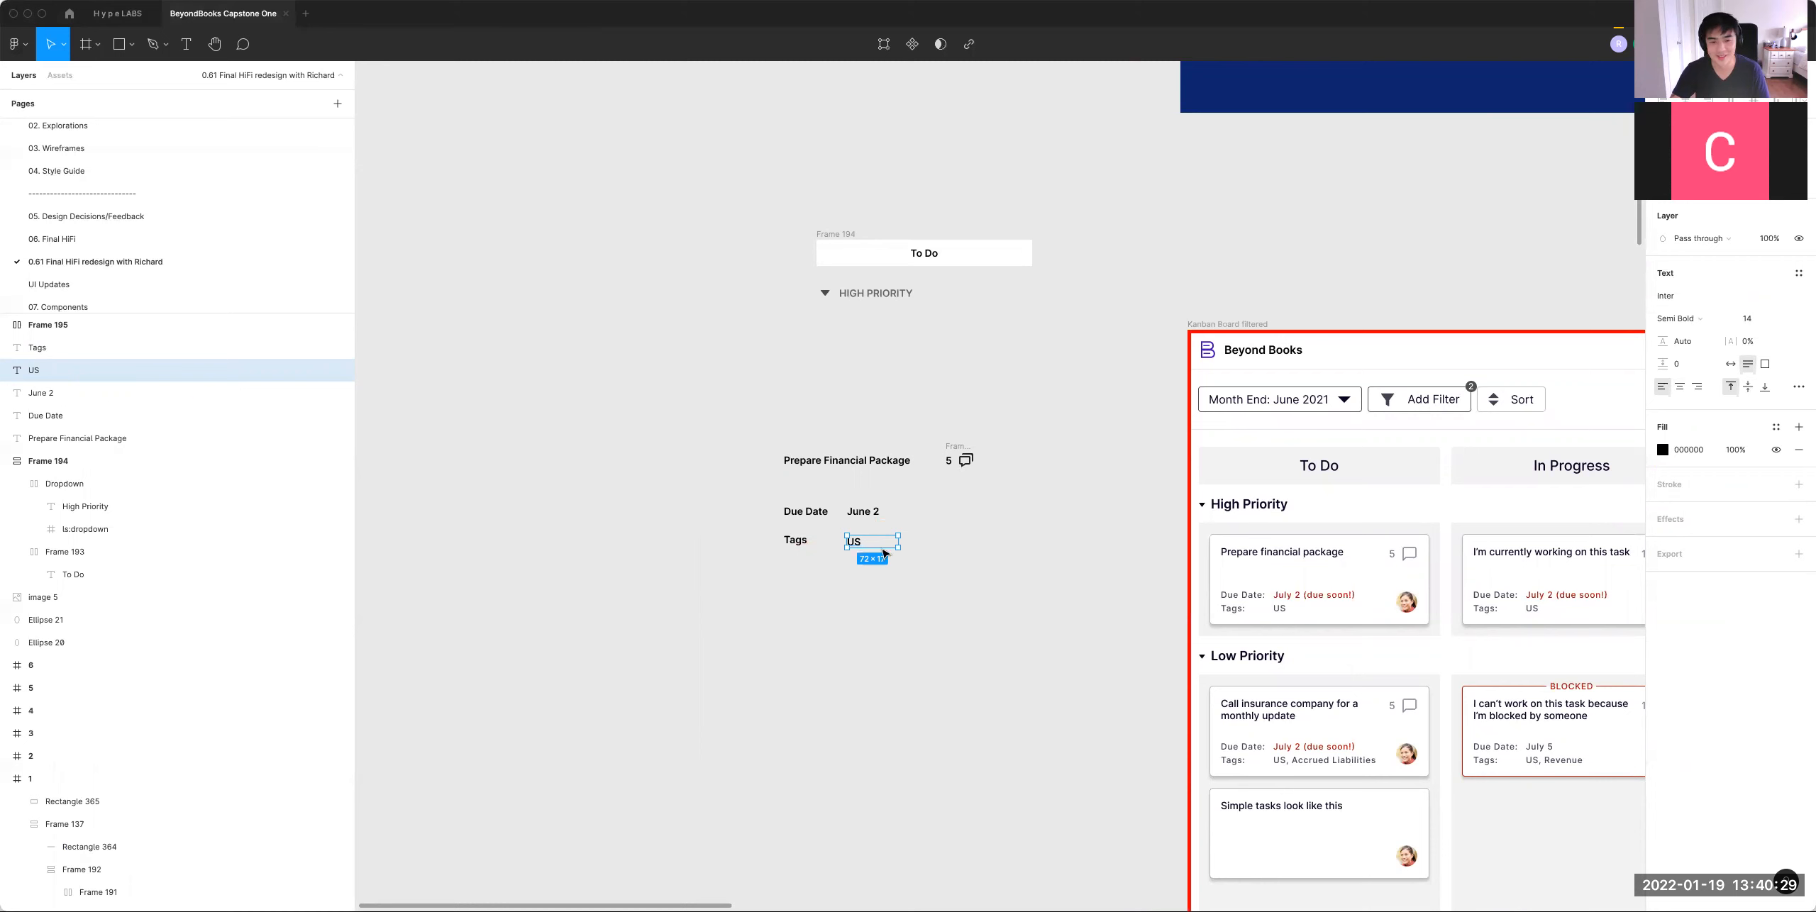
click(745, 608)
right_click(745, 608)
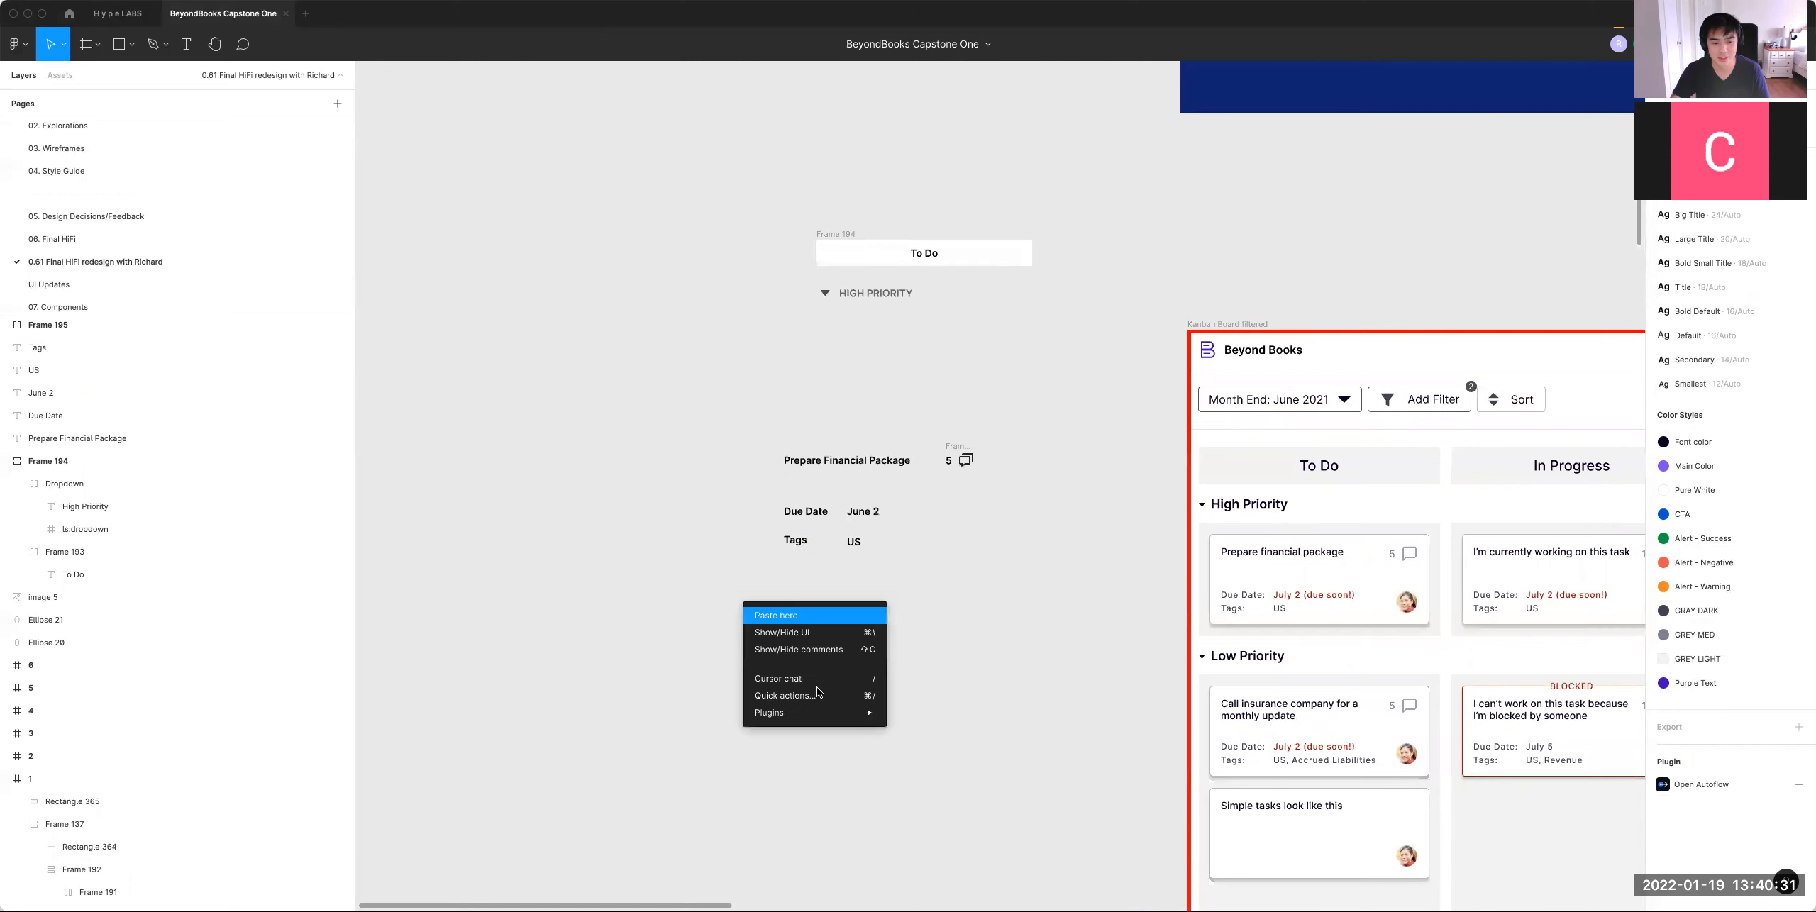
click(493, 85)
Step: Search the application's help for "emoji" and open the Emoji & Symbols picker
click(454, 0)
click(456, 0)
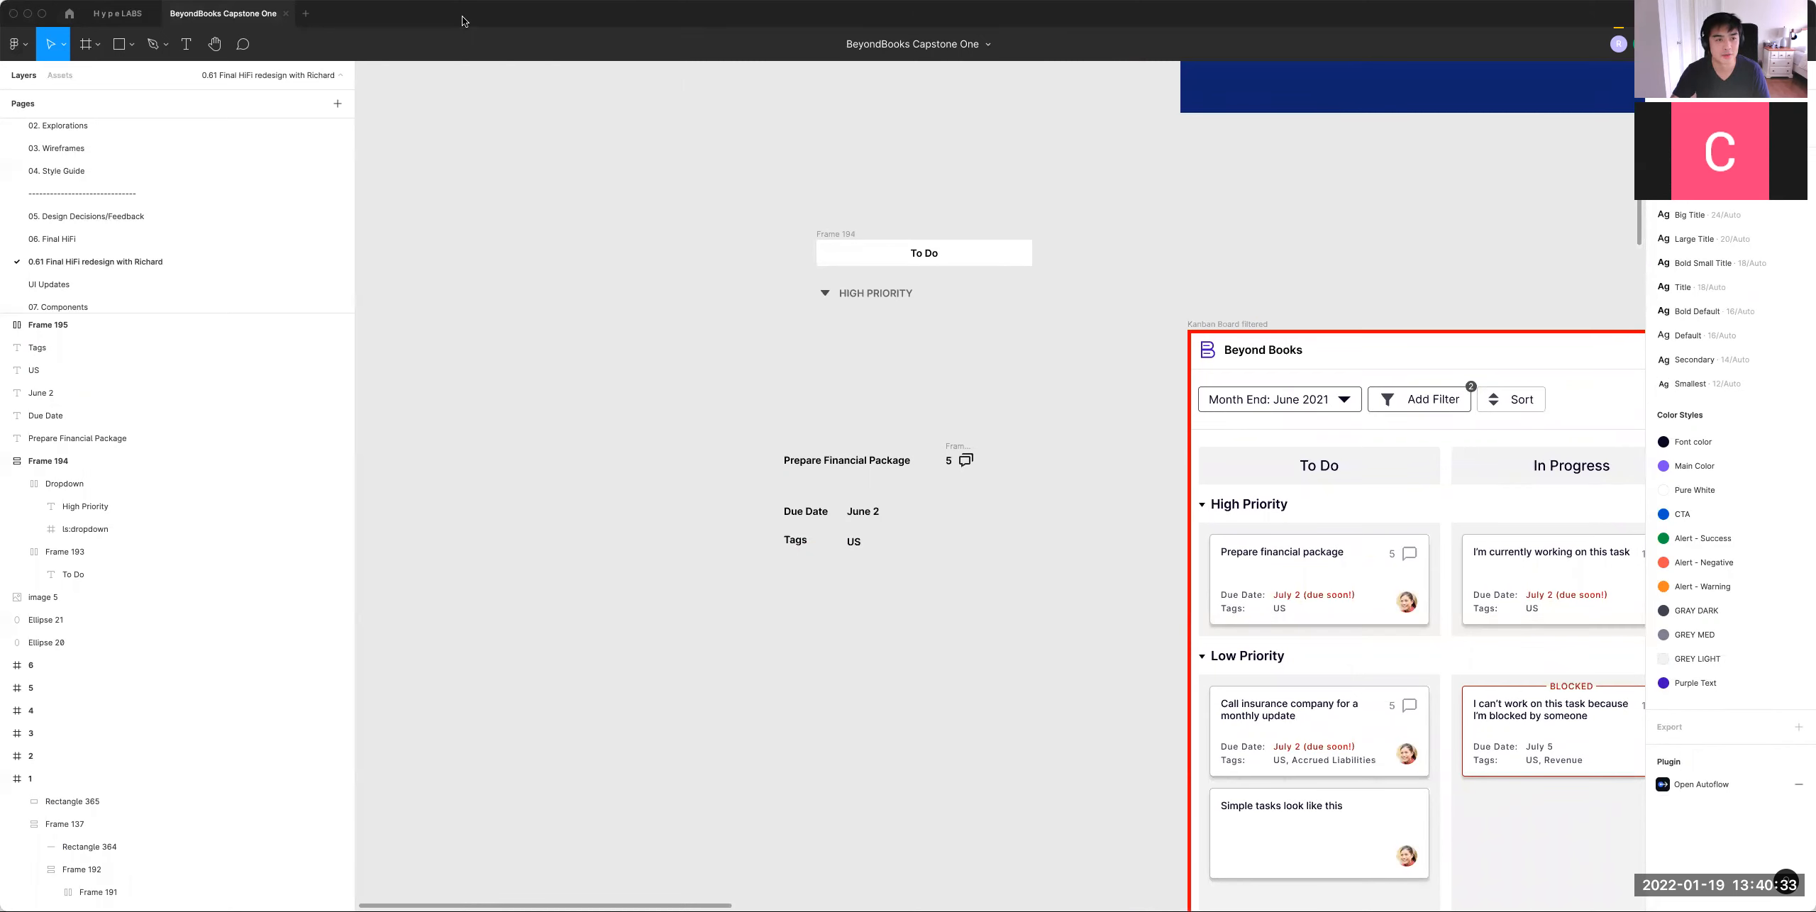
click(454, 0)
click(454, 0)
click(454, 0)
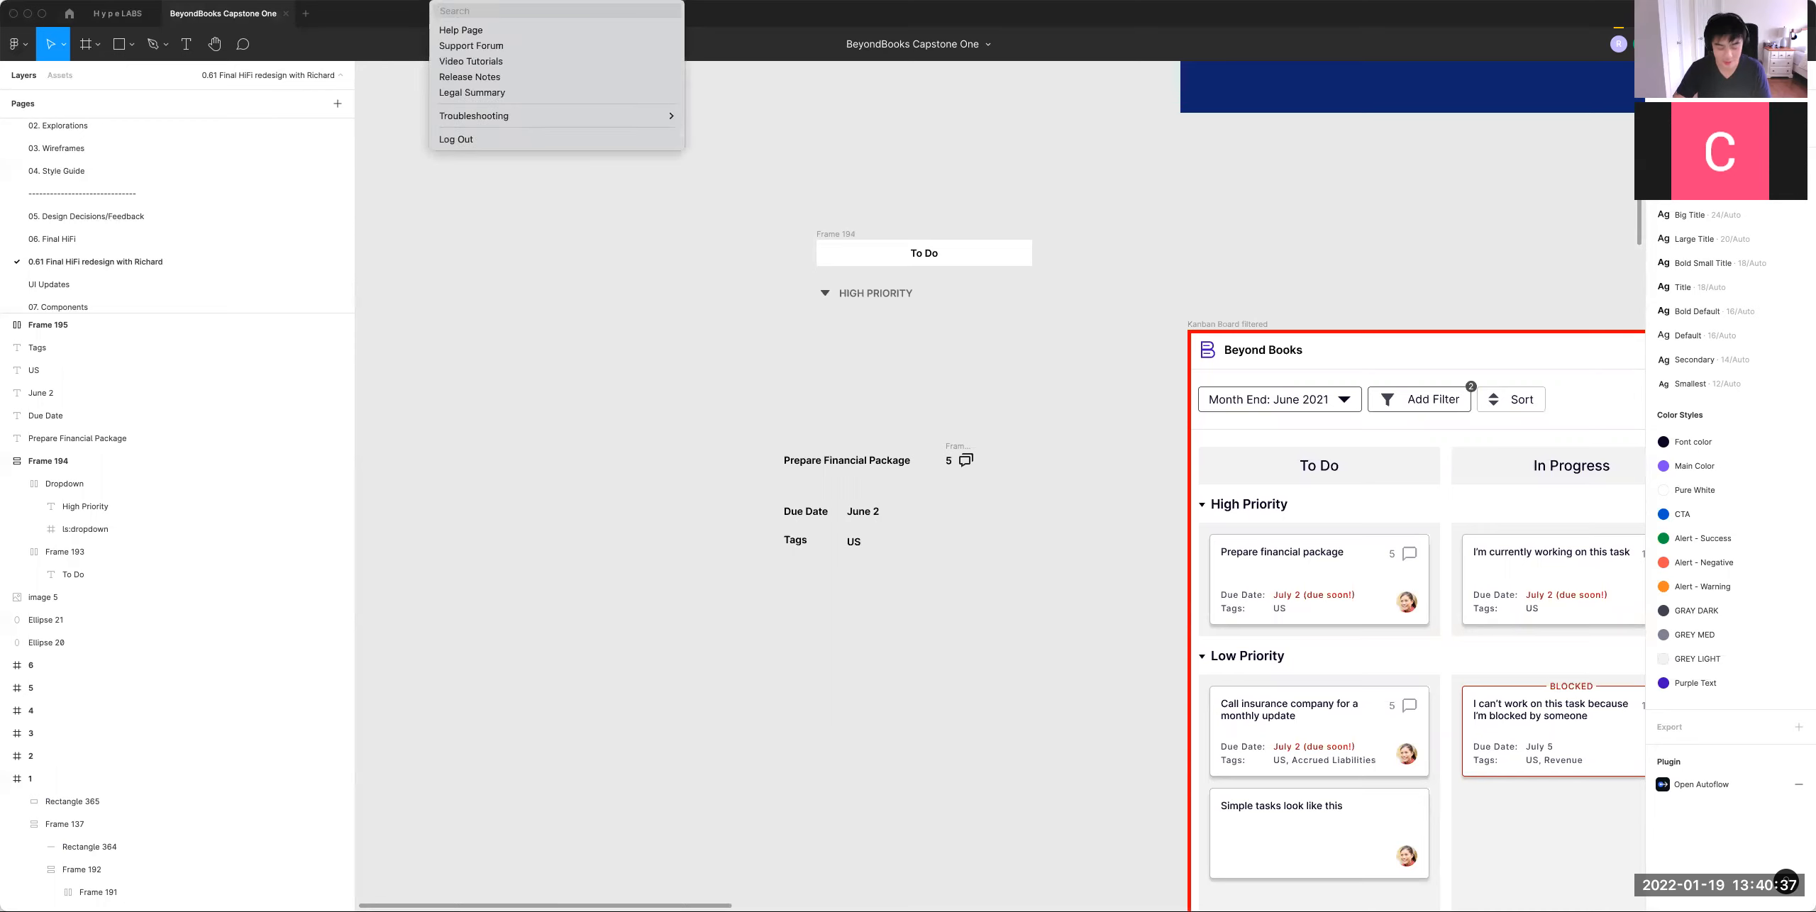
text(emoji)
key(Escape)
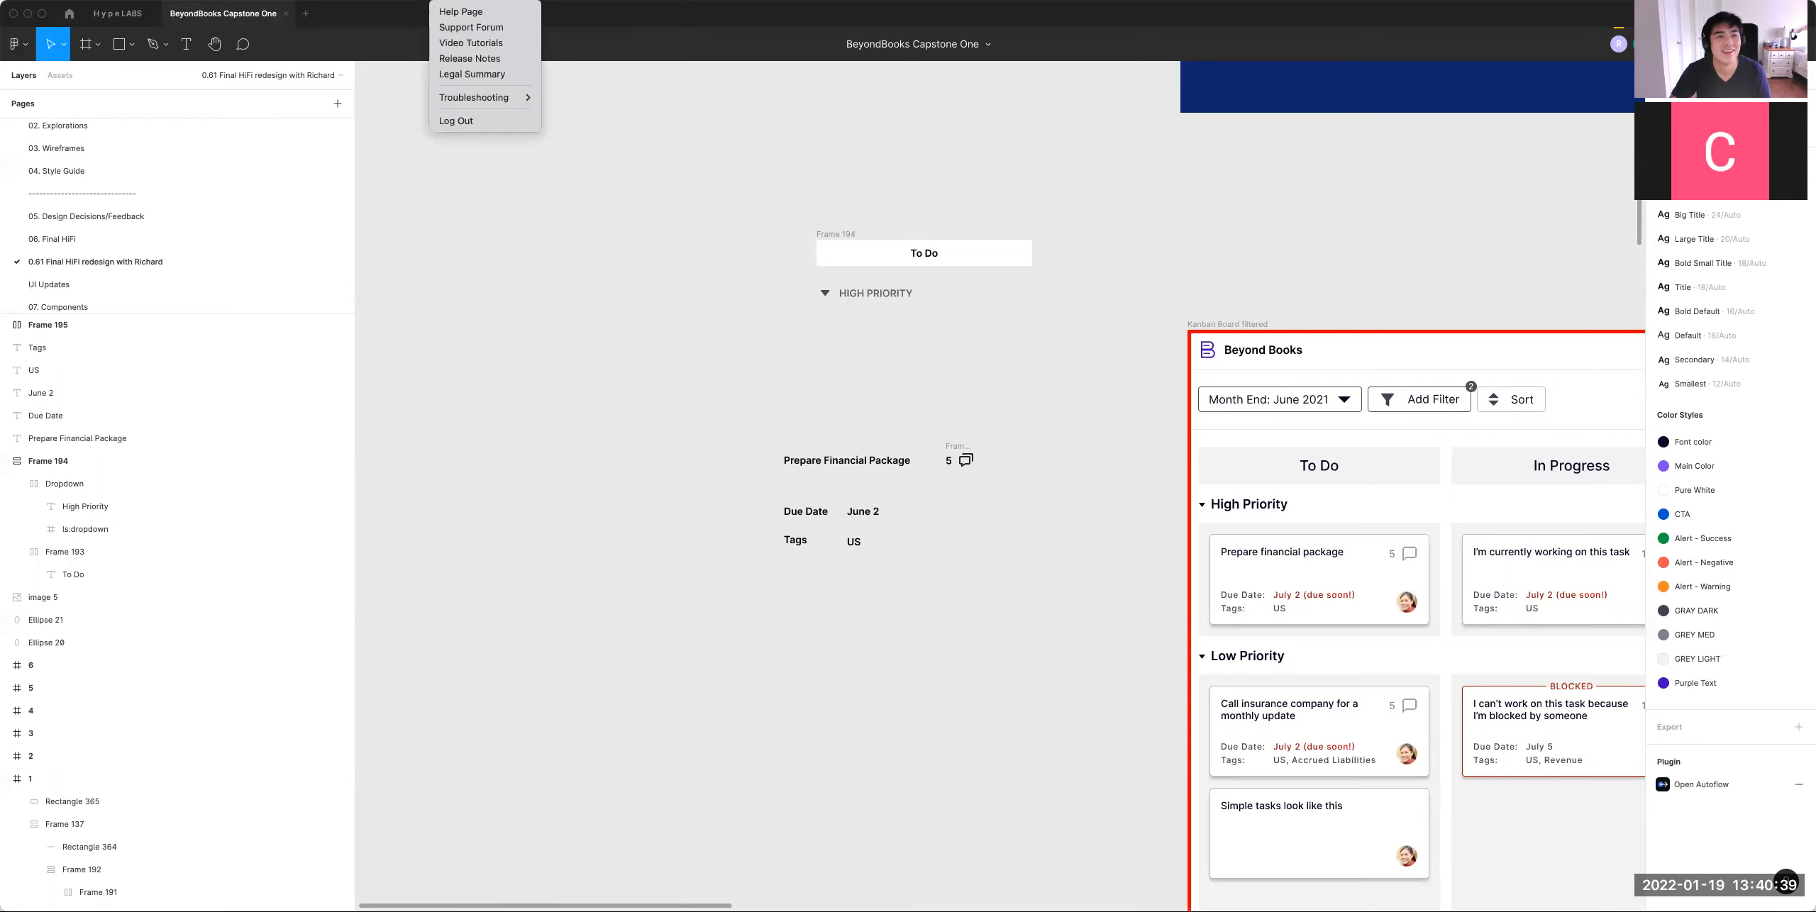
mouse_move(401, 0)
click(539, 340)
right_click(632, 372)
click(485, 236)
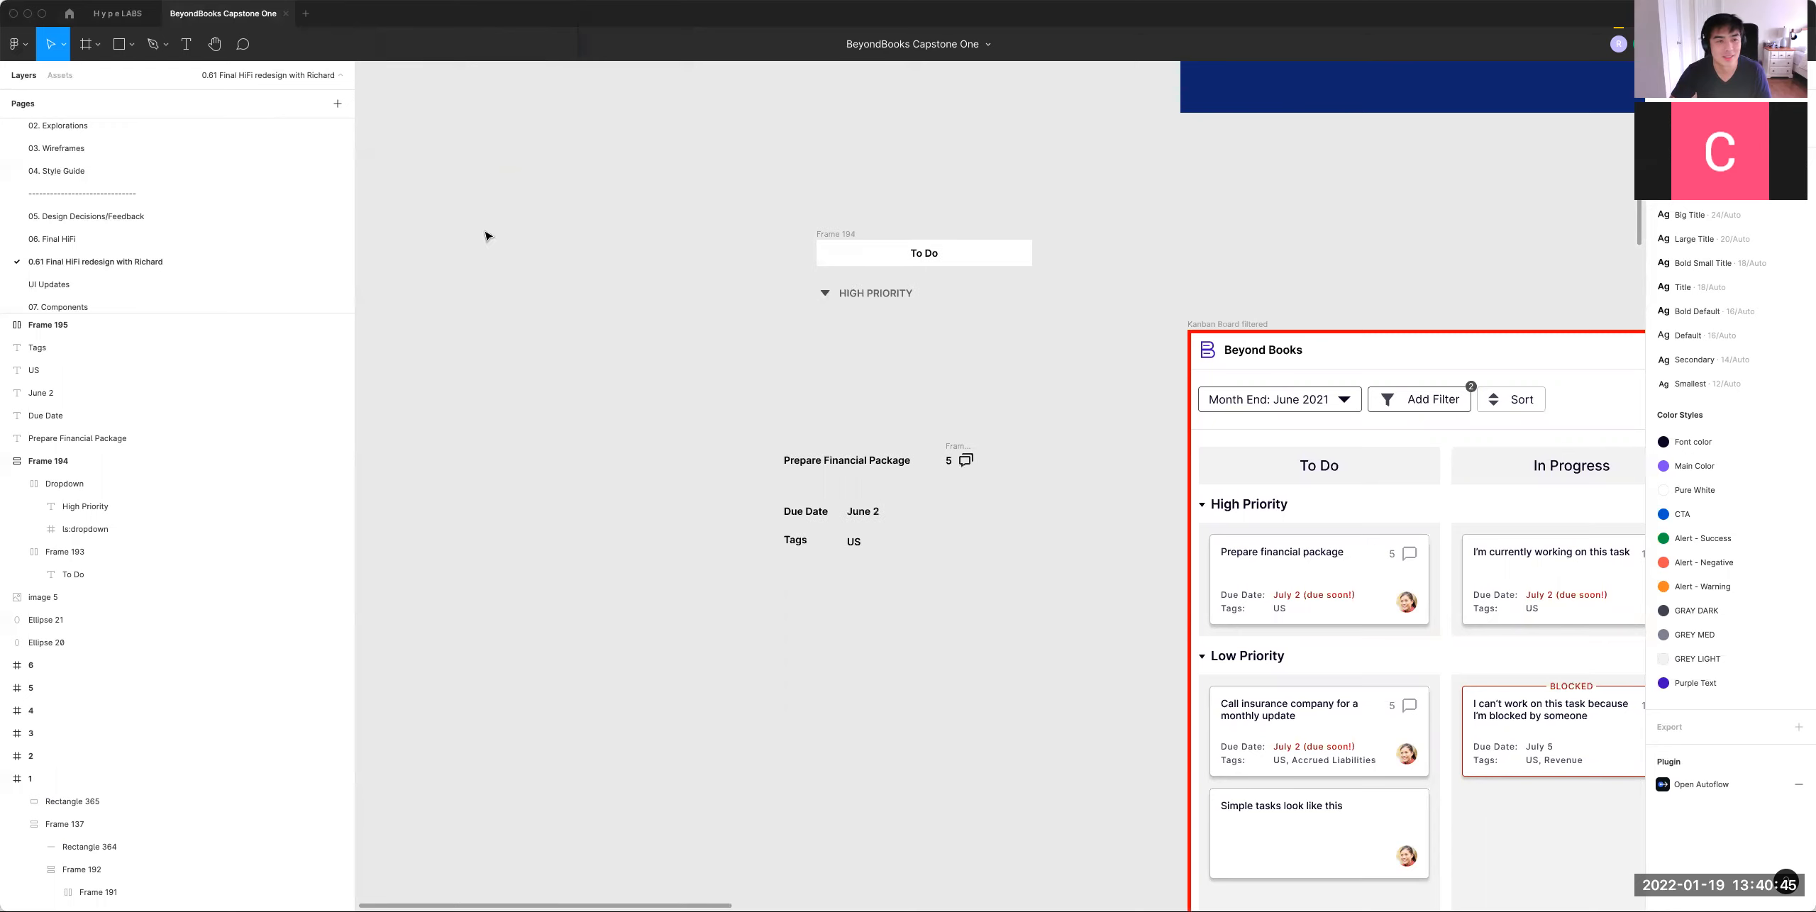
click(447, 0)
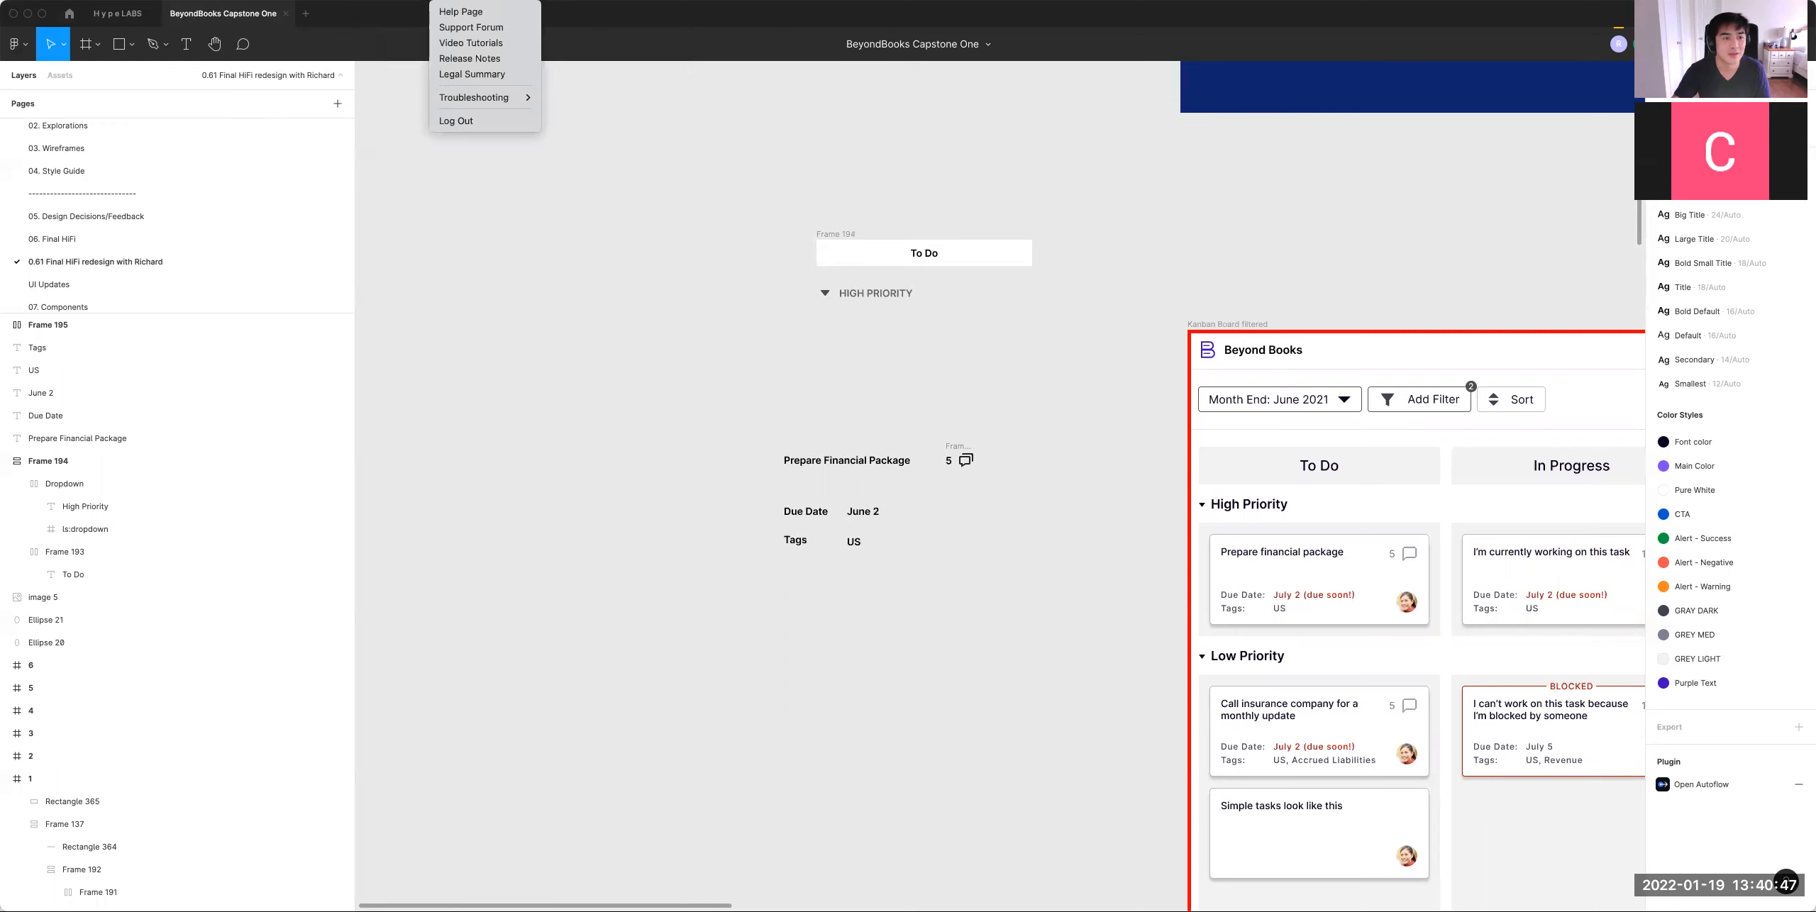
click(527, 1)
click(447, 0)
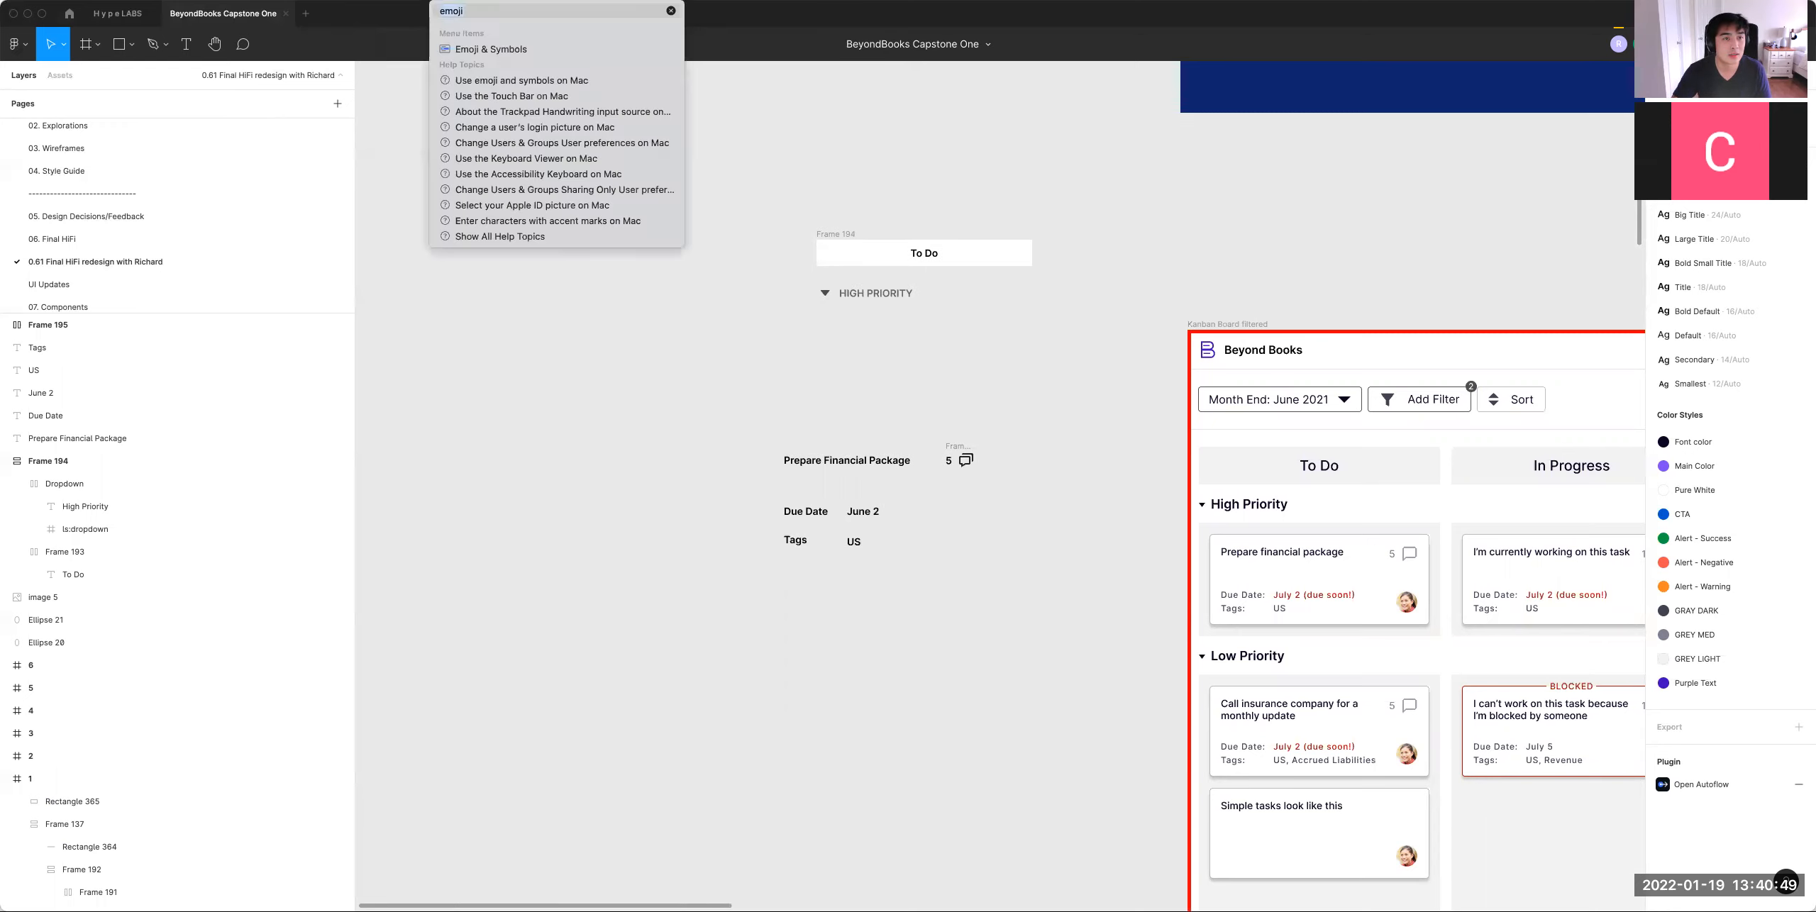
click(488, 49)
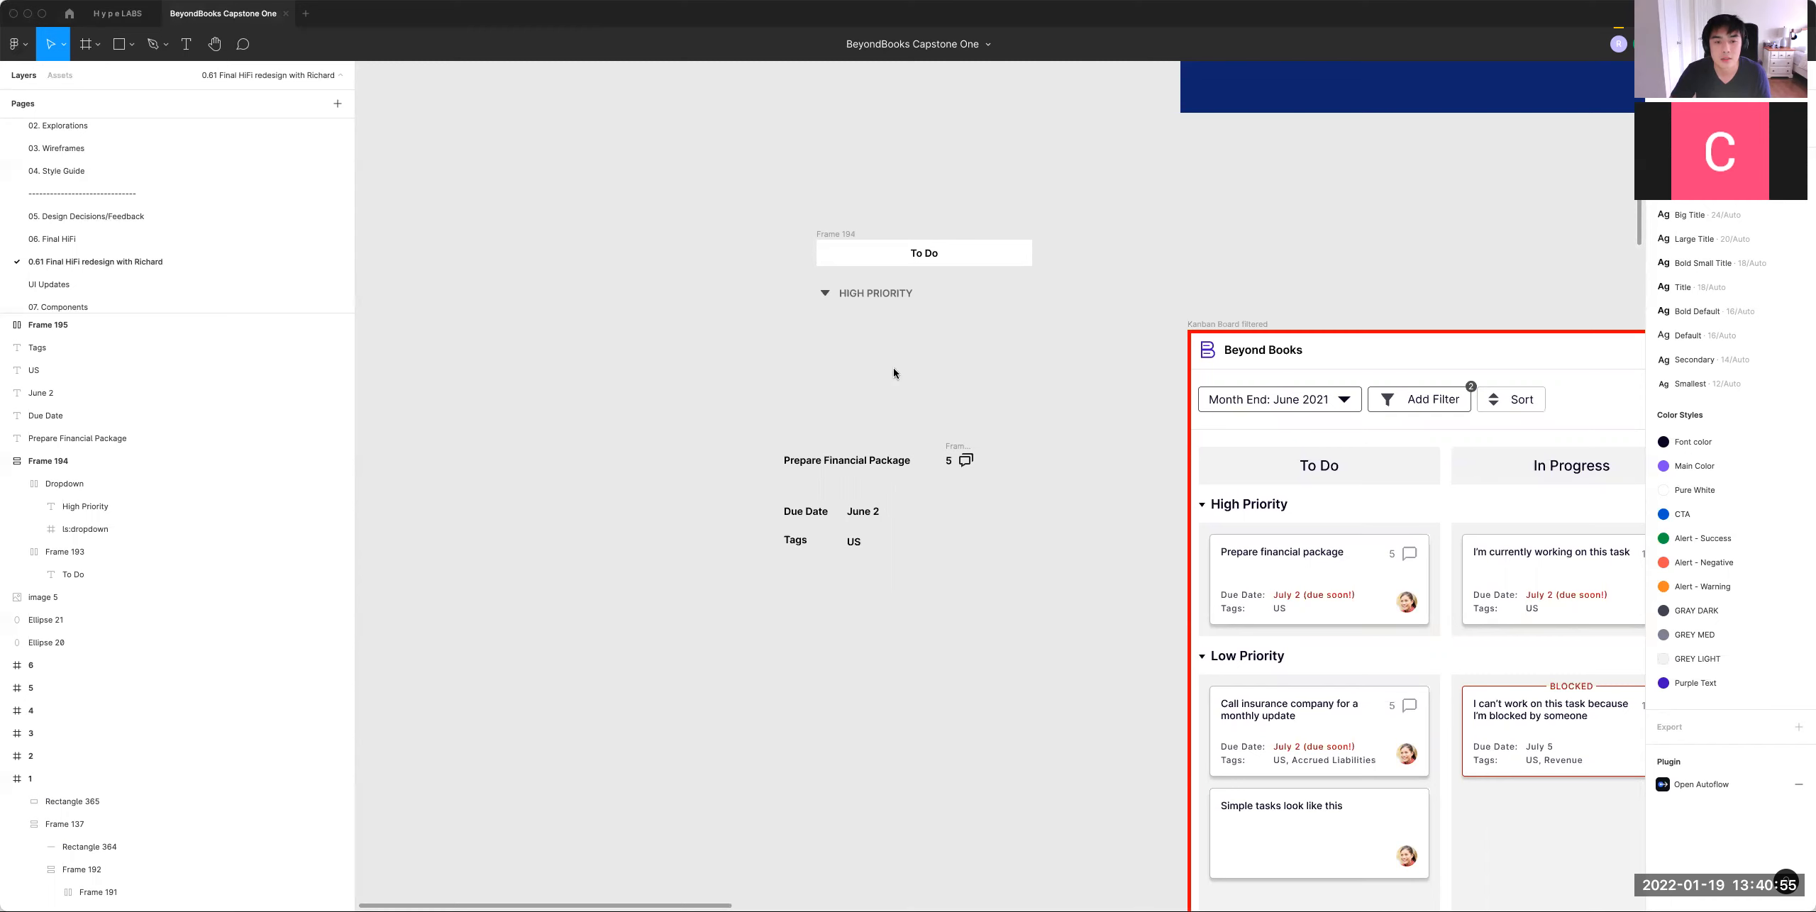
Step: Add a US flag emoji after the "US" text in the Tags row
scroll(1111, 482, left, 5)
scroll(1110, 483, up, 4)
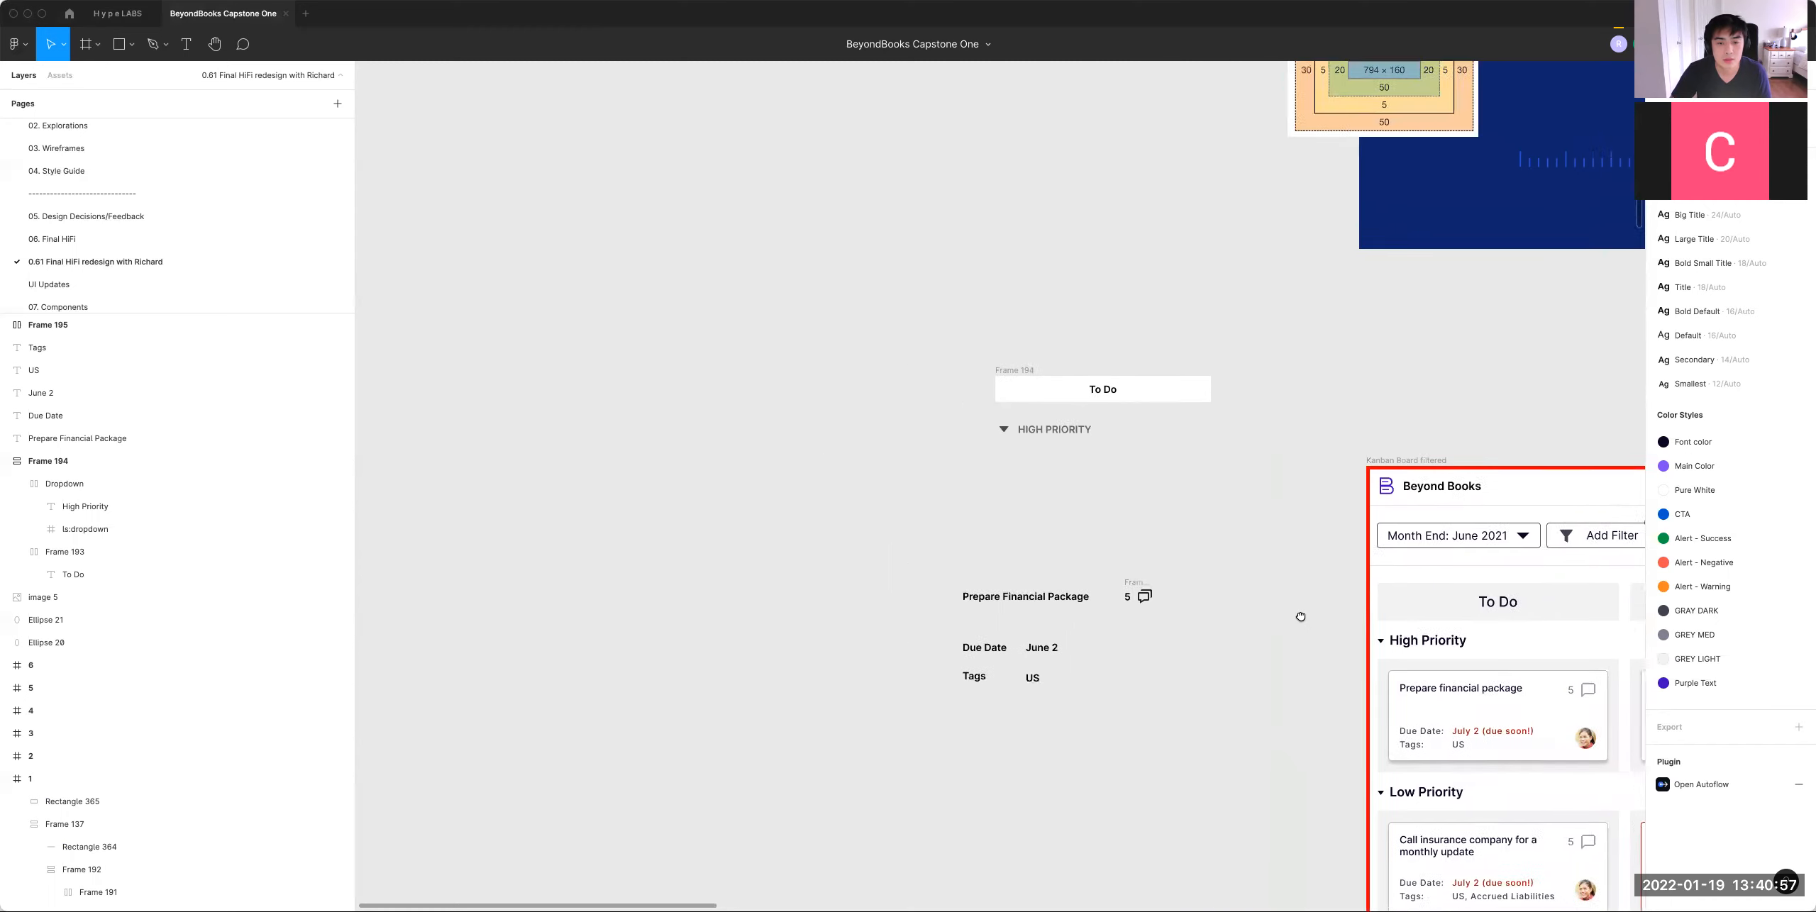
double_click(1047, 674)
key(Right)
double_click(1169, 743)
double_click(1053, 677)
key(Right)
key(Left)
click(1176, 655)
click(1175, 655)
Step: Add a "Due Tag" text at size 12 to the right of "June 2" and wrap it in an auto layout
scroll(1142, 674, right, 2)
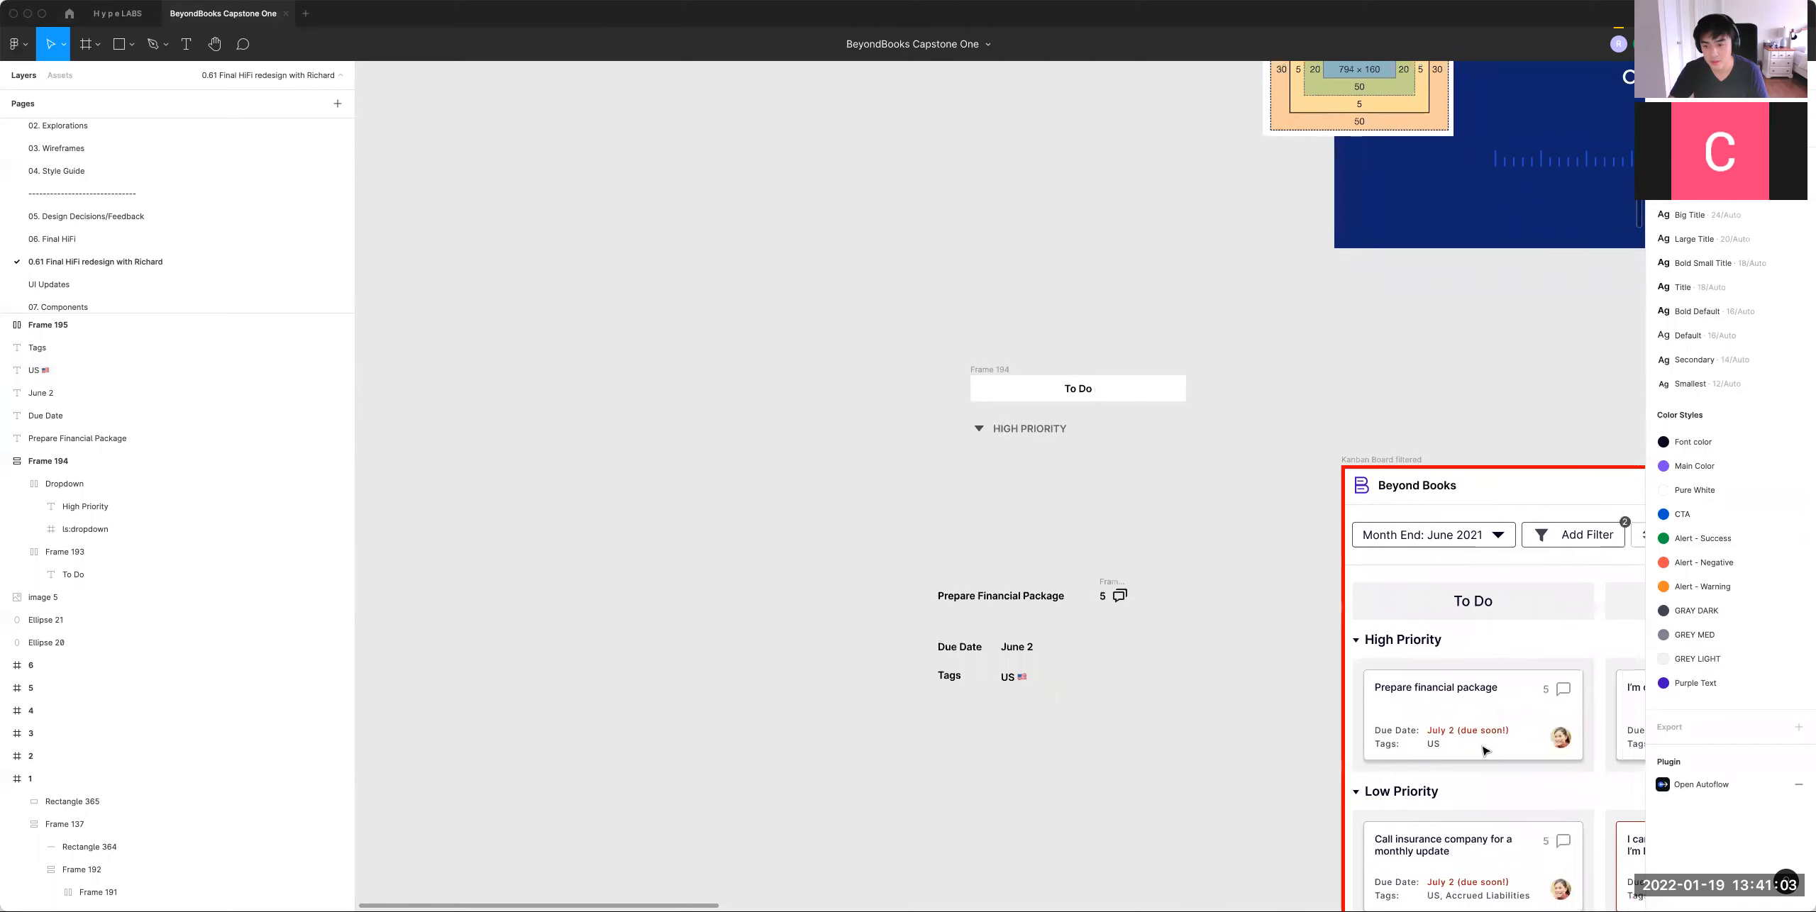
key(t)
click(1079, 647)
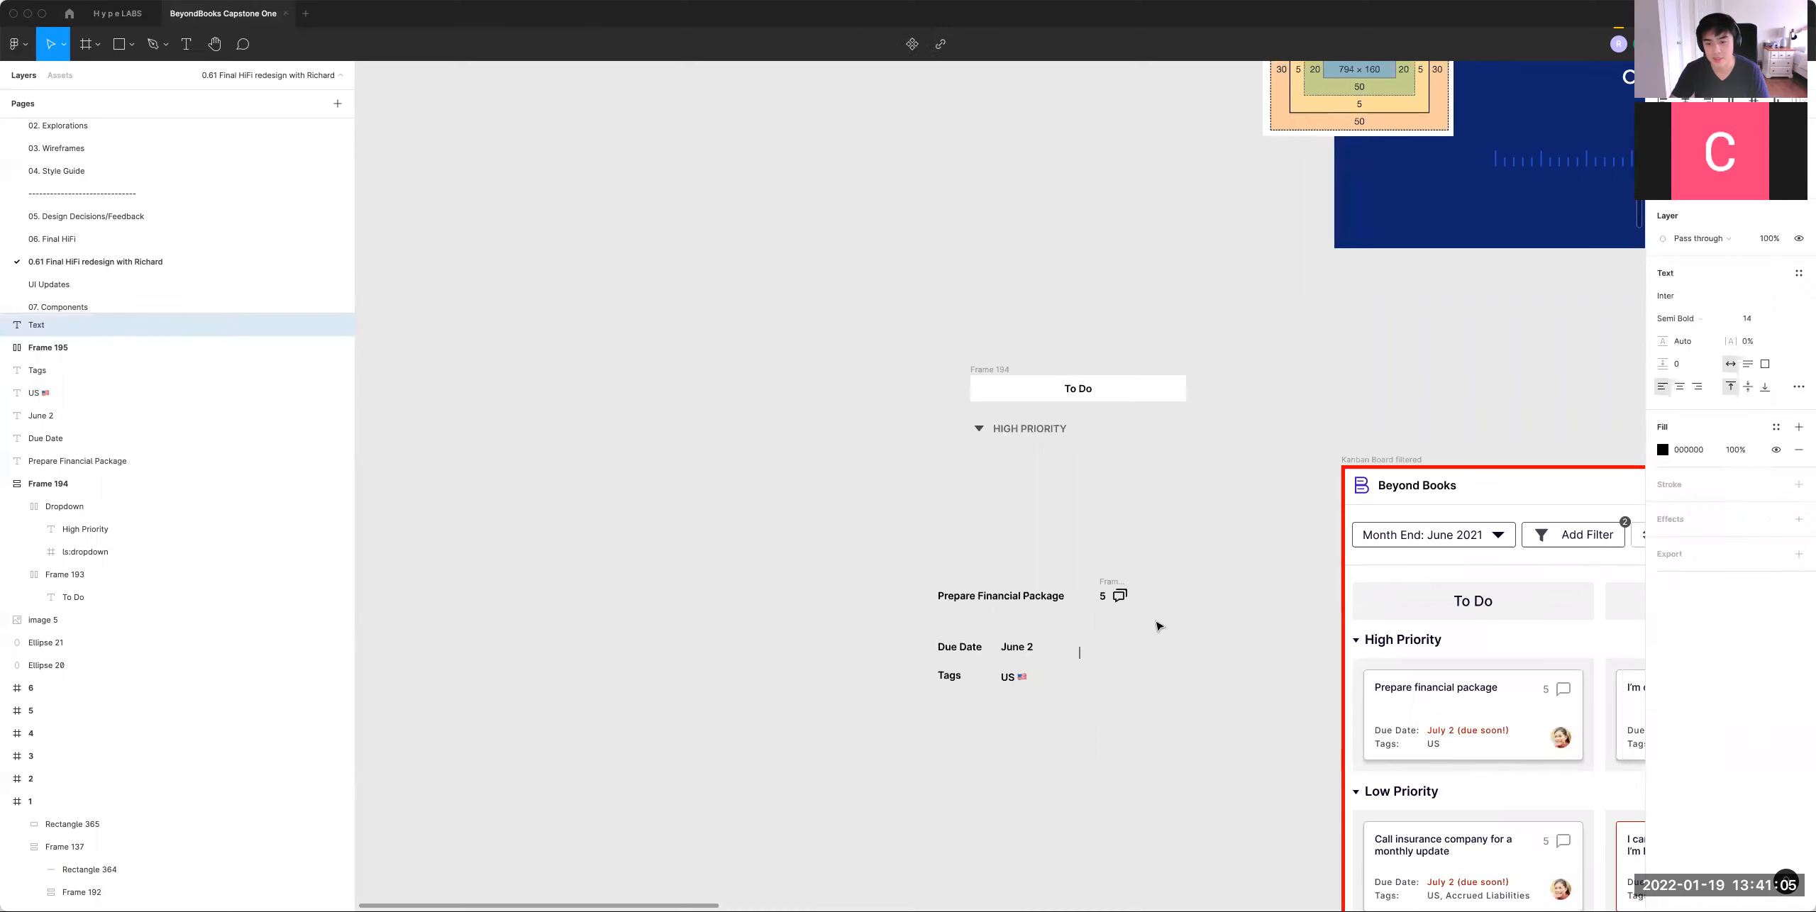
text(Due Tag)
key(Escape)
key(shift+a)
double_click(1099, 653)
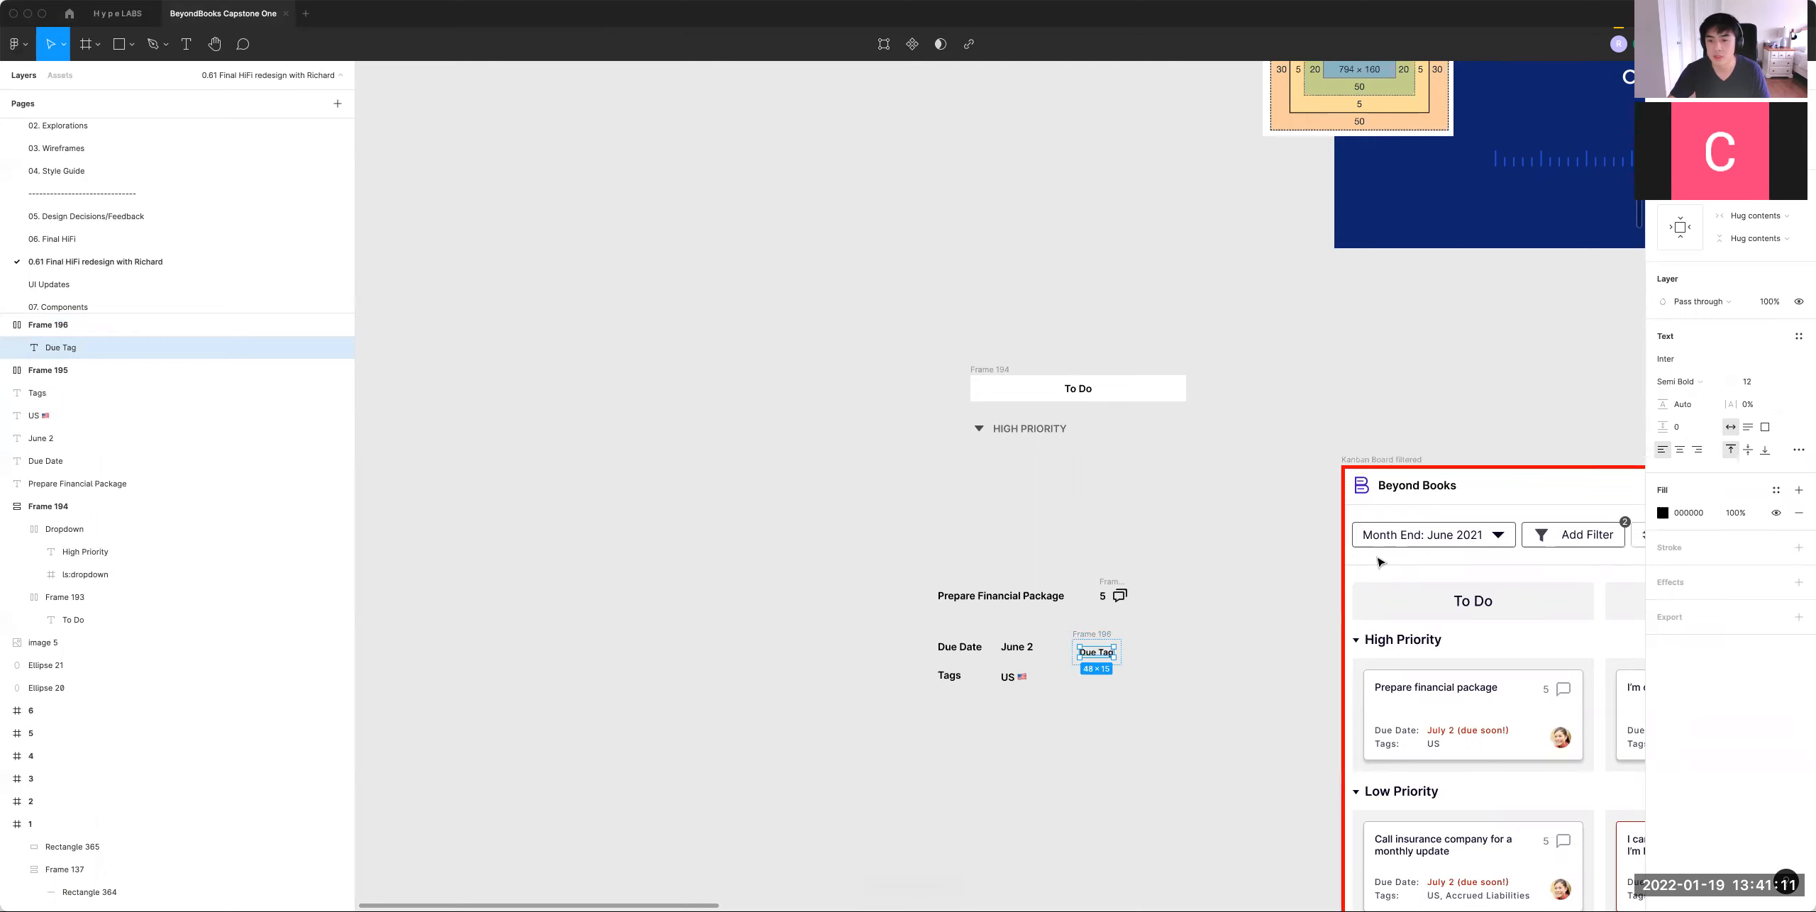
Step: Set the "Due Tag" frame's padding to 8 on the left and right and 4 on the top and bottom
click(1096, 629)
click(1091, 634)
click(1800, 285)
click(1750, 310)
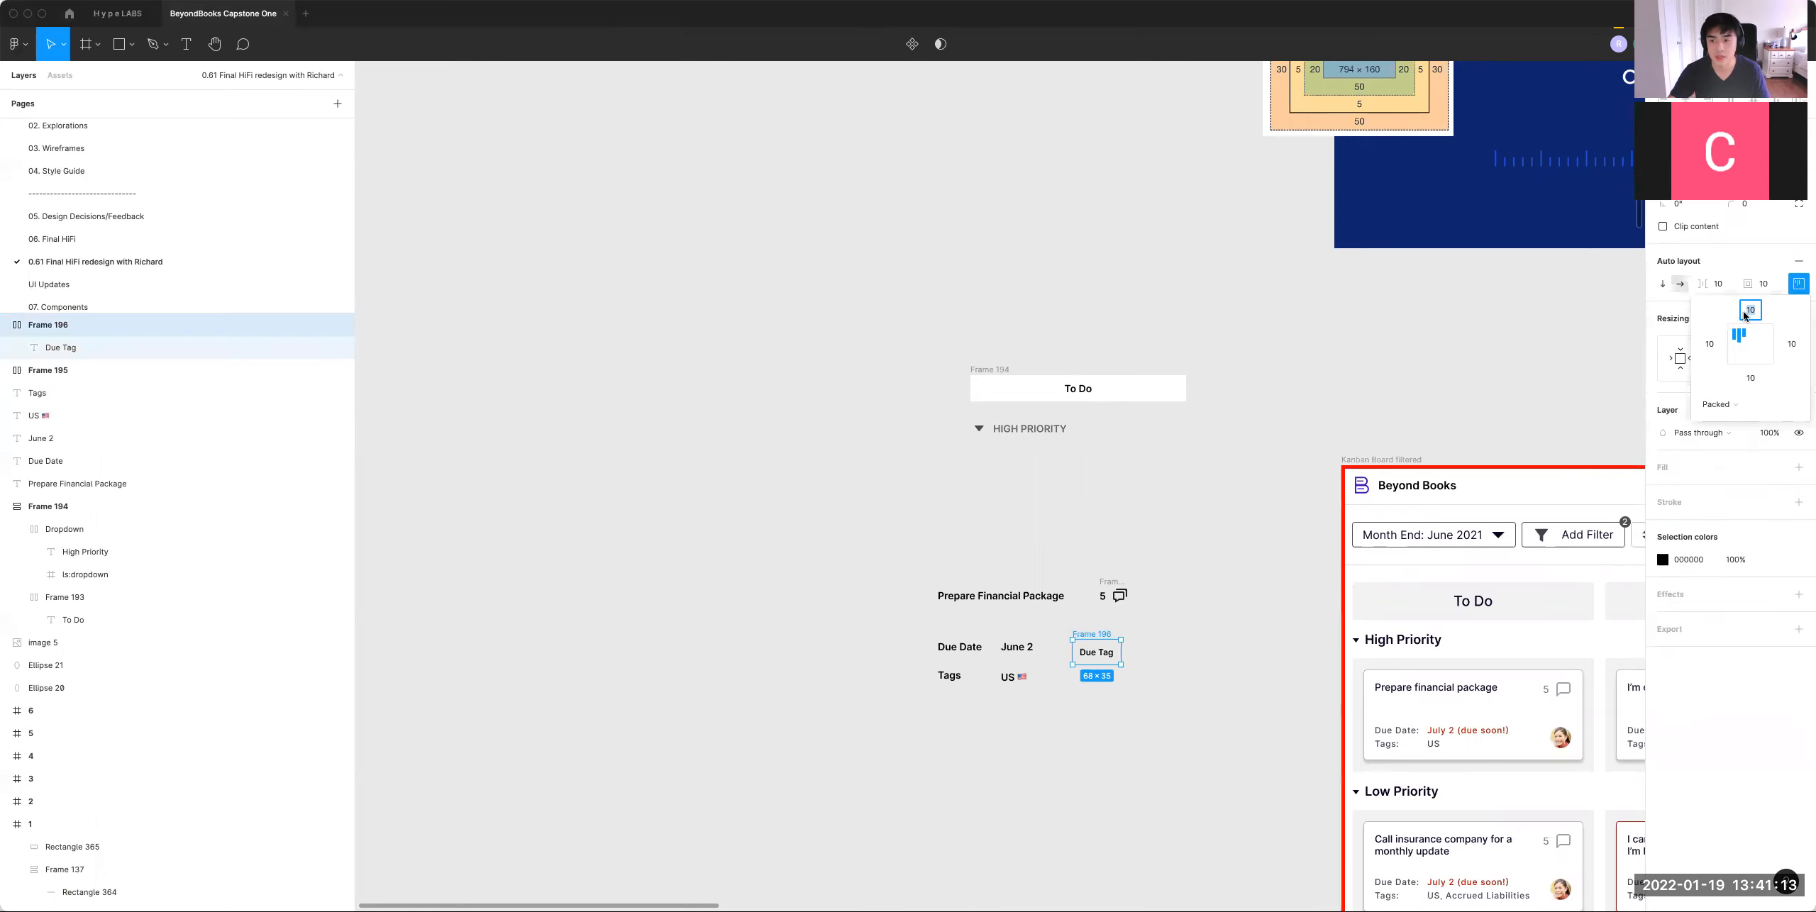
click(1766, 283)
text(8)
key(Return)
click(1800, 286)
text(4)
key(Tab)
key(Tab)
text(4)
key(Return)
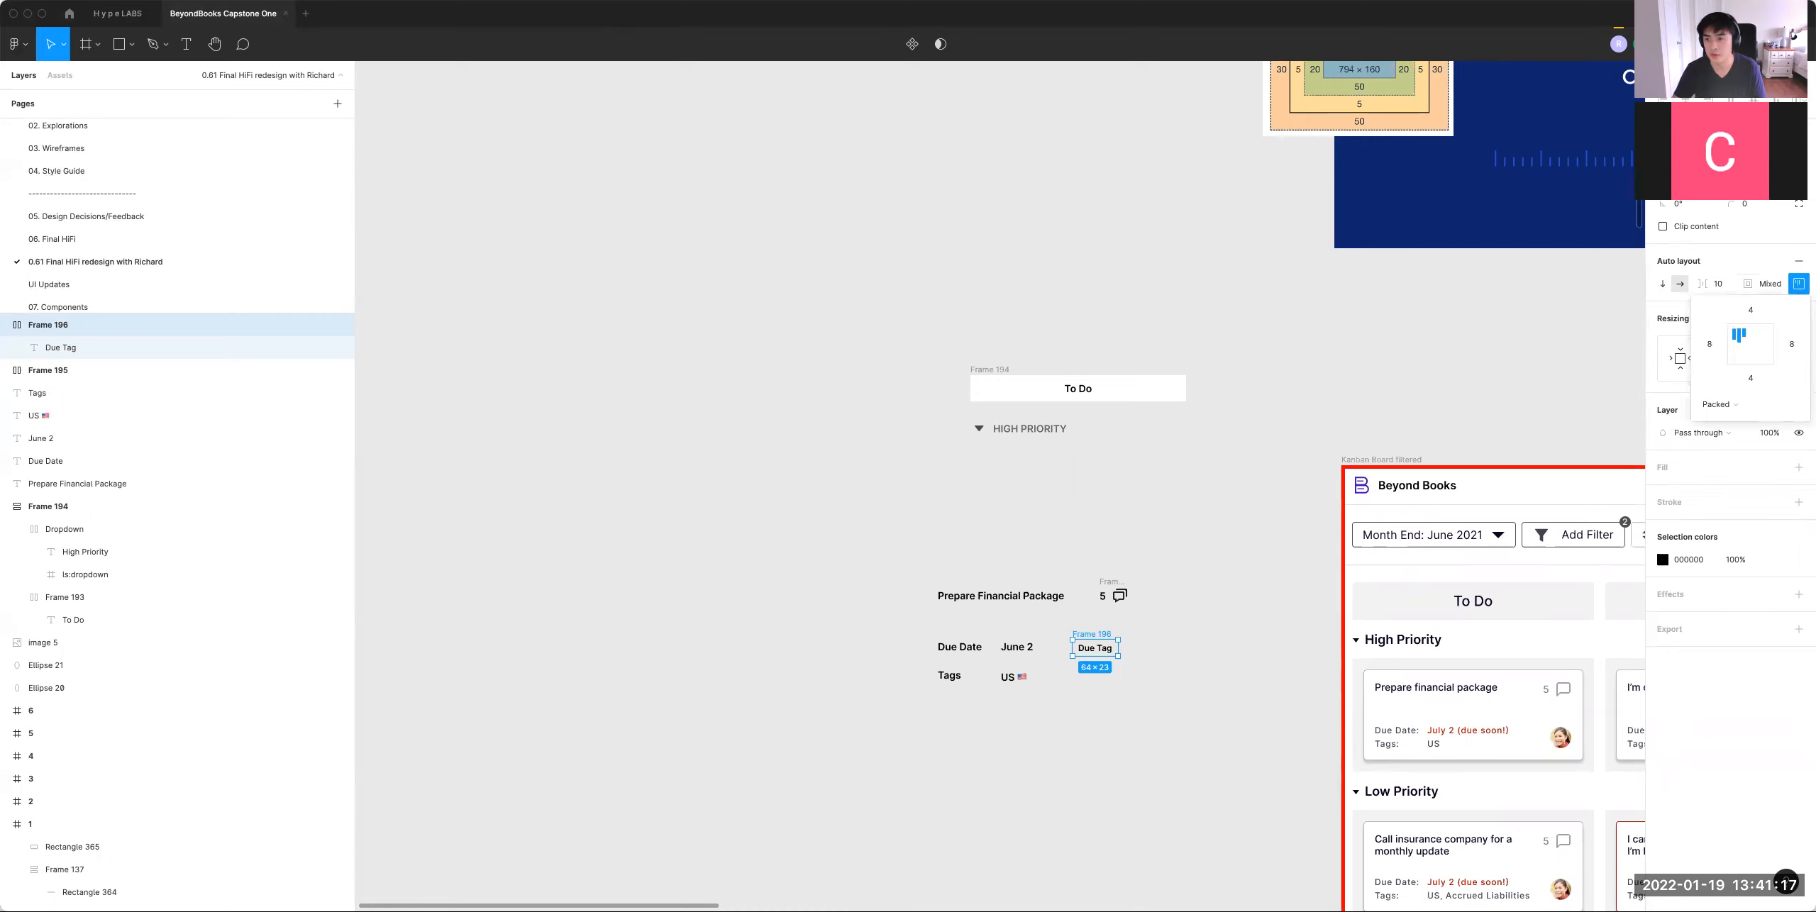
Step: Give the "Due Tag" frame a corner radius of 2 and an orange FFA800 fill
click(1748, 205)
text(2)
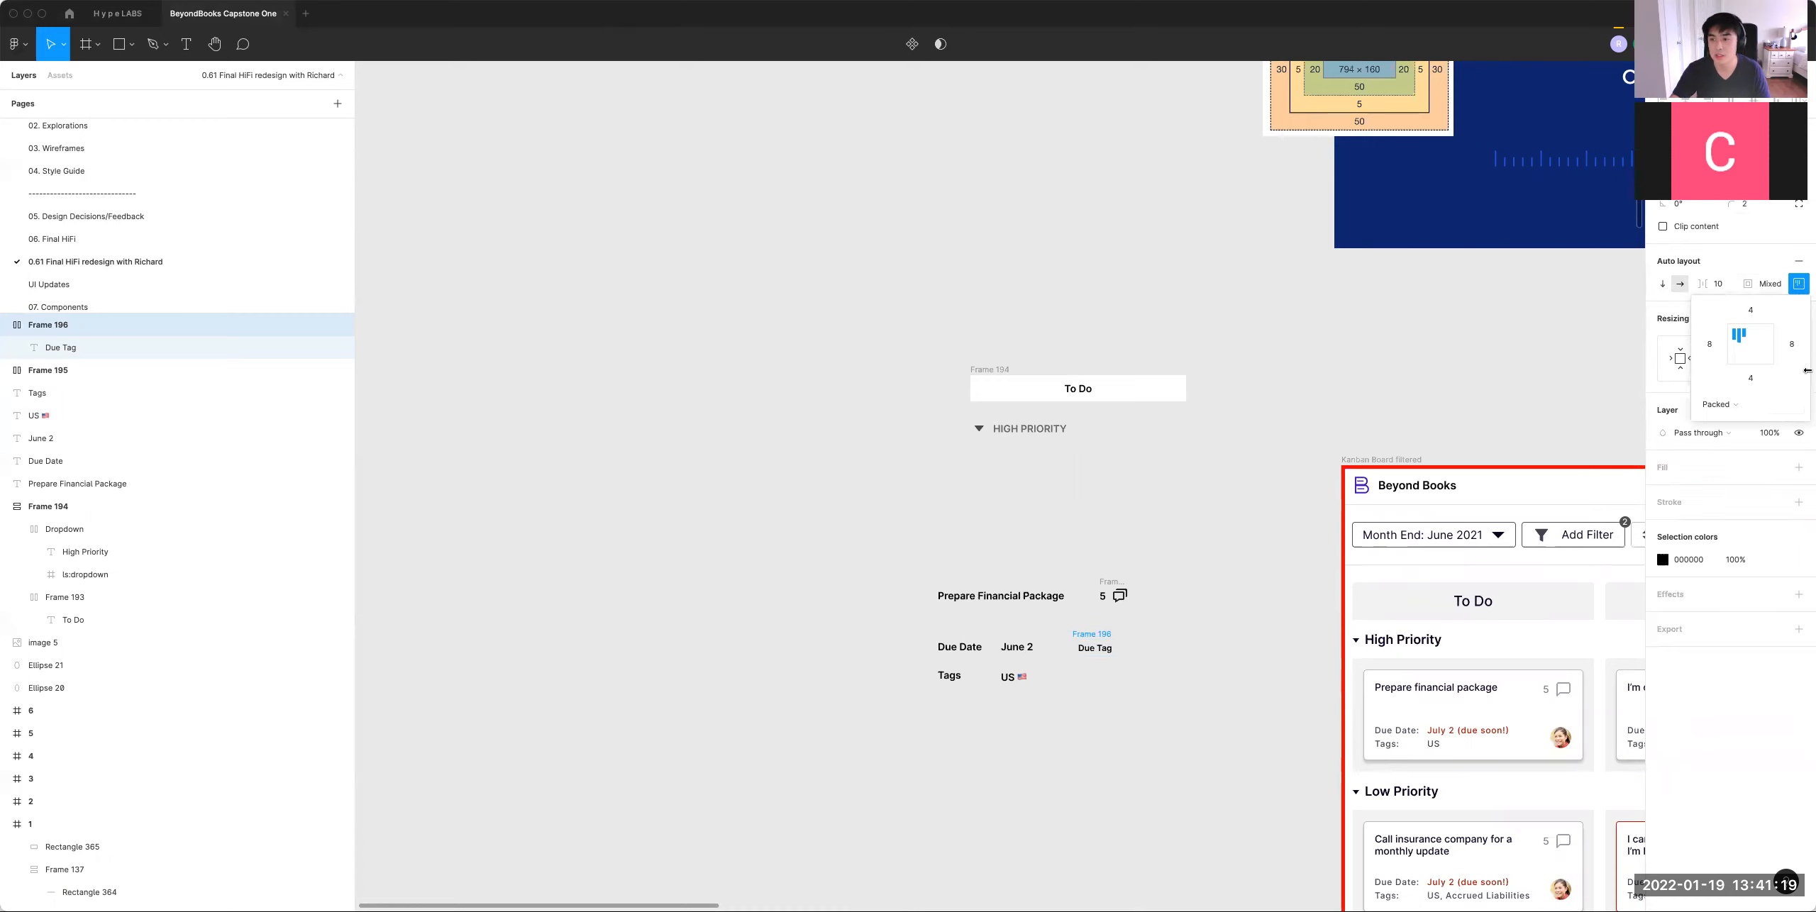
click(1799, 468)
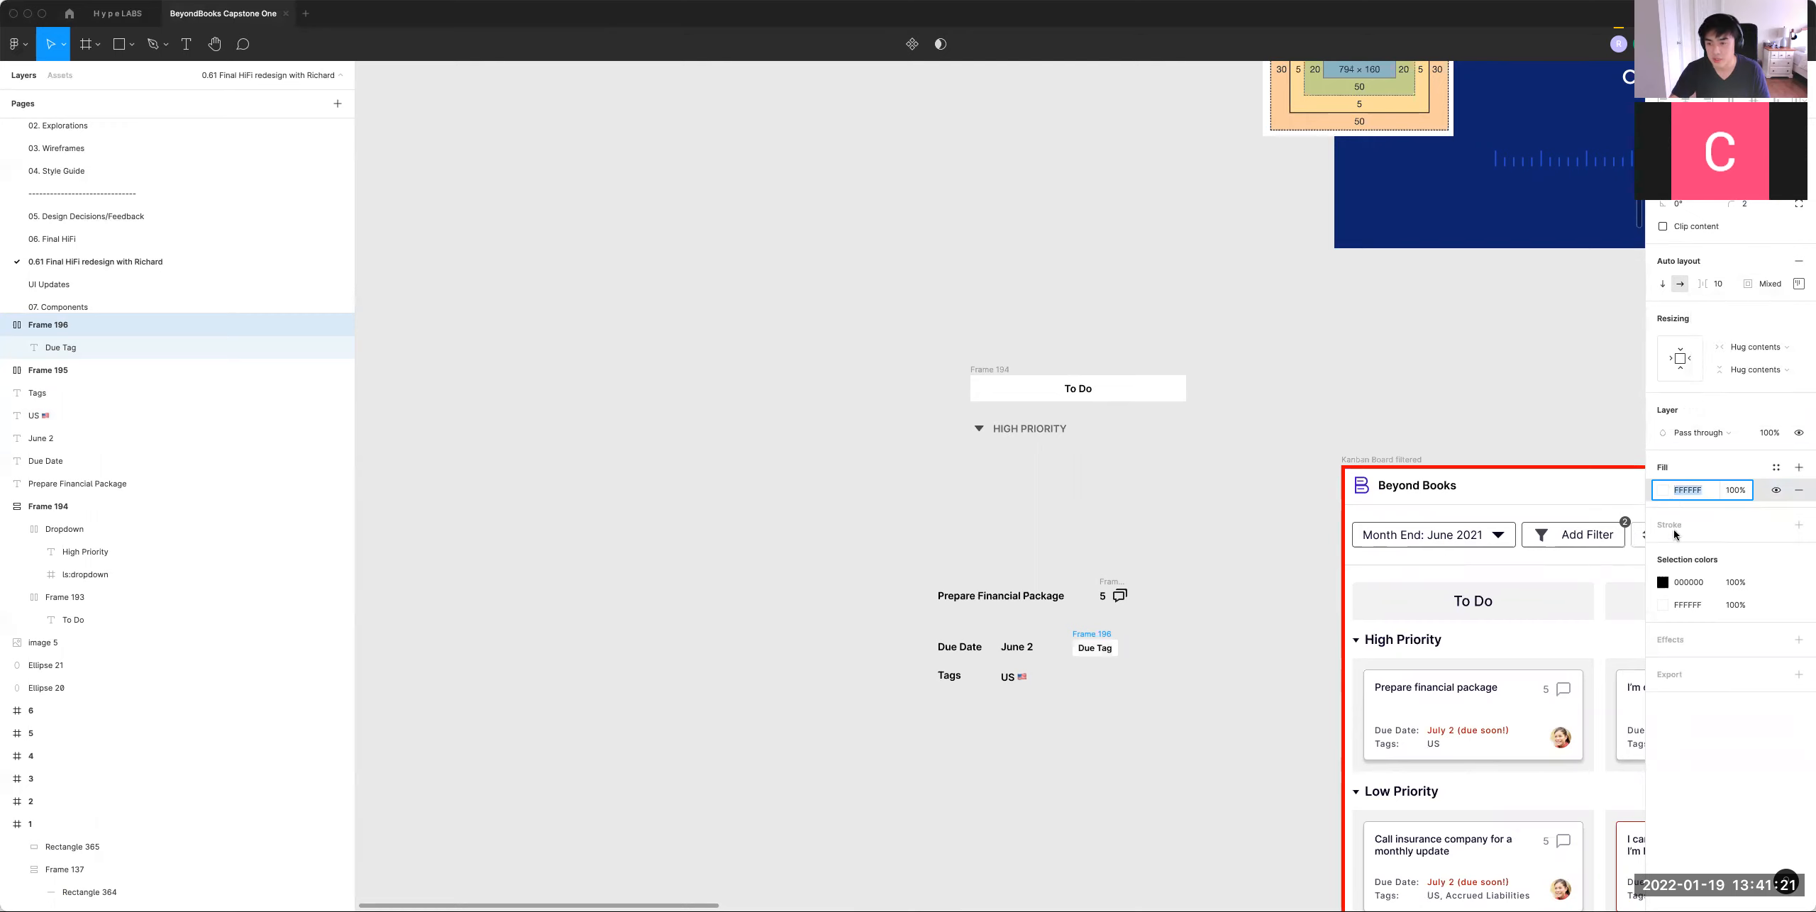
click(1662, 490)
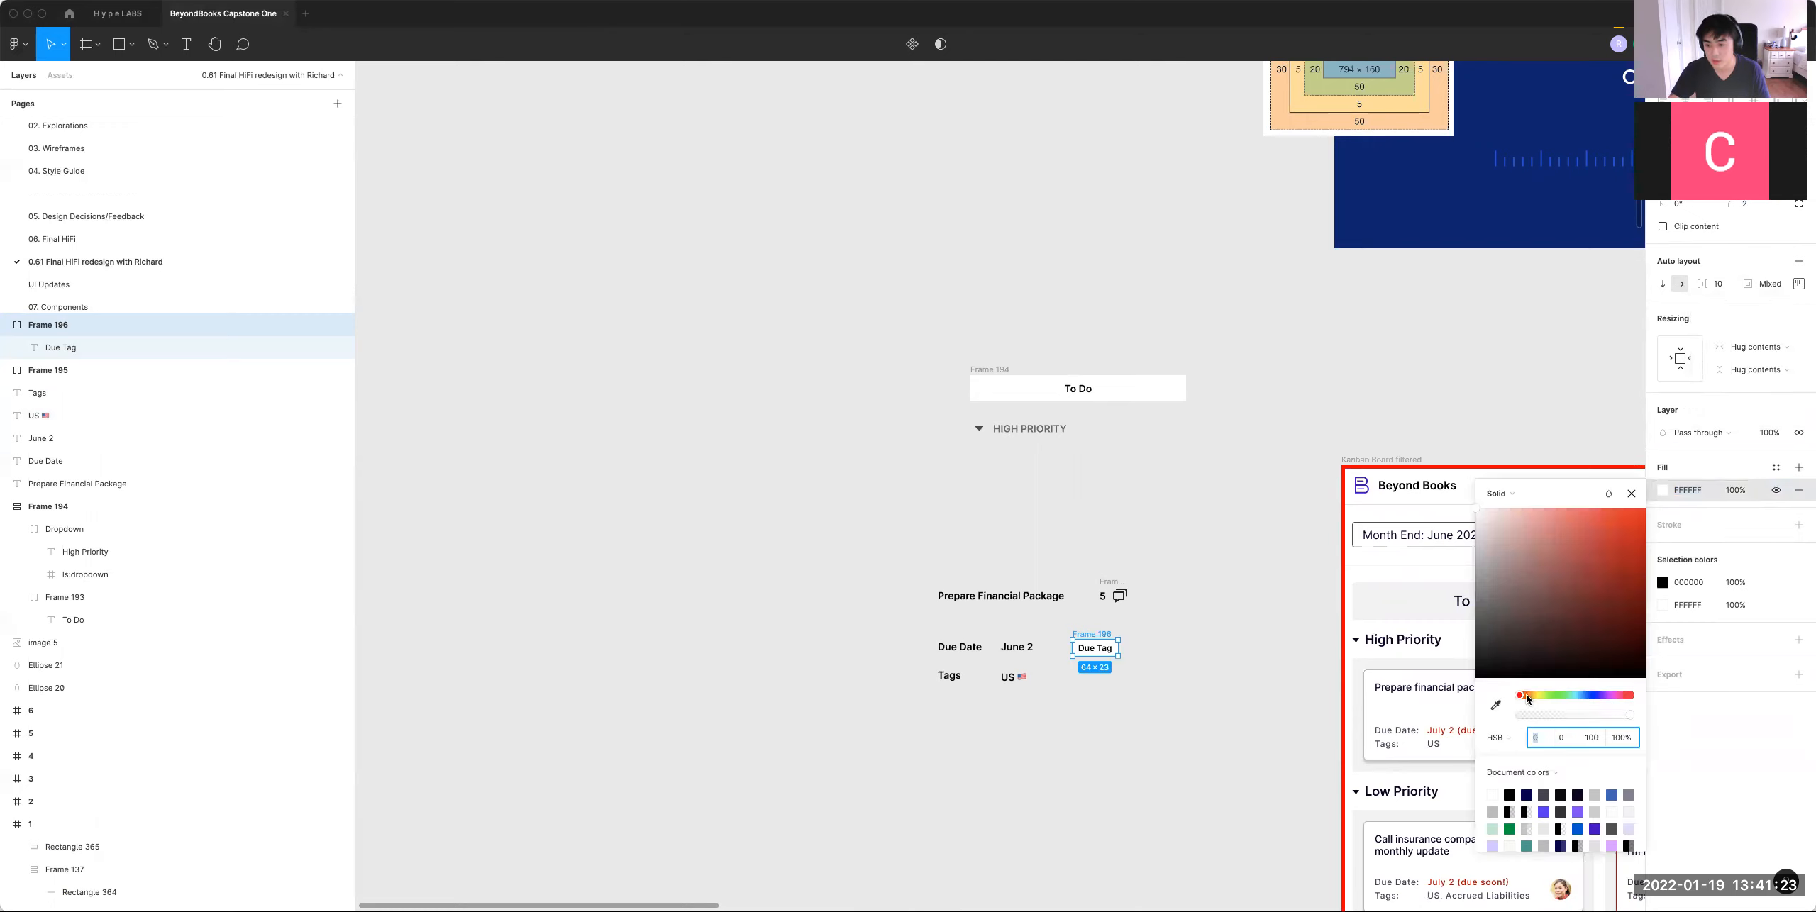
drag(1527, 699, 1529, 686)
drag(1590, 560, 1801, 373)
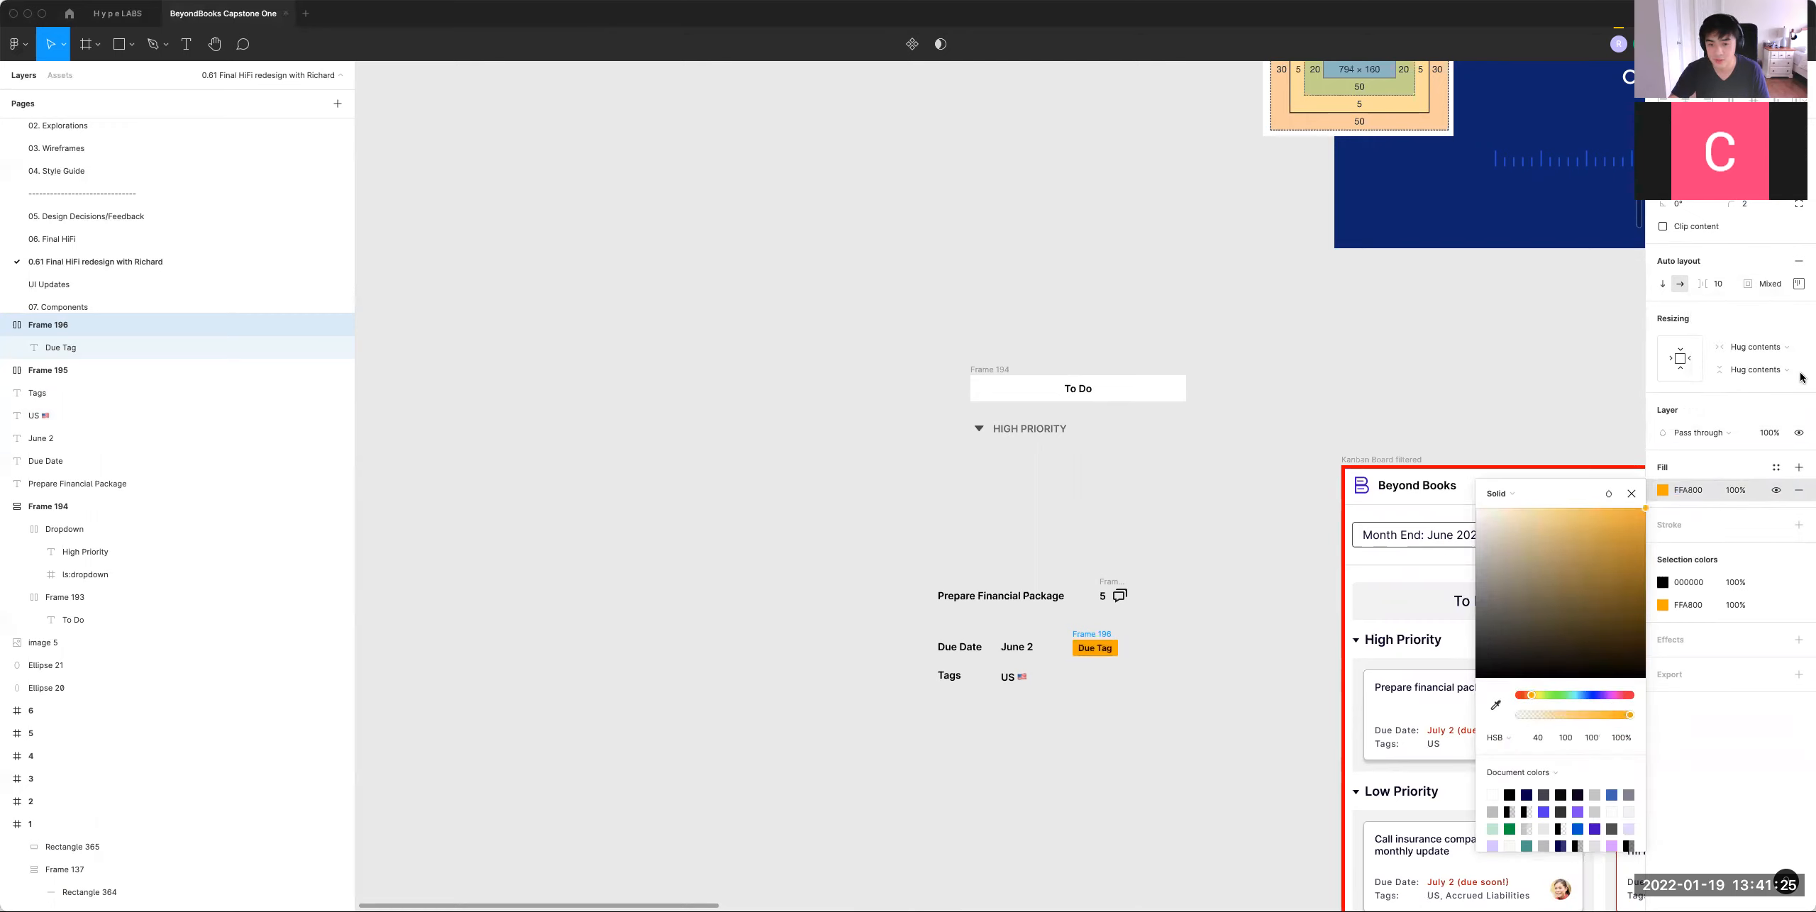
click(1147, 628)
Step: Try a red AA3A3A fill on the "Due Tag" text
click(1094, 647)
click(1665, 517)
drag(1586, 588, 800, 204)
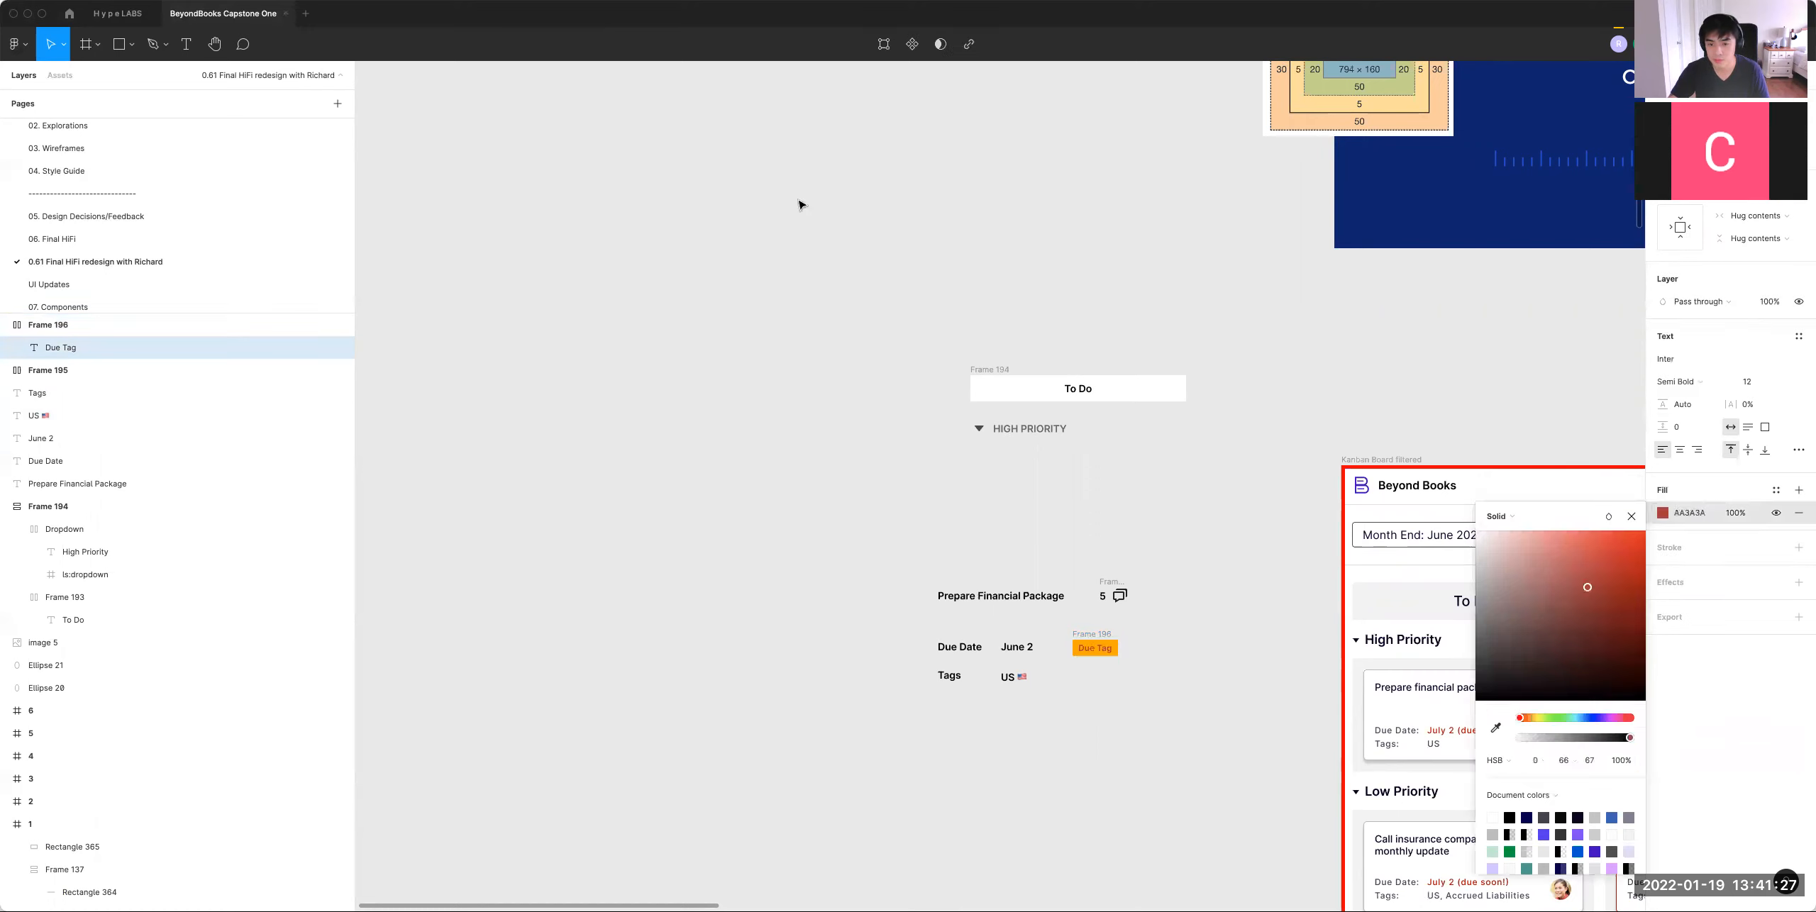
click(1057, 618)
Step: Set the "Due Tag" text's fill to the dark grey-brown 483A3A
click(1094, 646)
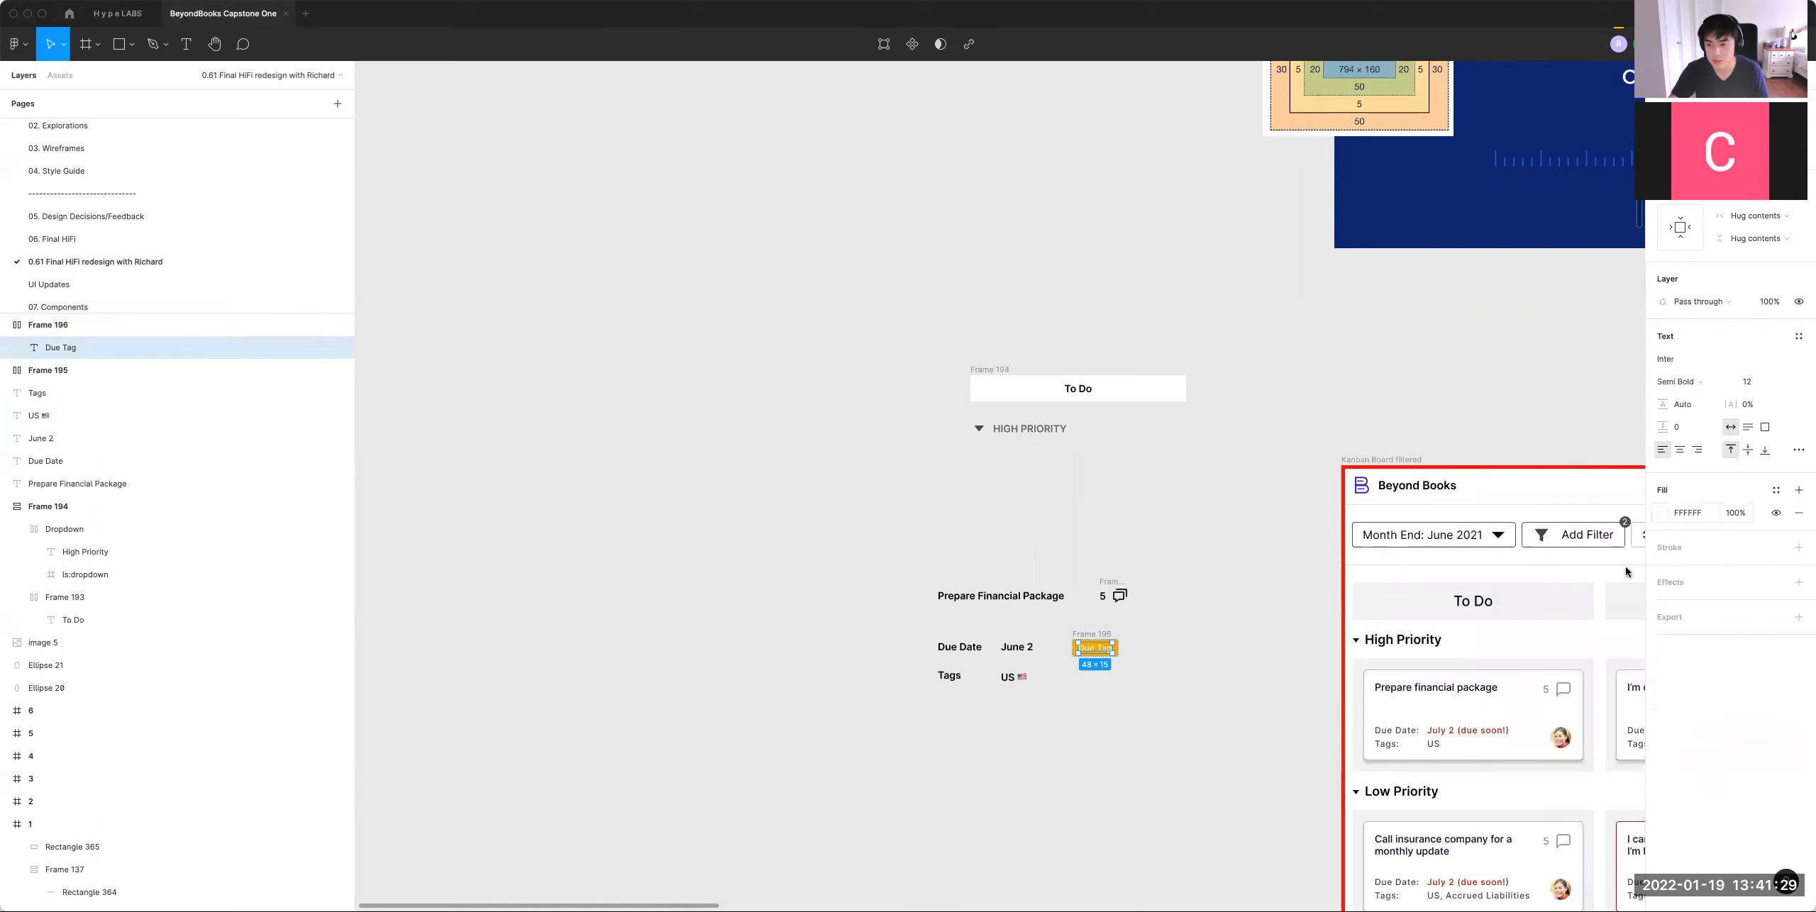
click(1662, 513)
drag(1521, 581, 1508, 653)
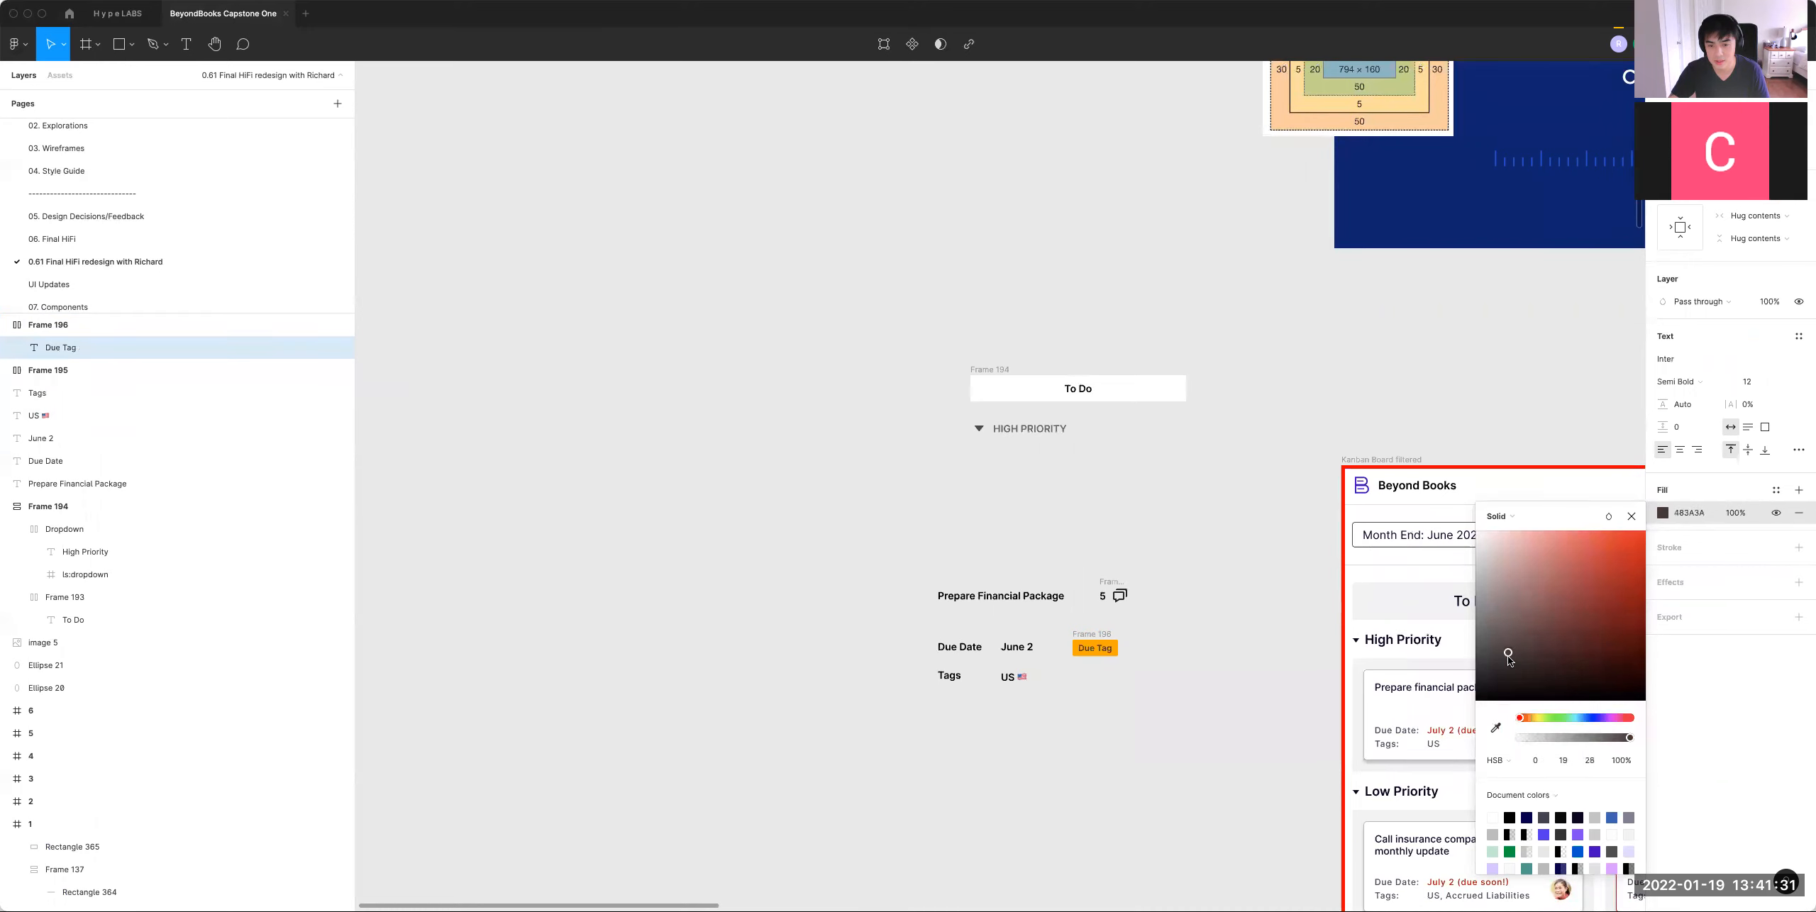
Step: Change the orange tag's copy to "Due Soon" and set the tag's corner radius to 4
double_click(1098, 649)
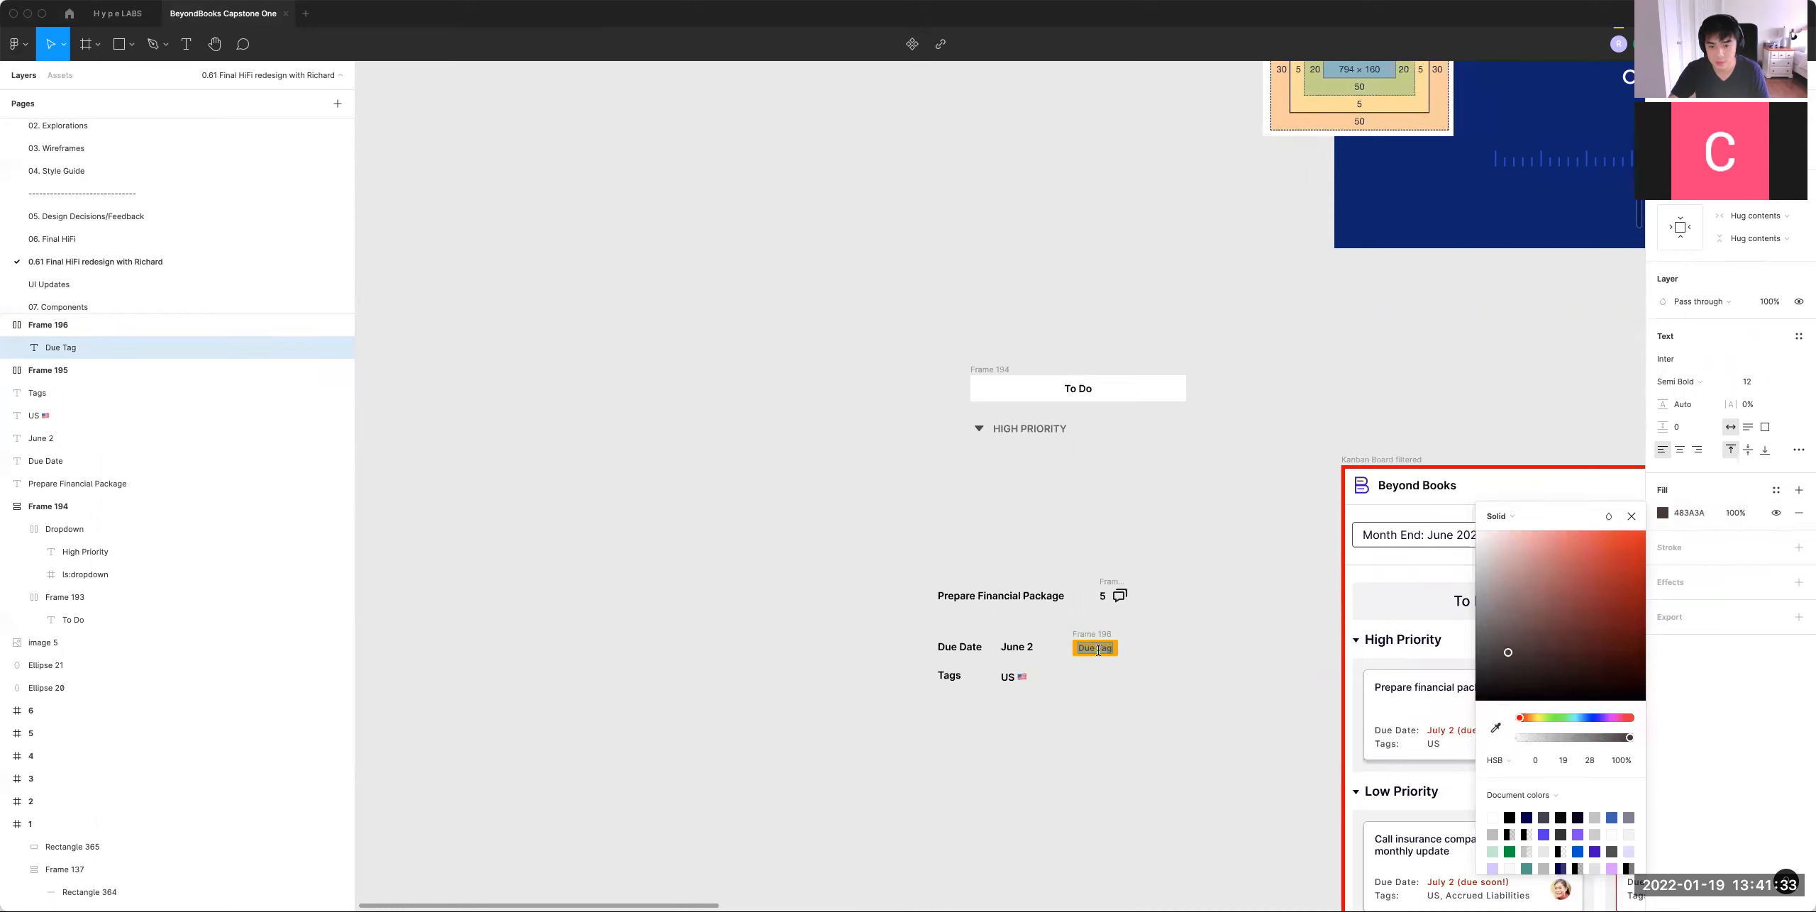
text(Due Soon)
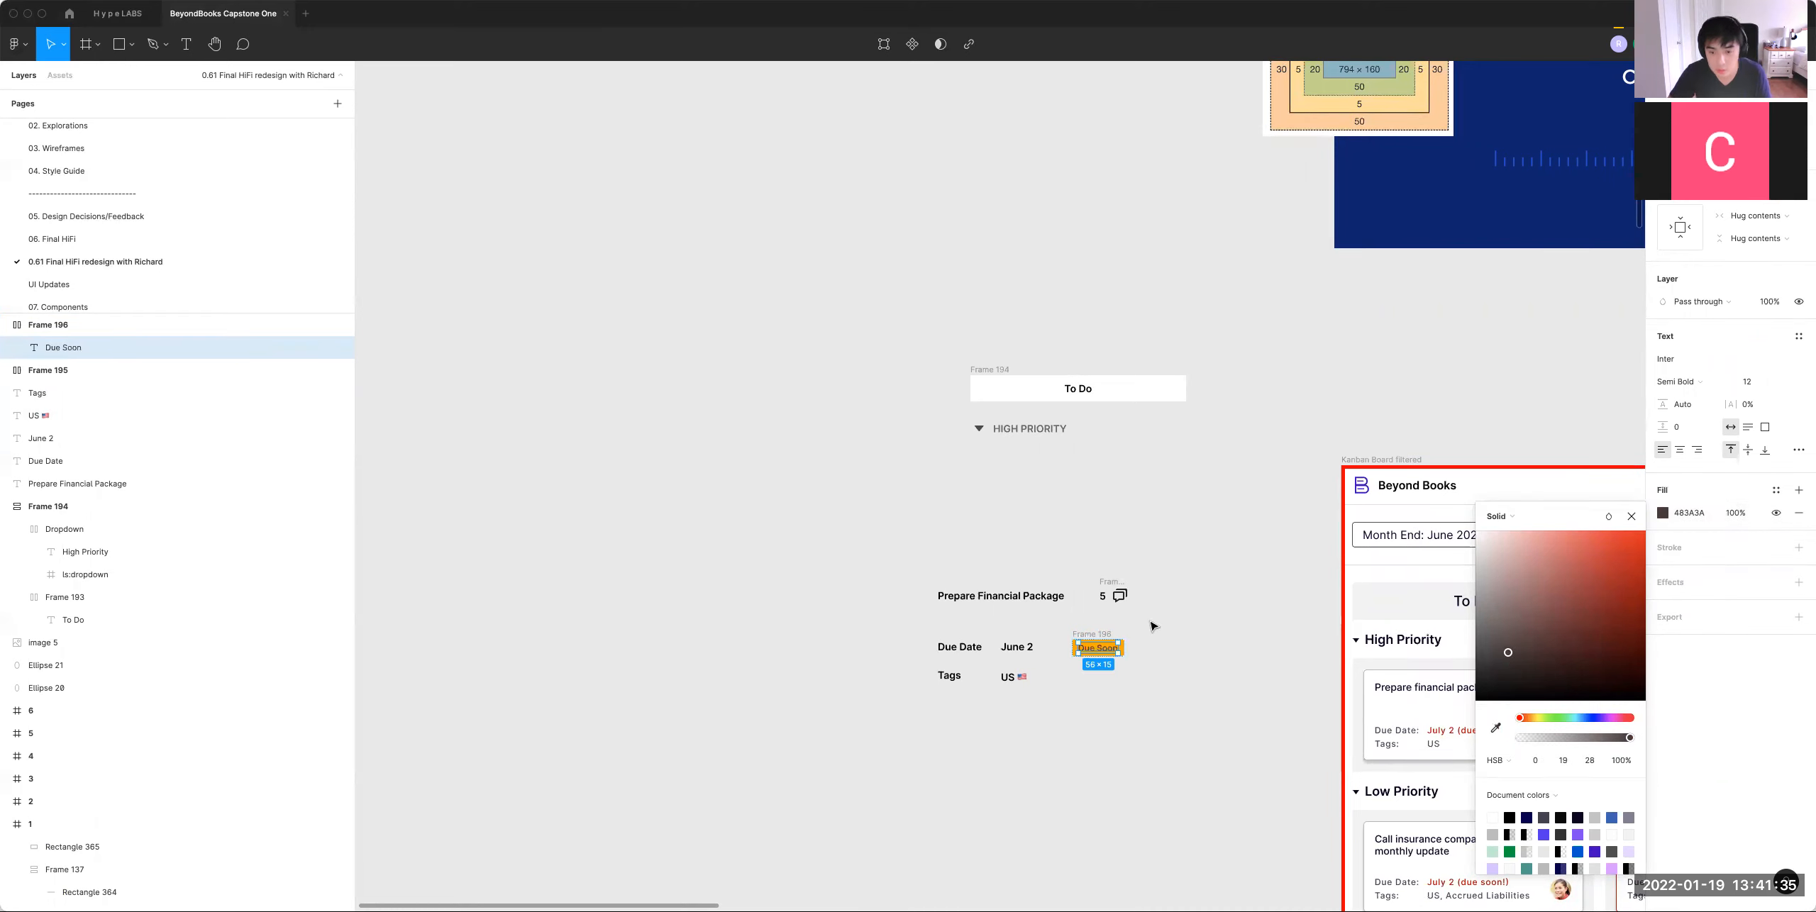
click(1298, 502)
click(1098, 648)
click(1762, 205)
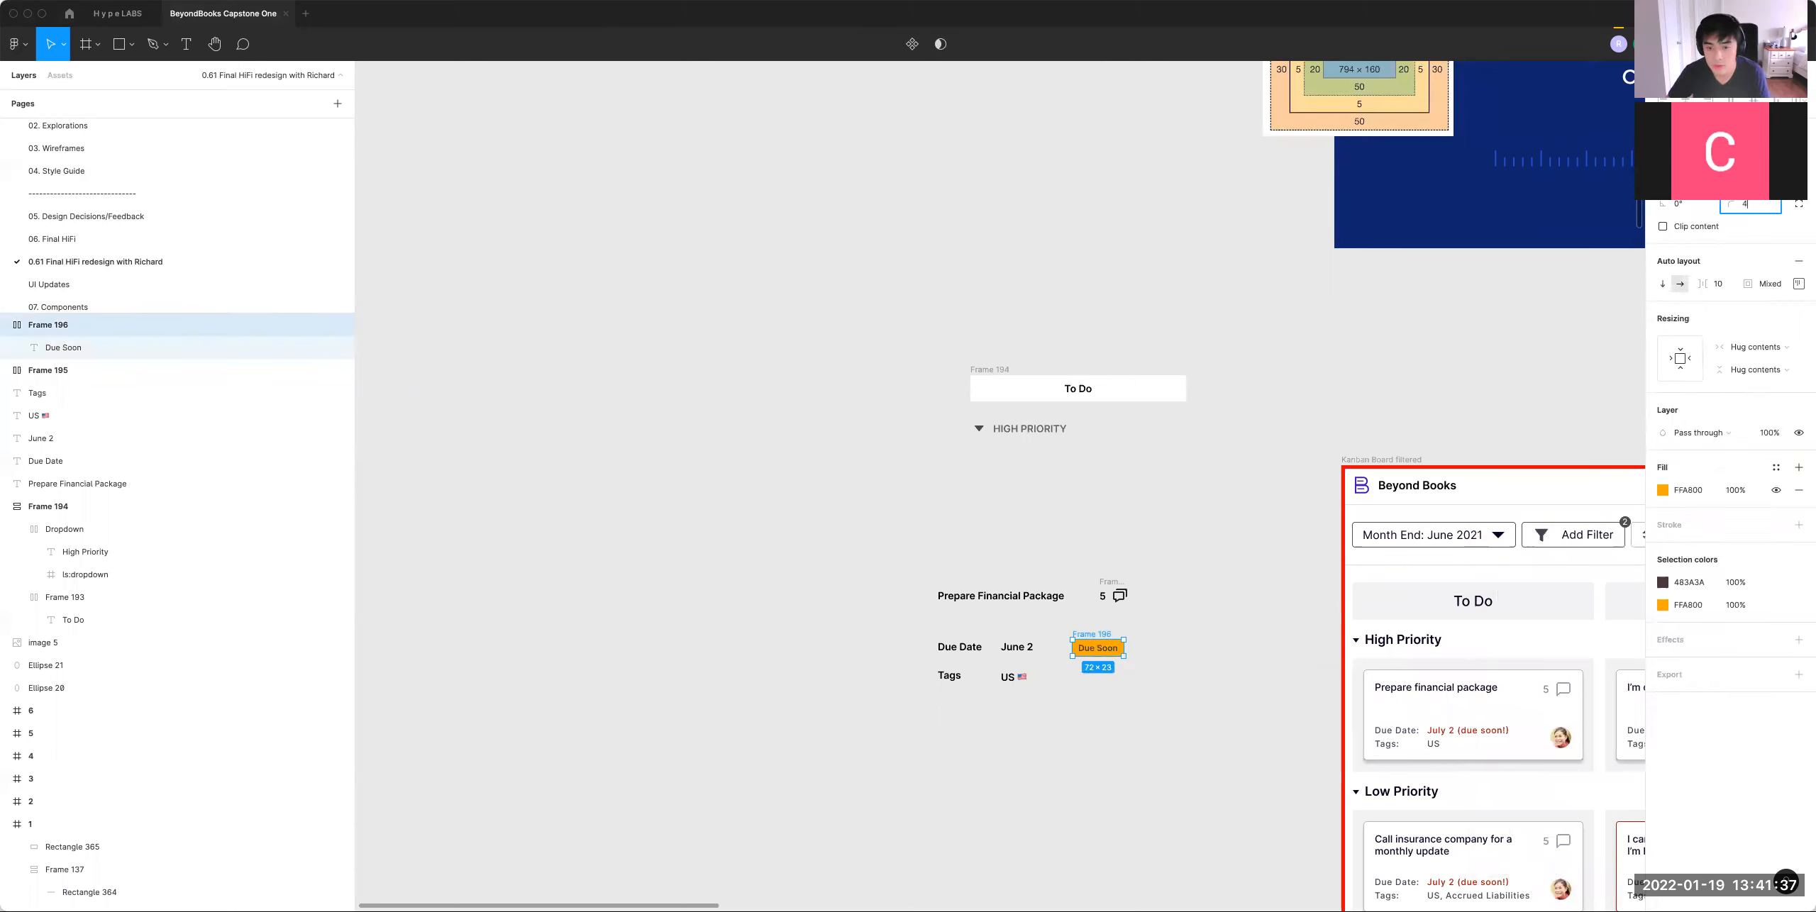
Step: Try to wrap the "June 2" text in its own auto layout
click(1016, 647)
key(shift+a)
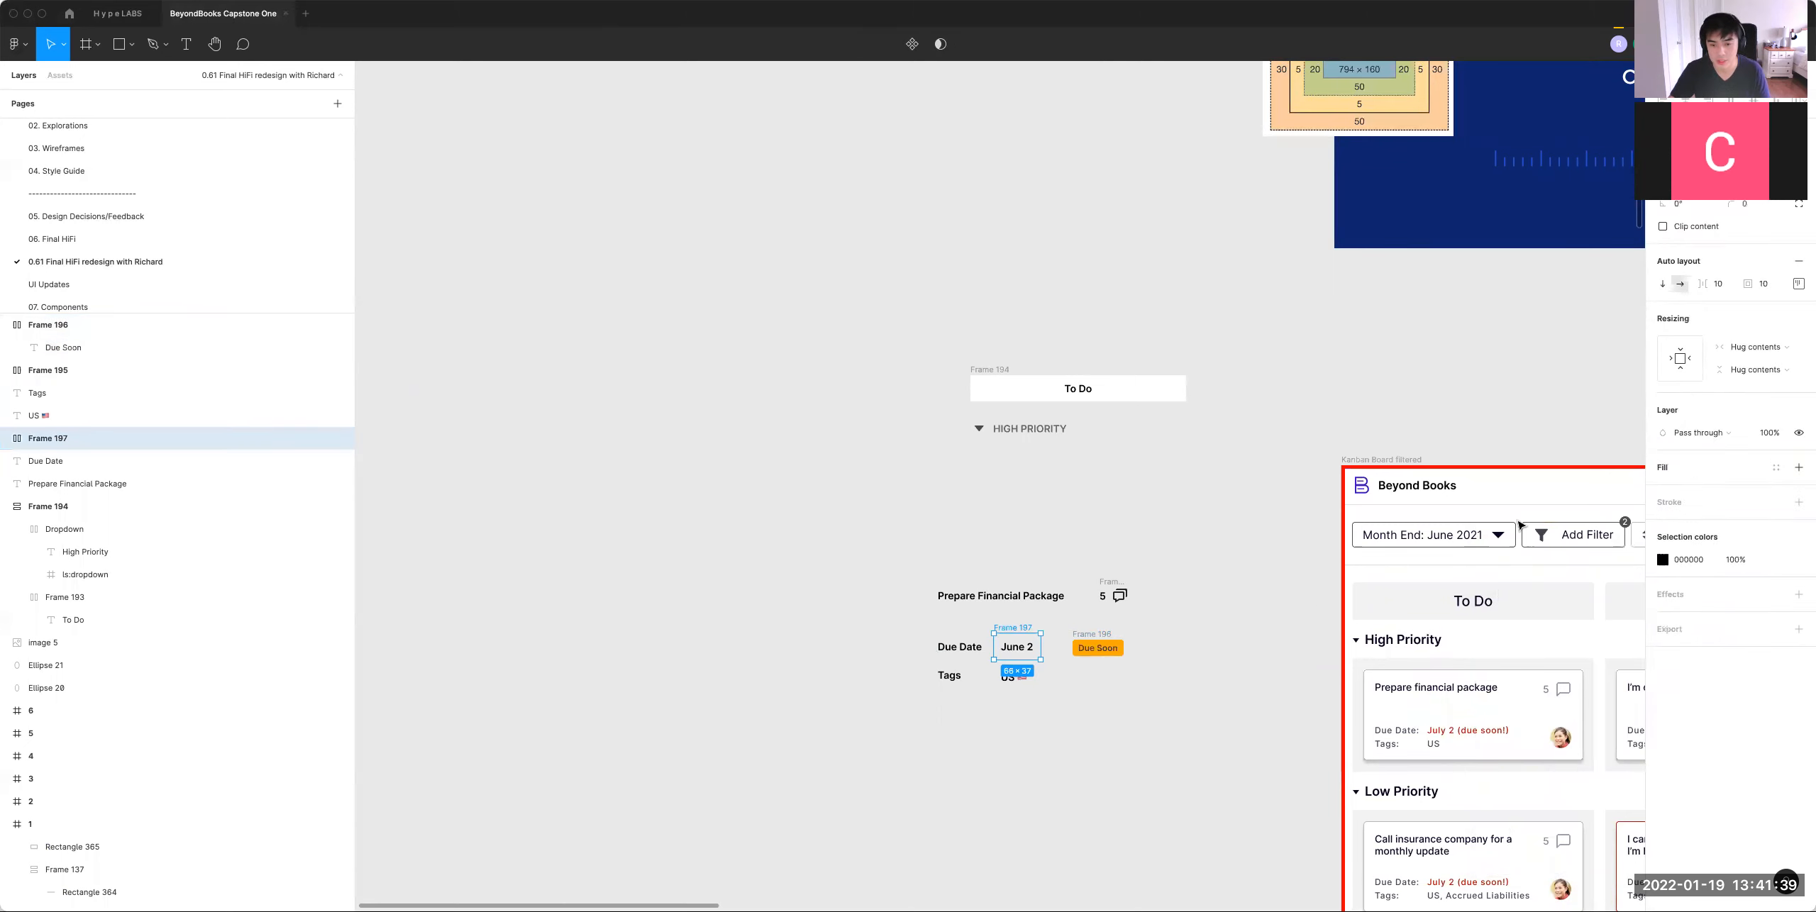
key(super+z)
Step: Combine the "June 2" text and "Due Soon" tag in a vertically centred horizontal auto layout with a spacing of 8
click(1098, 648)
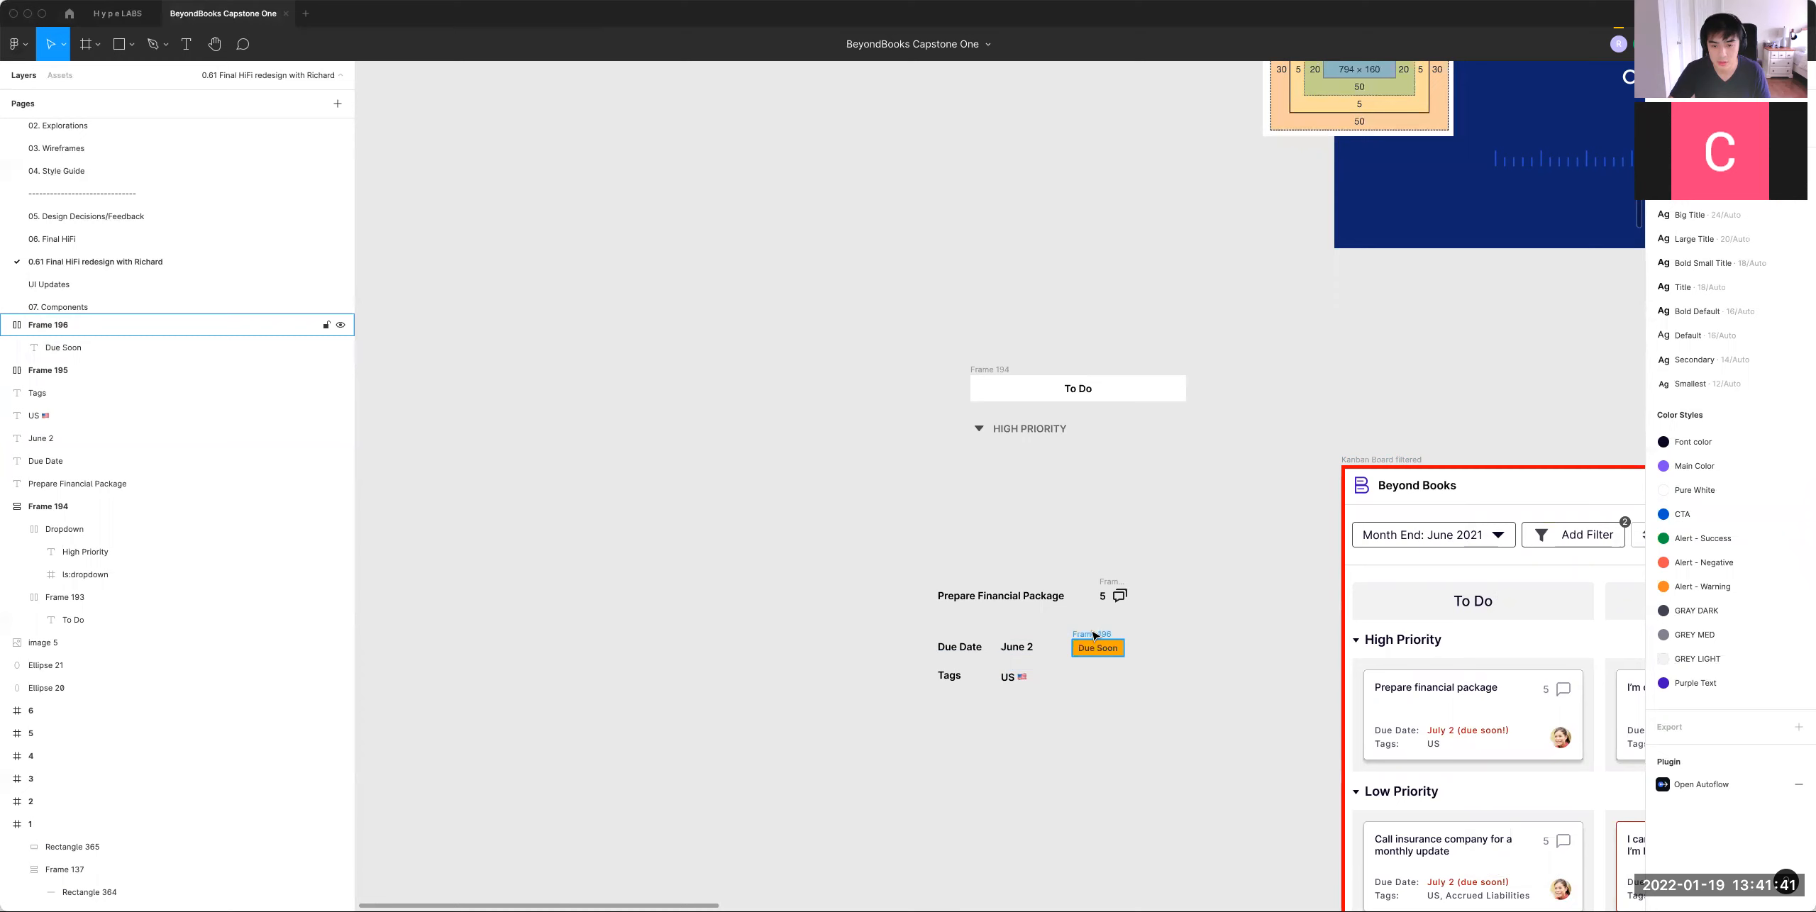
click(1017, 653)
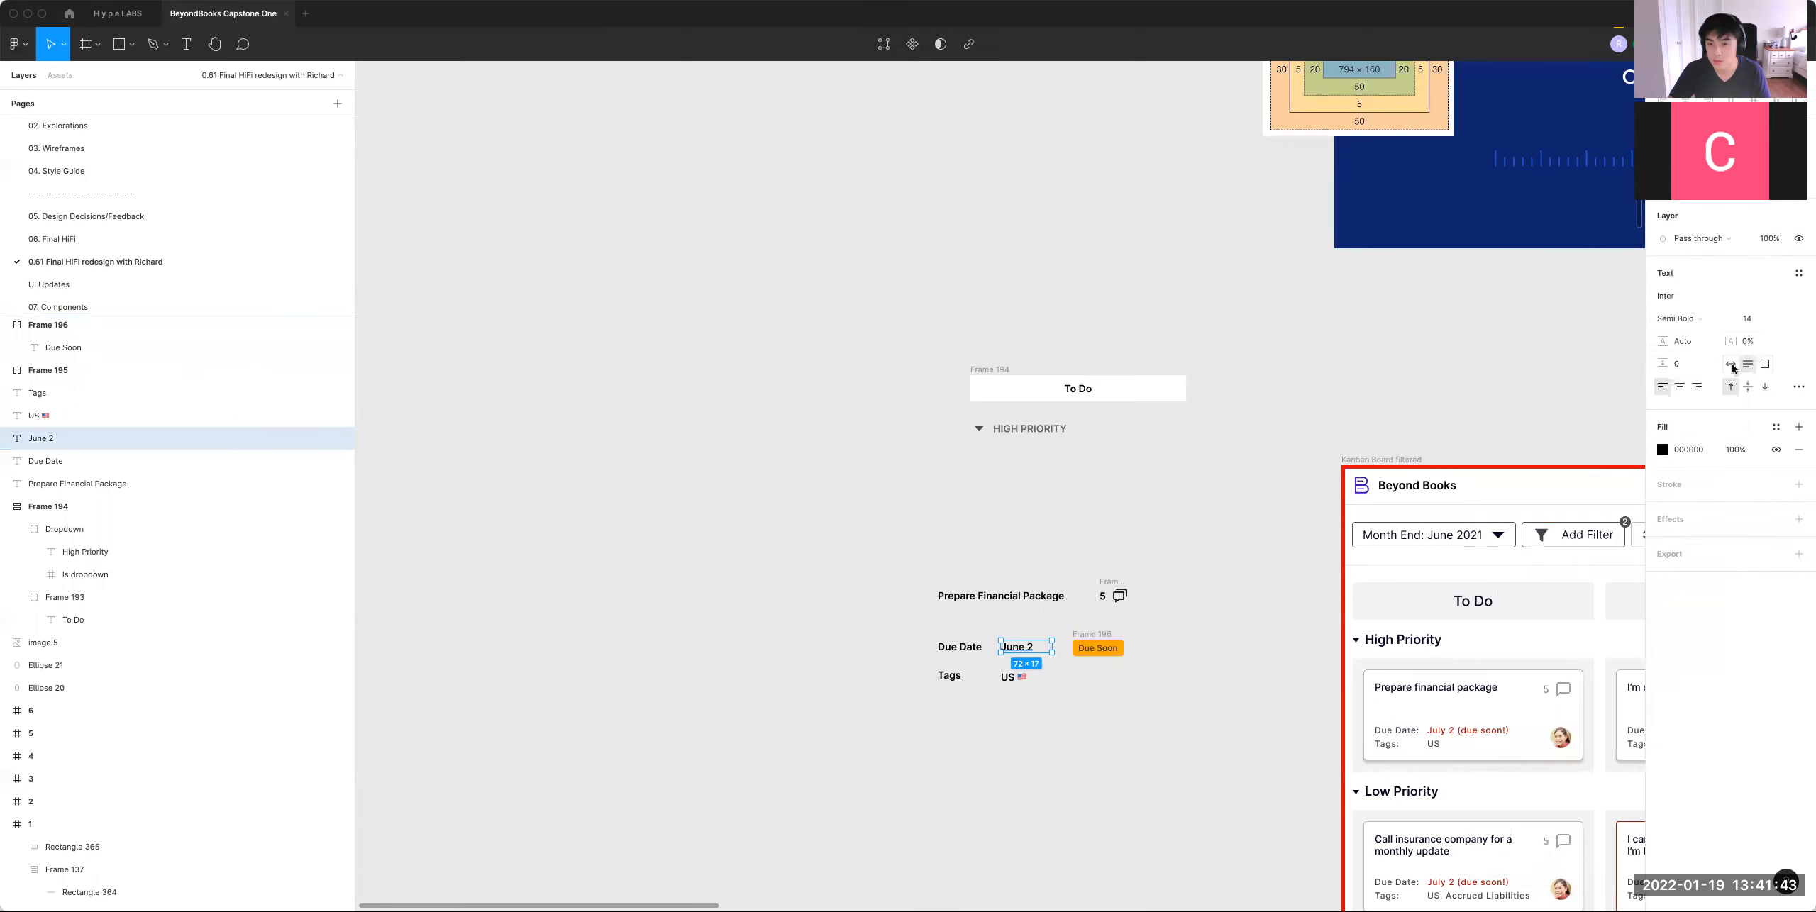
shift+click(1099, 648)
key(shift+a)
click(1799, 284)
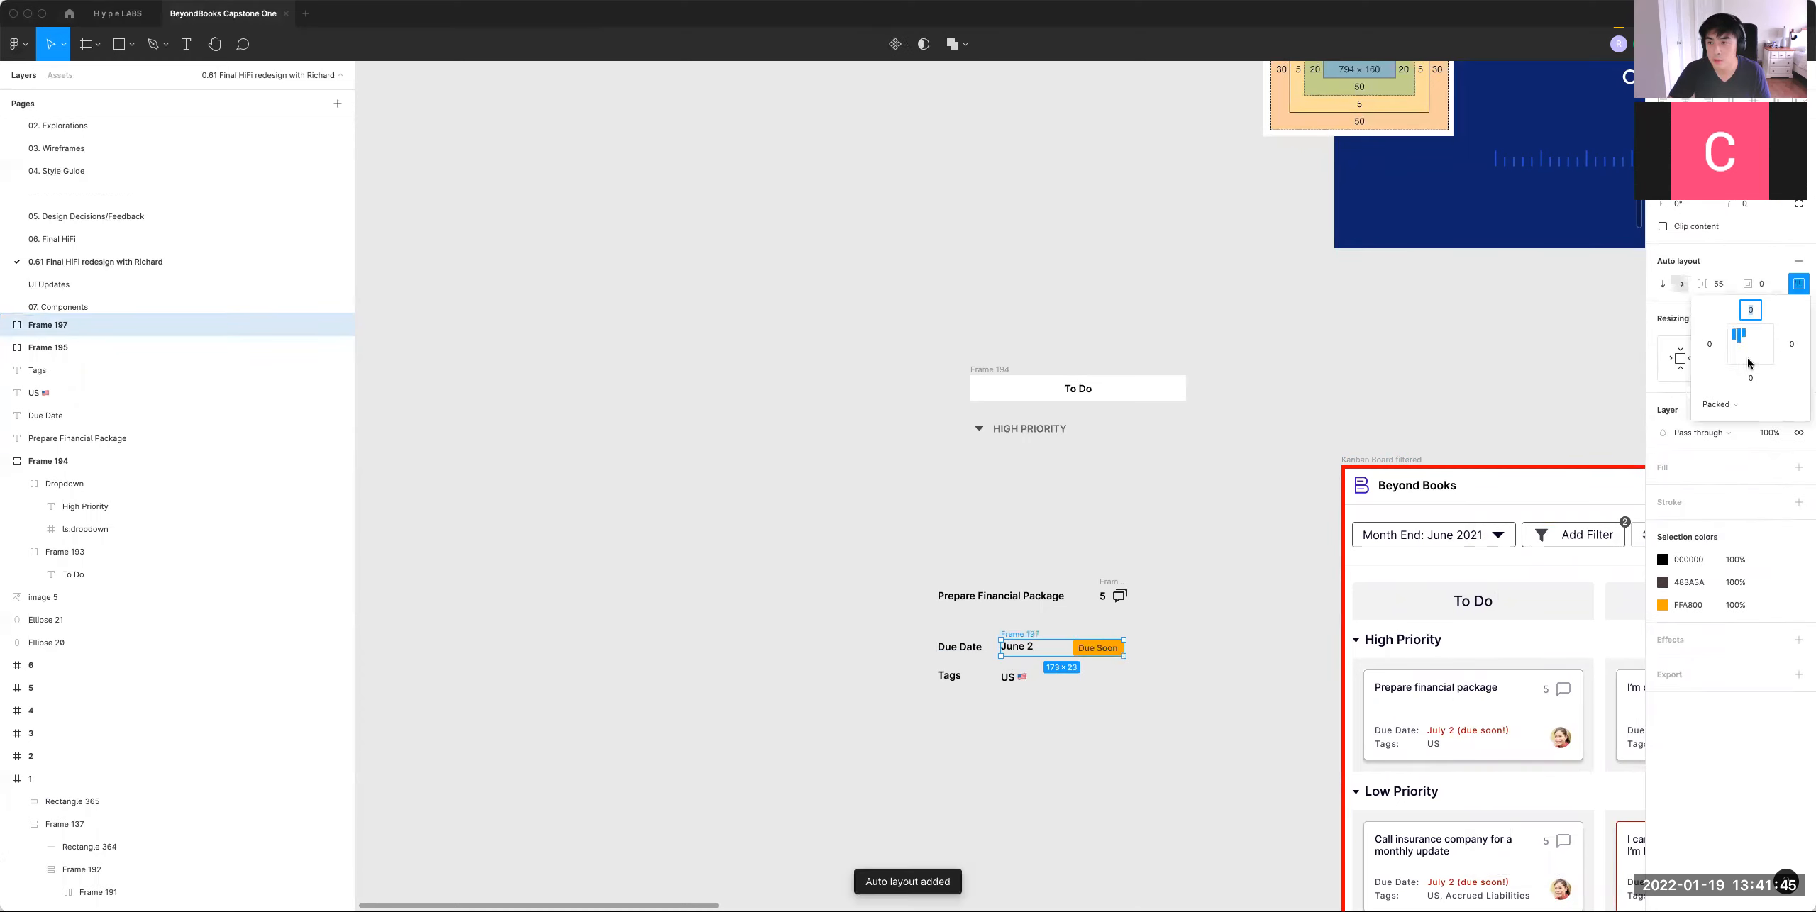
click(1736, 355)
click(1717, 284)
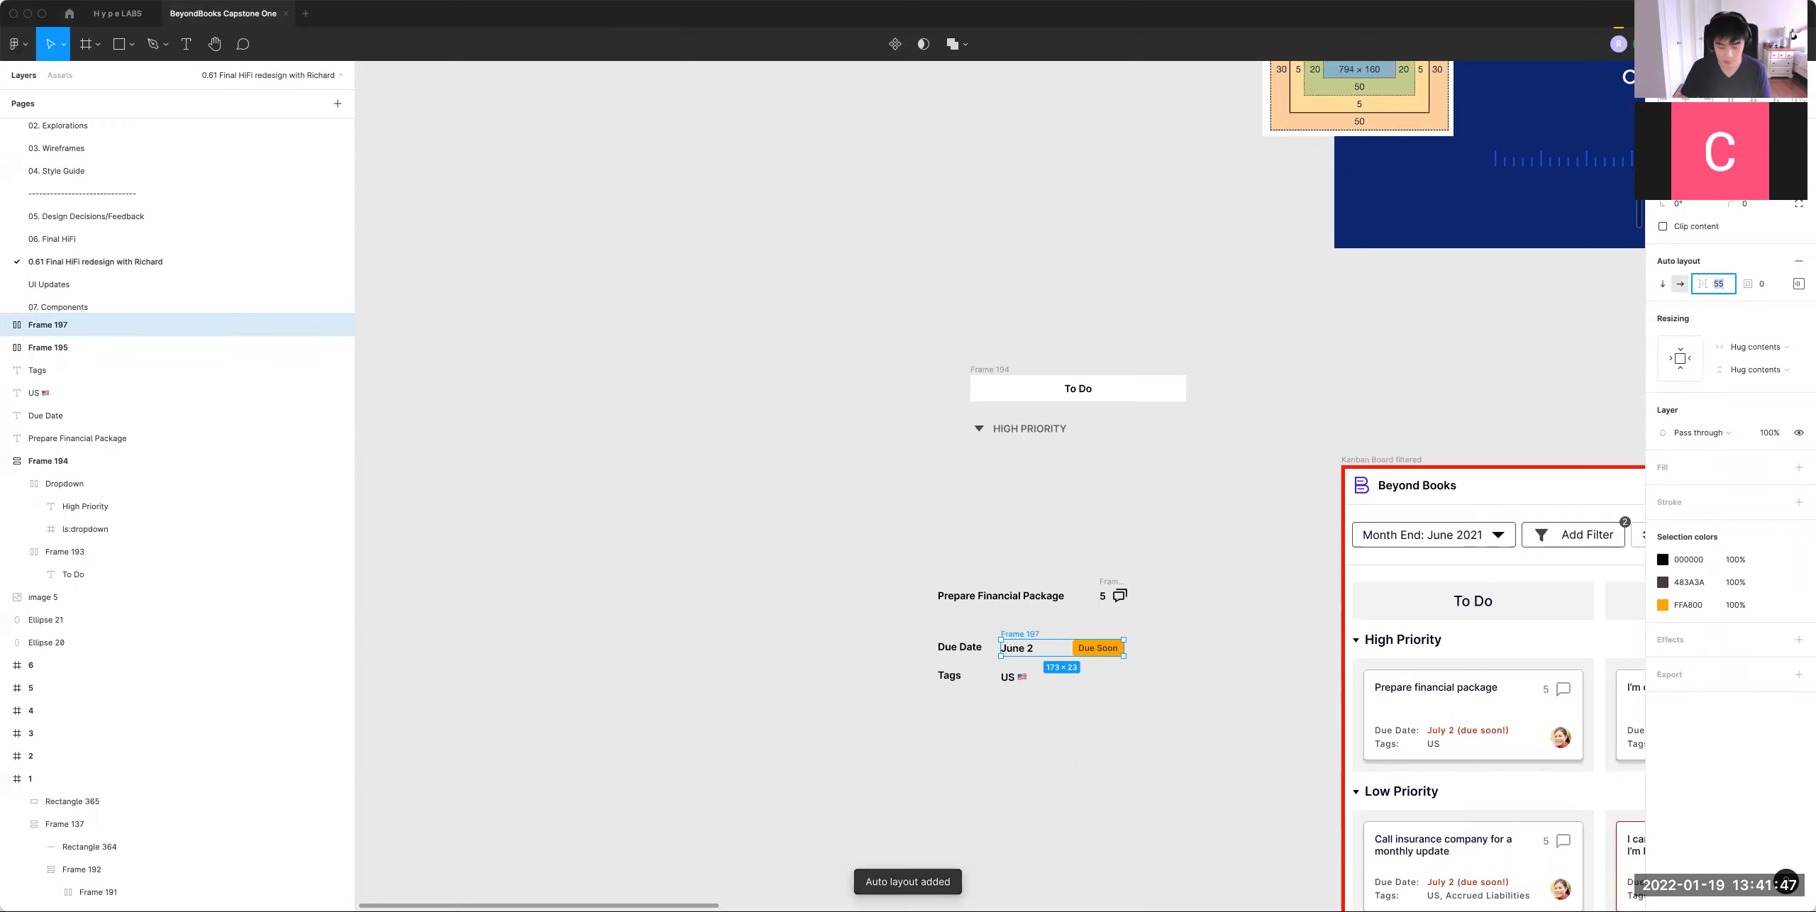
text(8)
key(Return)
click(922, 641)
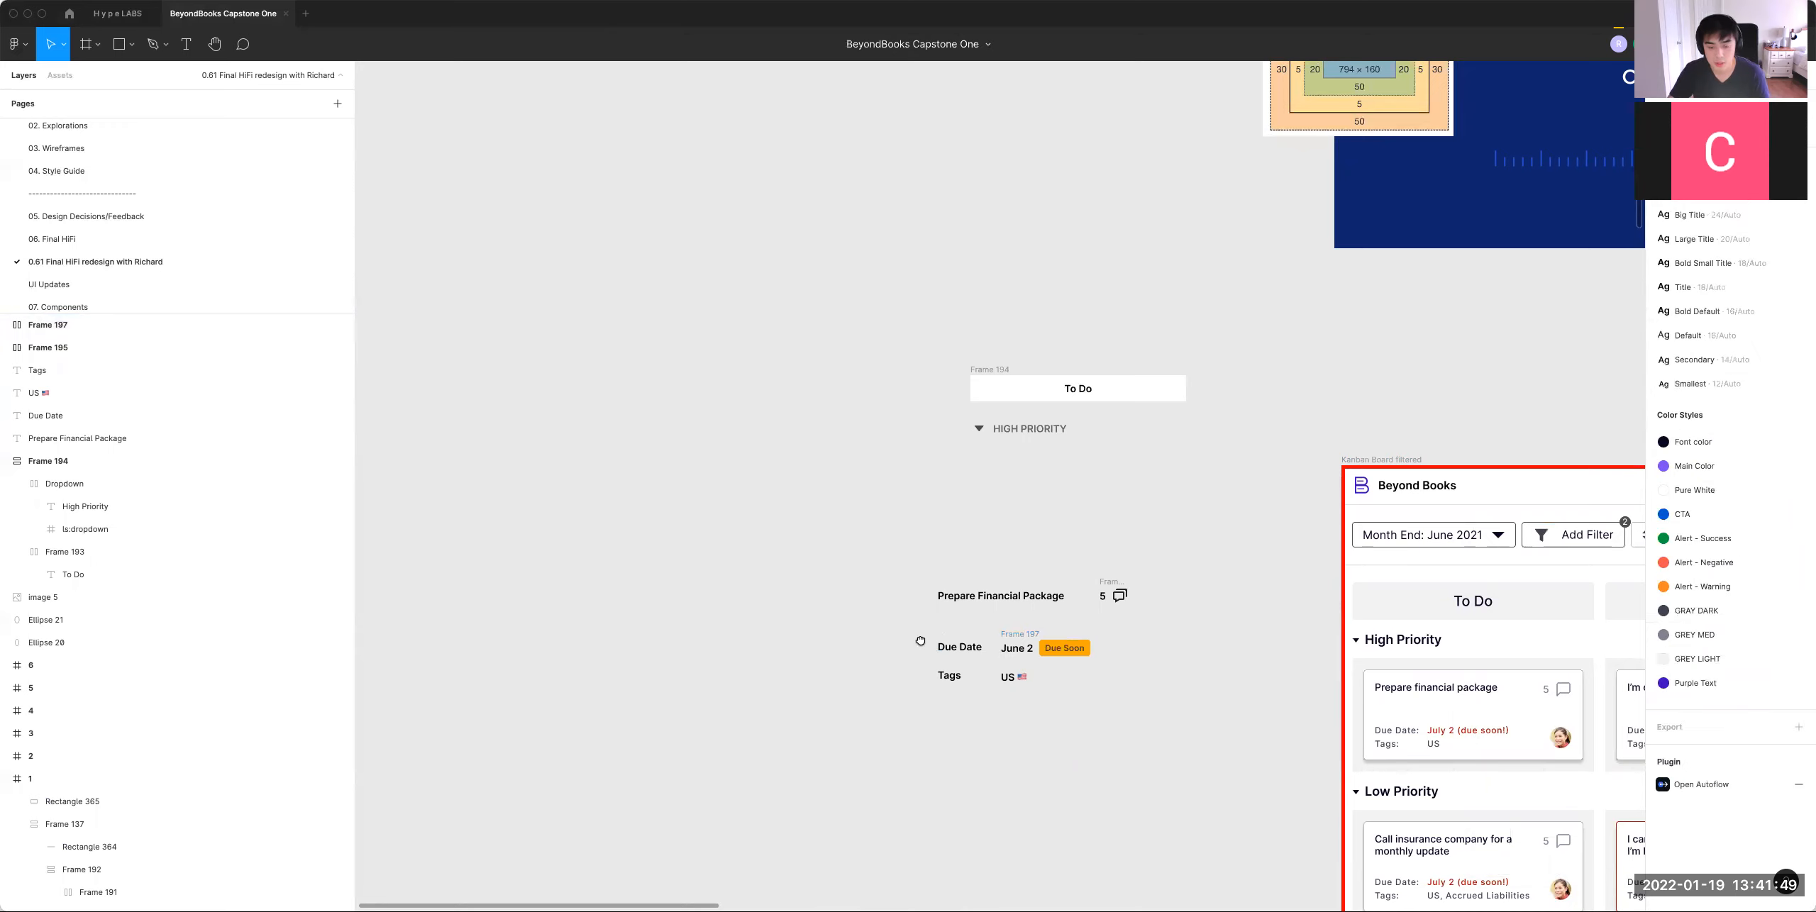
Step: Combine the "Due Date" label with the June 2 group in a vertically centred horizontal auto layout with a spacing of 16
drag(928, 640, 917, 625)
key(super+plus)
drag(936, 745, 1063, 650)
click(1025, 682)
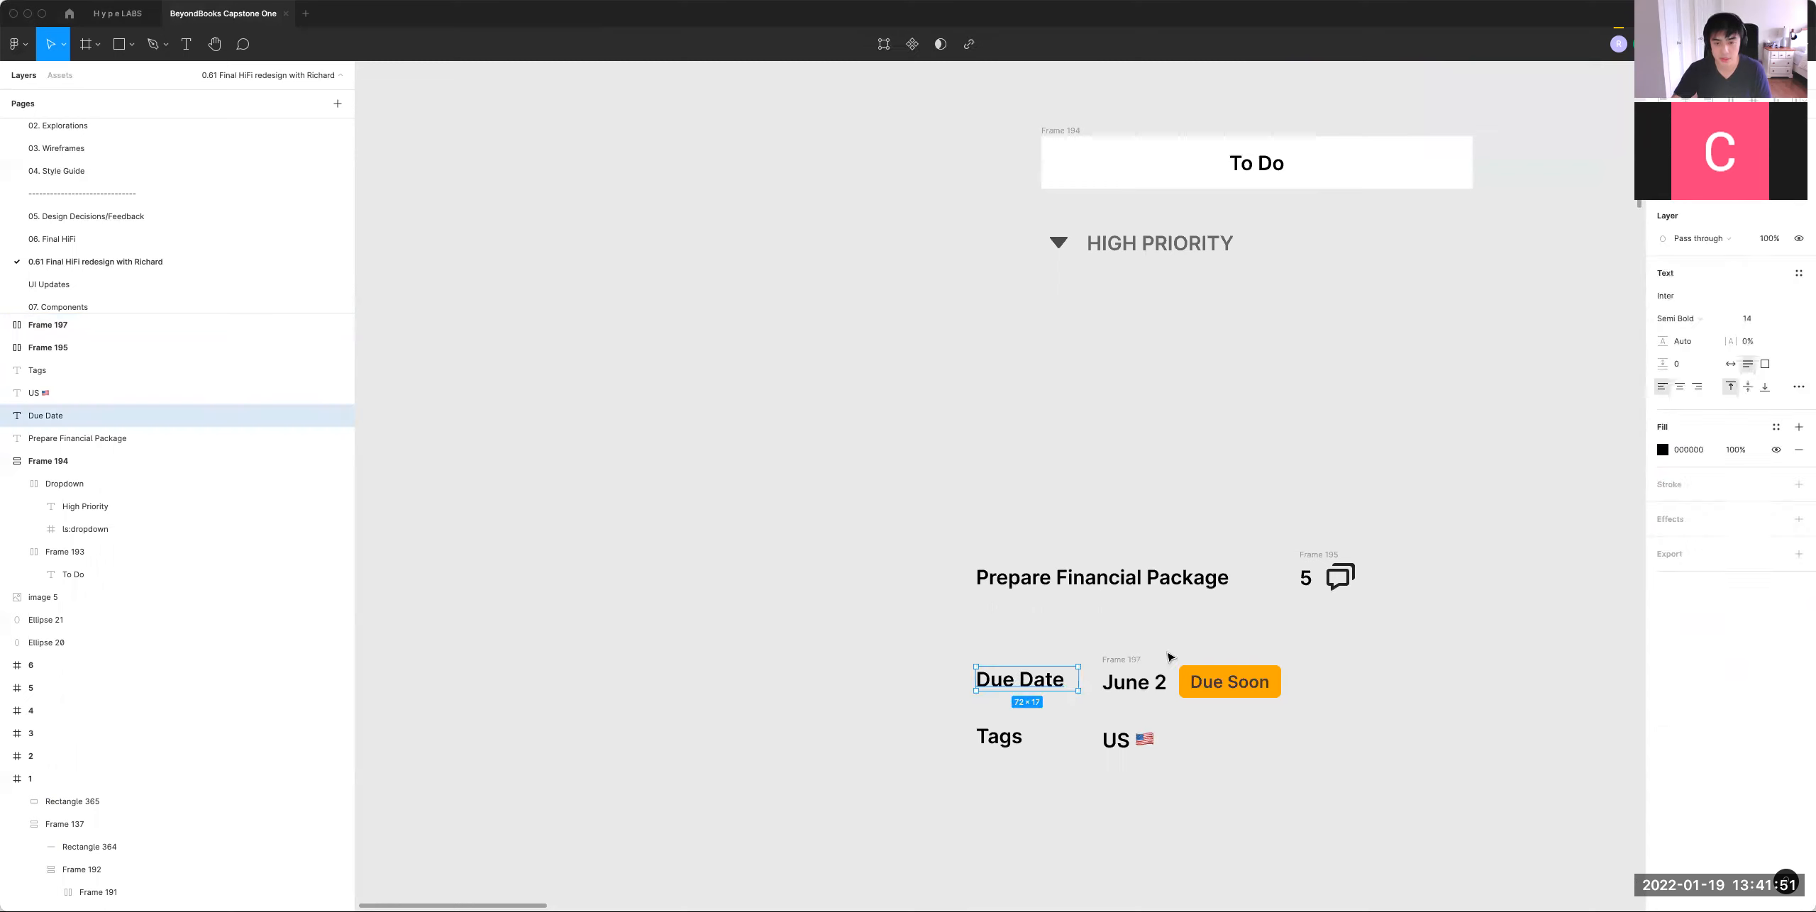
shift+click(1137, 684)
key(shift+a)
click(1804, 285)
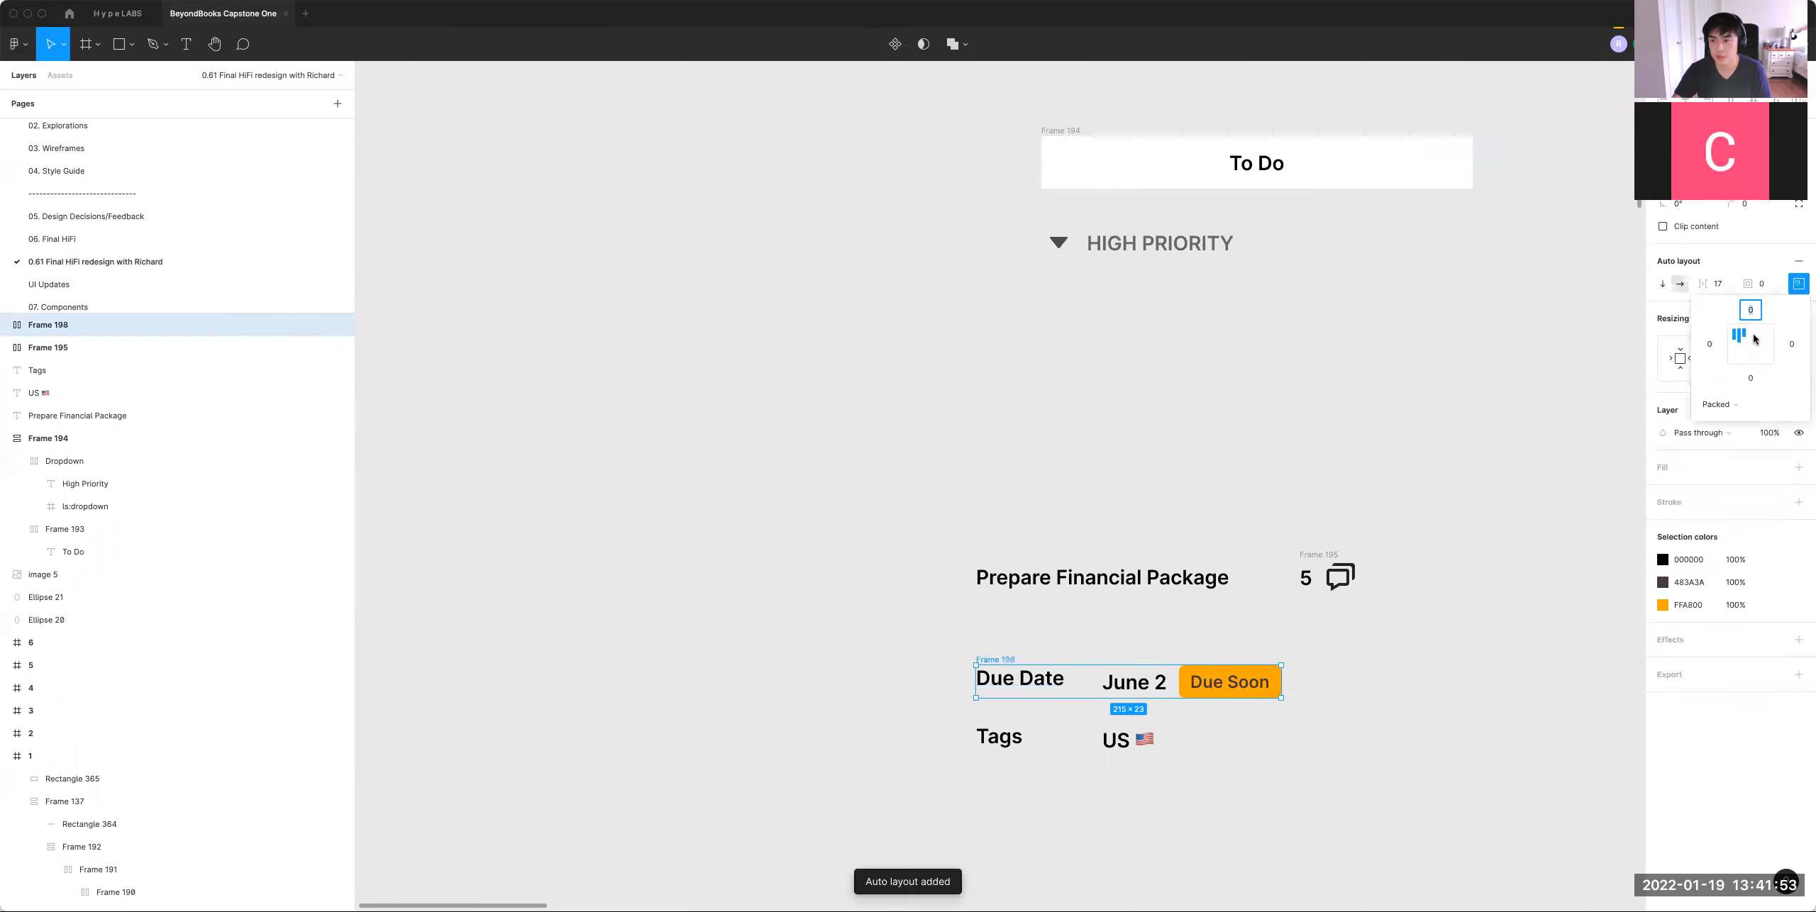
click(1739, 346)
click(1720, 284)
text(16)
key(Return)
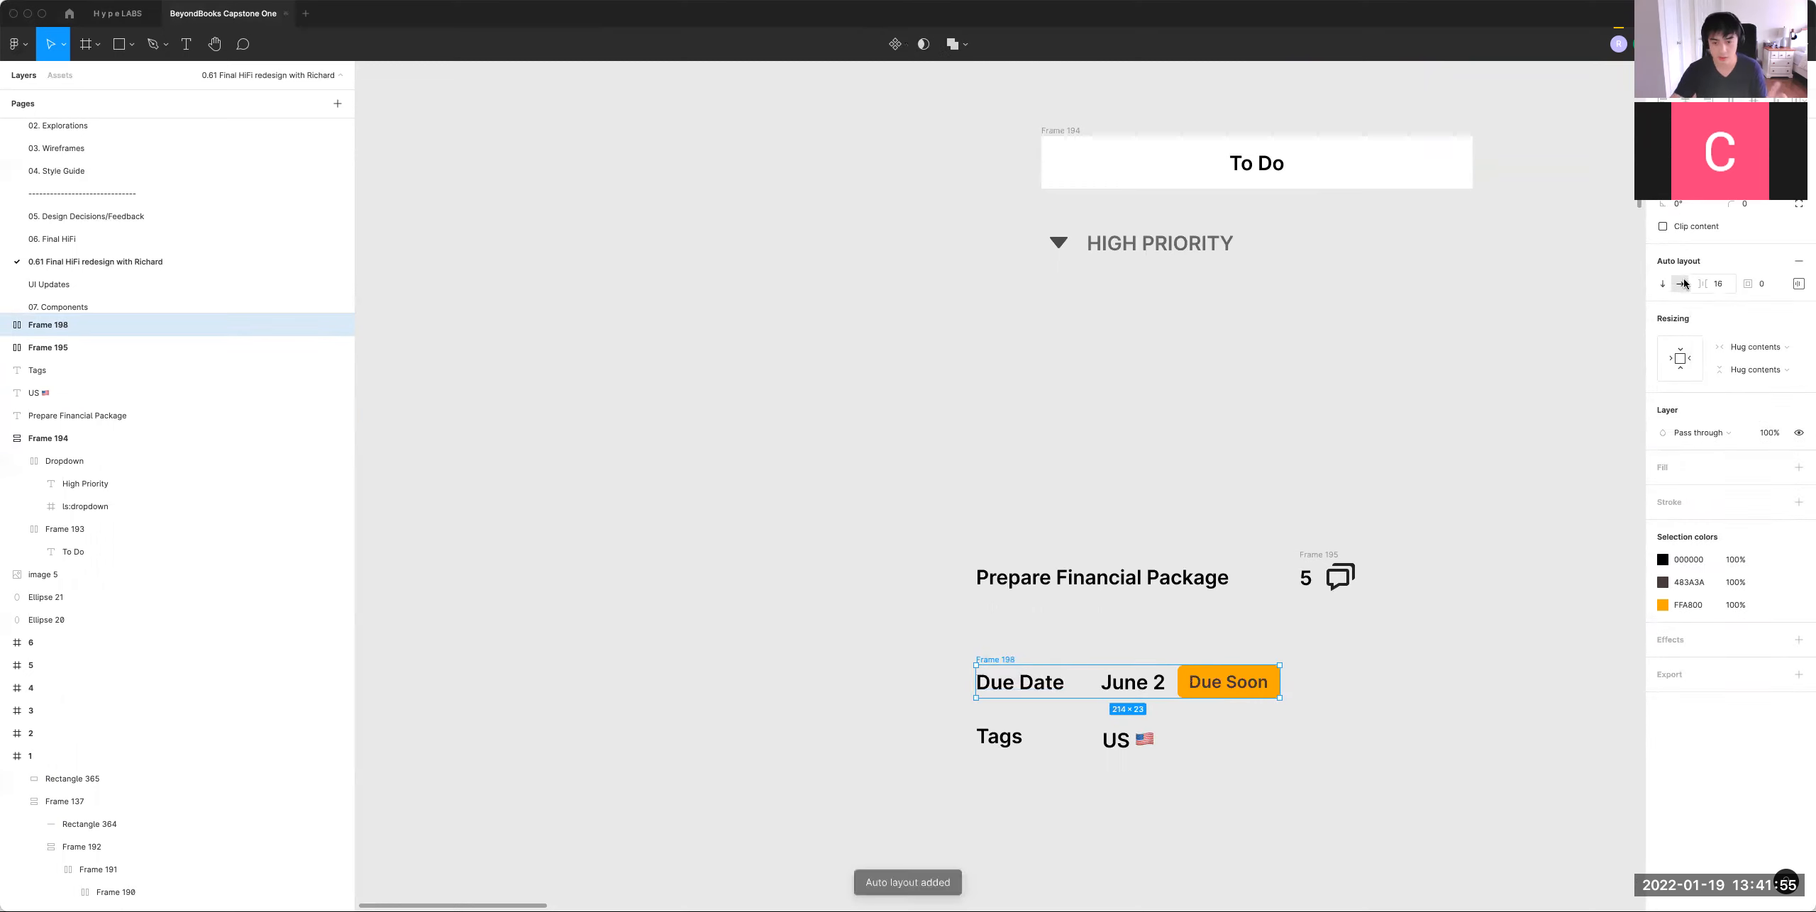
Step: Combine the "Tags" label and the "US" flag text in a horizontal auto layout with a spacing of 16
click(1121, 740)
shift+click(999, 737)
key(shift+a)
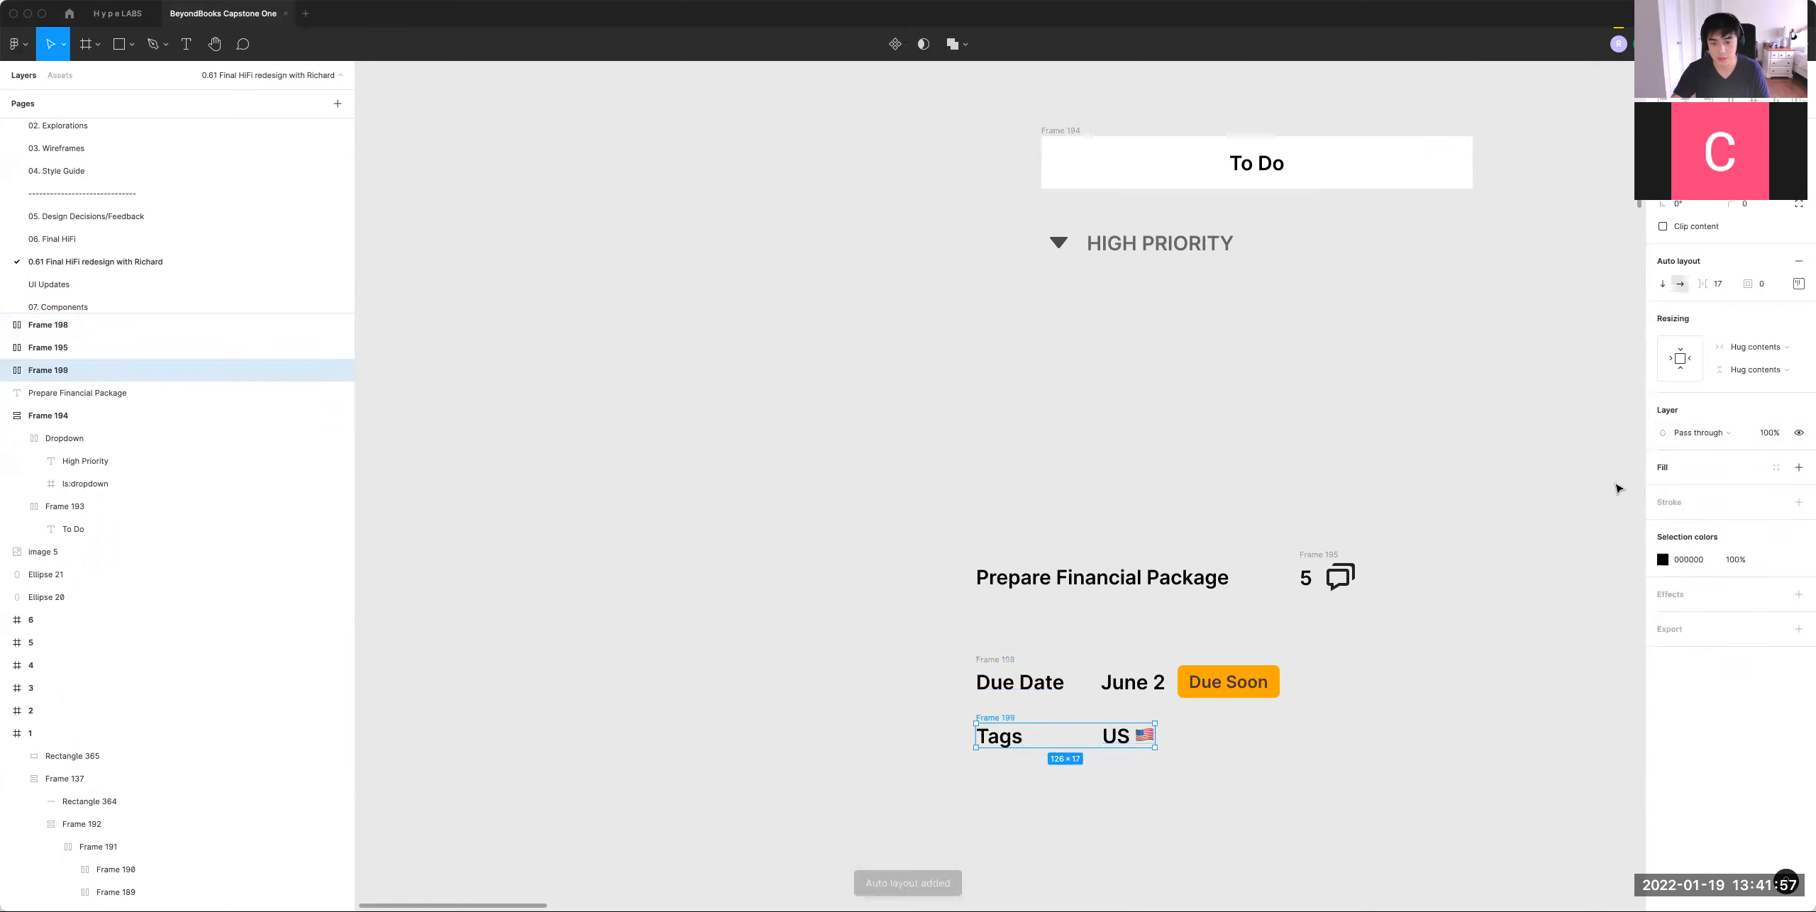
click(1804, 284)
click(1718, 283)
text(16)
key(Return)
click(1394, 704)
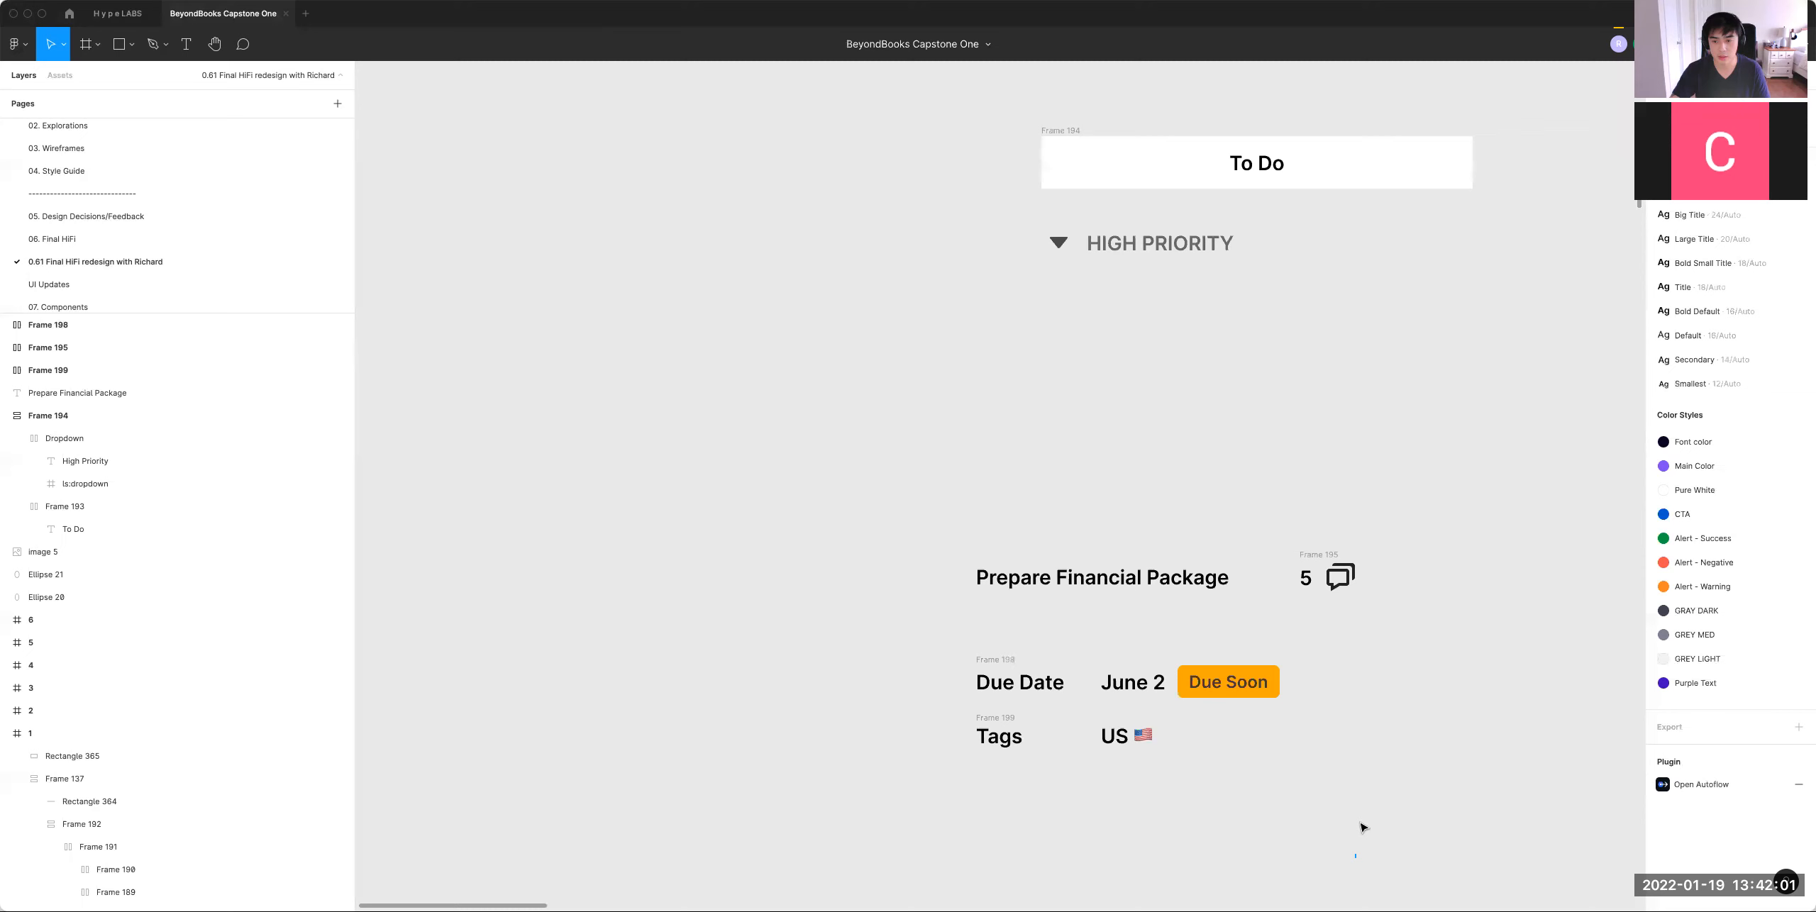
Step: Stack the Due Date and Tags rows in a vertical auto layout with a spacing of 24
scroll(1396, 774, down, 5)
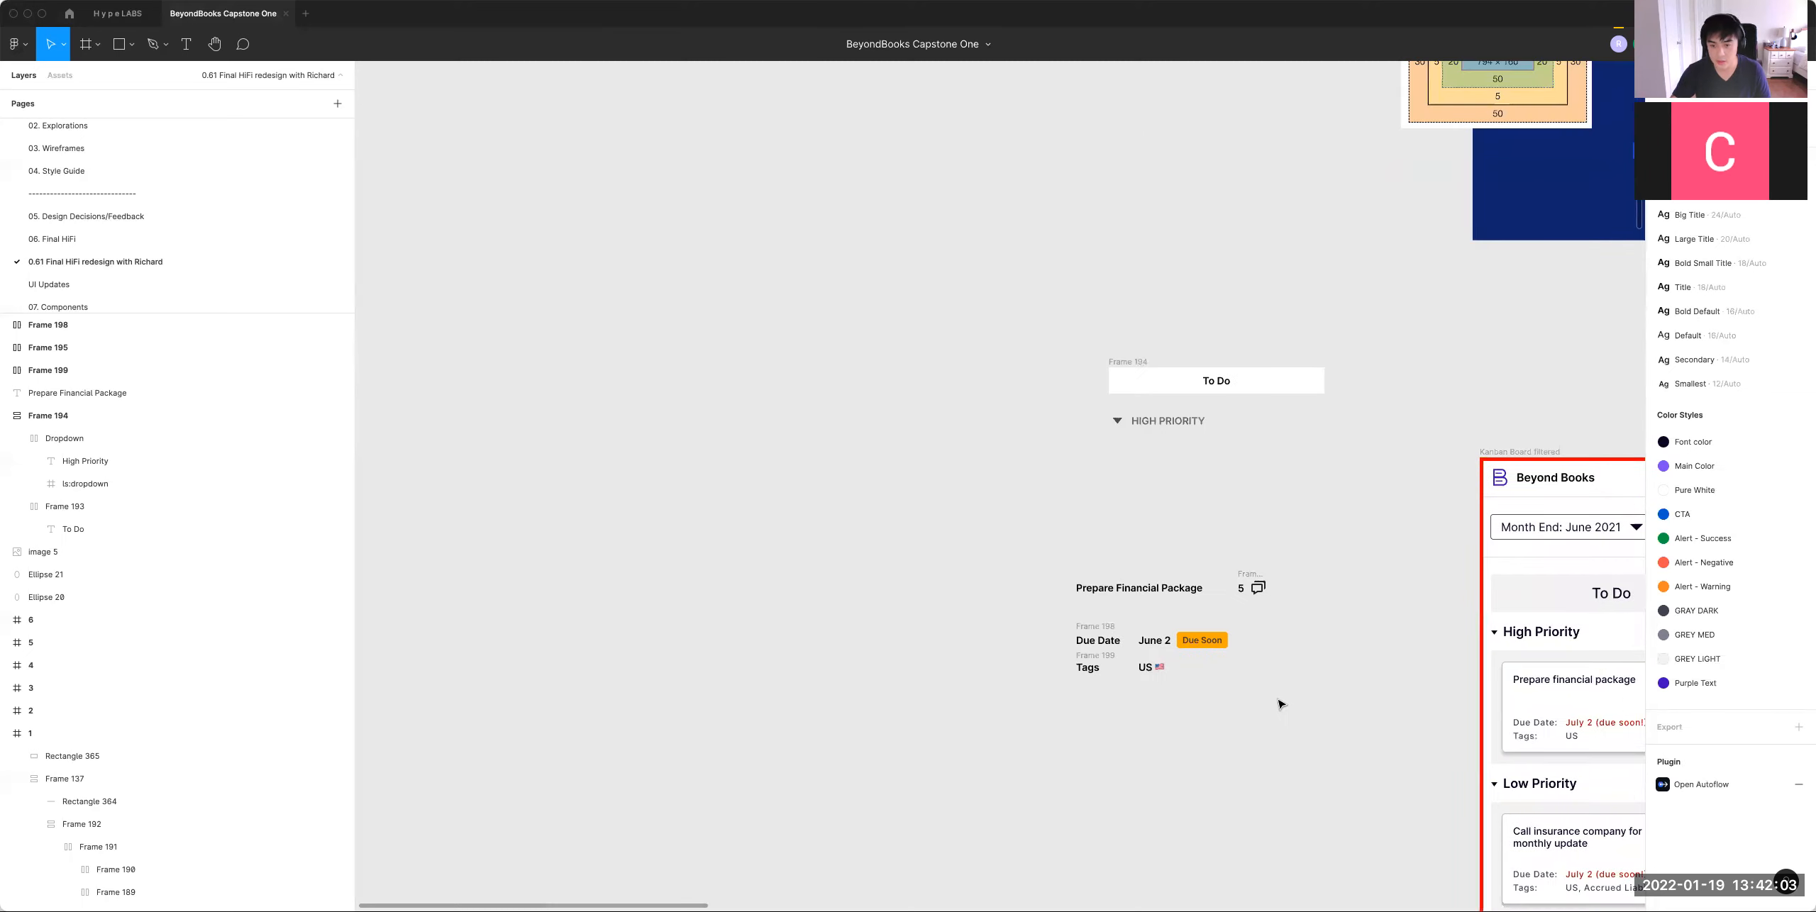
scroll(1201, 680, right, 2)
drag(1298, 703, 979, 622)
key(shift+a)
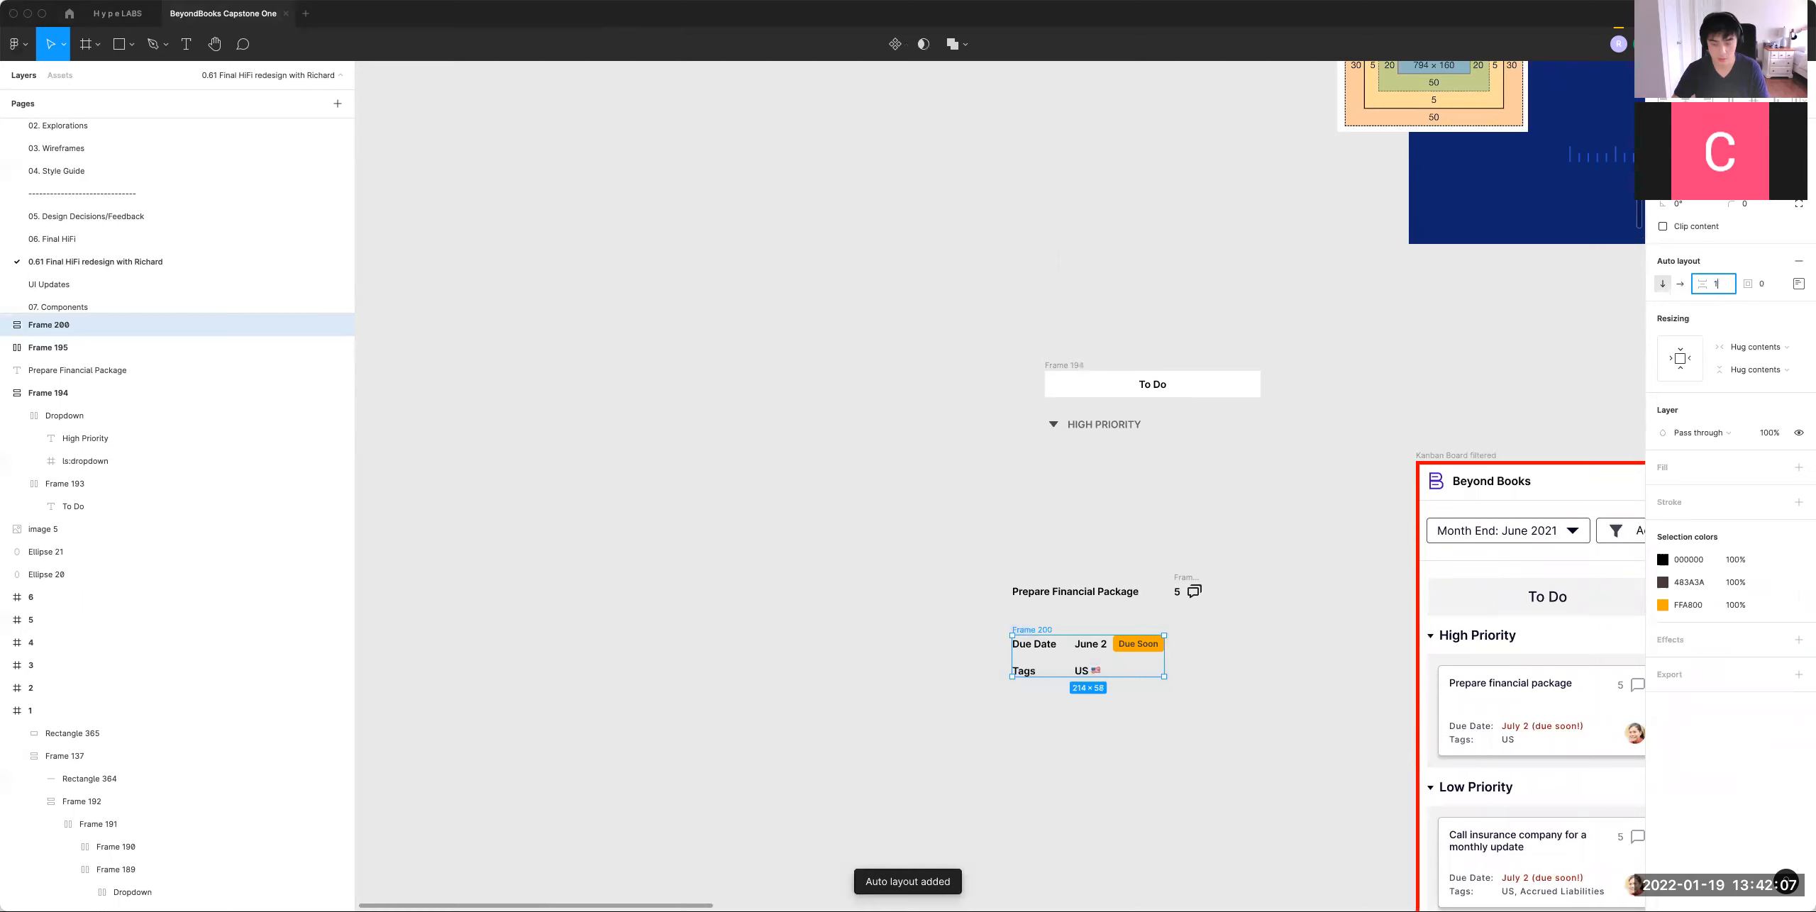
text(24)
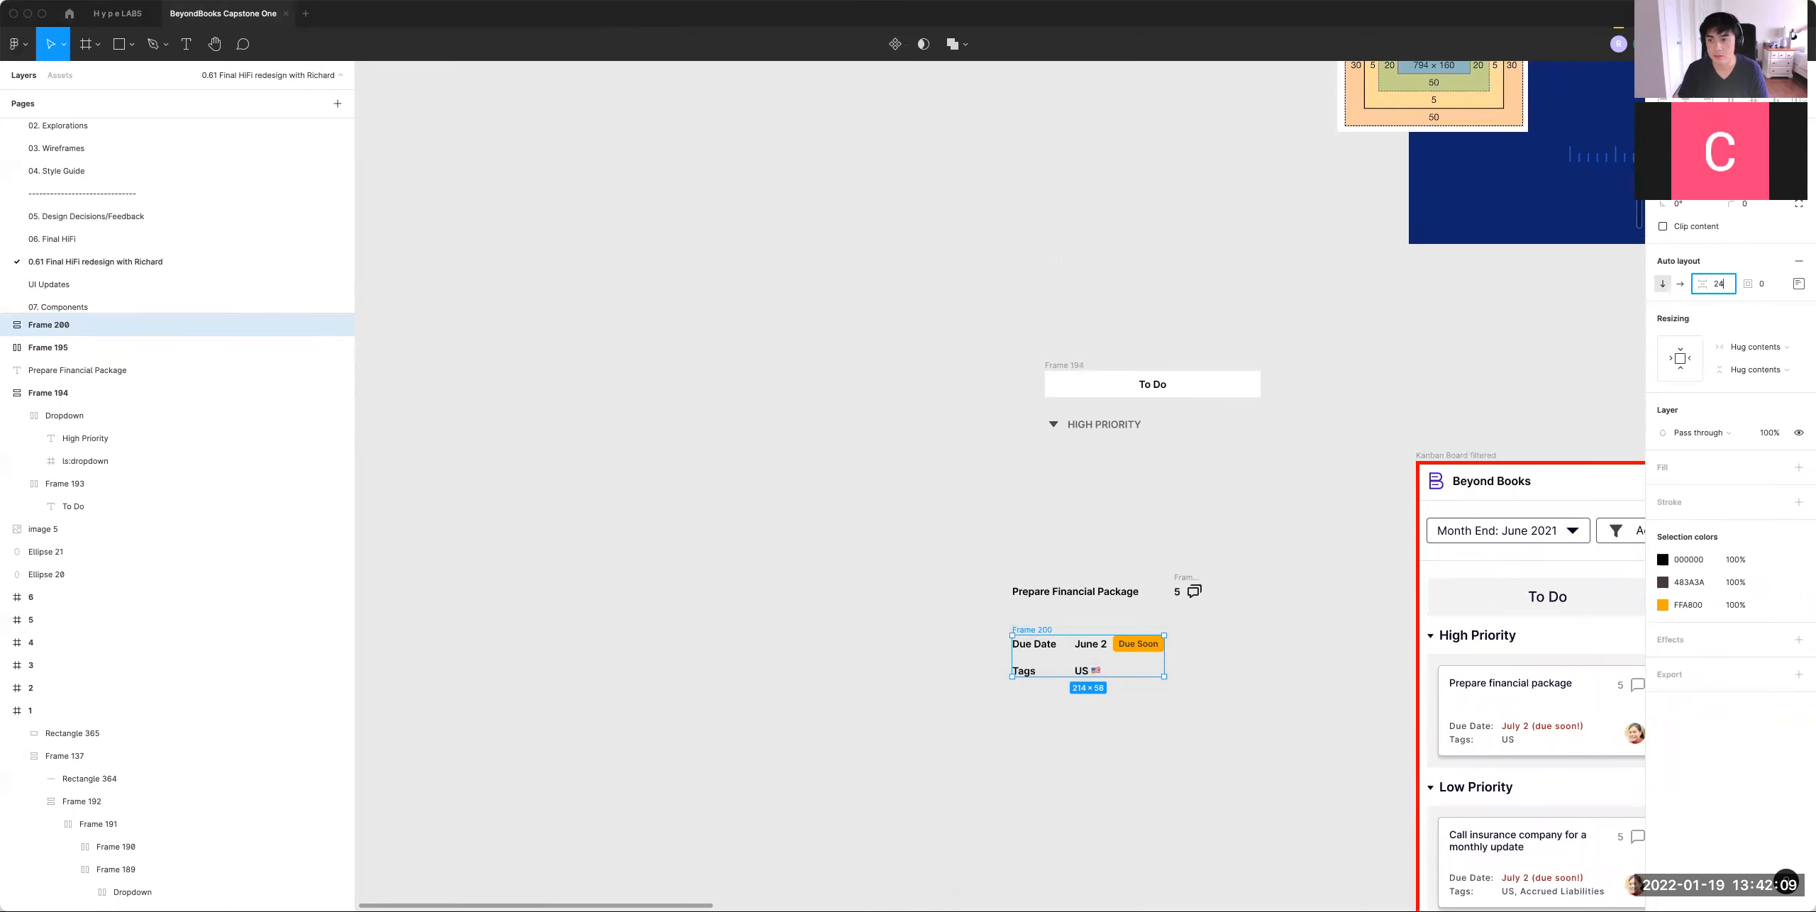
key(Return)
text(24)
key(Return)
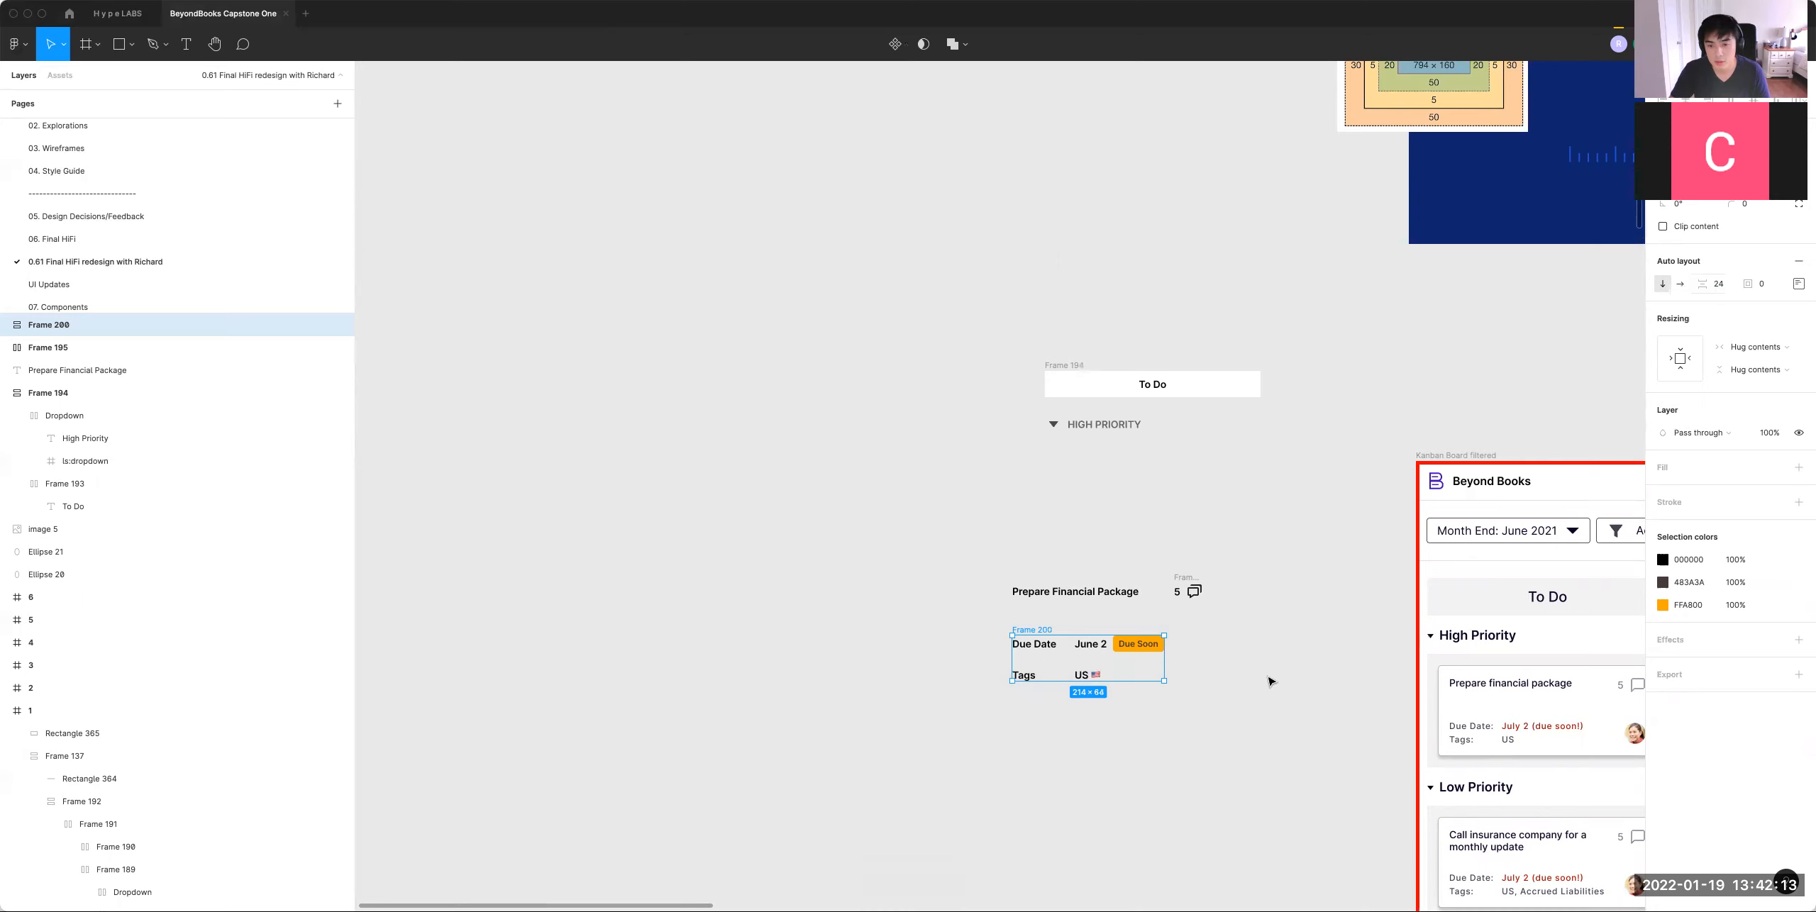
click(1226, 637)
drag(1228, 637, 1248, 642)
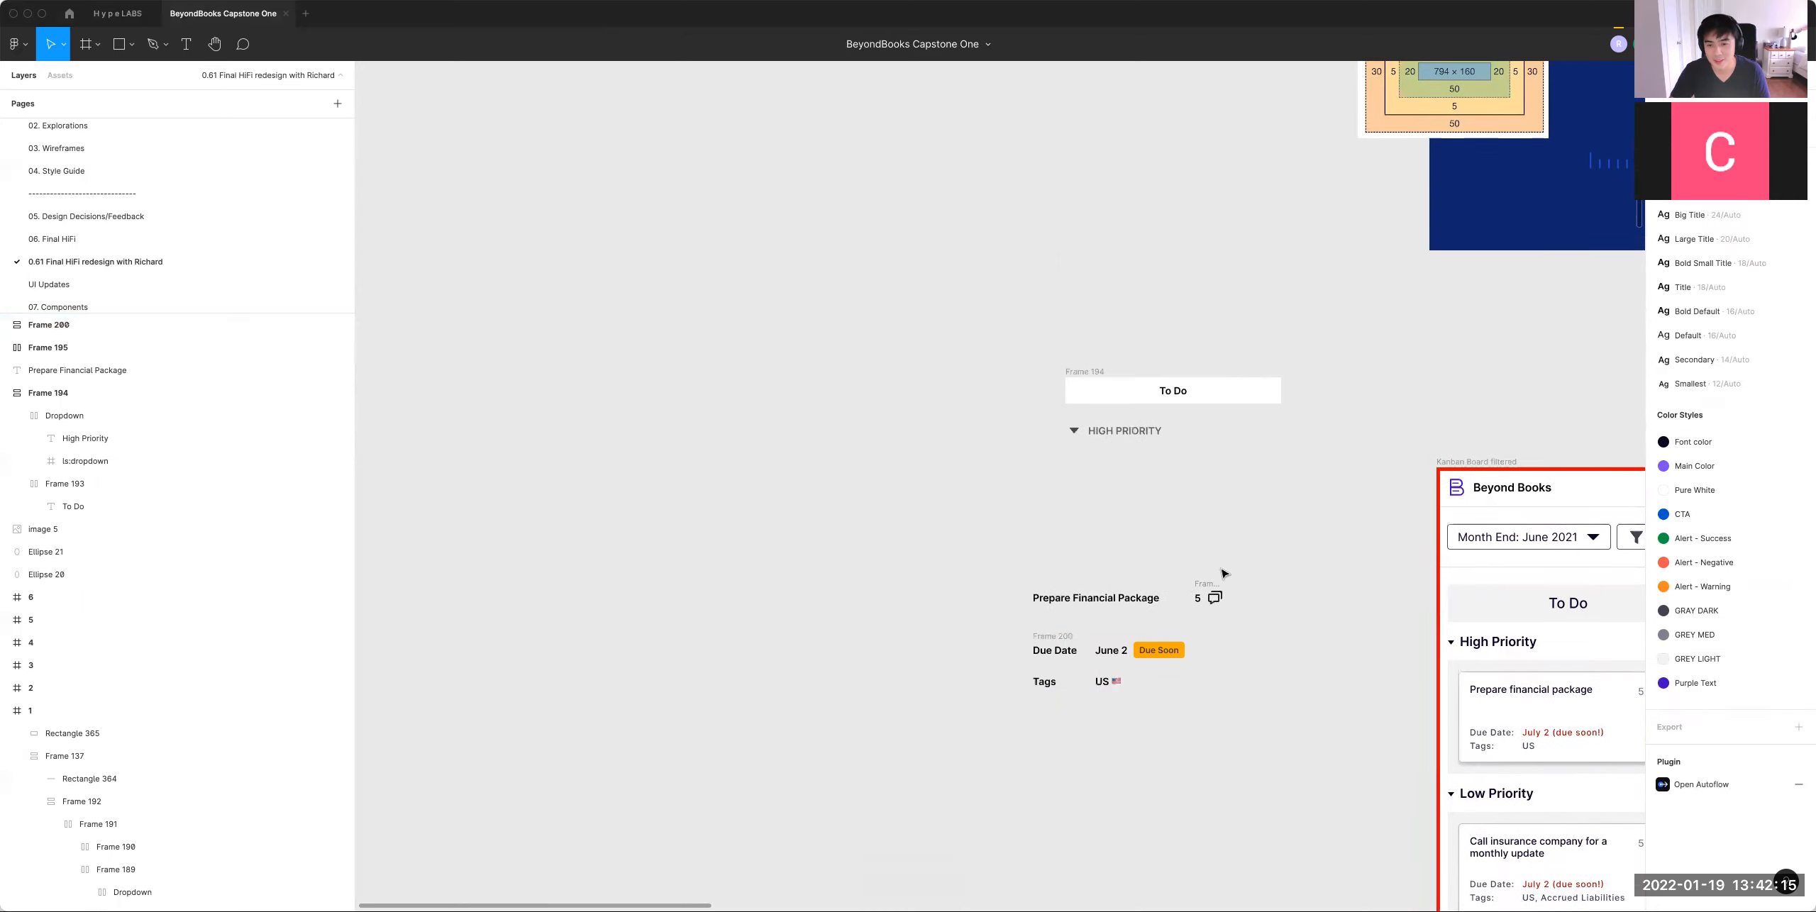
Step: Right-align the text of the "Due Date" and "Tags" labels
click(1203, 588)
drag(1262, 727, 1322, 721)
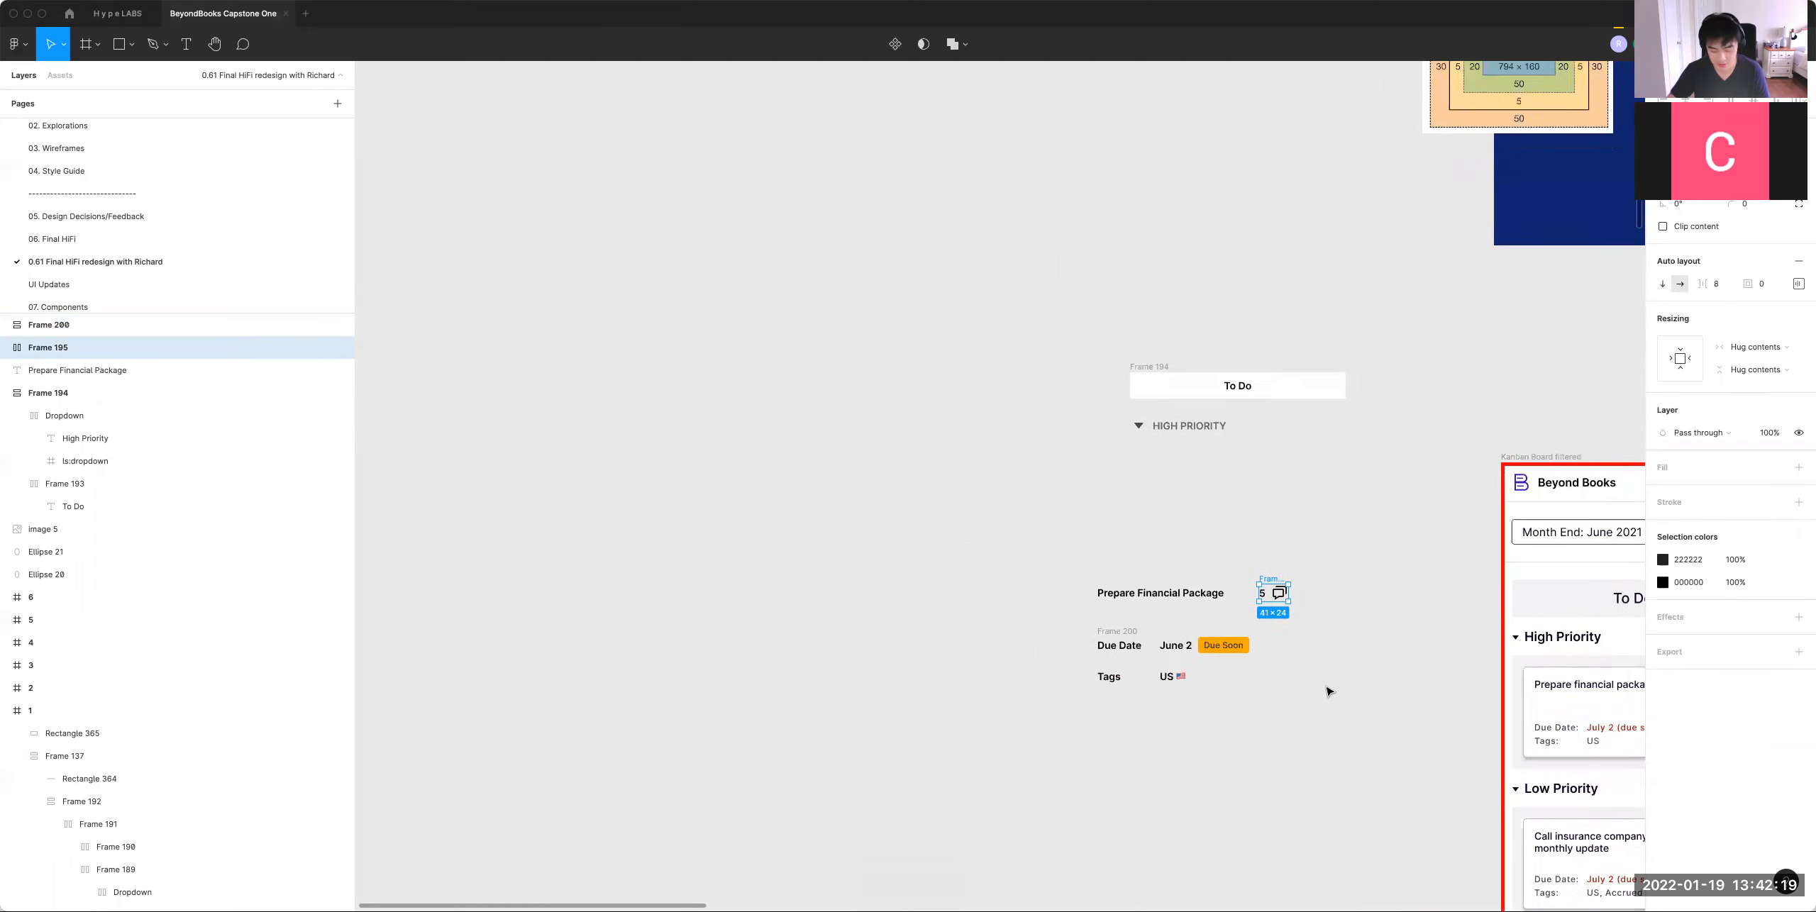
key(super+plus)
drag(1248, 551, 1240, 533)
scroll(1240, 533, down, 6)
scroll(1267, 536, right, 2)
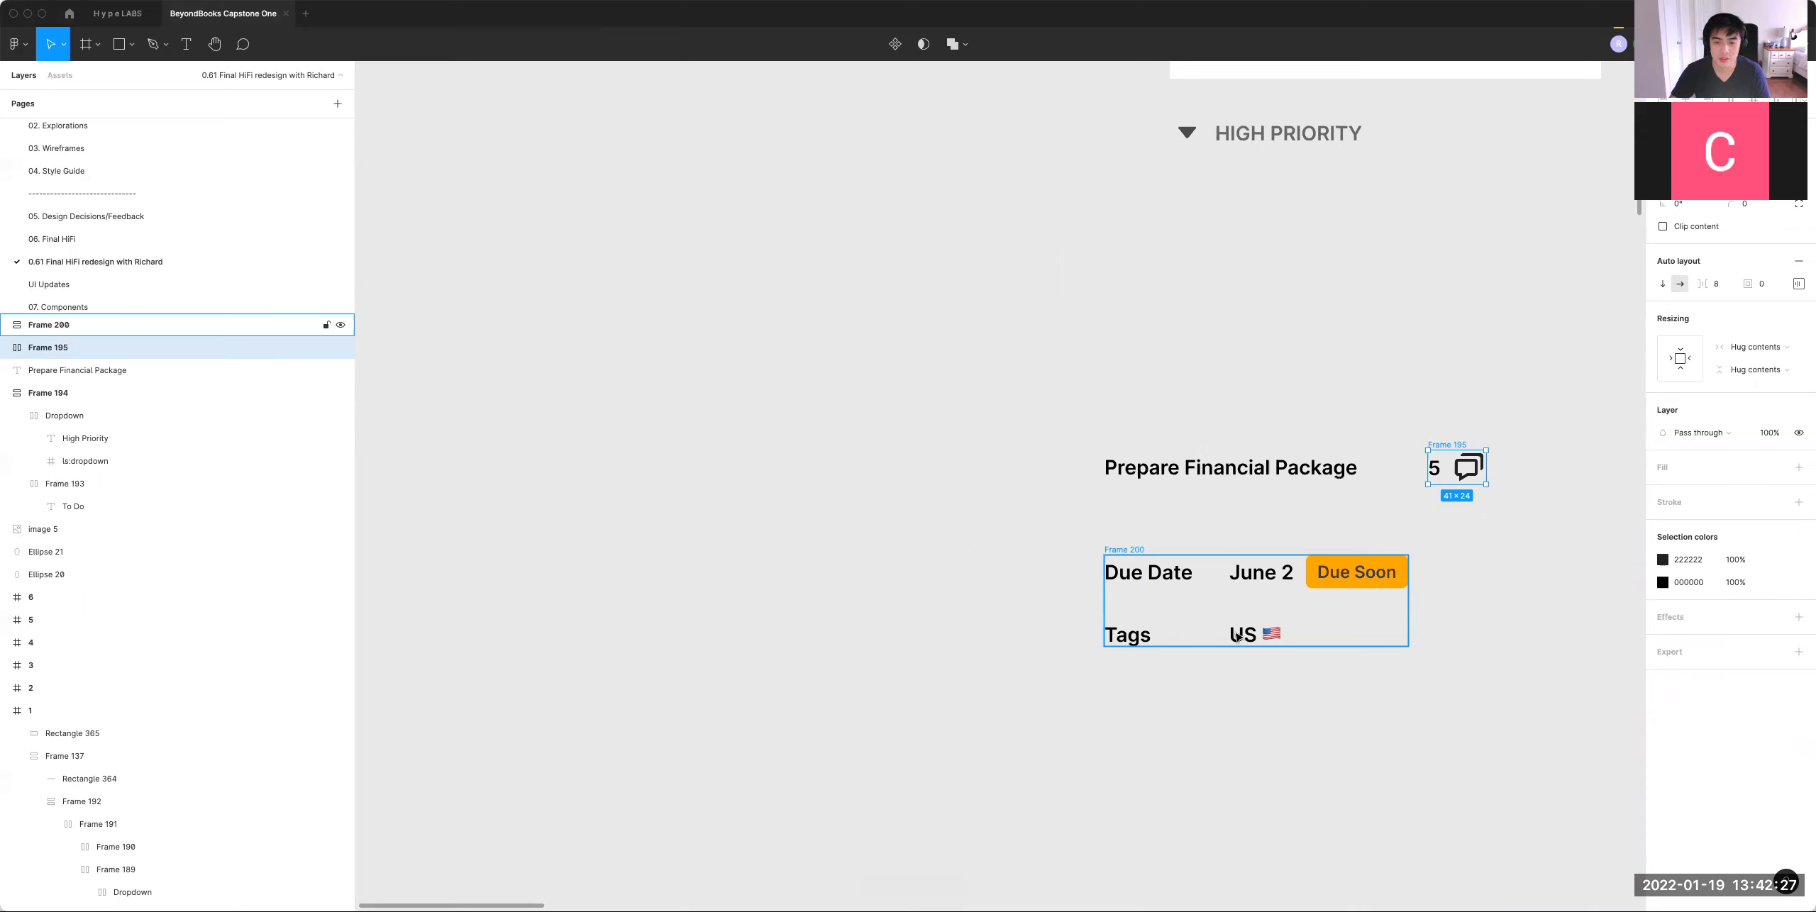
double_click(1216, 584)
click(1224, 637)
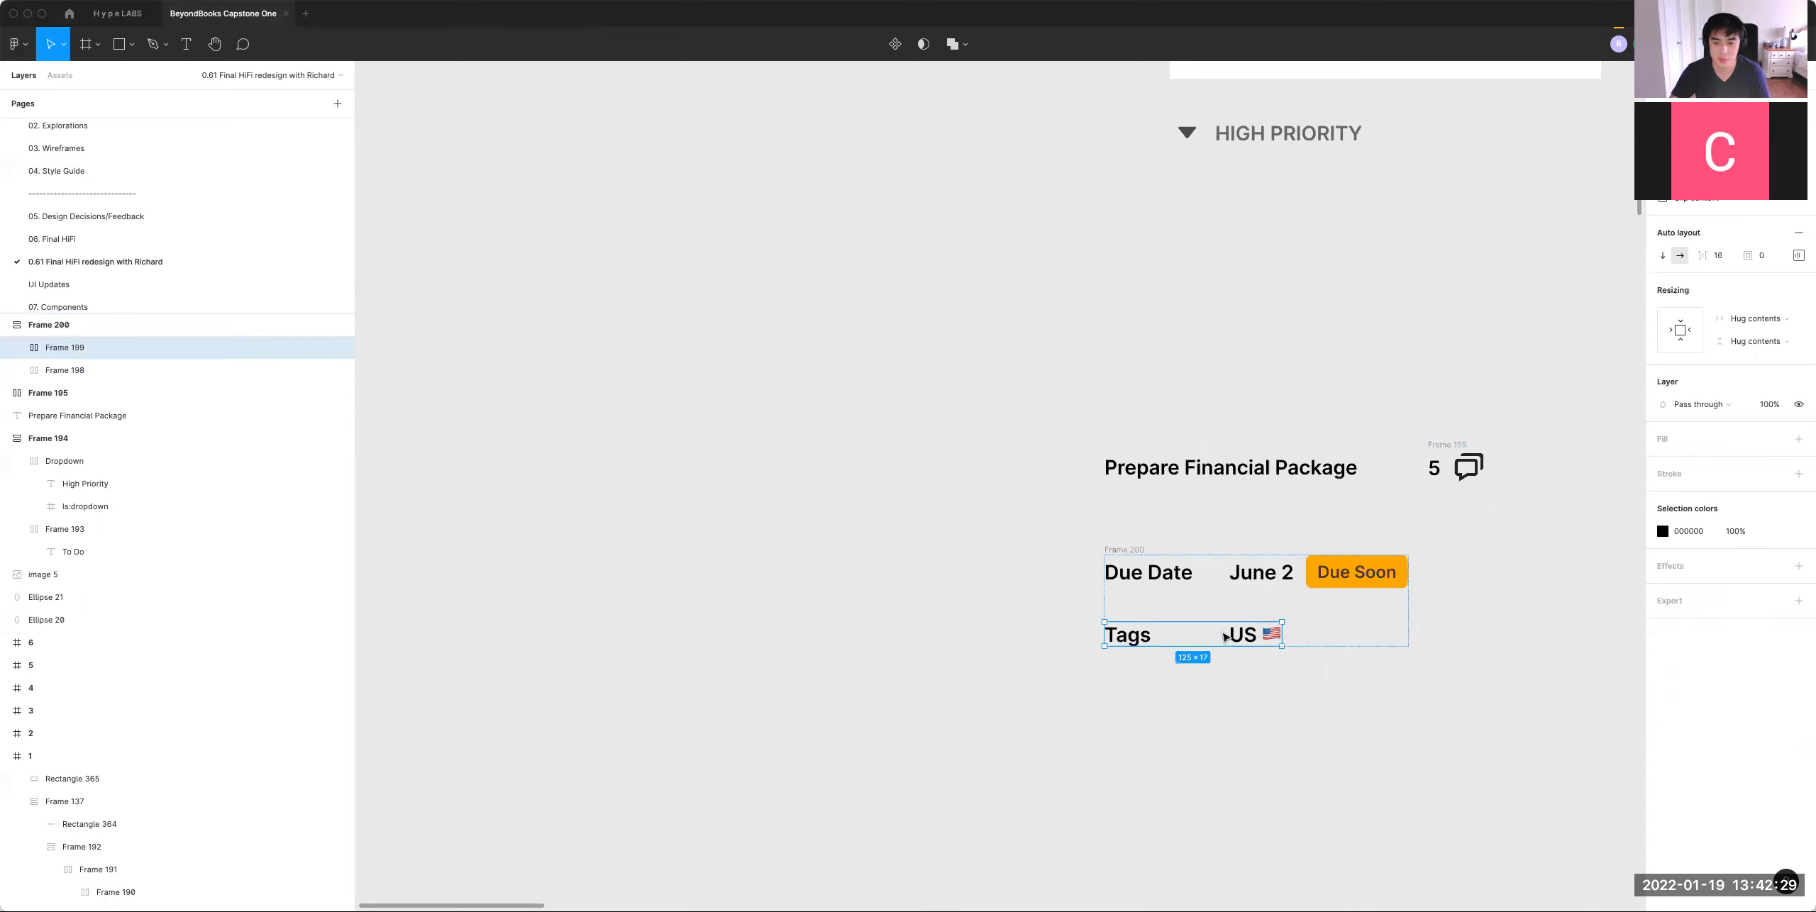
double_click(1168, 632)
shift+click(1163, 587)
click(1697, 451)
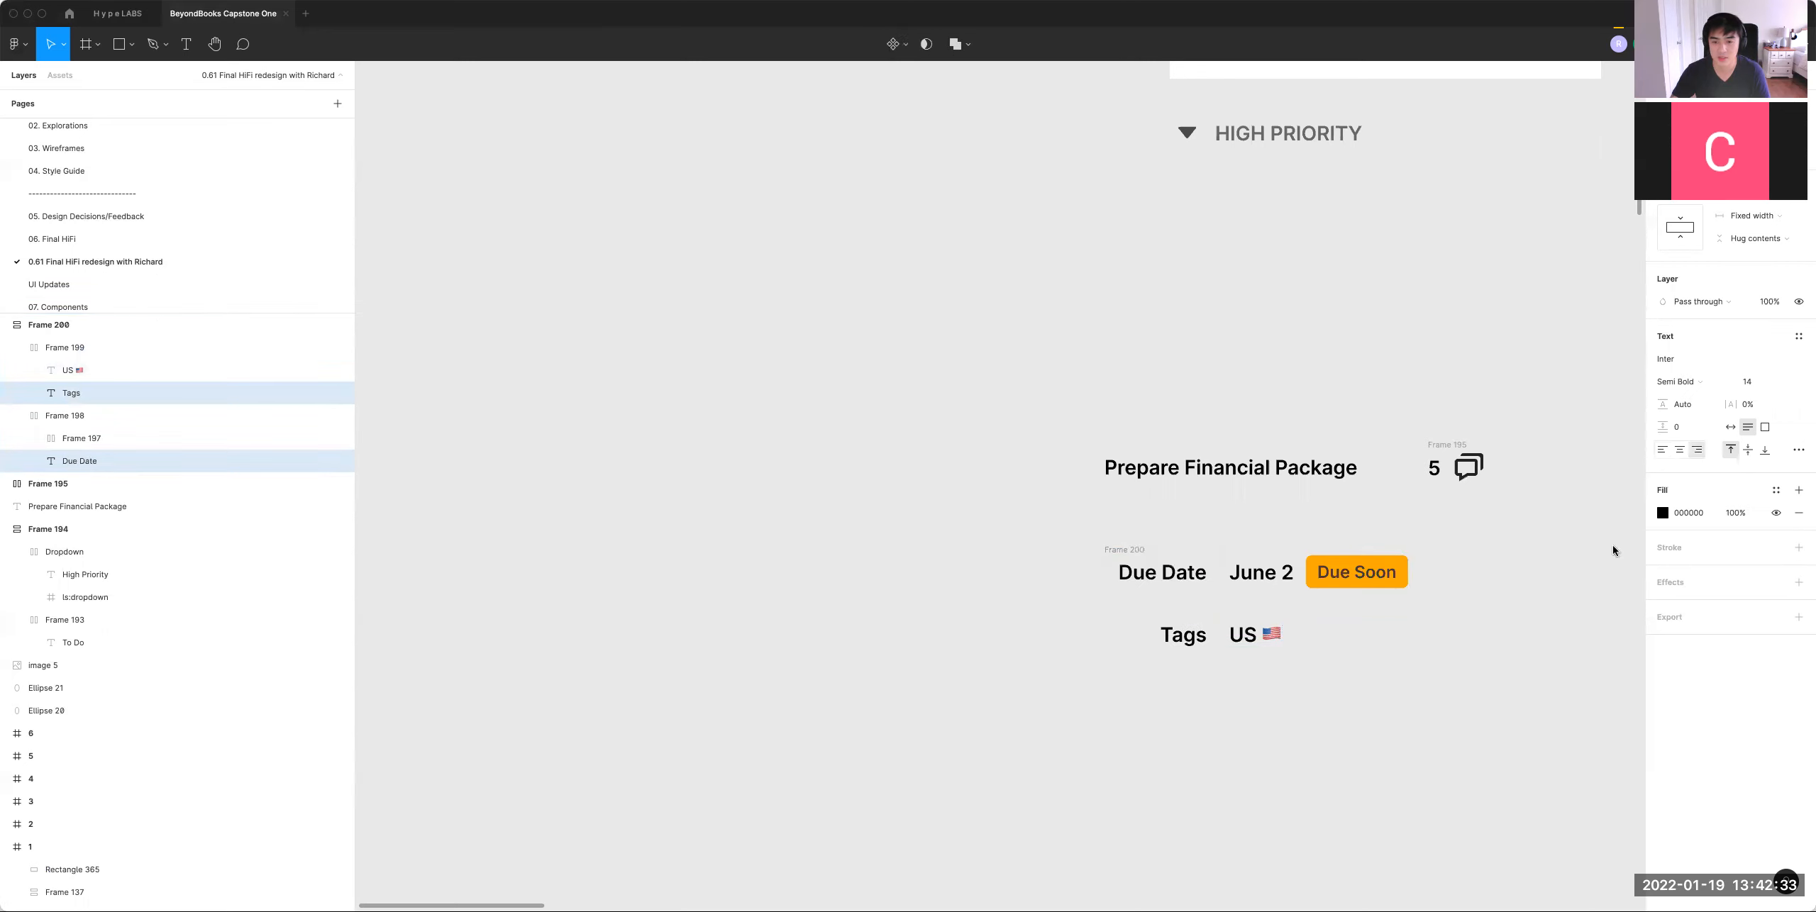
click(1541, 644)
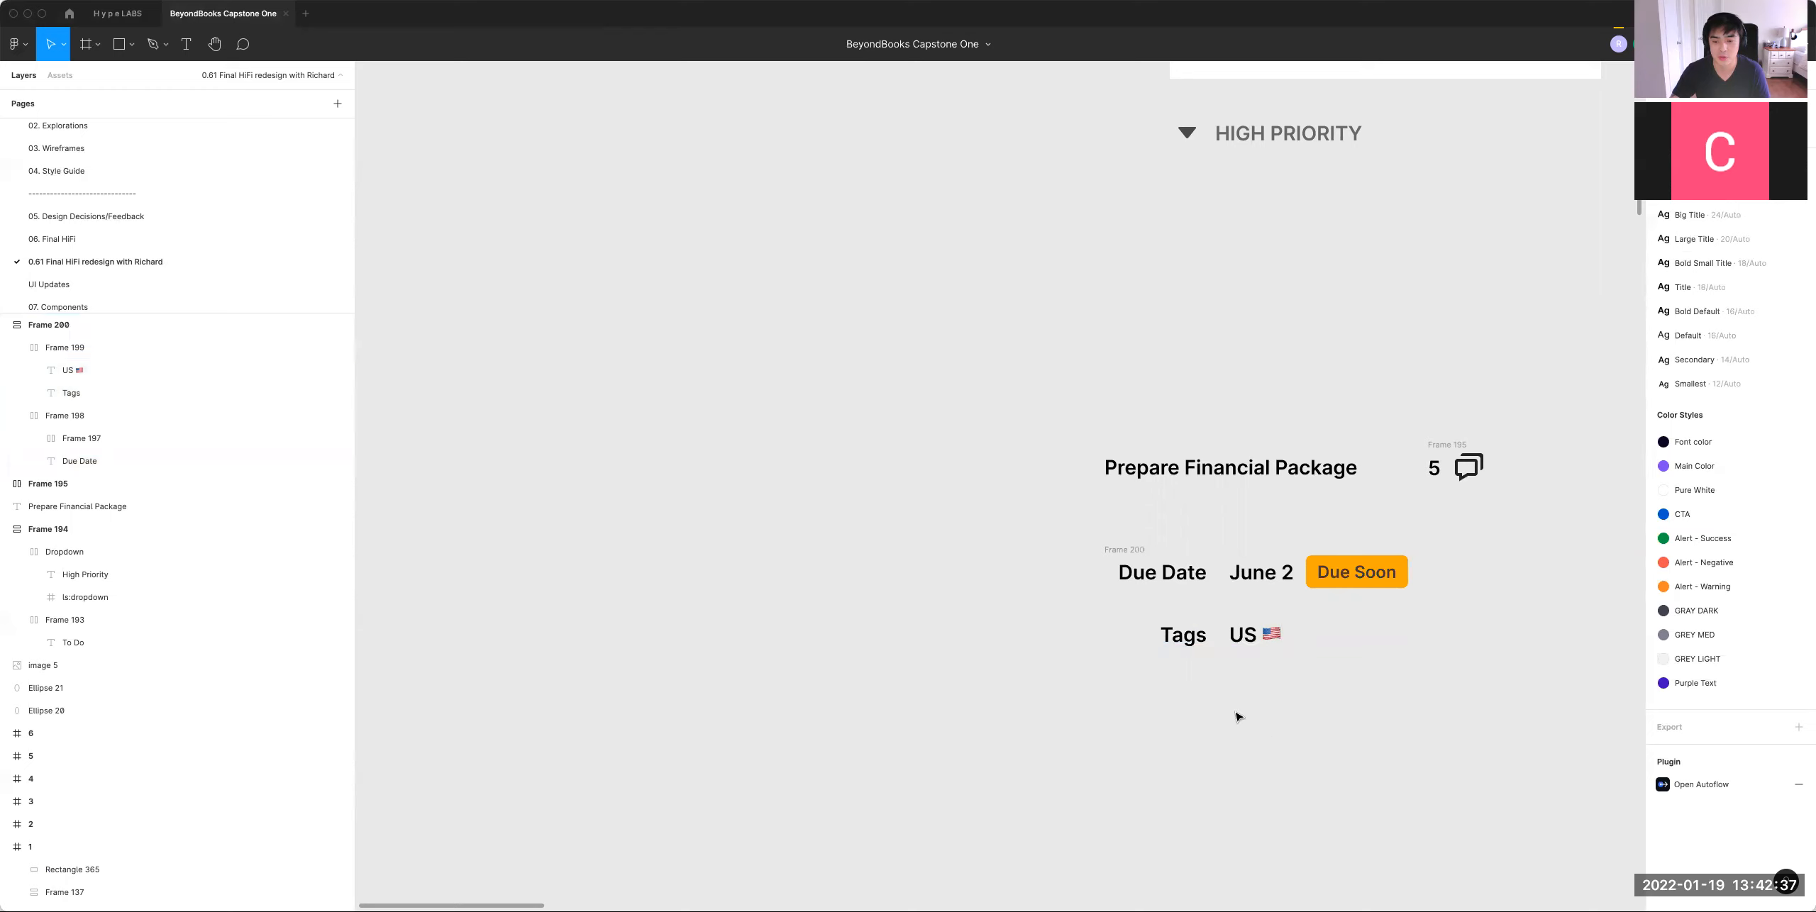
Step: Set the "Due Date" and "Tags" labels to font size 12 and 50% opacity
click(1184, 637)
shift+click(1164, 574)
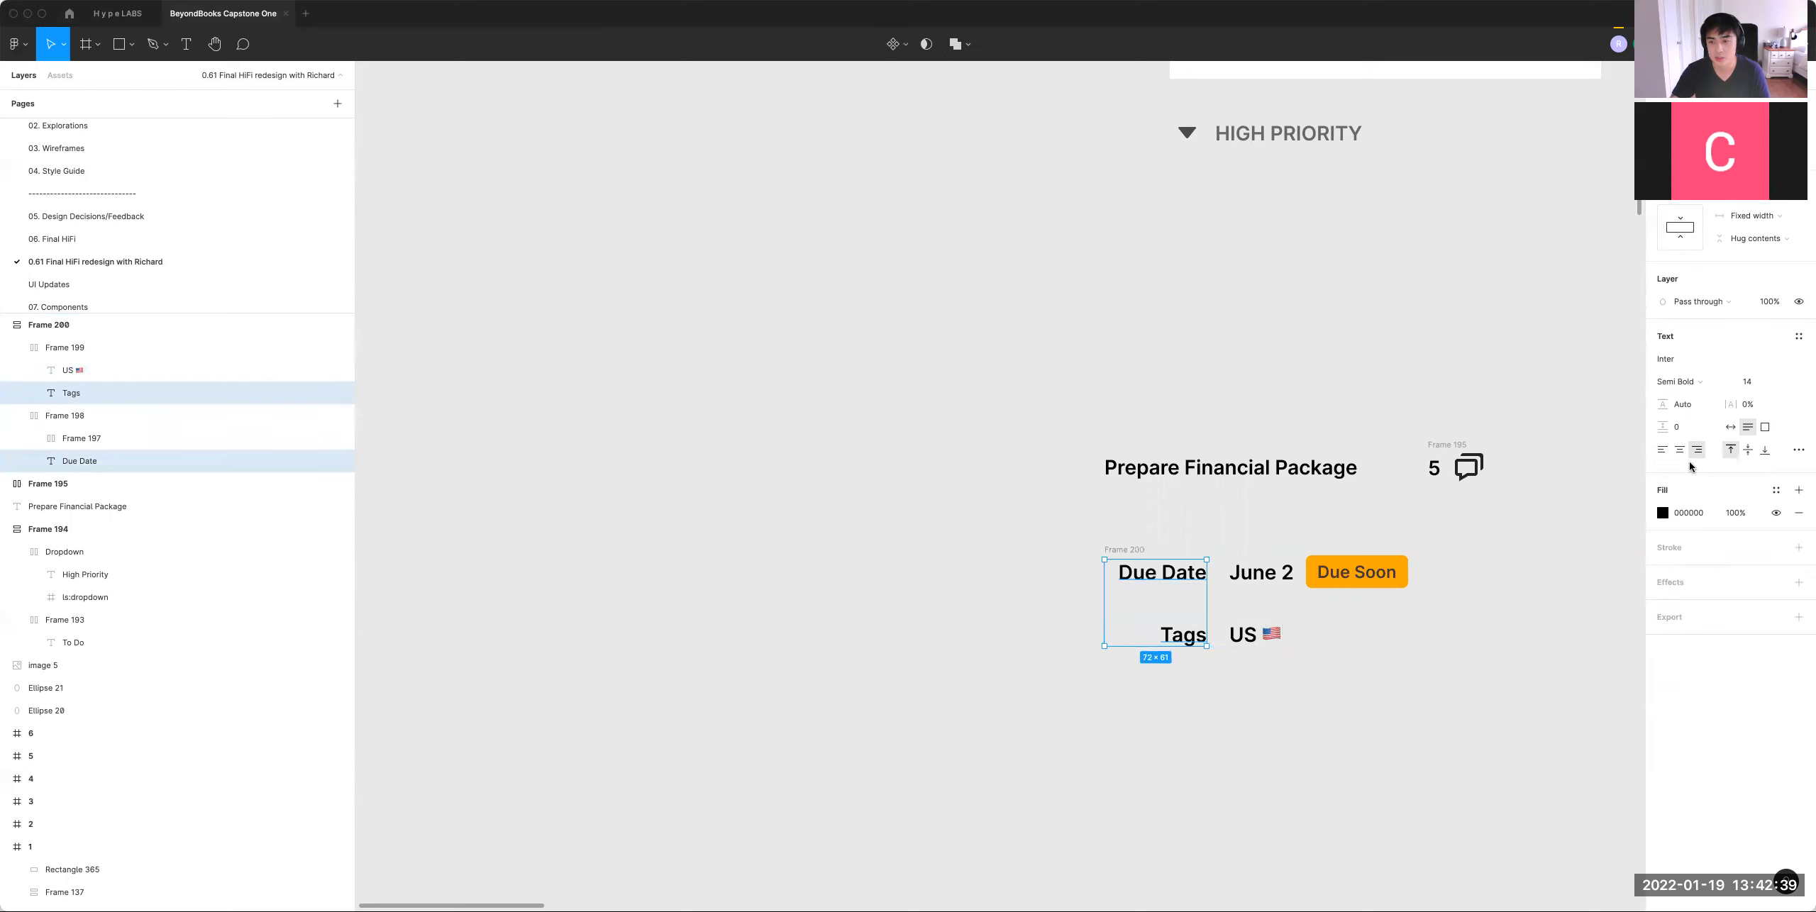
click(1764, 383)
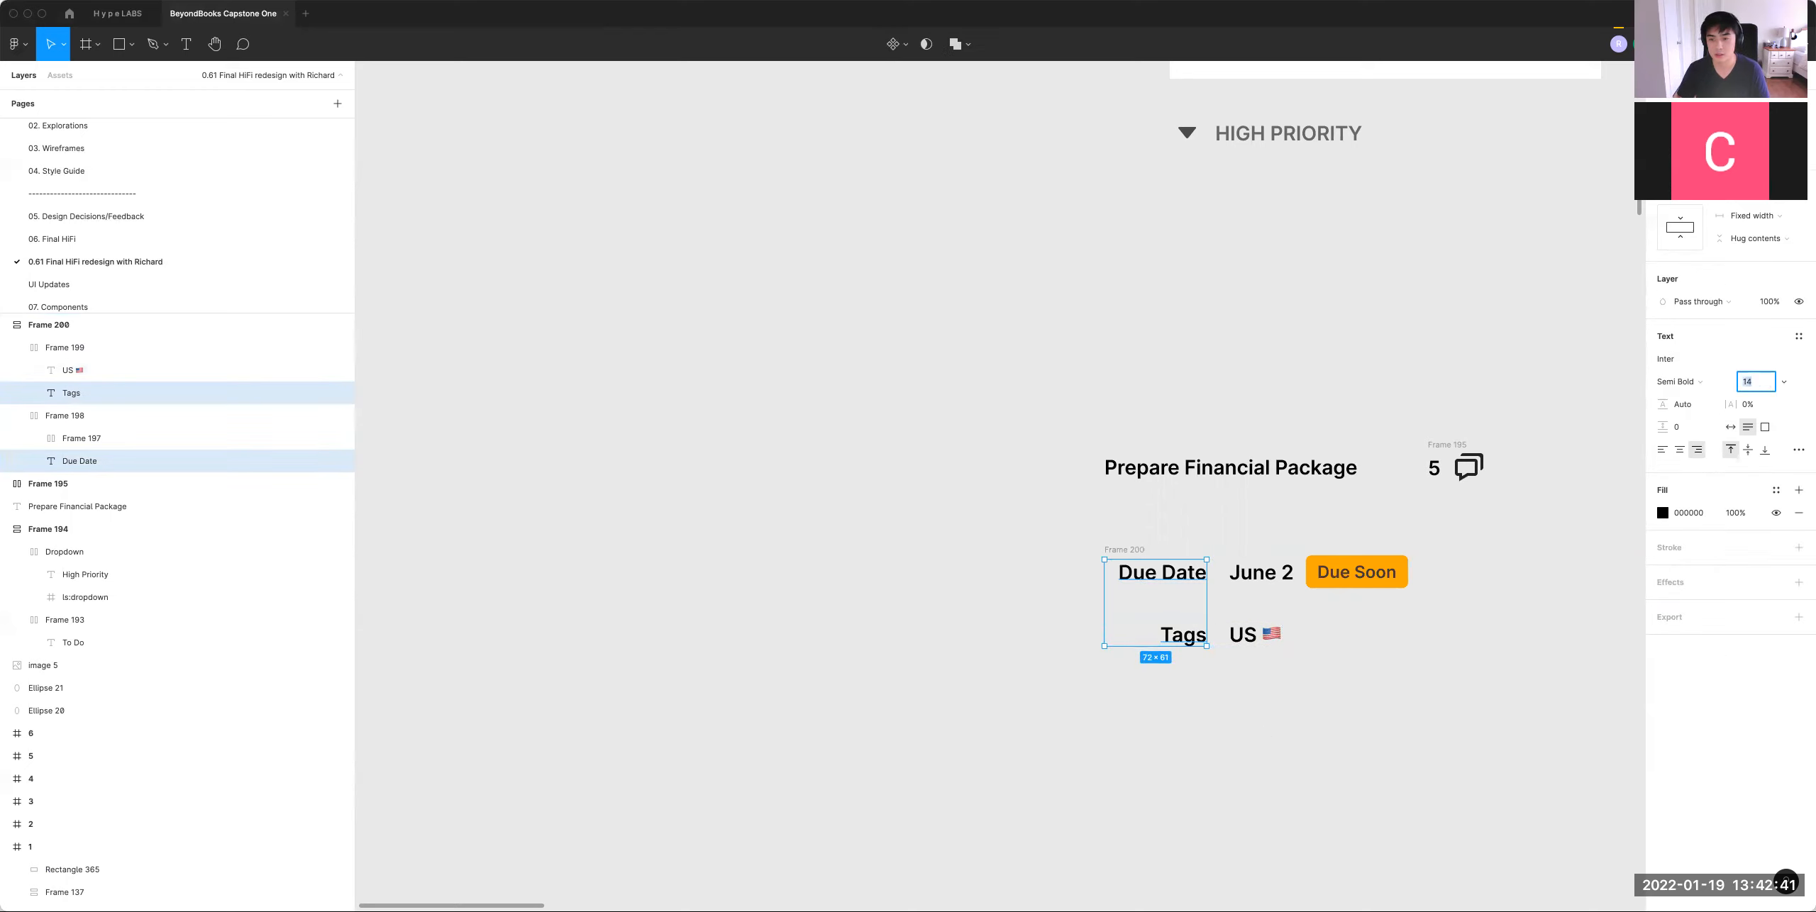
text(12)
key(Return)
click(1691, 383)
key(Escape)
key(5)
click(1311, 674)
Step: Set the "June 2", "US" and "Due Soon" texts to font size 12
click(1250, 633)
shift+click(1269, 578)
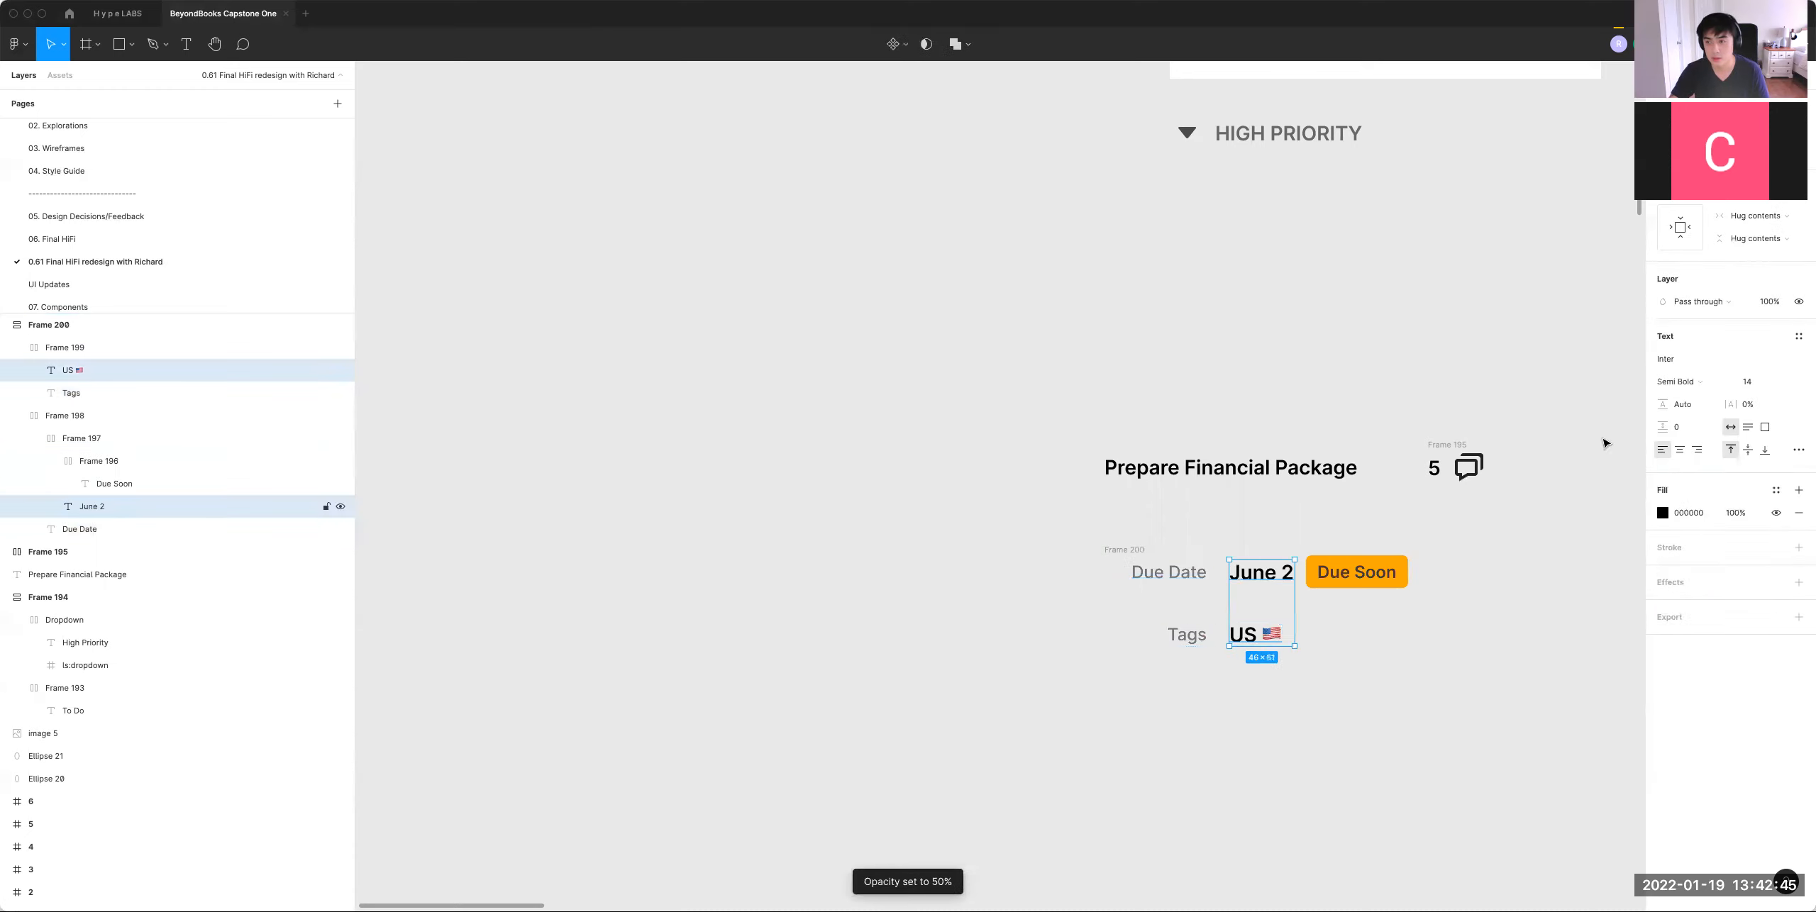
click(1170, 573)
click(1186, 635)
click(1246, 633)
shift+click(1260, 578)
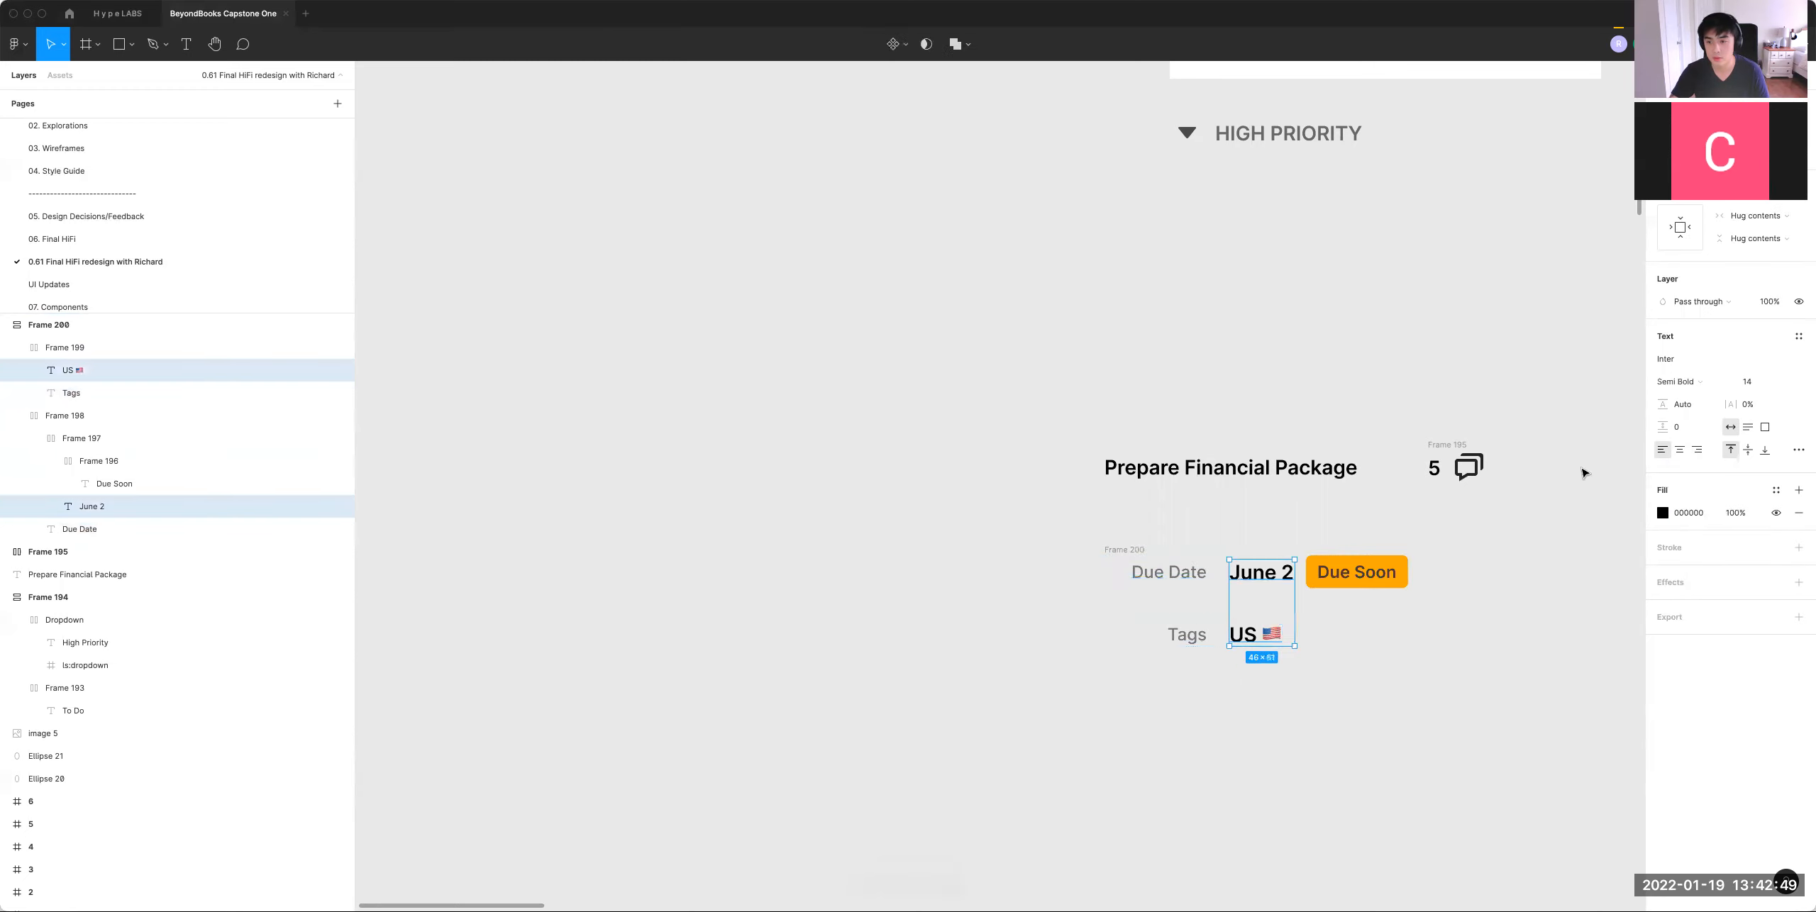
shift+click(1357, 572)
click(1759, 383)
key(BackSpace)
click(1785, 382)
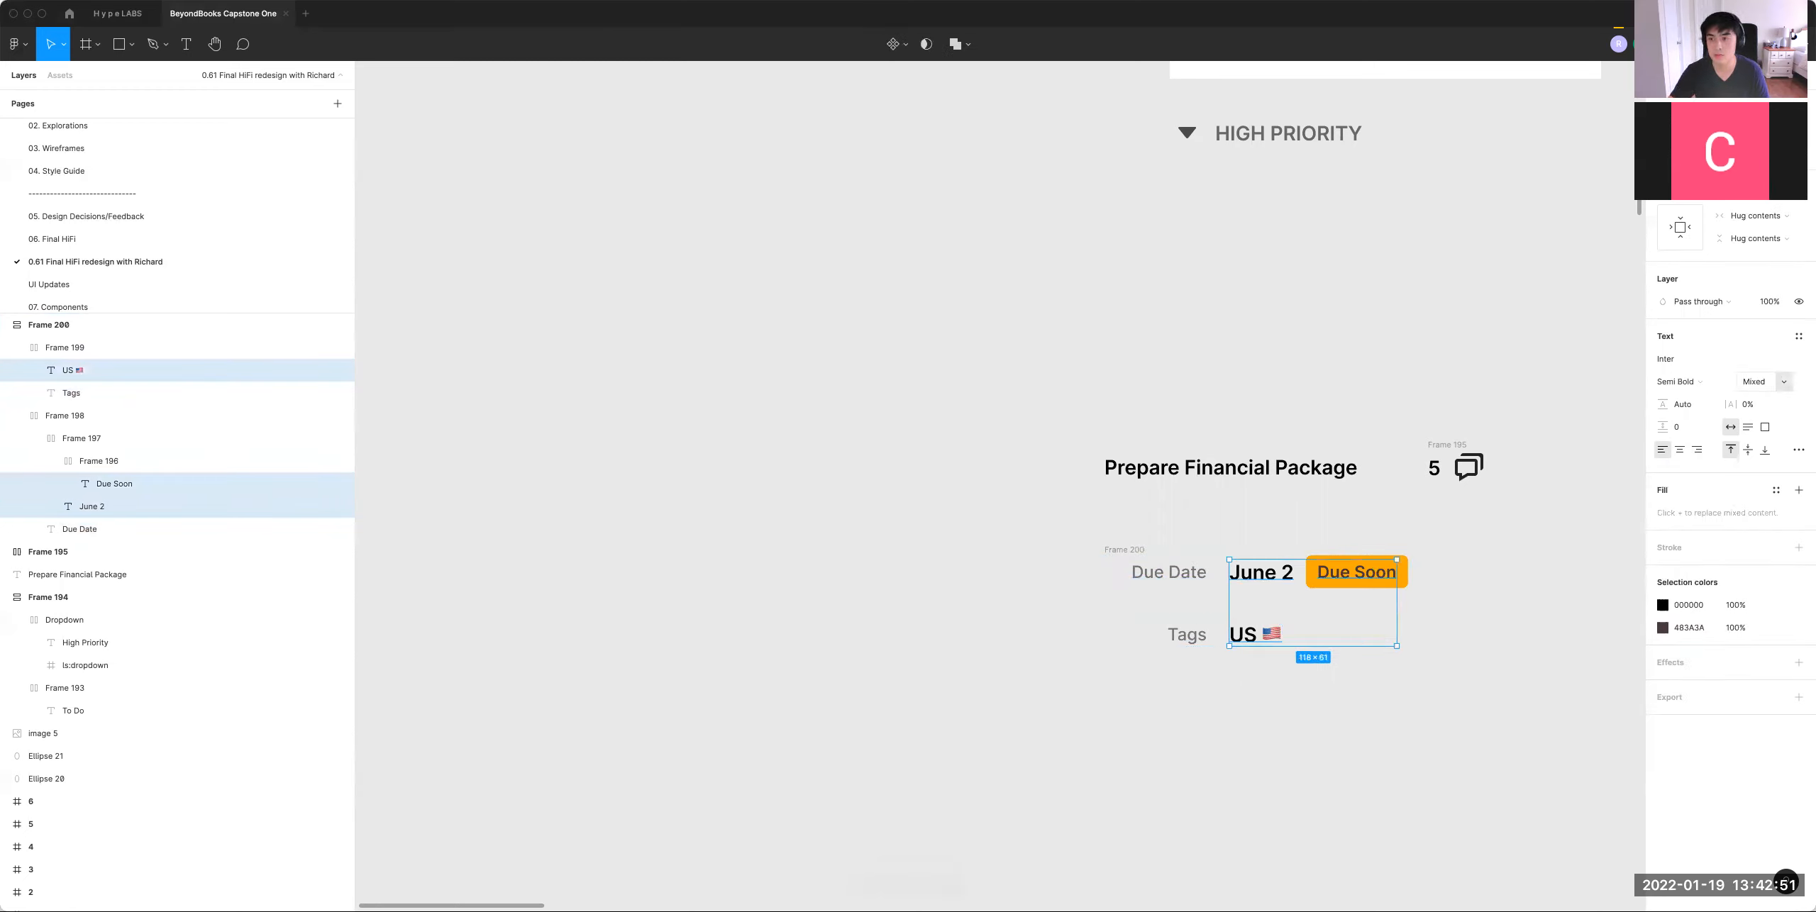
text(12)
key(Return)
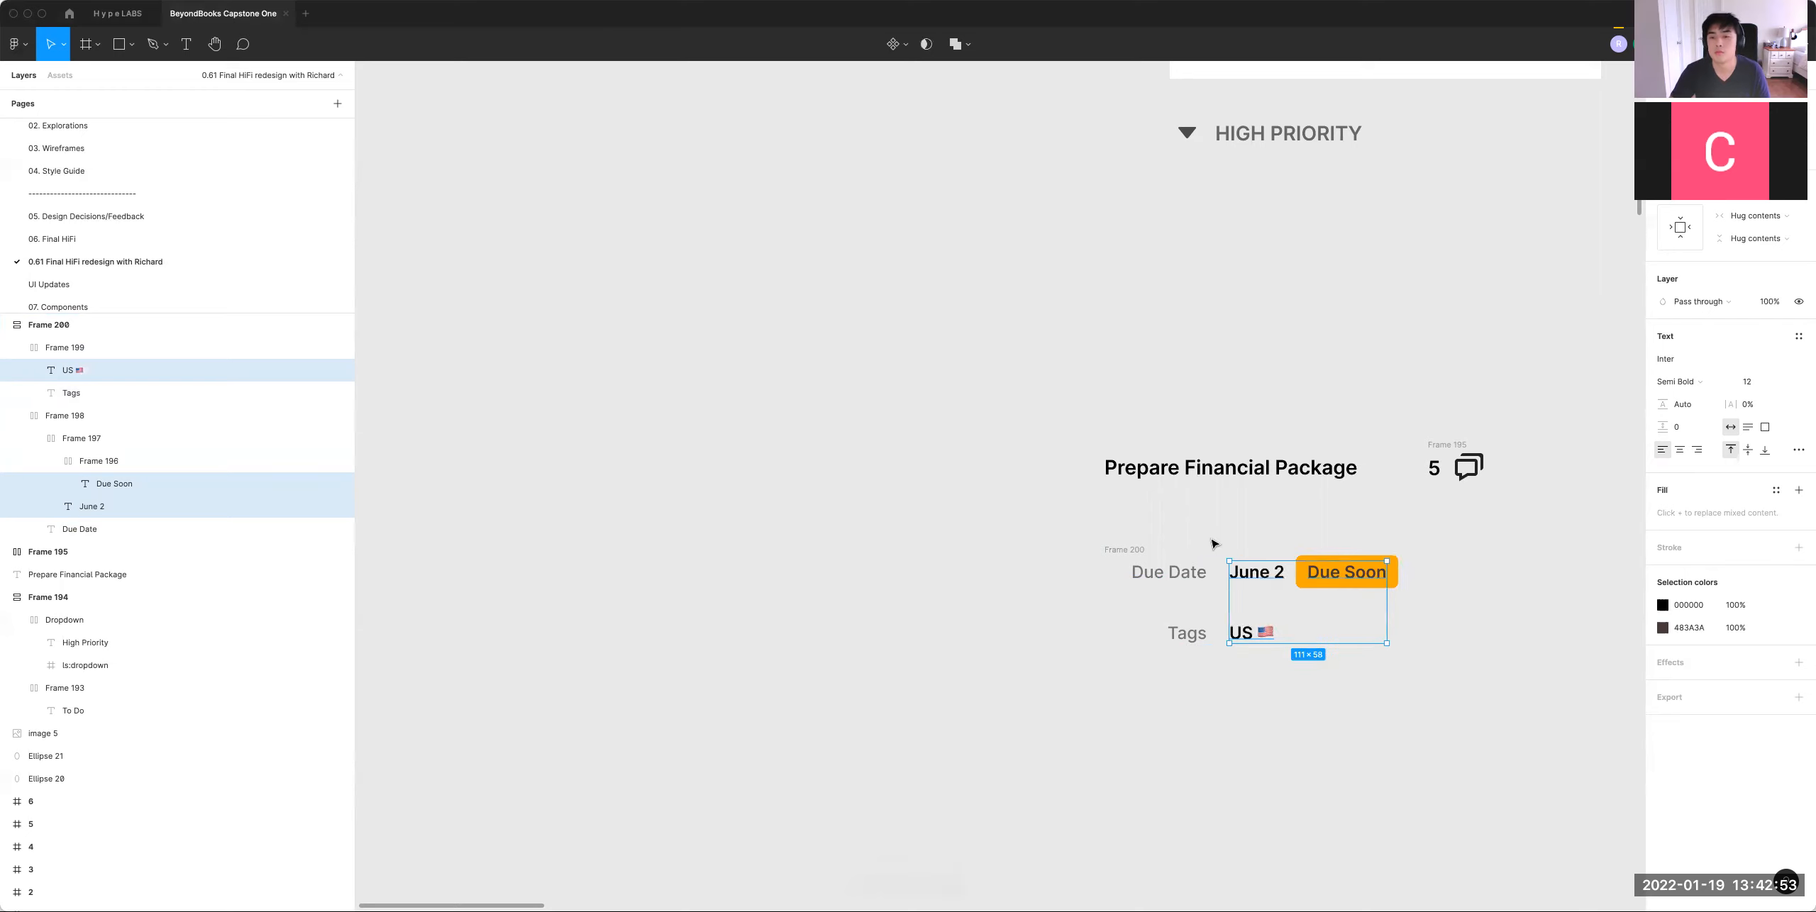
Step: Change the font weight of the "June 2" and "US" texts to Medium
click(1259, 575)
click(1259, 574)
shift+click(1242, 635)
click(1681, 382)
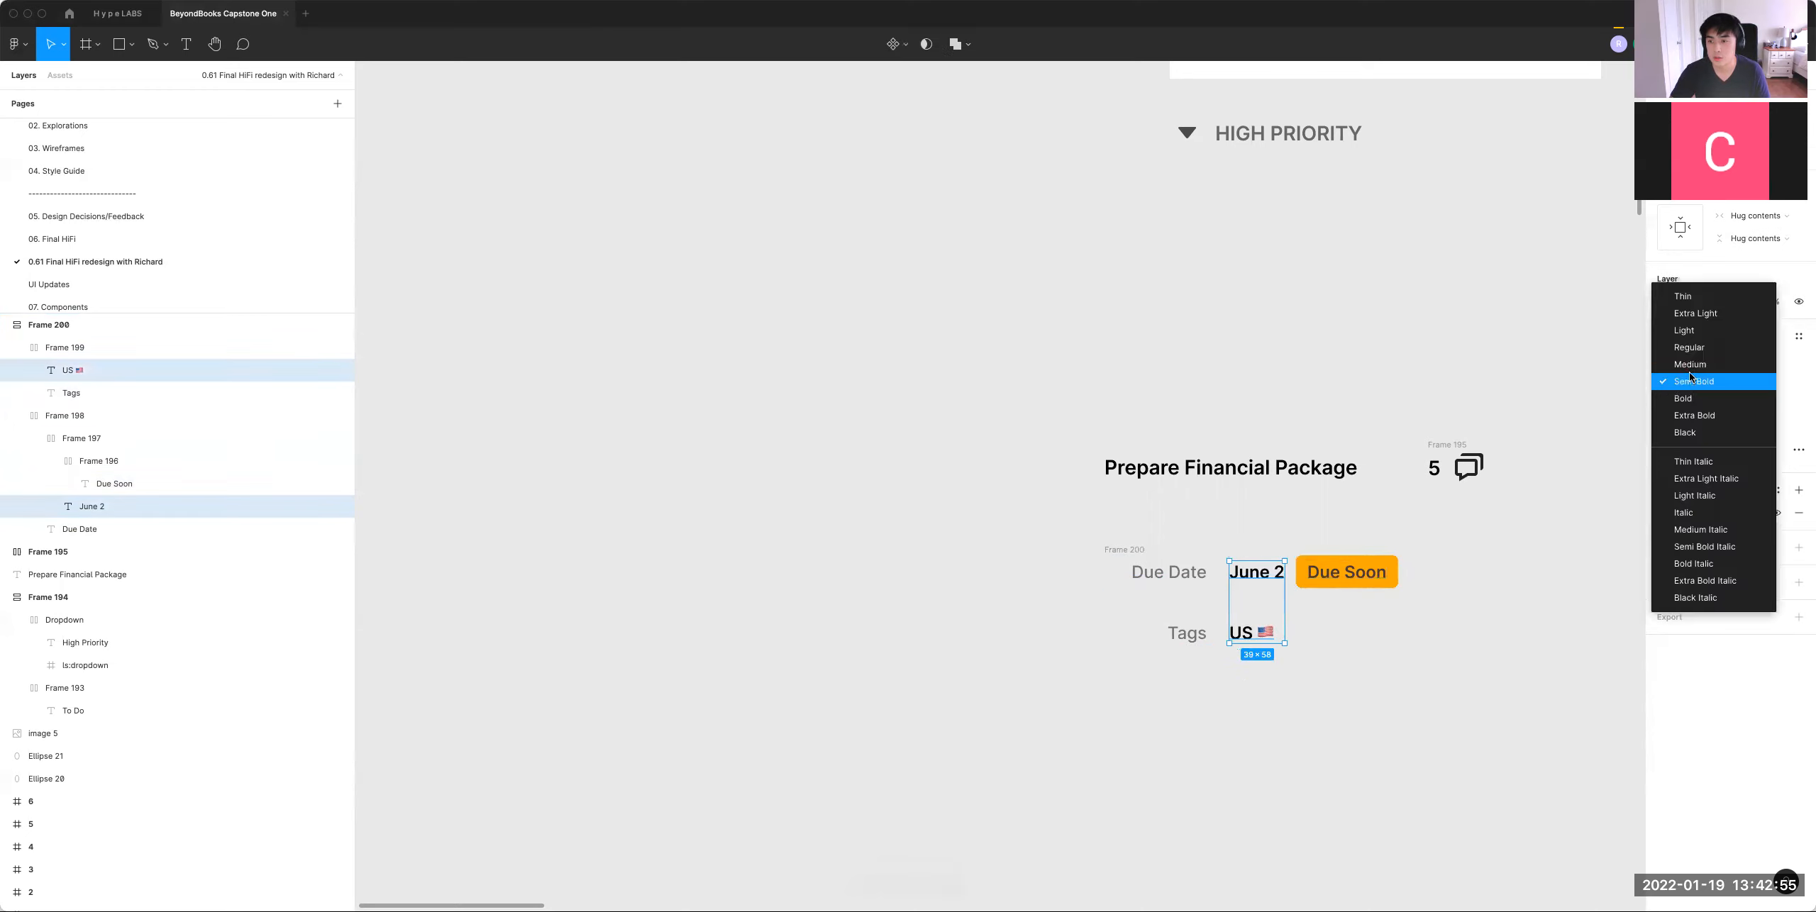
click(1709, 361)
click(1526, 659)
Step: Shrink the comment count and chat icon beside the card title to about 32 × 16 overall and realign the group with the title
click(1299, 466)
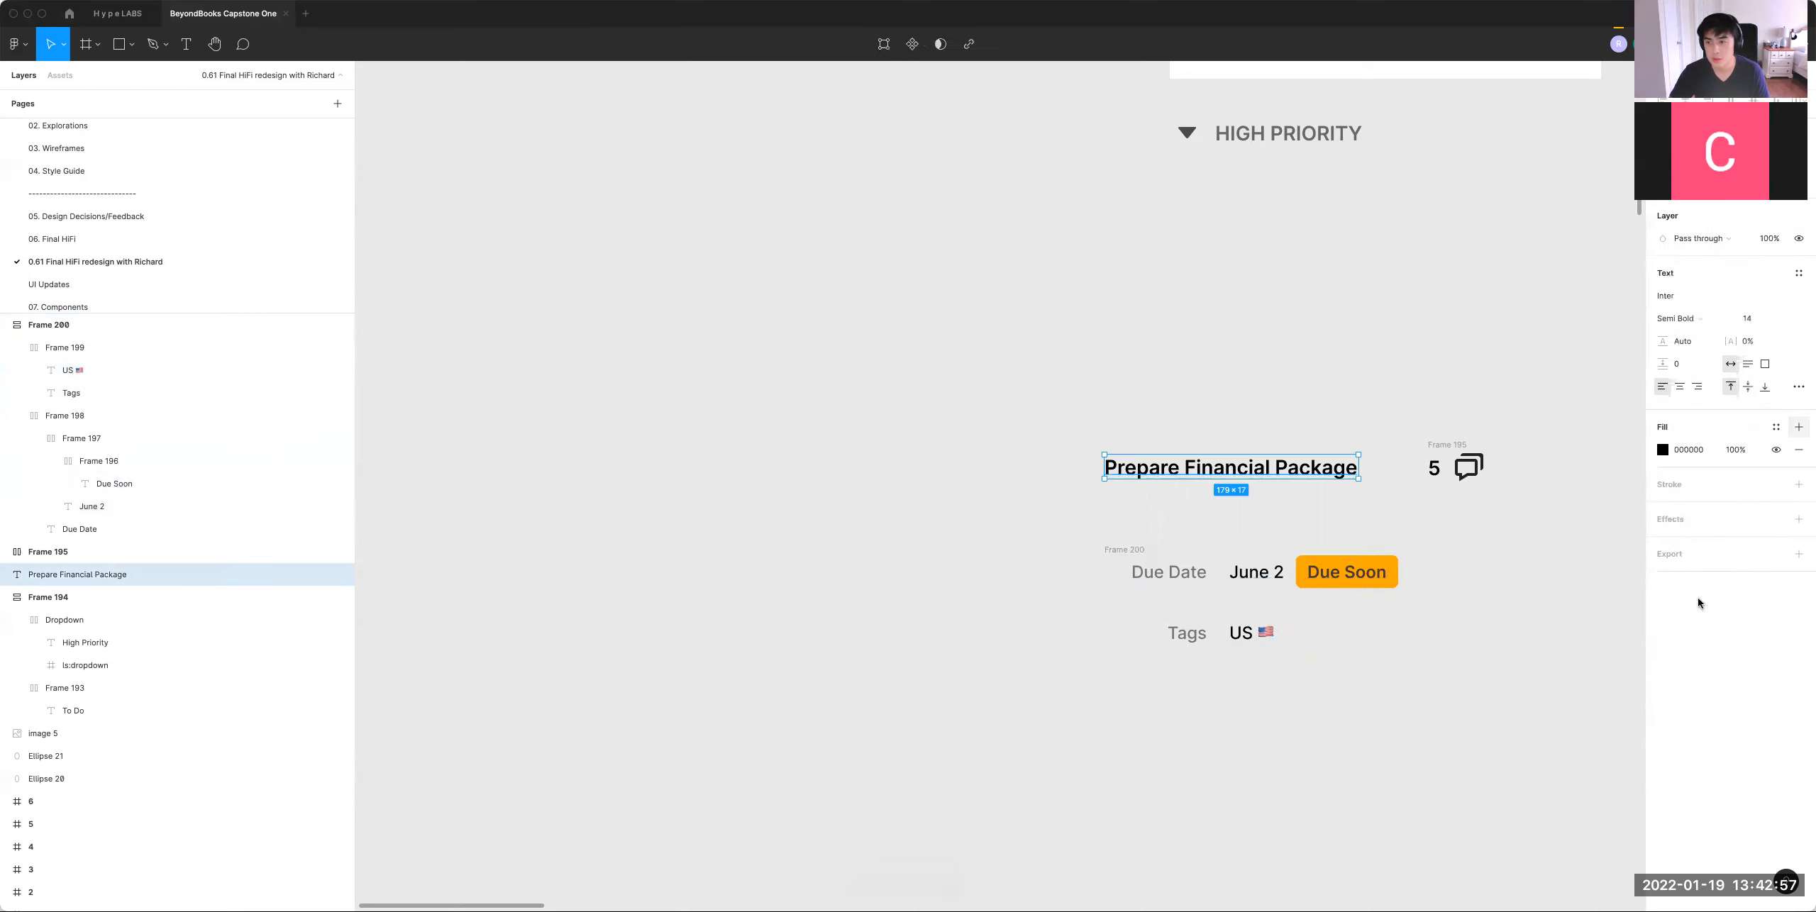
click(1429, 472)
click(1256, 572)
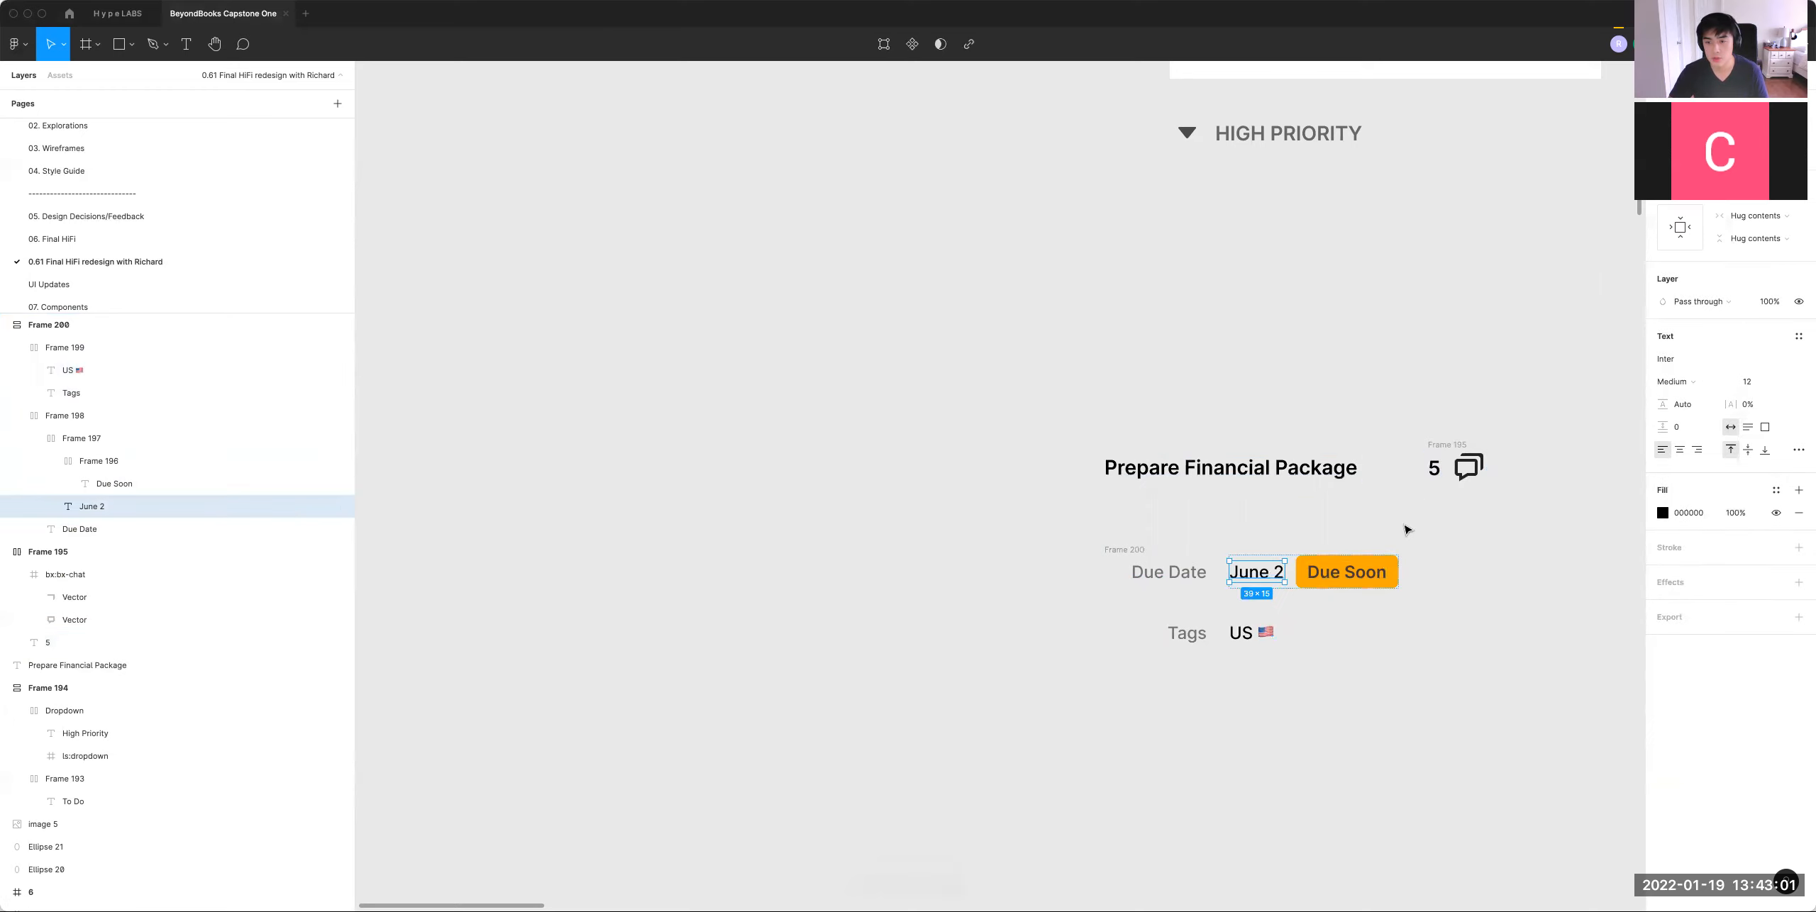
click(1425, 471)
click(1466, 466)
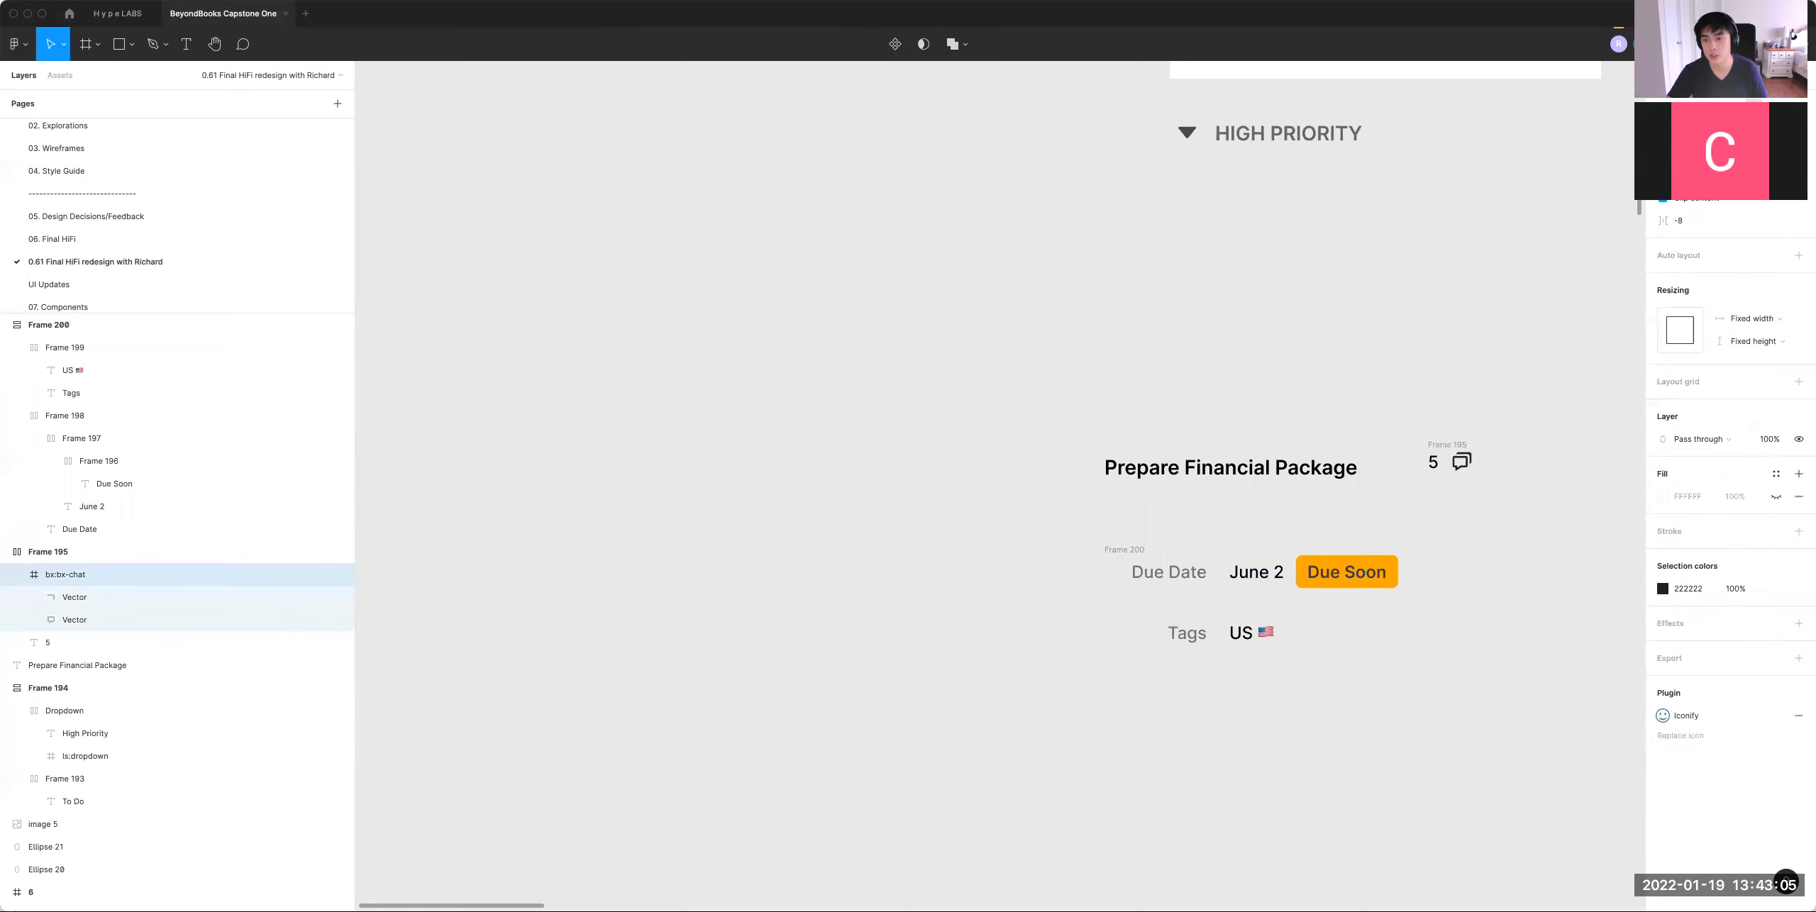
click(1273, 401)
click(1464, 452)
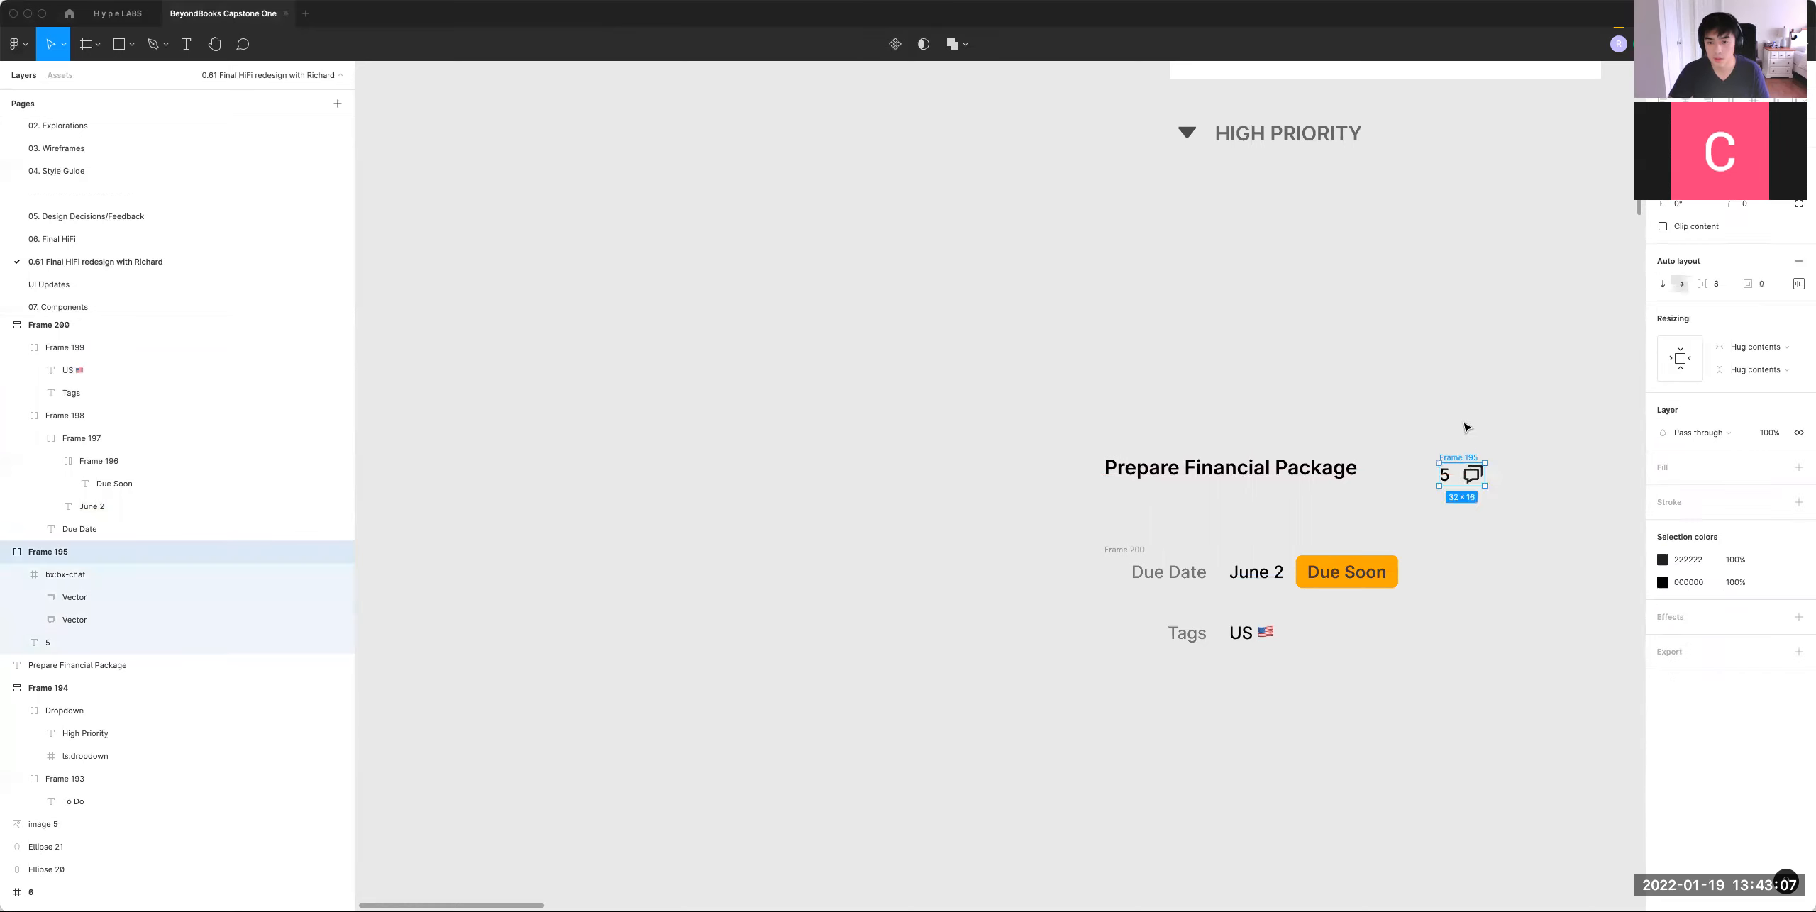
click(1440, 440)
Step: Wrap the "Prepare Financial Package" title and comment count in an auto layout row, and stack it above the details block in a vertical auto layout
scroll(1419, 615, right, 2)
scroll(1418, 615, up, 1)
key(minus)
drag(1243, 618, 1354, 662)
click(1201, 612)
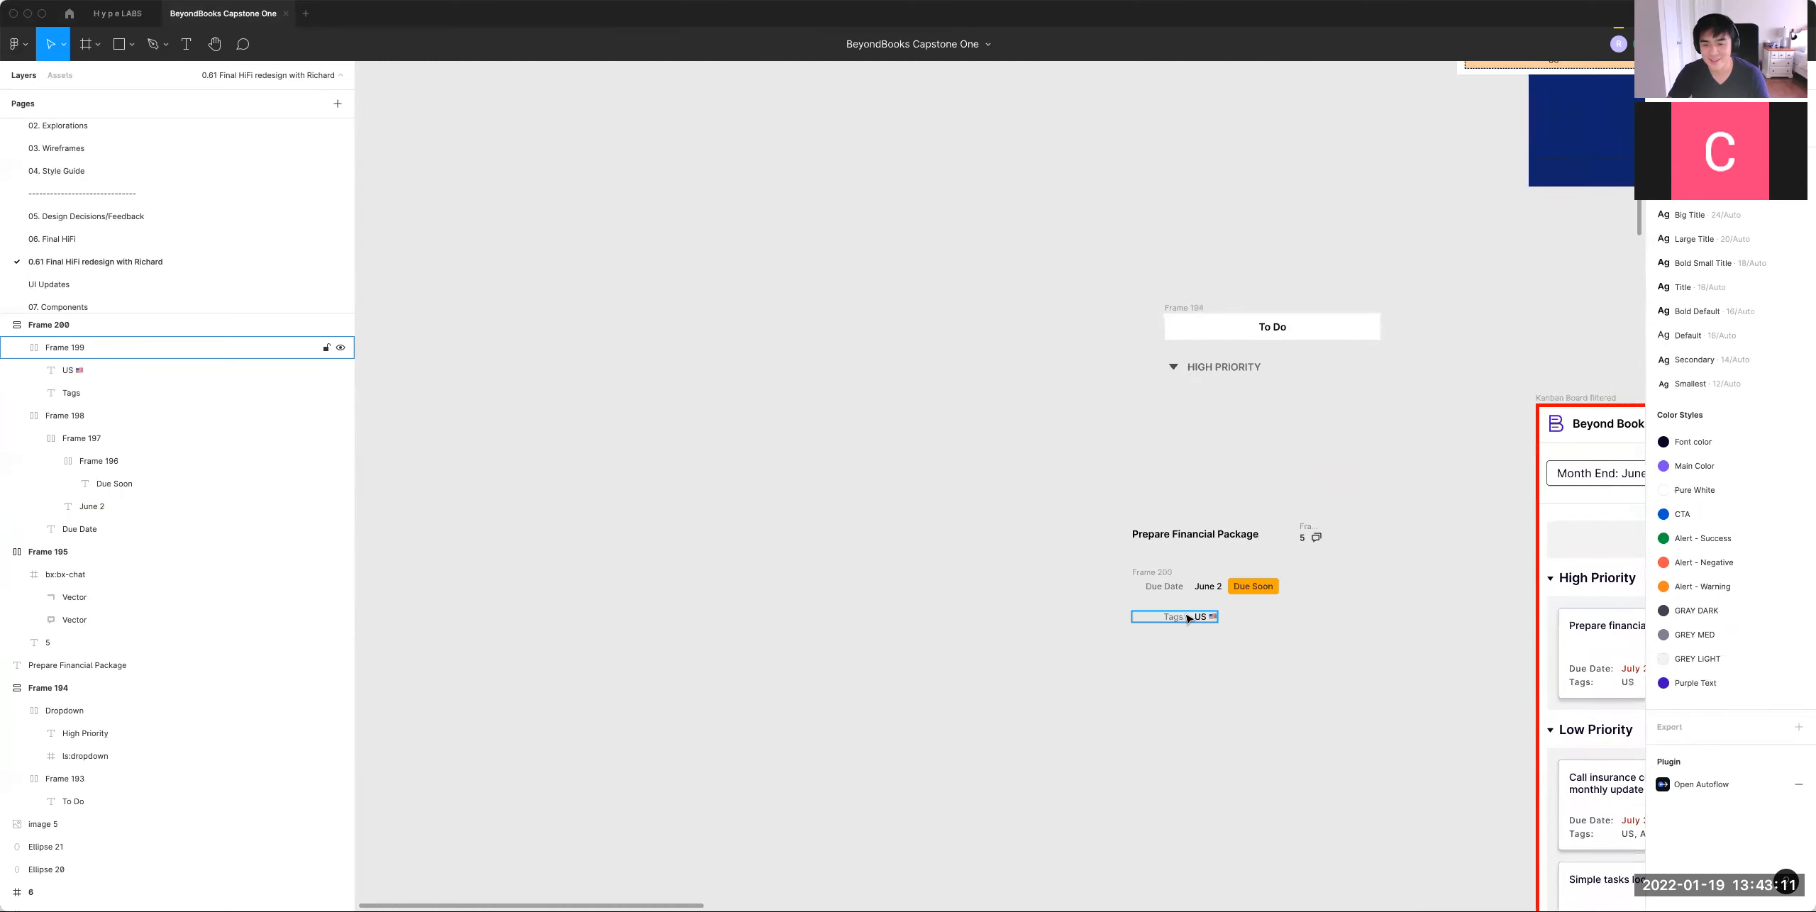
click(1346, 608)
drag(1094, 527, 1383, 671)
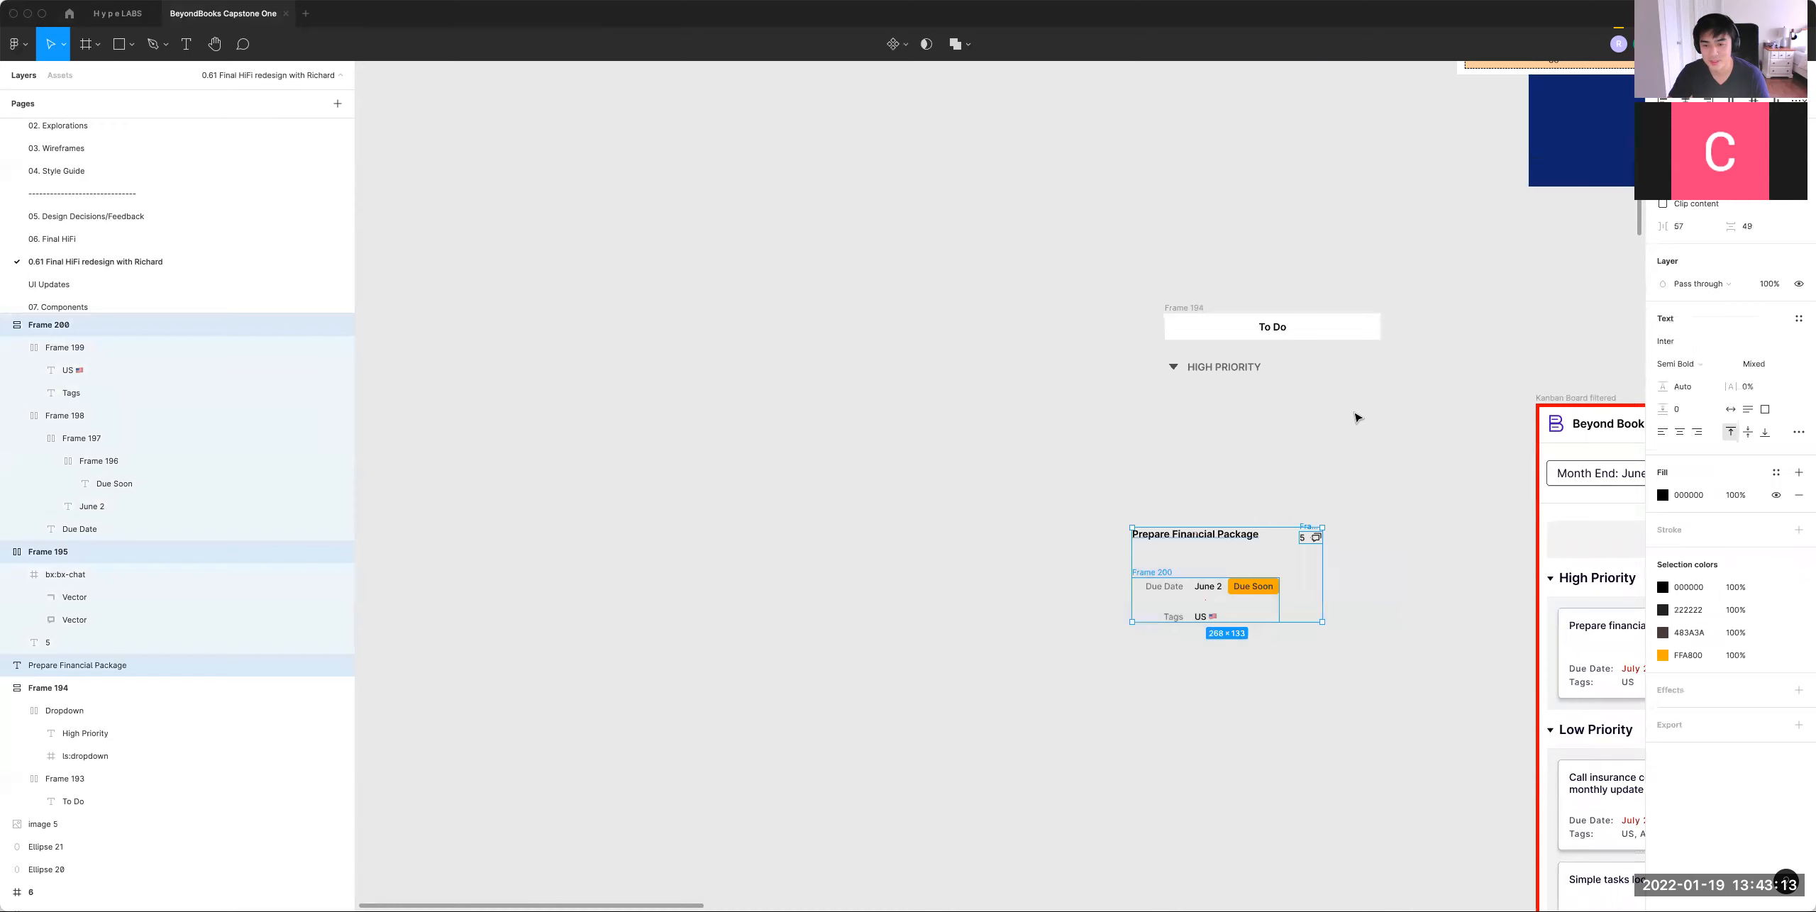
drag(1098, 497, 1397, 562)
key(shift+a)
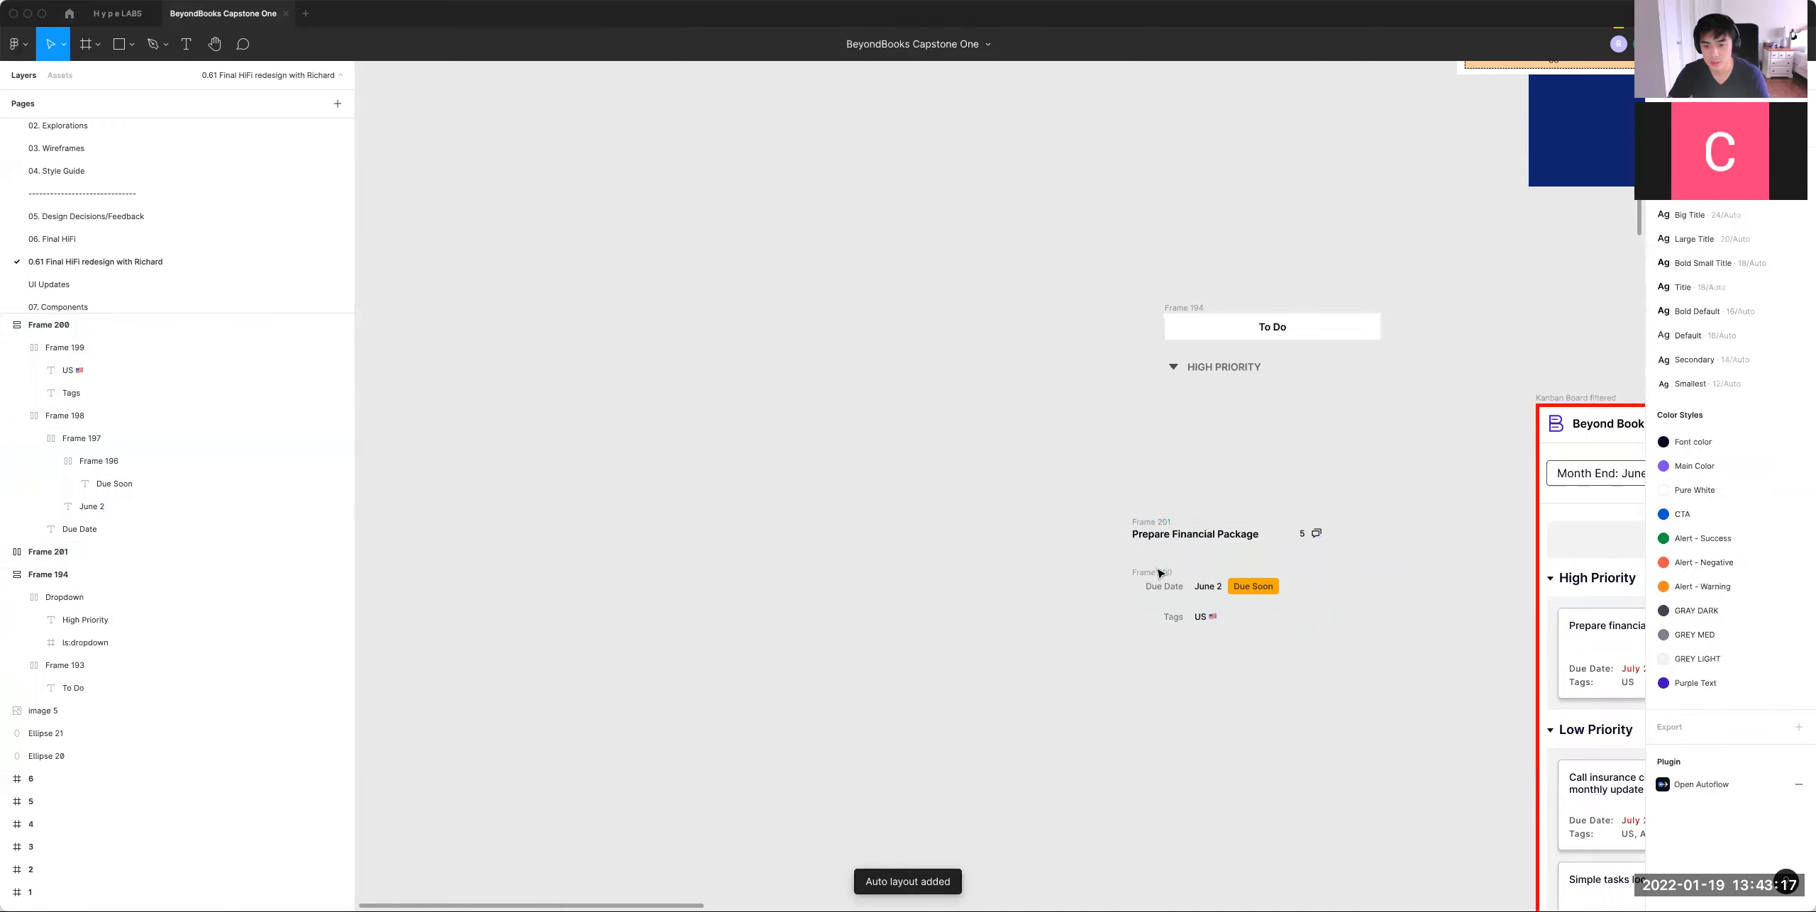
shift+click(1158, 572)
key(shift+a)
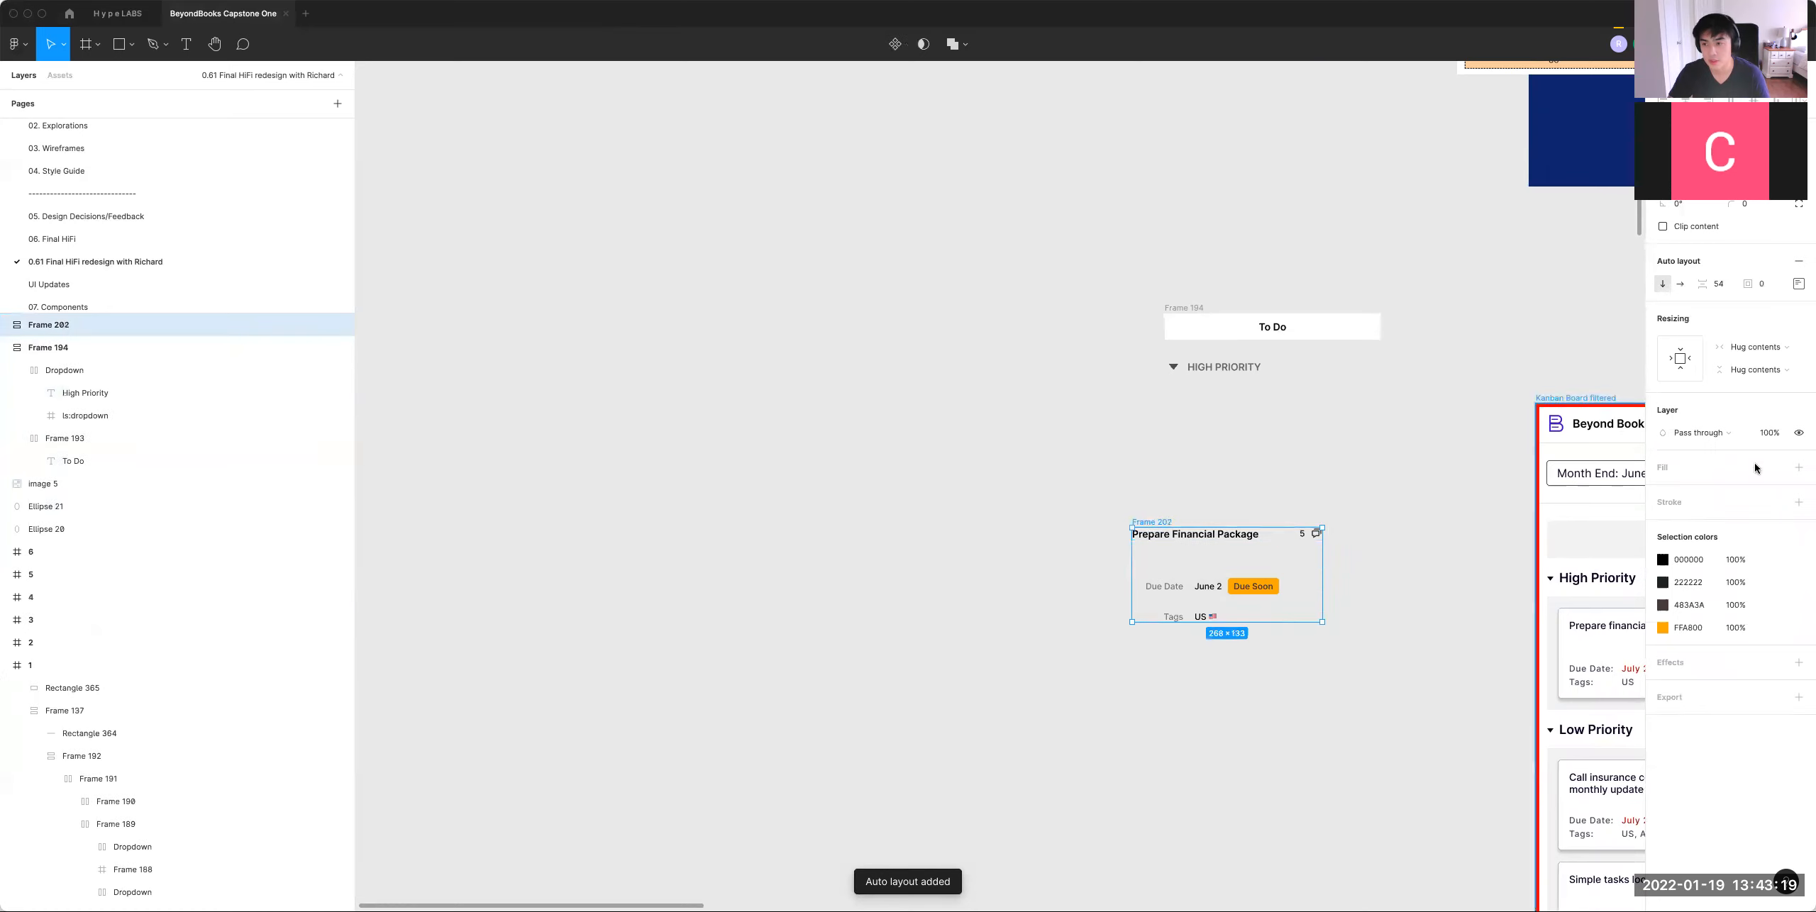
Step: Give the task card a white fill, padding of 16 and a corner radius of 8
click(1763, 285)
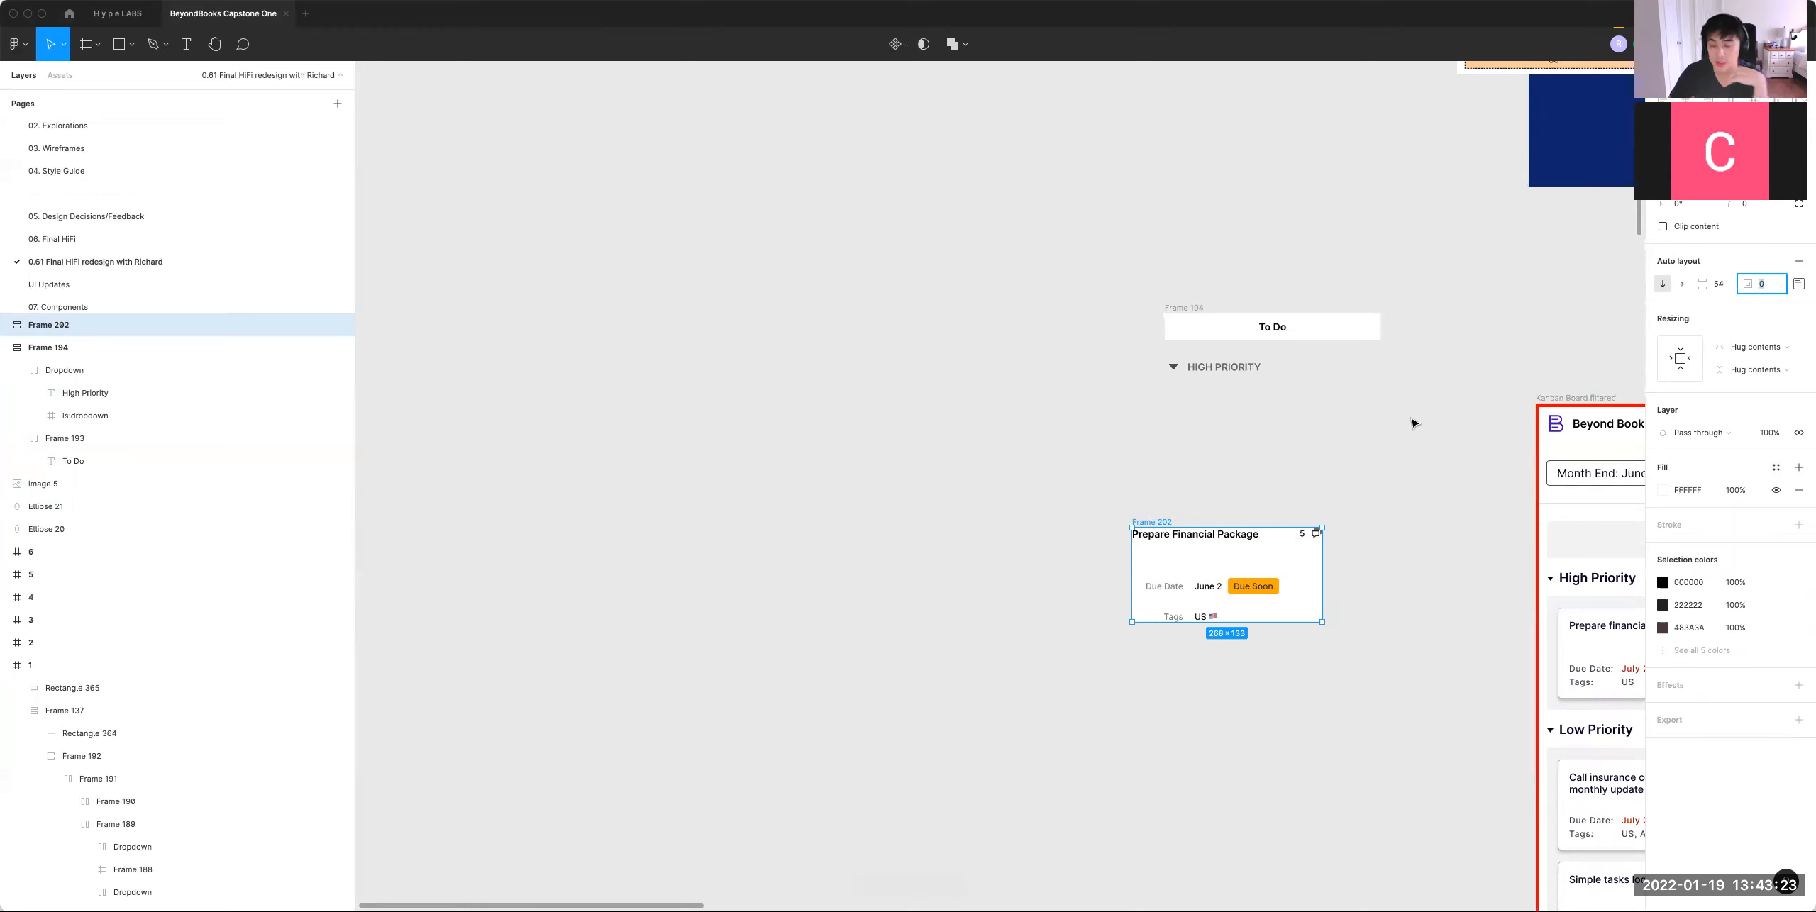
key(Return)
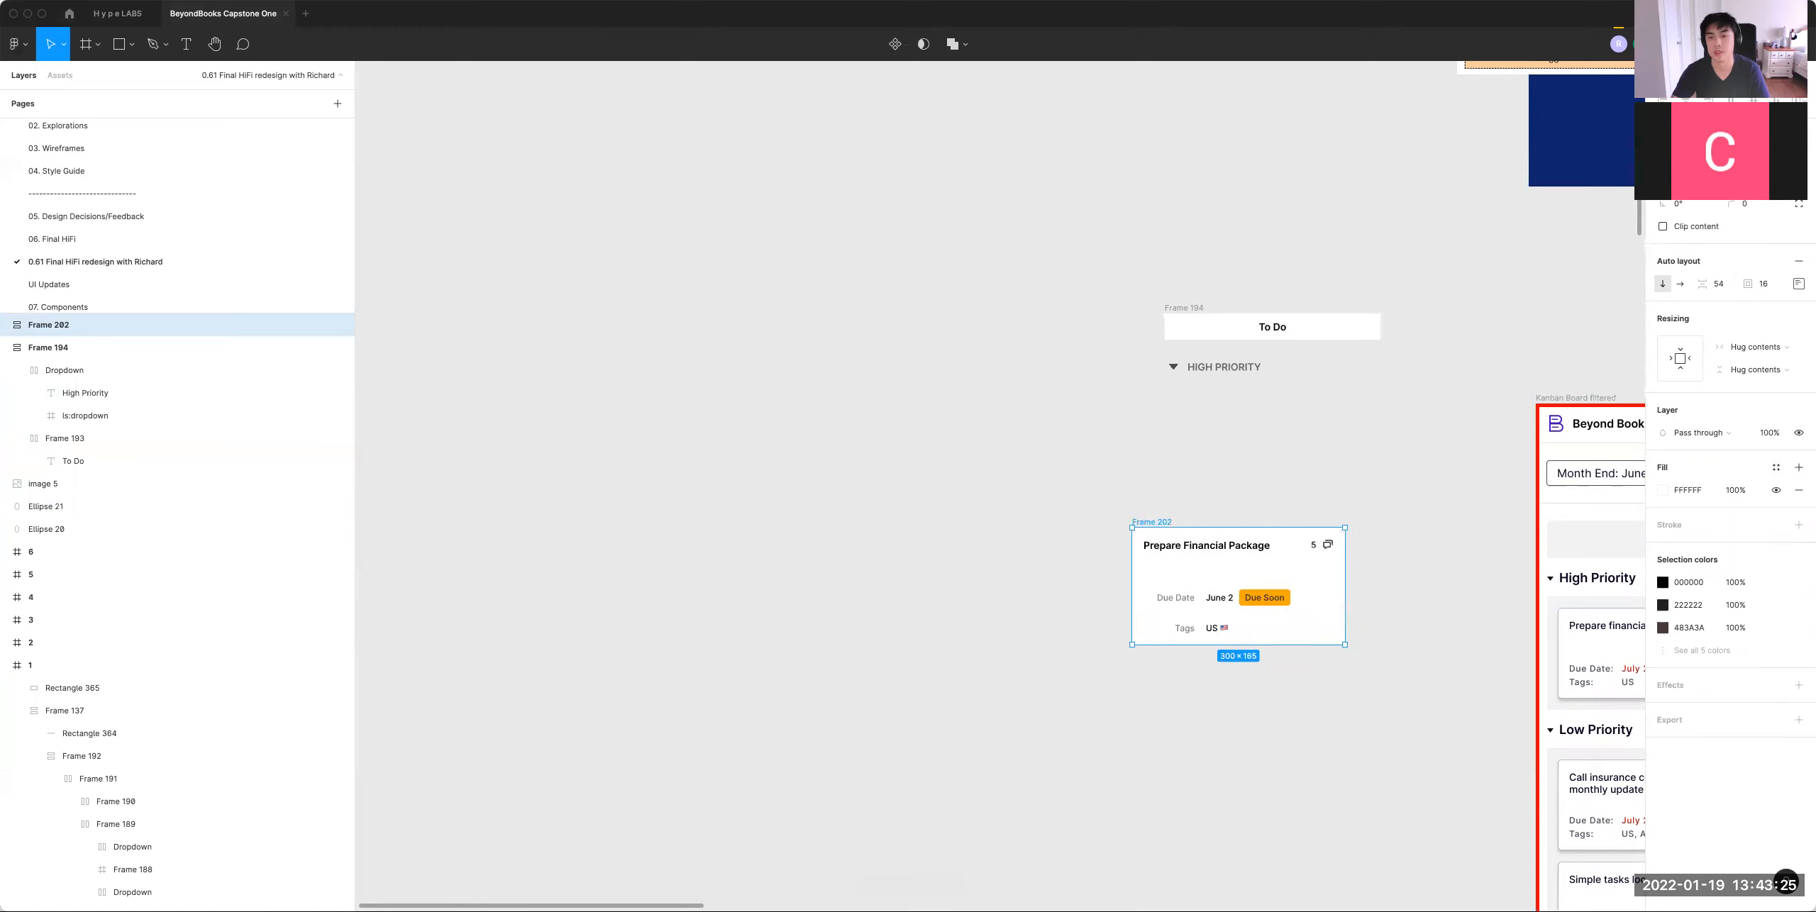
text(8)
key(Return)
click(1262, 465)
mouse_move(1156, 442)
mouse_down()
mouse_move(1277, 421)
mouse_move(1153, 452)
mouse_up()
drag(1228, 517, 1297, 488)
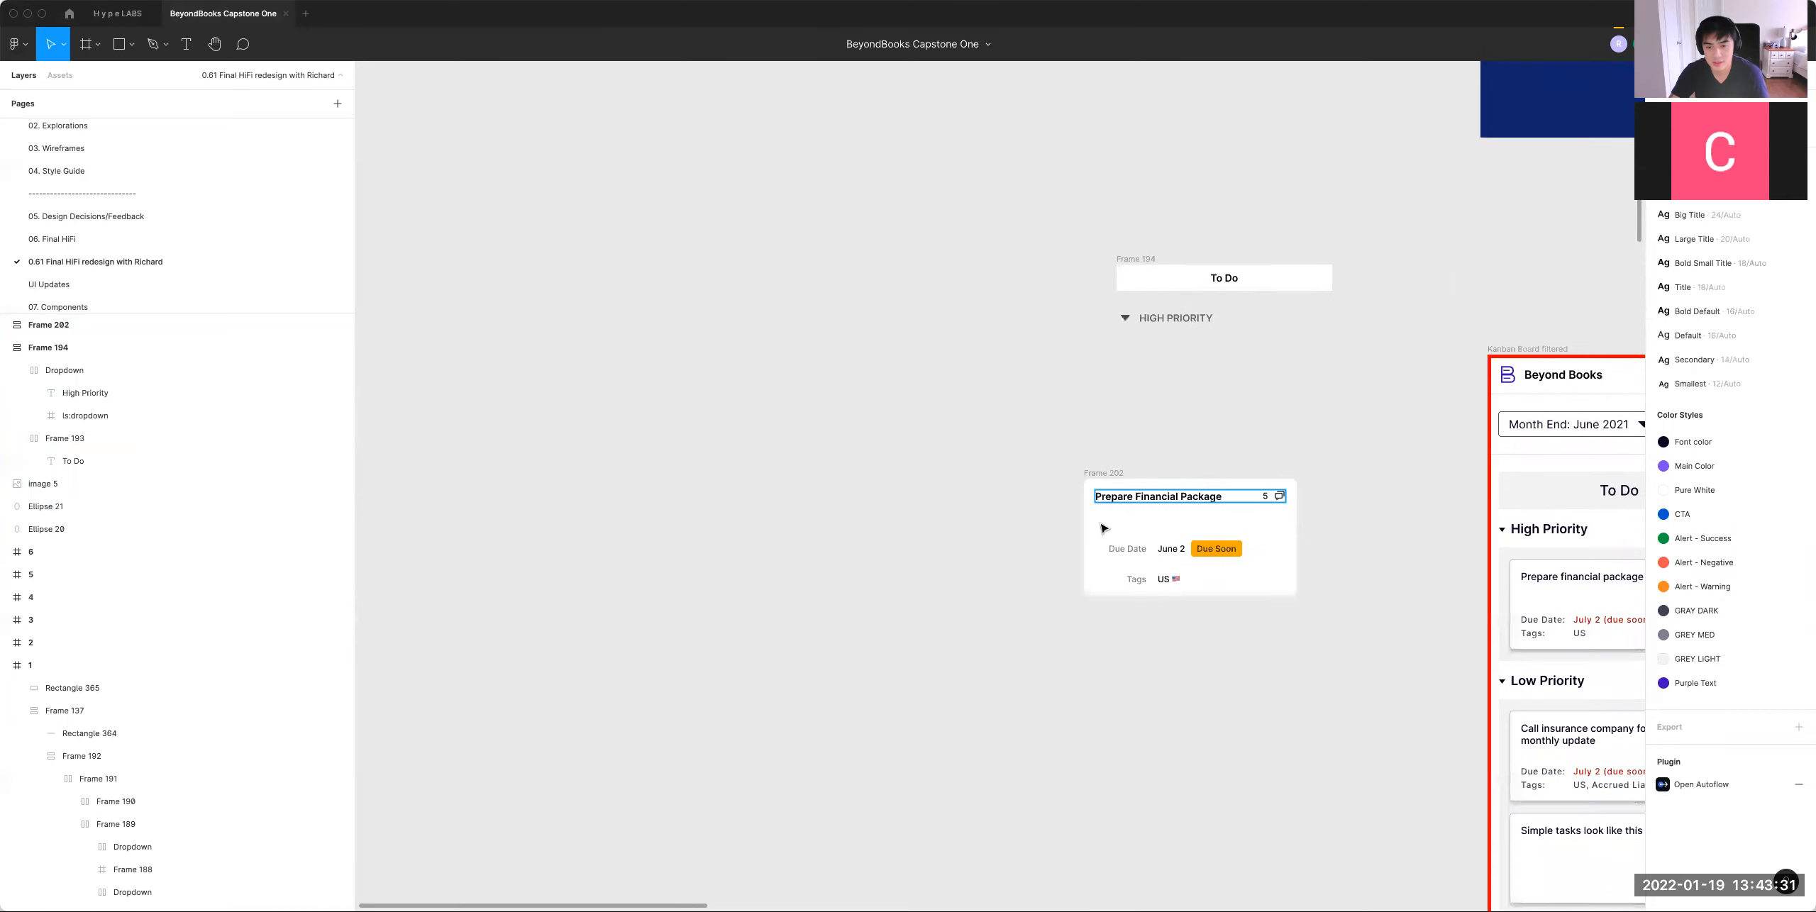
Step: Left-align the "Due Date" and "Tags" labels and set the due date row's item spacing to 0
super+click(1126, 550)
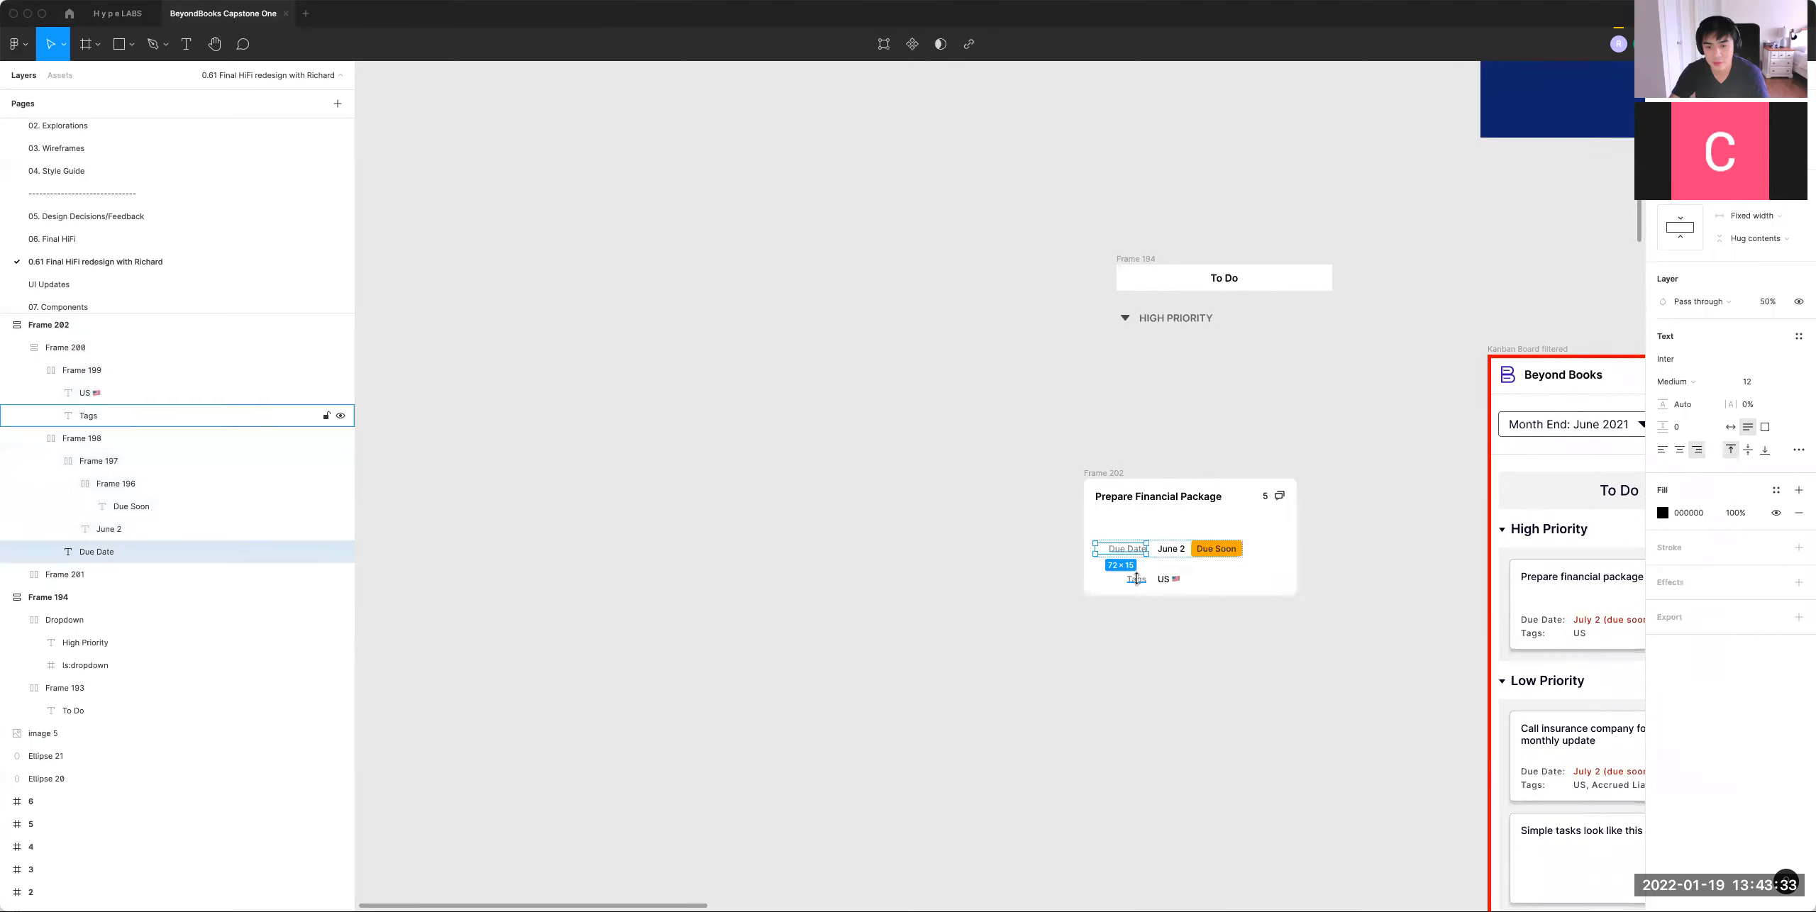
click(1316, 578)
double_click(1152, 543)
text(8)
key(Return)
text(0)
key(Return)
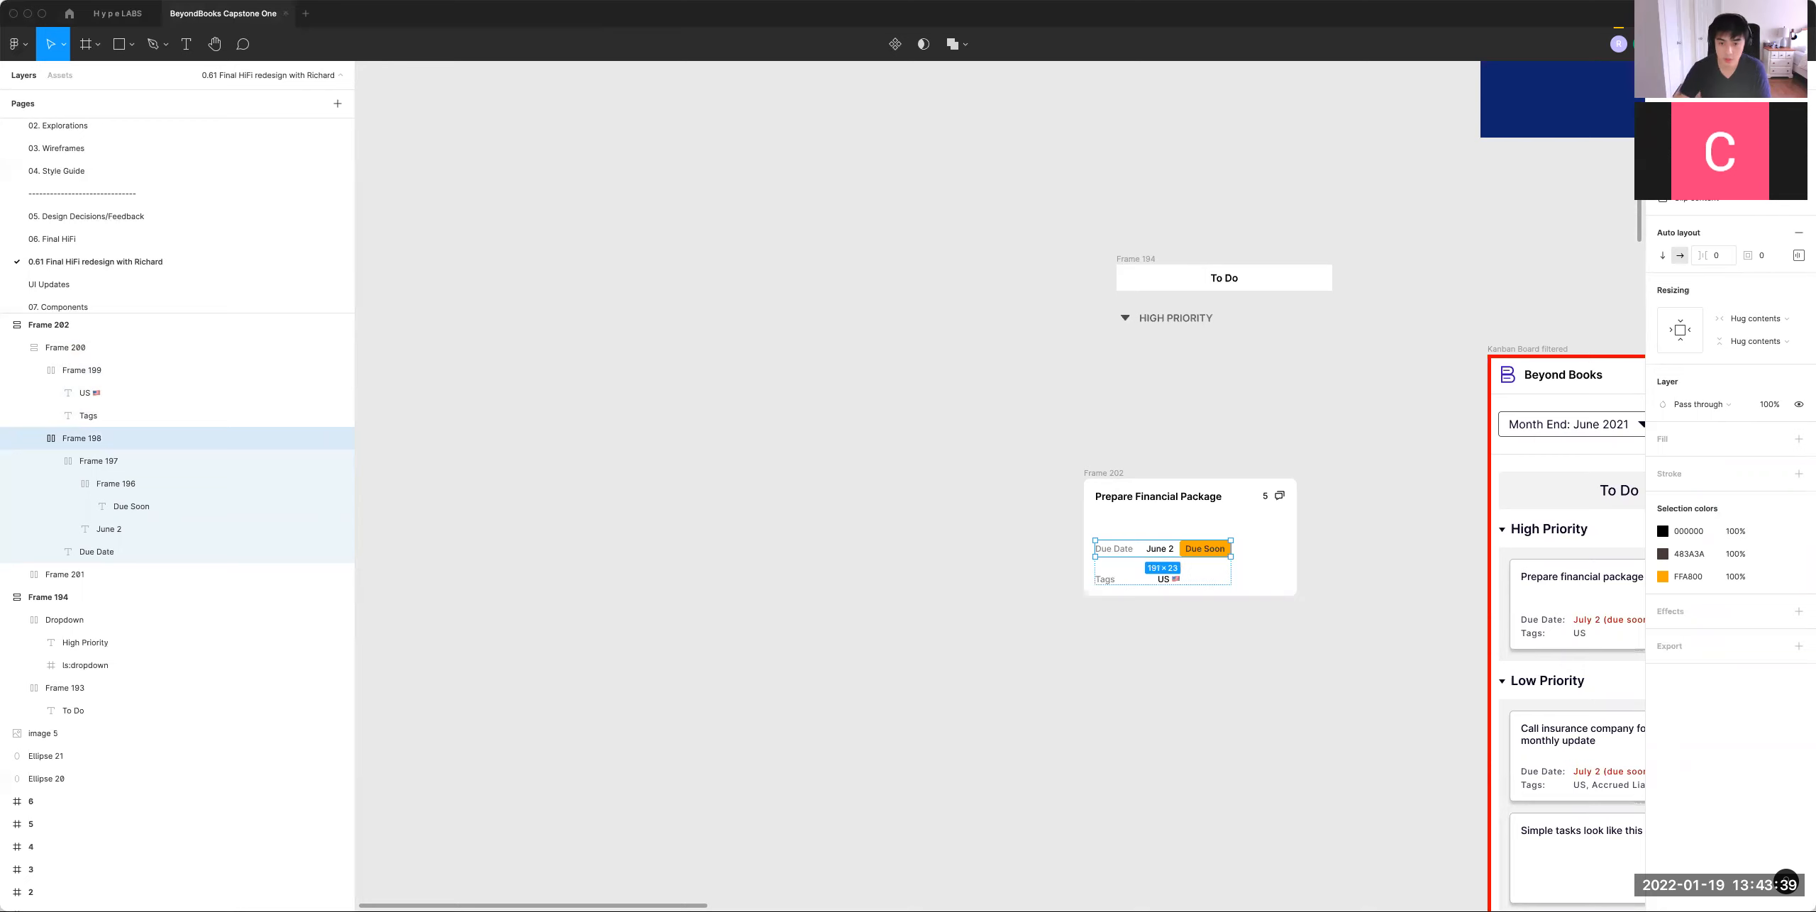
Step: Set the tags row's item spacing to 0 and the details block's vertical spacing to 16
click(1135, 579)
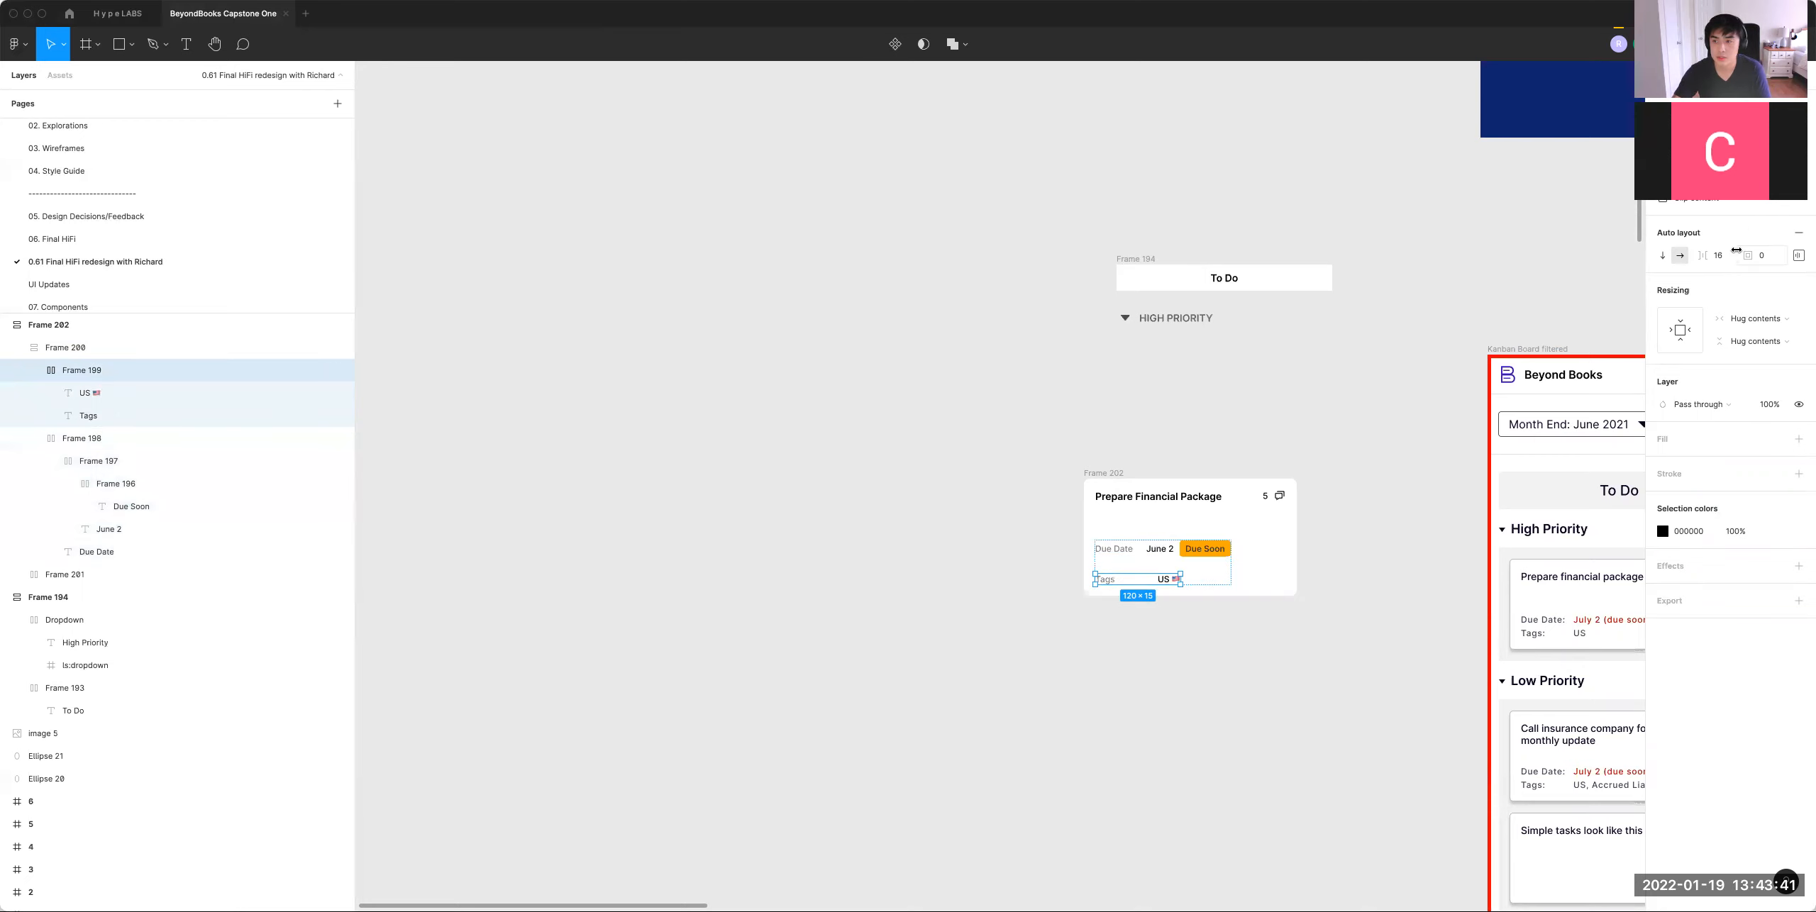
text(0)
key(Return)
key(Return)
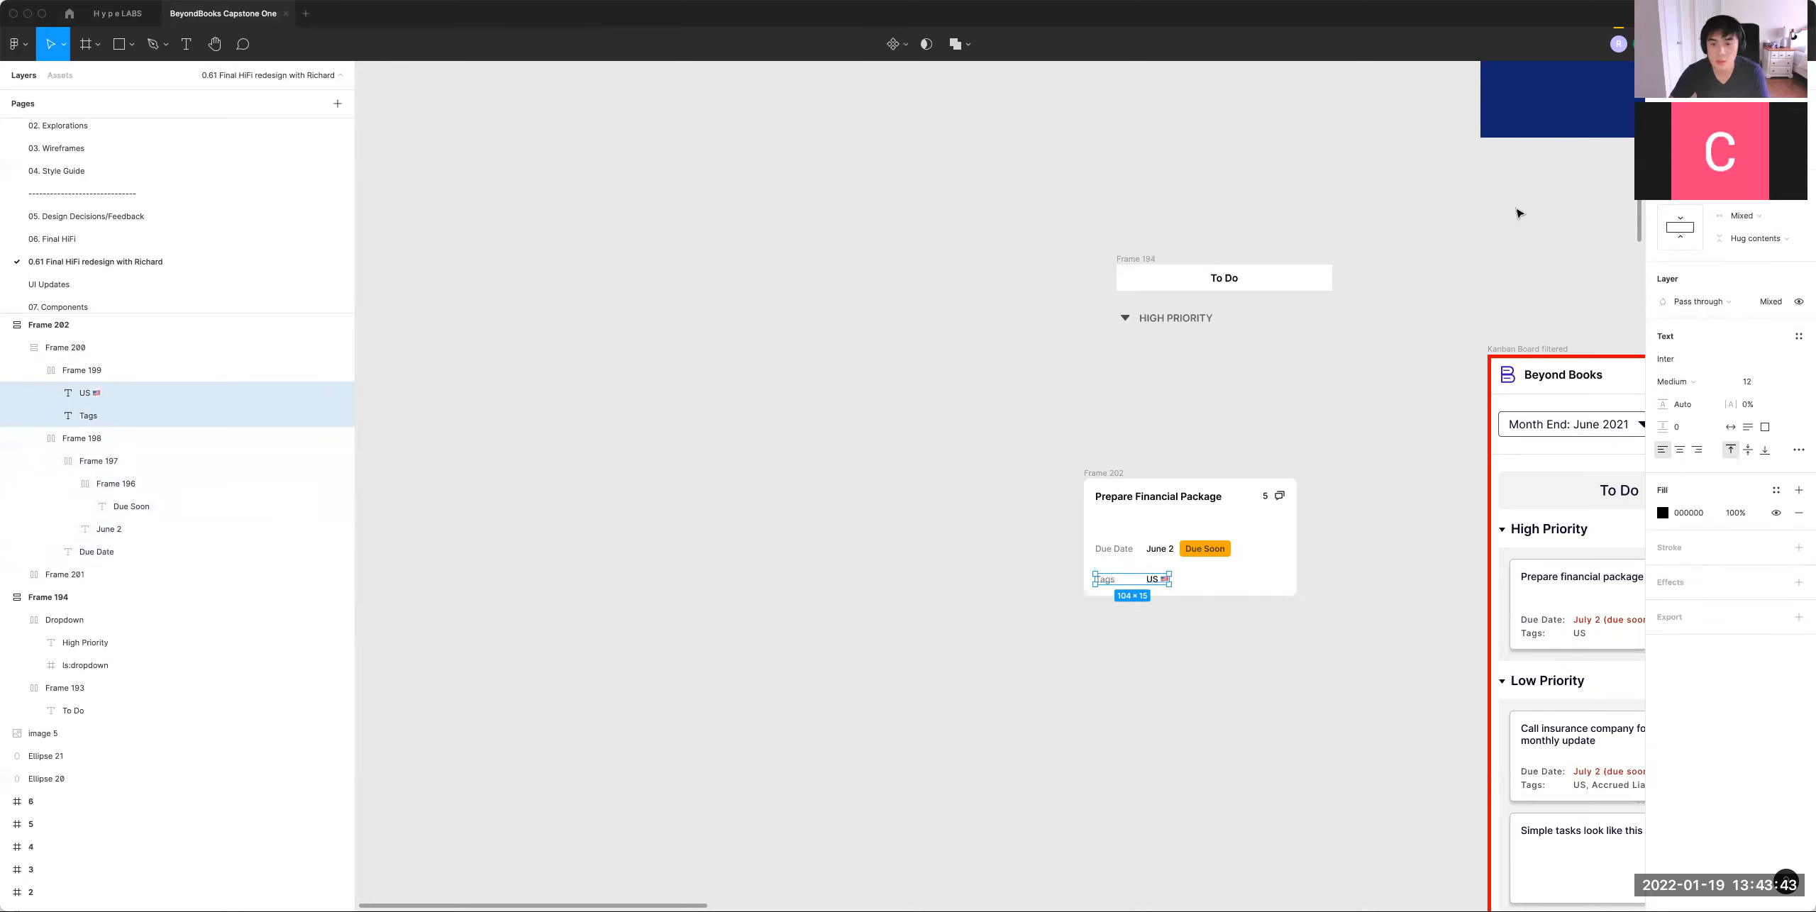
click(1199, 567)
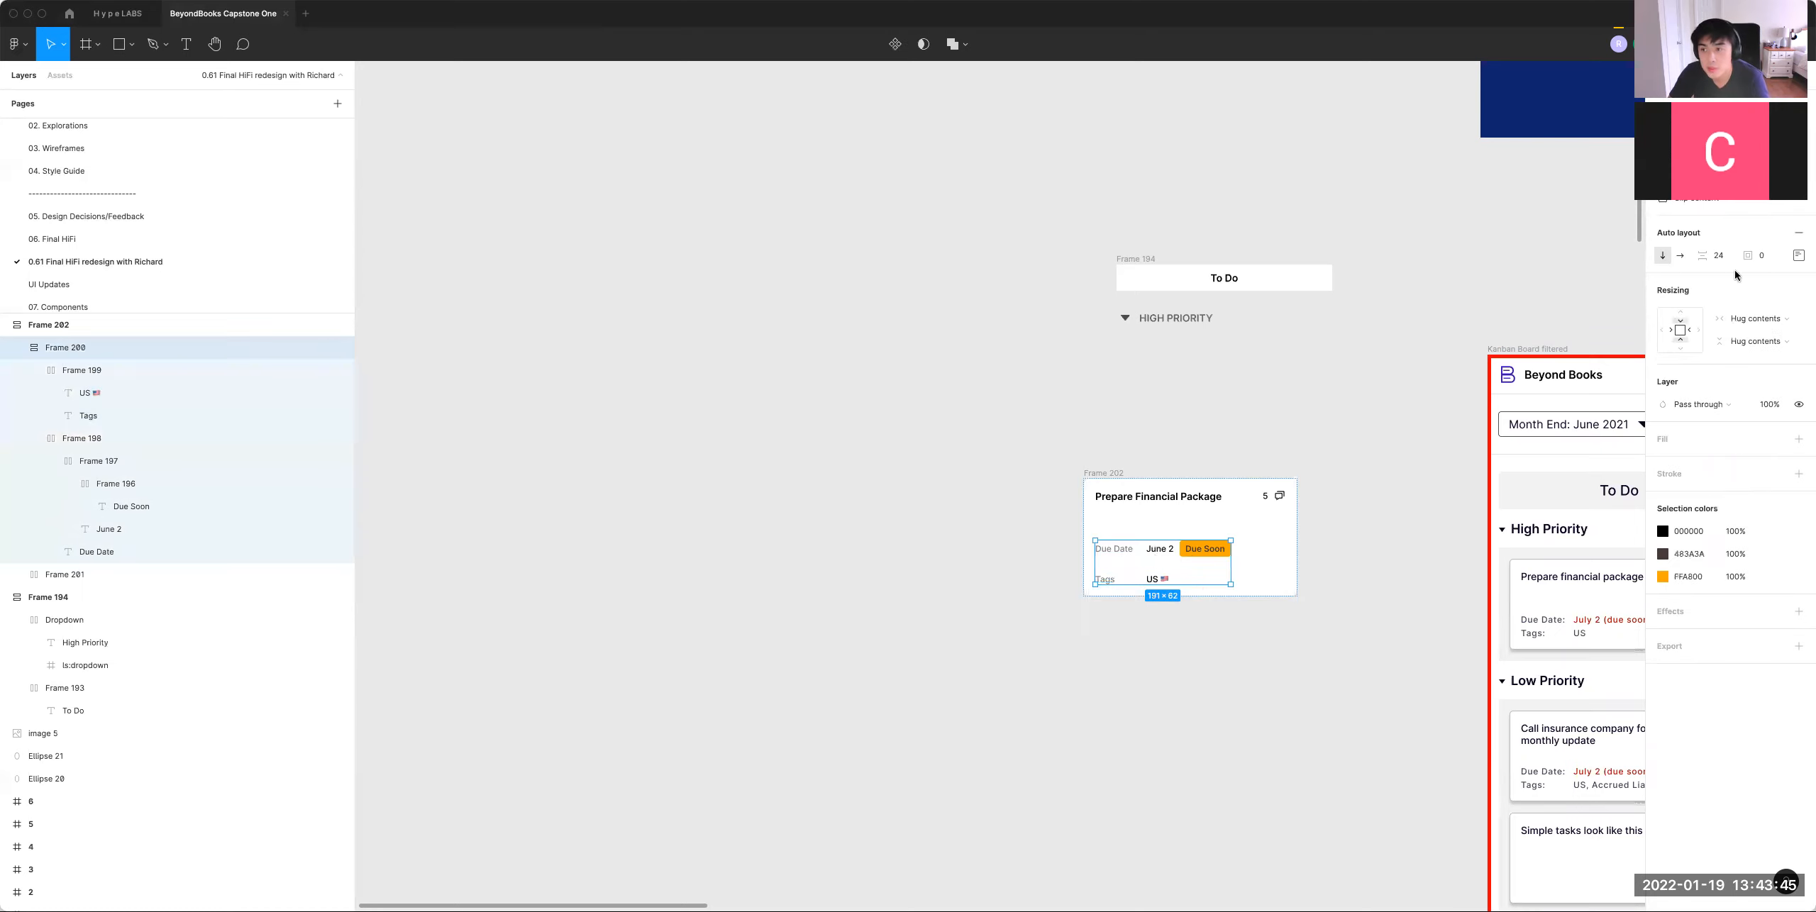
key(Return)
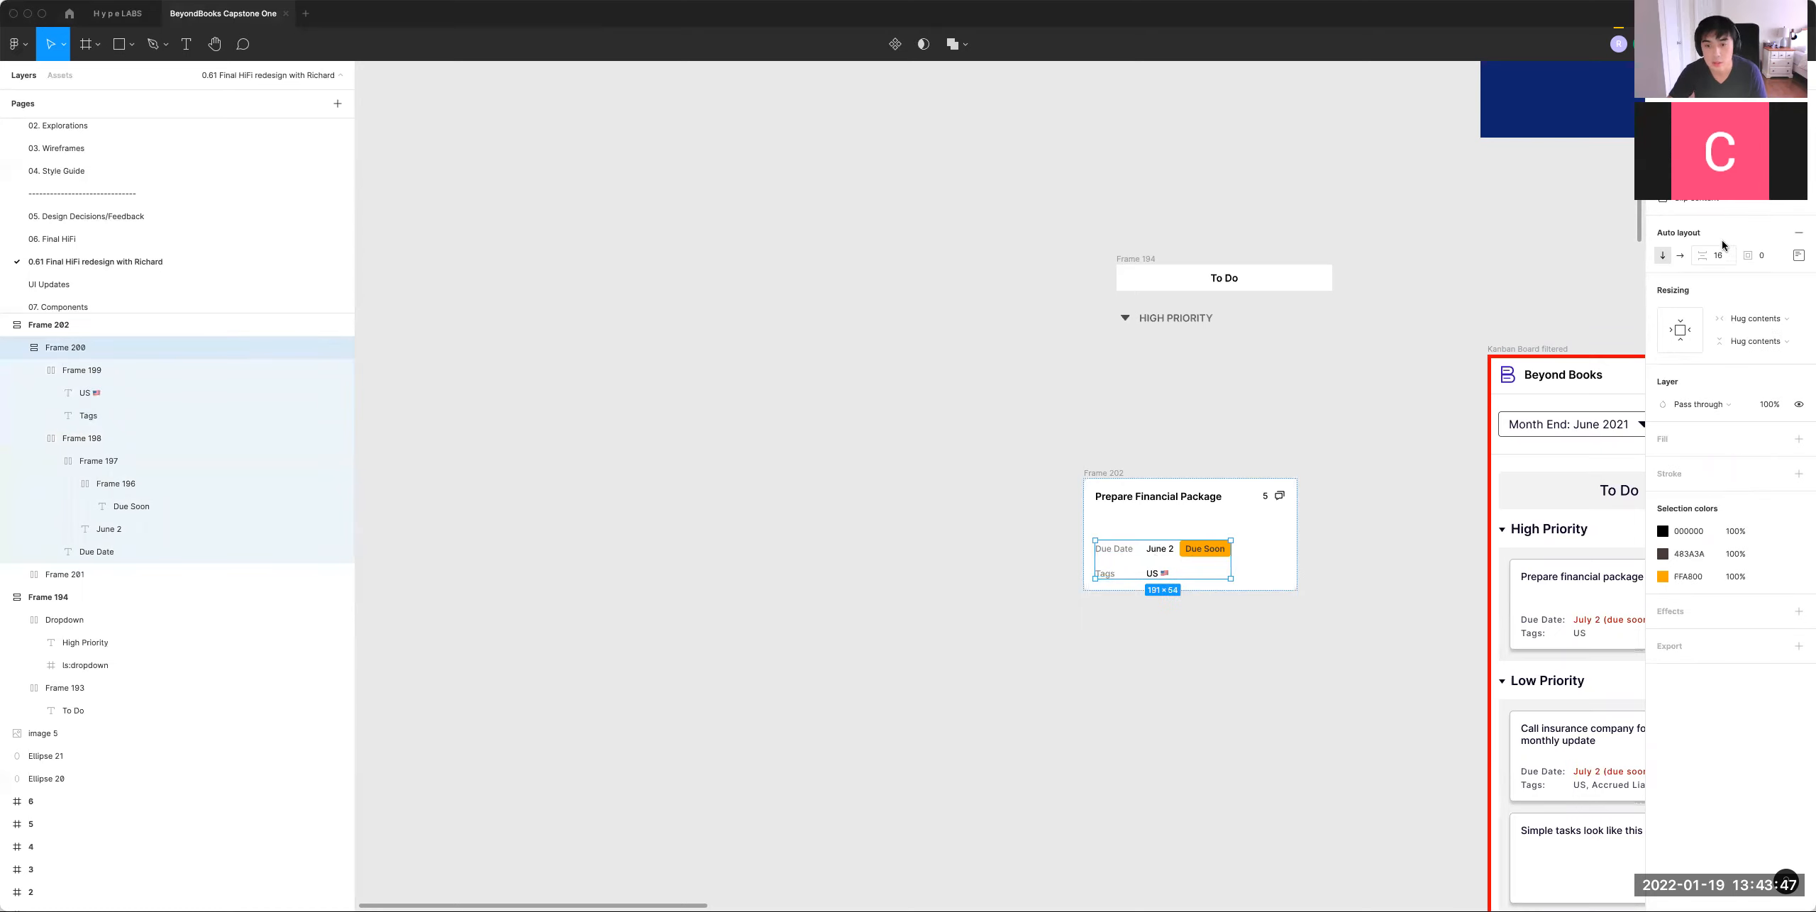
Step: Reduce the font size of the "Due Soon" text in the orange tag
click(1297, 461)
mouse_move(1298, 454)
mouse_down()
mouse_move(1256, 426)
mouse_move(1322, 457)
mouse_up()
drag(1402, 708, 1345, 677)
super+click(1140, 495)
click(1760, 384)
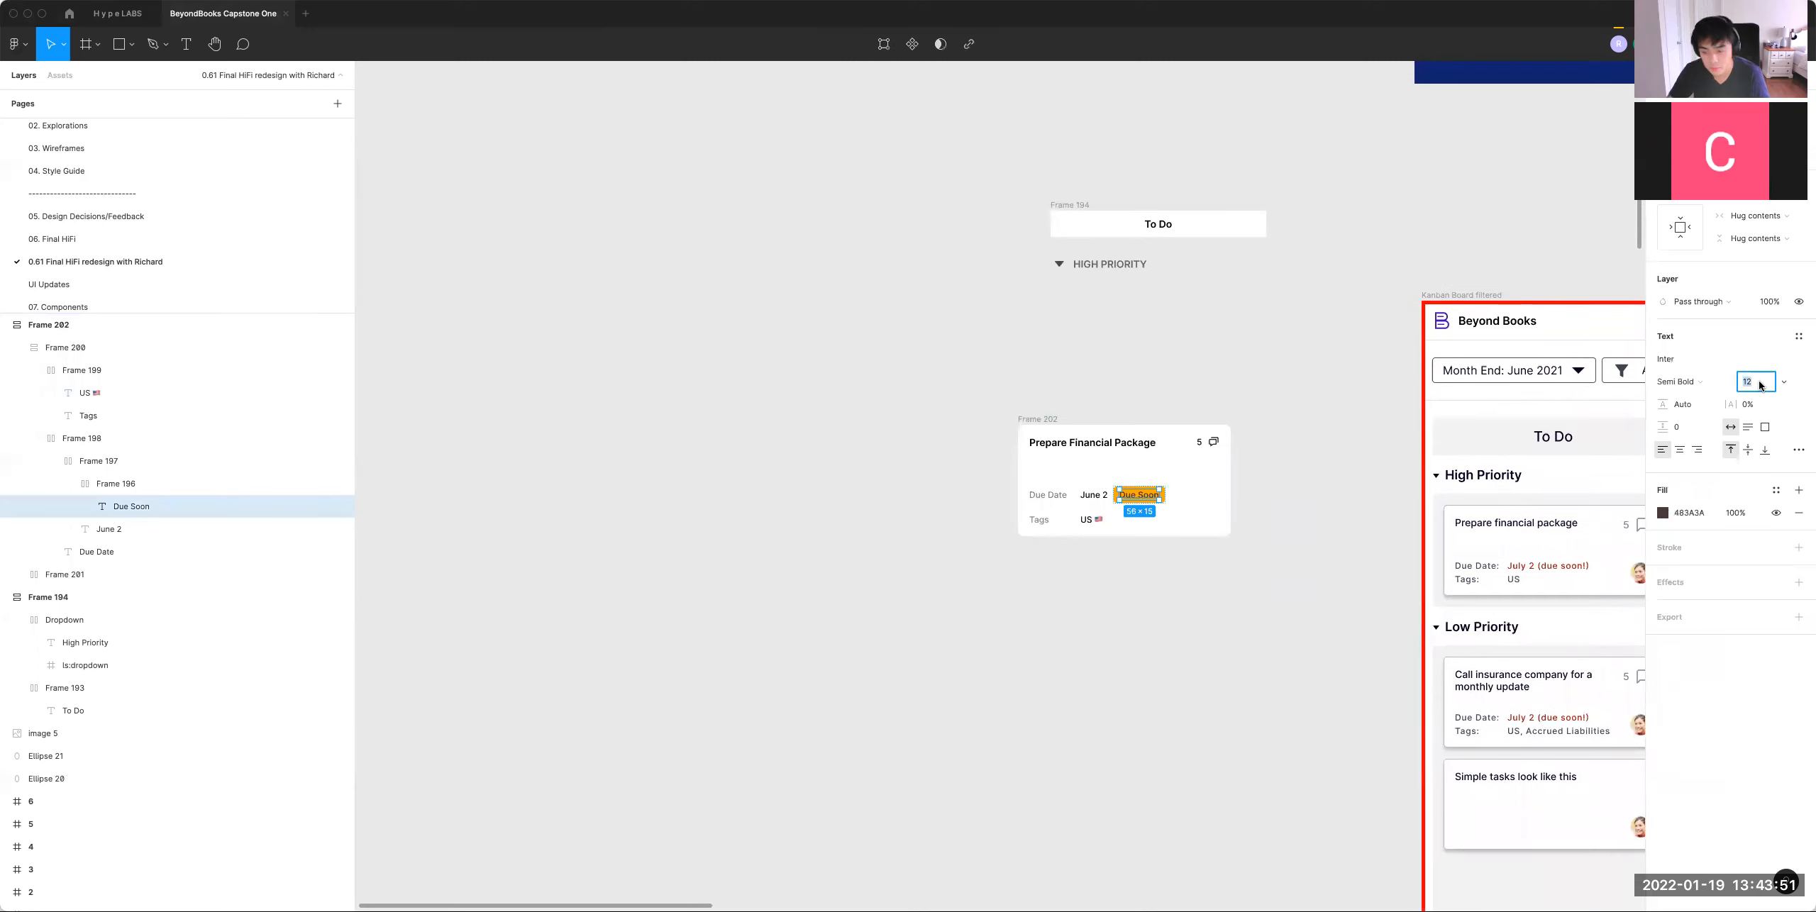
key(Return)
Step: Draw a 32 × 32 circle in the empty space above the task card
click(1232, 665)
mouse_move(1233, 665)
mouse_down()
mouse_move(1294, 698)
mouse_move(1273, 669)
mouse_move(1200, 662)
mouse_up()
drag(1407, 657, 1214, 614)
drag(1090, 594, 1489, 736)
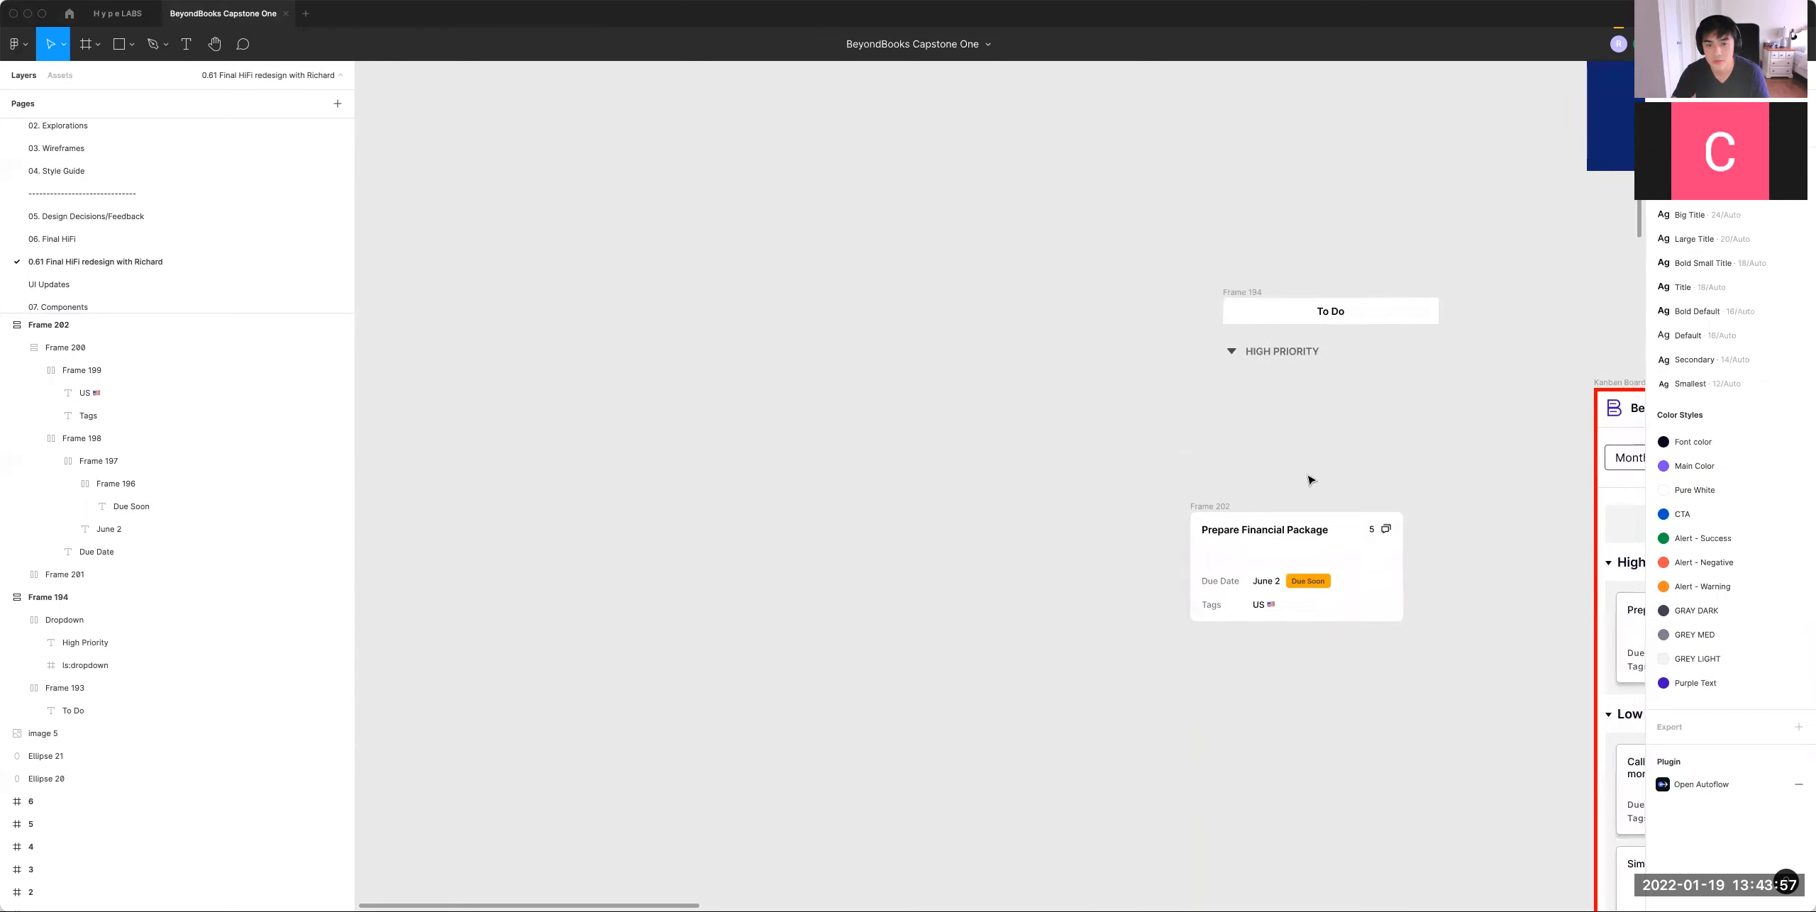
key(o)
drag(1321, 394, 1378, 449)
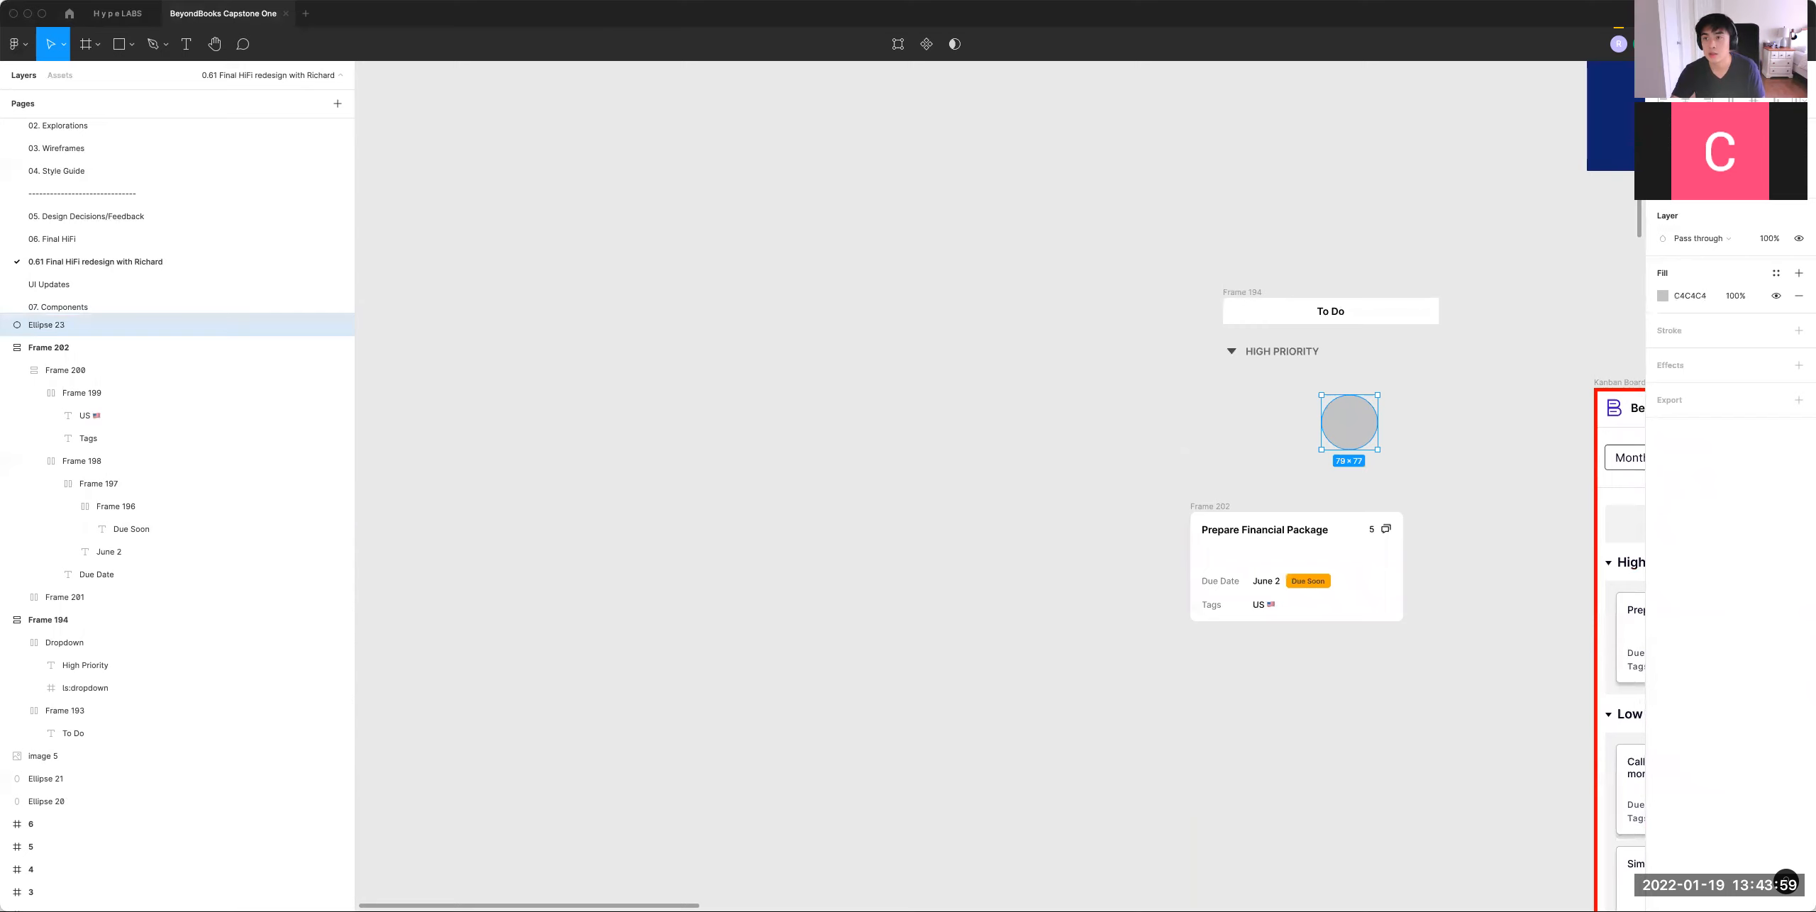
text(32)
key(Tab)
text(32)
key(Return)
click(1478, 441)
Step: Move the circle into the card, grouping it with the details block in a bottom-aligned horizontal auto layout row
click(1334, 407)
key(Delete)
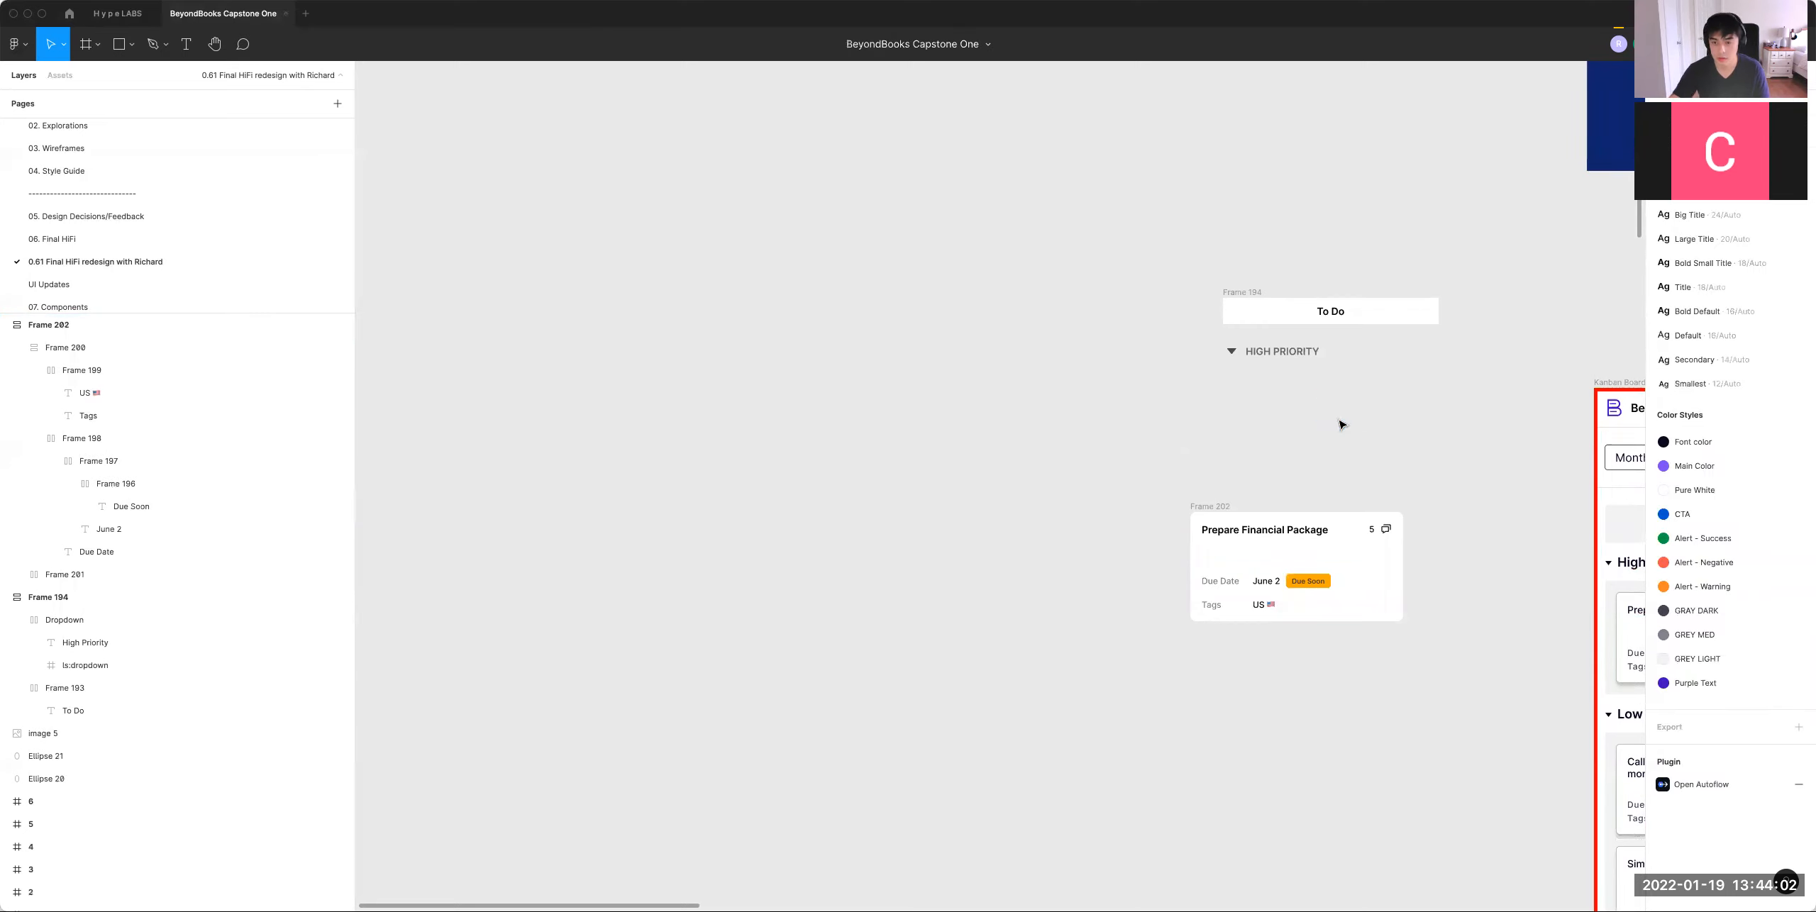
click(1272, 596)
key(super+v)
shift+click(1307, 595)
key(shift+a)
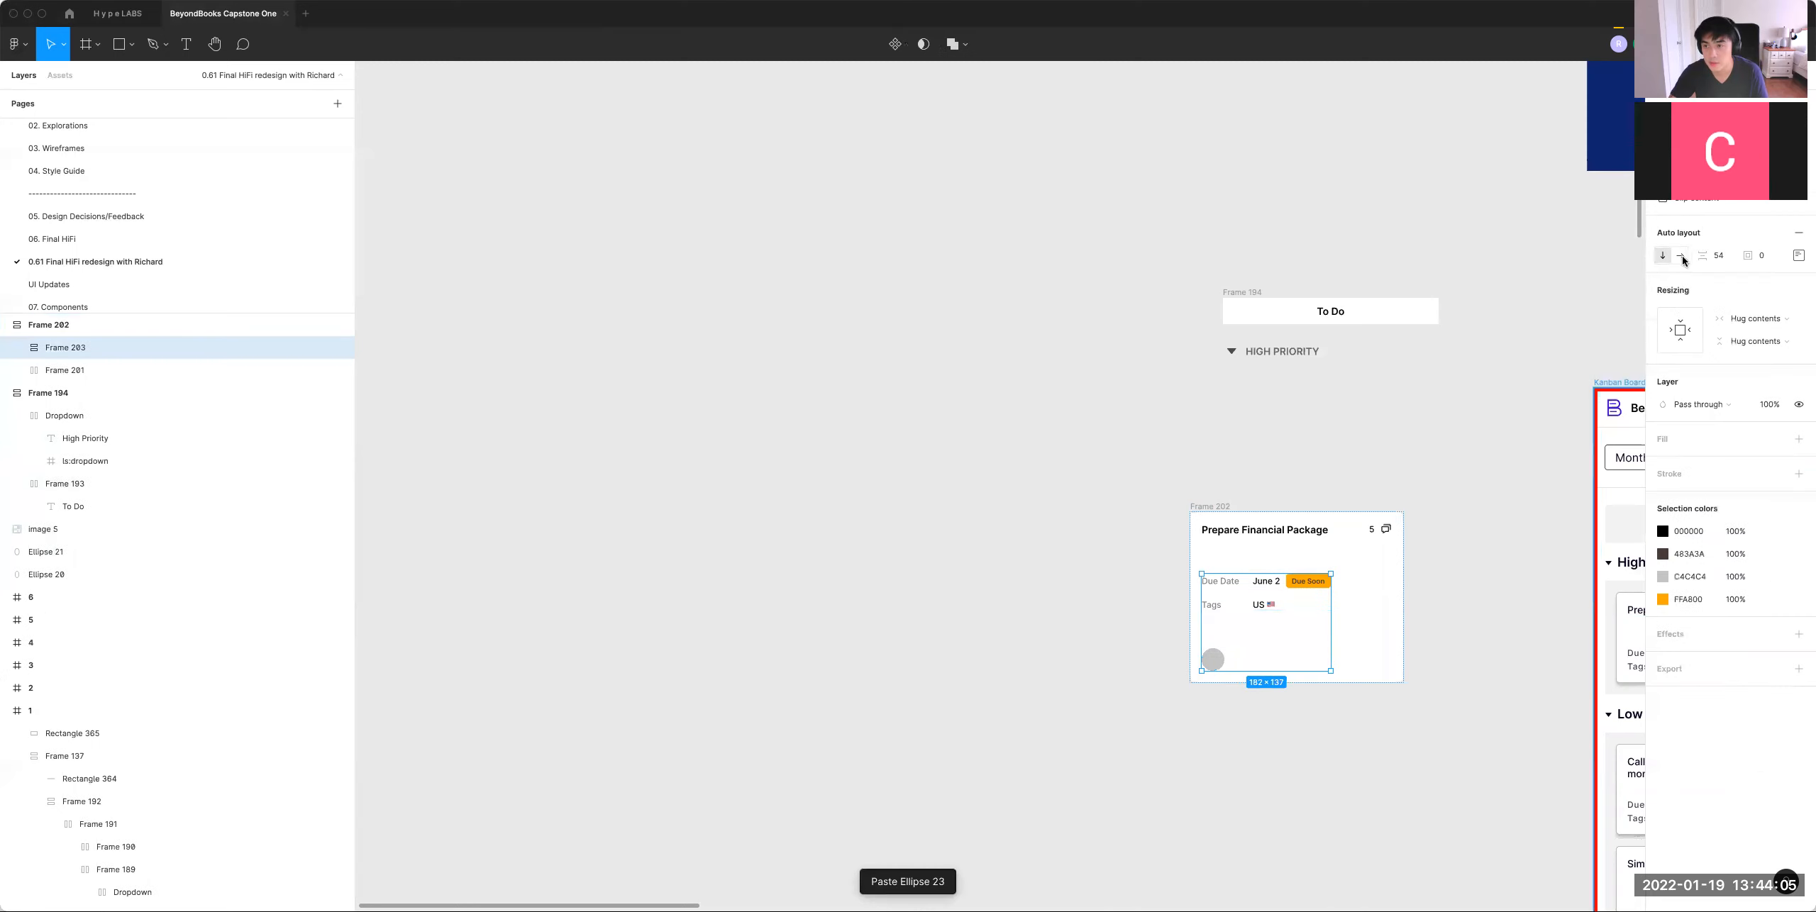
click(1681, 255)
click(1799, 255)
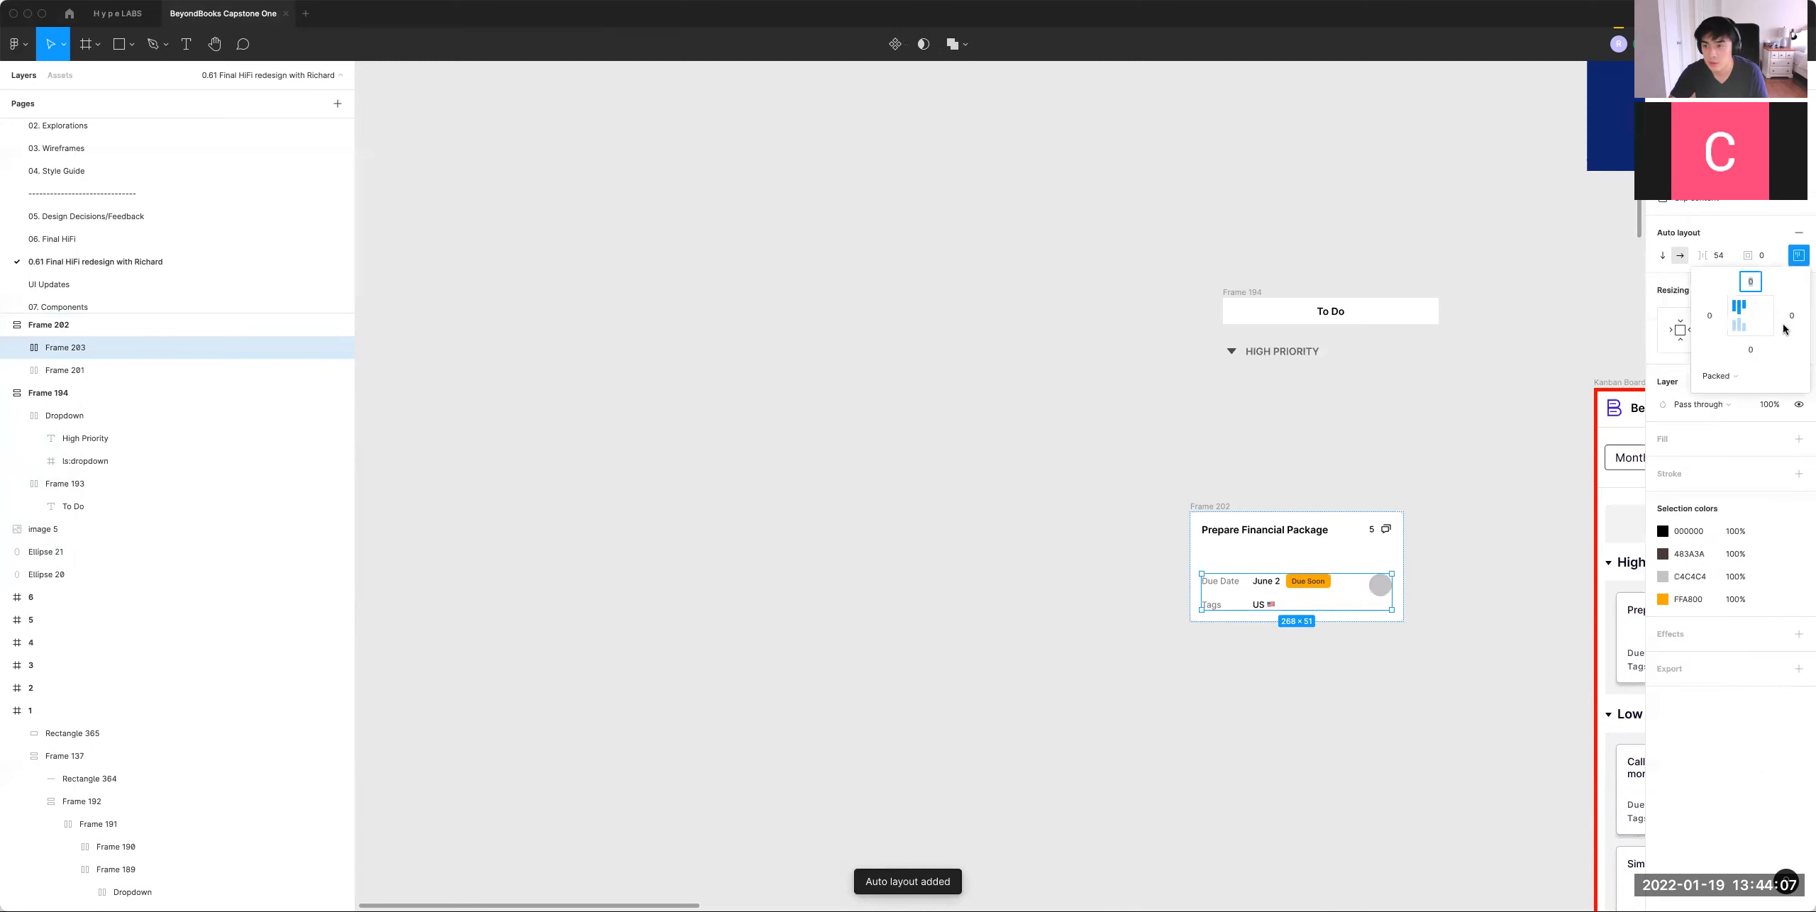
click(1732, 336)
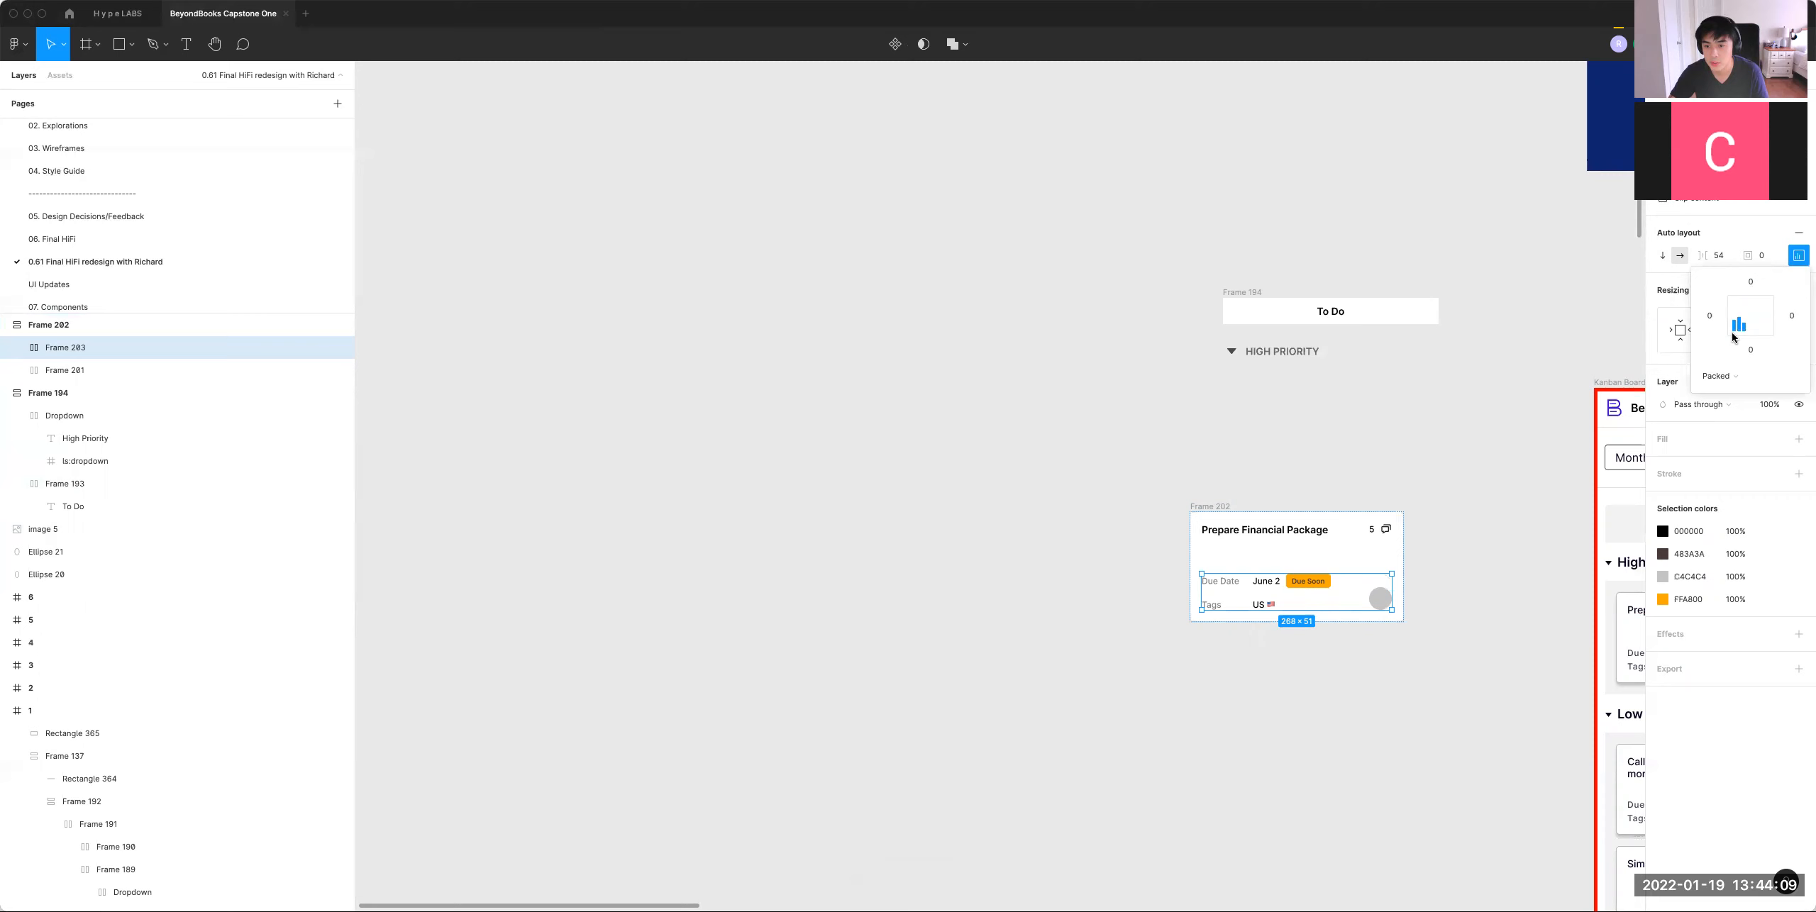
Step: Wrap the card in an outer auto layout frame and fill it with light grey F2F2F2 sampled from the existing board
click(1441, 547)
drag(1384, 475, 1154, 389)
drag(1260, 430, 1352, 436)
drag(1397, 348, 1332, 427)
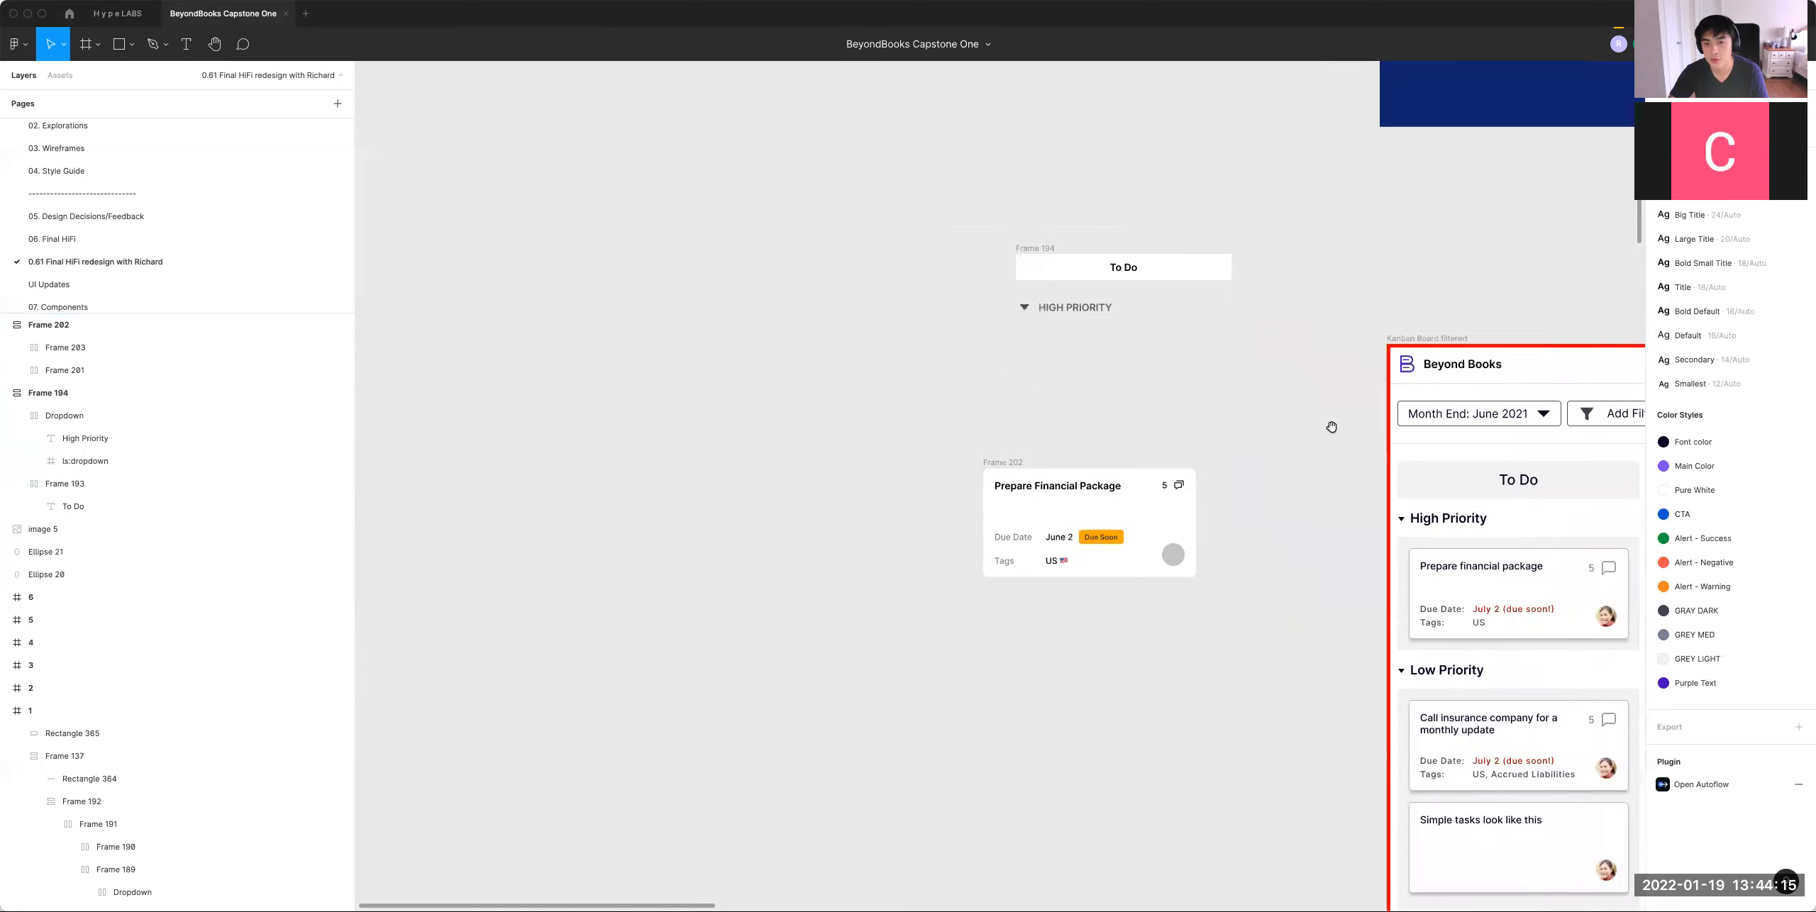
drag(1197, 452, 1283, 396)
click(1087, 407)
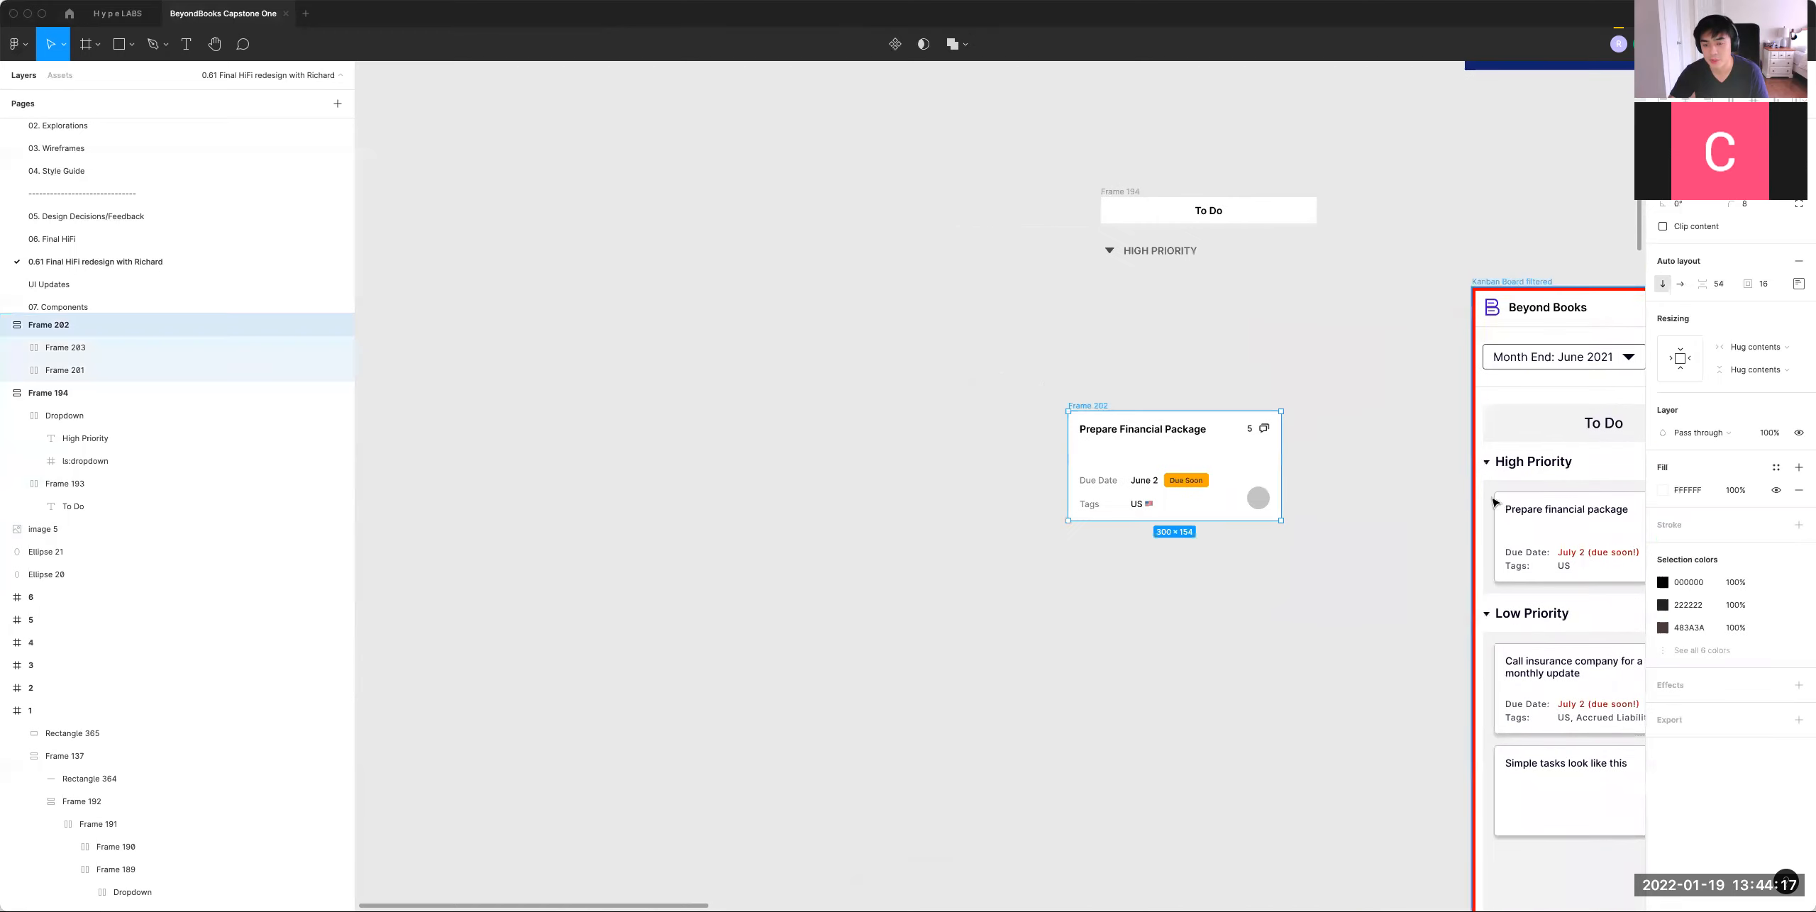
key(shift+a)
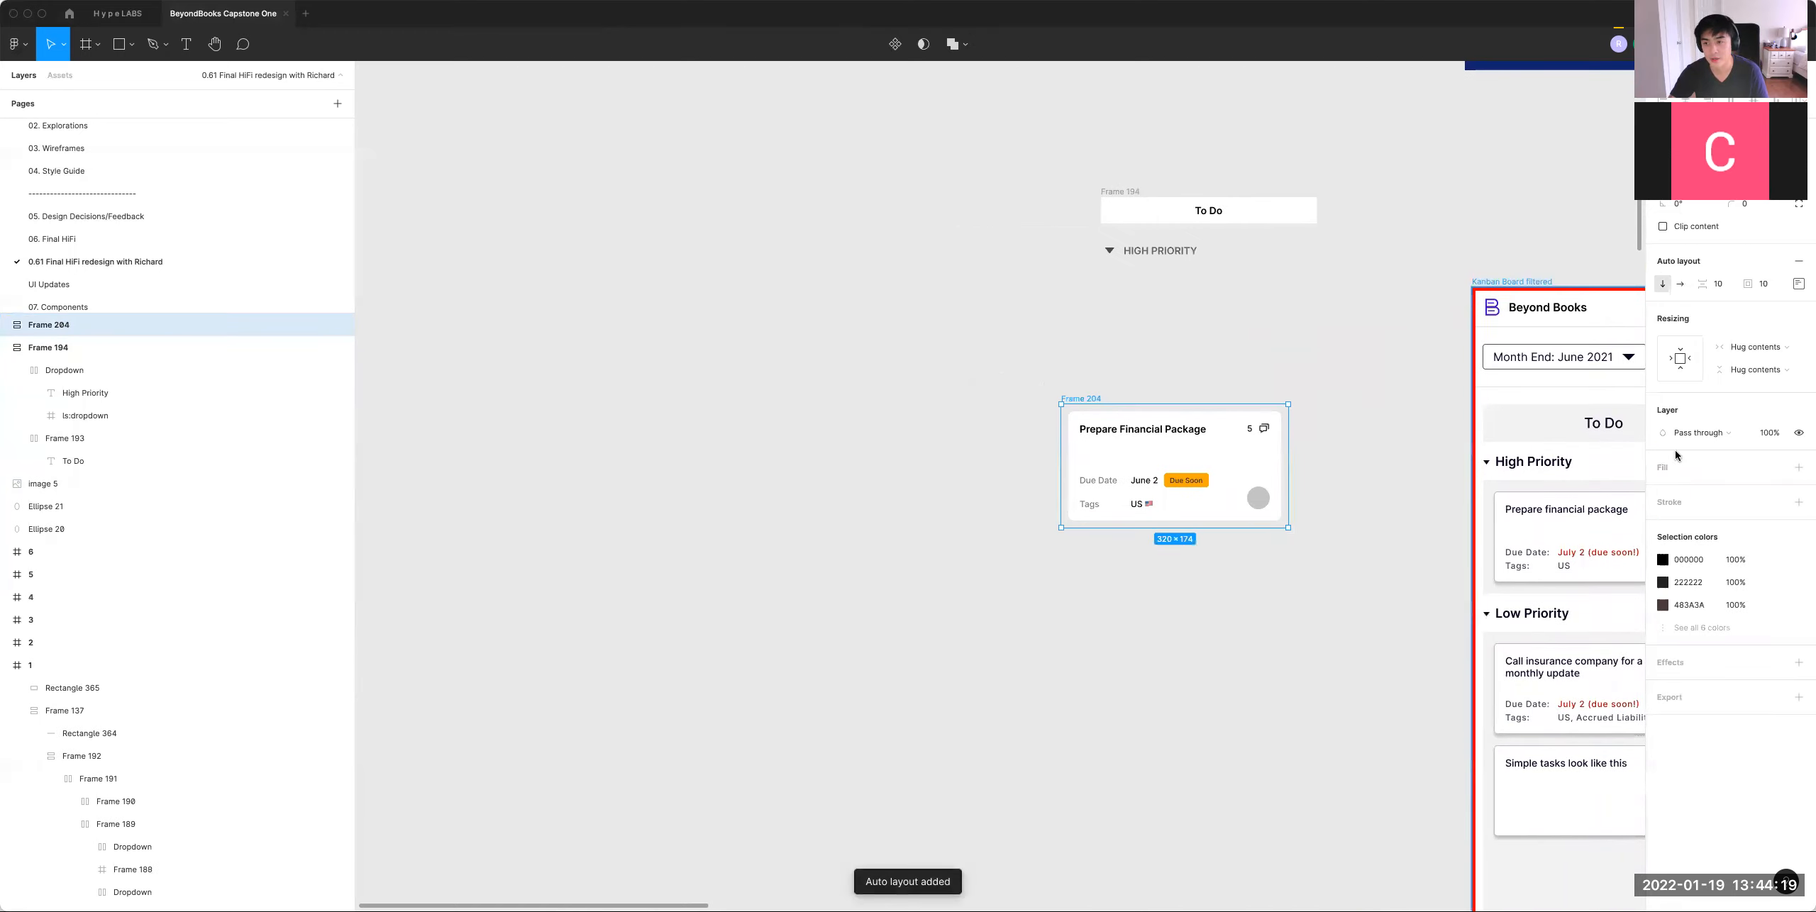
click(1798, 466)
drag(1298, 720, 1218, 718)
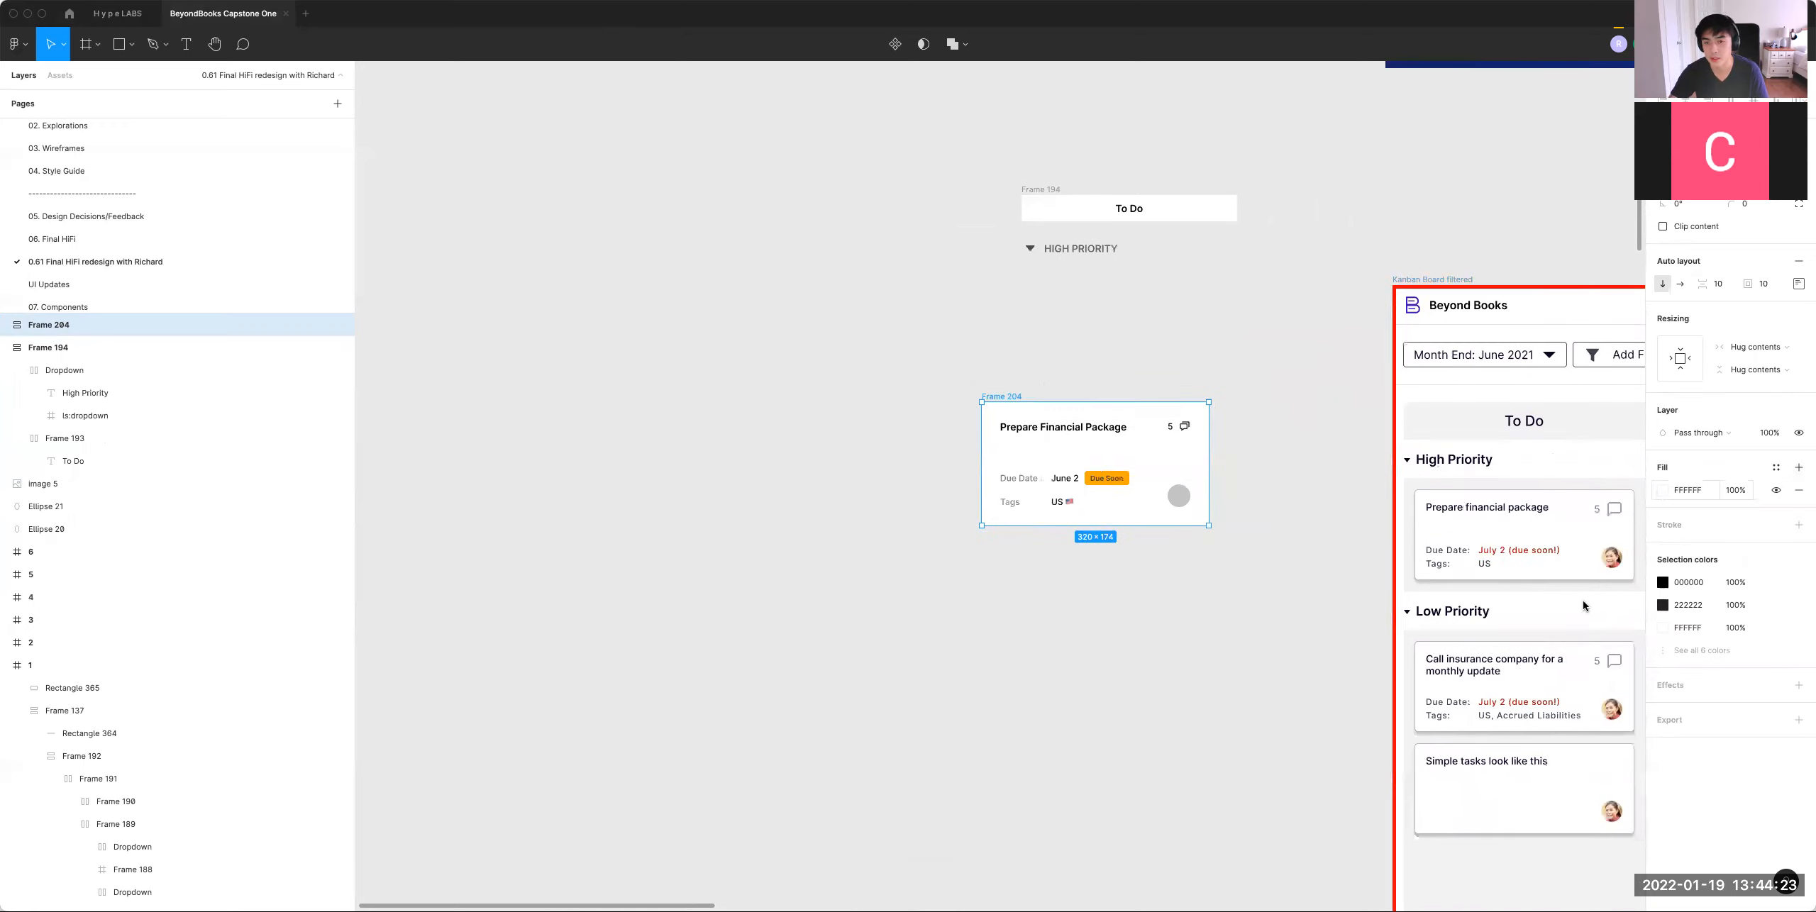
click(1663, 489)
click(1495, 704)
click(1411, 547)
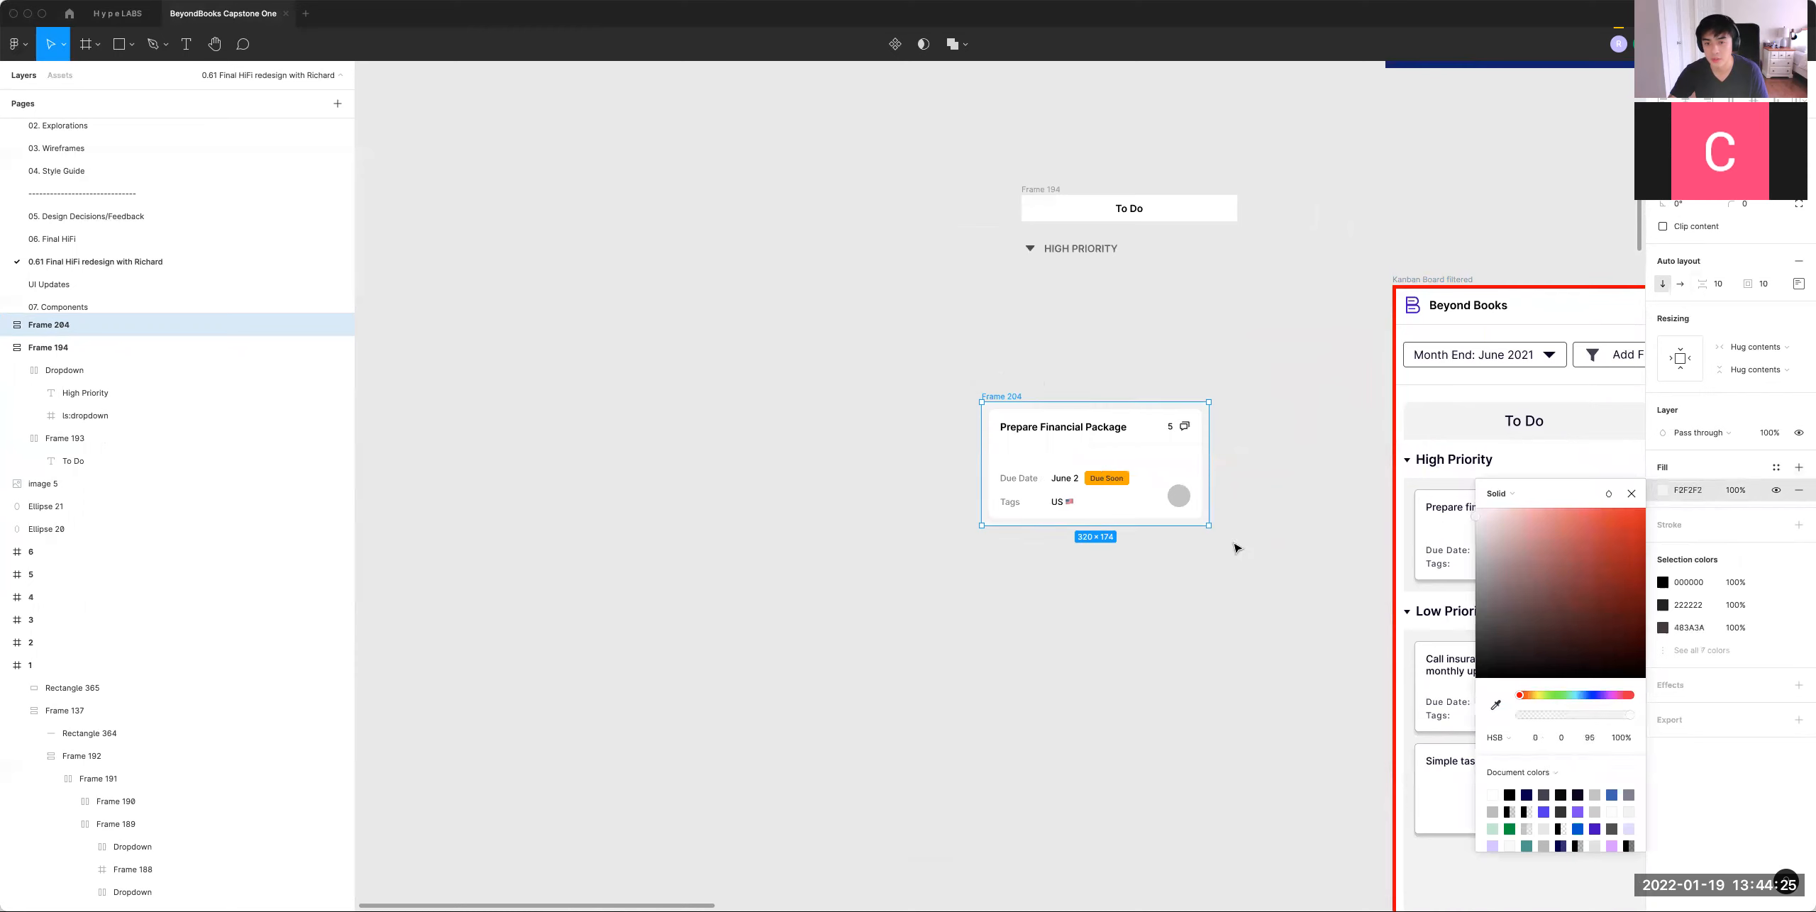
click(1236, 542)
Step: Switch the outer grey frame to fixed width and set its width to 304
scroll(1236, 542, left, 3)
scroll(1236, 542, up, 1)
click(1169, 478)
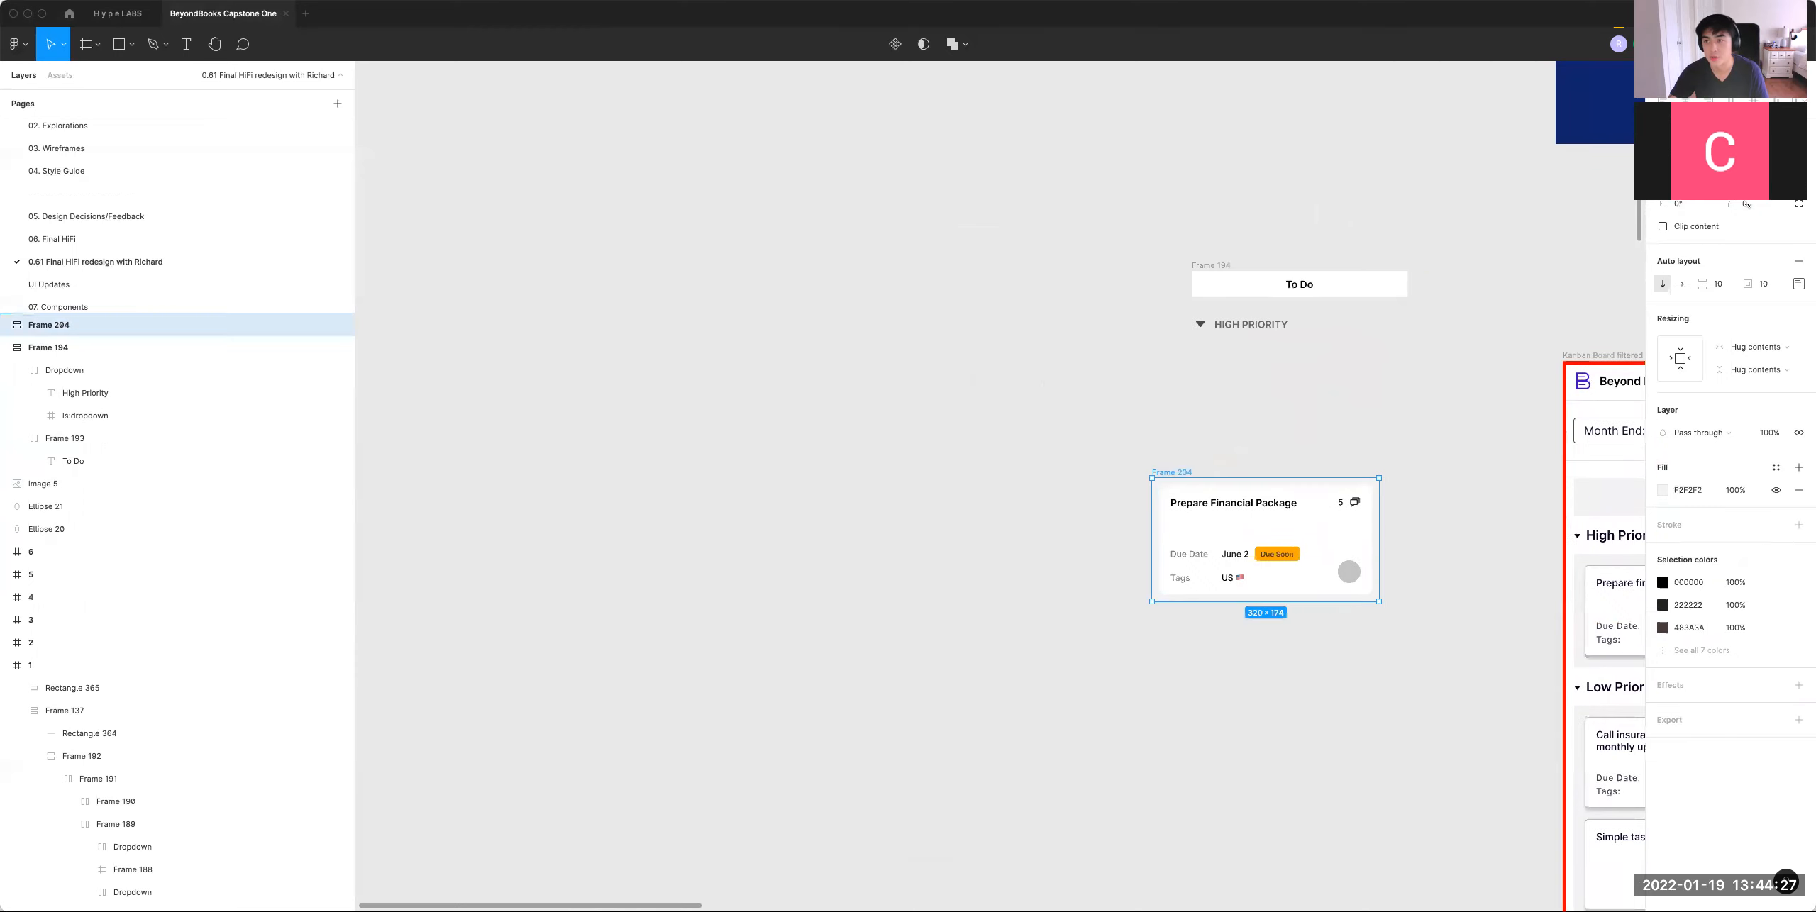
click(1774, 347)
click(1736, 329)
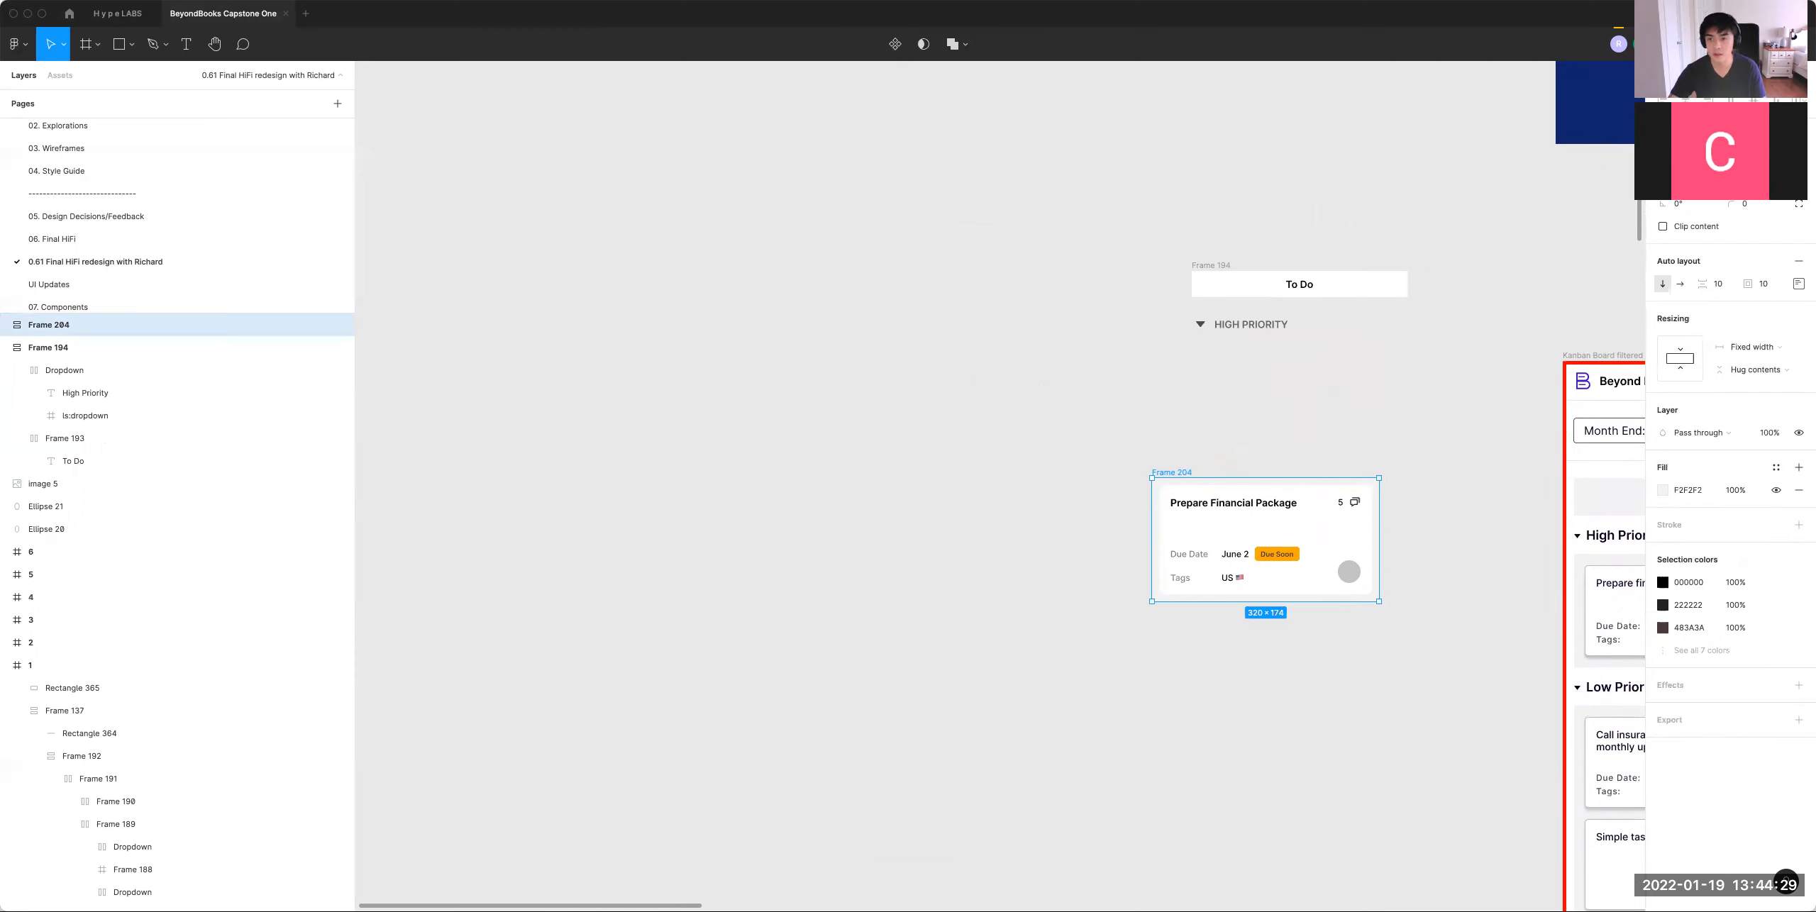
key(Return)
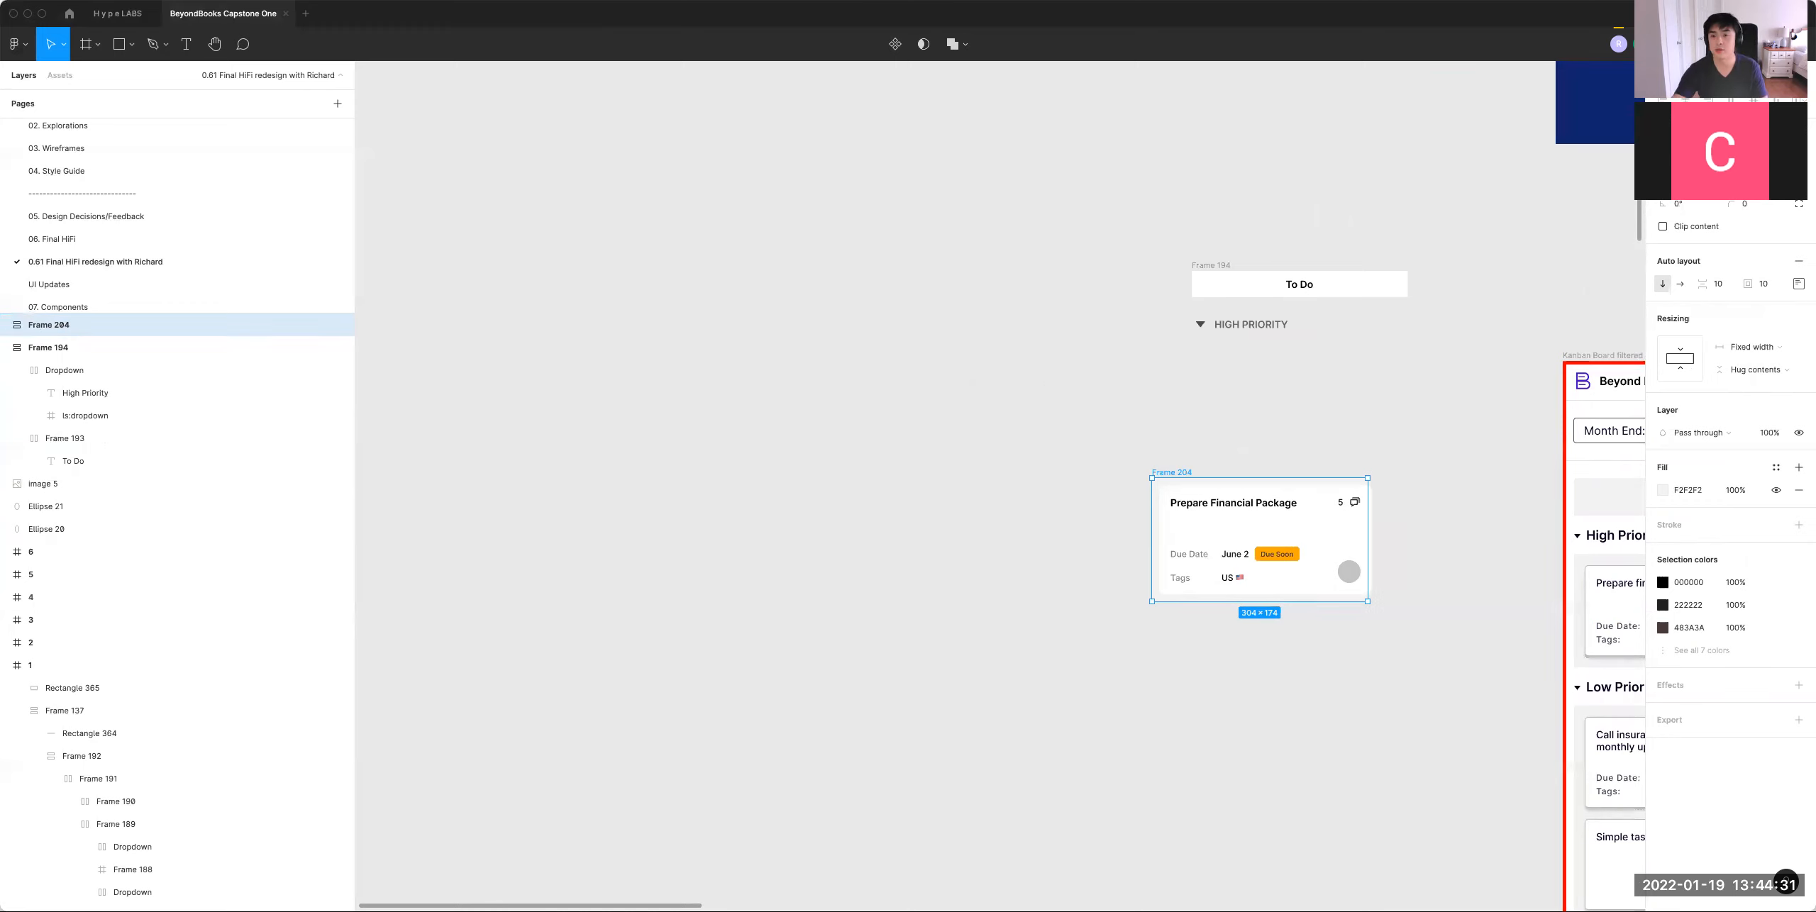
Step: Set the white card and its title row to Fill container width
double_click(1283, 564)
click(1746, 325)
click(1750, 336)
double_click(1250, 506)
click(1789, 320)
click(1771, 342)
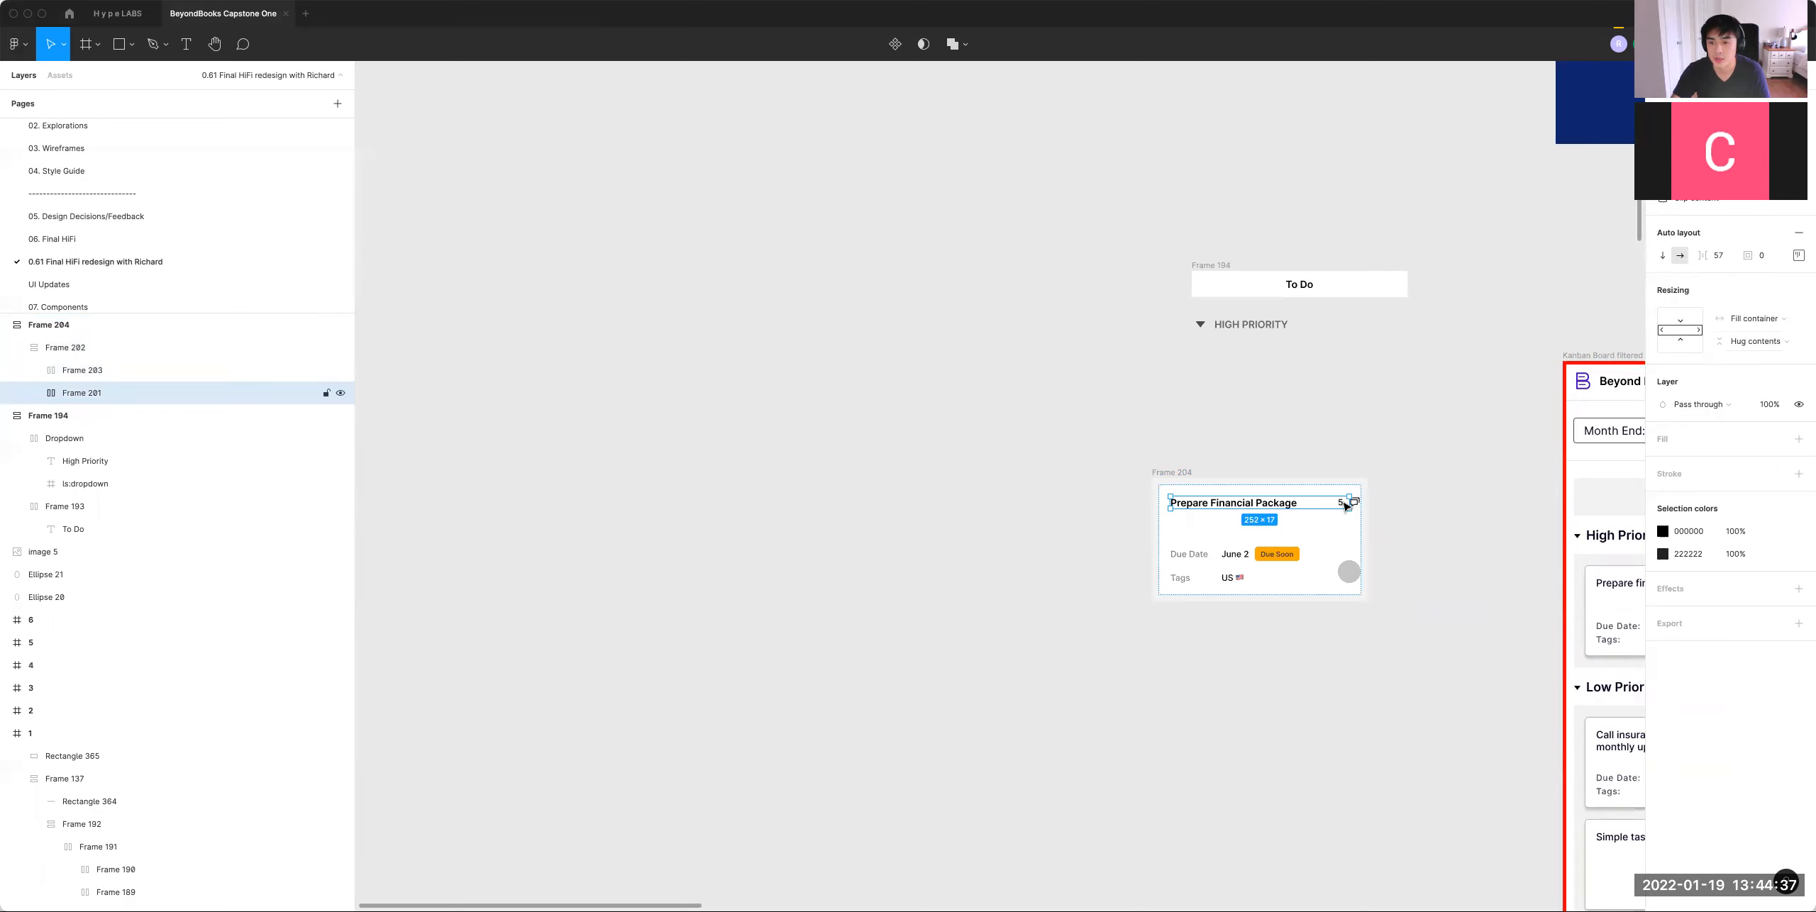
Step: Set the comment count group and the row holding the details and circle to Fill container width
double_click(1346, 505)
click(1746, 317)
click(1752, 340)
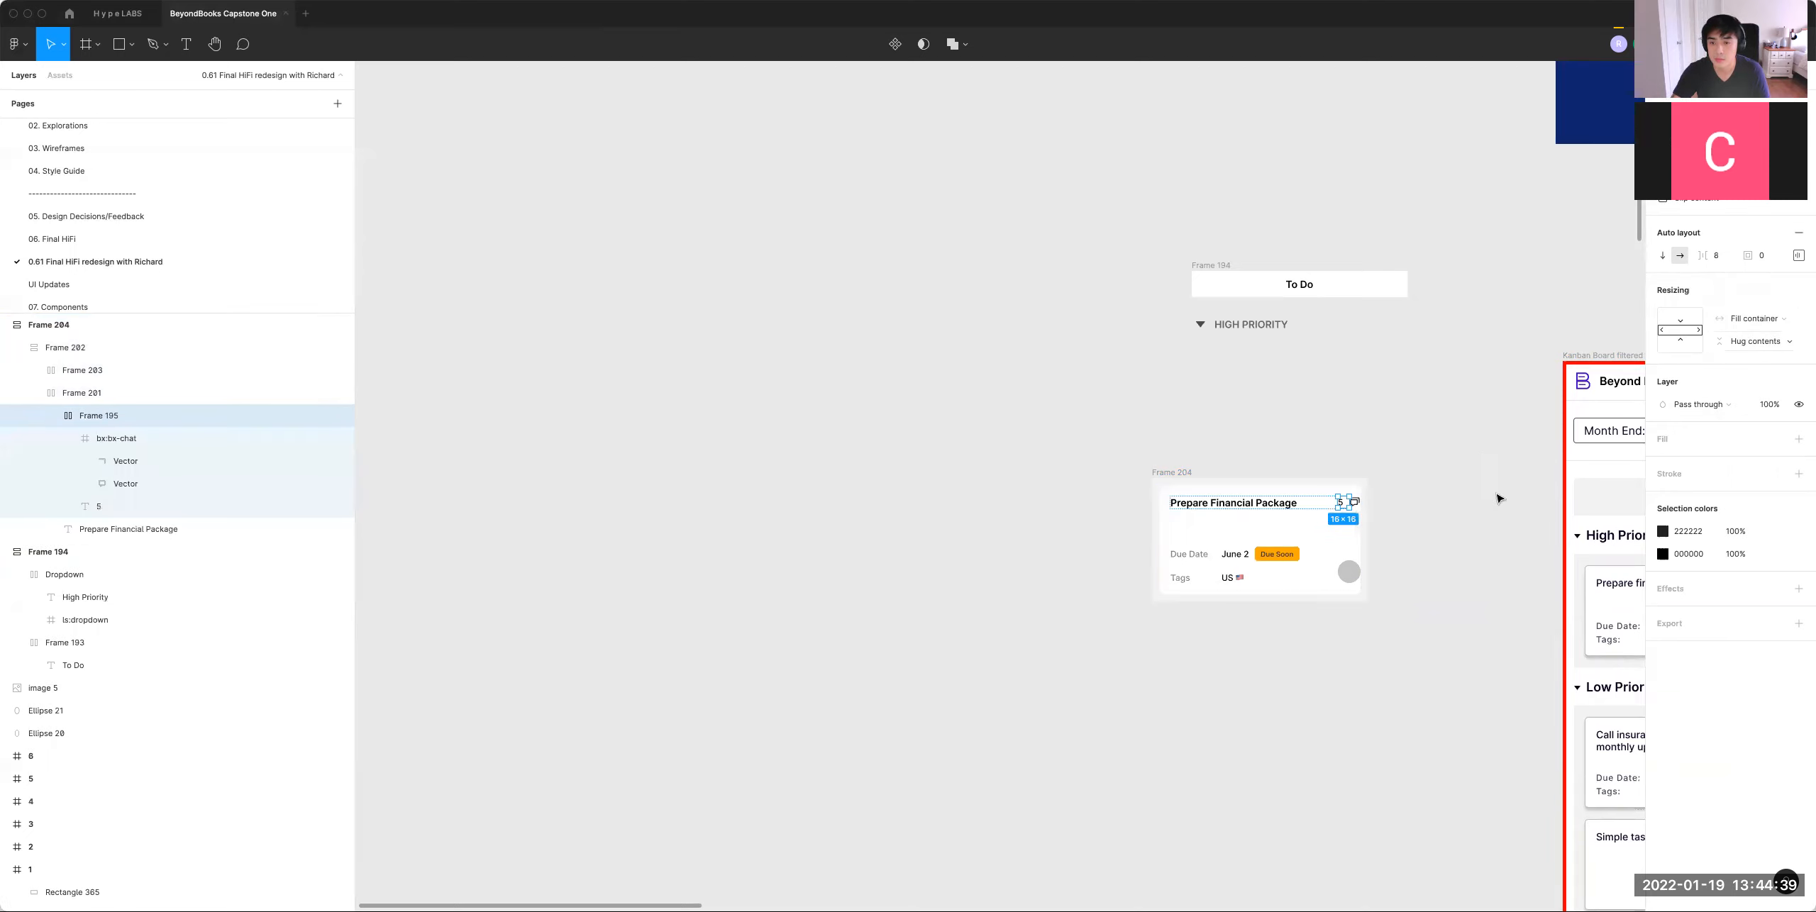
click(1271, 576)
click(1735, 320)
click(1737, 335)
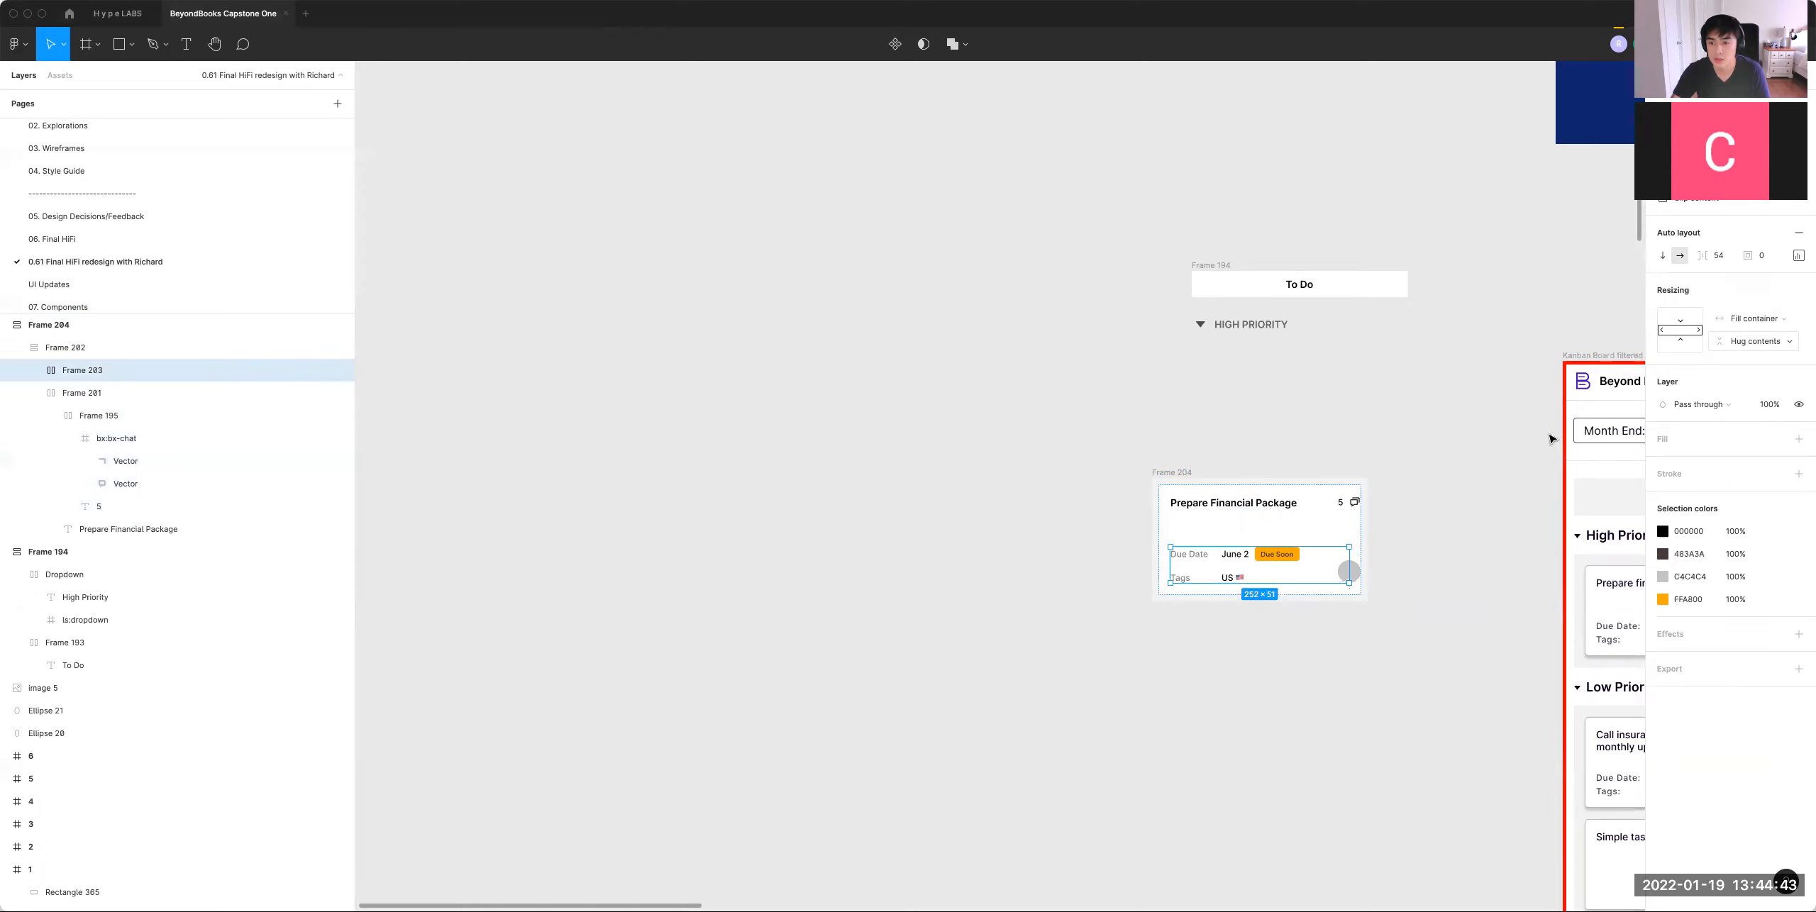
Step: Set the details block, its due date row and the nested "June 2" and "Due Soon" group to Fill container width
double_click(1273, 569)
click(1758, 319)
click(1752, 339)
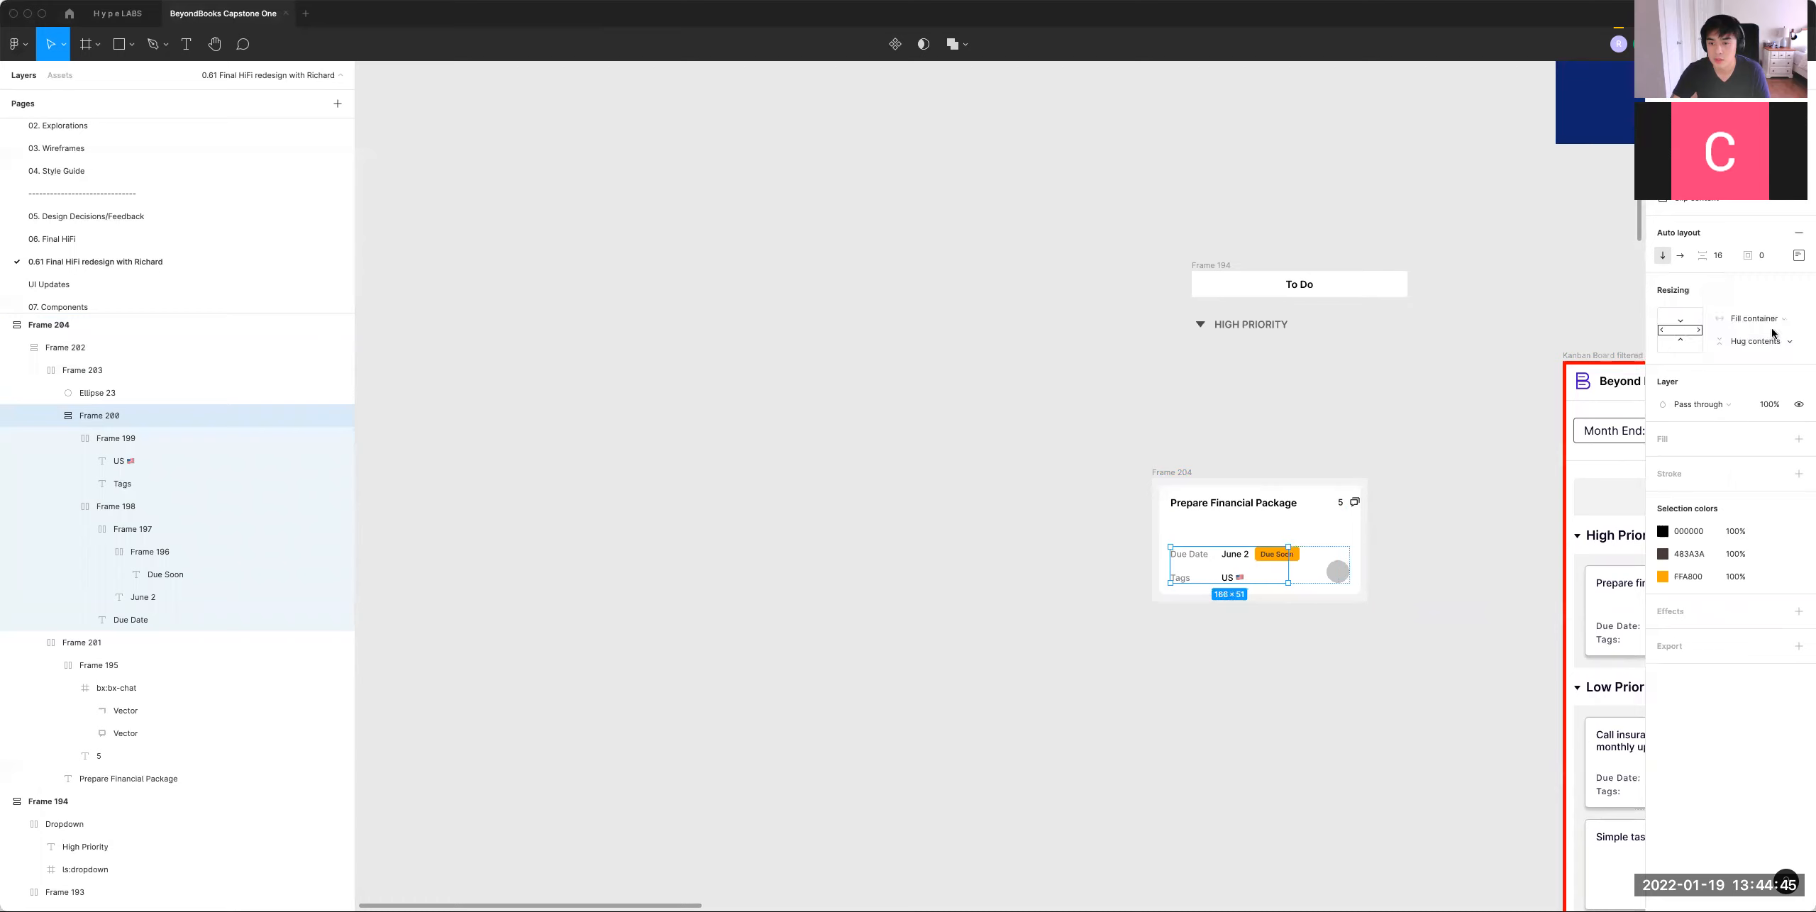
double_click(1257, 562)
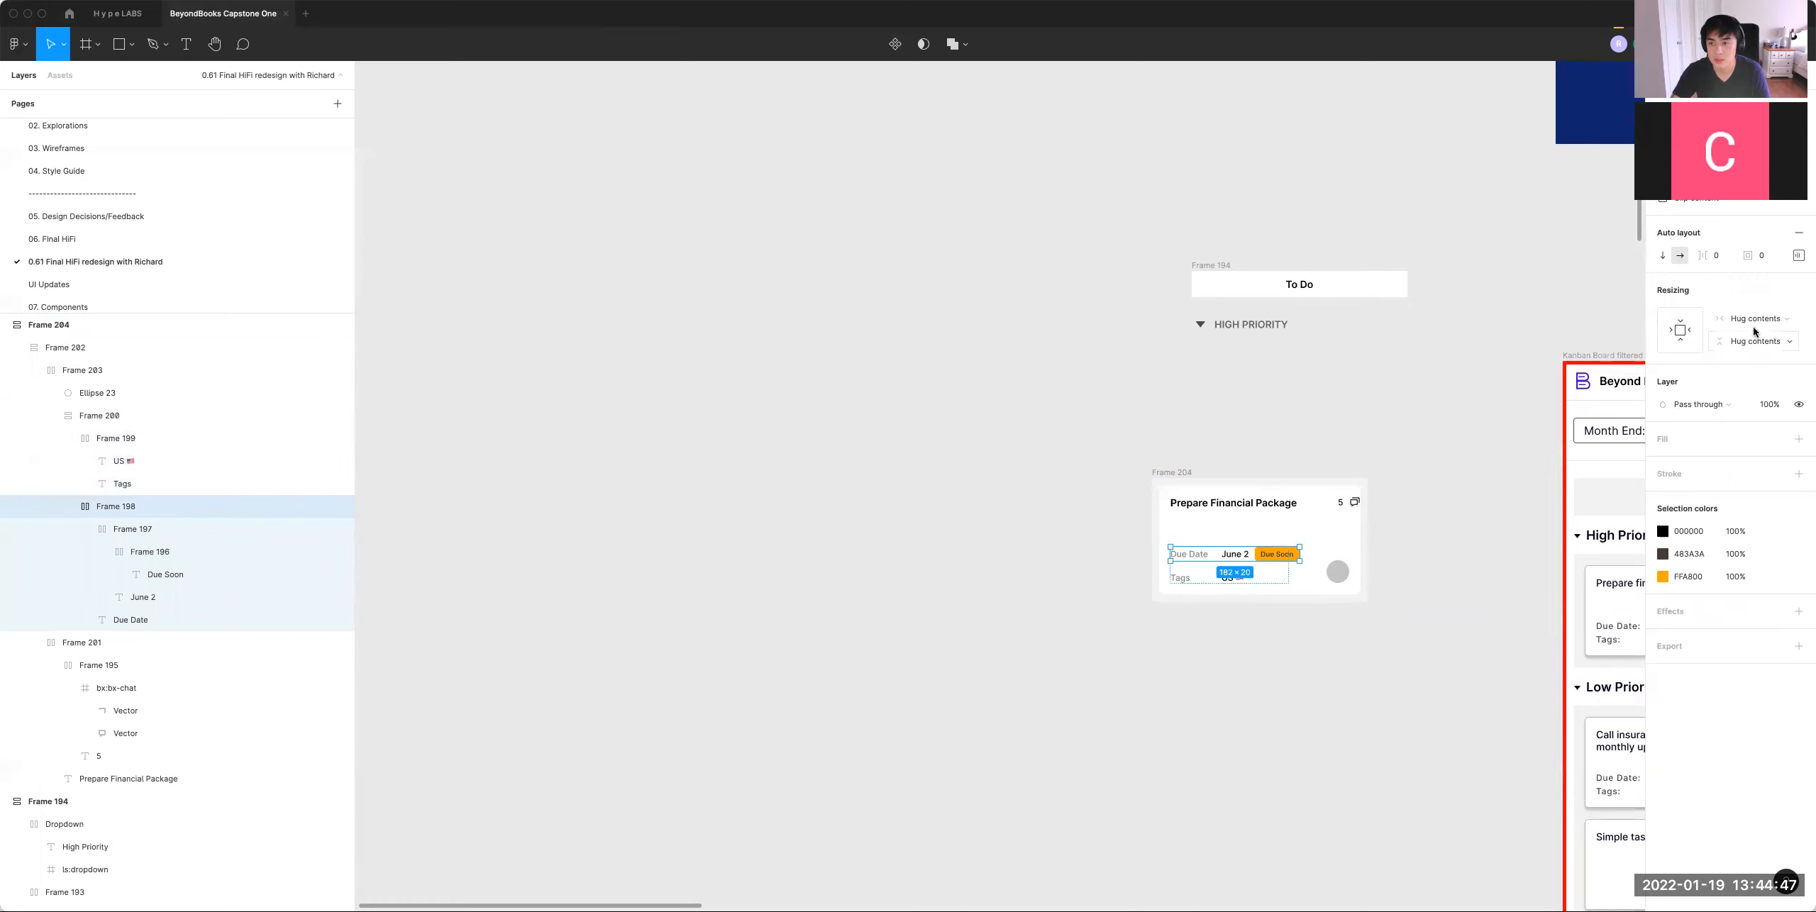
double_click(1276, 559)
click(1750, 321)
click(1758, 339)
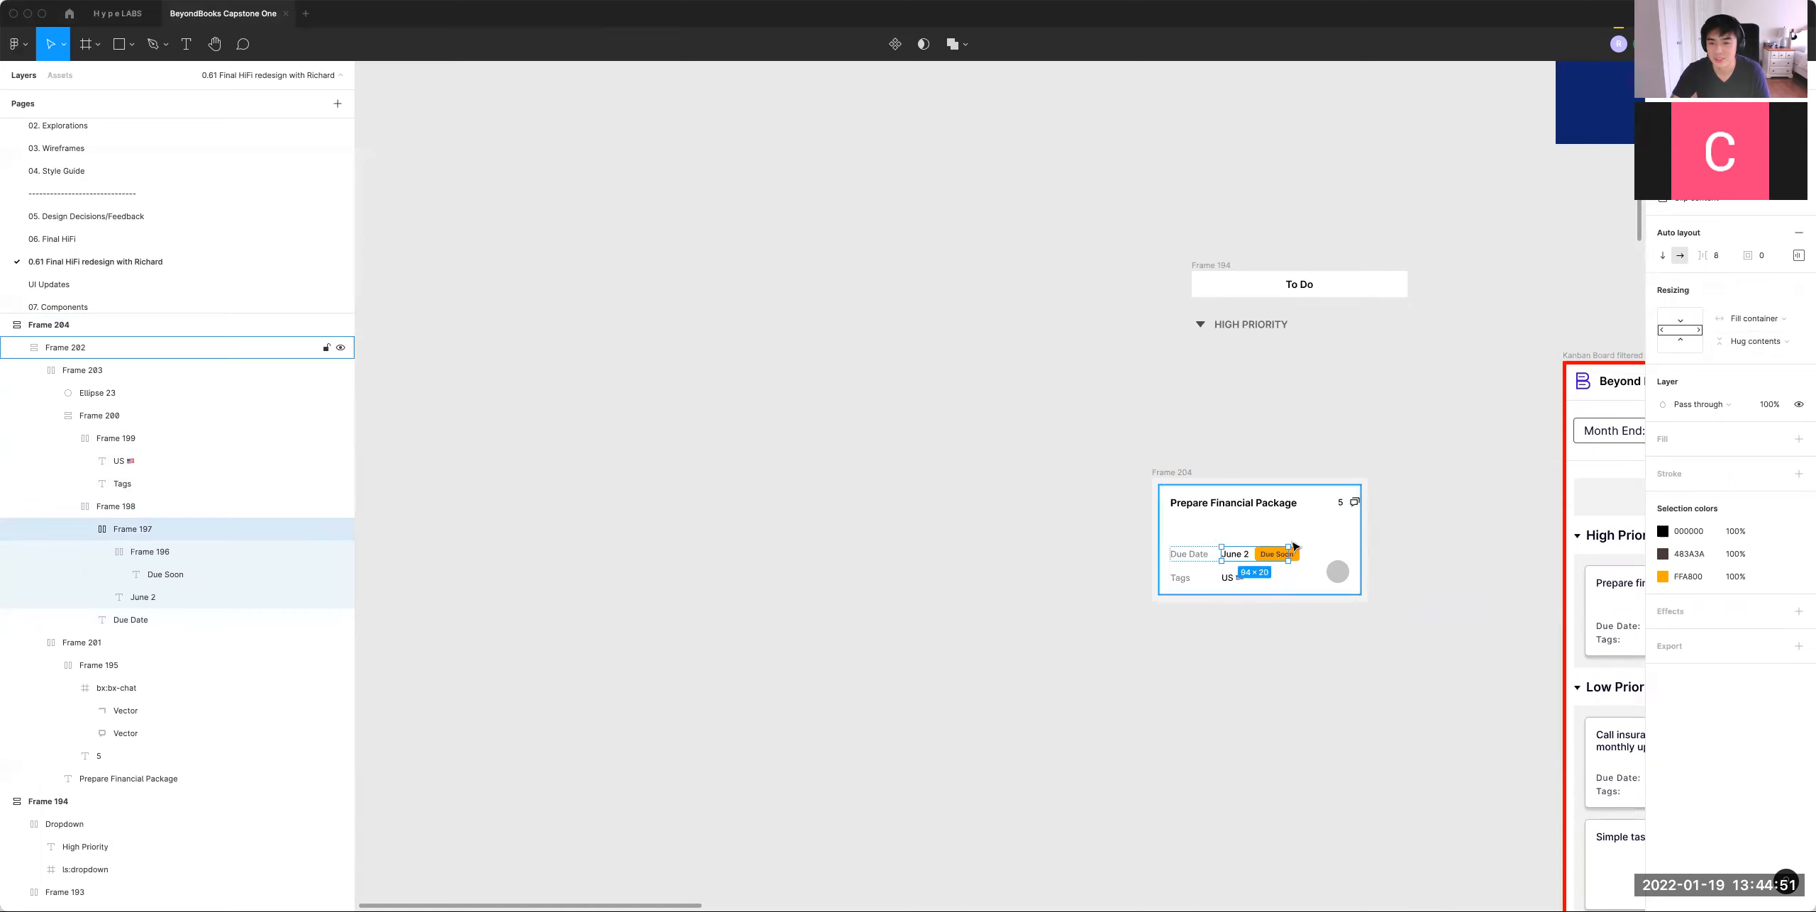
Step: Set the "June 2" and "Due Soon" group to Hug contents width
key(shift+Return)
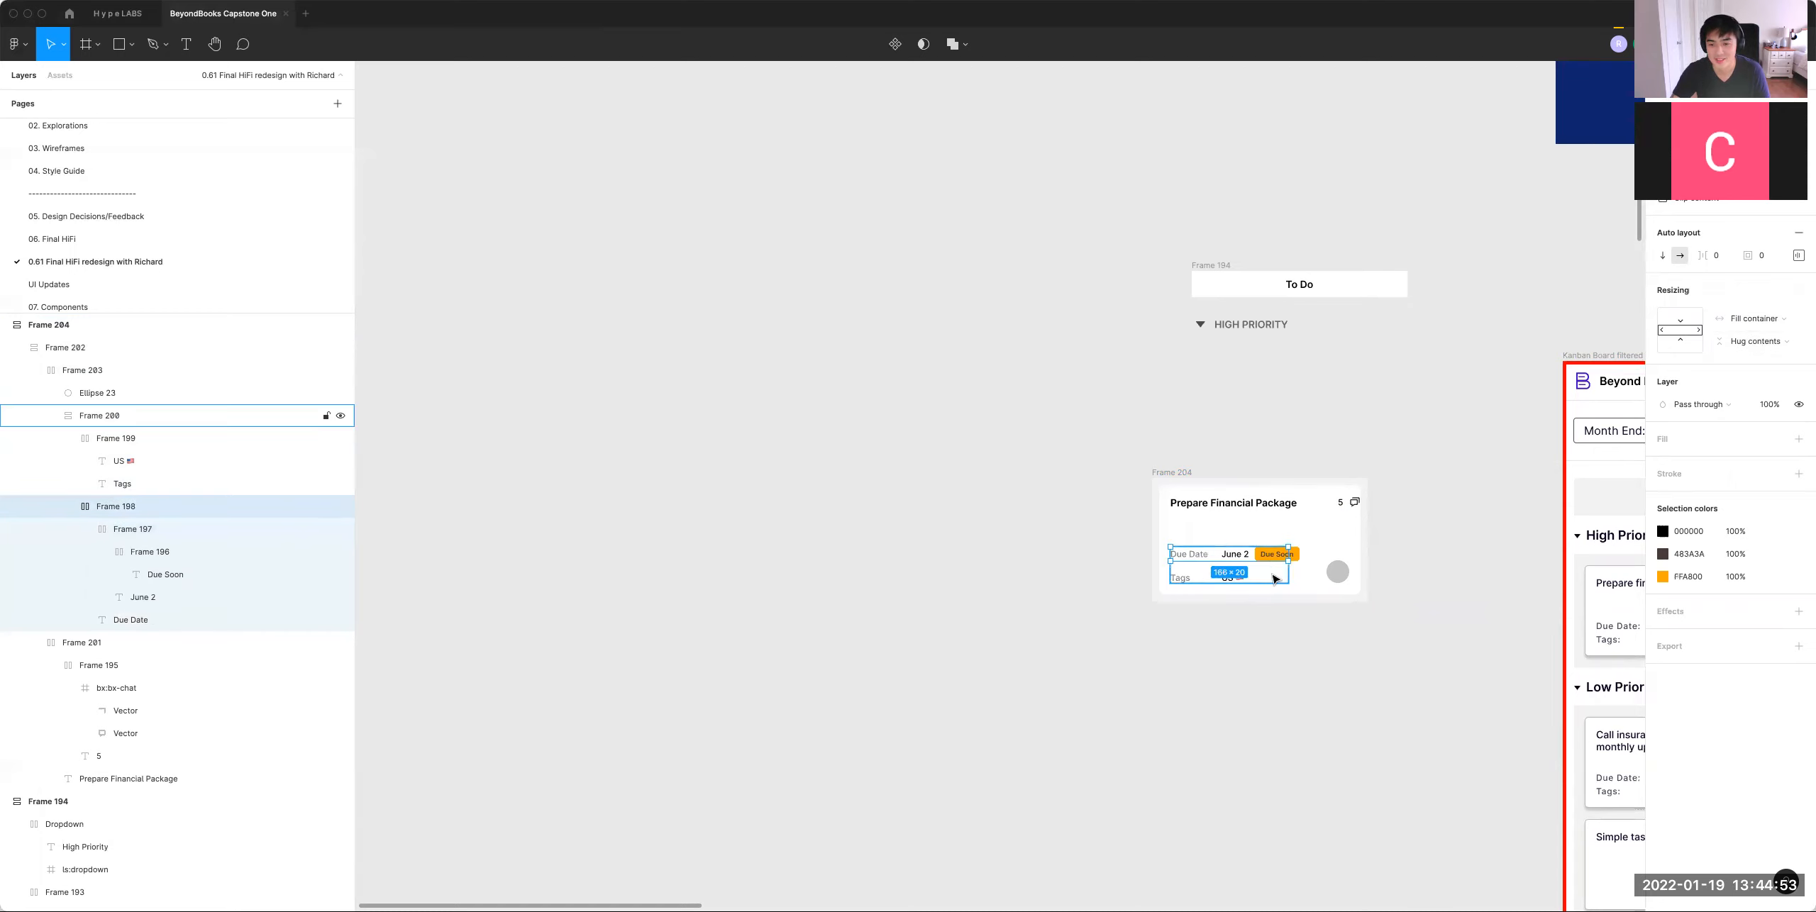
key(shift+Return)
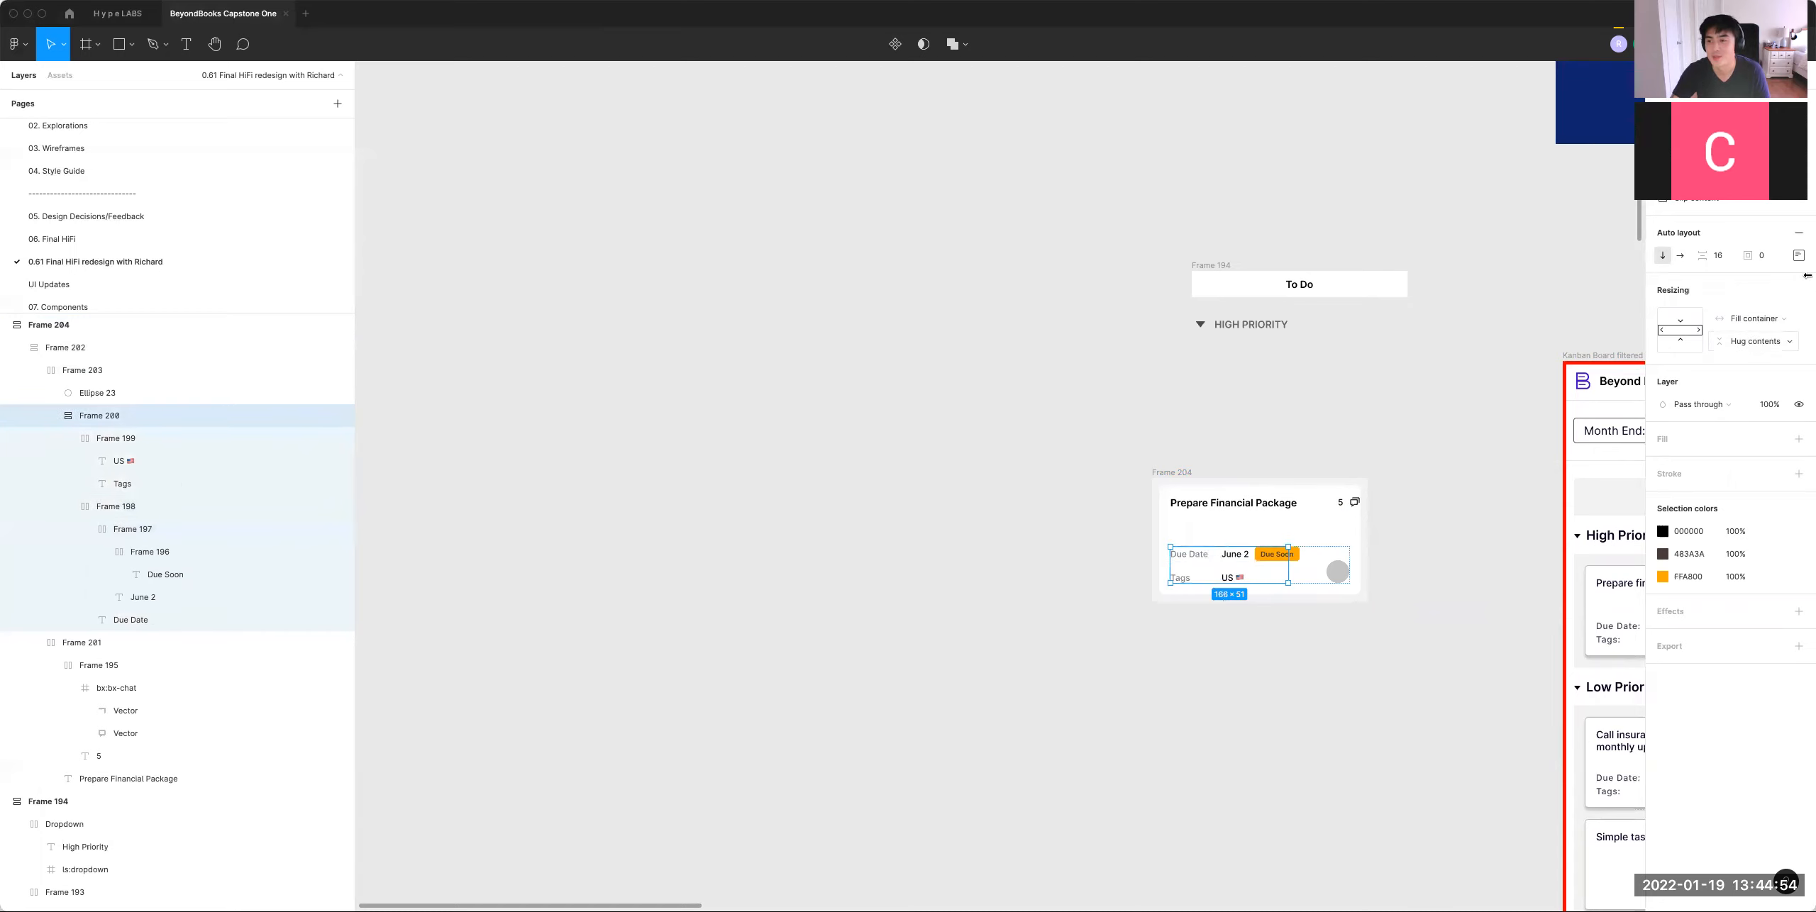
click(1231, 558)
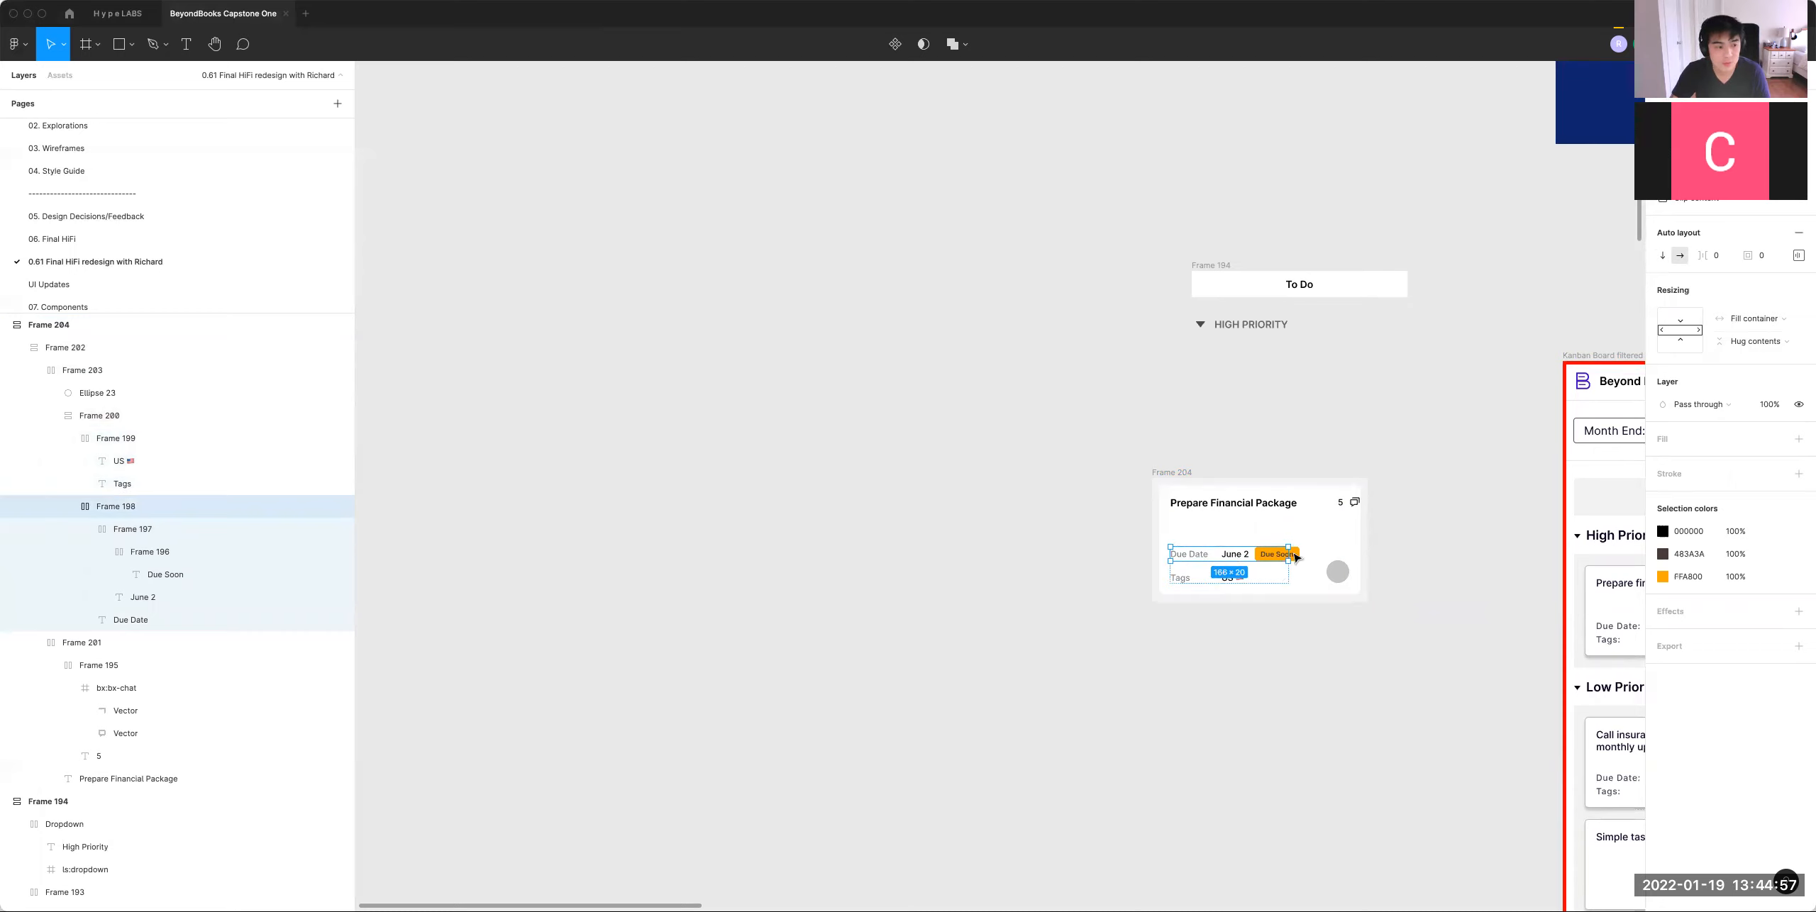
click(183, 528)
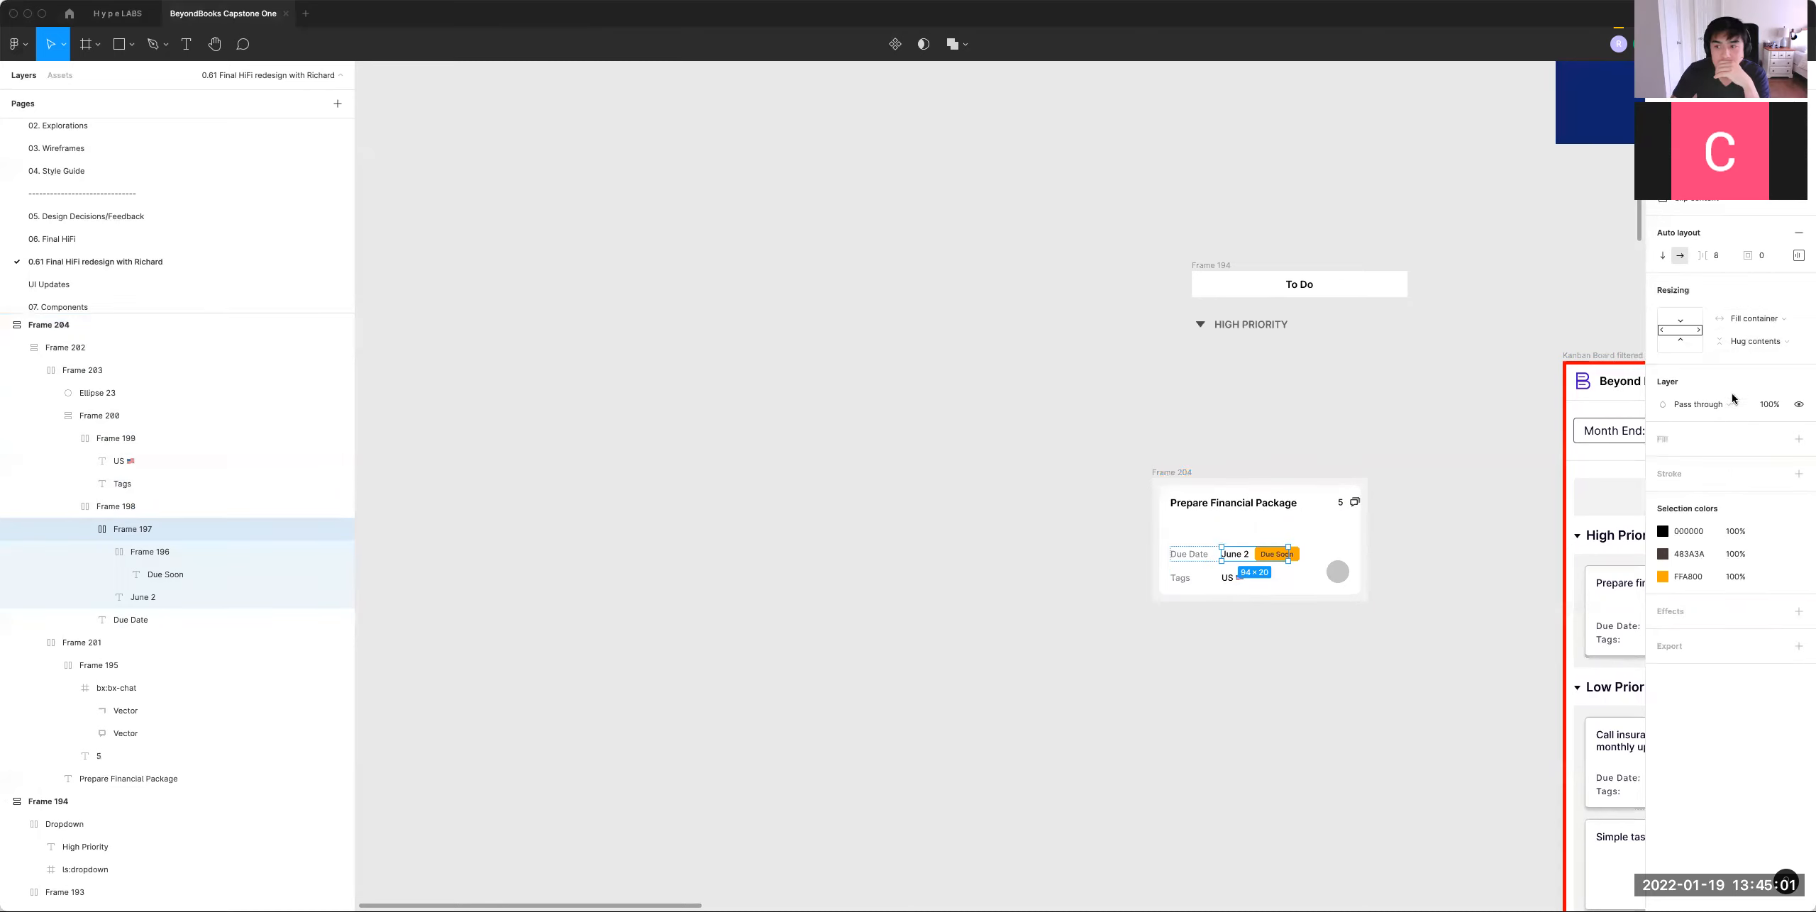
click(1755, 319)
click(1752, 301)
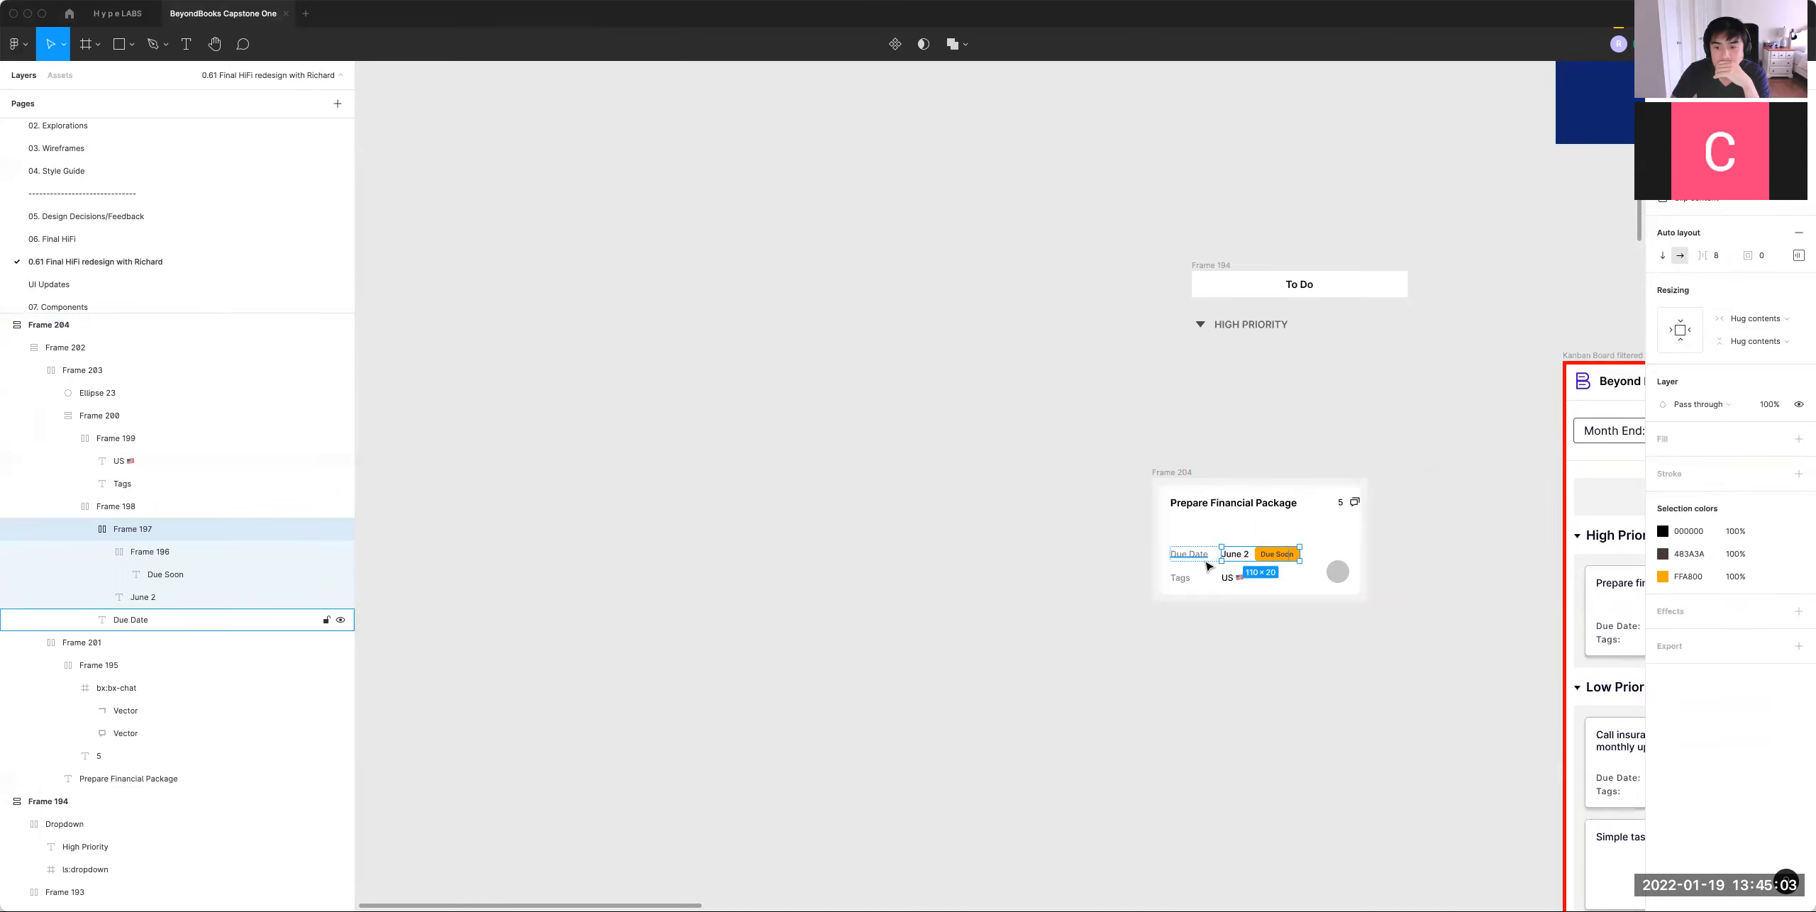
Step: Try the Hug contents width on the block holding the due date and tags, then return it to Fill container
click(1206, 557)
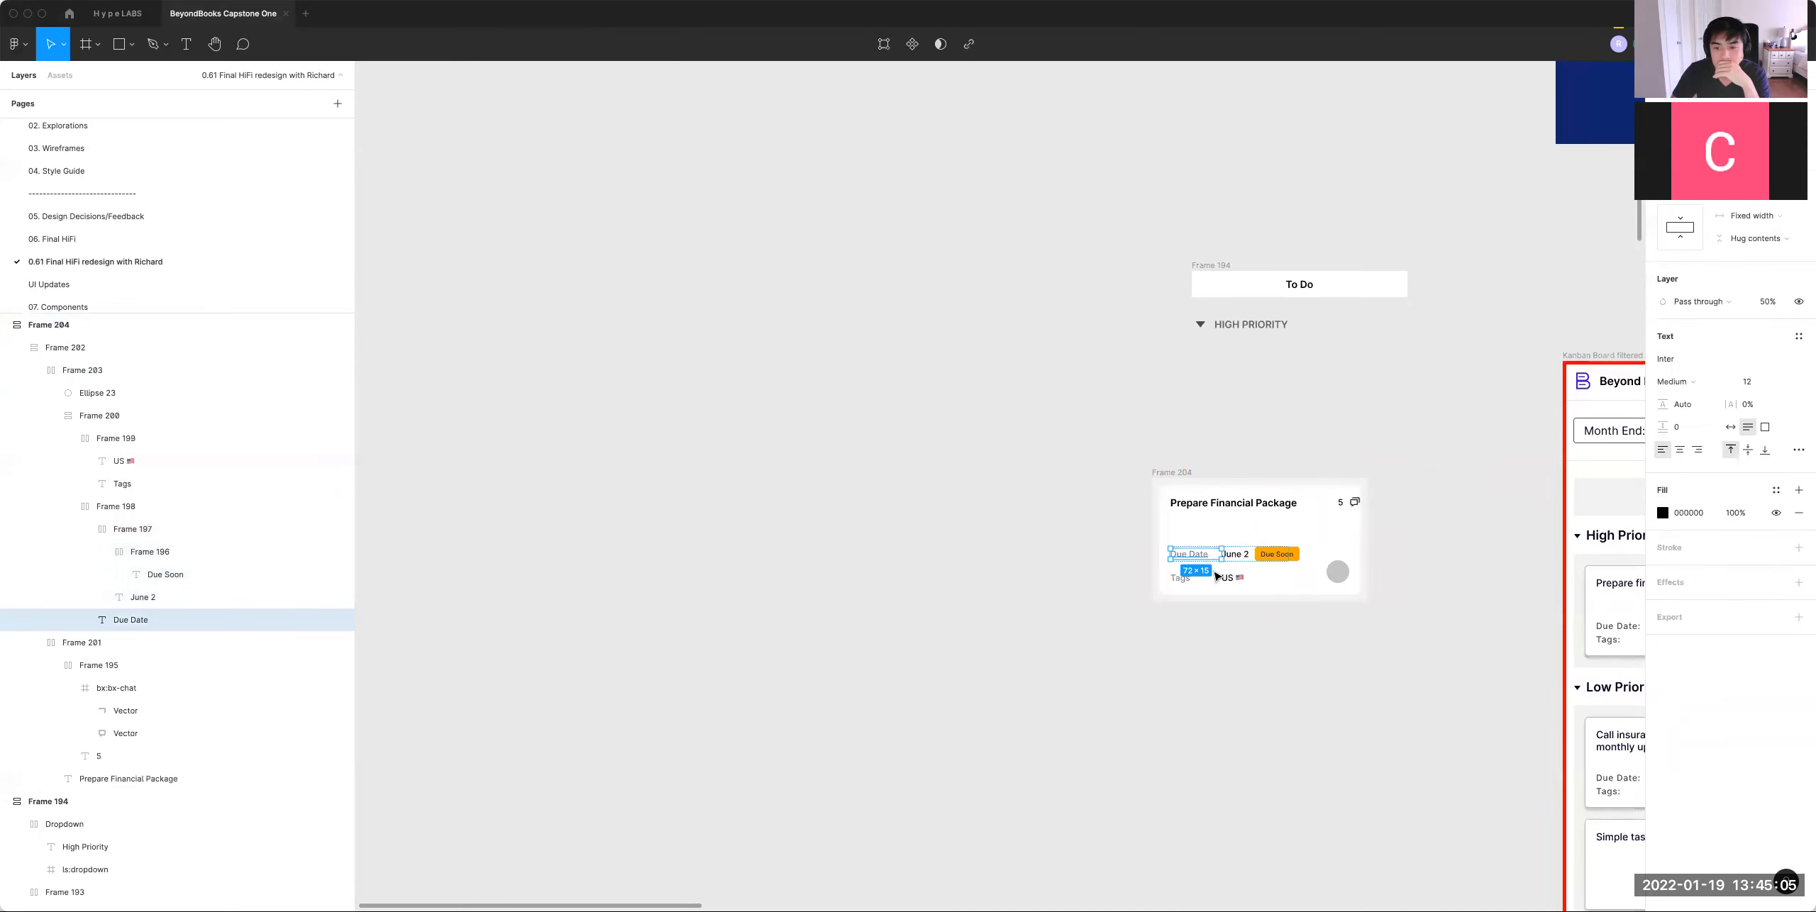
click(1215, 554)
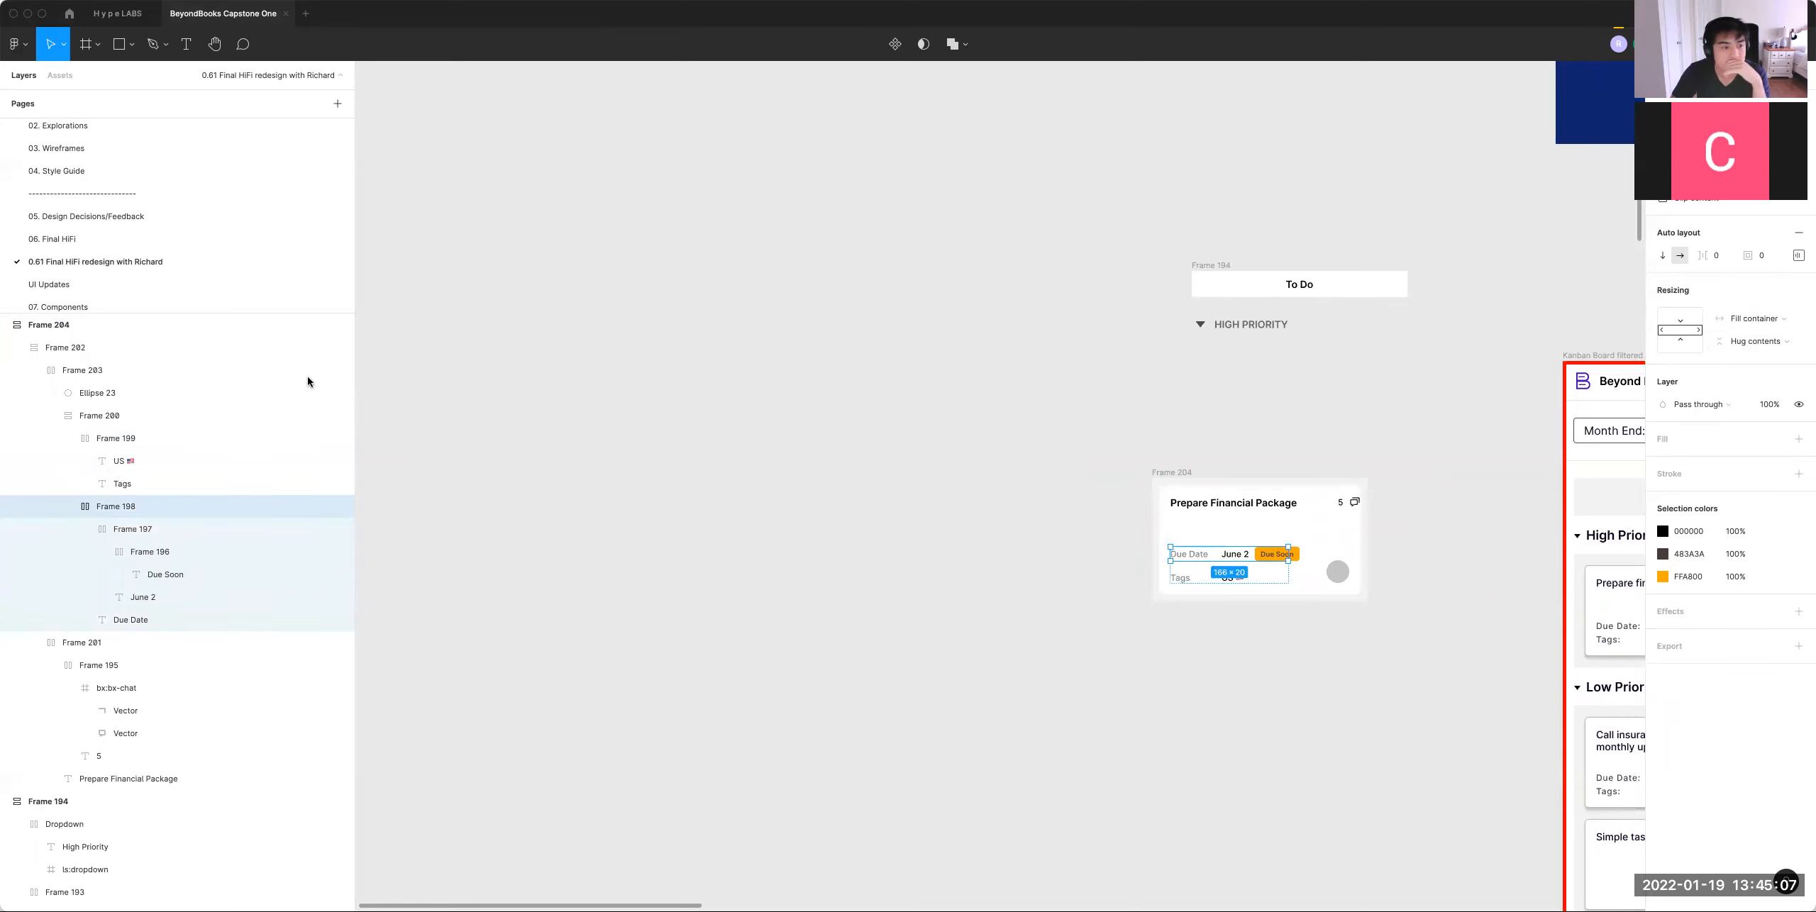
click(117, 417)
click(1781, 319)
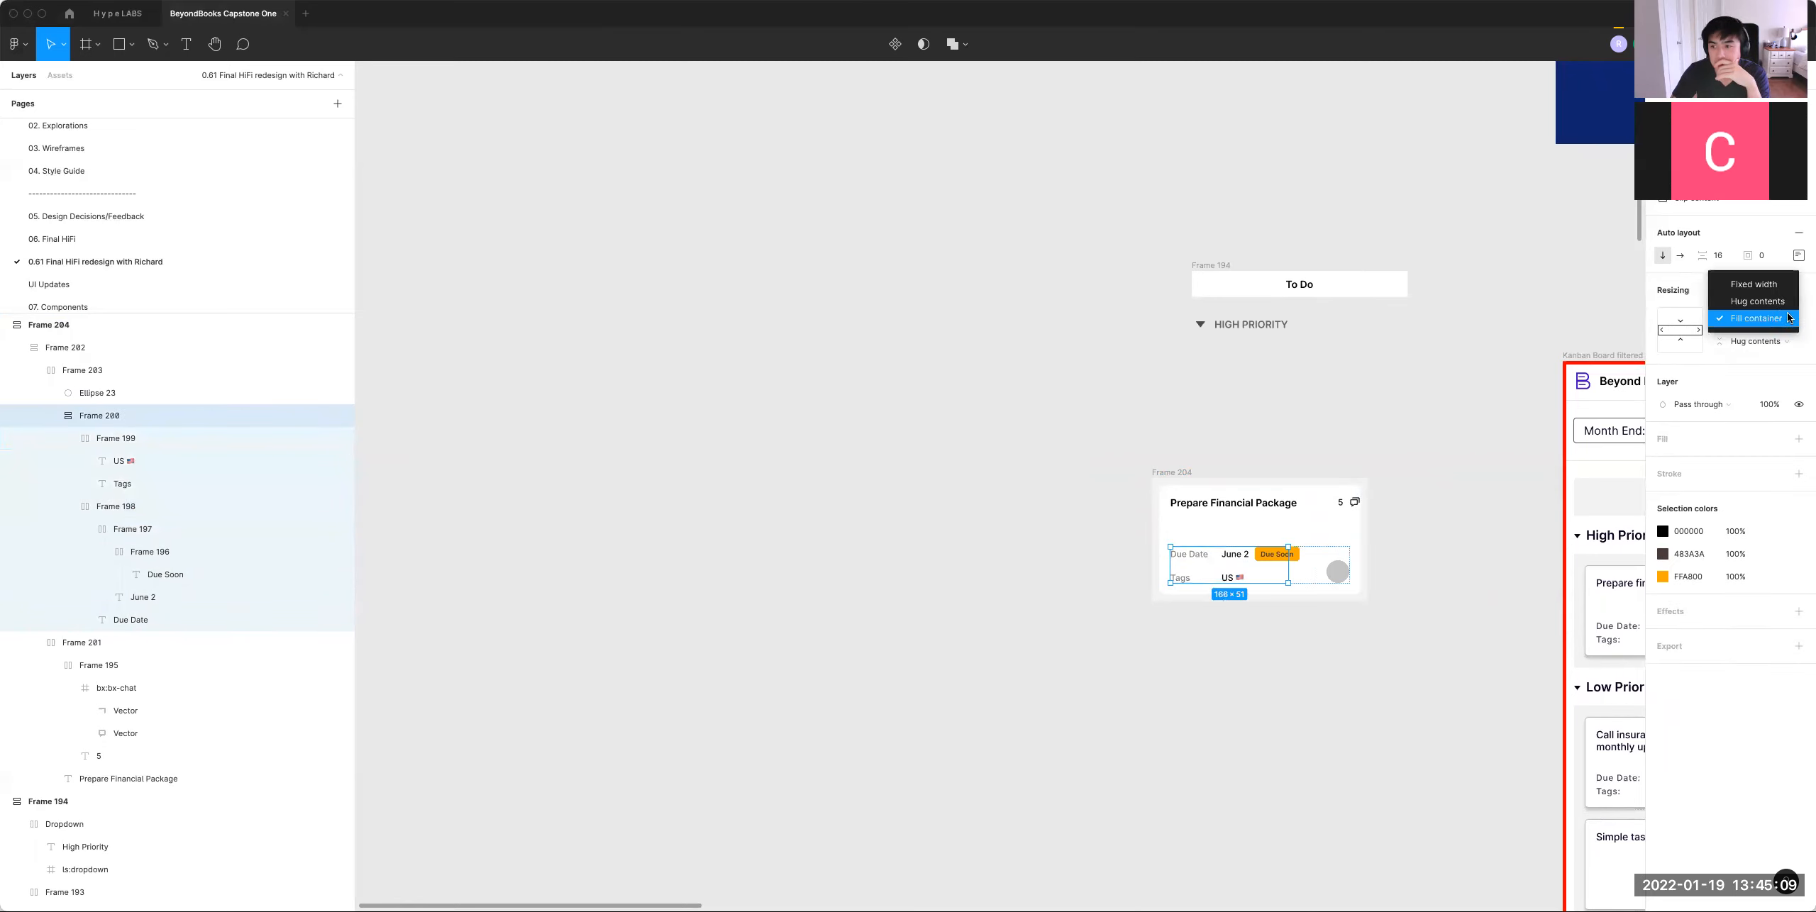
click(1753, 303)
click(1327, 553)
click(1752, 319)
click(1752, 319)
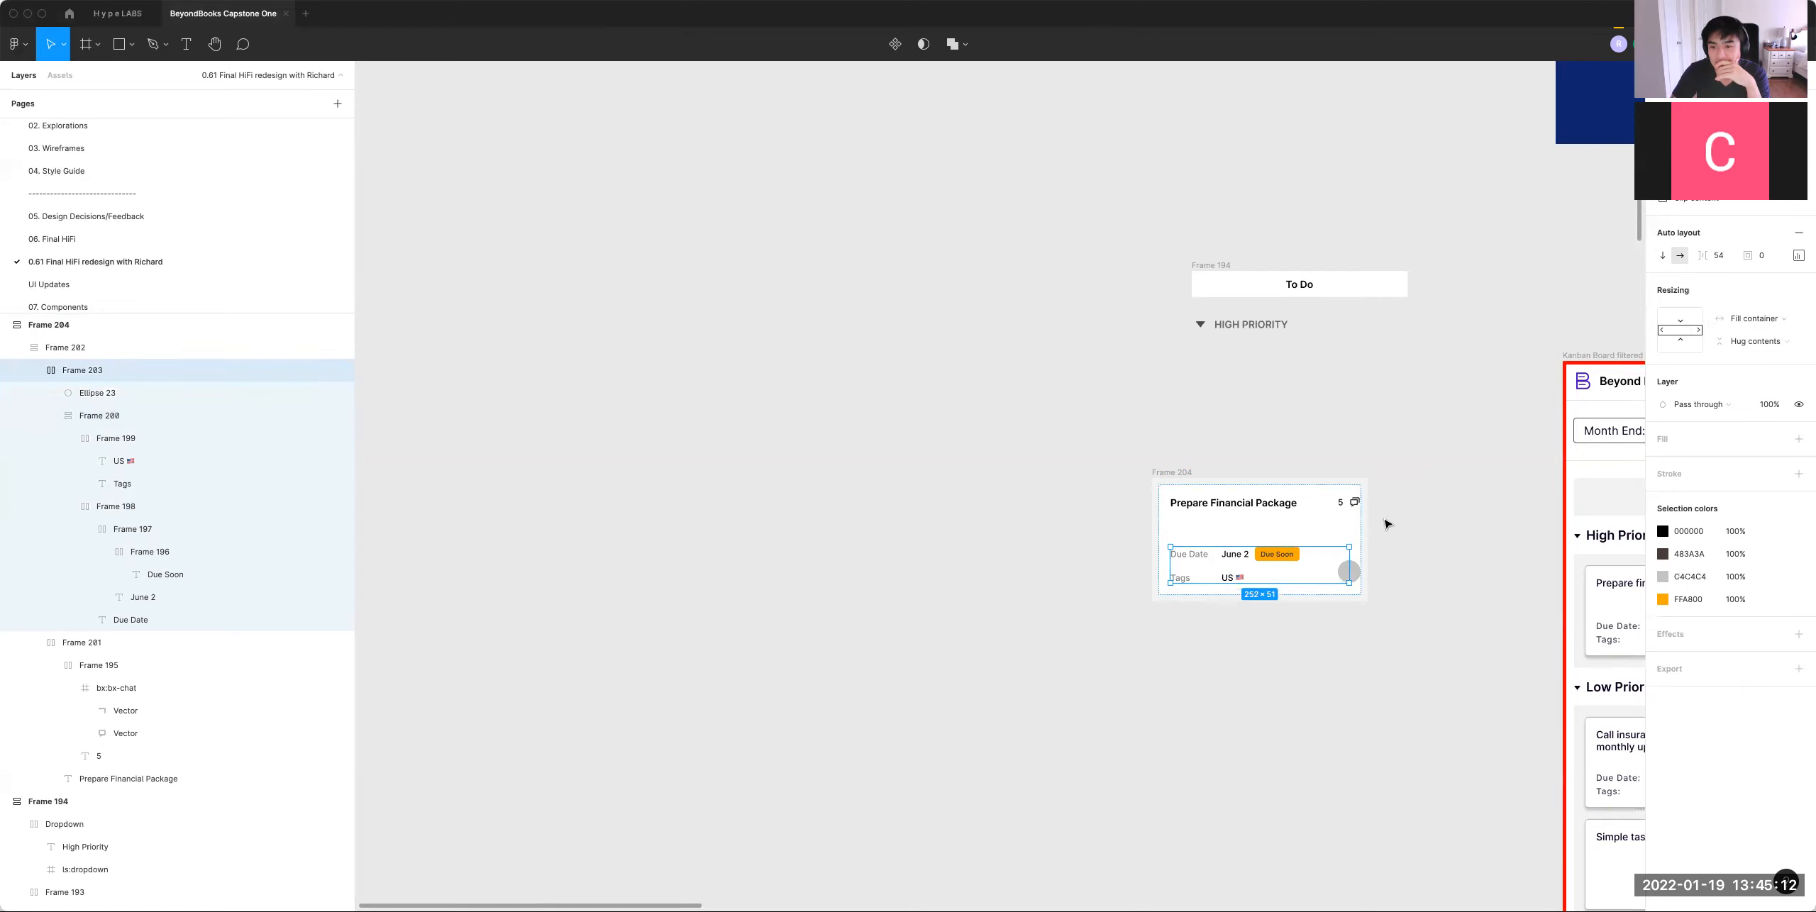
double_click(1263, 564)
click(1745, 313)
click(1745, 336)
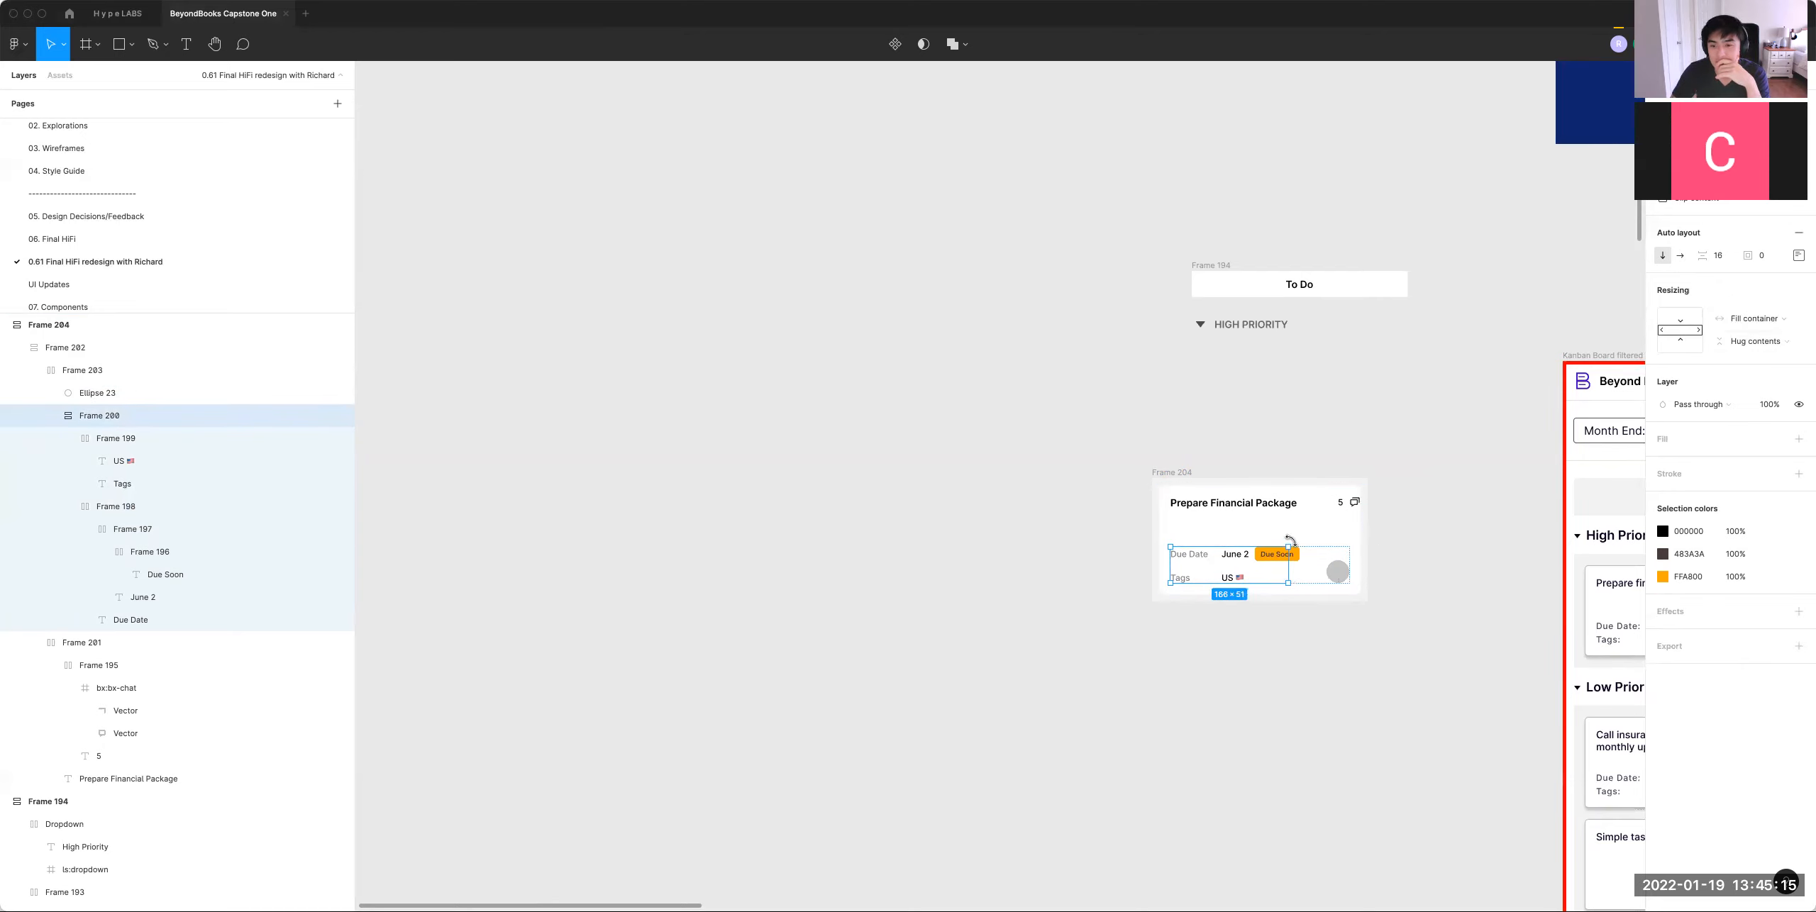
click(1399, 495)
Step: Set the card's comment count group to Hug contents width
scroll(1175, 592, right, 5)
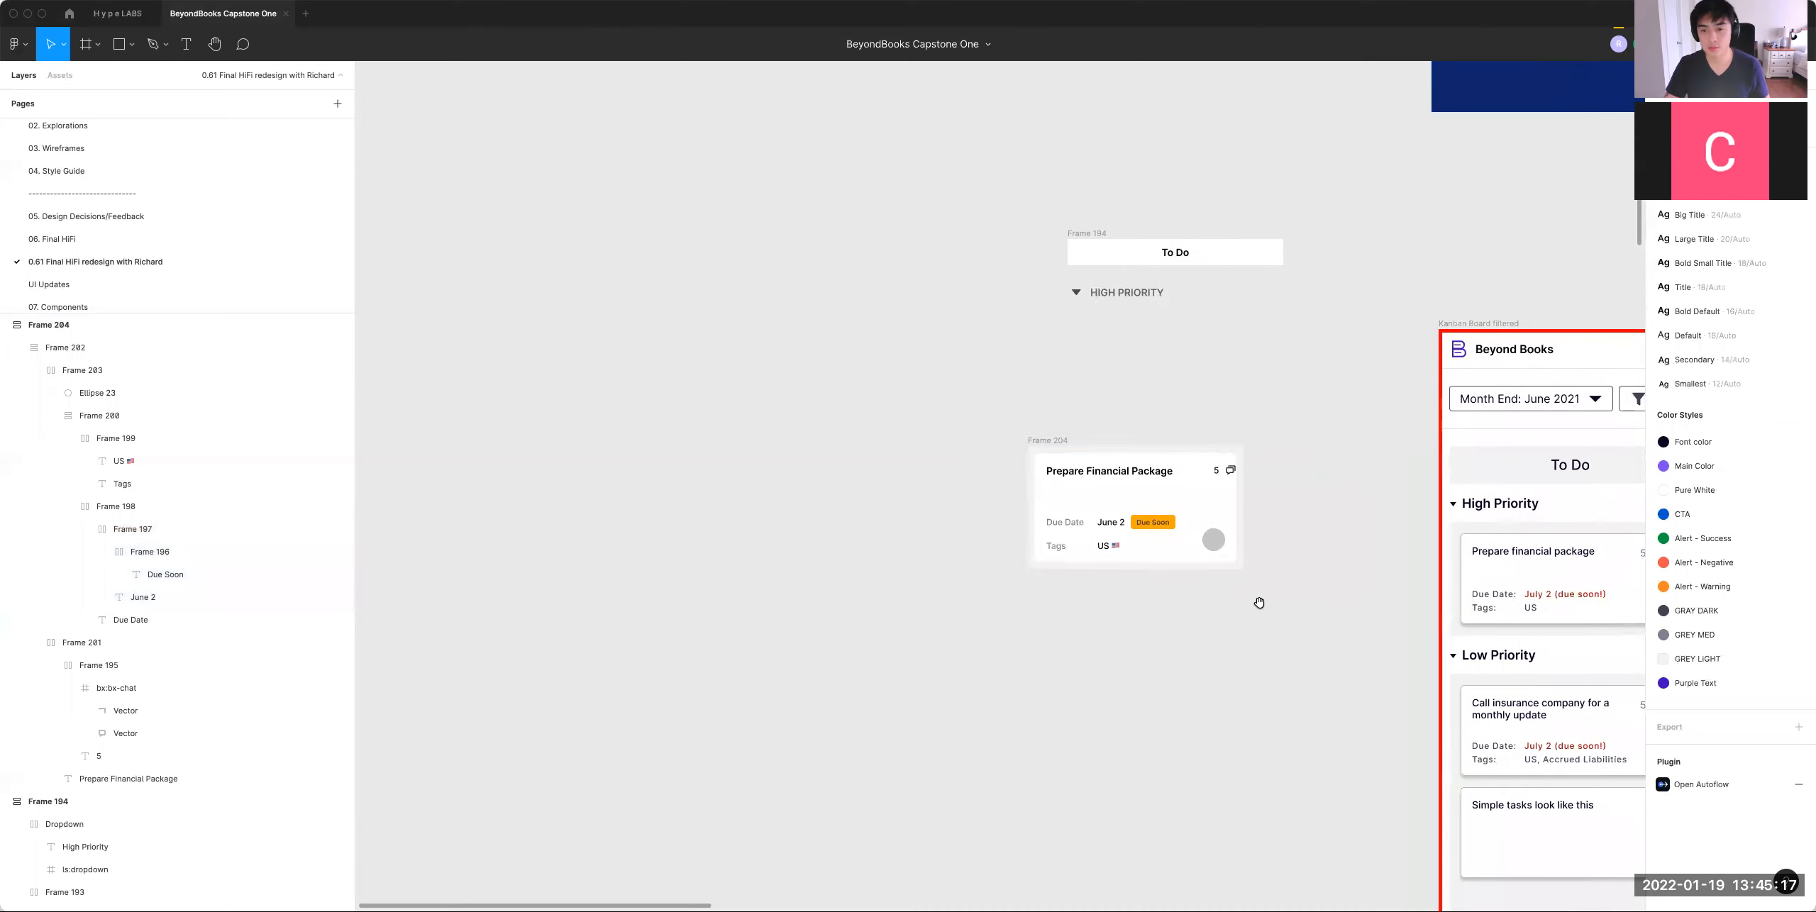
click(1220, 480)
click(1224, 477)
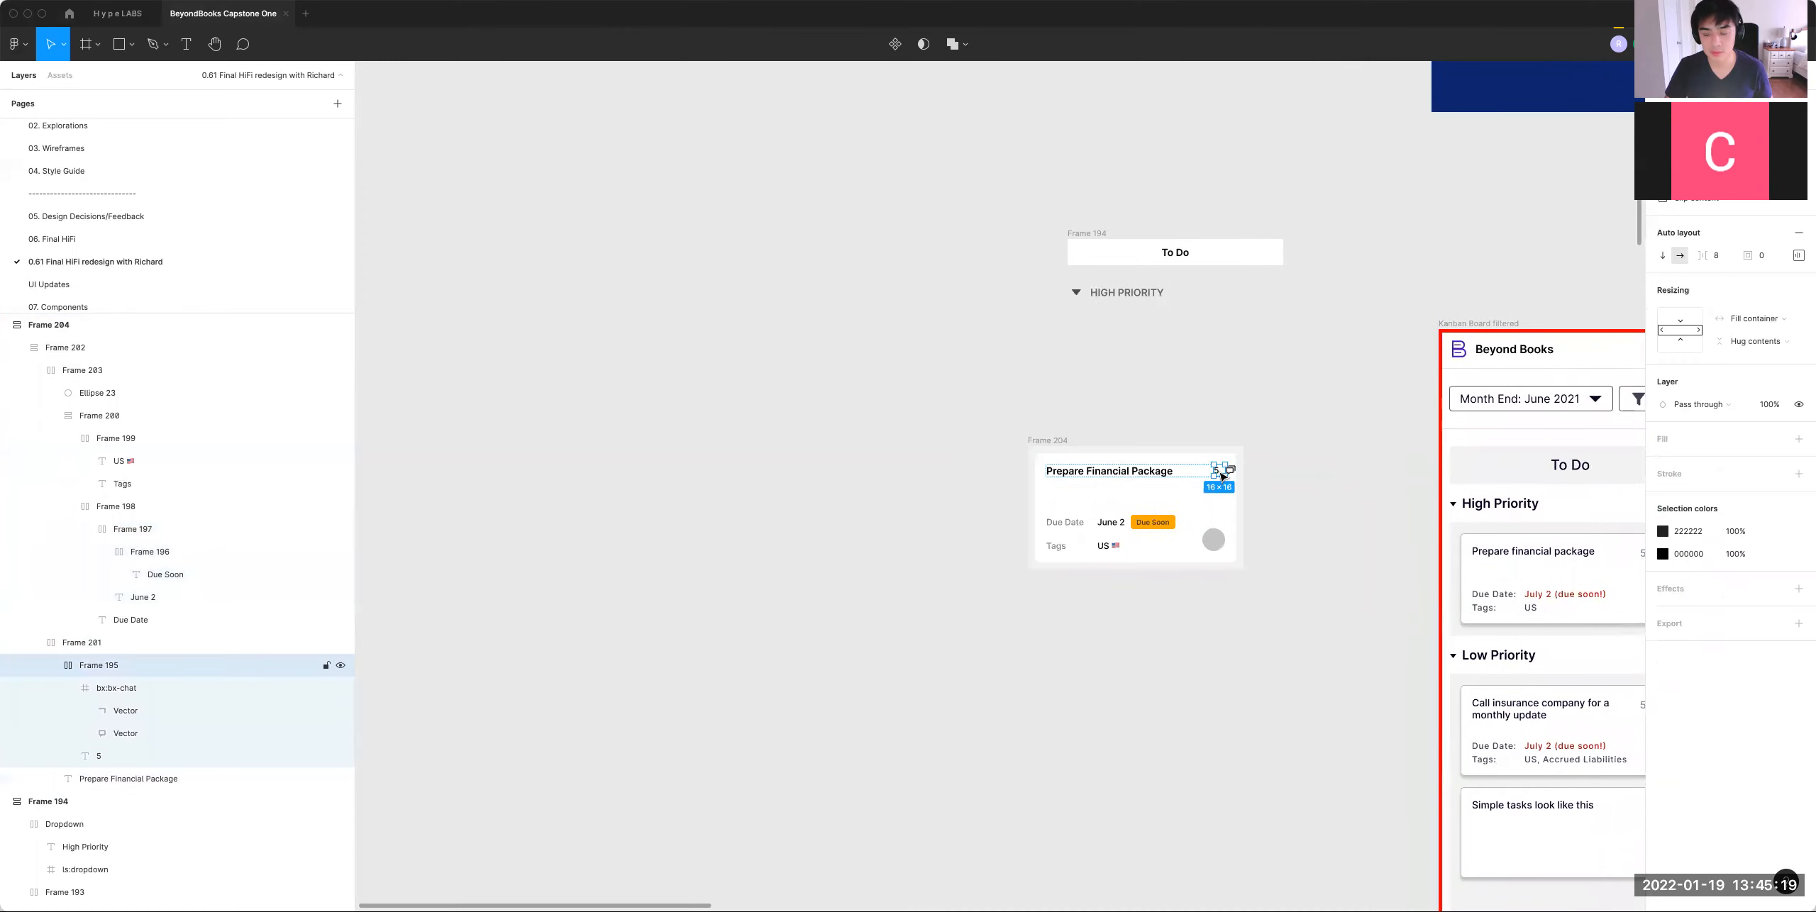
click(1755, 319)
click(1749, 296)
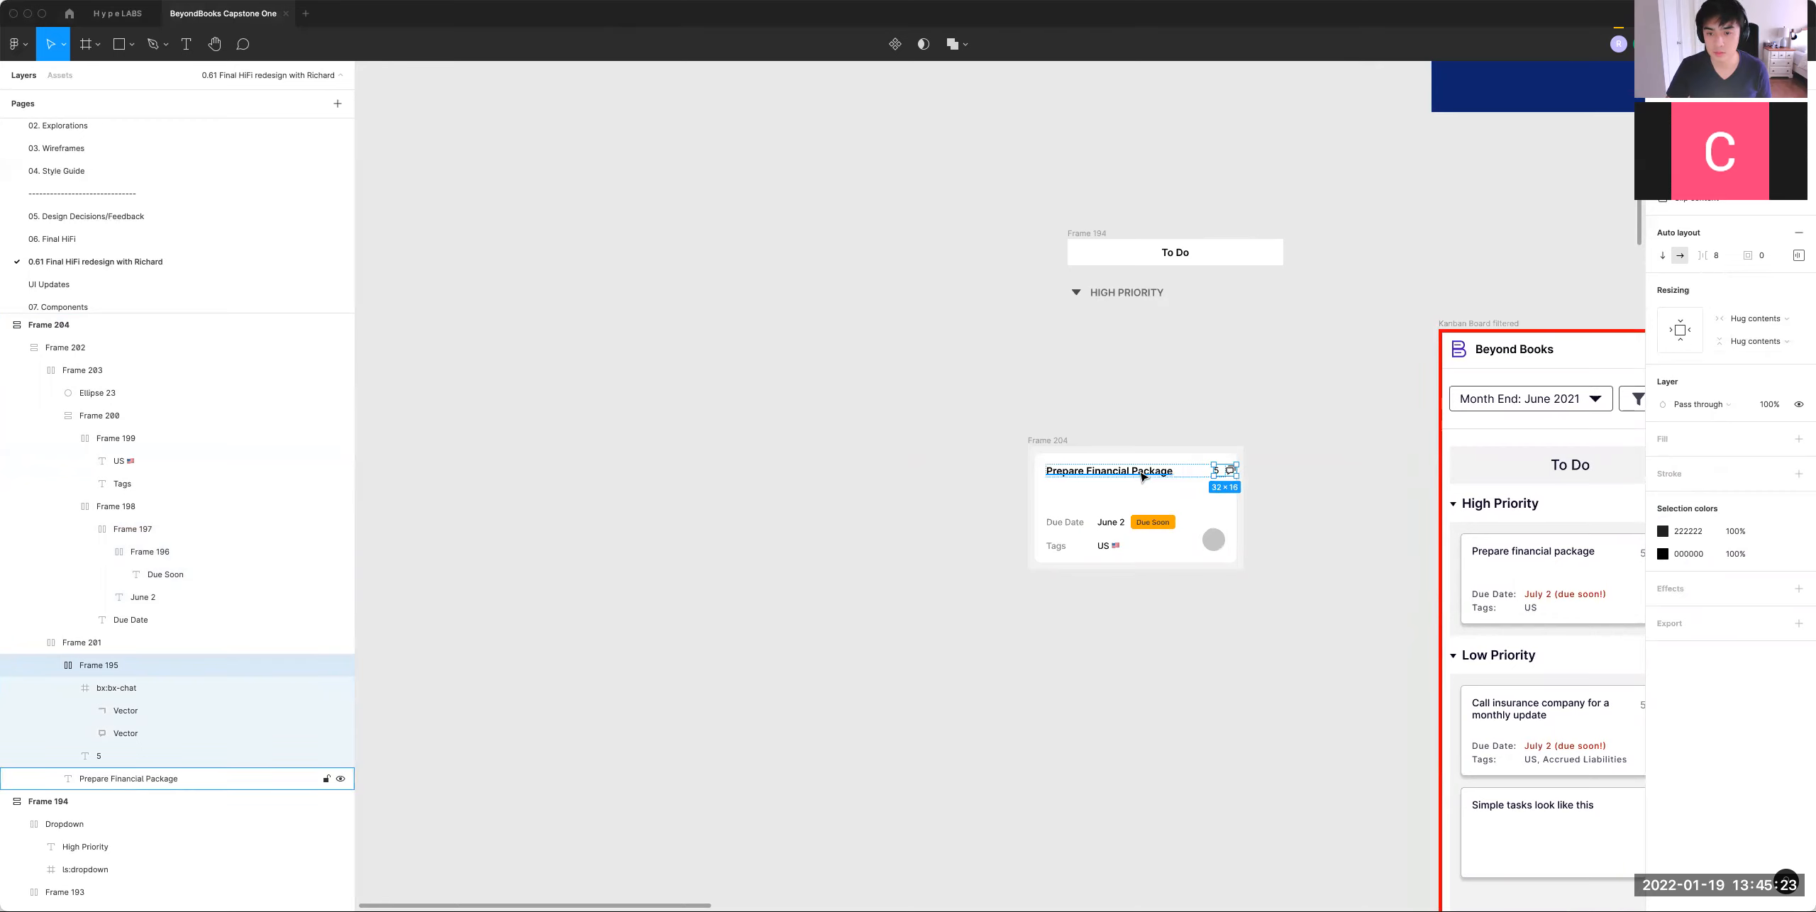
Step: Set the "Prepare Financial Package" title to Fill container width
click(1156, 471)
click(1742, 225)
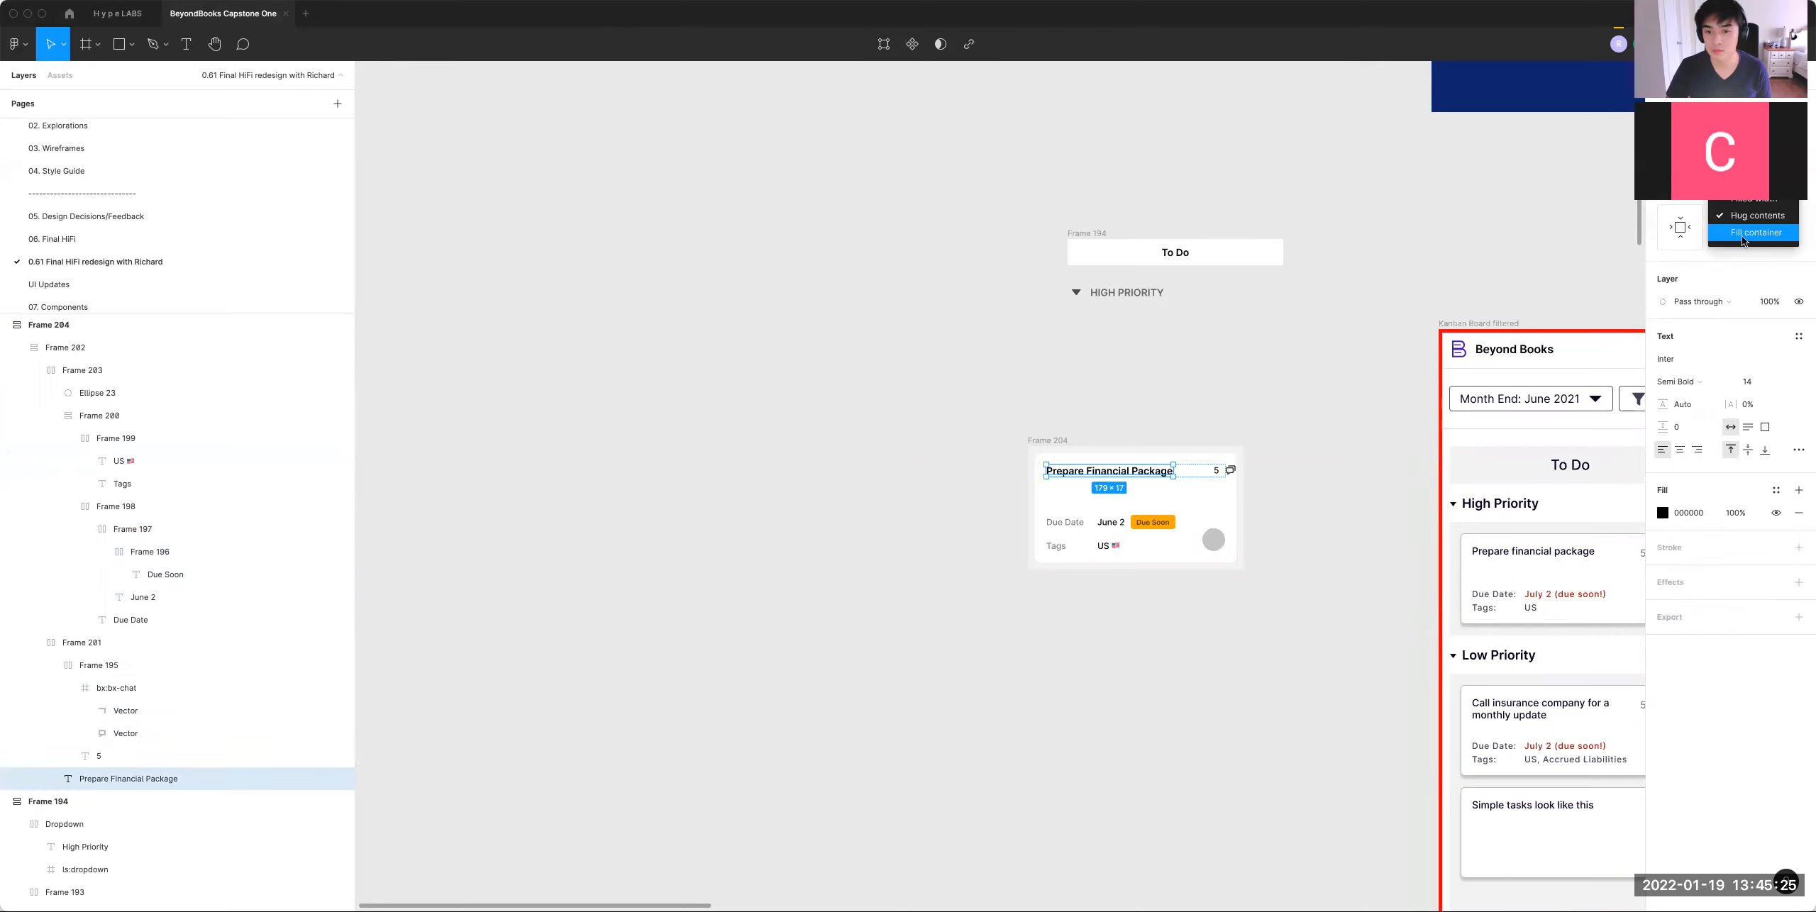
click(1742, 241)
click(1199, 482)
double_click(1123, 477)
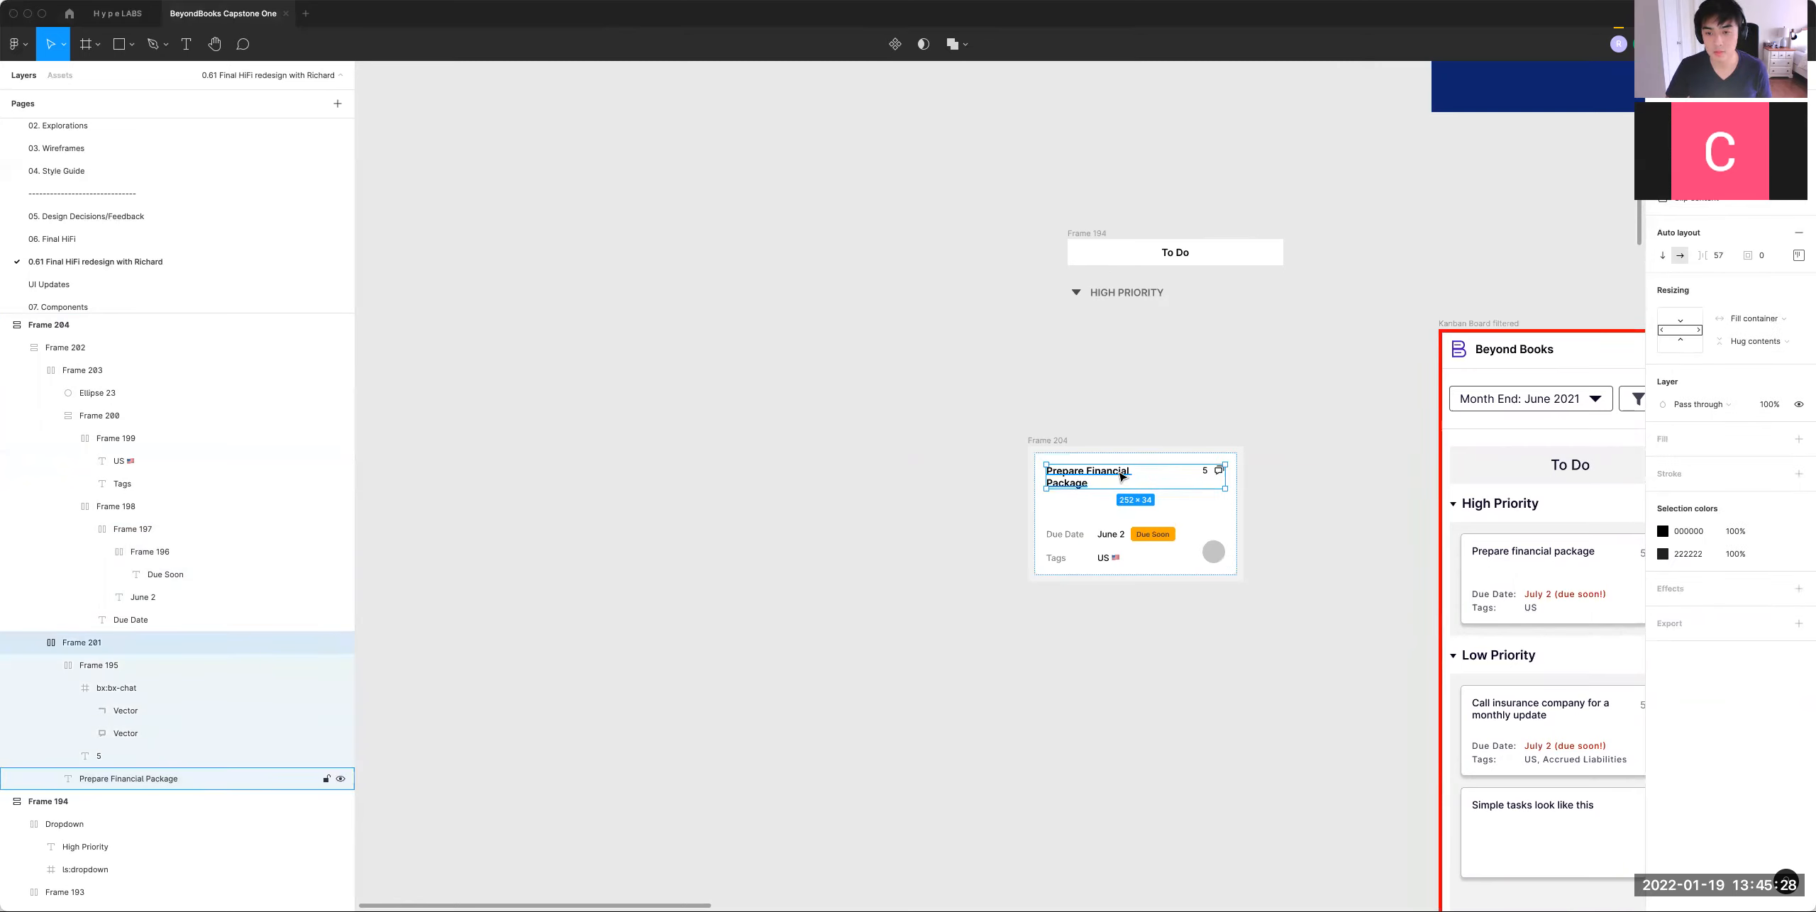
Step: Change the card title row's auto layout distribution from Packed to Space between
click(1199, 479)
click(1751, 319)
click(1798, 255)
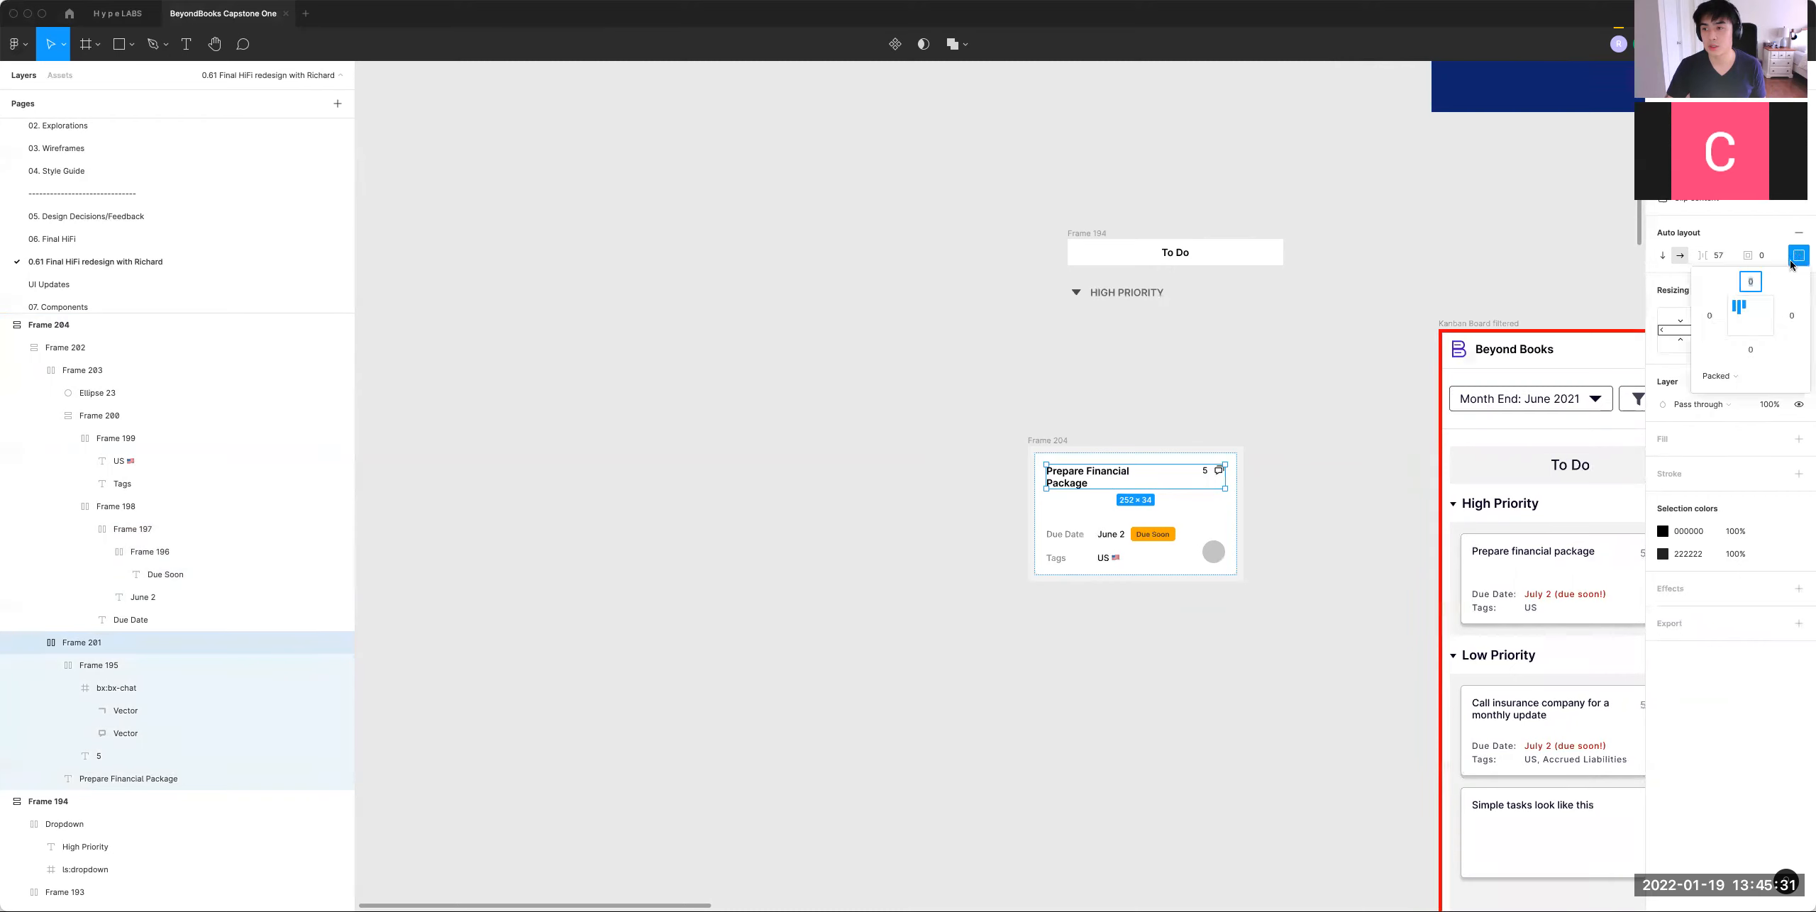
click(1738, 376)
click(1732, 394)
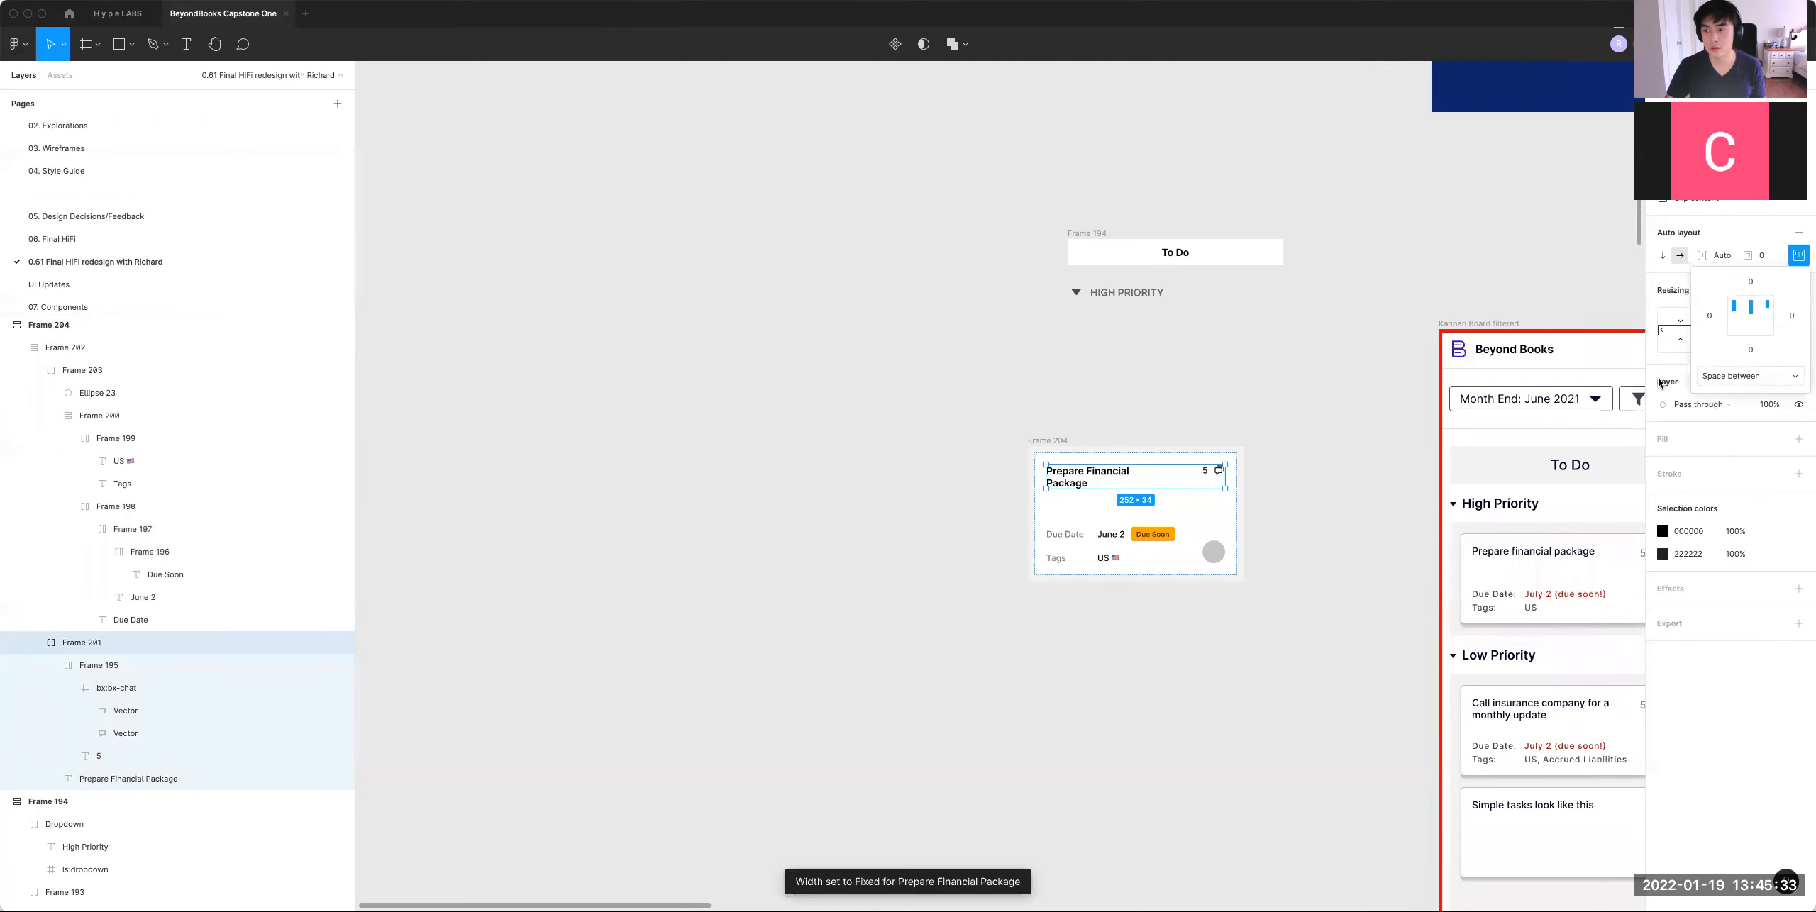
click(1724, 255)
Step: Set the line height of the "Prepare Financial Package" title to 160%
double_click(1095, 480)
click(1686, 407)
key(Return)
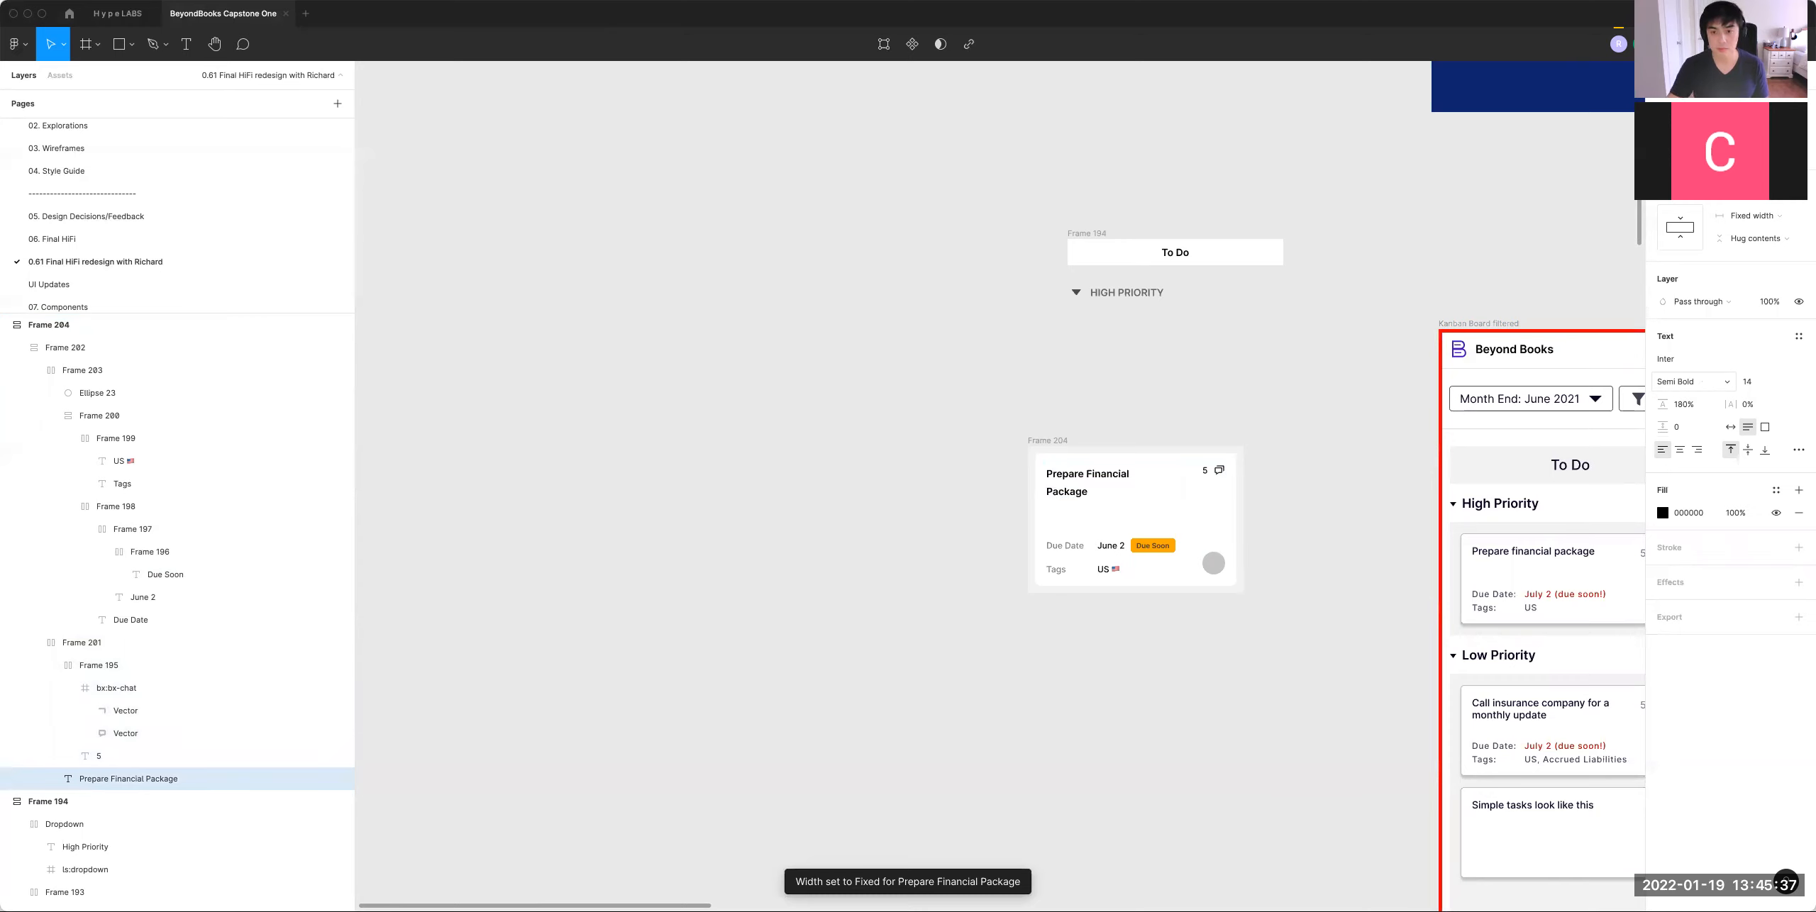
click(1706, 403)
text(160%)
key(Return)
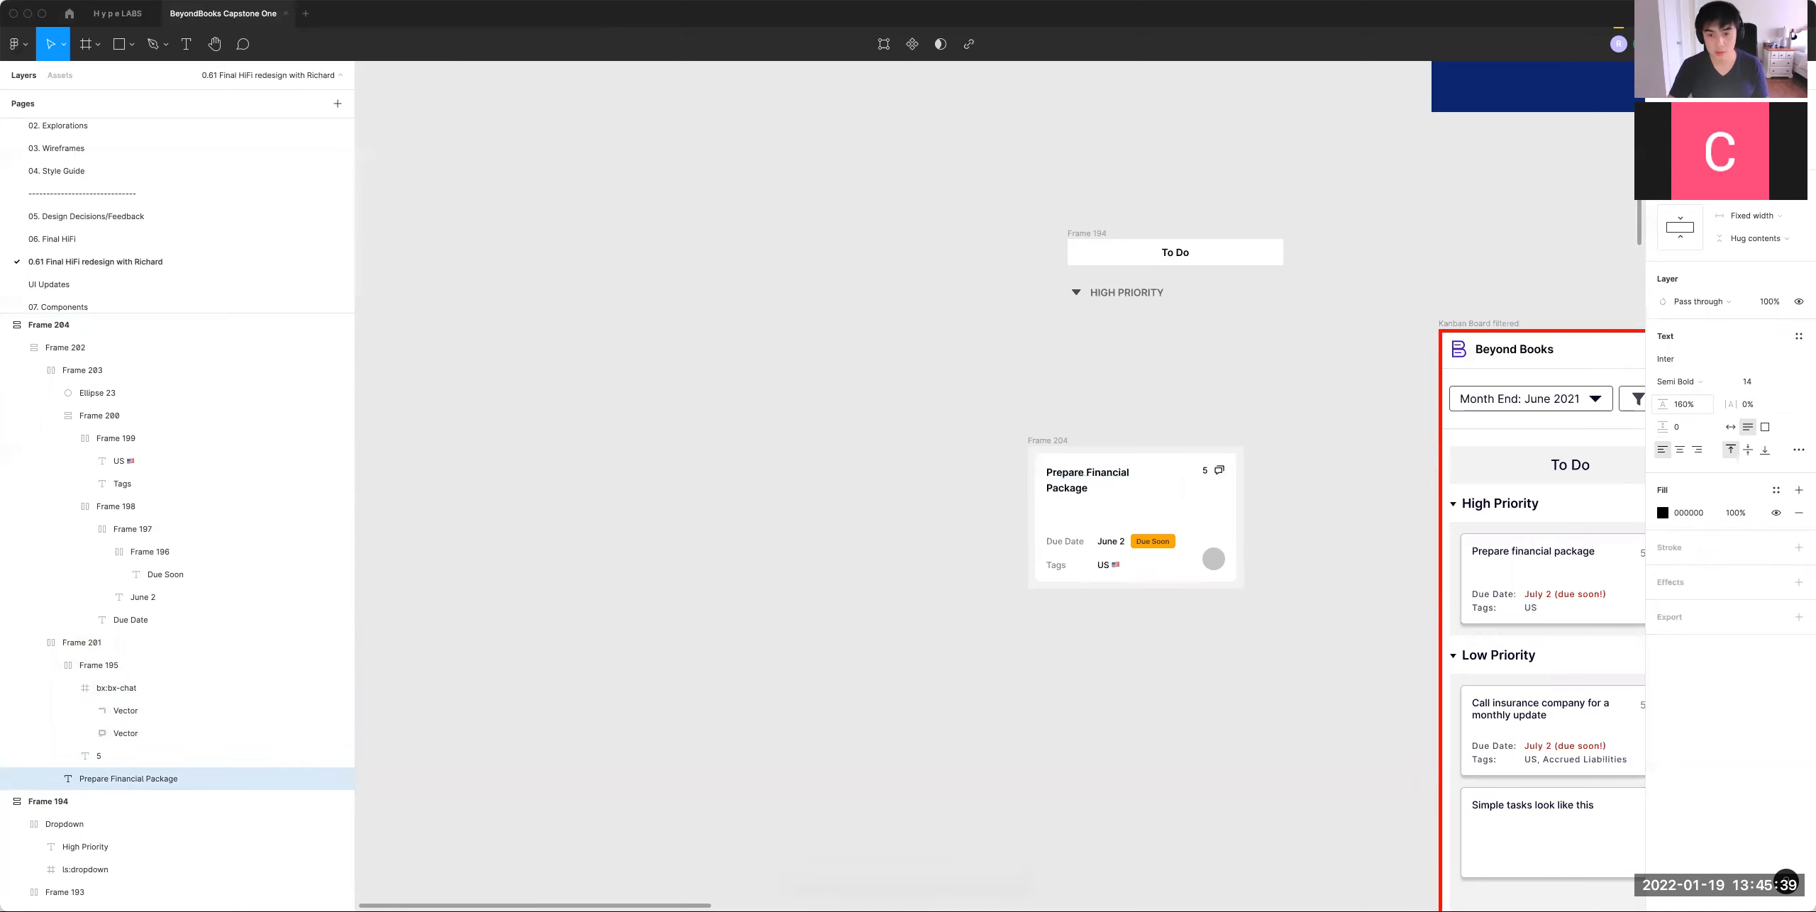
click(1278, 672)
Step: Combine the HIGH PRIORITY label and the card frame into a vertical auto layout with a spacing of 8
drag(1280, 681, 1397, 731)
key(minus)
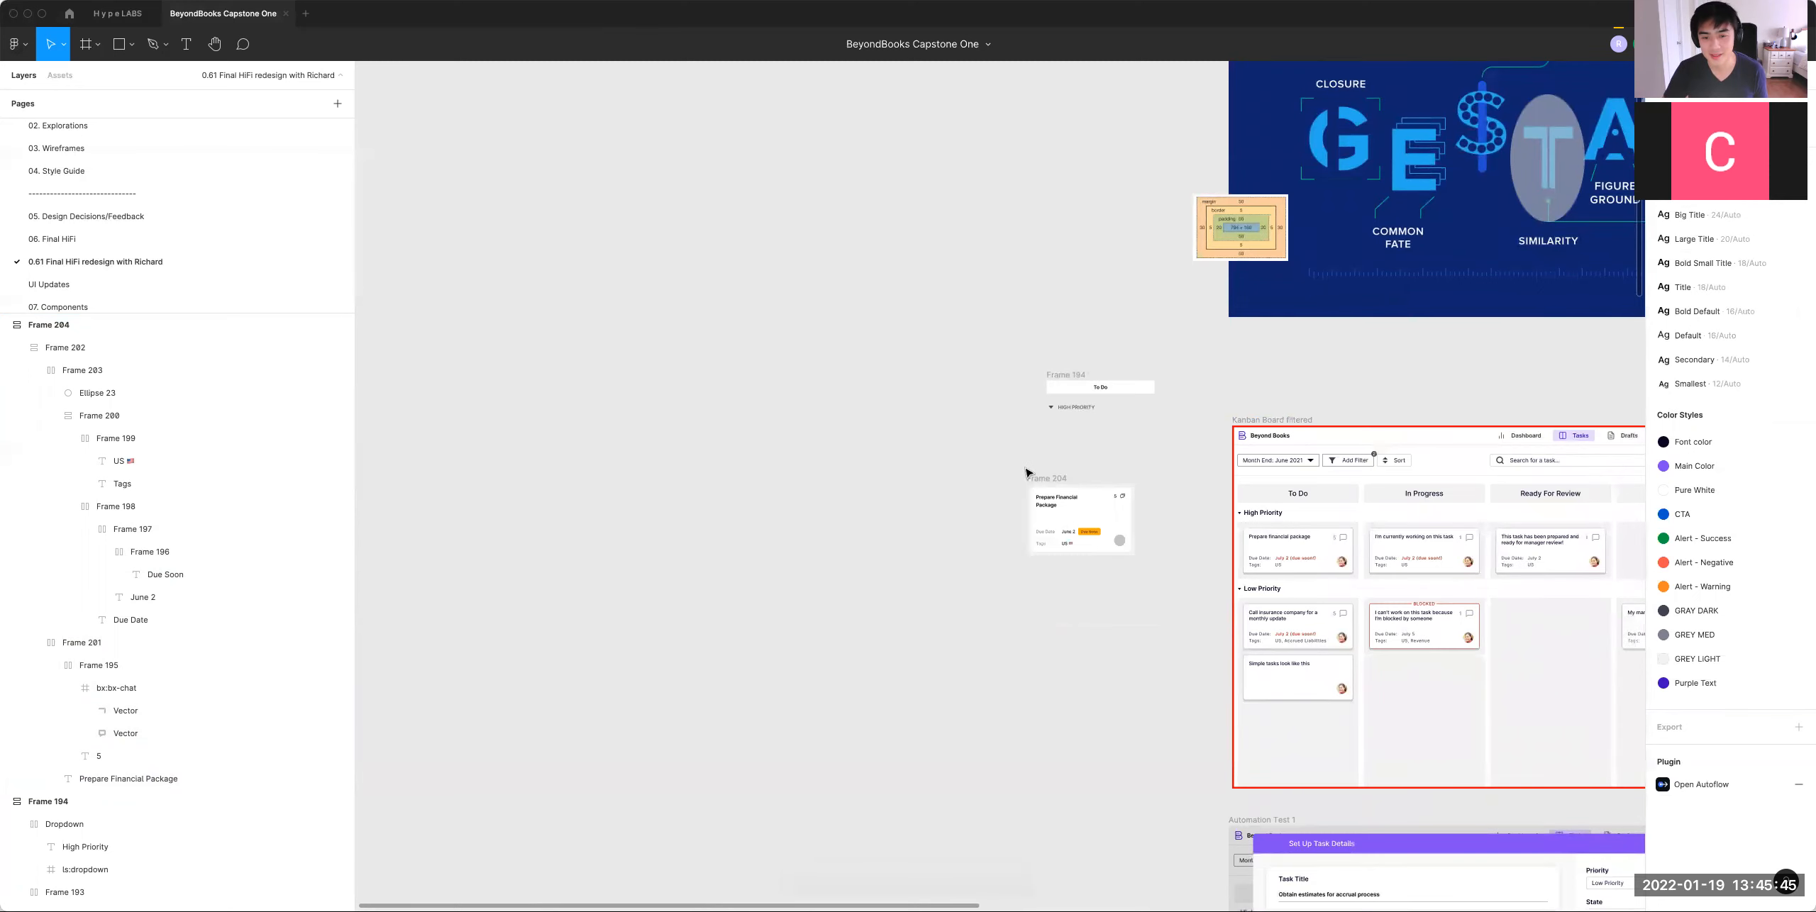
drag(1027, 472, 1061, 410)
shift+click(1061, 408)
key(shift+a)
text(8)
key(Return)
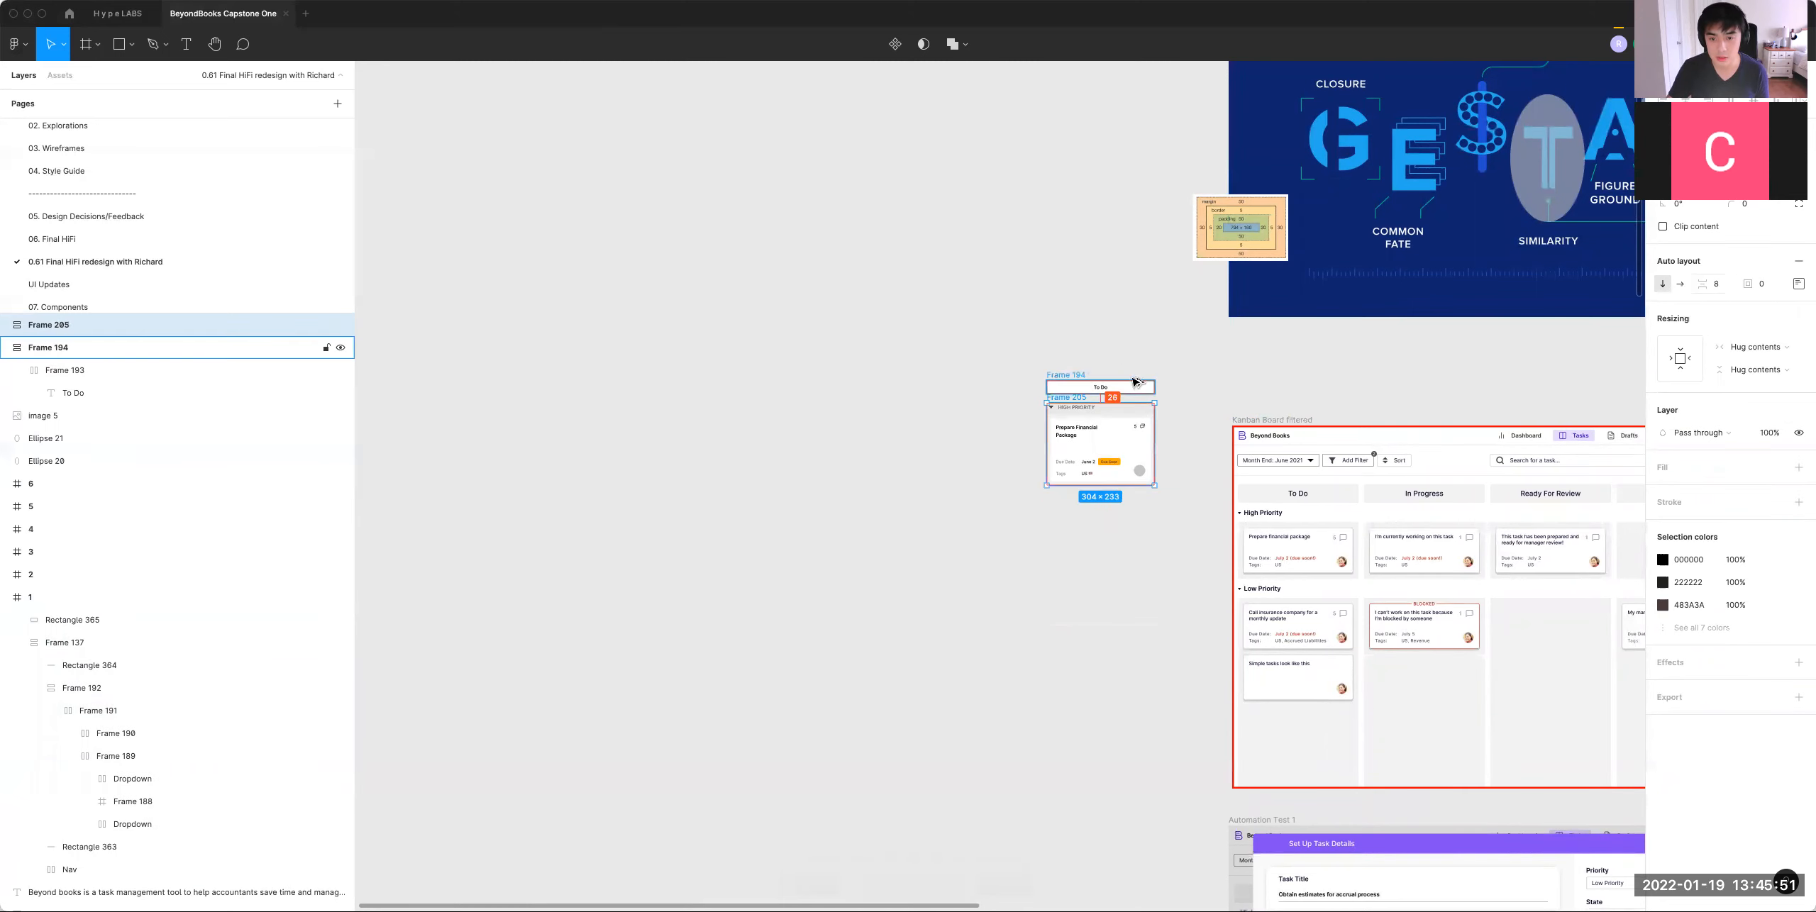
Step: Wrap the To Do header and the high priority section in a vertical auto layout with a spacing of 24
key(Escape)
drag(1006, 344, 1206, 567)
key(shift+a)
text(24)
key(Return)
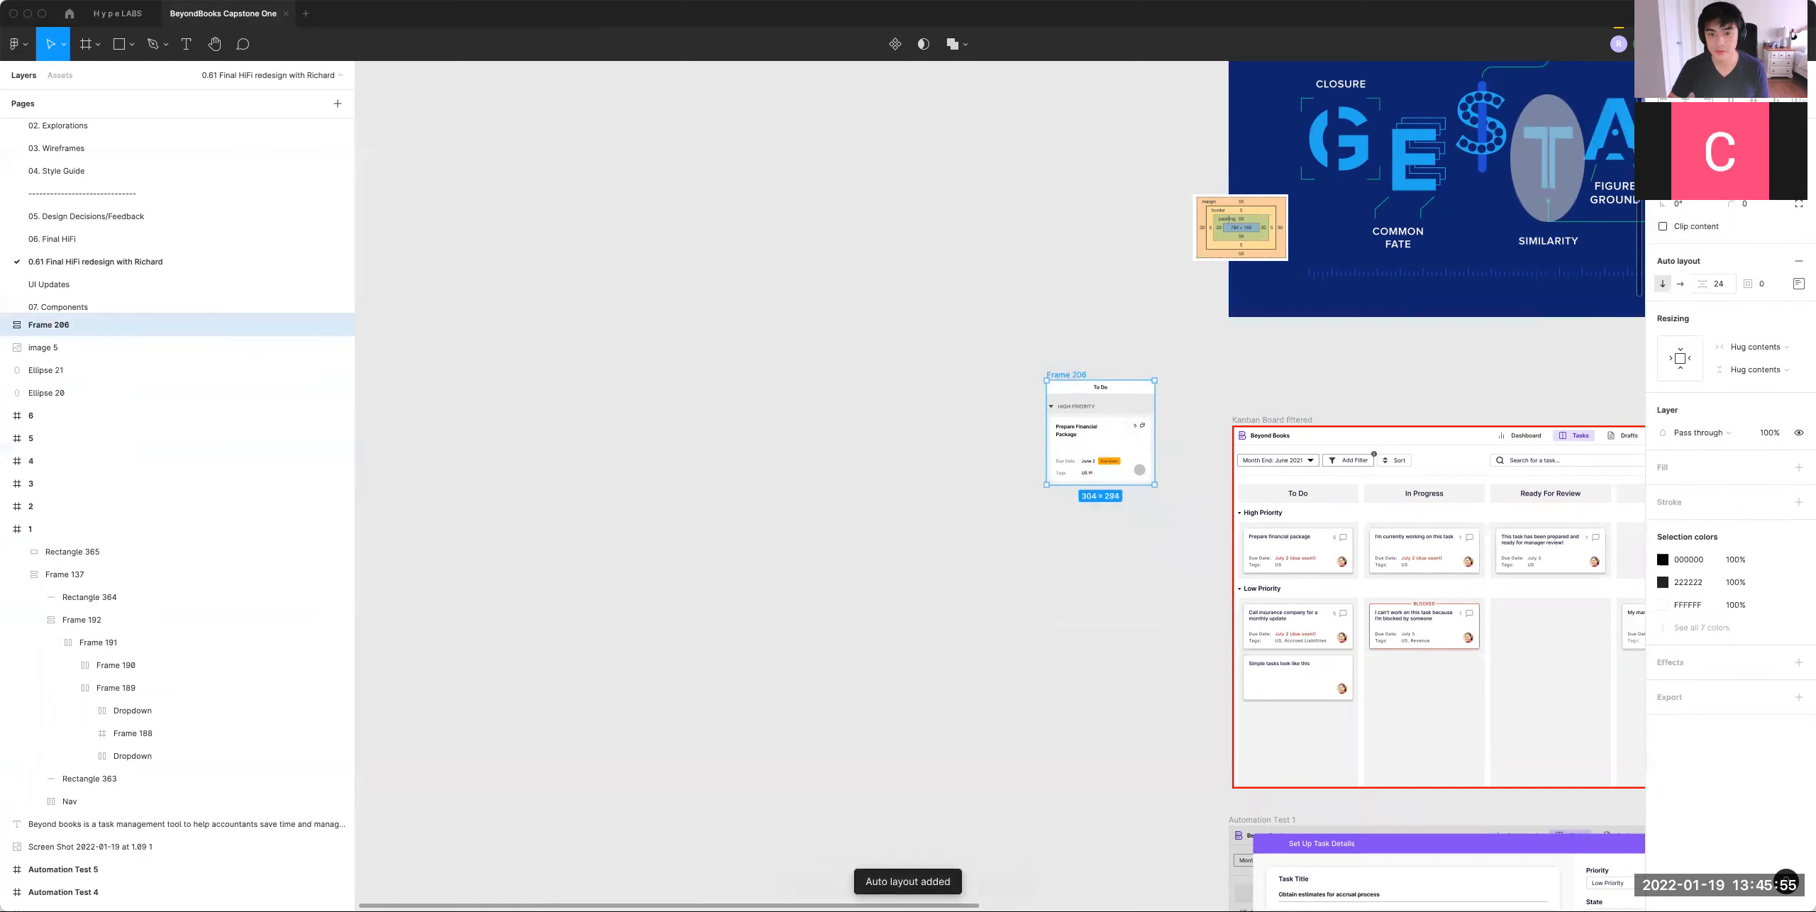
Step: Duplicate the high priority section within the column and change the copy's label to "LOW PRIORITY"
click(1239, 248)
click(1110, 427)
key(super+d)
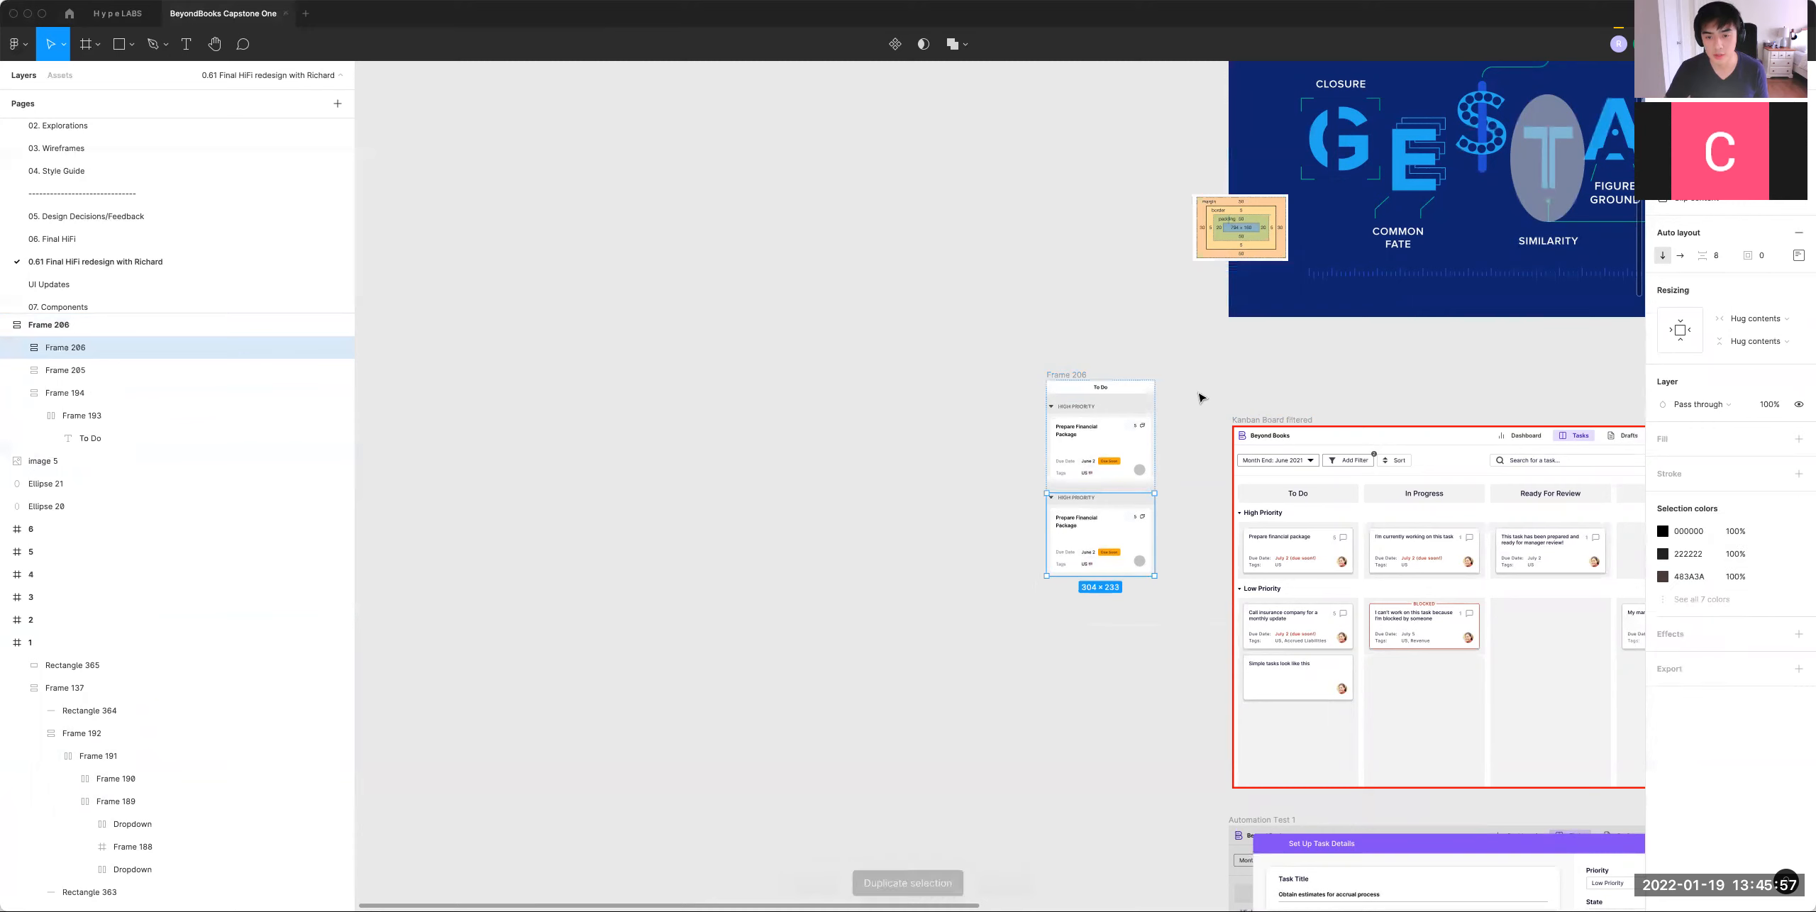
double_click(1076, 498)
text(LOW PRIORITY)
key(Escape)
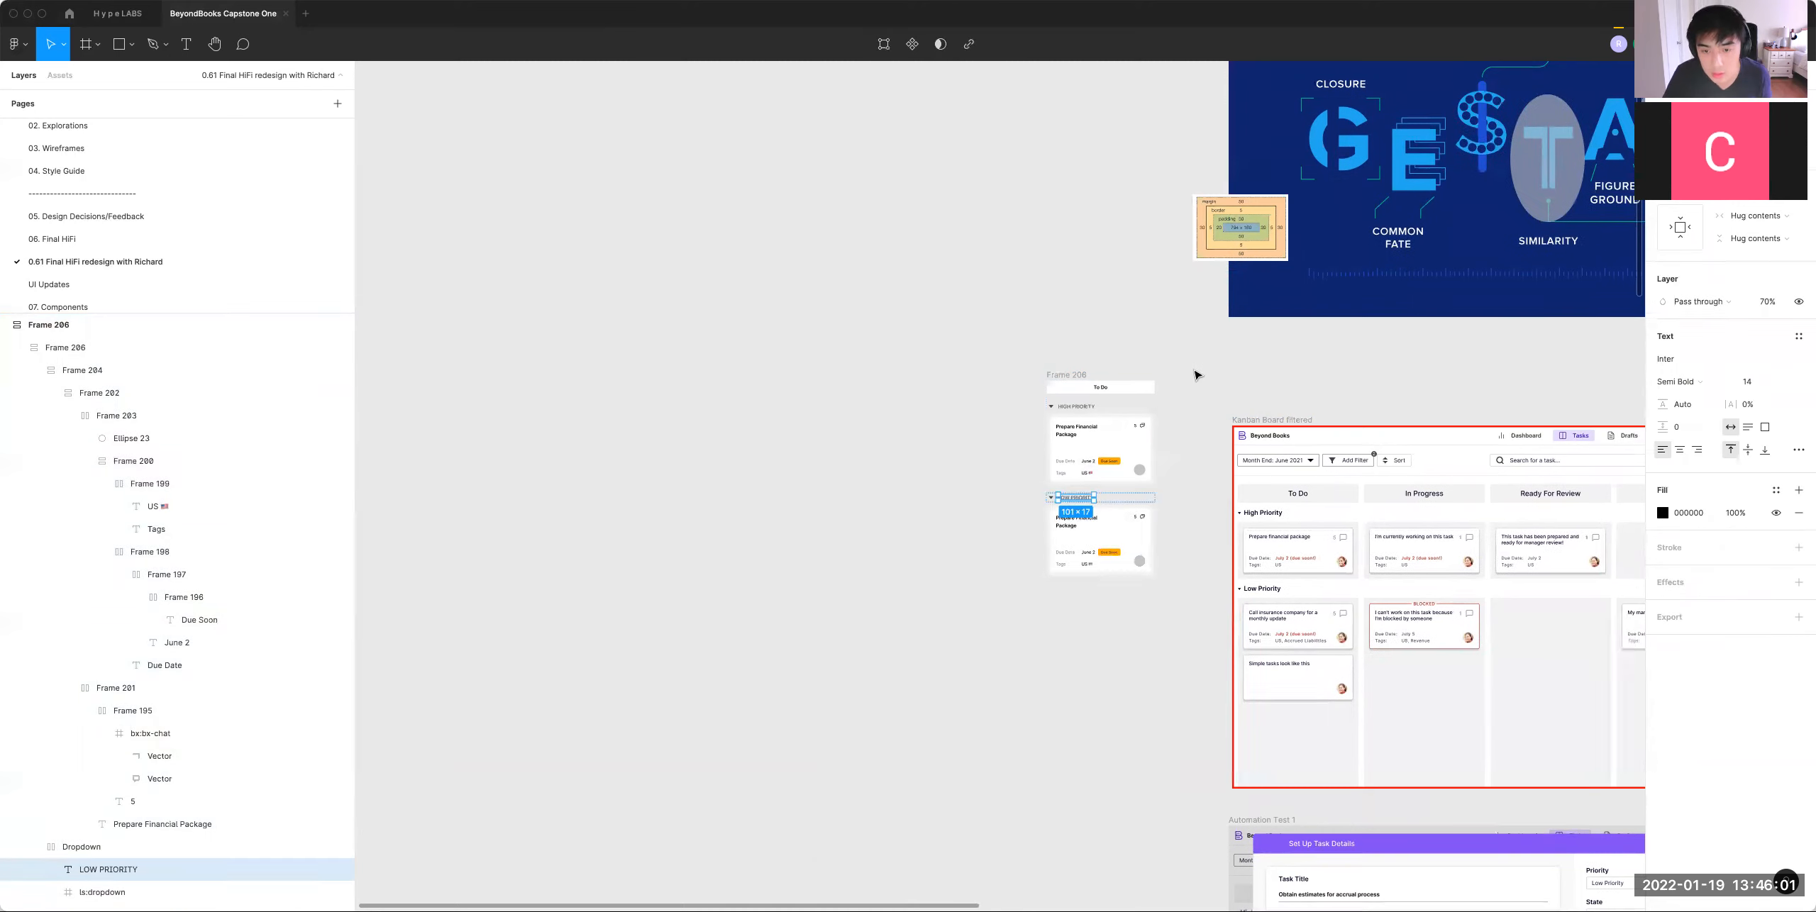
Step: Duplicate the task card inside both the high priority and low priority sections
click(1169, 365)
scroll(1169, 365, down, 1)
scroll(1169, 365, right, 1)
double_click(1109, 461)
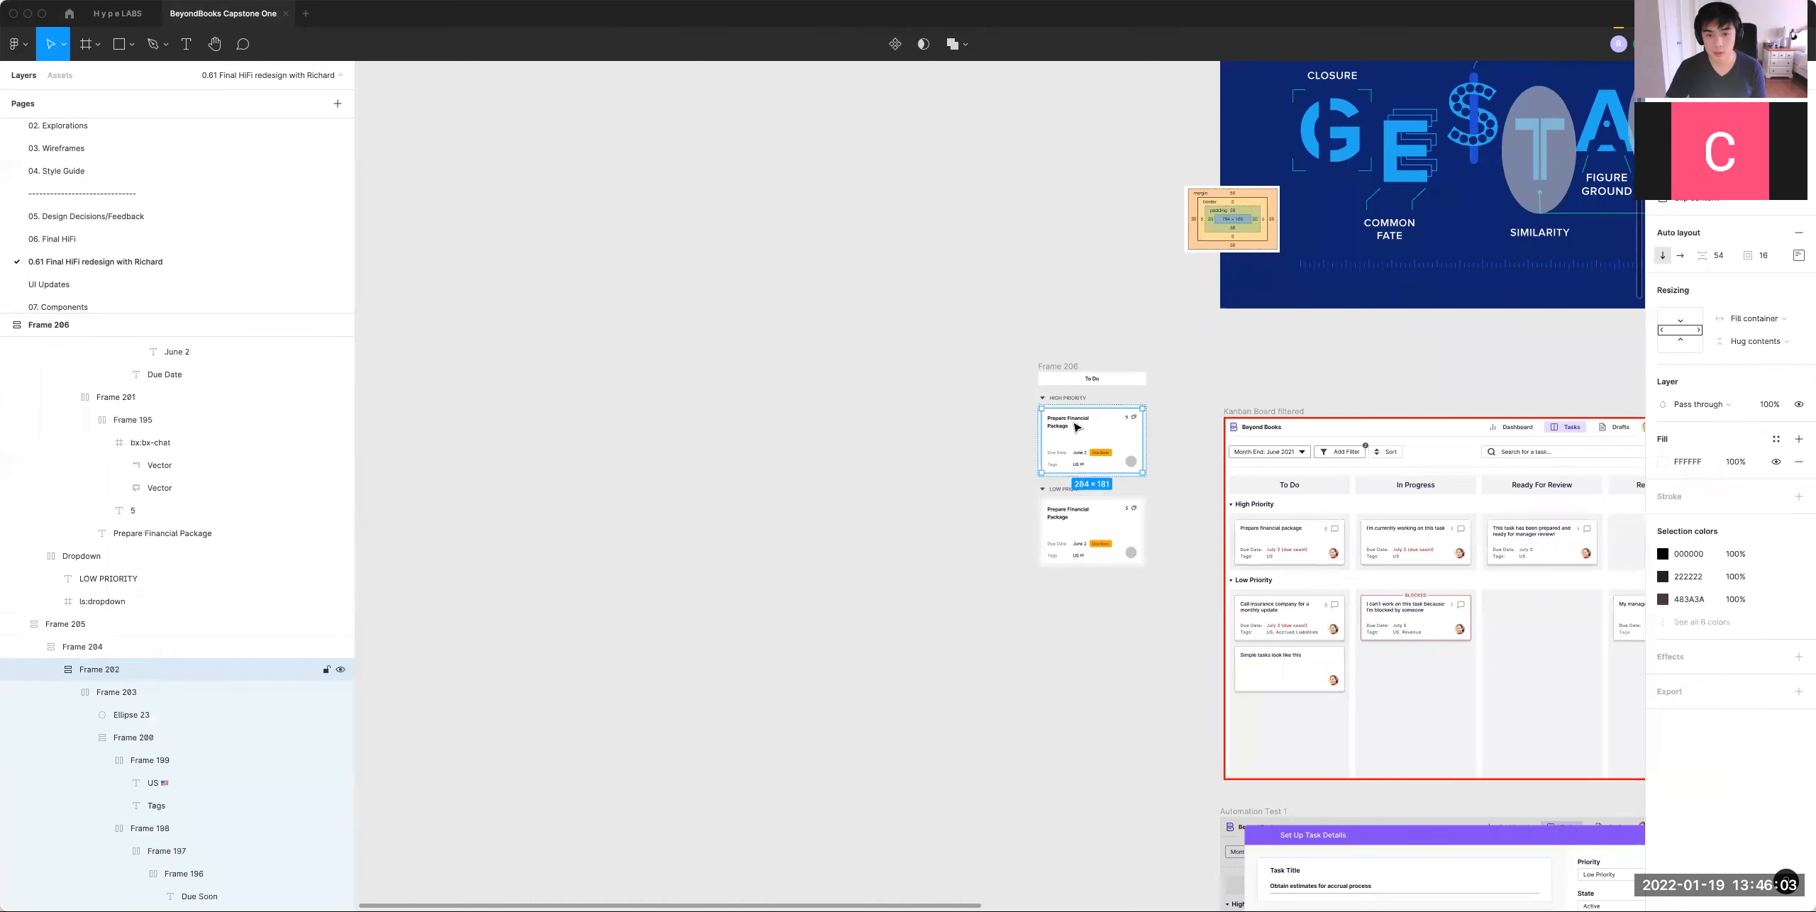
click(1095, 544)
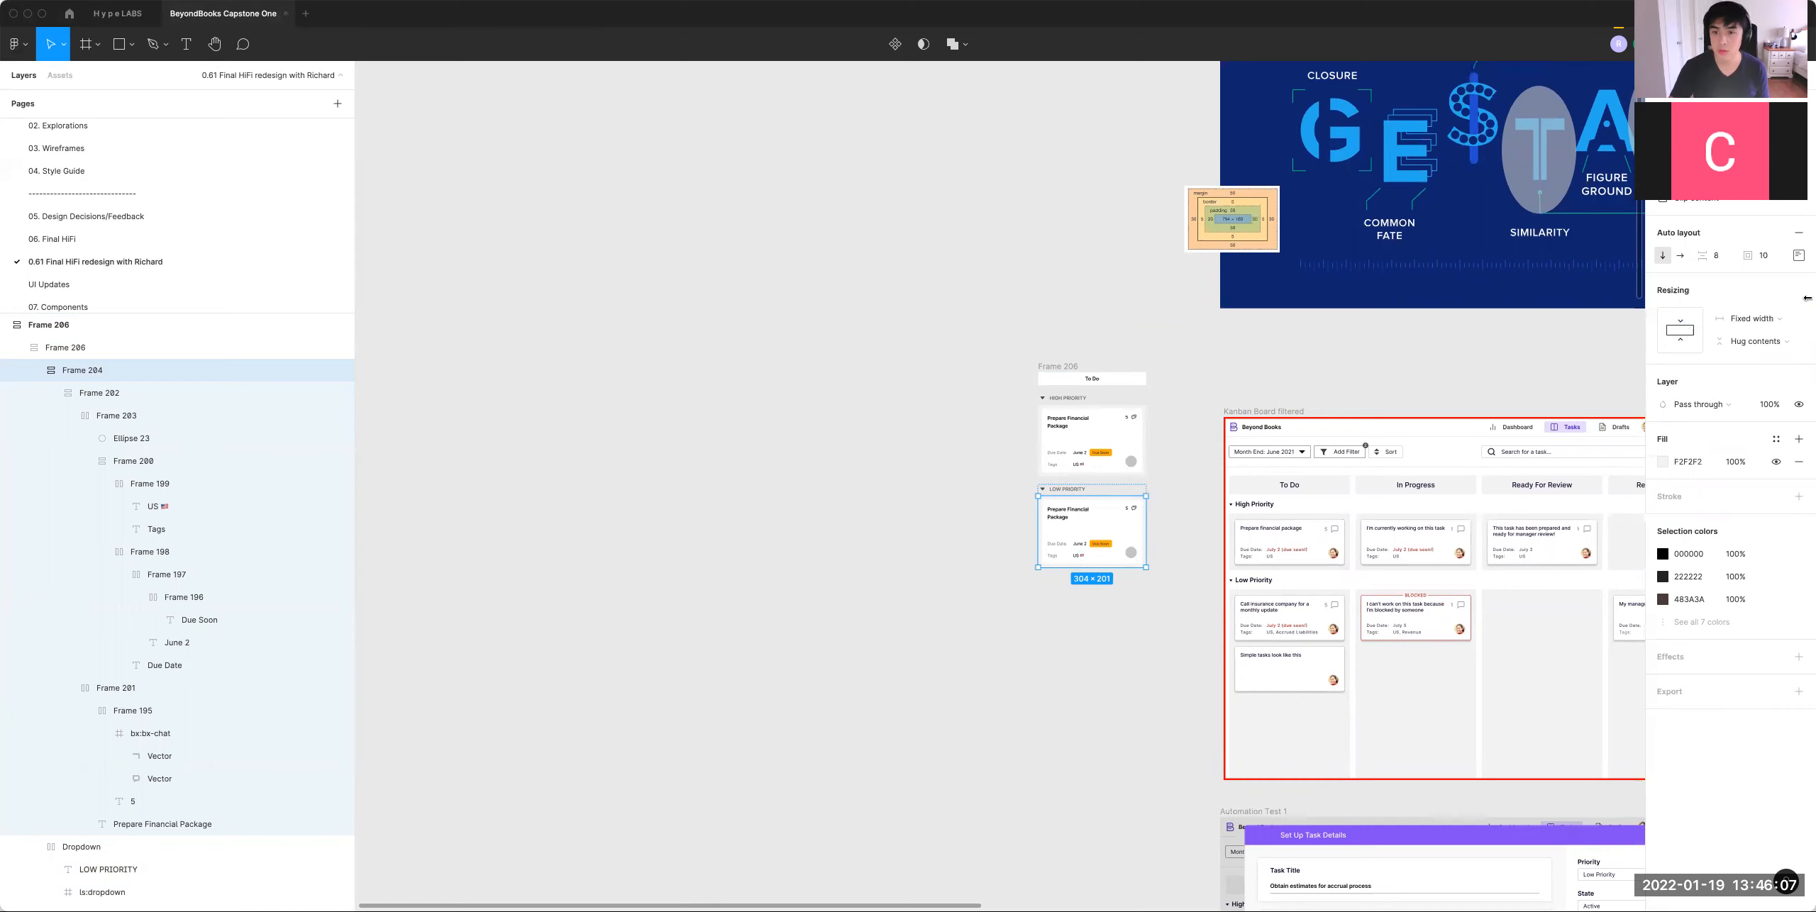
click(1115, 446)
click(1130, 417)
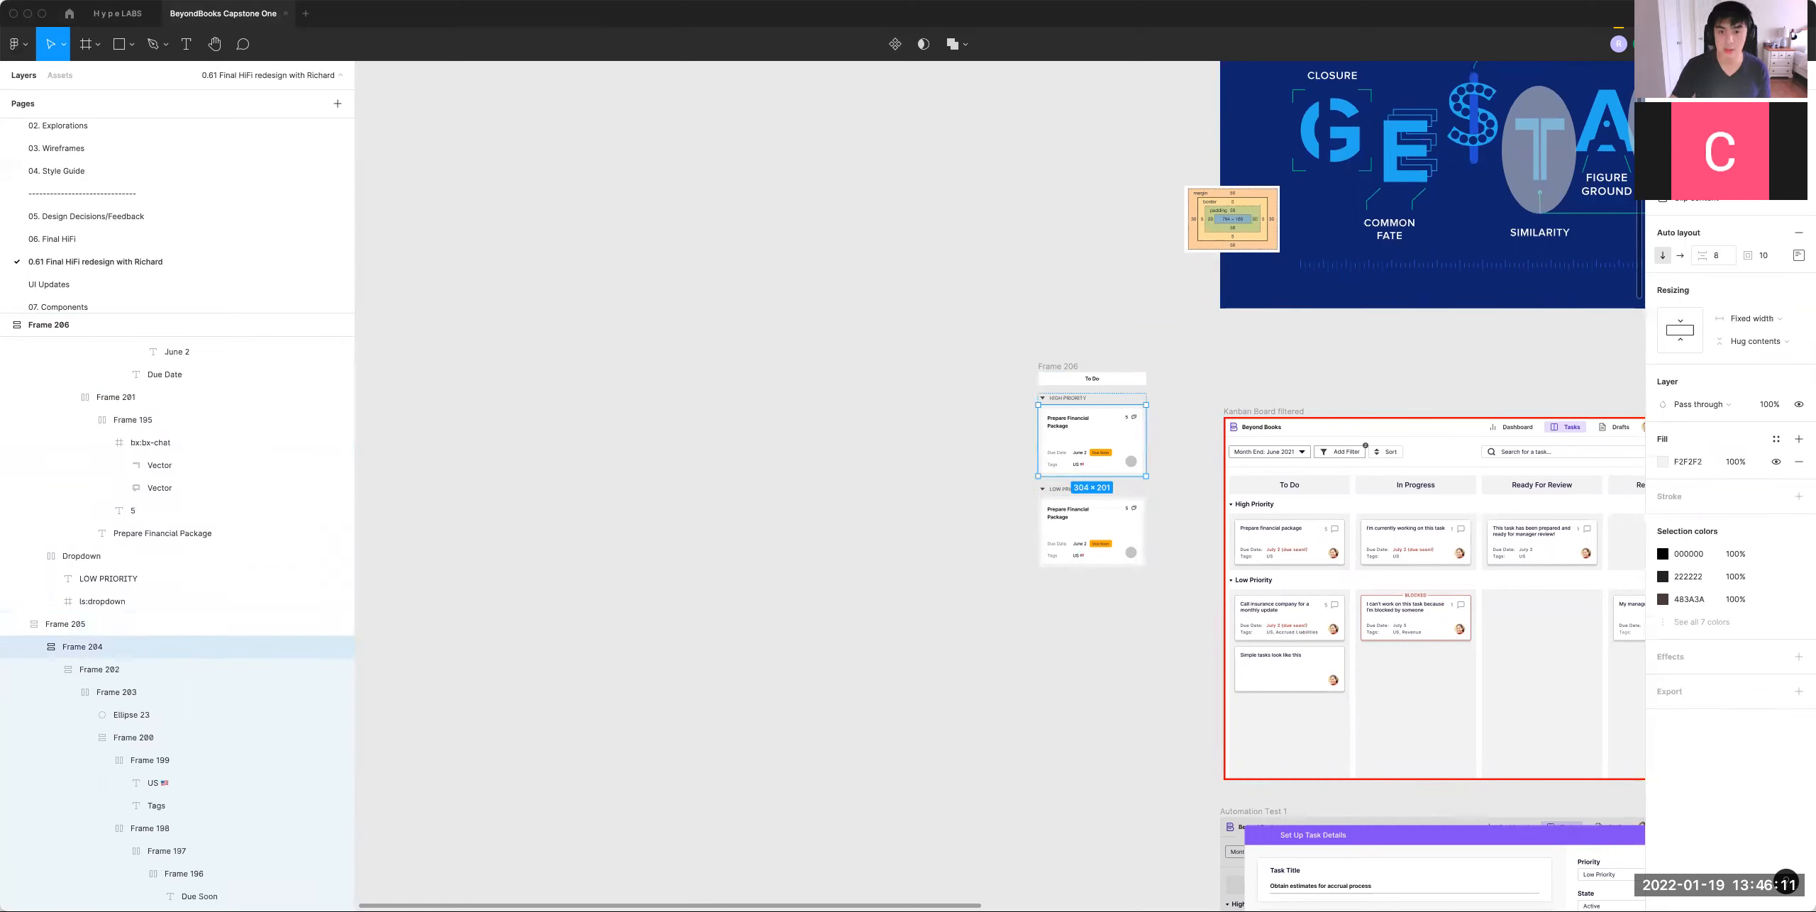
key(ctrl+d)
click(1073, 599)
double_click(1073, 600)
key(super+d)
click(1213, 518)
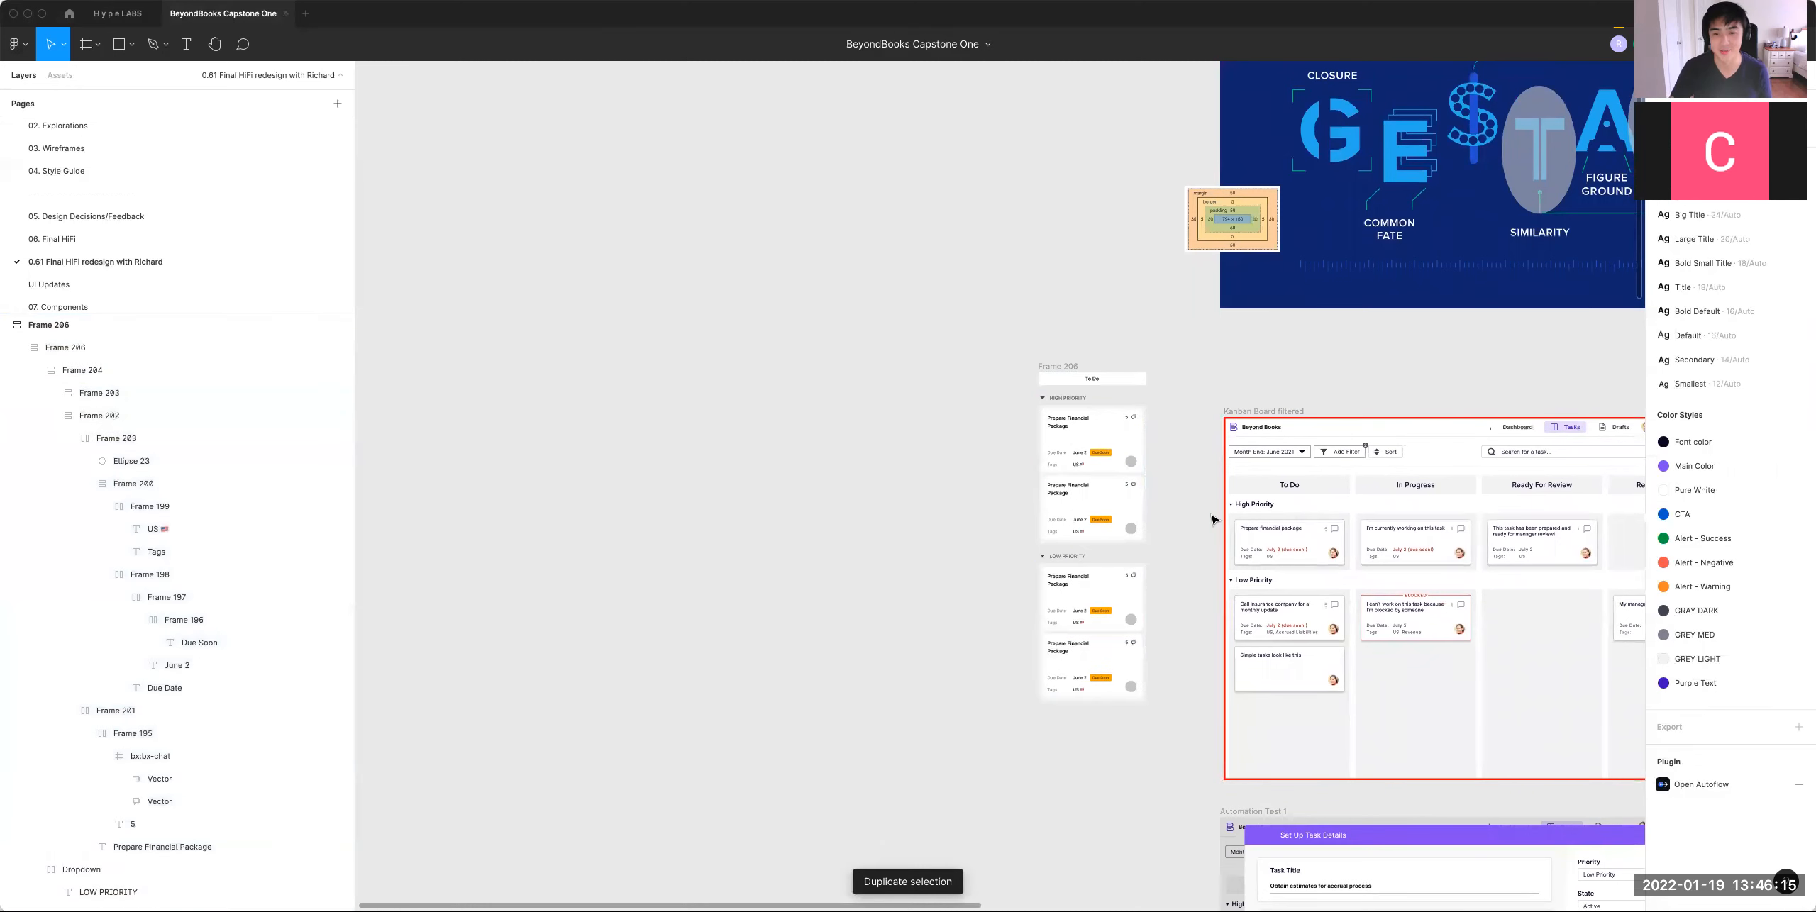
Step: Rename the column frame as "Col" and move it further left on the canvas, away from the old board
drag(1257, 684, 1171, 445)
scroll(1121, 582, up, 5)
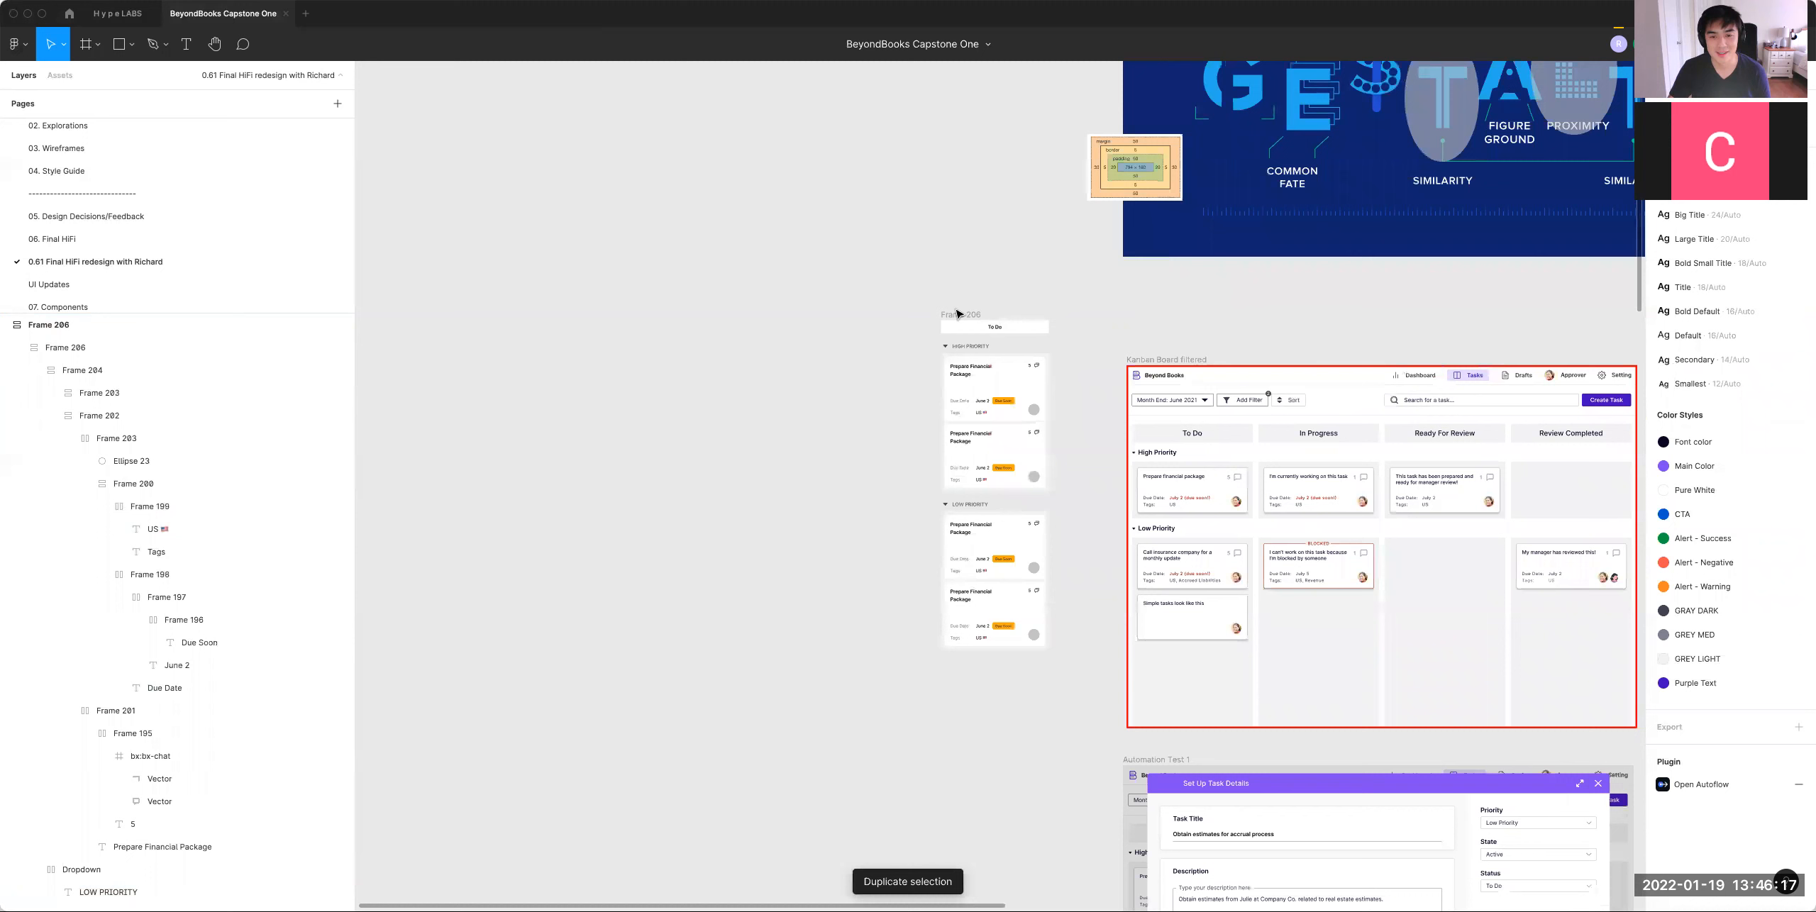
click(957, 313)
key(super+r)
text(C)
key(Return)
drag(999, 447, 731, 458)
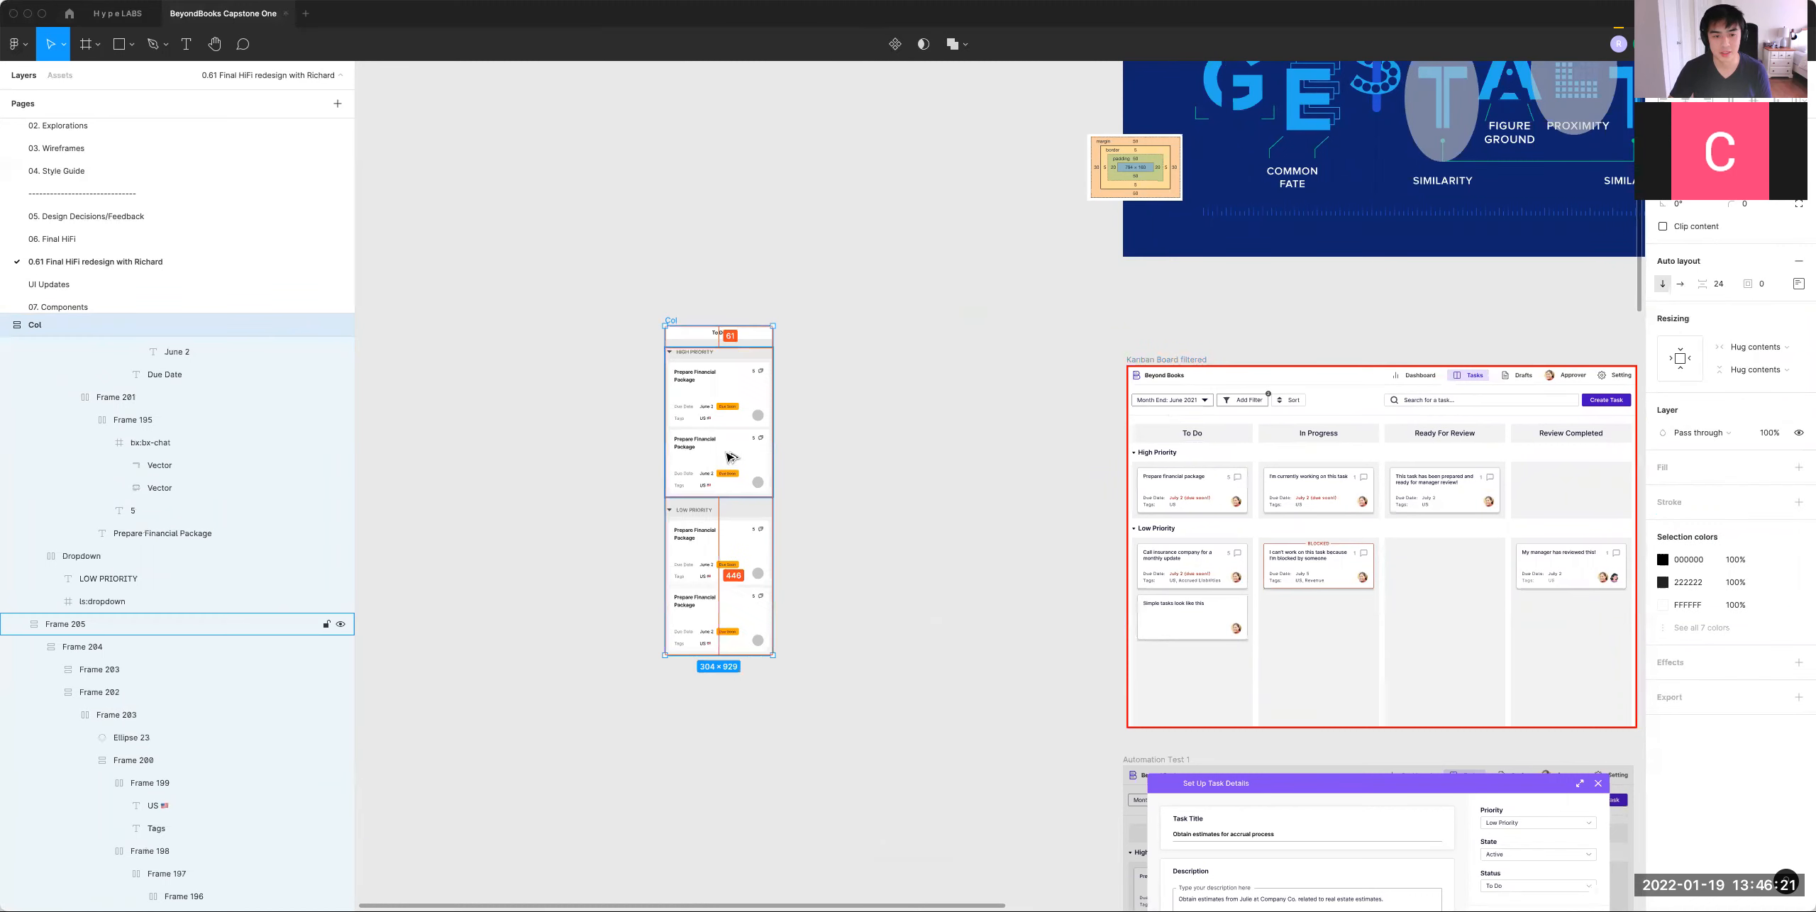
Step: Duplicate the Col frame three times in a row, about 26 px apart, to make four columns
click(904, 303)
drag(843, 308, 894, 316)
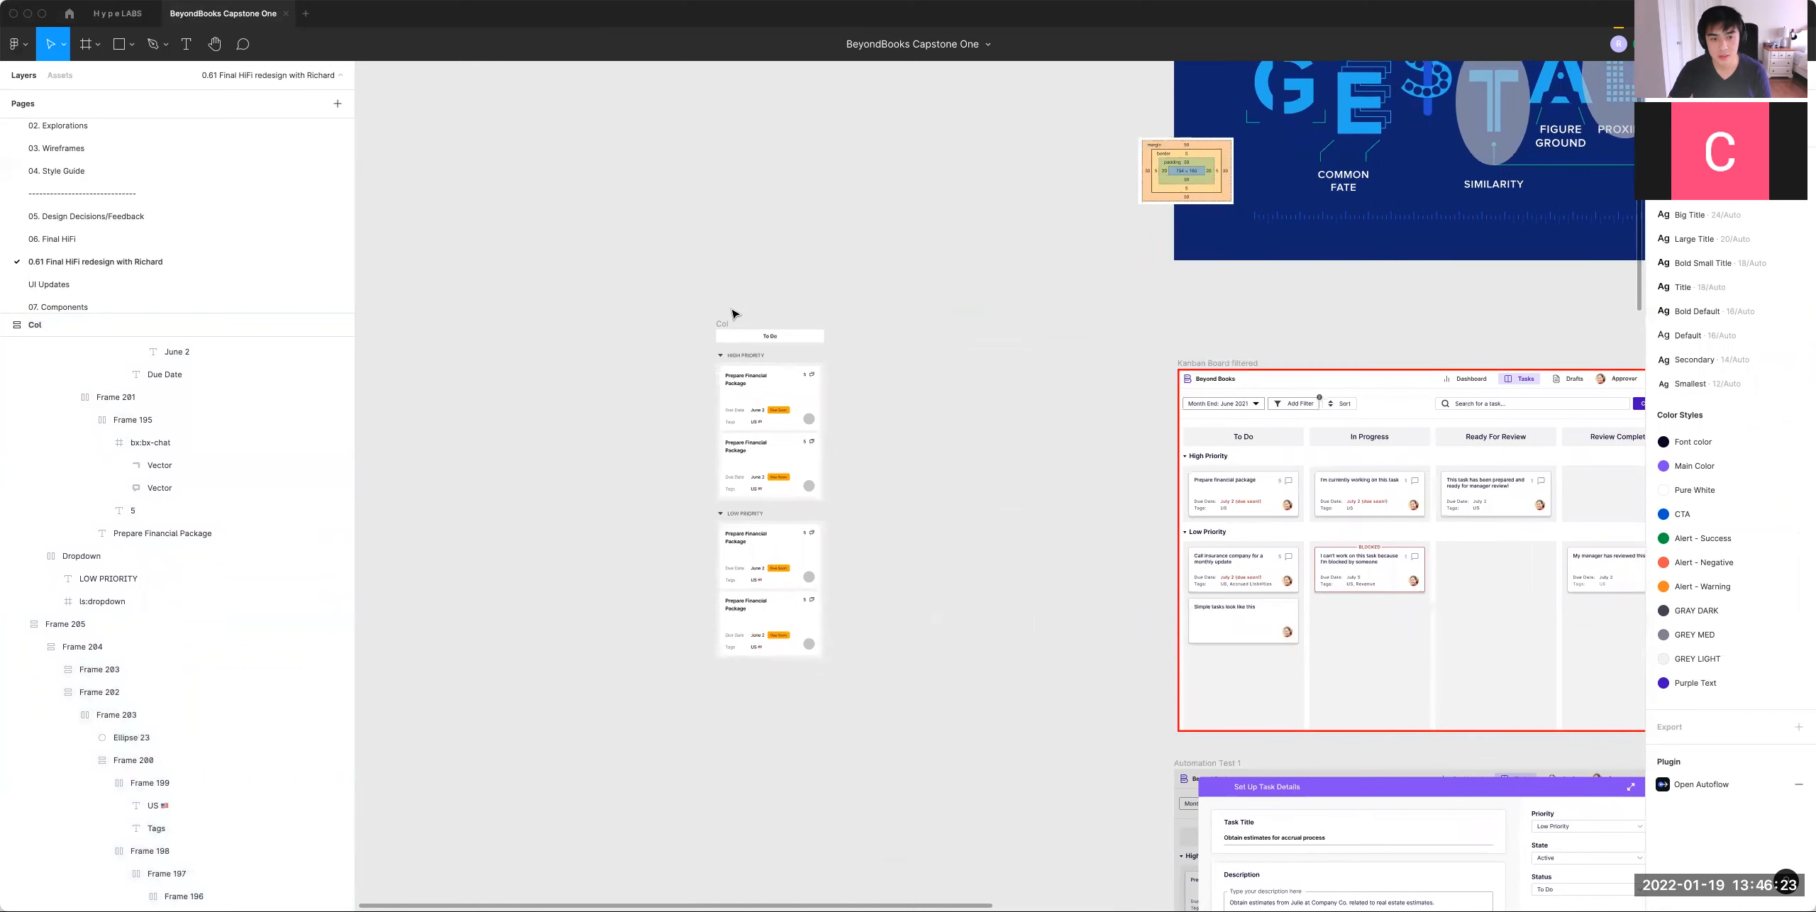
click(723, 324)
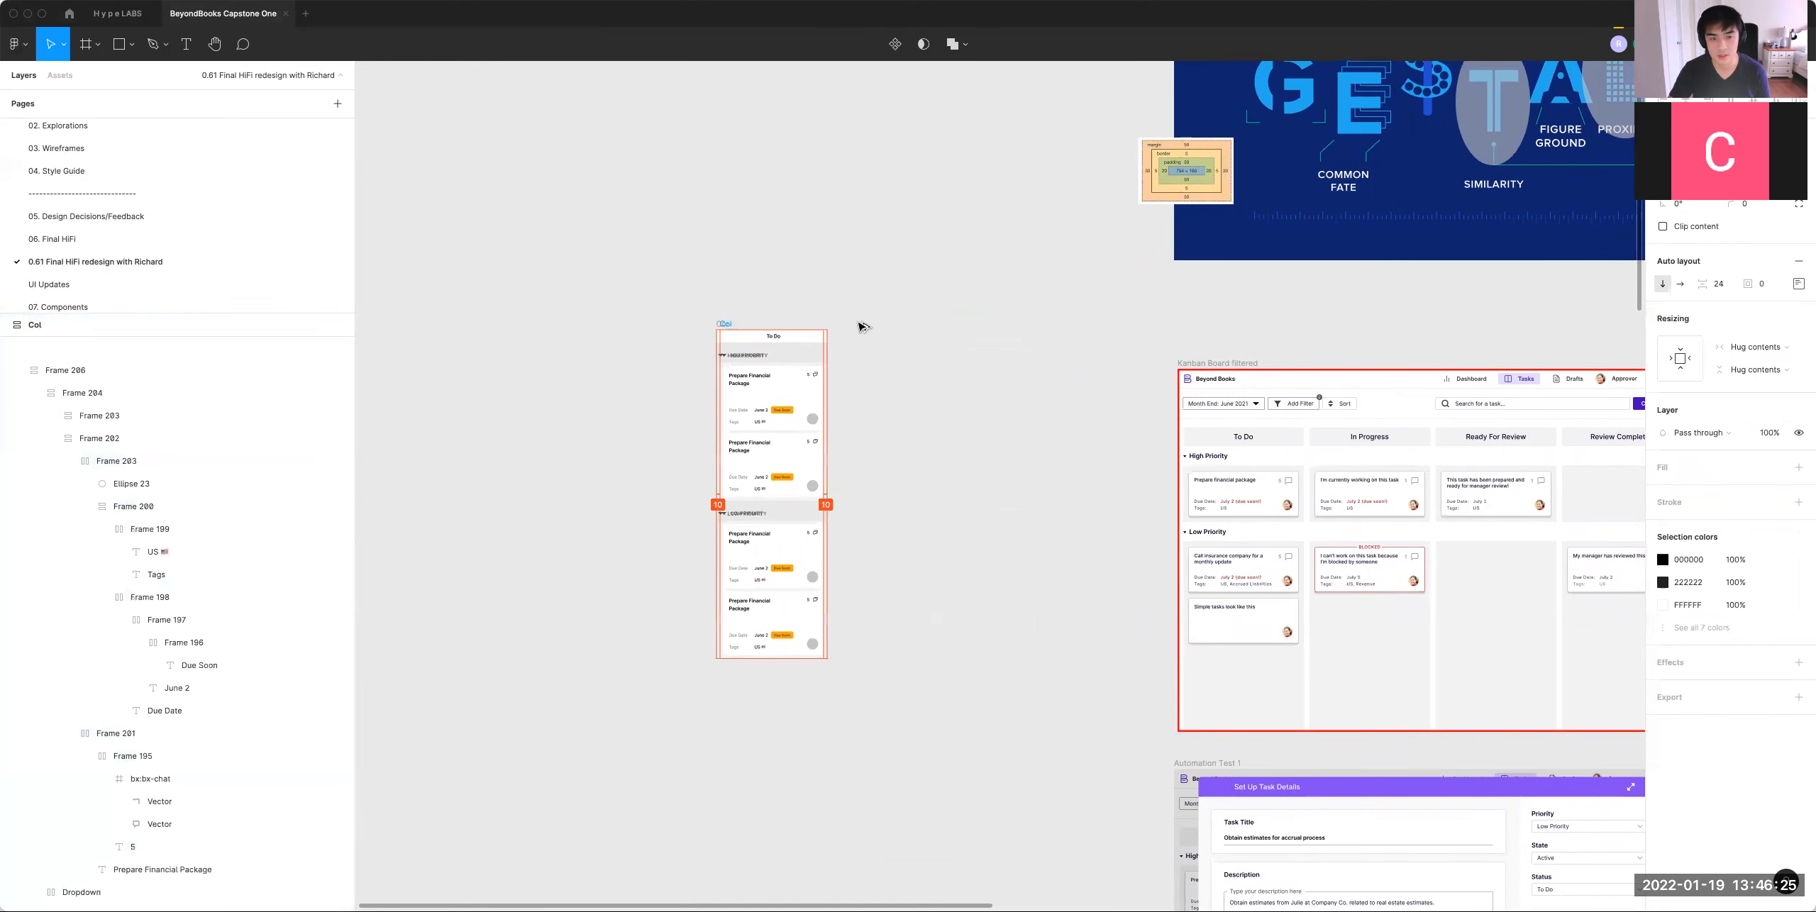
key(super+d)
key(super+d)
key(super+d)
Step: Try to combine the columns into one auto layout with an area selection, then undo it
click(639, 234)
drag(639, 235, 1163, 752)
key(shift+a)
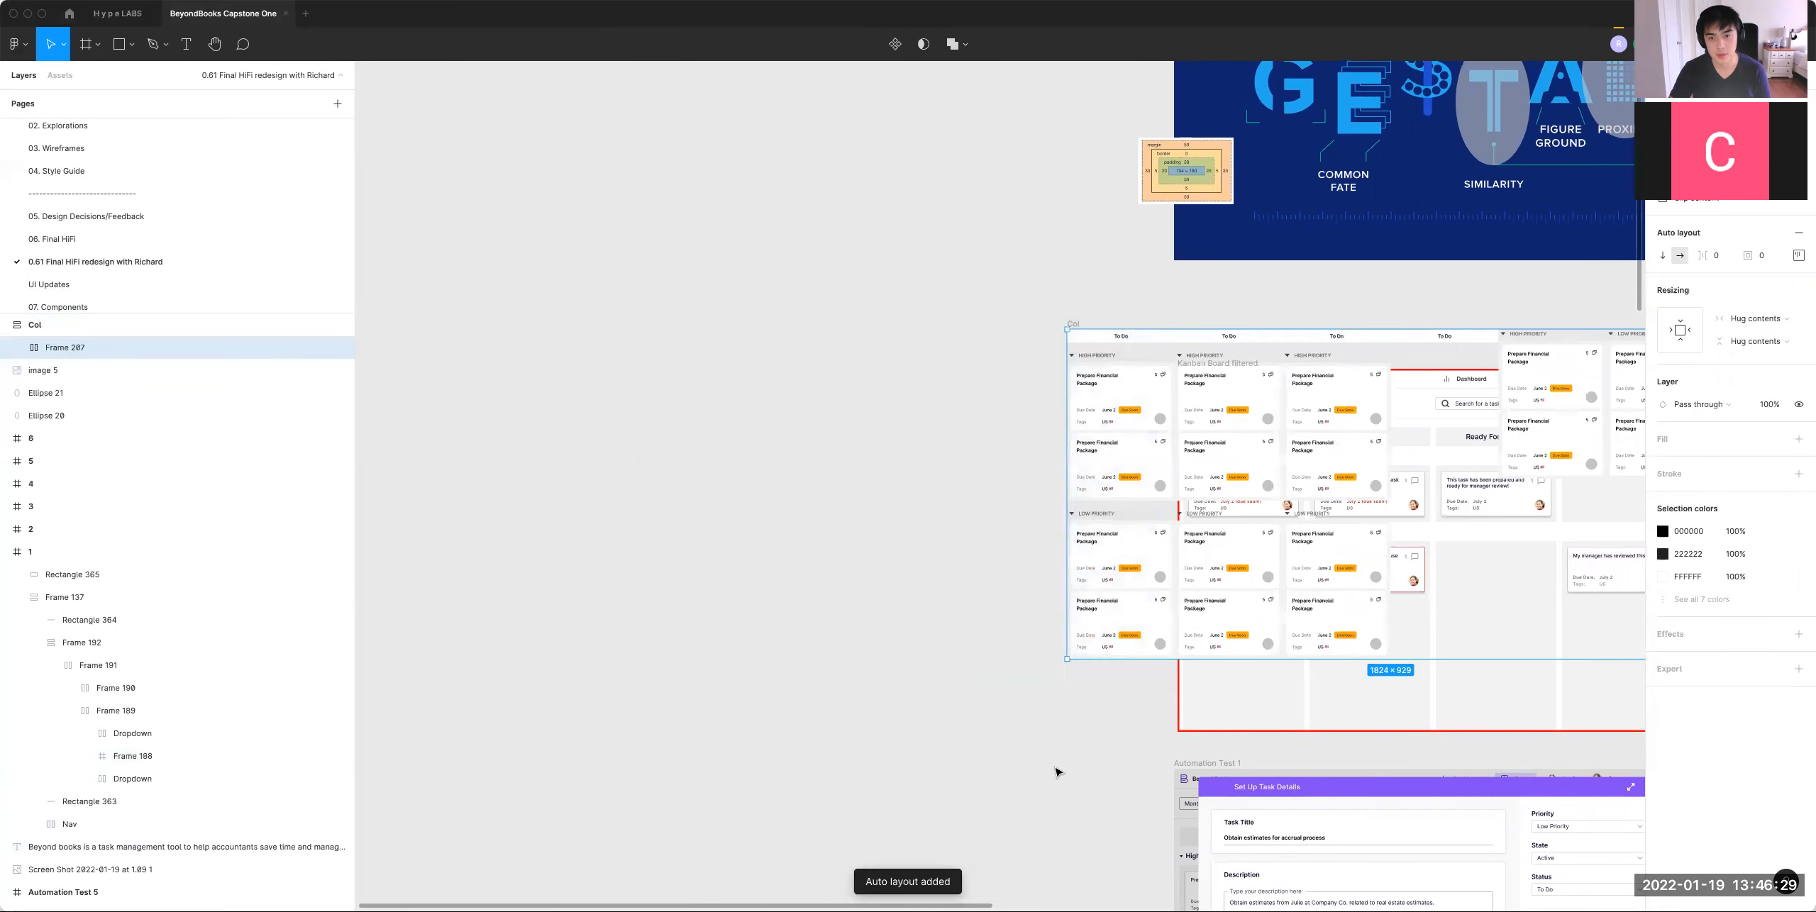
key(super+z)
key(super+z)
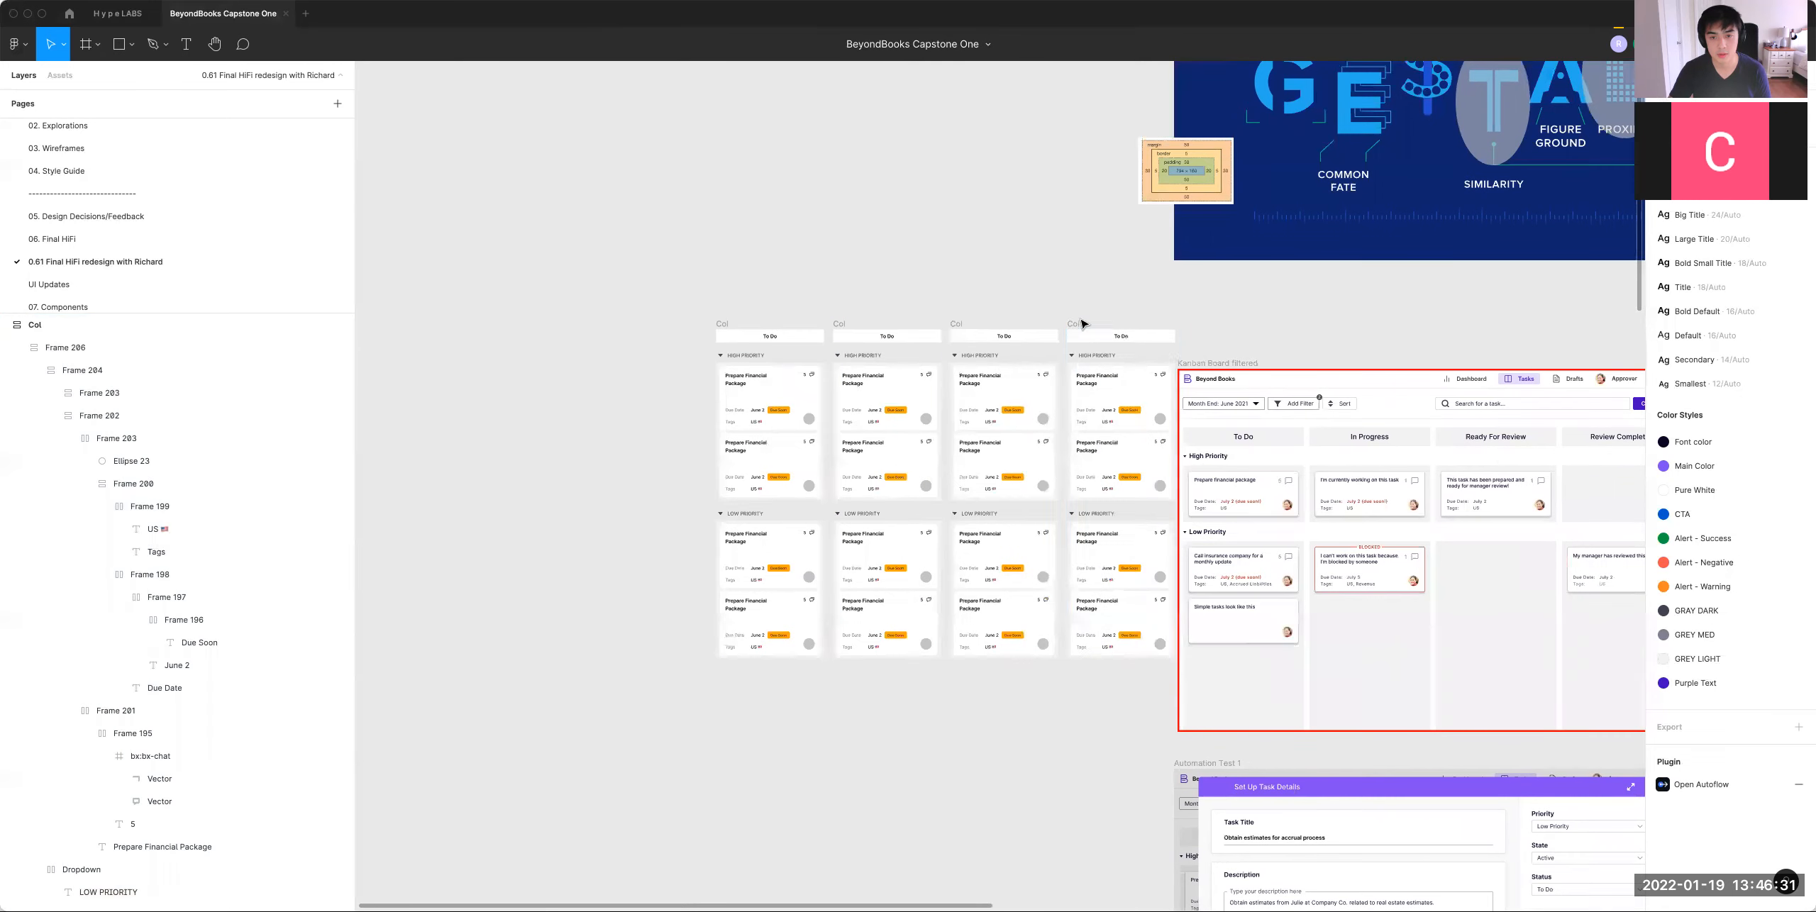
Step: Select all four Col frames and wrap them in one horizontal auto layout frame
shift+click(959, 325)
shift+click(839, 324)
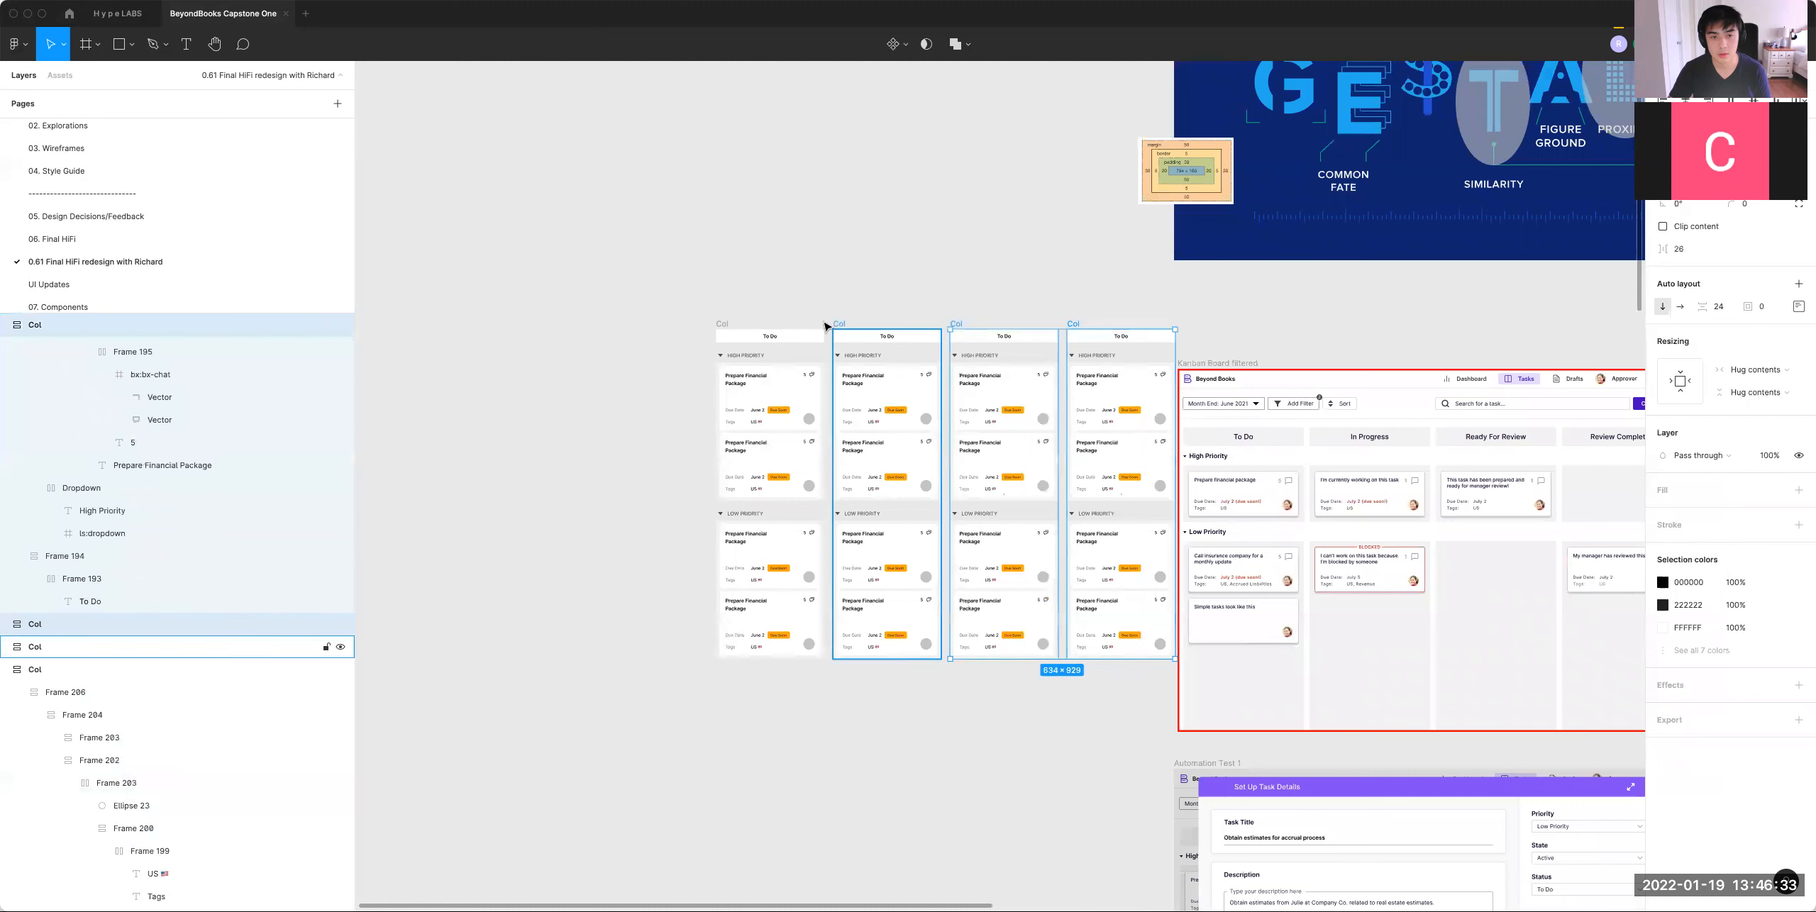
shift+click(723, 325)
key(shift+a)
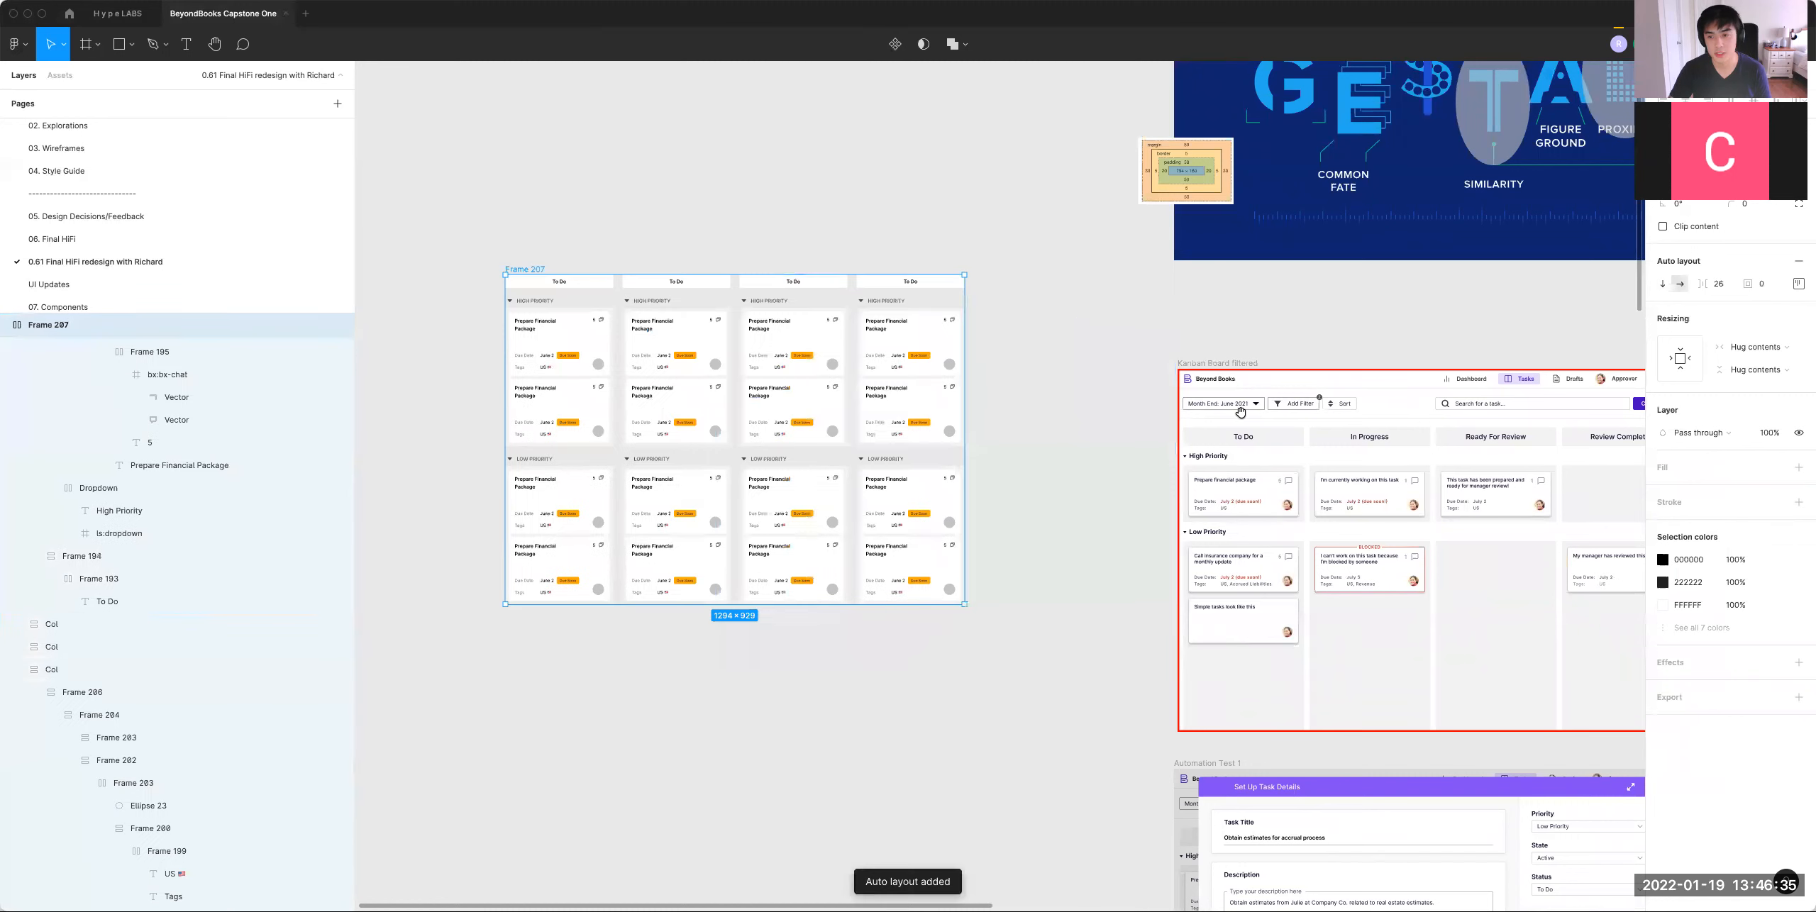
Step: Check the gutter of frame 1's column grid and set the spacing between the four board columns to 16
scroll(1040, 355, right, 10)
scroll(1039, 355, down, 3)
click(903, 359)
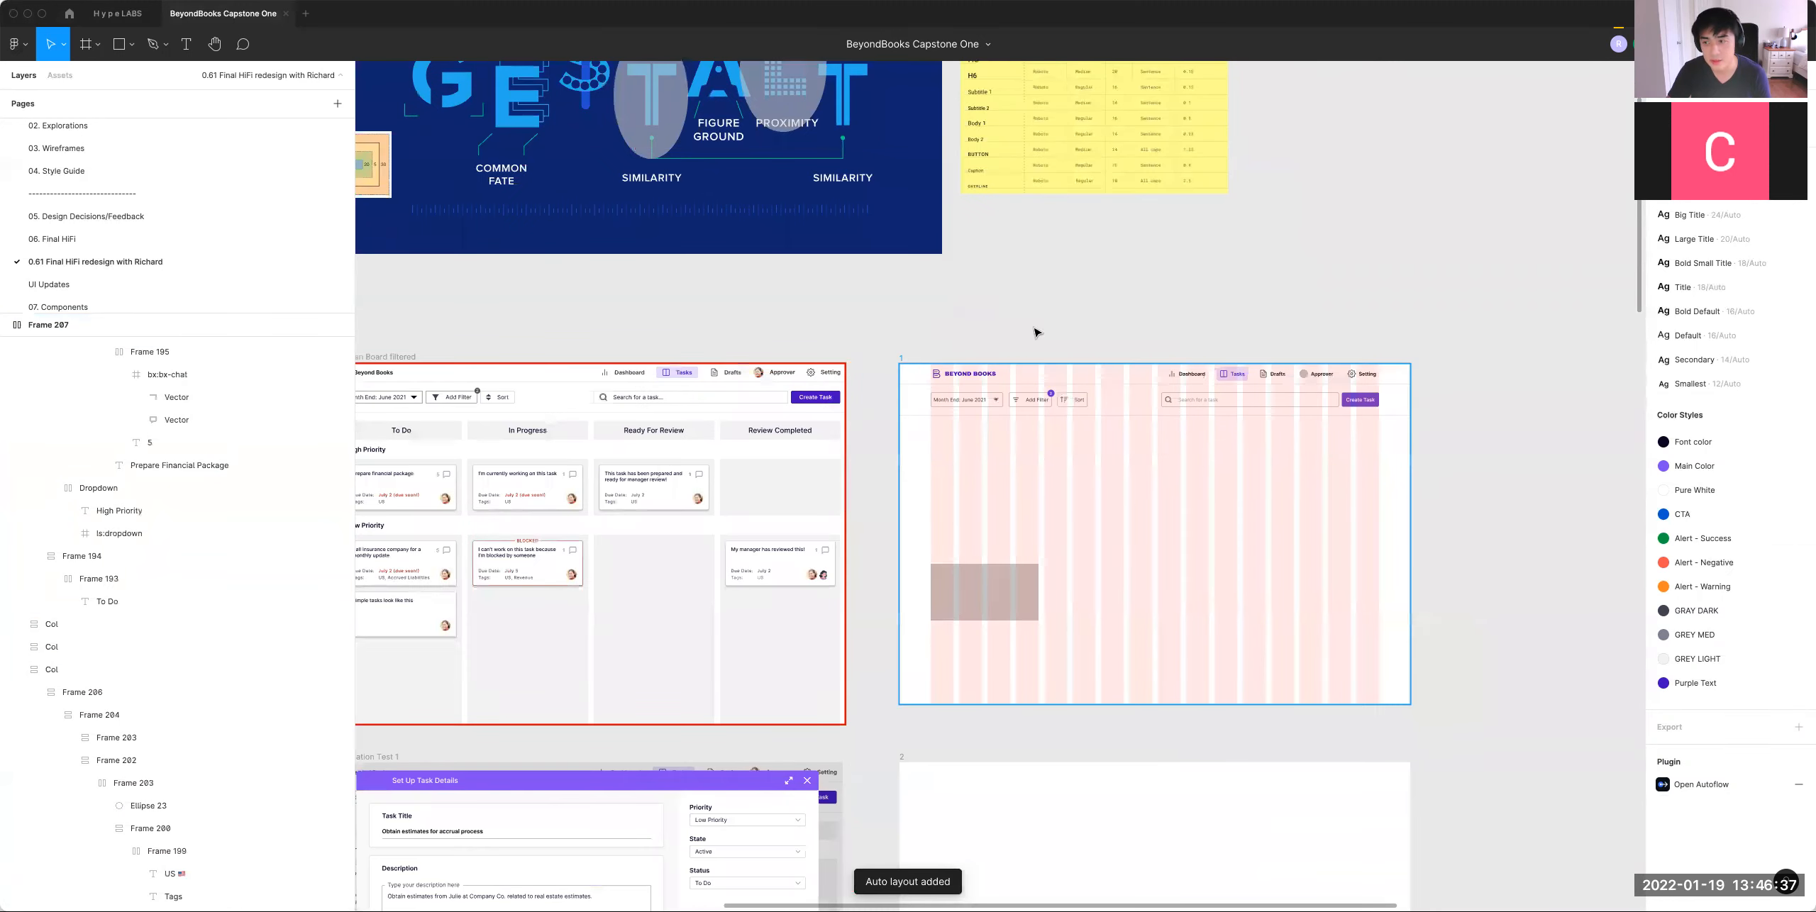
click(1660, 340)
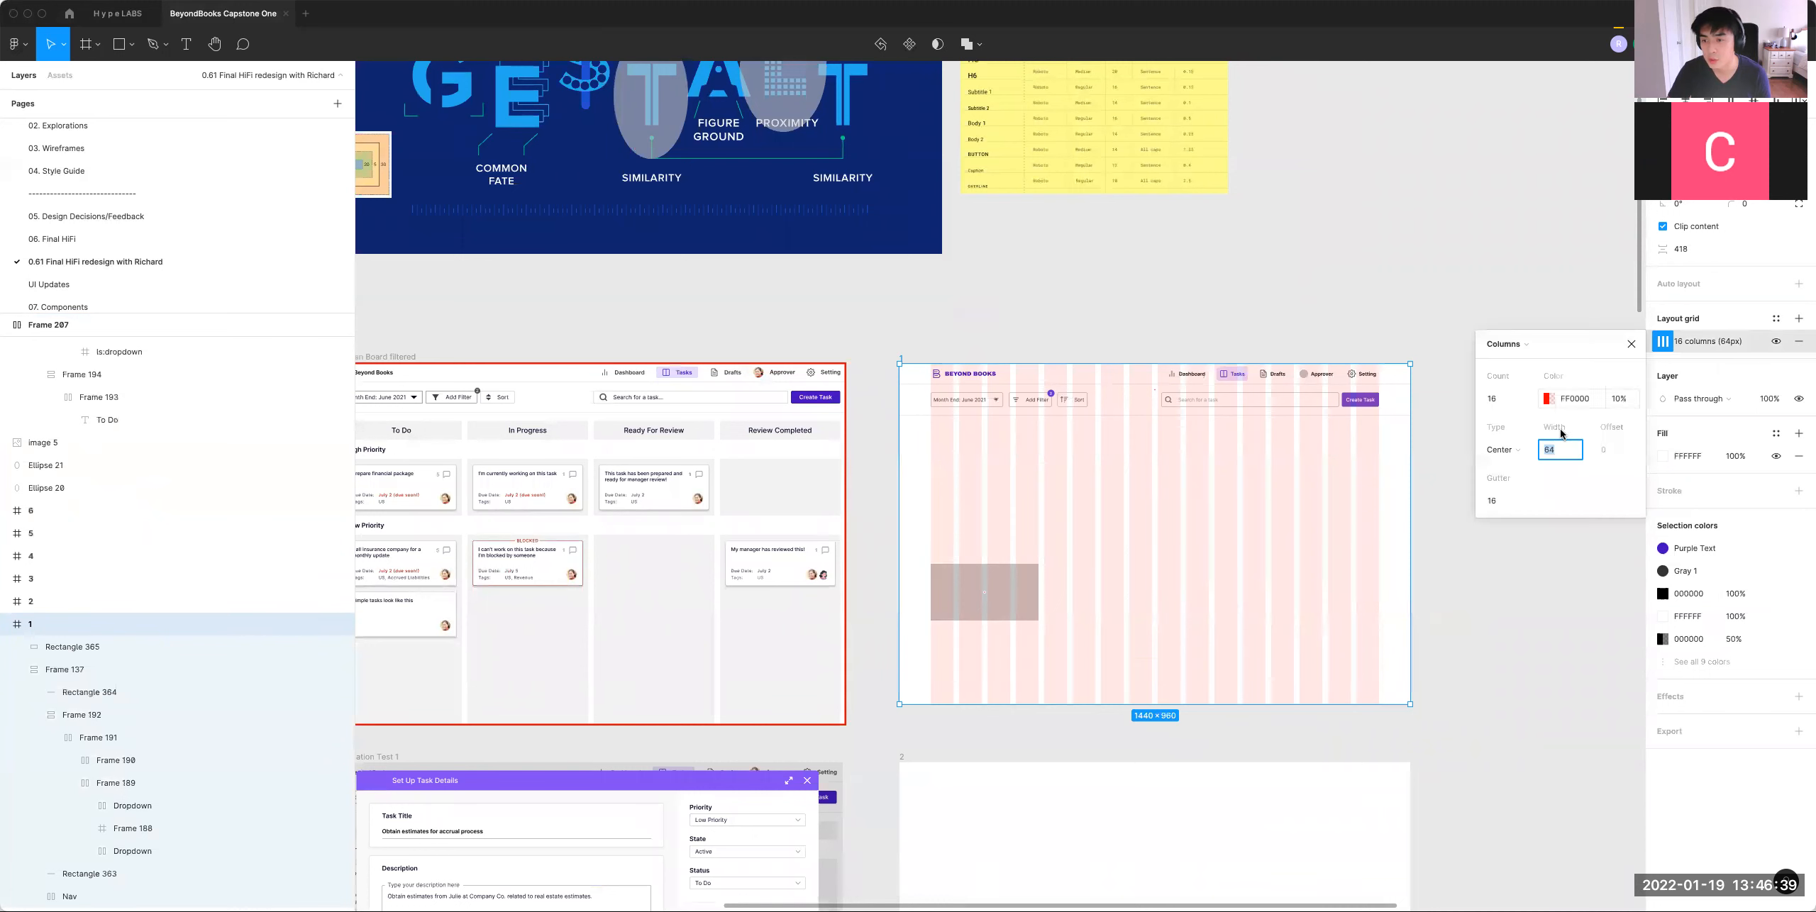
click(1164, 318)
scroll(993, 312, left, 10)
click(745, 301)
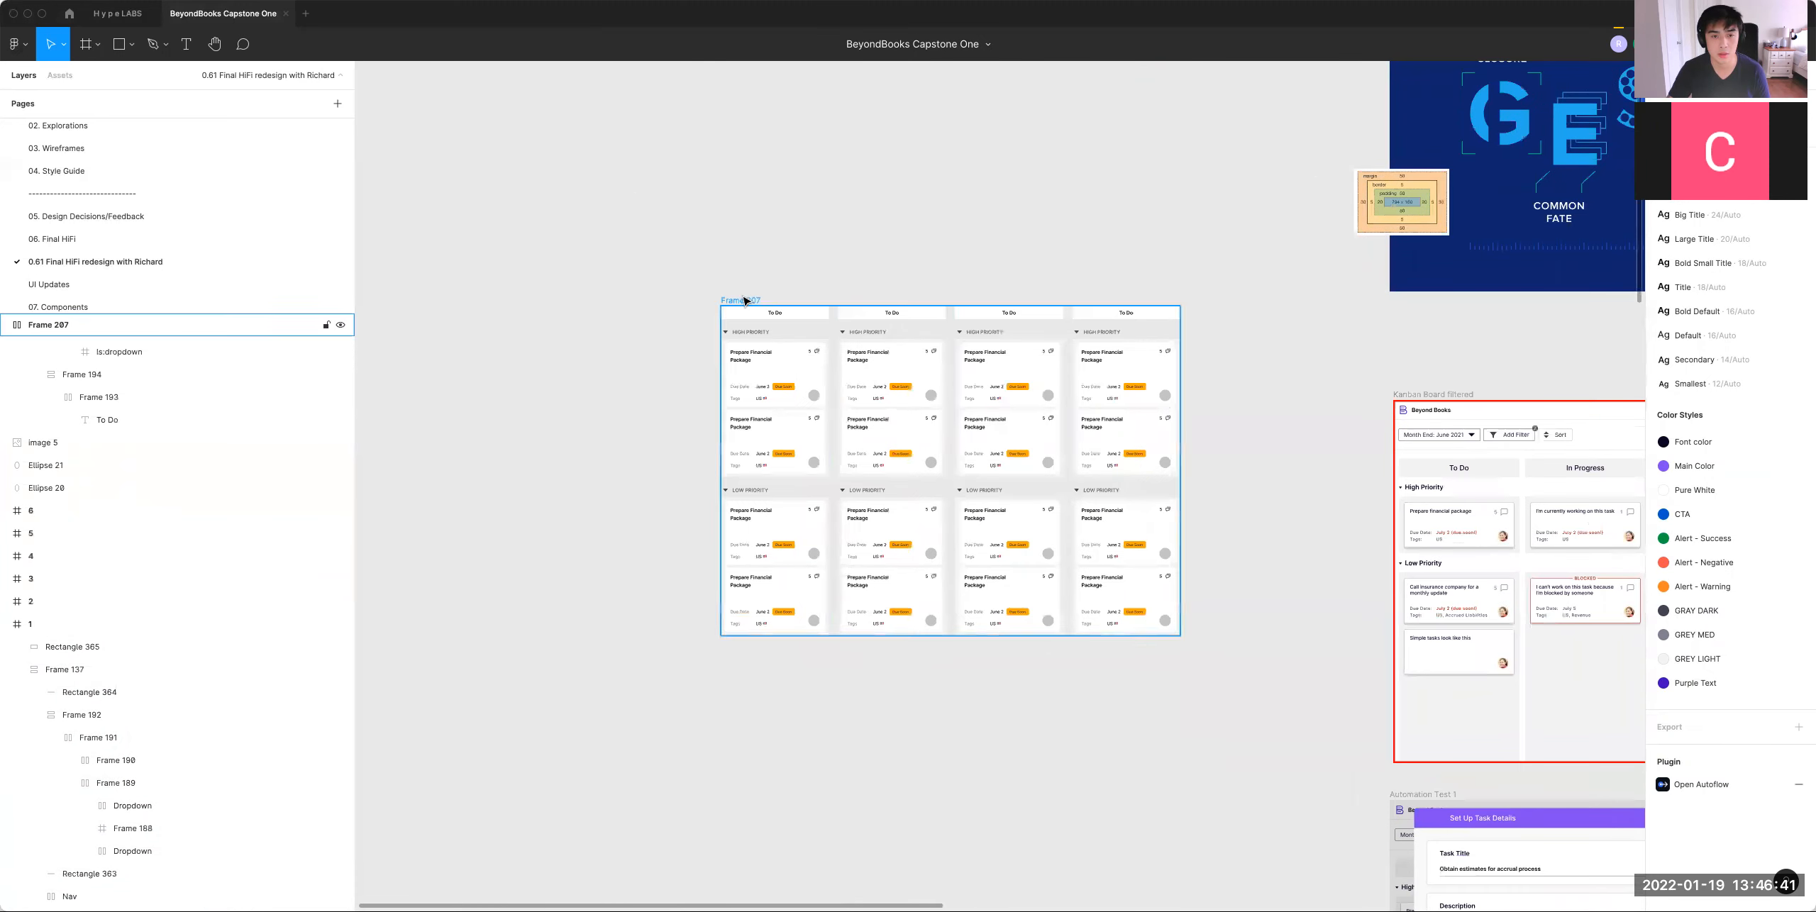
click(745, 301)
text(16)
key(Return)
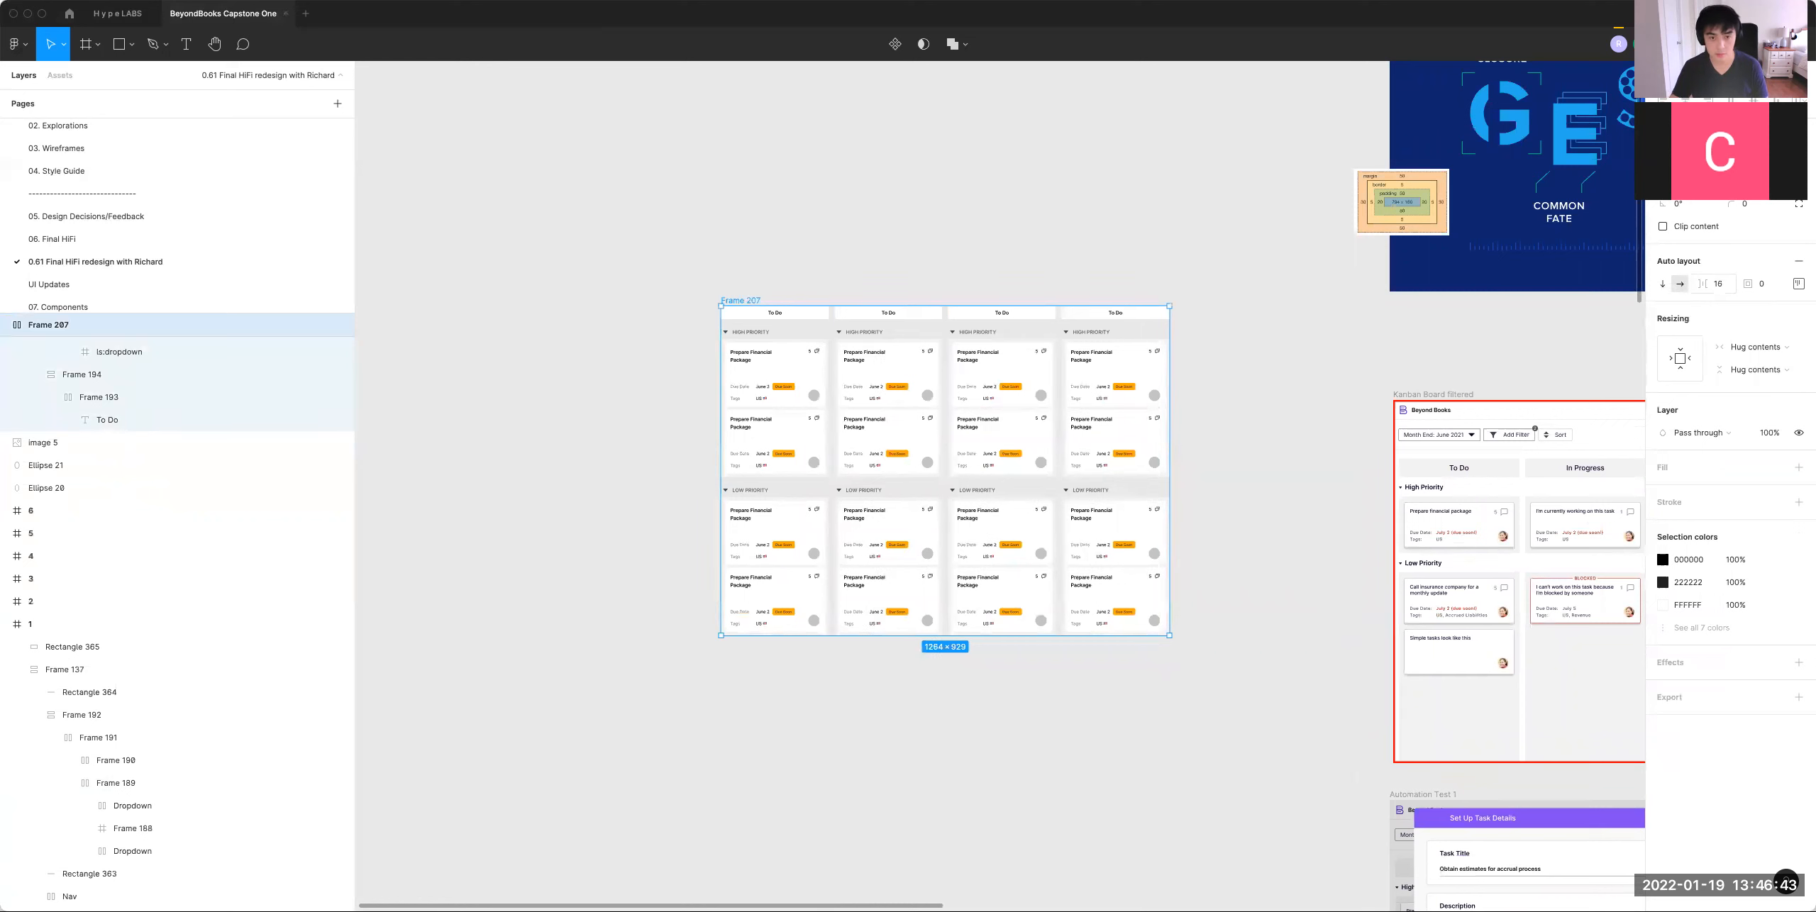
Step: Move the four-column board frame into frame 1, directly below the filter and search row
key(Delete)
scroll(710, 591, right, 15)
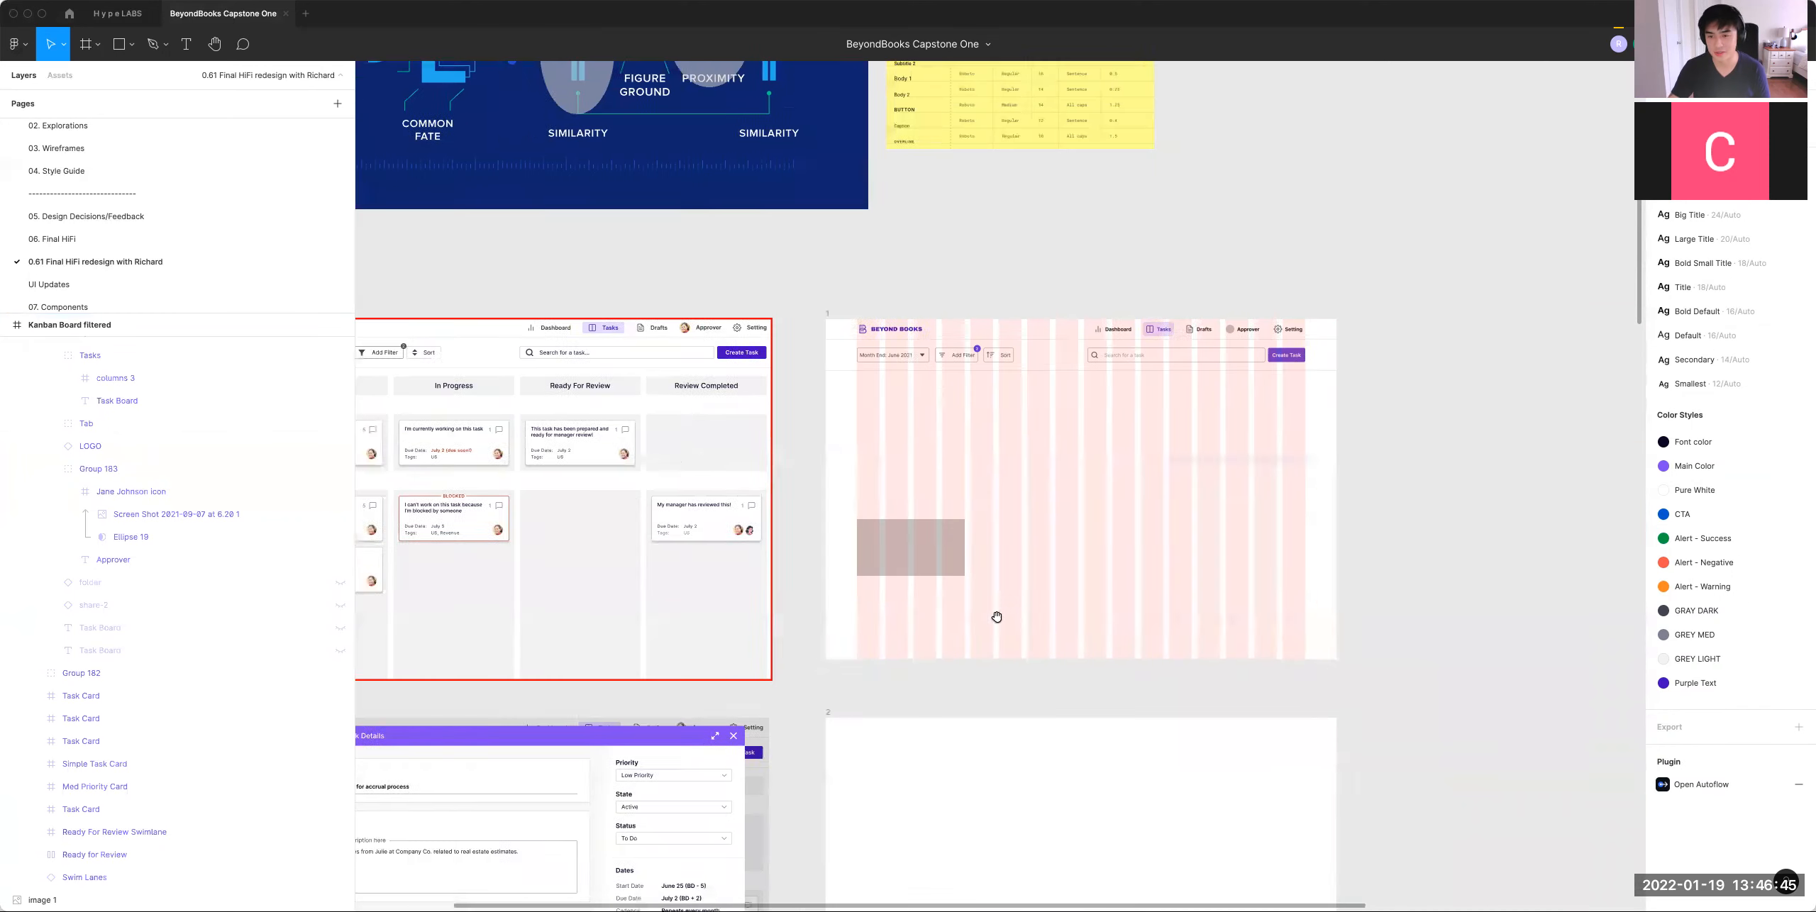
click(1029, 376)
key(ctrl+v)
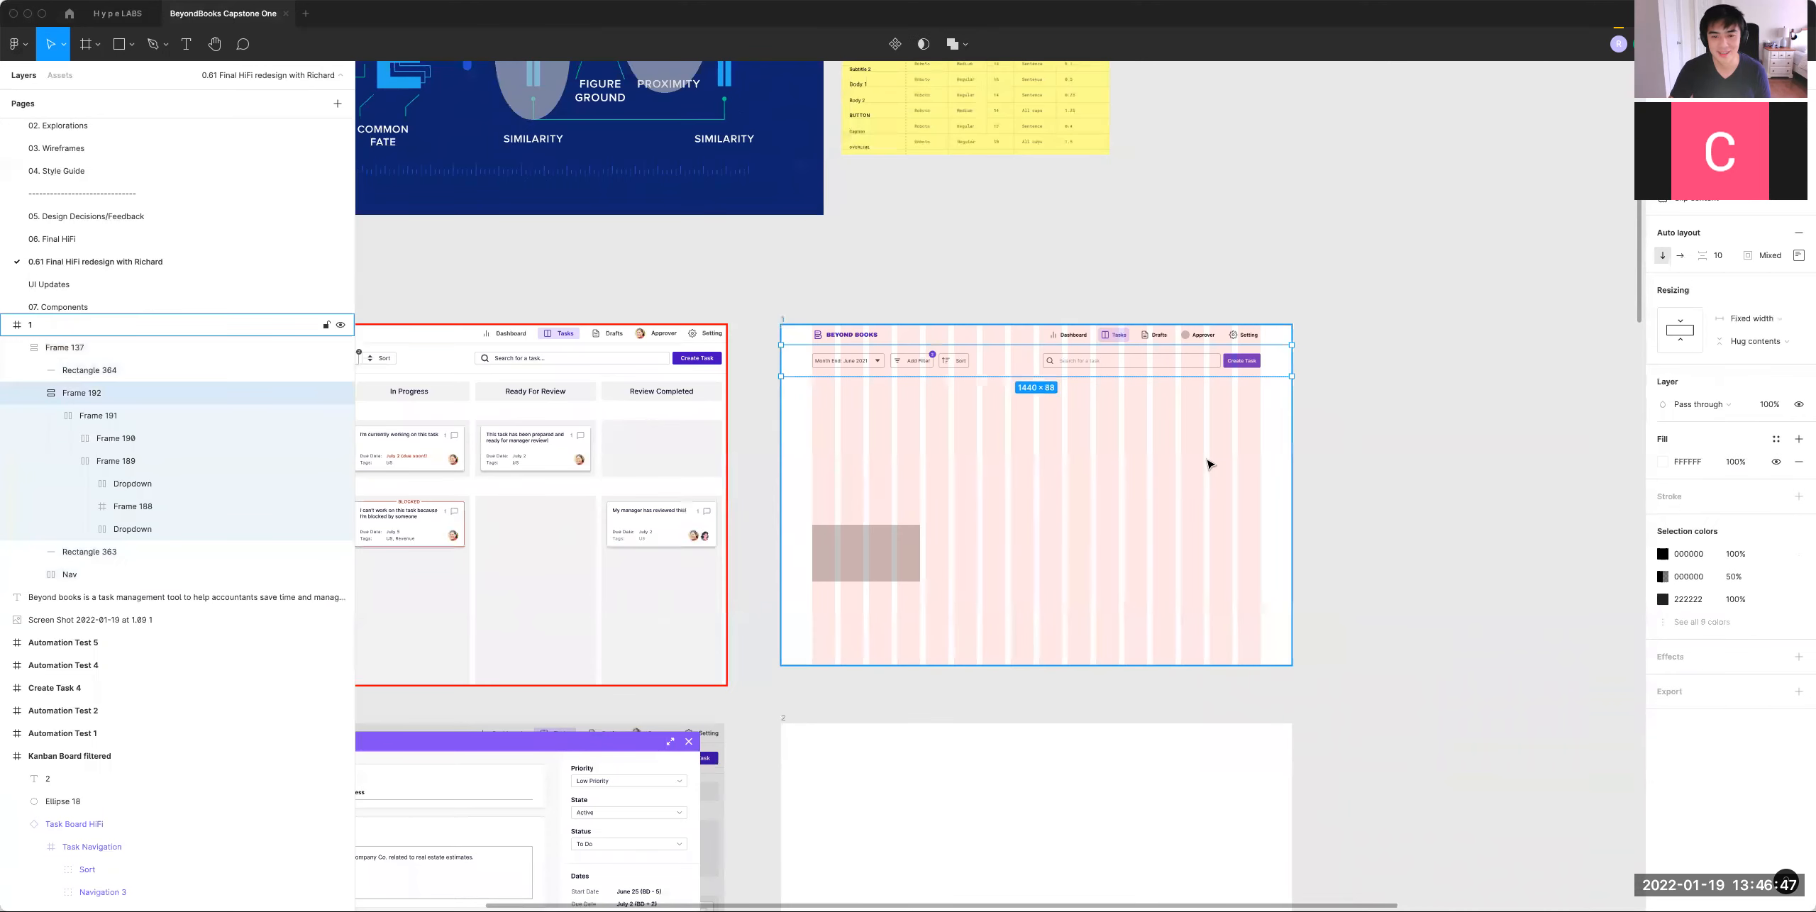
Step: Set the board frame's padding to 88 on both sides and 24 at the top
click(1800, 257)
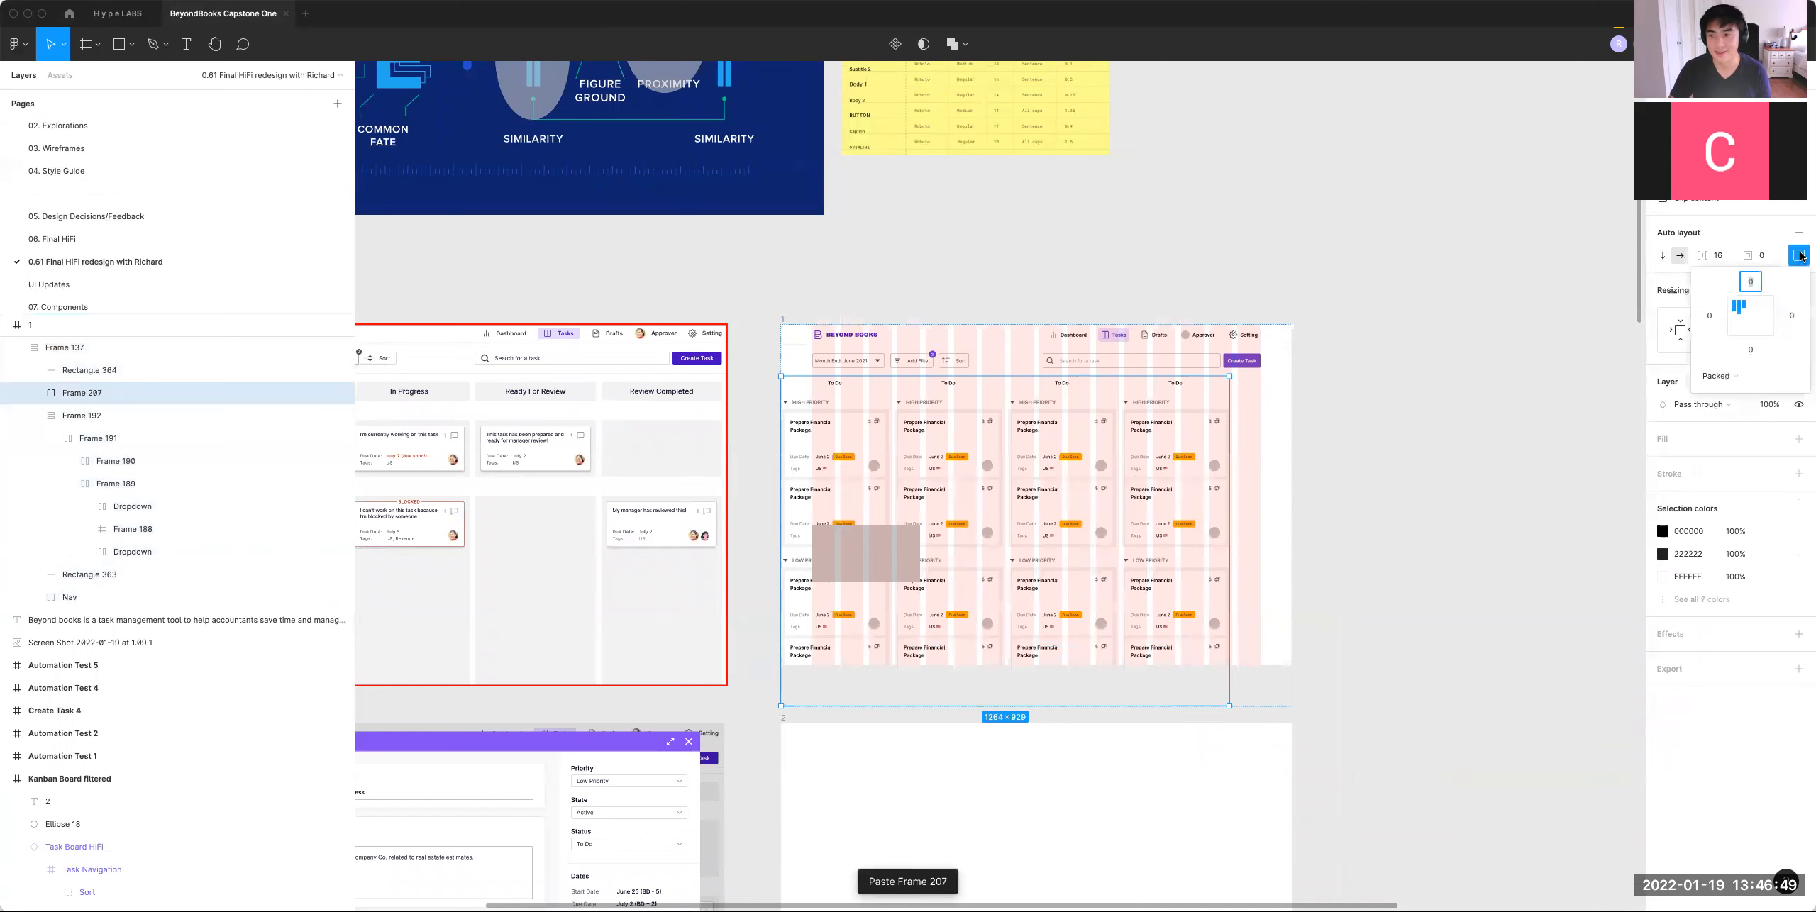
click(1717, 319)
text(88)
key(Tab)
key(Return)
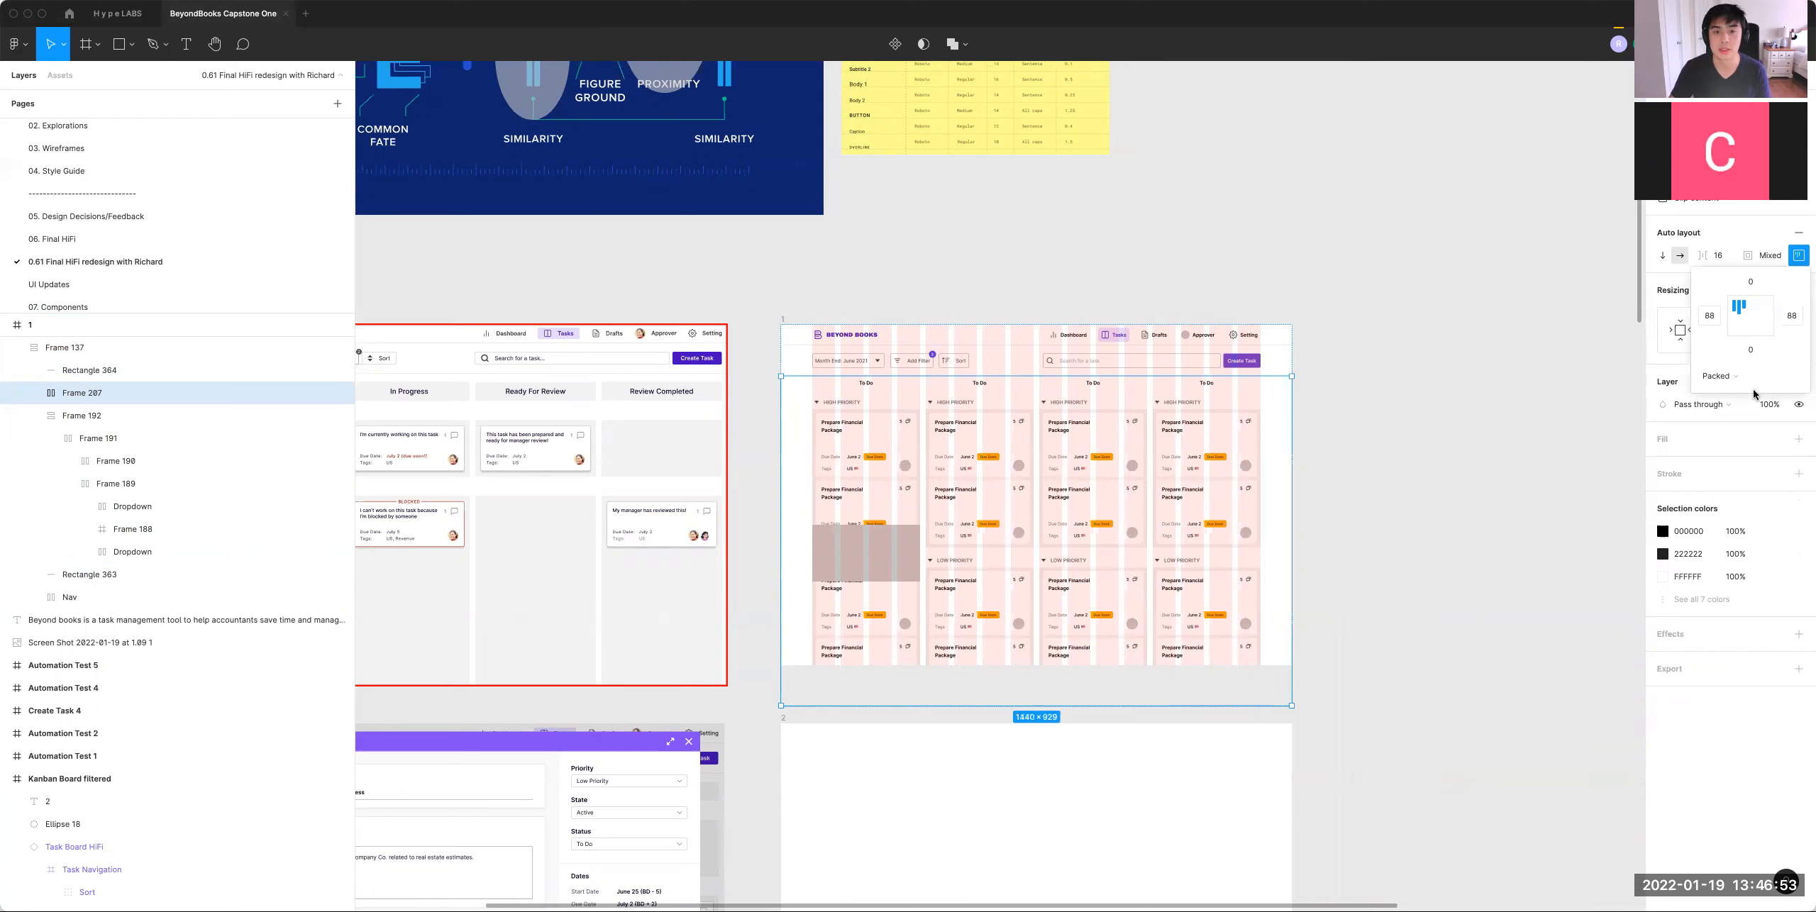
text(24)
key(Return)
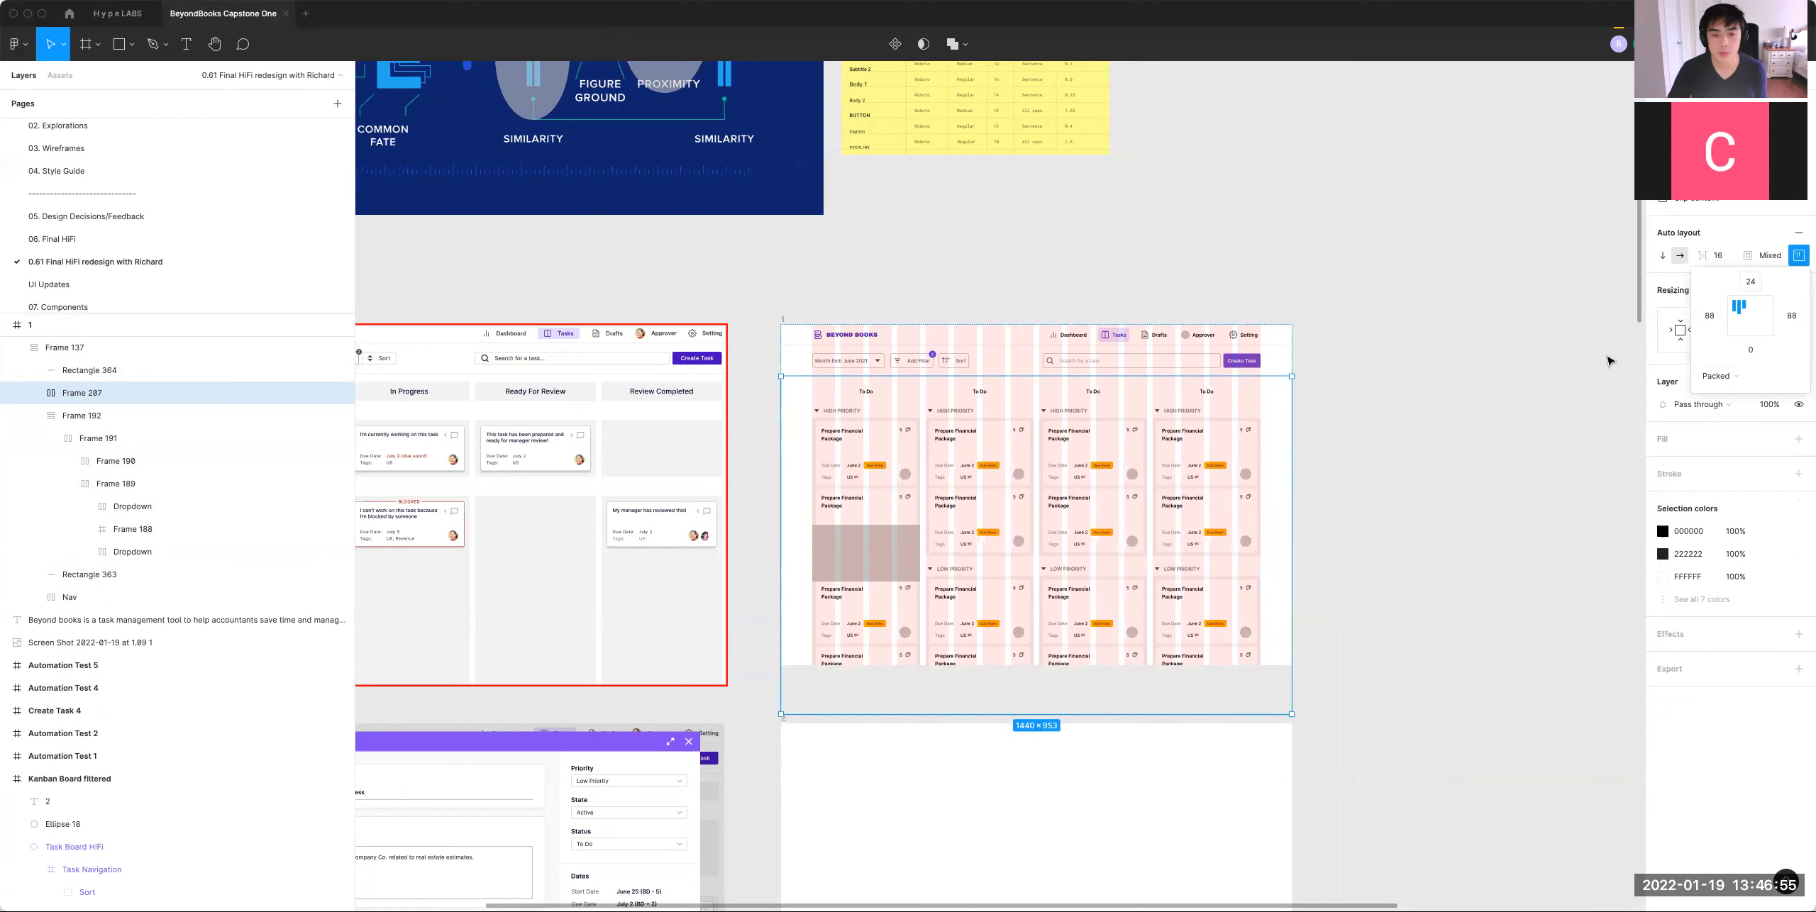
Step: Hide frame 1's column layout grid so the board can be compared with the original Kanban design
click(929, 240)
drag(852, 297, 1187, 279)
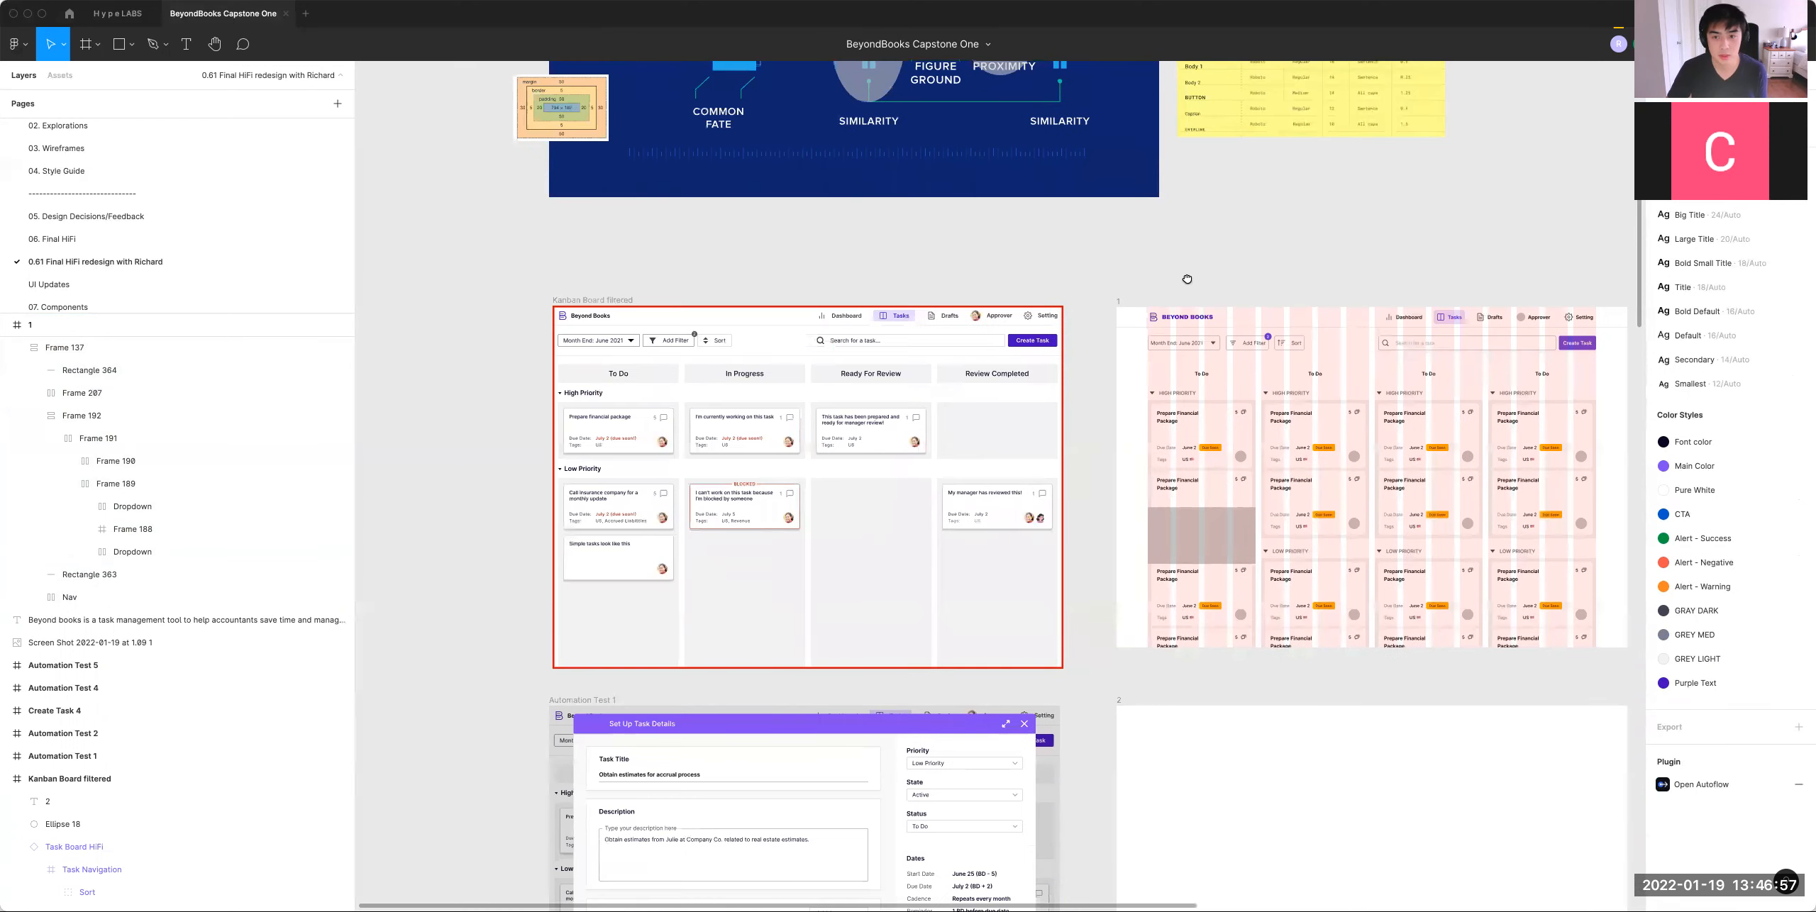
click(1123, 303)
click(1775, 321)
key(Escape)
scroll(1102, 383, right, 2)
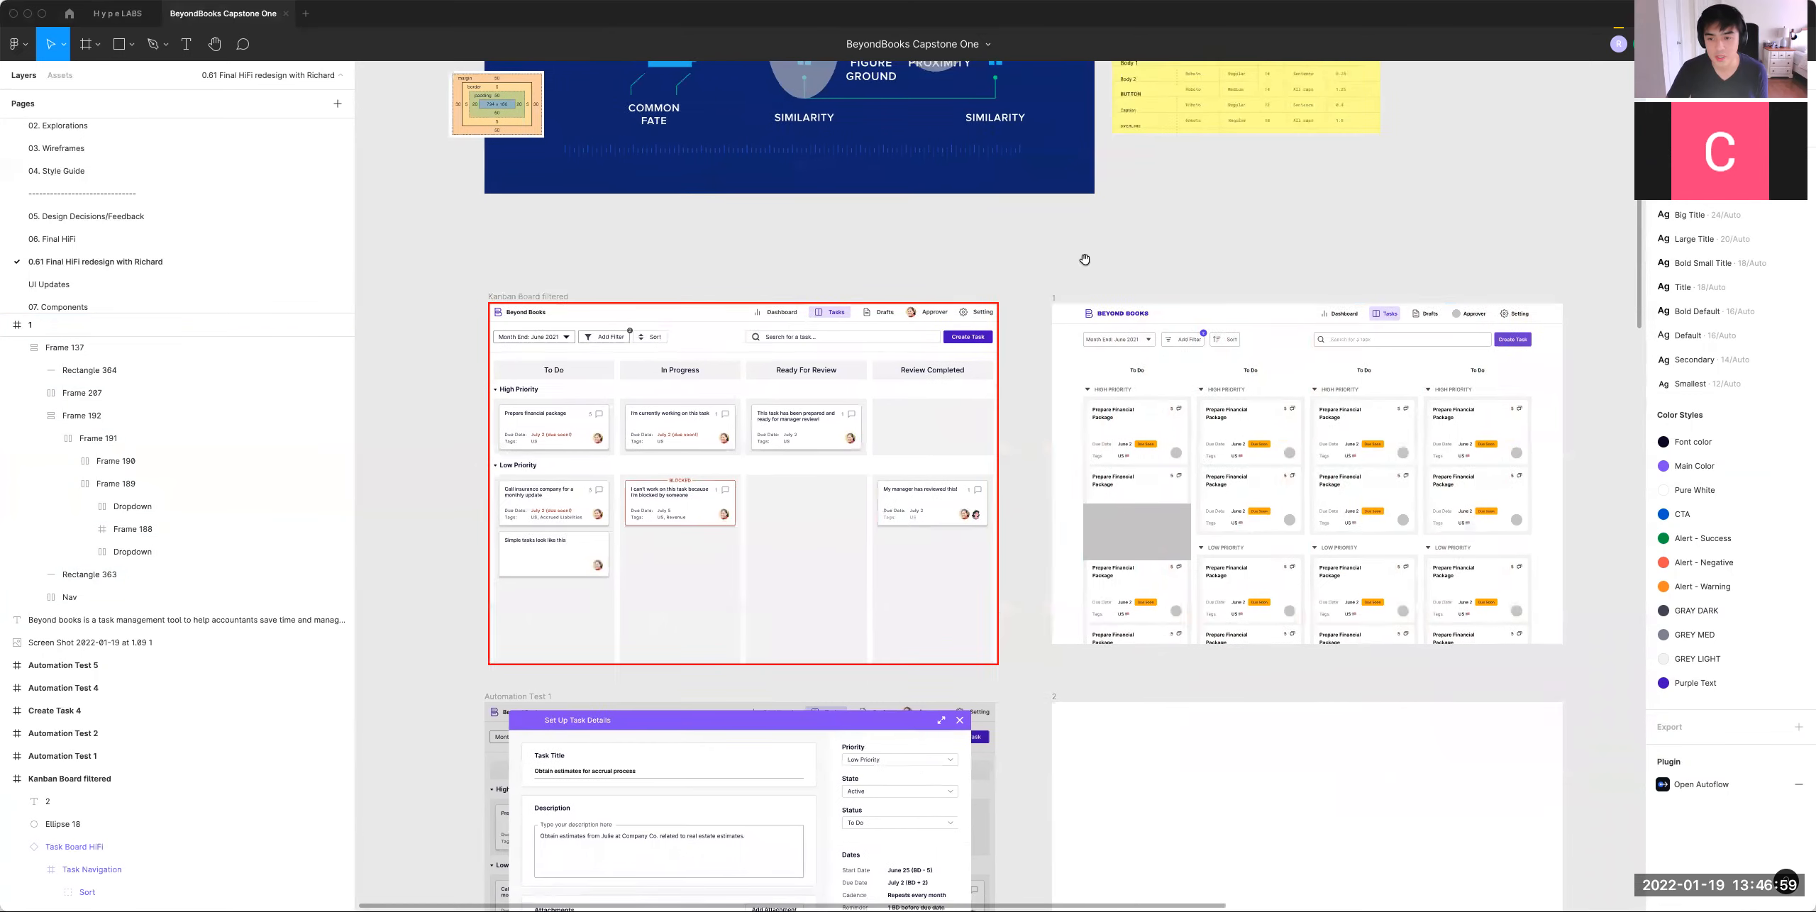
scroll(1128, 340, right, 2)
scroll(1128, 339, up, 1)
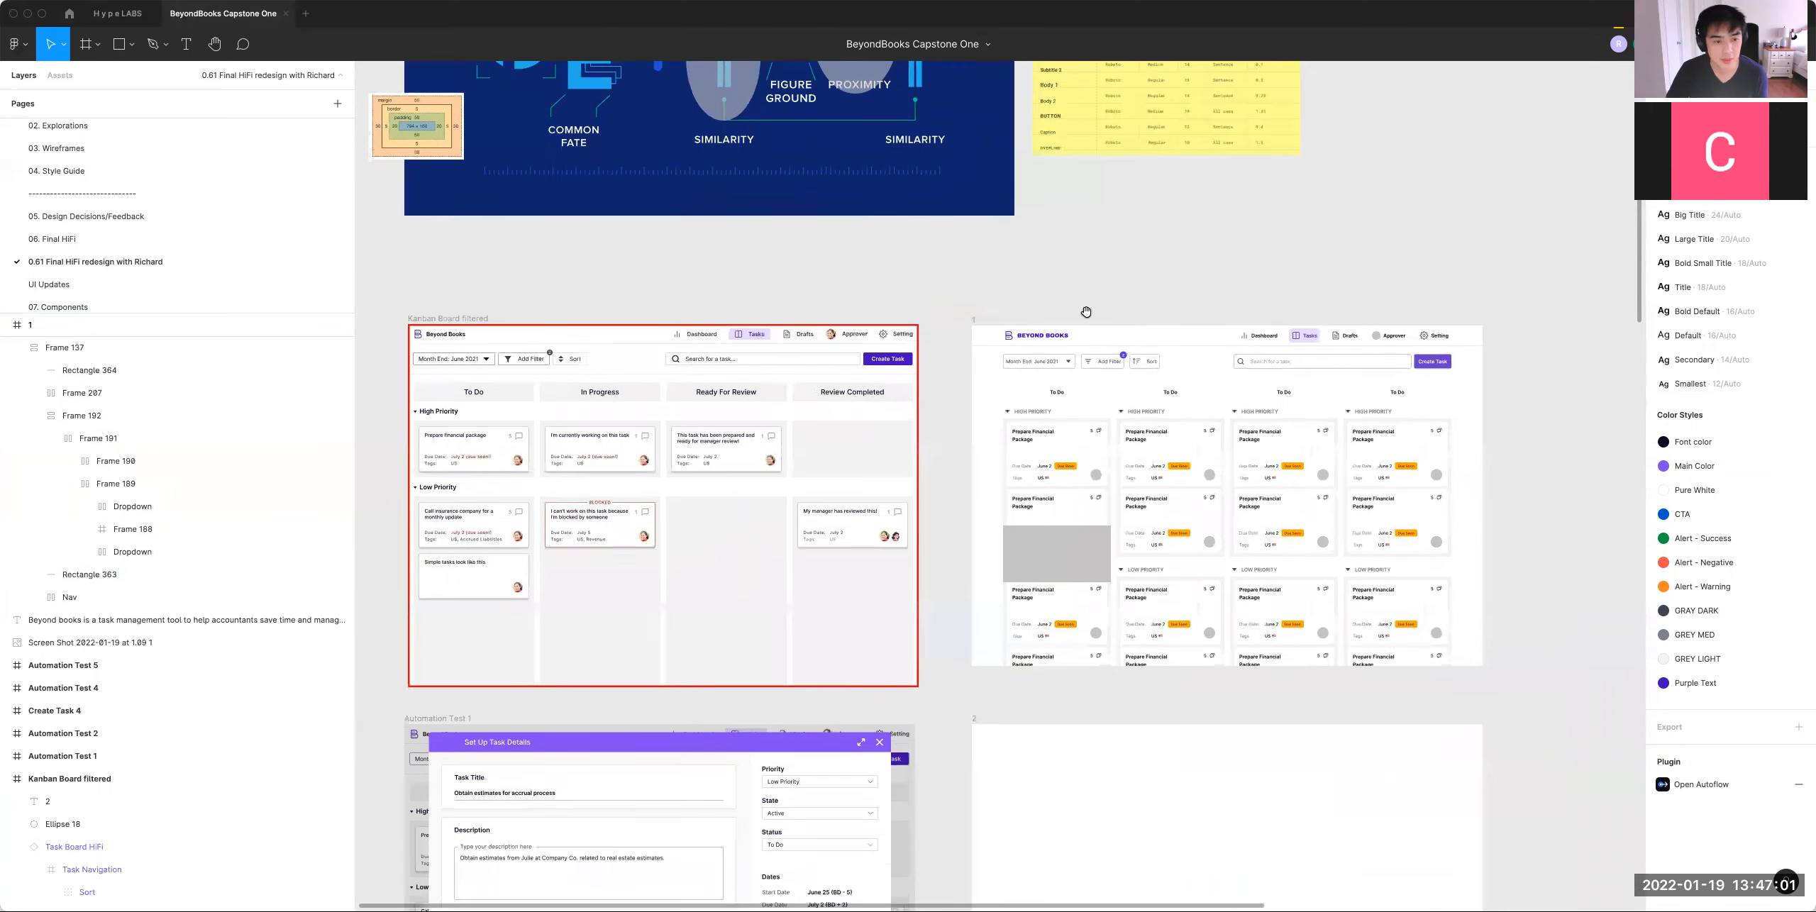
Step: Try to fill the outer frame of the first column's To Do header with light grey F2F2F2 sampled from the original board
click(1093, 389)
double_click(1091, 393)
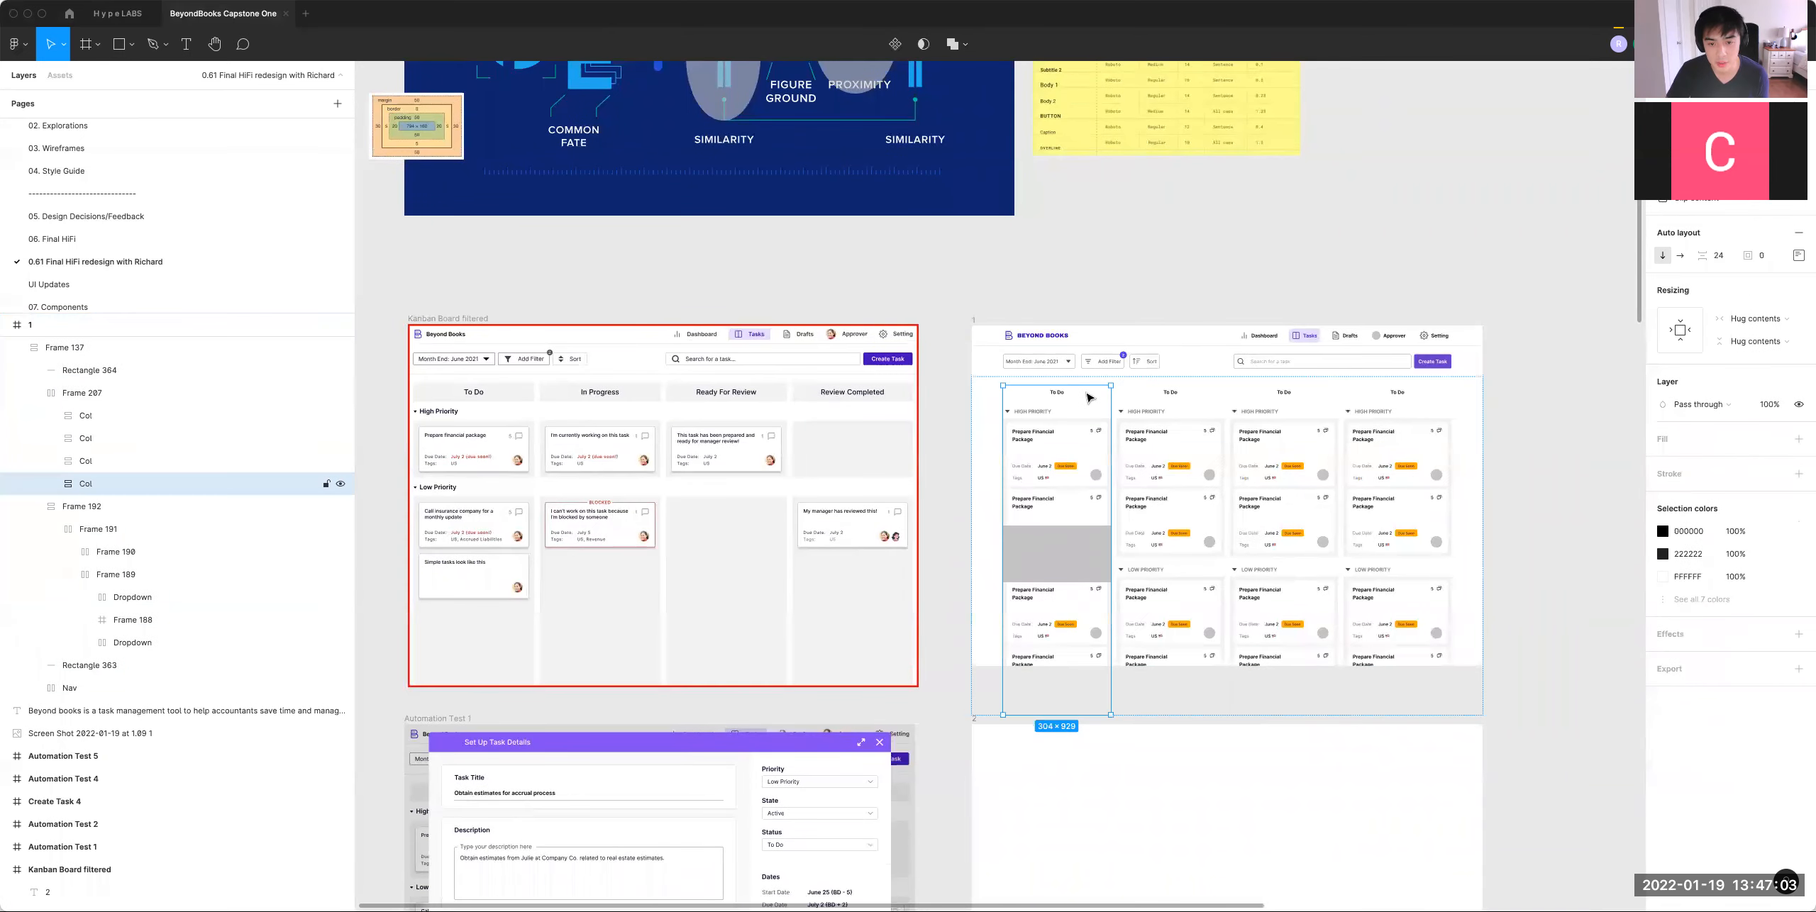
double_click(1090, 398)
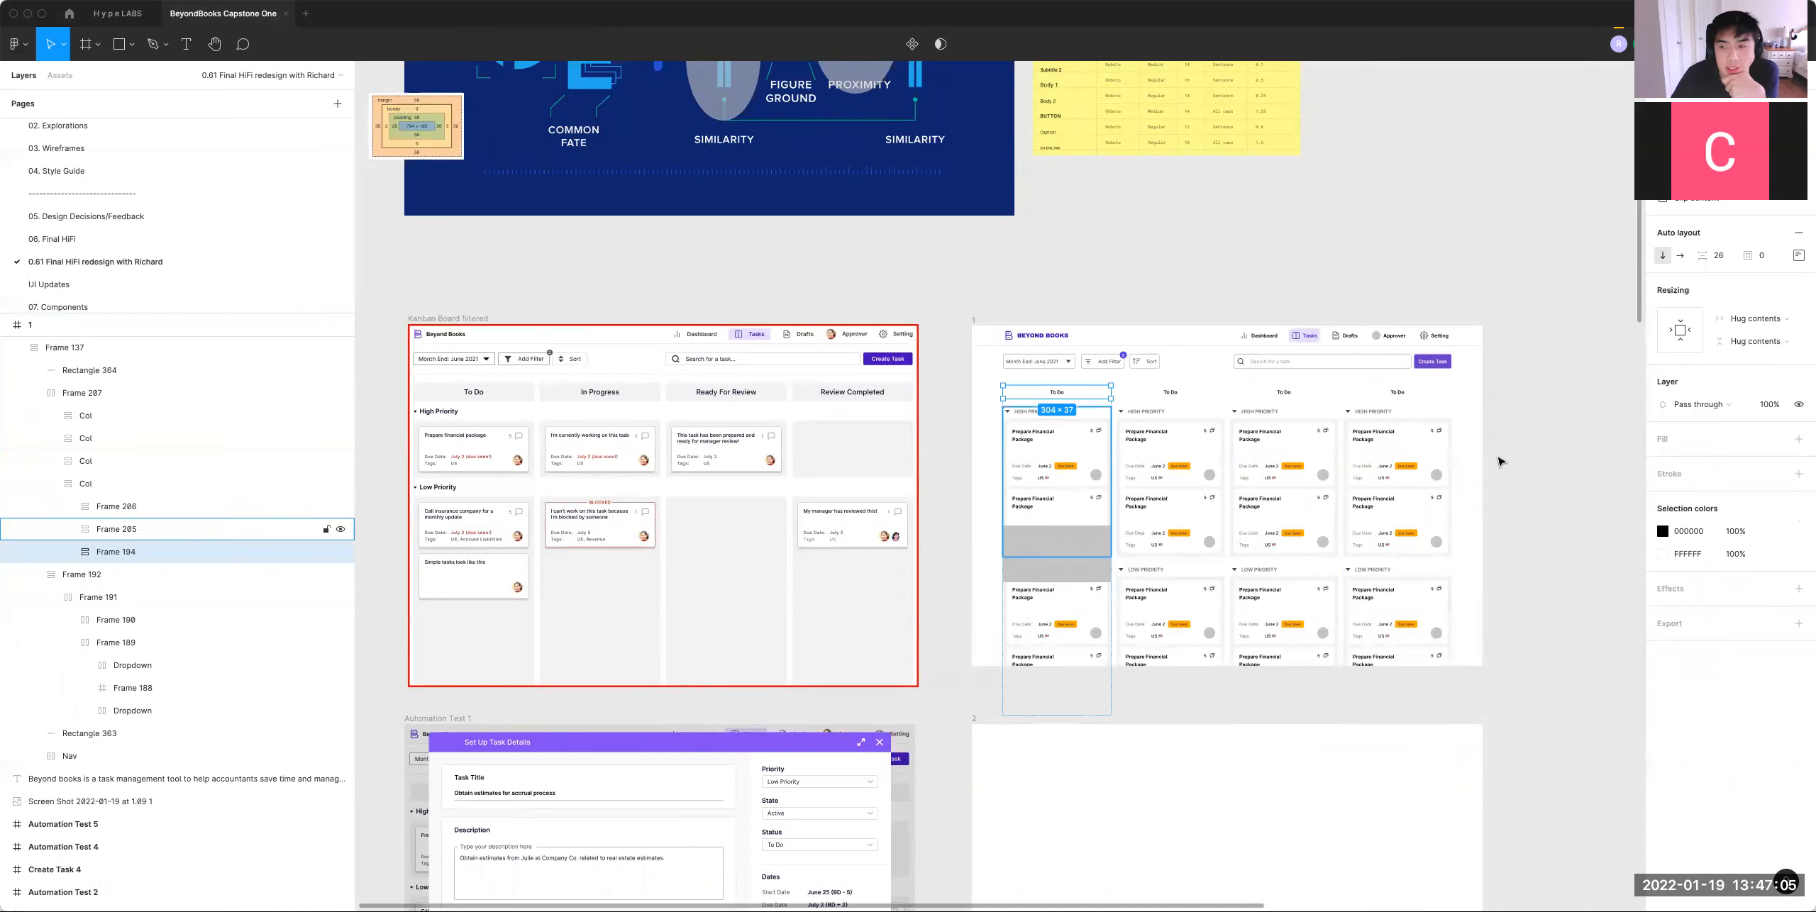
click(1800, 439)
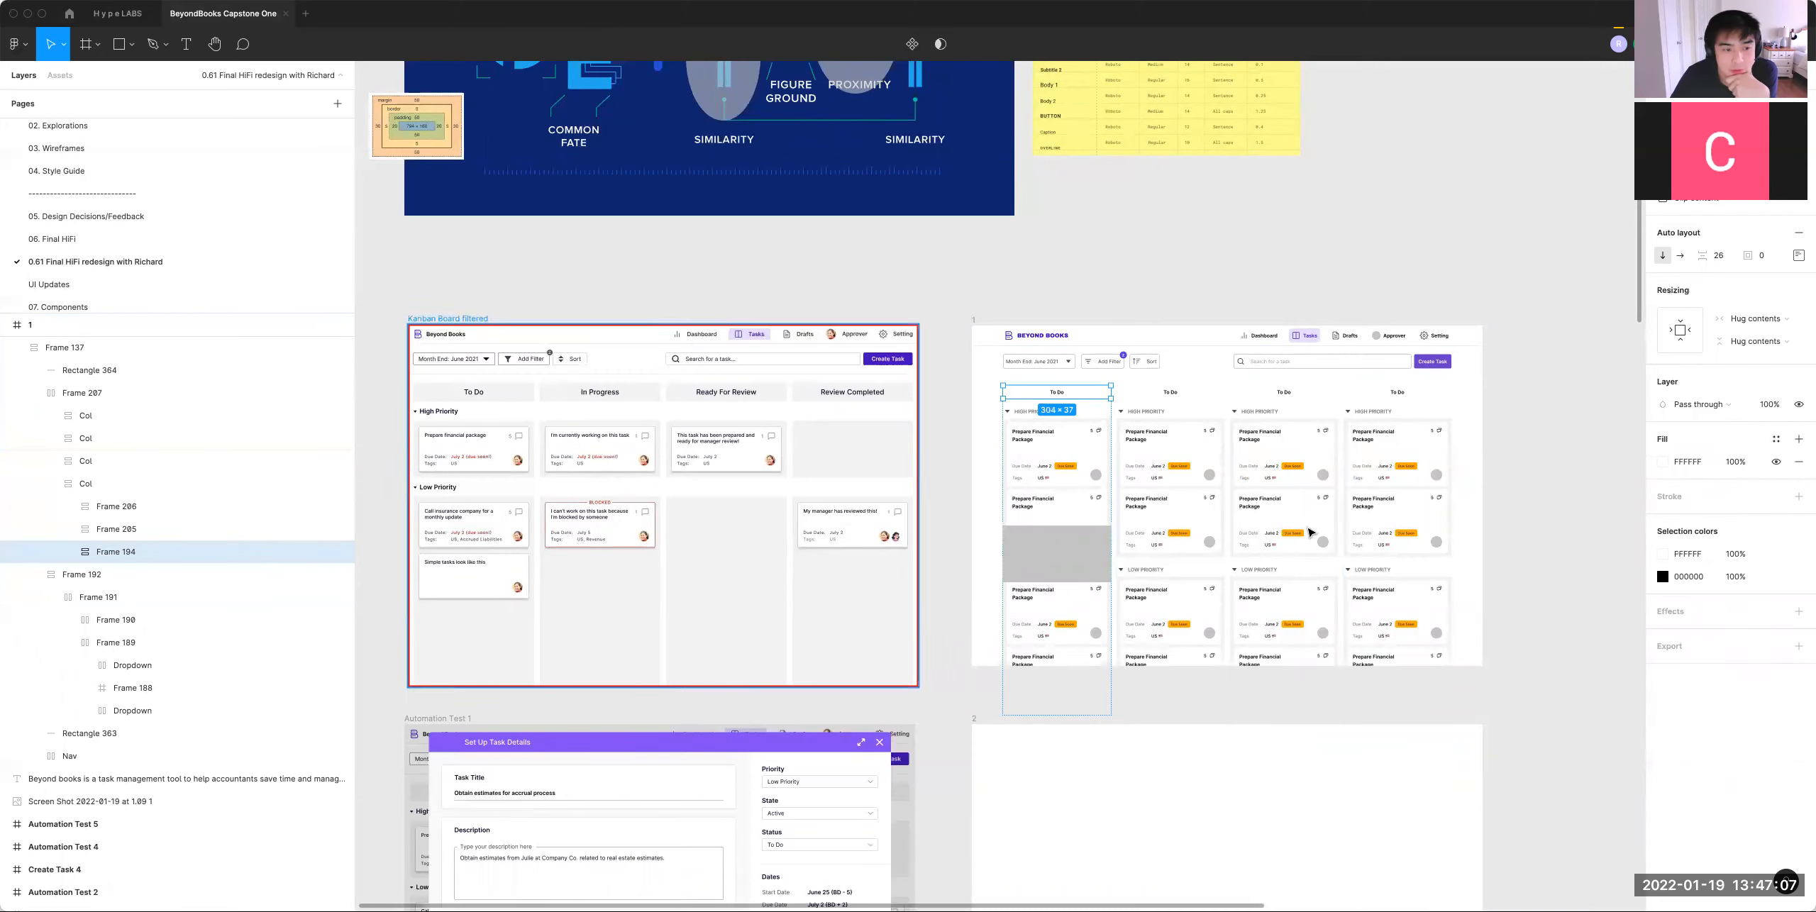
click(1663, 463)
click(1493, 677)
click(827, 593)
click(1631, 466)
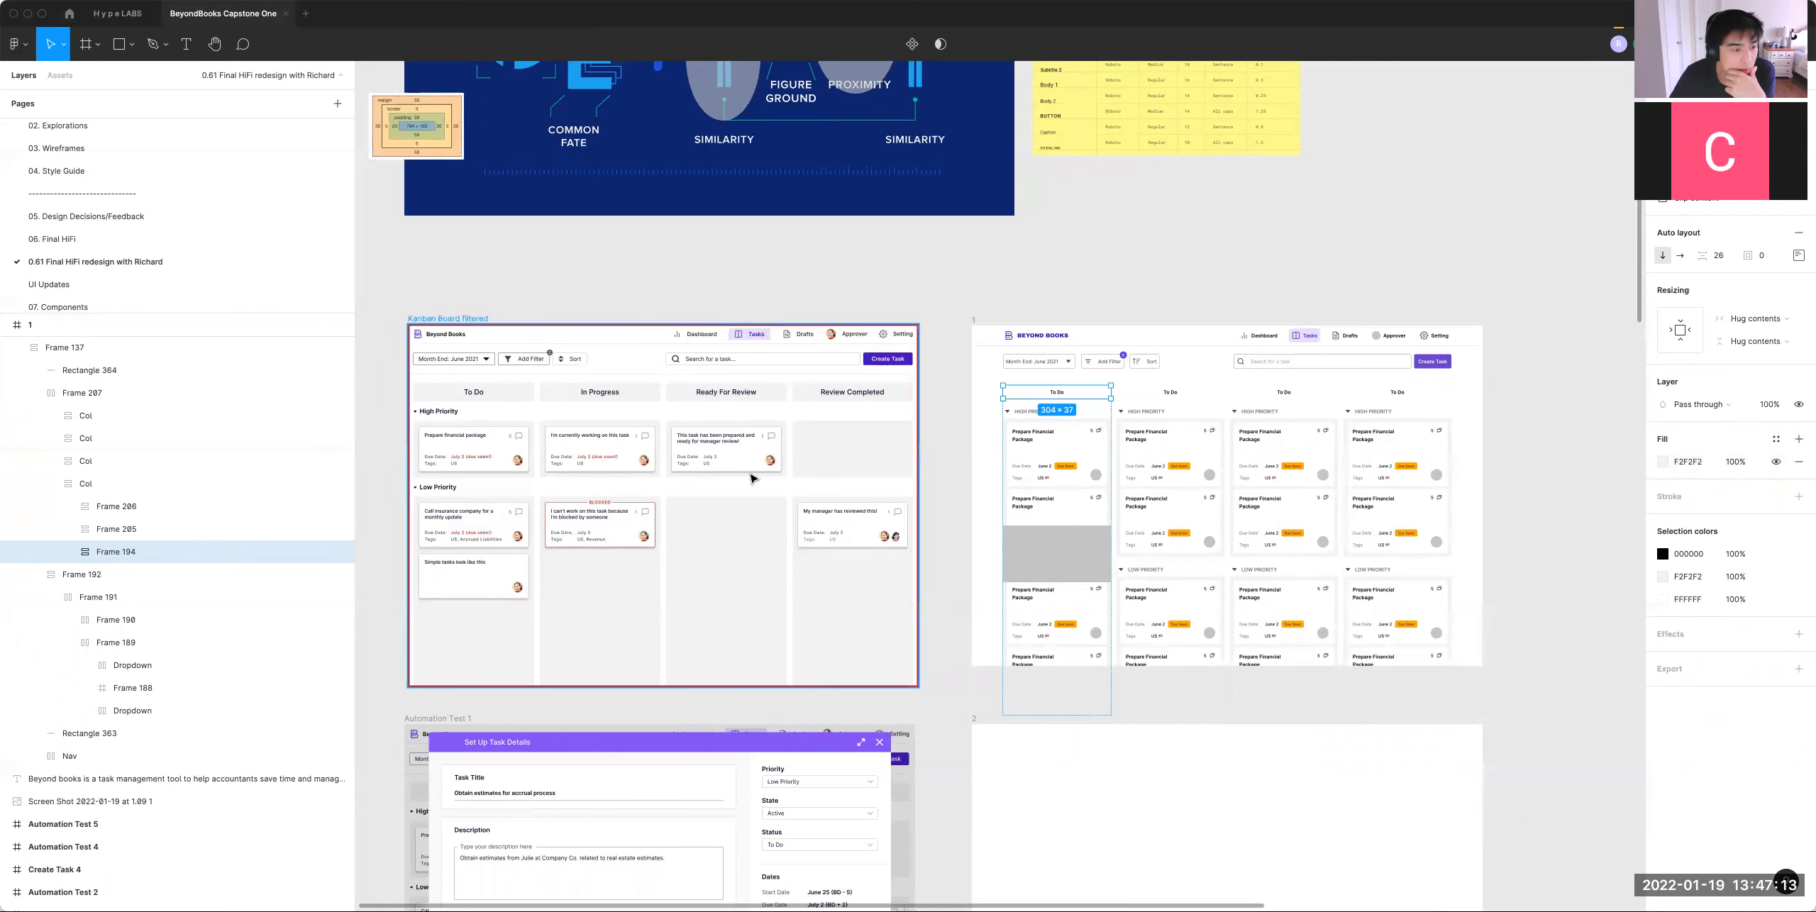
Step: Give the four-column board frame a white FFFFFF fill and ungroup the outer frame around the first To Do header
click(995, 414)
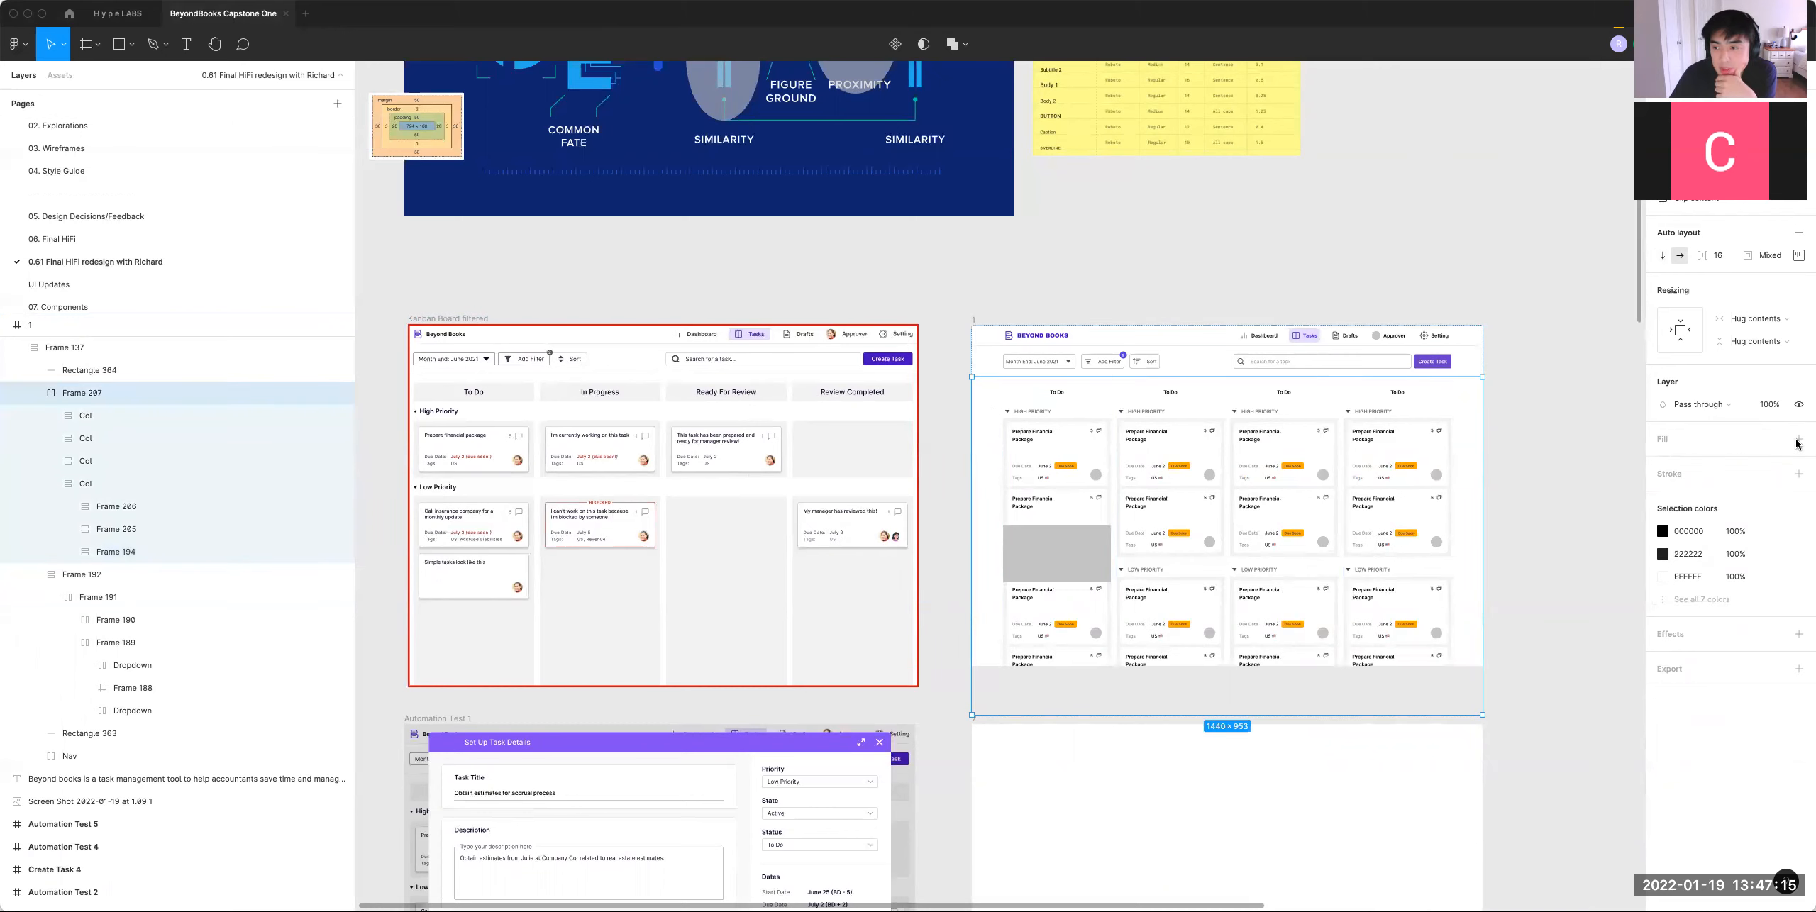
click(1067, 396)
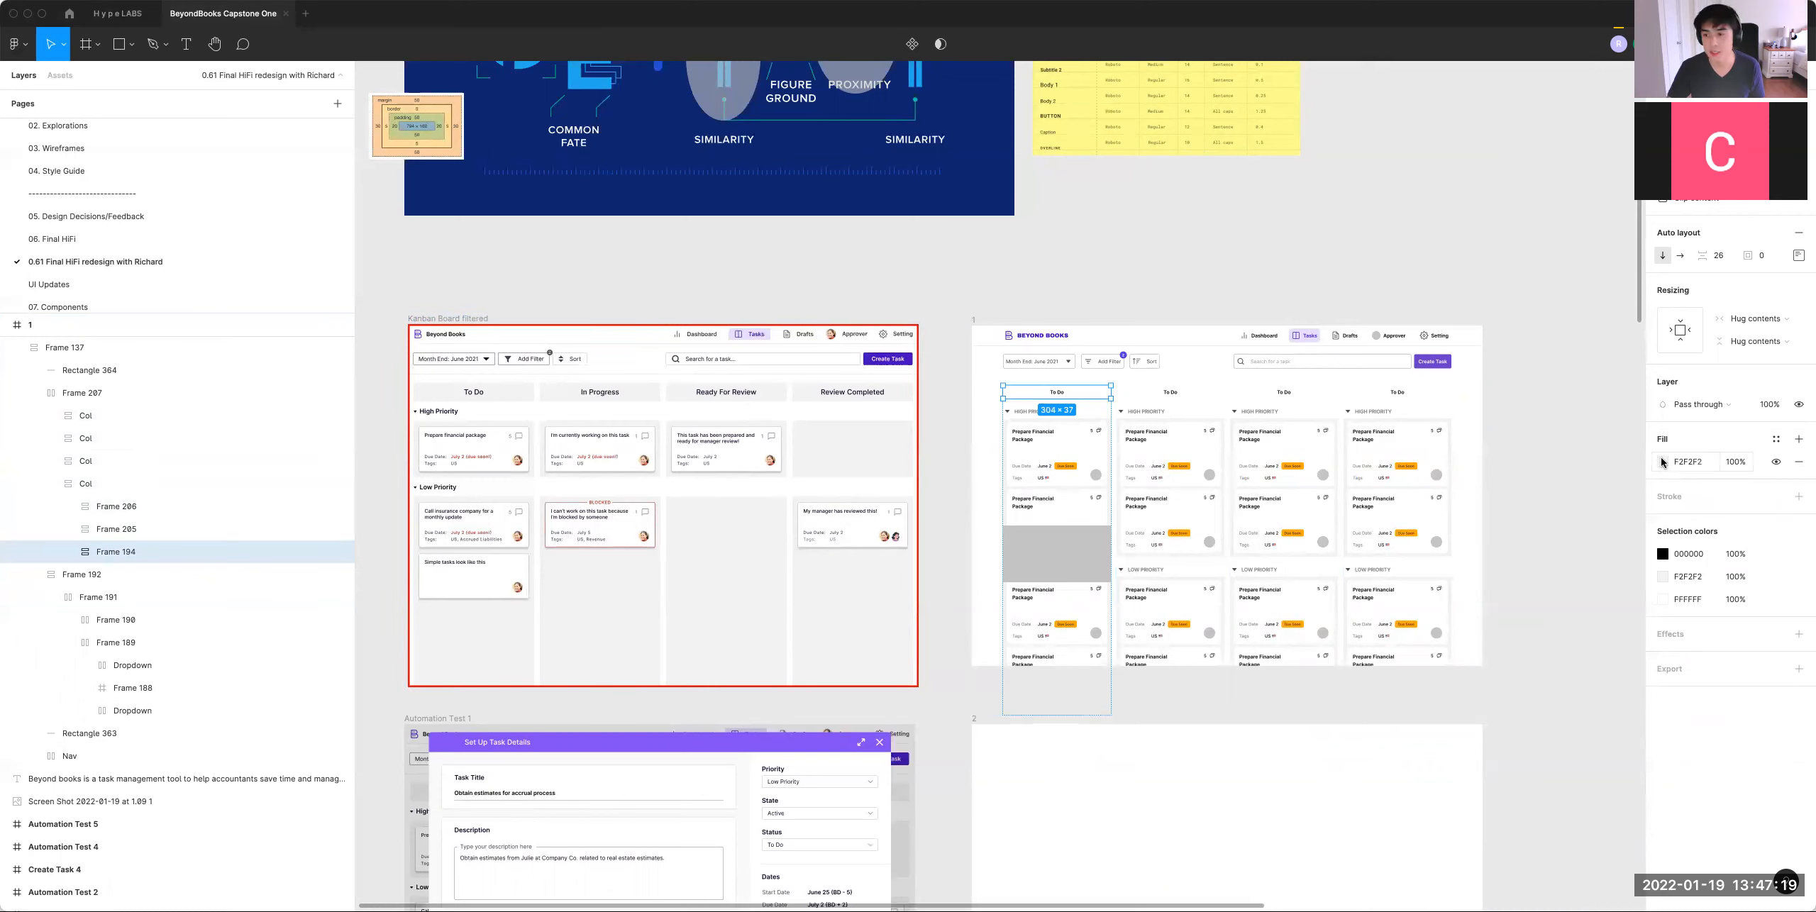
key(Return)
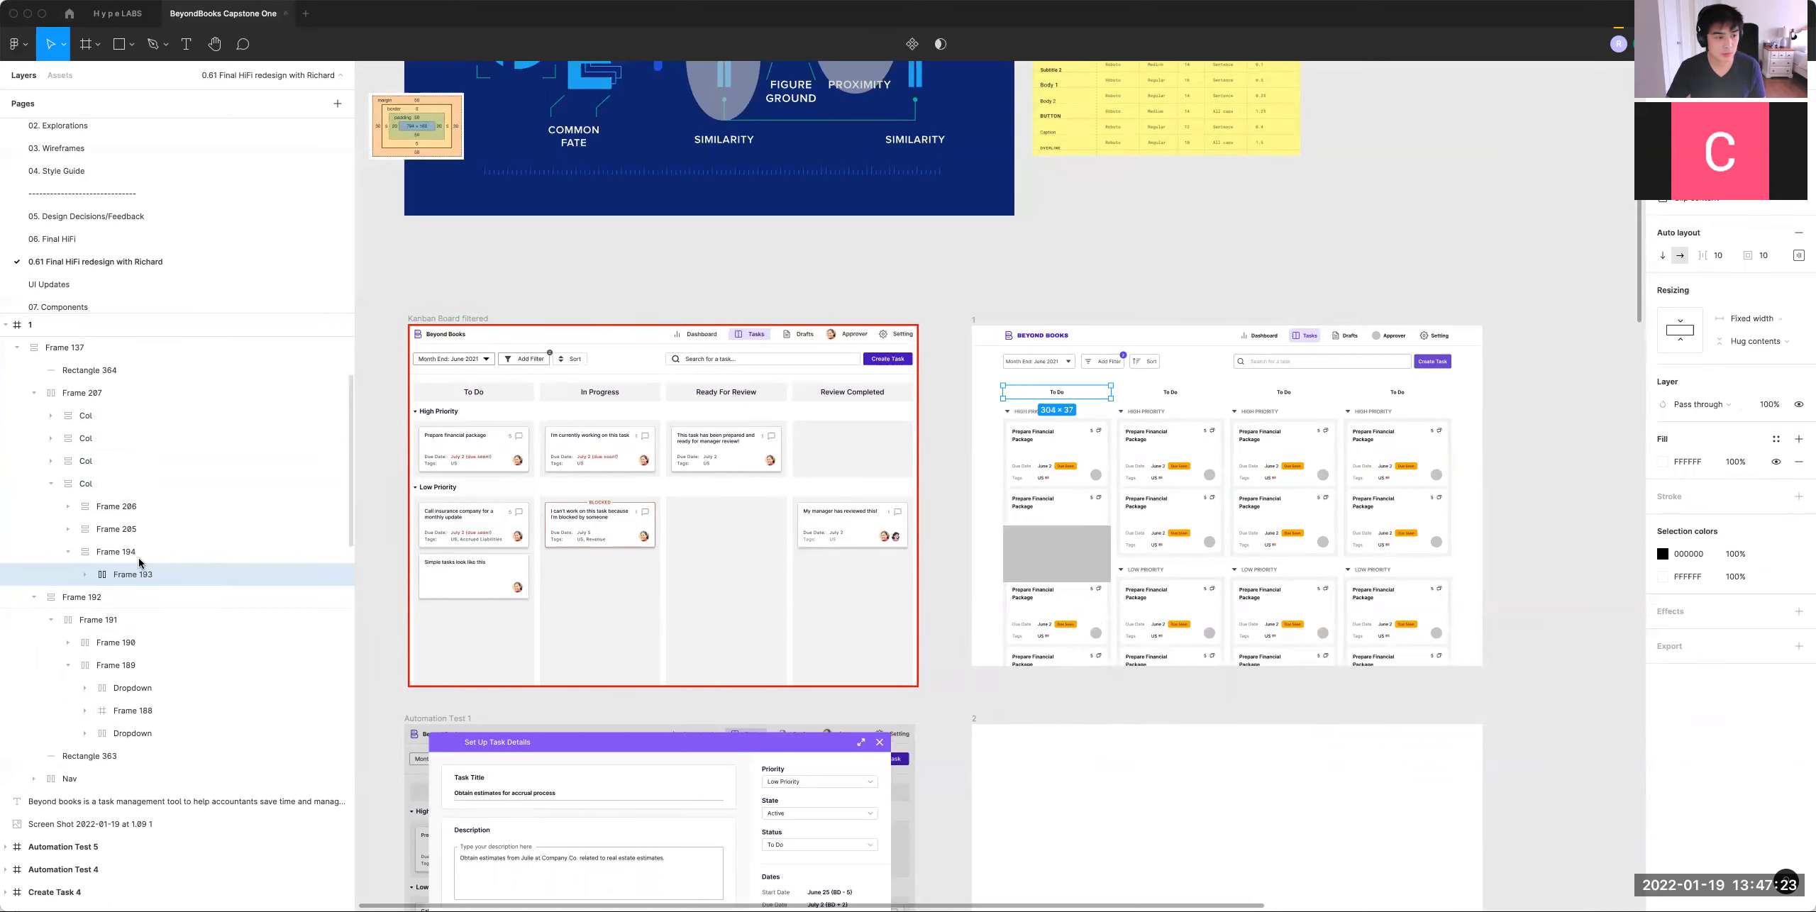
click(147, 560)
key(super+shift+g)
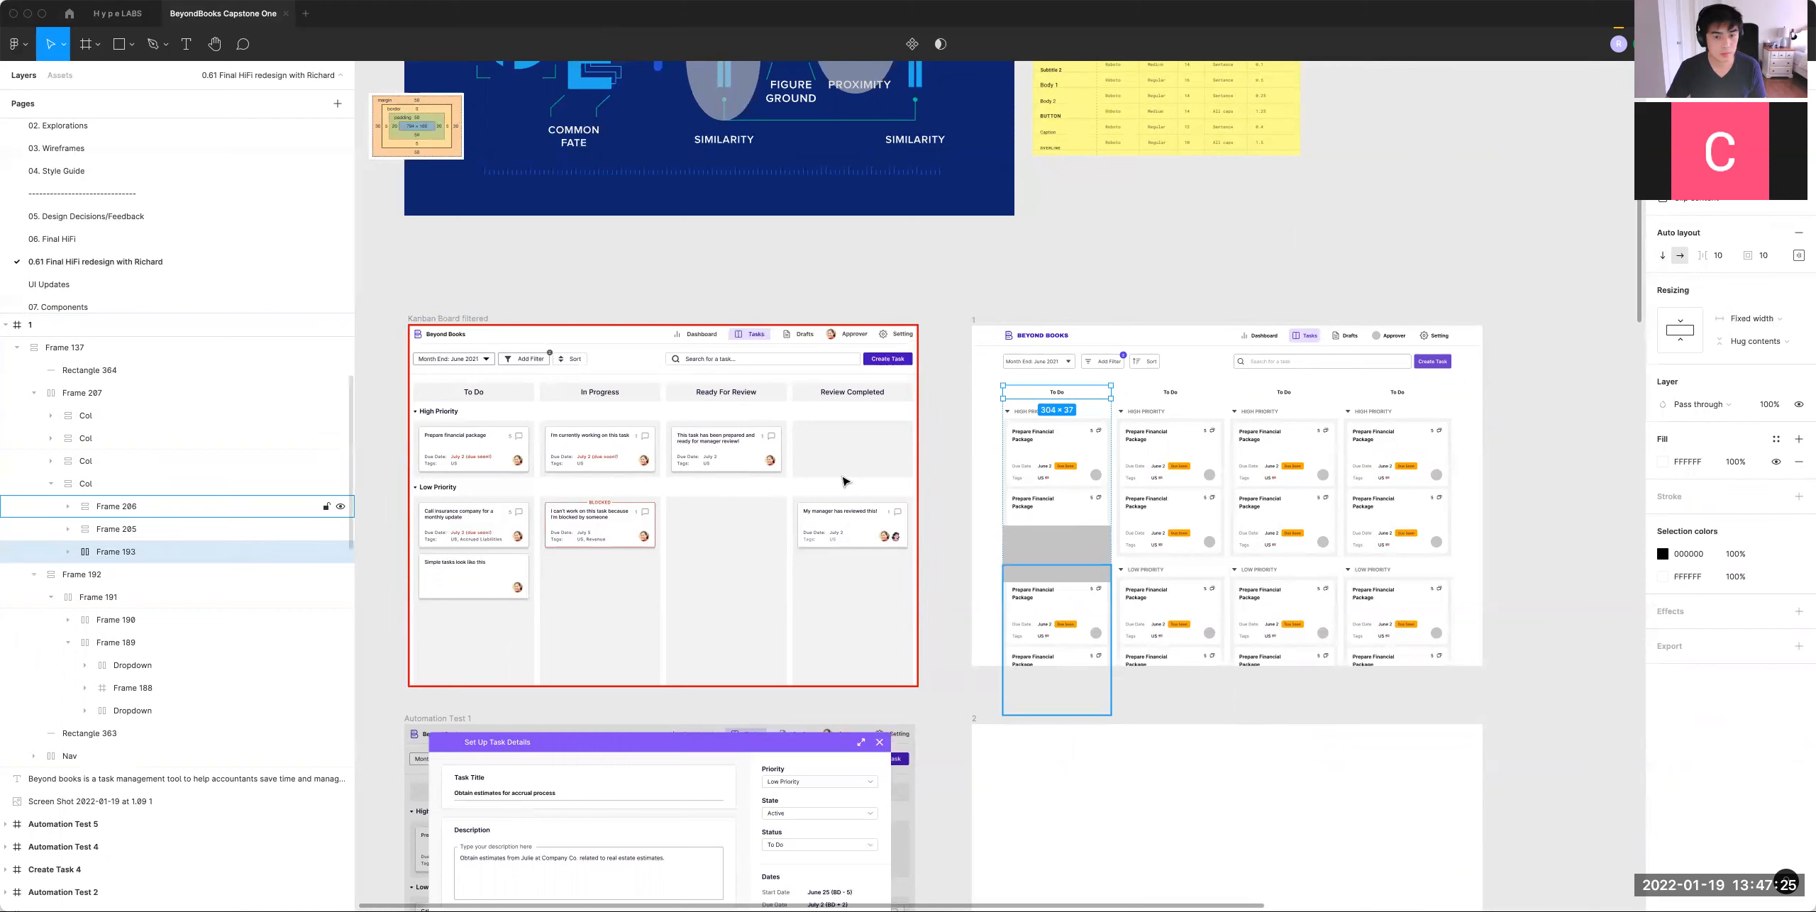
Step: Fill the first column's inner To Do header frame with F2F2F2 sampled from the original board's swimlane
click(1663, 464)
drag(1545, 501, 1419, 516)
key(i)
click(714, 575)
Step: Delete the grey placeholder rectangle overlapping the first column and select its To Do header again
click(1063, 558)
key(Delete)
double_click(1091, 389)
double_click(1091, 389)
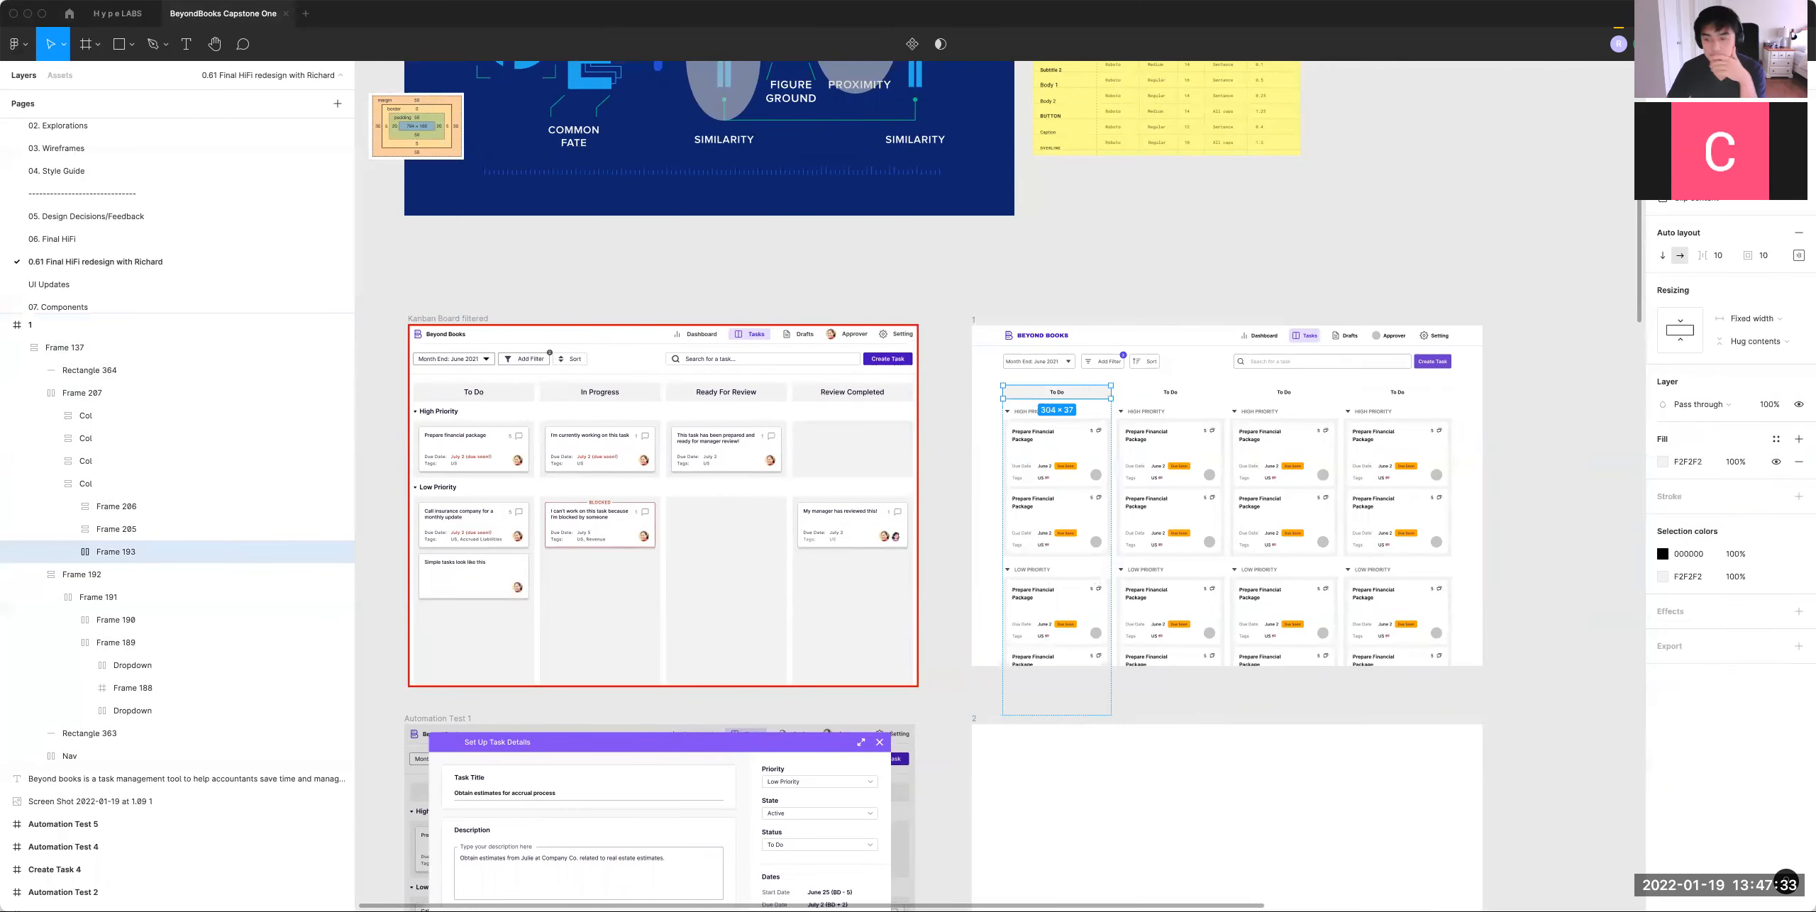
Step: Set the padding of the first column's low-priority card stack to 8
double_click(1081, 499)
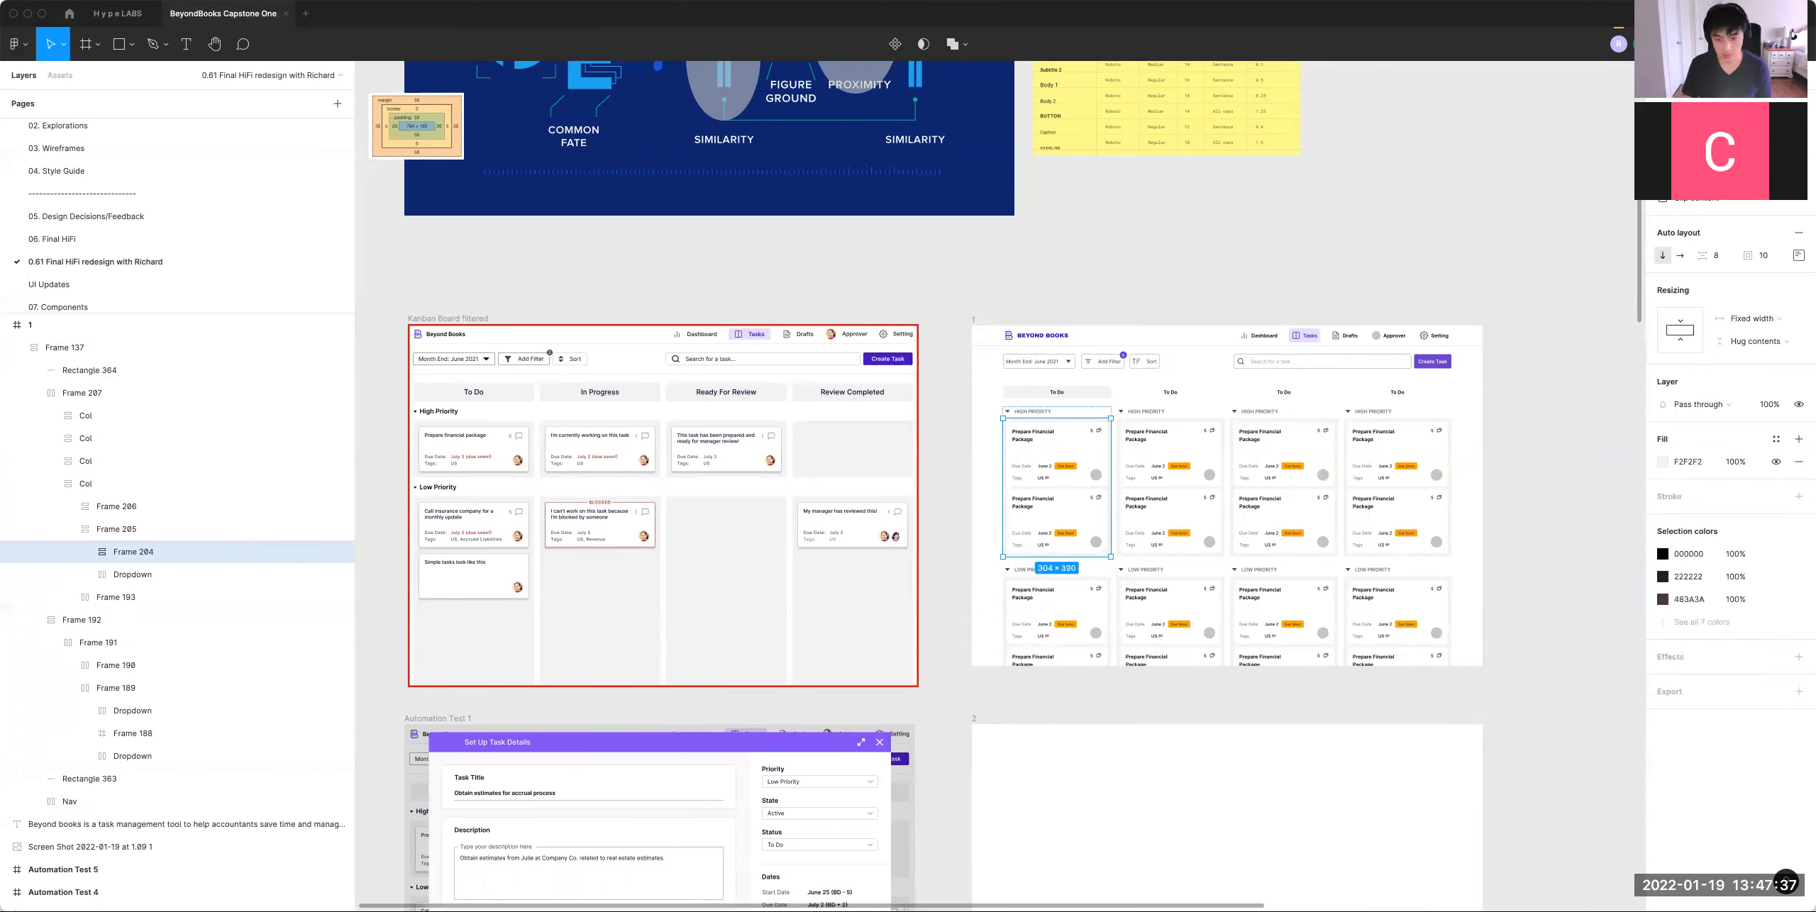
click(1071, 642)
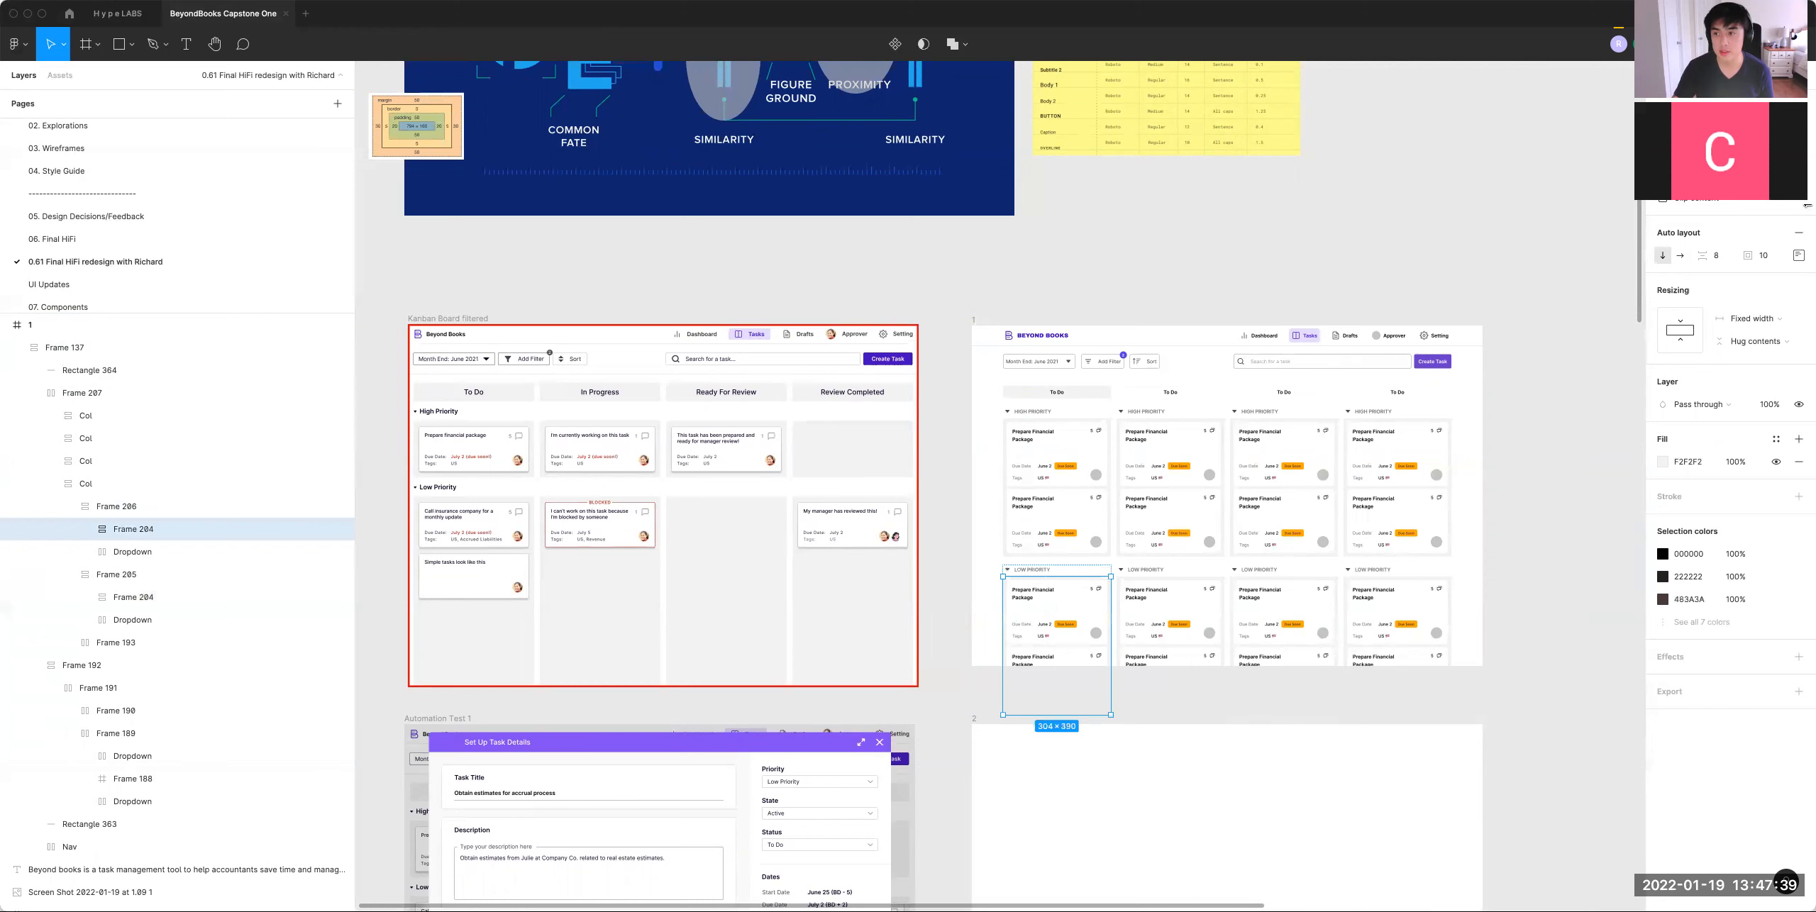
text(8)
key(Return)
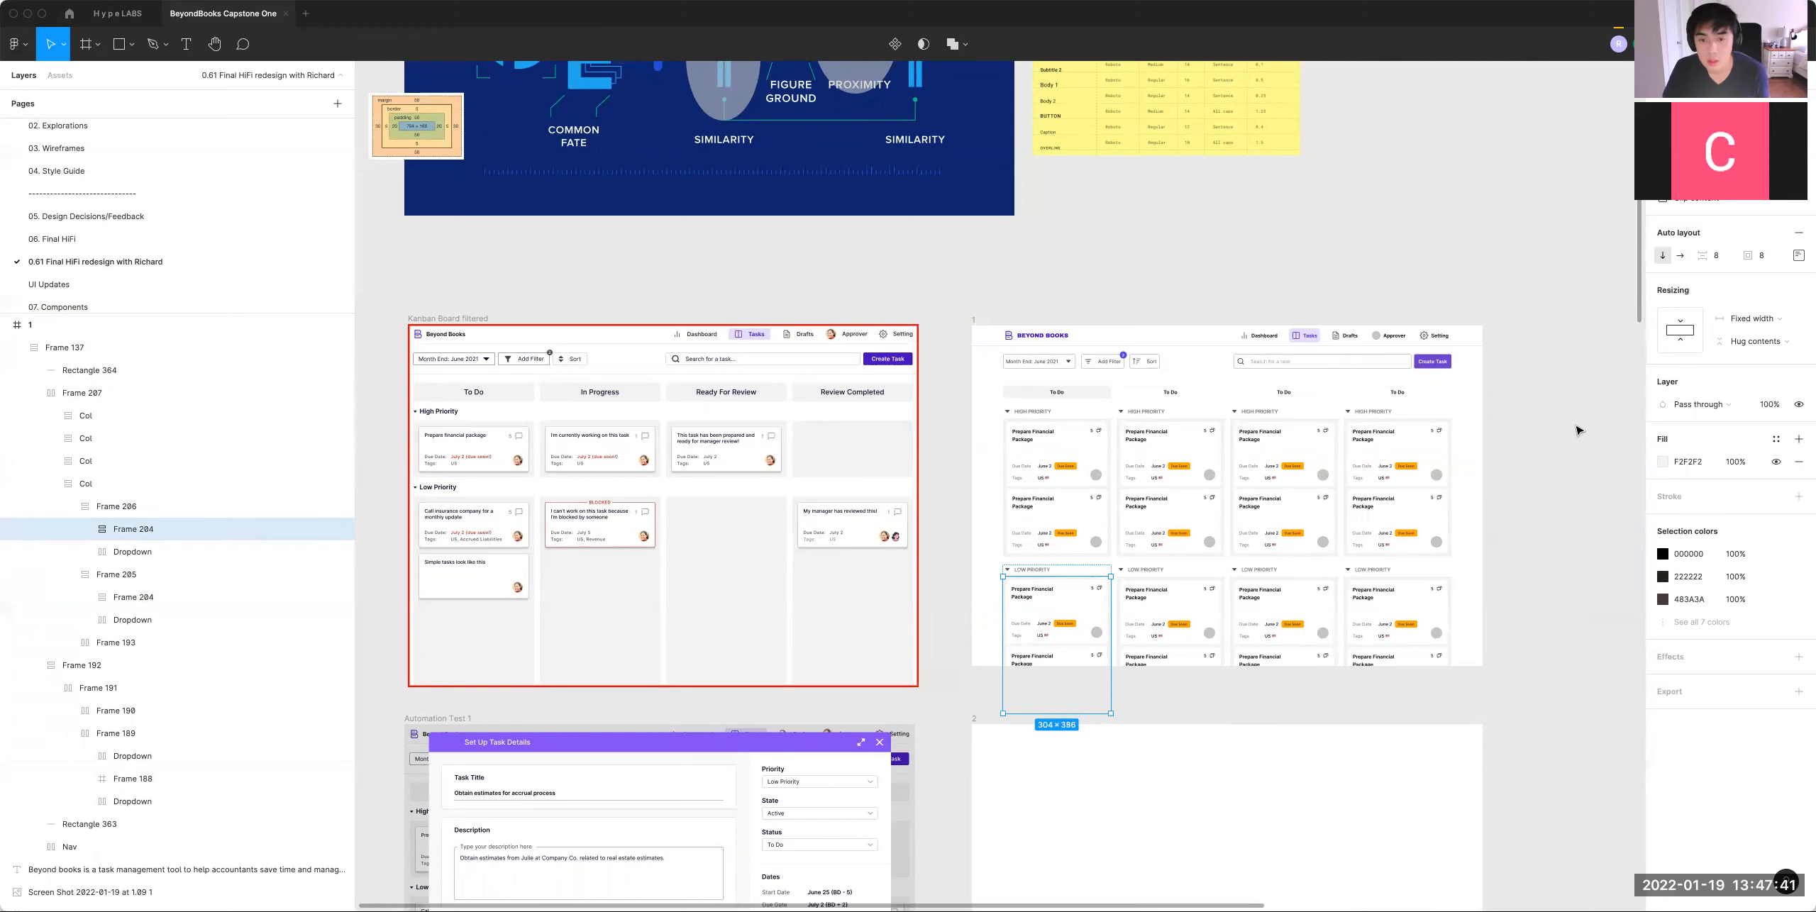
click(1537, 435)
double_click(1163, 526)
double_click(1164, 526)
double_click(1200, 495)
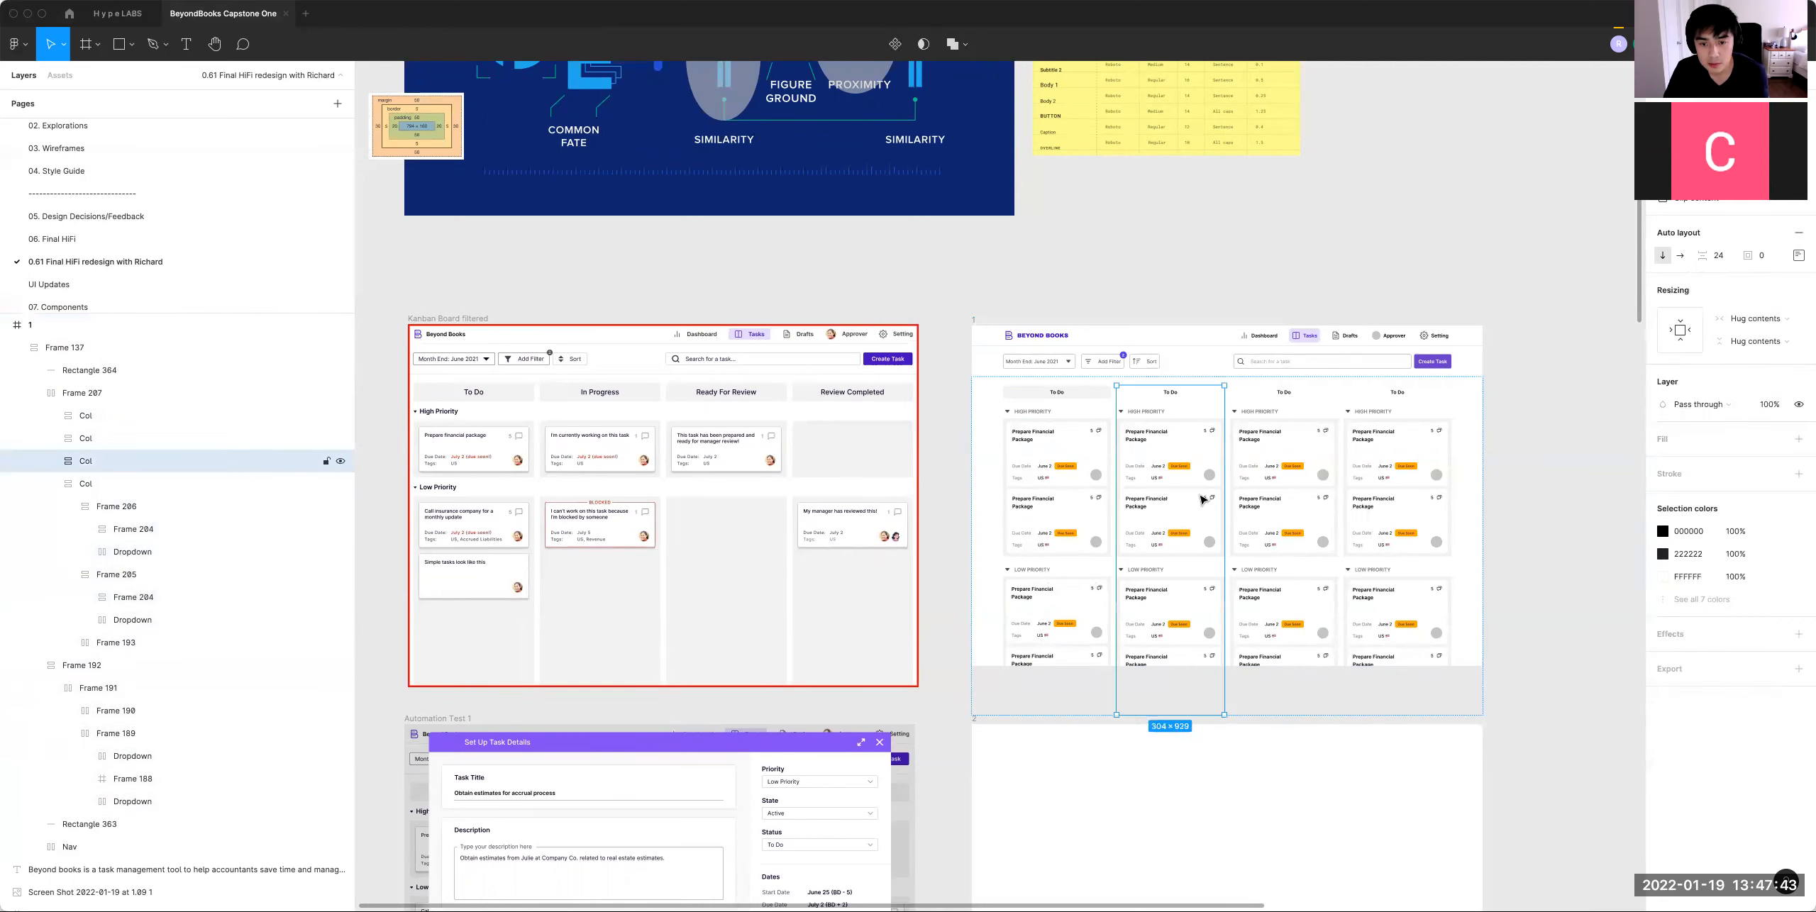
click(1341, 462)
click(1215, 275)
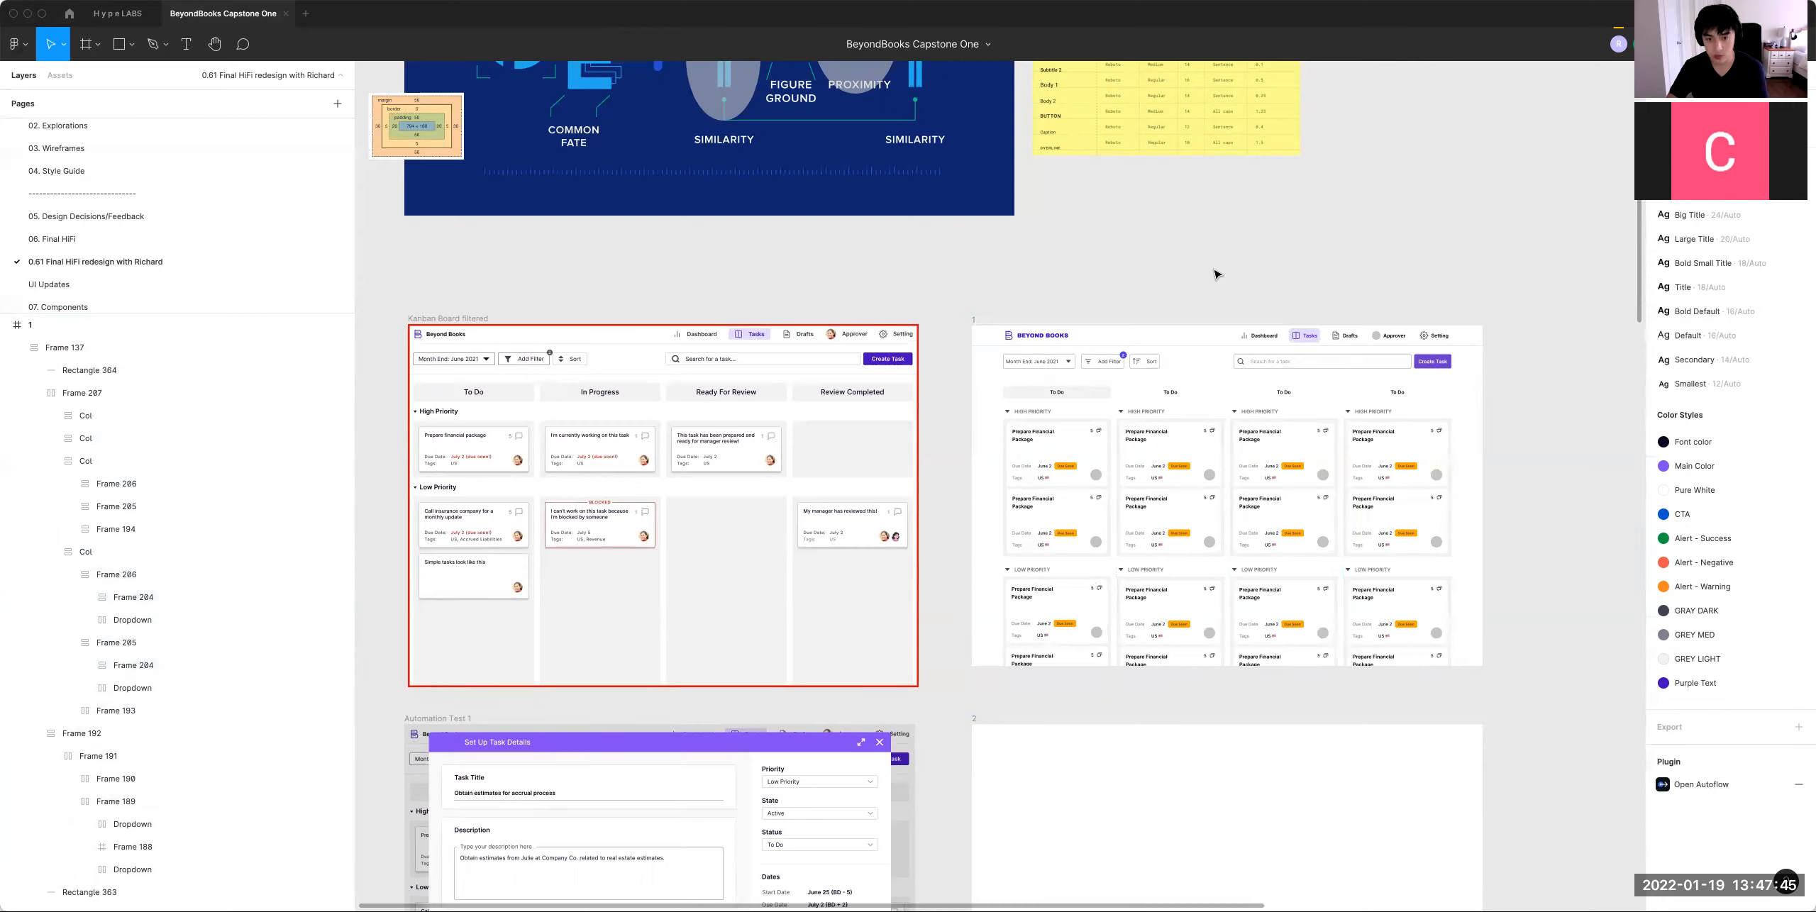
Step: Set the vertical spacing between the header and priority sections of the first column to 8
scroll(1199, 319, up, 5)
scroll(1186, 361, right, 2)
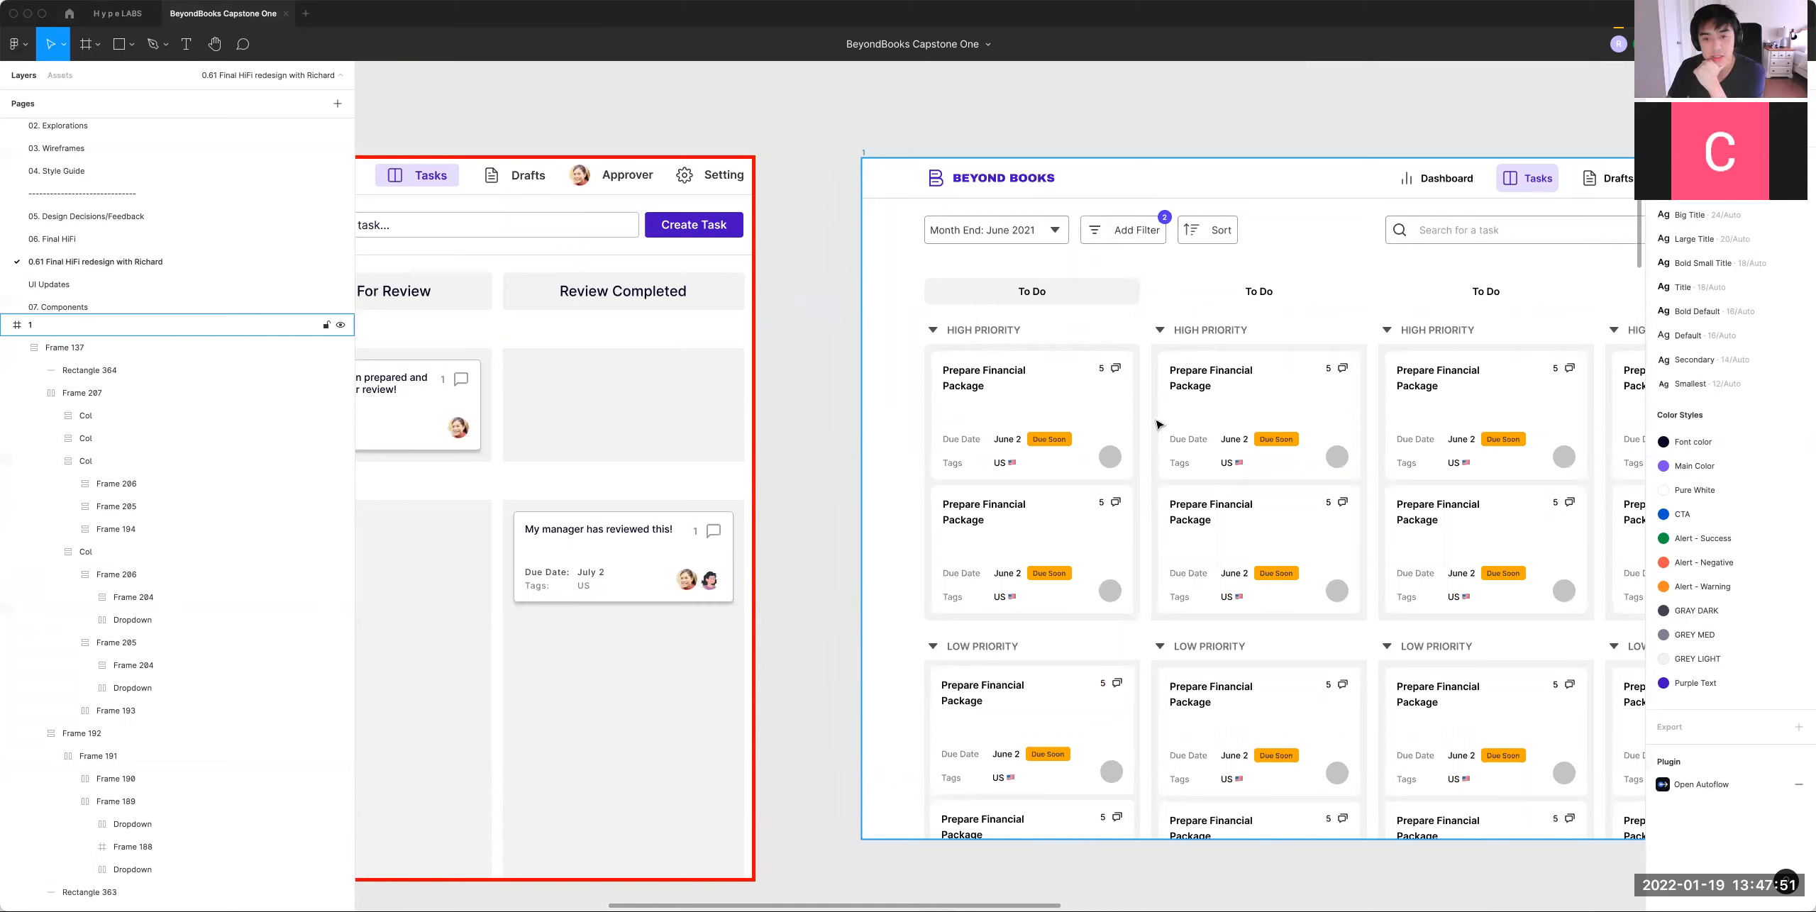
click(1062, 341)
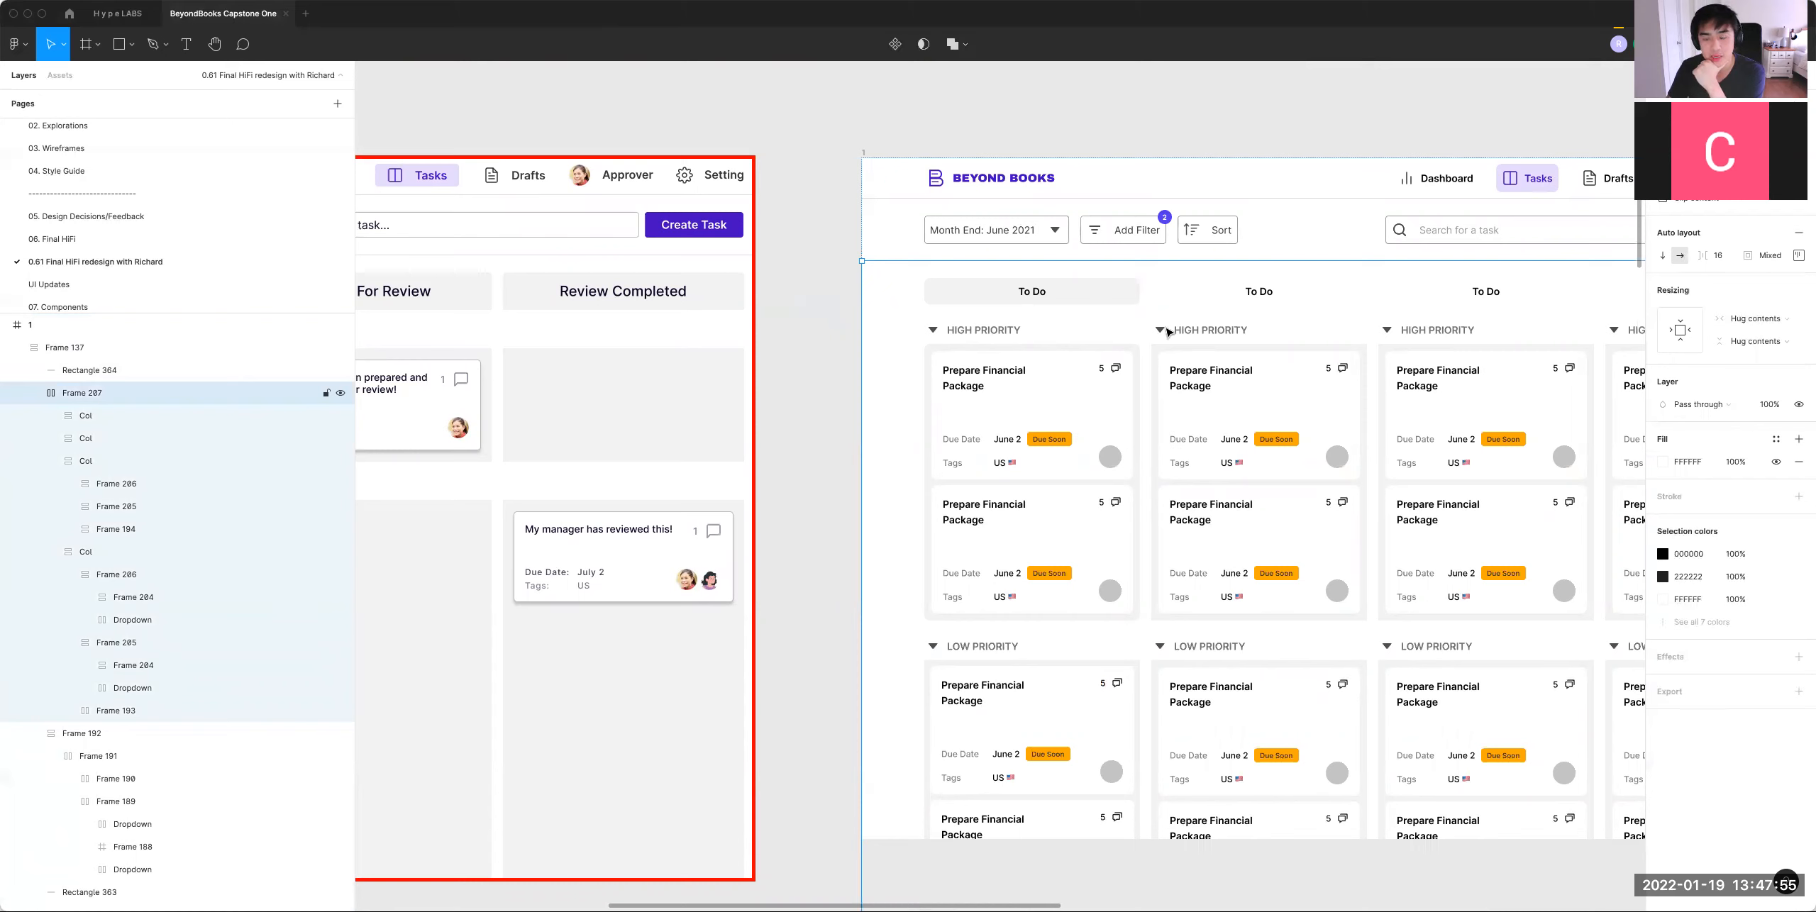
double_click(1077, 309)
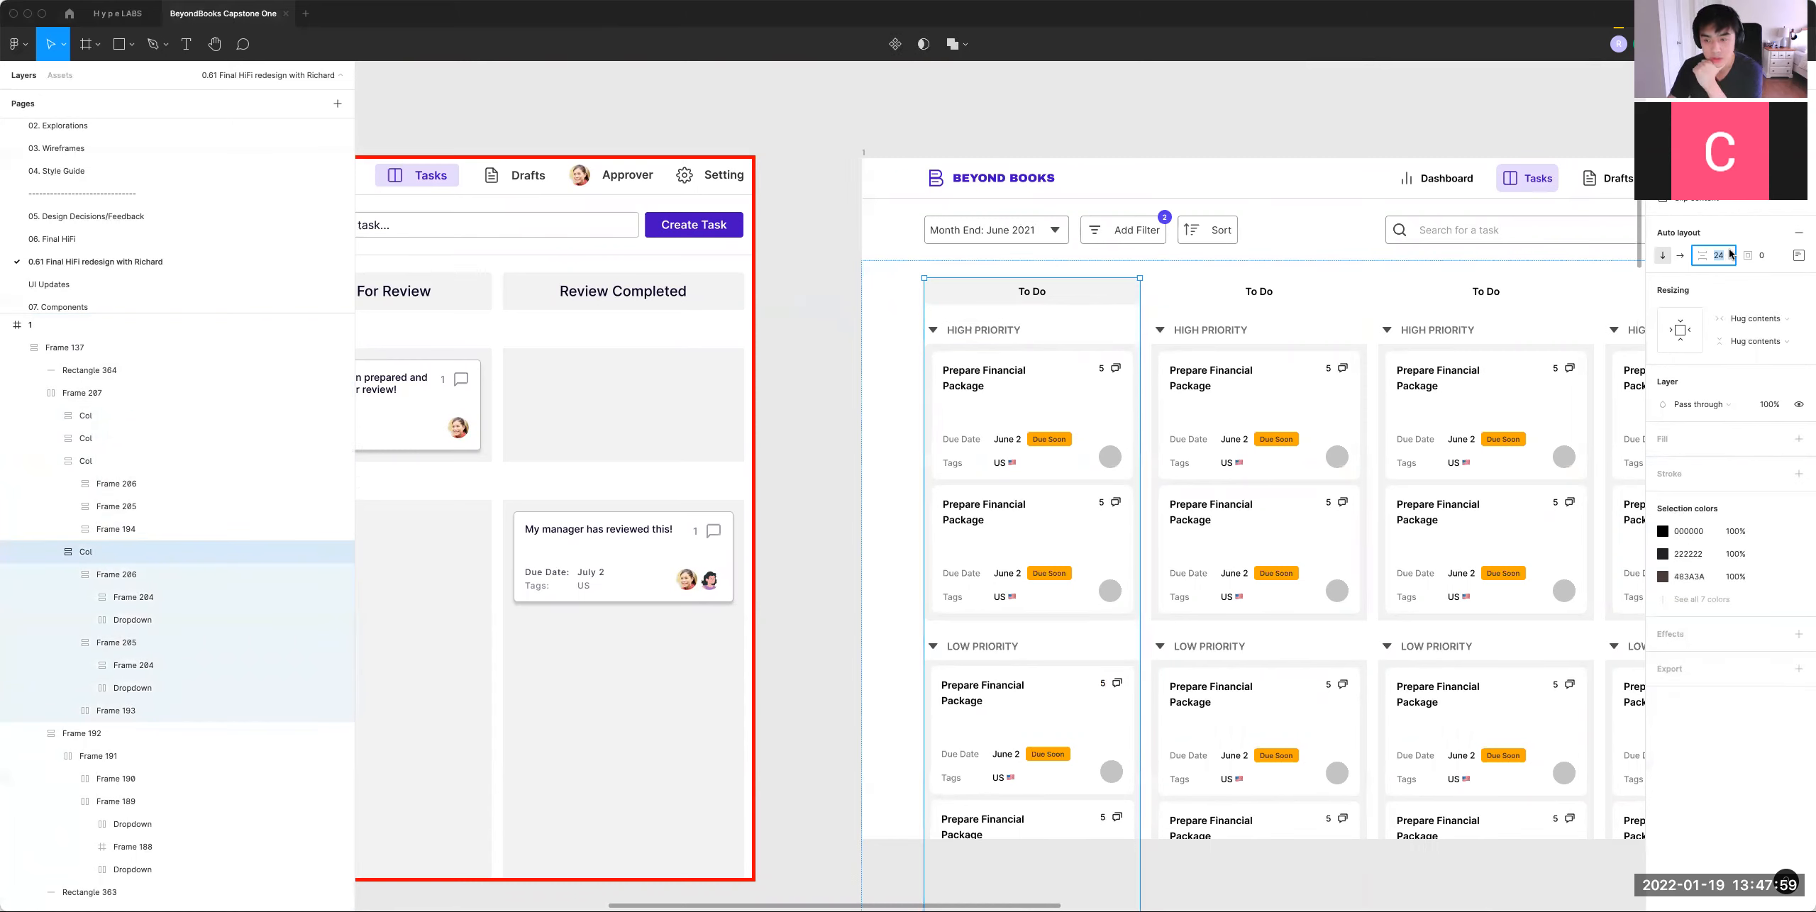
text(8)
key(Return)
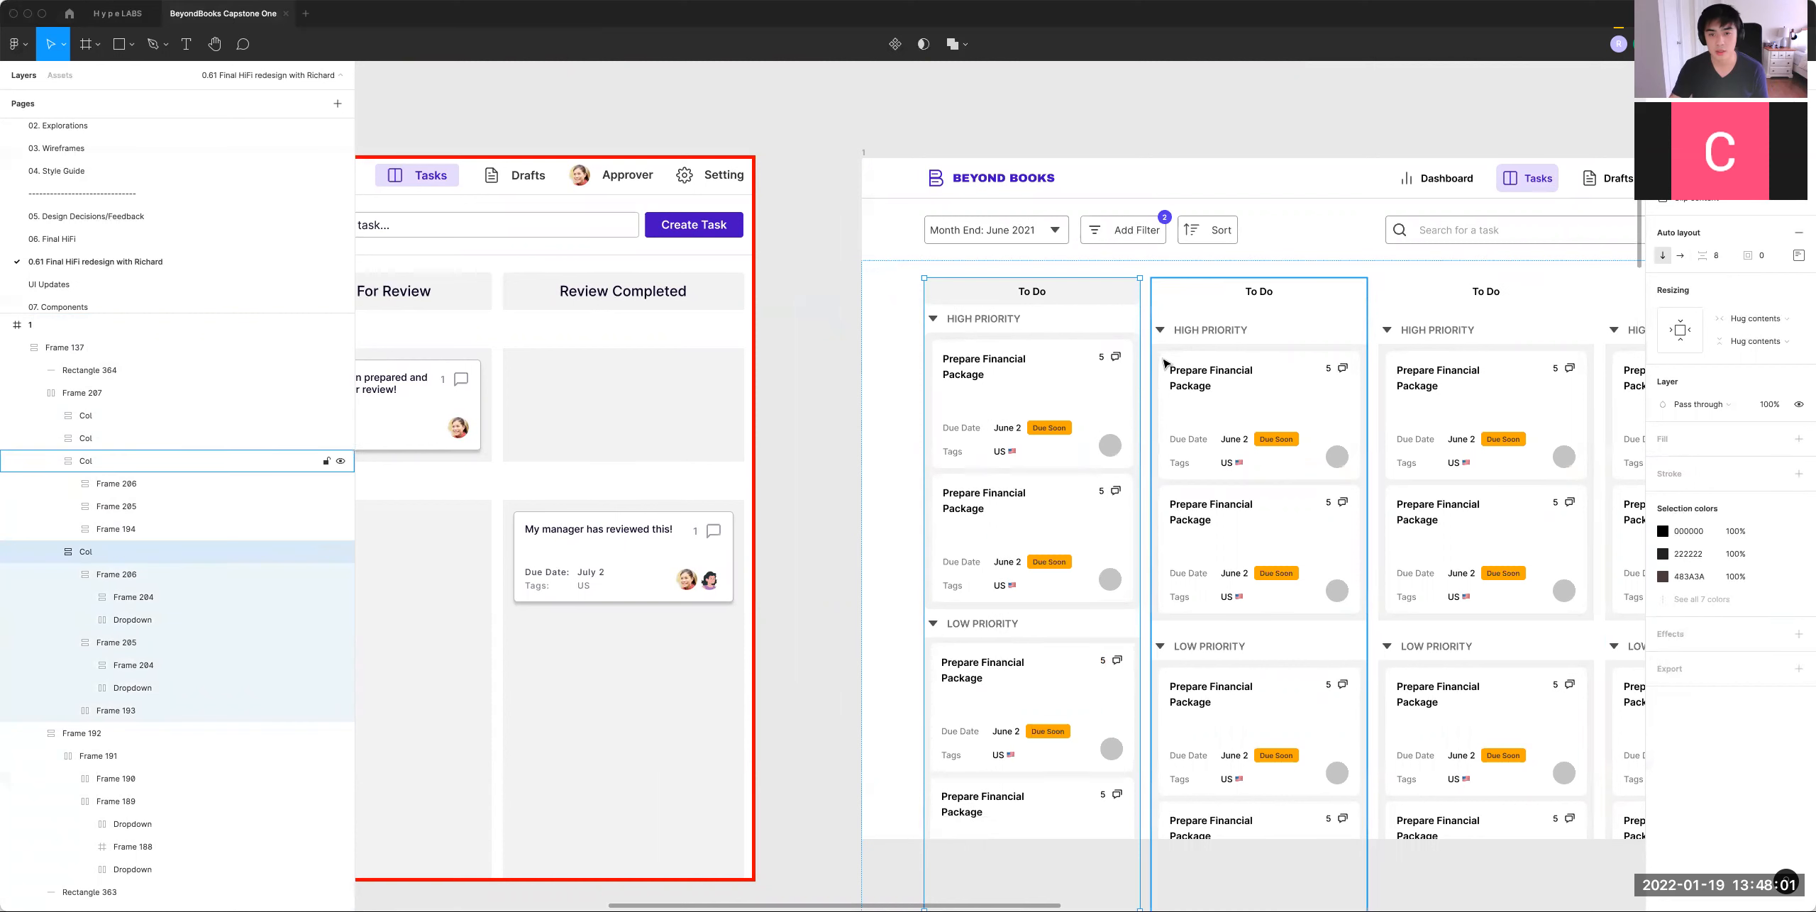
Step: Delete the second, third and fourth columns, keeping only the restyled first To Do column
click(1269, 339)
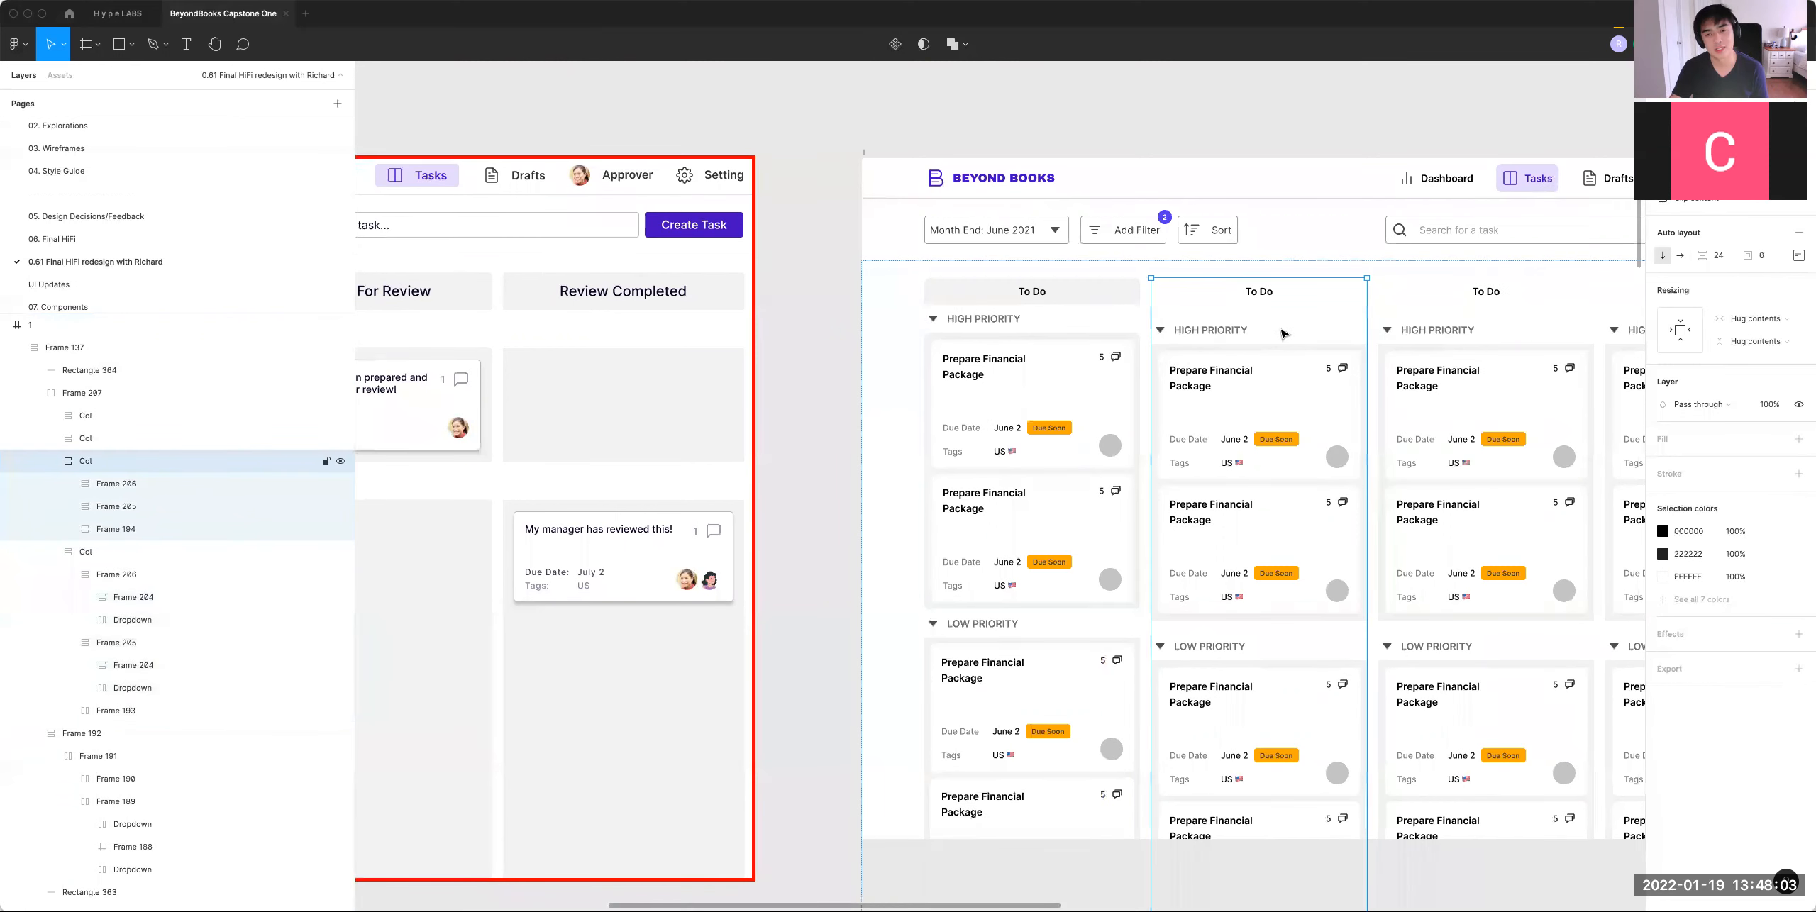
click(1096, 334)
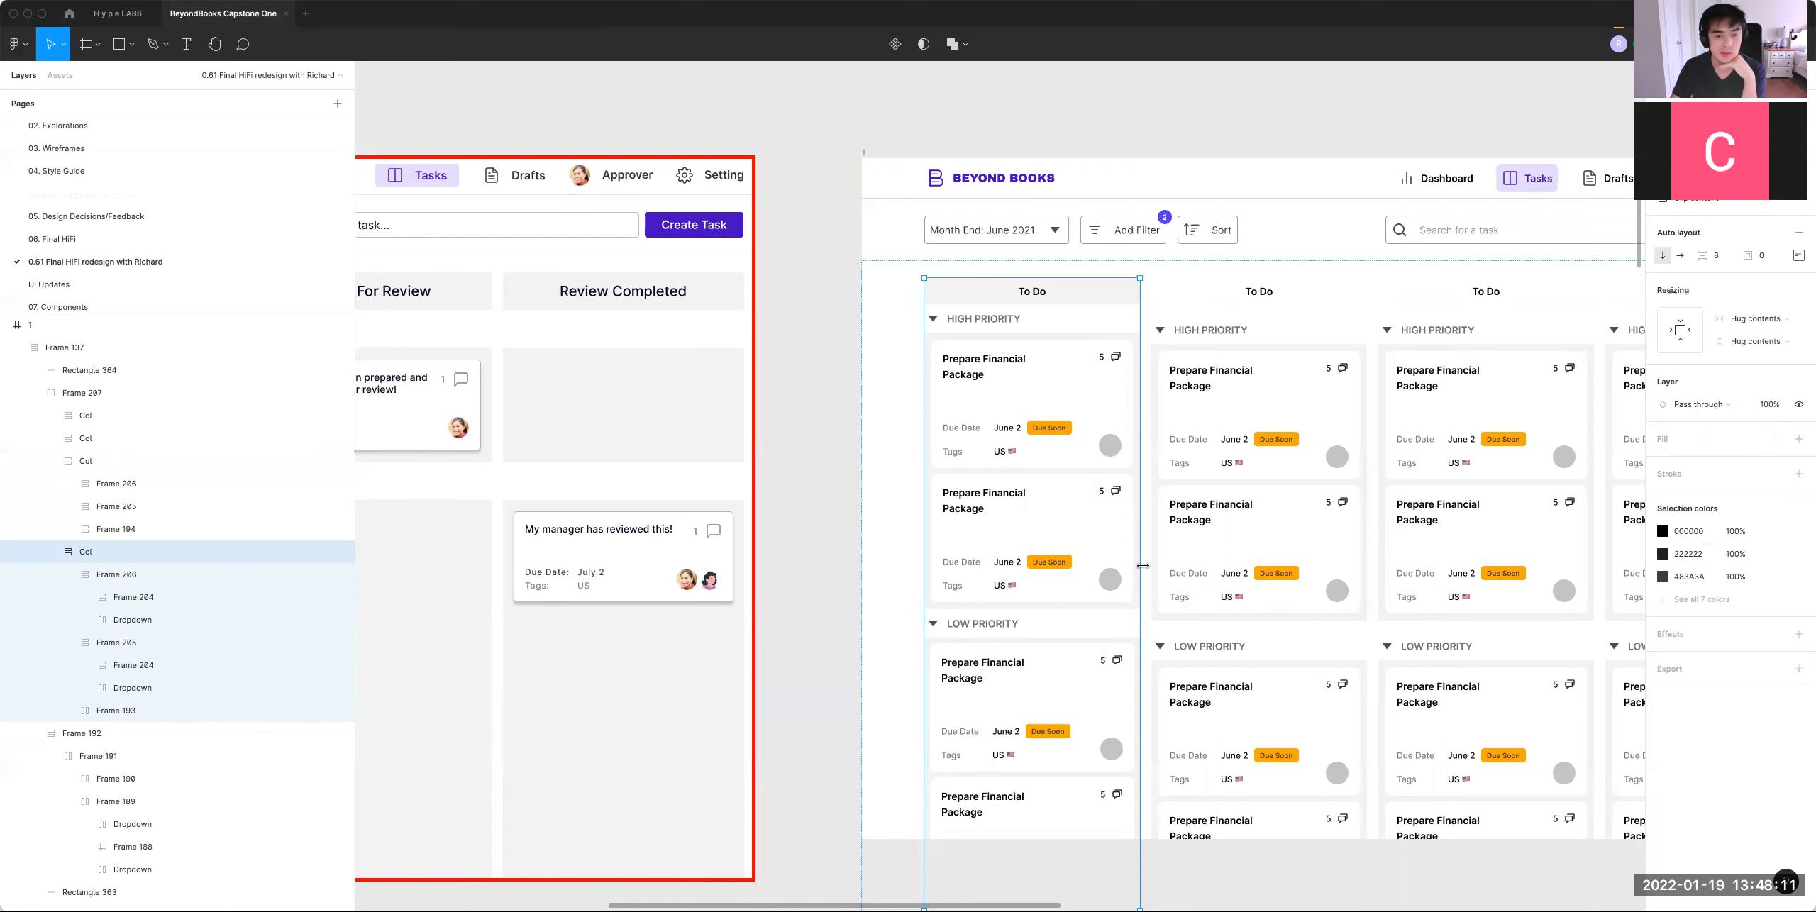
click(1308, 529)
scroll(1277, 582, right, 5)
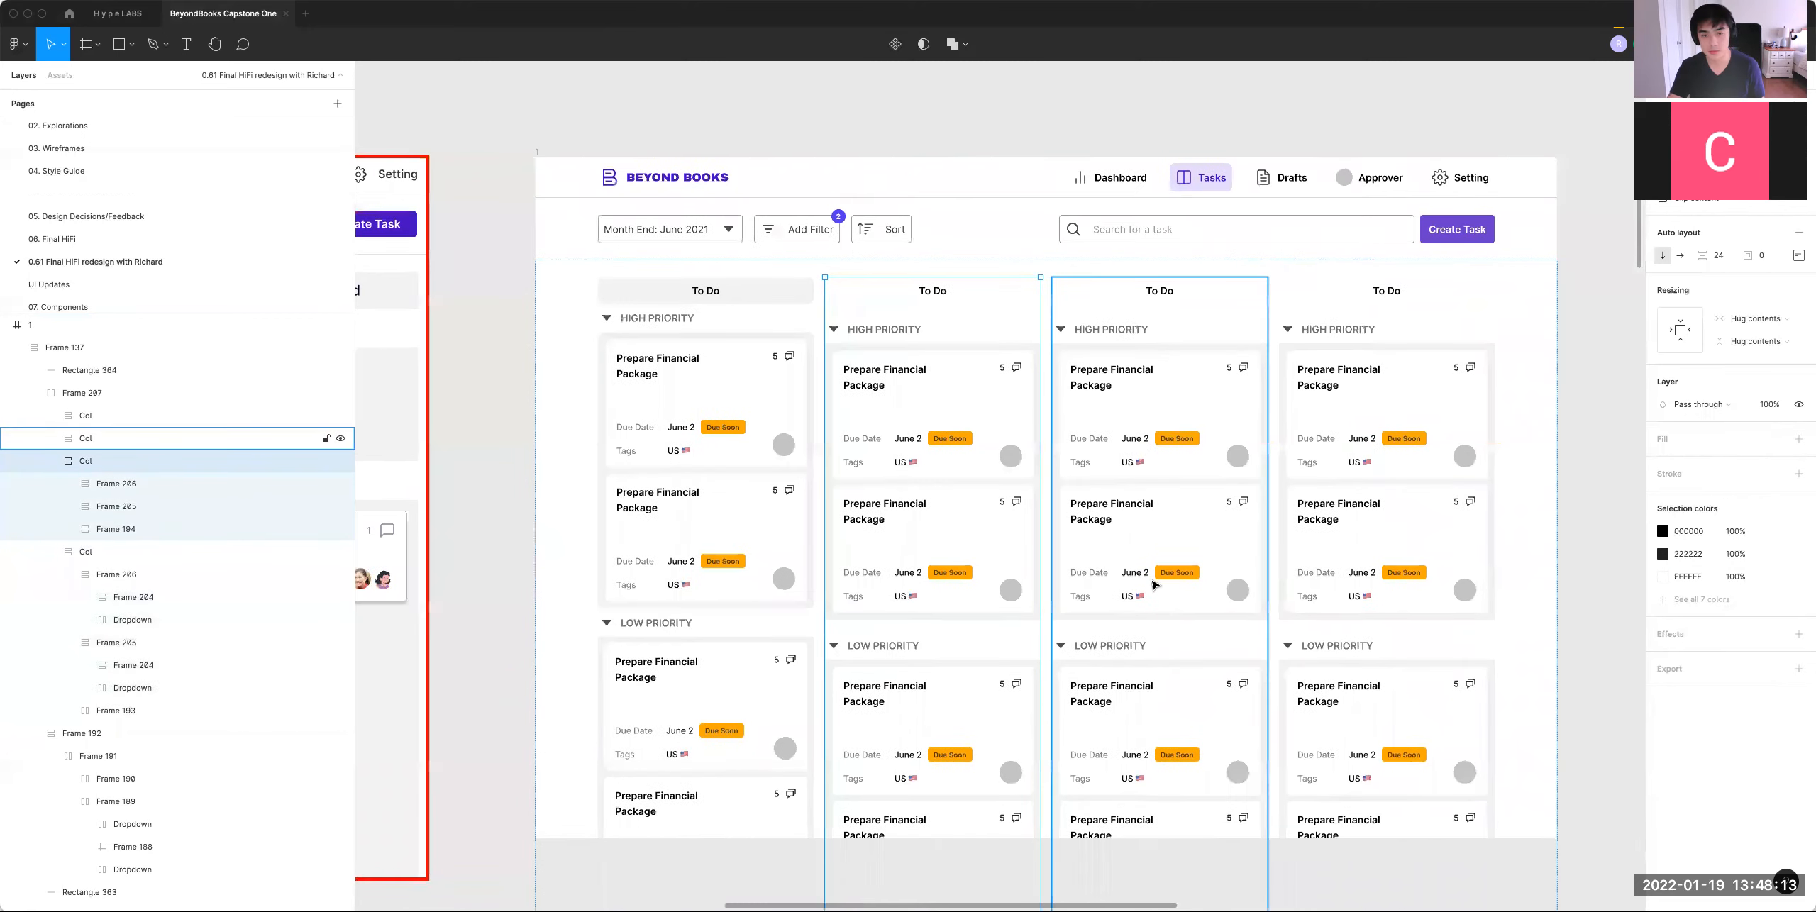
shift+click(1153, 584)
shift+click(1409, 550)
key(Delete)
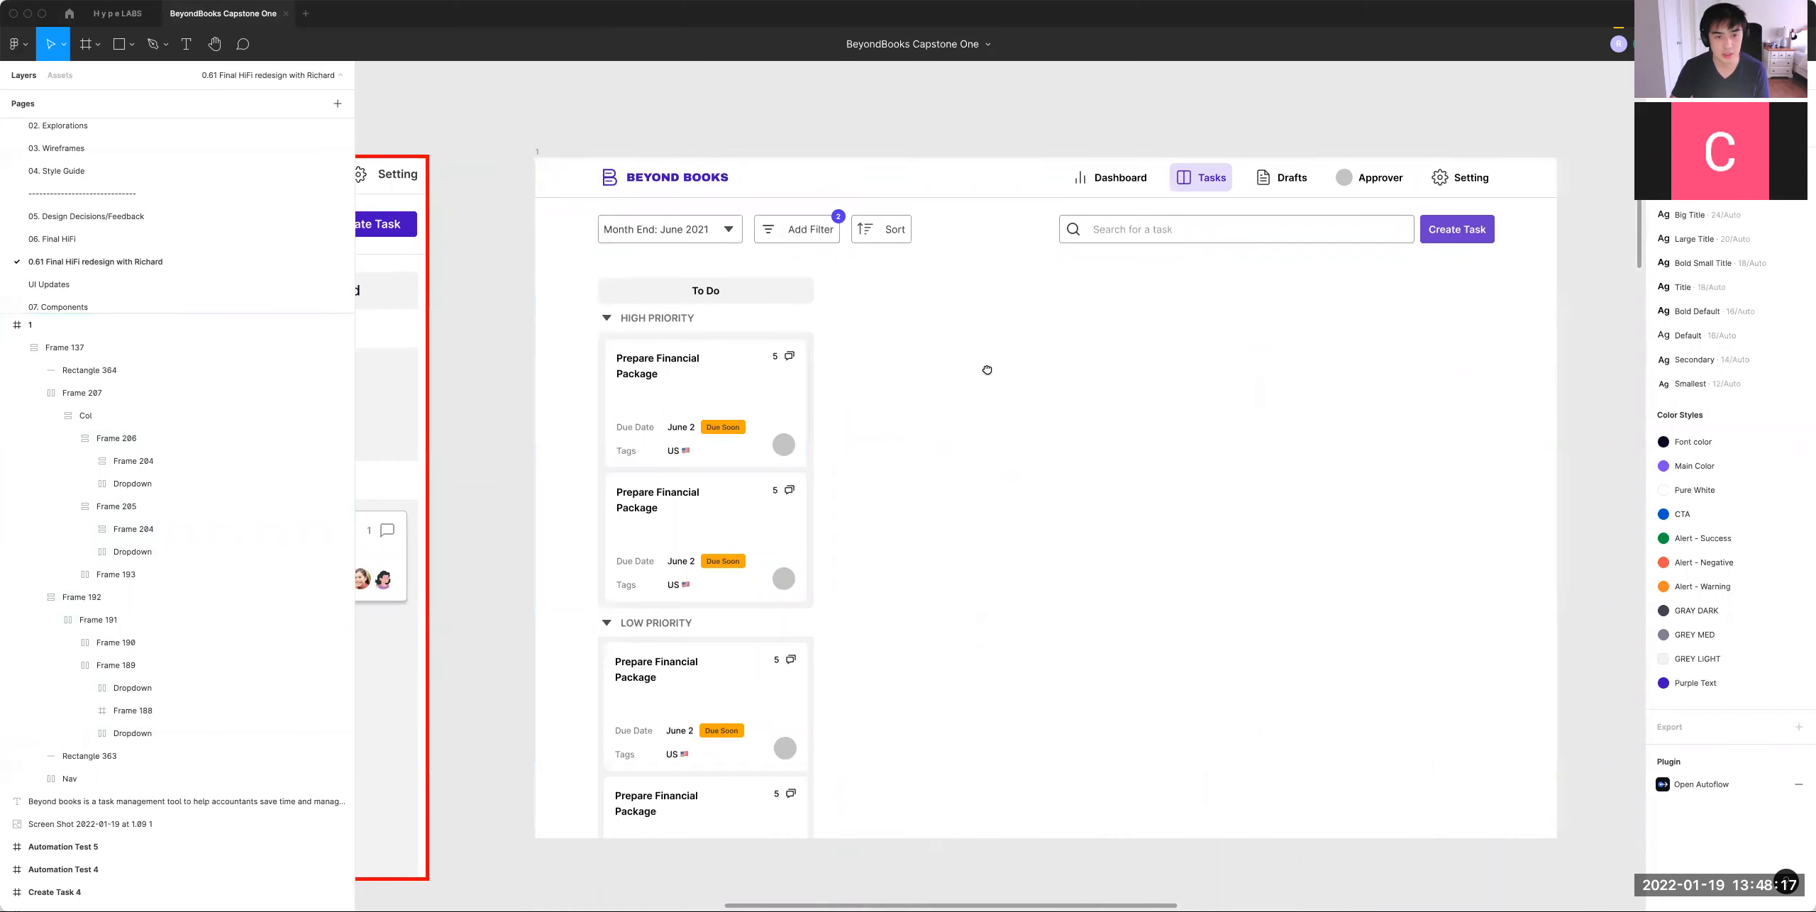
Step: Add a drop shadow with a Y offset of 16 and a blur of 48 to all four task cards in the To Do column
scroll(805, 406, left, 3)
click(1020, 406)
double_click(1019, 408)
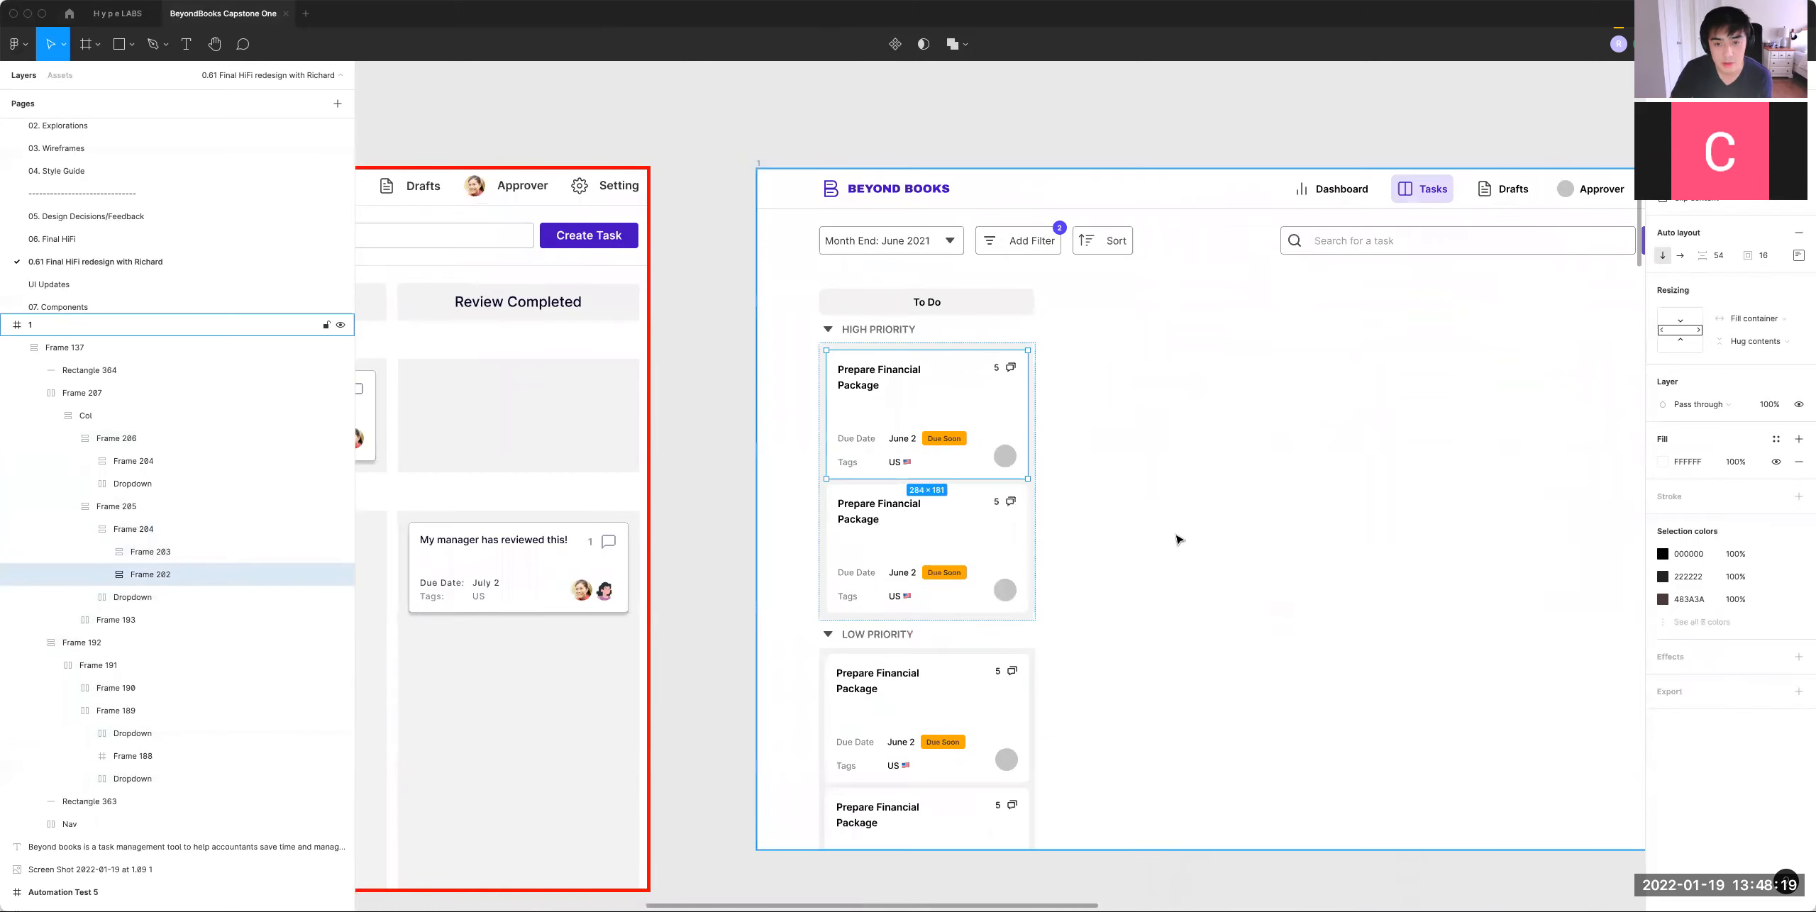
shift+super+click(1005, 550)
shift+super+click(987, 732)
shift+super+click(982, 835)
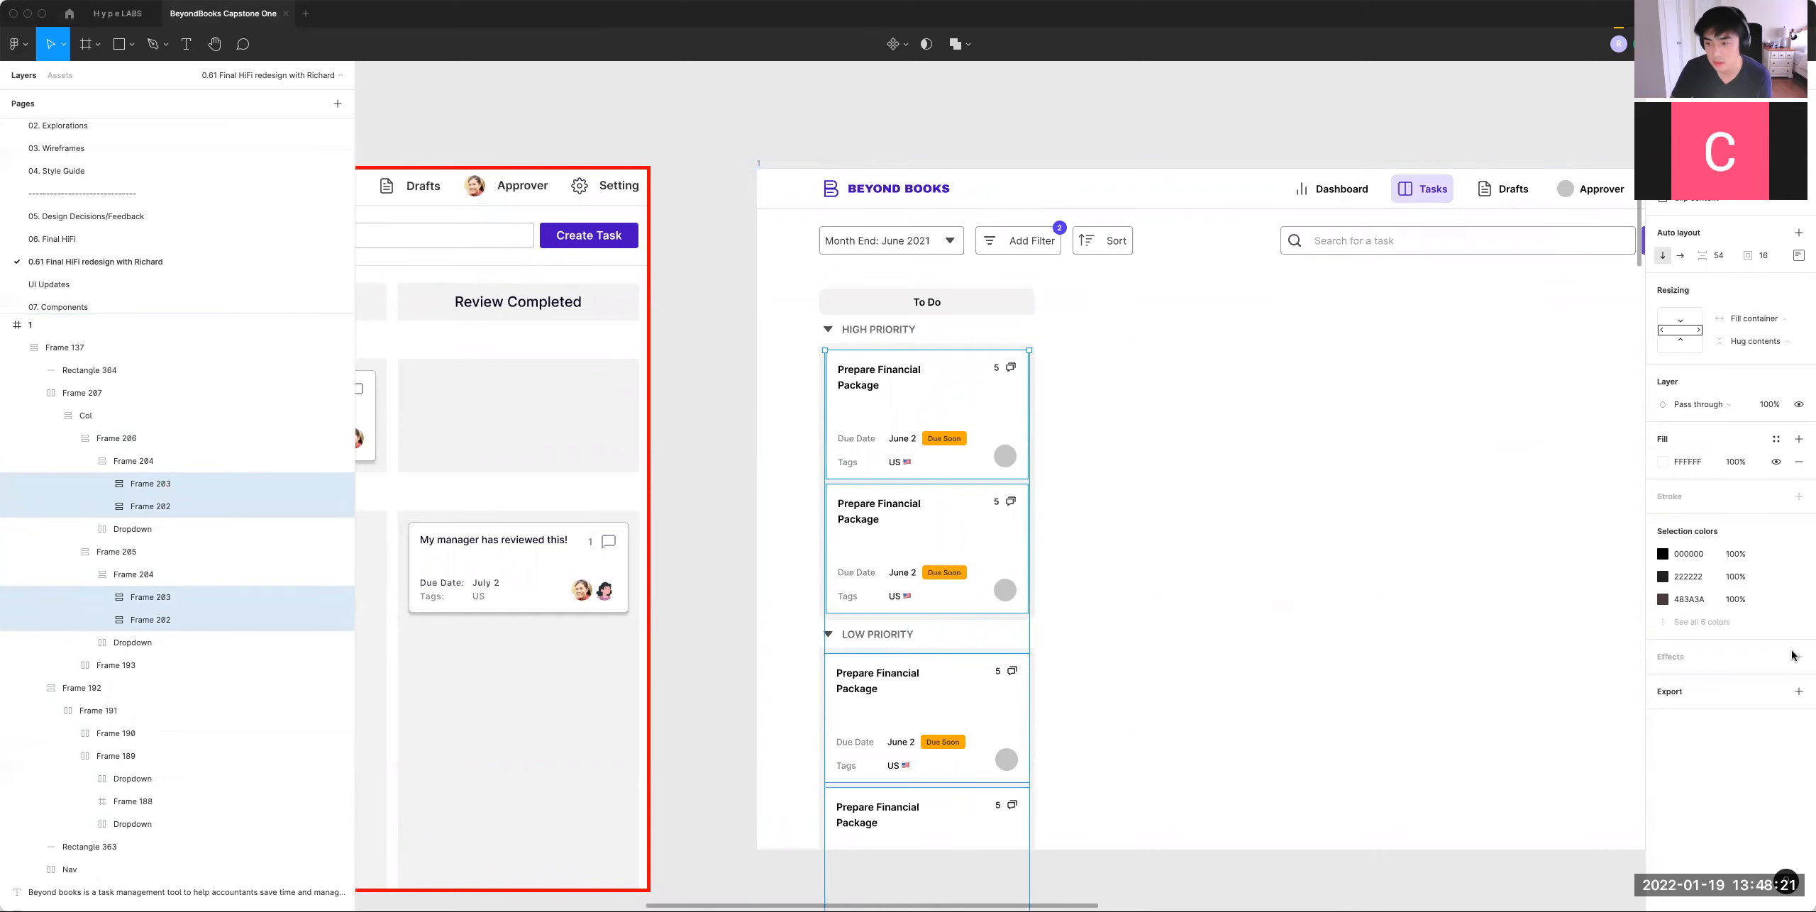
click(1798, 656)
click(1662, 679)
click(1511, 738)
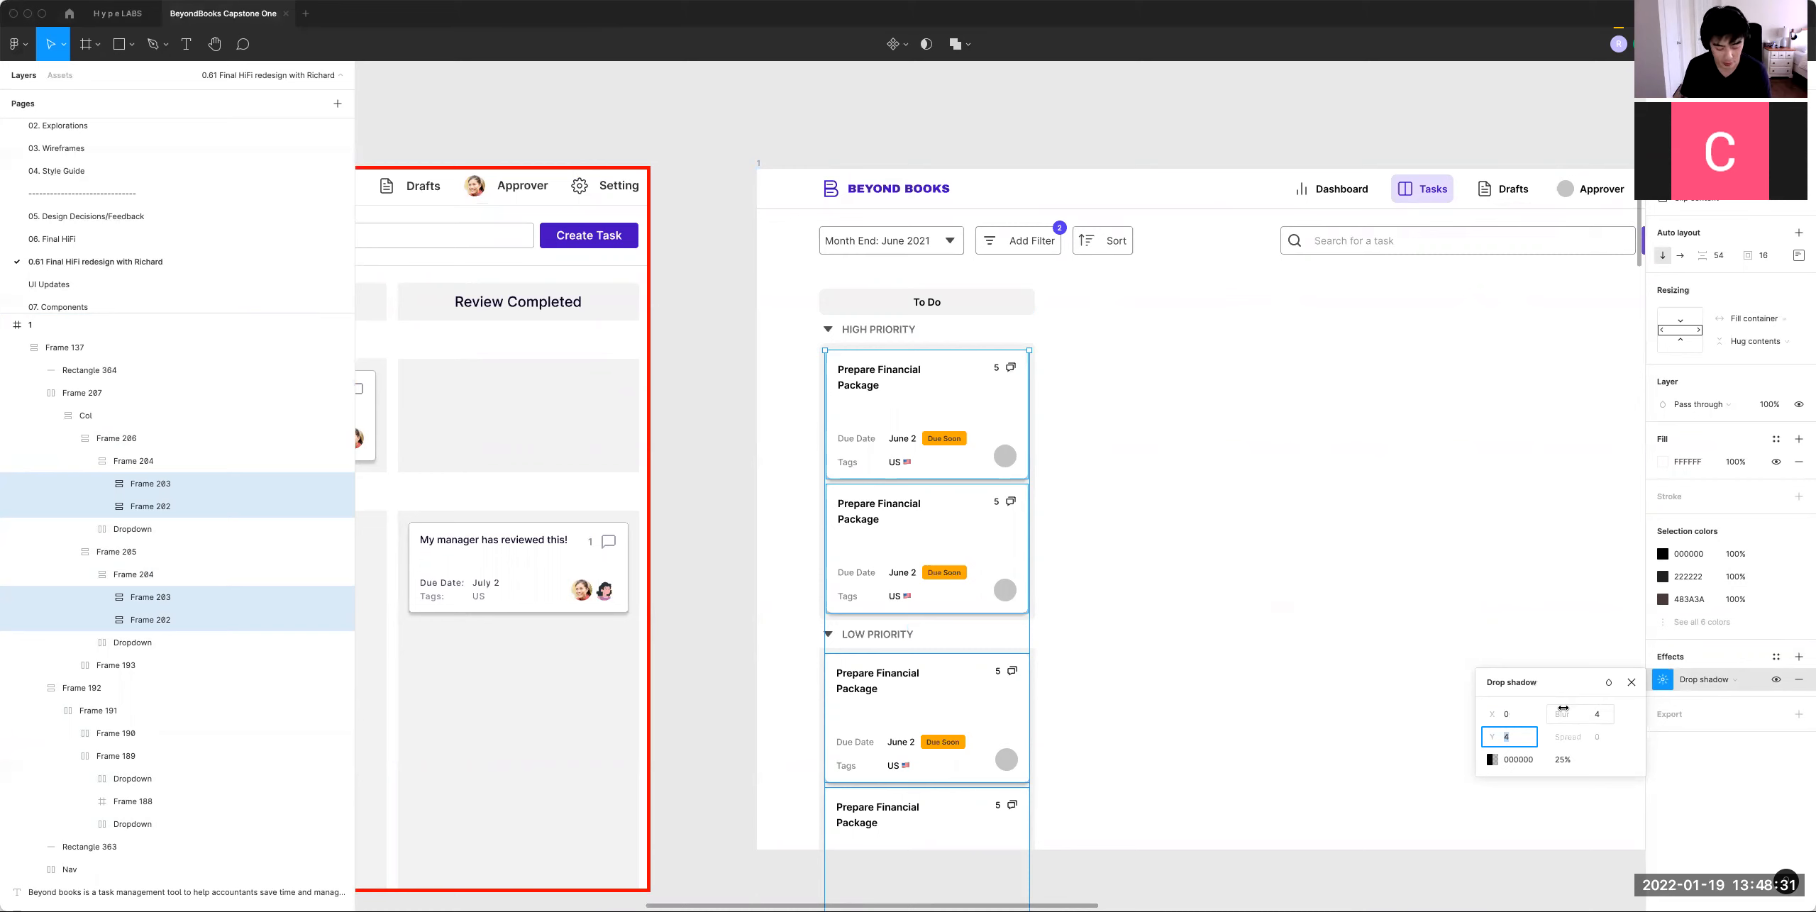
key(Tab)
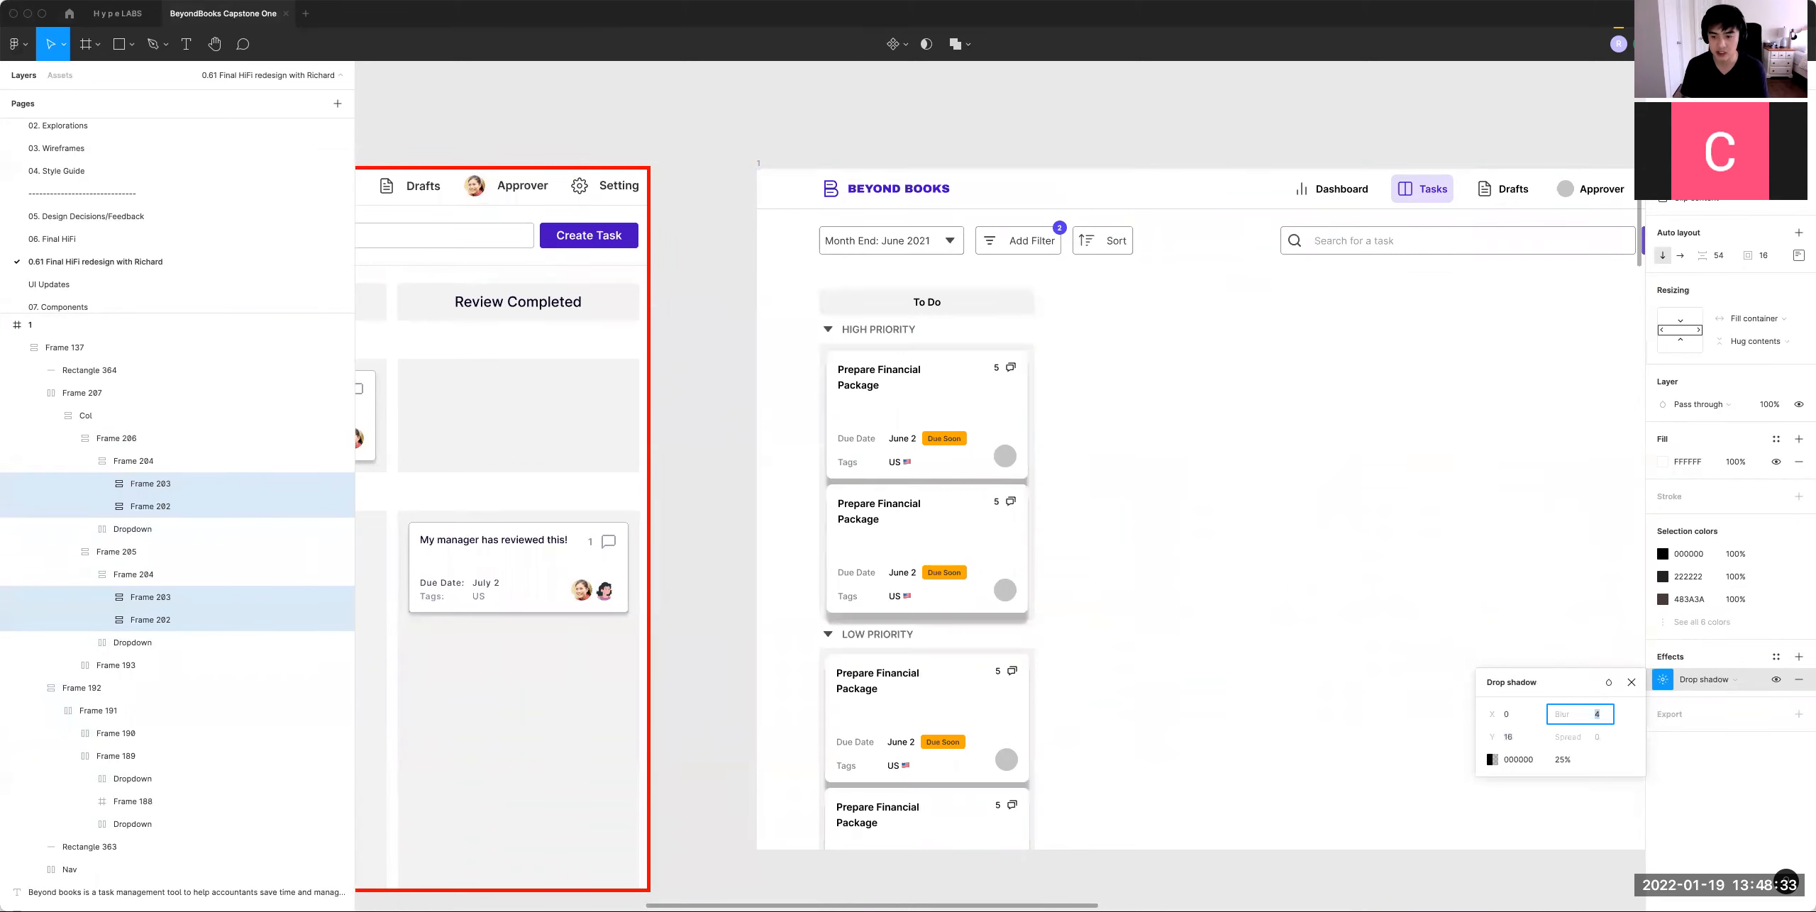
text(48)
key(Return)
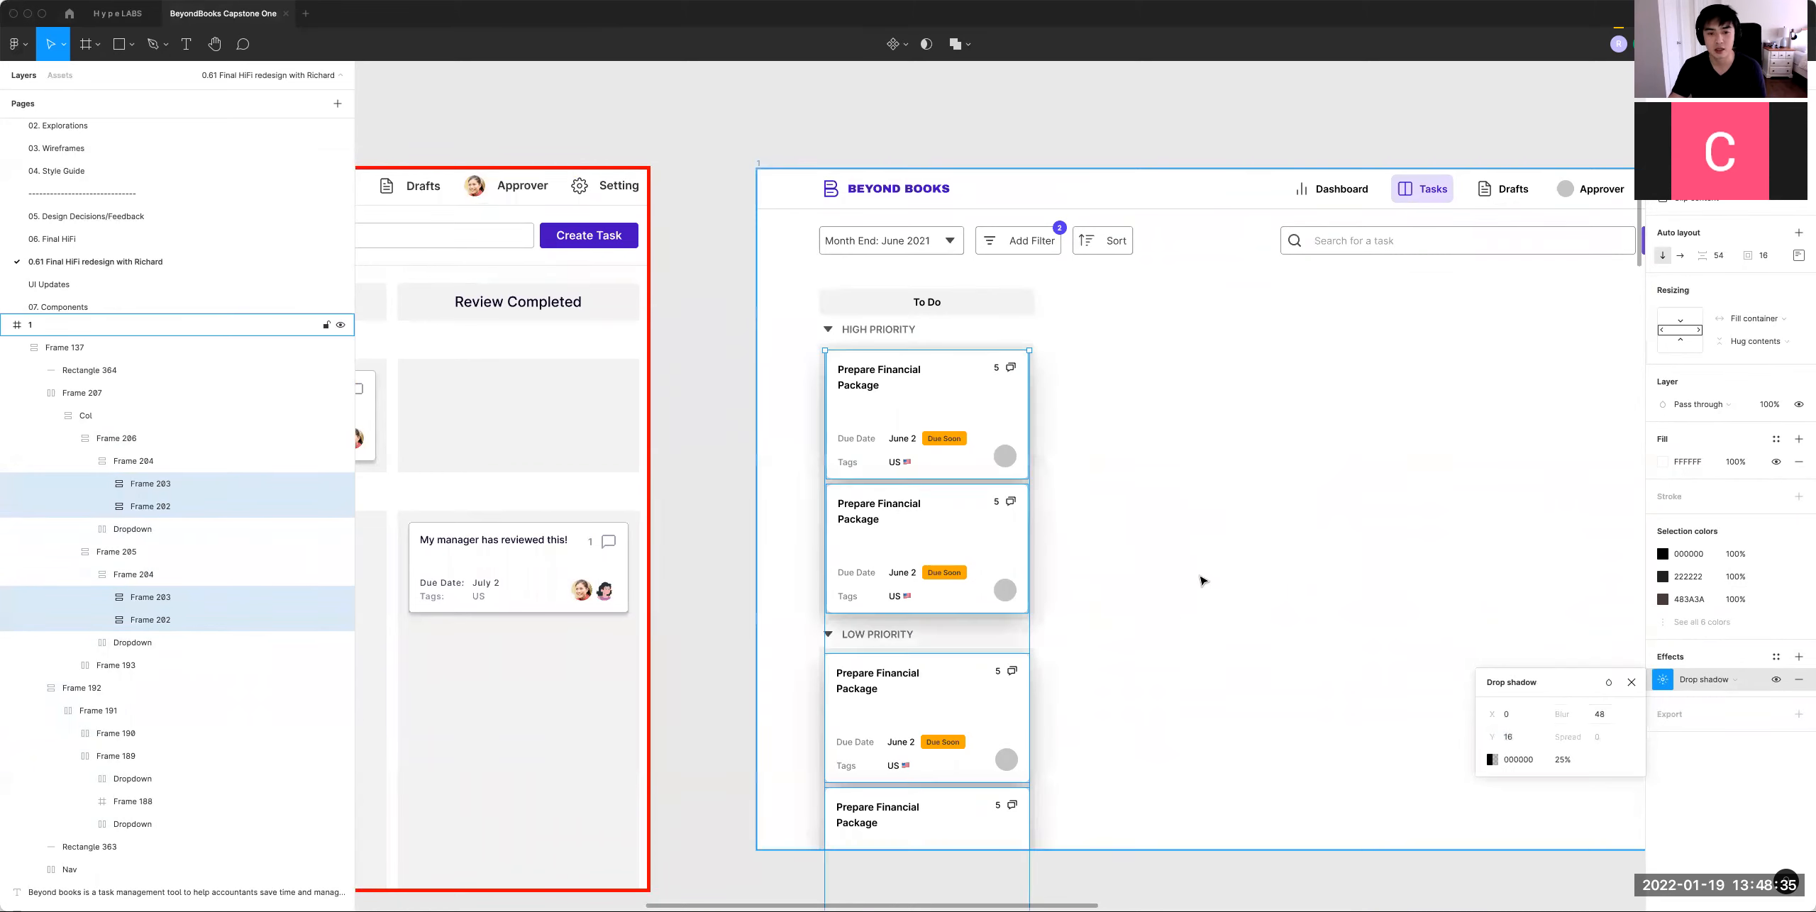
Step: Set the drop shadow opacity of all four To Do task cards to 5%
click(1551, 762)
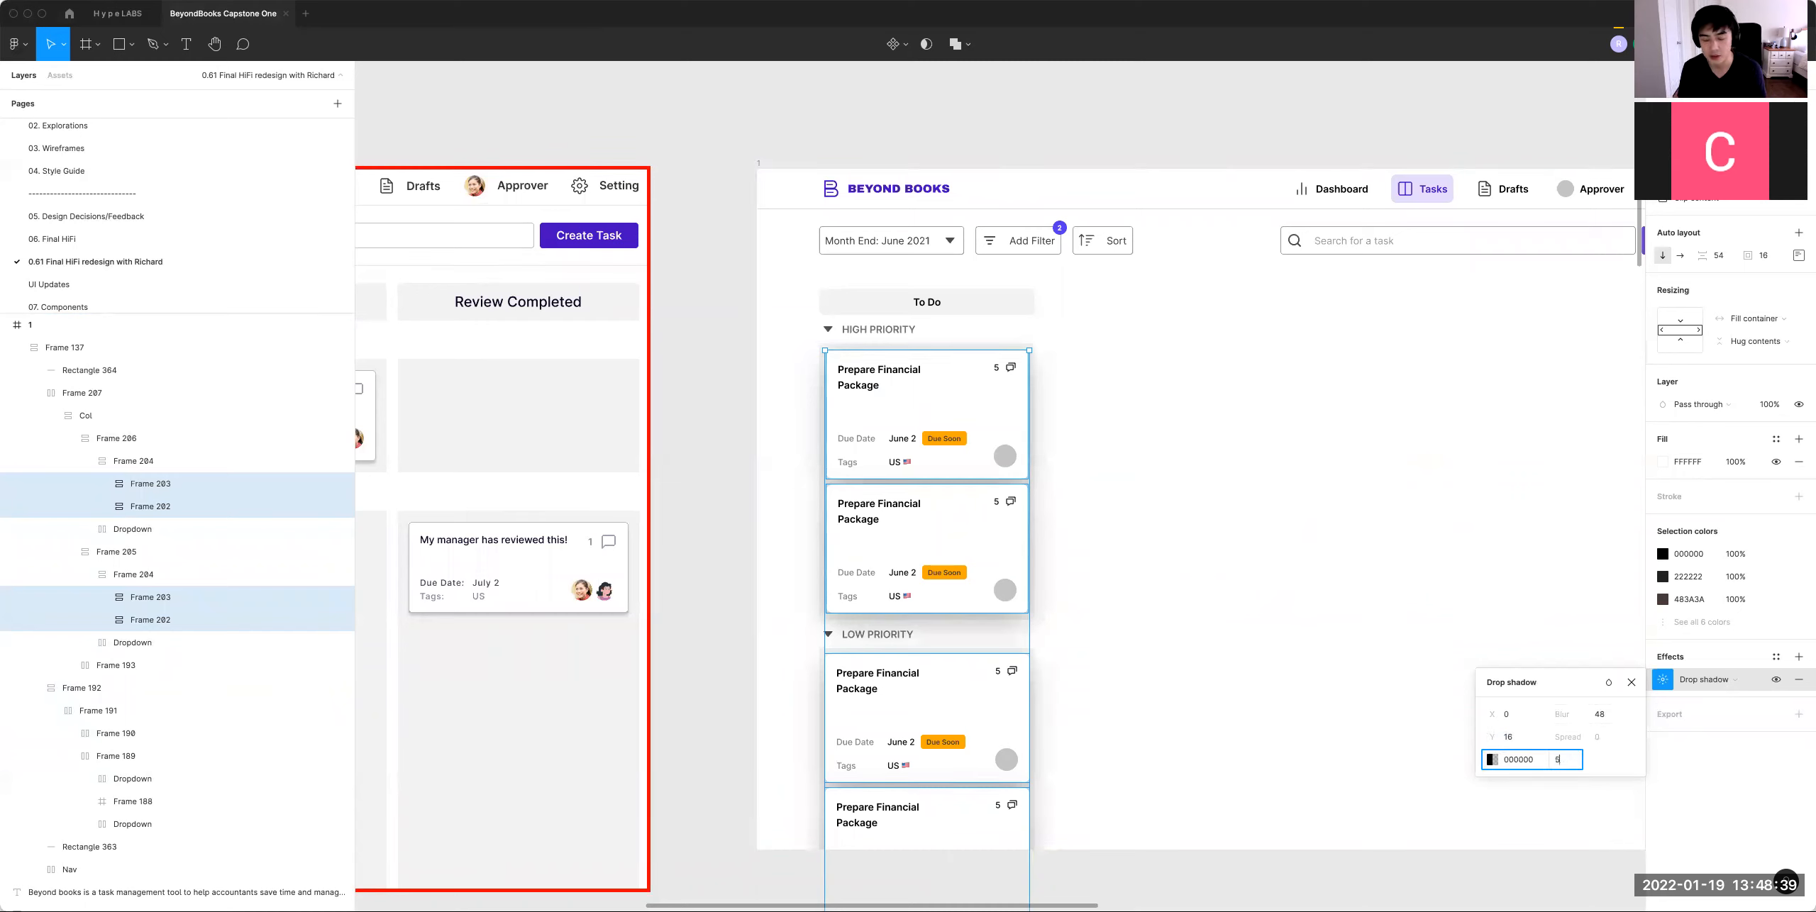
text(5)
key(Return)
click(1419, 685)
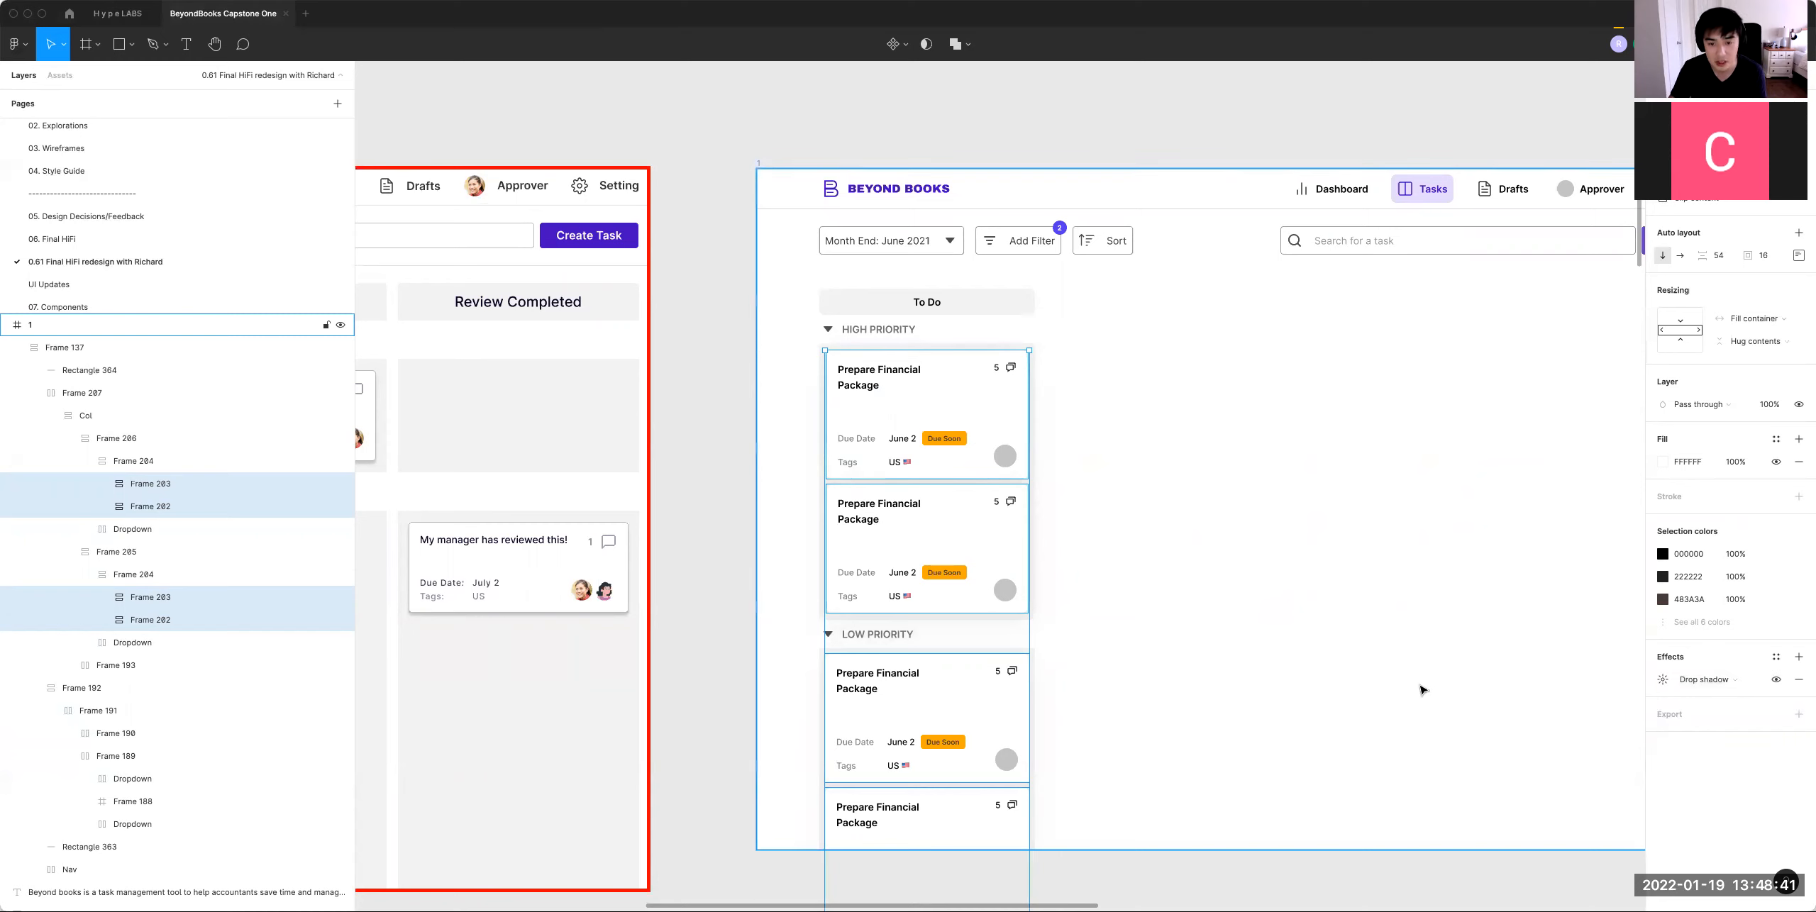
click(1424, 687)
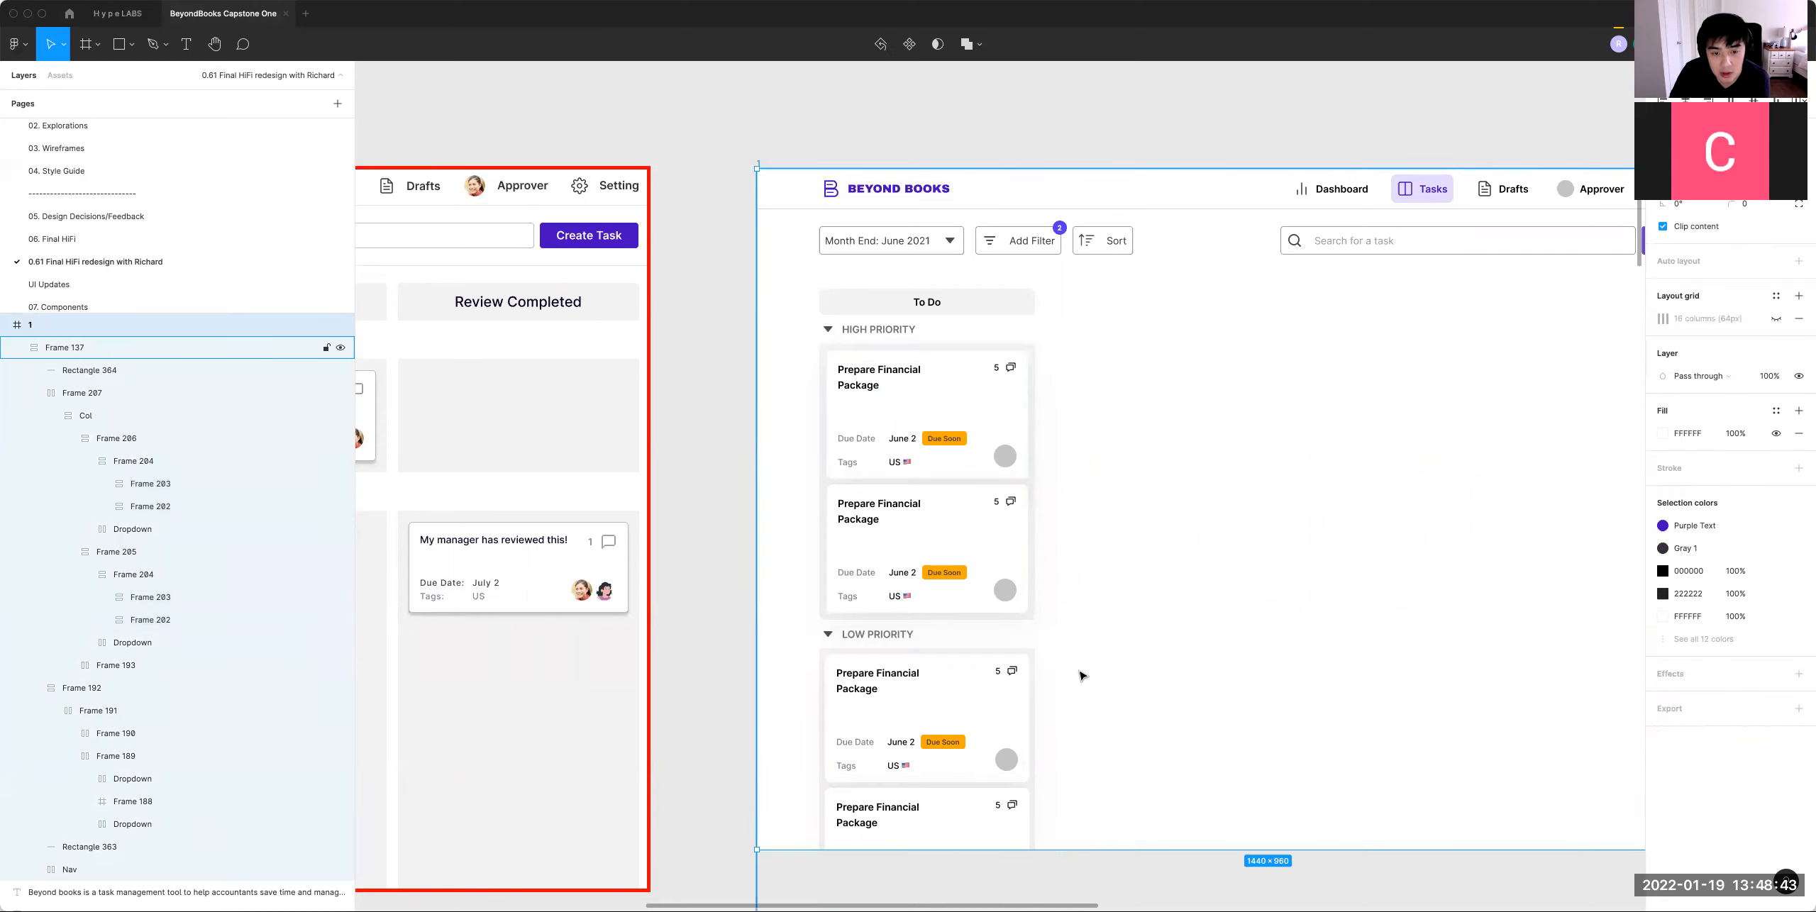
Step: Select all four To Do task cards again and set their drop shadow opacity to 10%
double_click(963, 464)
double_click(963, 464)
key(shift+Return)
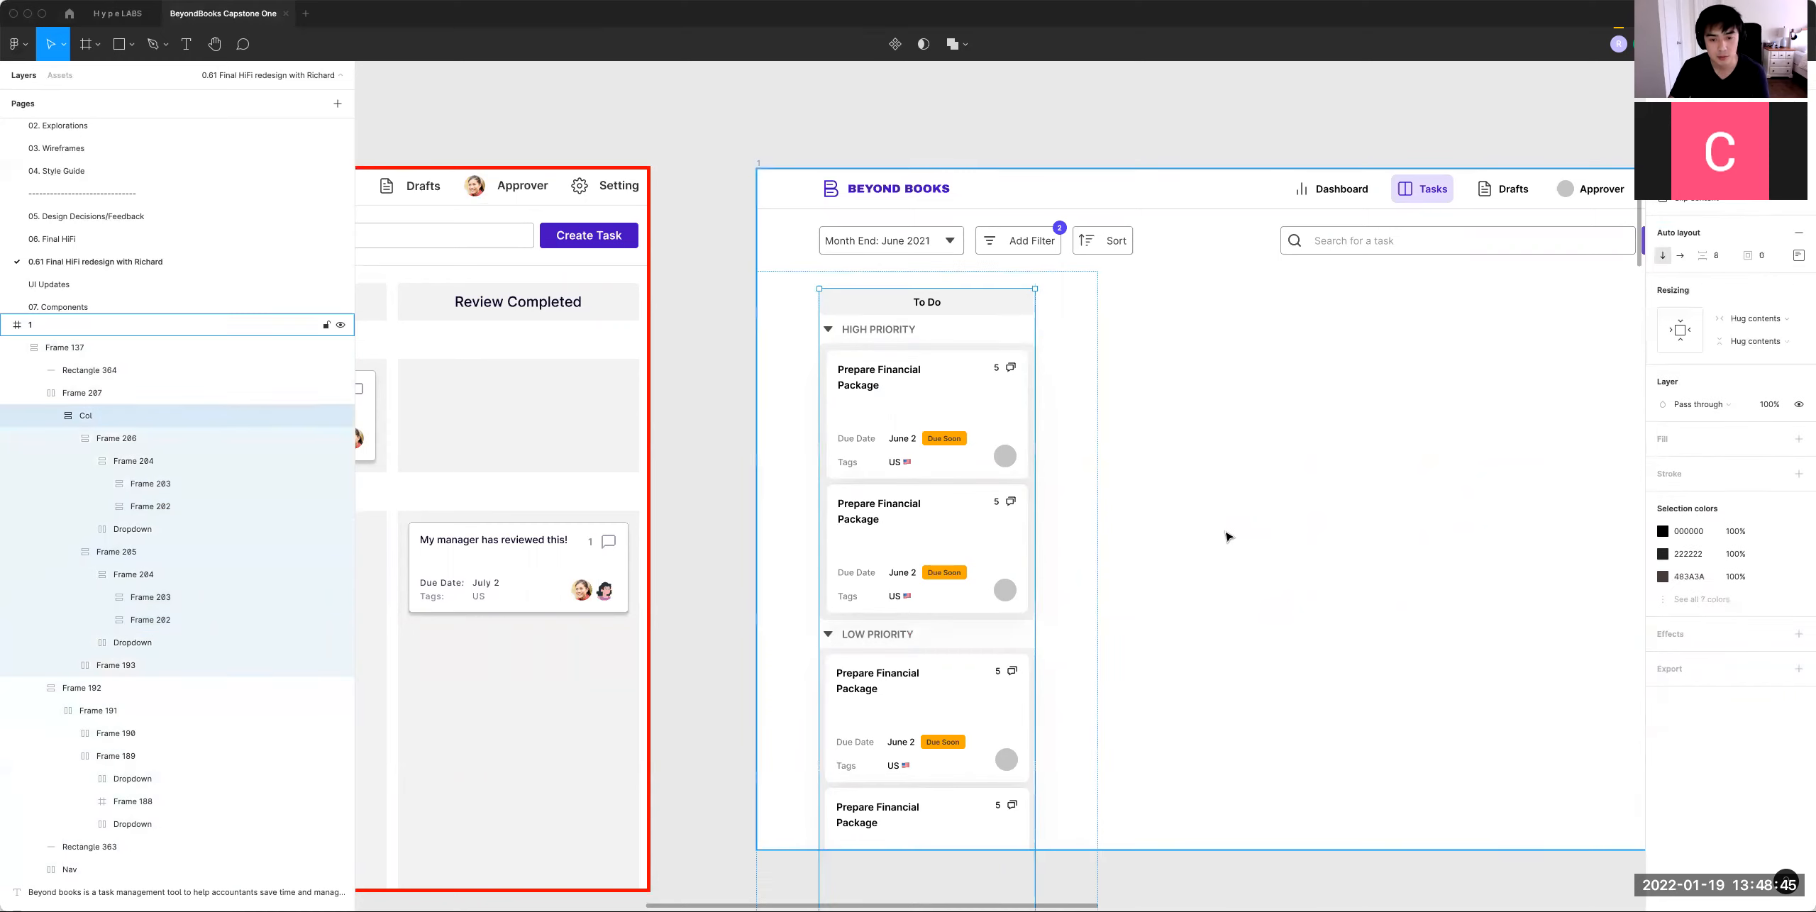
key(shift+Return)
click(900, 429)
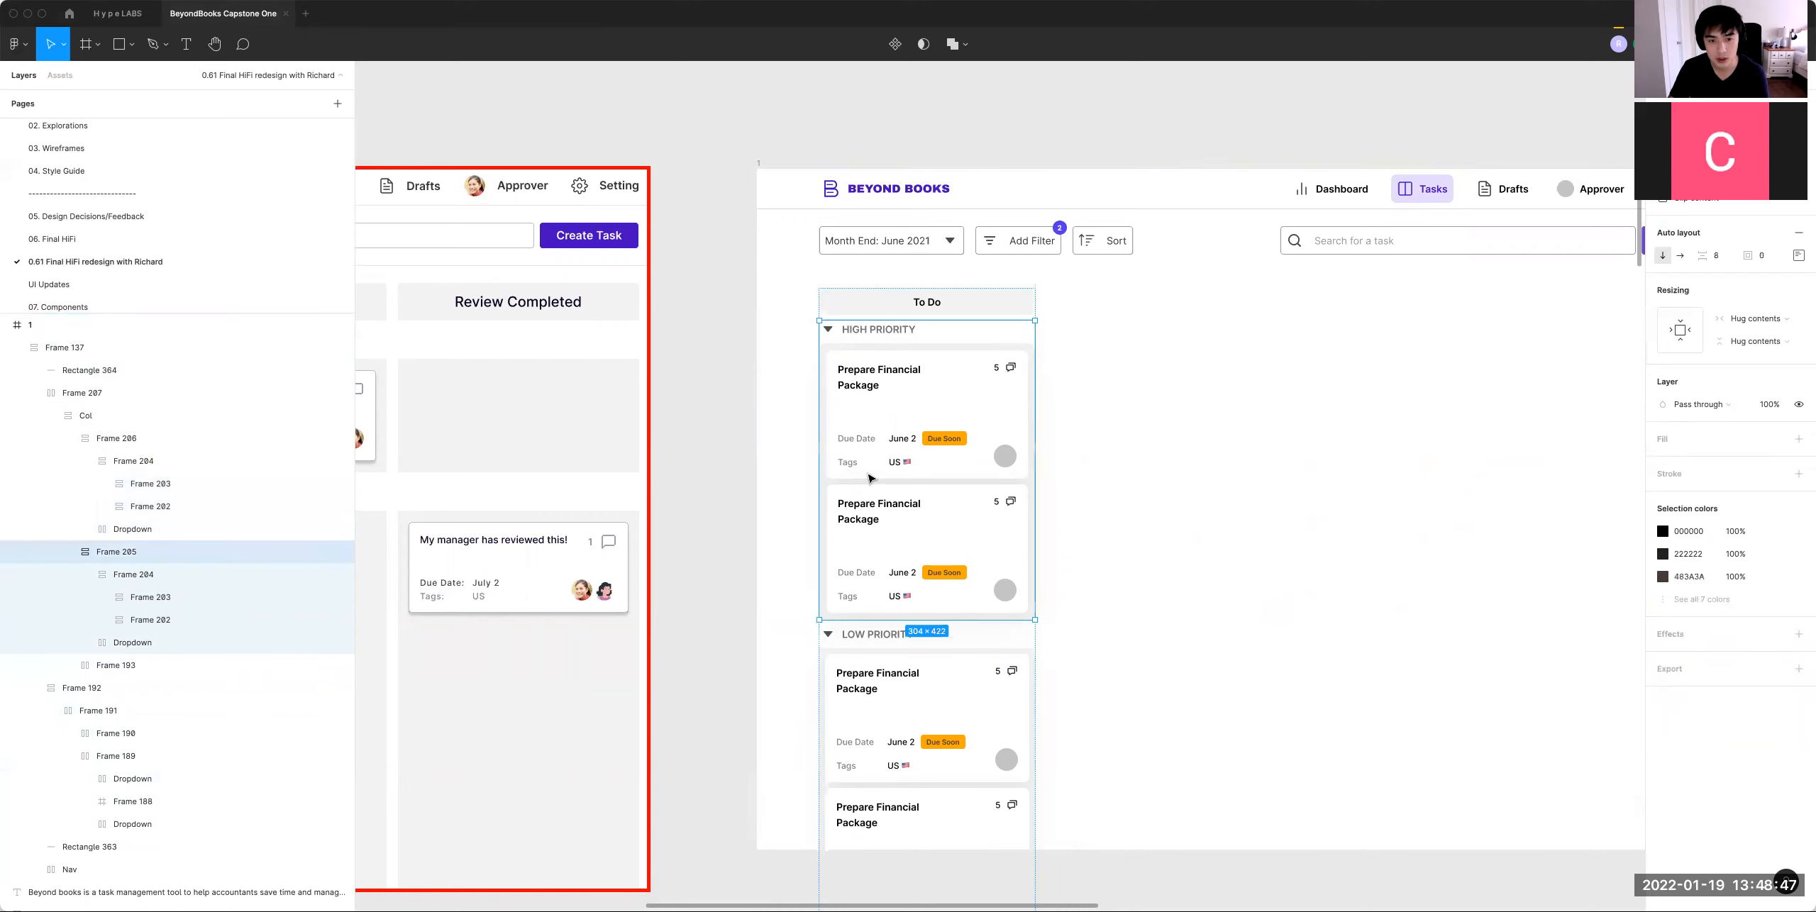
click(911, 420)
shift+click(953, 507)
shift+click(944, 742)
shift+click(924, 848)
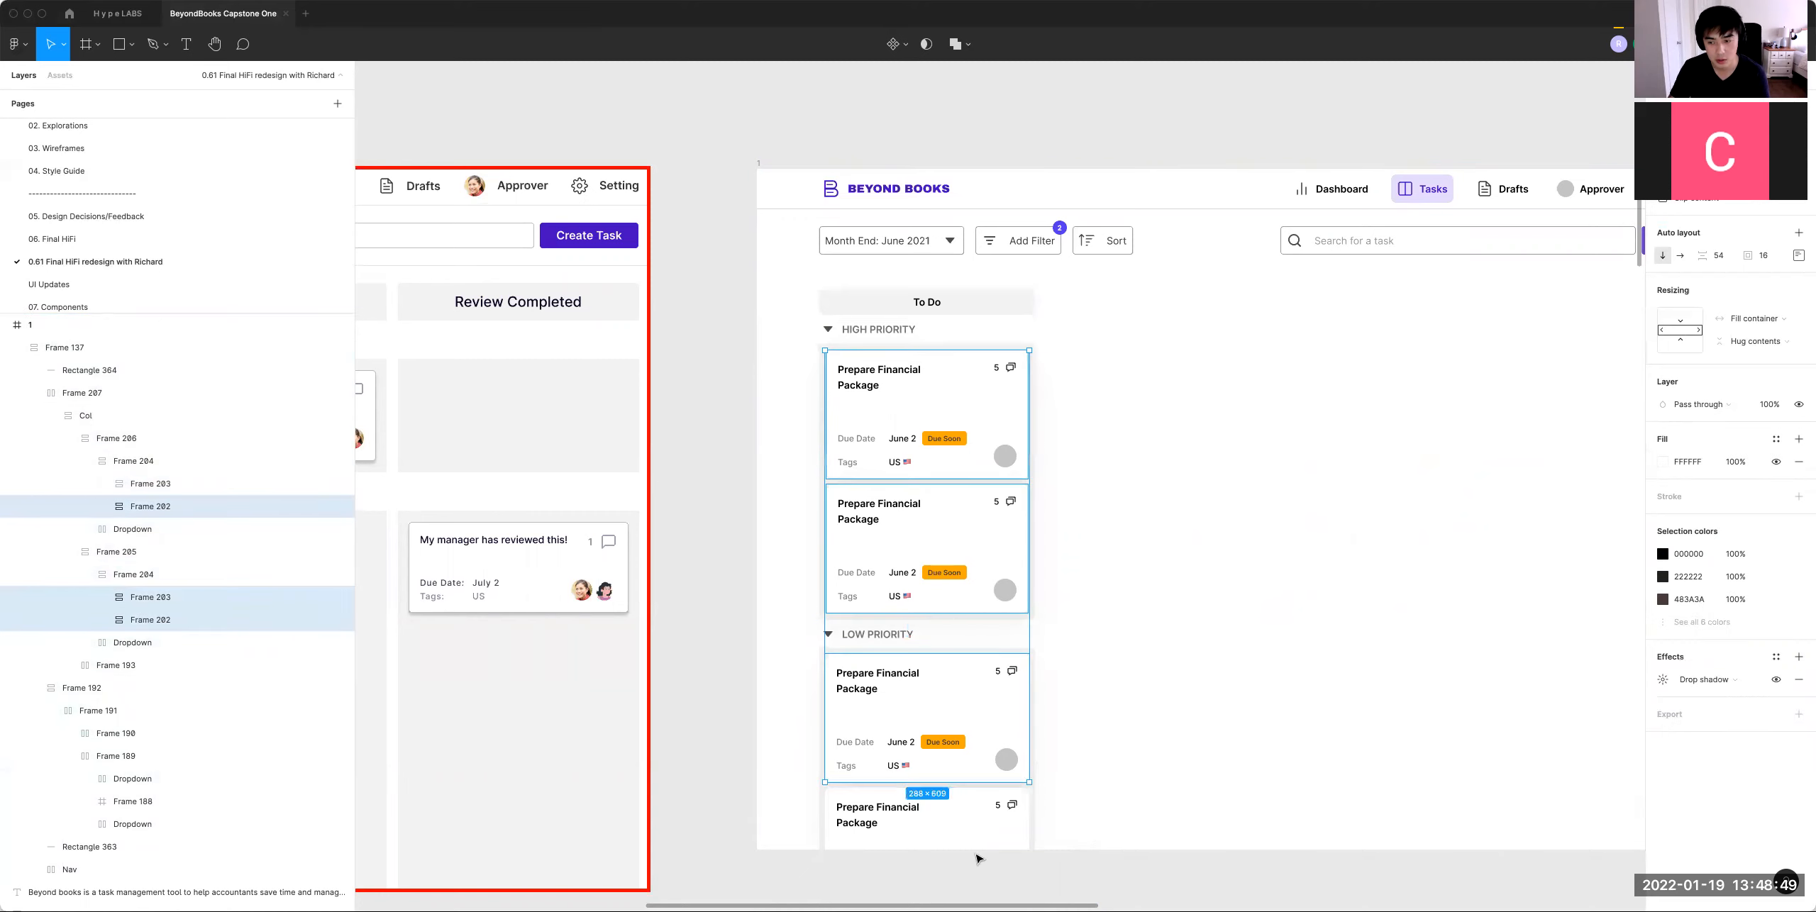
click(1663, 680)
click(1565, 760)
text(10)
key(Return)
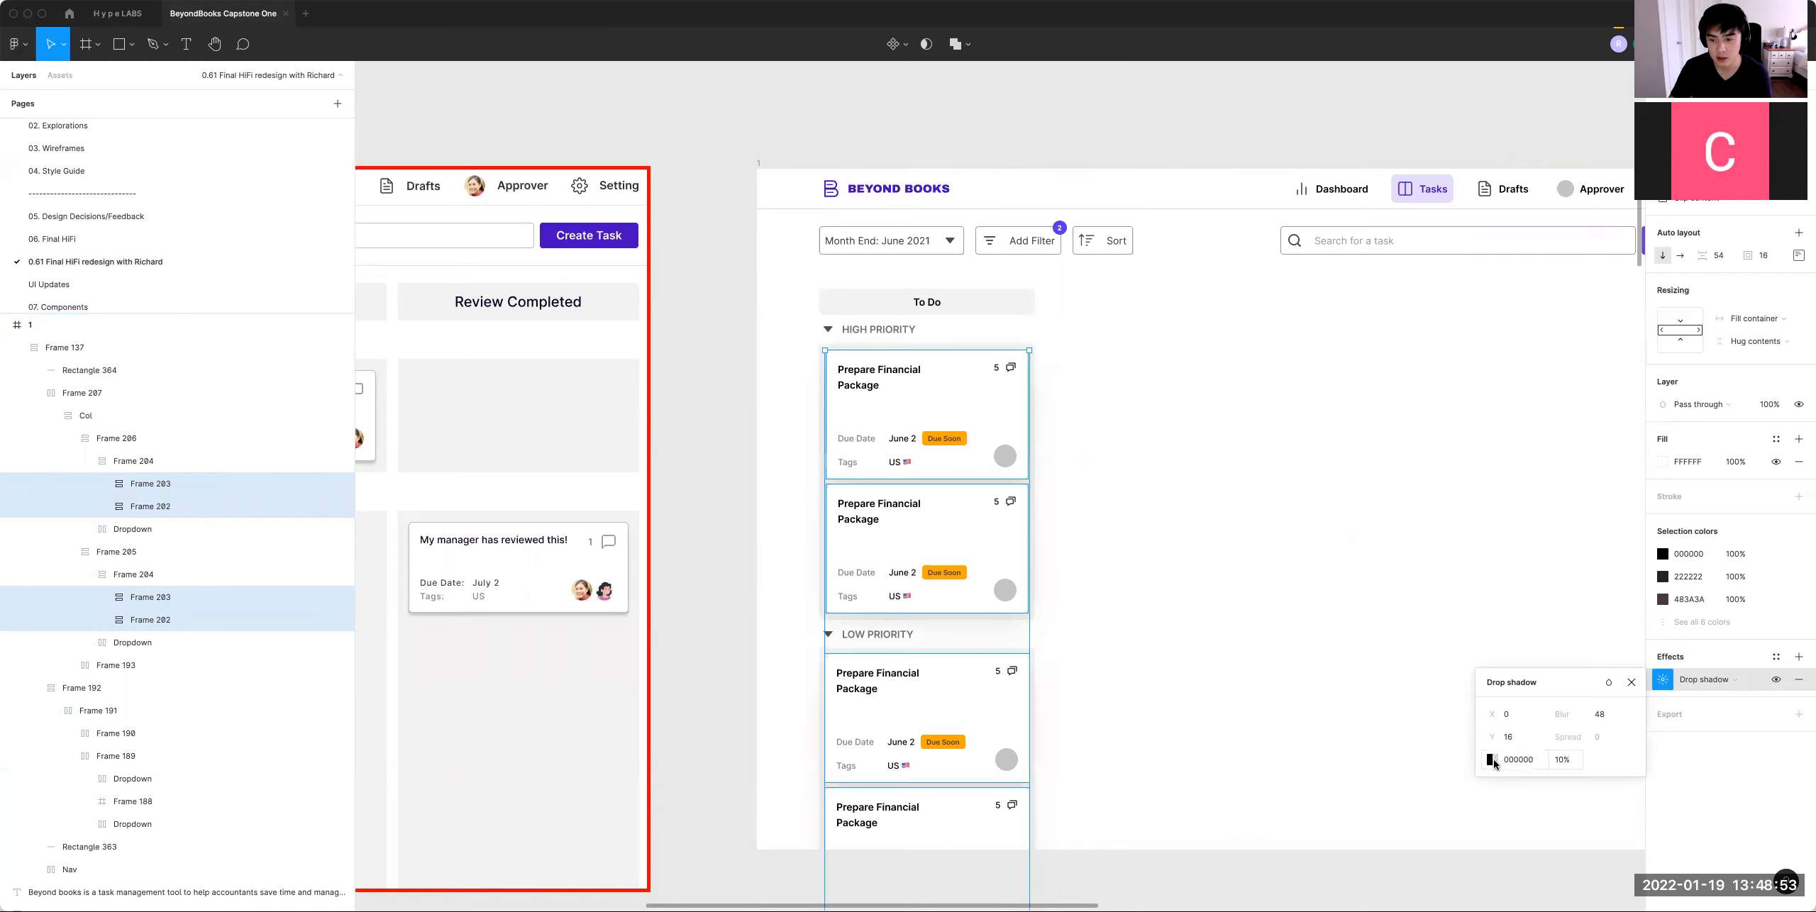
Step: Change the four task cards' drop shadow color to the muted purple-gray 7E7A93 at 25% opacity
click(1492, 760)
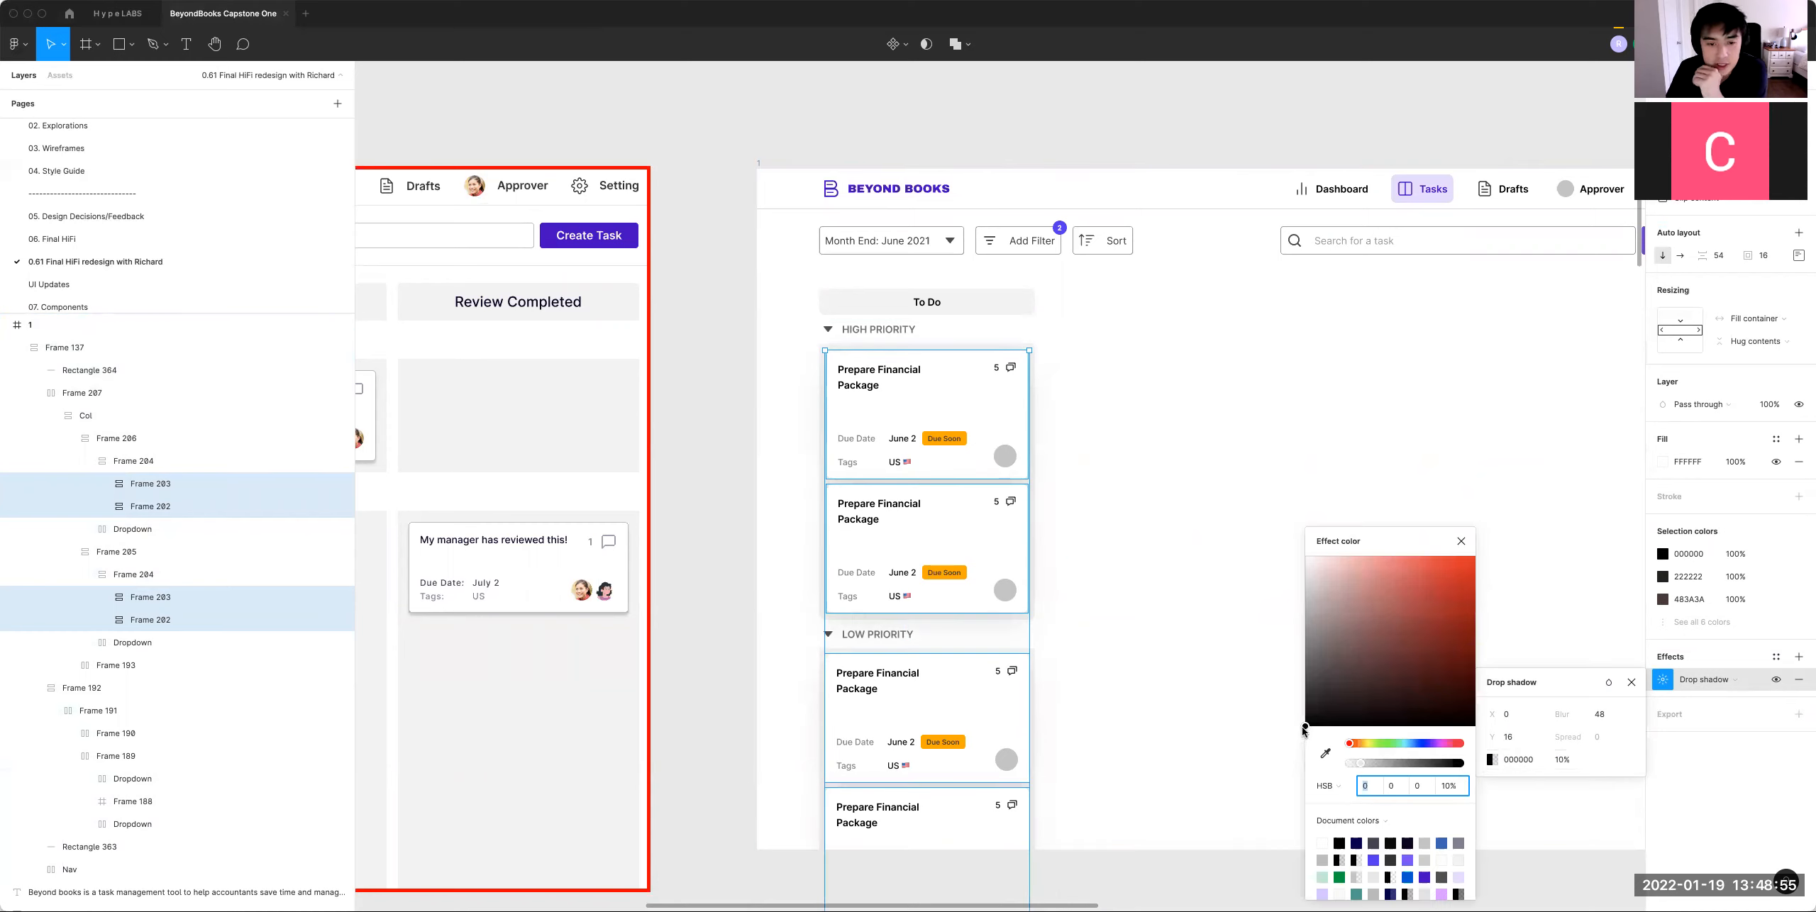
mouse_move(1305, 731)
mouse_down()
mouse_move(1331, 663)
mouse_move(1265, 683)
mouse_move(1269, 649)
mouse_up()
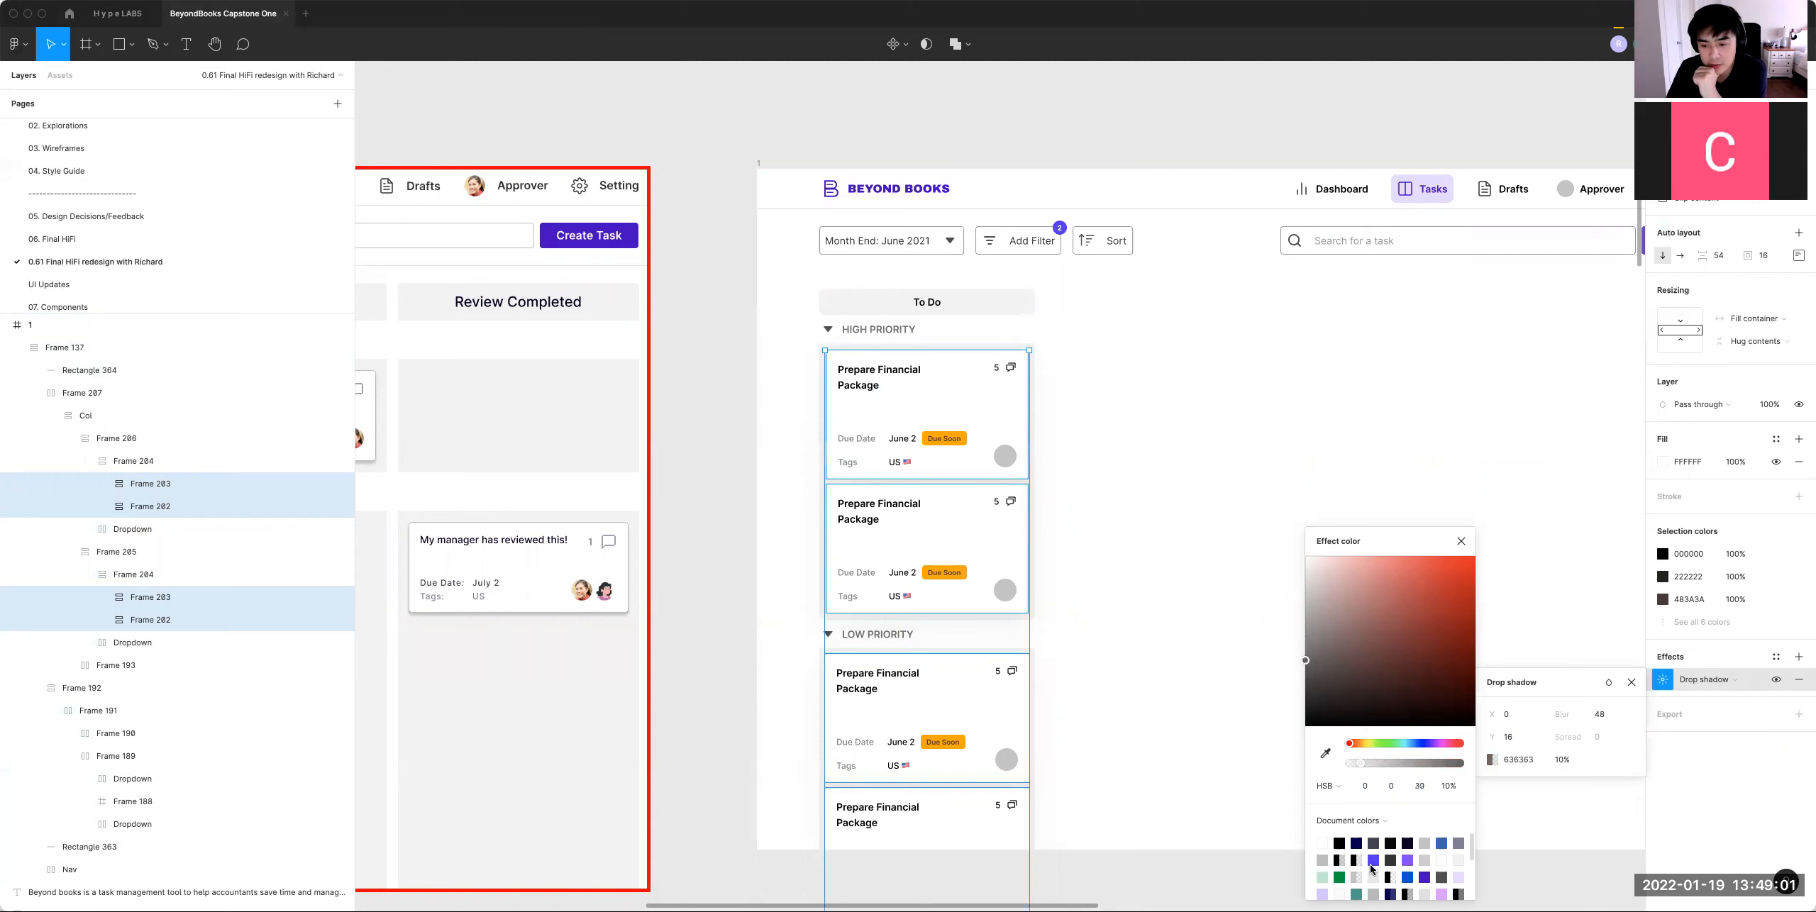
click(1374, 860)
drag(1326, 701, 1333, 629)
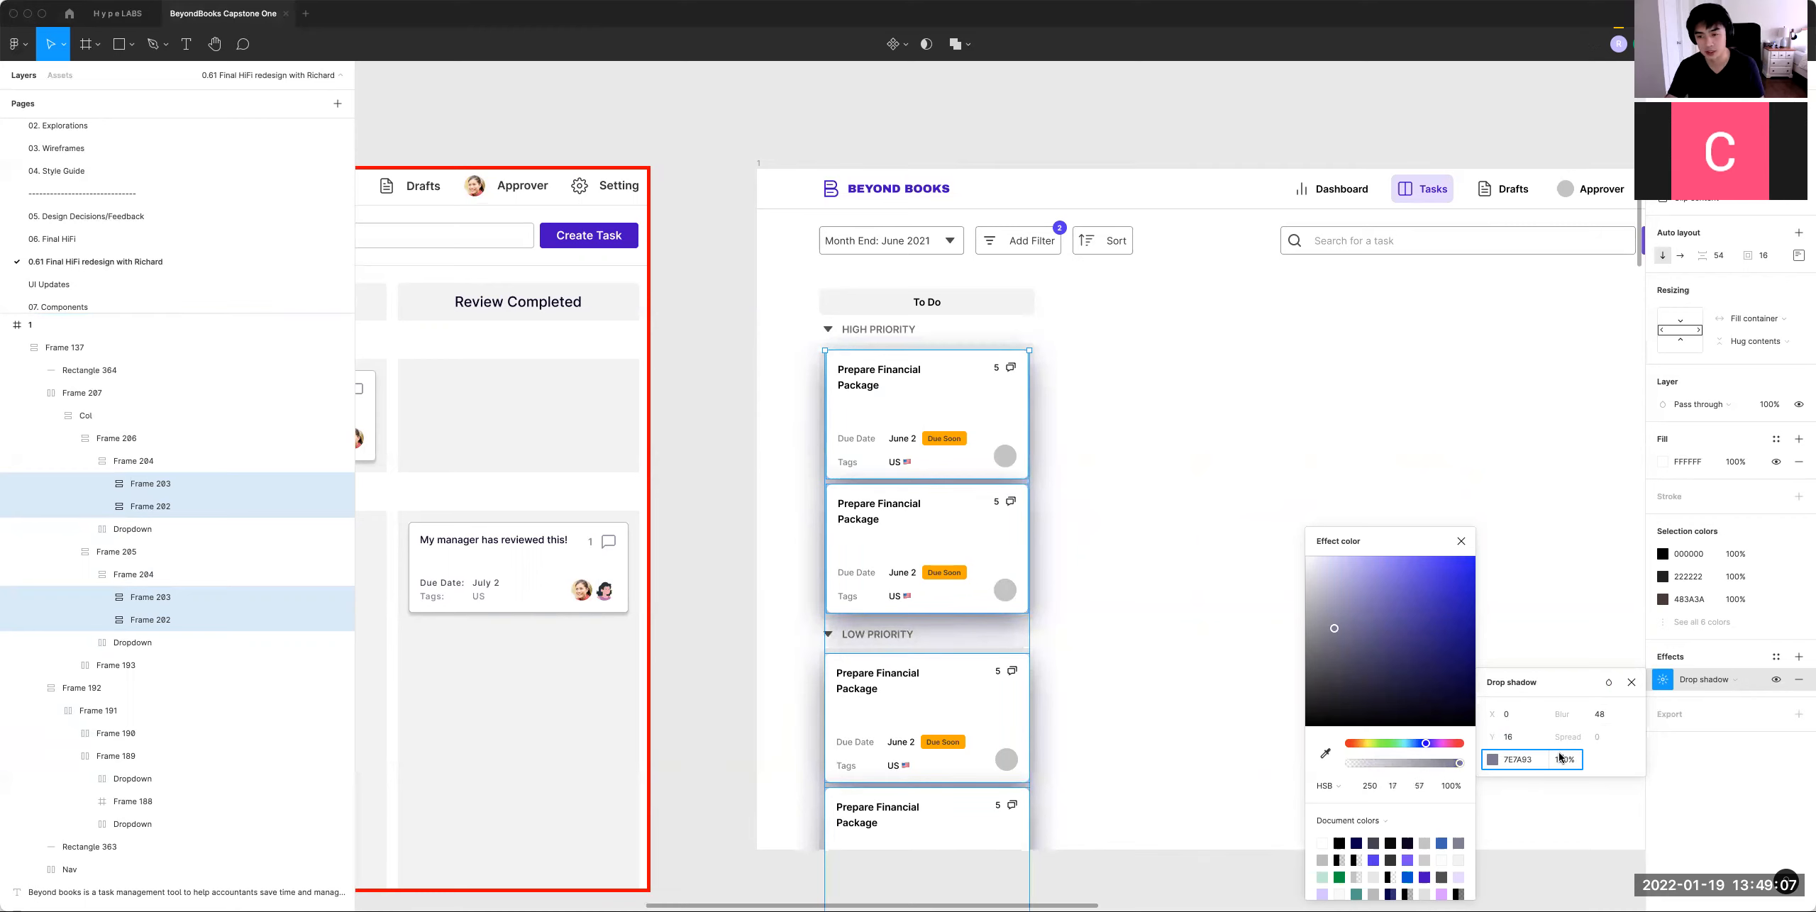
key(Return)
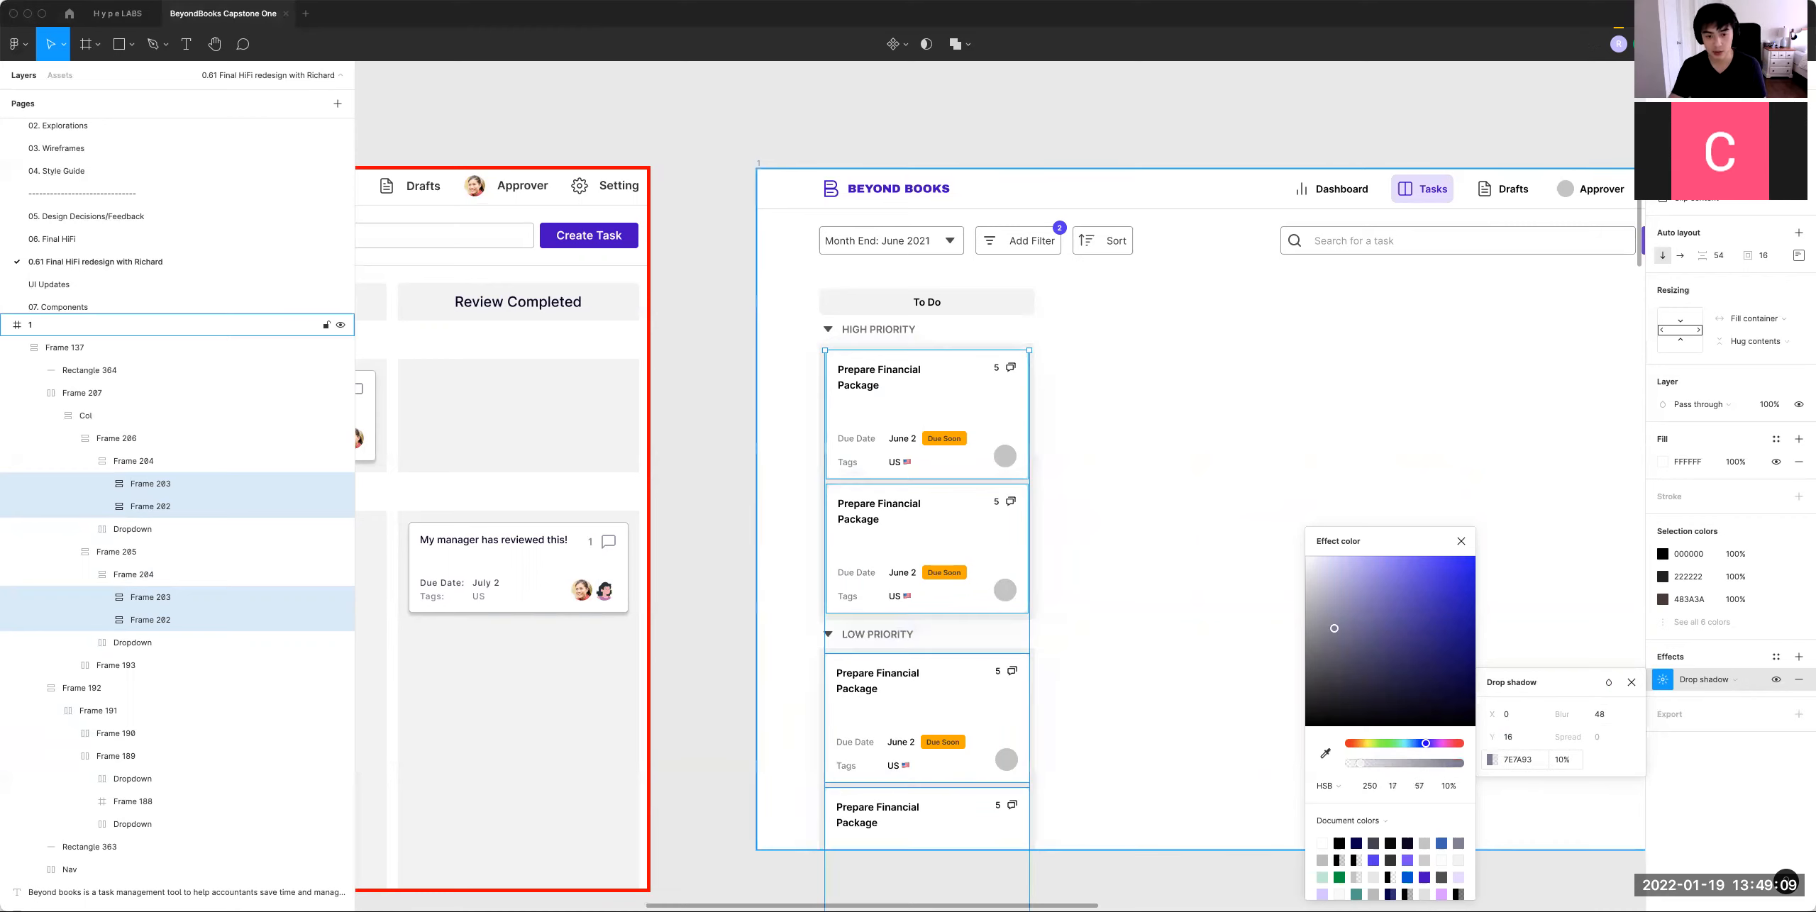
text(25)
key(Return)
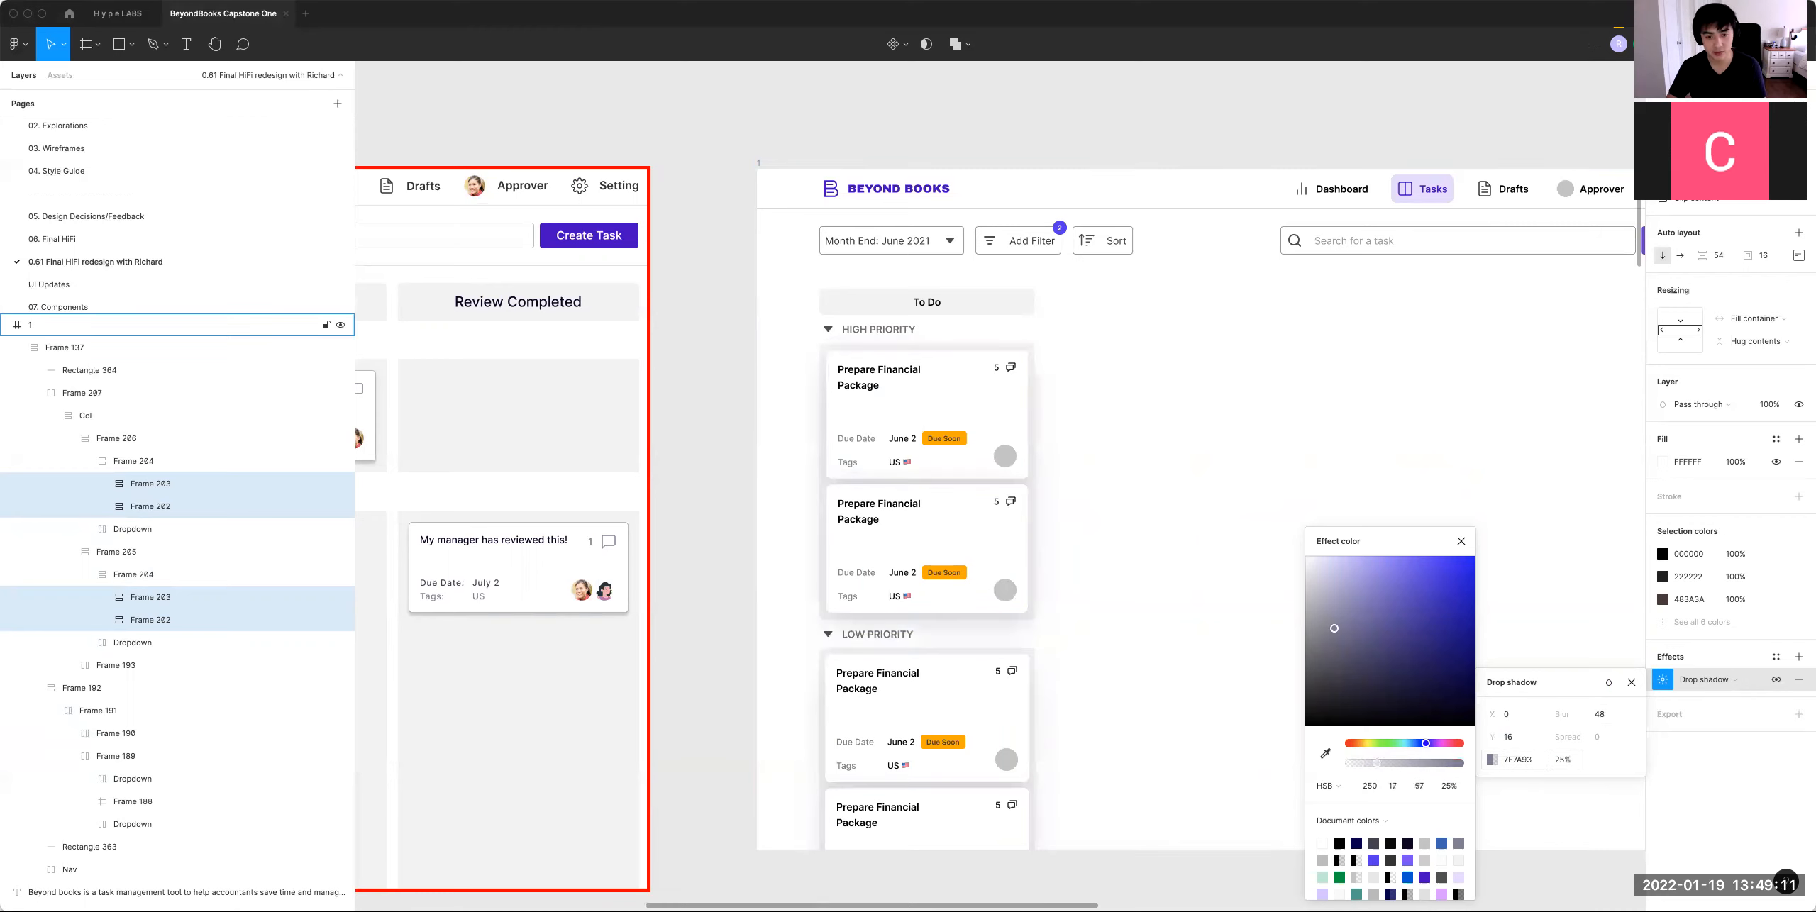
click(1338, 649)
Step: Duplicate the restyled To Do column three times to fill out a four-column board
click(913, 520)
double_click(912, 520)
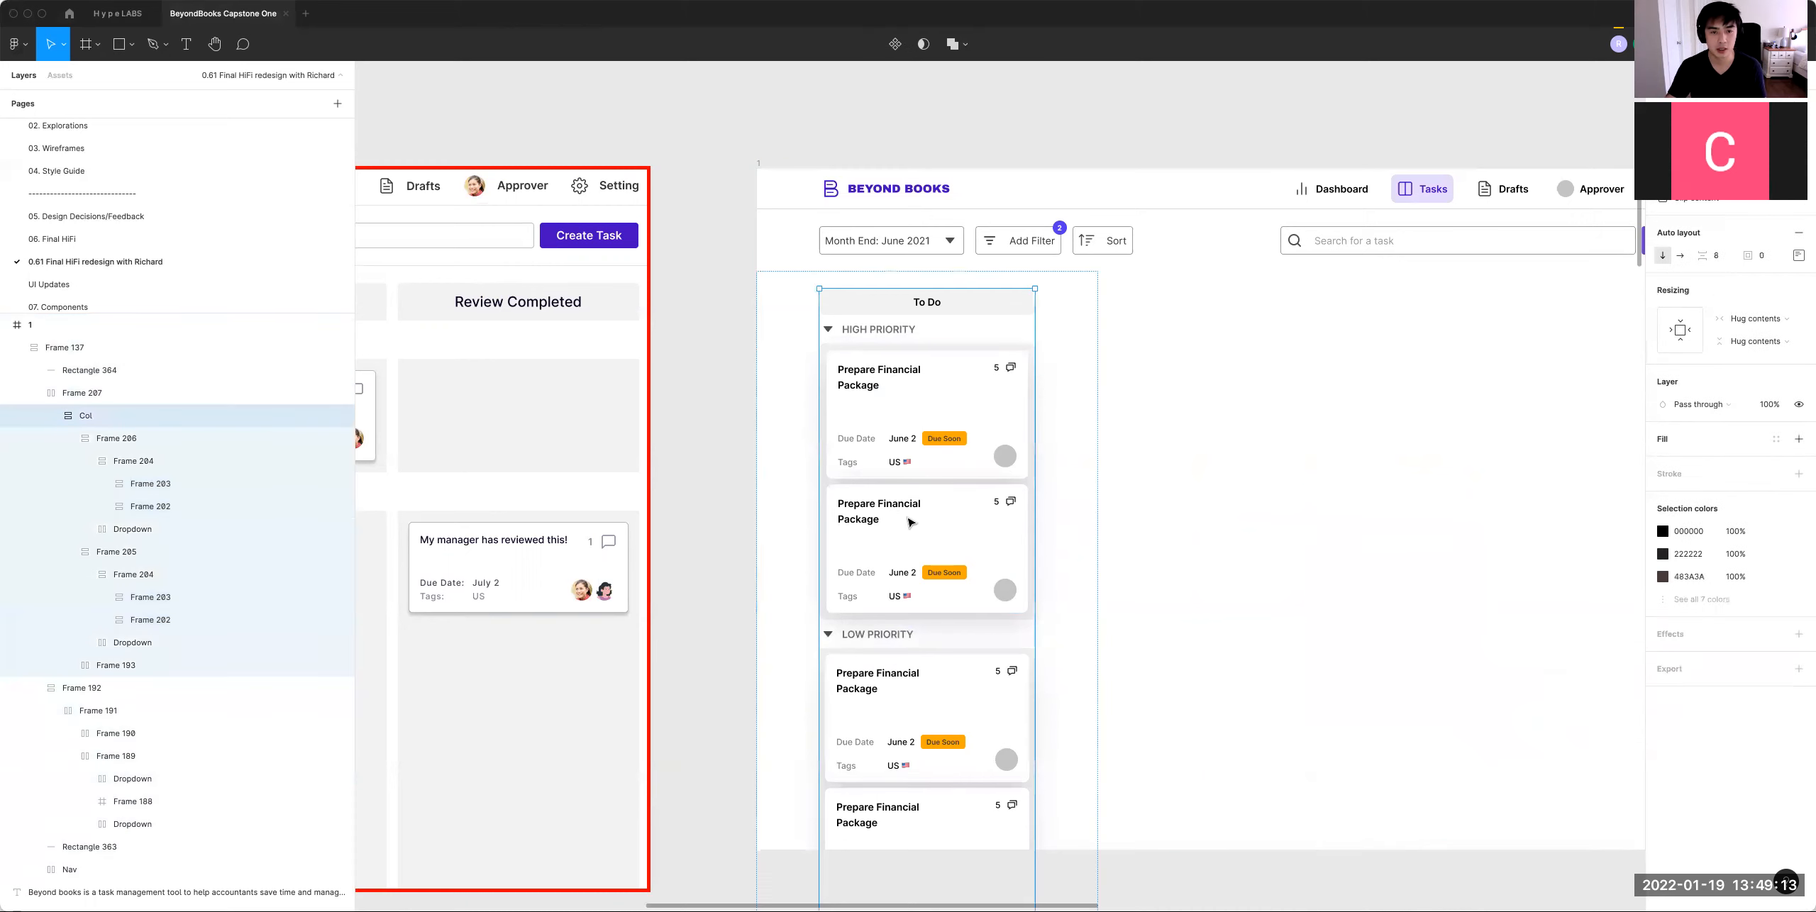
key(ctrl+d)
key(ctrl+d)
key(ctrl+d)
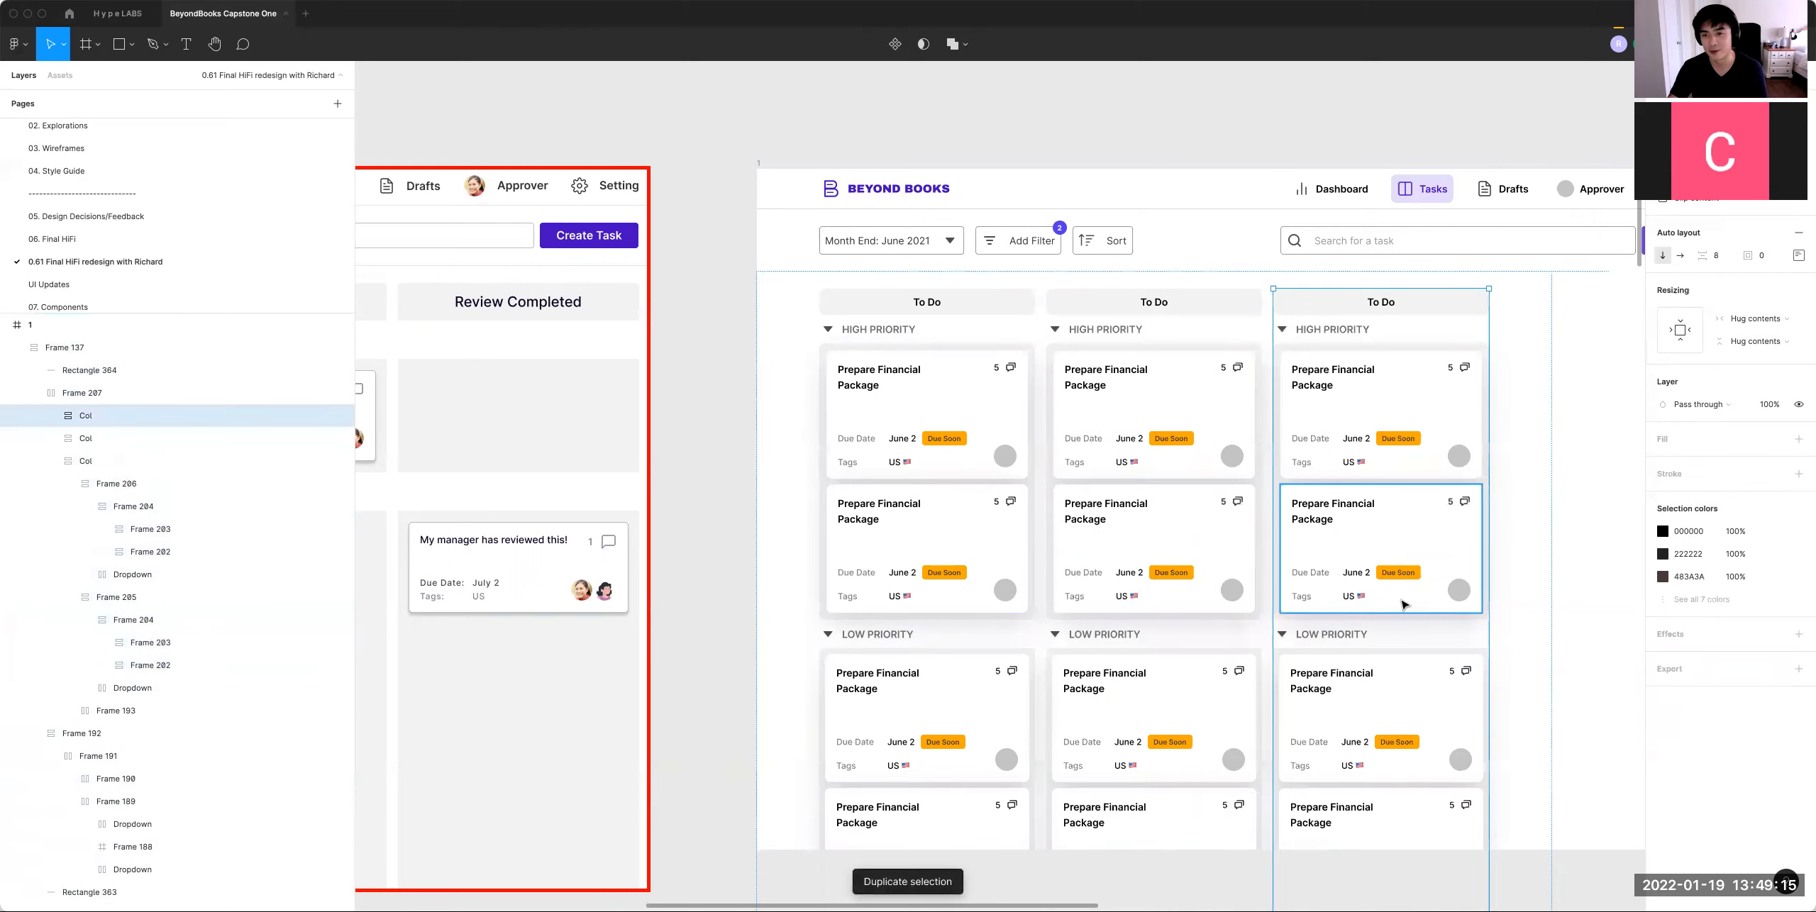
Step: Rename the second, third and fourth column headers to In Progress, For Review and Review Complete
click(1183, 130)
drag(1182, 130, 1418, 336)
drag(1166, 433, 1379, 420)
key(ctrl+minus)
super+double_click(1336, 497)
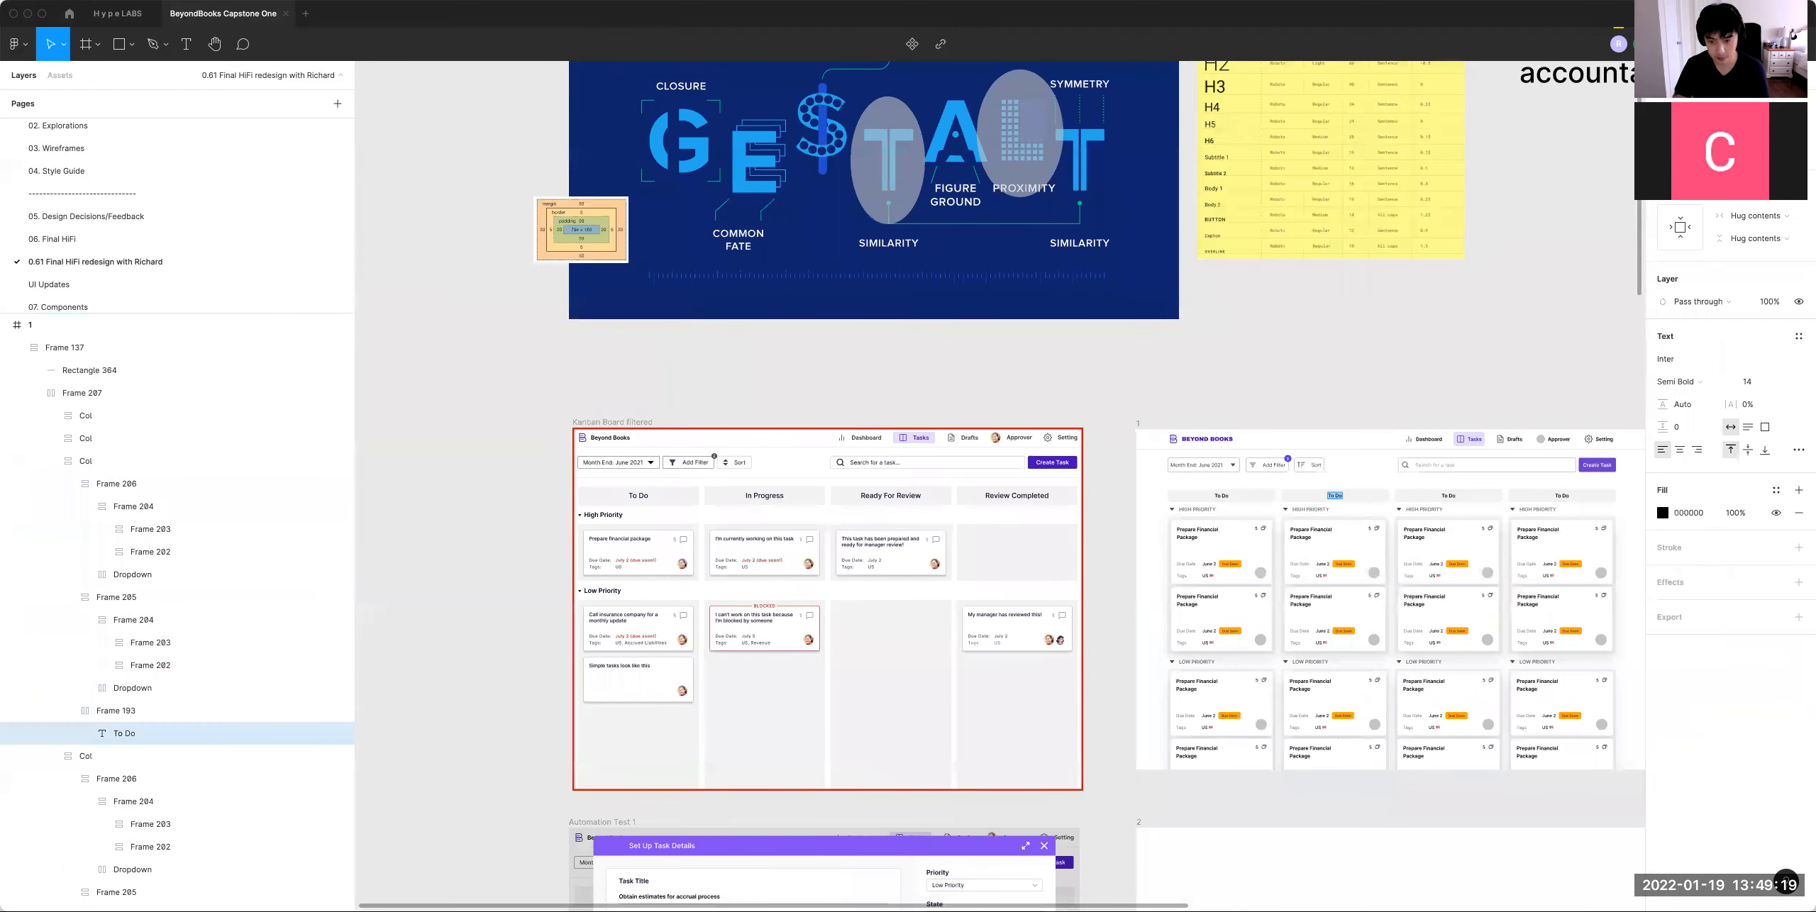
click(1354, 419)
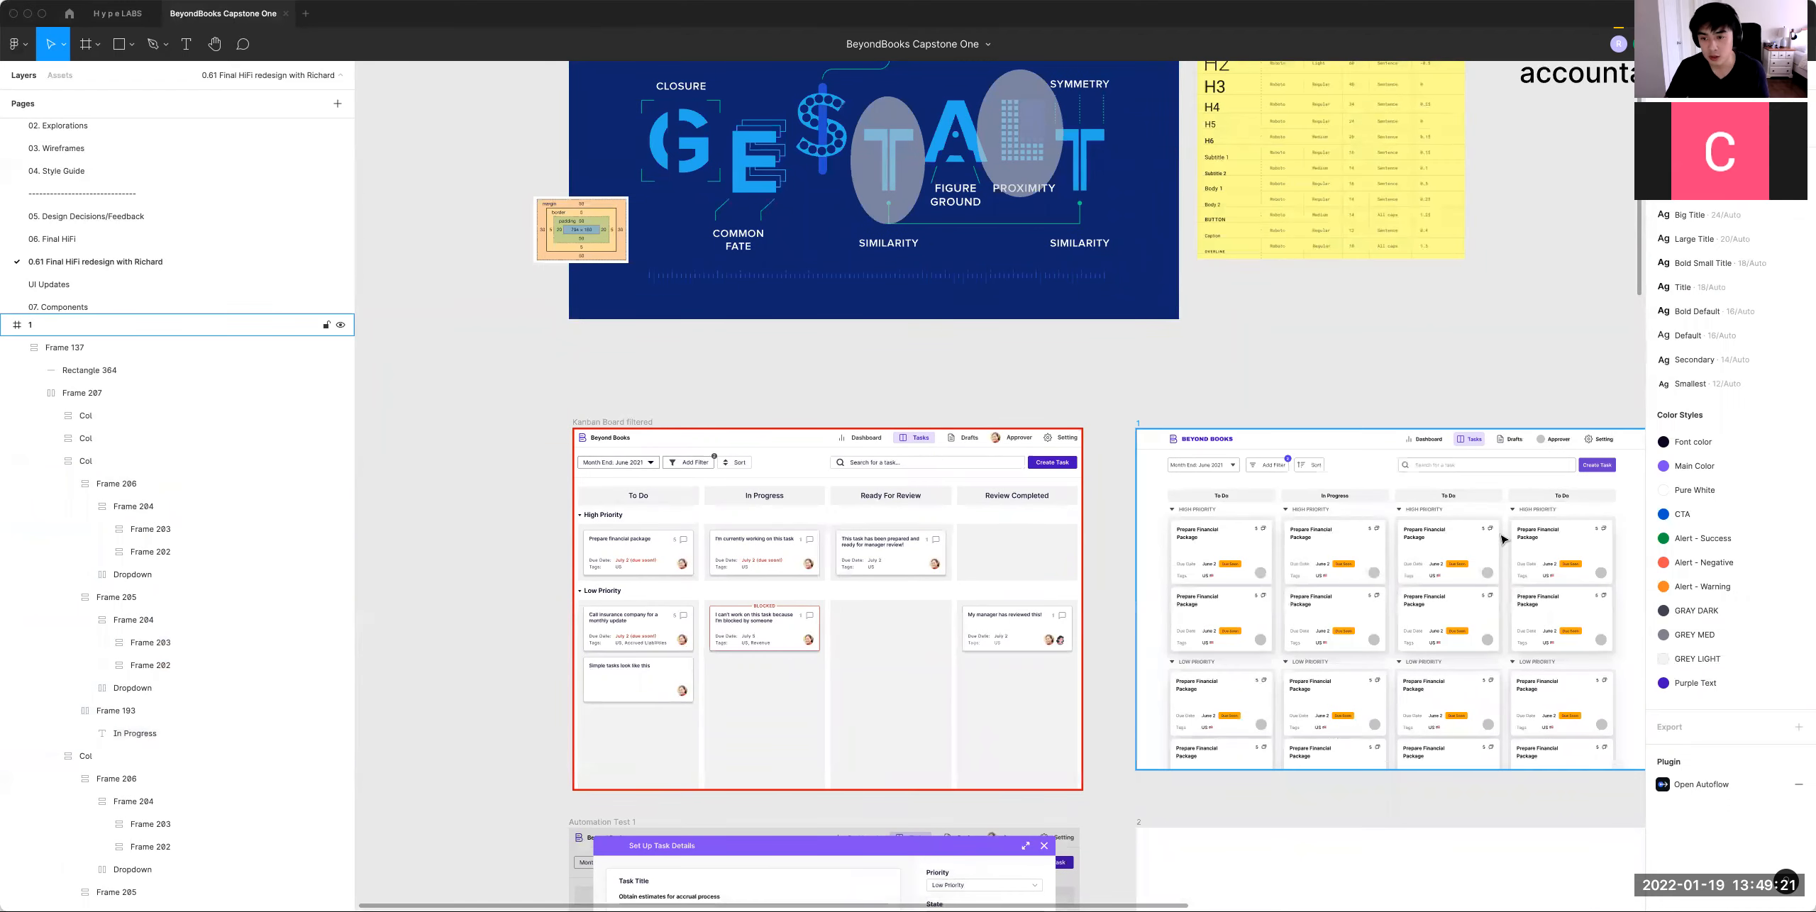
super+double_click(1447, 495)
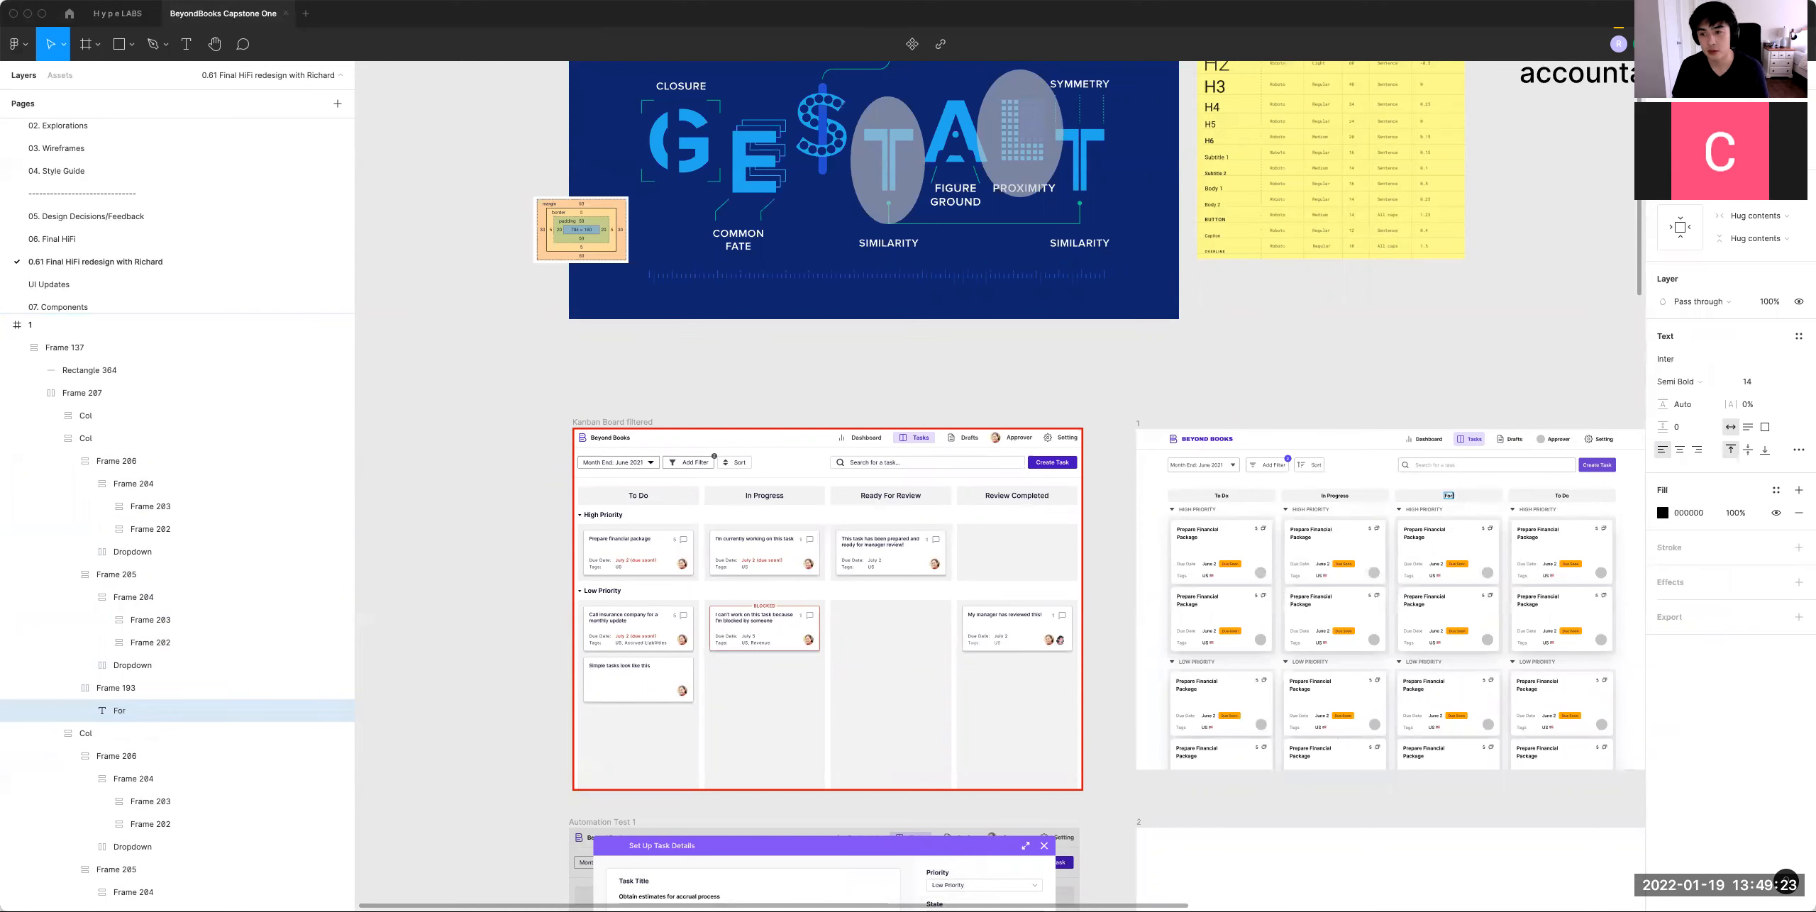
click(1452, 419)
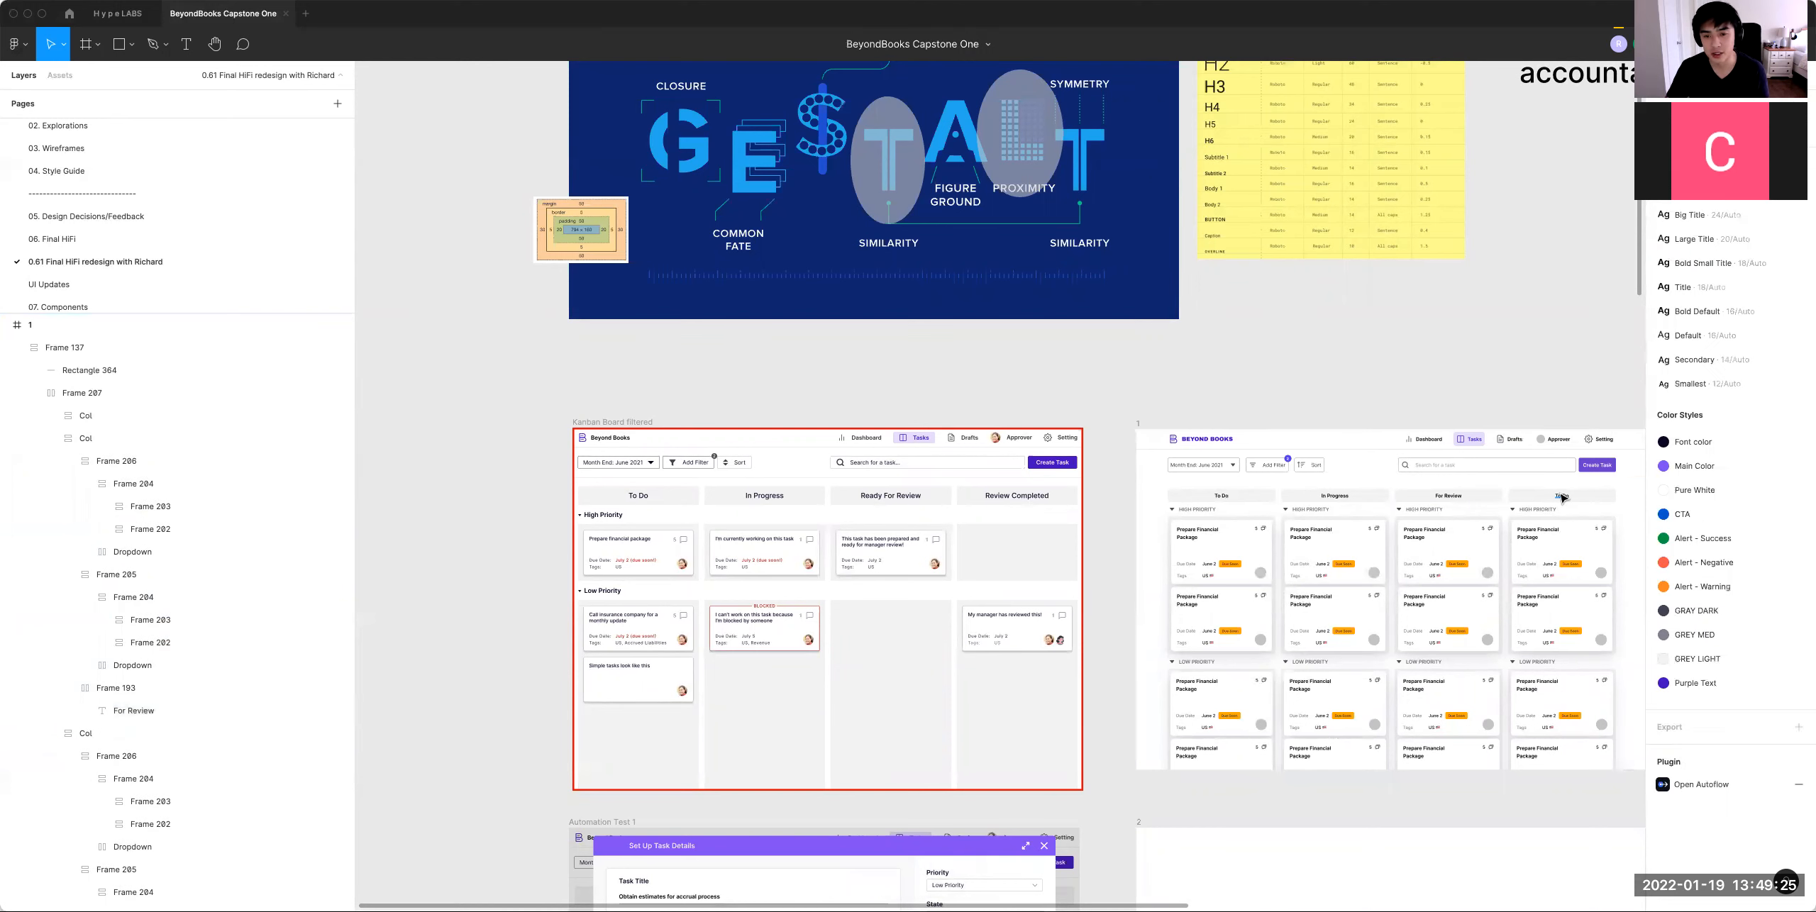
super+double_click(1562, 496)
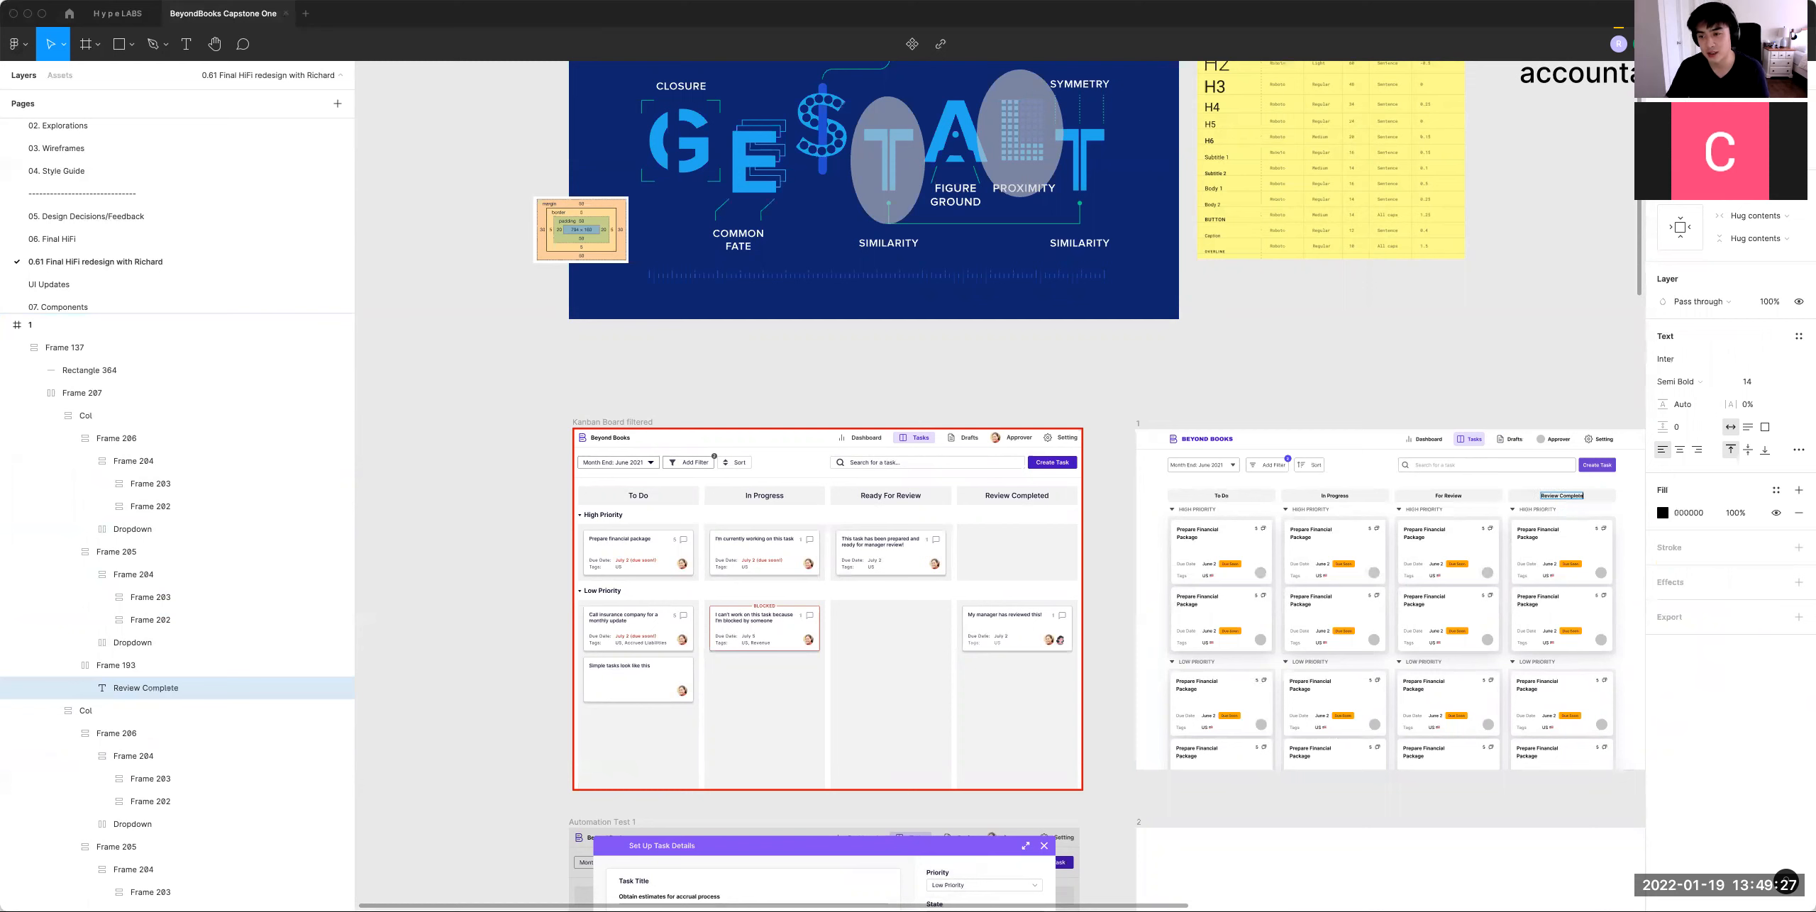
click(1411, 412)
Step: Fill the Review Complete header with the document green 009D3F at 25% opacity
super+click(1523, 501)
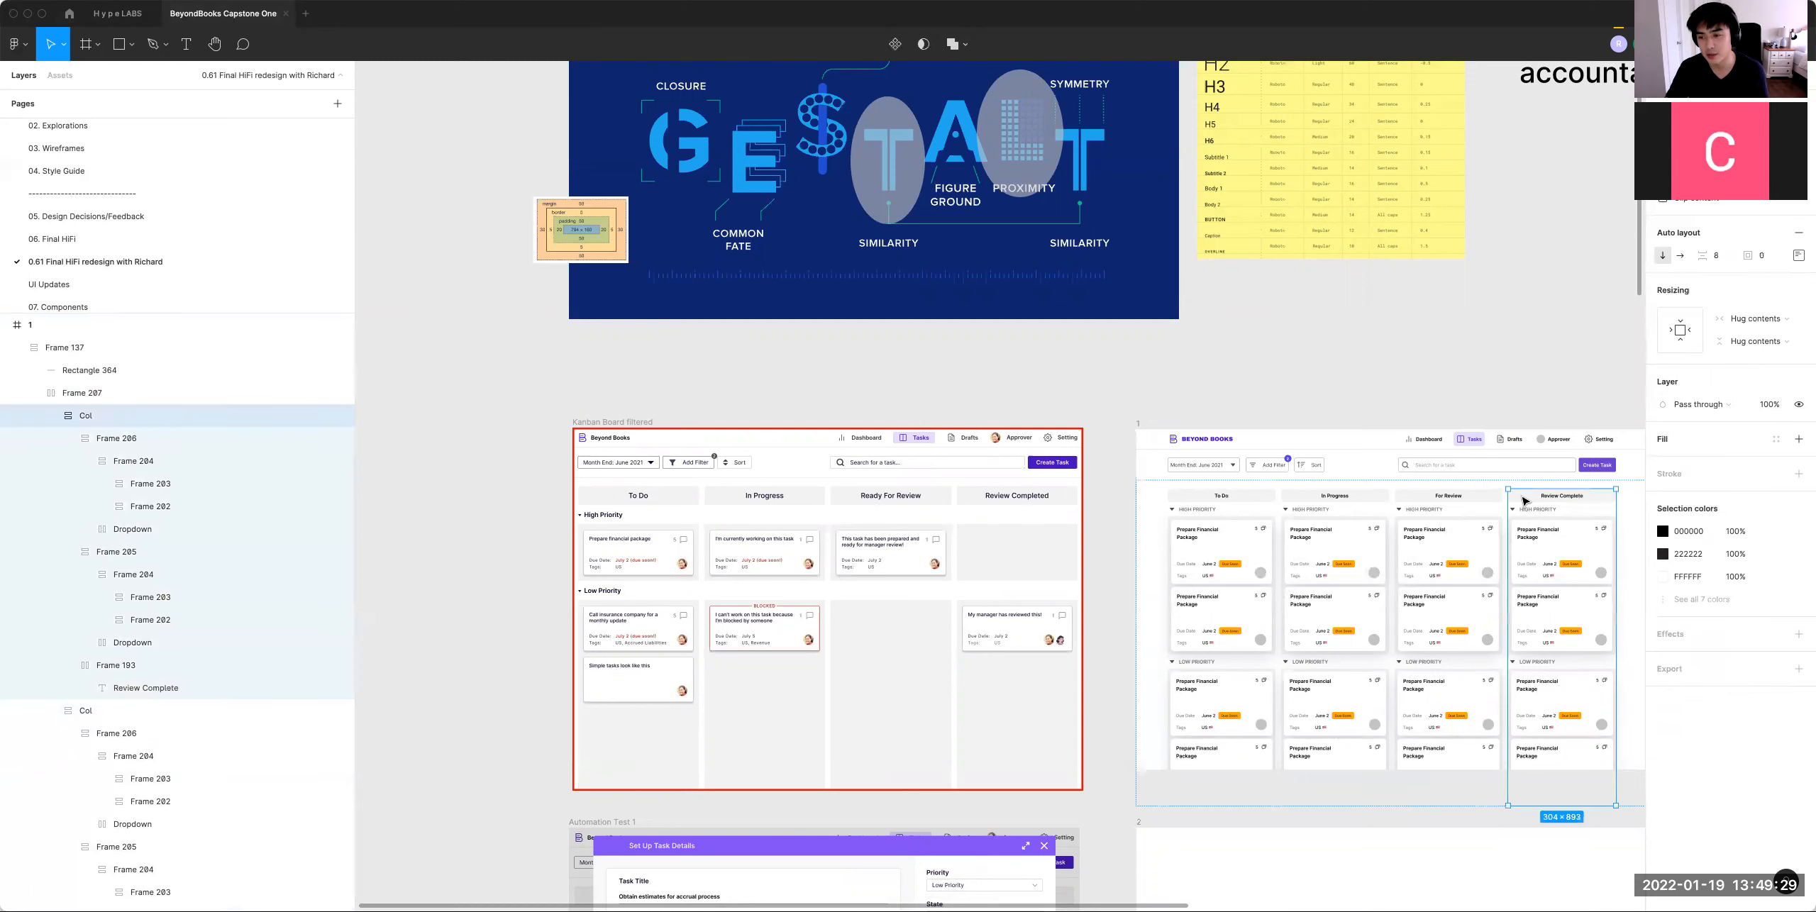
click(1664, 463)
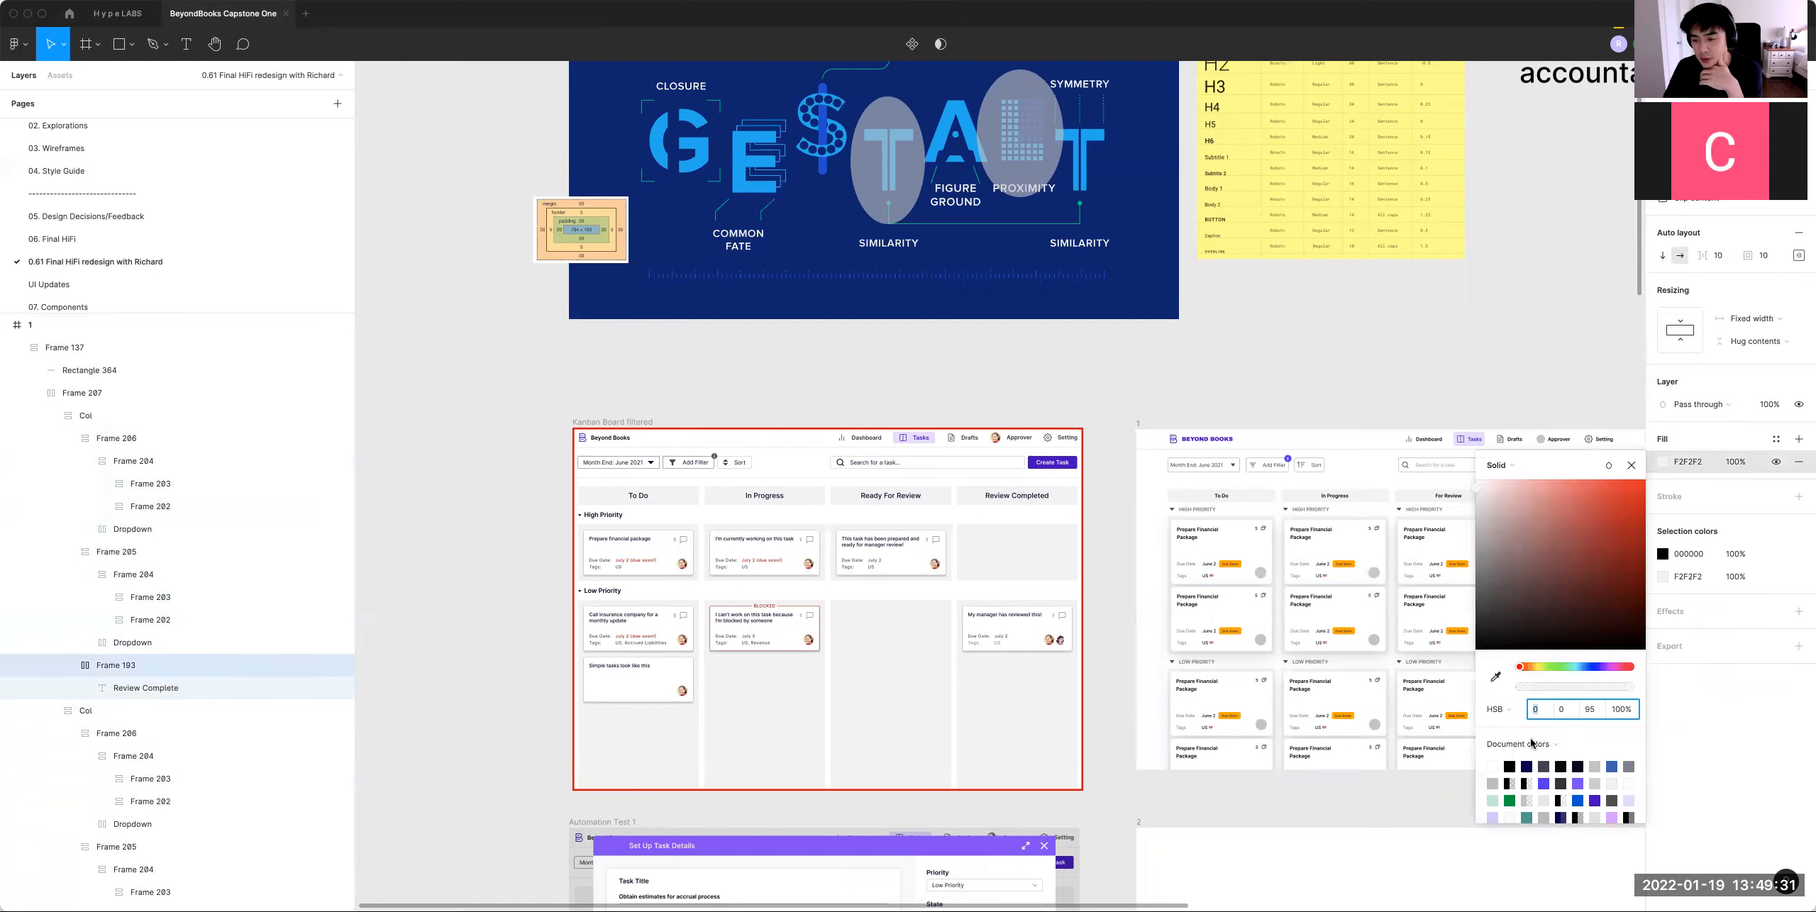
click(1510, 800)
scroll(1246, 364, right, 5)
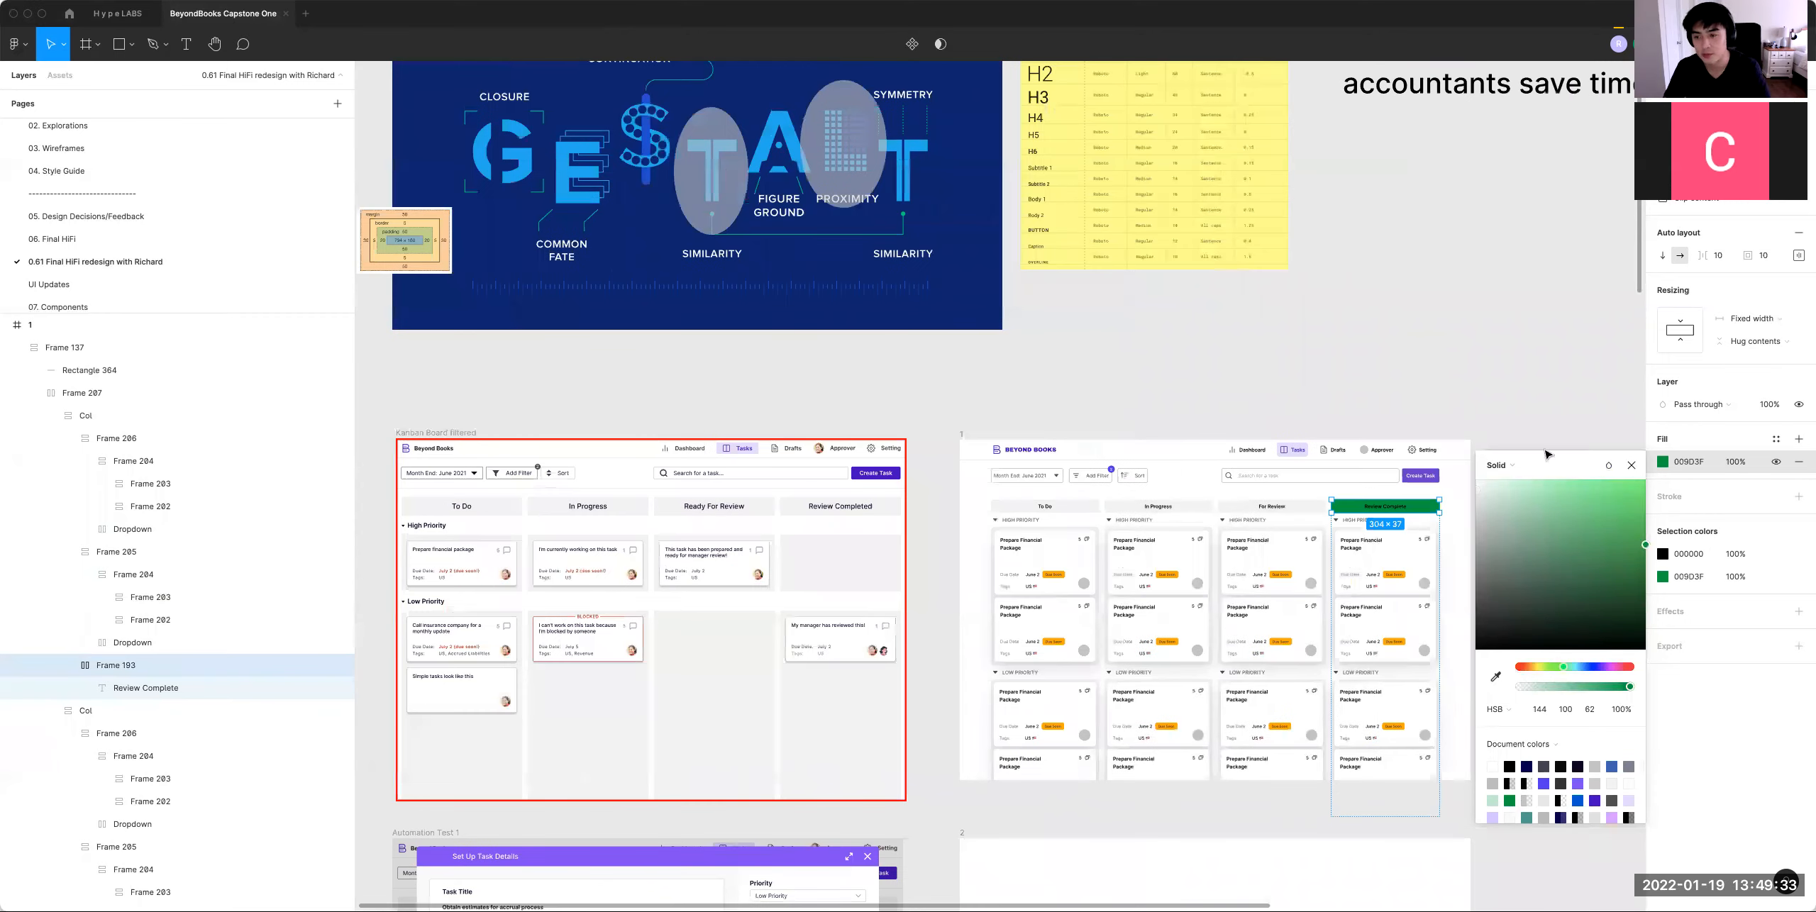
click(1729, 462)
text(25)
key(Return)
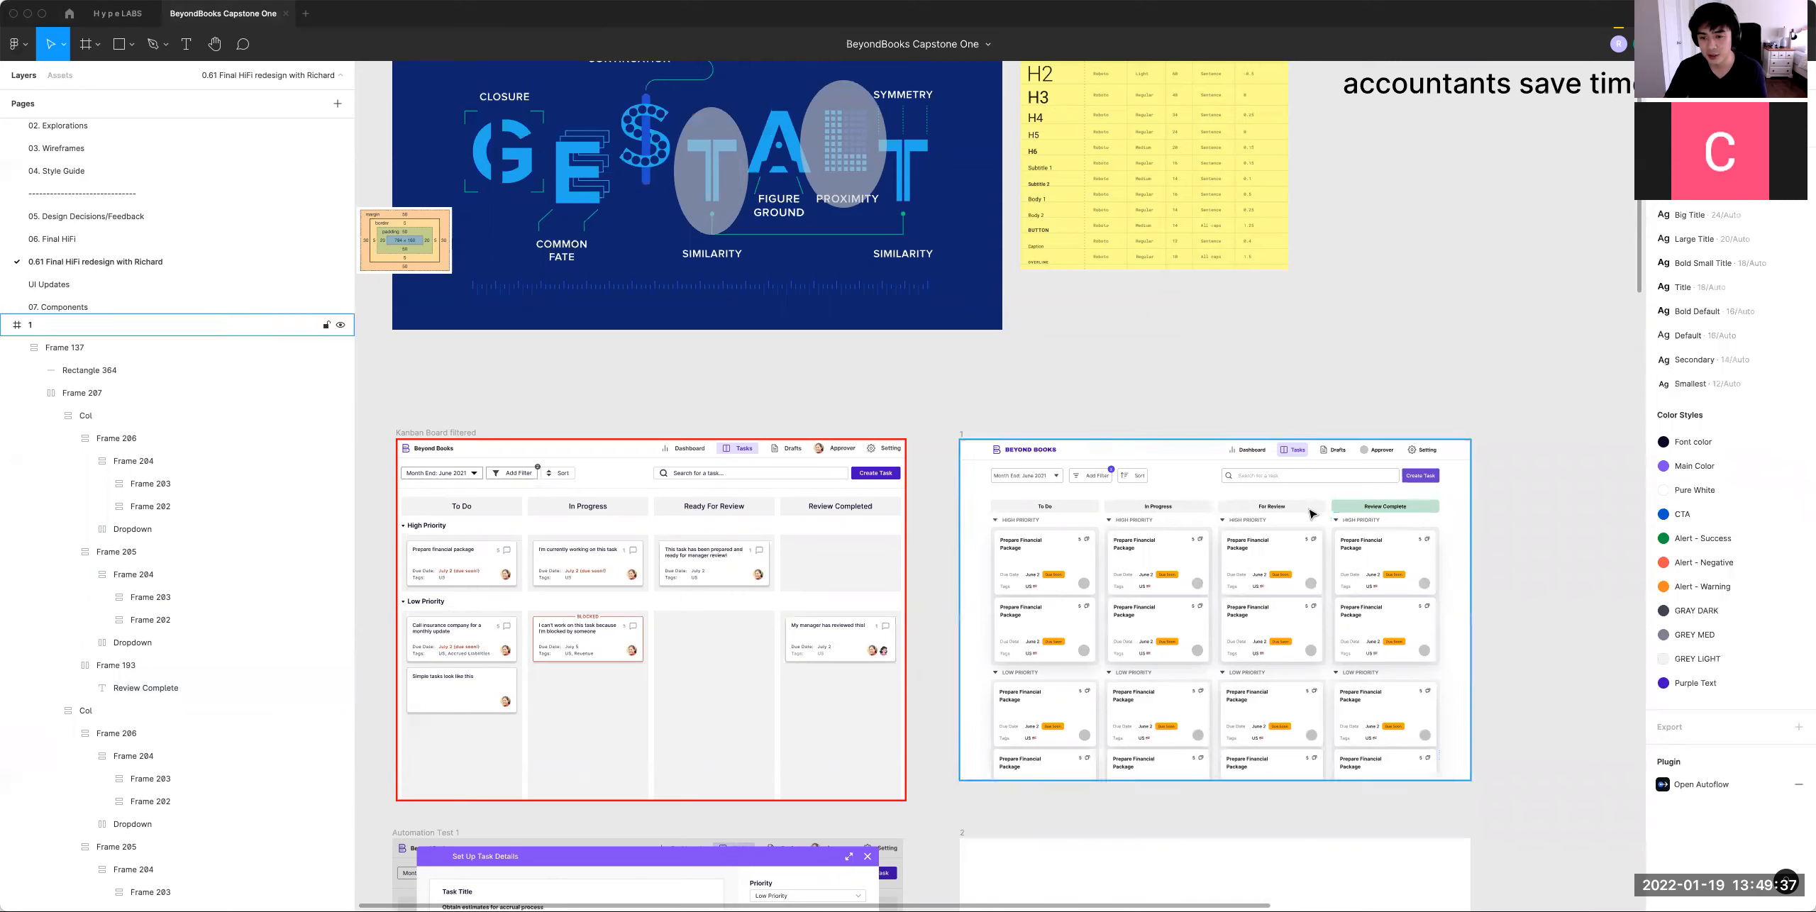
Step: Fill the For Review header with the Alert - Warning orange, detached from its style, at 25% opacity
super+click(1271, 505)
click(1671, 463)
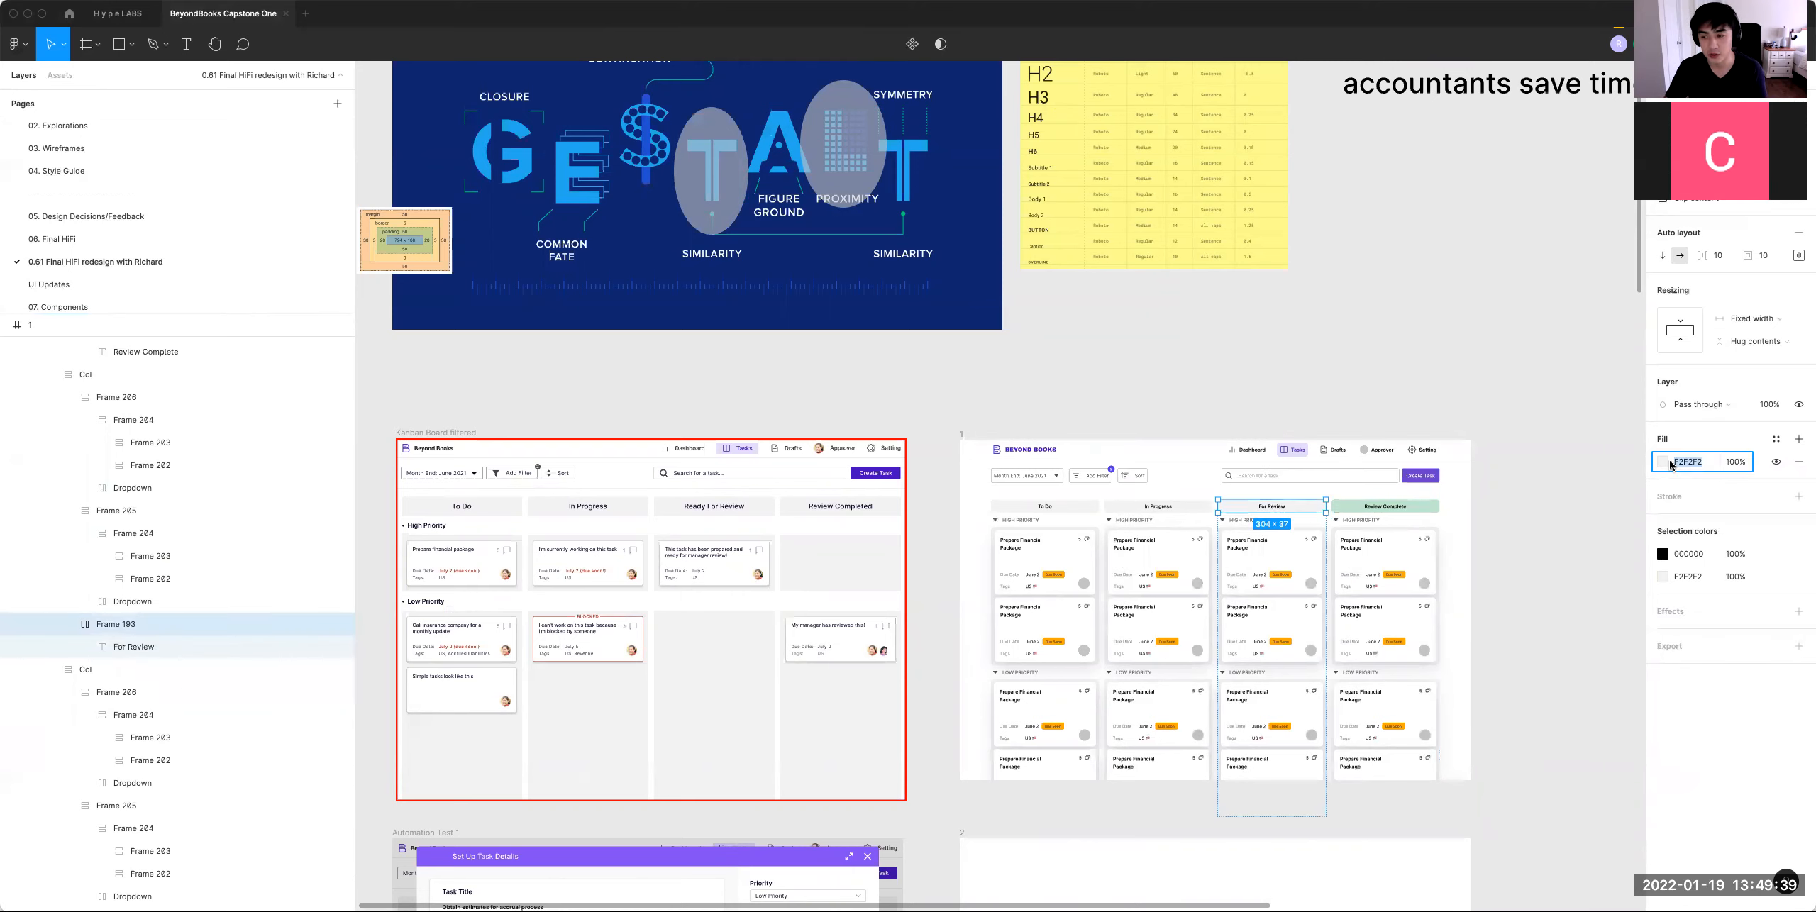
click(1775, 439)
click(1674, 547)
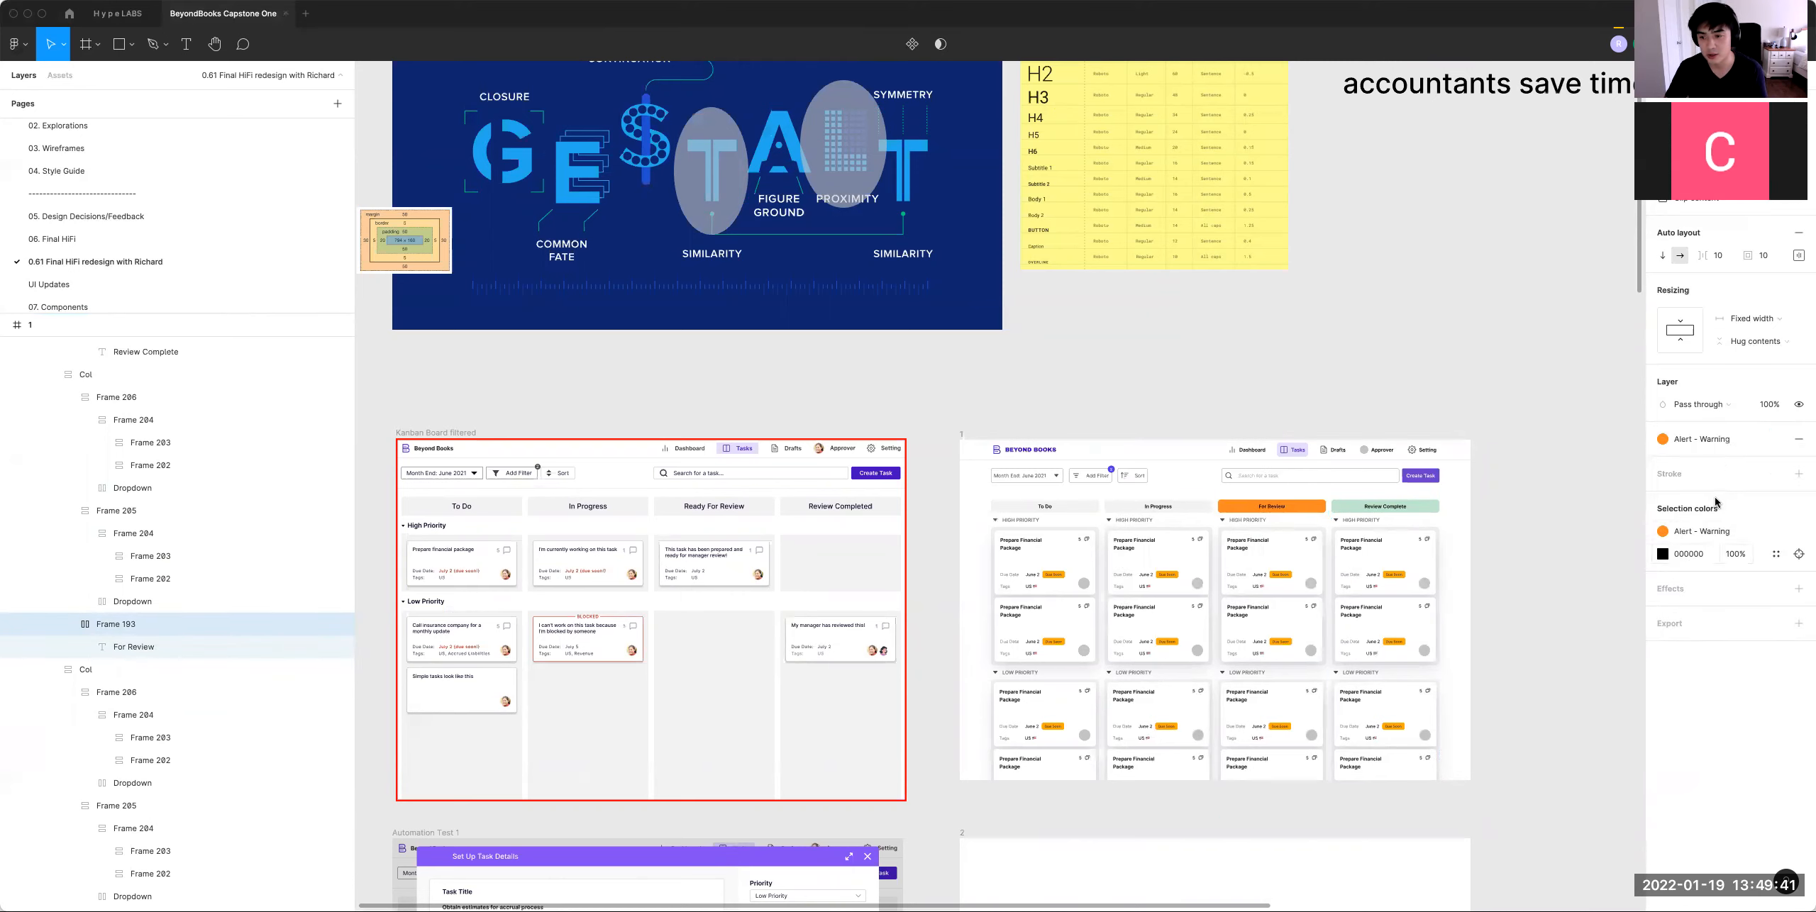
click(1738, 462)
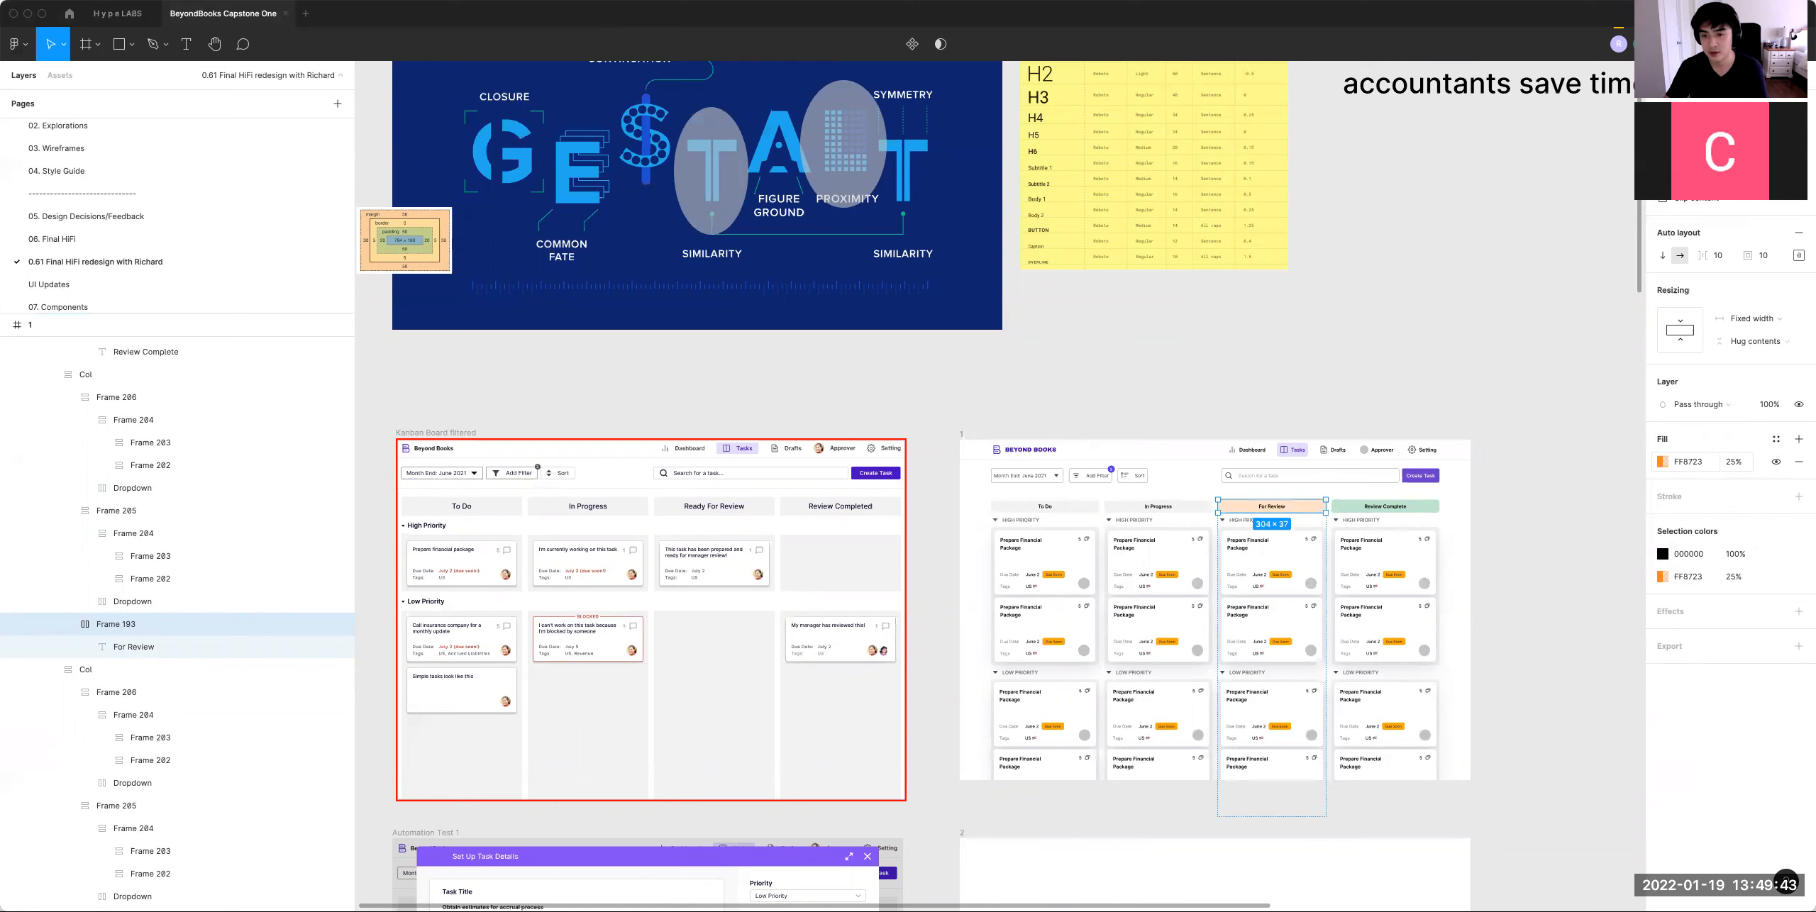
Step: Fill the In Progress header with the detached Alert - Warning color shifted to yellow FFCF23 at 50% opacity
super+click(1183, 512)
click(1776, 441)
click(1674, 547)
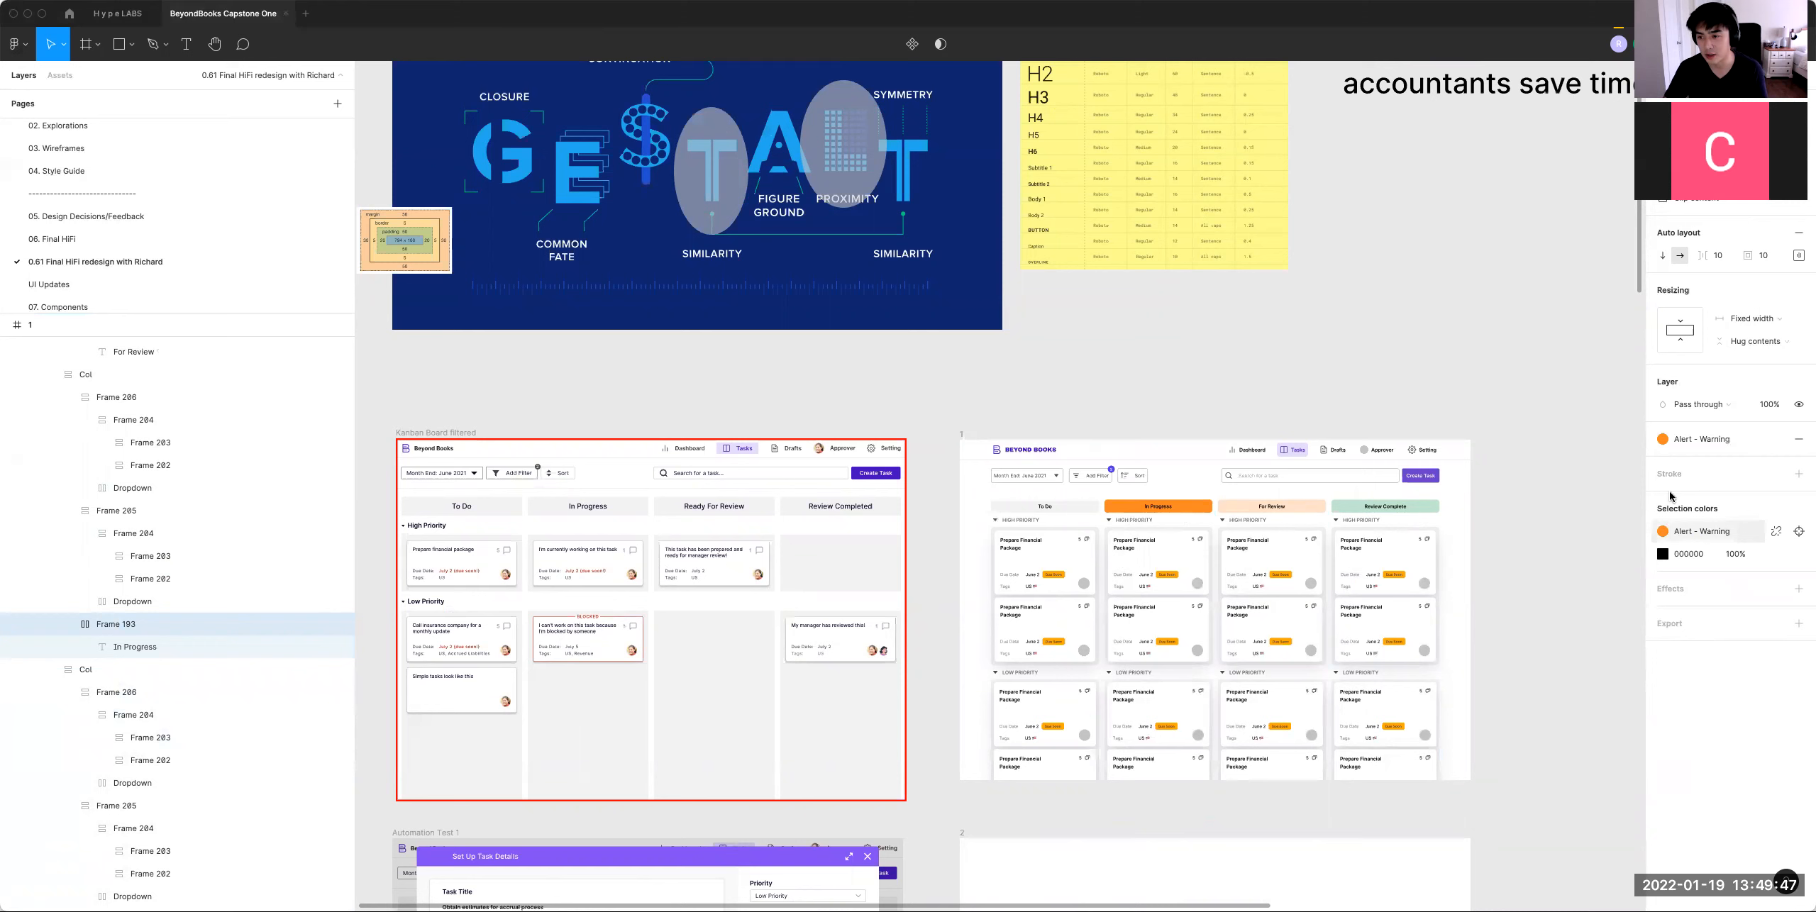
click(1663, 462)
drag(1528, 665, 1532, 665)
click(1731, 462)
text(50)
key(Return)
Step: Fill the first column's To Do header with the document blue 0059CD at 25% opacity
click(1061, 506)
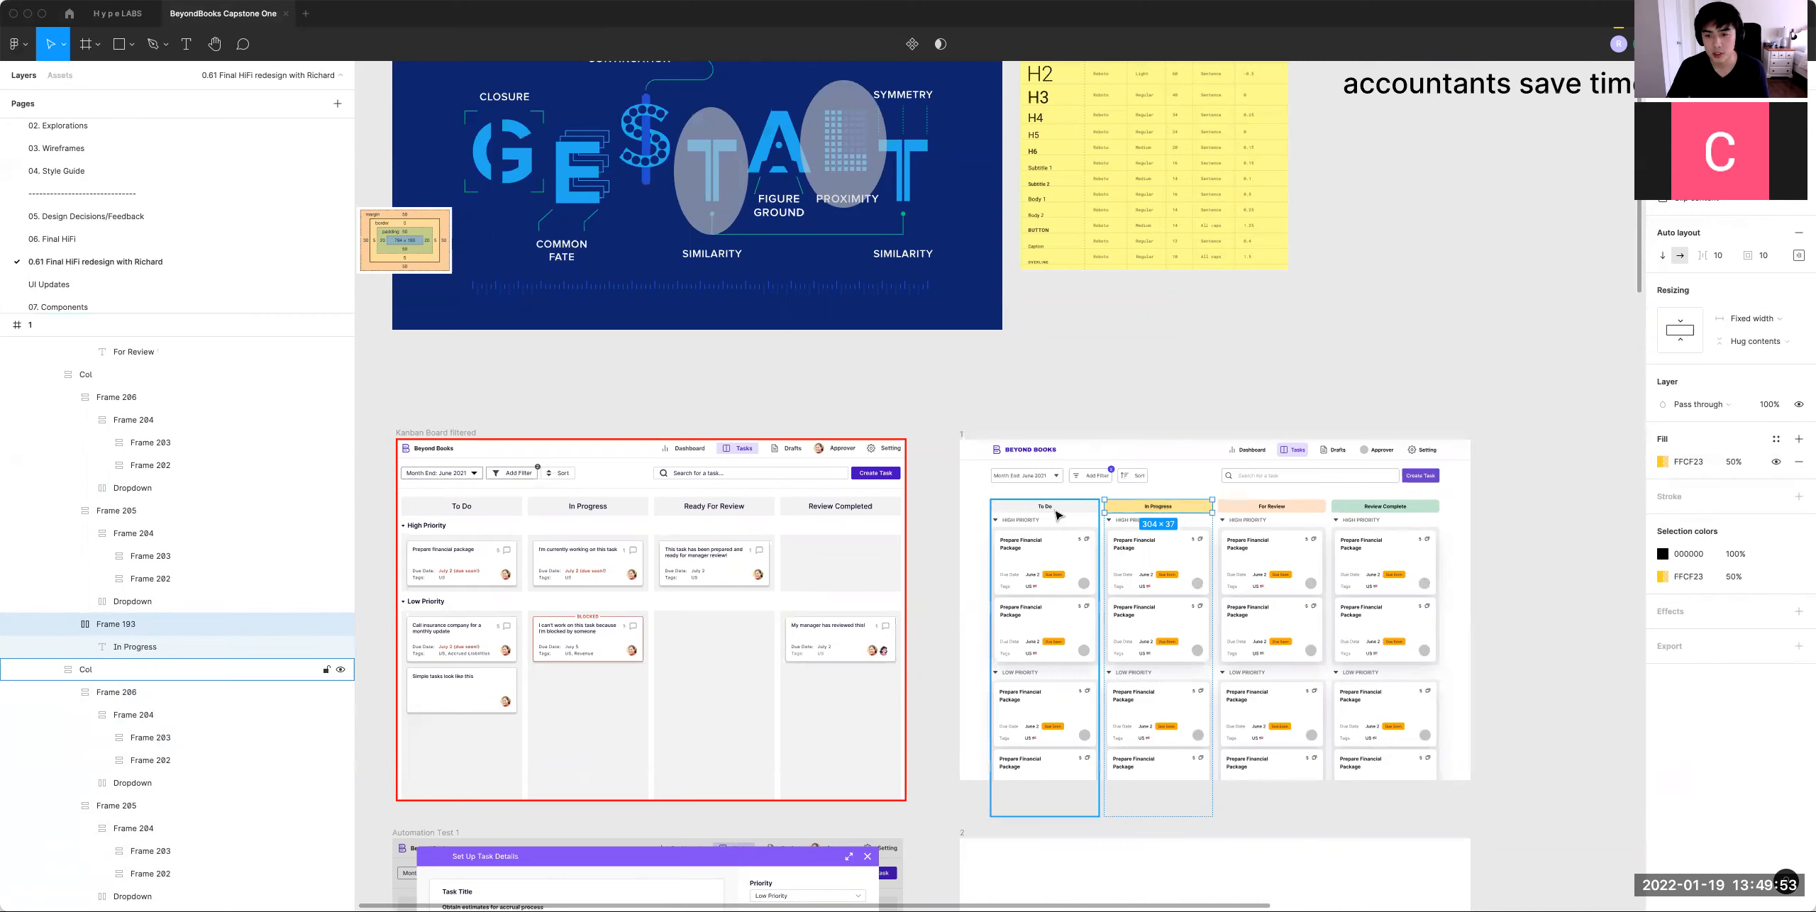
click(1663, 462)
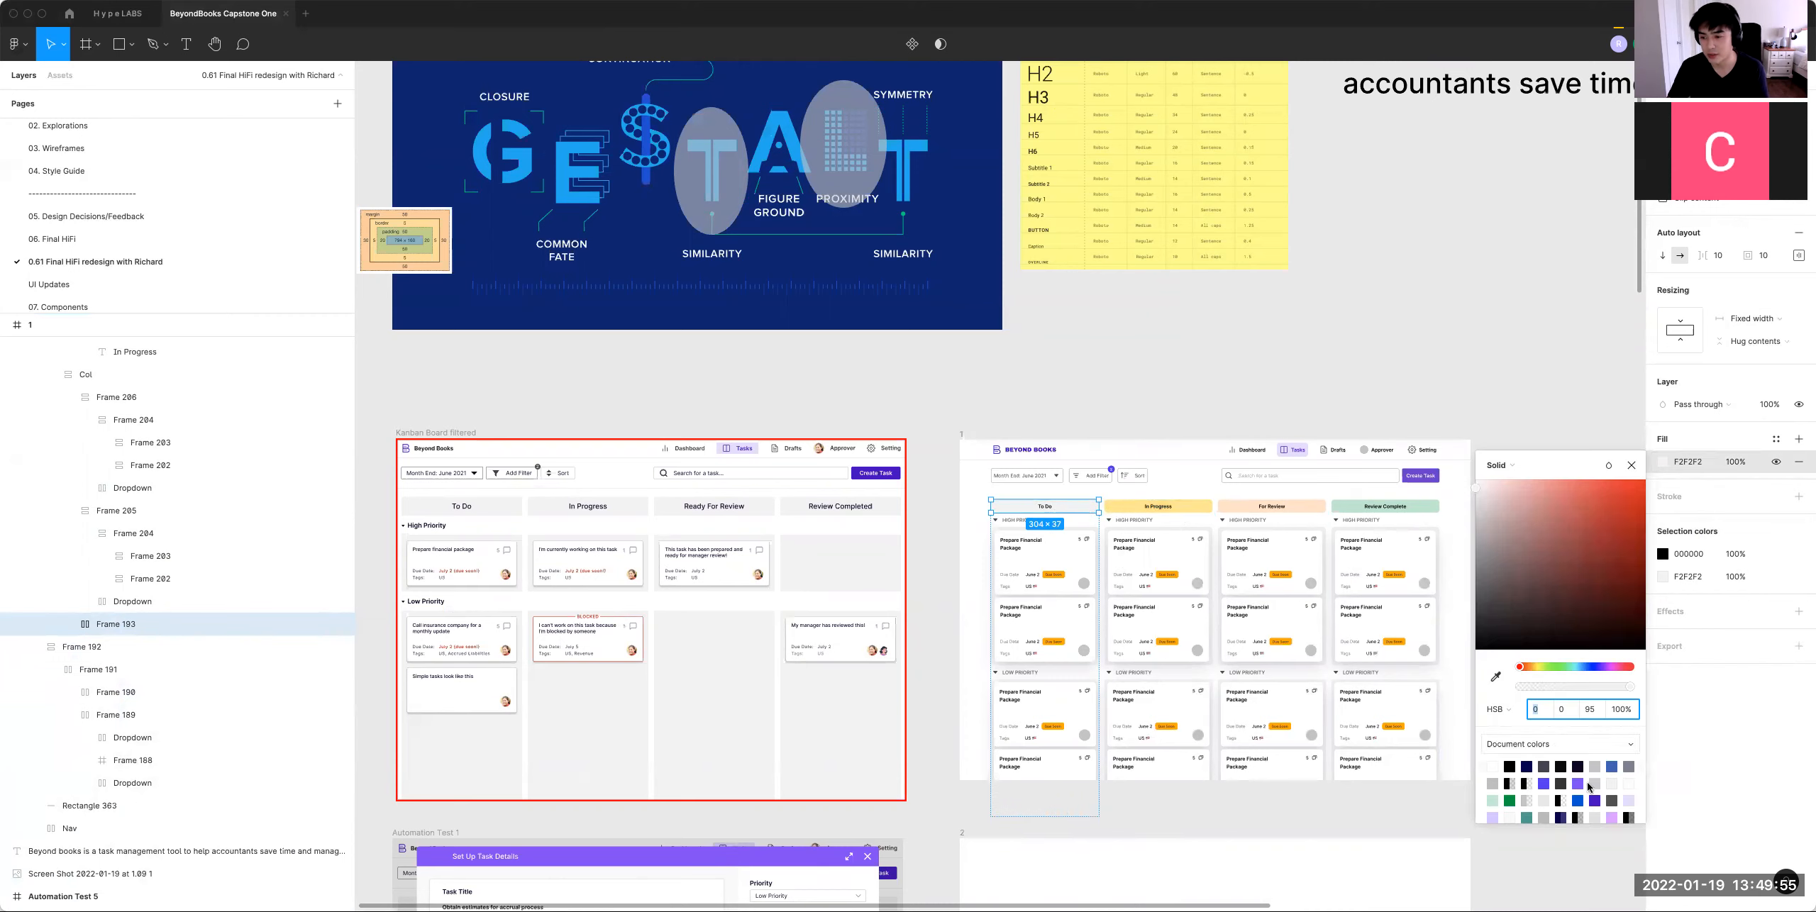
click(1612, 766)
click(1579, 800)
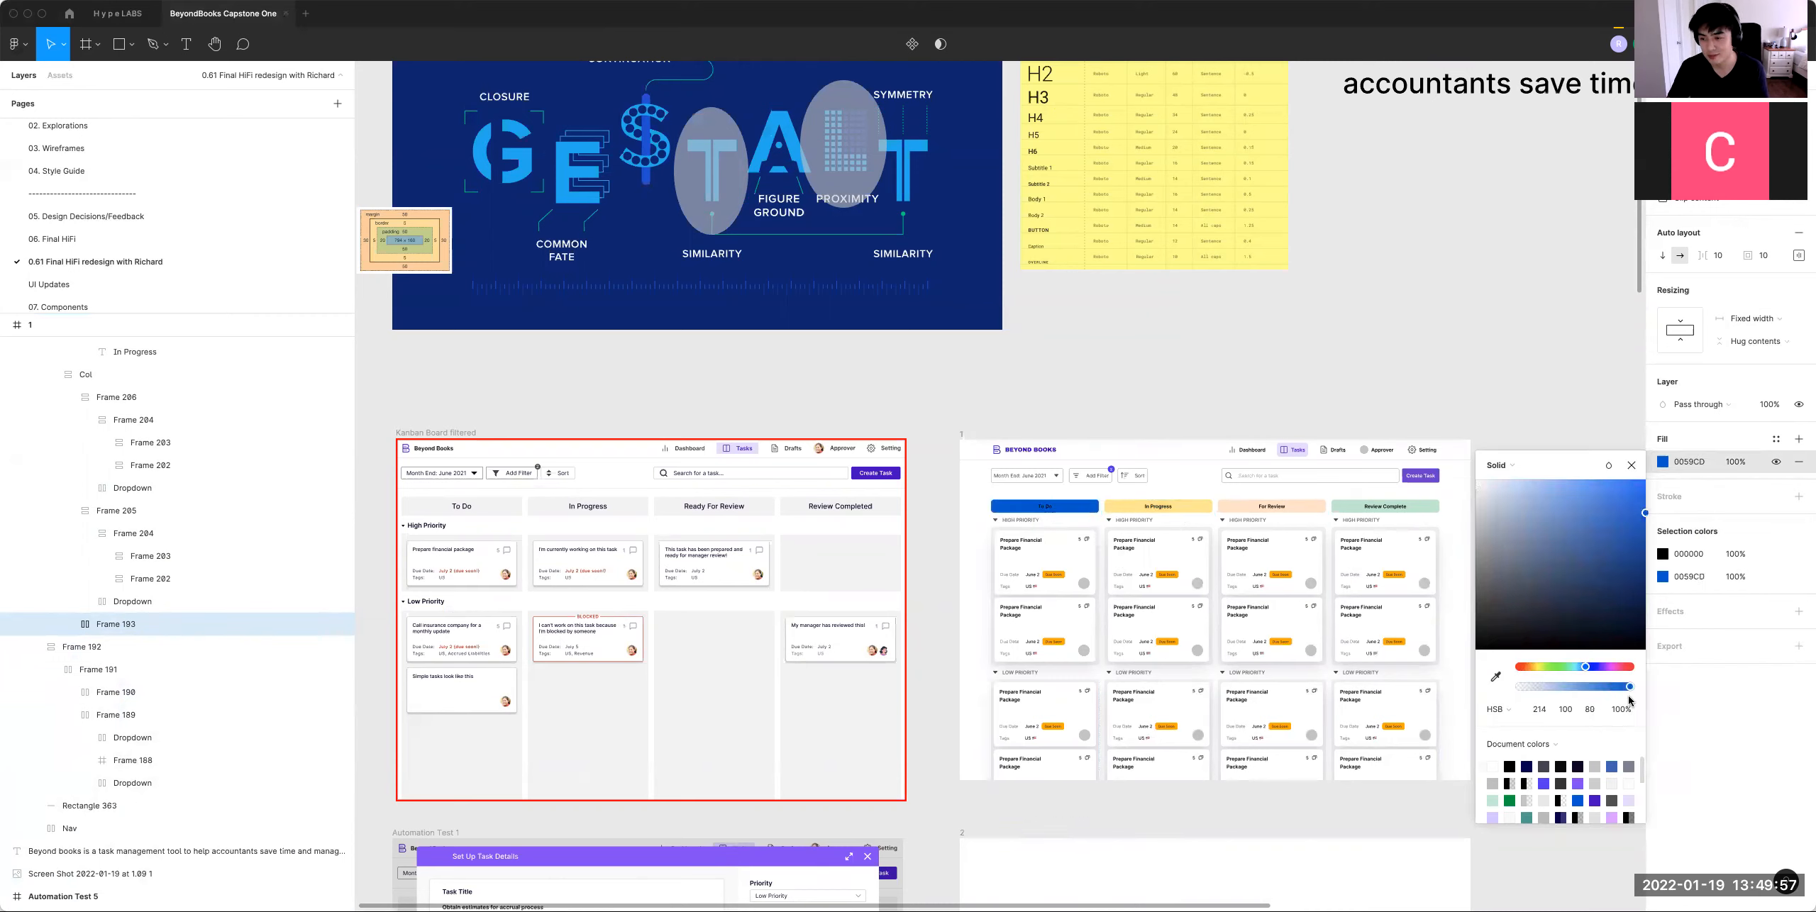
key(Return)
key(Return)
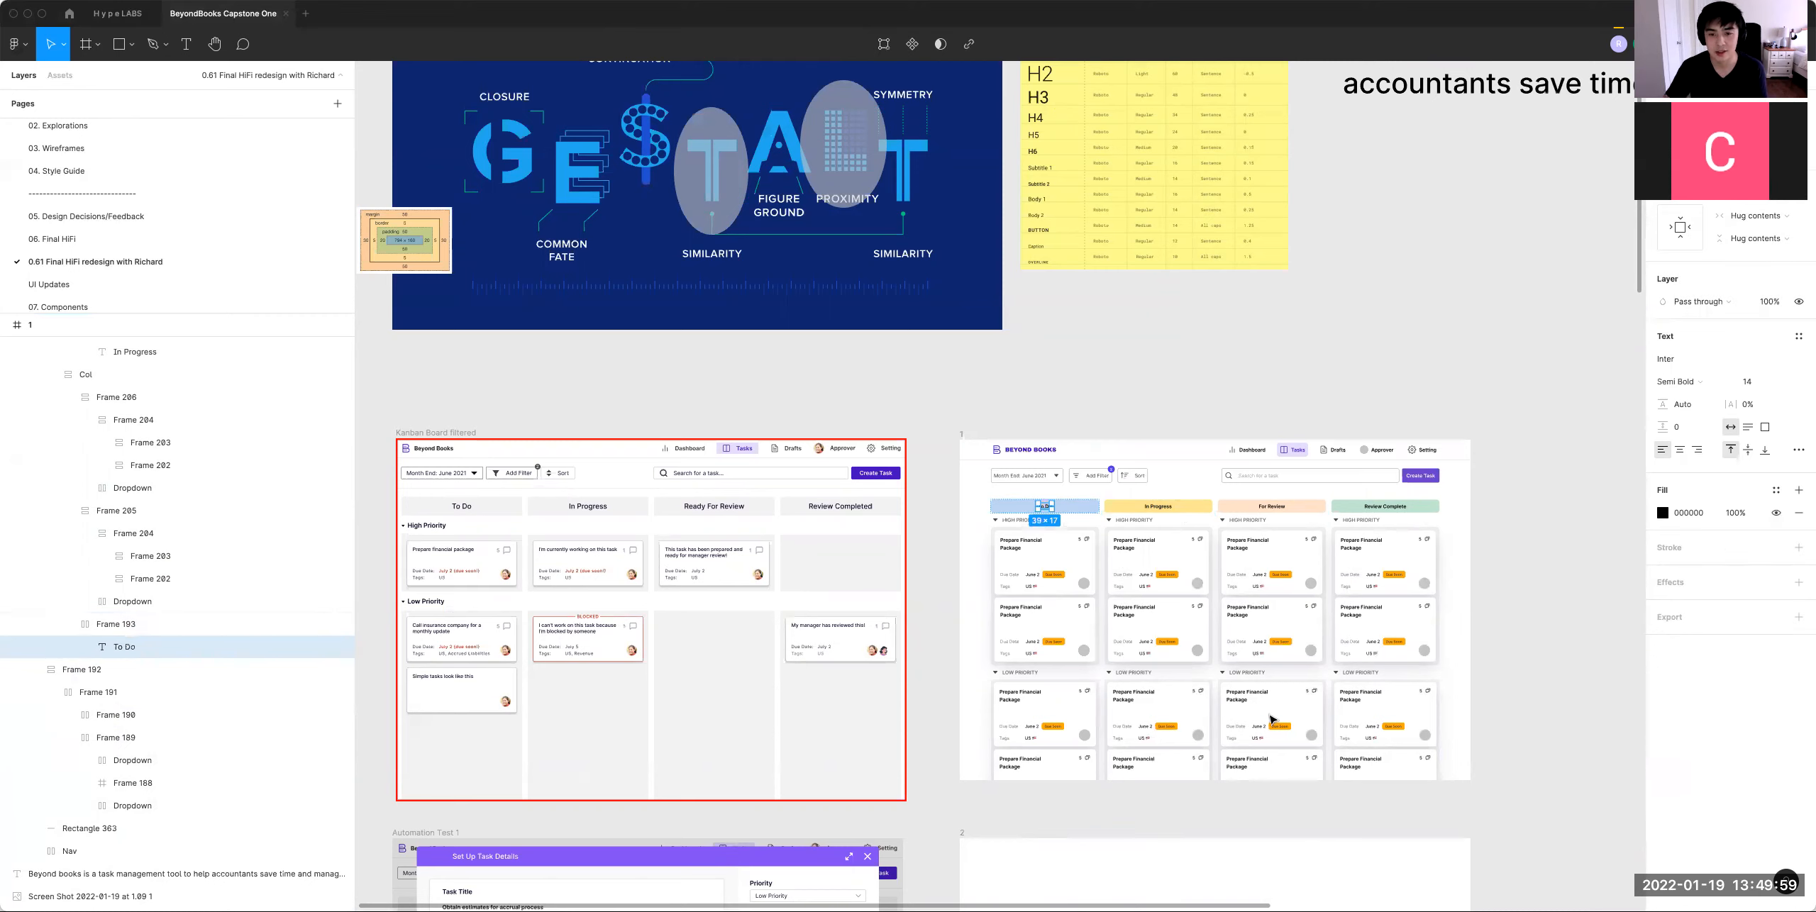
click(1255, 349)
Step: Sample the To Do header's displayed light blue with the eyedropper and copy the fill's hex code
click(1041, 640)
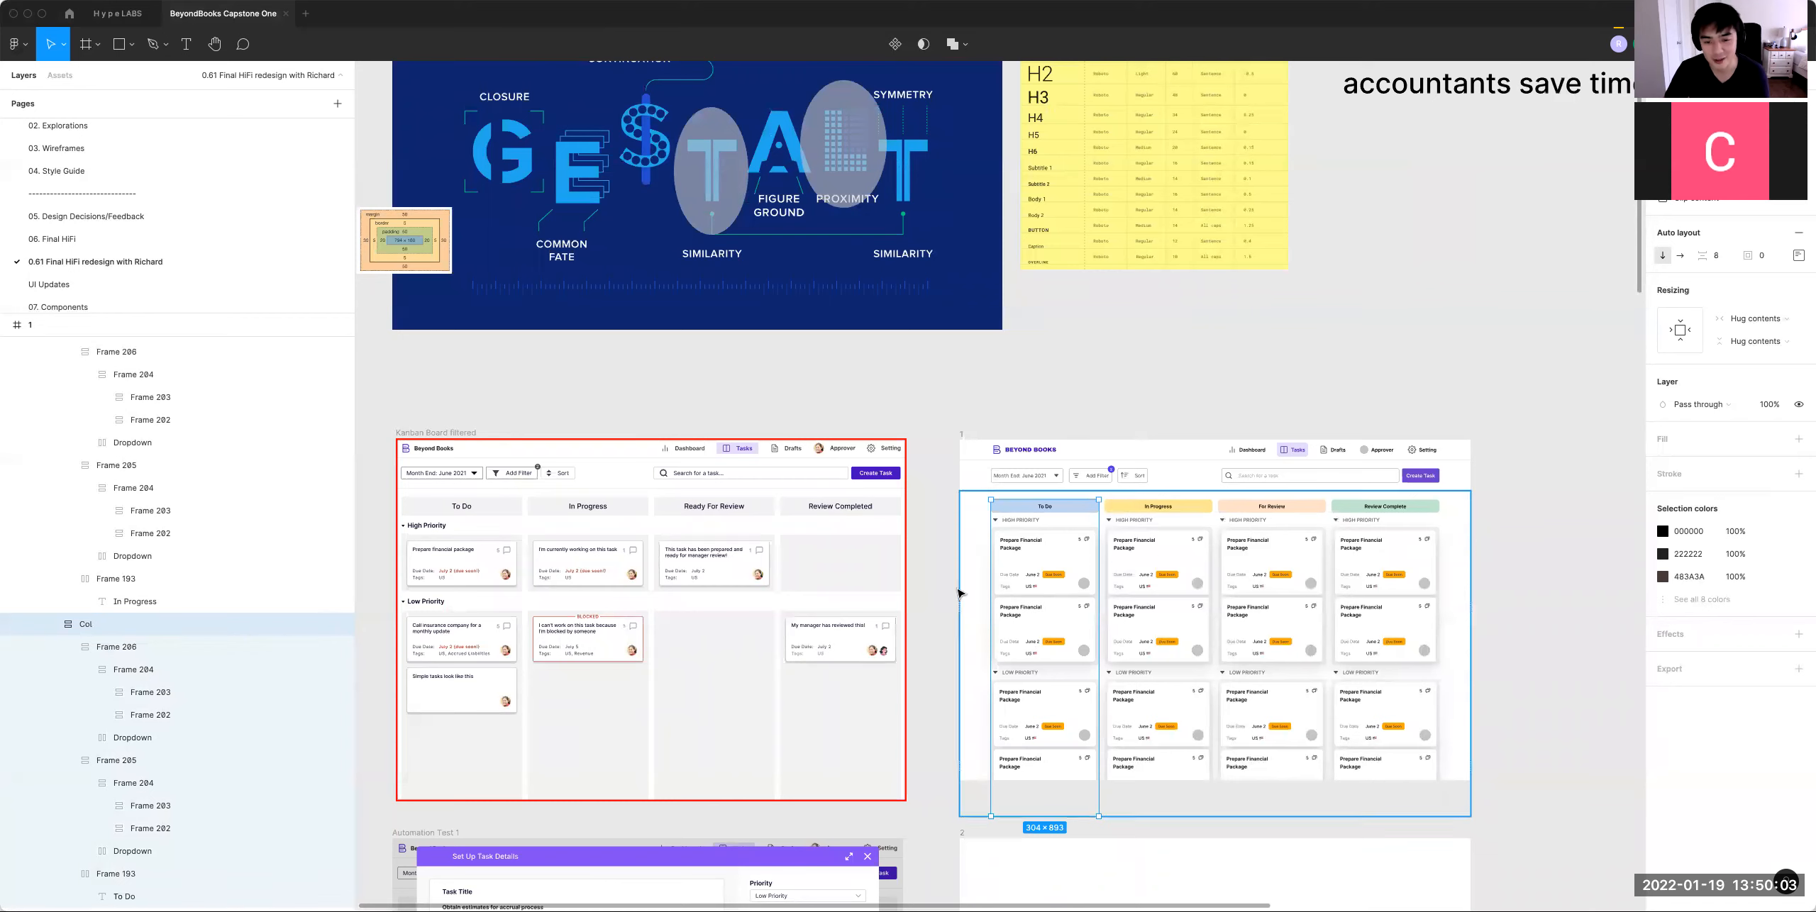
super+click(1023, 510)
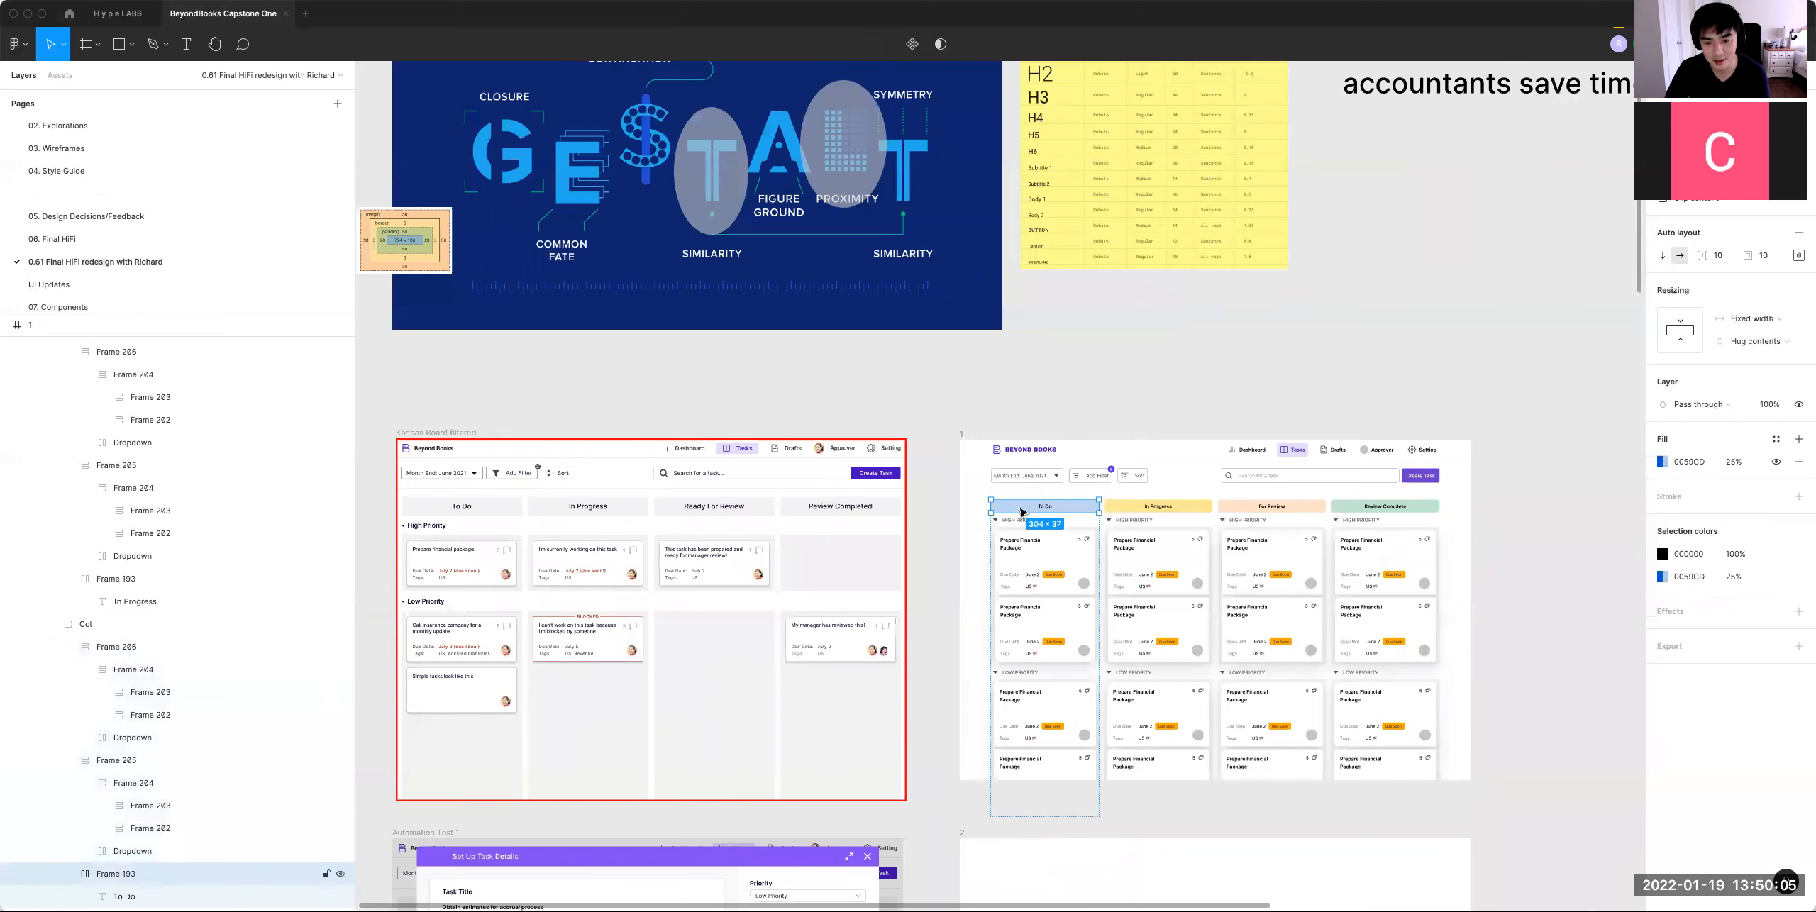
click(1022, 458)
super+click(1013, 506)
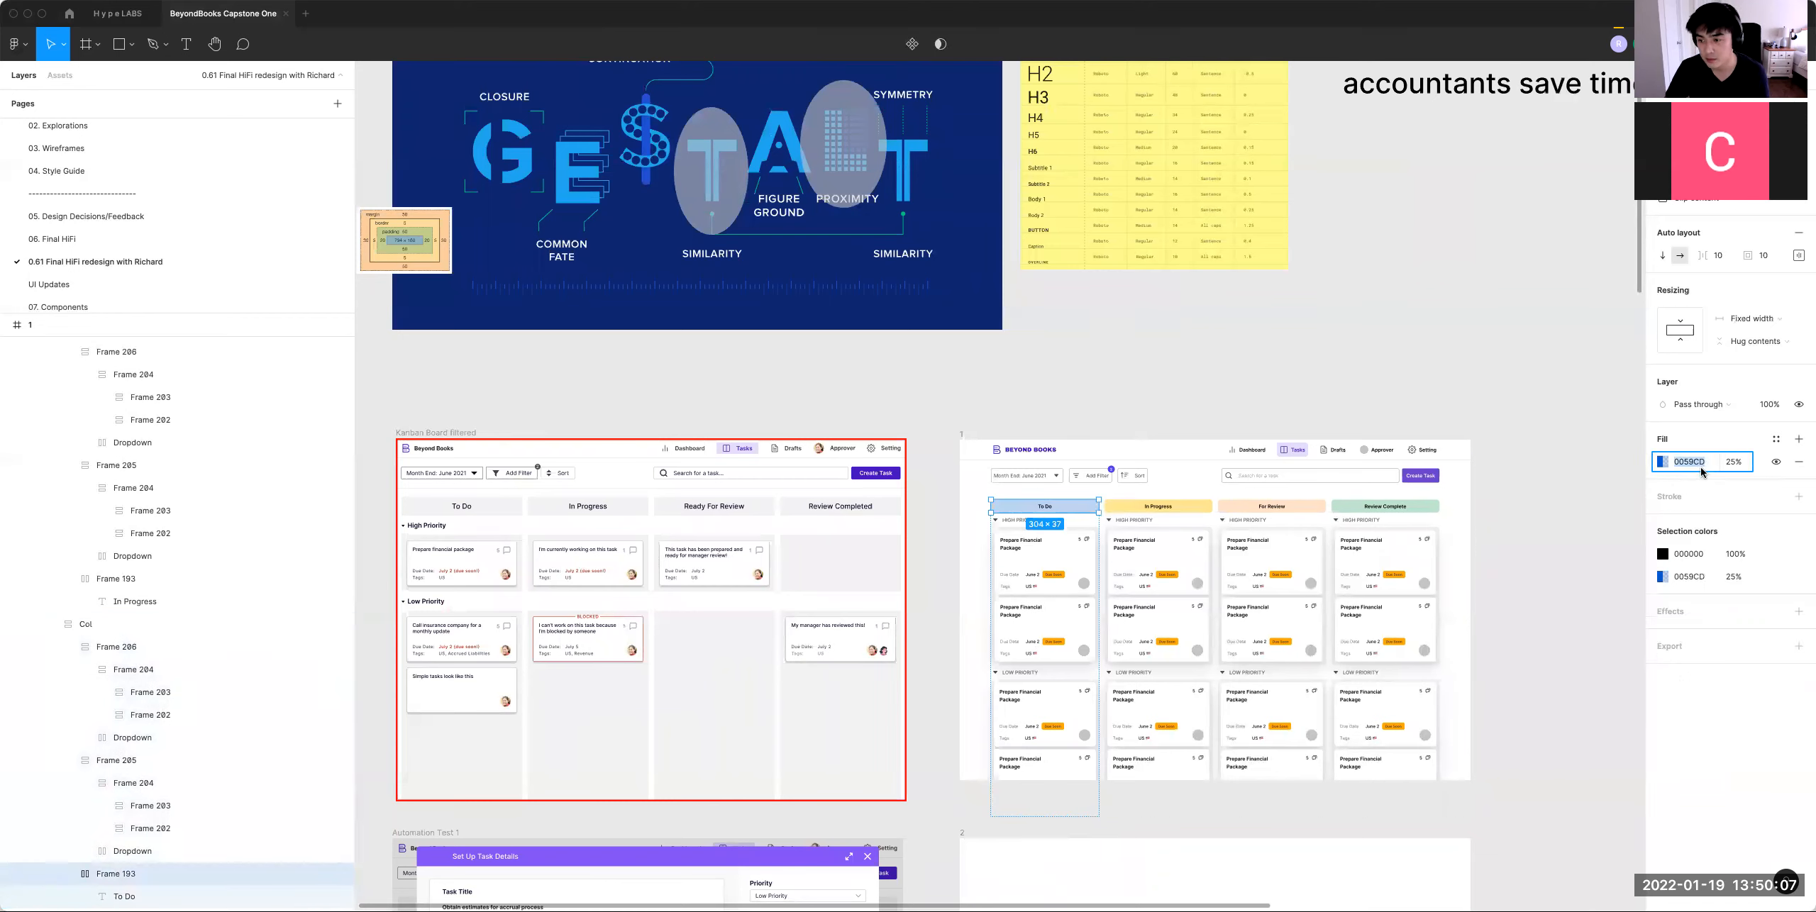
click(1662, 461)
click(1496, 676)
click(1066, 505)
click(1690, 462)
key(super+c)
click(1163, 489)
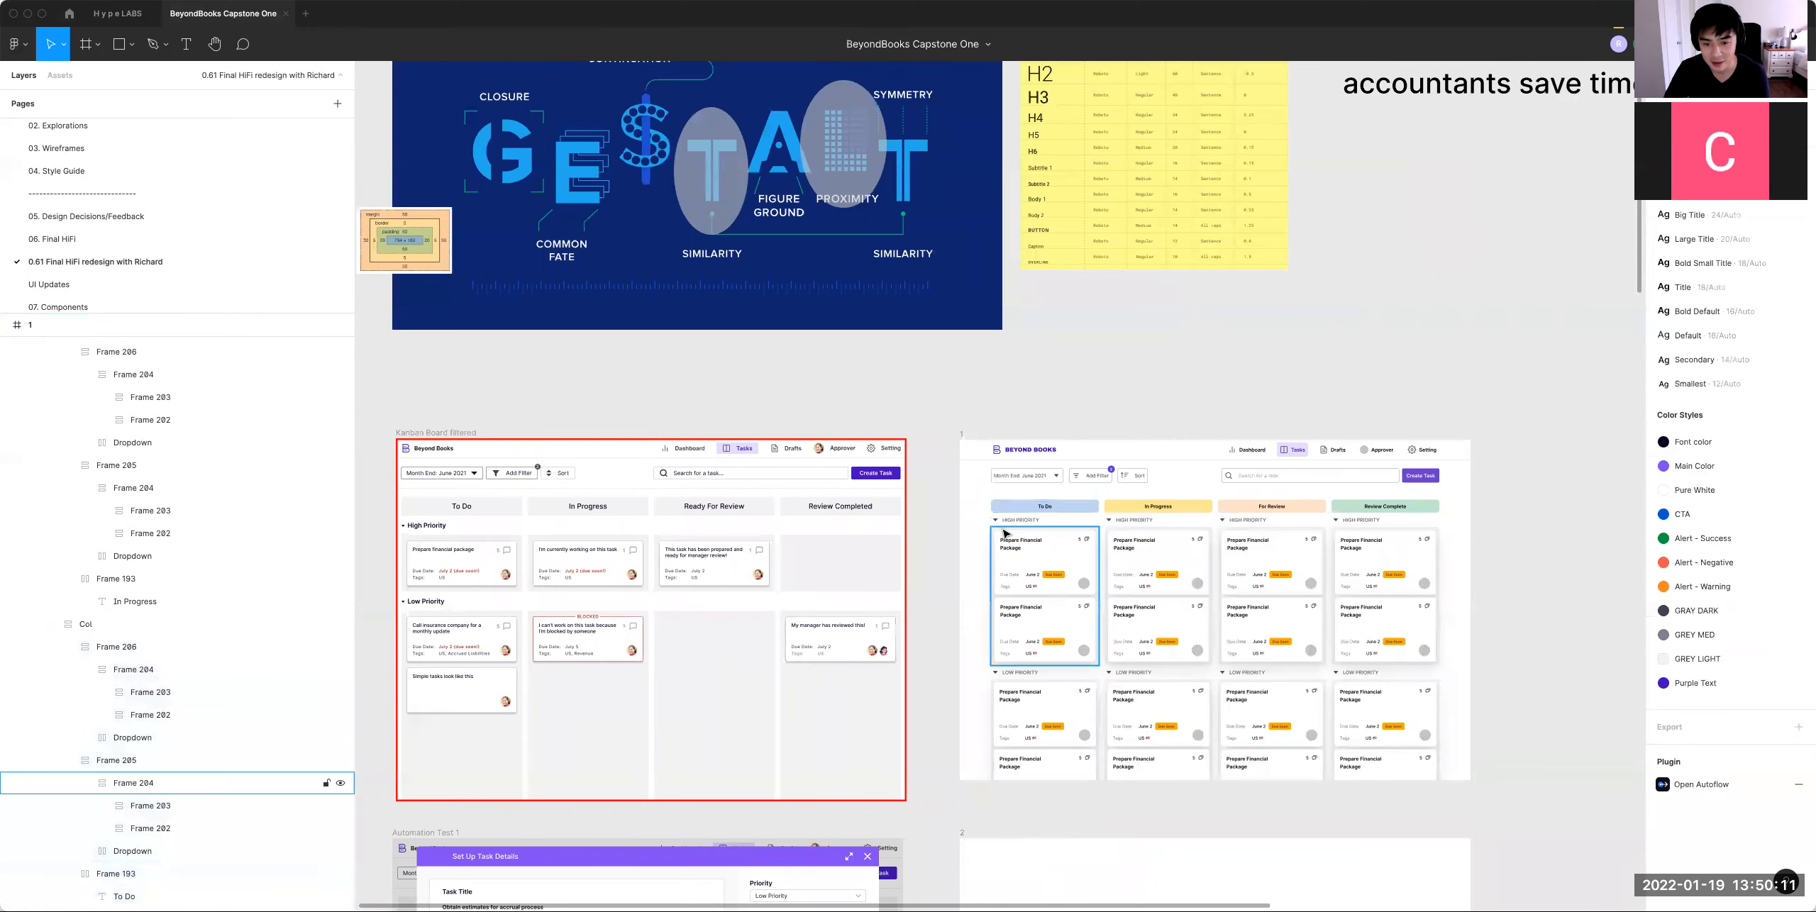
Step: Fill the To Do column's high- and low-priority card containers with light blue BFD5F2
super+click(1003, 530)
shift+super+click(1026, 681)
click(1684, 464)
key(super+v)
key(Return)
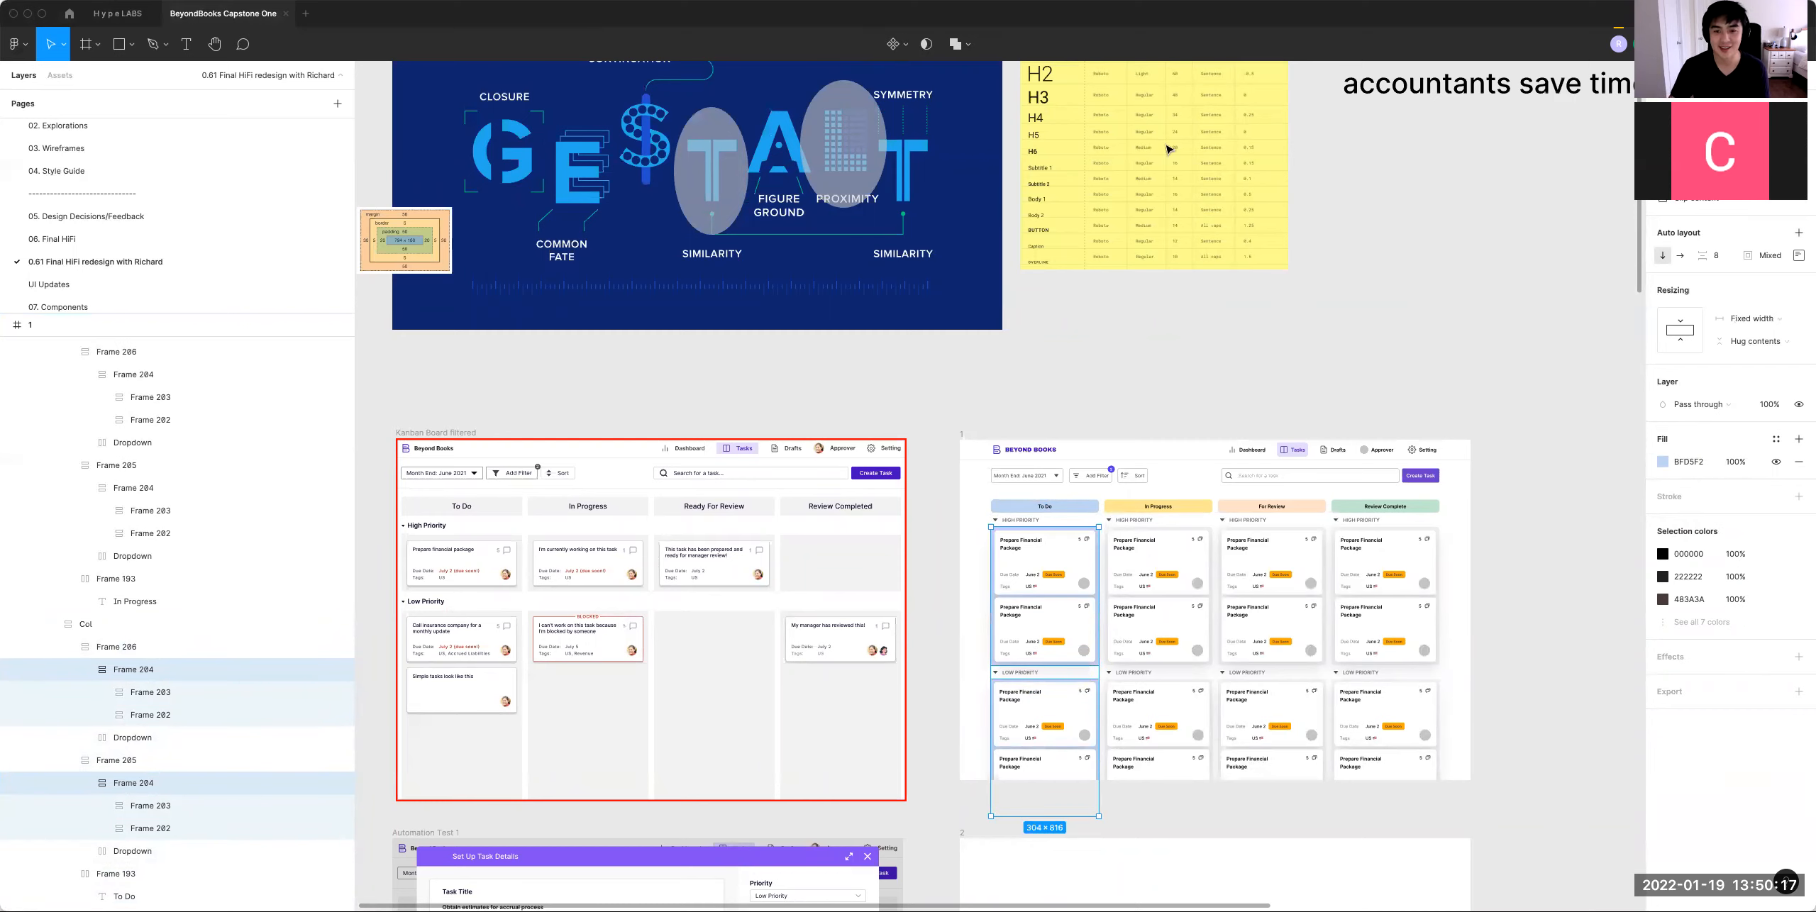
Step: Copy the In Progress header's FFCF23 color and fill that column's two card containers with it at 50% opacity
click(1170, 355)
click(1158, 507)
click(1703, 457)
key(super+c)
click(1348, 380)
super+click(1211, 543)
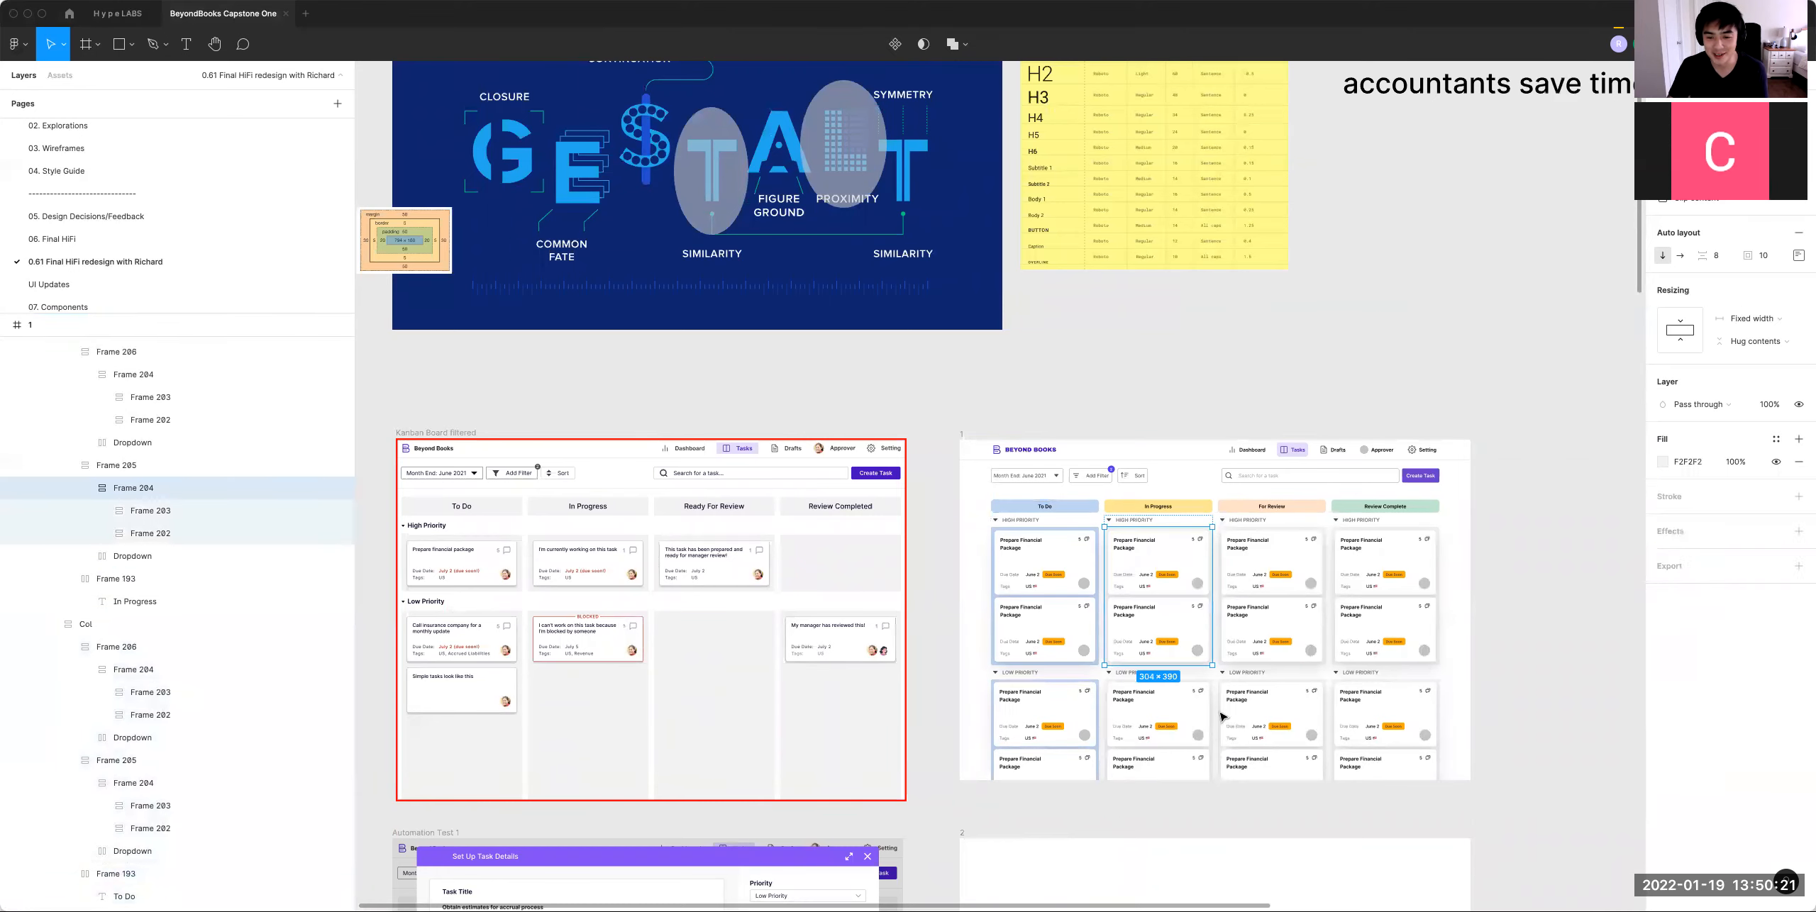
shift+super+click(1206, 709)
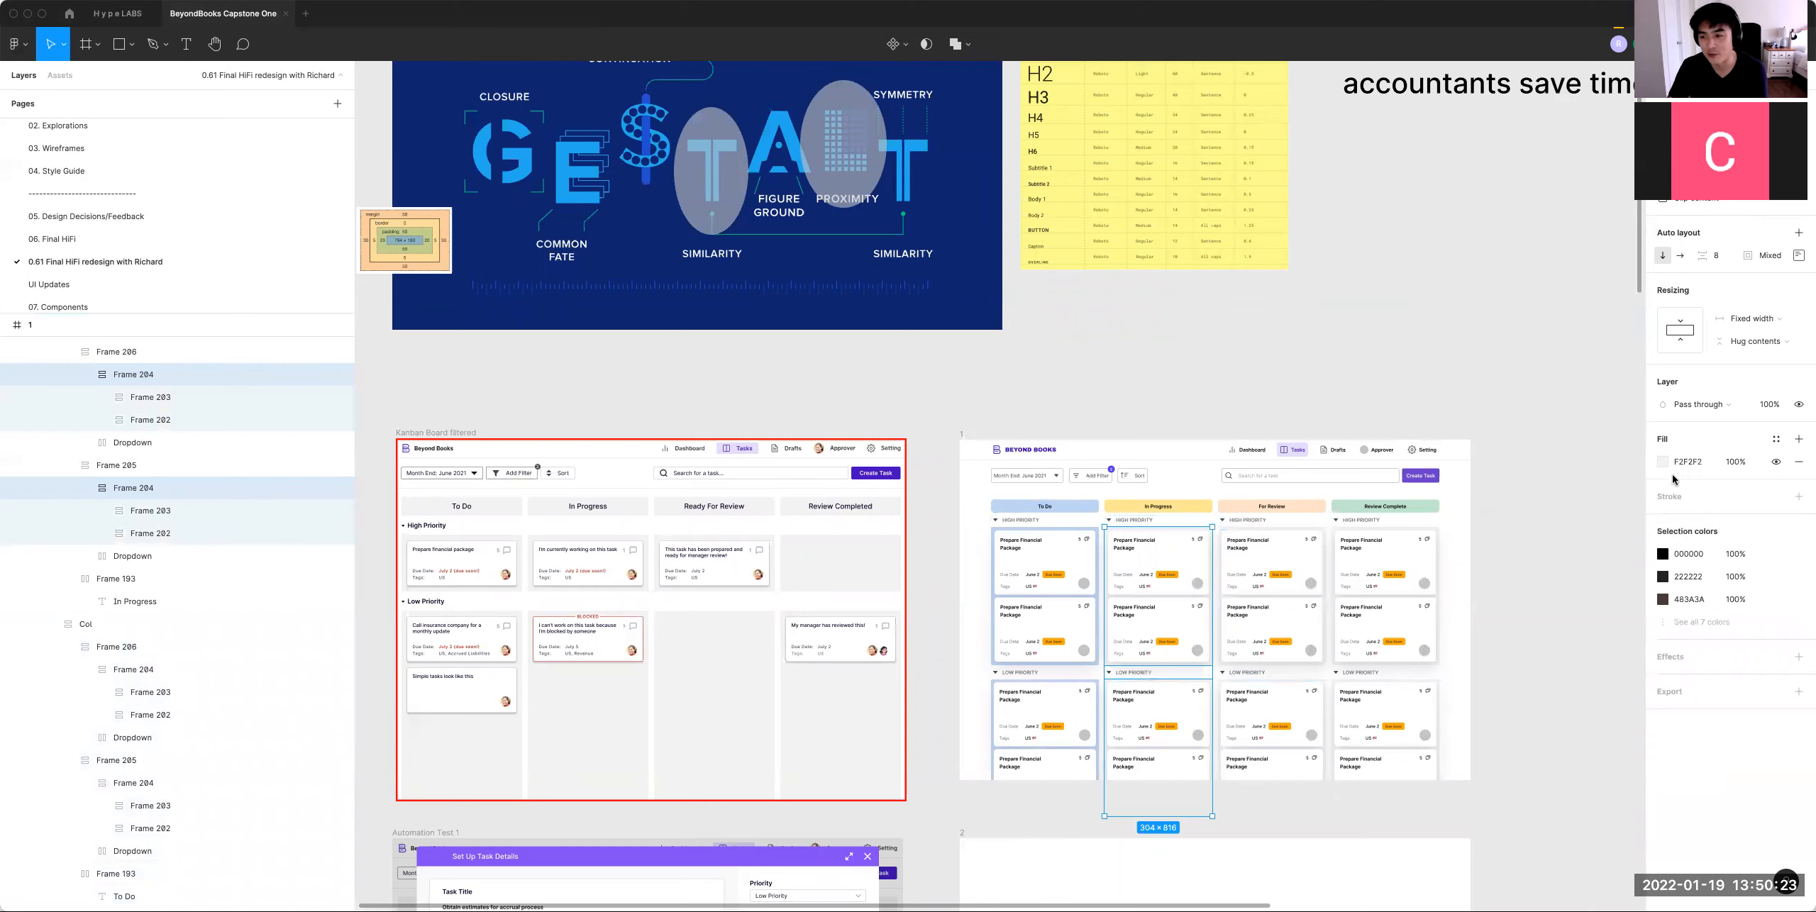
key(super+v)
key(Return)
click(1732, 462)
click(1301, 402)
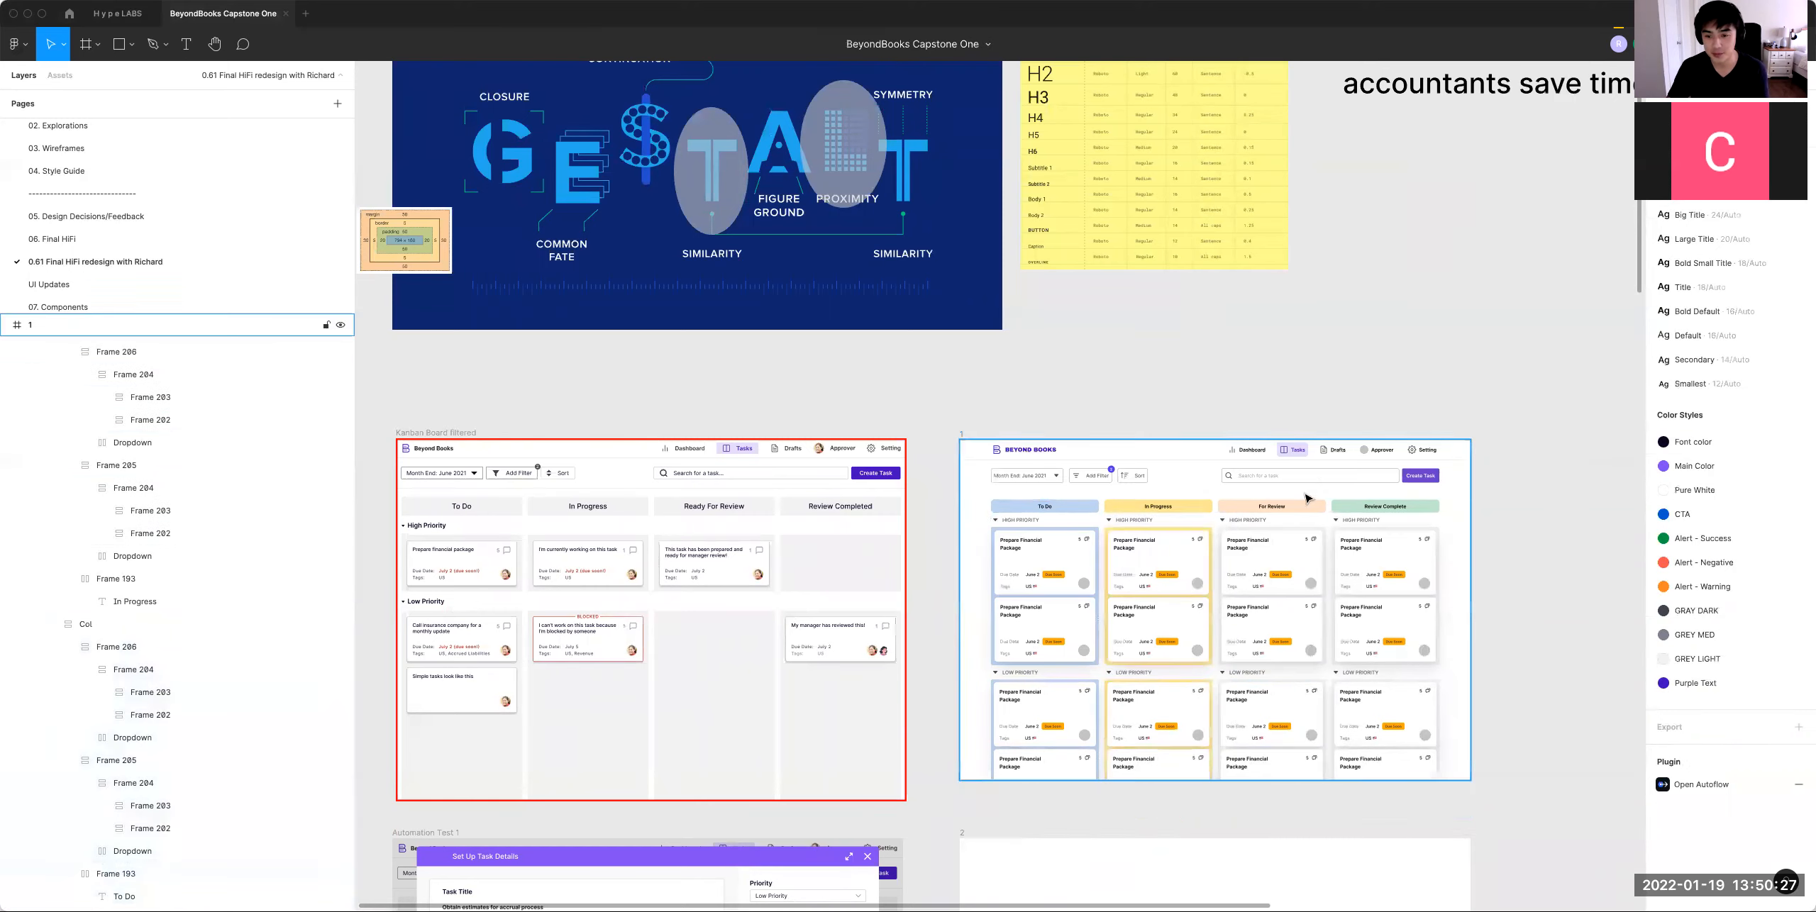
Step: Sample the For Review header's displayed light orange with the eyedropper and copy the resulting hex code FFE1C8
click(1316, 505)
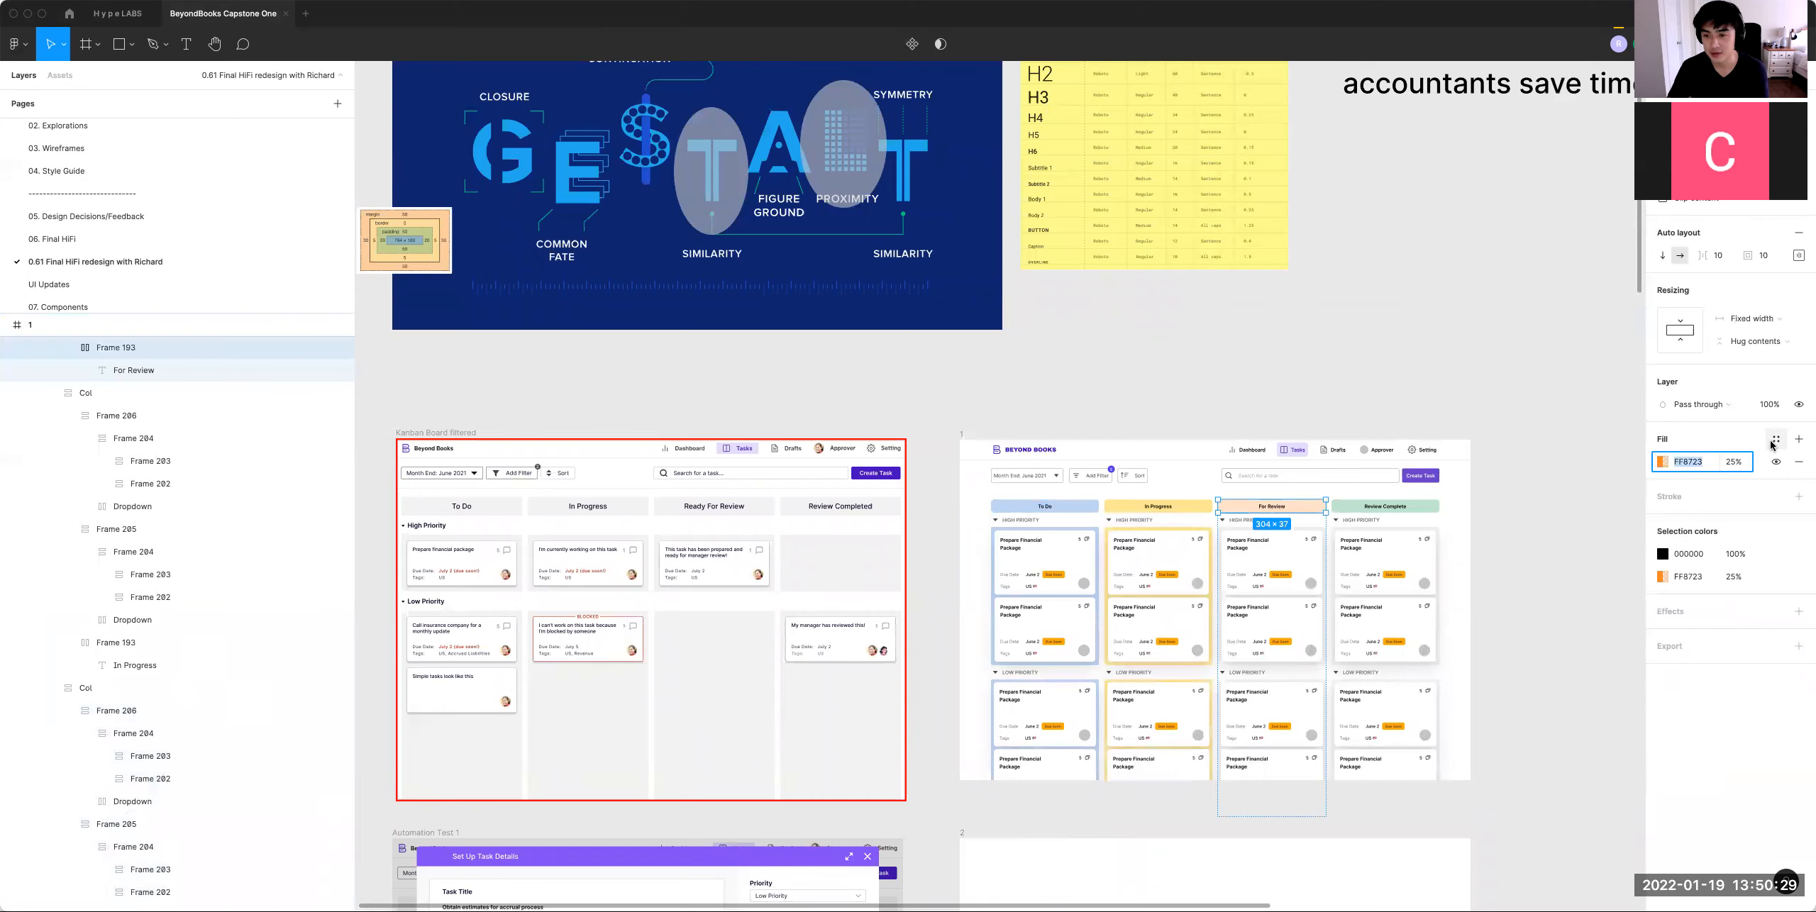
click(1775, 439)
click(1395, 418)
super+click(1317, 506)
click(1662, 461)
click(1496, 676)
key(Escape)
key(Escape)
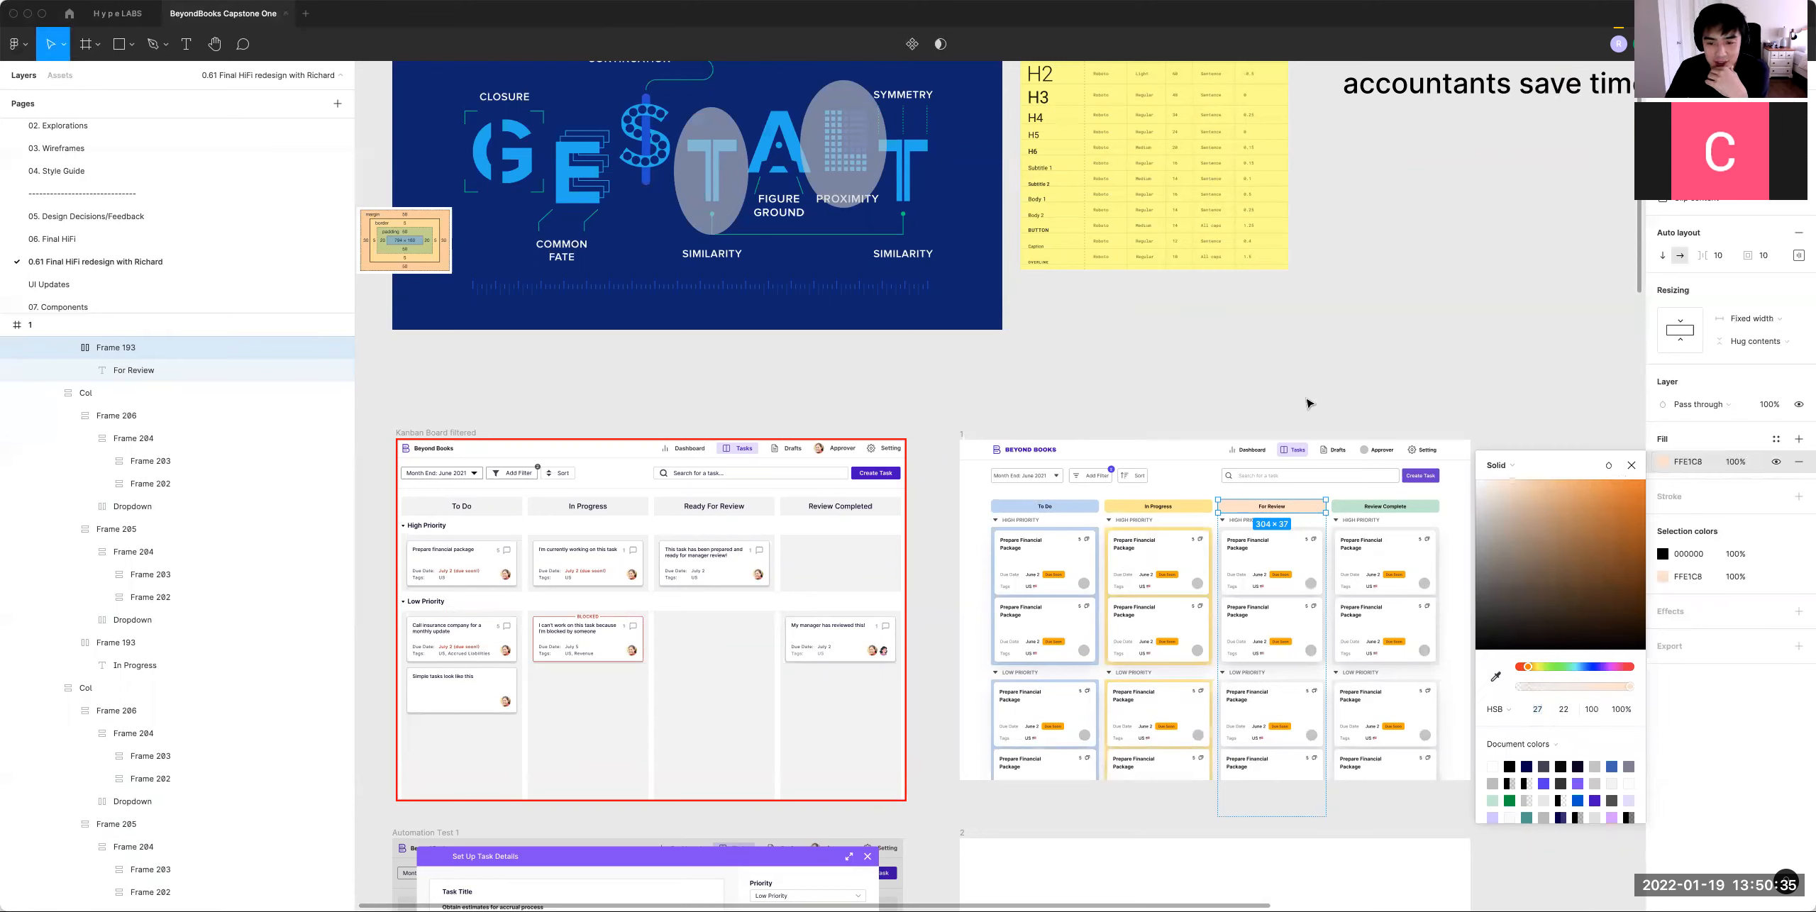
super+click(1322, 505)
click(1690, 465)
click(1398, 365)
Step: Fill the For Review column's high- and low-priority card containers with light orange FFE1C8
super+click(1313, 529)
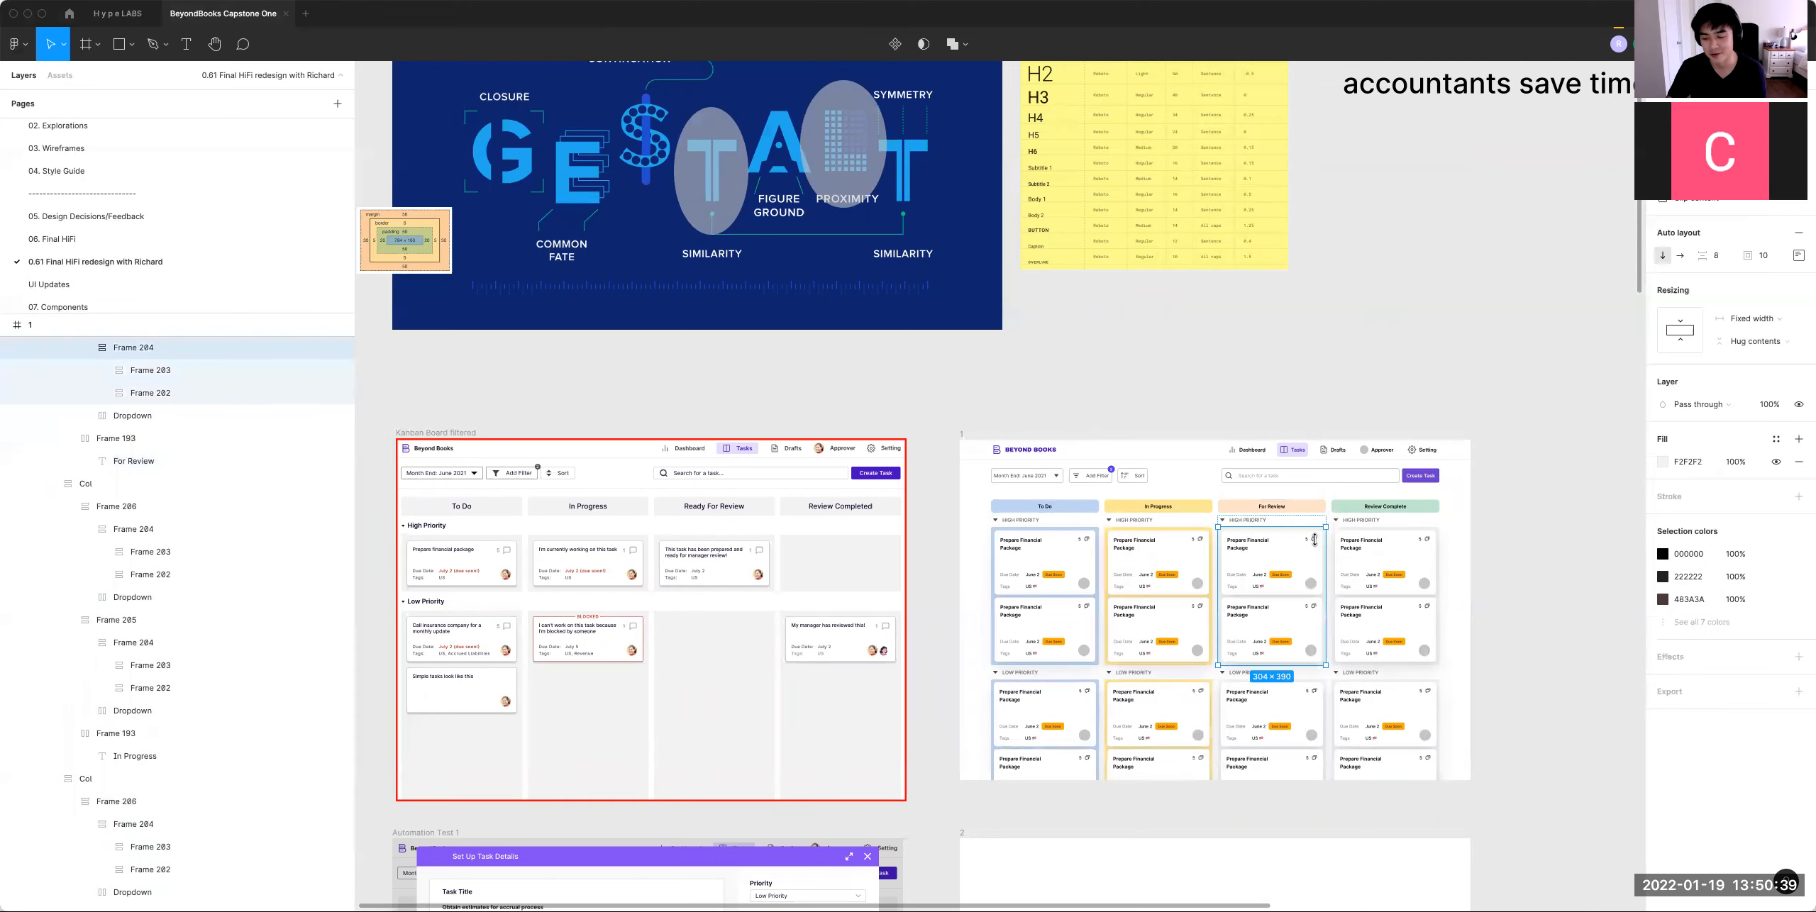
super+click(1330, 676)
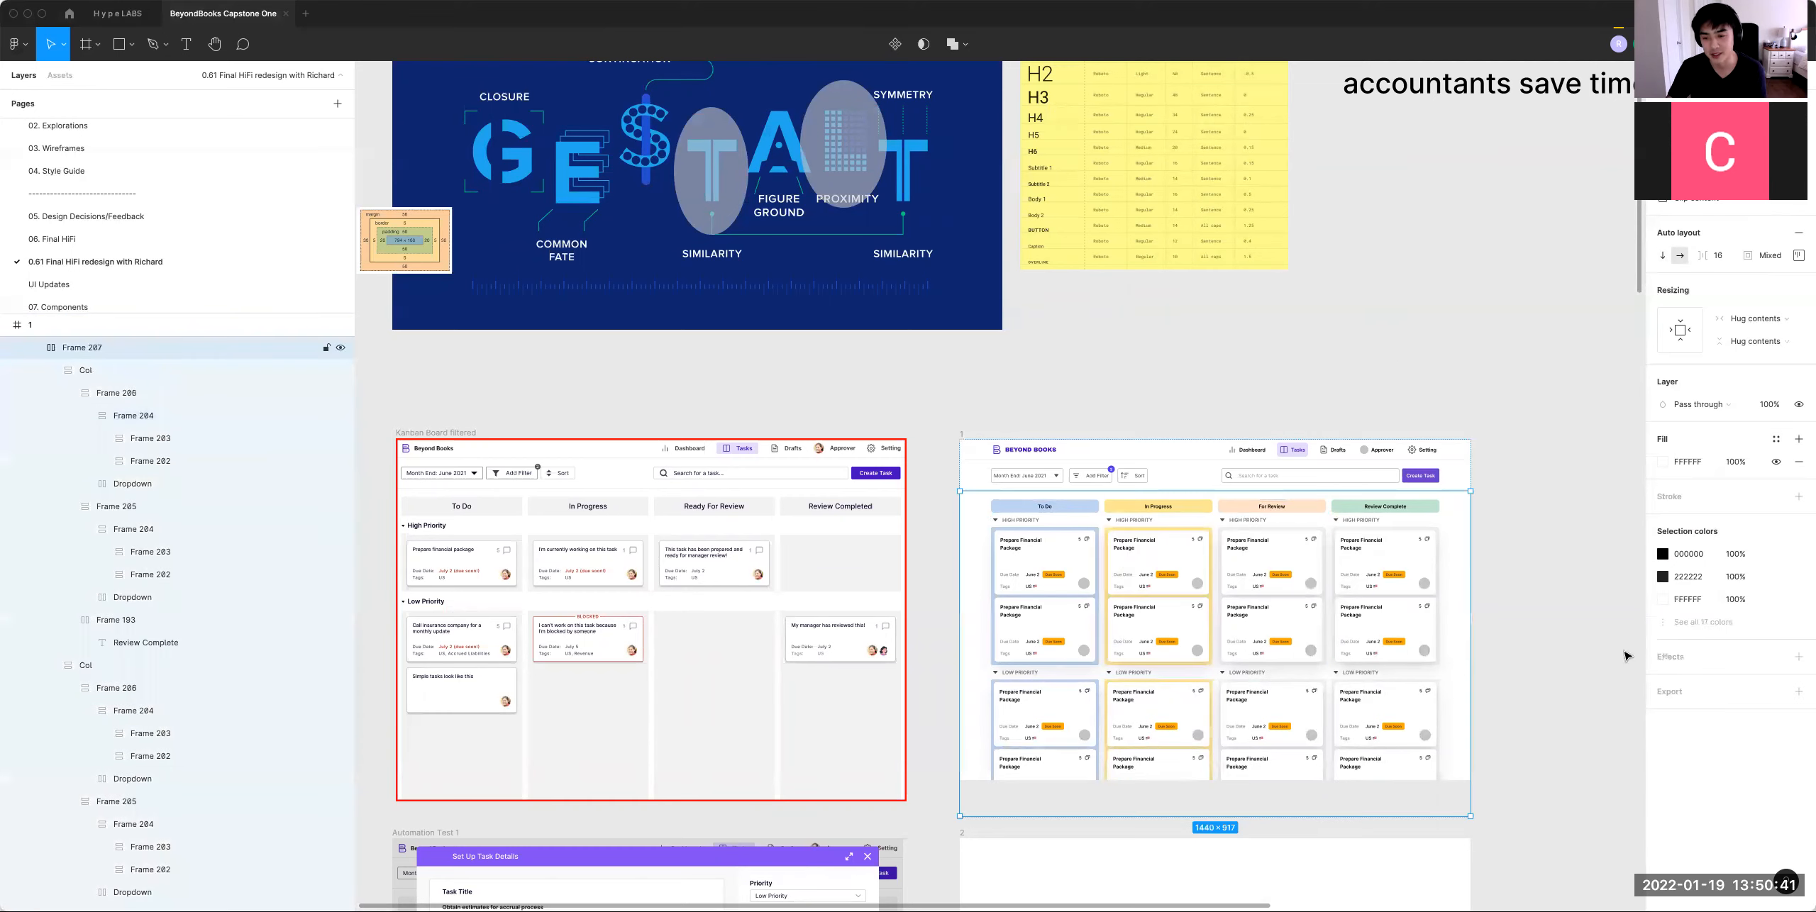
click(1626, 655)
super+click(1324, 682)
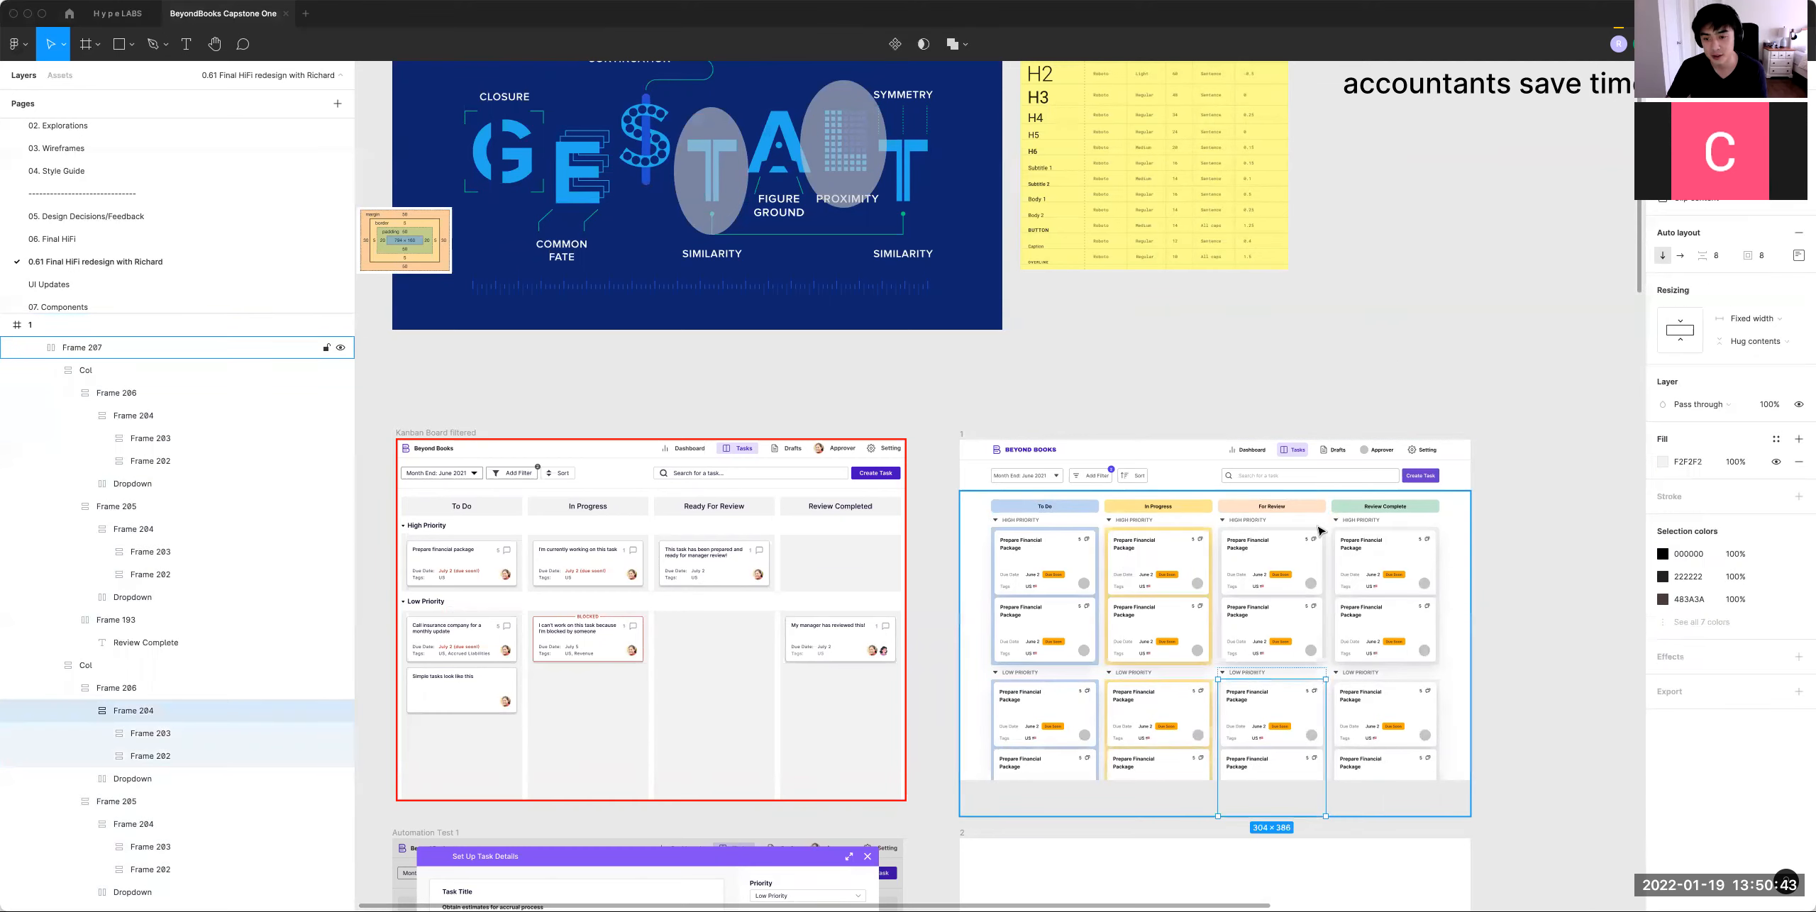
shift+super+click(1319, 531)
click(1680, 466)
key(super+v)
key(Return)
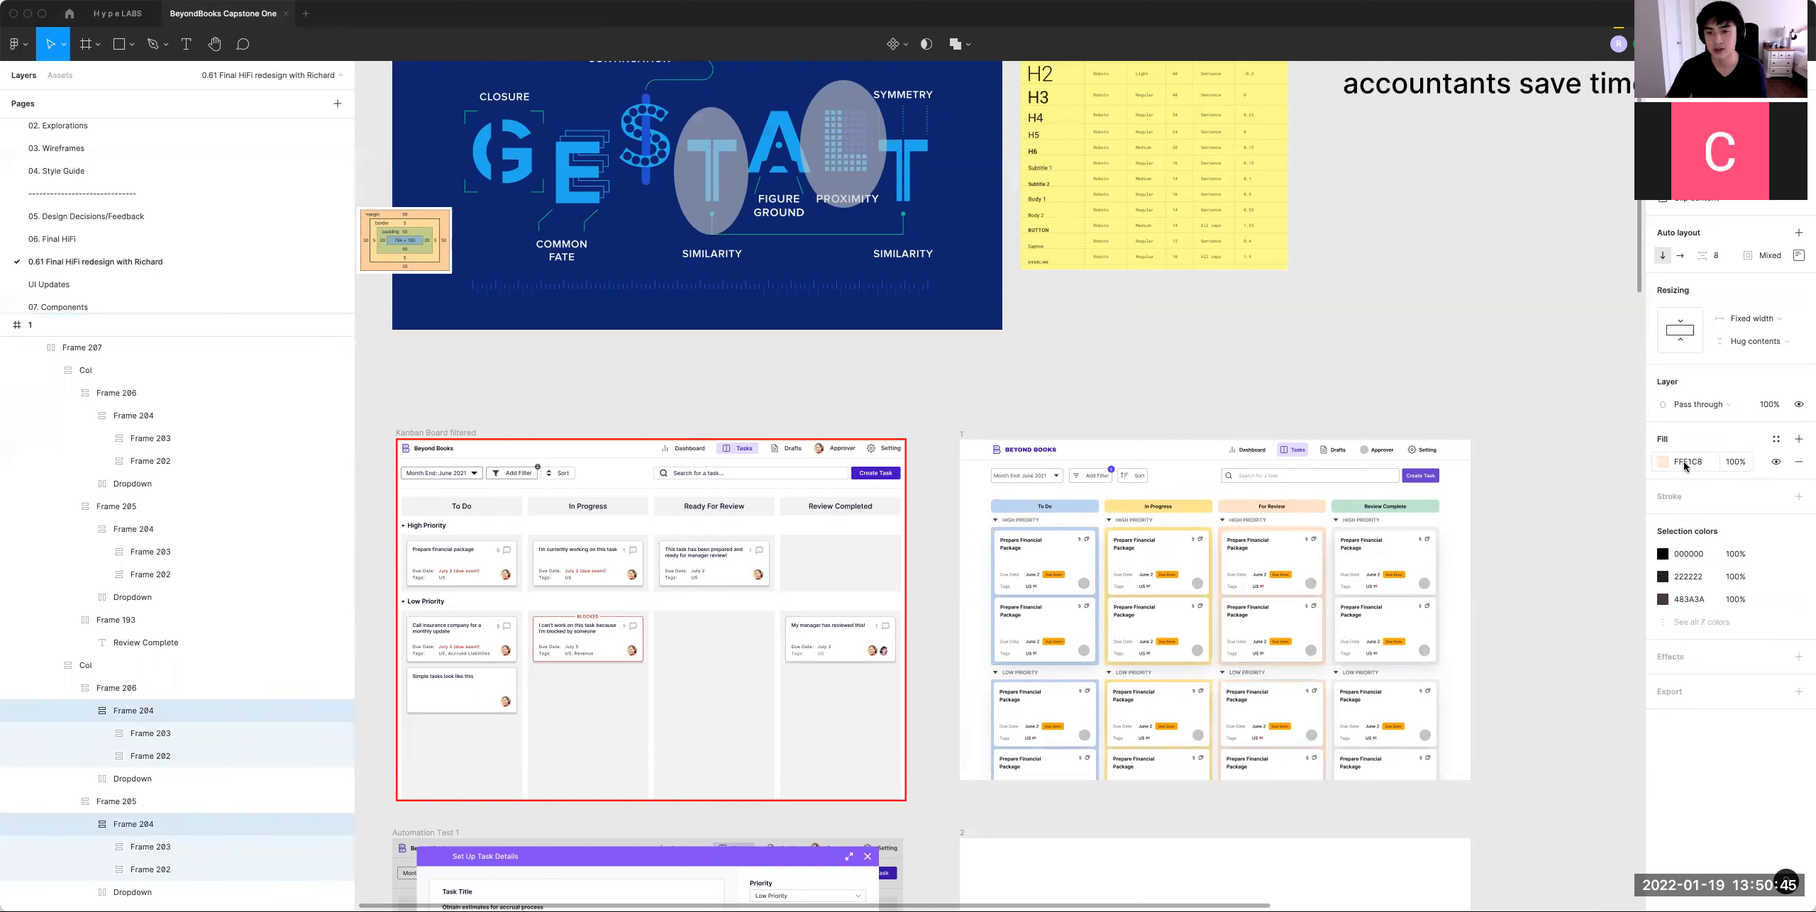
Step: Fill the Review Complete column's two card containers with its header green 009D3F at 25% opacity
click(1467, 508)
click(1421, 509)
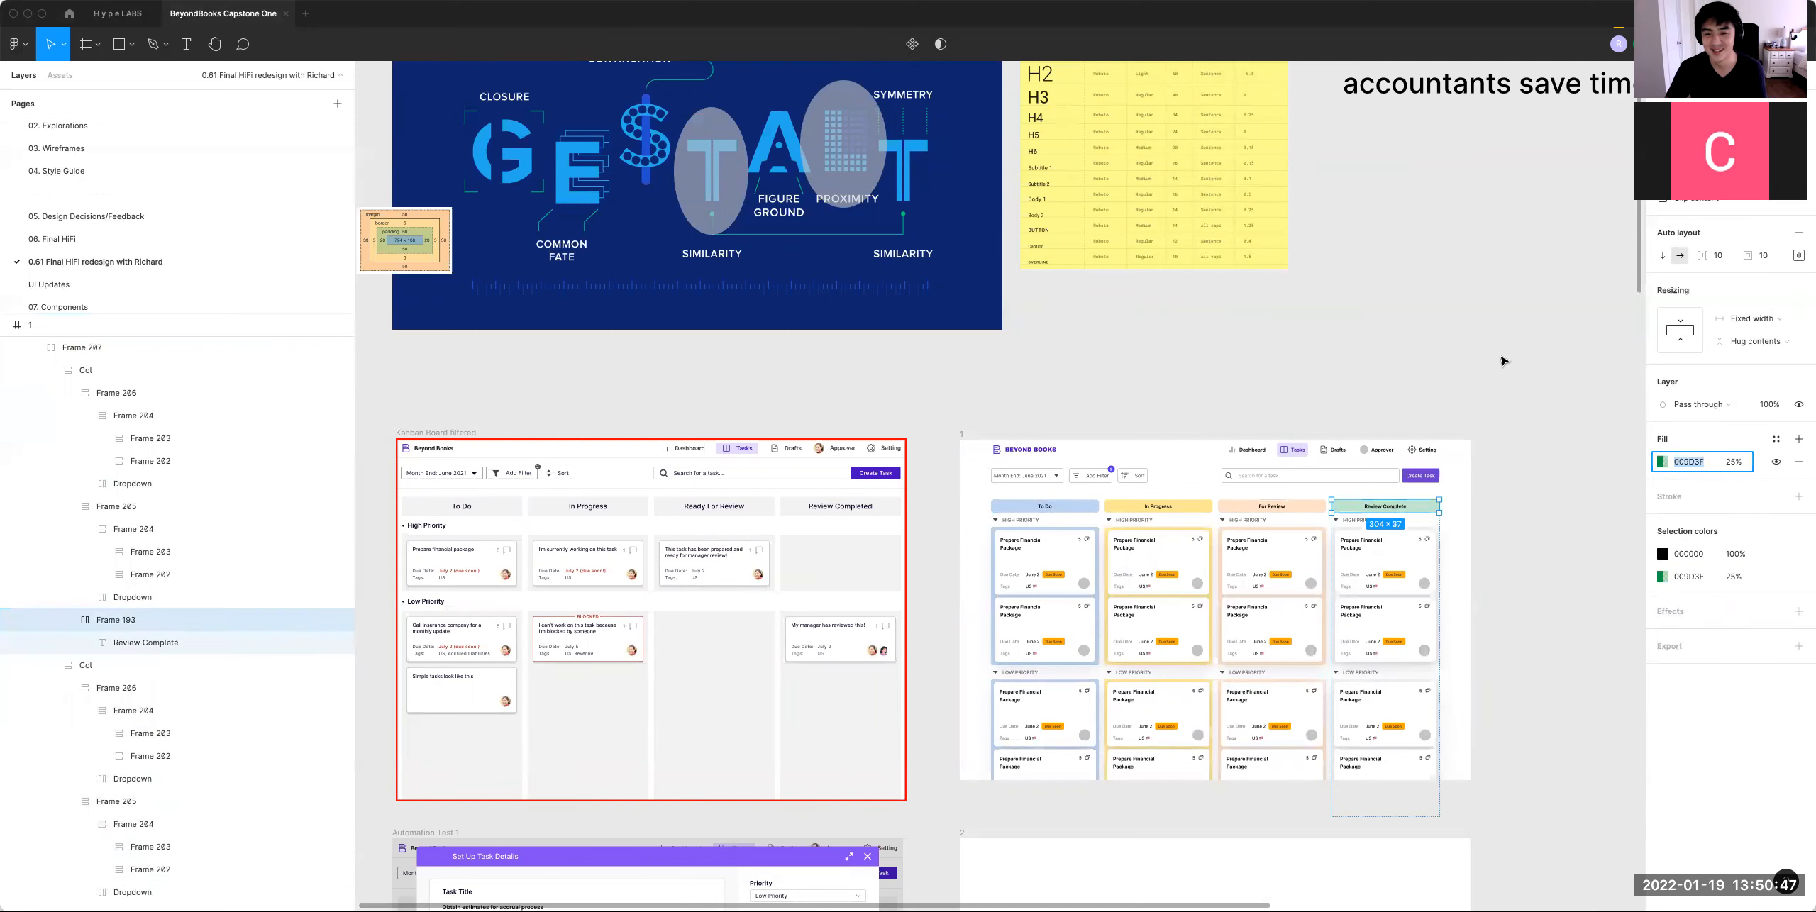
click(1499, 358)
super+click(1440, 529)
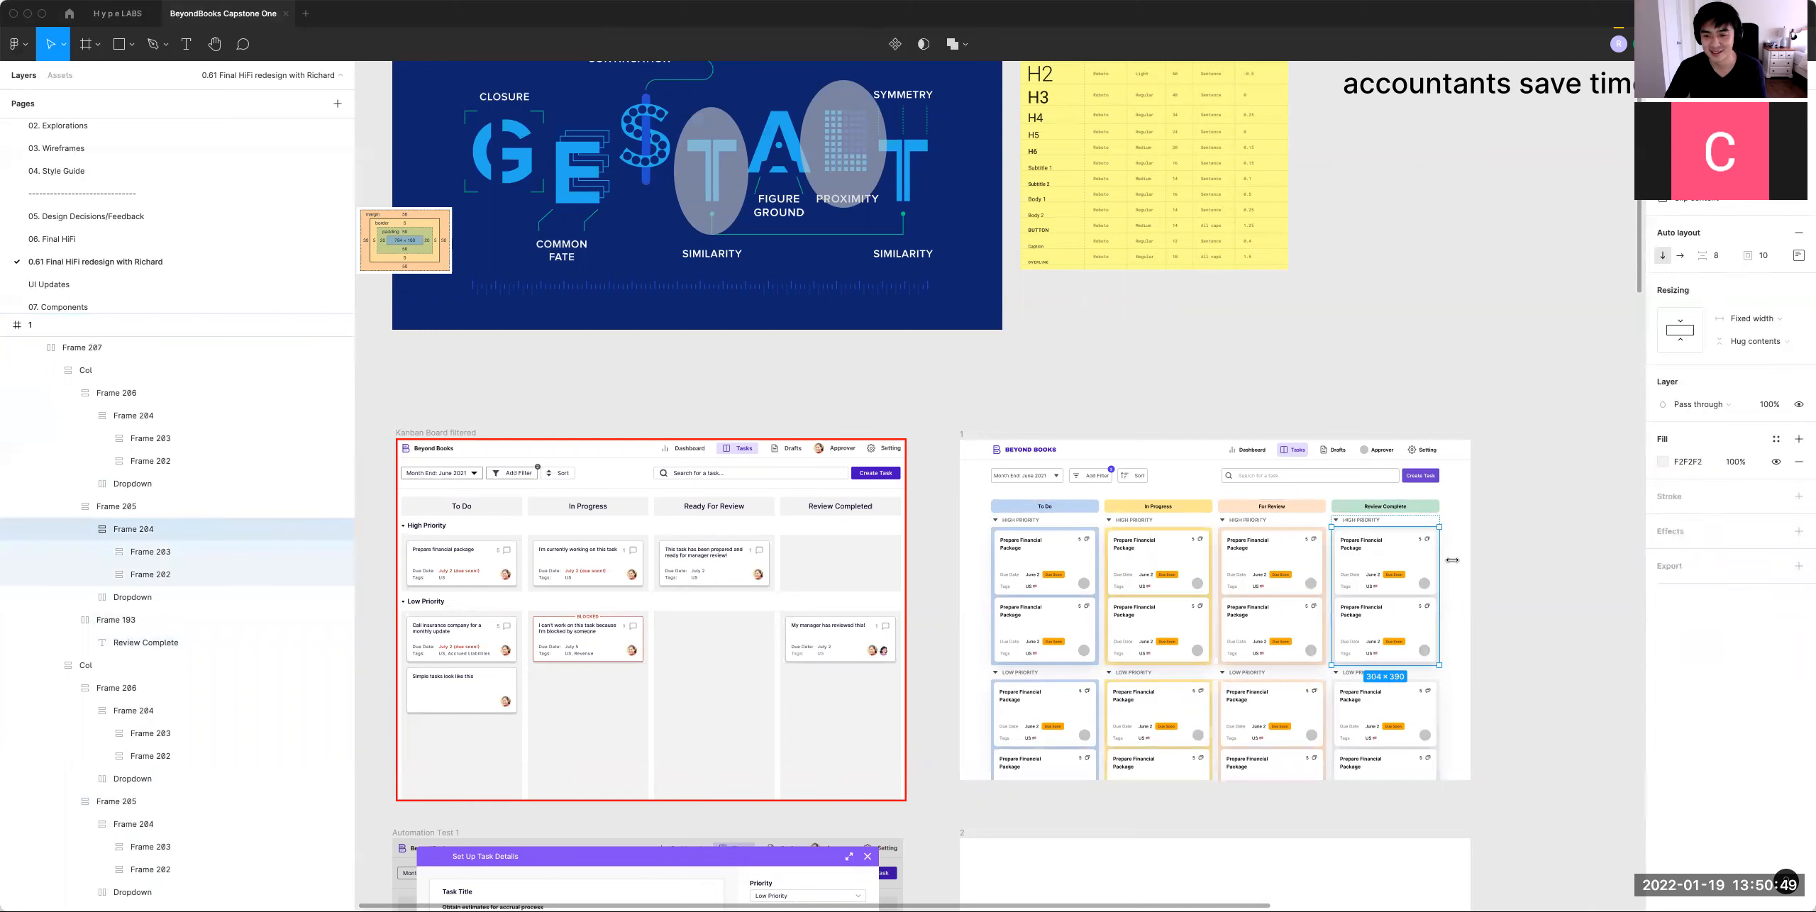
shift+super+click(1437, 683)
click(1687, 462)
text(009D3F)
key(Return)
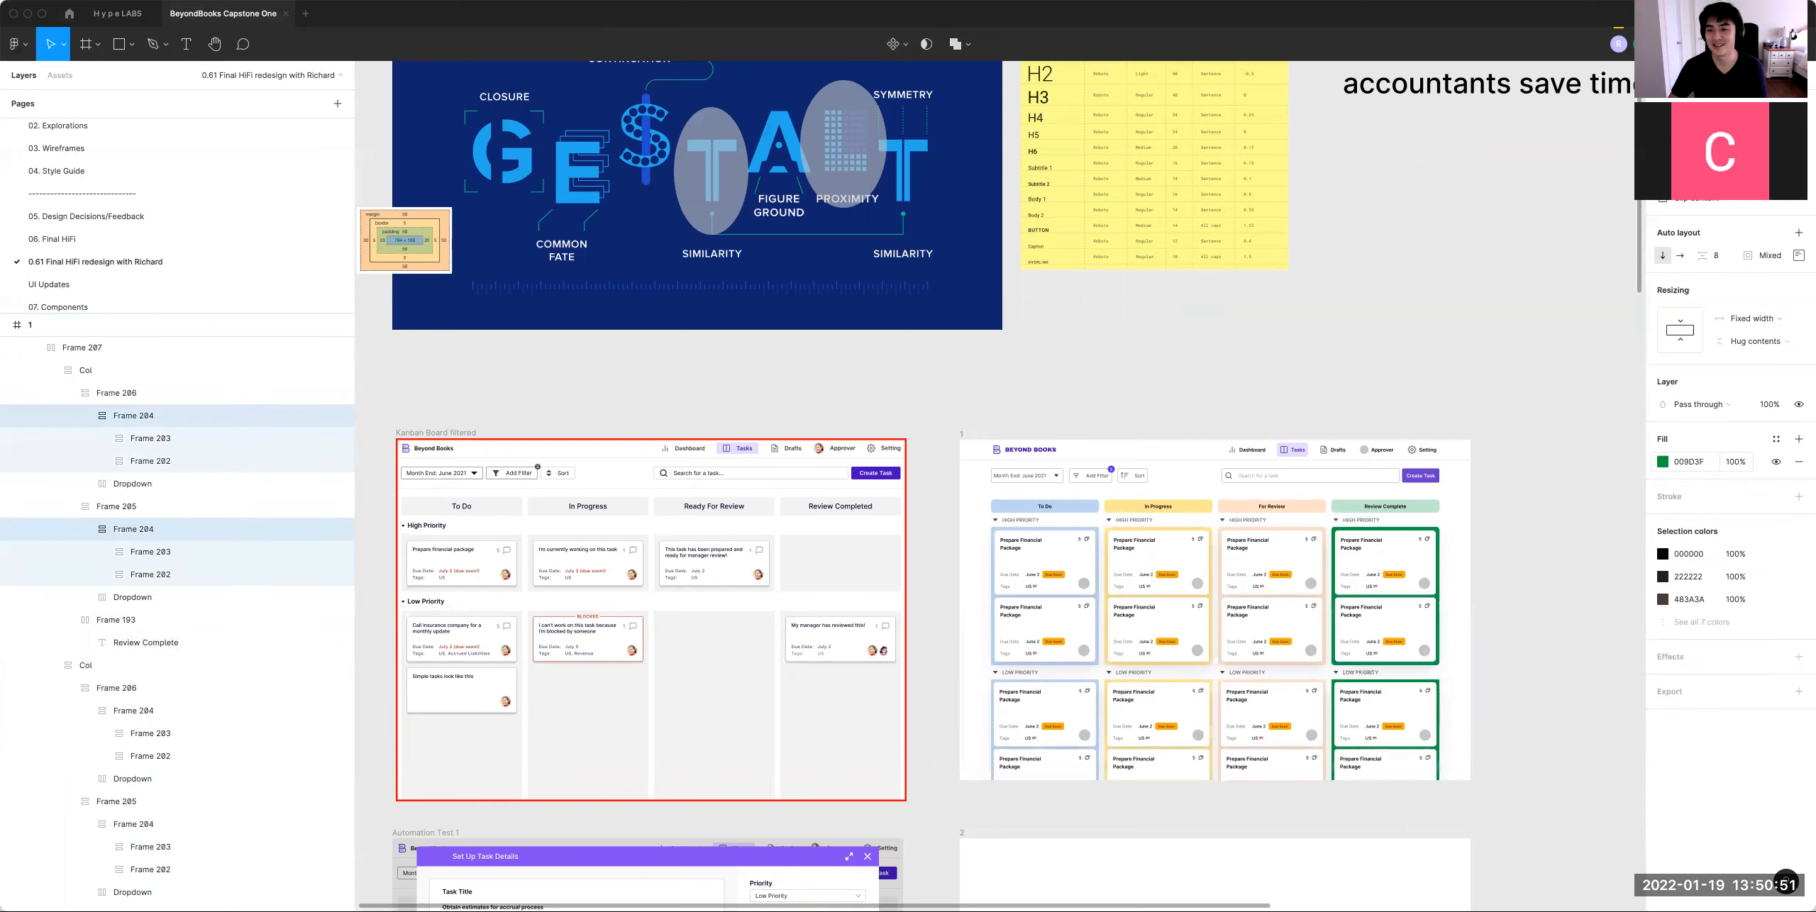
click(1735, 462)
text(25)
key(Return)
click(1163, 324)
Step: Compare the recolored board in frame 1 with the original Kanban board beside it
scroll(1218, 341, down, 1)
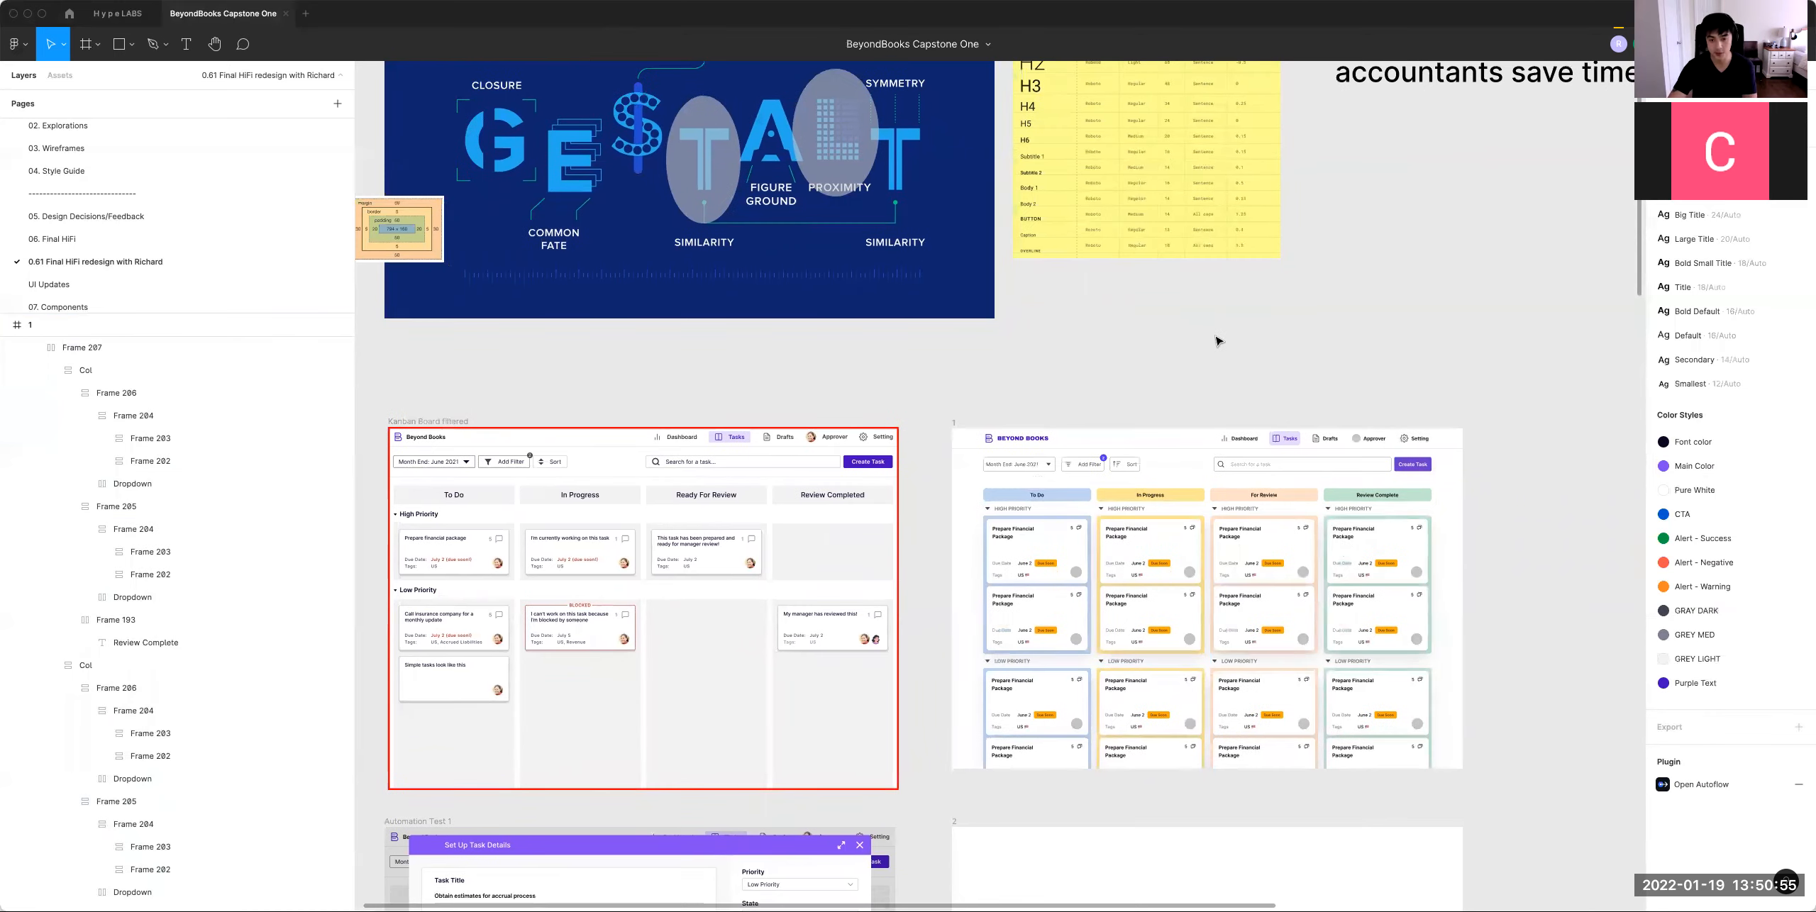
key(super+equal)
scroll(1066, 570, right, 5)
scroll(1066, 570, down, 3)
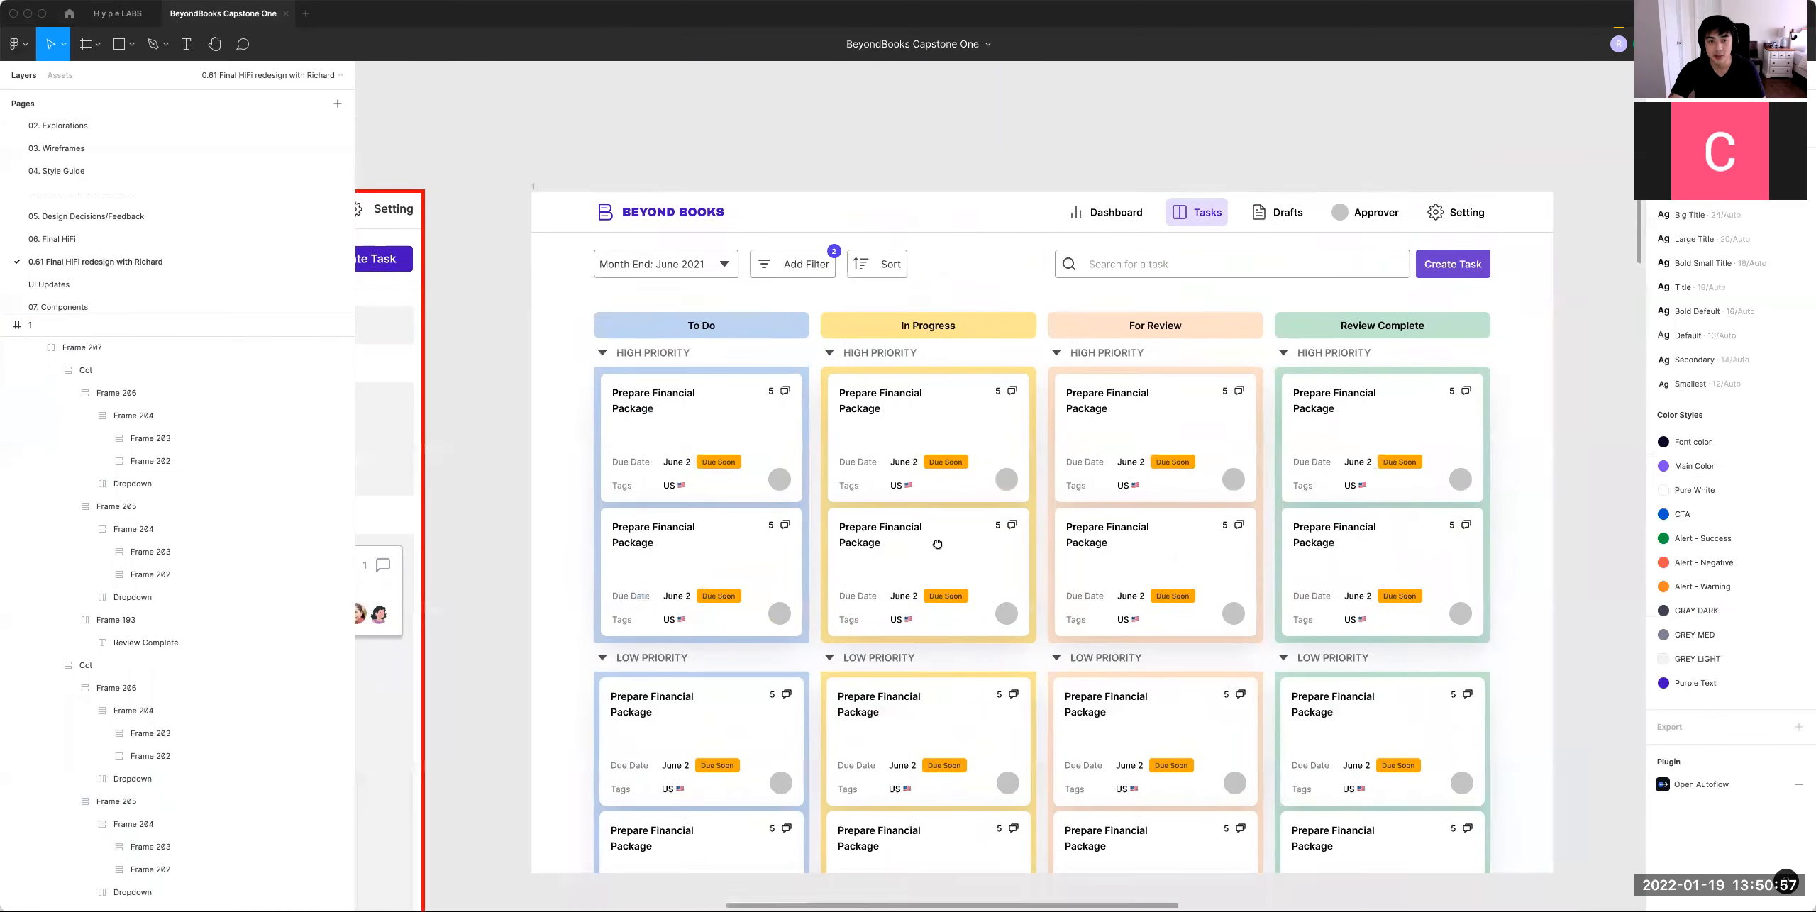
drag(465, 473, 1201, 408)
scroll(1201, 407, right, 8)
scroll(1228, 458, left, 8)
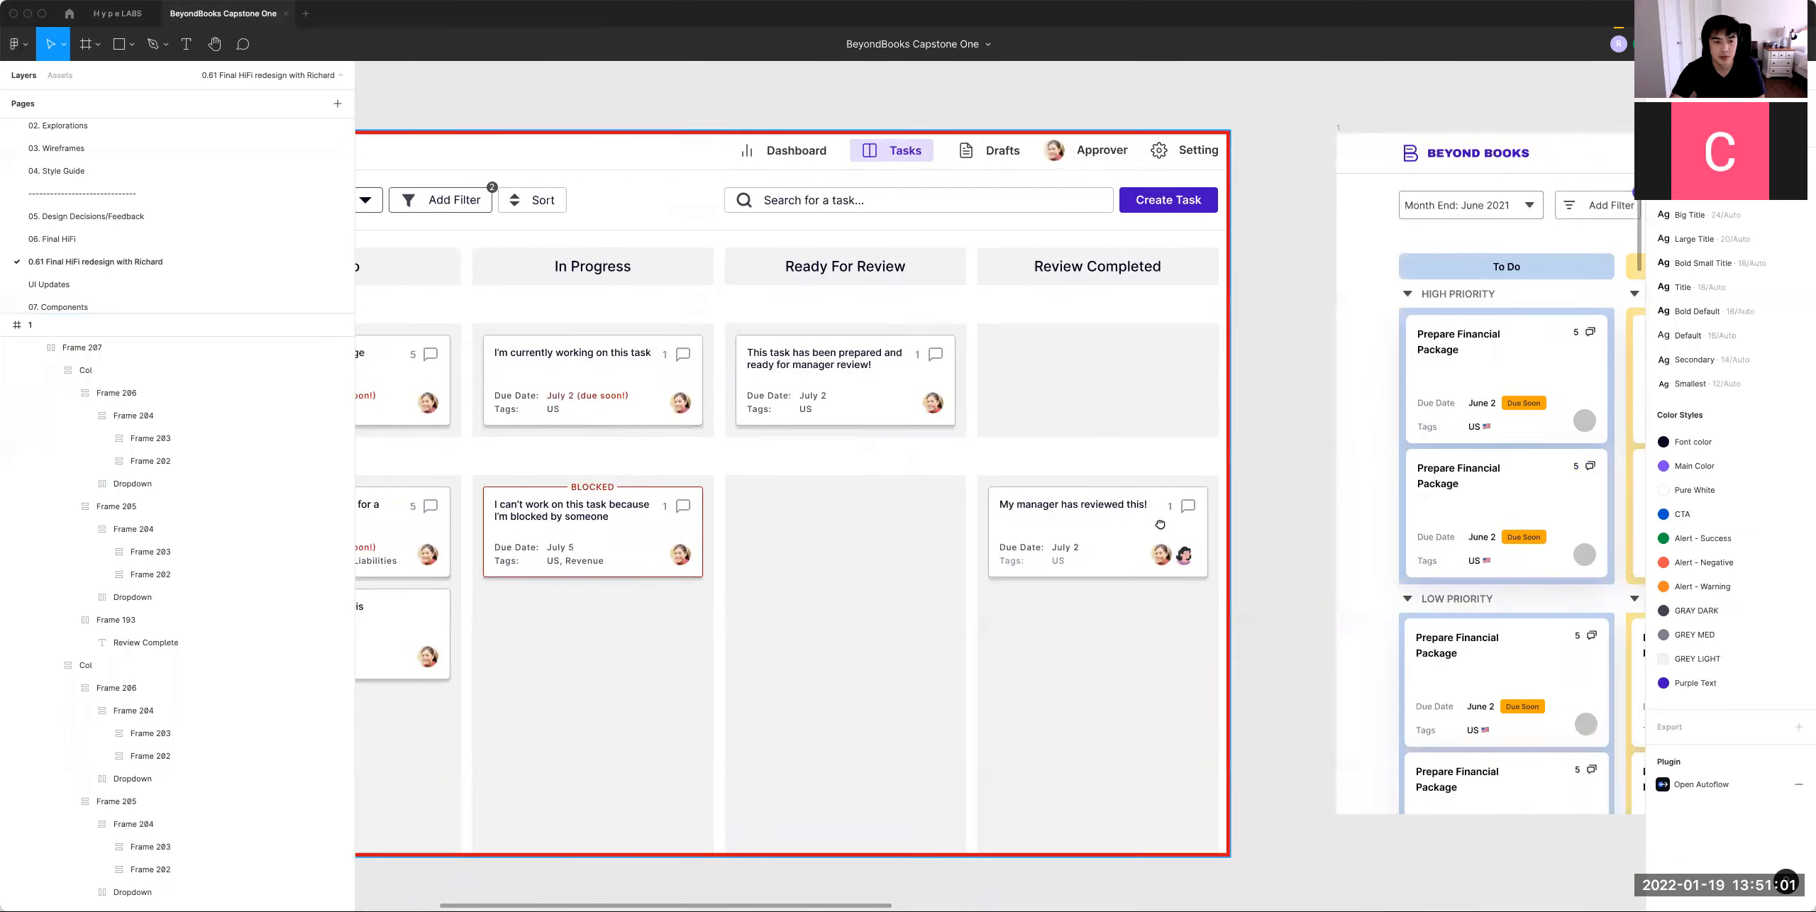
scroll(1164, 523, up, 1)
drag(1346, 578, 1305, 576)
scroll(1304, 577, right, 10)
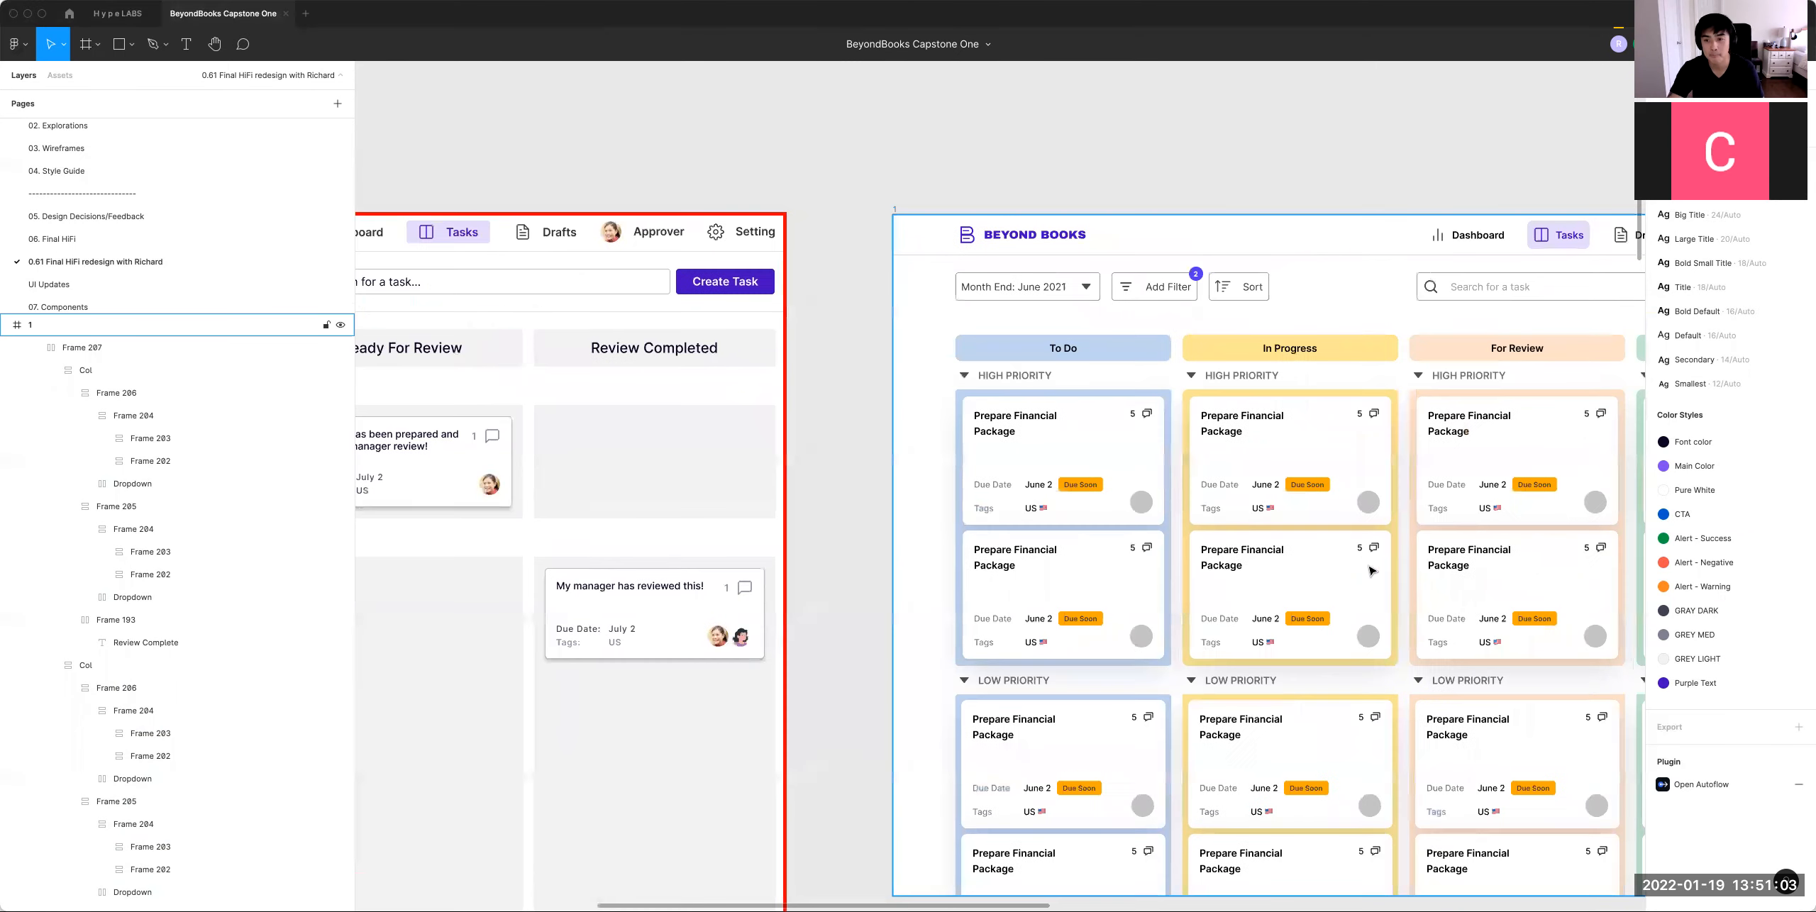
scroll(1117, 564, down, 3)
scroll(1029, 589, right, 5)
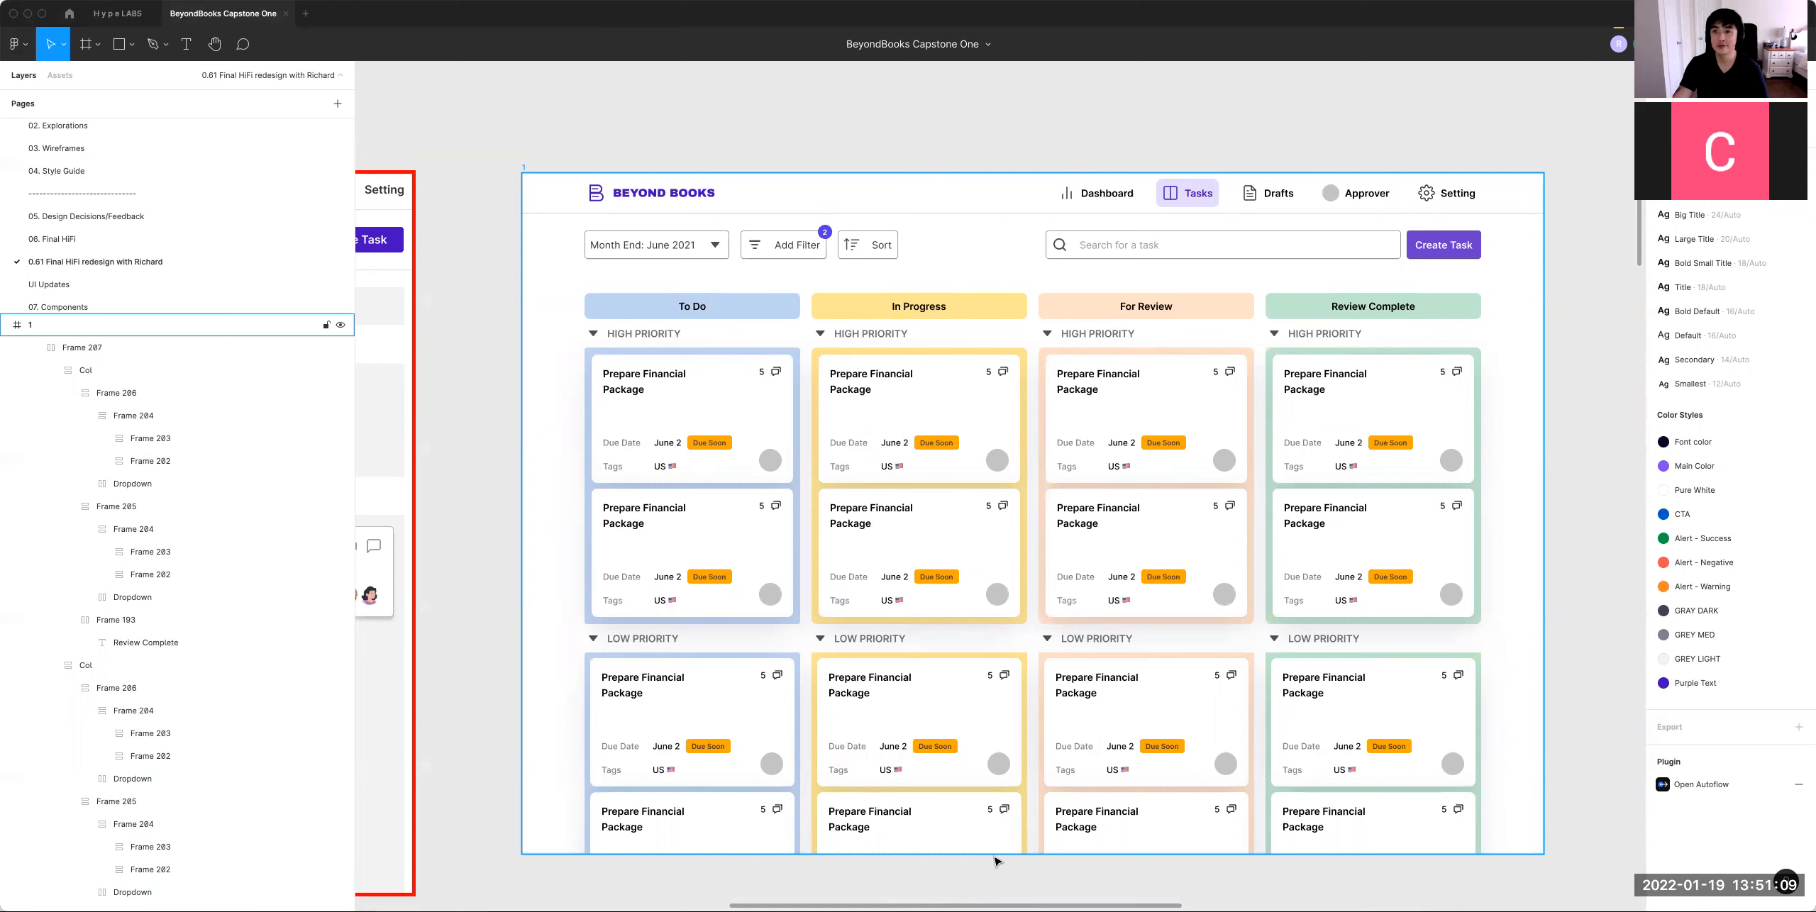
scroll(1206, 526, right, 1)
scroll(1206, 526, up, 1)
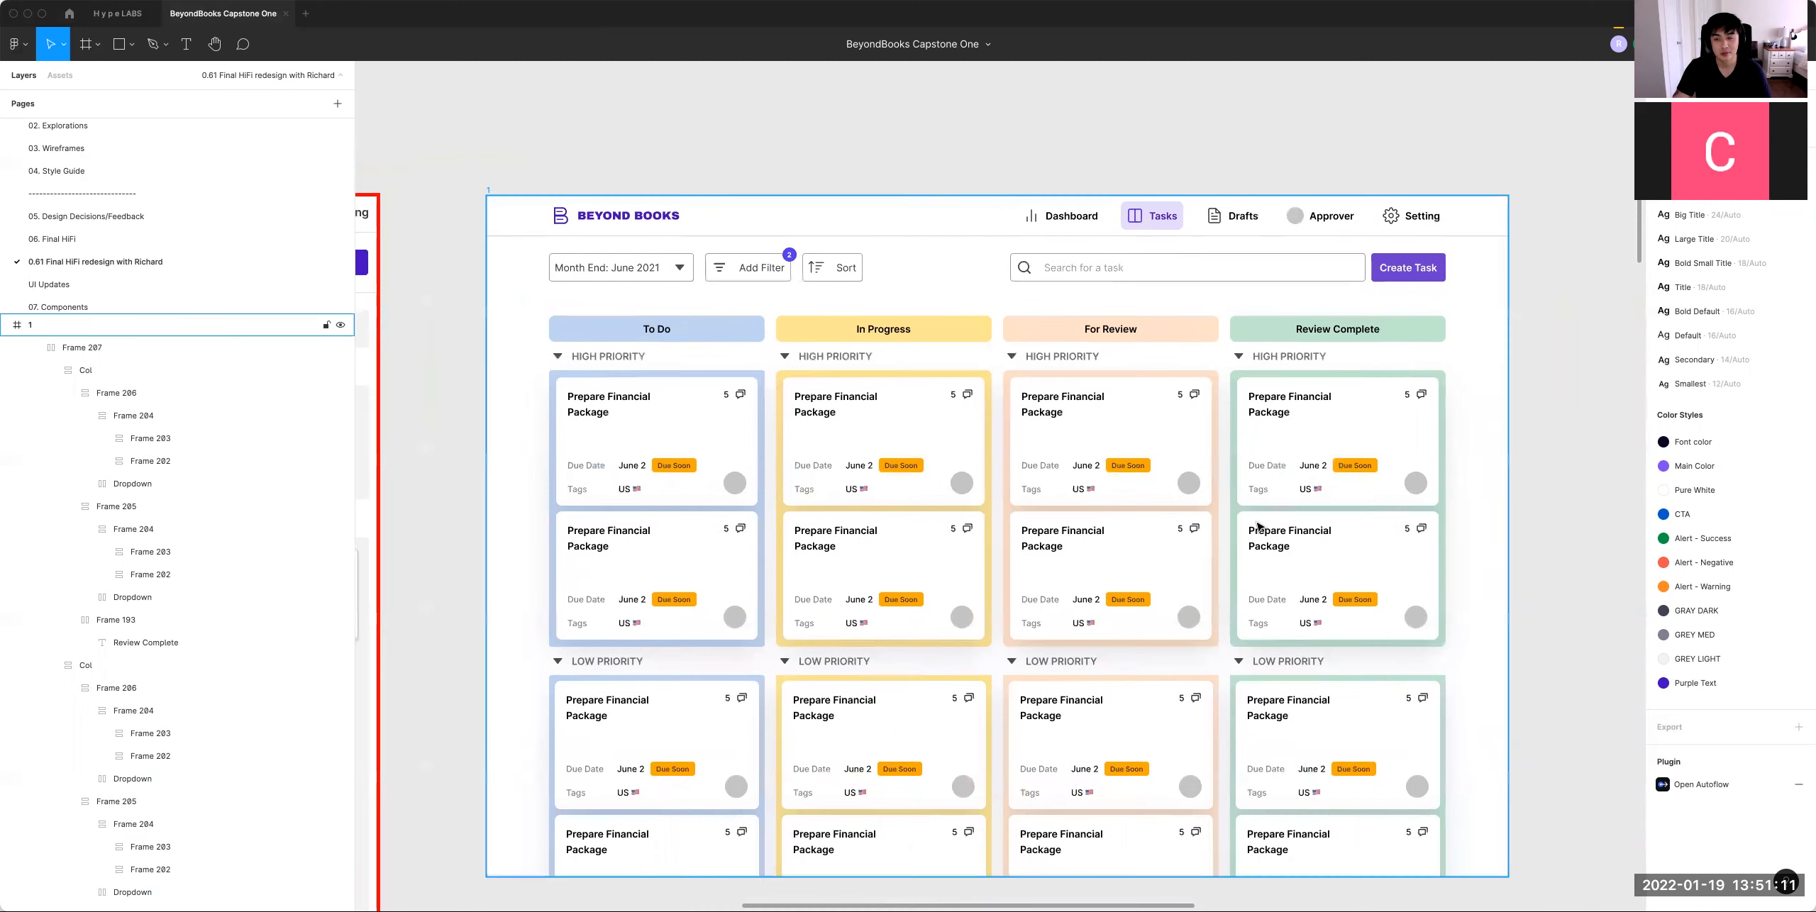
double_click(1106, 269)
click(1131, 167)
drag(1143, 590, 1193, 489)
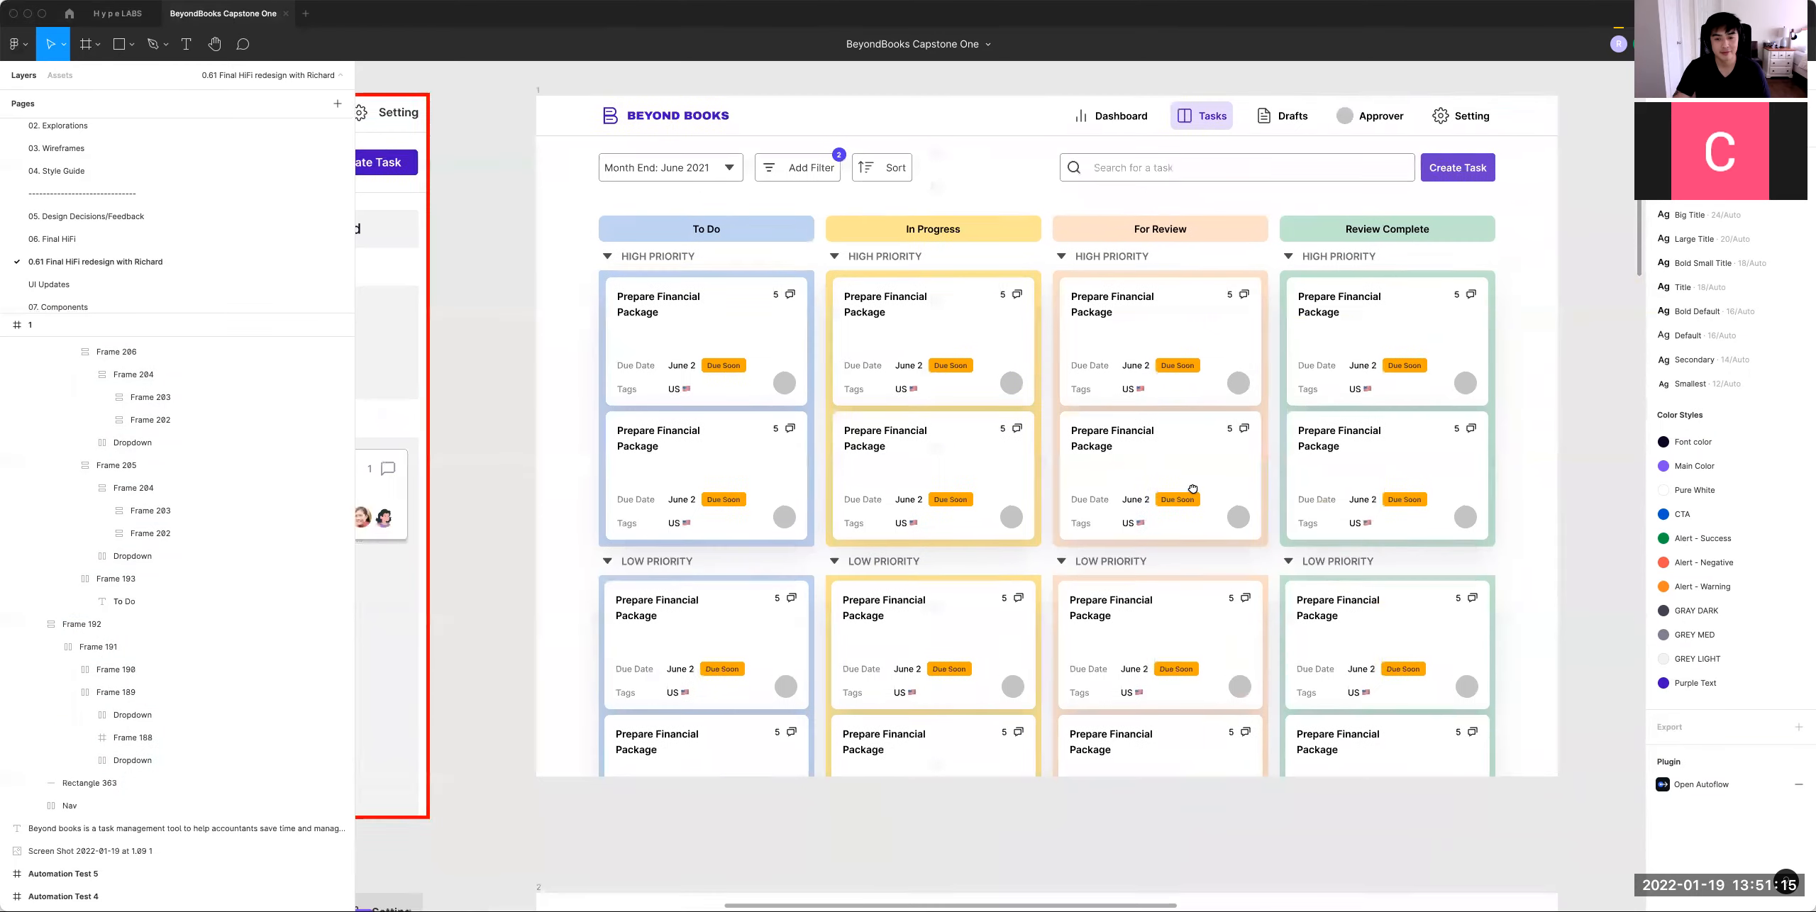
scroll(1206, 553, left, 10)
scroll(1206, 554, down, 1)
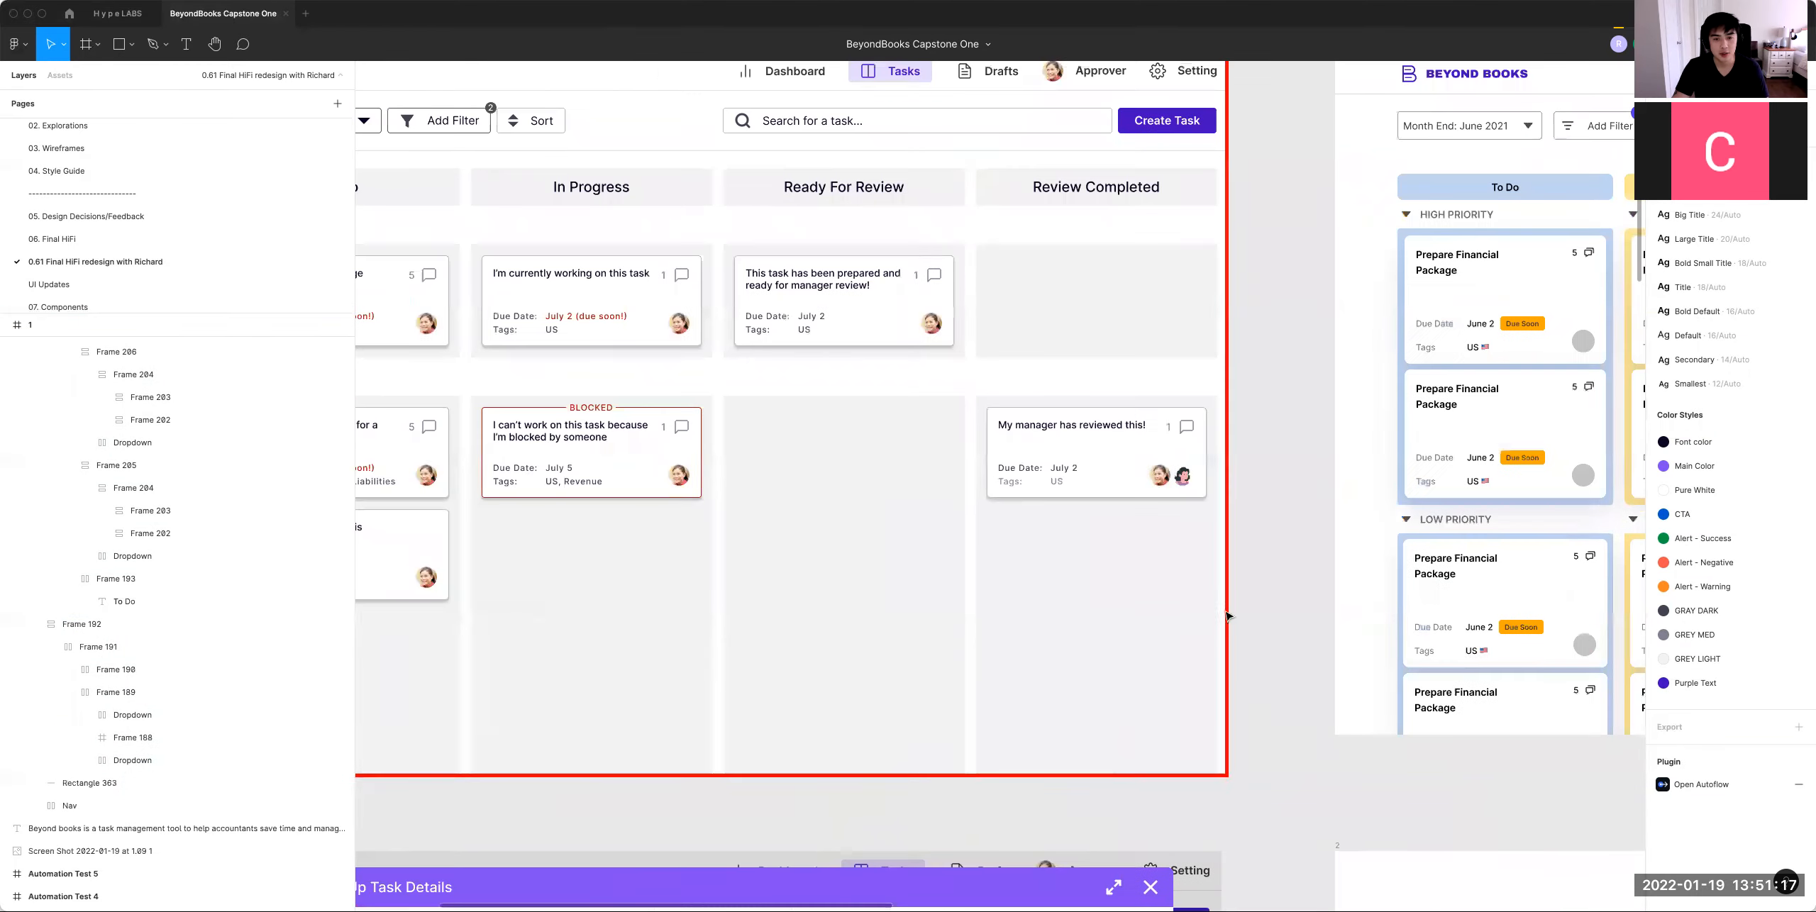
scroll(1229, 616, left, 4)
scroll(1228, 616, up, 1)
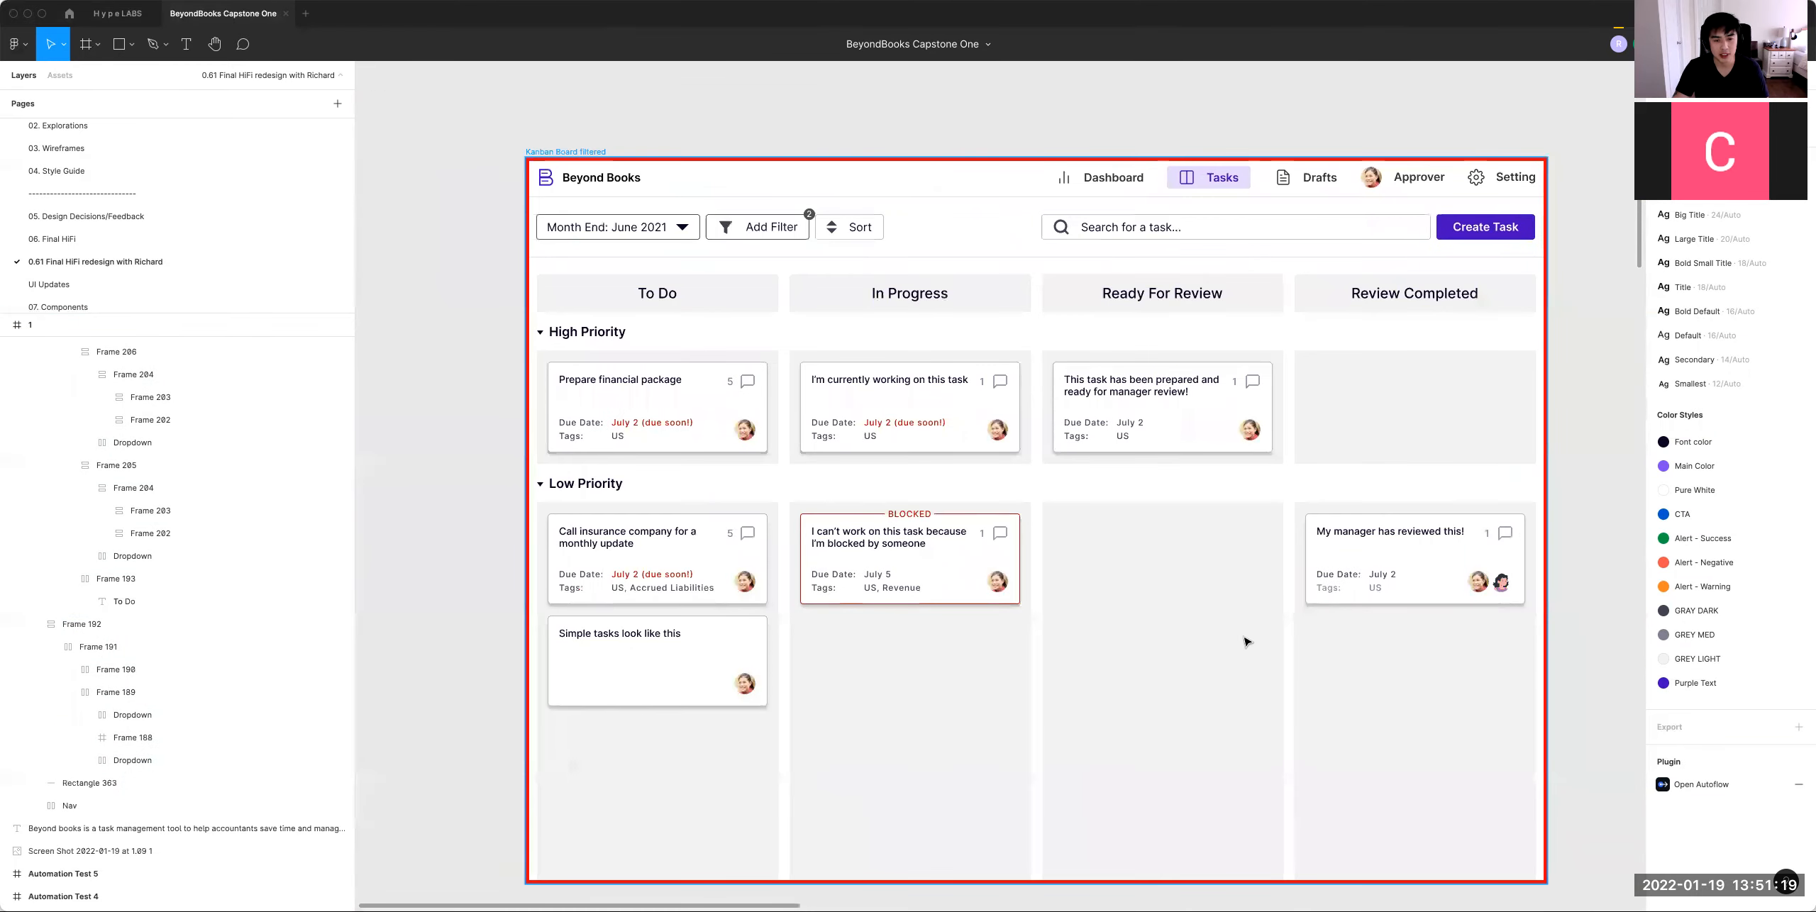
scroll(1248, 642, right, 10)
scroll(1248, 642, down, 1)
Step: Delete the second low-priority card from the In Progress column
double_click(1298, 690)
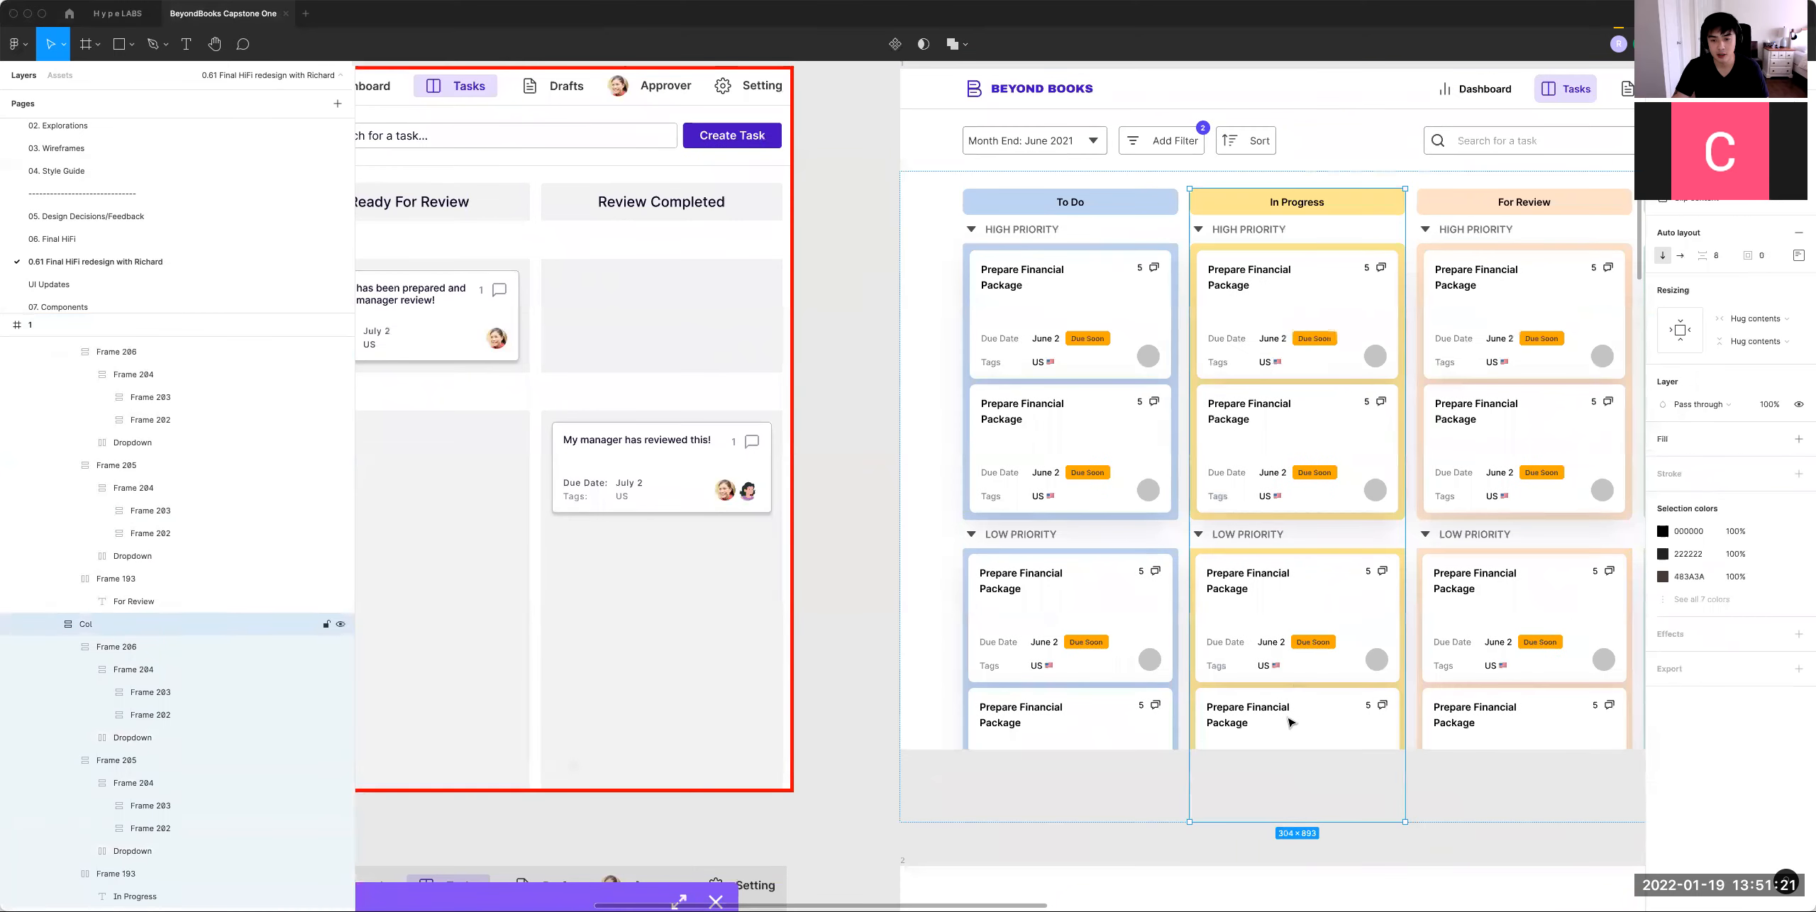
click(1289, 721)
click(1290, 721)
click(1292, 724)
key(Delete)
drag(1396, 722, 1053, 770)
Step: Give For Review's high-priority card container a fixed height and delete its second card
click(1158, 461)
click(1162, 459)
click(1206, 451)
key(shift+Return)
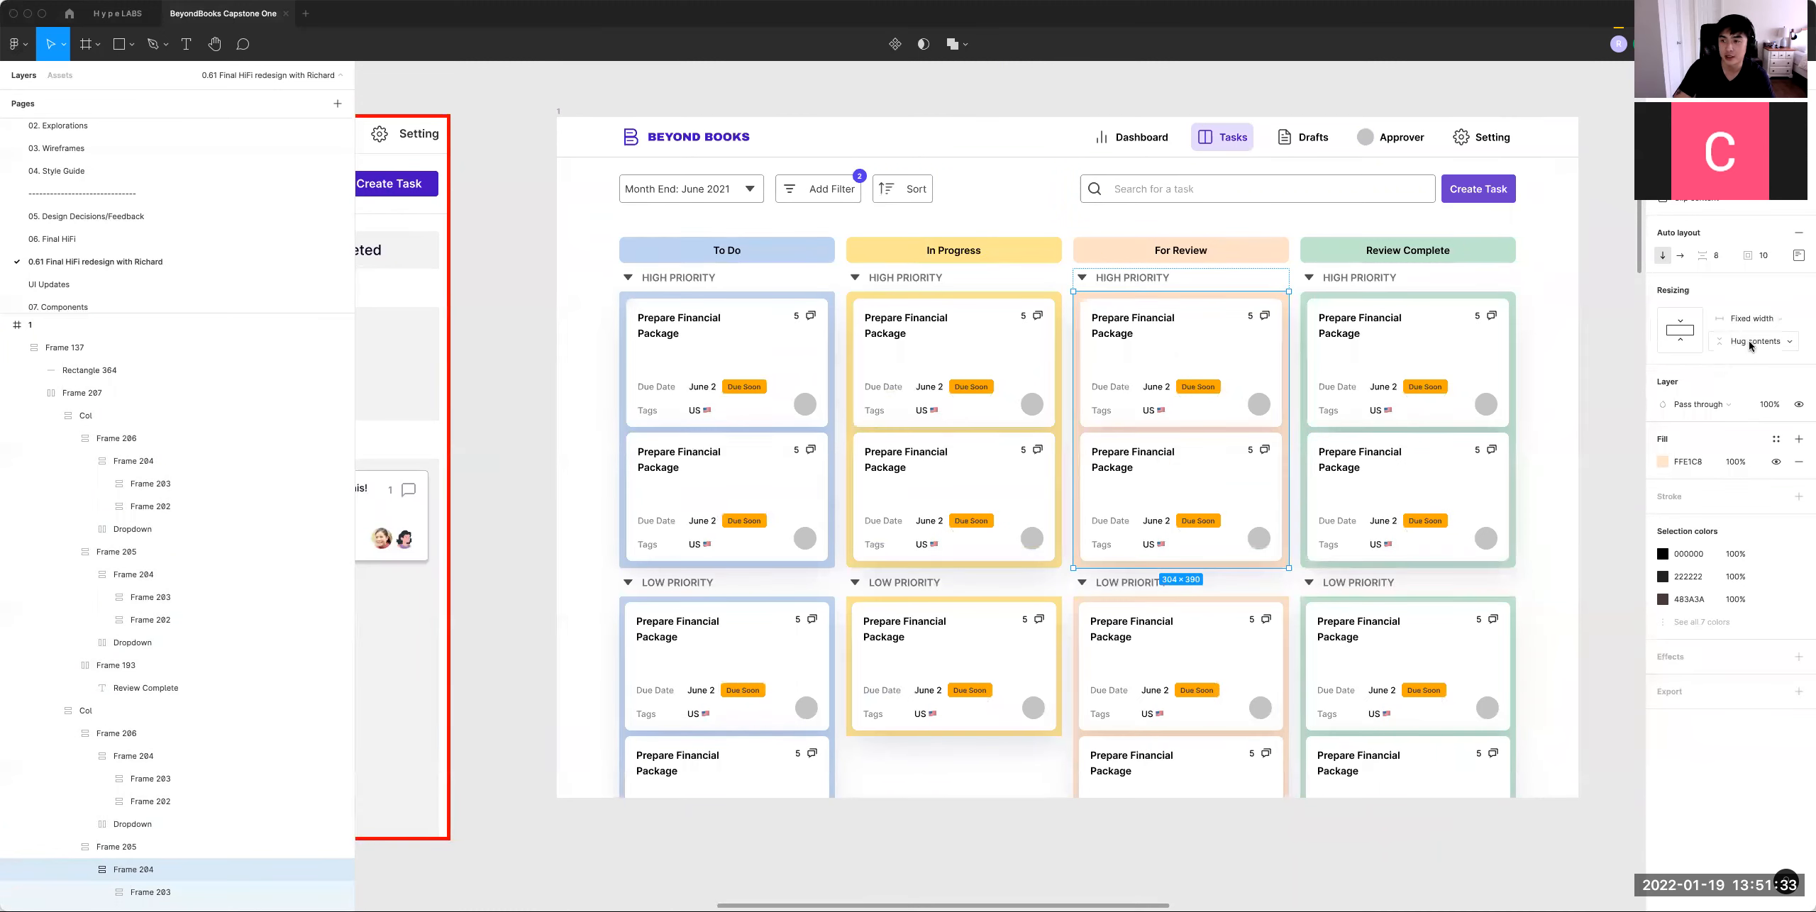
click(1180, 478)
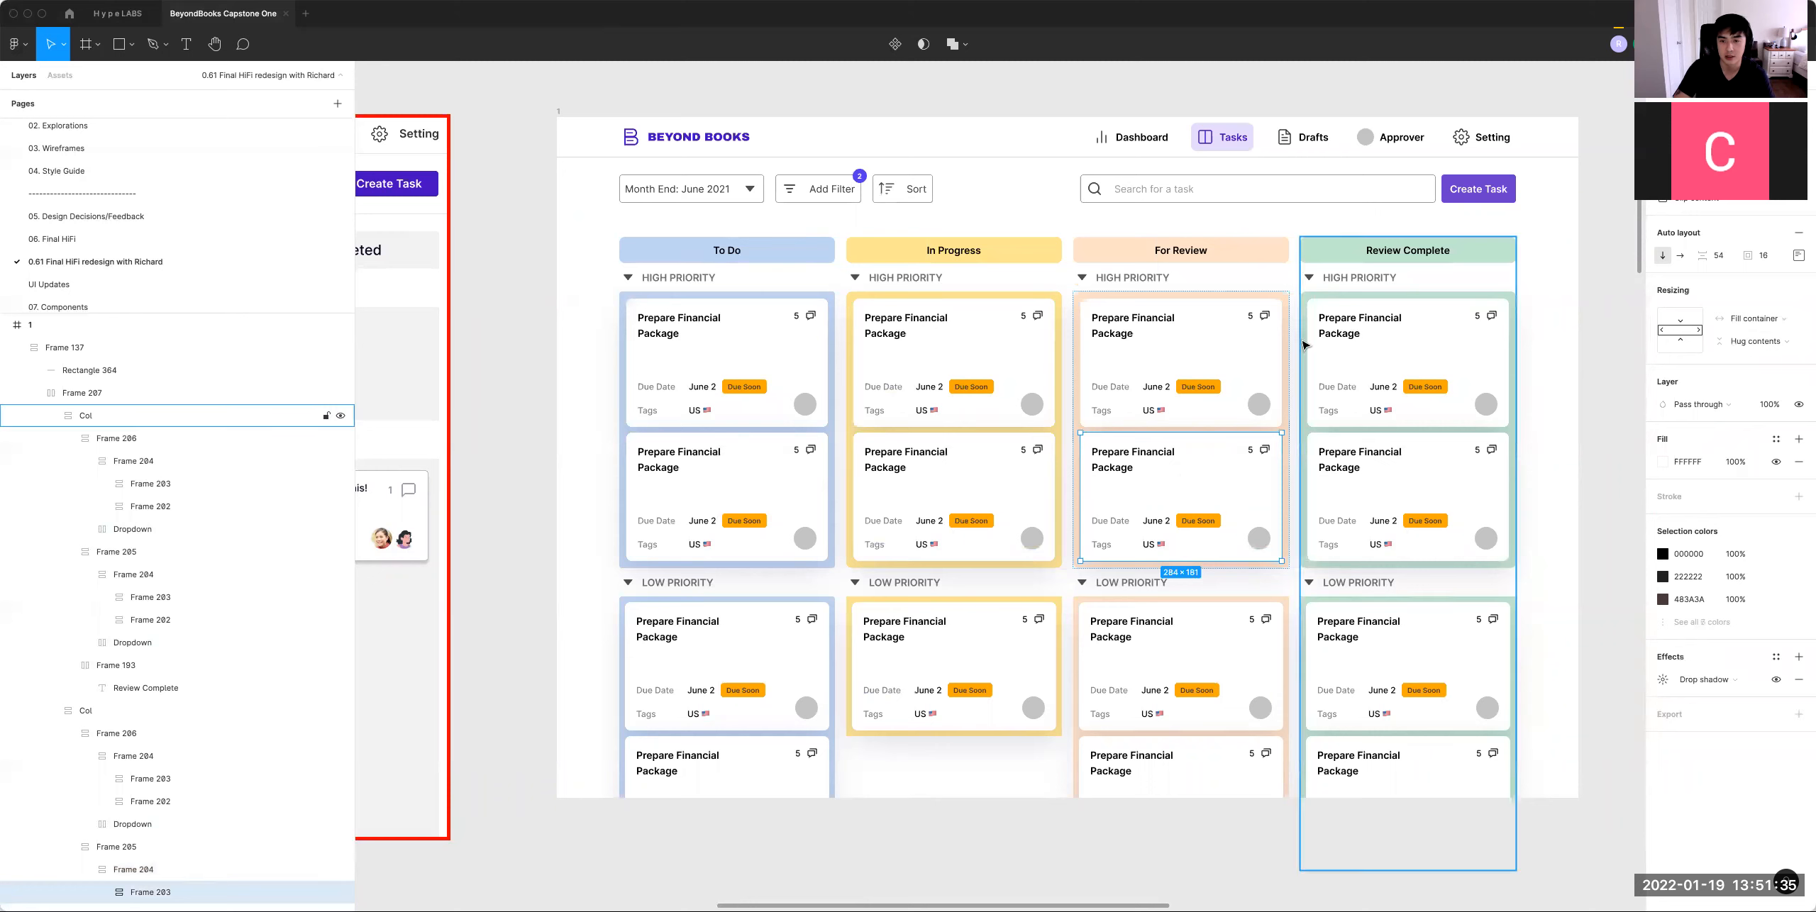
key(Delete)
Step: Check the height sizing options of the In Progress column's high-priority card container
click(1457, 497)
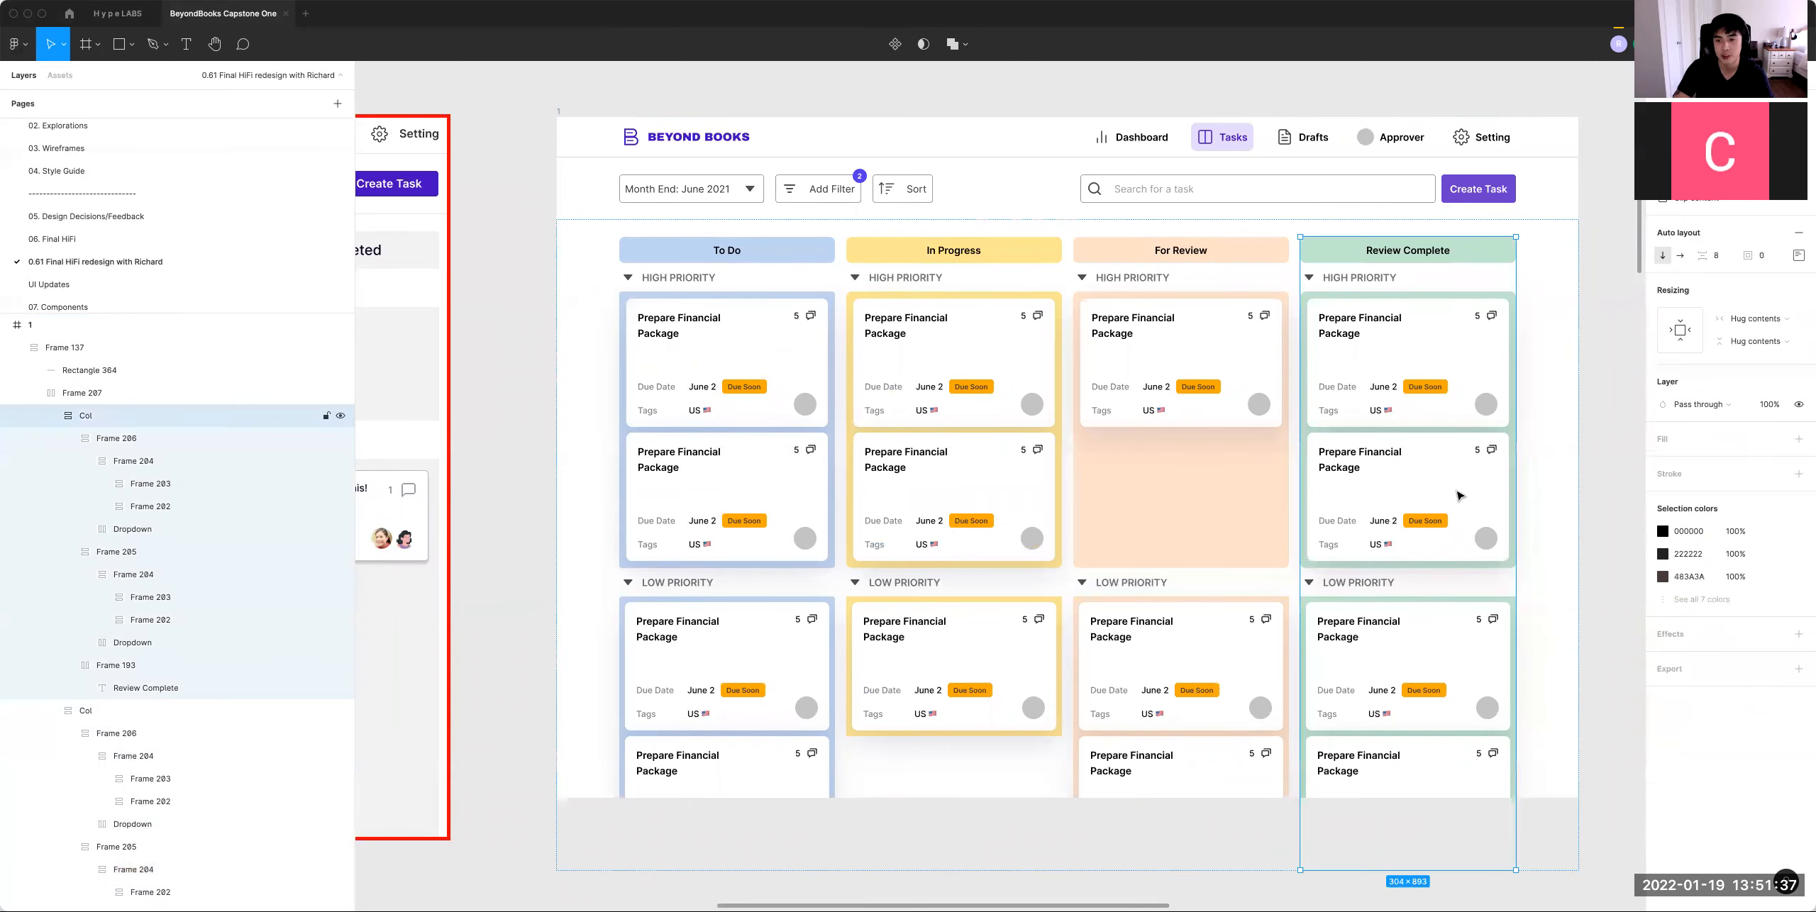
double_click(984, 461)
double_click(984, 462)
click(1756, 335)
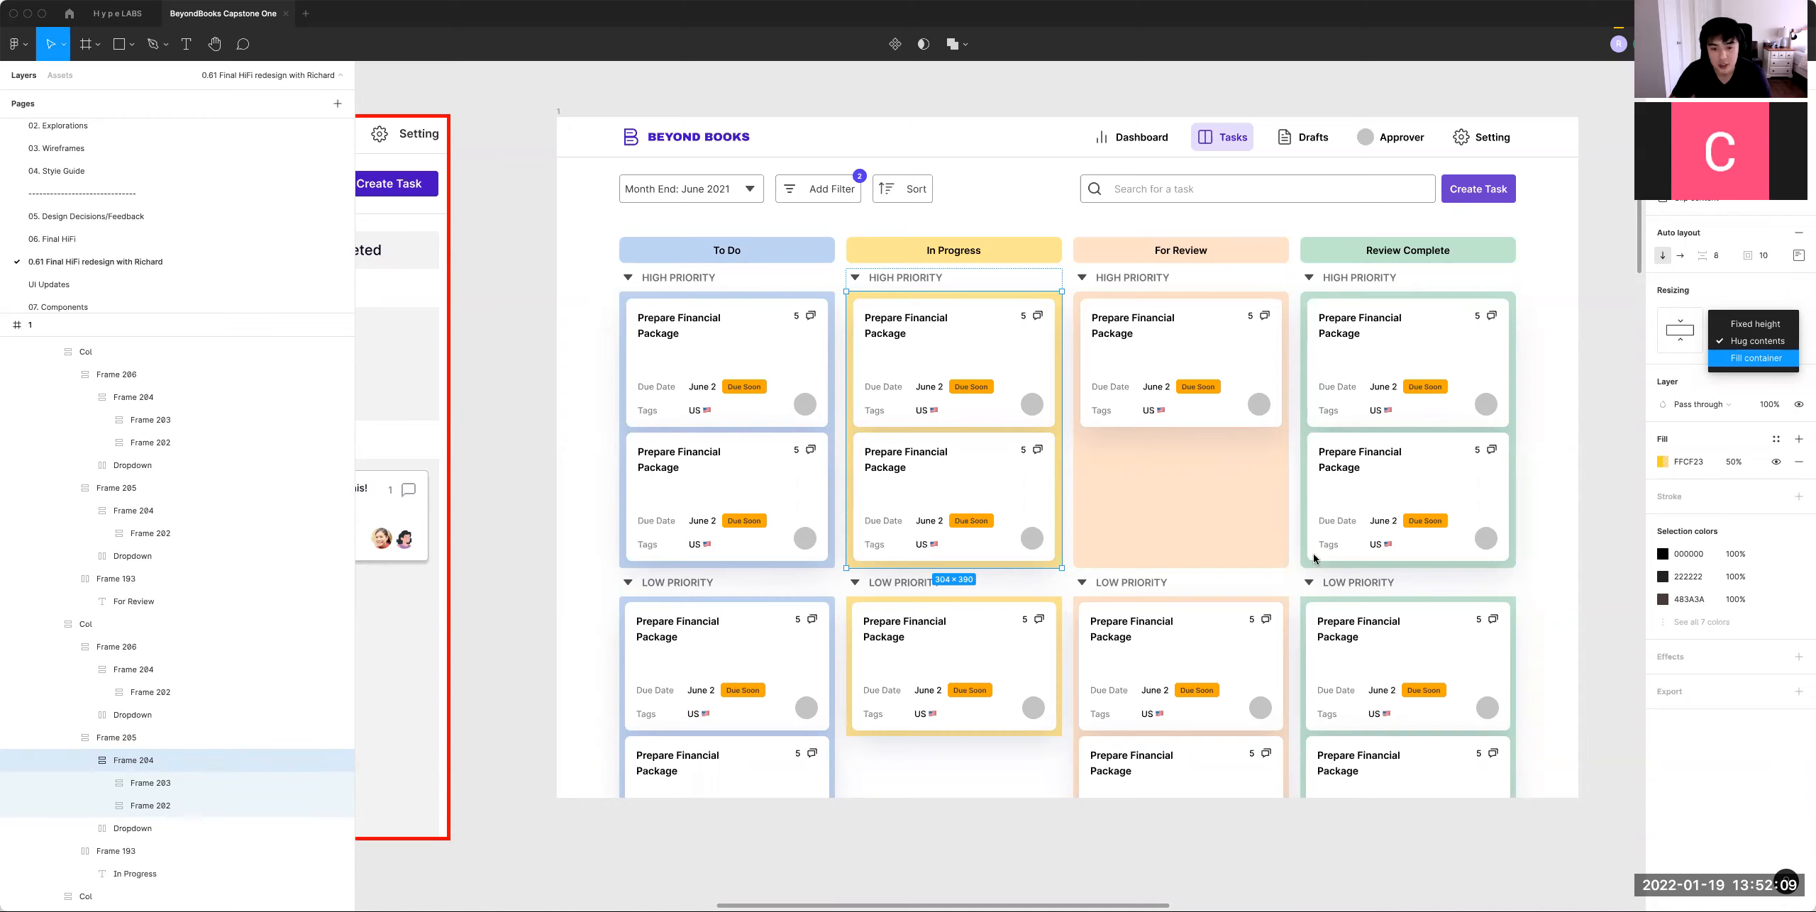
Step: Select the high- and low-priority card containers in all four columns together
click(625, 295)
super+click(625, 295)
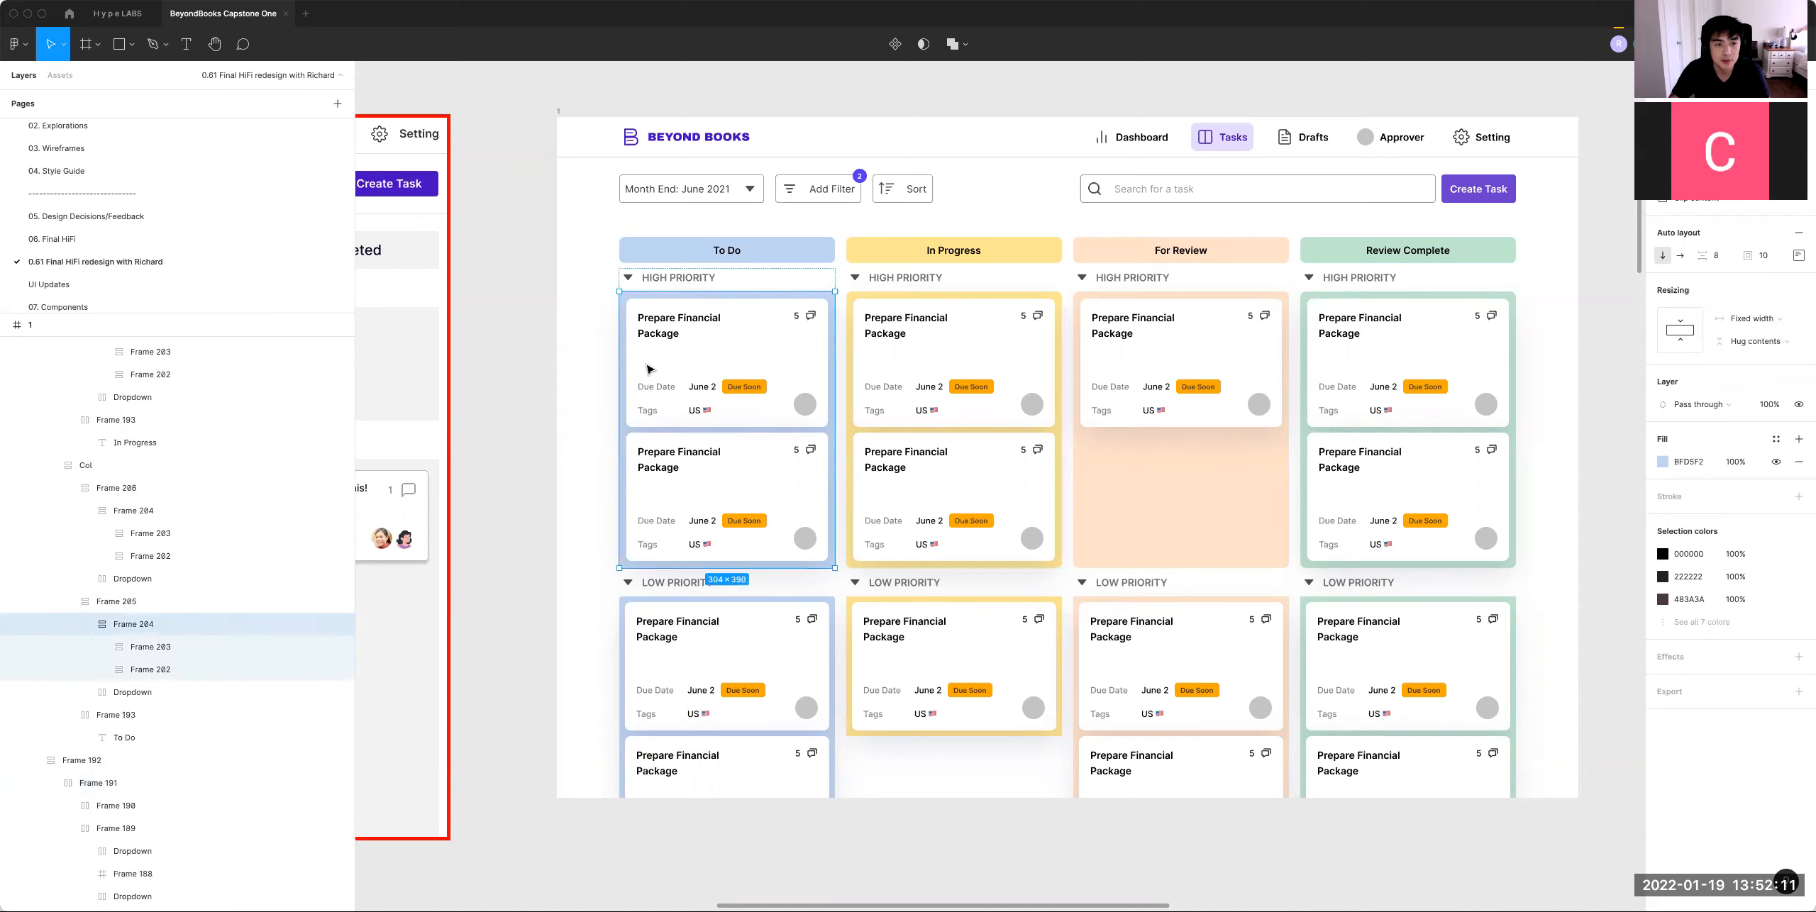
shift+click(628, 602)
shift+click(858, 295)
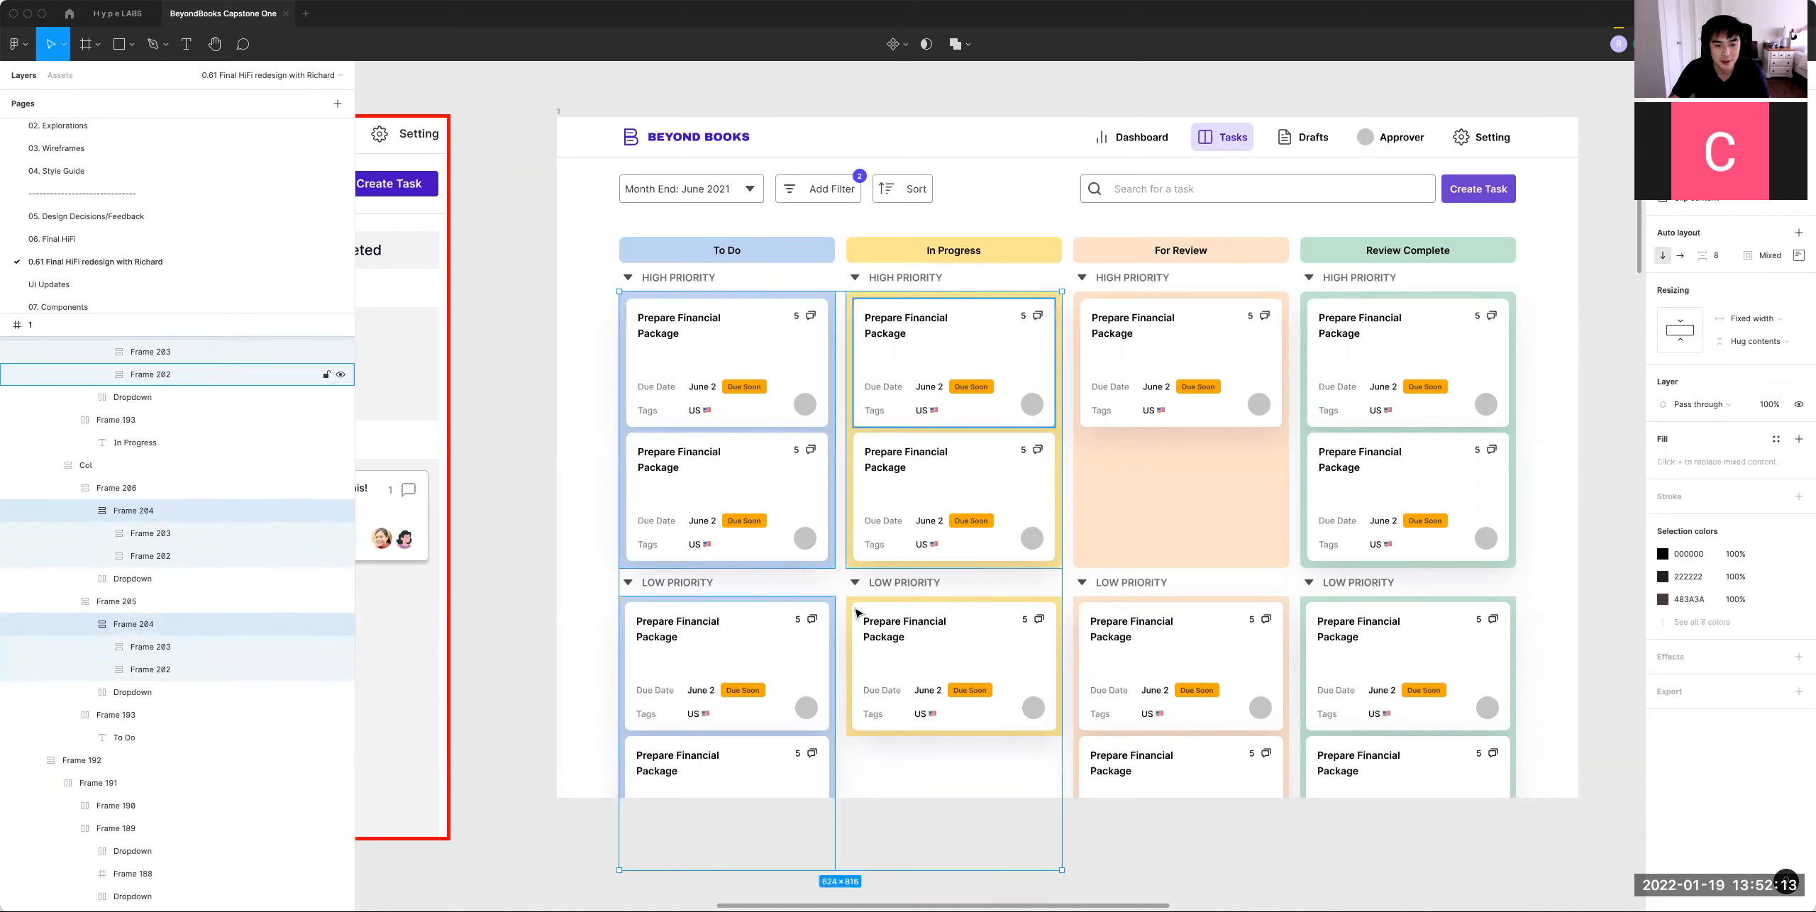
shift+click(858, 603)
shift+click(1089, 514)
shift+click(1096, 600)
shift+click(1307, 562)
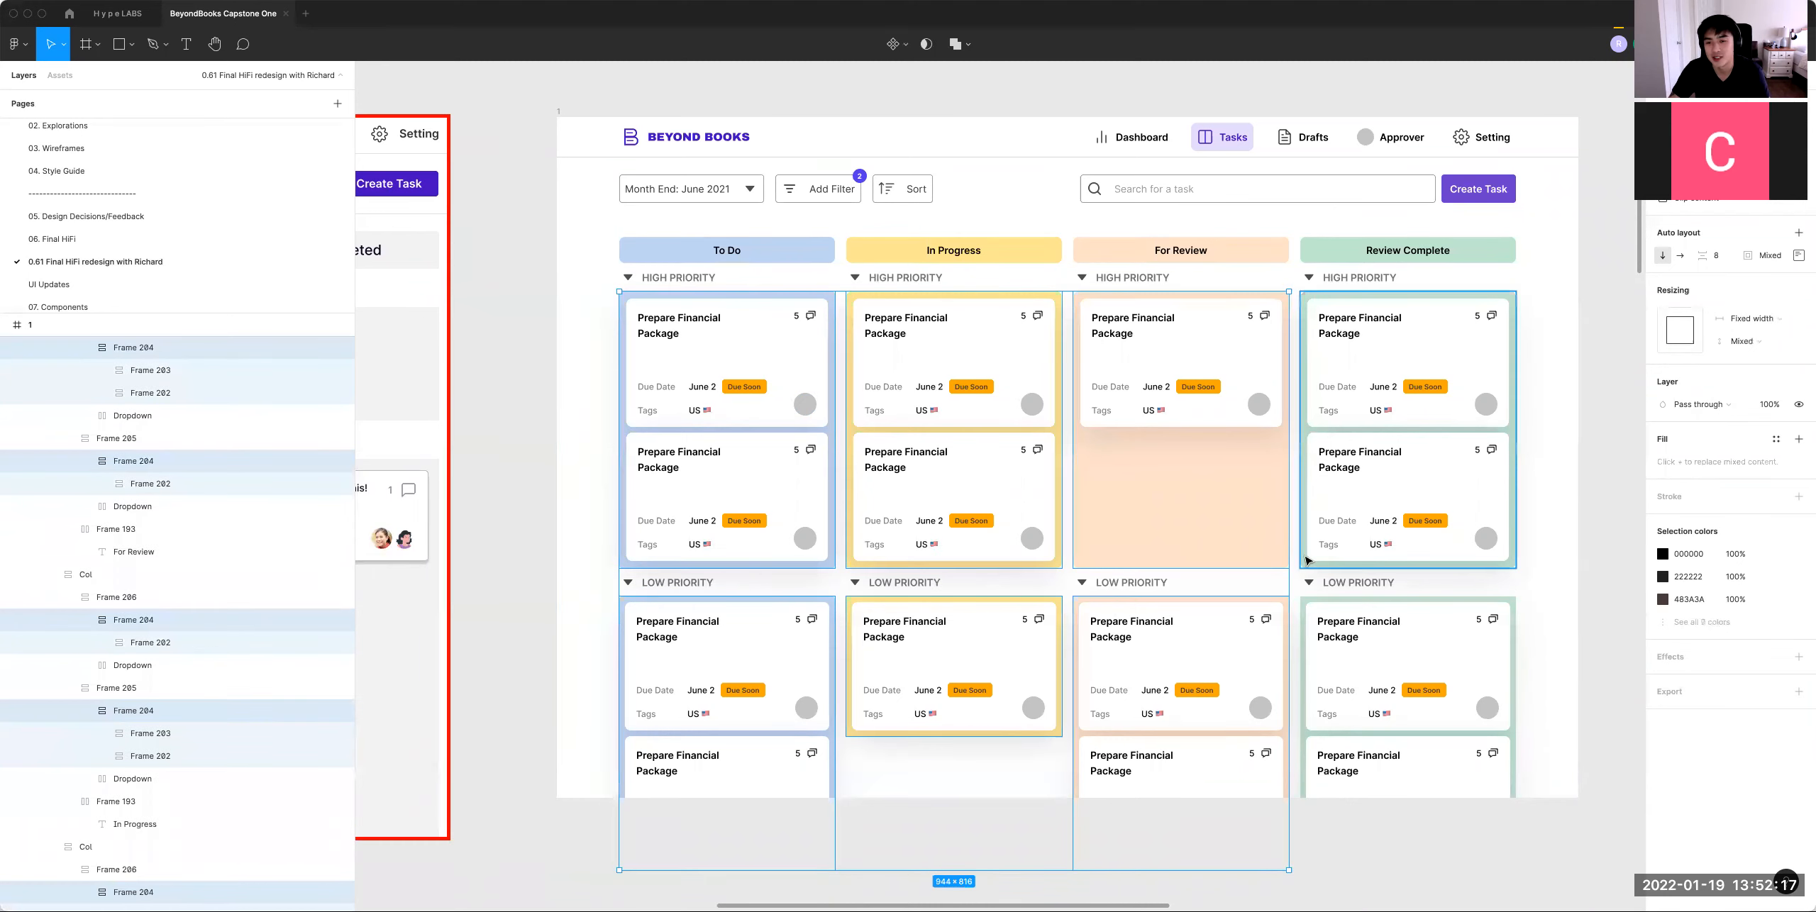
shift+click(1313, 602)
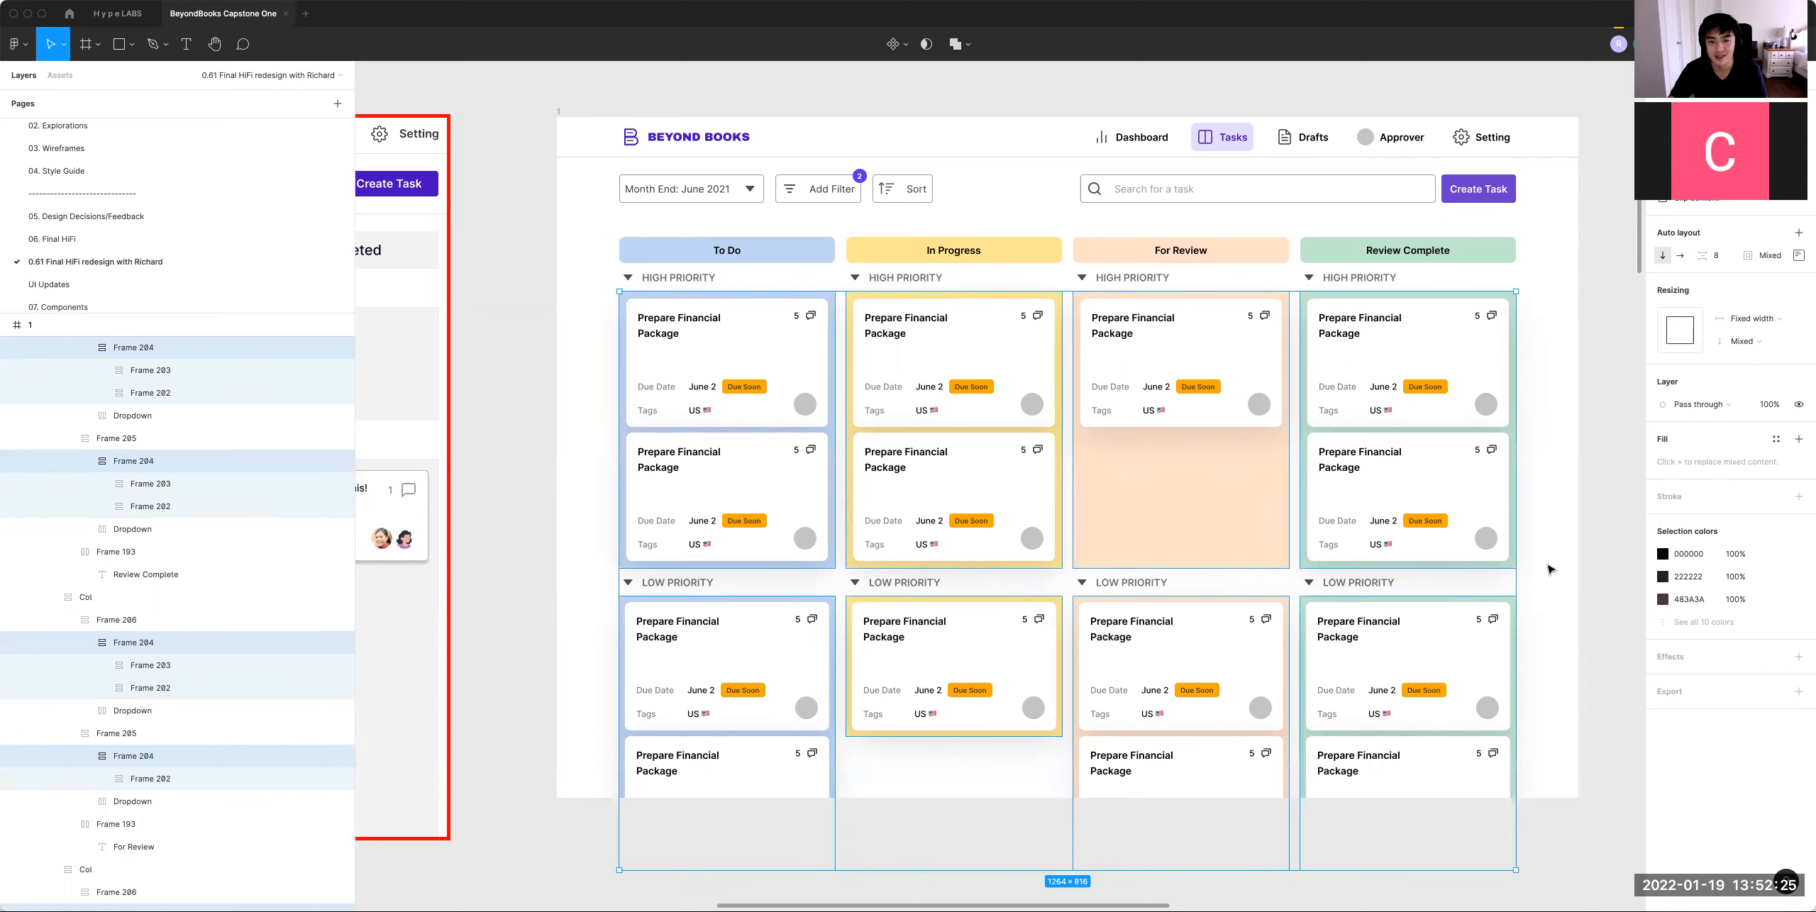
key(shift+a)
key(minus)
click(1472, 591)
Step: Set the height of For Review's high-priority card container to Hug contents
scroll(1216, 542, up, 2)
scroll(1216, 542, right, 1)
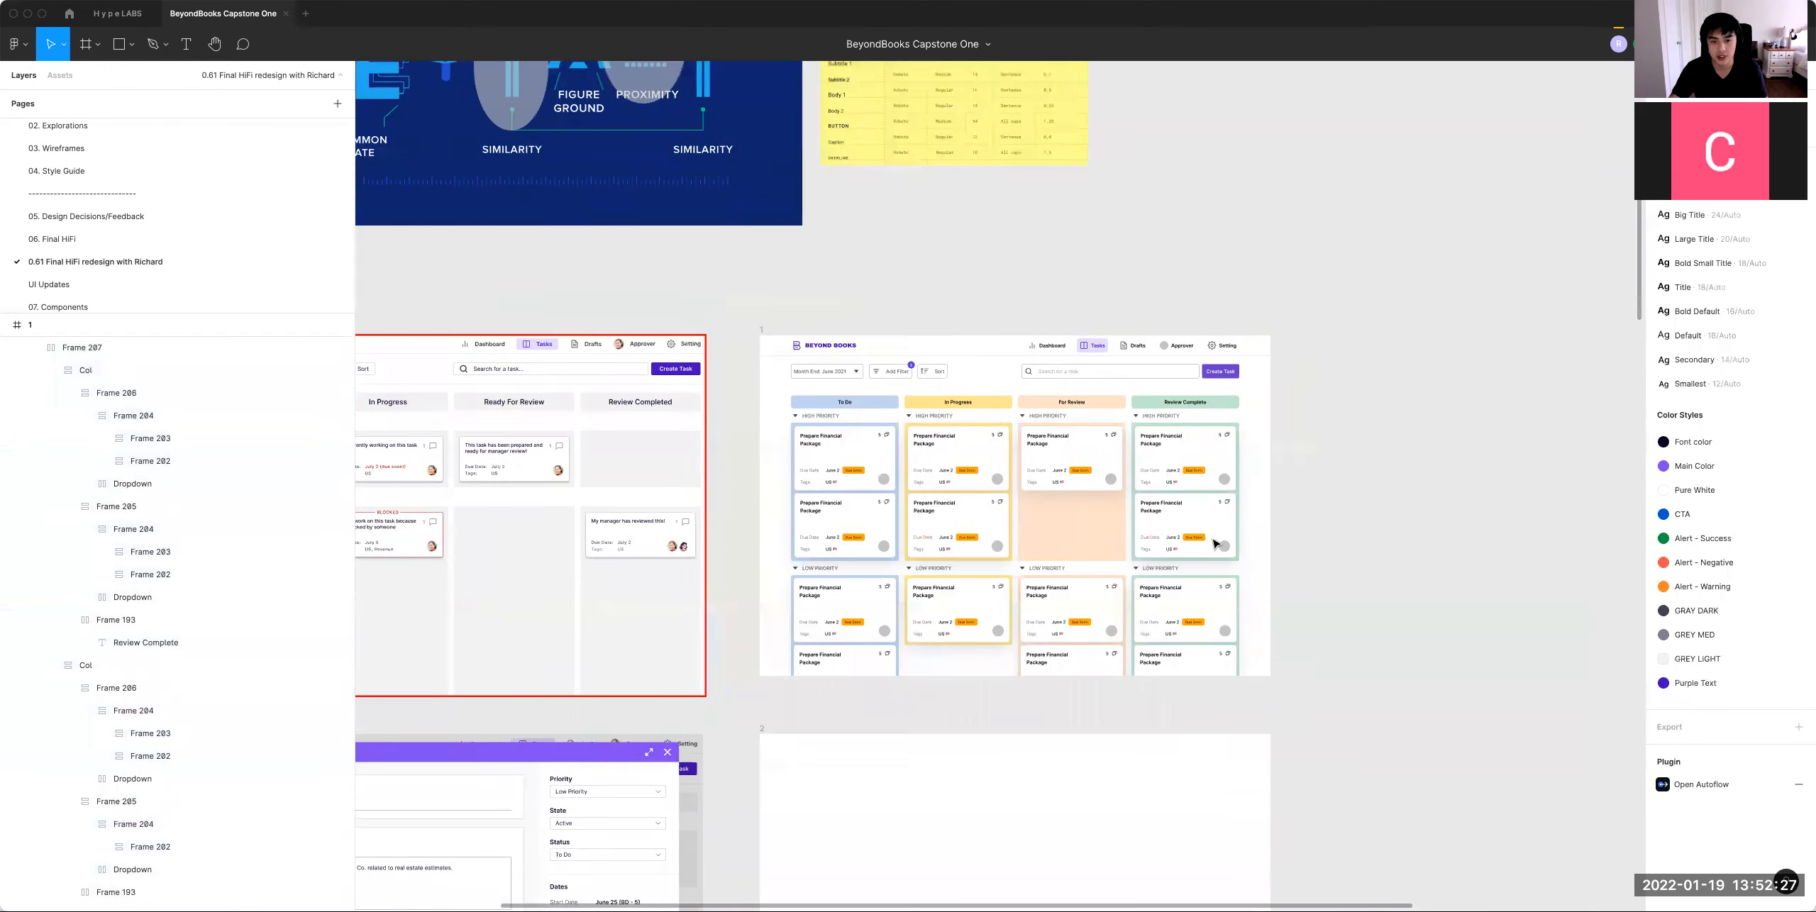
super+click(1043, 607)
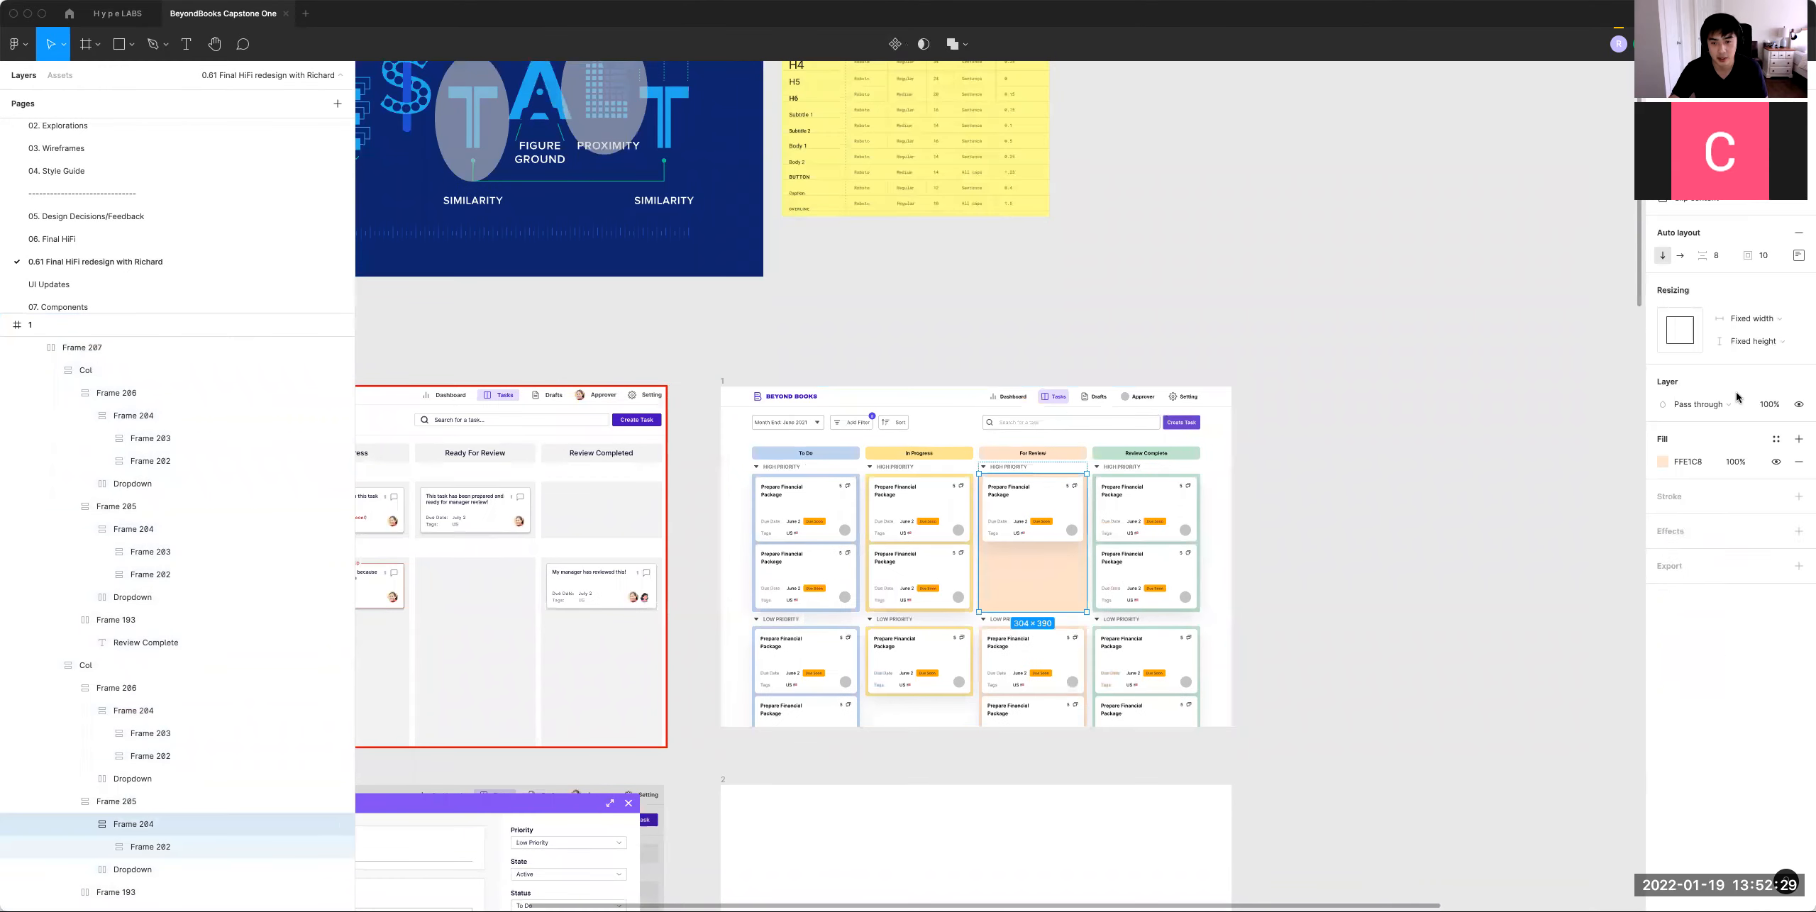
click(1753, 341)
click(1758, 358)
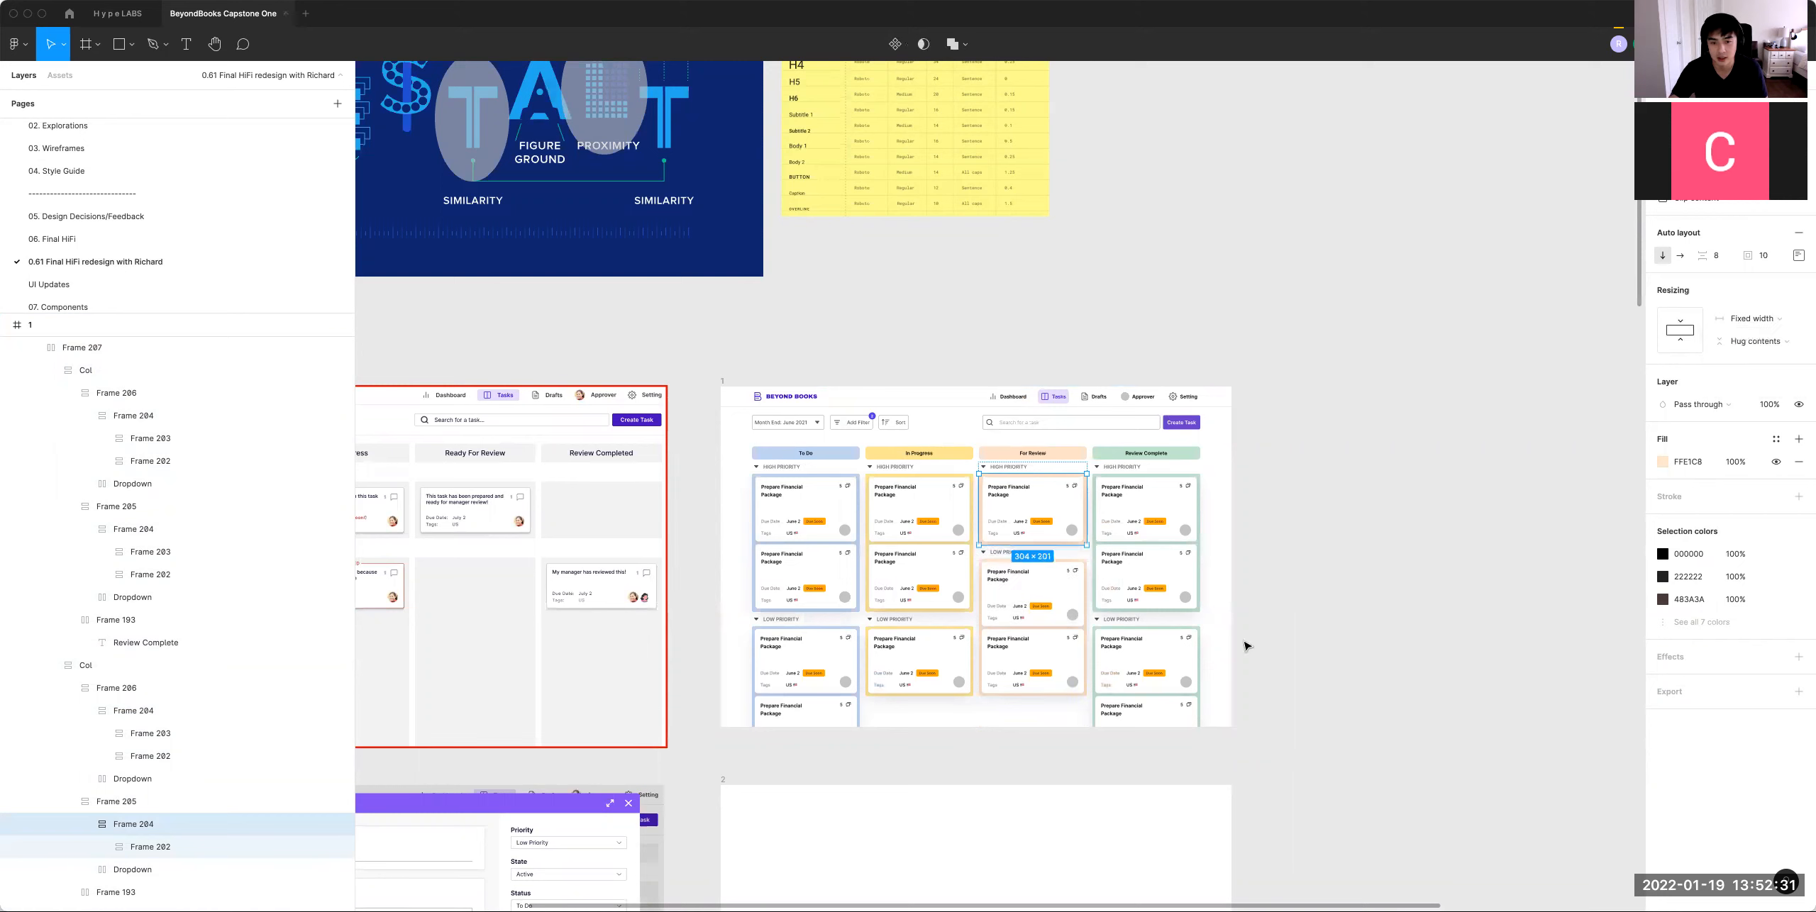
Step: Duplicate the second high-priority card once in the In Progress column and twice in the Review Complete column
super+click(929, 570)
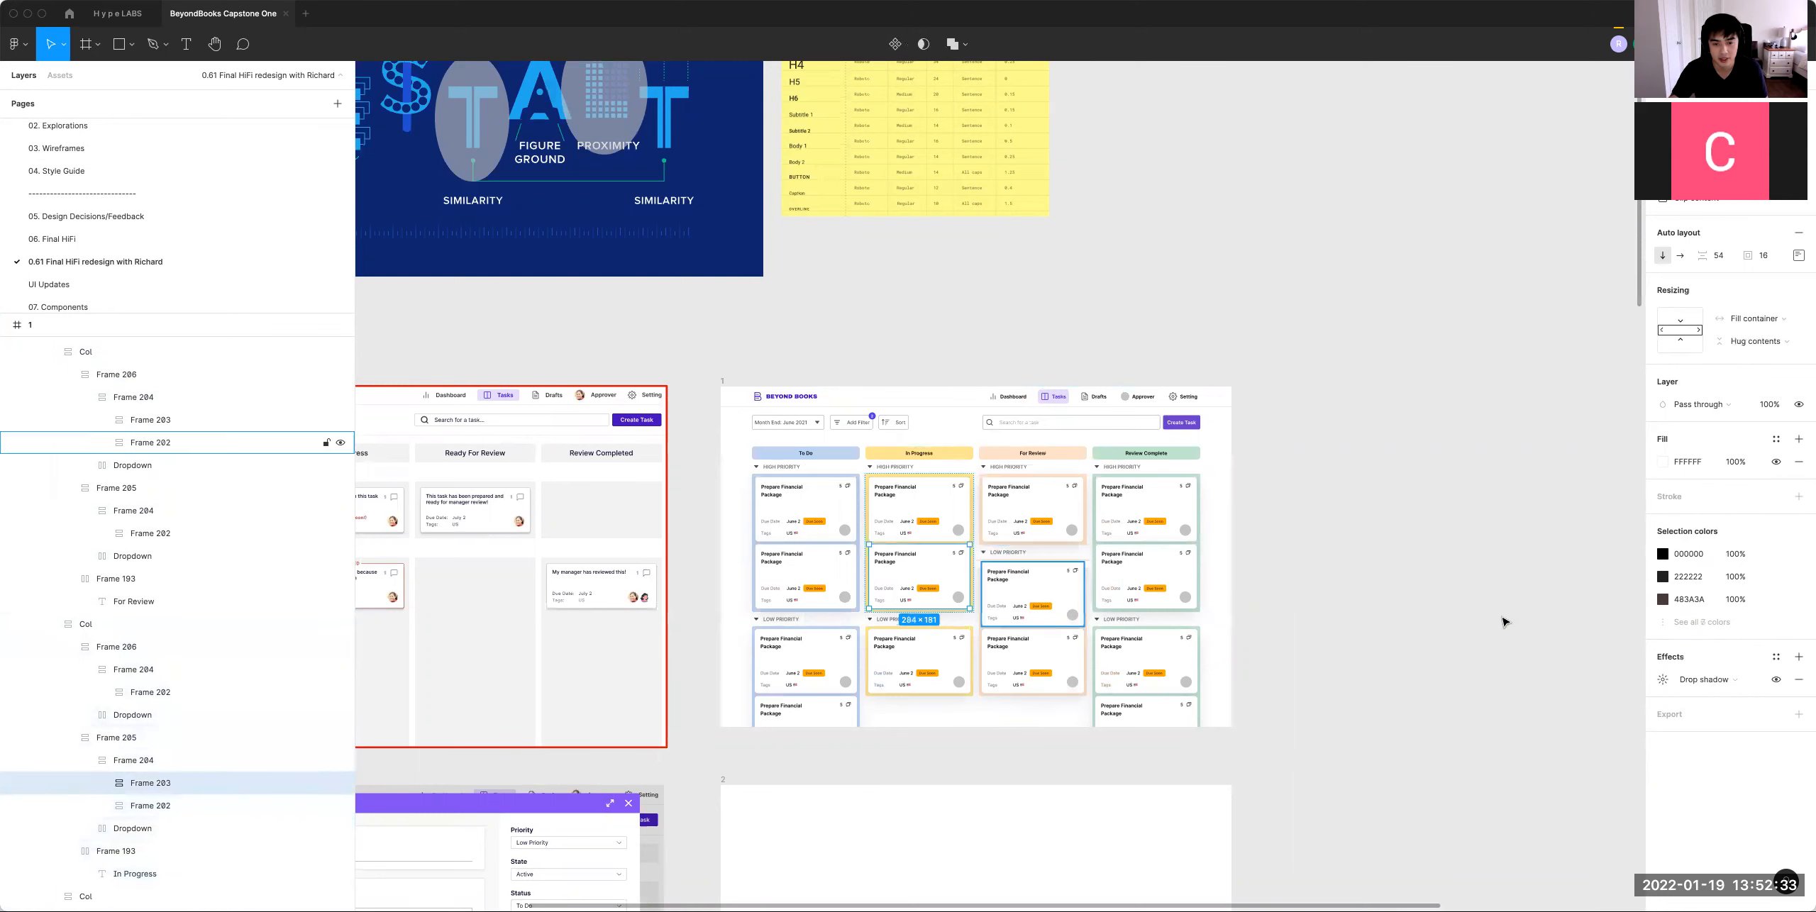
key(super+d)
super+click(1131, 565)
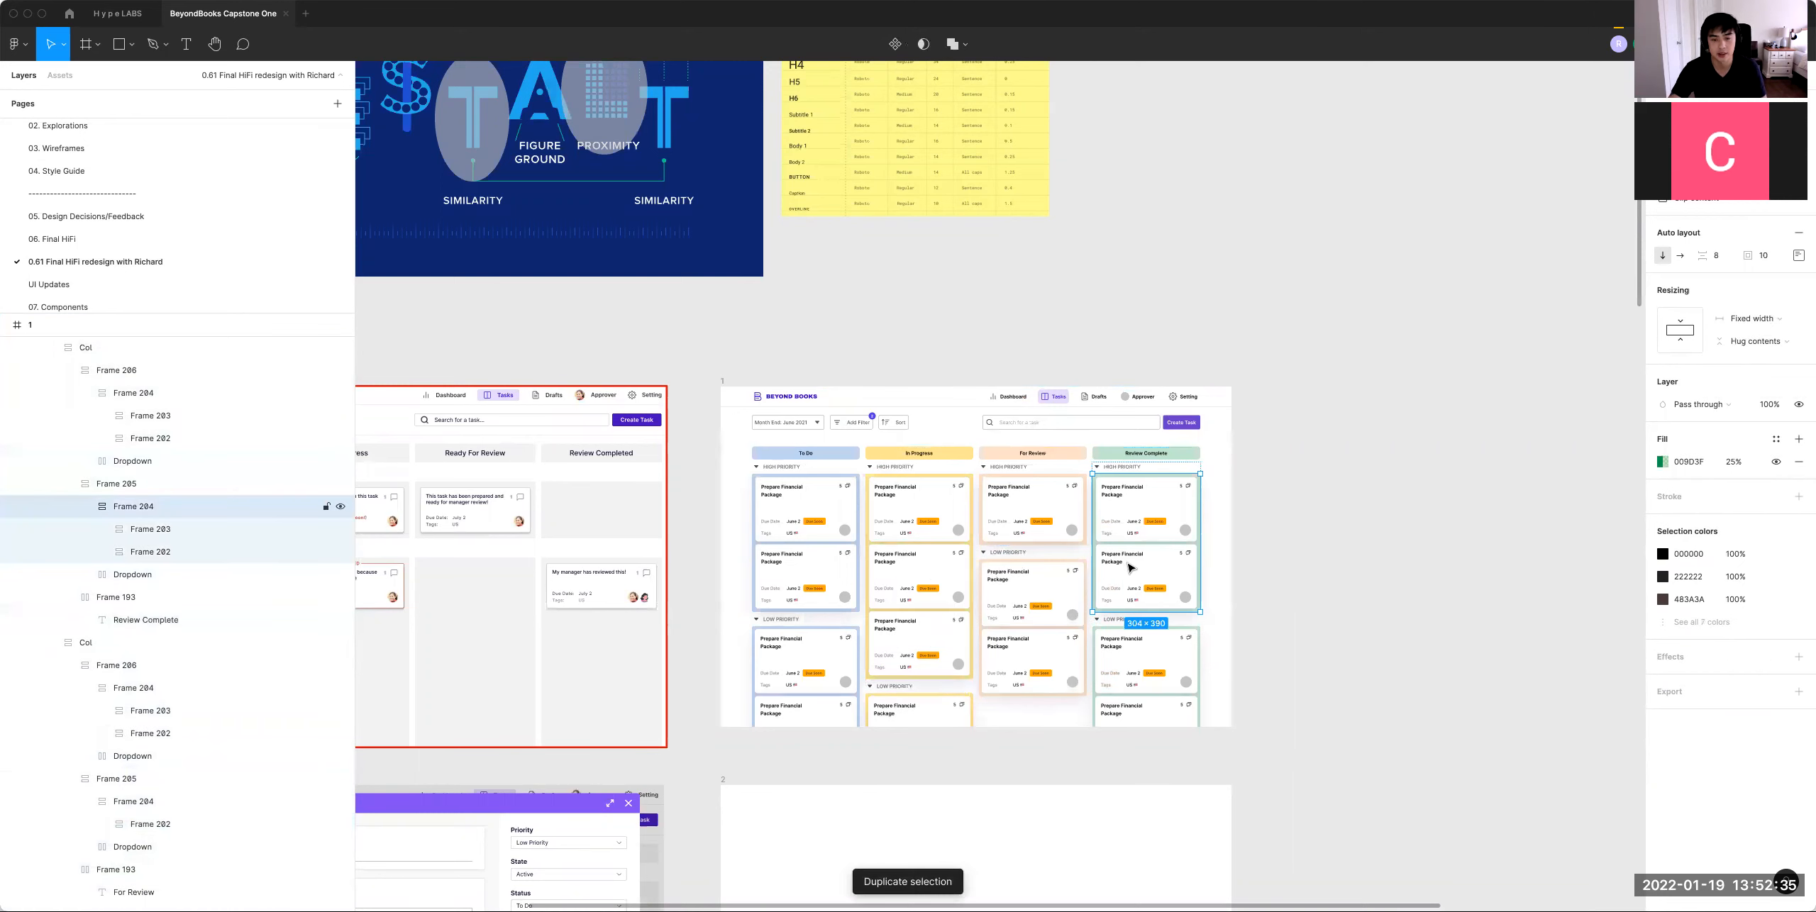
double_click(1129, 567)
key(super+d)
key(super+d)
Step: Duplicate the whole board frame 1 as an alternative version on the canvas
click(1378, 600)
drag(1047, 823, 1147, 779)
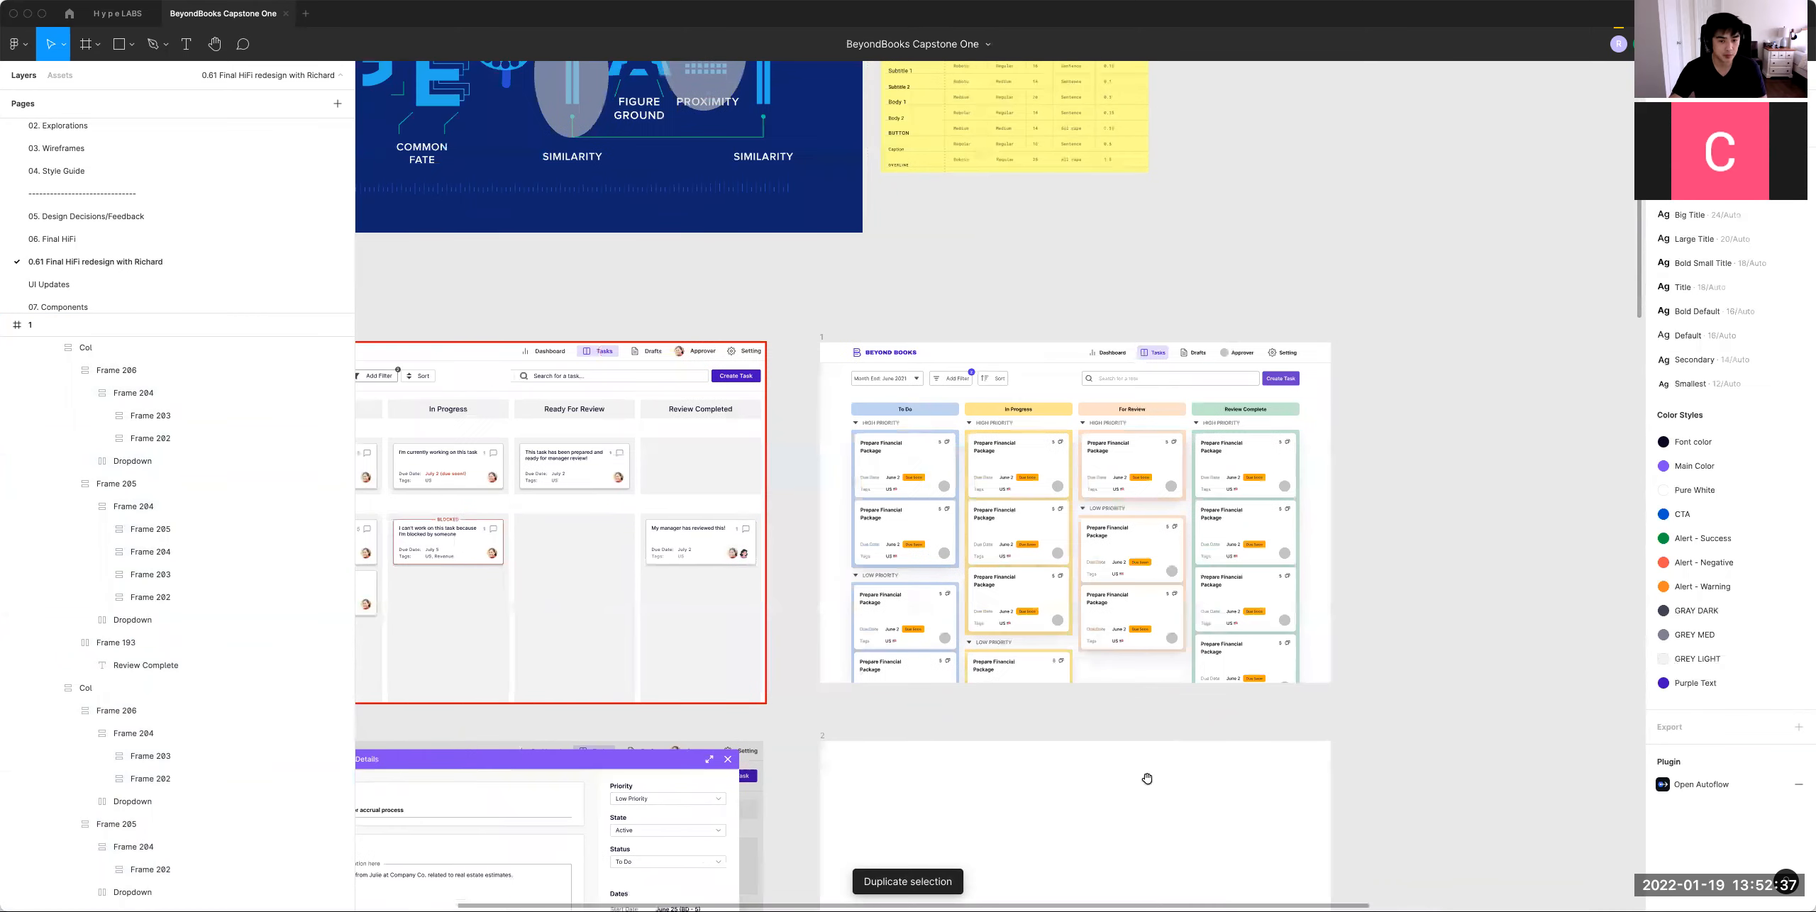
drag(1475, 619, 1465, 639)
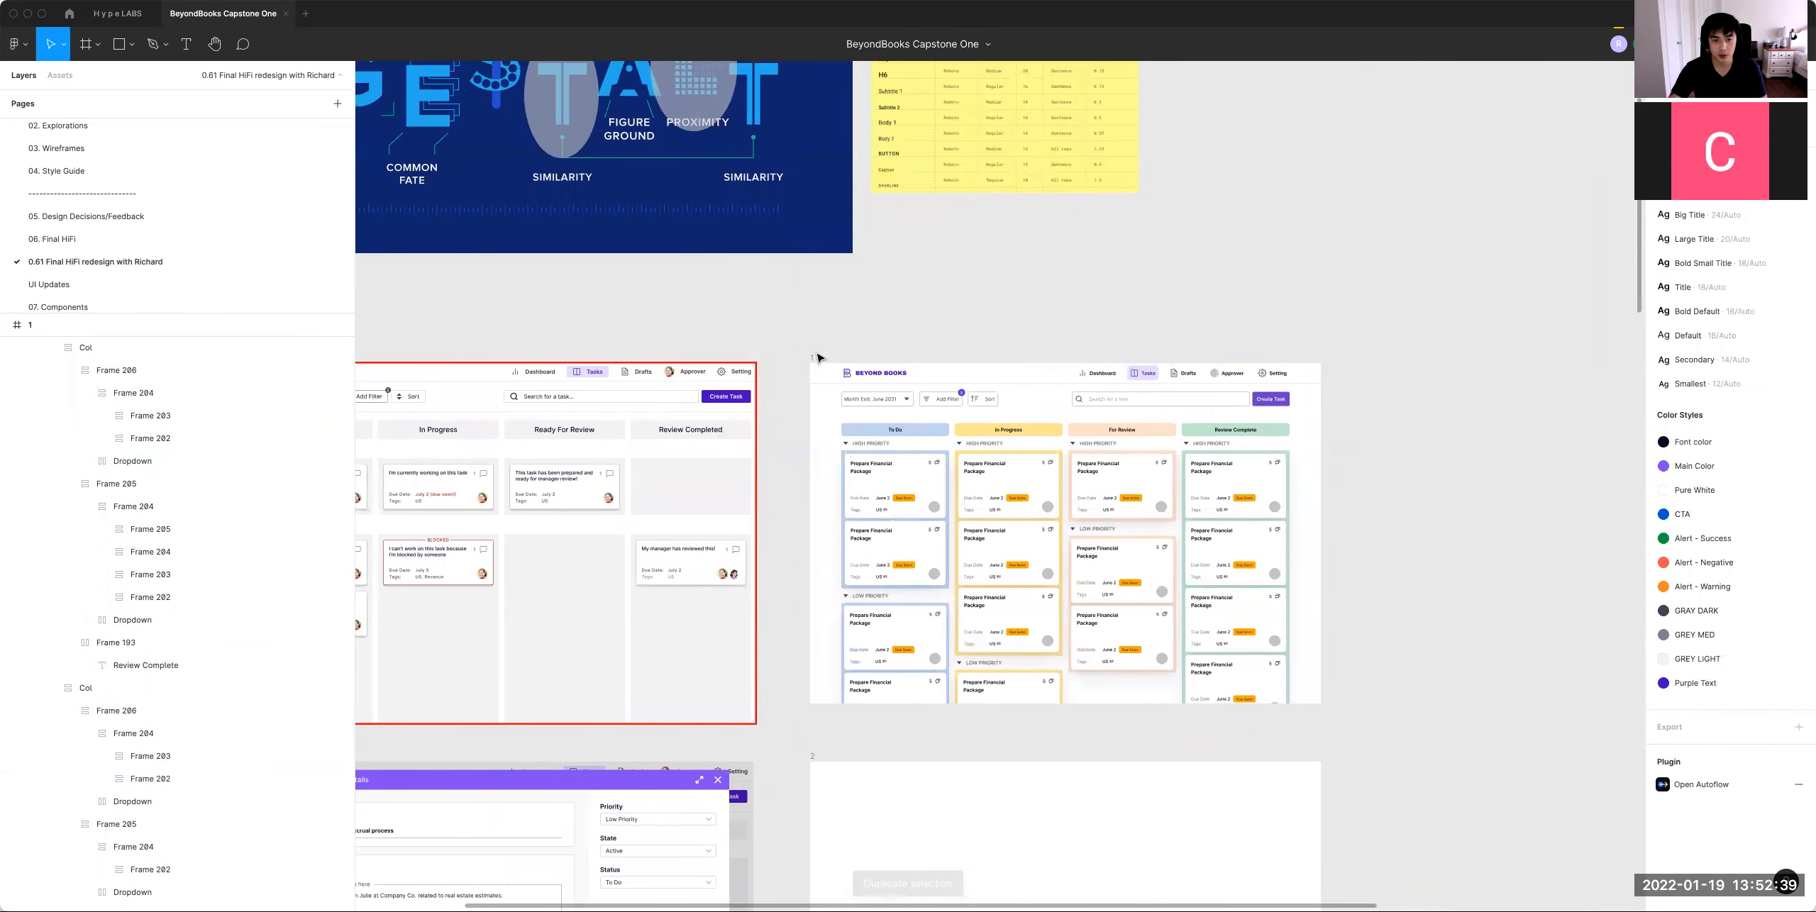
click(815, 358)
key(super+d)
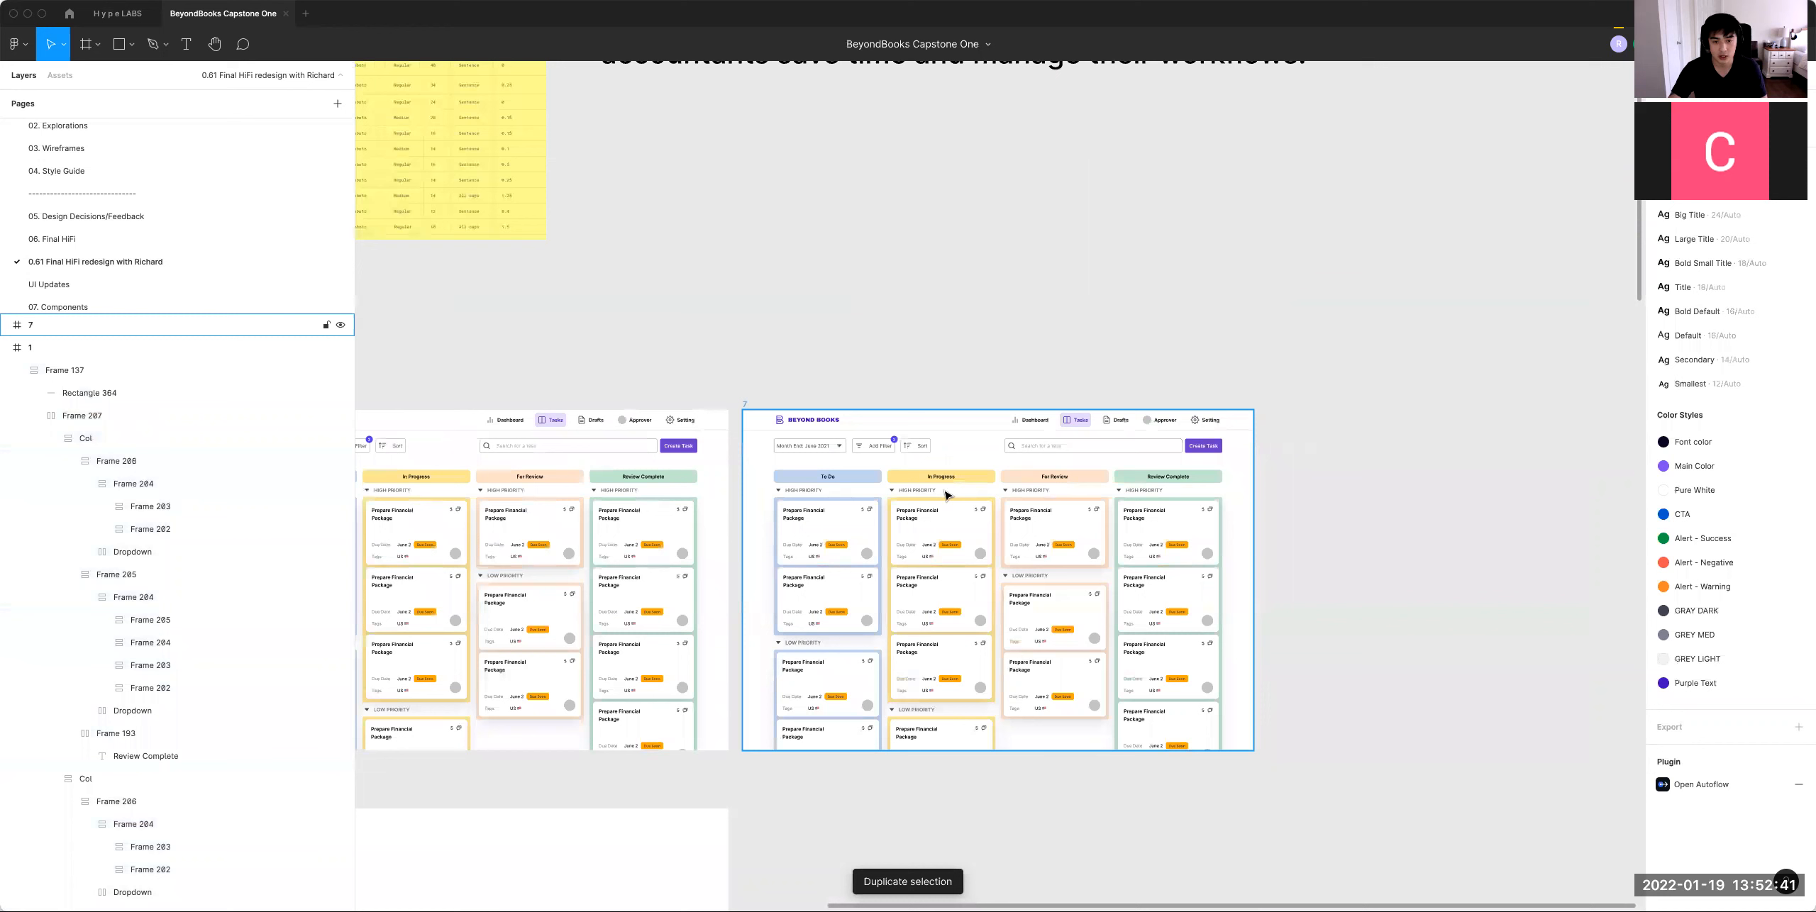
Step: Set the HIGH PRIORITY labels of In Progress, For Review and Review Complete in the duplicated frame to 0% opacity
super+click(943, 495)
key(5)
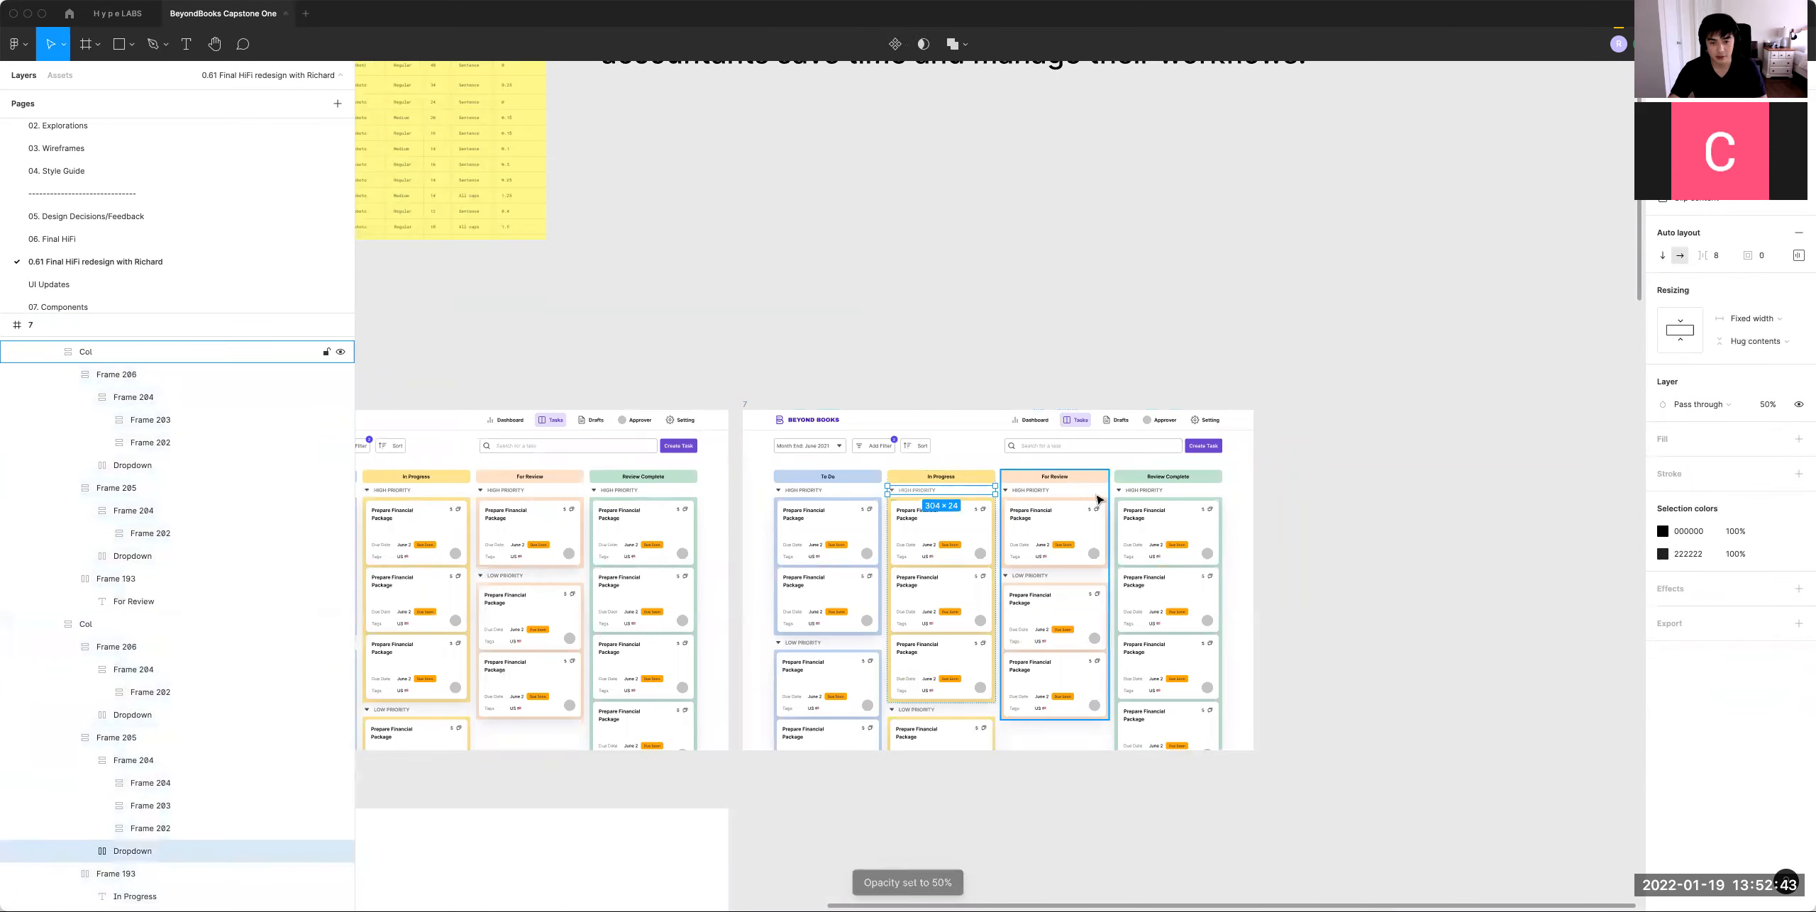
super+click(1060, 495)
key(8)
key(0)
super+click(1142, 496)
key(0)
key(0)
Step: Delete the third high-priority card from the duplicated frame's In Progress column
double_click(819, 644)
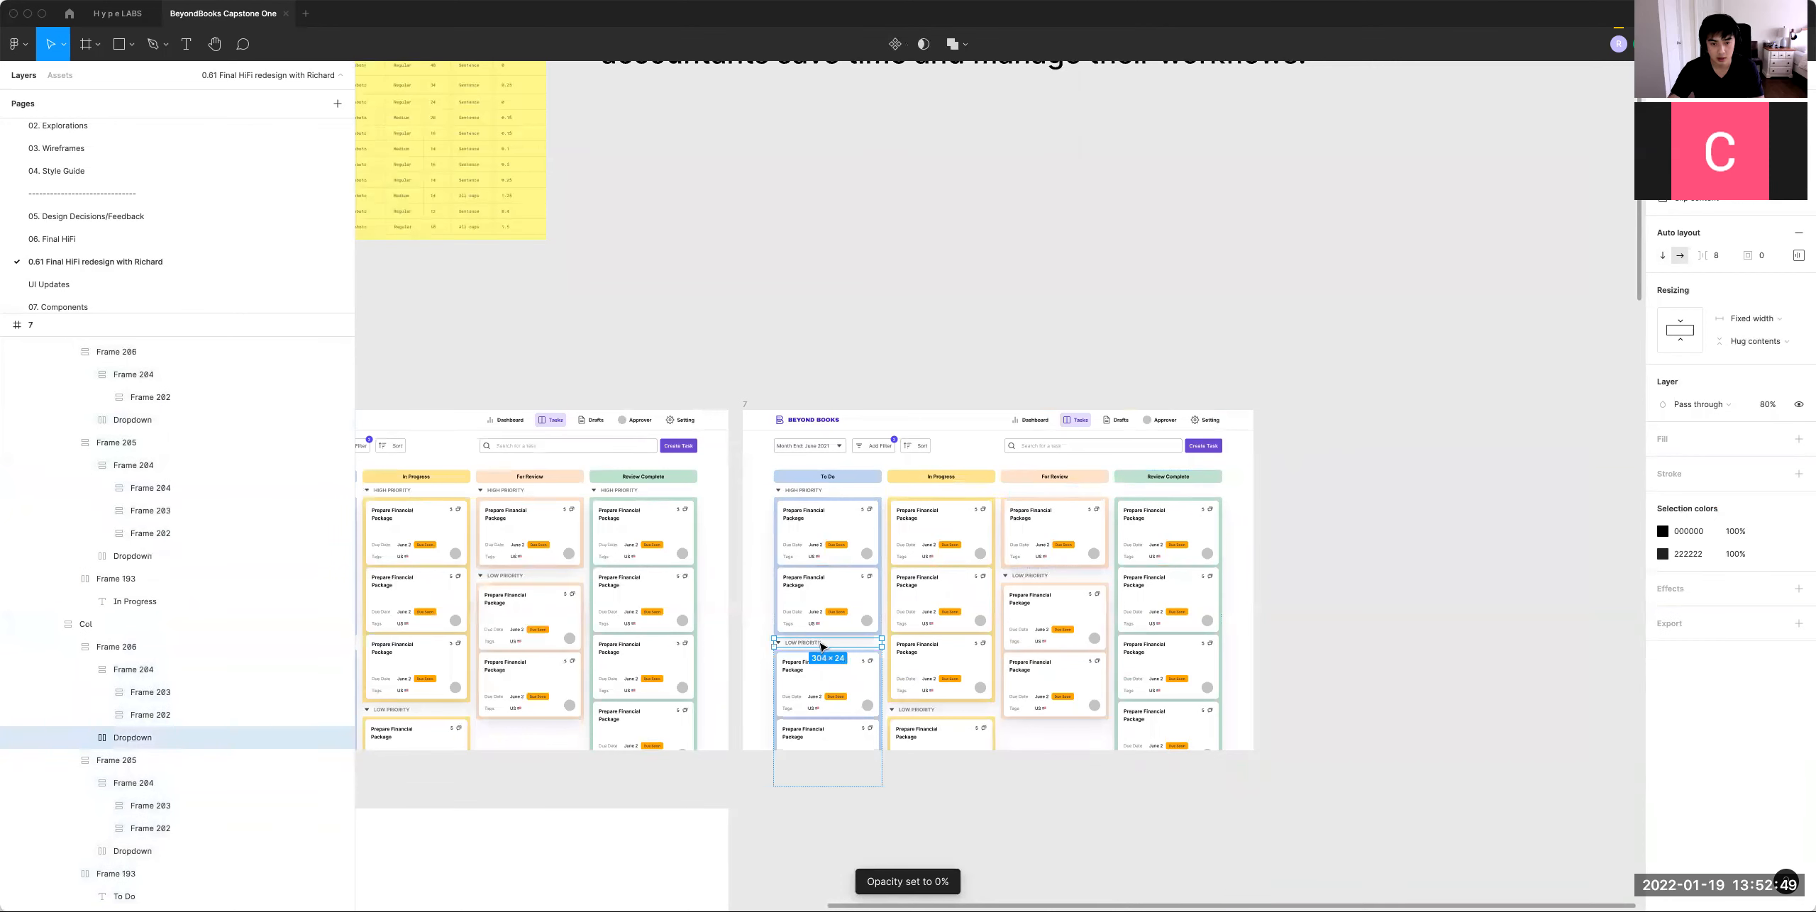
click(932, 652)
super+click(932, 653)
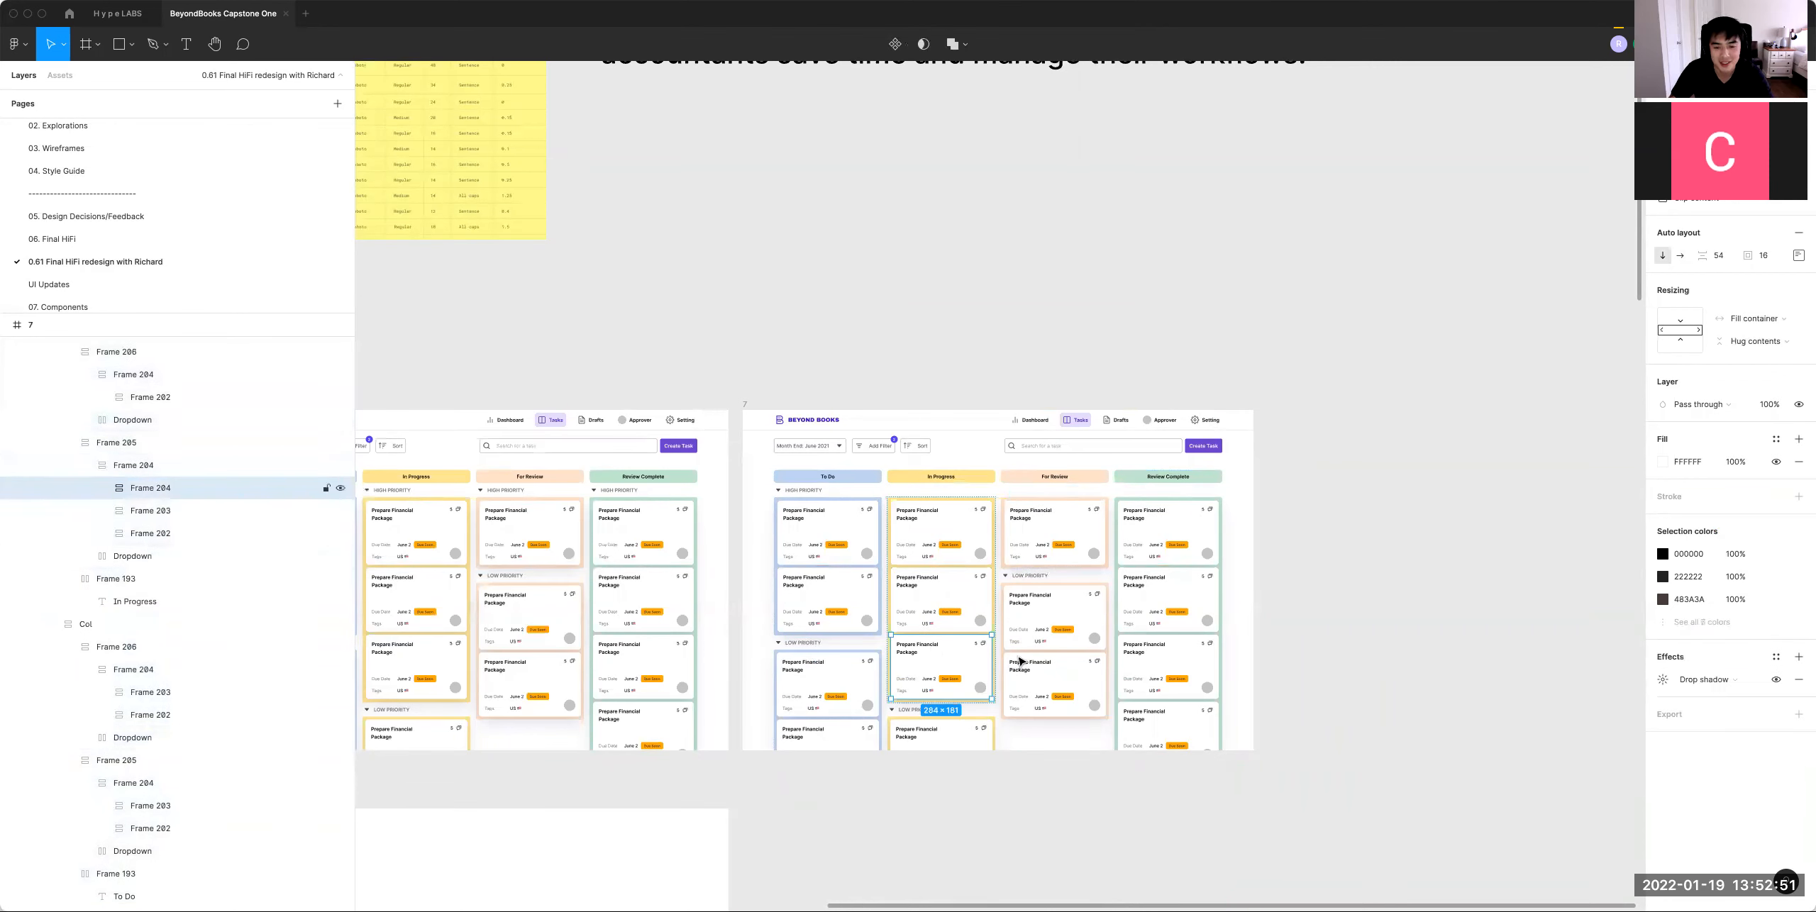
key(Delete)
Step: Duplicate the high-priority card in the duplicated frame's For Review column
click(1046, 535)
double_click(1047, 535)
double_click(1046, 535)
double_click(1046, 535)
key(super+d)
Step: Remove the two extra high-priority cards from the duplicated frame's Review Complete column
double_click(1168, 681)
double_click(1168, 681)
click(1167, 680)
double_click(1167, 680)
double_click(1167, 679)
key(super+z)
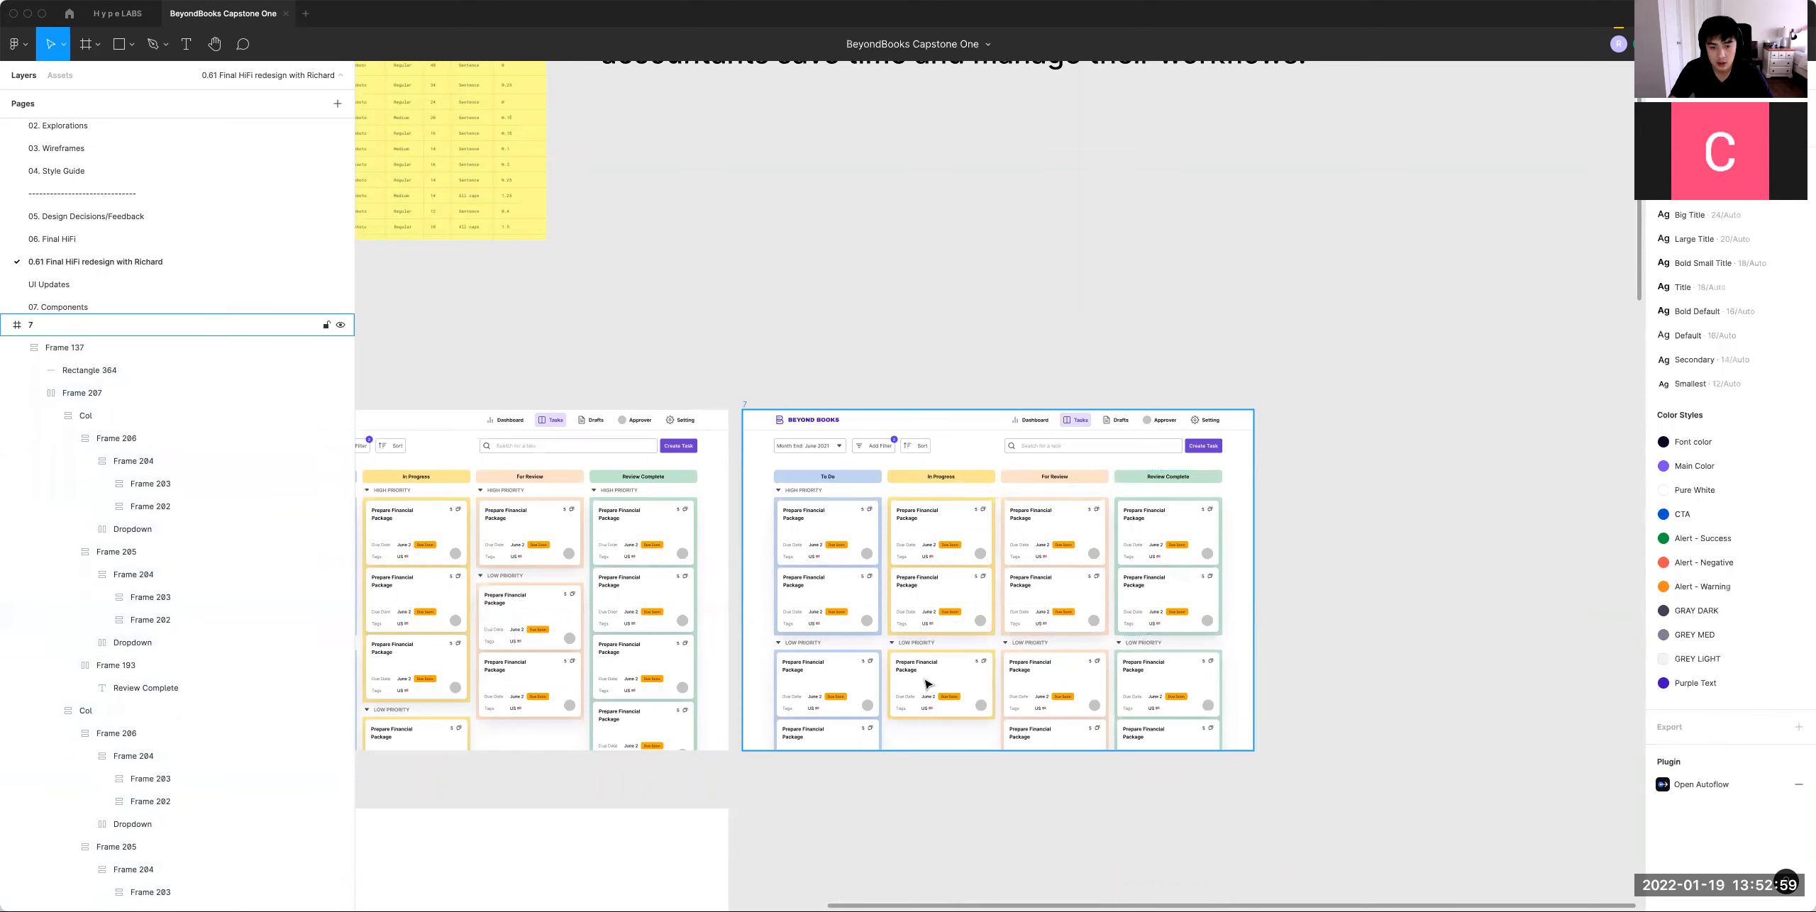
Step: Set the In Progress column's LOW PRIORITY label in the duplicated frame to 0% opacity
click(927, 683)
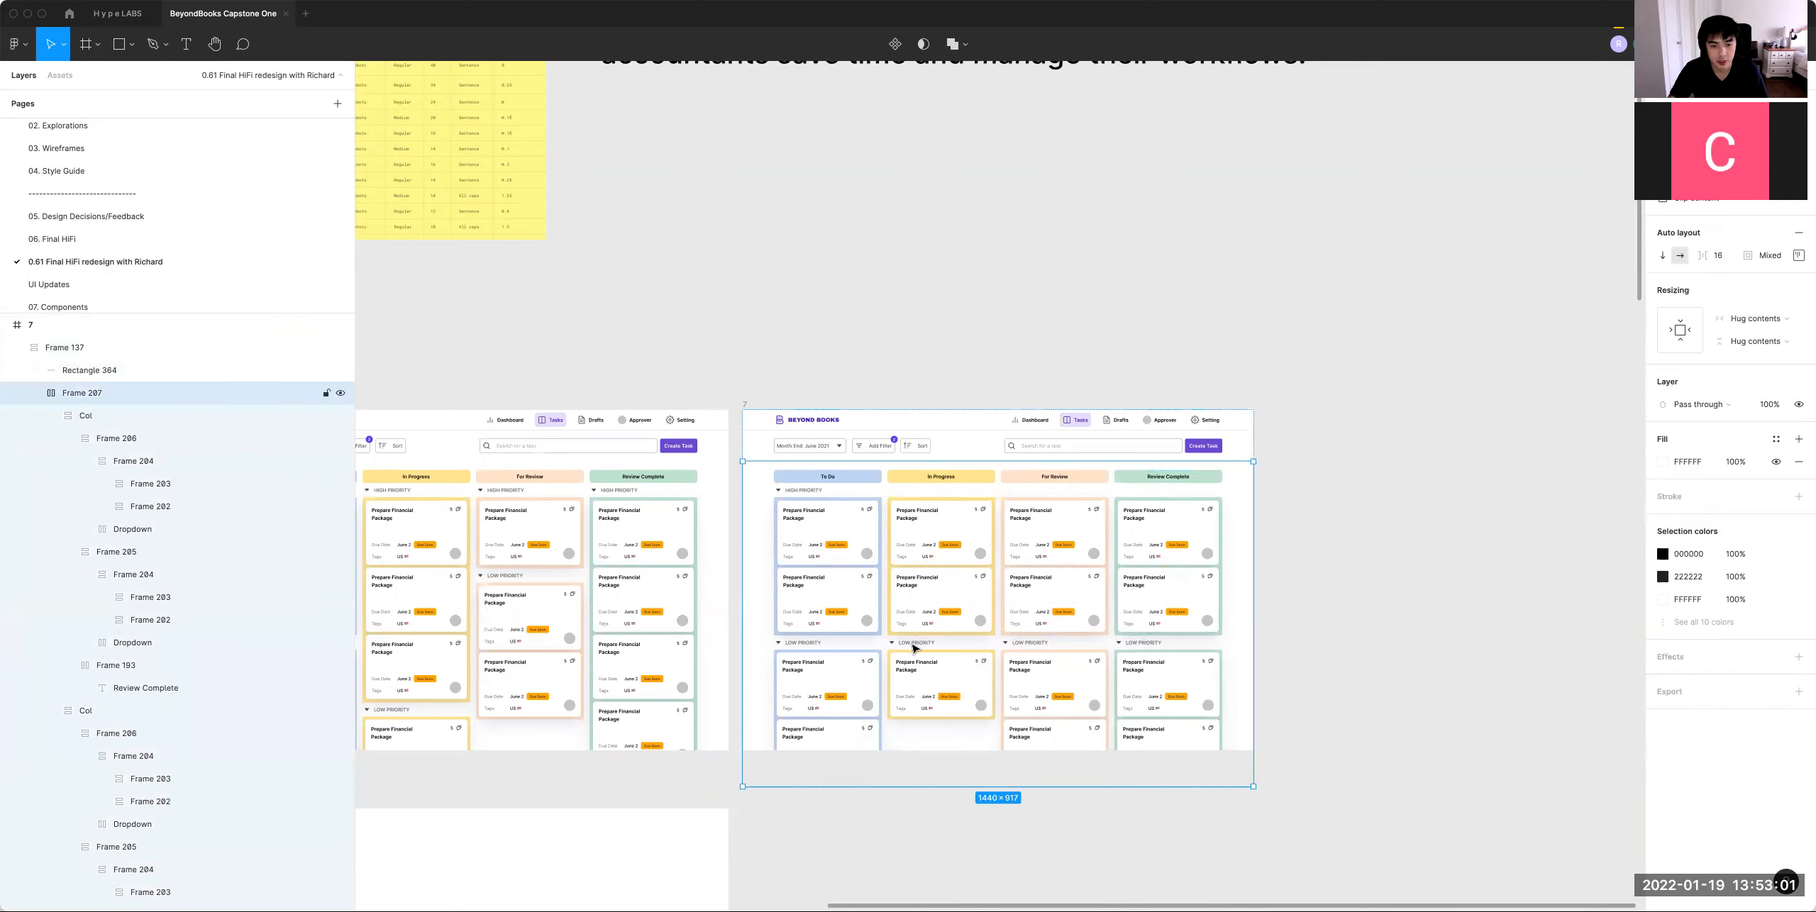
double_click(914, 645)
double_click(915, 645)
click(927, 628)
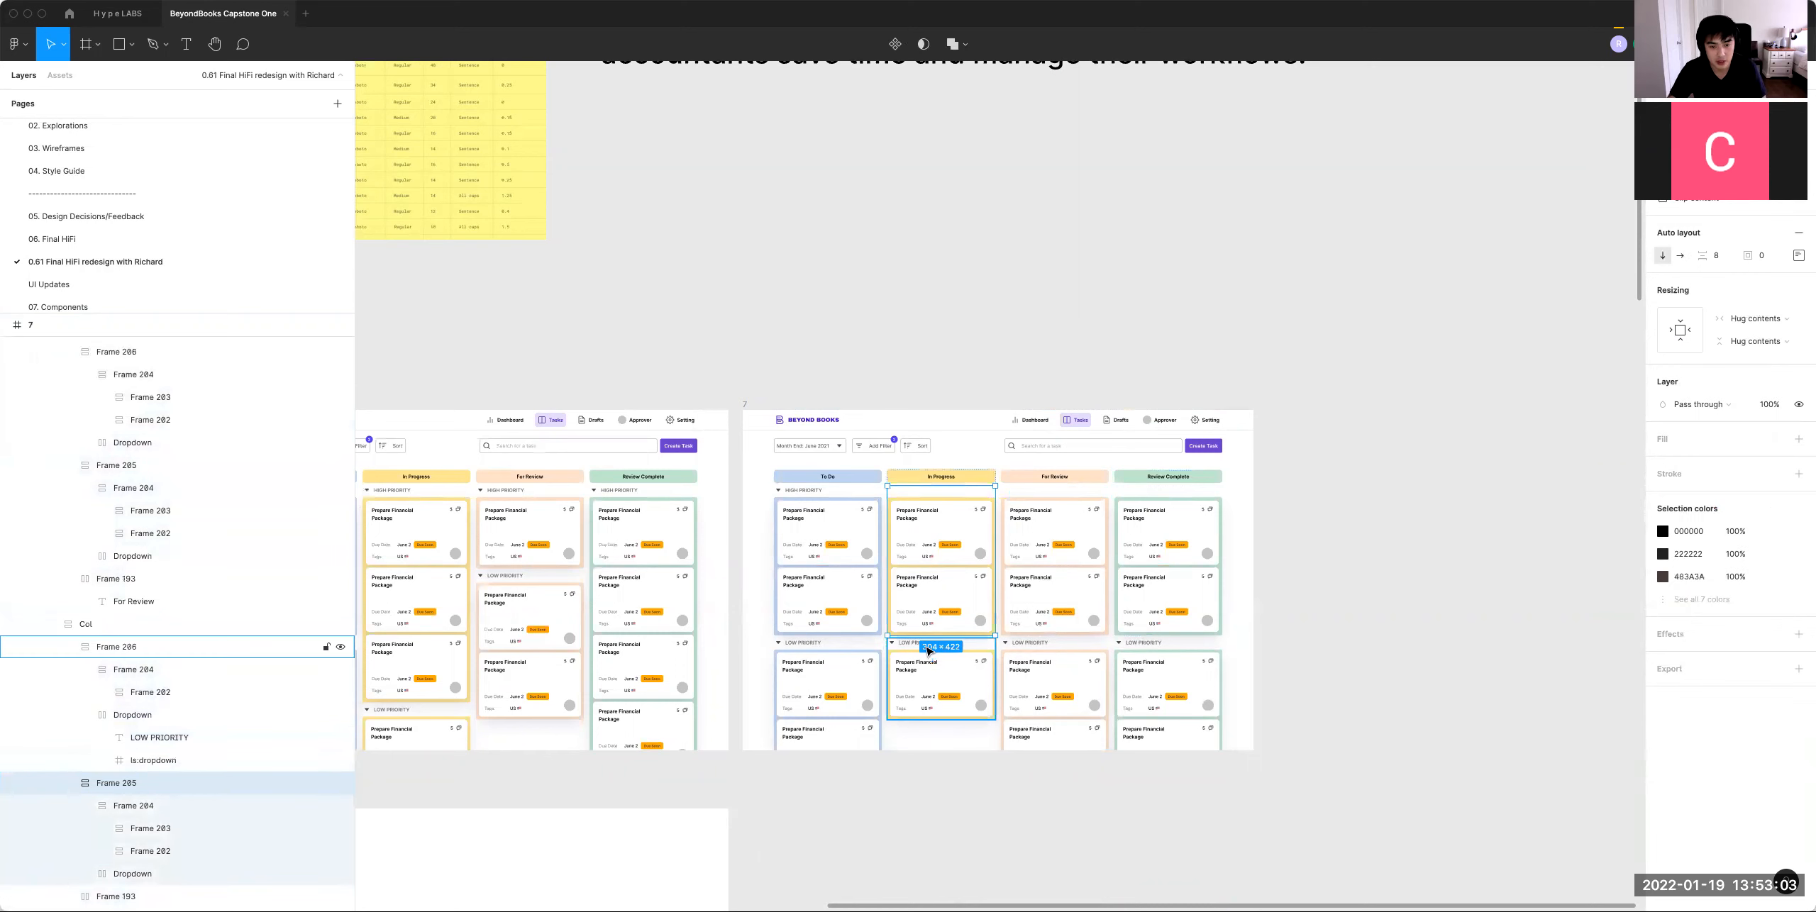
double_click(928, 648)
key(5)
double_click(1022, 647)
double_click(948, 643)
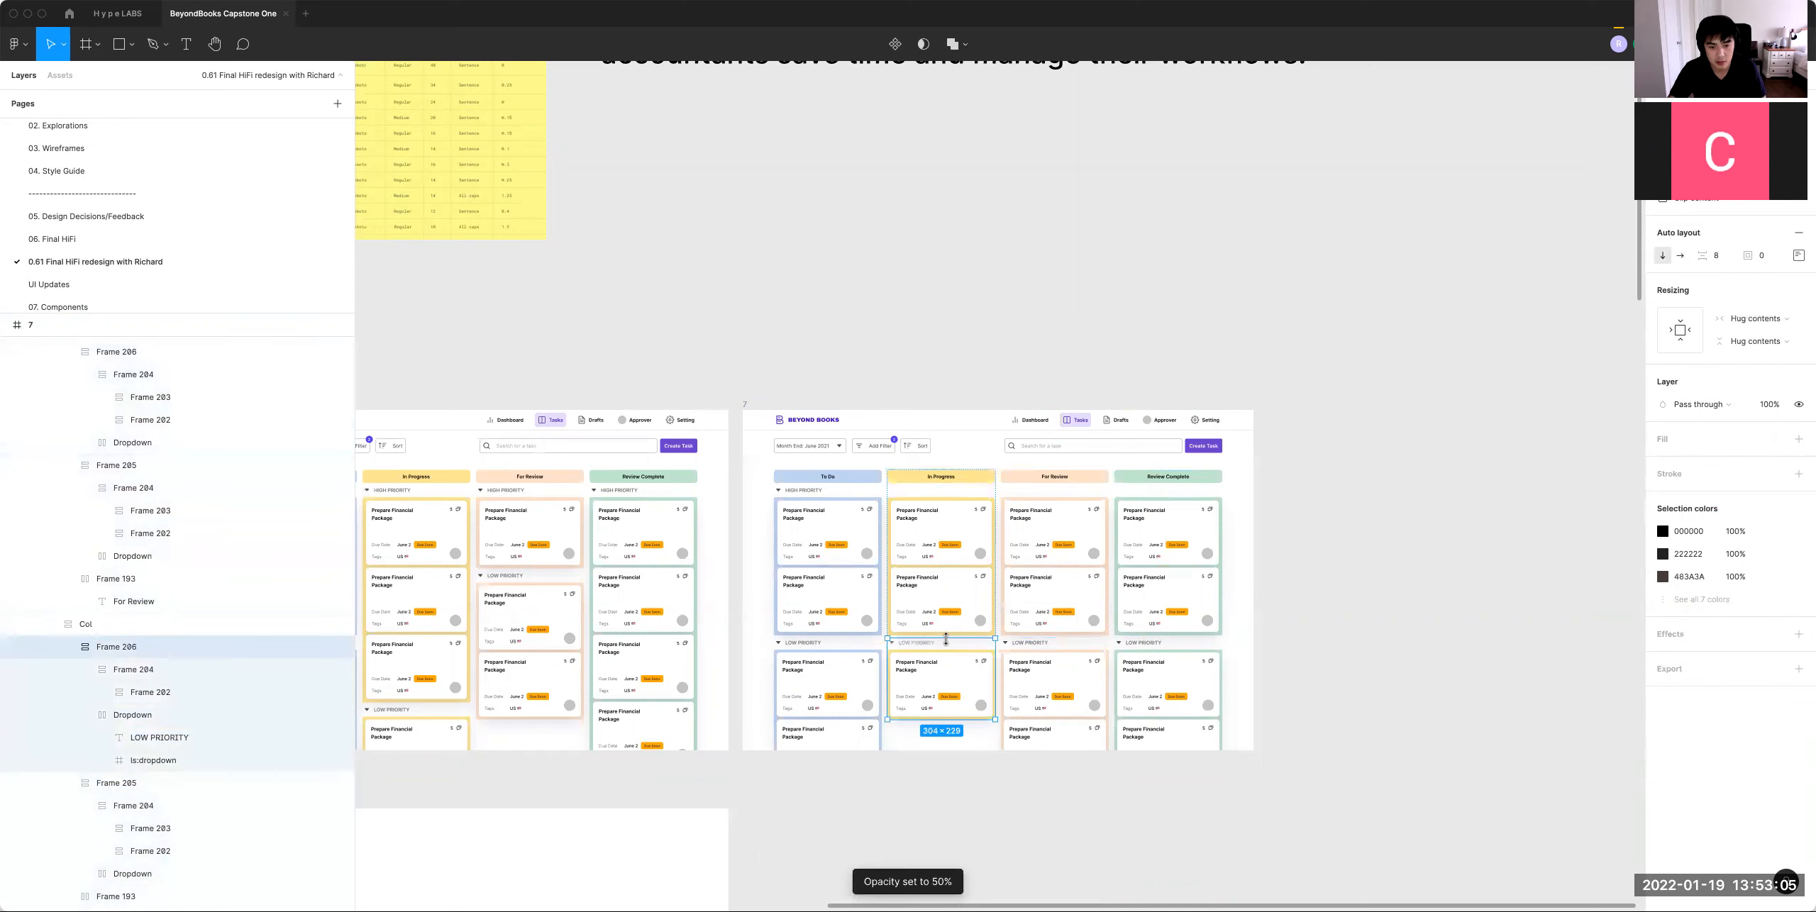
double_click(946, 639)
key(0)
Step: Set the LOW PRIORITY labels of the For Review and Review Complete columns to 0% opacity
double_click(1028, 646)
double_click(1028, 645)
key(0)
double_click(1169, 647)
double_click(1164, 649)
key(0)
key(Escape)
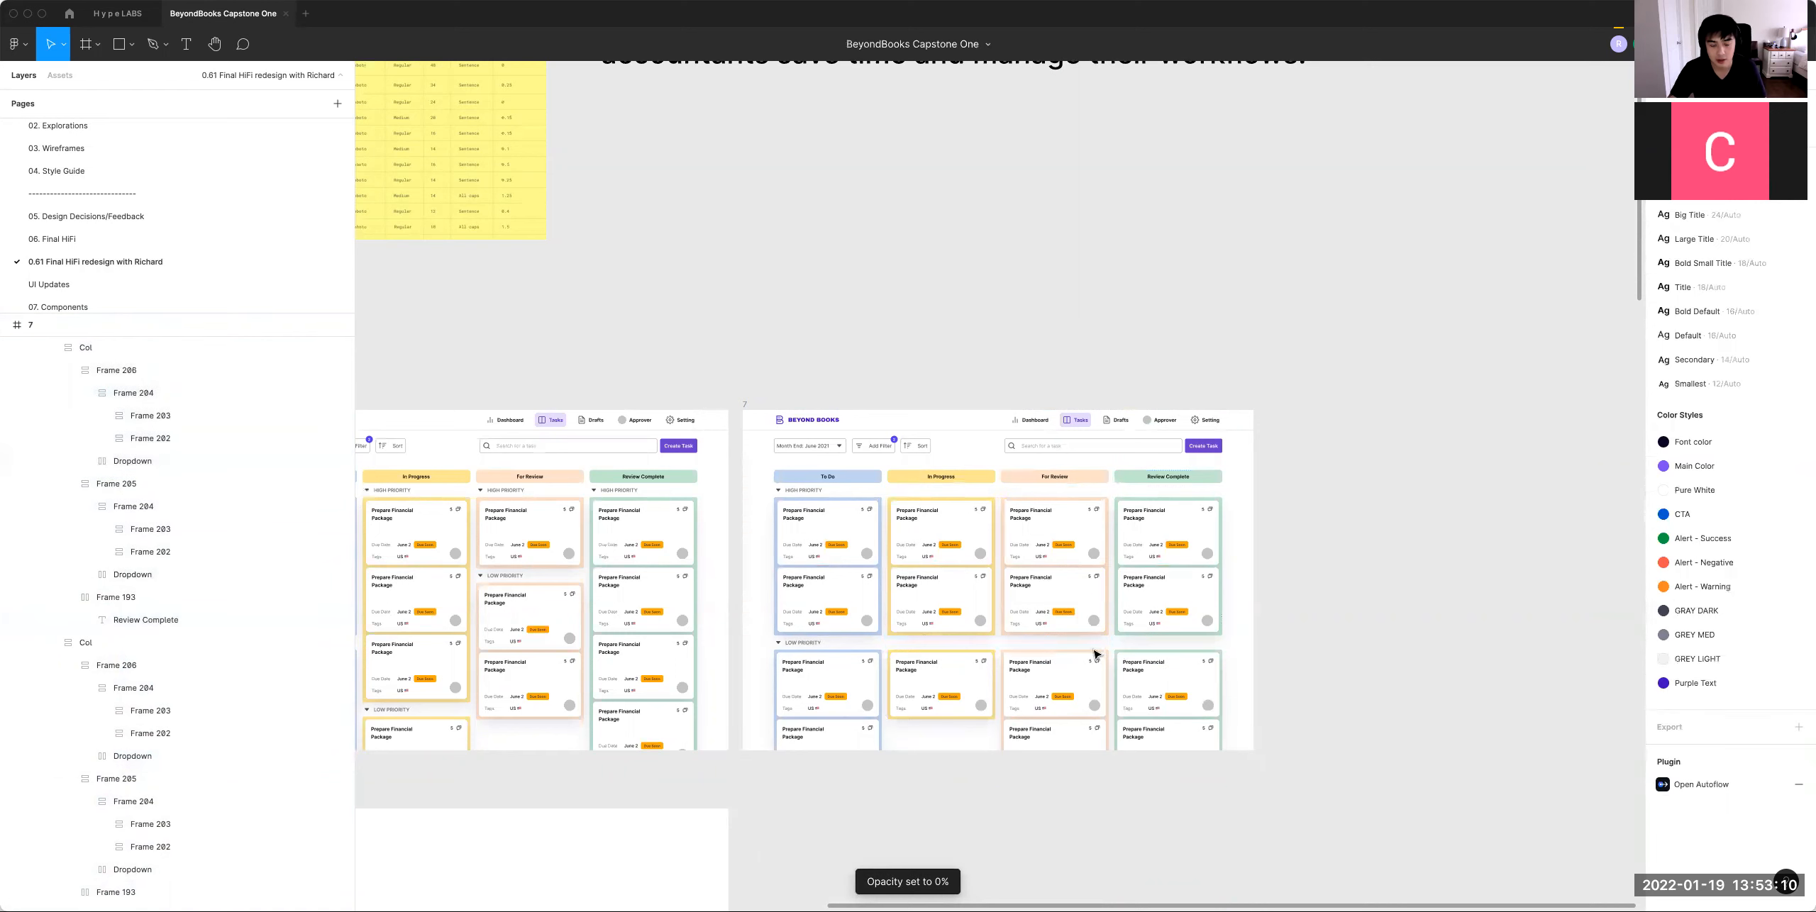
Step: Copy the To Do column's LOW PRIORITY label onto the empty canvas above the duplicated frame
double_click(821, 643)
double_click(819, 647)
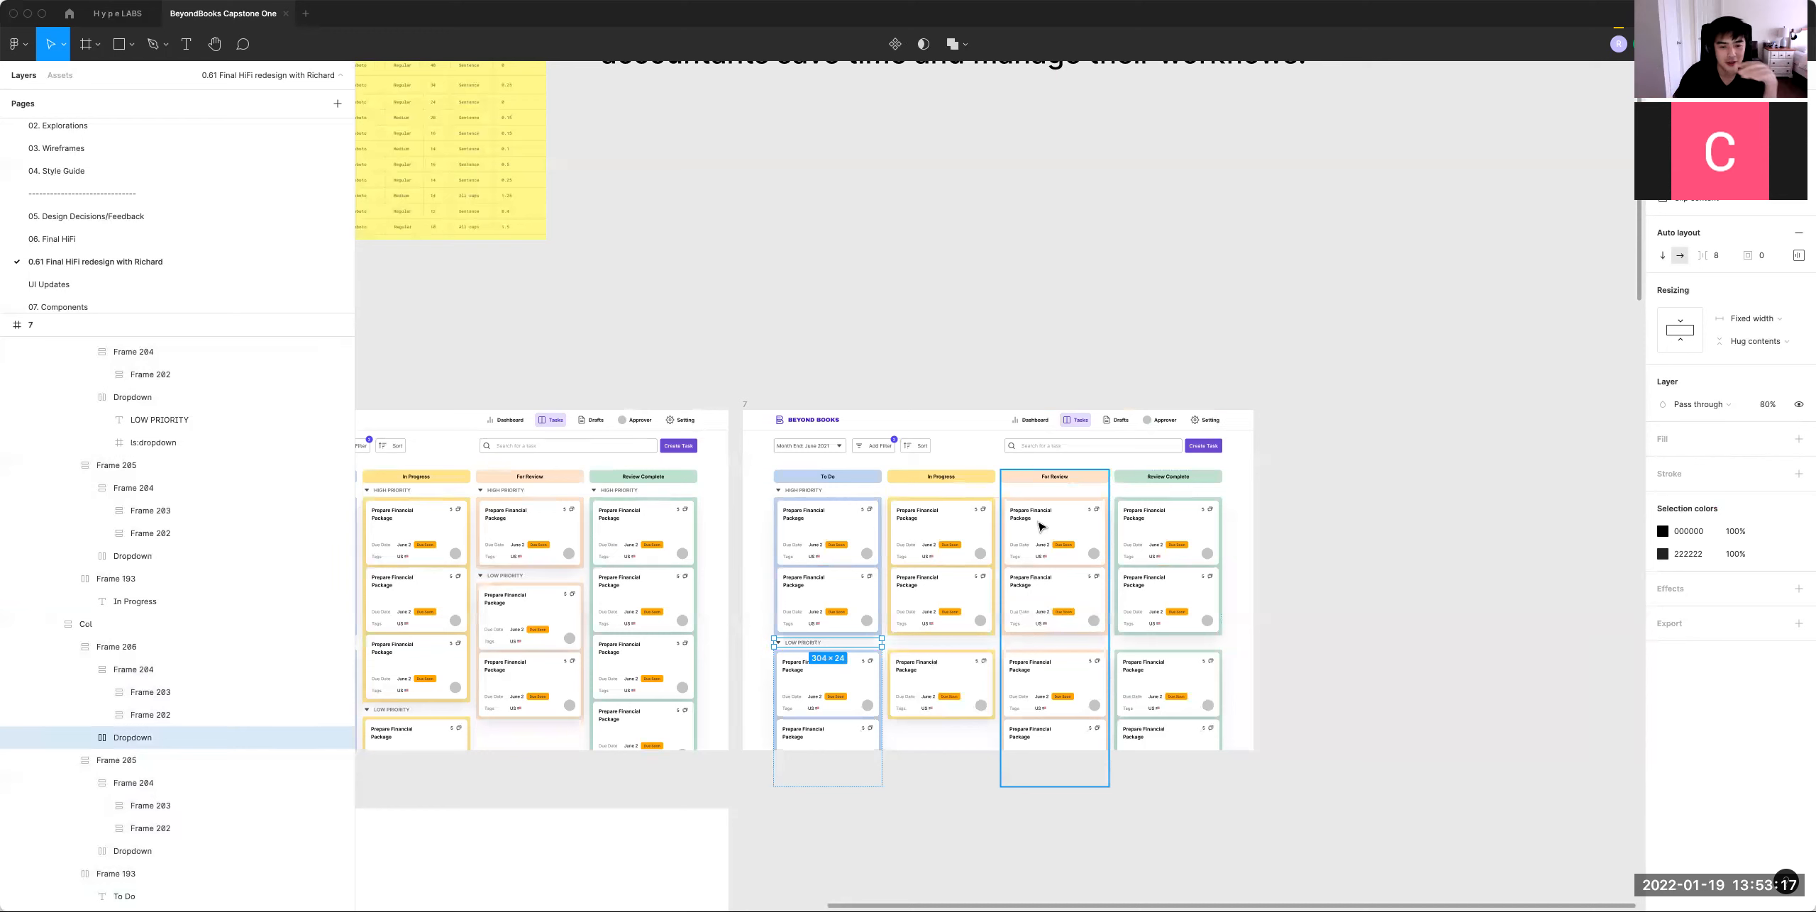
drag(811, 642, 903, 273)
click(897, 268)
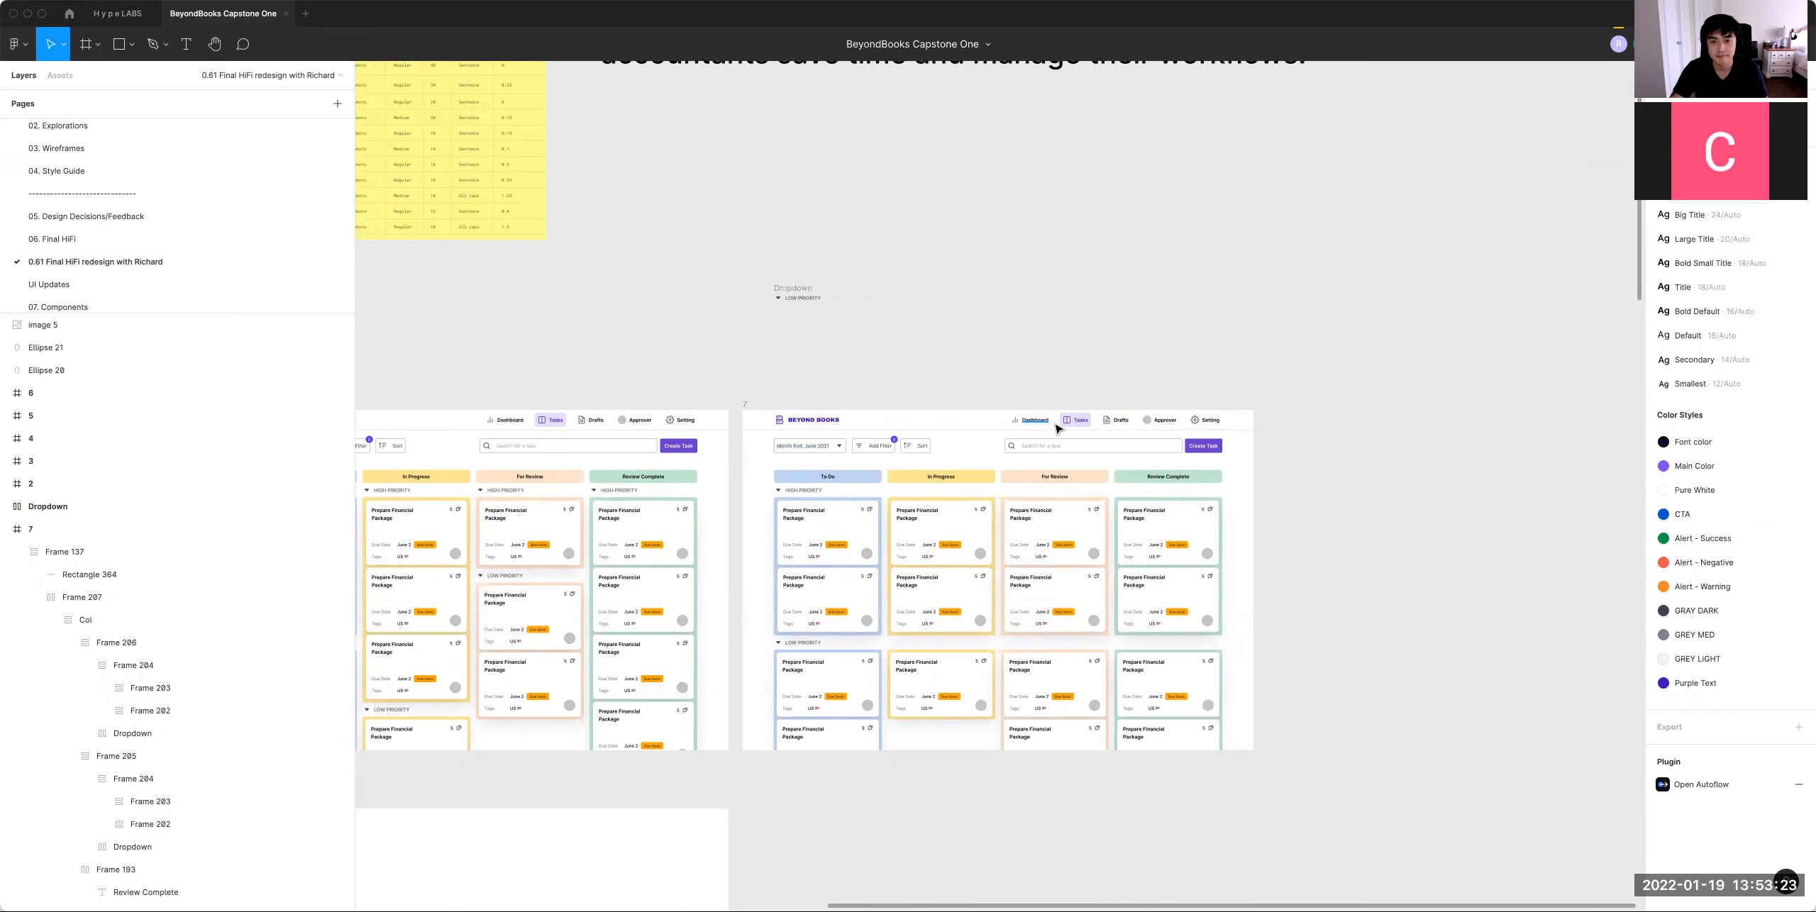
Step: Copy the Tasks navigation text next to the loose LOW PRIORITY label and change its wording to "Collapse All"
super+click(1080, 425)
drag(1080, 425, 930, 316)
double_click(915, 315)
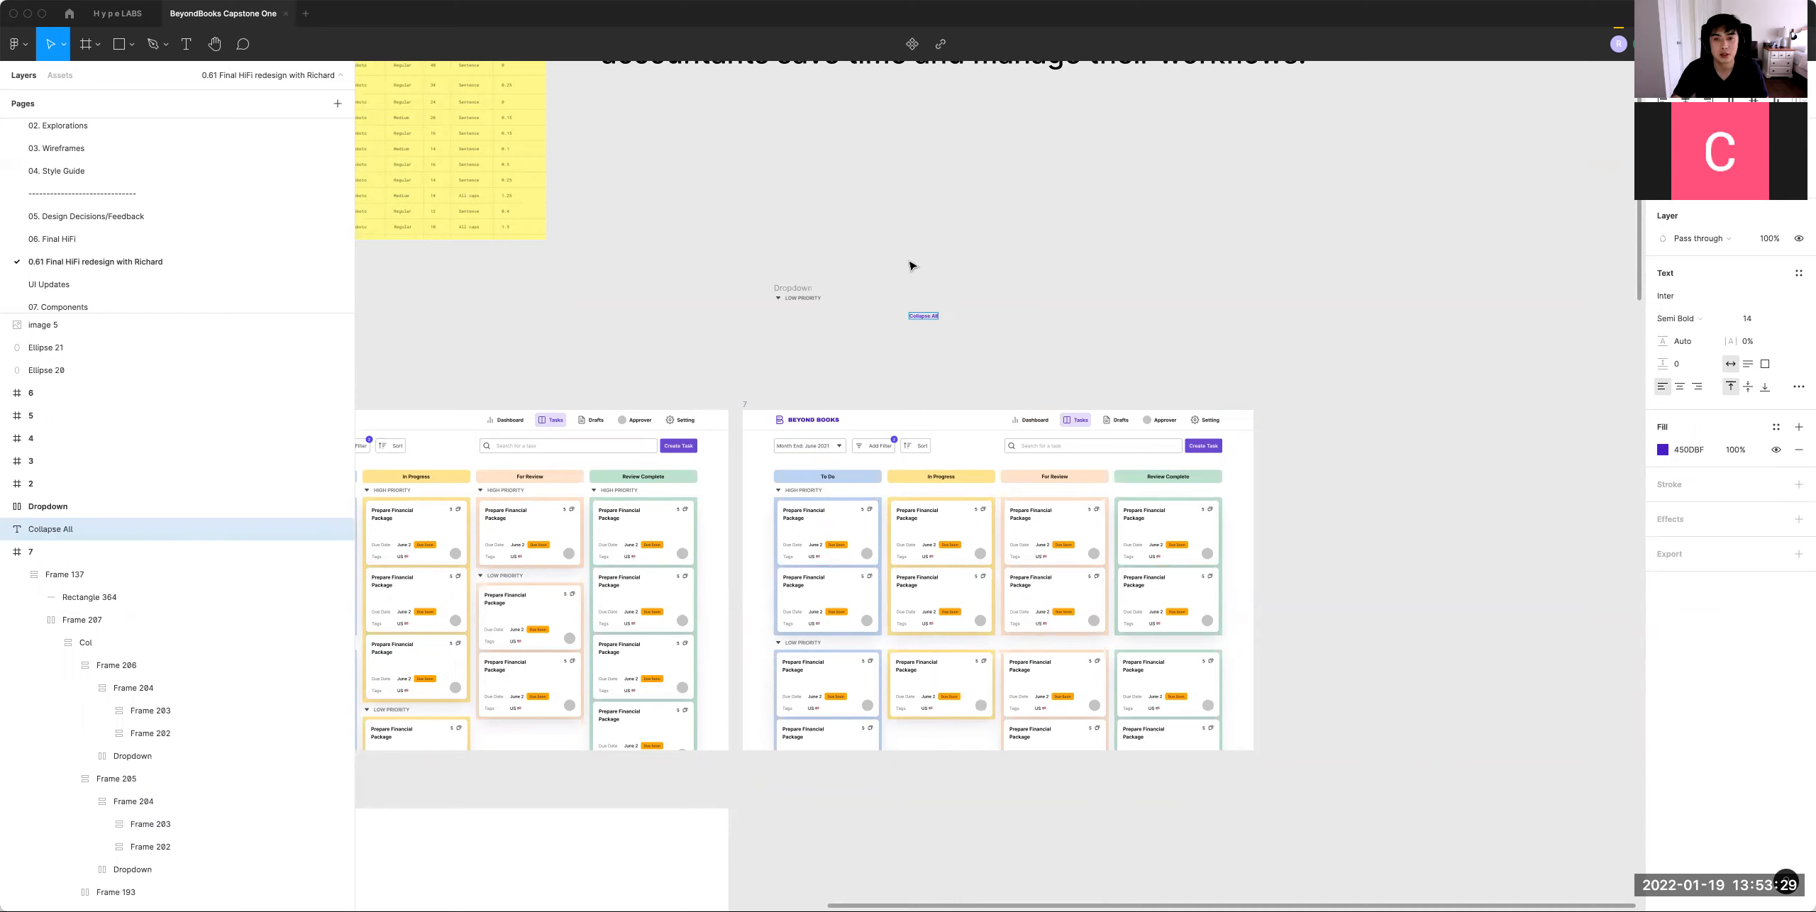
click(804, 270)
Step: Combine the LOW PRIORITY label and Collapse All text in a horizontal auto layout row with a width of 1440
drag(748, 274, 943, 323)
key(shift+a)
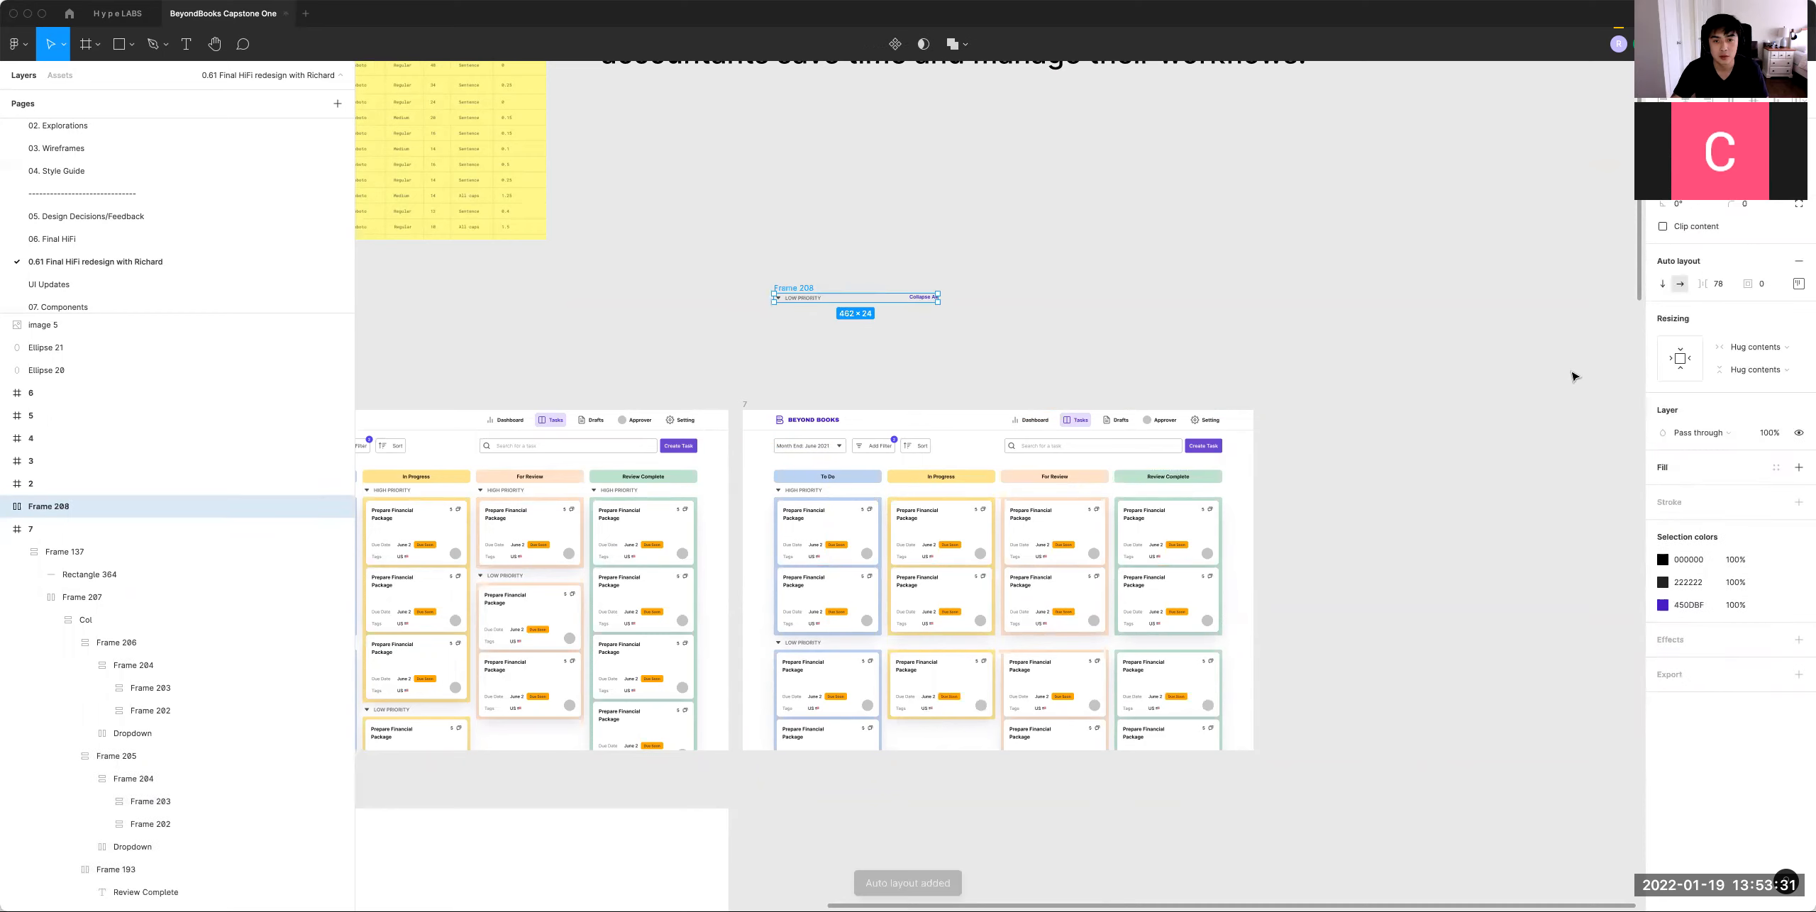
click(1798, 284)
click(1748, 343)
click(1800, 283)
click(1759, 347)
click(1757, 330)
text(1440)
key(Return)
Step: Set the left and right padding of the LOW PRIORITY row to 88
click(1799, 283)
click(1708, 344)
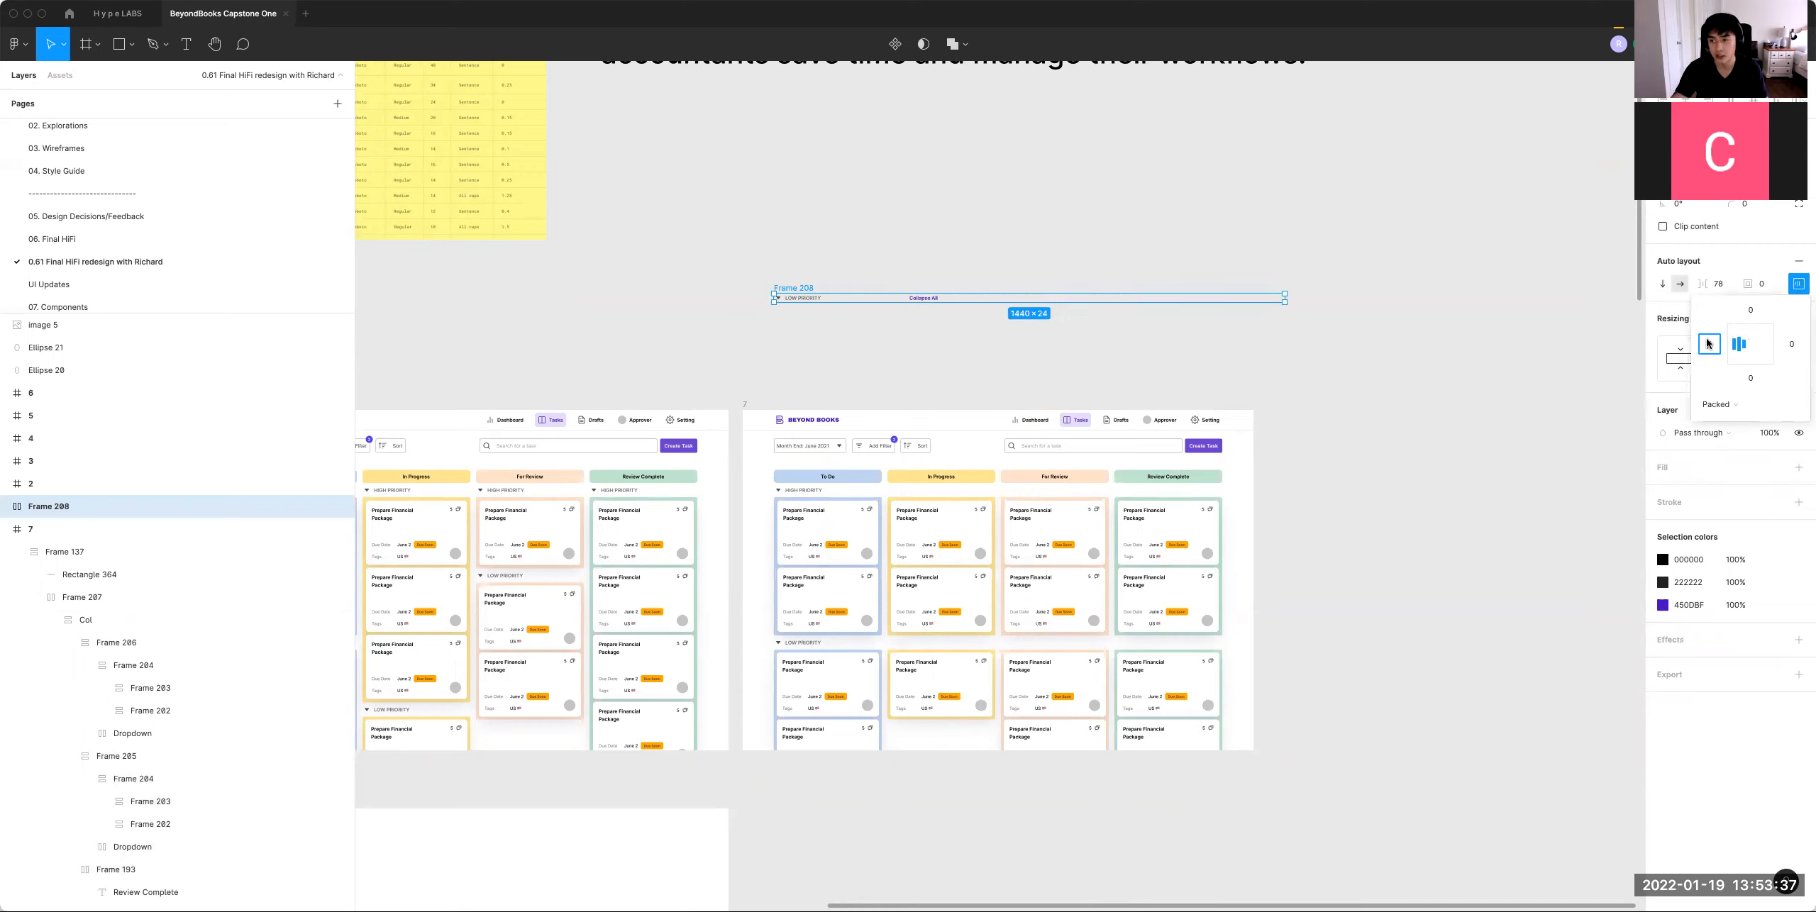
text(88)
key(Tab)
key(Tab)
key(Tab)
text(88)
key(Return)
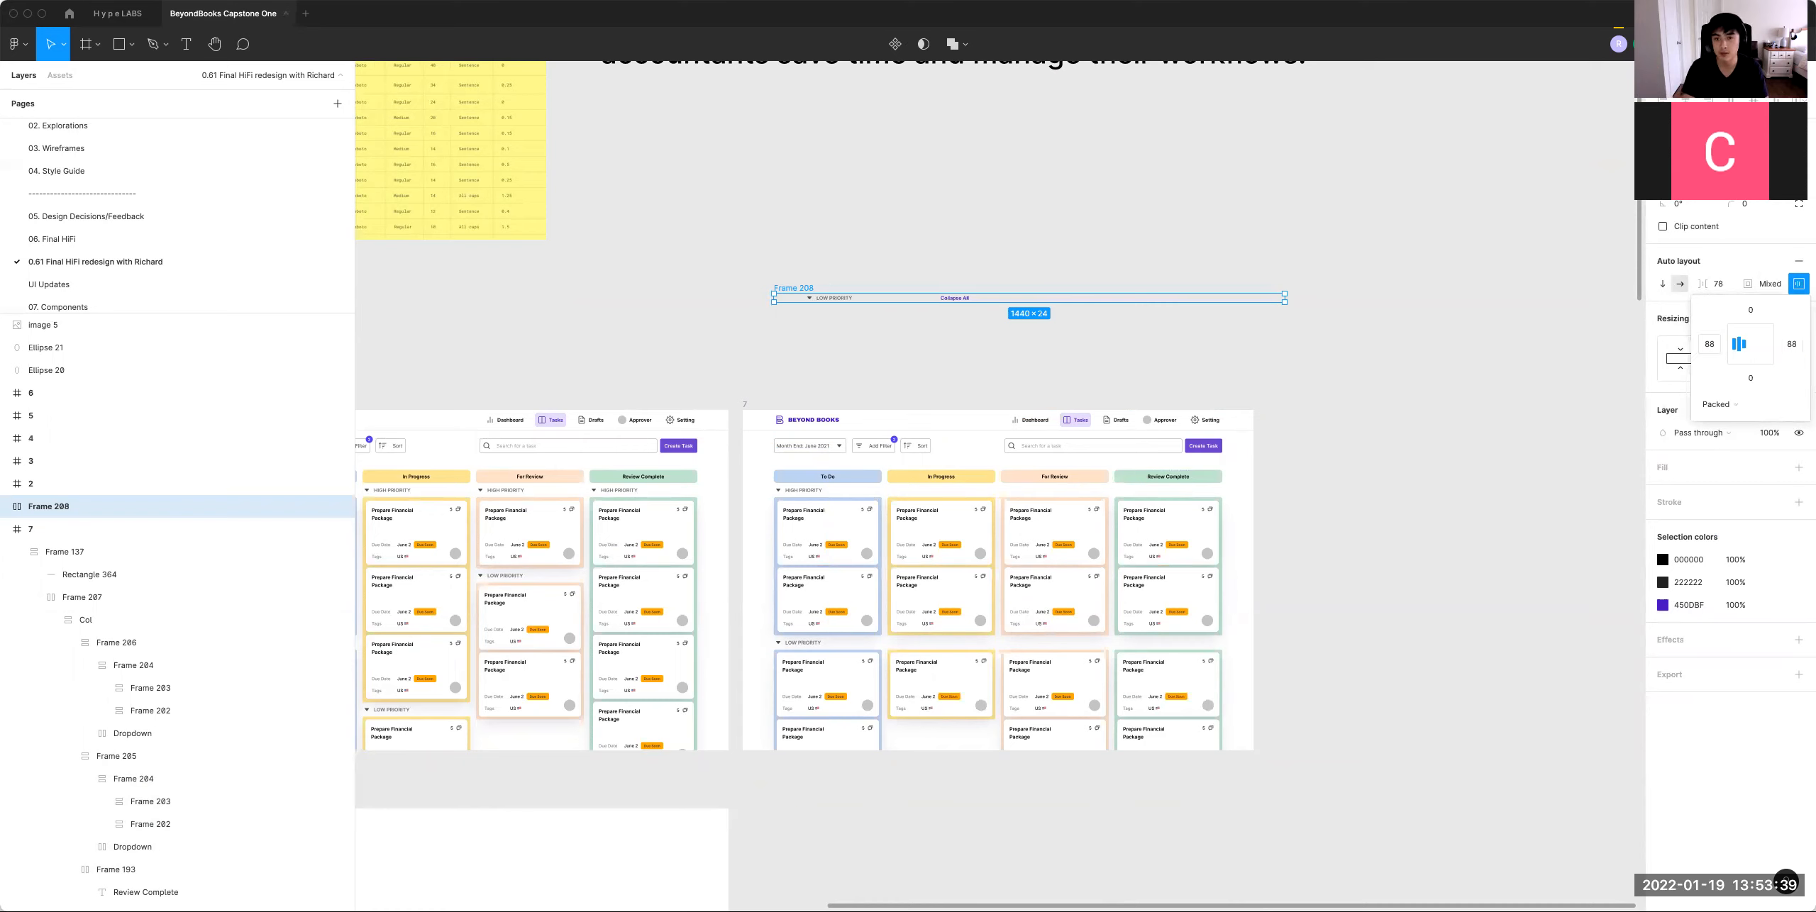
Step: Distribute the label and Collapse All text to opposite ends of the row, then cut the row from the canvas
click(1720, 405)
click(1724, 423)
click(844, 262)
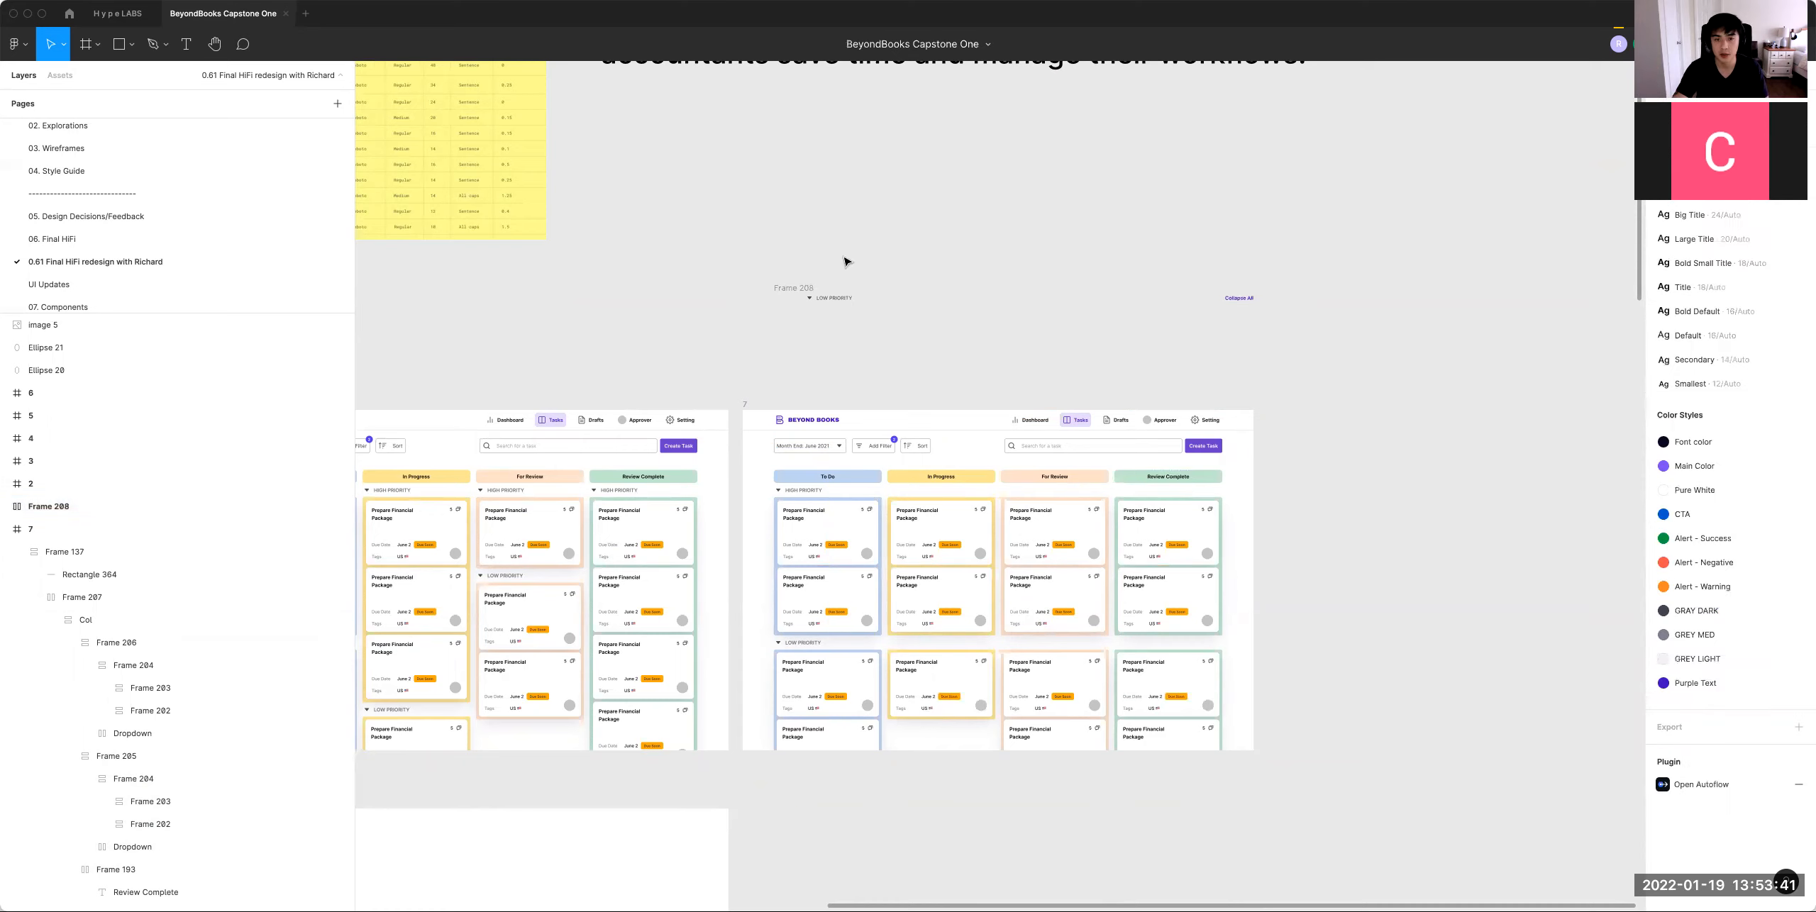
click(806, 284)
key(Delete)
Step: Delete the low-priority section from all four columns of the duplicated frame
click(898, 671)
double_click(898, 669)
double_click(899, 670)
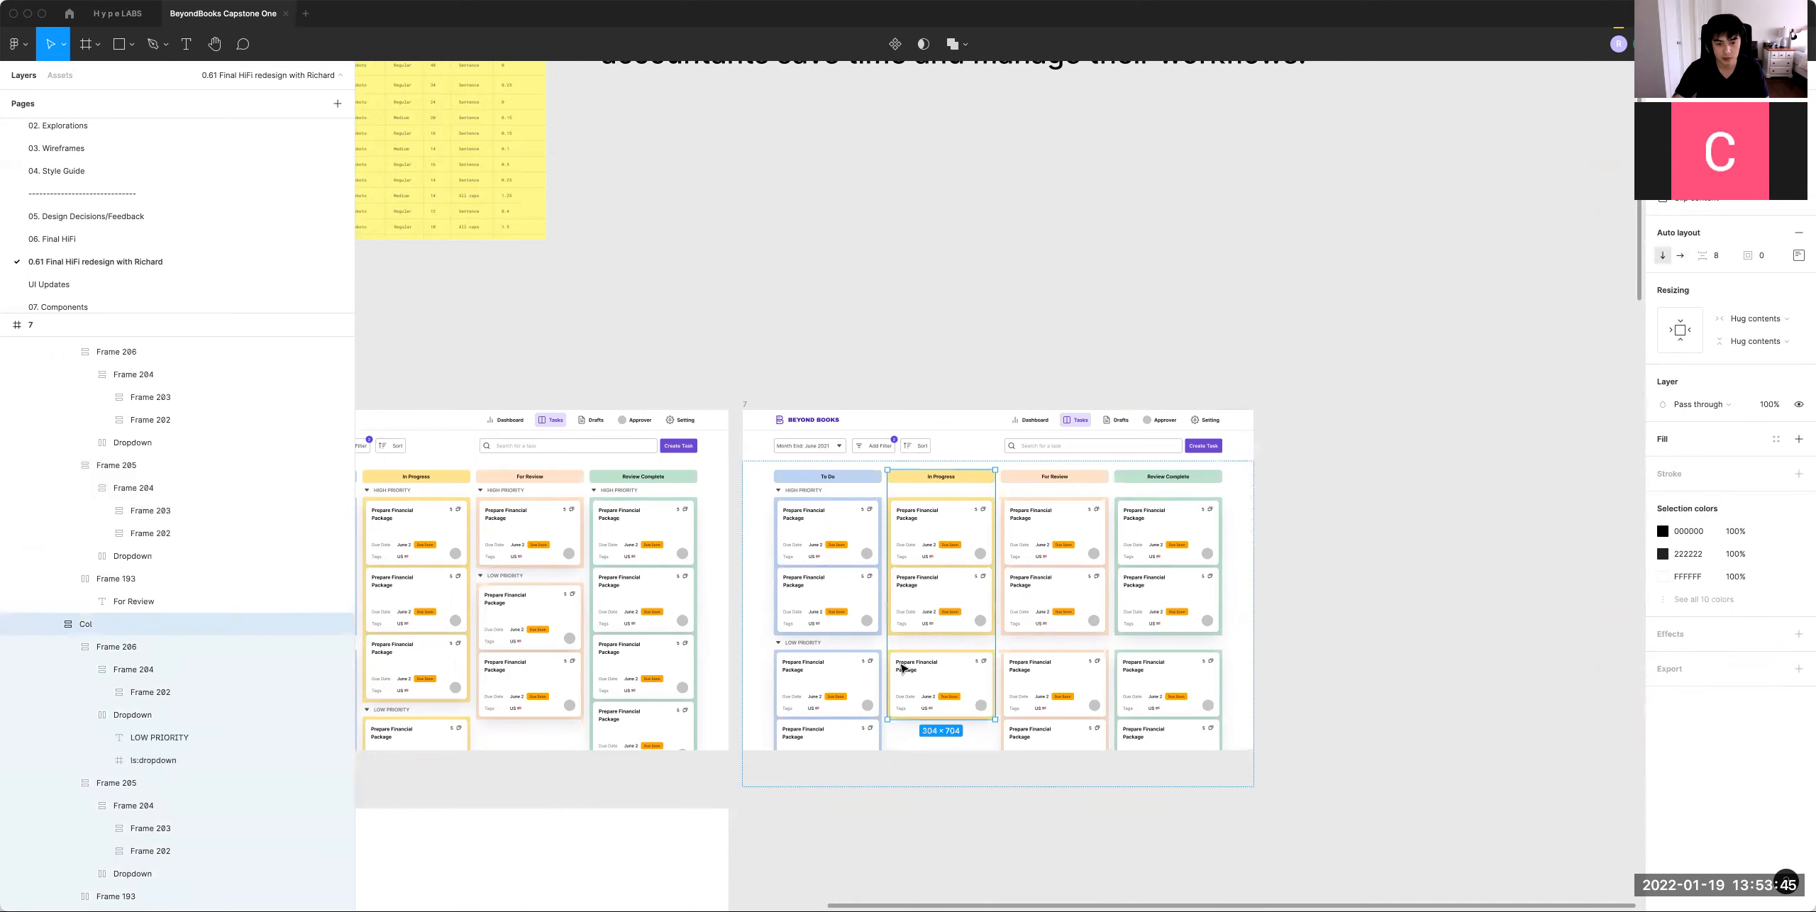
double_click(853, 691)
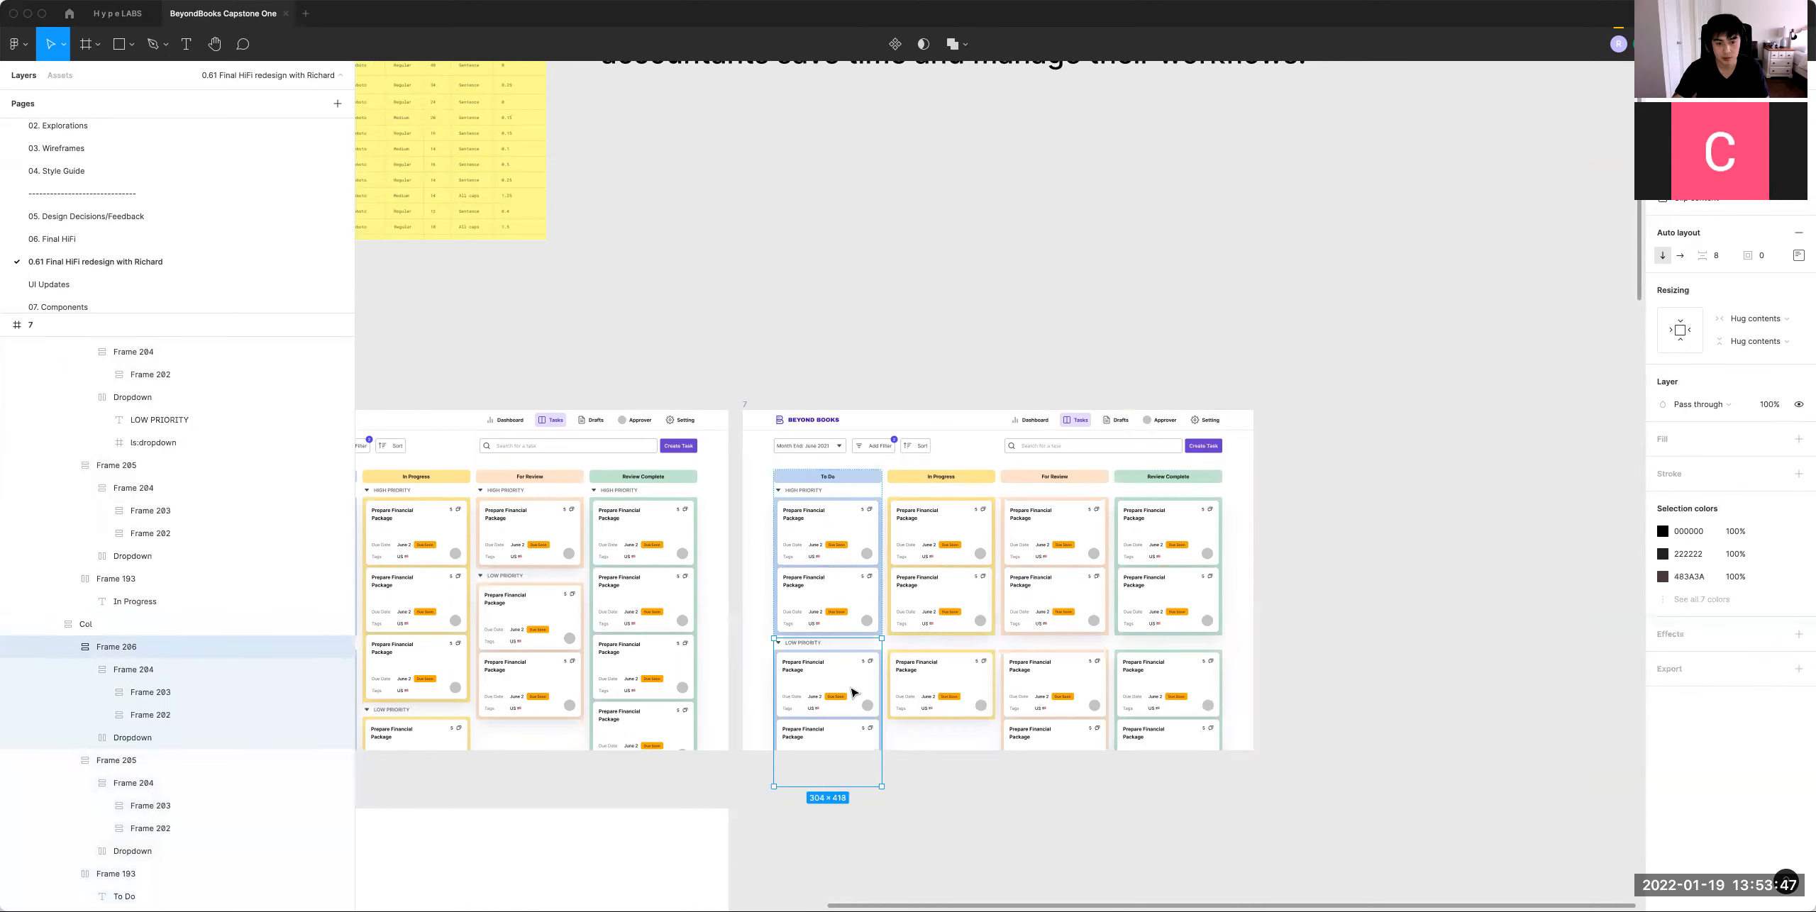
key(Delete)
double_click(929, 670)
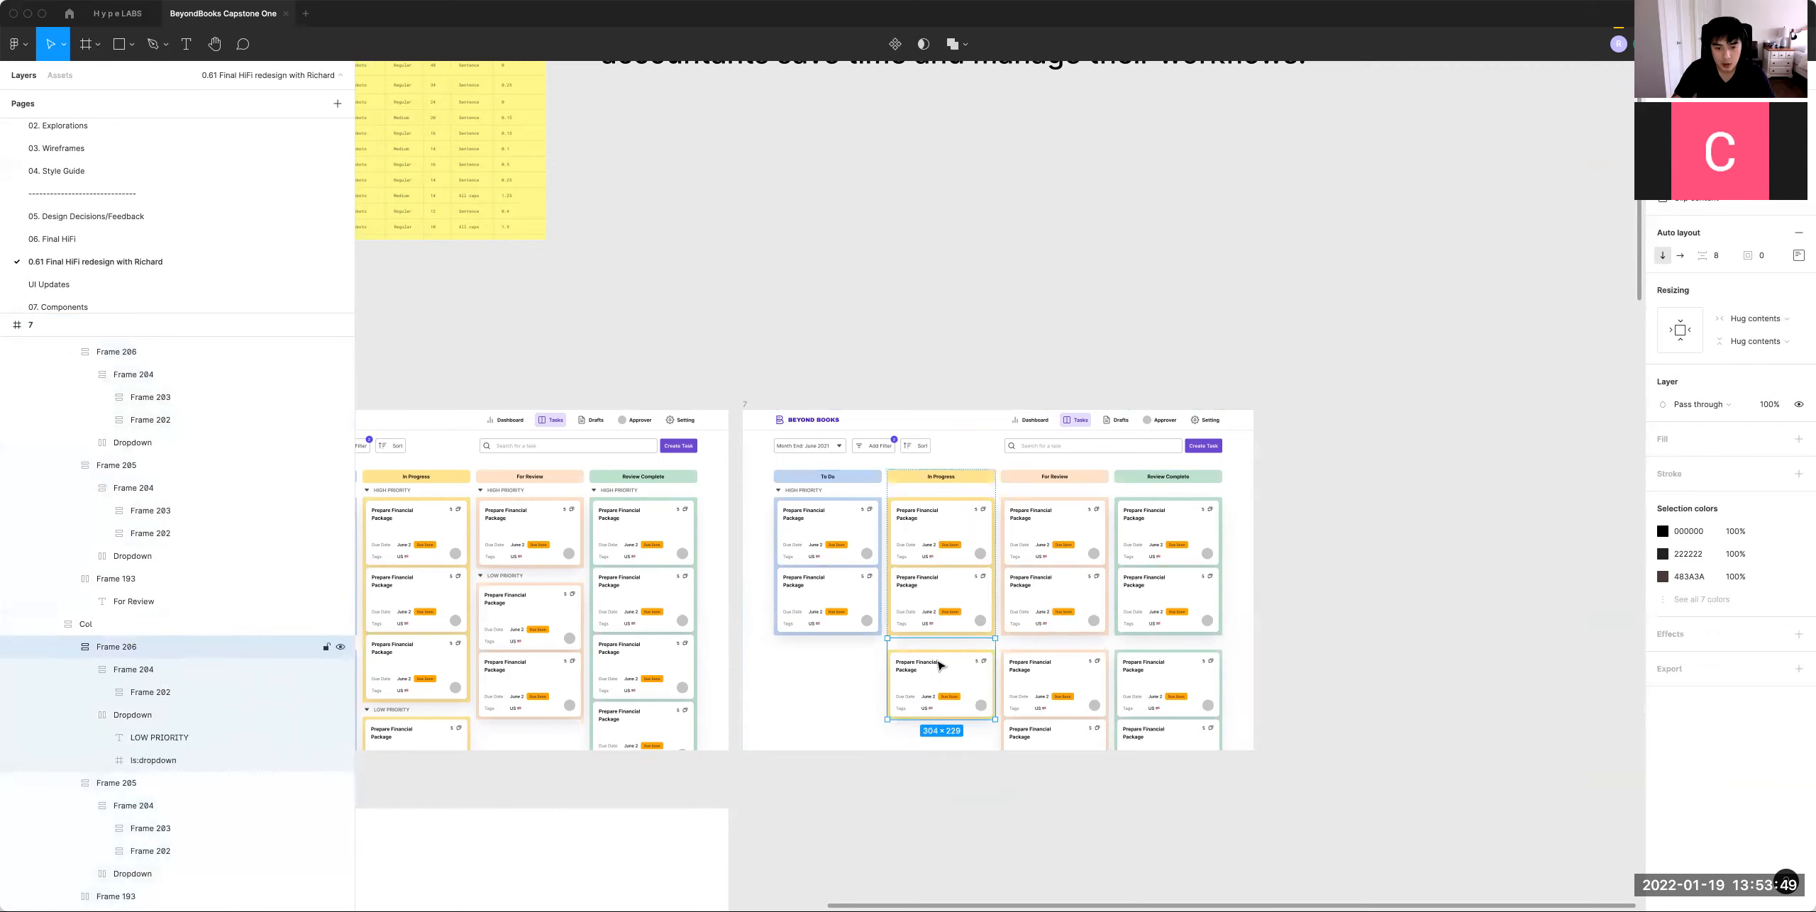
key(Delete)
double_click(1082, 681)
double_click(1083, 681)
double_click(1082, 681)
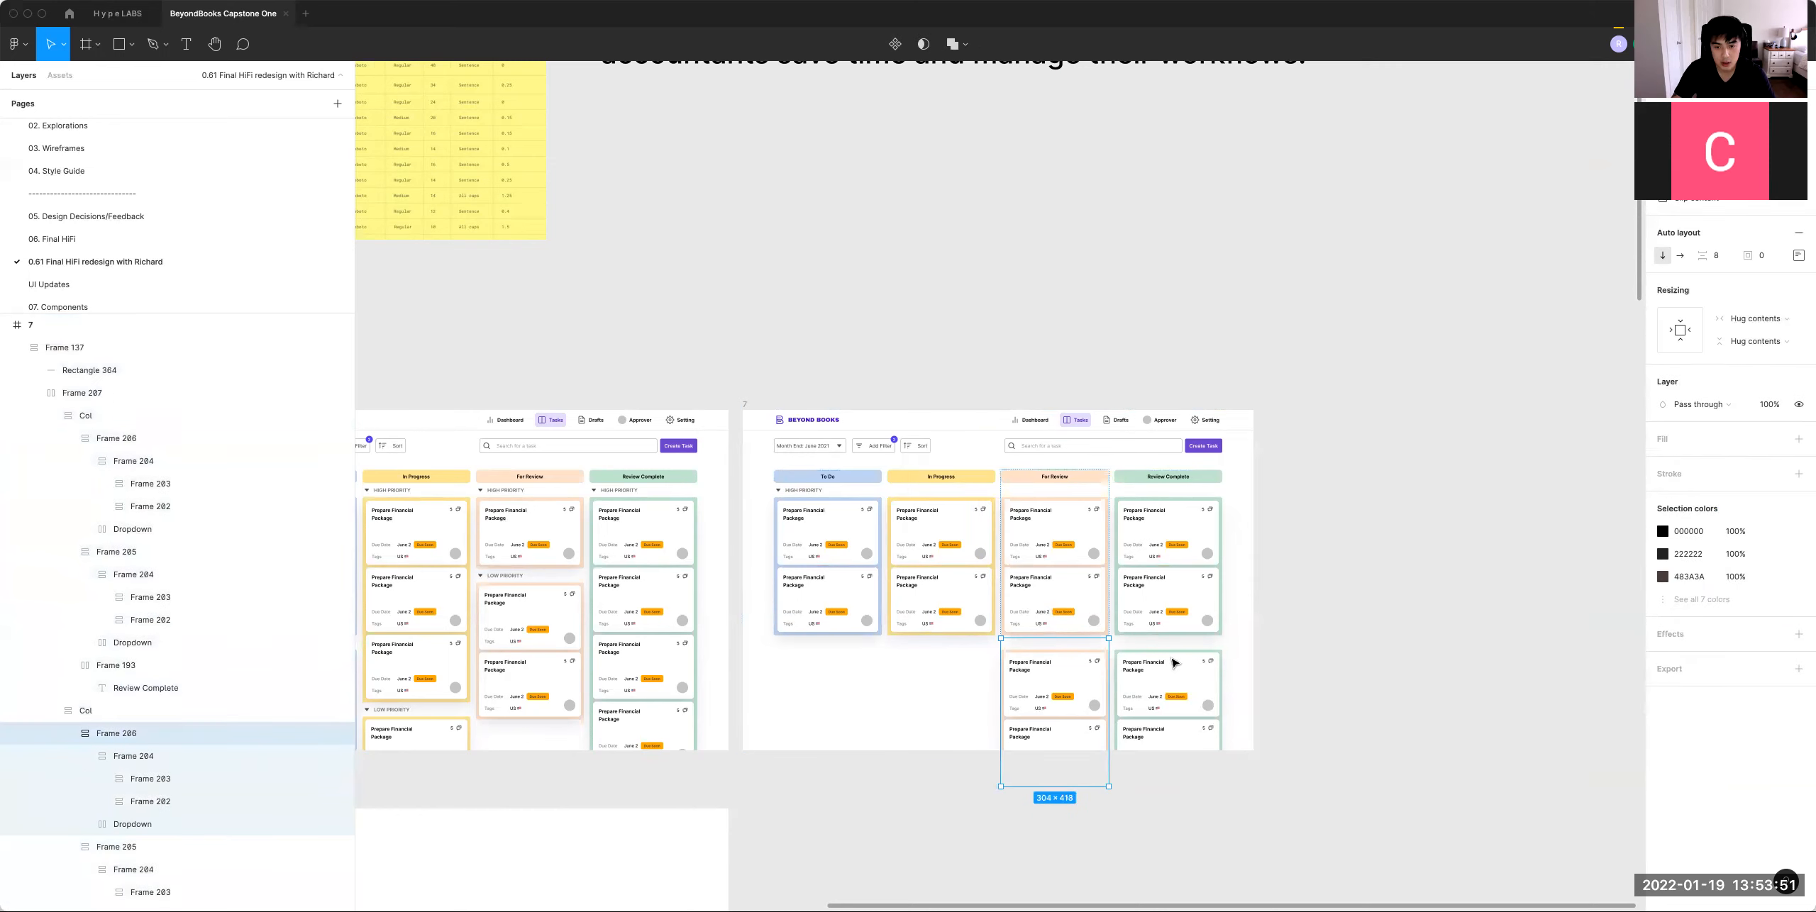
key(Delete)
click(1174, 665)
double_click(1174, 665)
key(Delete)
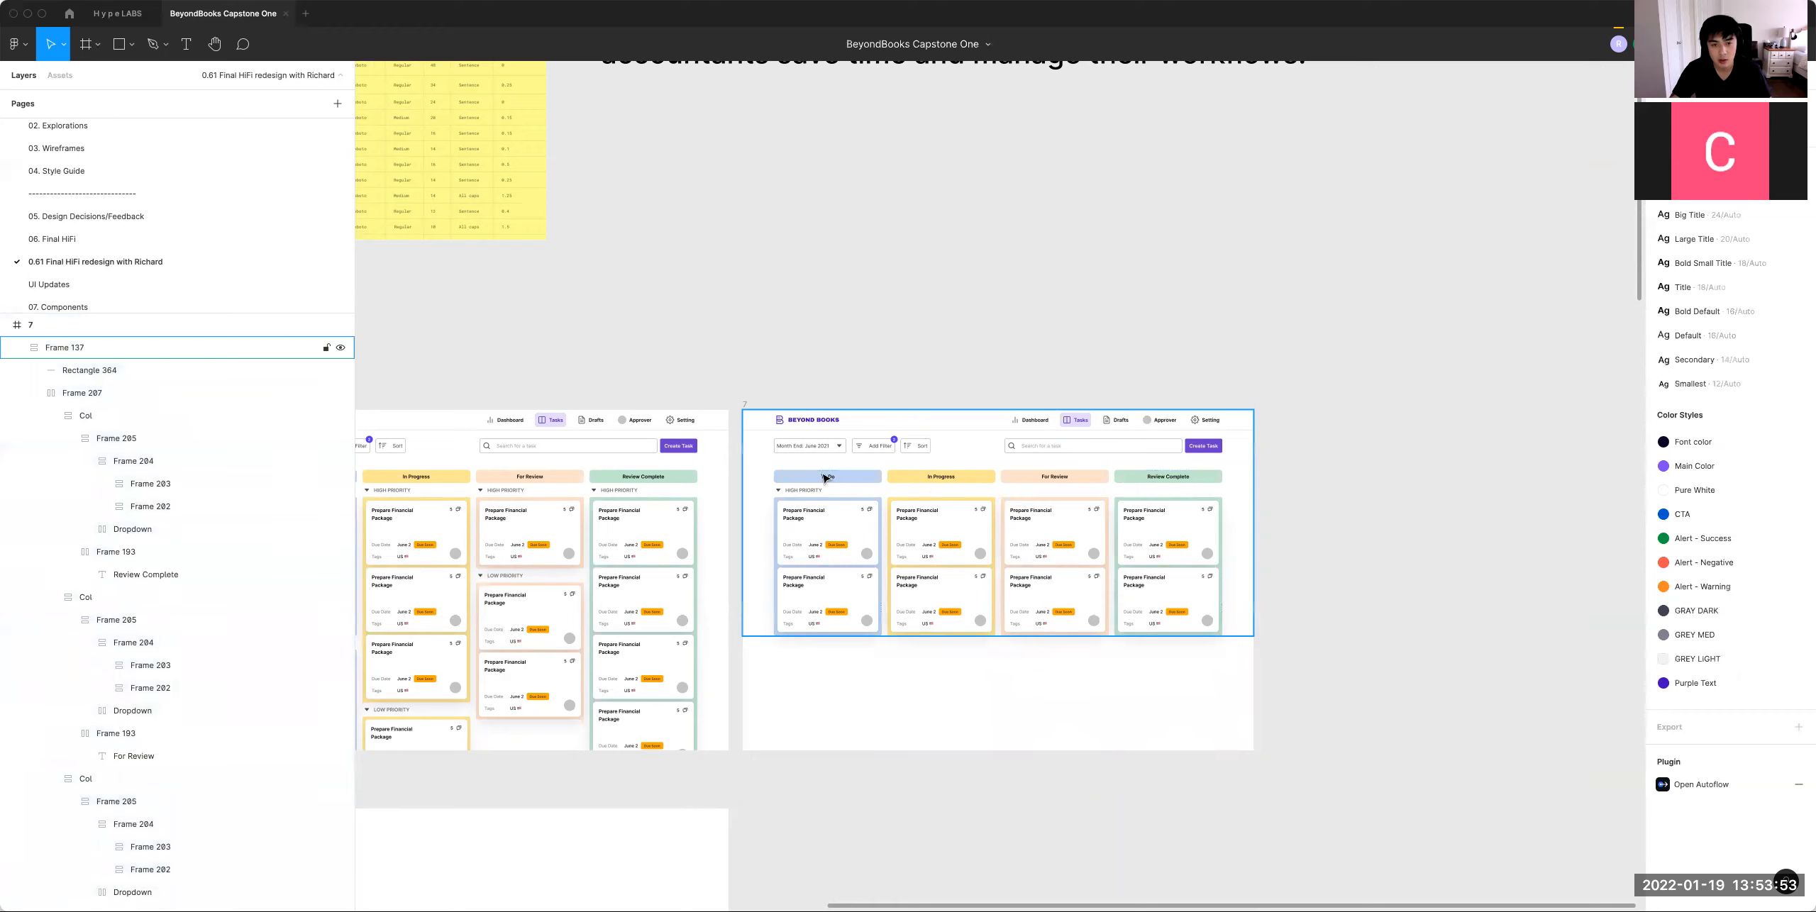
Step: Delete the HIGH PRIORITY label from each of the four columns in the duplicated frame
double_click(817, 497)
double_click(817, 497)
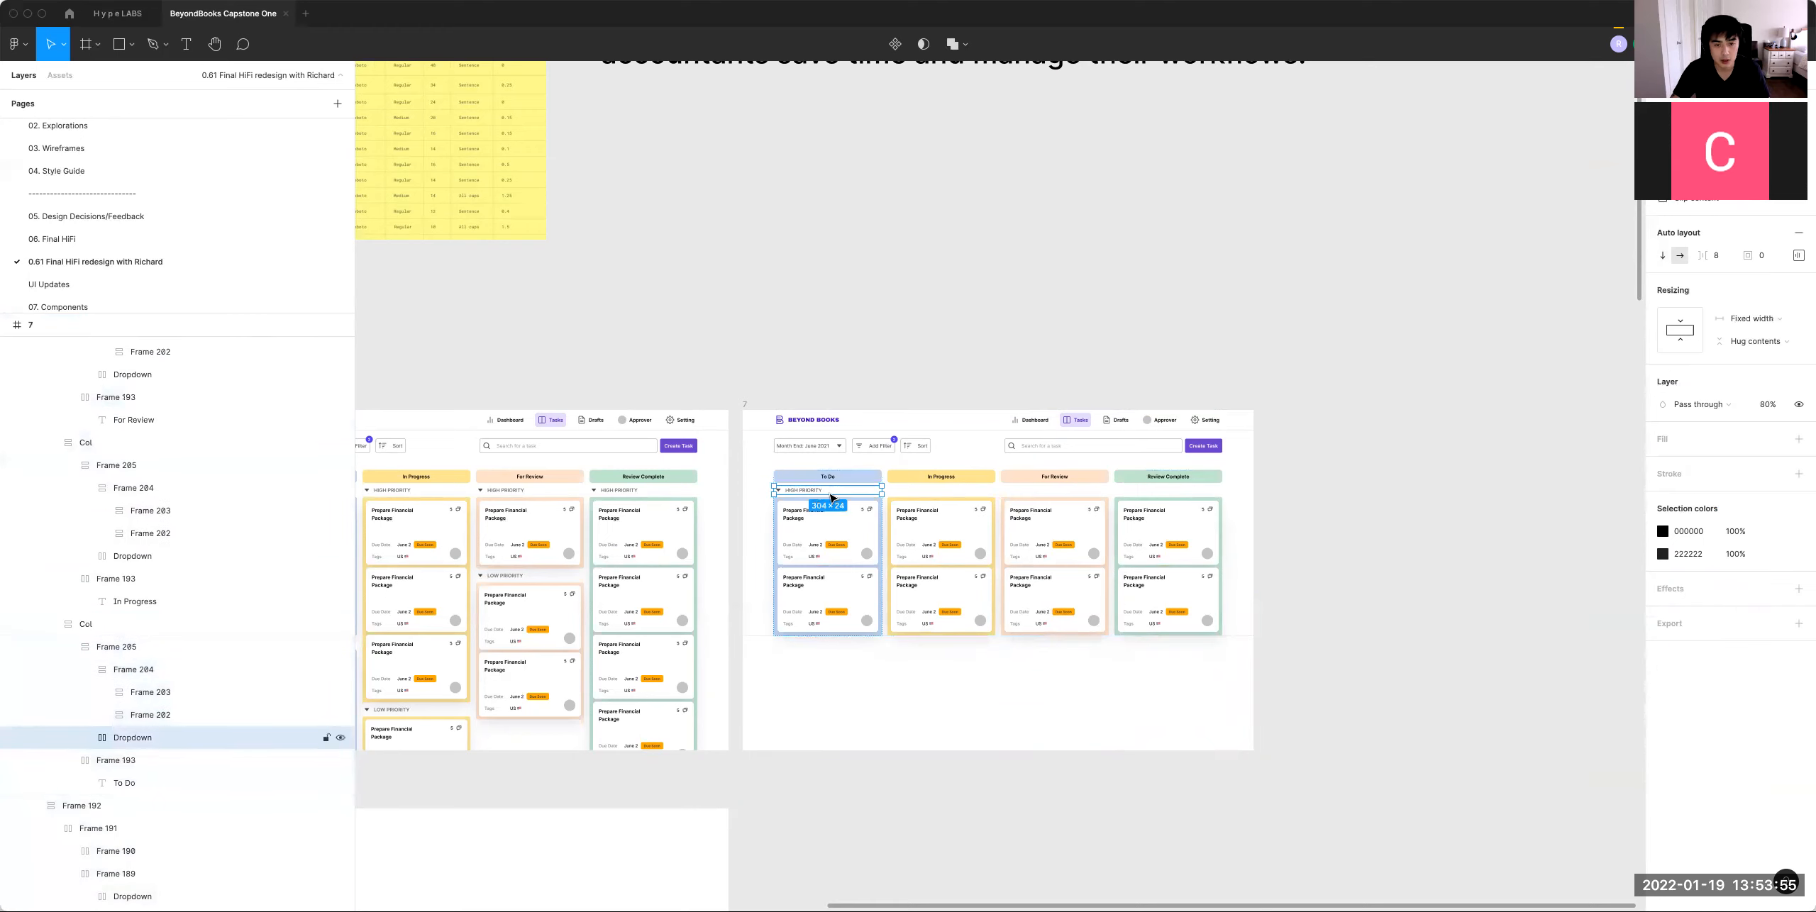
key(Delete)
click(957, 494)
double_click(954, 490)
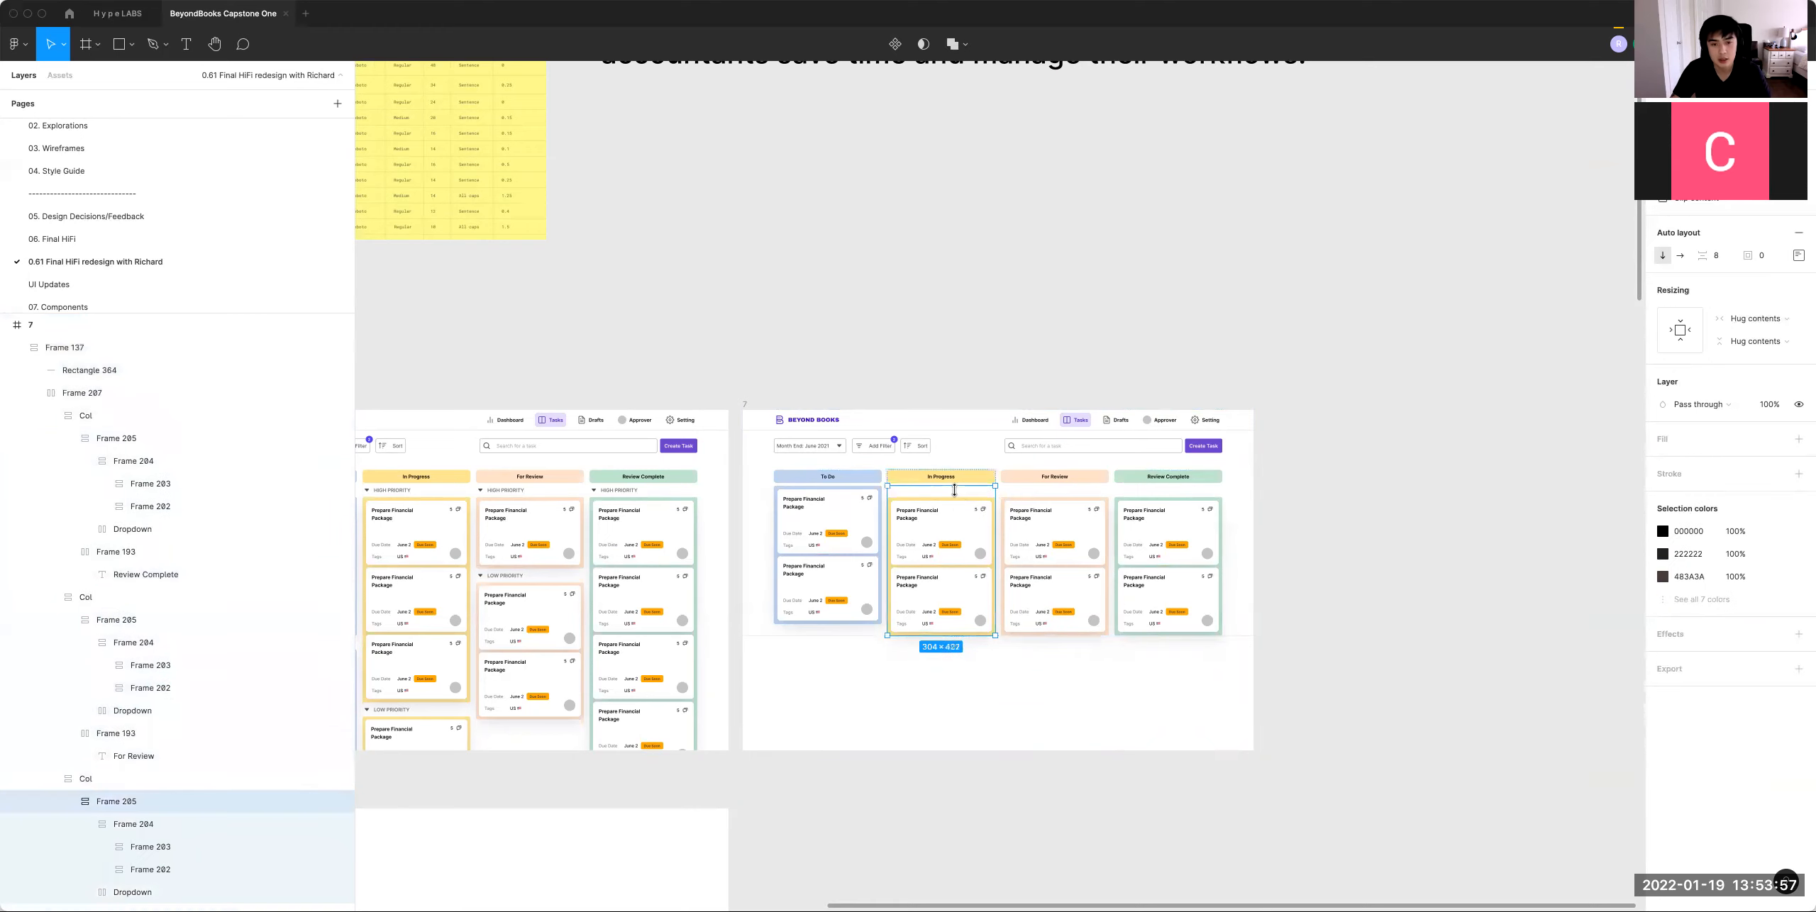
double_click(957, 495)
key(Delete)
double_click(1022, 493)
double_click(1022, 493)
double_click(1022, 493)
key(Delete)
double_click(1166, 494)
double_click(1166, 495)
double_click(1165, 495)
key(Delete)
Step: Try to ungroup the To Do column of the duplicated frame
double_click(1018, 560)
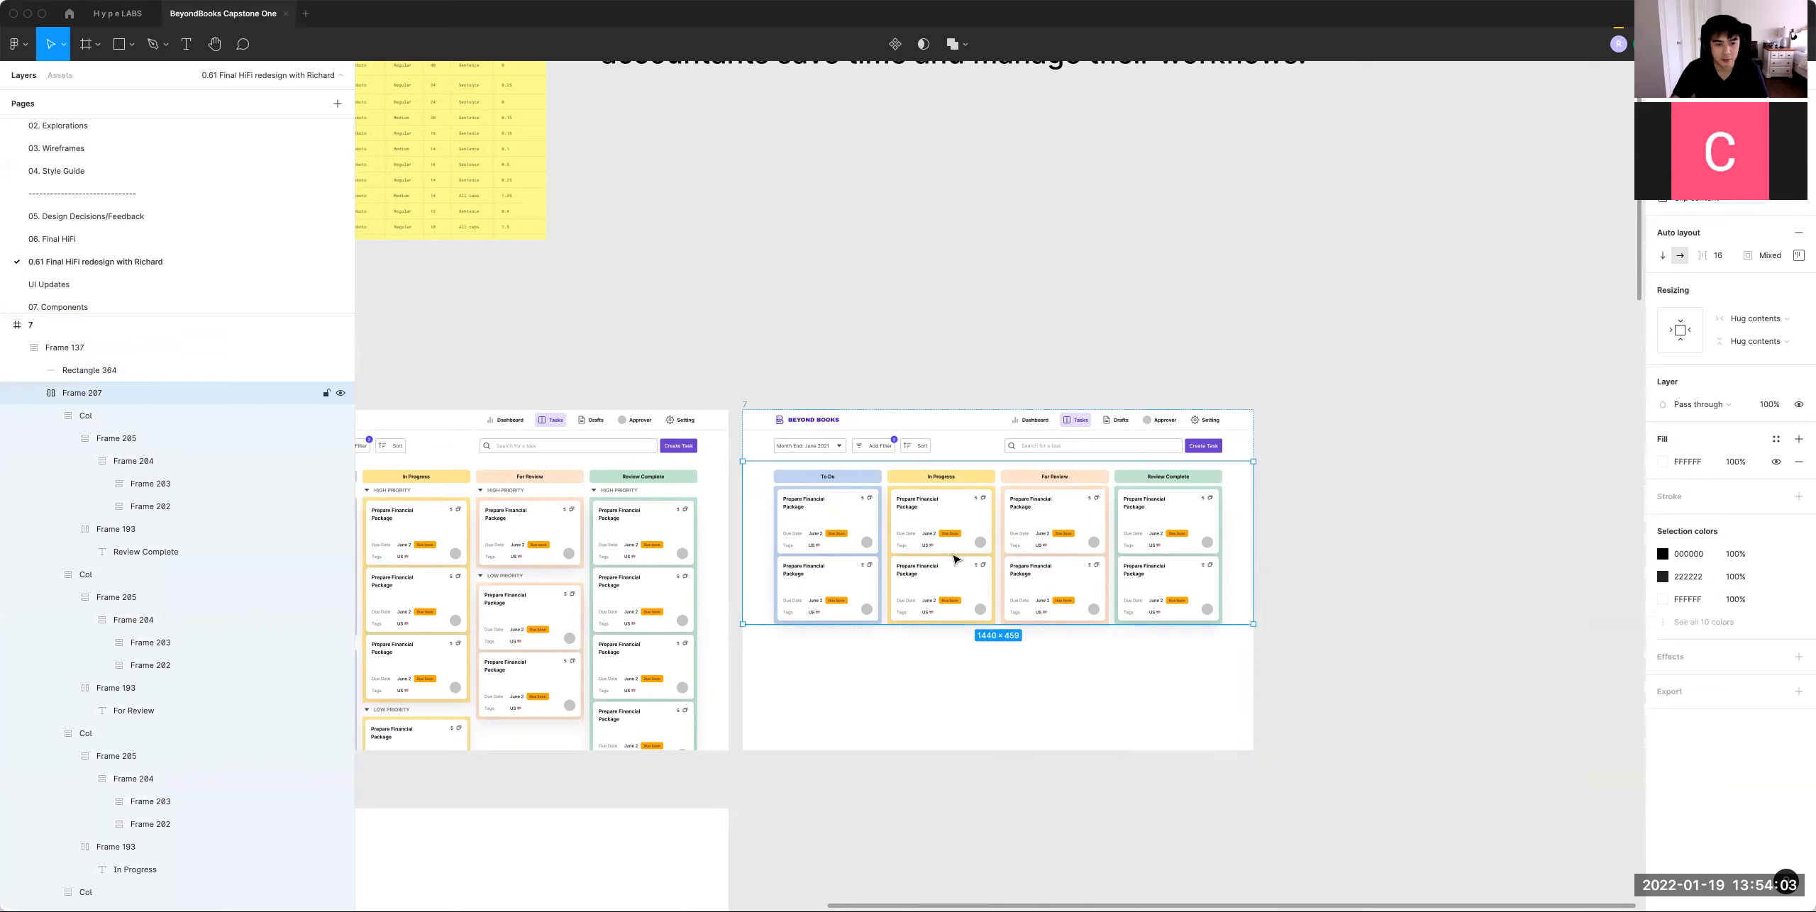
double_click(826, 554)
key(super+shift+g)
key(super+z)
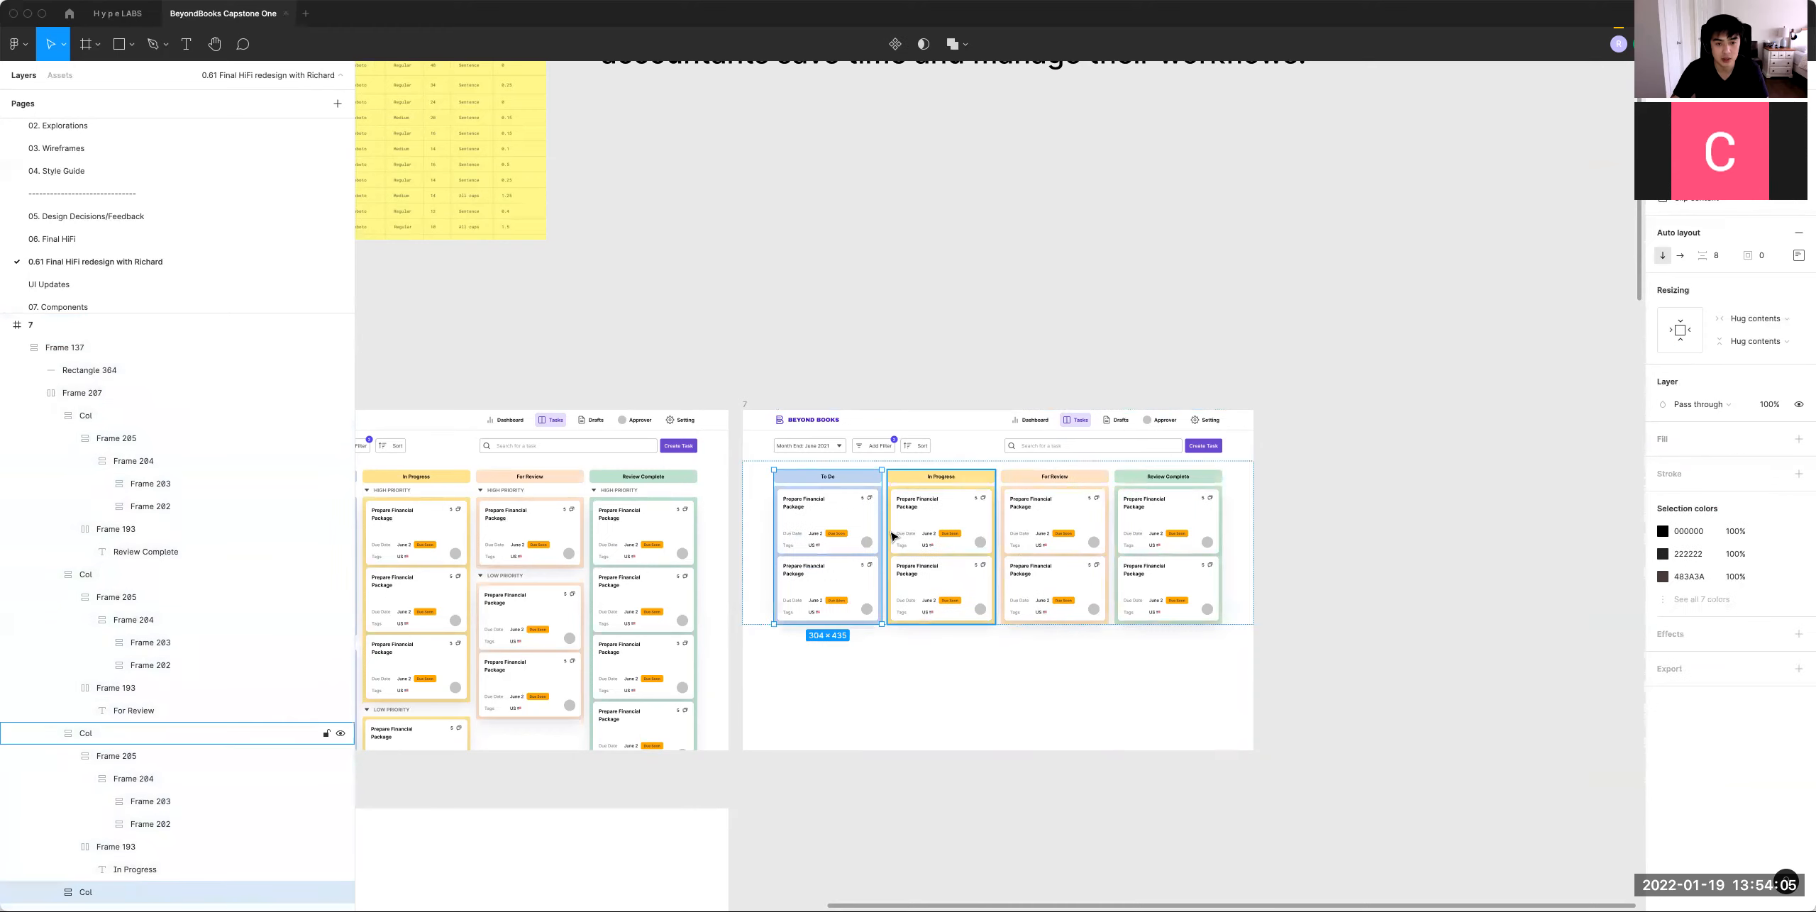
Step: Delete the To Do, In Progress, For Review and Review Complete headers from the duplicated frame's columns
double_click(850, 481)
key(Delete)
double_click(910, 479)
double_click(910, 480)
double_click(910, 479)
key(Delete)
double_click(1065, 484)
double_click(1065, 481)
double_click(1064, 482)
key(Delete)
double_click(1141, 484)
double_click(1141, 484)
double_click(1140, 484)
key(Delete)
Step: Wrap the four card columns of the duplicated frame in one auto layout frame
double_click(959, 525)
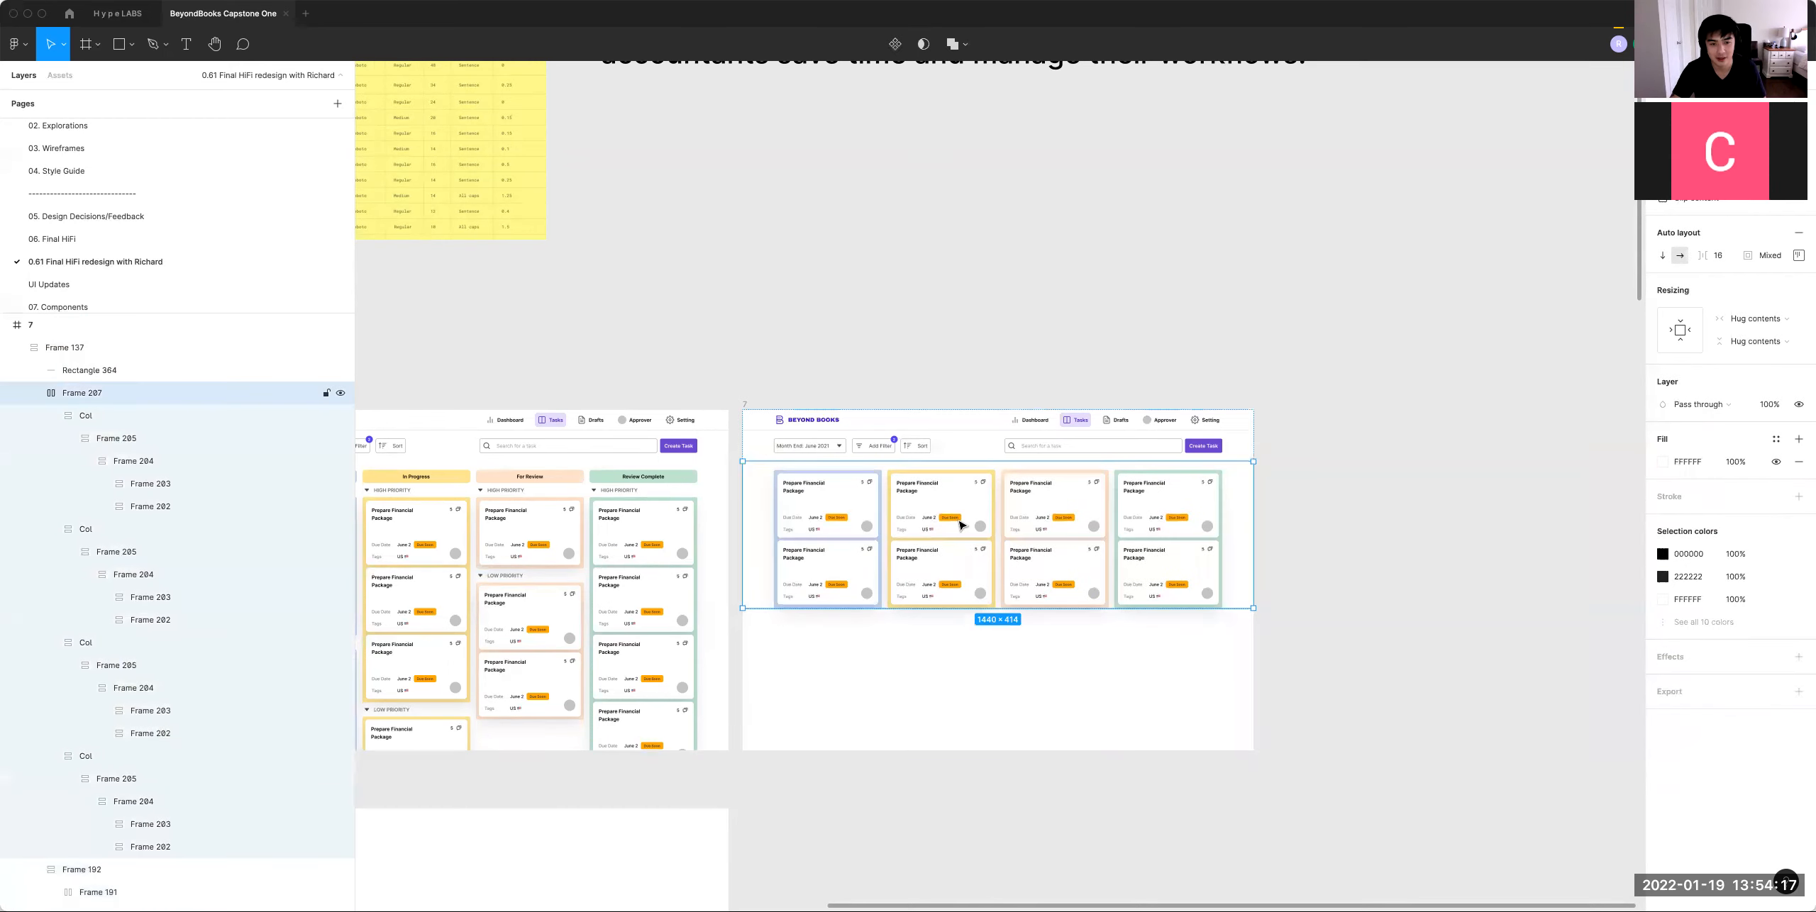
click(832, 523)
shift+click(954, 521)
shift+click(1060, 525)
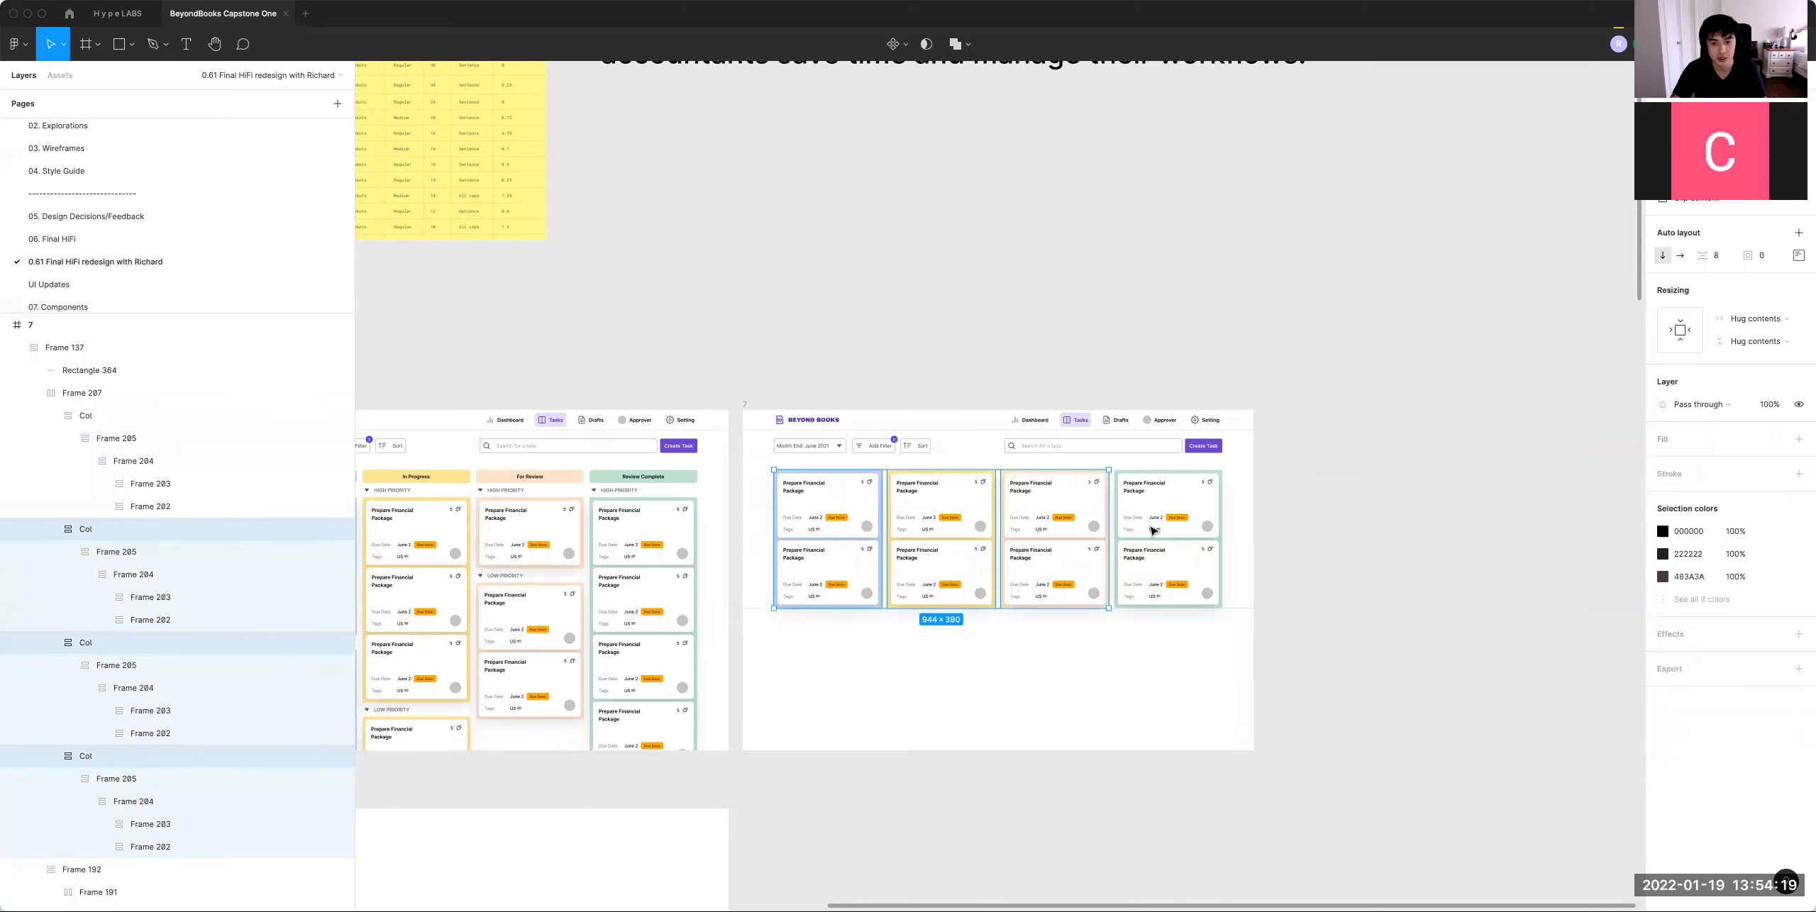
shift+click(1128, 568)
key(shift+a)
Step: Paste the LOW PRIORITY row beside the wrapped columns and set their parent frame's auto layout direction to vertical
key(super+v)
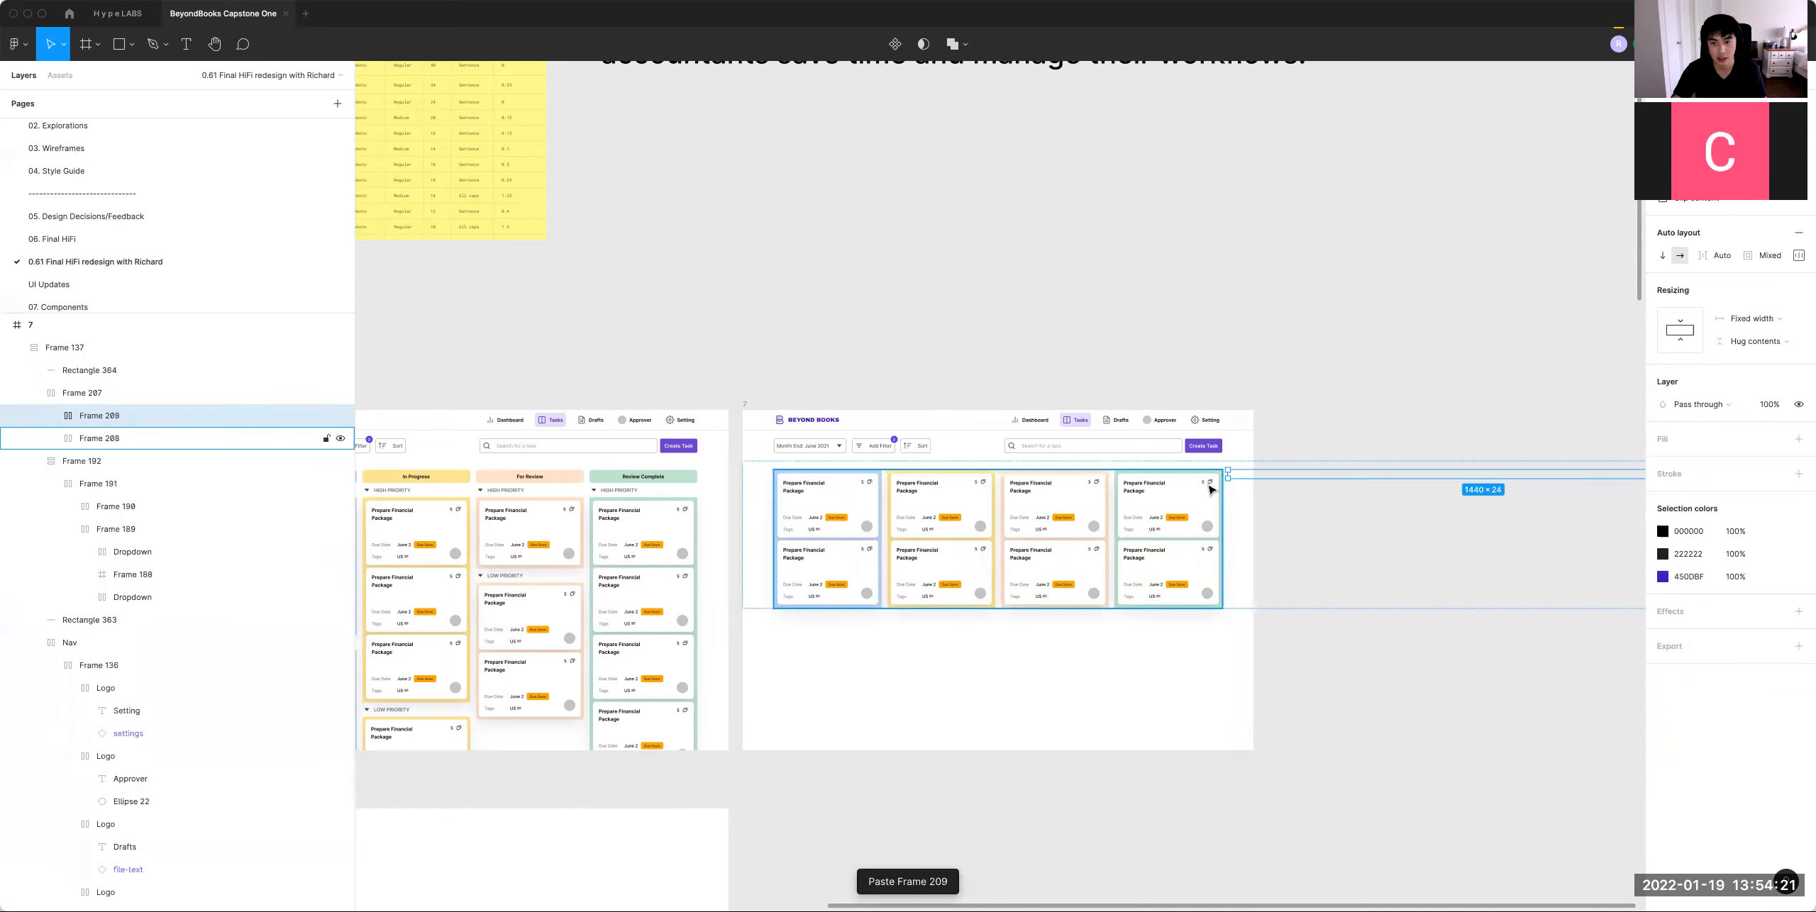
key(Escape)
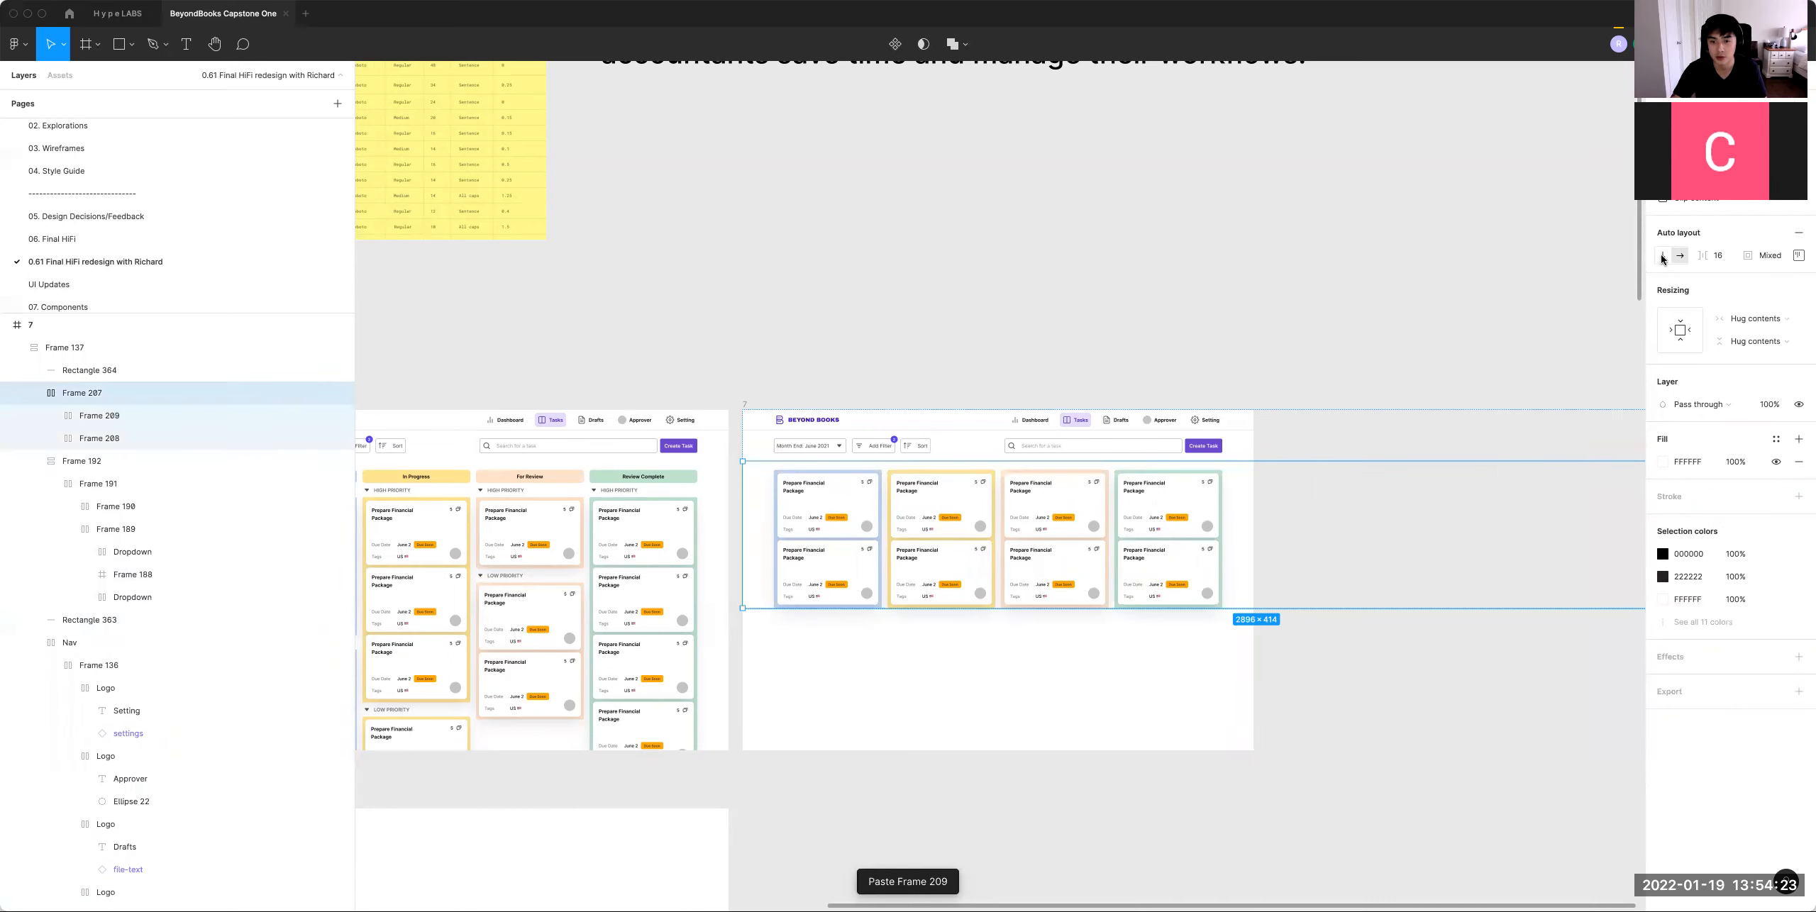
click(1662, 256)
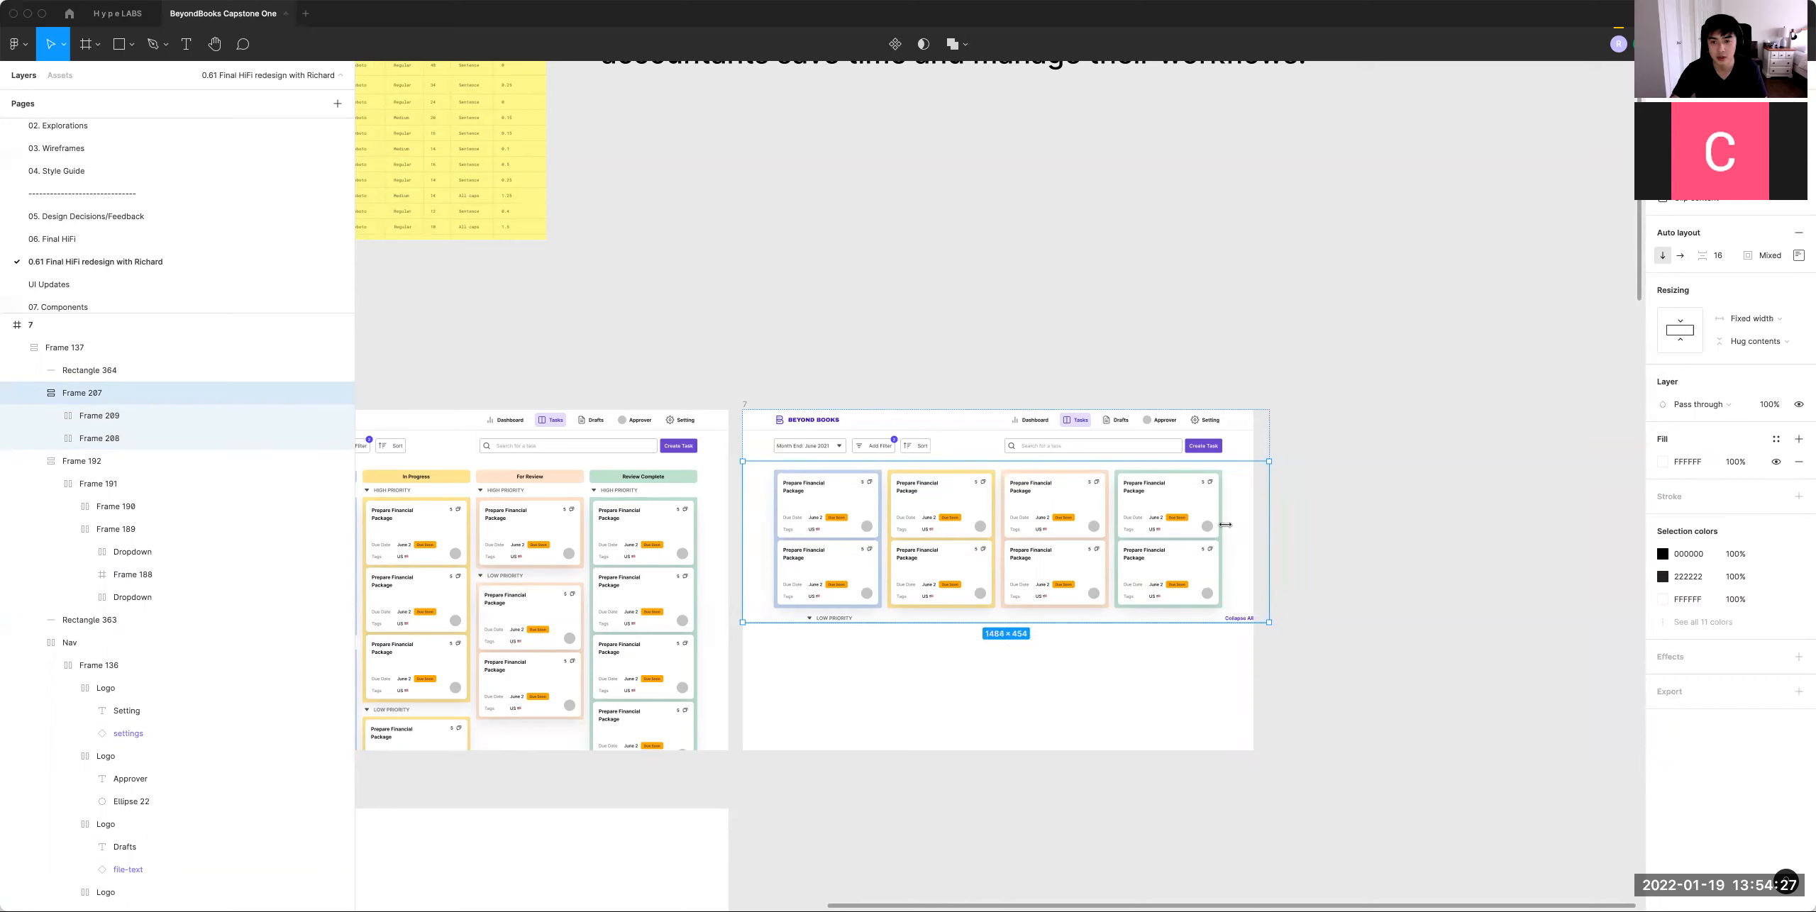
click(872, 620)
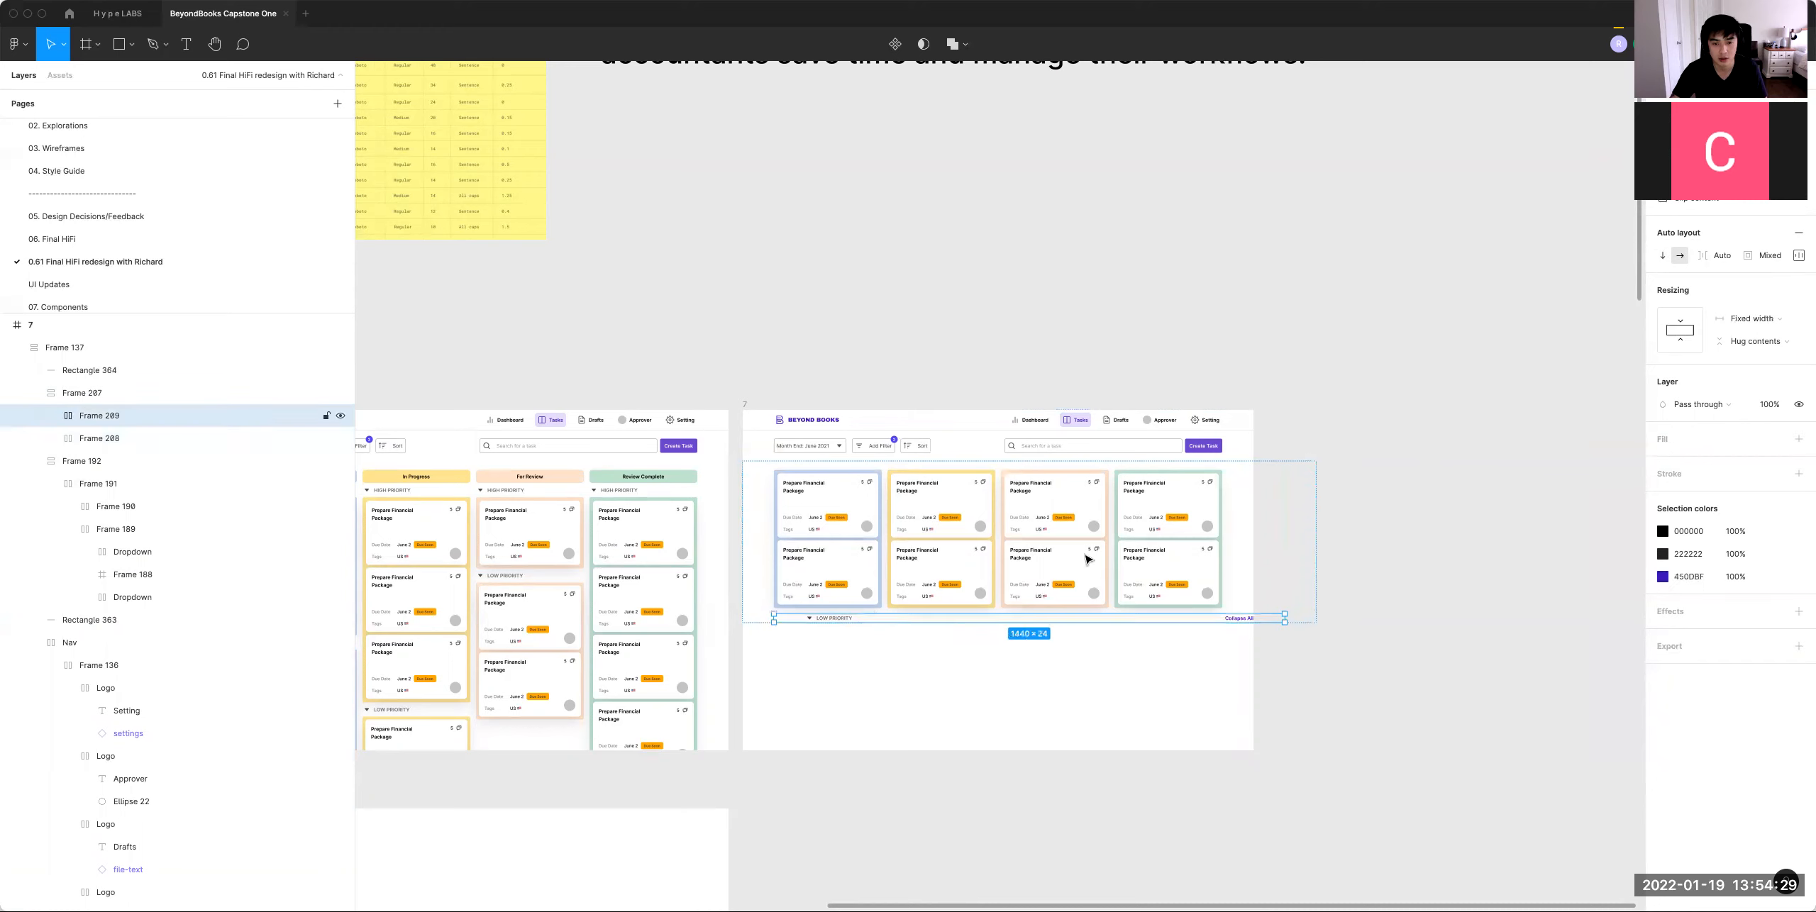
Step: Set the LOW PRIORITY row's padding to 0 and its width to fill the container
click(1799, 256)
click(1711, 315)
key(Tab)
key(Tab)
text(0)
key(Return)
key(Escape)
click(1765, 312)
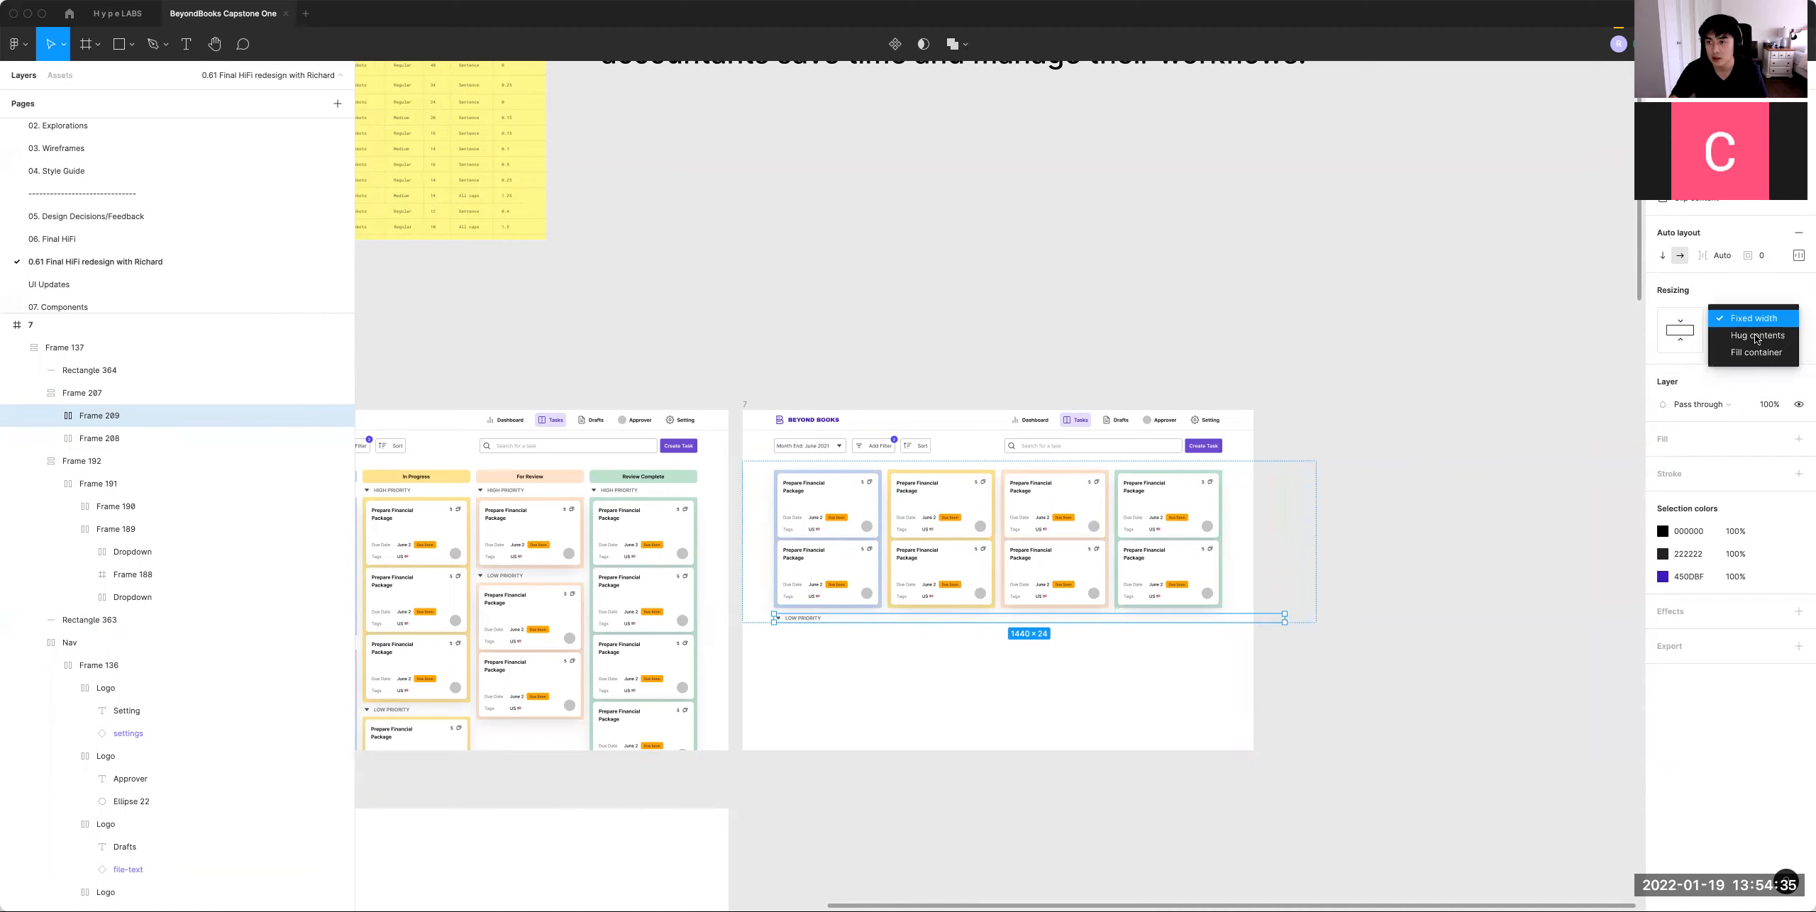
click(1749, 349)
click(1374, 575)
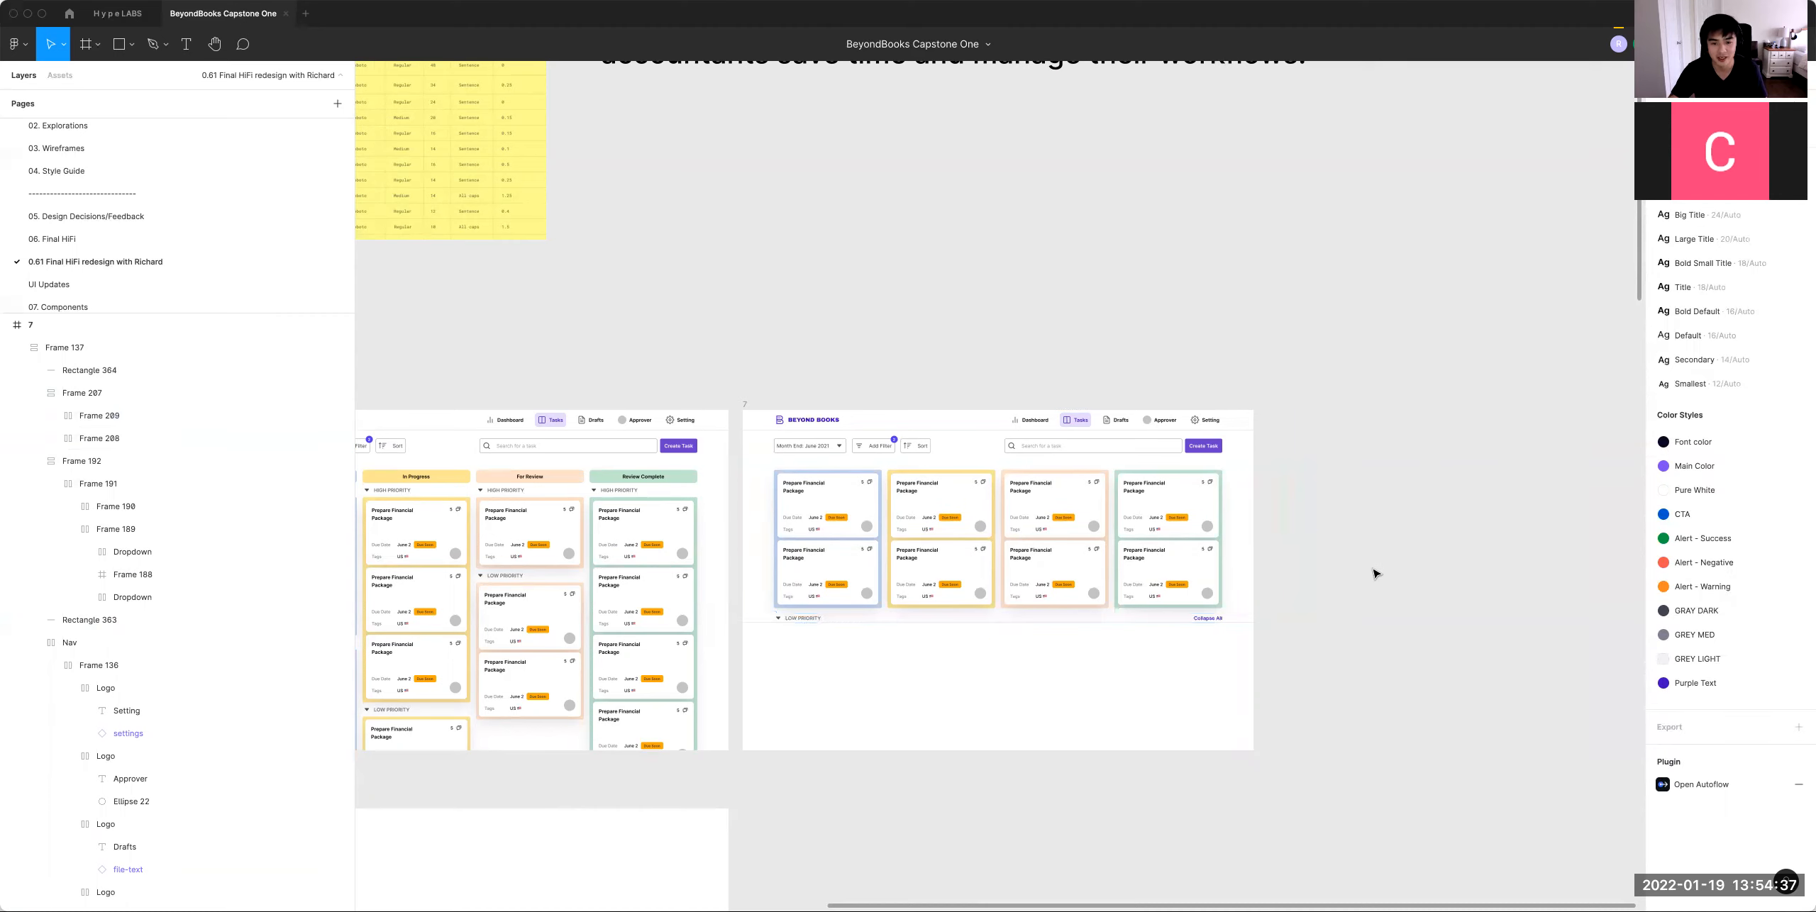
Step: Duplicate the LOW PRIORITY row and replace the copy's priority label with the original board's Review Complete header
click(821, 527)
click(821, 527)
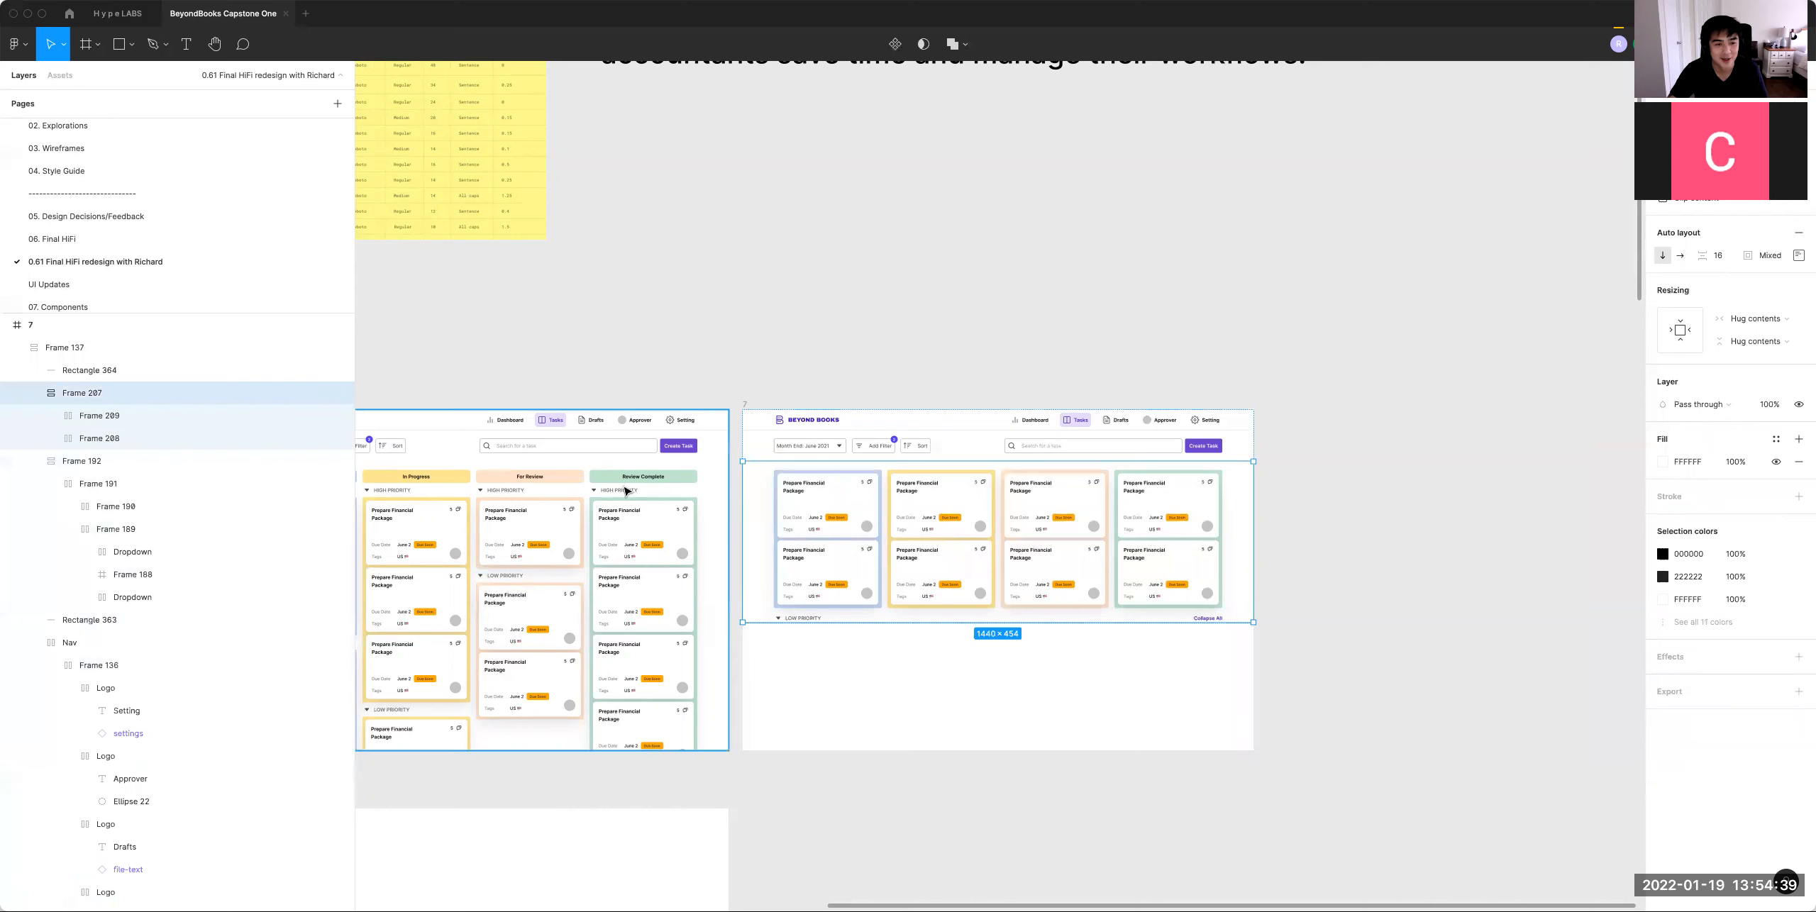
double_click(630, 476)
double_click(630, 476)
drag(635, 554, 948, 645)
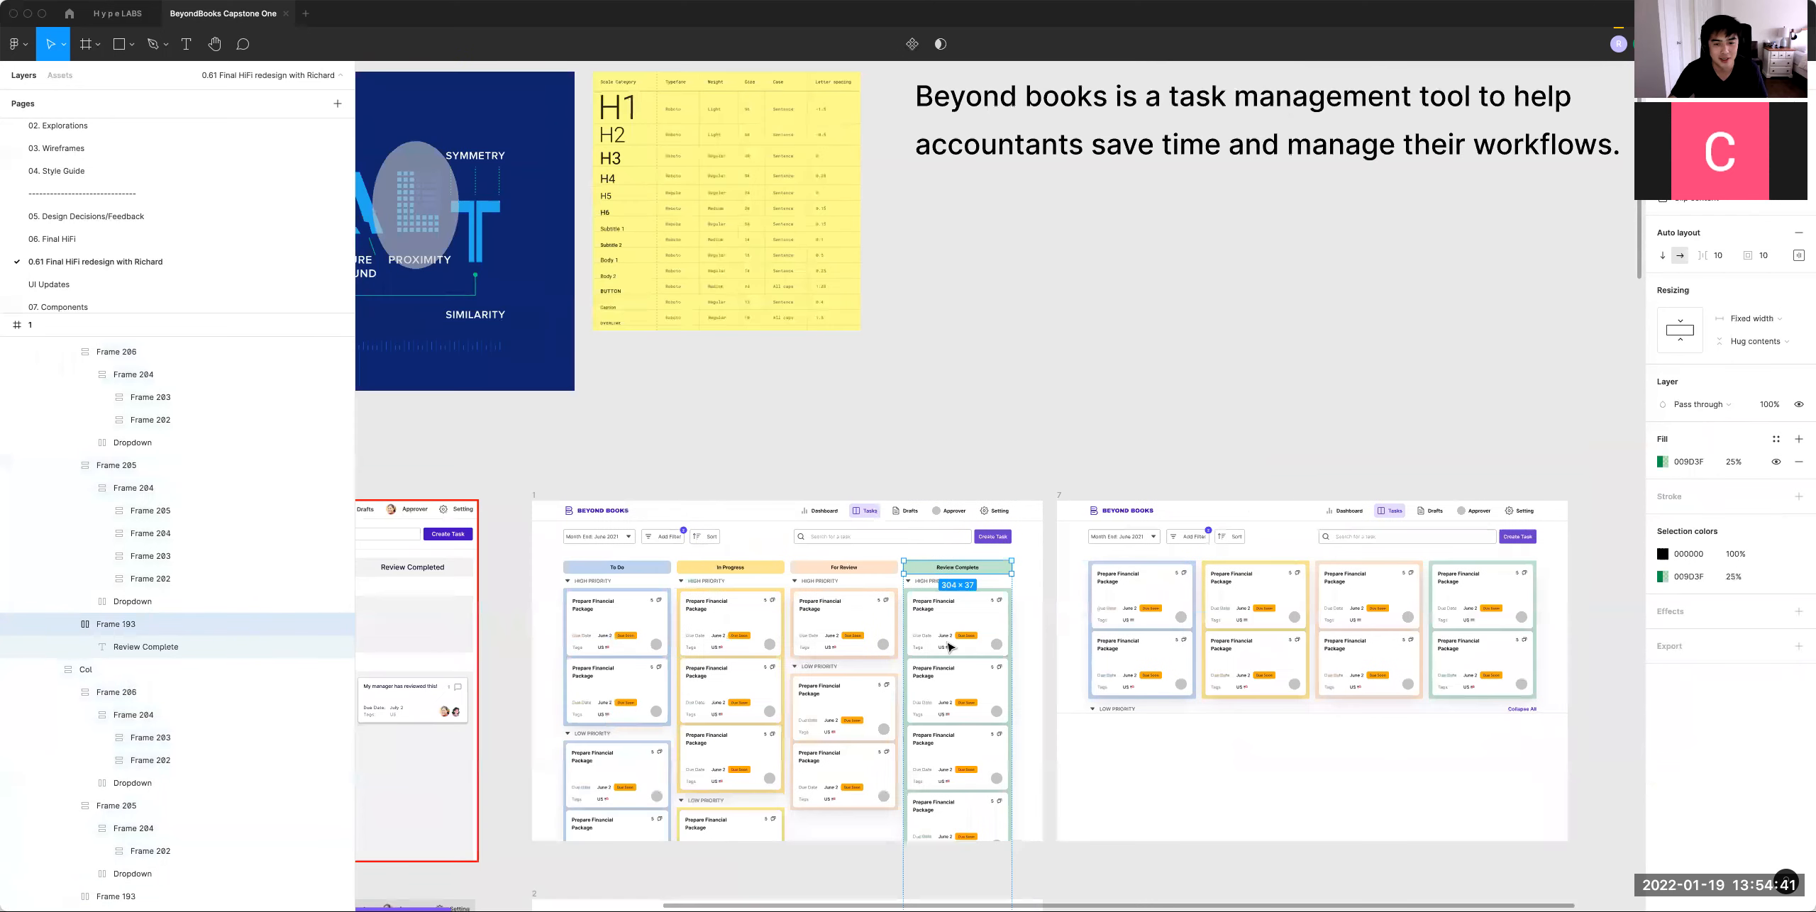
click(1123, 702)
click(1123, 702)
key(ctrl+d)
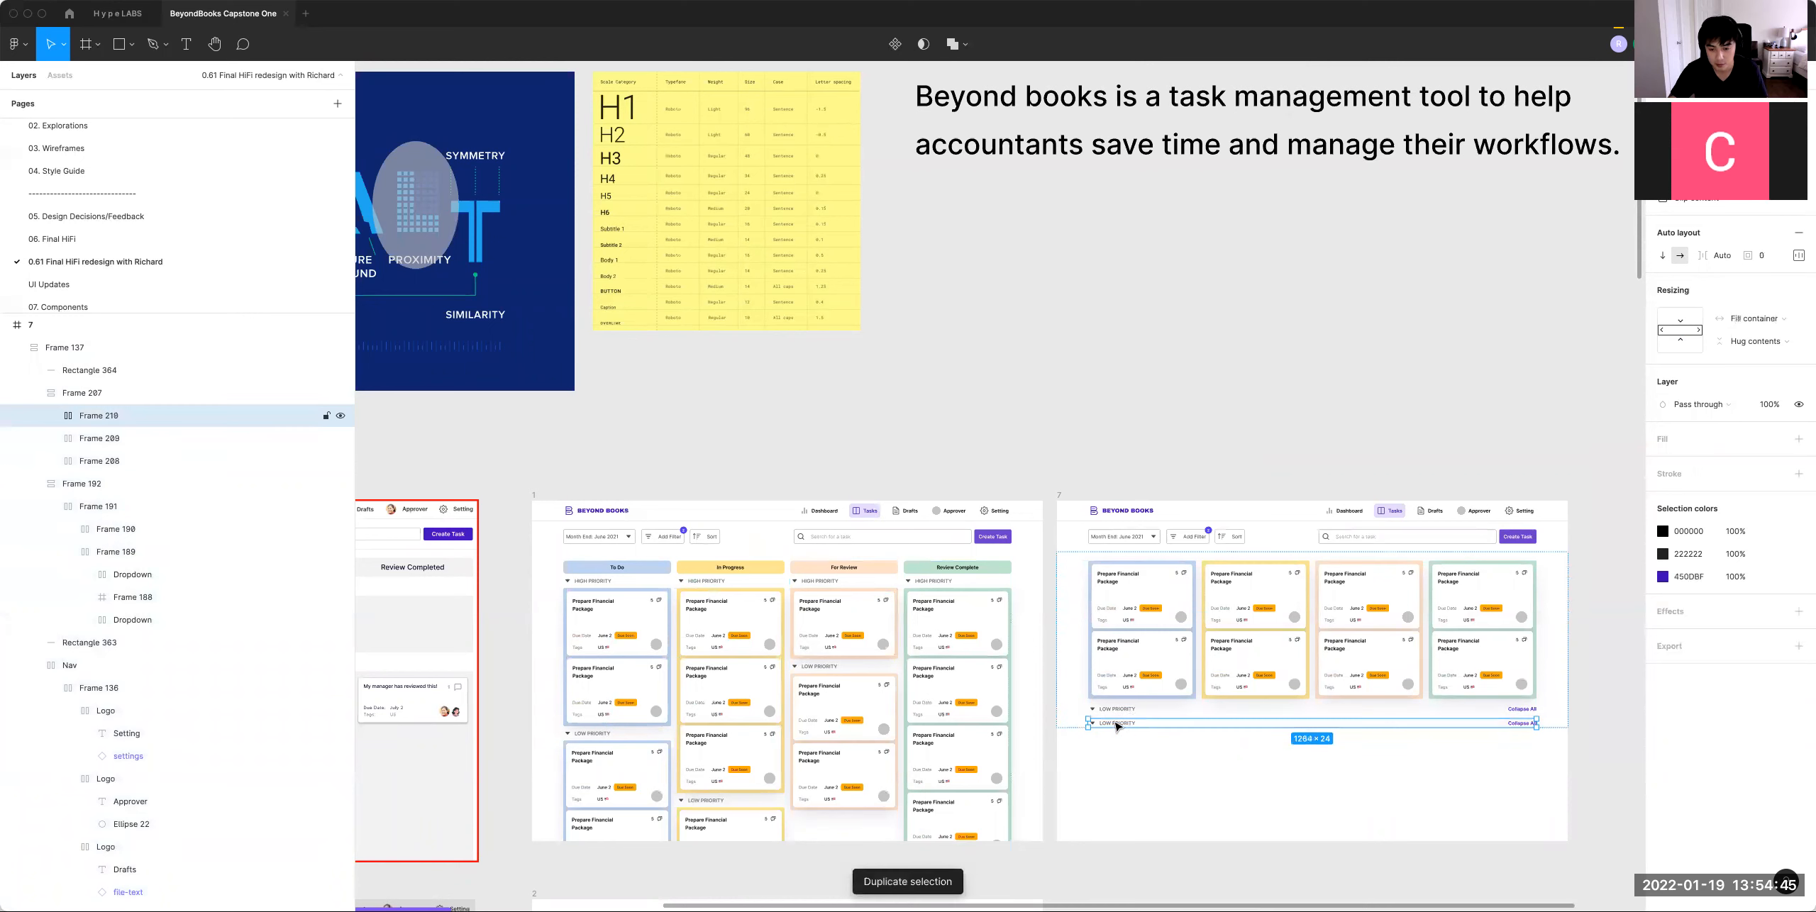
click(1118, 725)
key(ctrl+shift+r)
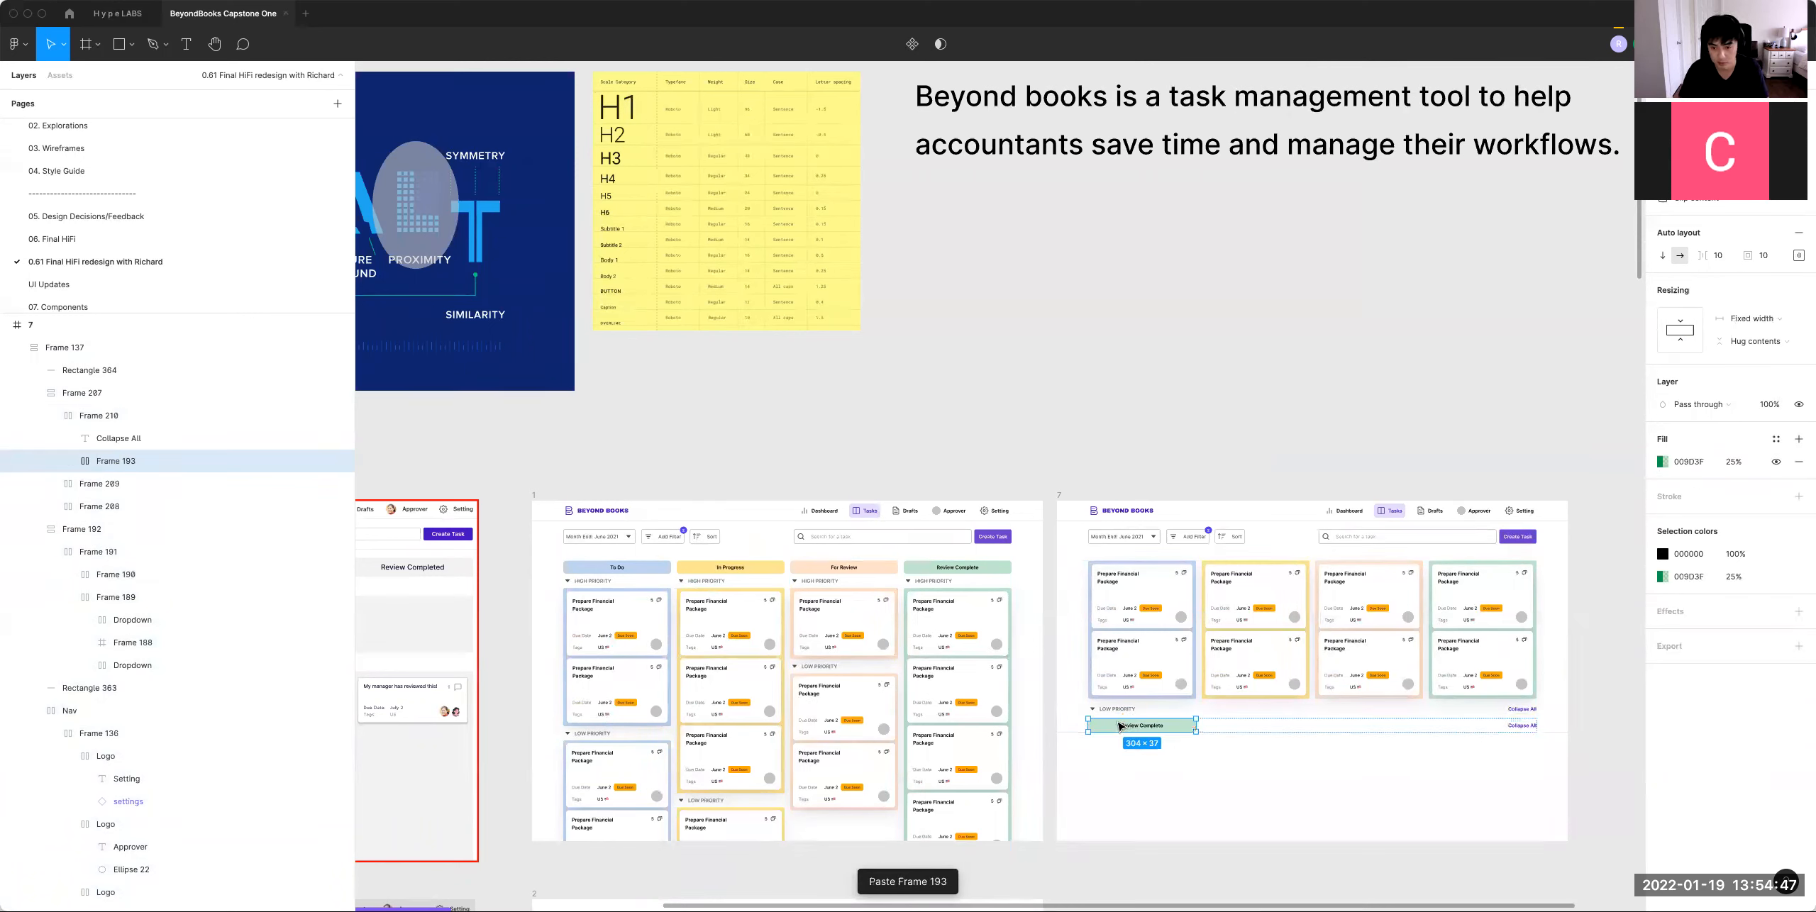
Step: Fill the new row with four Review Complete headers spaced 16 apart and remove its Collapse All text
ctrl+click(844, 569)
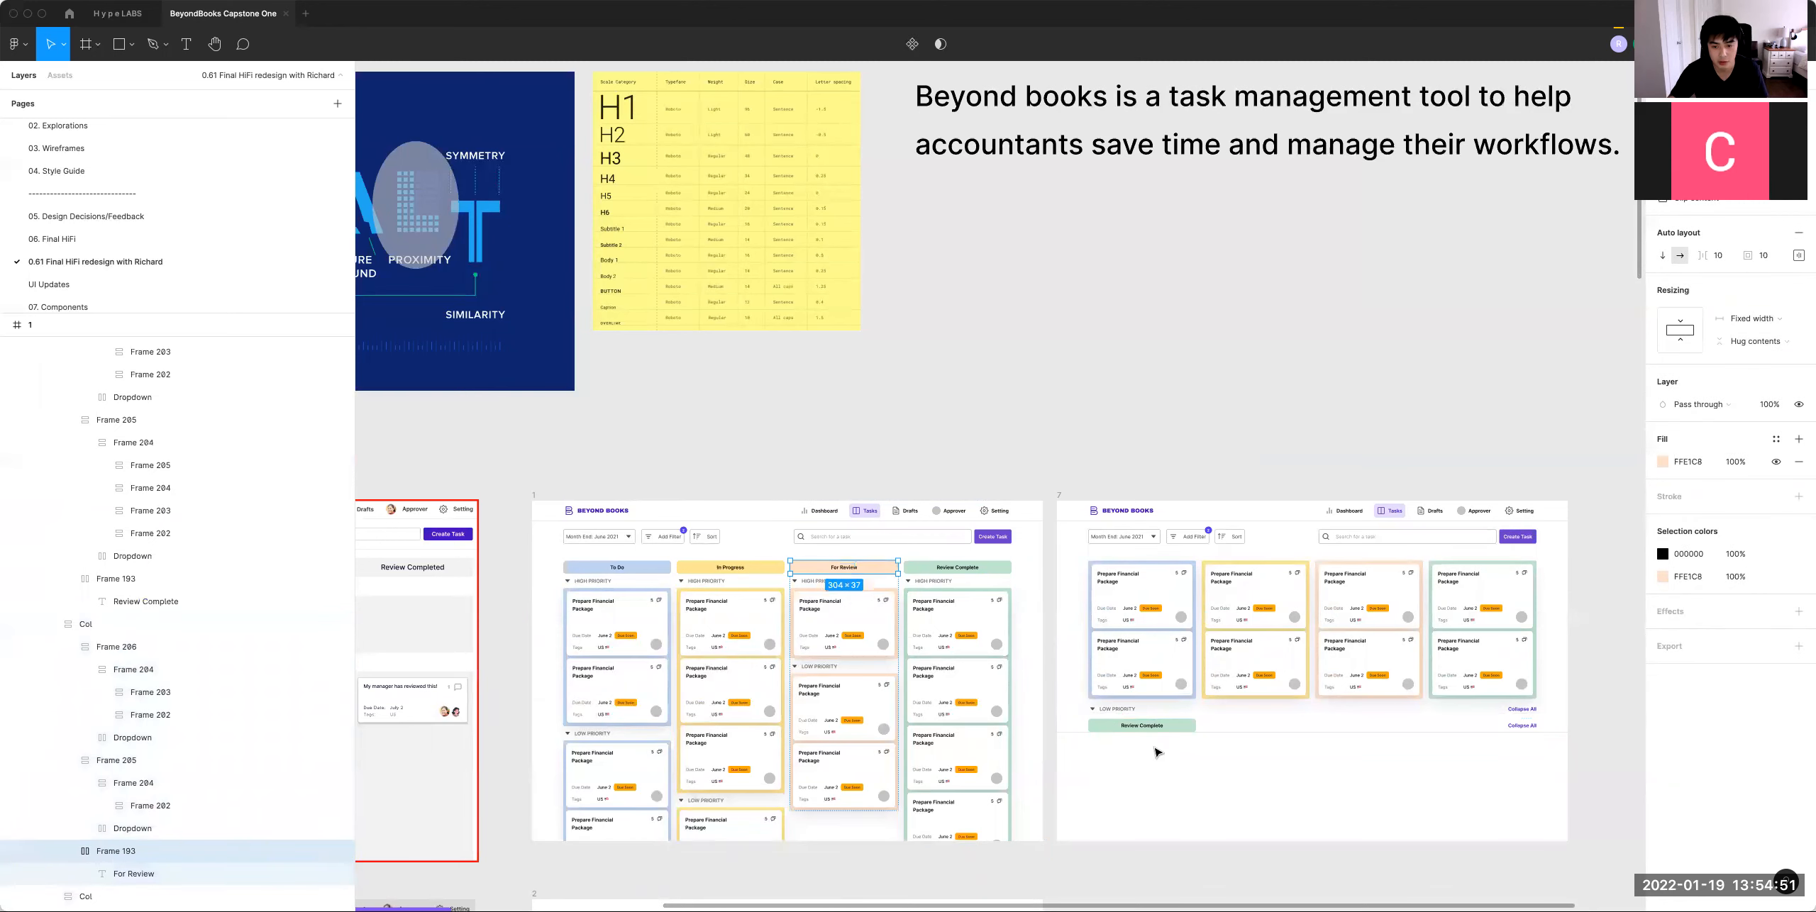
click(1149, 729)
click(1154, 728)
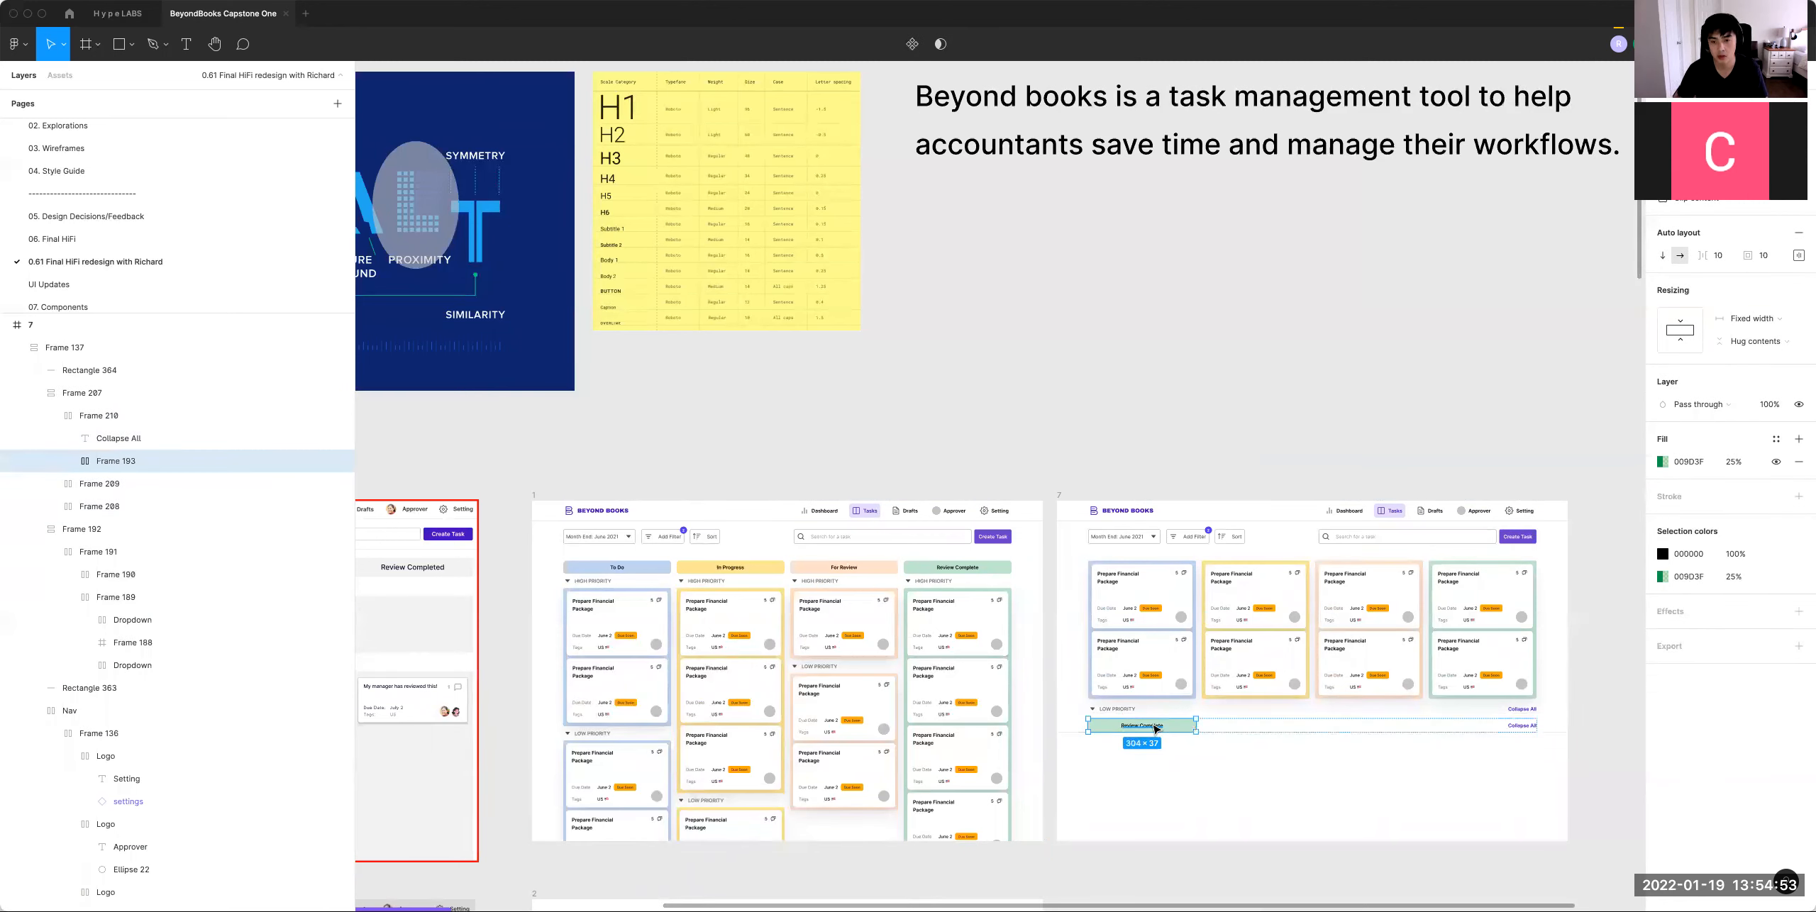
key(ctrl+d)
key(ctrl+d)
key(ctrl+d)
key(shift+Return)
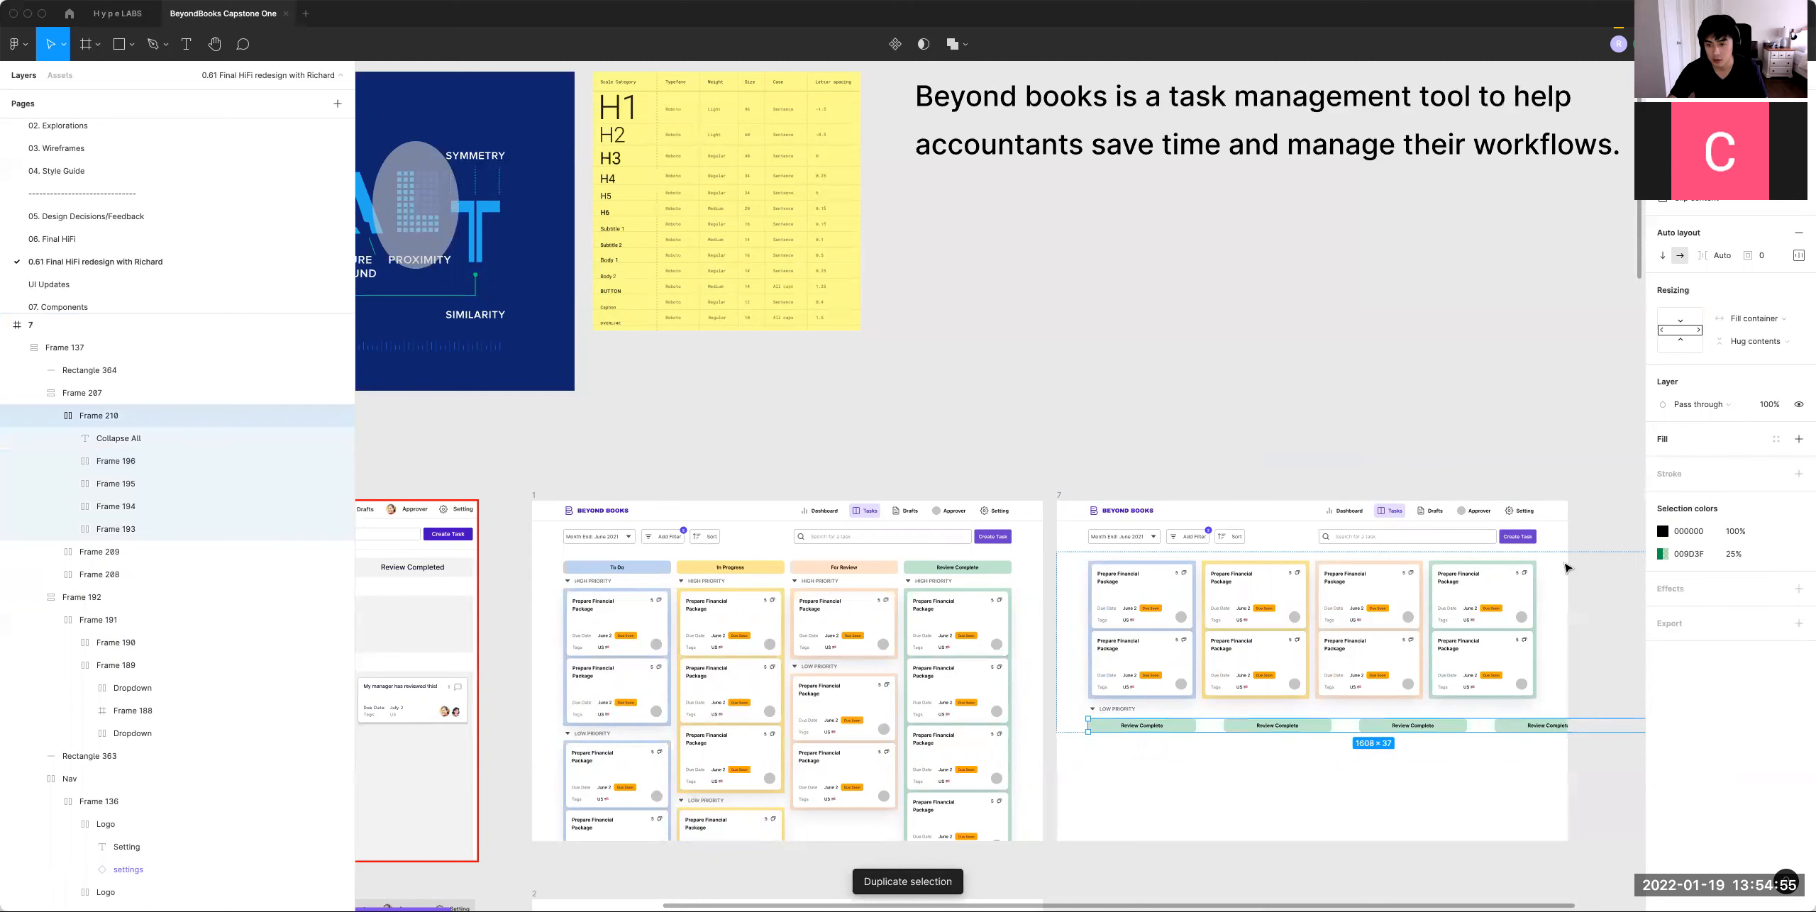
click(1724, 258)
text(16)
key(Return)
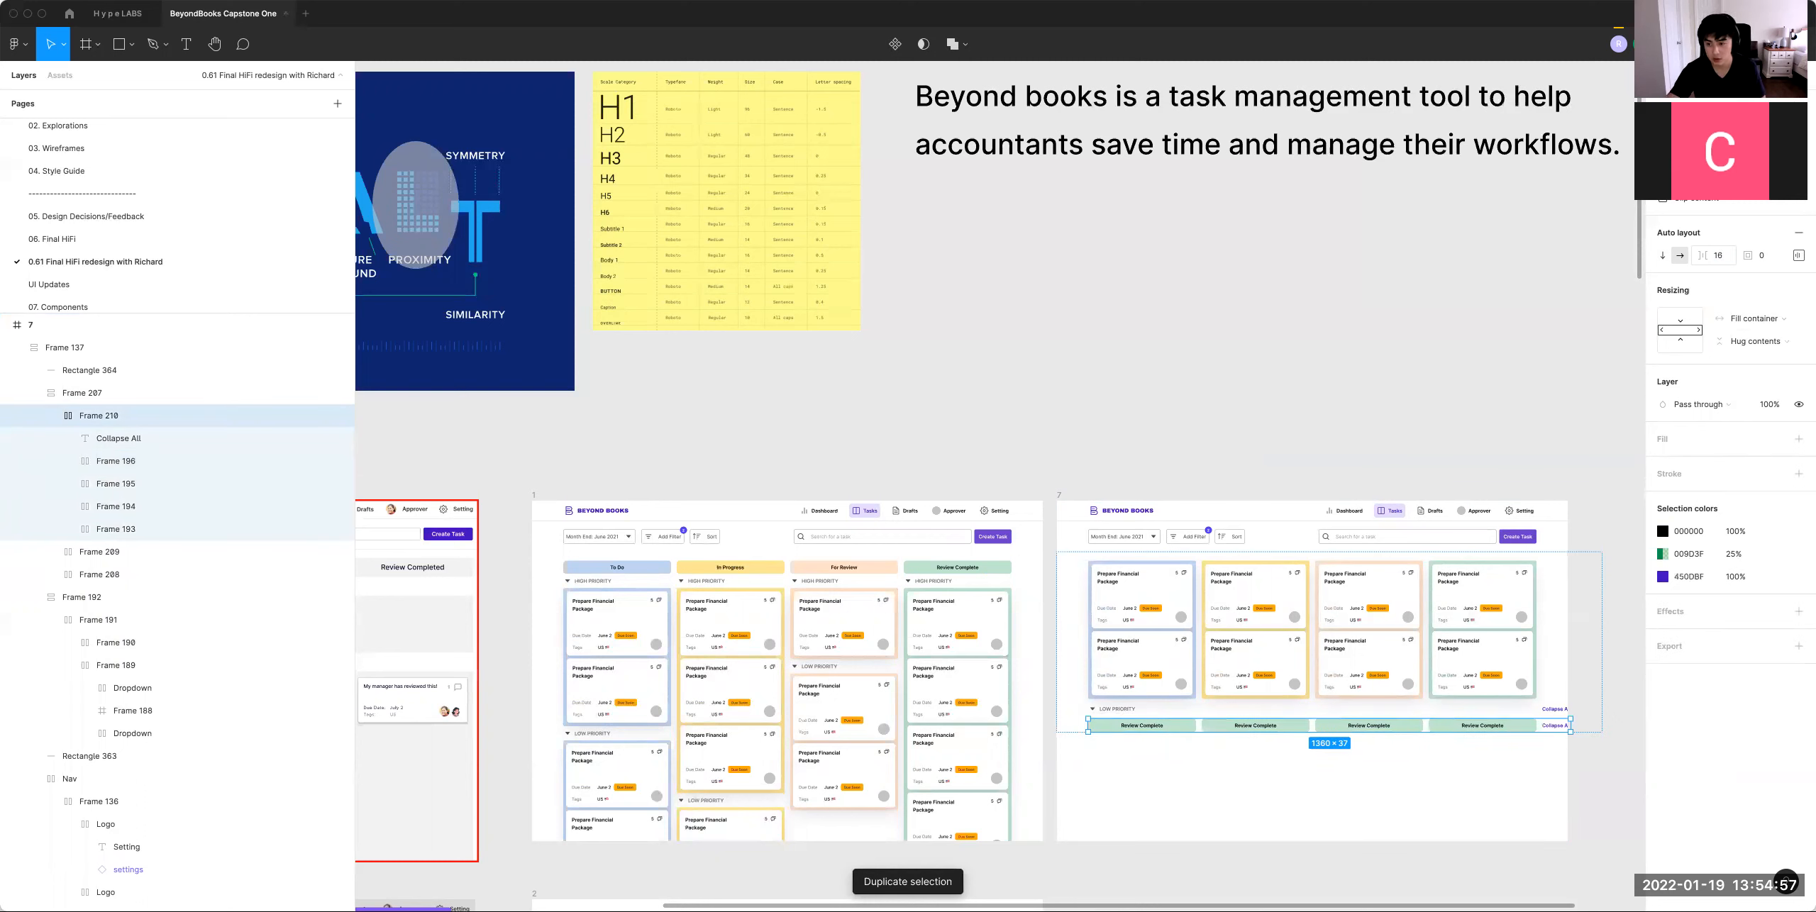
click(1552, 727)
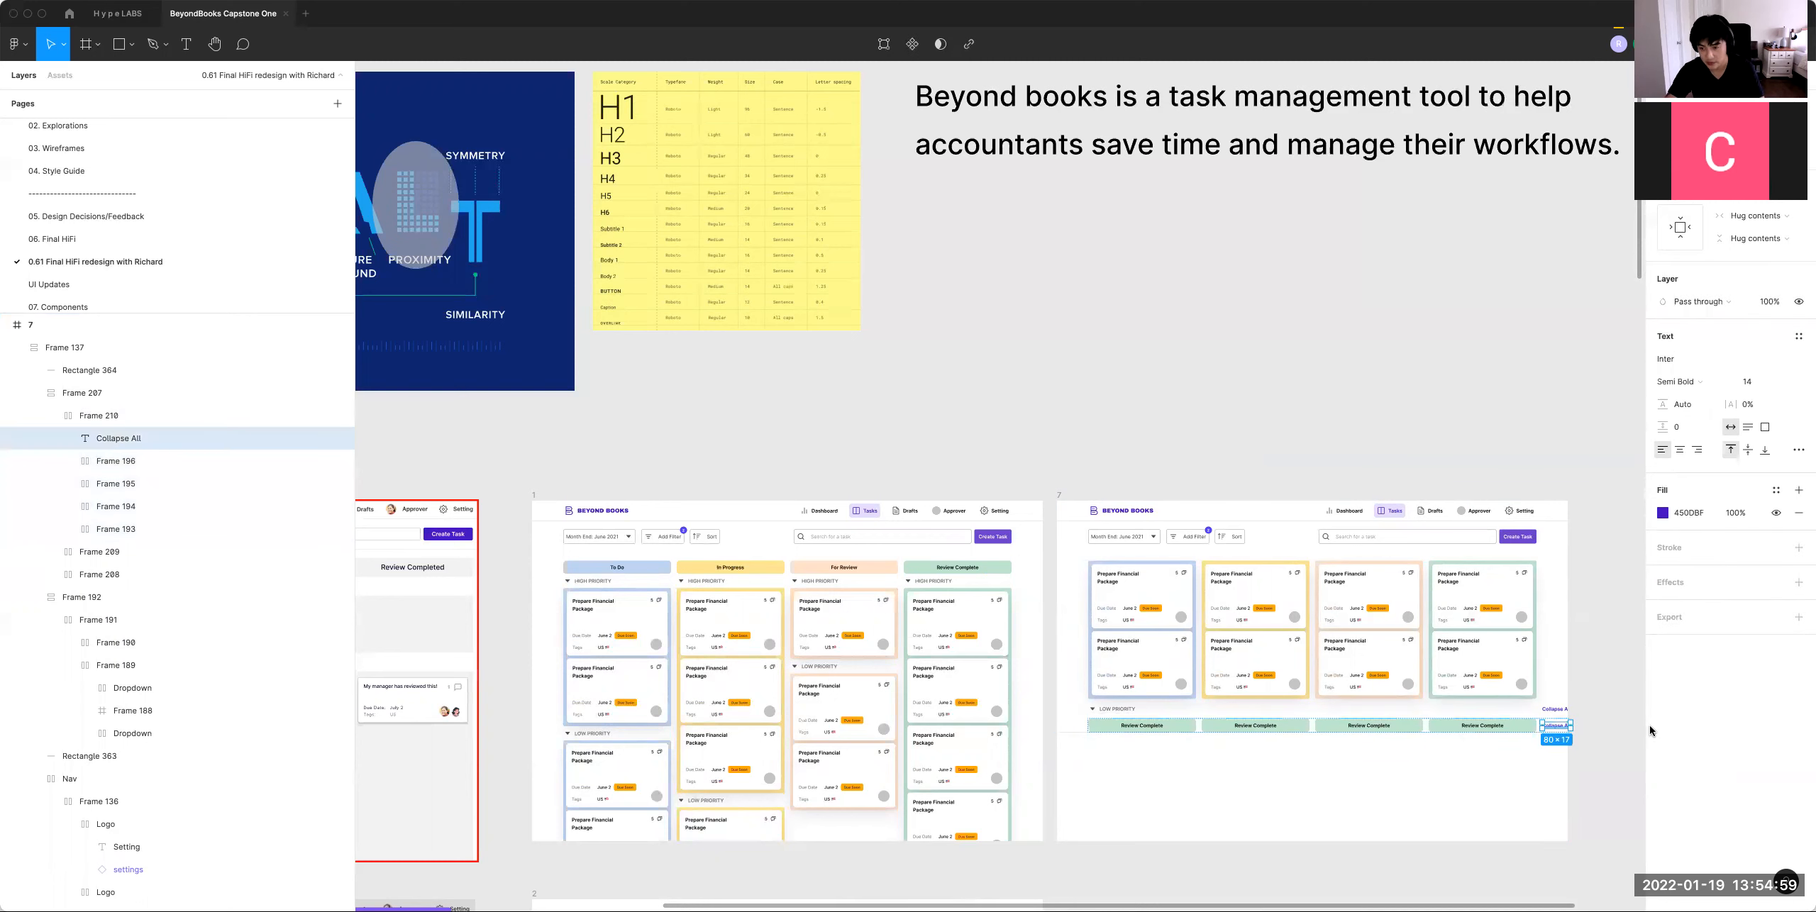
key(Delete)
Step: Replace the row's first three headers with the original board's To Do, In Progress and For Review headers
click(1367, 724)
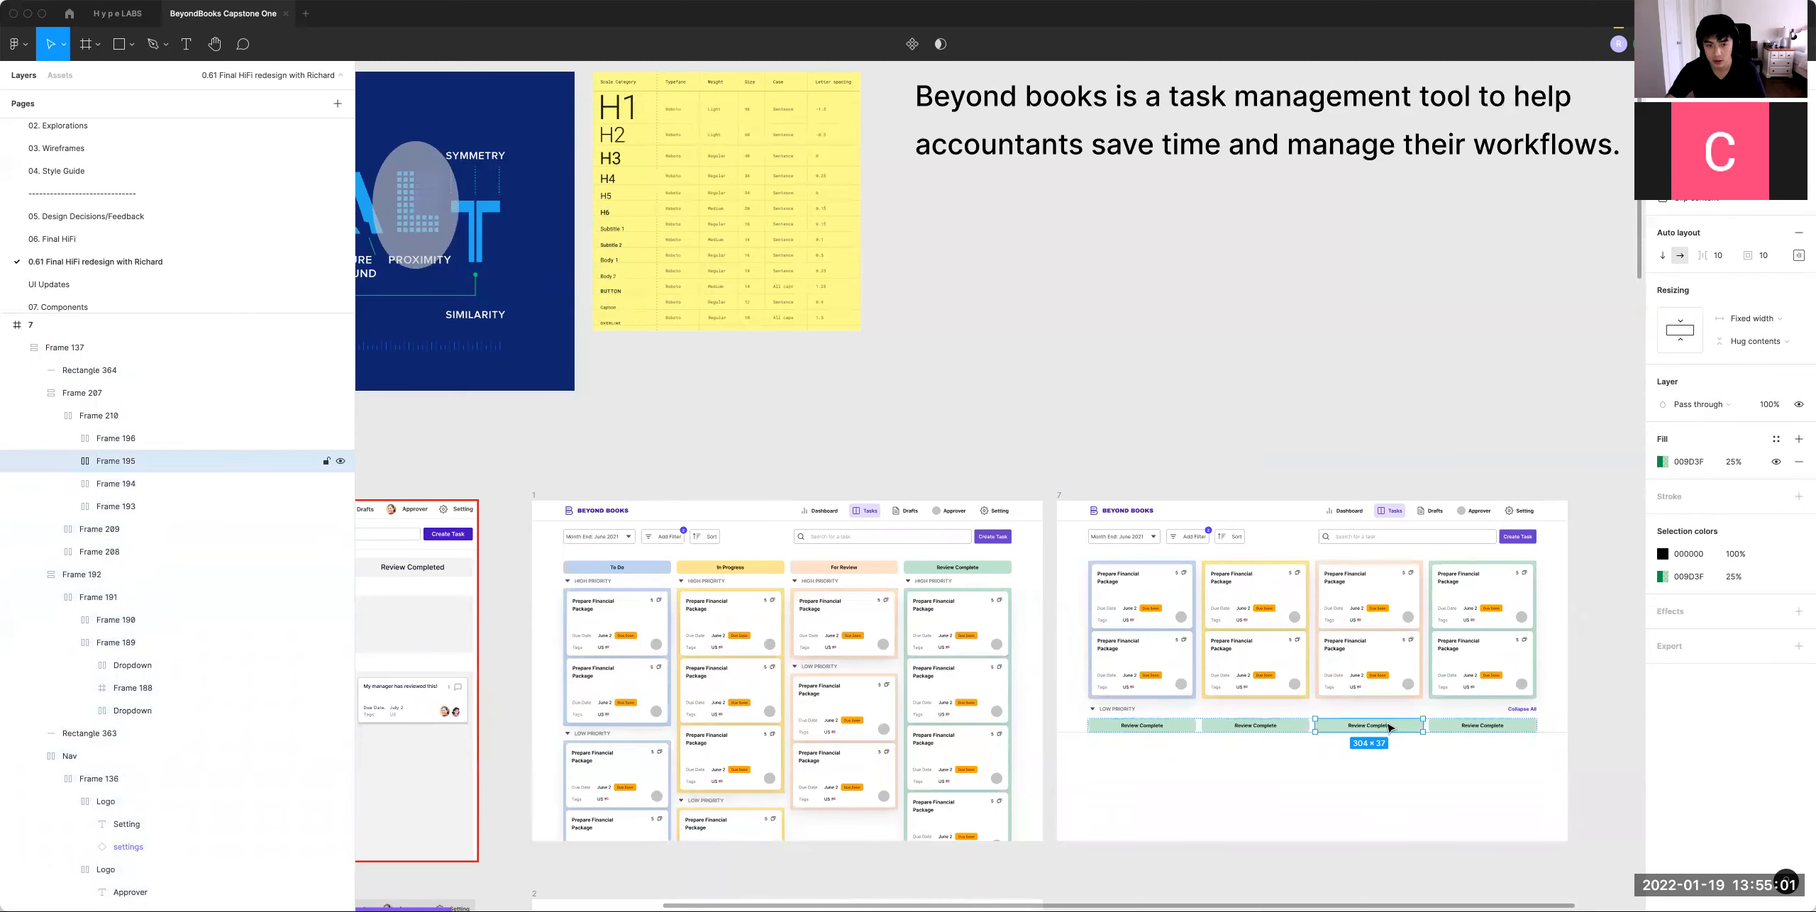
key(ctrl+shift+r)
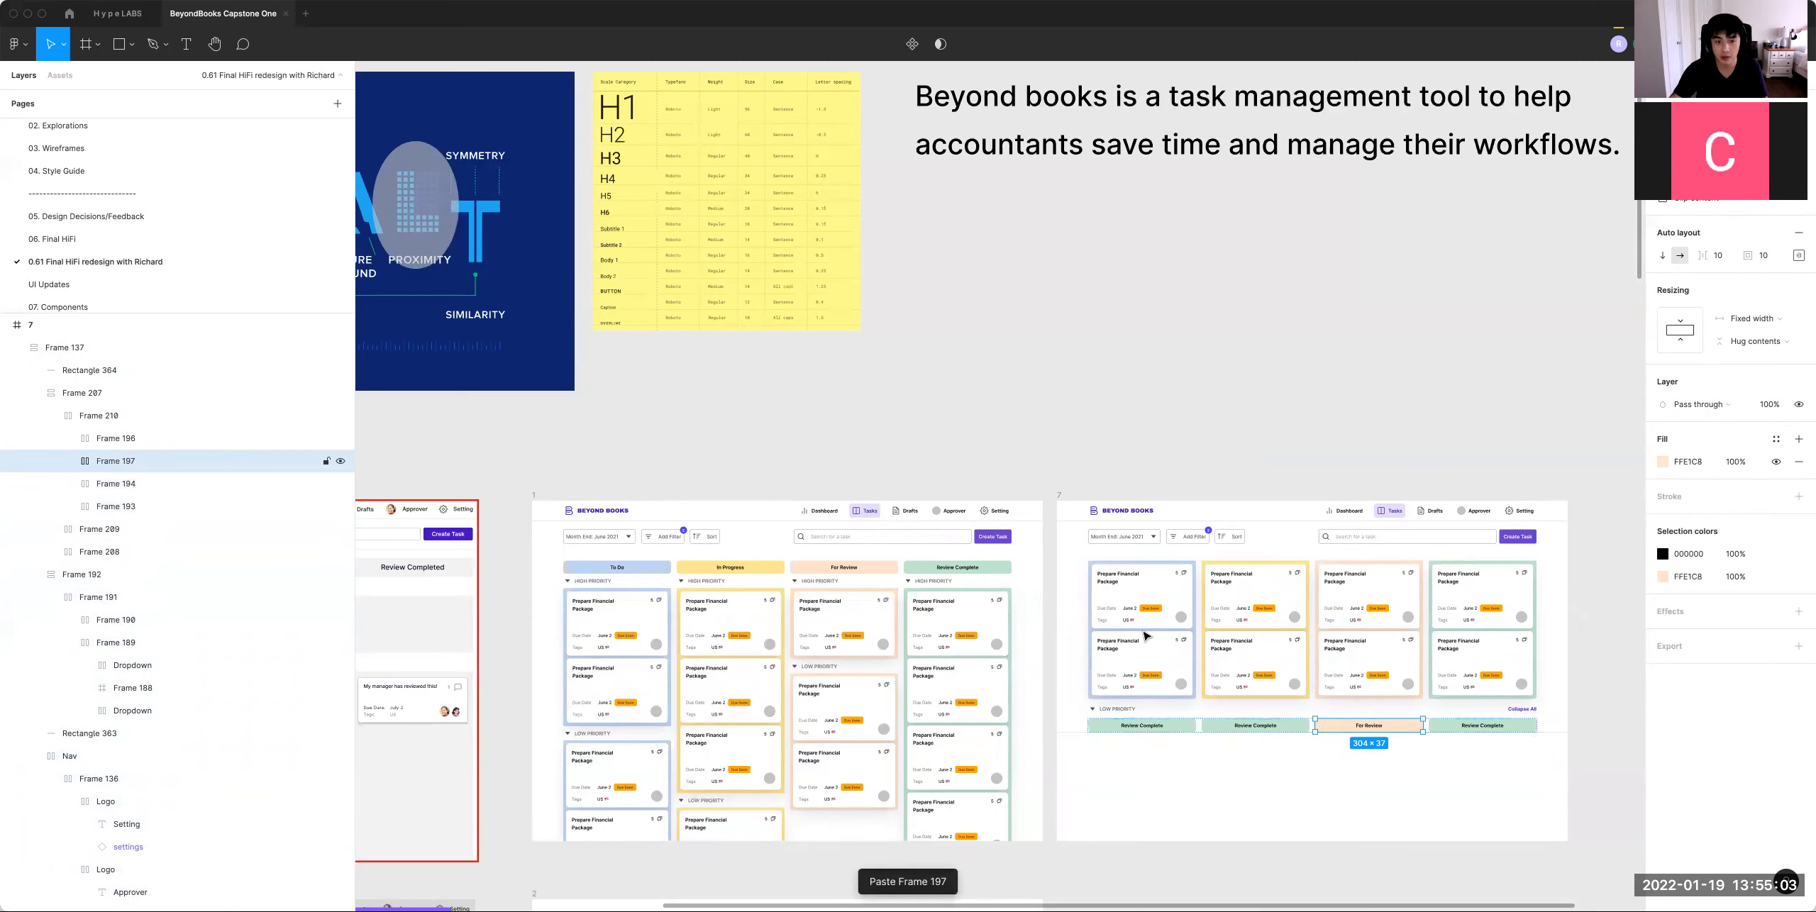
click(695, 575)
double_click(695, 573)
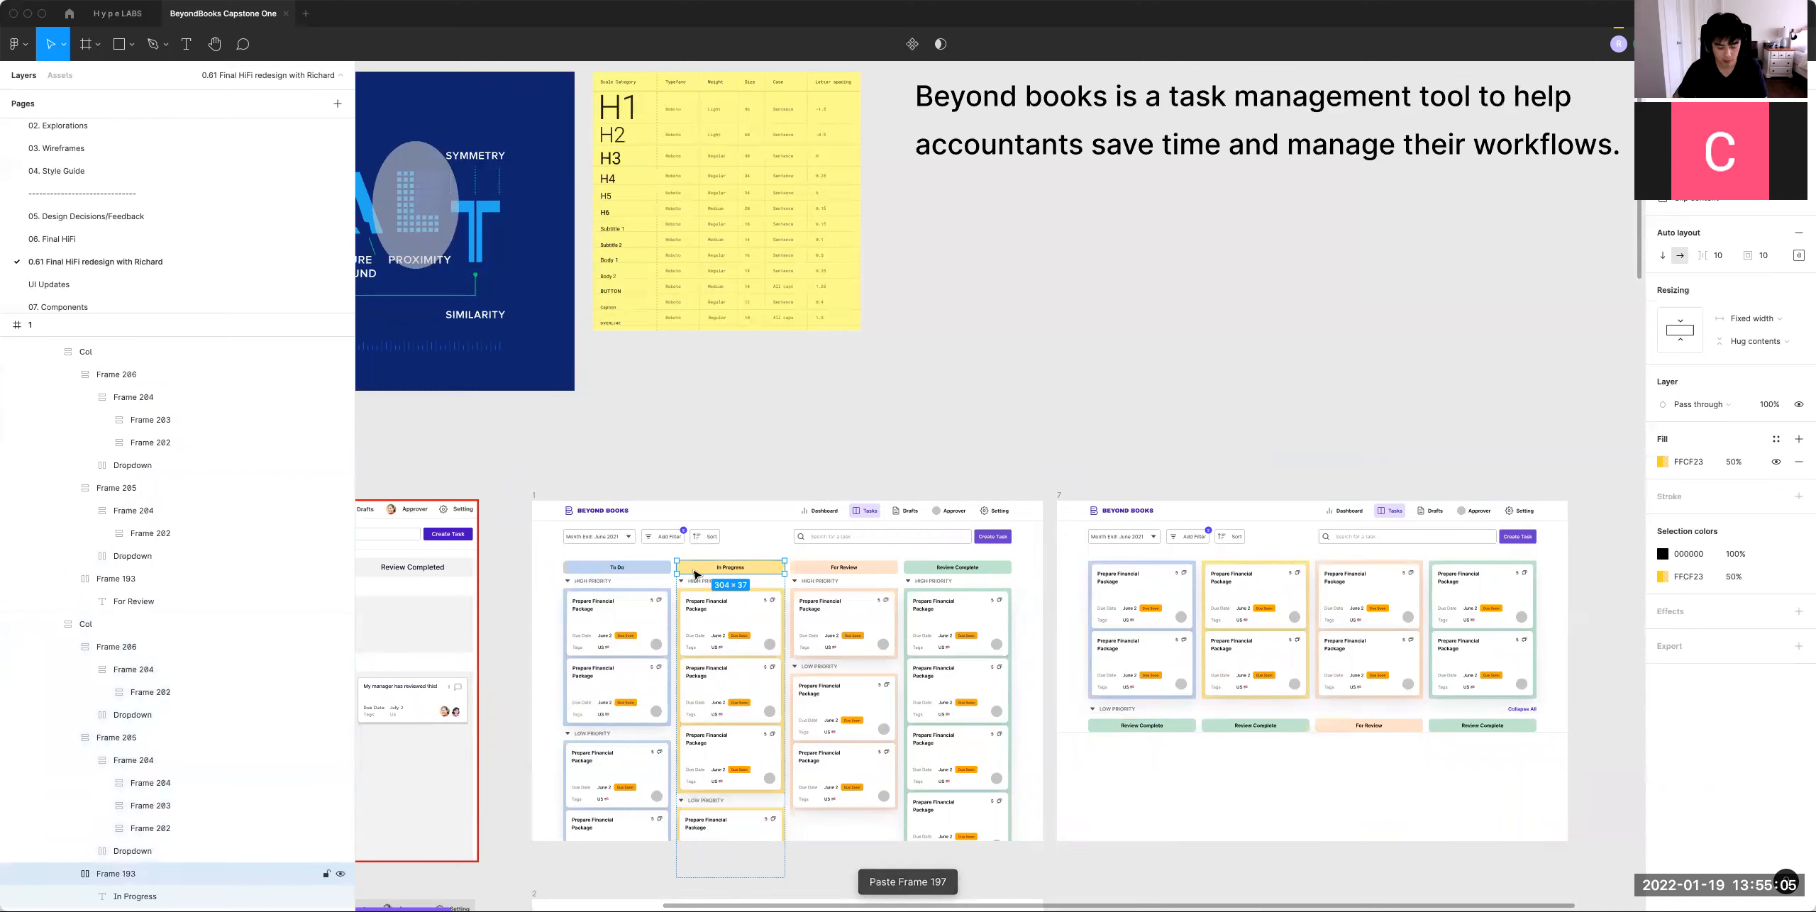
double_click(1255, 725)
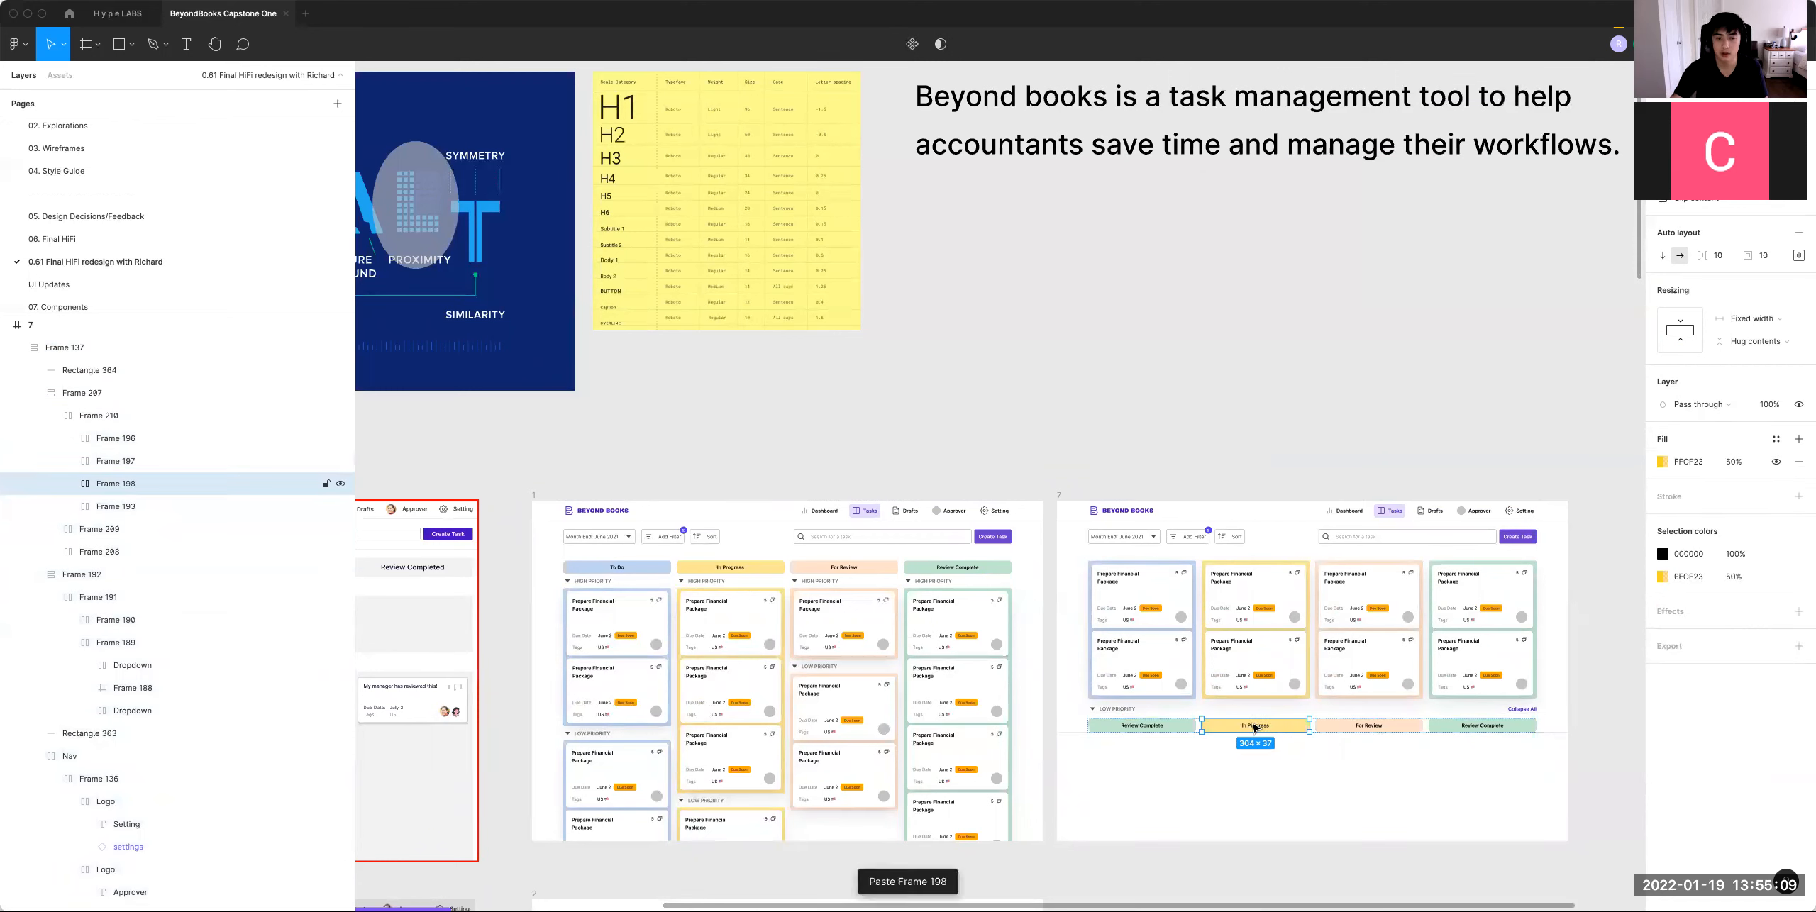
double_click(632, 571)
double_click(632, 572)
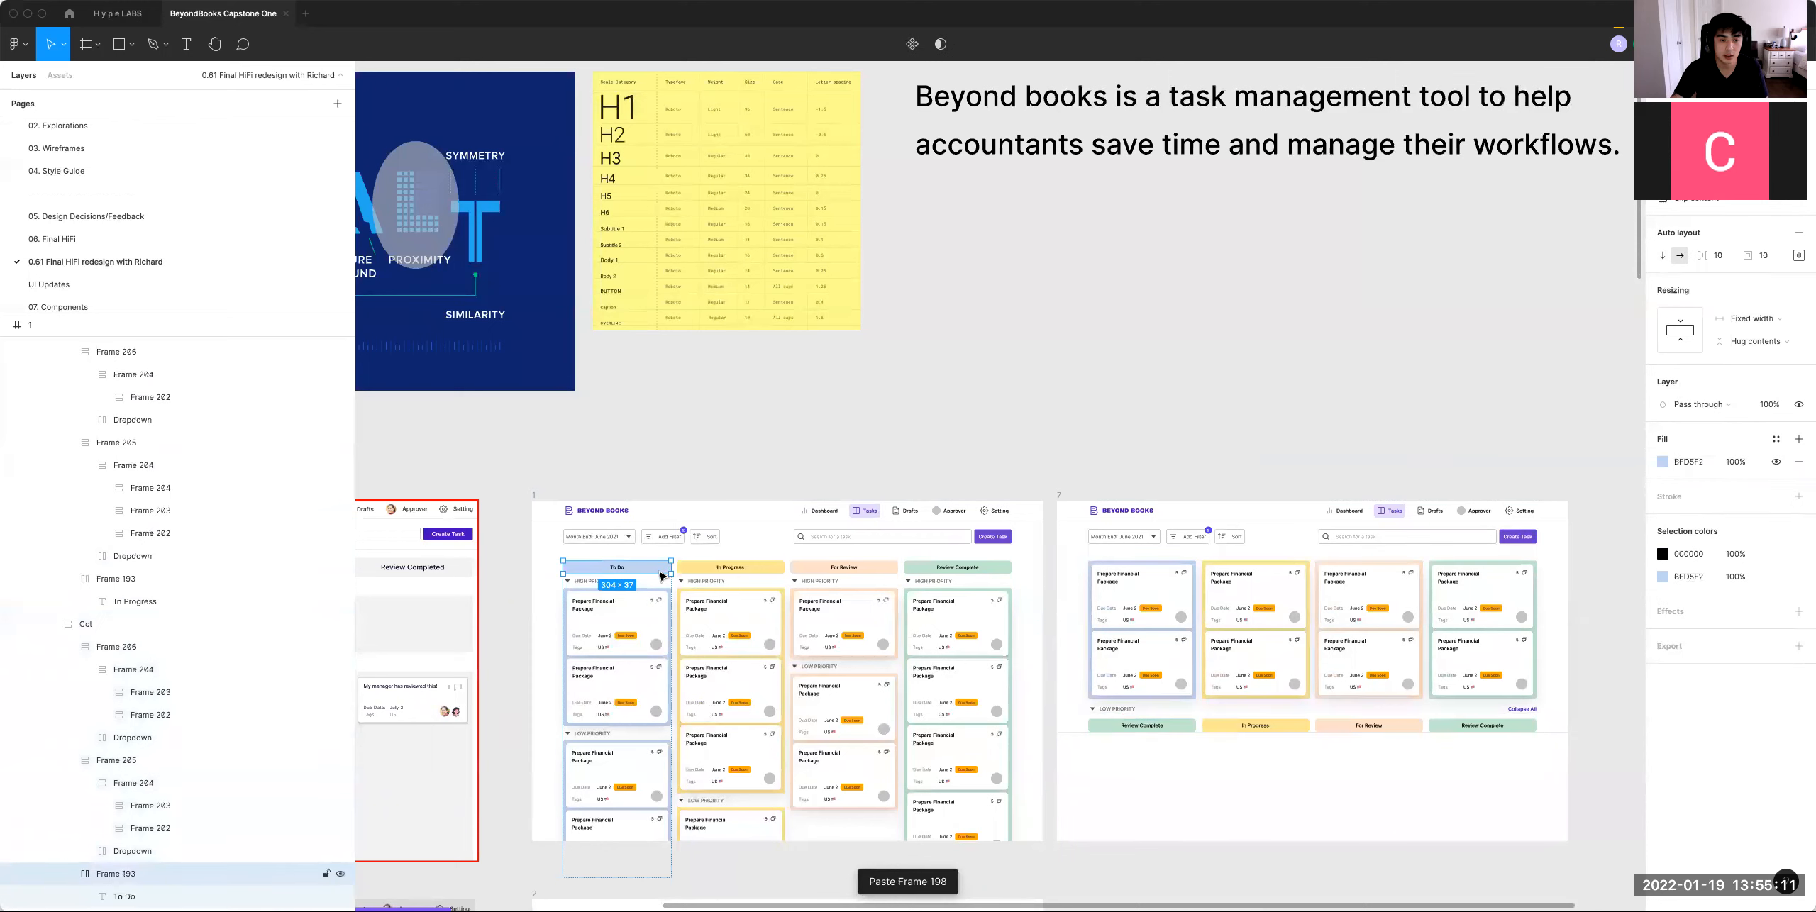
double_click(1168, 727)
double_click(1168, 726)
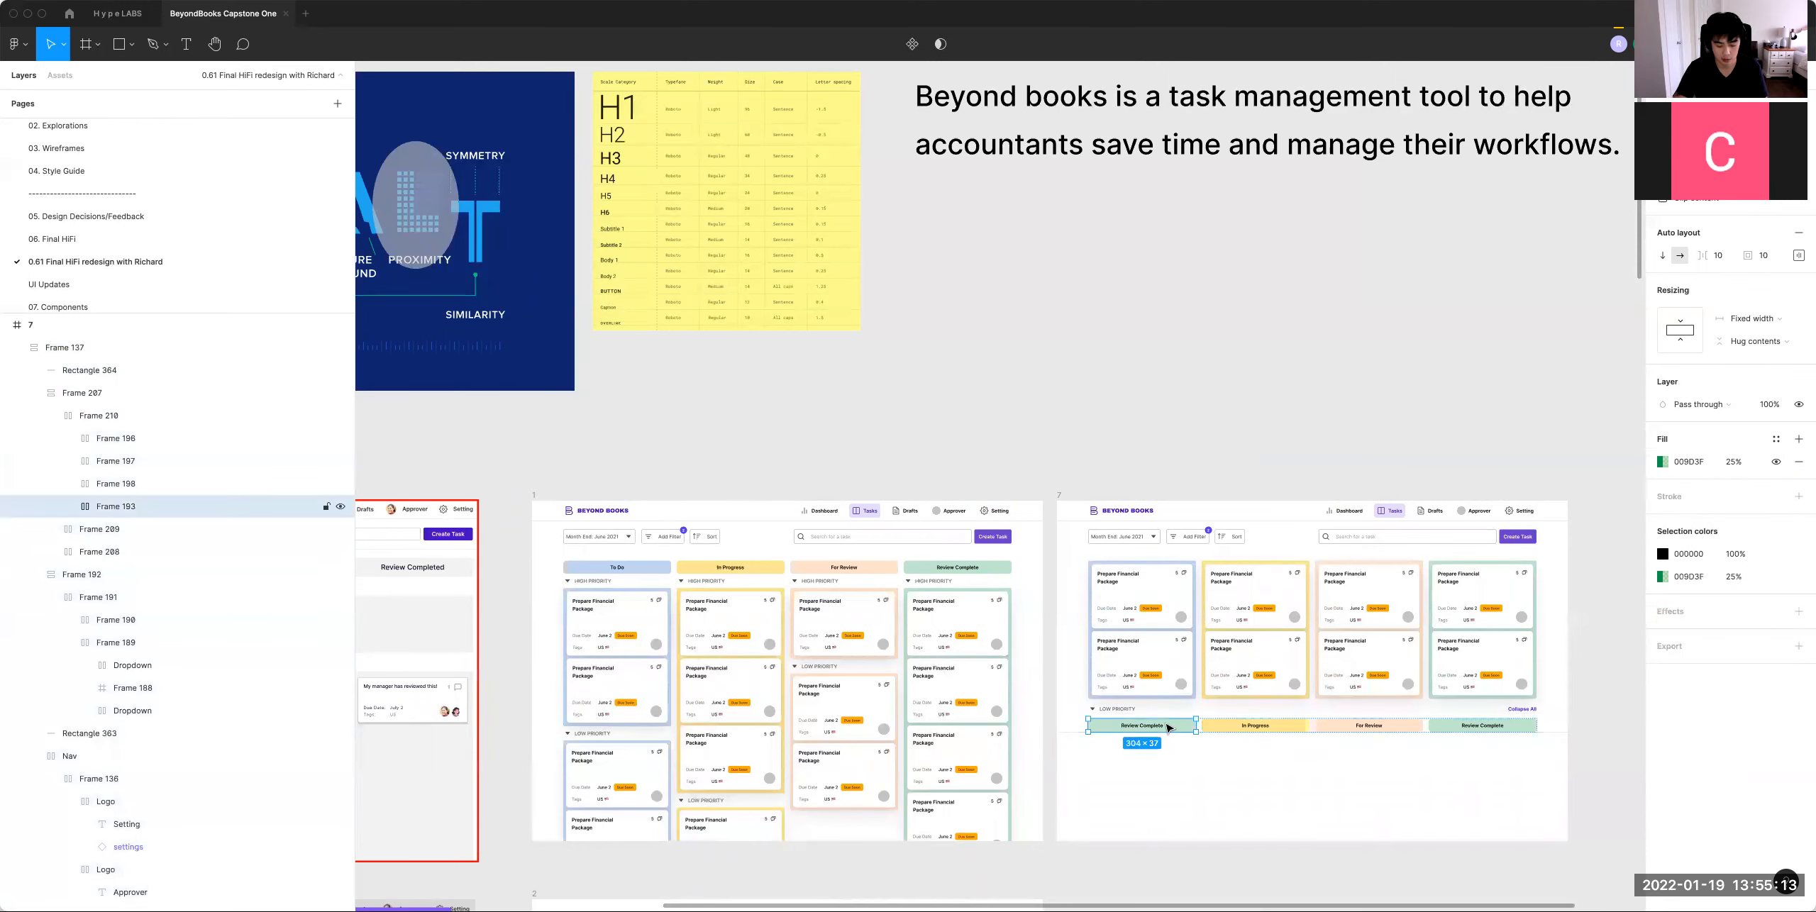
key(super+shift+r)
Step: Reorder the stack so the status header row comes first, followed by the LOW PRIORITY row and the card columns
click(1296, 689)
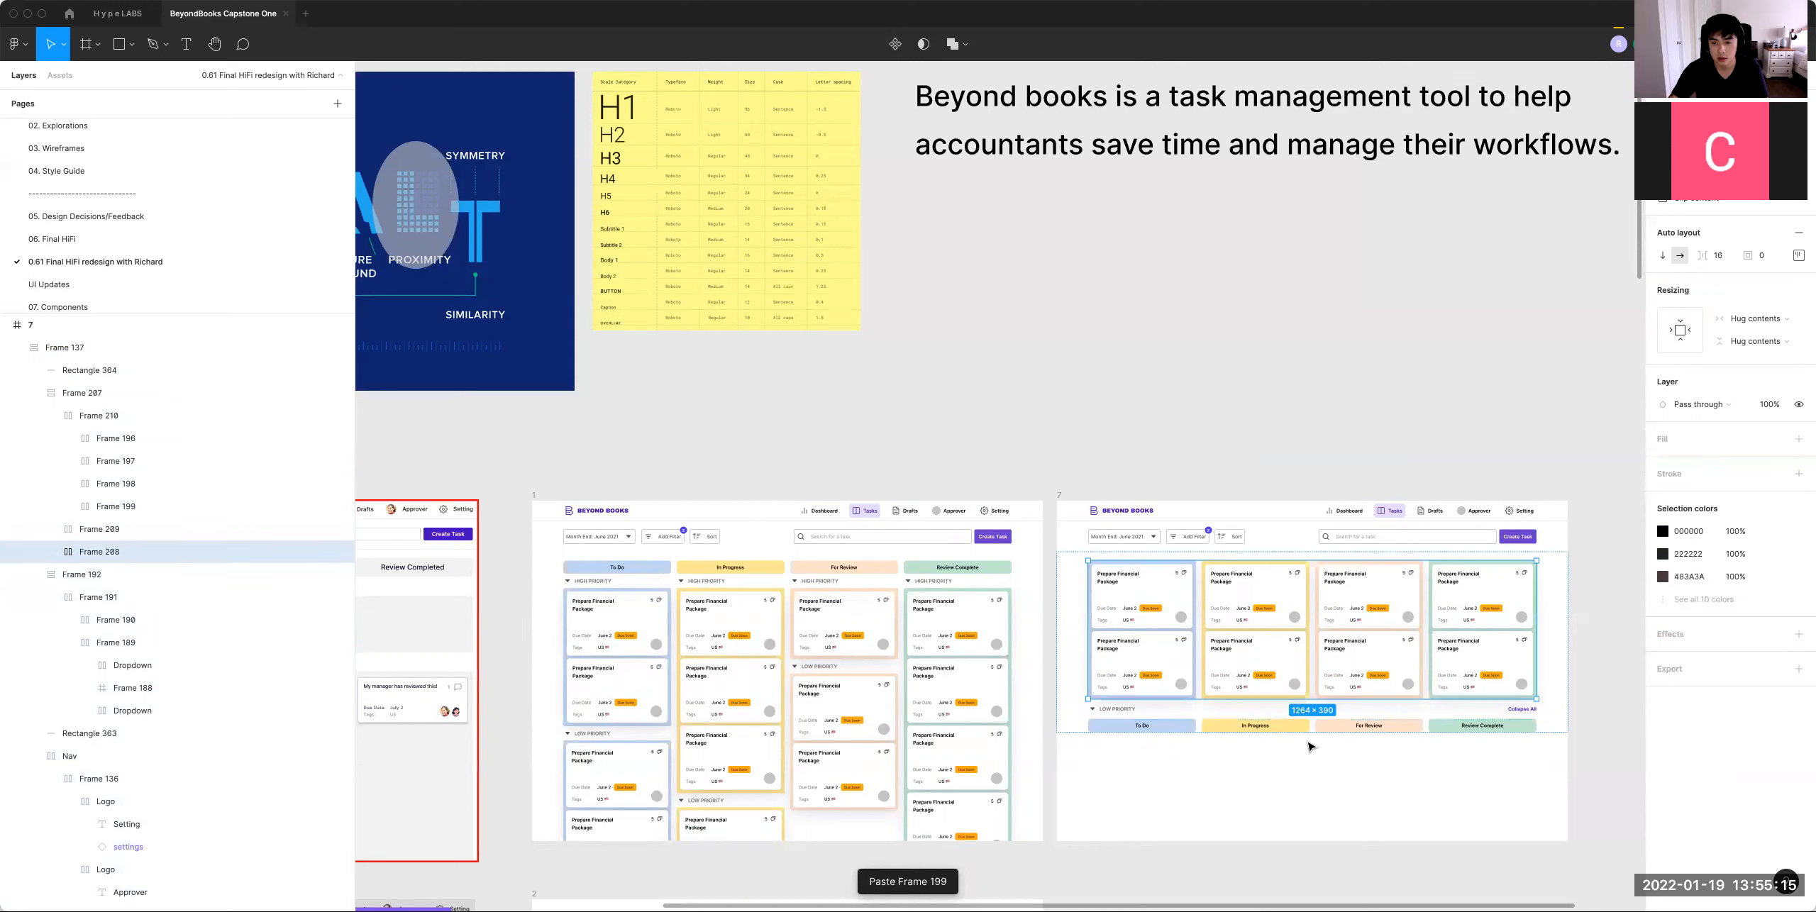
click(1309, 730)
key(Up)
key(Up)
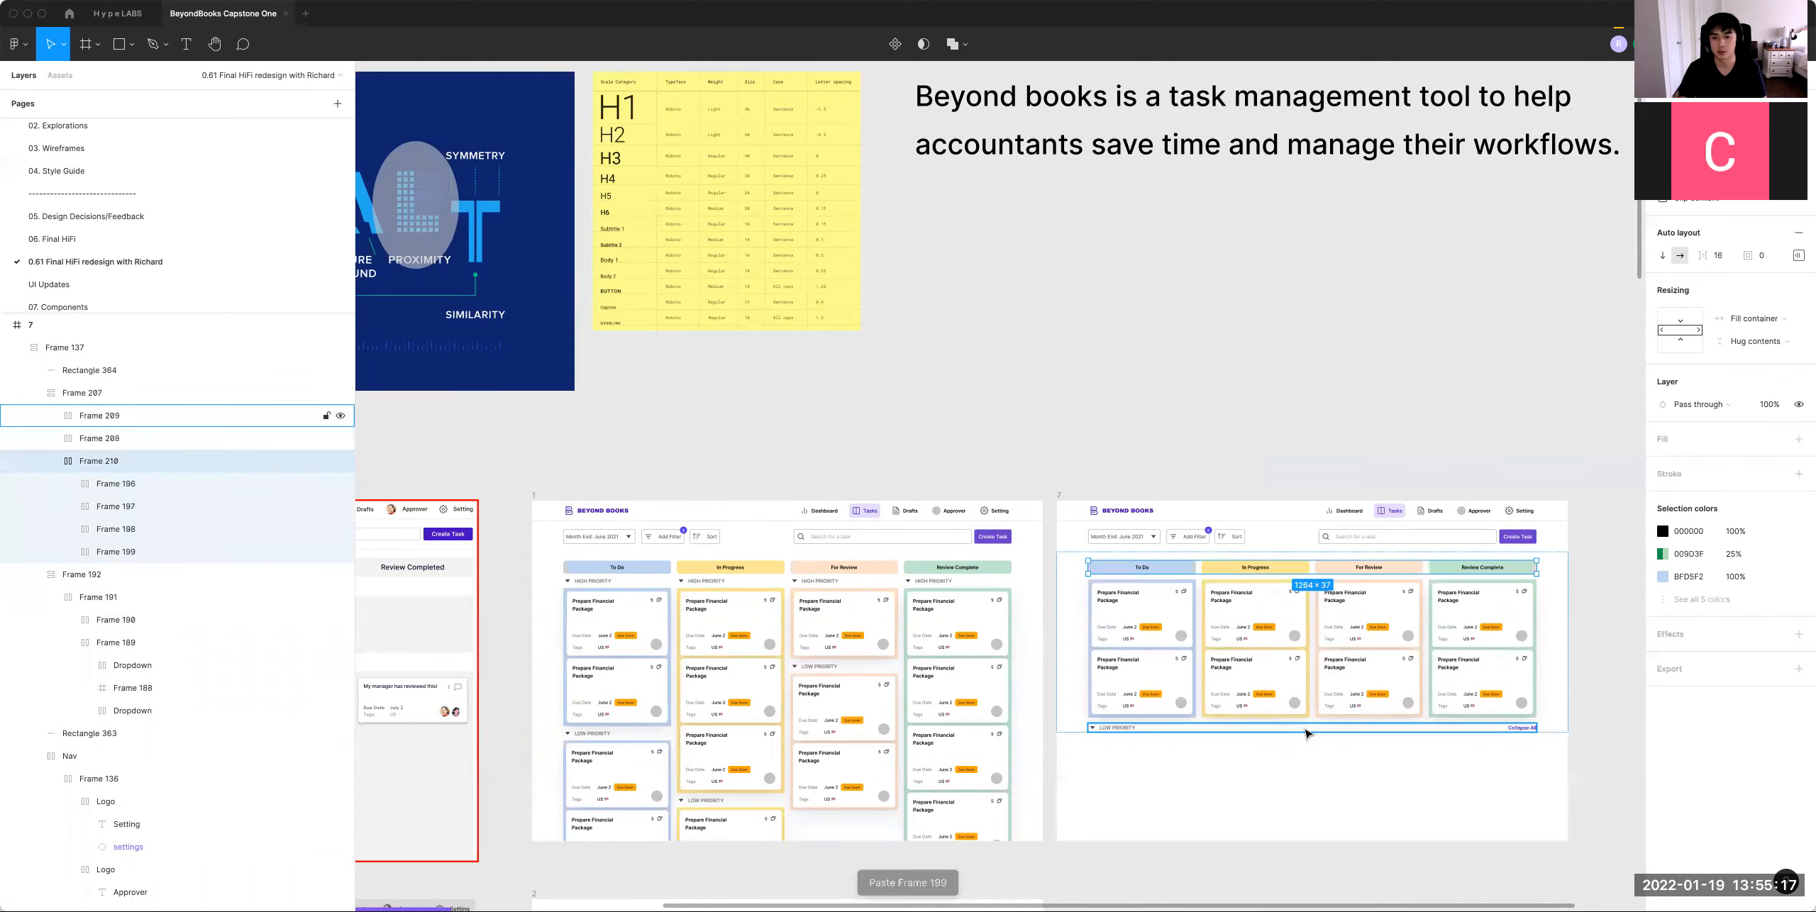
click(1310, 728)
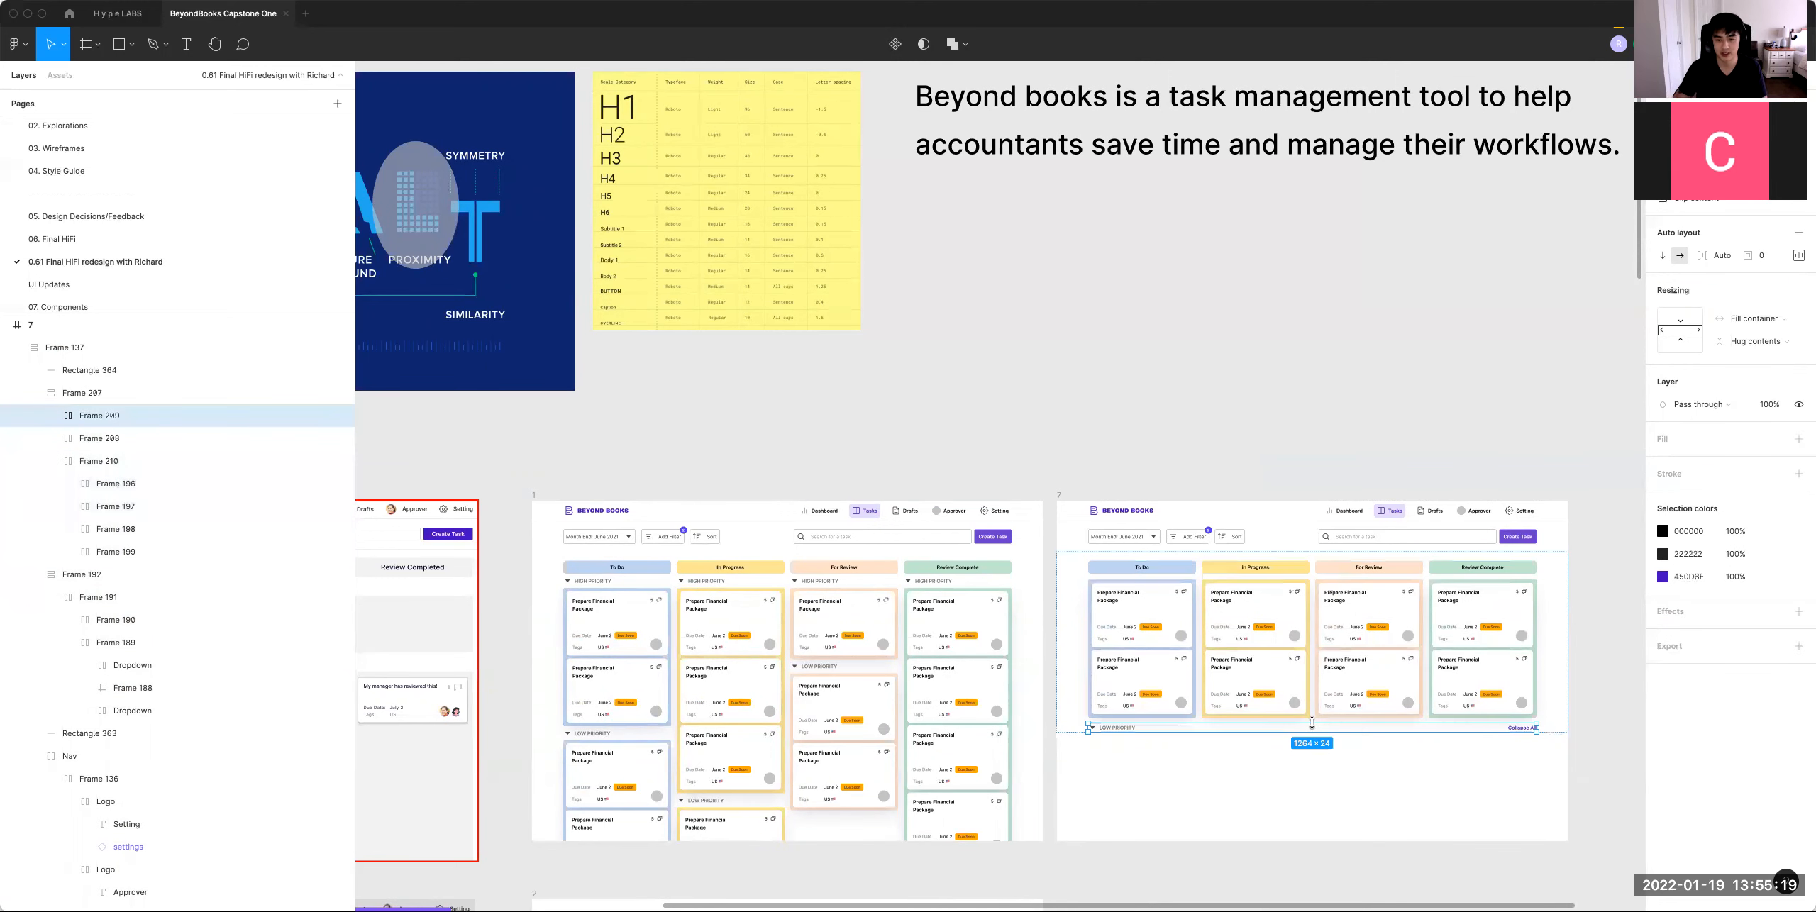
key(Up)
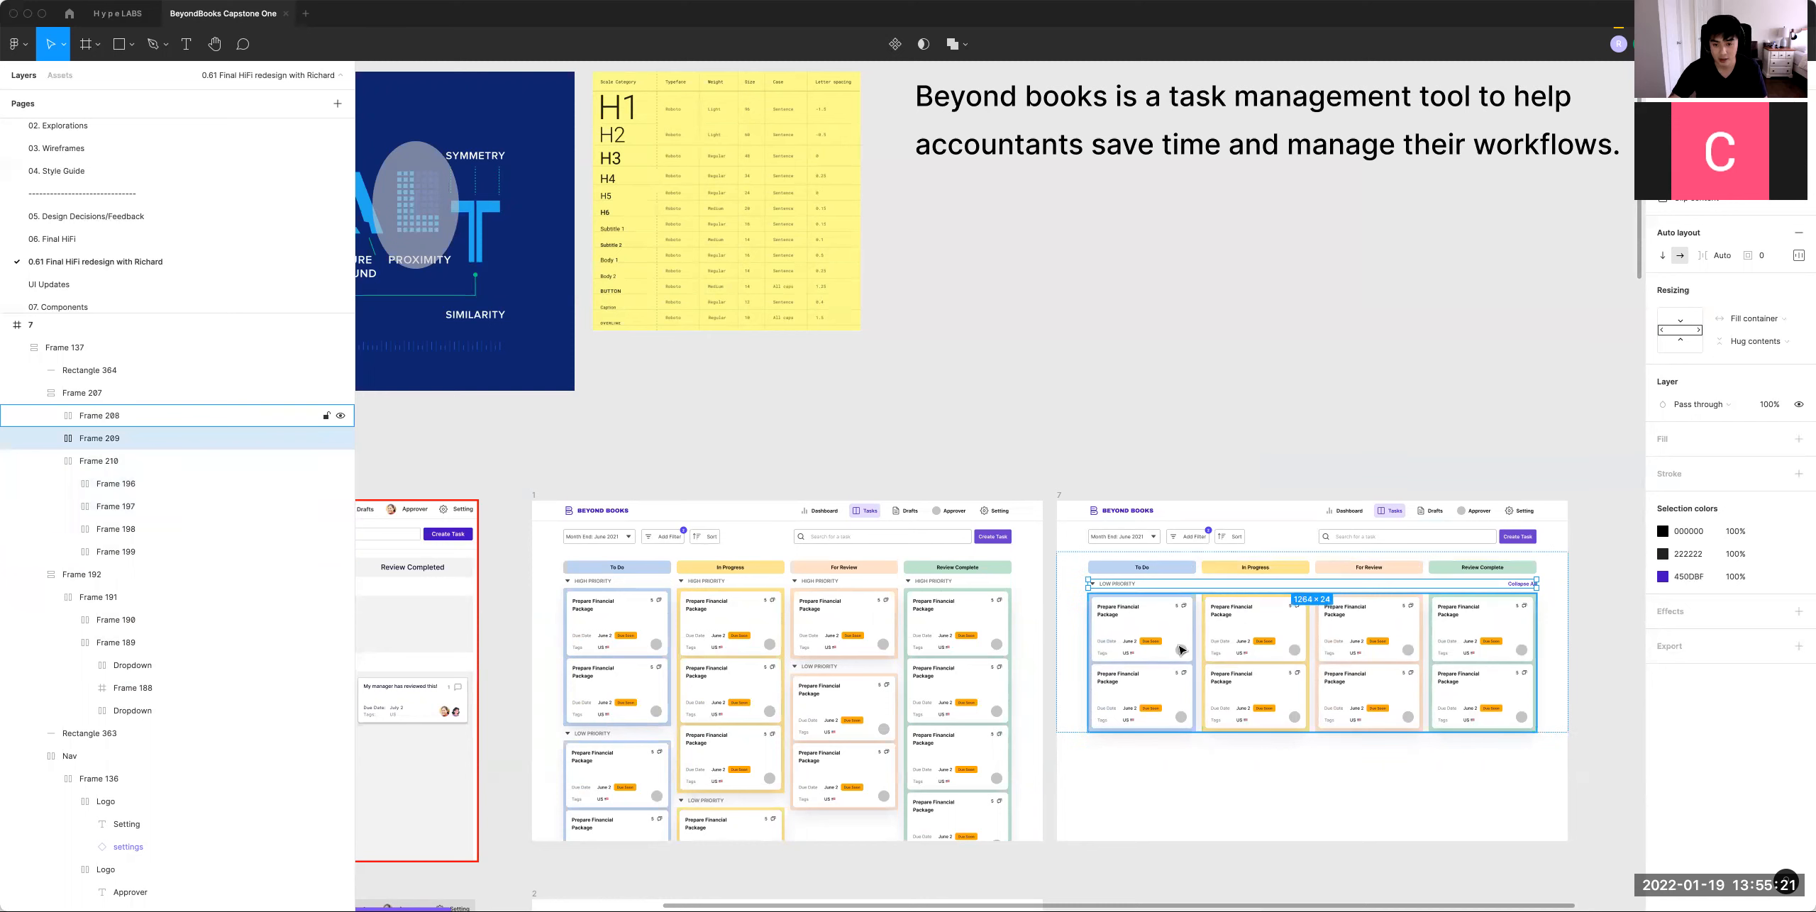
Step: Duplicate the LOW PRIORITY row with its card columns below the originals and relabel the copied row HIGH PRIORITY
shift+click(1206, 651)
key(super+d)
key(Down)
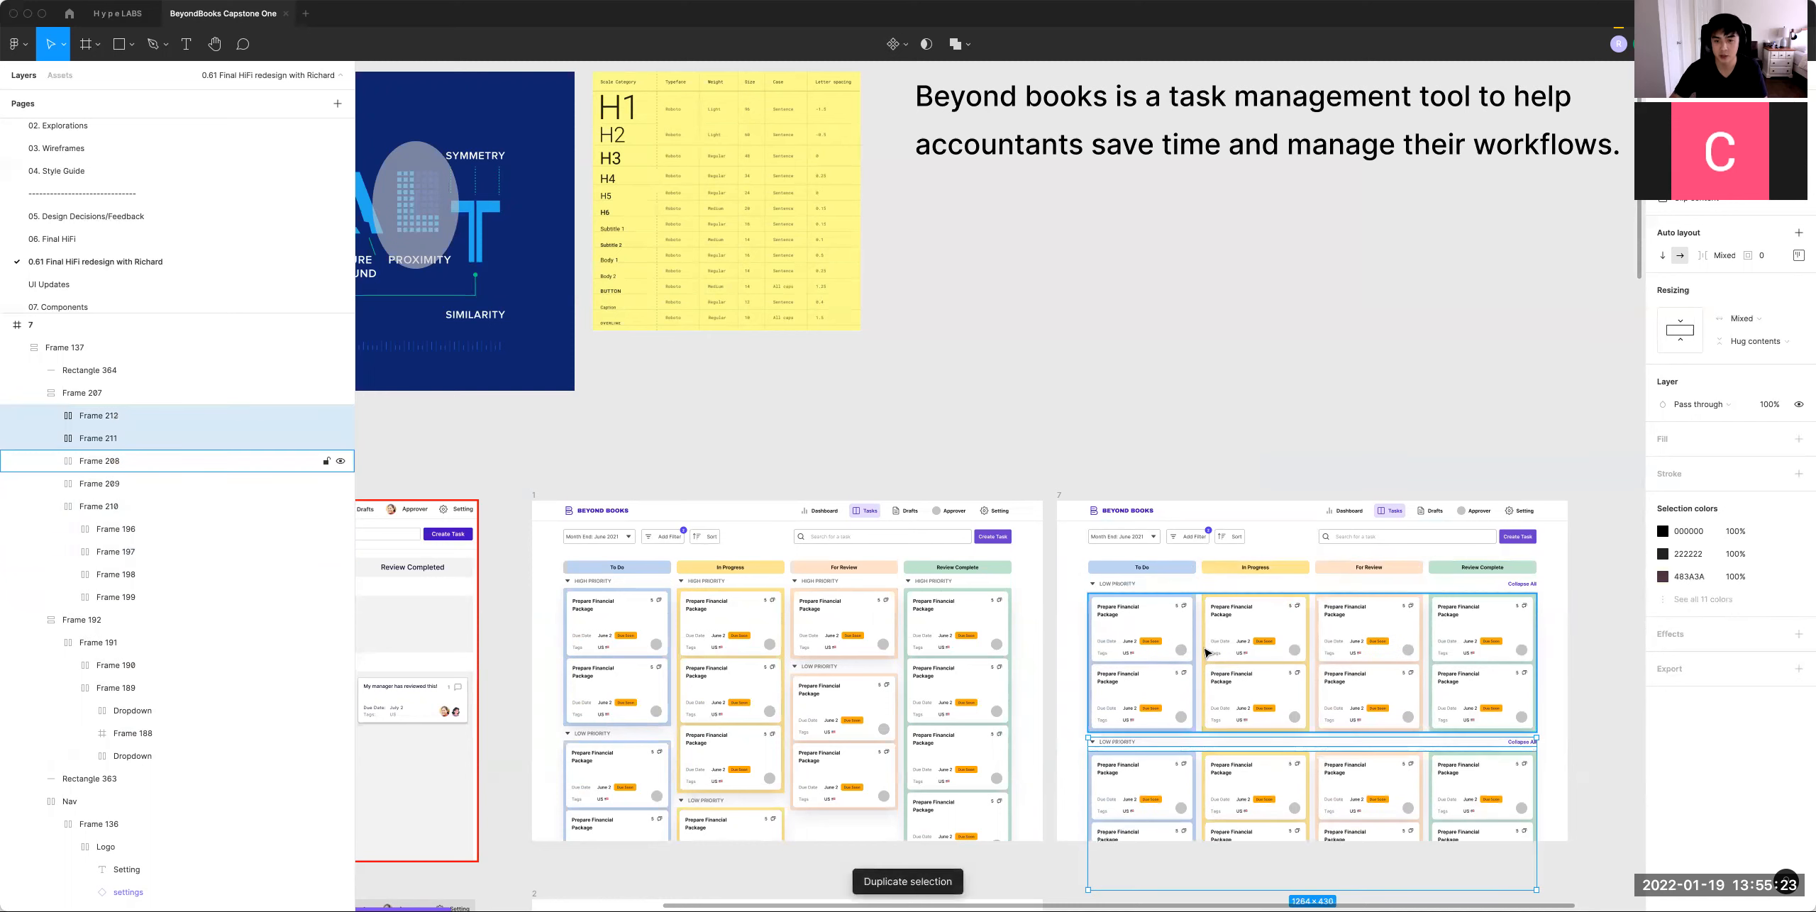
click(1027, 669)
super+double_click(1126, 742)
text(H)
click(1212, 428)
click(1219, 433)
Step: Try deleting the lower For Review card in the LOW PRIORITY section
scroll(1182, 361, down, 1)
scroll(1182, 360, right, 1)
double_click(1332, 628)
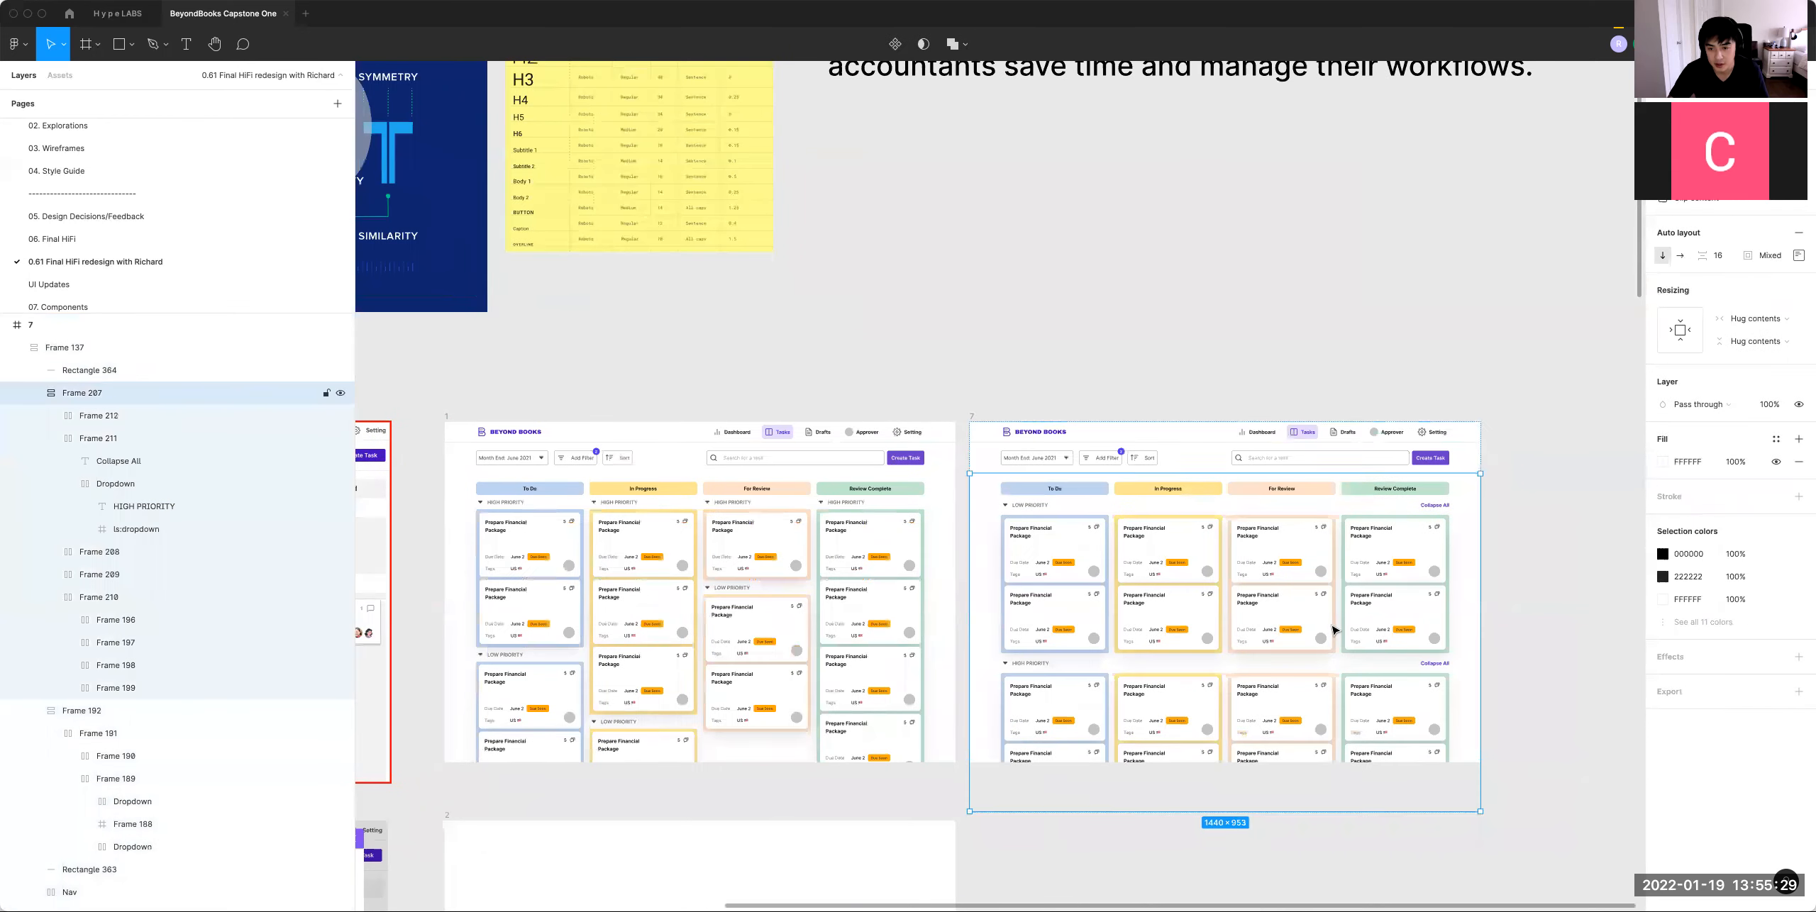
double_click(1332, 629)
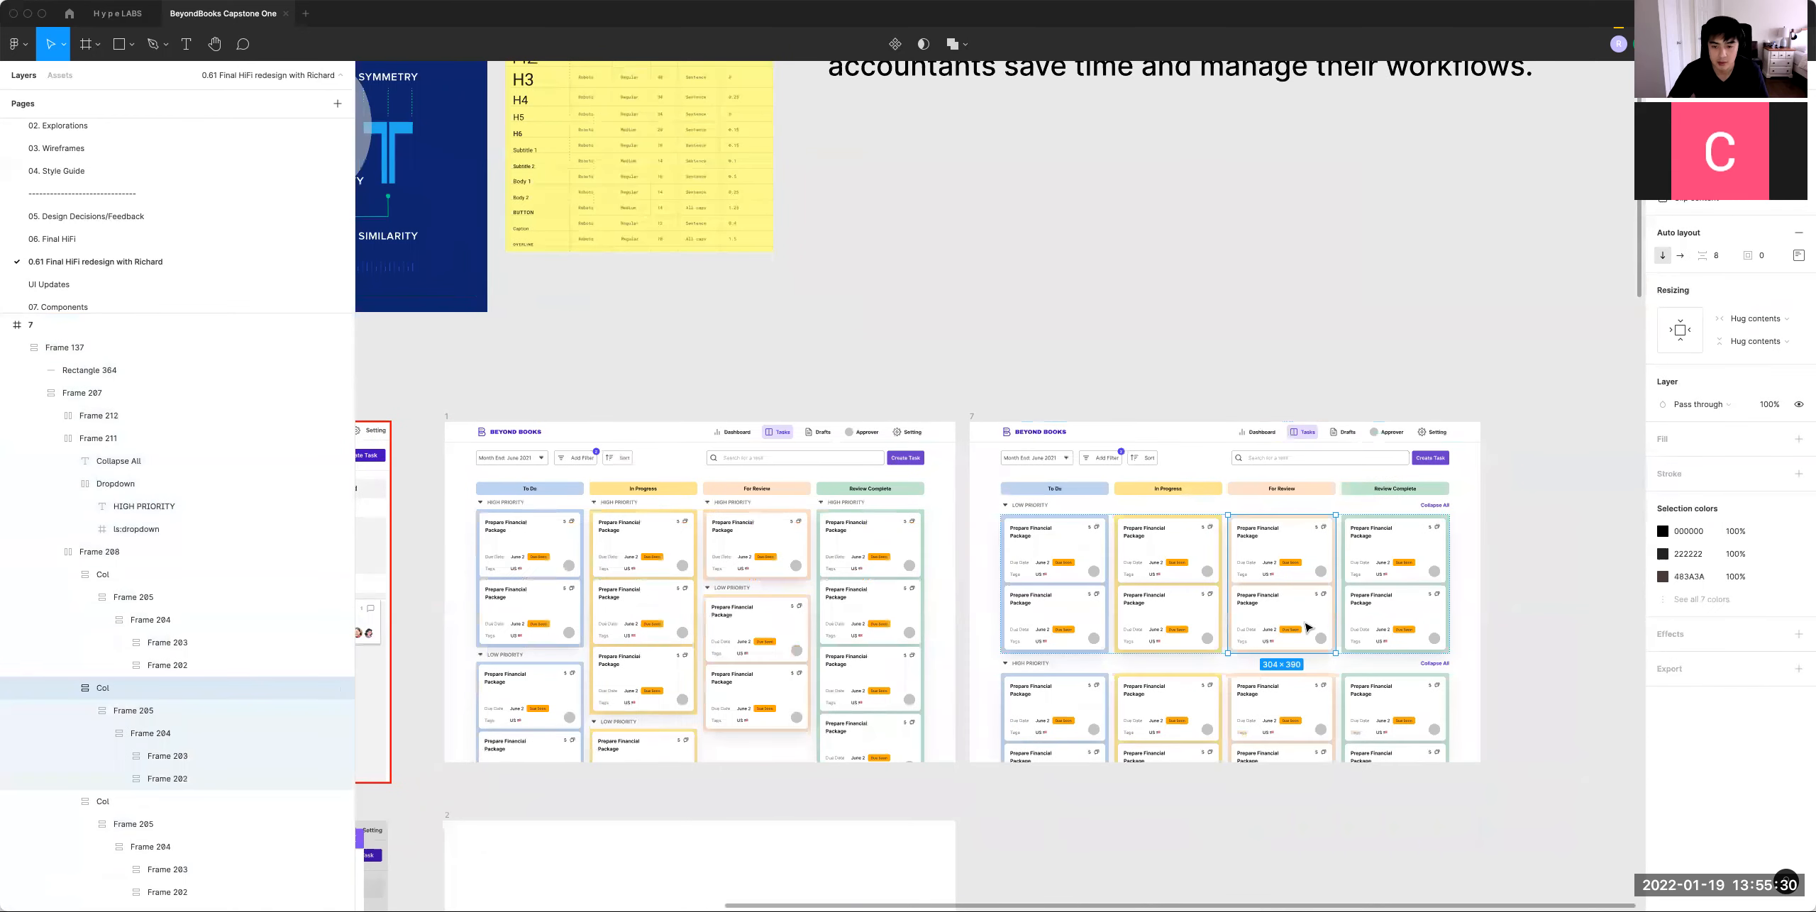
click(1218, 641)
shift+click(1283, 628)
shift+click(1345, 612)
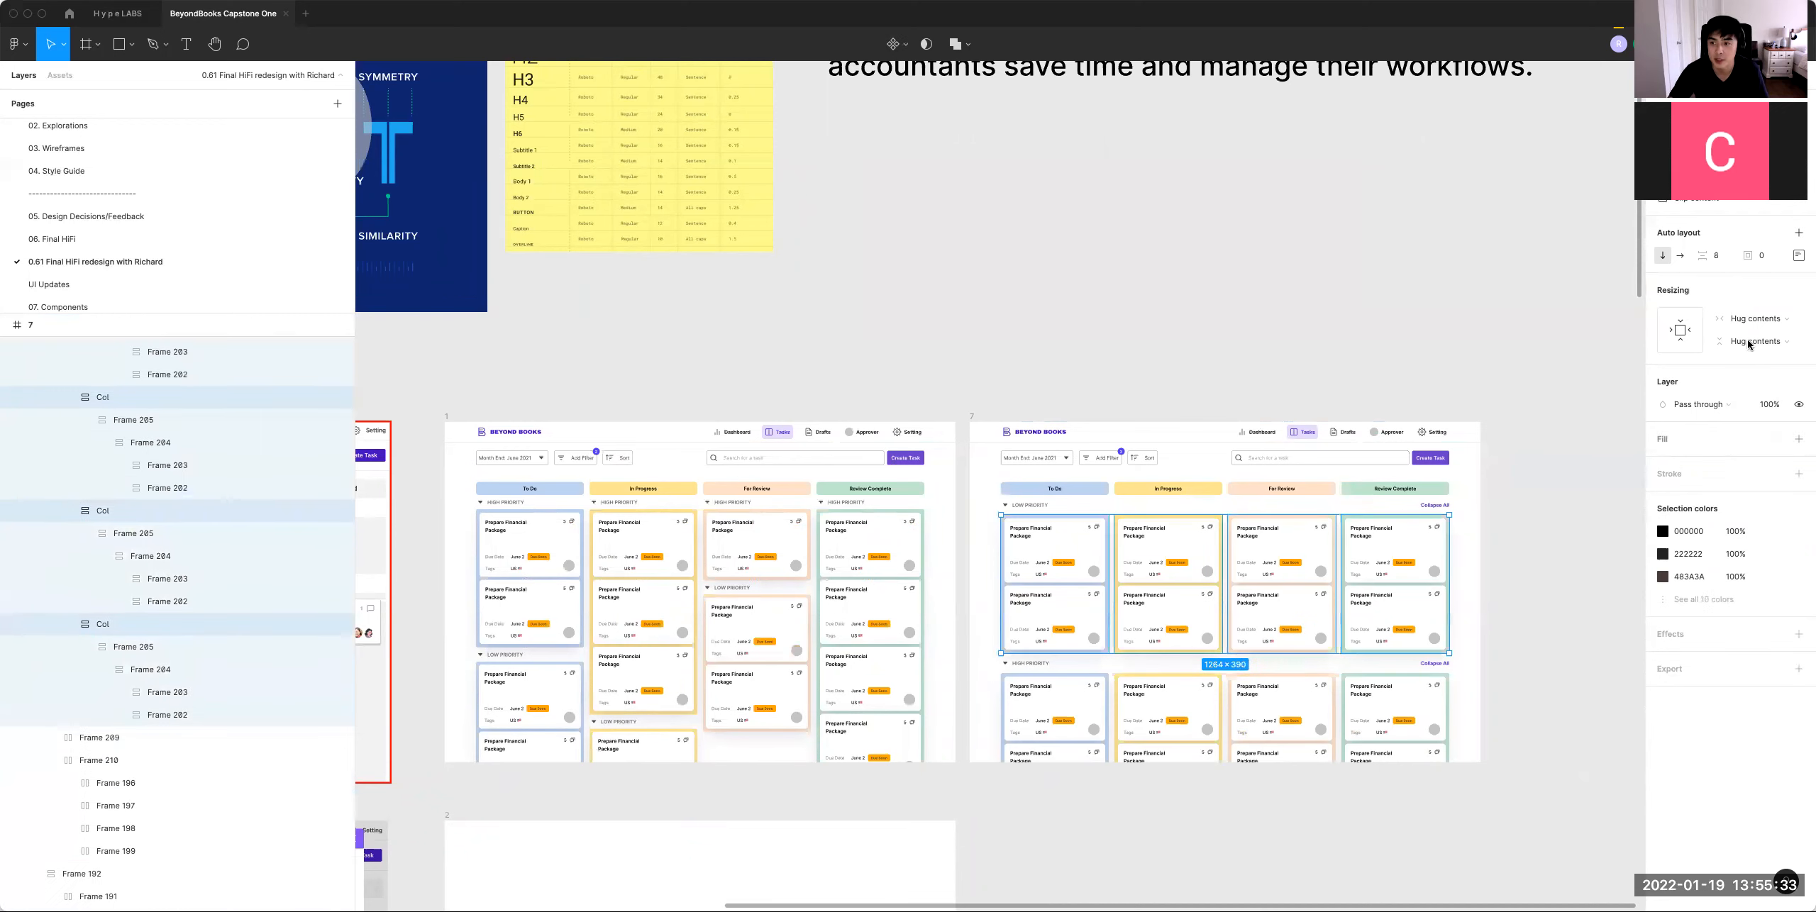
click(1326, 607)
double_click(1305, 620)
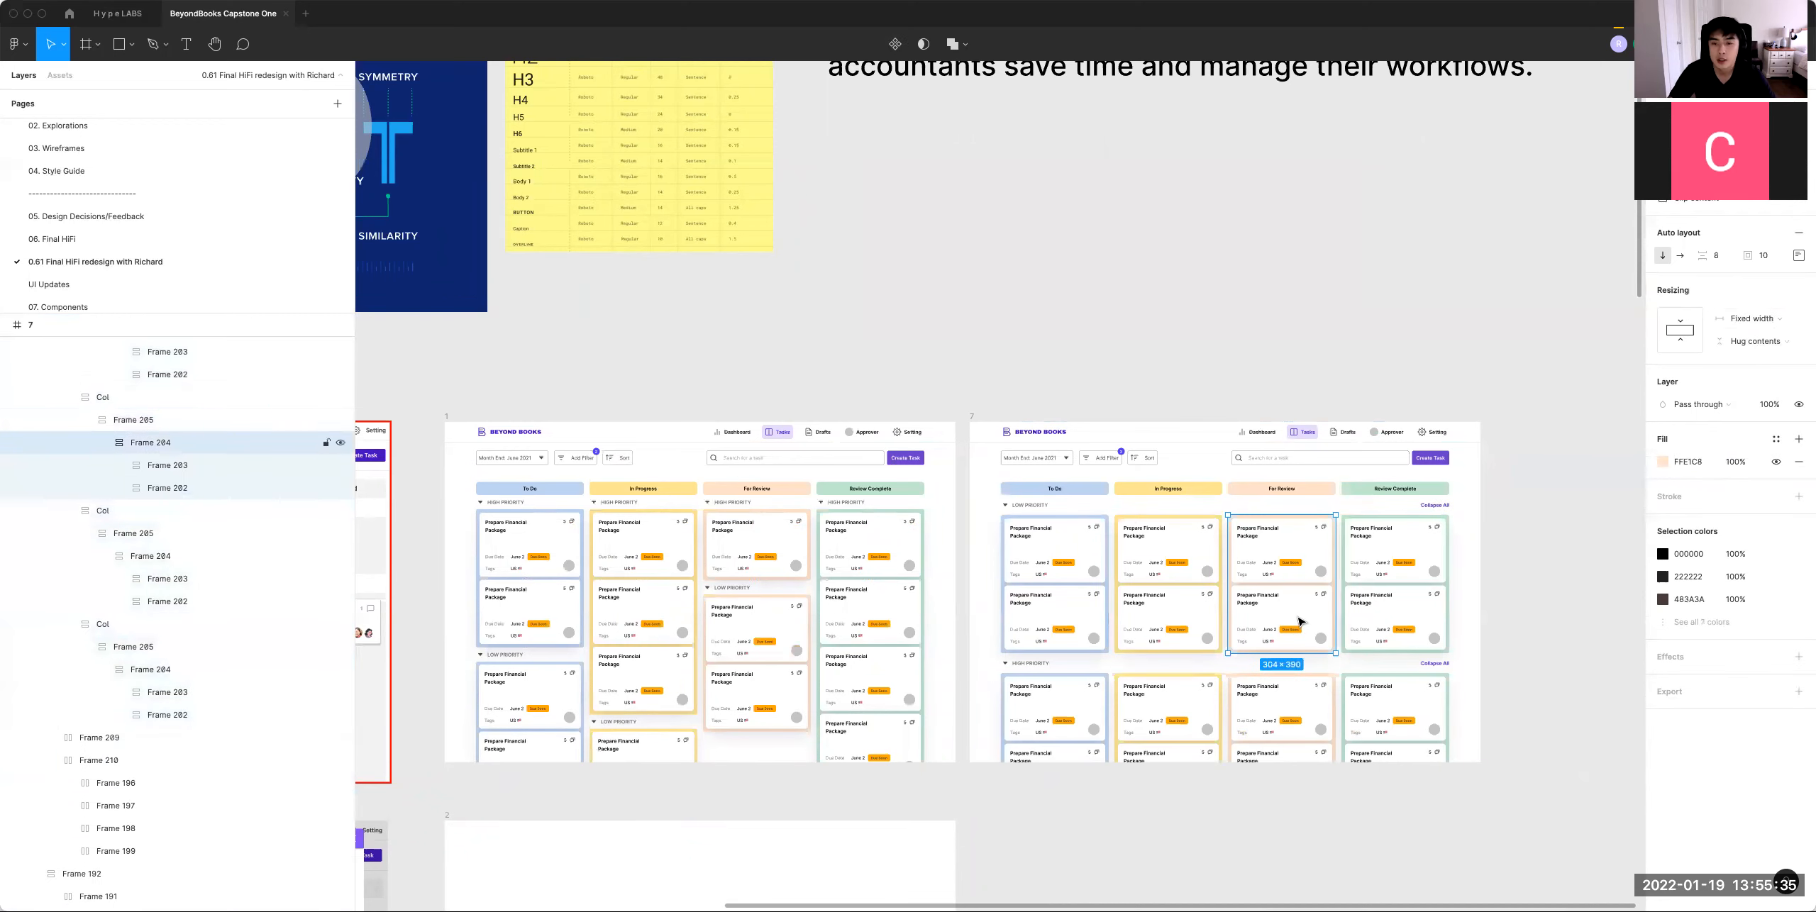
double_click(1297, 619)
key(Delete)
Step: Undo the deletion of the lower For Review card
double_click(1048, 615)
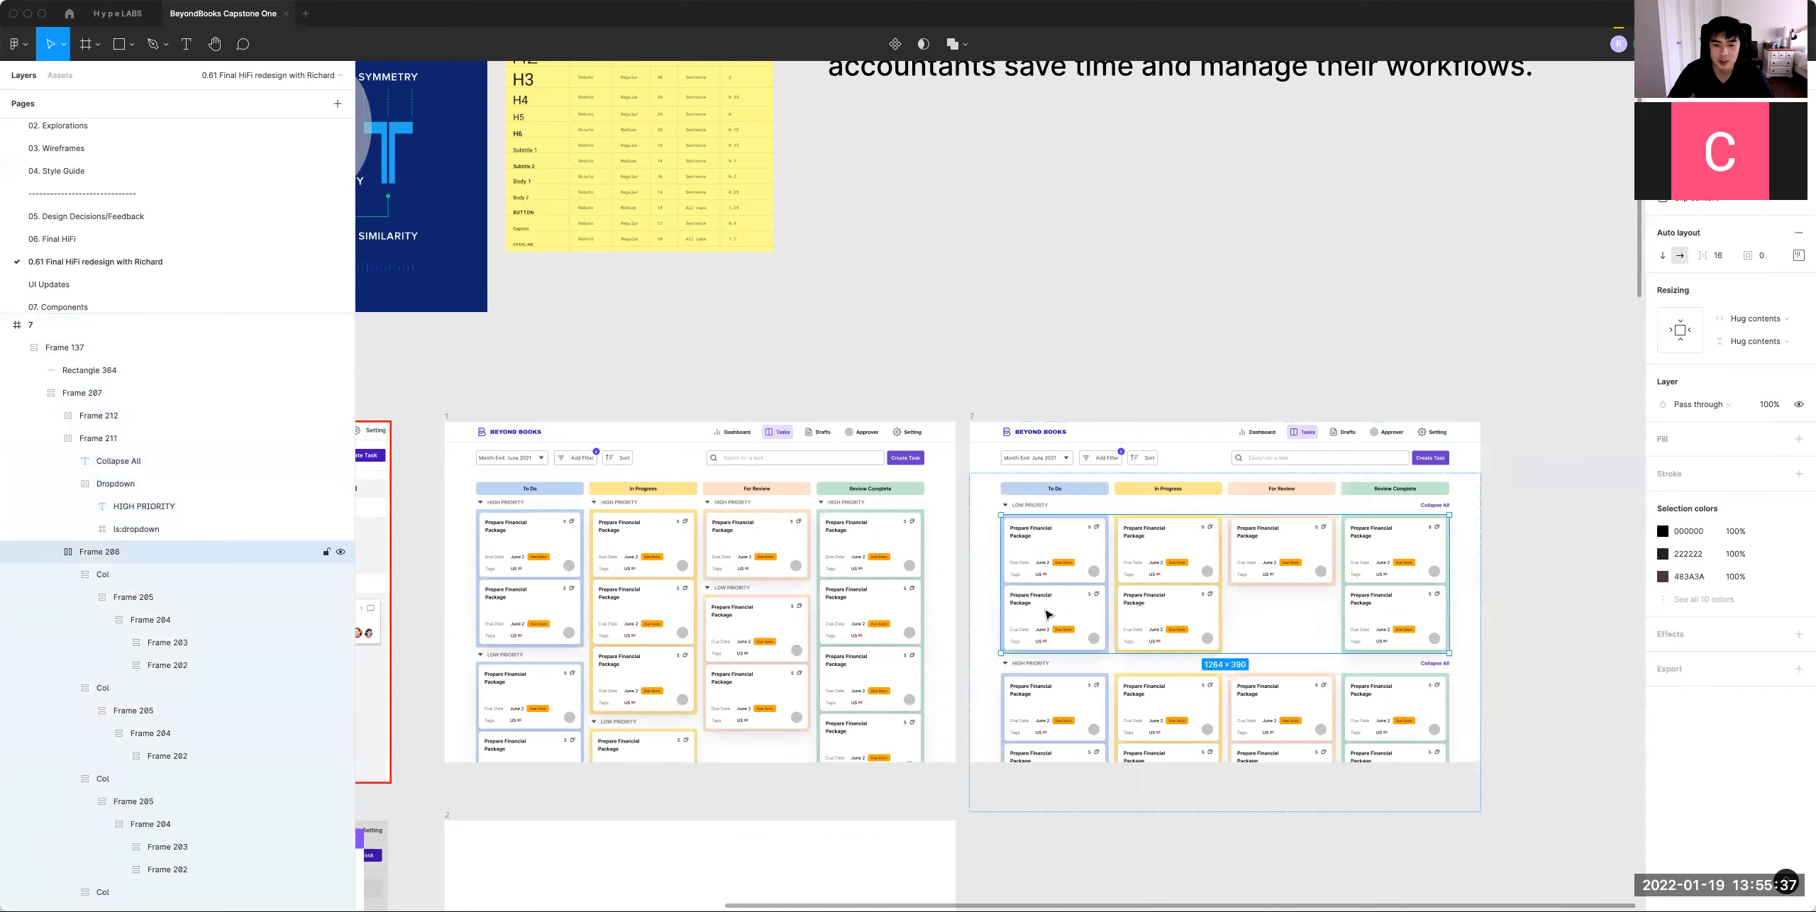
double_click(1047, 613)
double_click(1311, 604)
key(super+z)
key(super+z)
key(super+z)
key(super+z)
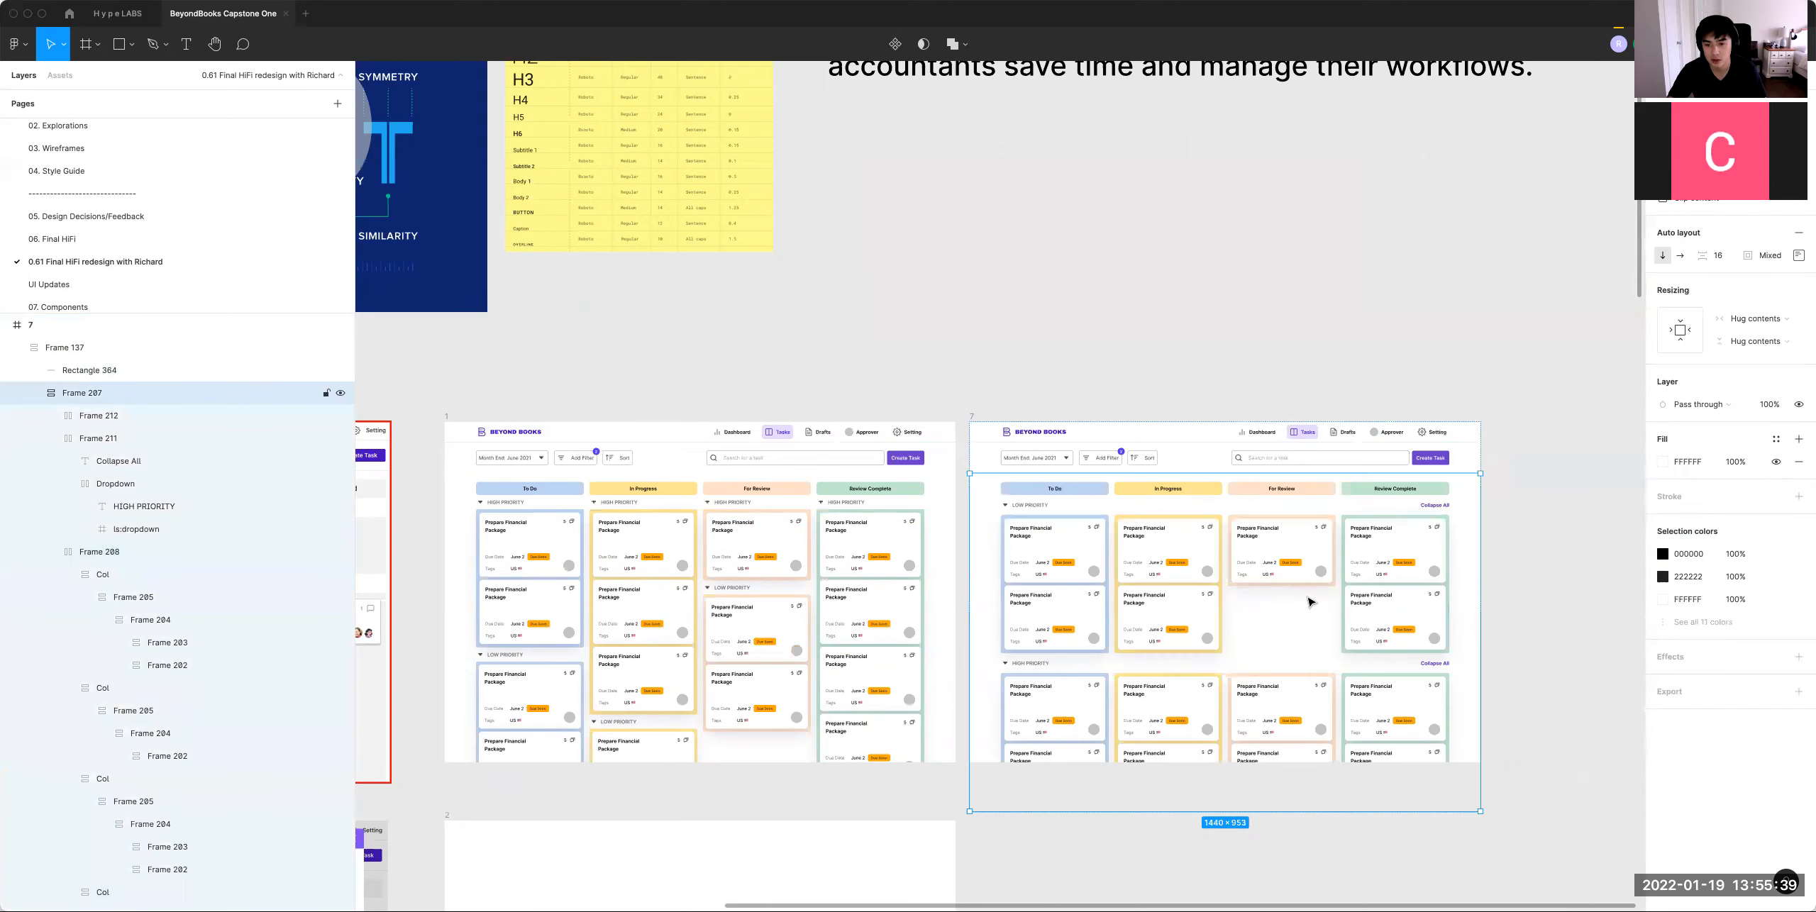
Step: Give the LOW PRIORITY section's For Review card column a fixed height
key(Escape)
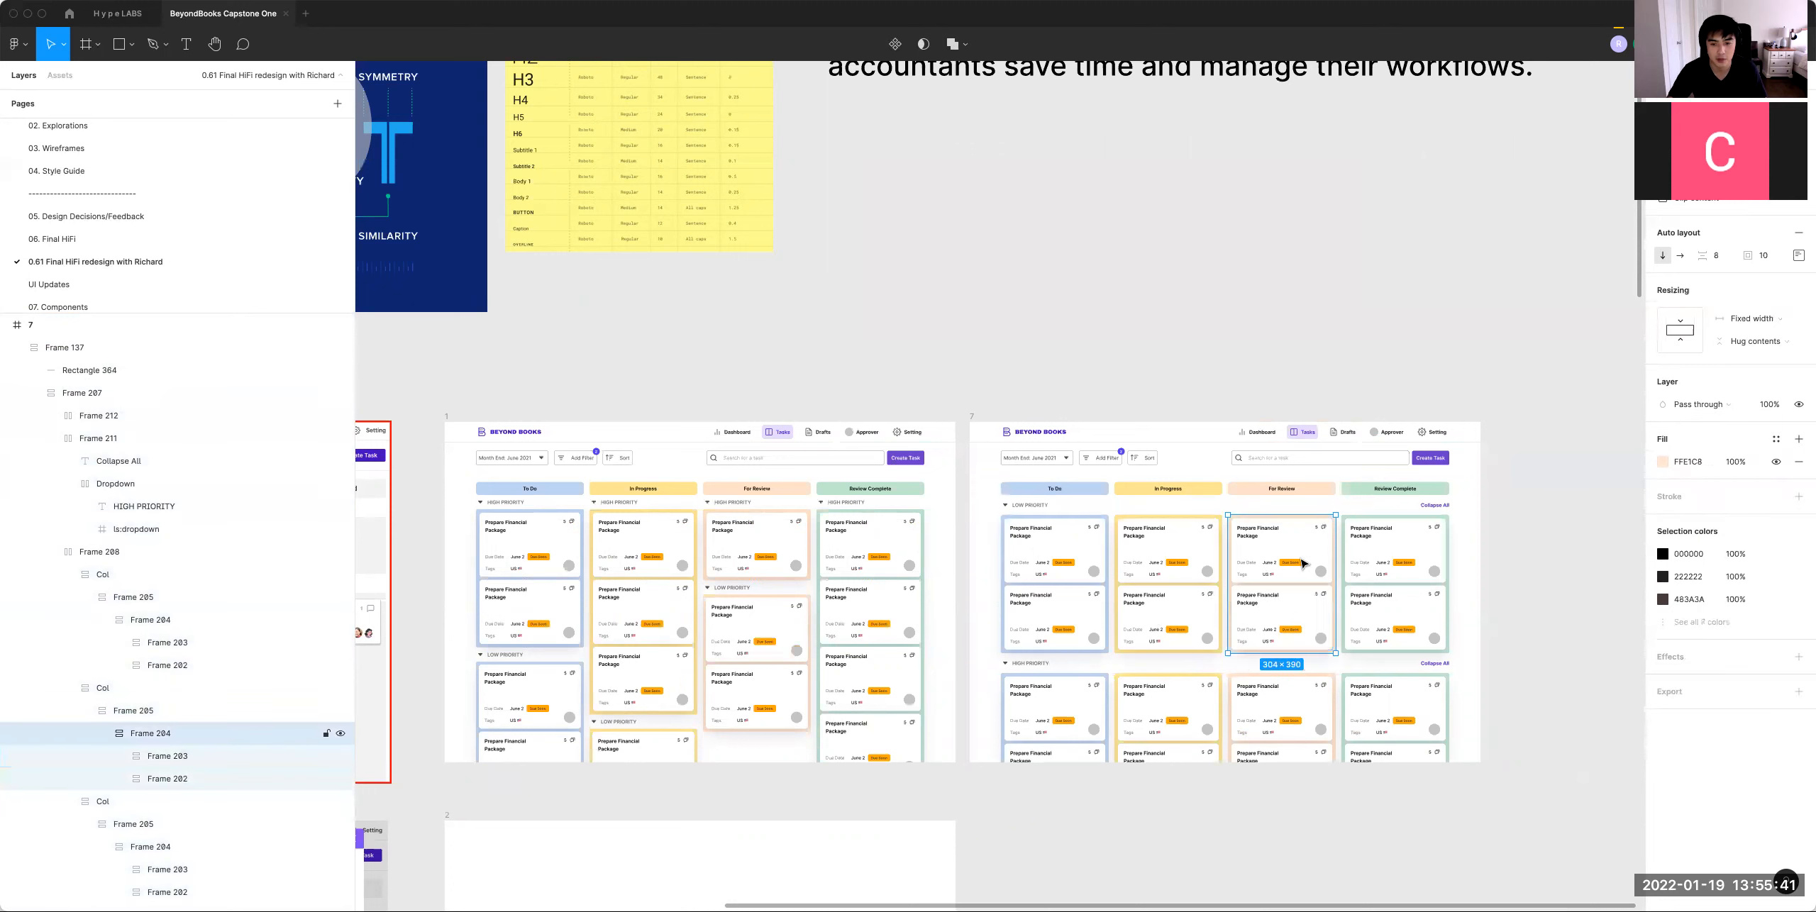
key(Escape)
key(Escape)
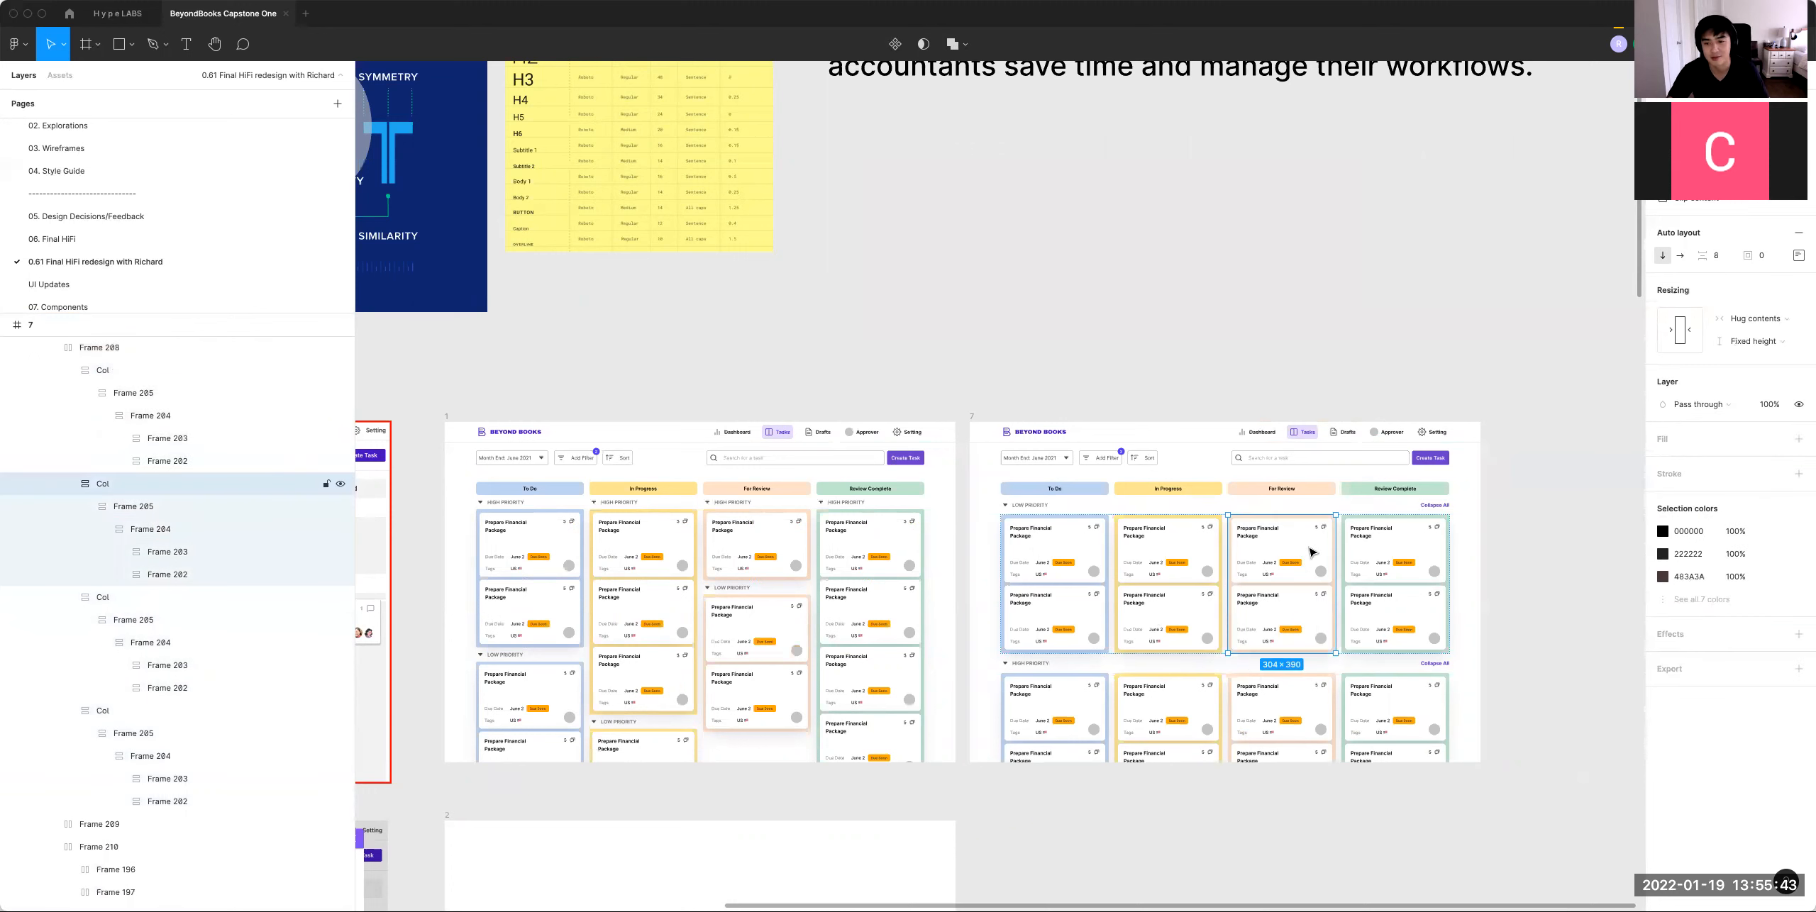
click(1736, 343)
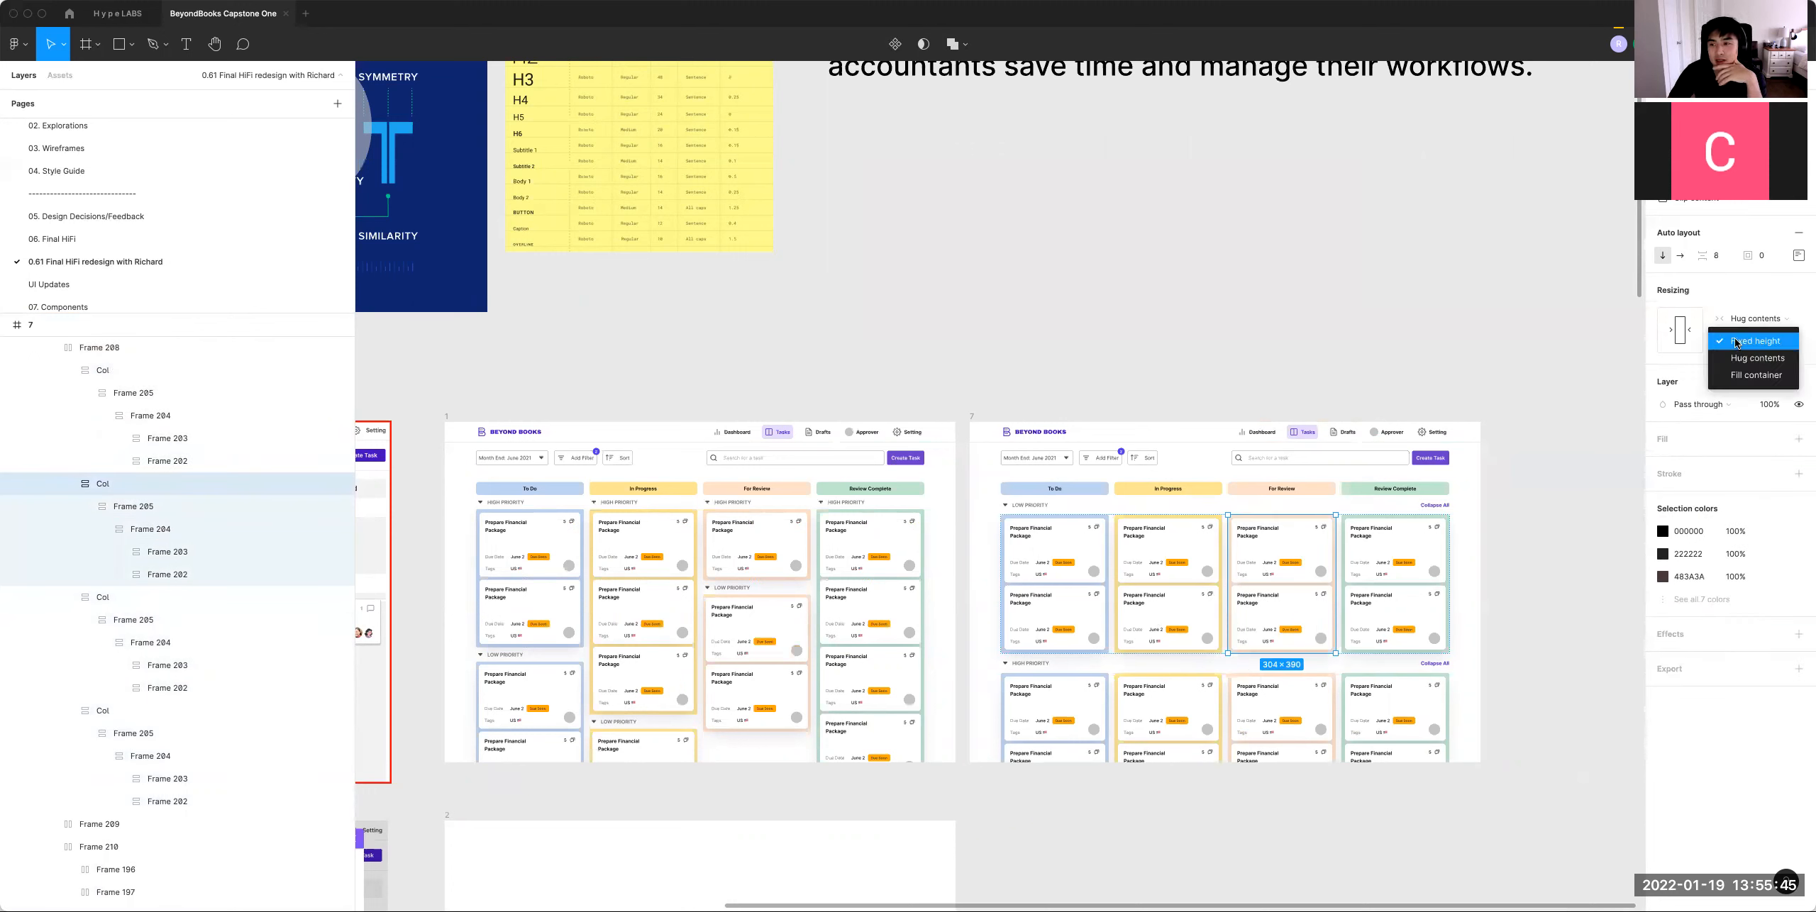
click(1281, 630)
Step: Hide the lower card in the LOW PRIORITY section's For Review column
double_click(1282, 630)
double_click(1281, 630)
double_click(1281, 630)
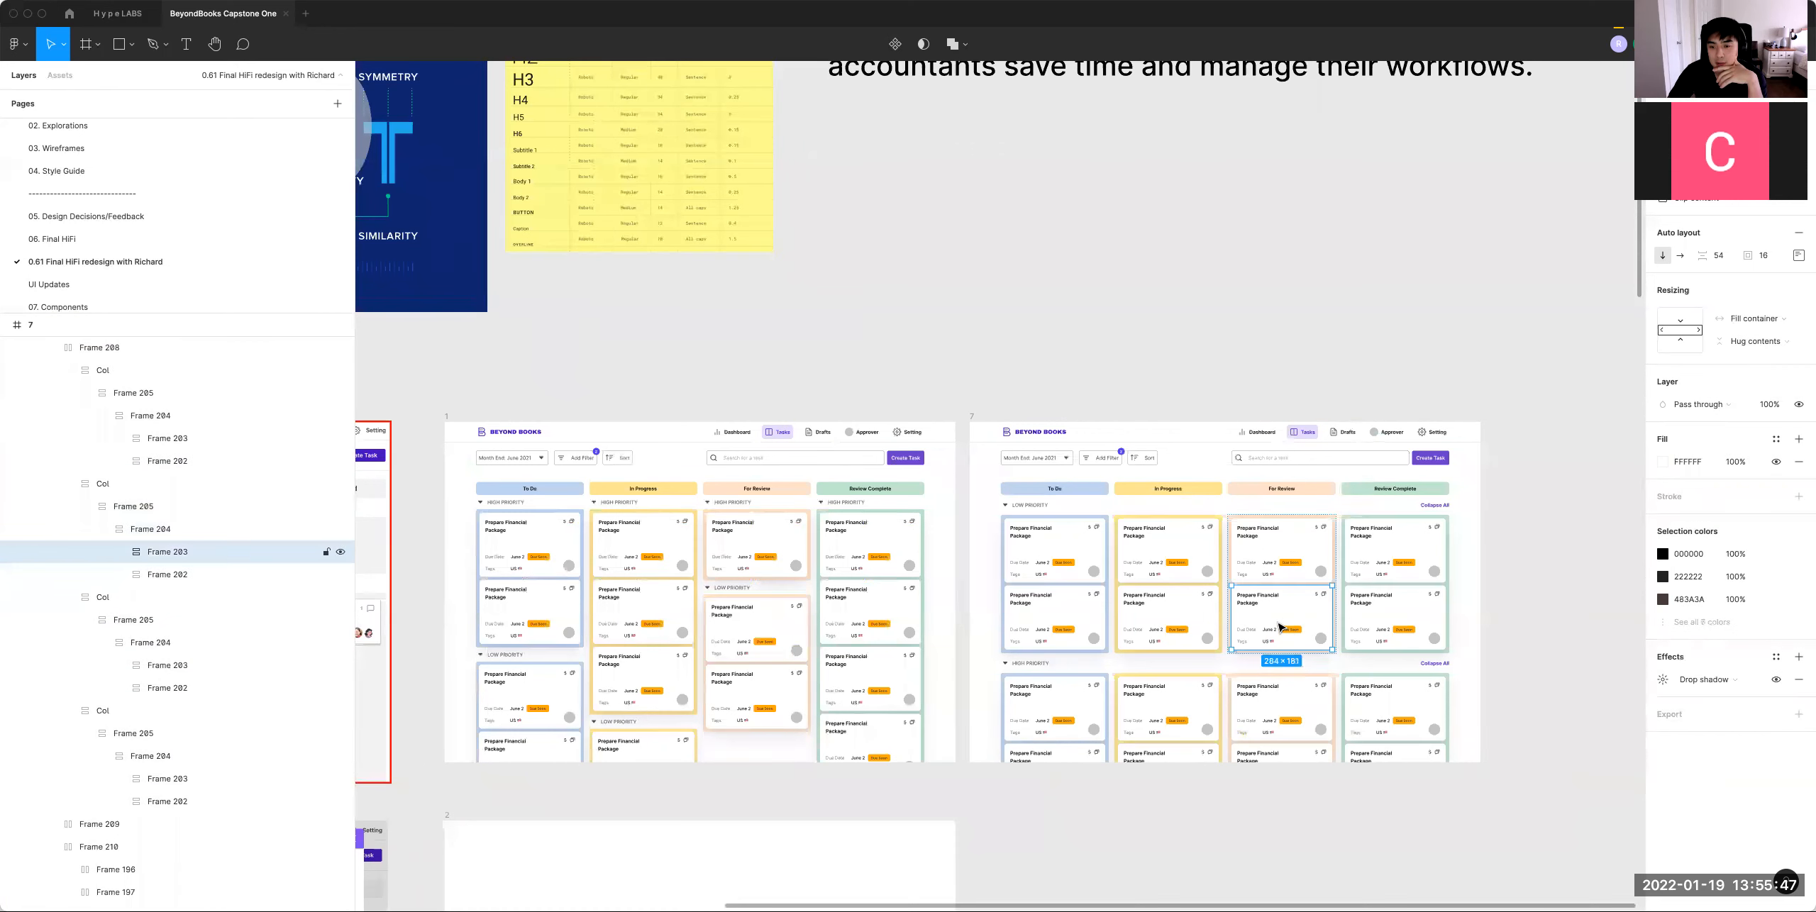
click(338, 552)
click(337, 552)
click(338, 552)
click(340, 551)
click(339, 551)
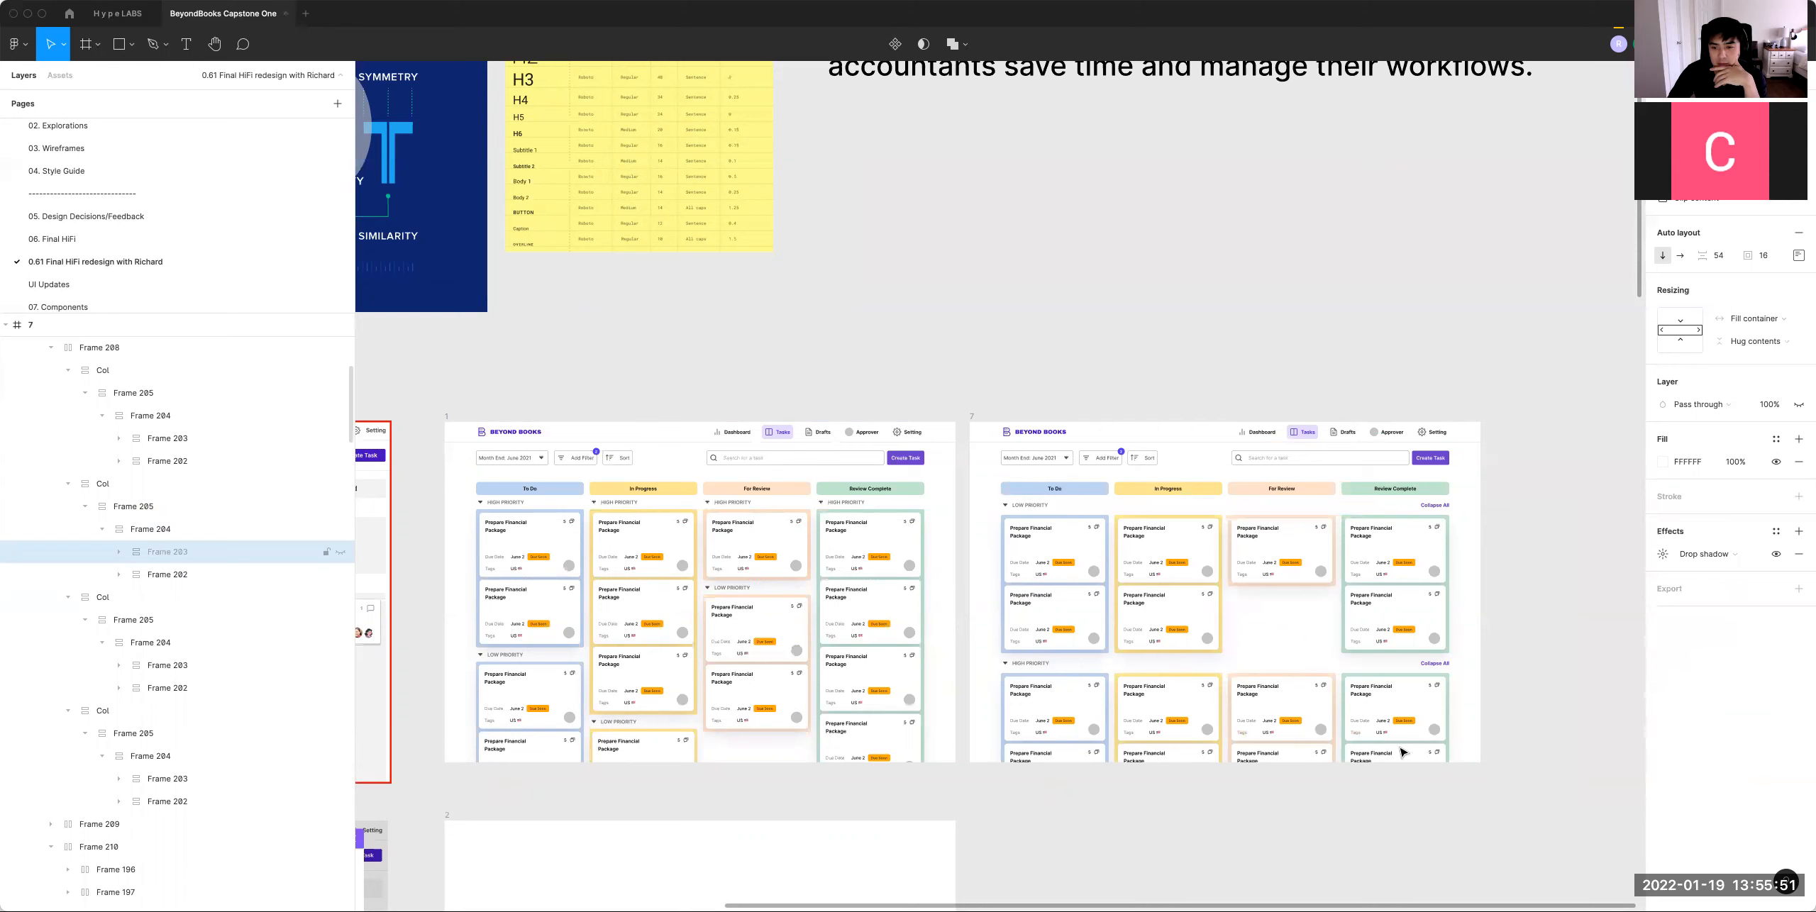
Step: Set the height of the frame inside the LOW PRIORITY section's For Review column to fill the container
click(1314, 506)
click(1316, 535)
double_click(1316, 536)
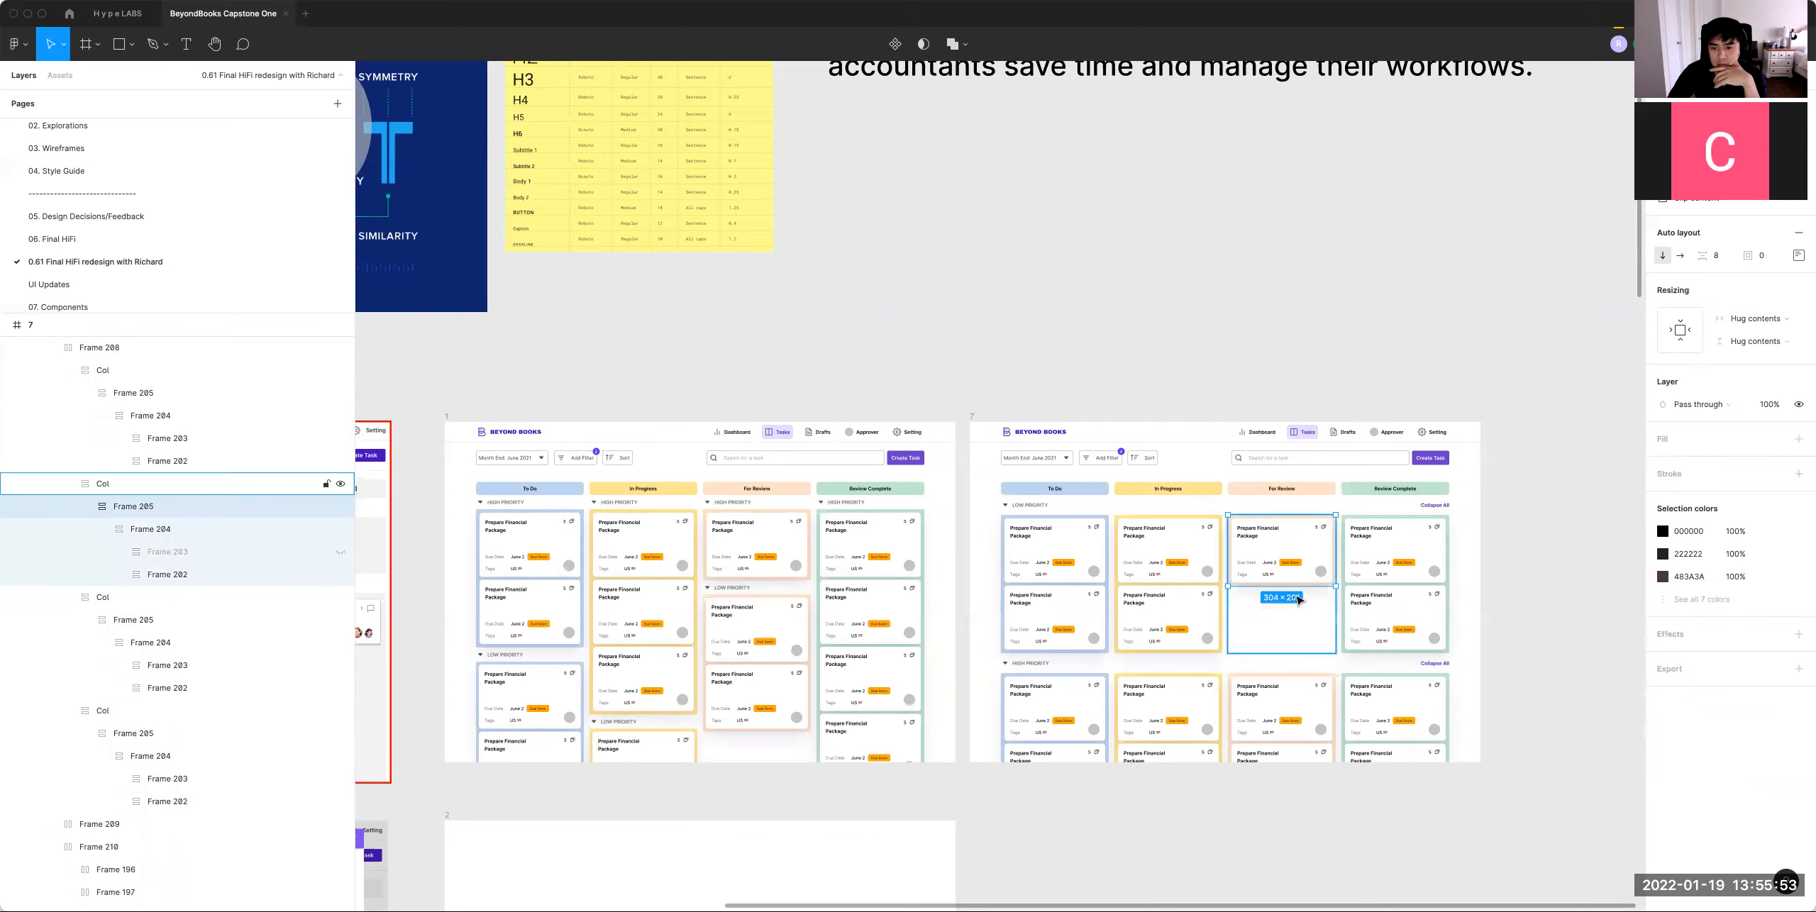
click(1755, 342)
click(1747, 358)
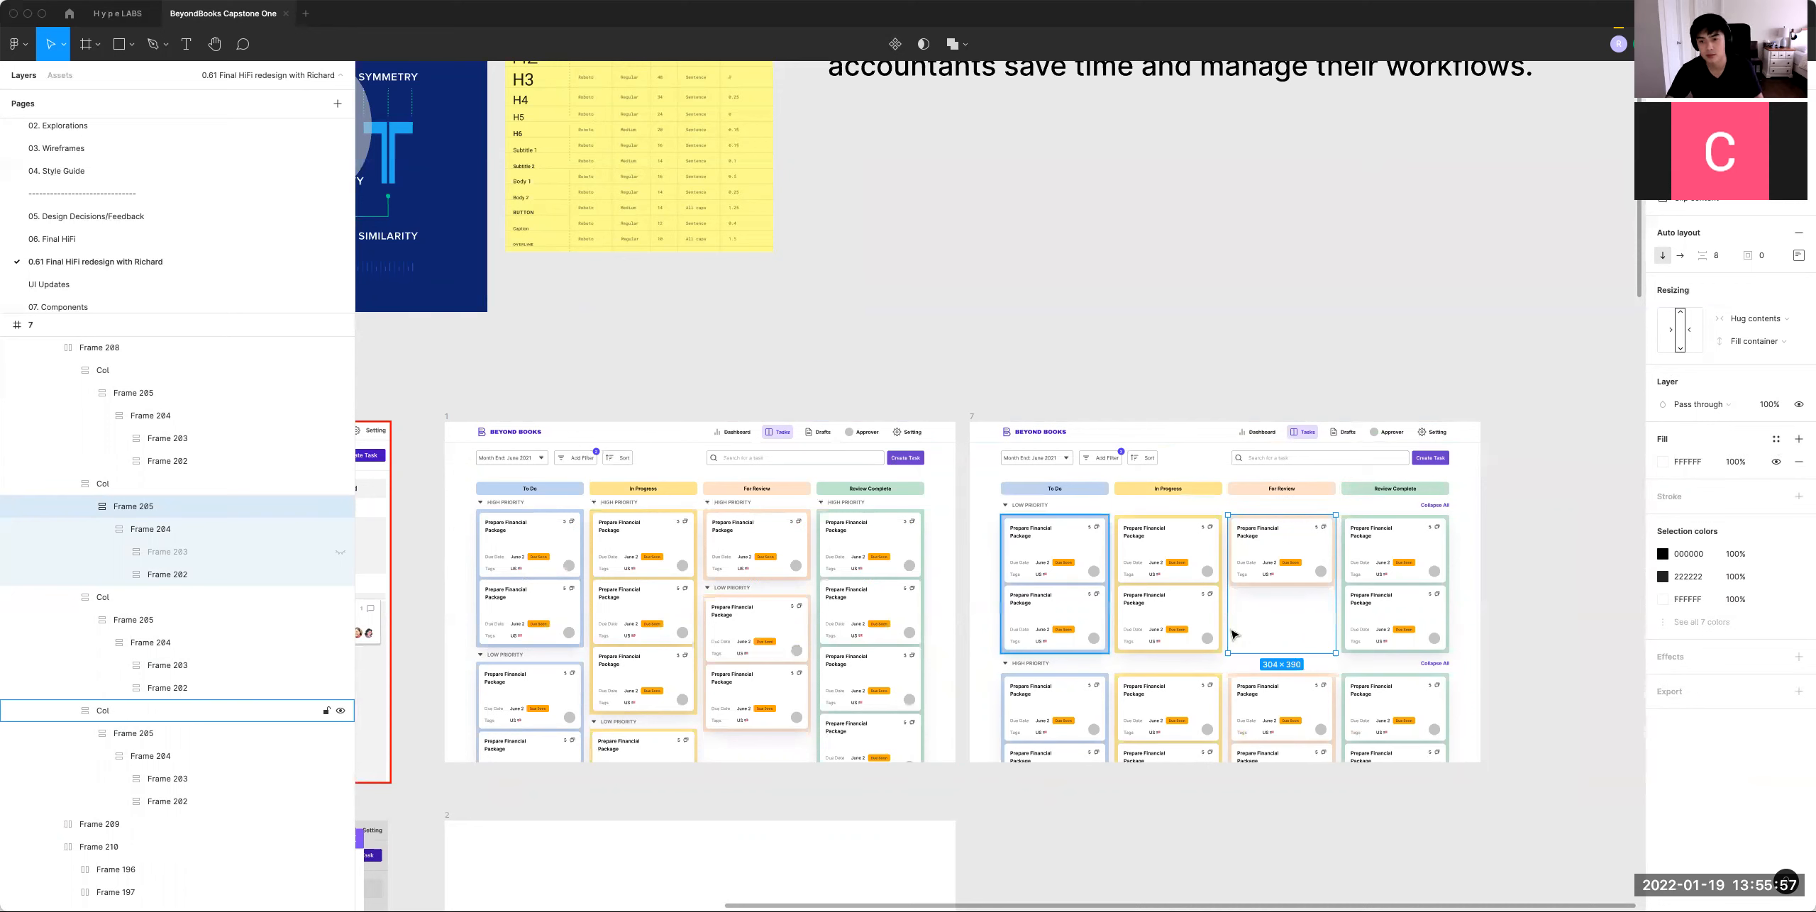
click(1268, 369)
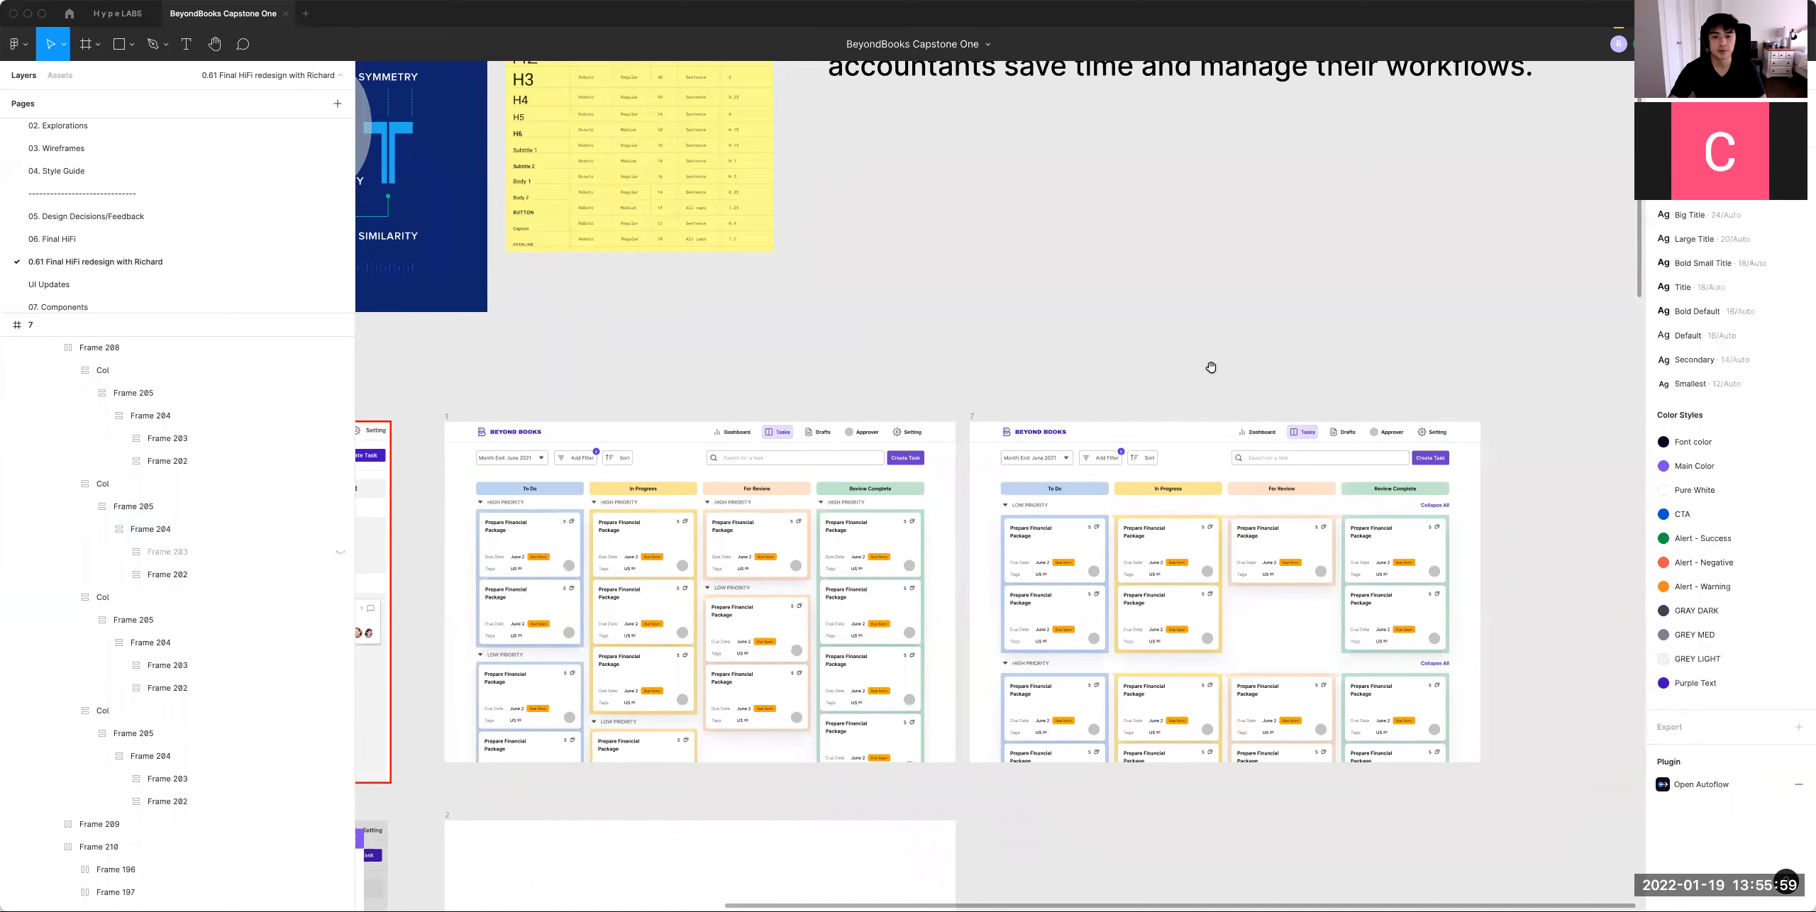
scroll(1100, 347, left, 2)
scroll(1100, 348, up, 1)
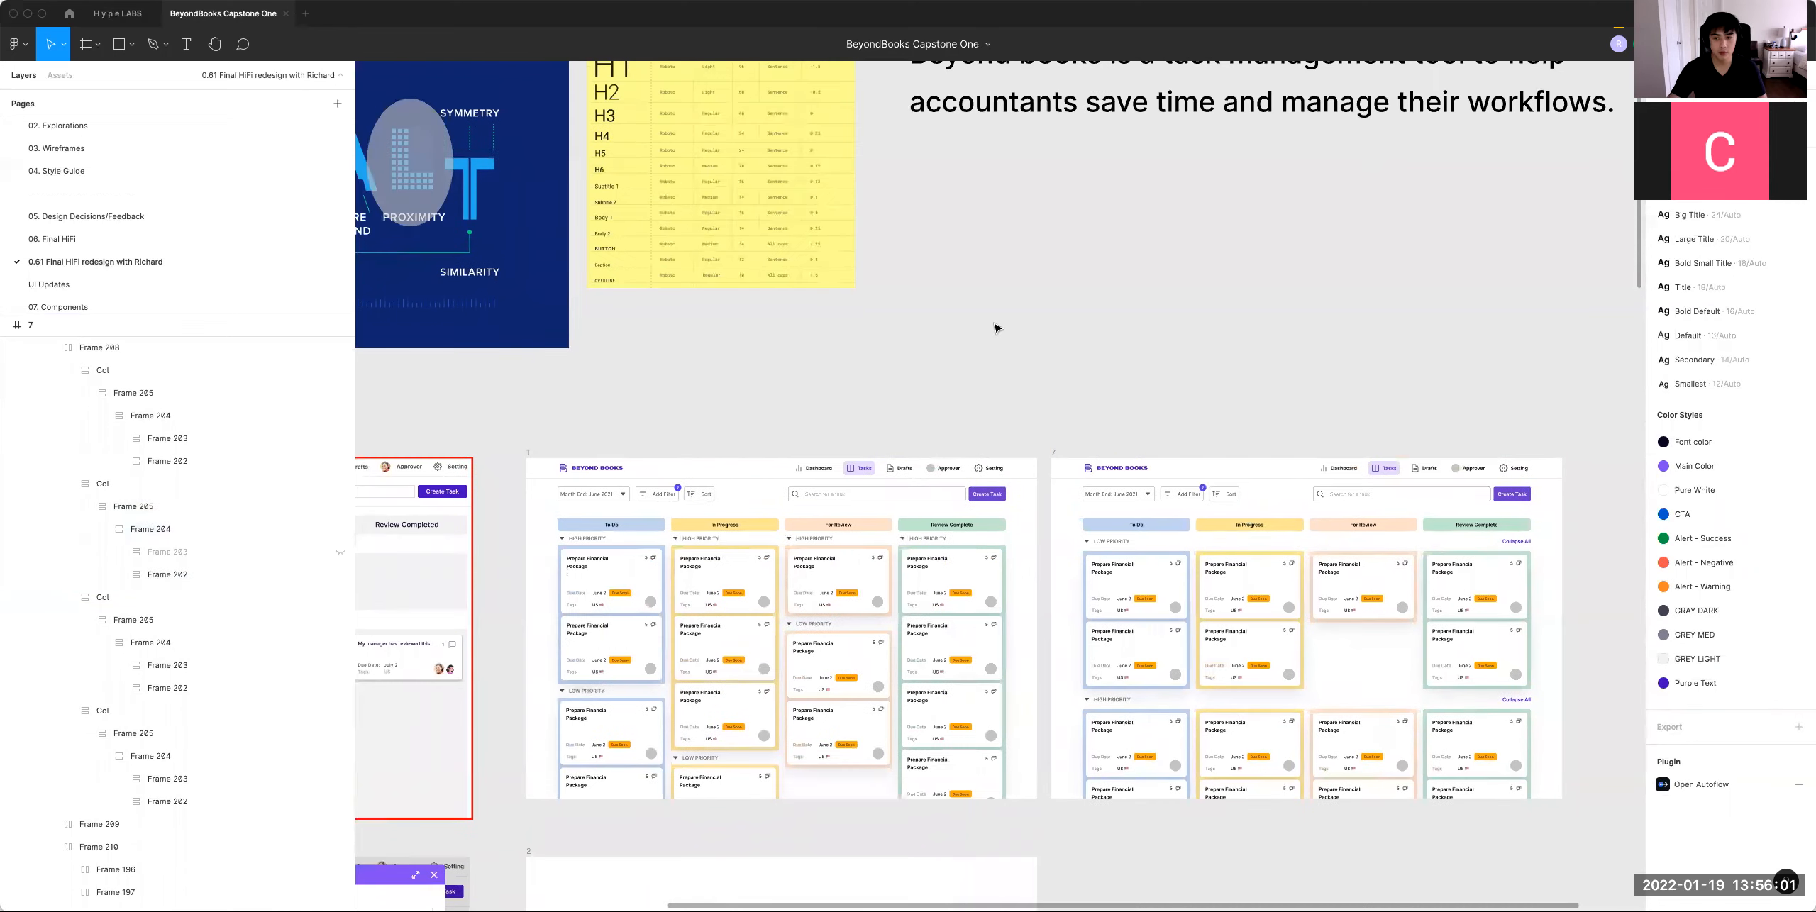